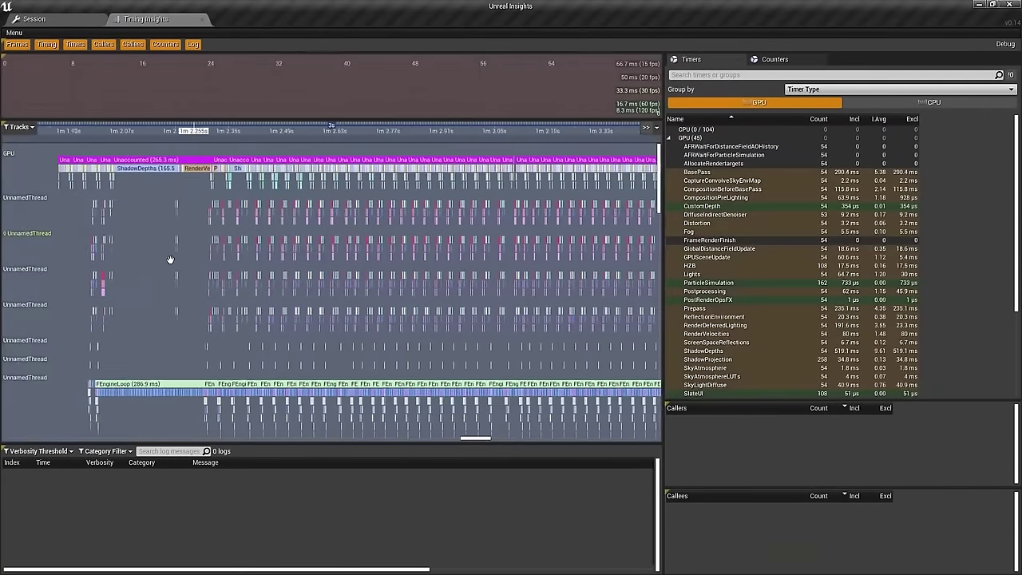
Switch to the Unreal Editor window showing the WangTheater project's Demo level
left_click(837, 148)
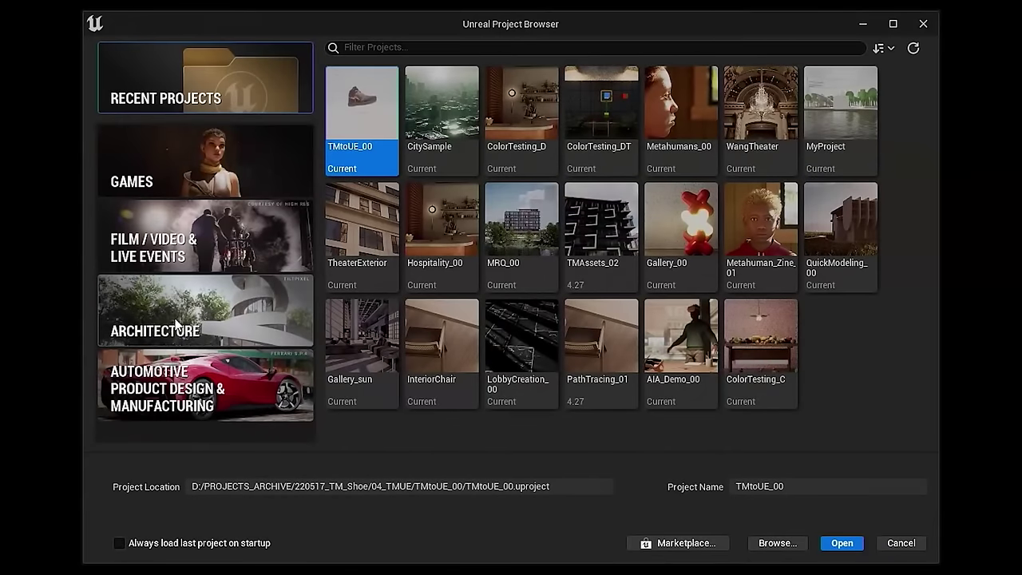
List the Architecture templates in the Unreal Project Browser
left_click(179, 326)
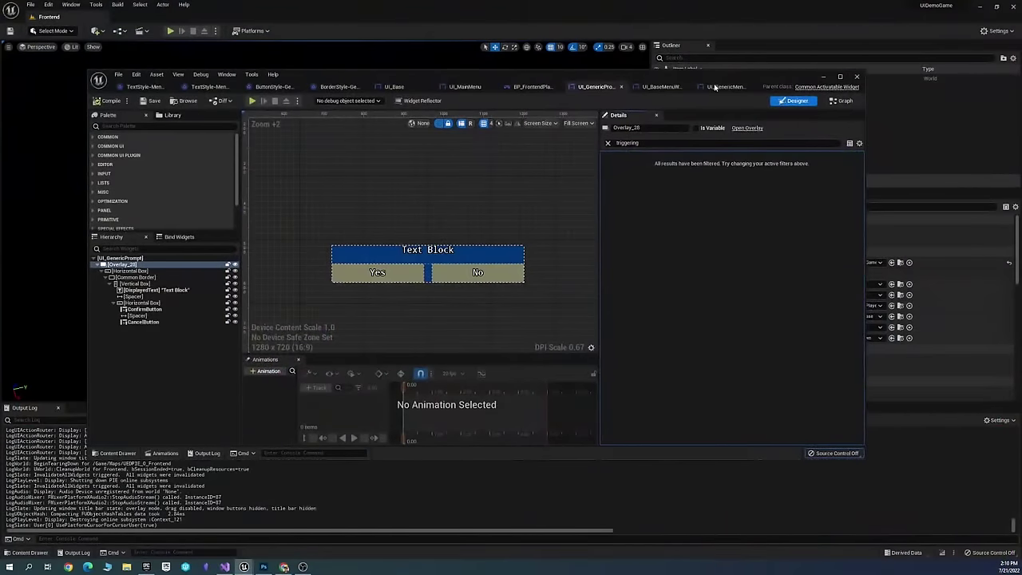
Minimize the UI_GenericPrompt widget blueprint to reveal the Frontend level editor
left_click(823, 77)
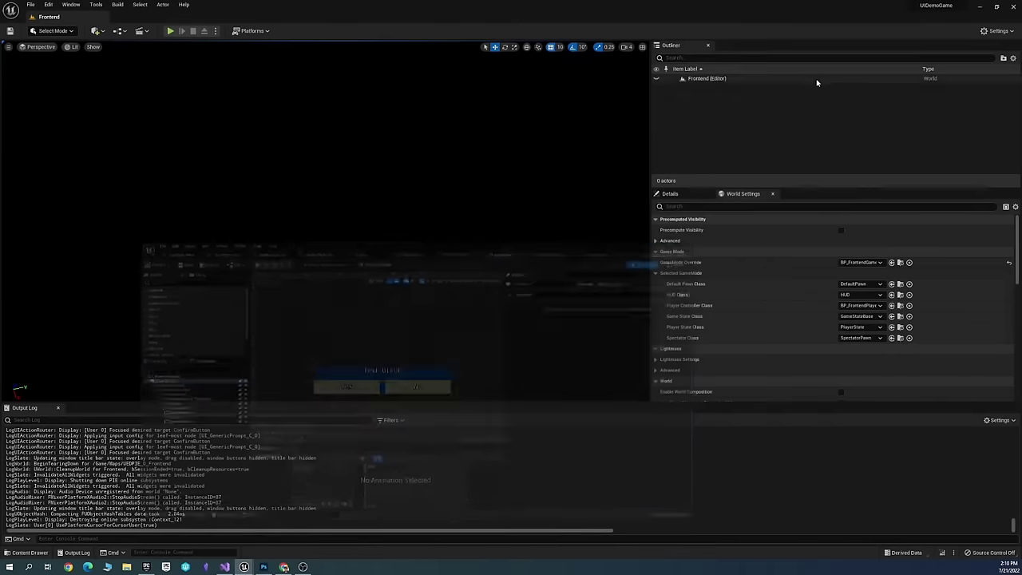
Play the Frontend level and move focus among Start Game, Options and Quit Game
left_click(170, 31)
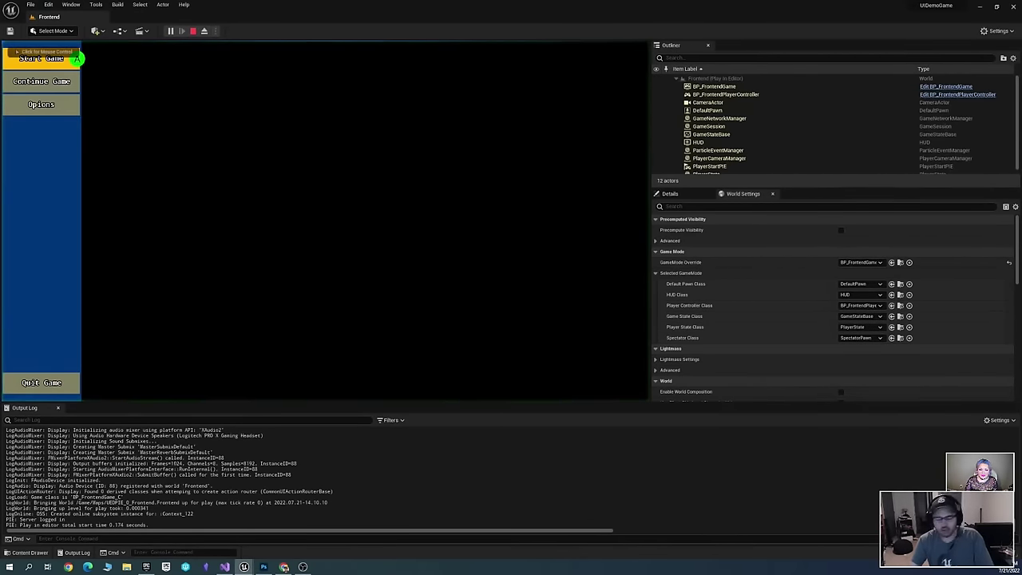
key("Down")
key("Down")
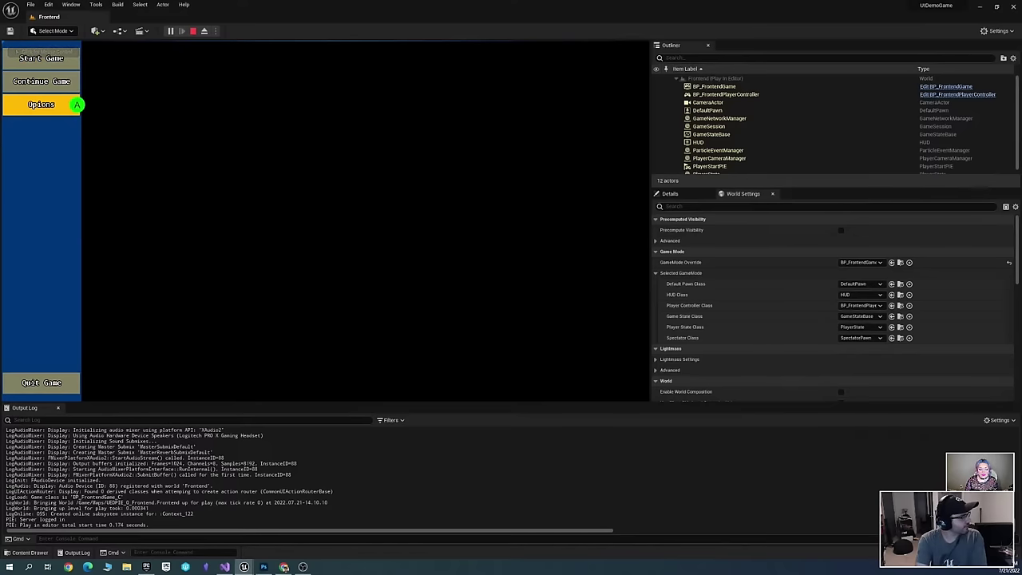
key("Down")
key("Up")
key("Up")
key("Up")
key("Down")
key("Down")
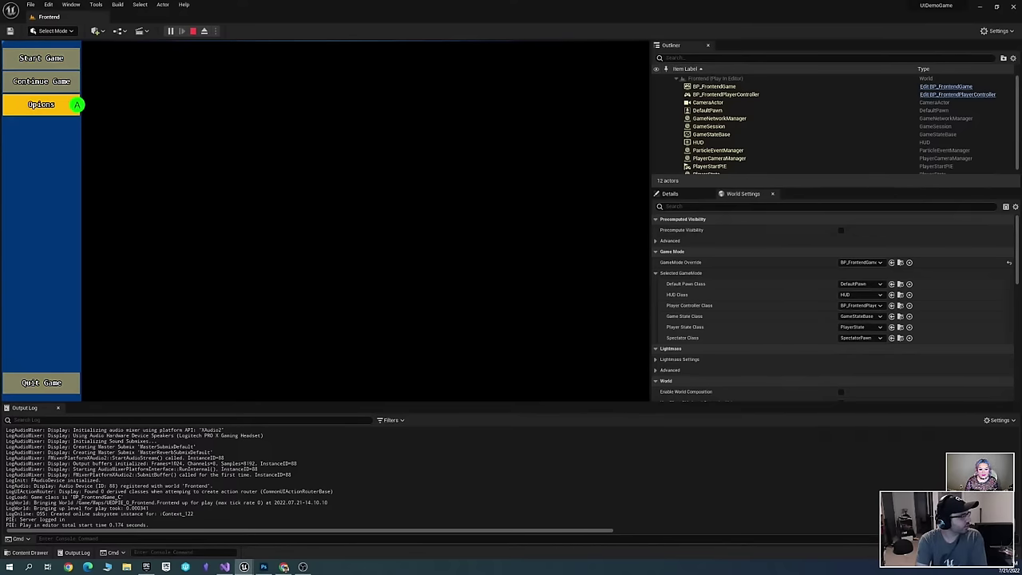
key("Up")
key("Up")
key("Down")
key("Down")
key("Down")
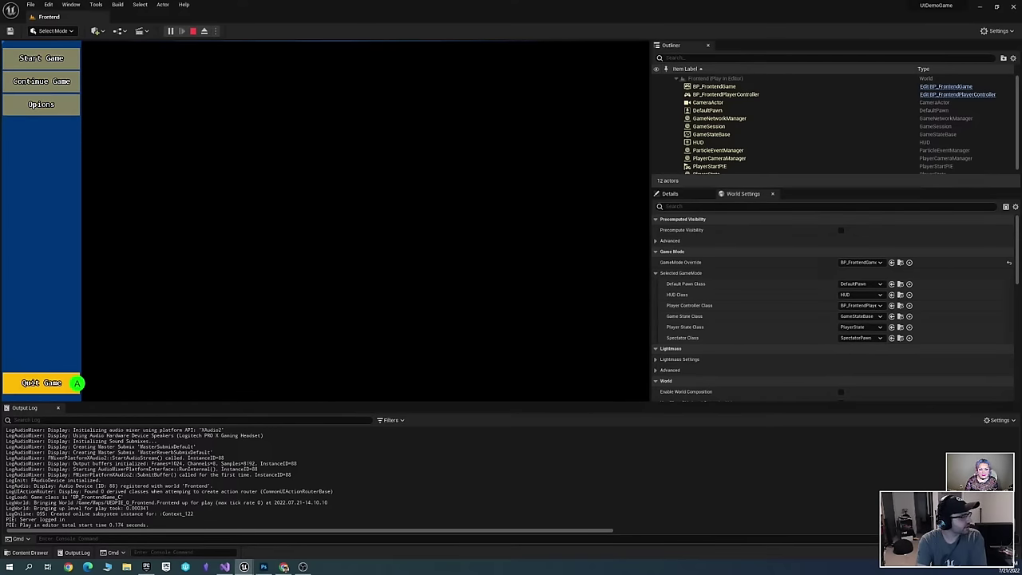
Open the Quit Game prompt, toggle between Yes and No, then end the session
key("Return")
key("Right")
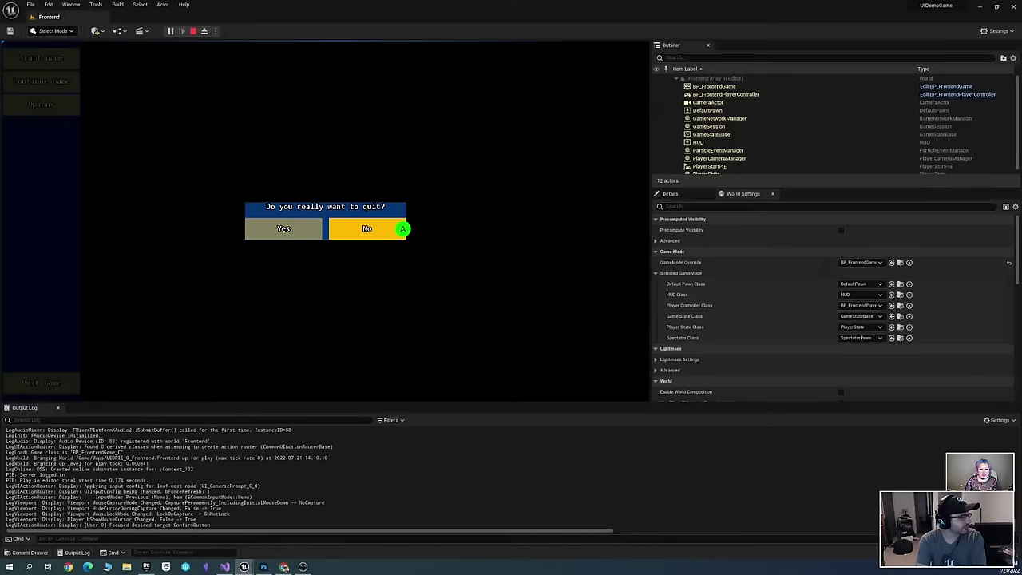
key("Left")
key("Right")
key("Left")
key("Right")
key("Escape")
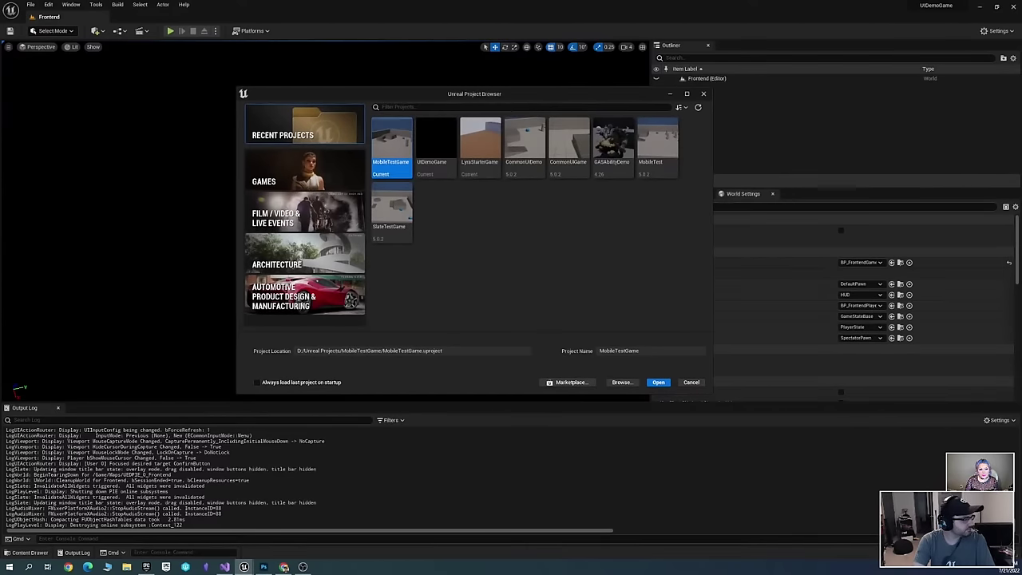
Create a Games > Top Down project named UIDemoStream in D:\Unreal Projects
left_click(307, 171)
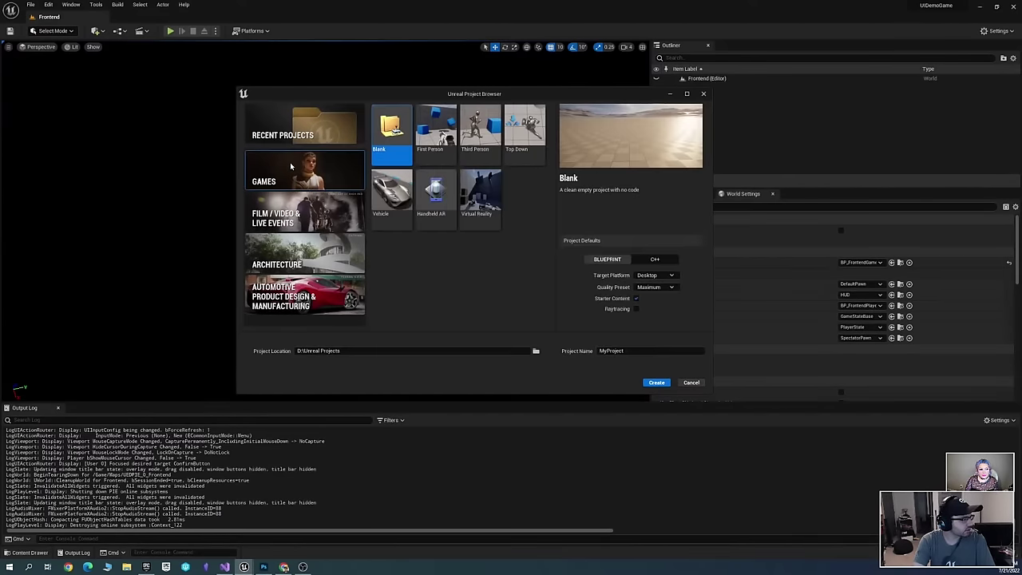
left_click(523, 135)
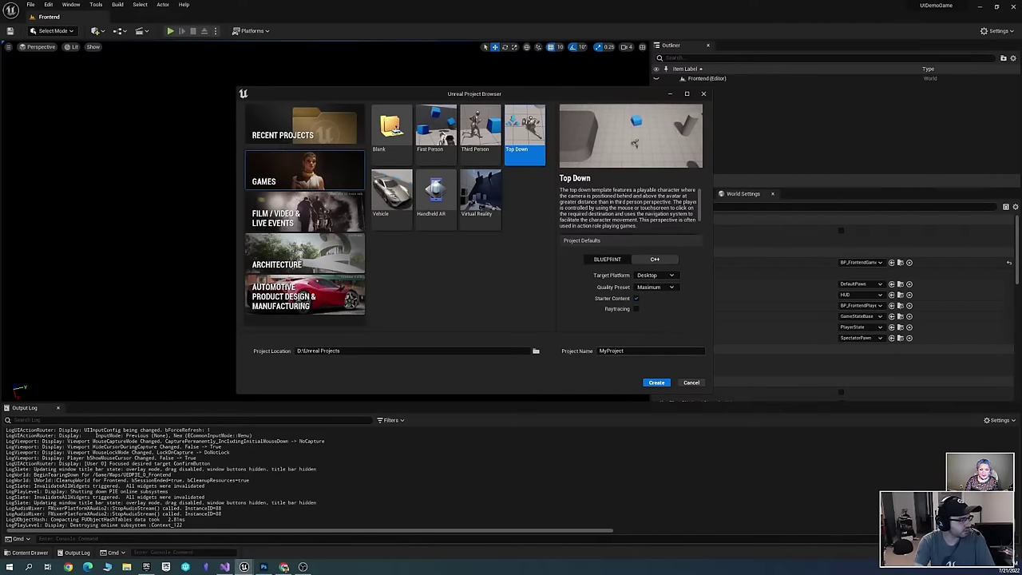
double_click(612, 350)
key("BackSpace")
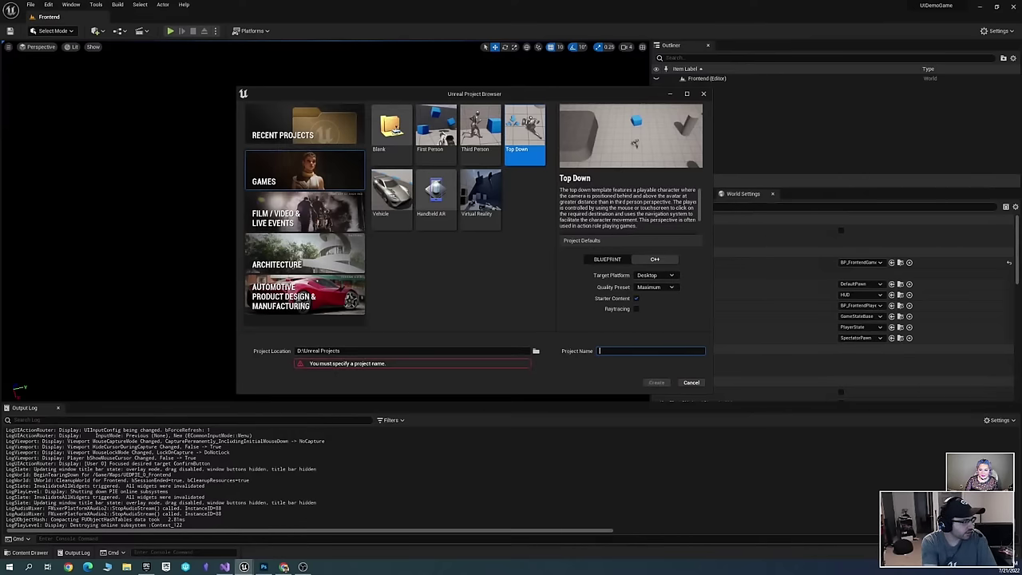
type("UIDemoStream")
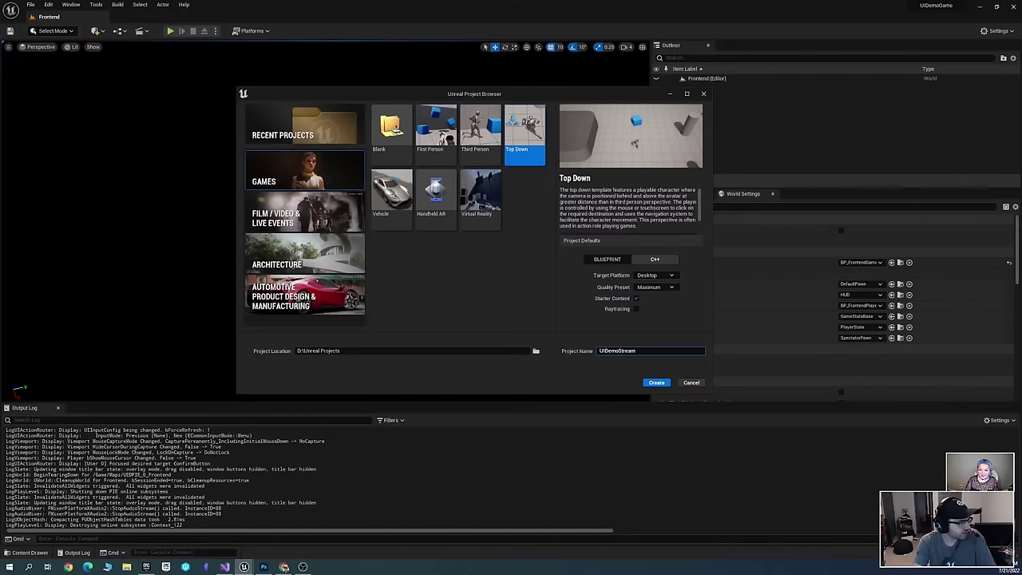
left_click(655, 258)
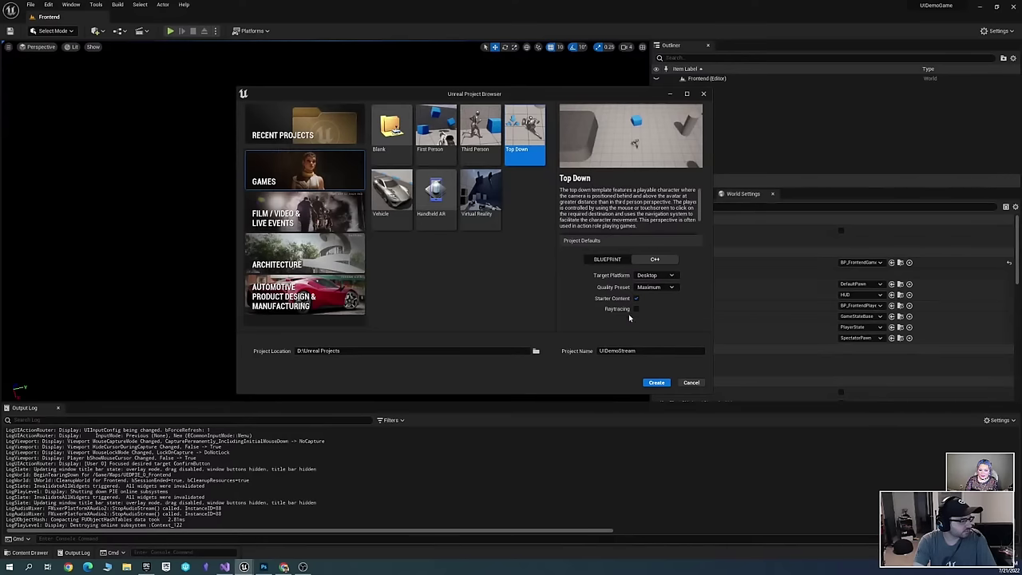
left_click(656, 383)
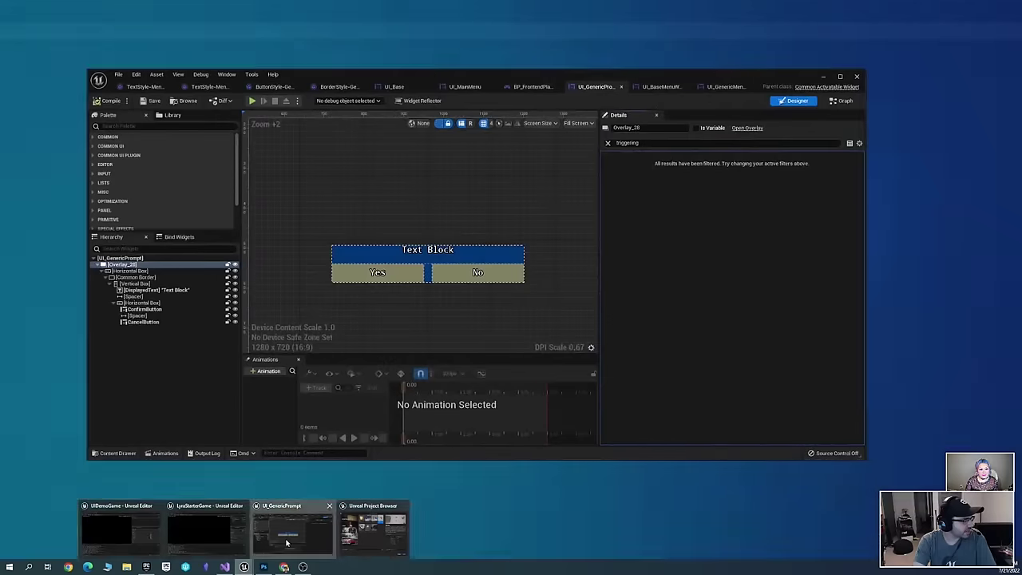
Move the UIDemoGame windows aside and bring the LyraStarterGame editor forward
left_click(291, 527)
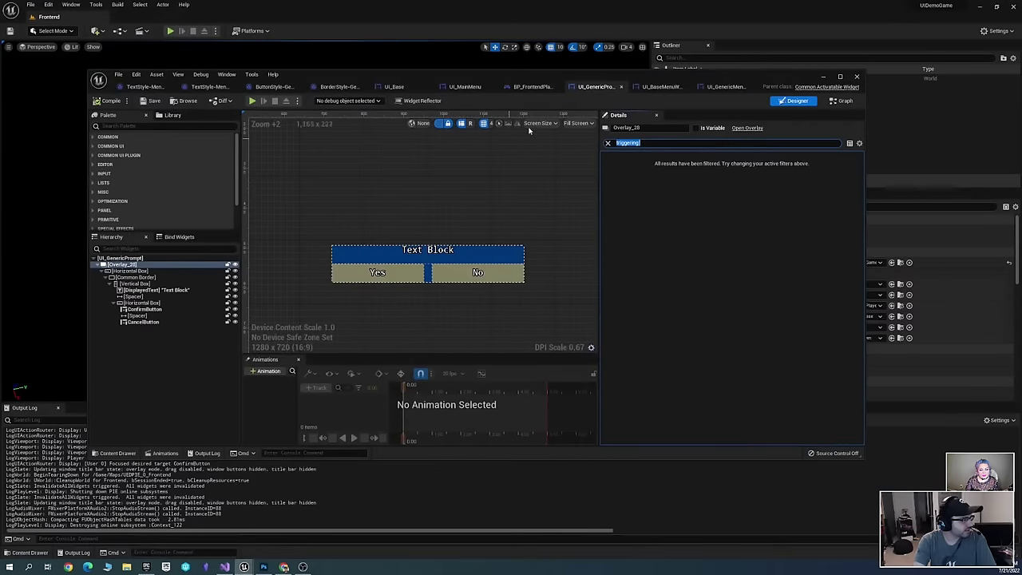
left_click_drag(547, 75, 818, 99)
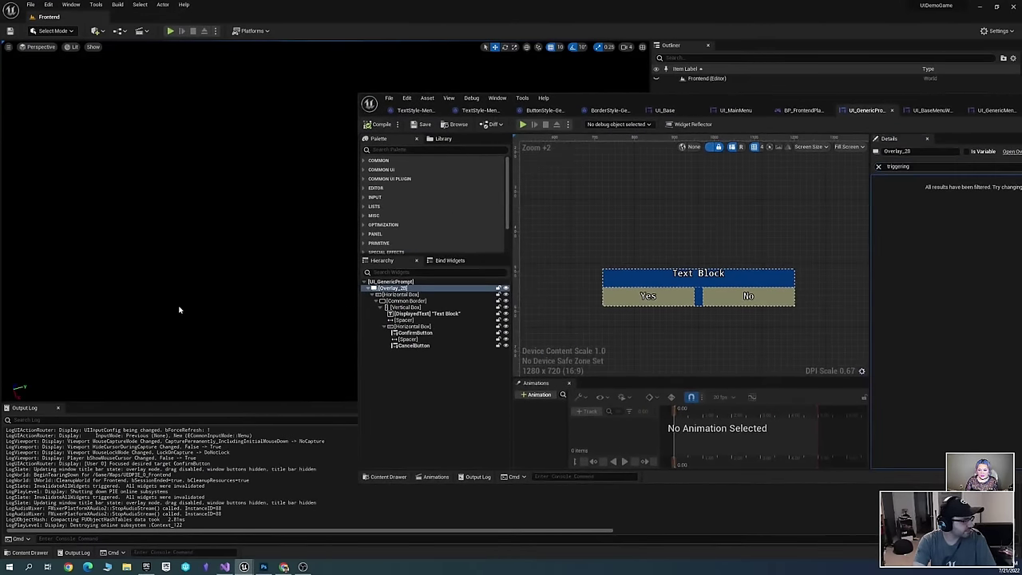
key("ctrl+space")
left_click_drag(581, 102, 419, 128)
left_click(979, 7)
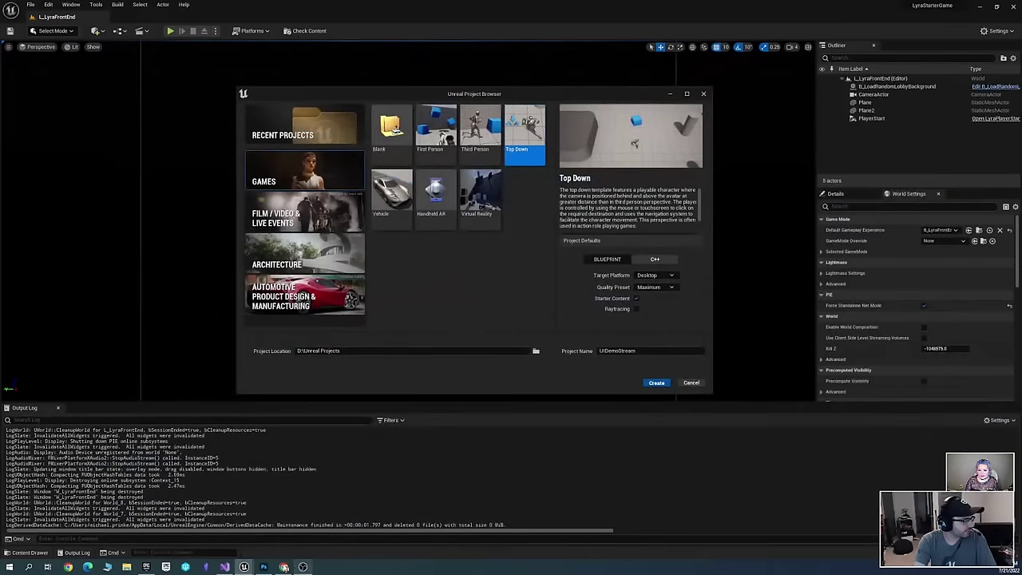
mouse_move(244, 566)
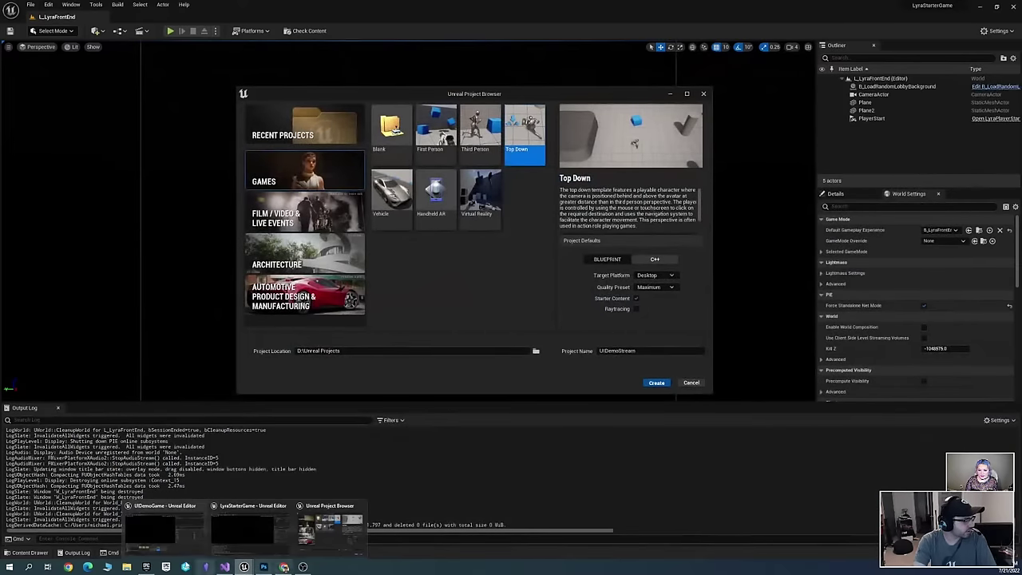
left_click(171, 531)
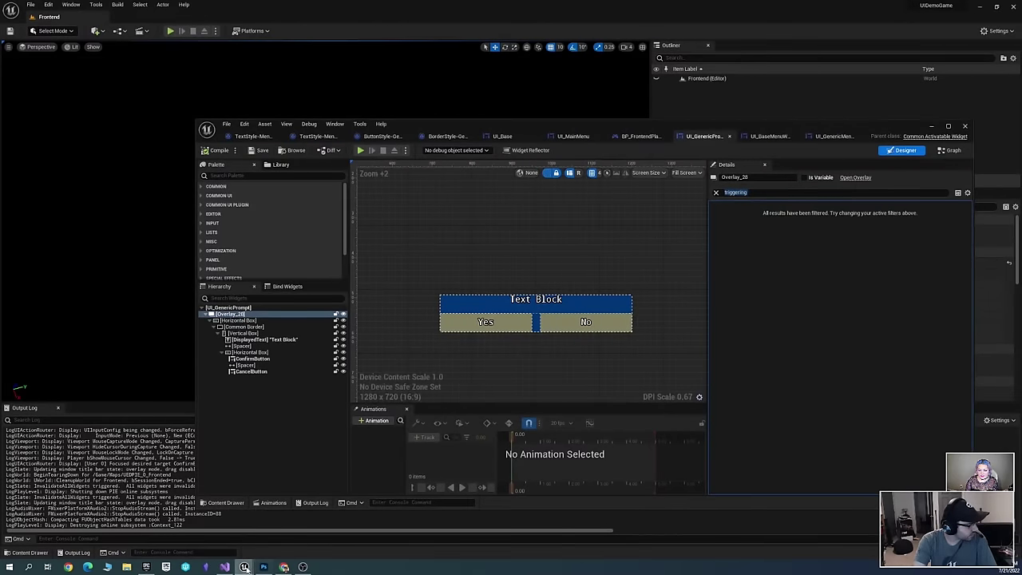
mouse_move(243, 566)
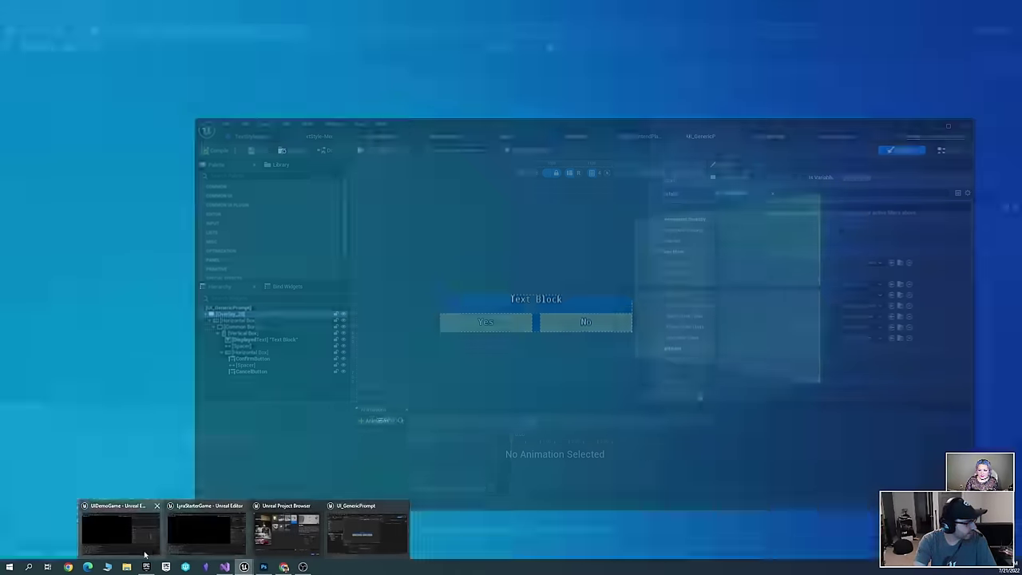
left_click(206, 529)
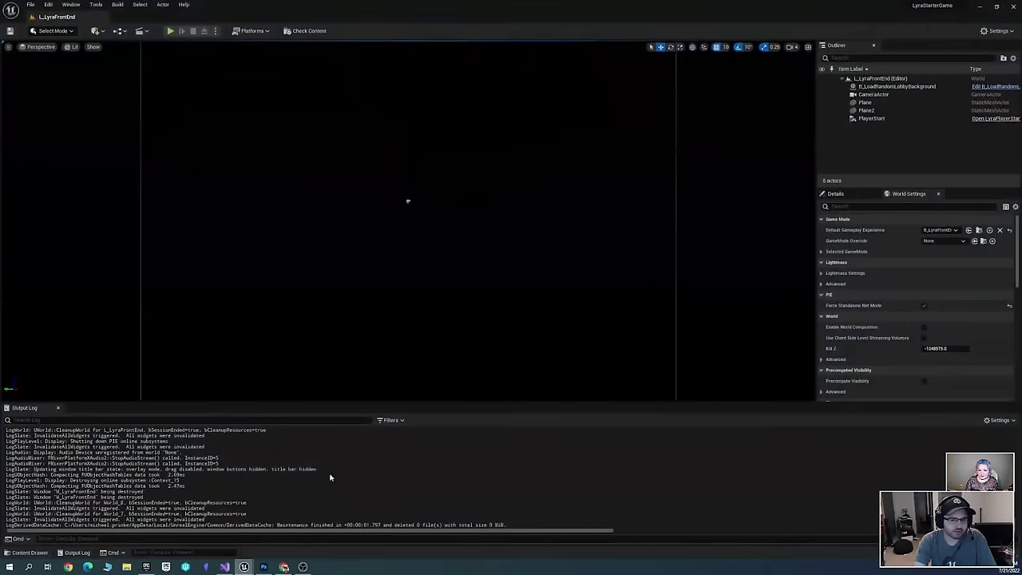
right_click_drag(407, 201, 431, 214)
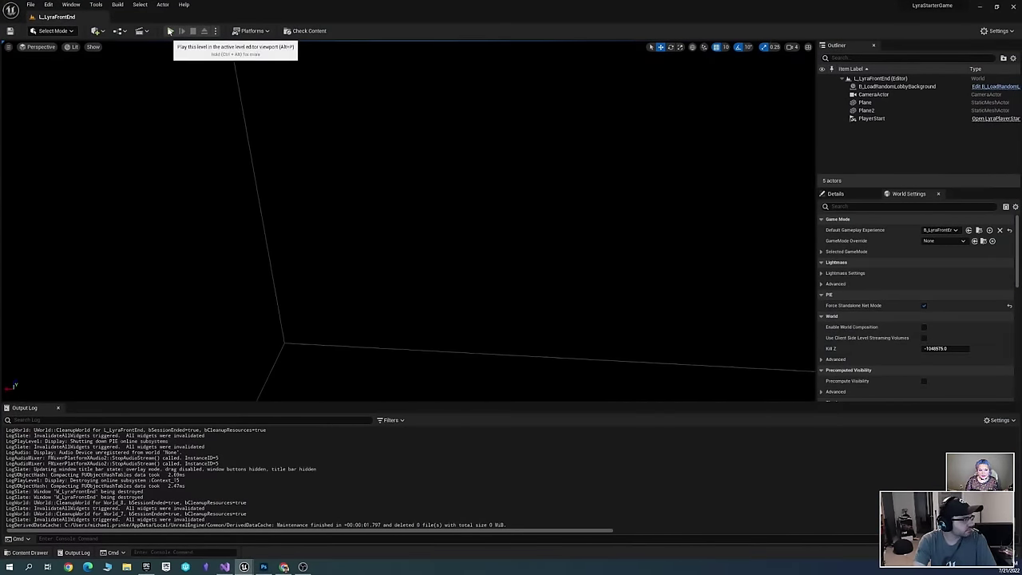
Play the Lyra front-end, step focus through Play Lyra, Options and Credits, then stop
left_click(170, 30)
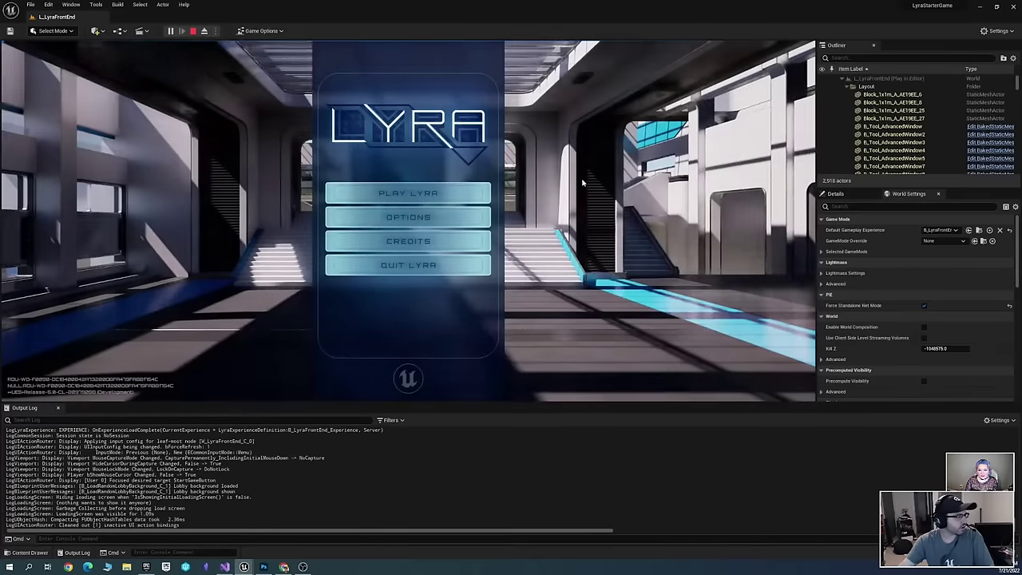
key("Down")
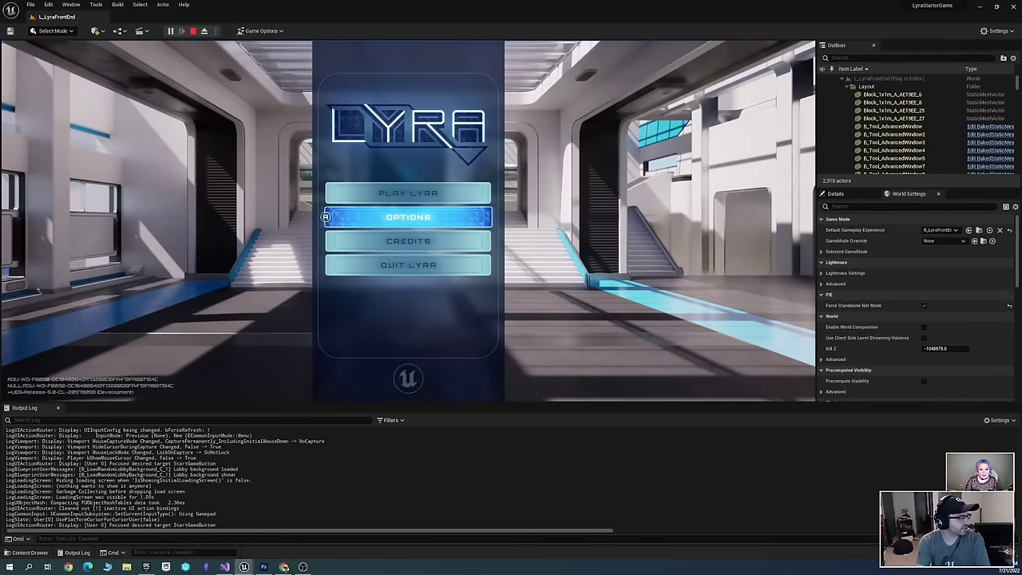
key("Down")
key("Up")
key("Up")
key("Down")
key("Down")
key("Down")
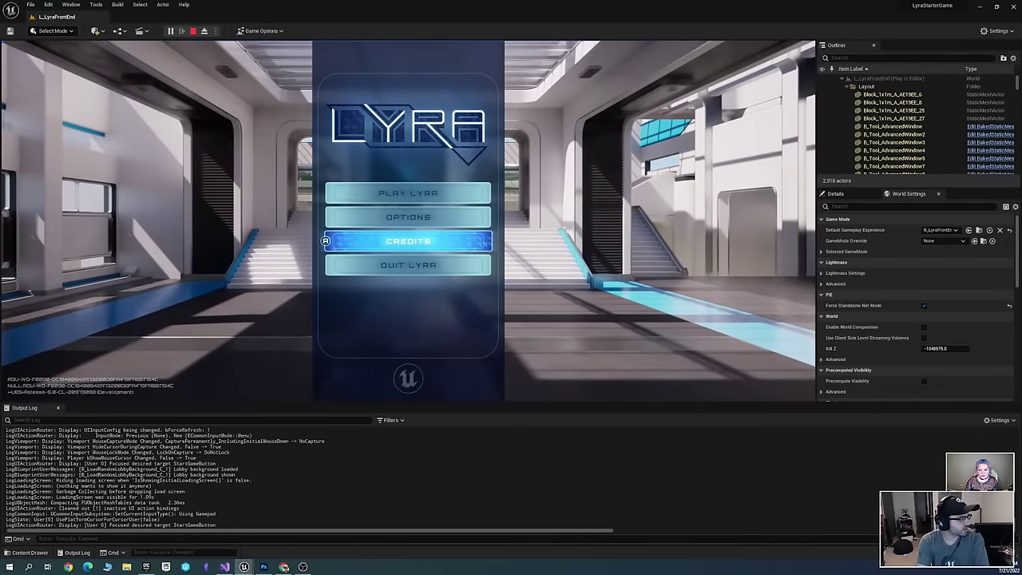
key("Up")
key("Up")
key("Up")
key("Down")
key("Down")
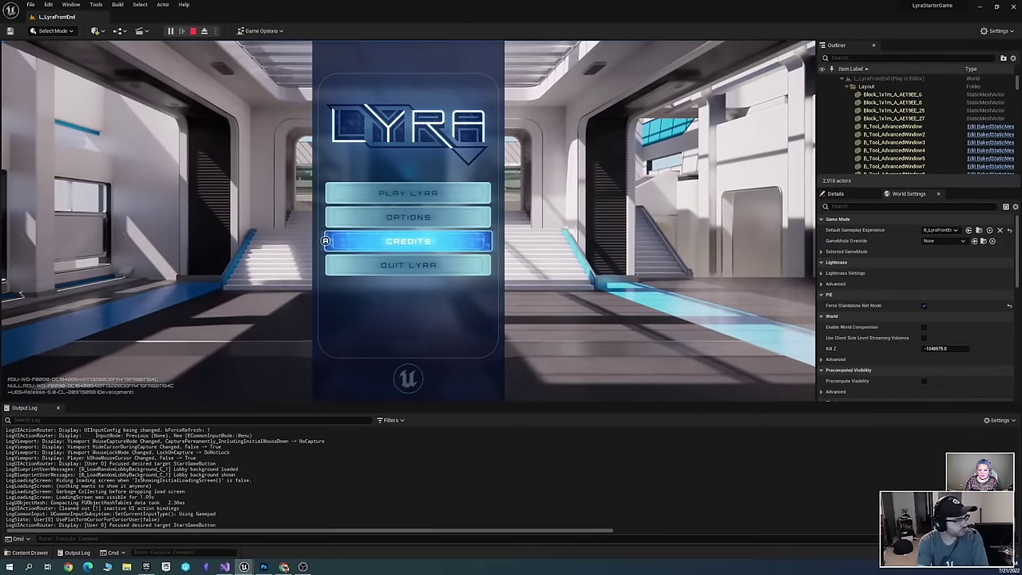
key("Up")
key("Down")
key("Down")
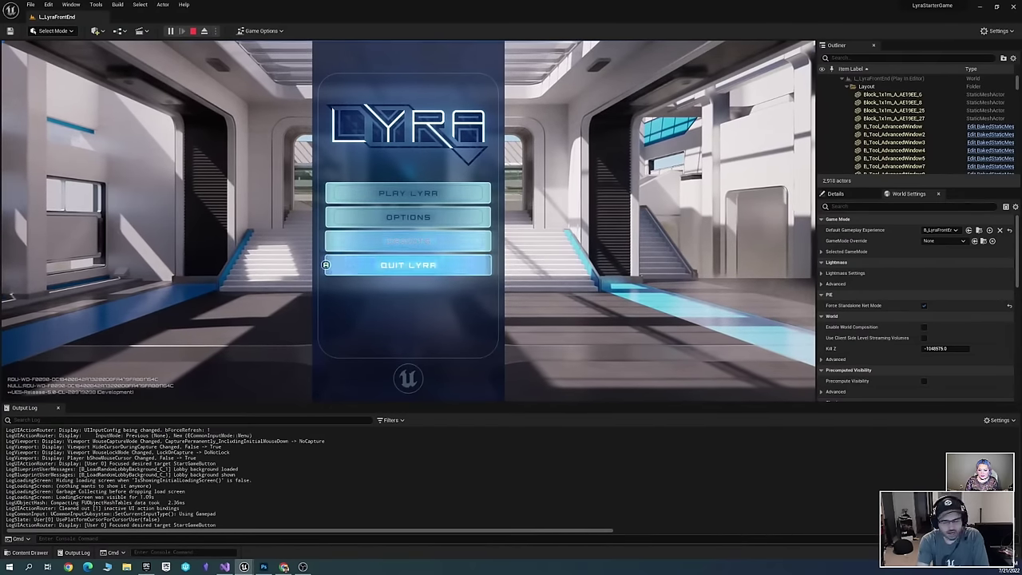
key("Up")
key("Up")
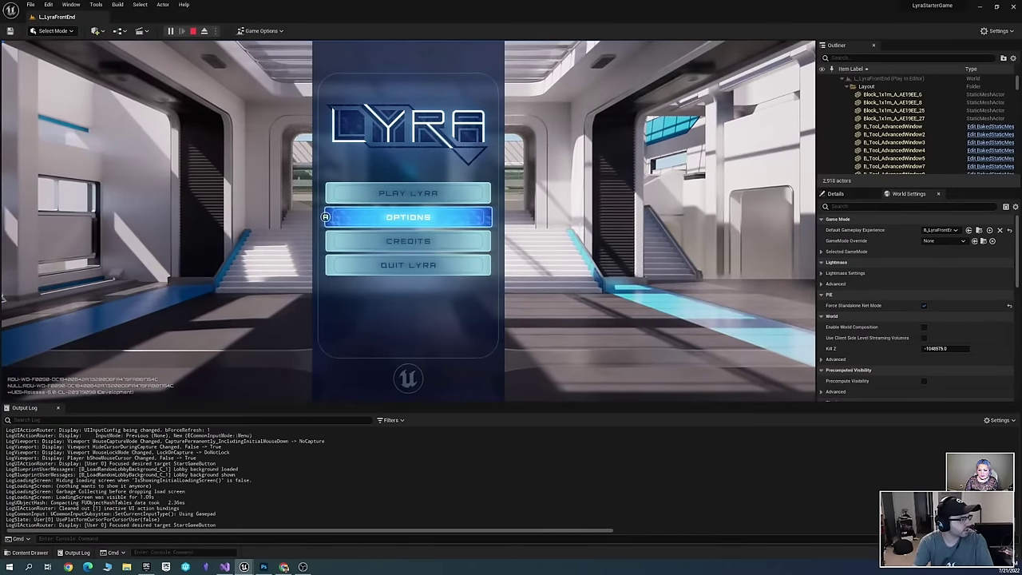
left_click(192, 30)
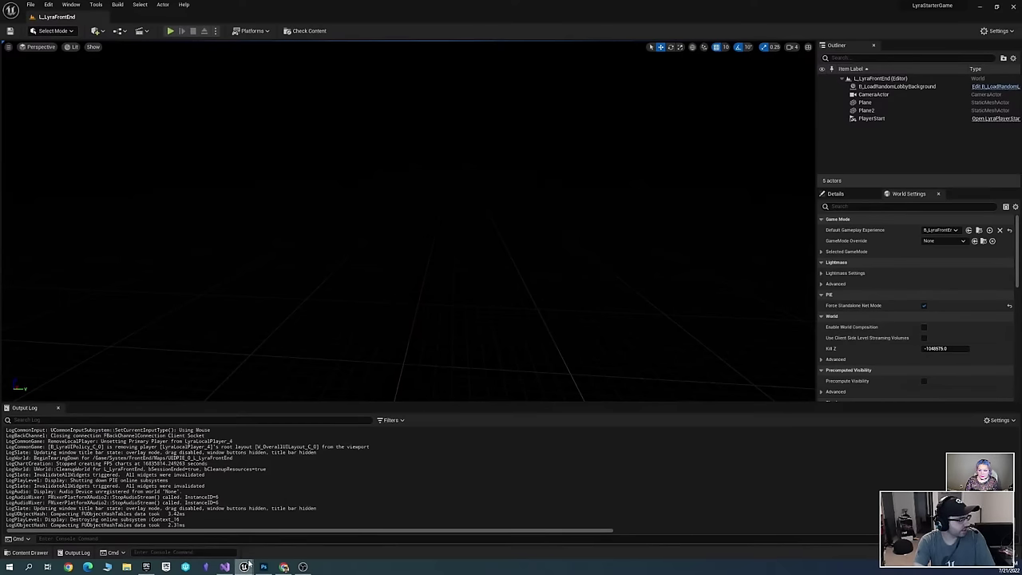
Minimize the LyraStarterGame and UIDemoGame editors and create the UIDemoStream Top Down project
mouse_move(249, 564)
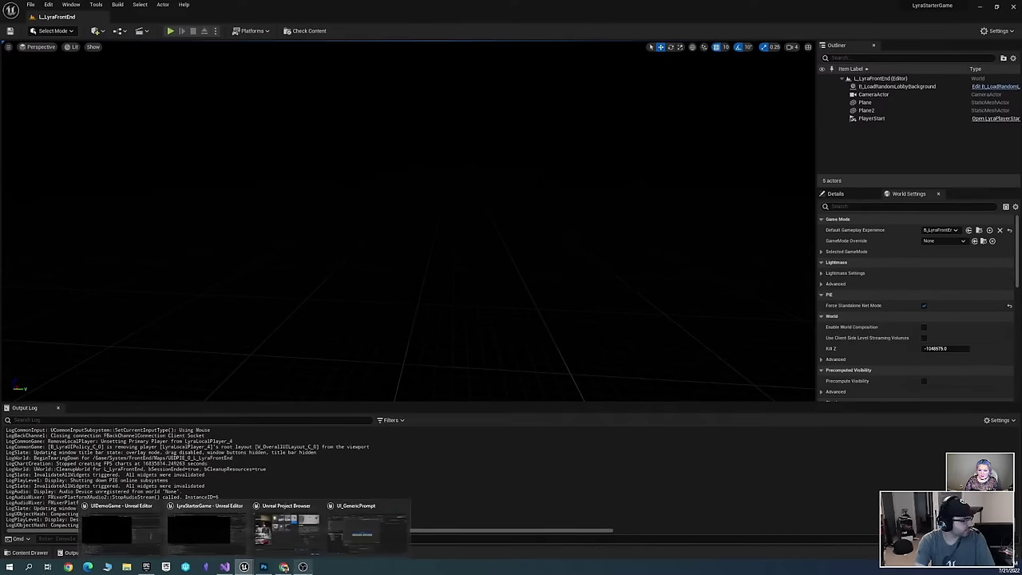
mouse_move(298, 531)
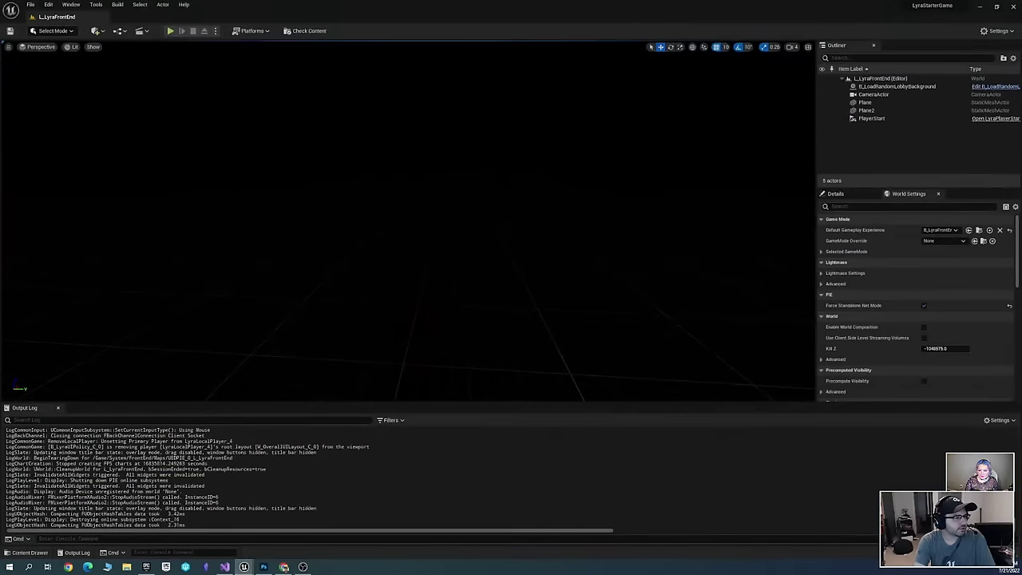
left_click(979, 6)
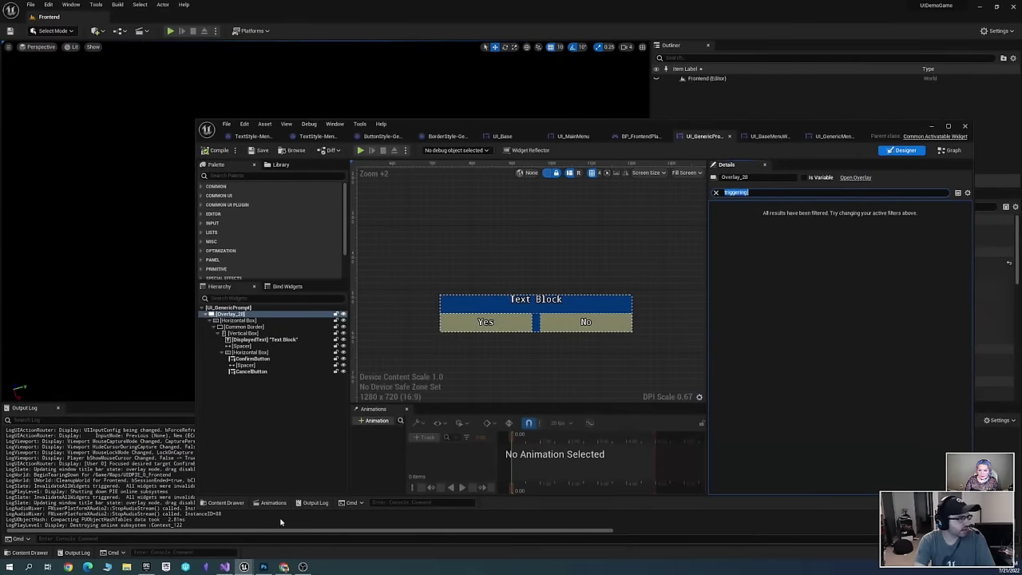
left_click(978, 7)
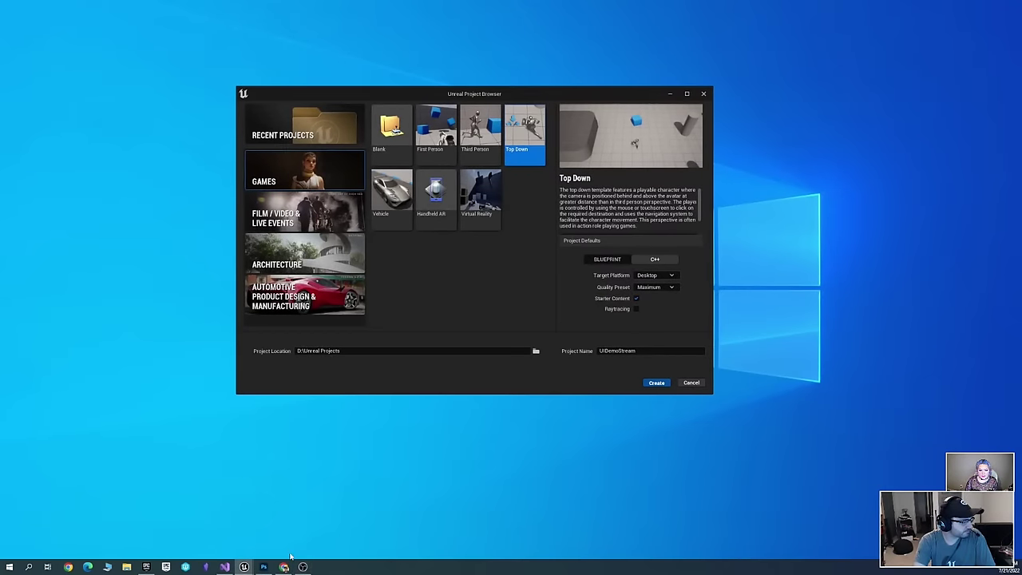
mouse_move(245, 567)
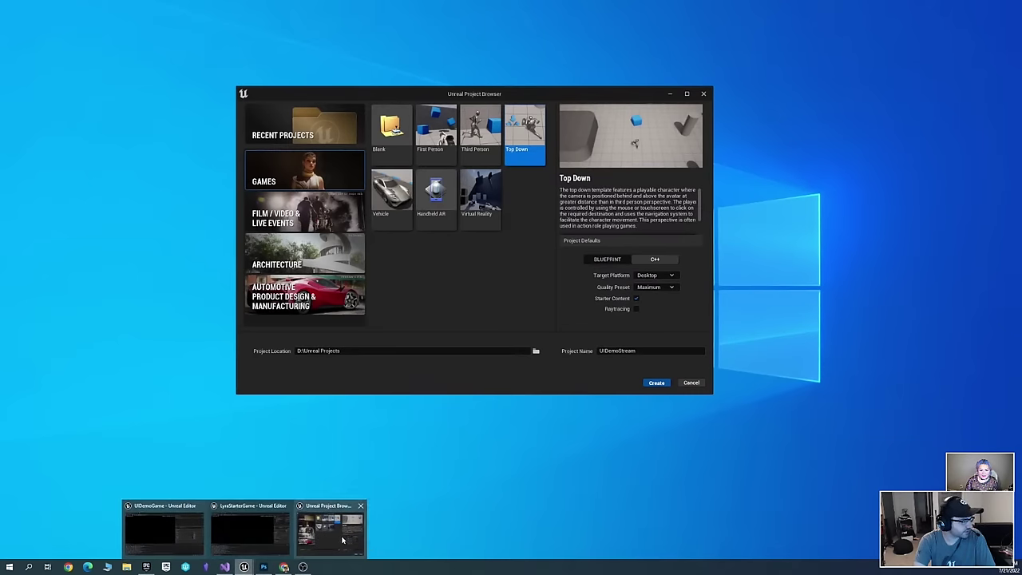
left_click(652, 382)
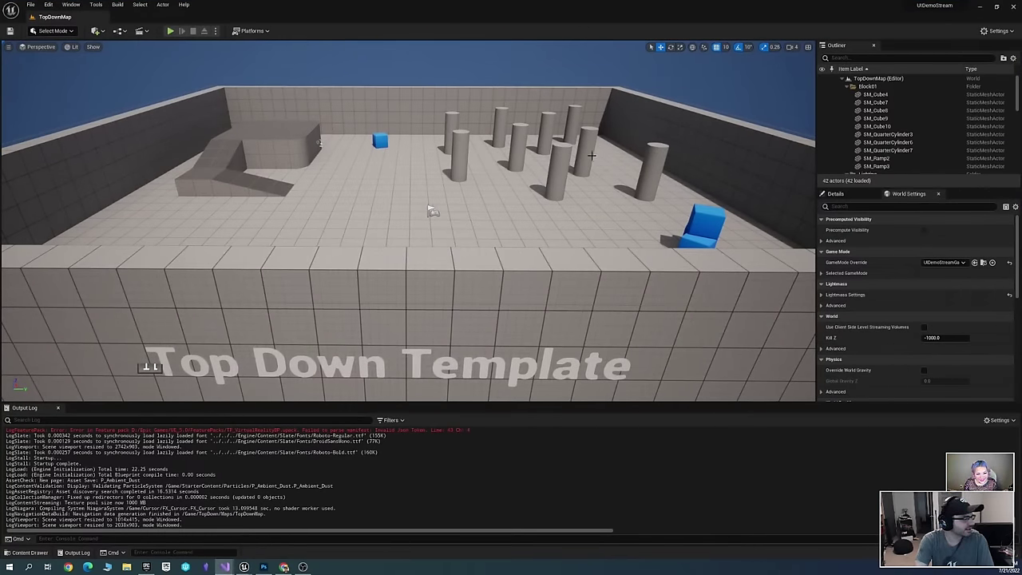
Close the LyraStarterGame editor so only UIDemoStream remains open
right_click_drag(408, 240, 353, 349)
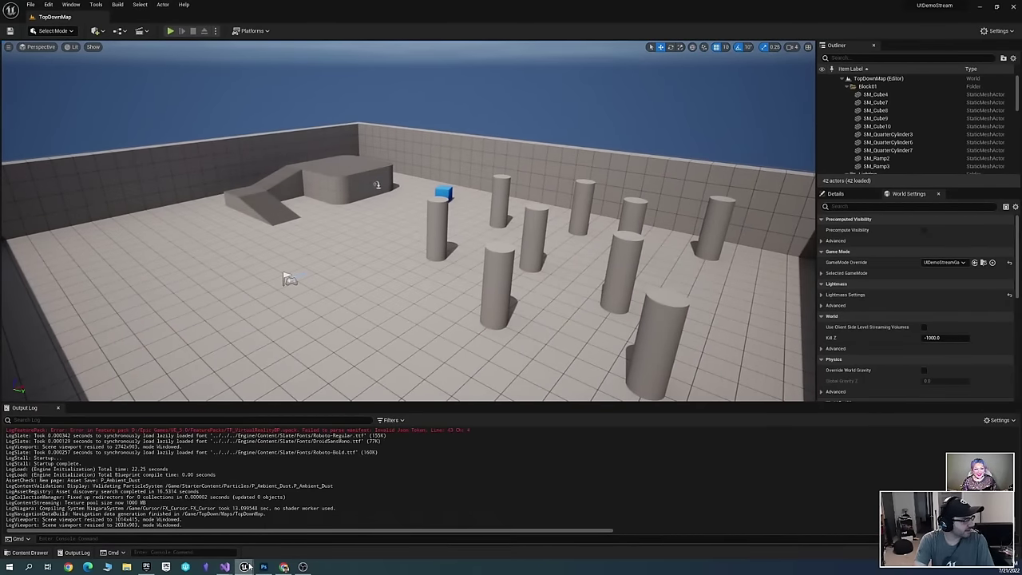
mouse_move(250, 567)
left_click(233, 534)
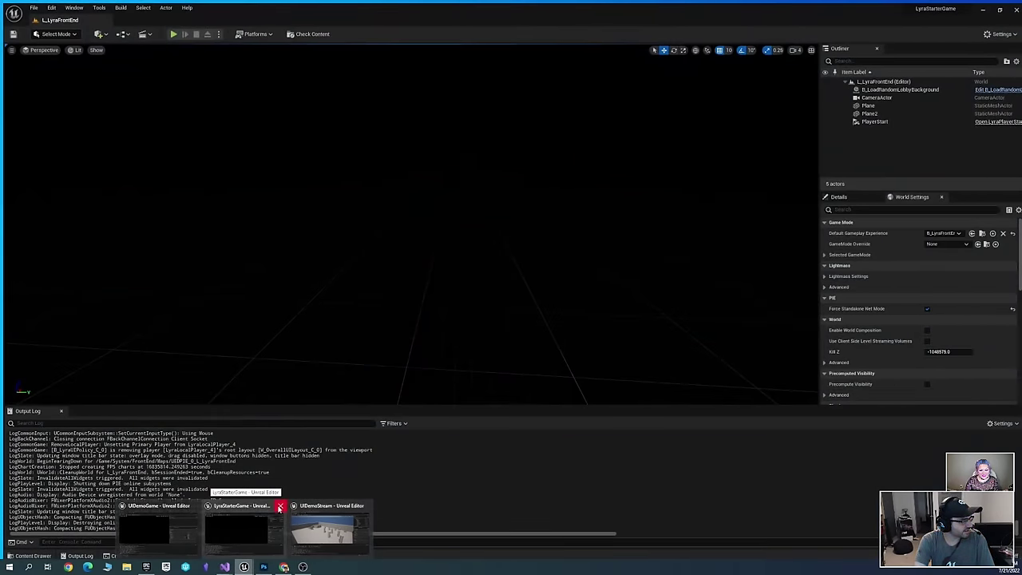
left_click(277, 506)
Fly around the TopDownMap level and bring up the Content Drawer
right_click_drag(378, 184, 448, 258)
right_click_drag(579, 200, 579, 200)
right_click_drag(453, 218, 456, 219)
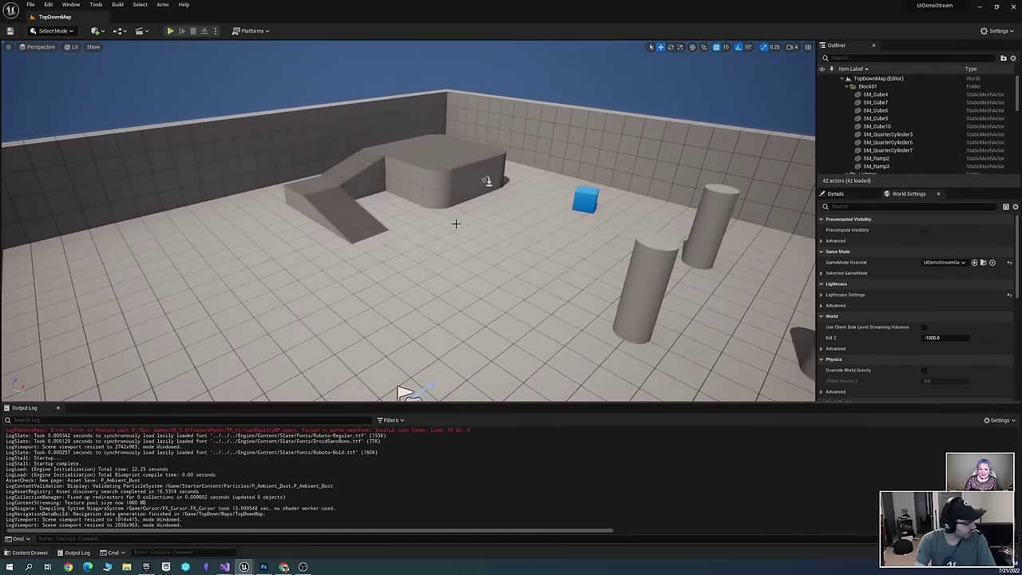
key("ctrl+space")
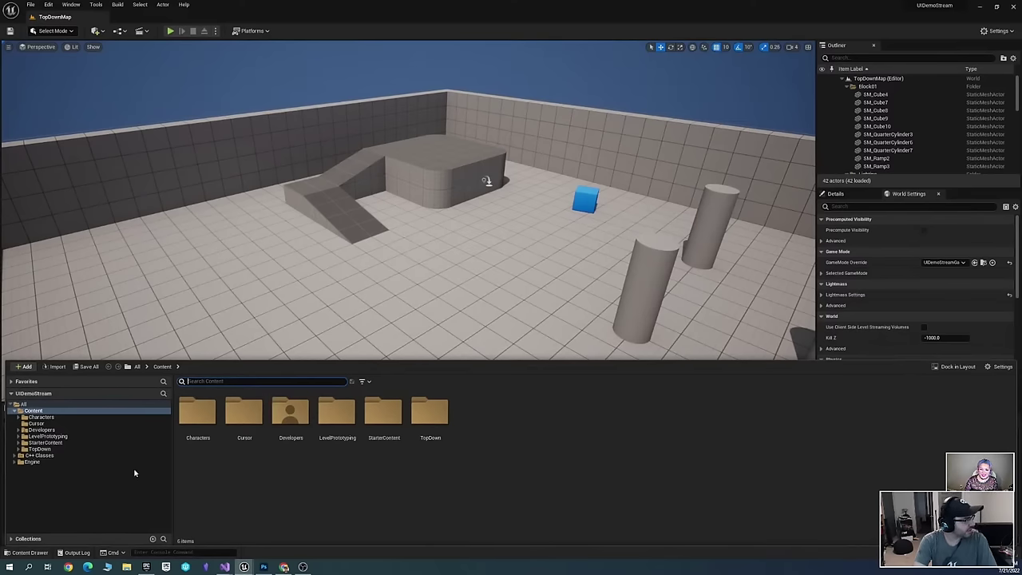
Find 'common' in Edit > Plugins, enable Common UI Plugin, and restart the editor
left_click(49, 4)
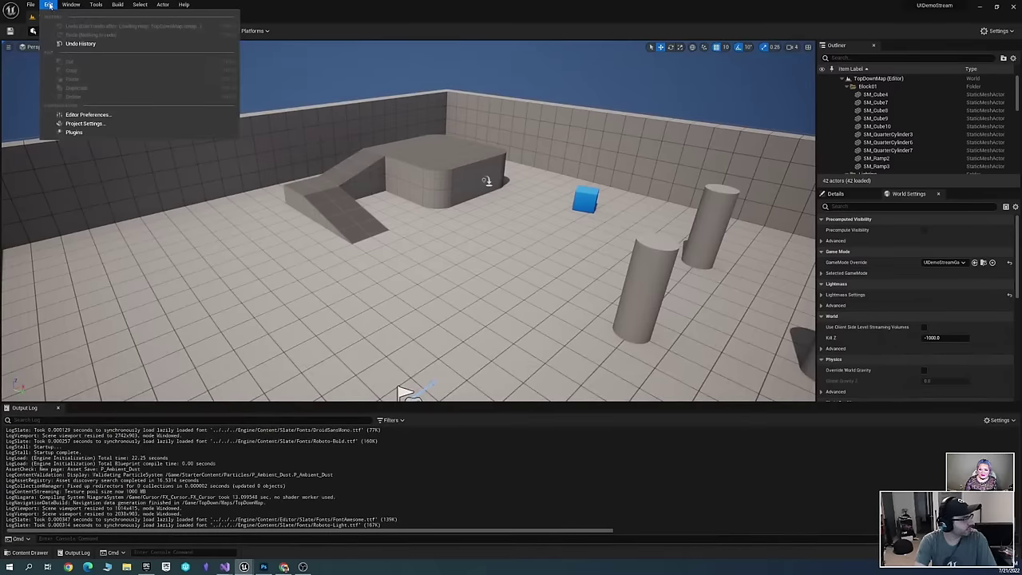
left_click(107, 124)
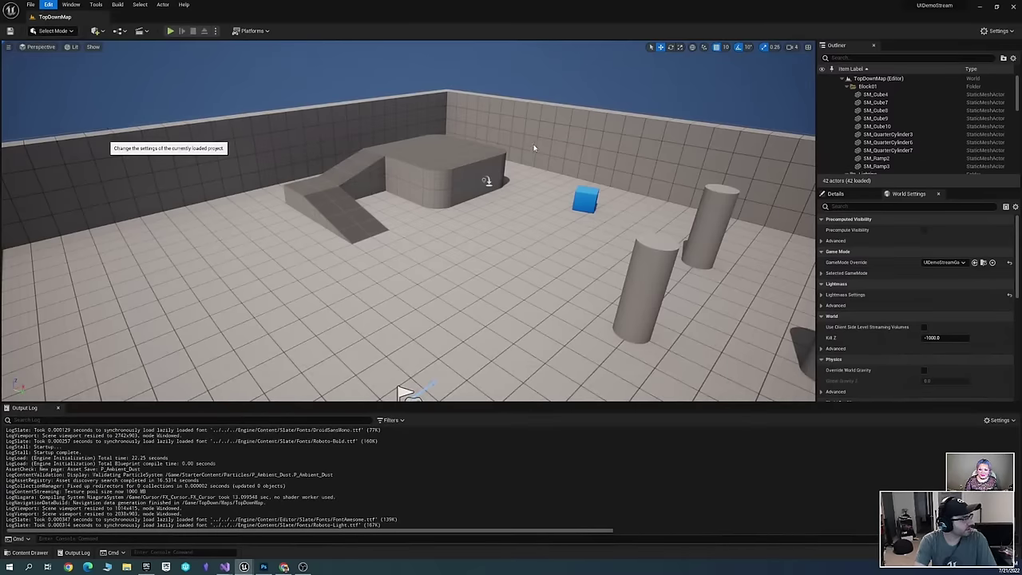
left_click(49, 4)
left_click(245, 112)
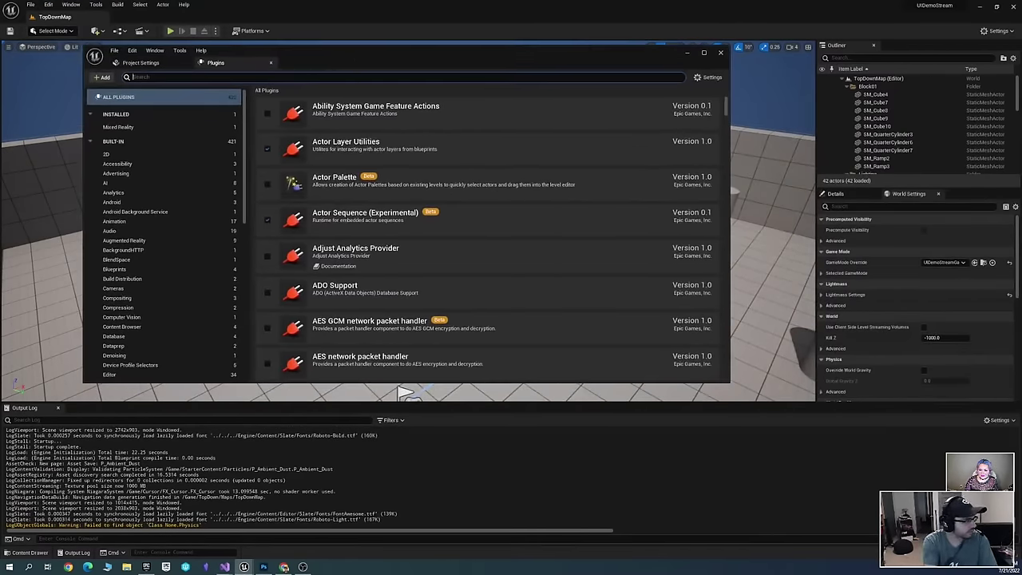
type("common")
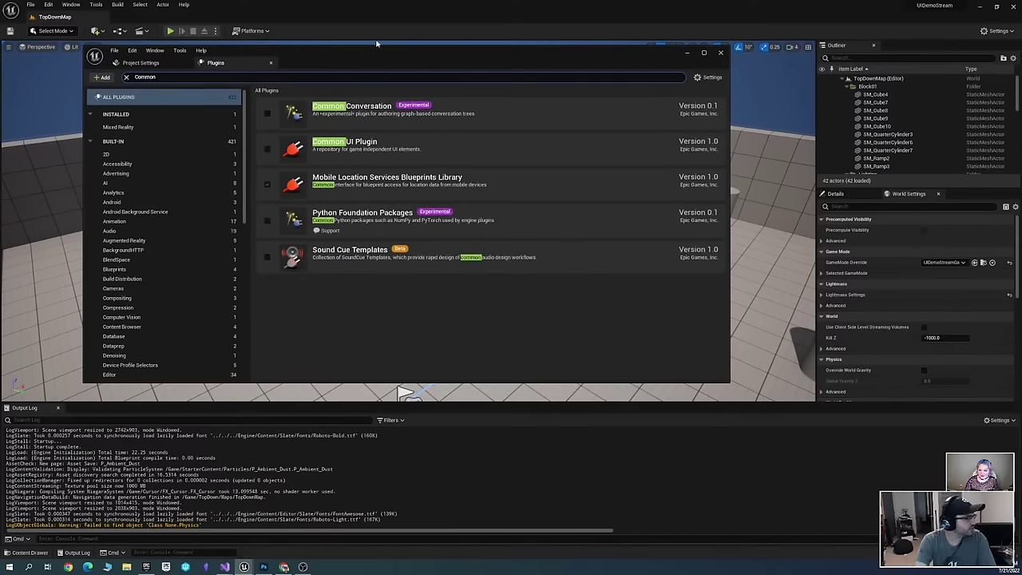
left_click(267, 148)
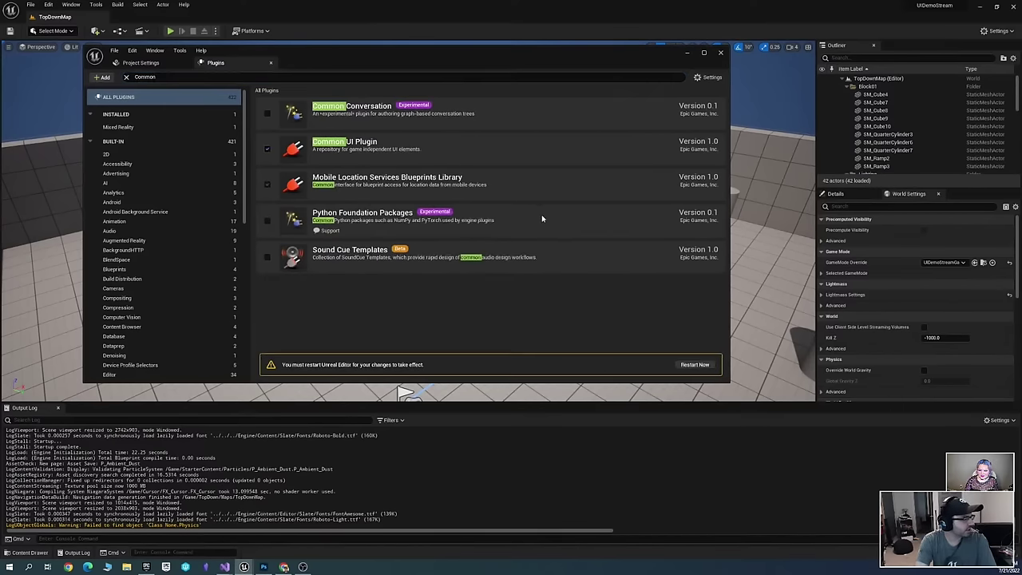
left_click(695, 364)
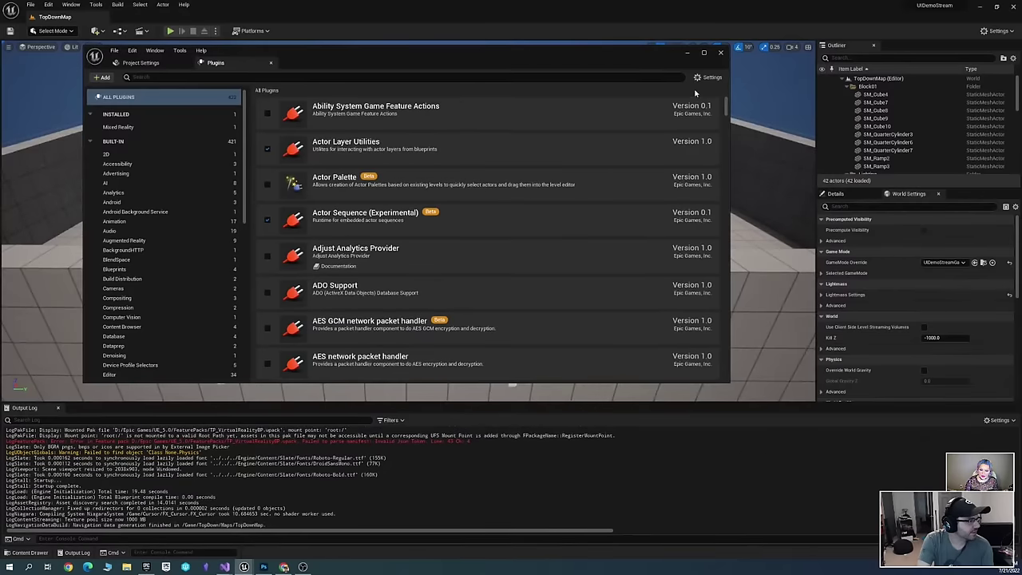
Set Game Viewport Client Class to CommonGameViewportClient in Project Settings
left_click(720, 53)
left_click(48, 4)
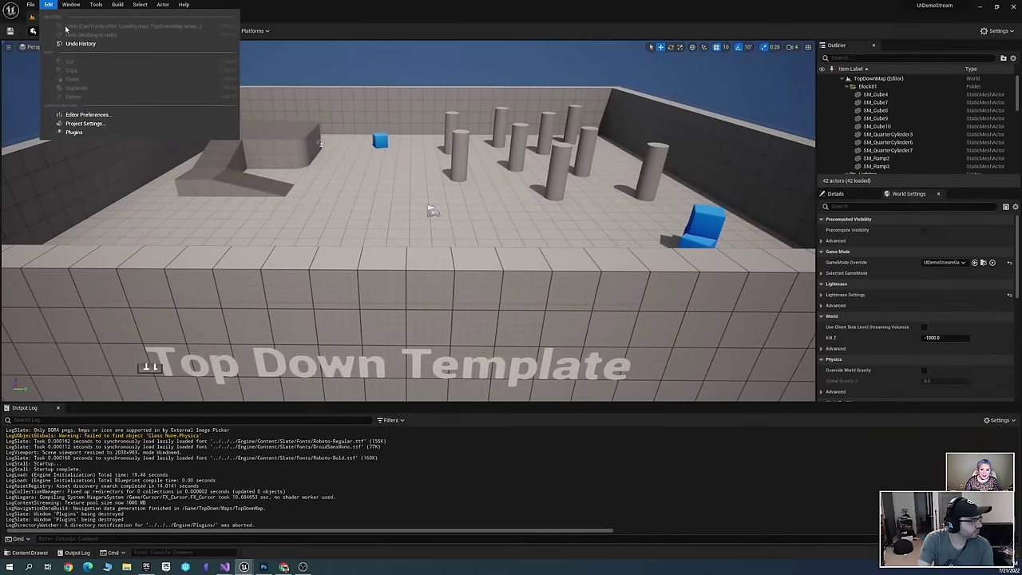
left_click(95, 124)
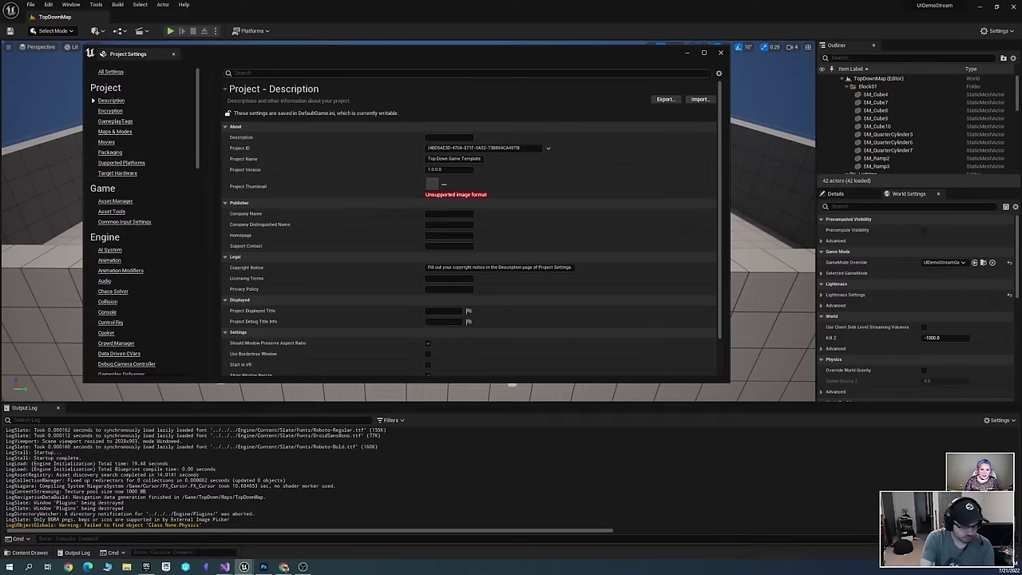
left_click(236, 73)
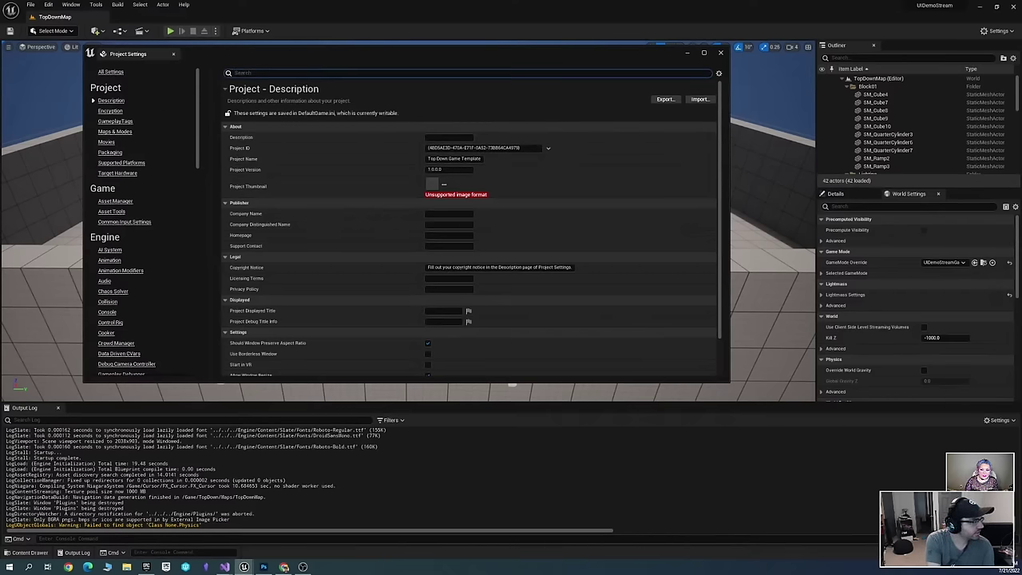
type("Viewport")
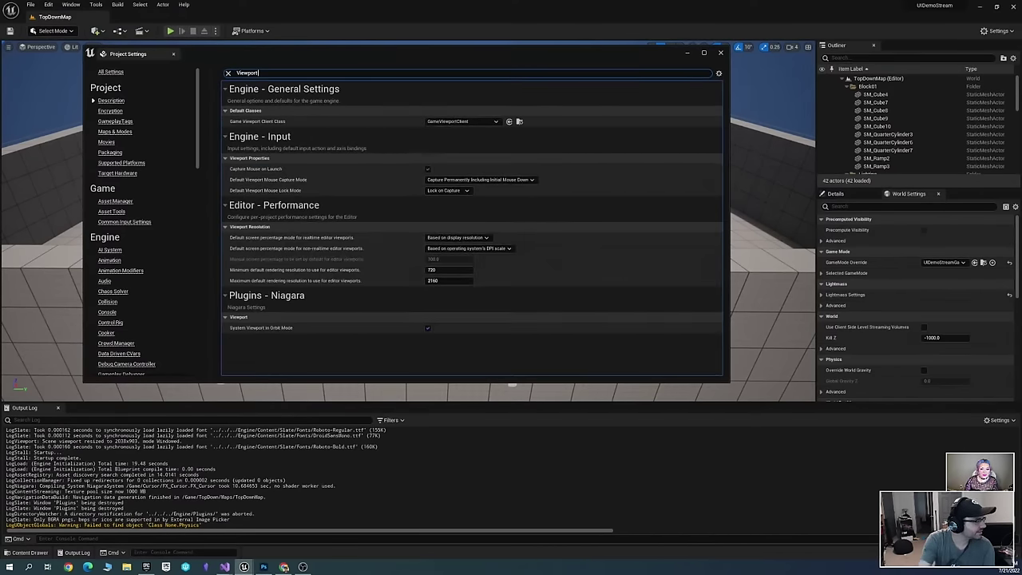
type(" Class")
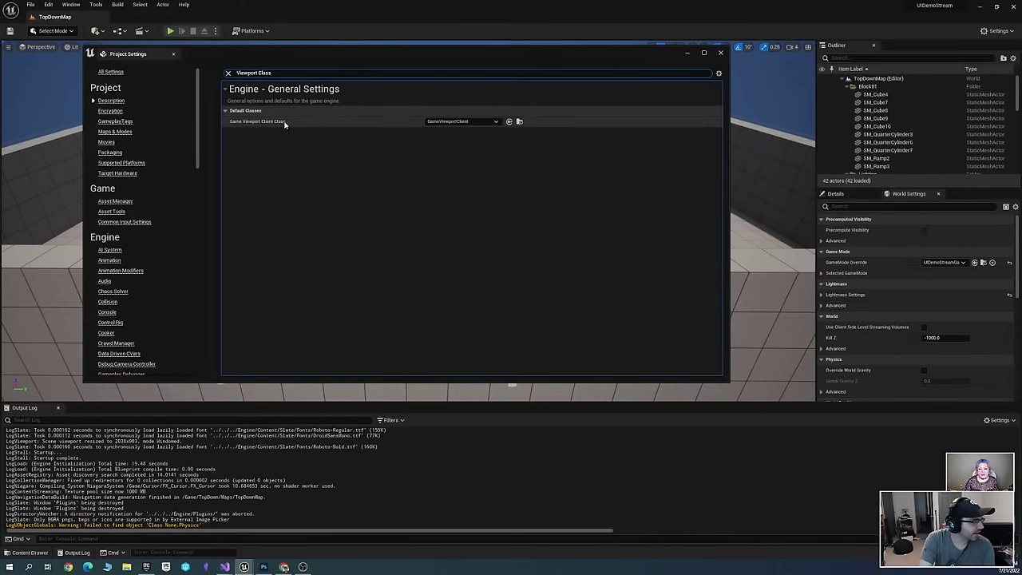
left_click(487, 121)
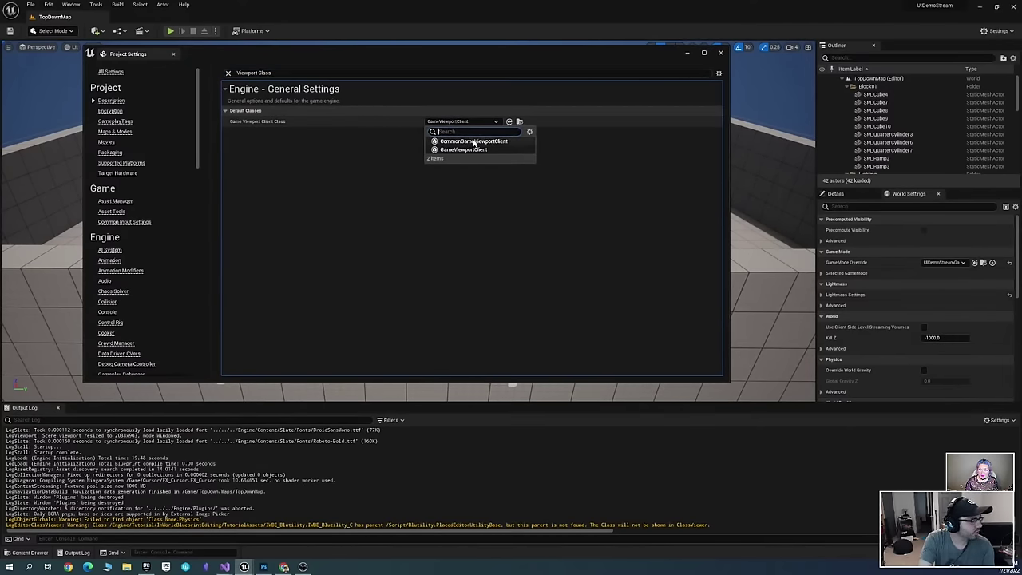
left_click(474, 142)
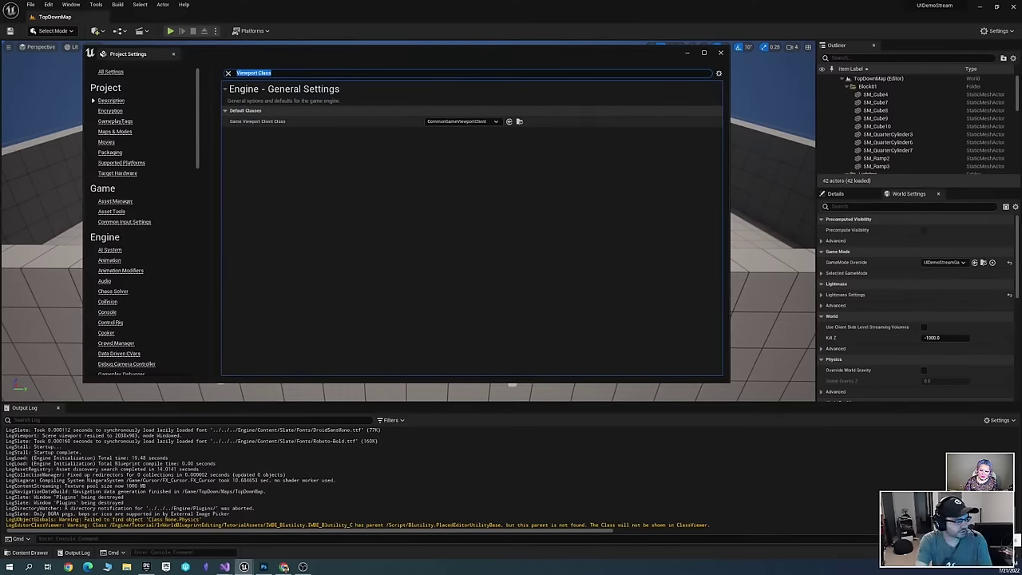
key("super+d")
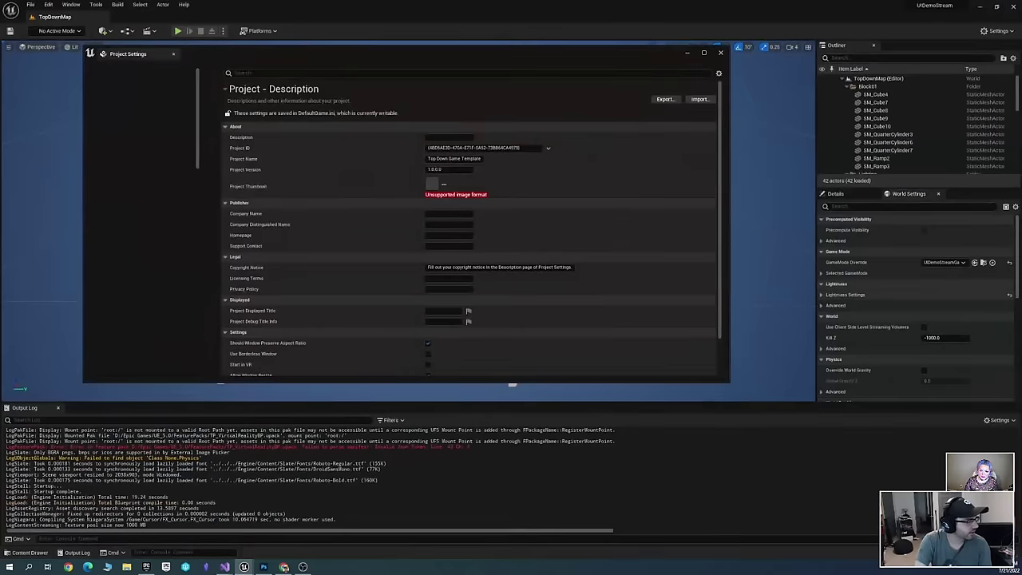
Close the Project Settings window
left_click_drag(523, 55, 566, 70)
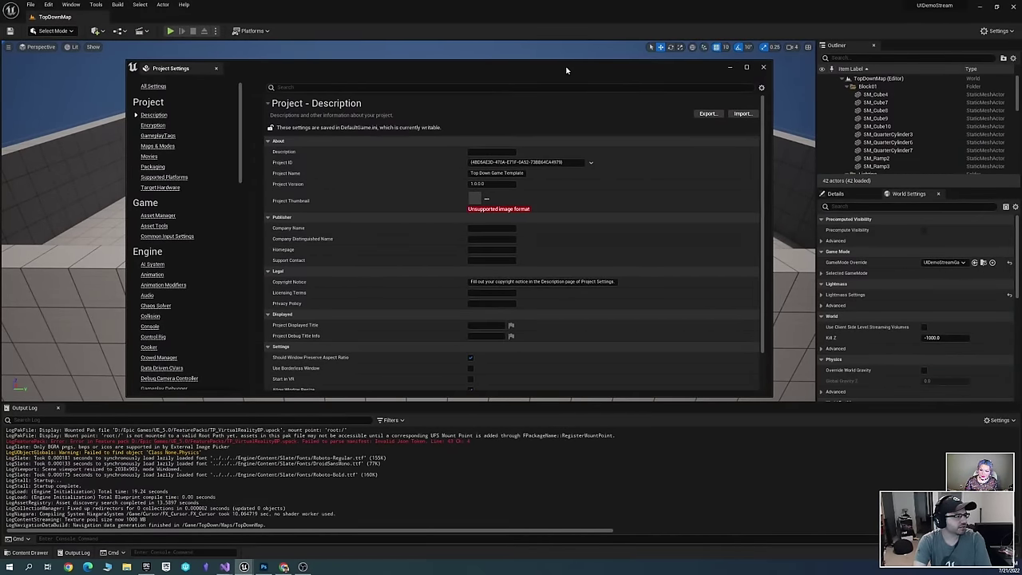
left_click_drag(566, 70, 587, 106)
scroll(268, 195, "up", 3)
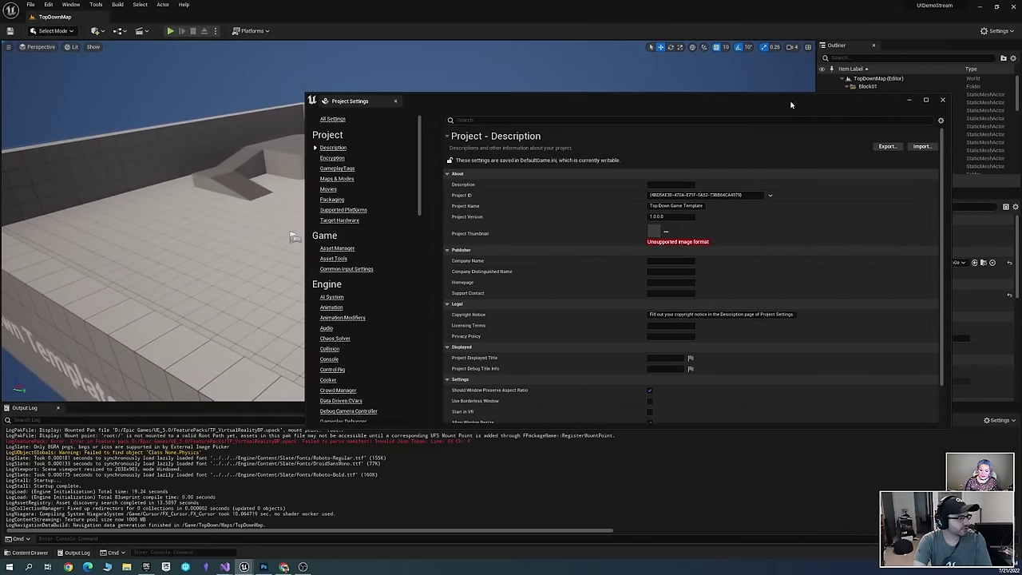
left_click_drag(793, 101, 786, 107)
left_click(804, 89)
Open the Content Drawer showing the Content folder's six subfolders
scroll(319, 240, "up", 4)
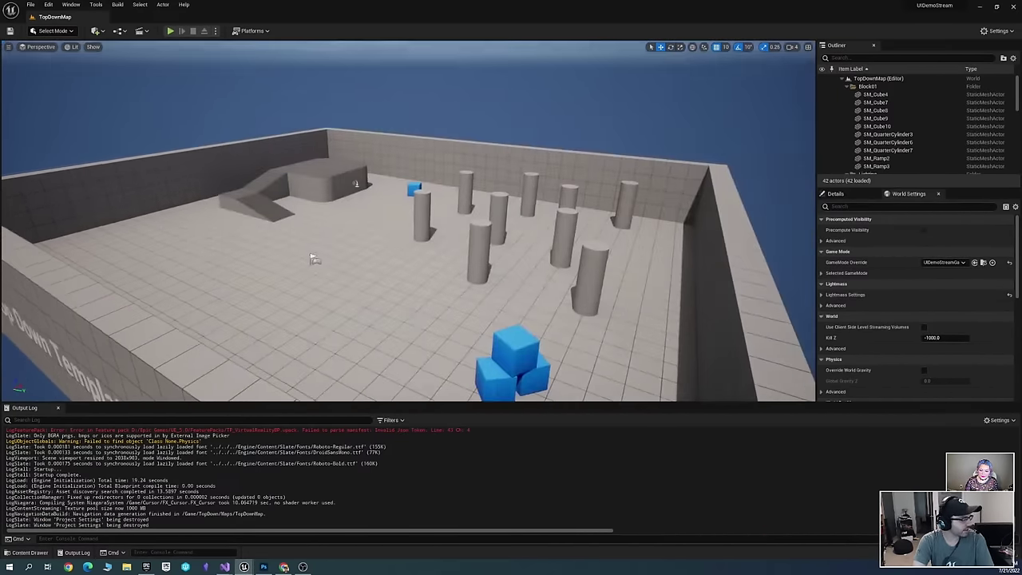
scroll(392, 244, "down", 2)
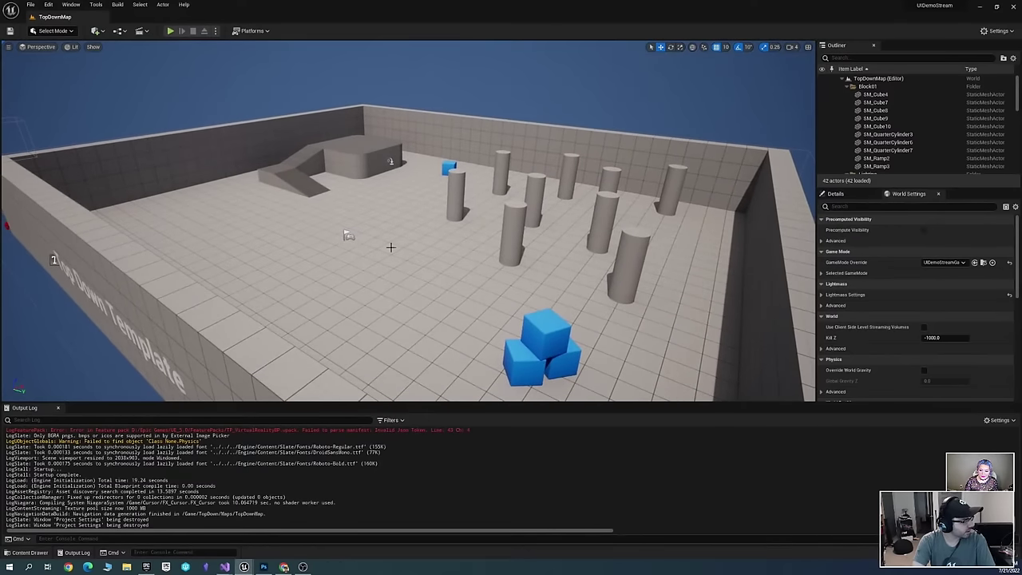
key("ctrl+space")
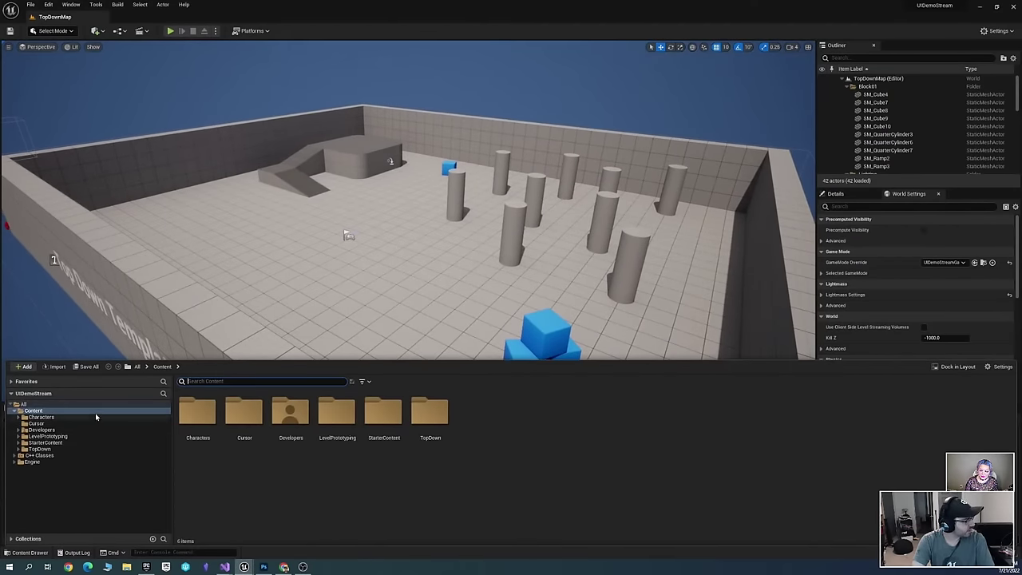
Create three new folders in Content: UI, Blueprint and Maps
right_click(344, 483)
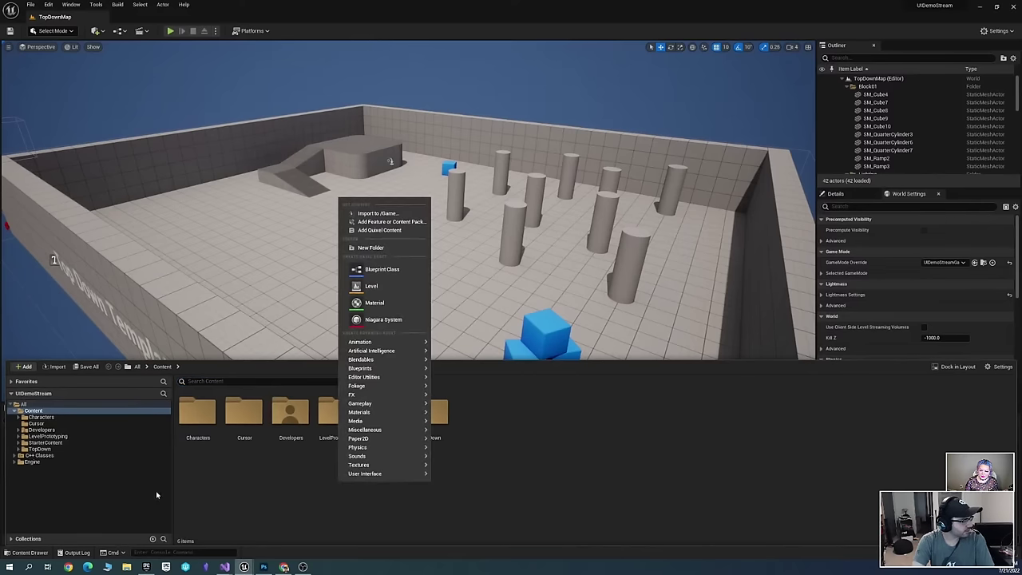
left_click(375, 247)
type("UI")
key("Return")
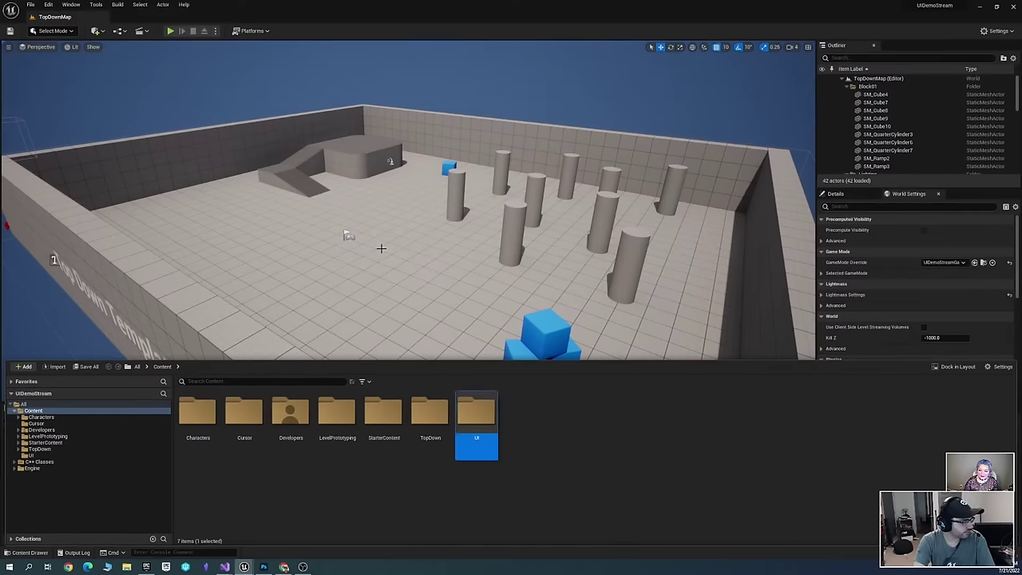
right_click(342, 512)
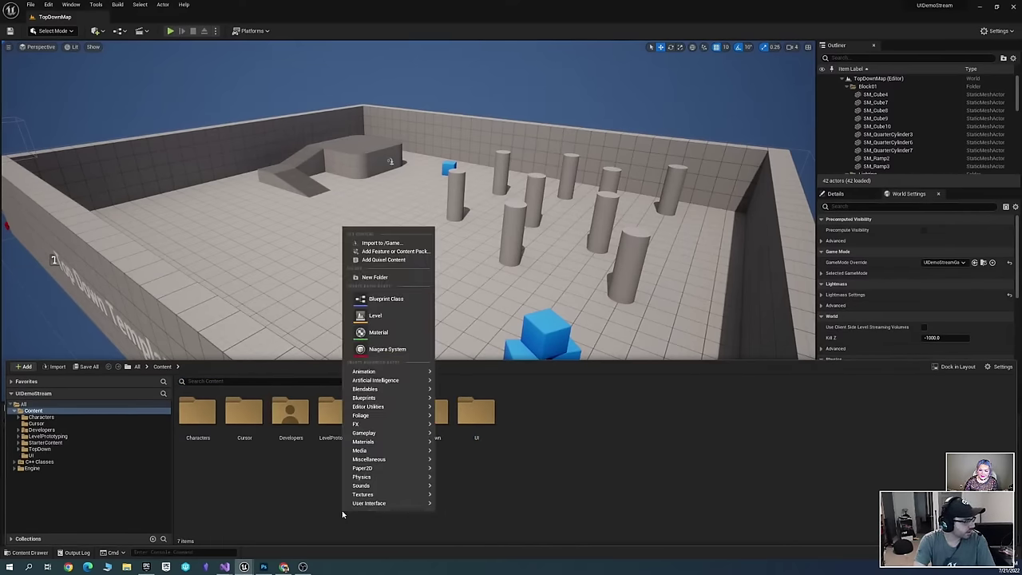
left_click(403, 277)
type("Blueprint")
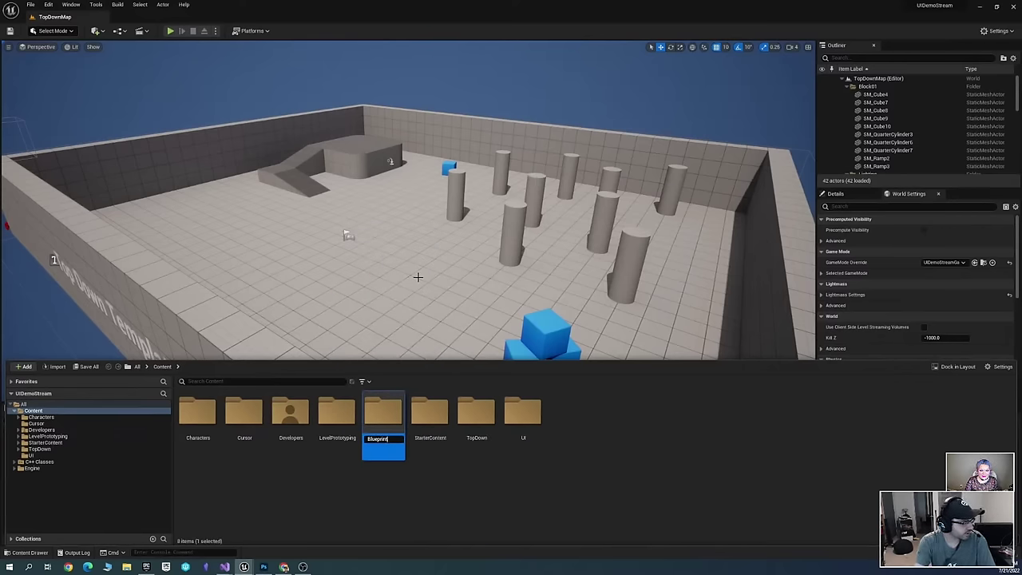
key("Return")
left_click(579, 495)
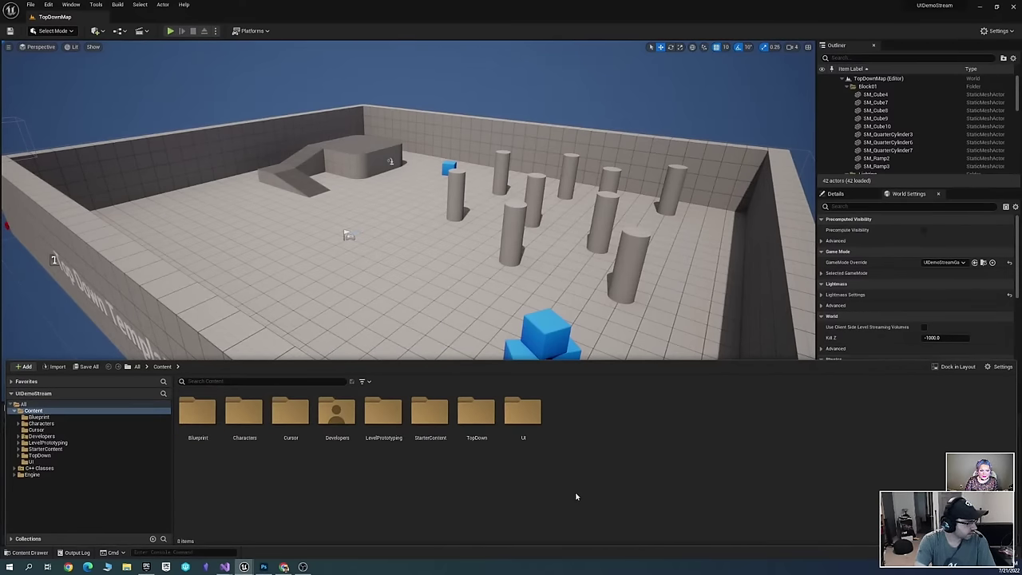
right_click(355, 484)
left_click(418, 250)
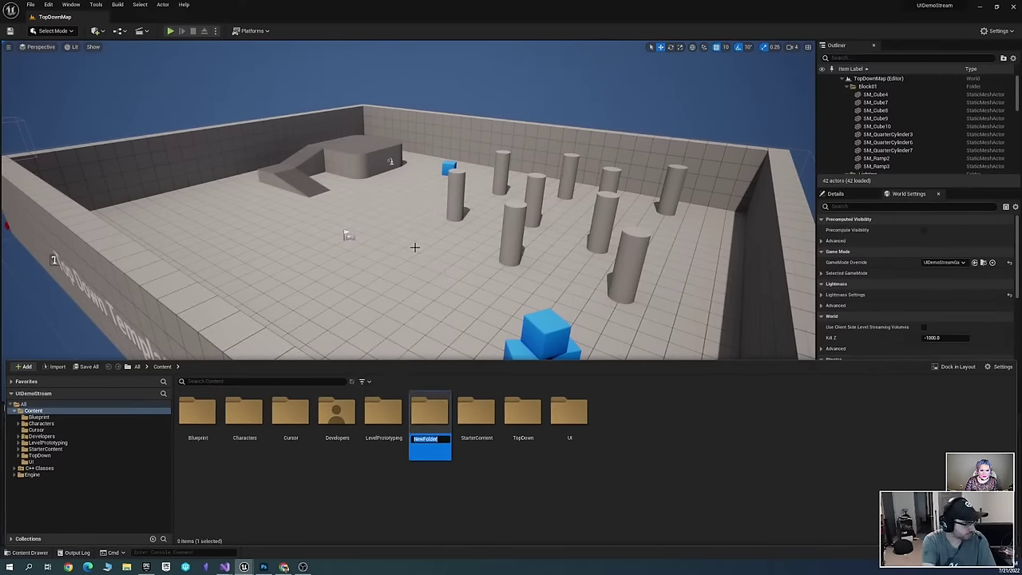
type("Maps")
key("Return")
Create a level named DemoGameFrontend inside Maps, then open and save it
double_click(428, 415)
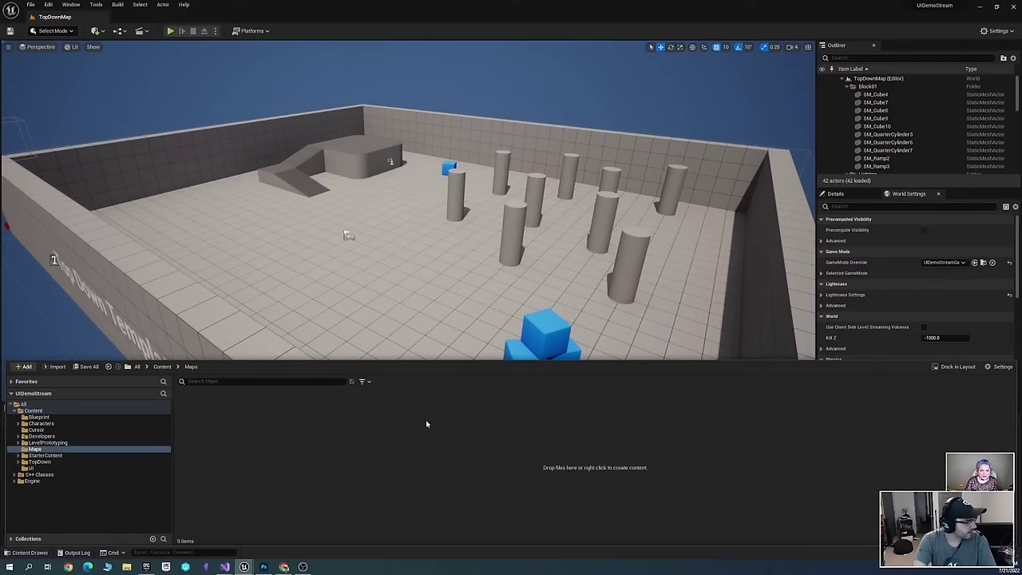
right_click(338, 424)
left_click(361, 228)
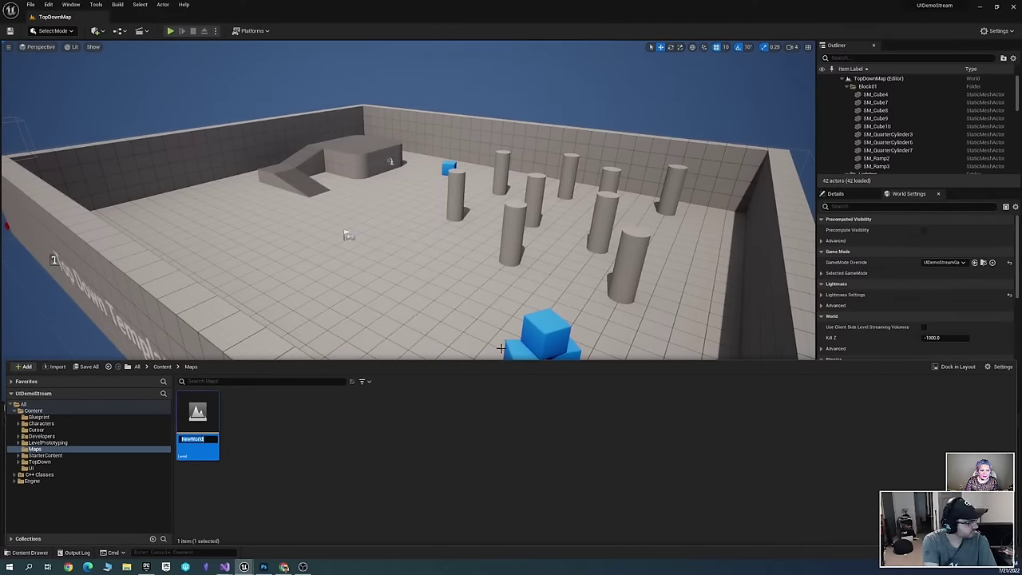
key("BackSpace")
type("Frontend")
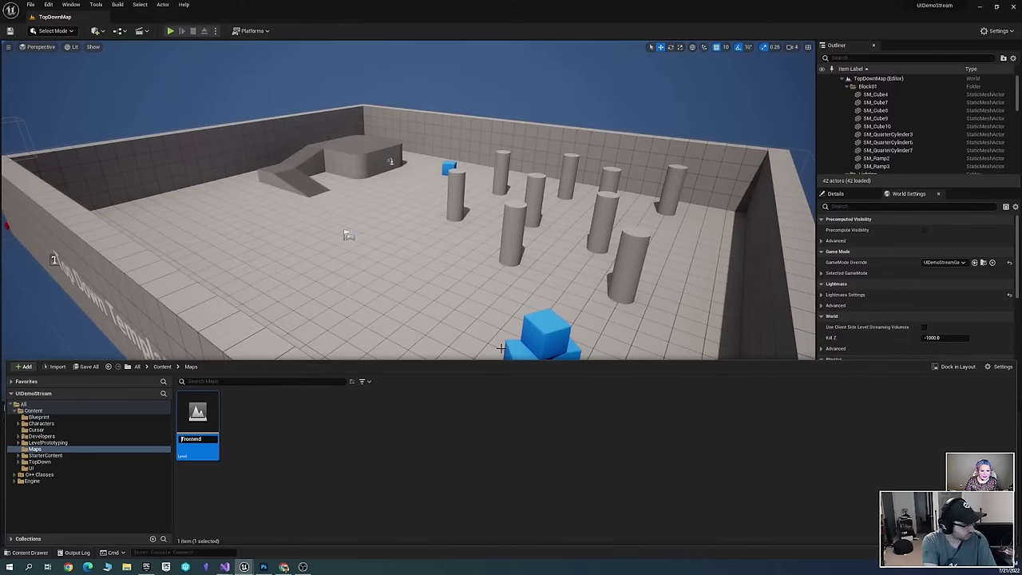
key("Home")
type("DemoGame")
key("Return")
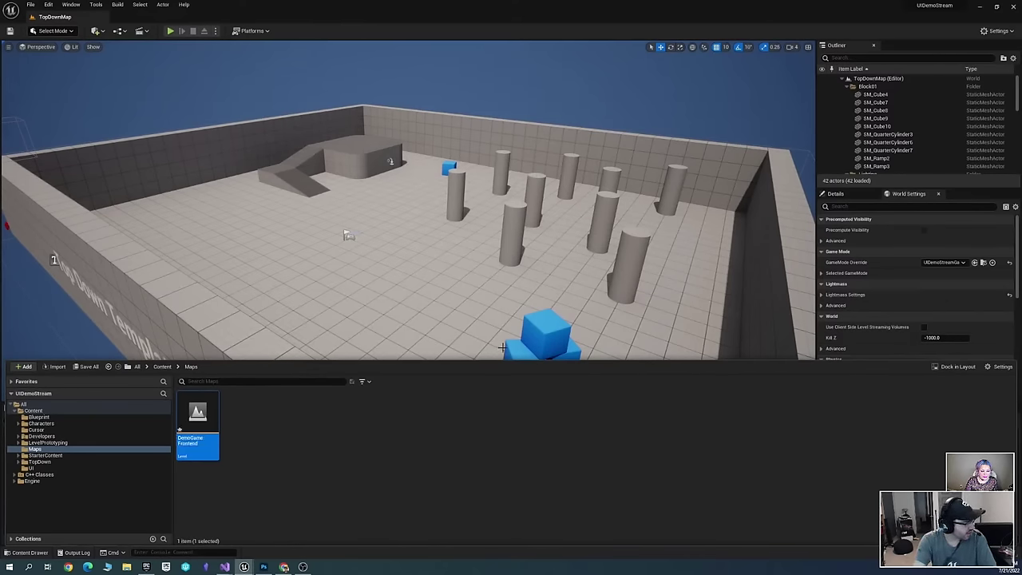
double_click(212, 411)
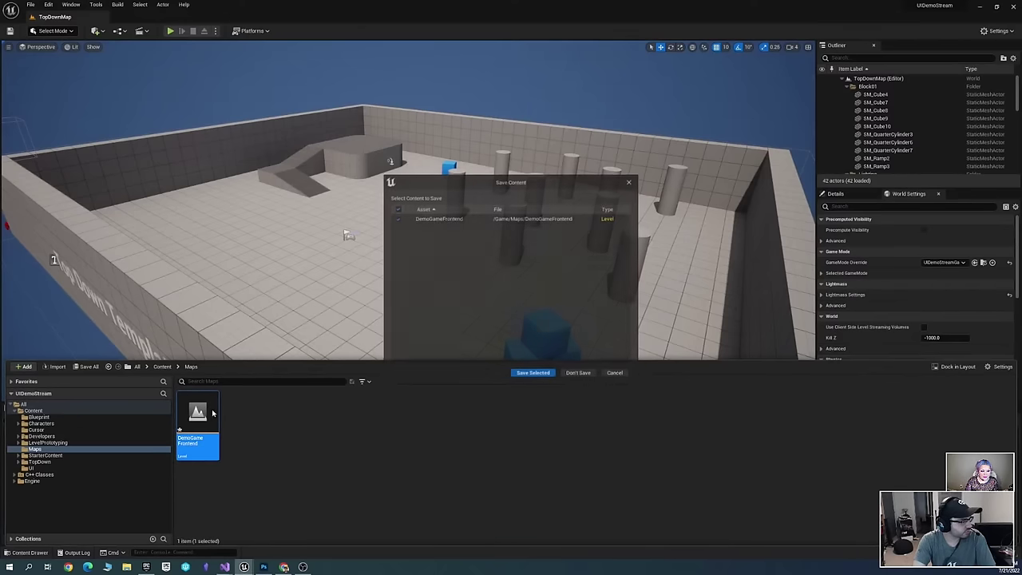
left_click(533, 373)
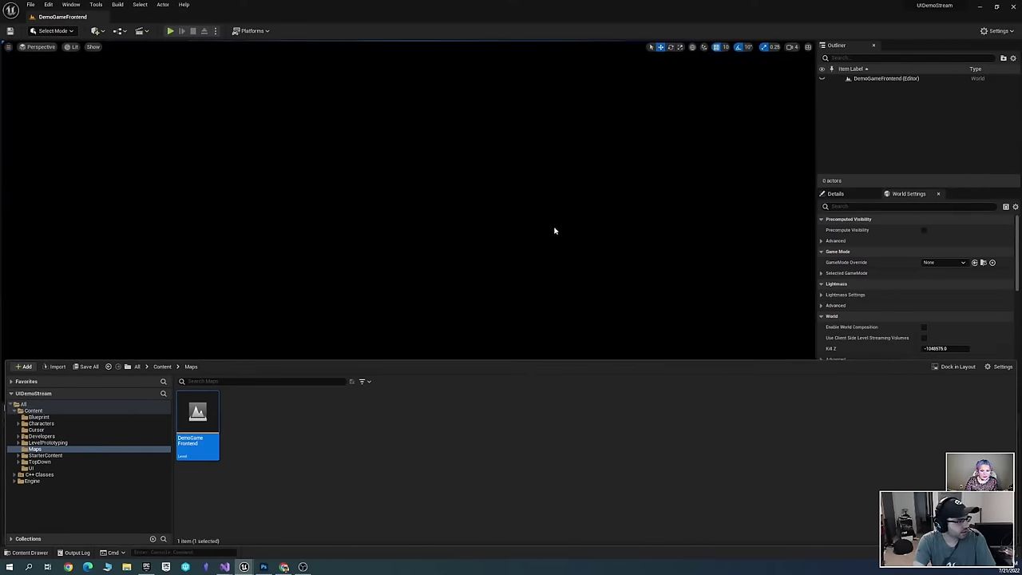
Return the Content Drawer from Maps to Content, showing all nine folders with nothing selected
key("ctrl+space")
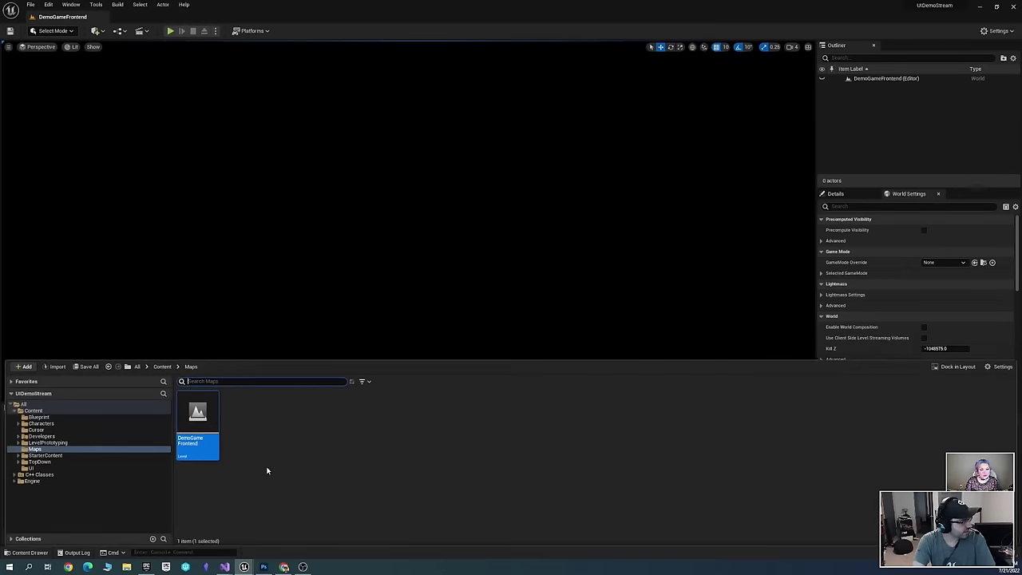
left_click(347, 469)
key("alt+Left")
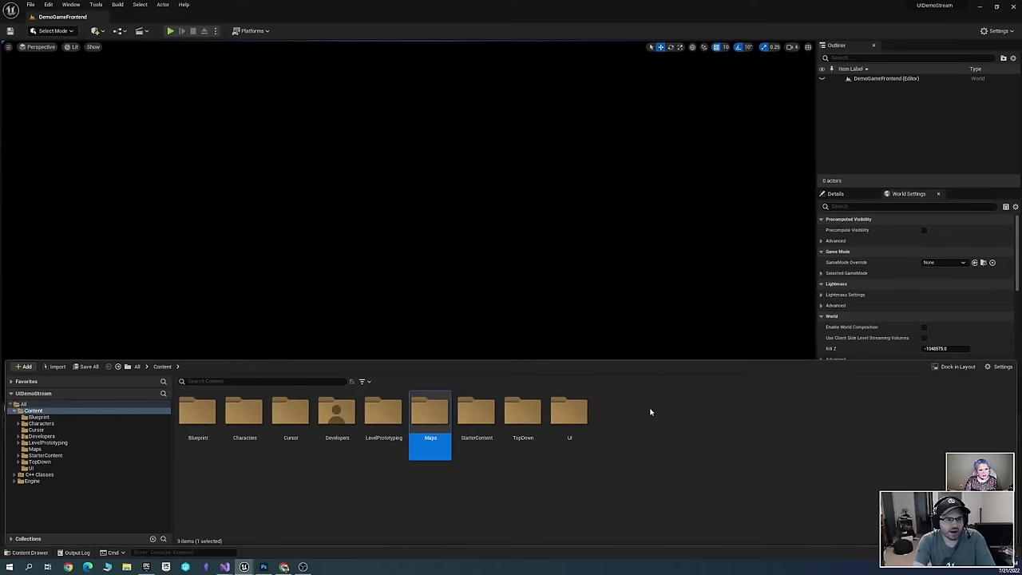
key("grave")
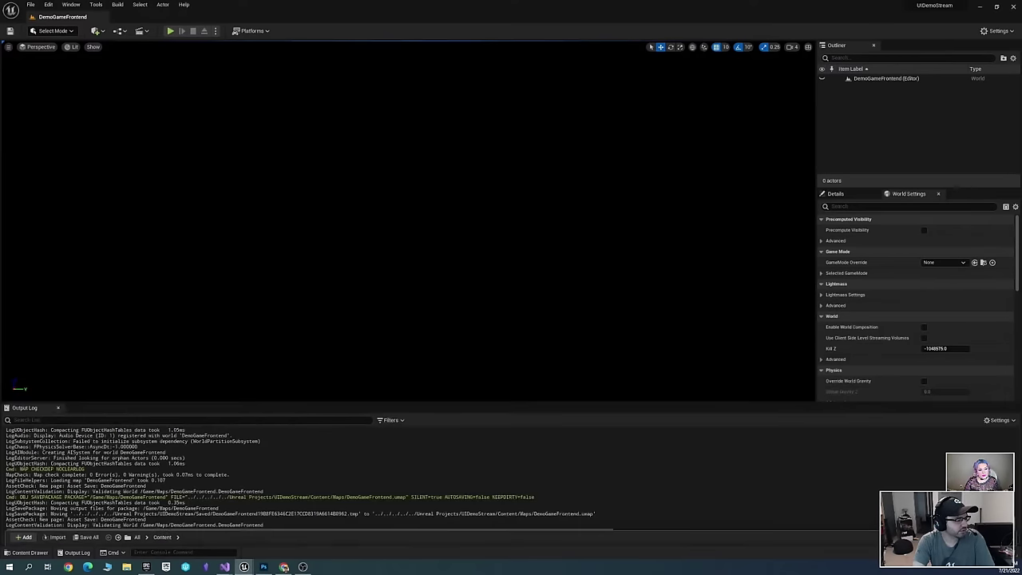
key("ctrl+space")
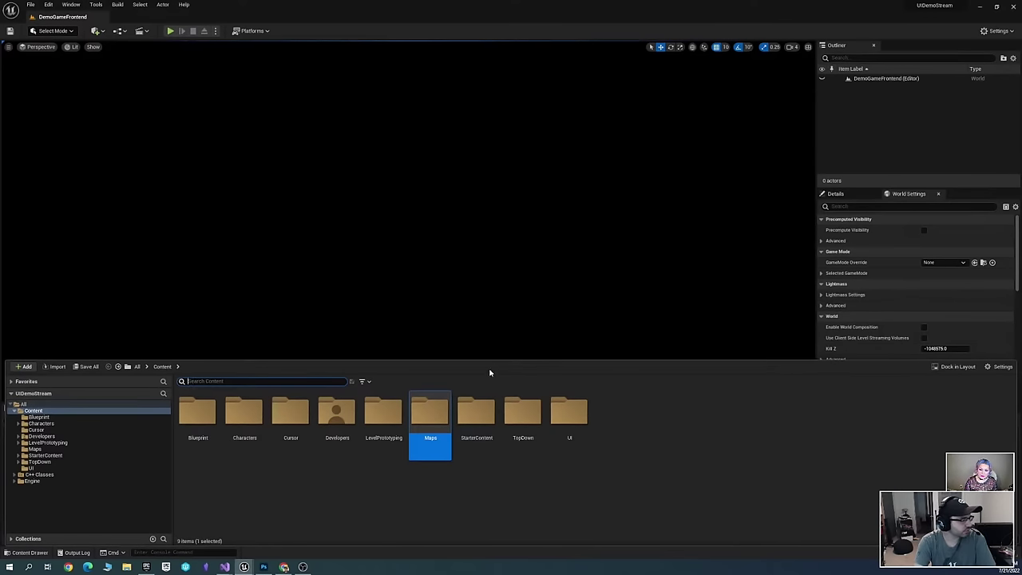
left_click(643, 471)
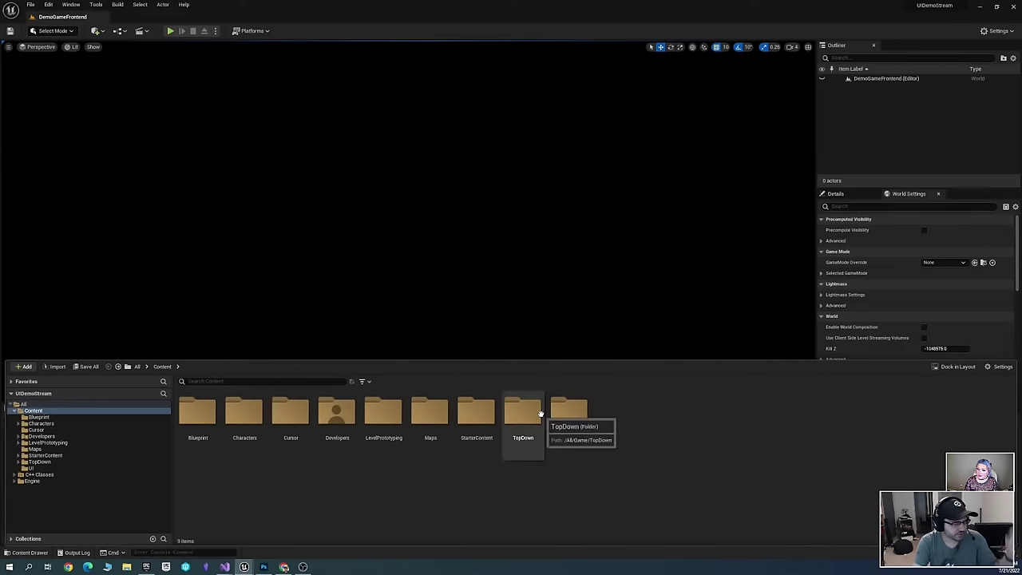
Open the Content/UI folder in the Content Drawer
left_click(548, 286)
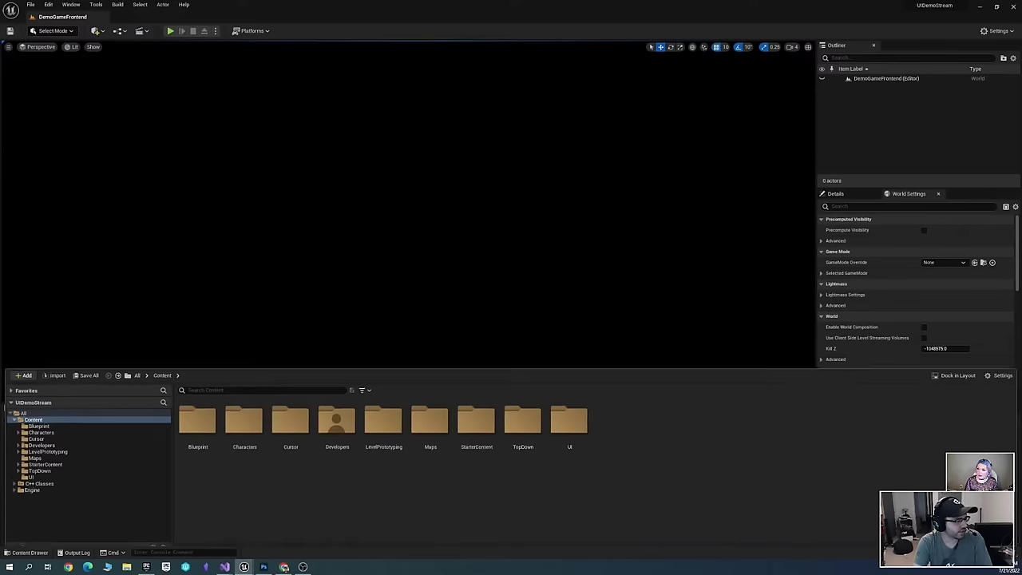
key("ctrl+space")
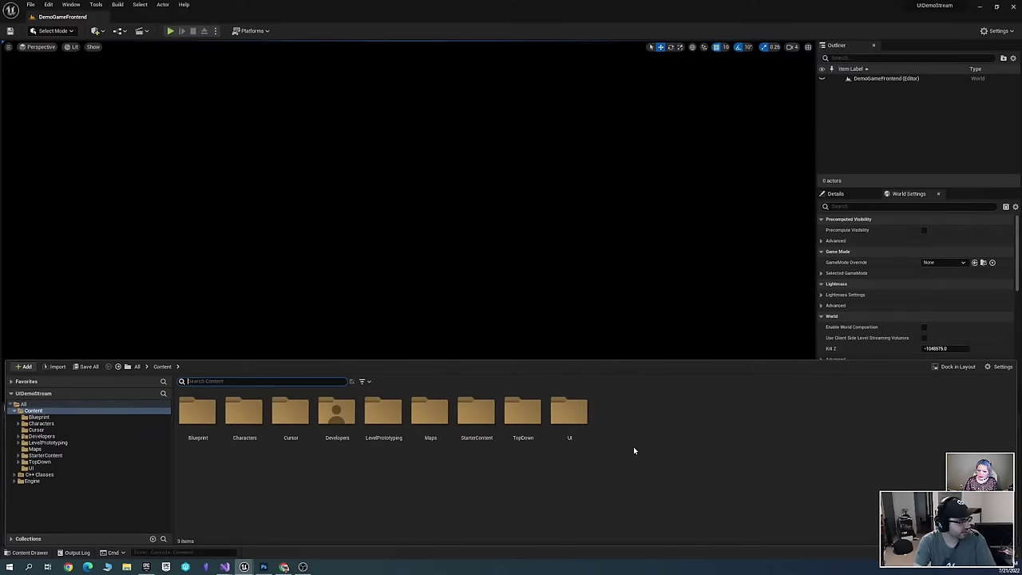
double_click(435, 409)
key("alt+Left")
double_click(568, 415)
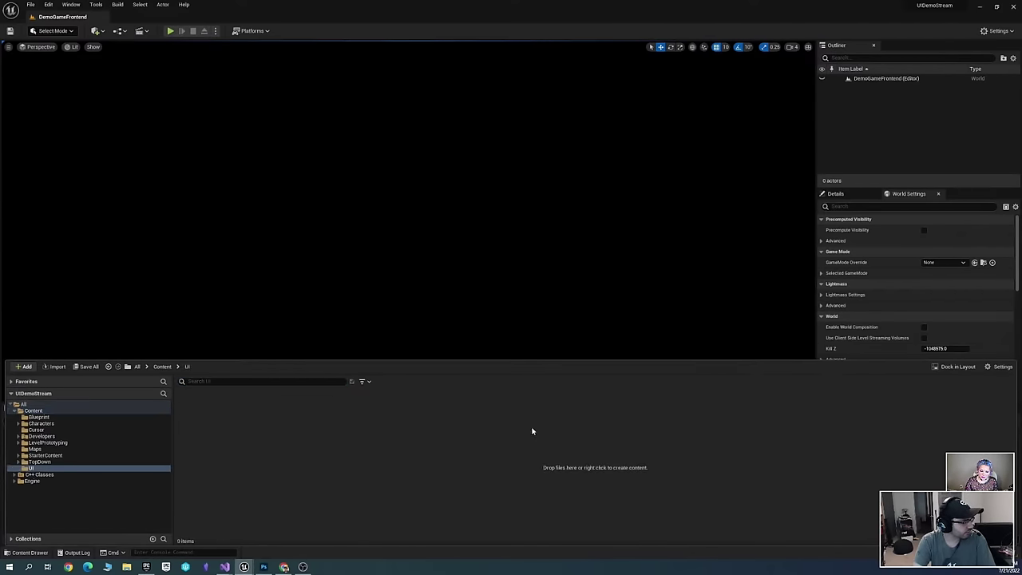
Create the Data and Icons subfolders inside UI
right_click(247, 432)
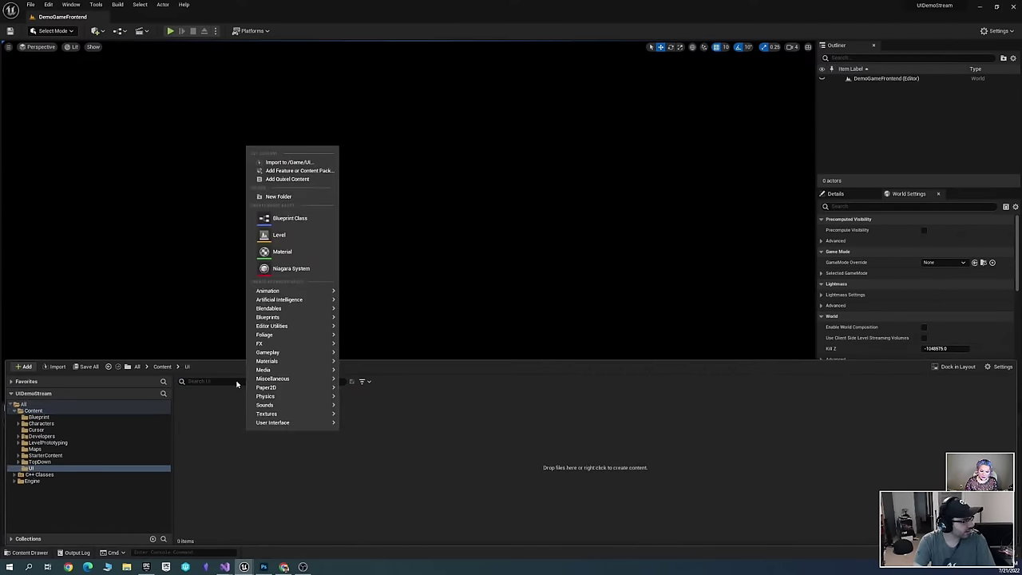
left_click(294, 197)
type("Data")
key("Return")
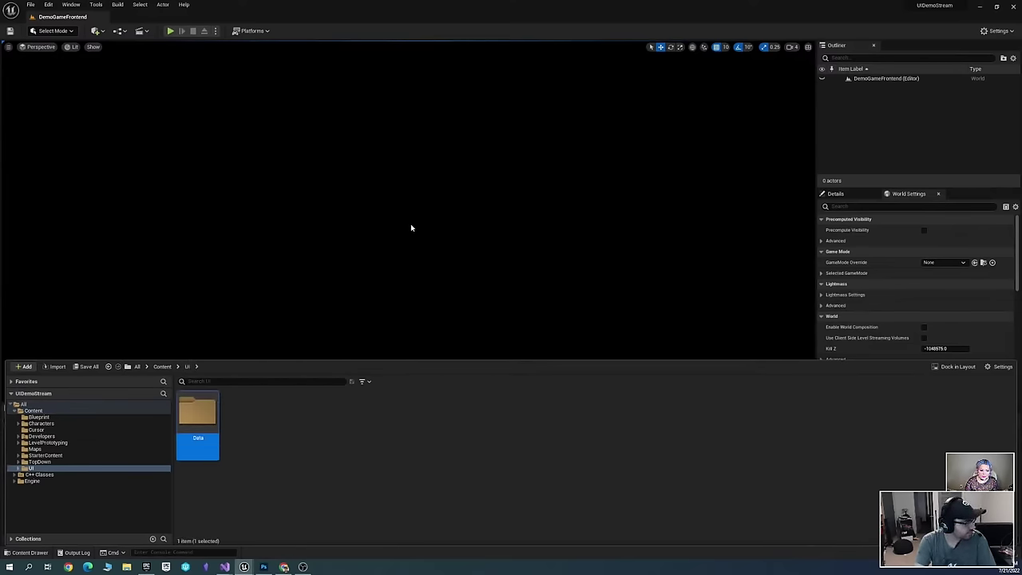
right_click(291, 428)
left_click(337, 195)
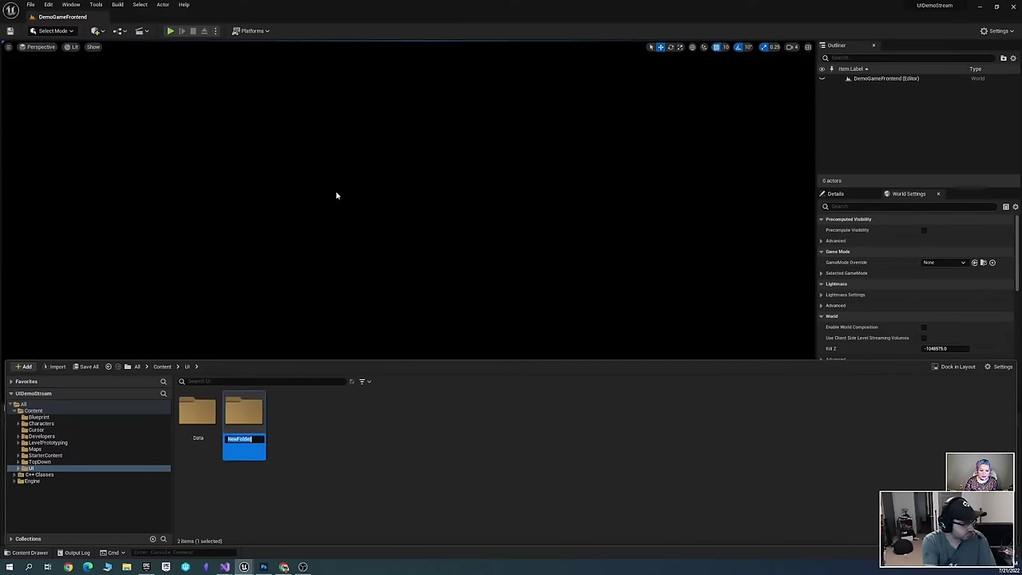
type("Icons")
key("Return")
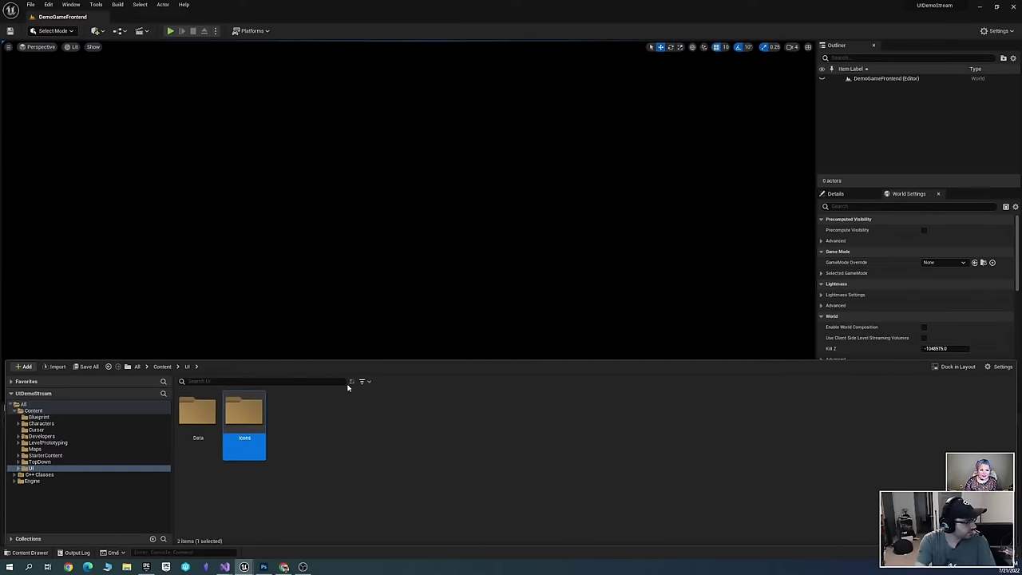
left_click(331, 414)
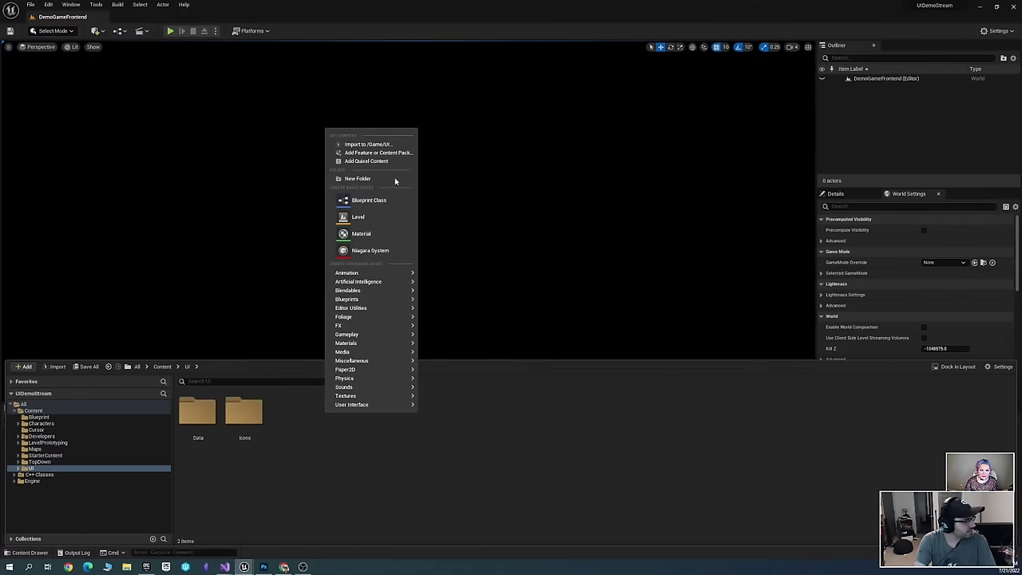
left_click(341, 439)
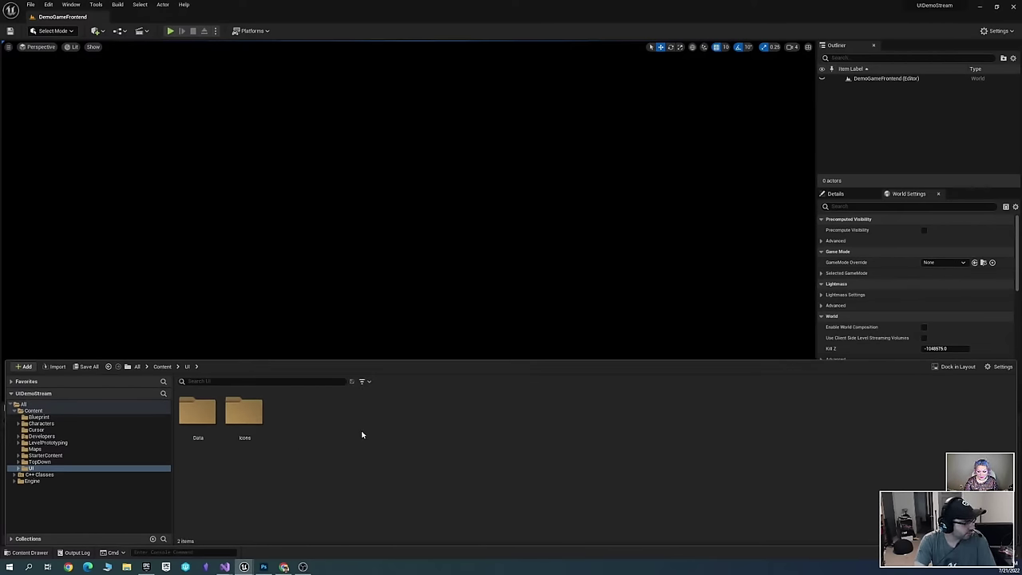
right_click(328, 431)
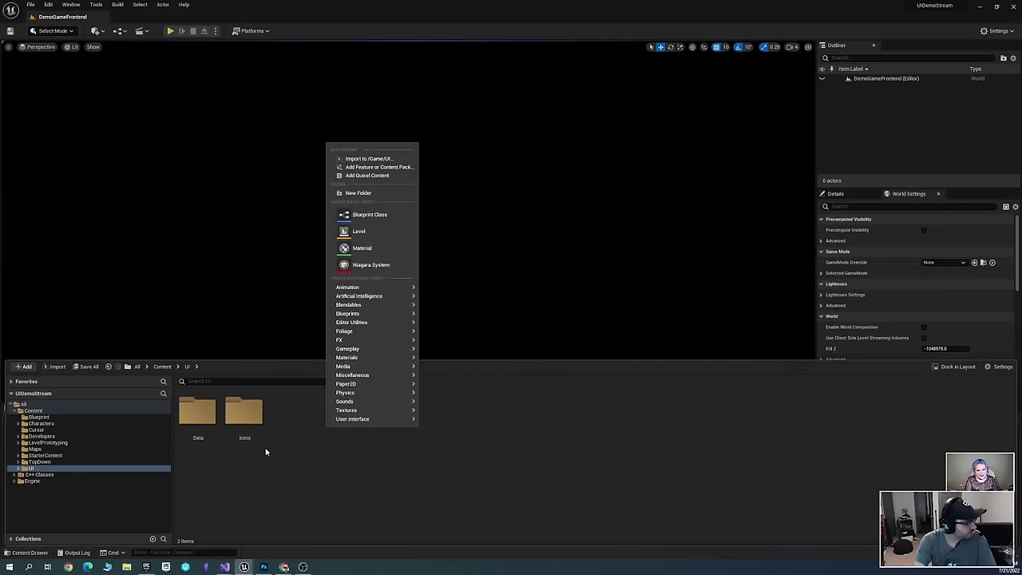
In UI/Data, create InputActionTable, a Data Table using CommonInputActionDataBase rows
double_click(198, 414)
right_click(206, 417)
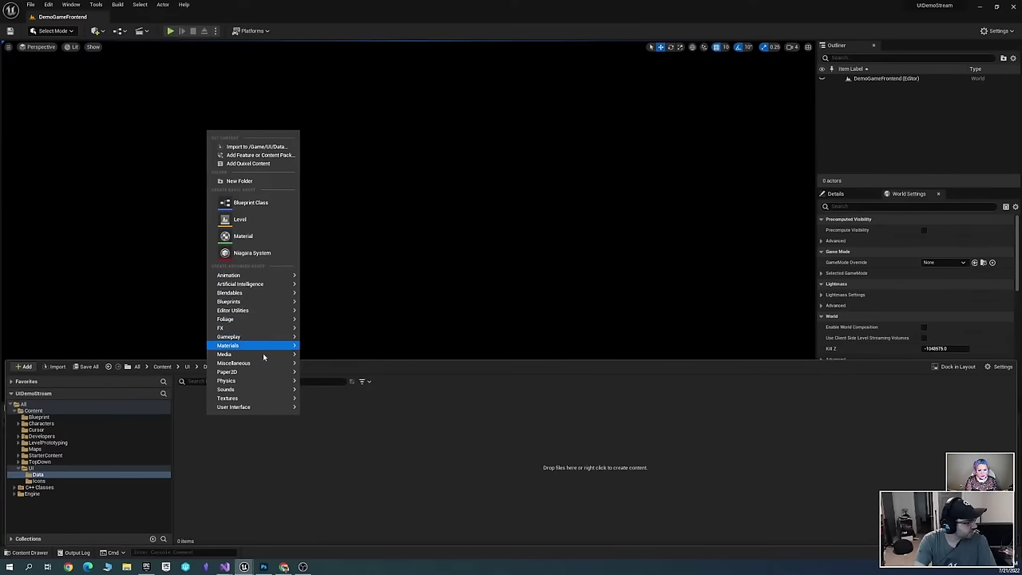
mouse_move(263, 363)
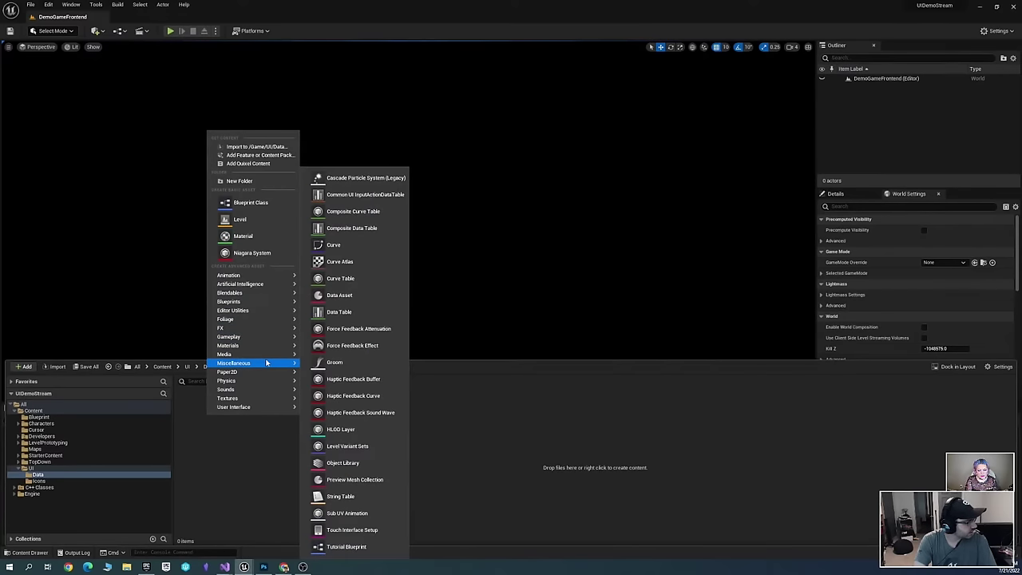
left_click(363, 311)
left_click(515, 276)
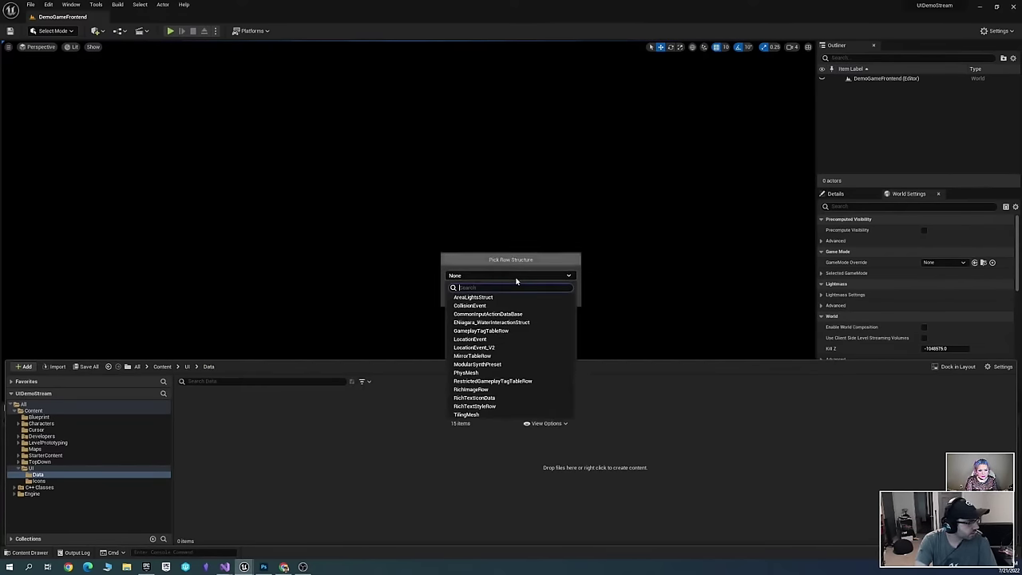
left_click(511, 315)
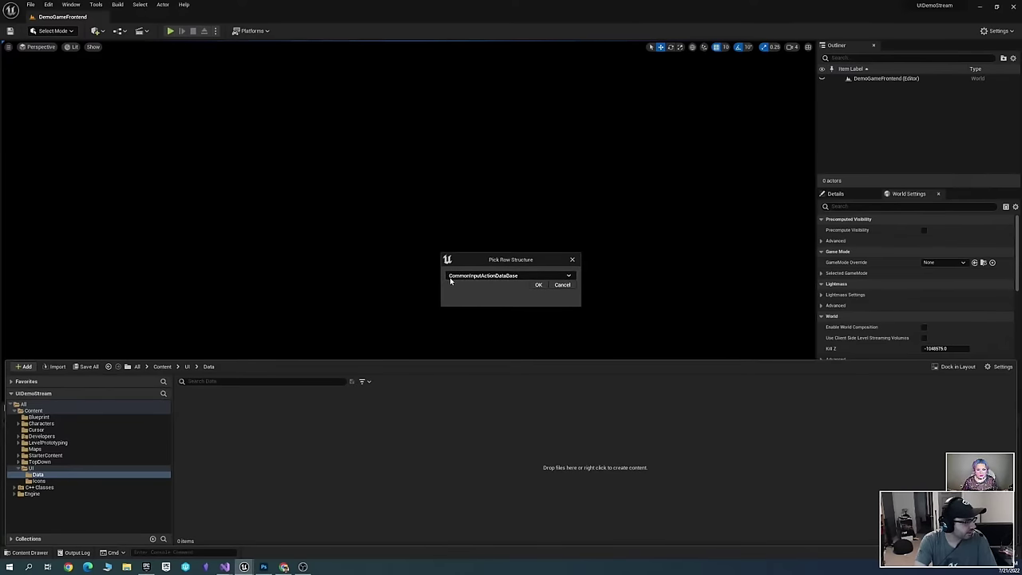
left_click(538, 285)
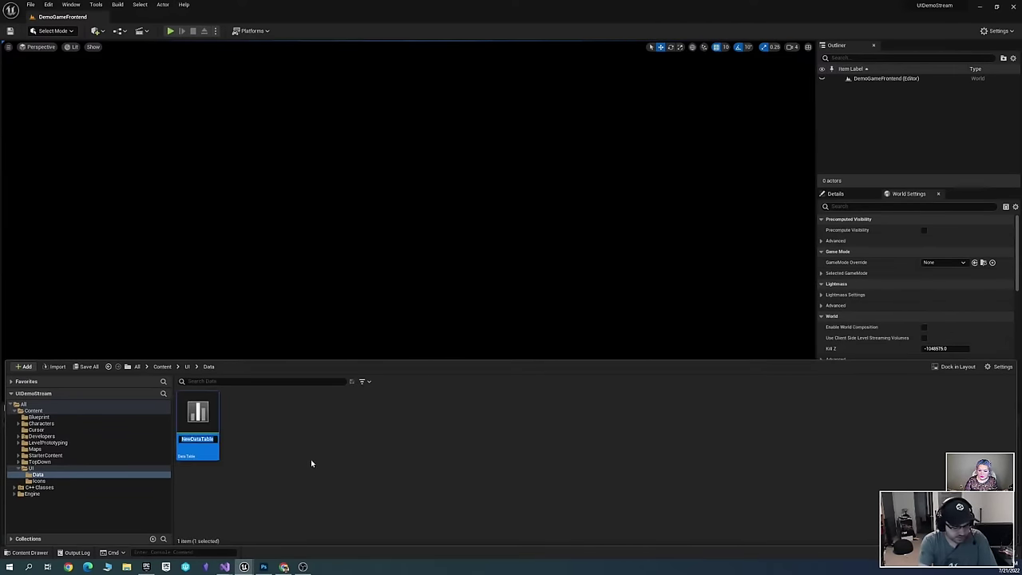
type("InputAction")
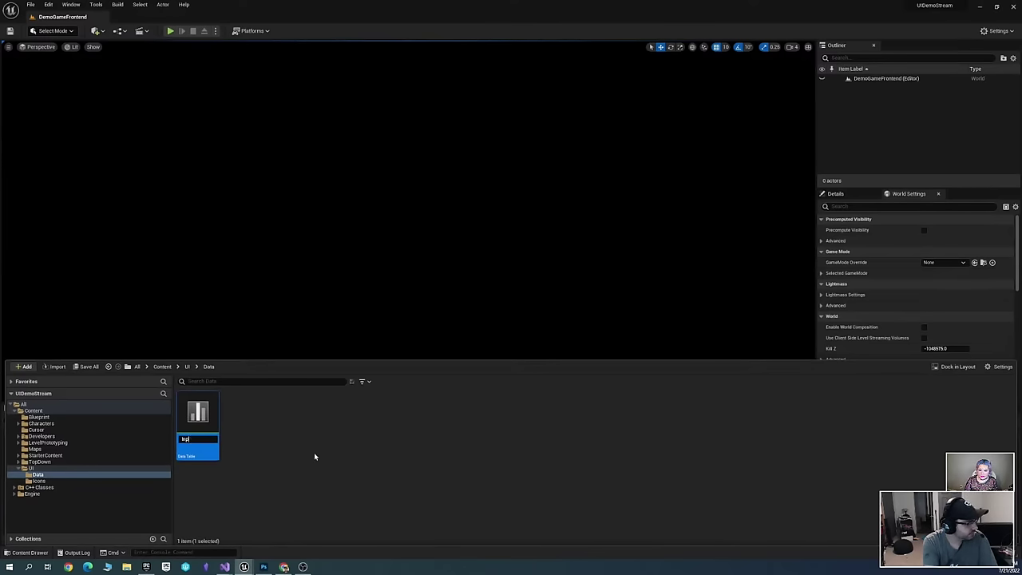
type("Table")
key("Return")
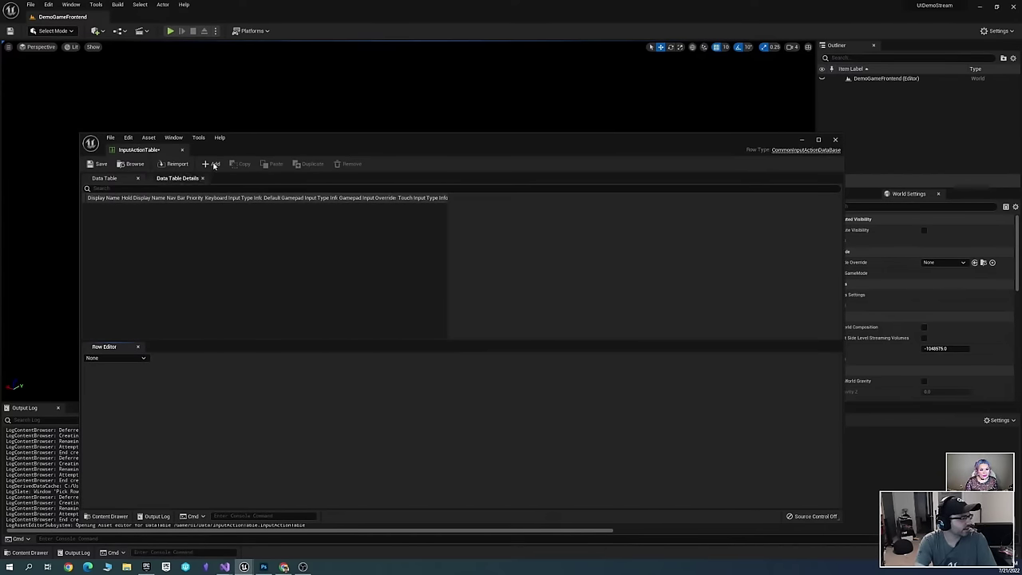
Arrange the InputActionTable editor window and close the Content Drawer
left_click_drag(256, 138, 302, 109)
key("ctrl+space")
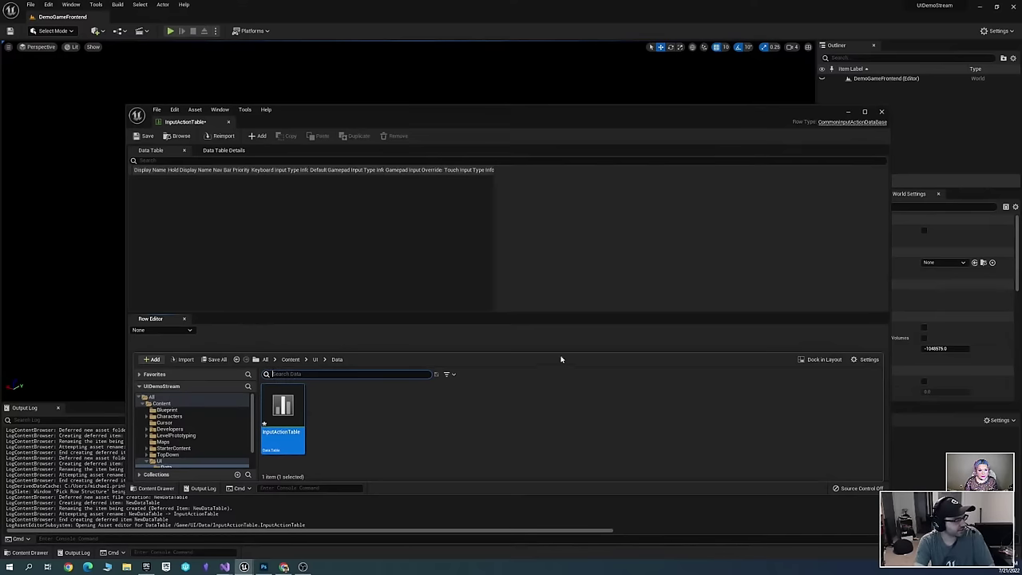
left_click(391, 391)
left_click(291, 404)
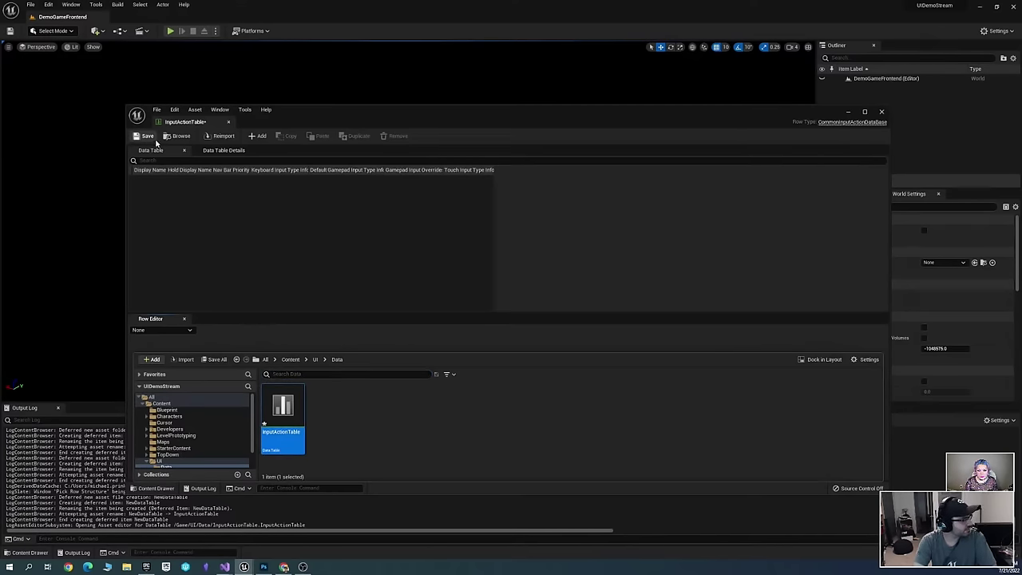
left_click(153, 359)
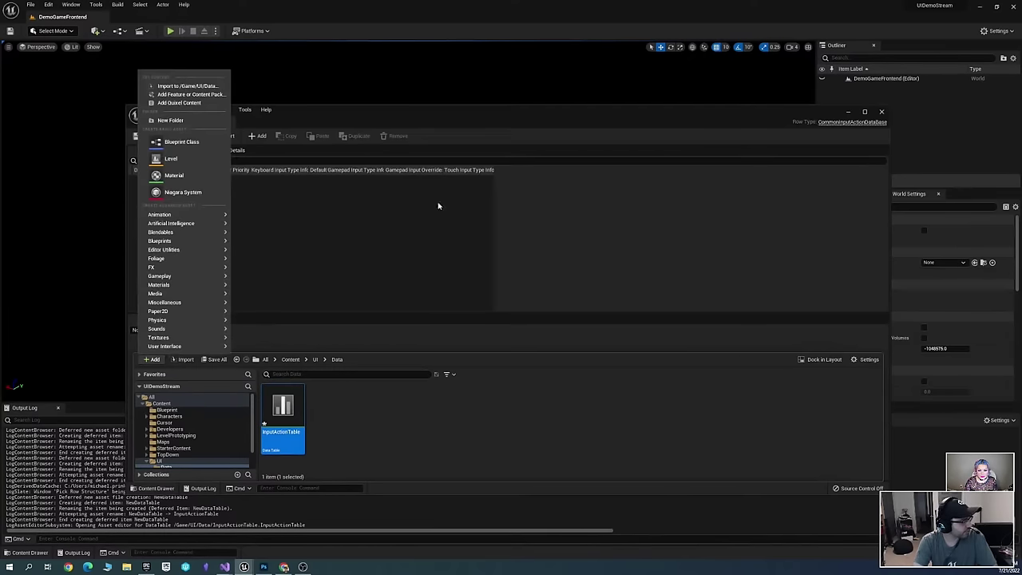
left_click(465, 376)
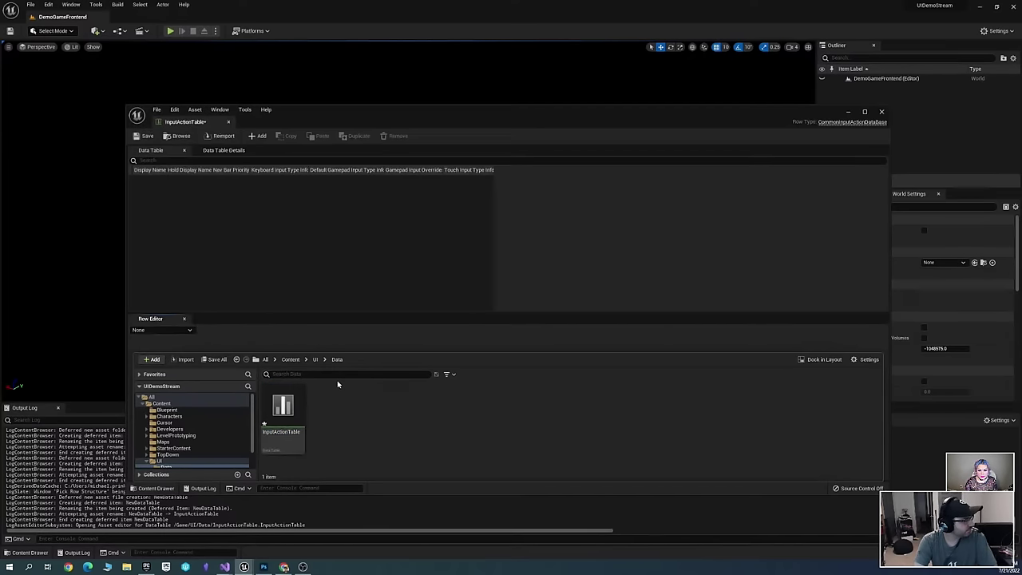
left_click(170, 126)
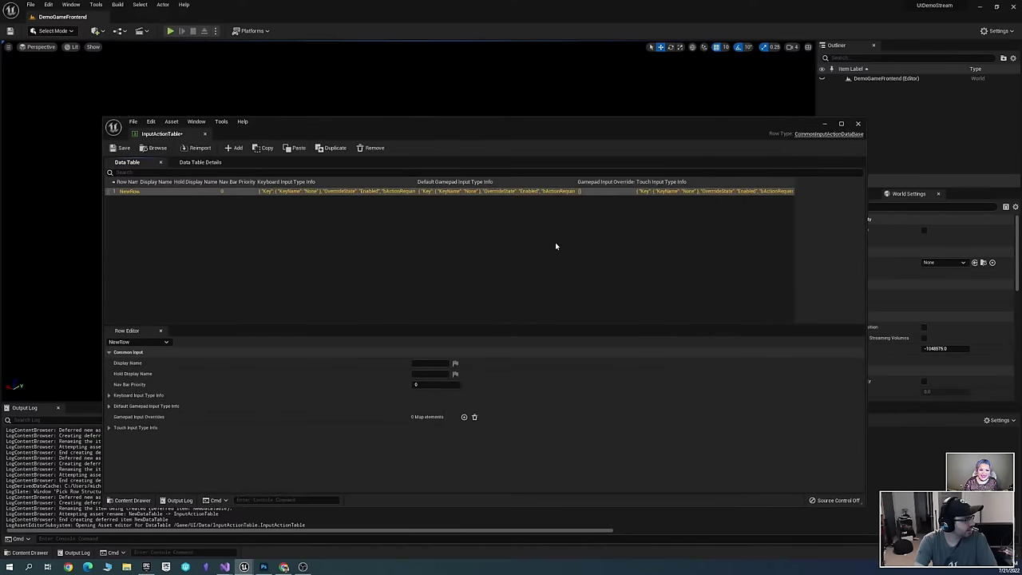
left_click_drag(346, 136, 362, 107)
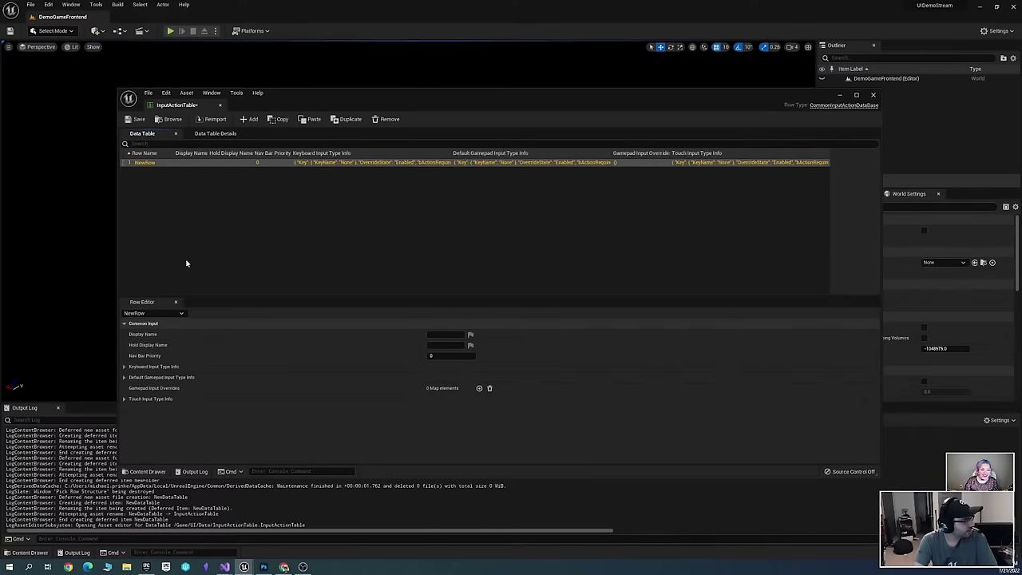
Rename the first row to Confirm with display name Confirm
left_click(459, 335)
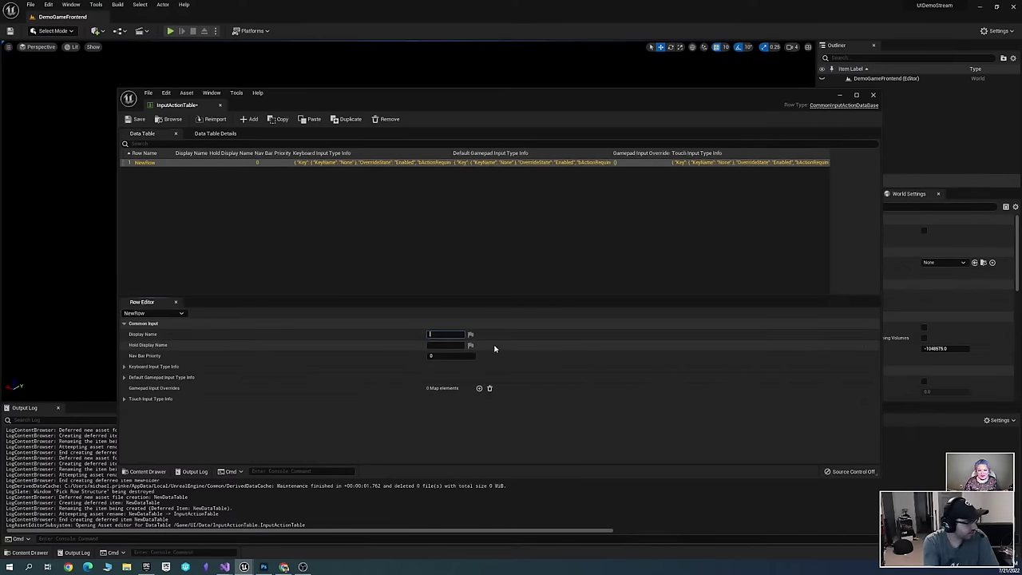
type("Confirm")
key("Return")
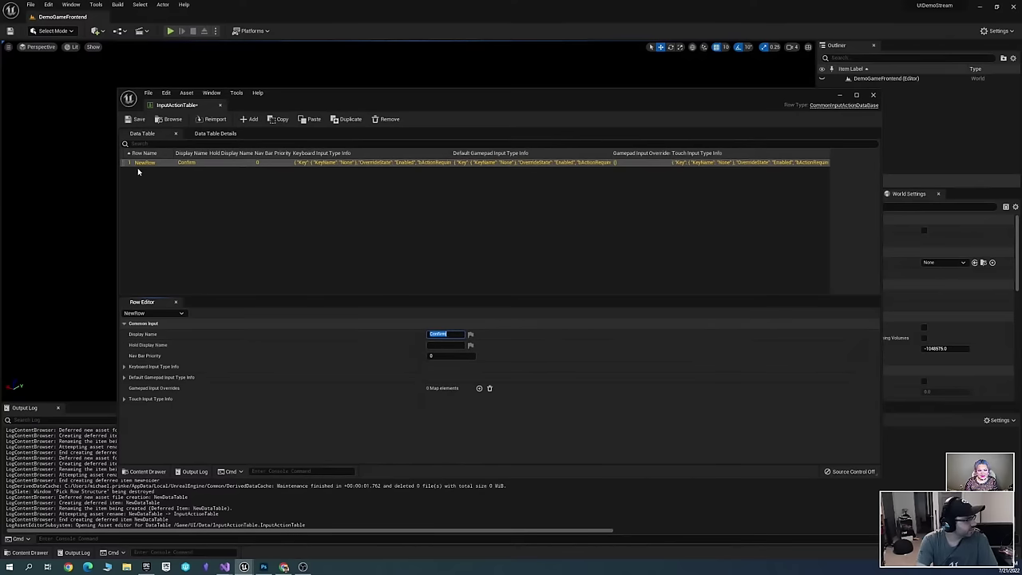
double_click(145, 164)
type("Confirm")
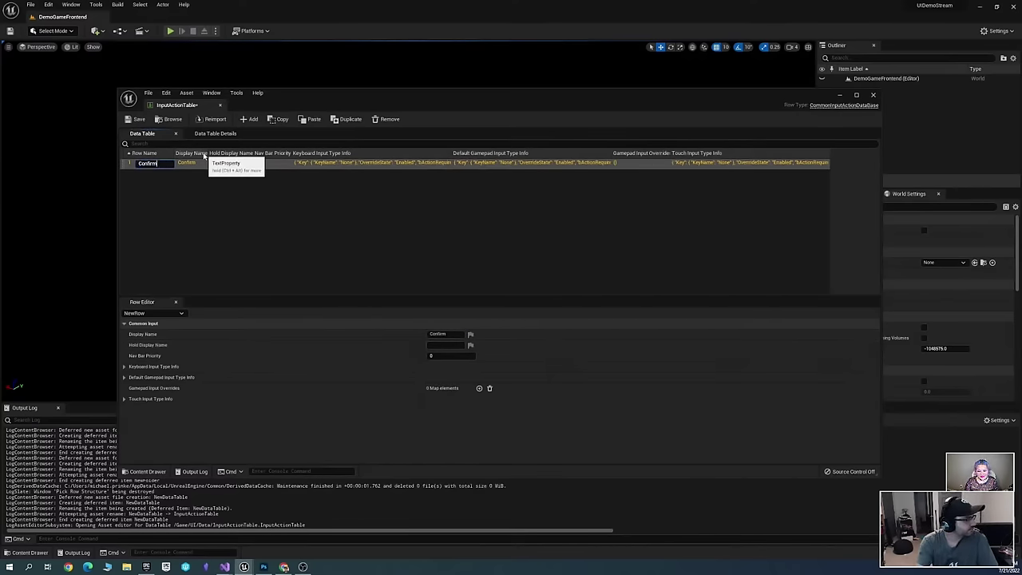
key("Return")
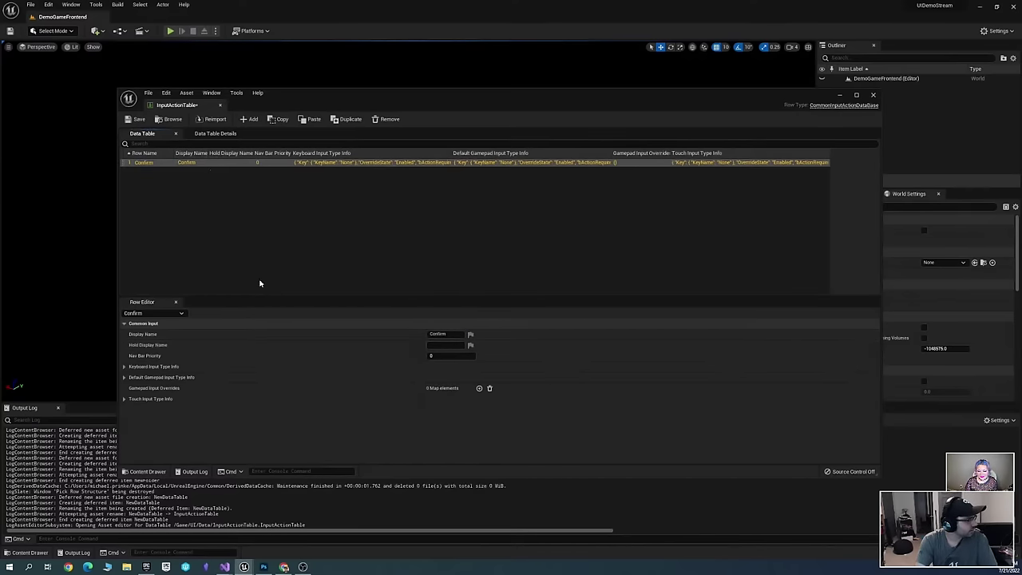
Add a second row named Cancel with display name Cancel, and save the table
left_click(249, 119)
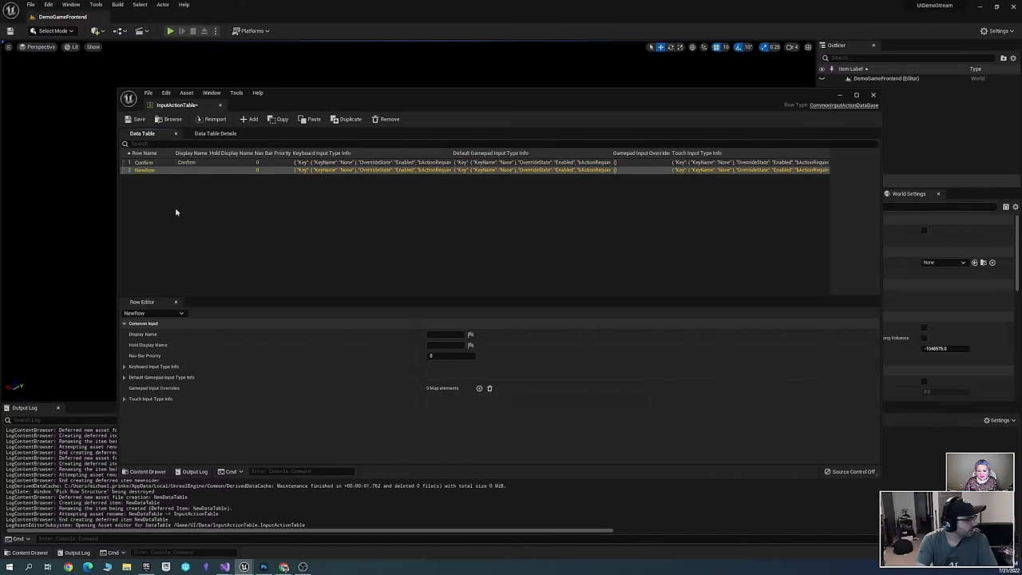
double_click(148, 172)
type("Confirm")
key("Return")
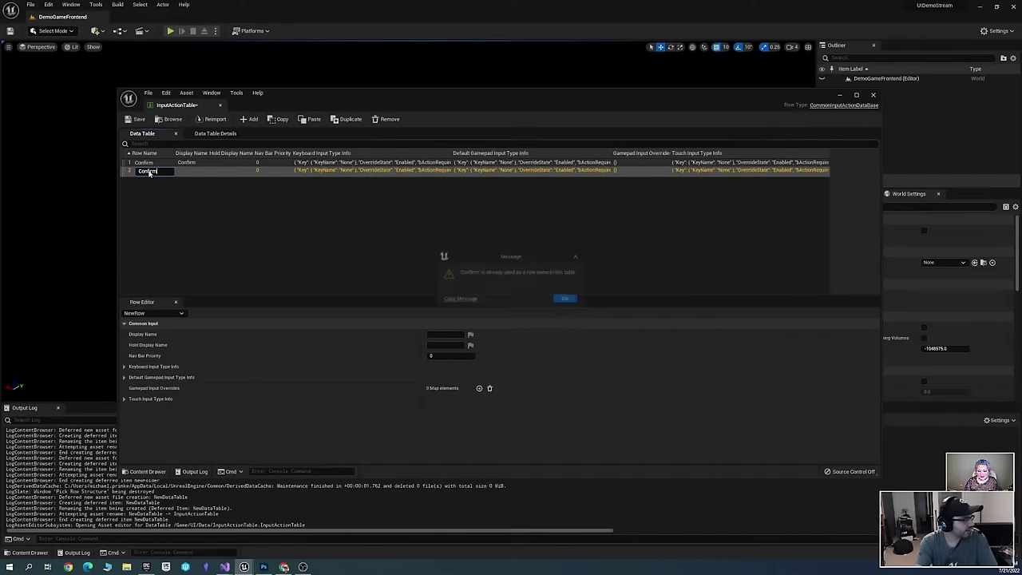
left_click(566, 300)
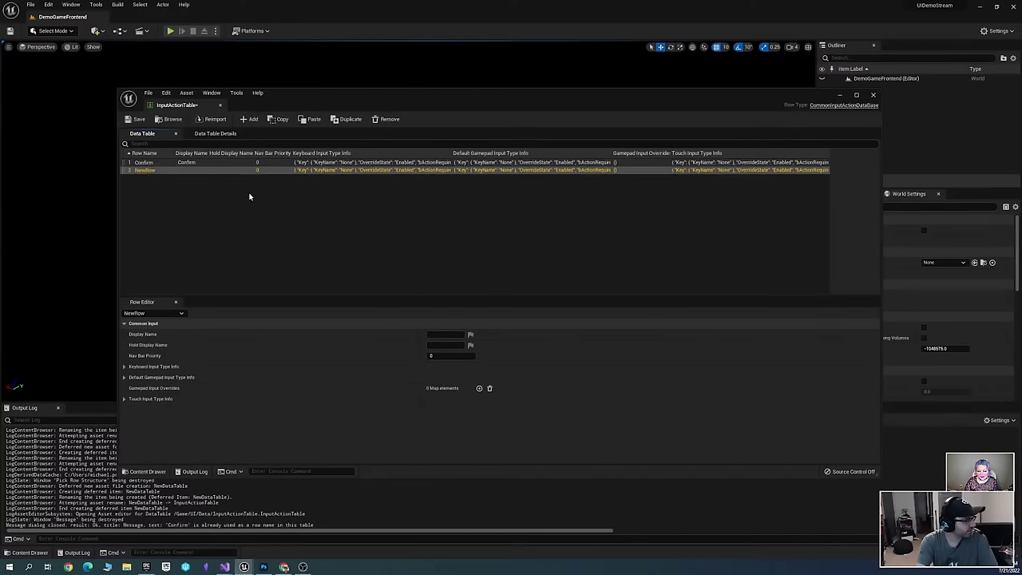
double_click(149, 171)
type("Cancel")
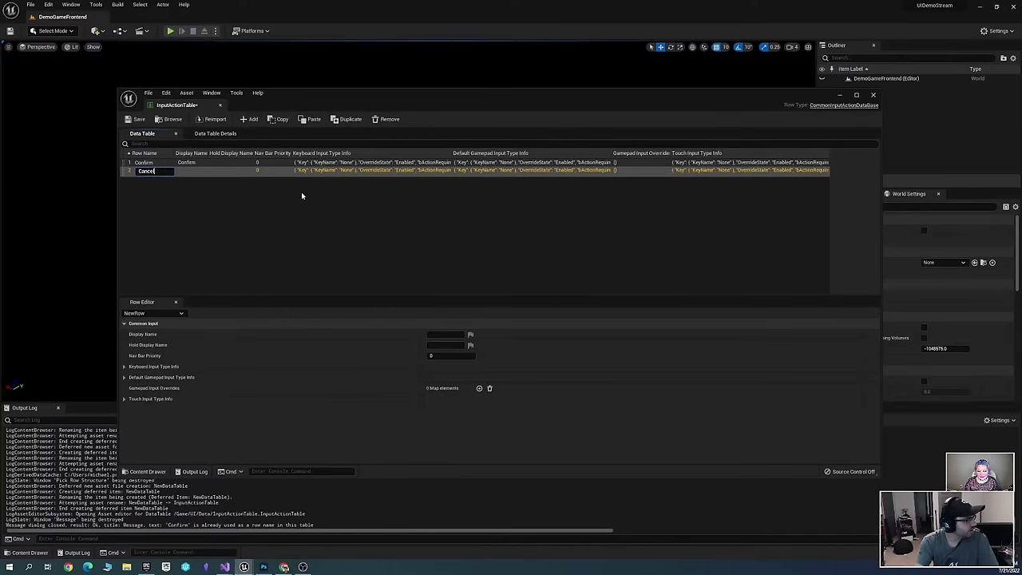
key("Return")
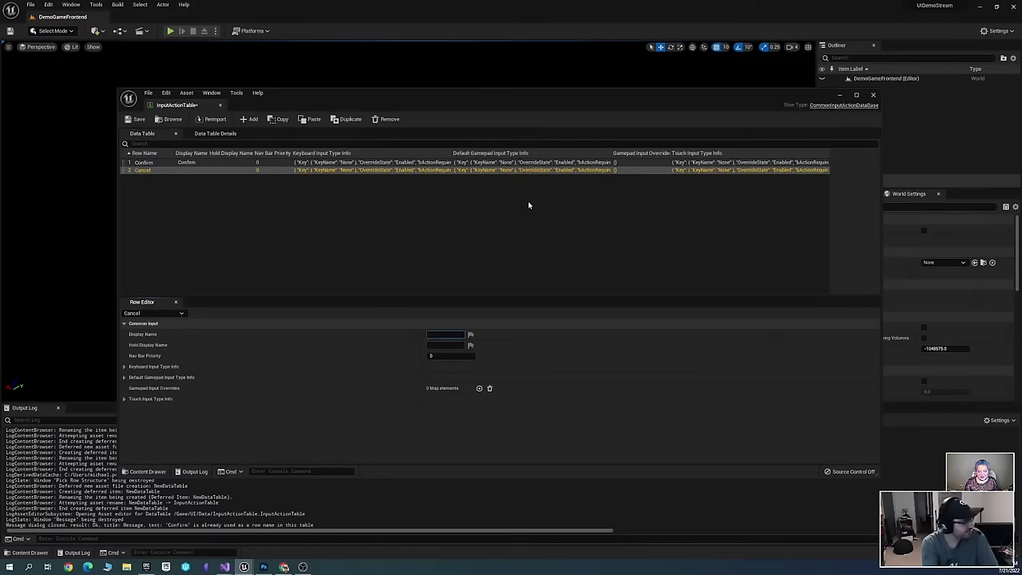
type("Cancel")
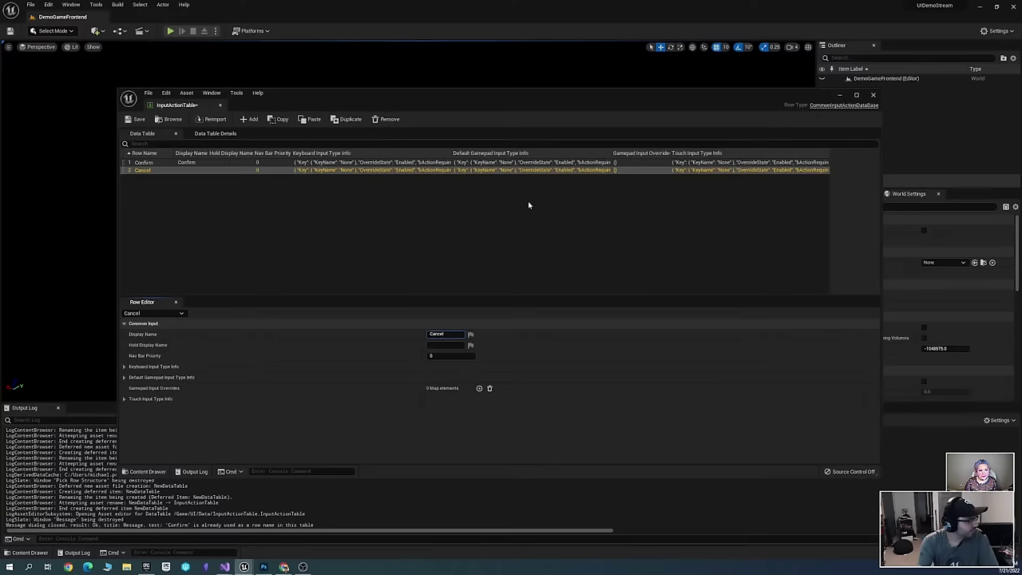
key("Return")
key("ctrl+s")
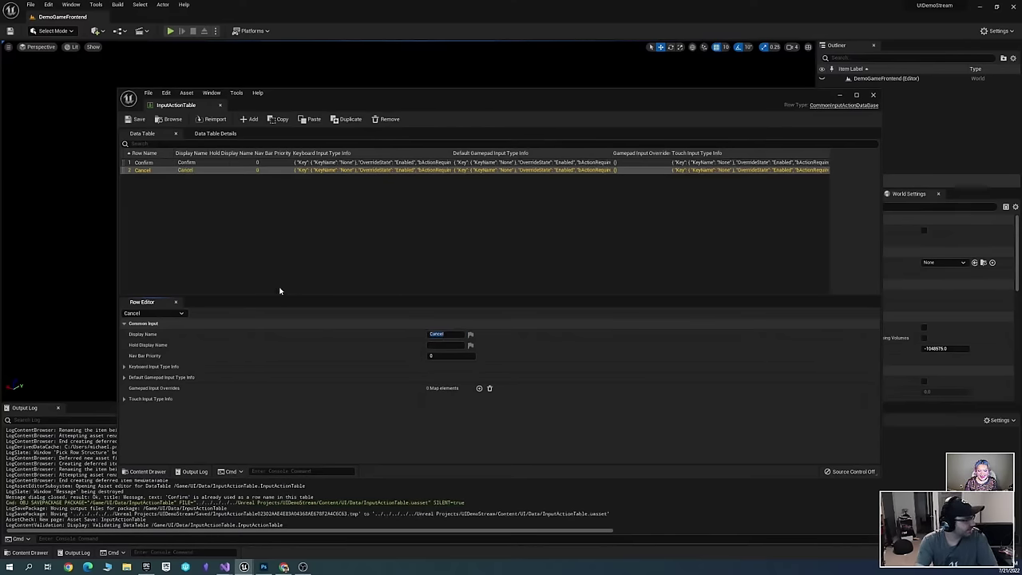
Add two more rows named TabLeft and TabRight
left_click(140, 163)
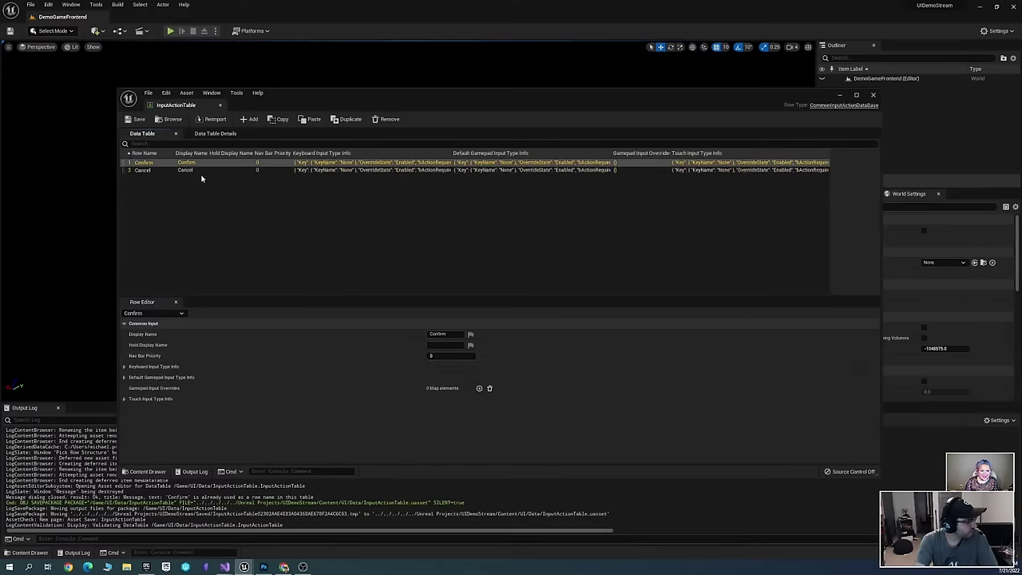
left_click(151, 171)
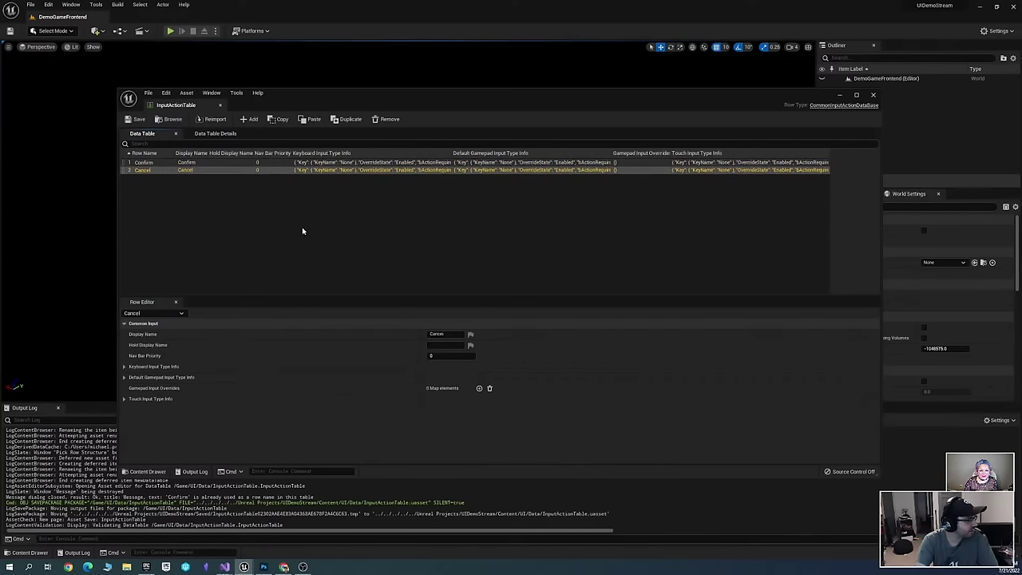
left_click(249, 119)
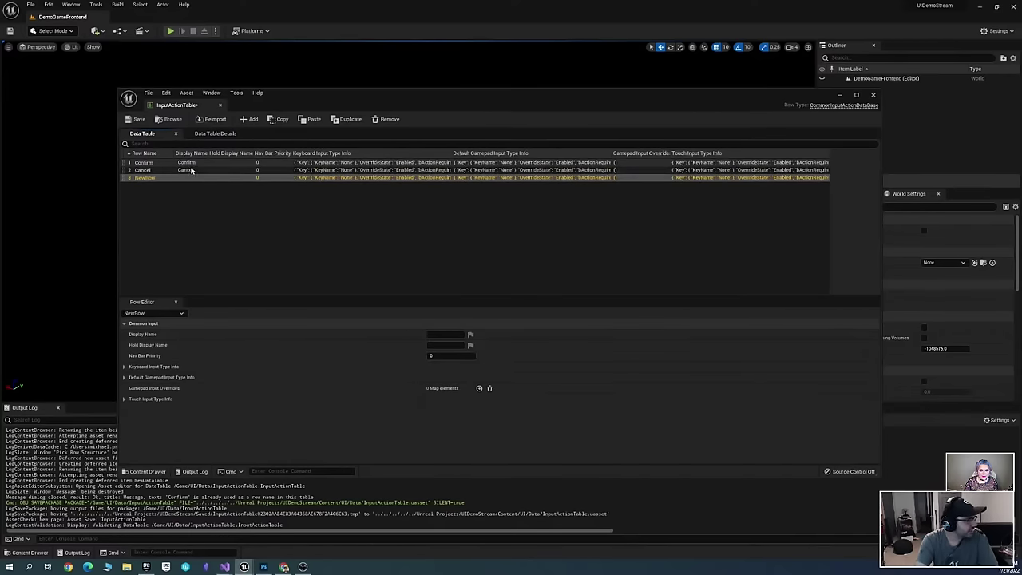
double_click(142, 179)
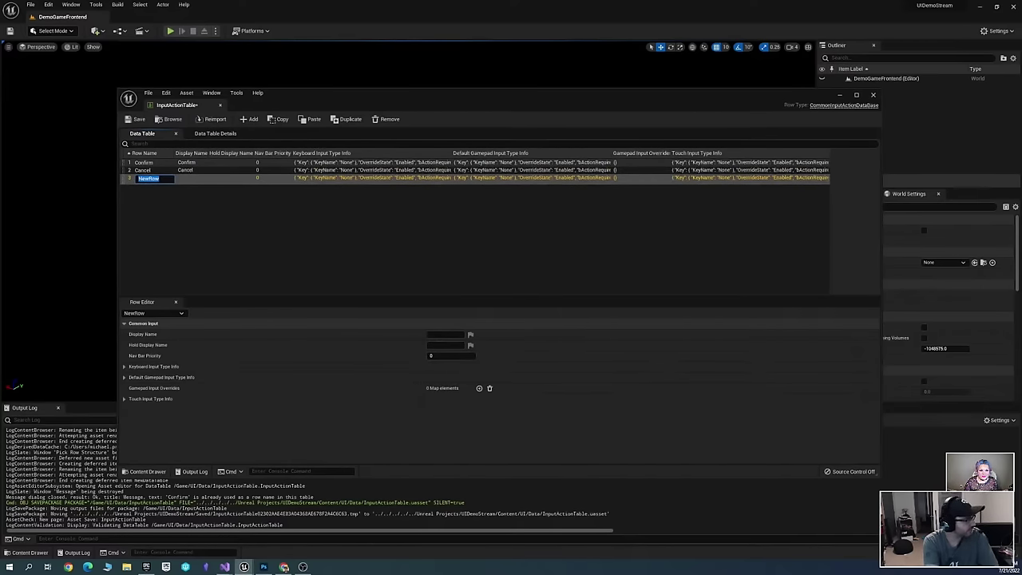
type("TabLef")
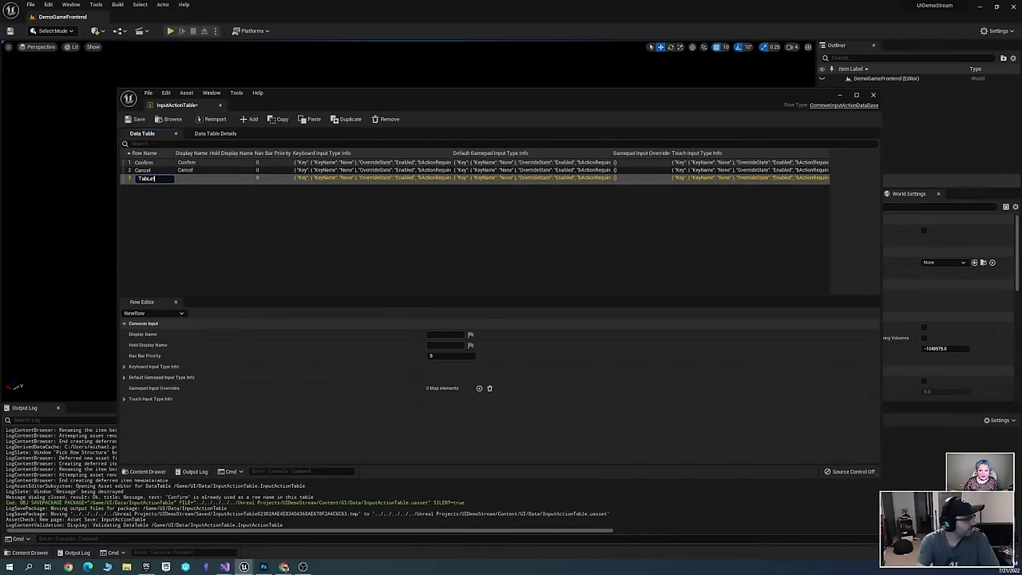
type("t")
key("Return")
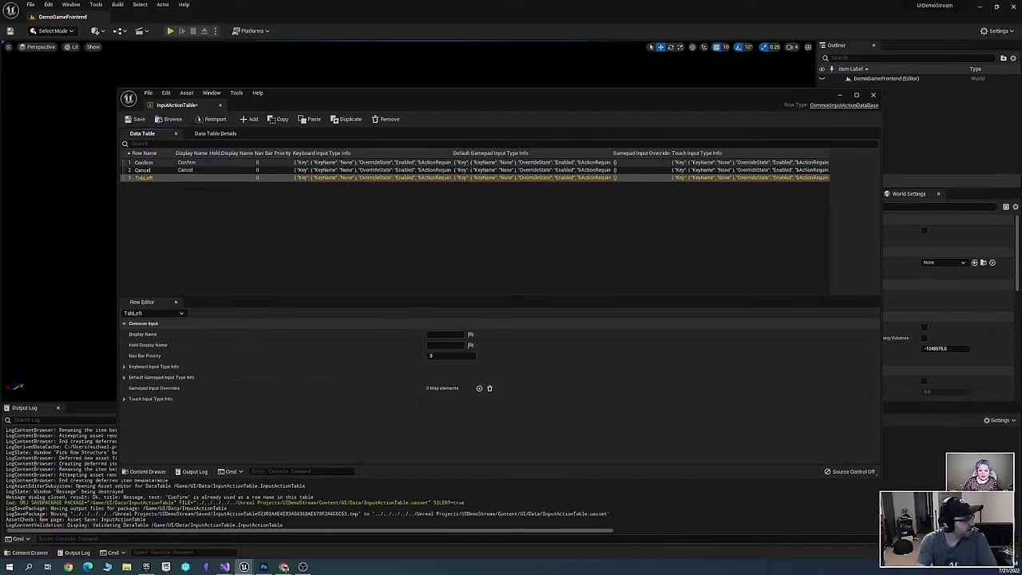
left_click(249, 119)
double_click(201, 185)
type("Ta")
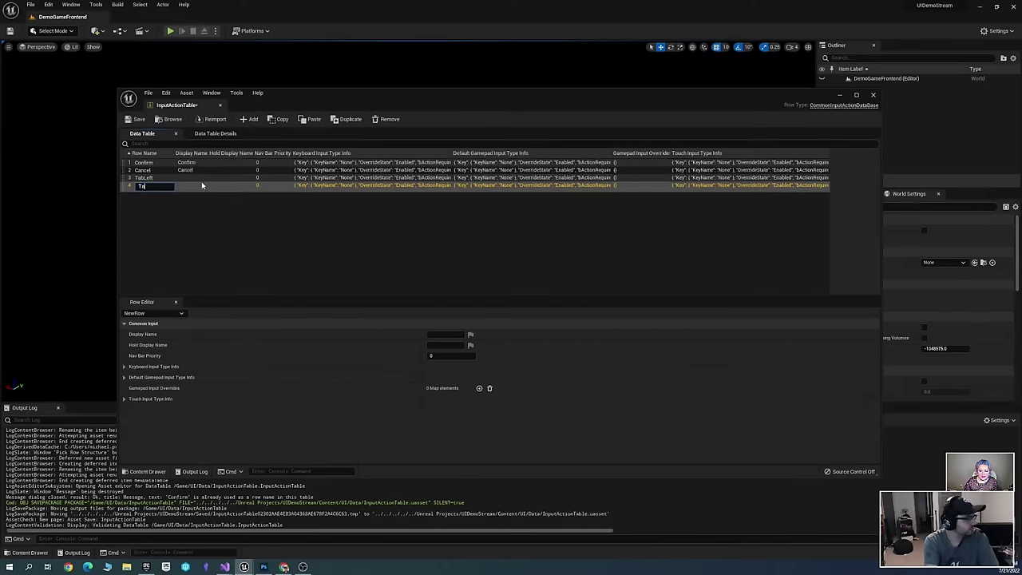
type("bRight")
key("Return")
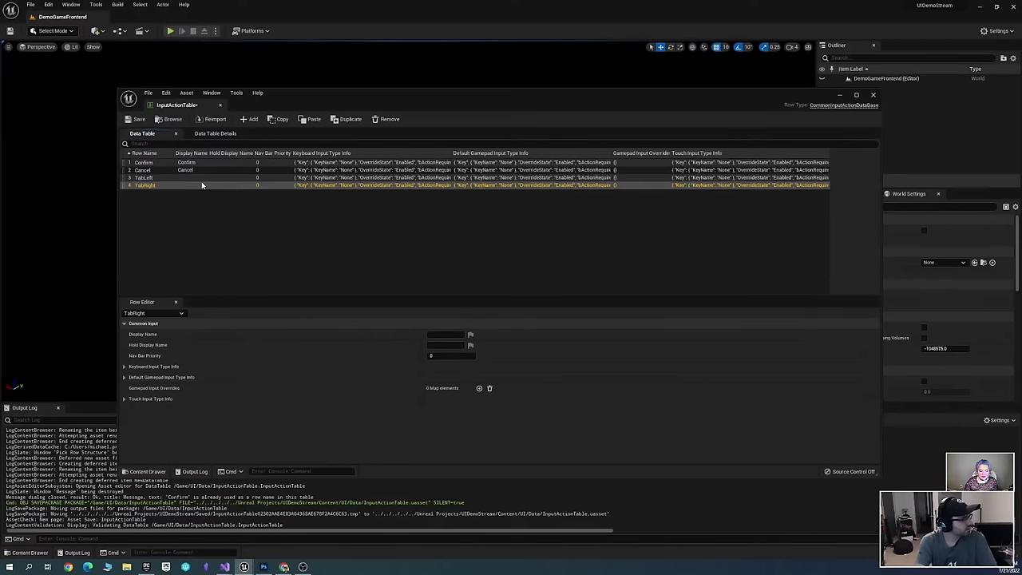
Set the display names of TabLeft and TabRight to 'Tab Left' and 'Tab Right'
left_click(148, 179)
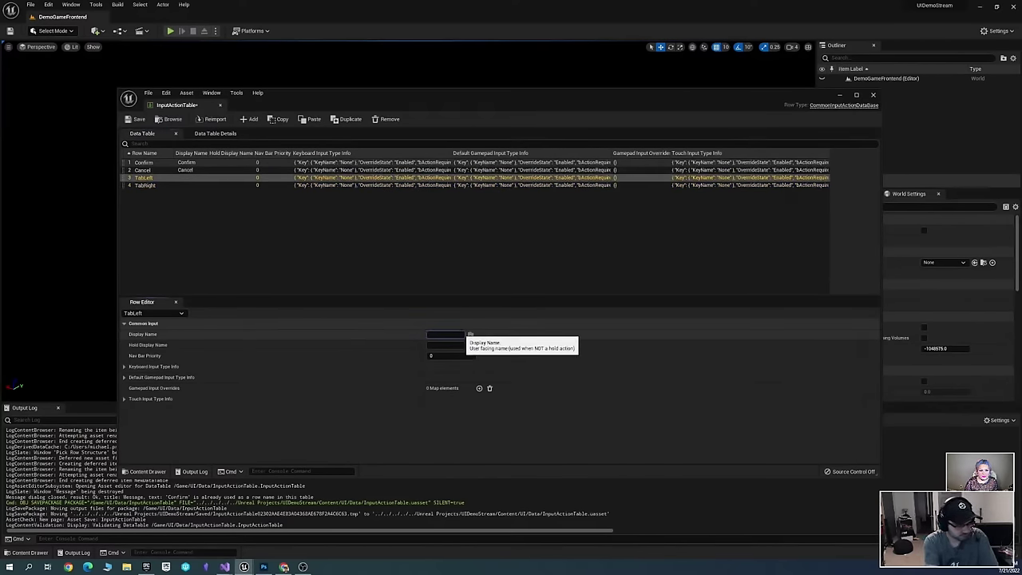
left_click(455, 334)
type("Tab Left")
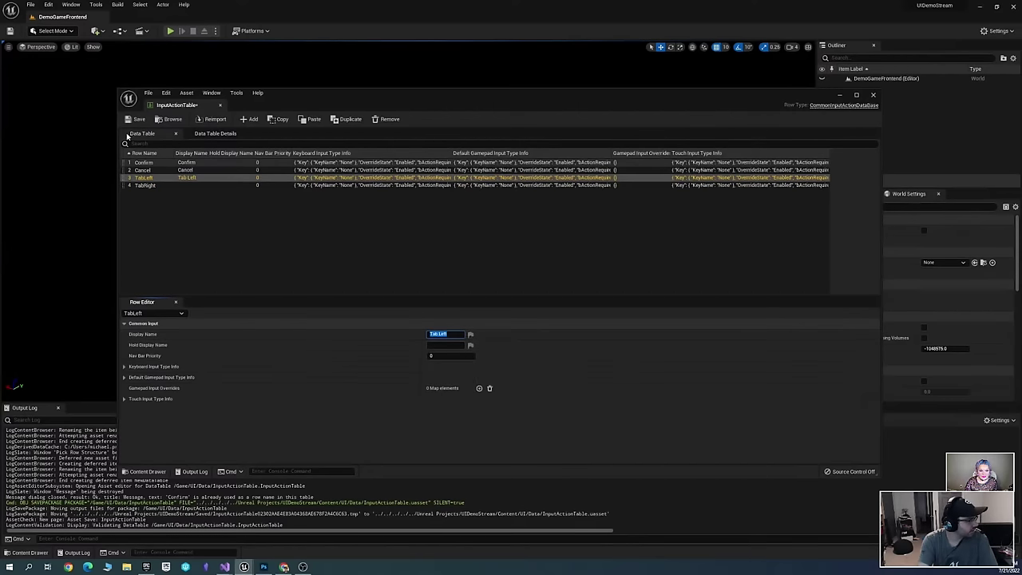
left_click(143, 186)
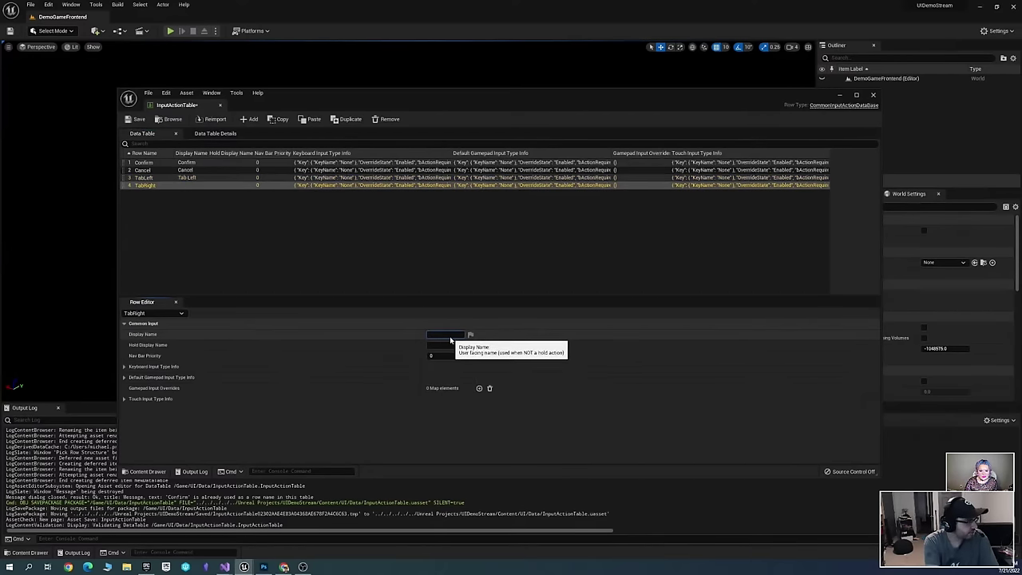
left_click(451, 336)
type("Tab Right")
key("Return")
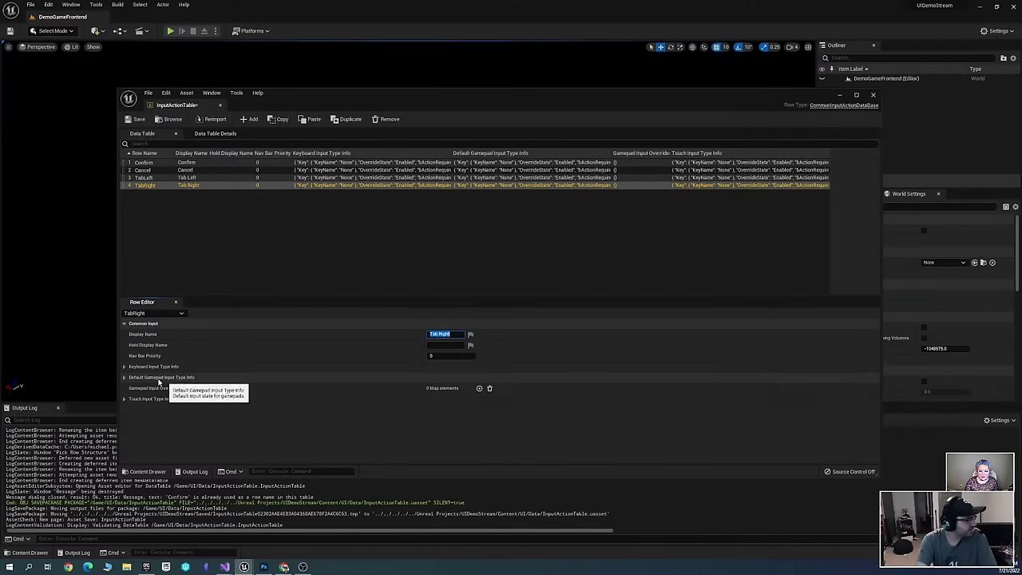
Bind the R key as TabRight's keyboard key
left_click(124, 367)
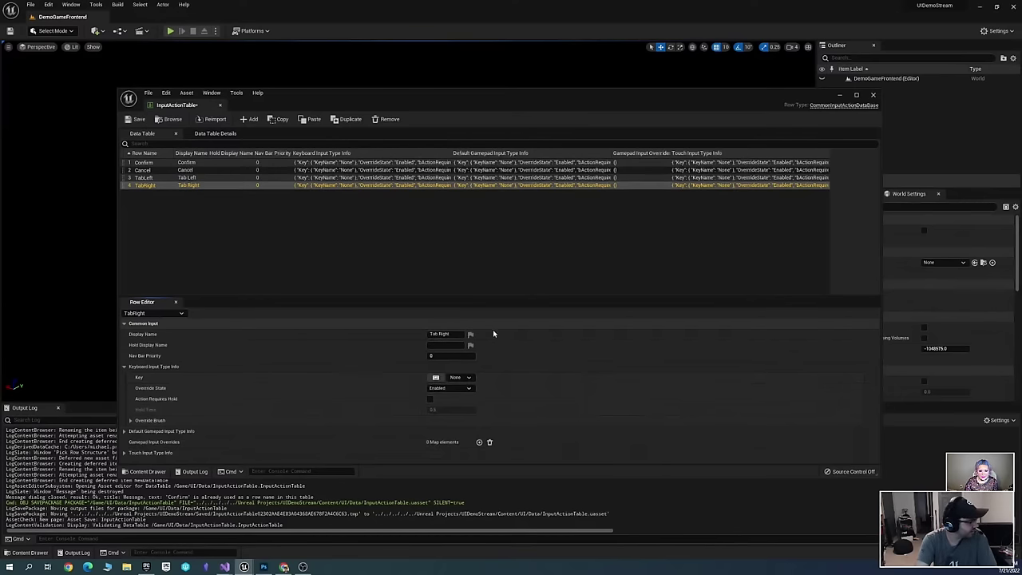
left_click(469, 379)
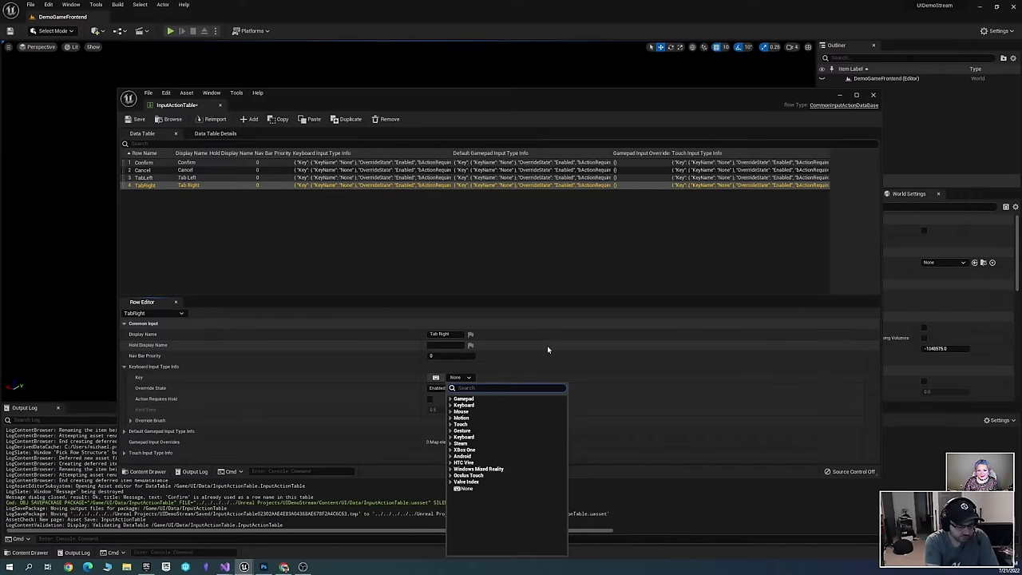
type("right should")
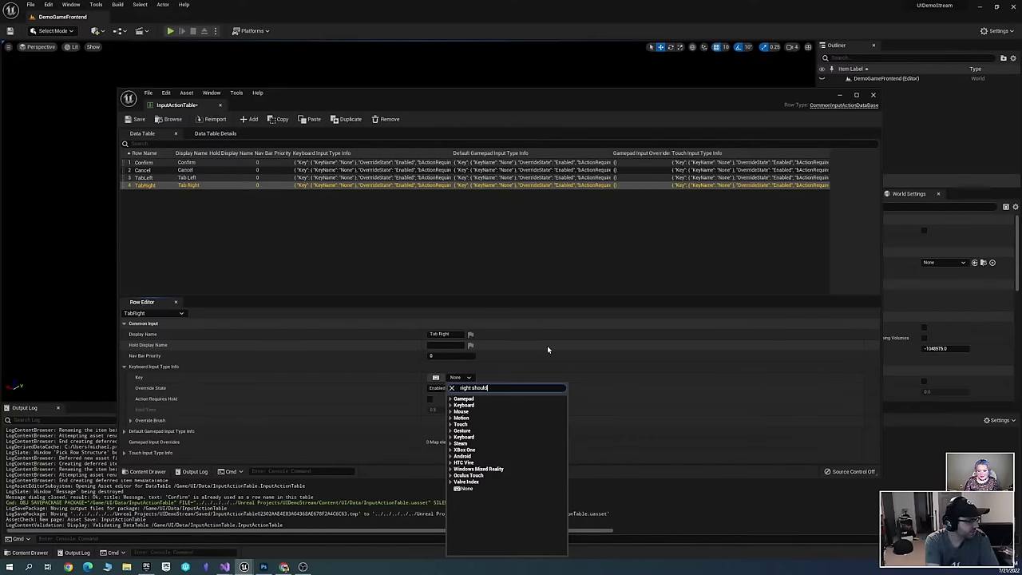
key("BackSpace")
key("BackSpace")
key("BackSpace")
key("BackSpace")
key("BackSpace")
key("BackSpace")
key("BackSpace")
key("BackSpace")
key("BackSpace")
key("BackSpace")
key("BackSpace")
key("BackSpace")
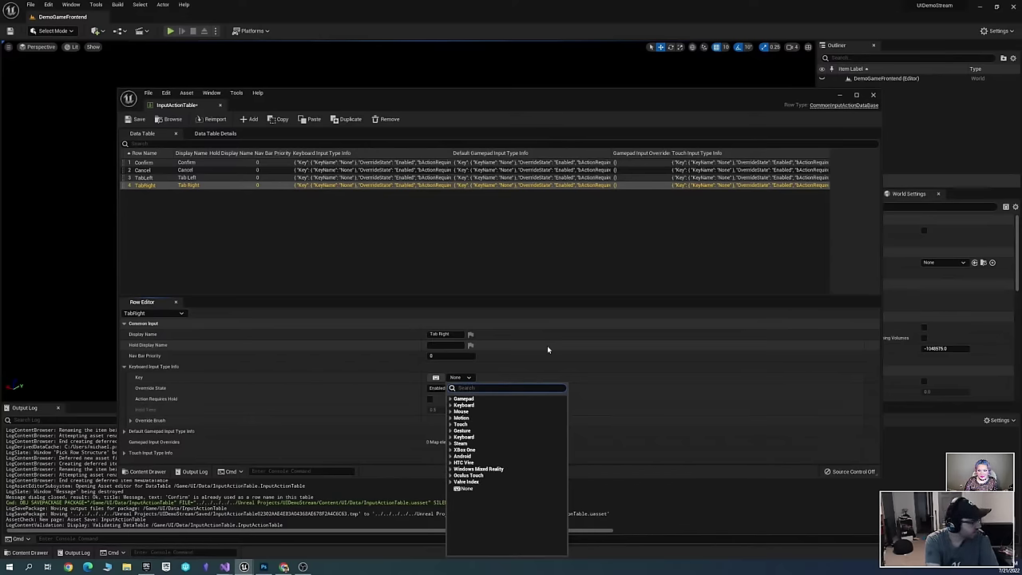
type("q")
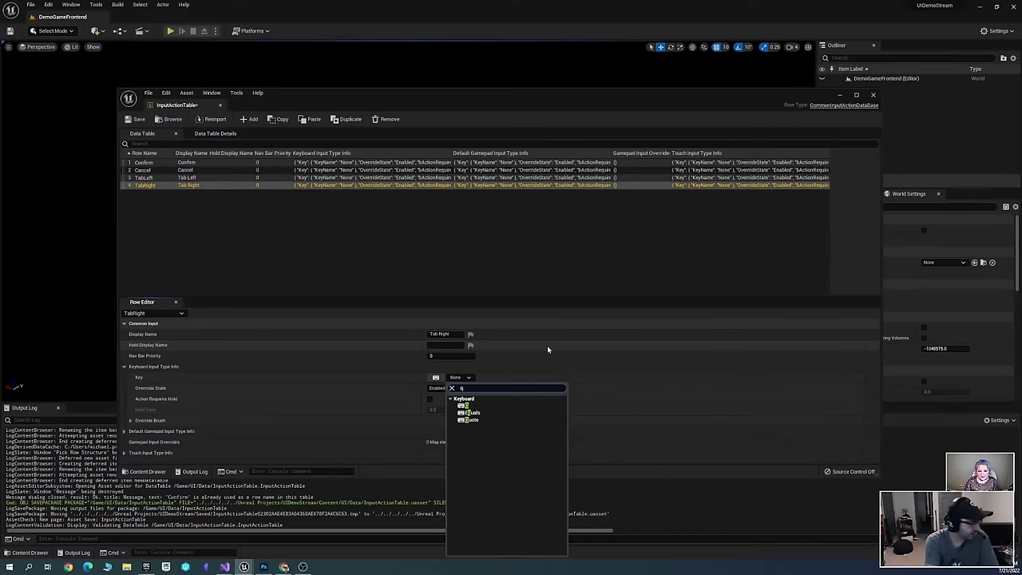
key("BackSpace")
type("r")
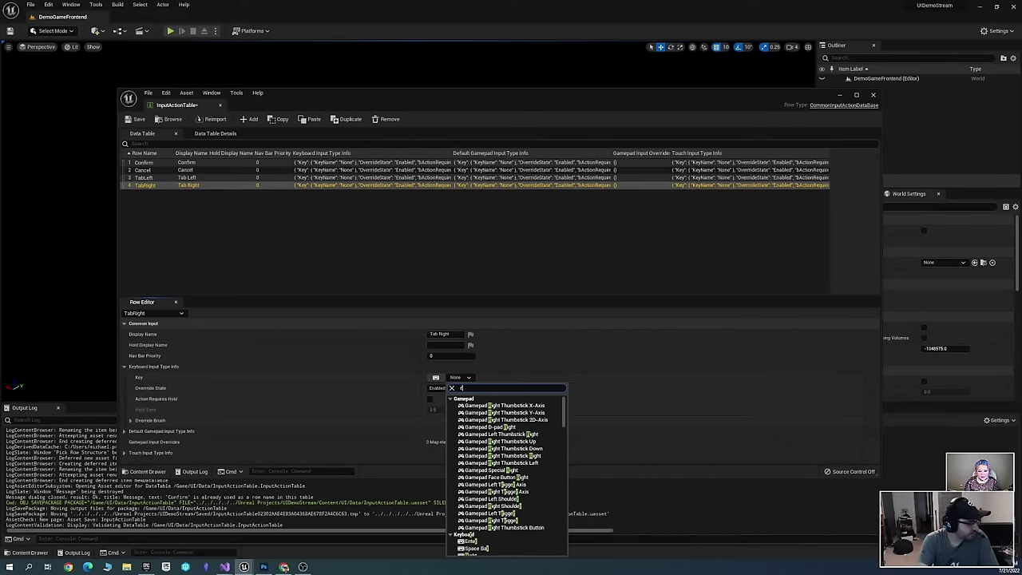
scroll(507, 475, "down", 3)
left_click(489, 525)
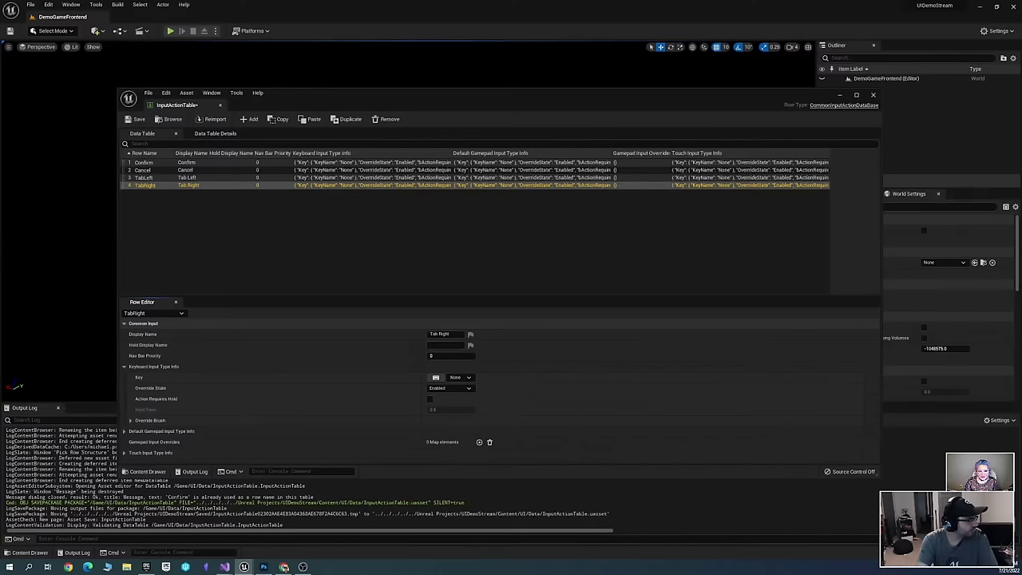
Bind Q as TabLeft's keyboard key and save the table
left_click(167, 178)
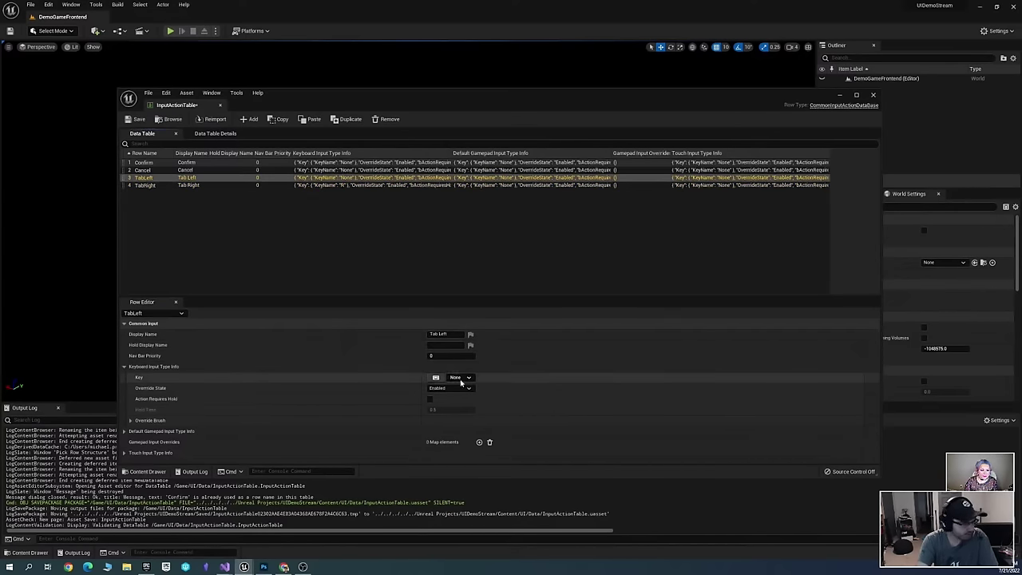
left_click(461, 383)
type("q")
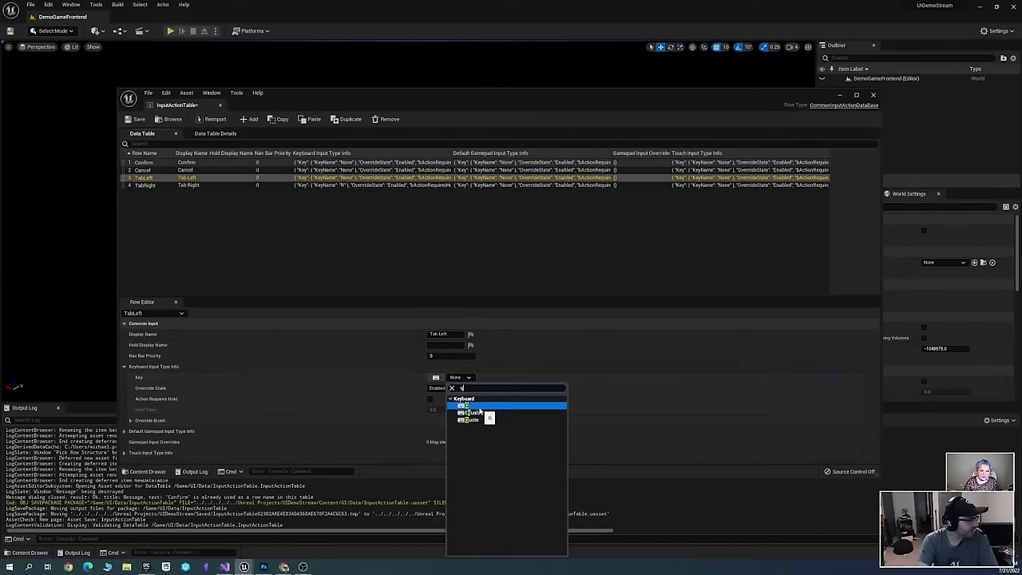
left_click(477, 406)
key("ctrl+s")
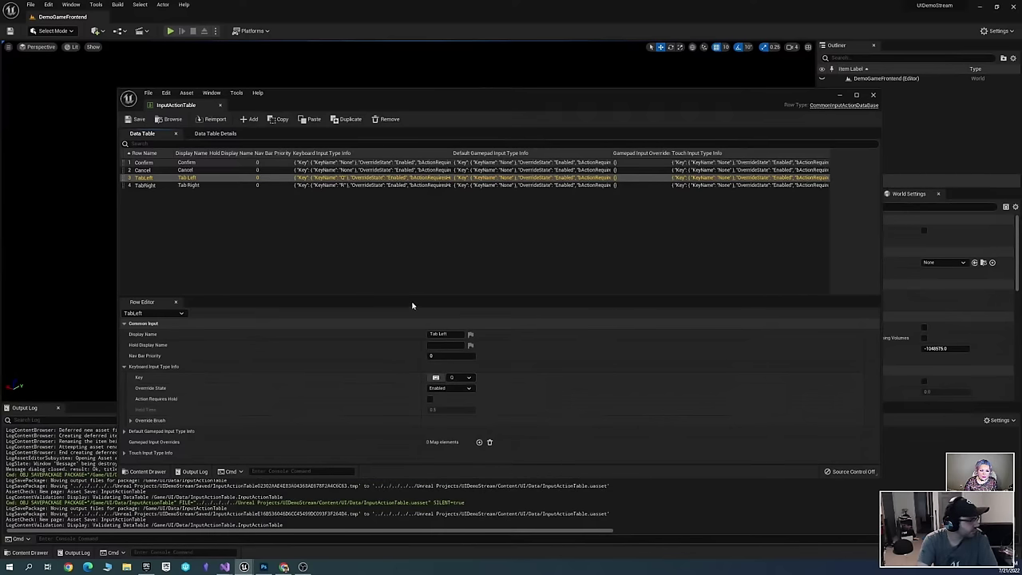
Bind Escape to Cancel and Enter to Confirm, then save the table
left_click(158, 169)
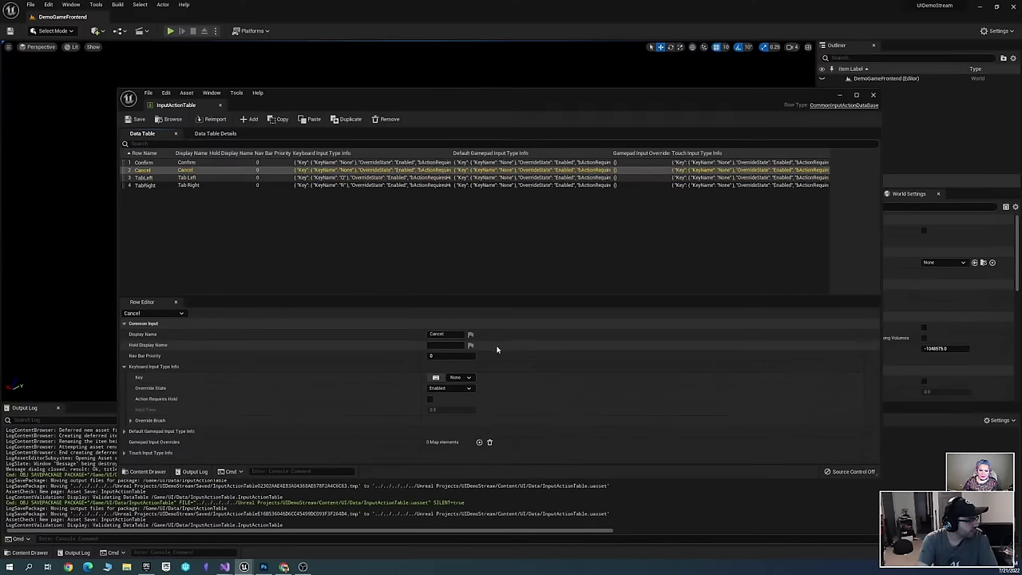
left_click(469, 377)
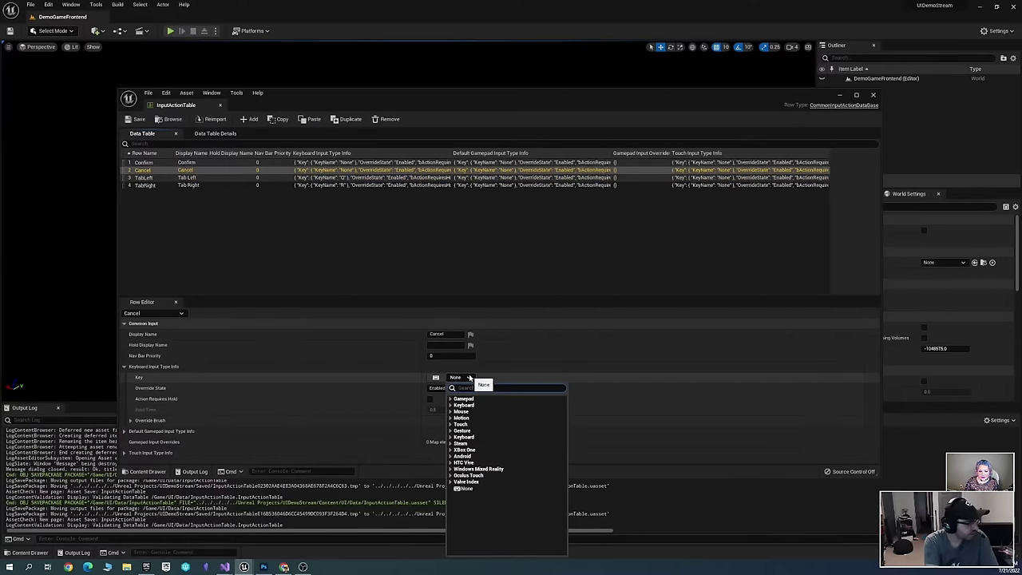
type("escape")
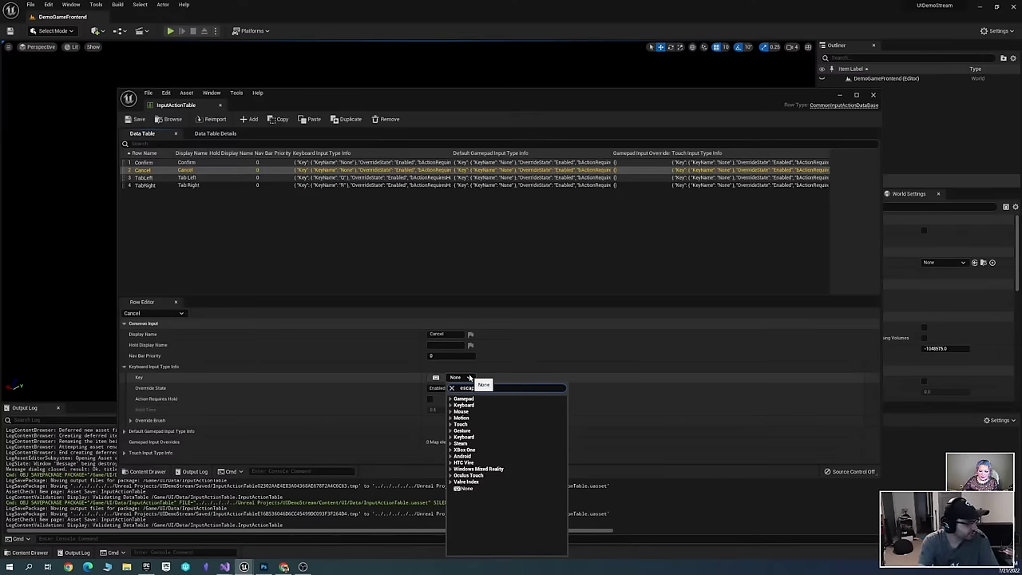
left_click(474, 406)
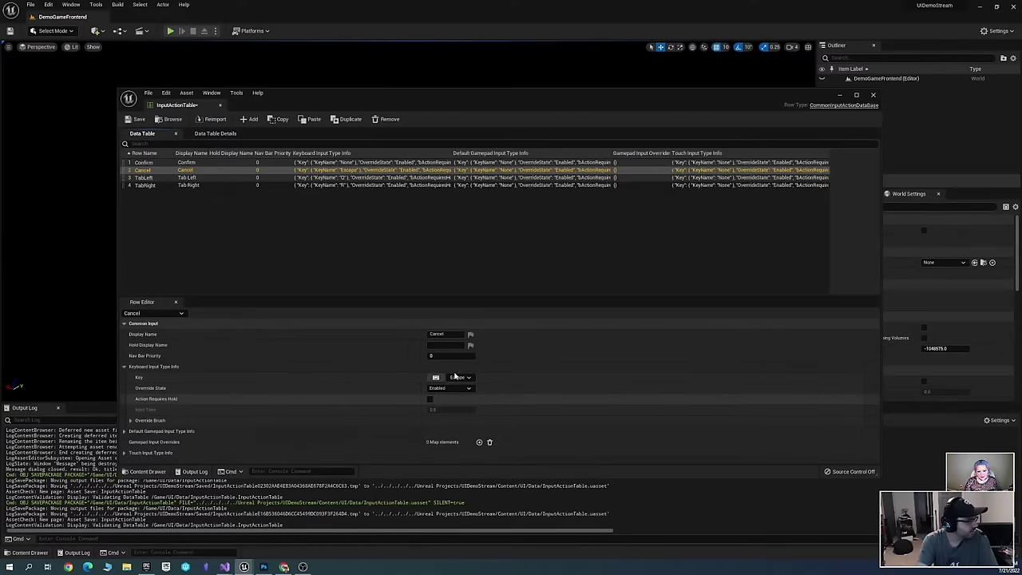
left_click(183, 163)
left_click(464, 378)
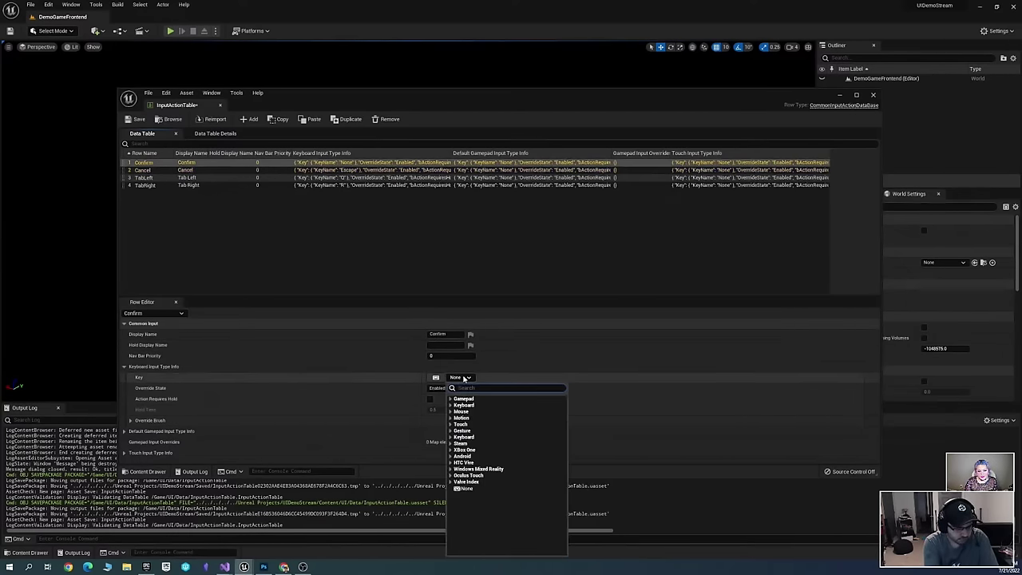
type("enter")
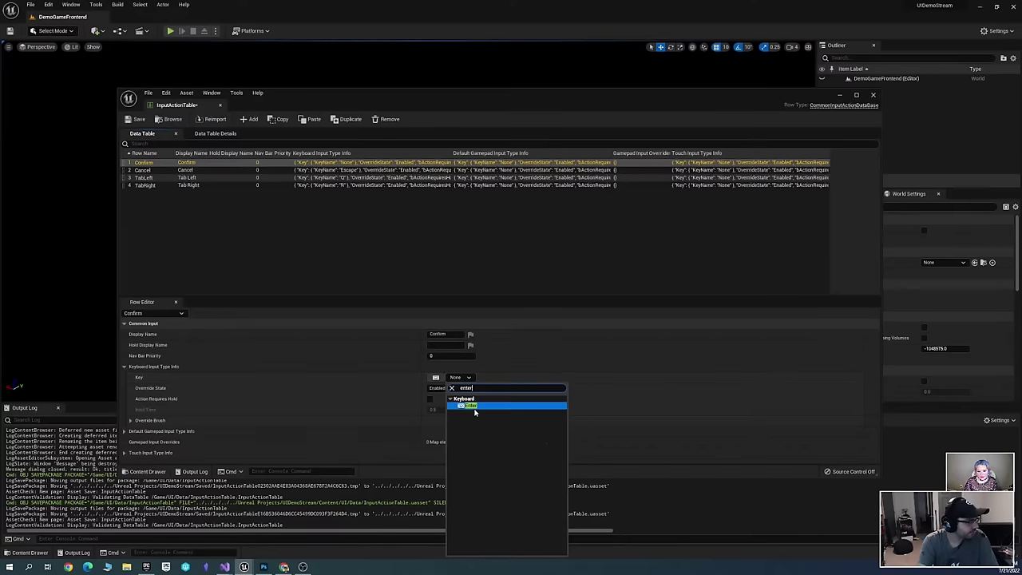
left_click(483, 406)
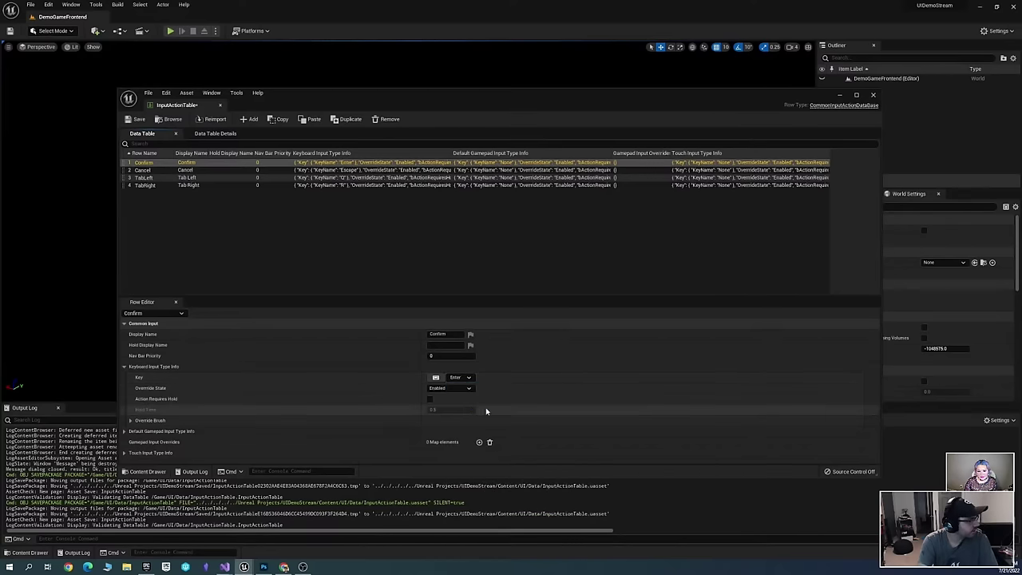
key("ctrl+s")
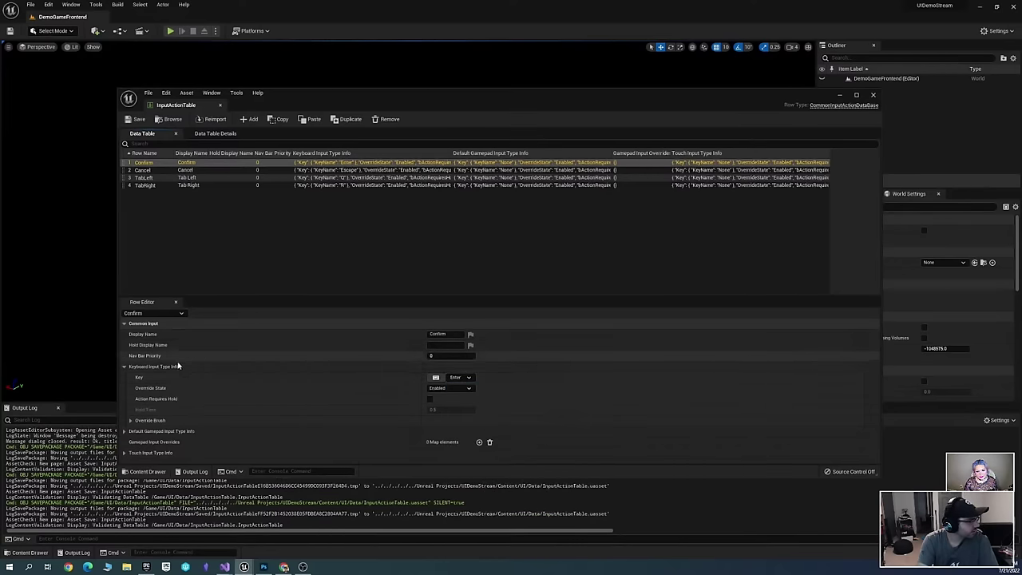
left_click(123, 366)
Map Confirm to Gamepad Face Button Bottom and Cancel to Gamepad Face Button Right
left_click(125, 378)
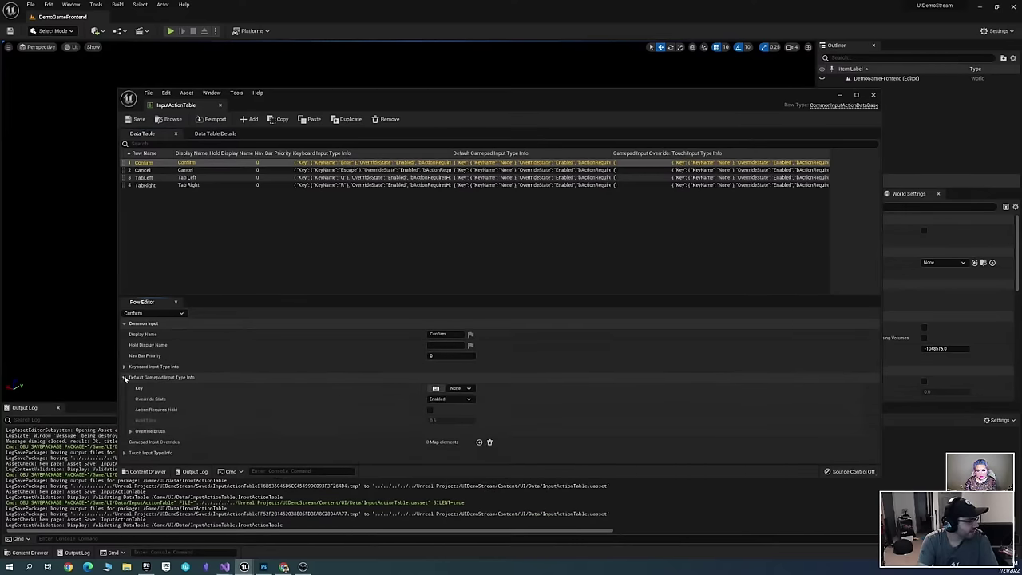
left_click(468, 389)
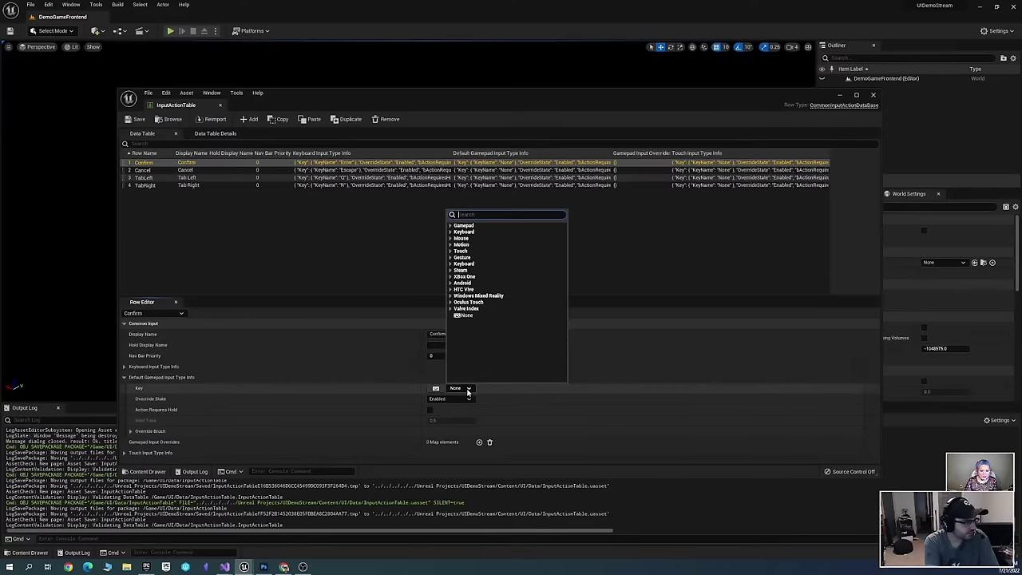
type("face button bottom")
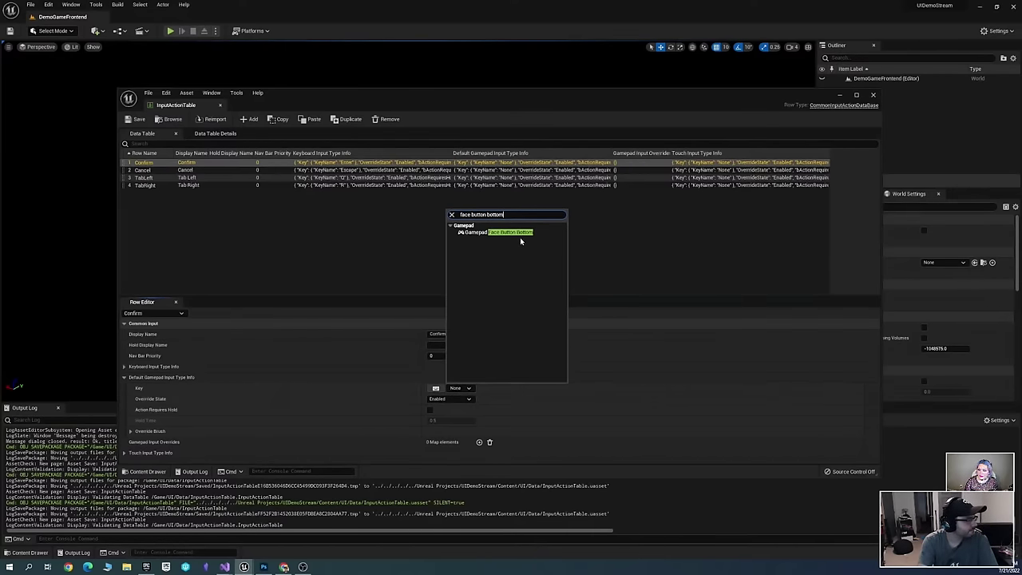
left_click(515, 233)
left_click(143, 170)
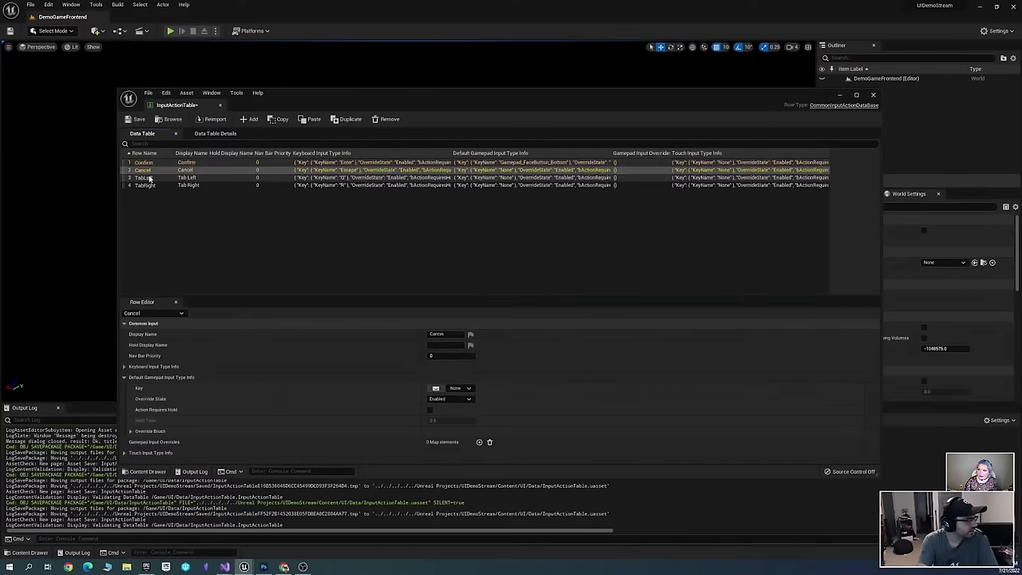
left_click(459, 388)
type("face button right")
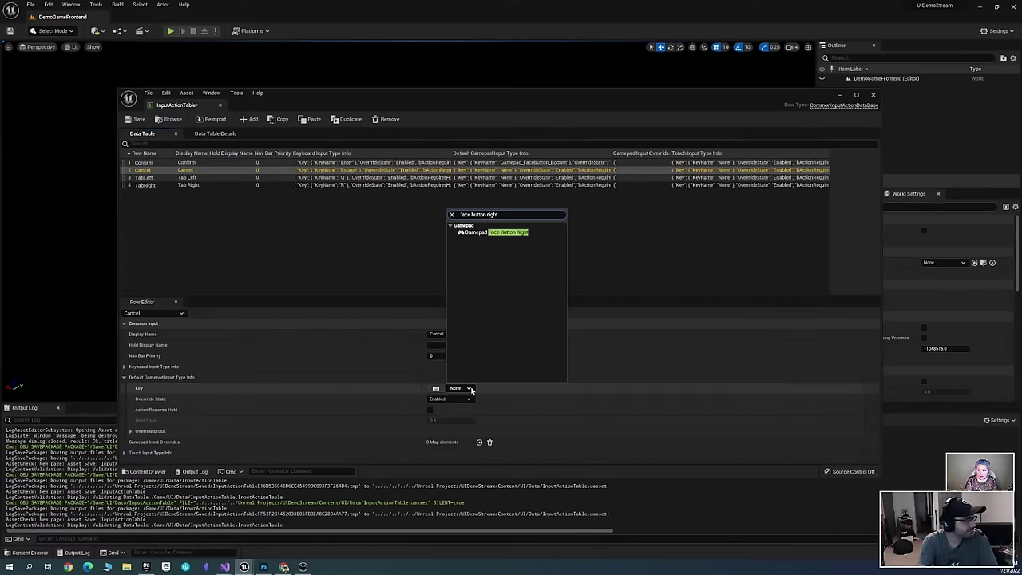
left_click(523, 232)
Map TabLeft to Gamepad Left Shoulder and TabRight to Gamepad Right Shoulder
left_click(147, 178)
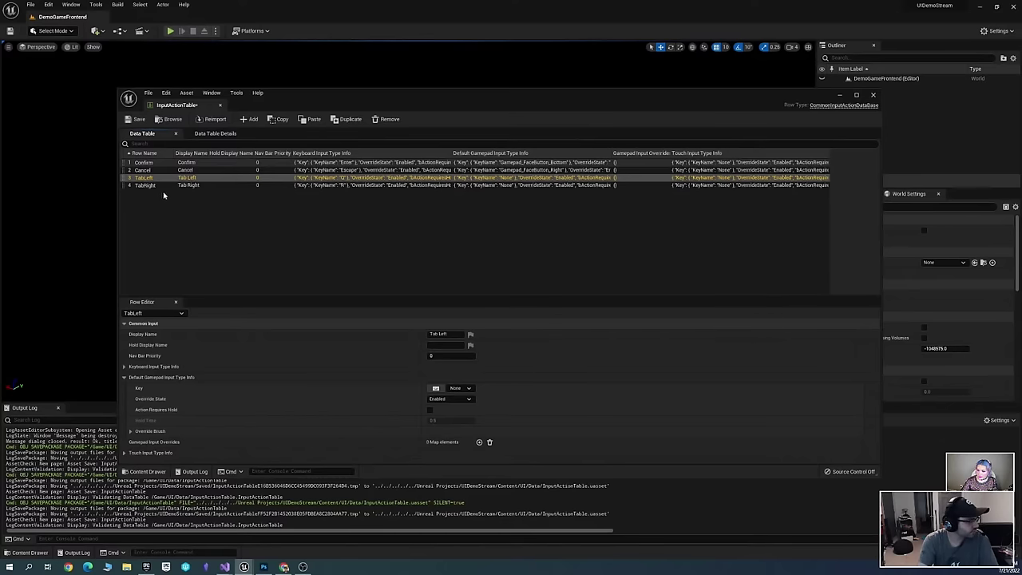
left_click(458, 389)
type("righ")
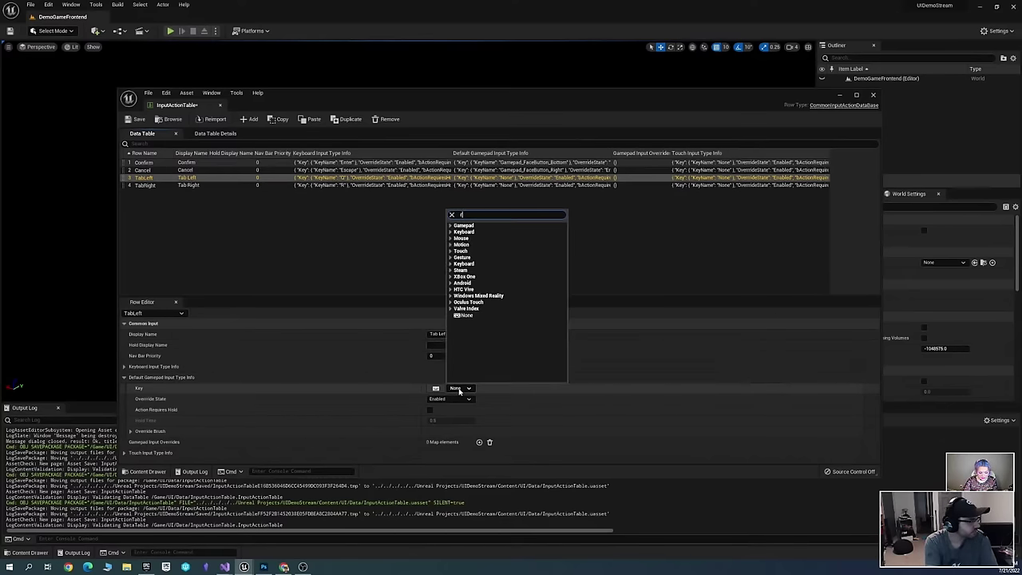
key("BackSpace")
key("BackSpace")
key("BackSpace")
key("BackSpace")
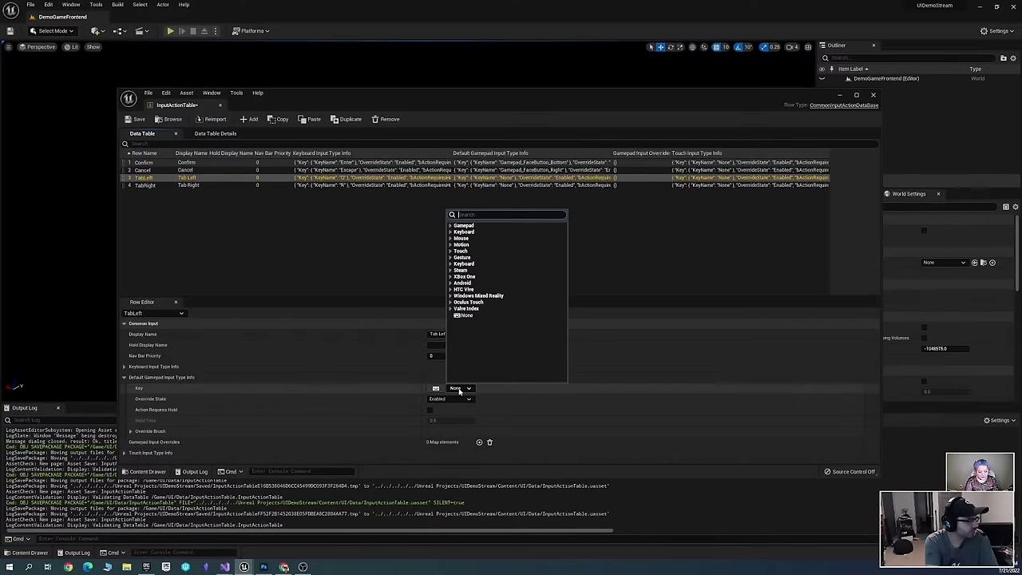
type("left shoulder")
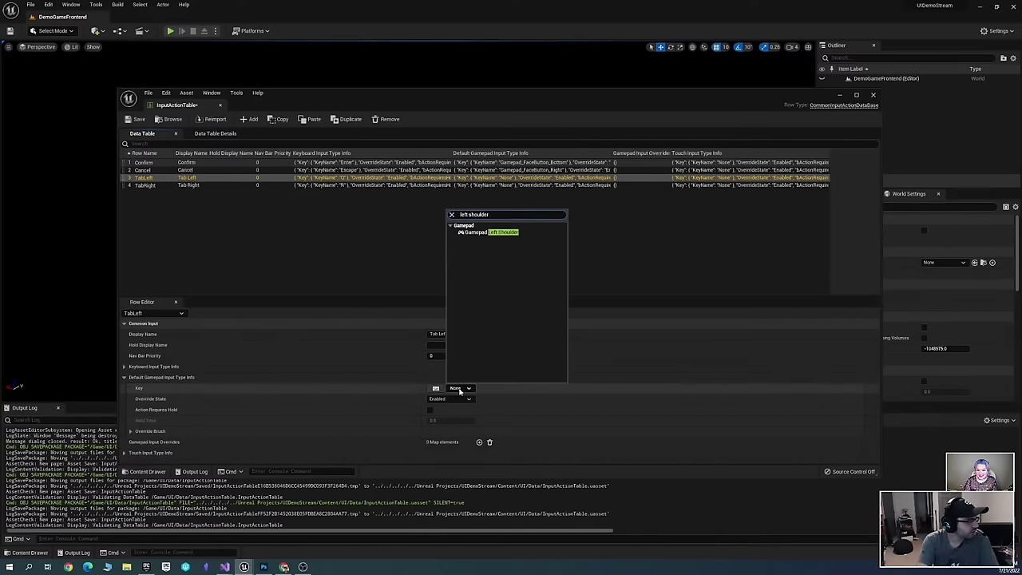
left_click(515, 232)
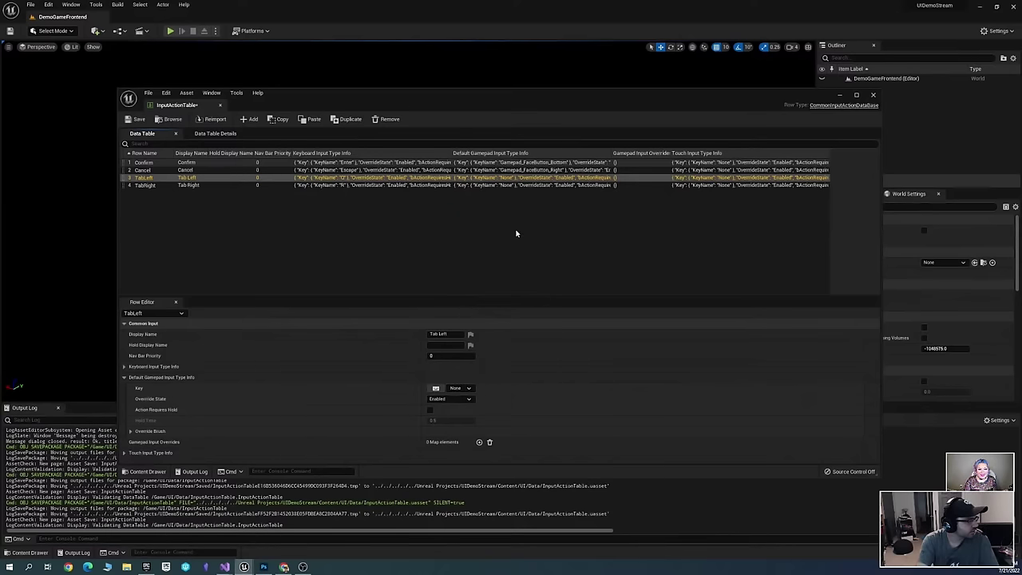
left_click(158, 186)
left_click(470, 388)
type("r")
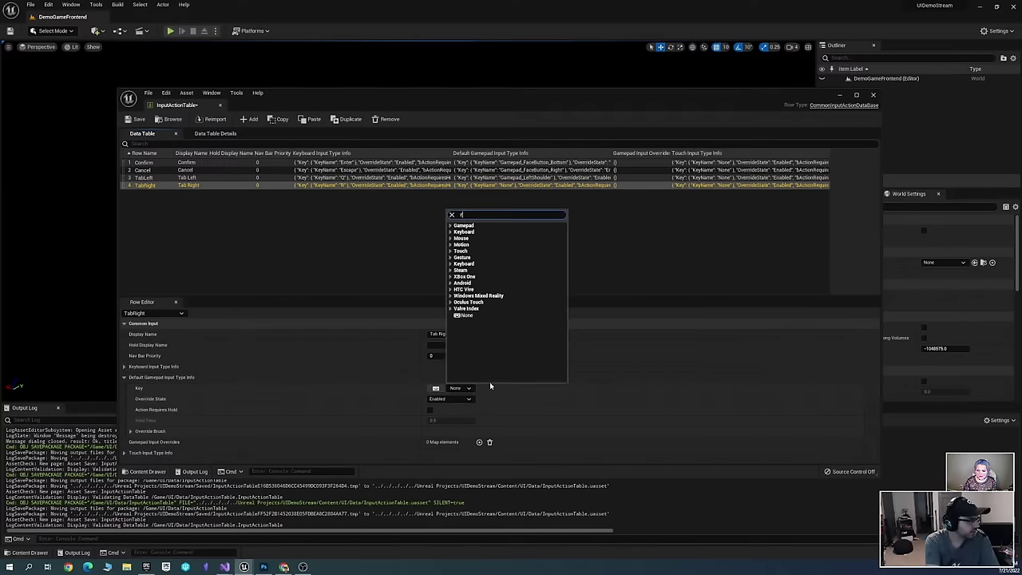
type("ight should")
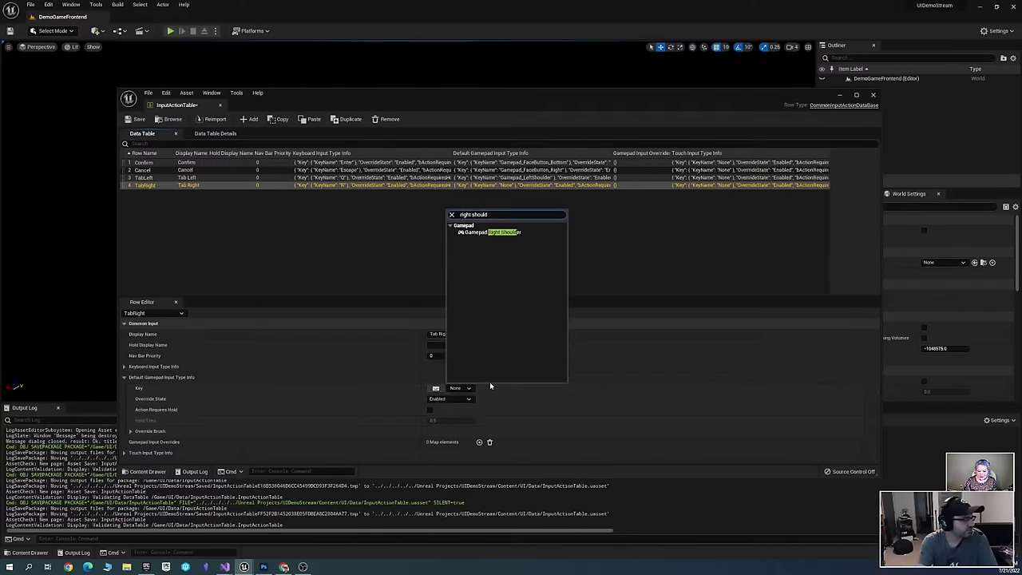
left_click(515, 232)
Save the InputActionTable and select the Confirm row again
left_click(216, 255)
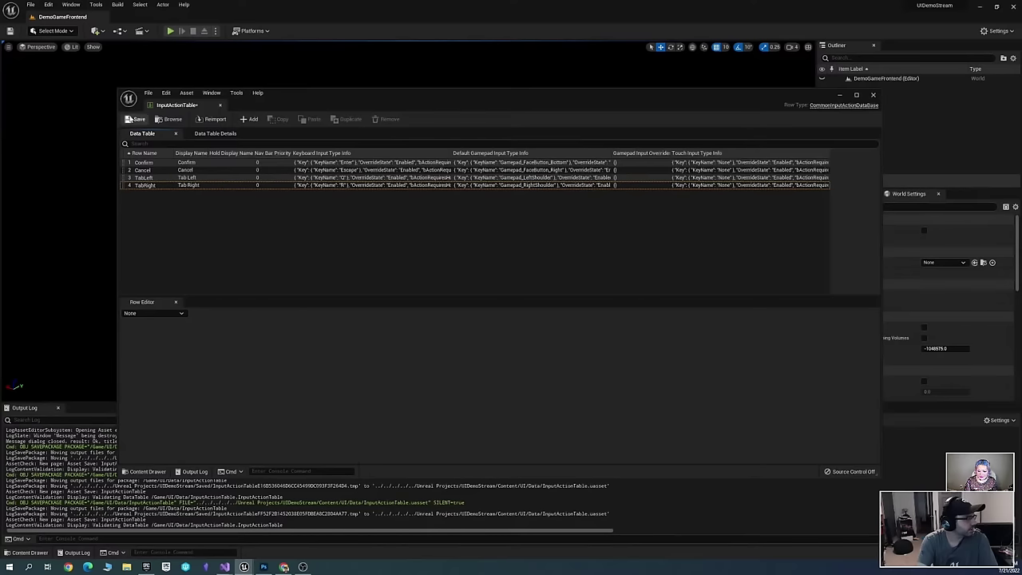
left_click(133, 119)
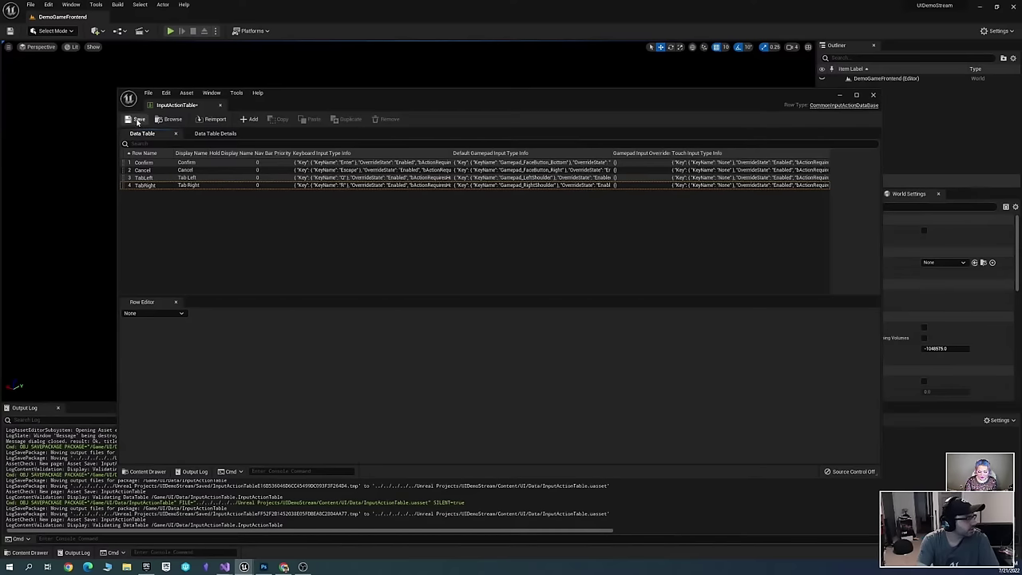
left_click(148, 163)
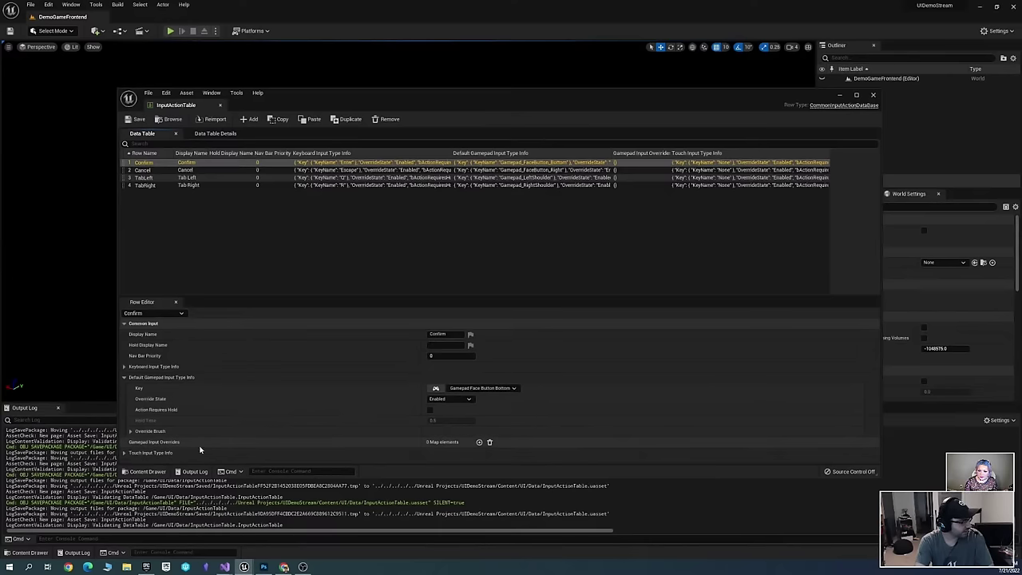
Add a Generic gamepad override to Confirm keyed to Gamepad Face Button Right
left_click(479, 442)
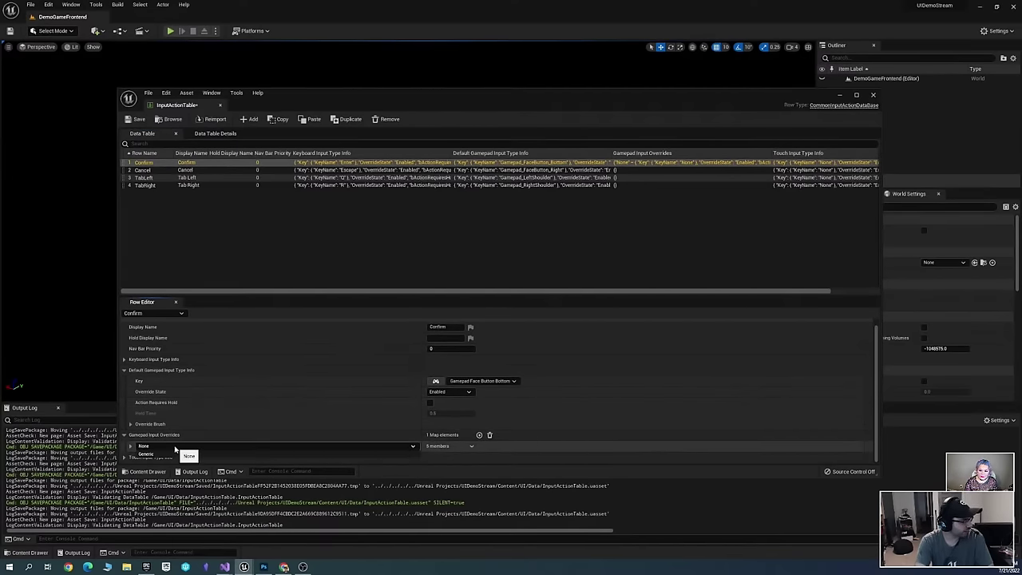
left_click(151, 445)
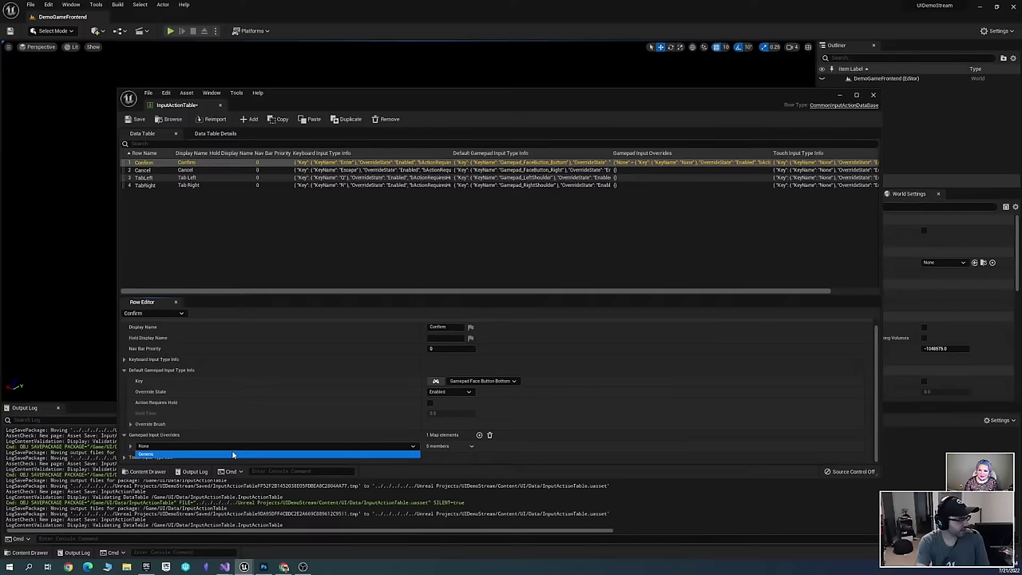
left_click(191, 455)
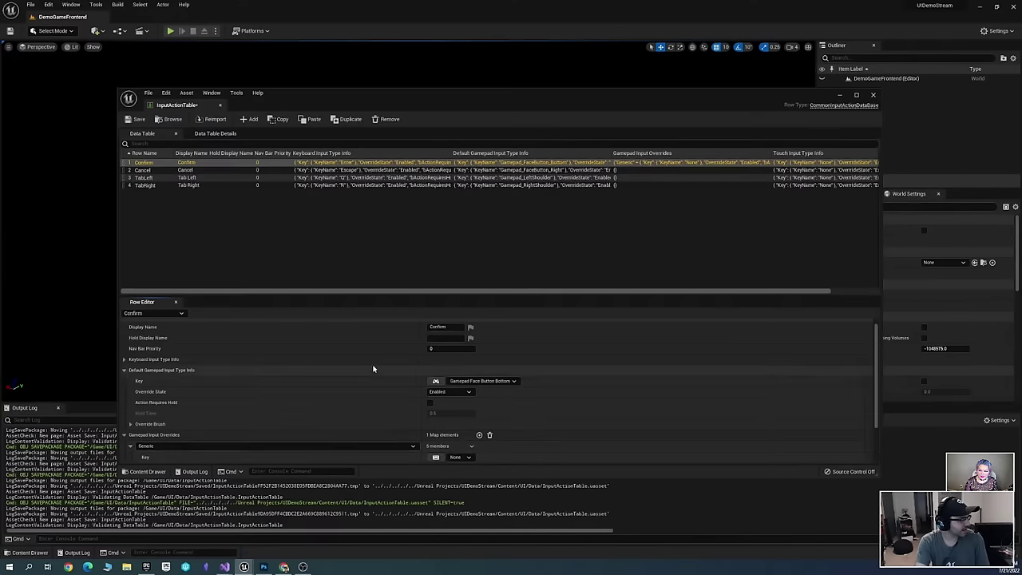
scroll(372, 369, "down", 2)
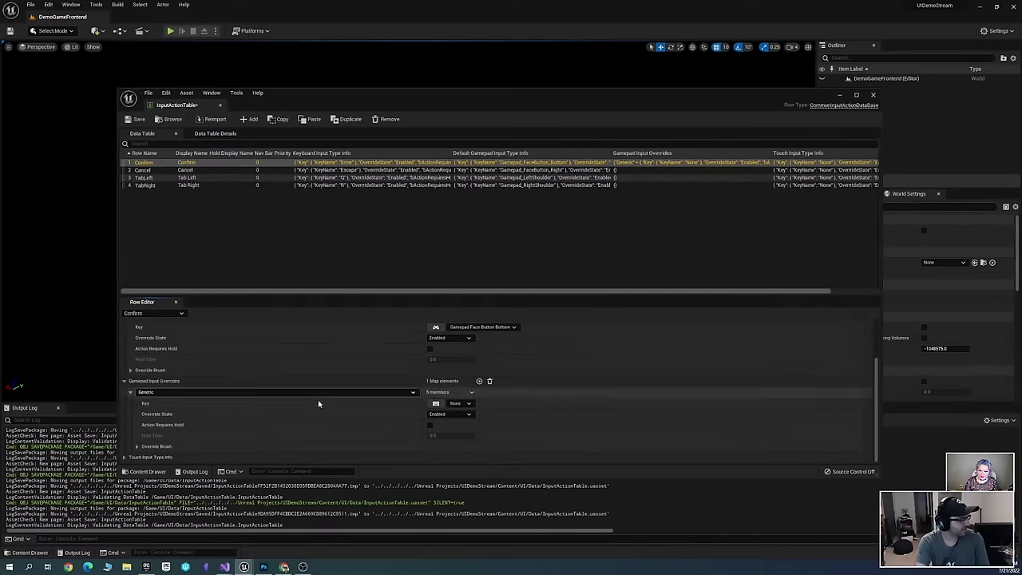
left_click(469, 404)
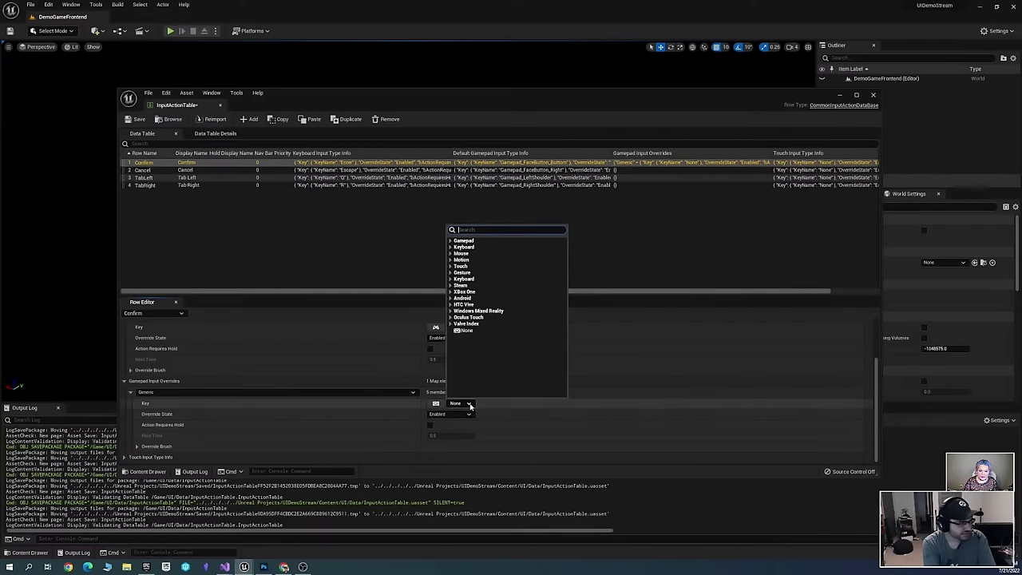
type("right")
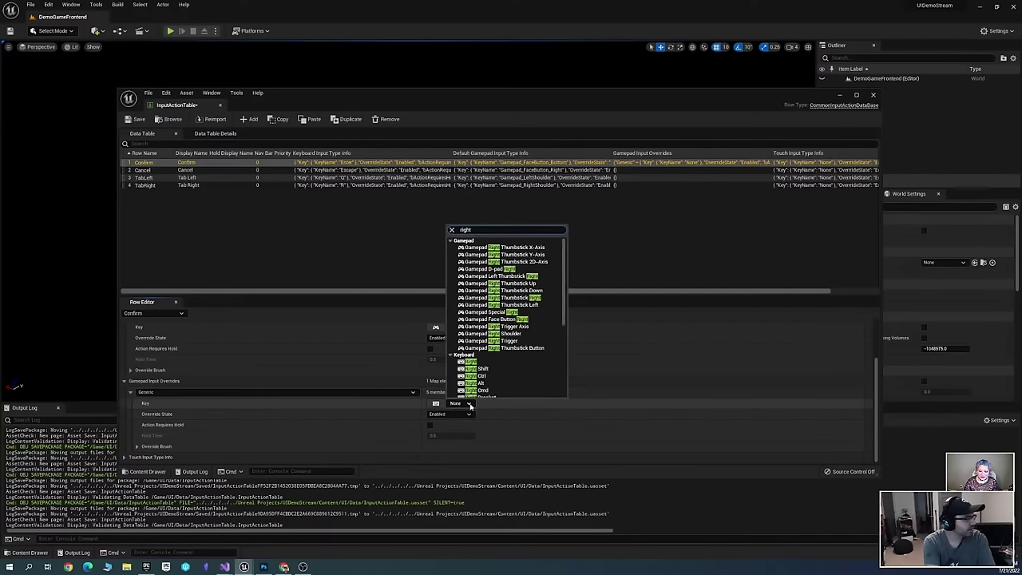
type(" face")
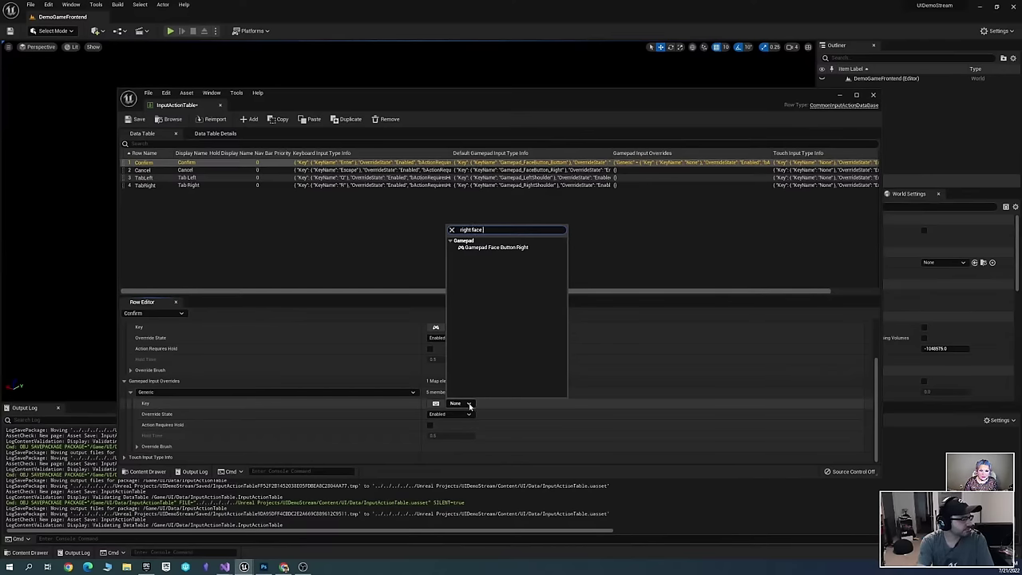
left_click(489, 248)
left_click(148, 170)
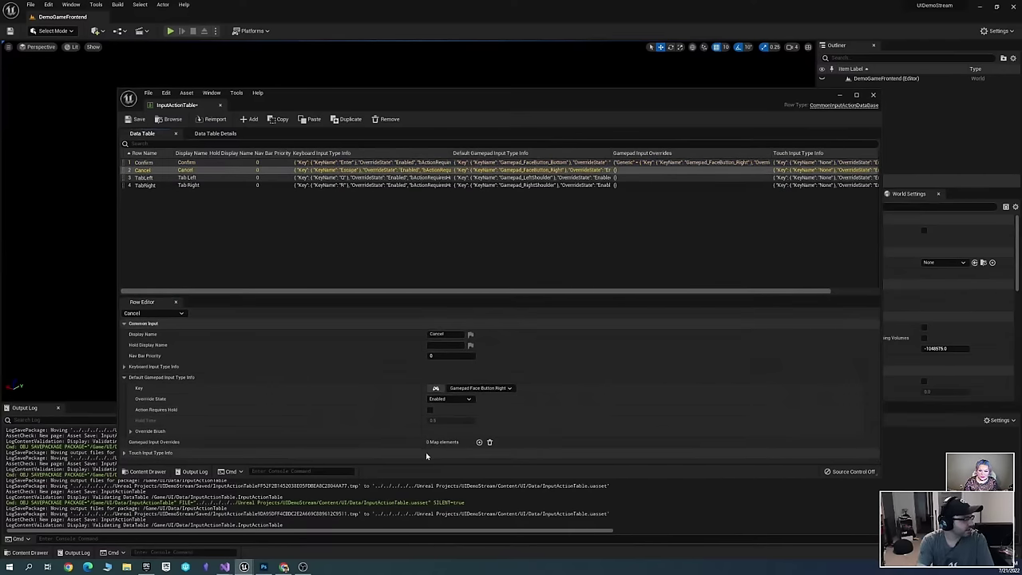
left_click(479, 442)
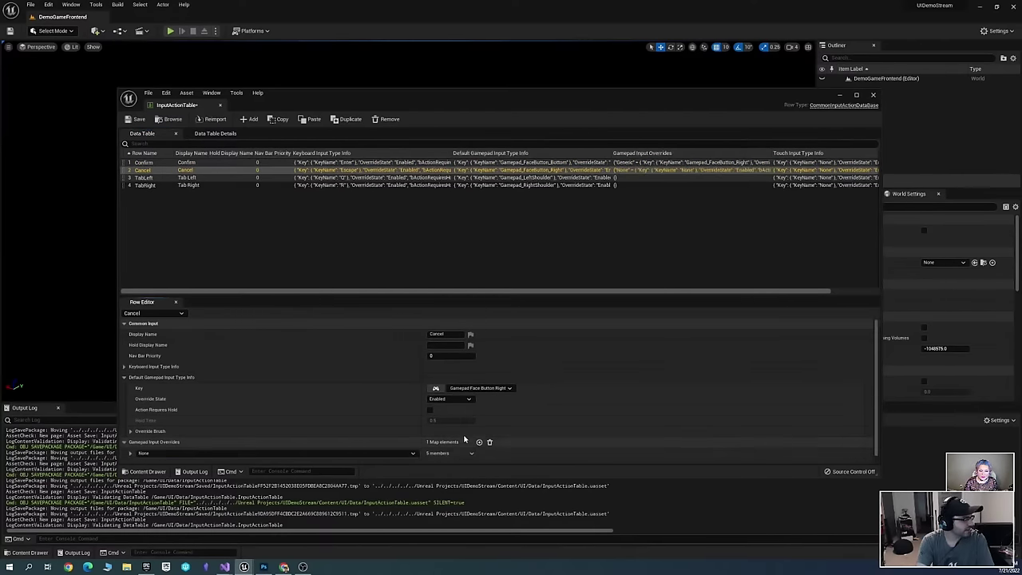
scroll(282, 427, "down", 1)
left_click(312, 447)
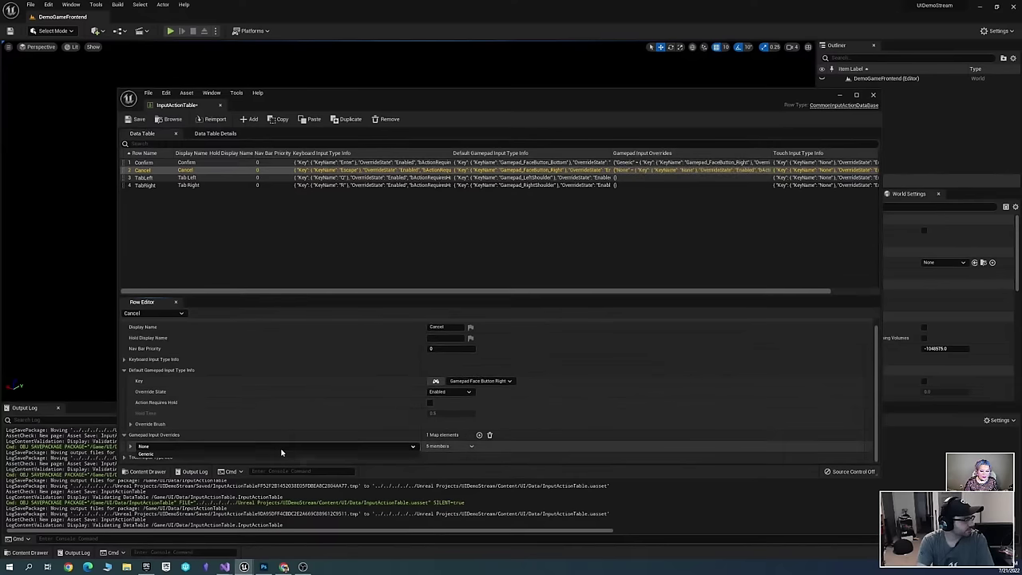
left_click(280, 453)
left_click(130, 446)
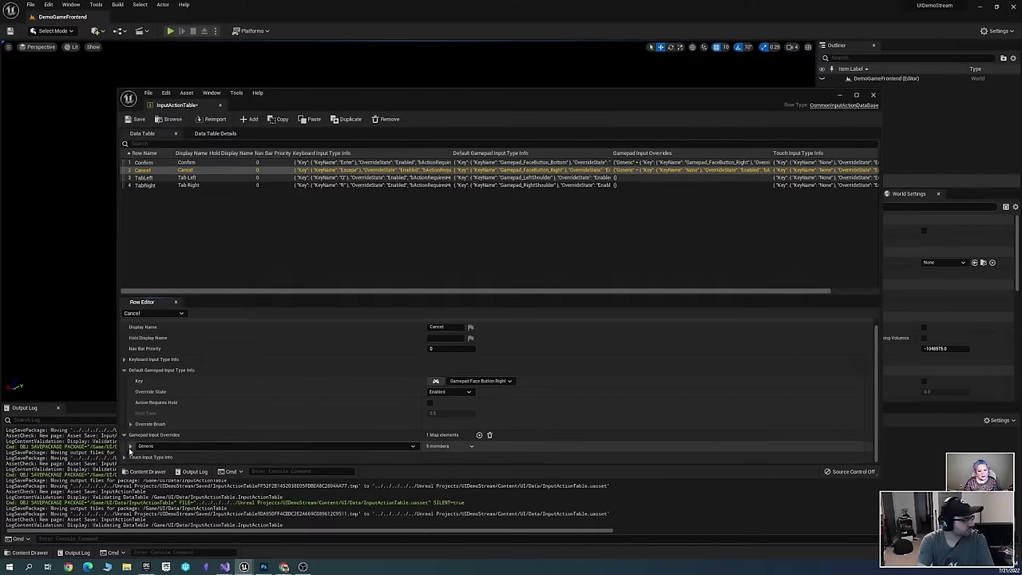
scroll(384, 419, "down", 2)
left_click(456, 406)
type("fac")
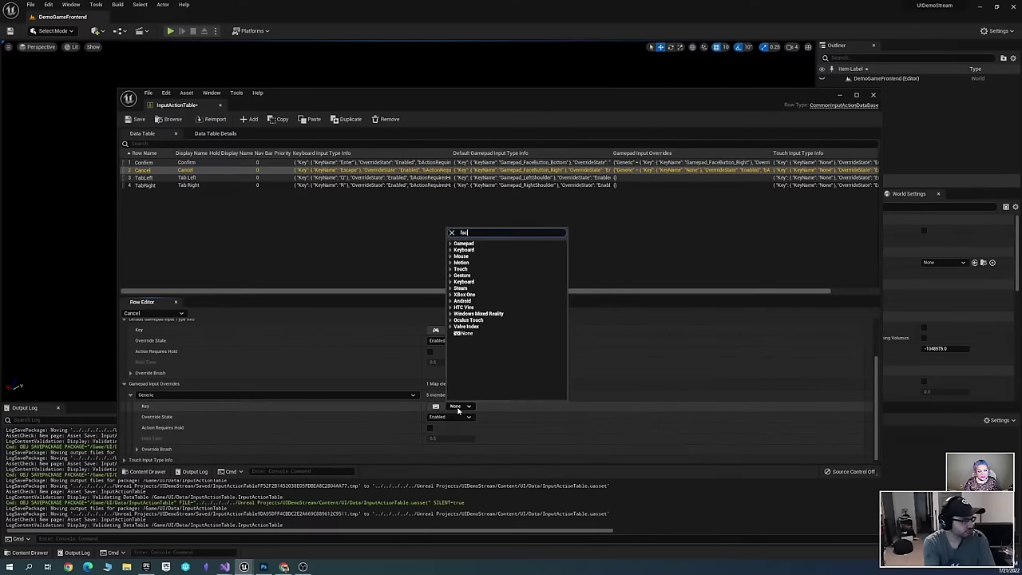
type("e button bottom")
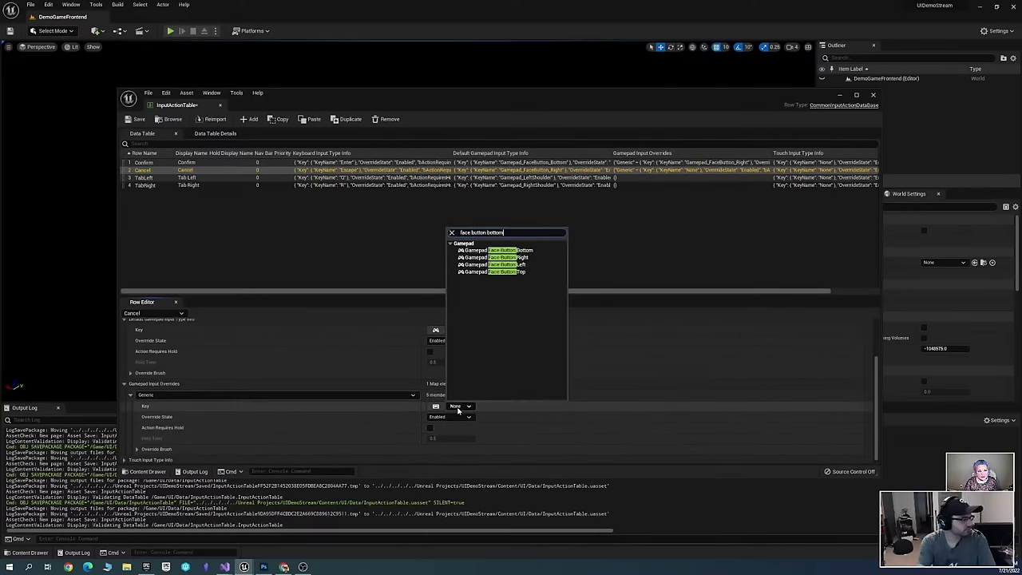
left_click(515, 251)
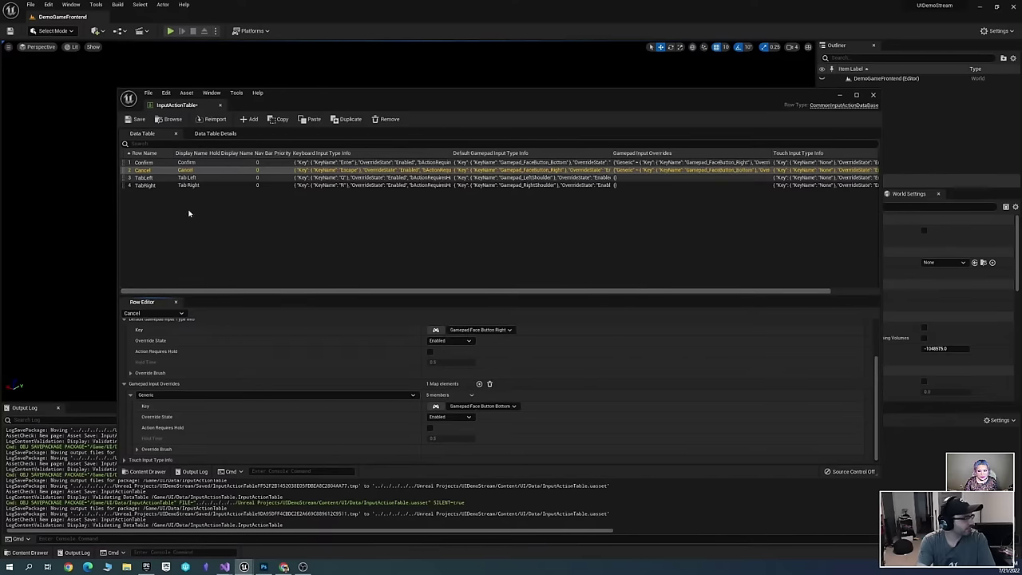
scroll(365, 399, "up", 2)
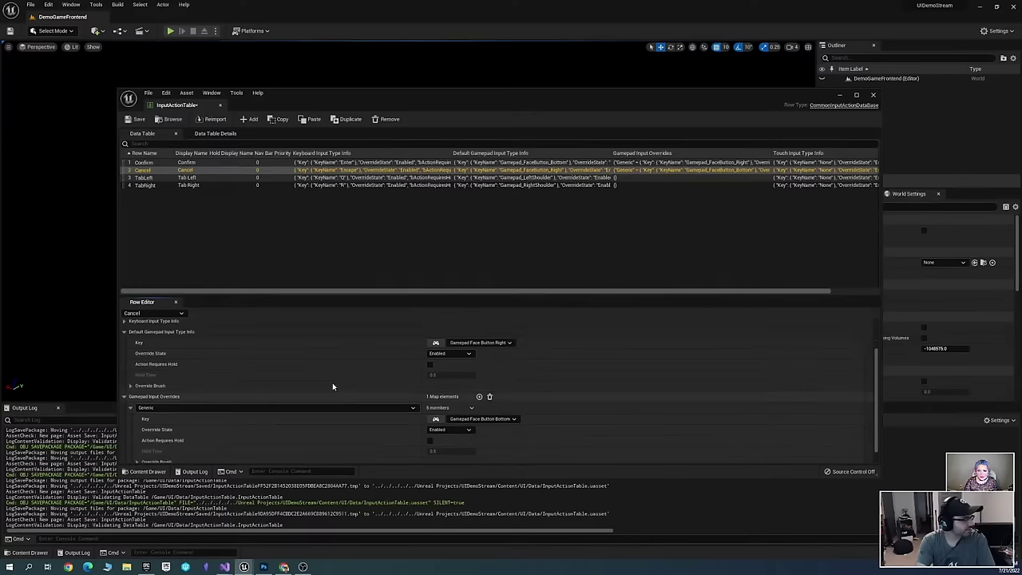
left_click(125, 396)
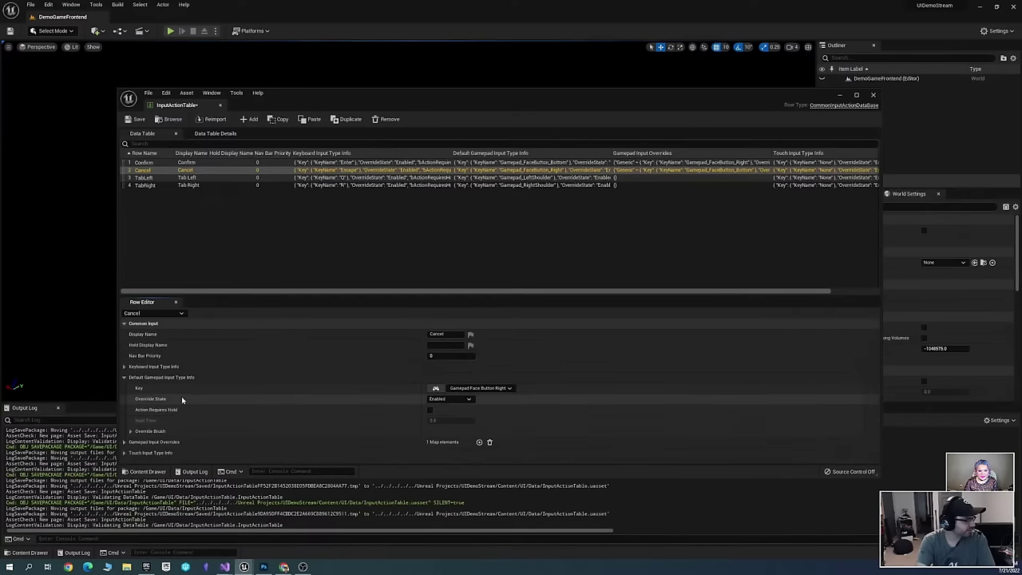
left_click(490, 442)
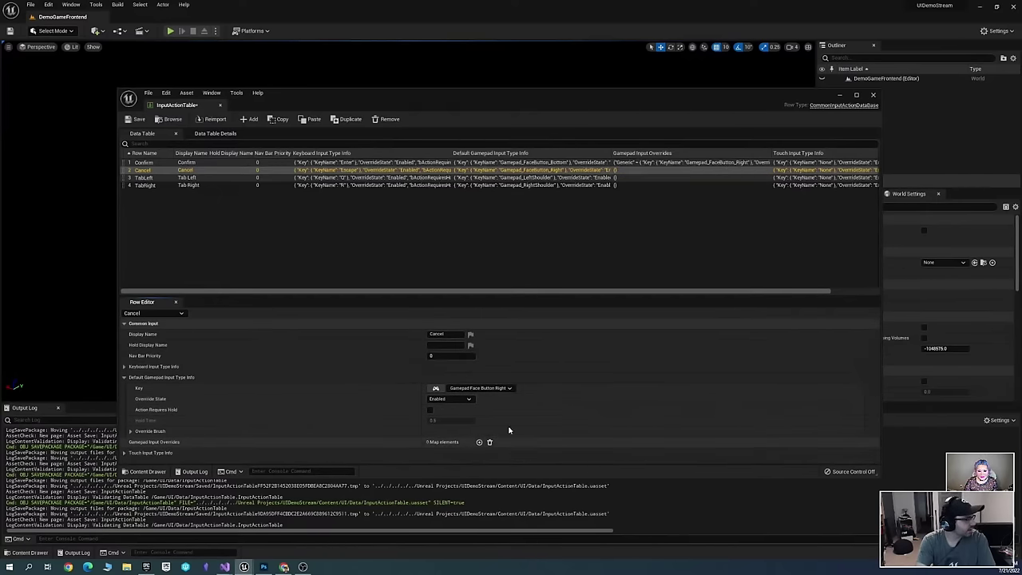
Delete all of Confirm's gamepad input overrides and save the table
left_click(190, 164)
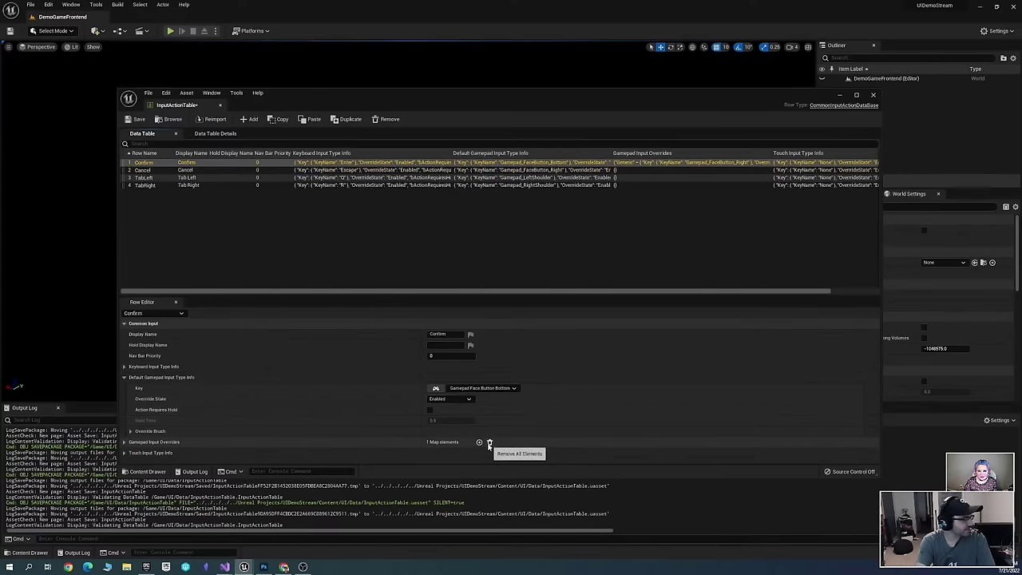
left_click(489, 442)
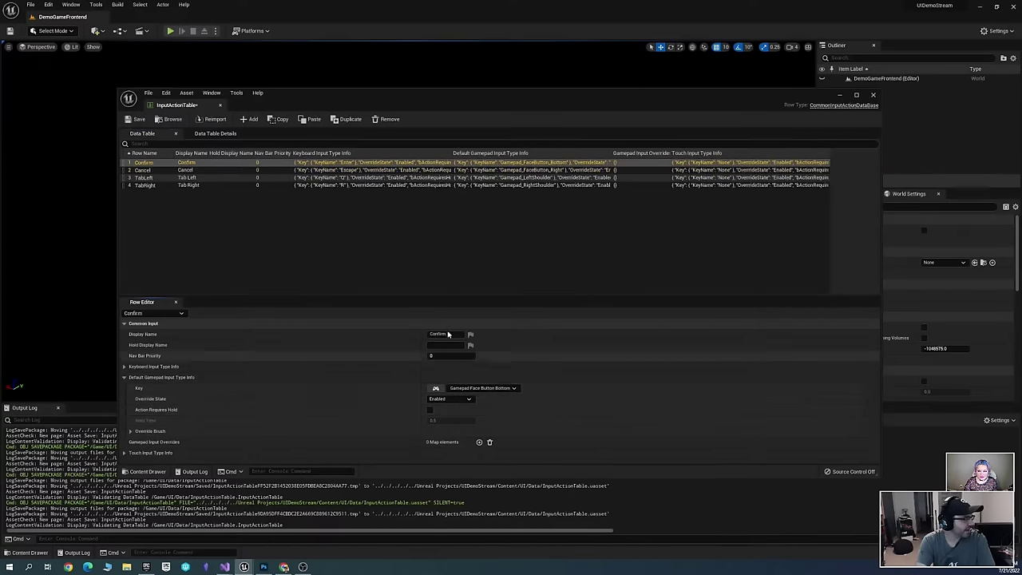
left_click(139, 119)
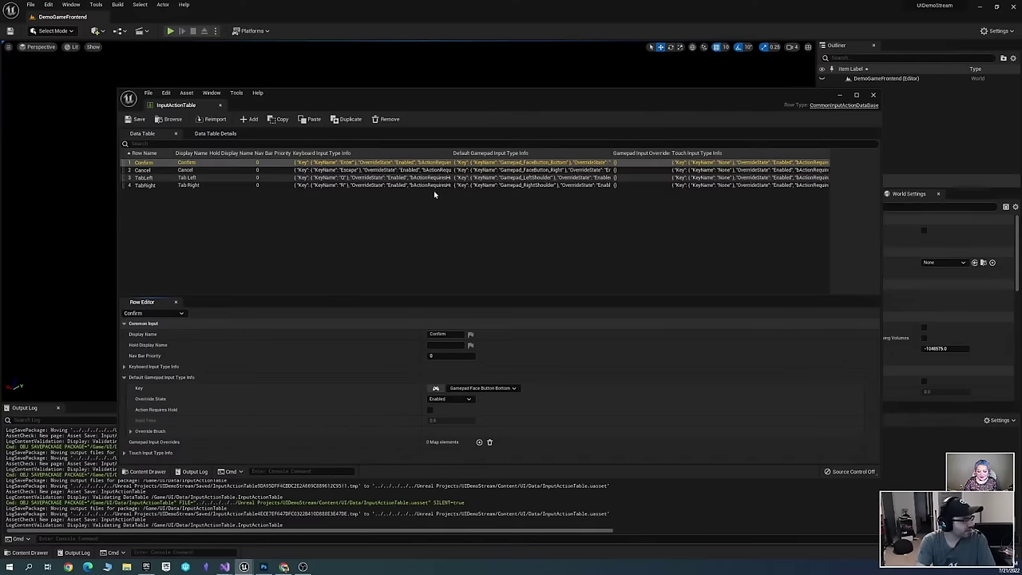
Move the Data Table window aside and close the InputActionTable editor
left_click_drag(319, 96, 401, 80)
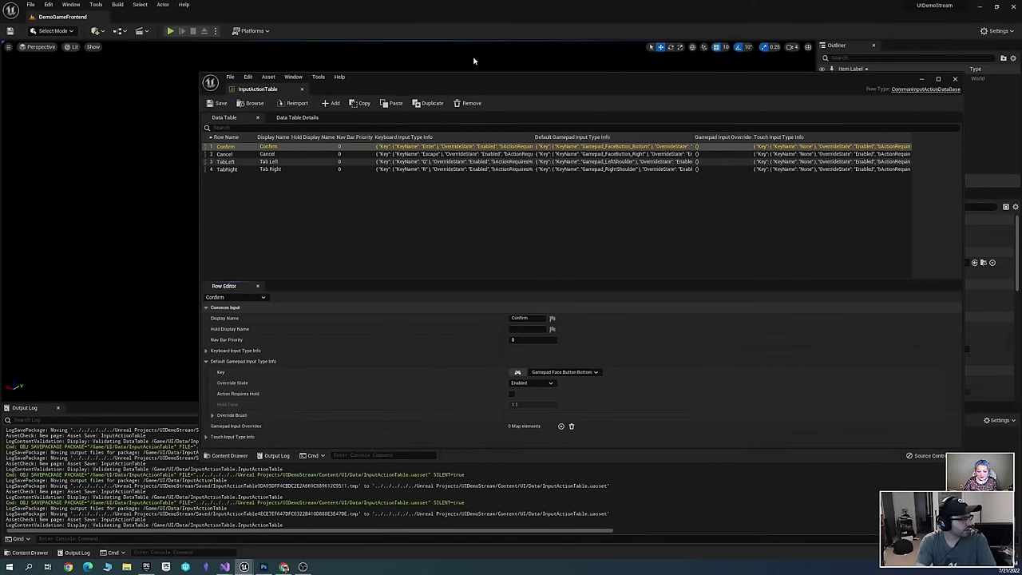
left_click_drag(457, 94, 395, 98)
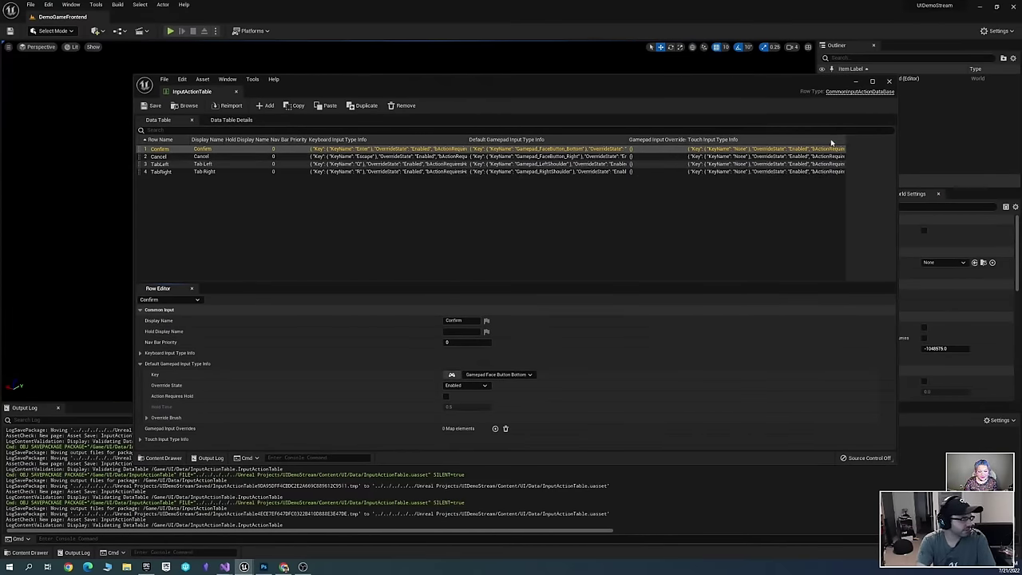
left_click(889, 83)
Create a Blueprint class from CommonInputBaseControllerData in UI/Data, typing the name InputData_PC_Keyboard
key("ctrl+space")
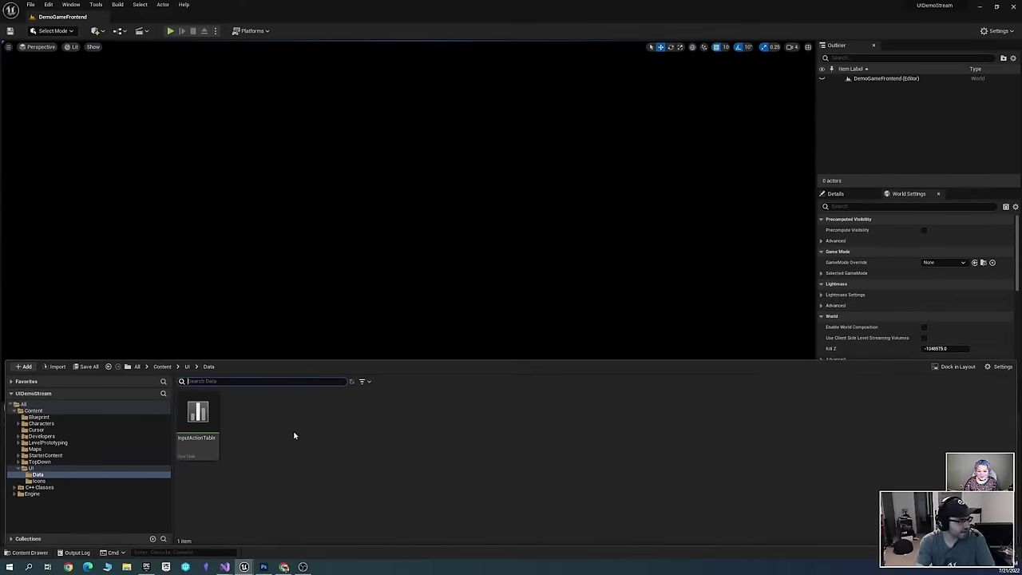
left_click(288, 429)
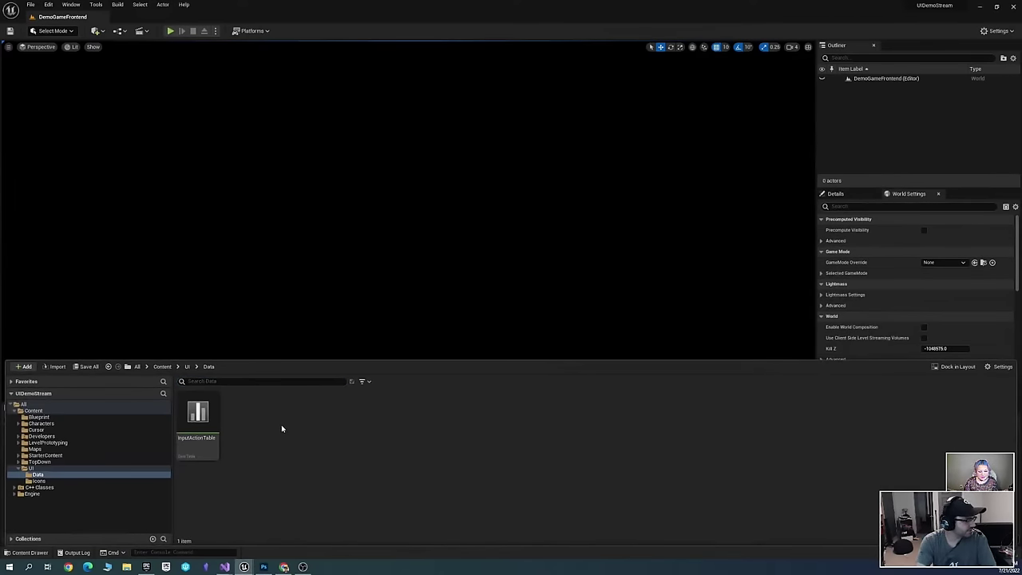
right_click(263, 415)
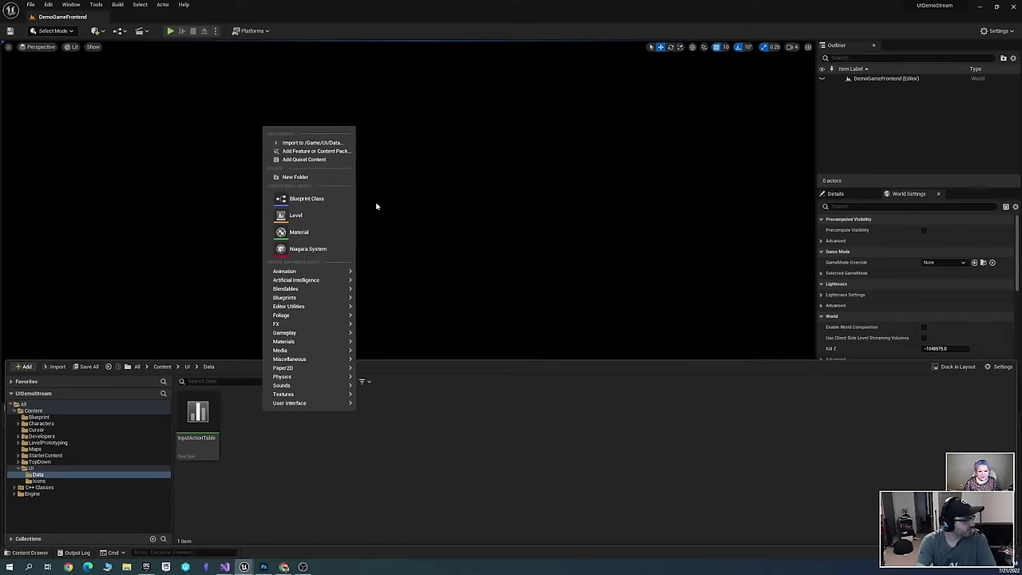
left_click(319, 200)
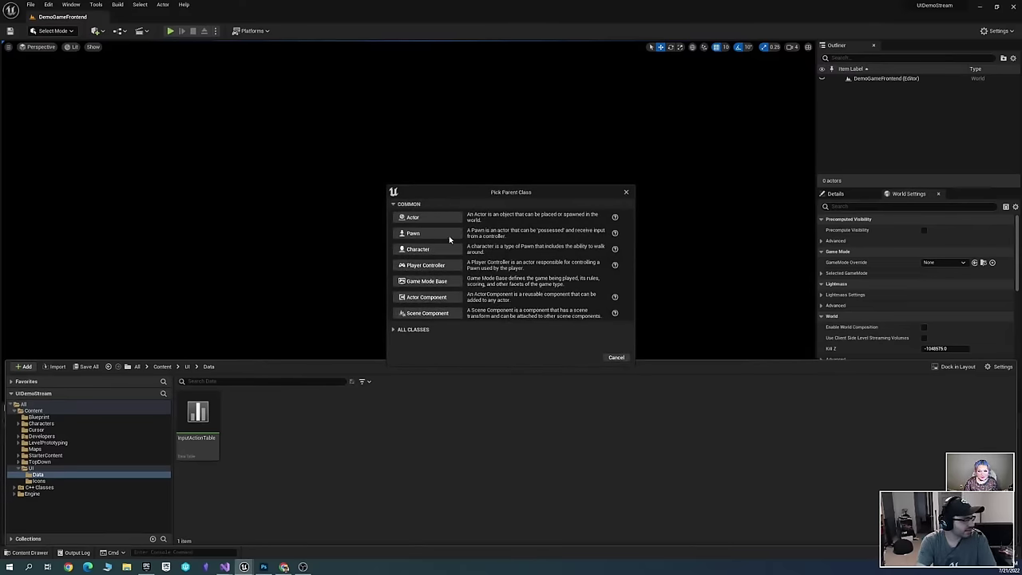
left_click(401, 331)
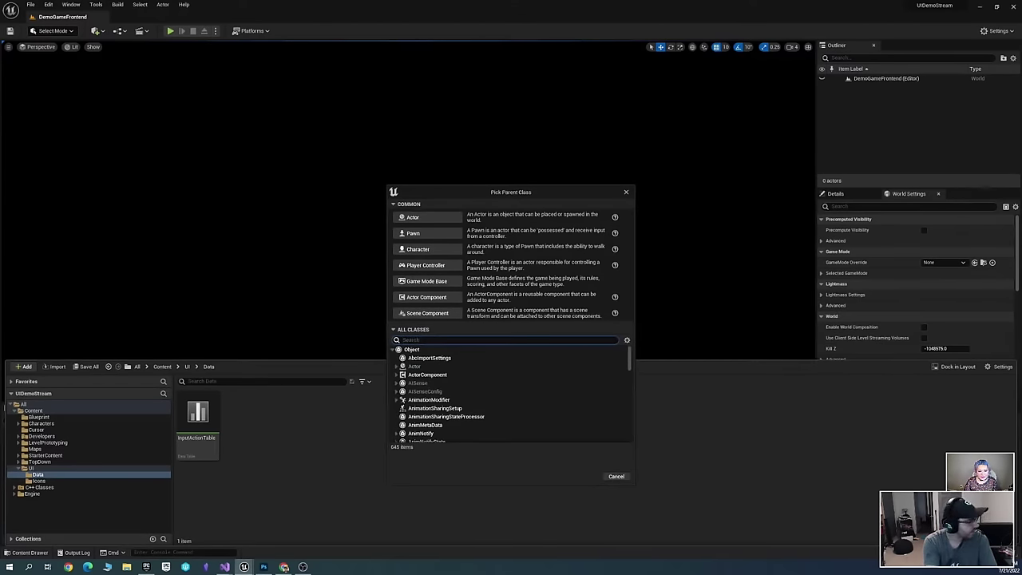
type("Input")
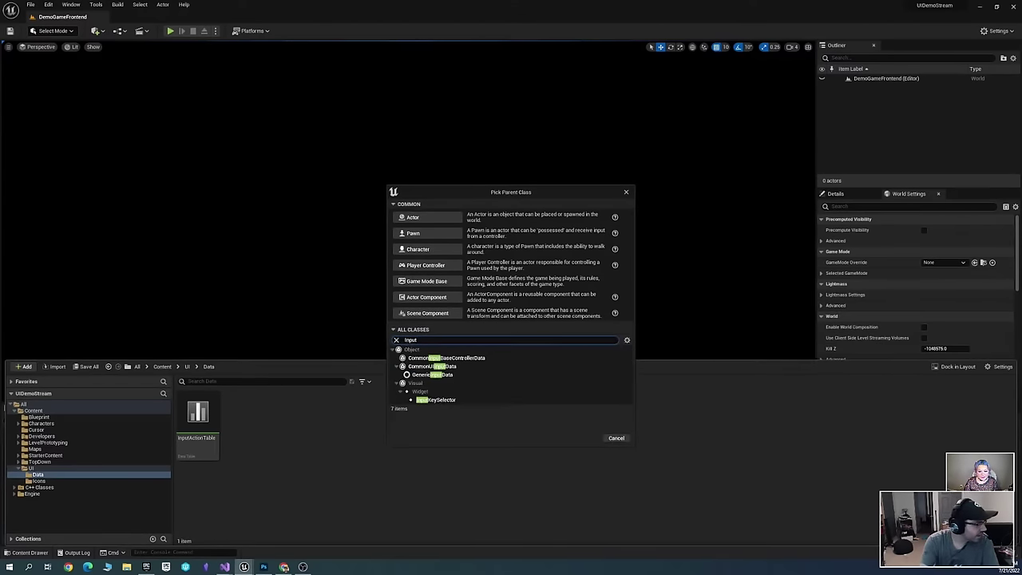
left_click(475, 375)
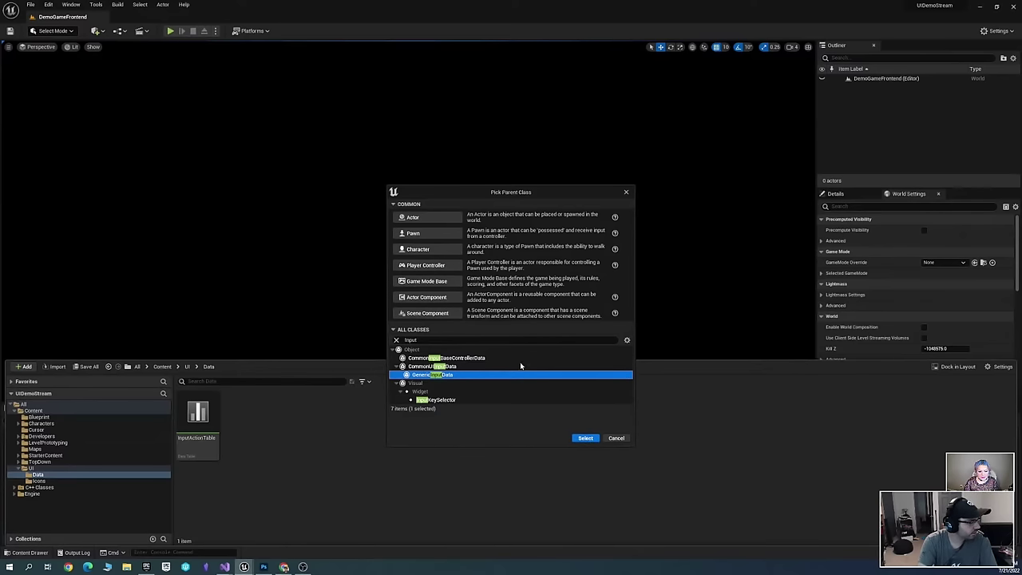
double_click(412, 340)
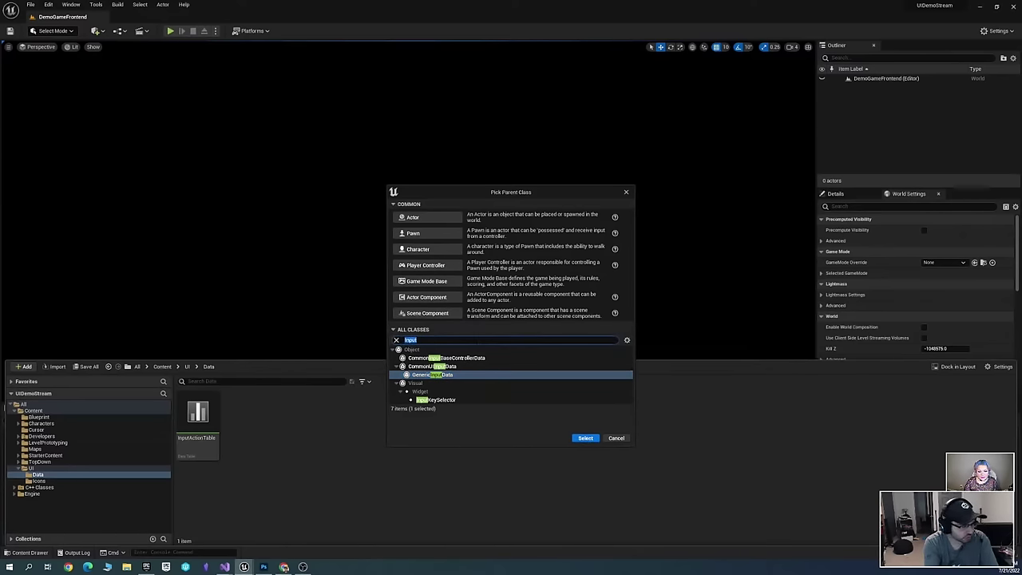
type("Common")
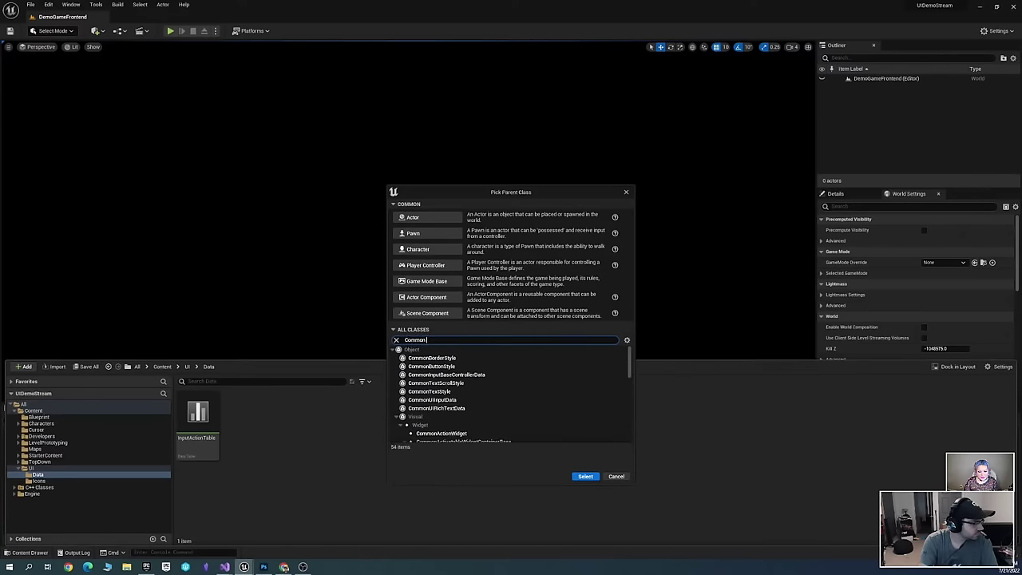
left_click(519, 374)
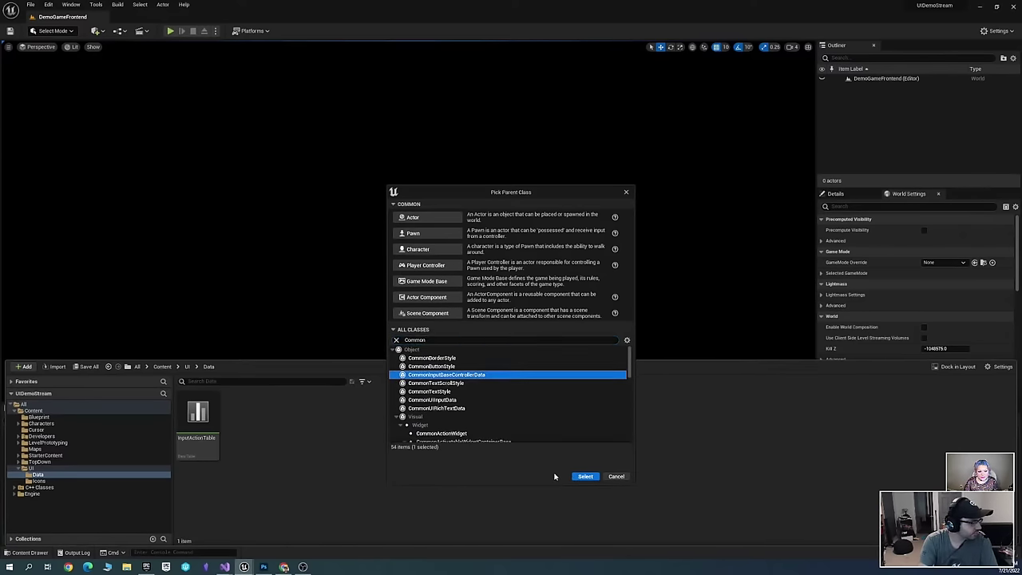
left_click(585, 477)
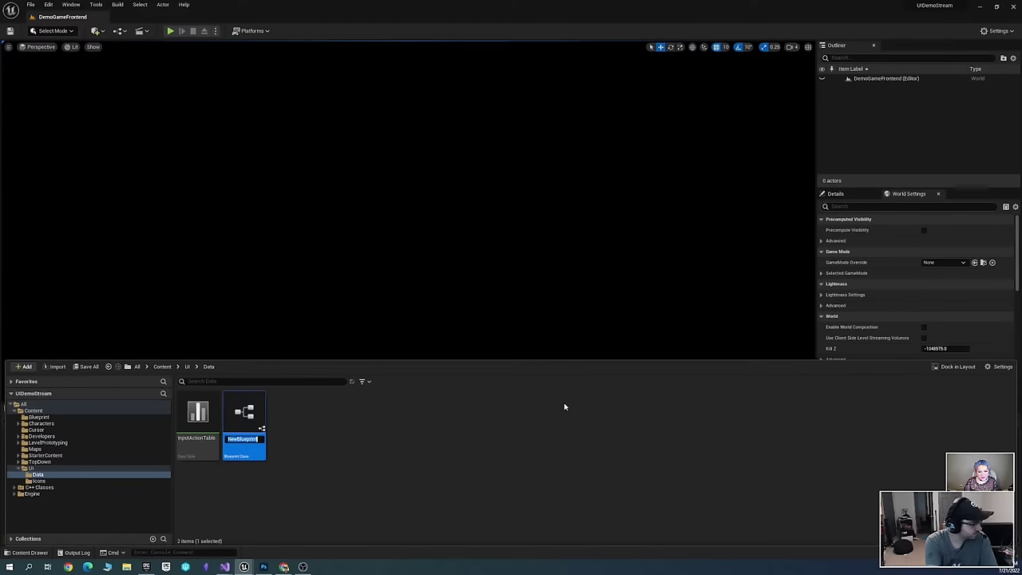
type("Input")
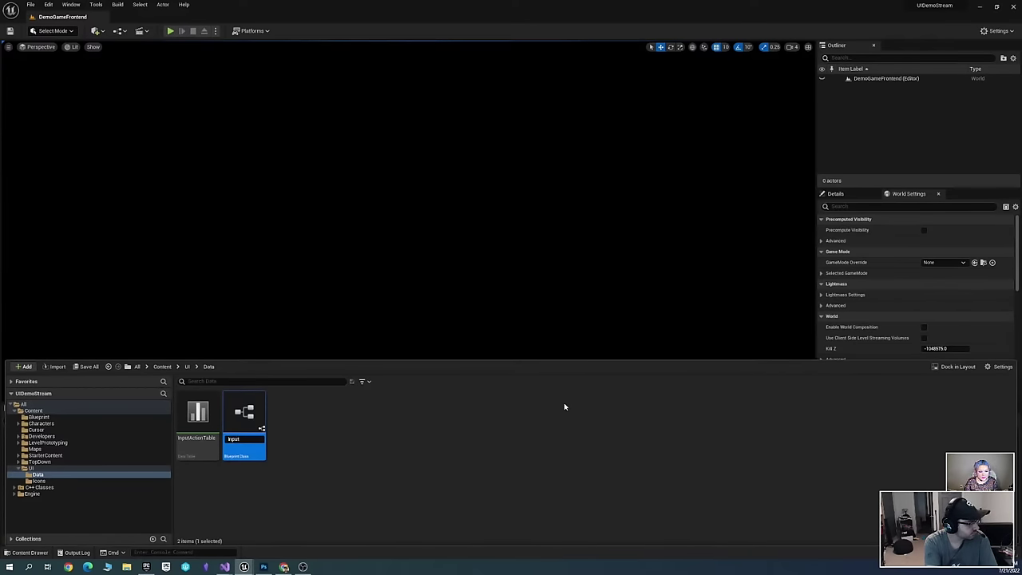
type("Data_PC")
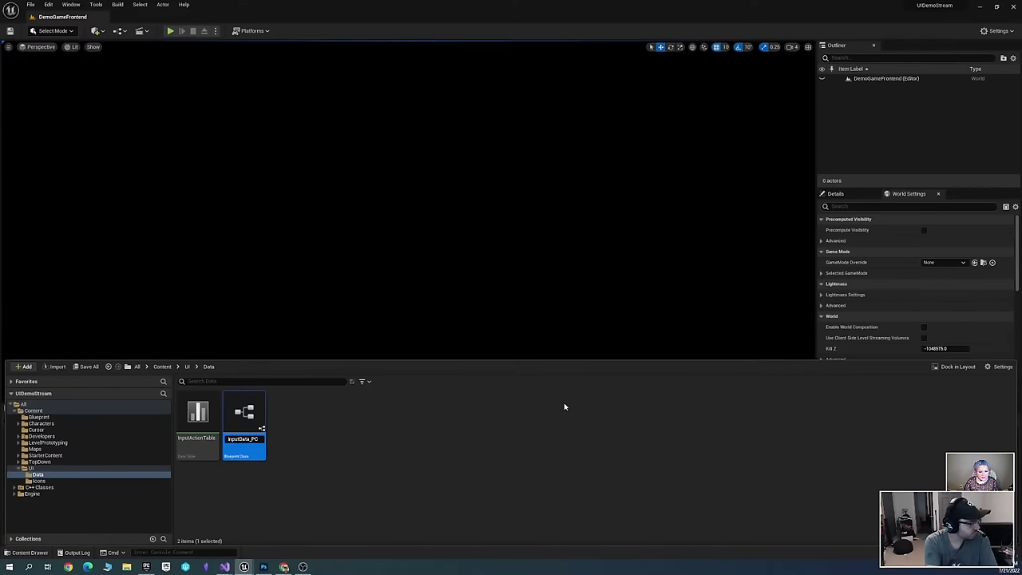
type("_Keyboard")
Commit InputData_PC_Keyboard, then create InputData_PC_Gamepad from CommonInputBaseControllerData
key("Return")
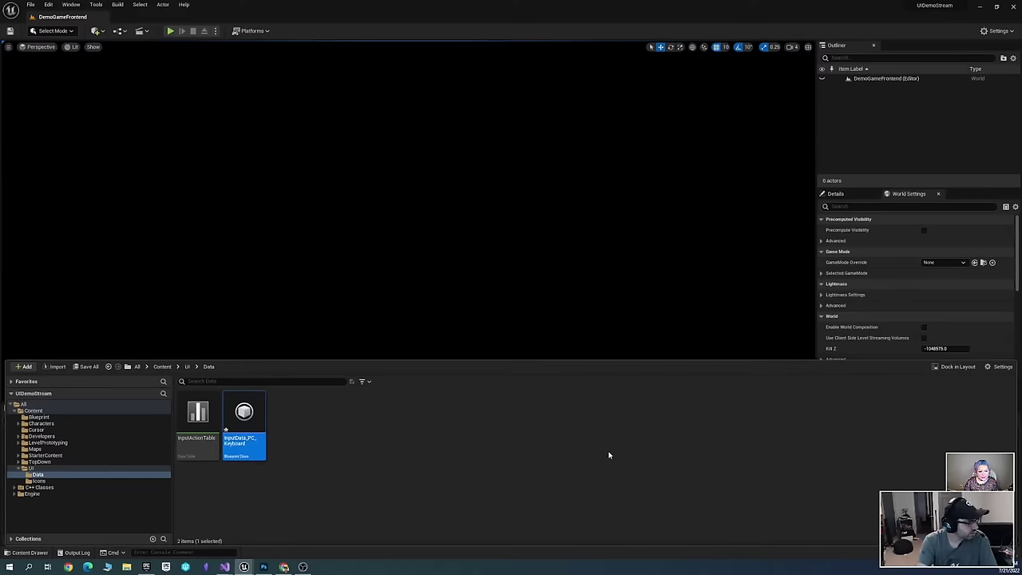
right_click(316, 437)
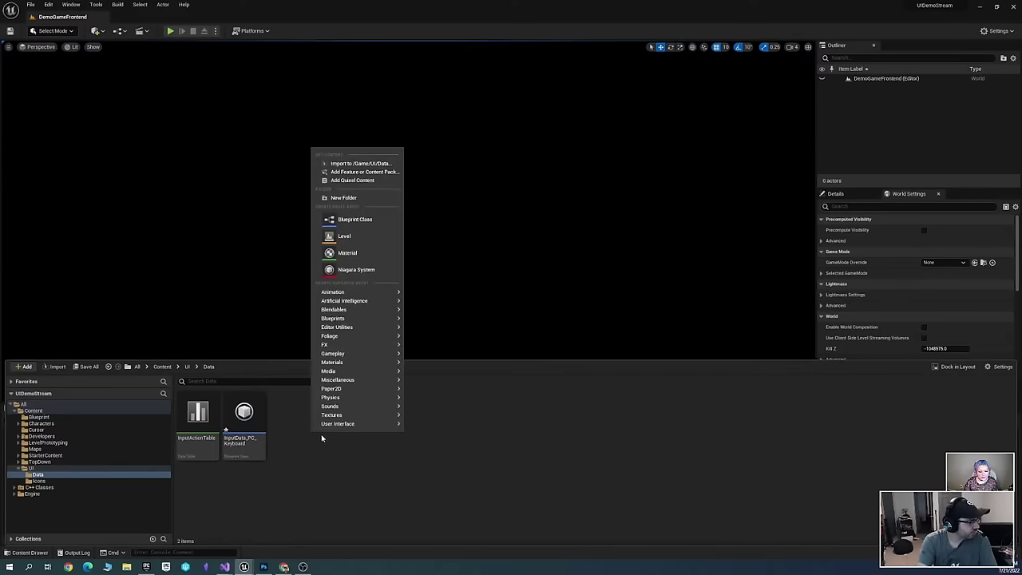
left_click(382, 224)
type("Controlle")
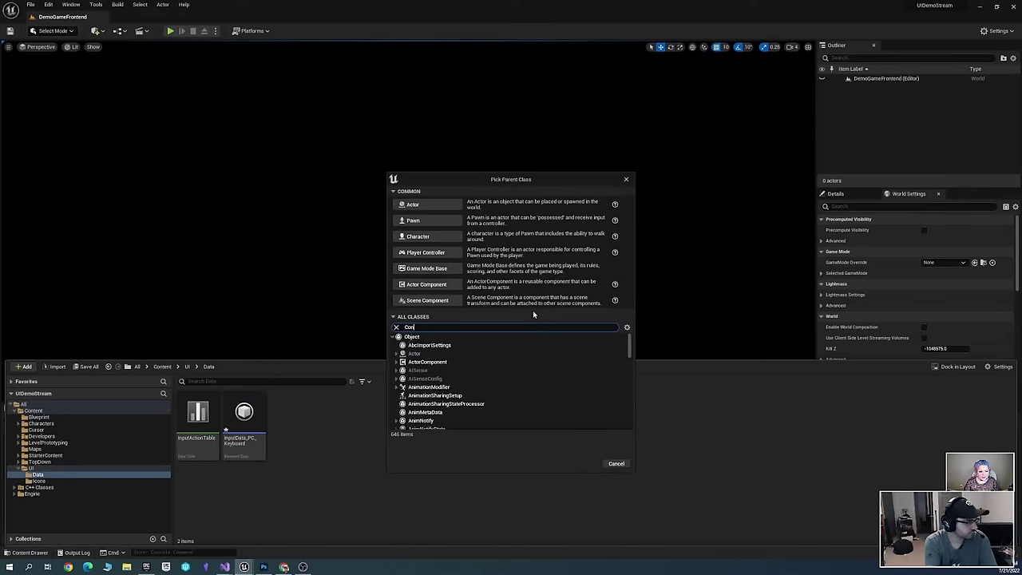
key("BackSpace")
key("BackSpace")
key("BackSpace")
key("BackSpace")
key("BackSpace")
key("BackSpace")
key("BackSpace")
key("BackSpace")
key("BackSpace")
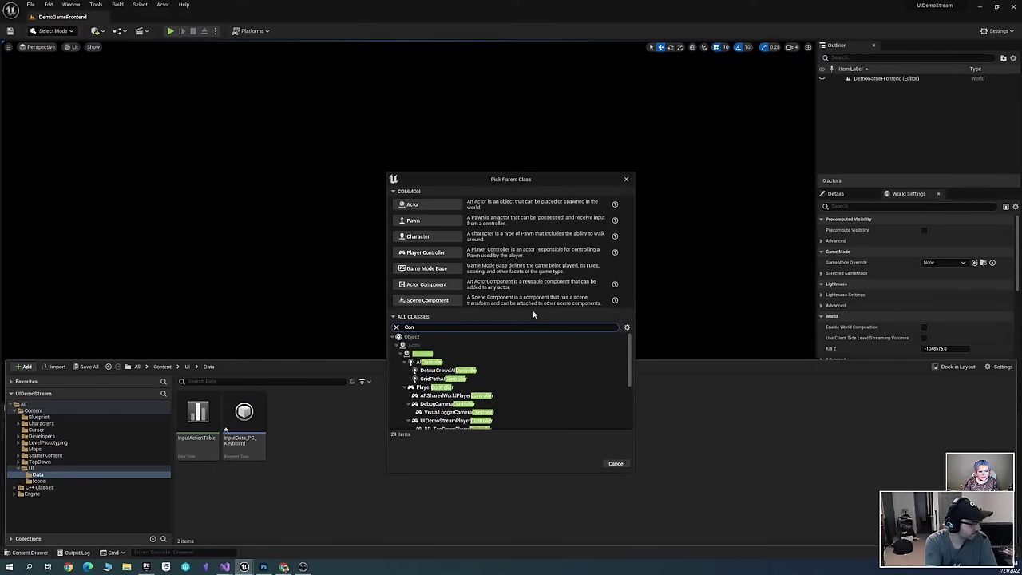
type("Input")
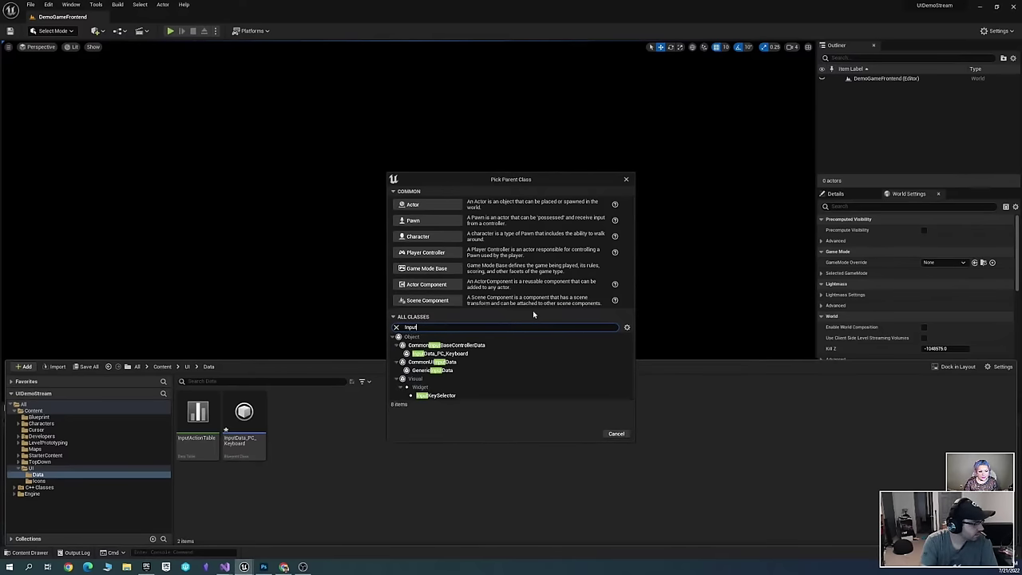
left_click(483, 345)
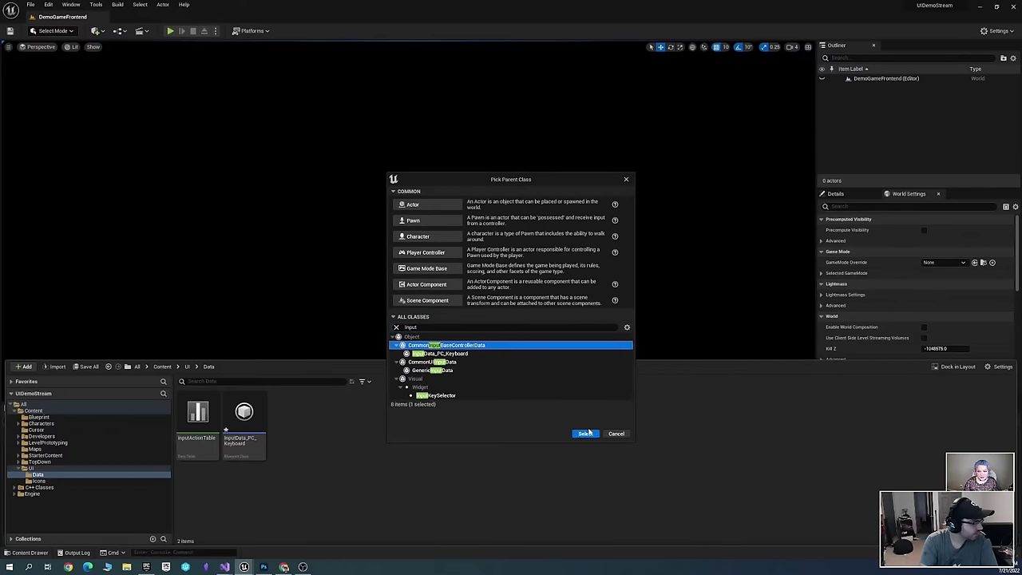
left_click(588, 434)
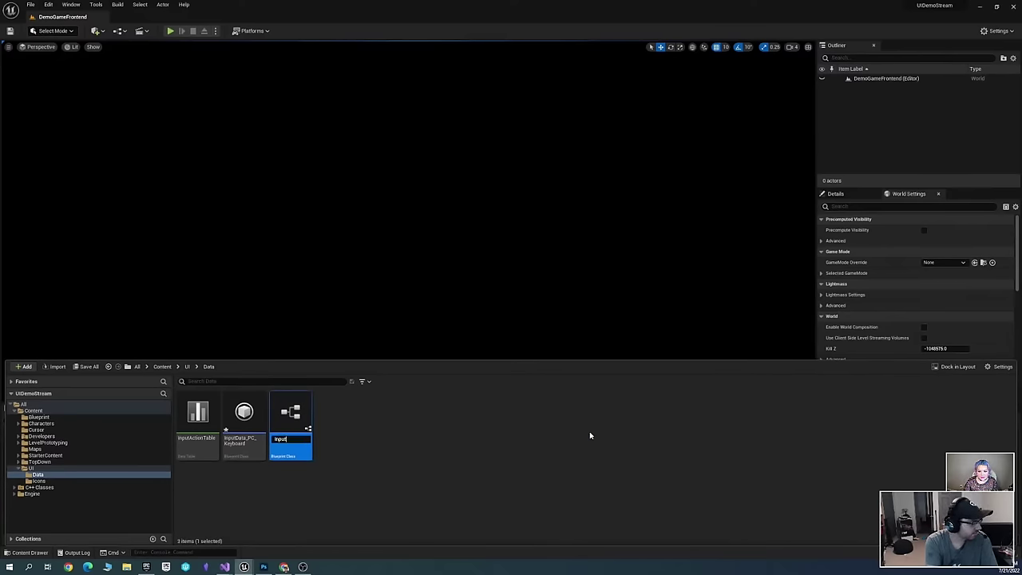
type("InputData_PC_Gamepad")
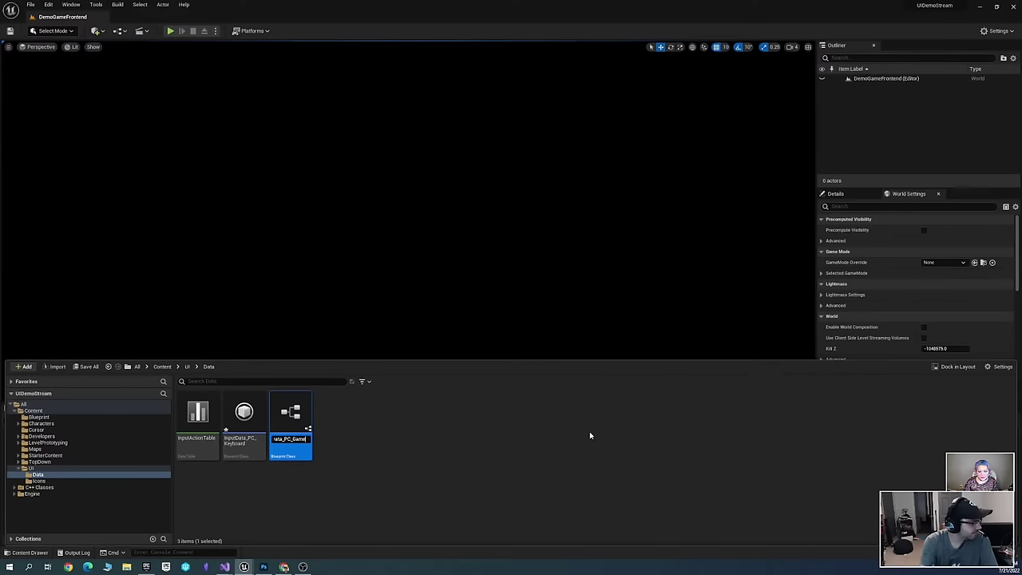
key("Return")
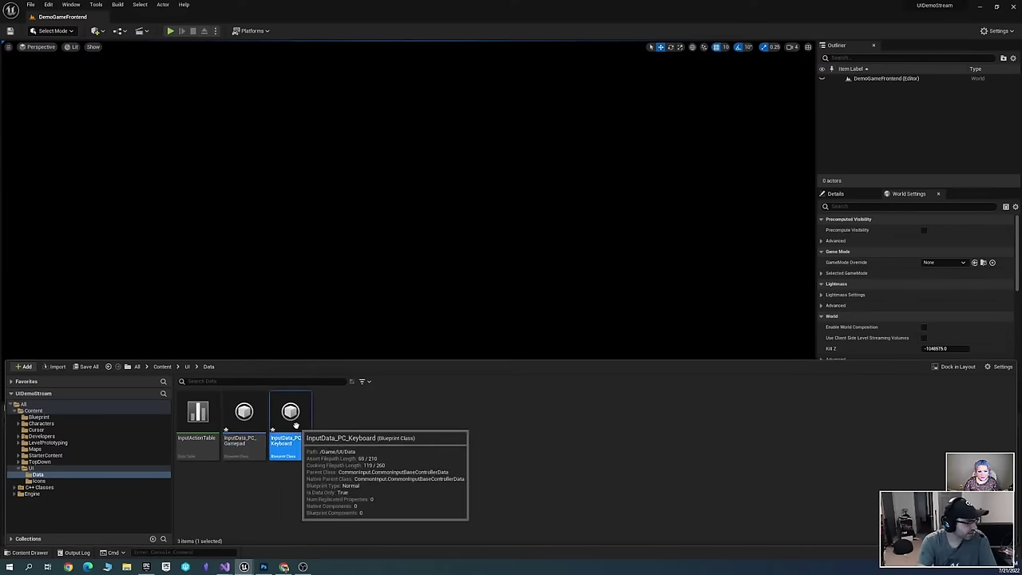
left_click(307, 423)
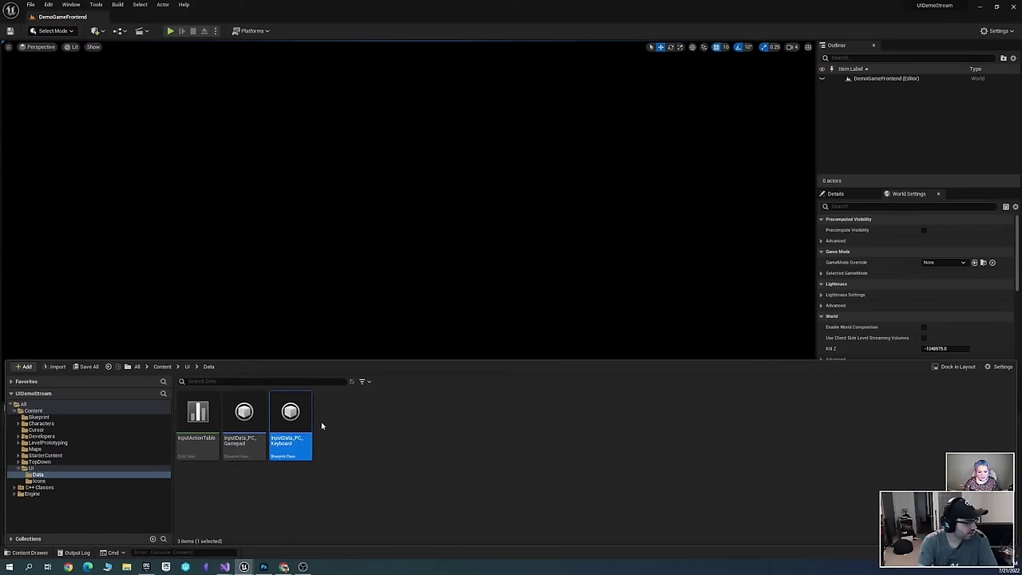
left_click(448, 436)
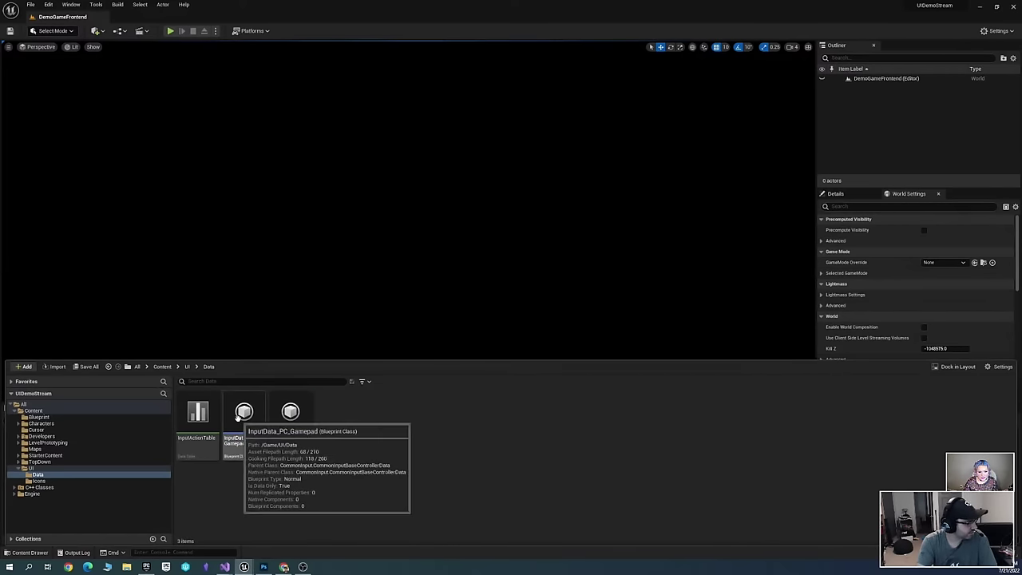
Open InputData_PC_Gamepad's class defaults and set Input Type to Gamepad
left_click(244, 414)
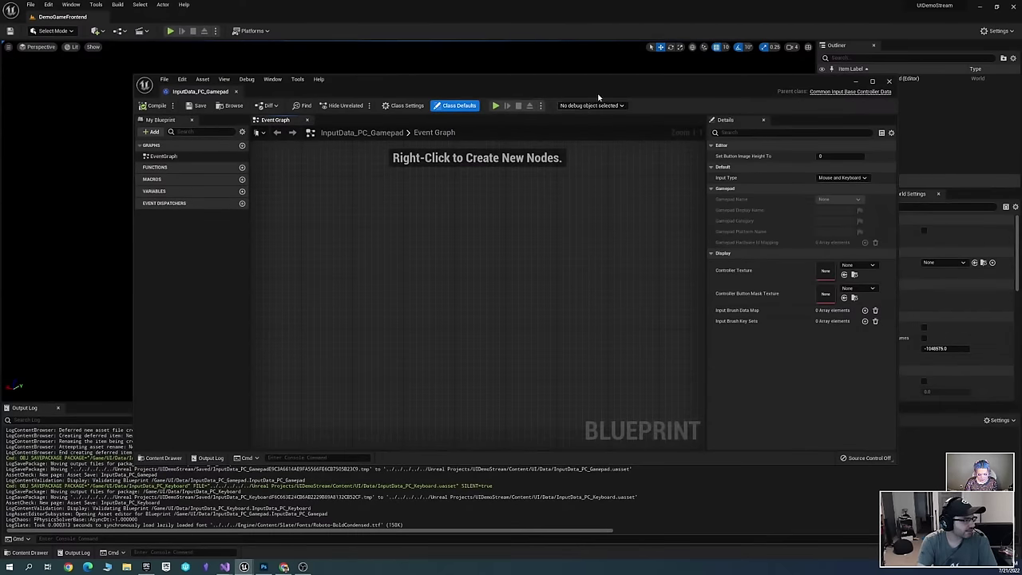
left_click_drag(611, 93, 578, 75)
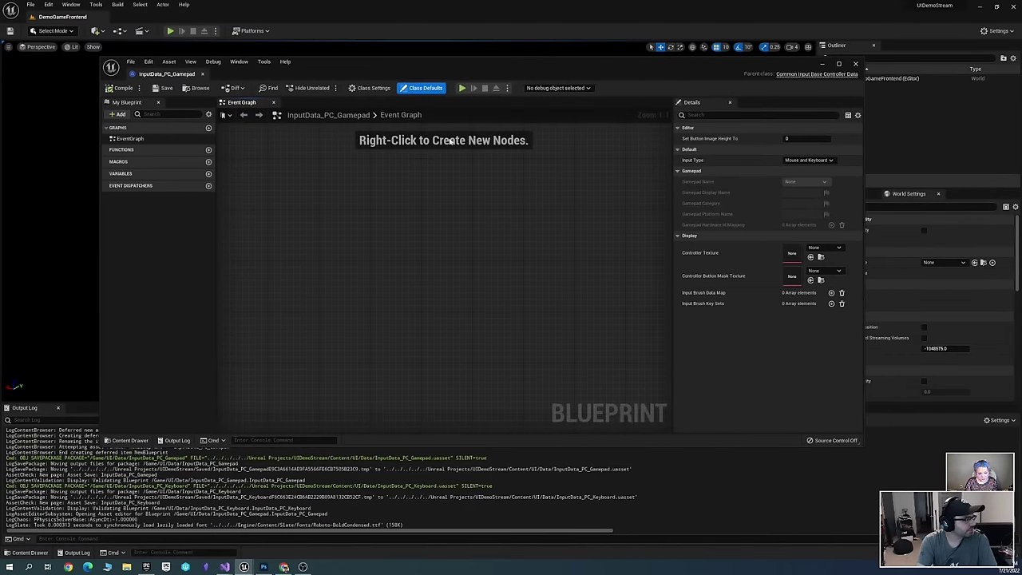
left_click(275, 105)
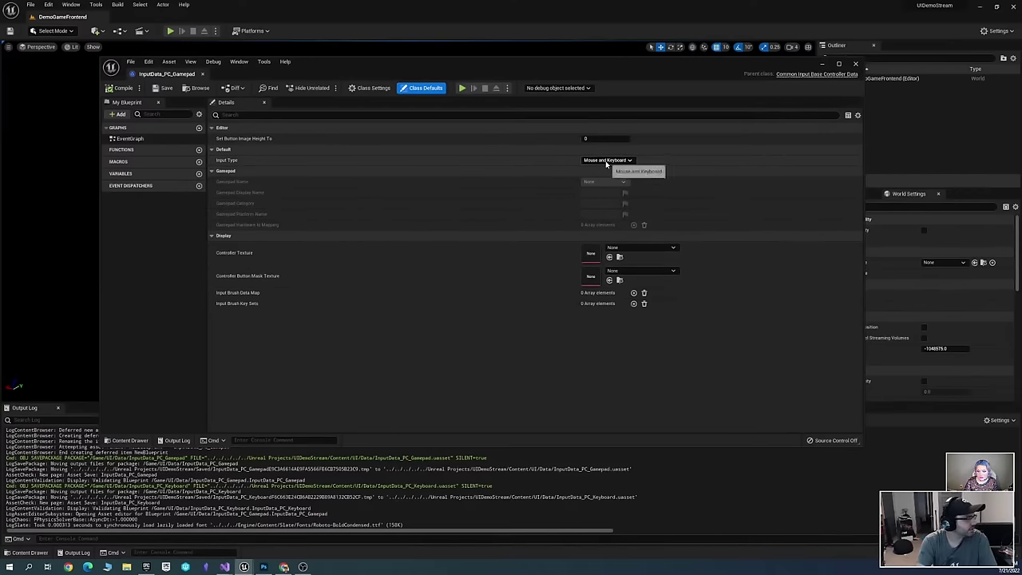
left_click(632, 160)
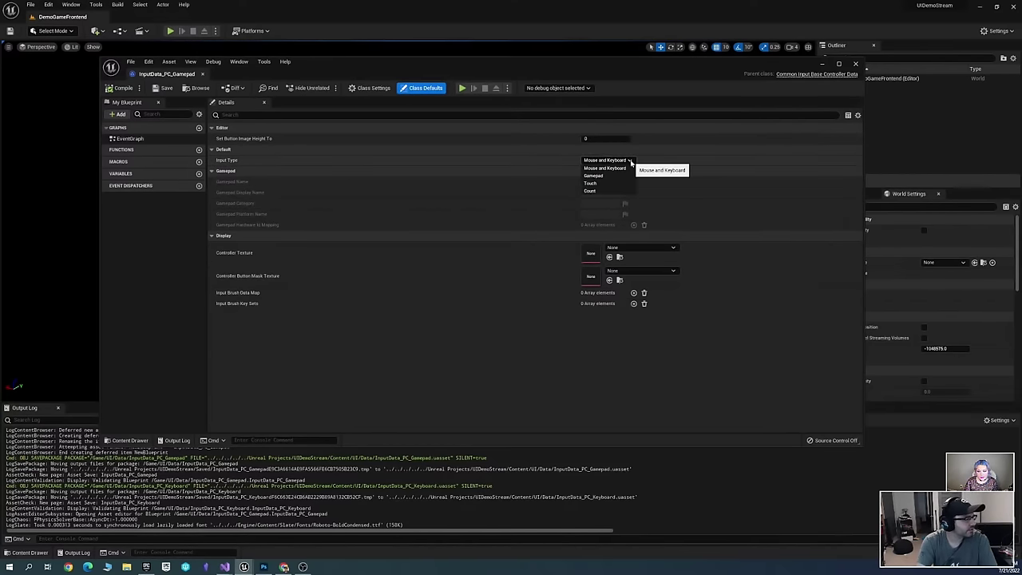
left_click(605, 175)
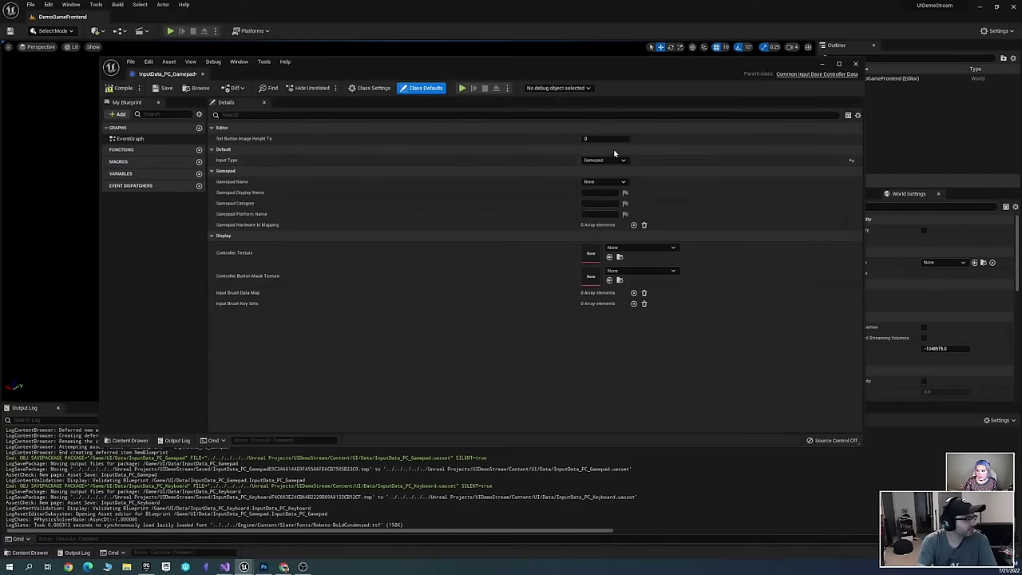
Set Gamepad Name to Generic, Display Name to Gamepad and Platform Name to Windows
left_click(605, 181)
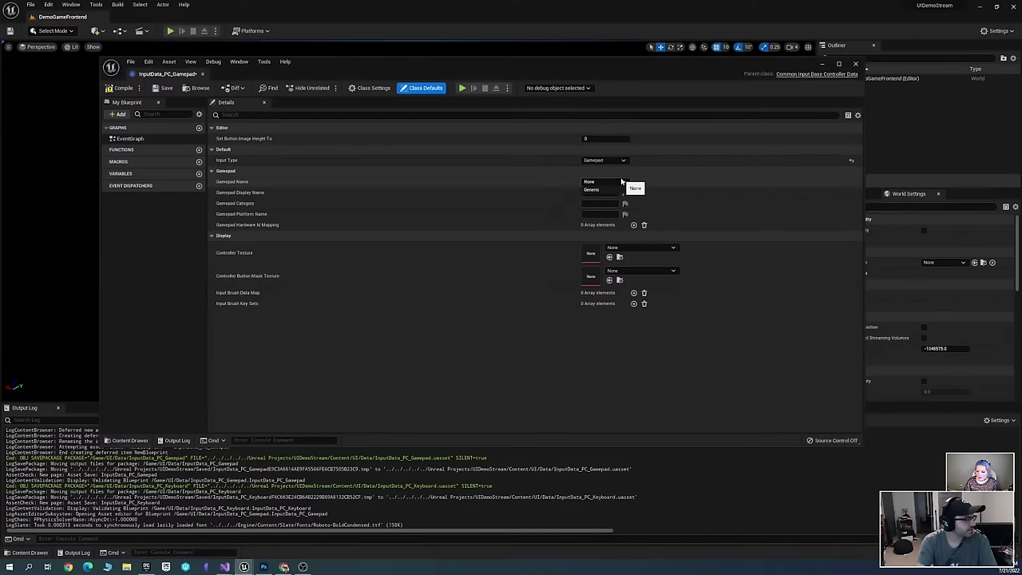
left_click(598, 192)
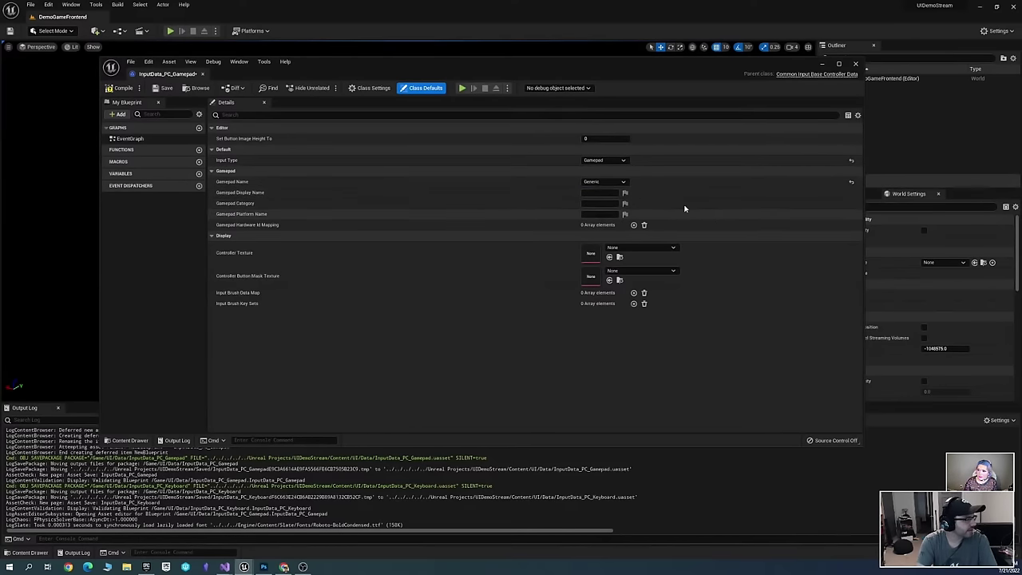
left_click(604, 182)
left_click(595, 203)
left_click(599, 192)
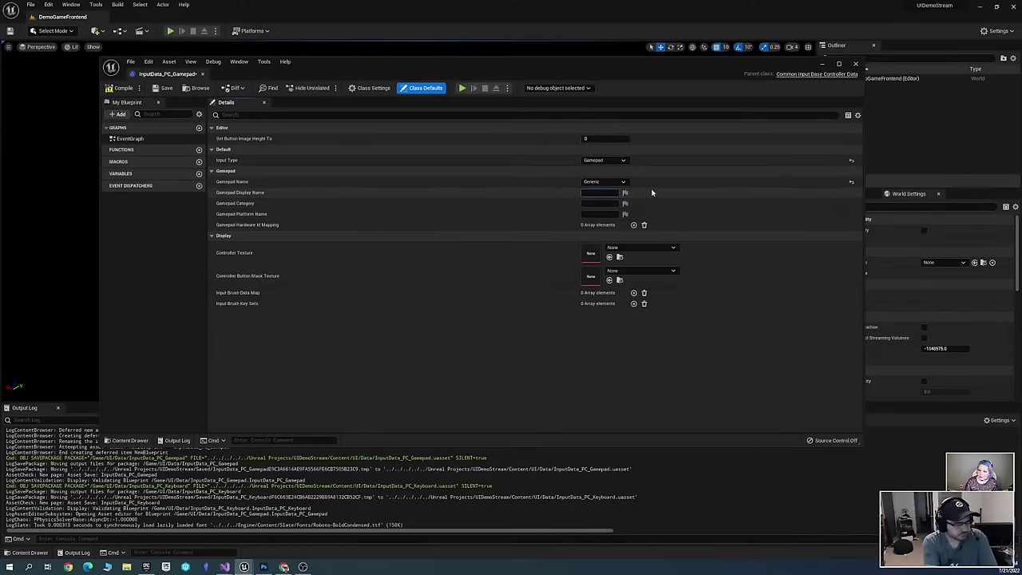
type("Gamepad")
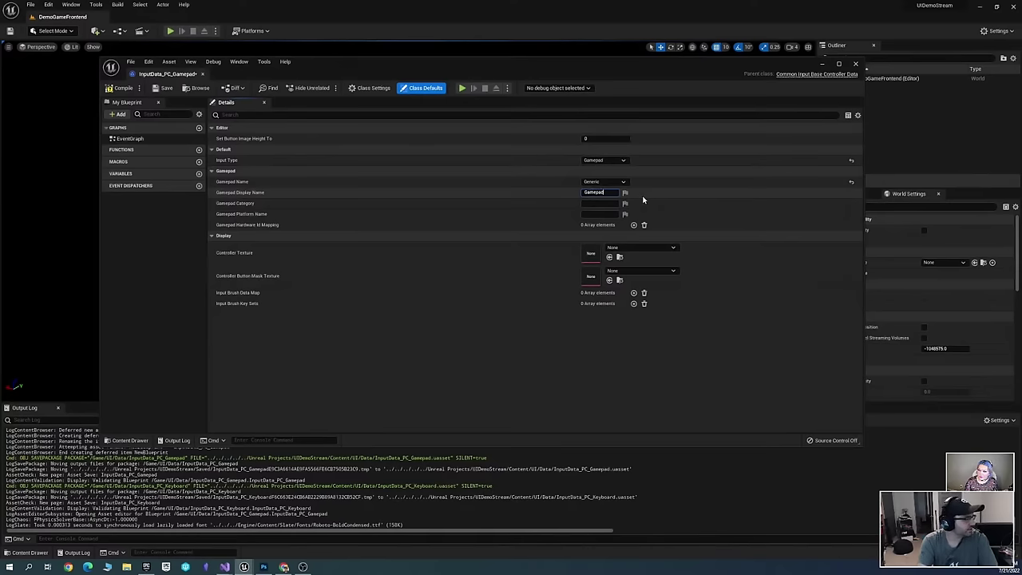
key("Tab")
key("Tab")
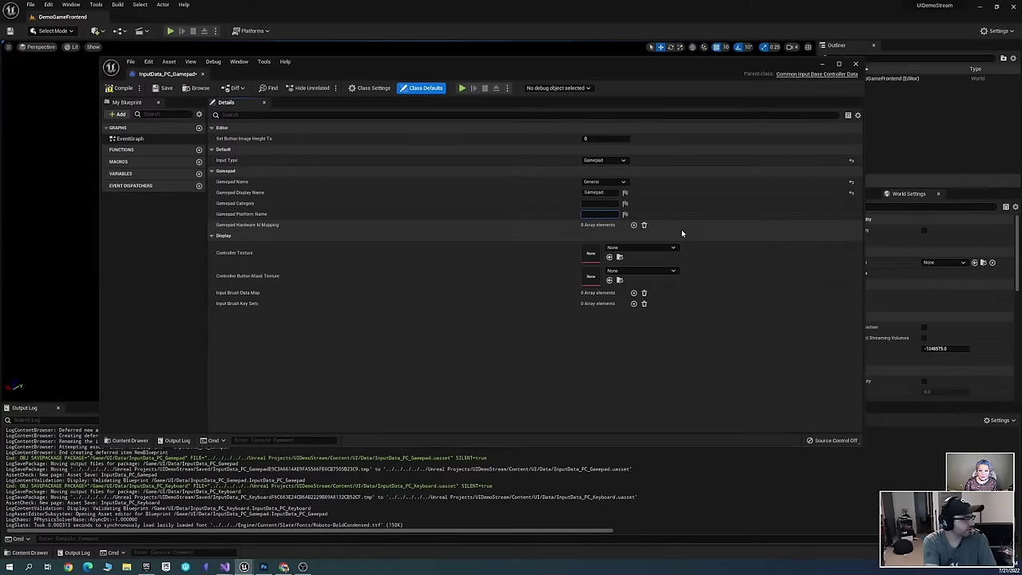
type("Windows")
key("Return")
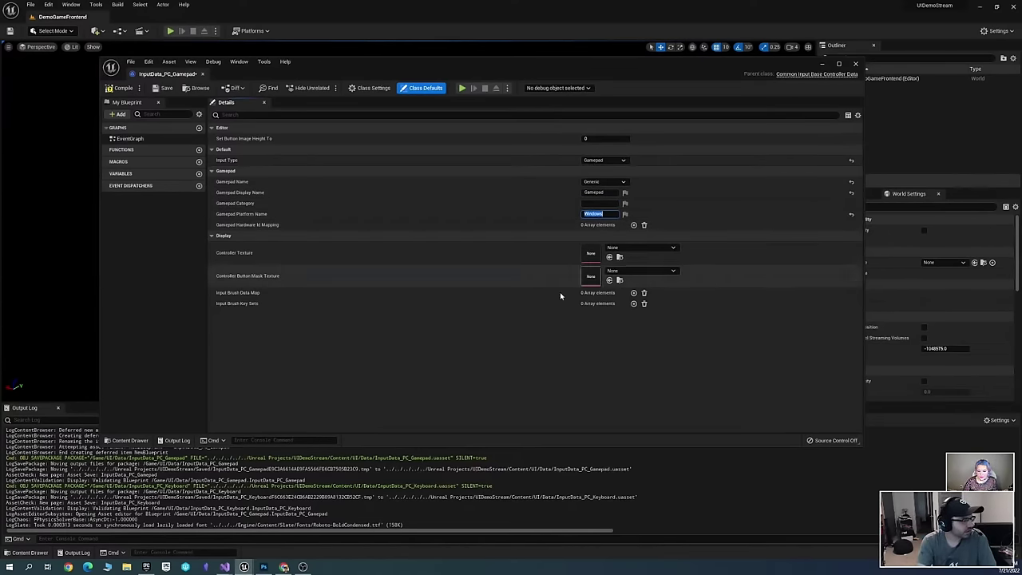
left_click(459, 376)
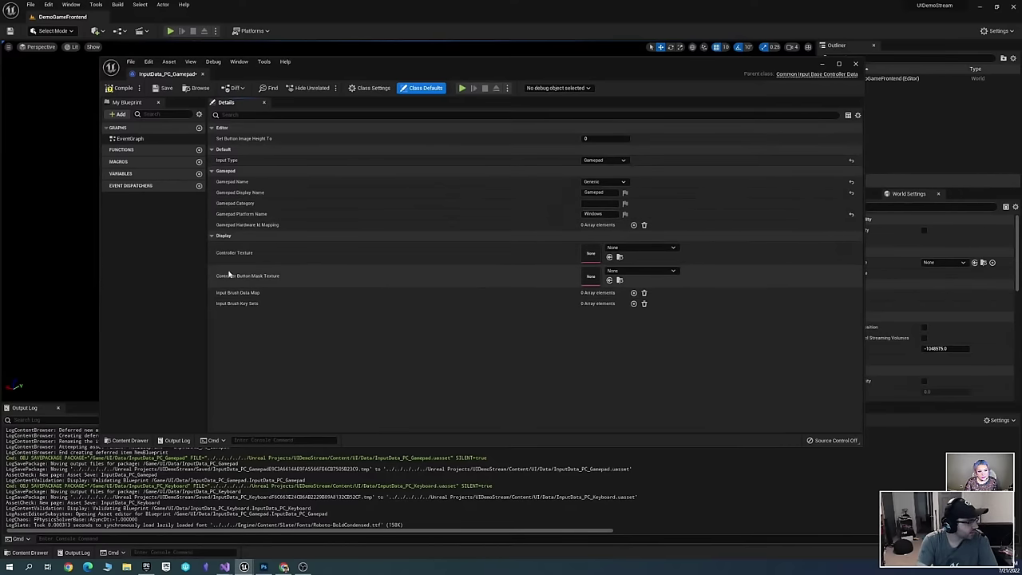
Add four entries to the Input Brush Data Map, removing an accidental fifth
left_click(634, 293)
left_click(634, 293)
left_click(634, 293)
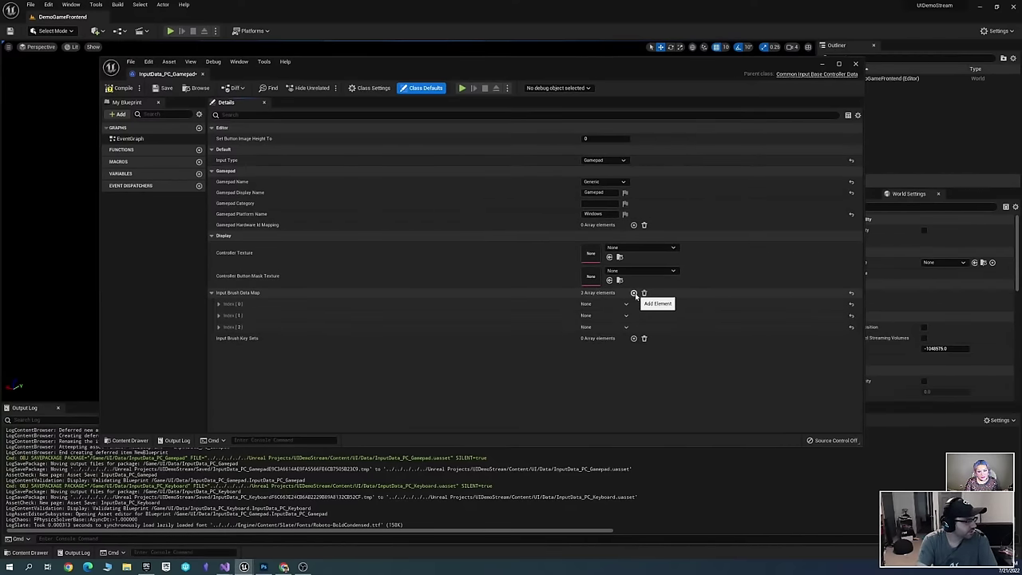
left_click(634, 293)
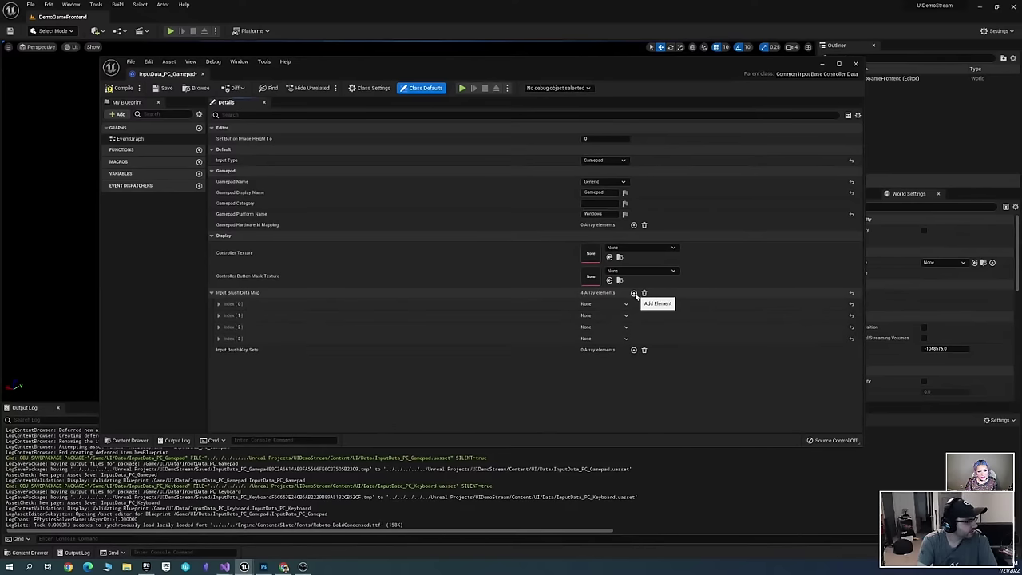
left_click(634, 293)
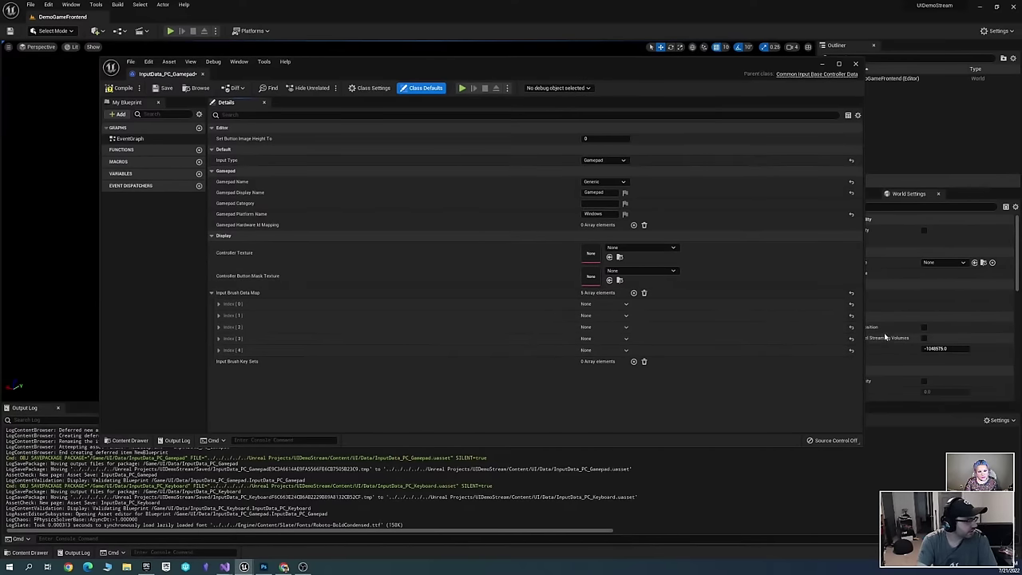
left_click(626, 352)
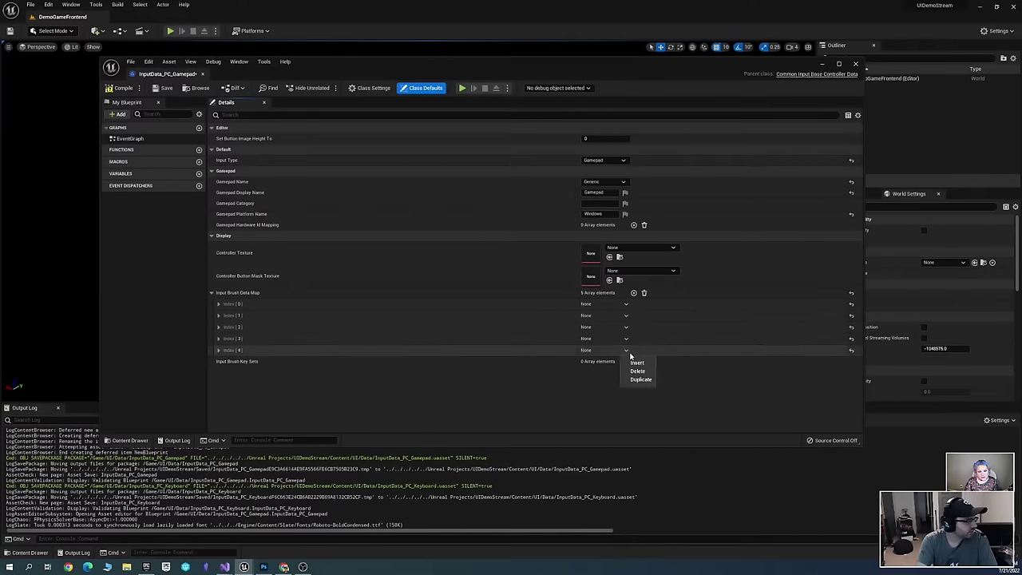
left_click(638, 372)
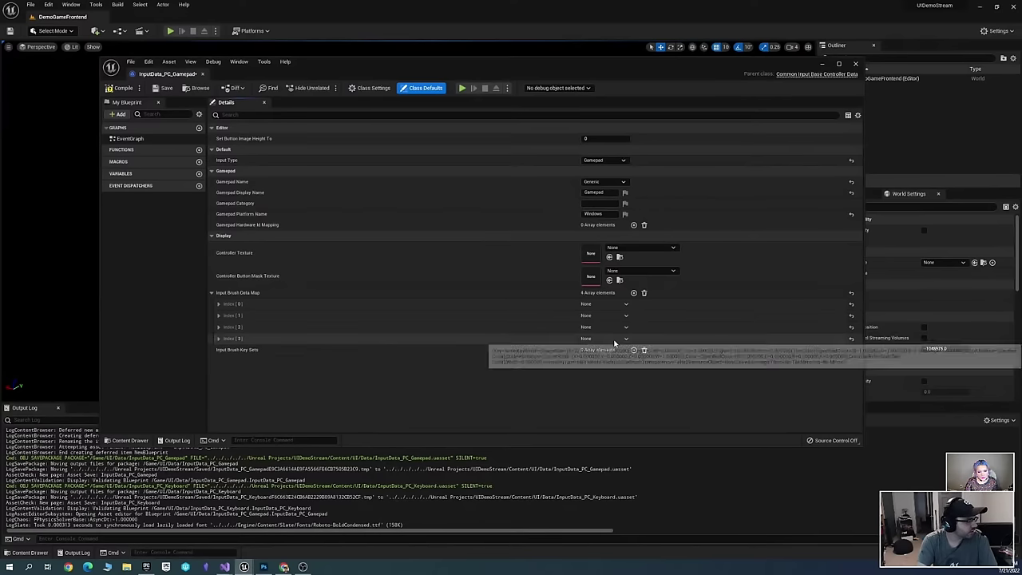
Set the first brush entry's Key to Gamepad Face Button Bottom and close the blueprint
left_click(218, 304)
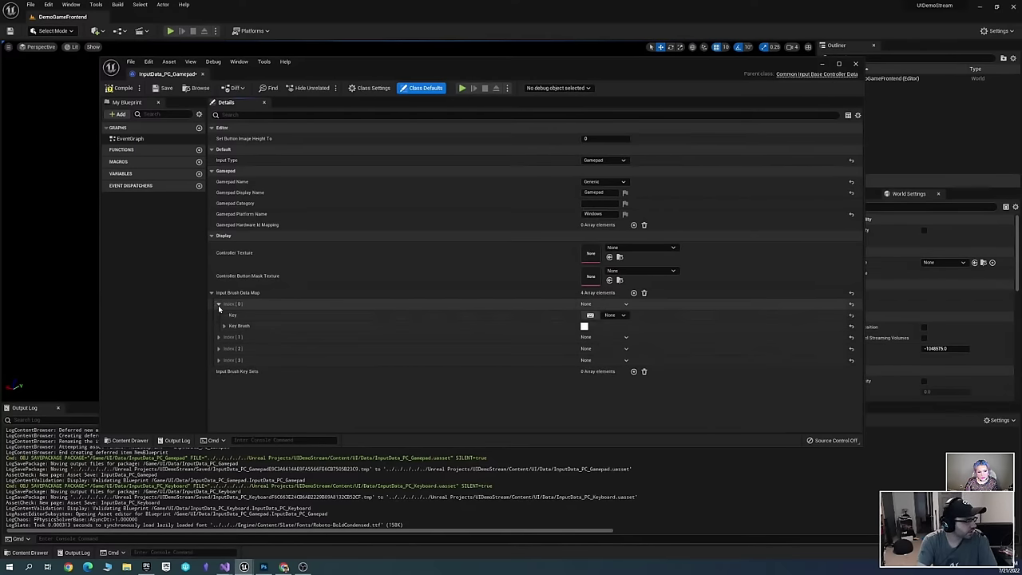
left_click(623, 315)
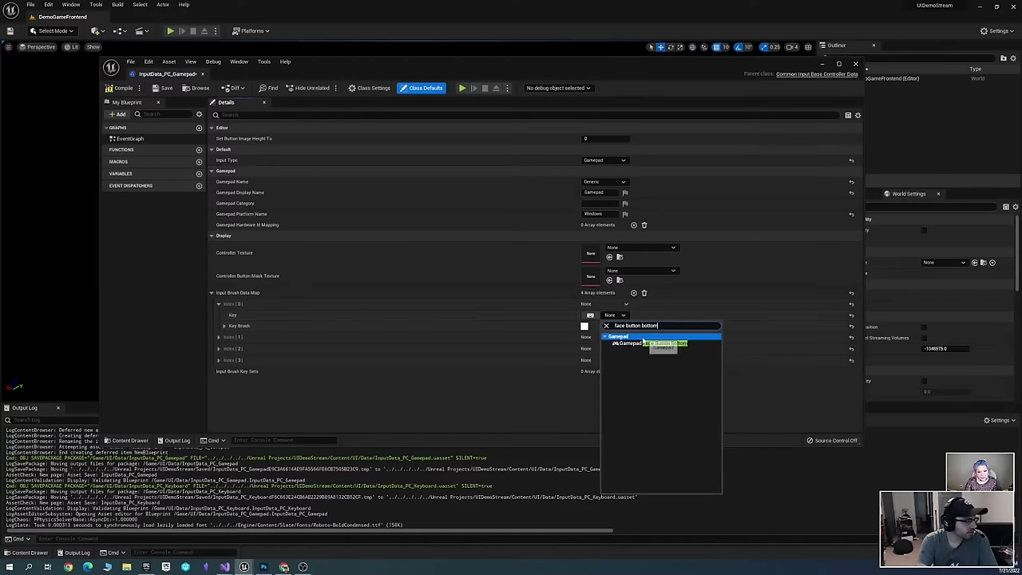
left_click(645, 343)
left_click(224, 326)
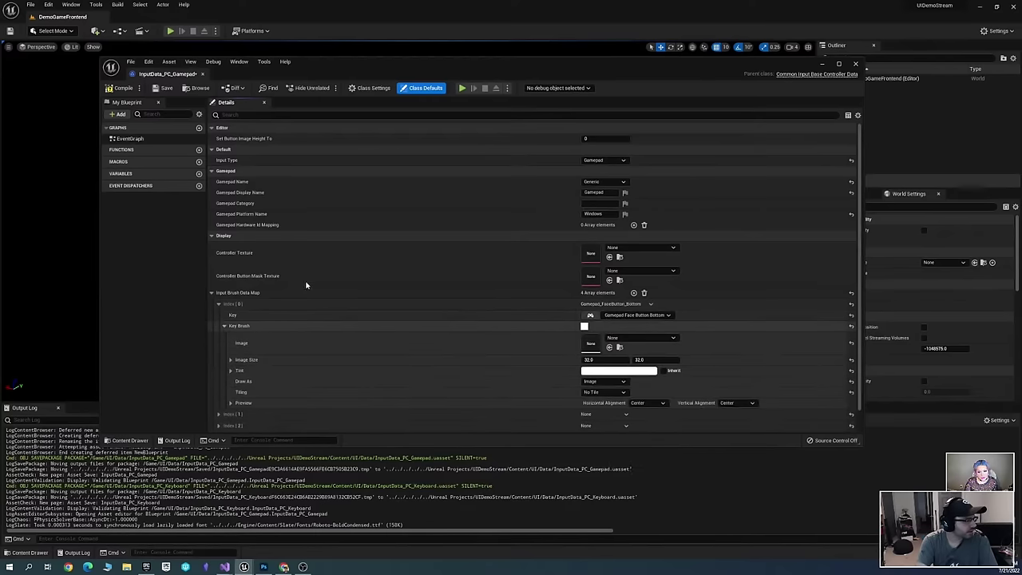
left_click(855, 63)
Open Content/UI/Icons in a Content Browser and drag the button icon PNGs in to import them
key("ctrl+space")
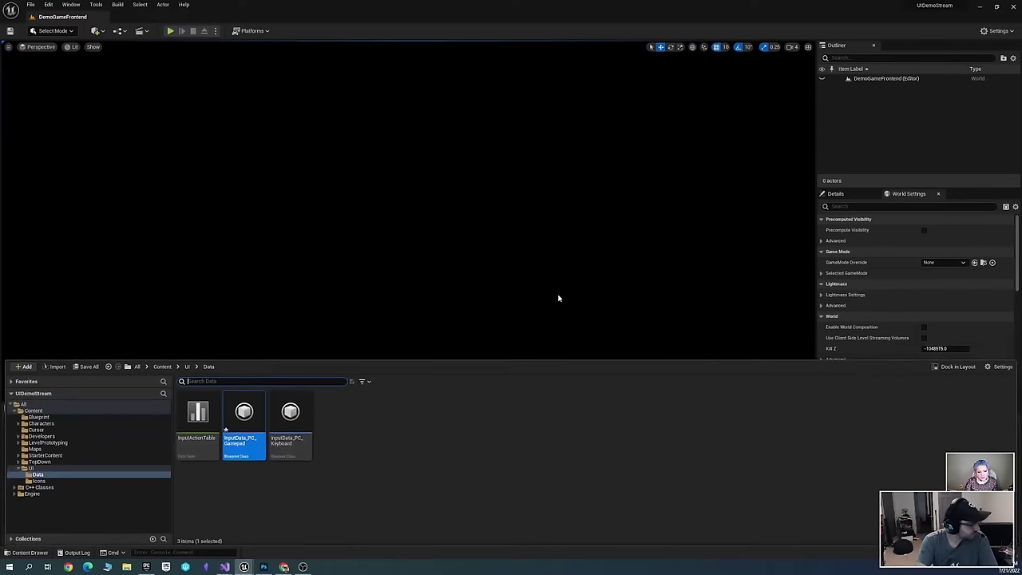
left_click(56, 482)
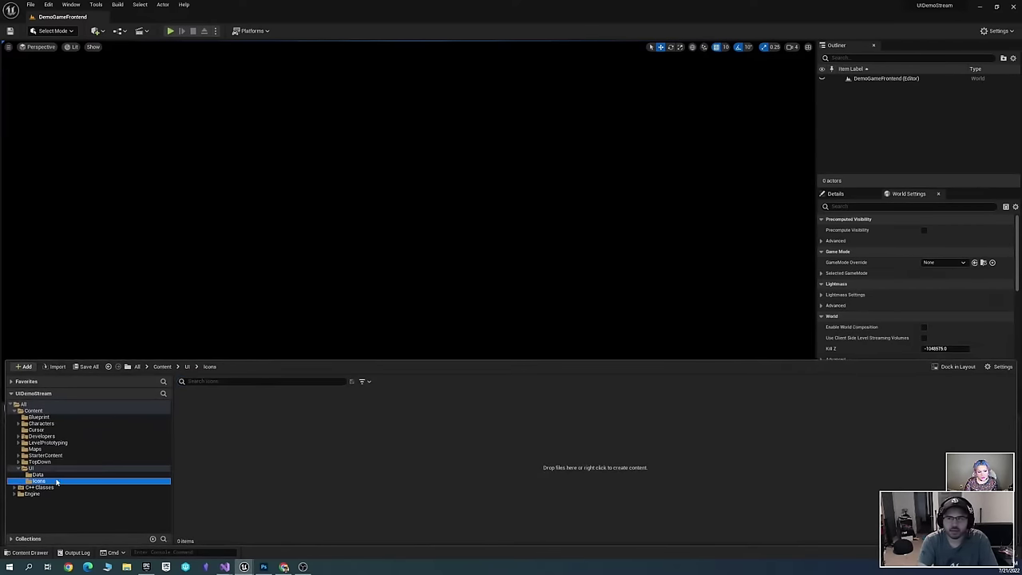
key("ctrl+space")
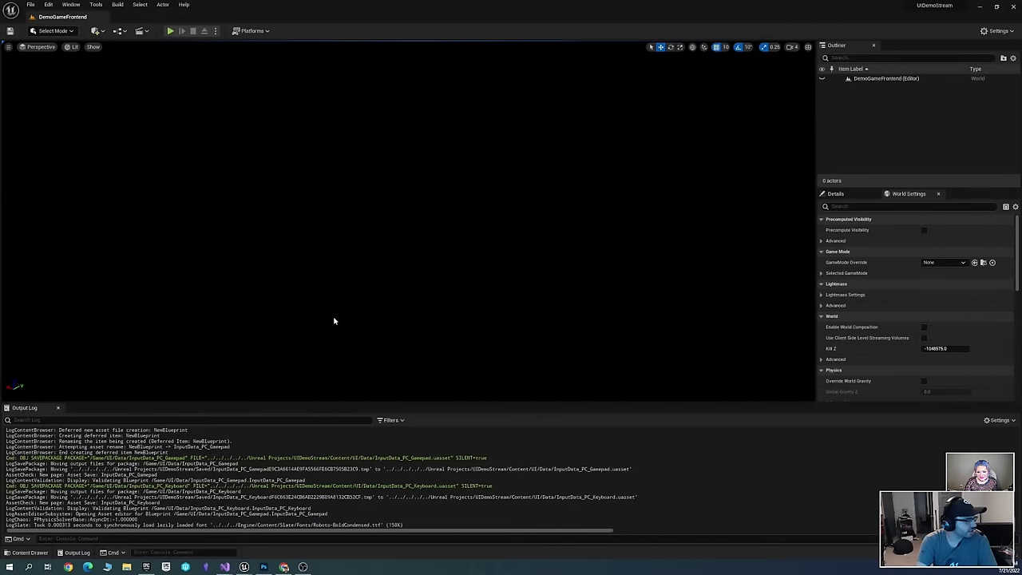
key("ctrl+space")
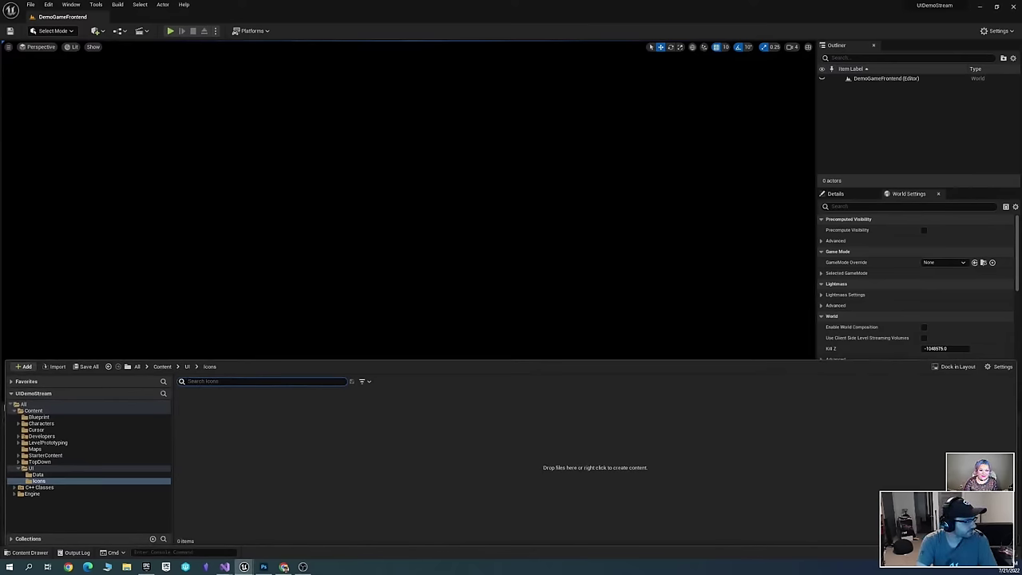
key("ctrl+space")
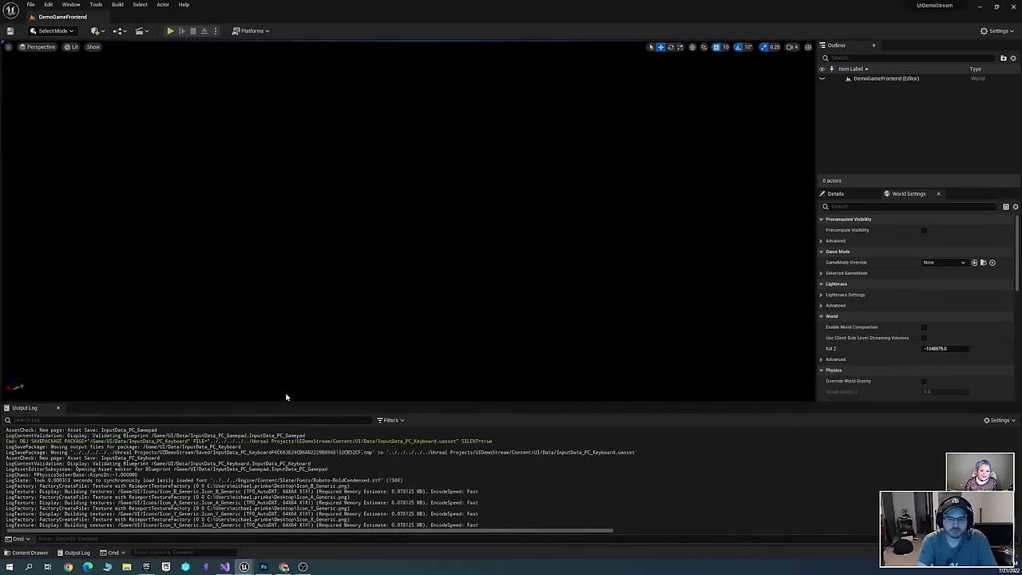
left_click_drag(1021, 271, 250, 212)
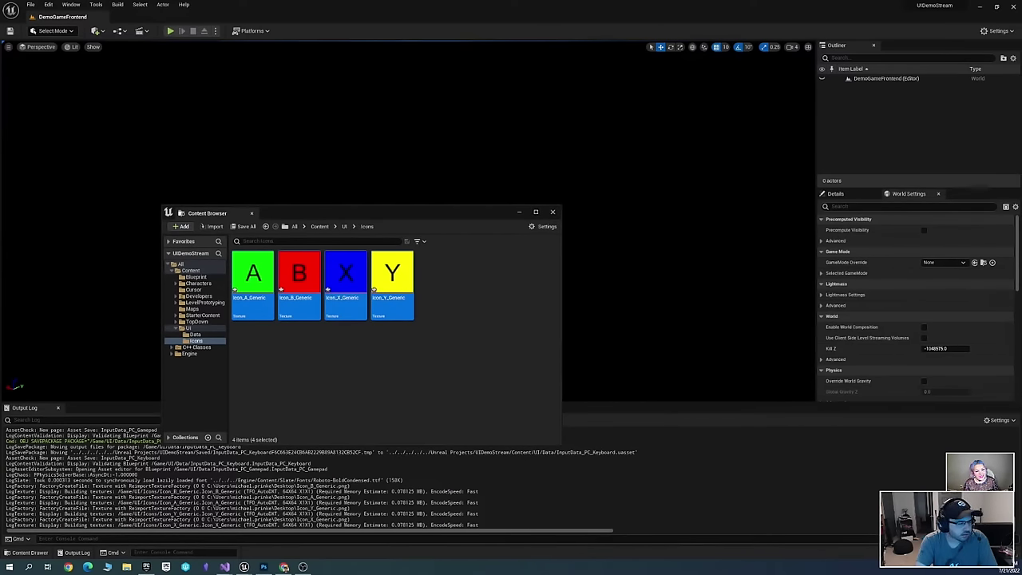
left_click_drag(359, 440, 390, 360)
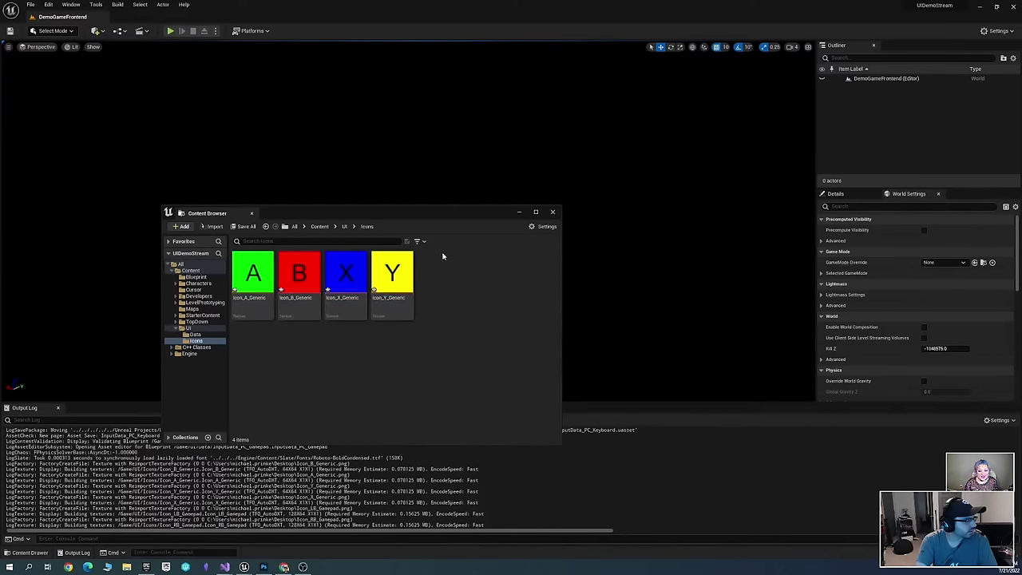
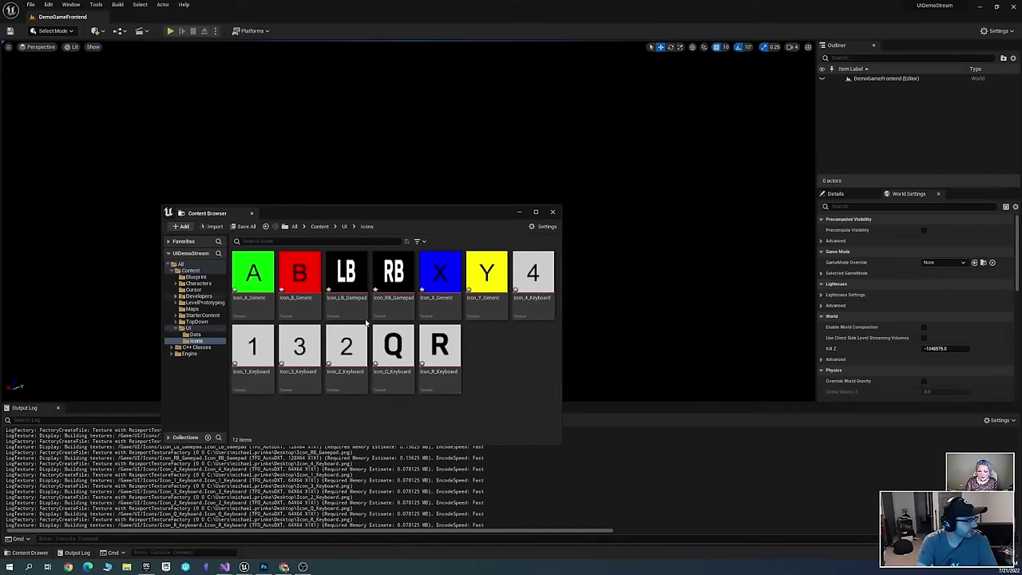
Select the twelve icon textures from Icon_A_Generic onward and bulk edit them via the Property Matrix
left_click(252, 273)
left_click(439, 347, "shift")
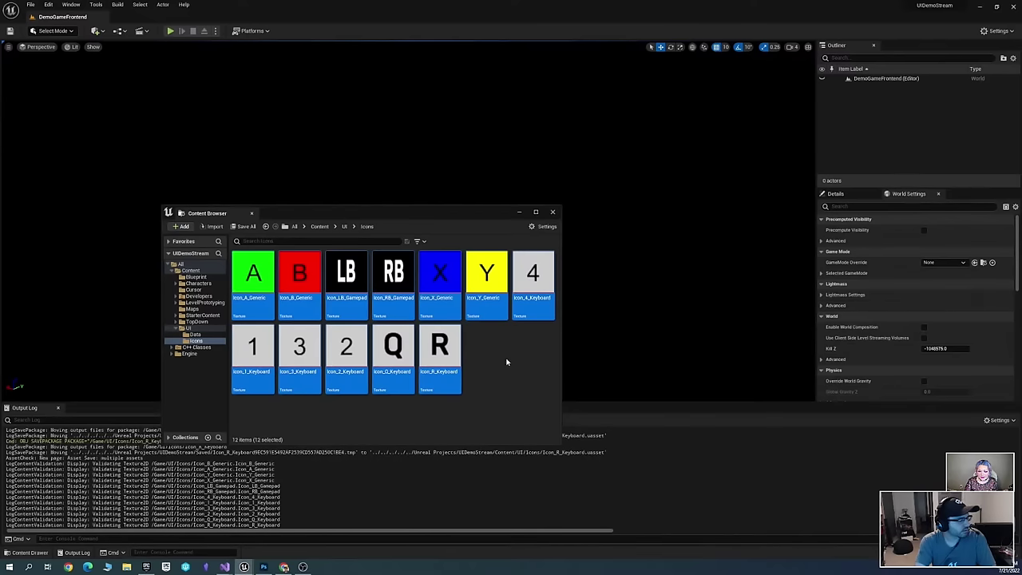
left_click_drag(371, 214, 378, 204)
right_click(399, 286)
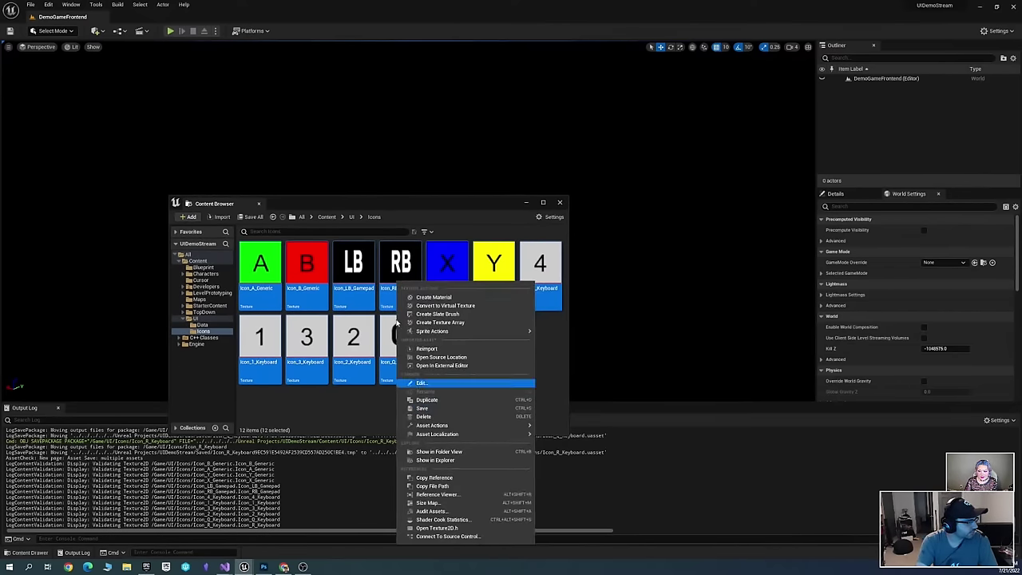
mouse_move(488, 427)
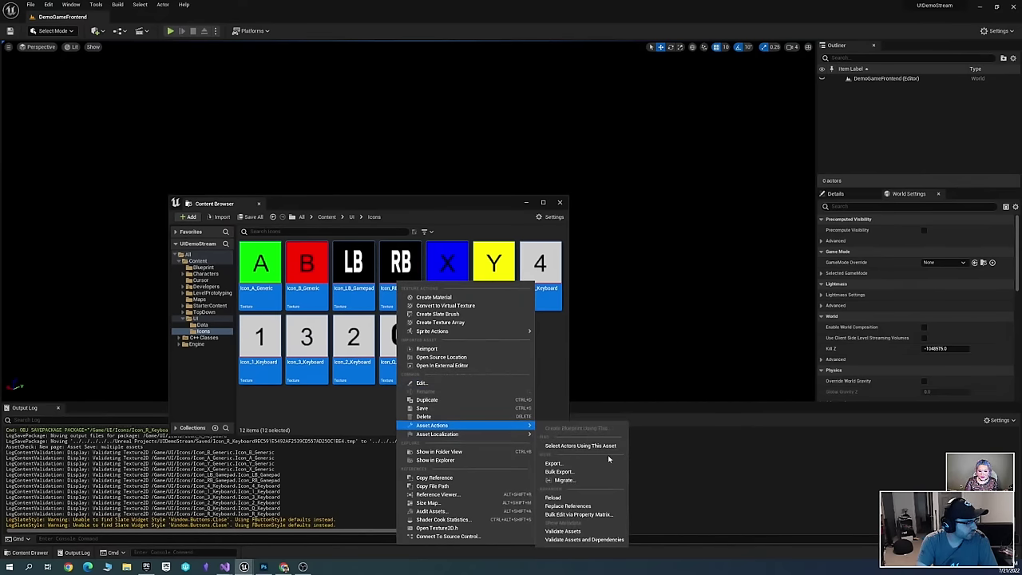
left_click(594, 516)
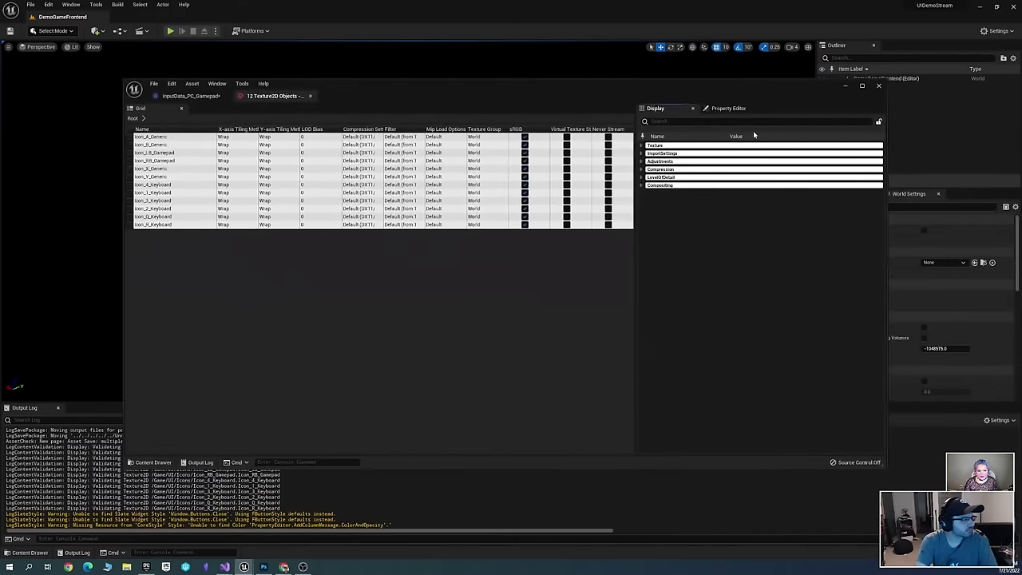
Set Texture Group to UI for all twelve icon textures and save them
left_click(693, 121)
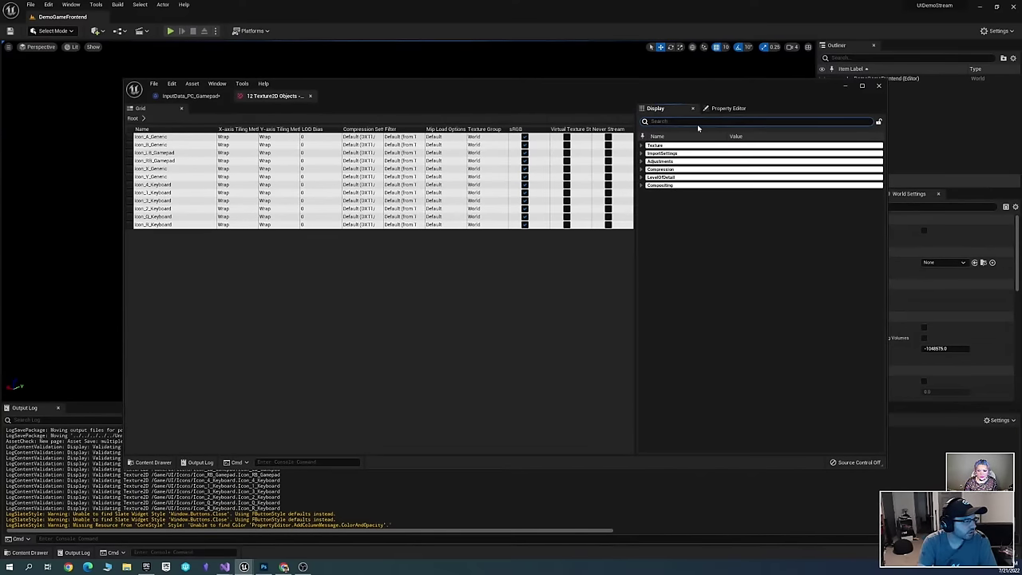
left_click(642, 145)
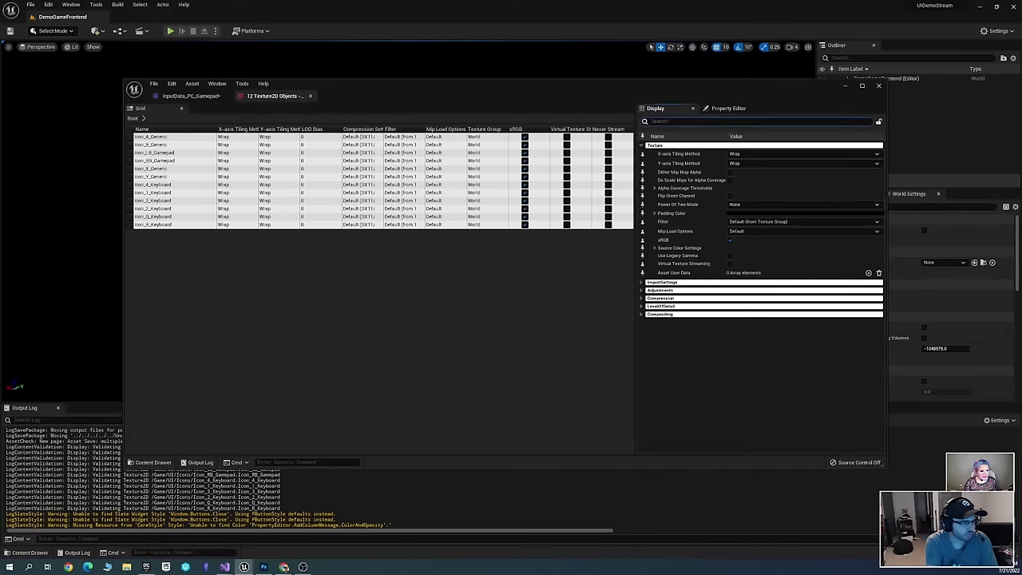
type("p")
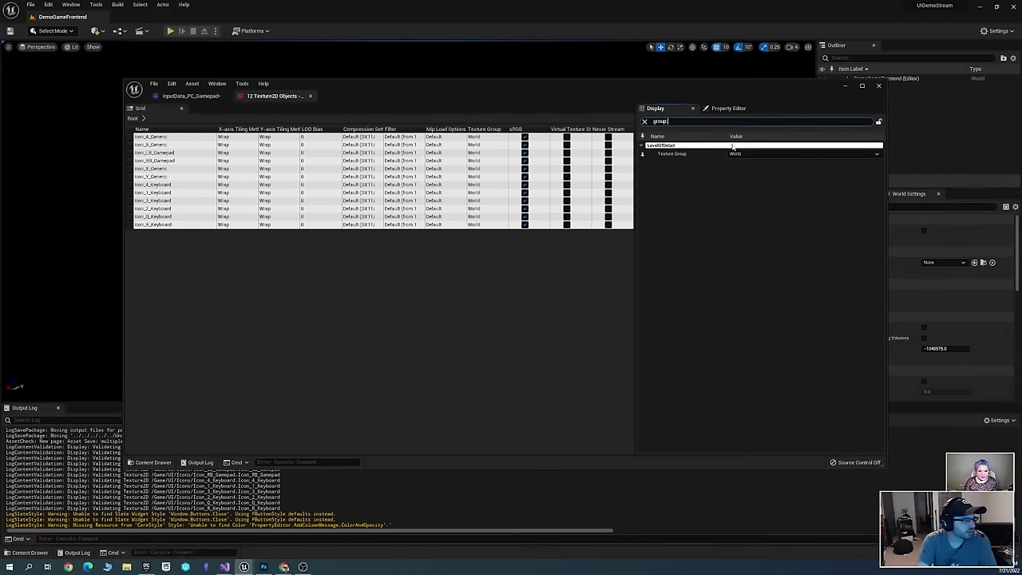
left_click(733, 152)
left_click(692, 292)
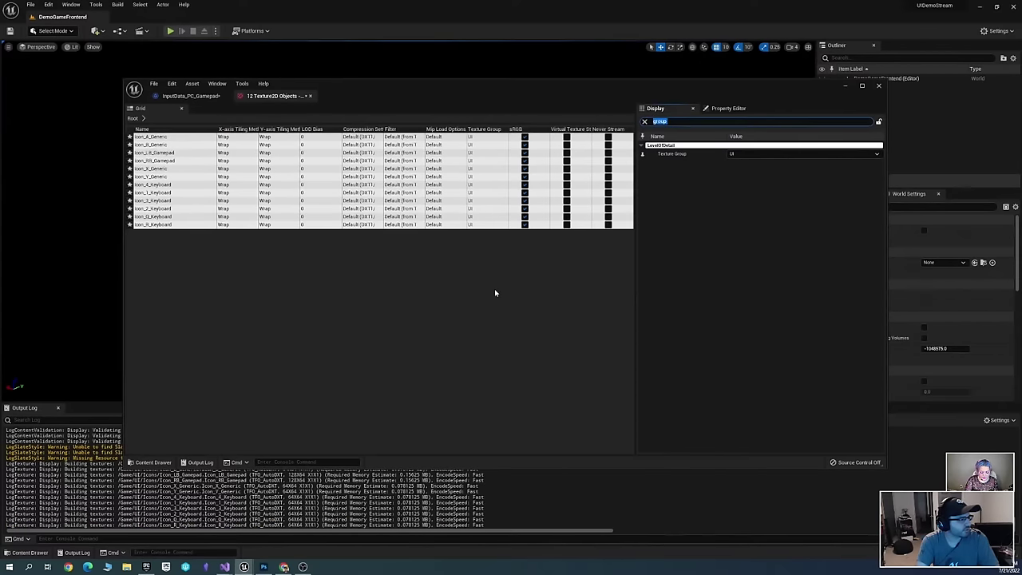
key("ctrl+s")
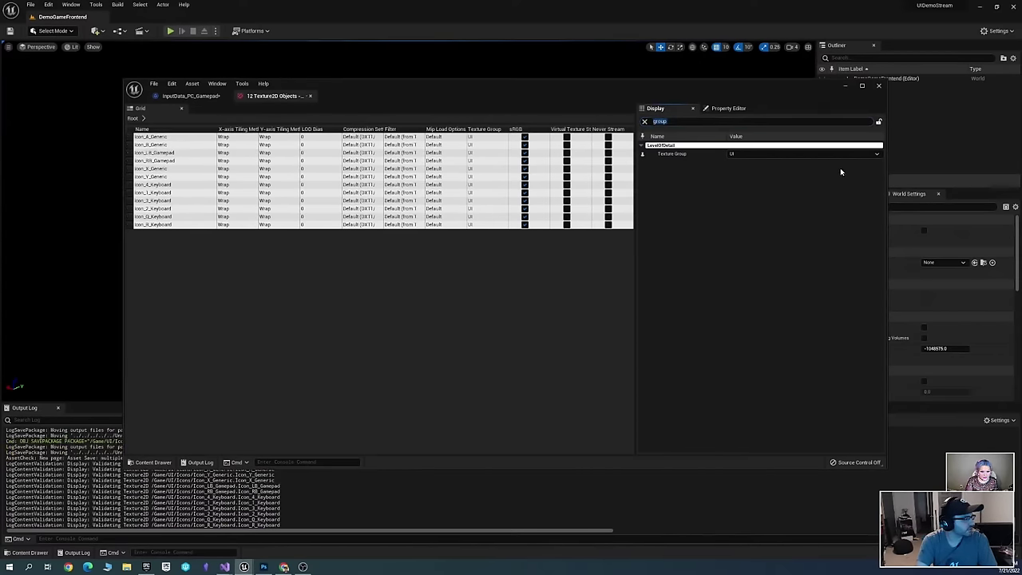
Select all twelve texture rows and close the Property Matrix
left_click(171, 137)
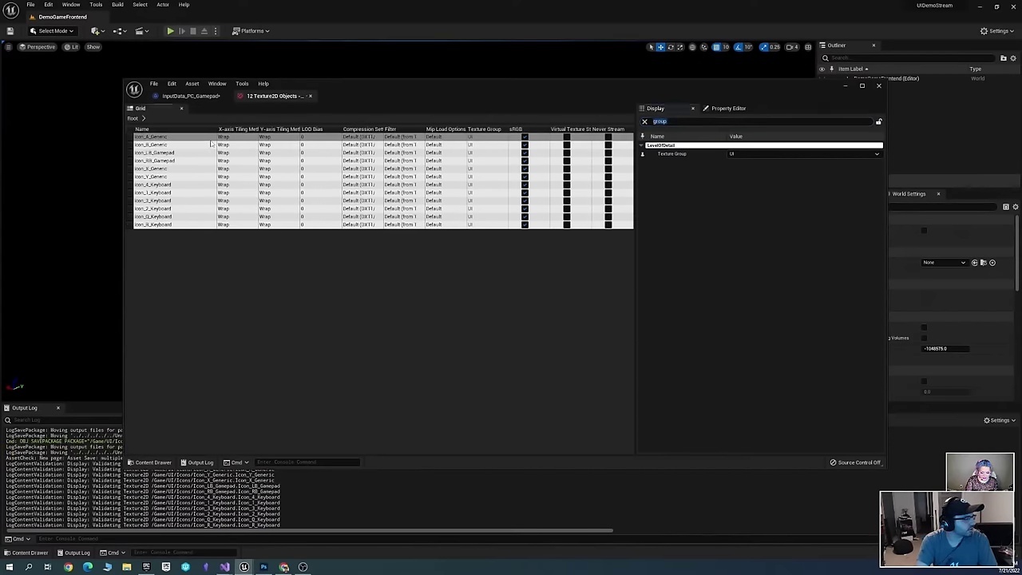
left_click(188, 224, "shift")
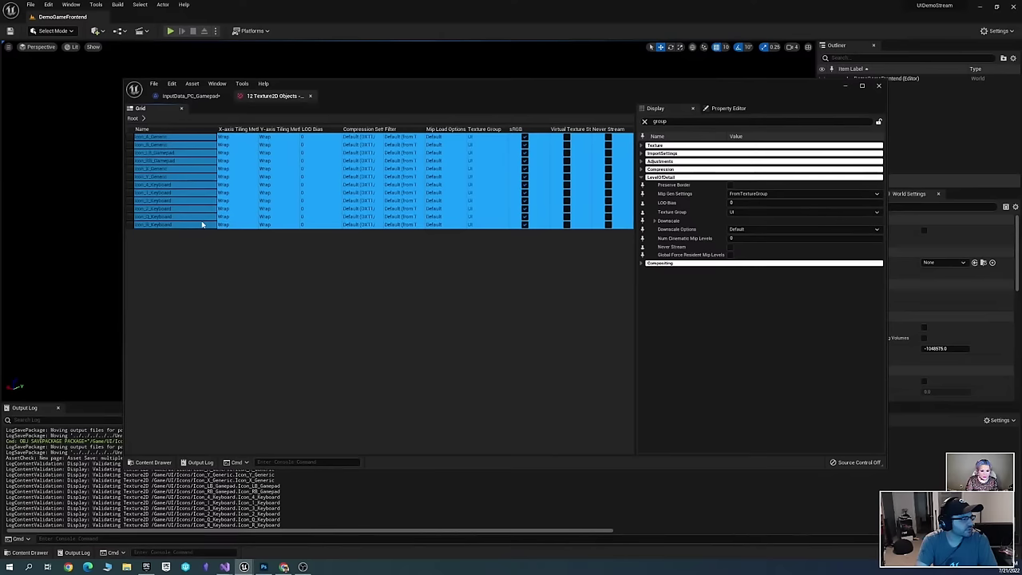
left_click(879, 85)
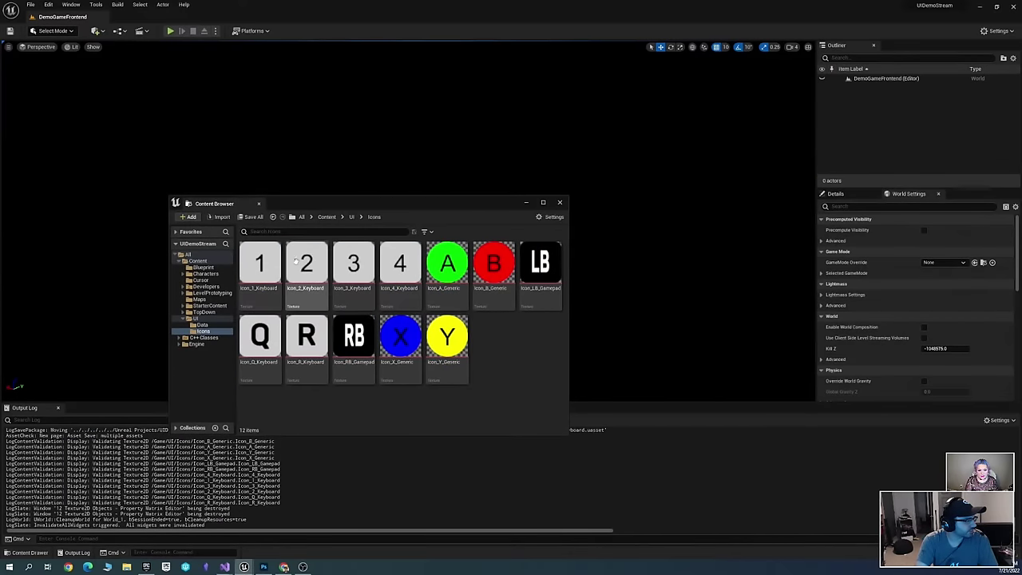
Open InputData_PC_Gamepad from the UI/Data folder, leaving the first key brush image as None
left_click_drag(300, 206, 400, 184)
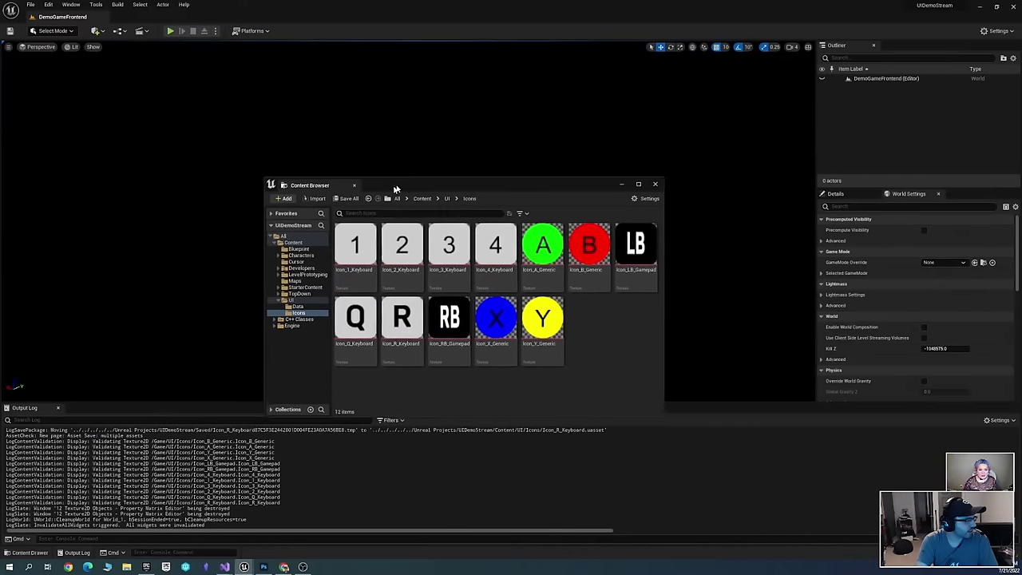
left_click(302, 303)
left_click(421, 251)
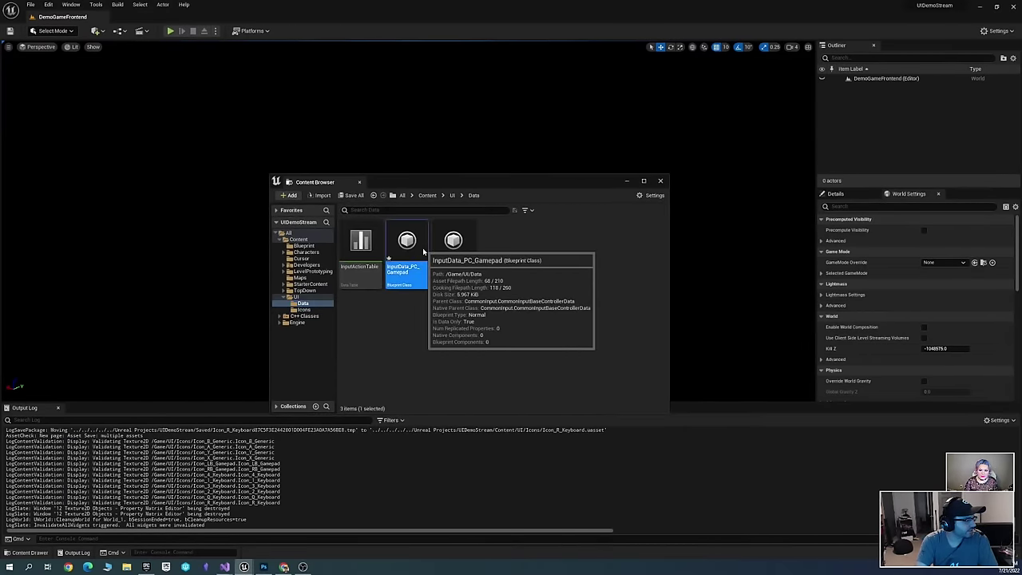
double_click(422, 250)
scroll(316, 319, "down", 2)
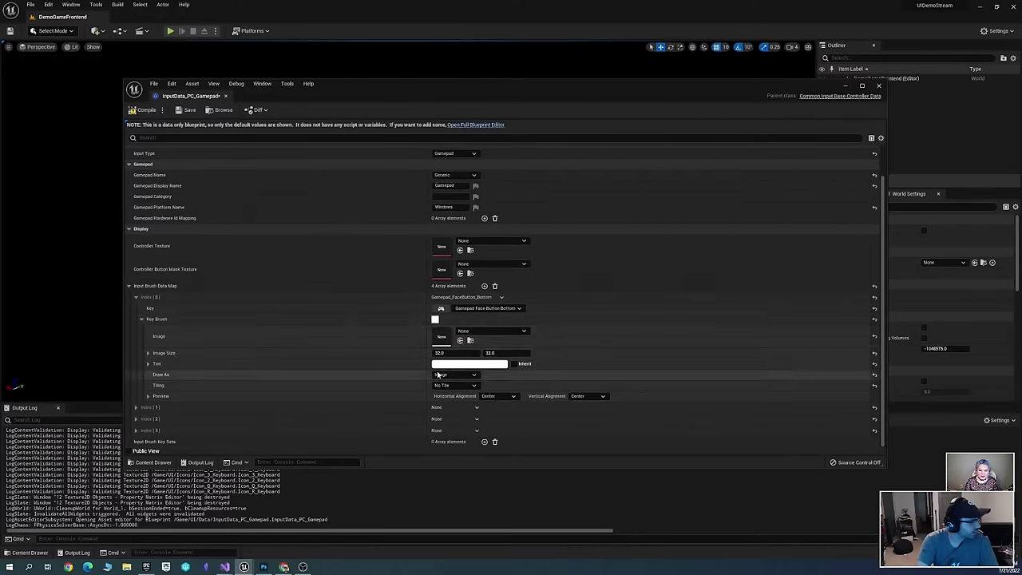
left_click(511, 332)
left_click(511, 332)
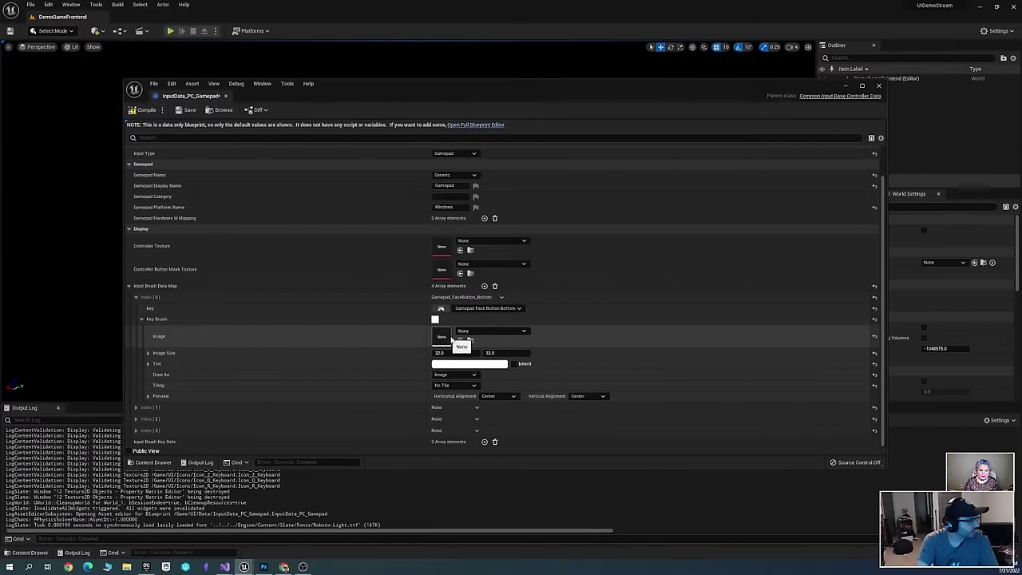
Arrange the editor beside UI/Icons and drop Icon_A_Generic into the first key's brush image
left_click_drag(471, 86, 994, 72)
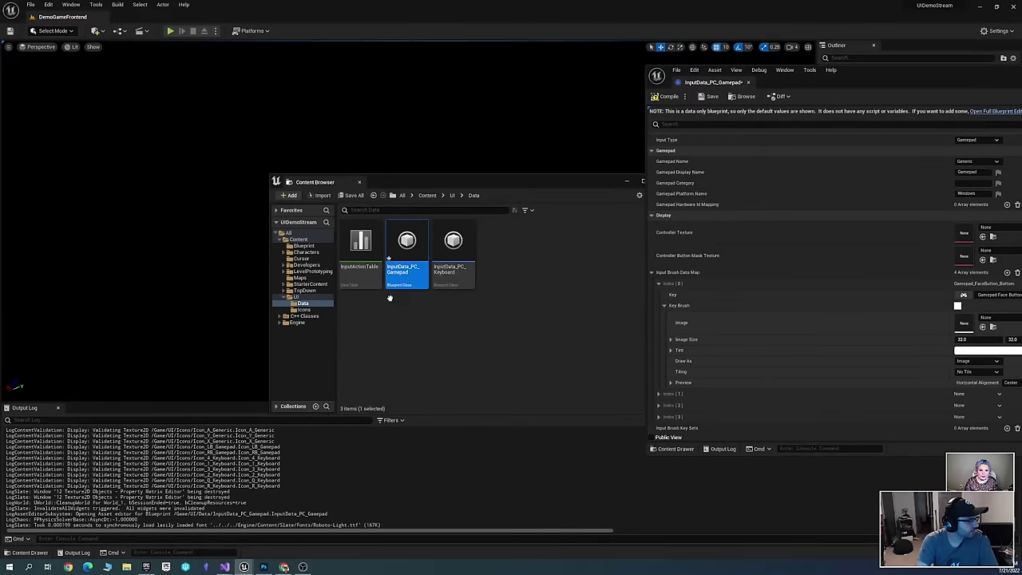
left_click(303, 309)
left_click_drag(567, 185, 395, 182)
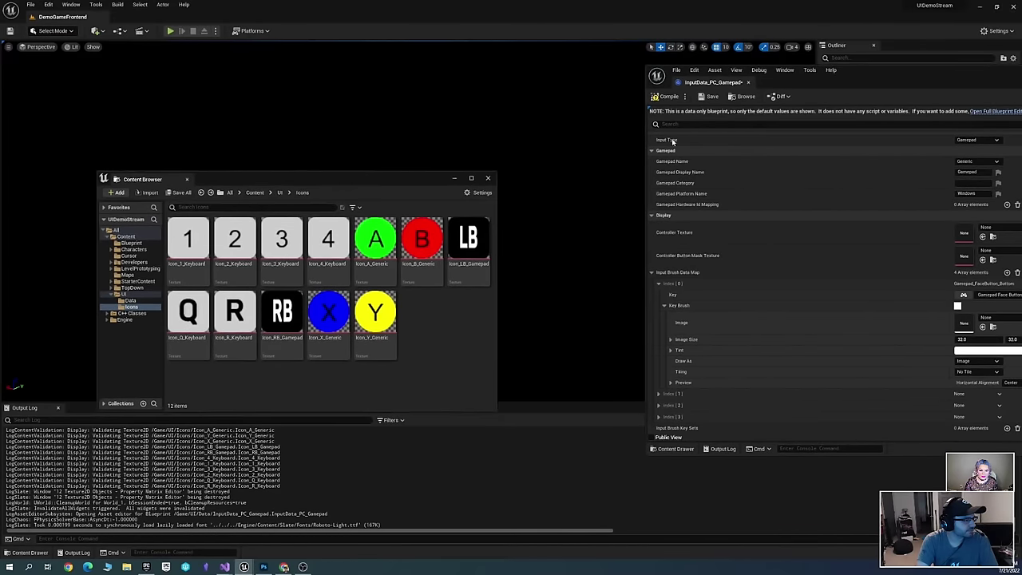
left_click_drag(919, 72, 700, 86)
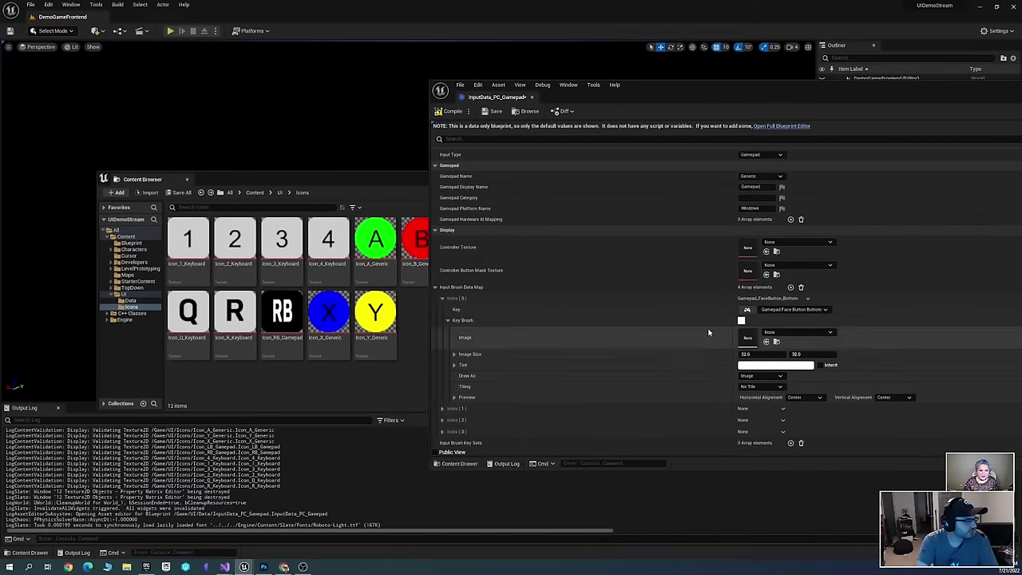
left_click_drag(375, 240, 782, 335)
Set the first brush image size to 32 × 32 and save the gamepad data
left_click(611, 343)
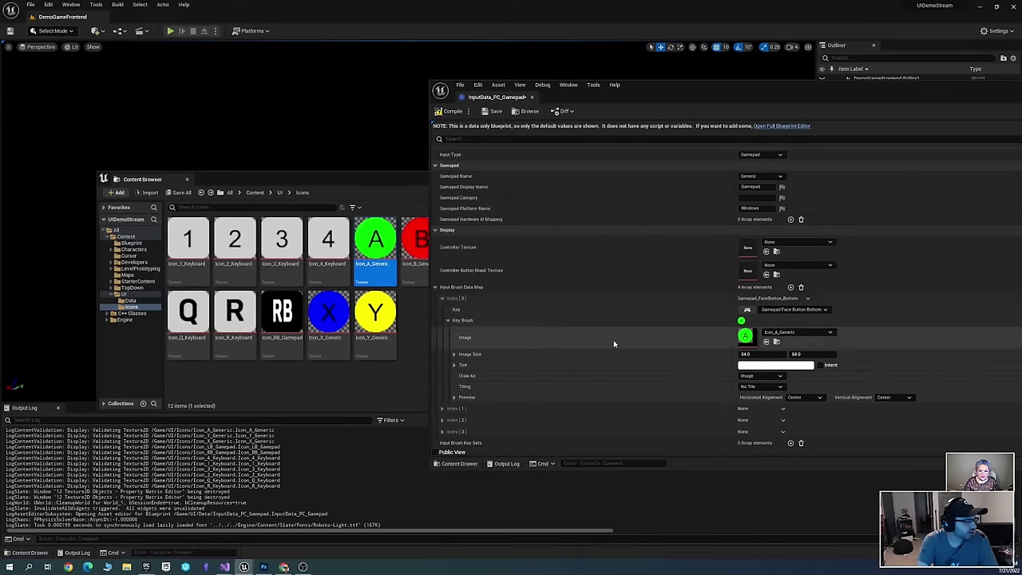
left_click(759, 354)
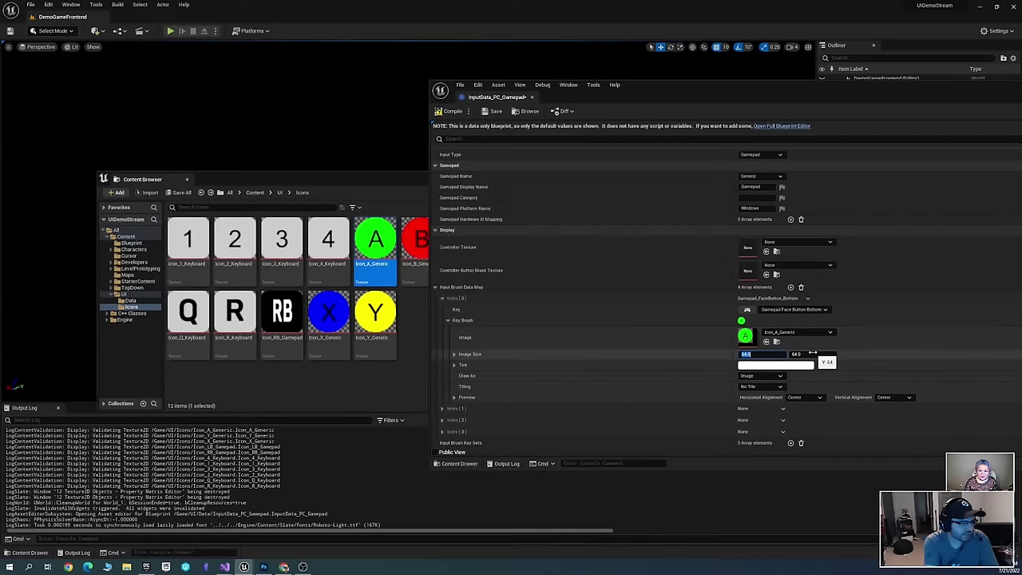
type("32")
key("Tab")
type("3")
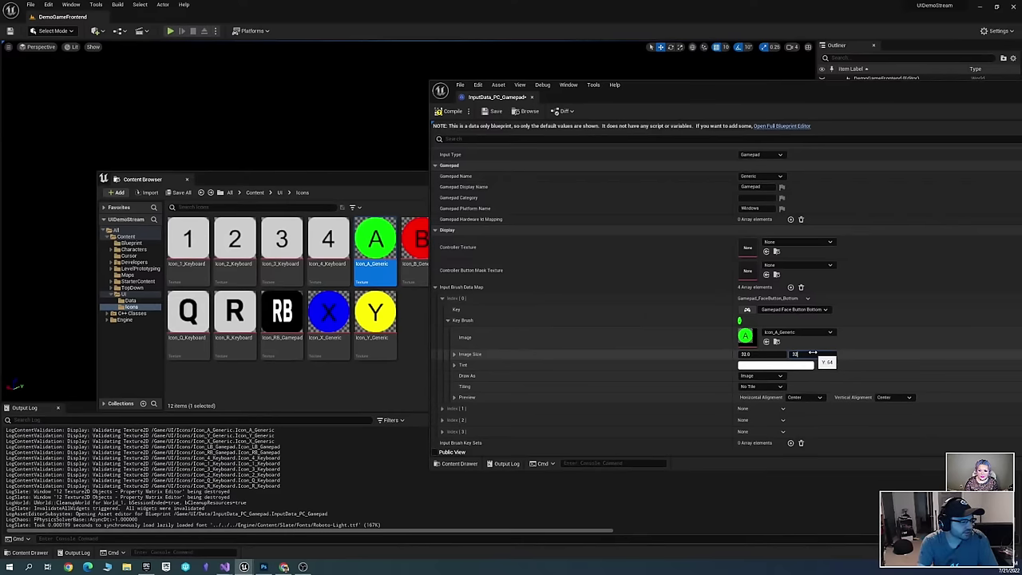
type("2")
key("Return")
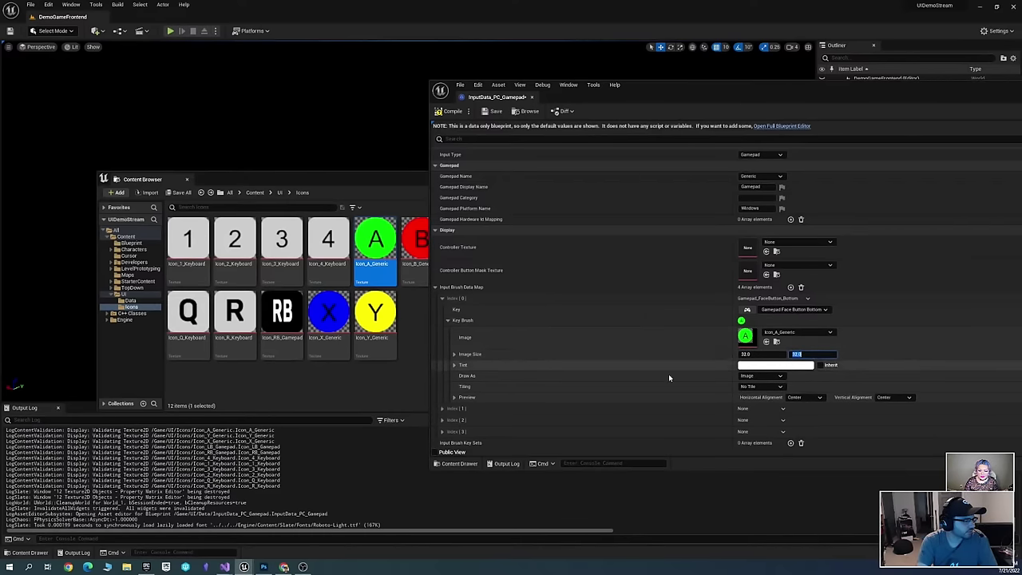
key("ctrl+s")
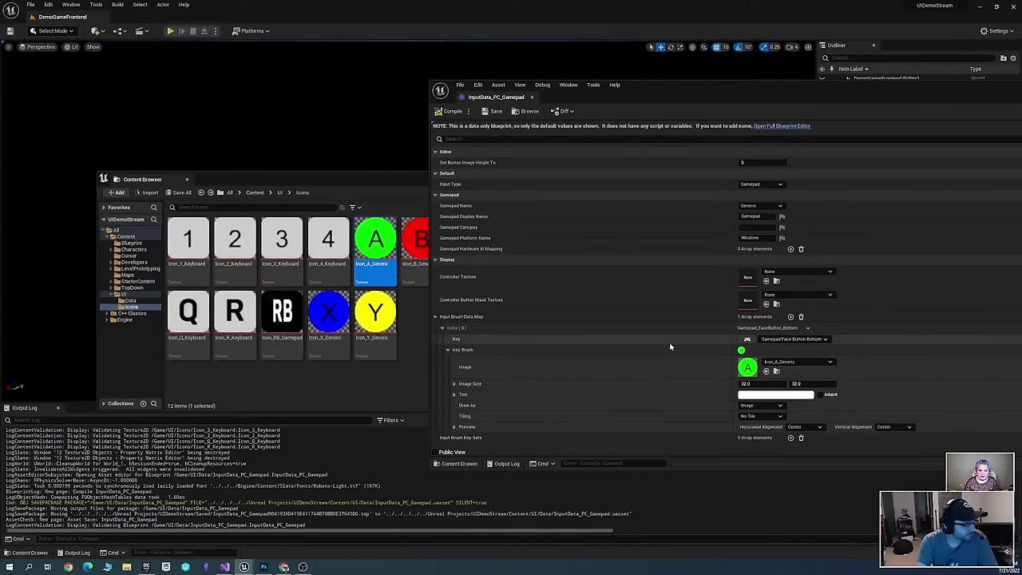
Add a second Input Brush Data Map entry keyed to Gamepad Face Button Right
left_click(448, 350)
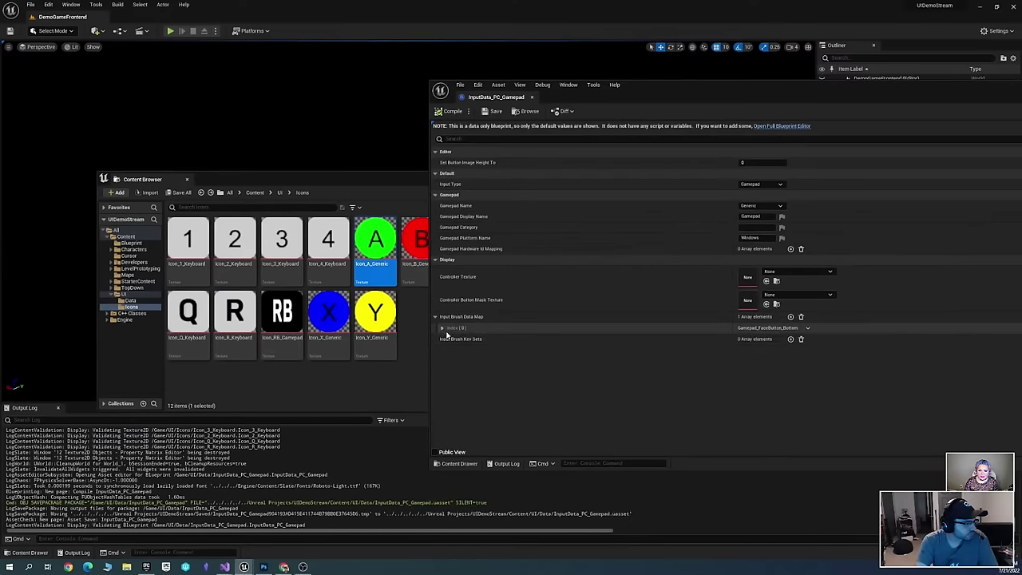
left_click(448, 349)
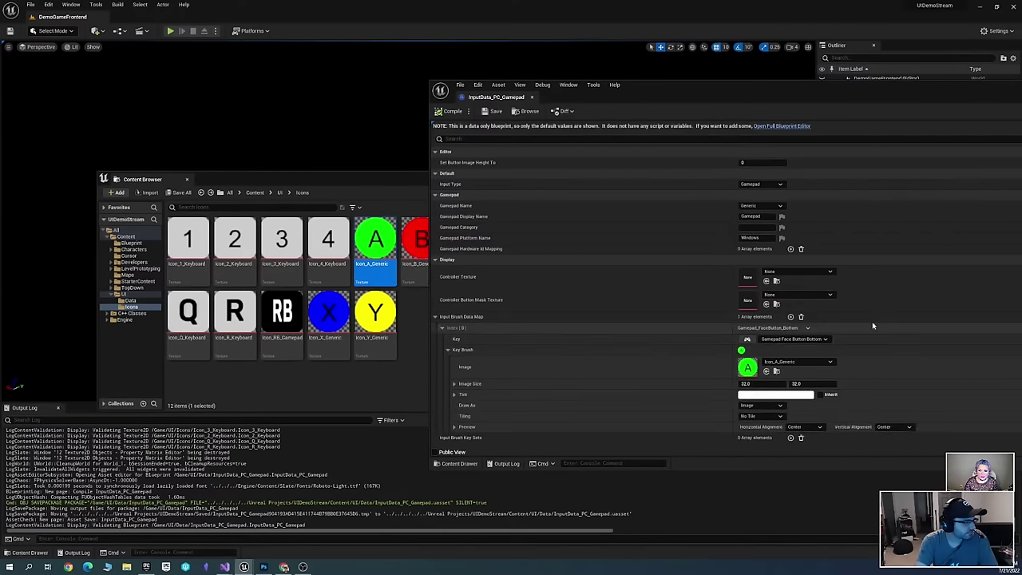
left_click(791, 317)
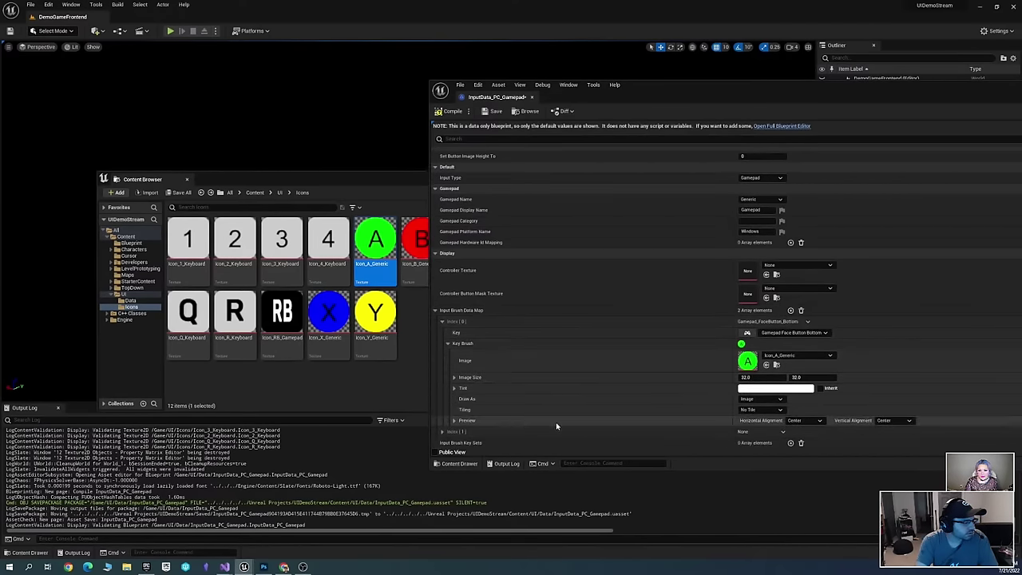
scroll(614, 342, "down", 1)
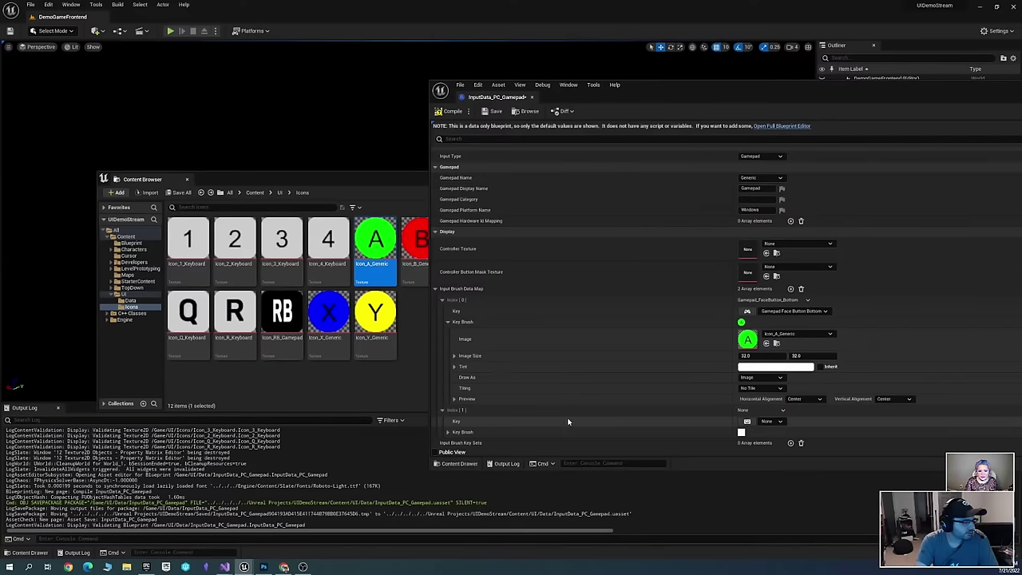
left_click(773, 421)
type("fa")
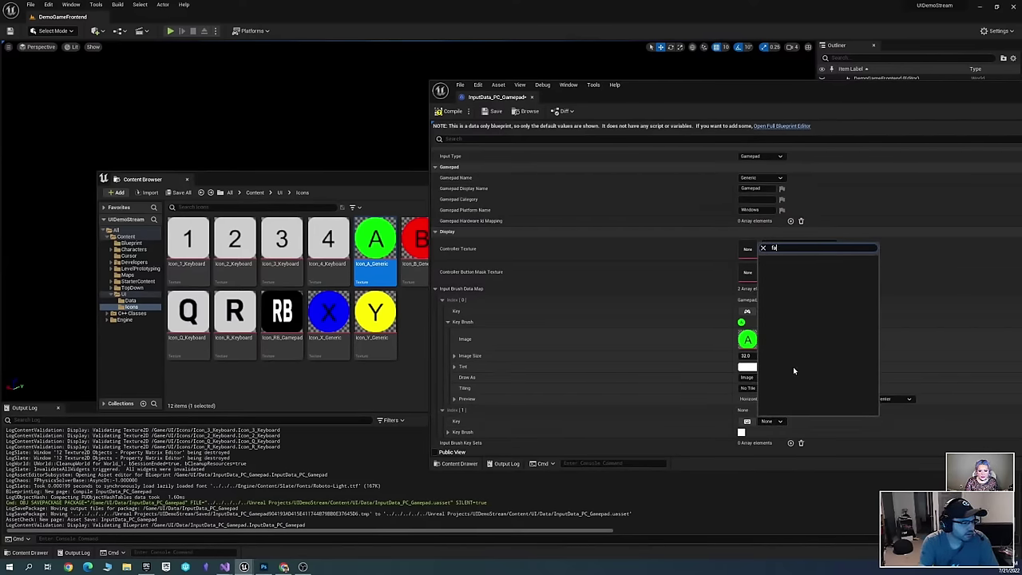
key("BackSpace")
left_click(833, 272)
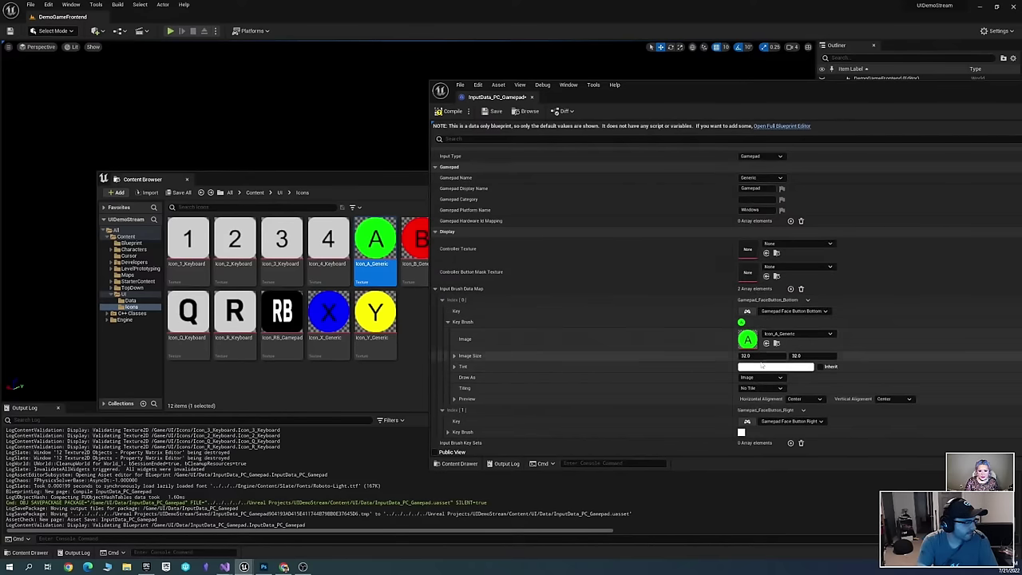
Assign Icon_B_Generic as the second entry's brush image and save
left_click(451, 432)
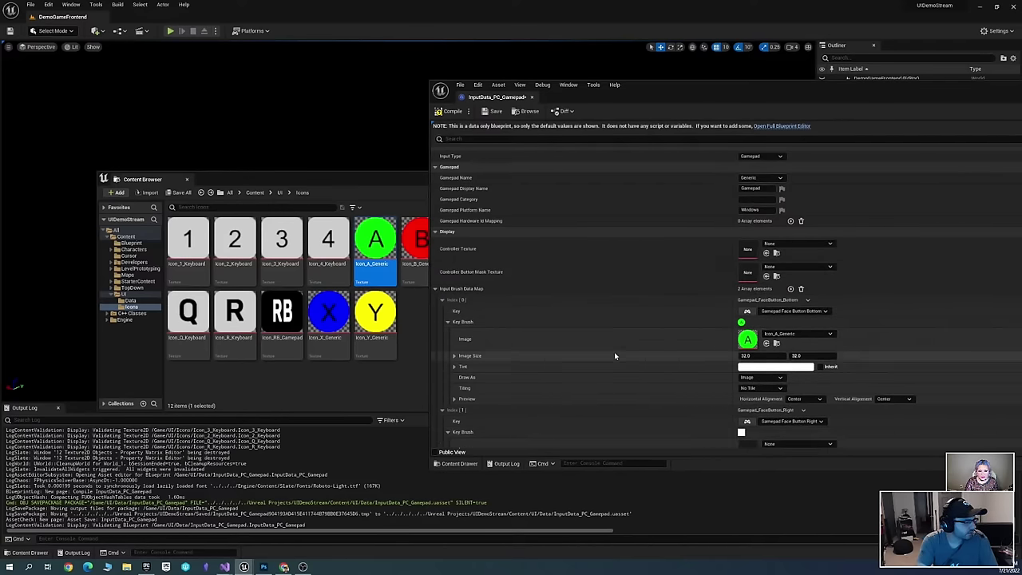
scroll(614, 352, "down", 2)
left_click_drag(422, 232, 746, 372)
left_click(747, 389)
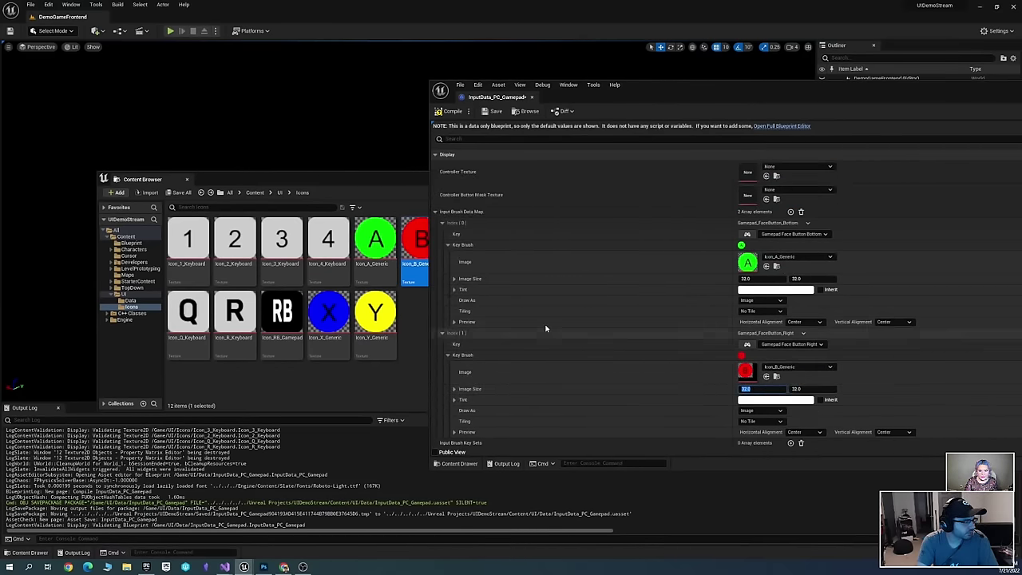
key("ctrl+s")
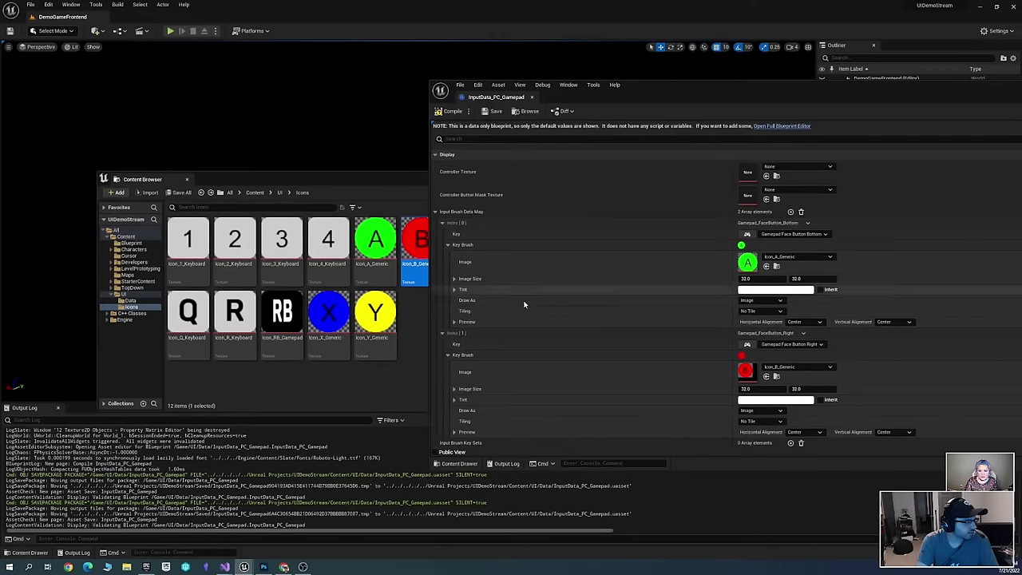
Add a third brush map entry keyed to Gamepad Right Shoulder
left_click(443, 334)
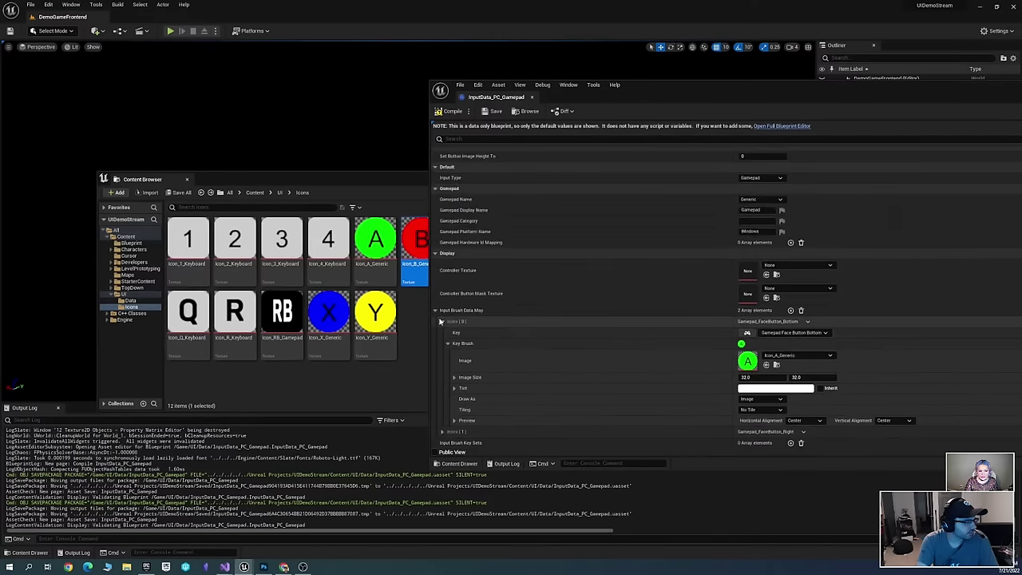
left_click(441, 323)
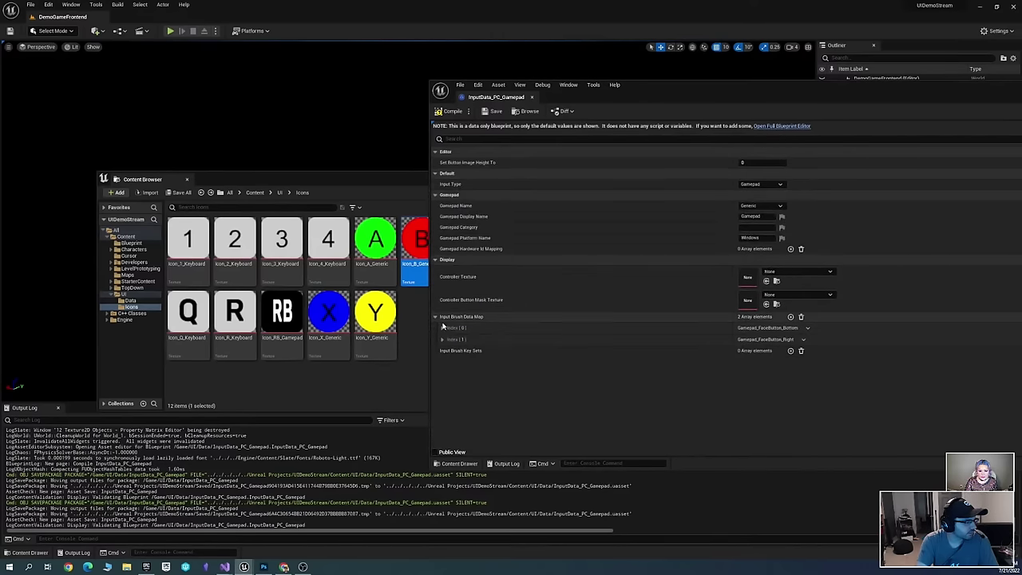
left_click(790, 316)
left_click(783, 351)
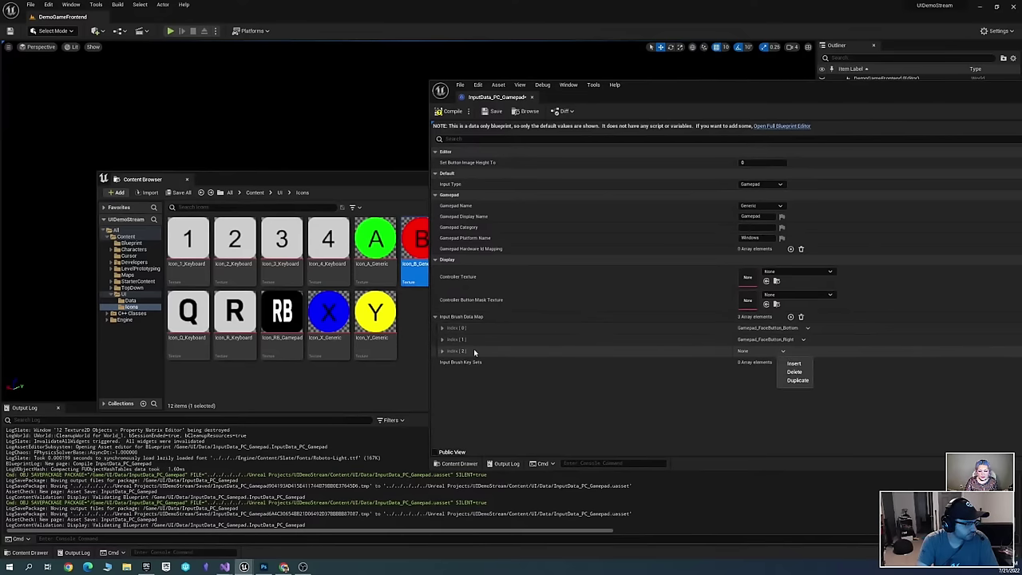
left_click(474, 352)
left_click(771, 363)
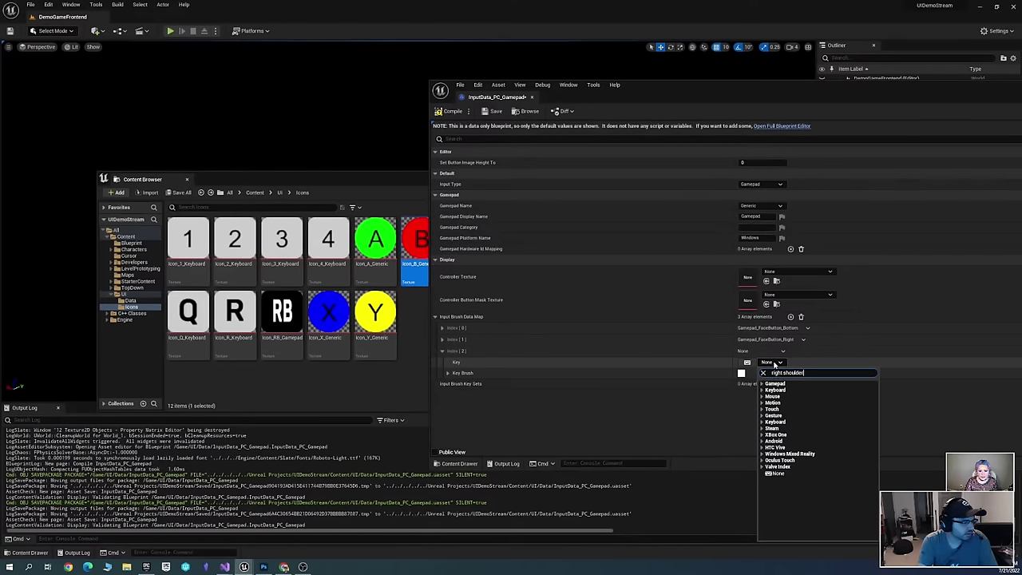
left_click(811, 389)
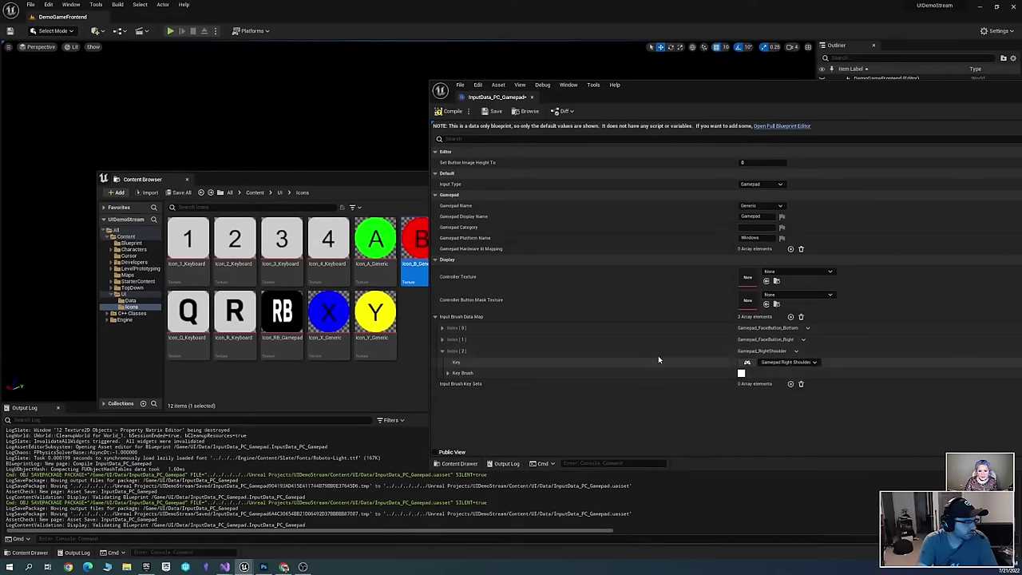
Give the Right Shoulder entry the Icon_RB_Gamepad image at 64 × 32 and save
left_click(448, 373)
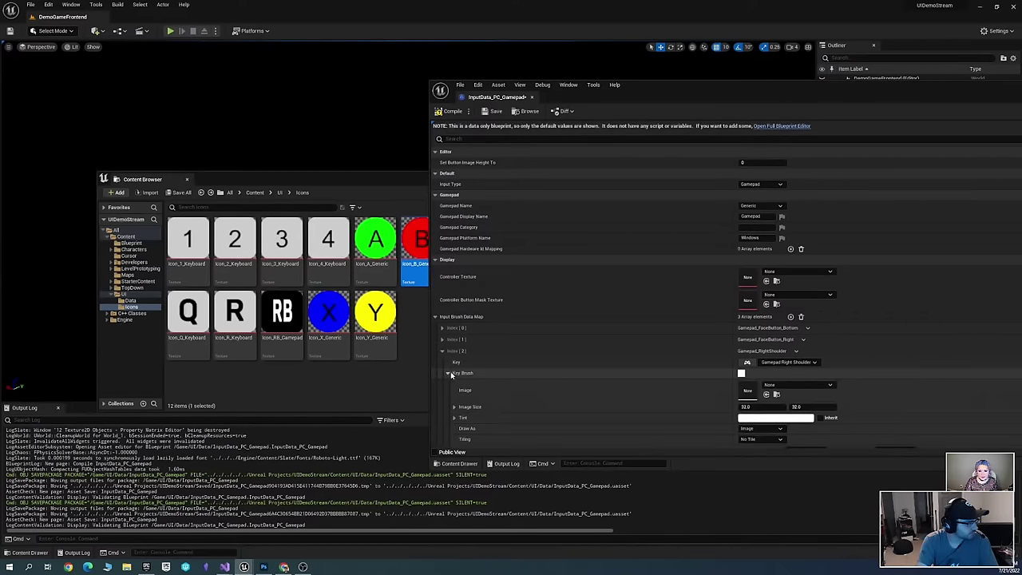
scroll(479, 368, "down", 1)
left_click_drag(282, 313, 767, 382)
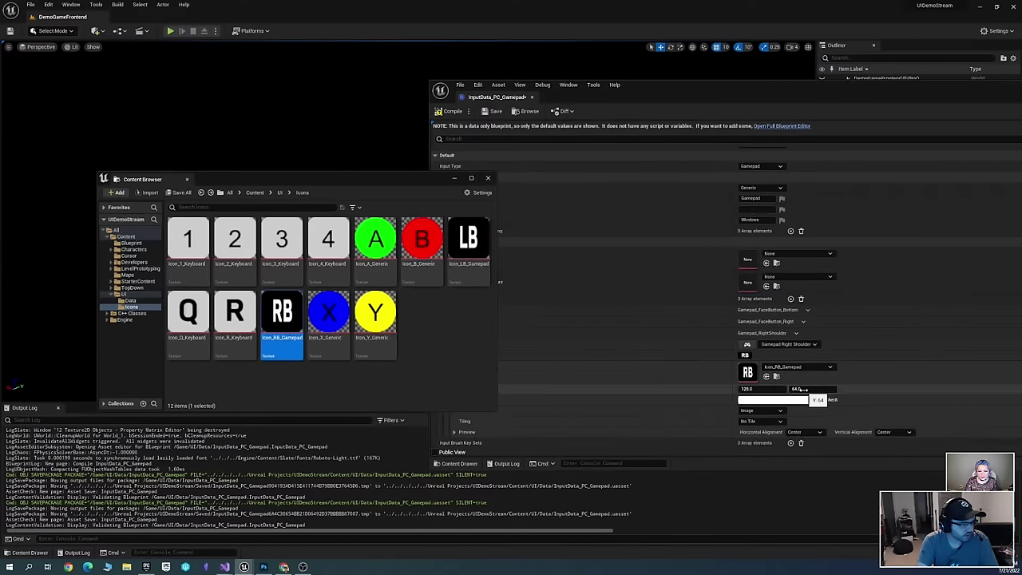
left_click(758, 388)
type("6")
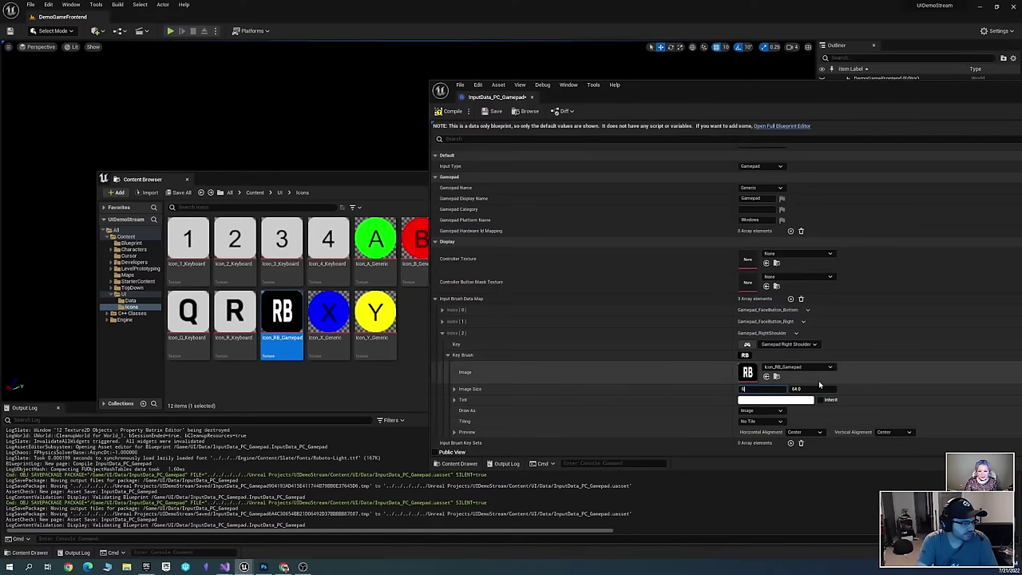
type("4")
key("Tab")
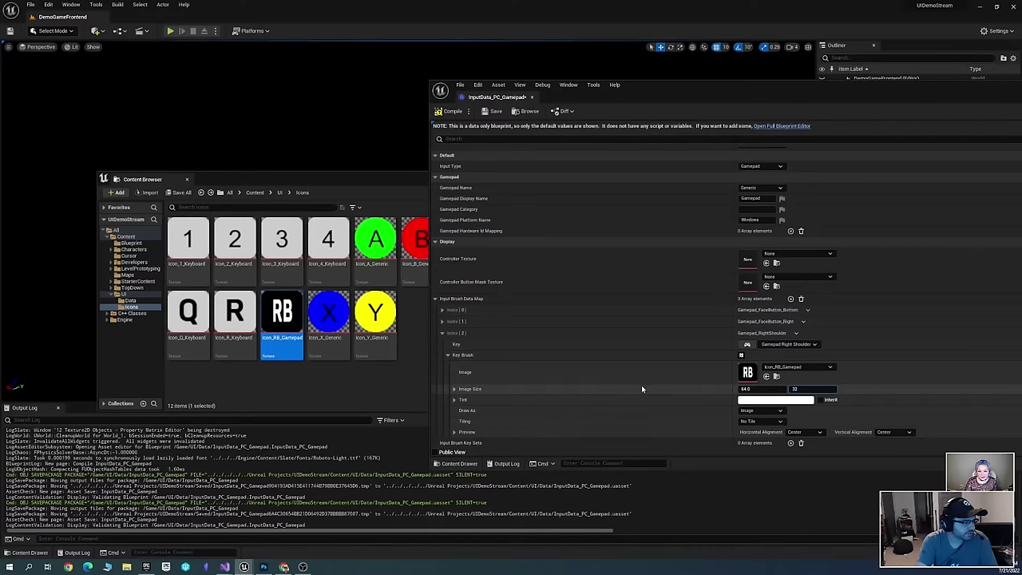
type("32")
key("Return")
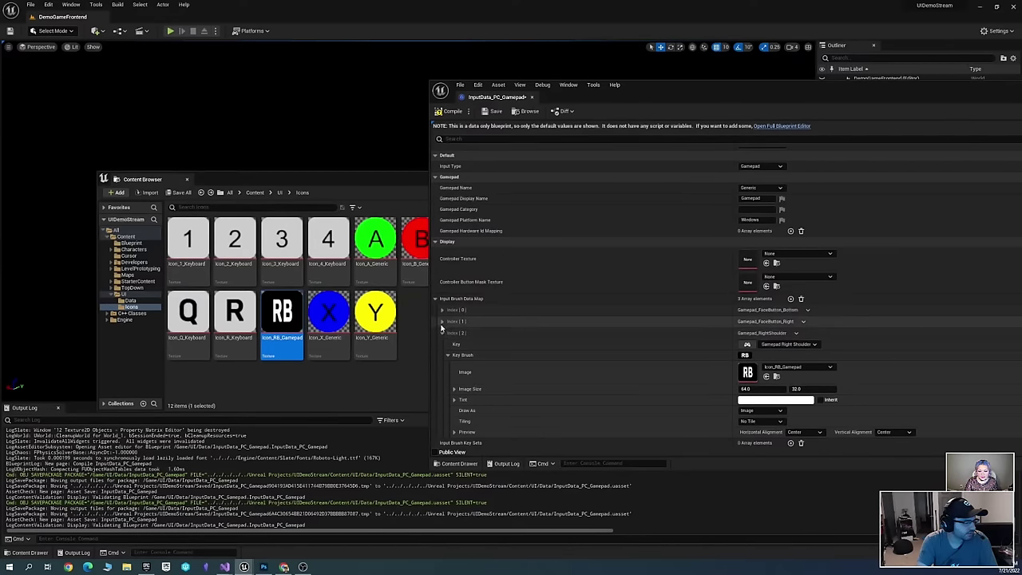
left_click(443, 322)
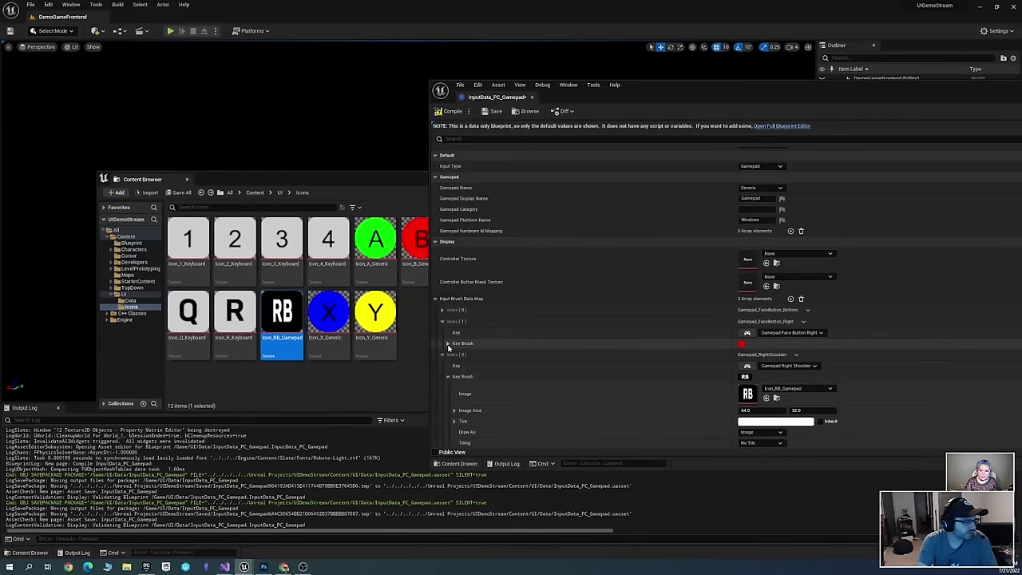
left_click(442, 321)
key("ctrl+s")
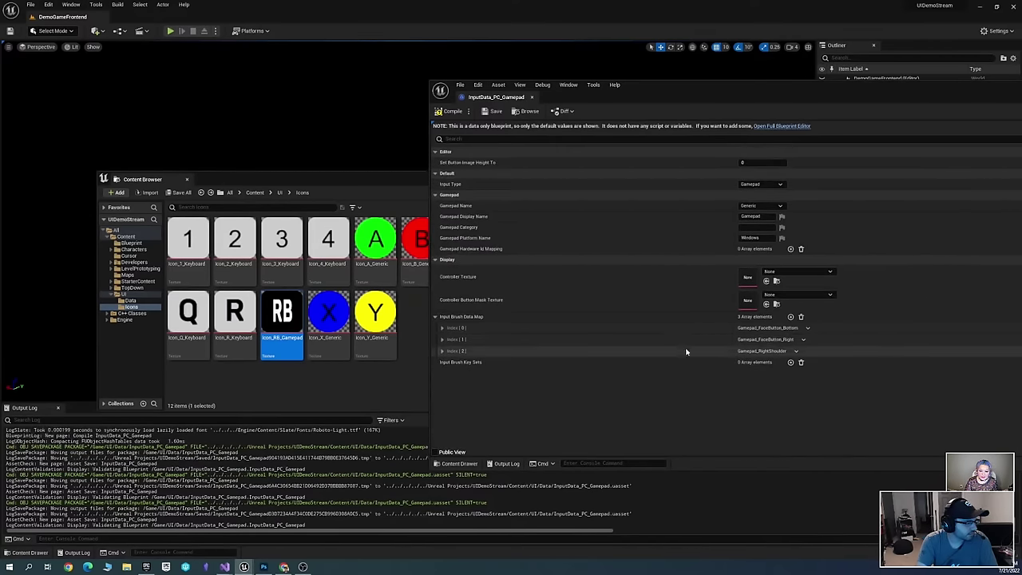
Add a fourth brush map entry keyed to Gamepad Left Shoulder
left_click(790, 316)
left_click(442, 362)
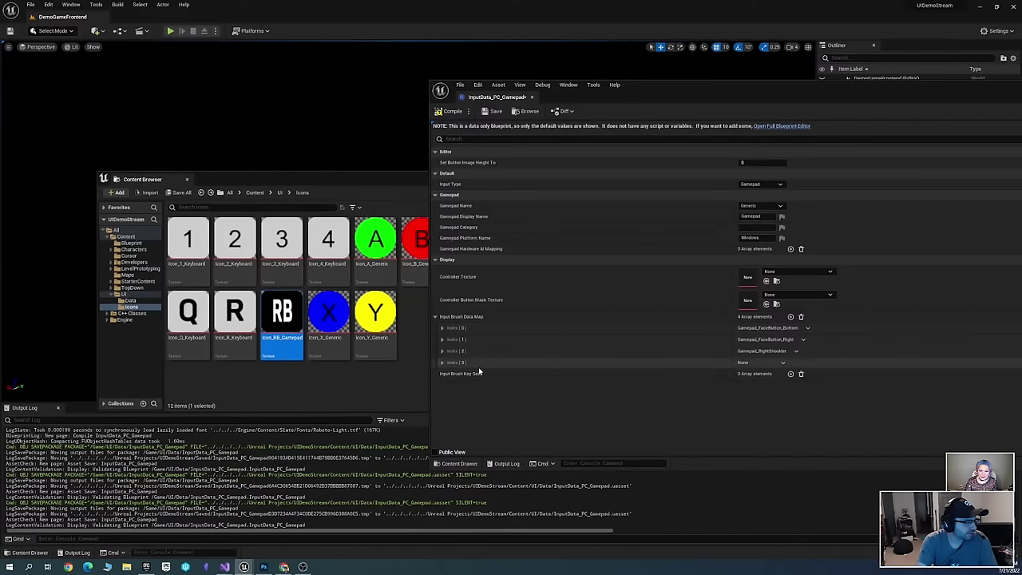
left_click(781, 374)
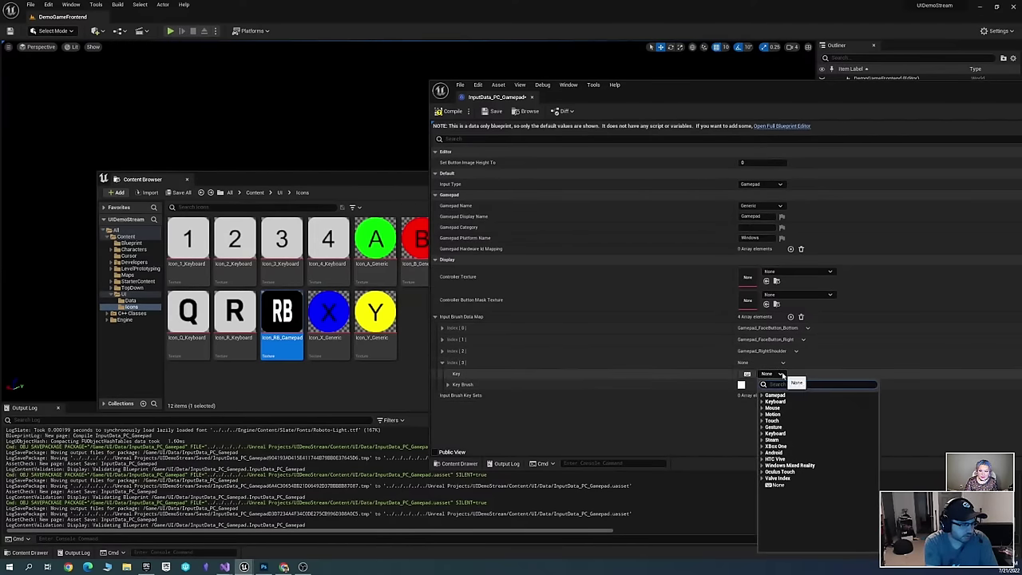
type("left shoulder")
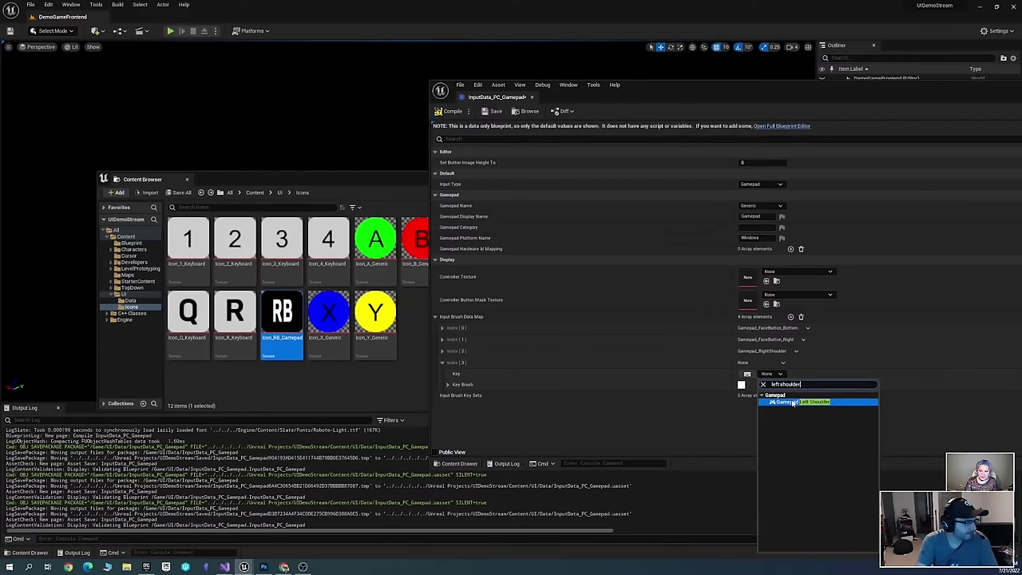
left_click(790, 399)
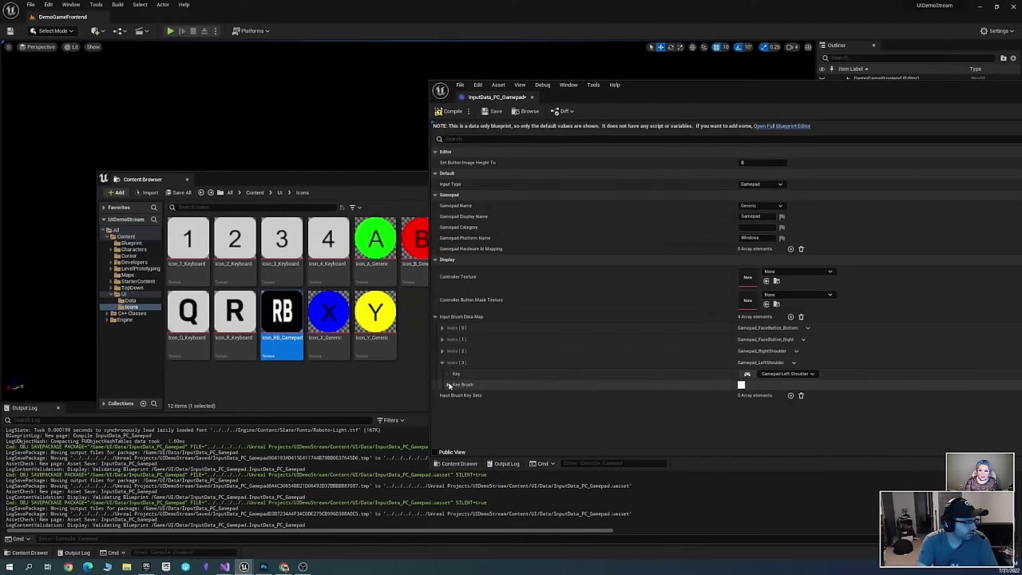
Drop the LB icon into the Left Shoulder entry's image, then compile and save
left_click(448, 385)
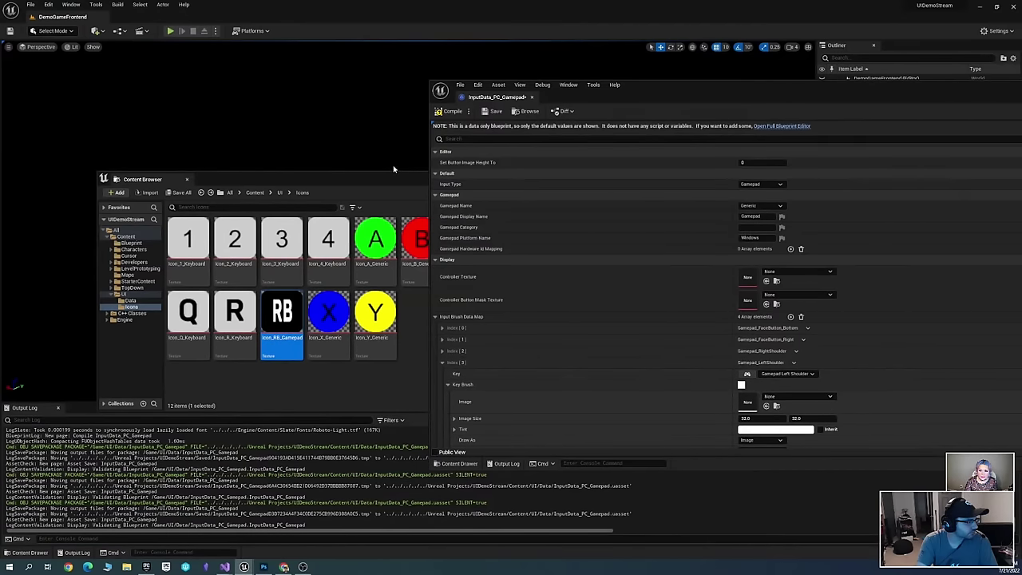
left_click_drag(384, 179, 284, 182)
left_click_drag(382, 255, 748, 413)
scroll(715, 343, "down", 1)
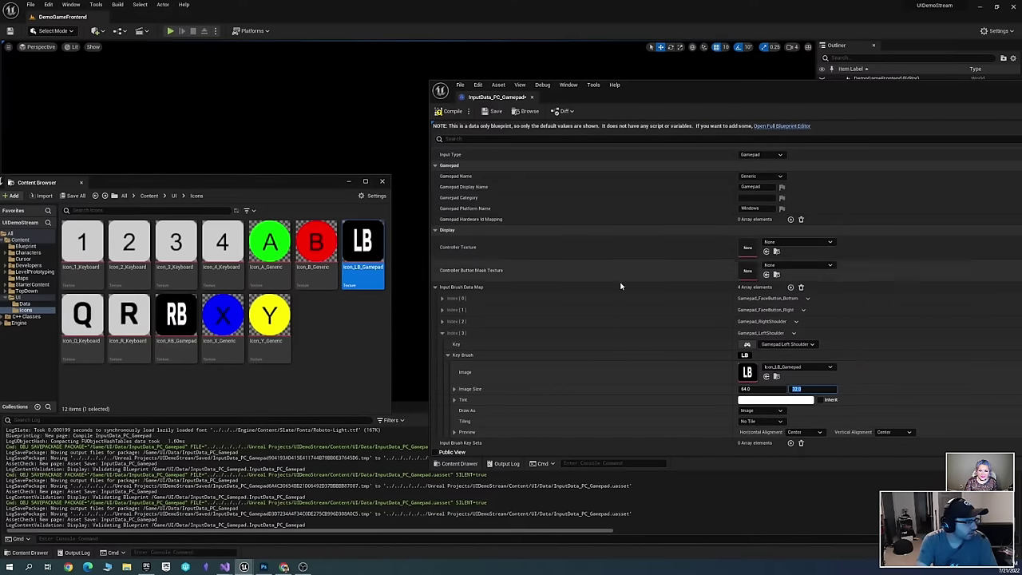
key("F7")
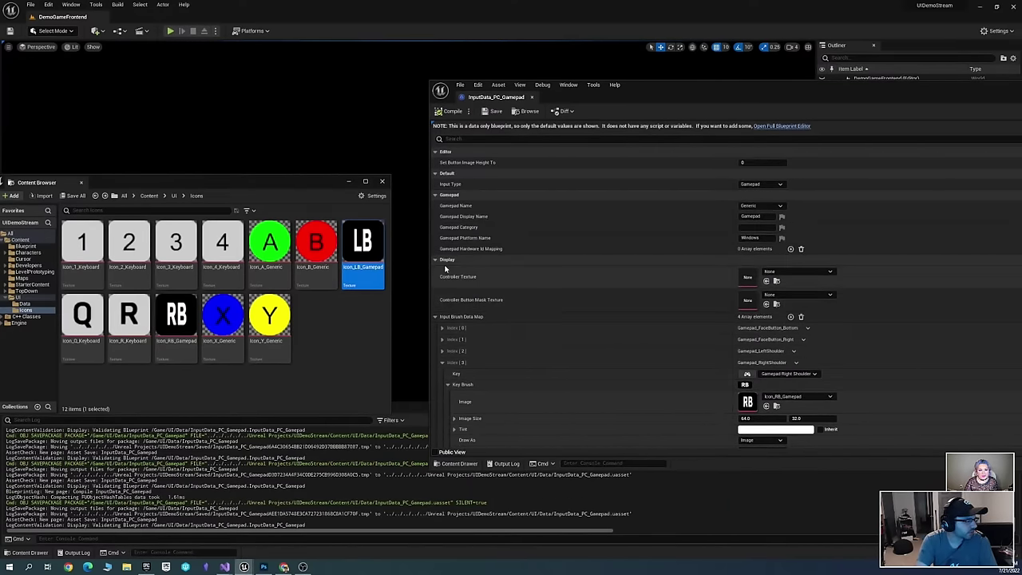
left_click(550, 316)
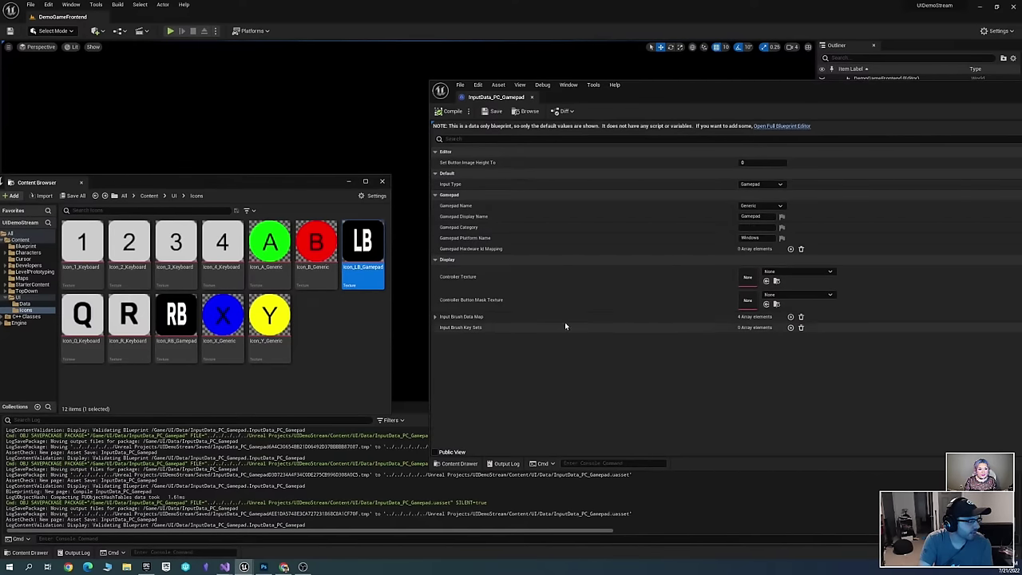
left_click(790, 329)
left_click(441, 338)
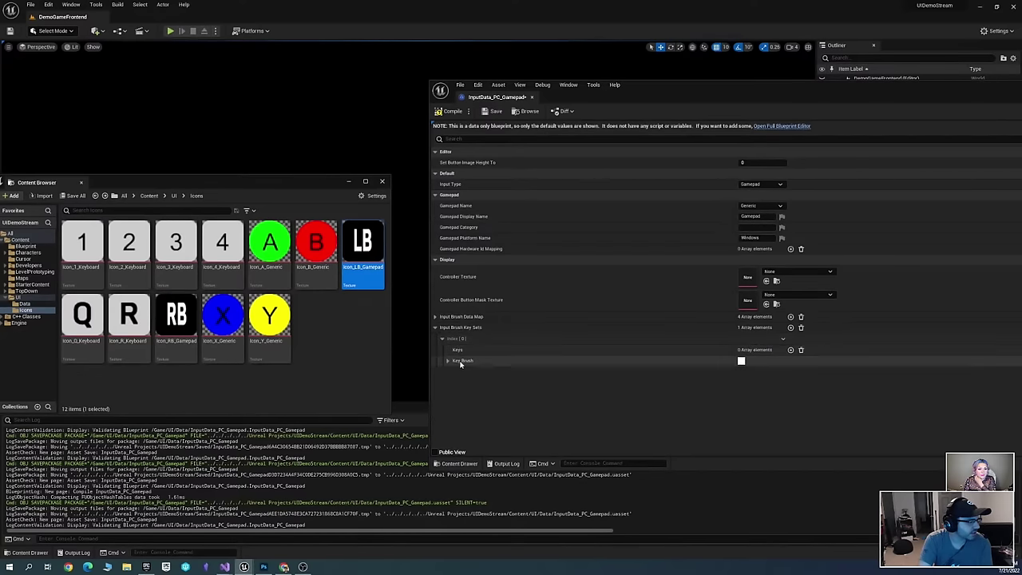
left_click(449, 361)
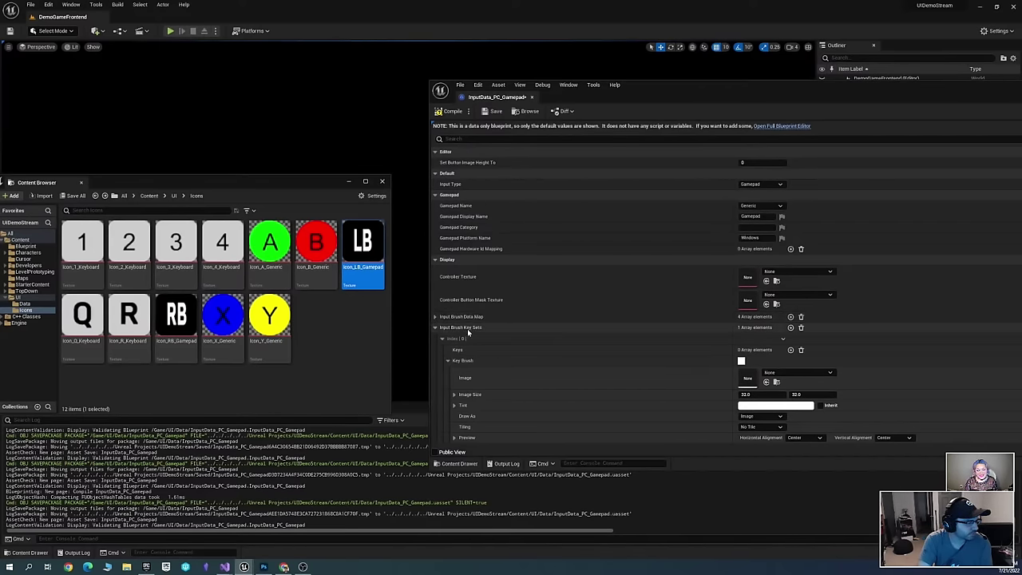
left_click(801, 327)
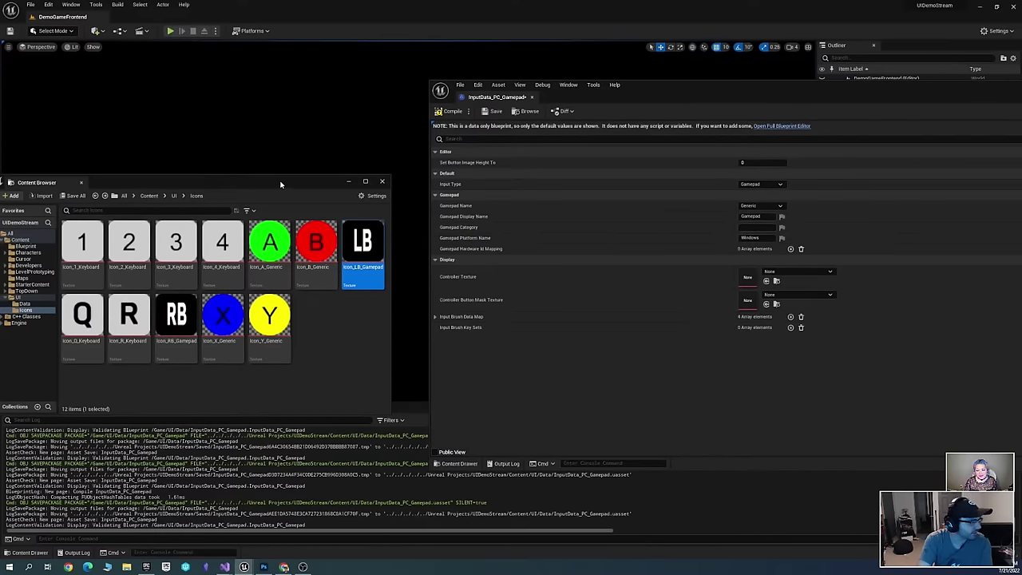
mouse_move(276, 183)
left_mouse_down()
mouse_move(381, 185)
mouse_move(327, 193)
left_mouse_up()
Compile the gamepad input data and move its editor behind the main window
left_click(809, 401)
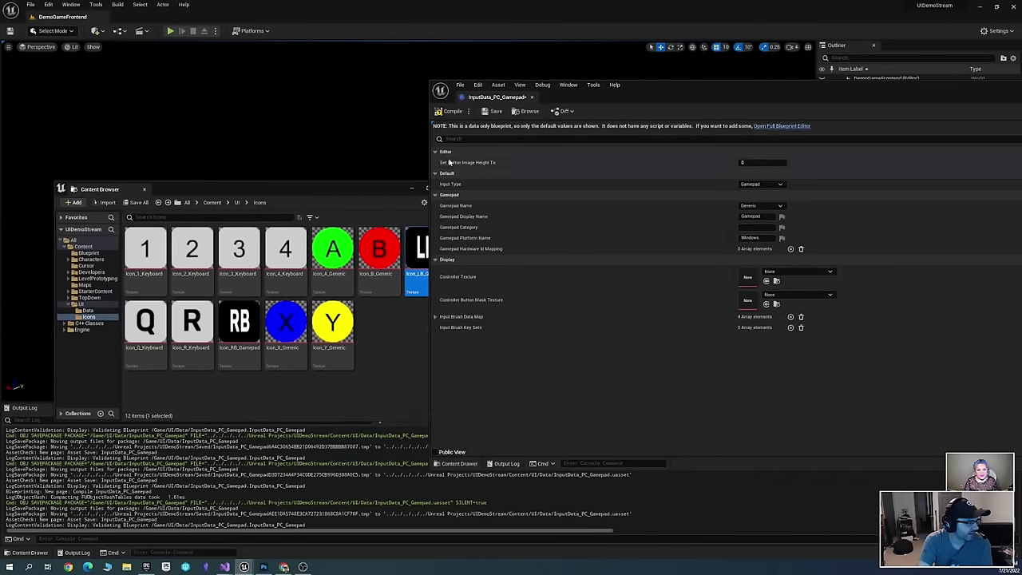
left_click(448, 111)
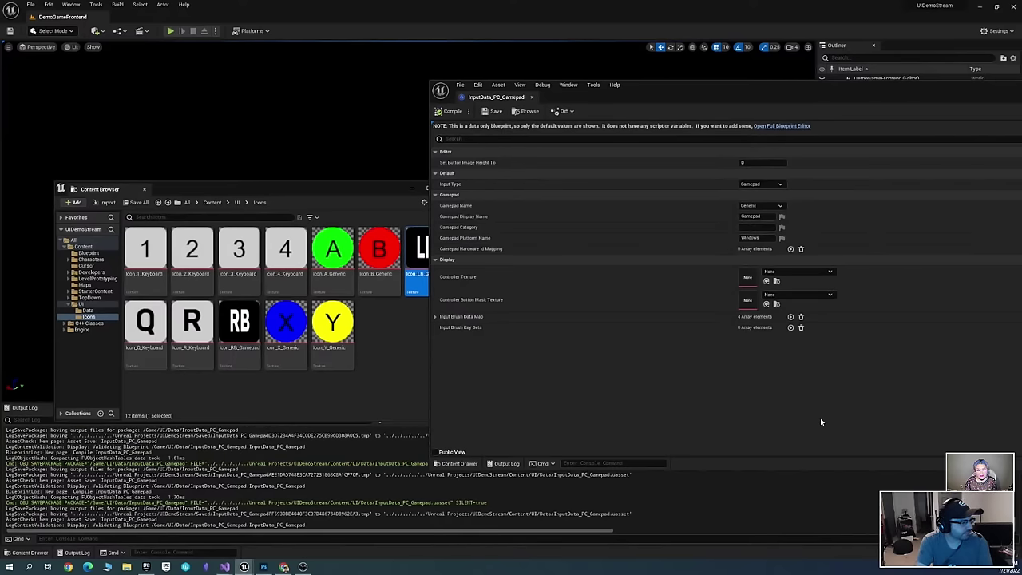
left_click_drag(778, 97, 688, 112)
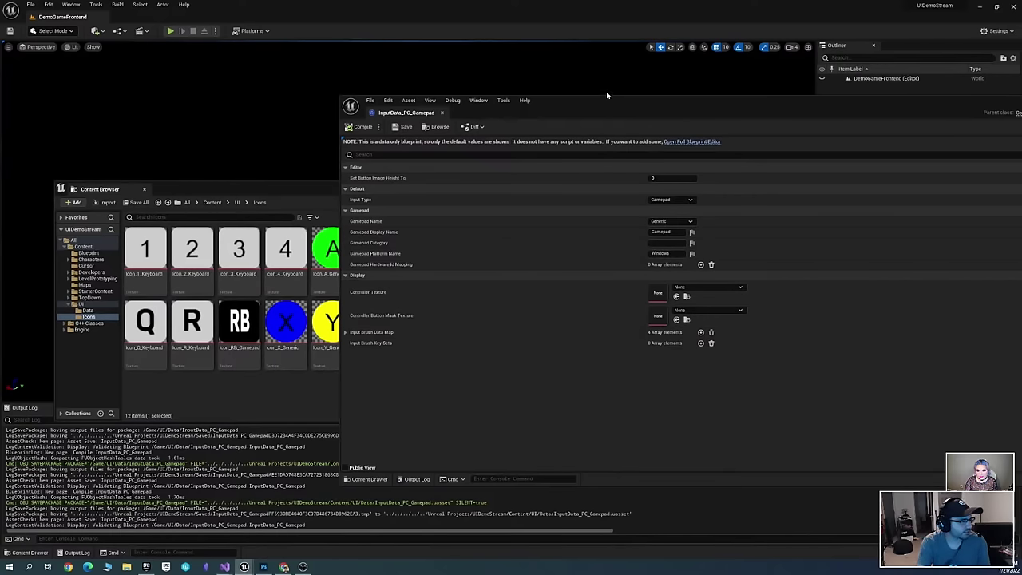
left_click_drag(595, 105, 655, 140)
left_click(527, 111)
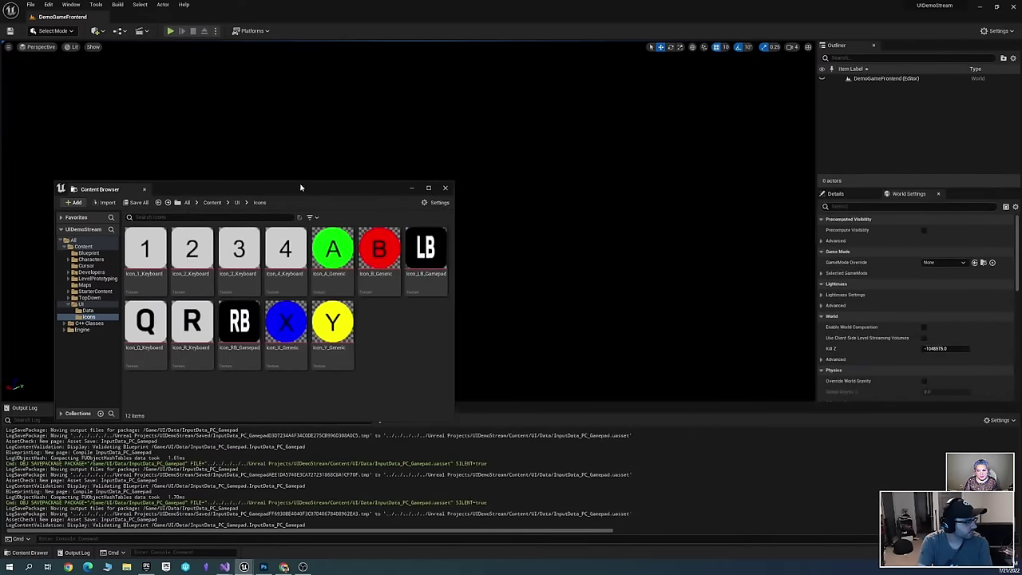
Close the floating asset library and select InputData_PC_Keyboard in UI/Data
left_click_drag(301, 187, 758, 169)
left_click(694, 169)
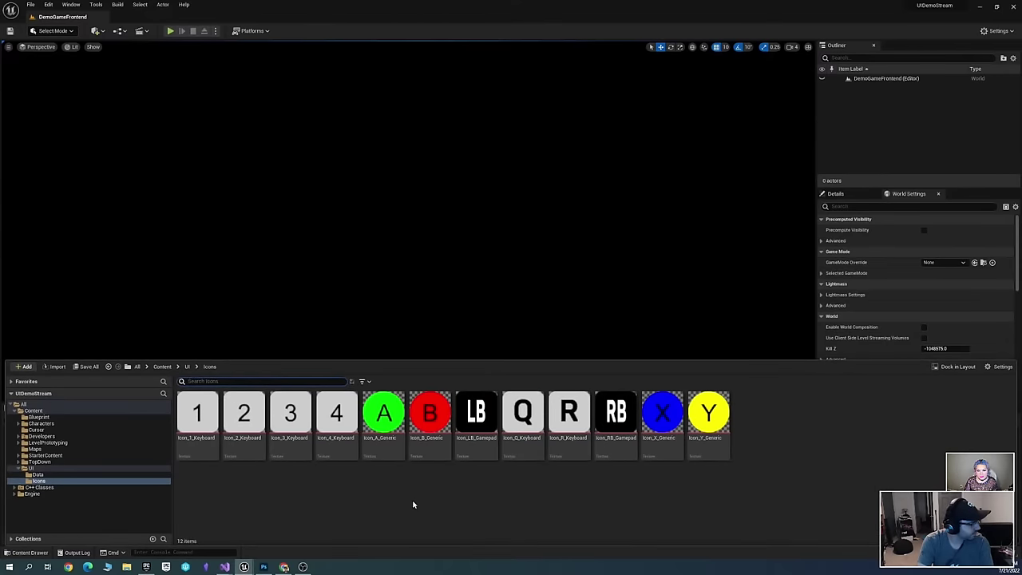
left_click(39, 476)
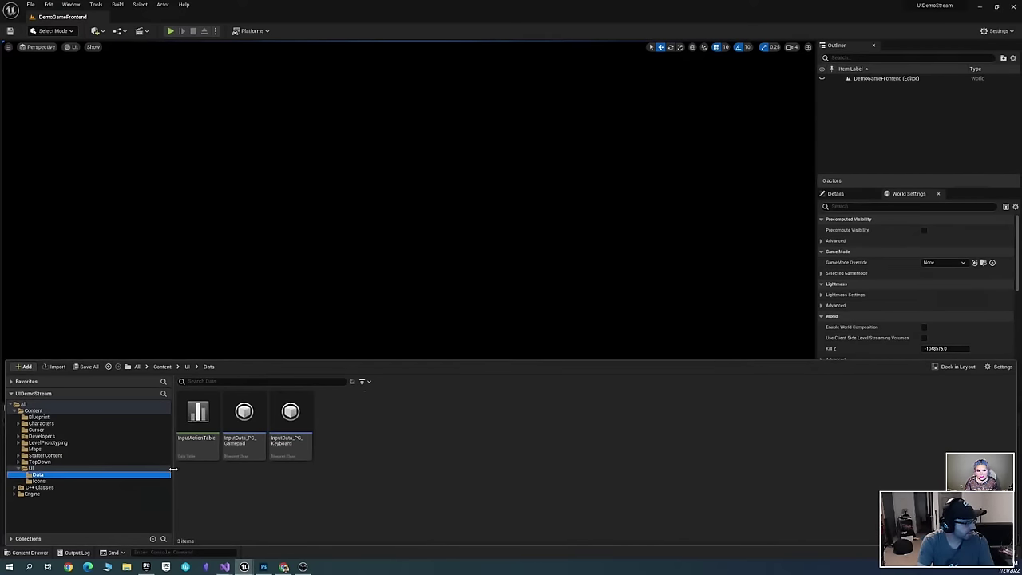
left_click(308, 412)
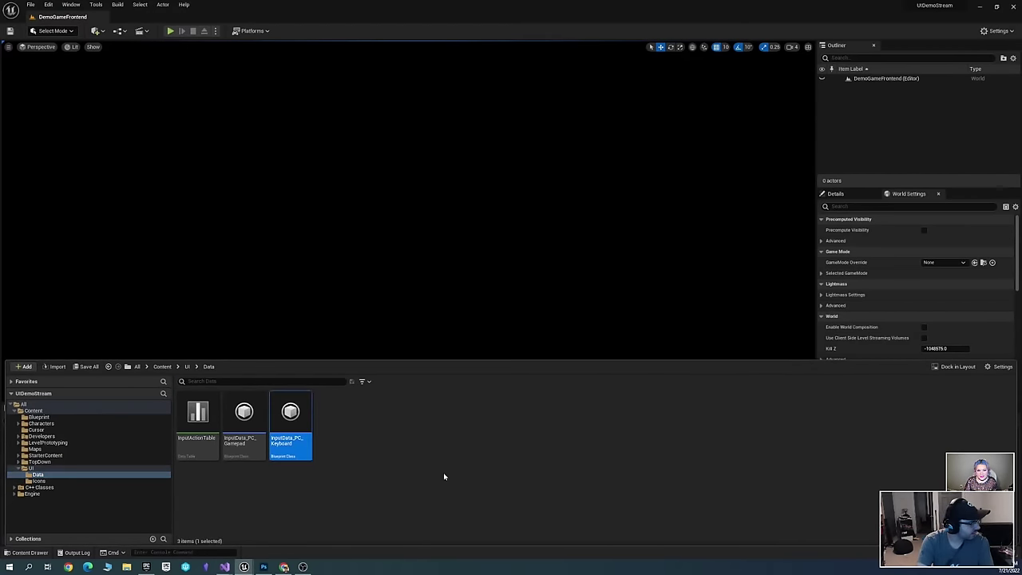
Open InputData_PC_Keyboard, close the Event Graph, and add a brush map entry keyed to Enter
double_click(292, 412)
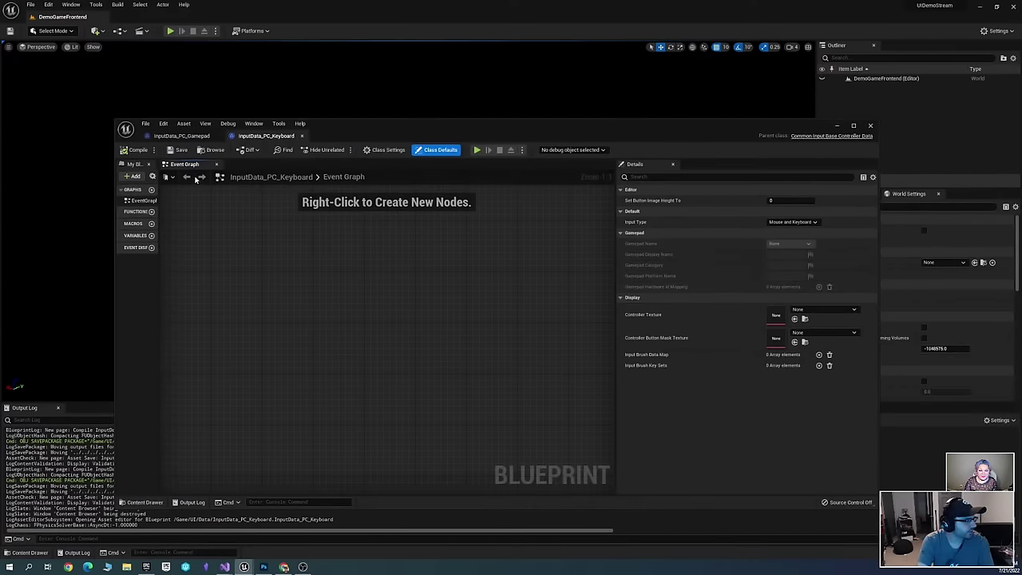
left_click(217, 164)
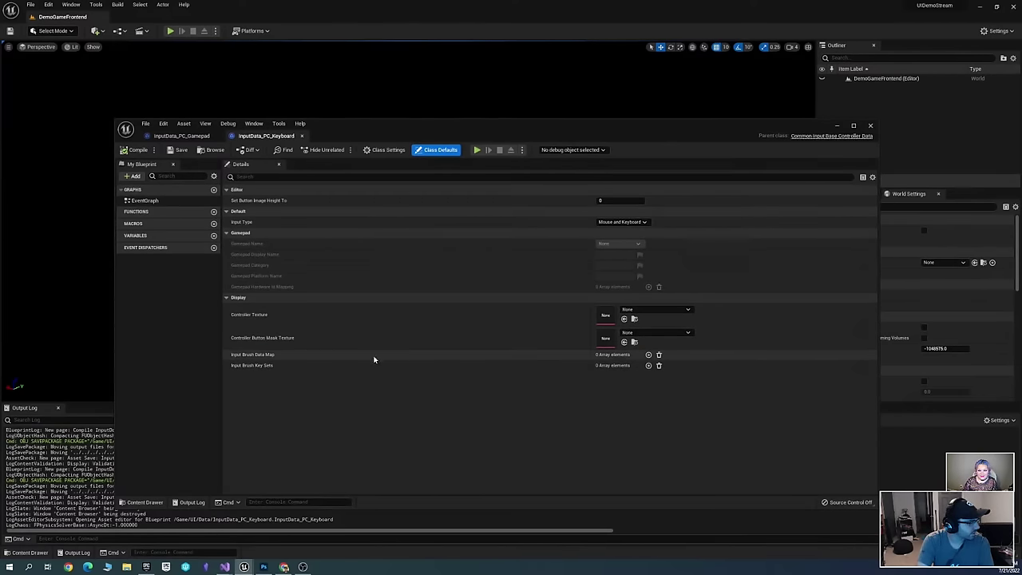
left_click(649, 354)
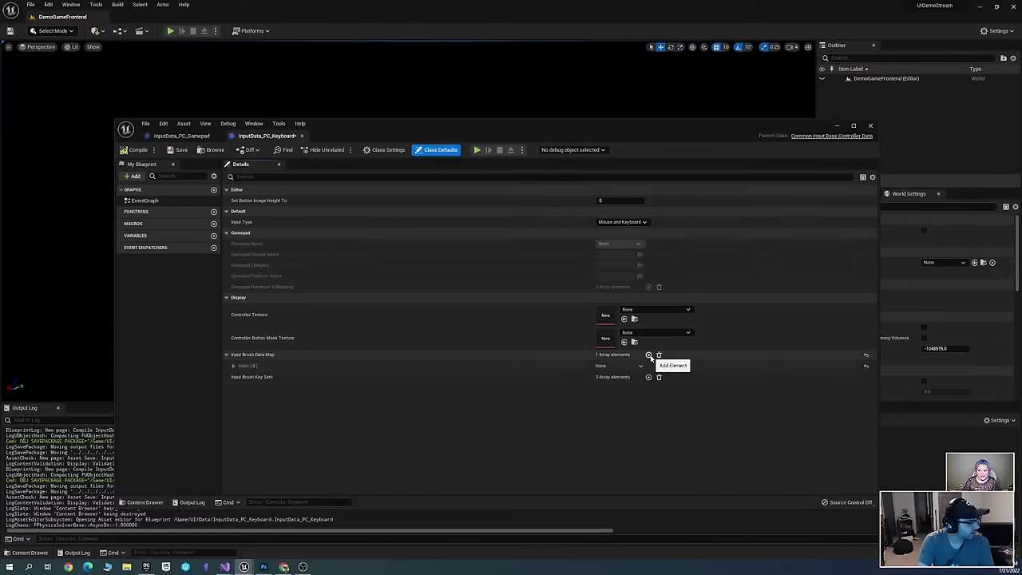
left_click(243, 366)
left_click(637, 377)
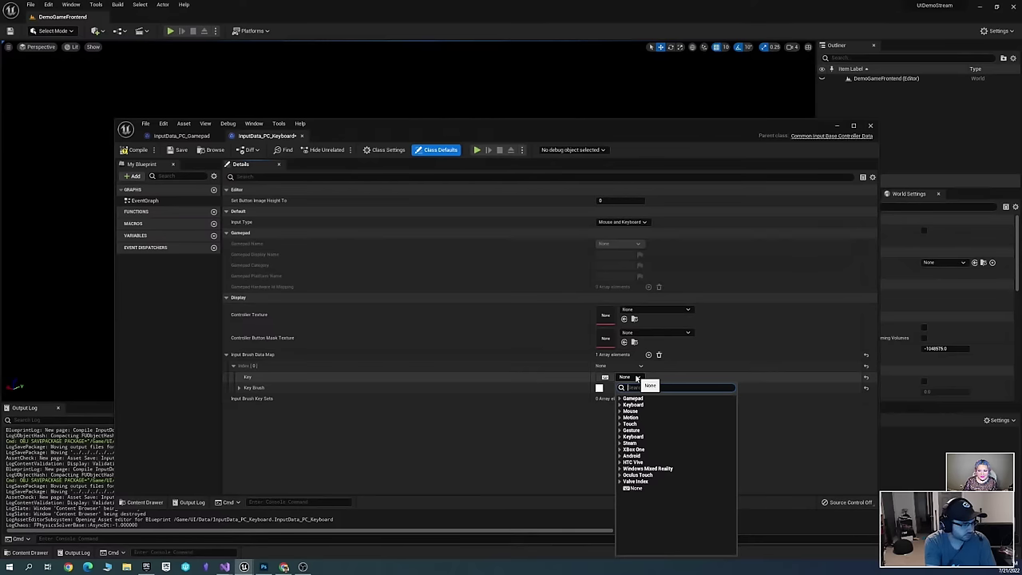
type("Enter")
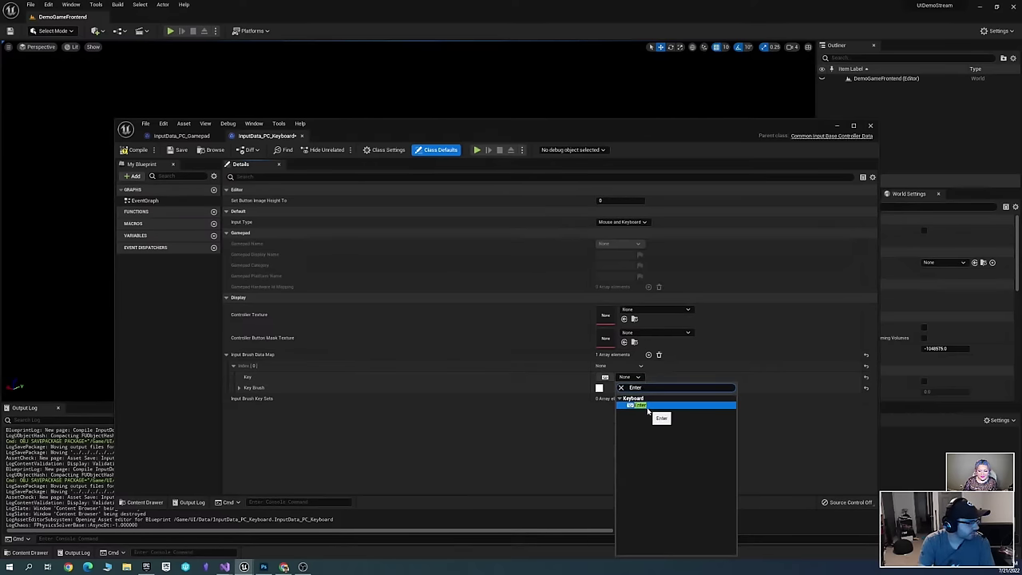
left_click(648, 407)
Expand the Enter entry's Key Brush and browse the content drawer for the icon textures
left_click(237, 387)
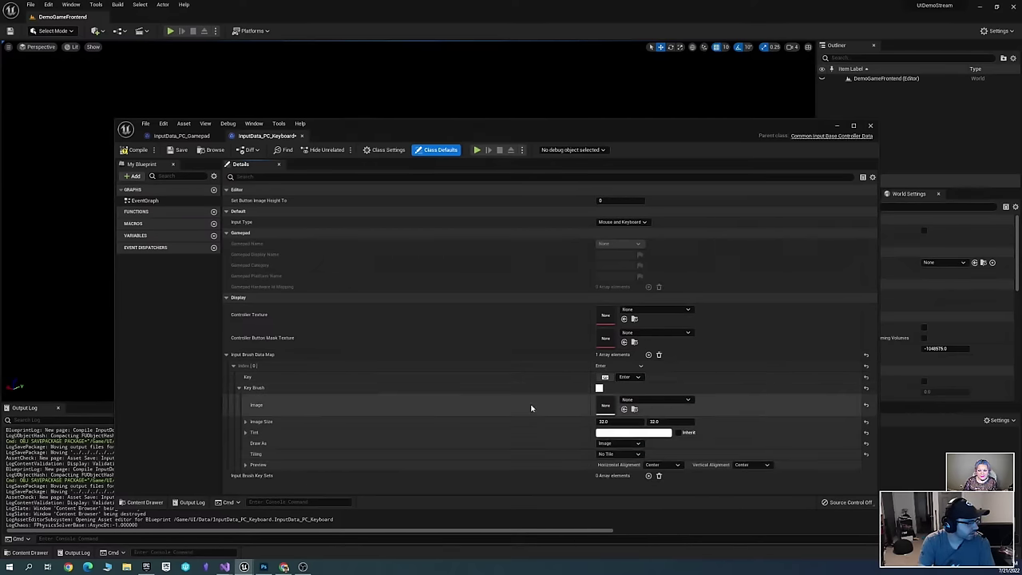
left_click(651, 400)
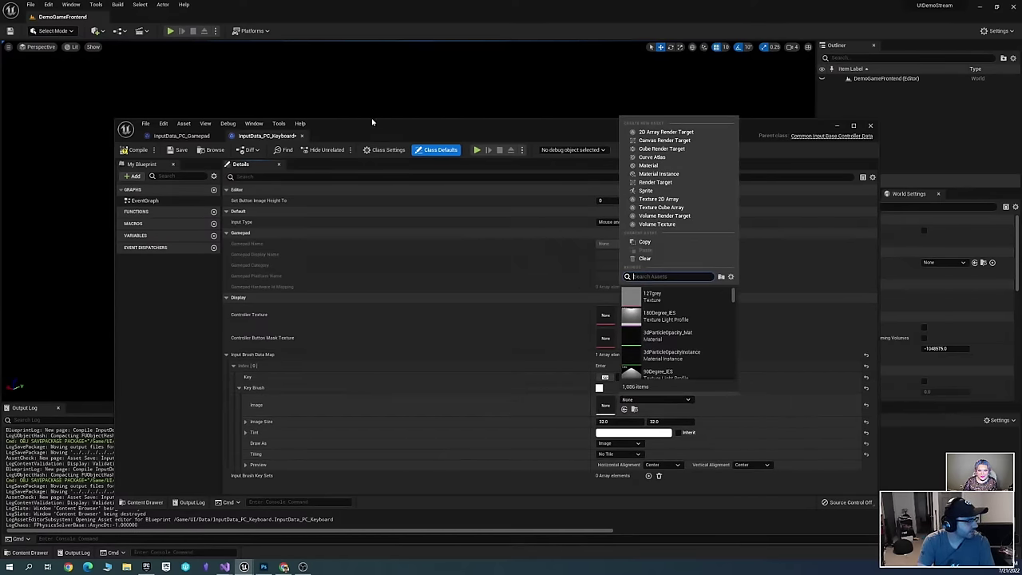
left_click_drag(371, 122, 583, 77)
key("ctrl+space")
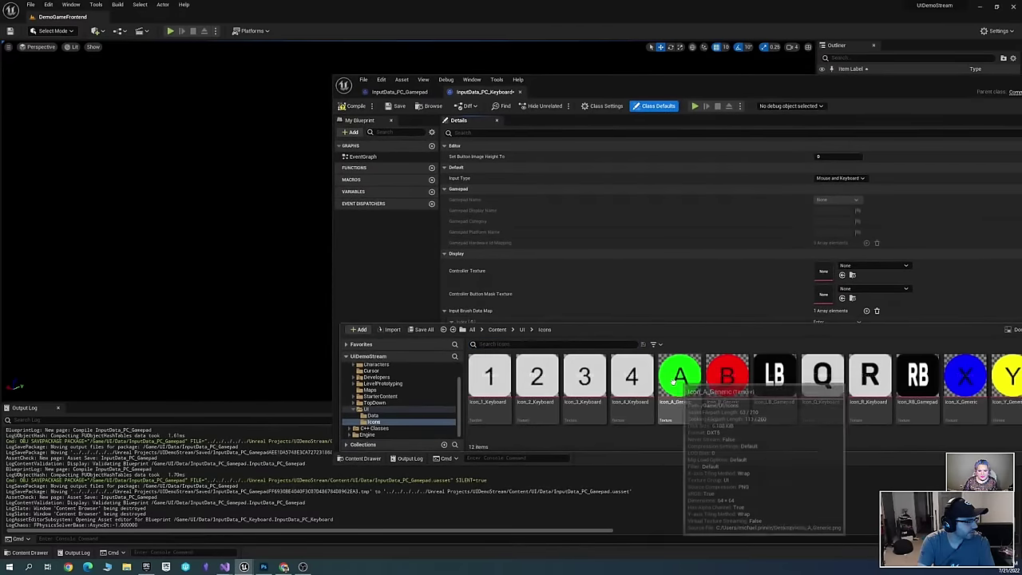
left_click_drag(854, 87, 563, 93)
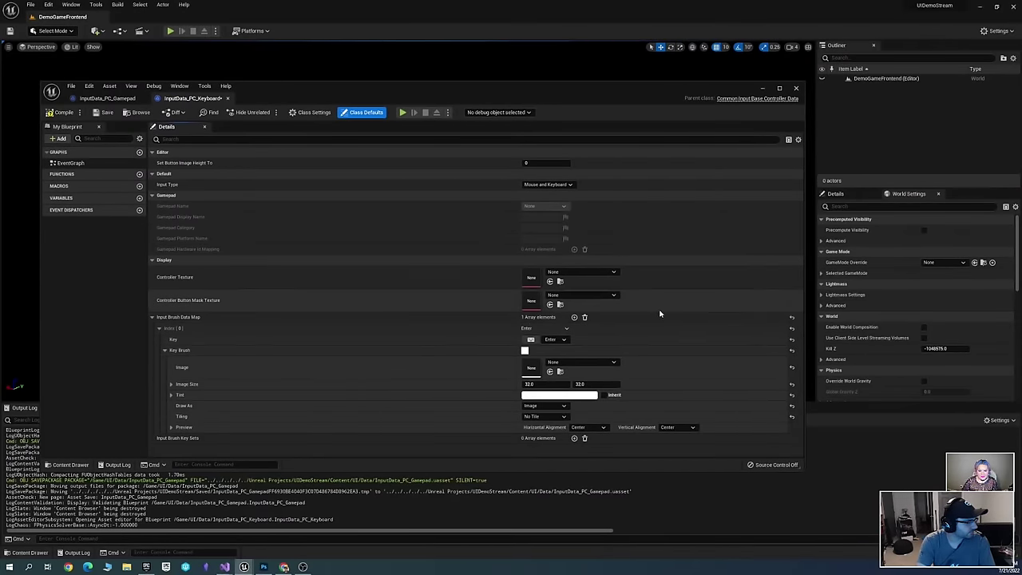
key("ctrl+space")
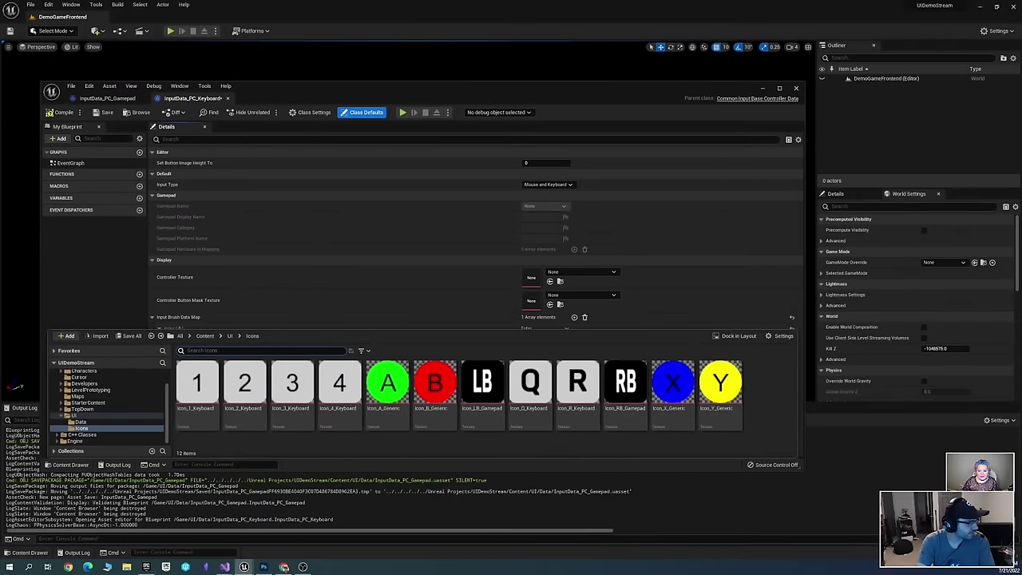
left_click(461, 222)
key("ctrl+space")
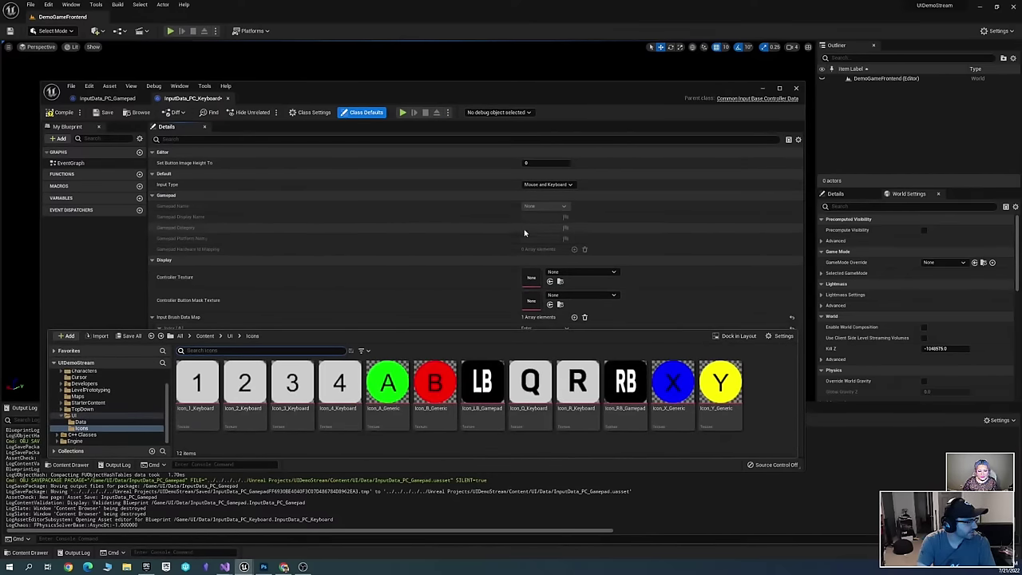
left_click(527, 250)
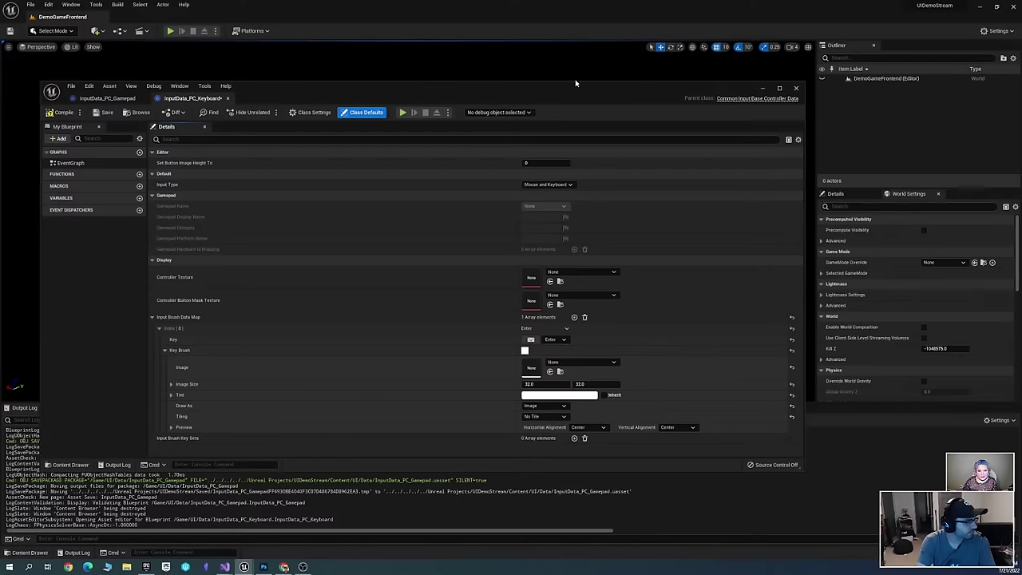
left_click_drag(574, 82, 746, 88)
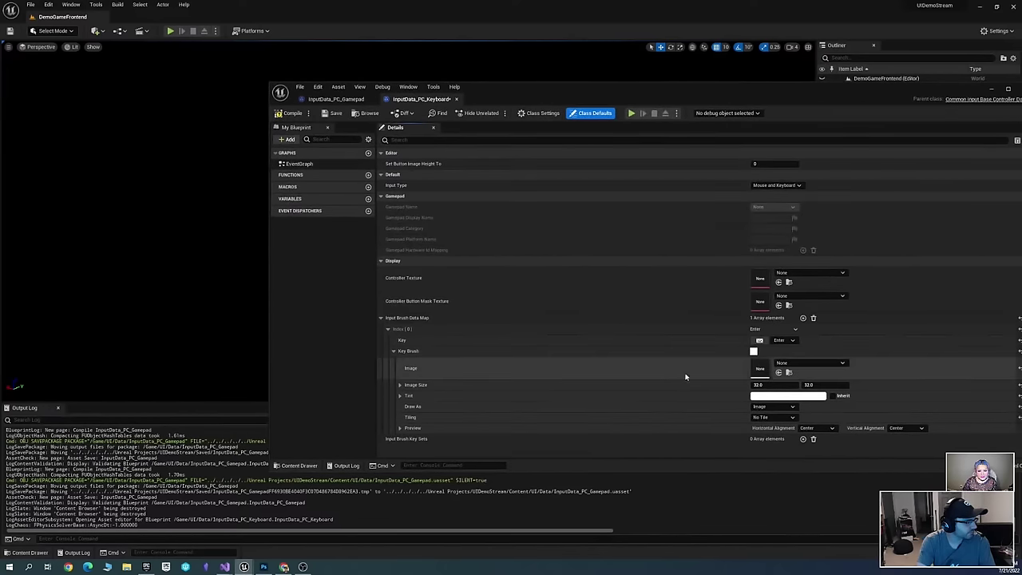
Set the Enter entry's Key Brush image to Icon_1_Keyboard
left_click(811, 364)
type("1")
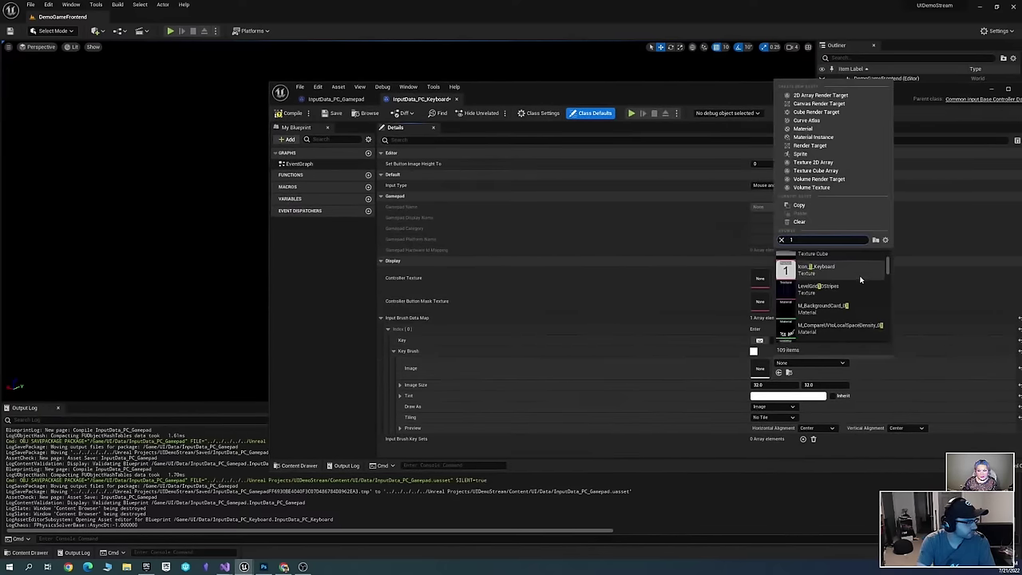
key("BackSpace")
type("k")
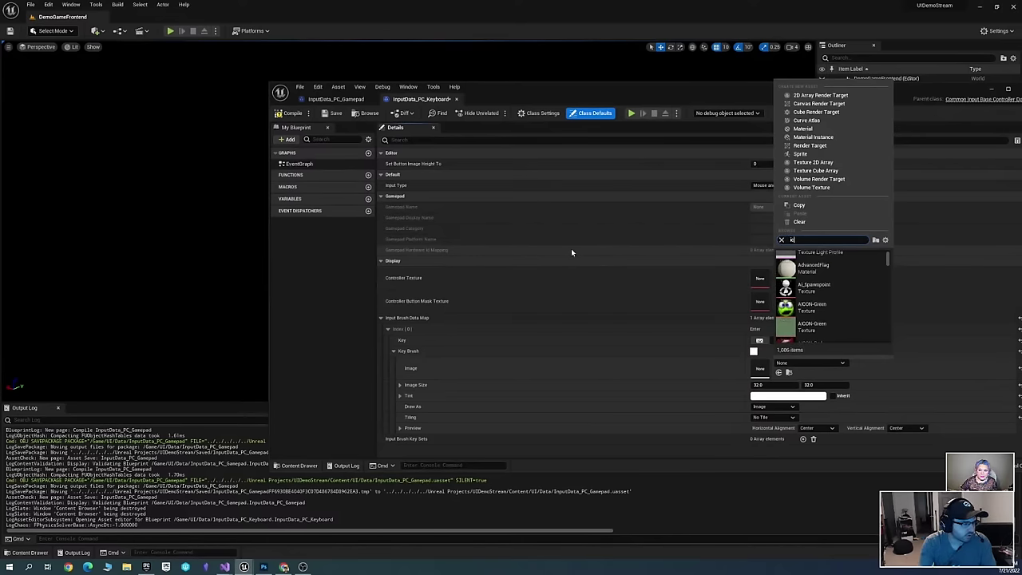
key("Down")
key("Return")
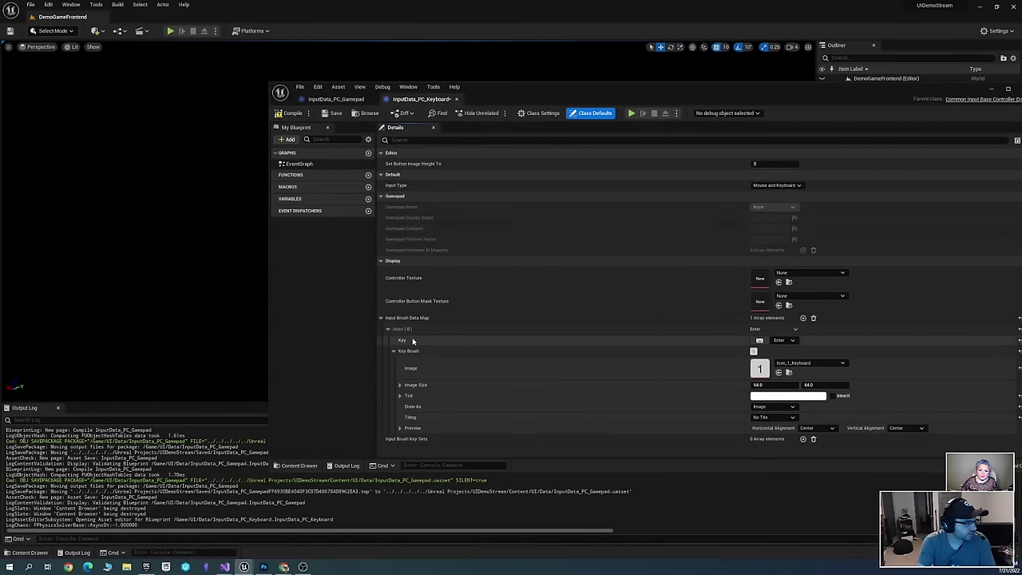
left_click_drag(615, 99, 456, 77)
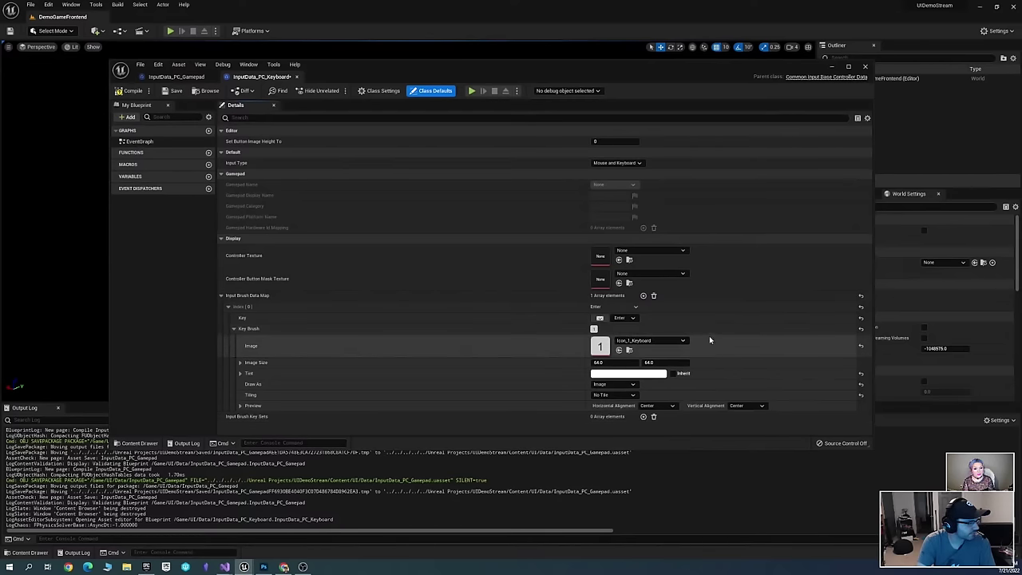
Add a second brush map entry for the Escape key with the Icon_2_Keyboard image, and save
left_click(234, 329)
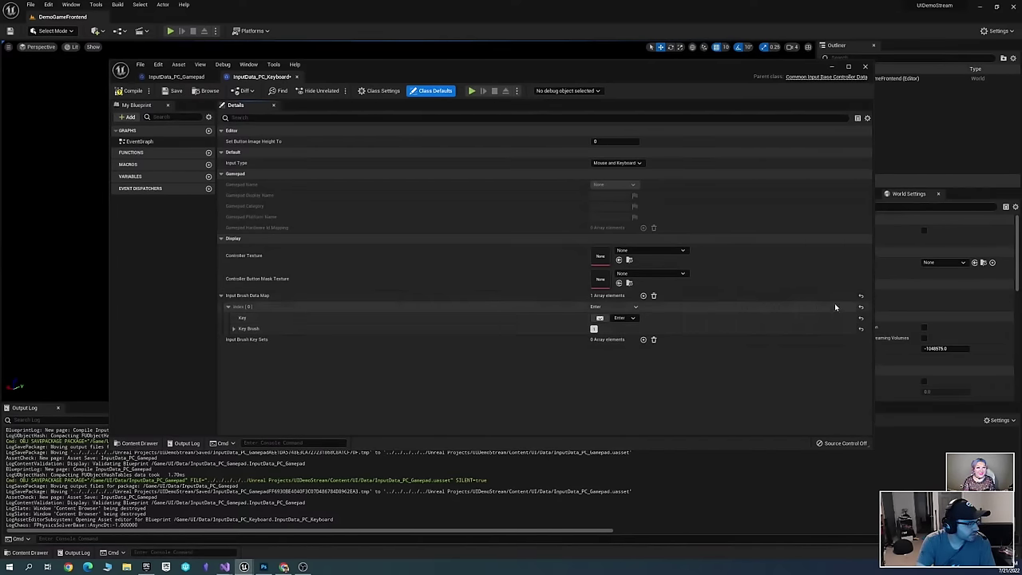
left_click(643, 296)
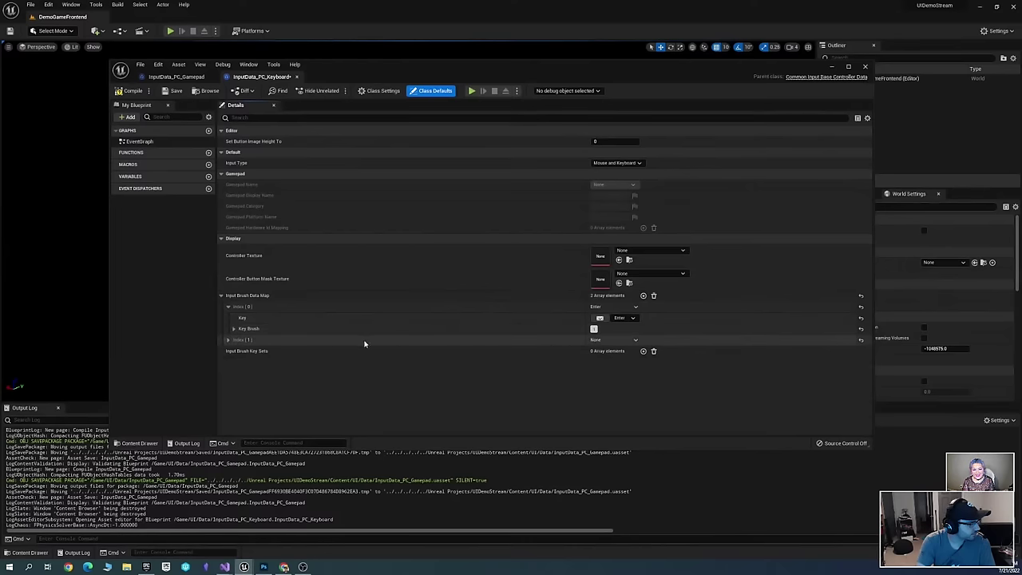
left_click(231, 340)
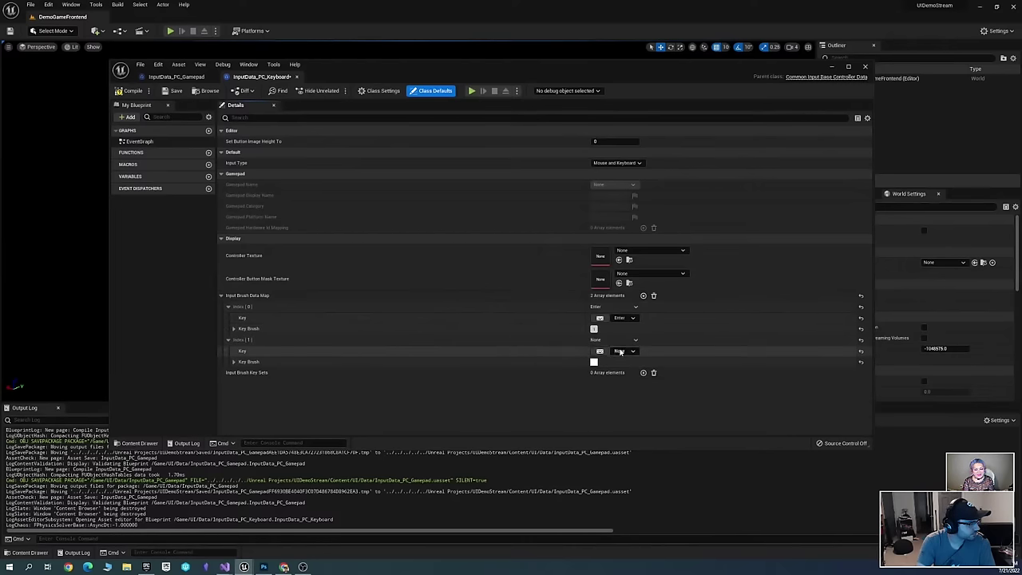
left_click(622, 352)
type("escap")
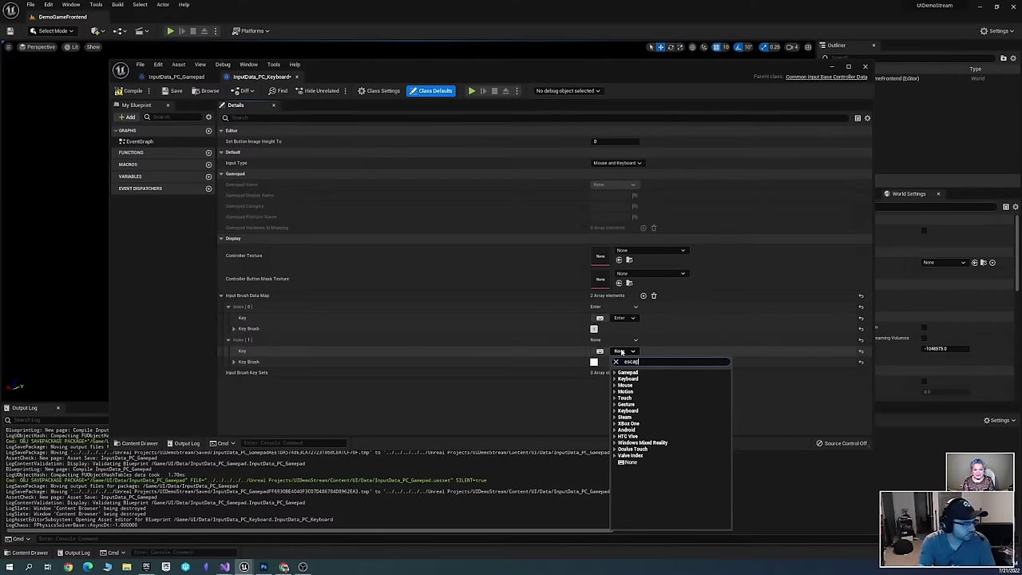
type("e")
left_click(632, 379)
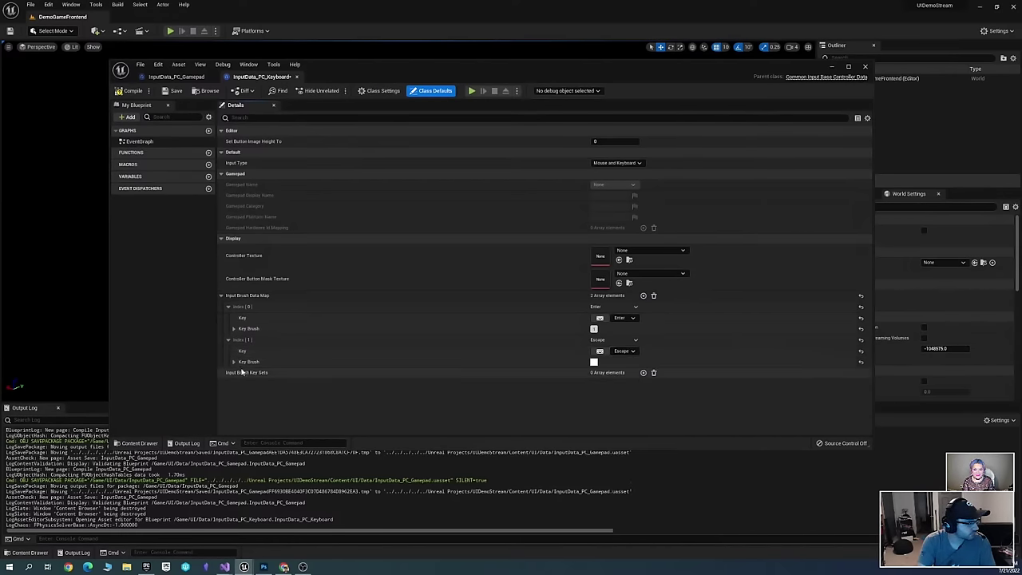
left_click(234, 361)
left_click(659, 375)
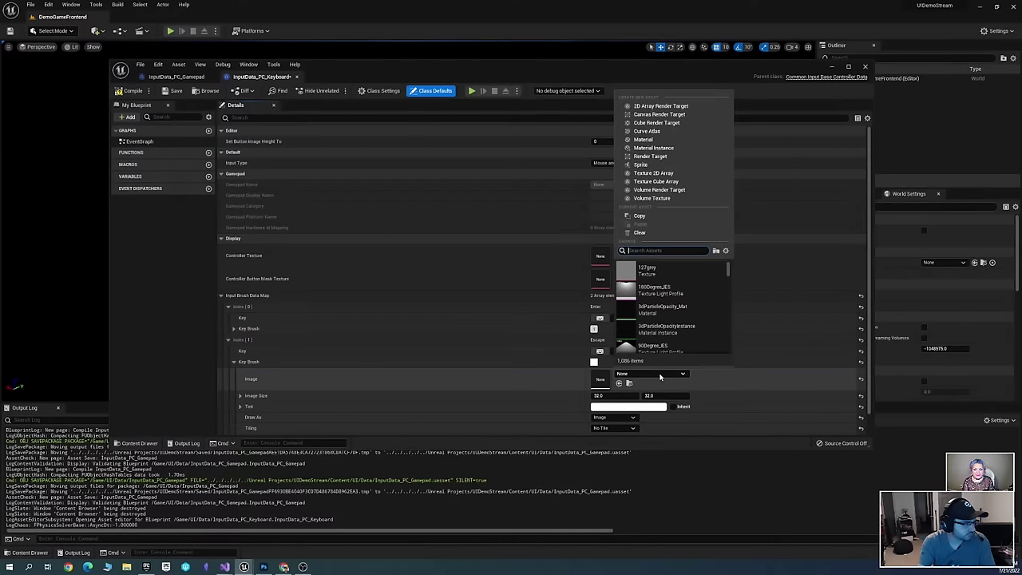
type("2 icon")
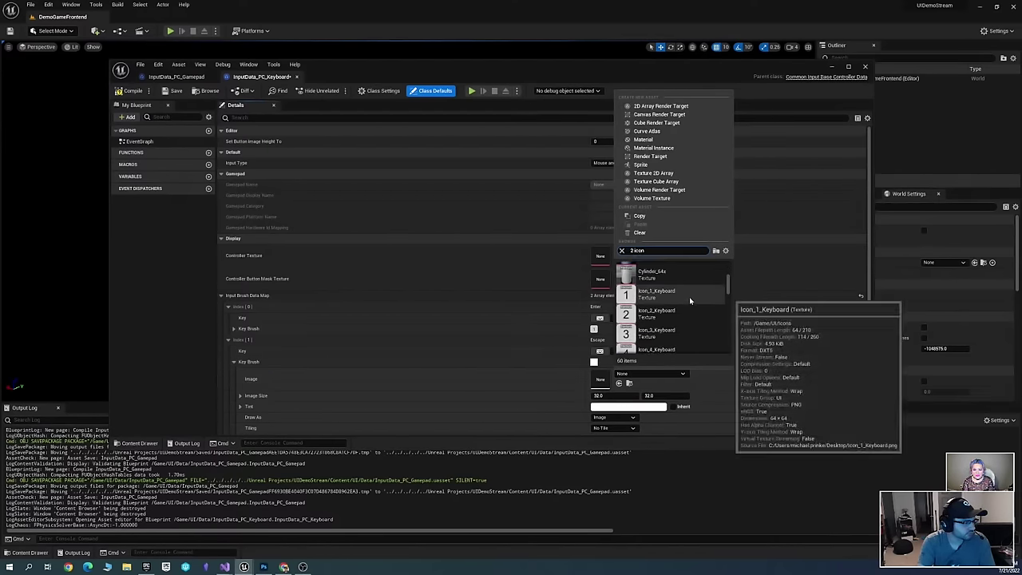
scroll(689, 299, "up", 1)
left_click(679, 289)
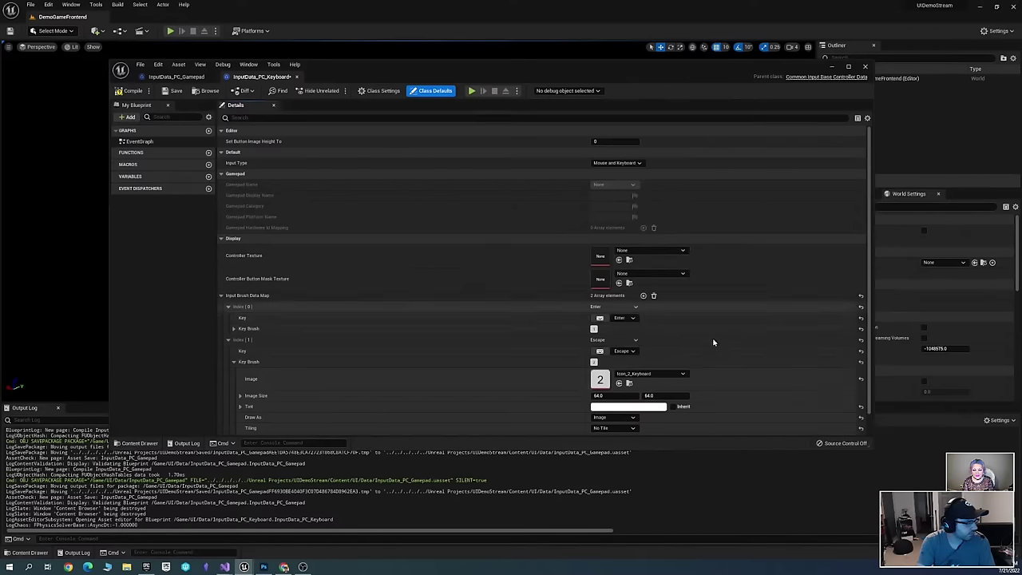
scroll(462, 396, "down", 1)
left_click(234, 343)
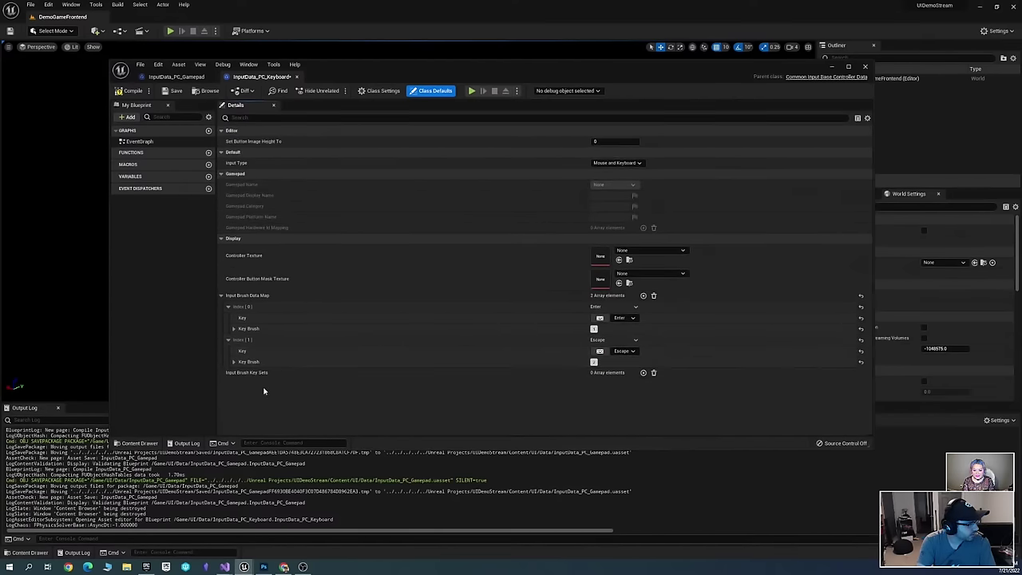
key("ctrl+s")
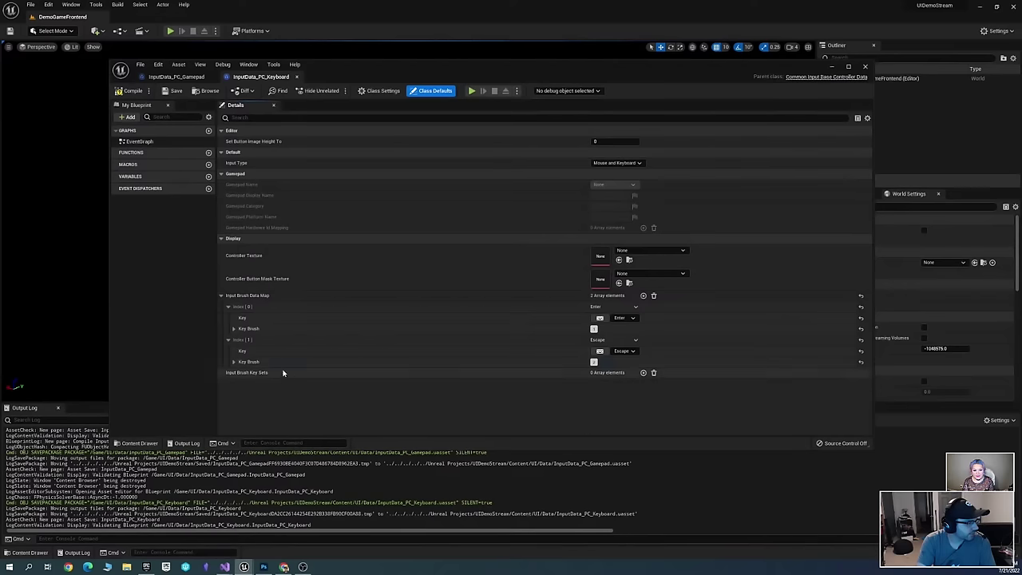
Add a third entry with key 0 and the Icon_Q_Keyboard image, and save
left_click(643, 295)
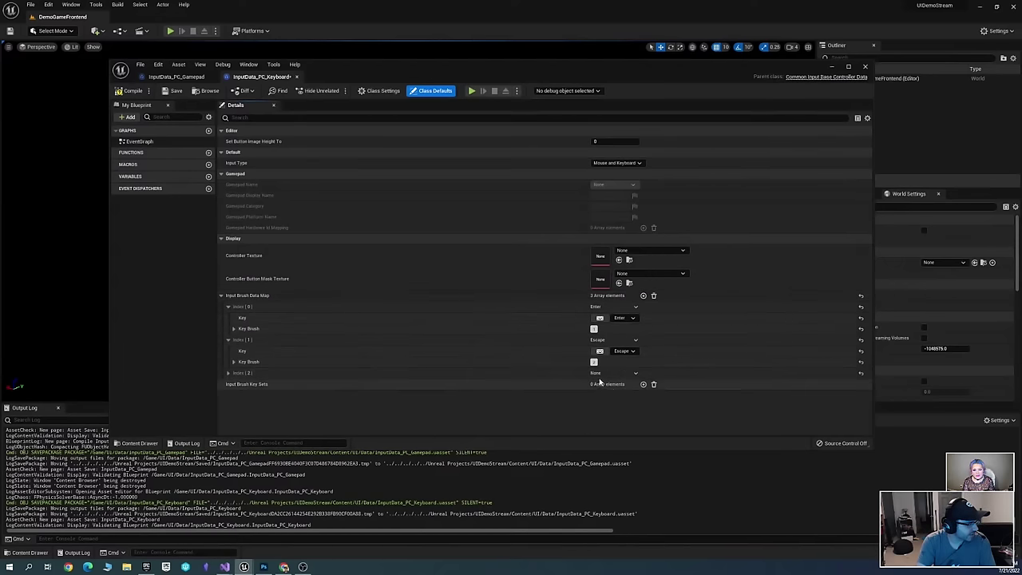
left_click(229, 373)
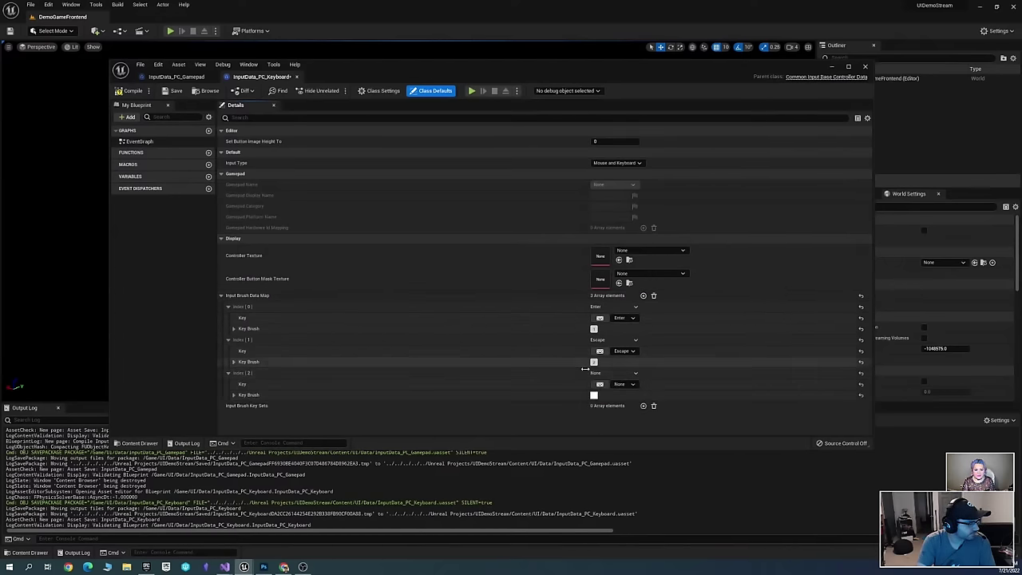
left_click(624, 385)
type("0")
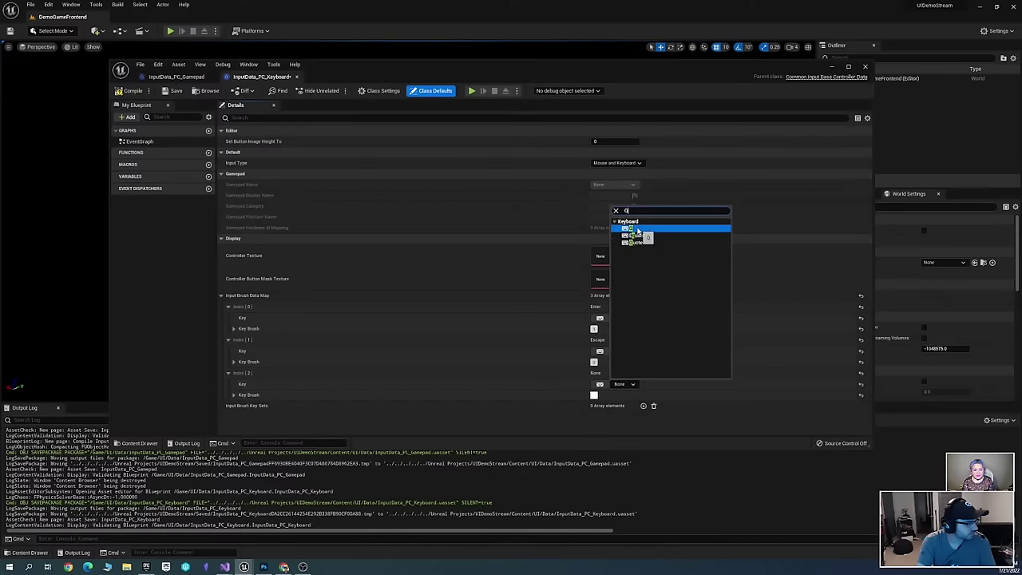
left_click(628, 233)
left_click(233, 394)
scroll(559, 351, "down", 2)
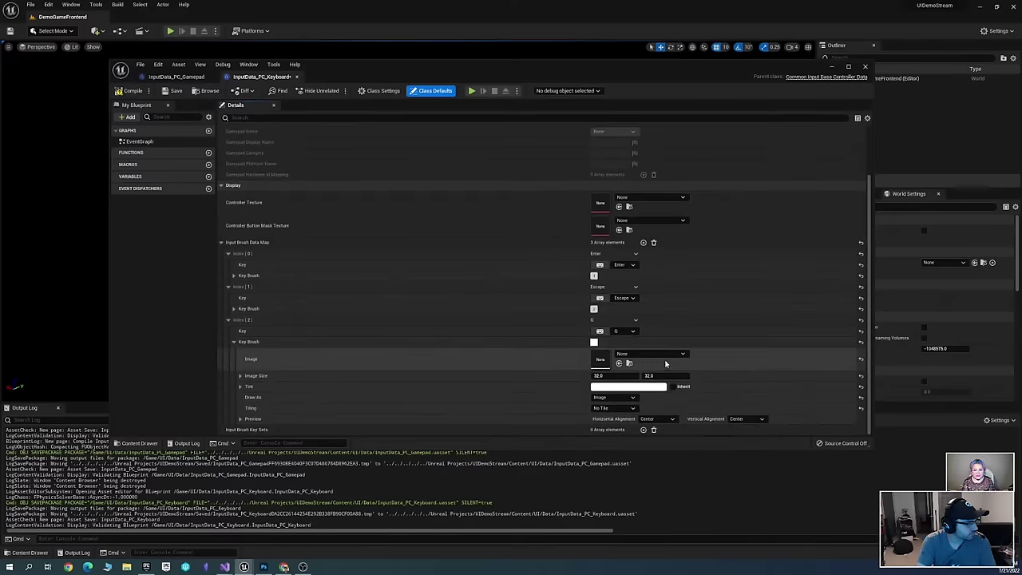
left_click(664, 357)
type("0")
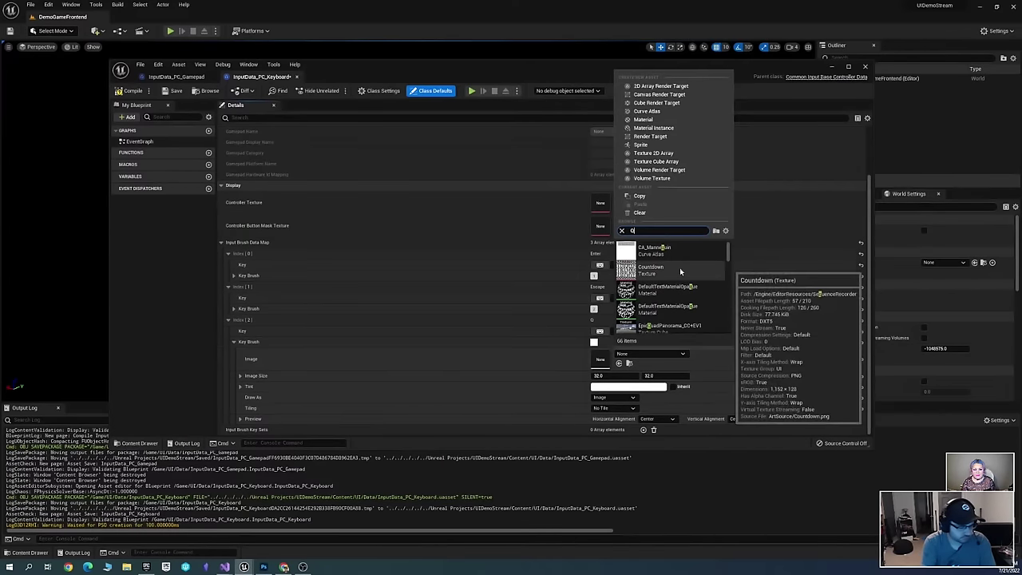
type("_k")
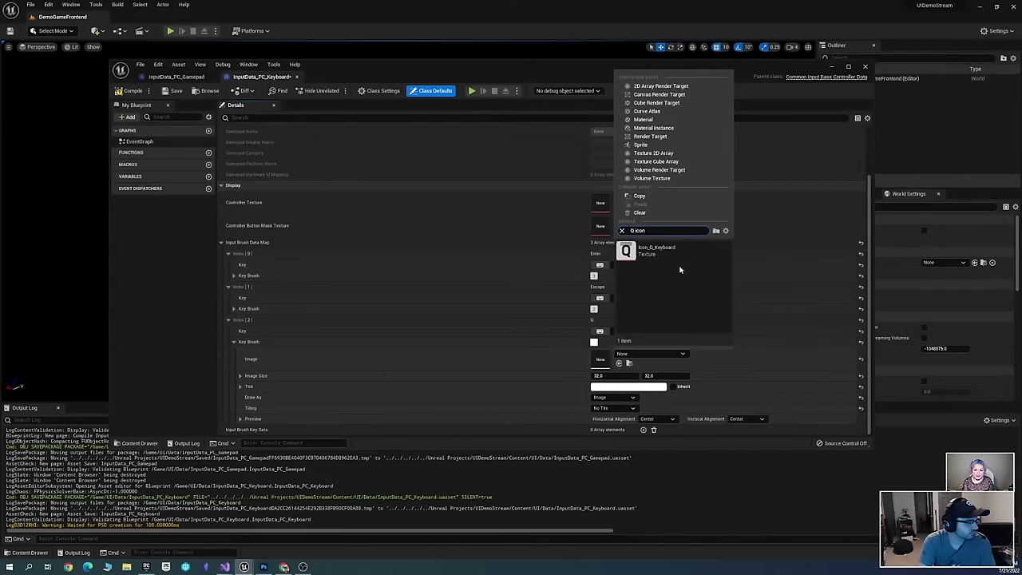
left_click(678, 250)
key("ctrl+s")
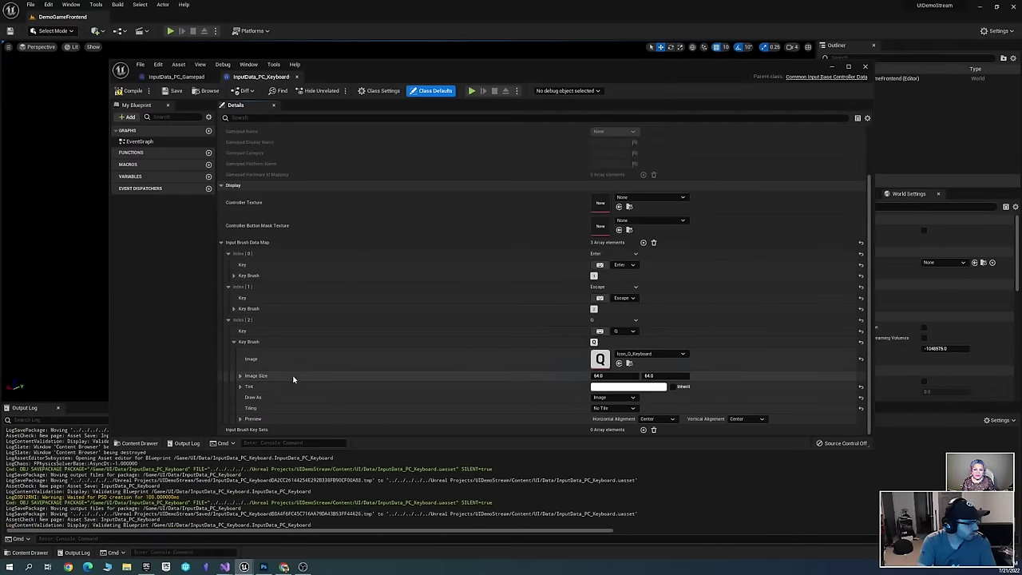
left_click(234, 341)
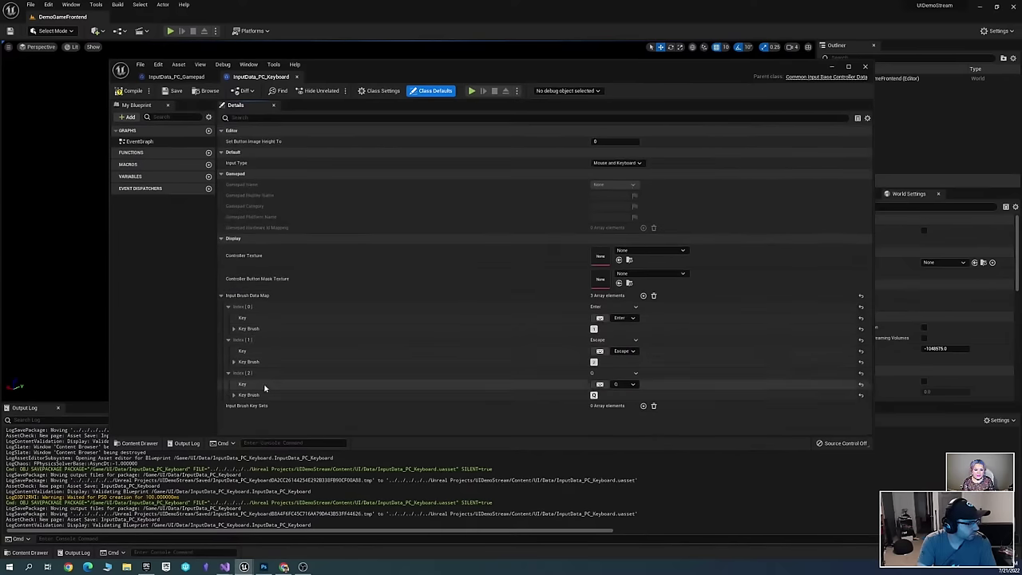
Add a fourth entry mapping the R key to Icon_R_Keyboard and save the asset
left_click(643, 296)
left_click(229, 406)
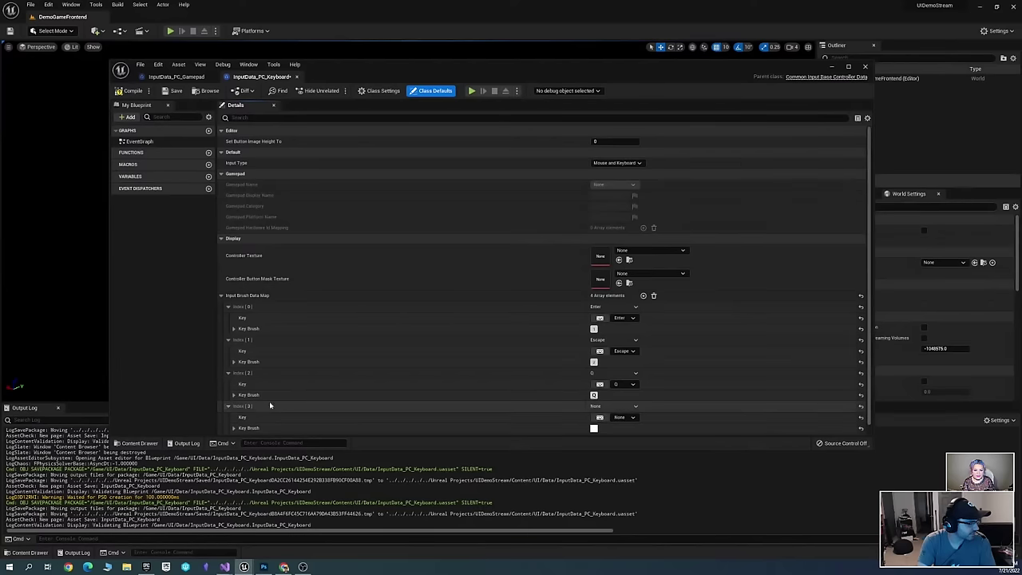
scroll(270, 401, "down", 1)
left_click(630, 408)
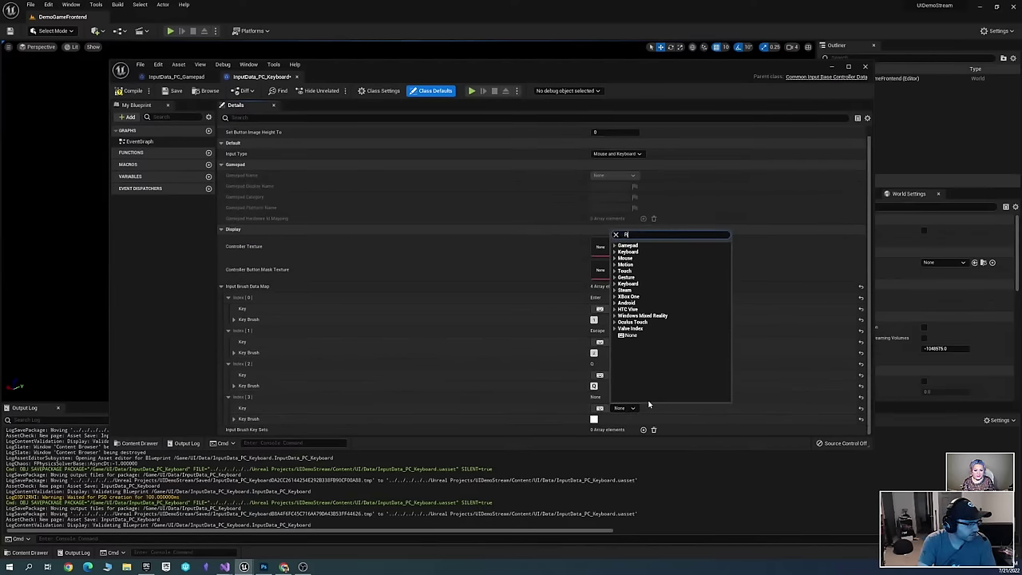
type("R")
scroll(671, 375, "down", 2)
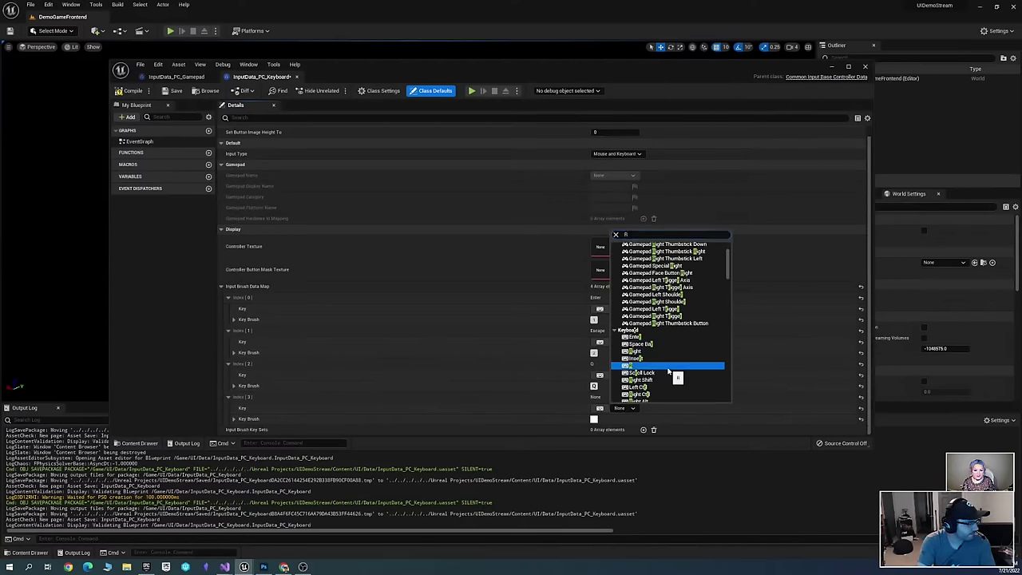
left_click(669, 367)
left_click(234, 418)
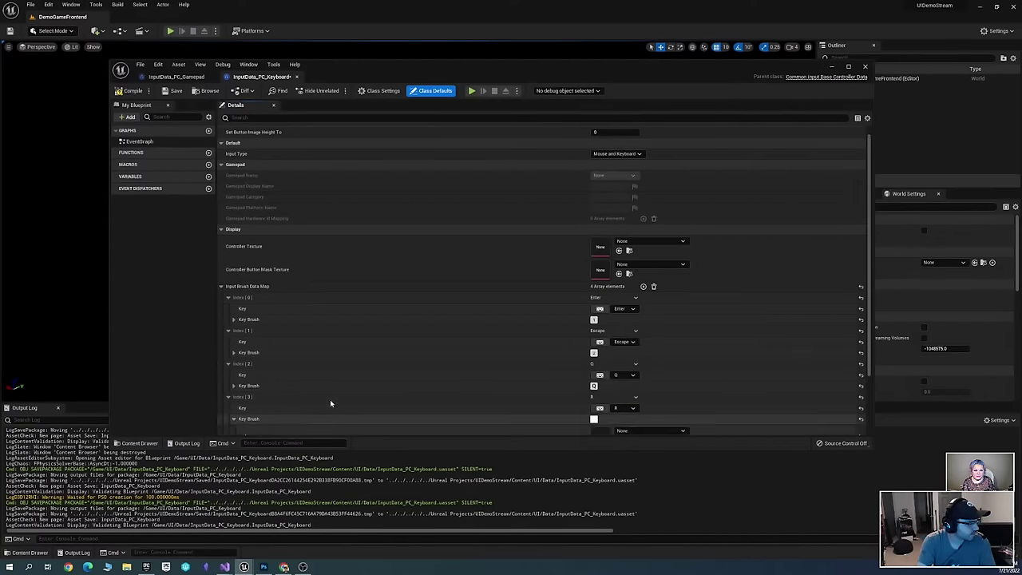
scroll(329, 403, "down", 2)
left_click(646, 355)
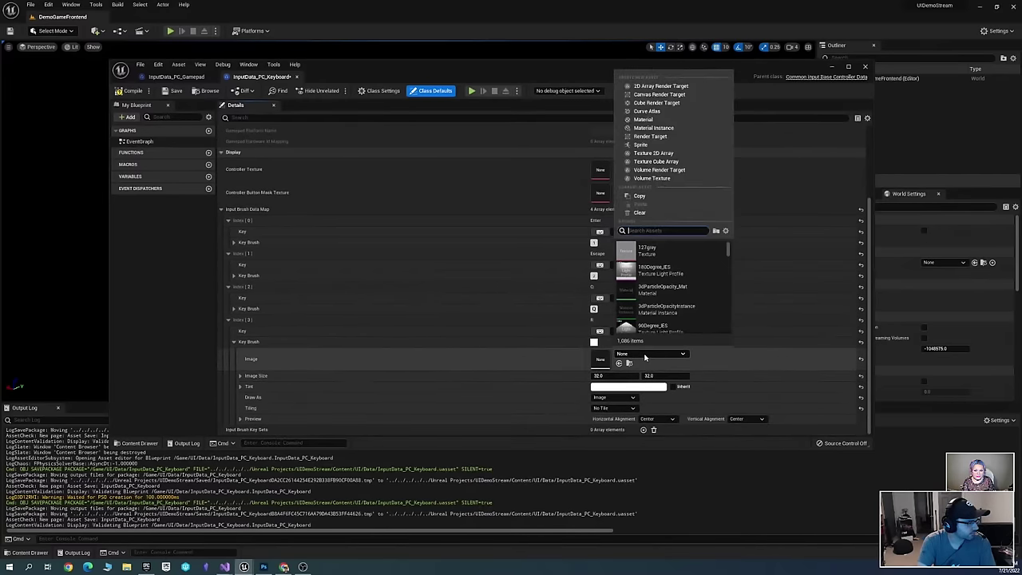
type("R icon keyboard")
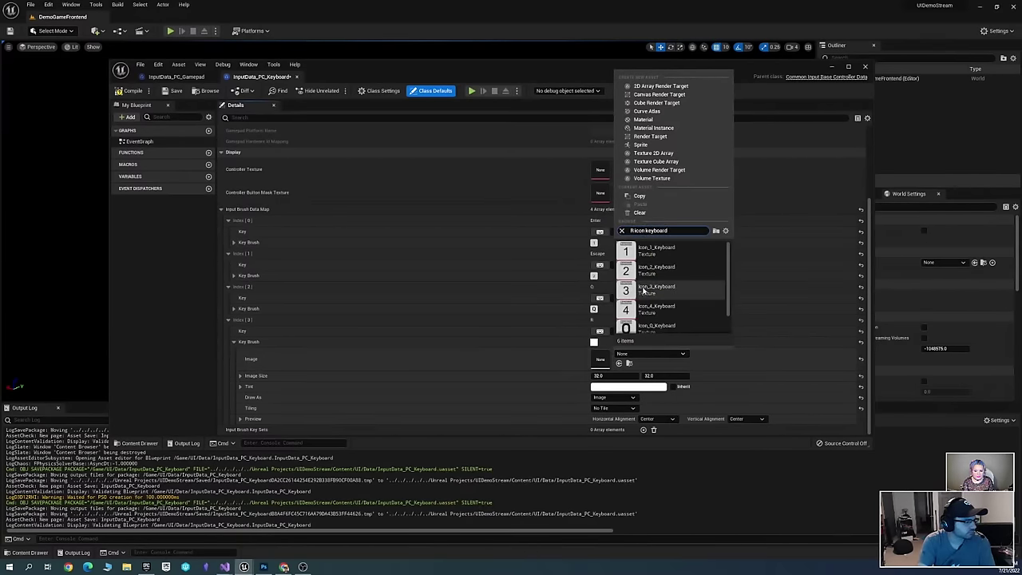
left_click(666, 323)
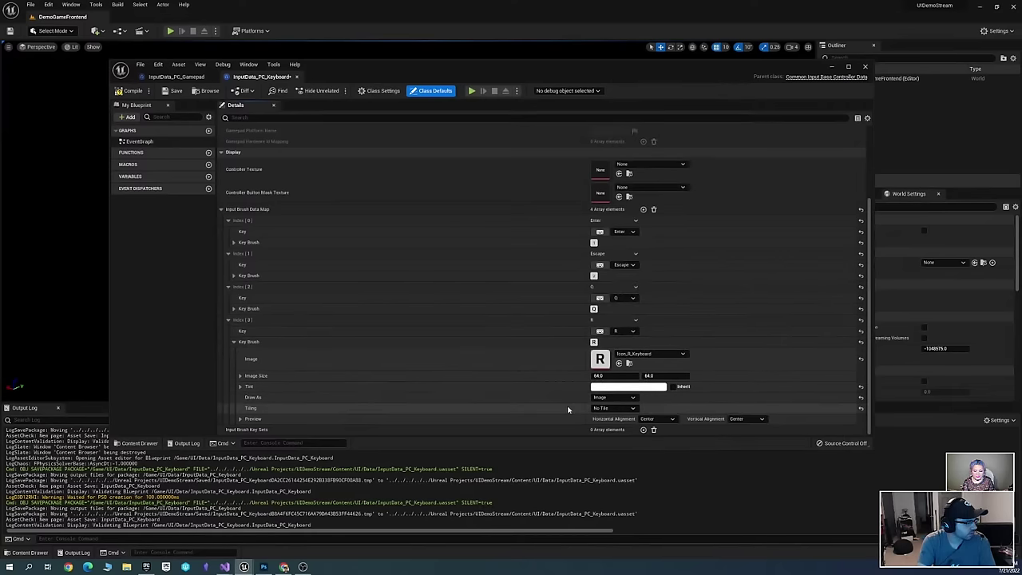
key("ctrl+s")
left_click(598, 376)
Set the R and Q key brush image sizes to 32 × 32
type("32")
key("Tab")
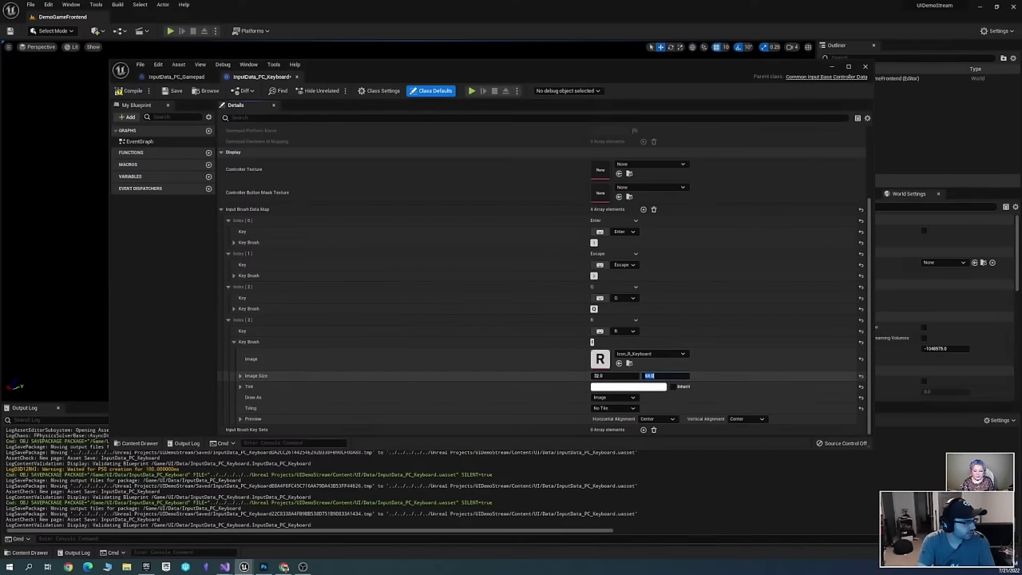
type("32")
key("Return")
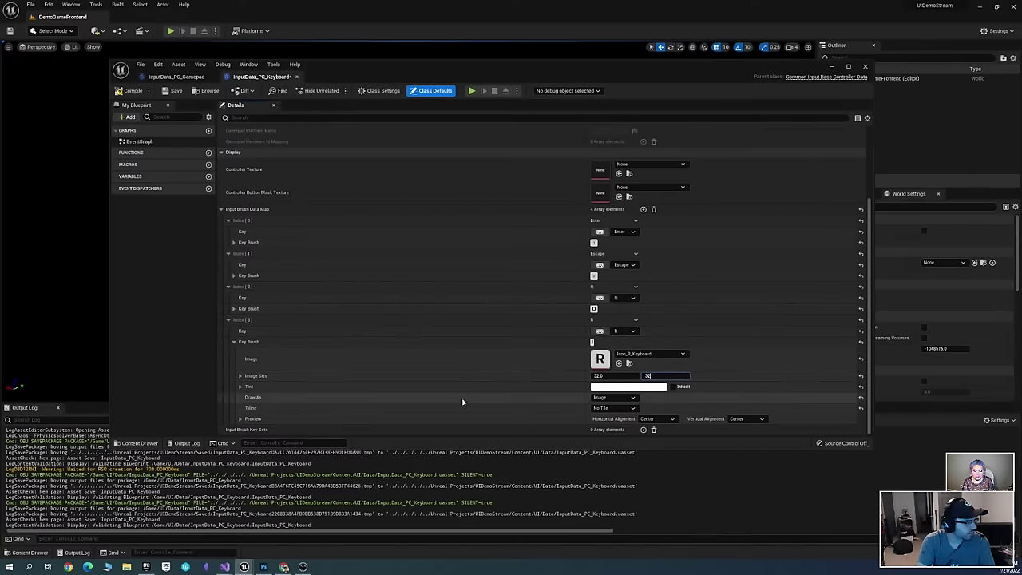
left_click(234, 309)
left_click(607, 343)
type("32")
key("Tab")
type("3")
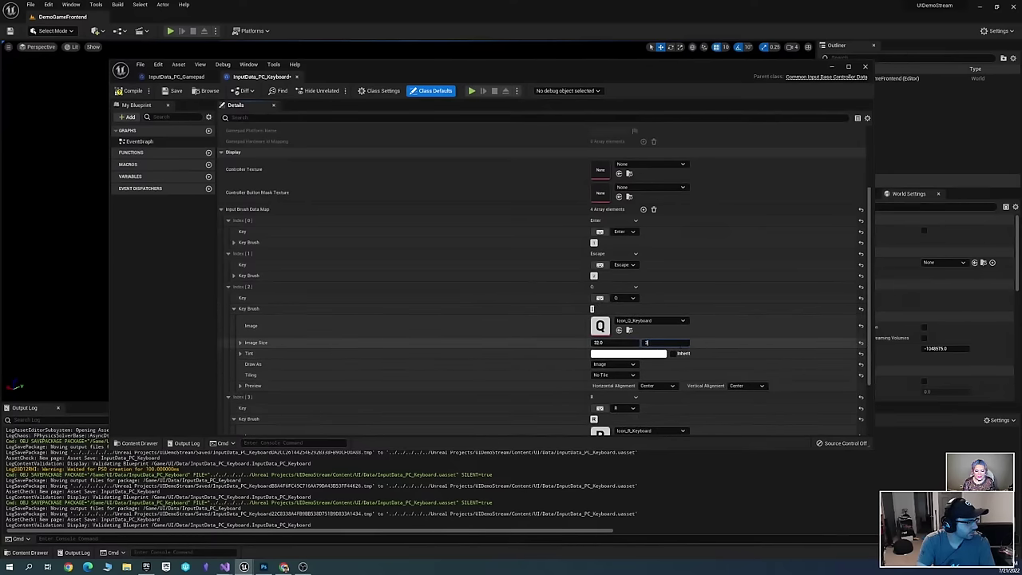
type("2")
key("Return")
Size the 2 and 1 key brush images to 32 × 32, then compile and save
left_click(234, 275)
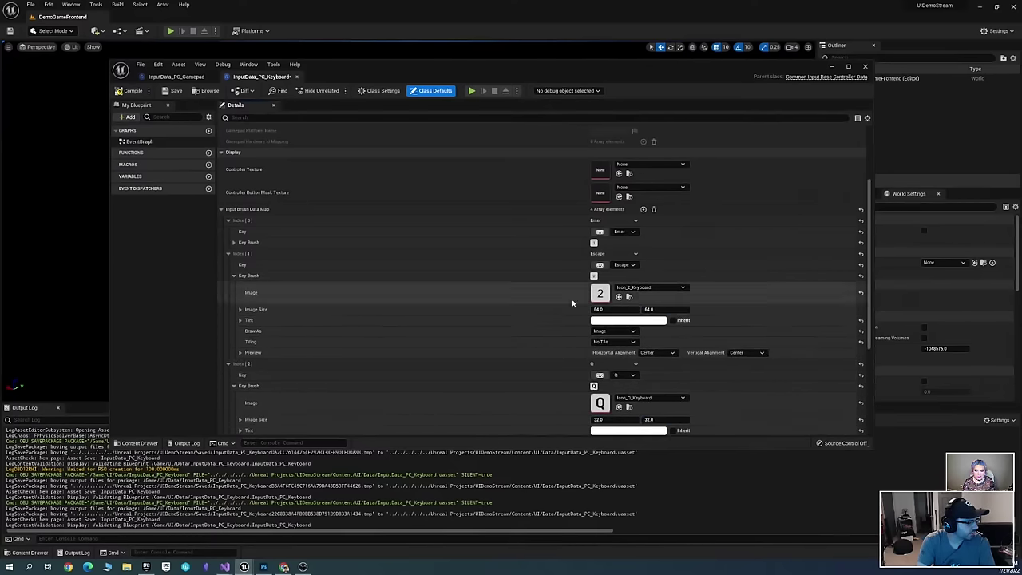
type("32")
key("Tab")
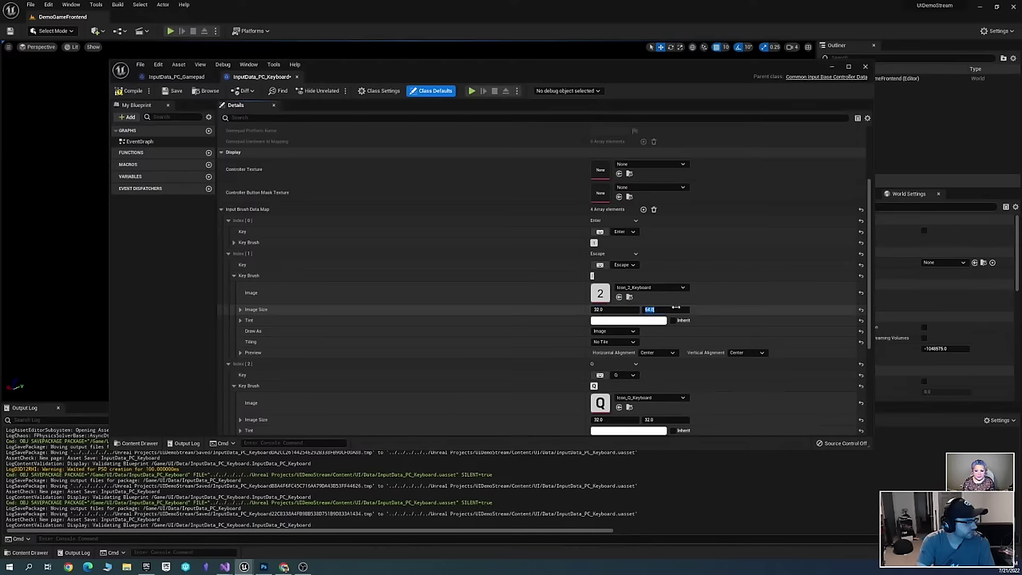
type("32")
key("Return")
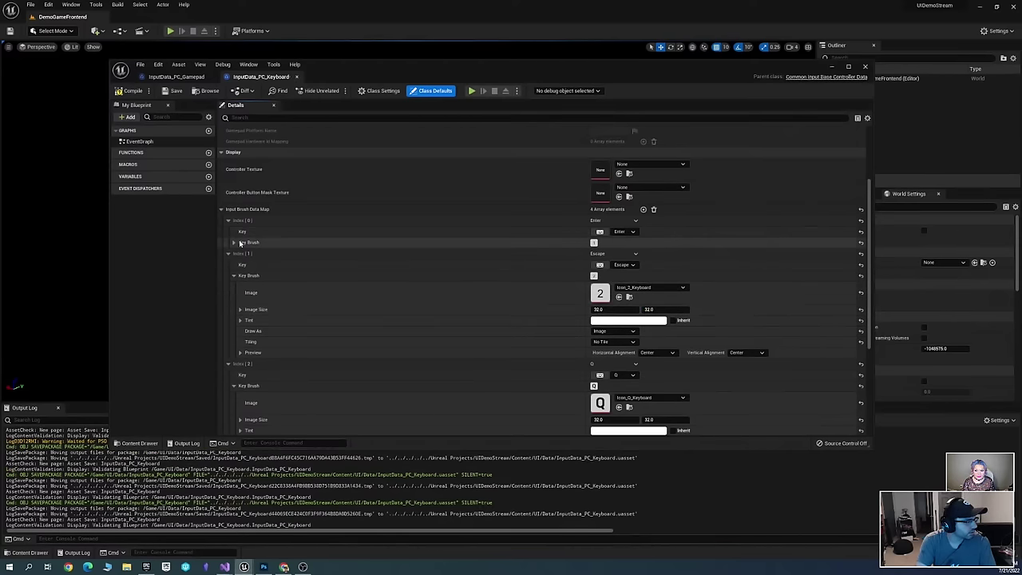
left_click(234, 242)
left_click(607, 276)
type("32")
key("Tab")
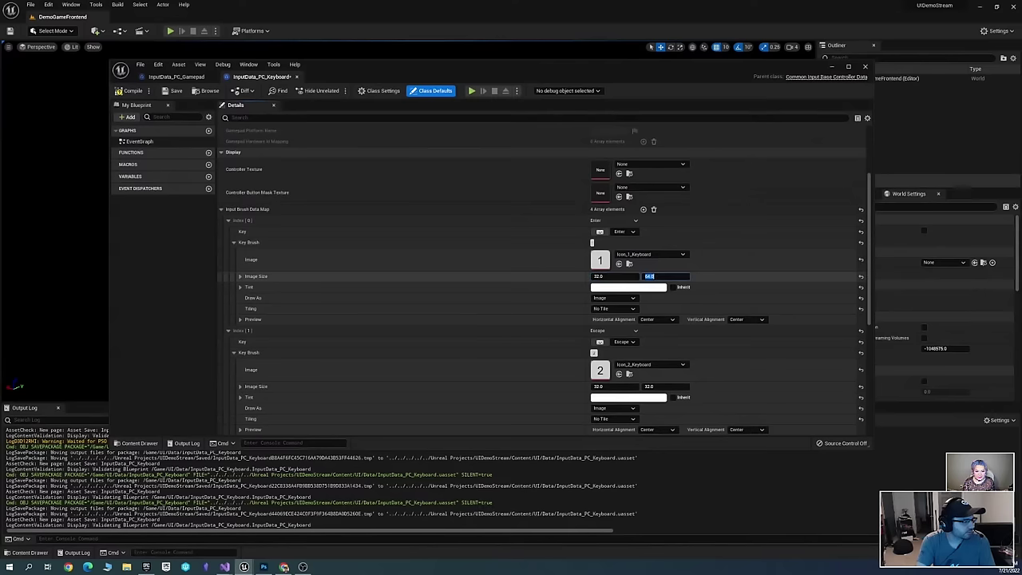
type("32")
key("Return")
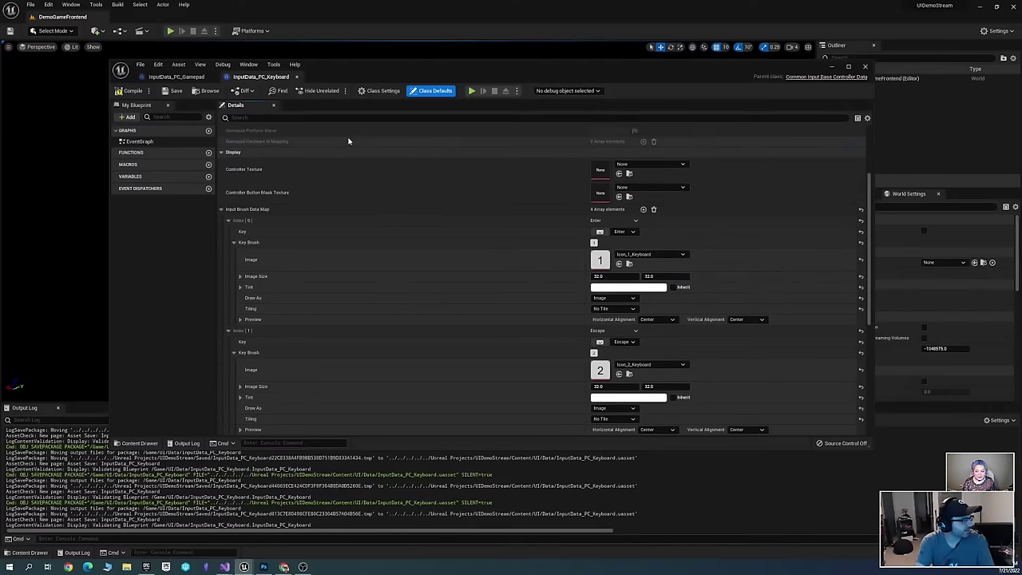
left_click(128, 91)
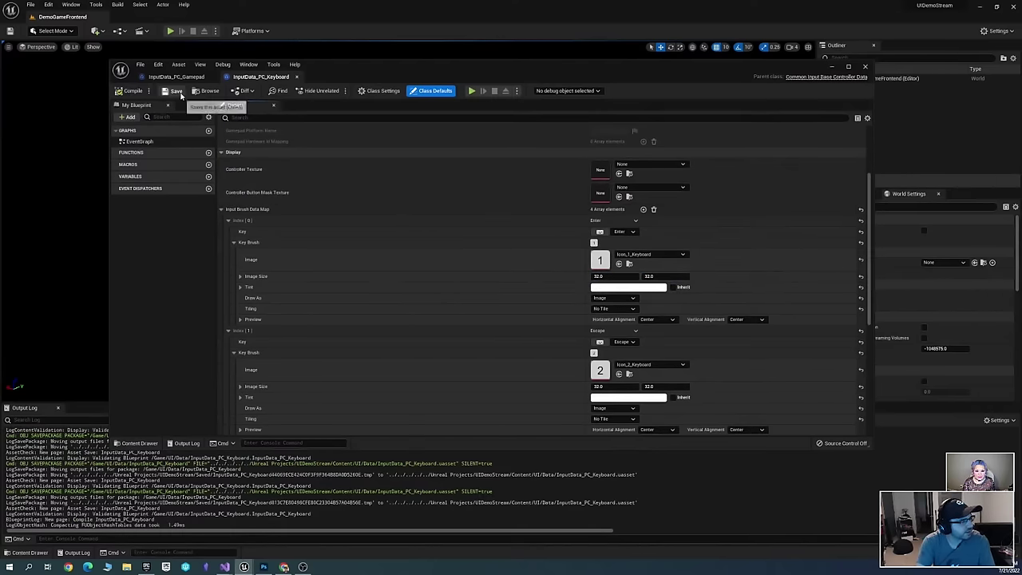
left_click(172, 90)
scroll(381, 279, "up", 1)
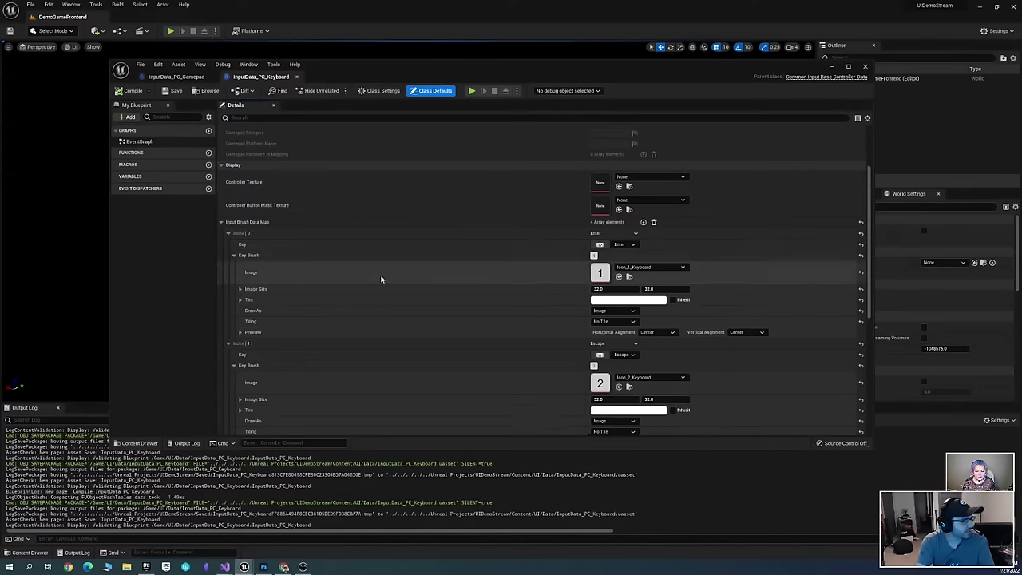
left_click(222, 235)
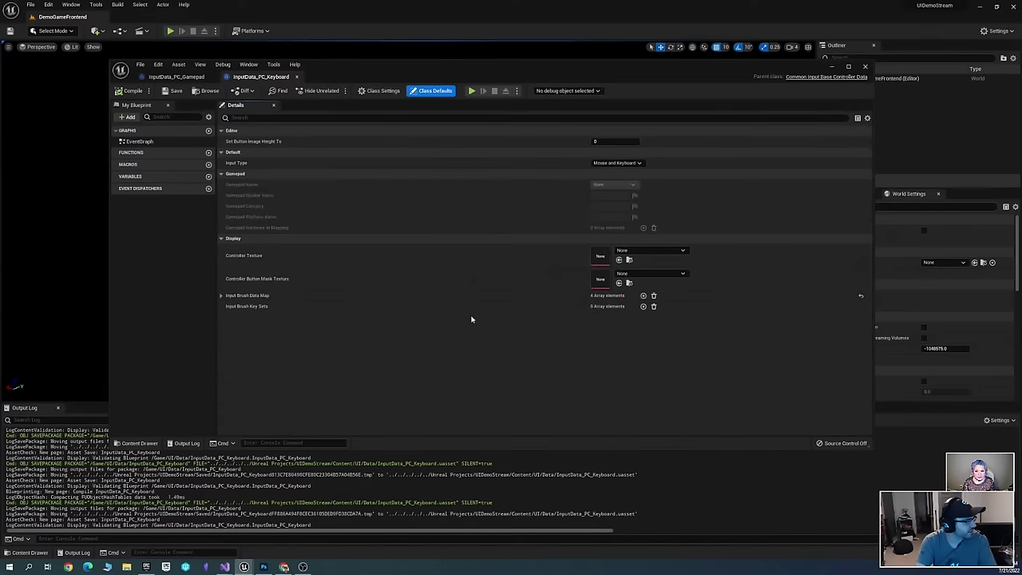
left_click(178, 77)
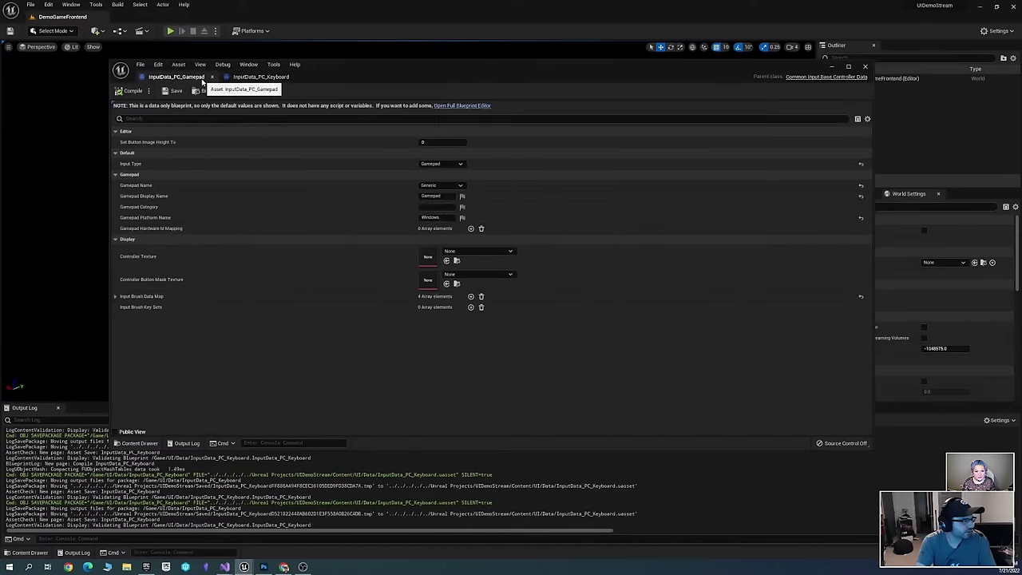
left_click_drag(371, 88, 443, 113)
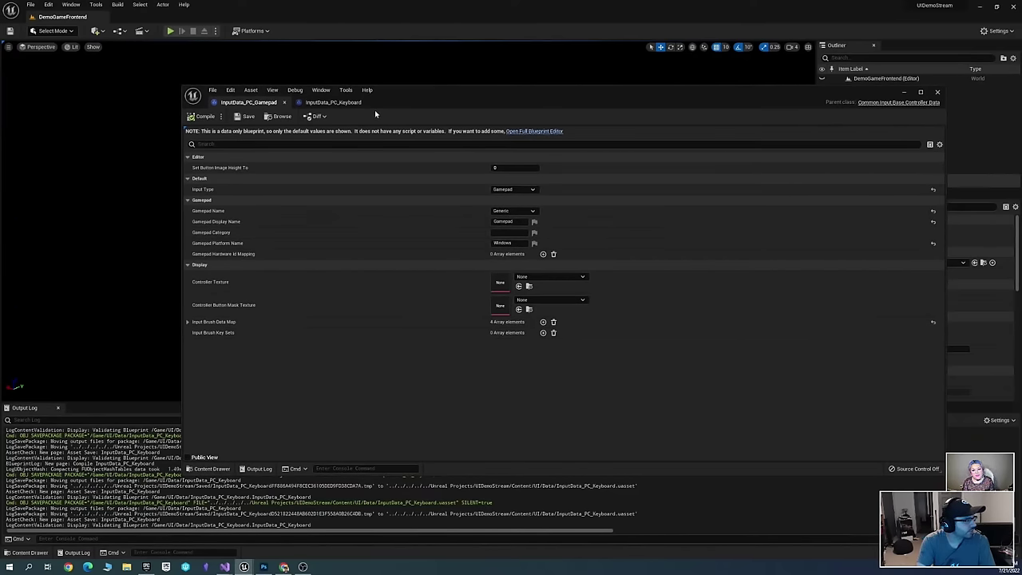
left_click(333, 102)
left_click(249, 103)
left_click(311, 105)
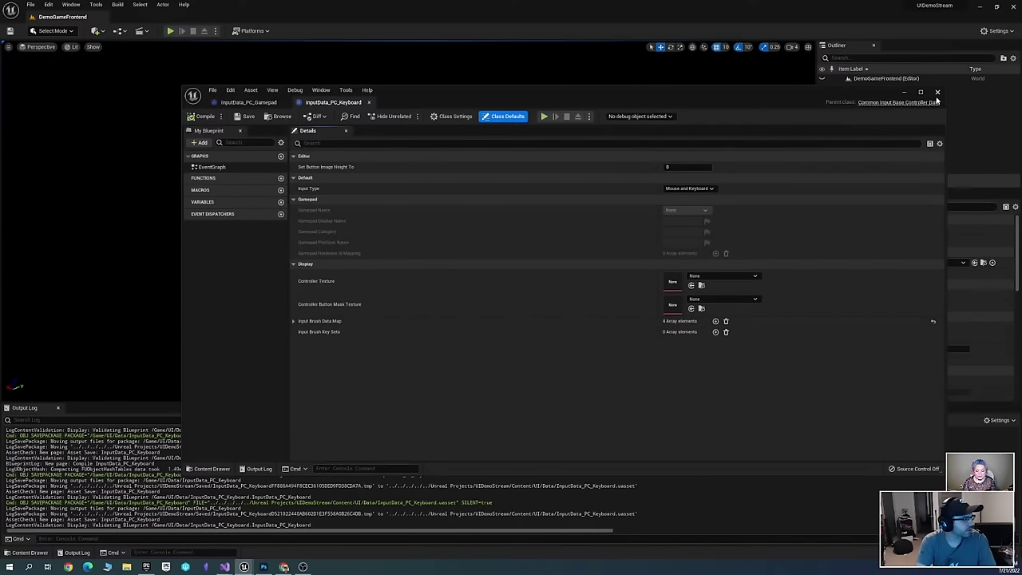
left_click(249, 102)
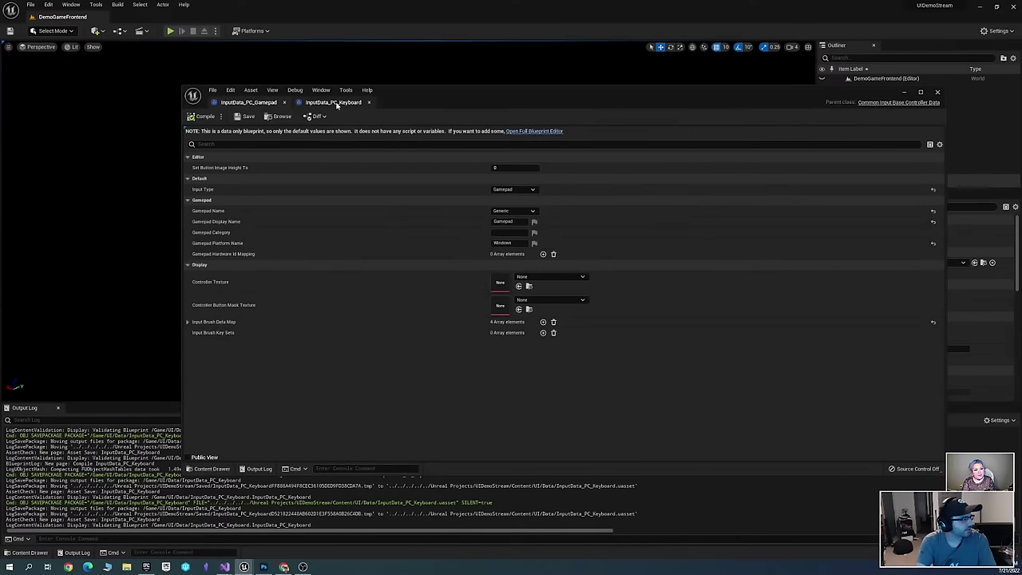
left_click(333, 103)
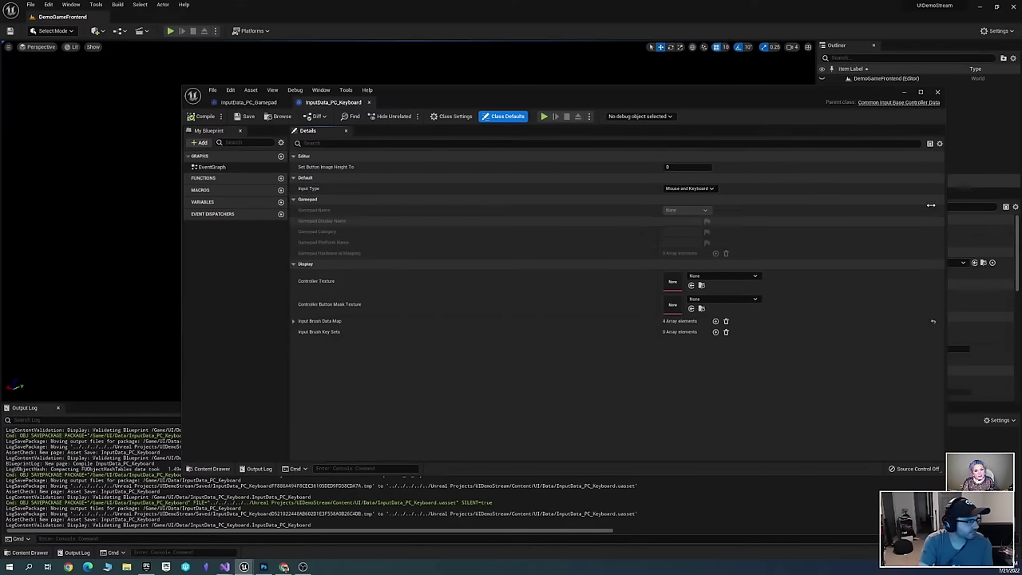
Switch to InputData_PC_Gamepad, close the blueprint editor, and open the Edit menu
left_click(247, 103)
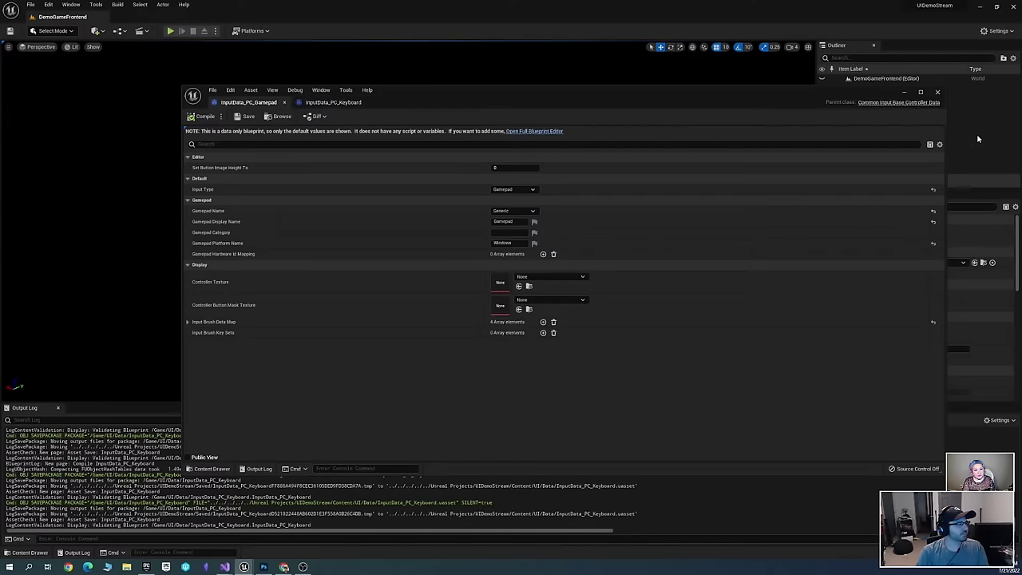
left_click(938, 92)
left_click(48, 4)
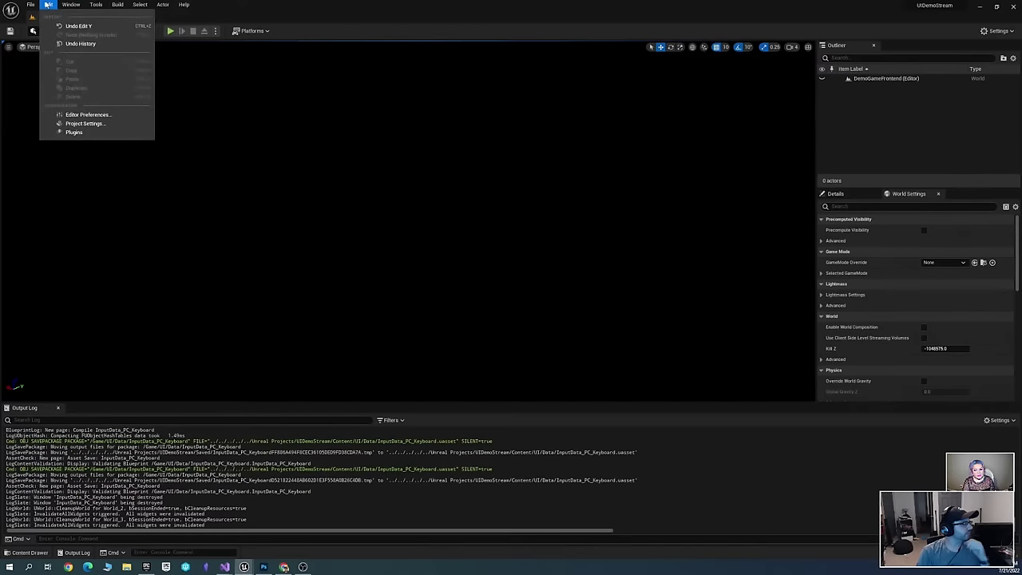
Open Project Settings and navigate to the Common Input settings
left_click(88, 123)
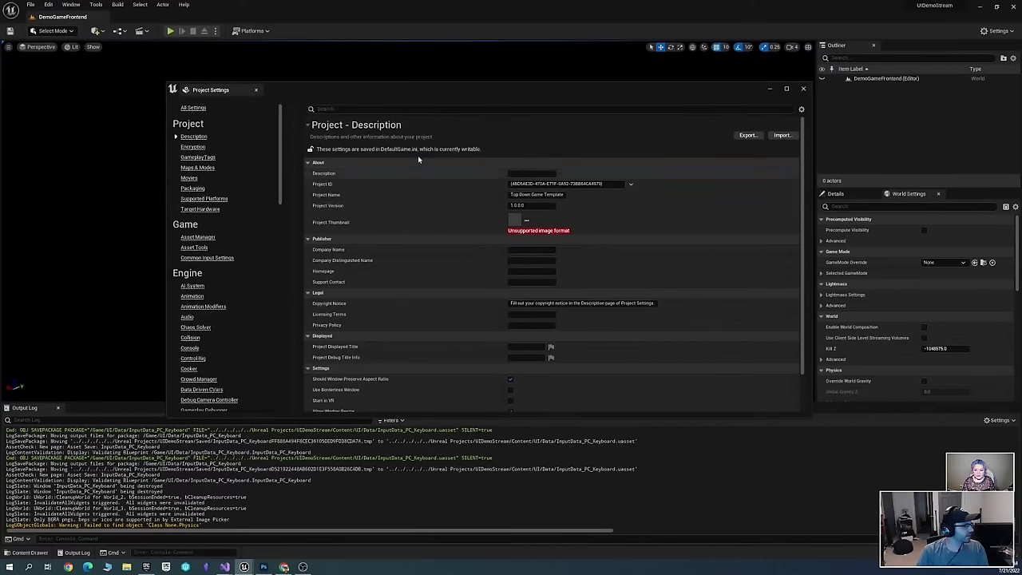
scroll(246, 181, "down", 15)
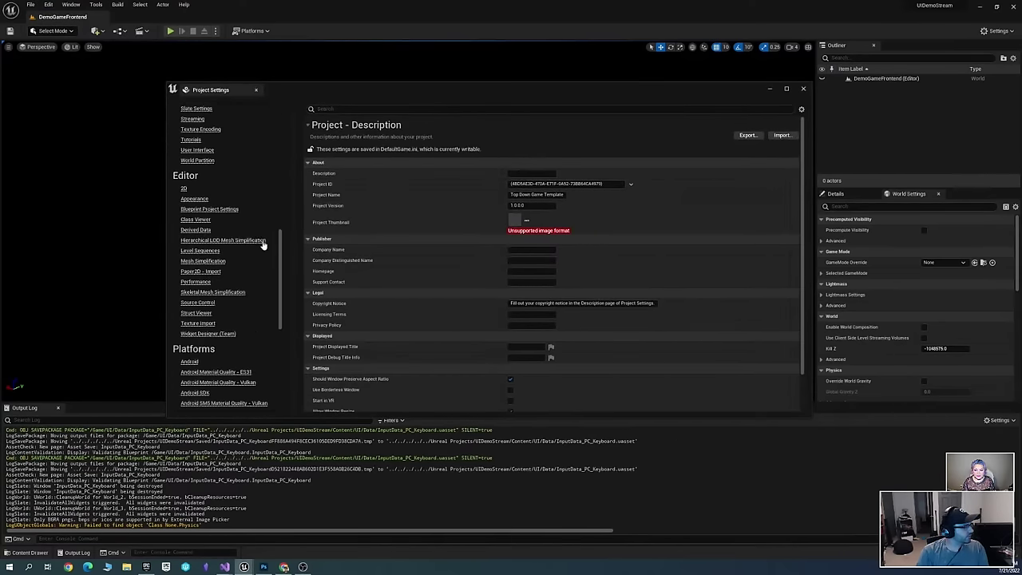
scroll(269, 238, "down", 3)
scroll(271, 249, "up", 18)
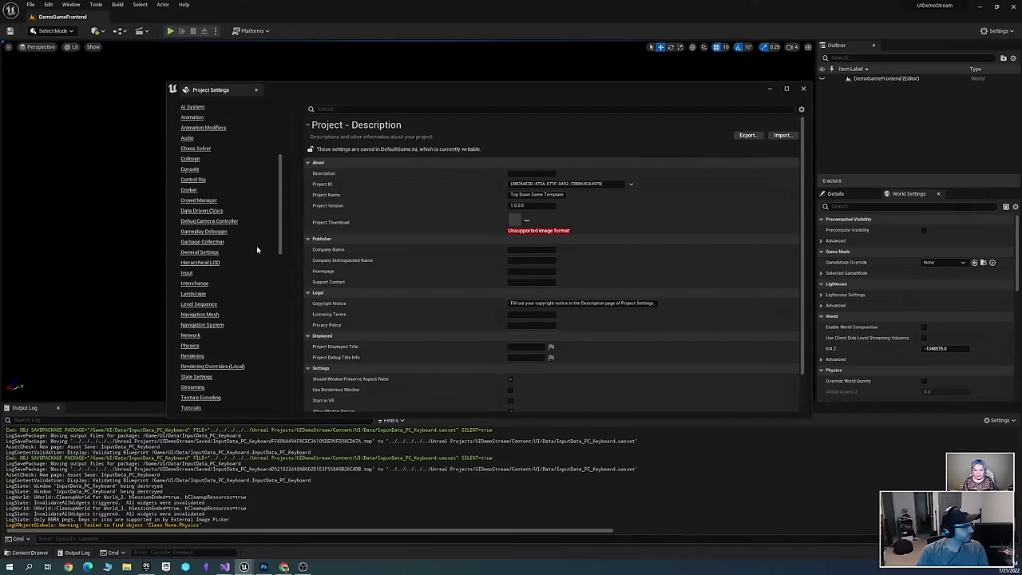
scroll(254, 239, "down", 5)
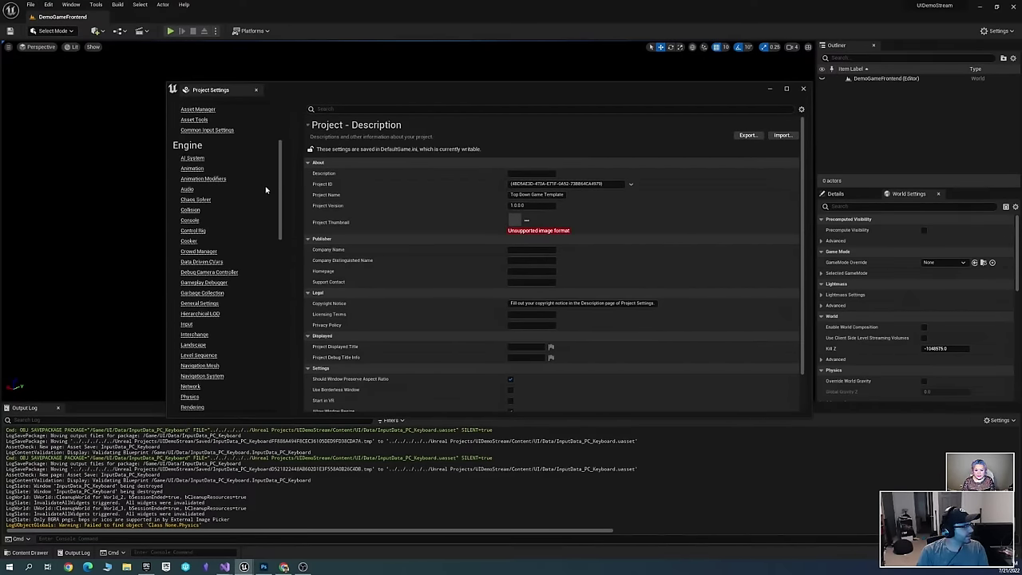
scroll(261, 196, "down", 3)
left_click_drag(280, 210, 279, 133)
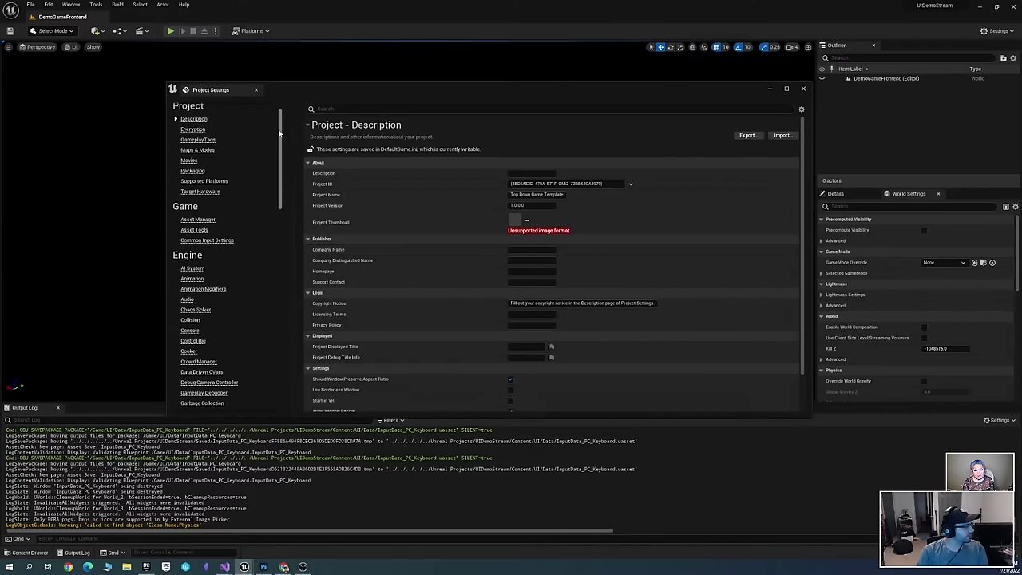
left_click(207, 240)
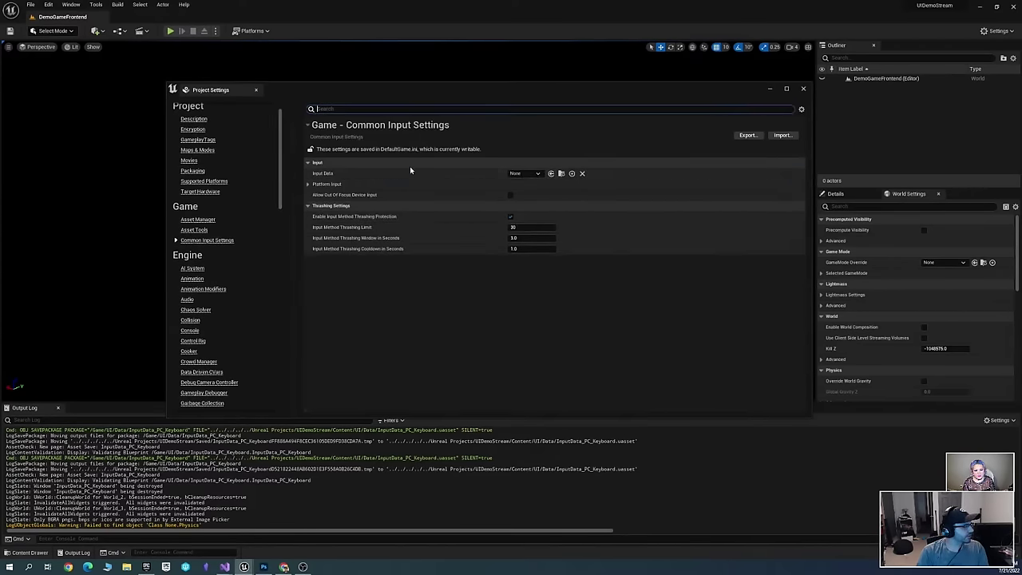
Try GenericInputData for Input Data, reset it to None, and close Project Settings
left_click(540, 174)
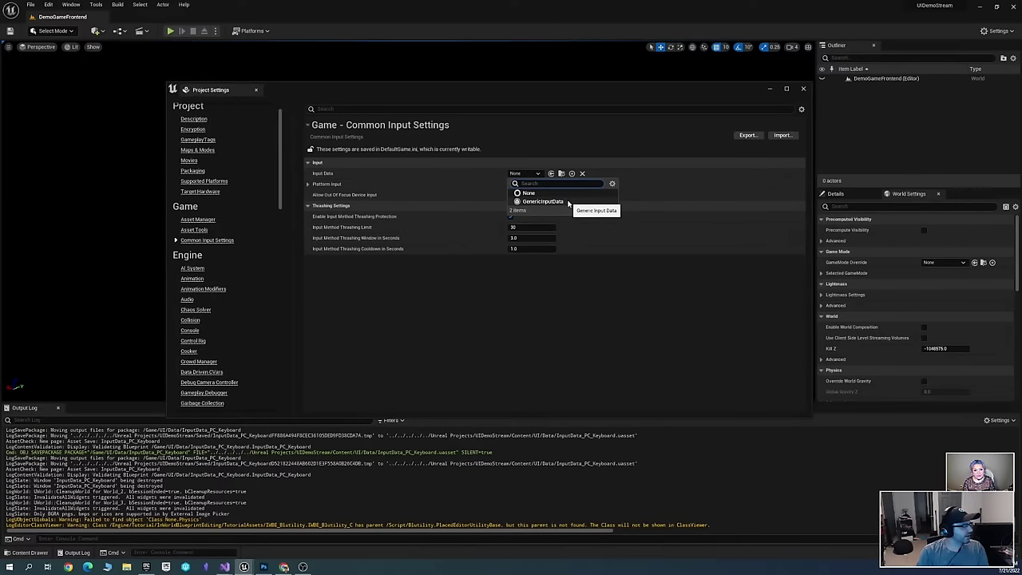
left_click(569, 200)
left_click(529, 174)
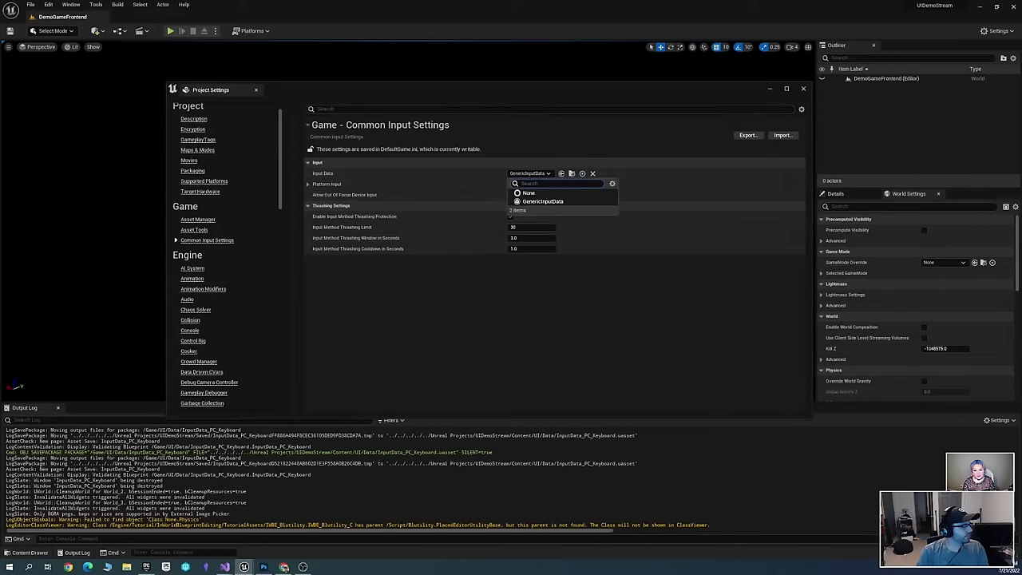
left_click(549, 199)
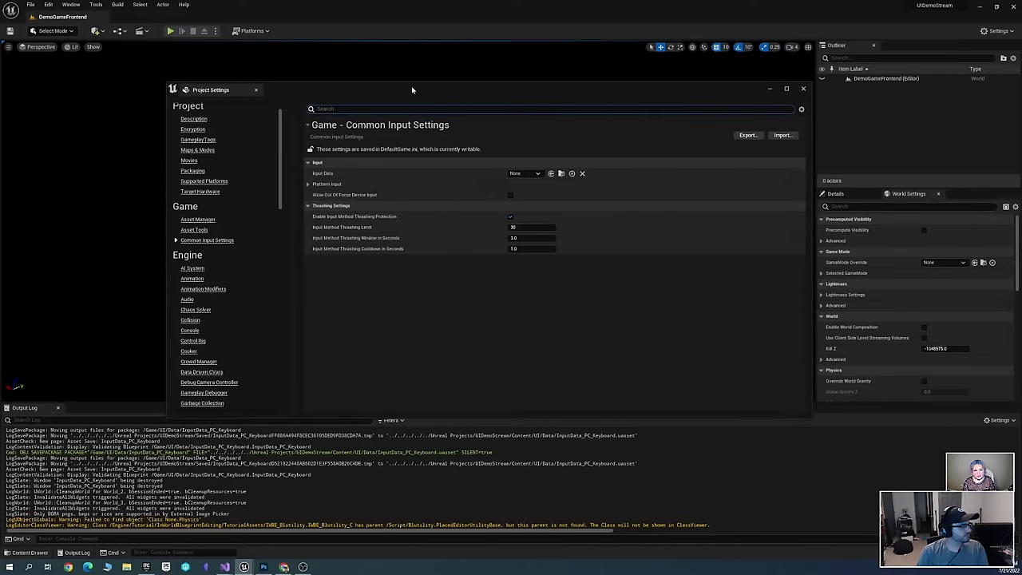
left_click_drag(413, 90, 587, 94)
left_click(409, 294)
Show the Data folder in the content drawer, briefly inspect InputActionTable, and move Project Settings off-screen
key("ctrl+space")
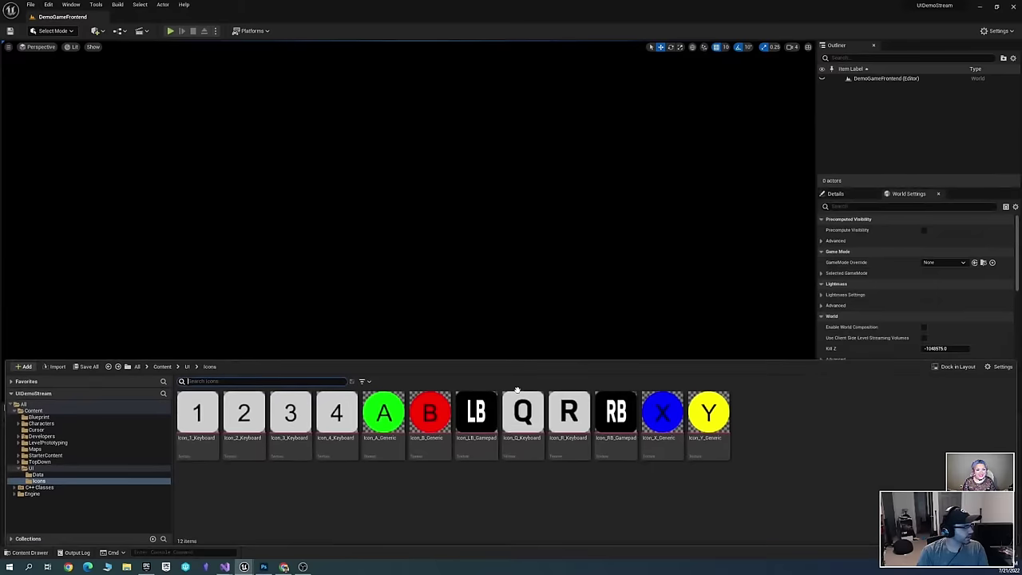
left_click(76, 475)
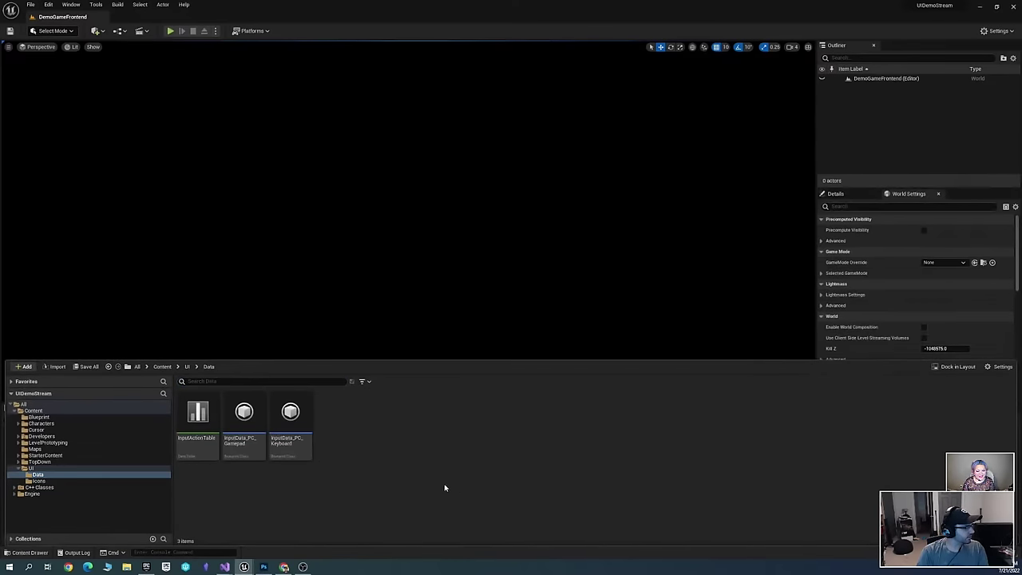
double_click(194, 423)
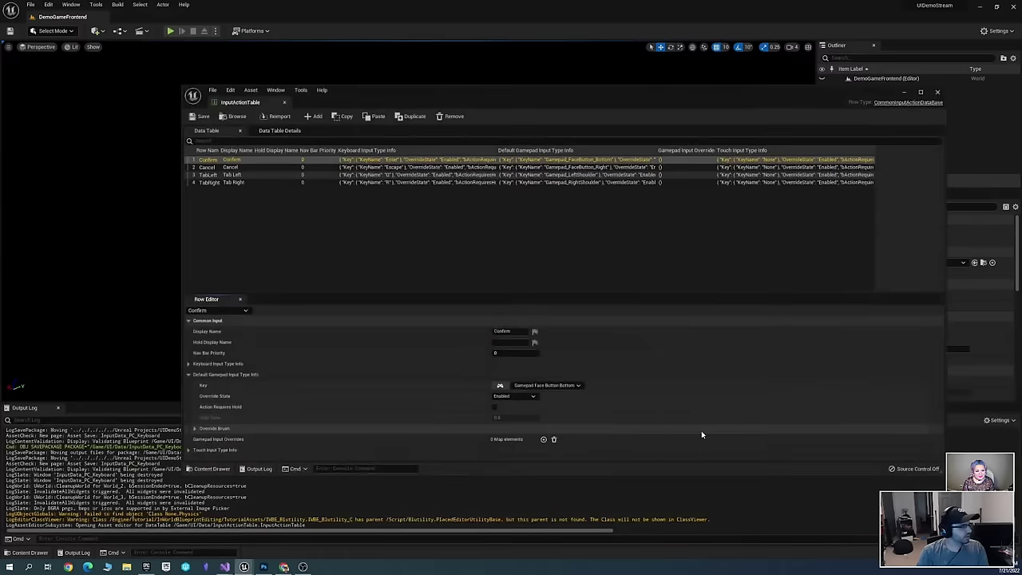
left_click(937, 92)
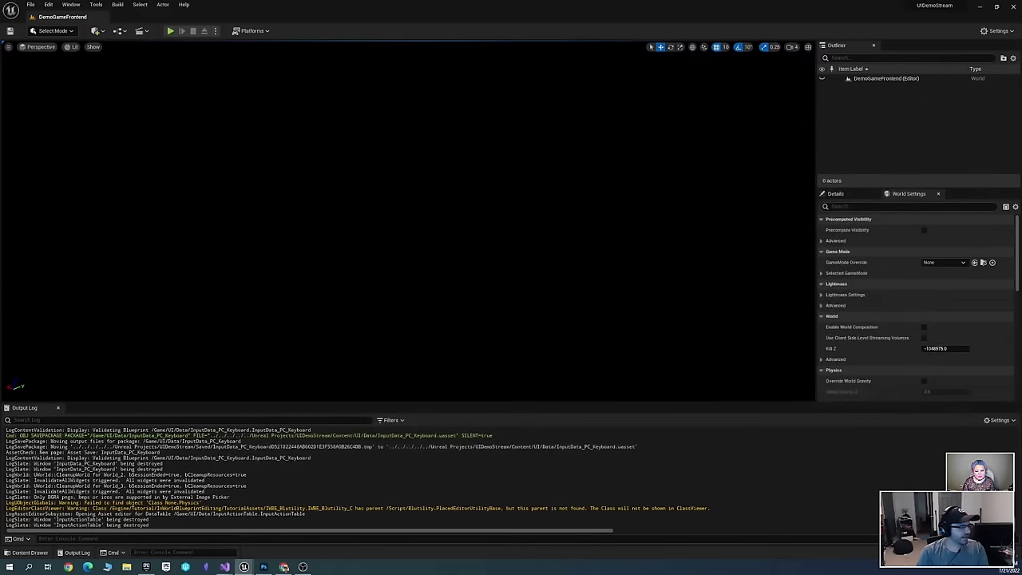
key("ctrl+space")
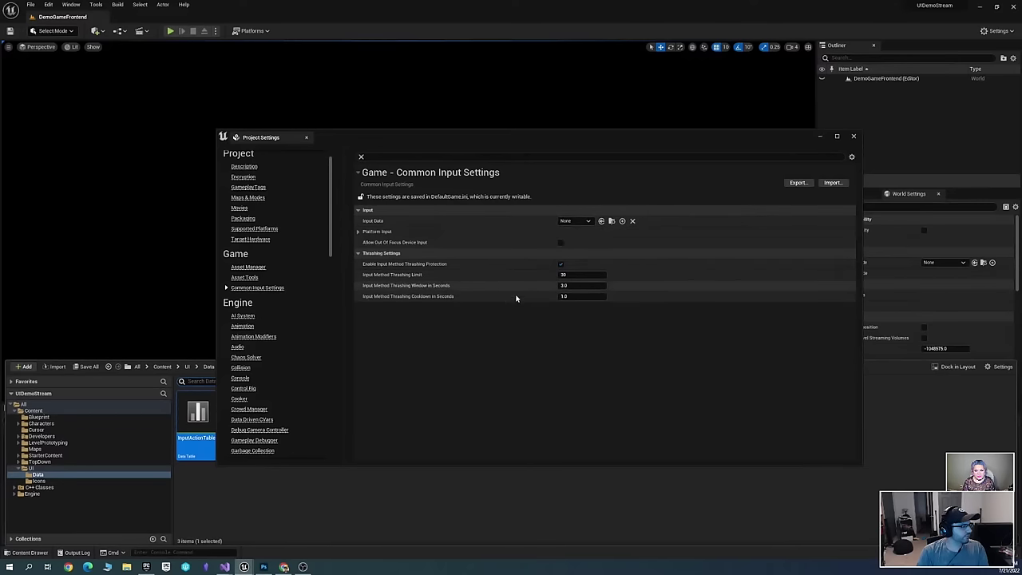
left_click_drag(476, 141, 0, 142)
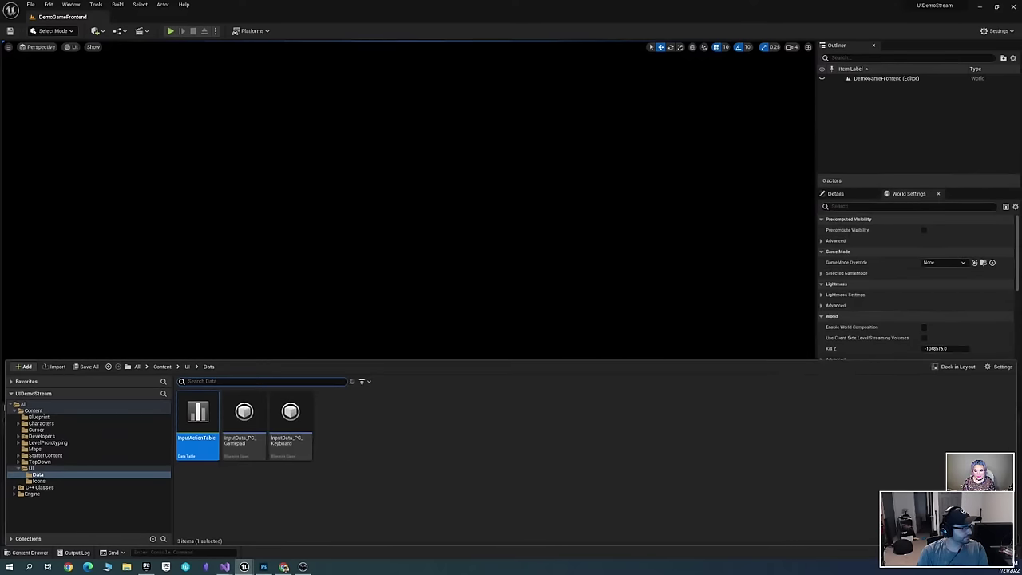
Create a Blueprint class based on CommonUIInputData named DemoGameInputData
left_click(522, 420)
right_click(346, 420)
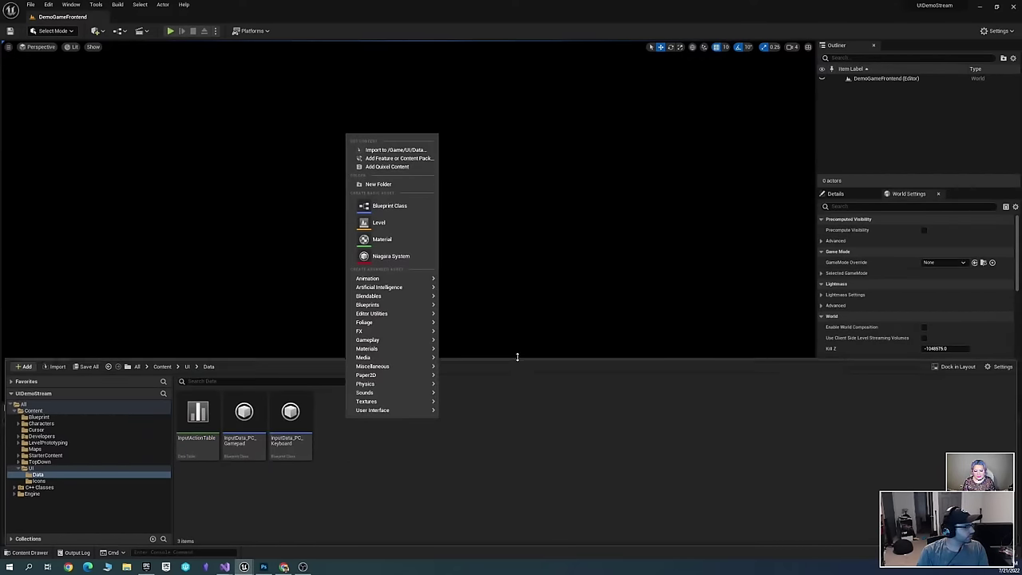
left_click(391, 206)
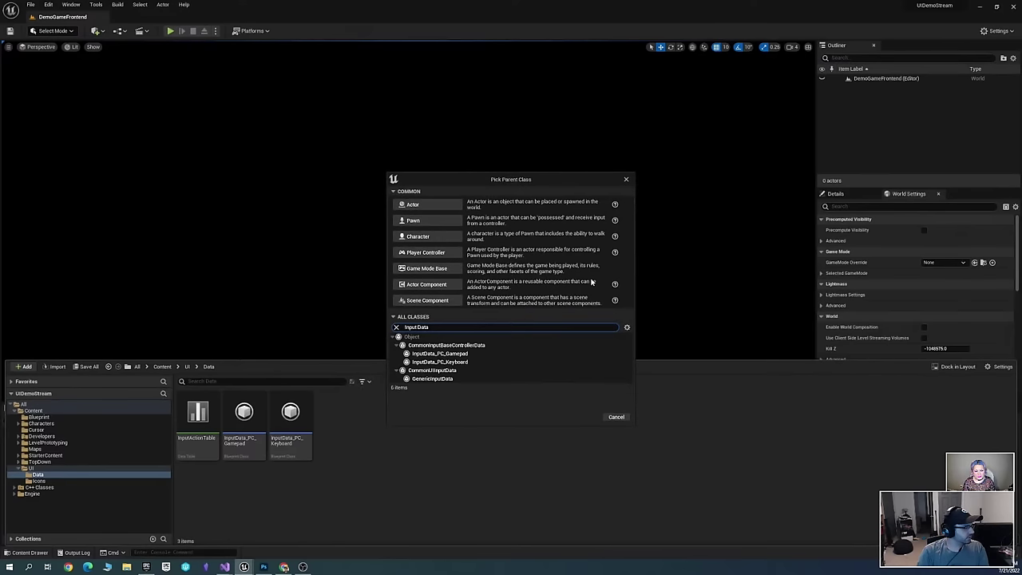
left_click(435, 371)
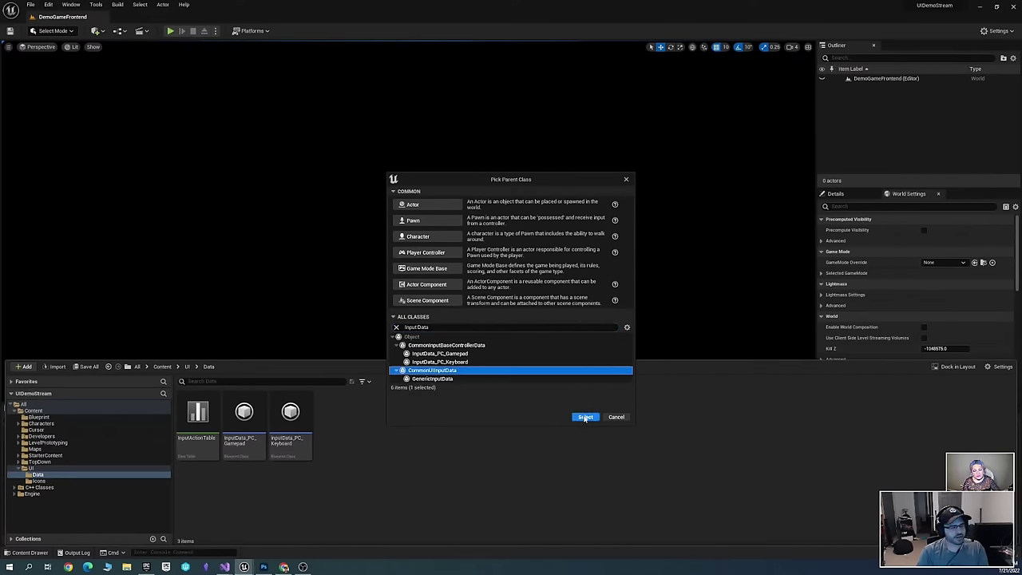
left_click(585, 416)
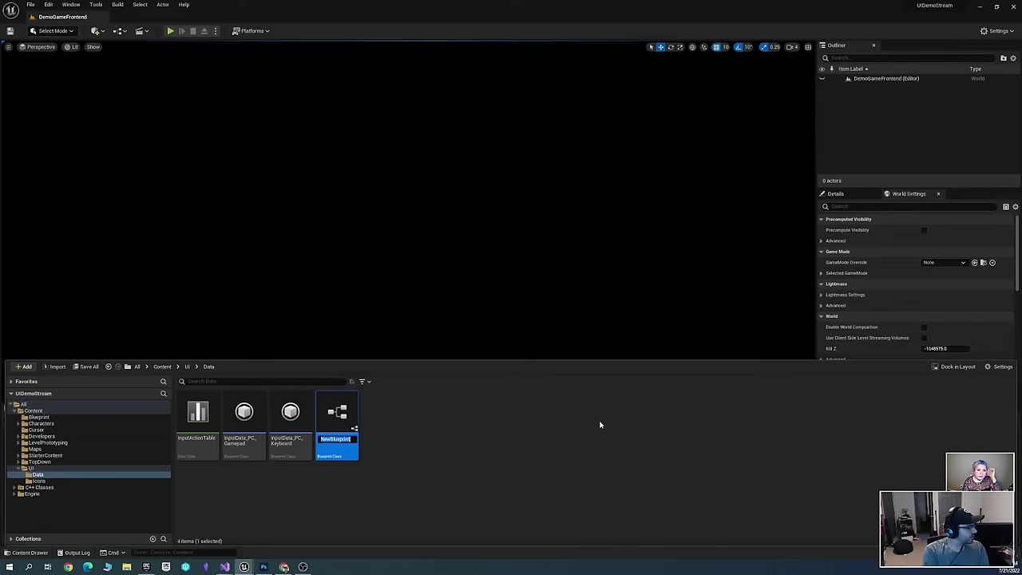
key("BackSpace")
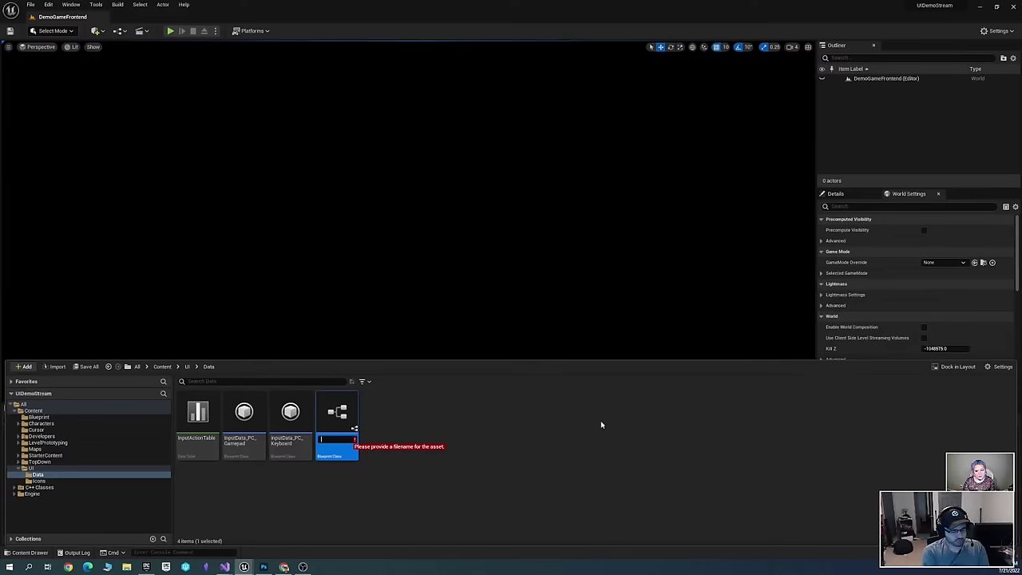
type("Inpu")
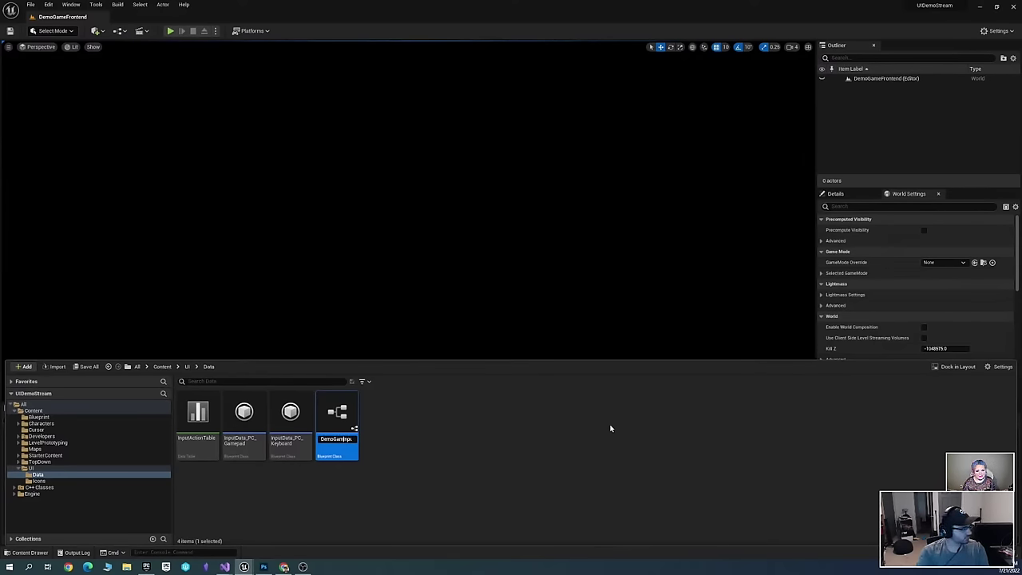
key("Return")
Rename InputData_PC_Gamepad to ControllerData_PC_Gamepad
left_click(290, 420)
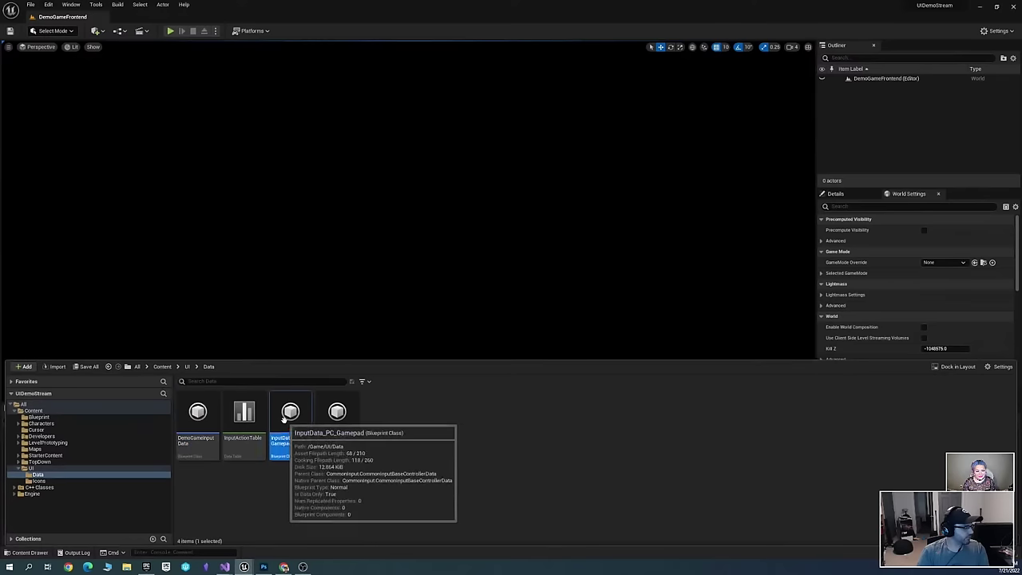
key("F2")
key("Home")
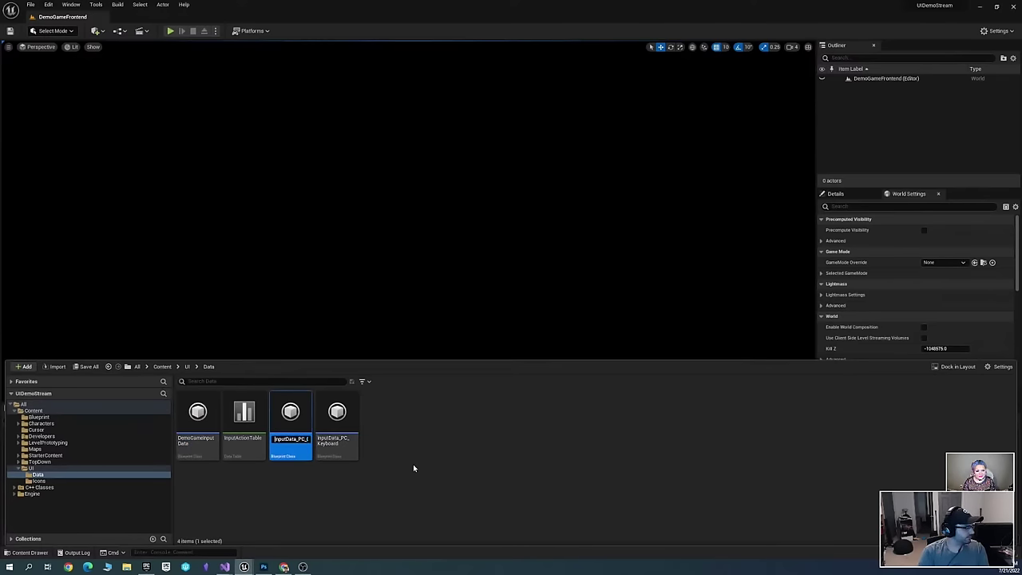
key("Delete")
key("Delete")
key("Delete")
key("Delete")
key("Delete")
type("ControllerData")
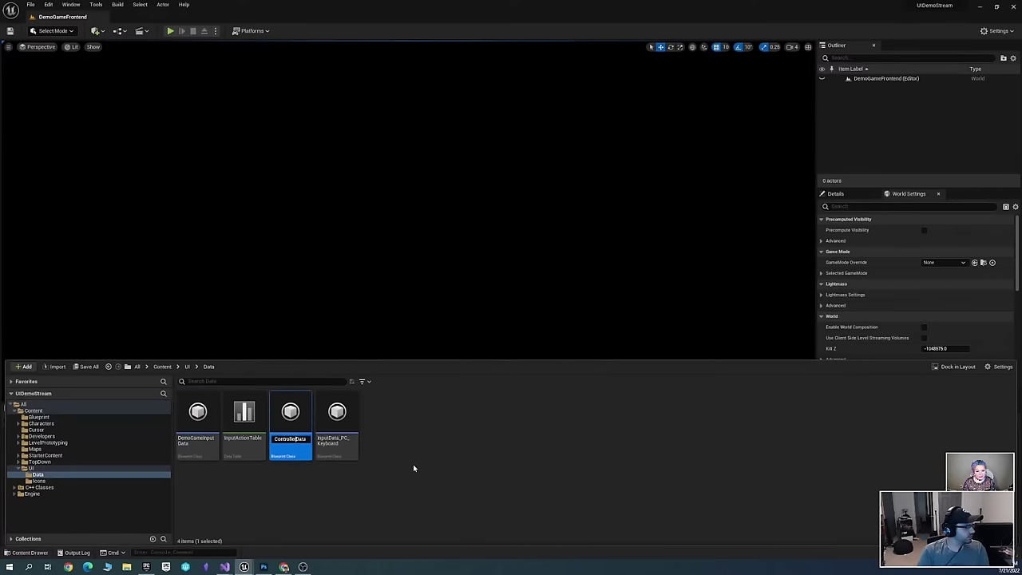
key("Return")
Rename InputData_PC_Keyboard to ControllerData_PC_Keyboard
left_click(233, 453)
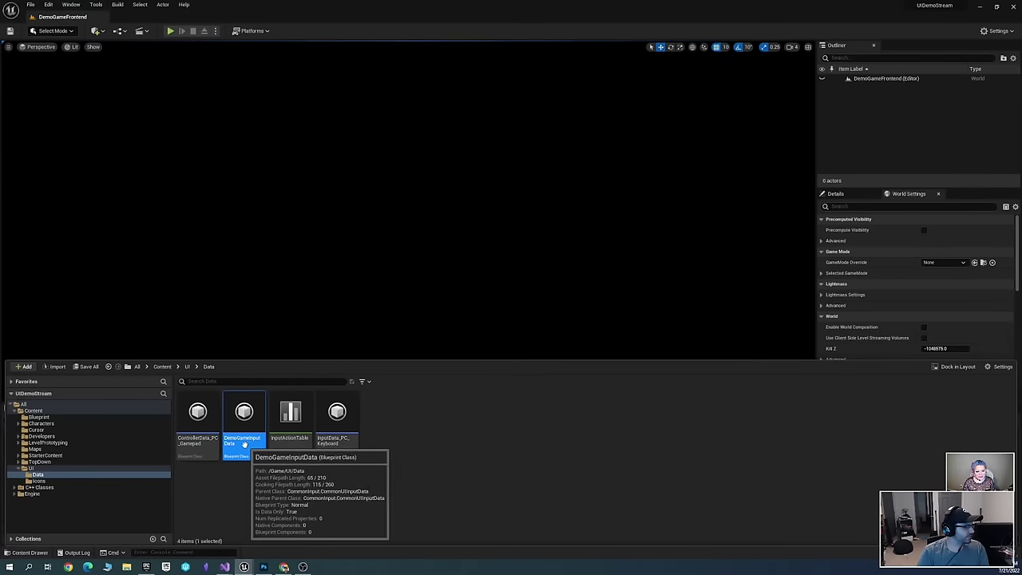
key("F2")
left_click(433, 459)
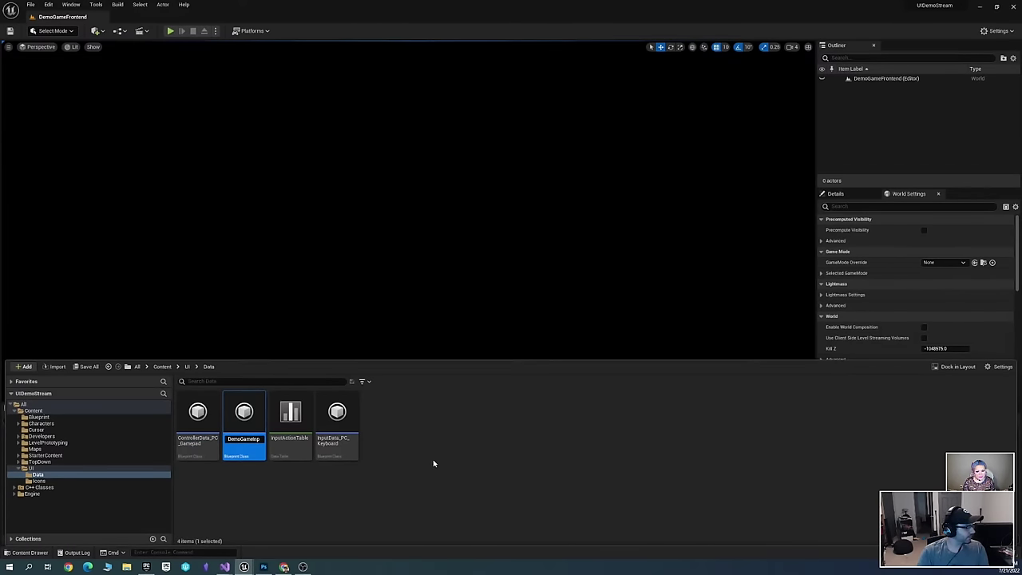
left_click(350, 445)
left_click(345, 439)
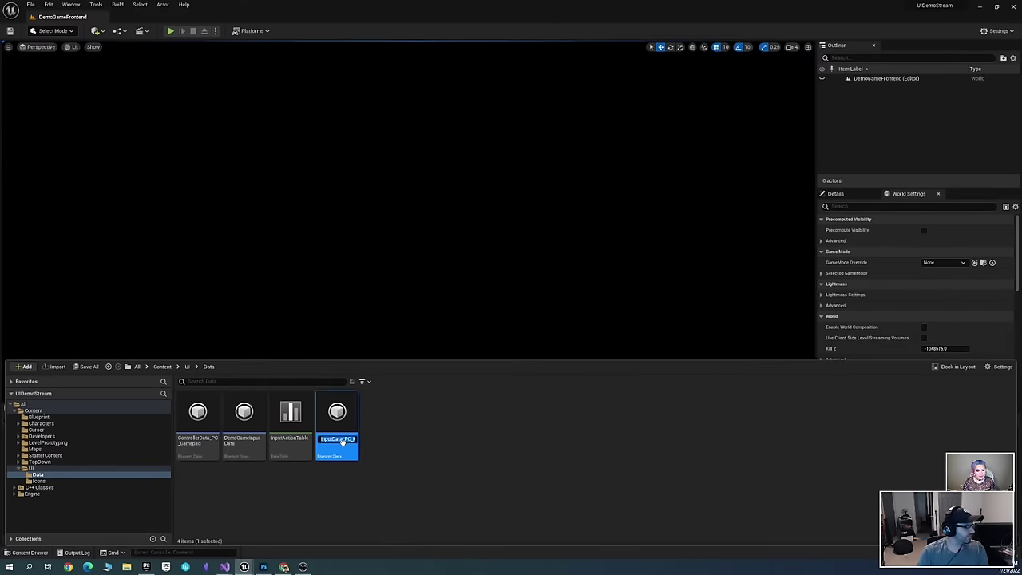
key("Return")
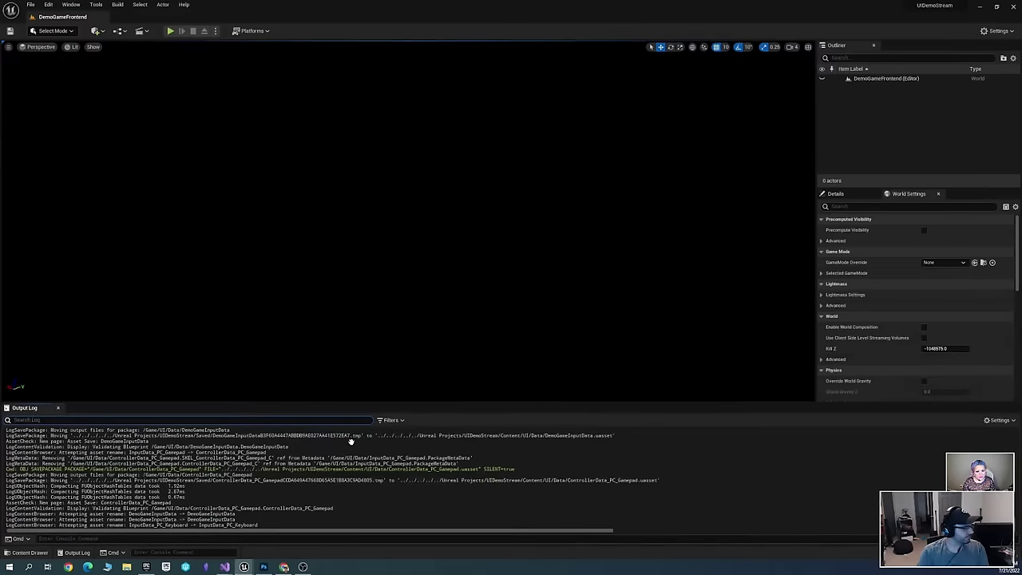
key("ctrl+space")
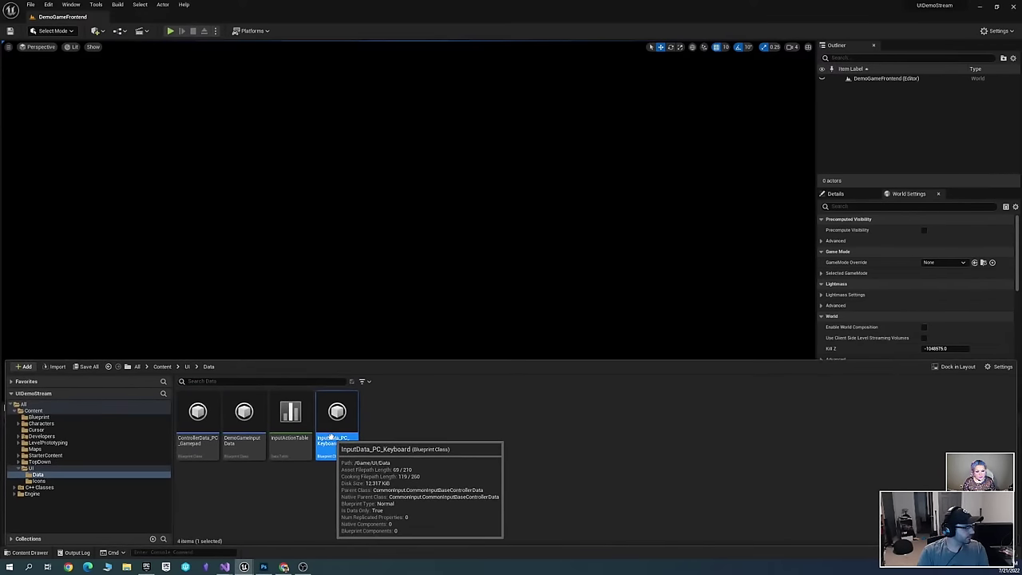
left_click(336, 438)
left_click(321, 439)
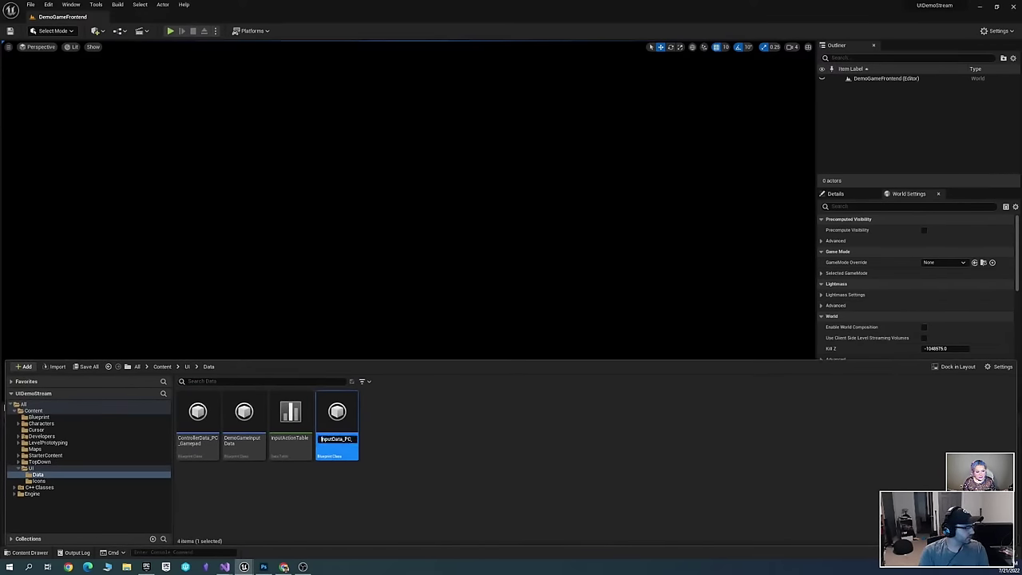
type("Cont")
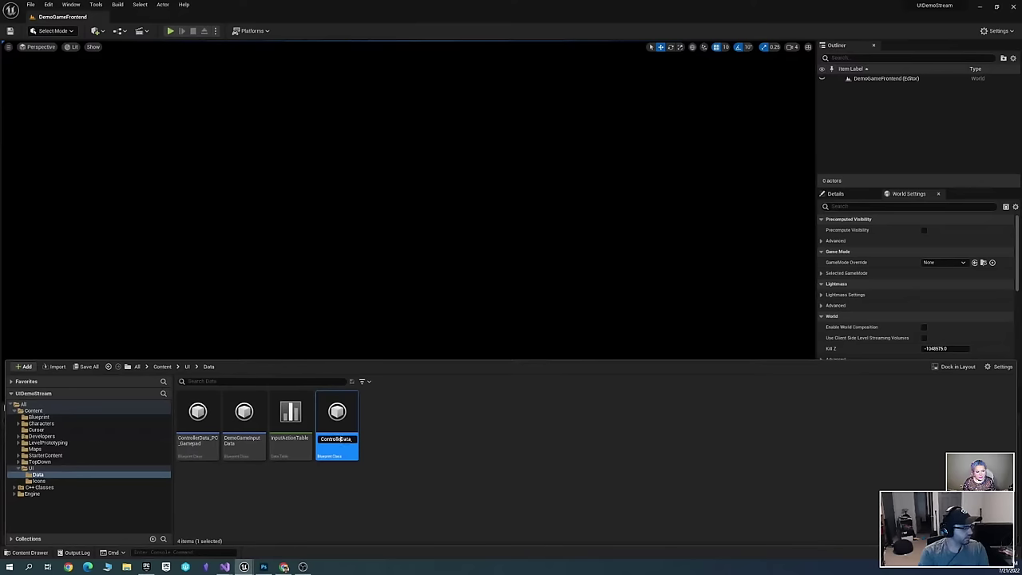
type("roller")
key("Return")
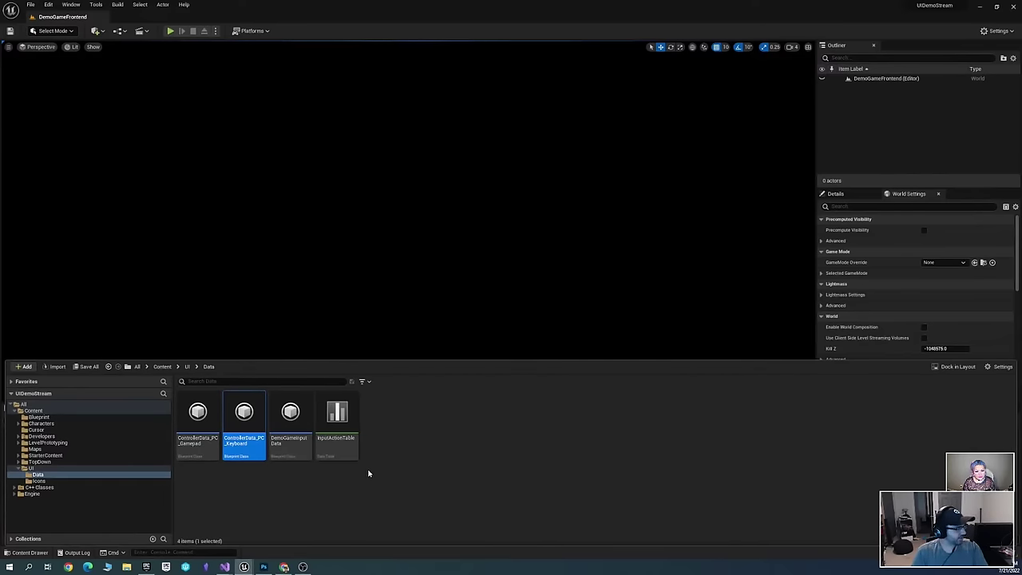
Open DemoGameInputData and set both click and back action data tables to InputActionTable
left_click(291, 412)
double_click(291, 412)
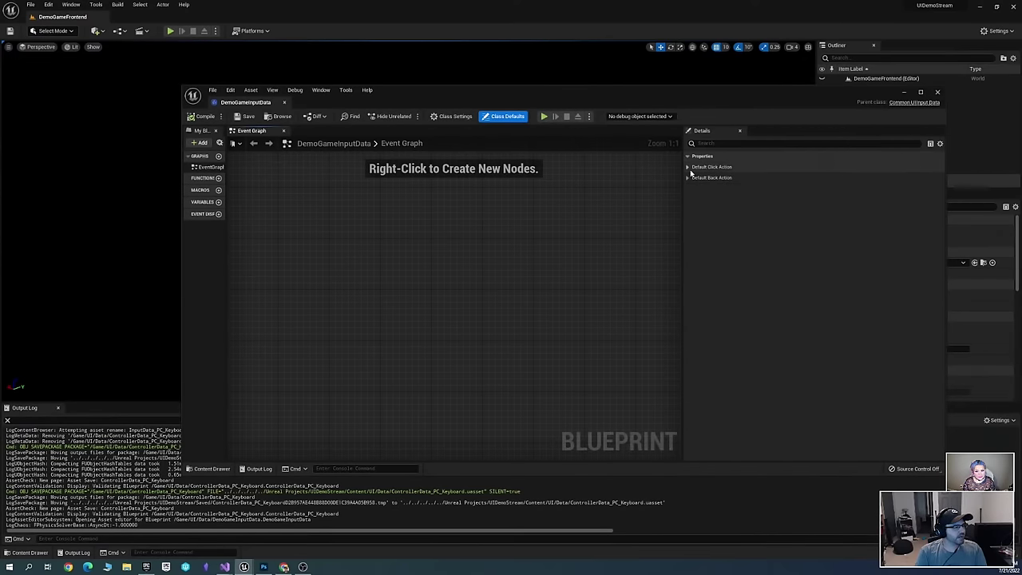
left_click(687, 167)
left_click(686, 200)
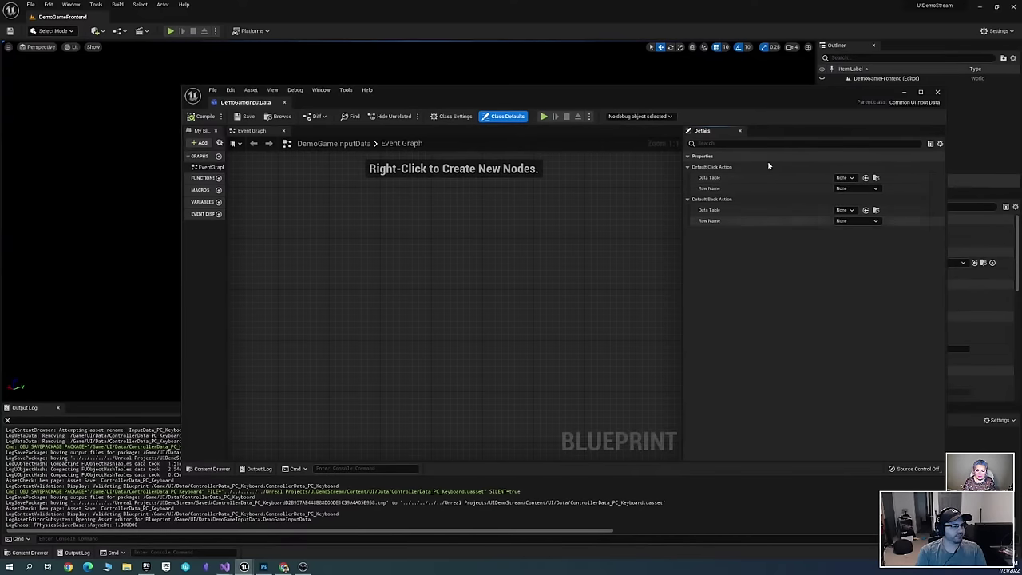
left_click(848, 177)
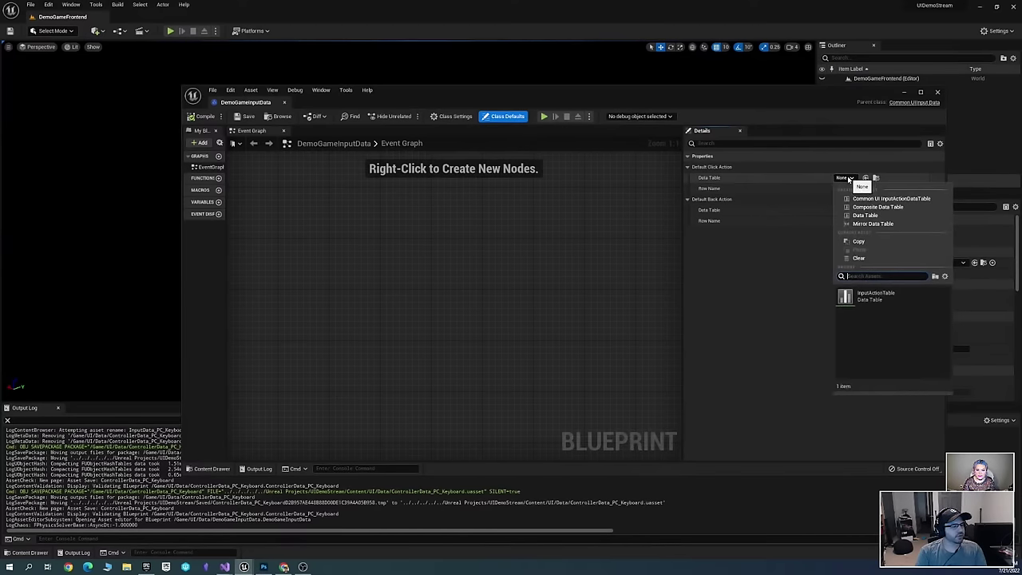
left_click(874, 297)
left_click(845, 210)
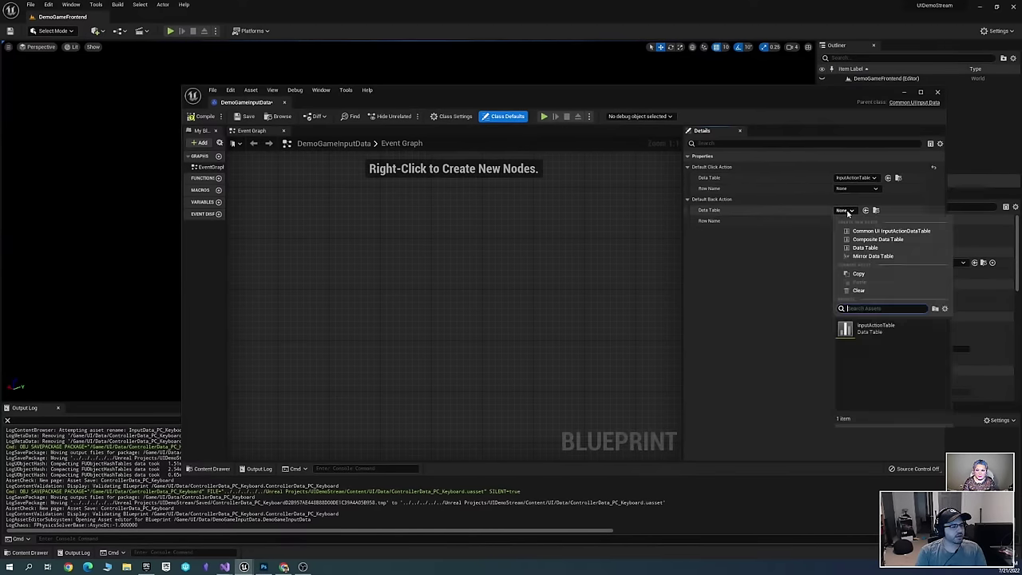
left_click(897, 326)
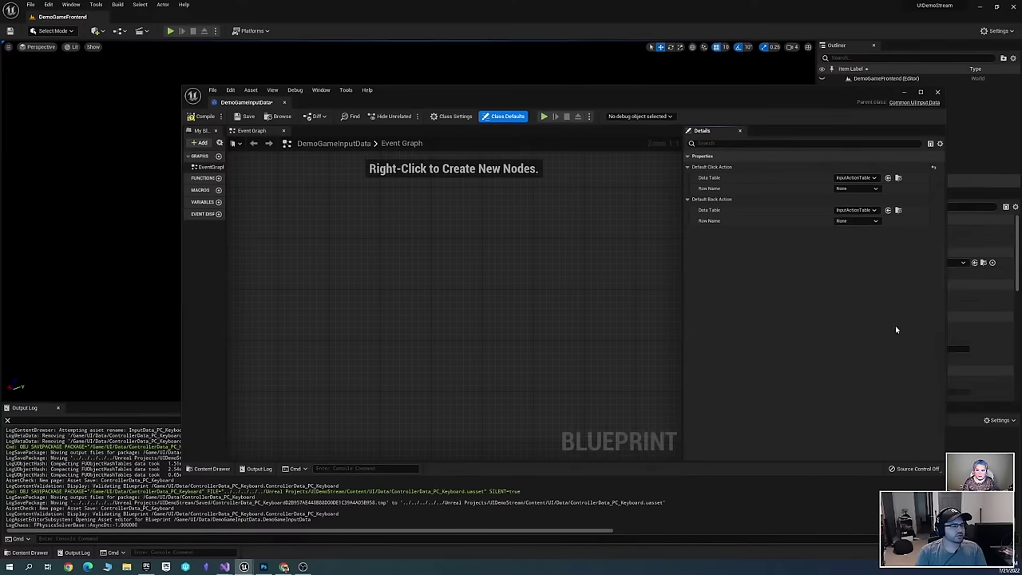
Set the click action row to Confirm and the back action row to Cancel, then save
left_click(872, 191)
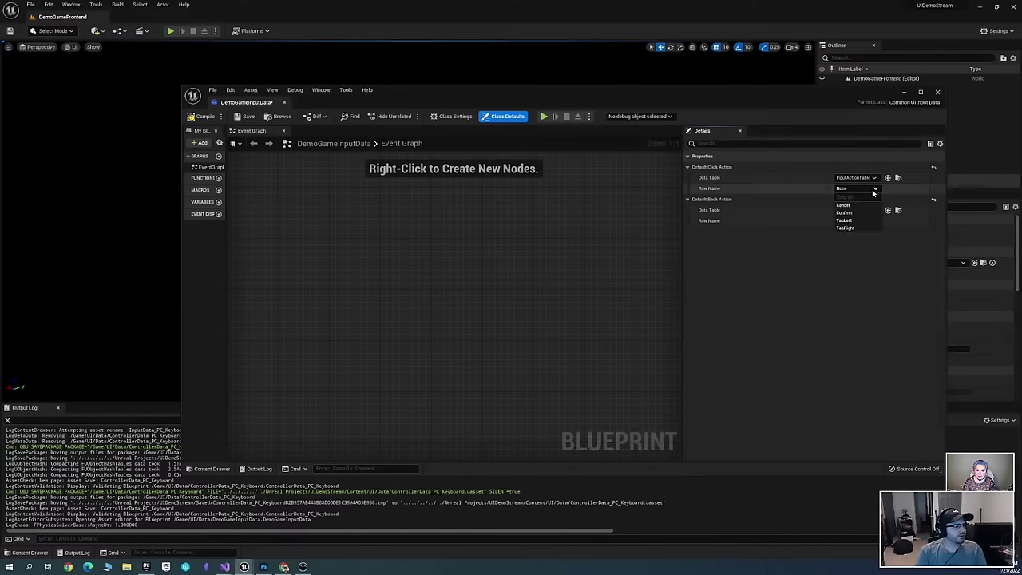
left_click(844, 213)
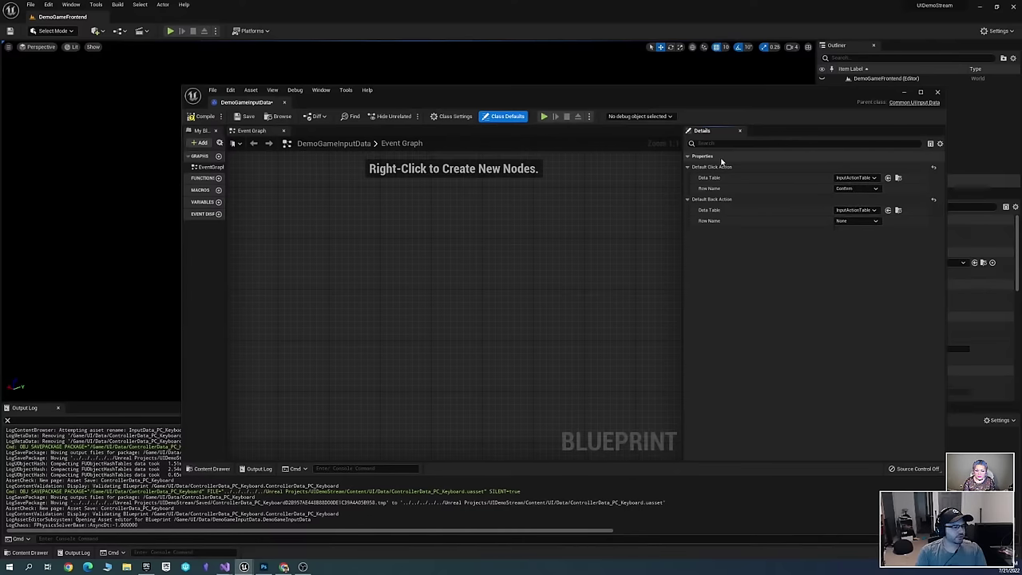
left_click(870, 221)
left_click(862, 234)
key("ctrl+s")
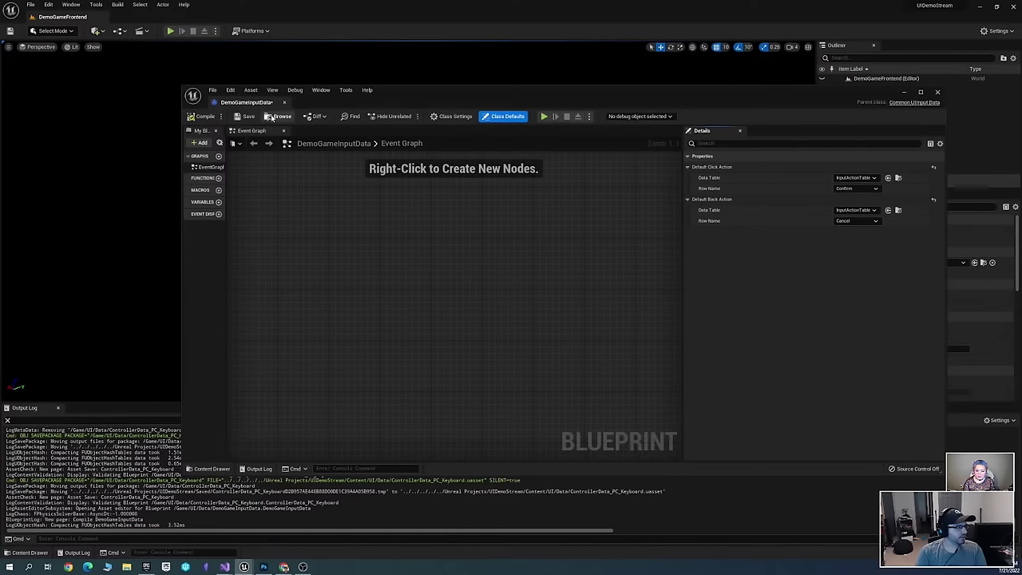
Set Common Input's Input Data to DemoGameInputData and expand Platform Input > Windows > Default
left_click(938, 92)
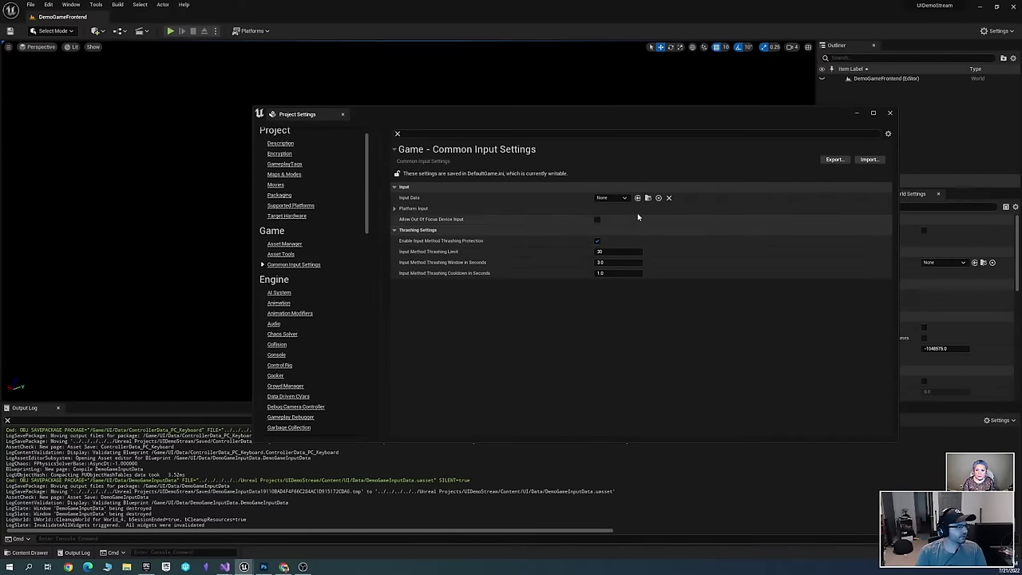
left_click(626, 199)
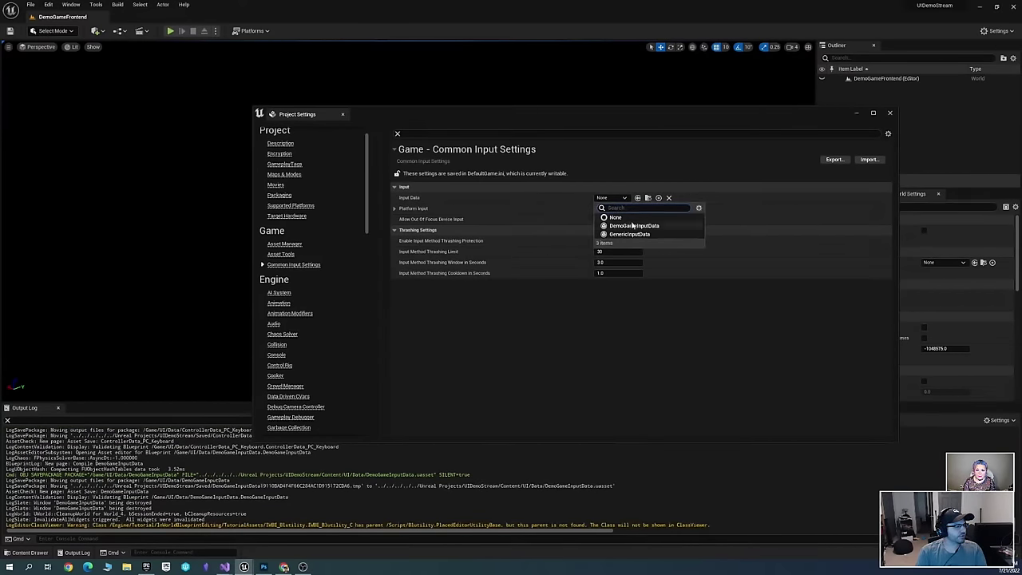
left_click(634, 225)
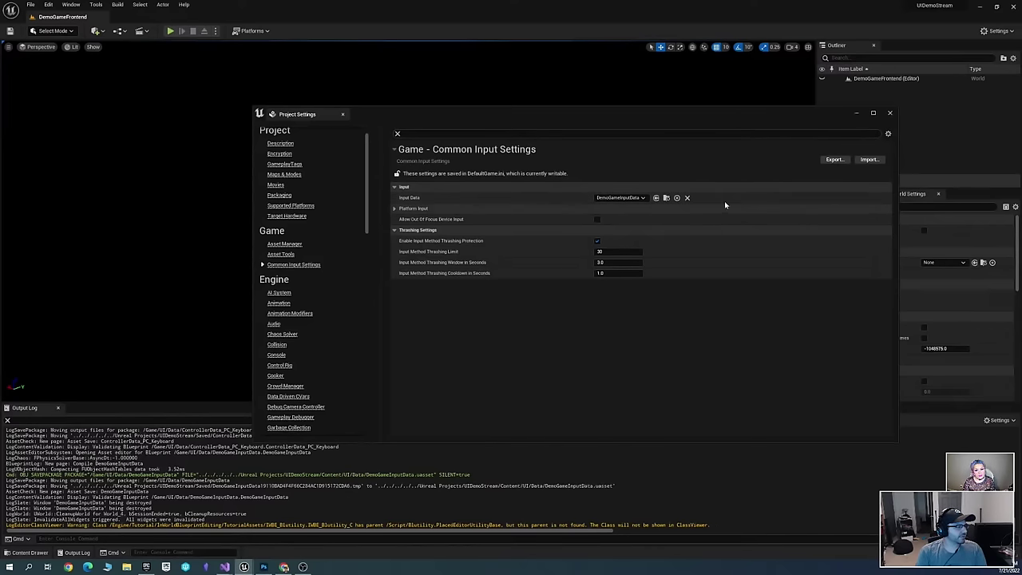
left_click(395, 209)
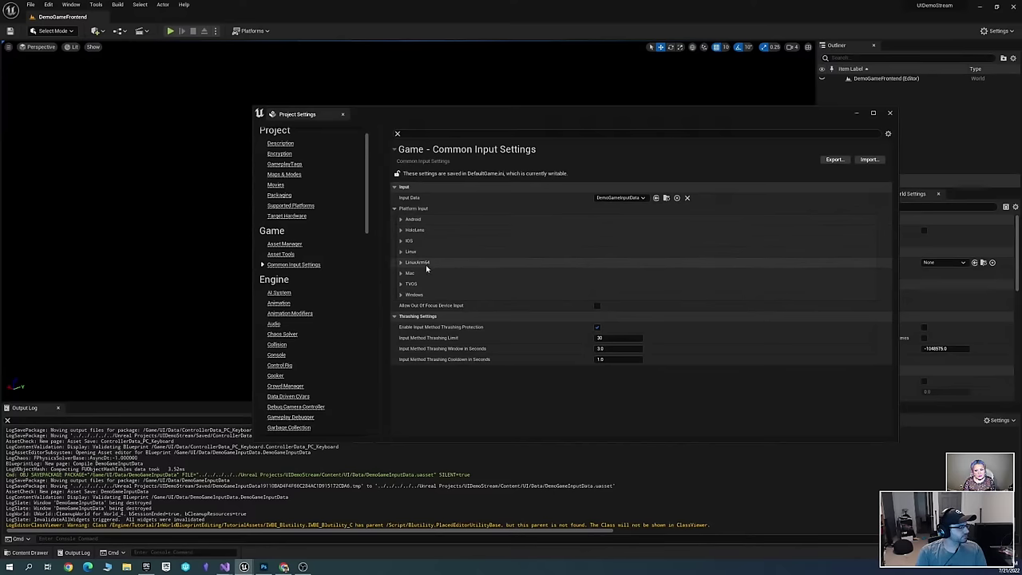
left_click(401, 295)
left_click(407, 305)
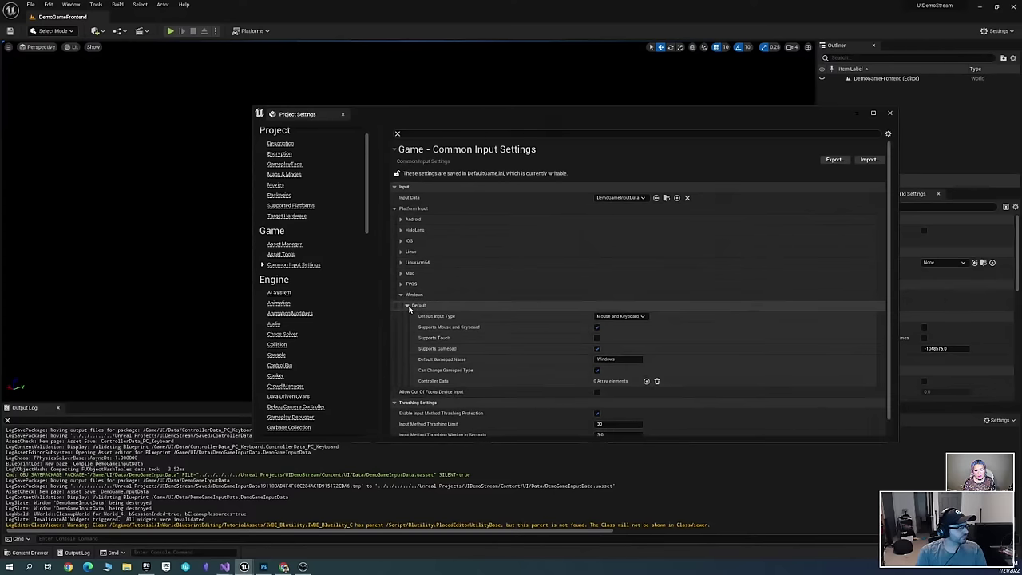
Add ControllerData_PC_Keyboard and ControllerData_PC_Gamepad as Windows Controller Data entries
scroll(559, 319, "down", 1)
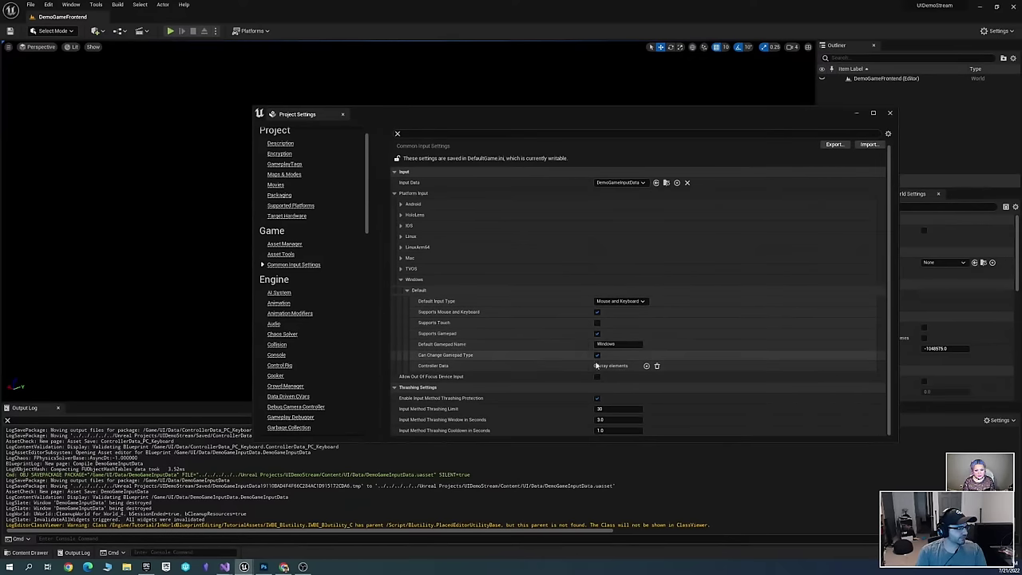
left_click(646, 366)
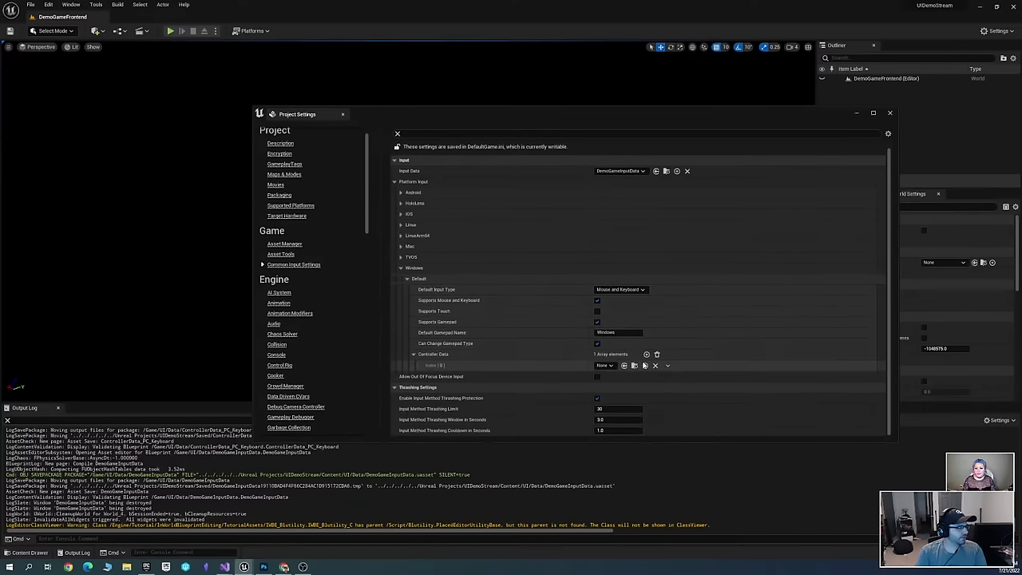
left_click(646, 354)
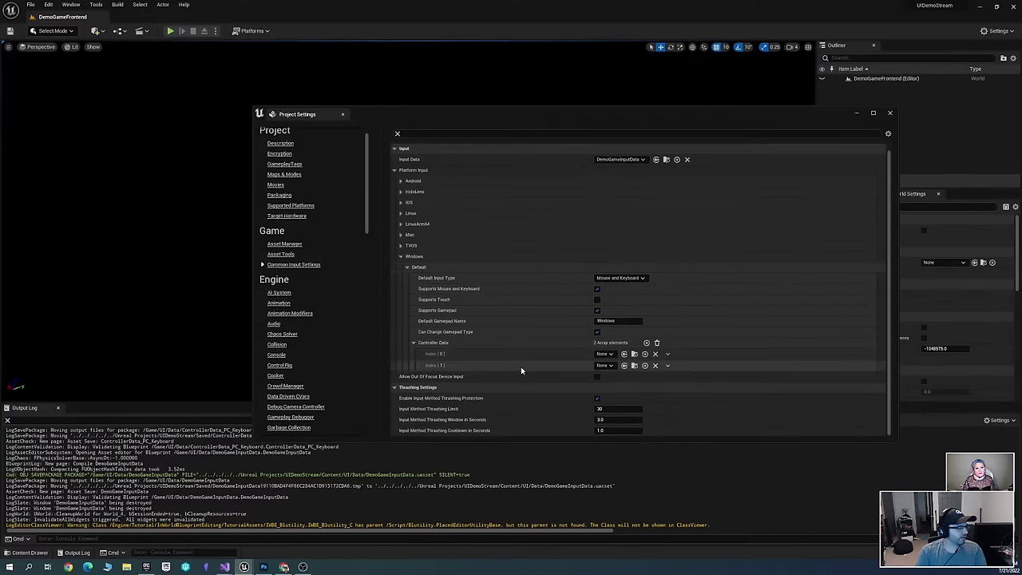
left_click(607, 354)
left_click(657, 388)
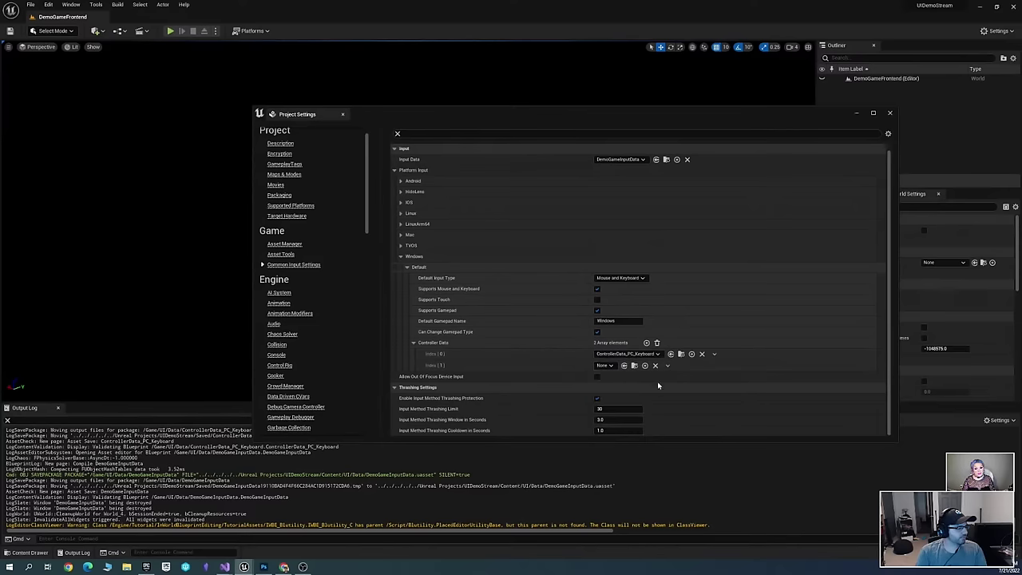
left_click(610, 366)
left_click(647, 402)
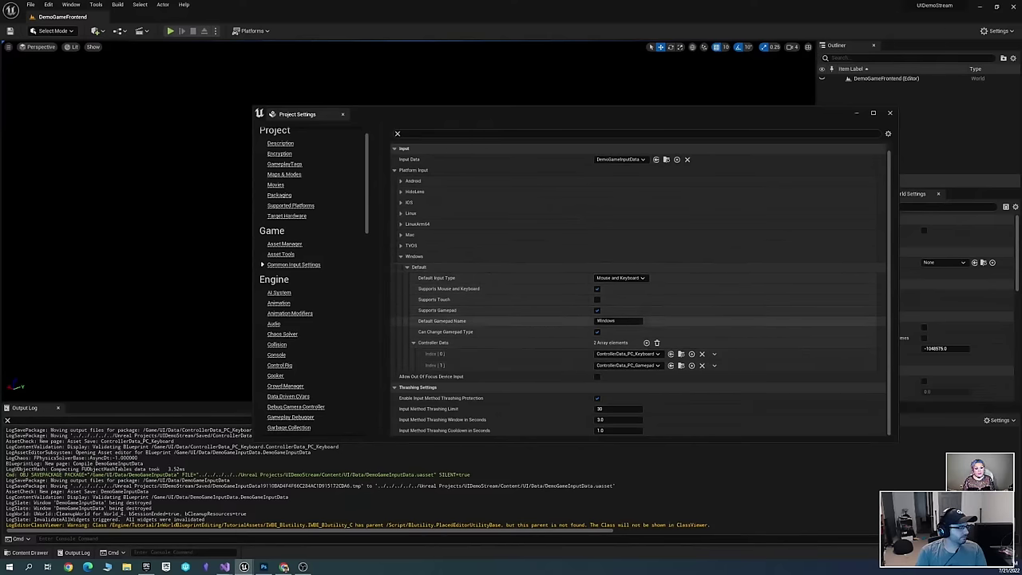
scroll(575, 350, "up", 2)
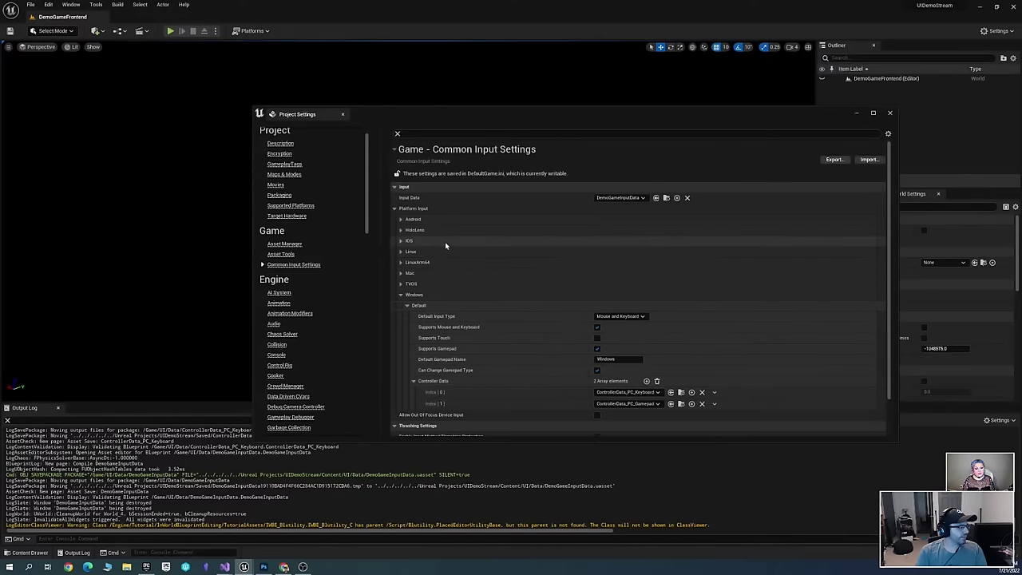
Review the iOS and Mac platform settings, then close Project Settings
left_click(402, 240)
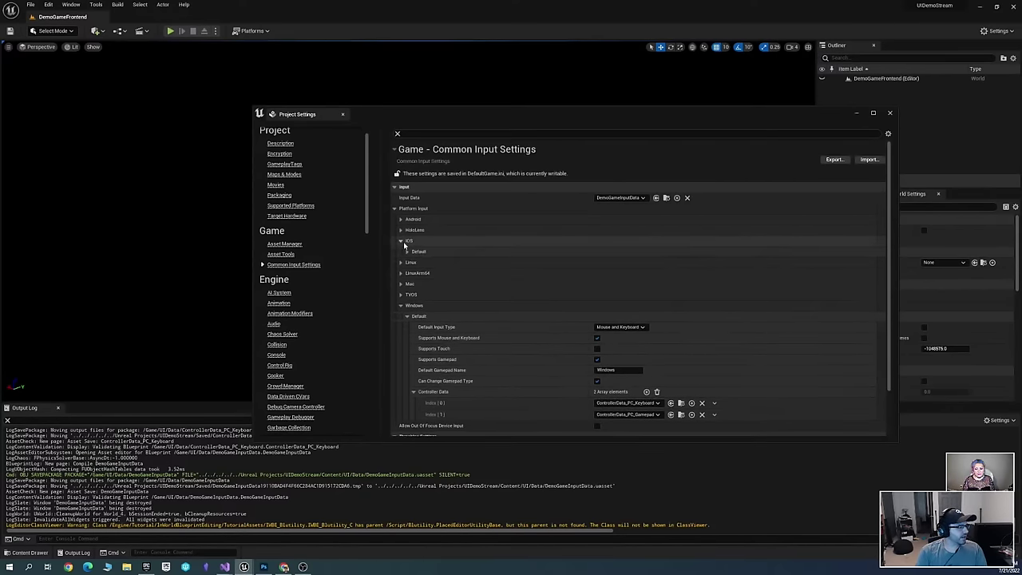
left_click(407, 251)
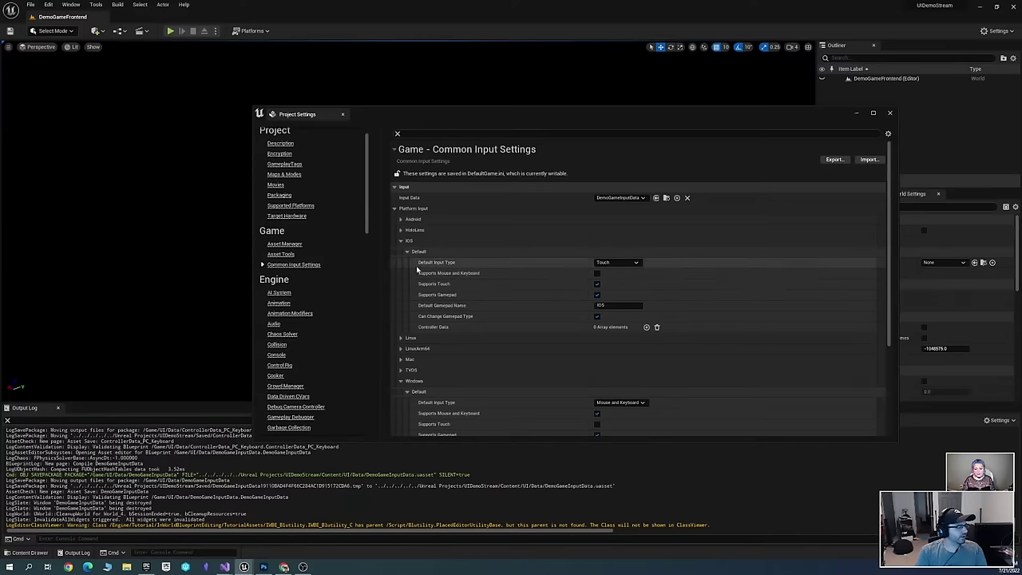
scroll(452, 257, "down", 2)
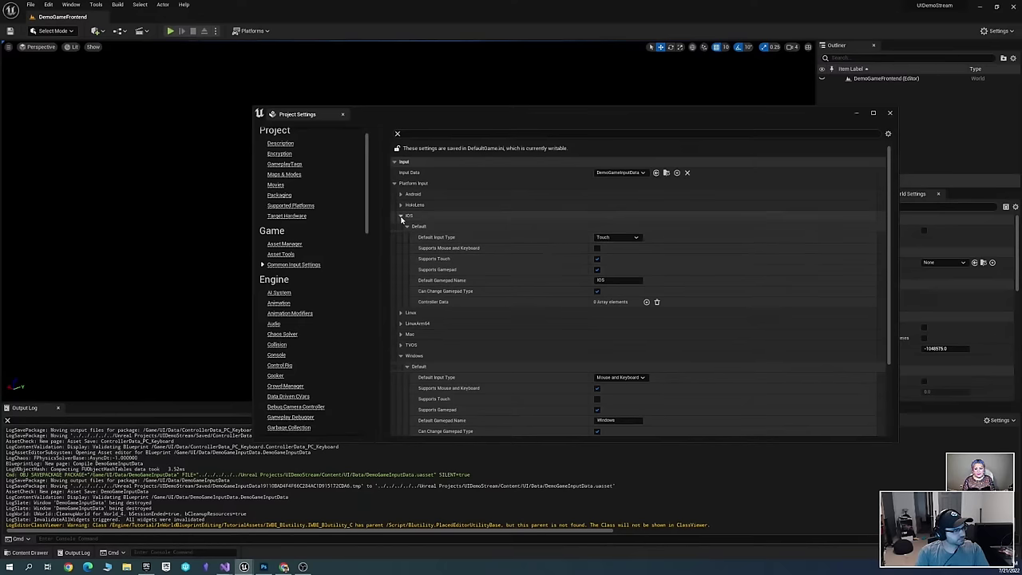
left_click(543, 216)
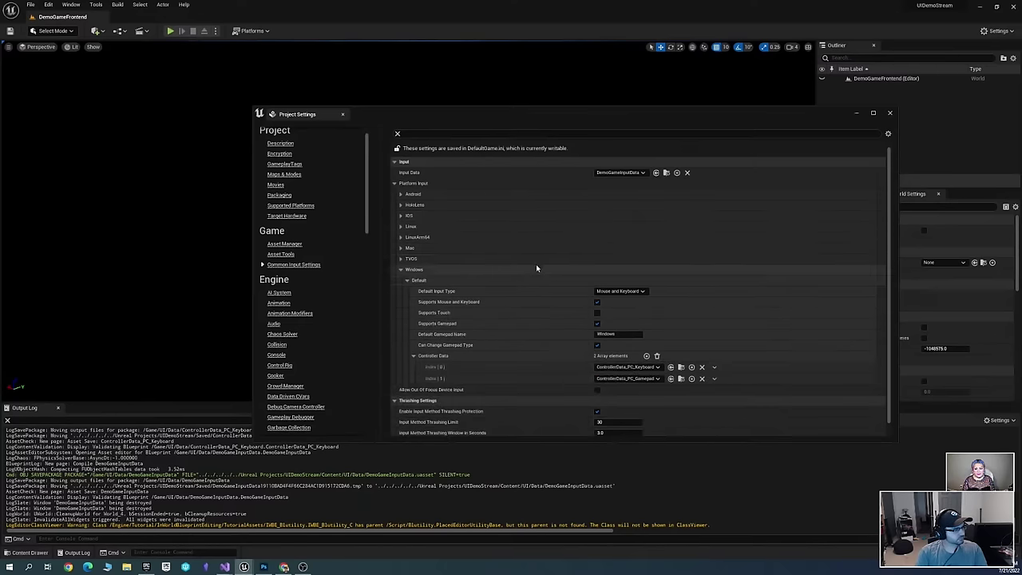
left_click(401, 247)
scroll(803, 282, "down", 2)
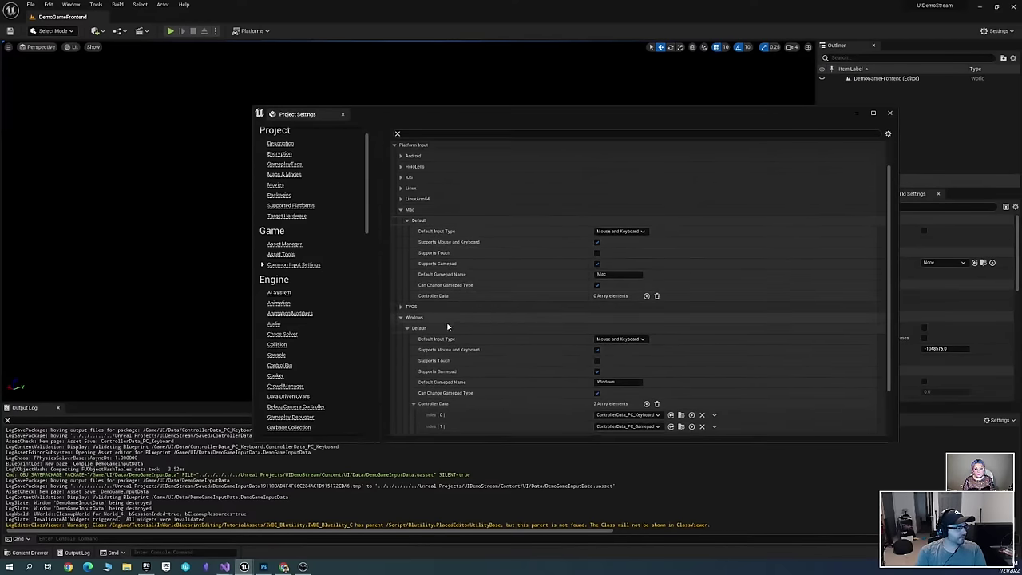
left_click(401, 210)
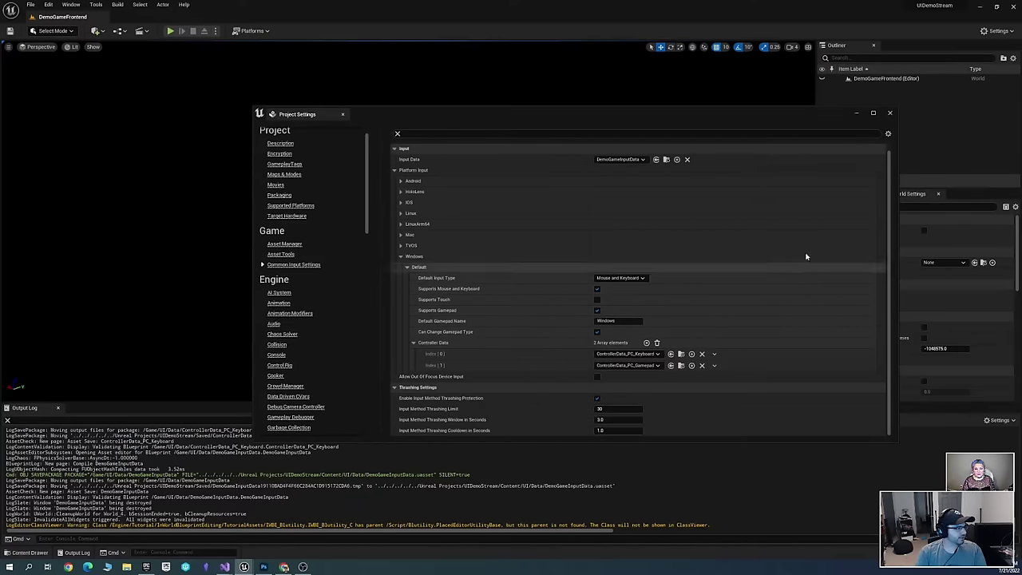
left_click(892, 115)
Bring up the content drawer and navigate to the UI folder
key("ctrl+space")
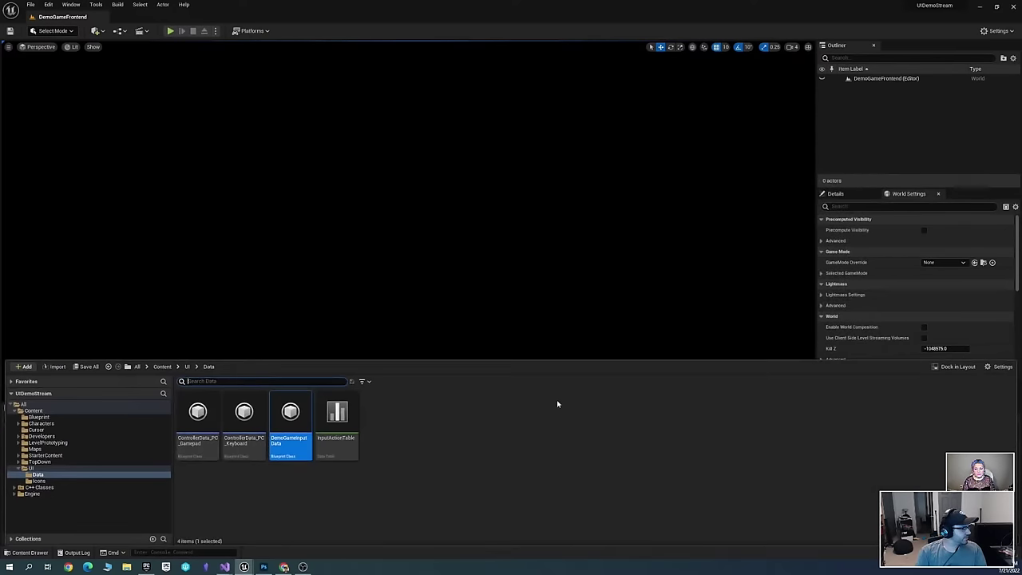
left_click(496, 428)
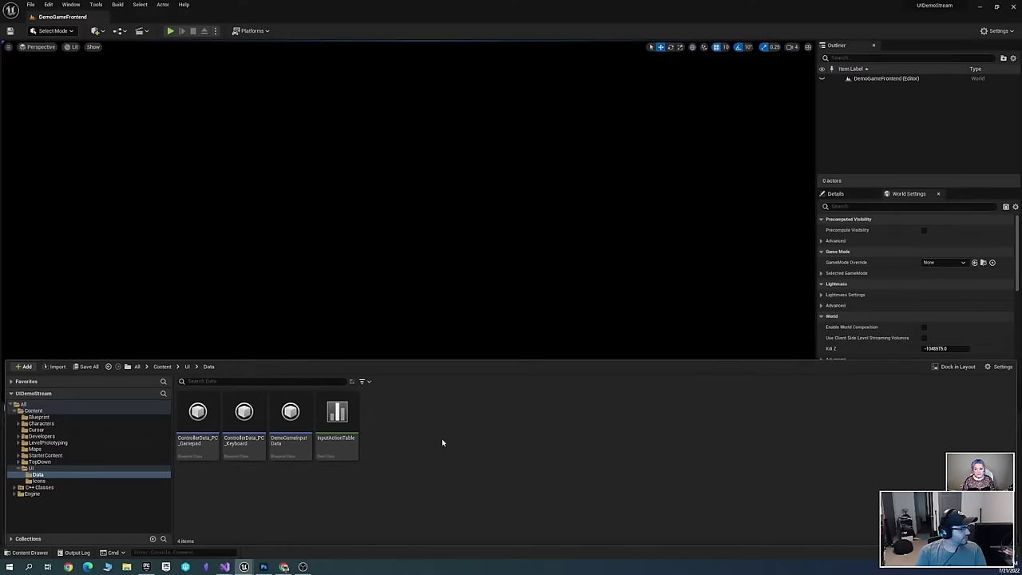
left_click(38, 481)
left_click(52, 469)
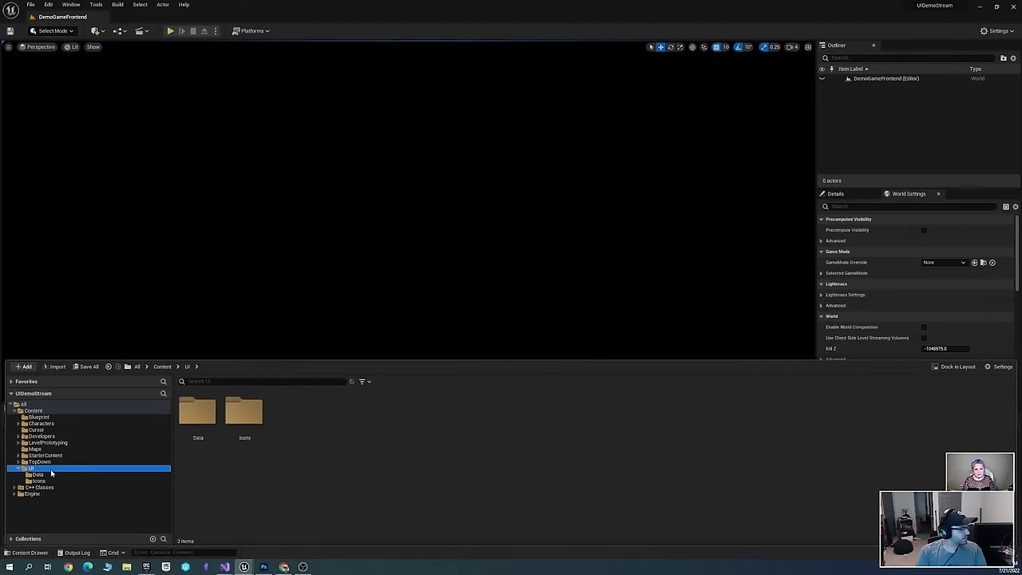
Create a new folder named Styling inside UI and browse its asset types
right_click(323, 426)
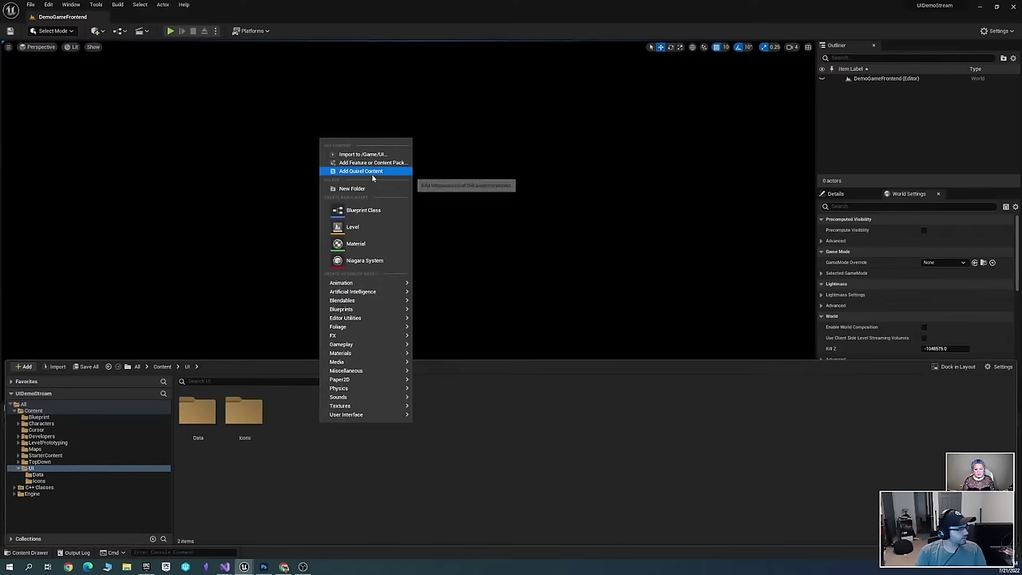
left_click(352, 188)
type("Styl")
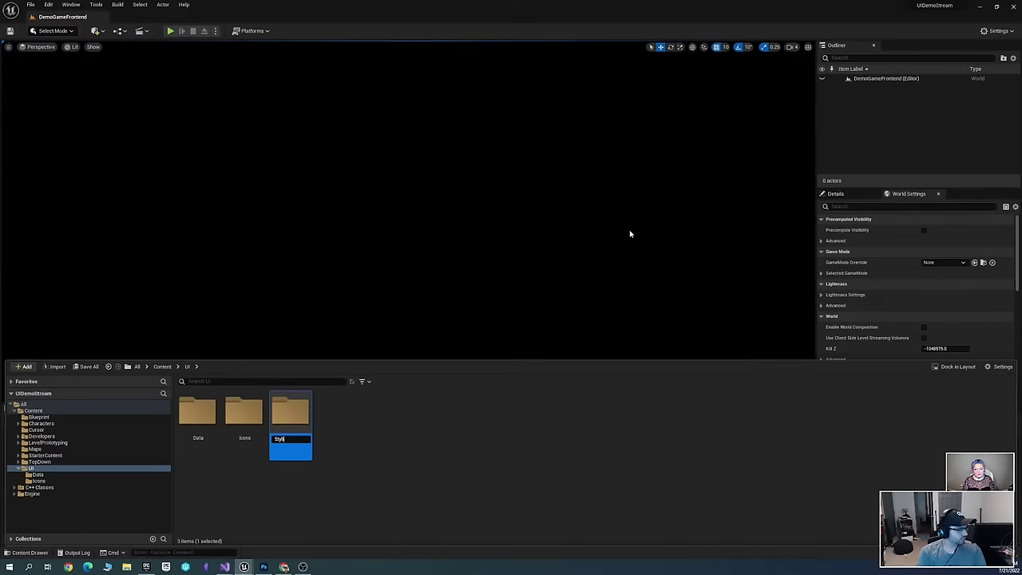
type("ing")
key("Return")
key("Return")
right_click(230, 437)
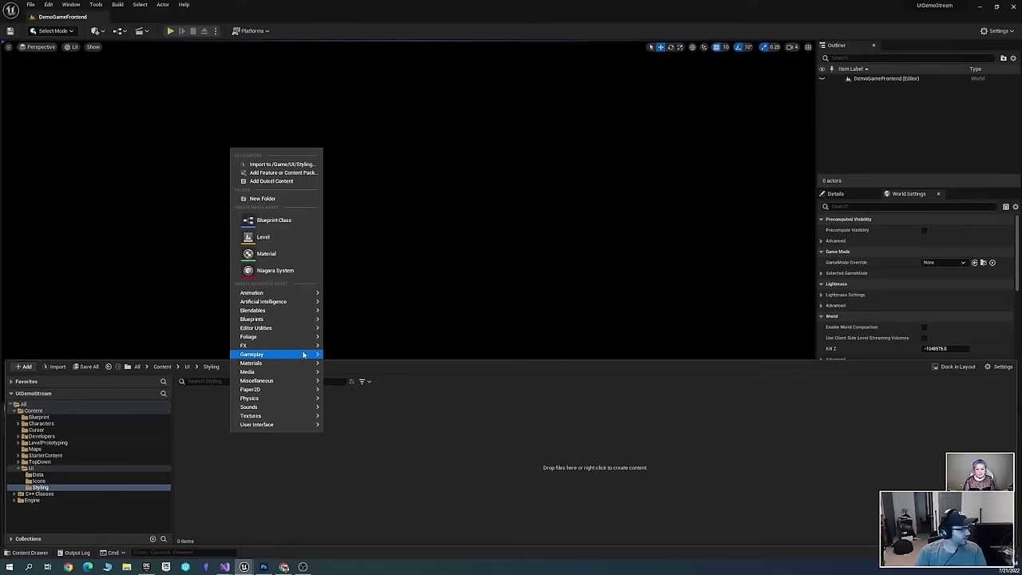
mouse_move(303, 354)
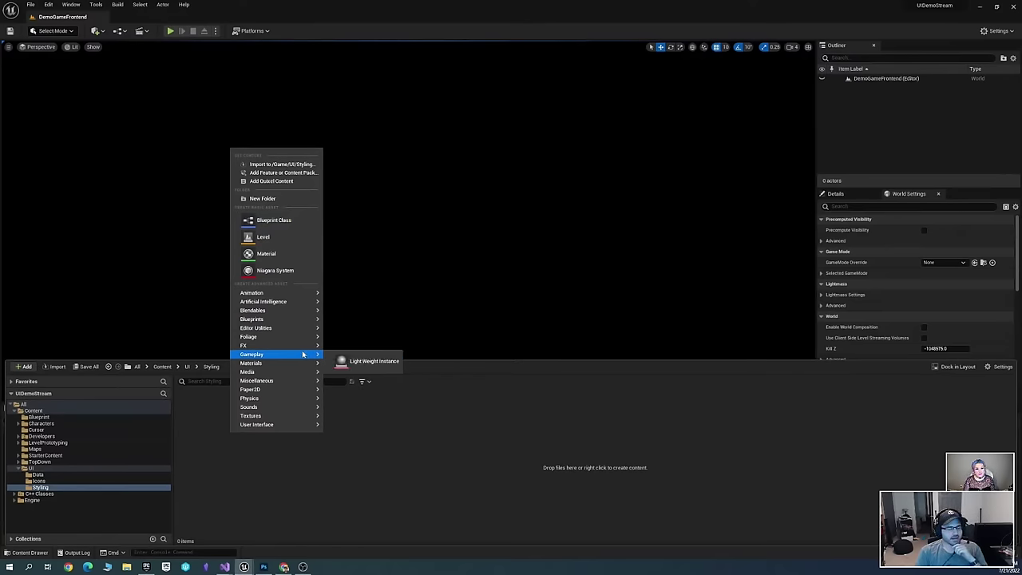
mouse_move(303, 381)
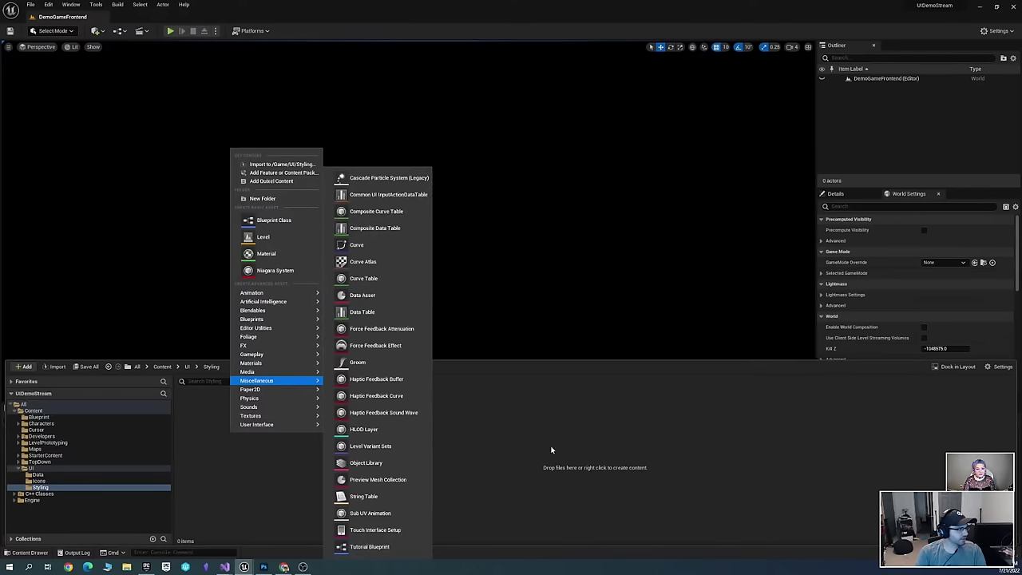
Create a CommonBorderStyle Blueprint named DemoGameGenericBorder
left_click(519, 445)
right_click(245, 422)
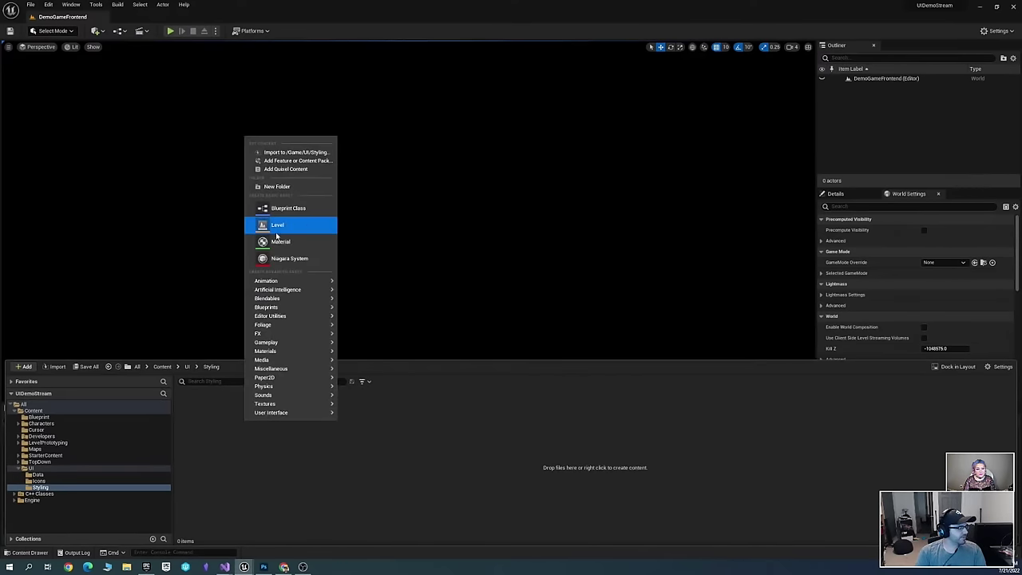
left_click(307, 210)
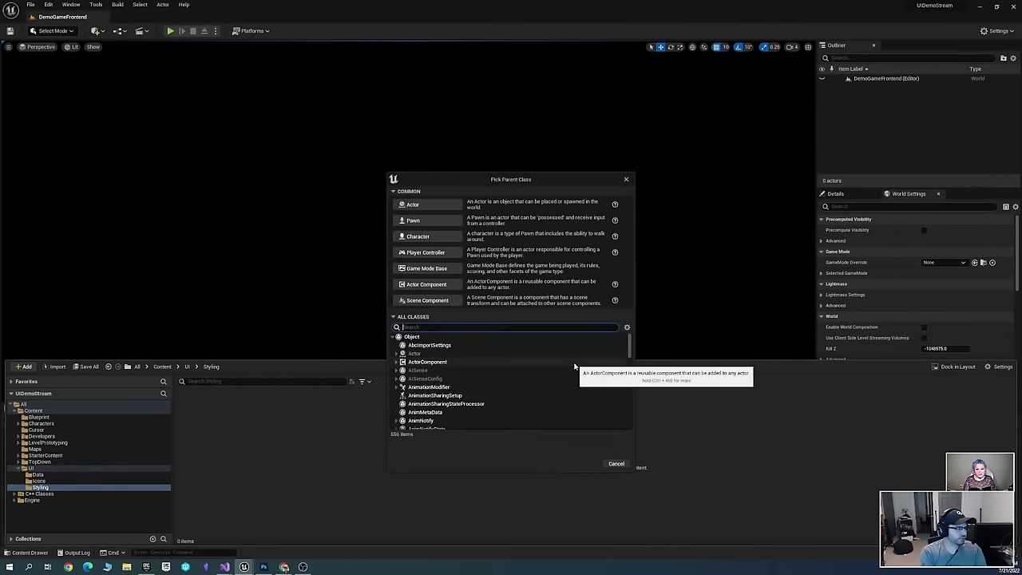
type("Style")
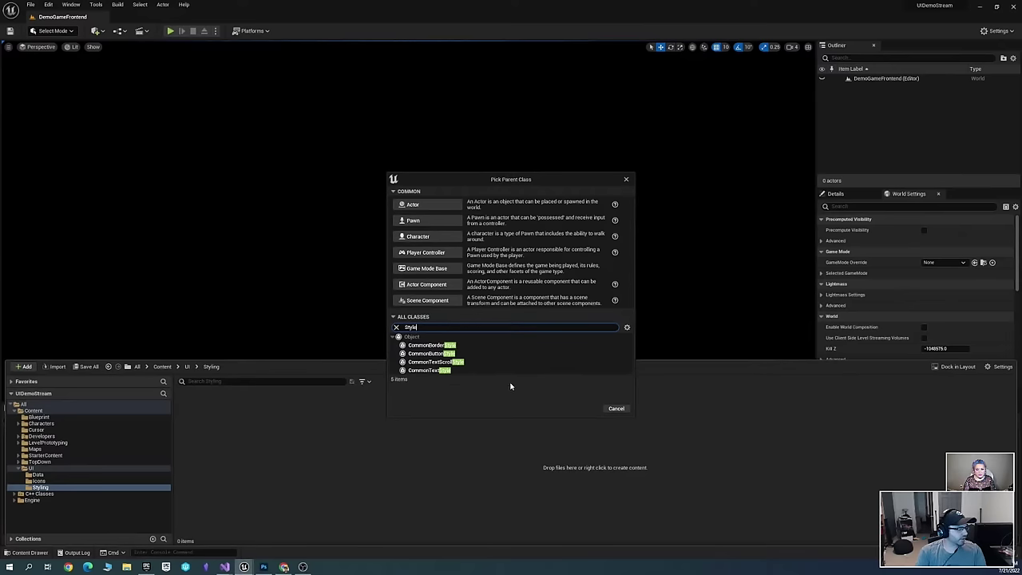
left_click(435, 345)
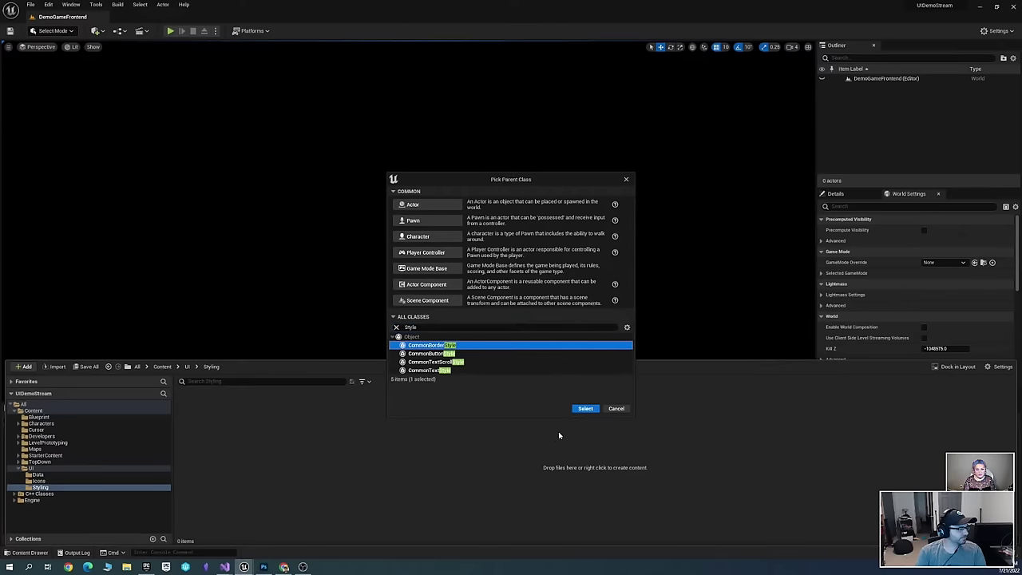
left_click(584, 411)
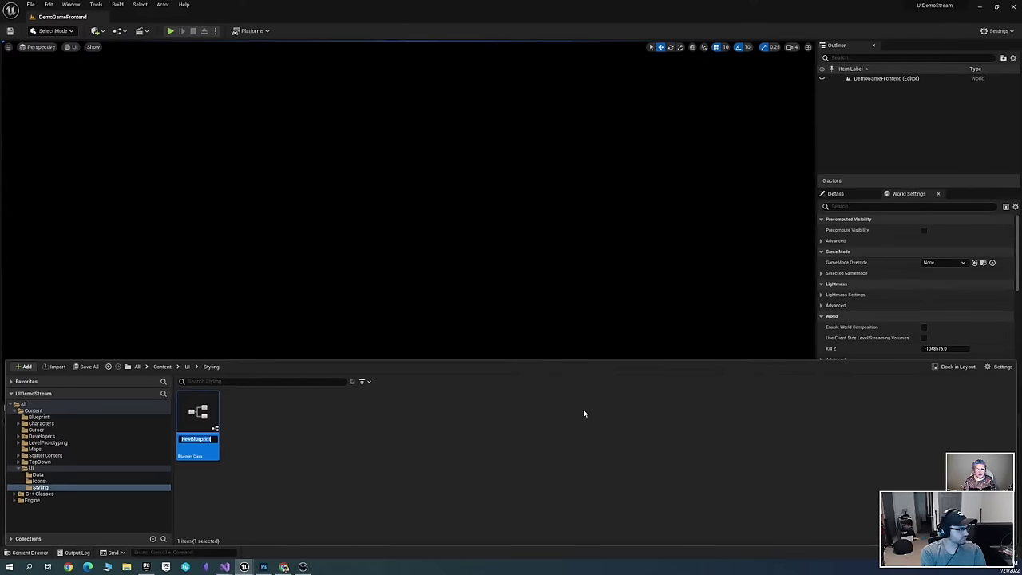
type("DenoGameGenericVB")
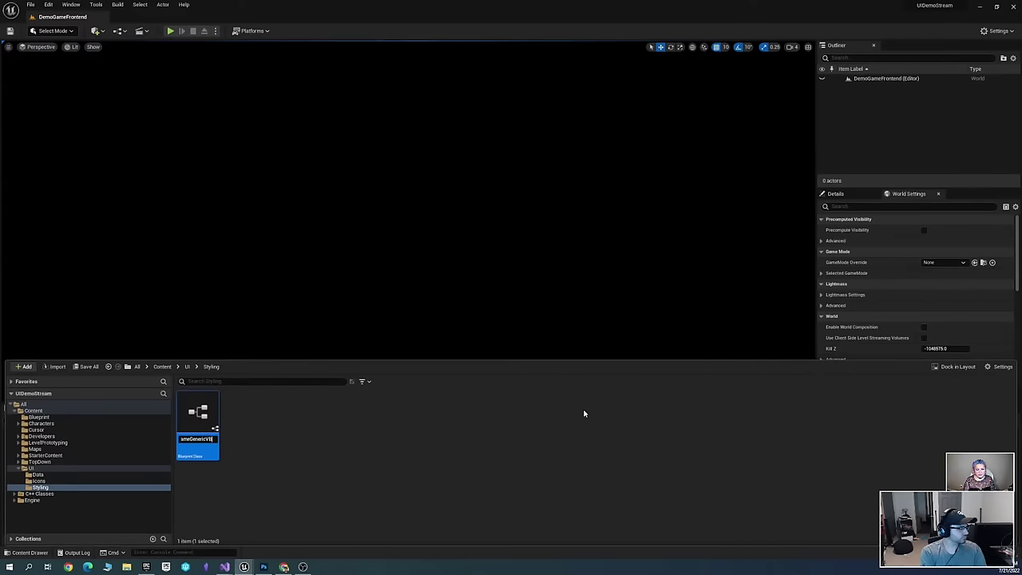
type("order")
key("Return")
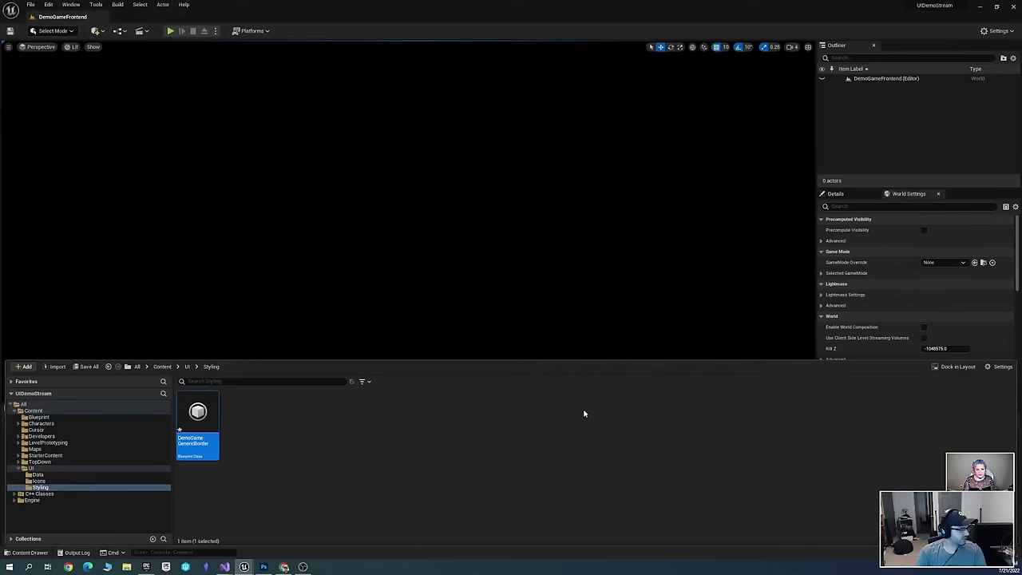
Create a CommonButtonStyle Blueprint named DemoGameGenericButton
right_click(243, 416)
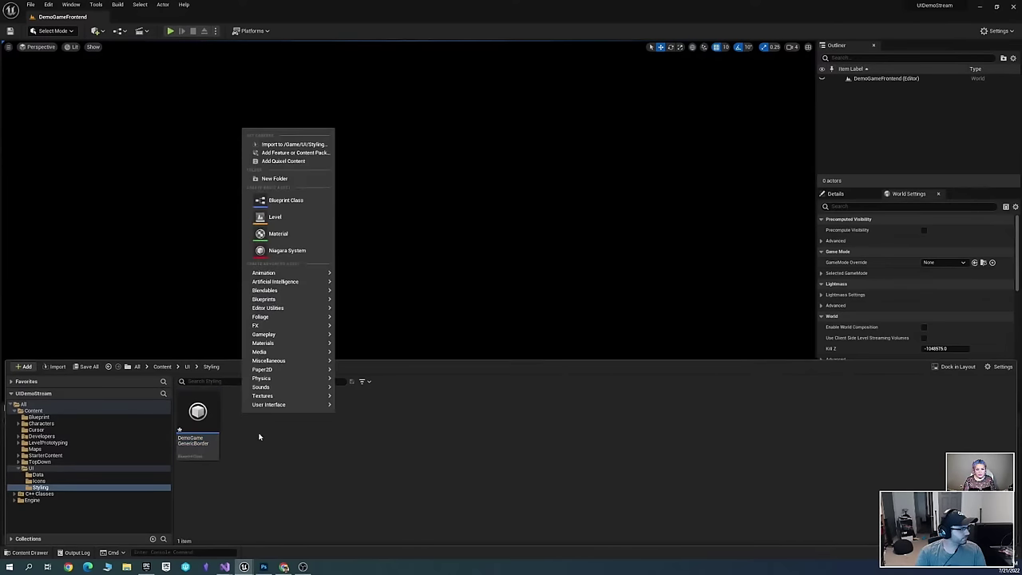
left_click(293, 200)
type("Butto")
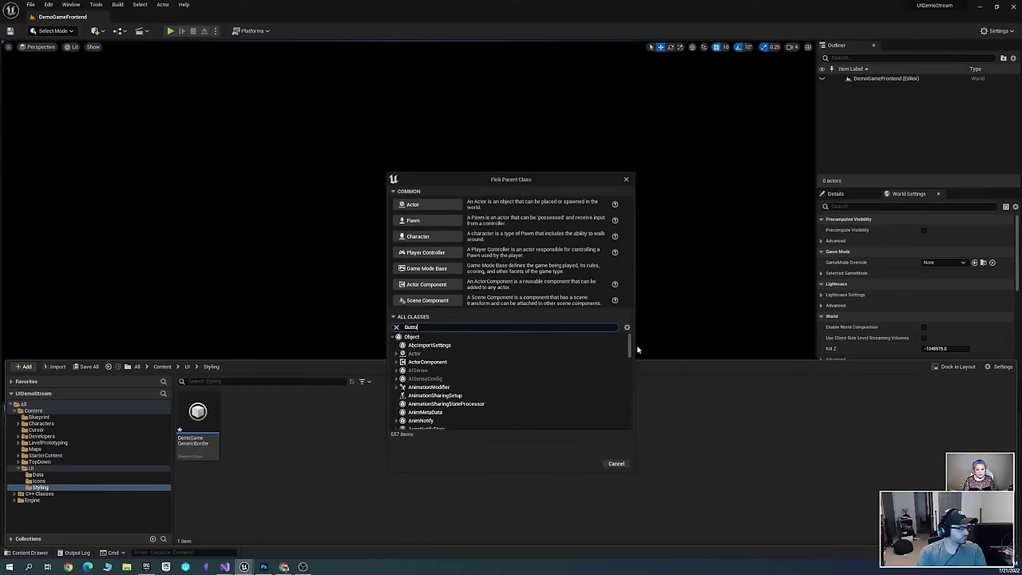
type("n Style")
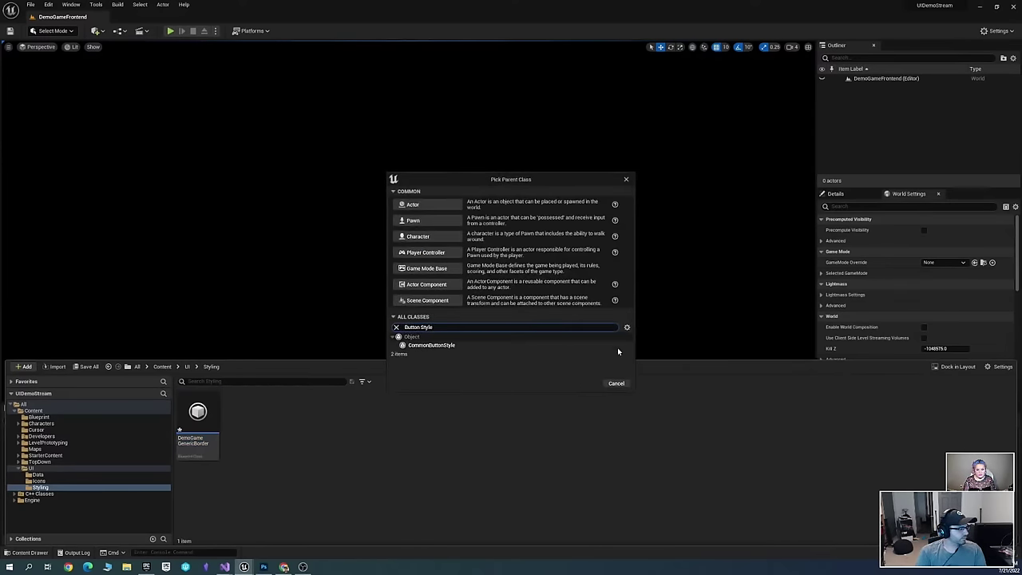
left_click(472, 344)
left_click(585, 383)
type("Dem")
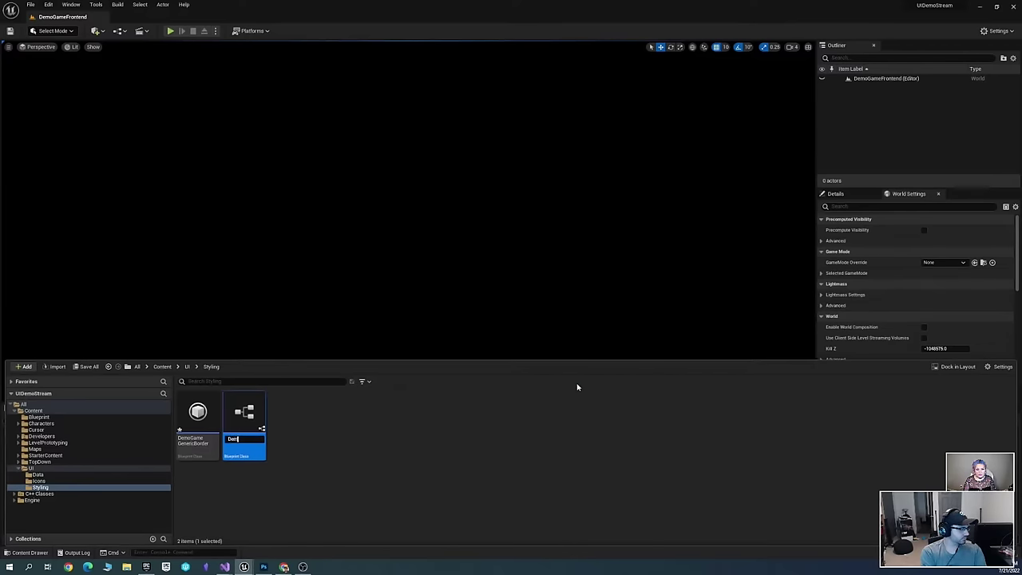
type("oGameGenericButton")
key("Return")
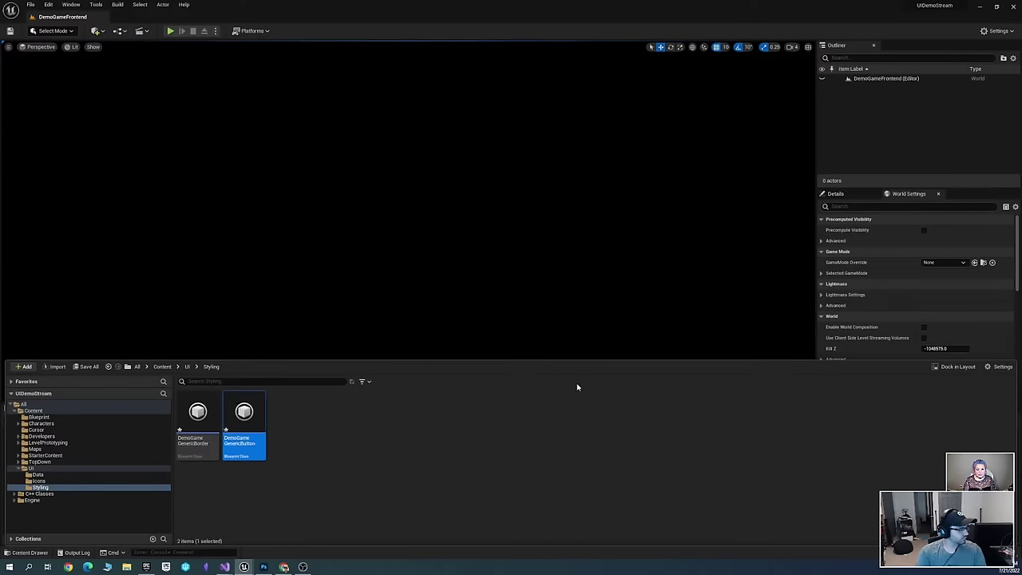
Create a CommonTextStyle Blueprint named DemoGameGenericMenuText
right_click(302, 428)
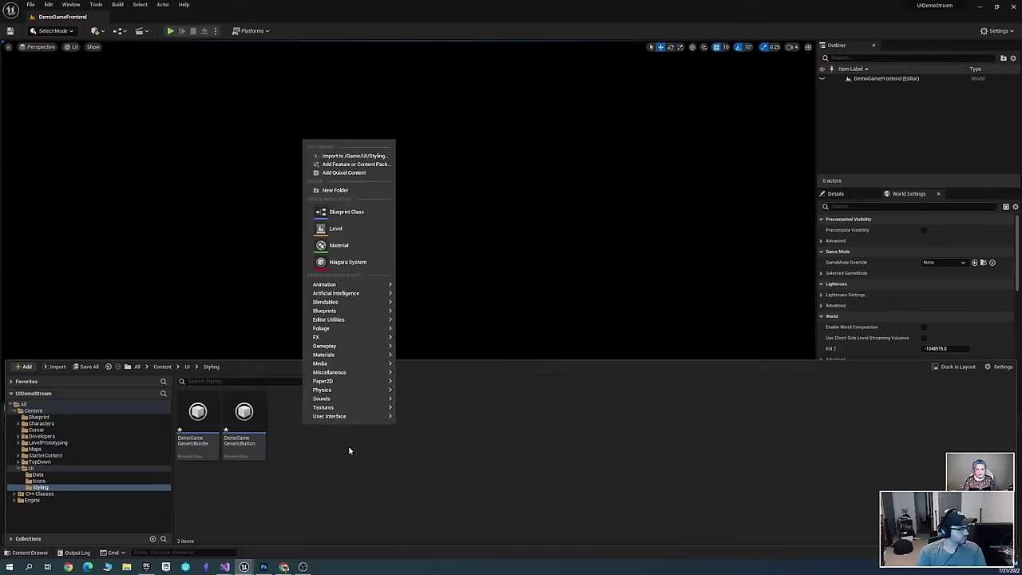
left_click(353, 212)
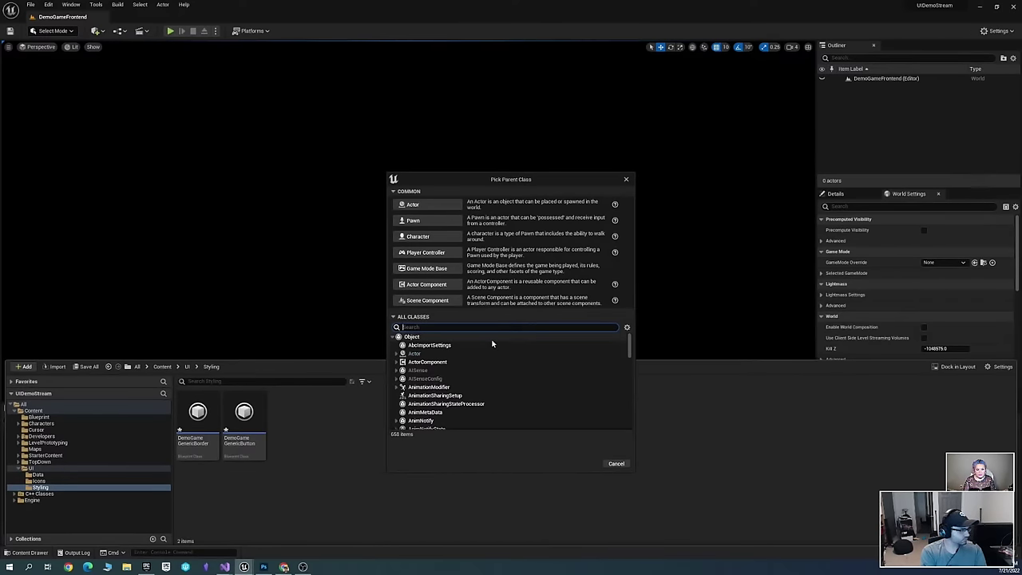
type("t")
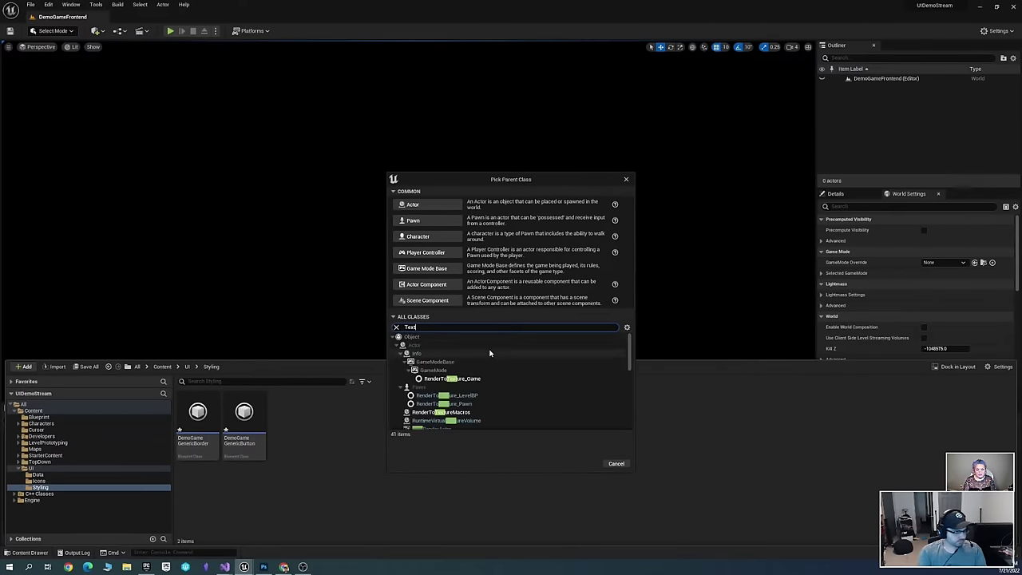
type(" style")
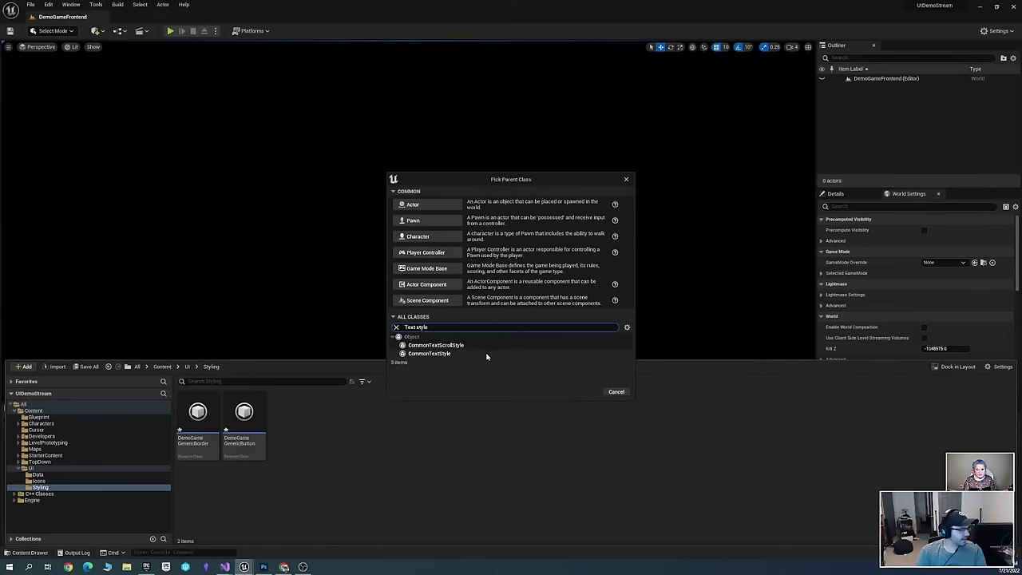
left_click(436, 353)
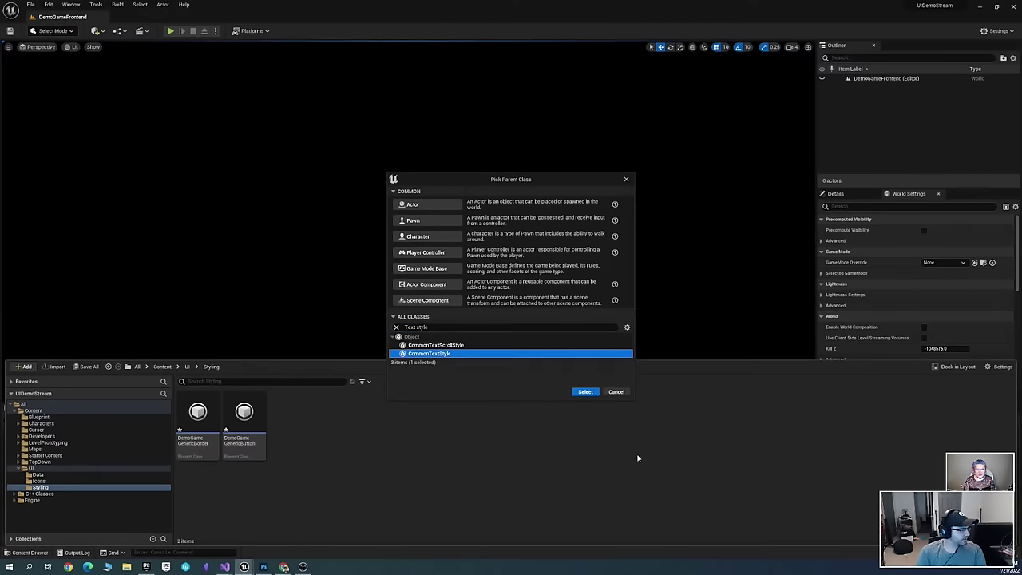
left_click(587, 392)
type("DemoGame")
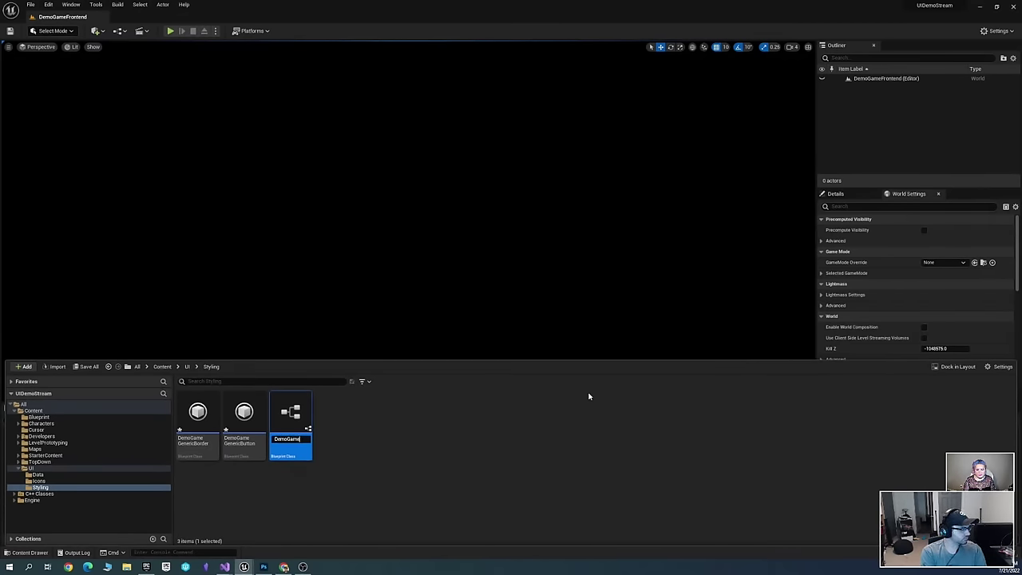
type("Generic")
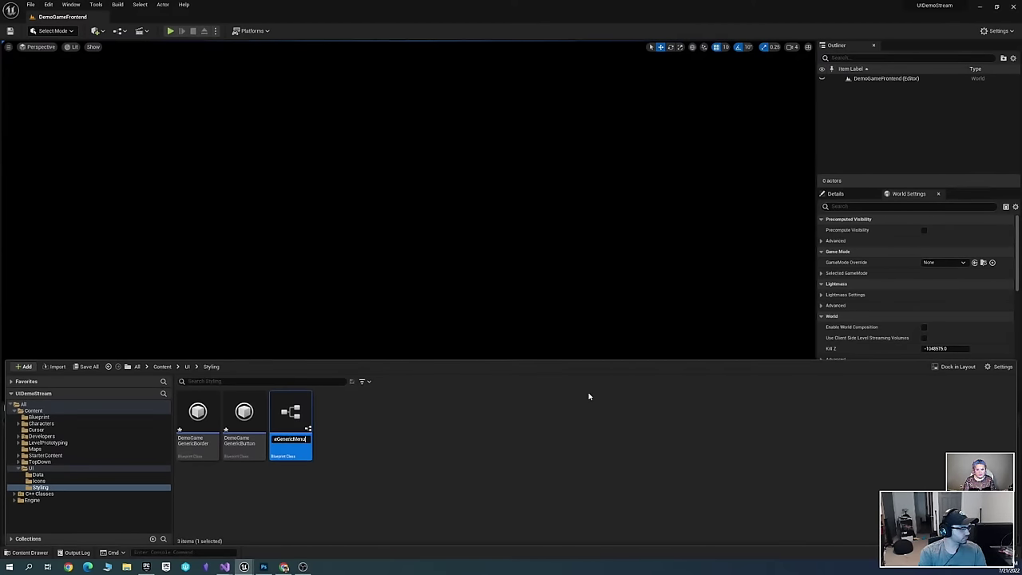
type("MenuText")
key("Return")
Create a CommonBorderStyle Blueprint named DemoGameGenericMenuBackground
right_click(354, 415)
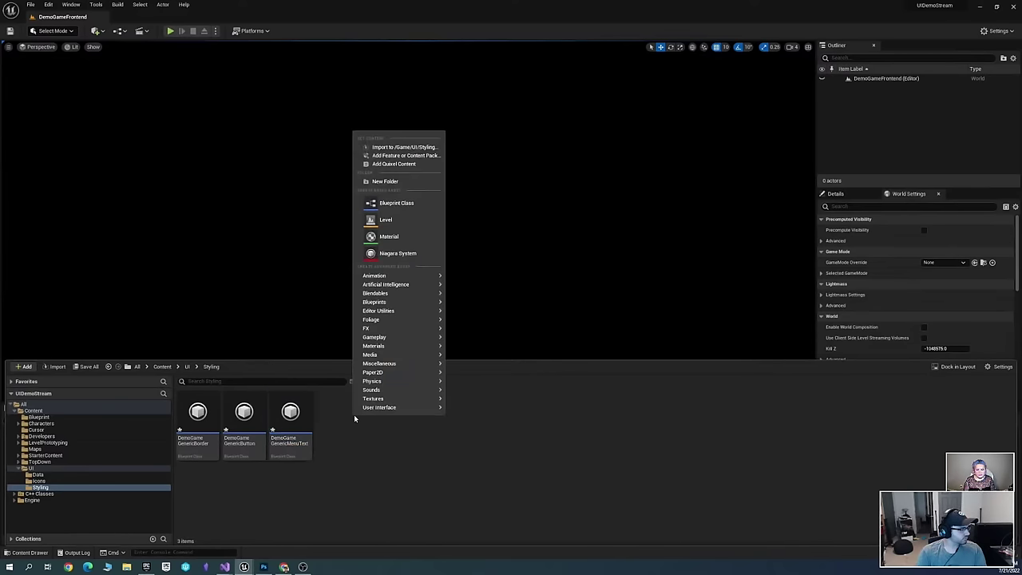
left_click(396, 206)
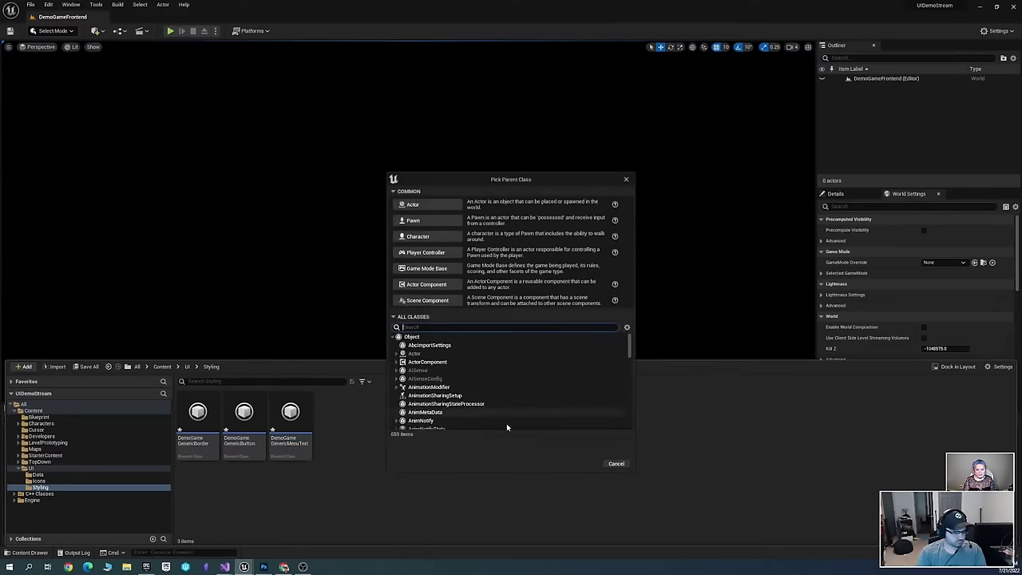
type("Bor")
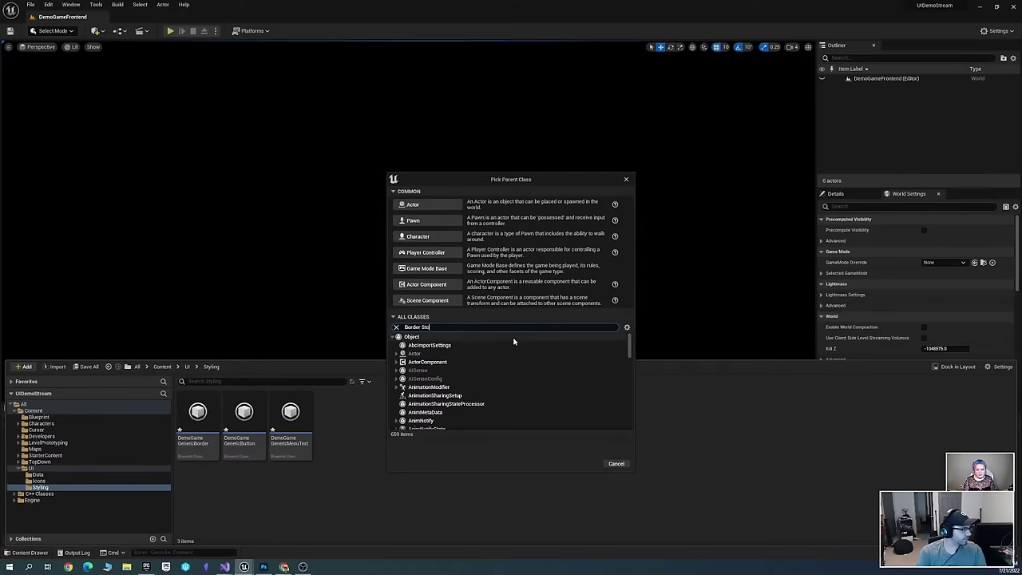
type("der Sto")
key("BackSpace")
left_click(493, 344)
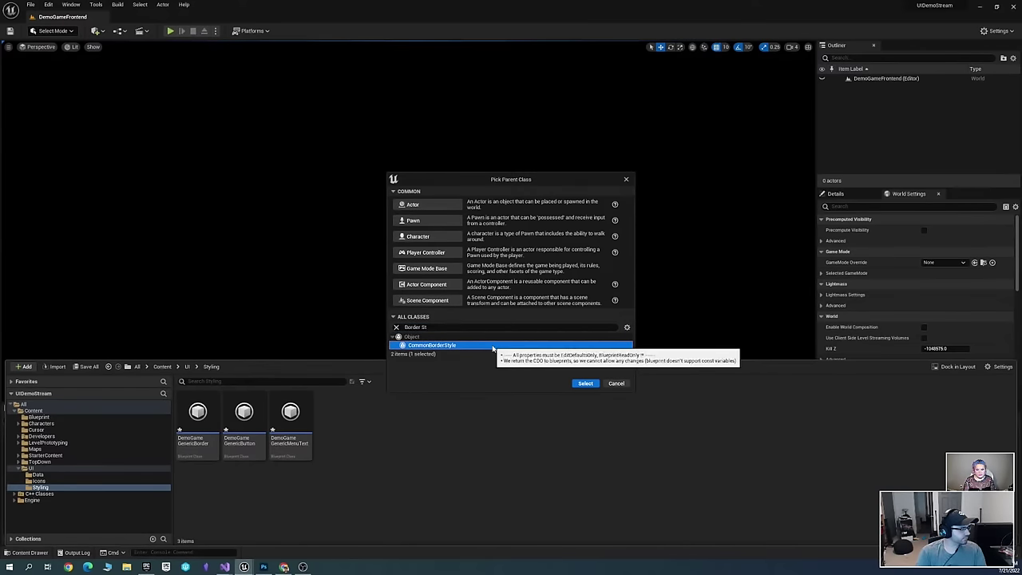
left_click(585, 383)
type("DemoGame")
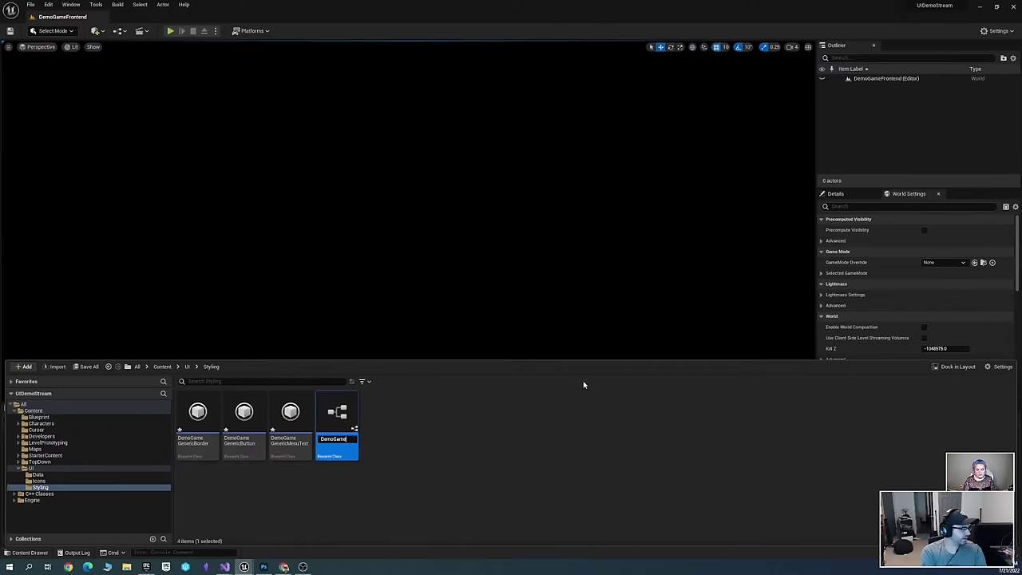
type("Generic")
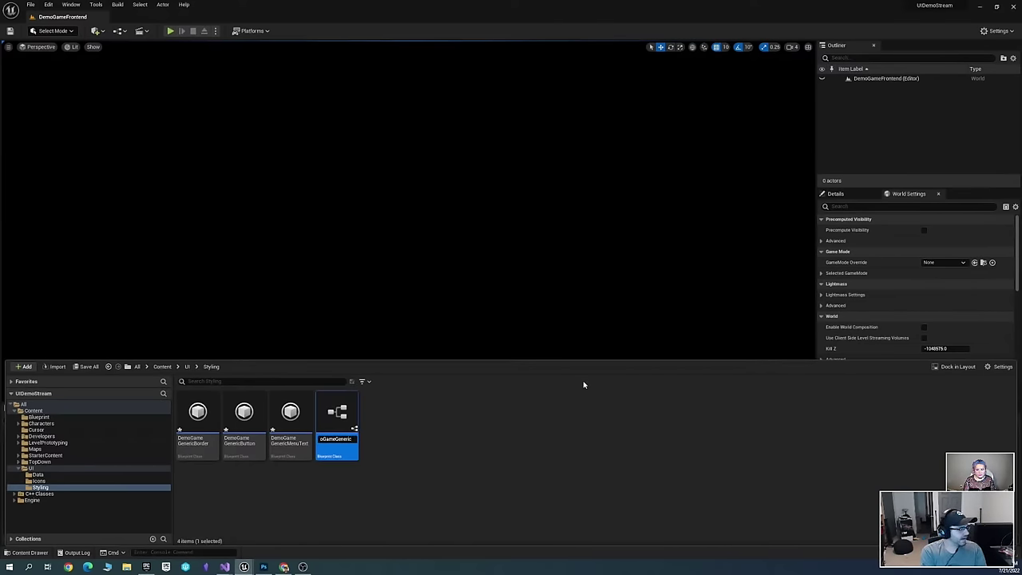
type("Background")
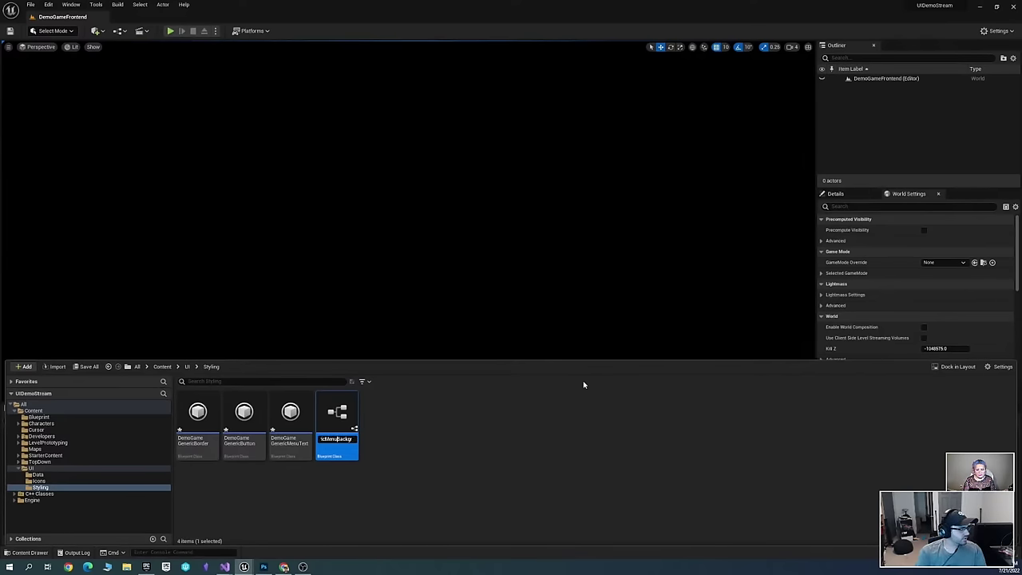
key("Return")
left_click(470, 431)
Check the DemoGameGenericBorder asset's name, leaving it unchanged
left_click(198, 423)
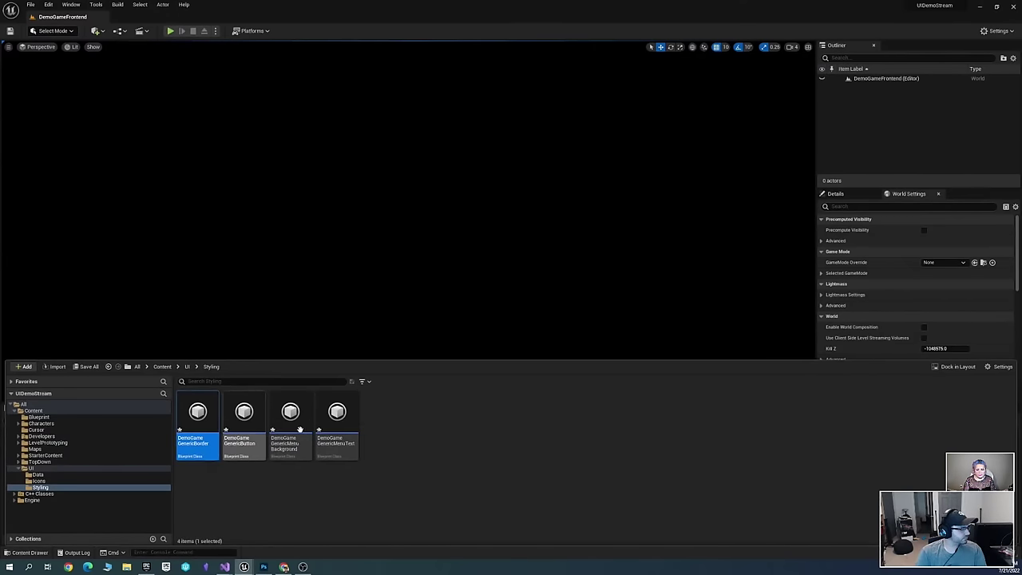
left_click(337, 423, "shift")
left_click(198, 444)
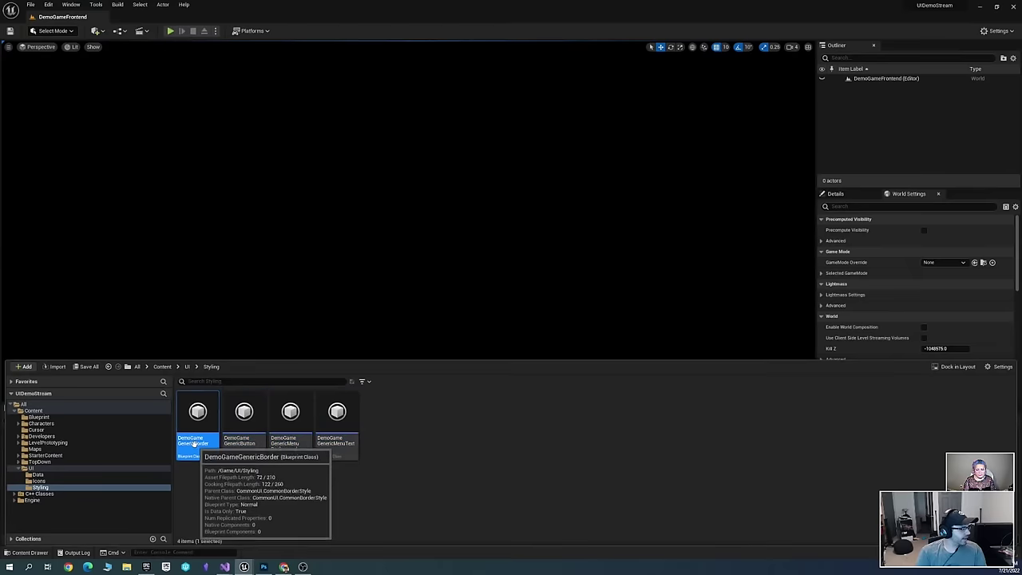
left_click(196, 440)
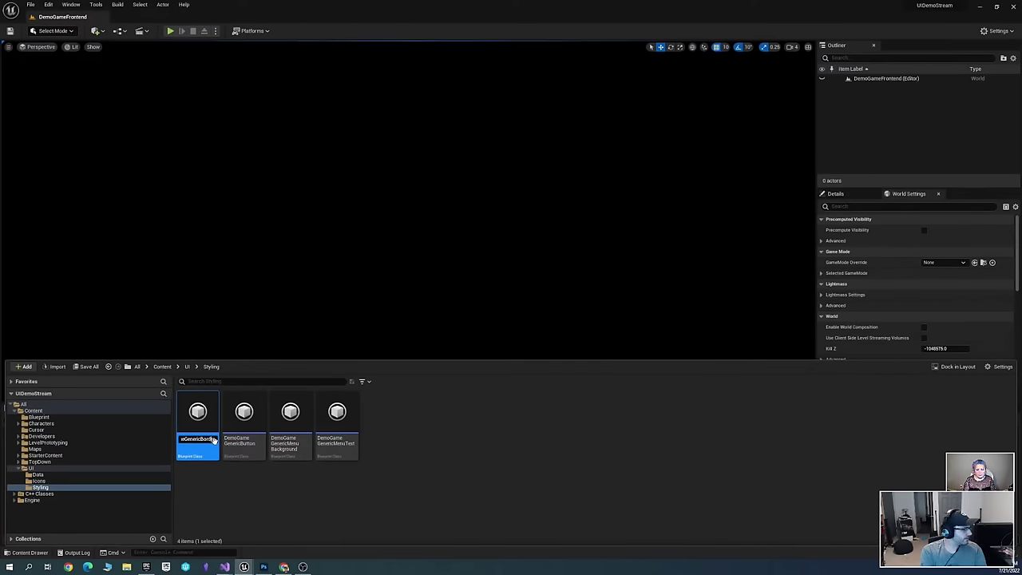
key("Home")
key("Return")
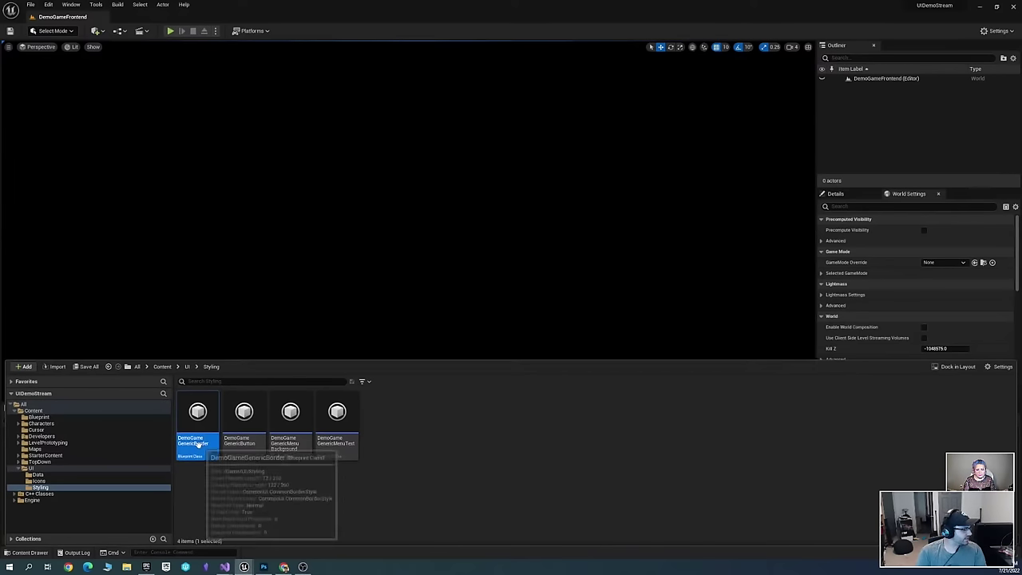
Delete the DemoGameGenericMenuBackground asset from the Styling folder
left_click(290, 431)
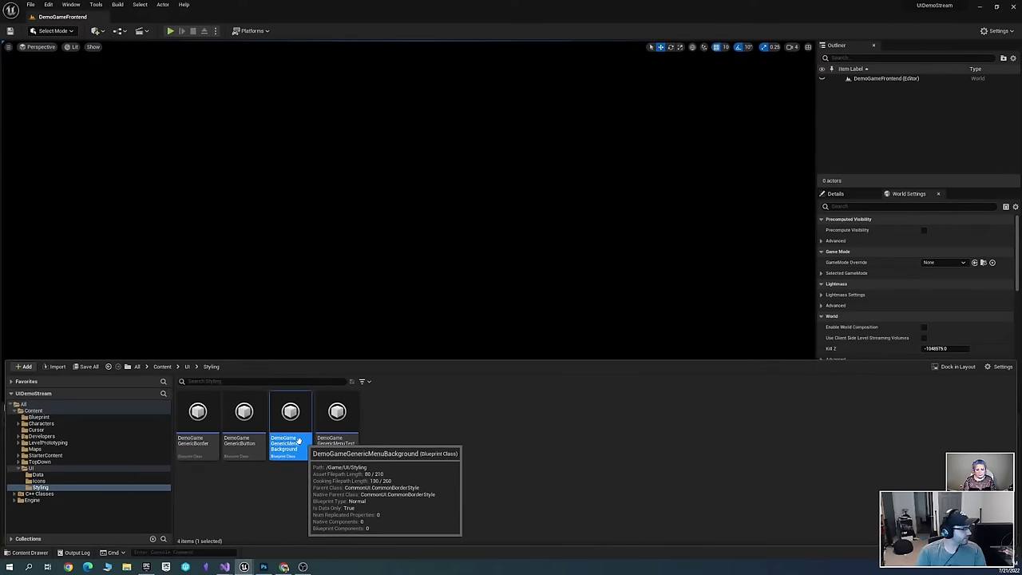
left_click(41, 436)
key("alt+Left")
key("Right")
key("Left")
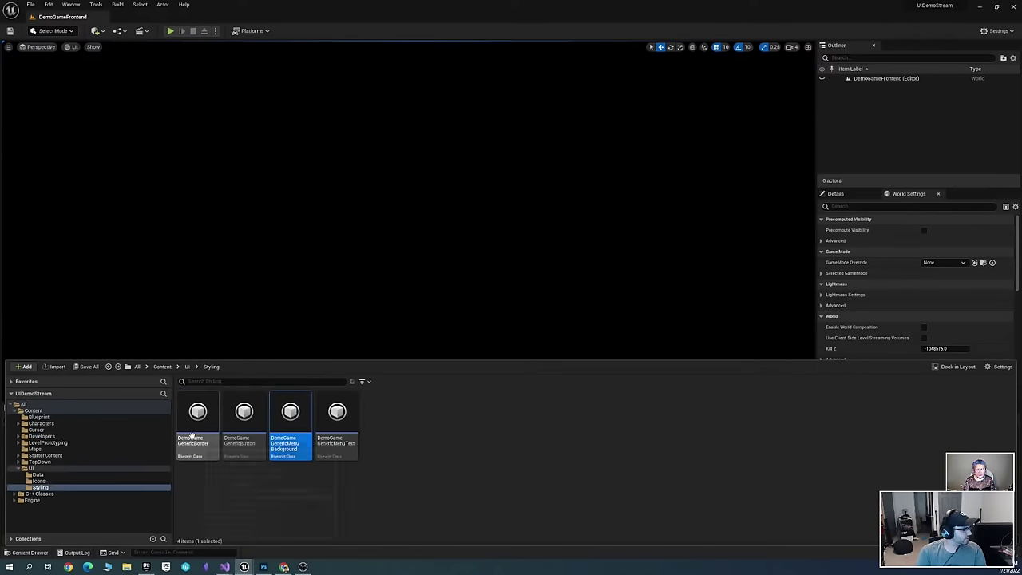
key("Right")
key("Left")
key("Left")
key("Left")
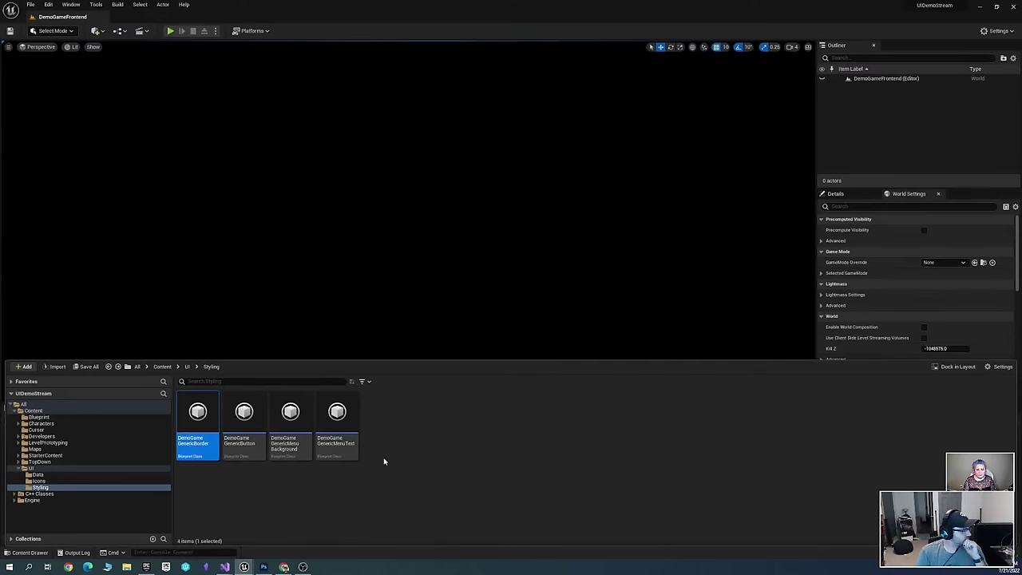
right_click(396, 417)
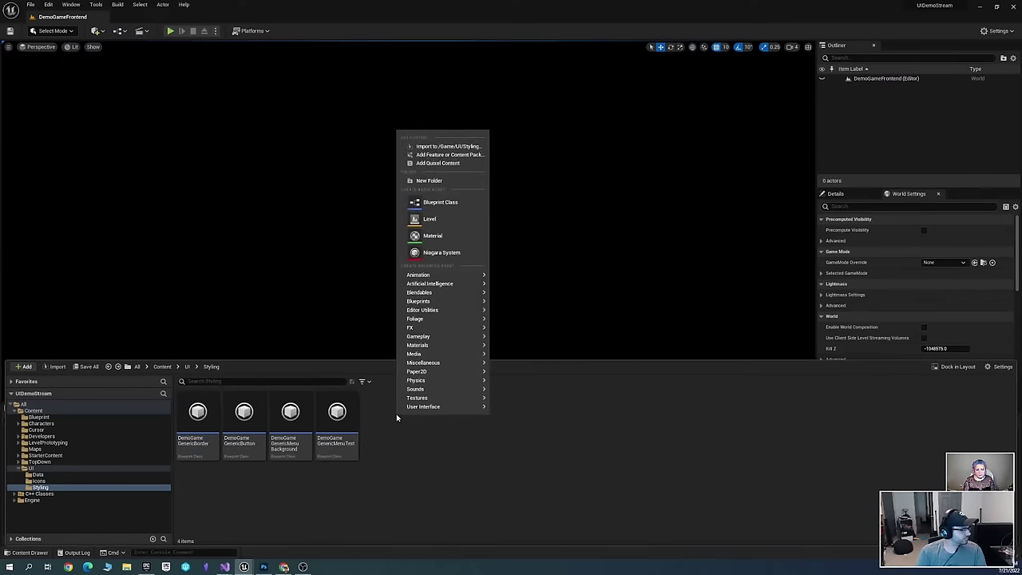
left_click(395, 445)
left_click(289, 431)
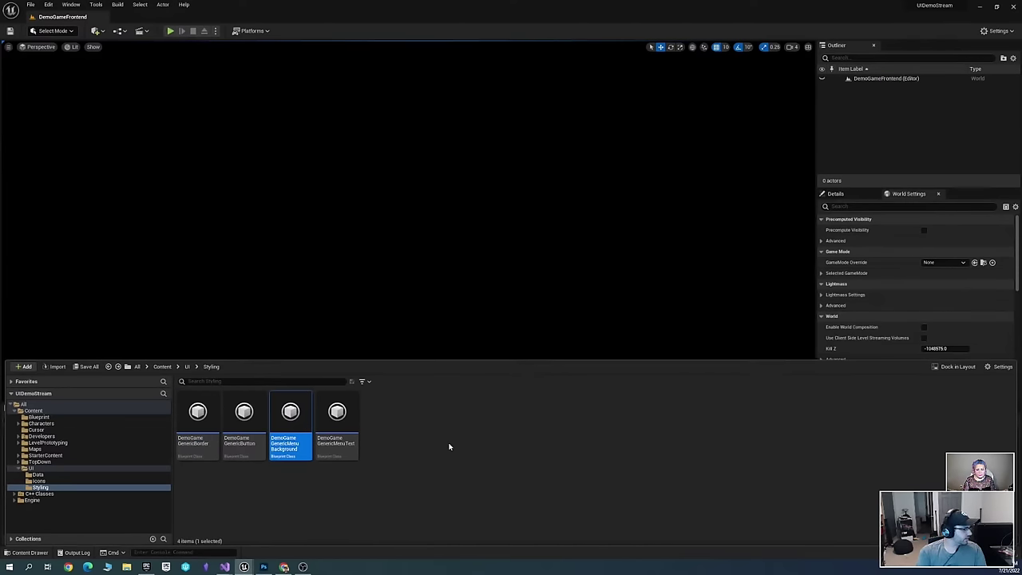
key("Delete")
left_click(455, 412)
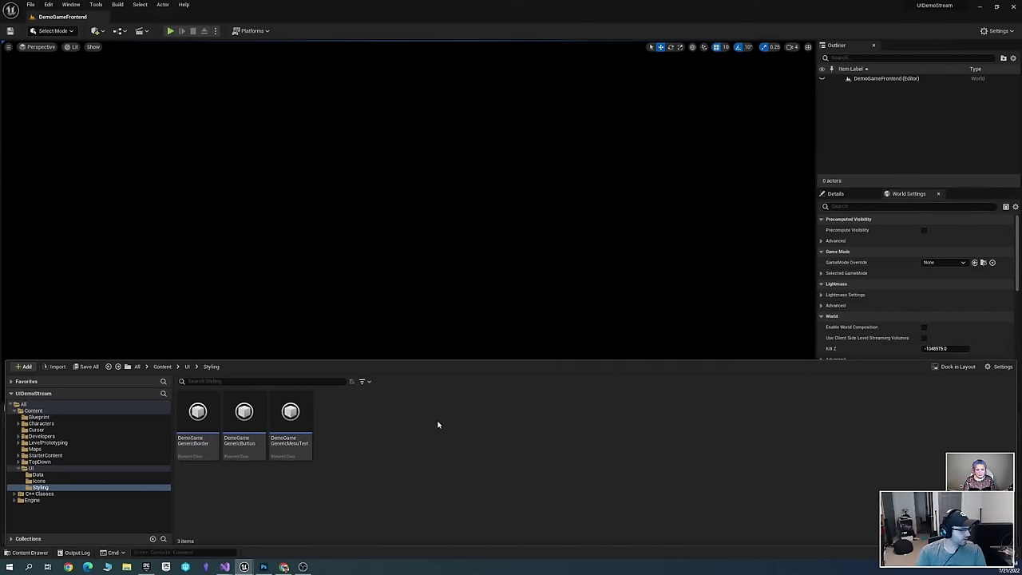
Rename the border asset to BorderStyle_DemoGameGenericBorder
right_click(343, 433)
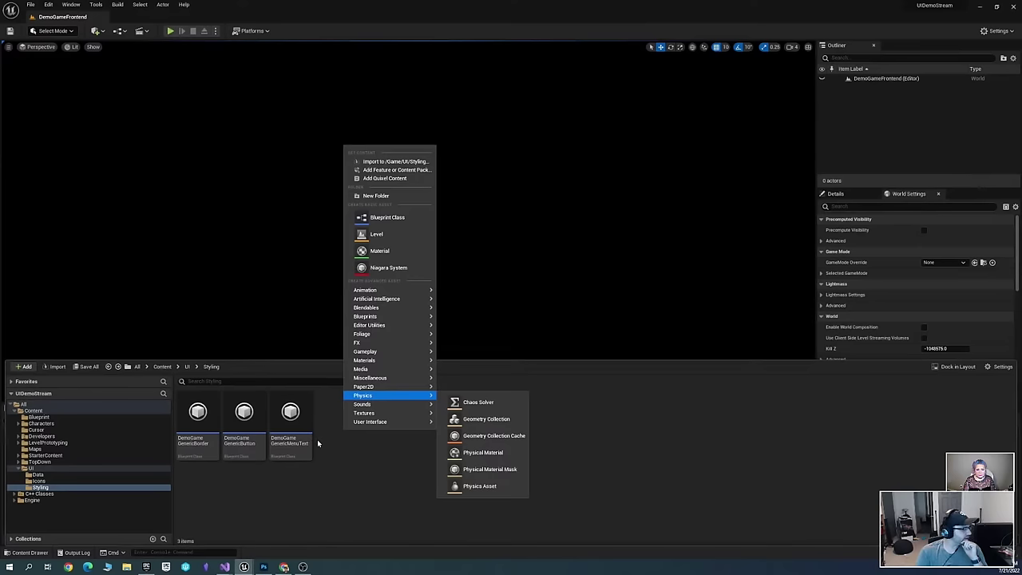
left_click(361, 465)
left_click(191, 447)
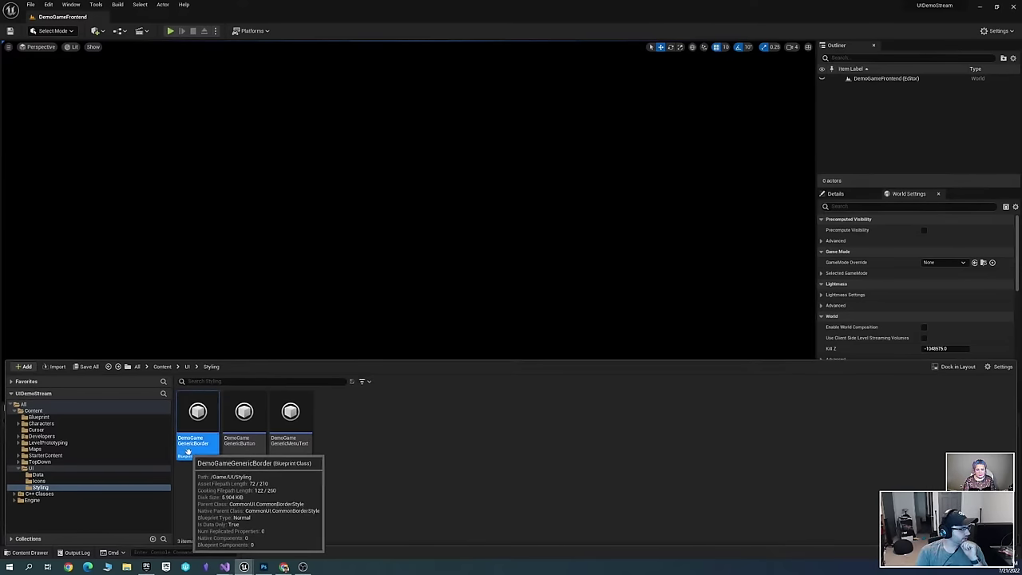
left_click(242, 444)
left_click(289, 443)
left_click(191, 448)
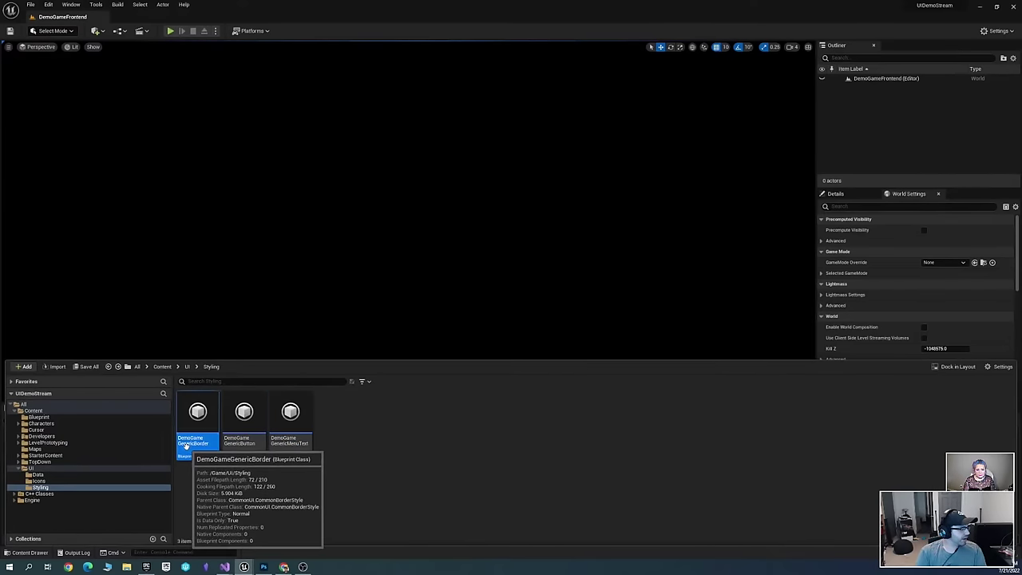
left_click(183, 441)
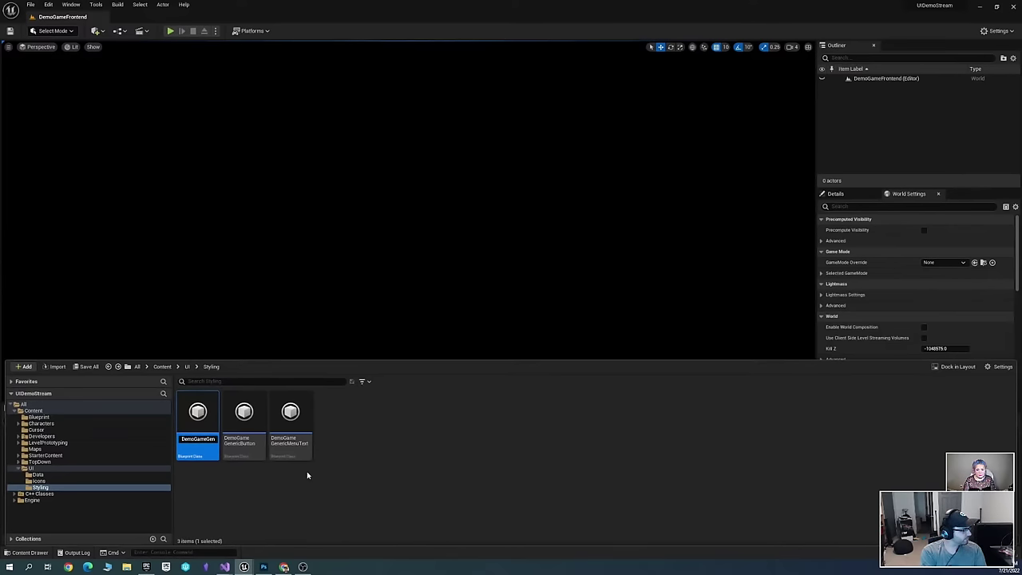
type("BorderStyle")
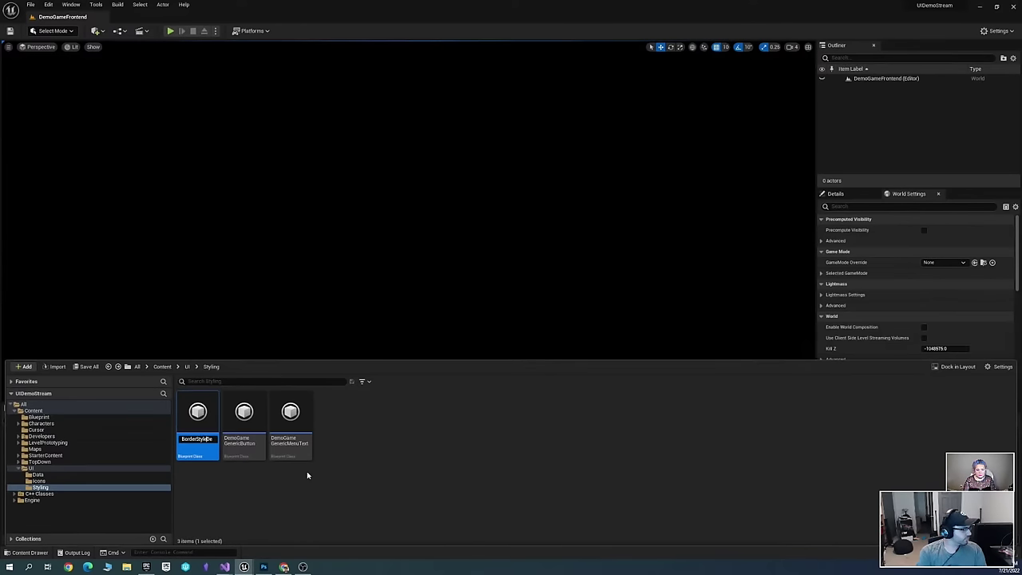
type("_")
key("Return")
Prefix the button and text assets as ButtonStyle_DemoGameGenericButton and TextStyle_DemoGameGenericMenuText
left_click(244, 441)
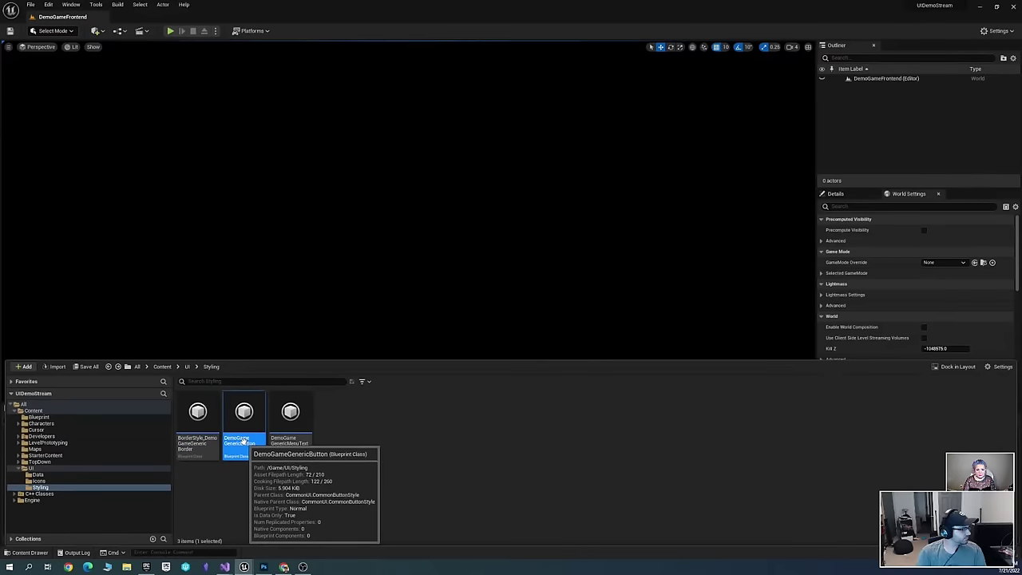
left_click(243, 441)
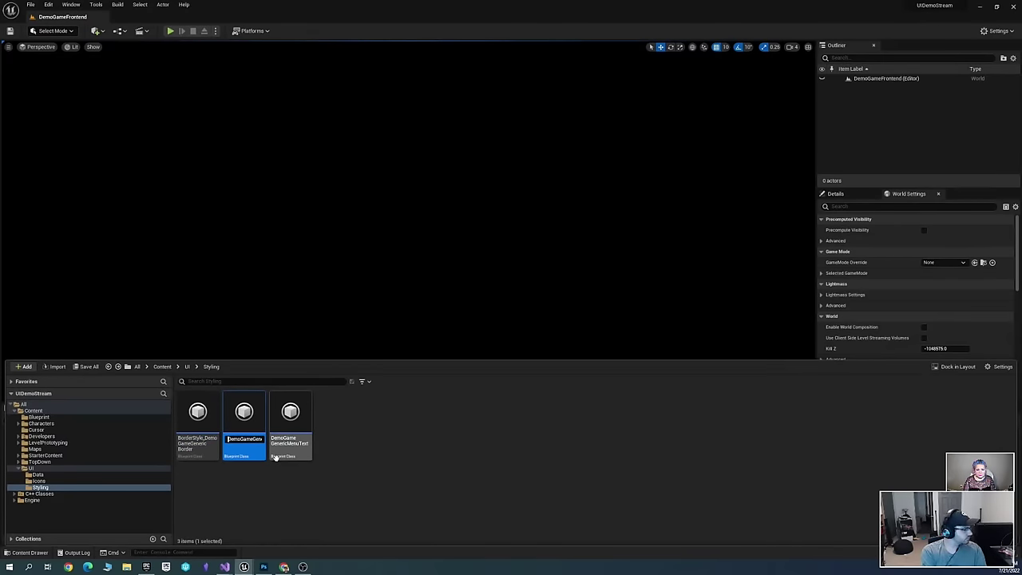
type("ButtonStyle_De")
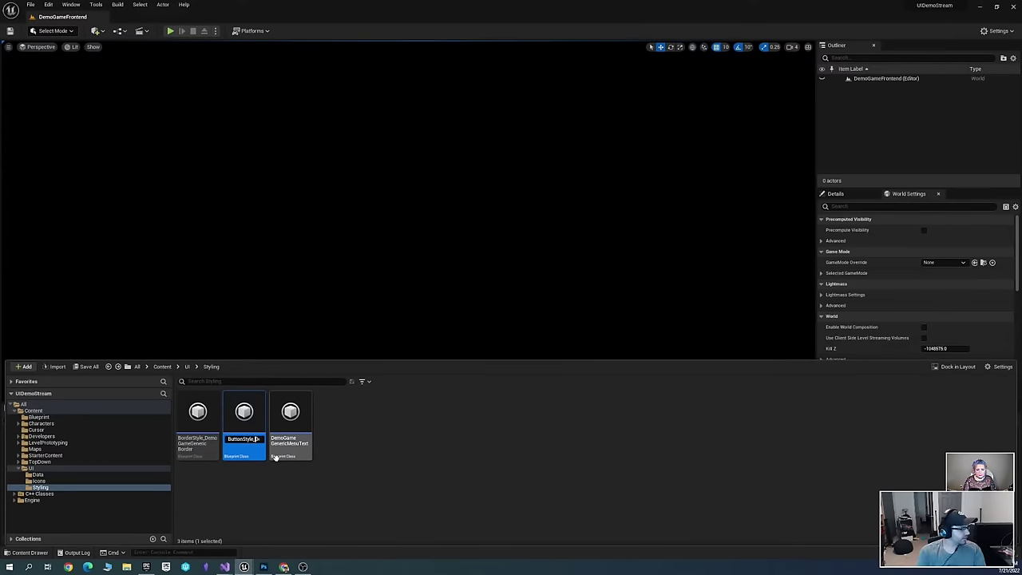
key("Return")
left_click(275, 456)
left_click_drag(275, 457, 260, 449)
left_click(272, 447)
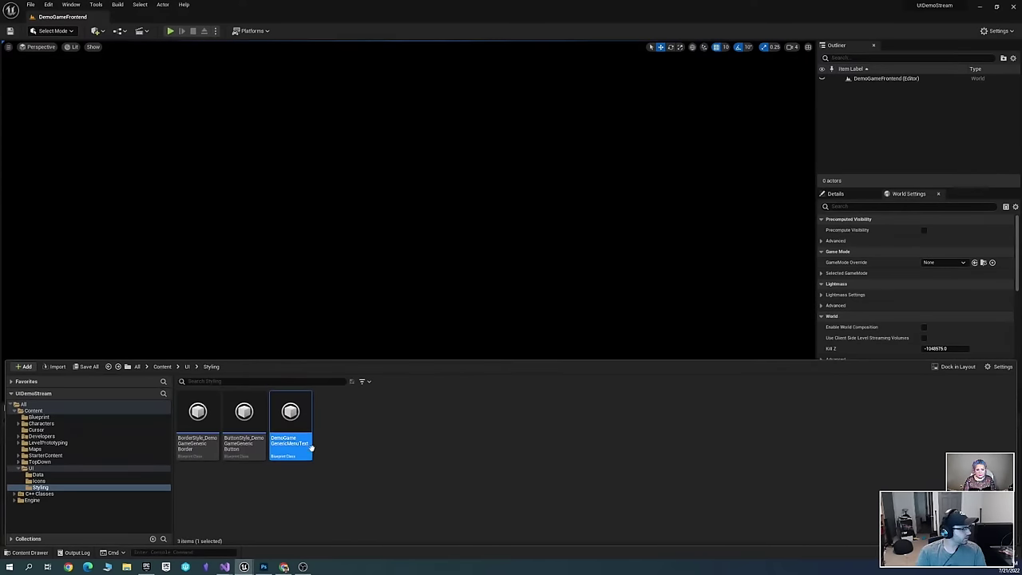
key("F2")
key("Home")
type("T")
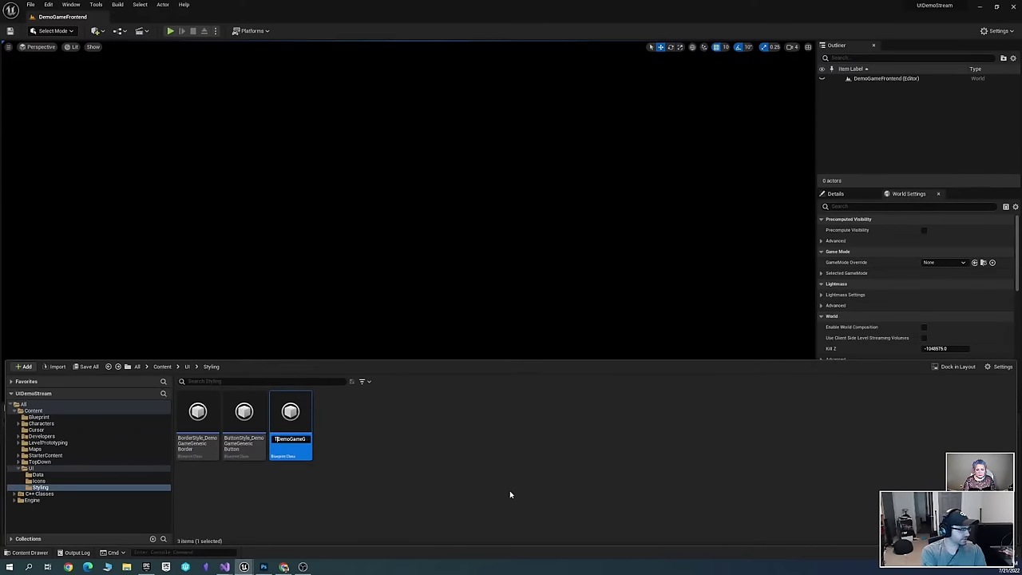
type("extStyle_Dem")
key("Return")
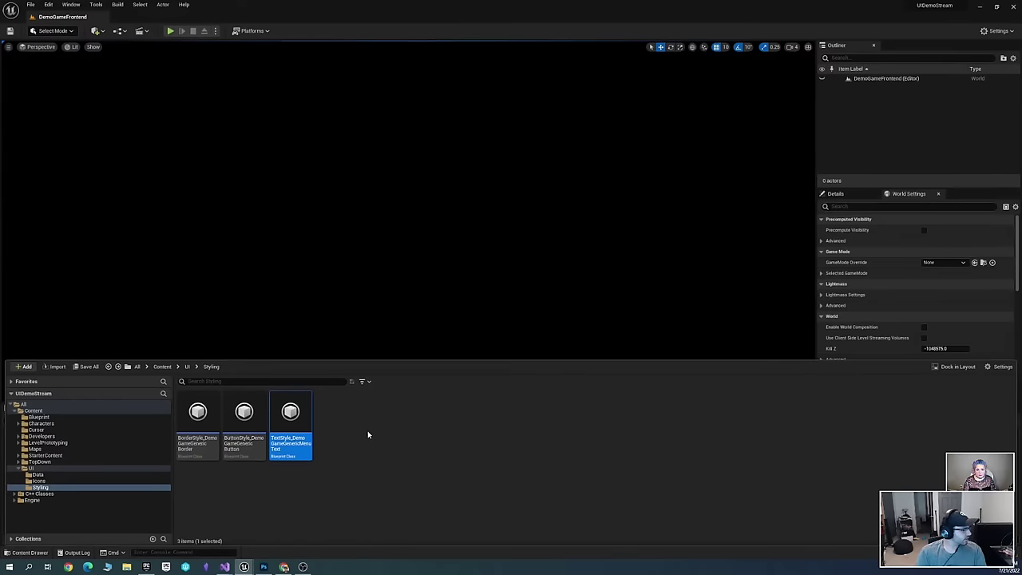
Inspect TextStyle_DemoGameGenericMenuText's Font defaults (size 24, no family), then return to the Styling folder
double_click(295, 426)
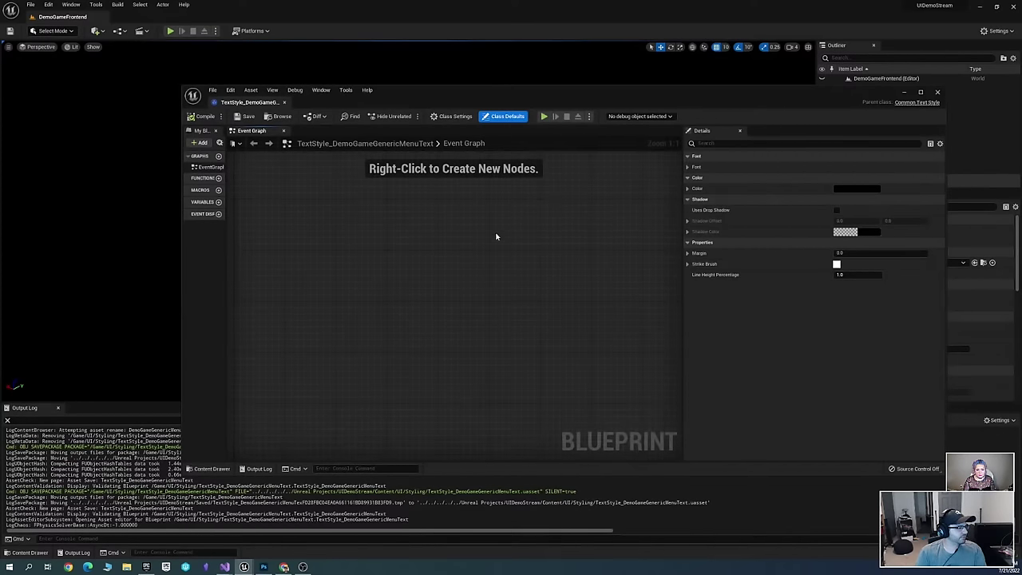
left_click(283, 130)
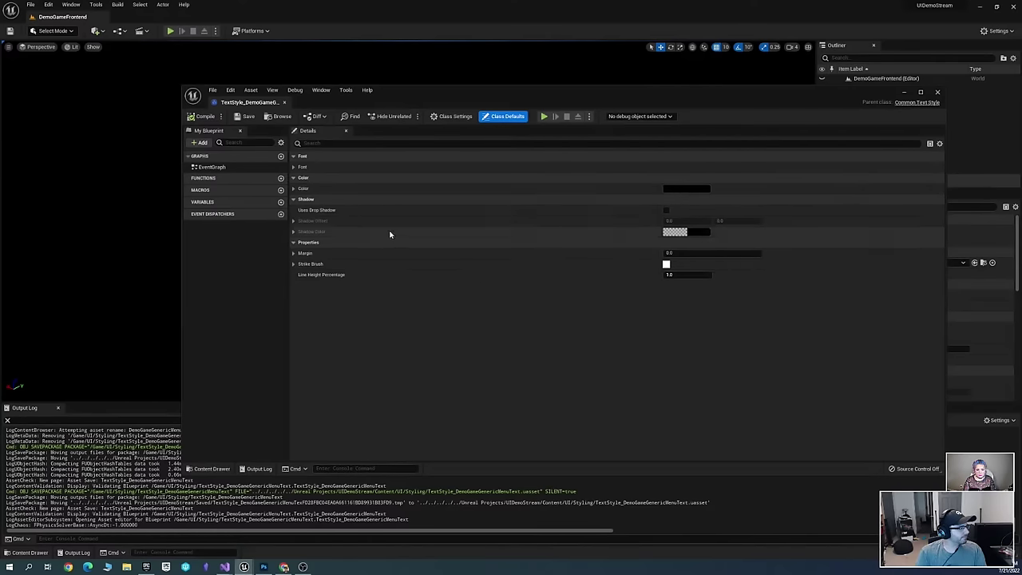
left_click(294, 166)
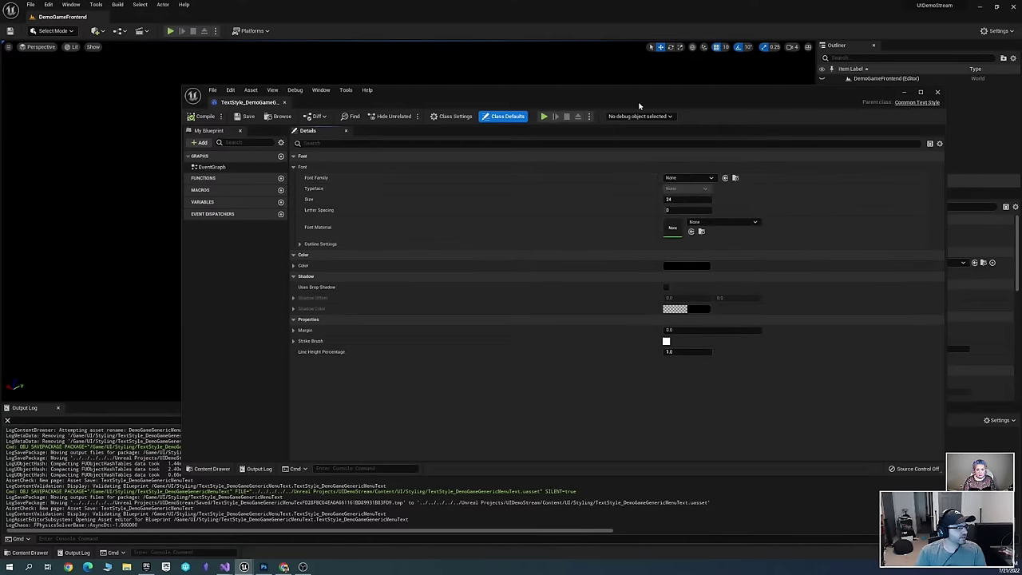
left_click_drag(597, 99, 606, 100)
left_click(822, 294)
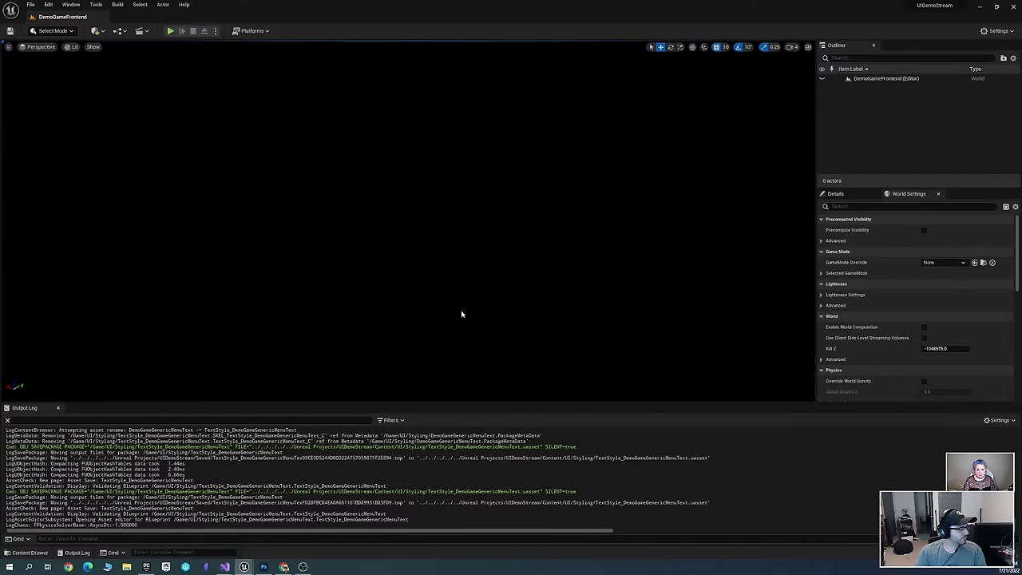
key("ctrl+space")
right_click(405, 423)
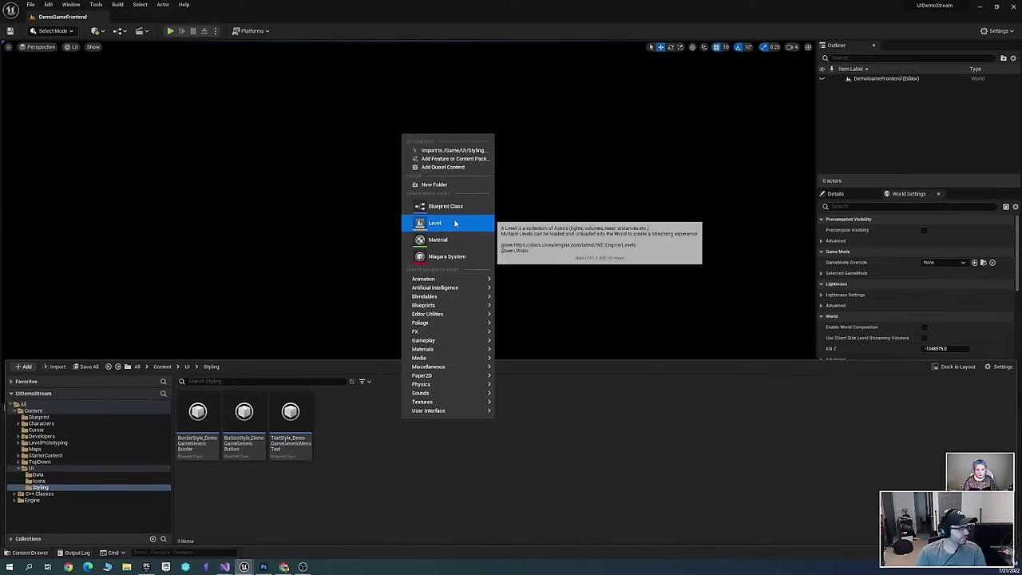
Create a widget blueprint with a UserWidget root named TestUserWidget
mouse_move(455, 410)
left_click(534, 484)
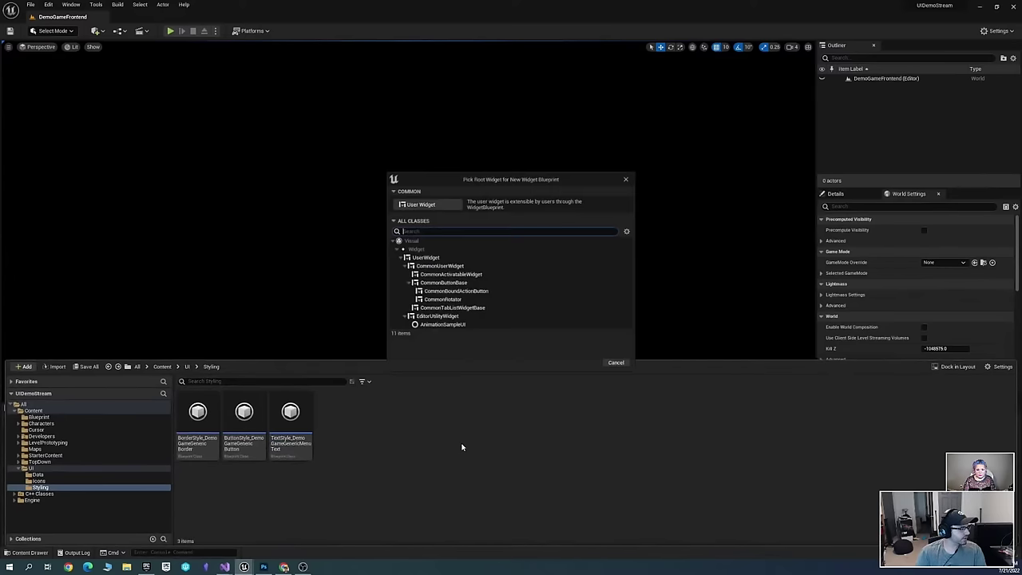
left_click(462, 257)
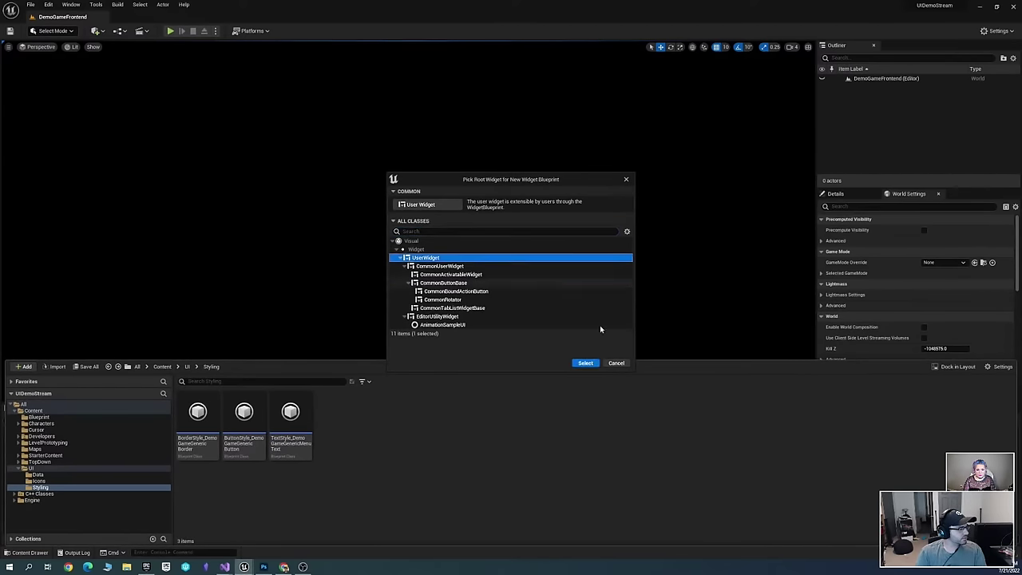
left_click(595, 363)
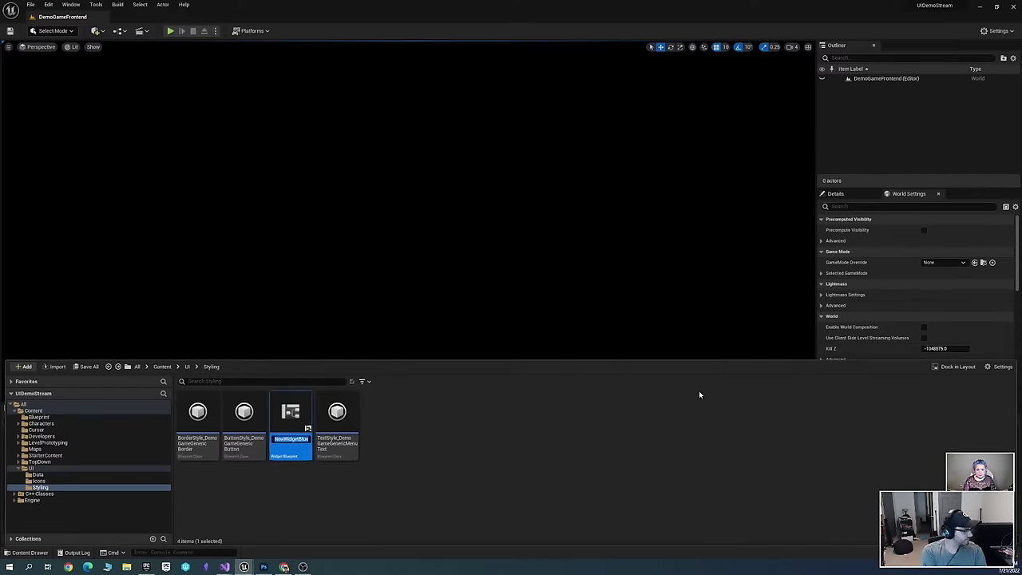
type("Tes")
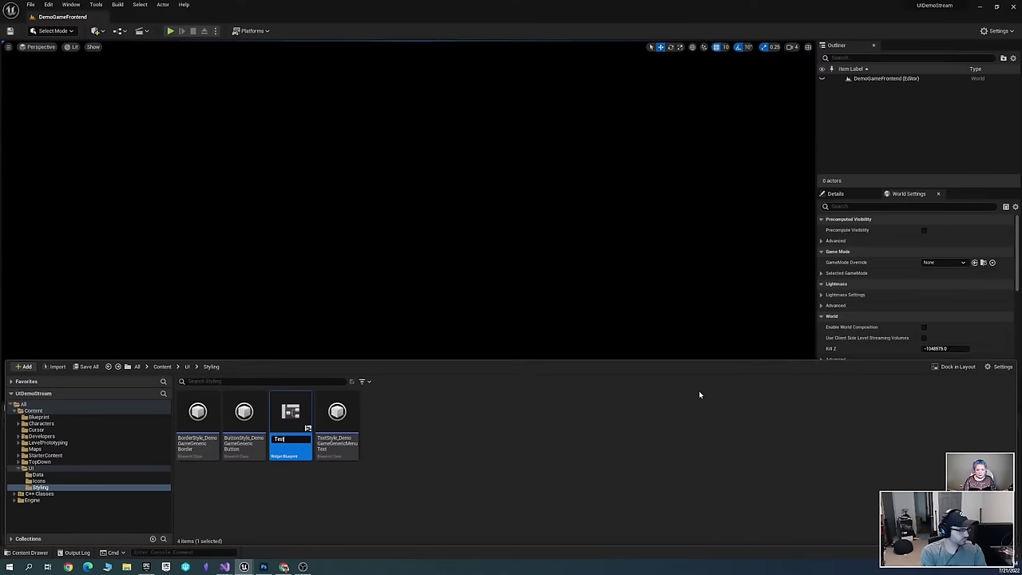
type("tUserWidget")
key("Return")
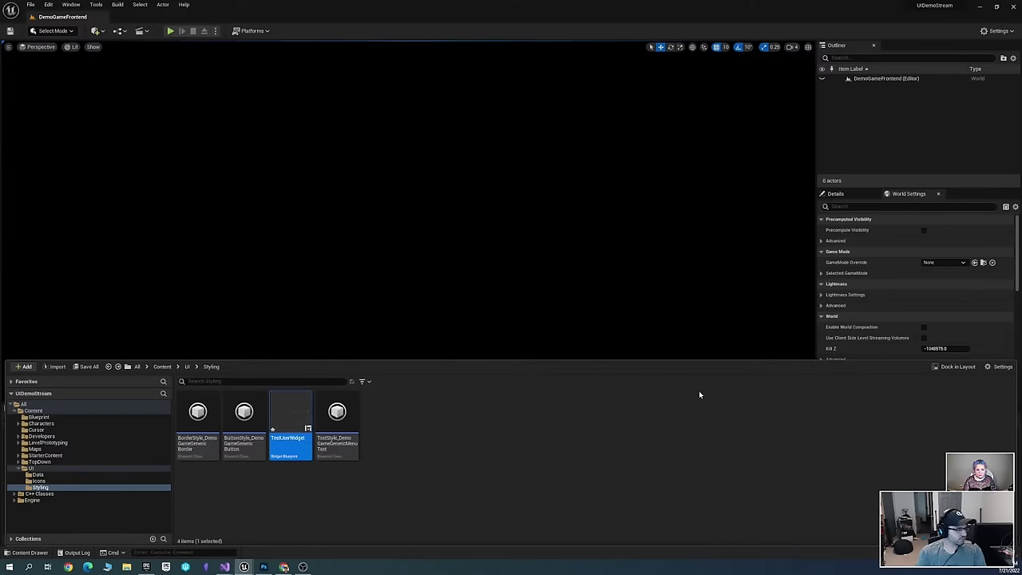
Open TestUserWidget and drag a Text widget from the Palette onto its canvas
left_click(77, 552)
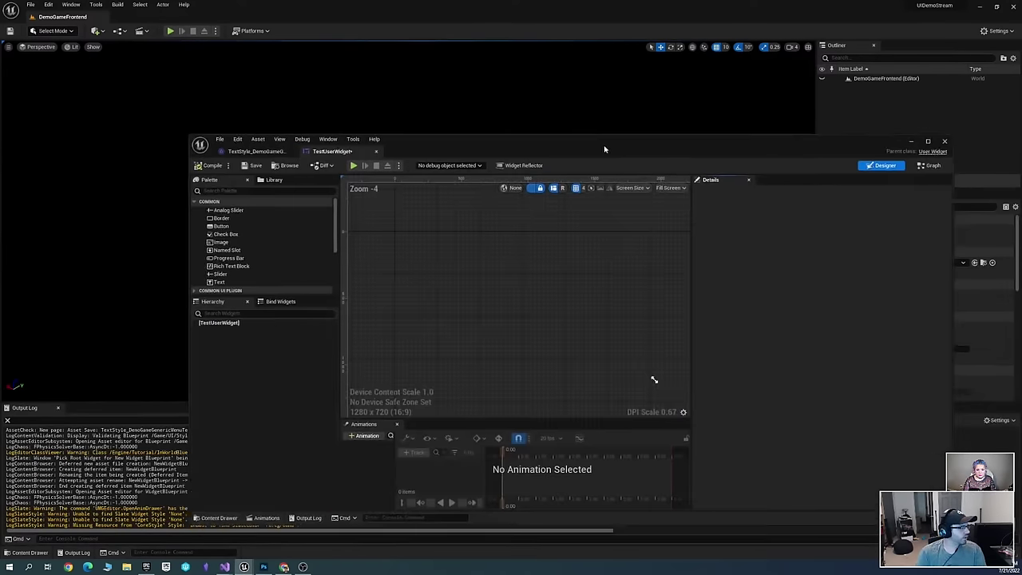
scroll(176, 218, "down", 3)
scroll(172, 222, "up", 3)
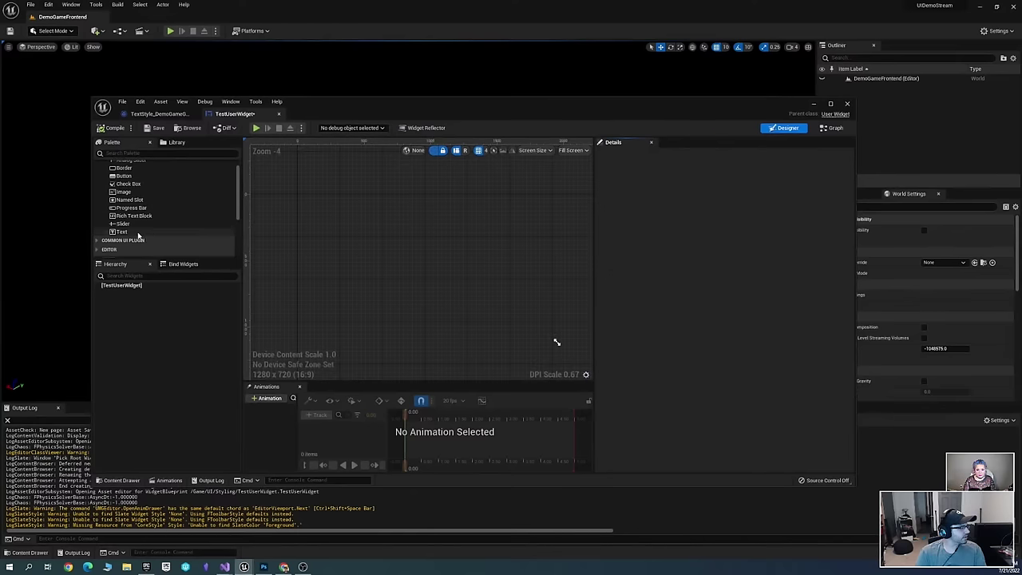
left_click(122, 245)
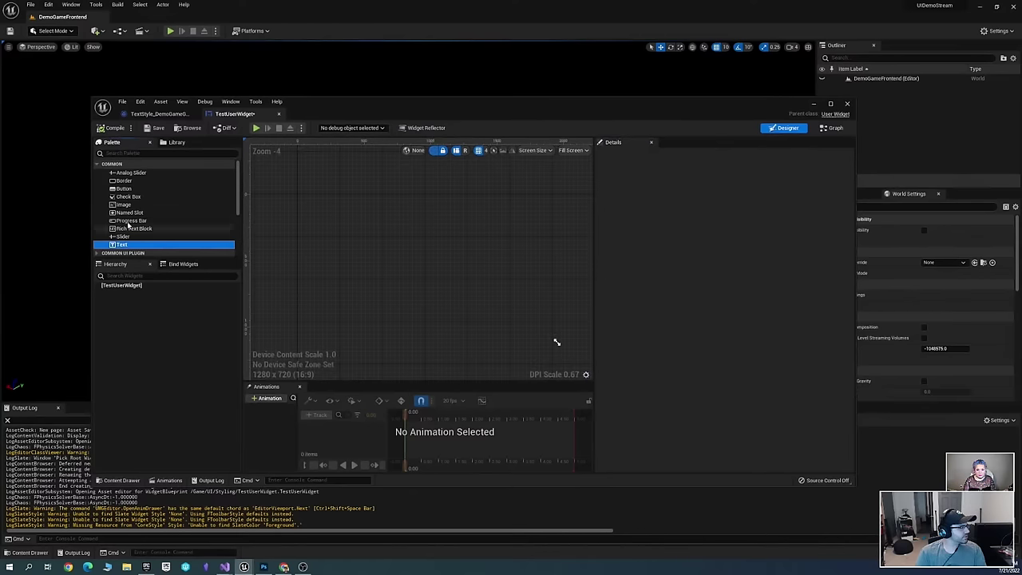
left_click_drag(182, 254, 401, 242)
scroll(331, 221, "up", 5)
scroll(411, 279, "up", 3)
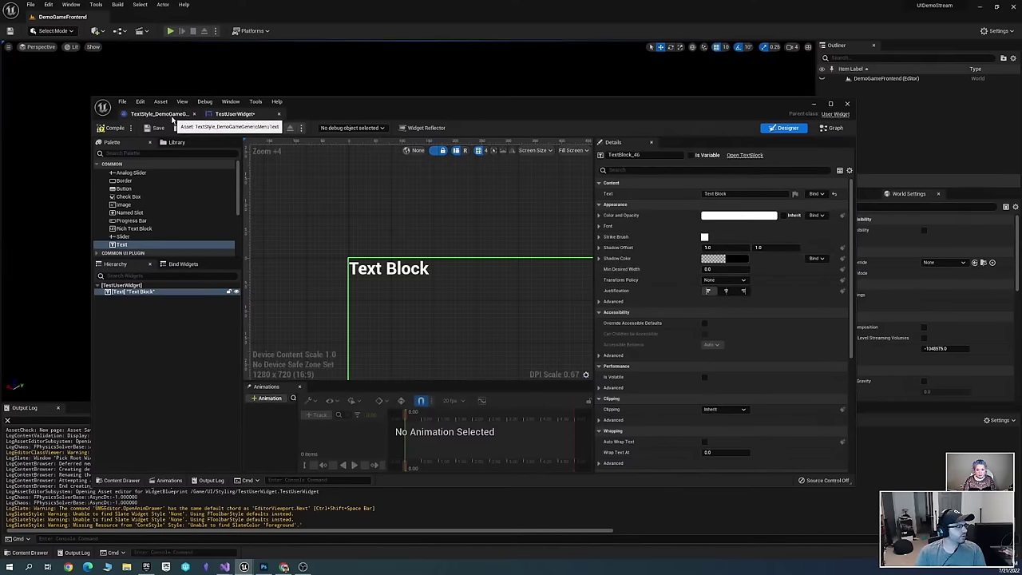
left_click(160, 113)
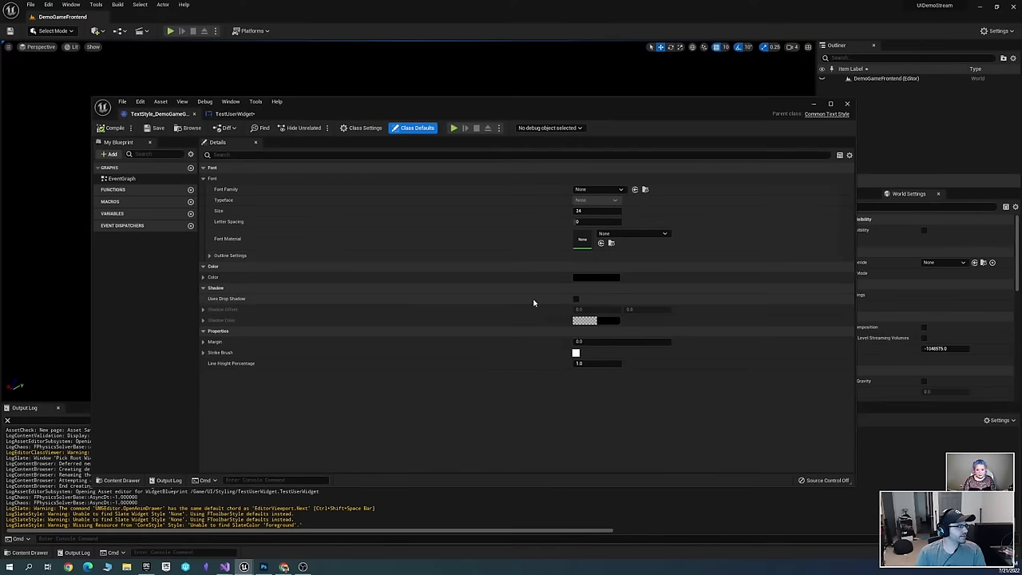
left_click(235, 114)
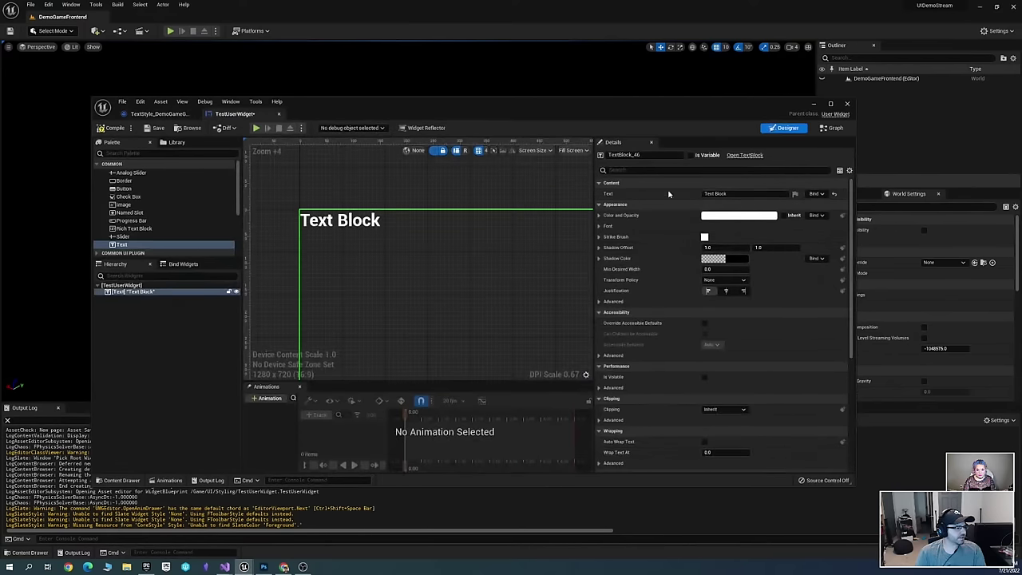
left_click(160, 113)
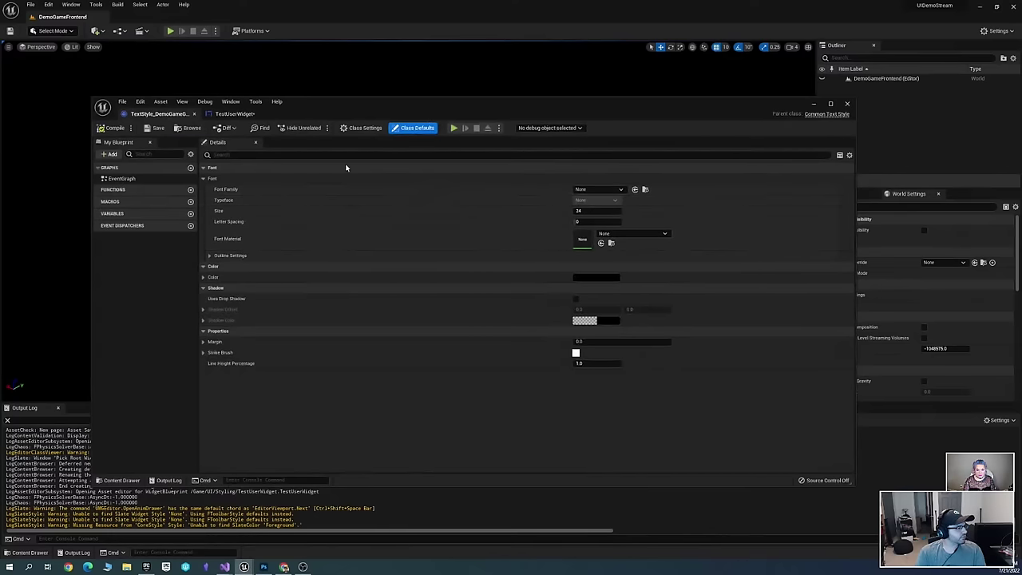
left_click(609, 191)
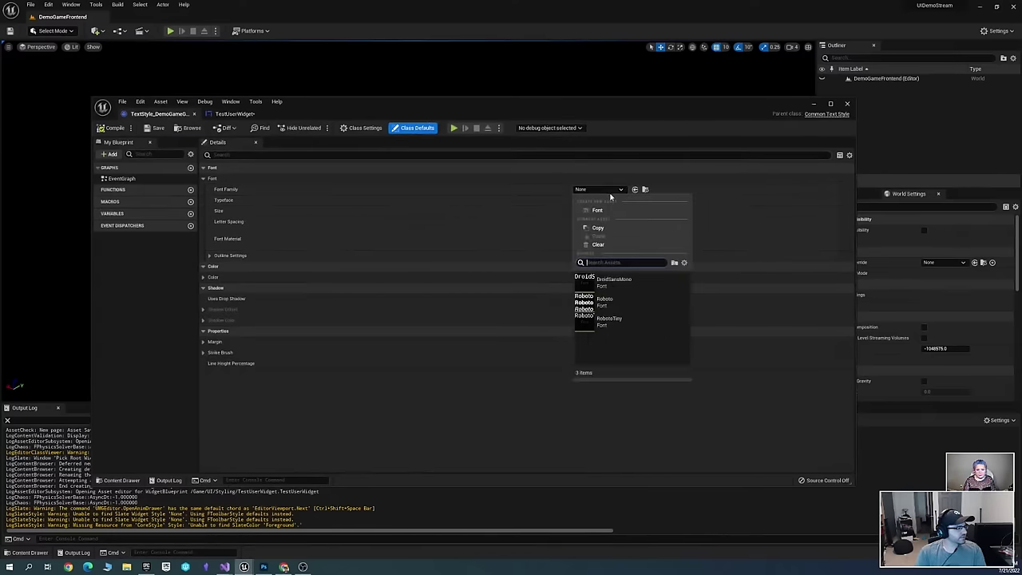
left_click(609, 148)
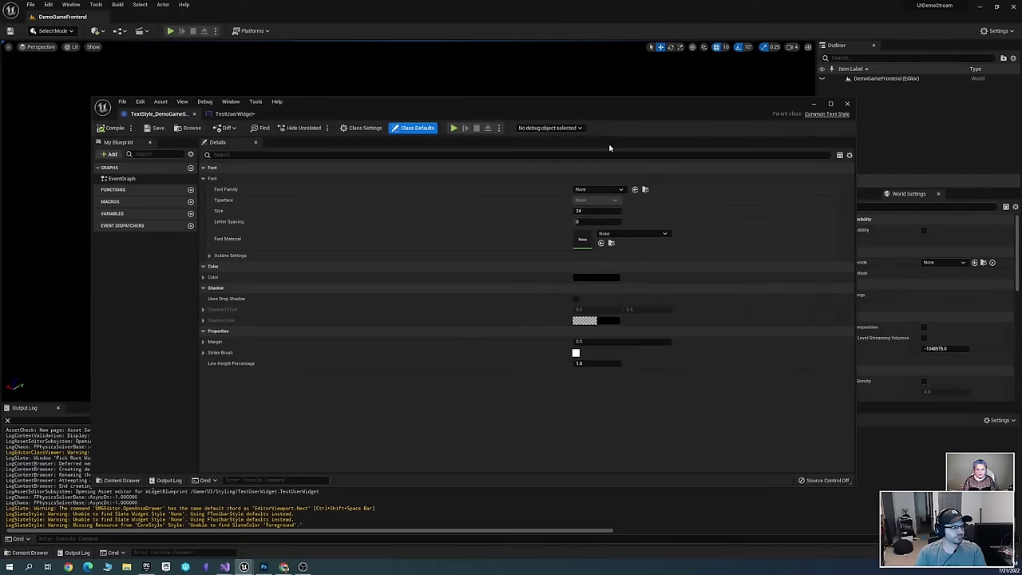
left_click(602, 192)
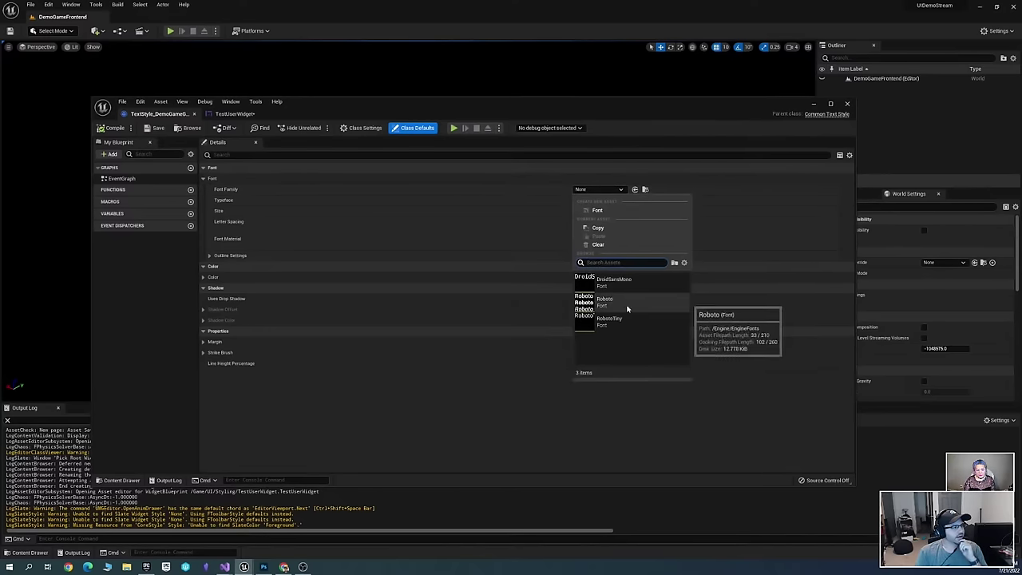
left_click(656, 145)
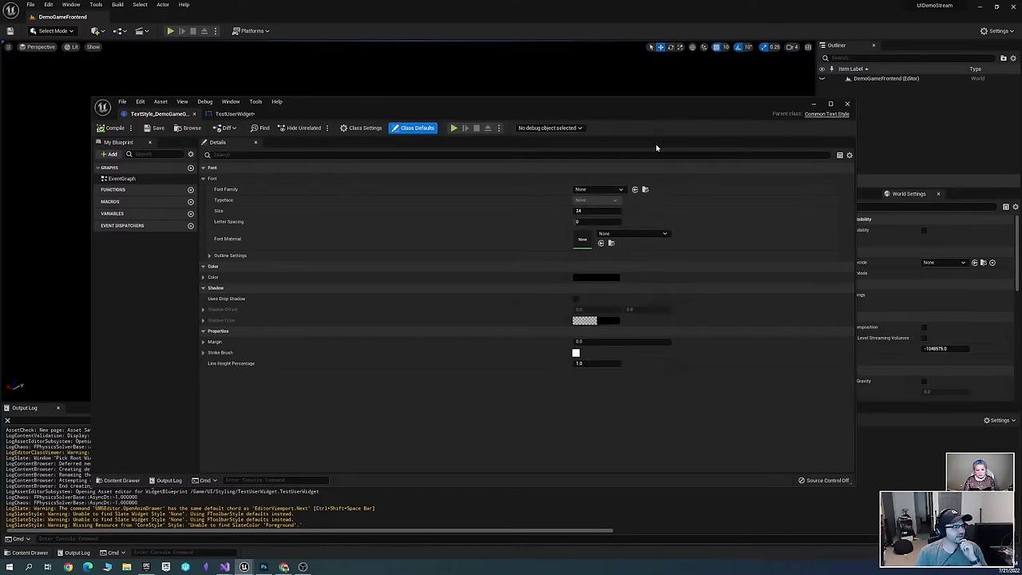
left_click(849, 156)
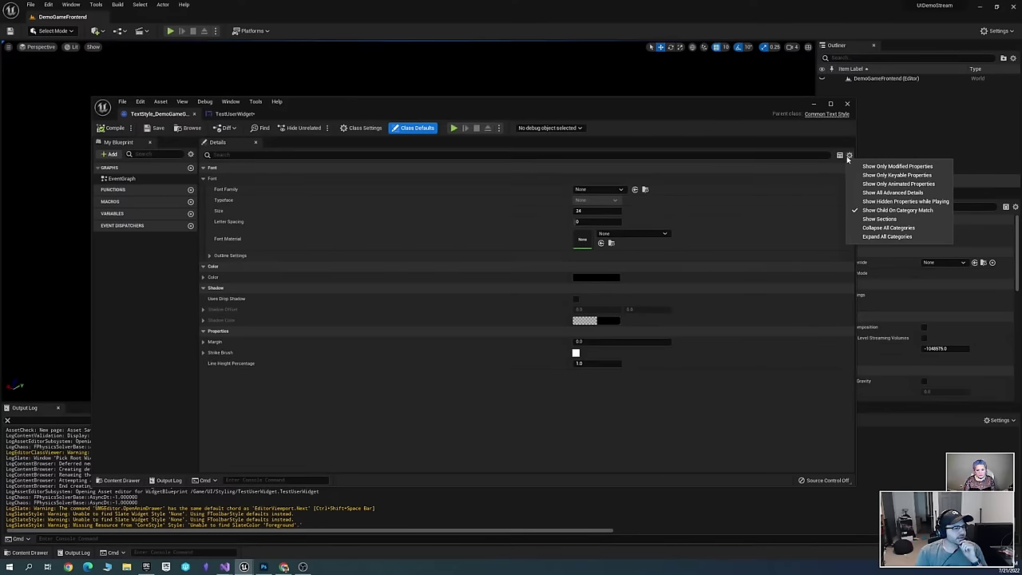
left_click(795, 142)
key("super+shift+Right")
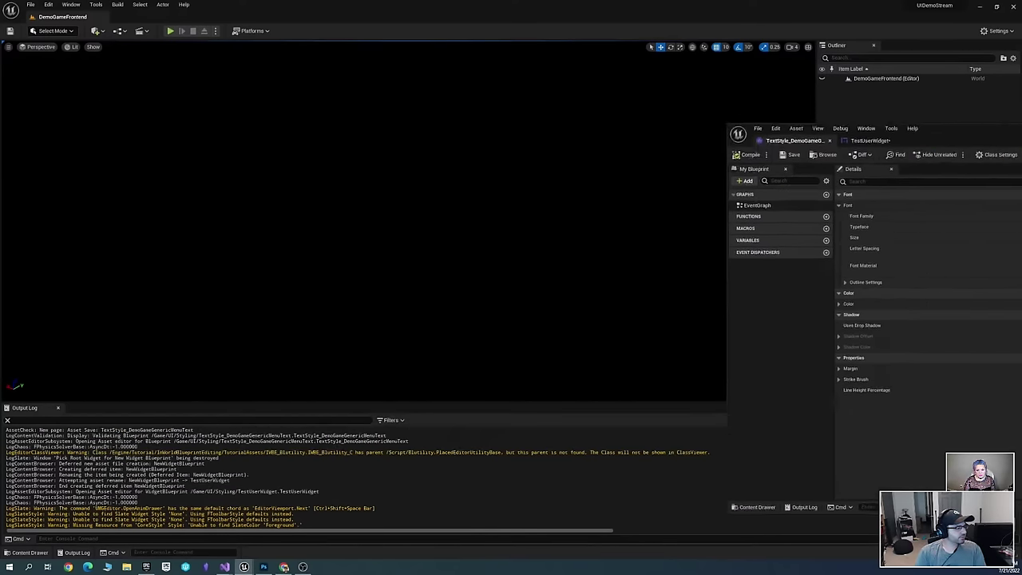
key("ctrl+space")
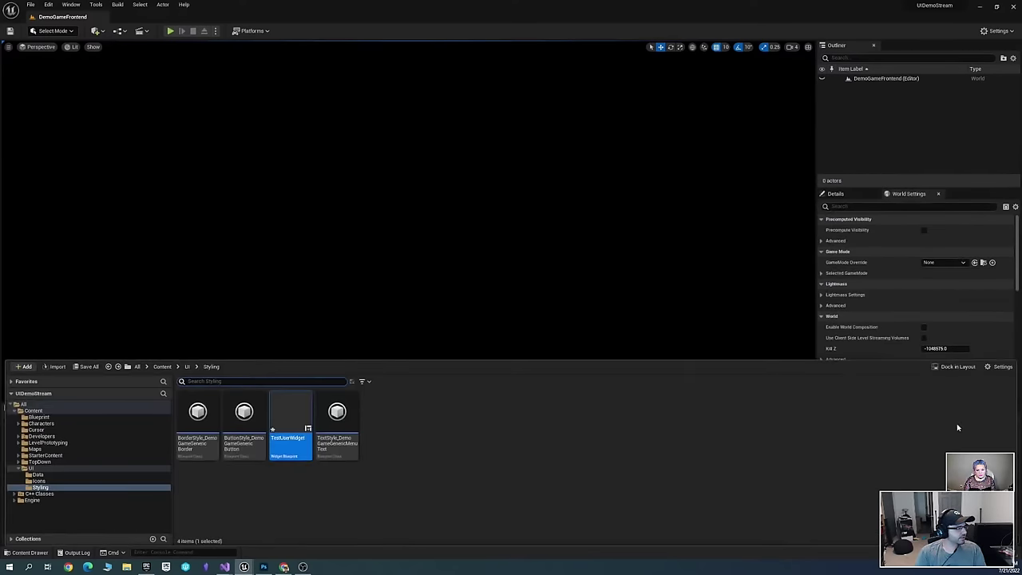
left_click(1000, 367)
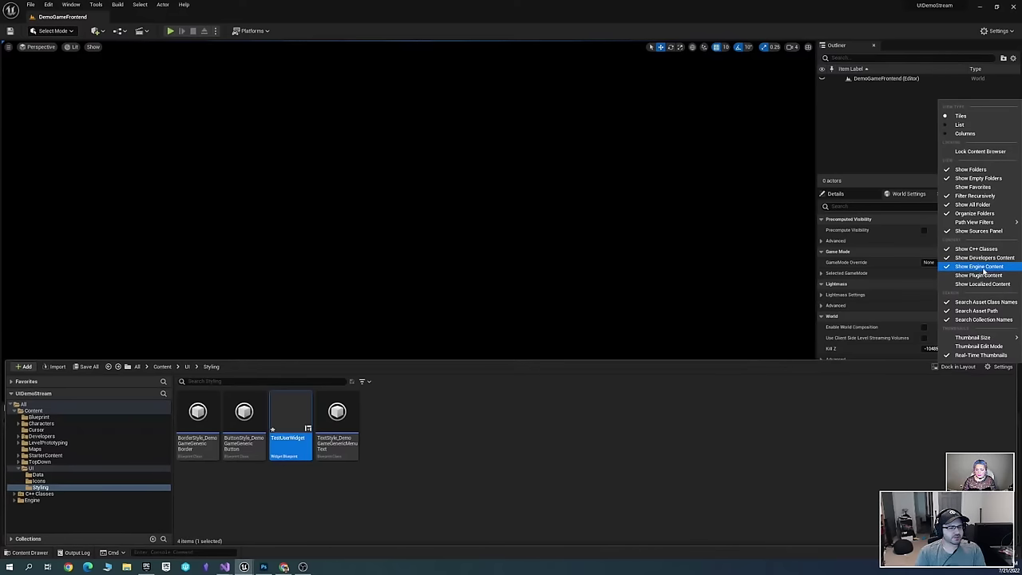
double_click(291, 423)
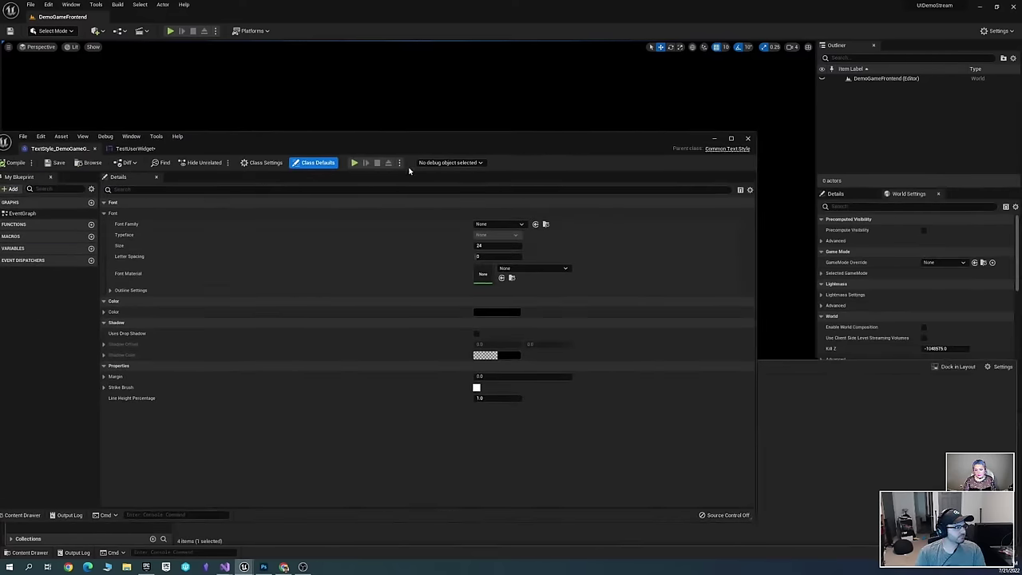
Set the text style's font family to DroidSansMono at size 16
left_click_drag(510, 142, 574, 134)
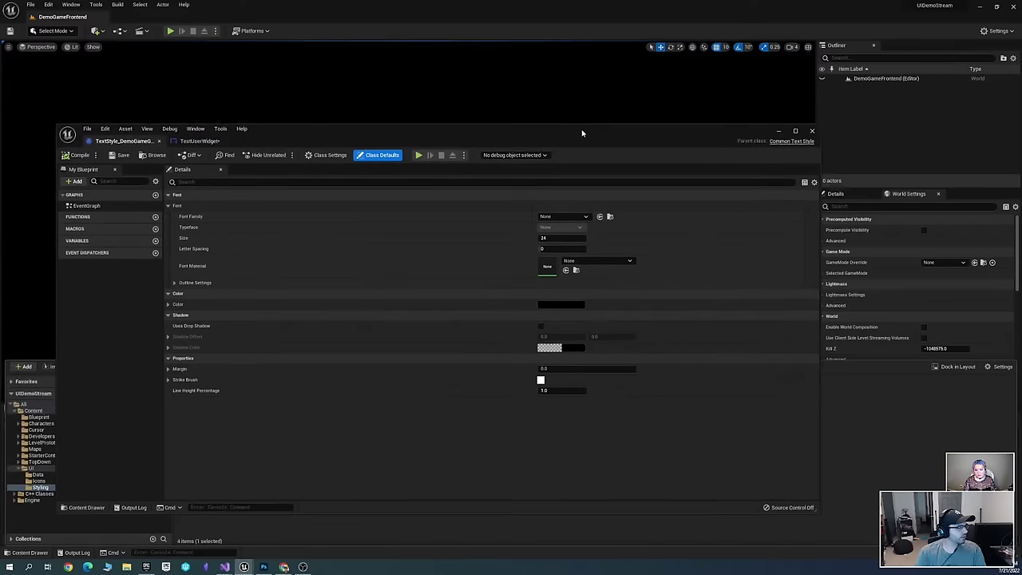
left_click(584, 217)
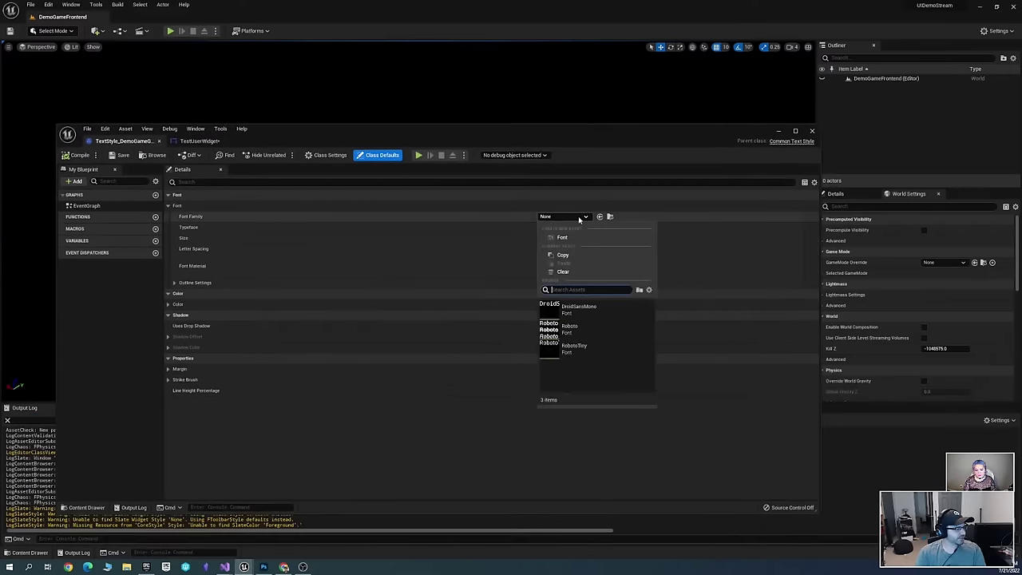
left_click(600, 333)
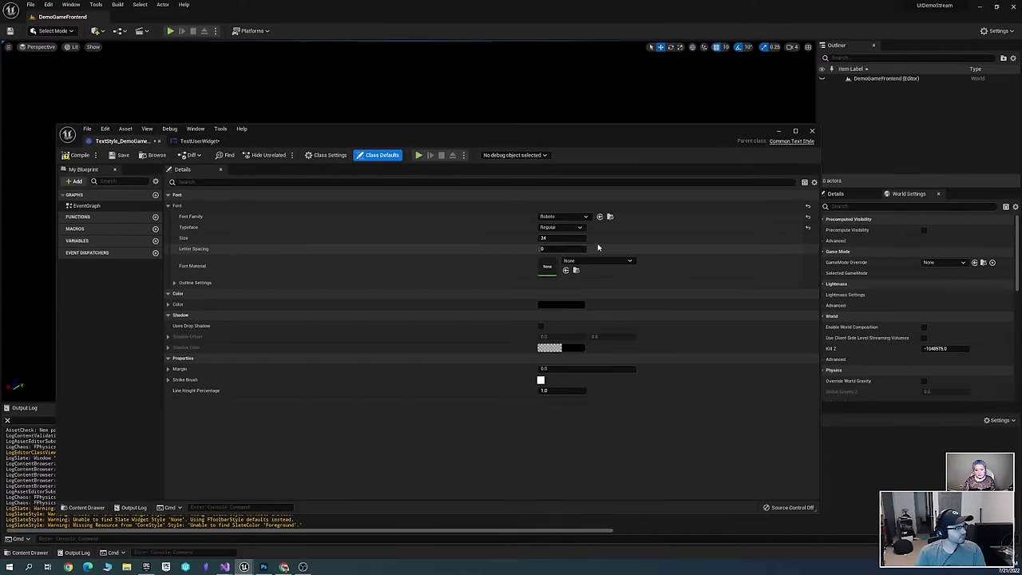
left_click(584, 217)
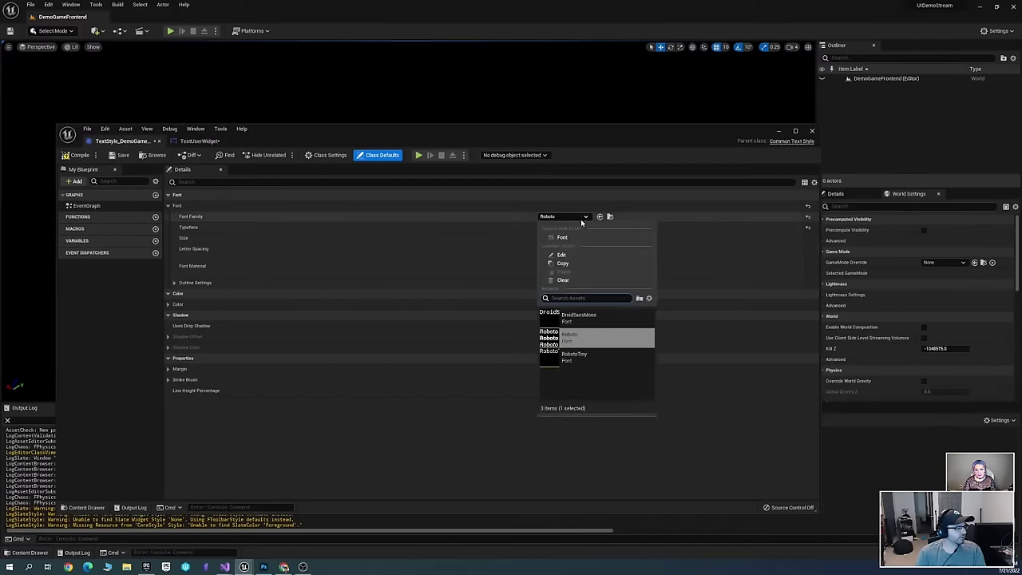
left_click(592, 318)
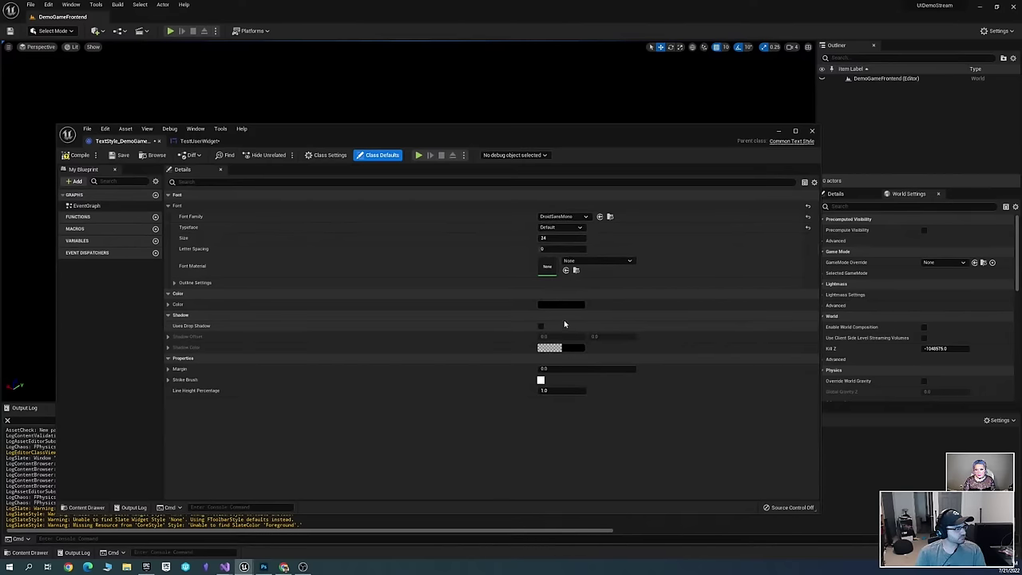
left_click(551, 238)
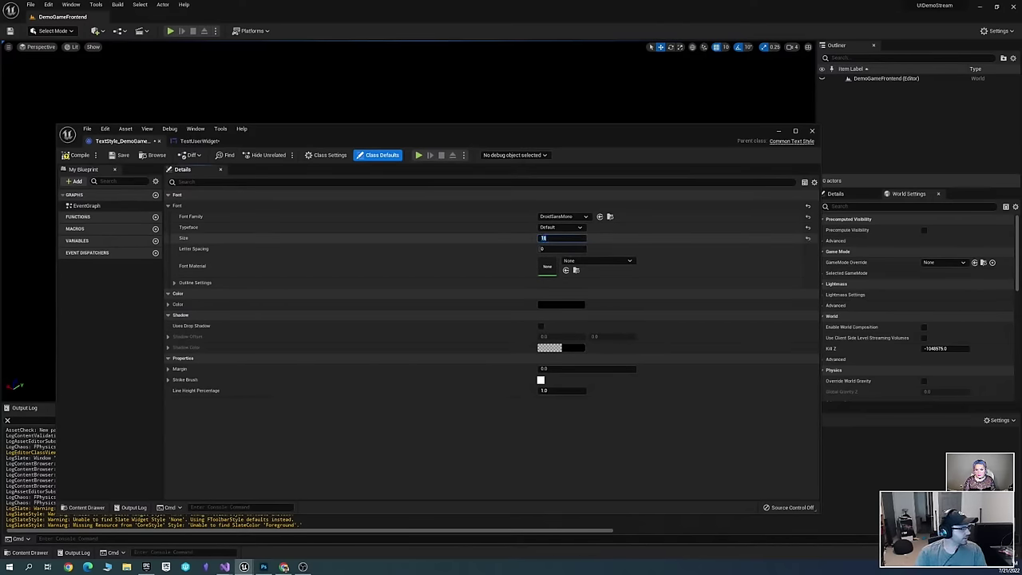
key("Return")
Make the text colour white and give it a black outline of size 2
left_click(562, 304)
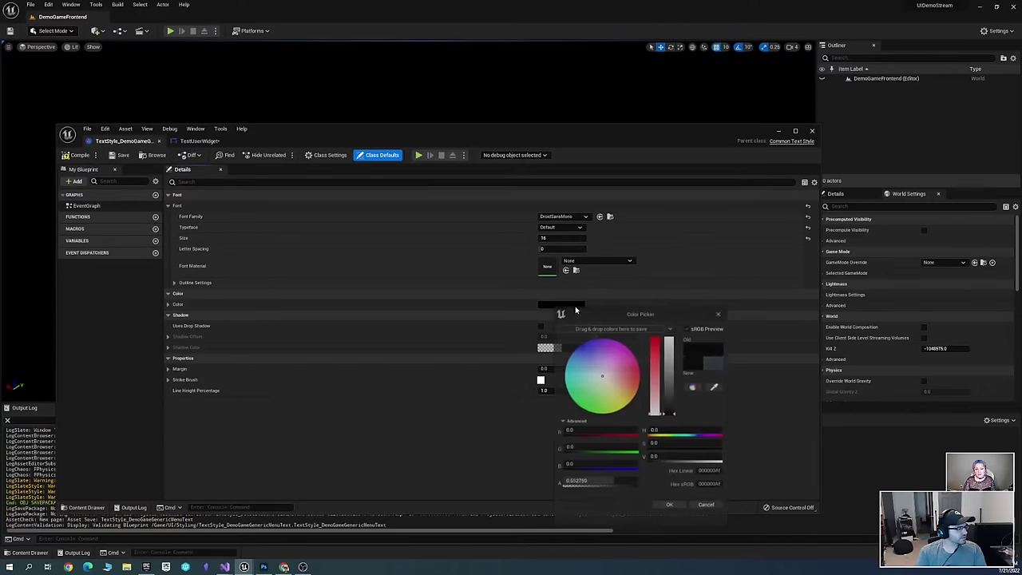
left_click_drag(669, 411, 669, 342)
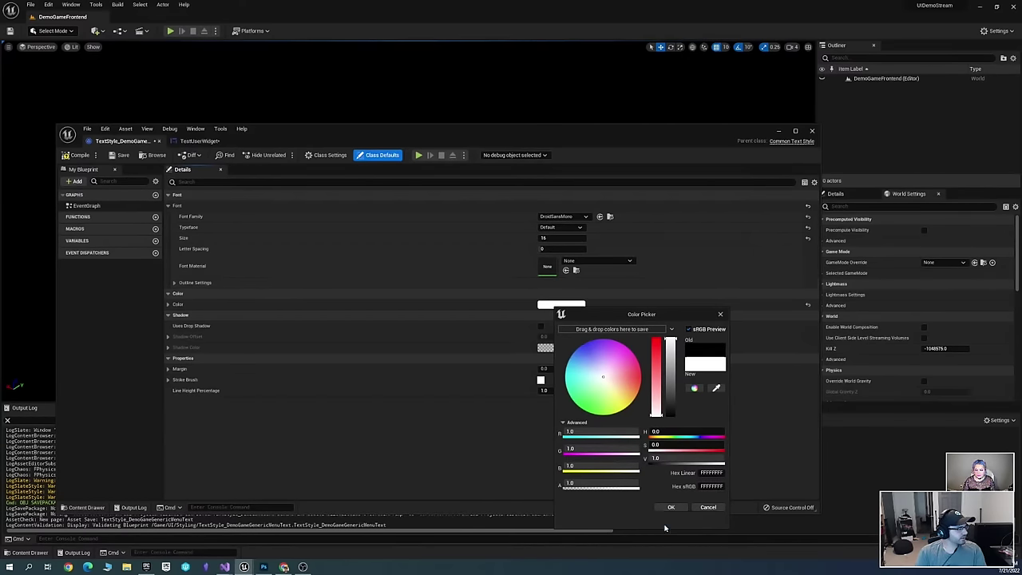
left_click(670, 507)
left_click(168, 304)
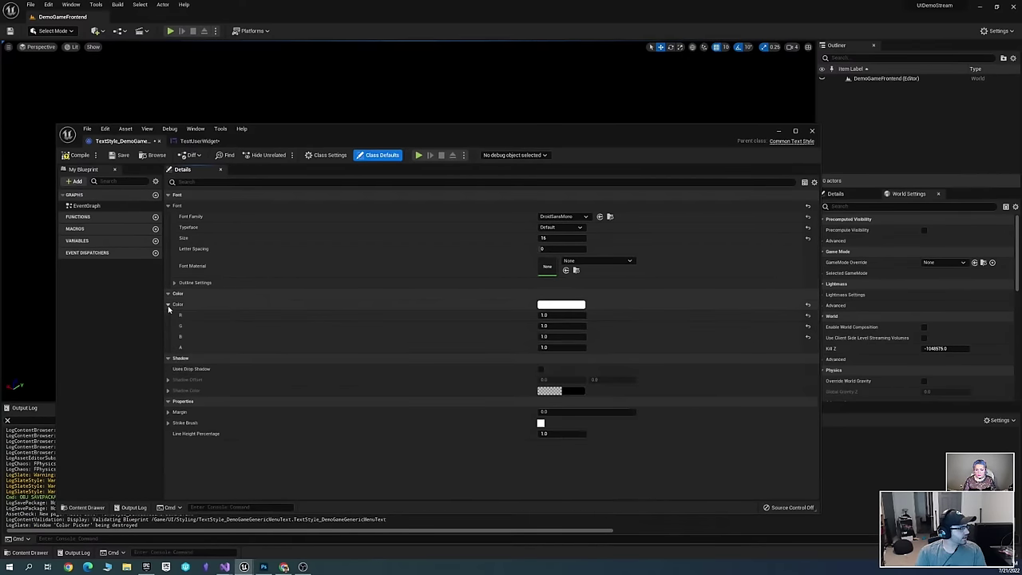
left_click(168, 304)
left_click(174, 283)
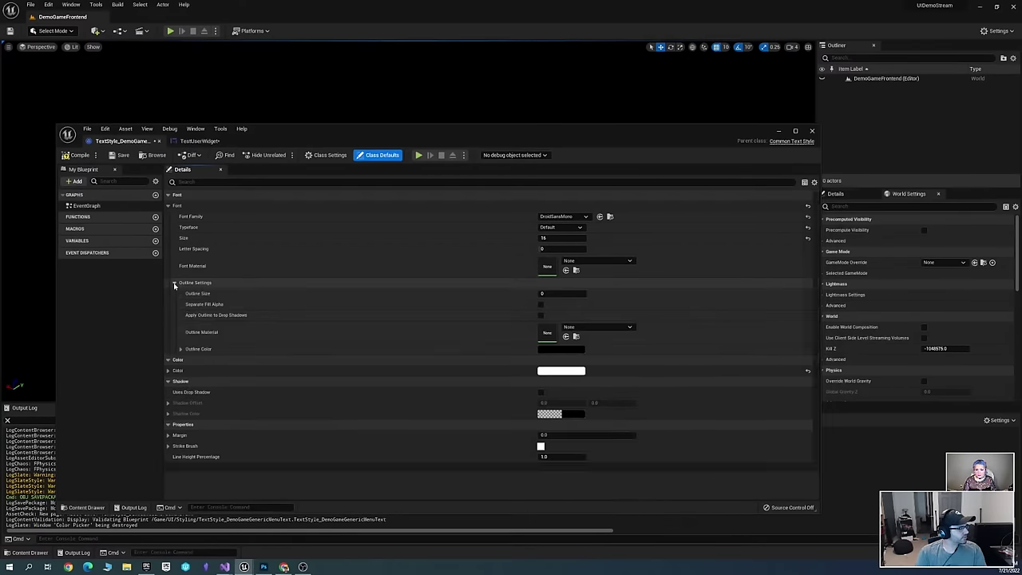
left_click(563, 294)
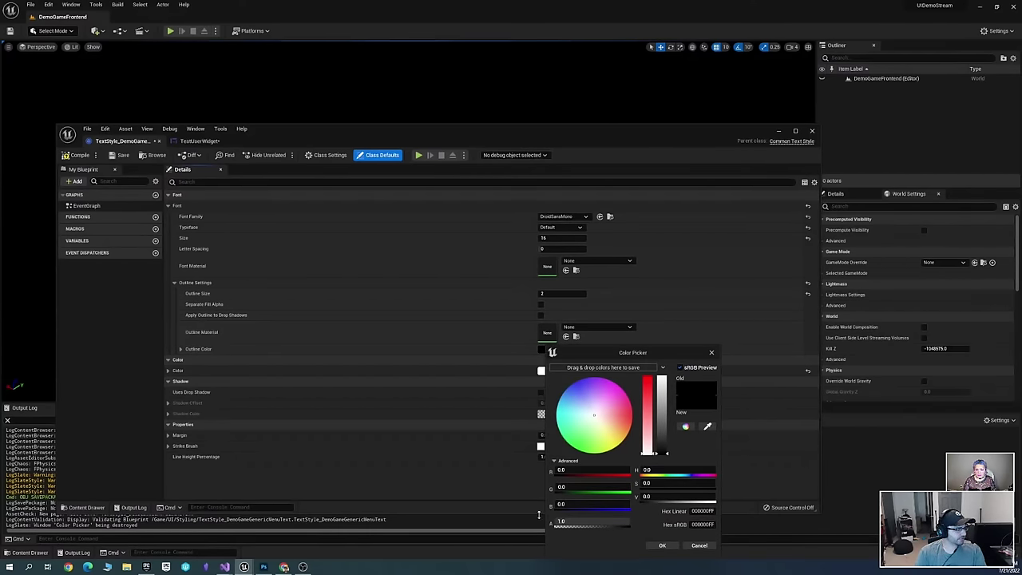
left_click(662, 545)
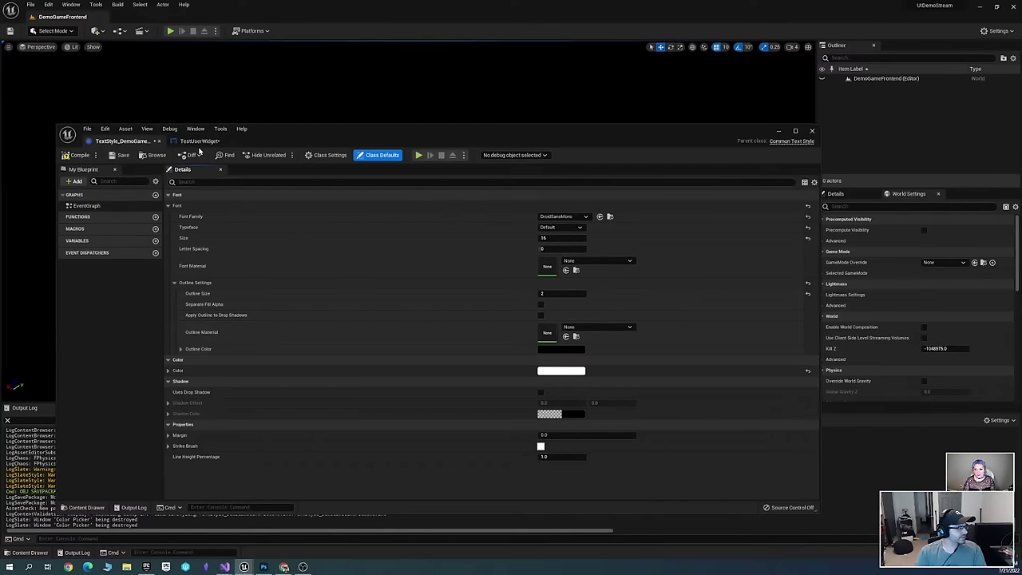
Close the TextStyle editor, save TestUserWidget and delete its Text Block
left_click(159, 142)
left_click_drag(242, 127, 1014, 141)
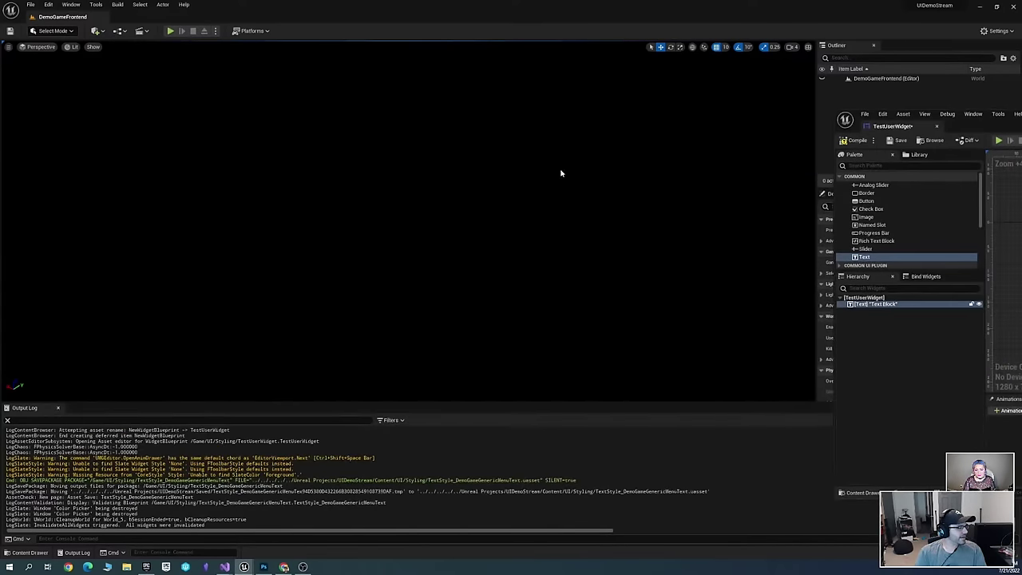
right_click(502, 274)
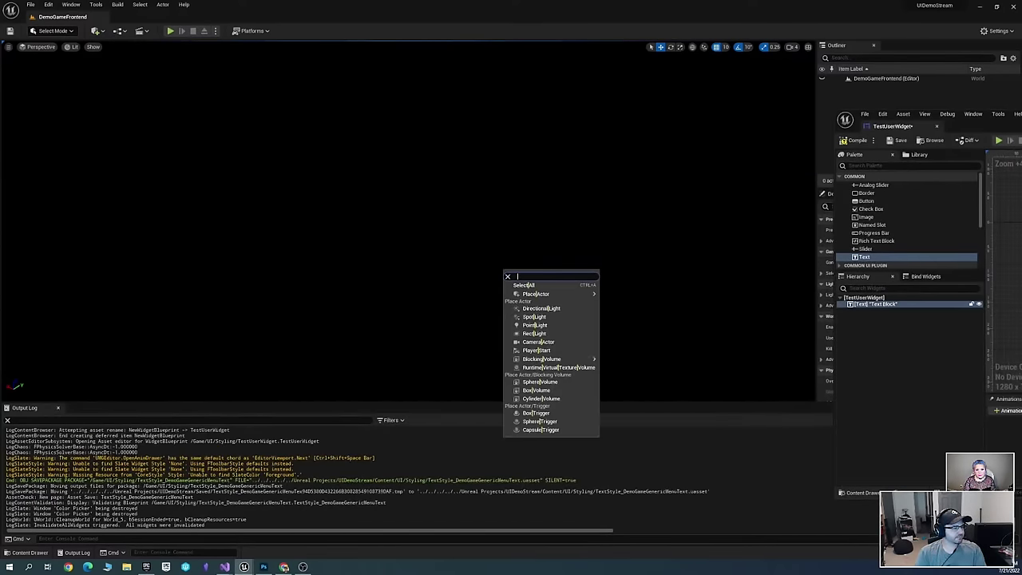
left_click_drag(958, 126, 528, 119)
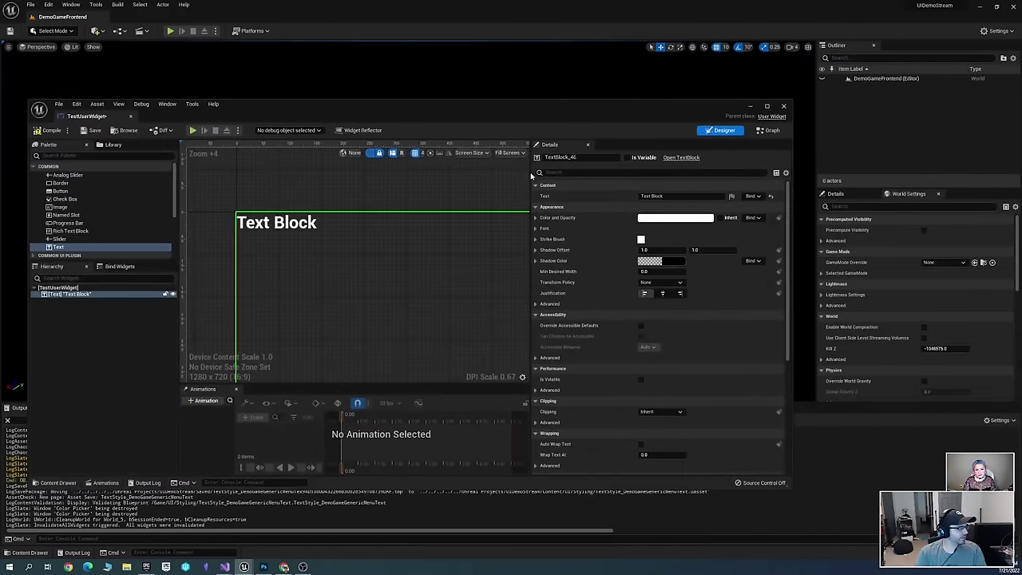
key("ctrl+space")
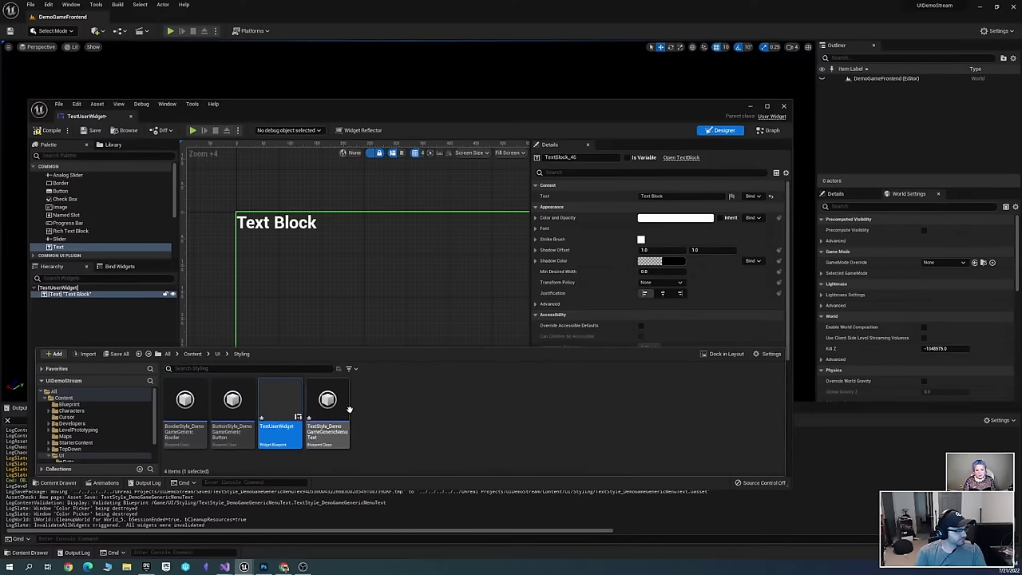
key("ctrl+s")
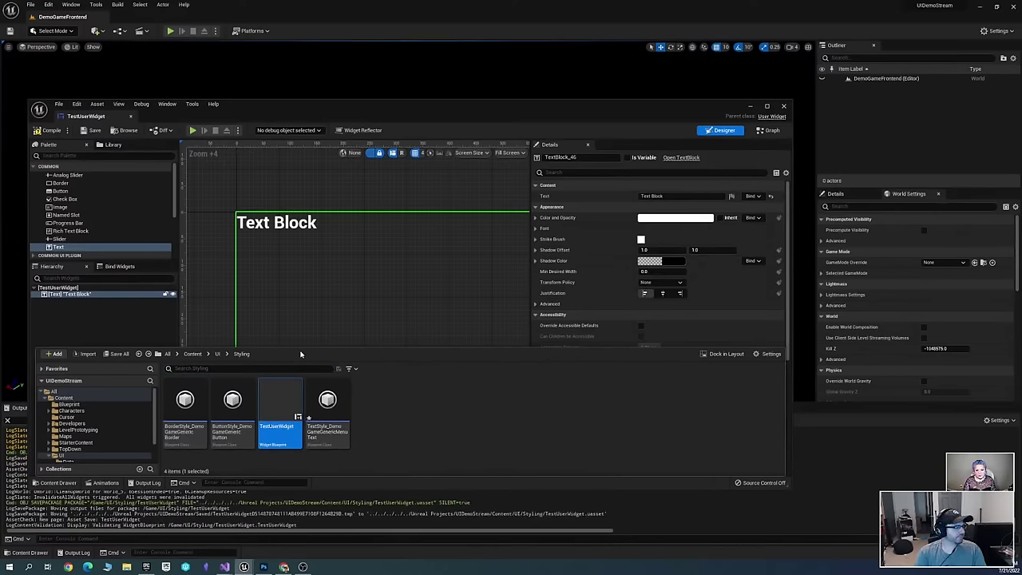
left_click(381, 240)
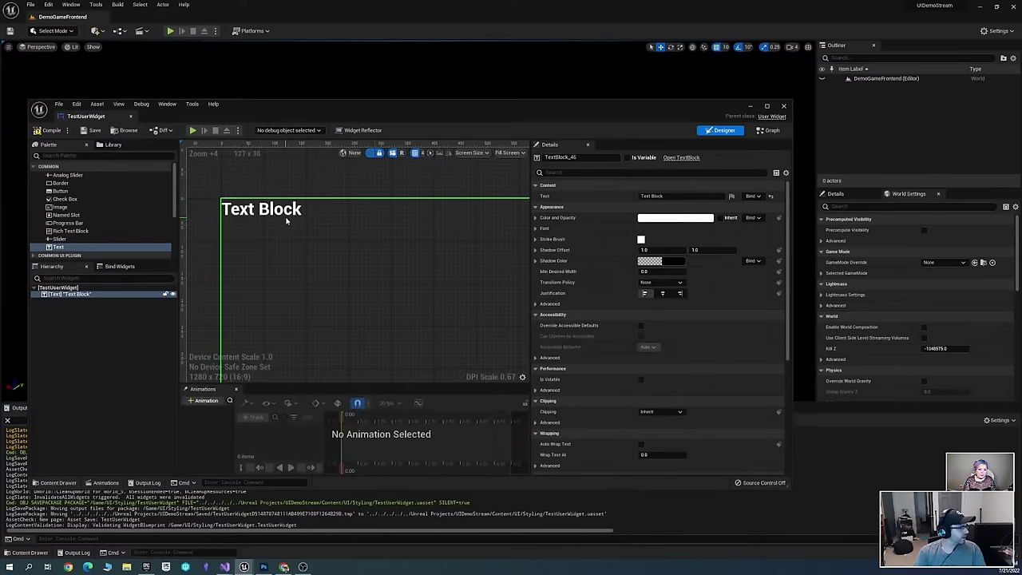
key("Delete")
Expand the COMMON UI PLUGIN category and search the Palette for 'Text' to find Common Text
scroll(66, 223, "down", 2)
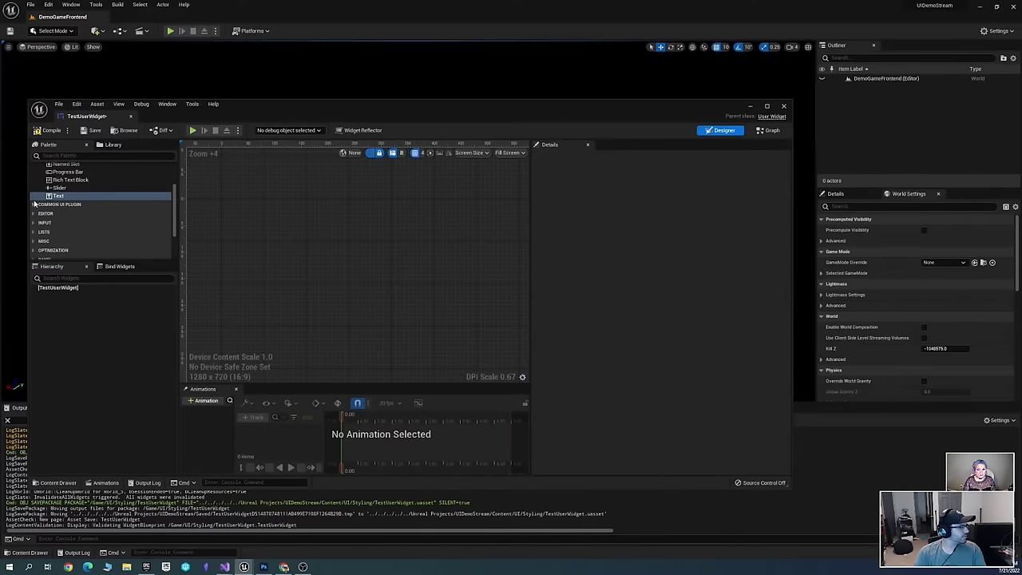
left_click(35, 205)
scroll(142, 200, "down", 5)
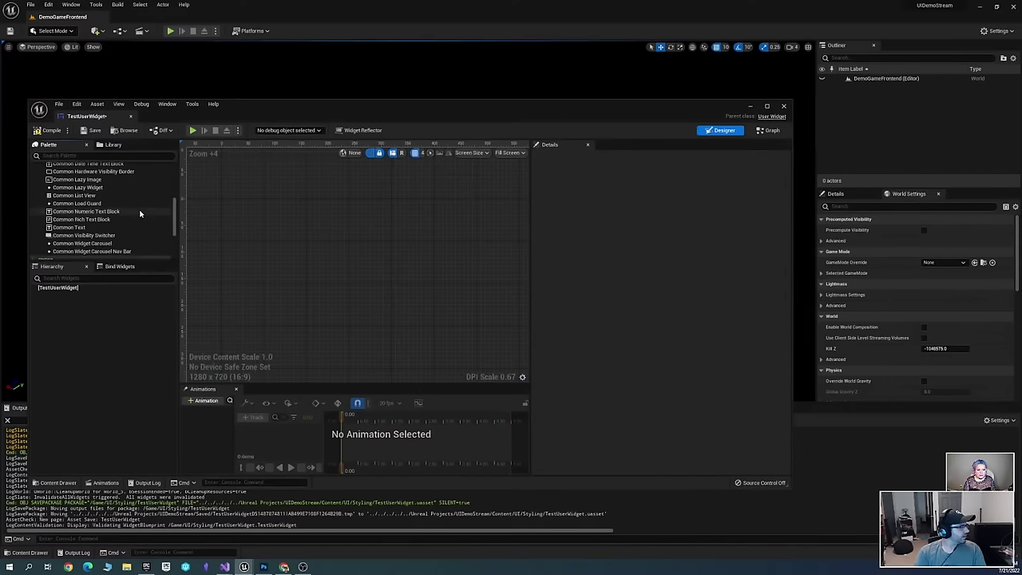
scroll(132, 220, "up", 2)
scroll(128, 222, "down", 2)
left_click(137, 227)
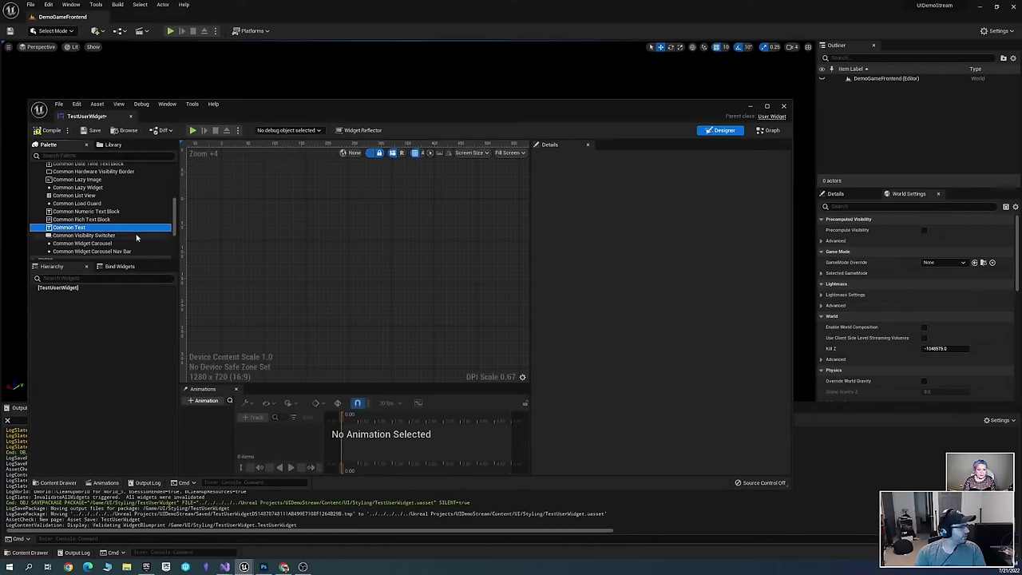
left_click(128, 156)
type("Text")
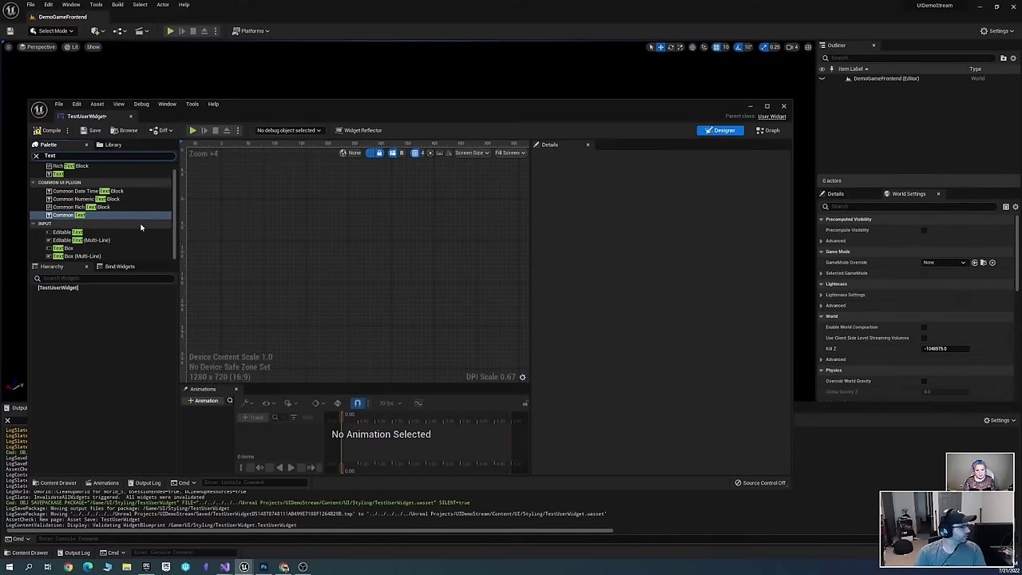
scroll(141, 228, "up", 1)
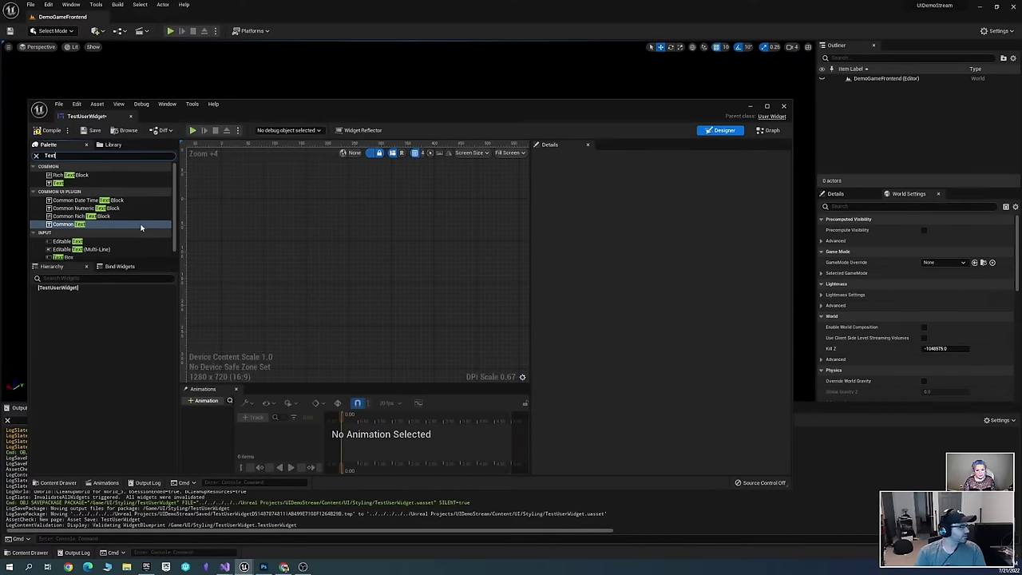
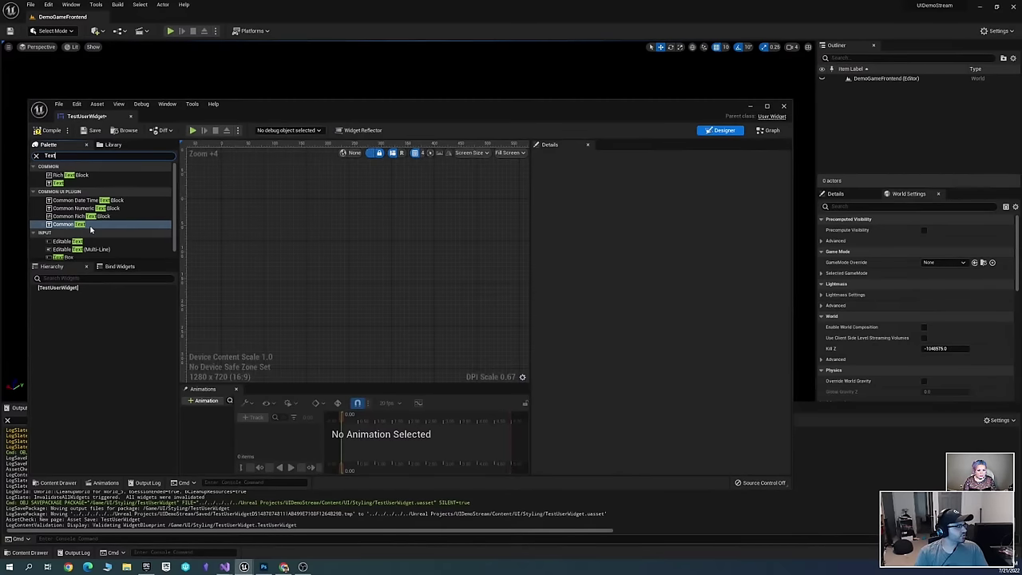
Place a Common Text block on the TestUserWidget canvas
left_click_drag(76, 224, 404, 246)
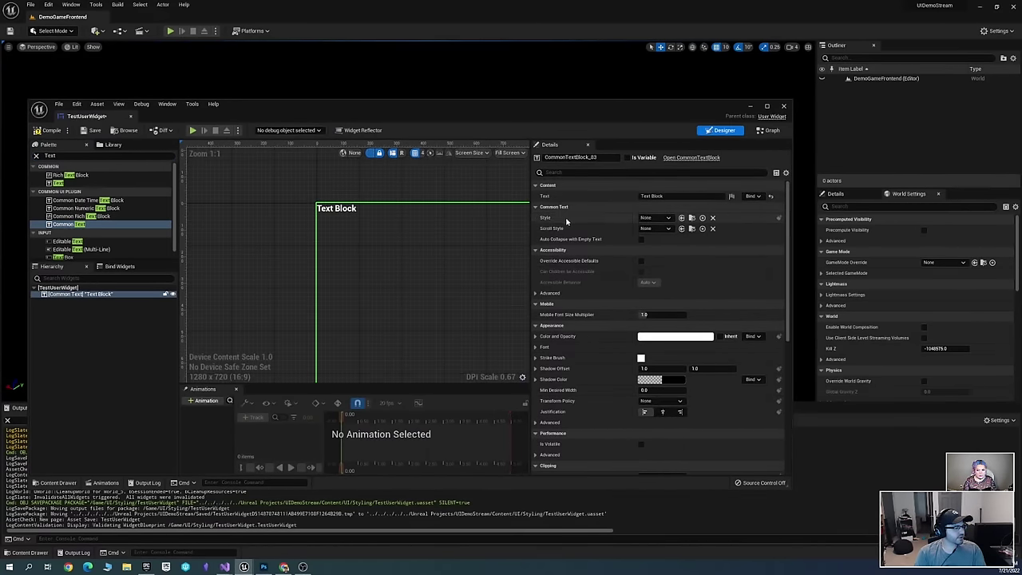
scroll(563, 231, "down", 3)
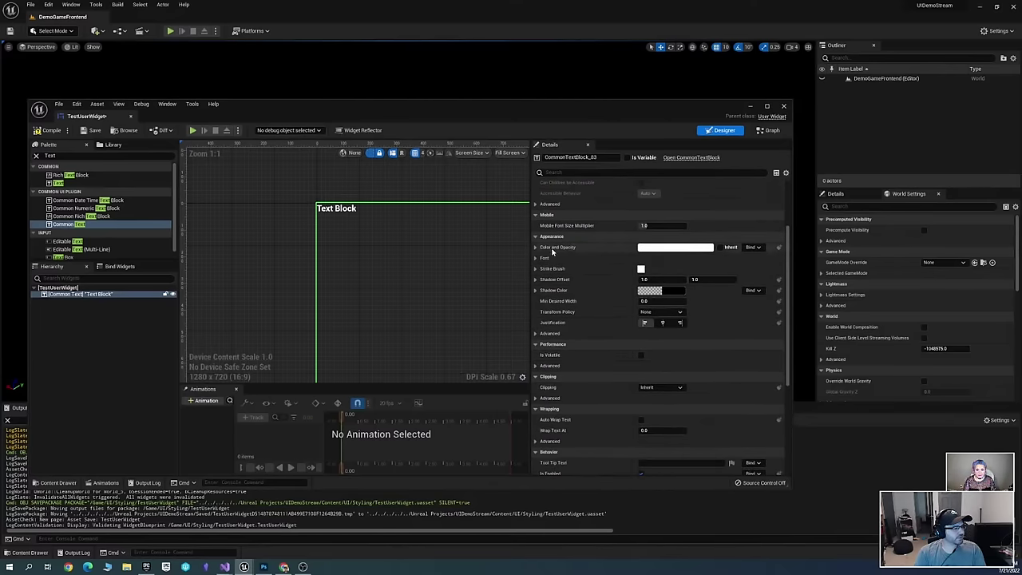
left_click(536, 258)
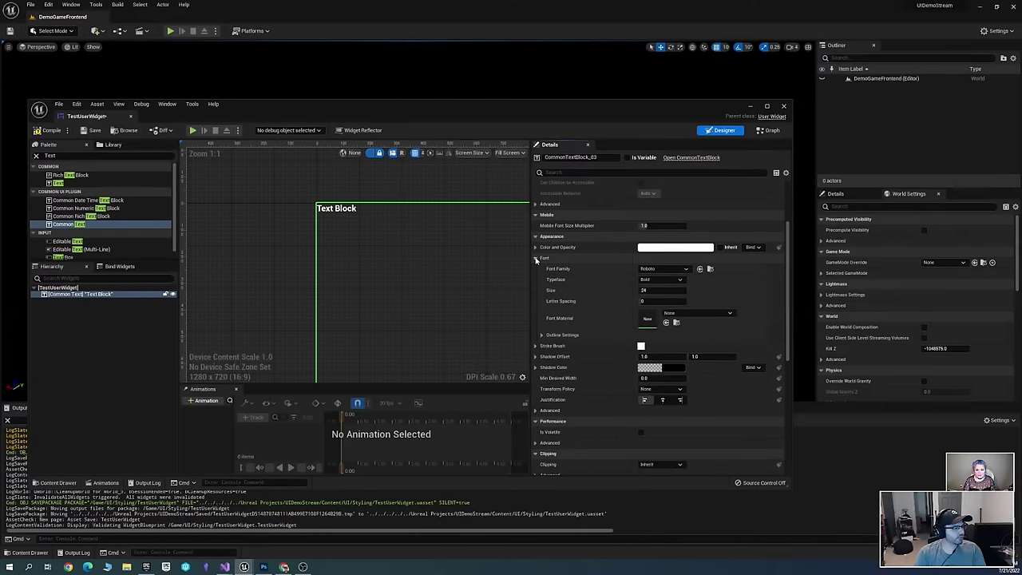
left_click(535, 258)
scroll(606, 314, "up", 2)
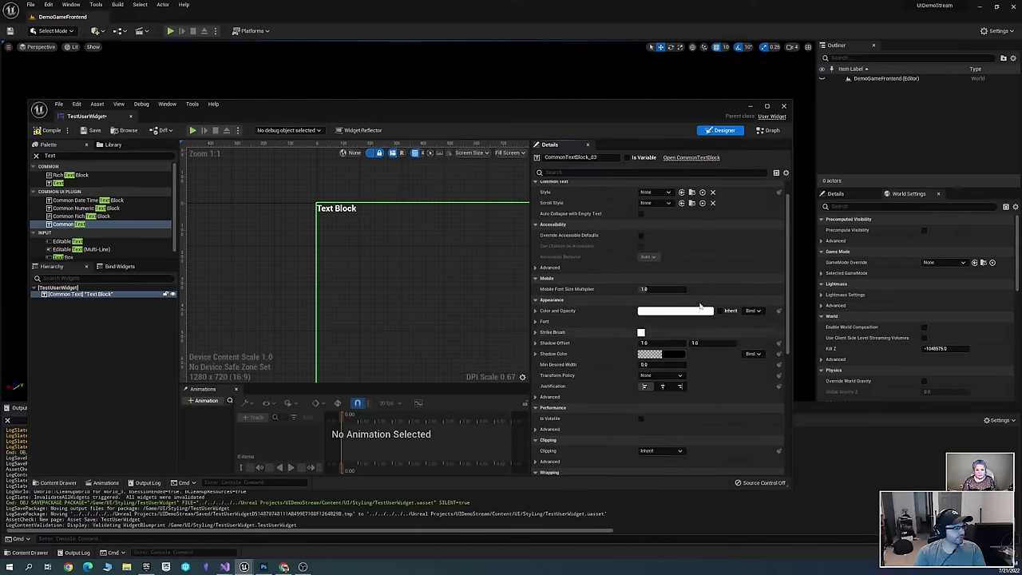
scroll(607, 212, "up", 1)
Set the Common Text block's style to TextStyle_DemoGameGenericMenuText
left_click(654, 218)
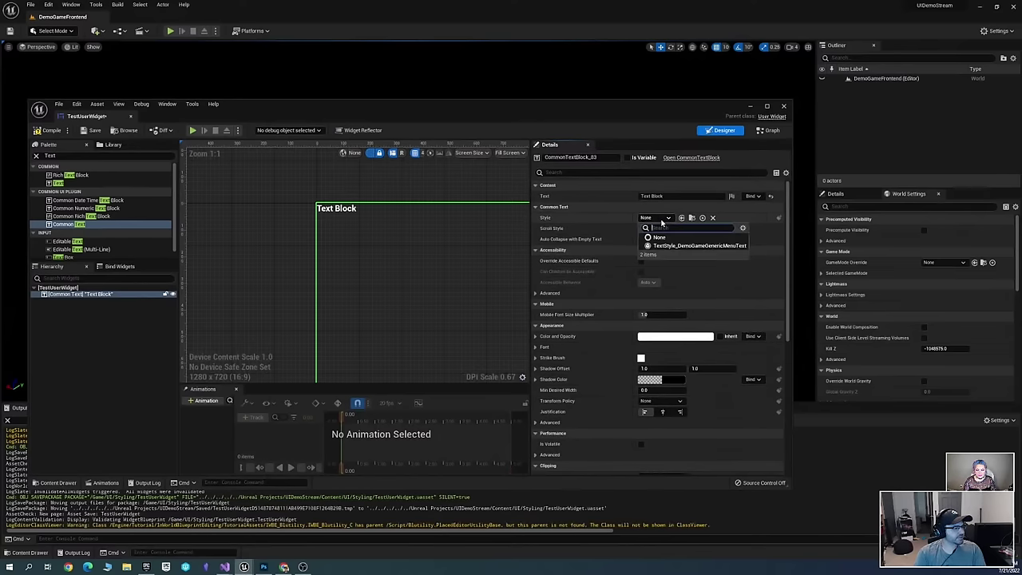
left_click(693, 246)
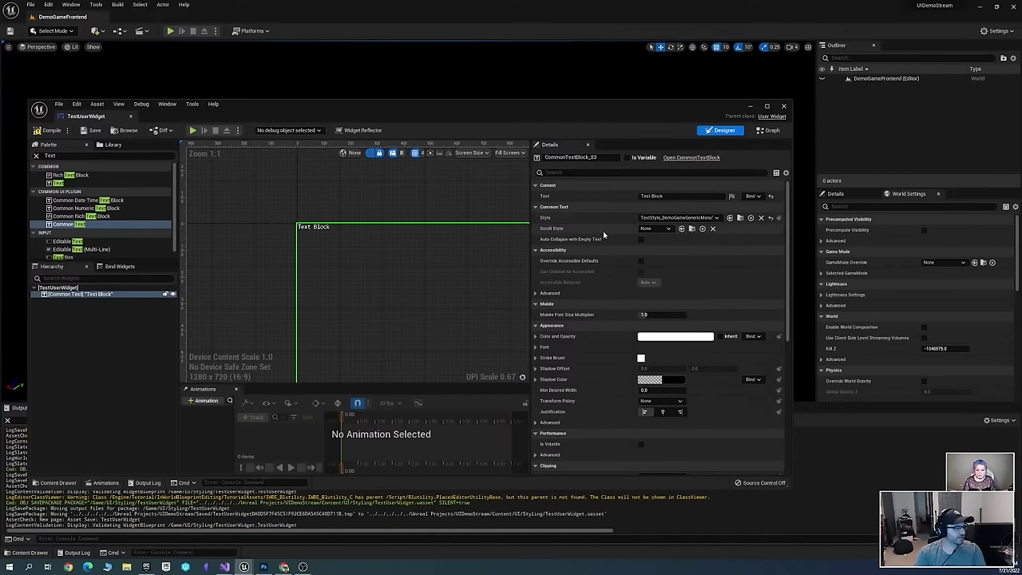
scroll(347, 247, "up", 2)
scroll(347, 247, "up", 9)
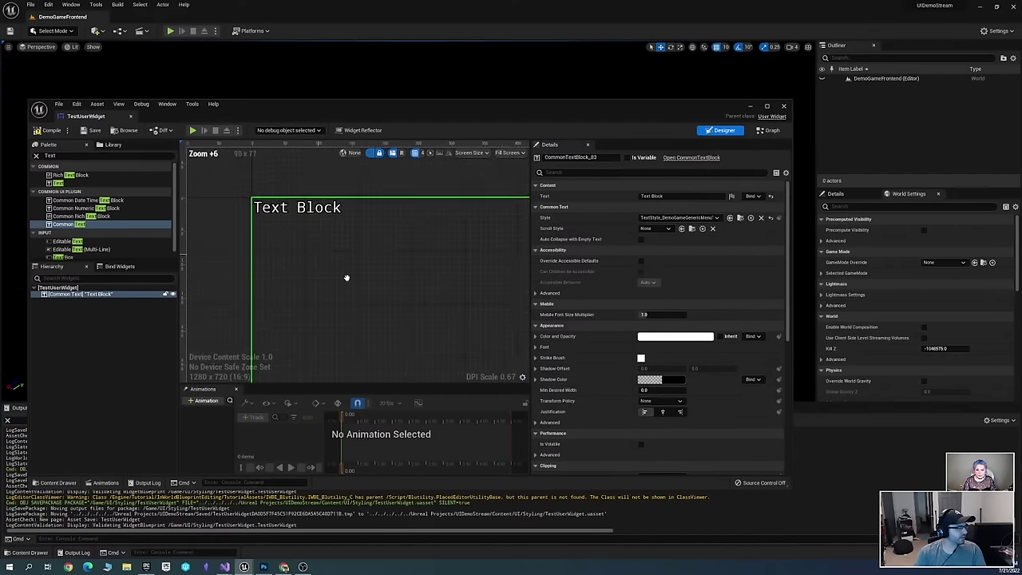
scroll(454, 287, "down", 2)
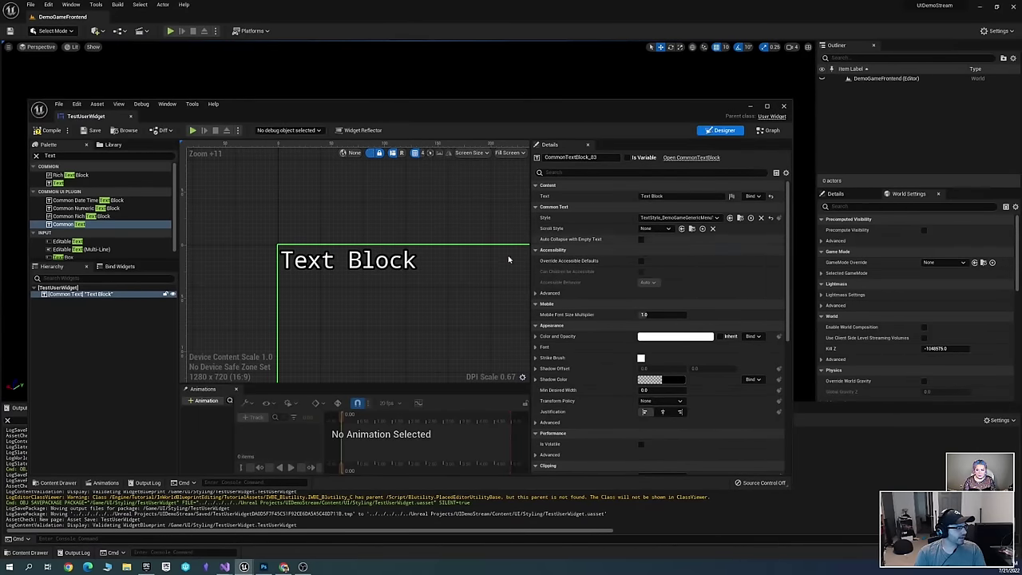
scroll(415, 271, "down", 3)
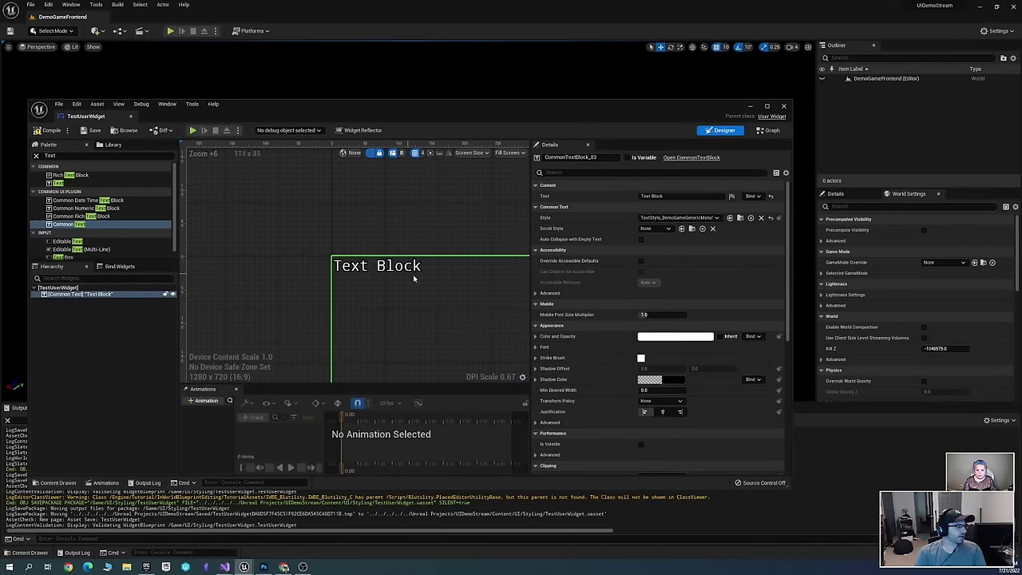
scroll(424, 284, "down", 3)
scroll(340, 225, "down", 1)
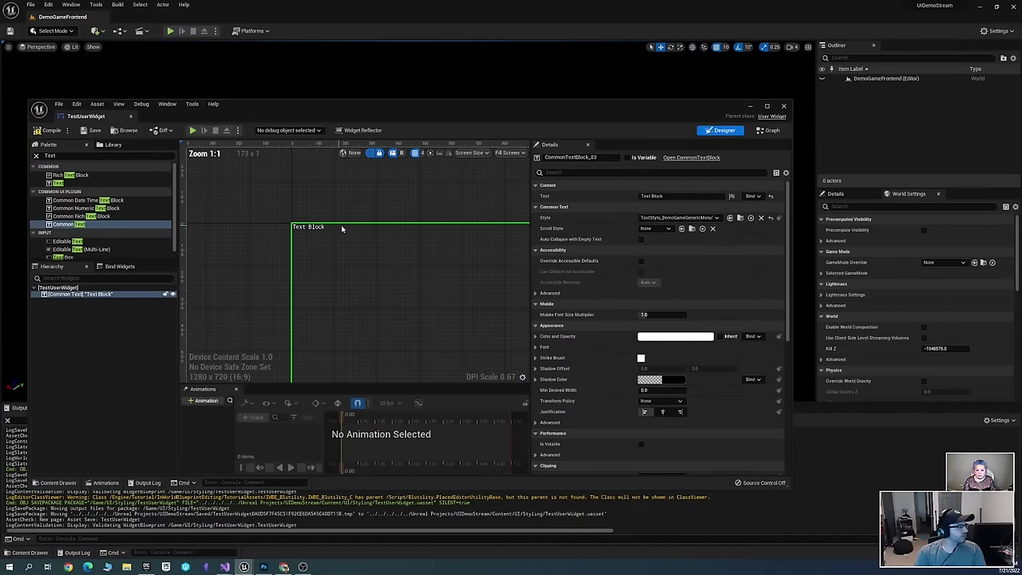
Close the TestUserWidget editor and show the Common UI Editor page in Project Settings
left_click(783, 106)
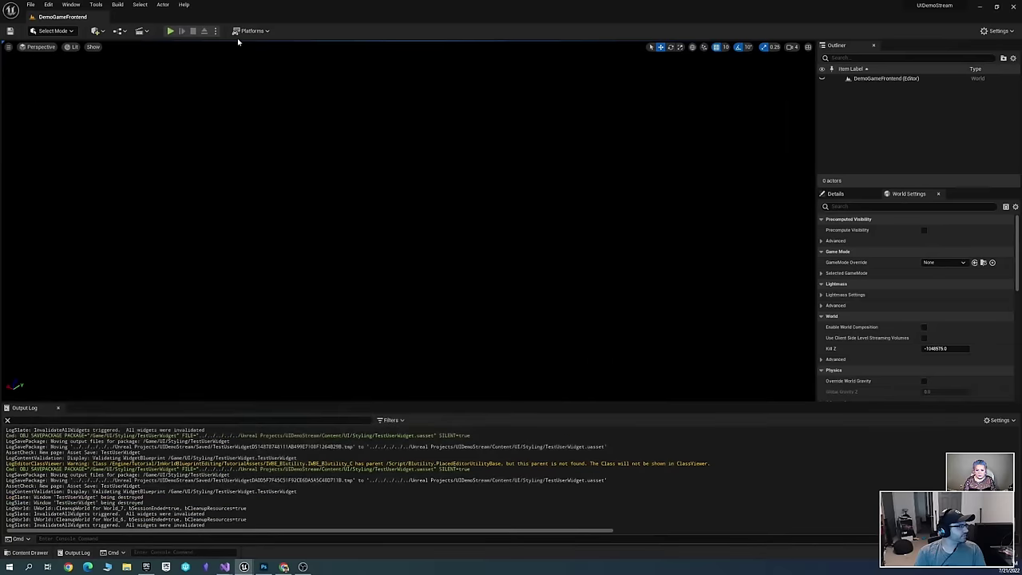
left_click(50, 5)
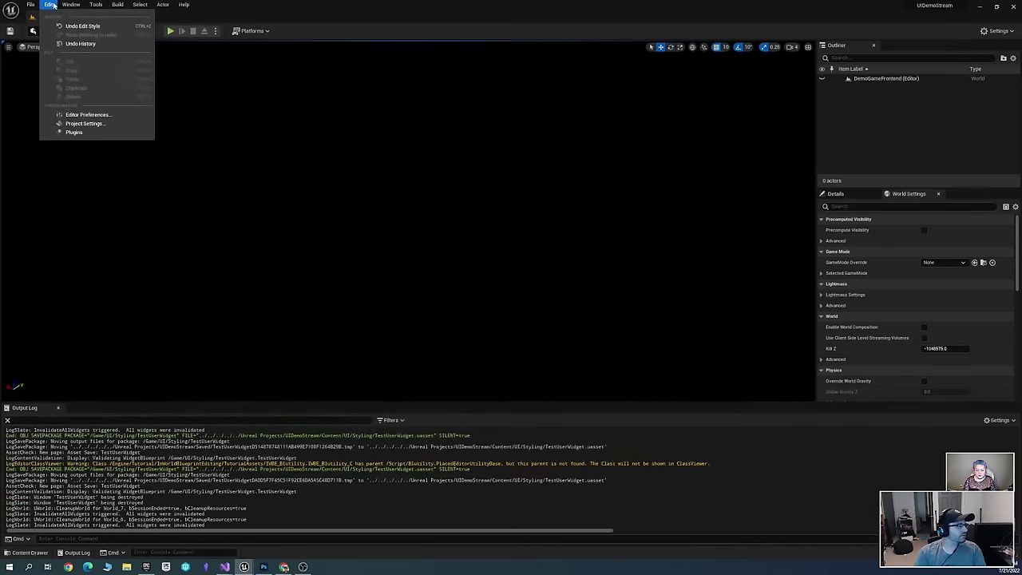
left_click(127, 123)
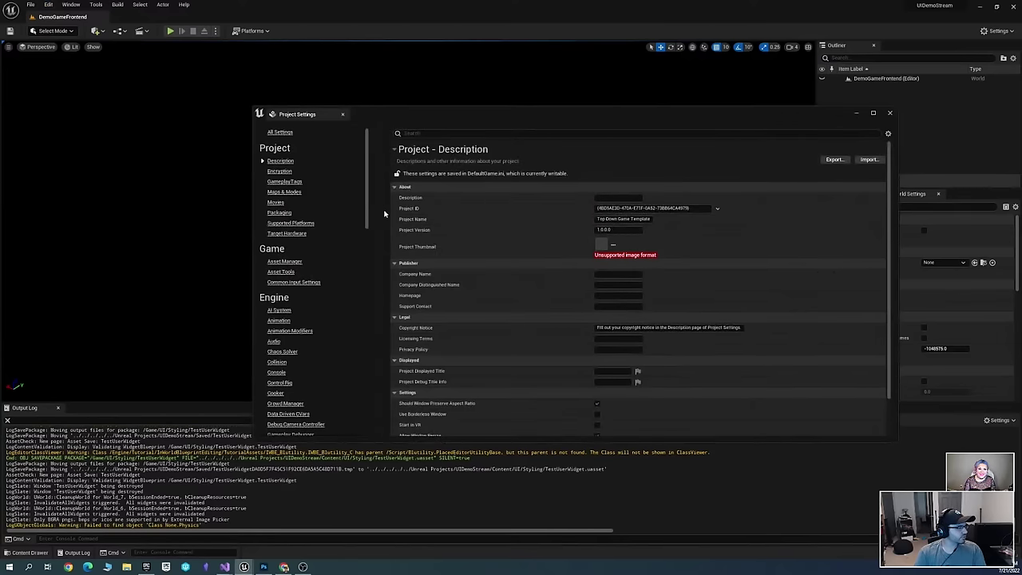
left_click_drag(368, 196, 368, 395)
left_click(303, 242)
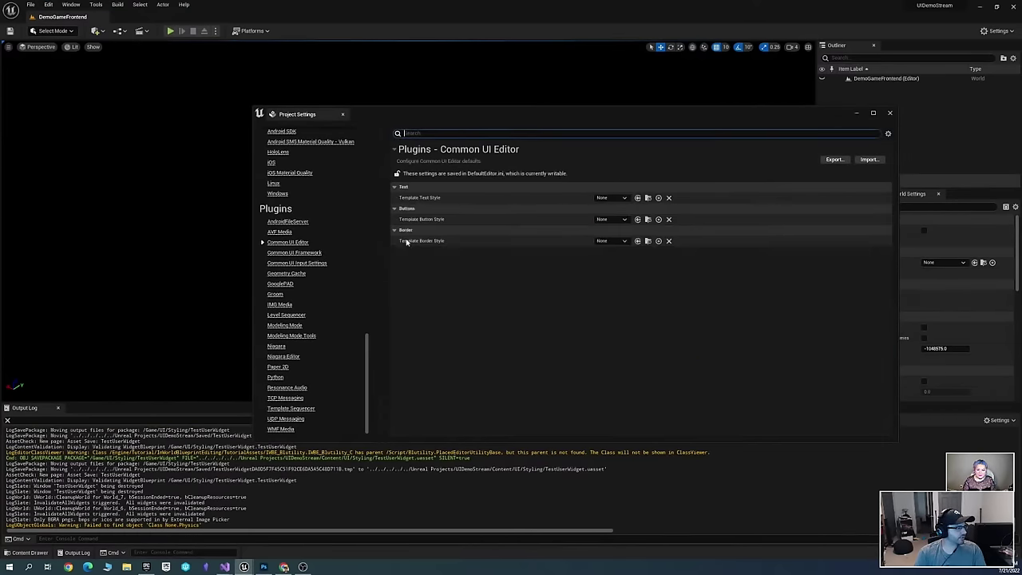
Set template styles to TextStyle_DemoGameGenericMenuText, ButtonStyle_DemoGameGenericButton and BorderStyle_DemoGameGenericBorder
left_click(611, 201)
left_click(627, 226)
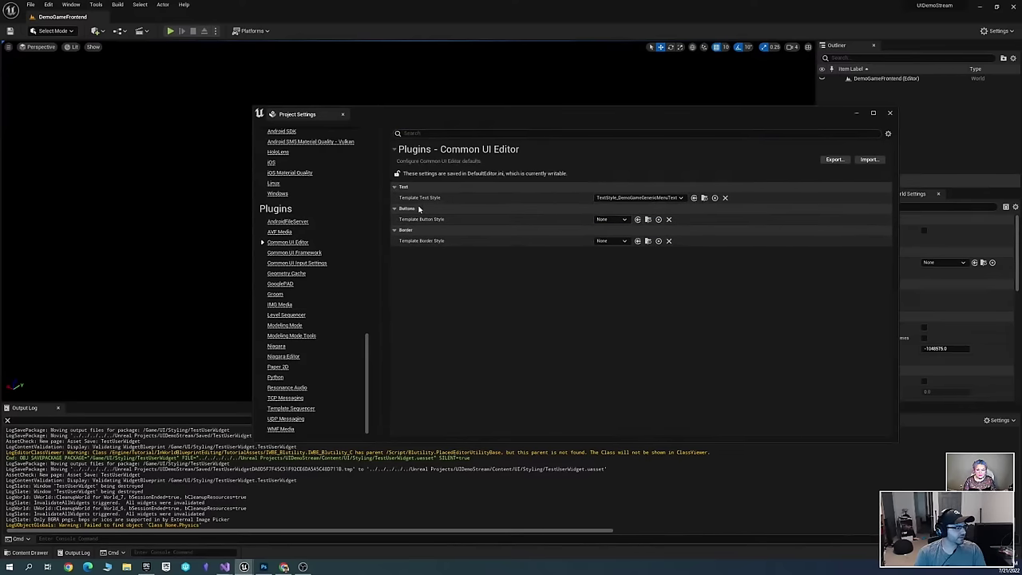
left_click(623, 221)
left_click(618, 245)
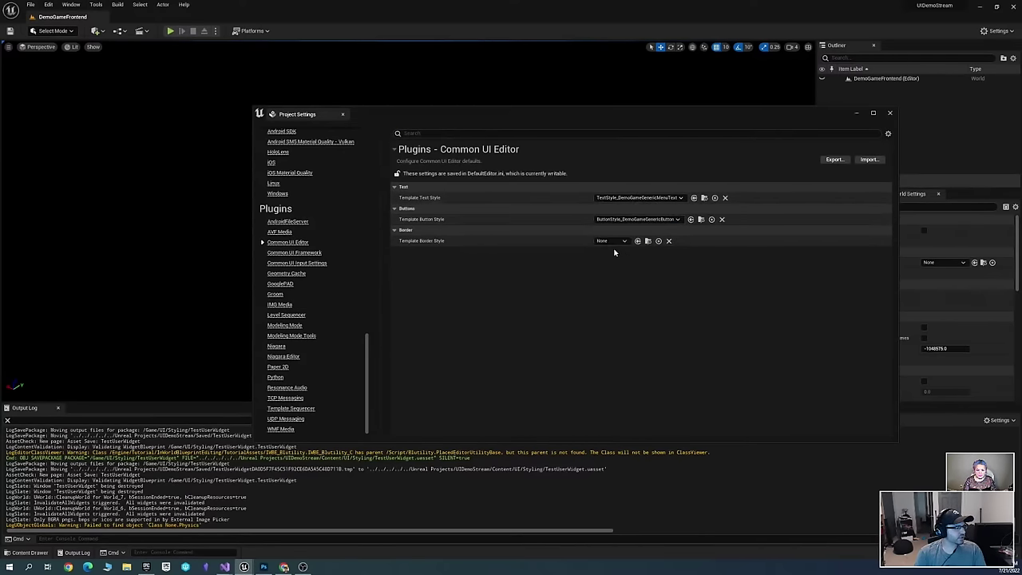
left_click(610, 241)
left_click(643, 270)
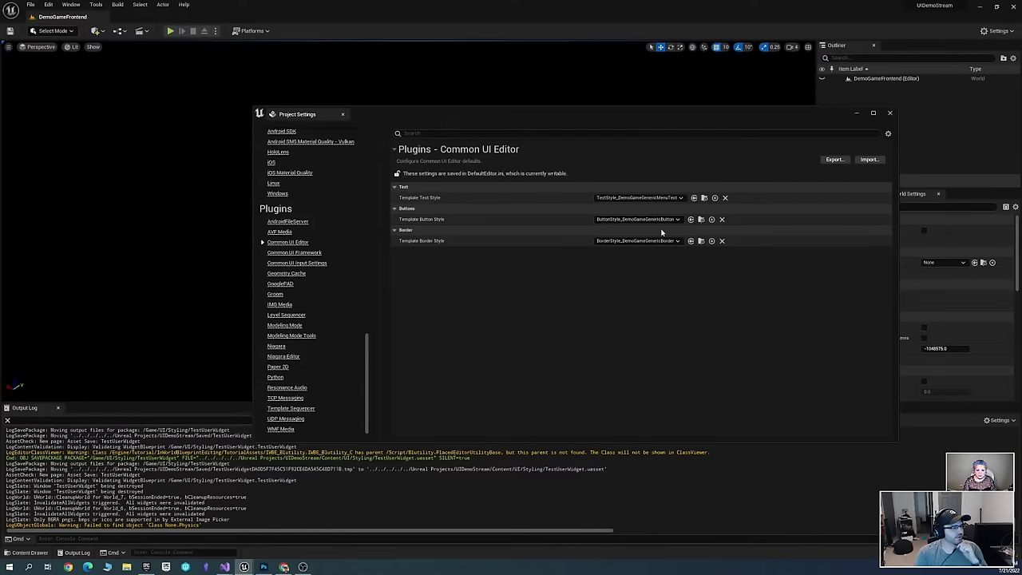
Reopen TestUserWidget from the Content Drawer and delete its existing Text Block
left_click(890, 113)
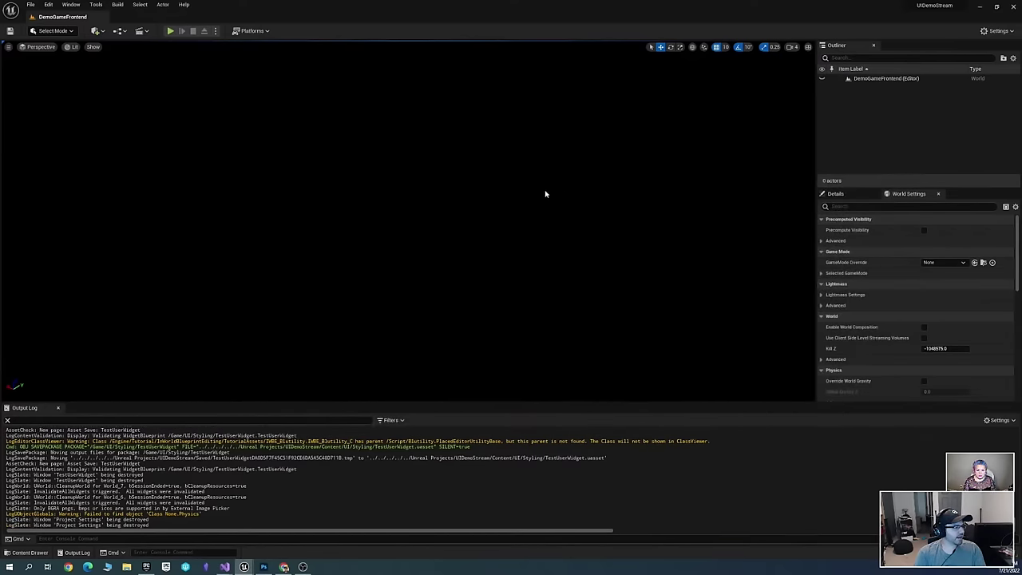
key("ctrl+space")
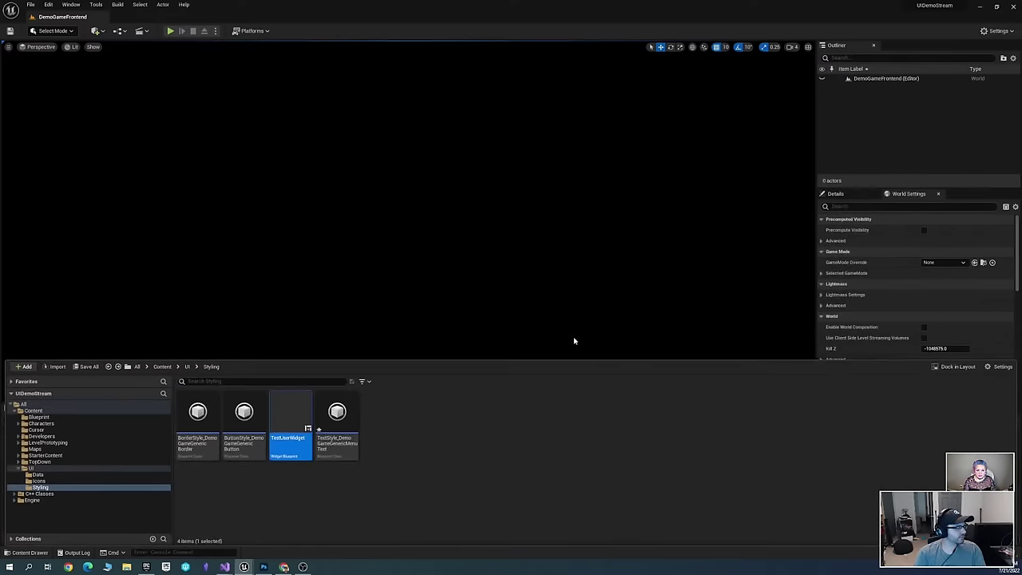
double_click(303, 421)
scroll(383, 243, "up", 5)
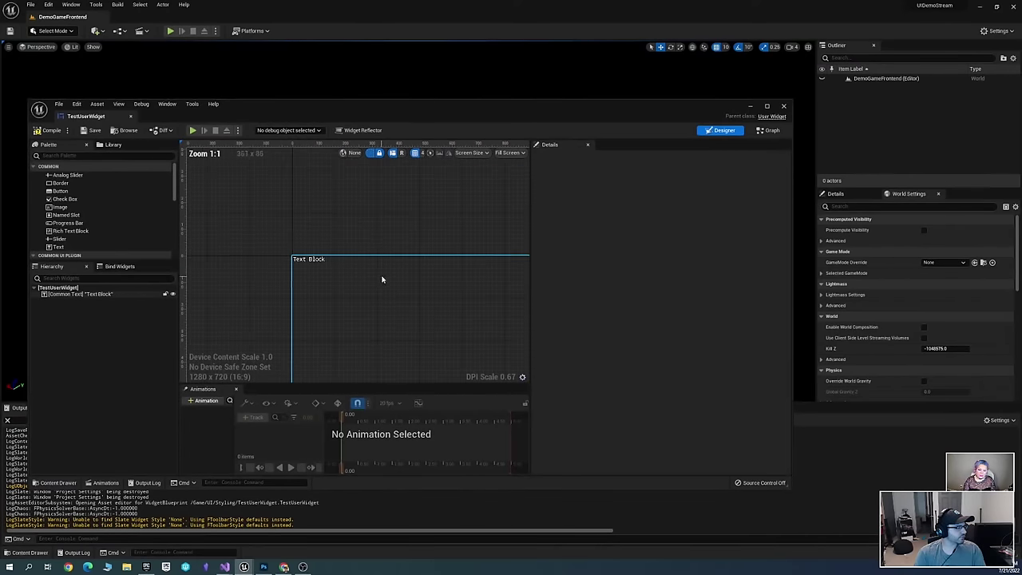
left_click(286, 254)
key("Delete")
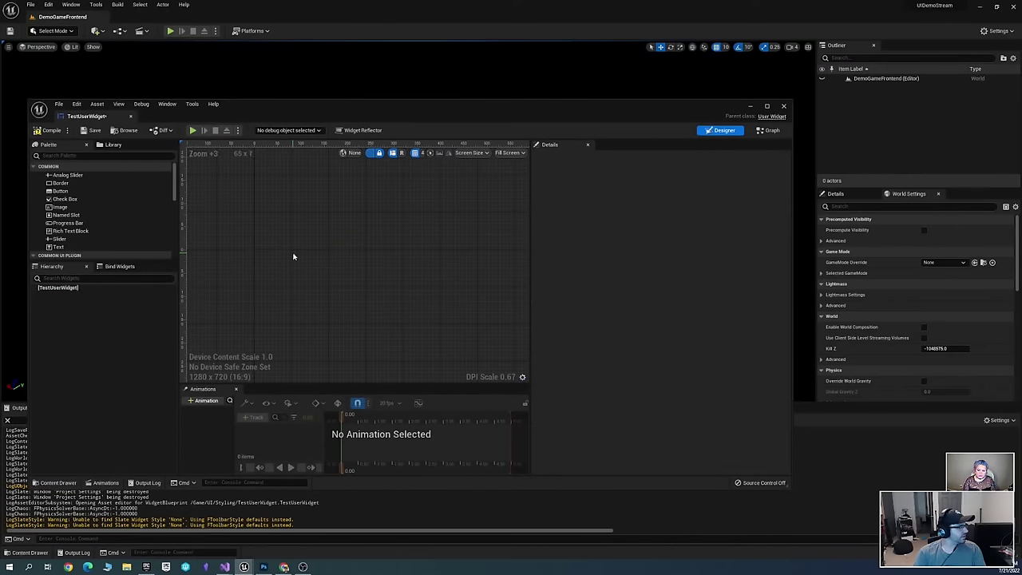
Filter the palette by 'comm', drop a new Common Text block on the canvas, and save
scroll(116, 199, "down", 5)
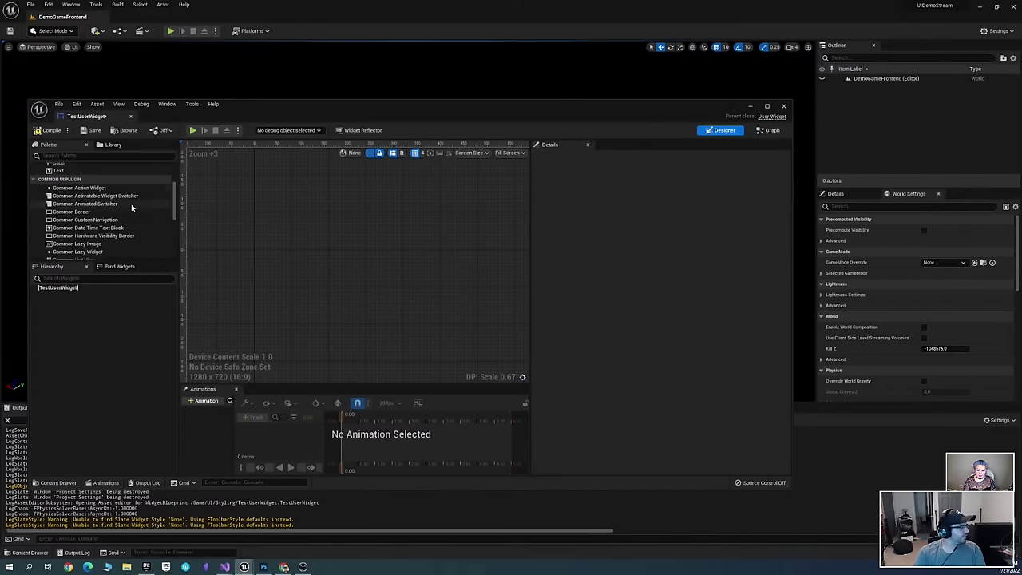
left_click(42, 156)
type("common text")
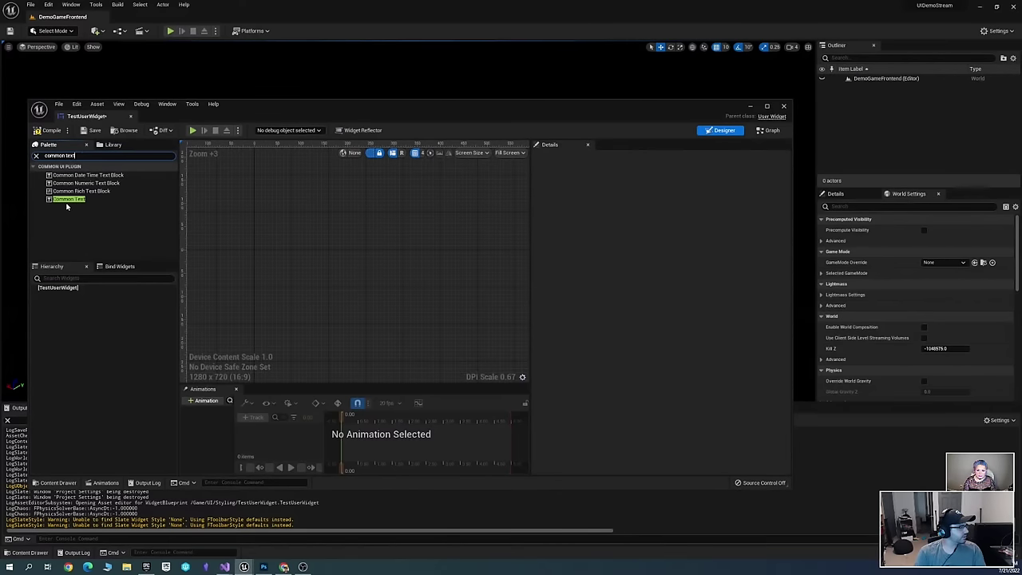
left_click(69, 199)
left_click_drag(323, 237, 281, 246)
scroll(281, 246, "up", 5)
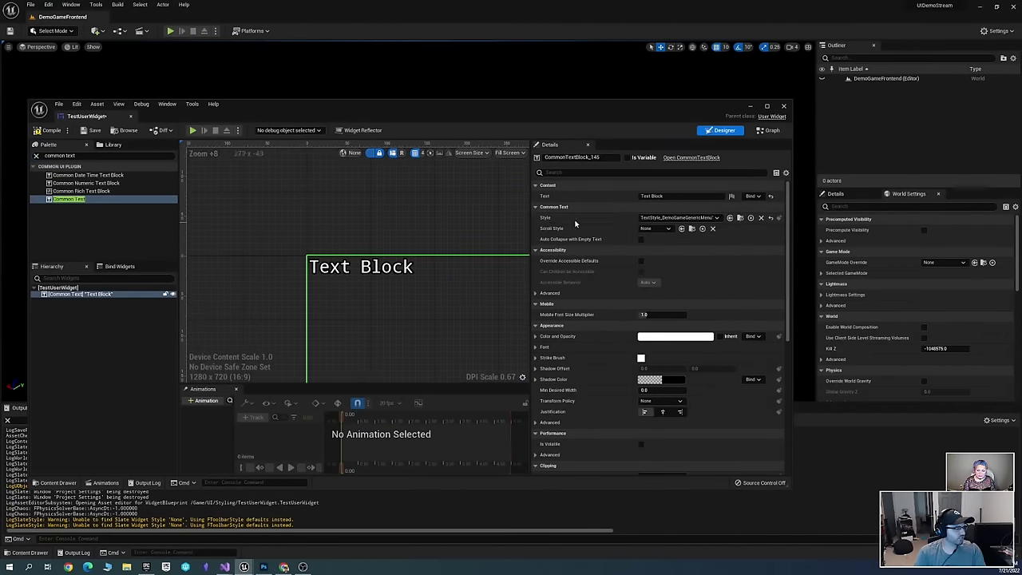
scroll(403, 280, "down", 3)
scroll(395, 282, "down", 5)
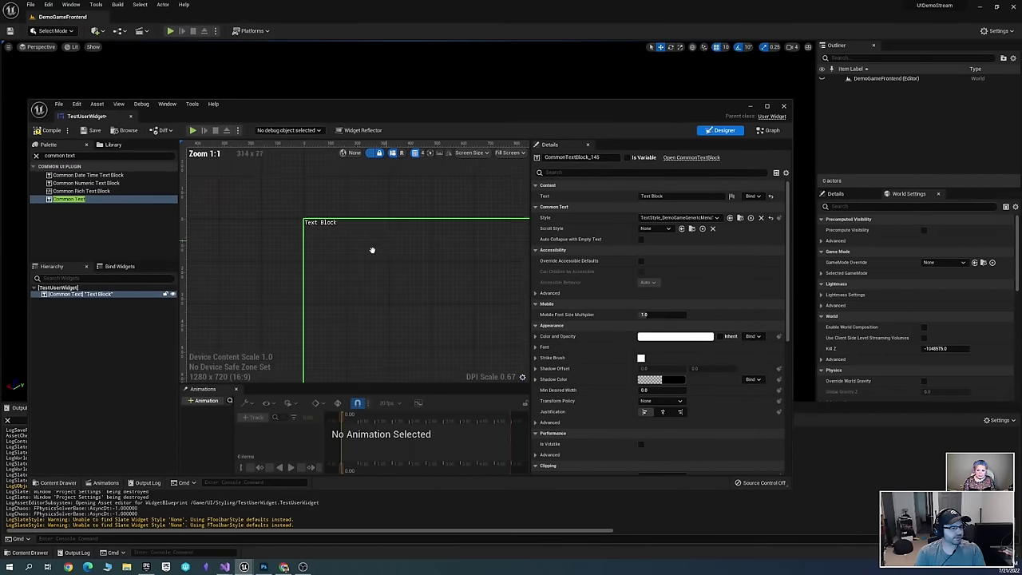
key("ctrl+s")
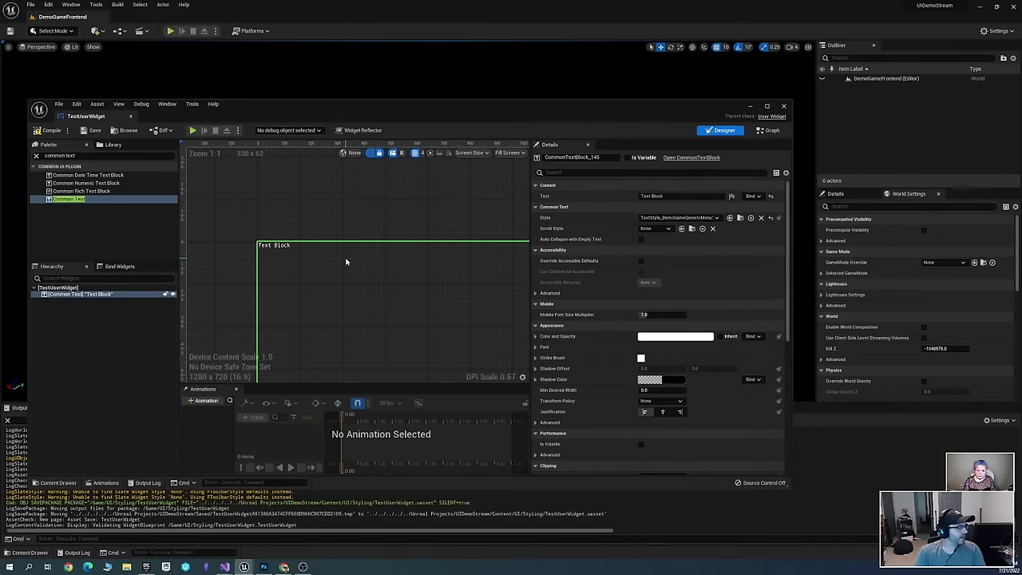
Delete the Text Block and clear the palette search
scroll(343, 263, "up", 3)
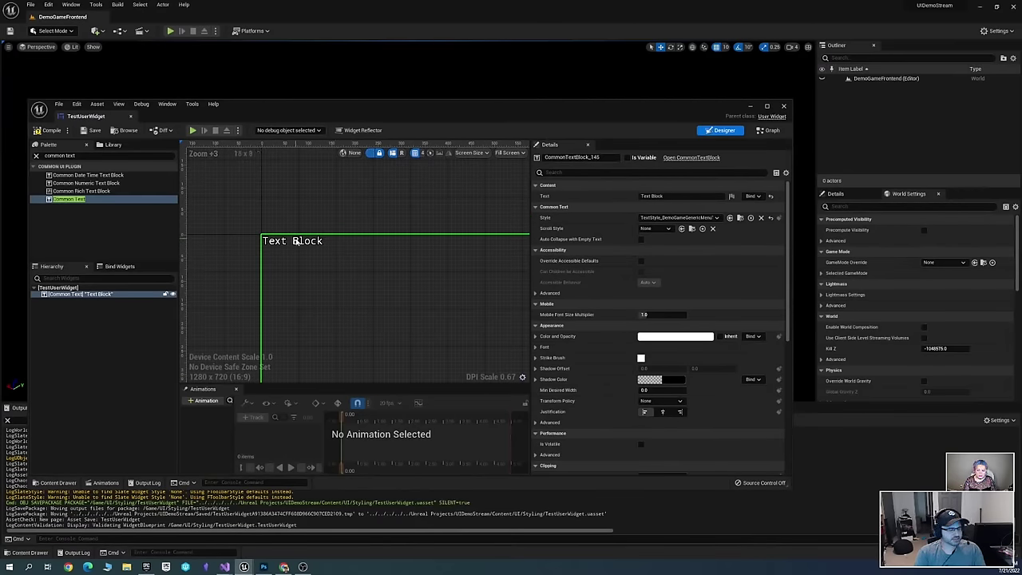
key("Delete")
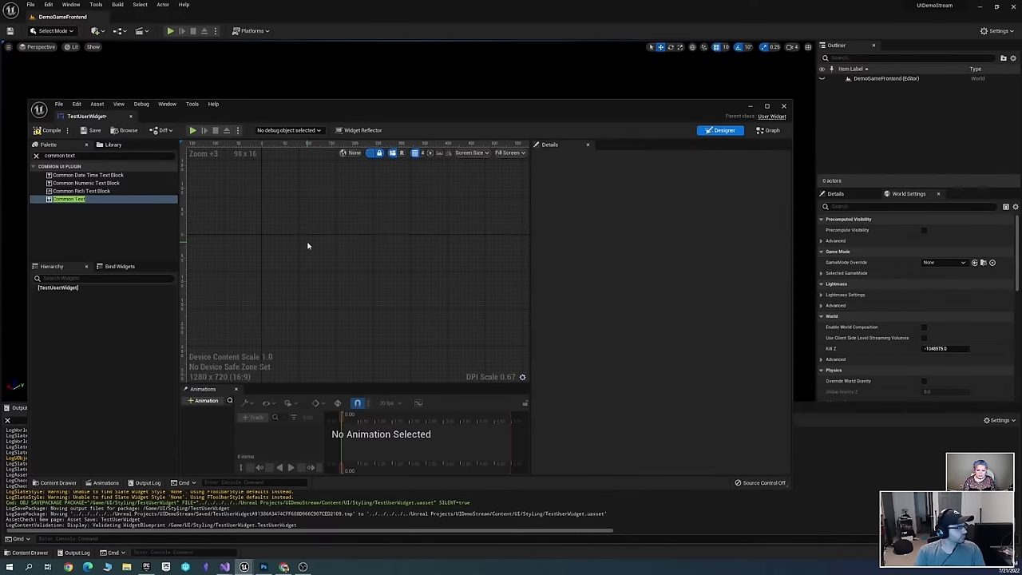
scroll(338, 241, "down", 2)
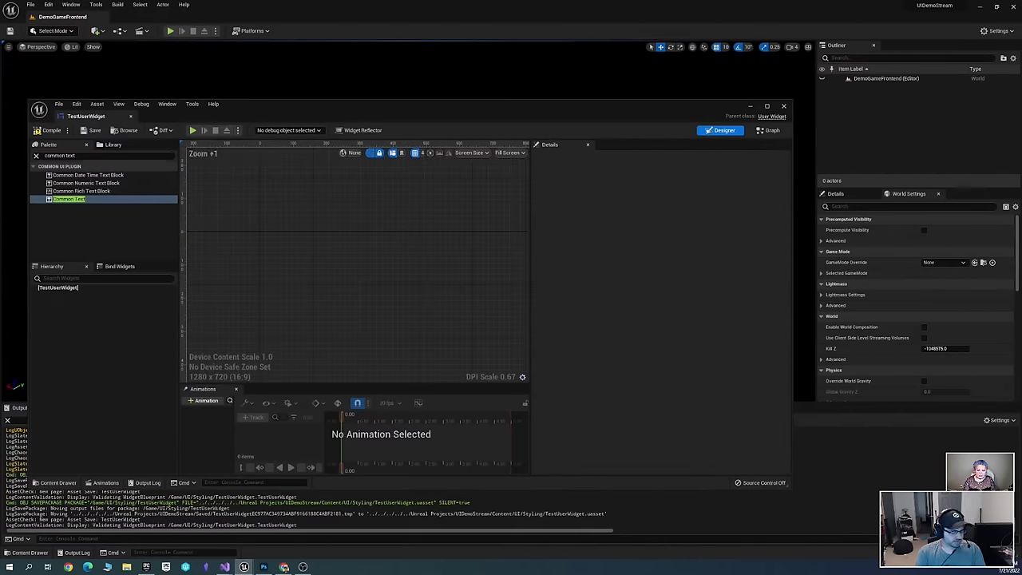
left_click(56, 156)
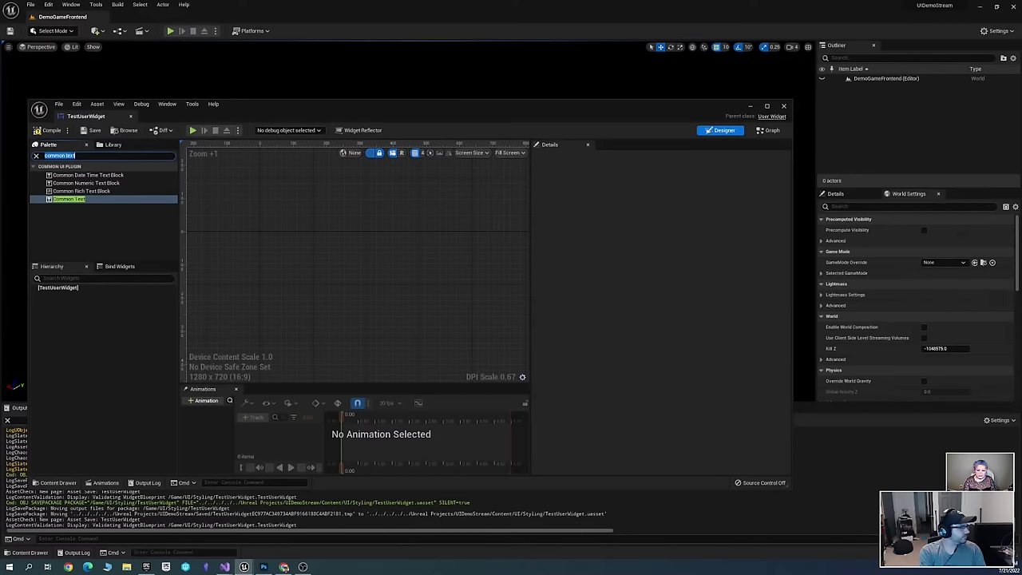
type("co")
key("BackSpace")
key("BackSpace")
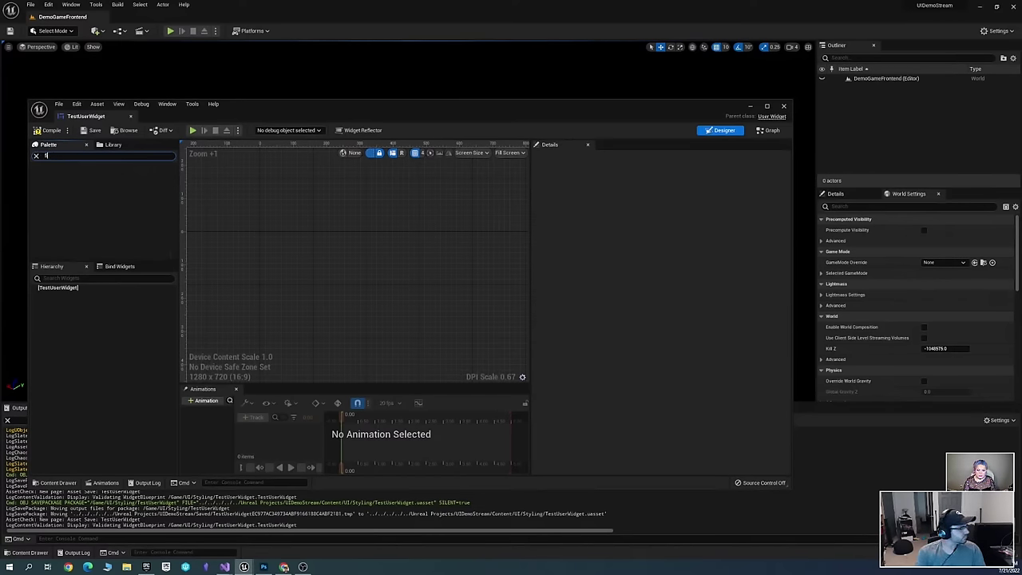
key("BackSpace")
Scroll through the full Common UI Plugin widget list in the palette
scroll(96, 196, "down", 5)
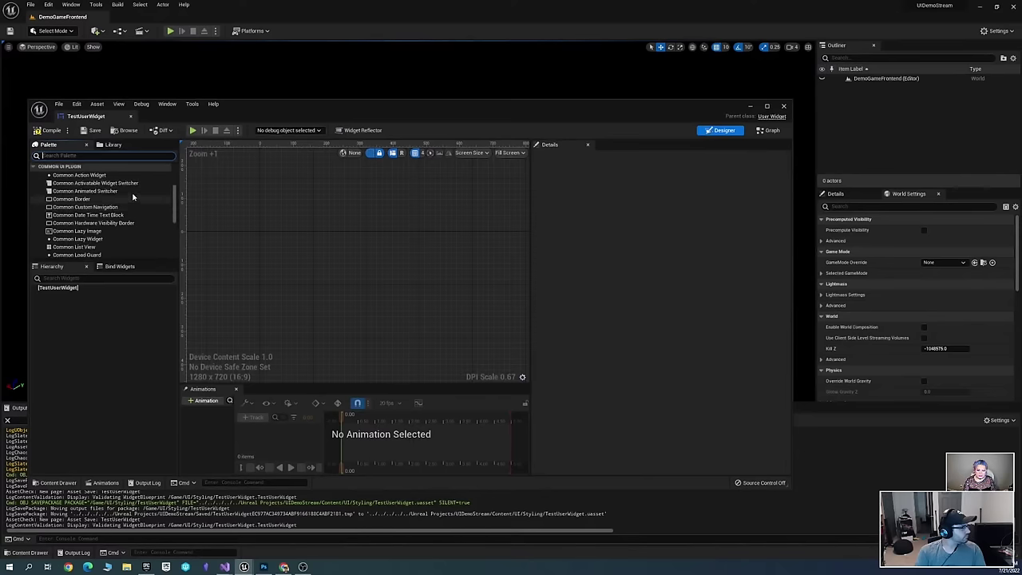
scroll(133, 216, "down", 2)
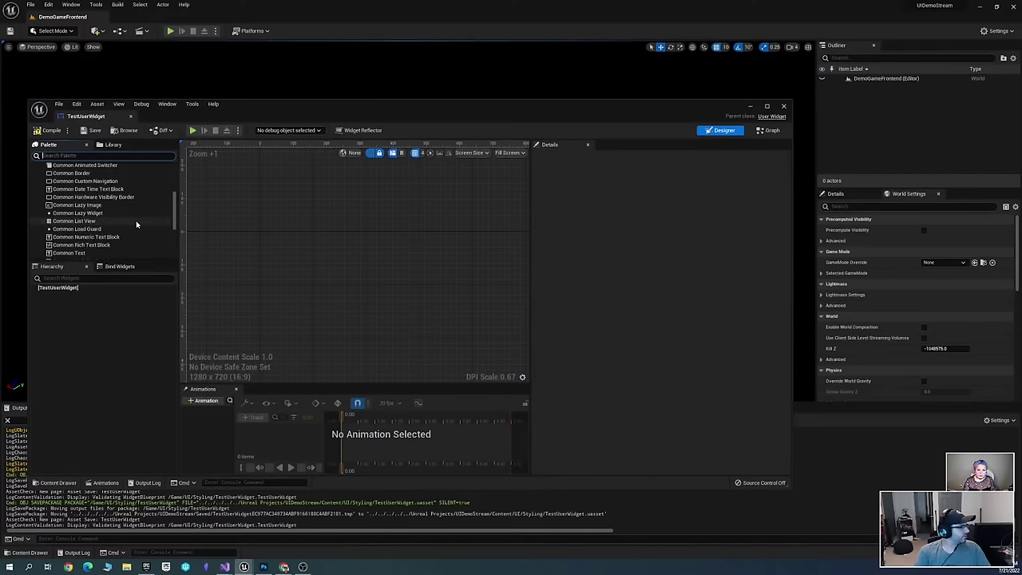
scroll(133, 223, "down", 1)
scroll(126, 220, "down", 2)
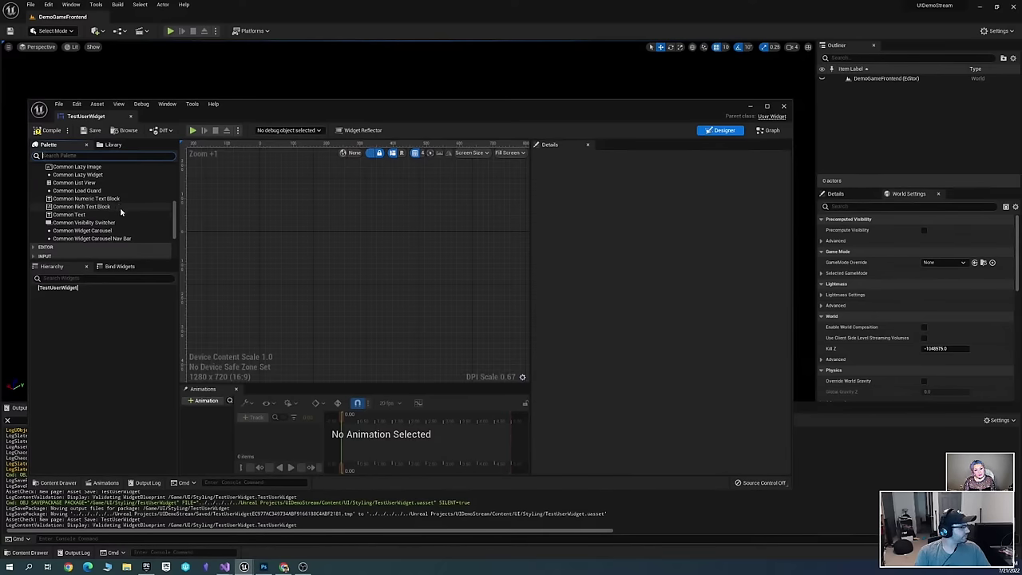
scroll(126, 211, "up", 4)
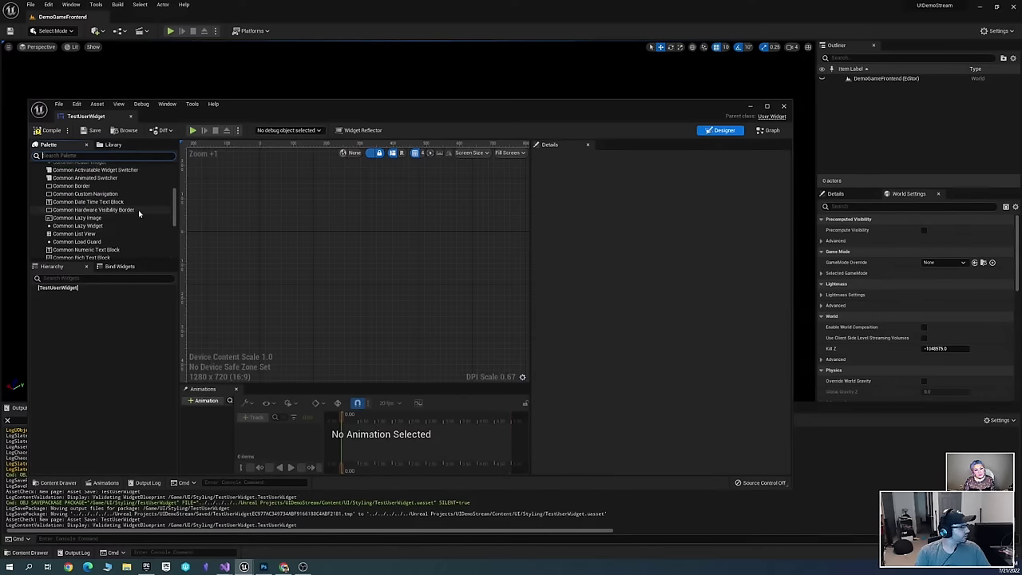
scroll(127, 210, "down", 3)
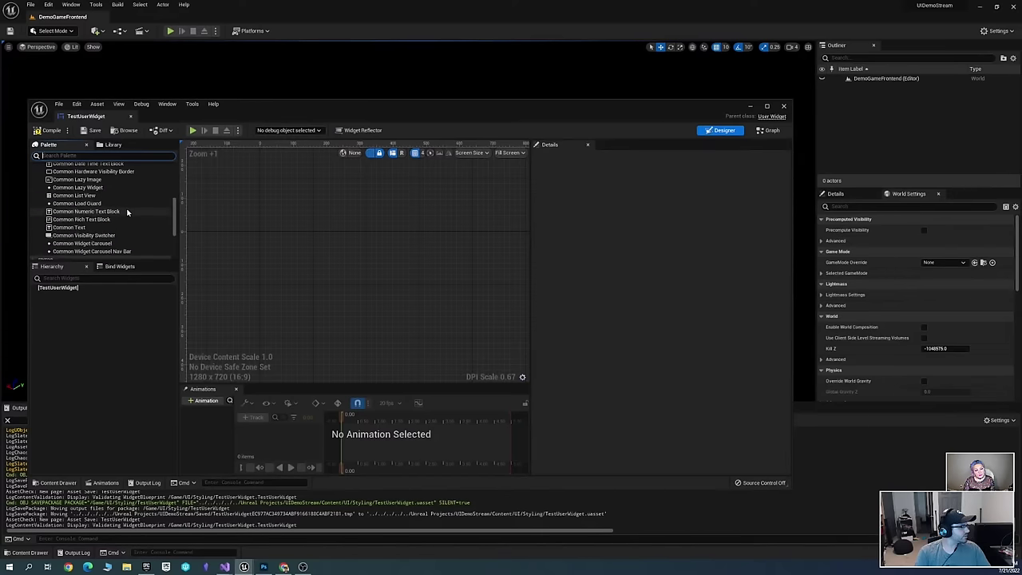
scroll(128, 213, "down", 3)
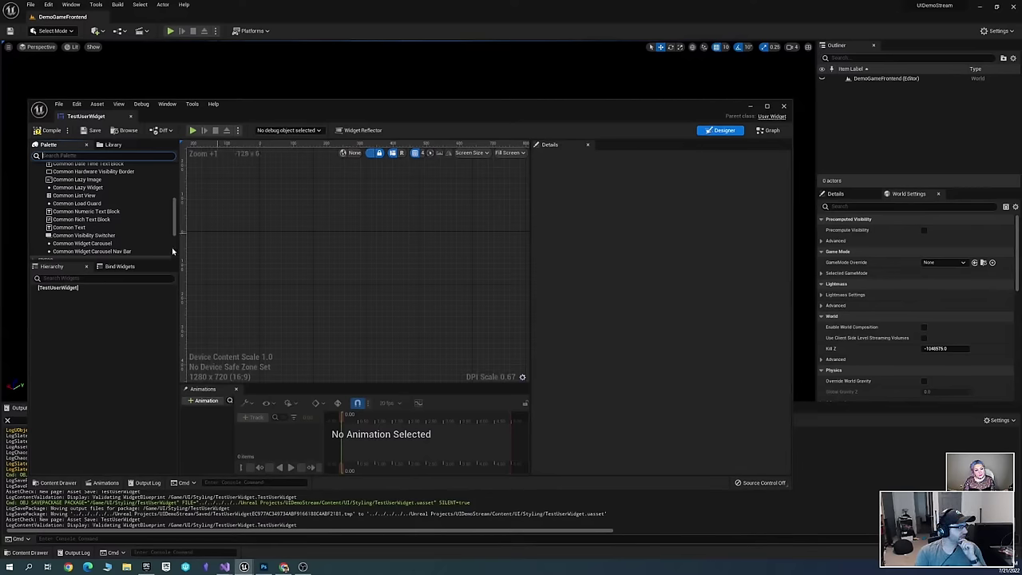
scroll(111, 228, "up", 2)
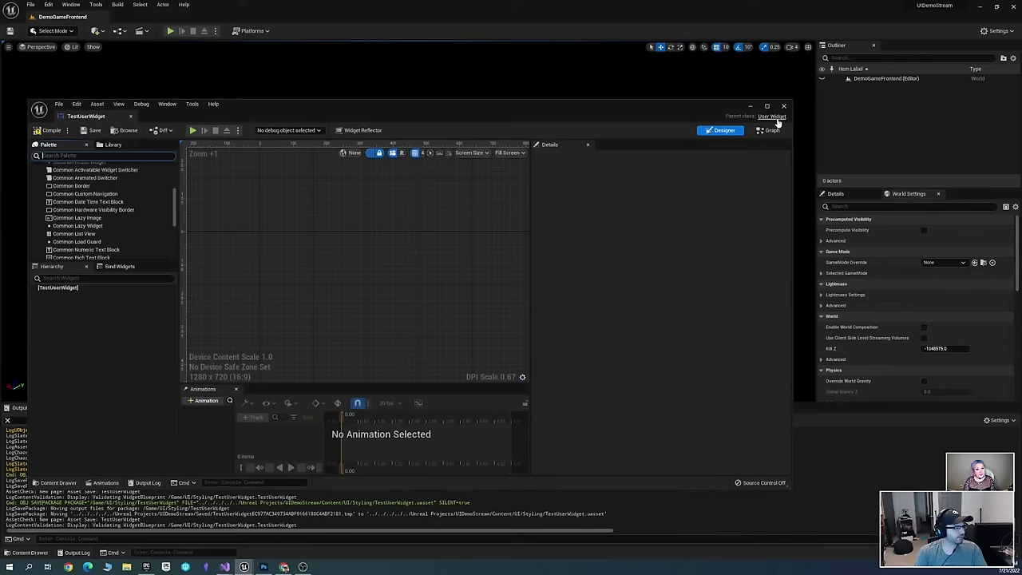
Minimize the widget editor and bring up the Styling folder's assets in the Content Drawer
left_click(751, 106)
key("ctrl+space")
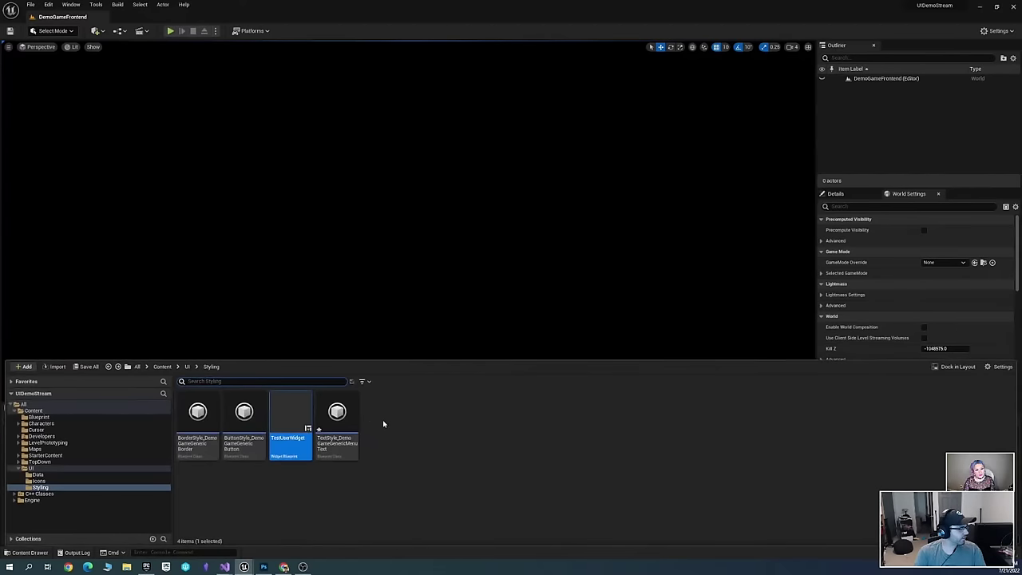
left_click(371, 437)
left_click(341, 423)
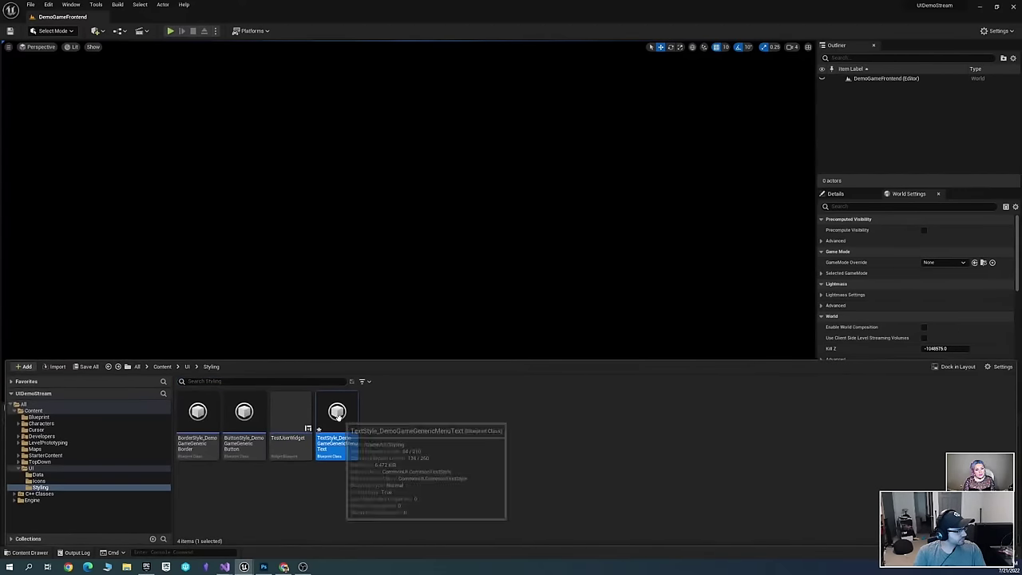
key("Left")
left_click(424, 428)
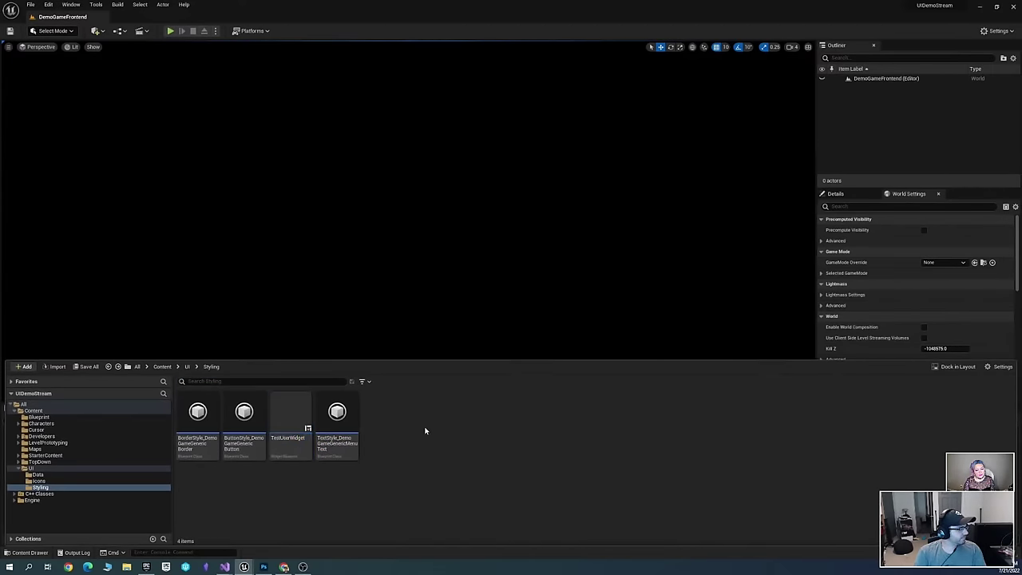
Force-delete the TestUserWidget asset and move to the UI folder
left_click(291, 423)
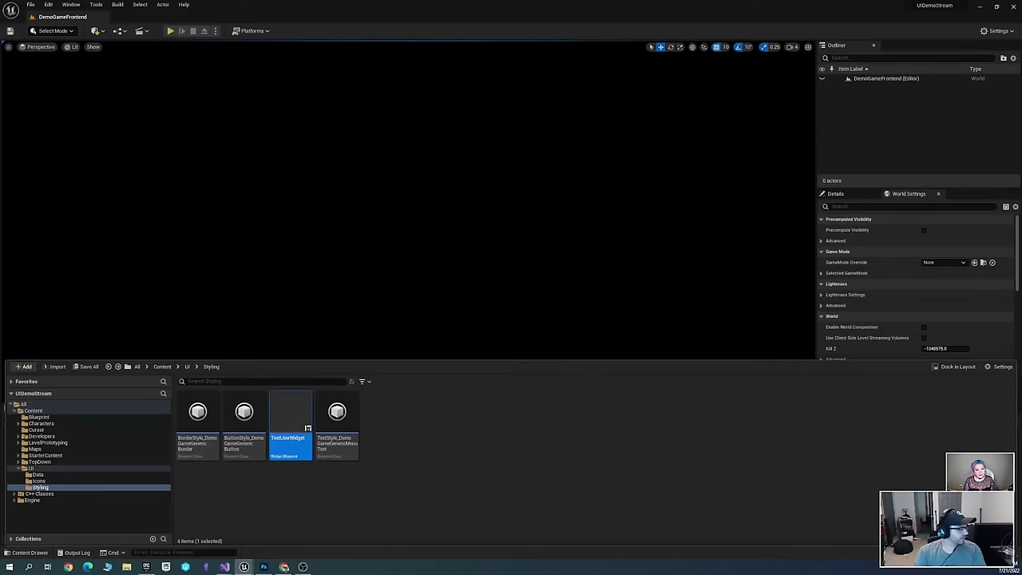
key("Delete")
left_click(469, 416)
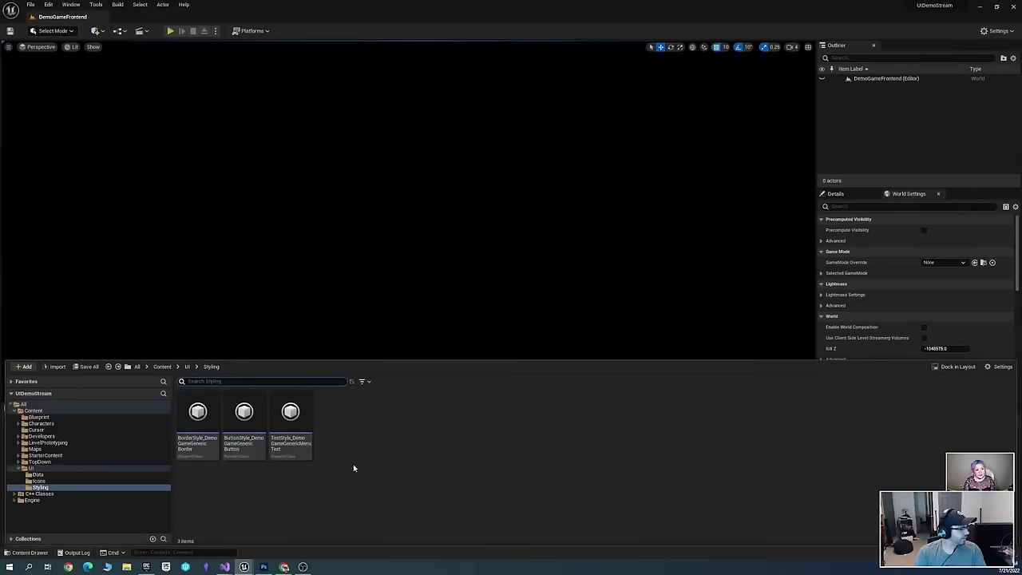
left_click(72, 468)
Start a new Blueprint class in the UI folder, then cancel the parent class picker
left_click(75, 474)
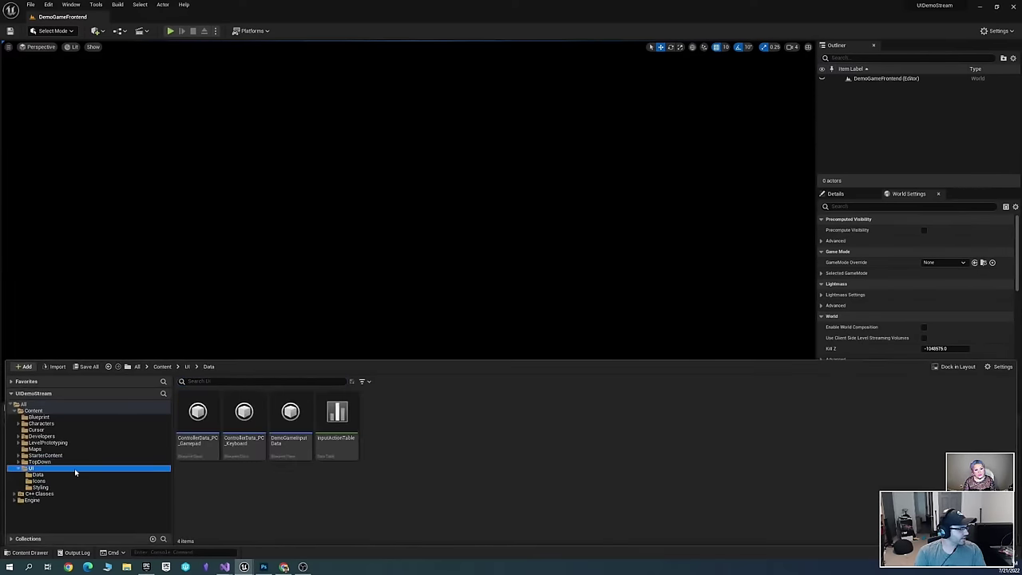
right_click(369, 412)
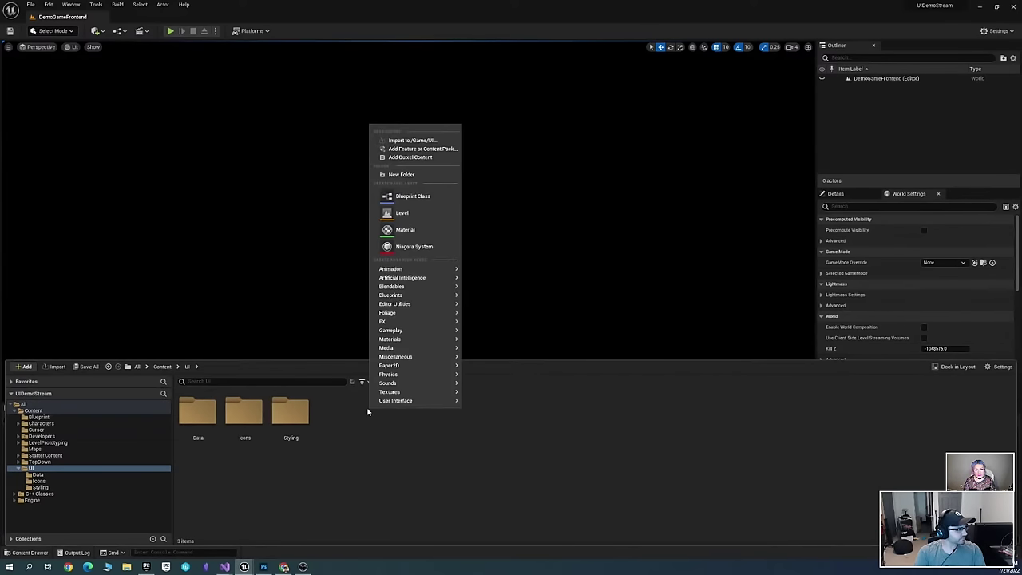
left_click(442, 199)
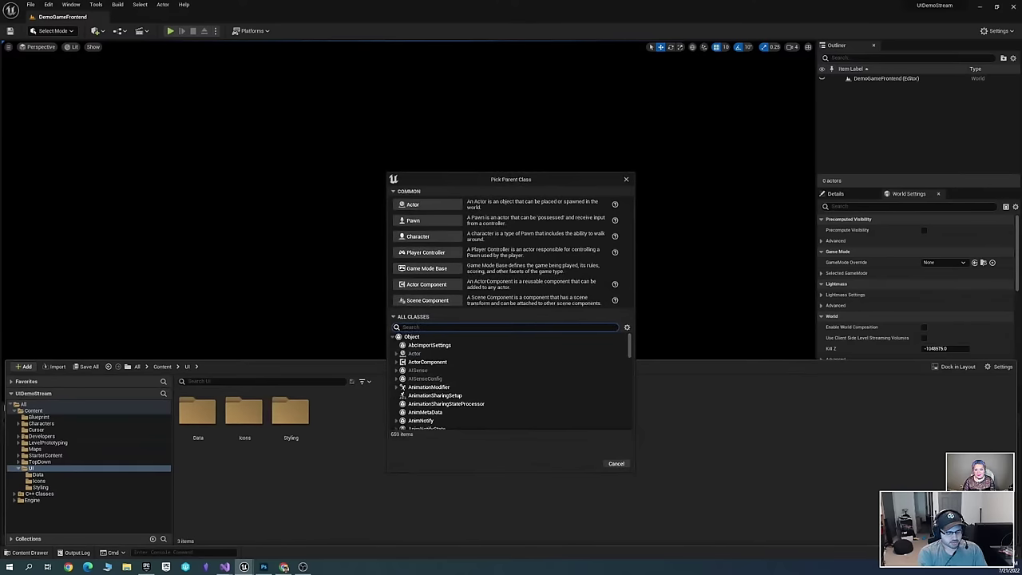
type("act")
key("BackSpace")
key("BackSpace")
key("BackSpace")
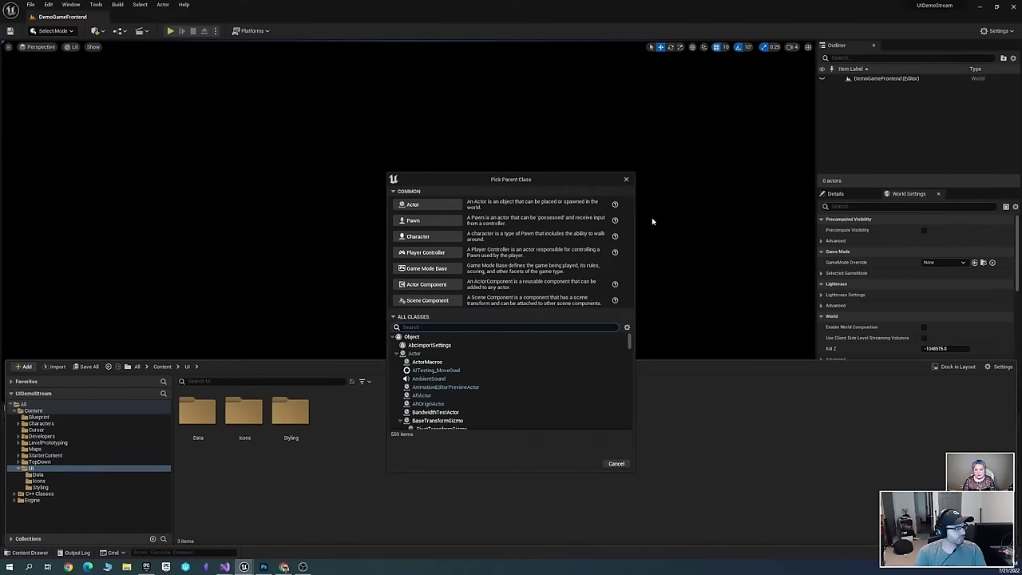
left_click(626, 178)
right_click(358, 421)
mouse_move(403, 412)
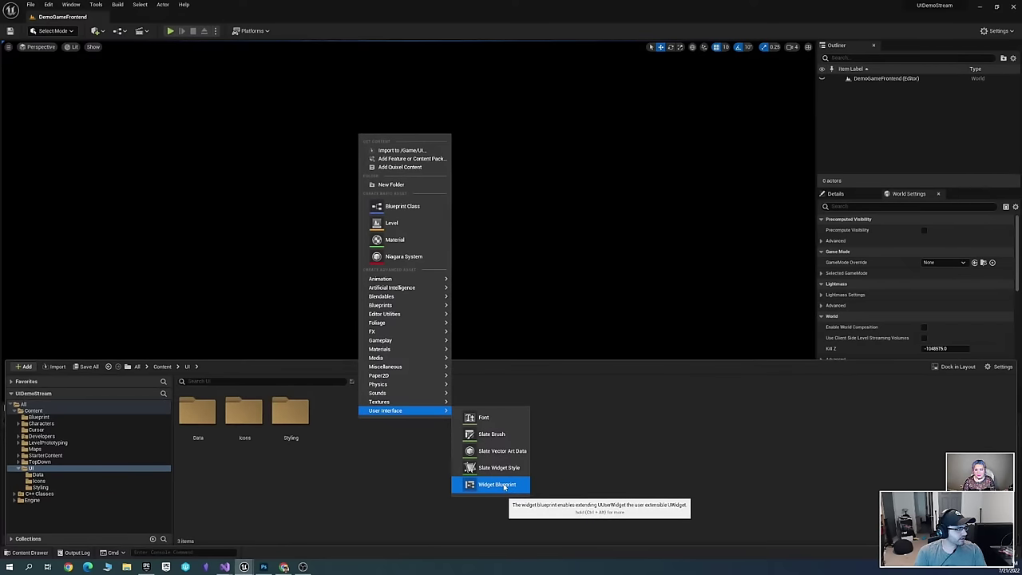
left_click(343, 452)
Create a widget blueprint parented to CommonActivatableWidget and name it UI_Base
right_click(331, 414)
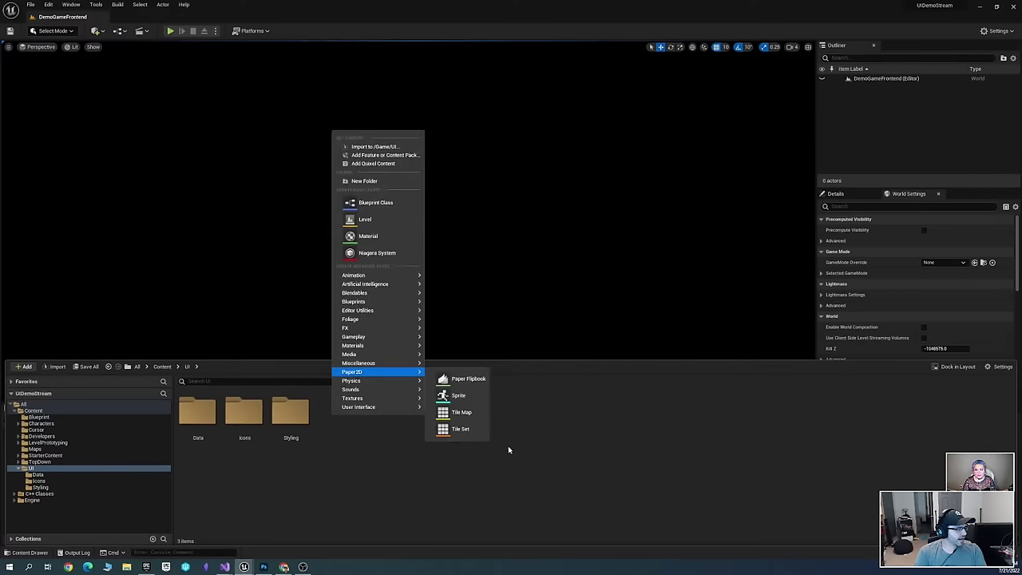
mouse_move(411, 411)
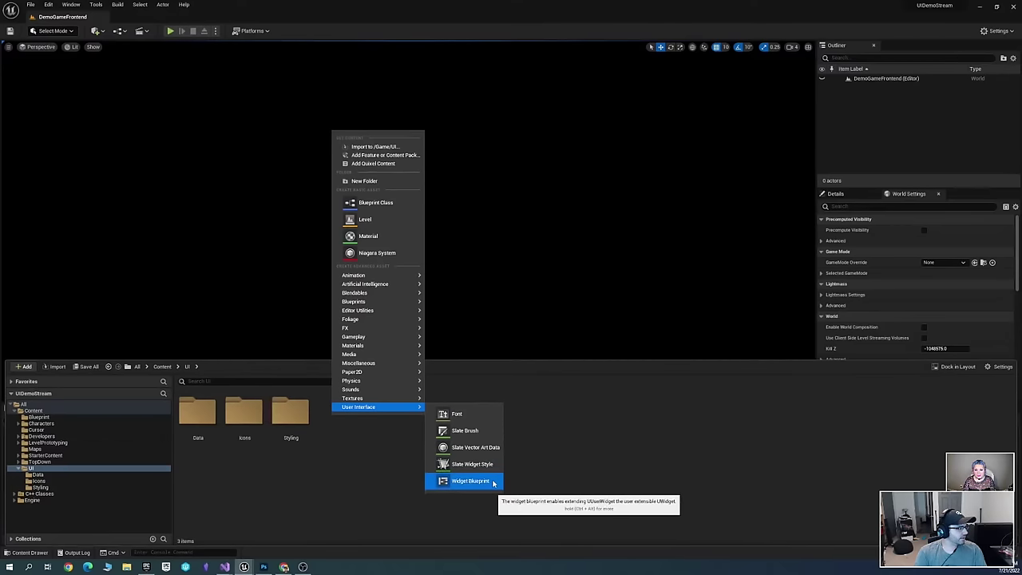
mouse_move(397, 303)
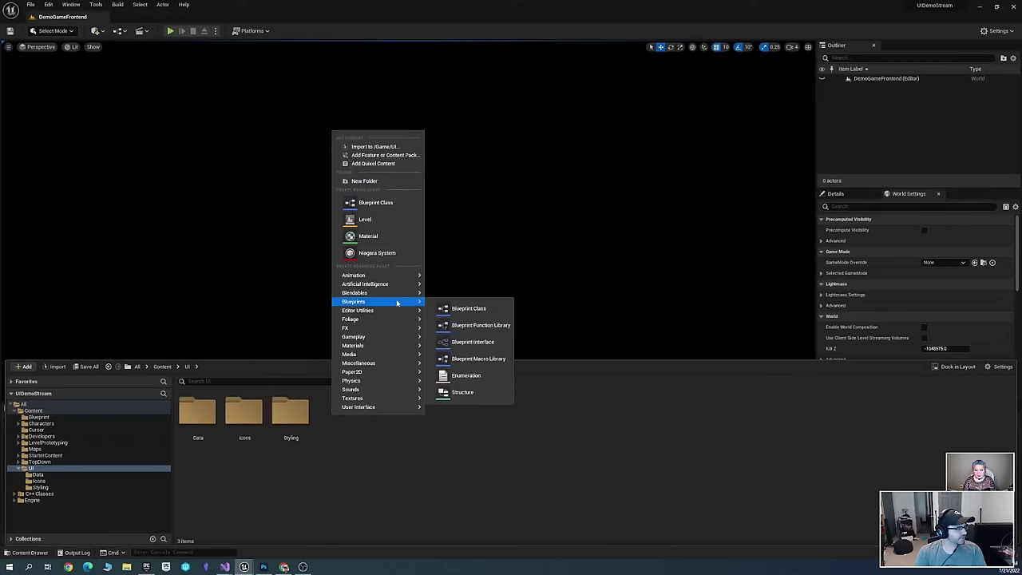
left_click(384, 204)
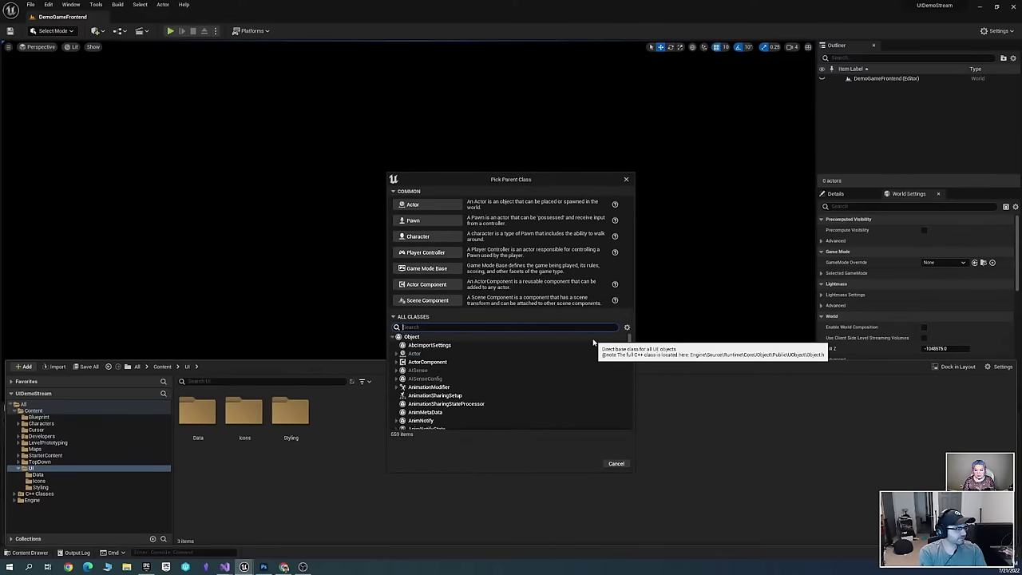
type("Activatable")
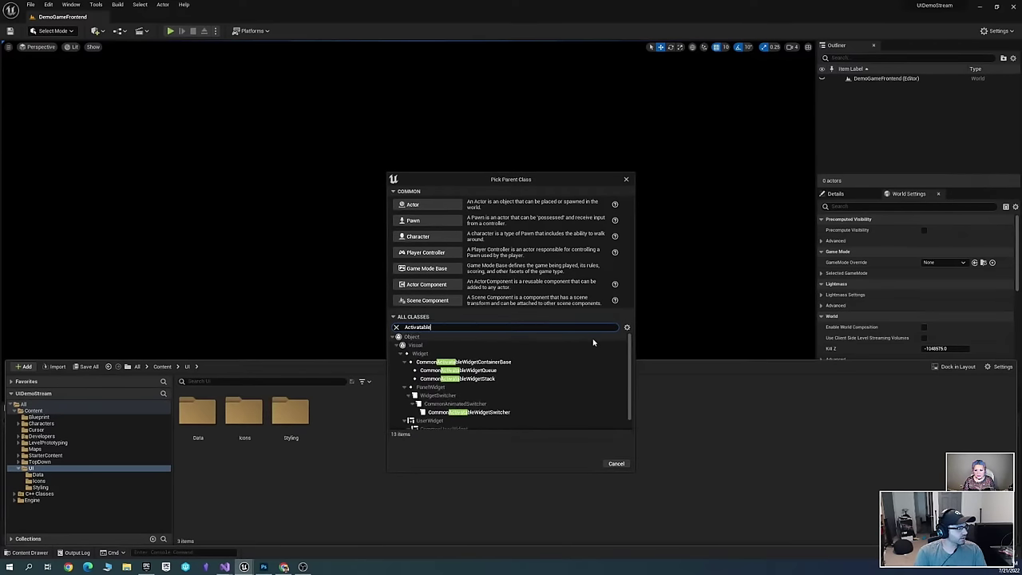
scroll(591, 345, "down", 1)
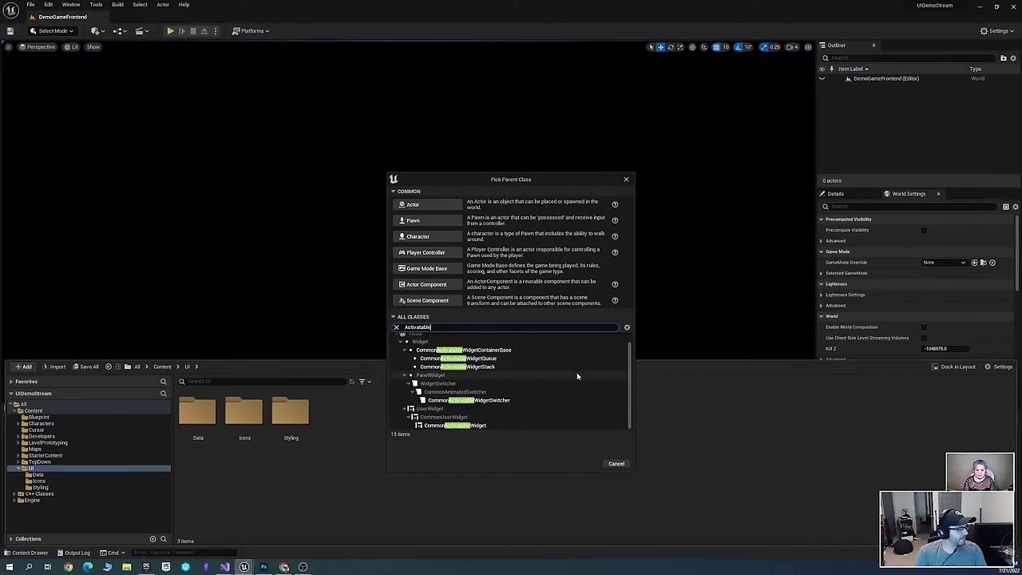
left_click(479, 425)
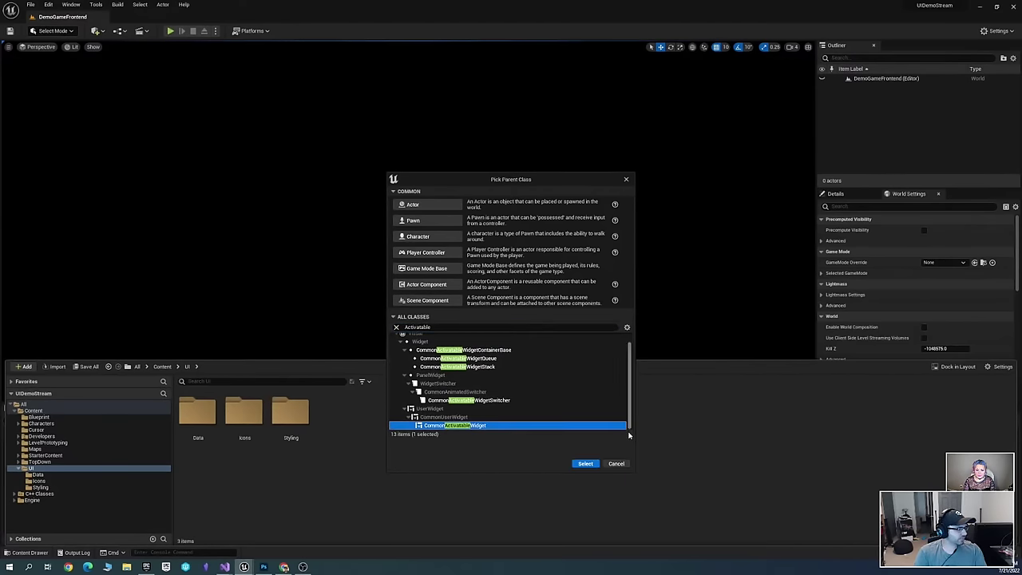
left_click(576, 465)
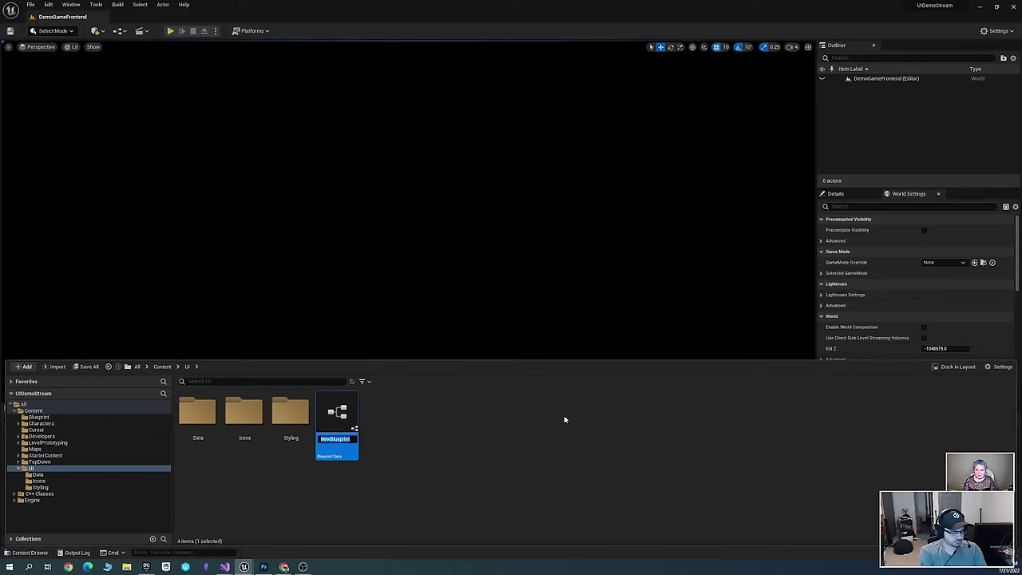
type("UI_Base")
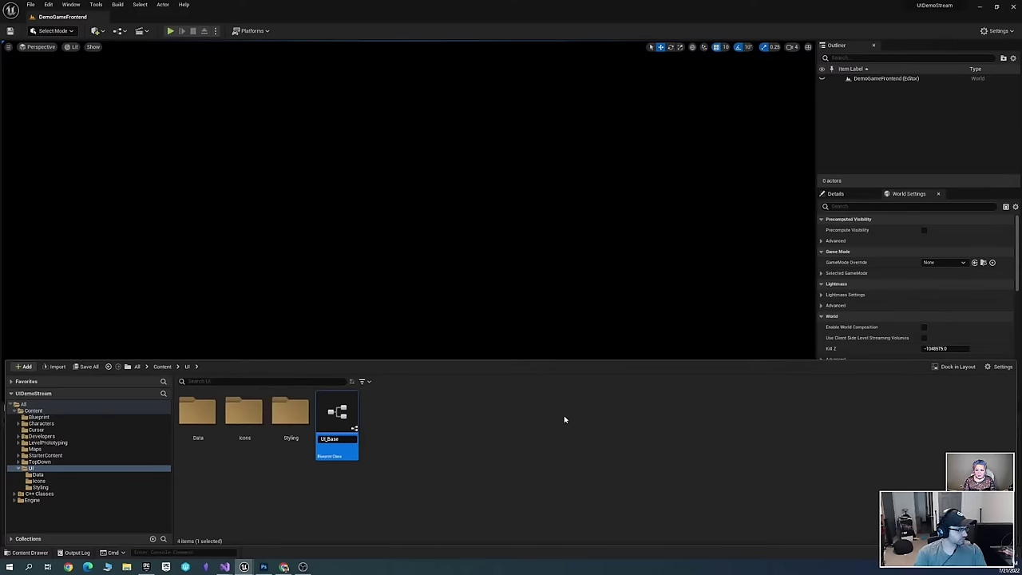
key("Return")
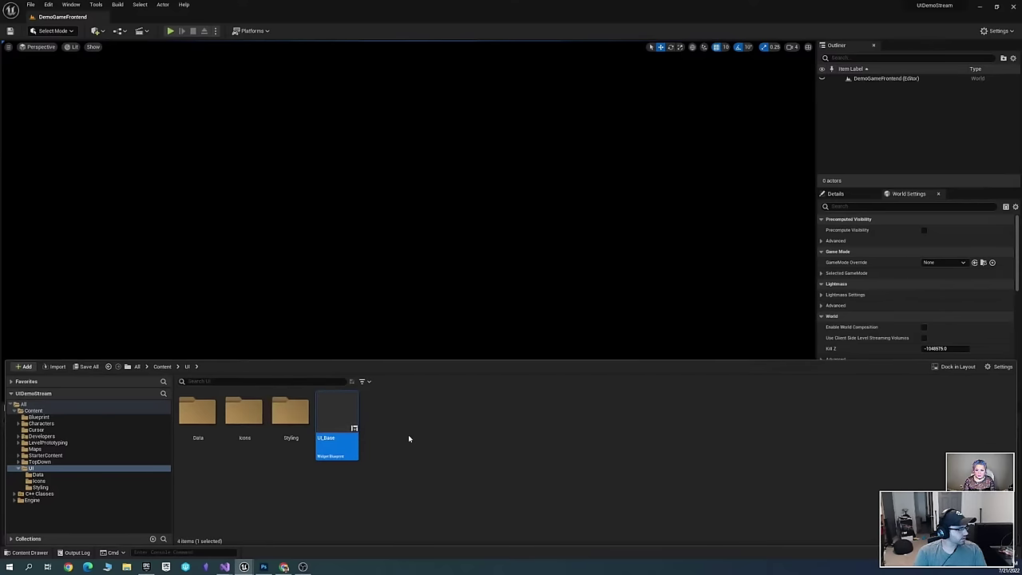
Open UI_Base in the widget editor, add then remove a Border, and focus the palette search
double_click(344, 412)
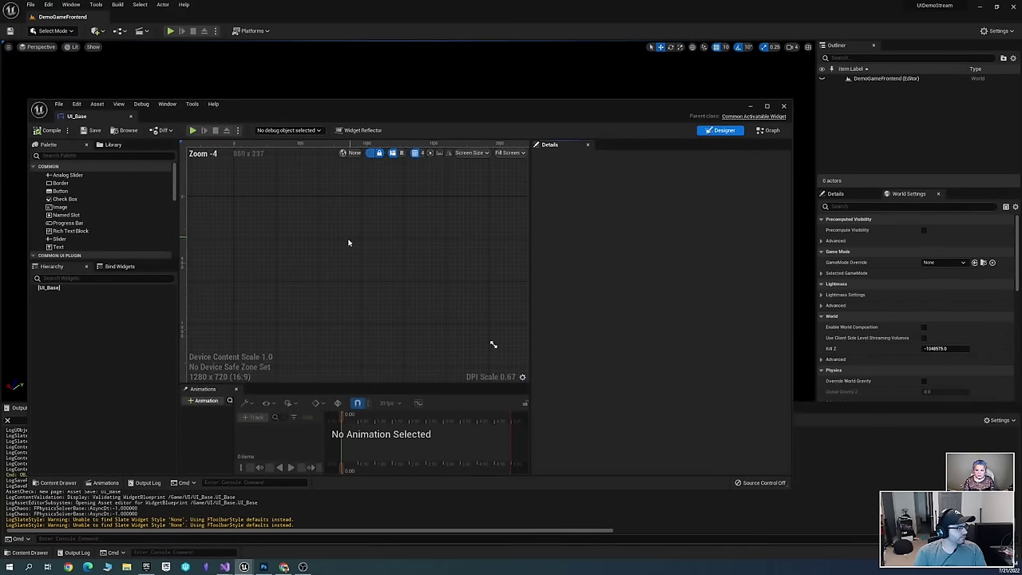
scroll(348, 242, "up", 2)
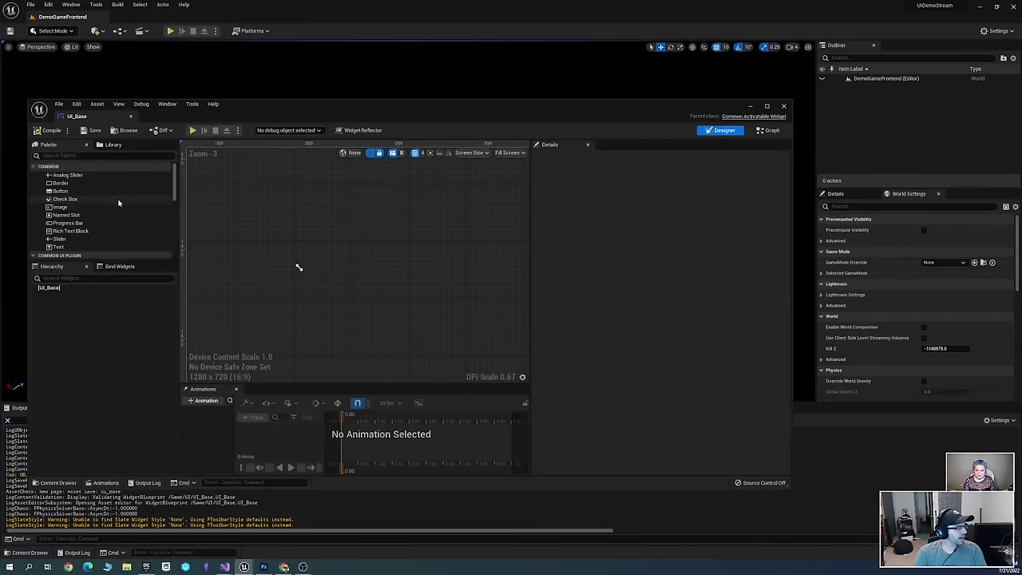
left_click_drag(73, 186, 348, 304)
scroll(415, 285, "up", 1)
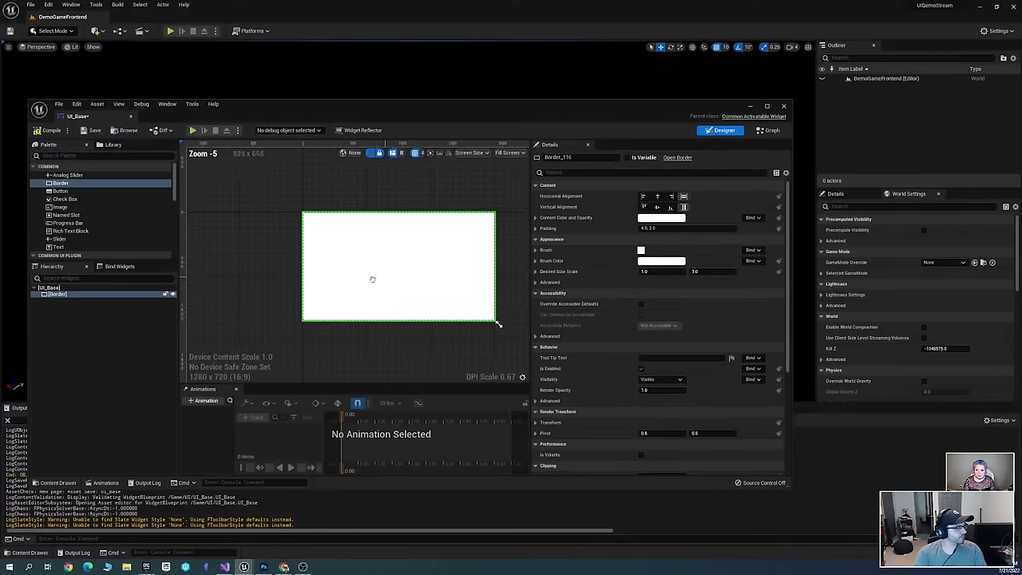
key("Delete")
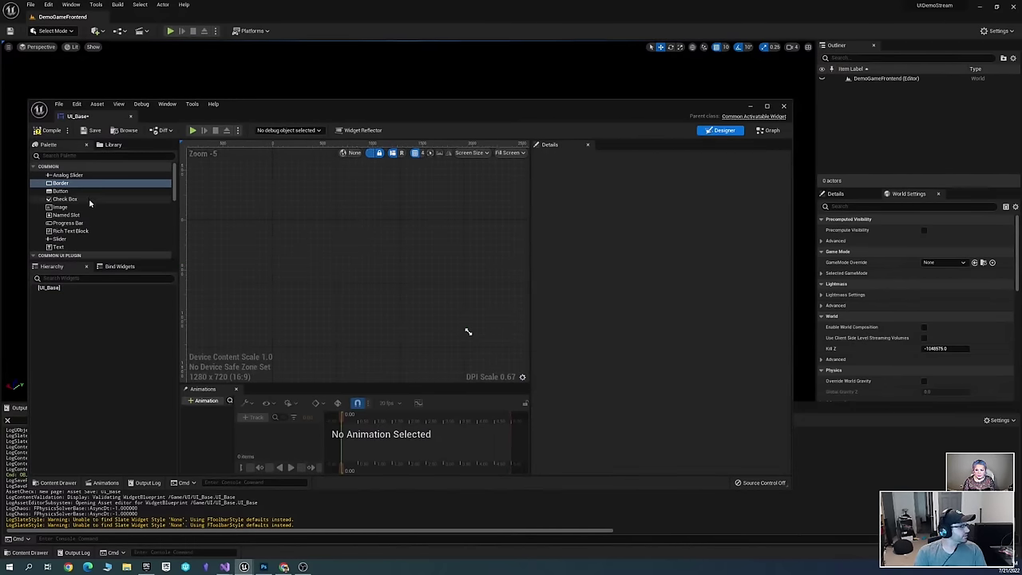
scroll(109, 206, "down", 1)
scroll(114, 212, "down", 3)
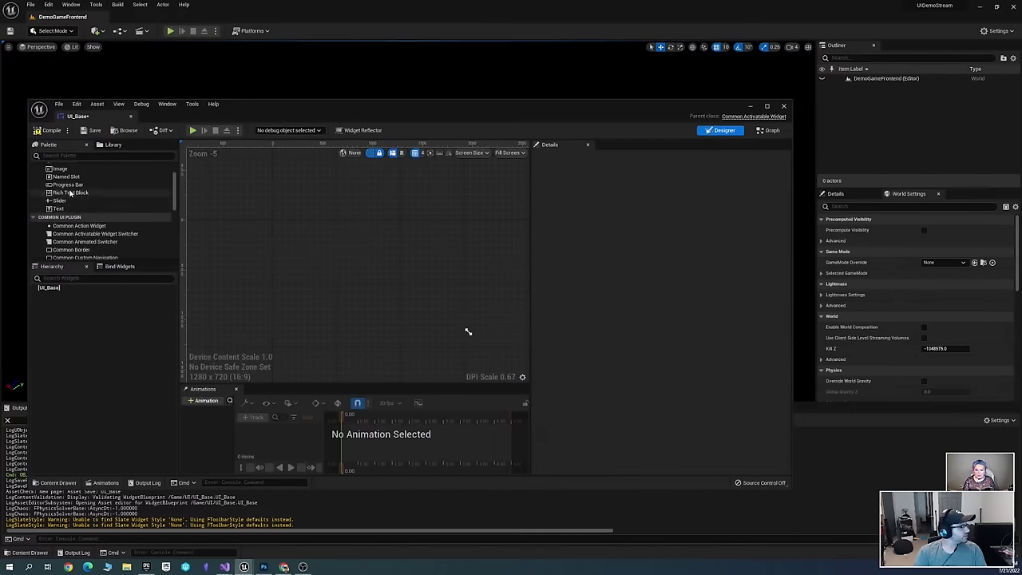
scroll(117, 214, "up", 3)
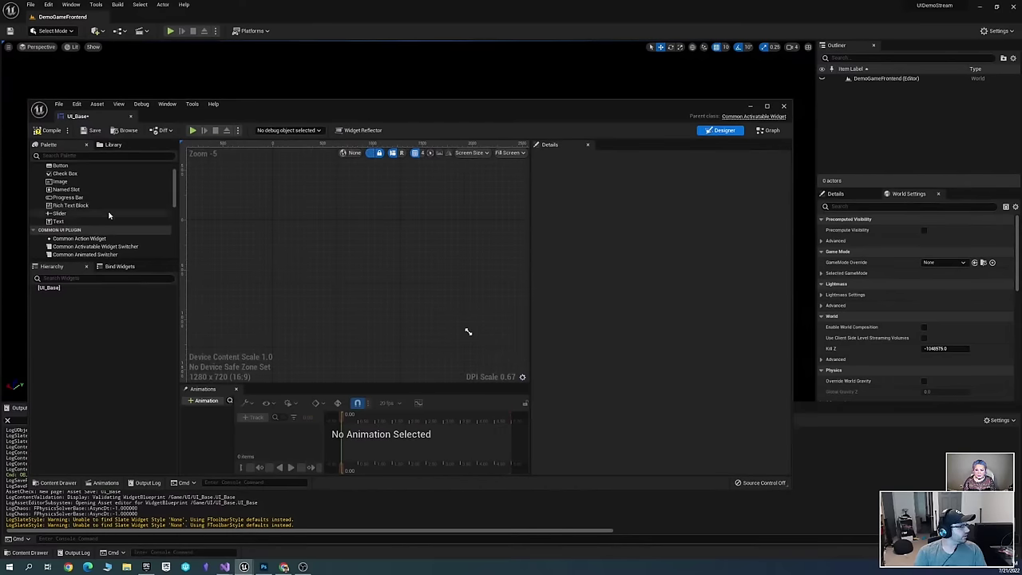
left_click(104, 155)
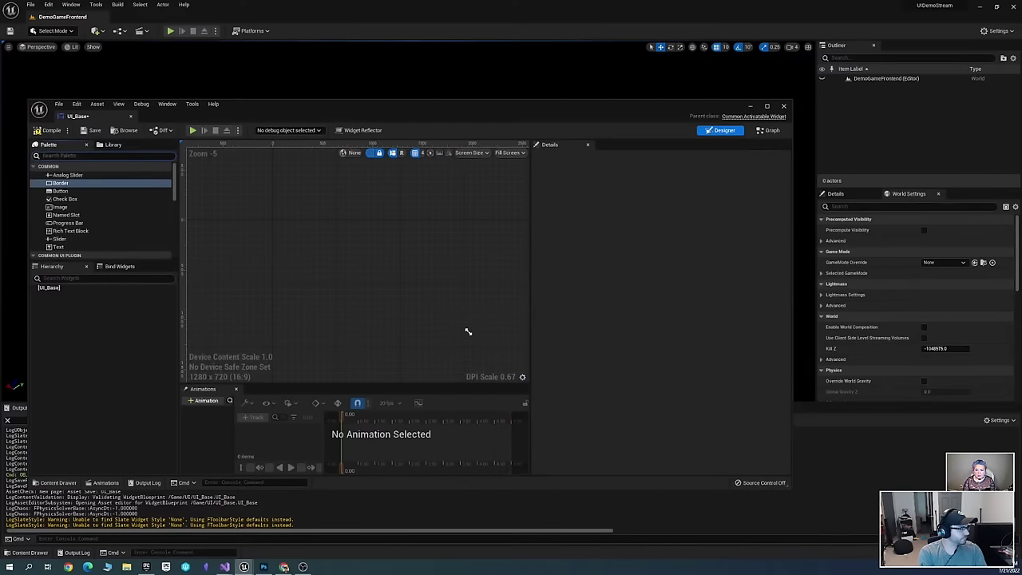
Search the palette for 'overlay' and add an Overlay panel under the root widget
type("overlay")
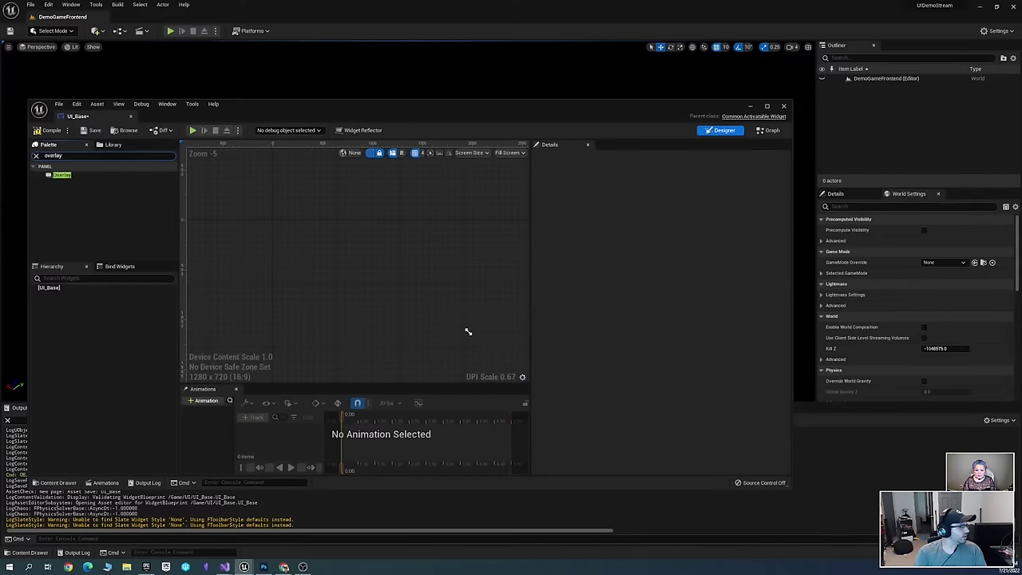
left_click(61, 174)
left_click_drag(416, 286, 334, 280)
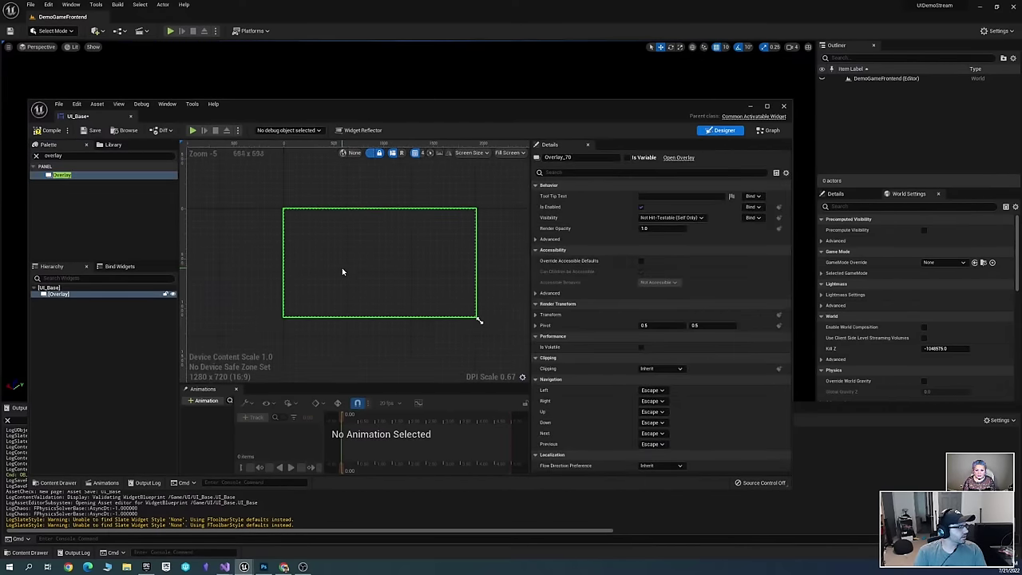
scroll(387, 260, "up", 4)
scroll(376, 281, "down", 4)
scroll(373, 276, "up", 1)
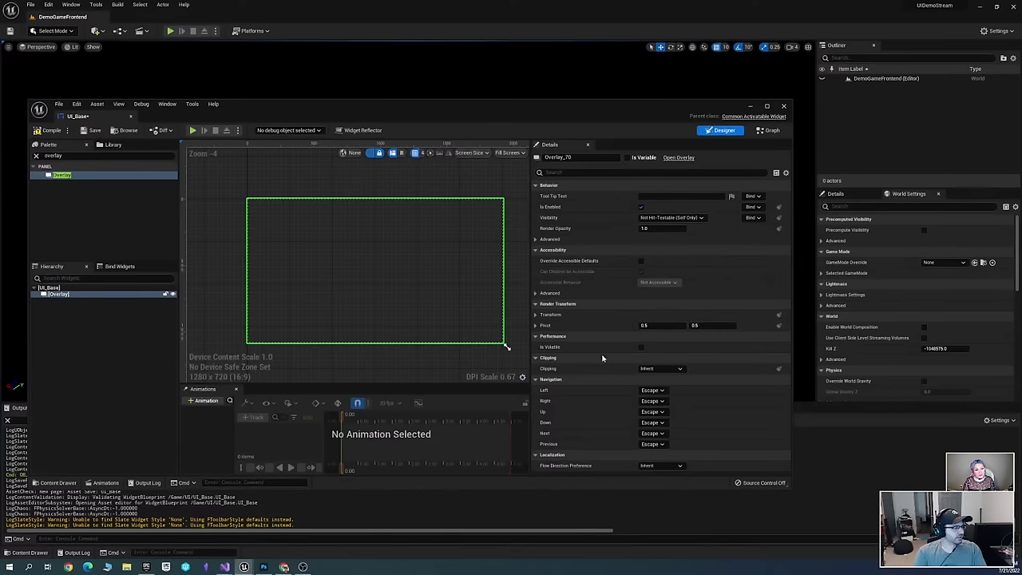
Pan the Designer canvas to frame the Overlay panel
right_click_drag(427, 271, 416, 272)
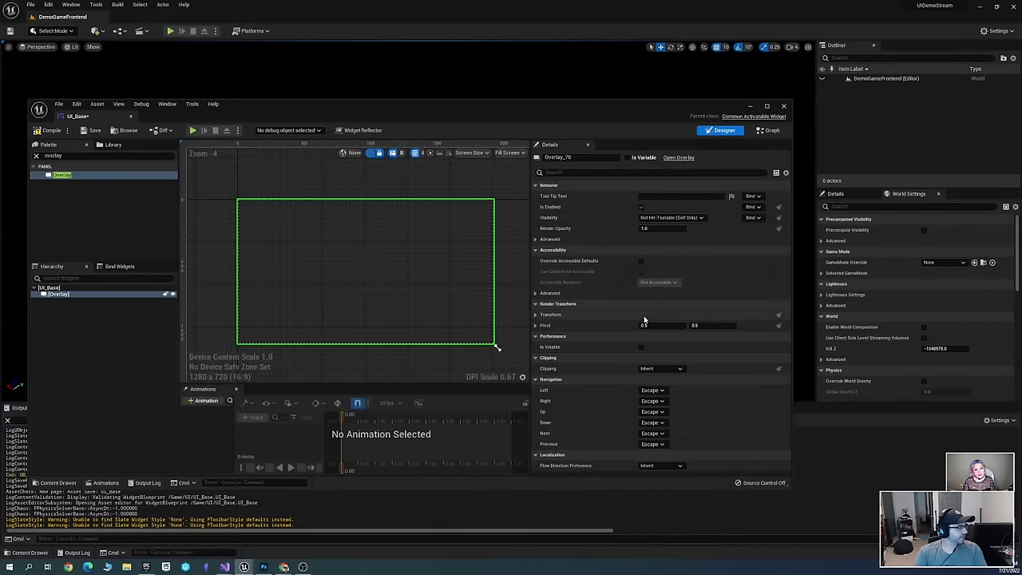
right_click_drag(359, 296, 254, 211)
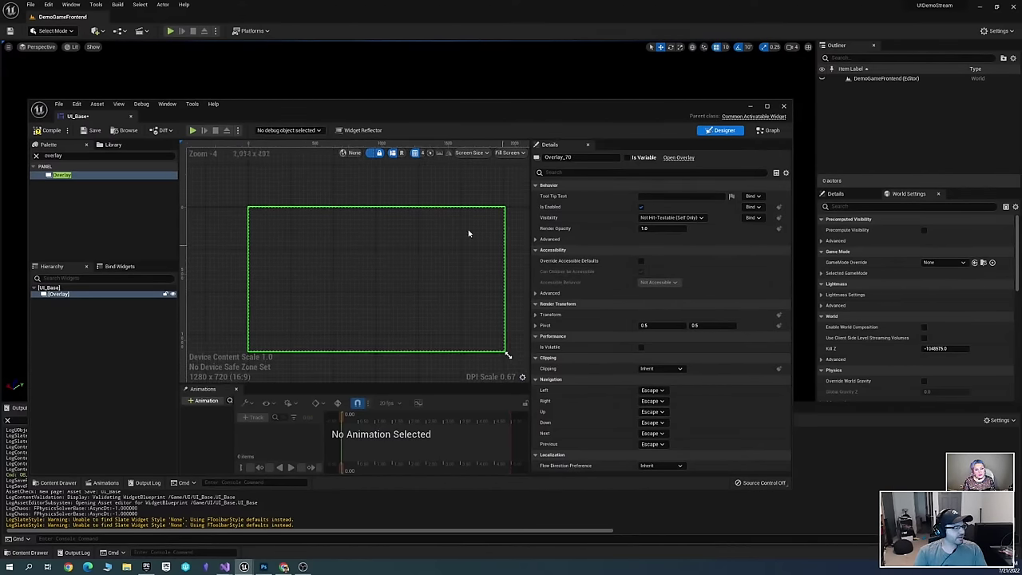
right_click_drag(376, 226, 351, 215)
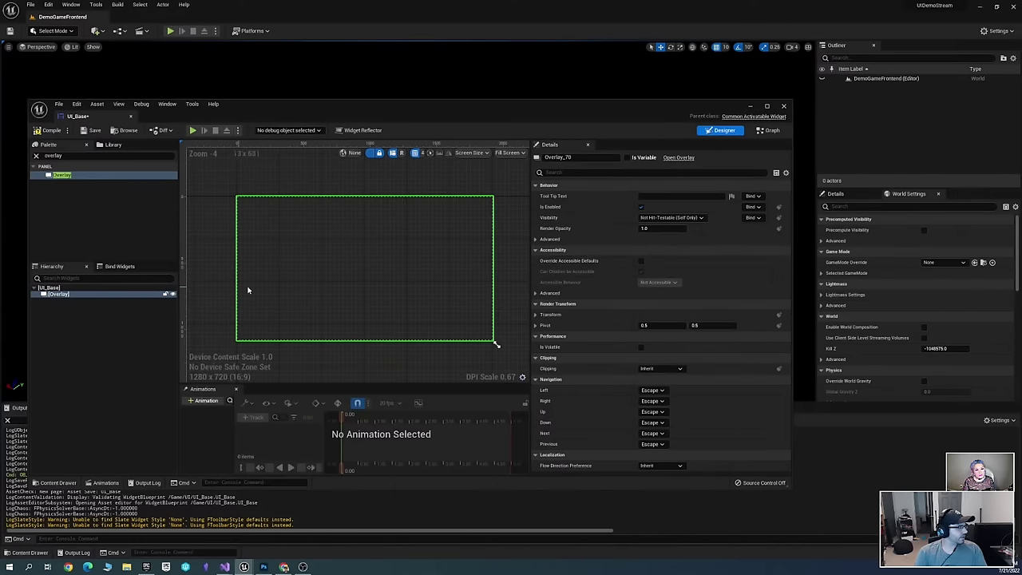
mouse_move(247, 287)
right_mouse_down()
mouse_move(288, 288)
mouse_move(260, 281)
right_mouse_up()
left_click(64, 155)
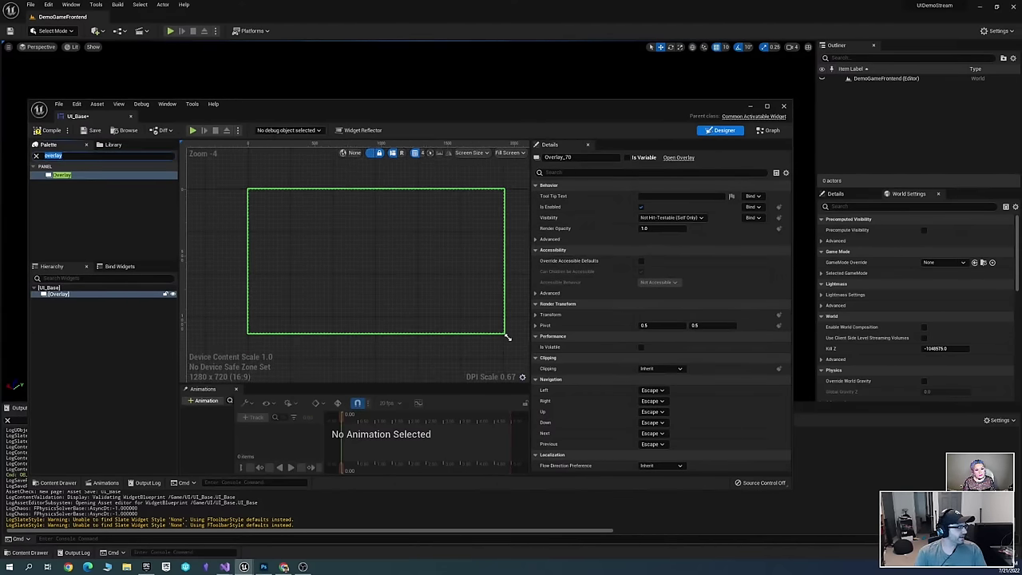
key("BackSpace")
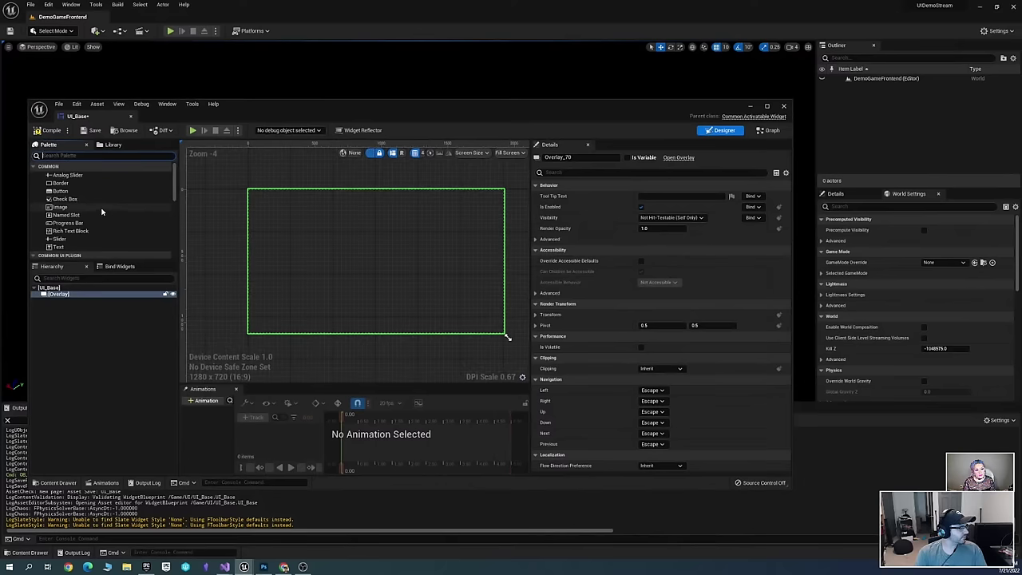
left_click_drag(101, 208, 58, 294)
left_click_drag(74, 223, 70, 301)
left_click_drag(63, 192, 60, 295)
scroll(408, 220, "up", 4)
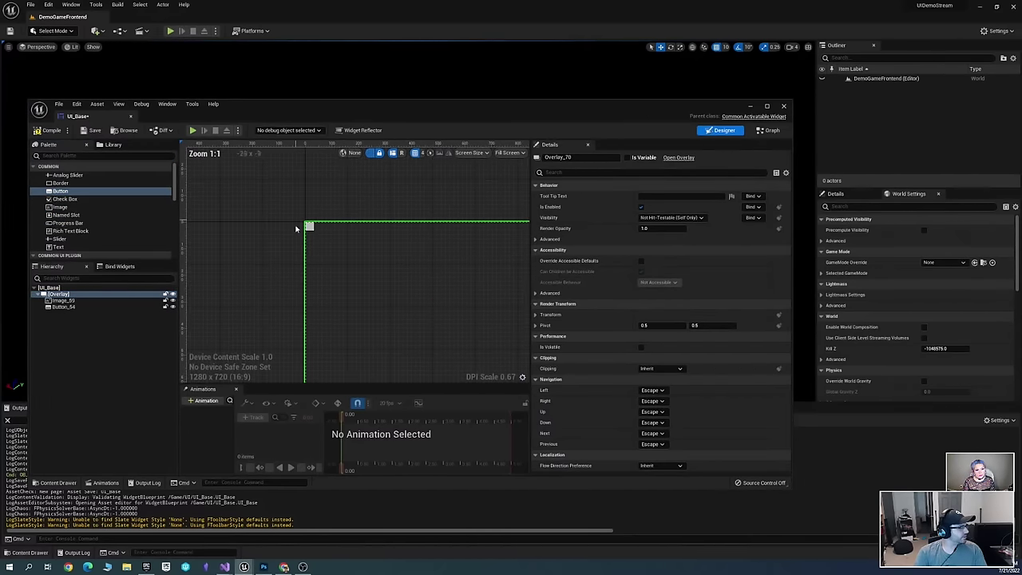
left_click(64, 307)
left_click(64, 301, "ctrl")
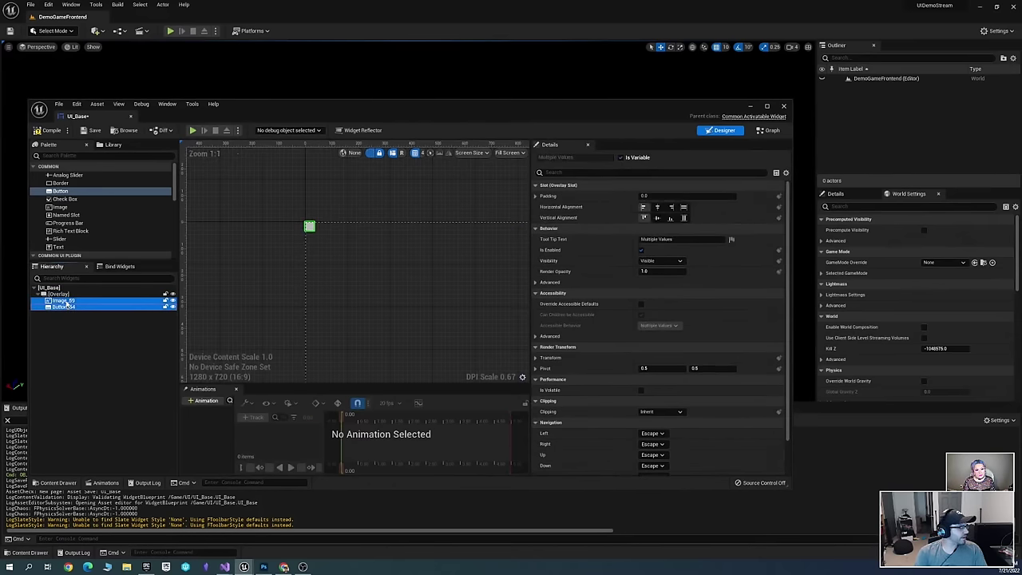
key("Delete")
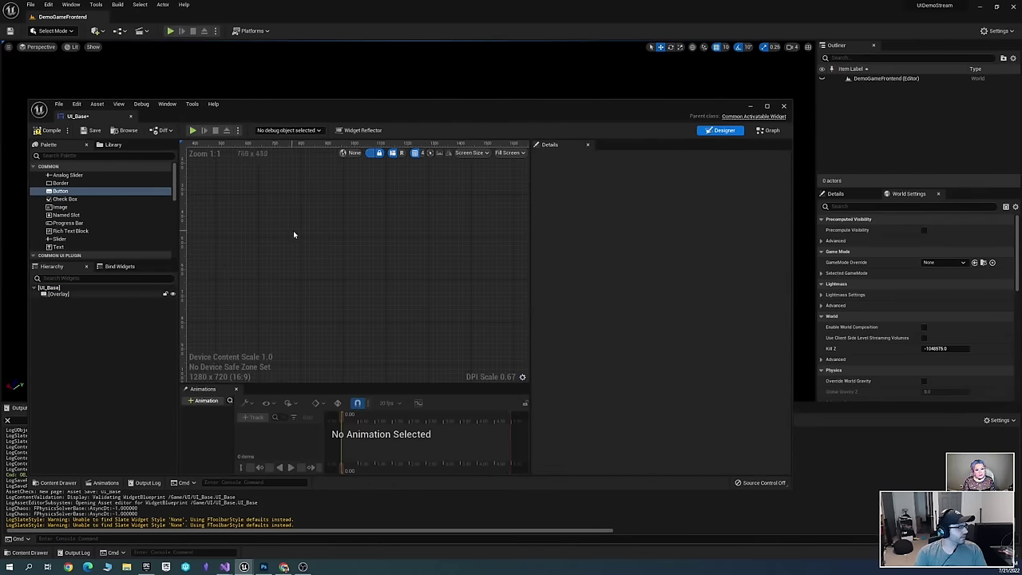
scroll(293, 234, "down", 4)
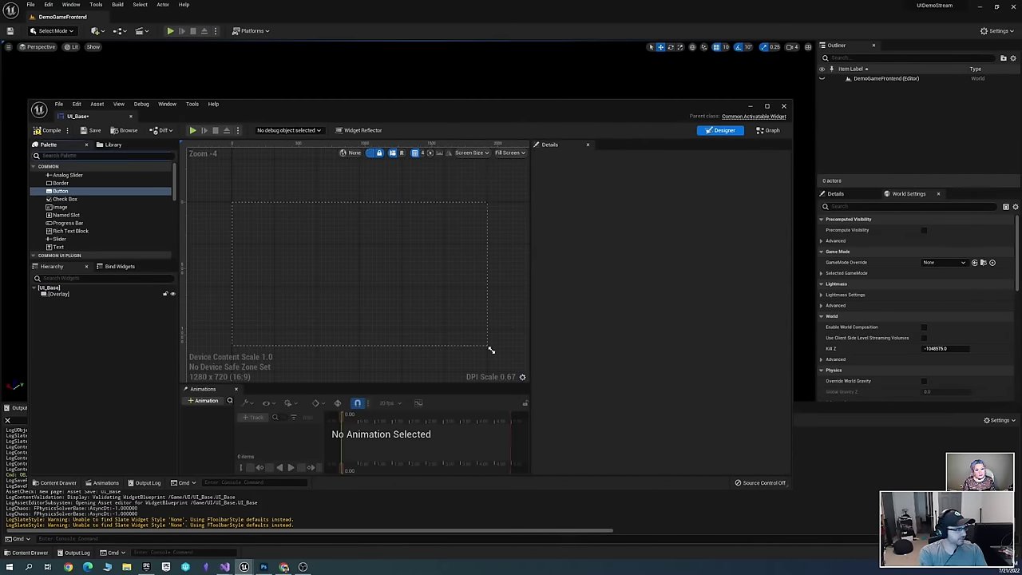
Search 'stack' and drop a Common Activatable Widget Stack into the Overlay, then select it
type("stack")
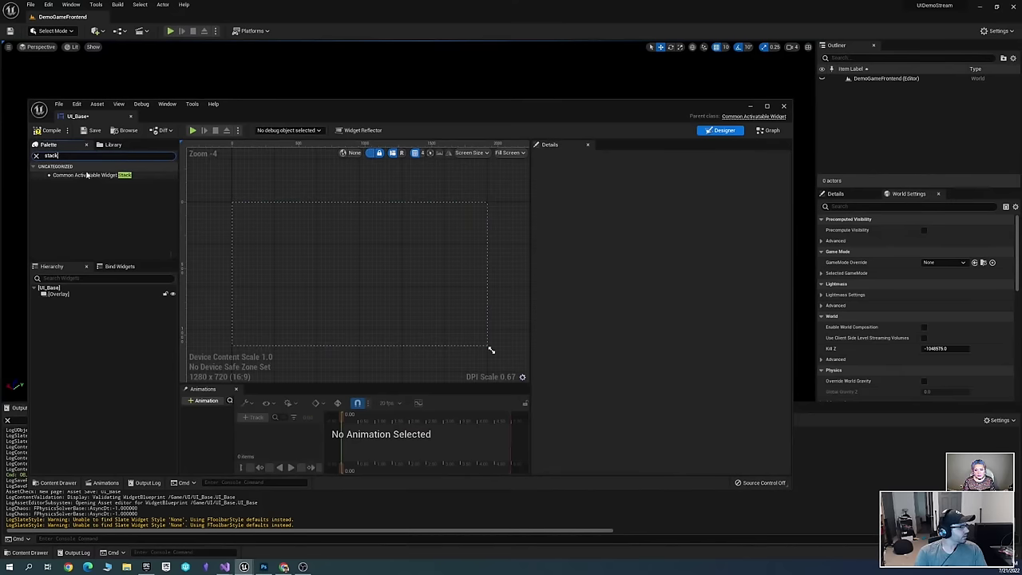
left_click_drag(89, 179, 62, 295)
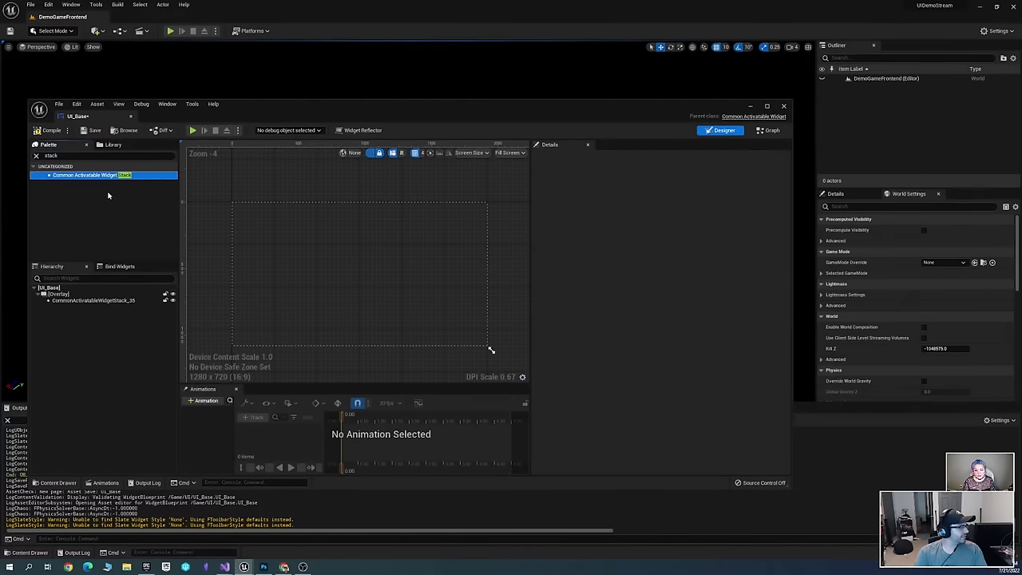
left_click(114, 301)
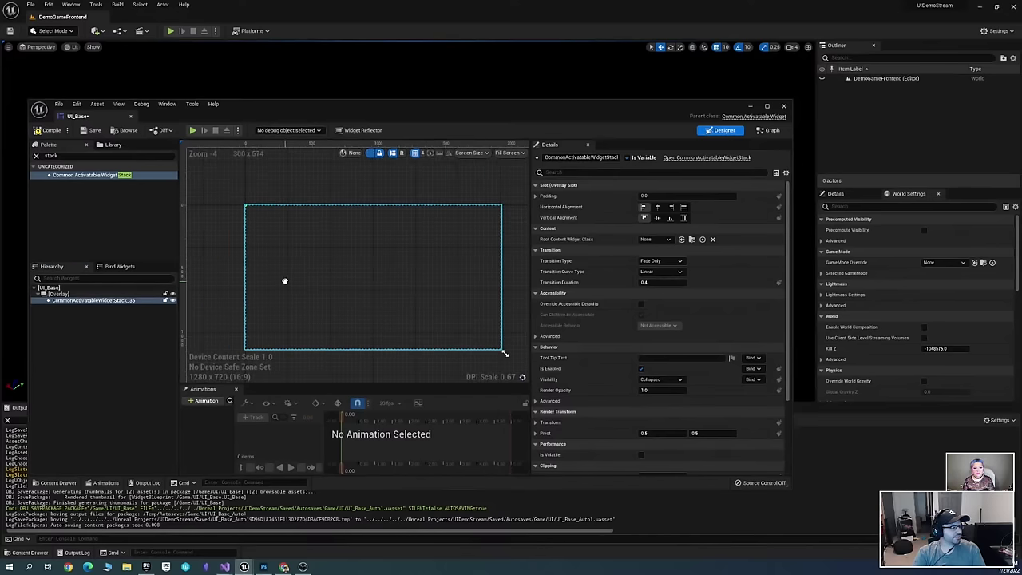
scroll(368, 283, "up", 1)
scroll(380, 285, "down", 1)
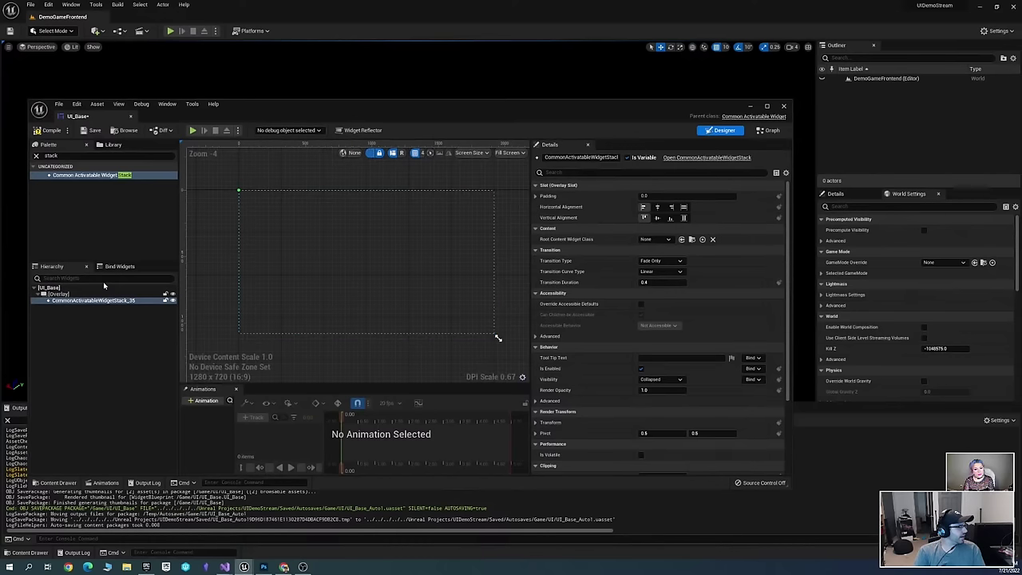
Search the palette for 'queue', then clear the search
left_click(109, 155)
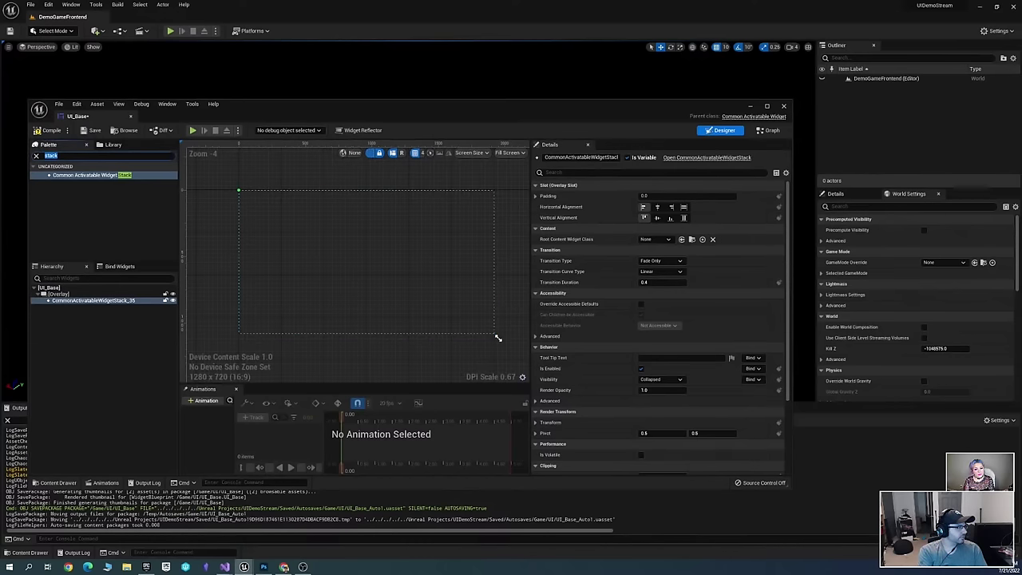
type("queue")
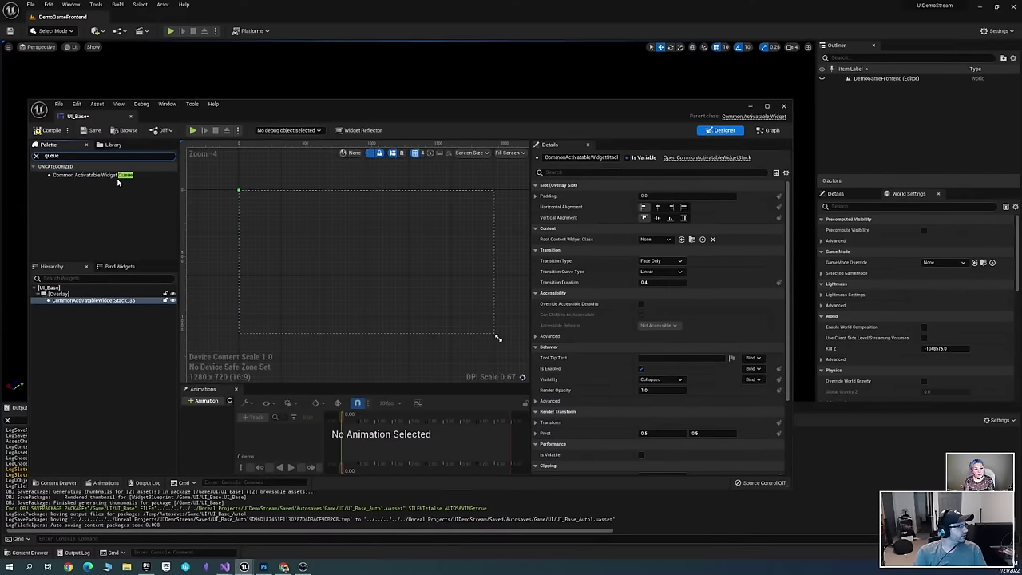
mouse_move(115, 182)
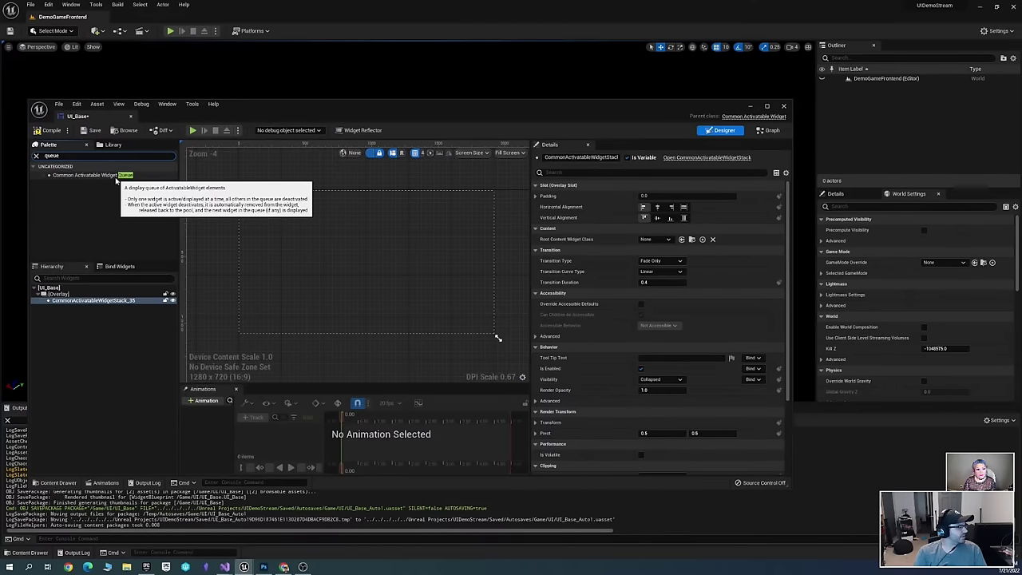
left_click(76, 156)
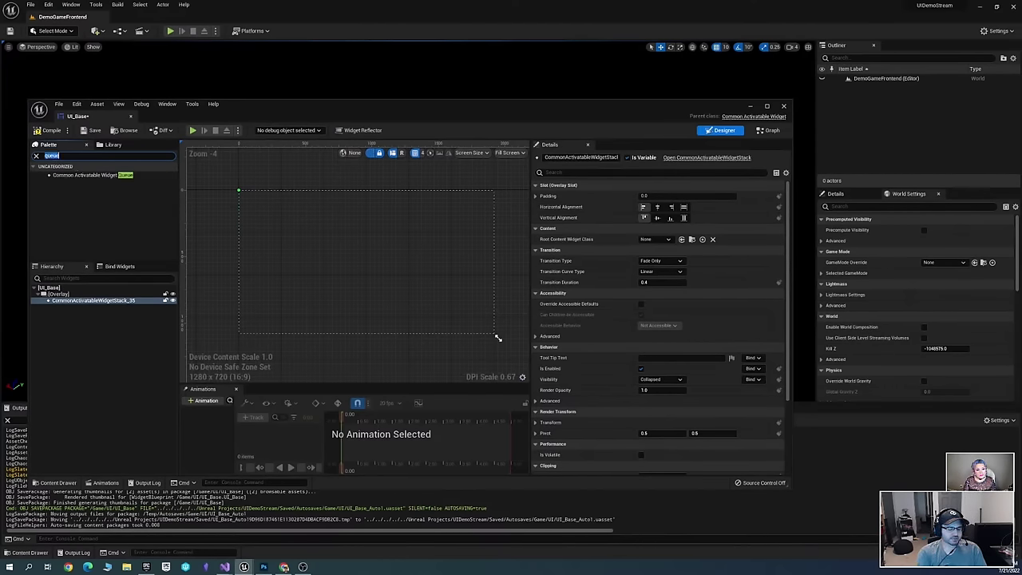
key("BackSpace")
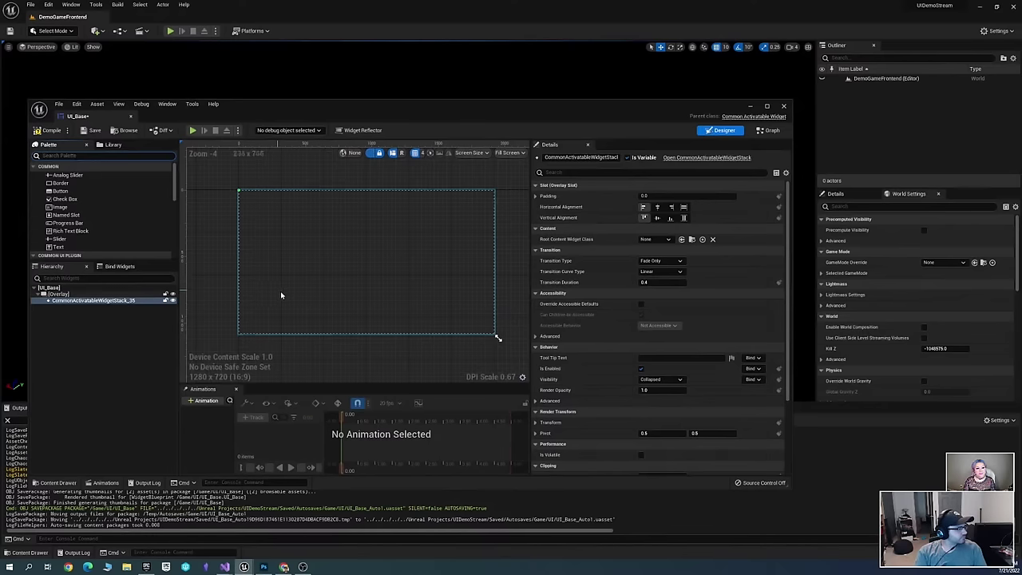
Save and compile the UI_Base widget blueprint
key("ctrl+s")
right_click_drag(345, 269, 328, 264)
left_click(38, 130)
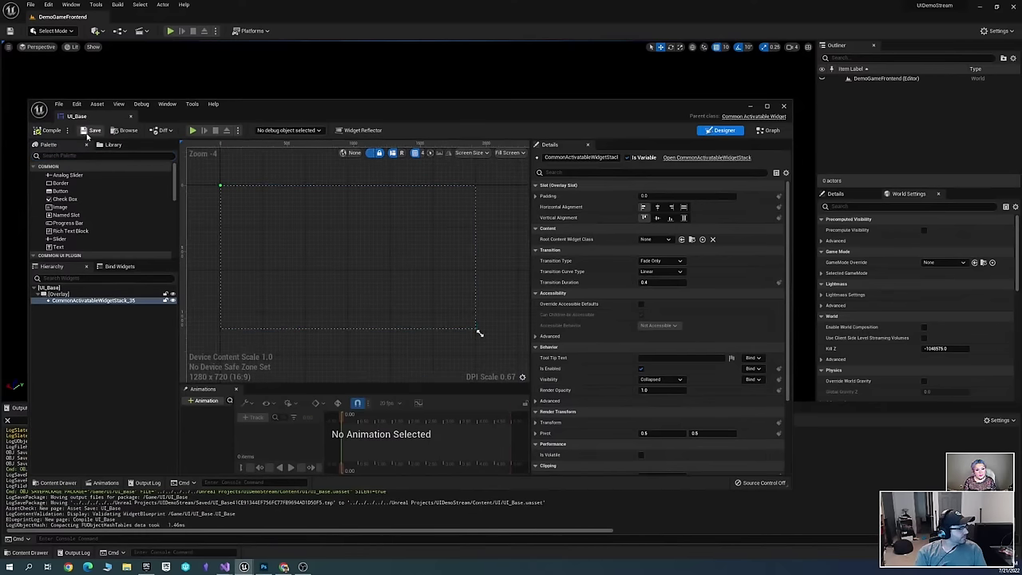
left_click(82, 302)
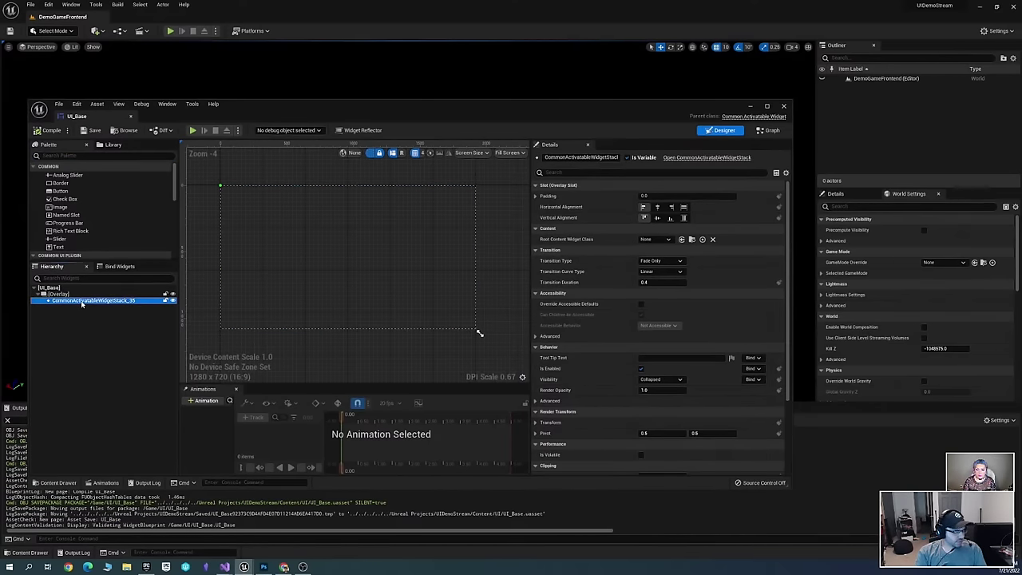
Rename CommonActivatableWidgetStack_35 to MenuStack
left_click(81, 302)
type("Menu")
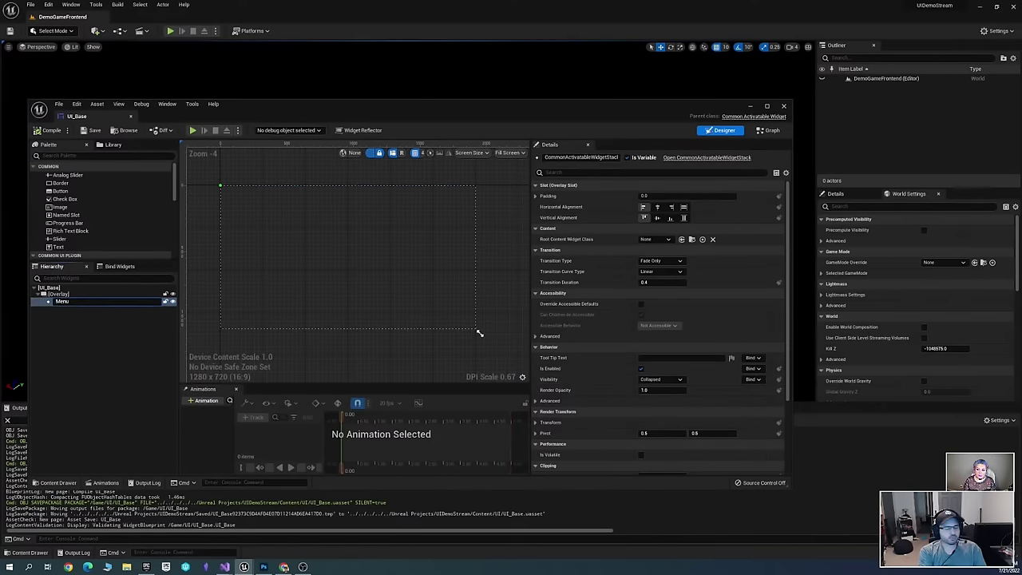
type("S")
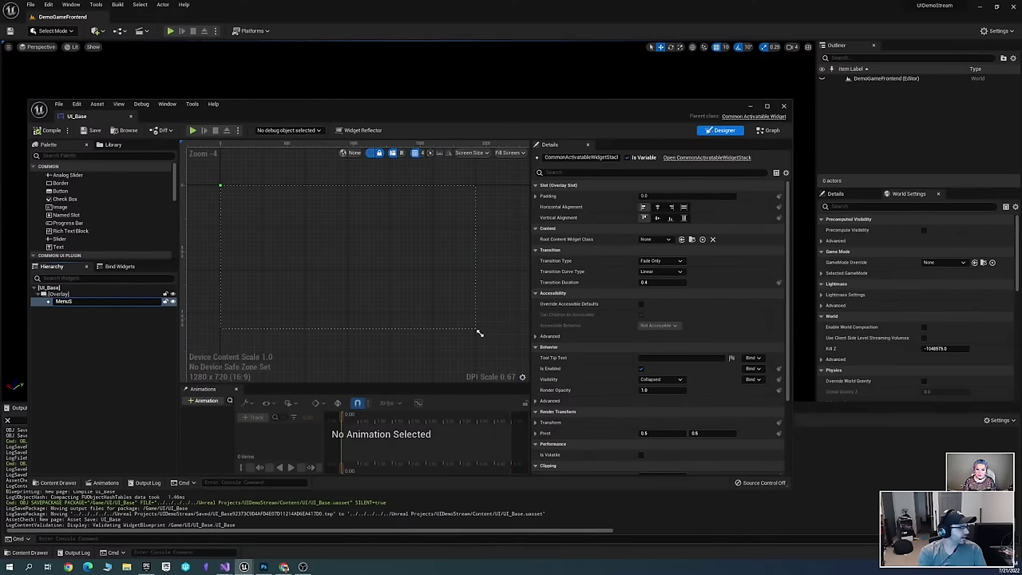
type("tack")
key("Return")
Set MenuStack's horizontal and vertical alignment to Fill
left_click(297, 286)
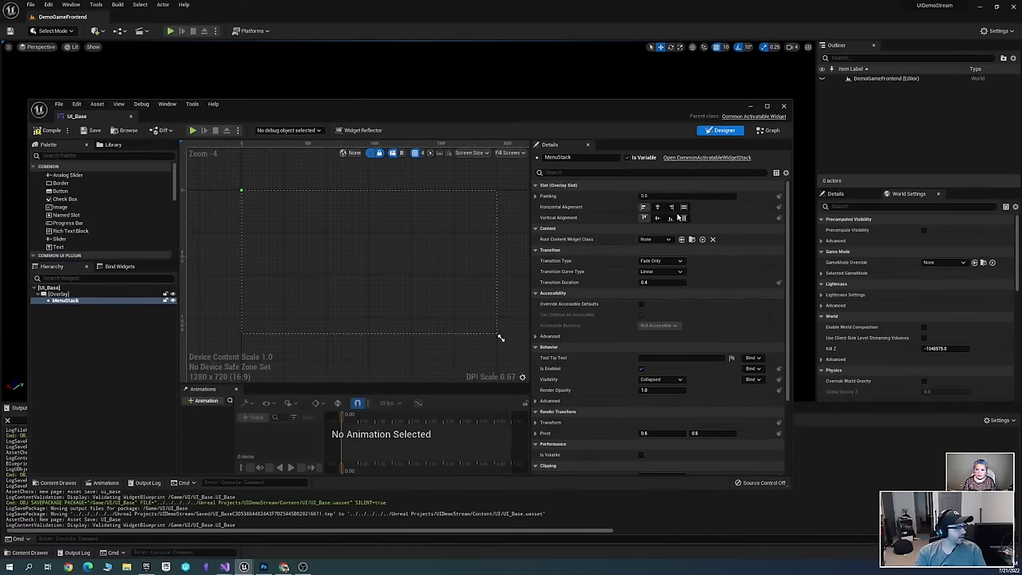
left_click(683, 206)
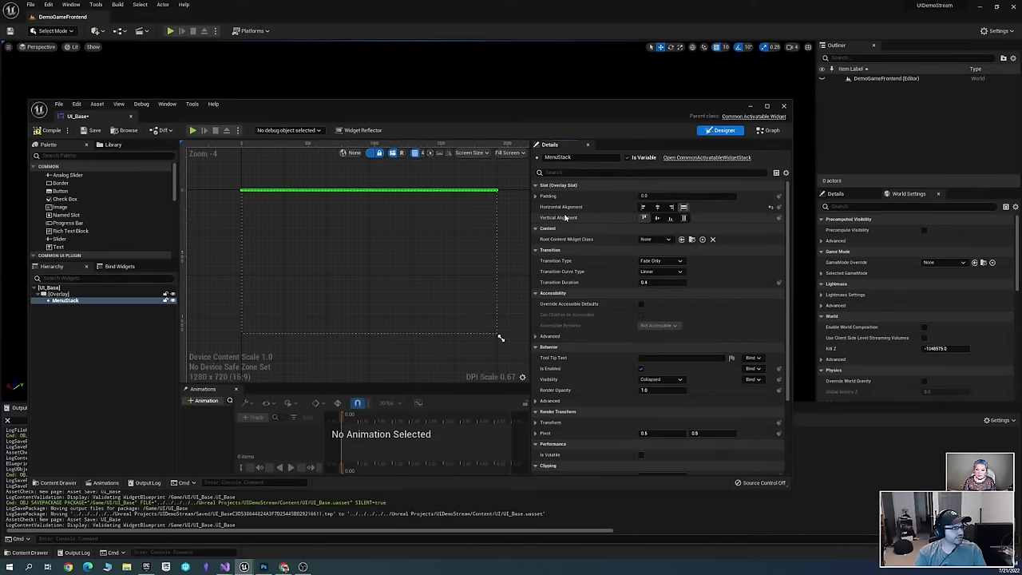
left_click(684, 217)
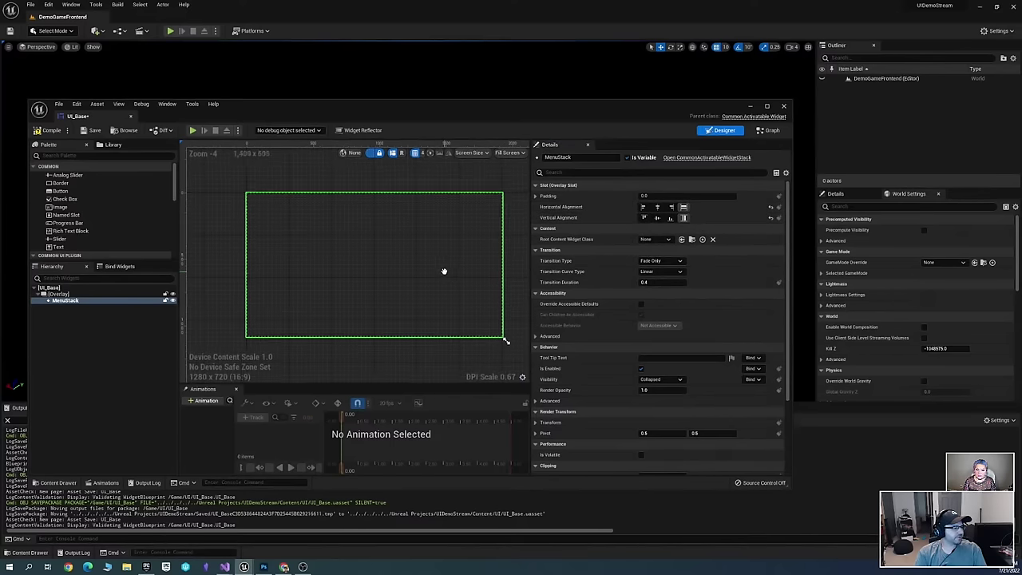
scroll(408, 285, "up", 1)
scroll(354, 271, "down", 1)
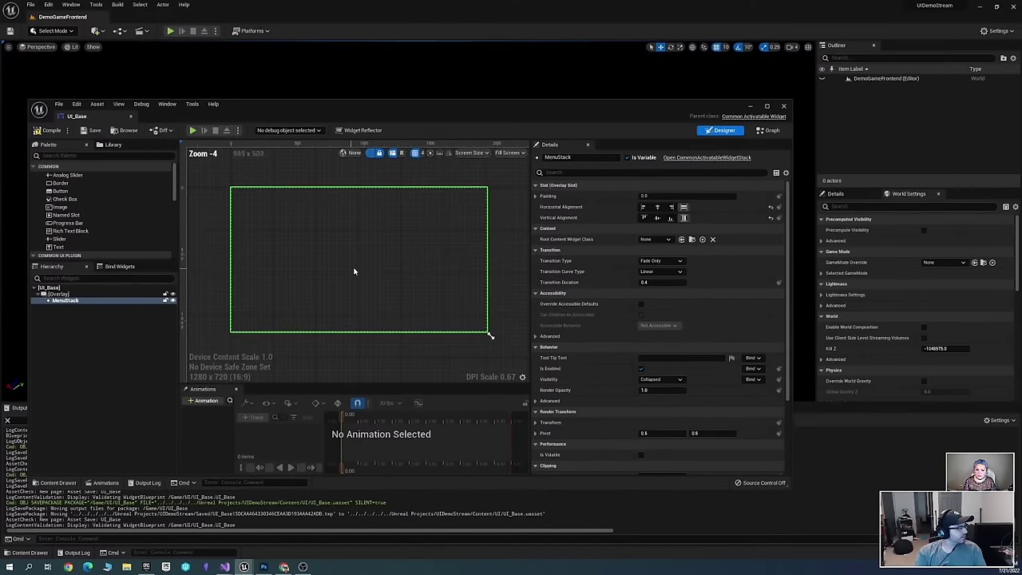
right_click_drag(354, 271, 404, 292)
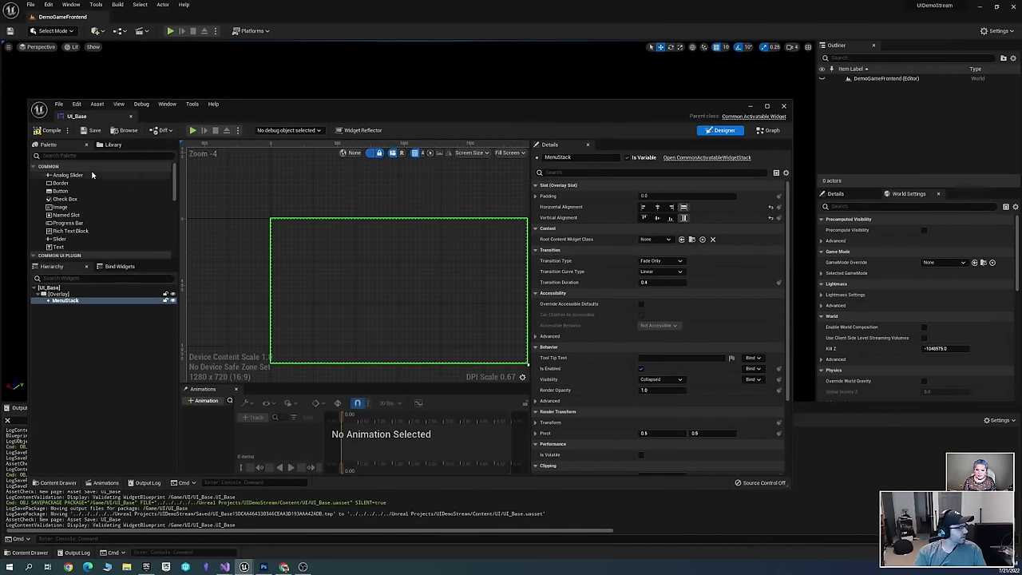
scroll(112, 222, "down", 10)
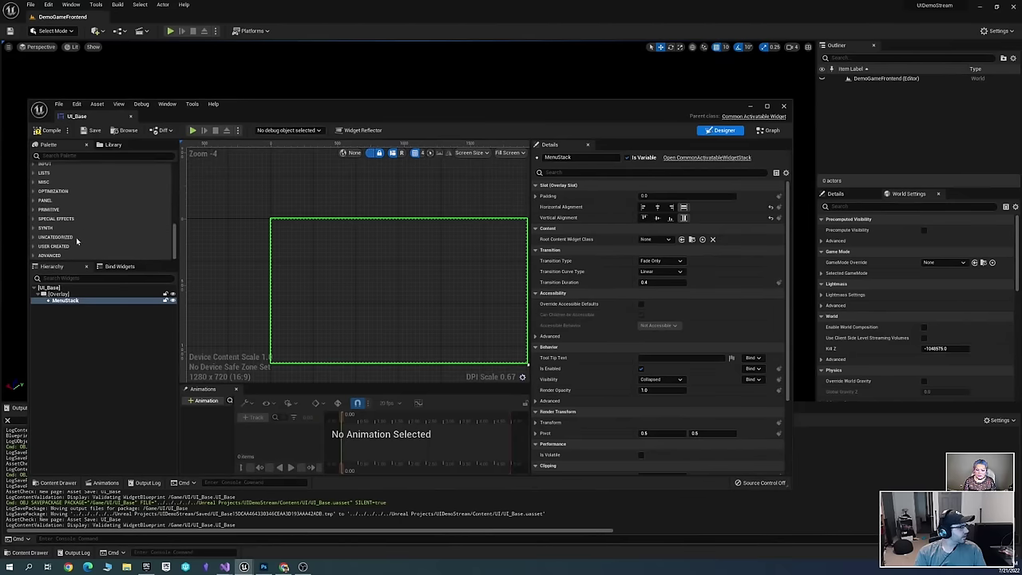
Add a Common Activatable Widget Stack under the Overlay and name it PromptStack
left_click(35, 237)
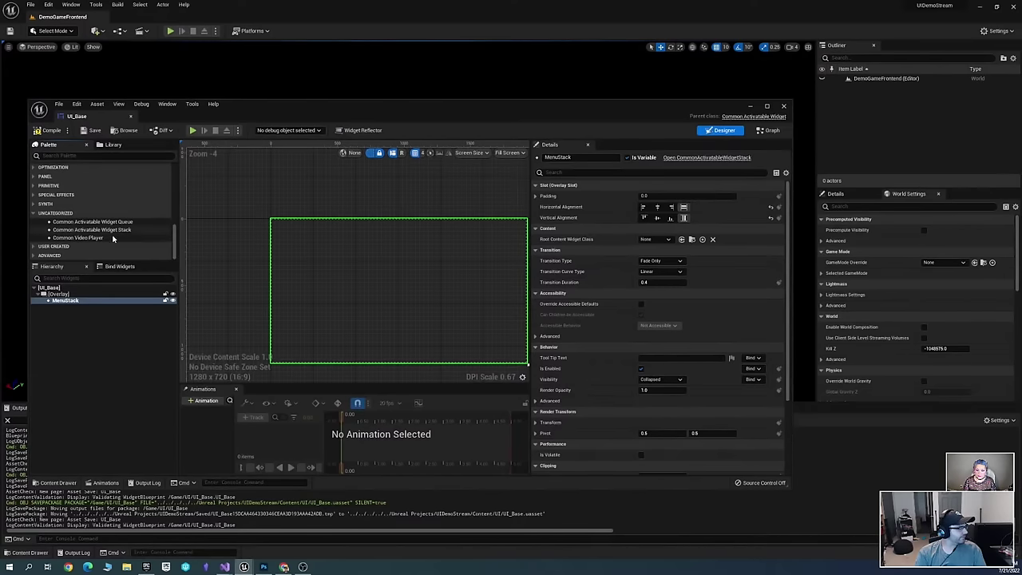
mouse_move(118, 230)
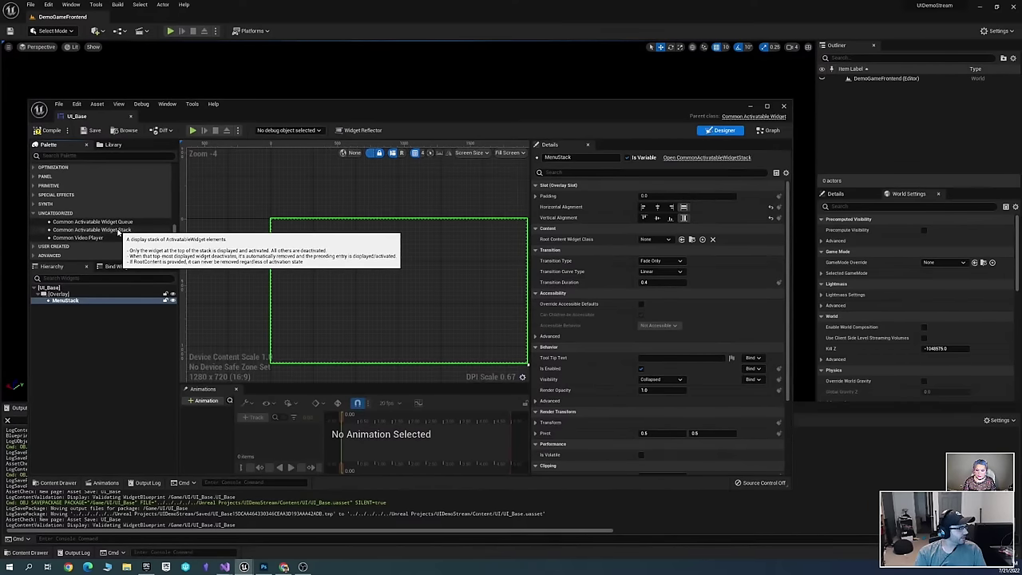
left_click_drag(118, 230, 70, 299)
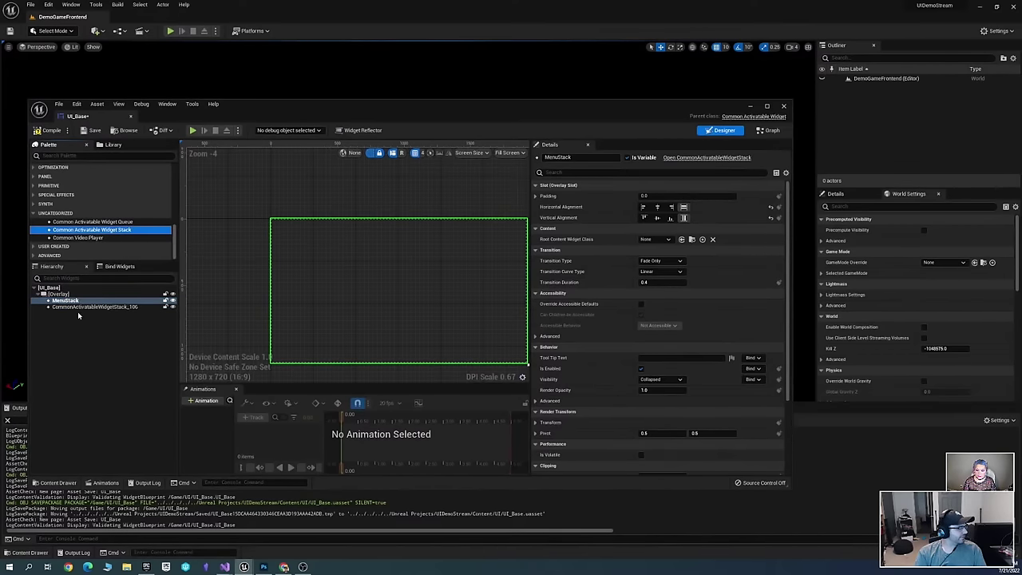
left_click(80, 308)
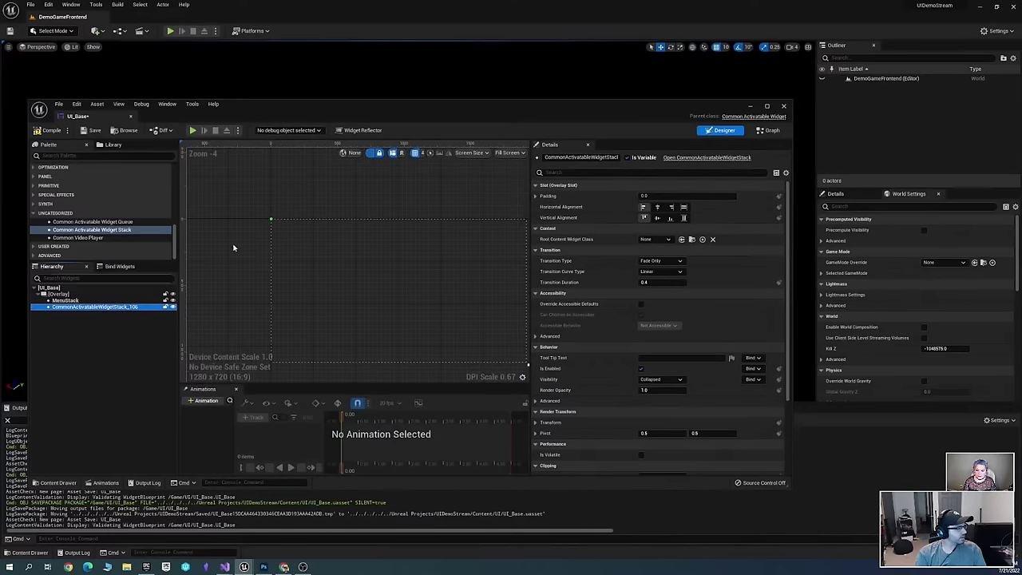
left_click(581, 157)
type("Promp")
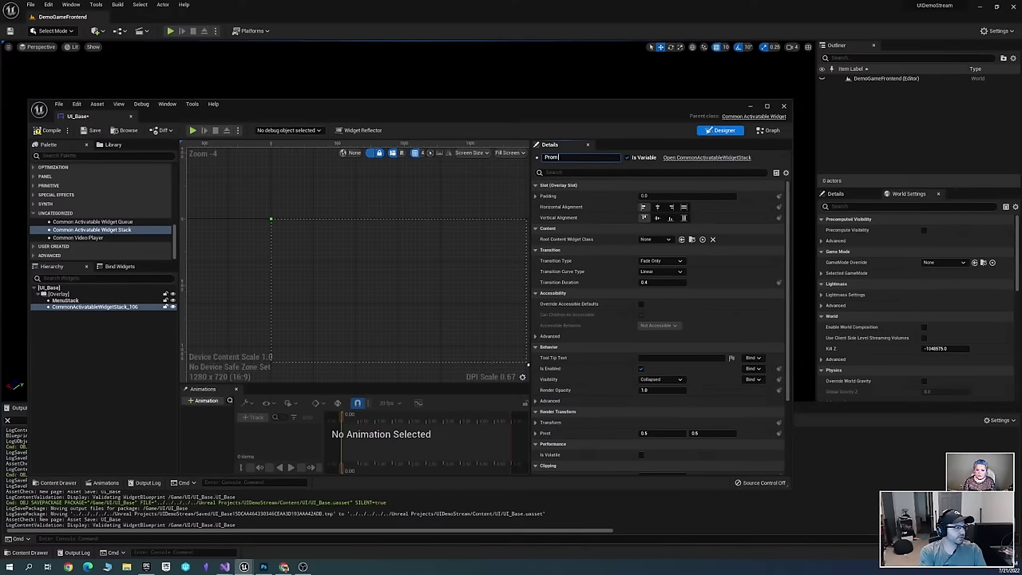
type("tStack")
key("Return")
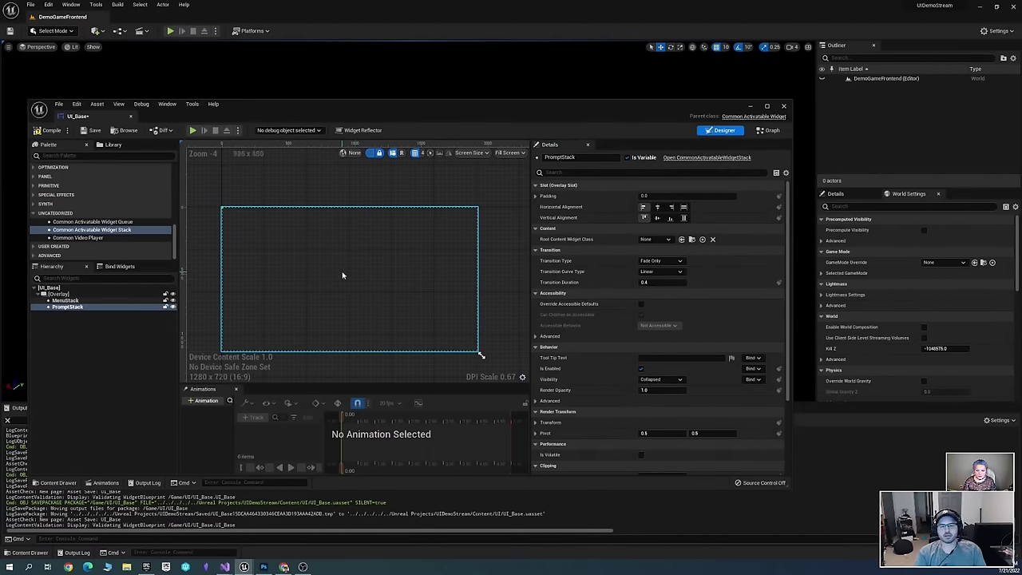
Set PromptStack's horizontal and vertical alignment to Fill, then switch to the Event Graph
left_click(92, 299)
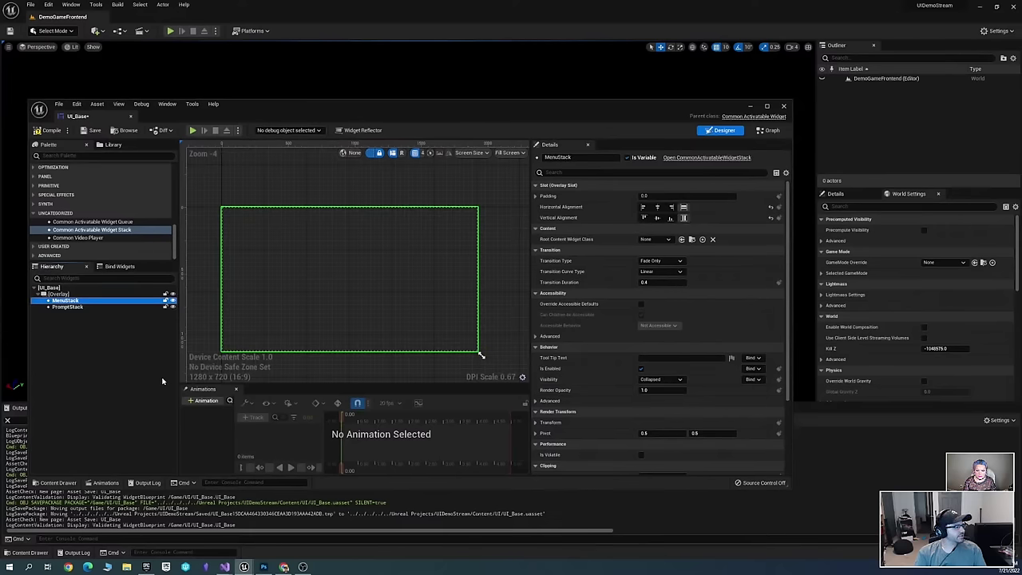
left_click(72, 306)
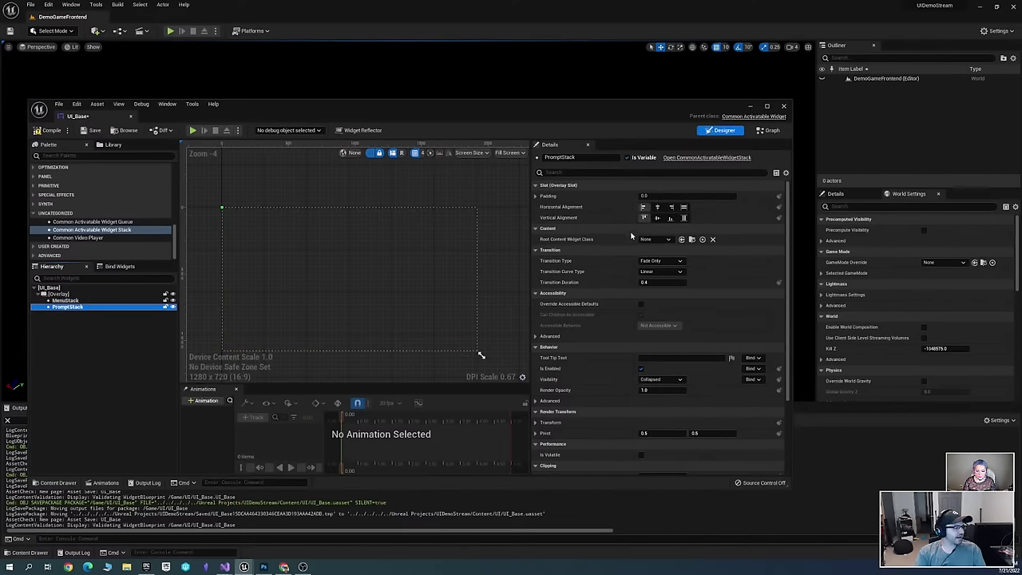
left_click(683, 207)
left_click(683, 217)
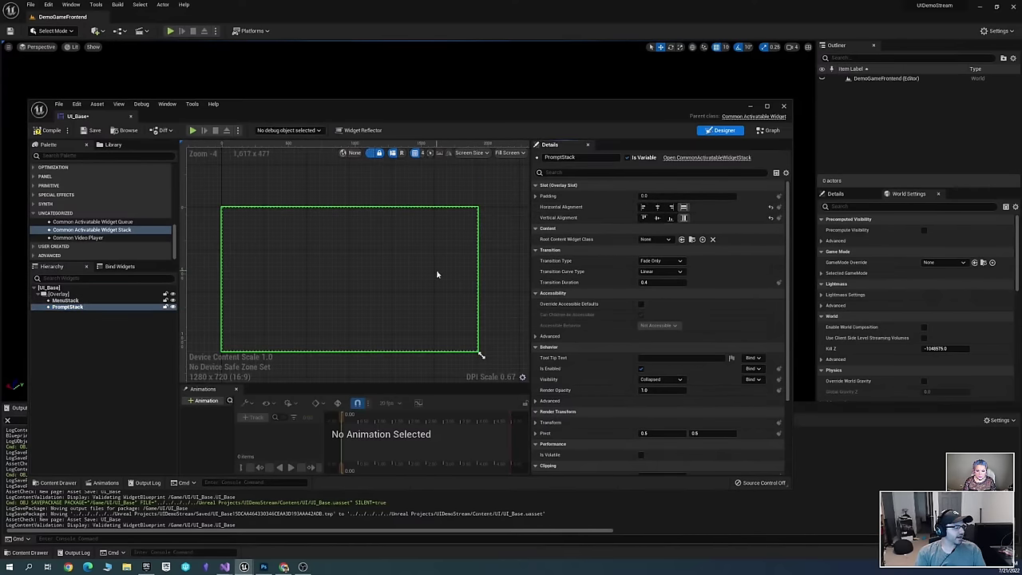
right_click_drag(380, 263, 404, 250)
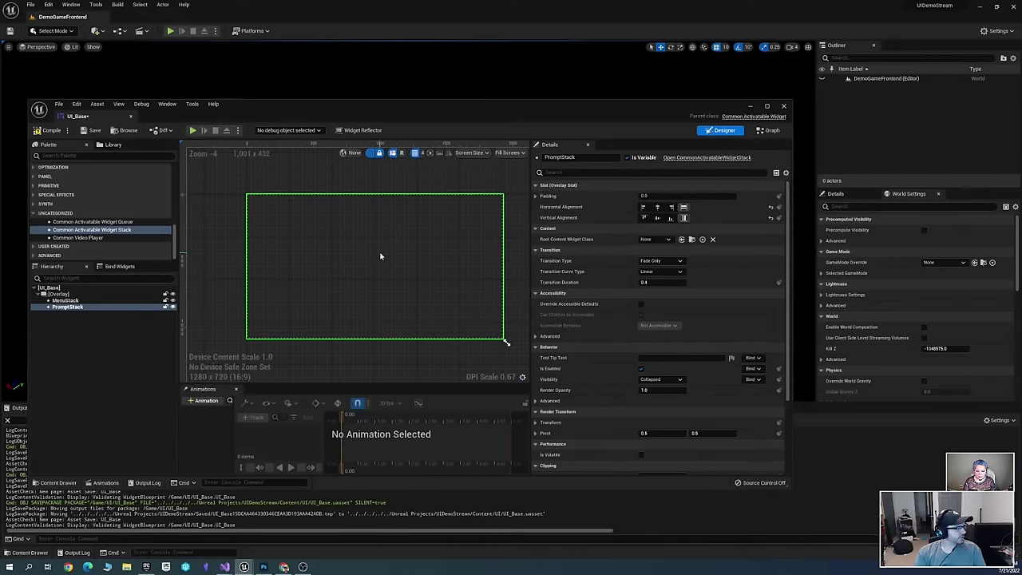
right_click_drag(399, 258, 384, 260)
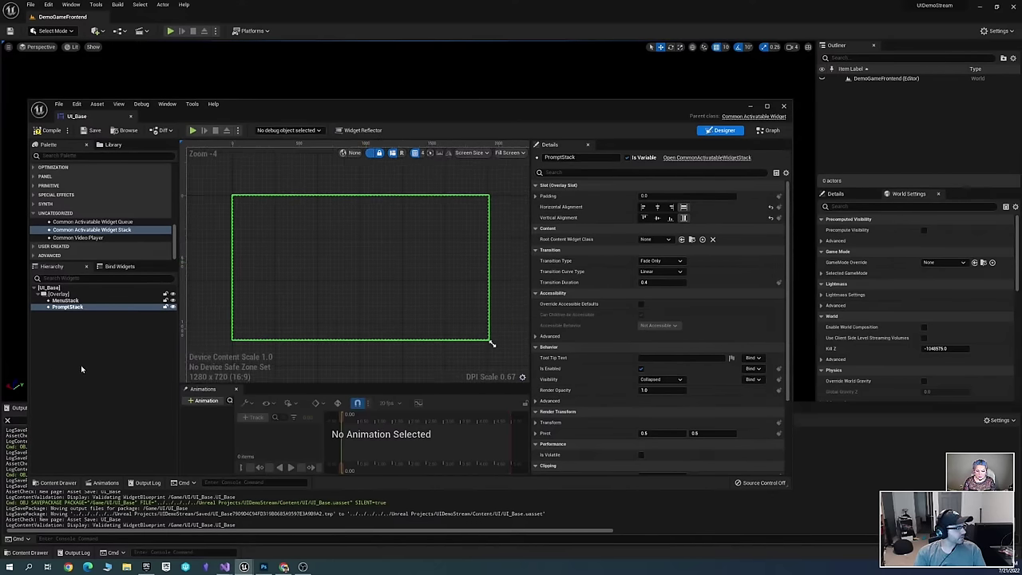
left_click(82, 300)
left_click(771, 131)
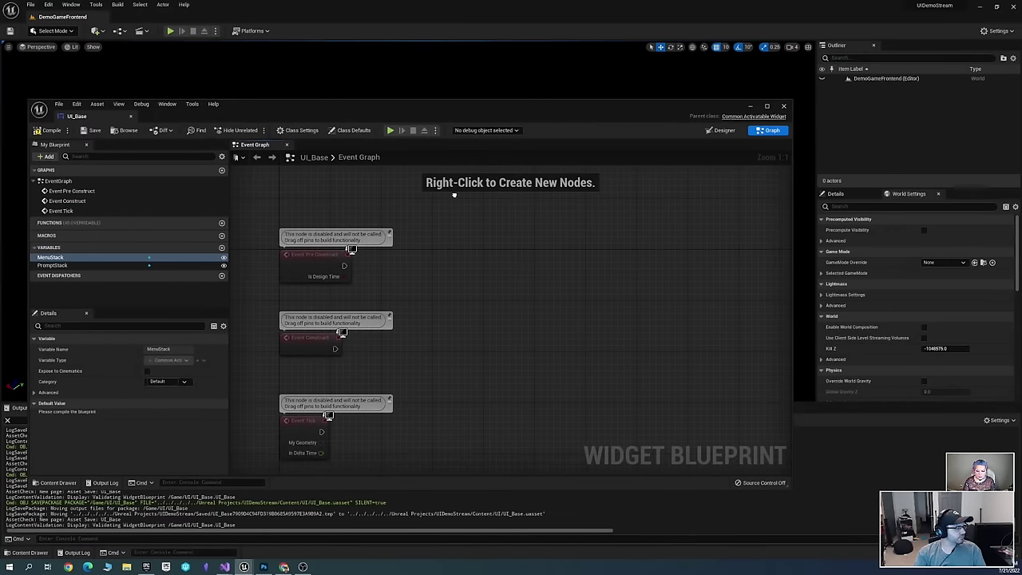
Add a Custom Event node named PushMenu to the Event Graph
right_click(492, 248)
type("custom e")
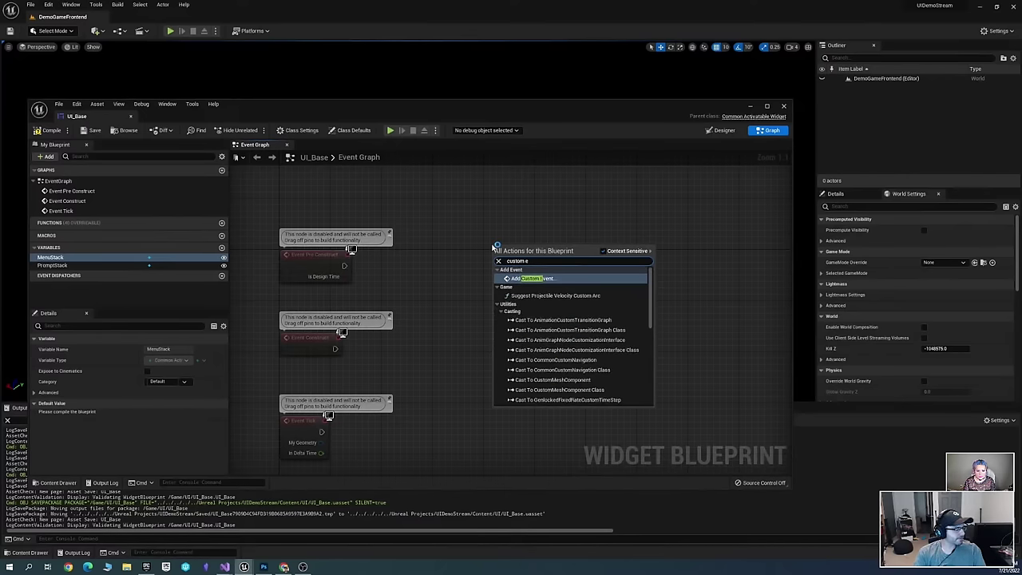
key("Return")
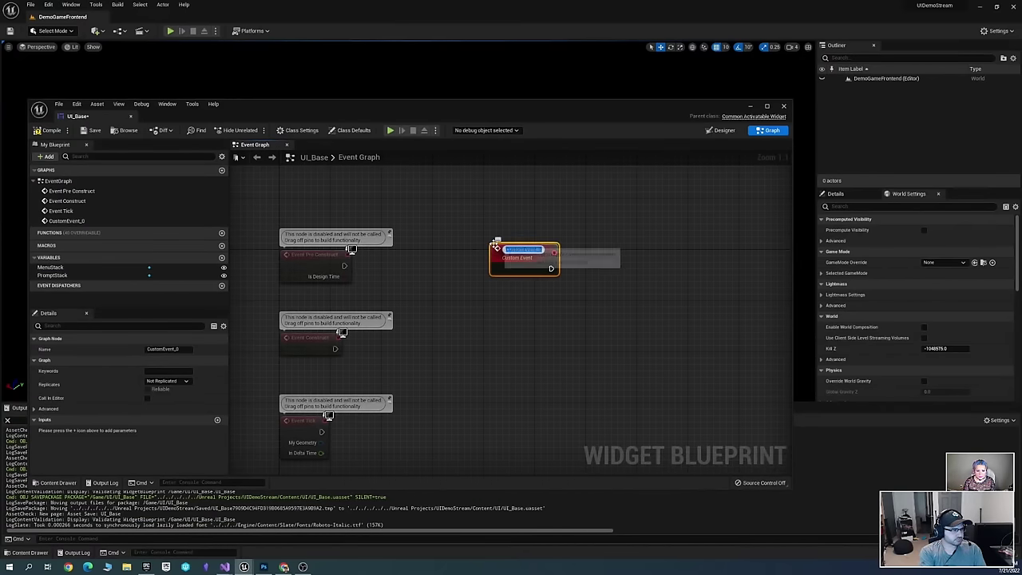
key("Return")
key("F2")
type("Push")
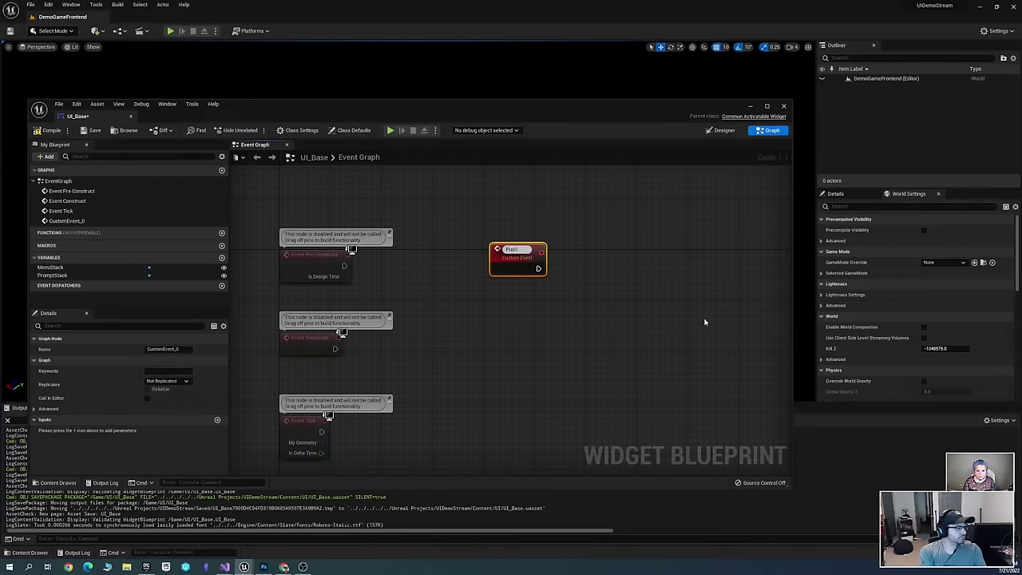
type("Menu")
key("Return")
Add a second custom event named PushPrompt and line it up under PushMenu
right_click_drag(604, 306, 469, 315)
type("custom e")
key("Return")
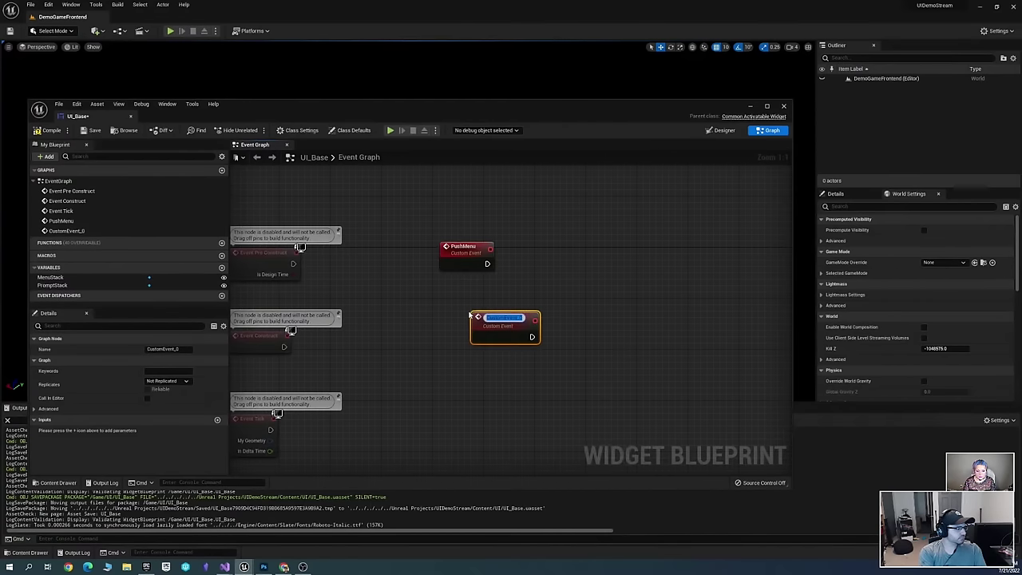
type("PushPrompt")
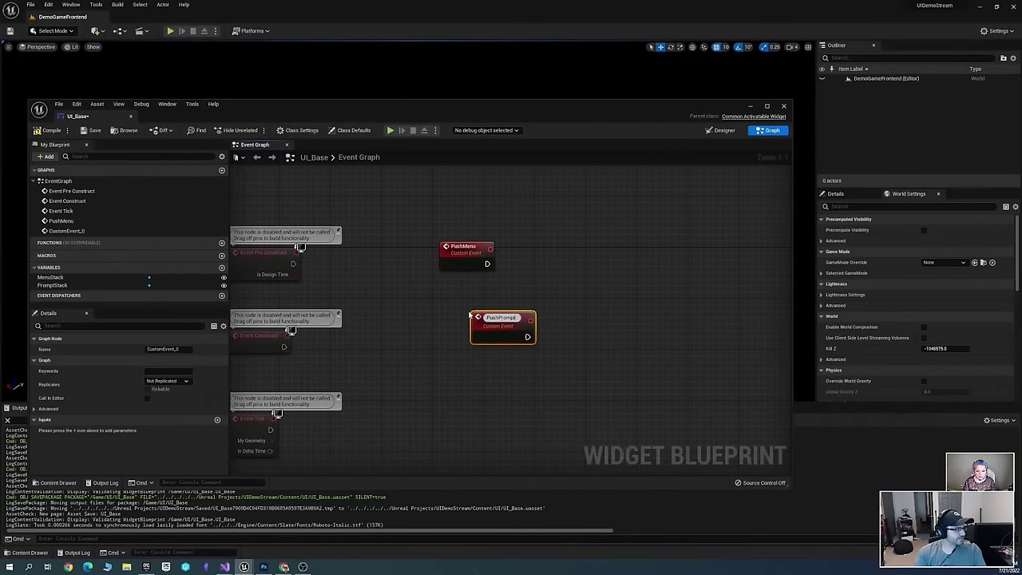
key("Return")
left_click_drag(469, 316, 439, 296)
left_click(563, 262)
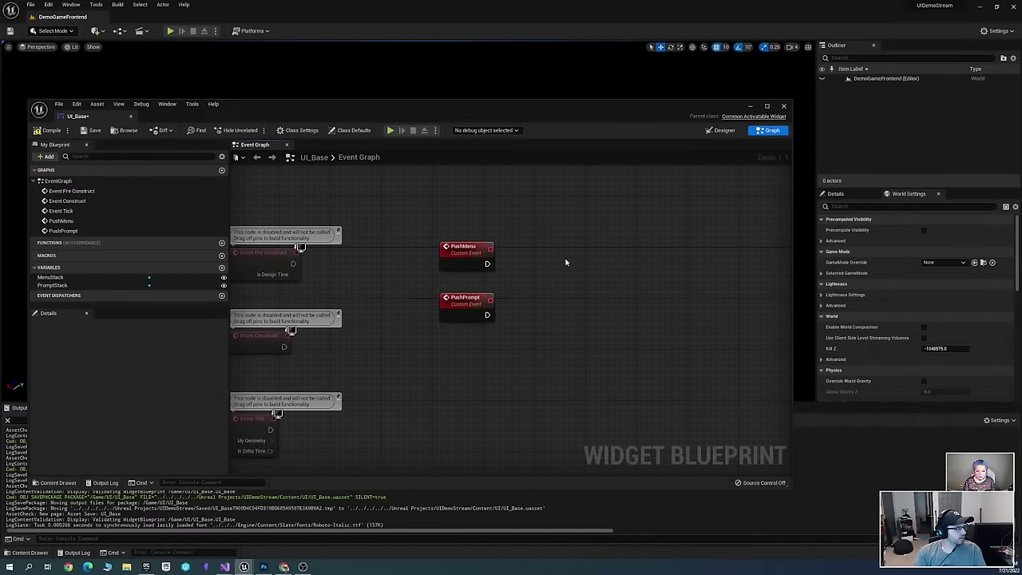
Place a MenuStack variable node into the graph beside the events
right_click_drag(562, 262, 545, 296)
left_click(423, 256)
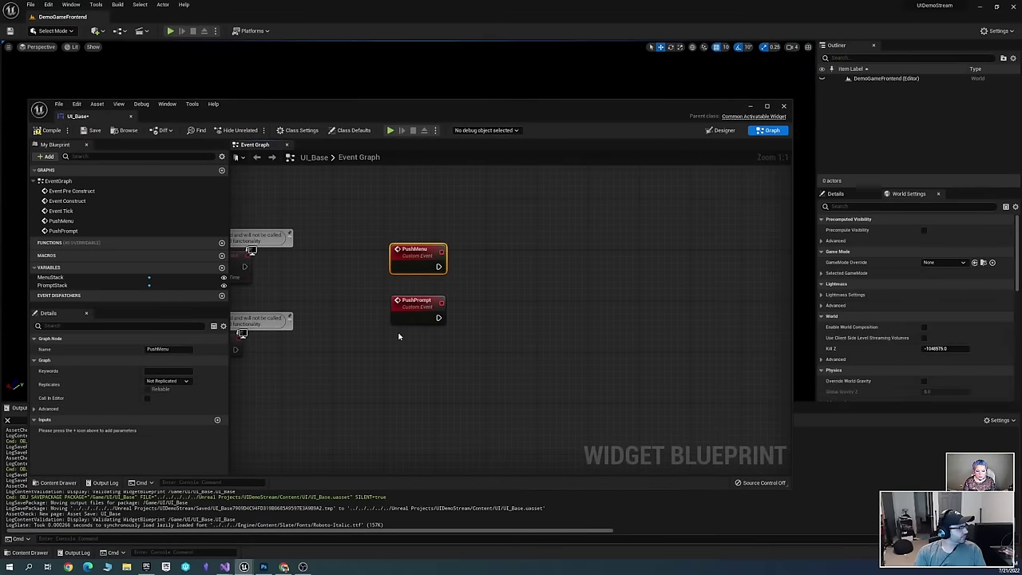
right_click_drag(399, 337, 402, 326)
left_click_drag(49, 277, 563, 247)
Call Push Widget on Menu Stack from PushMenu, wiring its exec and widget class pins
left_click(503, 285)
type("push")
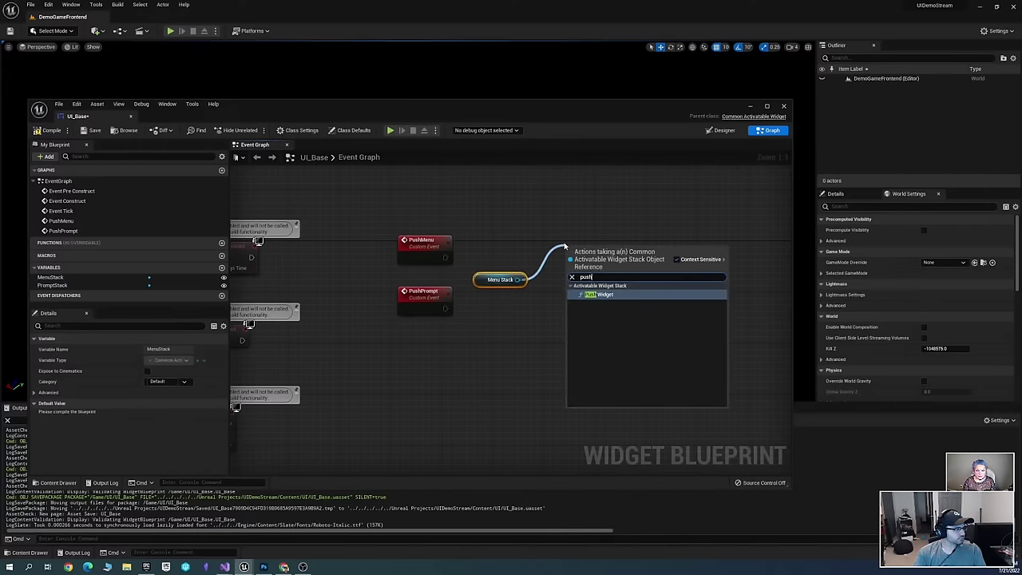
key("Return")
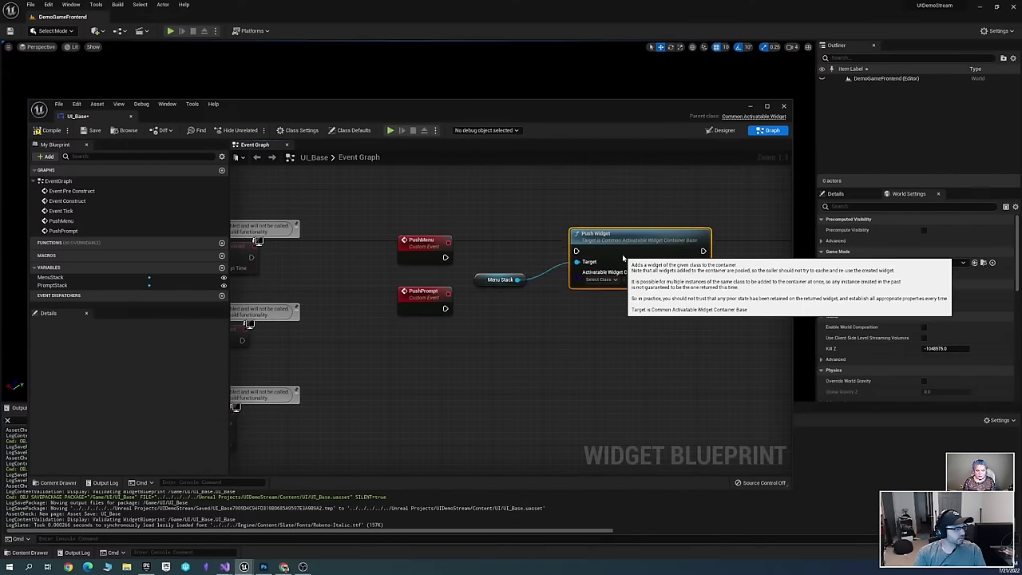
mouse_move(569, 244)
left_mouse_down()
mouse_move(461, 265)
mouse_move(444, 257)
mouse_move(559, 255)
mouse_move(570, 245)
left_mouse_up()
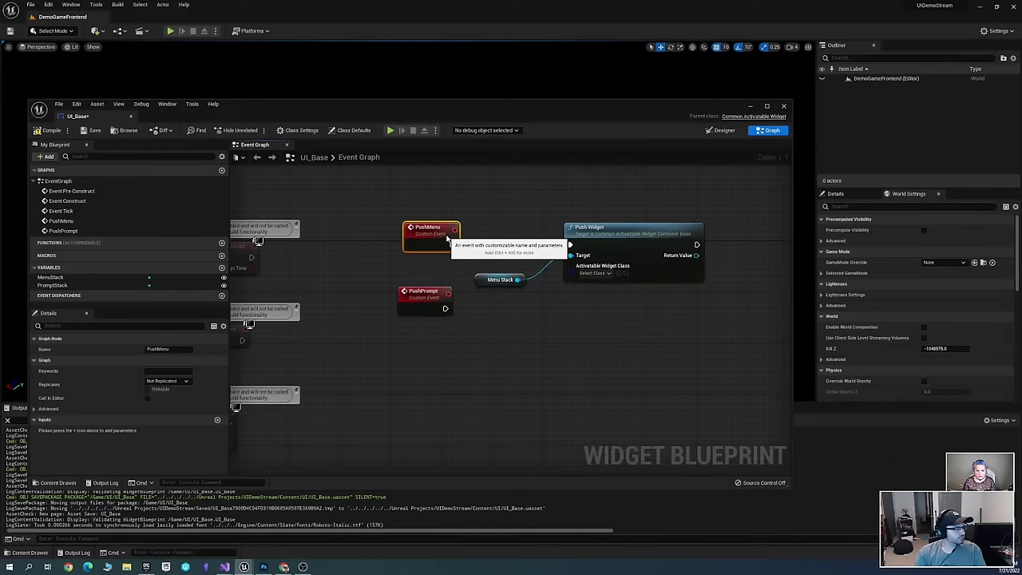
left_click_drag(427, 244, 433, 231)
left_click_drag(571, 265, 437, 242)
left_click_drag(495, 280, 579, 281)
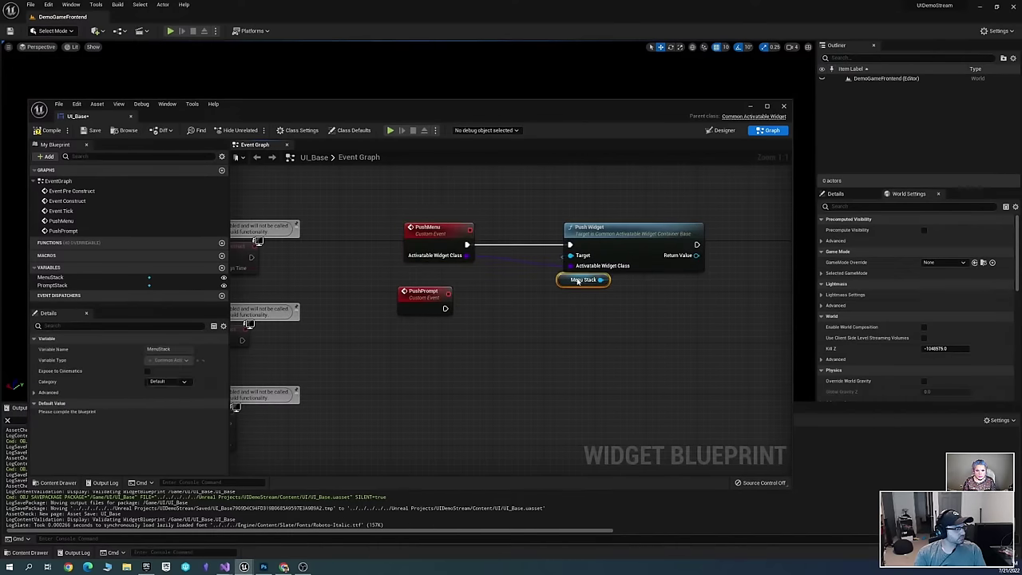
Move PushPrompt lower and add a Get node for the PromptStack variable
left_click(570, 341)
right_click_drag(570, 341, 559, 325)
left_click_drag(423, 276, 423, 300)
left_click(714, 284)
right_click_drag(714, 284, 541, 276)
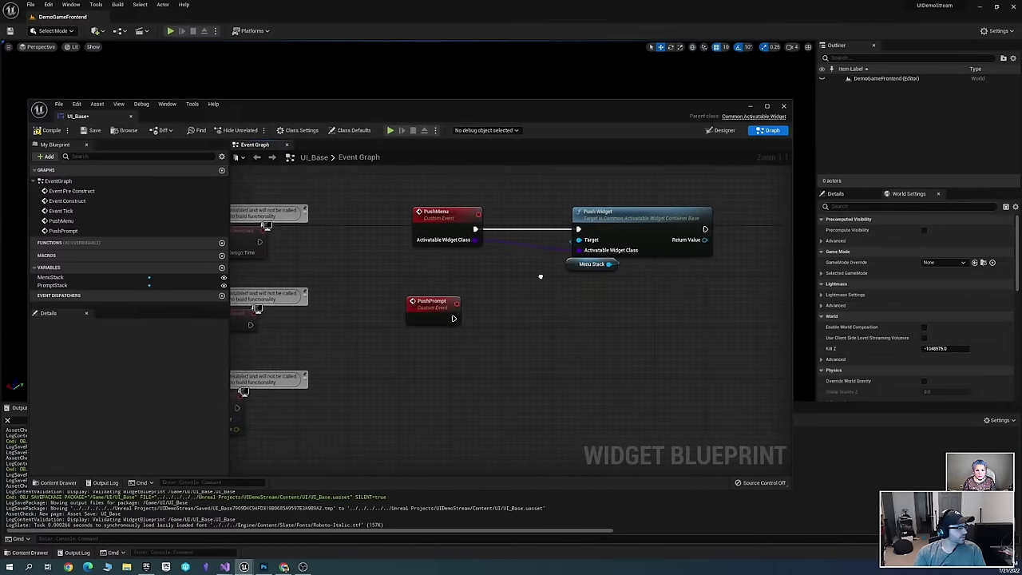
left_click(88, 285)
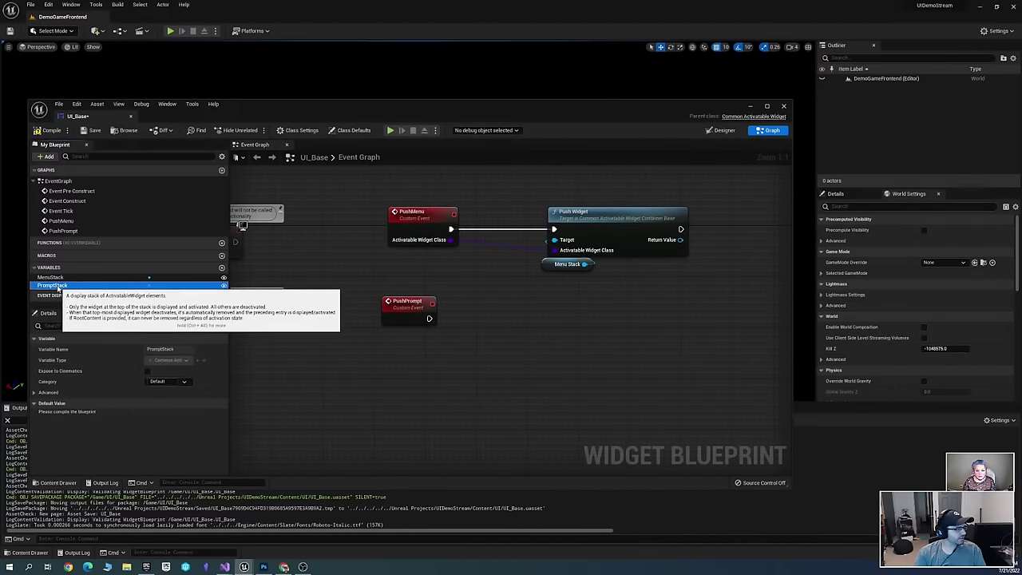
left_click_drag(76, 285, 529, 308)
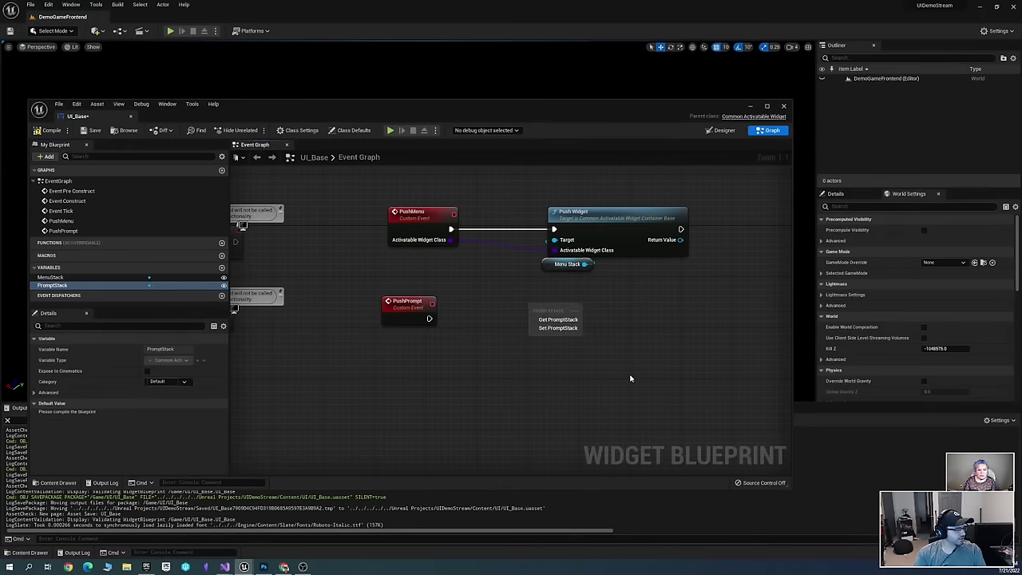
left_click(564, 319)
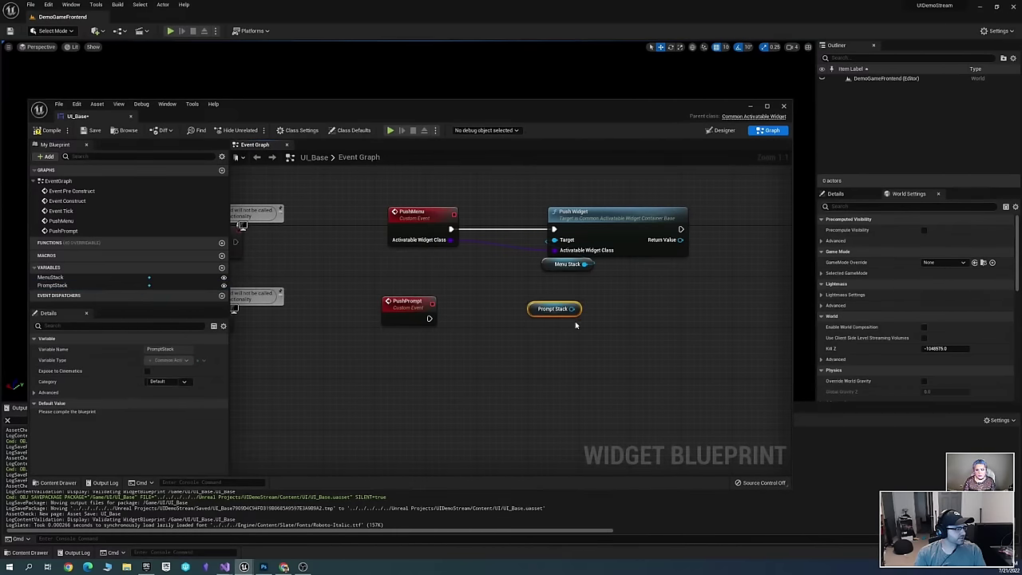
Add Push Widget on Prompt Stack and connect PushPrompt's execution output to it
left_click_drag(536, 308, 550, 328)
type("push")
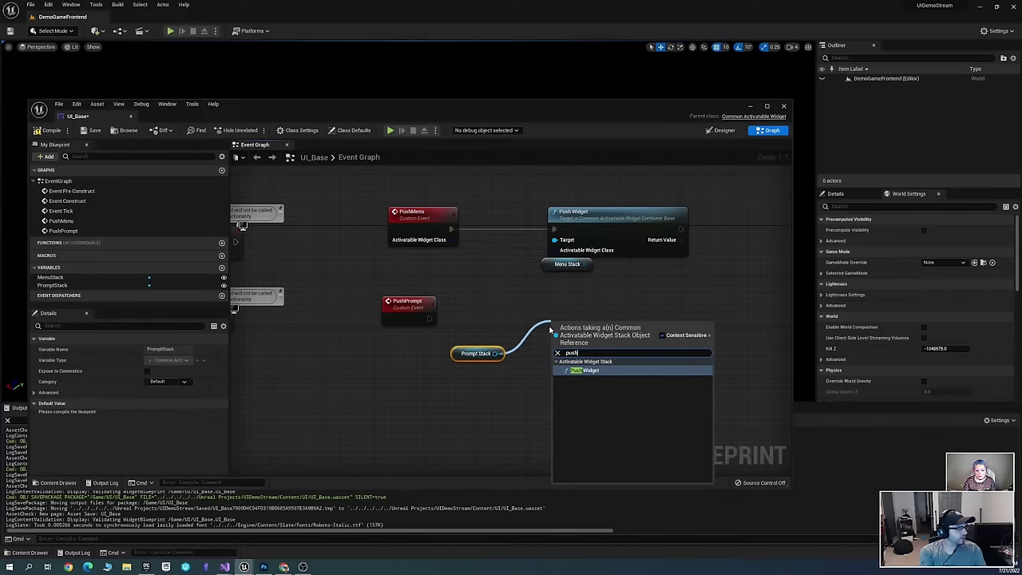
key("BackSpace")
key("BackSpace")
key("BackSpace")
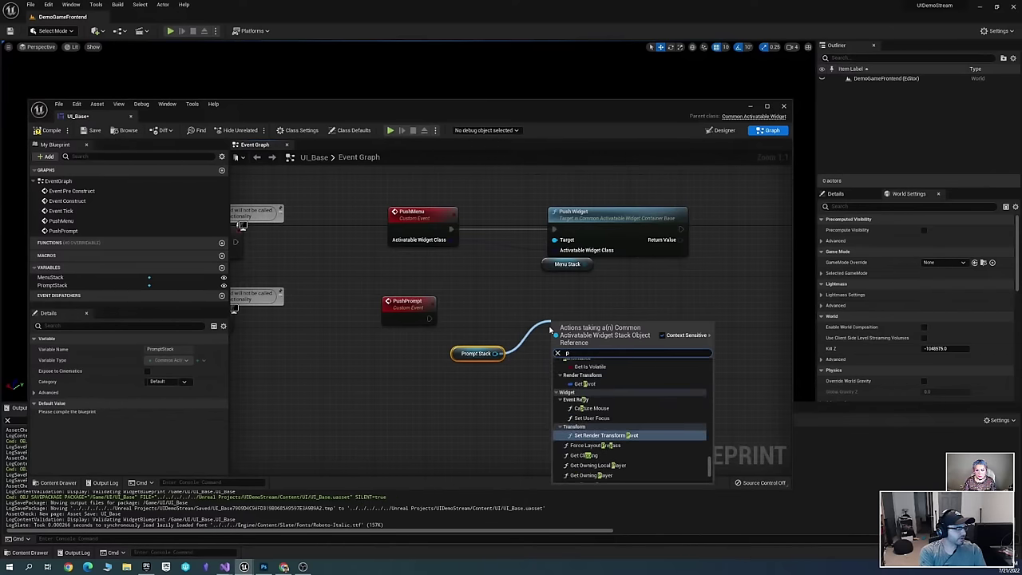
key("BackSpace")
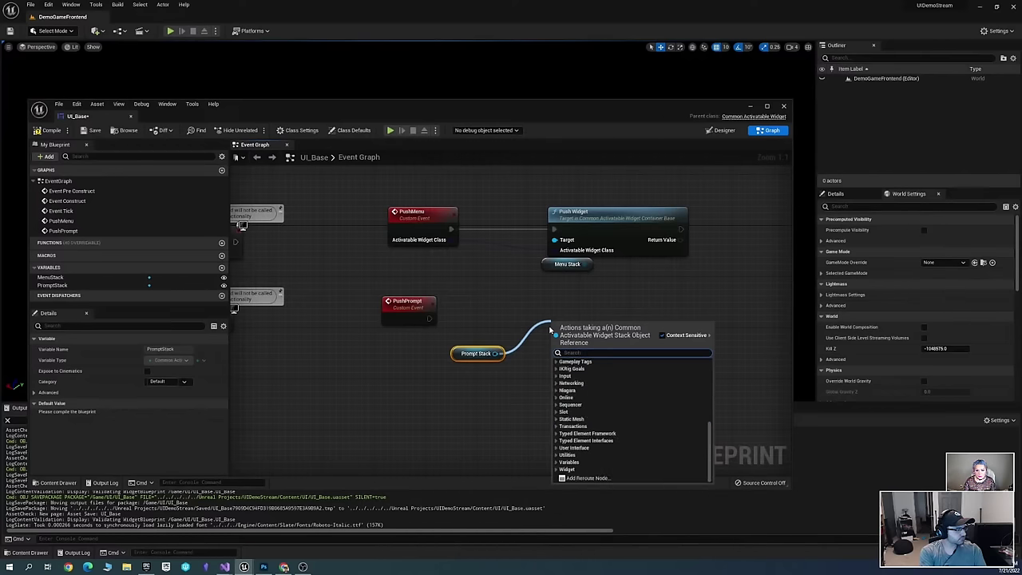
type("push")
key("Return")
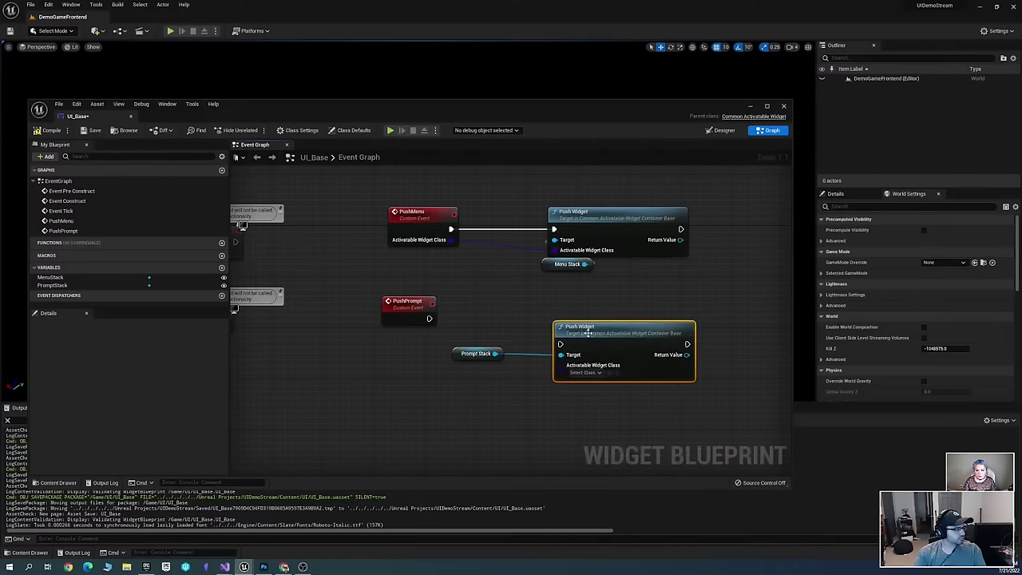
left_click_drag(560, 344, 390, 317)
left_click_drag(427, 321, 428, 319)
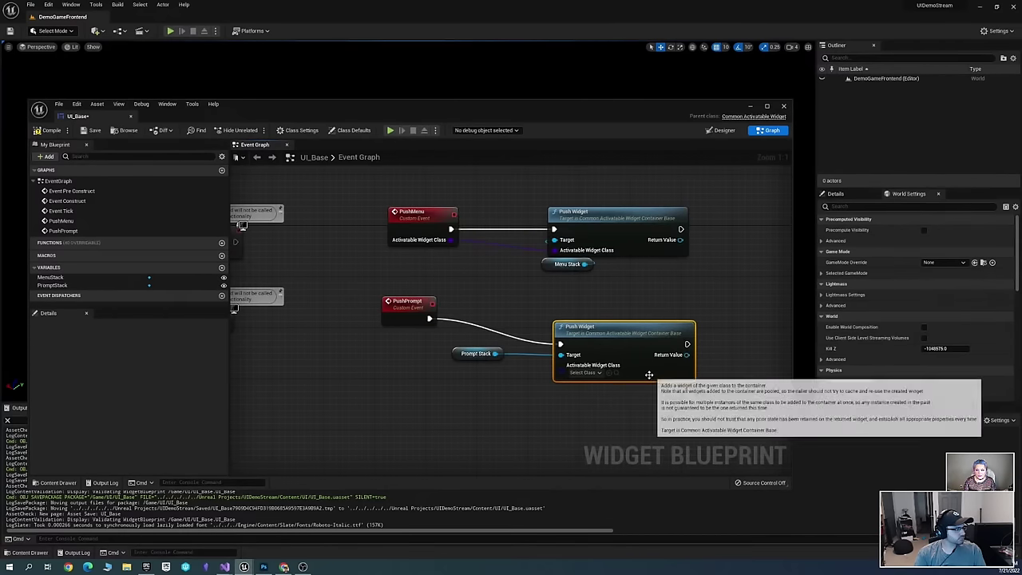
left_click_drag(638, 333, 625, 301)
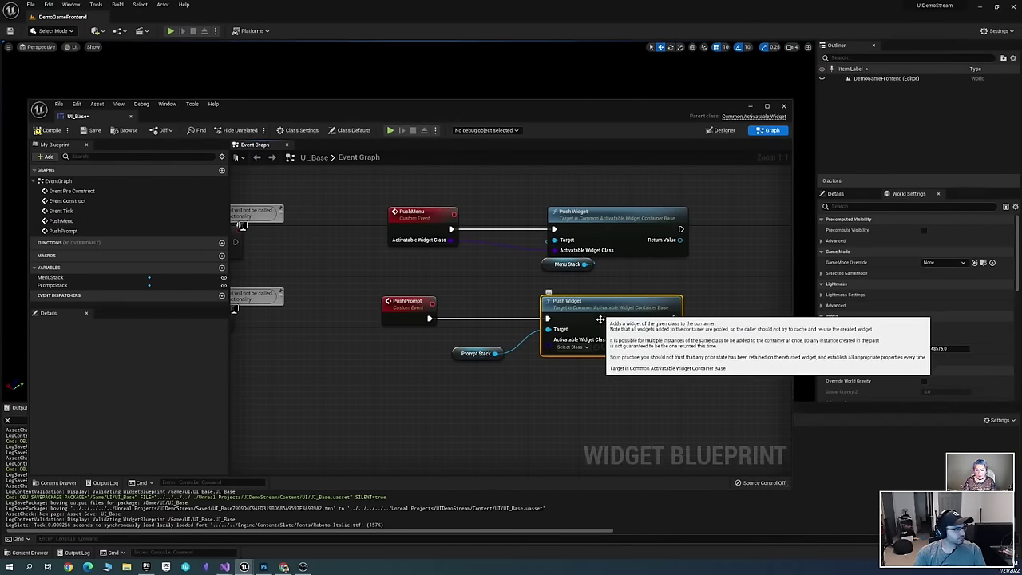
Move the UI_Base editor window aside and bring up the UI folder in the Content Drawer
left_click(479, 283)
right_click_drag(479, 284, 457, 307)
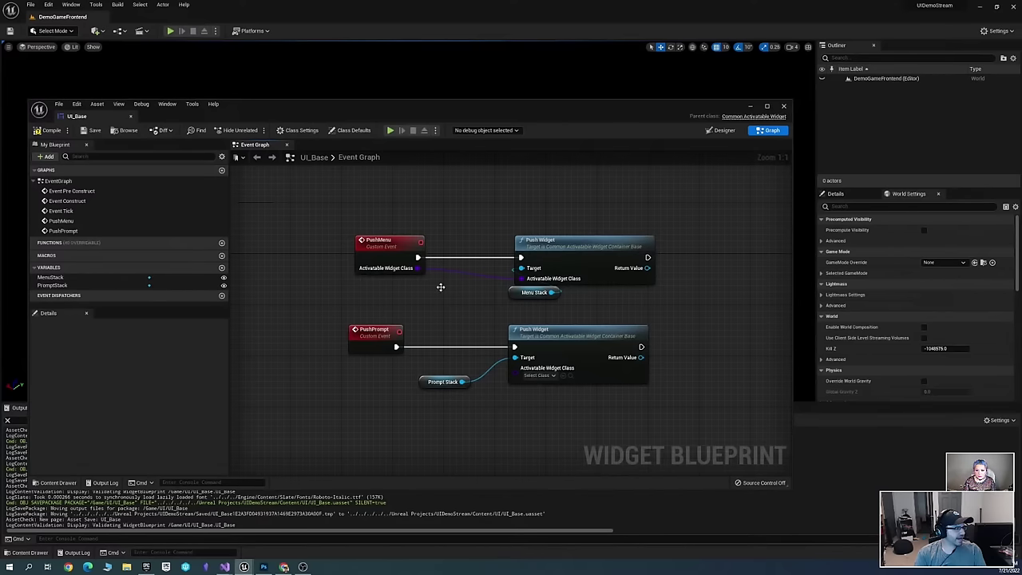
left_click_drag(508, 107, 546, 115)
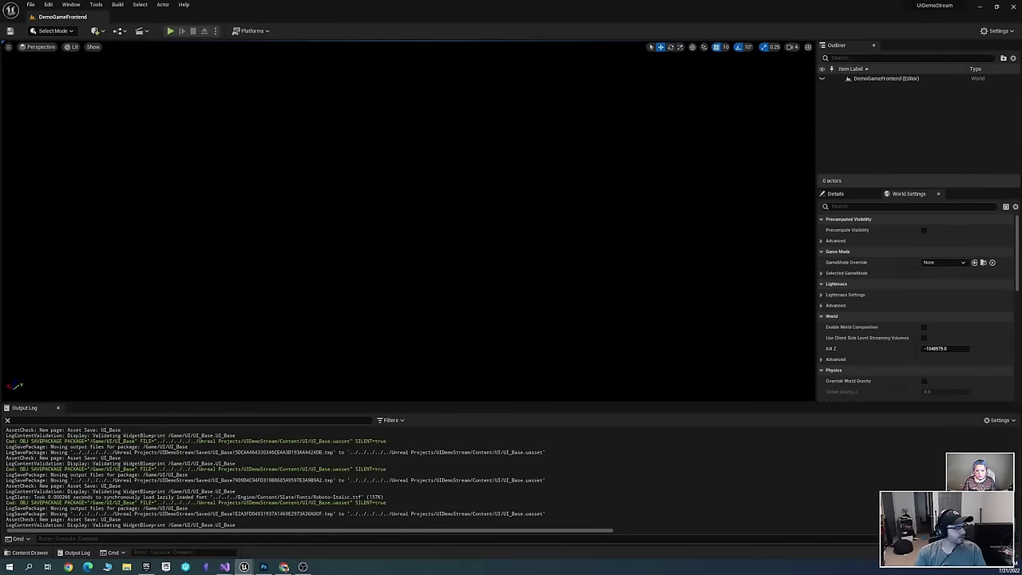
key("ctrl+space")
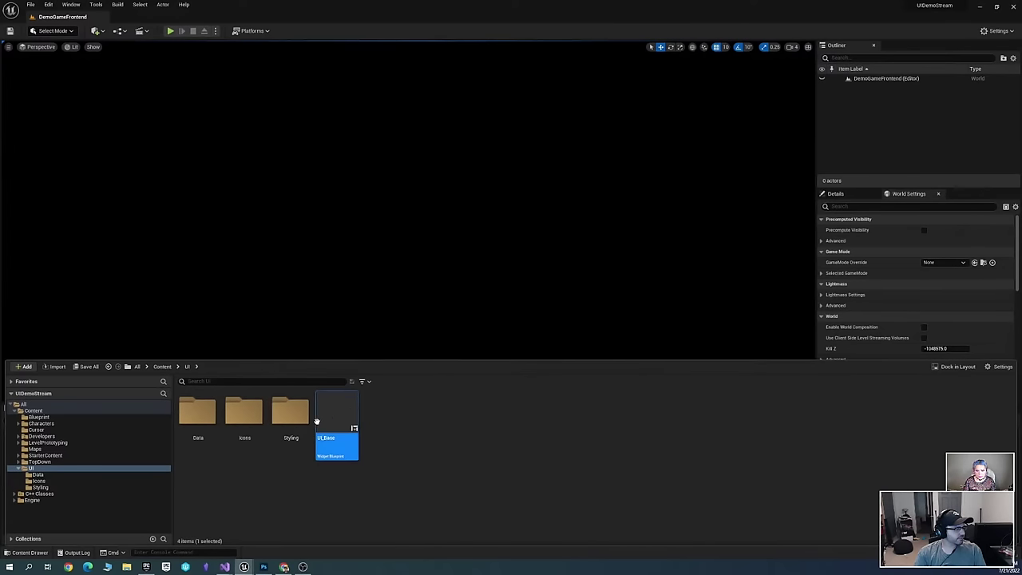
Make a Blueprint Class with parent CommonActivatableWidget in the UI folder, named UI_MainMenu
right_click(399, 423)
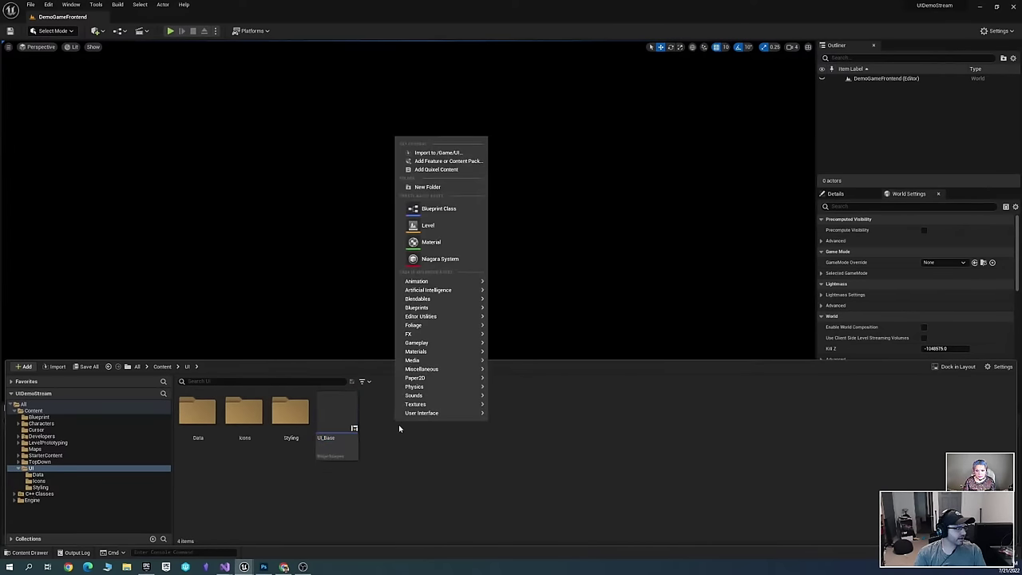
left_click(438, 208)
type("Activatable")
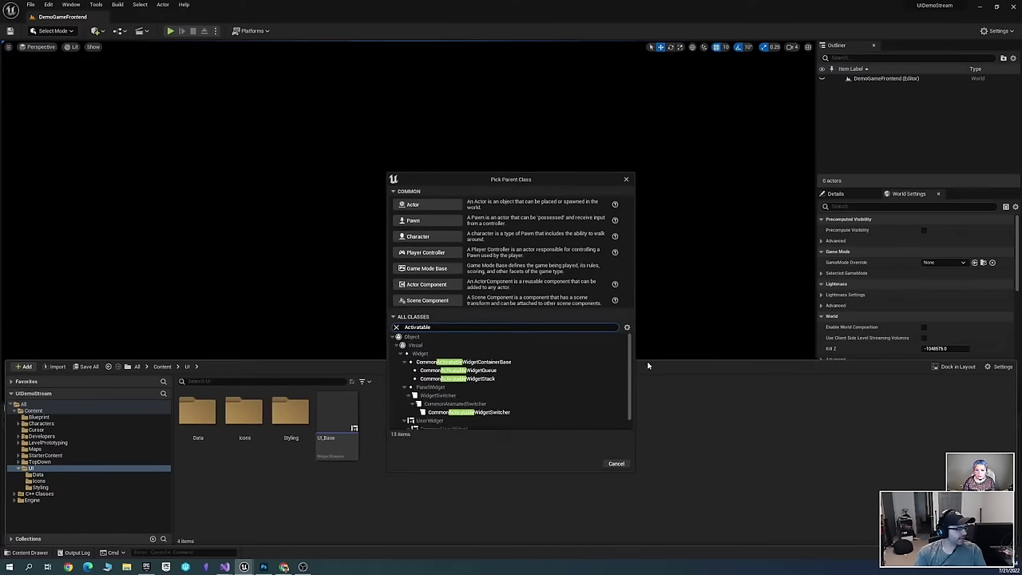
scroll(607, 361, "down", 1)
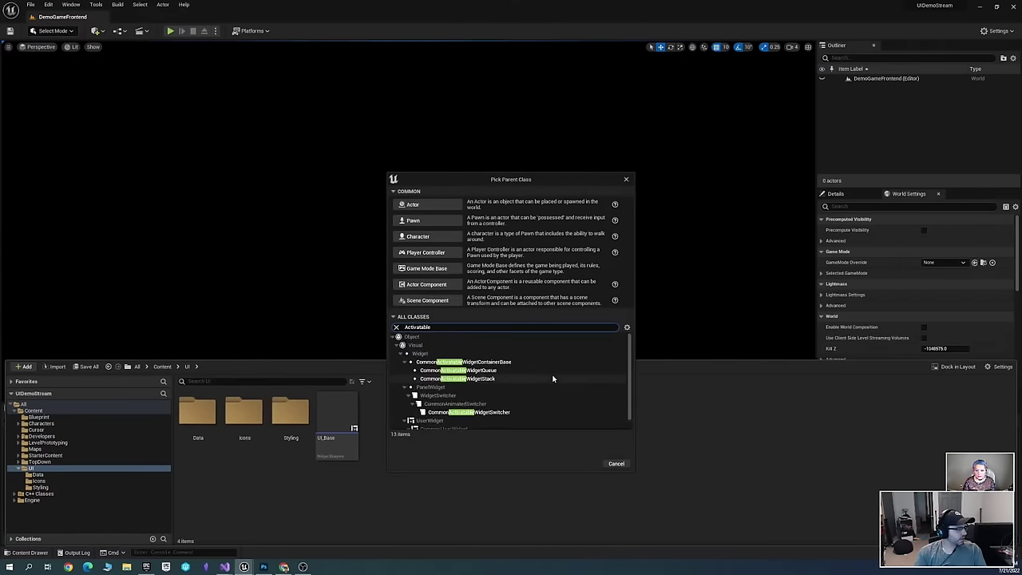
scroll(535, 399, "up", 1)
key("ctrl+a")
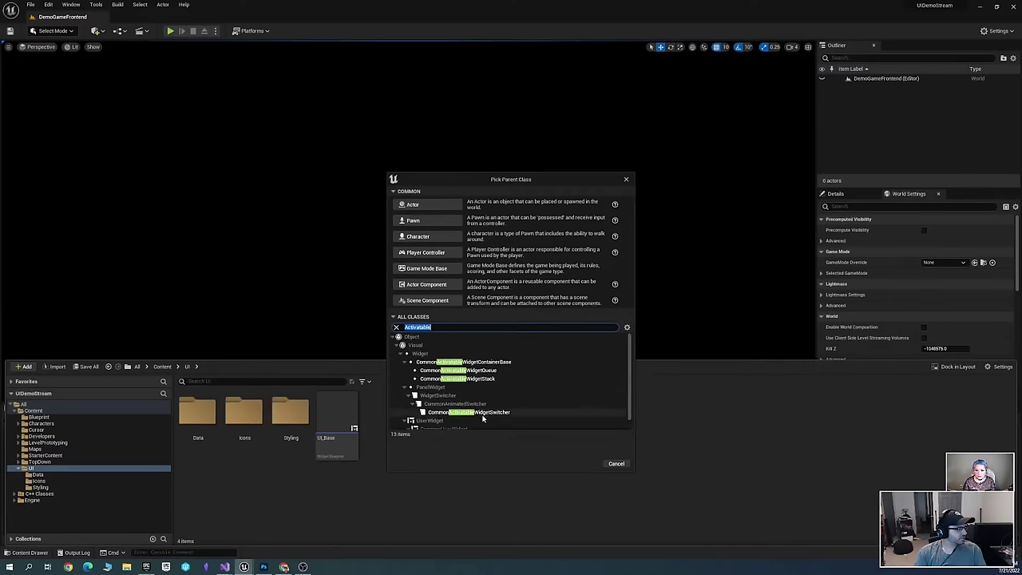
scroll(479, 415, "down", 1)
left_click(474, 425)
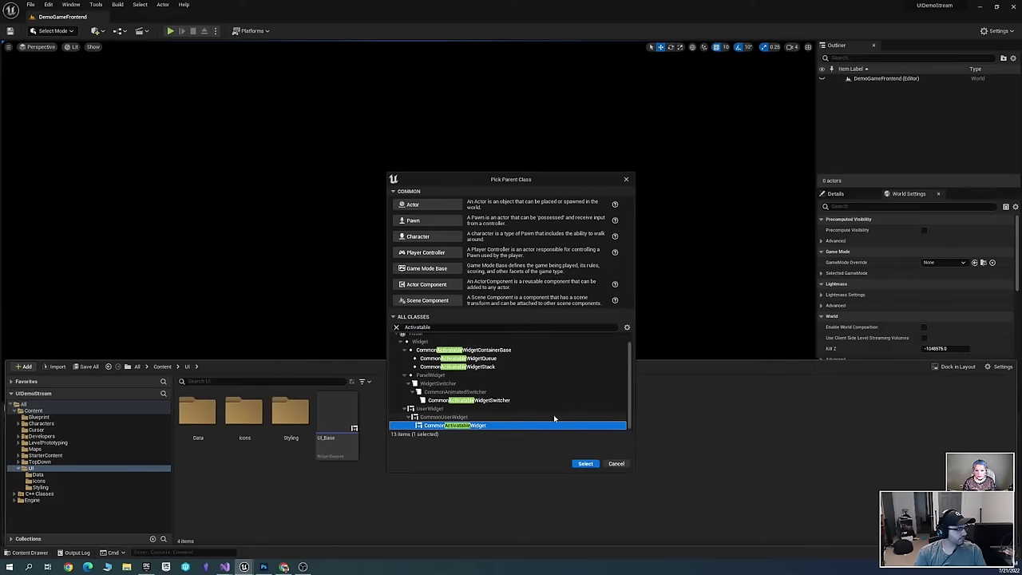
left_click(583, 463)
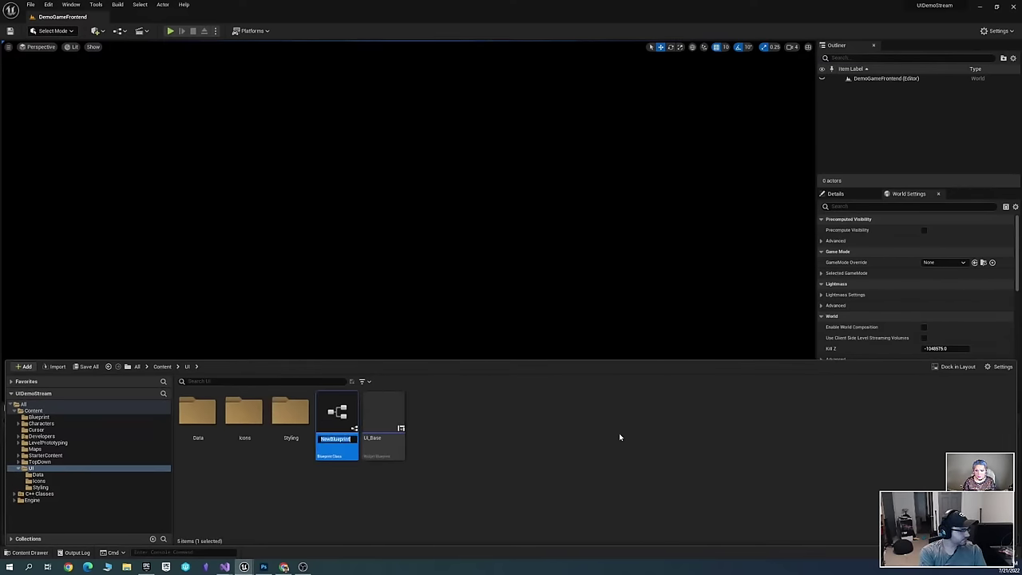
type("UI_MainMenu")
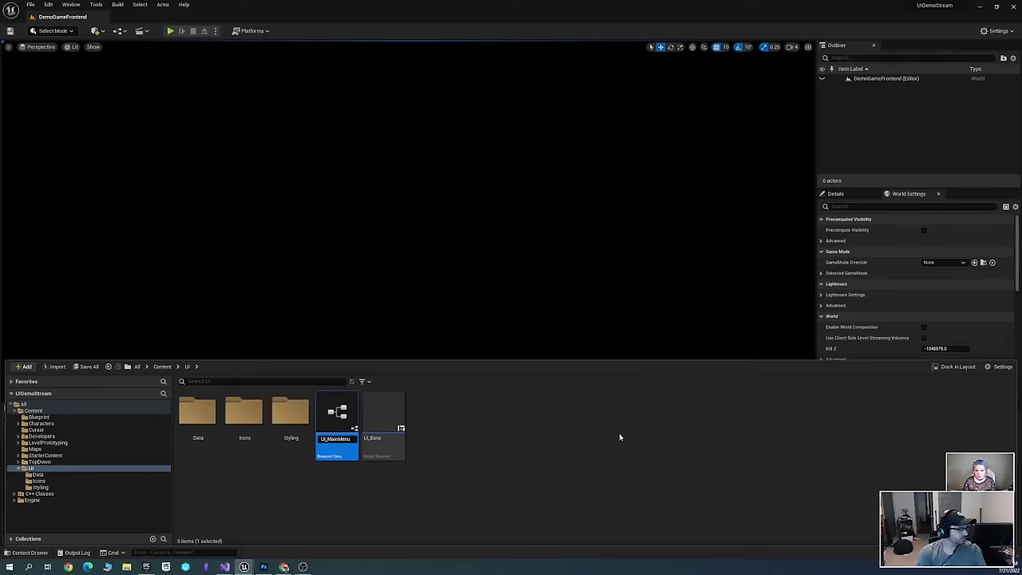
key("Return")
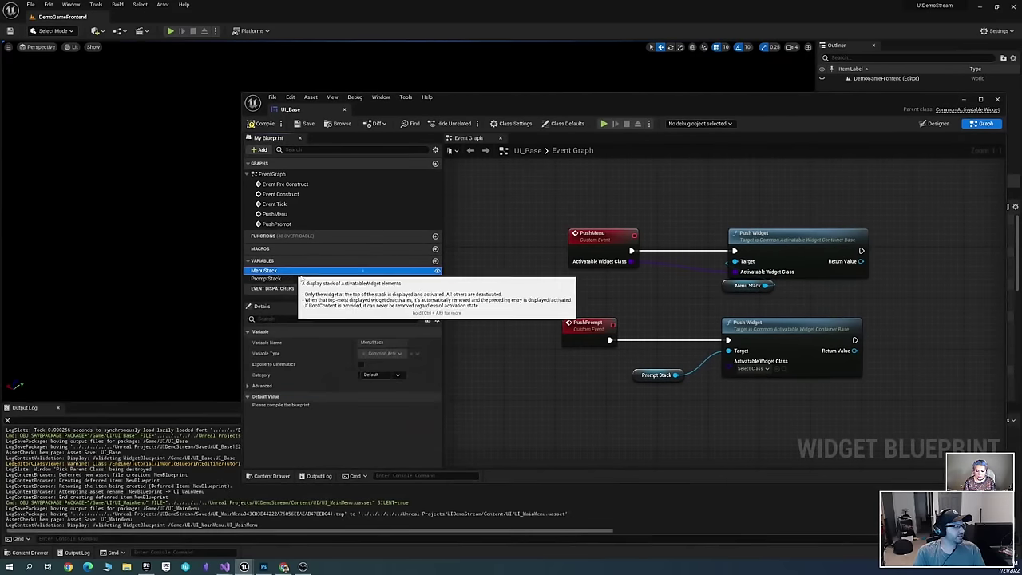
Select MenuStack in UI_Base, move its editor window off-screen, and reopen the Content Drawer
left_click(283, 271)
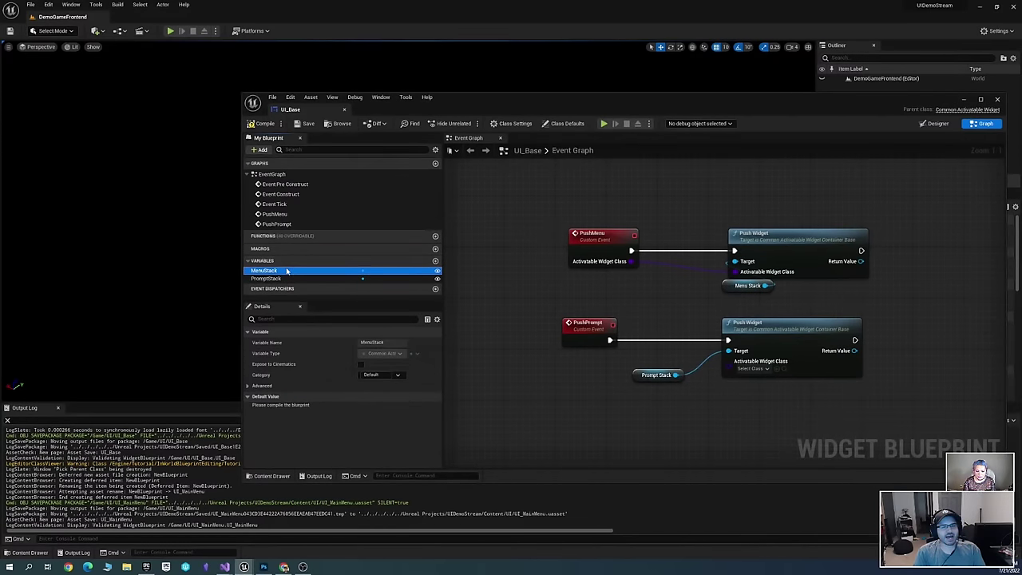
left_click_drag(537, 97, 474, 102)
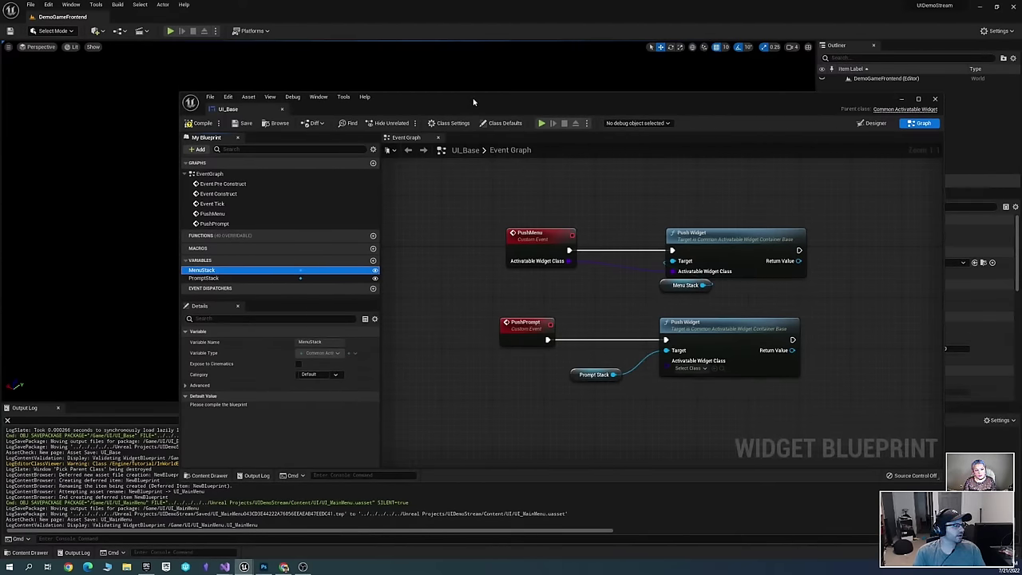
left_click_drag(473, 102, 1021, 102)
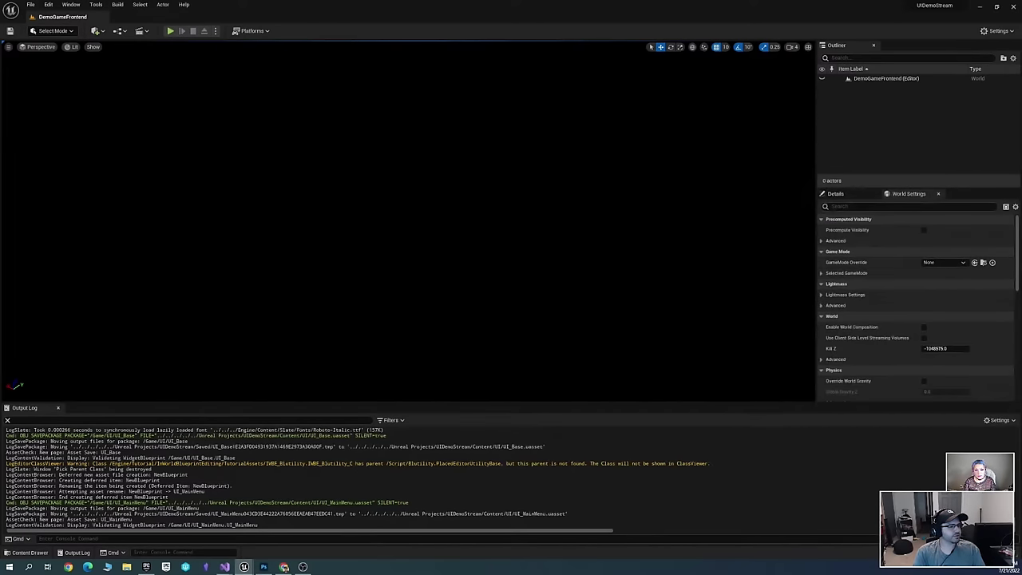
key("ctrl+space")
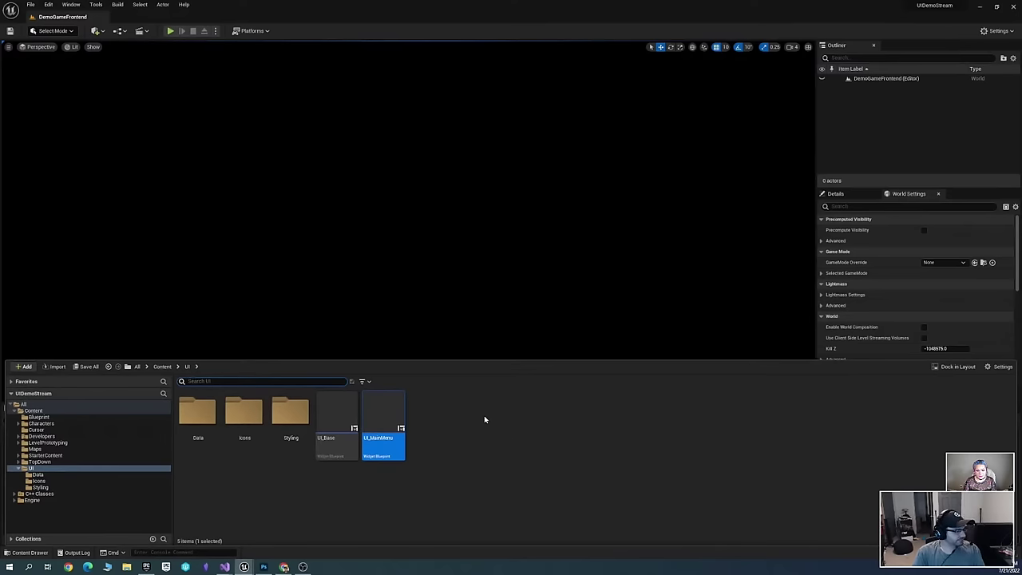
right_click(433, 423)
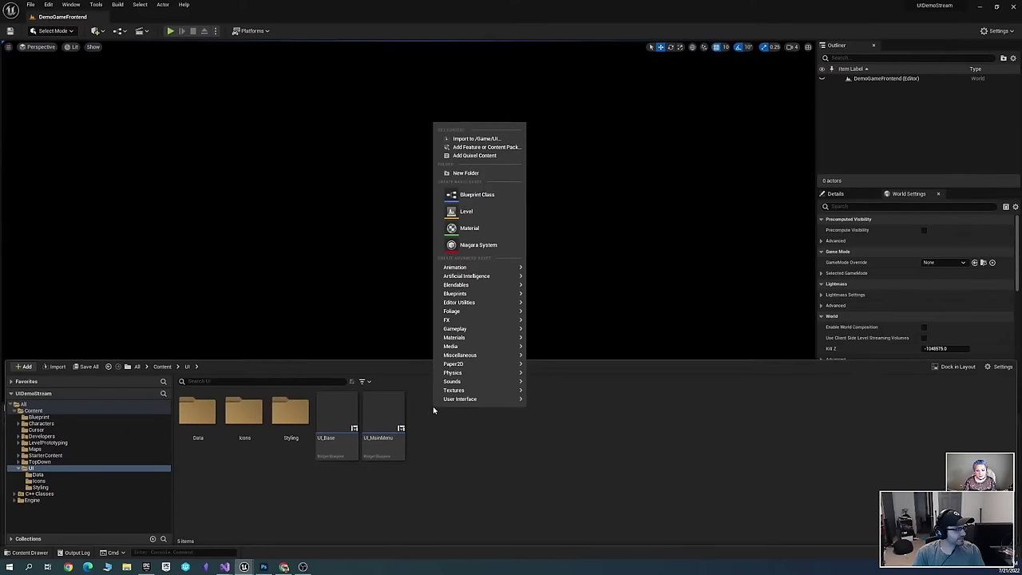
left_click(480, 195)
type("Button")
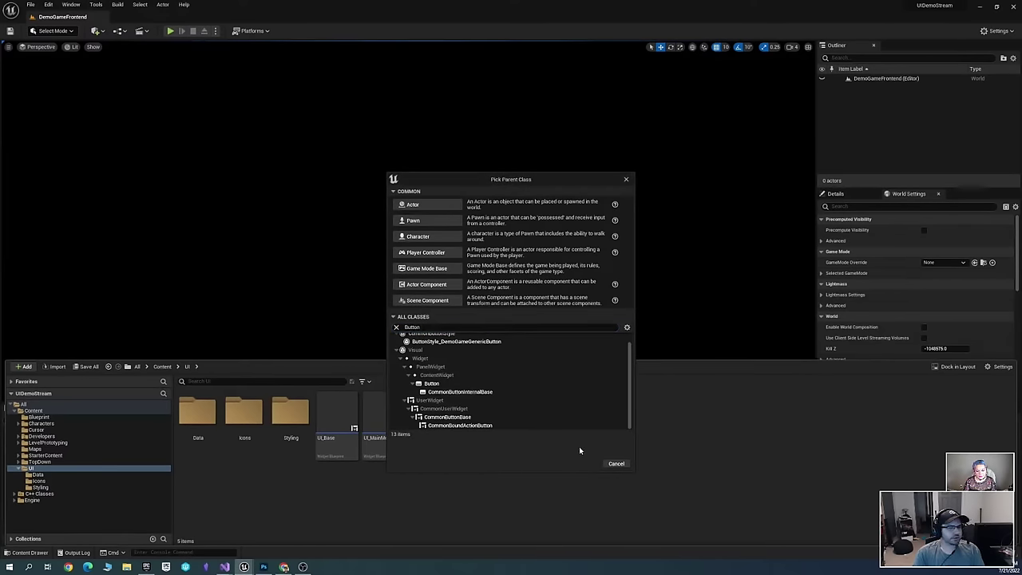
left_click(621, 463)
double_click(337, 411)
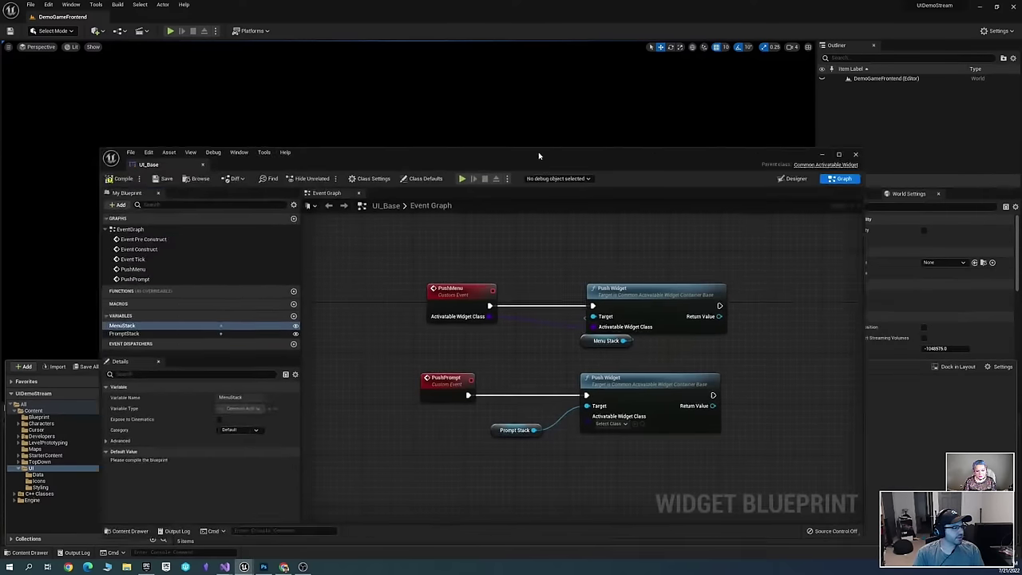
left_click_drag(464, 121, 502, 115)
left_click(759, 139)
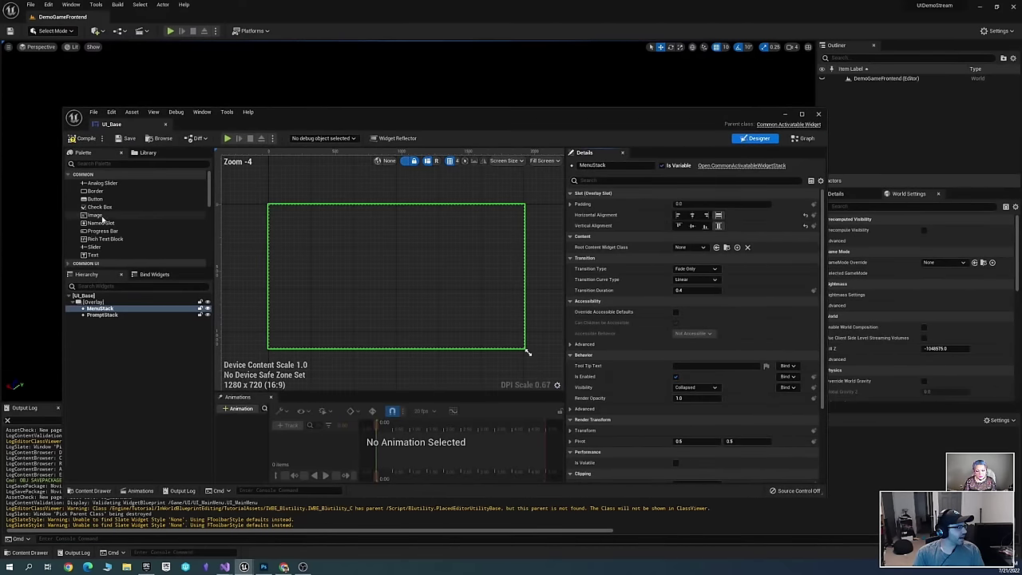
left_click(114, 165)
type("Button")
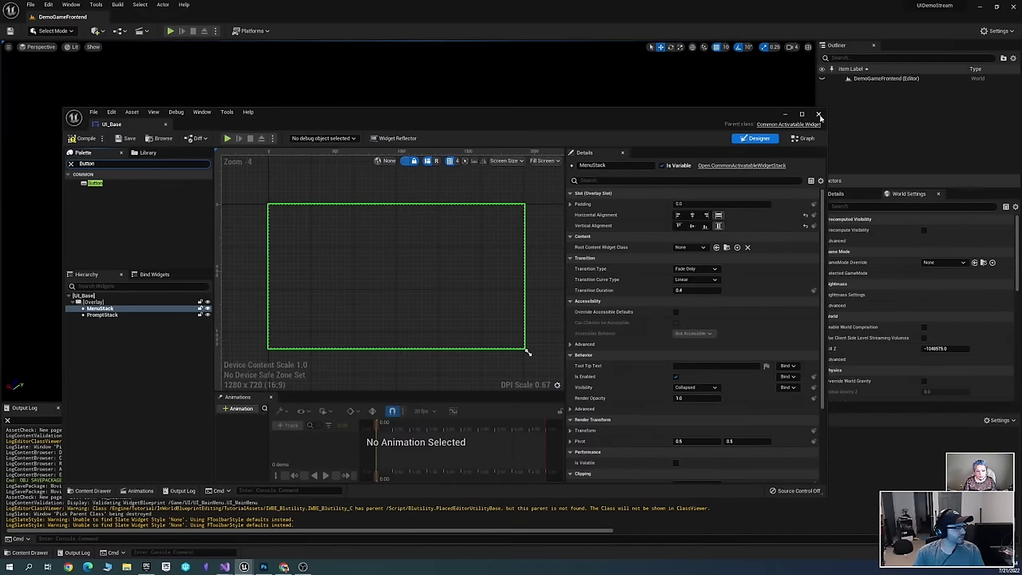
left_click(818, 114)
key("ctrl+space")
Make a Blueprint Class in the UI folder with parent CommonButtonBase, named UI_Generic_Button
right_click(448, 405)
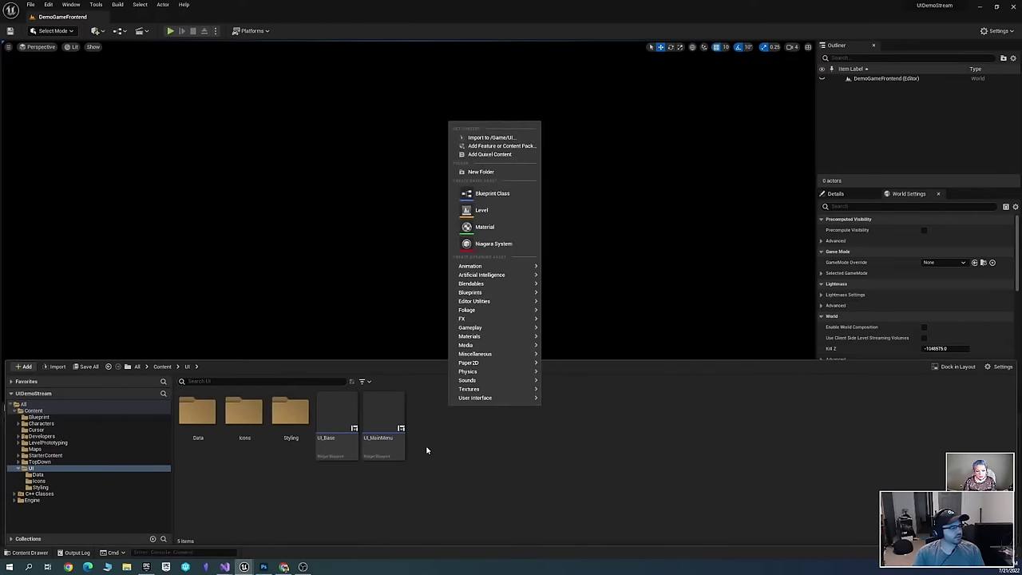
mouse_move(492, 398)
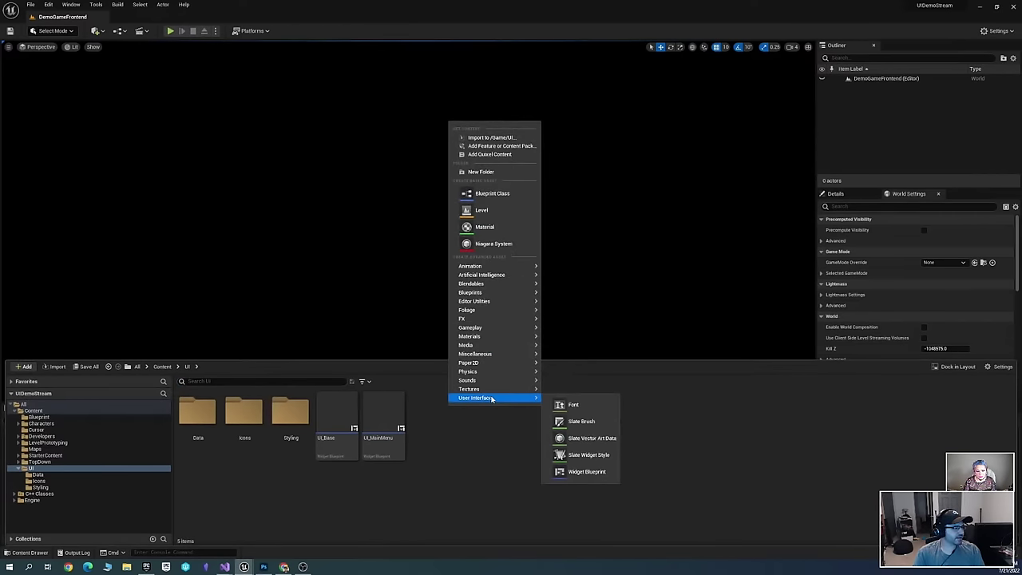
left_click(520, 197)
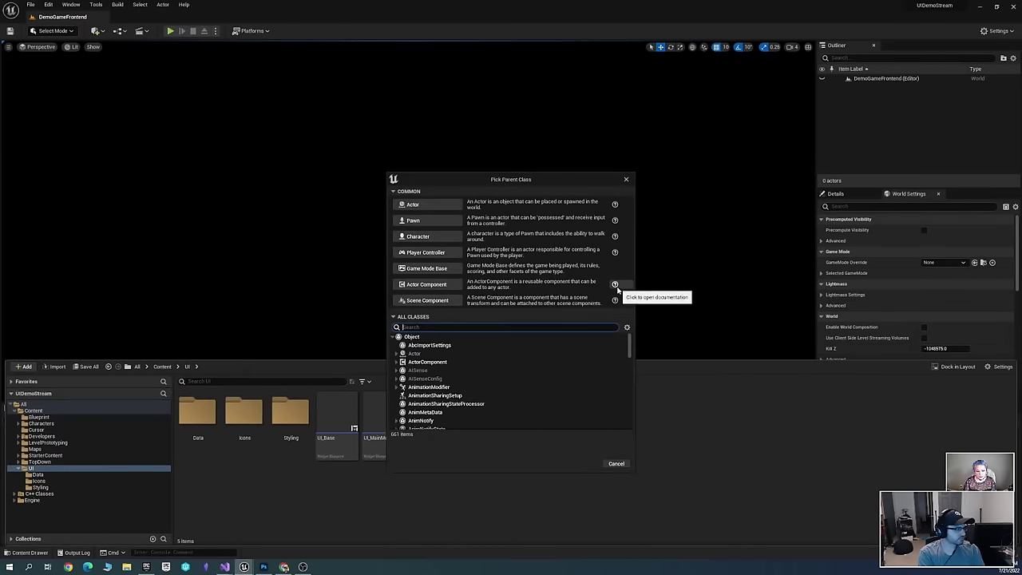
type("Common Button")
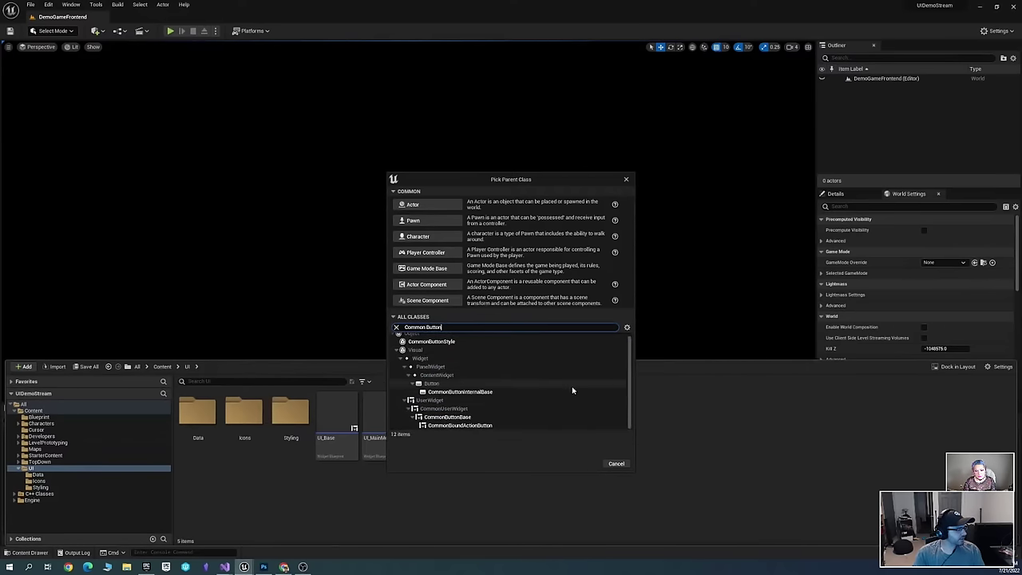
left_click(486, 416)
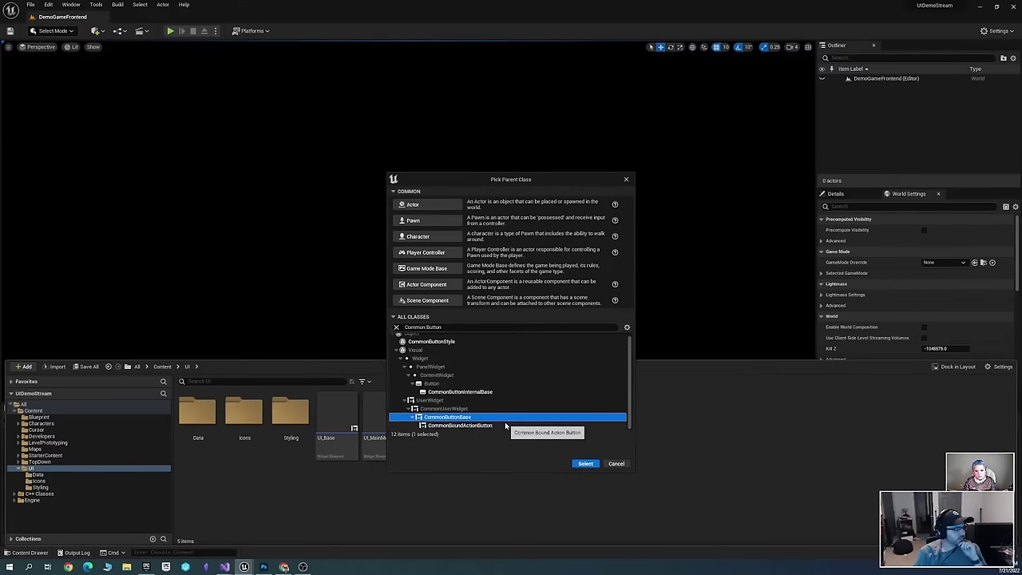
left_click(586, 463)
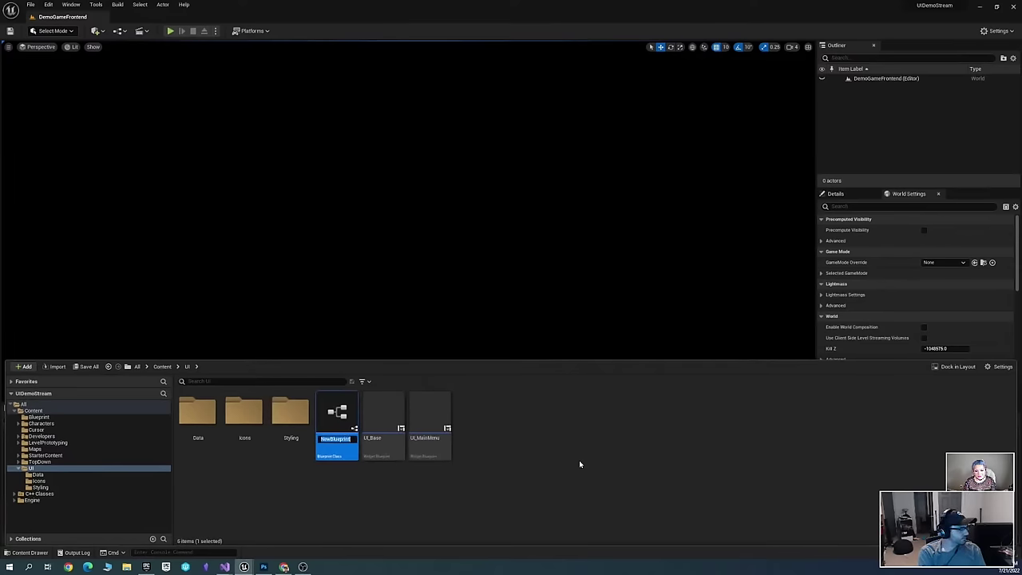
type("UI_Generic_Button")
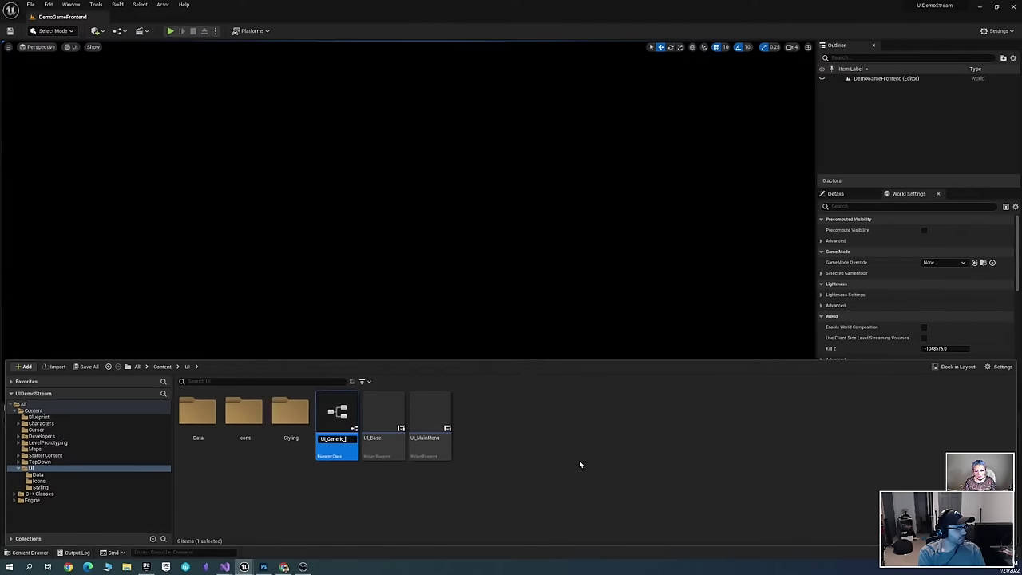
key("Return")
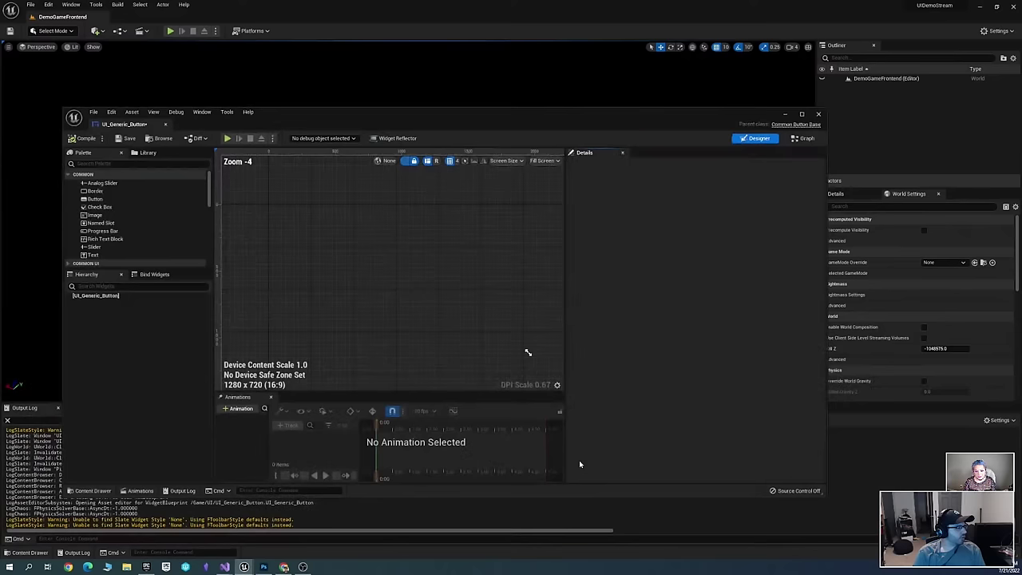
Save UI_Generic_Button and check its Event Graph before returning to the Designer
right_click_drag(373, 261, 464, 264)
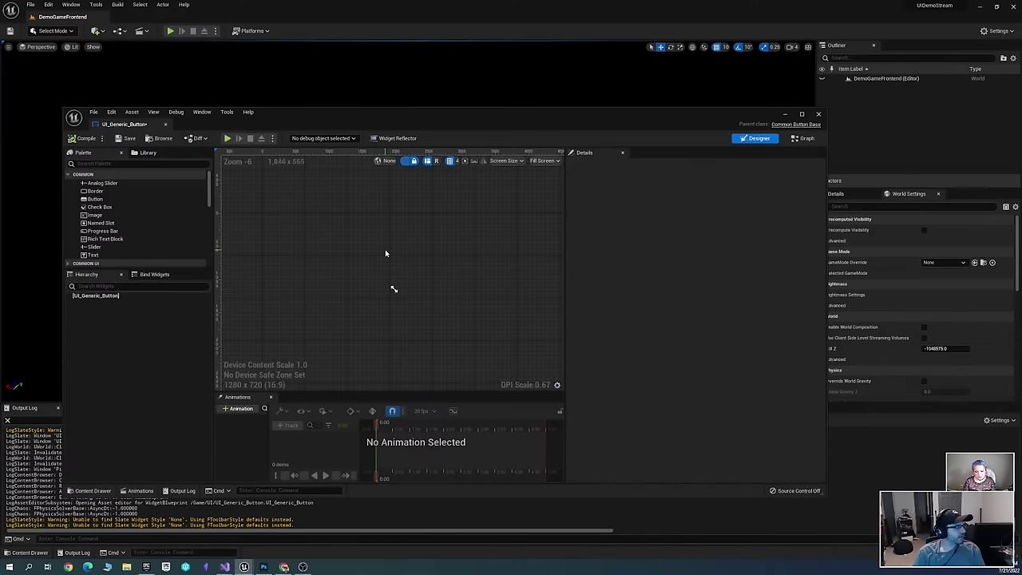
key("ctrl+s")
mouse_move(438, 254)
right_mouse_down()
mouse_move(452, 253)
mouse_move(447, 267)
mouse_move(431, 254)
right_mouse_up()
scroll(446, 267, "up", 1)
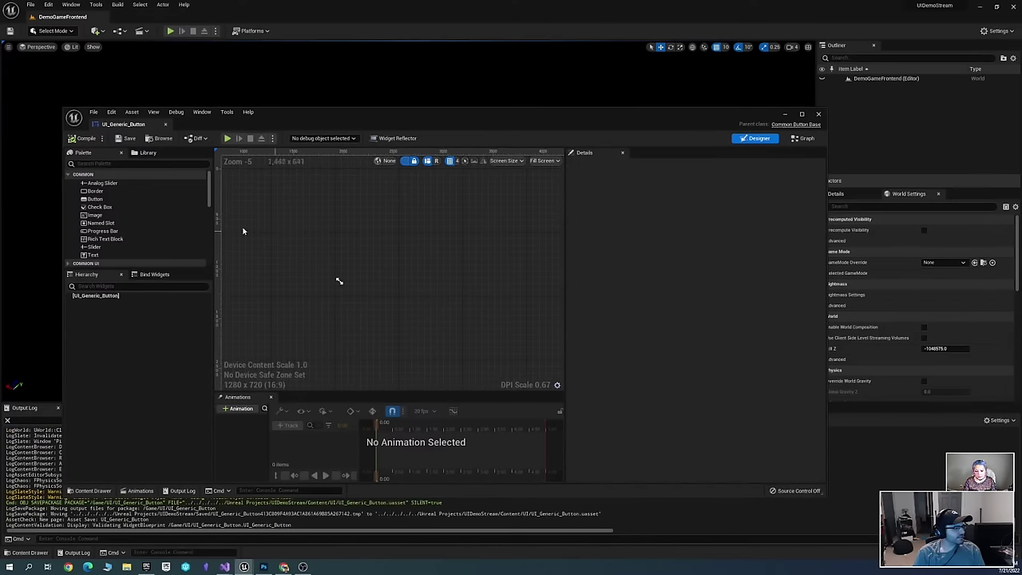
left_click(803, 141)
left_click(755, 138)
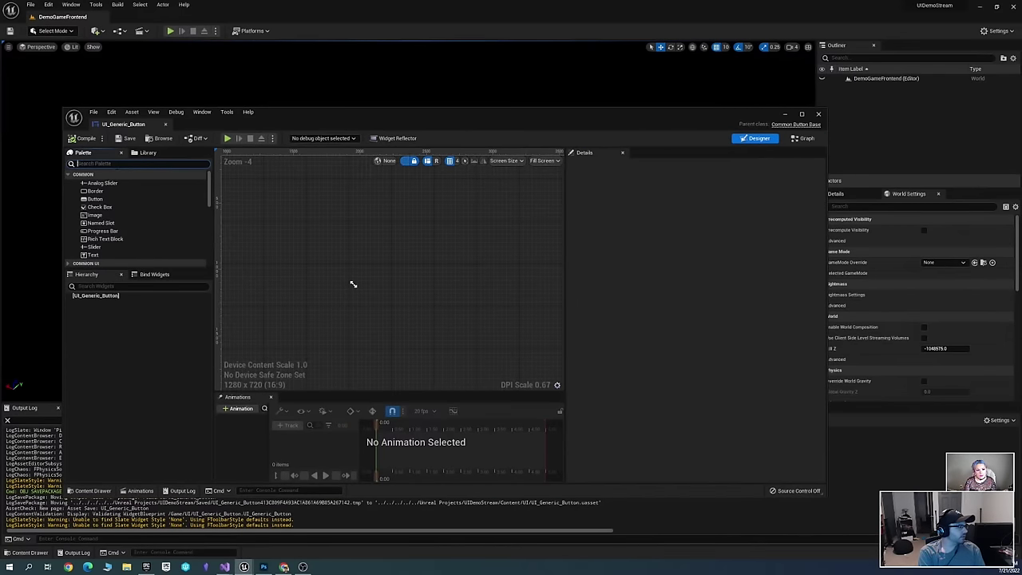
Add an Overlay panel (Overlay_50) inside UI_Generic_Button and save
type("overlay")
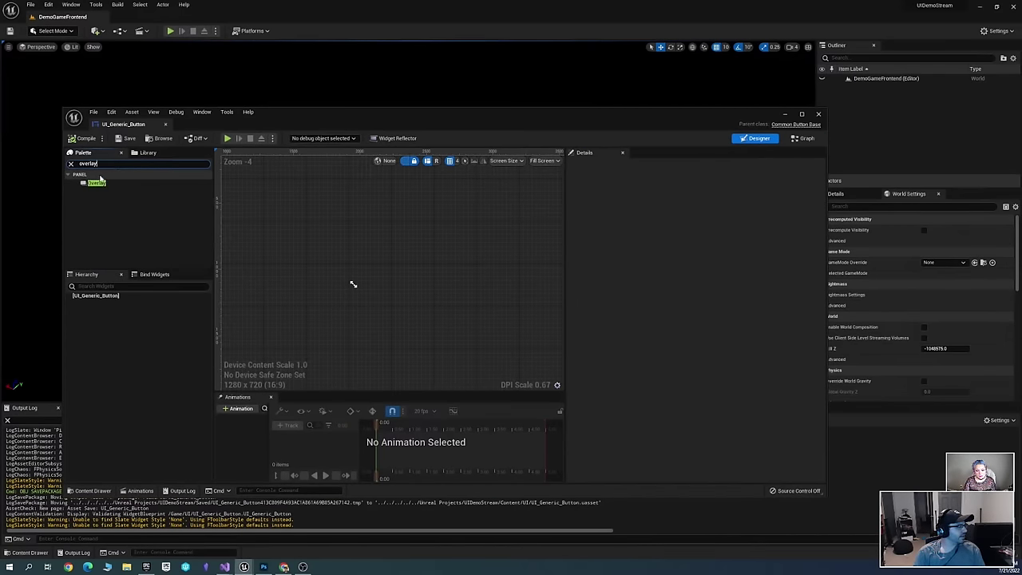
left_click_drag(96, 183, 348, 267)
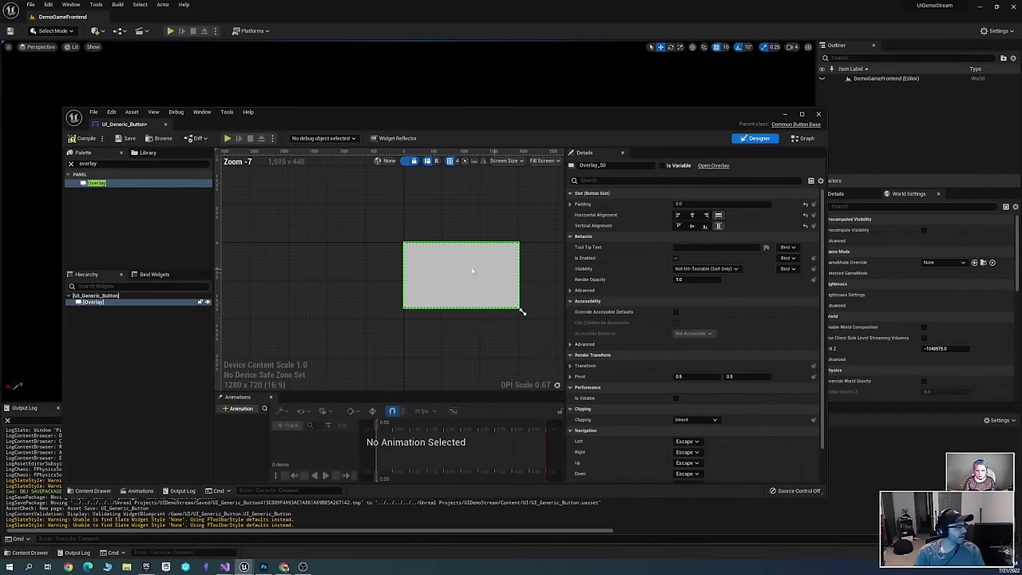
scroll(472, 272, "up", 3)
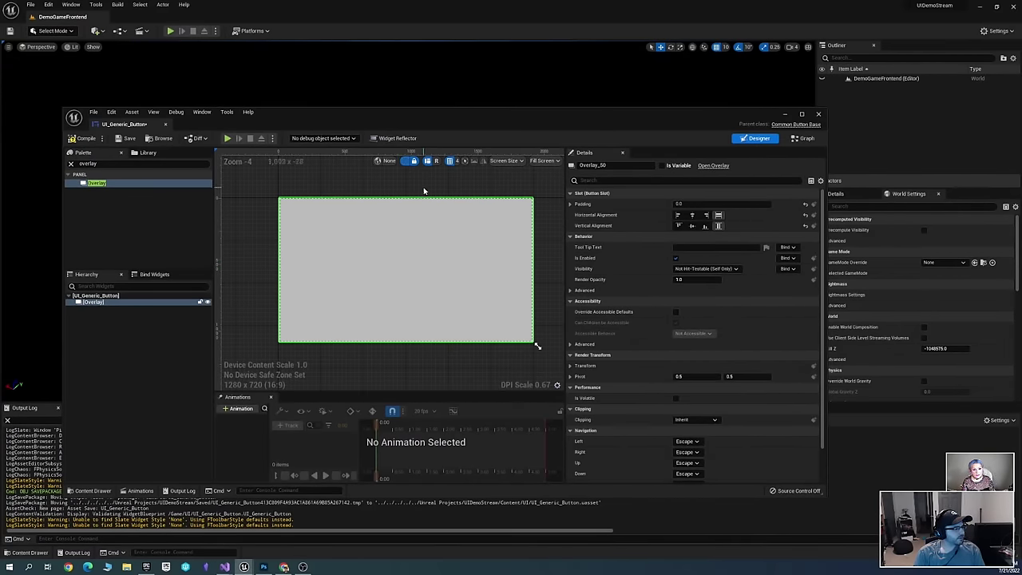
left_click(360, 182)
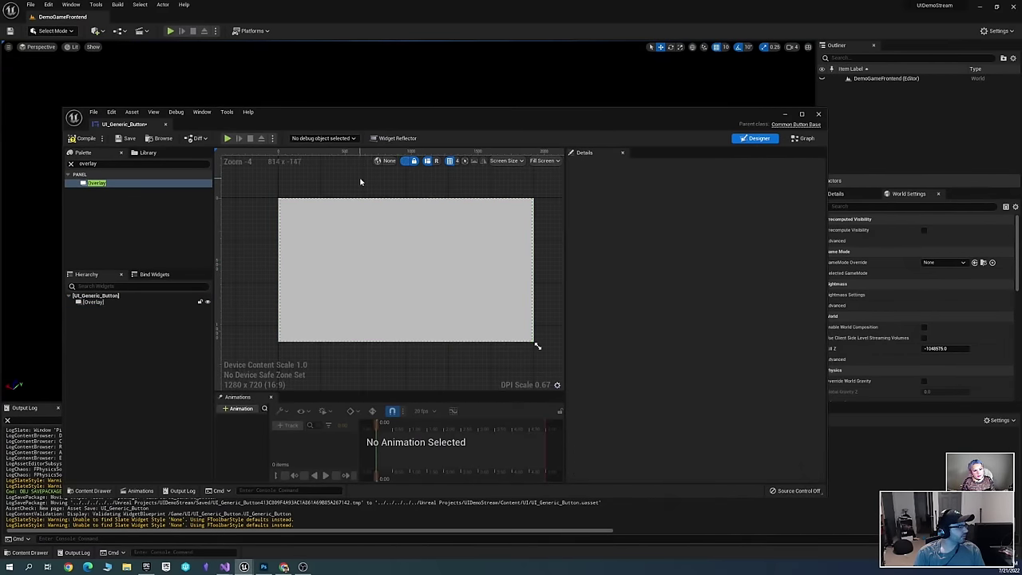
left_click(397, 201)
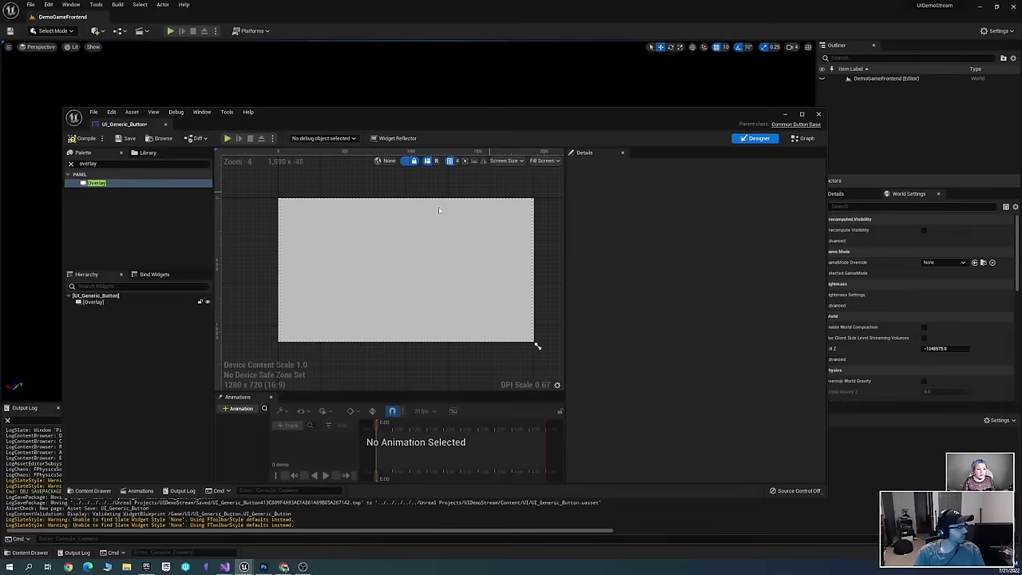
key("ctrl+s")
Set the root's Style to ButtonStyle_DemoGameGenericButton, save, and close the widget editor
left_click(116, 296)
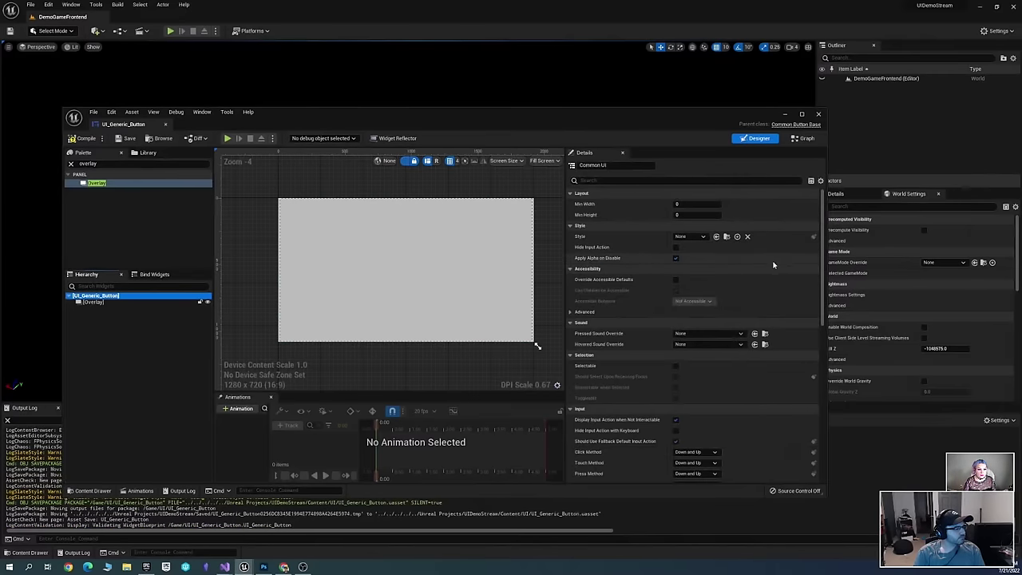
left_click(703, 237)
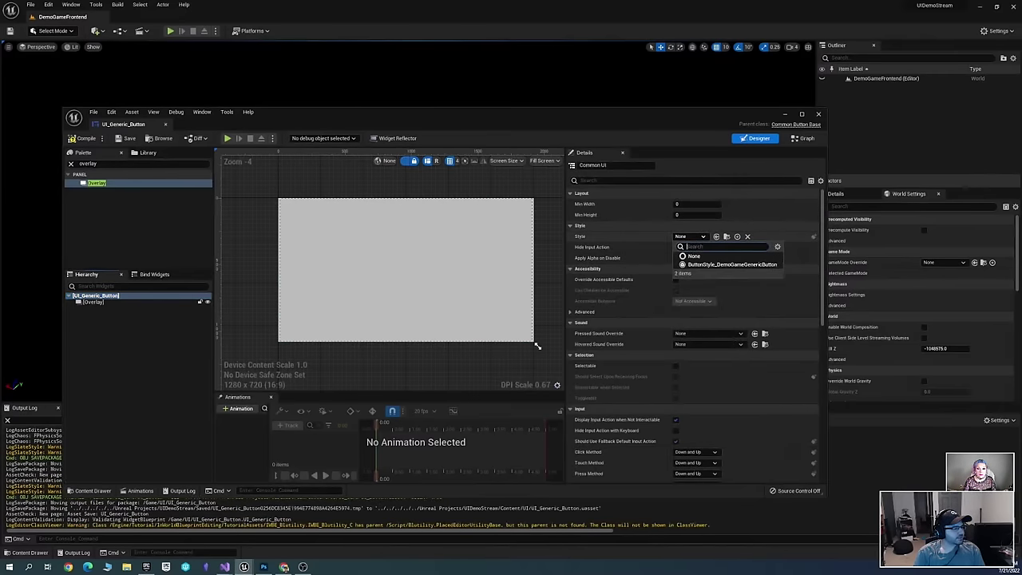
left_click(728, 265)
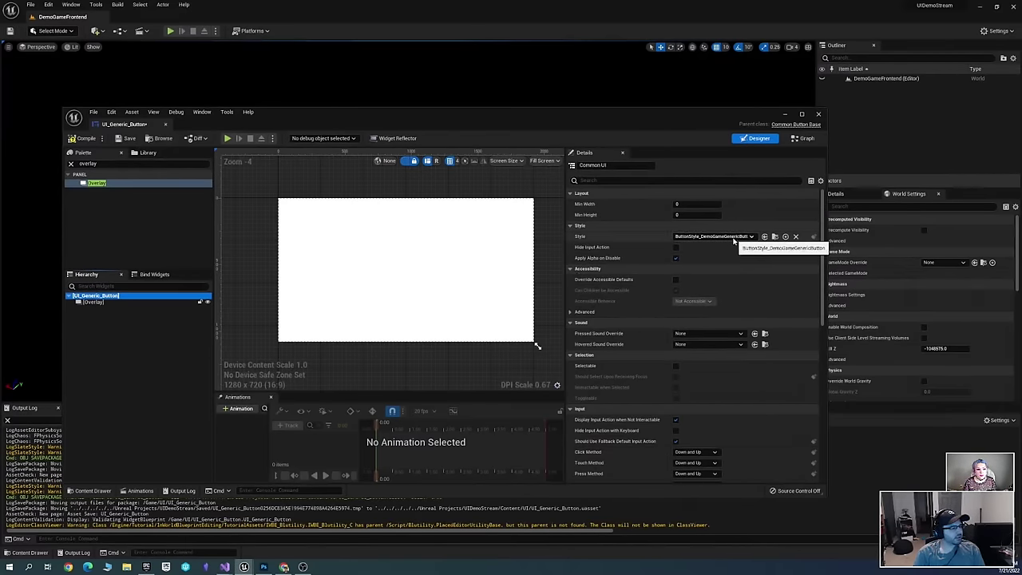
key("ctrl+s")
scroll(556, 262, "down", 1)
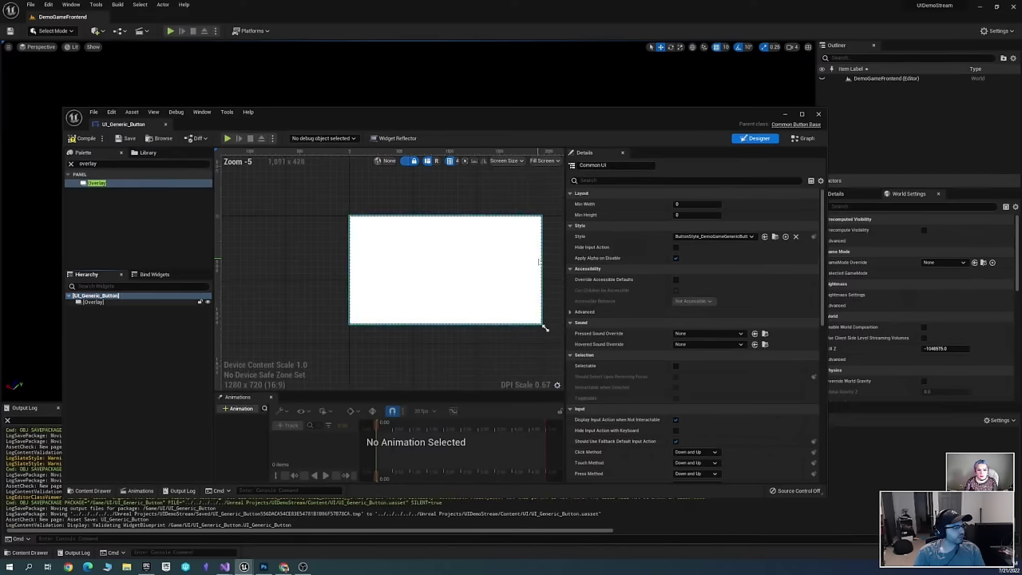
right_click(501, 268)
right_click_drag(515, 194, 474, 199)
scroll(479, 203, "up", 1)
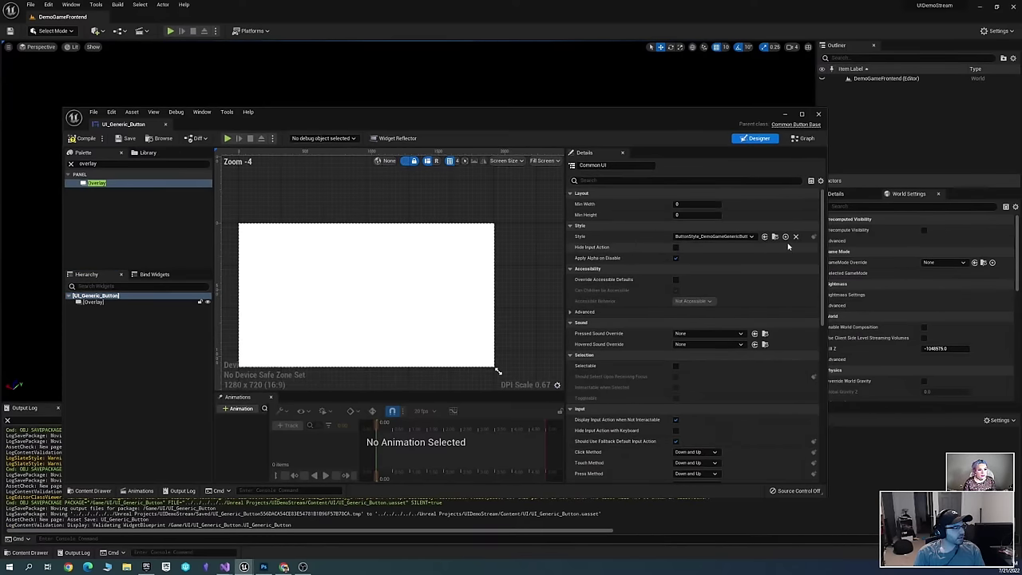
left_click(818, 115)
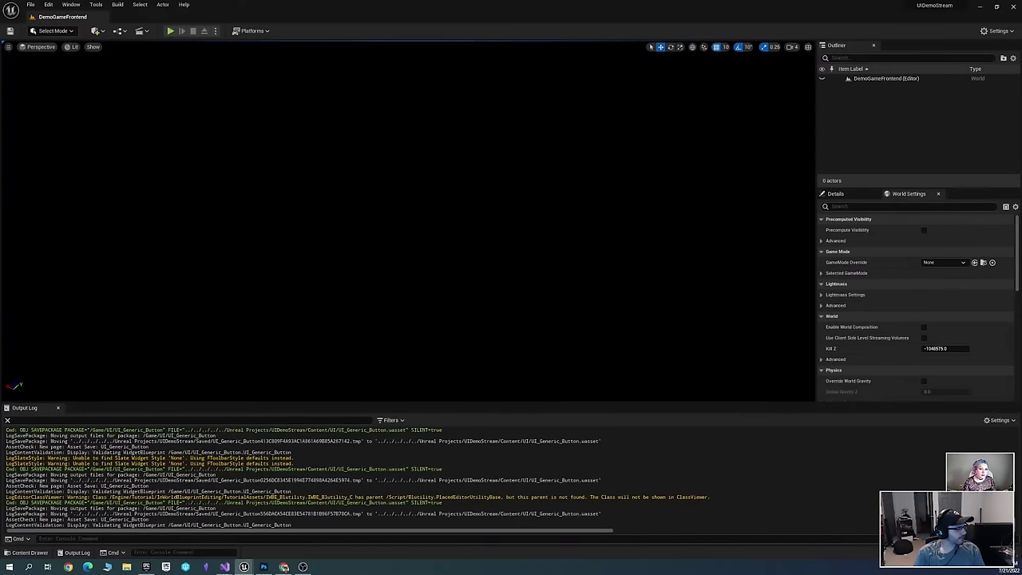
Open ButtonStyle_DemoGameGenericButton from the Styling folder and close its event graph
key("ctrl+space")
double_click(290, 413)
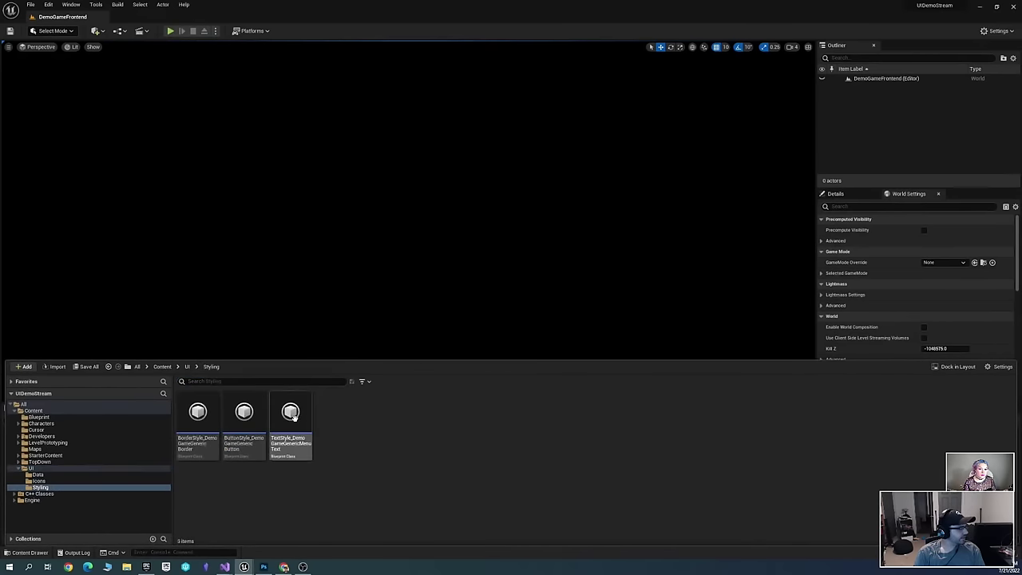
left_click(243, 424)
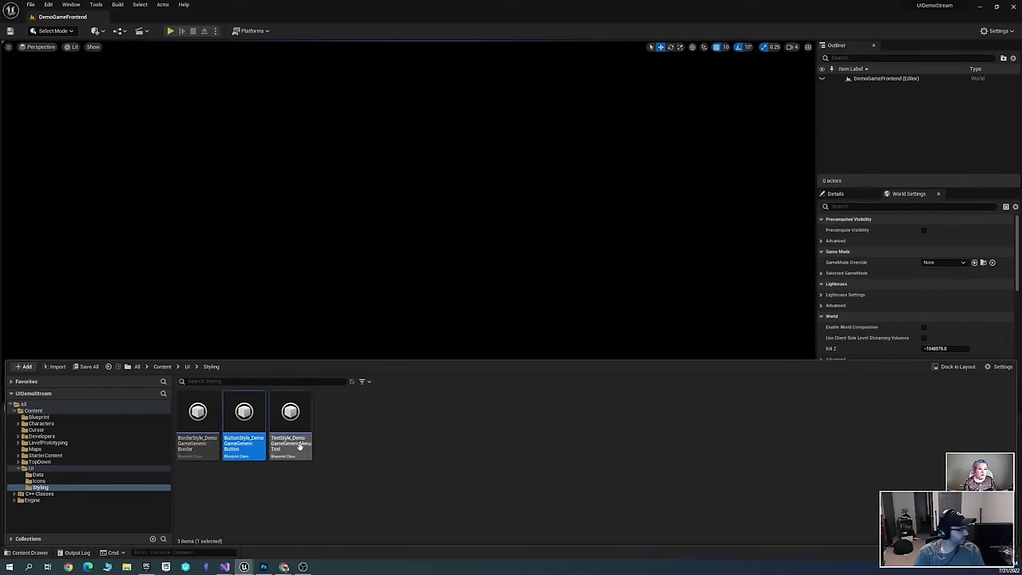
double_click(244, 419)
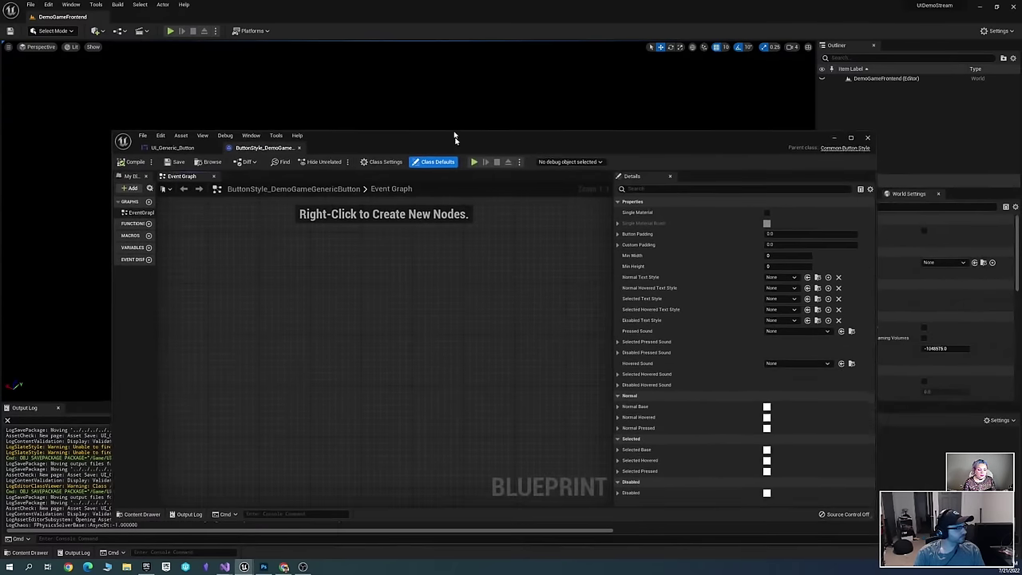
left_click(134, 114)
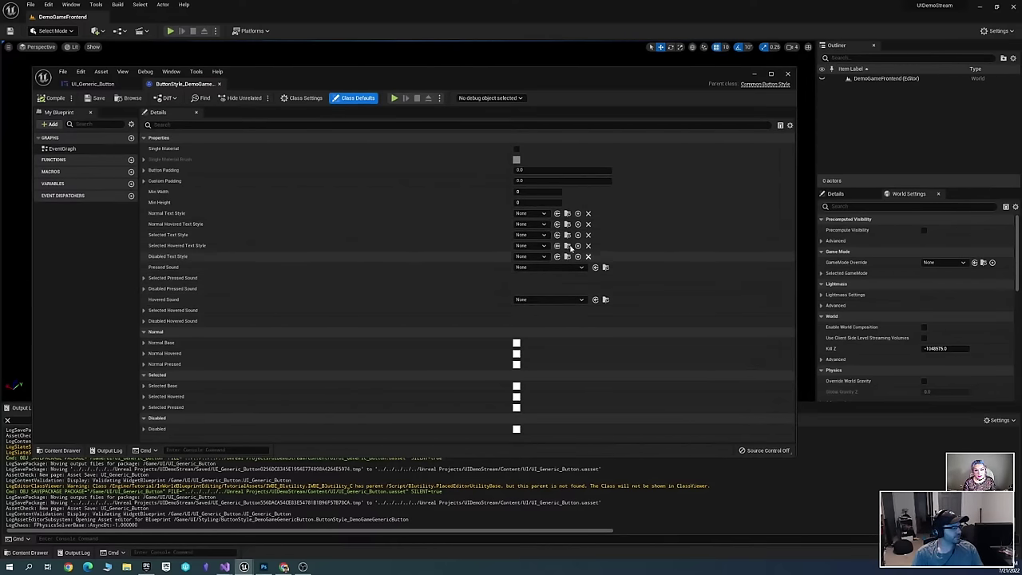
Tint Normal Base with a darkened pale yellow, giving a muted olive
left_click(143, 343)
scroll(415, 298, "down", 2)
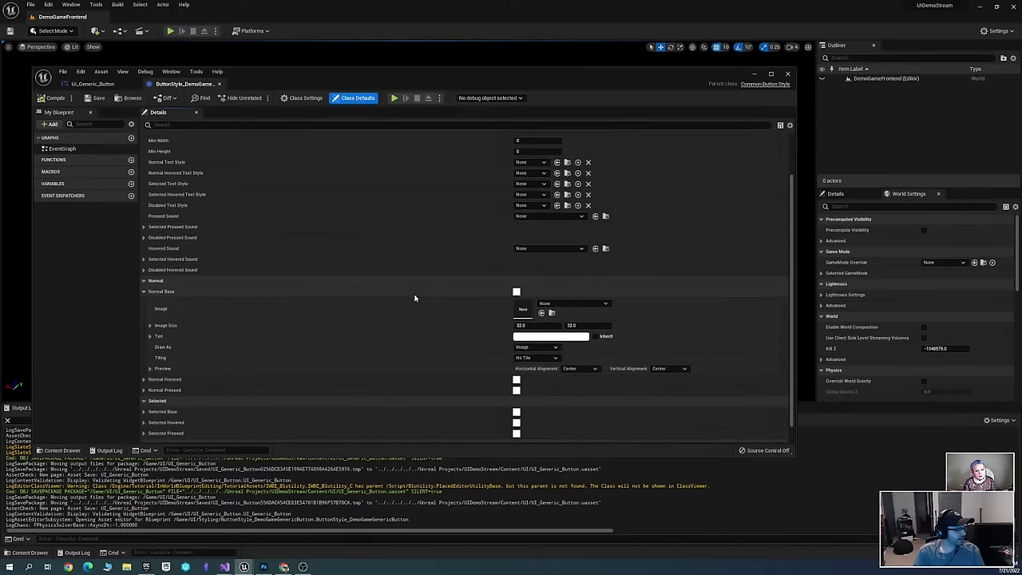
left_click(564, 336)
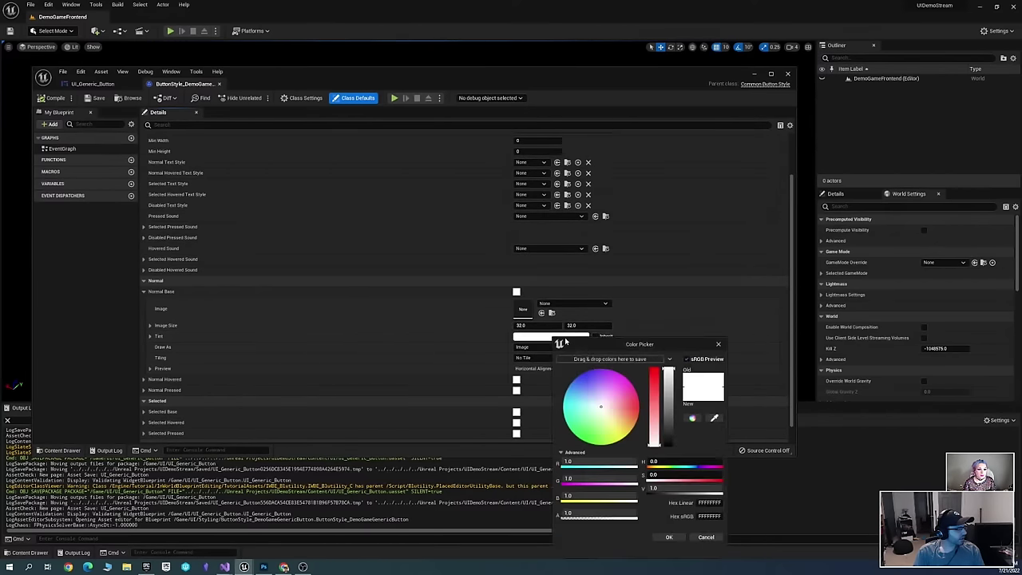
left_click(607, 420)
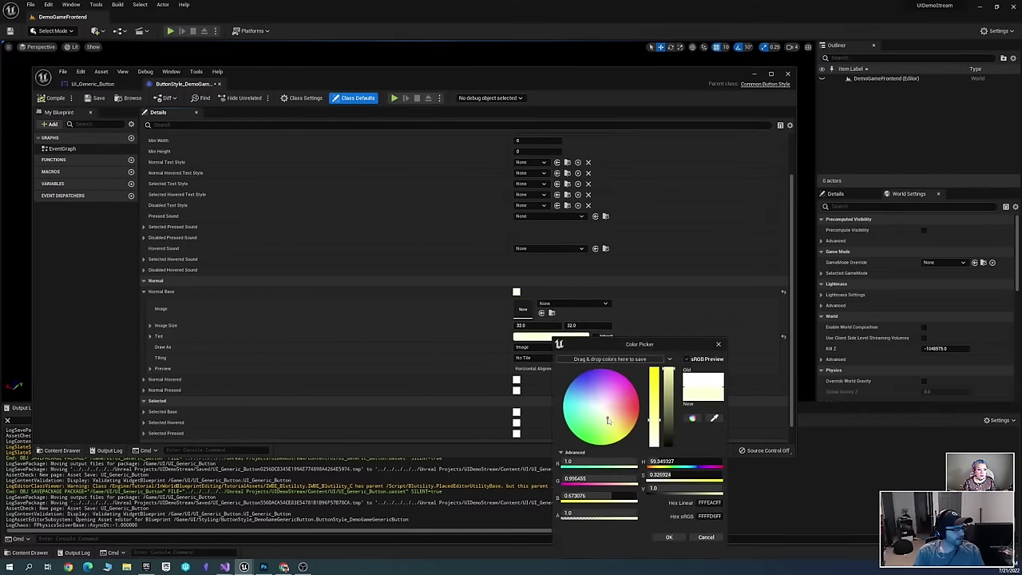
left_click(672, 417)
left_click_drag(672, 417, 672, 425)
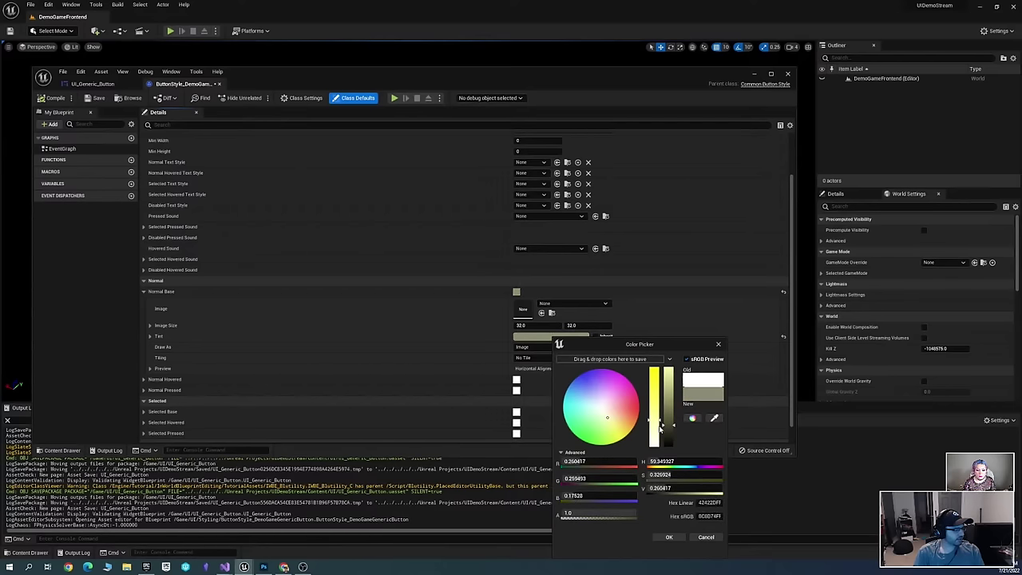
left_click(676, 537)
Darken the Normal Base olive tint a little further
scroll(240, 375, "down", 1)
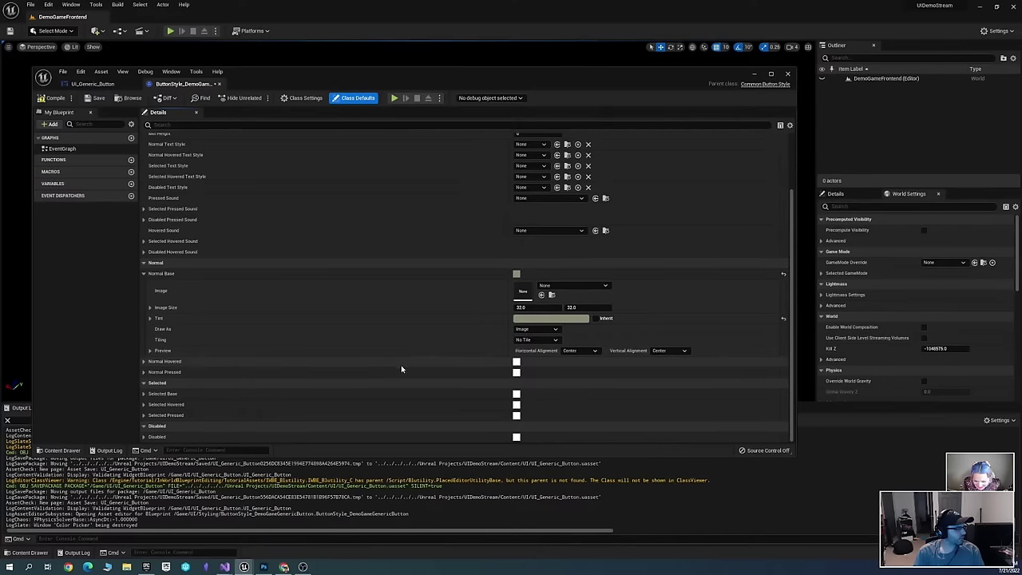
left_click(551, 318)
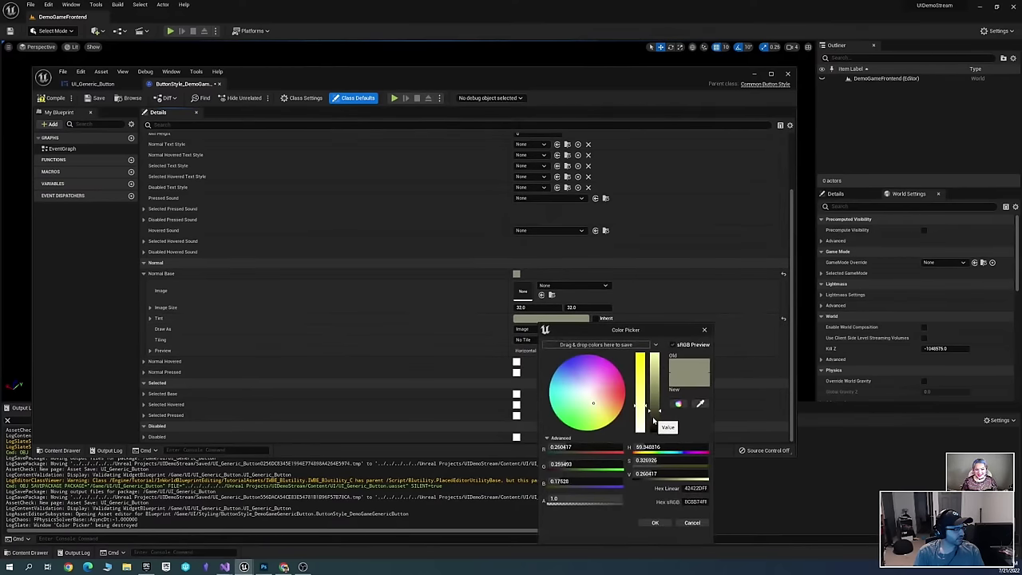
left_click_drag(653, 421, 654, 418)
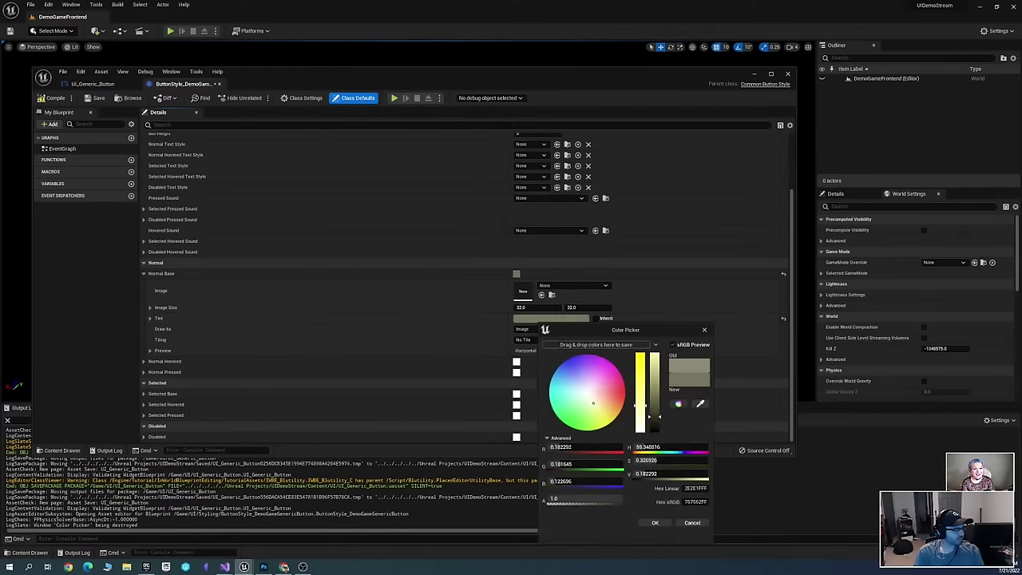
left_click(655, 522)
Set the Normal Hovered tint to bright yellow
left_click(143, 362)
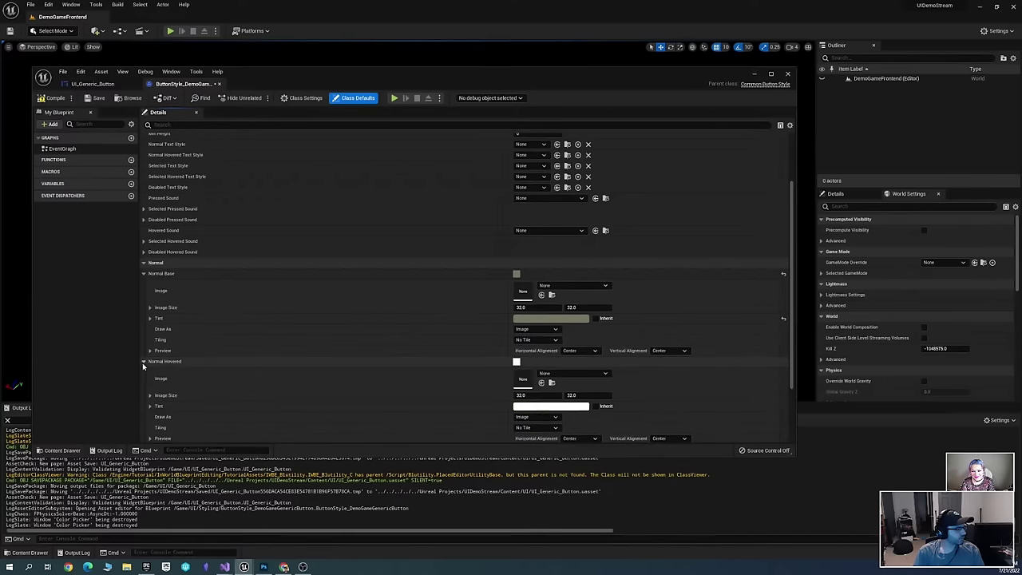
scroll(537, 357, "down", 2)
left_click(573, 355)
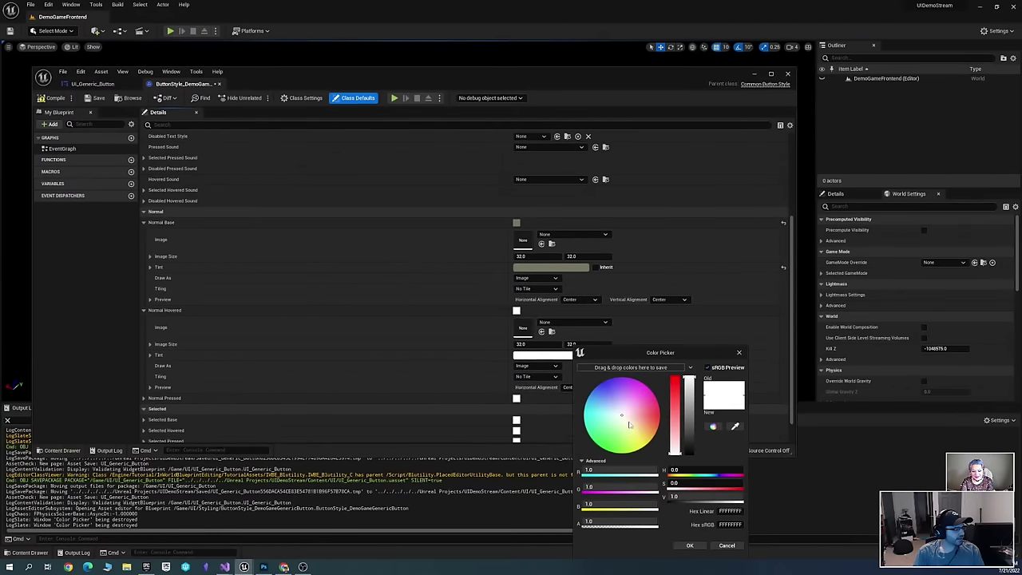
left_click_drag(629, 424, 645, 449)
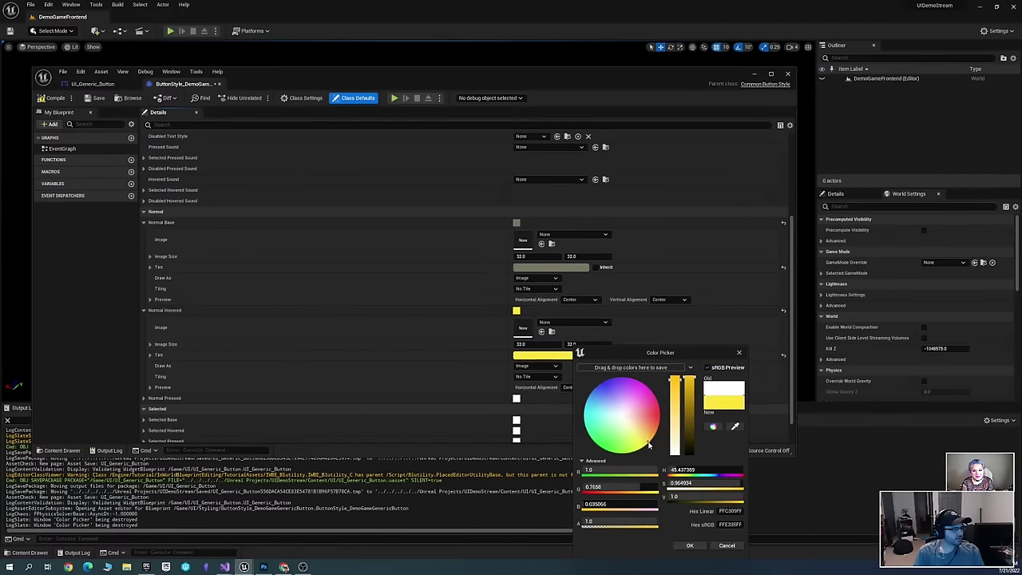
left_click(690, 545)
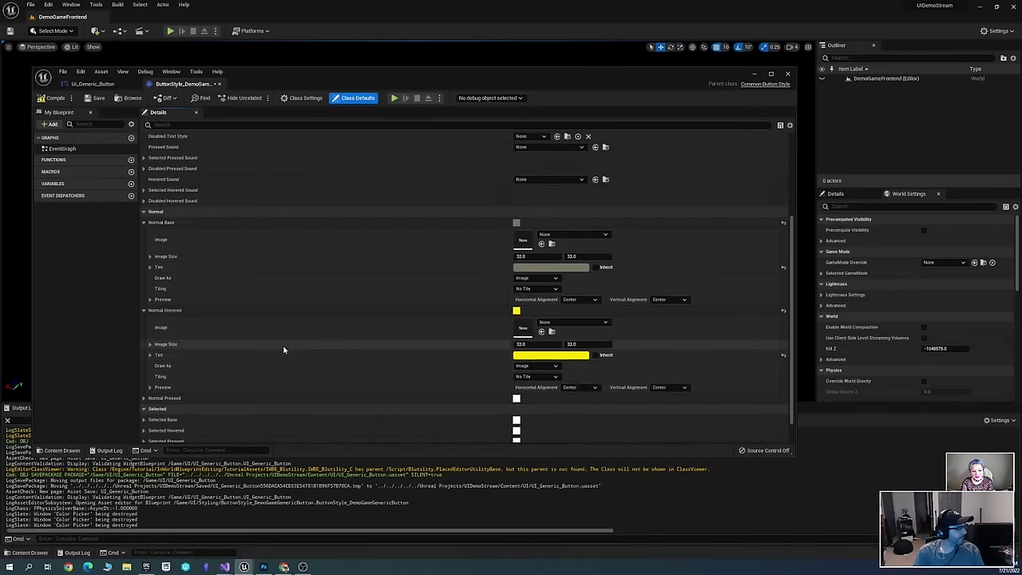
Set the Normal Pressed tint to a very dark, near-black blue
scroll(240, 368, "down", 1)
left_click(145, 372)
scroll(452, 365, "down", 2)
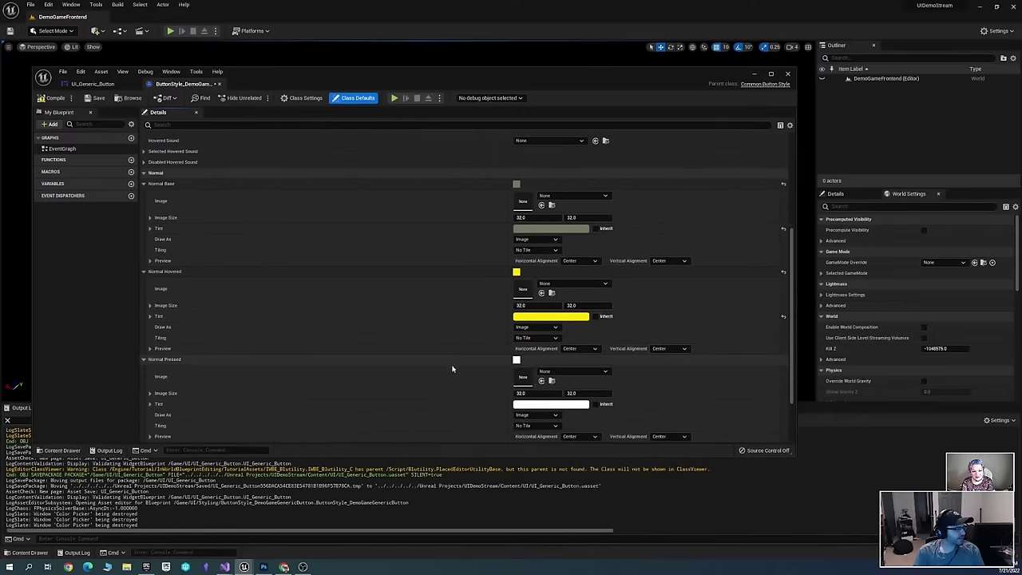
left_click(559, 365)
left_click_drag(631, 397, 610, 382)
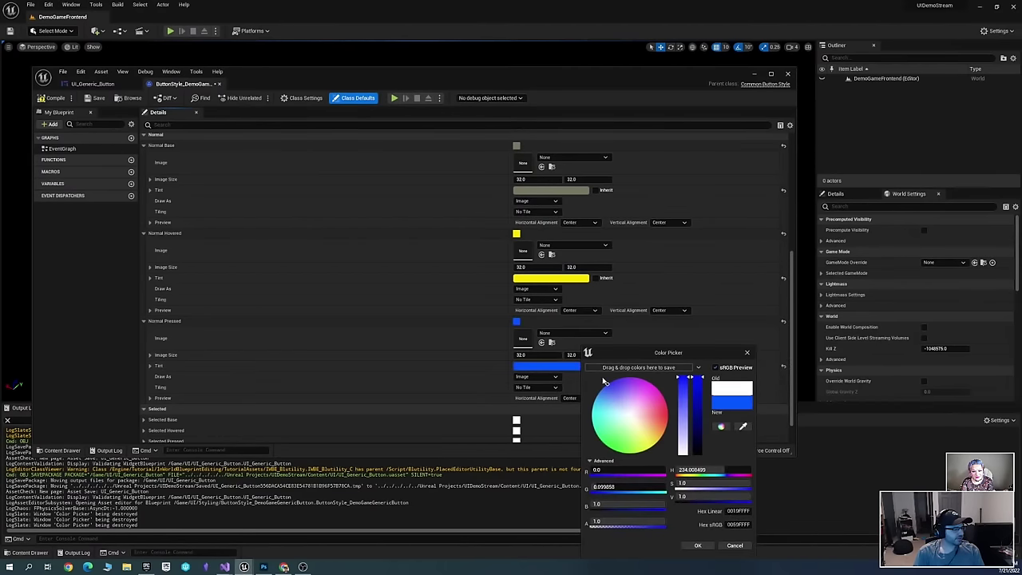
left_click_drag(696, 379, 702, 461)
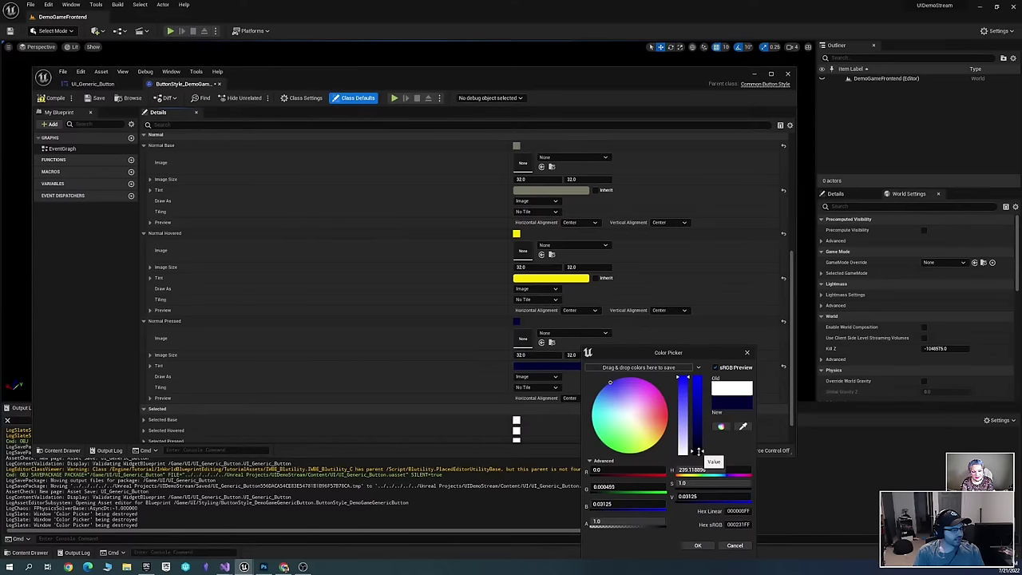
left_click(699, 547)
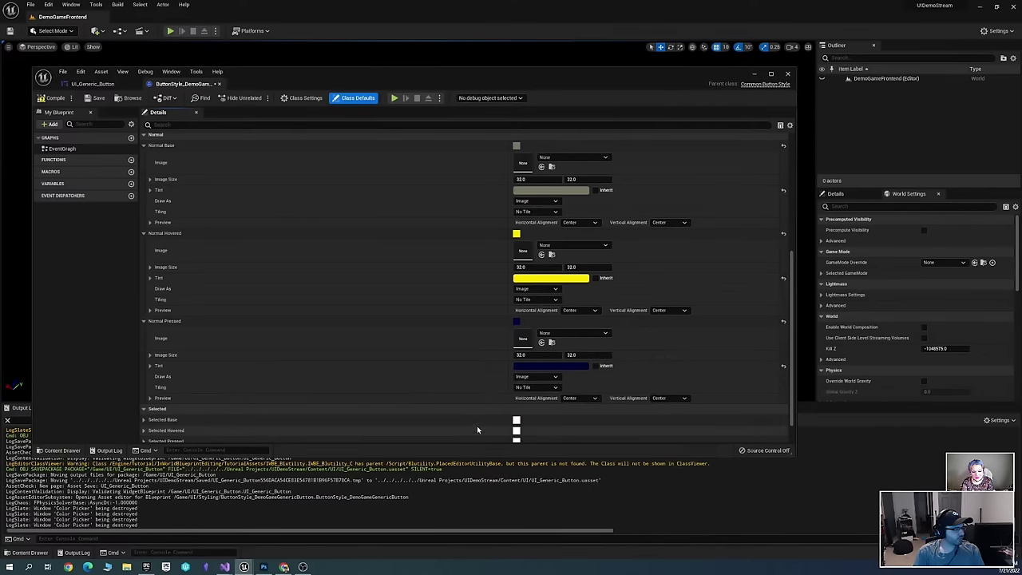
left_click(573, 366)
mouse_move(680, 395)
left_mouse_down()
mouse_move(680, 453)
mouse_move(682, 383)
left_mouse_up()
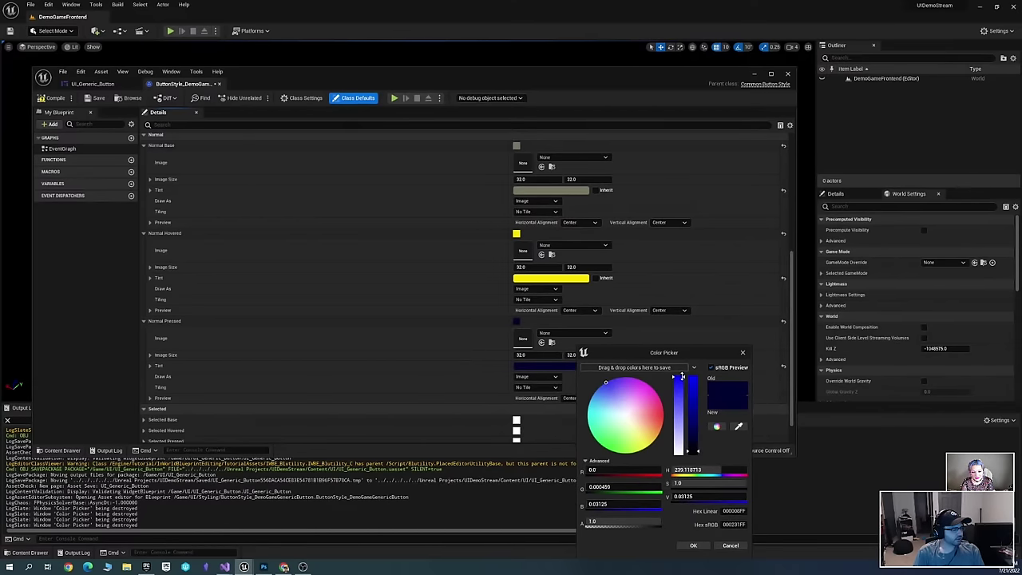
left_click(706, 546)
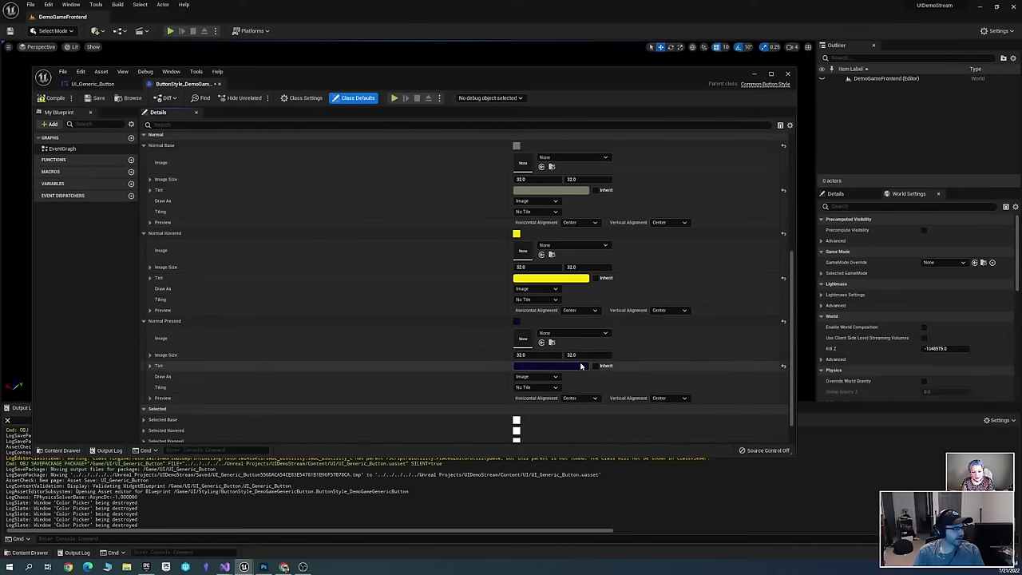
Save the button style and review the Normal Base tint without changing it
key("ctrl+s")
scroll(494, 366, "up", 1)
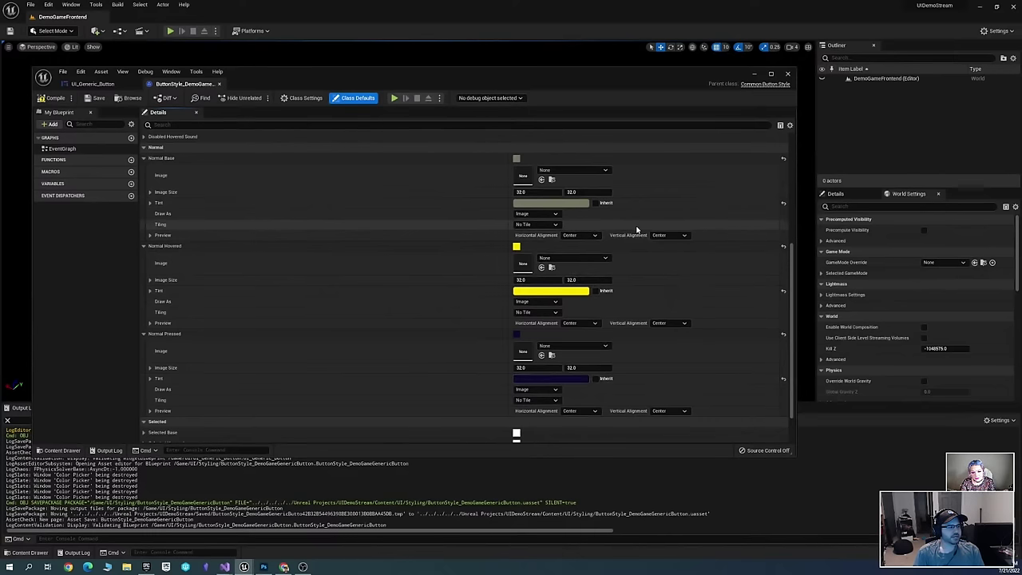
left_click(578, 203)
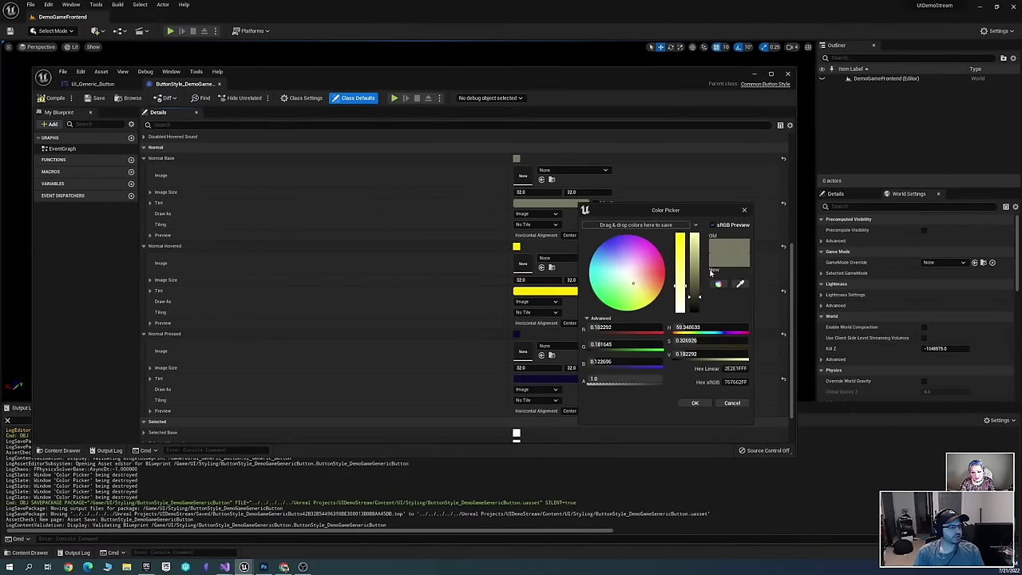
left_click_drag(692, 213, 731, 223)
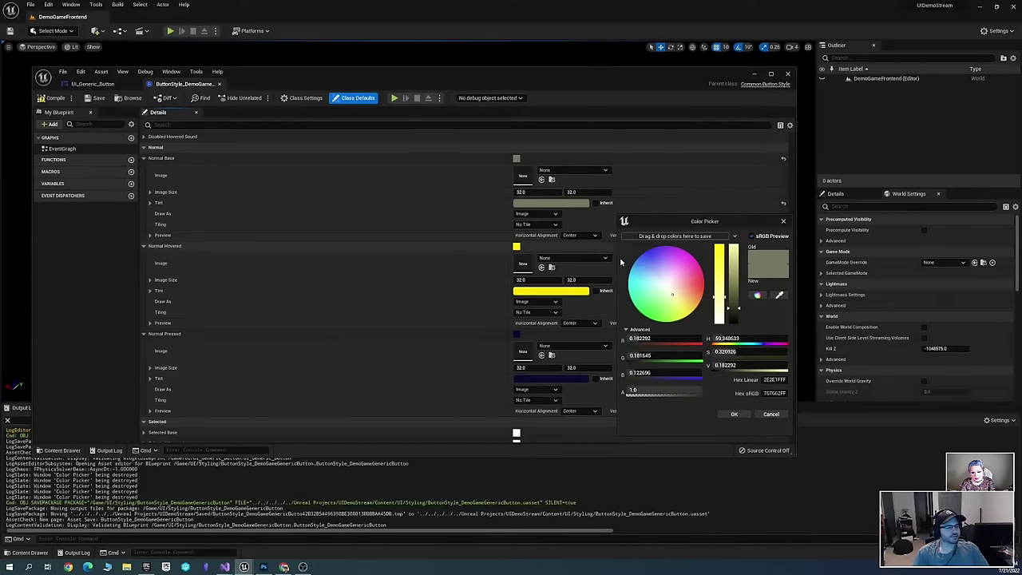
left_click(778, 409)
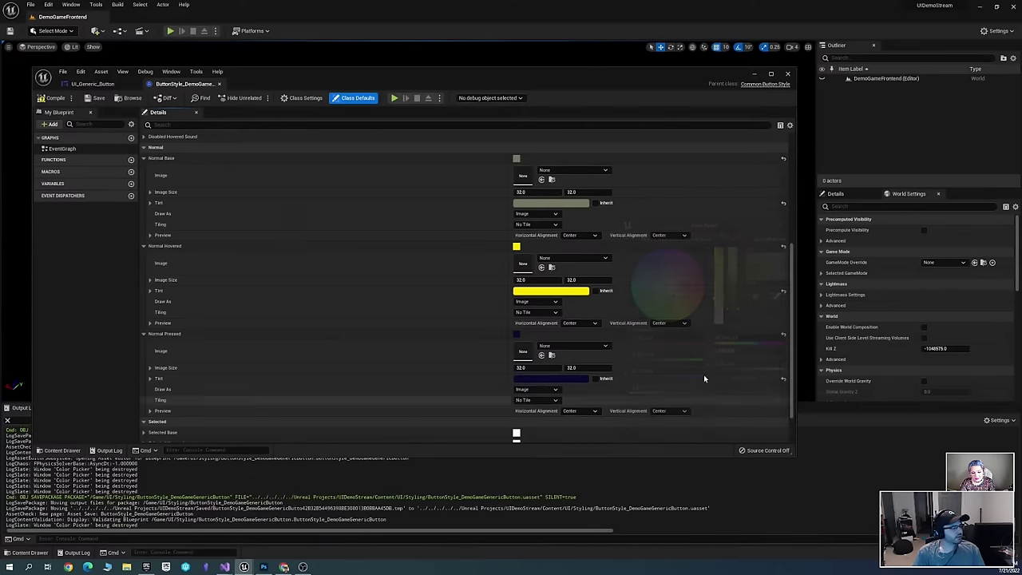
Expand the Disabled settings of the button style
scroll(639, 379, "down", 2)
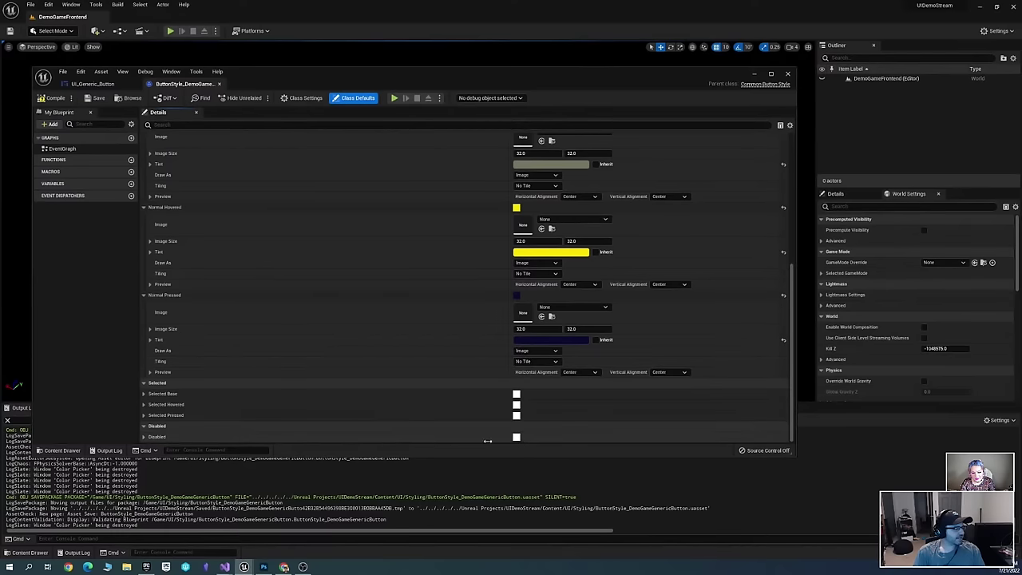
left_click(144, 437)
scroll(502, 277, "down", 4)
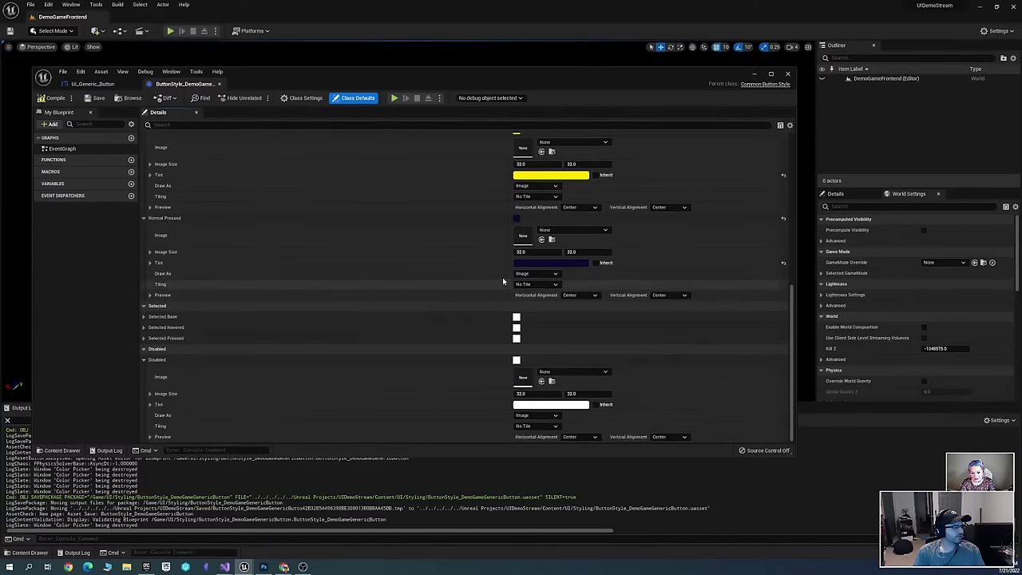
scroll(510, 297, "up", 6)
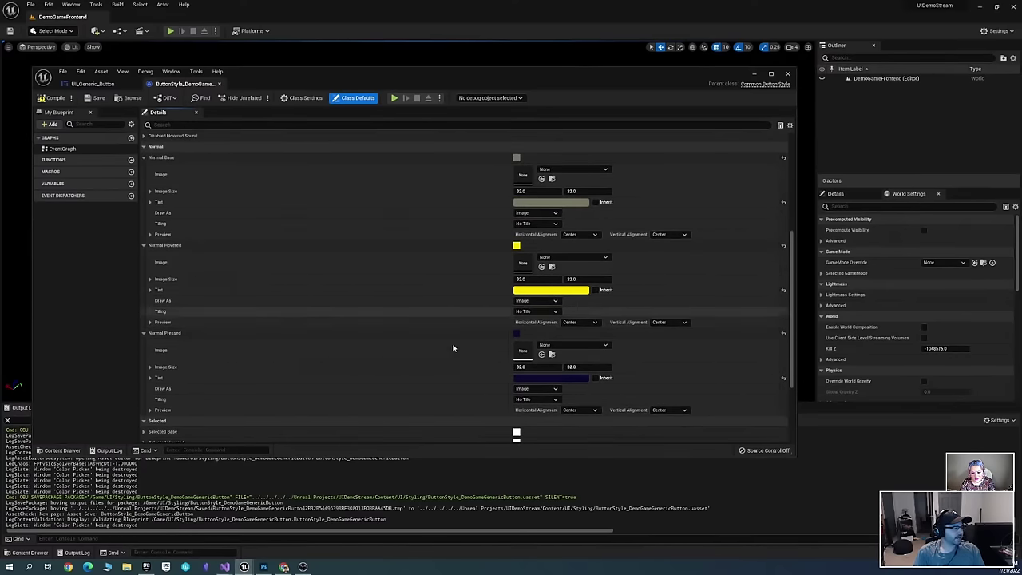
scroll(687, 359, "down", 3)
scroll(639, 301, "down", 3)
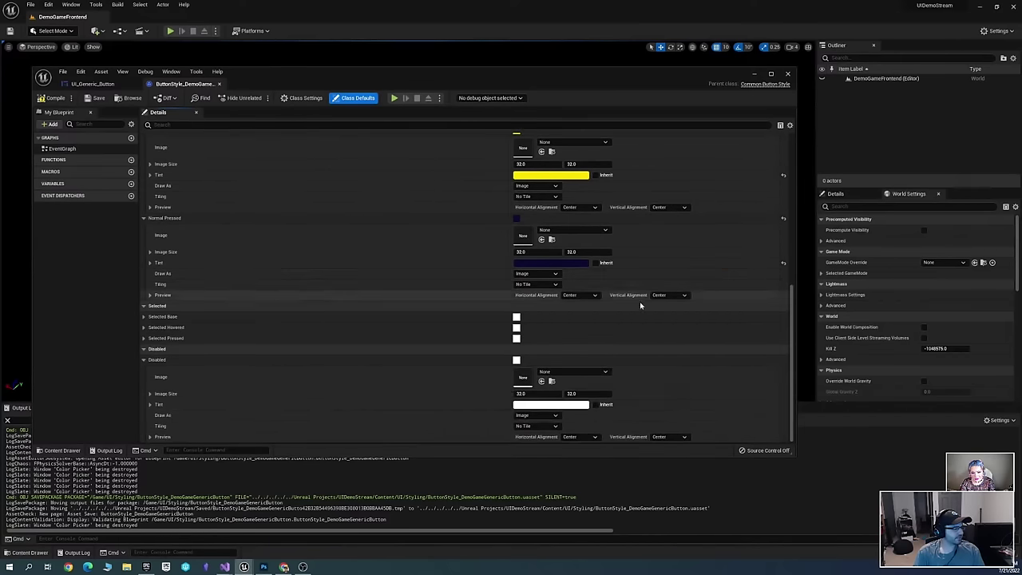
Set the Disabled tint to grey
left_click(591, 372)
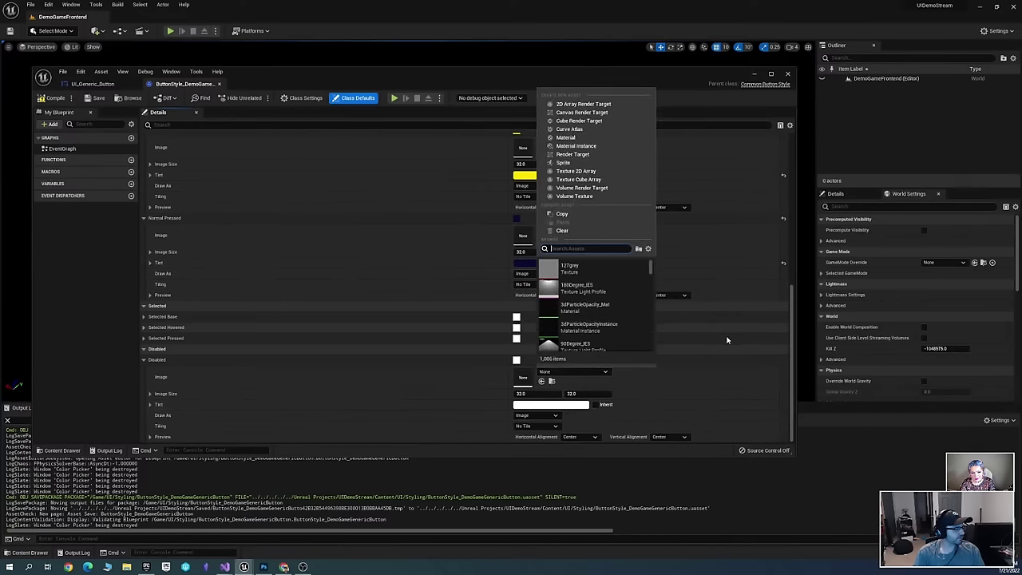
left_click(399, 411)
left_click(553, 405)
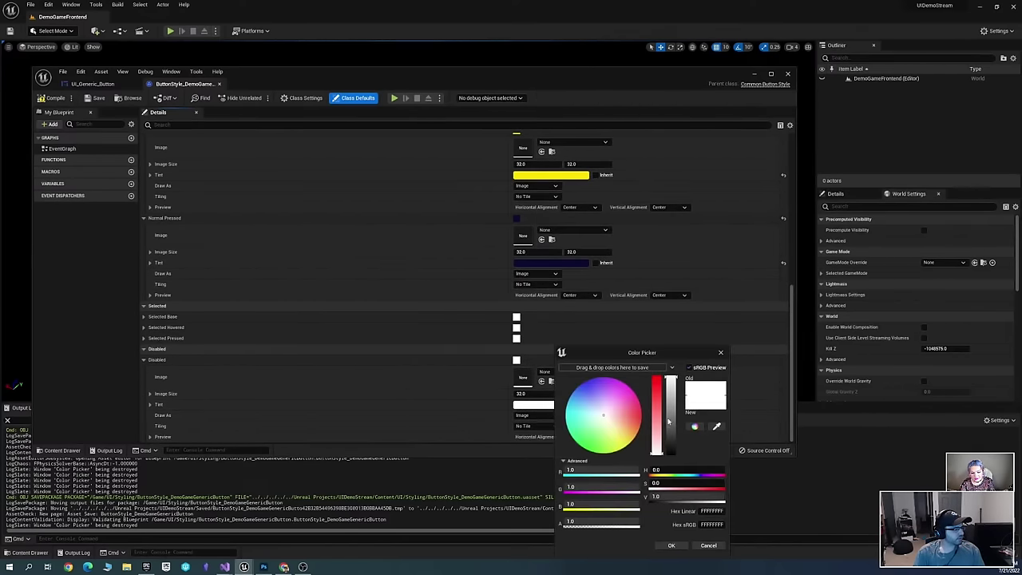
left_click(673, 445)
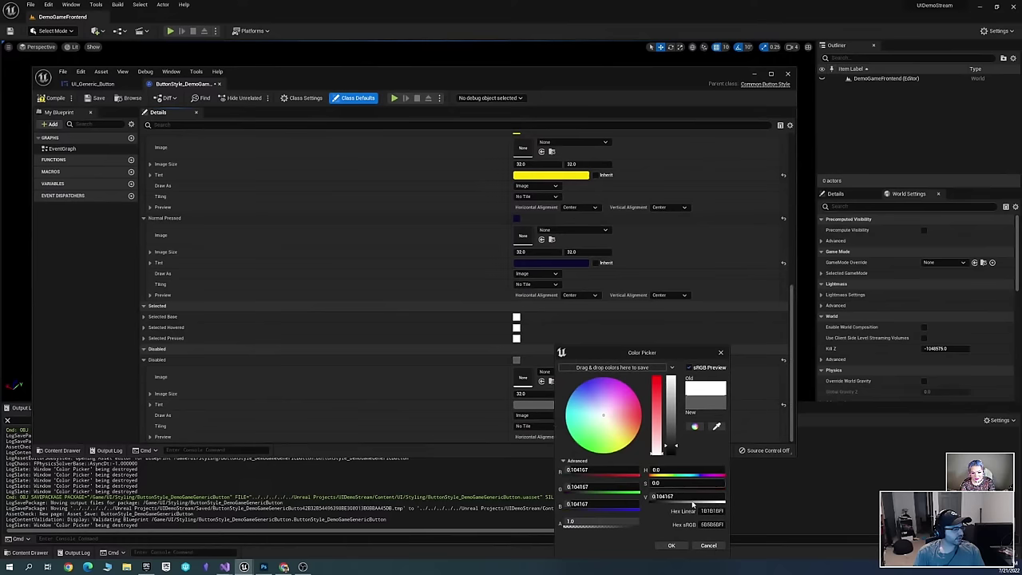
left_click(672, 545)
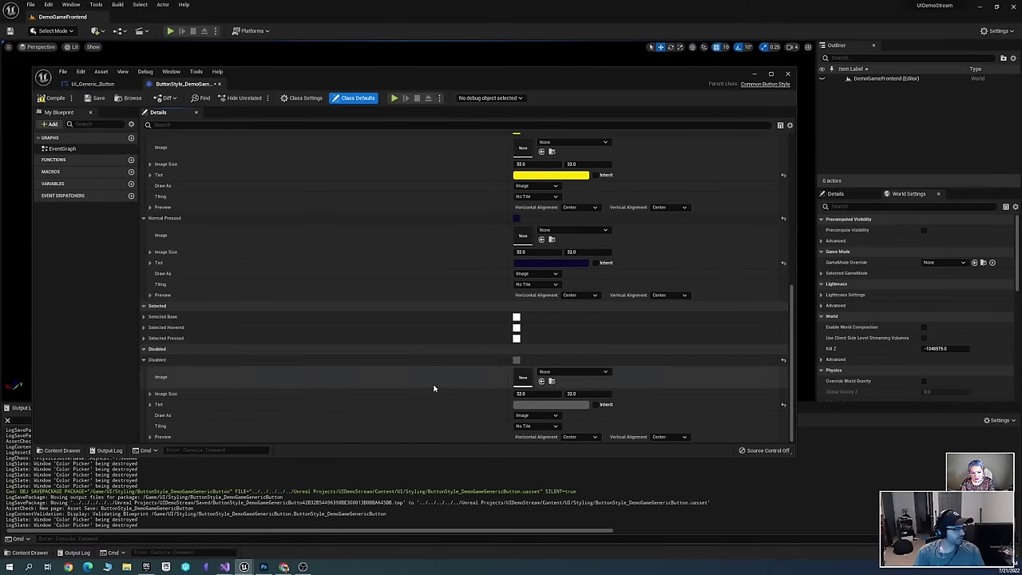
Return to the UI_Generic_Button widget editor
scroll(473, 349, "up", 4)
scroll(431, 353, "down", 3)
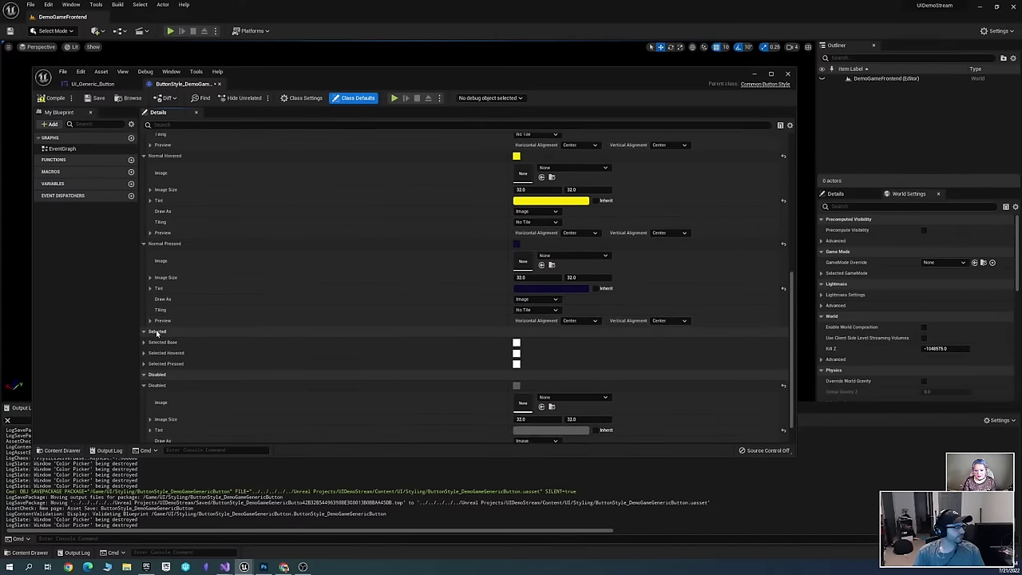
left_click(112, 84)
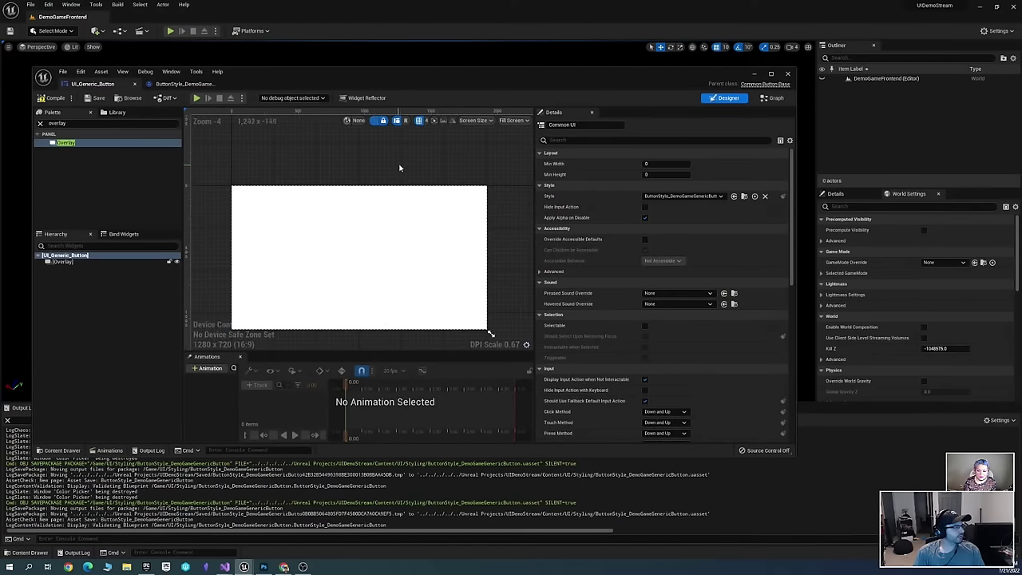
Compile and save UI_Generic_Button, then select its root to view its properties
key("ctrl+s")
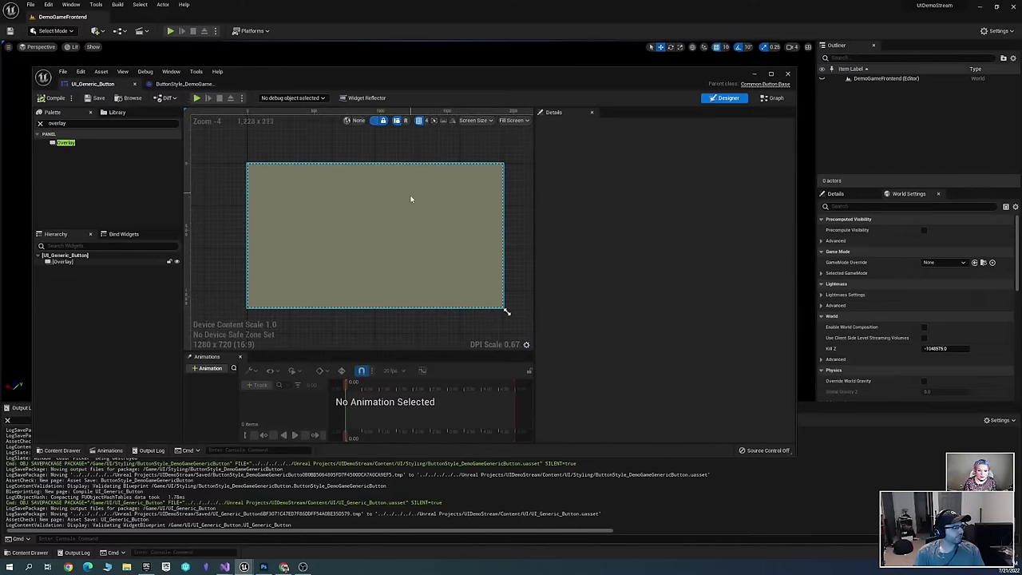
left_click(771, 99)
left_click(725, 98)
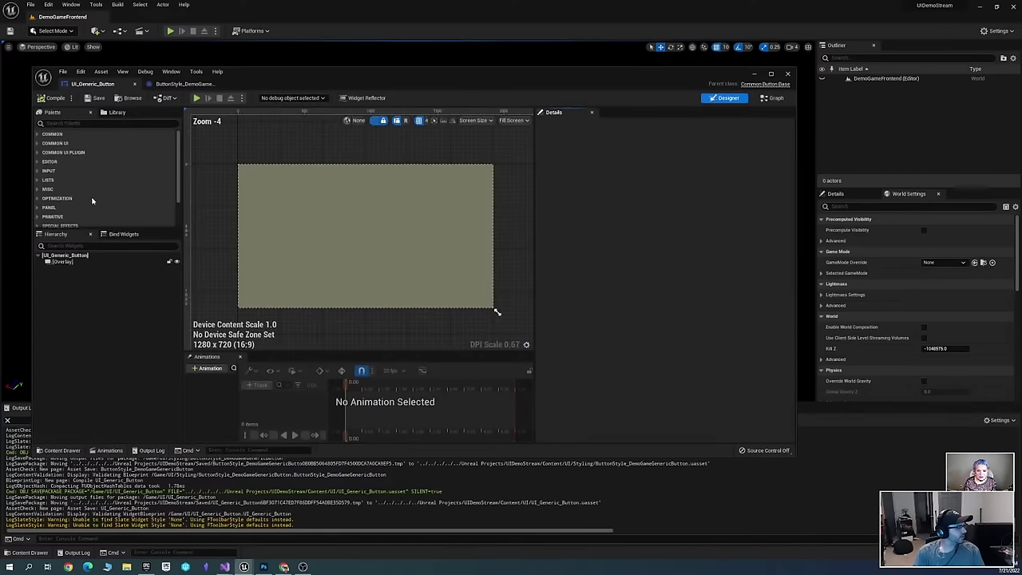
left_click(63, 261)
left_click(68, 256)
scroll(687, 240, "down", 5)
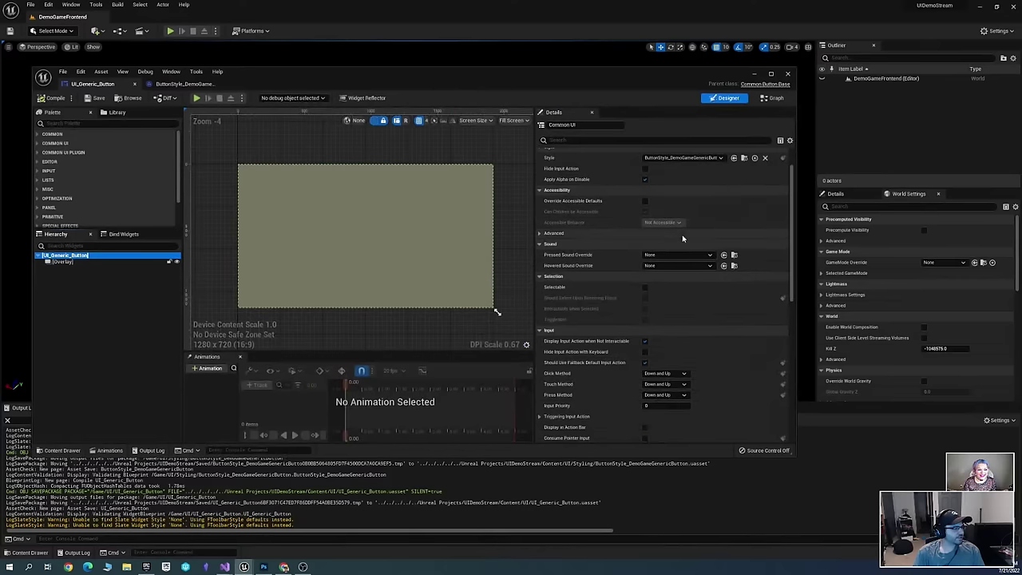
scroll(728, 265, "down", 1)
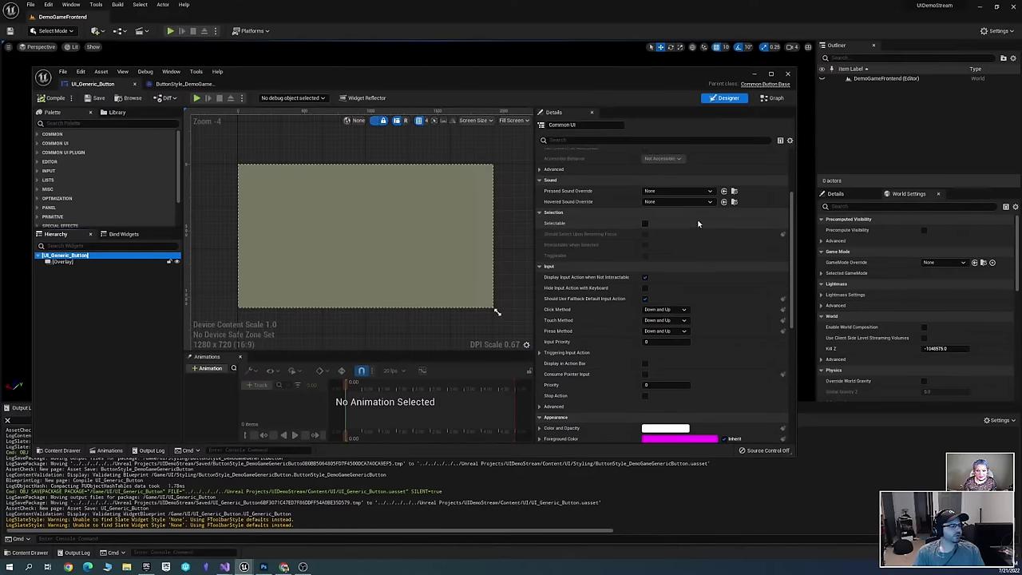
Review the ButtonStyle asset's tints, then return to UI_Generic_Button
left_click(180, 84)
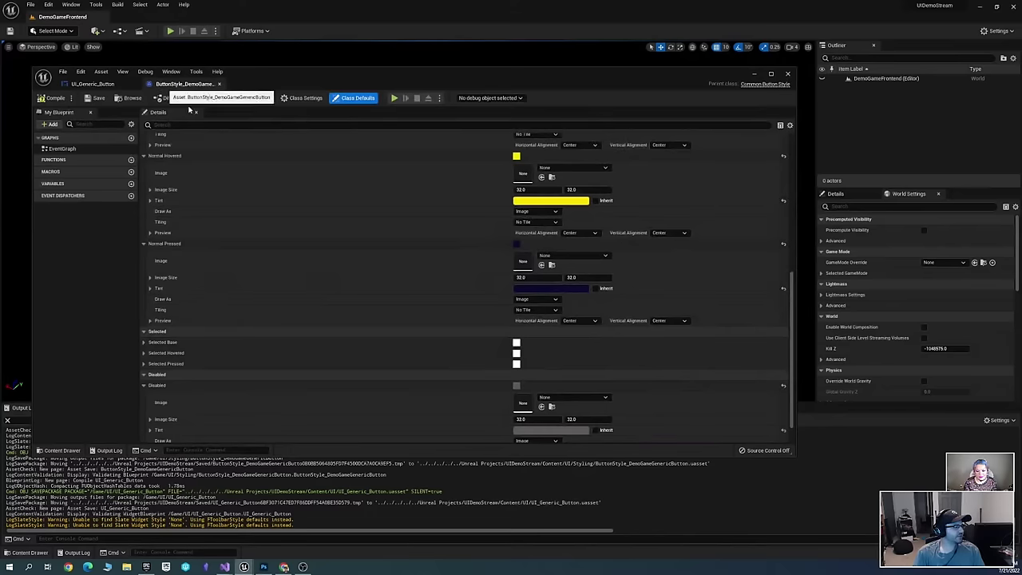
scroll(461, 336, "down", 1)
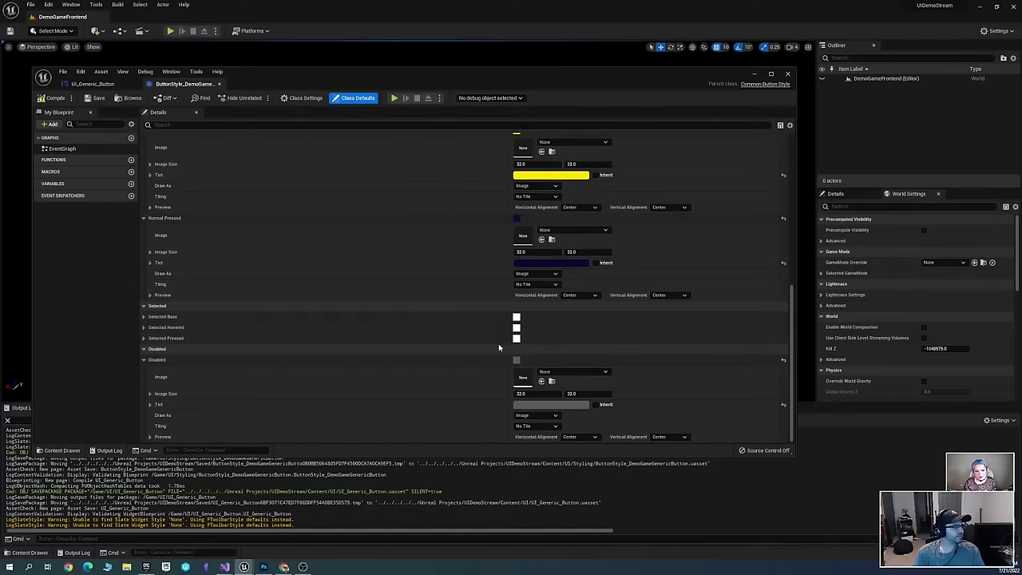
scroll(441, 292, "up", 4)
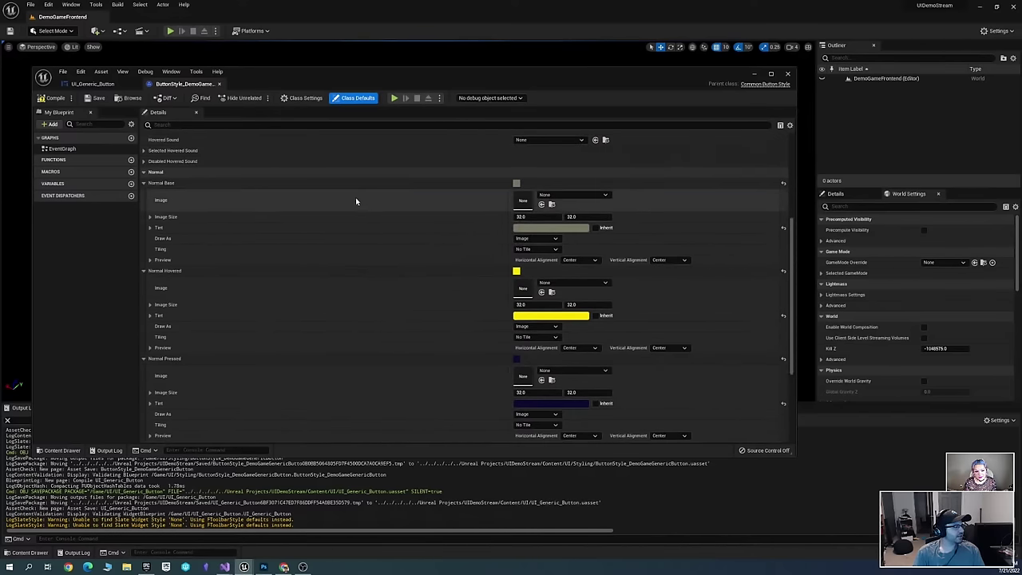
scroll(355, 197, "down", 1)
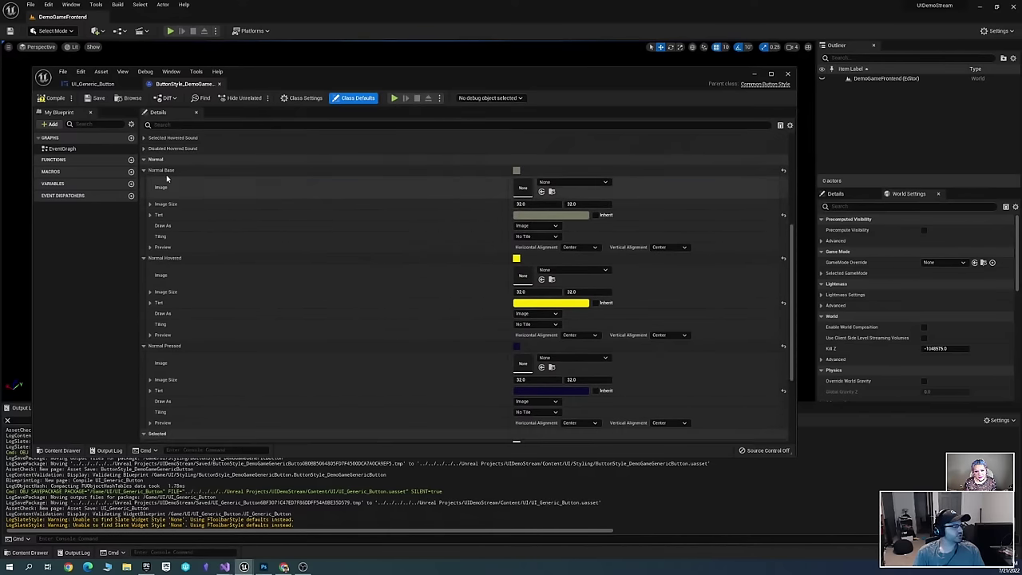
left_click(91, 84)
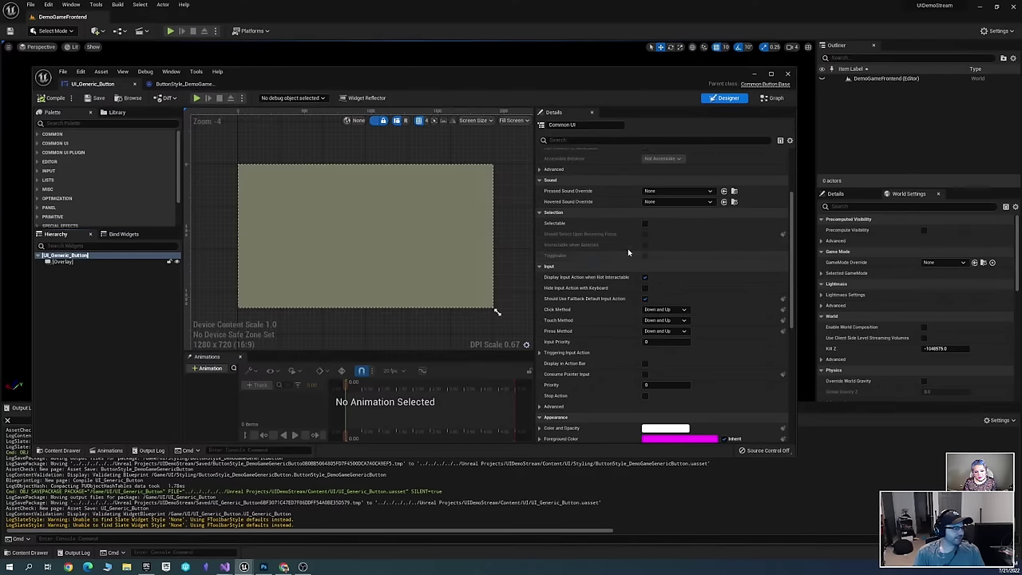
Expand the Common palette category and select the Overlay inside the button
scroll(684, 246, "up", 1)
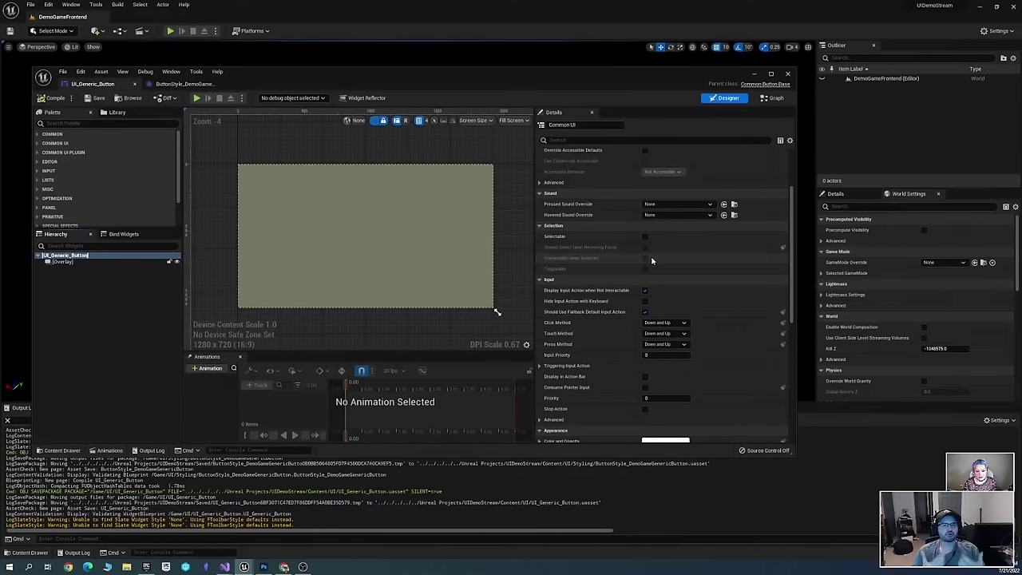
scroll(651, 260, "up", 2)
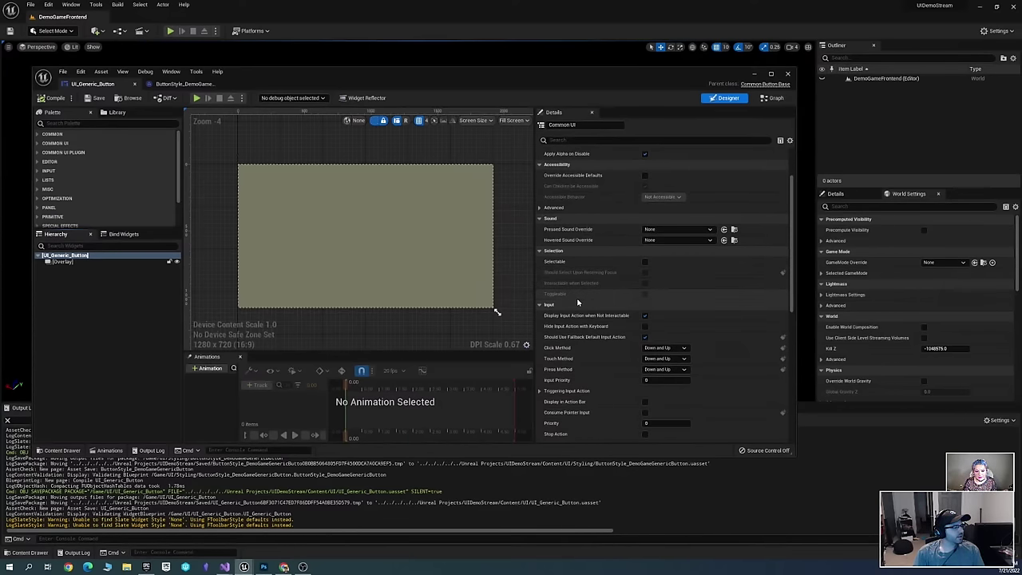
scroll(443, 221, "down", 2)
scroll(440, 218, "up", 1)
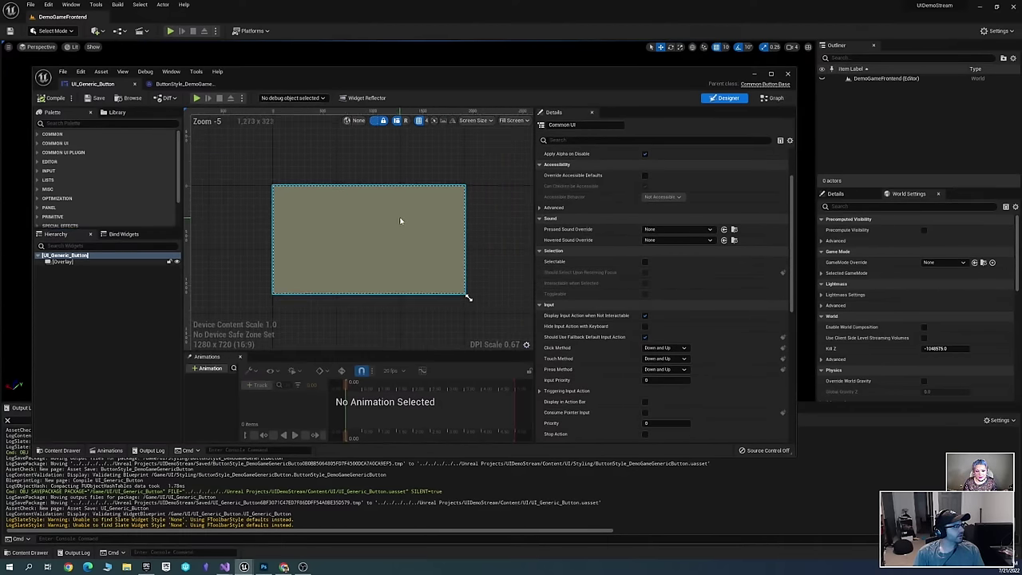
scroll(774, 252, "up", 2)
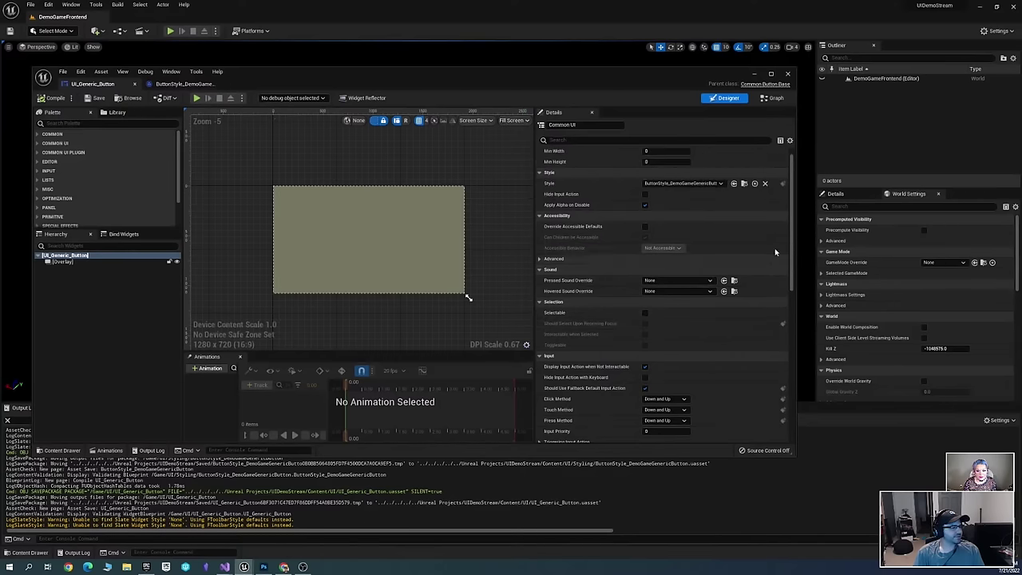
scroll(751, 256, "down", 10)
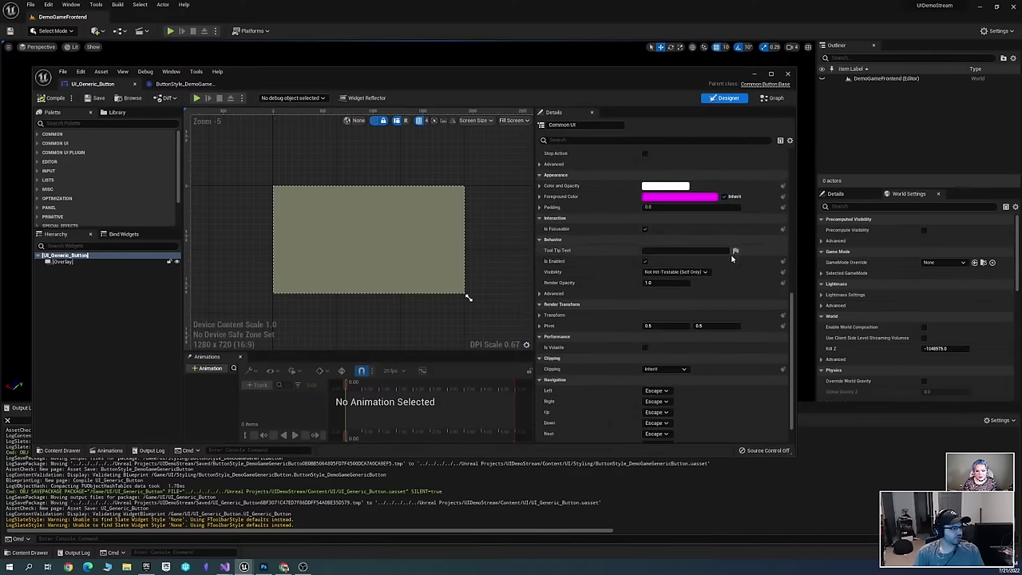
scroll(731, 258, "up", 10)
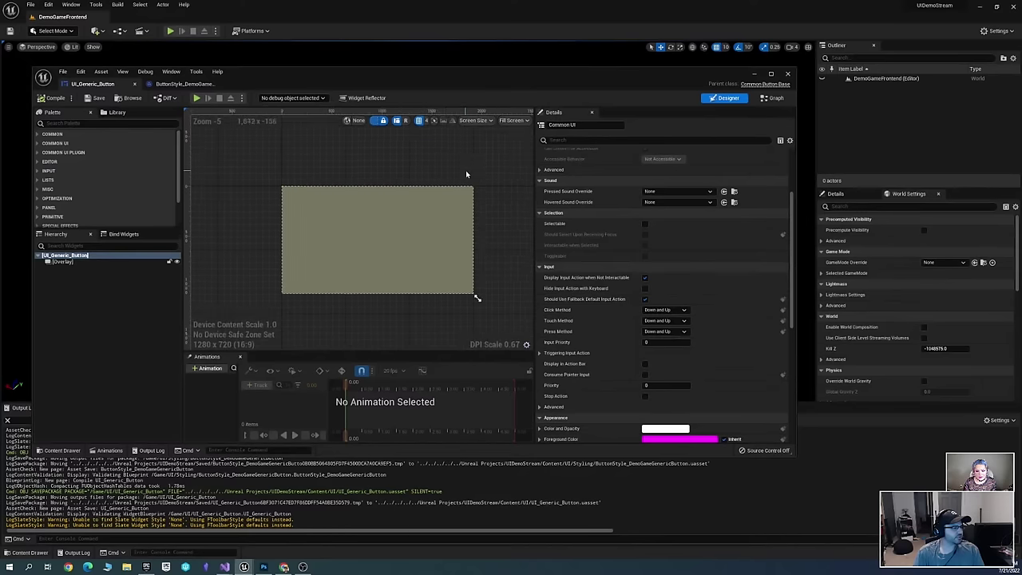
scroll(471, 172, "up", 1)
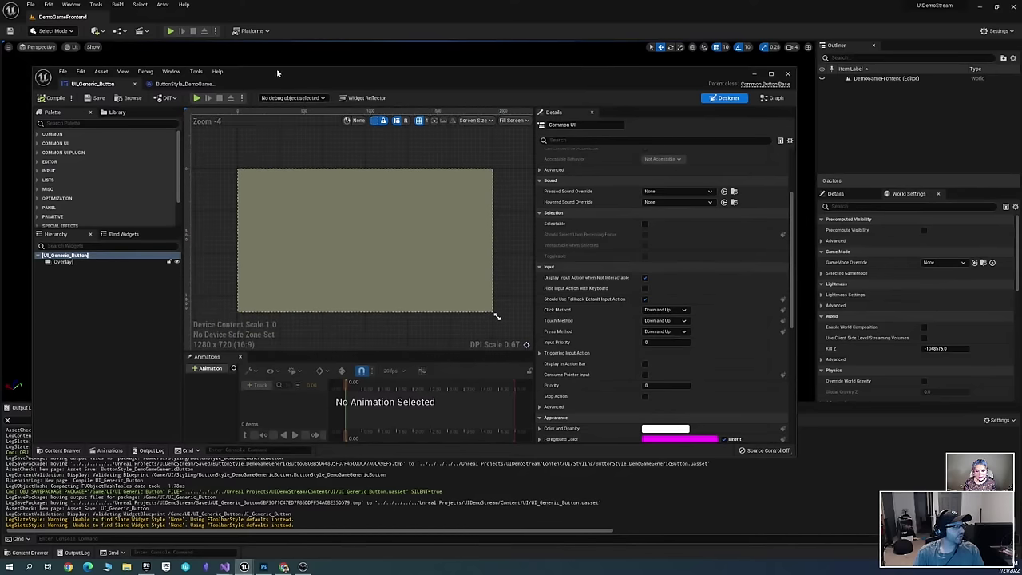
left_click_drag(277, 72, 372, 70)
left_click(138, 133)
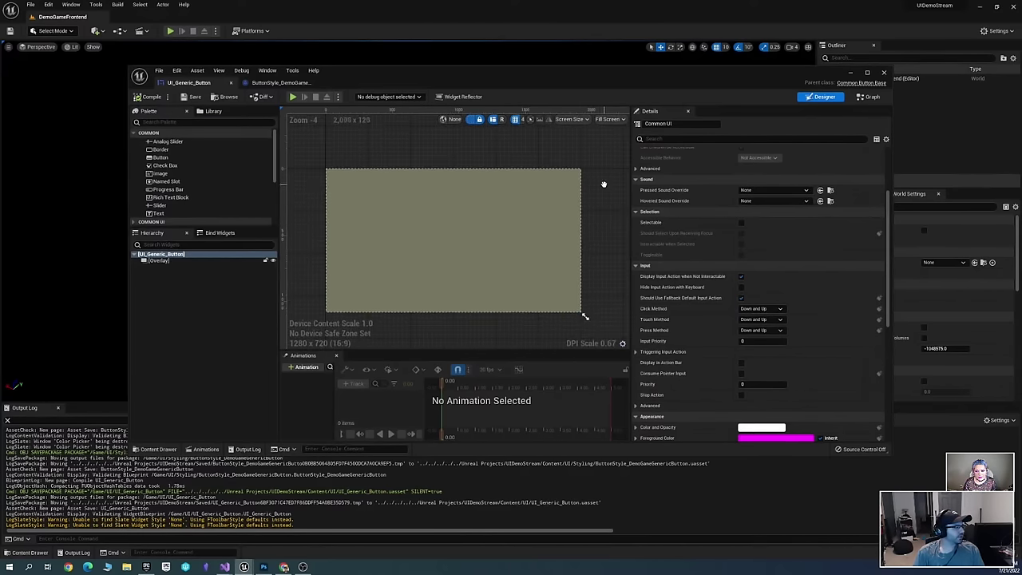
left_click(519, 215)
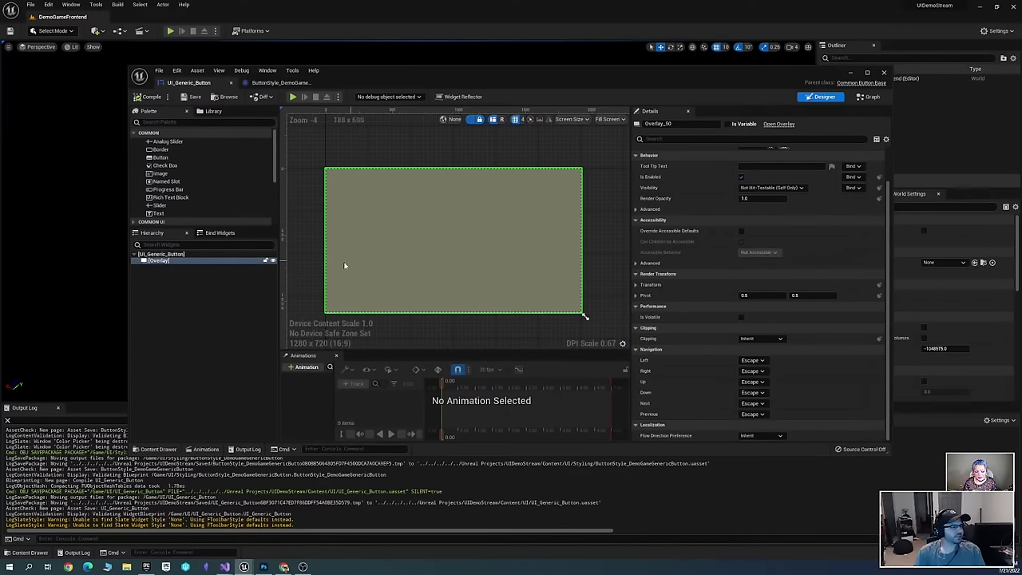
Switch between the widget's graph, designer and the ButtonStyle asset
left_click(870, 97)
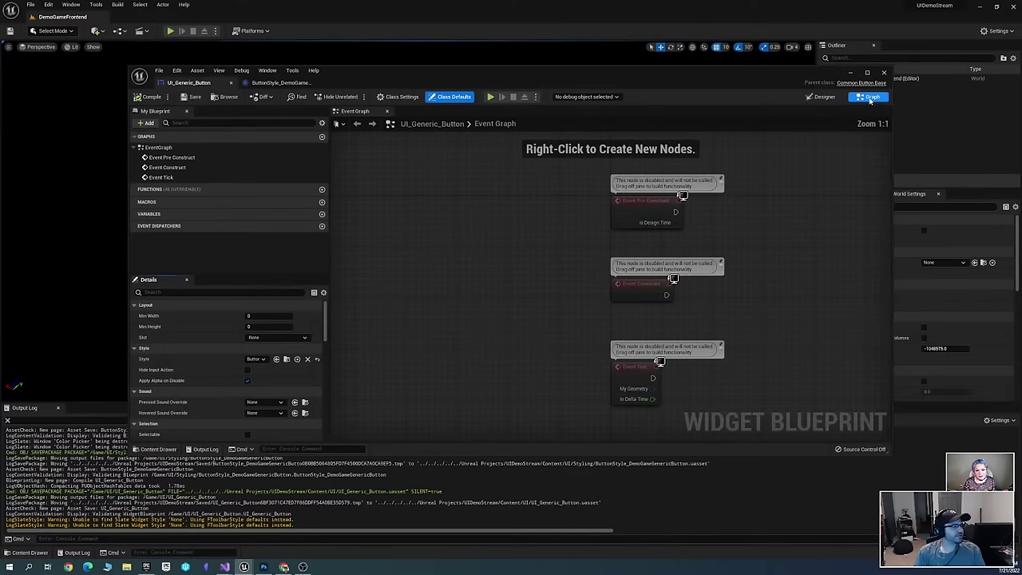
left_click(823, 96)
left_click(280, 83)
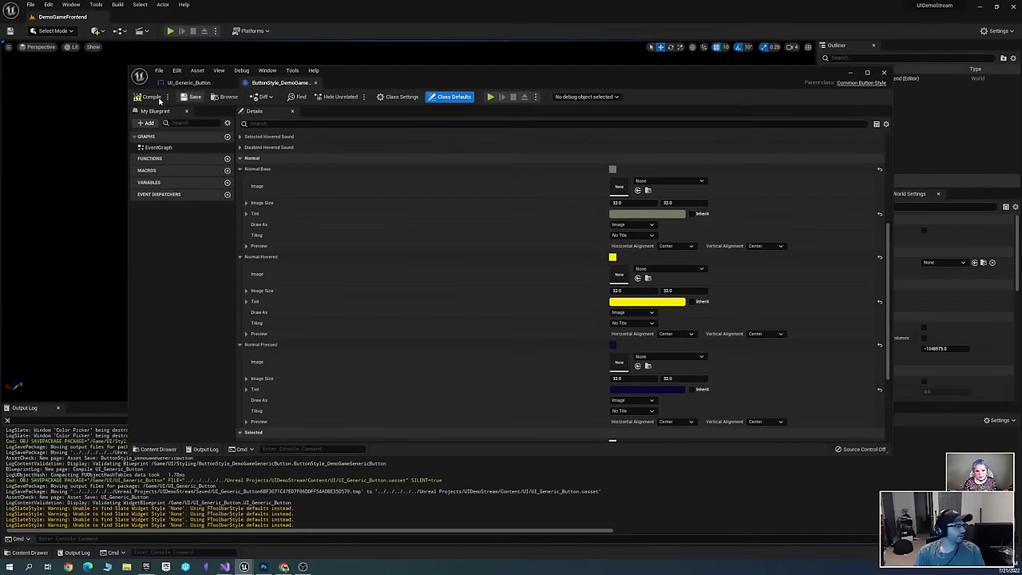
left_click(190, 82)
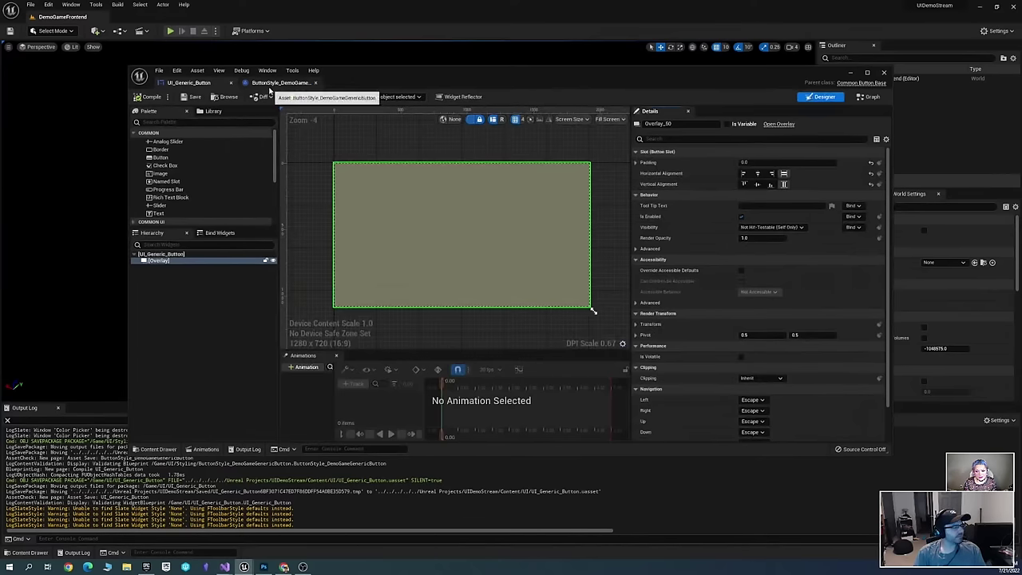
left_click(276, 83)
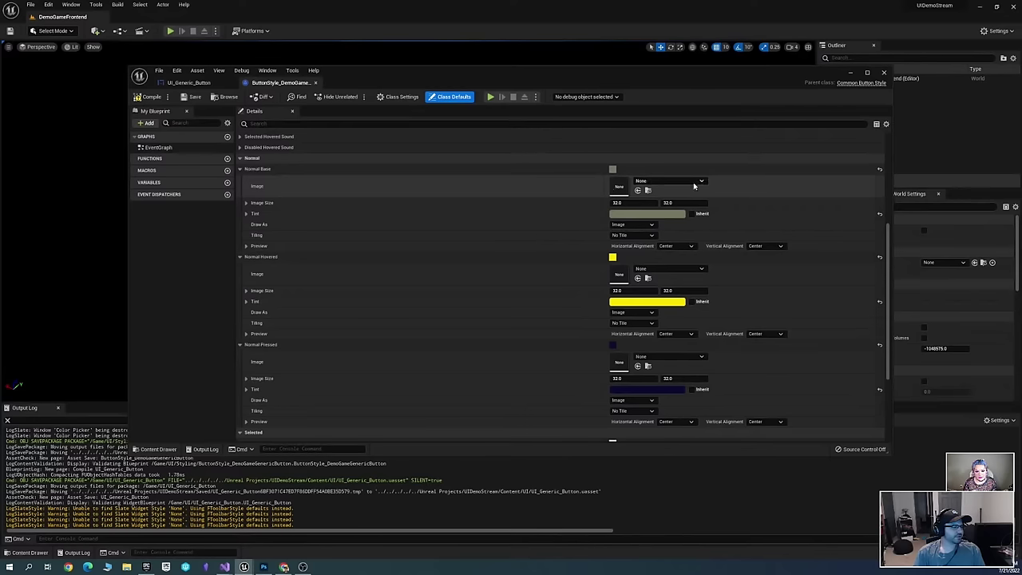
Review the ButtonStyle tint settings, then return to the UI_Generic_Button designer
scroll(719, 295, "down", 2)
scroll(548, 269, "up", 1)
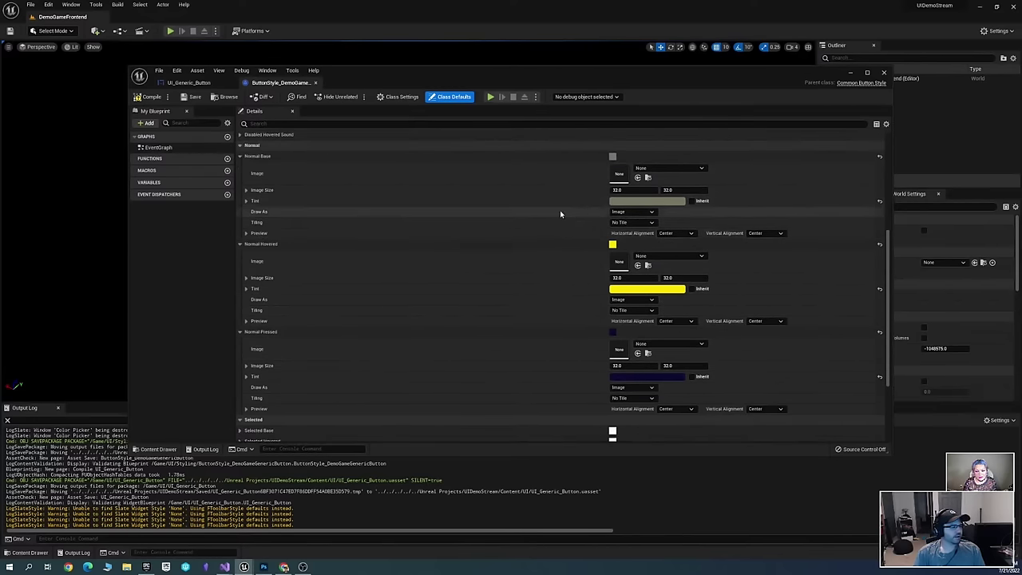
scroll(771, 267, "down", 1)
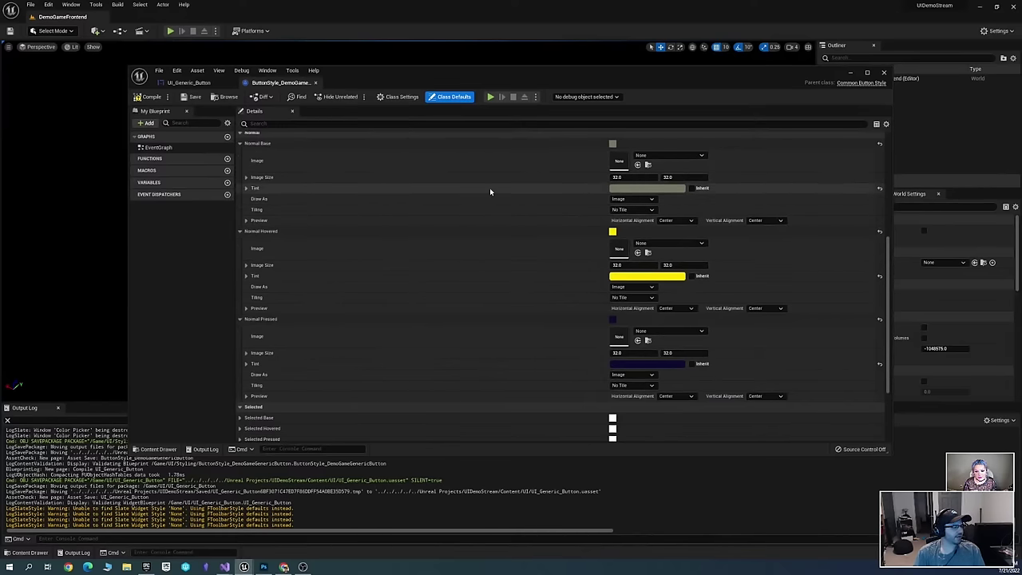
scroll(799, 249, "down", 5)
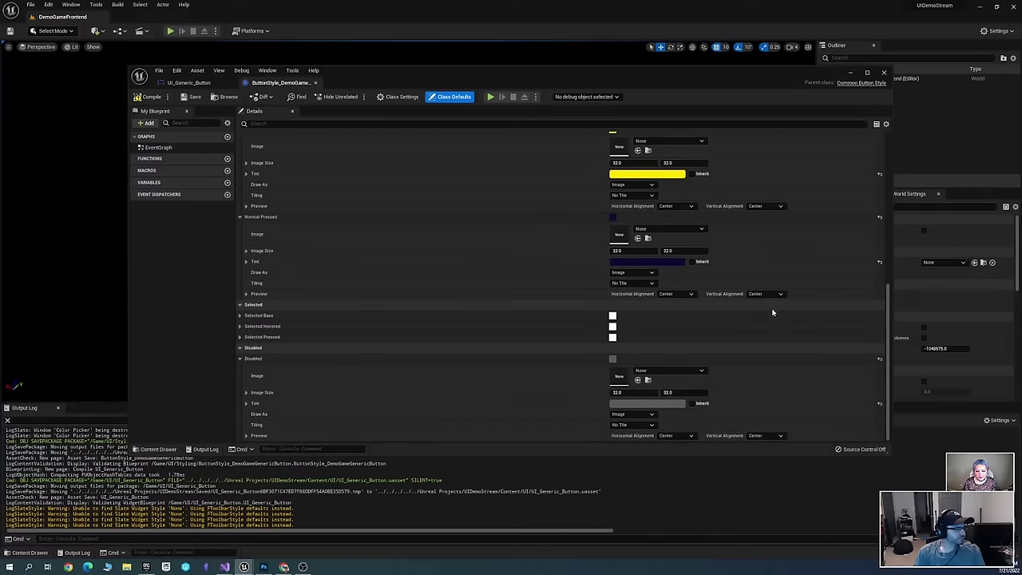
scroll(766, 303, "up", 8)
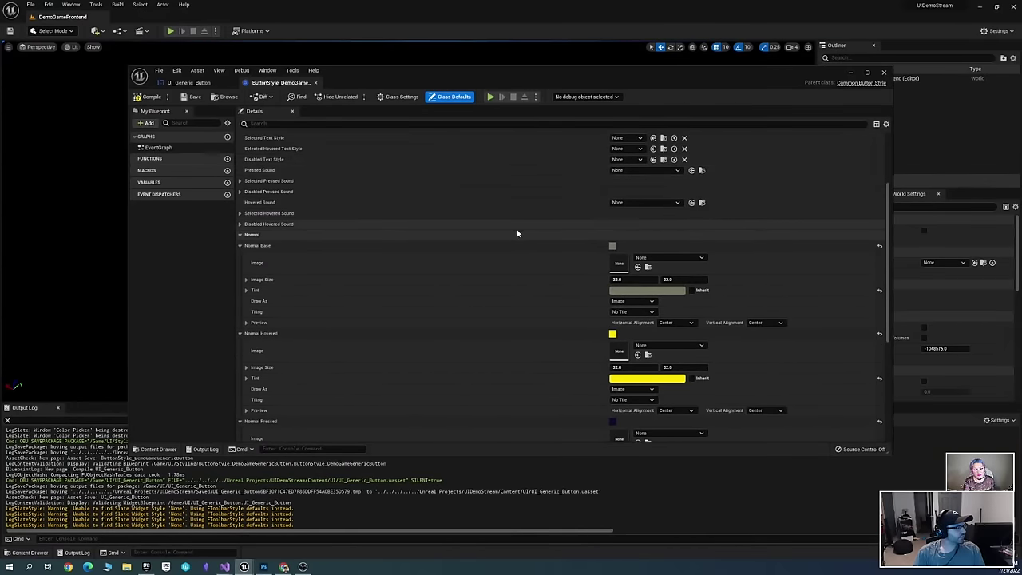
scroll(416, 208, "up", 4)
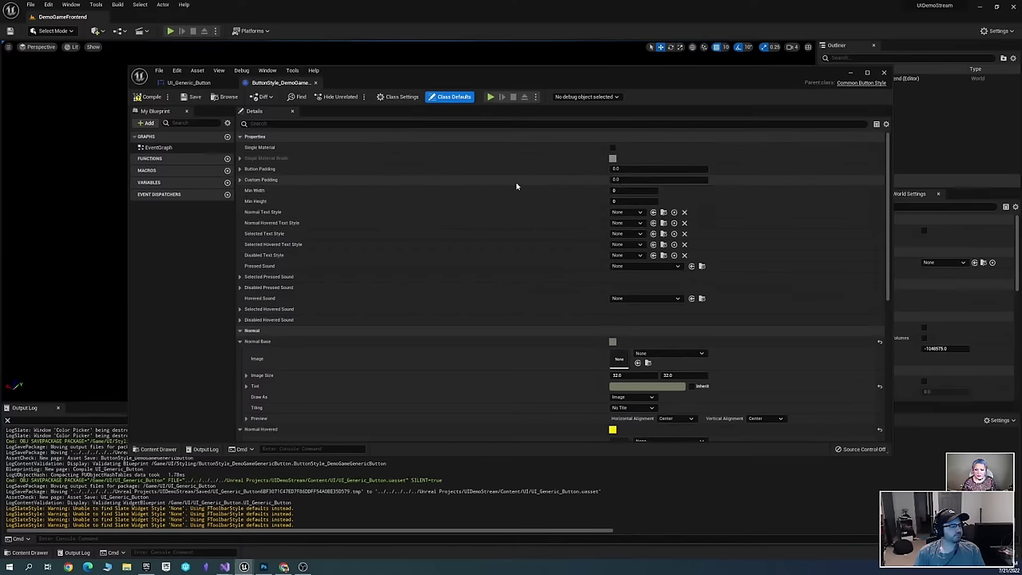
scroll(550, 229, "down", 3)
scroll(548, 245, "up", 3)
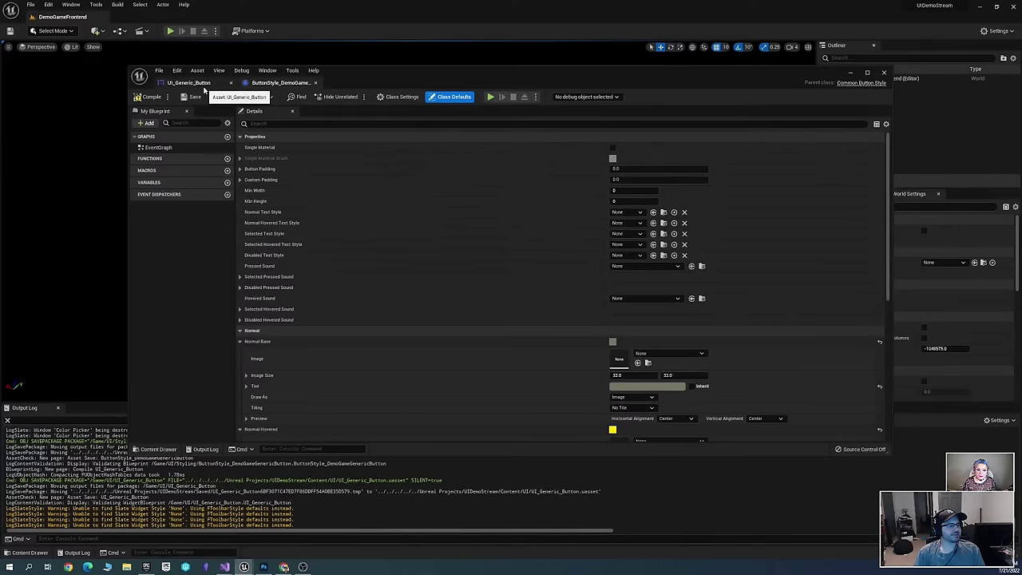
left_click(203, 84)
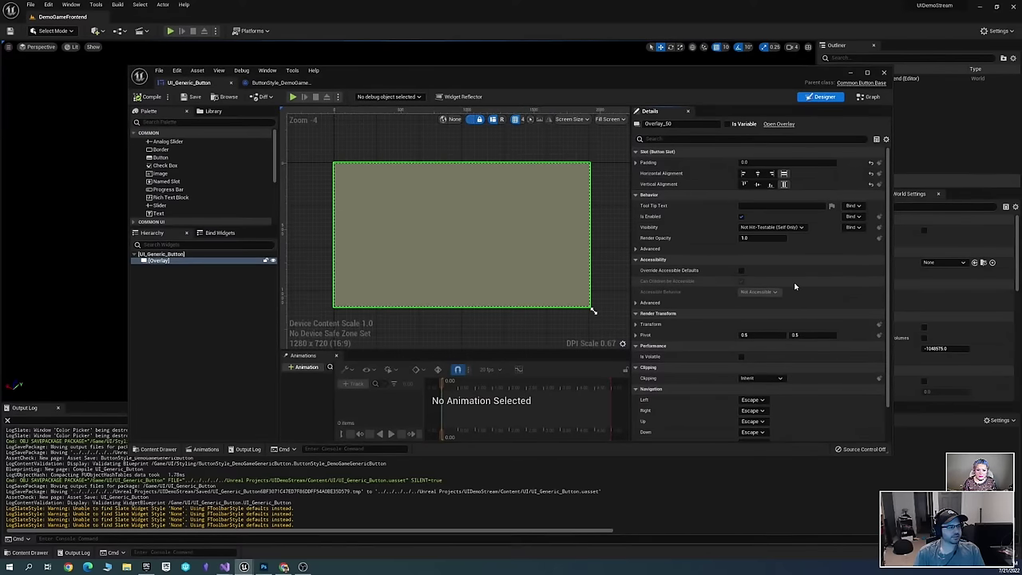
Check the ButtonStyle Normal tints, then return to UI_Generic_Button
mouse_move(575, 244)
right_mouse_down()
mouse_move(564, 236)
mouse_move(577, 228)
mouse_move(625, 225)
mouse_move(563, 235)
mouse_move(573, 228)
right_mouse_up()
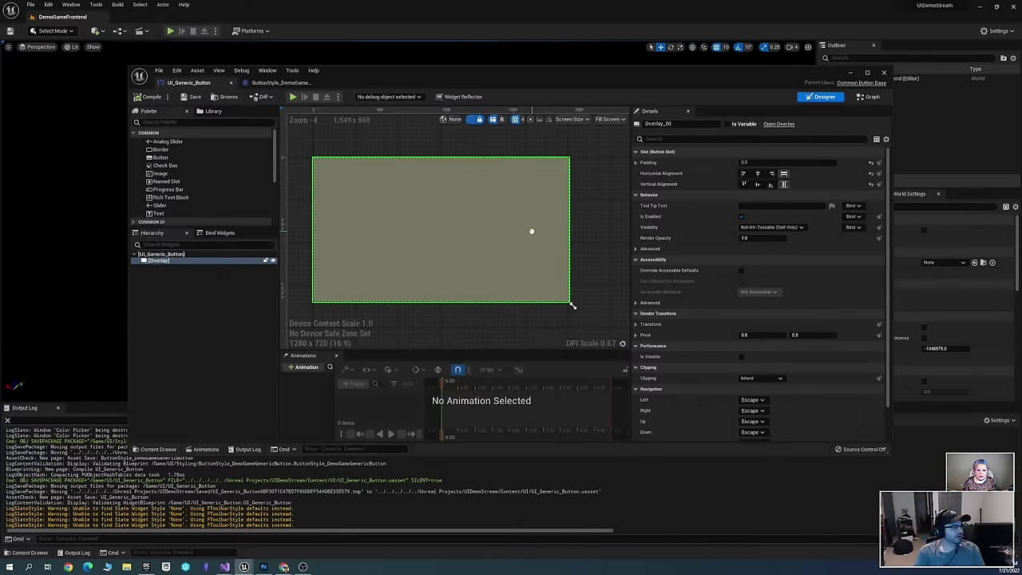
left_click(280, 82)
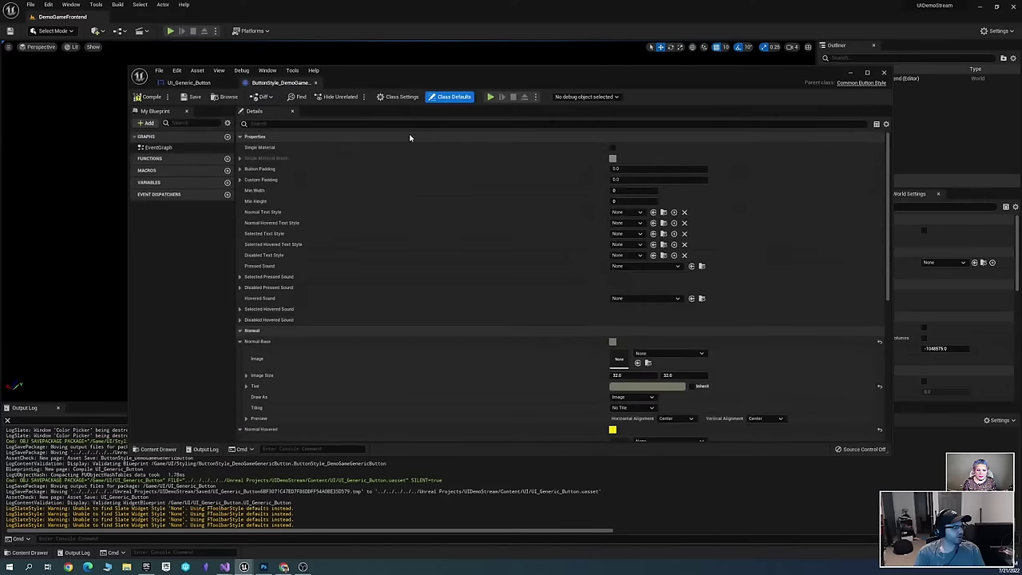
scroll(574, 275, "down", 5)
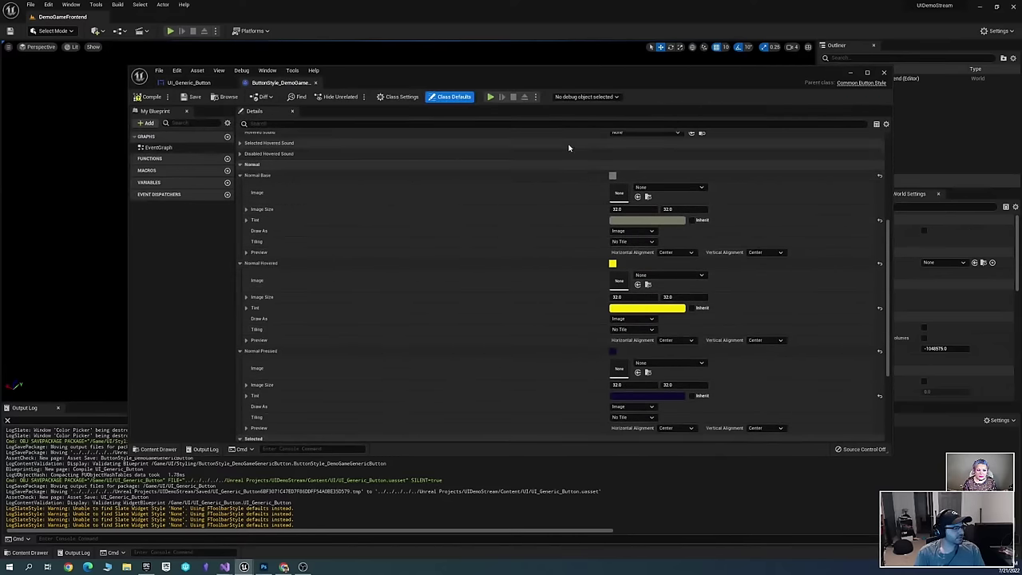
scroll(569, 147, "up", 5)
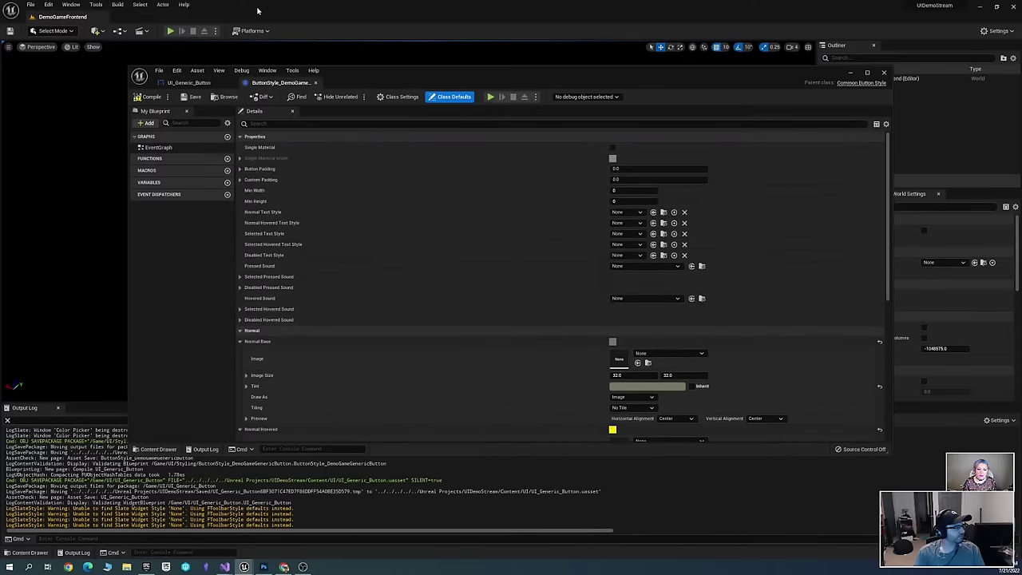
left_click(192, 82)
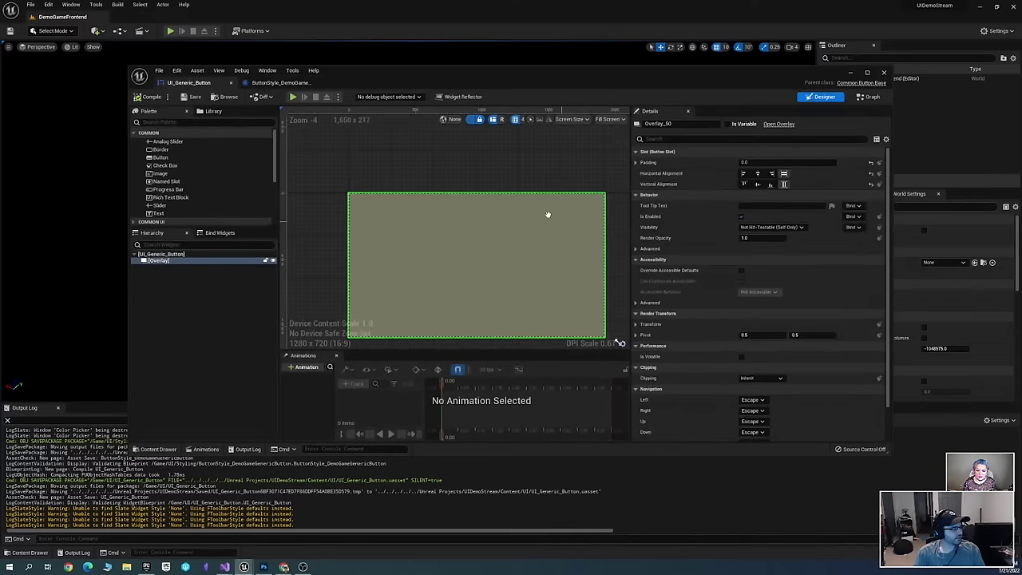
Save UI_Generic_Button and re-centre the button preview on the canvas
right_click_drag(548, 214, 524, 198)
key("ctrl+s")
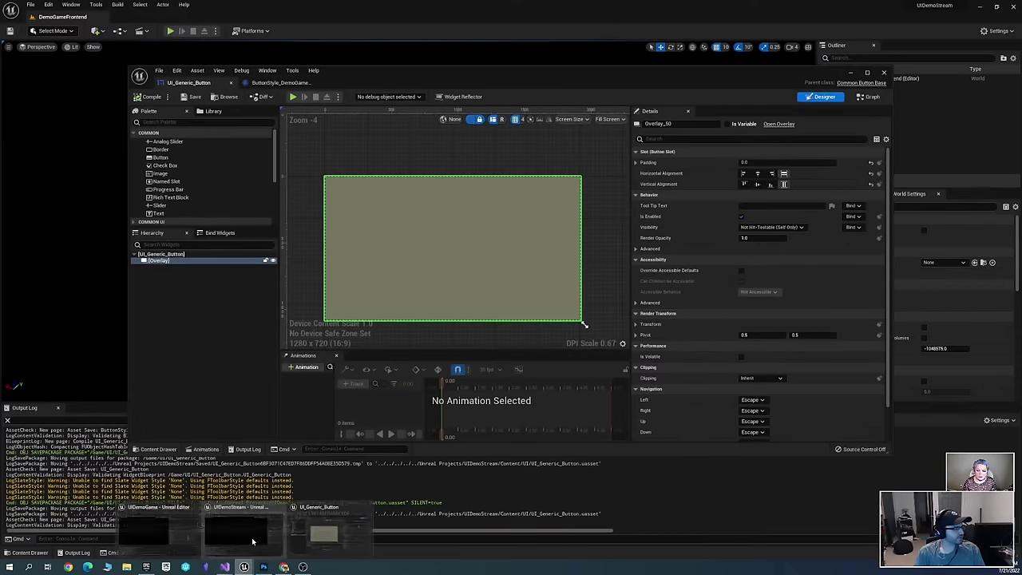
right_click_drag(486, 169, 502, 157)
scroll(520, 172, "down", 2)
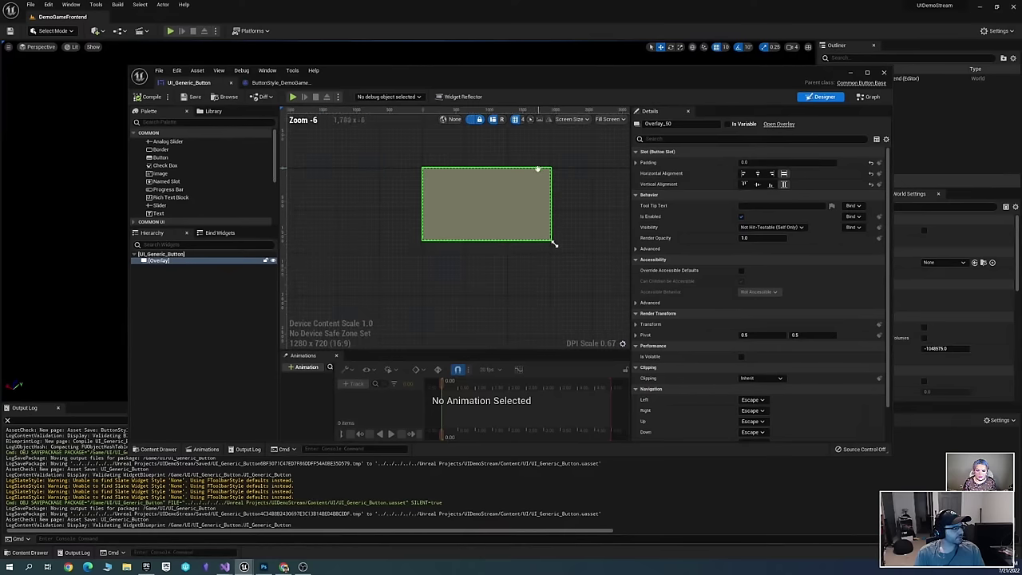
scroll(555, 185, "up", 2)
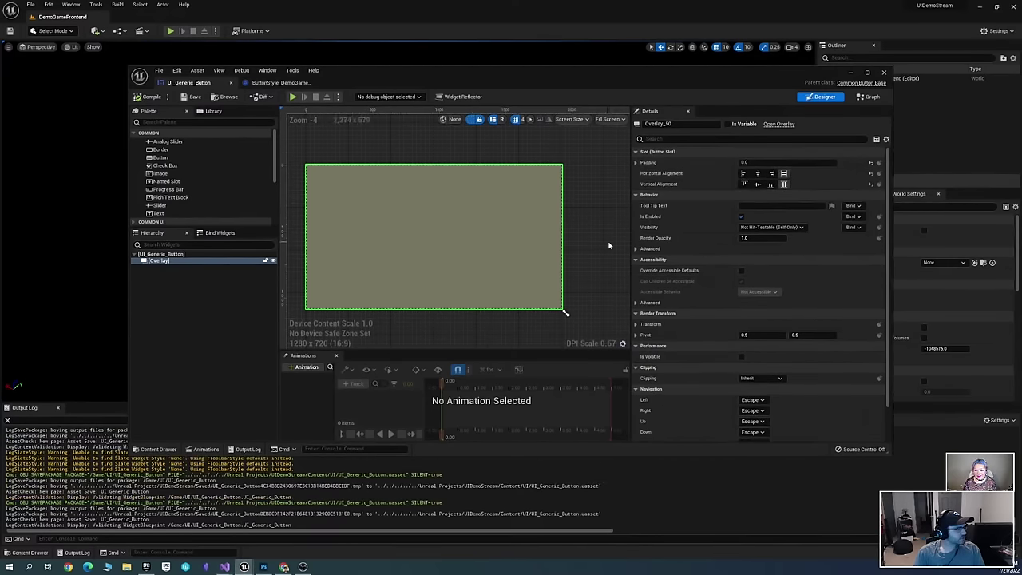
right_click_drag(454, 178, 539, 167)
Switch the designer preview from Fill Screen to a Custom 250 × 60 size
left_click(583, 121)
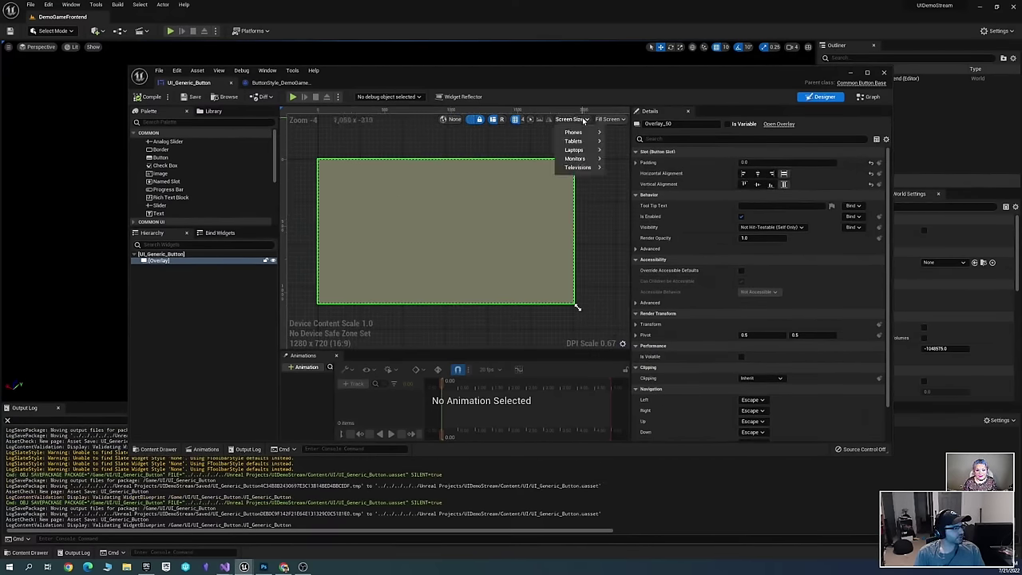
left_click(587, 120)
left_click(608, 119)
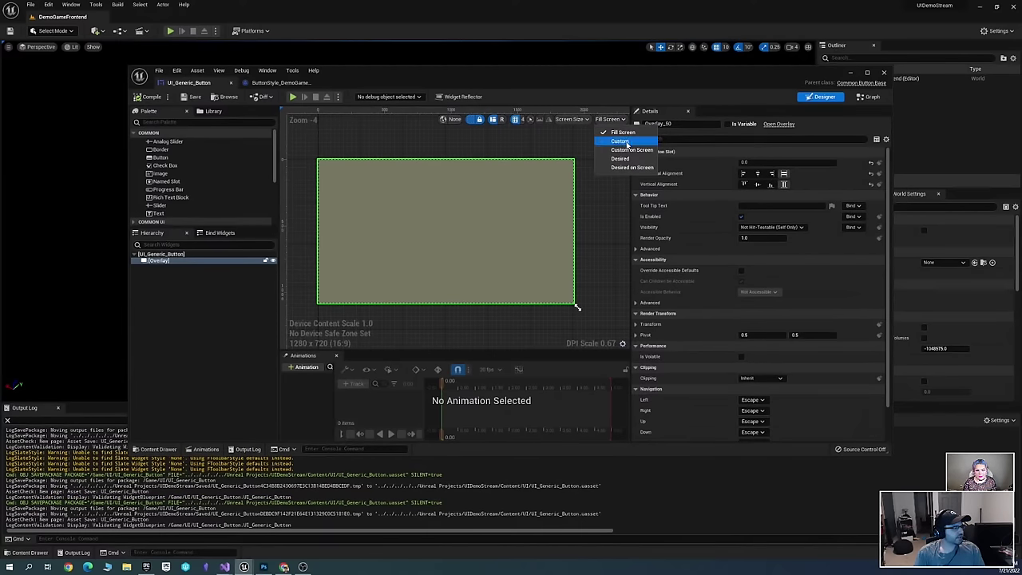
left_click(616, 145)
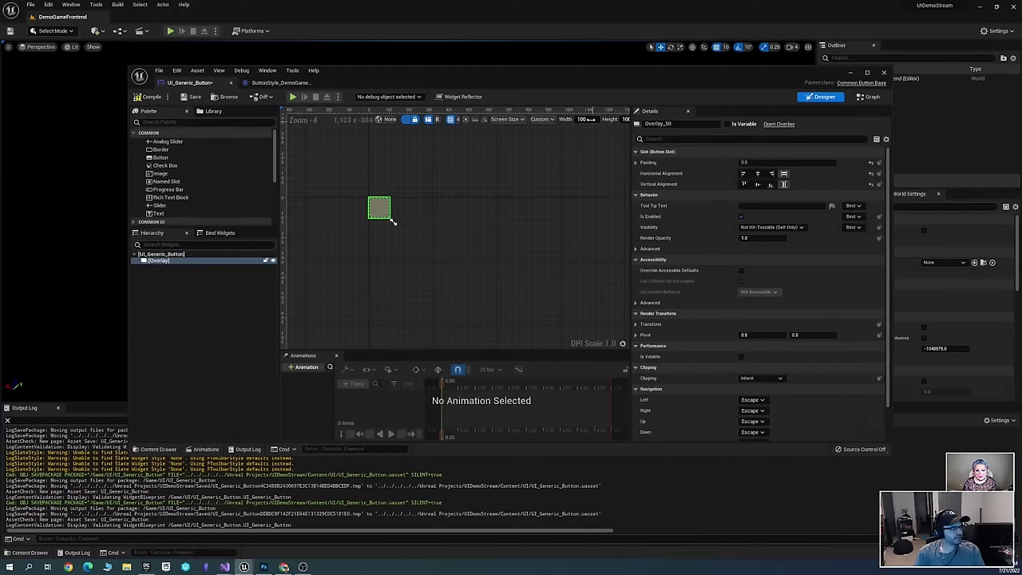
left_click(583, 119)
type("250")
key("Return")
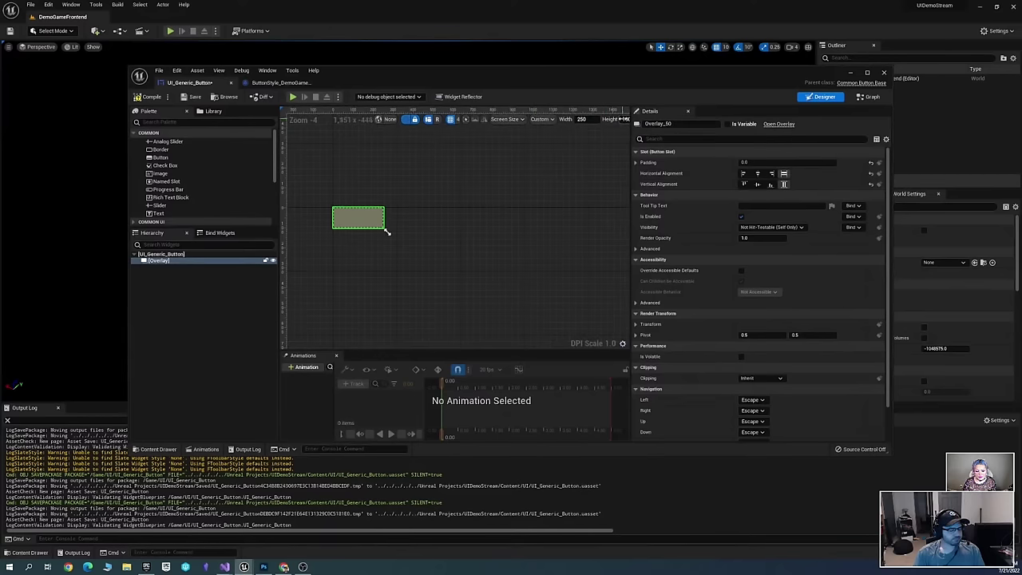
left_click(625, 119)
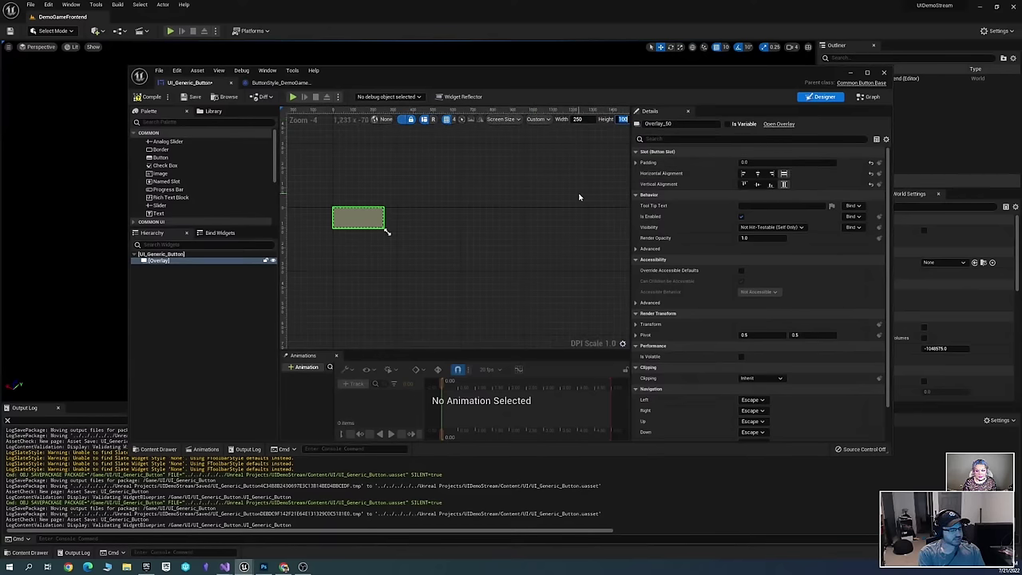
type("60")
key("Return")
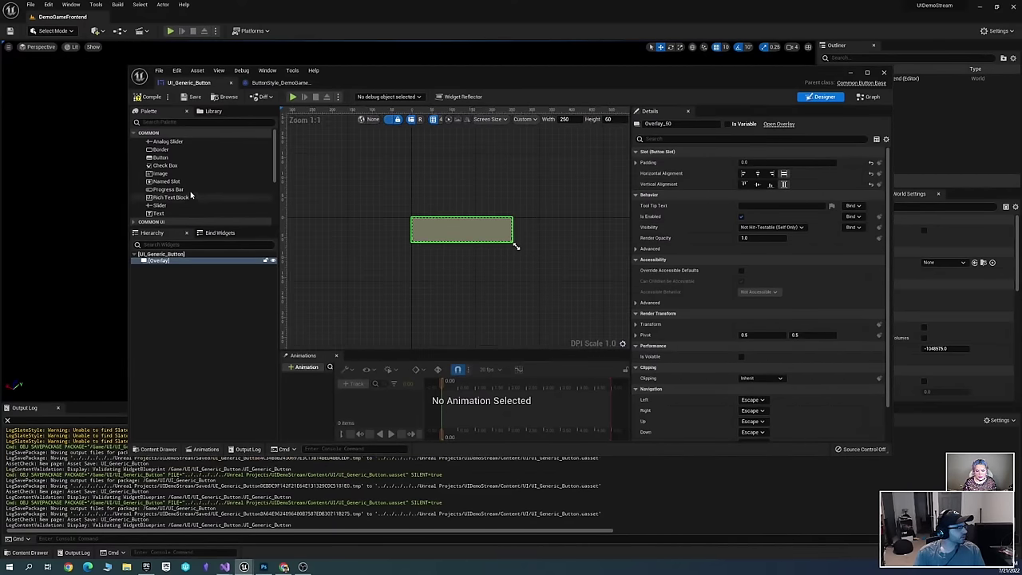
scroll(232, 205, "down", 2)
Search the palette and drag a Common Text widget into the Overlay
left_click(188, 122)
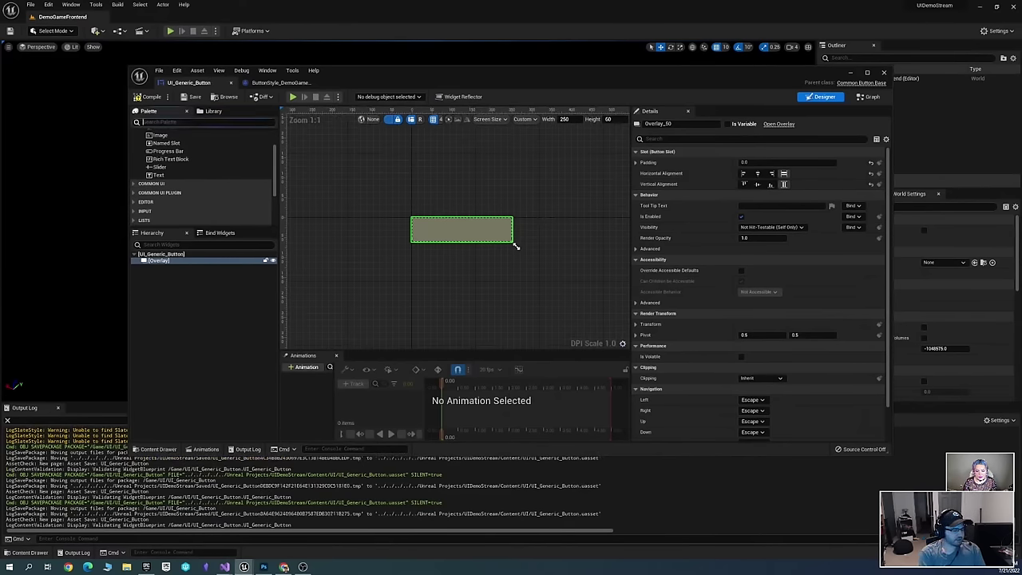
type("Common U")
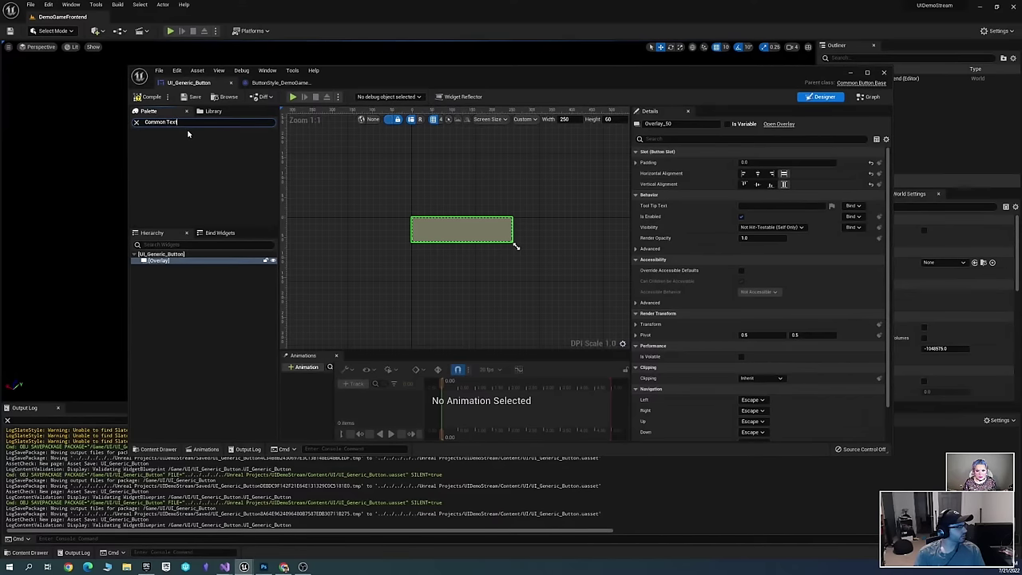
left_click_drag(171, 165, 455, 236)
Centre the Common Text horizontally and vertically in the Overlay
left_click(758, 173)
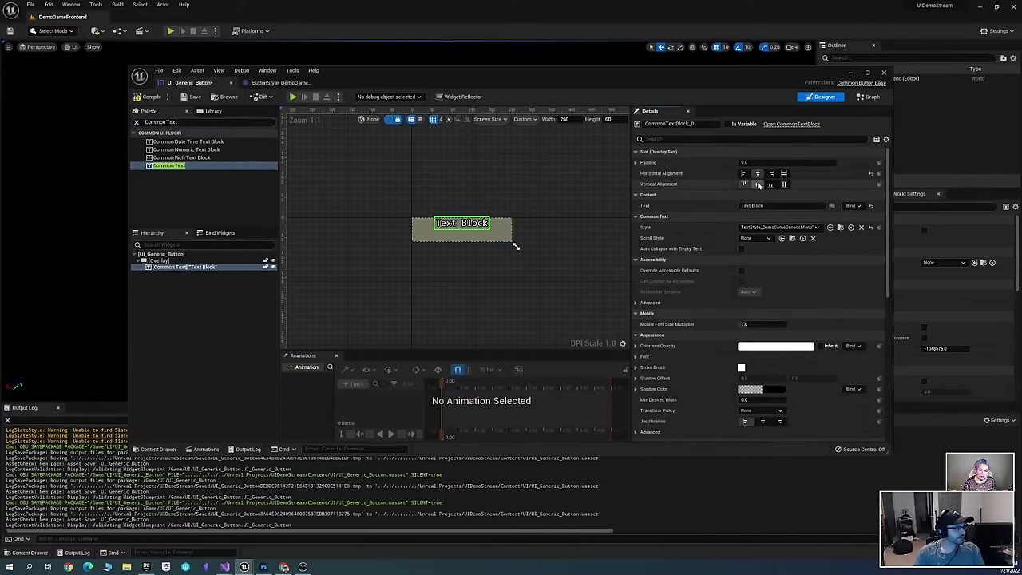
left_click(758, 184)
scroll(512, 239, "up", 1)
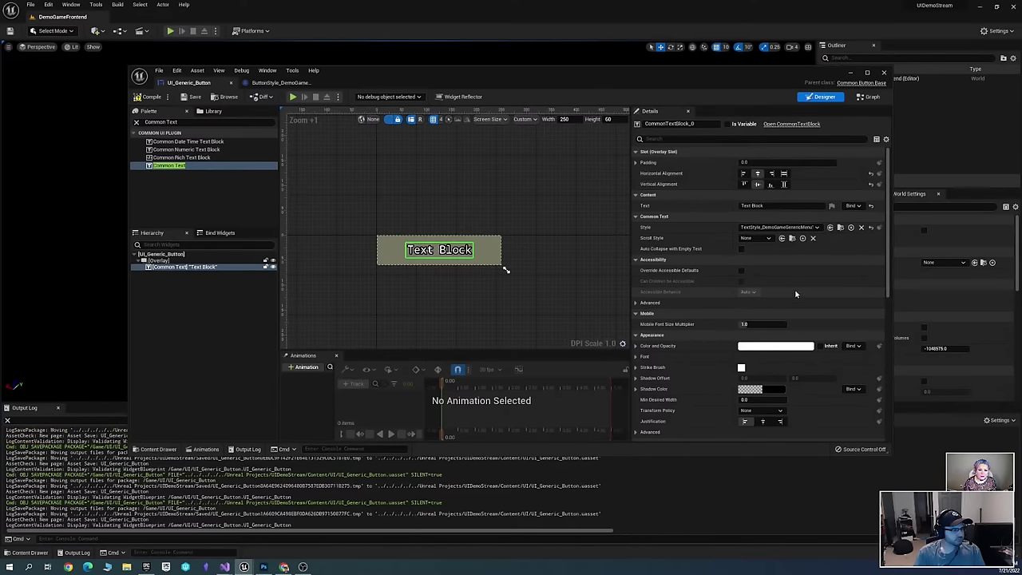
scroll(799, 298, "down", 5)
scroll(843, 304, "up", 5)
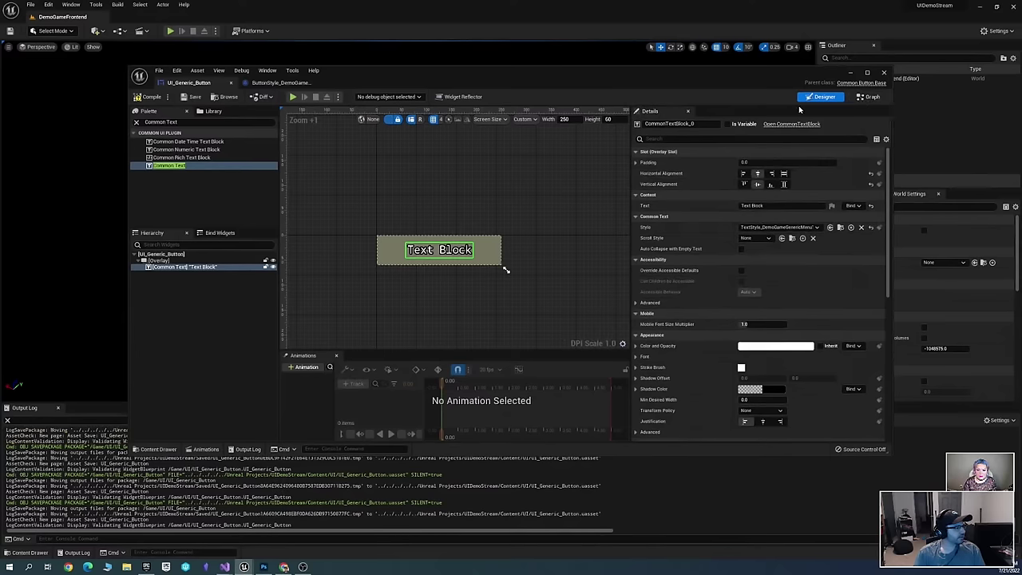
left_click(211, 291)
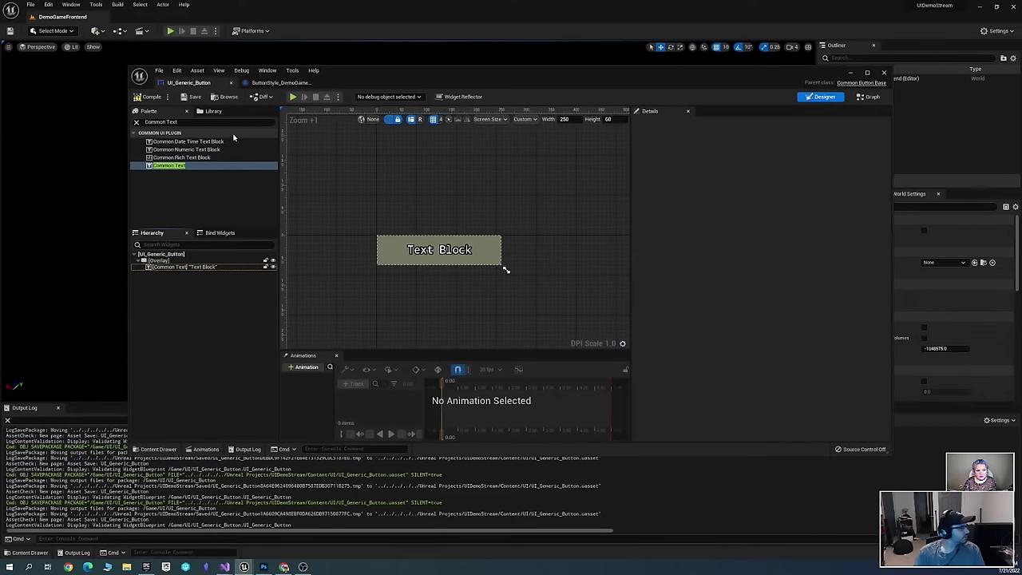
Add a new variable NewVar_0 in the Event Graph and make it a Text type
left_click(868, 97)
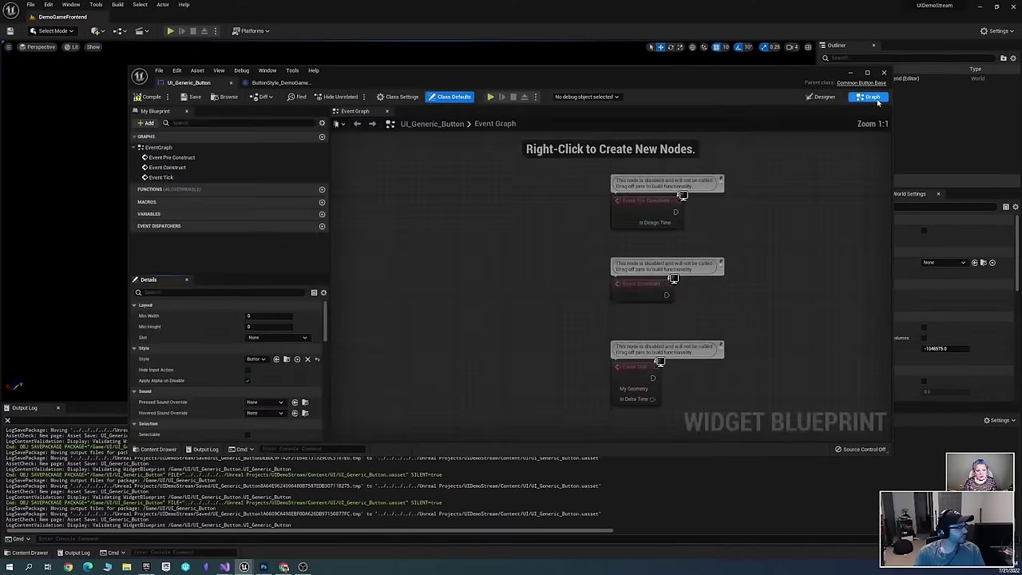
left_click(321, 214)
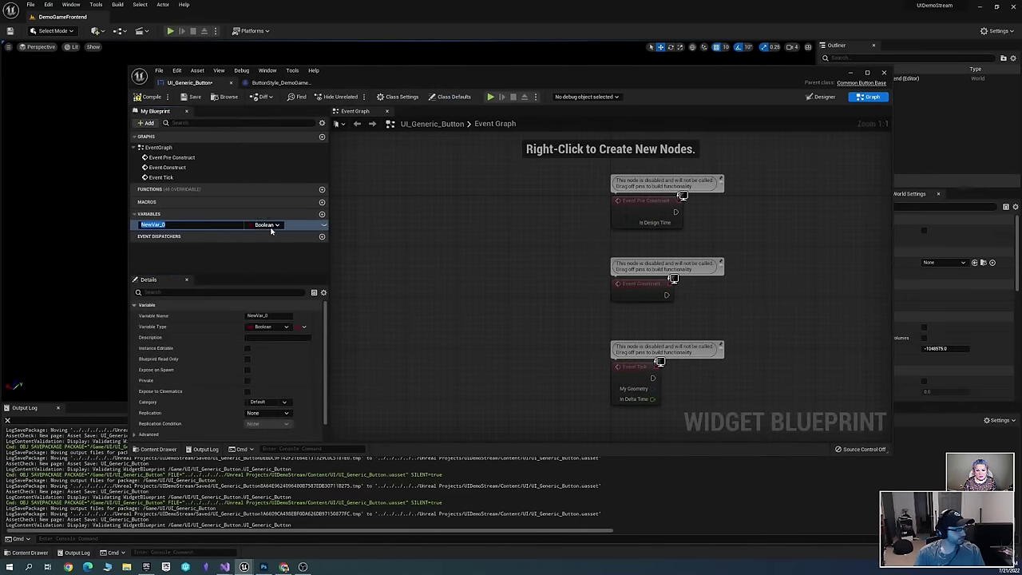
left_click(264, 225)
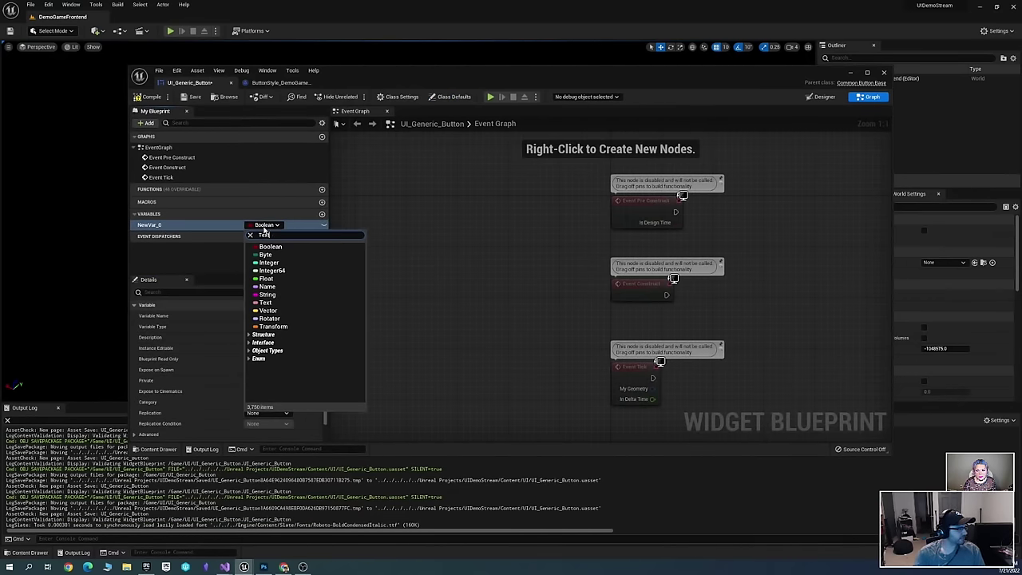
type("Text")
key("Return")
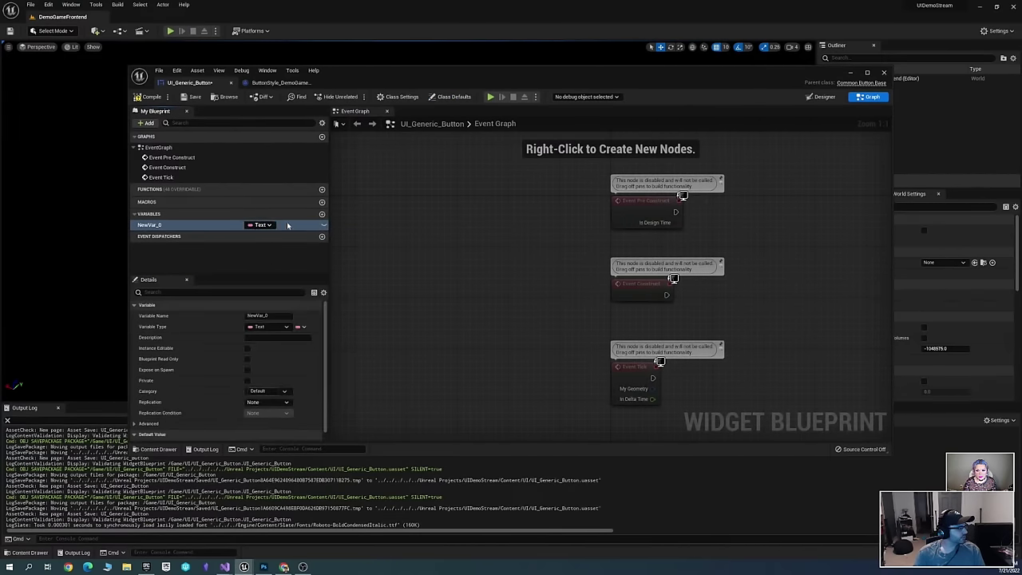
left_click(264, 225)
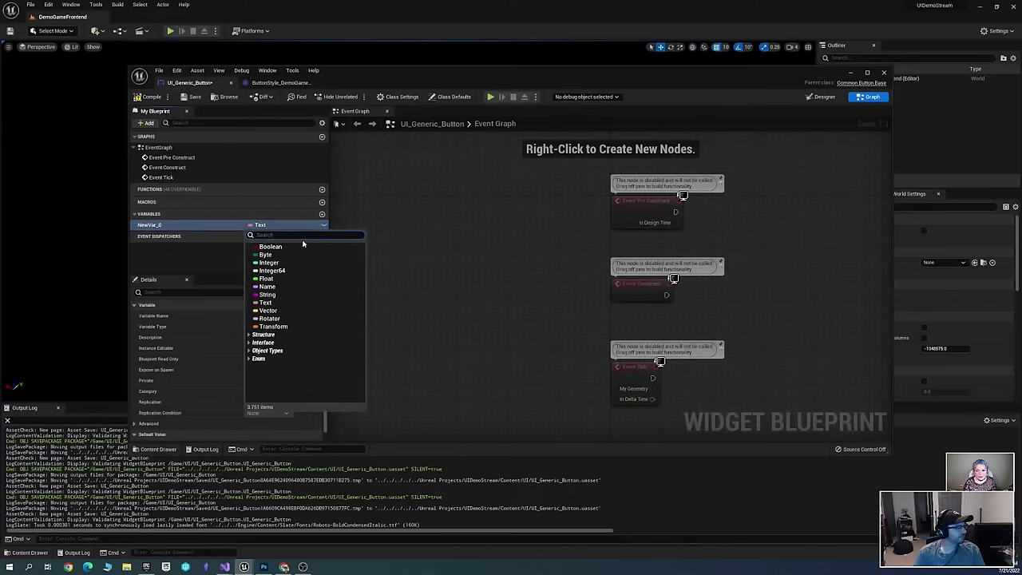
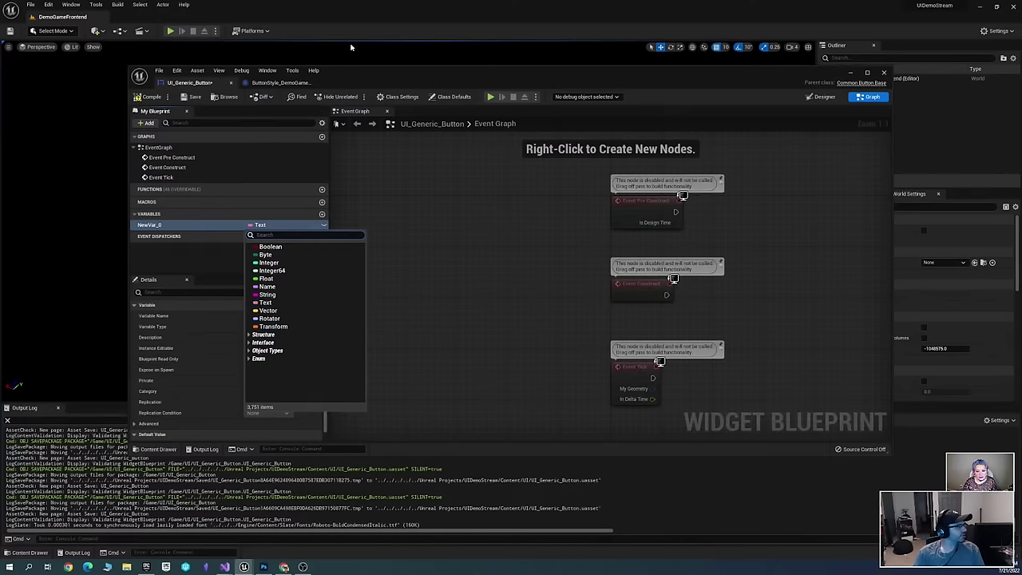
Dismiss the variable type list, browse the Window menu, then open the Content Drawer on UI/Styling
key("Escape")
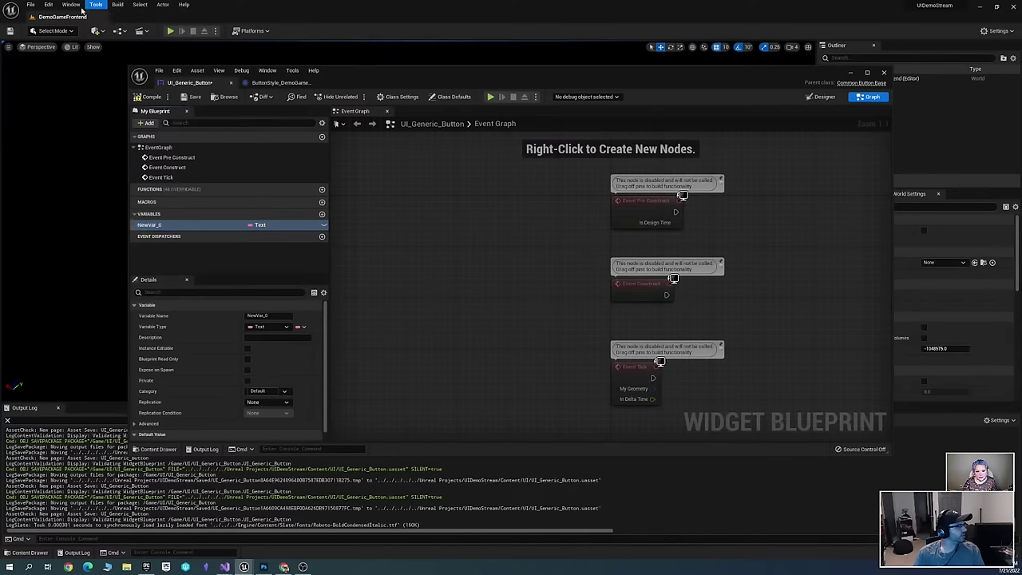
left_click(71, 6)
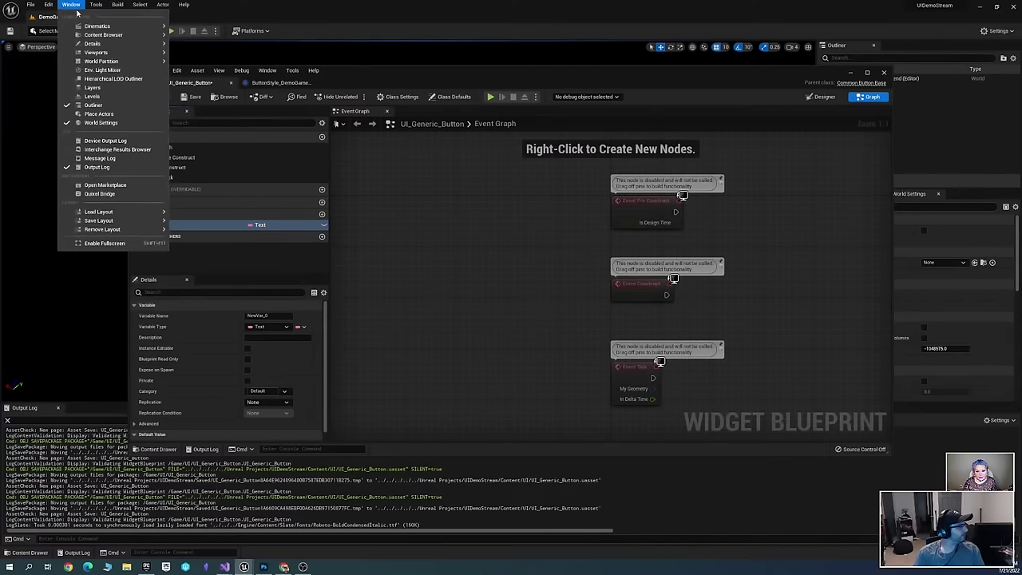
mouse_move(116, 29)
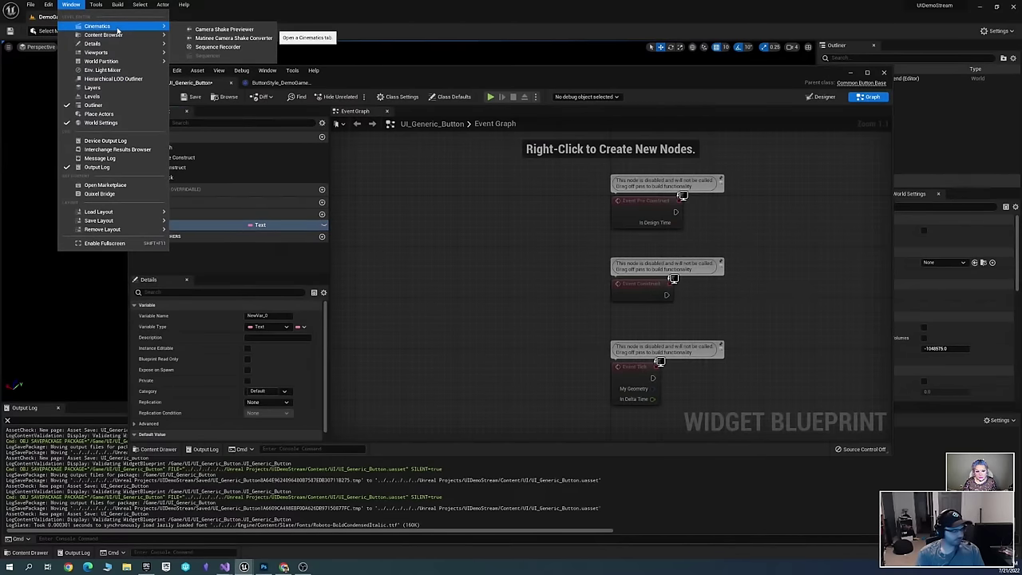
type("local")
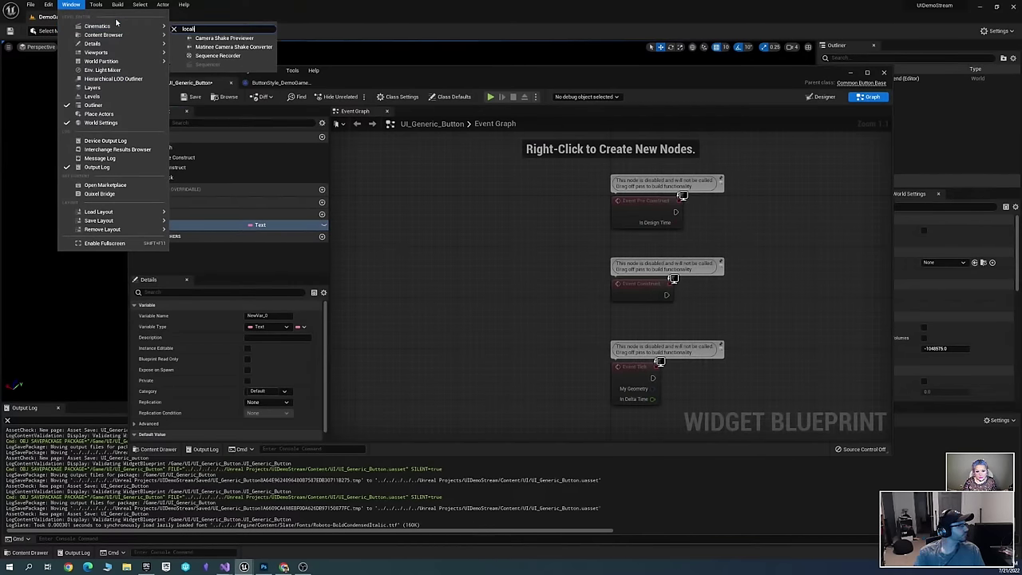
type("i")
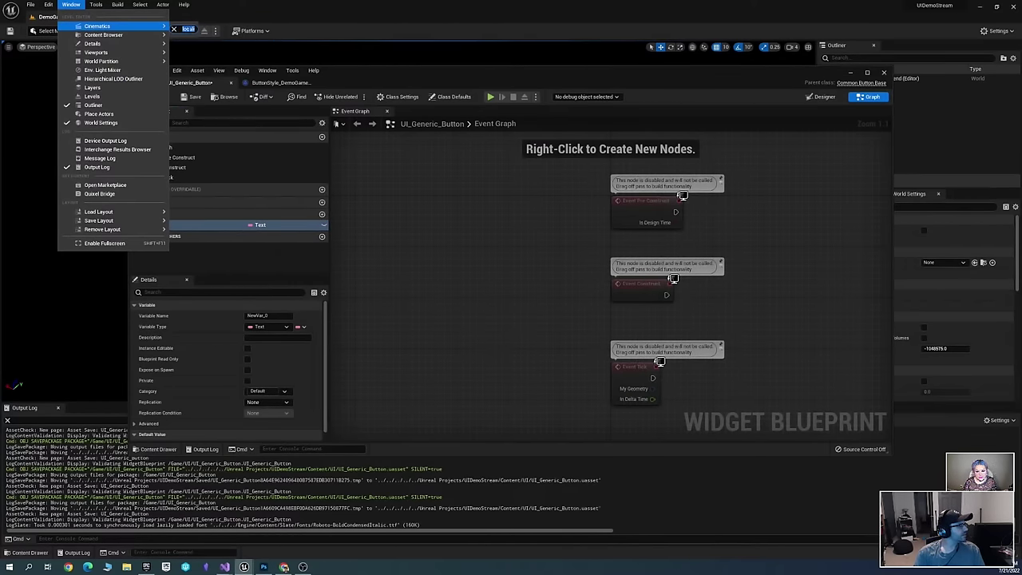
left_click(174, 30)
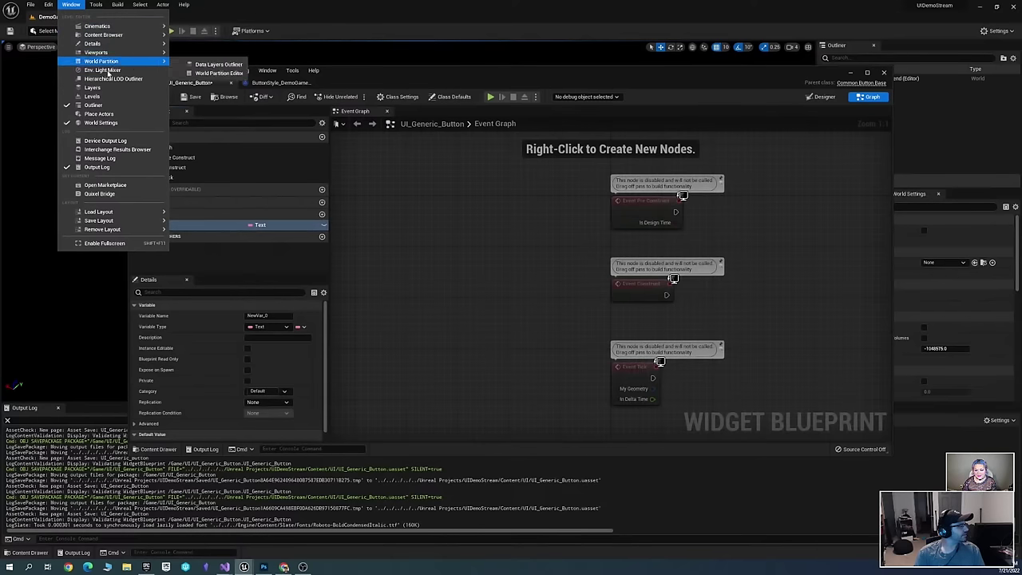
key("Escape")
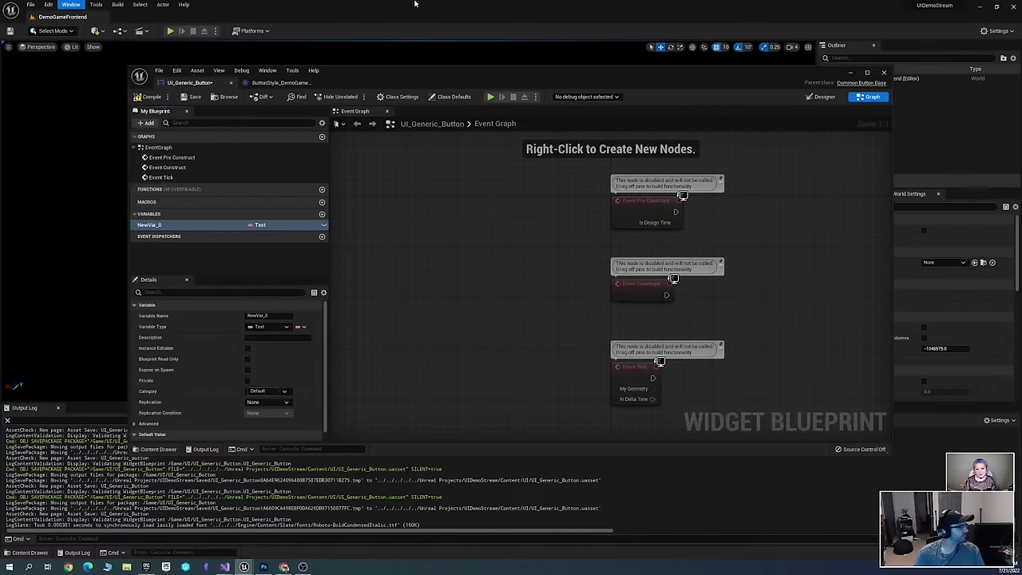
key("ctrl+space")
Browse the Styling folder's User Interface, Miscellaneous and Gameplay asset categories, then close the drawer without creating anything
left_click(472, 68)
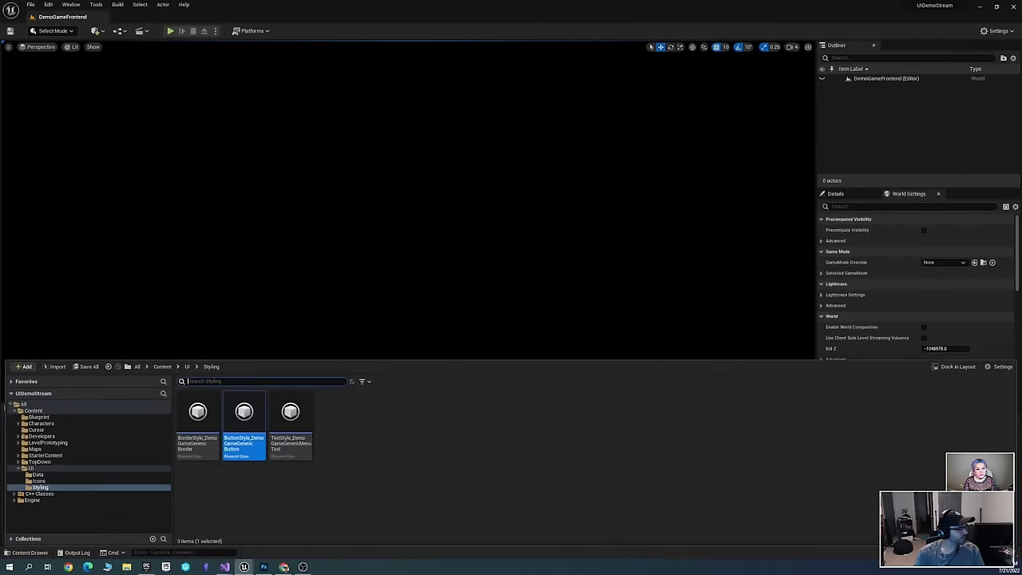
right_click(382, 426)
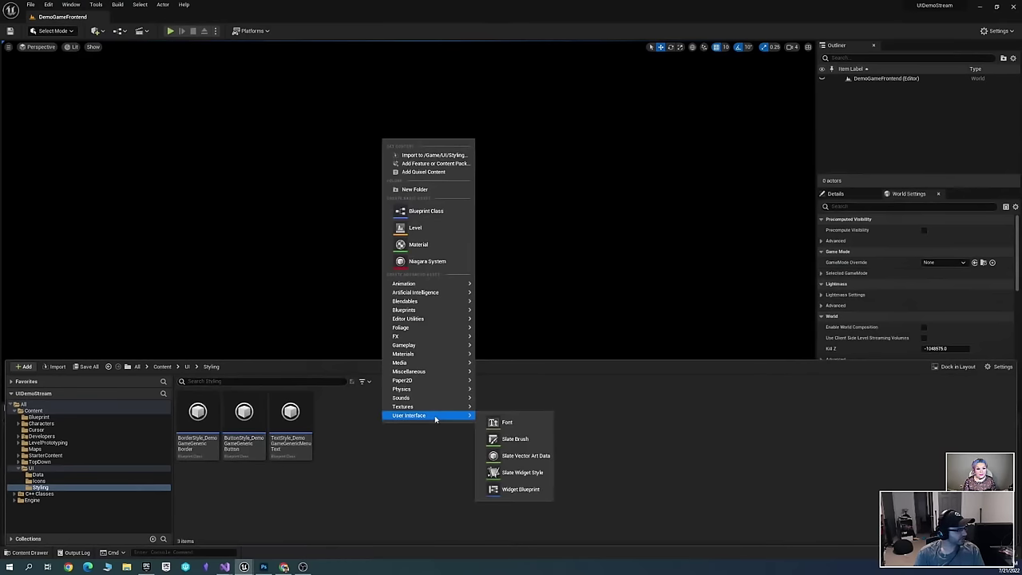
mouse_move(435, 415)
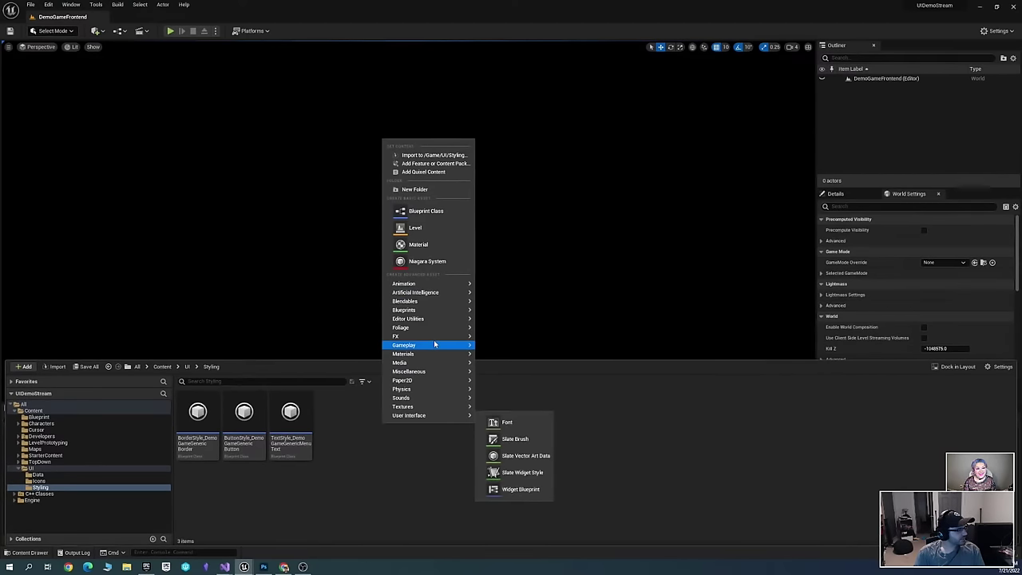
mouse_move(428, 363)
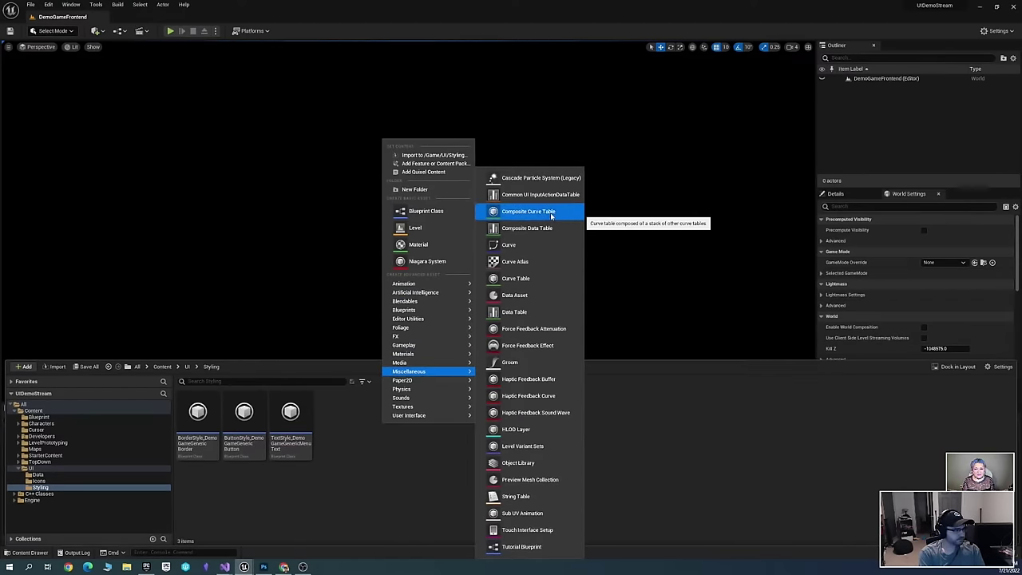
type("lo")
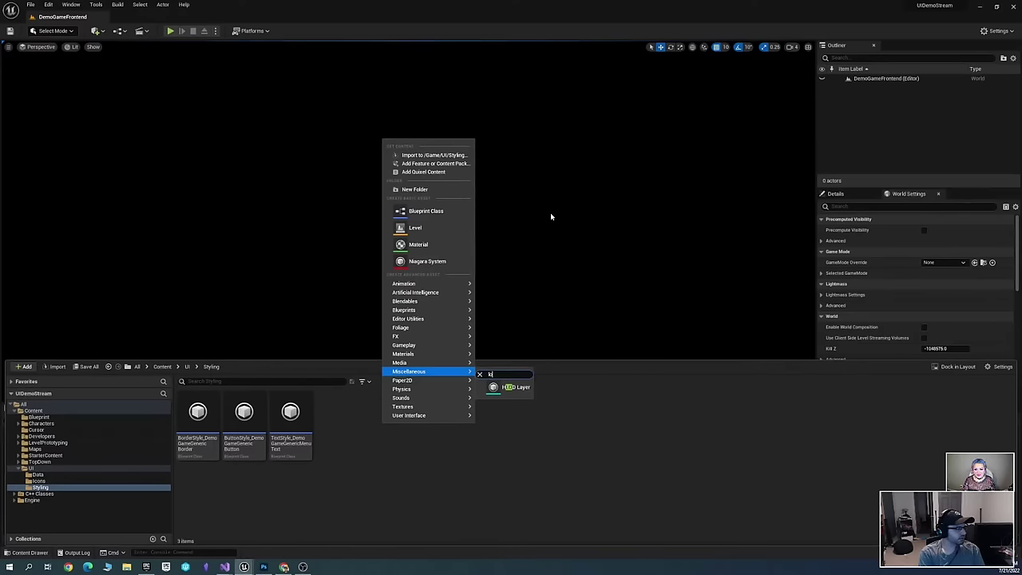
key("BackSpace")
key("BackSpace")
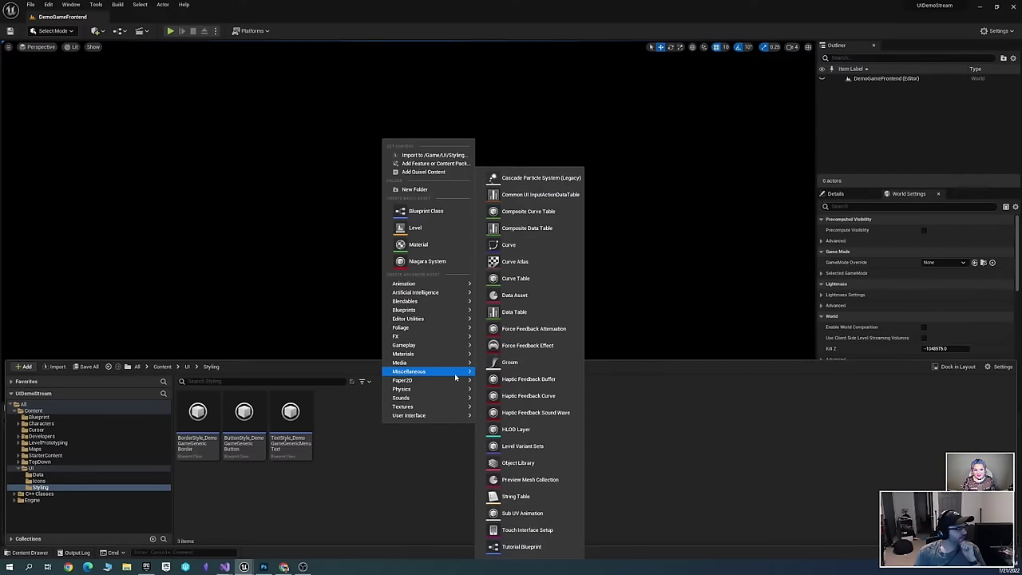
mouse_move(446, 348)
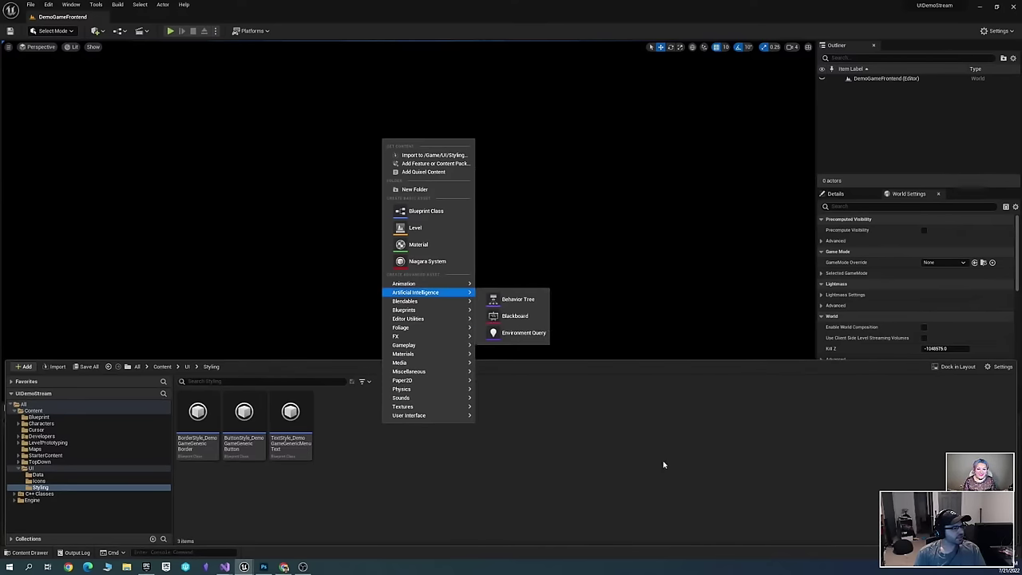
key("Escape")
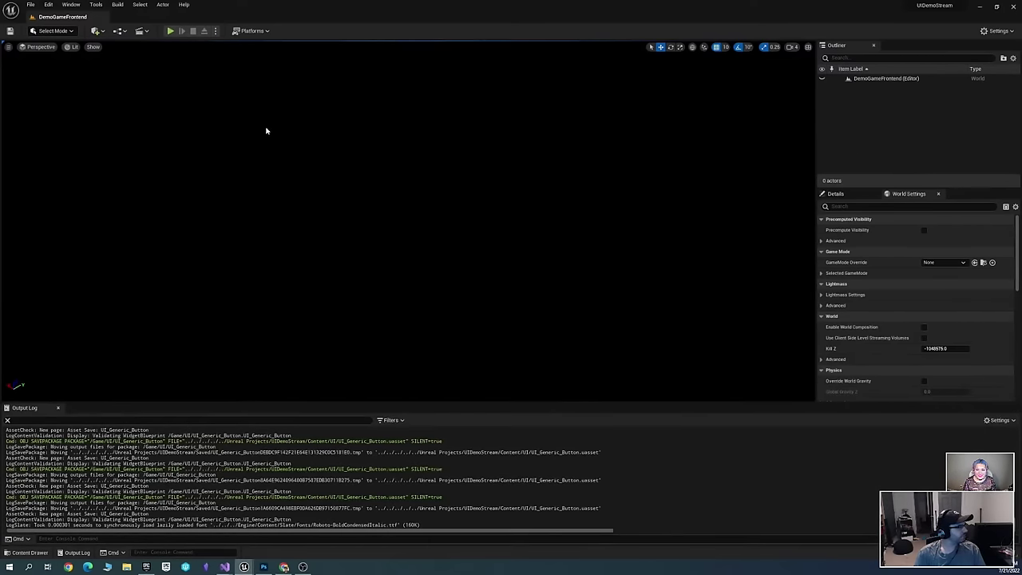
Glance at the Tools menu without choosing anything, then bring the UI_Generic_Button blueprint window forward
left_click(98, 4)
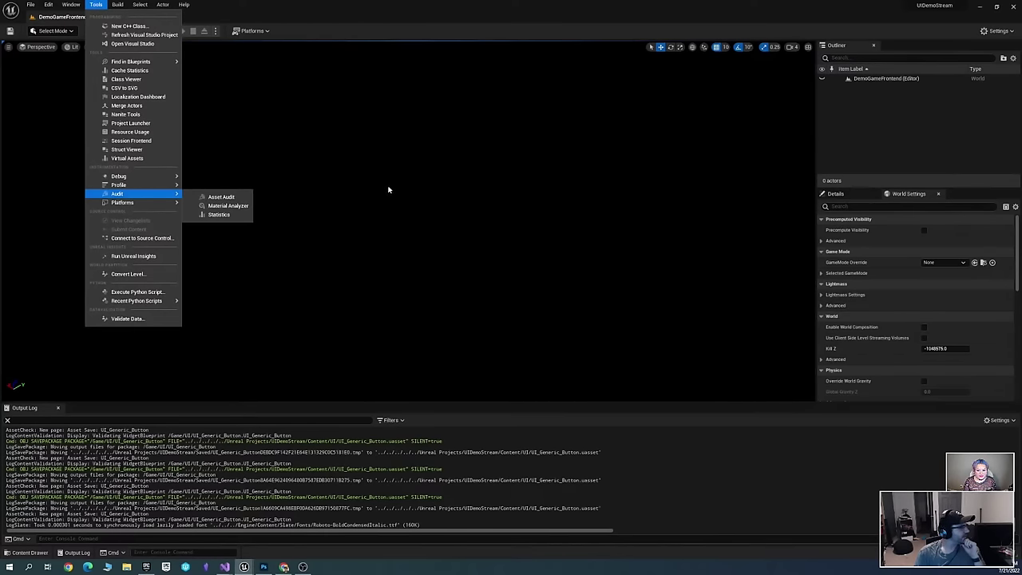
left_click(348, 9)
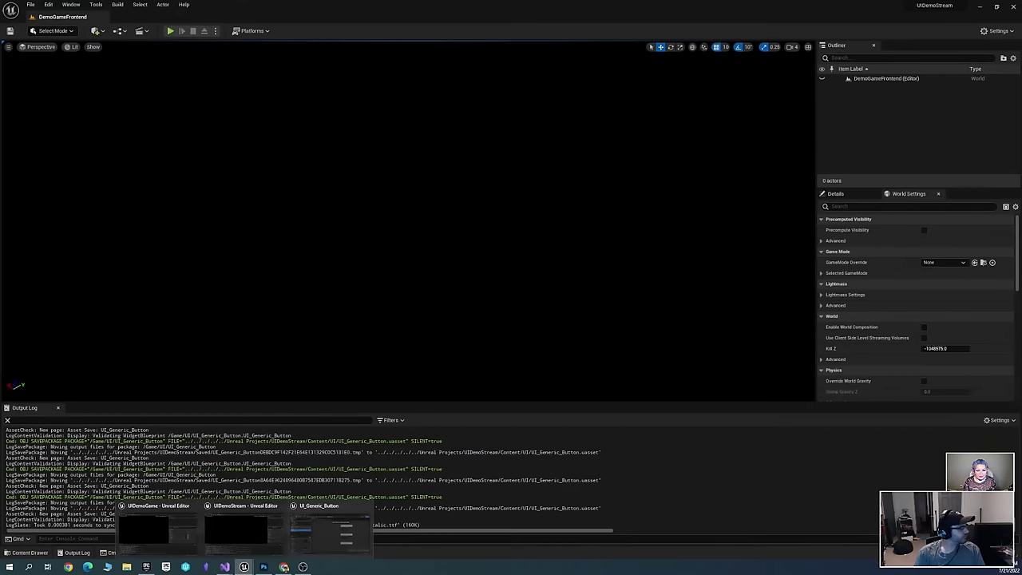
left_click(251, 533)
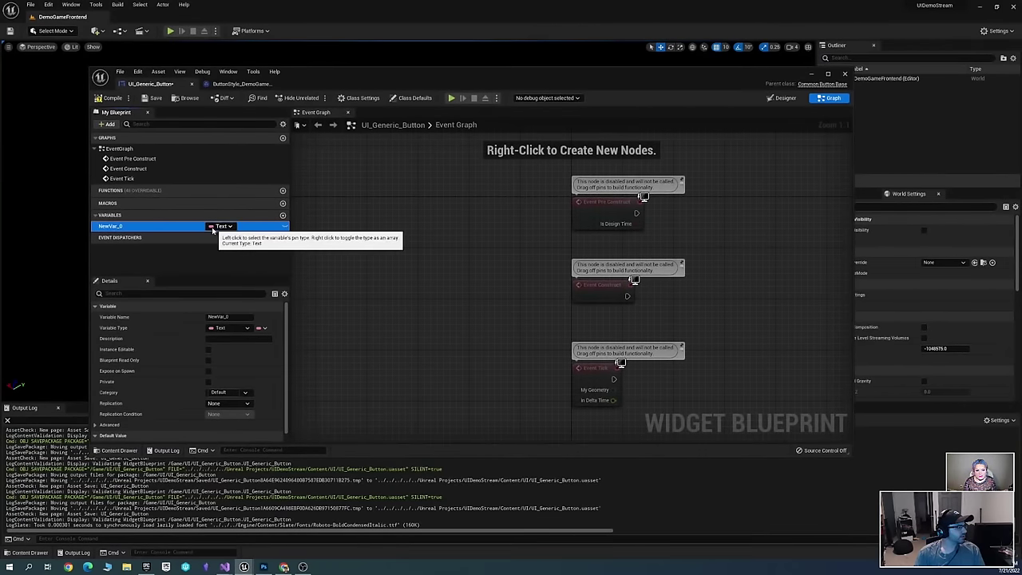
Compile the blueprint and set NewVar_0's default value to 'Button Text', finding no string table available
double_click(116, 226)
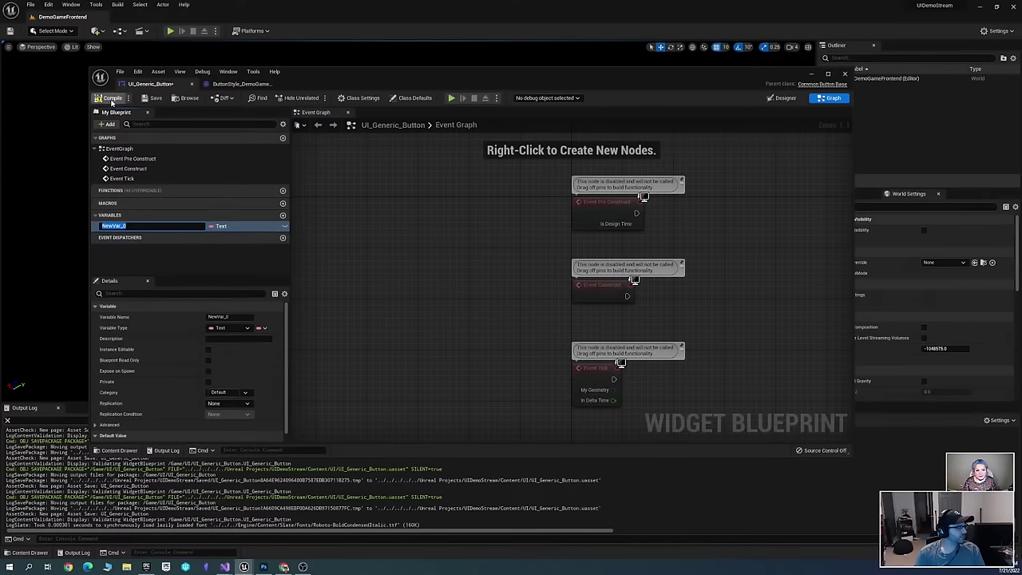
left_click(112, 99)
scroll(275, 343, "down", 1)
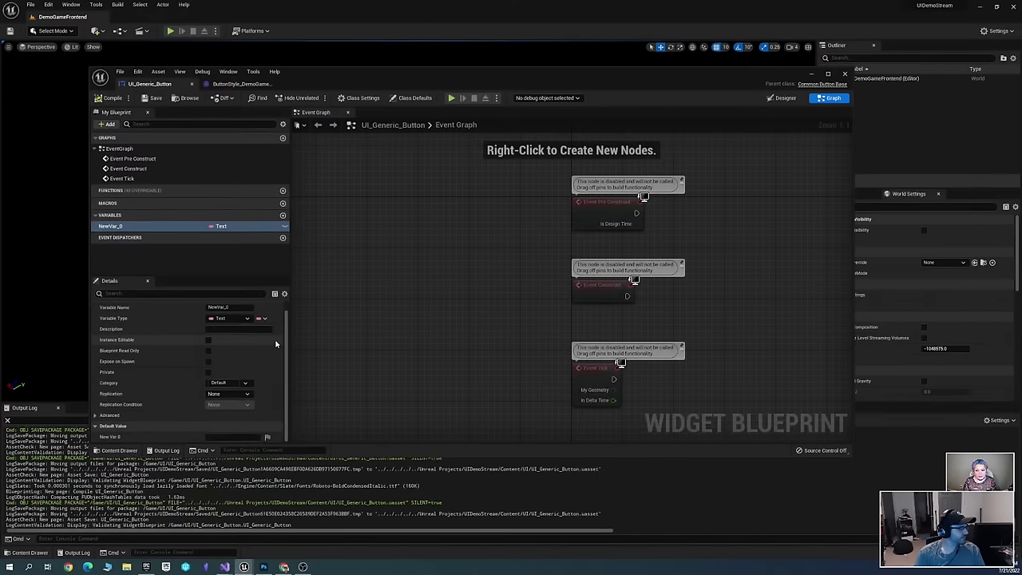
left_click(255, 437)
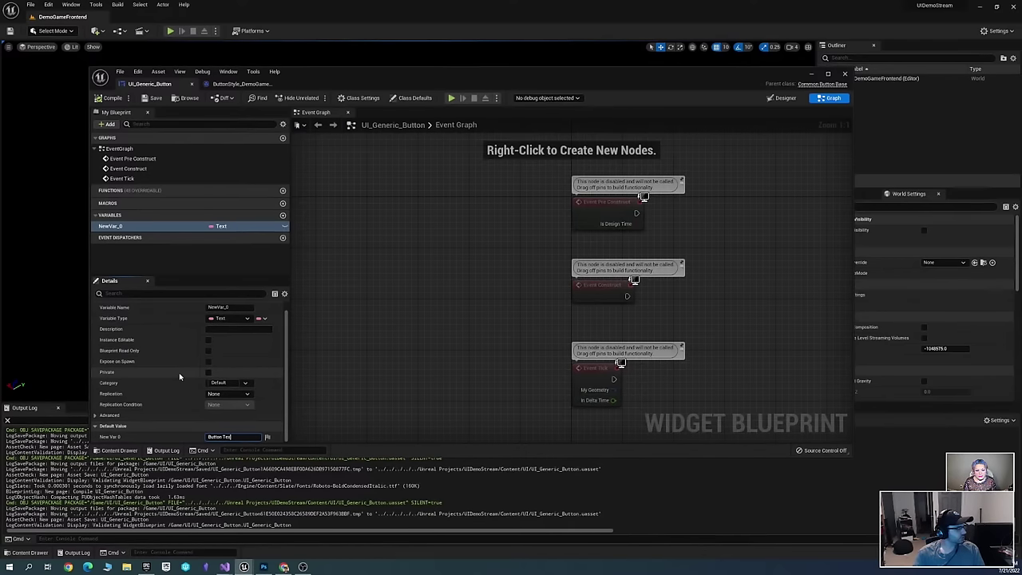
left_click(267, 436)
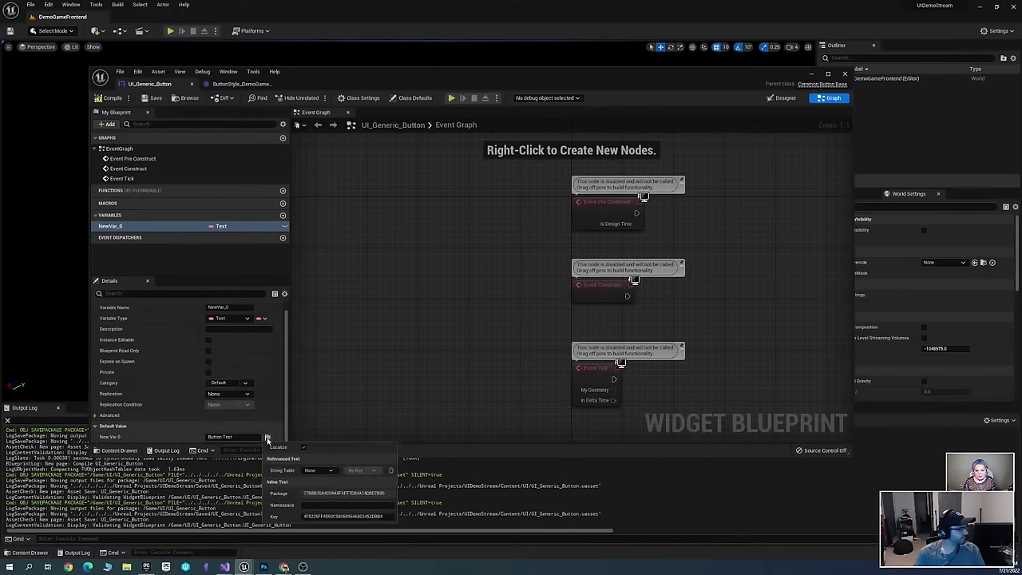
left_click(330, 471)
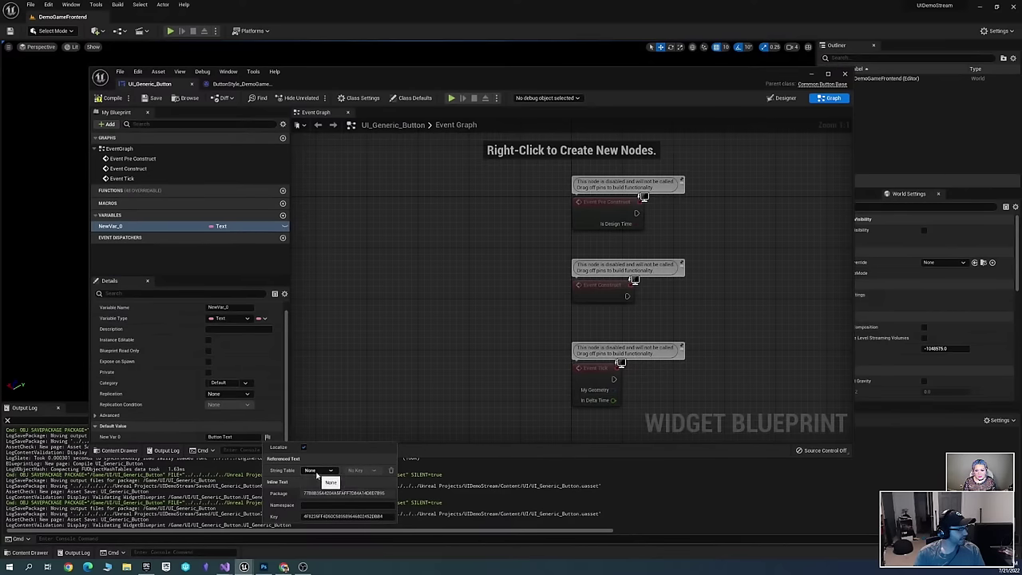
left_click(318, 481)
left_click(460, 56)
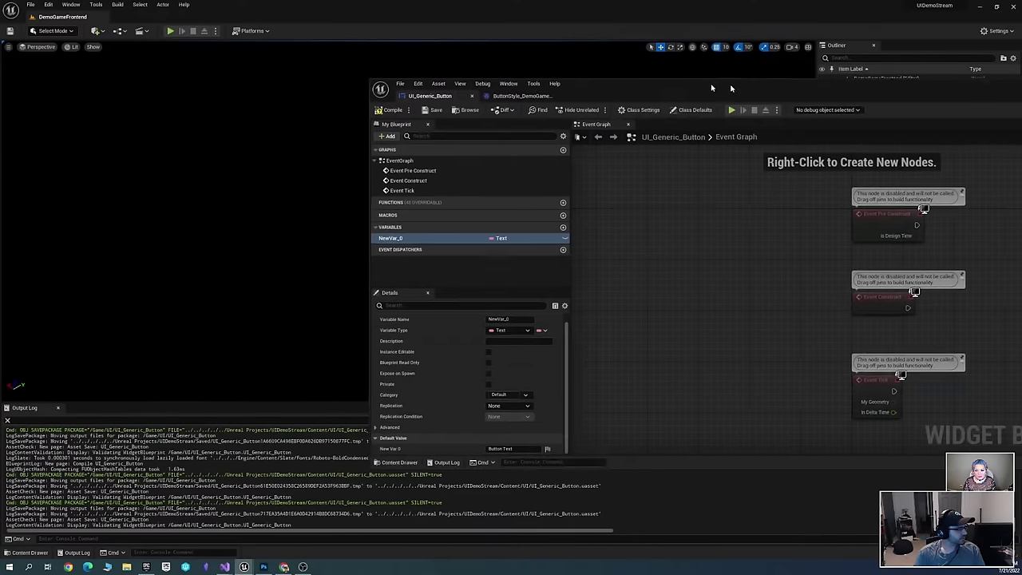
key("ctrl+space")
Start a Data Table in the Styling folder, then cancel the Pick Row Structure dialog
right_click(368, 420)
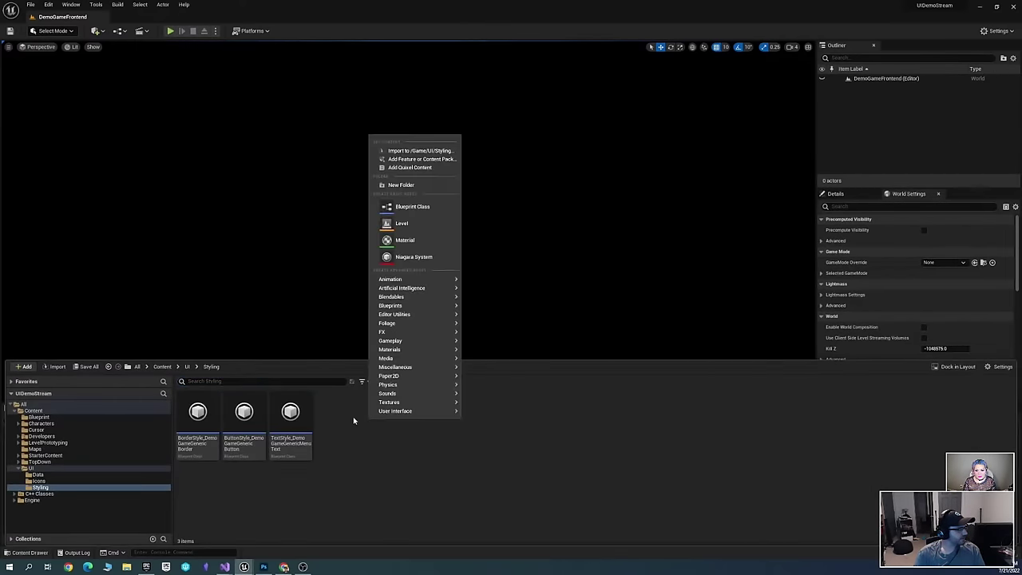
mouse_move(431, 370)
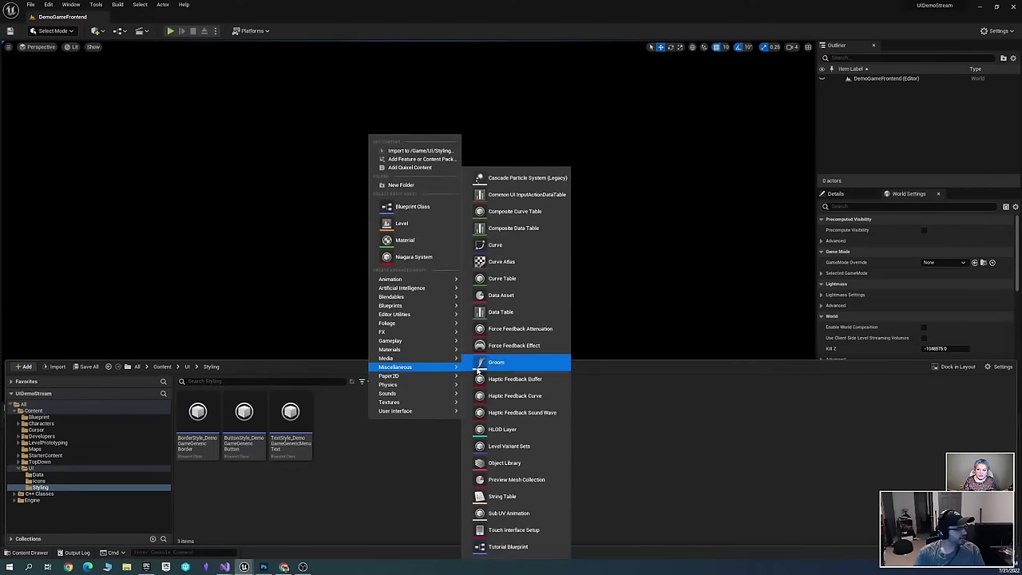
left_click(522, 313)
left_click(513, 276)
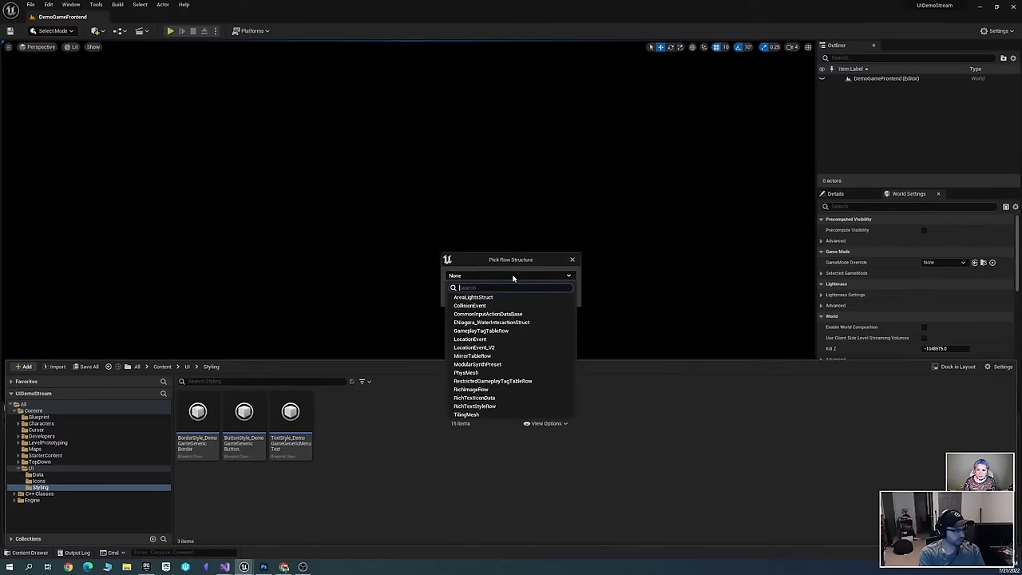
type("Sty")
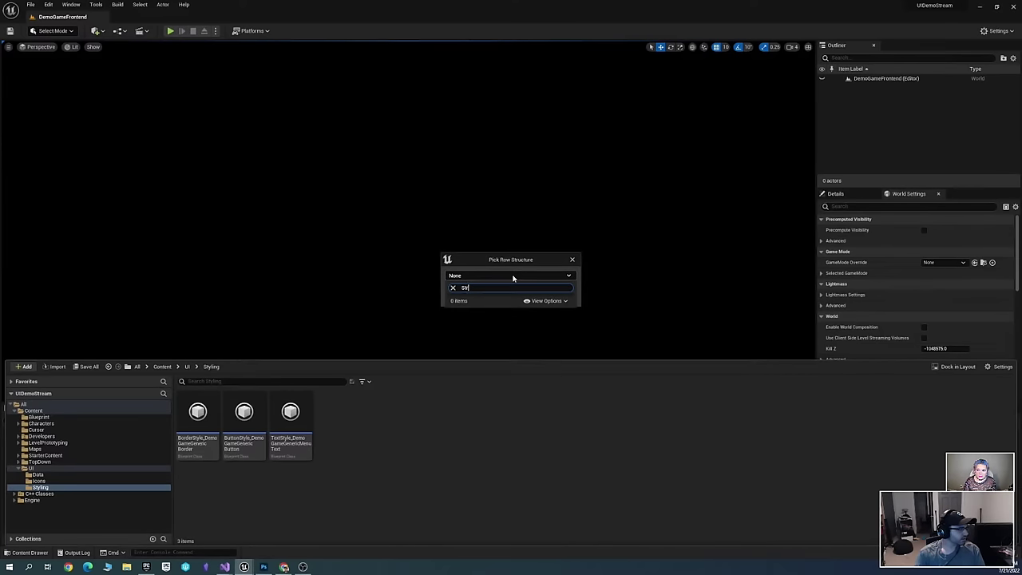
key("BackSpace")
key("BackSpace")
key("BackSpace")
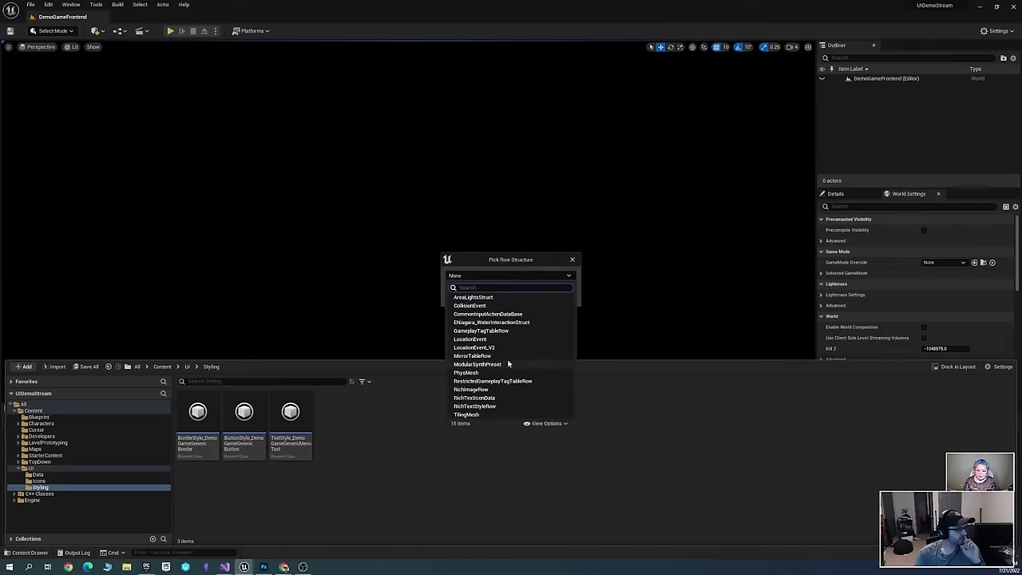
left_click(571, 260)
Browse the folder's create-asset categories again, then bring up the Tools menu
right_click(333, 445)
mouse_move(382, 426)
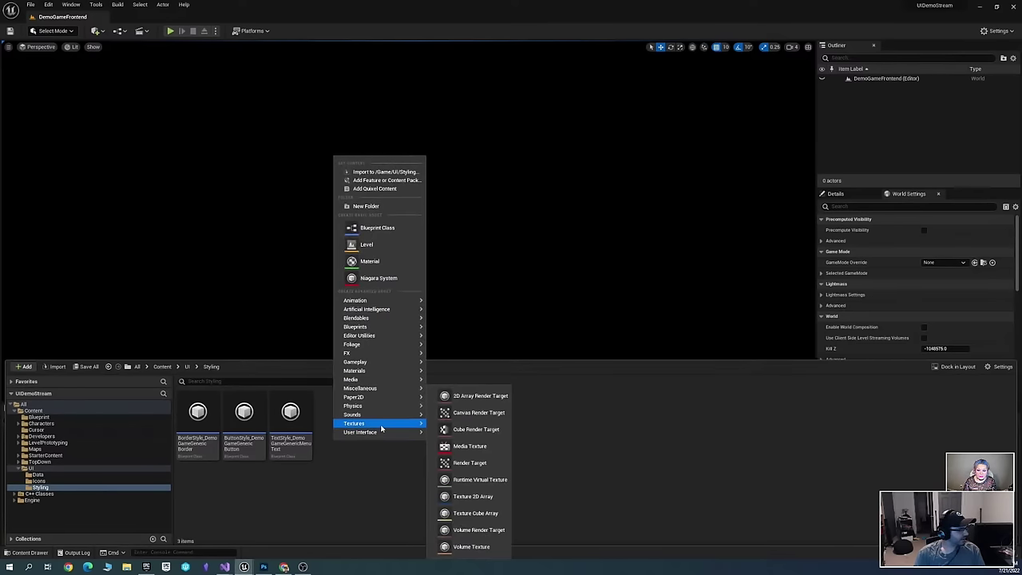
mouse_move(378, 392)
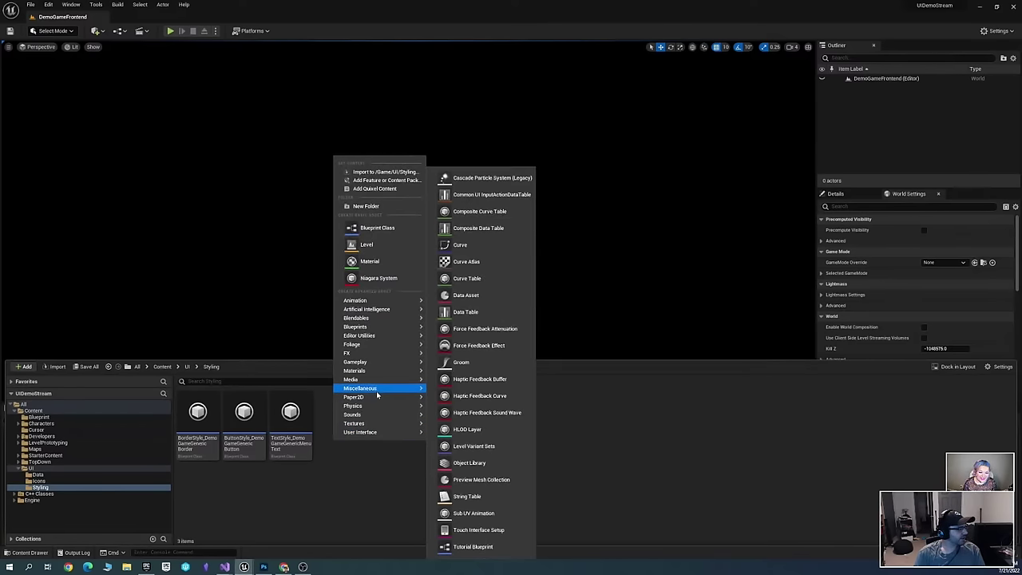
mouse_move(383, 364)
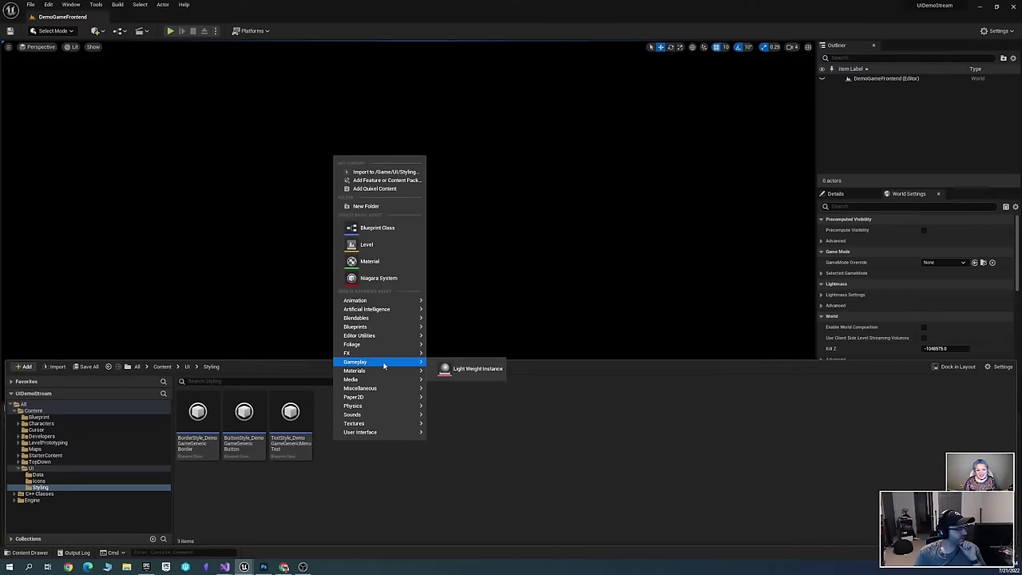
mouse_move(383, 337)
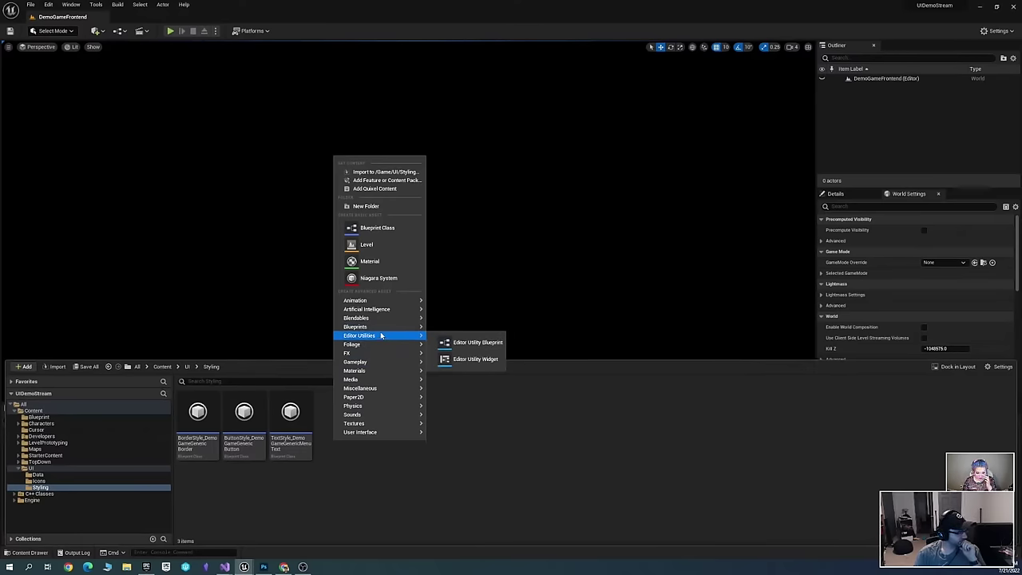
mouse_move(378, 313)
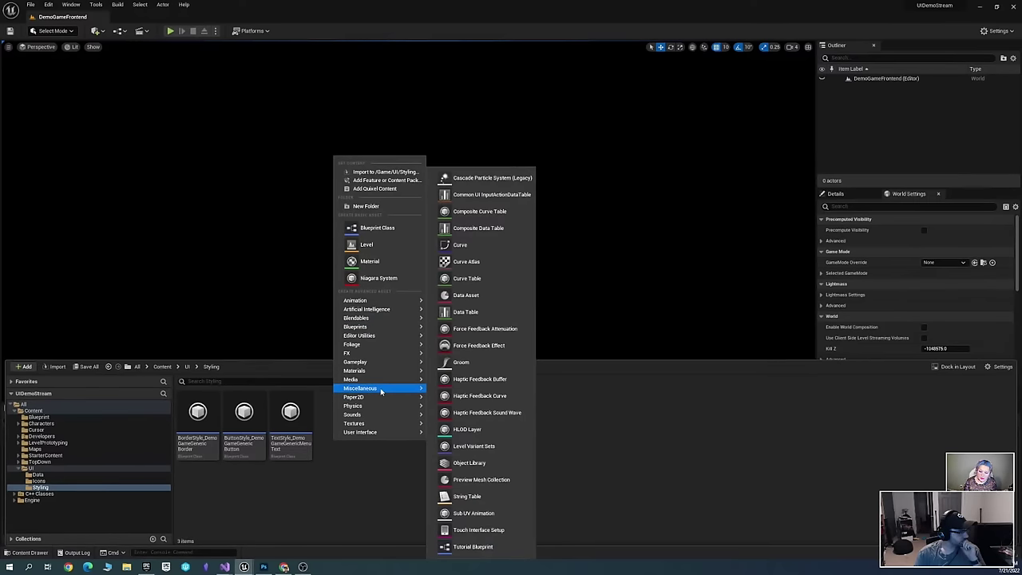
left_click(96, 4)
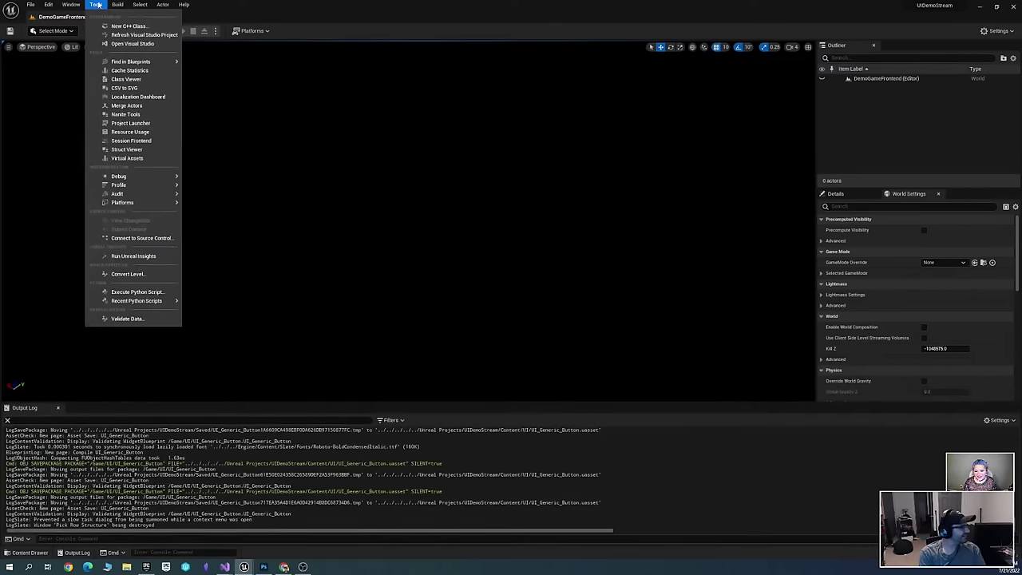
Open the Localization Dashboard from Tools, then reposition and enlarge its window
left_click(95, 5)
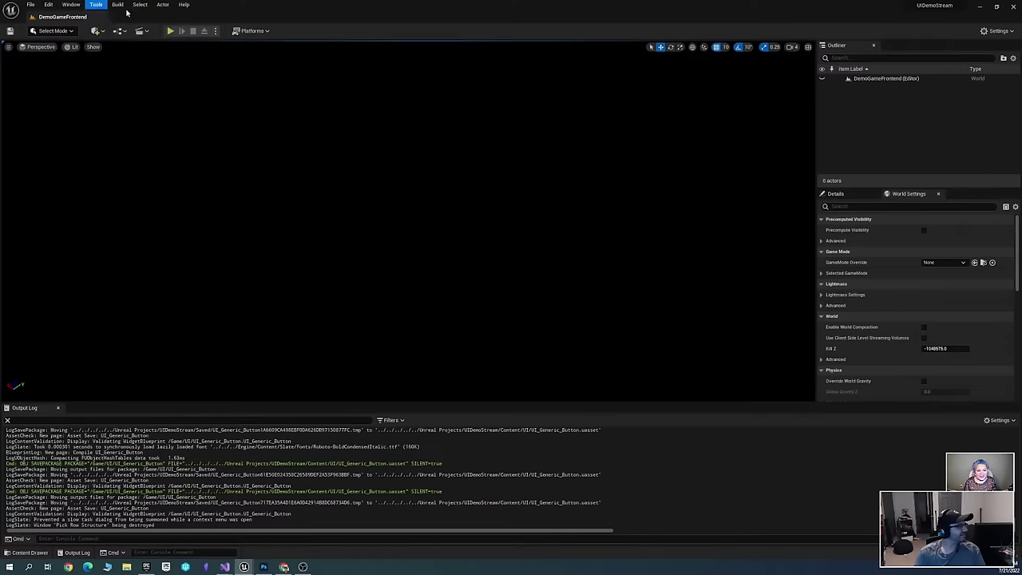
left_click(99, 5)
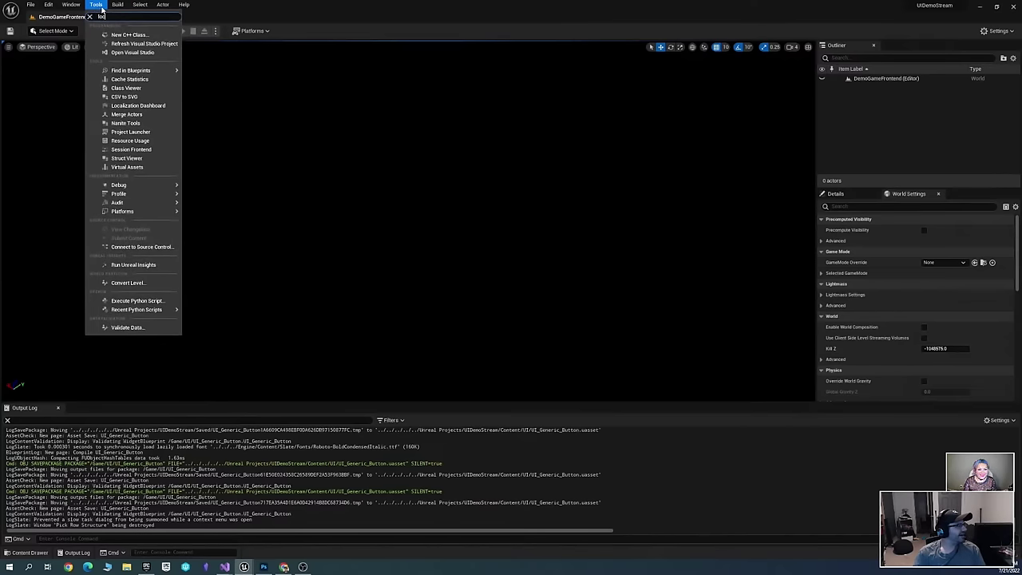
left_click(137, 96)
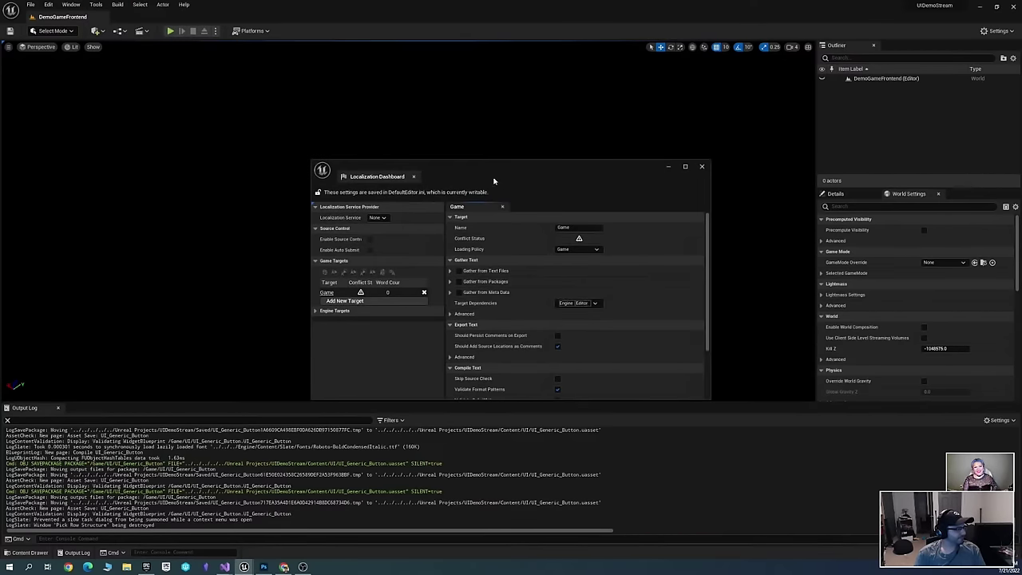
left_click_drag(494, 179, 410, 132)
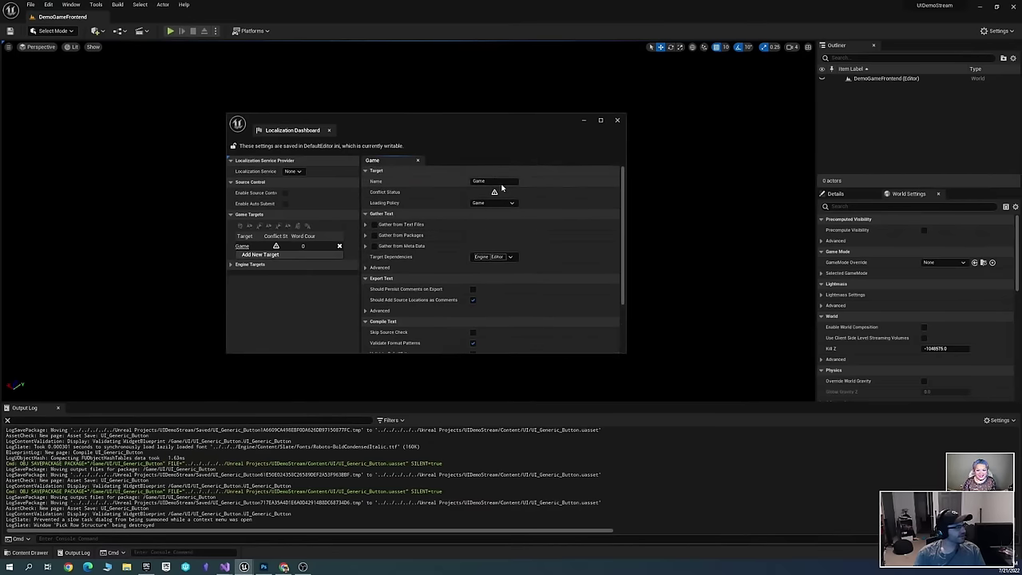
left_click(96, 5)
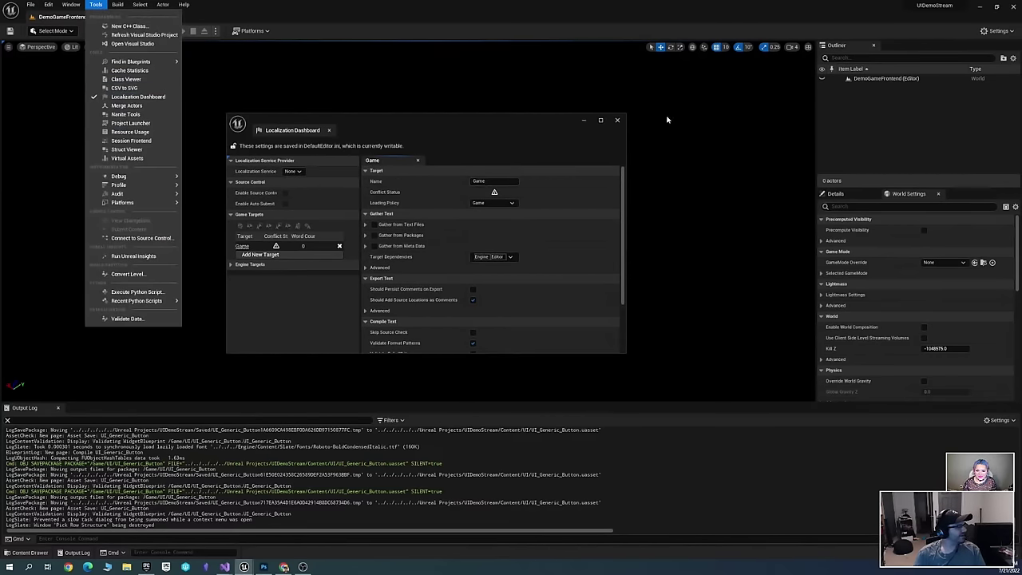
left_click(479, 135)
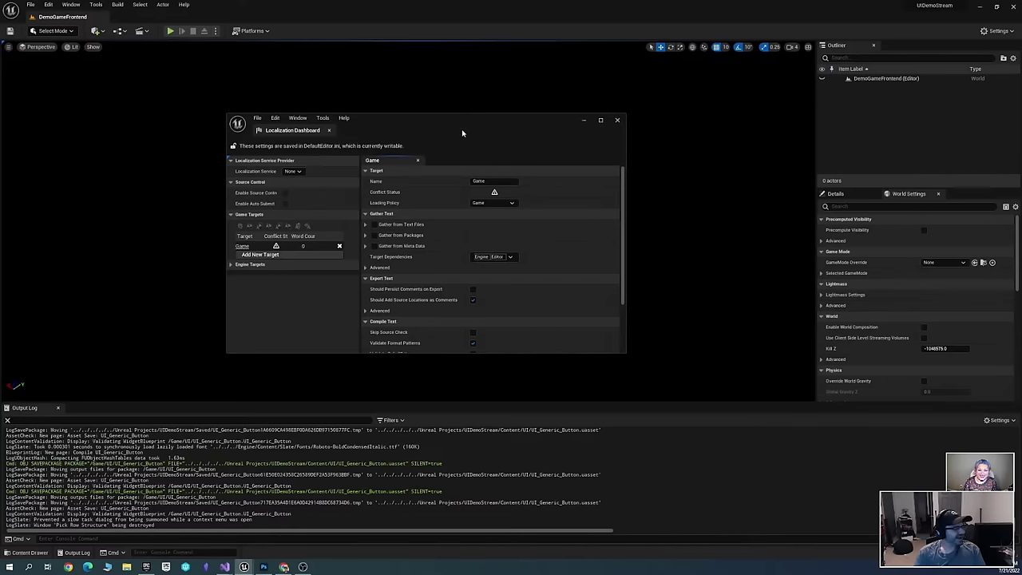
scroll(571, 211, "down", 2)
scroll(595, 249, "up", 2)
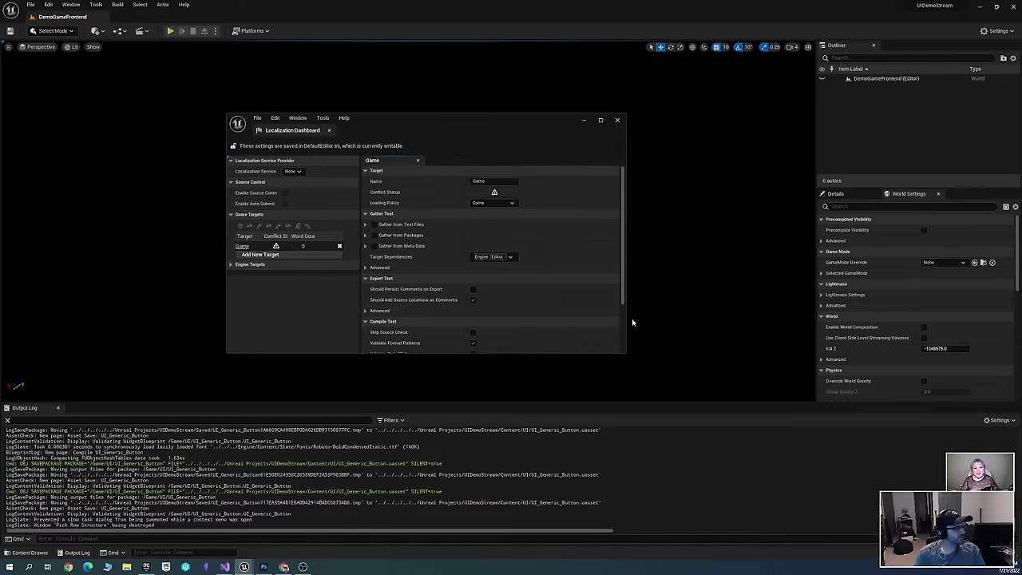
left_click_drag(624, 353, 870, 381)
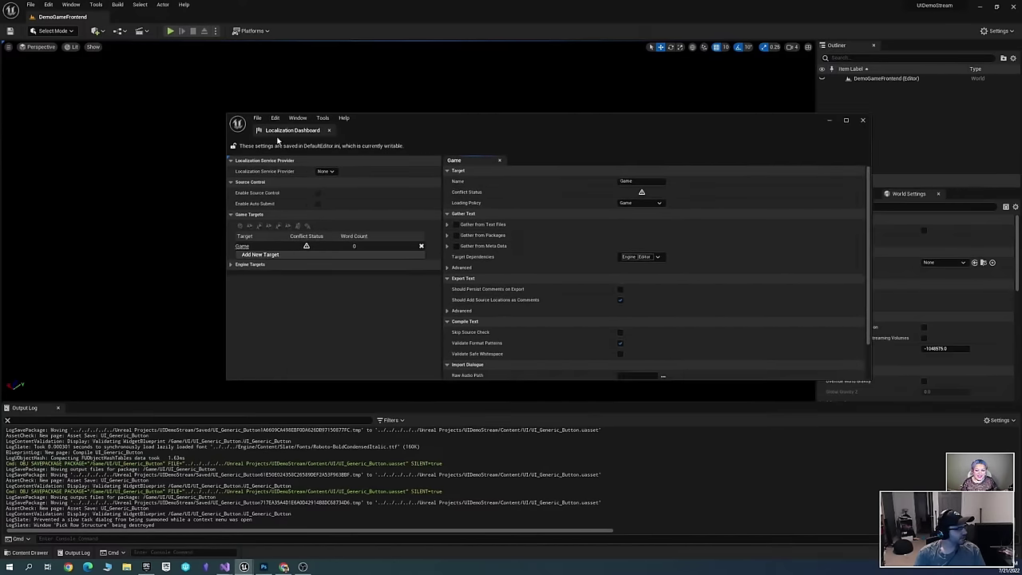
Review the Game target settings, keeping service provider None and English as the only culture
left_click(258, 119)
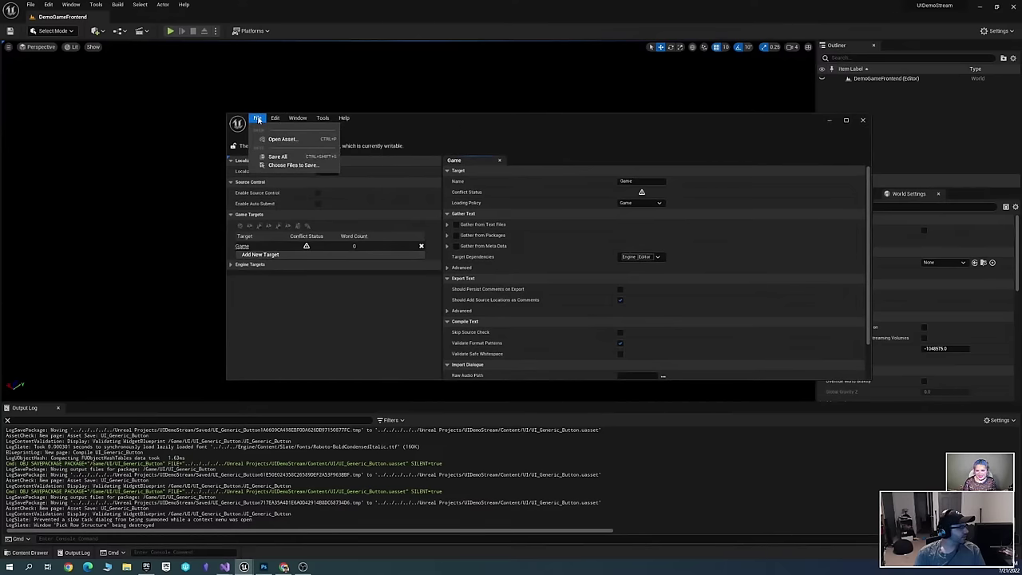
left_click(258, 119)
left_click(326, 171)
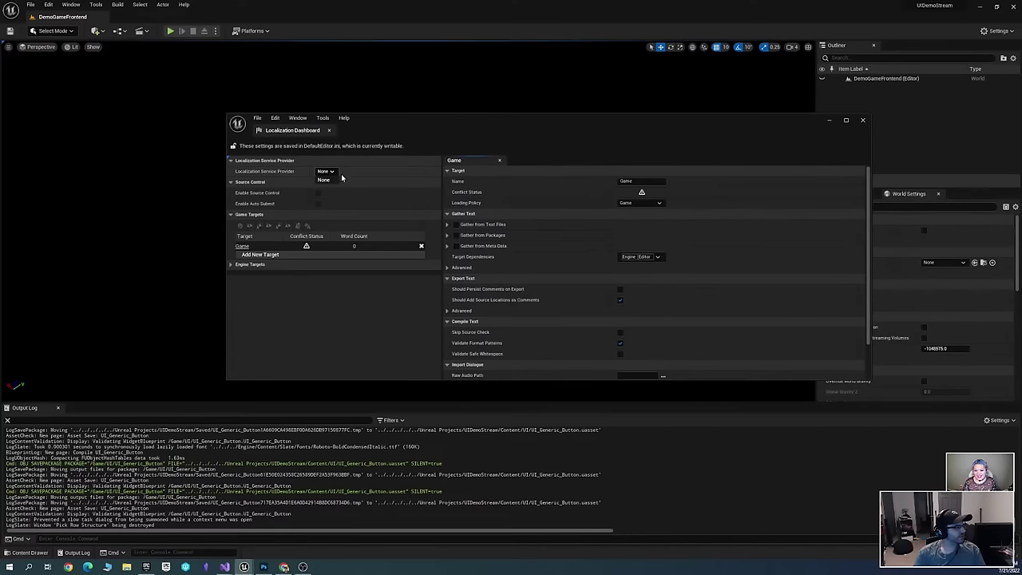
left_click(339, 178)
scroll(727, 273, "down", 2)
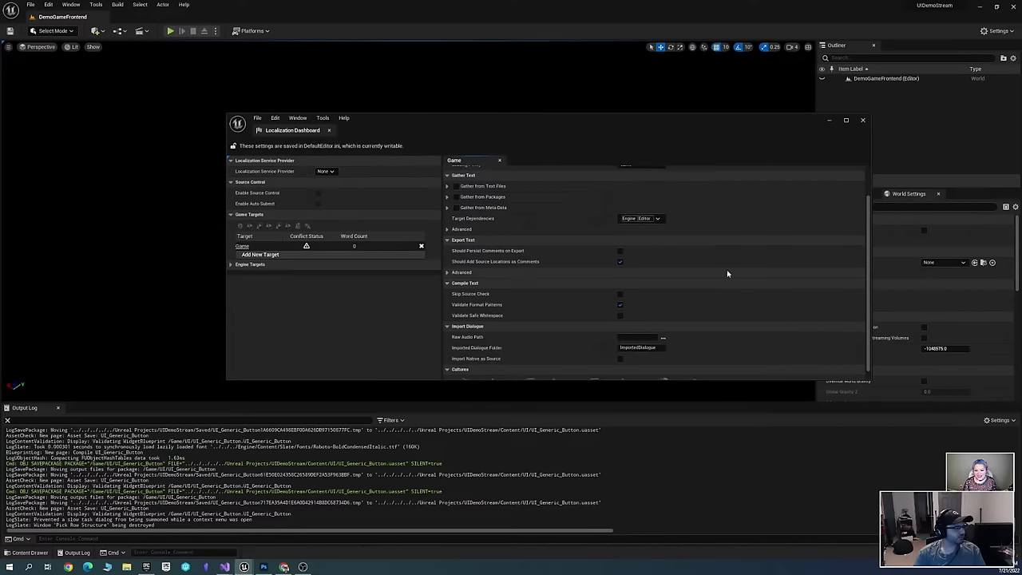
scroll(711, 255, "up", 2)
scroll(601, 237, "down", 5)
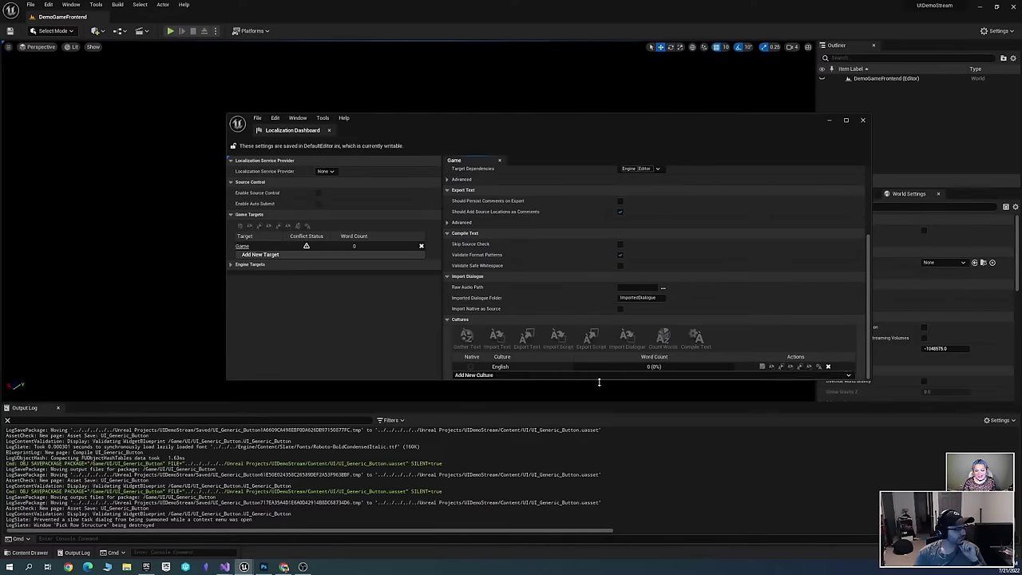
left_click(769, 375)
left_click(769, 375)
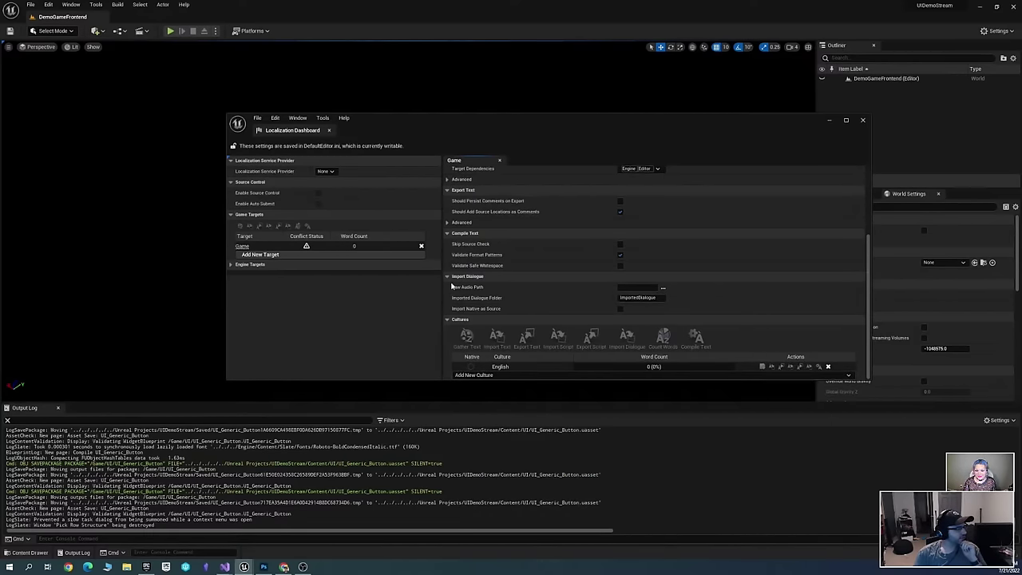
scroll(738, 271, "up", 1)
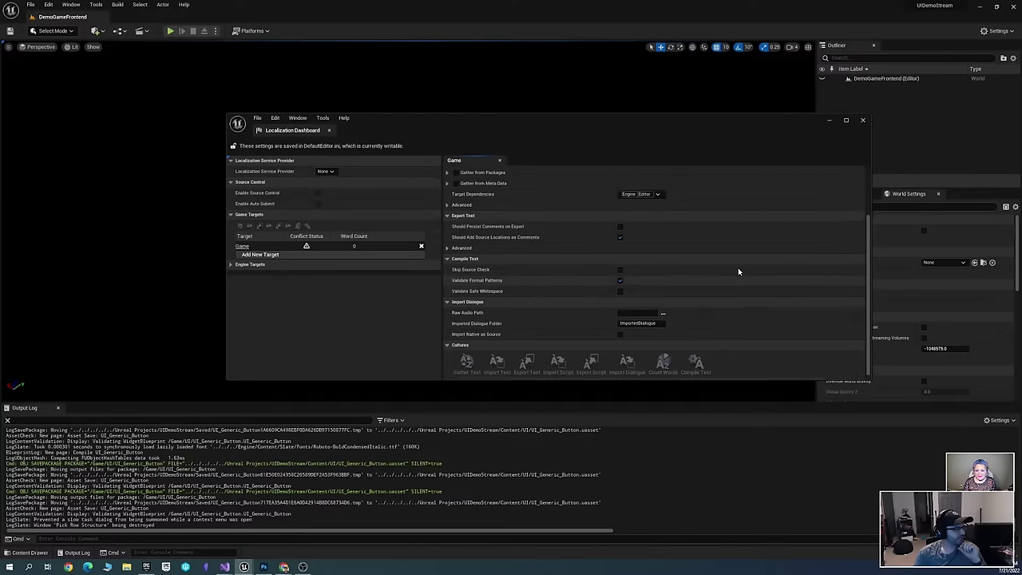
scroll(738, 267, "up", 2)
scroll(739, 255, "down", 3)
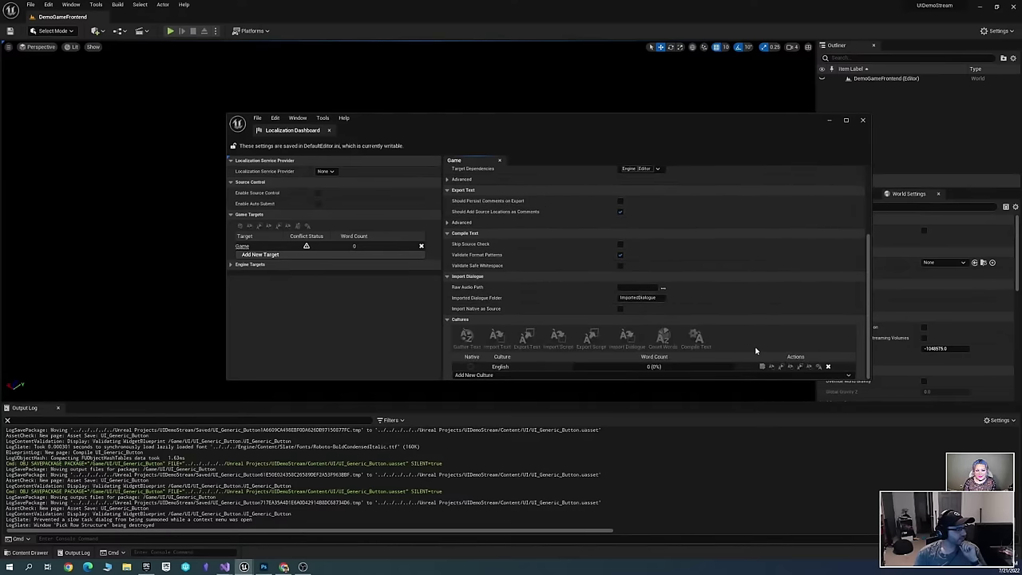
scroll(711, 298, "up", 3)
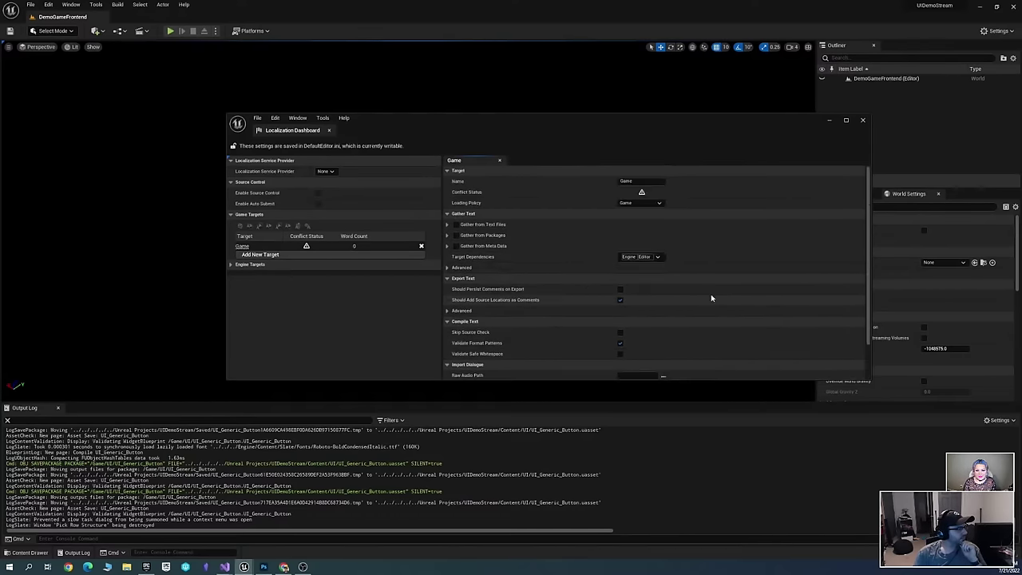
left_click_drag(508, 127, 331, 144)
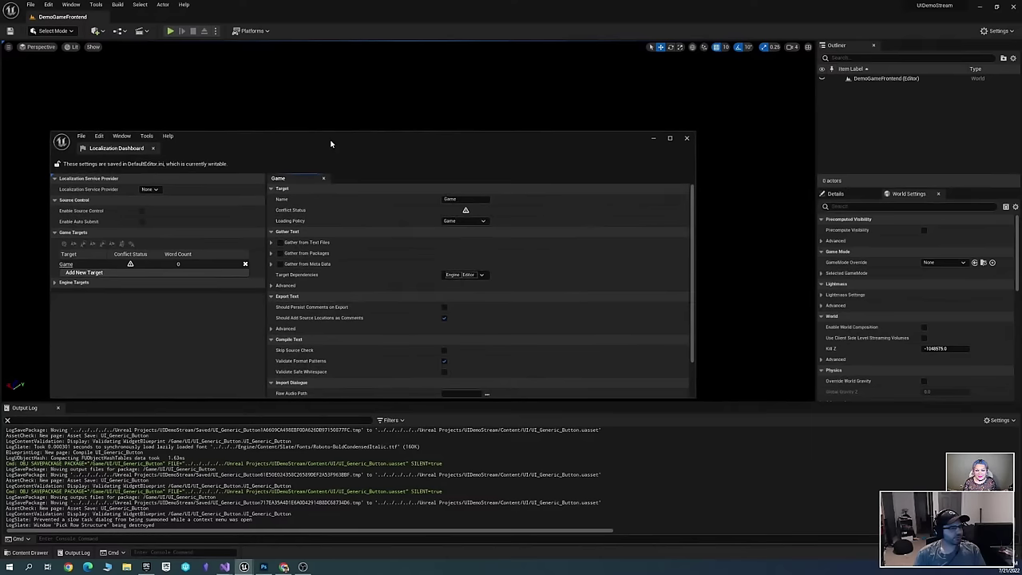
Close the Localization Dashboard and return to UI_Generic_Button to check NewVar_0's default-text localization options
left_click(687, 139)
key("ctrl+space")
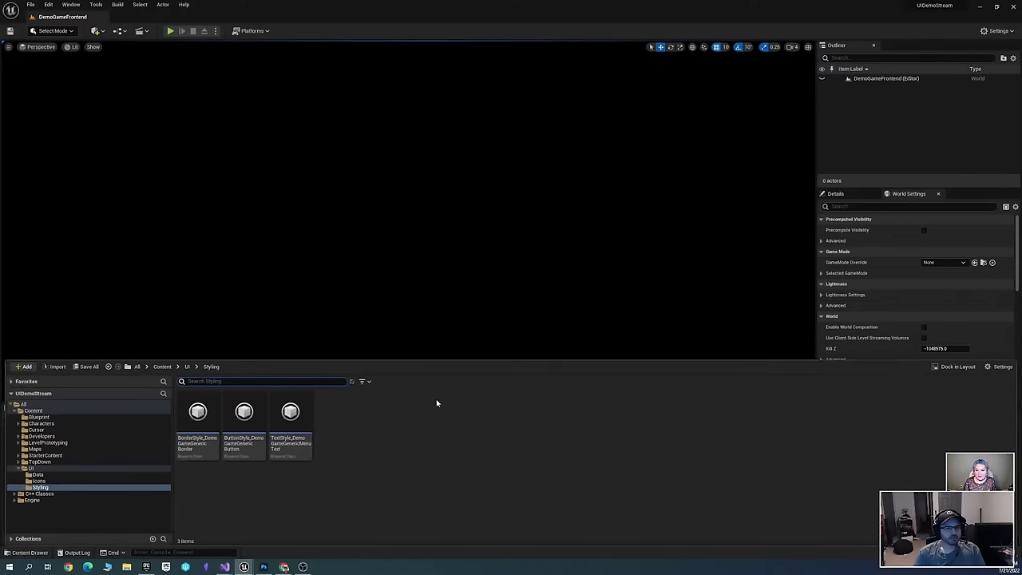
key("alt+Tab")
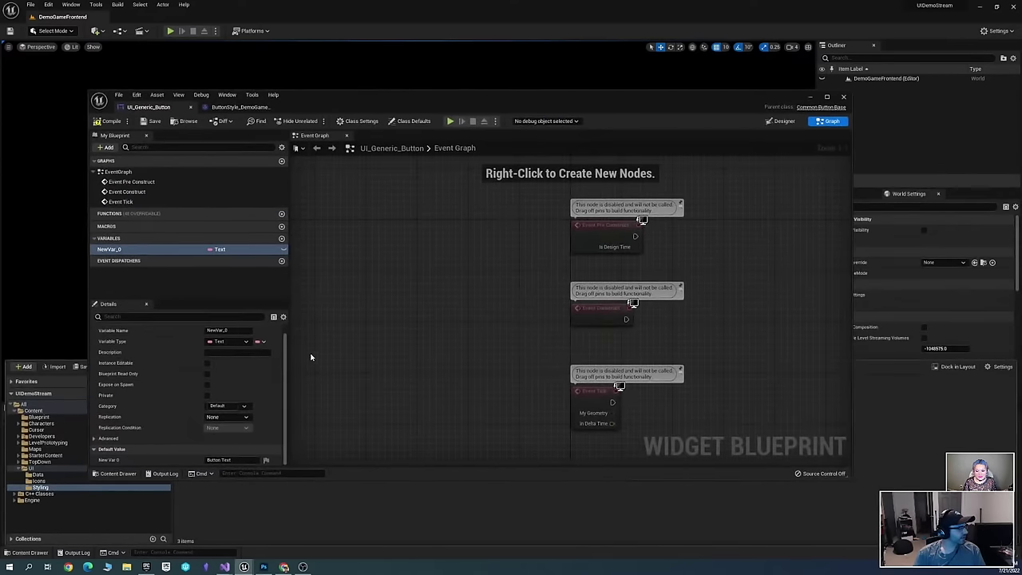
left_click(267, 462)
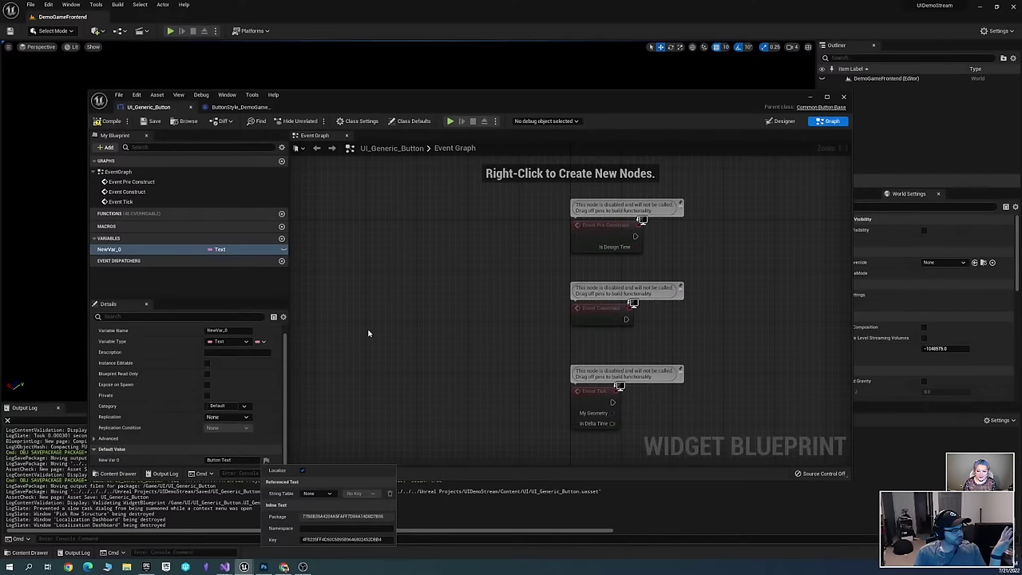
right_click_drag(388, 365, 473, 291)
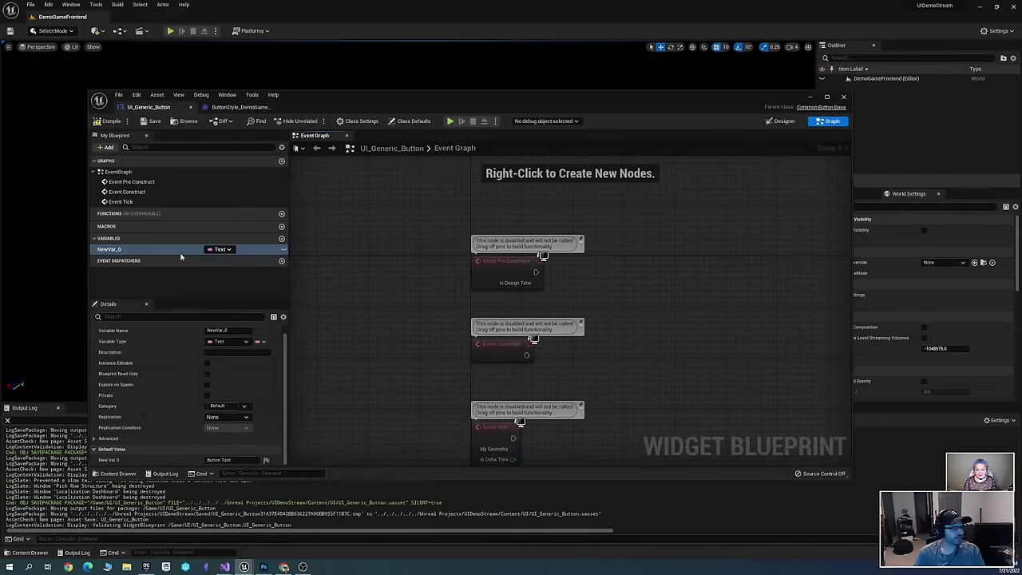
left_click_drag(722, 102, 683, 123)
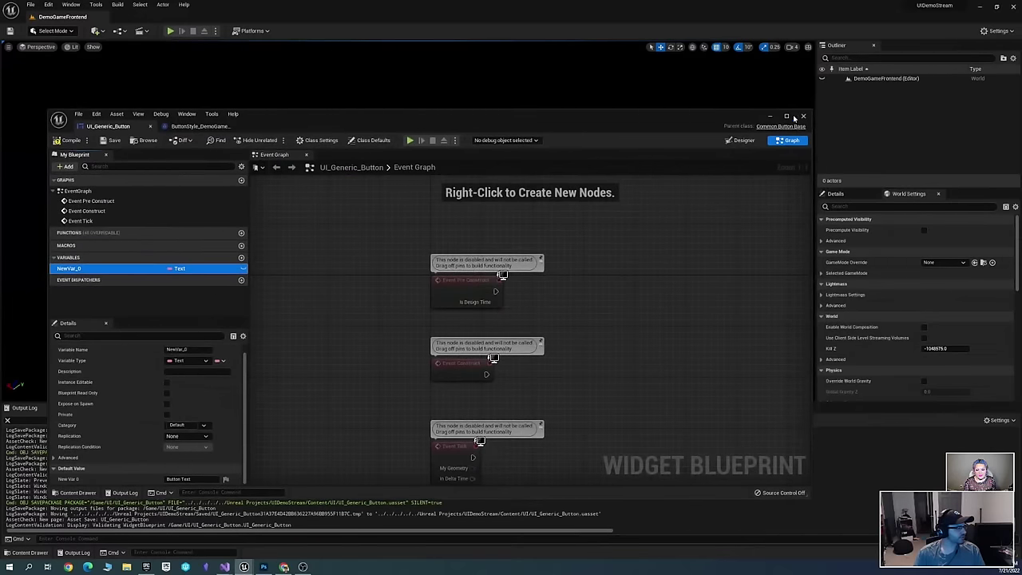
Rename NewVar_0 to ButtonText and make it Instance Editable
double_click(71, 268)
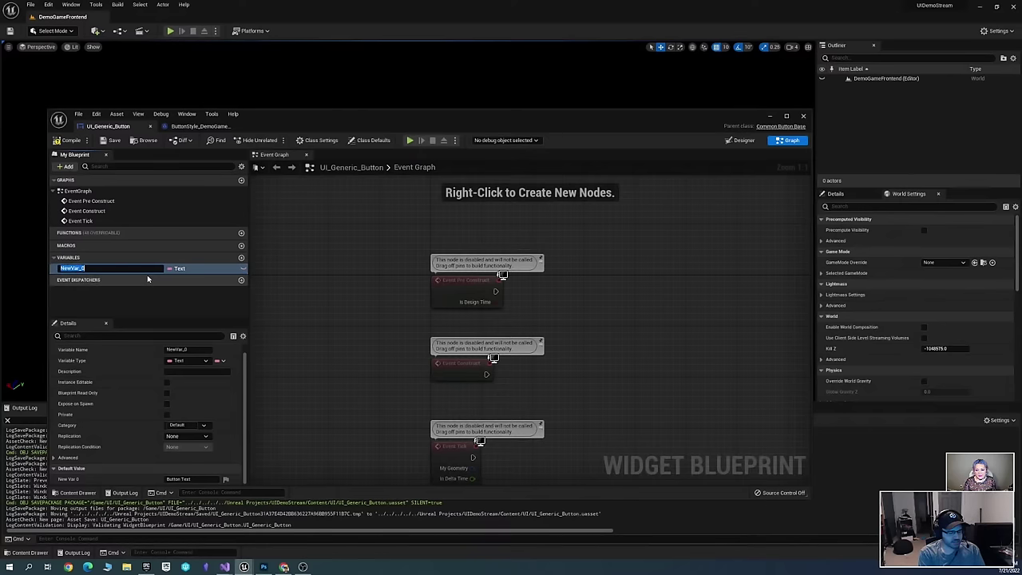
key("BackSpace")
type("Butto")
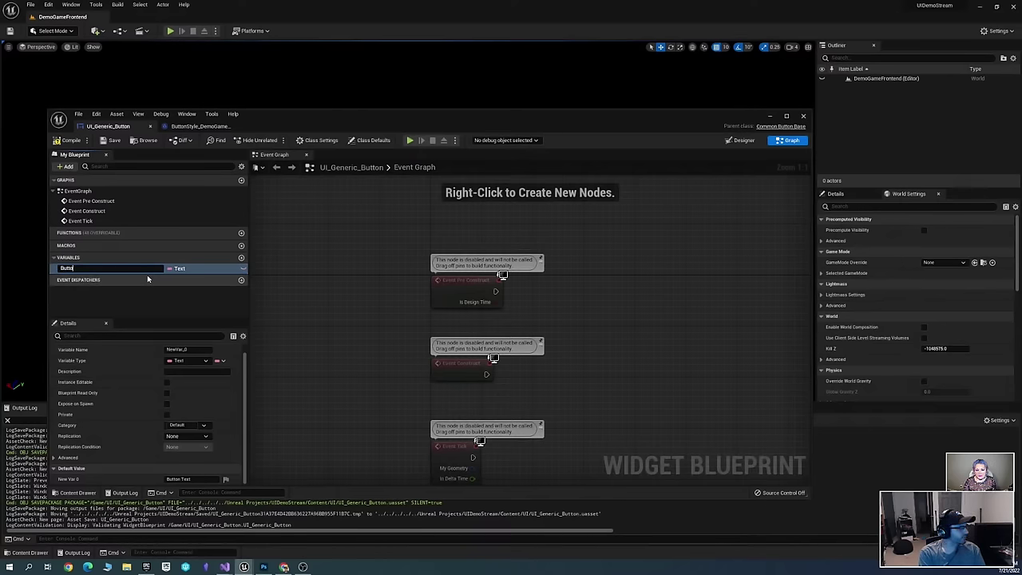
type("nText")
key("Return")
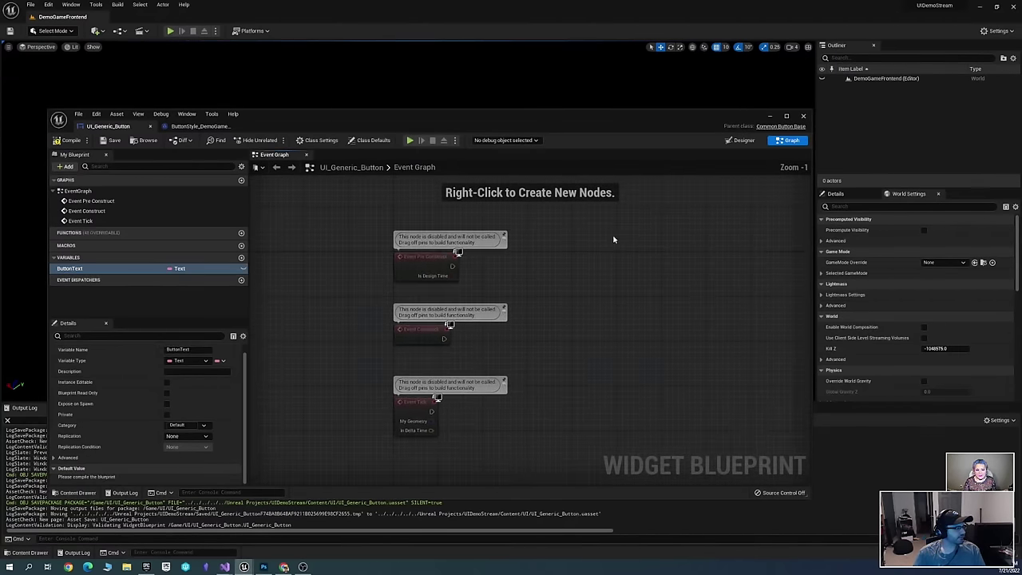
left_click_drag(312, 118, 373, 118)
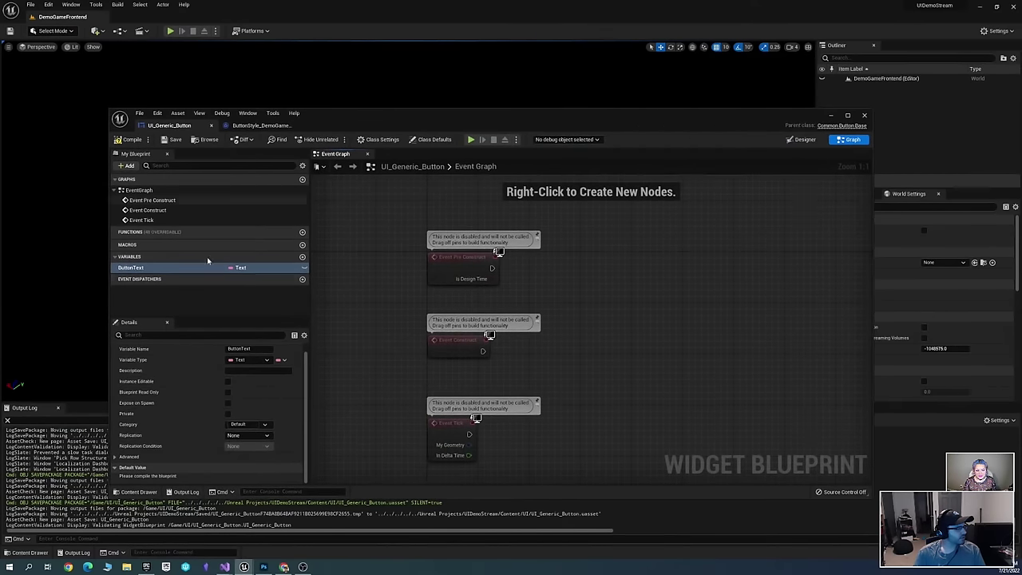
left_click(303, 268)
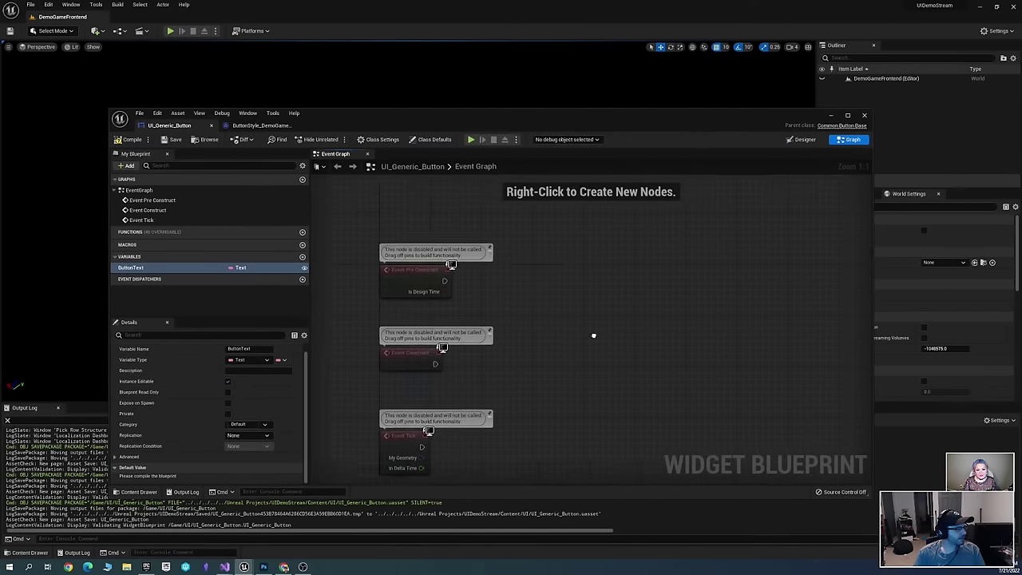
Place a ButtonText getter node in the Event Graph, then switch to the Designer
left_click_drag(132, 268, 448, 323)
left_click(478, 333)
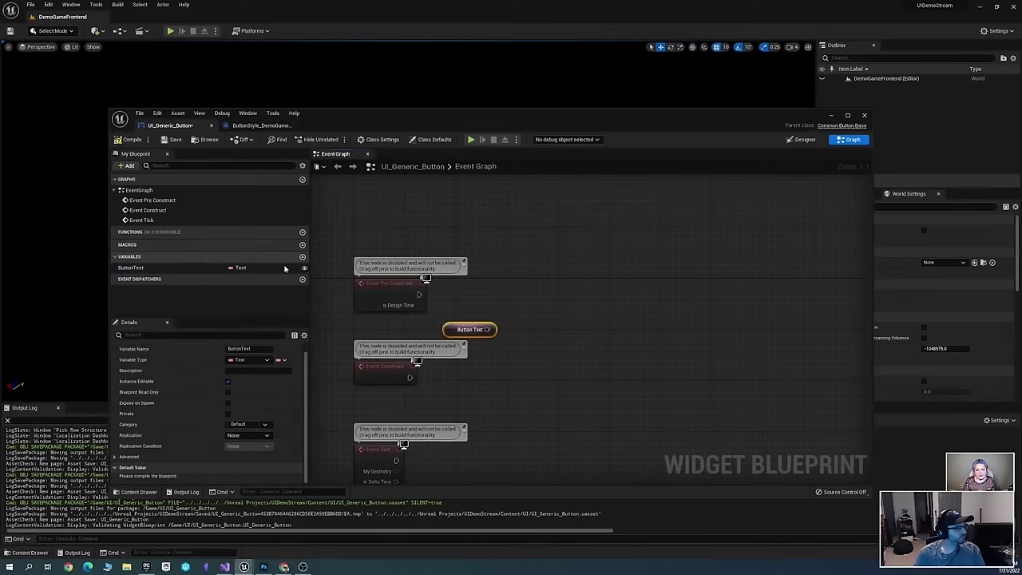
left_click(801, 139)
Mark the button's Common Text block Is Variable and name it DisplayedText, then return to the Graph
left_click(447, 277)
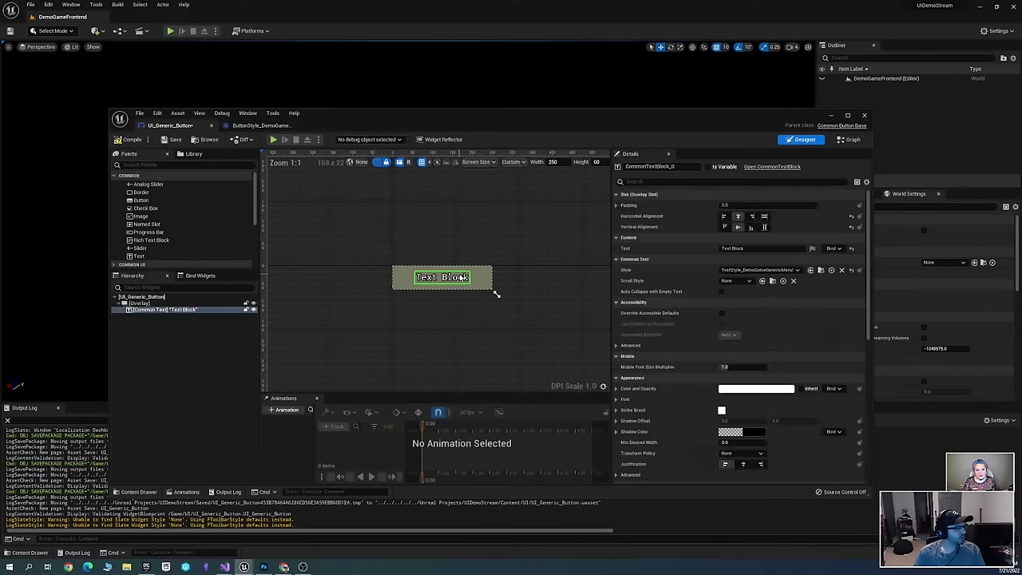
left_click(708, 167)
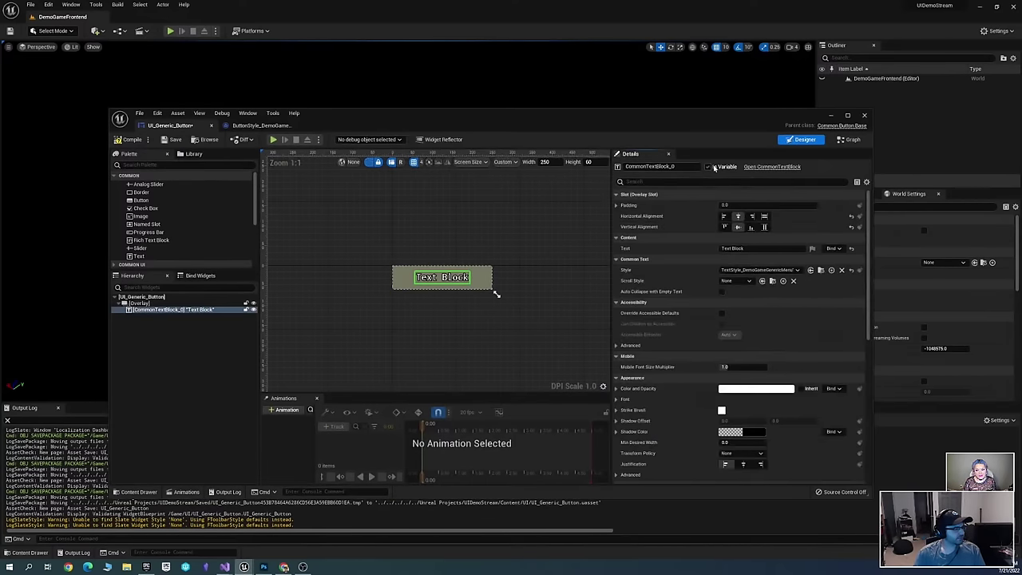
left_click(674, 167)
type("Button Text")
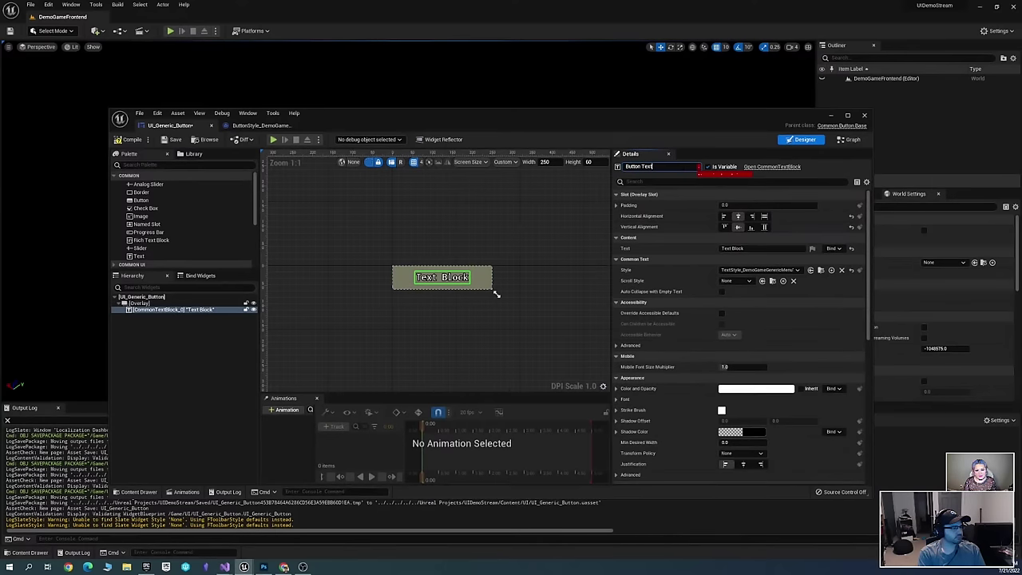
key("Return")
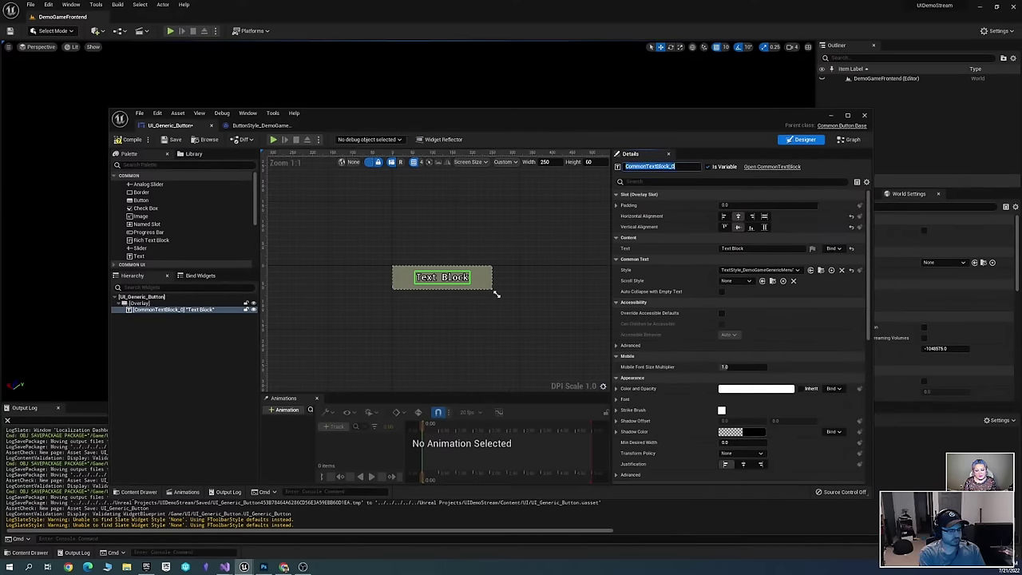
type("DisplayedTex")
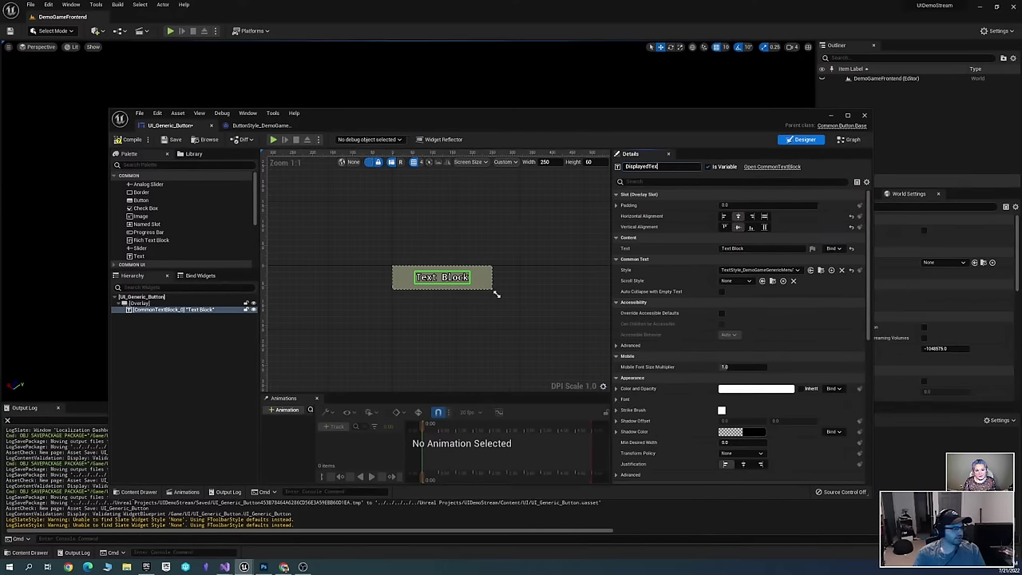
type("t")
key("Return")
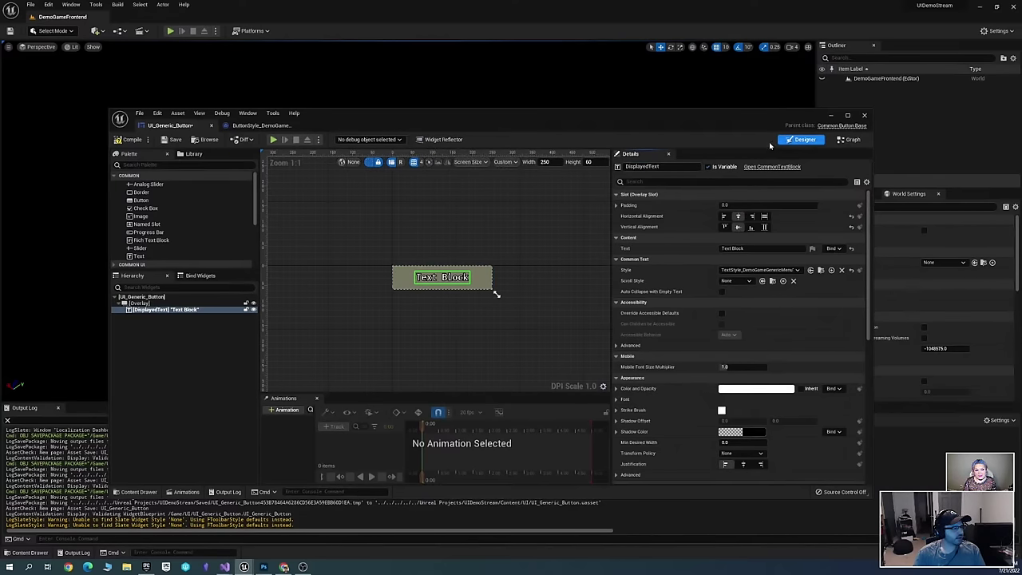
left_click(848, 140)
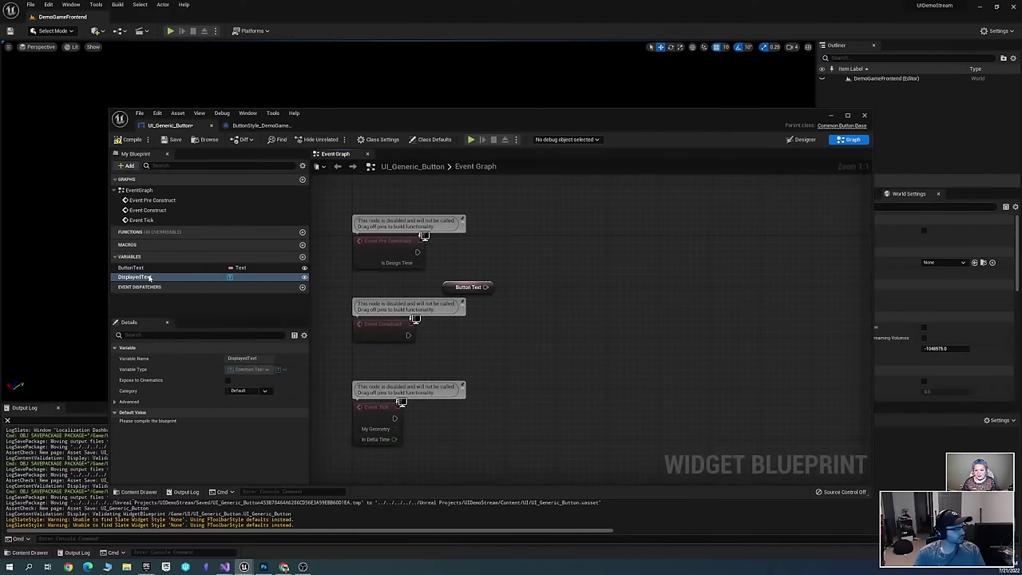
Add a SetText (Text) node on DisplayedText, driven by Event Pre Construct with ButtonText as In Text
left_click_drag(134, 276, 547, 271)
left_click(557, 260)
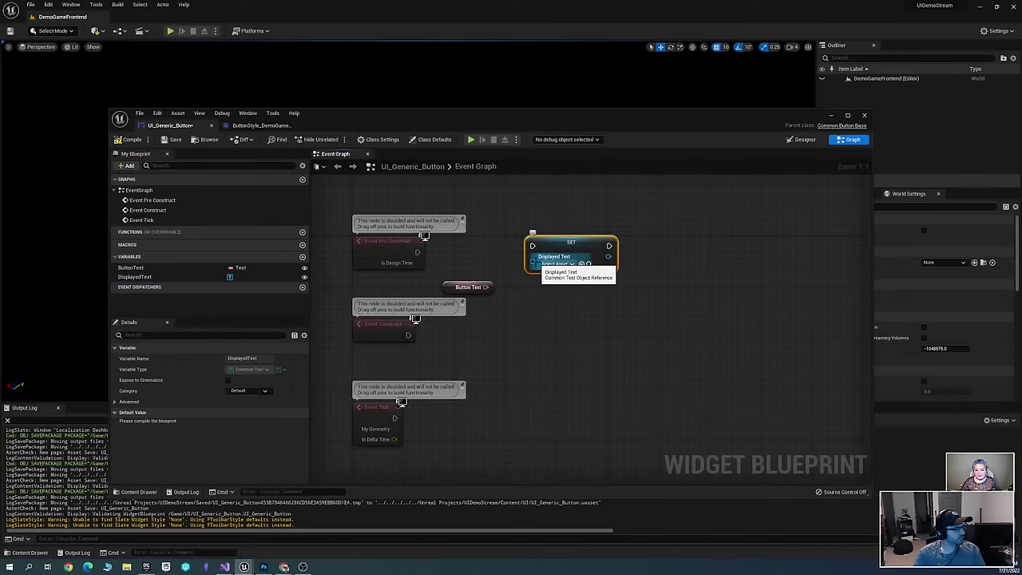
key("Delete")
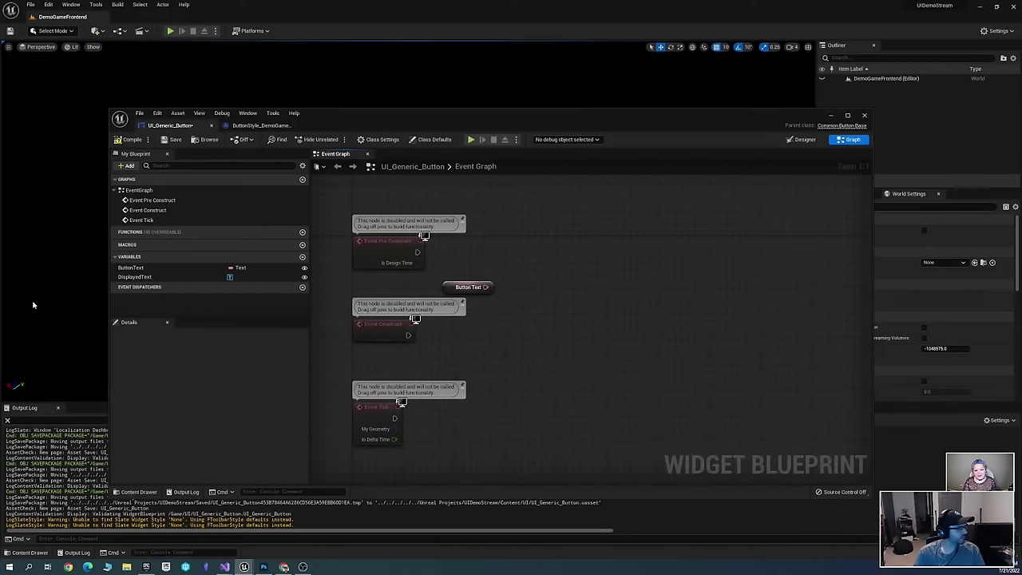
left_click_drag(134, 277, 618, 228)
left_click(532, 288)
type("set")
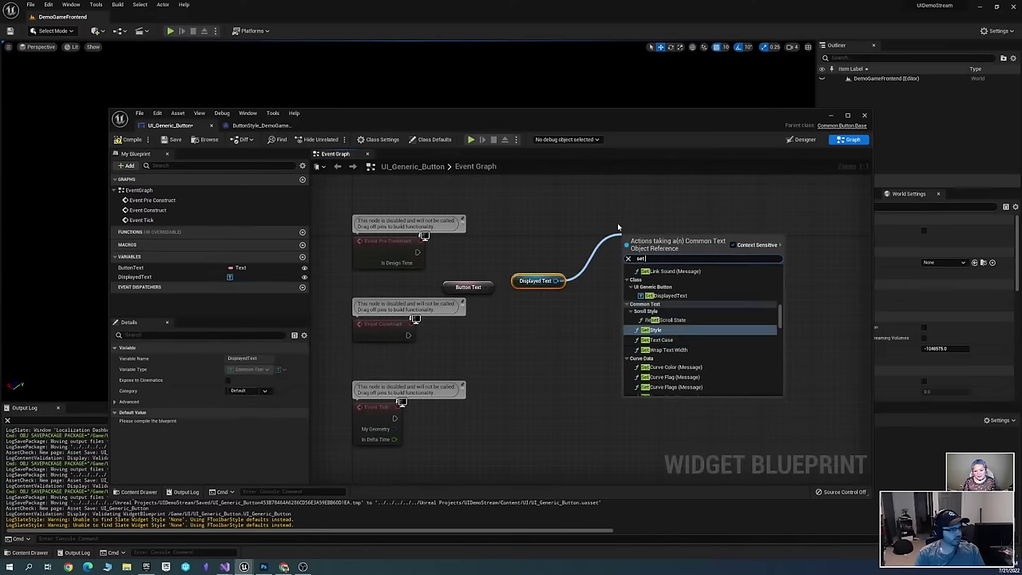
type(" text")
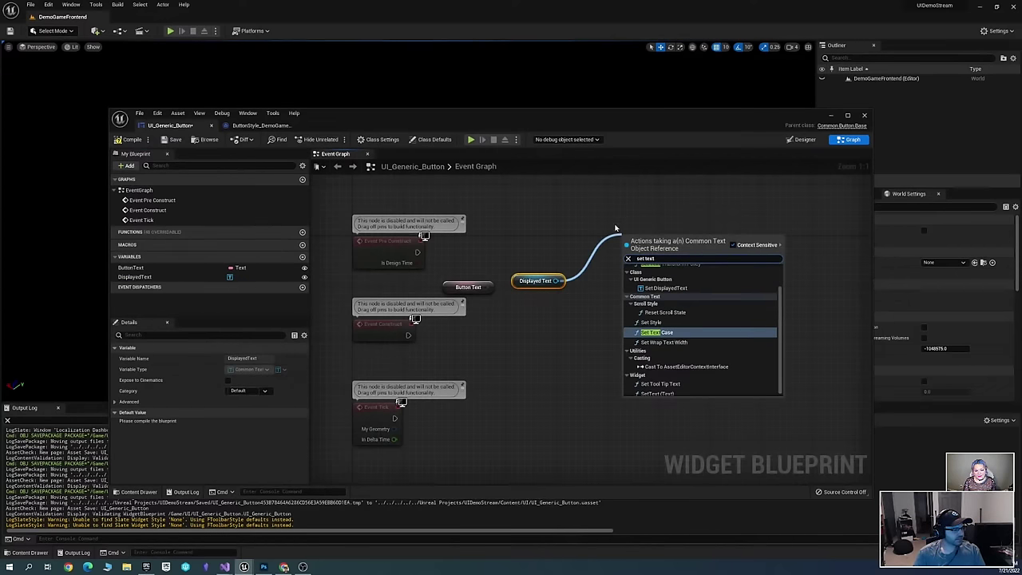
left_click(657, 393)
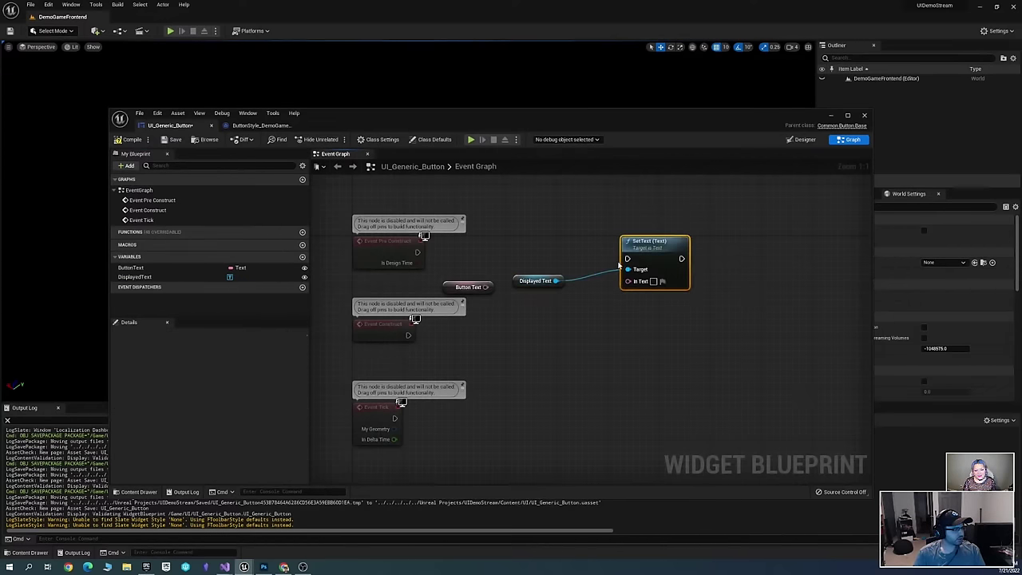
left_click_drag(627, 259, 416, 252)
left_click_drag(631, 281, 521, 299)
Move the new nodes beside Event Pre Construct, then compile and save UI_Generic_Button
left_click_drag(686, 229, 521, 313)
left_click_drag(642, 258, 503, 252)
left_click(643, 269)
left_click(381, 287)
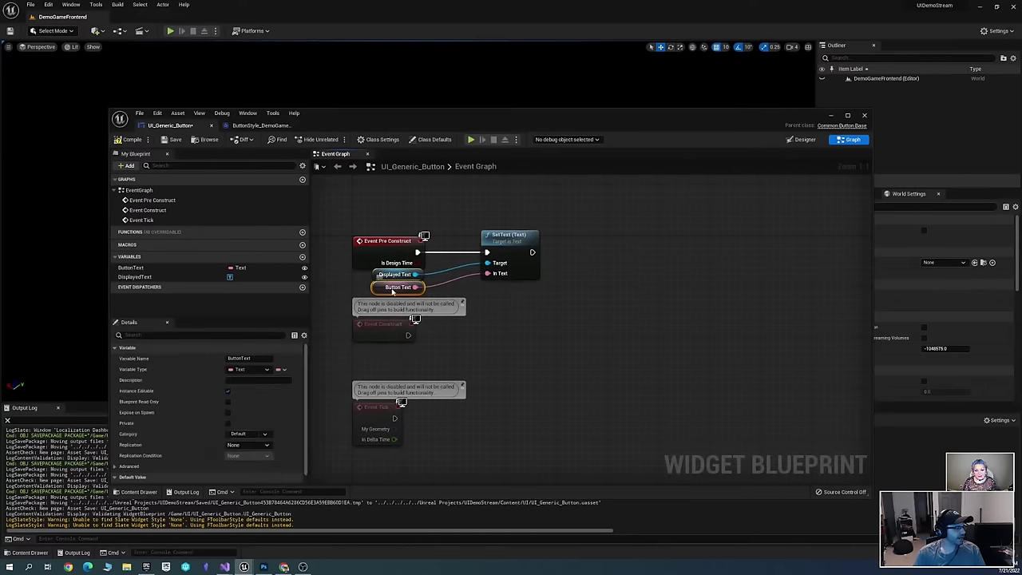
key("ctrl+s")
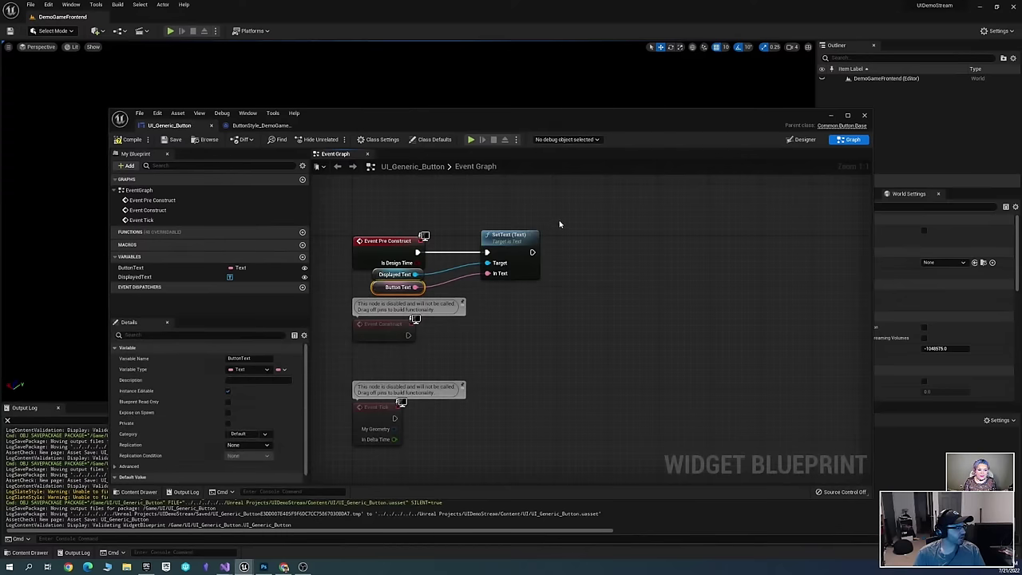
left_click(132, 139)
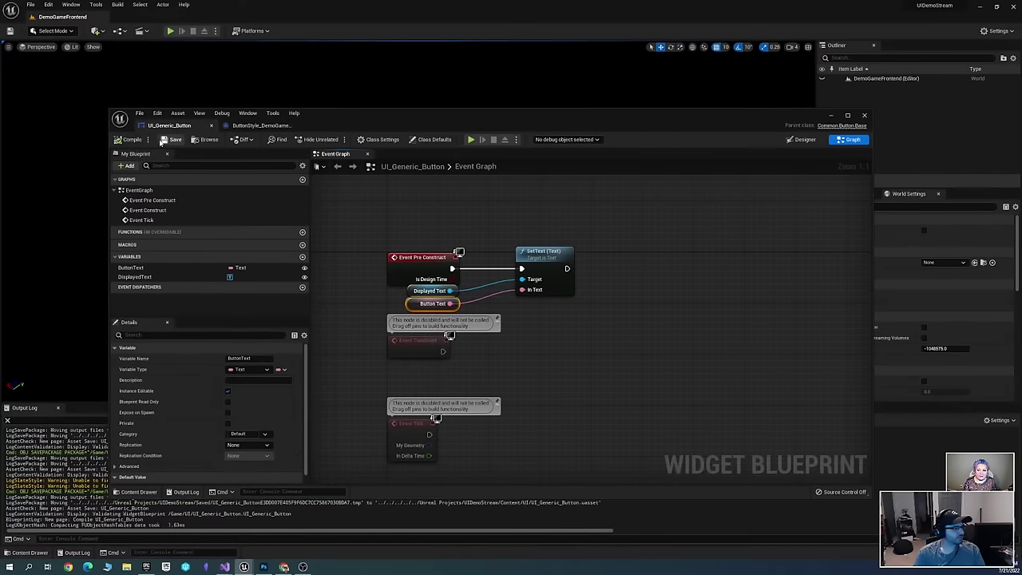
left_click(166, 139)
Change the UI_Generic_Button label to 'Lorem Ipsum', then back to 'Button Text'
left_click(801, 139)
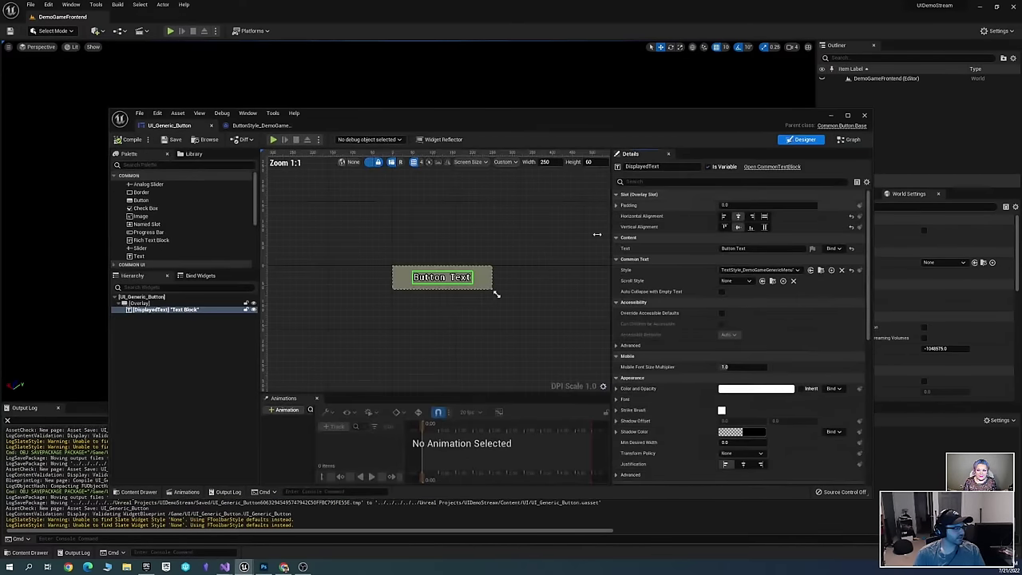
scroll(538, 306, "up", 2)
left_click(545, 267)
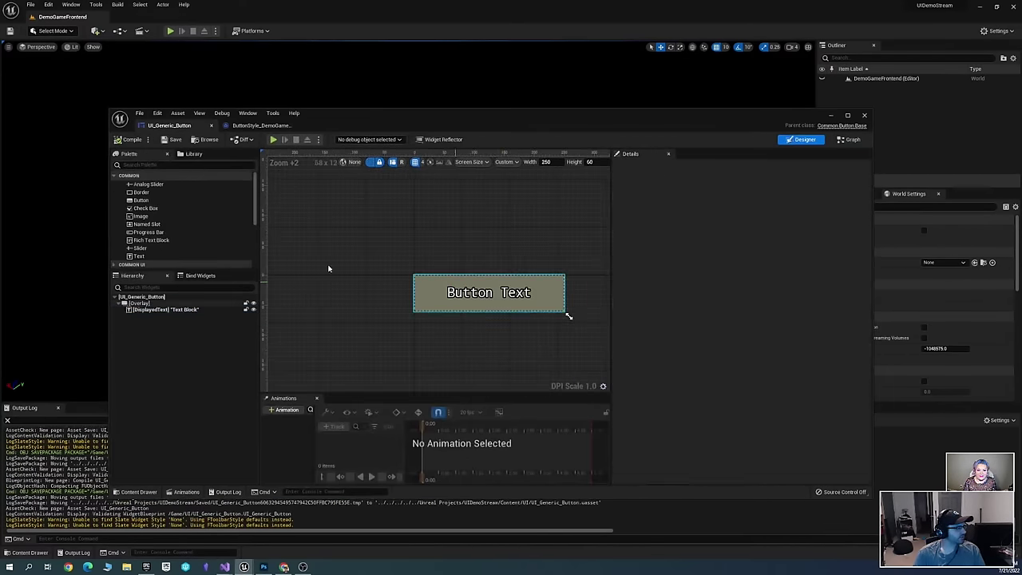
left_click(145, 298)
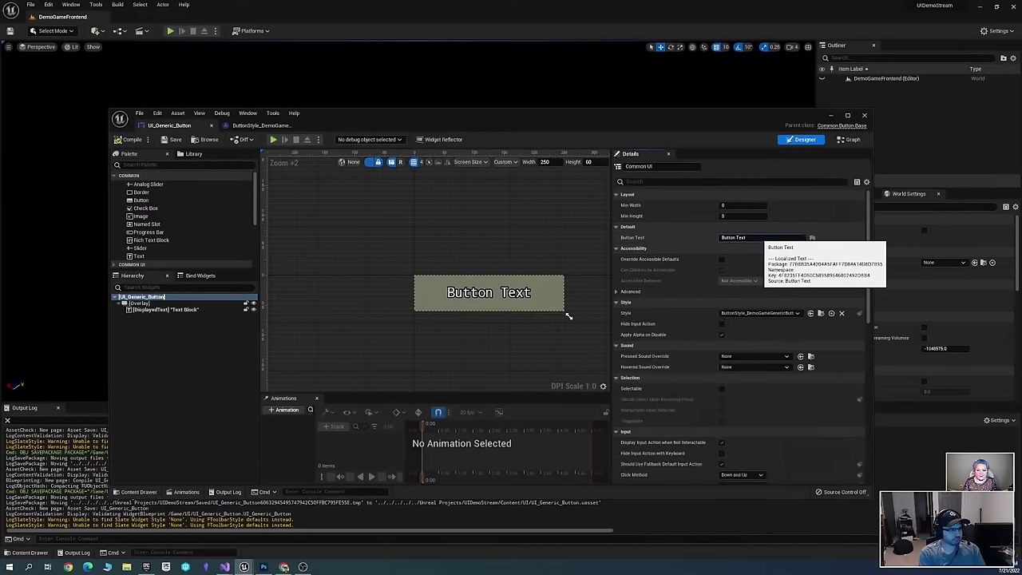
type("Lorem Ipsum")
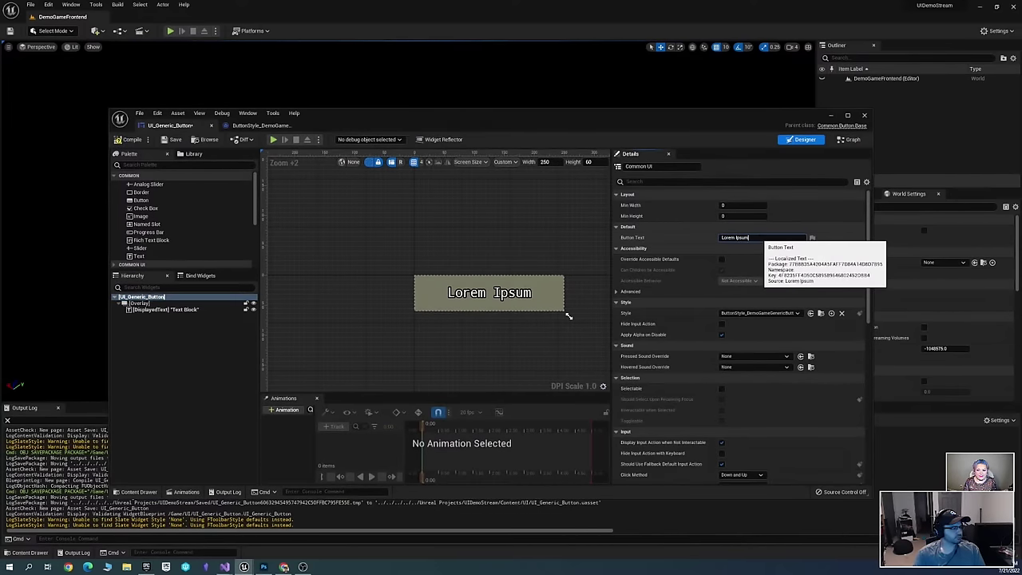
key("Return")
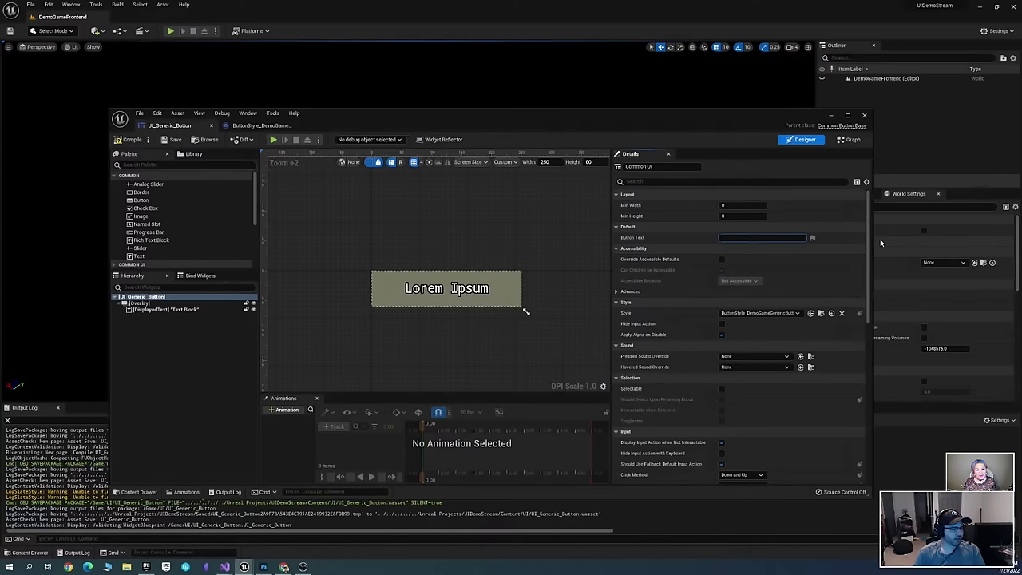
type("Button Text")
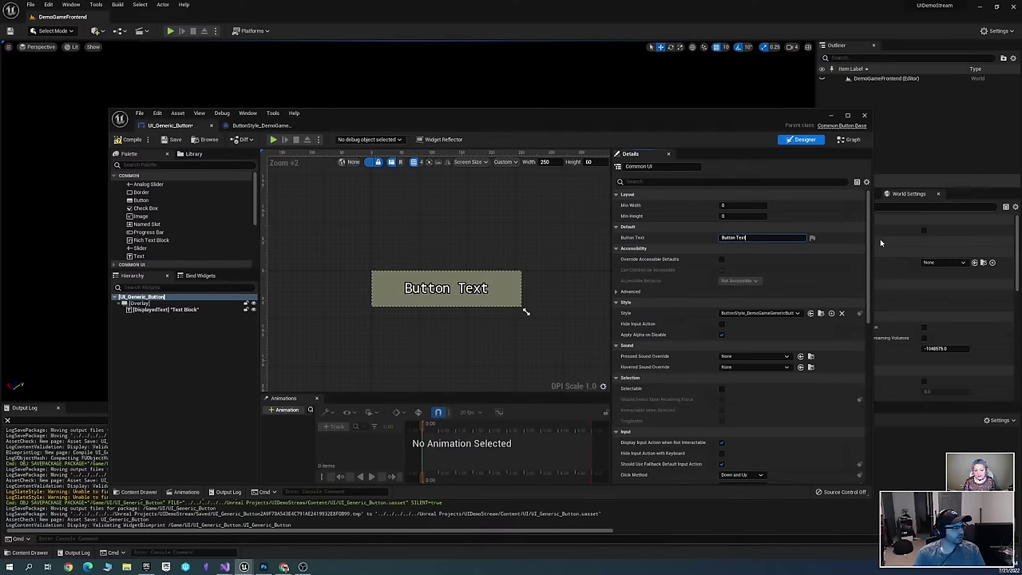
key("ctrl+s")
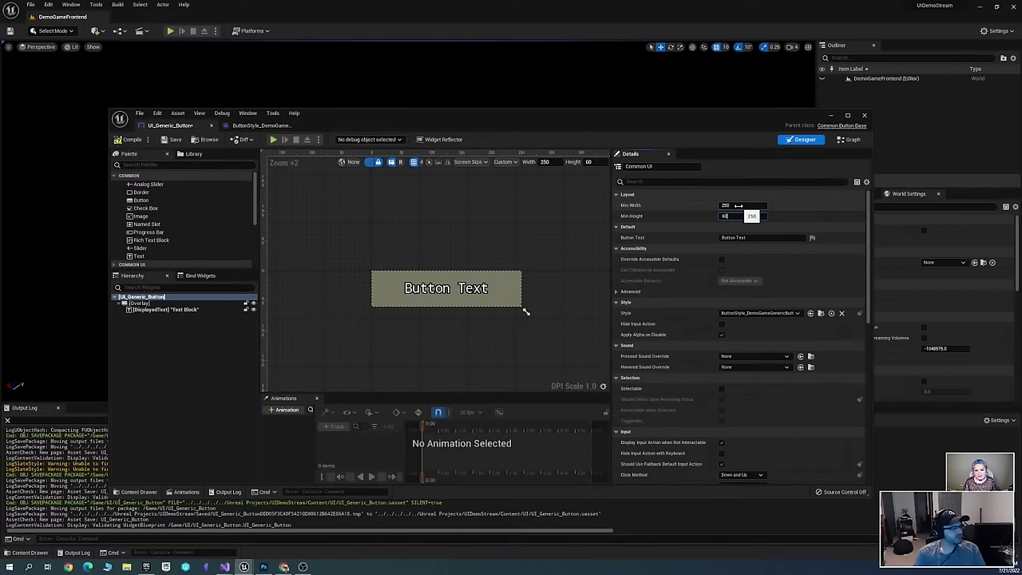
Compile and save the UI_Generic_Button widget
right_click_drag(547, 274, 460, 274)
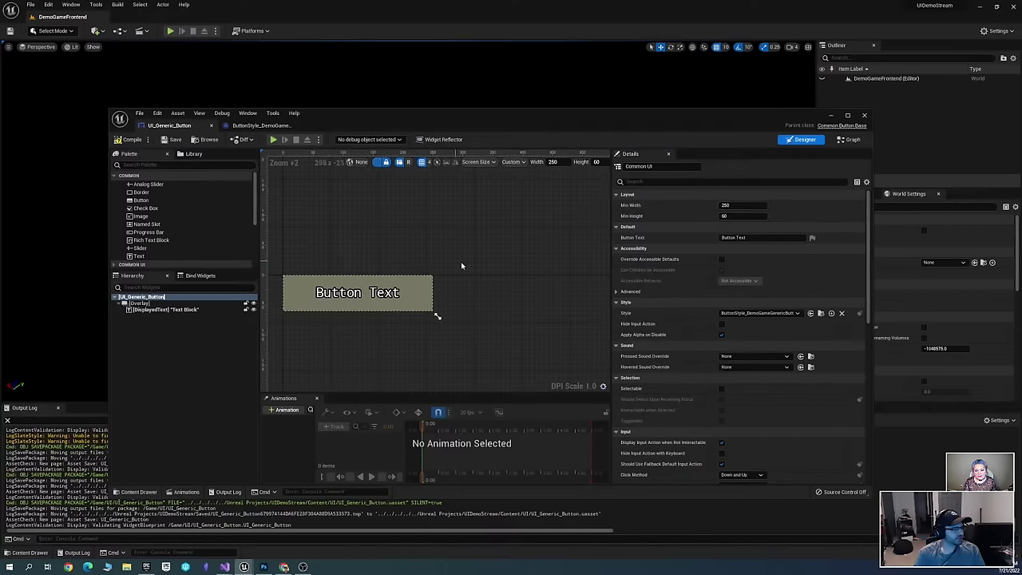
scroll(492, 253, "down", 2)
scroll(511, 264, "up", 1)
scroll(543, 287, "down", 1)
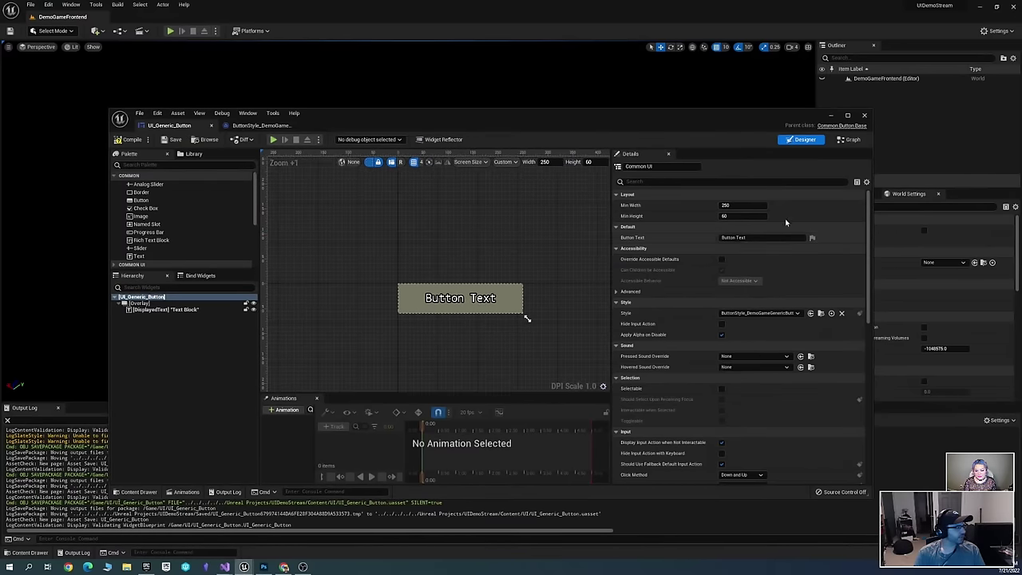
scroll(554, 283, "up", 1)
left_click(133, 139)
left_click(175, 139)
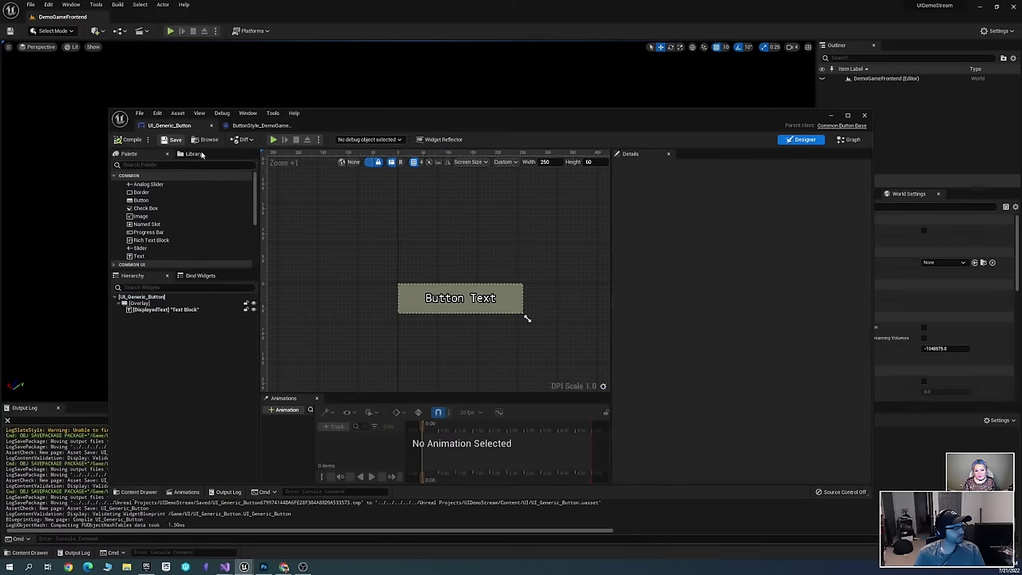
Move the widget editor window aside and bring up the Content Drawer at UI/Styling
right_click_drag(579, 242, 530, 229)
right_click_drag(551, 266, 570, 239)
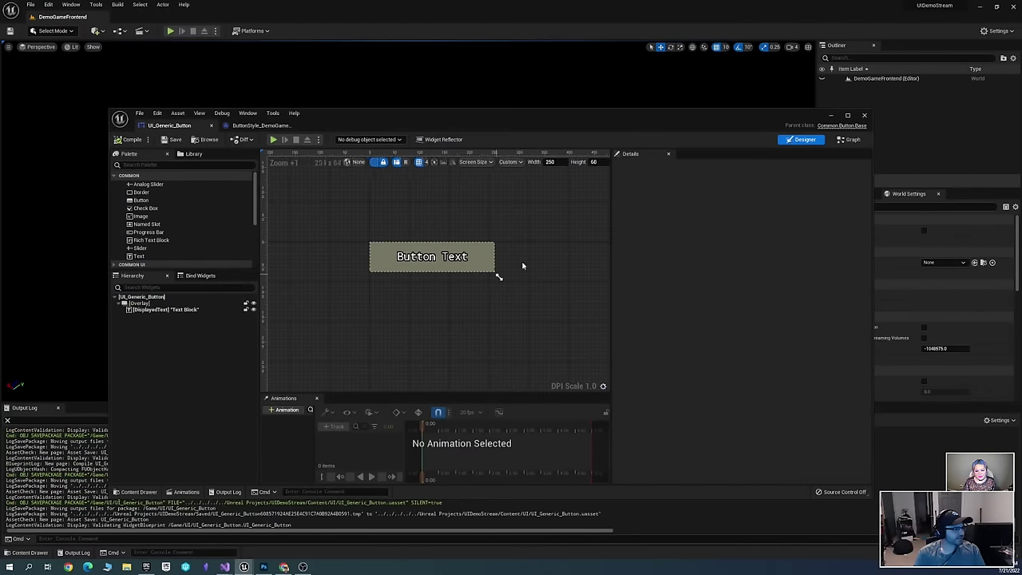
left_click_drag(623, 114, 1021, 120)
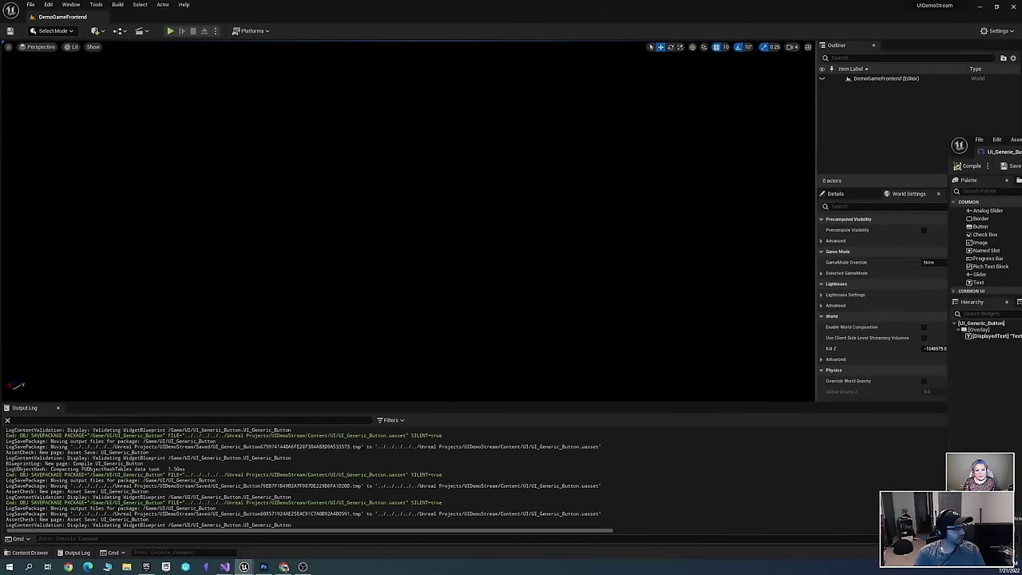
right_click(281, 239)
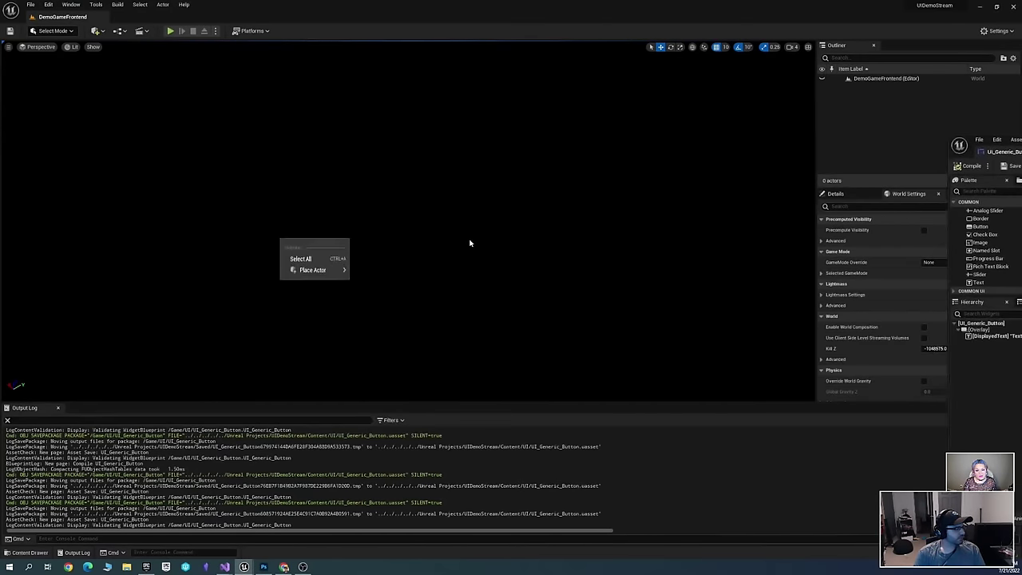
left_click(470, 243)
key("ctrl+space")
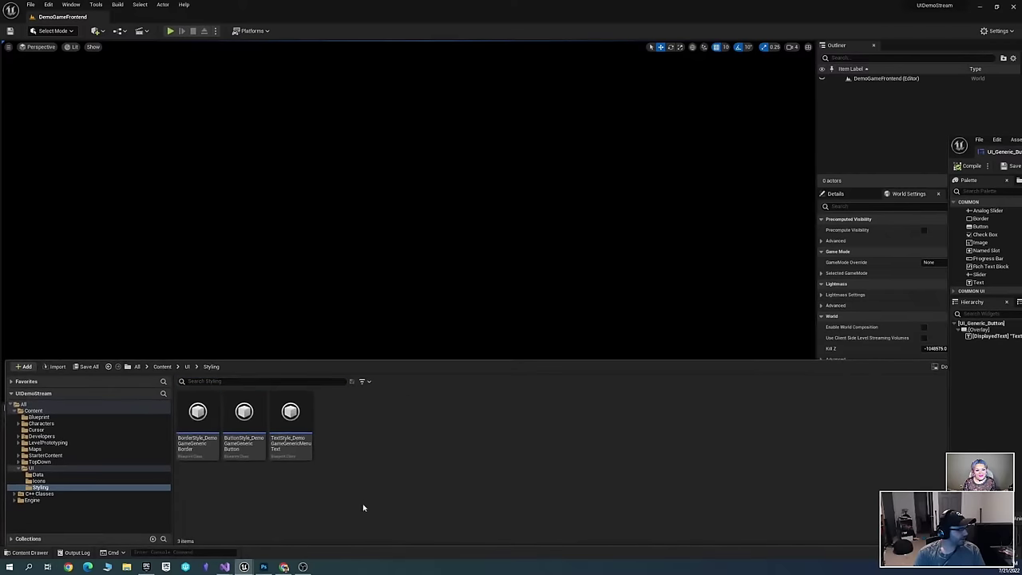
Browse between the UI folder and its Data subfolder in the Content Drawer
left_click(37, 475)
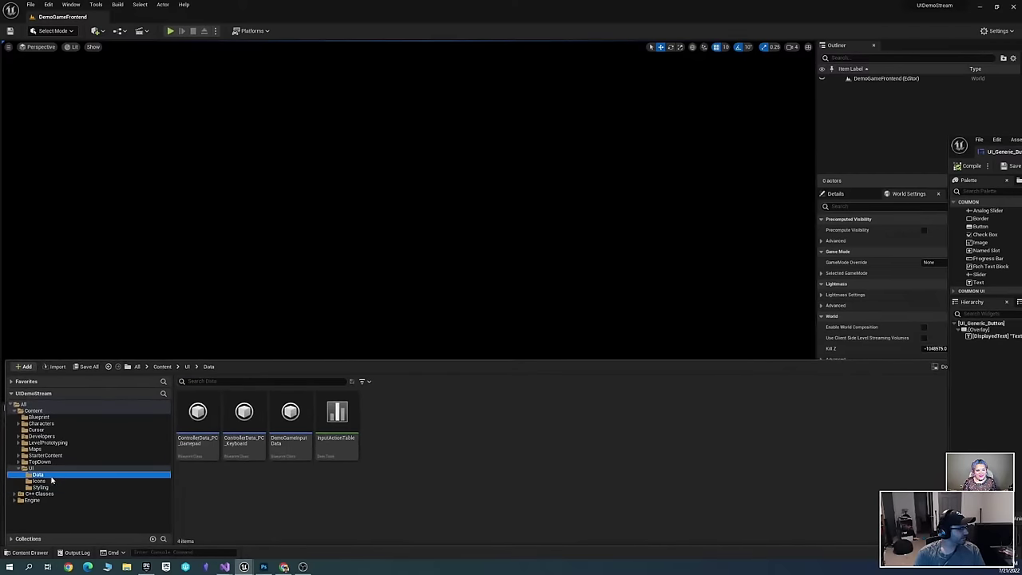
left_click(30, 468)
left_click(38, 474)
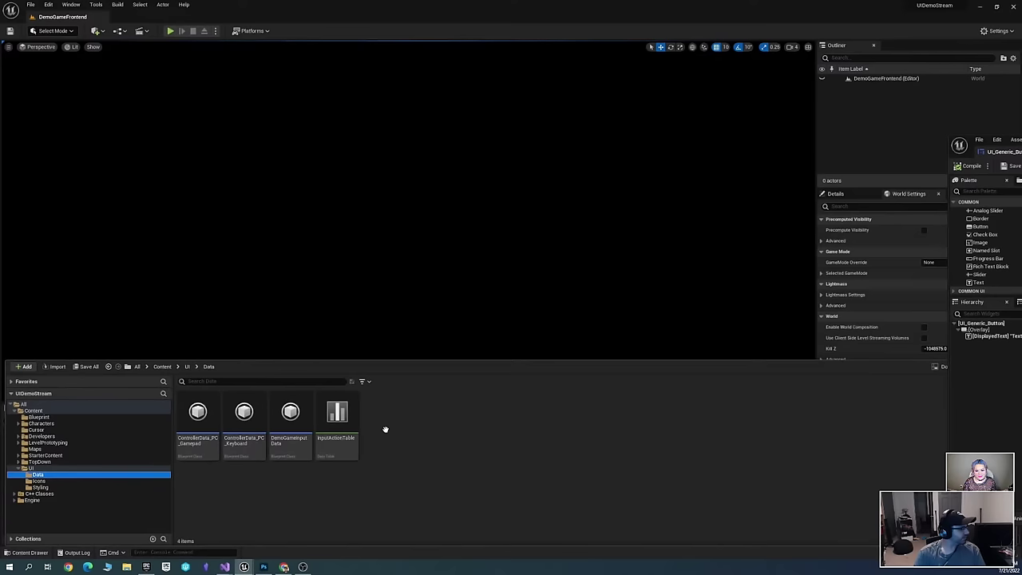
left_click(31, 468)
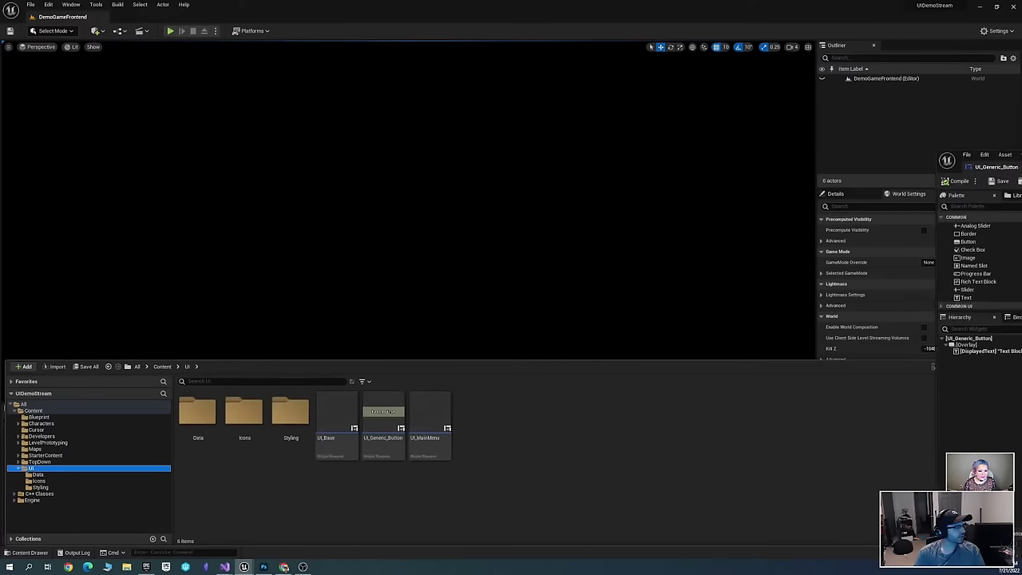
Bring back the UI_Generic_Button editor and inspect its Overlay, root and DisplayedText widgets
left_click_drag(990, 144, 494, 93)
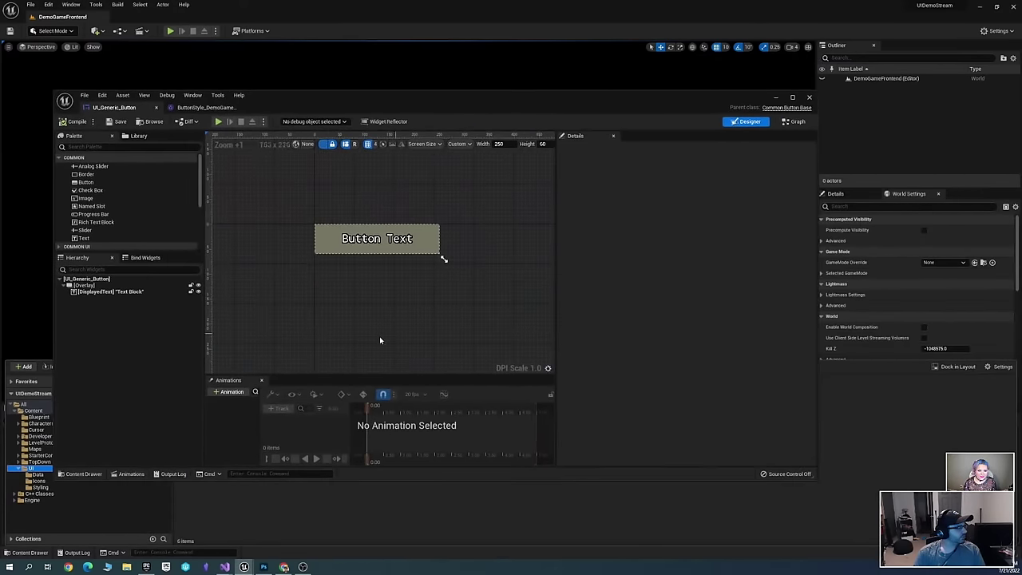
left_click(94, 286)
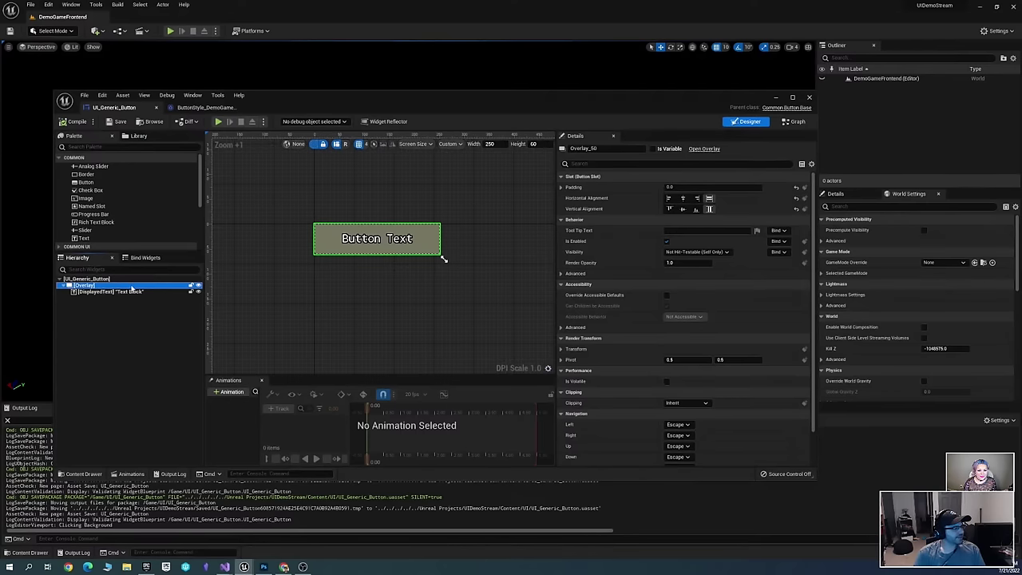
left_click(124, 280)
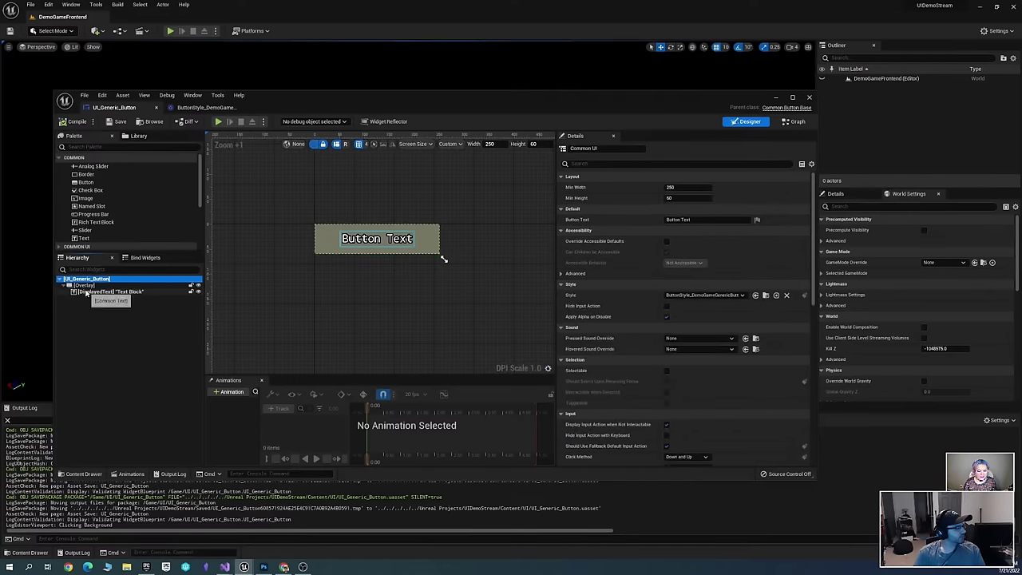
left_click(84, 286)
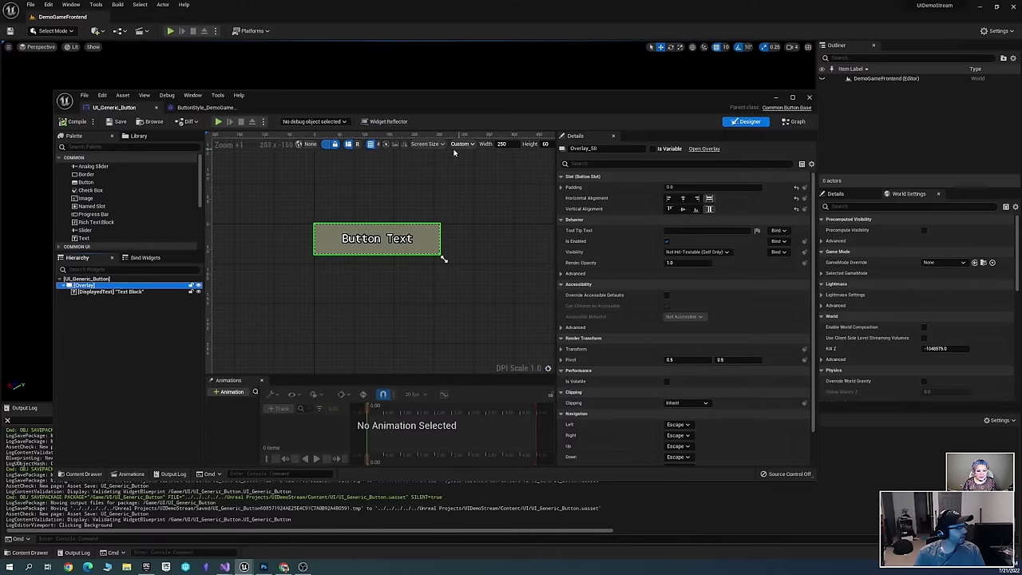
left_click(126, 292)
left_click(119, 286)
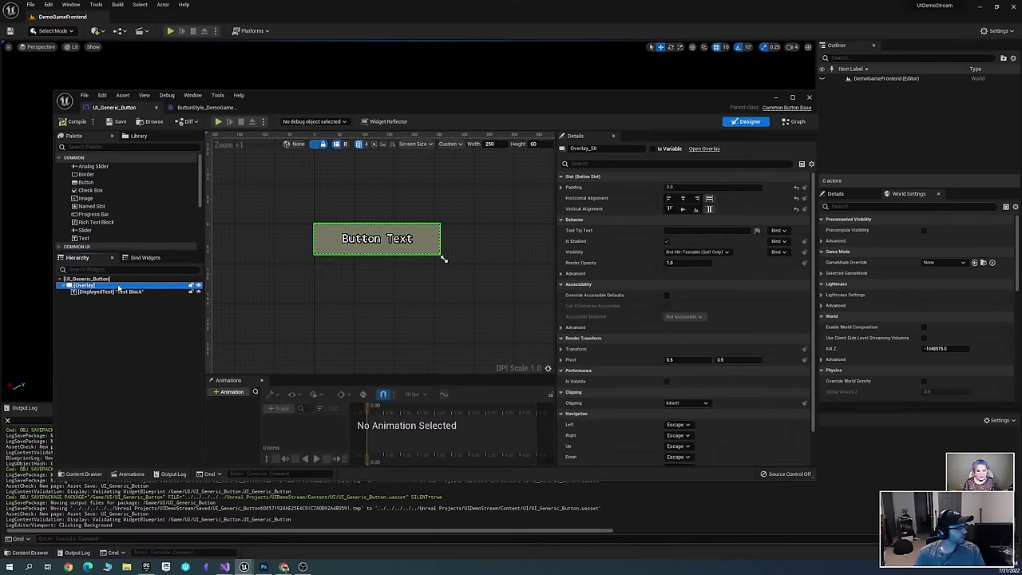
left_click(128, 293)
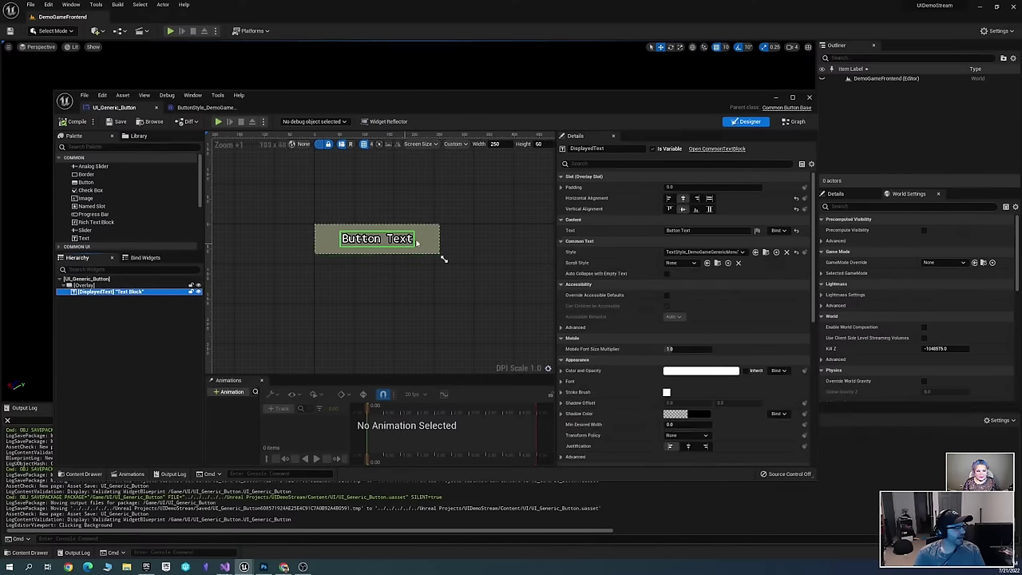
mouse_move(412, 231)
right_mouse_down()
mouse_move(434, 243)
mouse_move(424, 257)
mouse_move(440, 237)
mouse_move(403, 242)
right_mouse_up()
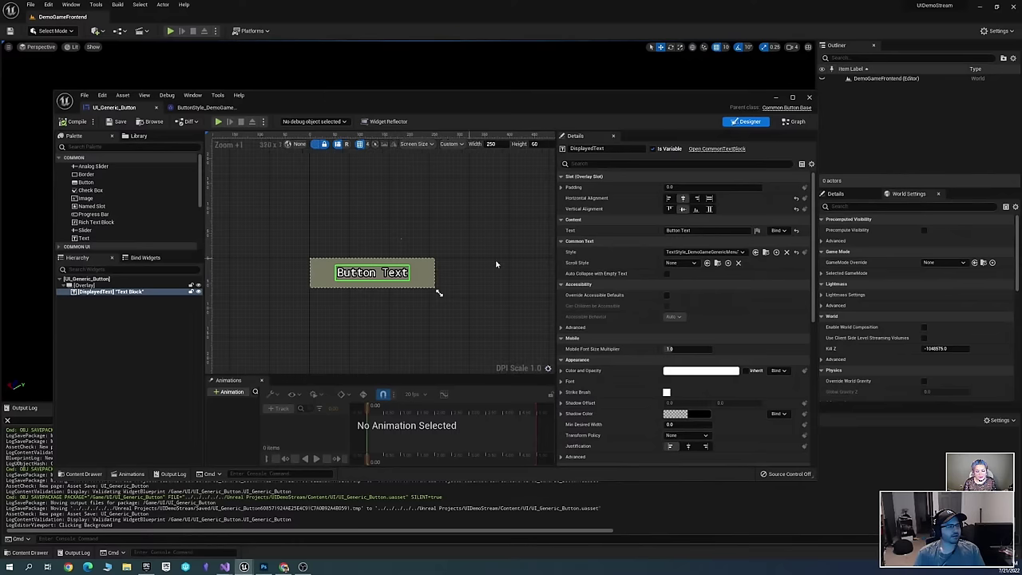
right_click_drag(407, 220, 432, 232)
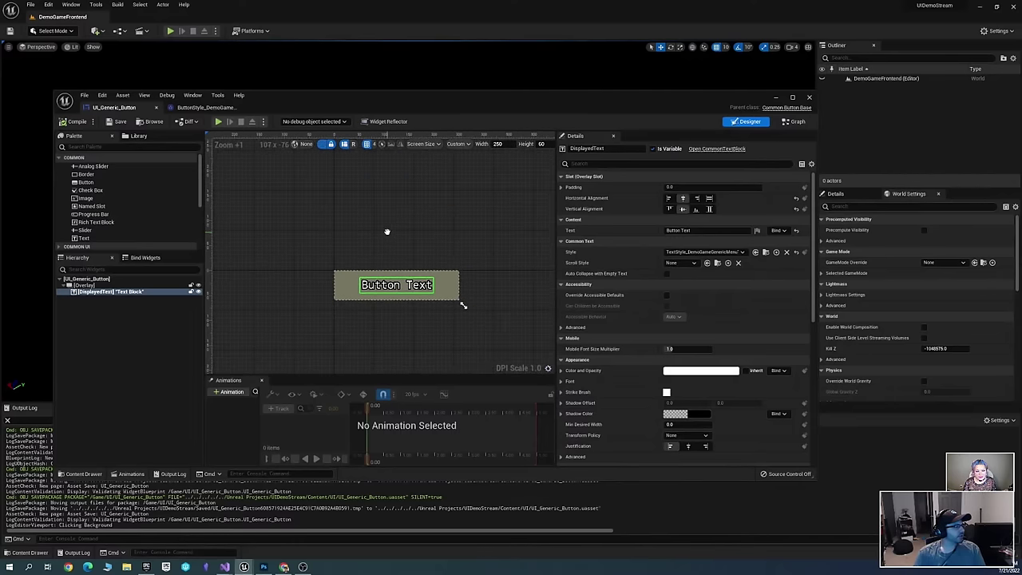
Save UI_Generic_Button, close its editor, and reopen the Content Drawer on UI
key("ctrl+s")
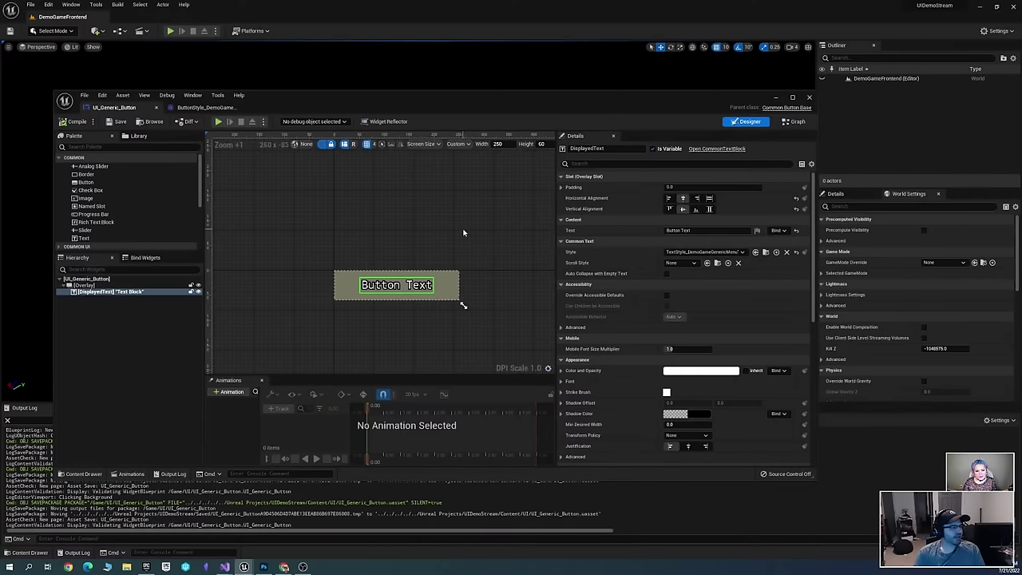
left_click(109, 122)
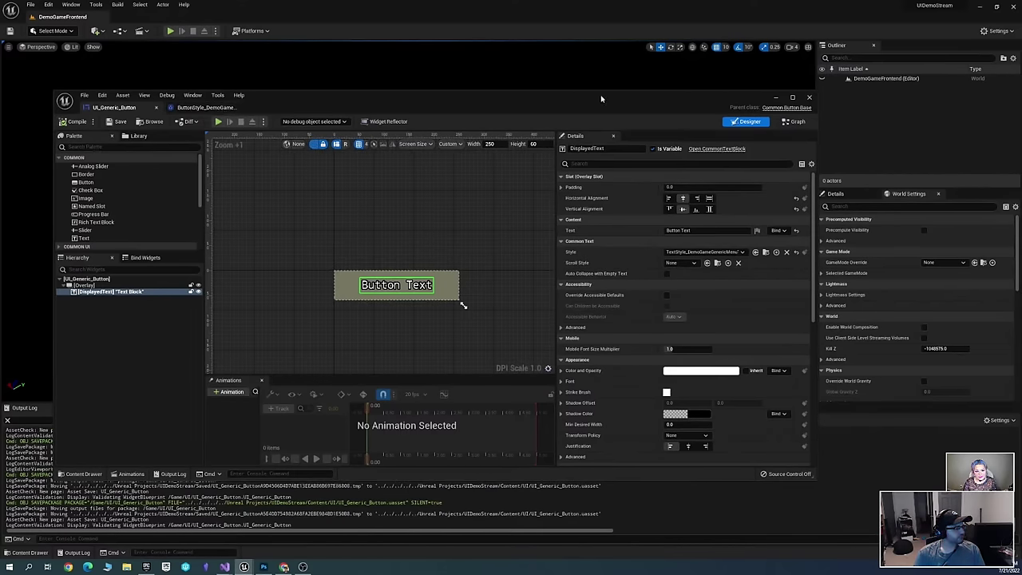
left_click(809, 97)
key("ctrl+space")
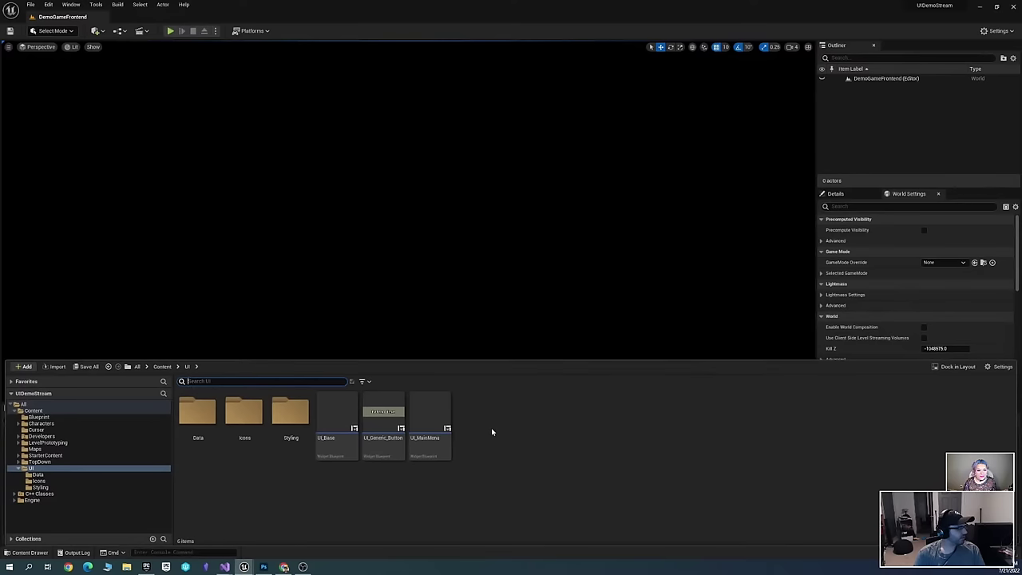
Open UI_MainMenu and add an Overlay under its root widget
left_click(437, 413)
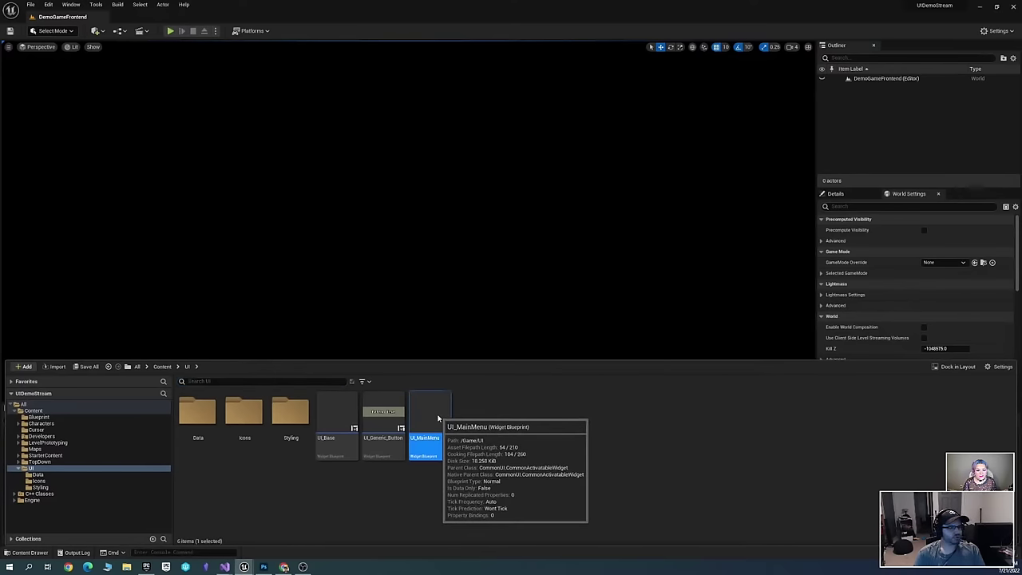
double_click(438, 417)
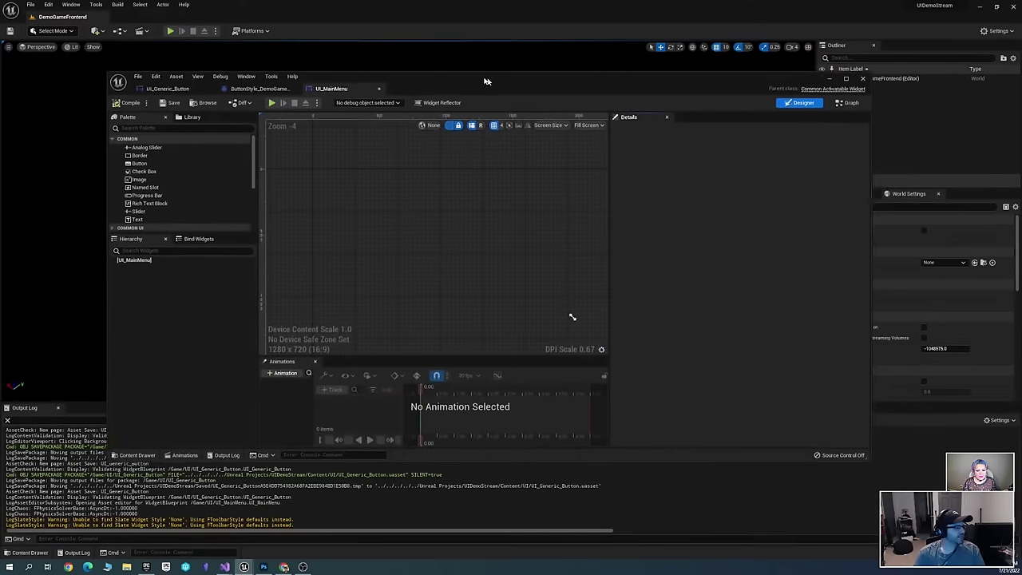
right_click_drag(341, 218, 334, 218)
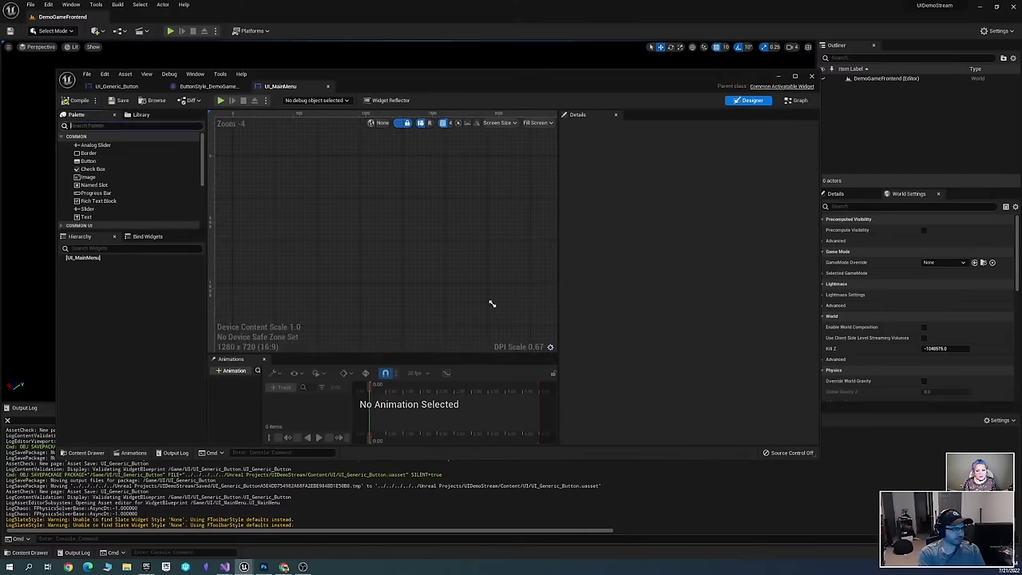
type("overlay")
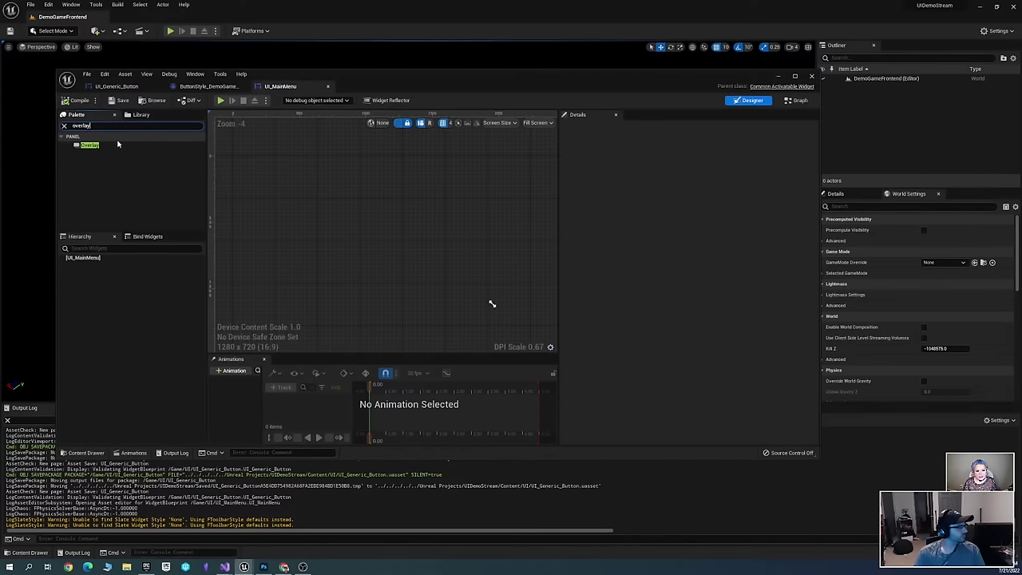
left_click_drag(117, 143, 130, 333)
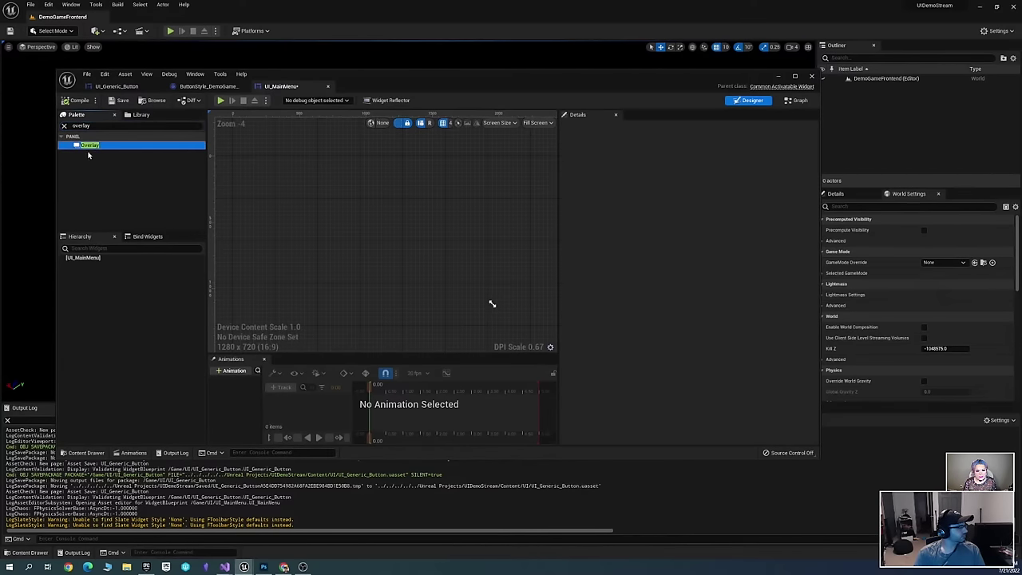
left_click_drag(92, 269, 87, 259)
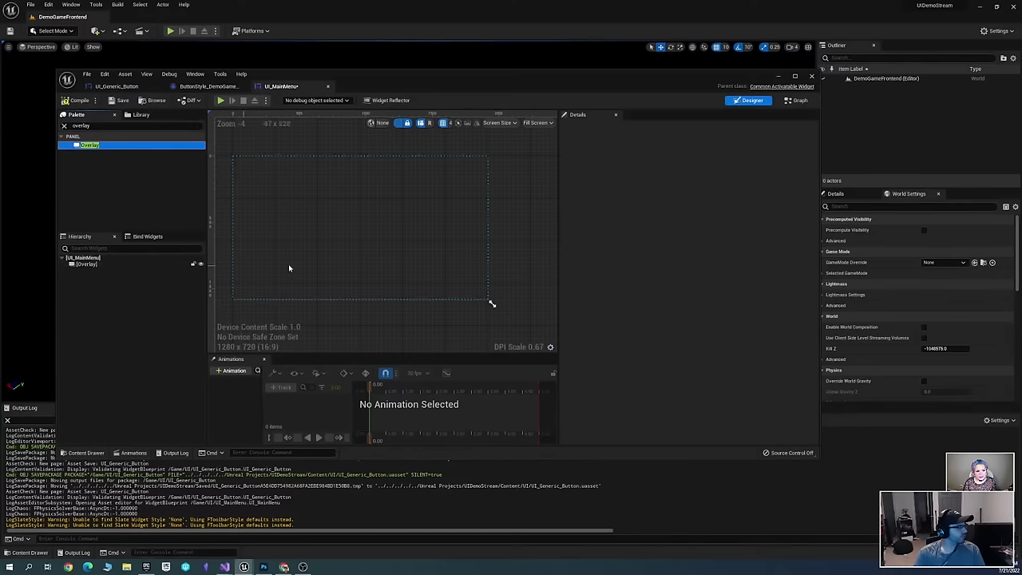
scroll(381, 230, "down", 1)
scroll(406, 238, "up", 1)
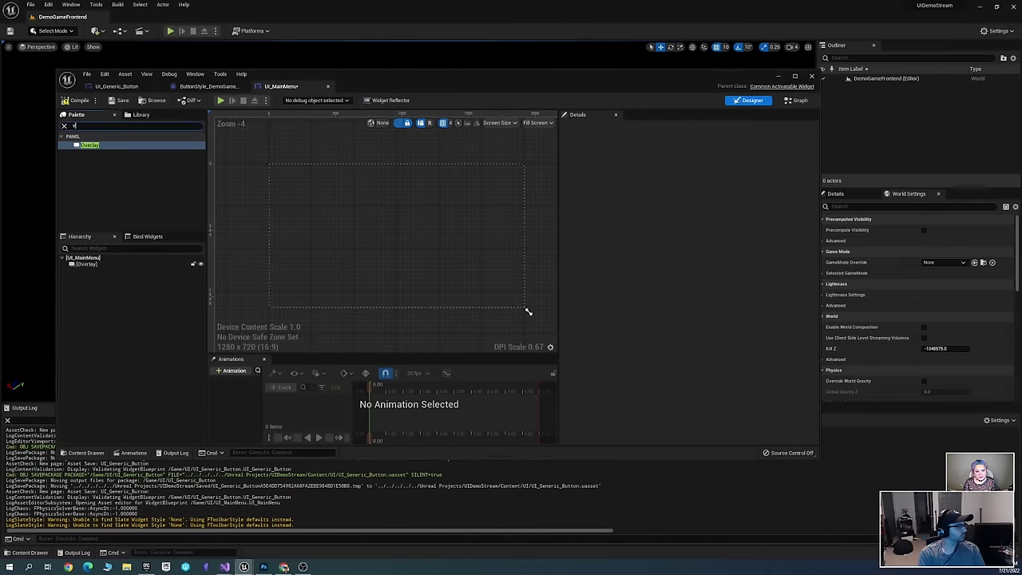
Place a Vertical Box inside the Overlay and clear the Palette search
type("vertical")
left_click_drag(93, 144, 88, 269)
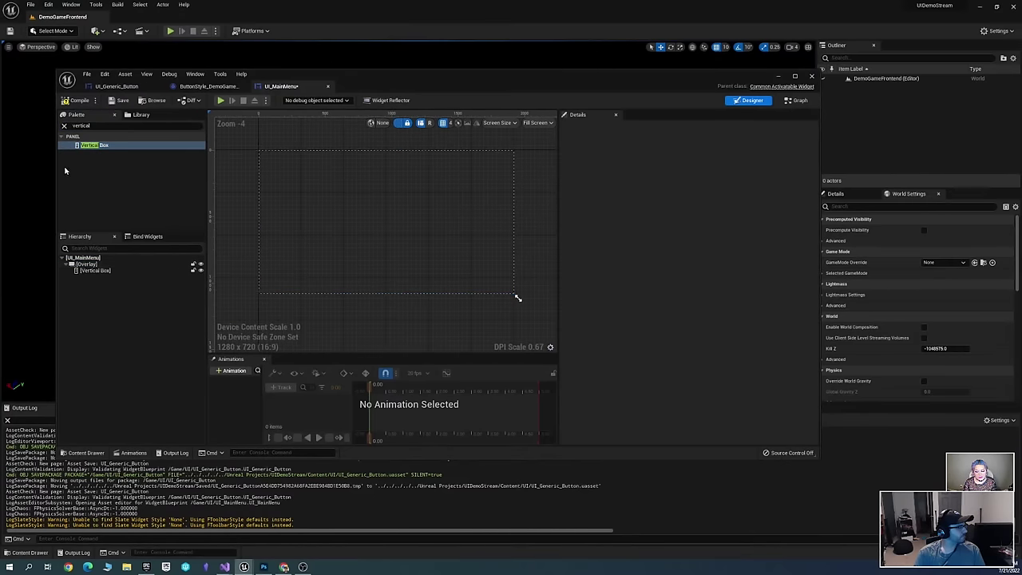
left_click(95, 270)
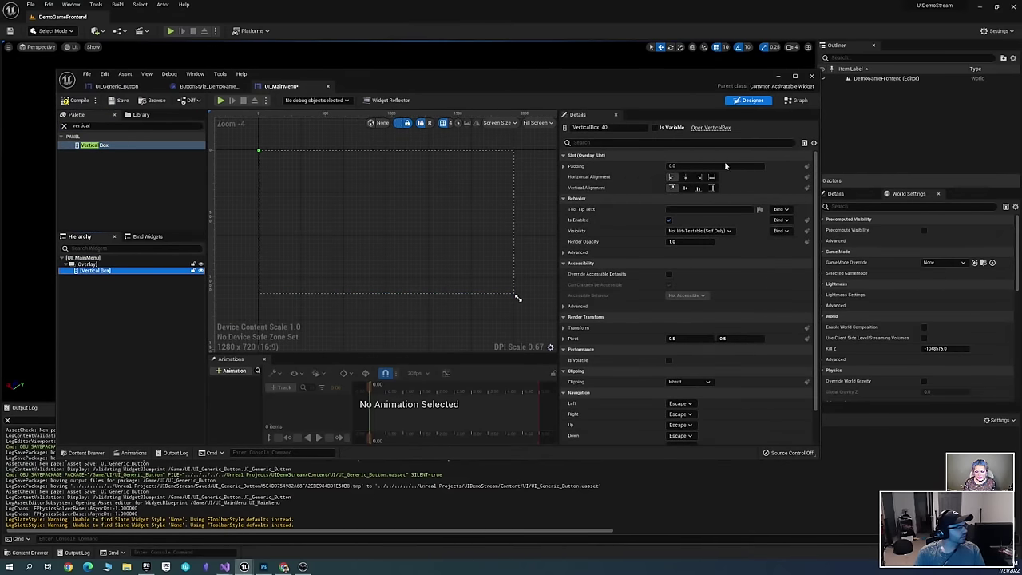
left_click(90, 126)
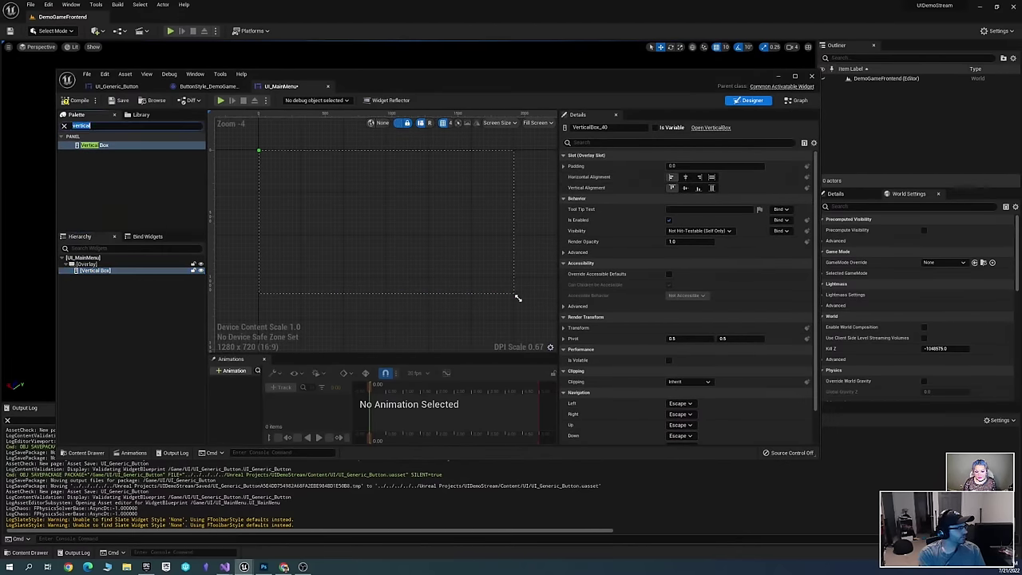
key("BackSpace")
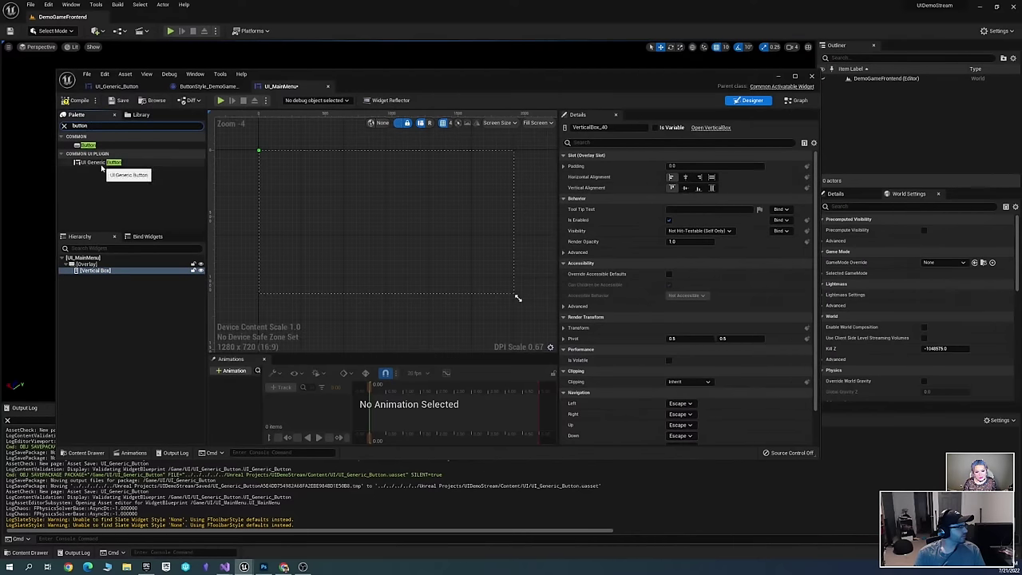
Add four UI Generic Buttons to the Vertical Box
left_click_drag(94, 162, 99, 274)
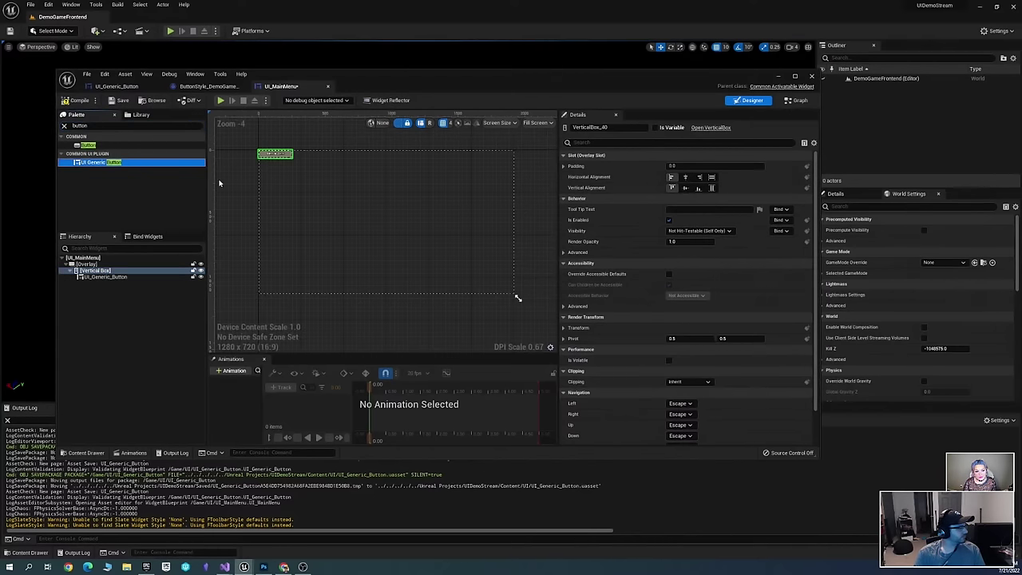
left_click_drag(102, 170, 108, 274)
left_click_drag(94, 166, 108, 274)
left_click_drag(104, 173, 112, 295)
scroll(376, 243, "up", 4)
scroll(399, 187, "down", 2)
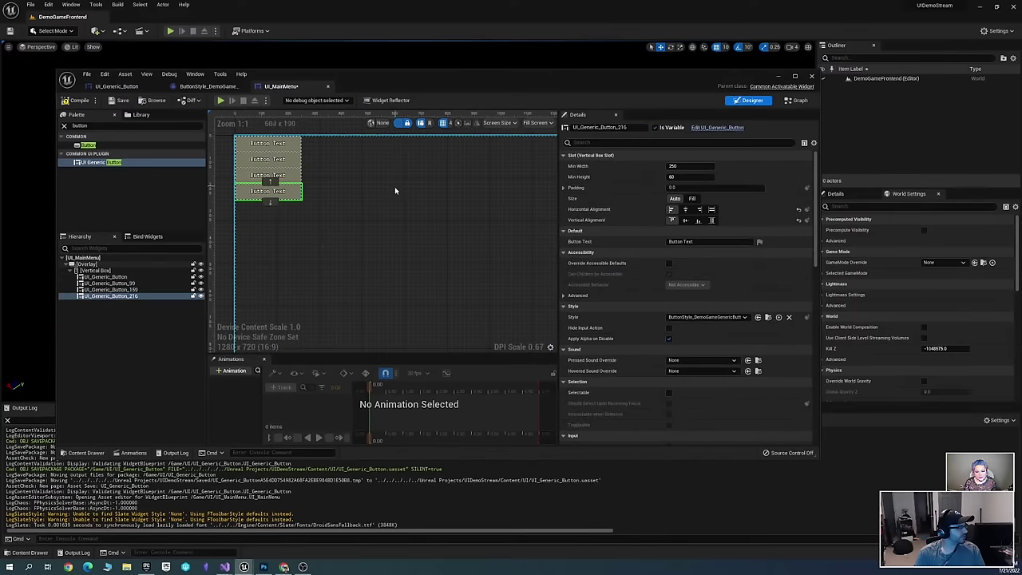
scroll(426, 245, "up", 2)
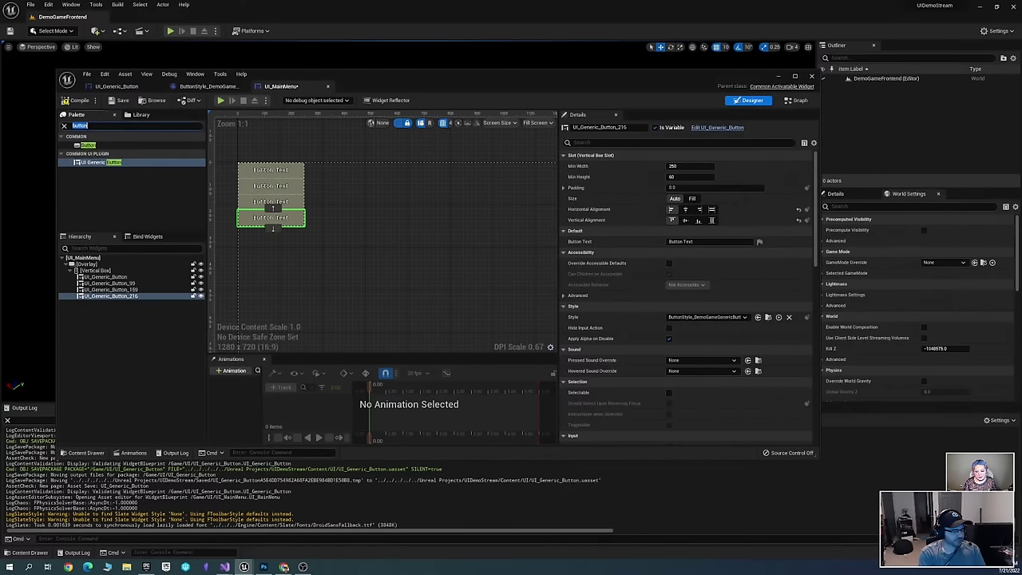
Insert a Spacer above UI_Generic_Button_216, leaving its size on Auto
type("spacer")
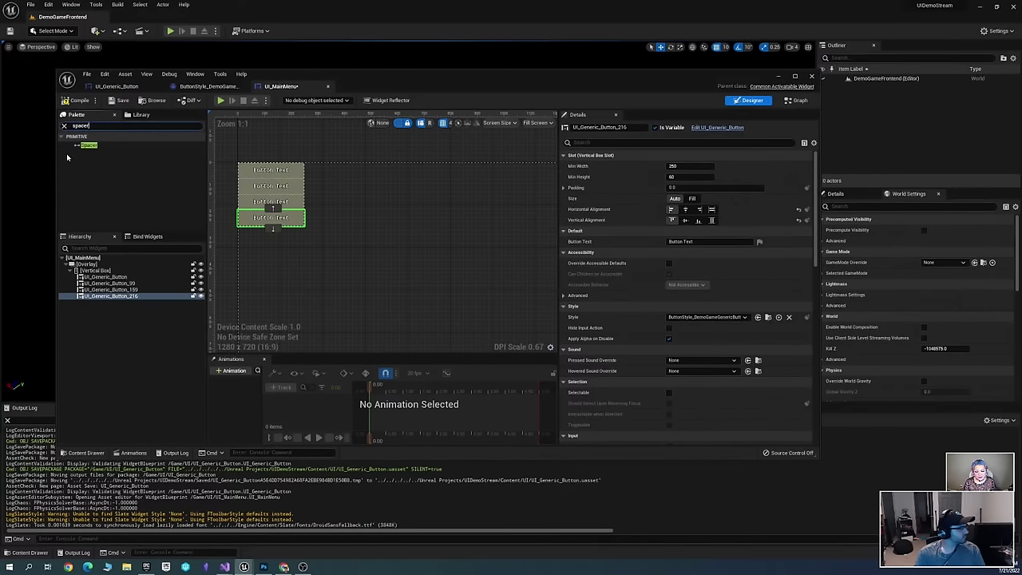
left_click_drag(85, 145, 141, 238)
left_click_drag(152, 297, 124, 297)
left_click(104, 297)
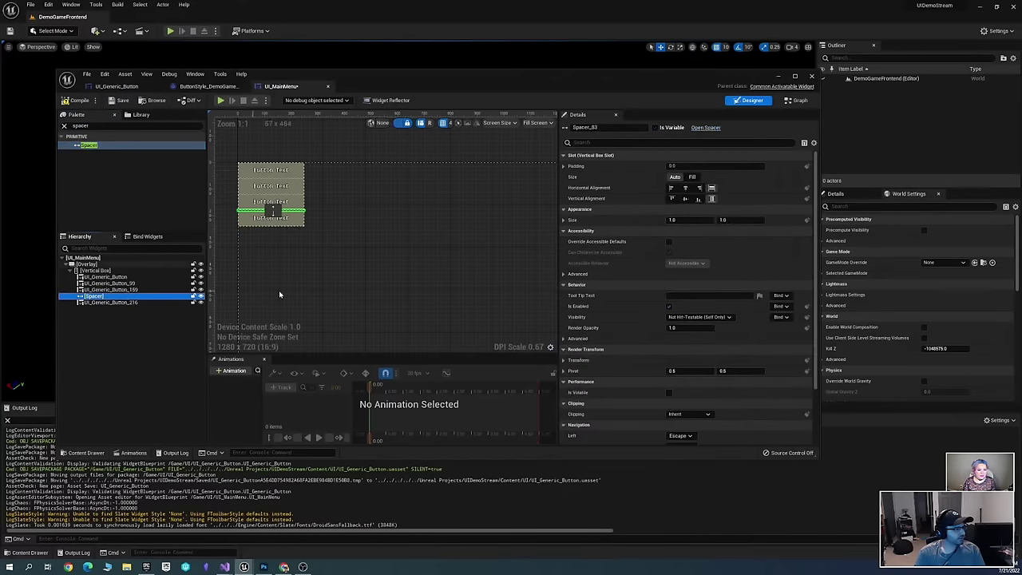
left_click(692, 177)
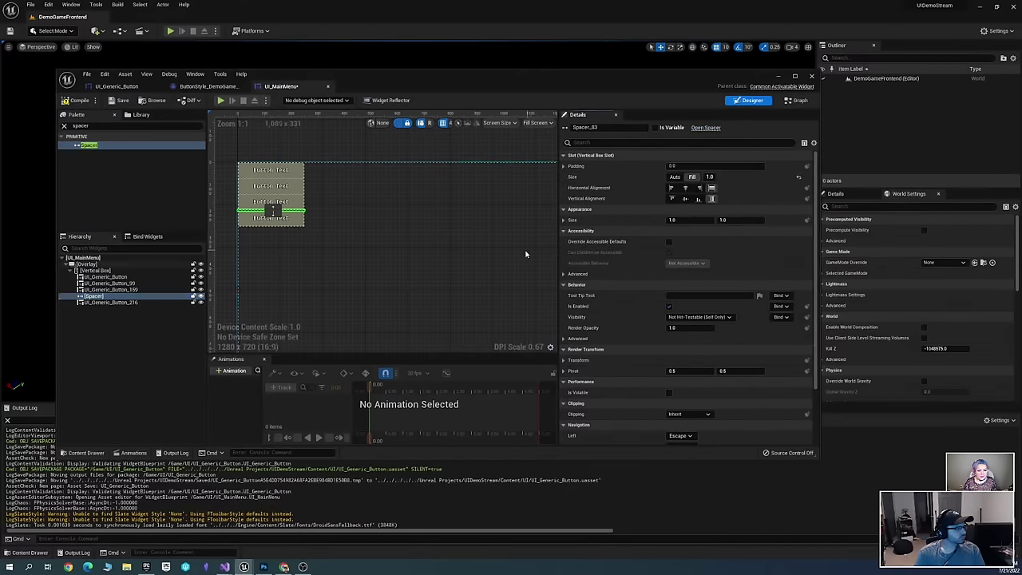
left_click(674, 177)
right_click_drag(397, 267, 427, 262)
Set the Vertical Box's Overlay slot vertical alignment to Fill
left_click(104, 270)
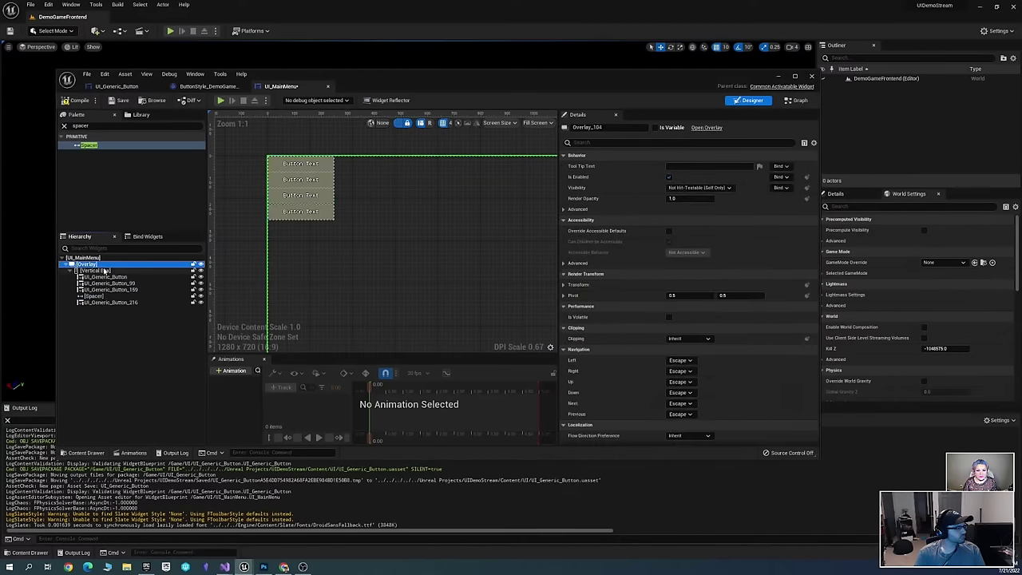
scroll(471, 231, "down", 2)
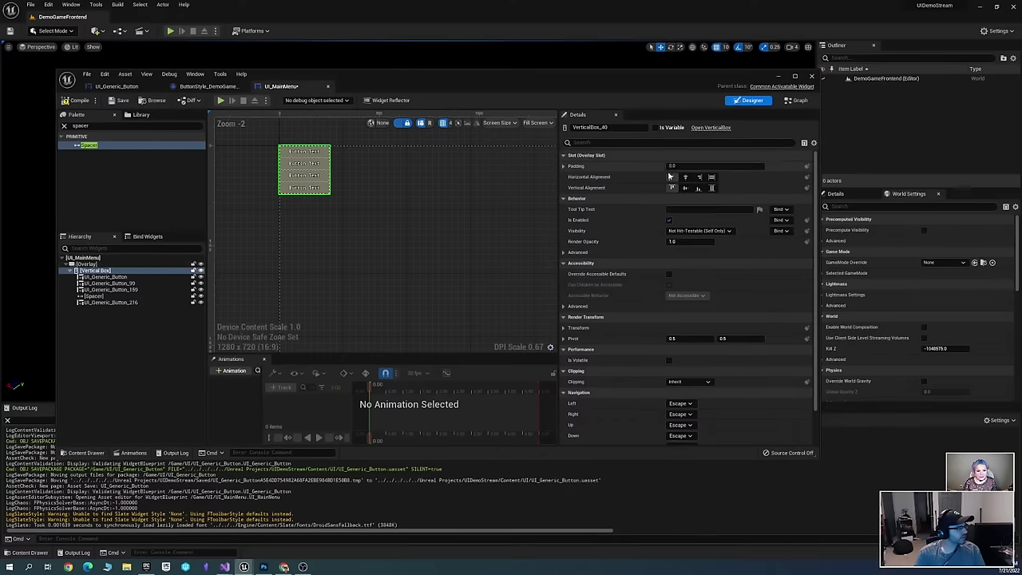
left_click(468, 200)
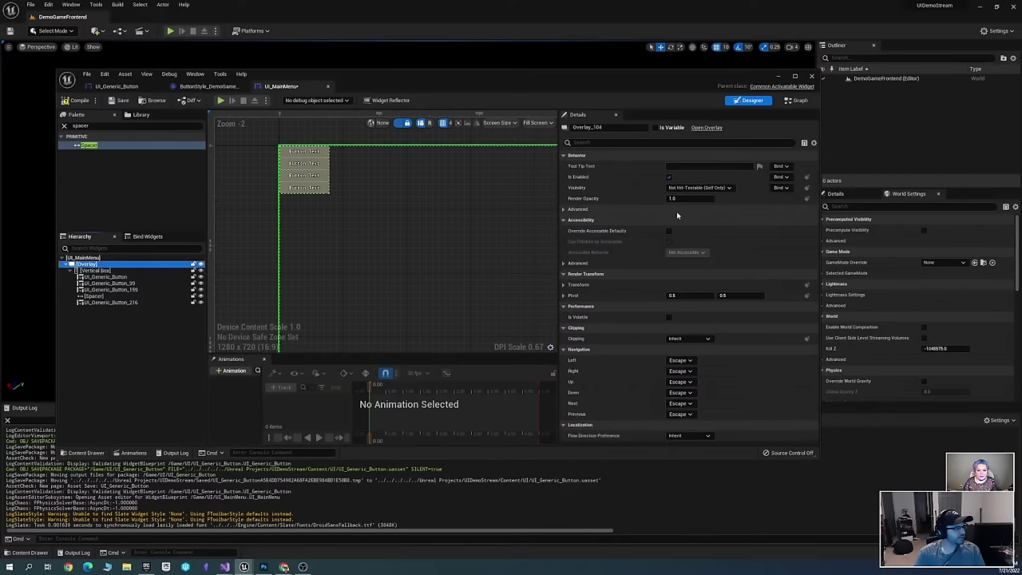
left_click(569, 210)
left_click(565, 209)
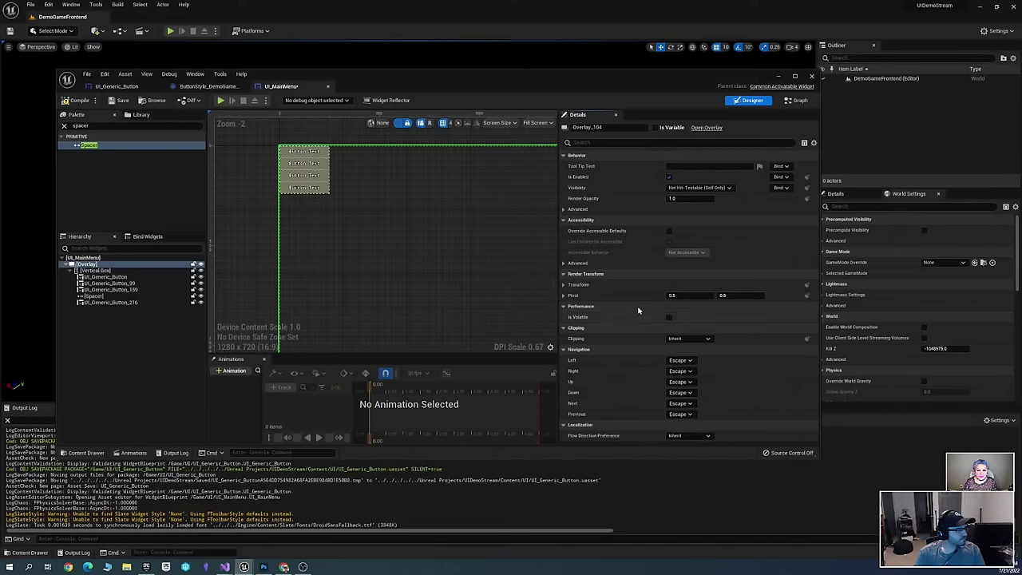
mouse_move(466, 274)
right_mouse_down()
mouse_move(456, 184)
mouse_move(462, 283)
right_mouse_up()
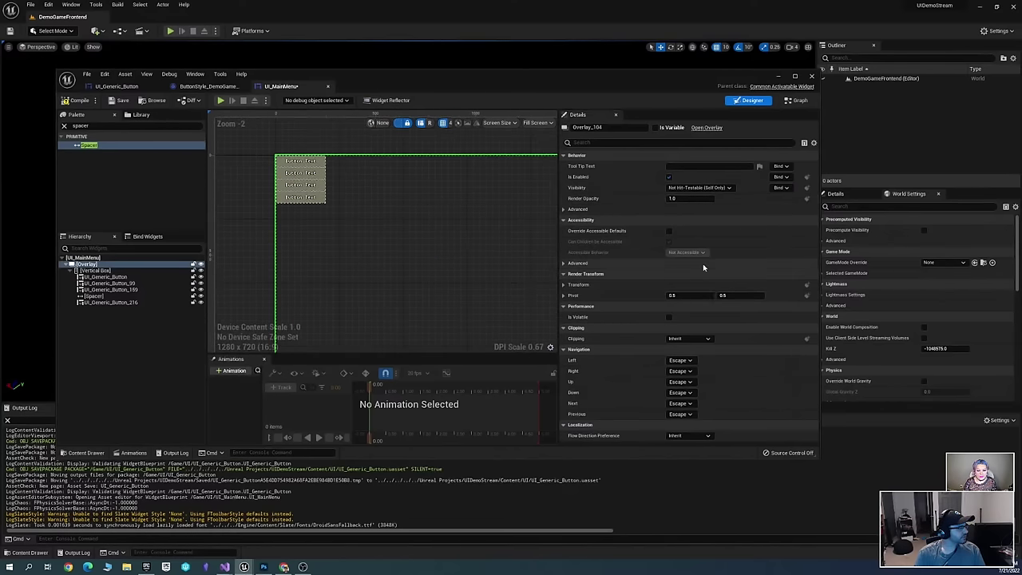
left_click(95, 270)
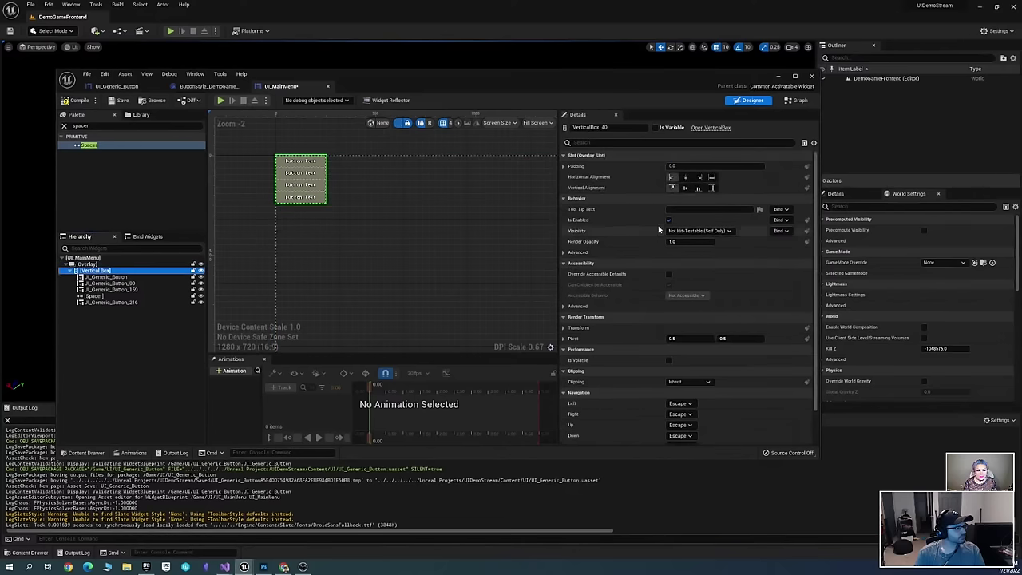
left_click(712, 188)
right_click_drag(328, 279, 450, 231)
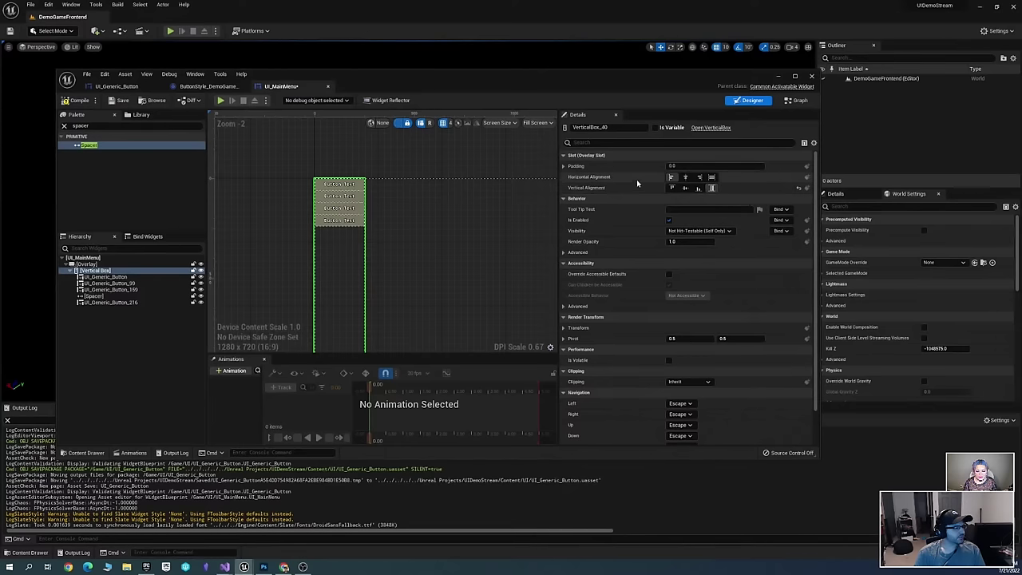
Try Center horizontal alignment, settle on Left, and save UI_MainMenu
scroll(452, 185, "down", 1)
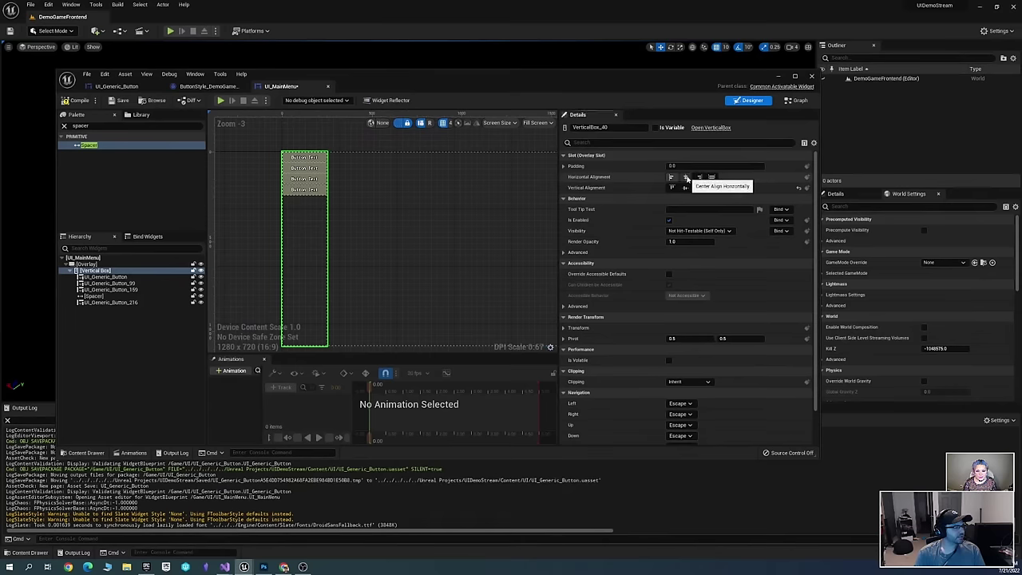
left_click(685, 177)
right_click_drag(444, 211, 365, 210)
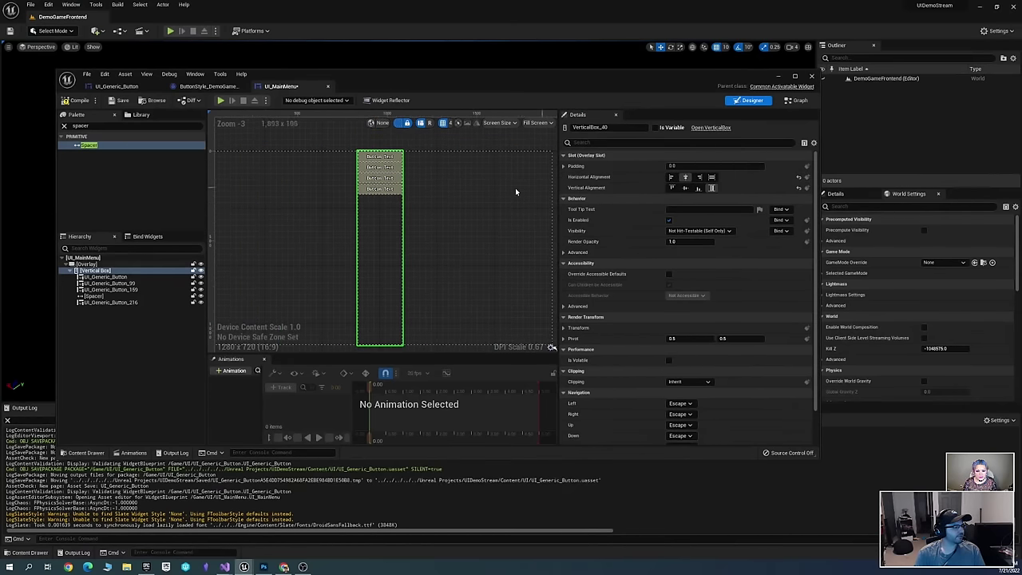
right_click_drag(515, 190, 461, 203)
scroll(471, 204, "down", 1)
scroll(461, 203, "up", 1)
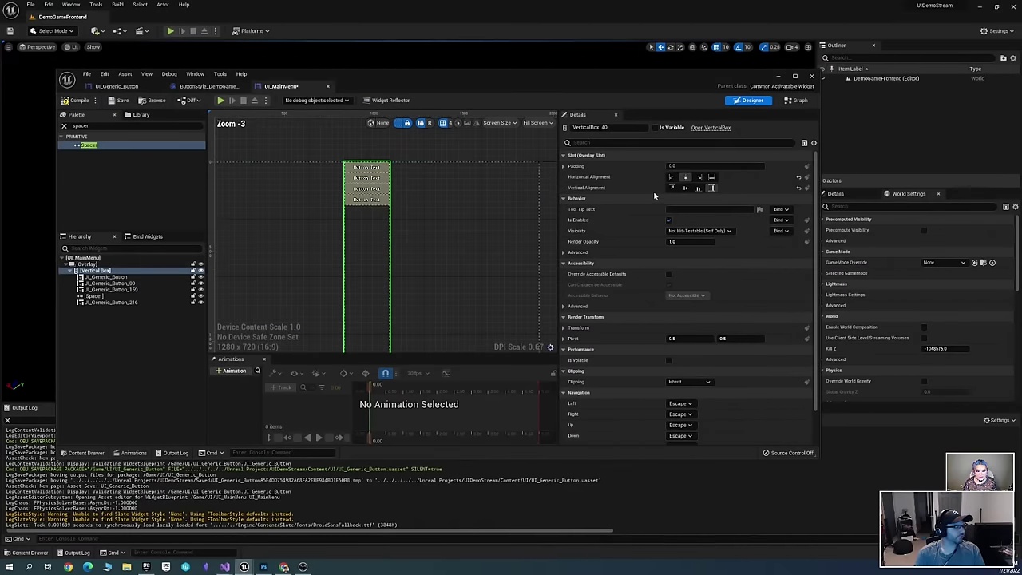
left_click(672, 177)
right_click_drag(358, 221, 417, 219)
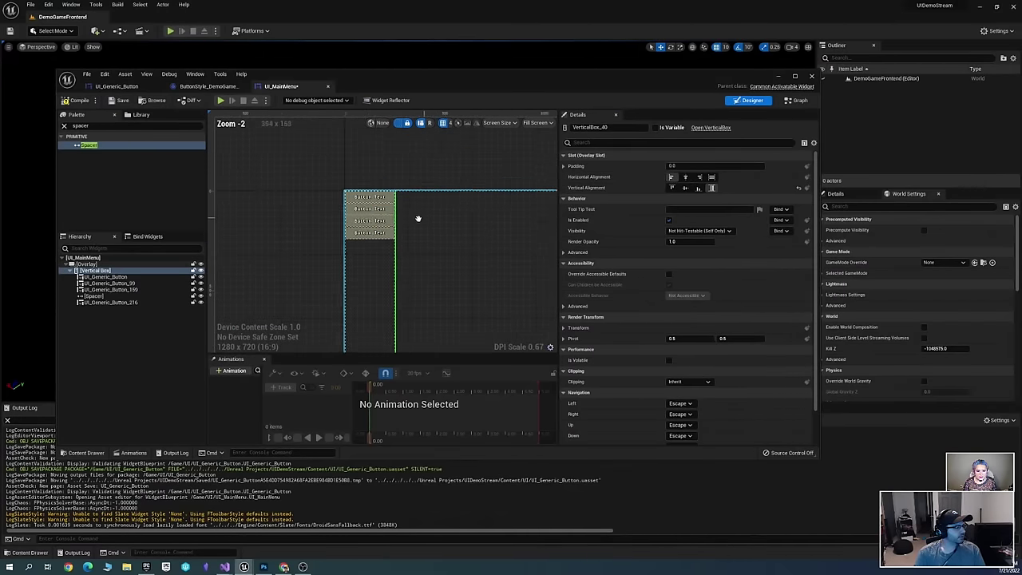
scroll(490, 217, "up", 2)
right_click_drag(490, 216, 458, 189)
key("ctrl+s")
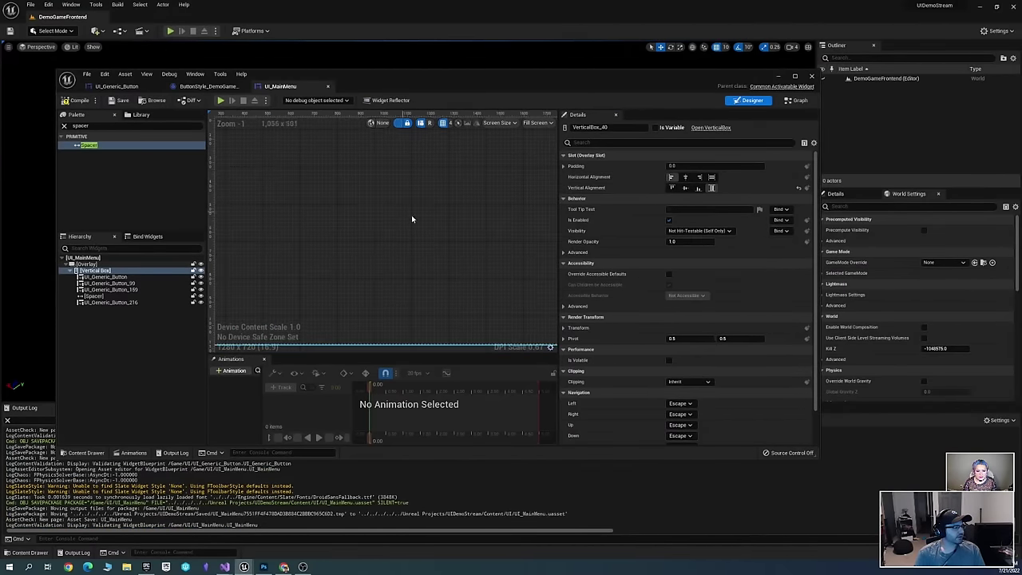
right_click_drag(400, 222, 376, 206)
scroll(376, 205, "up", 1)
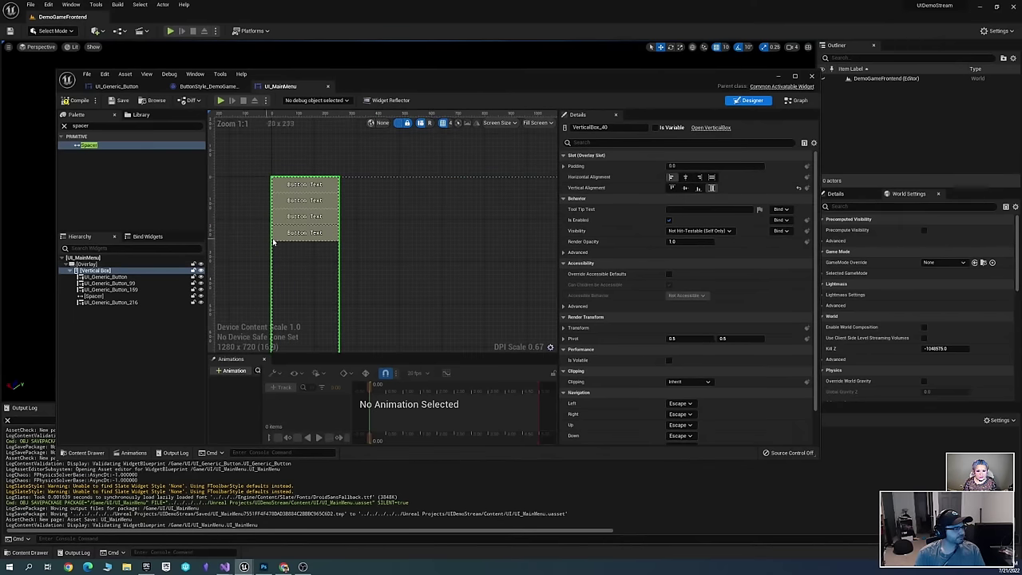
scroll(669, 260, "down", 2)
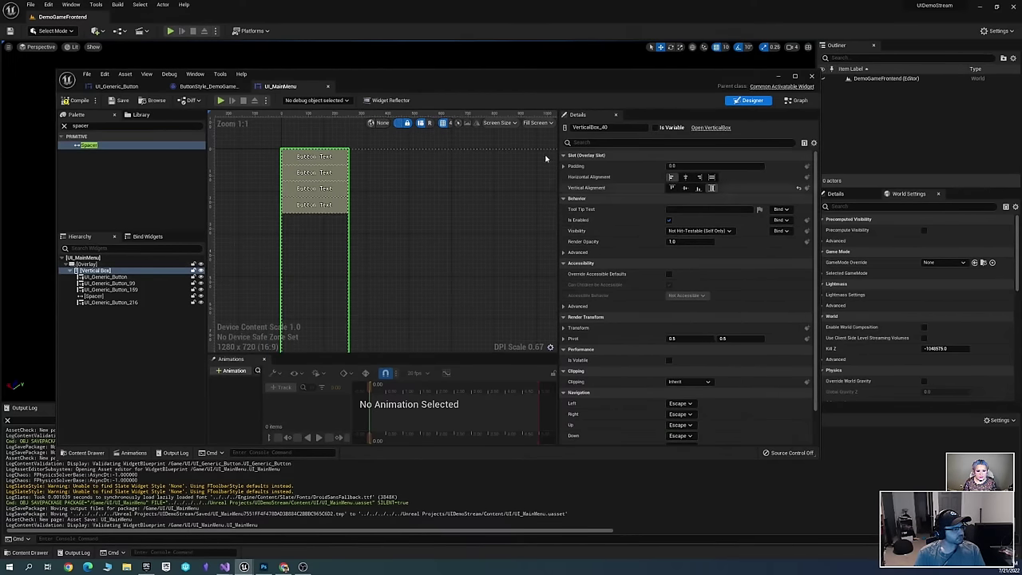
Make the first Spacer Fill vertically and in size, pushing the last button down
left_click(94, 296)
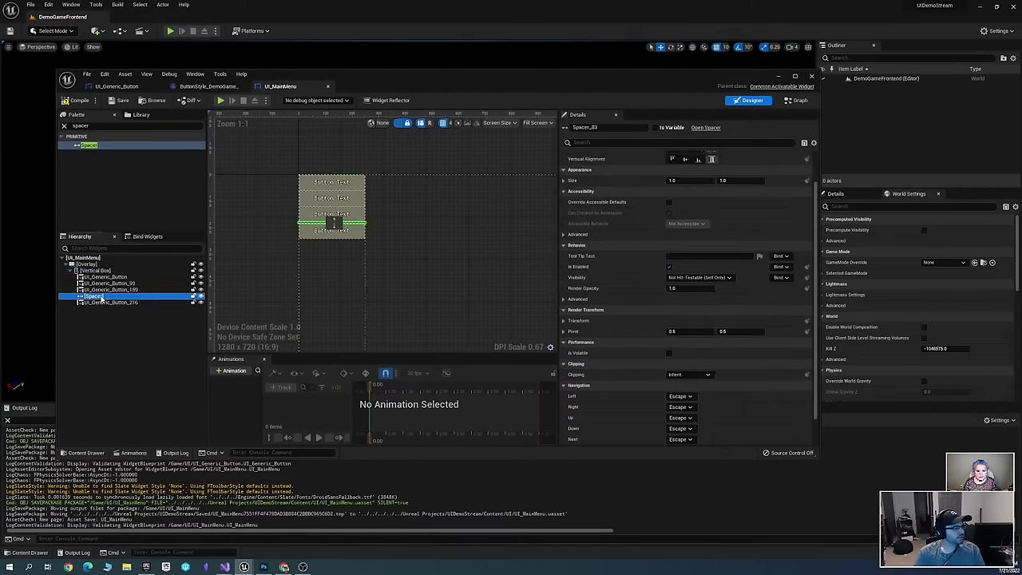
scroll(718, 190, "up", 2)
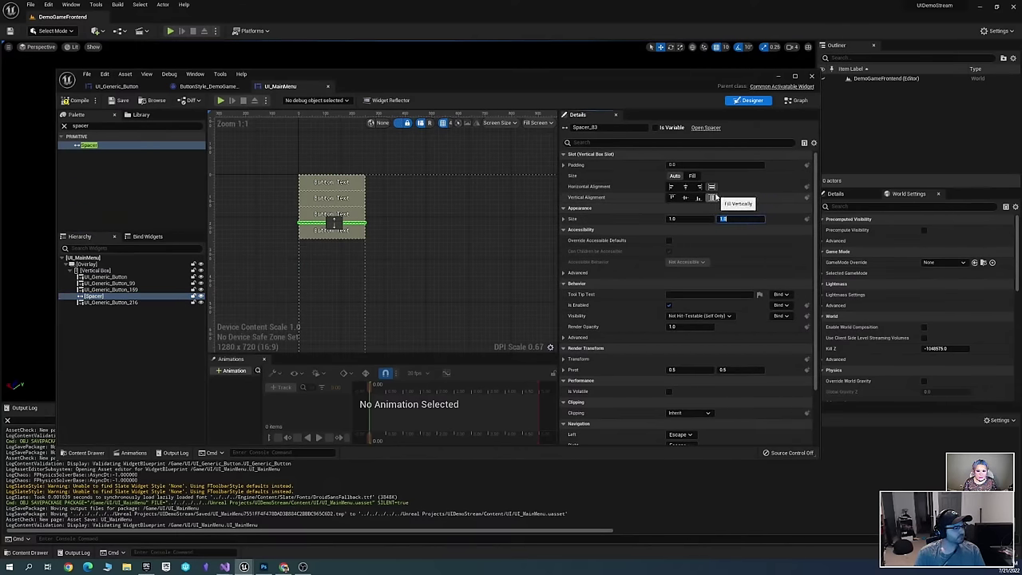
right_click_drag(451, 256, 469, 246)
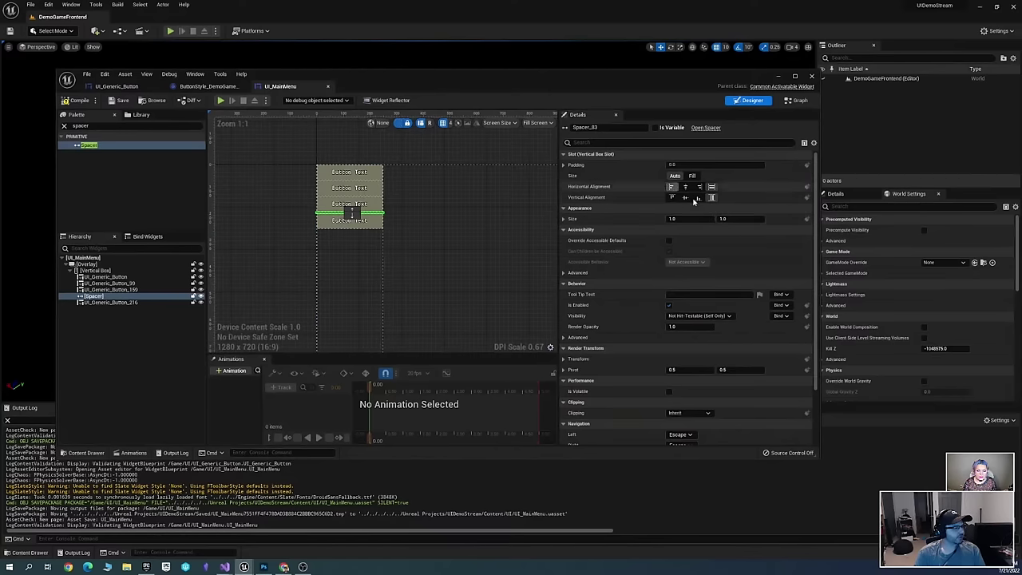
left_click(711, 198)
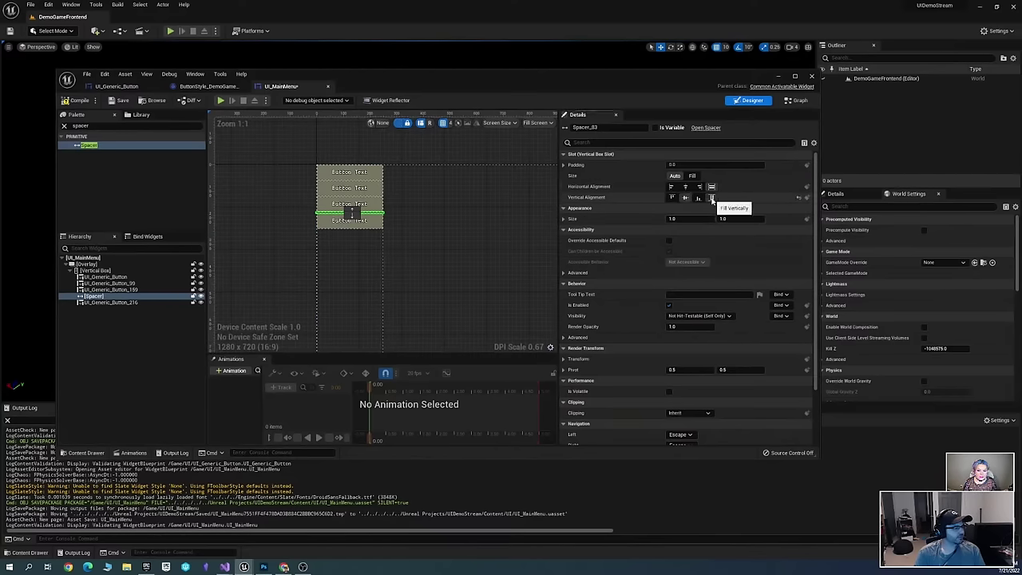
scroll(479, 239, "down", 3)
scroll(477, 219, "up", 2)
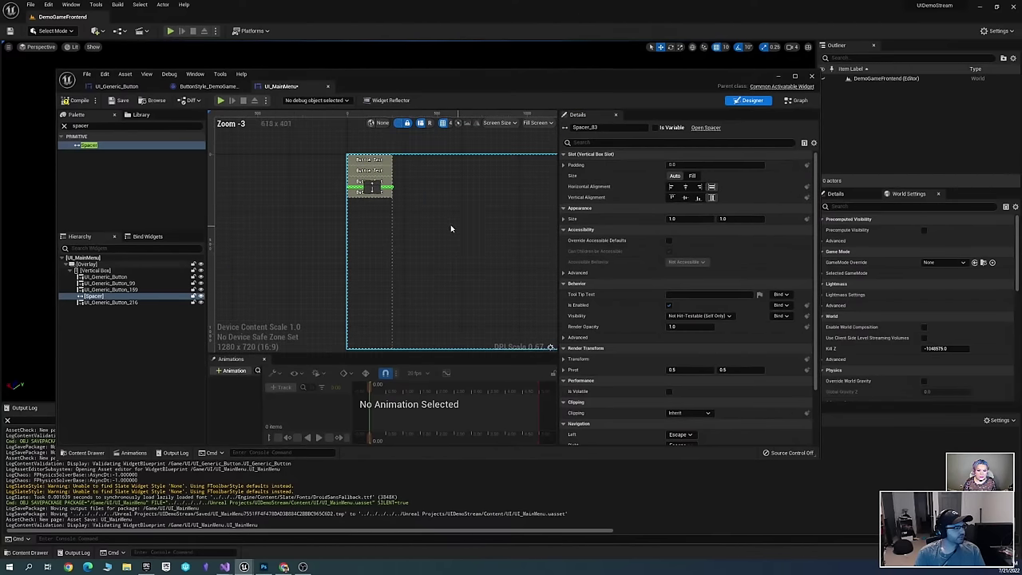
left_click(366, 184)
left_click(109, 296)
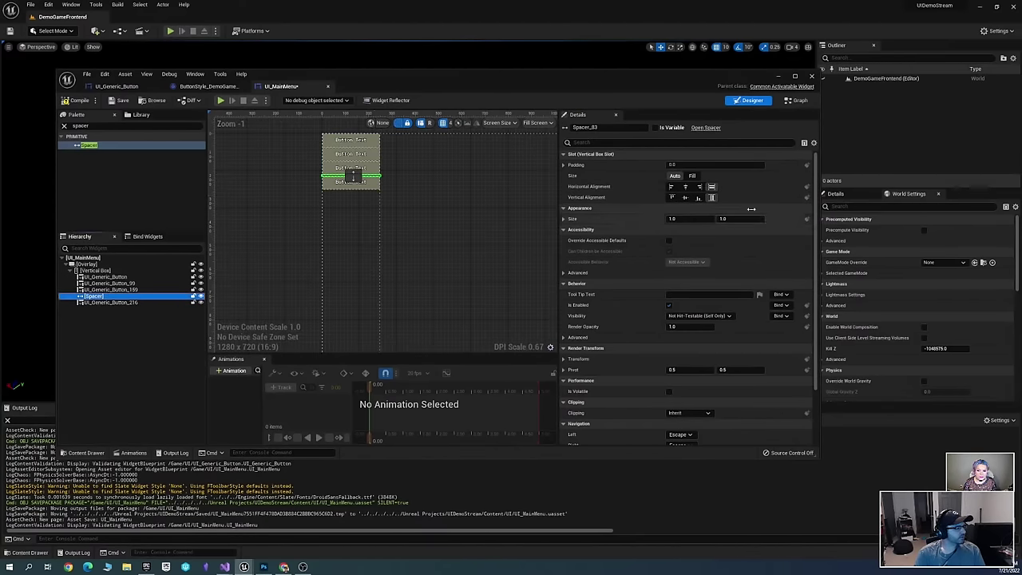
left_click(691, 176)
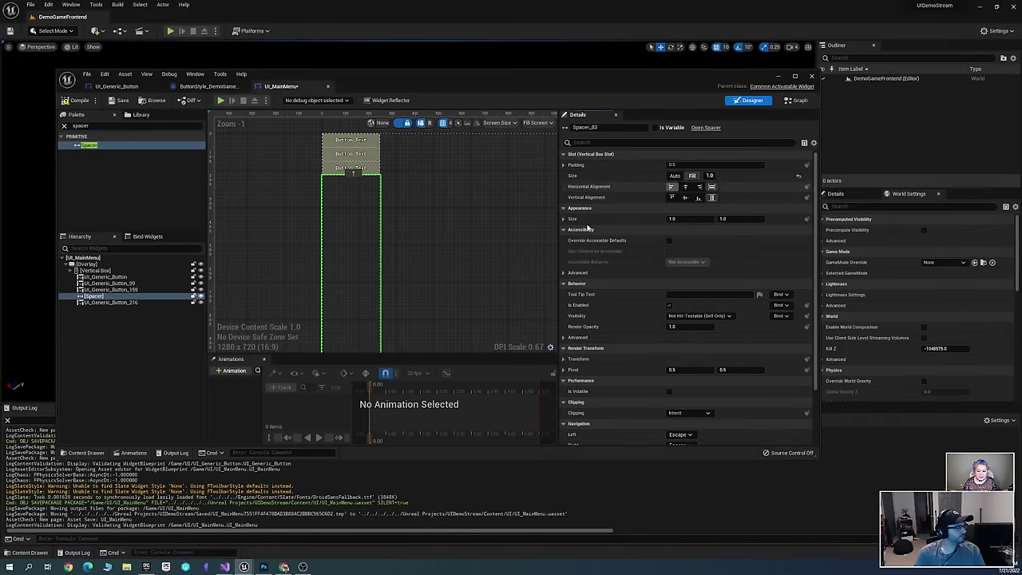
right_click_drag(455, 336, 460, 188)
scroll(456, 198, "down", 2)
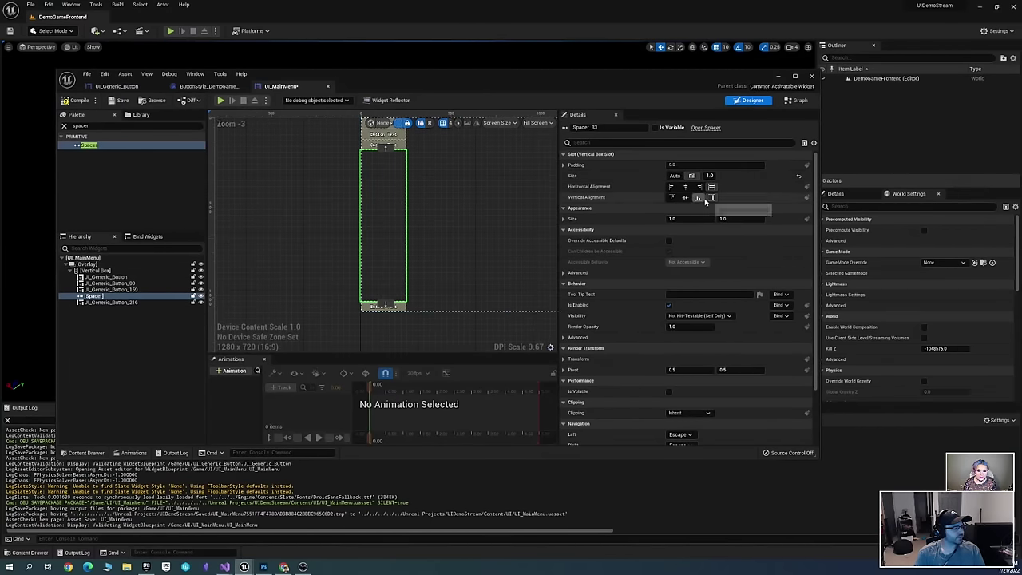
Save UI_MainMenu and add a second Spacer below the last button
key("ctrl+s")
scroll(483, 251, "up", 2)
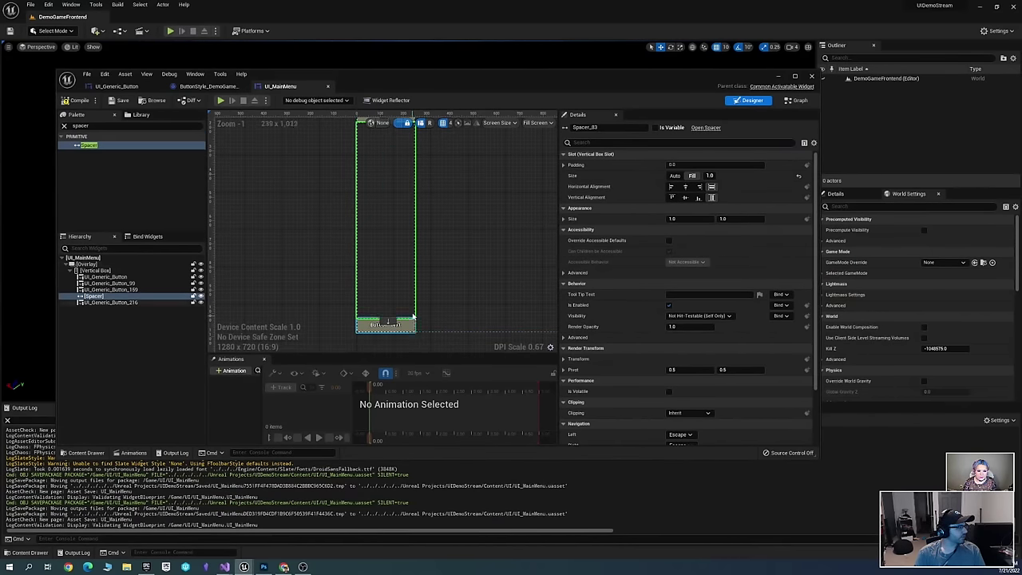
left_click_drag(118, 147, 126, 341)
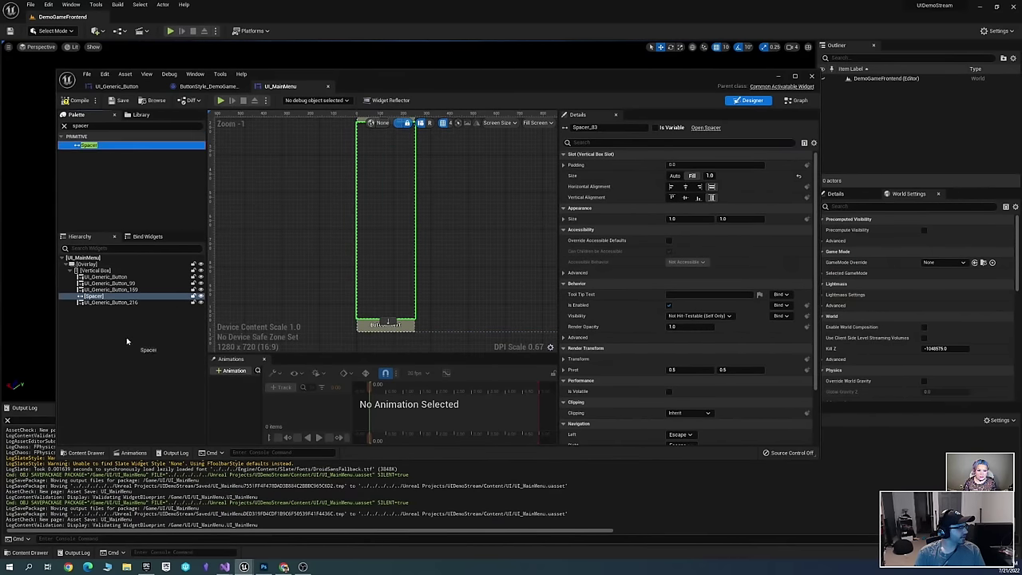
left_click_drag(101, 308, 103, 307)
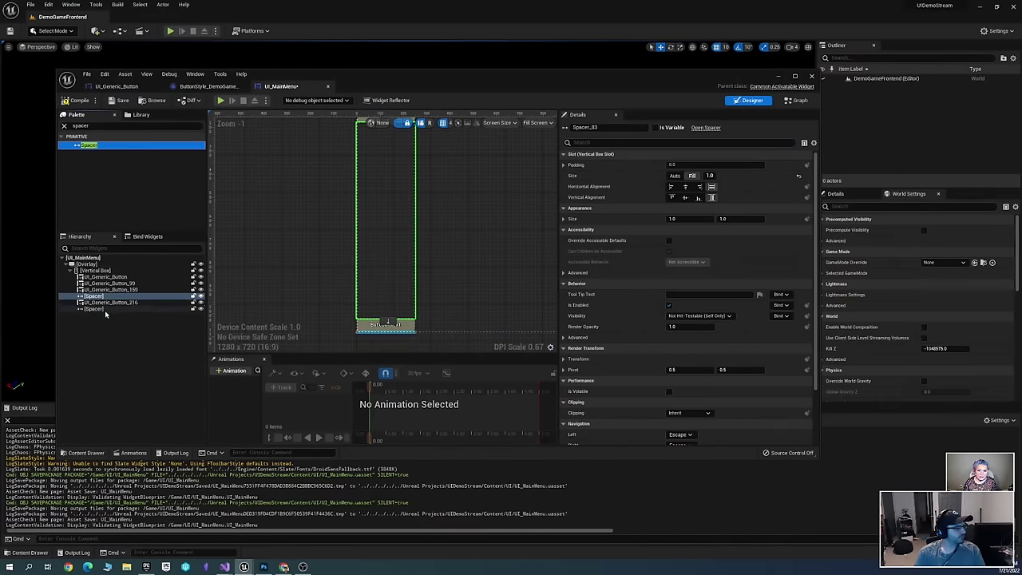
Set the bottom Spacer's Size Y to 20
left_click(692, 175)
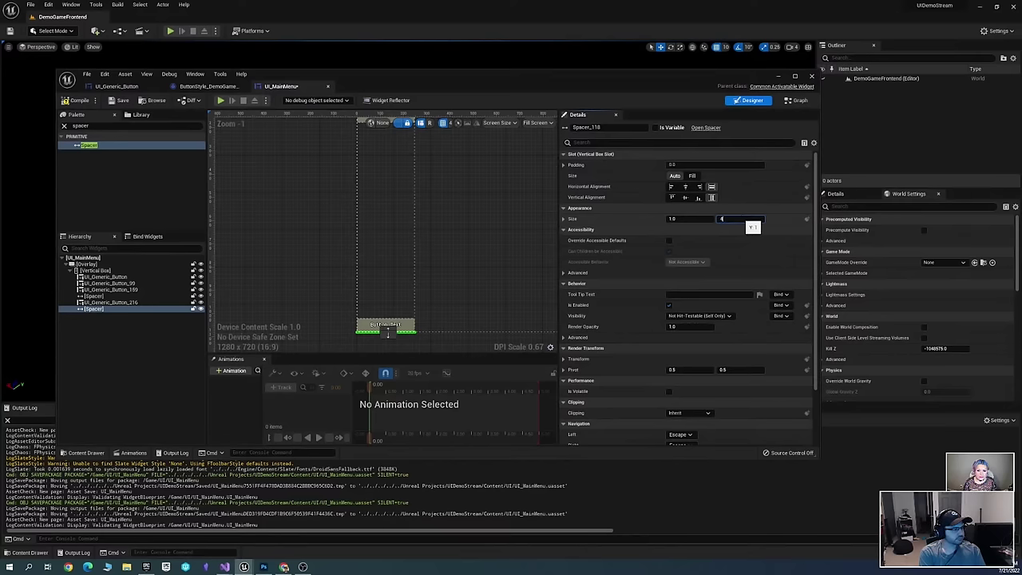
type("20")
key("Return")
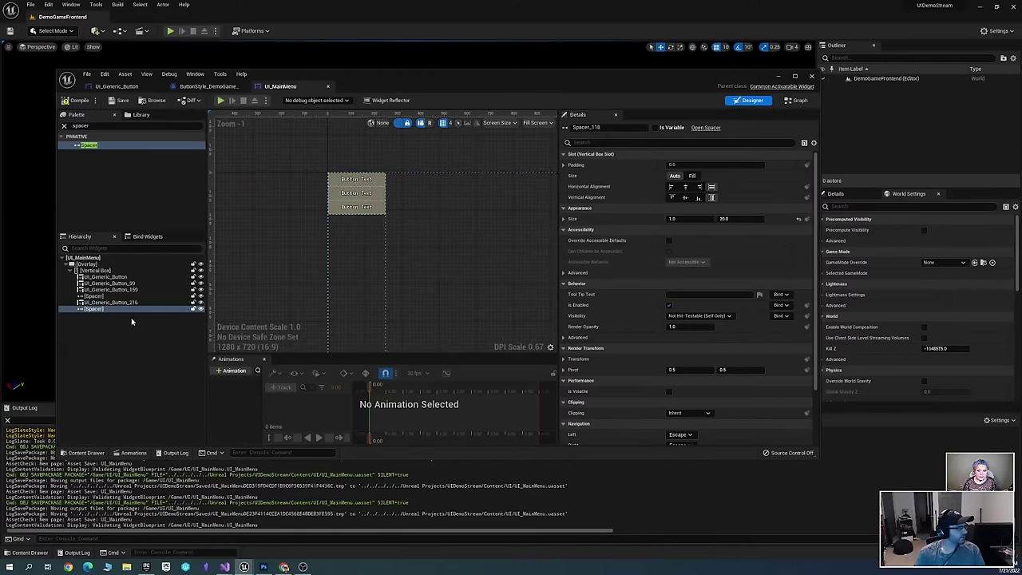
Add a Spacer above the first button with Auto size and Size Y 20
left_click_drag(88, 146, 102, 275)
mouse_move(94, 315)
left_mouse_down()
mouse_move(114, 273)
mouse_move(101, 326)
left_mouse_up()
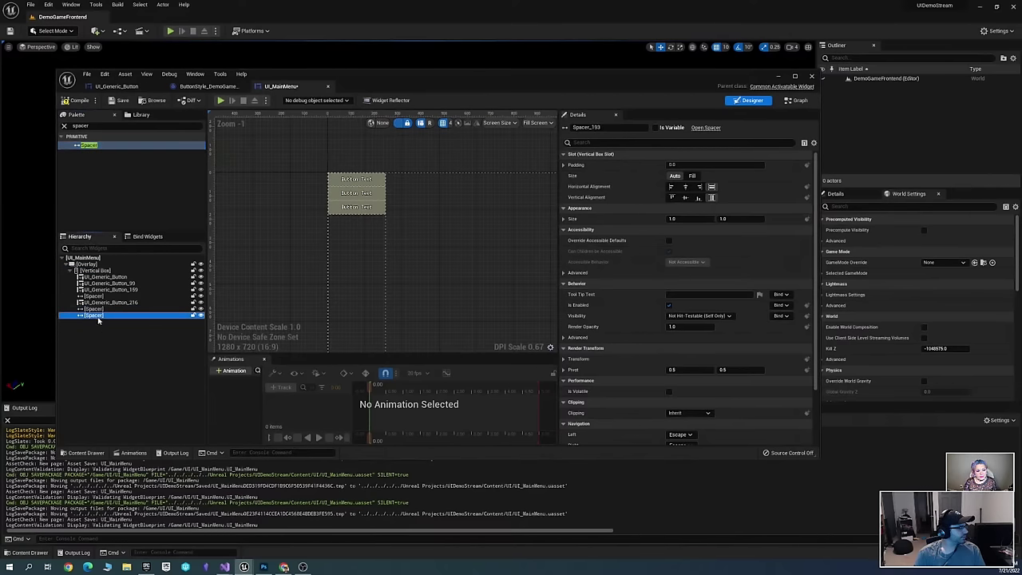
mouse_move(115, 285)
left_mouse_down()
mouse_move(88, 264)
mouse_move(116, 277)
left_mouse_up()
left_click(692, 176)
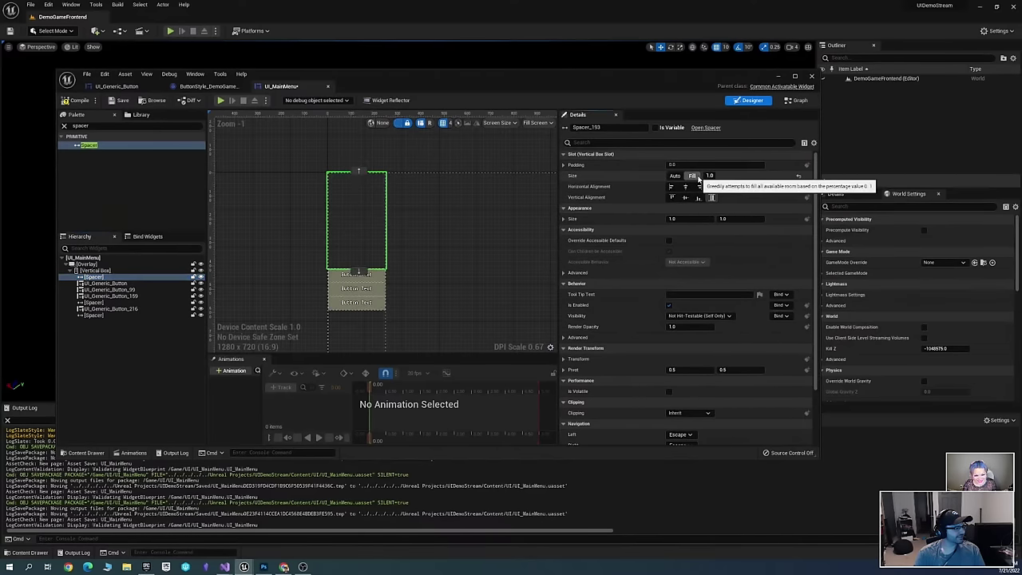
left_click(677, 175)
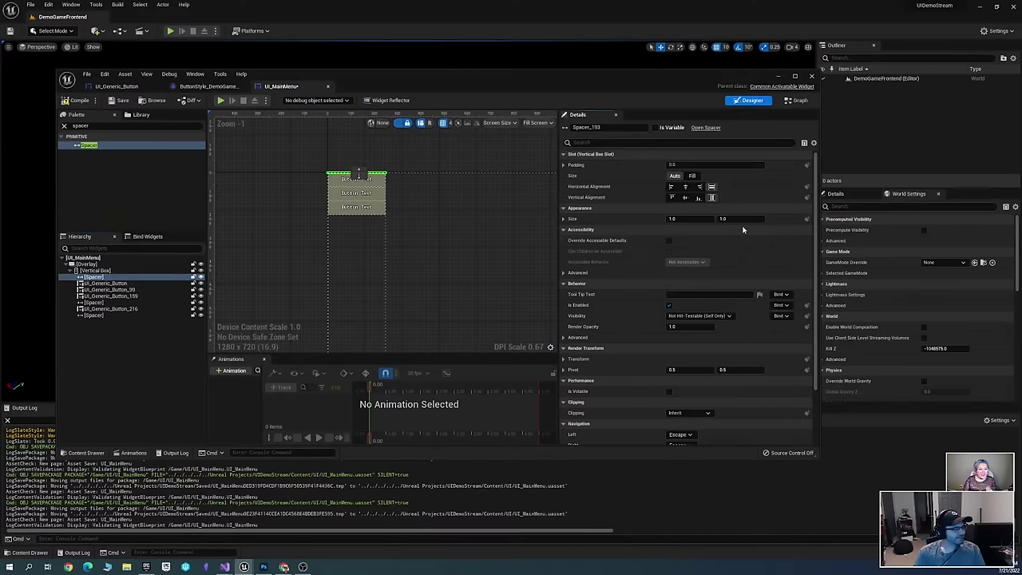
left_click(746, 230)
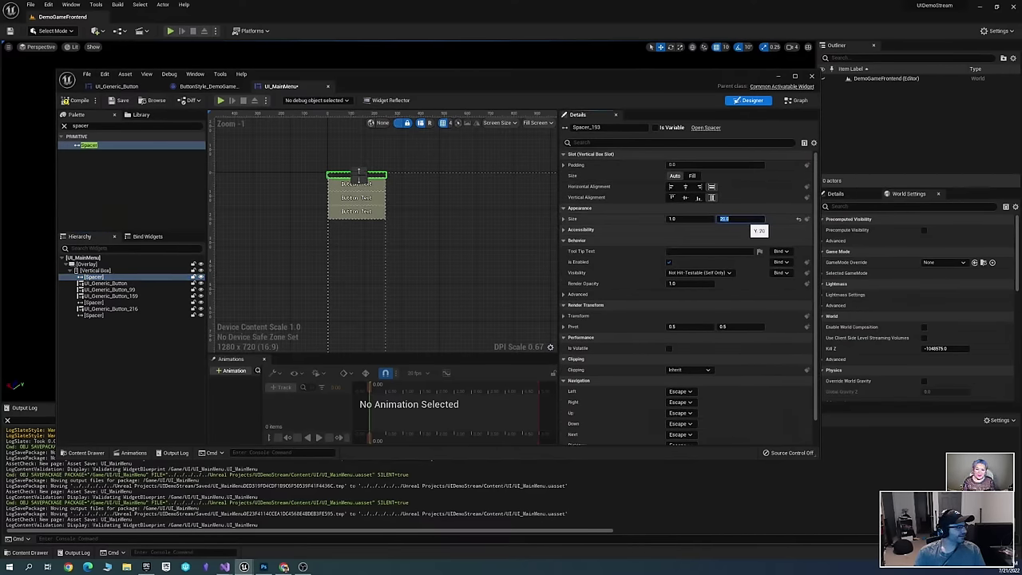
key("Return")
scroll(433, 231, "down", 2)
scroll(432, 241, "up", 1)
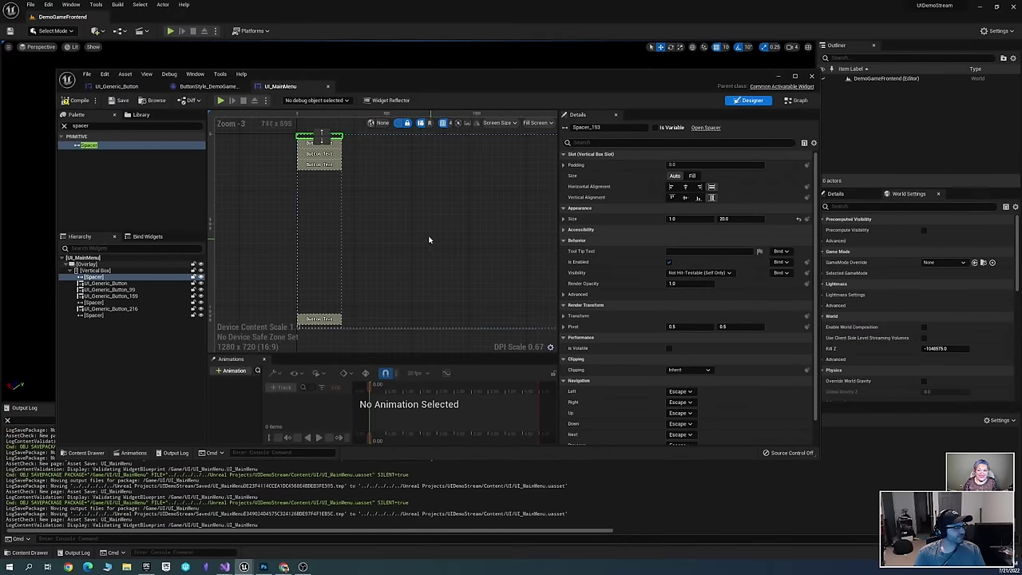
mouse_move(429, 239)
right_mouse_down()
mouse_move(442, 296)
mouse_move(448, 247)
right_mouse_up()
scroll(408, 272, "up", 1)
scroll(411, 285, "up", 1)
scroll(418, 280, "up", 1)
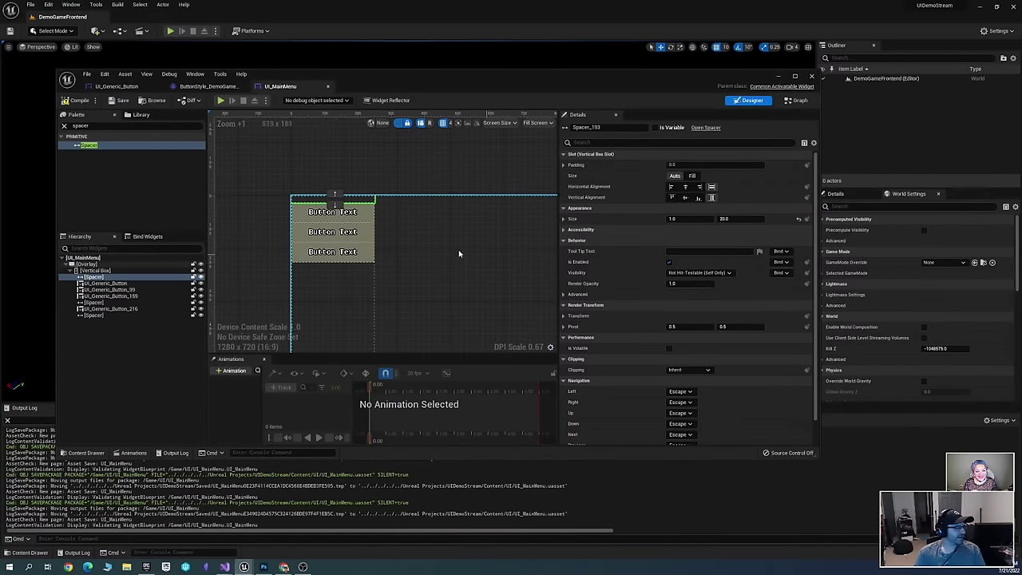
scroll(463, 244, "down", 2)
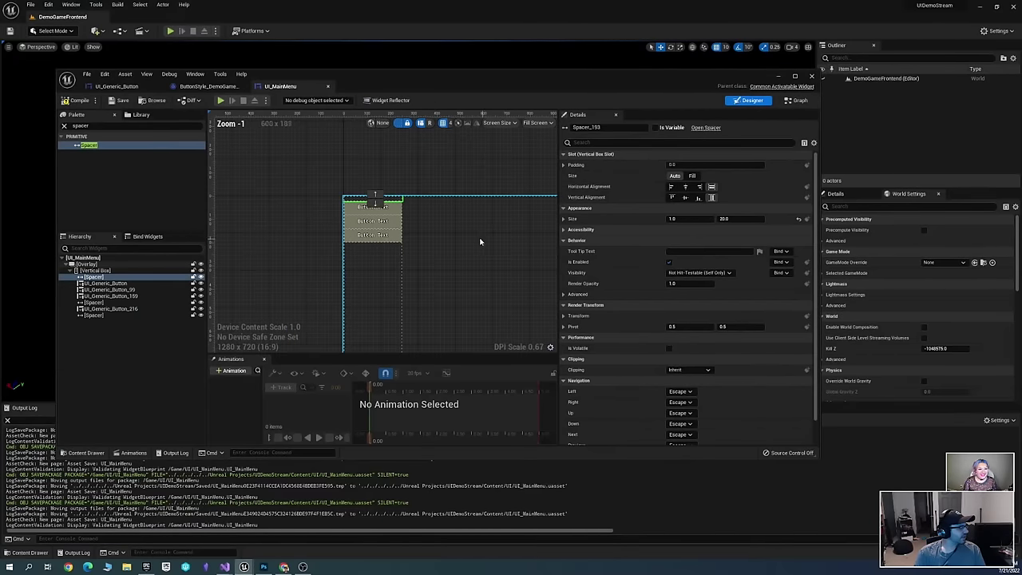
scroll(428, 241, "up", 1)
scroll(407, 244, "up", 2)
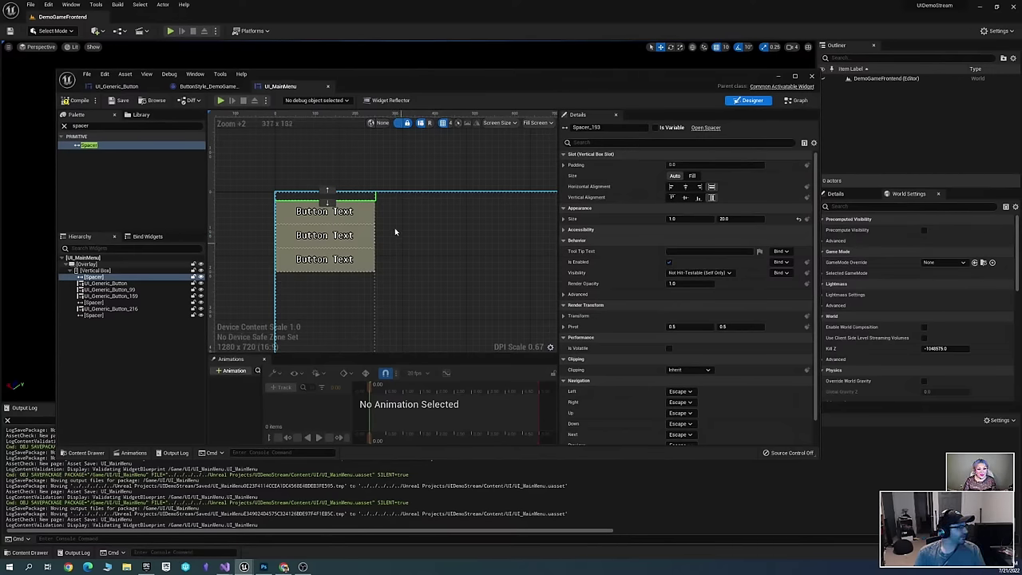
left_click(355, 211)
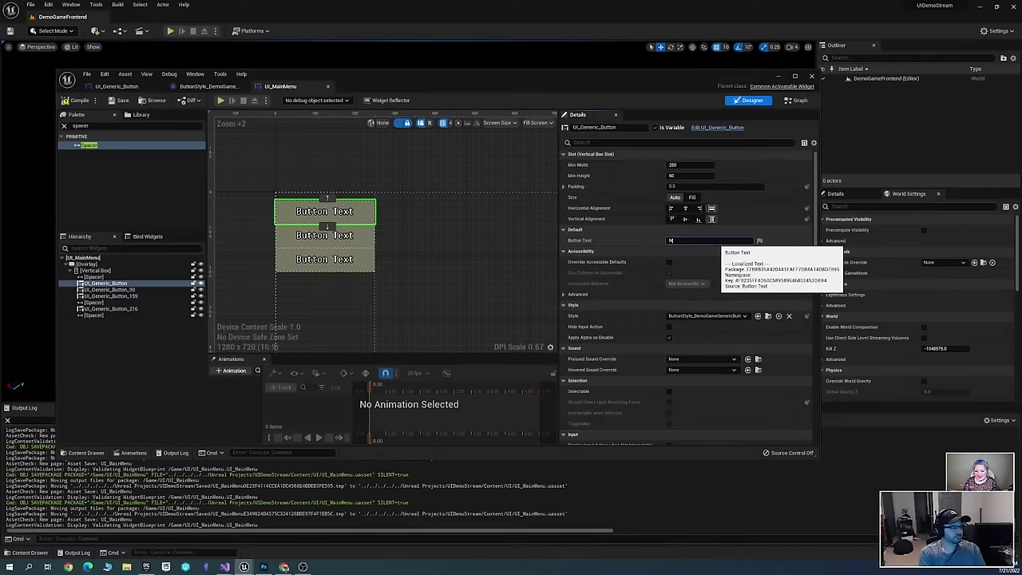
Set the button labels to New Game, Continue, Options and Quit Game
left_click(718, 241)
type("New Game")
key("Return")
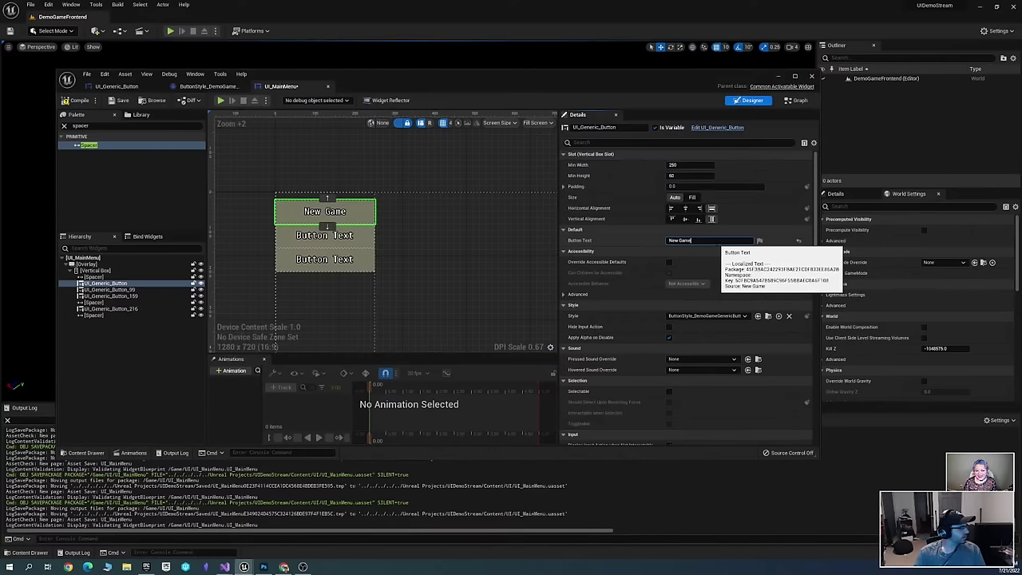
left_click(105, 290)
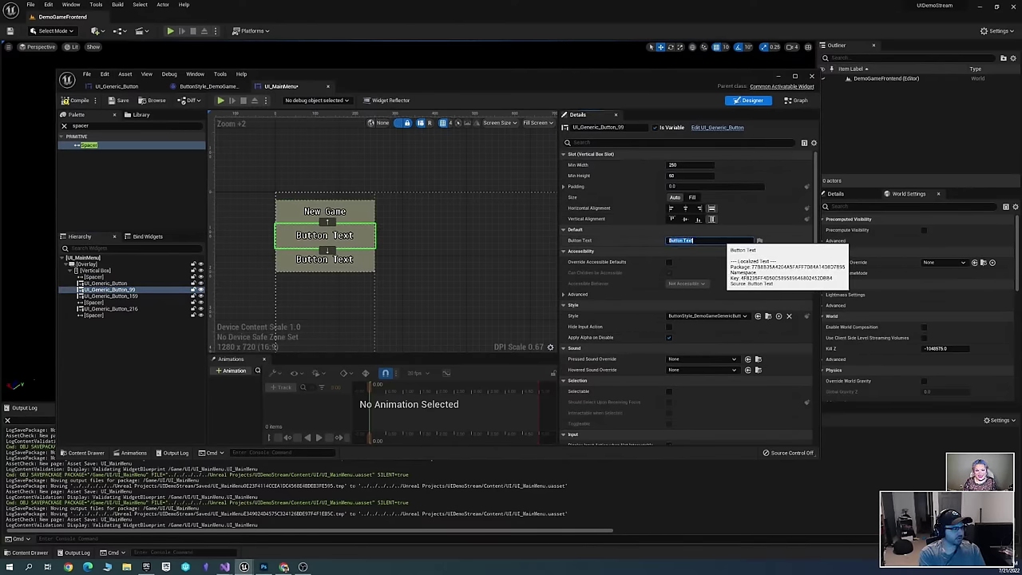
type("Continue")
key("Return")
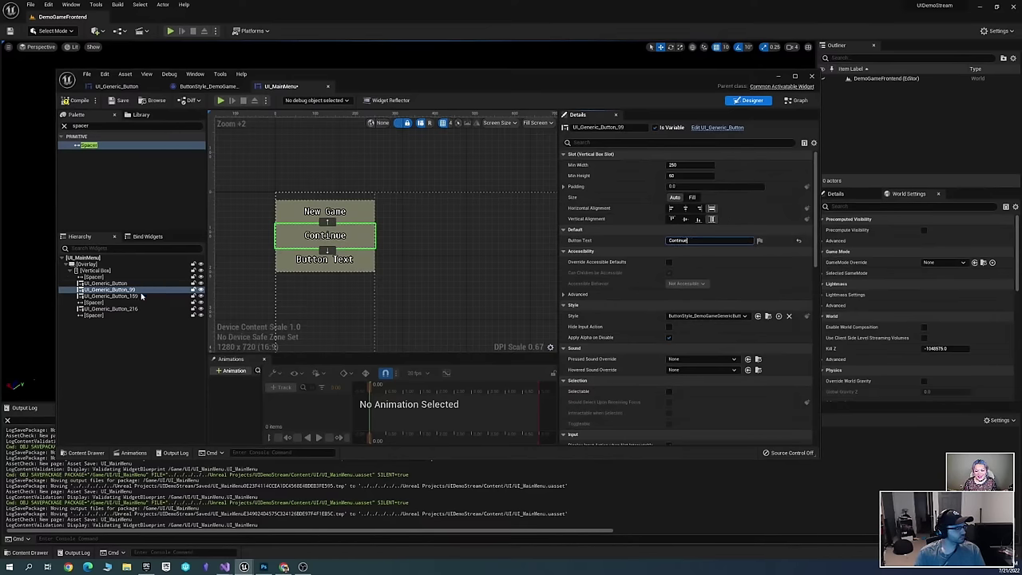
left_click(108, 295)
left_click(719, 242)
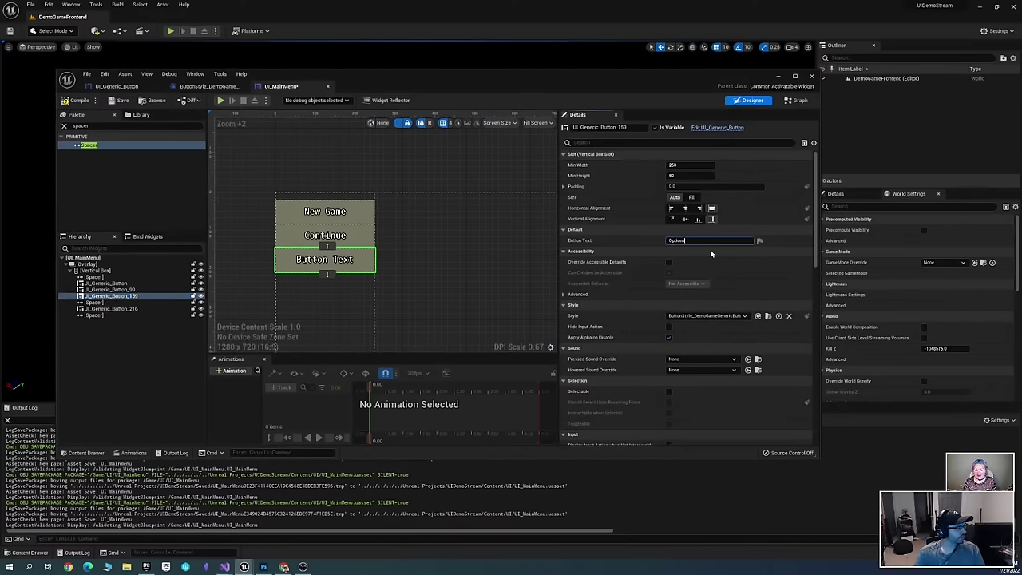
left_click(101, 309)
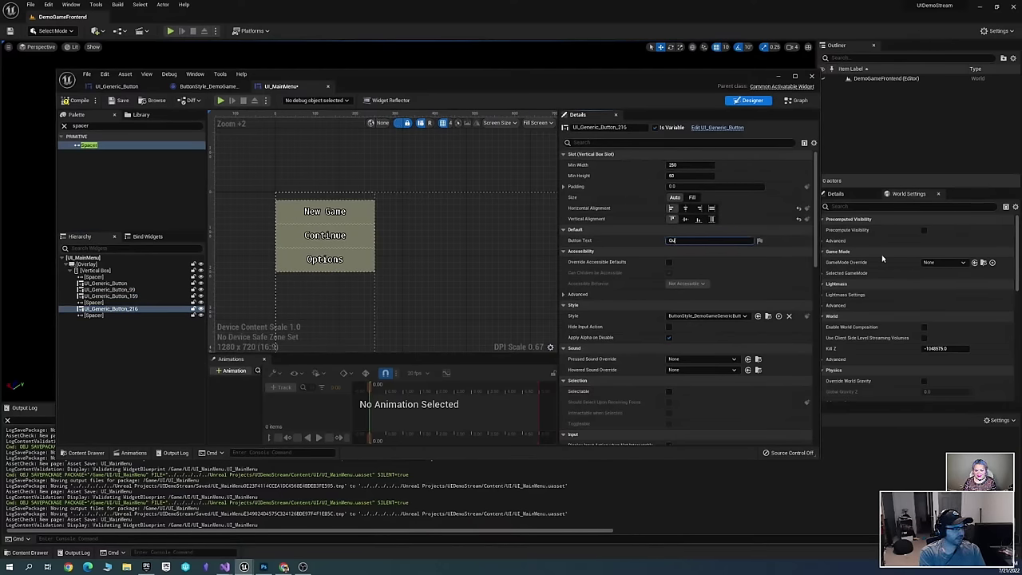
Give the New Game, Continue and Options buttons a bottom padding of 4
scroll(479, 251, "down", 3)
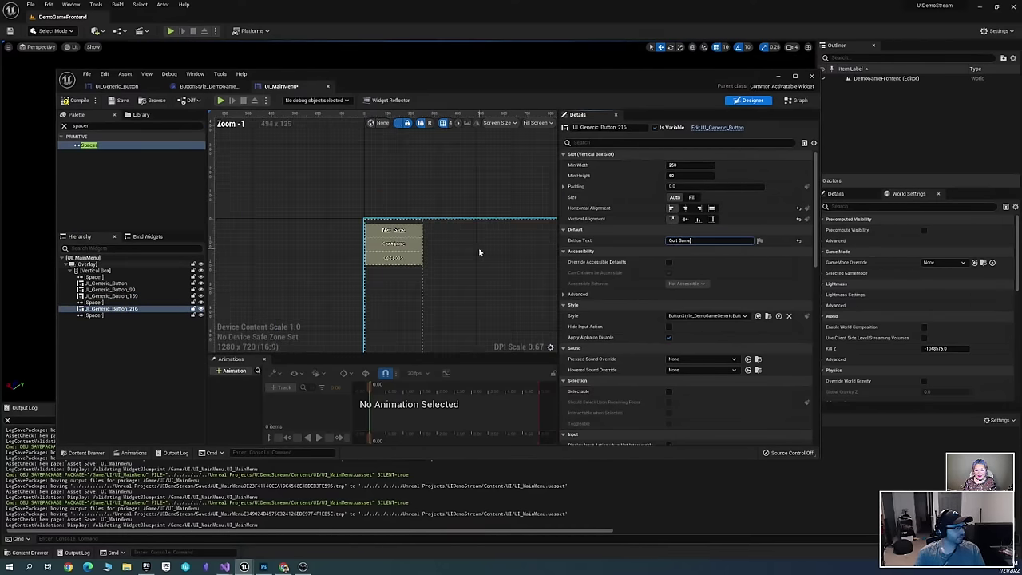
left_click(471, 289)
scroll(463, 296, "up", 3)
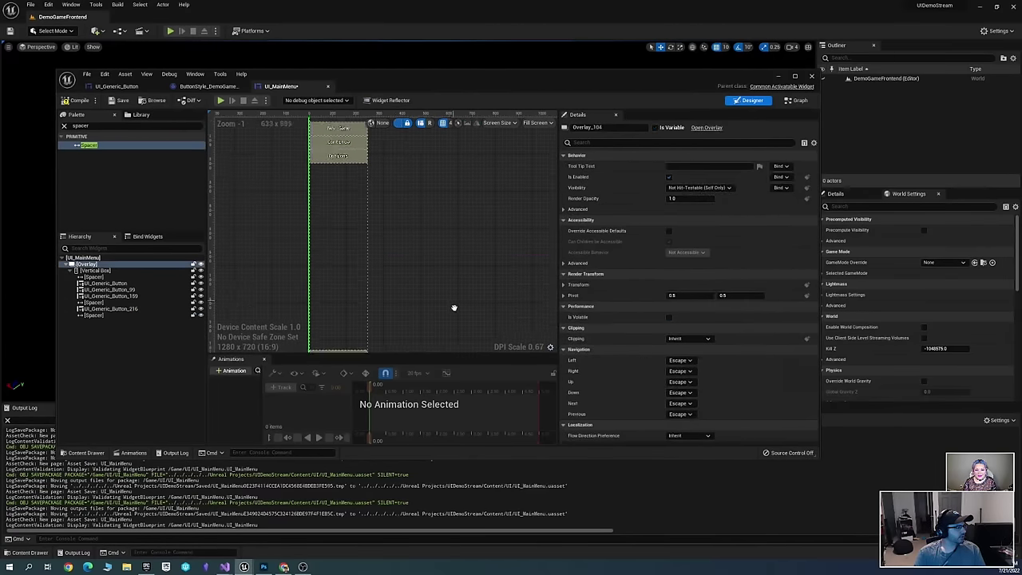
left_click(380, 231)
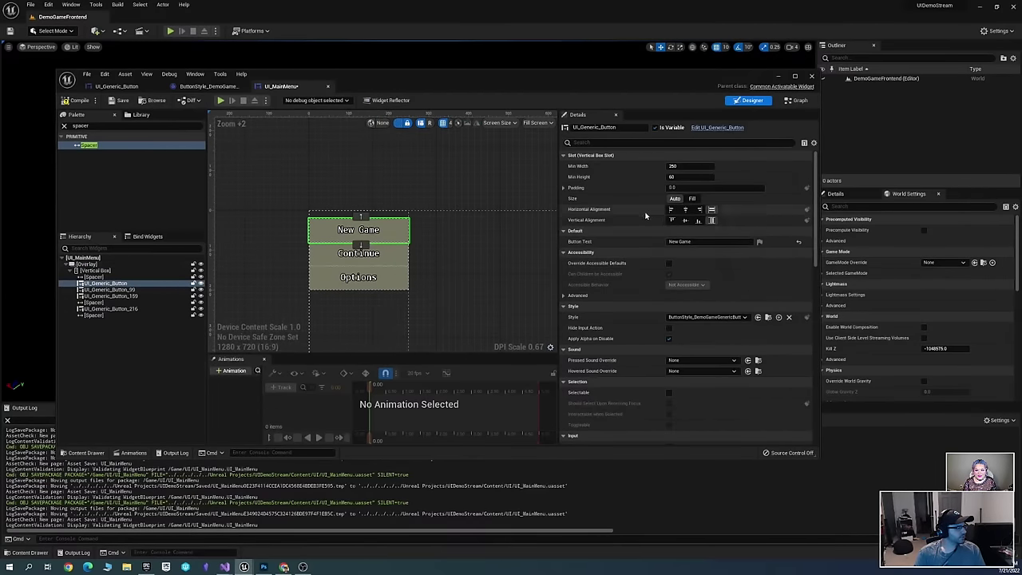
left_click(376, 278, "ctrl")
left_click(387, 263, "ctrl")
right_click_drag(434, 290, 471, 321)
left_click(563, 188)
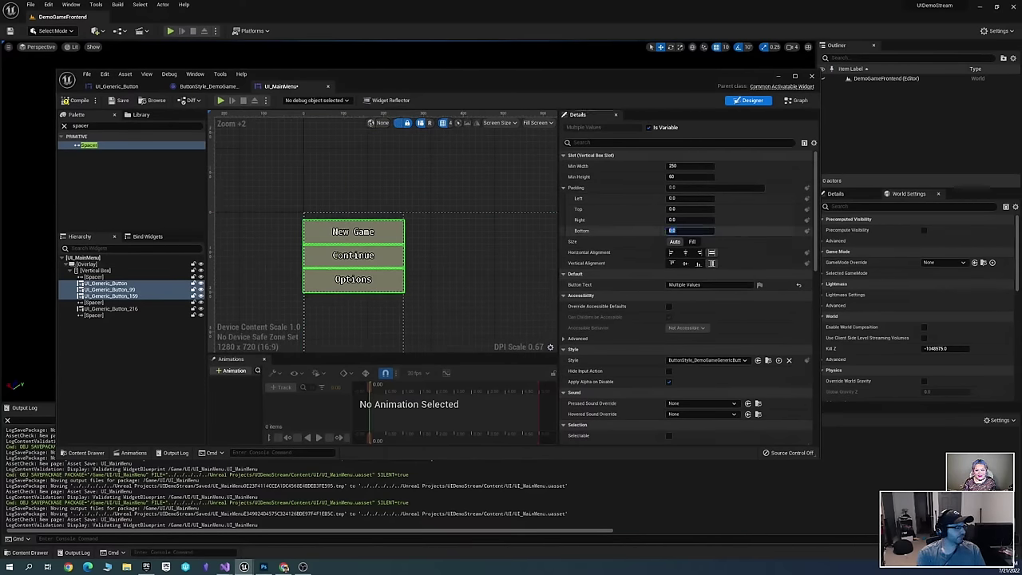
type("5")
key("Return")
left_click(439, 274)
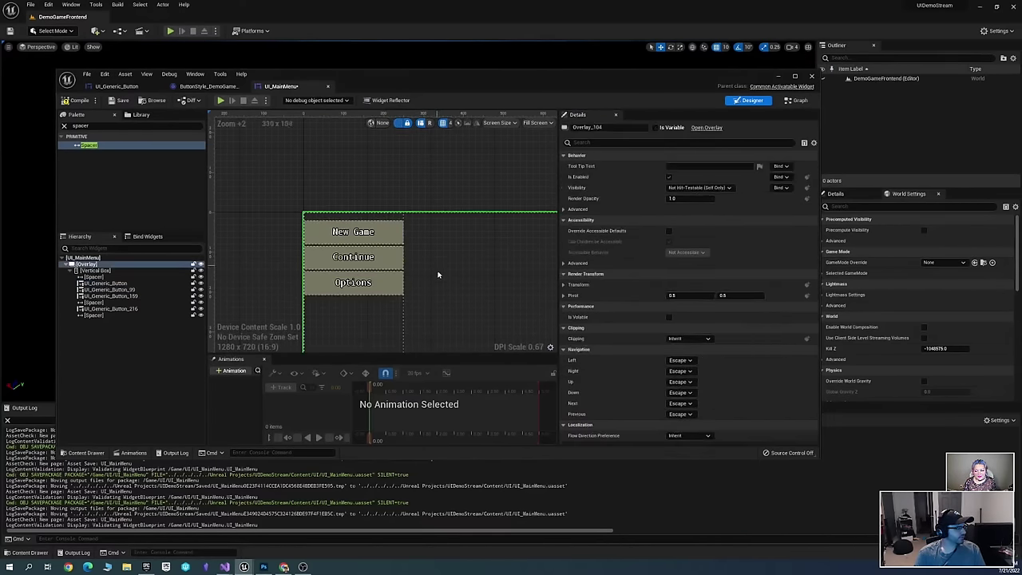
right_click_drag(439, 274, 392, 272)
left_click(156, 283)
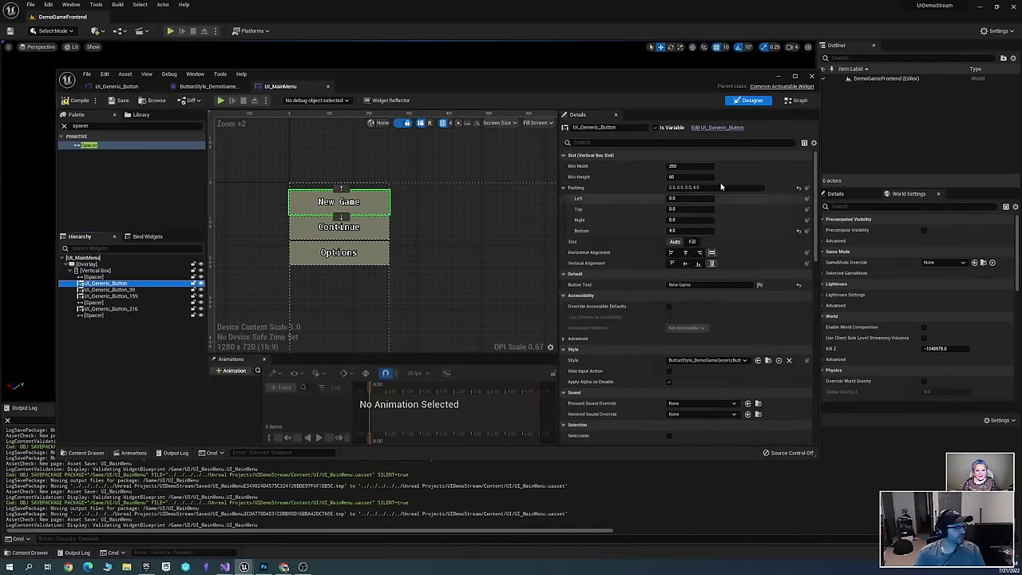
Rename the first two button widgets NewGameButton and ContinueButton
left_click(119, 283)
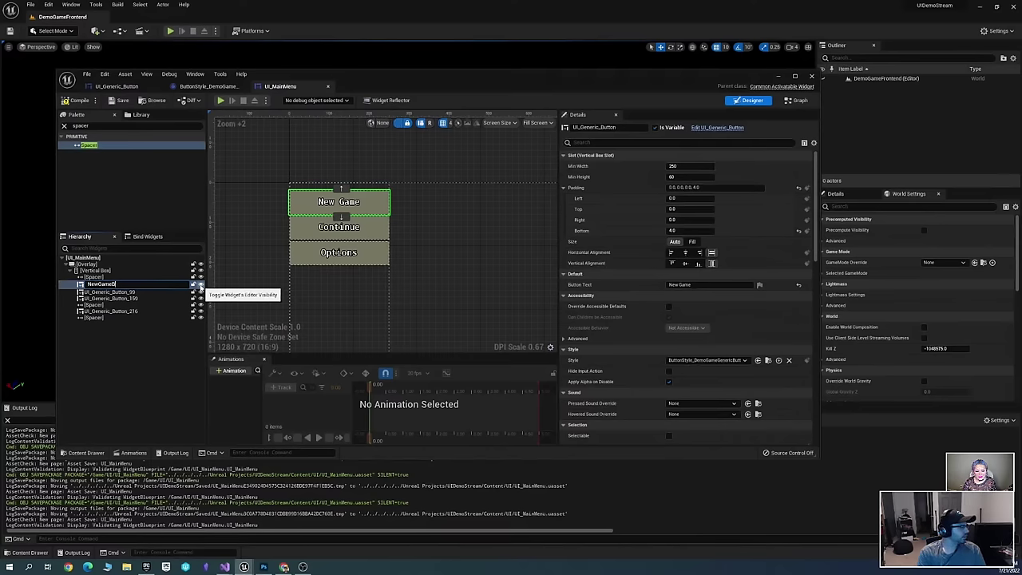
key("Return")
left_click(112, 290)
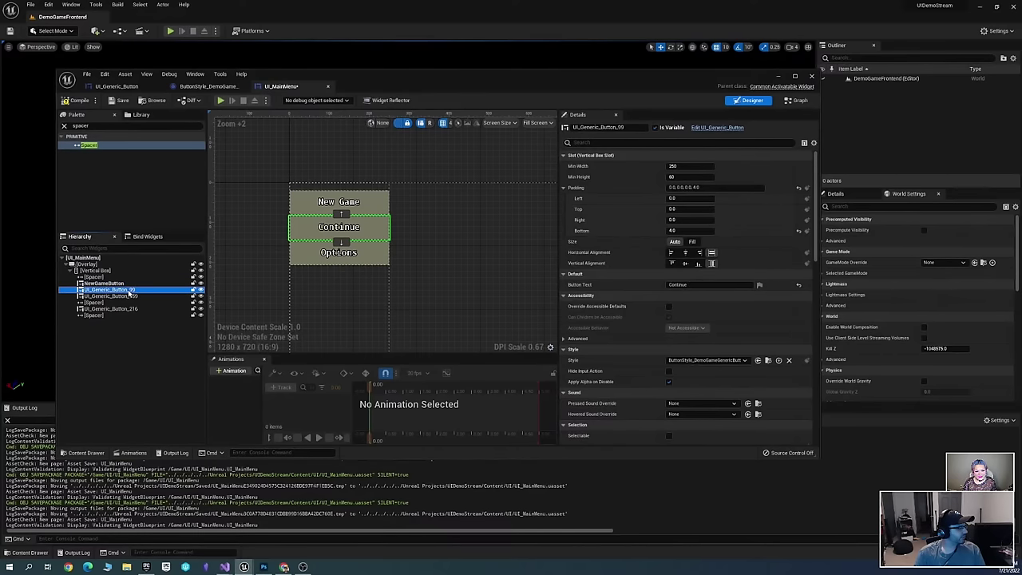
left_click(129, 291)
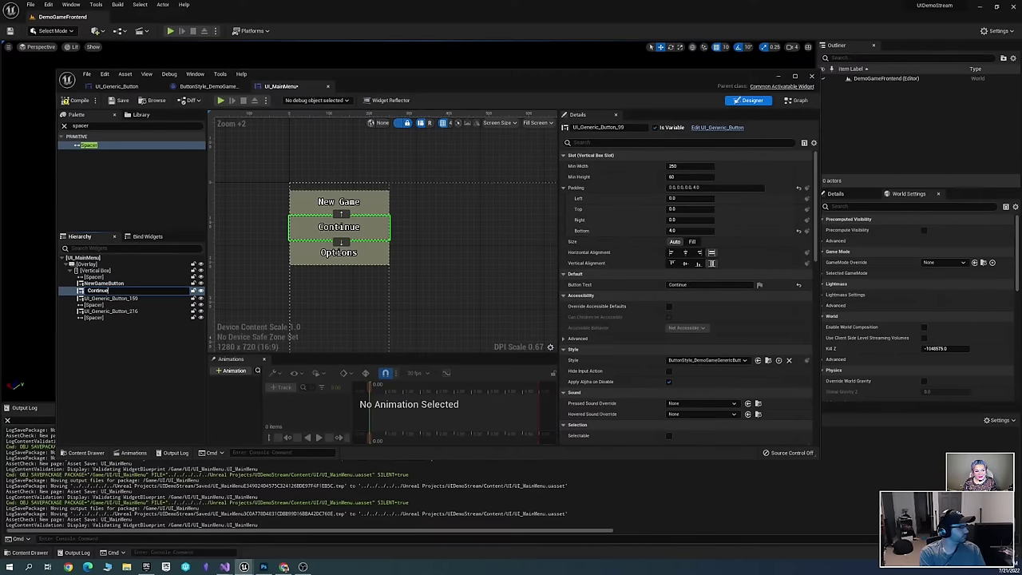
type("ContinueButton")
key("Return")
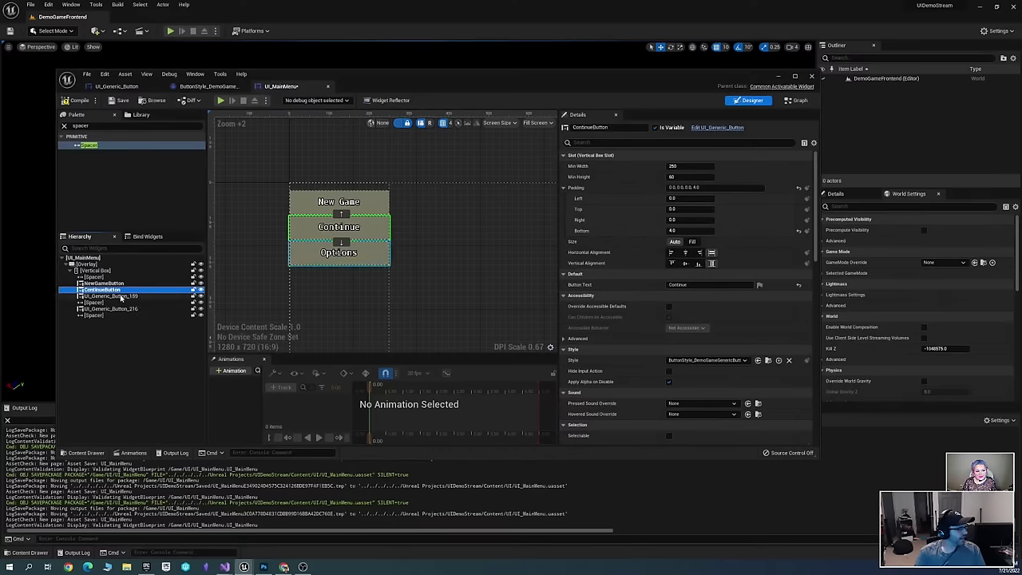
Rename the remaining button widgets OptionsButton and QuitGameButton
left_click(126, 297)
left_click(126, 297)
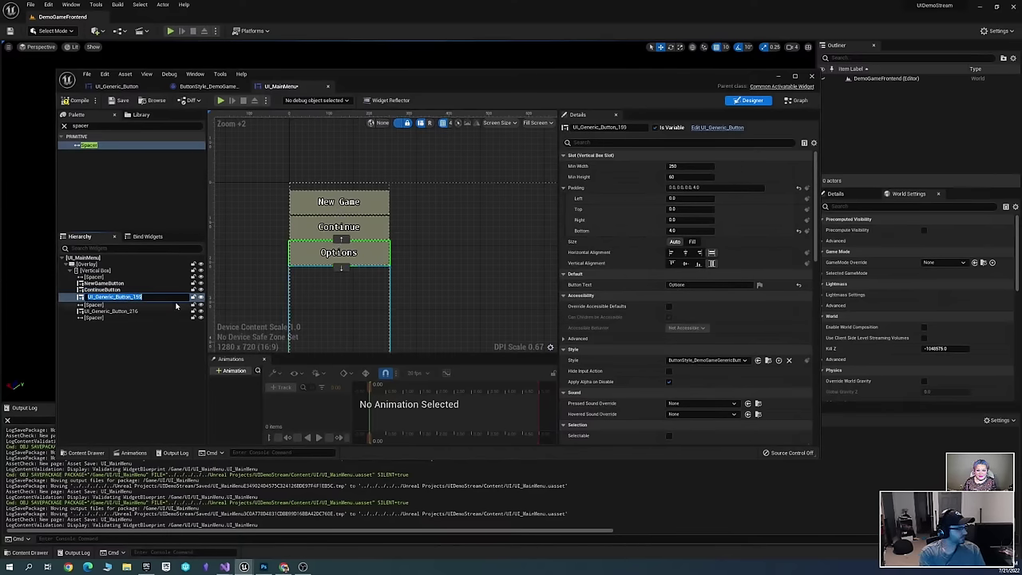
type("OptionsButto")
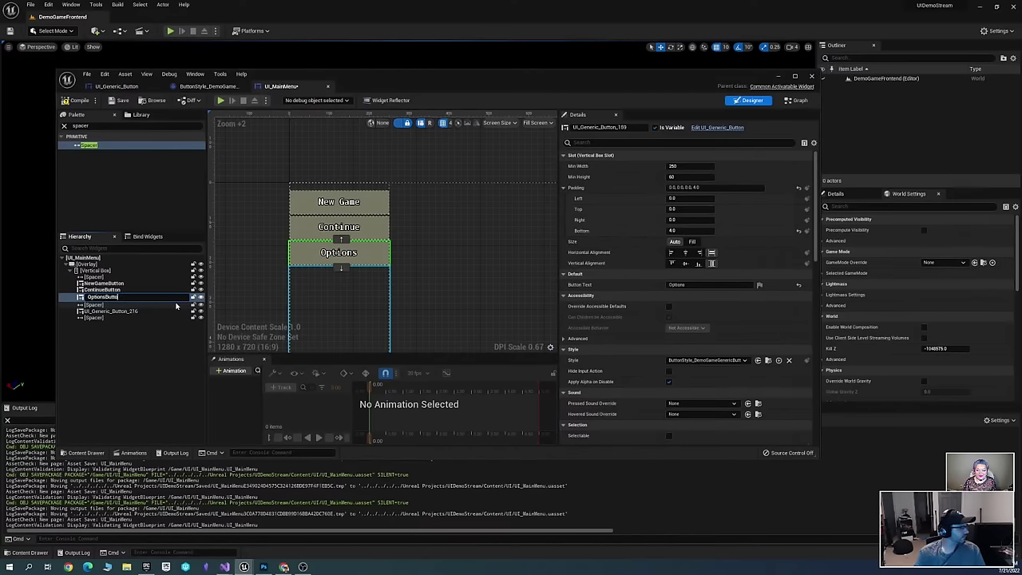
type("n")
key("Return")
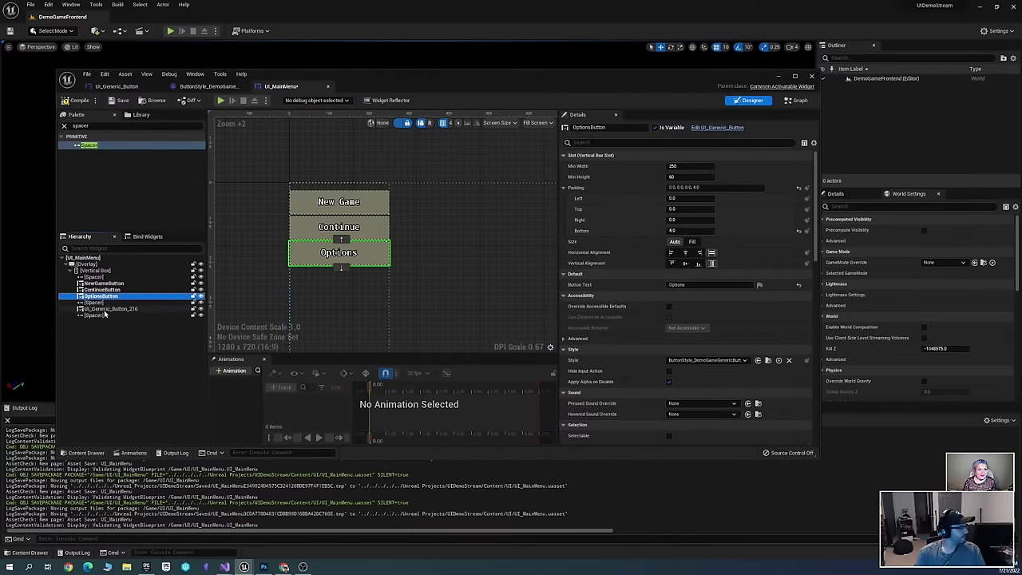
left_click(116, 309)
left_click(119, 312)
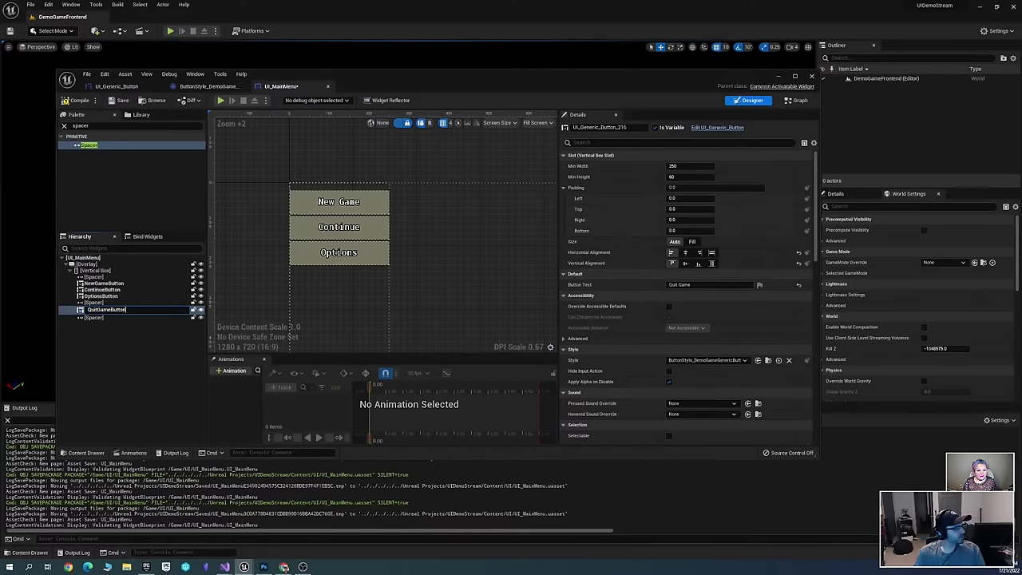
key("Return")
Select the Vertical Box holding the buttons and bring up its context menu
scroll(366, 228, "down", 4)
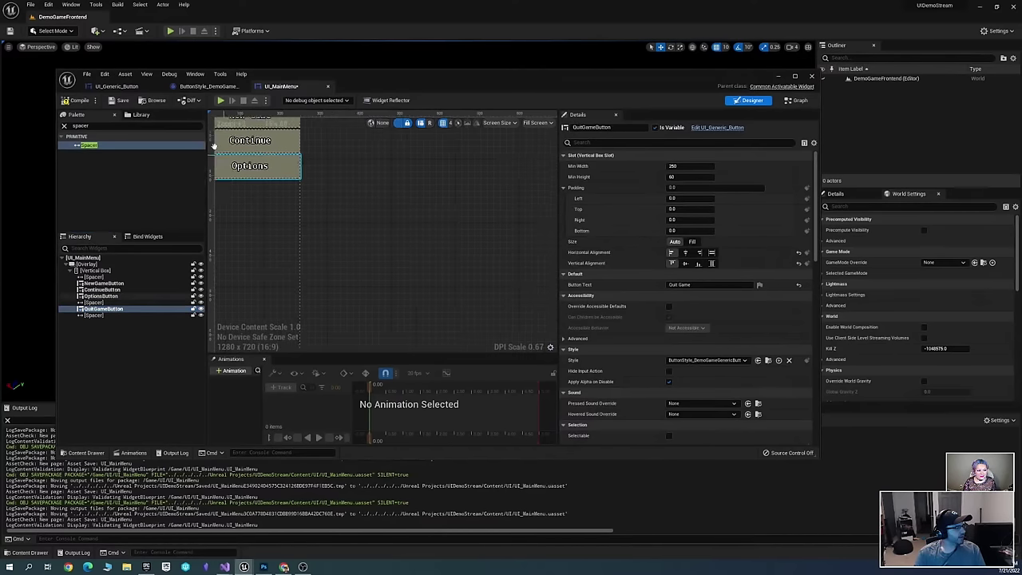
left_click(376, 199)
right_click_drag(376, 199, 348, 232)
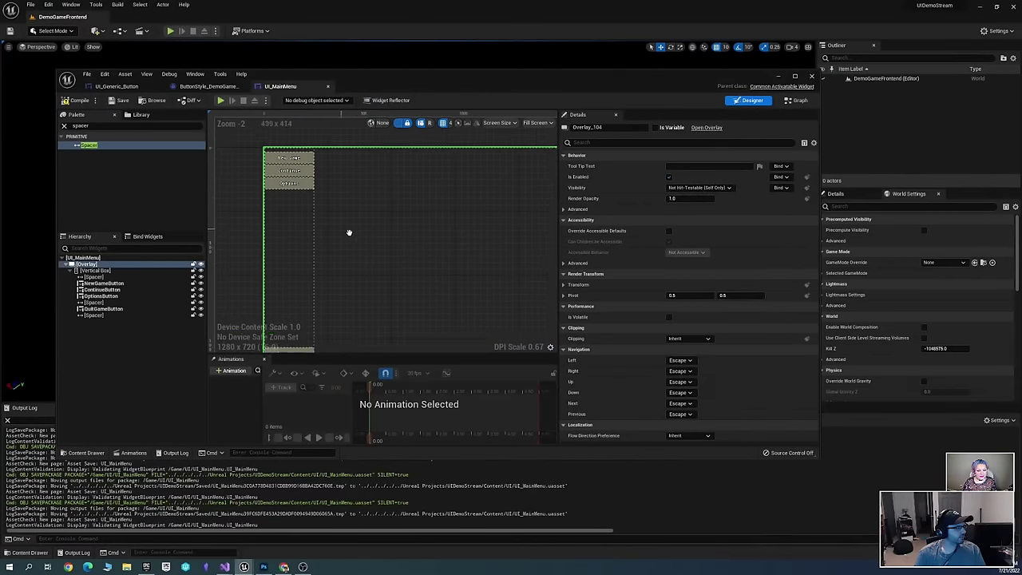
scroll(348, 233, "up", 3)
left_click(108, 277)
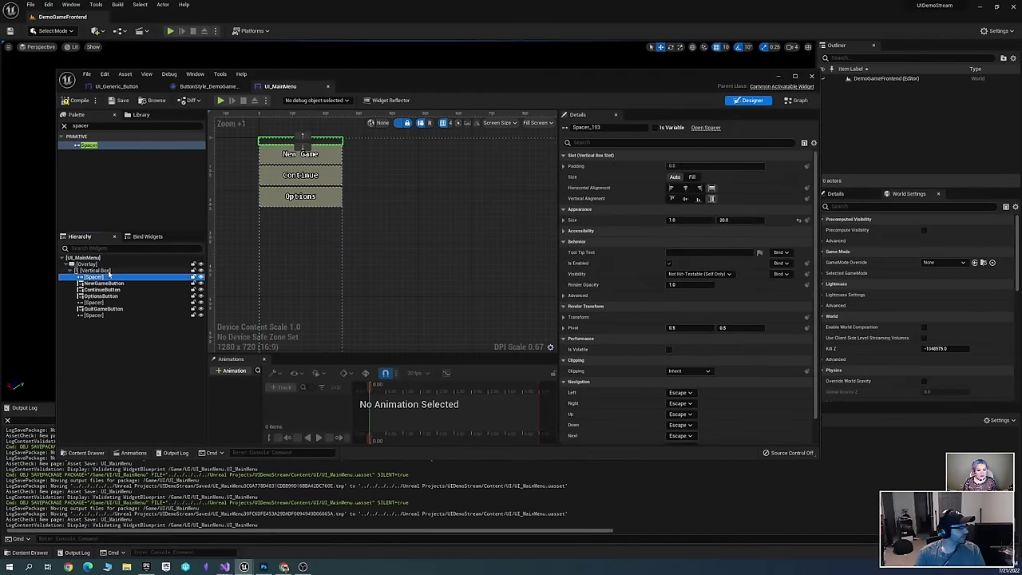
left_click(96, 270)
left_click(88, 264)
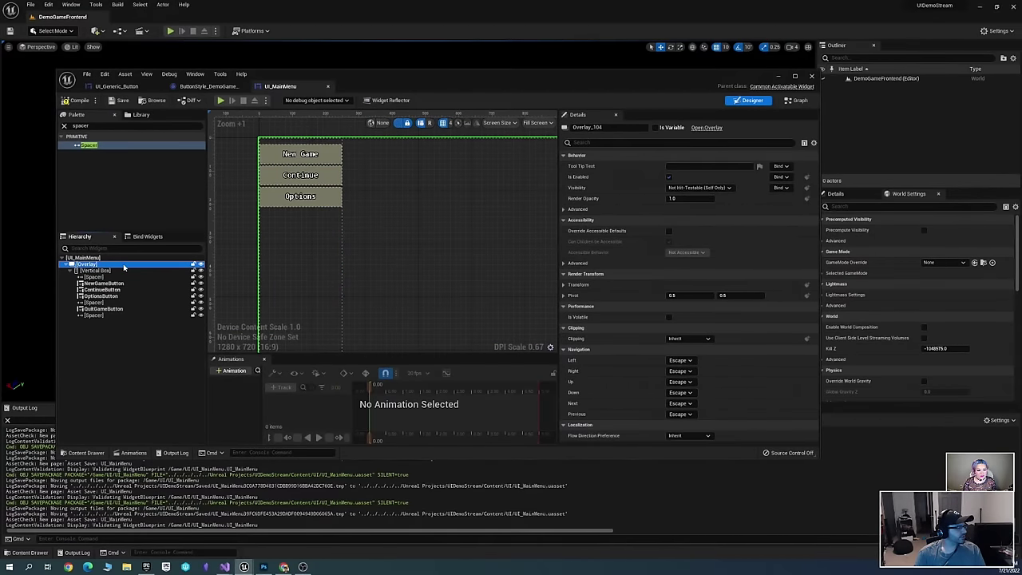
left_click(122, 270)
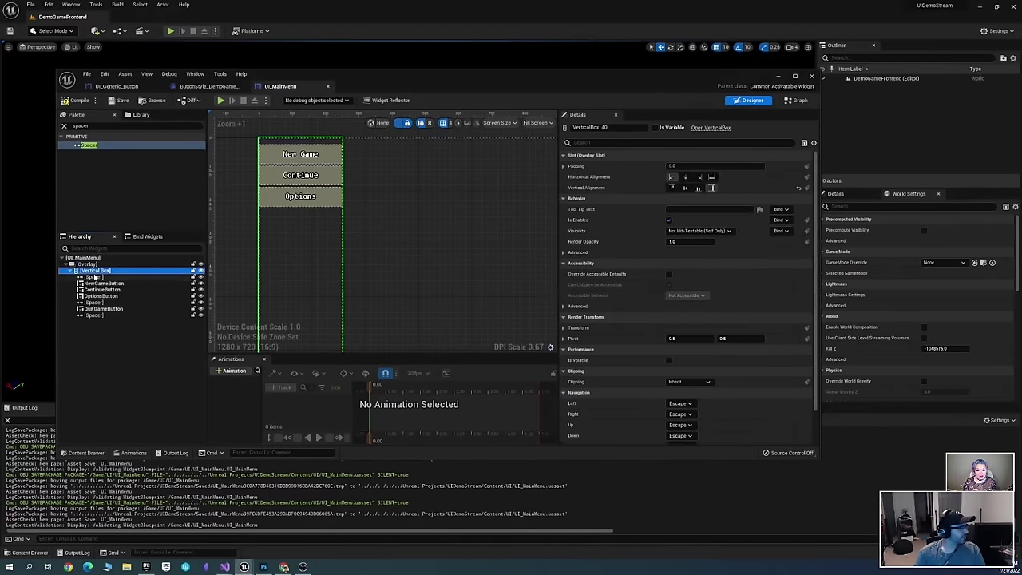
right_click(94, 273)
Wrap the Vertical Box with a Common Border and check its DemoGame generic border style asset
mouse_move(152, 344)
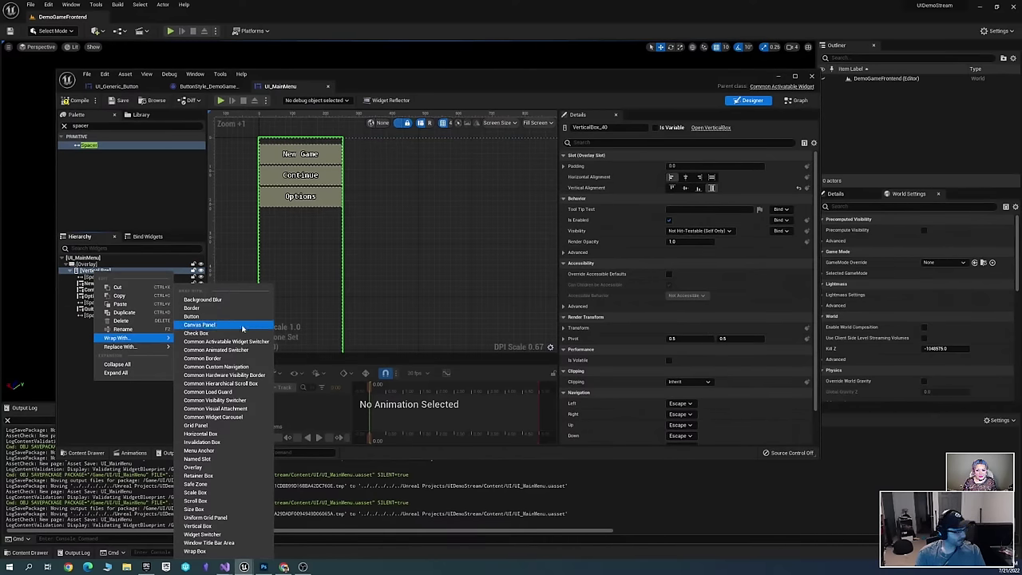
type("common")
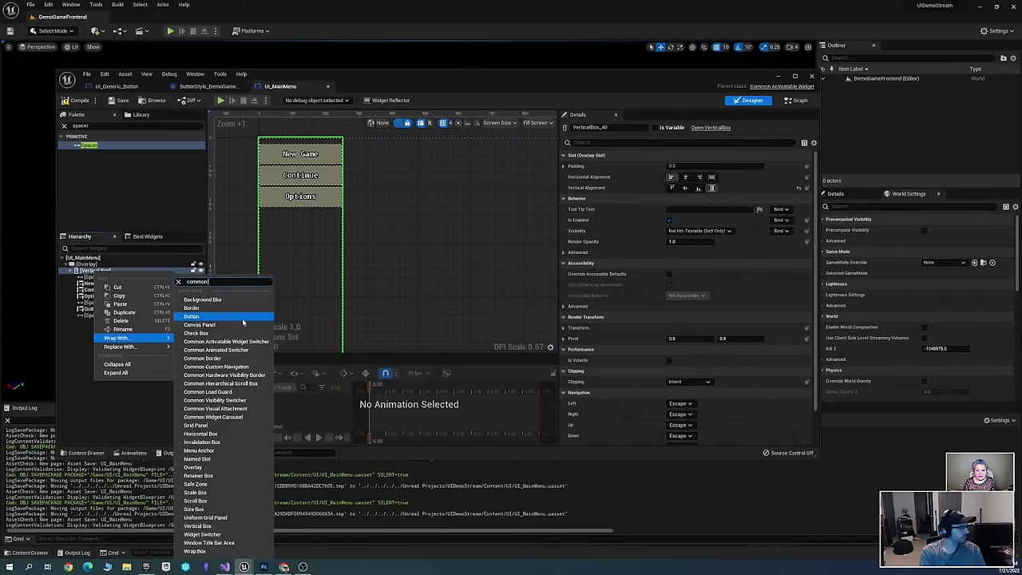
type(" border")
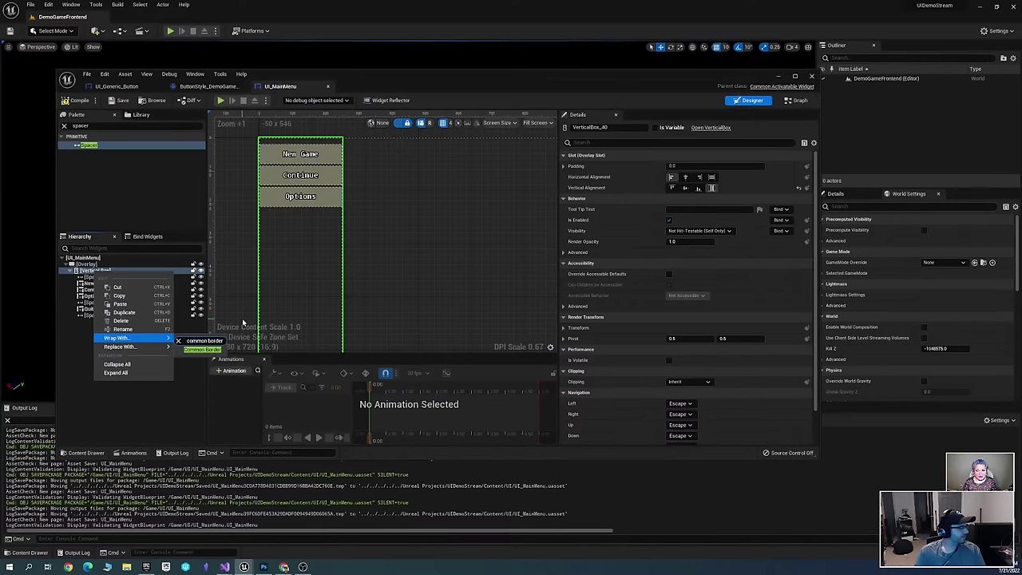
left_click(203, 350)
scroll(431, 238, "down", 2)
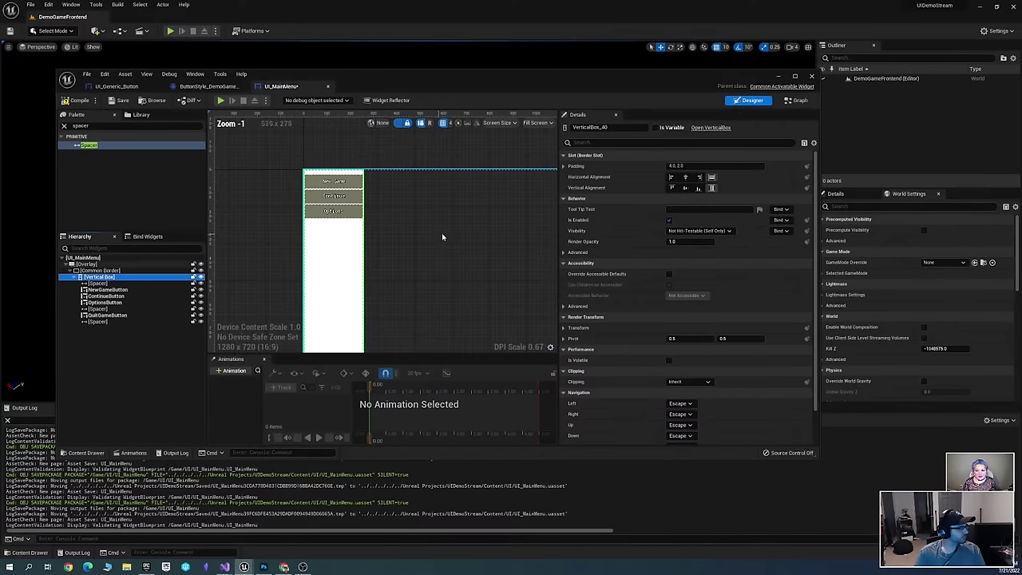
left_click(99, 270)
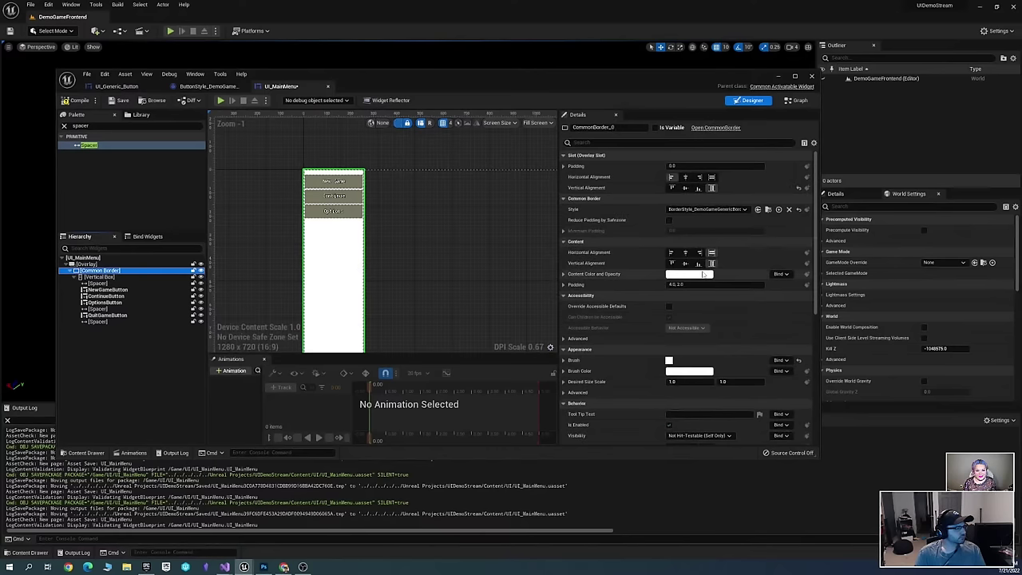
left_click(706, 209)
left_click(778, 210)
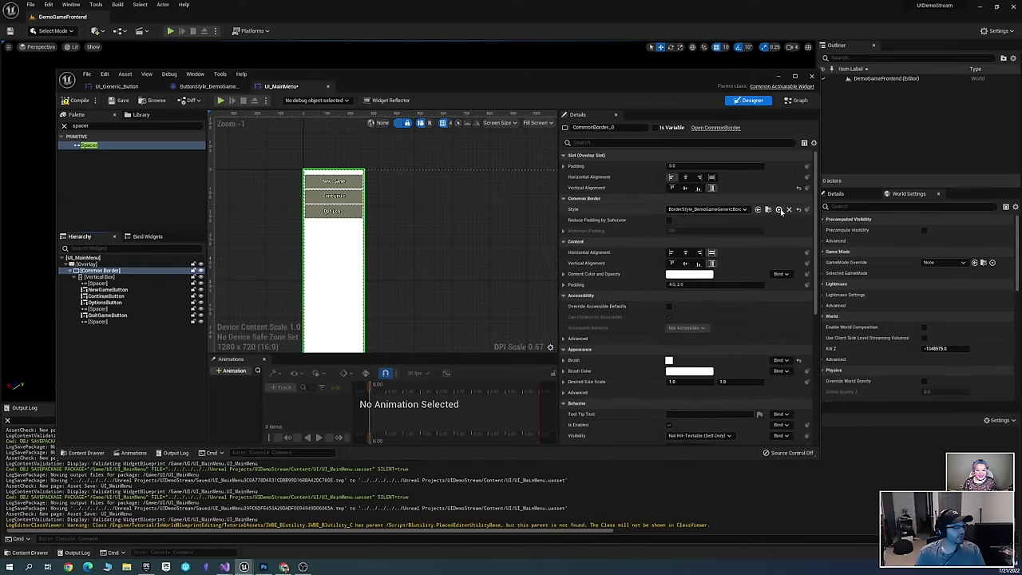
Open BorderStyle_DemoGameGenericBorder and give its Background a greyish-blue tint
left_click(779, 210)
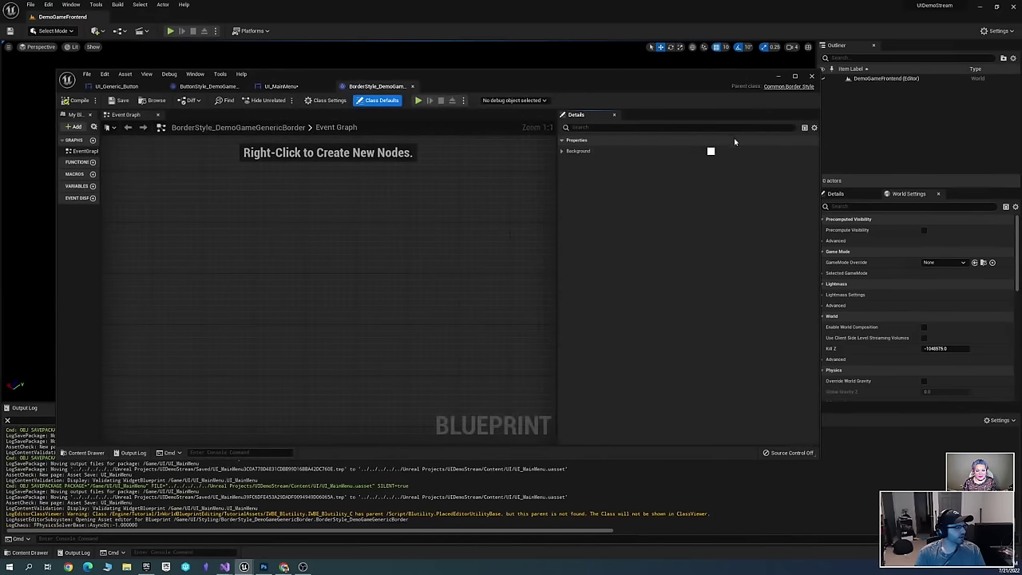
left_click(561, 151)
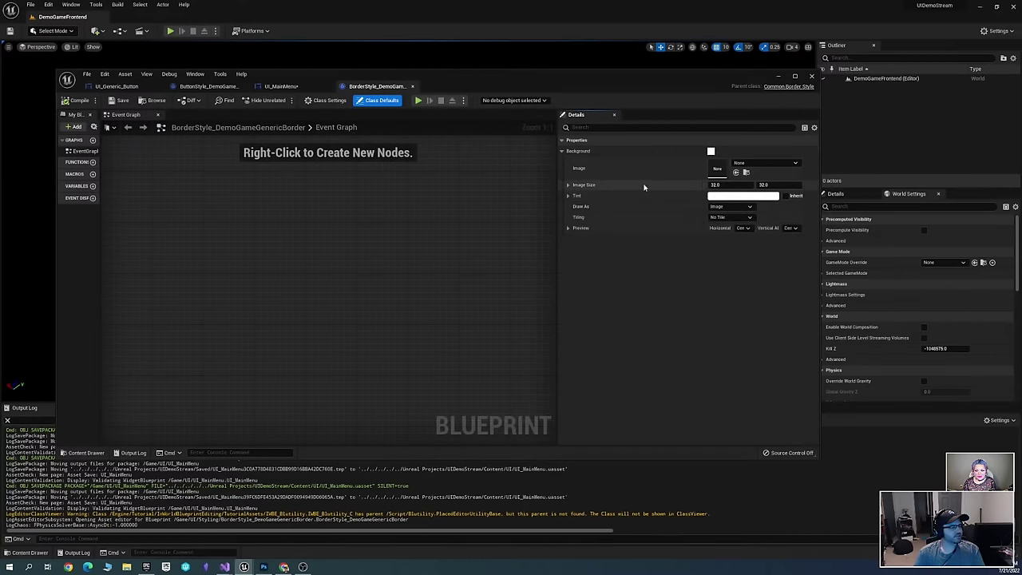
left_click(764, 164)
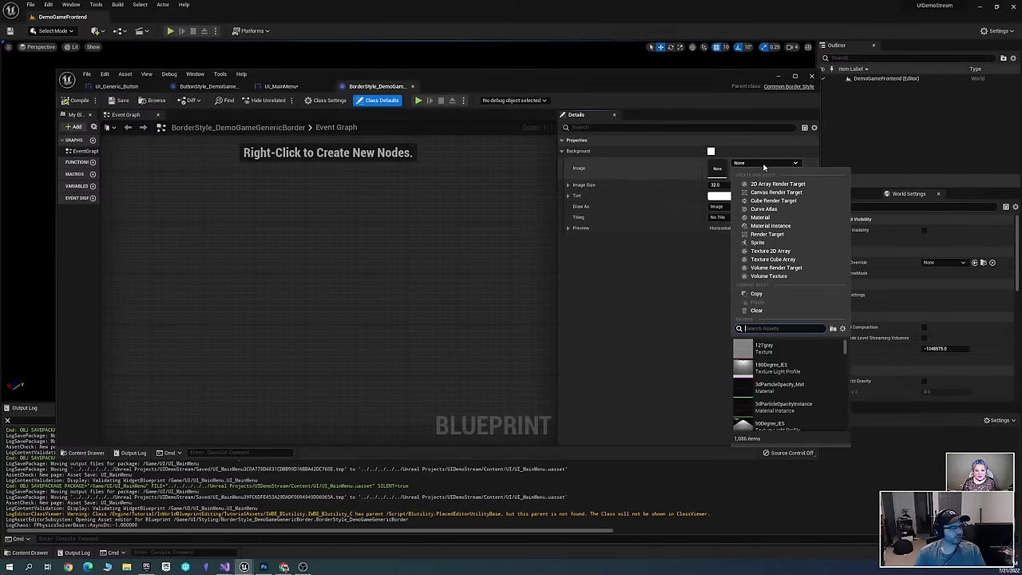
left_click(609, 280)
left_click(729, 197)
left_click_drag(765, 249, 756, 235)
left_click_drag(830, 292, 850, 283)
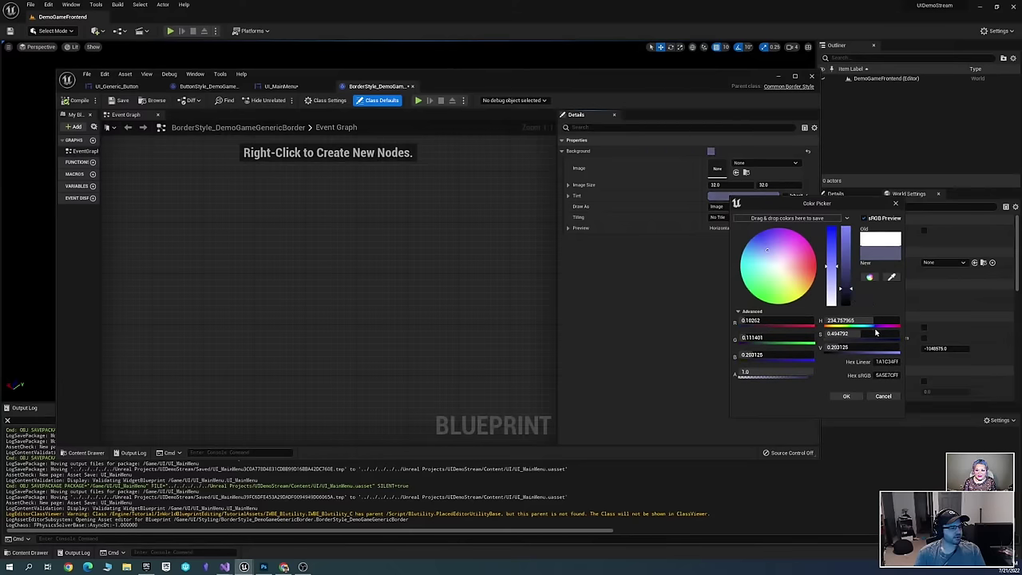
left_click(846, 396)
Change the Background tint to a dark olive-brown and save the border style
left_click(747, 195)
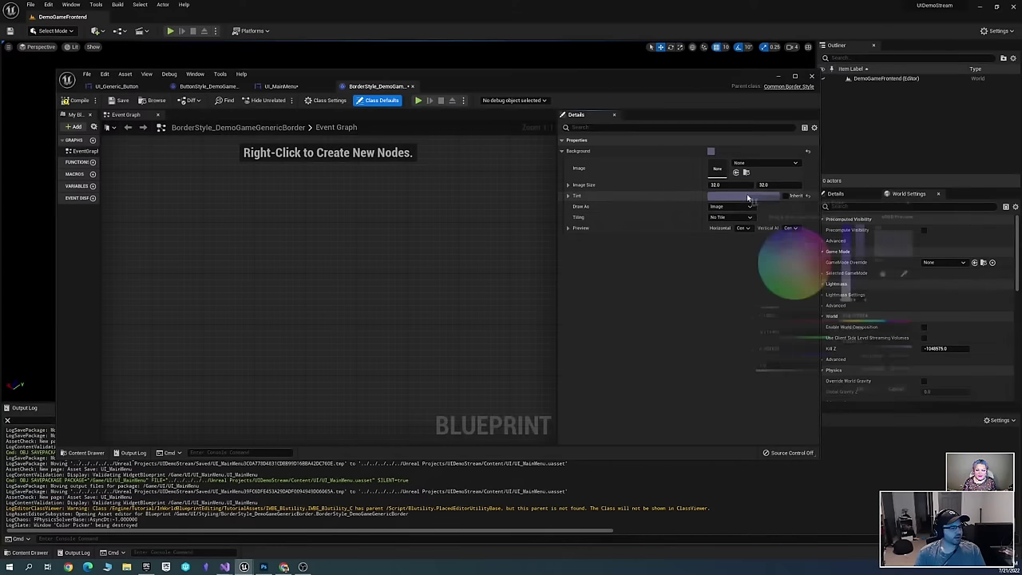
left_click_drag(805, 285, 804, 284)
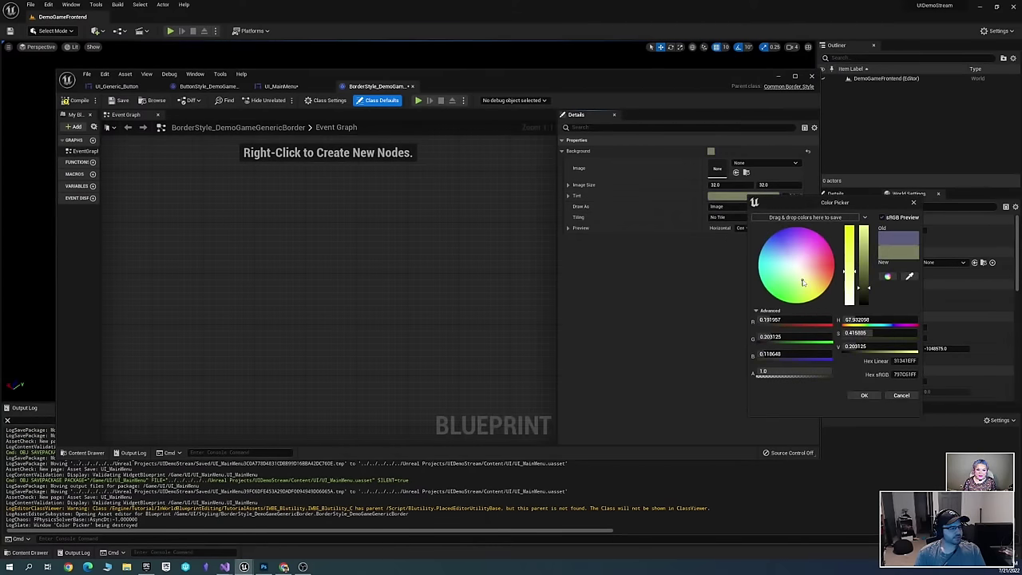
left_click_drag(866, 292, 869, 296)
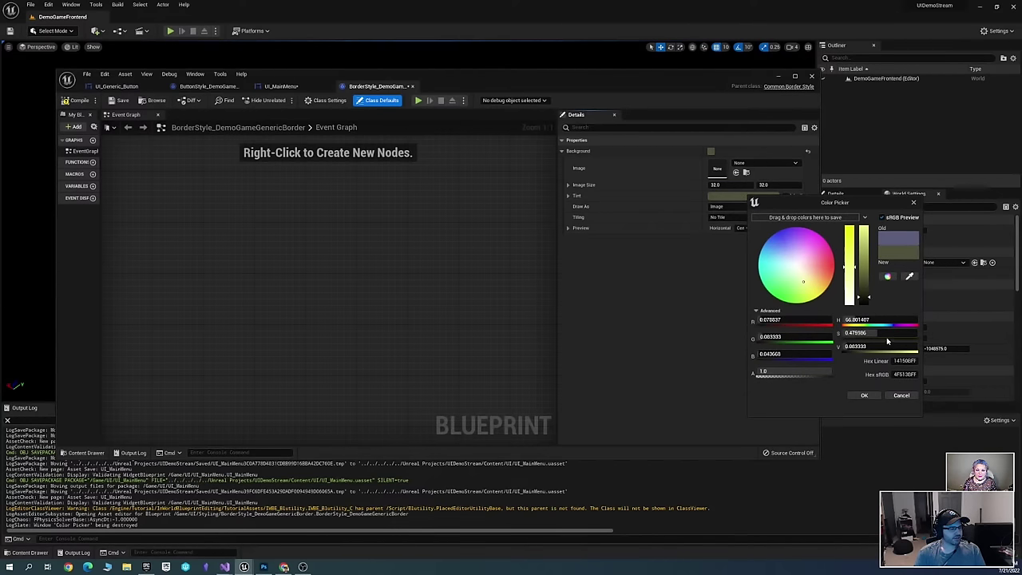
left_click_drag(809, 289, 812, 282)
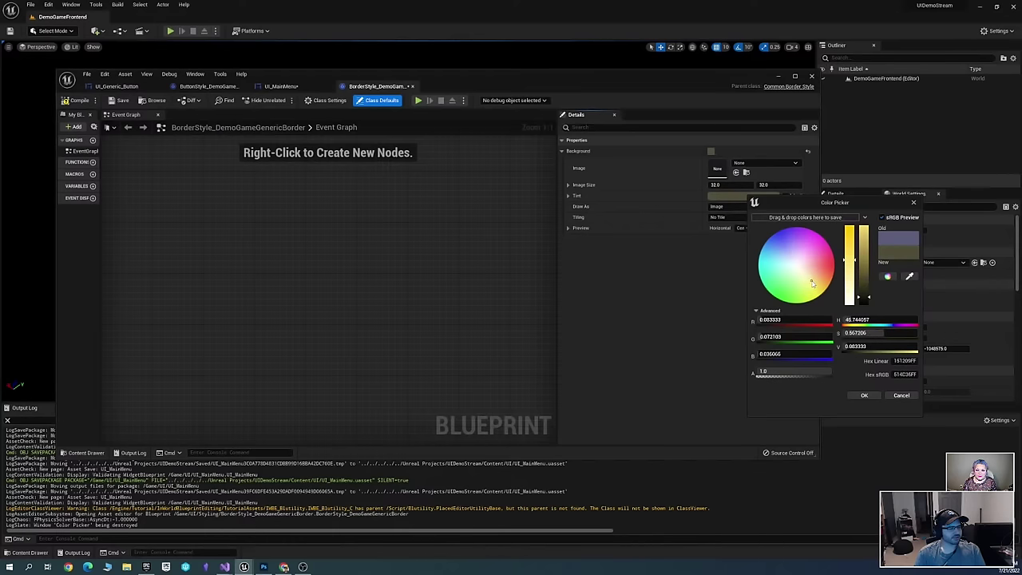
left_click(870, 396)
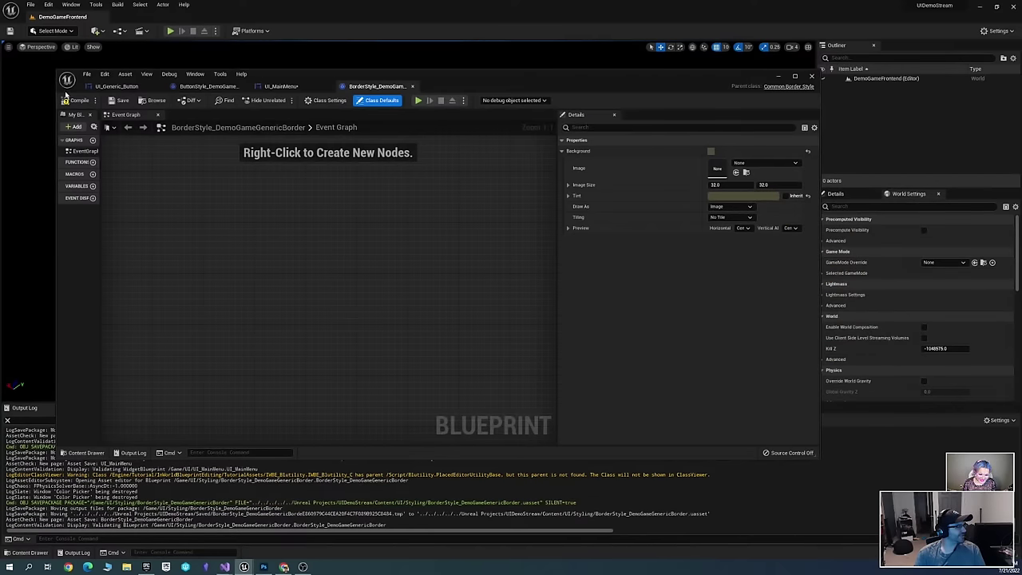
key("ctrl+shift+s")
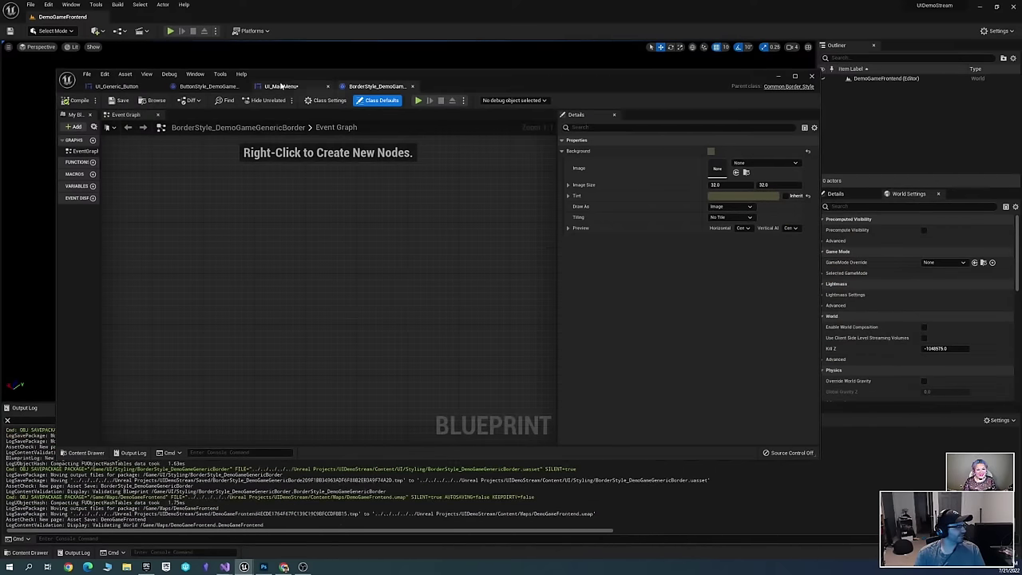
Check the tinted border behind the buttons in UI_MainMenu
left_click(281, 85)
left_click(377, 212)
scroll(440, 244, "up", 2)
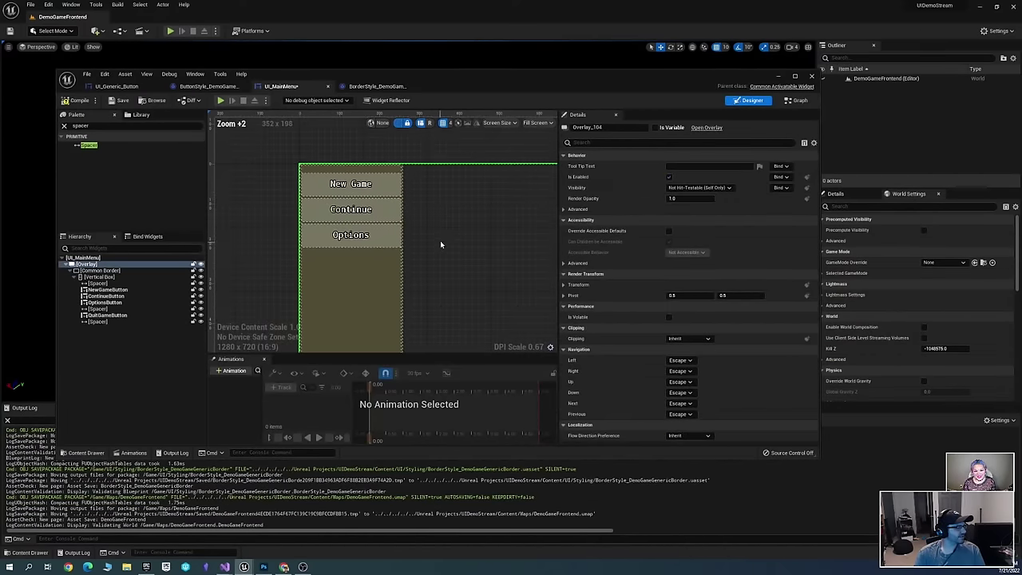
scroll(440, 245, "up", 2)
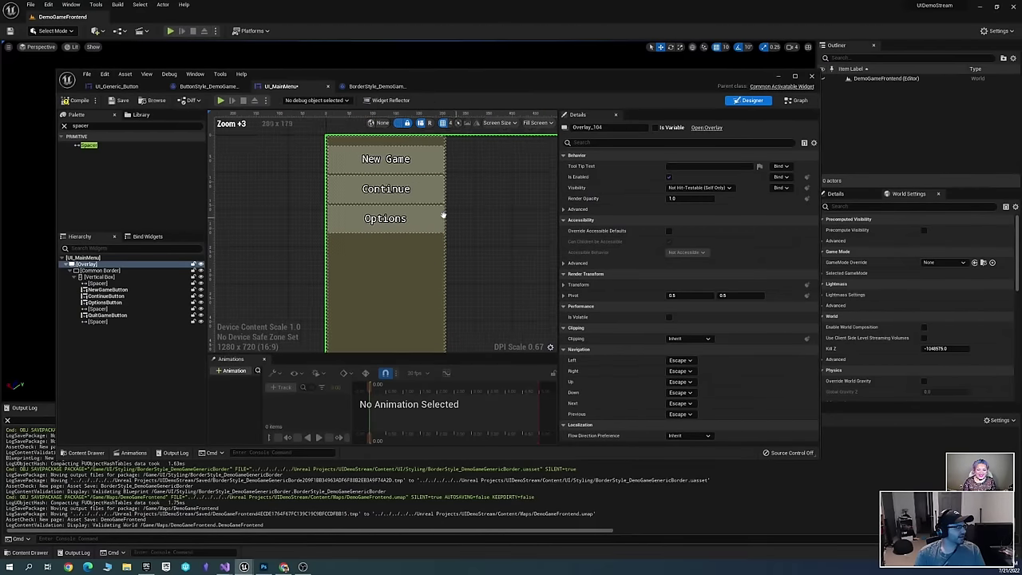
Make the border style tint a more saturated, much darker deep brown
left_click(375, 86)
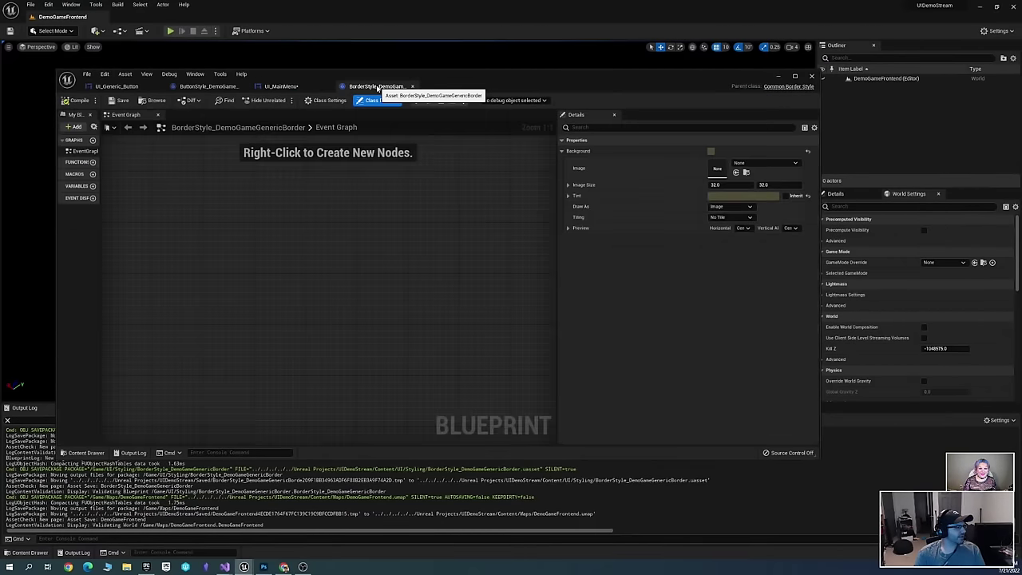
left_click(721, 196)
left_click_drag(790, 282, 791, 279)
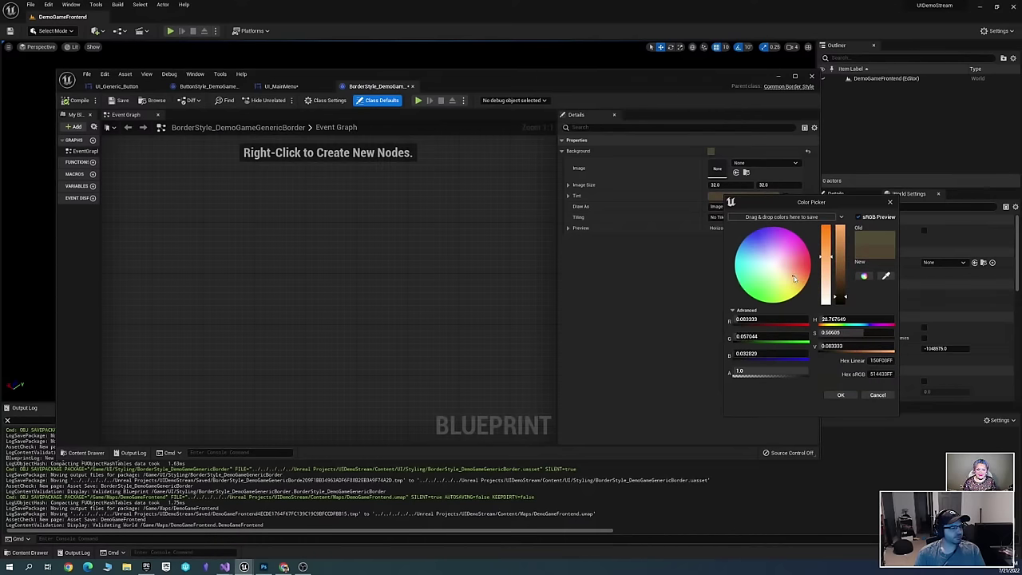
left_click_drag(826, 275, 826, 241)
left_click_drag(843, 302, 844, 299)
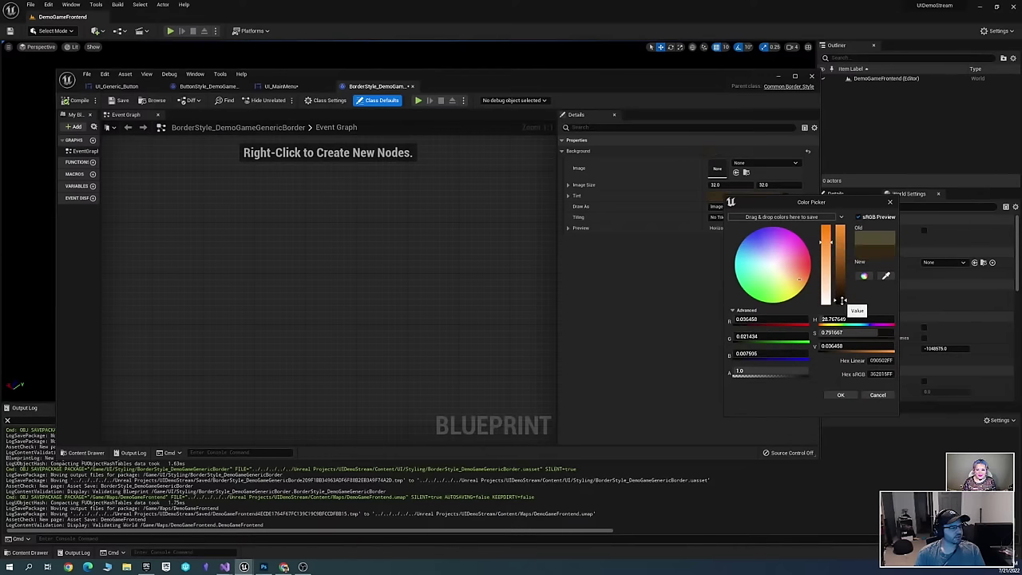
left_click(840, 394)
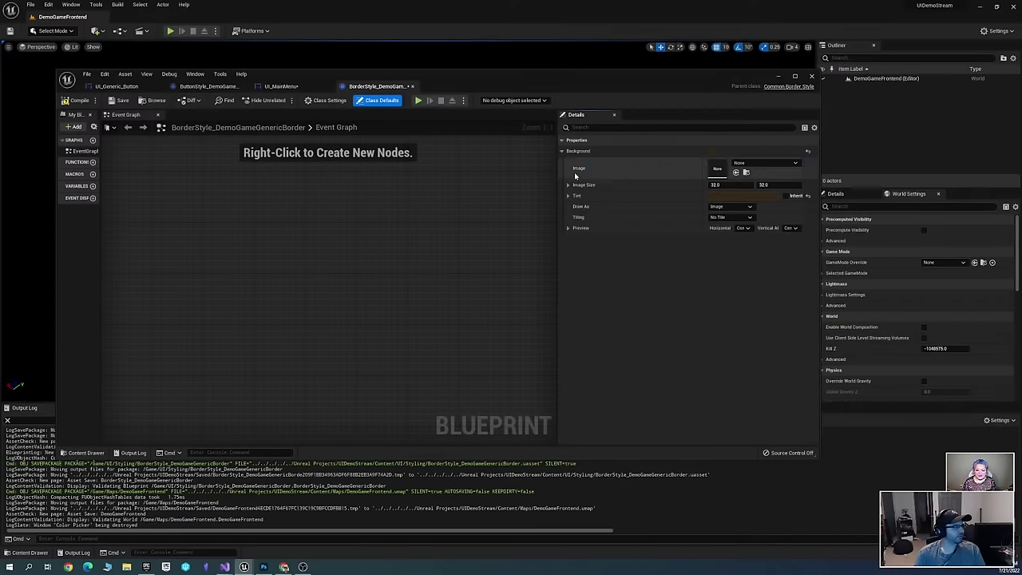
Compile and save the UI_MainMenu widget
left_click(279, 85)
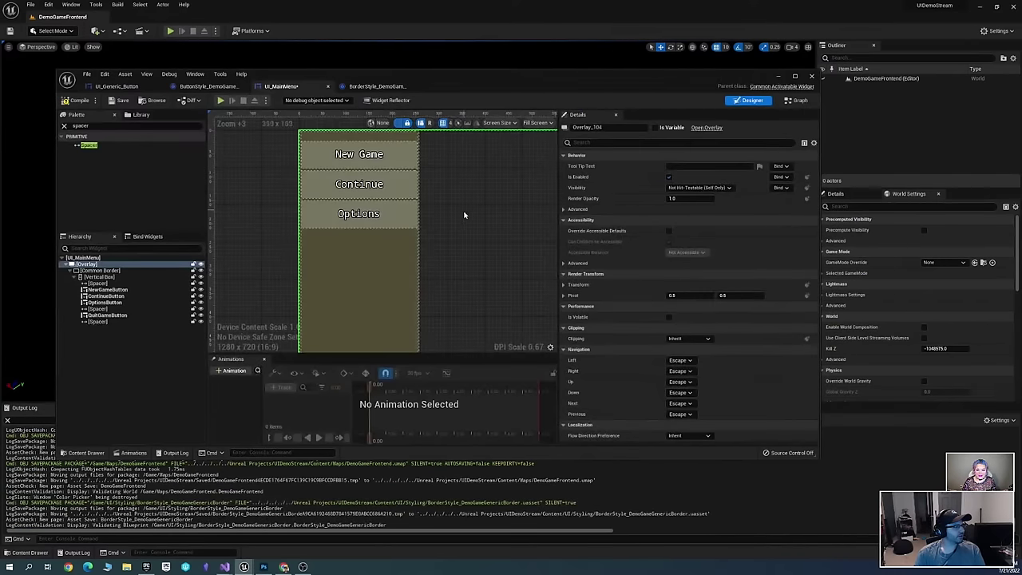
key("ctrl+s")
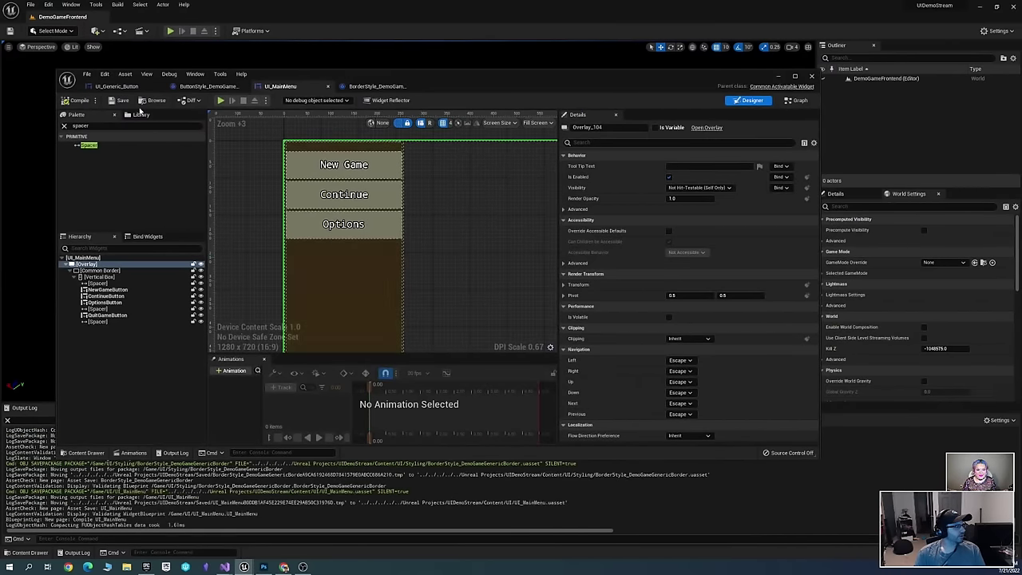
left_click(122, 101)
scroll(410, 248, "down", 4)
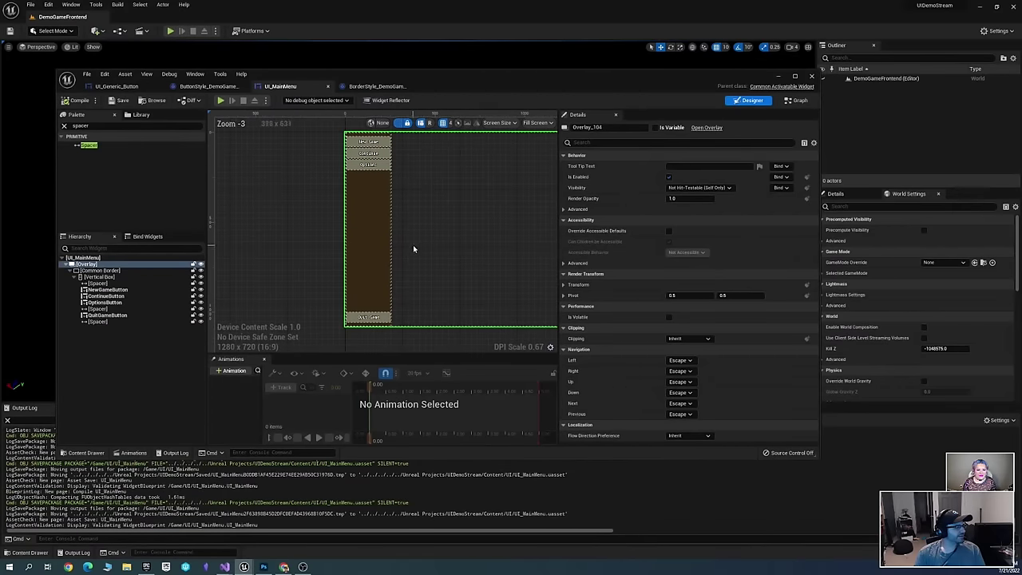
scroll(422, 294, "up", 4)
left_click(367, 214)
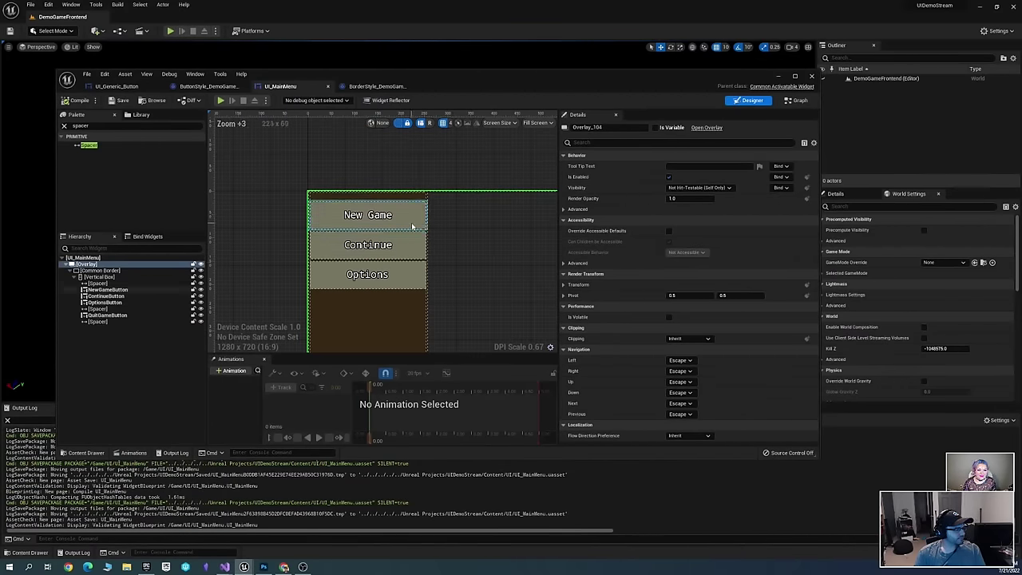
scroll(487, 263, "down", 7)
key("ctrl+s")
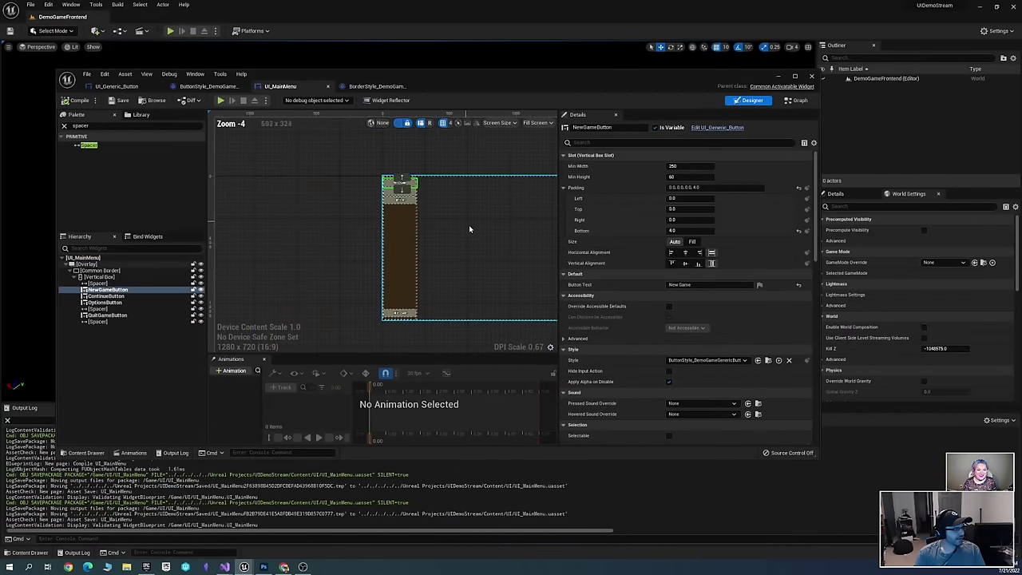
Recentre the menu on the canvas, reposition the editor window, and bring up the Content Drawer
right_click_drag(406, 249, 370, 258)
scroll(451, 289, "up", 2)
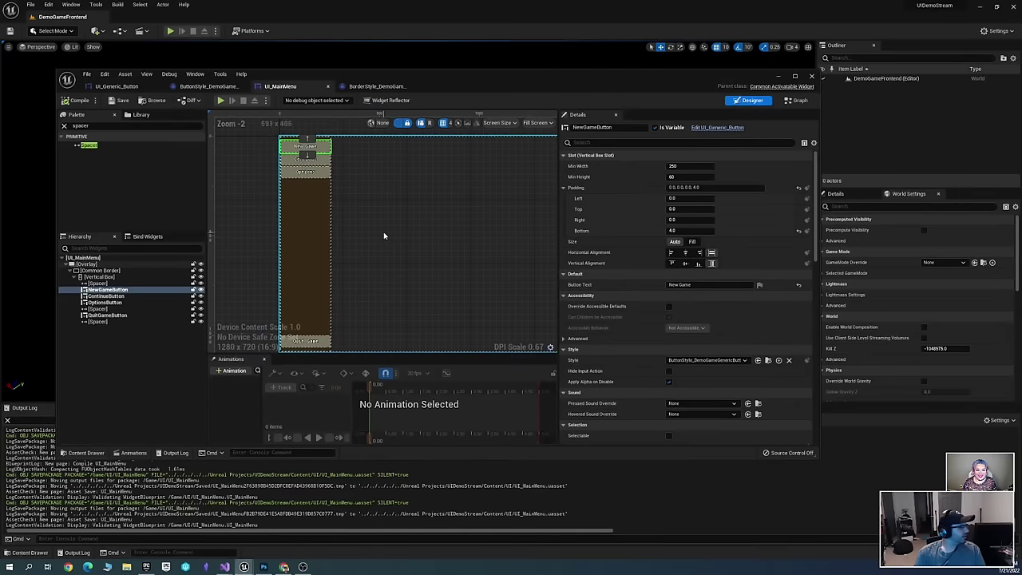
mouse_move(377, 191)
right_mouse_down()
mouse_move(422, 241)
mouse_move(376, 191)
right_mouse_up()
scroll(407, 242, "down", 1)
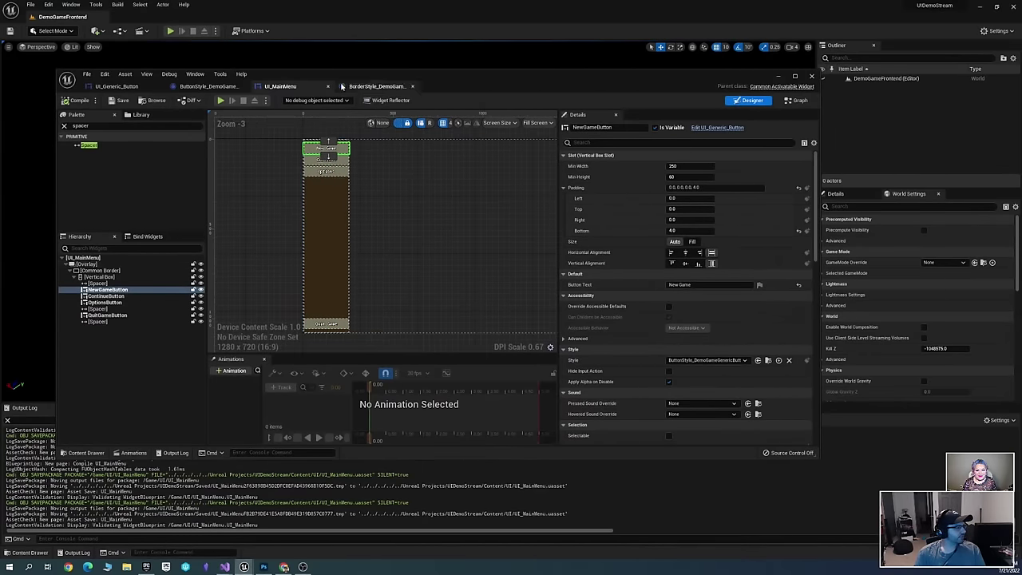
left_click_drag(328, 77, 363, 137)
key("ctrl+space")
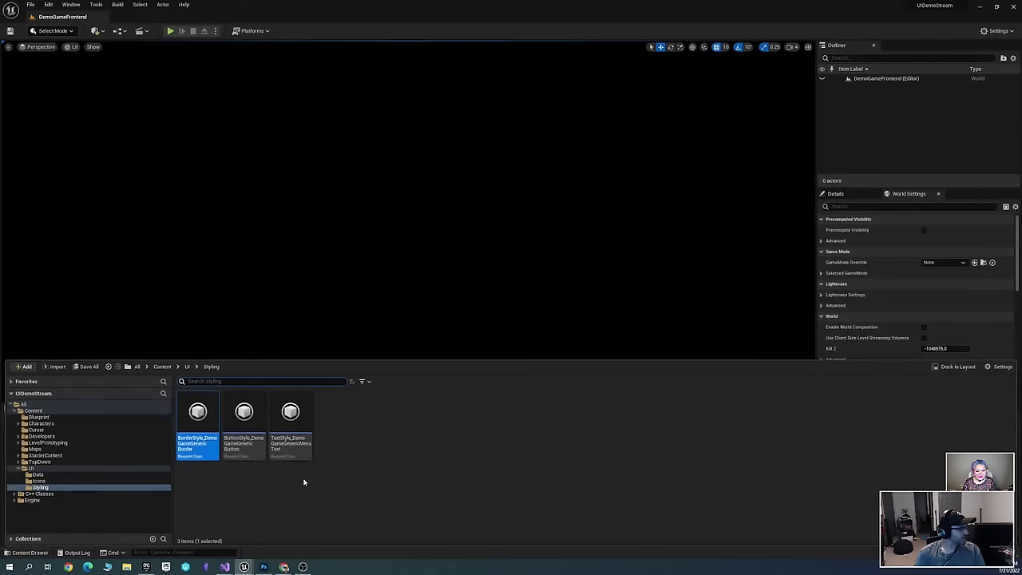
In Content/Blueprint, create a Player Controller Blueprint Class named FrontEndPlayerController
left_click(299, 477)
left_click(52, 469)
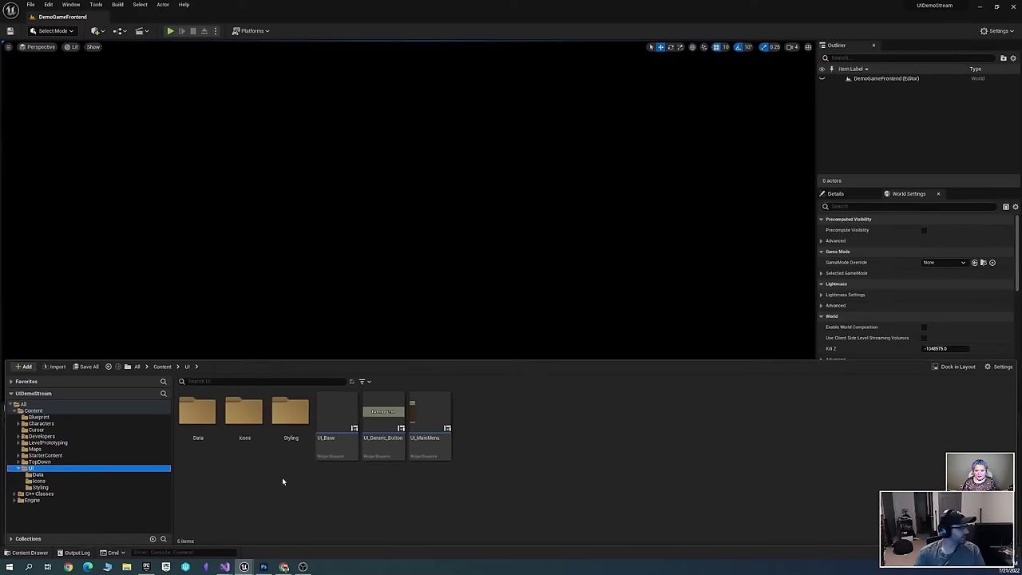
left_click(54, 419)
right_click(256, 427)
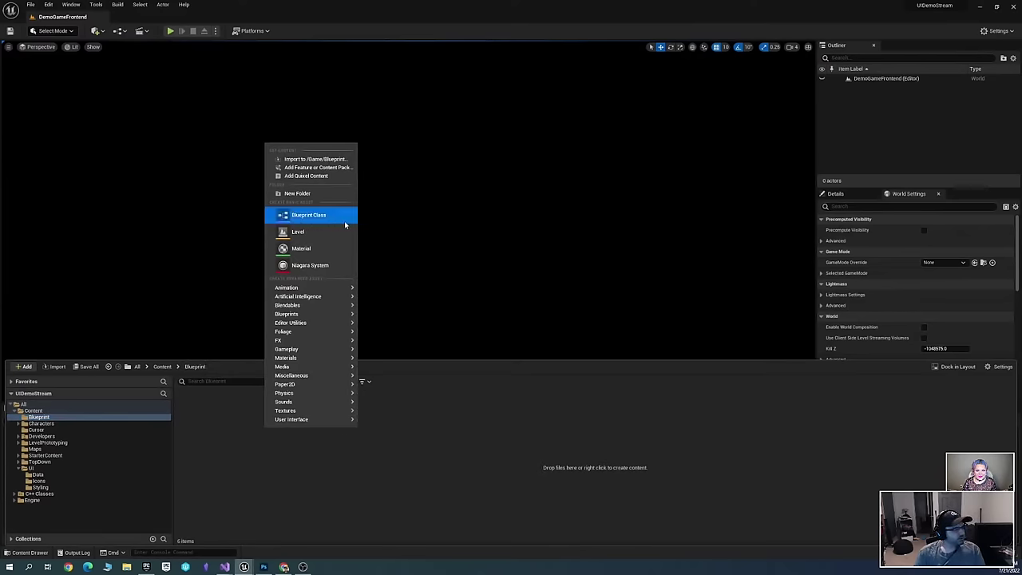
left_click(316, 217)
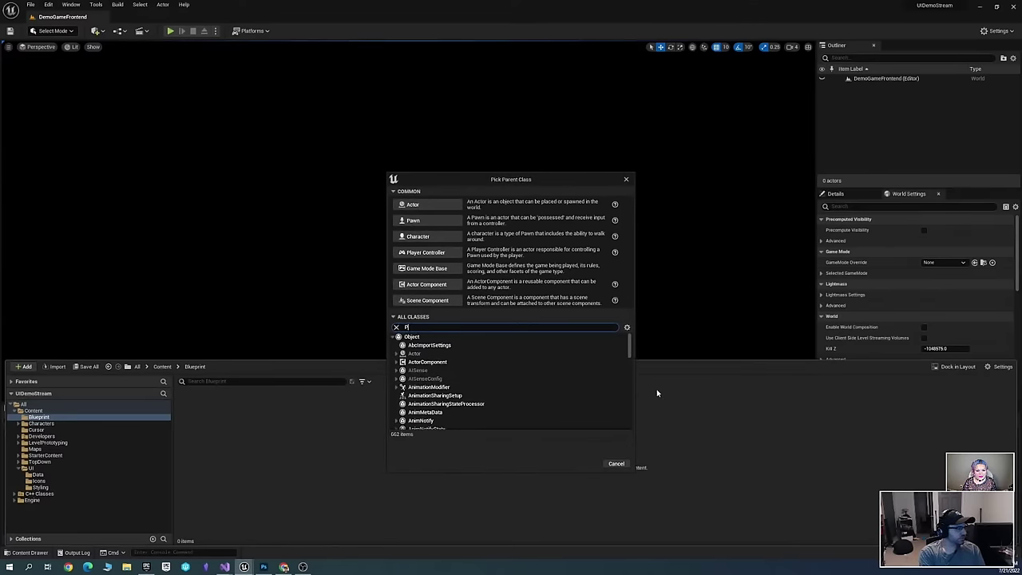
type("Player")
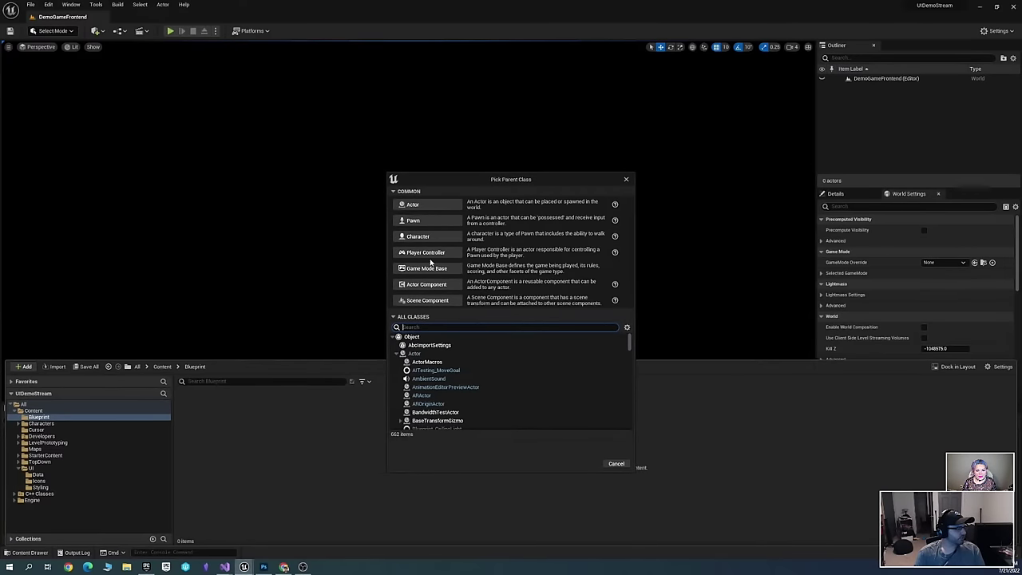
left_click(460, 259)
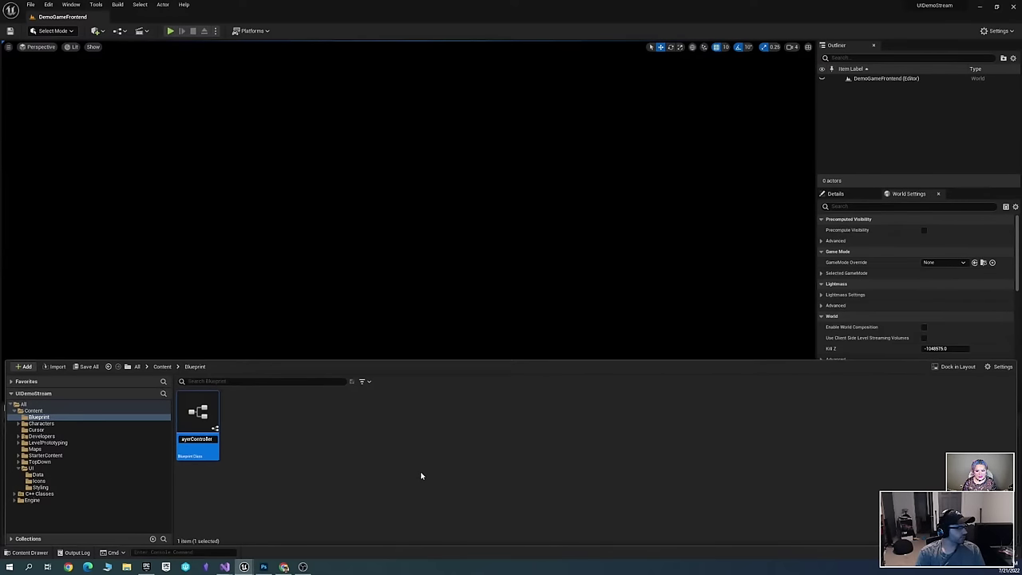
key("Return")
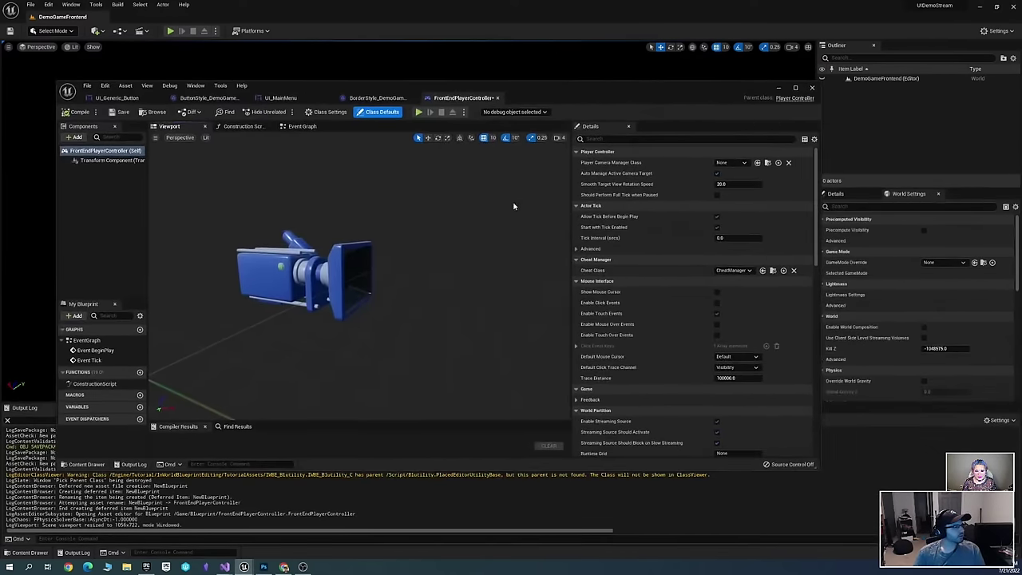
Switch the FrontEndPlayerController blueprint to its Event Graph
left_click_drag(492, 221, 542, 165)
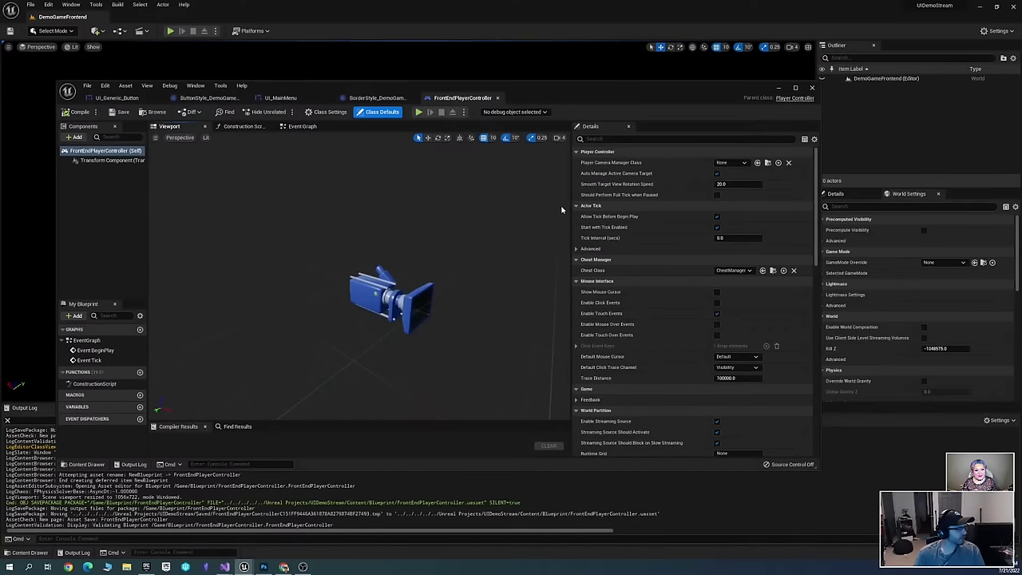
key("ctrl+space")
key("ctrl+space")
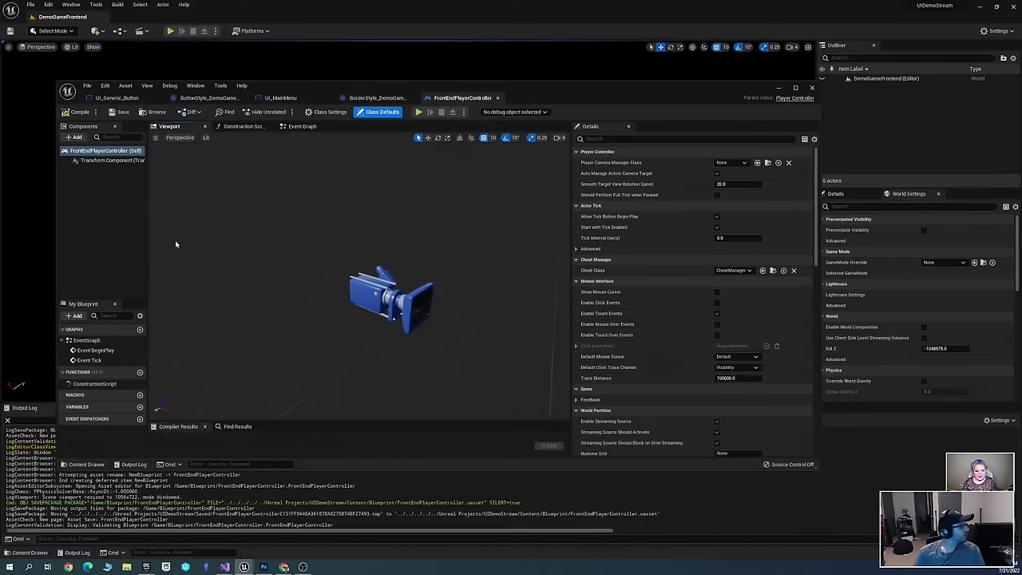
left_click(103, 151)
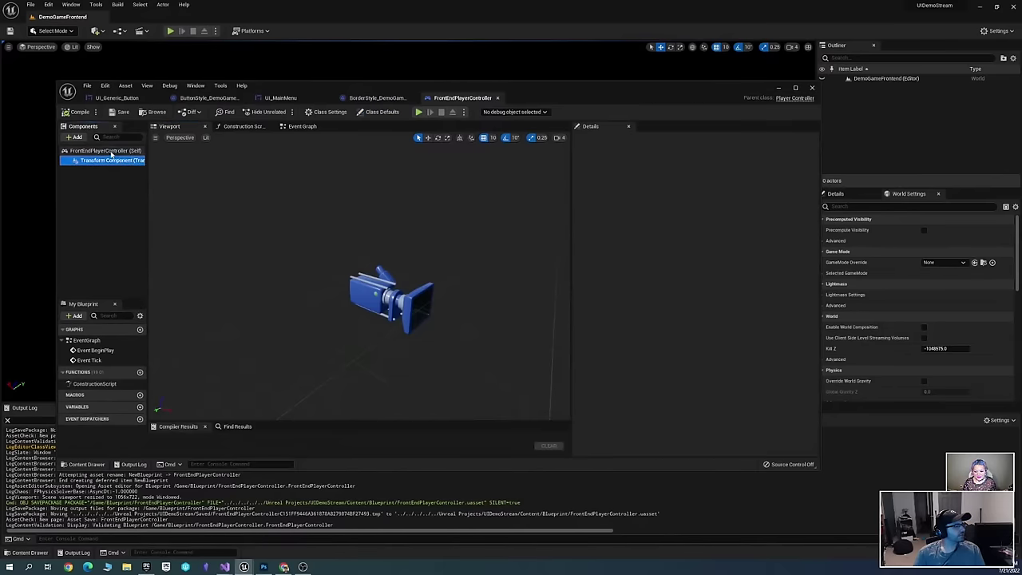
left_click(302, 127)
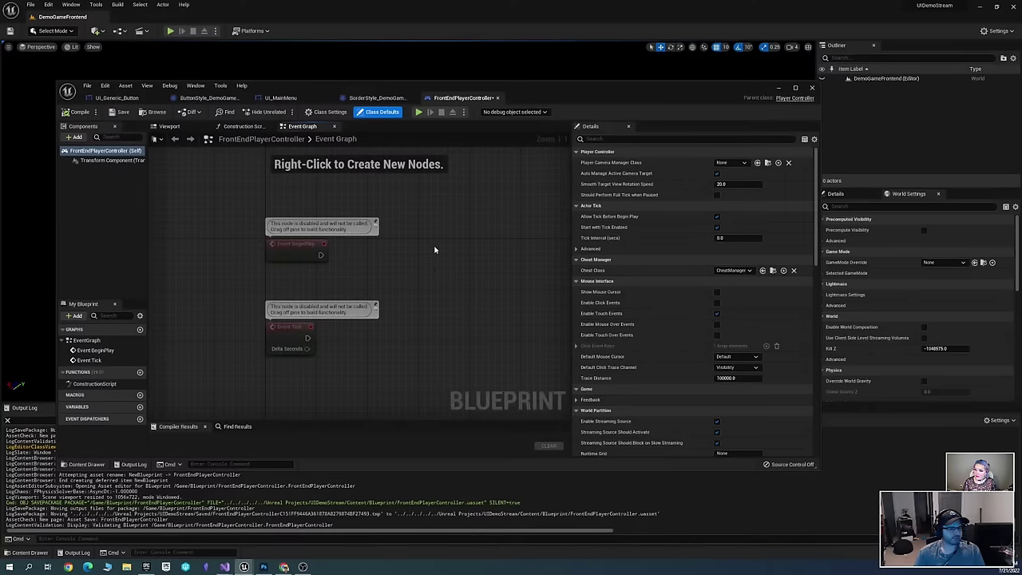
Bring up the All Actions list for adding a node beside BeginPlay and Tick
right_click_drag(436, 257, 383, 267)
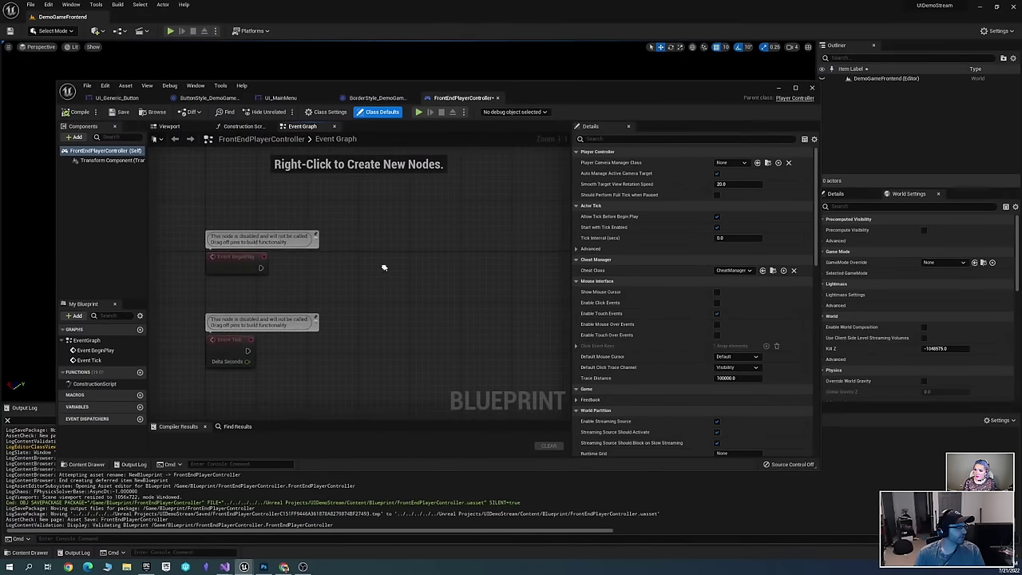
right_click(320, 265)
key("Escape")
right_click(342, 254)
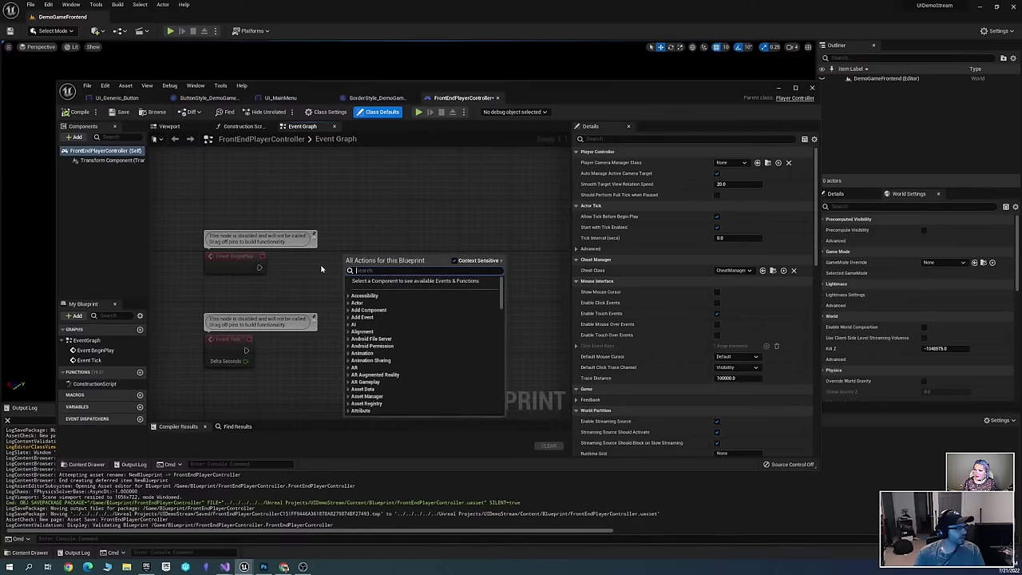
right_click_drag(321, 269, 338, 230)
right_click(345, 232)
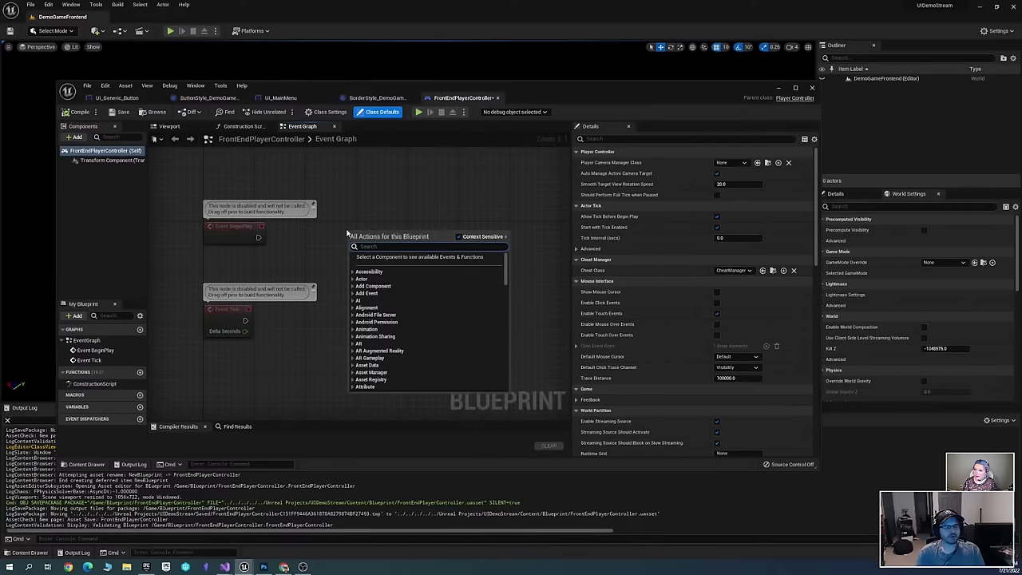
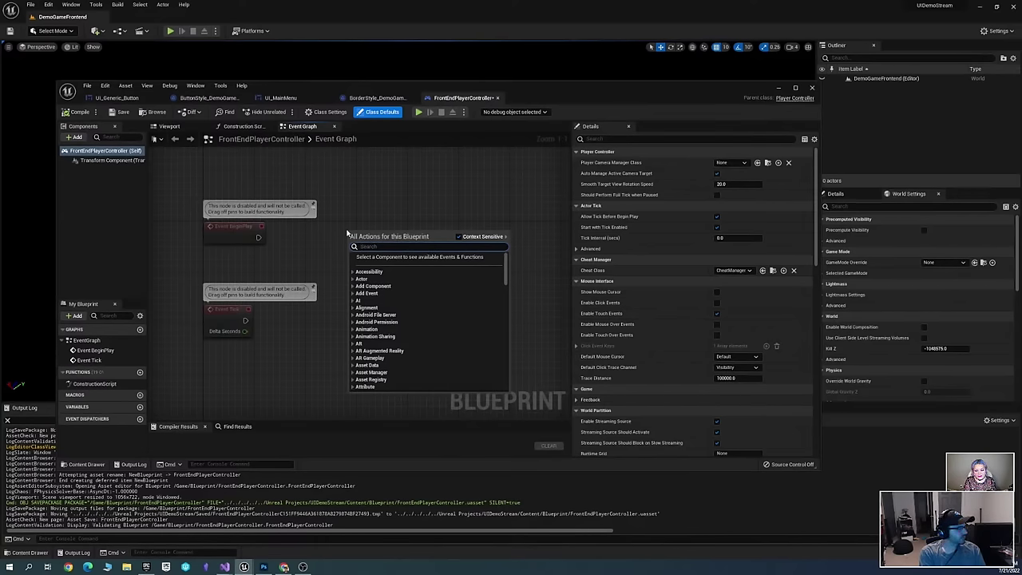
Add a Construct Object node after BeginPlay that creates a UI_Base widget
scroll(428, 319, "down", 15)
type("construct")
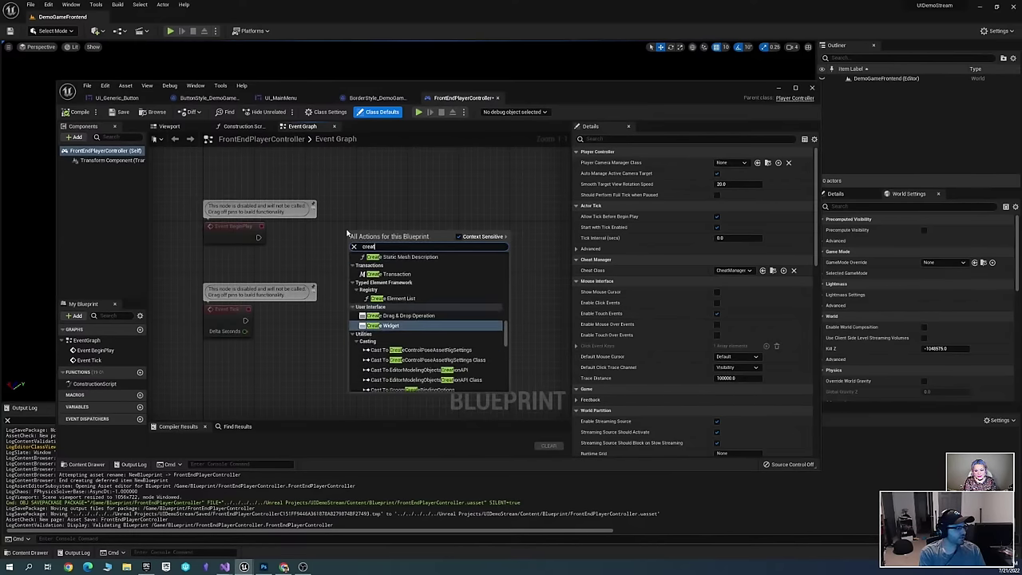
key("Return")
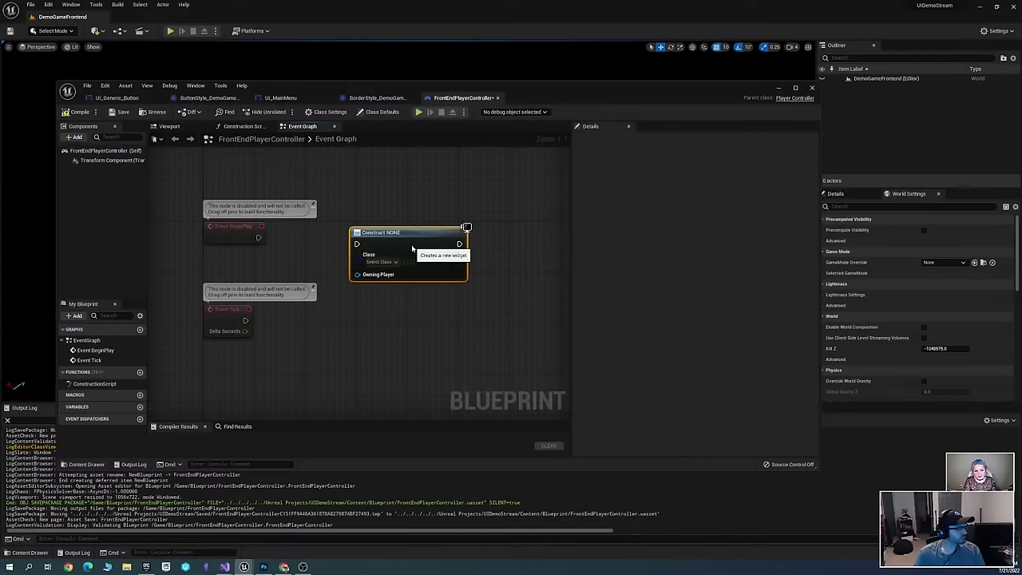
left_click_drag(466, 227, 453, 221)
left_click_drag(258, 237, 344, 237)
left_click(370, 255)
type("base")
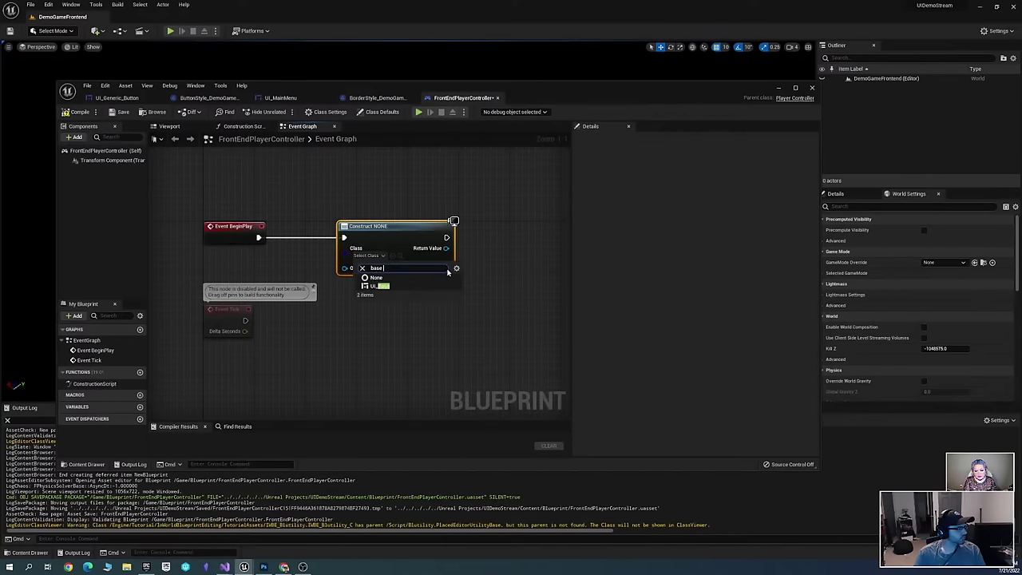
left_click(379, 285)
right_click_drag(360, 268, 425, 258)
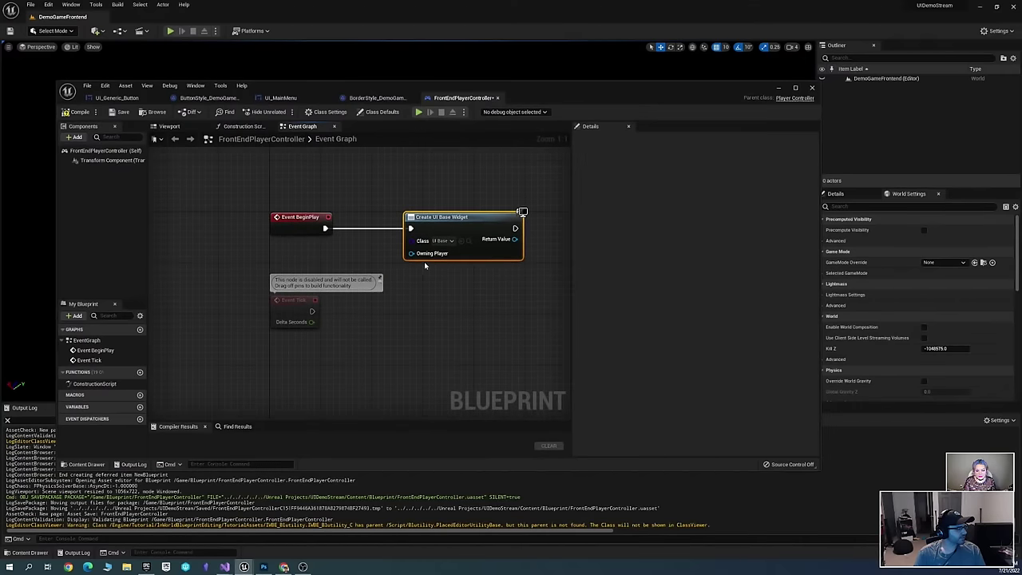
Wire a Self reference into Owning Player and save the player controller blueprint
left_click_drag(411, 253, 373, 258)
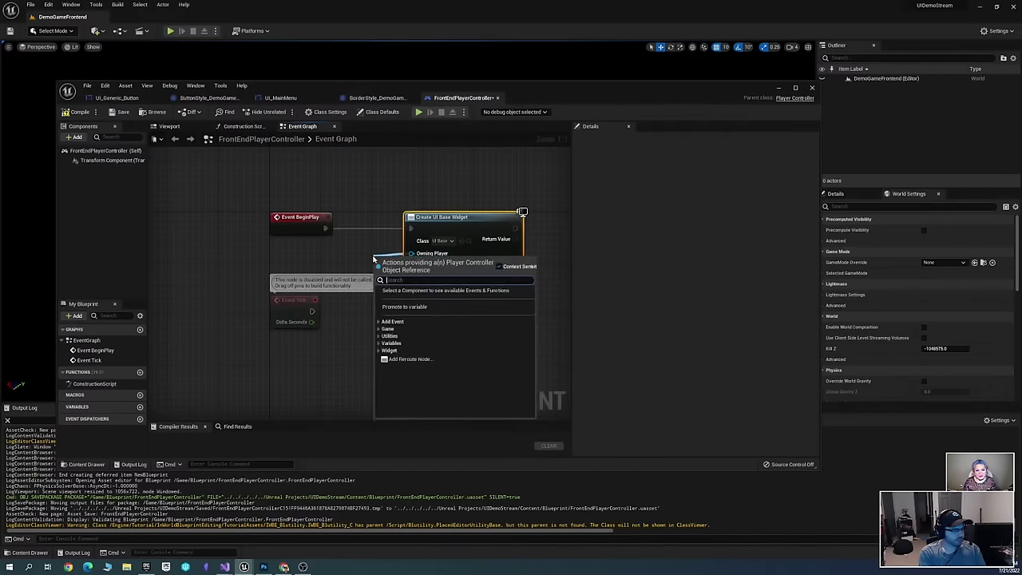
type("self")
key("Return")
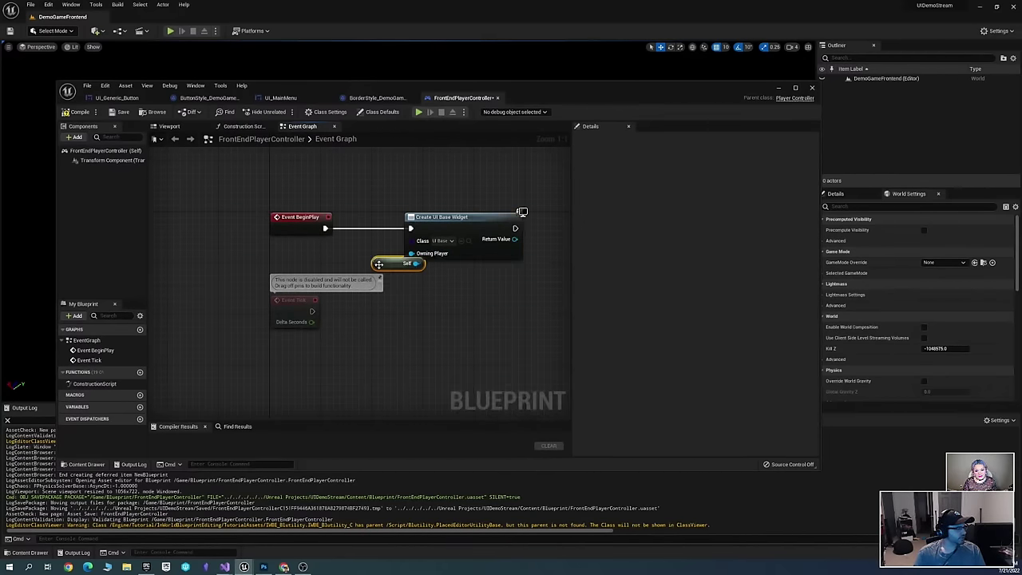
right_click_drag(539, 206, 380, 217)
left_click(118, 112)
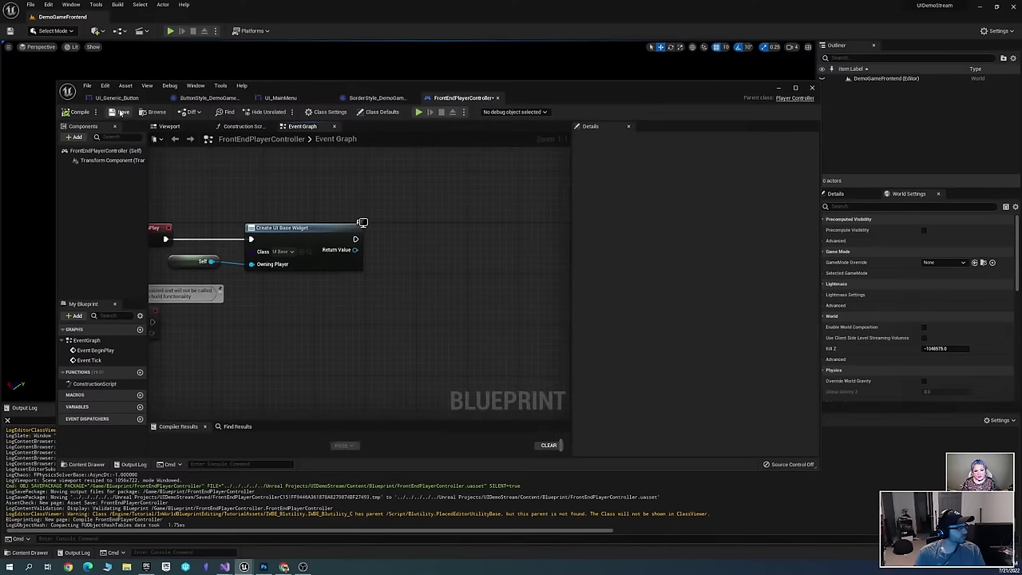
Chain a Push Menu call from the widget's return value, pushing UI_MainMenu
left_click_drag(392, 264, 437, 252)
type("push")
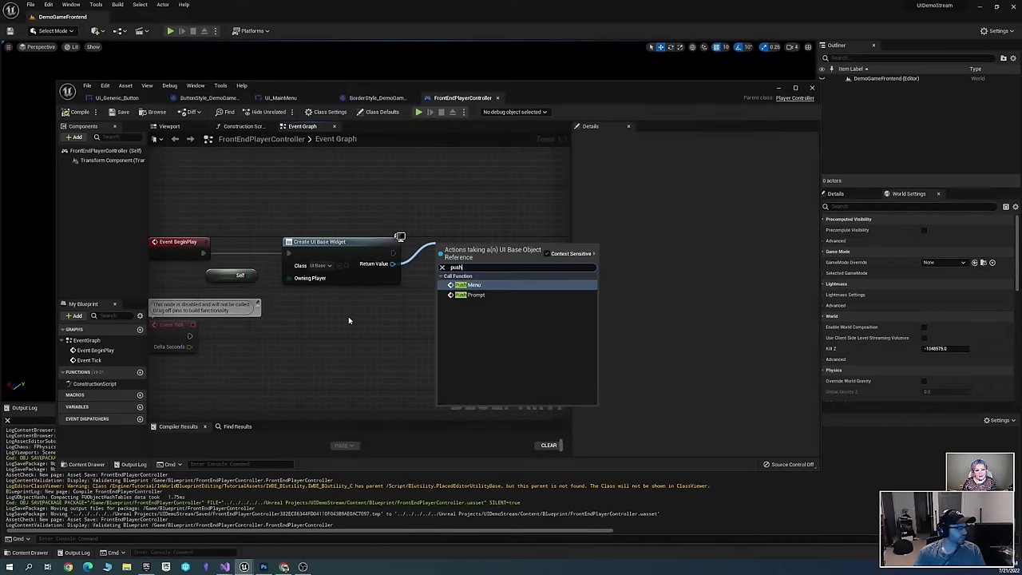
key("Return")
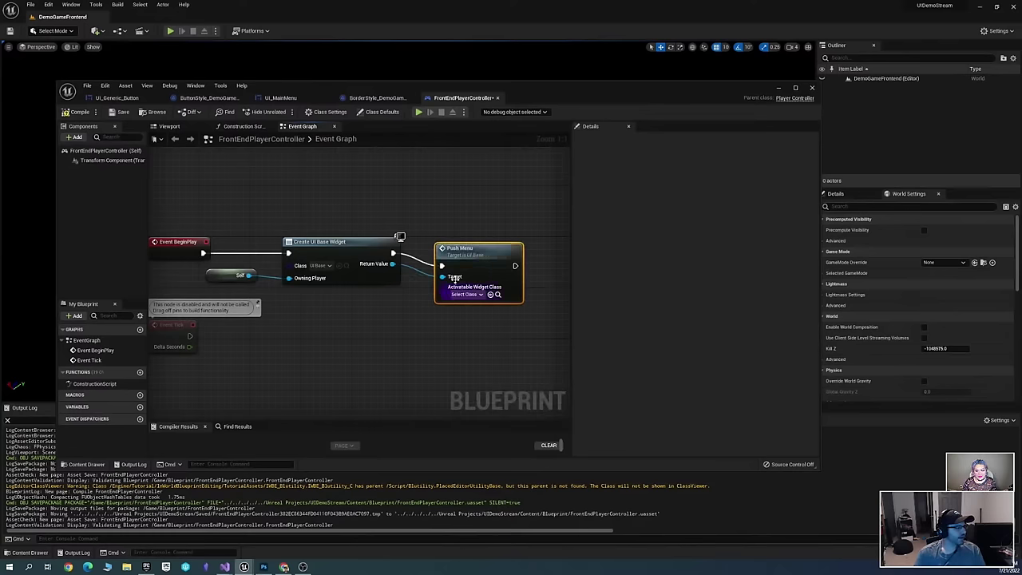
left_click(459, 281)
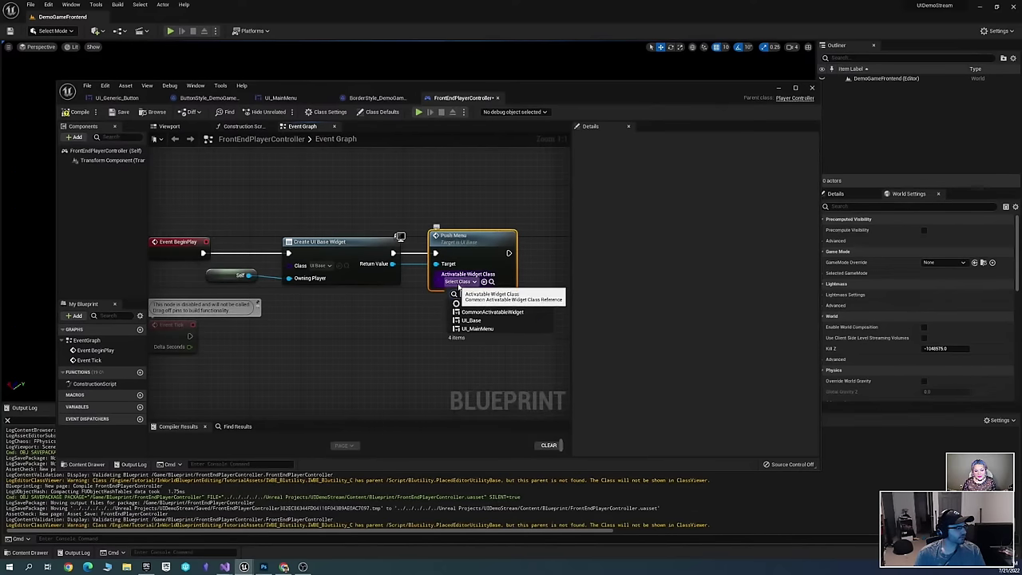
left_click(502, 329)
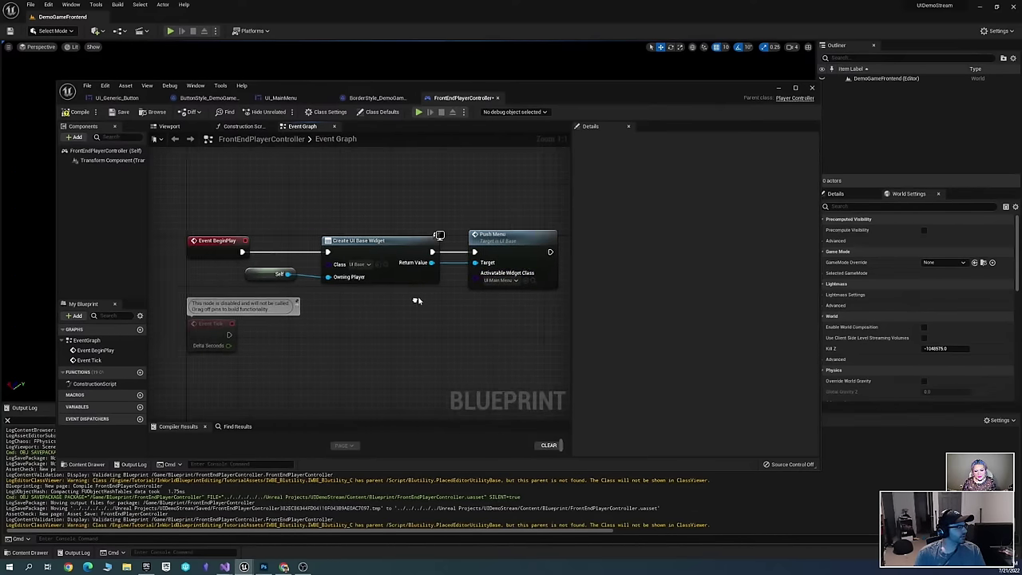
Inspect the Push Menu event inside UI_Base, then return to FrontEndPlayerController
double_click(488, 254)
right_click_drag(435, 294, 372, 294)
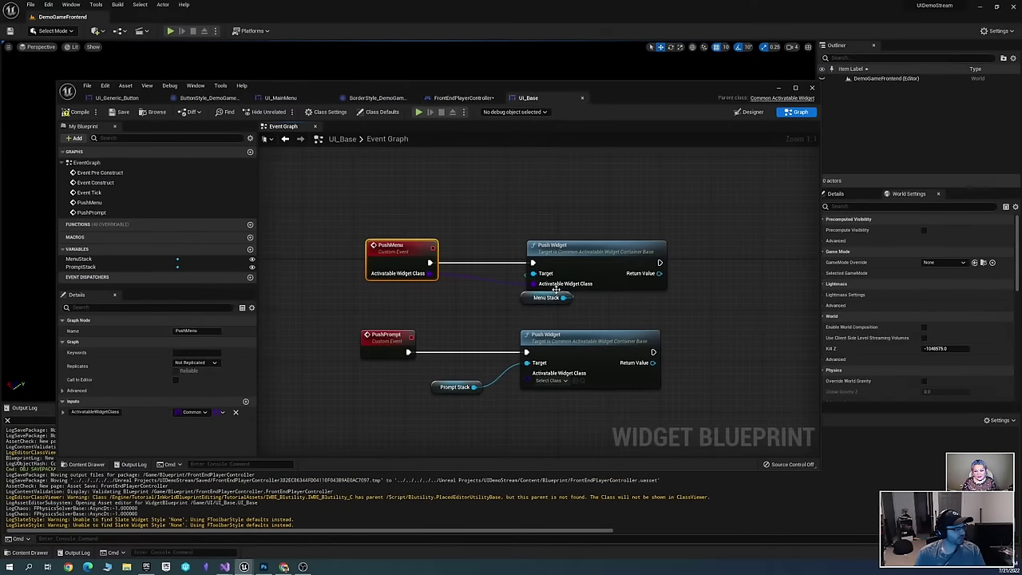
right_click_drag(746, 312, 678, 292)
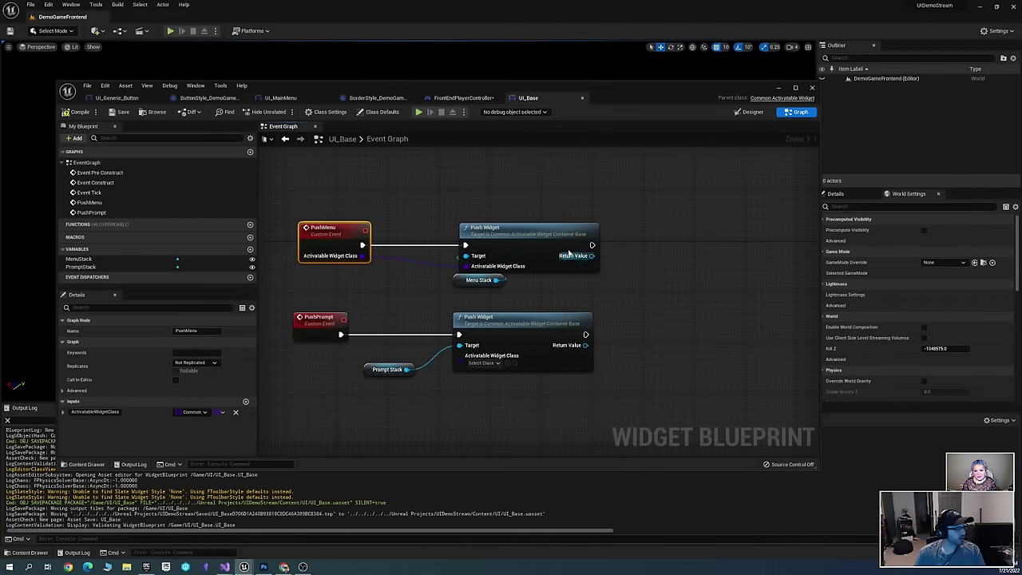
right_click_drag(466, 293, 498, 289)
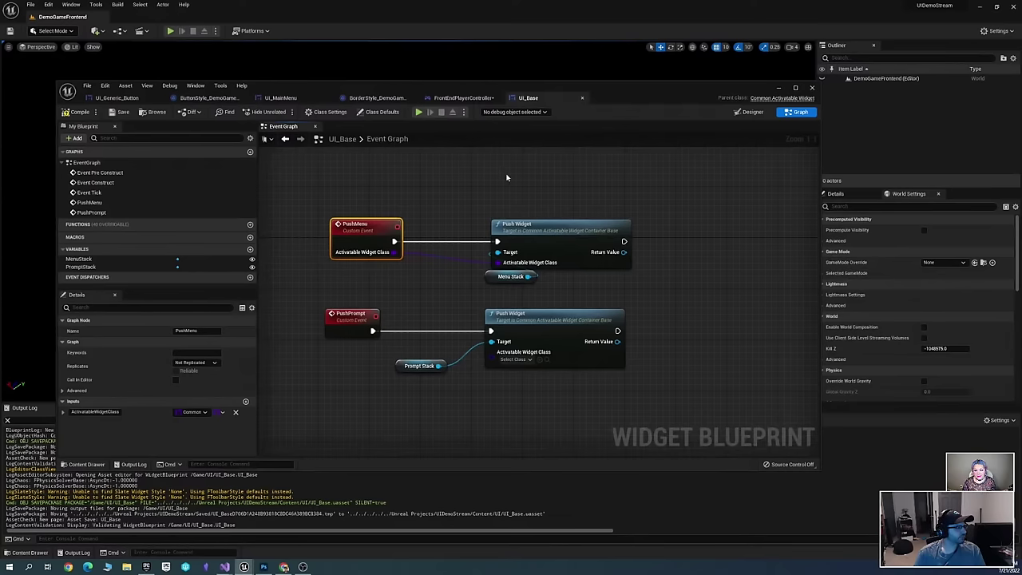
left_click(463, 97)
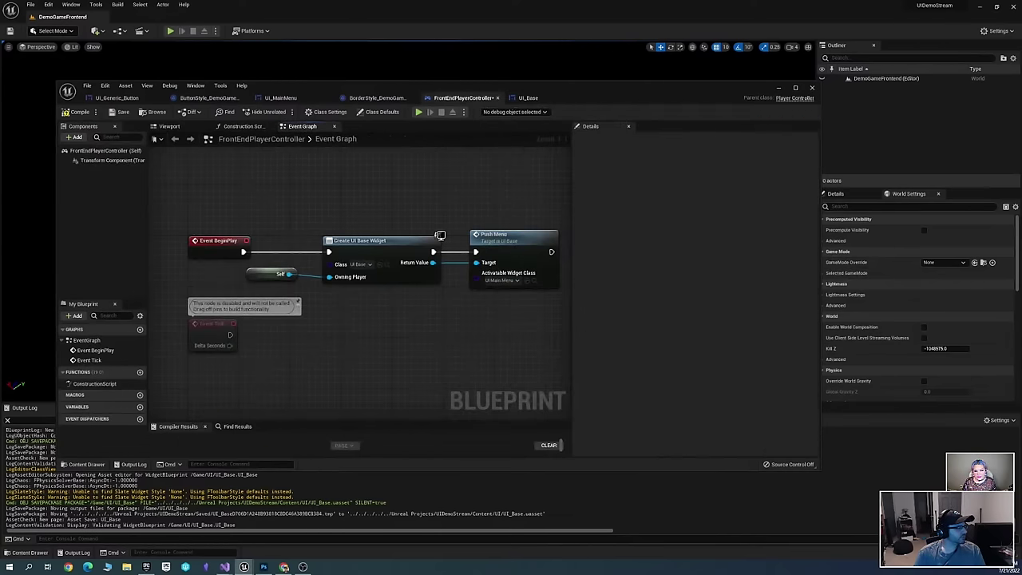
Try adding a Menu Stack getter from the widget's return value, then delete it
right_click_drag(433, 263, 406, 237)
left_click_drag(406, 237, 445, 307)
type("get")
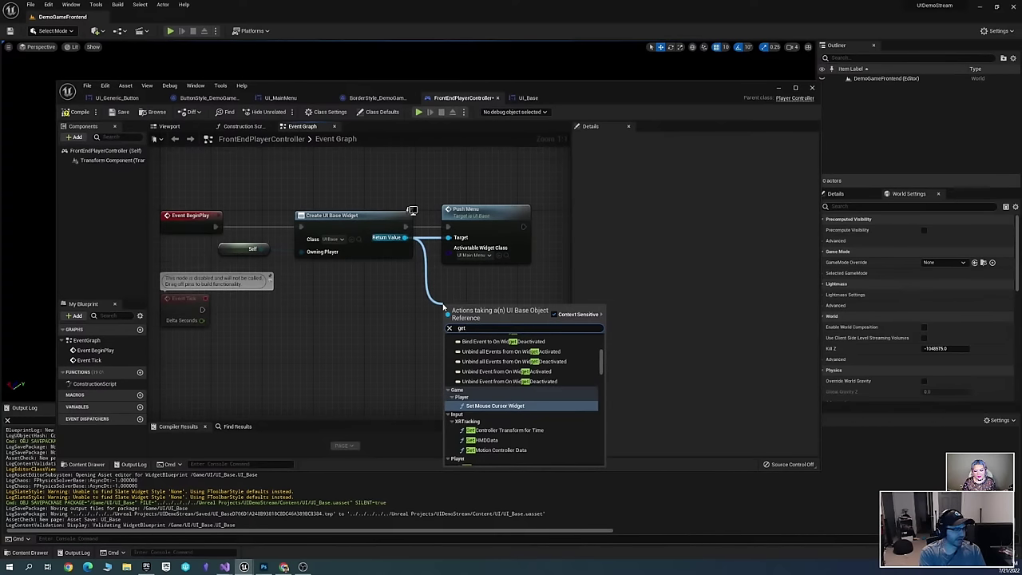
type(" stack")
key("Return")
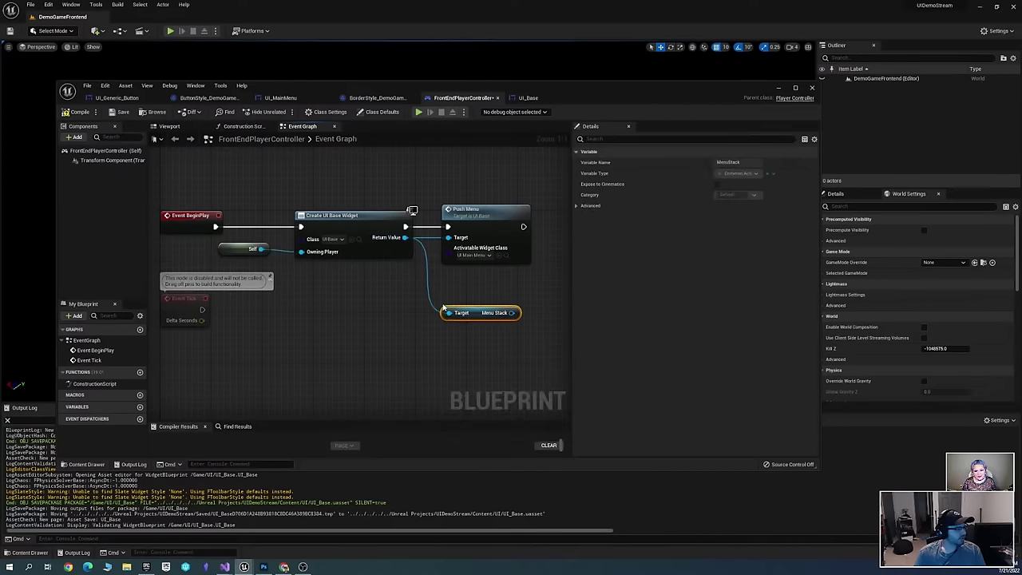
left_click(477, 312)
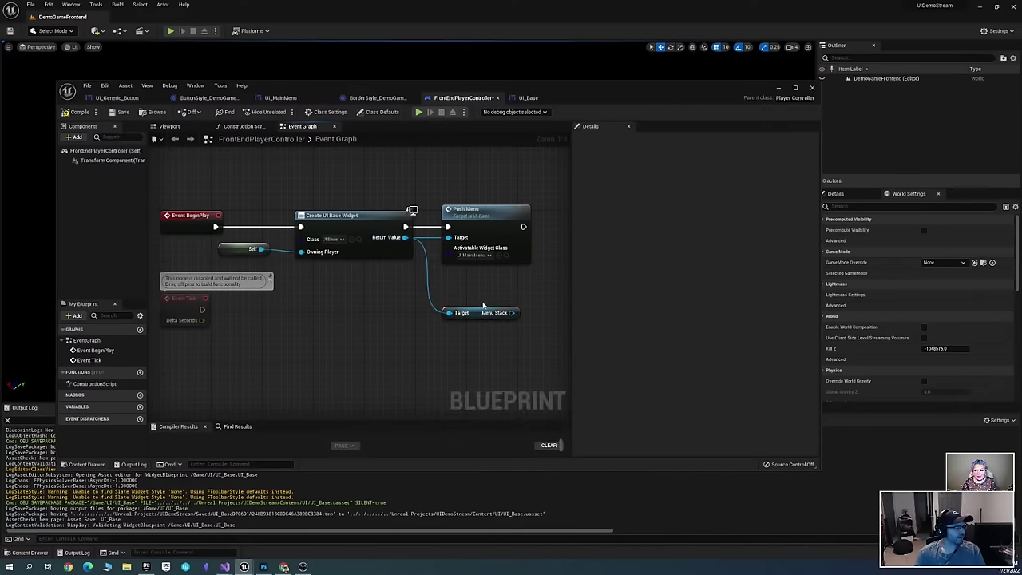
key("Delete")
Review the Push Menu node and its UI_MainMenu class without changing it
right_click_drag(490, 309, 472, 324)
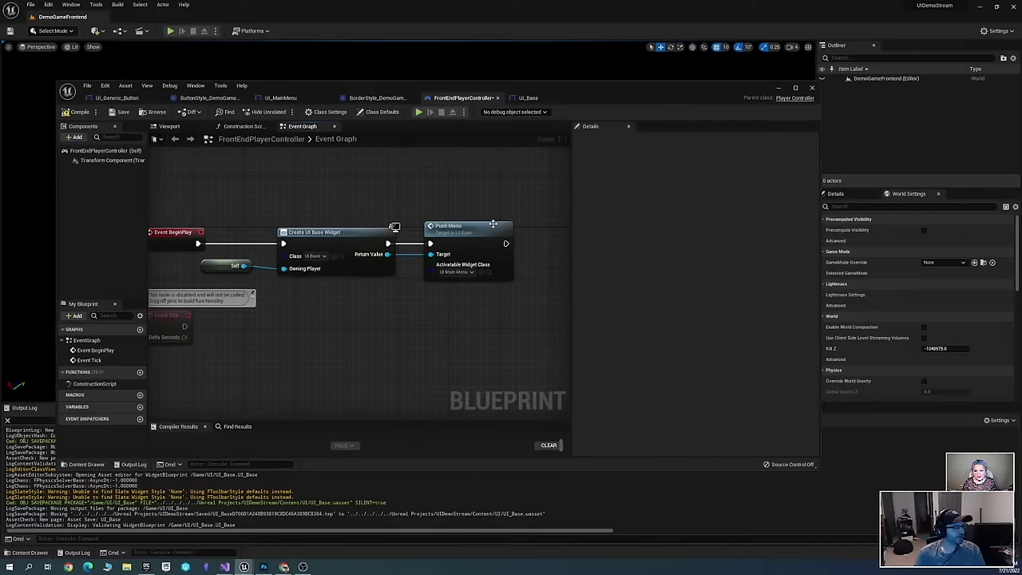
left_click(483, 227)
right_click_drag(483, 227, 416, 244)
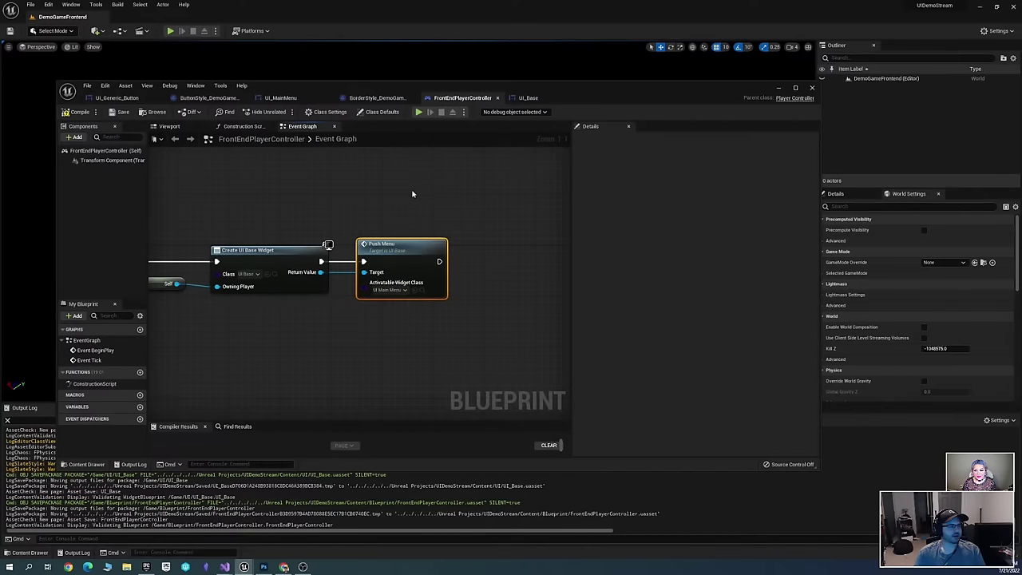
right_click_drag(413, 194, 458, 189)
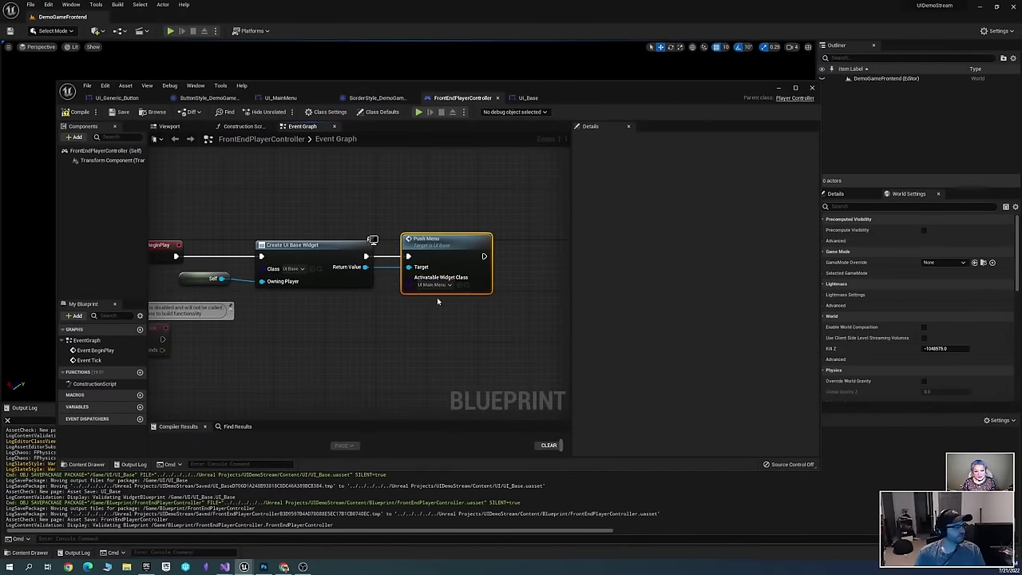
right_click_drag(437, 301, 385, 304)
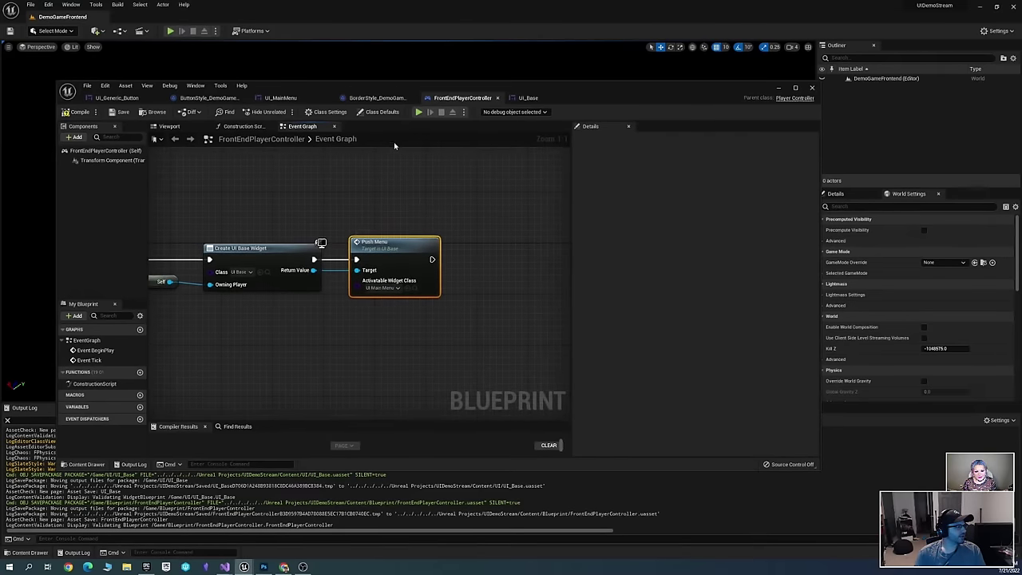
left_click(382, 287)
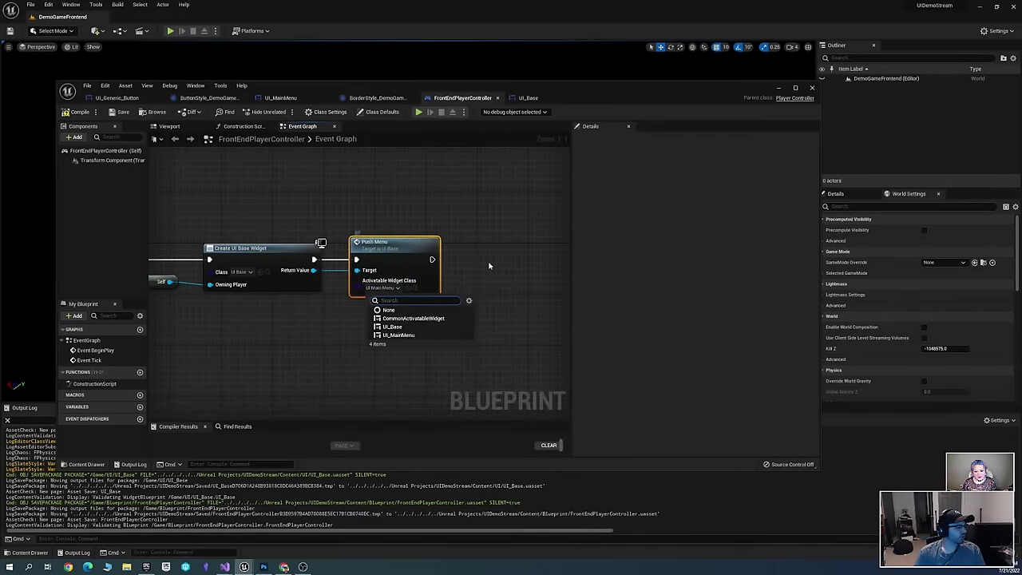
left_click(468, 253)
right_click_drag(468, 253, 491, 248)
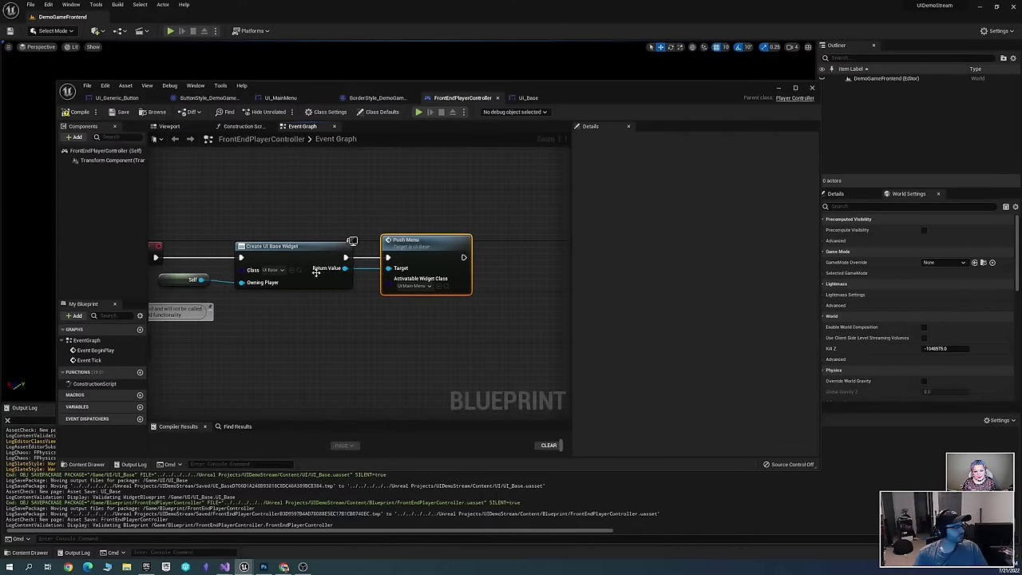
right_click_drag(339, 348, 380, 338)
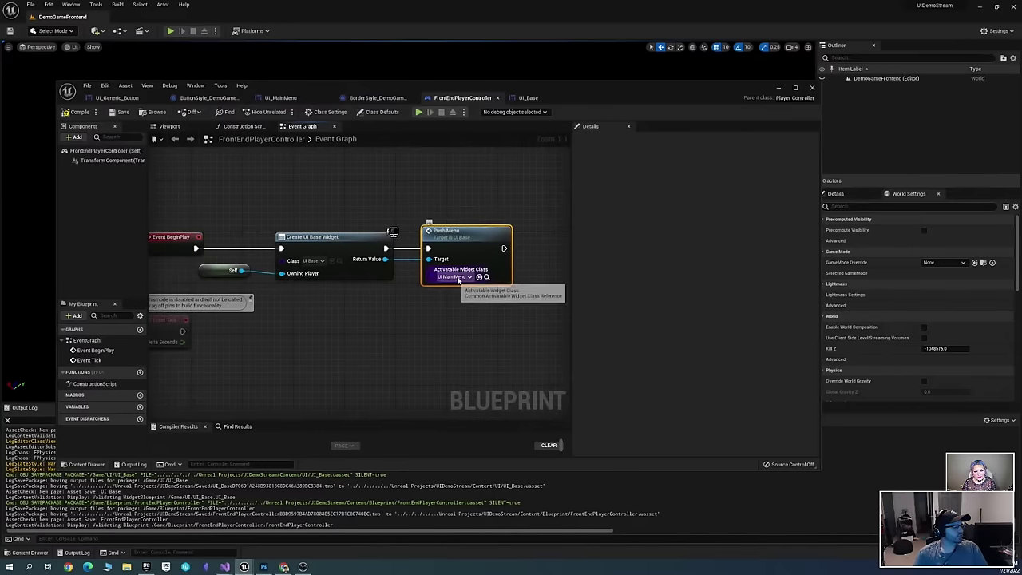
Reopen UI_Base's Push Menu event to check its input type, then return to the controller graph
double_click(461, 242)
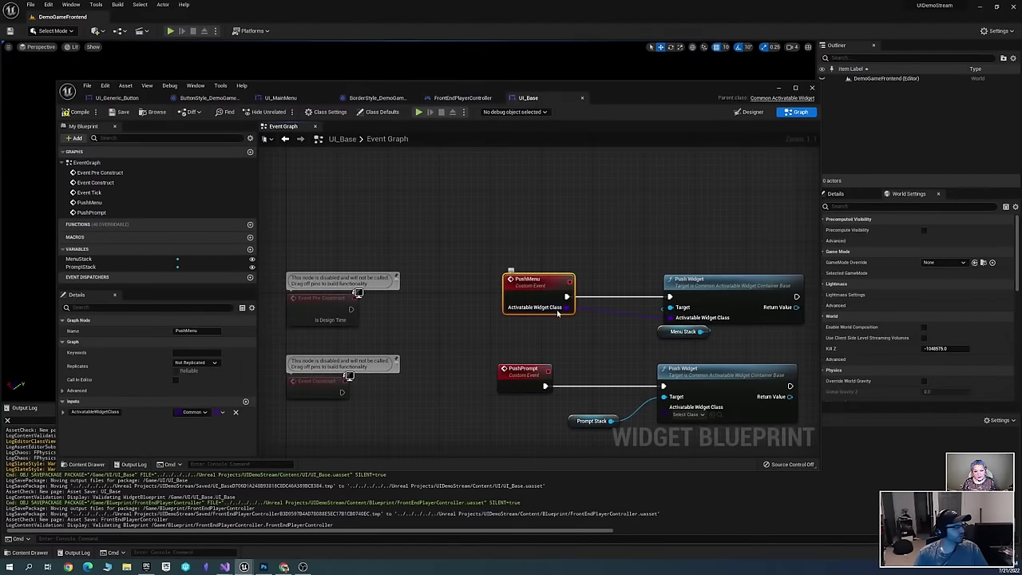
left_click(195, 412)
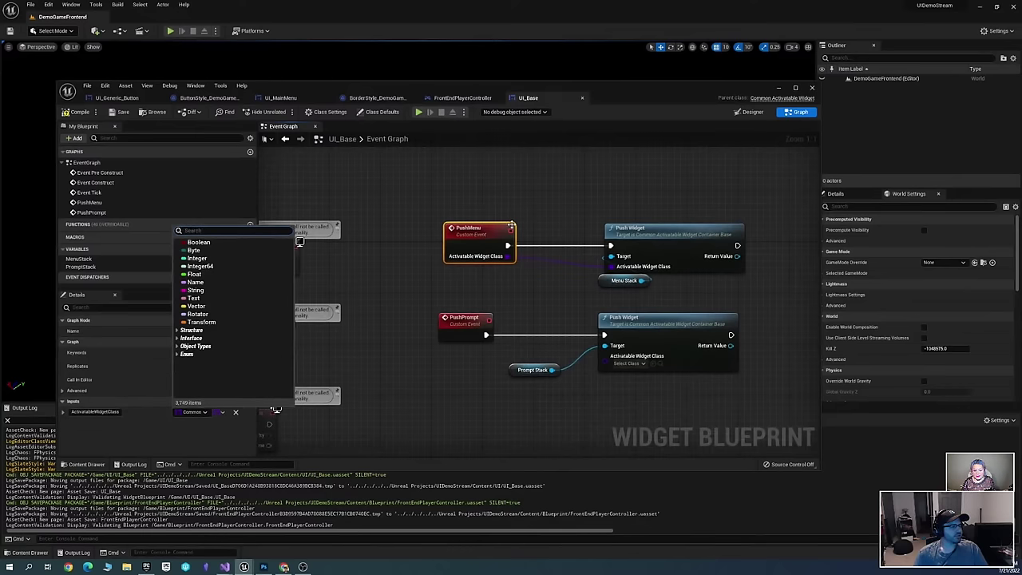
left_click(536, 198)
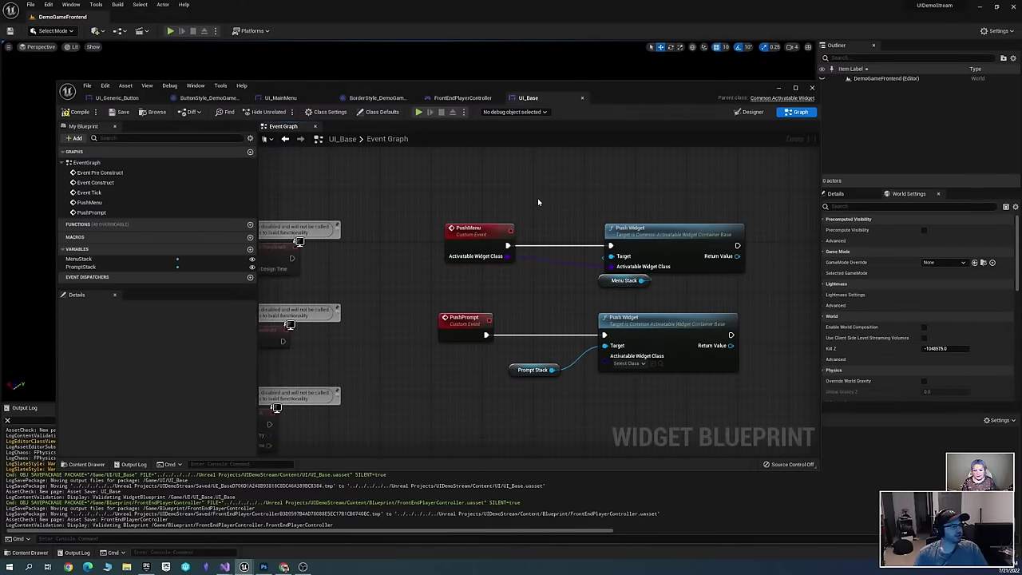
right_click_drag(536, 202, 458, 195)
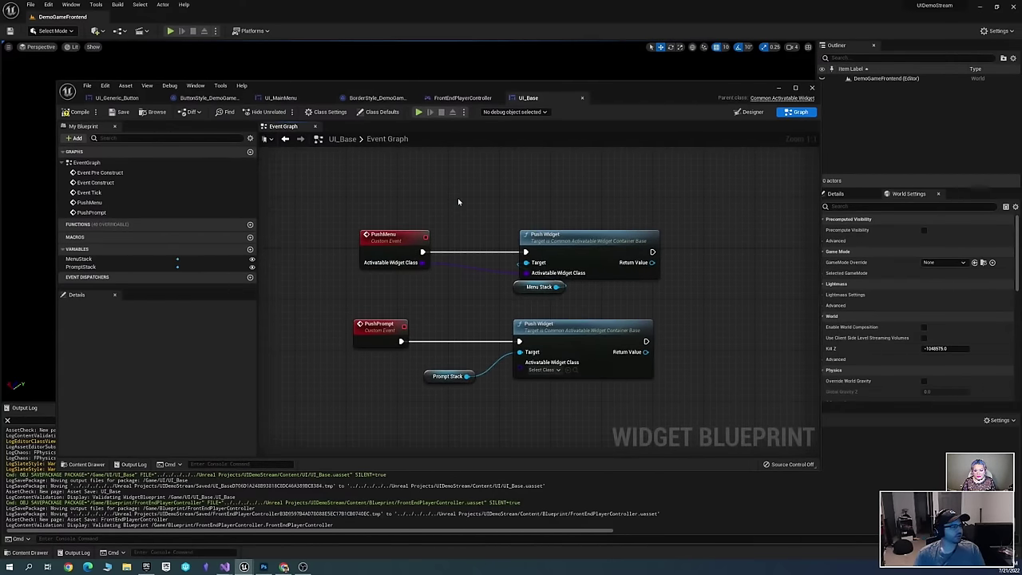
left_click(461, 98)
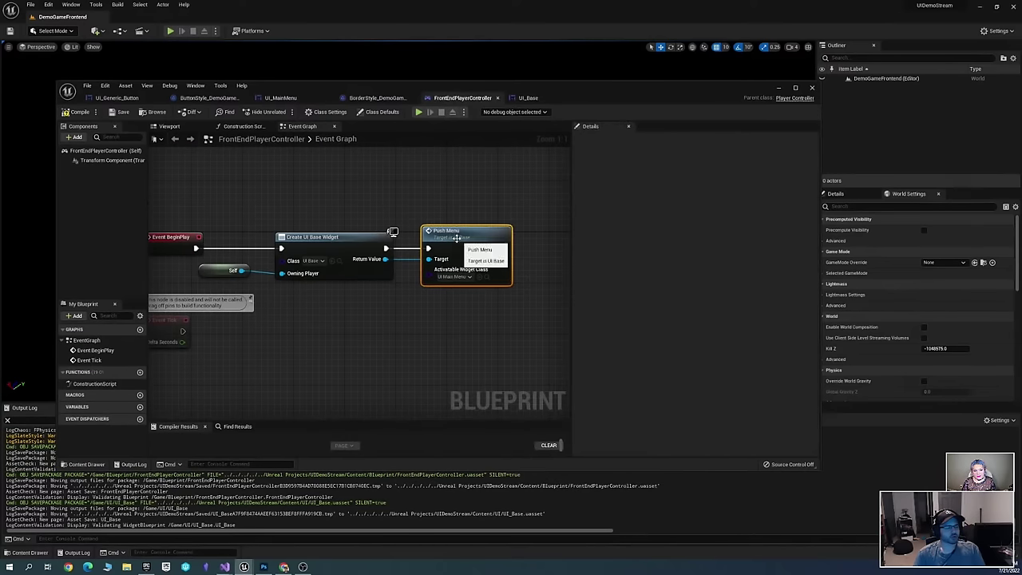
Tidy the graph, placing the Self node beside the Owning Player pin
right_click_drag(450, 212, 449, 235)
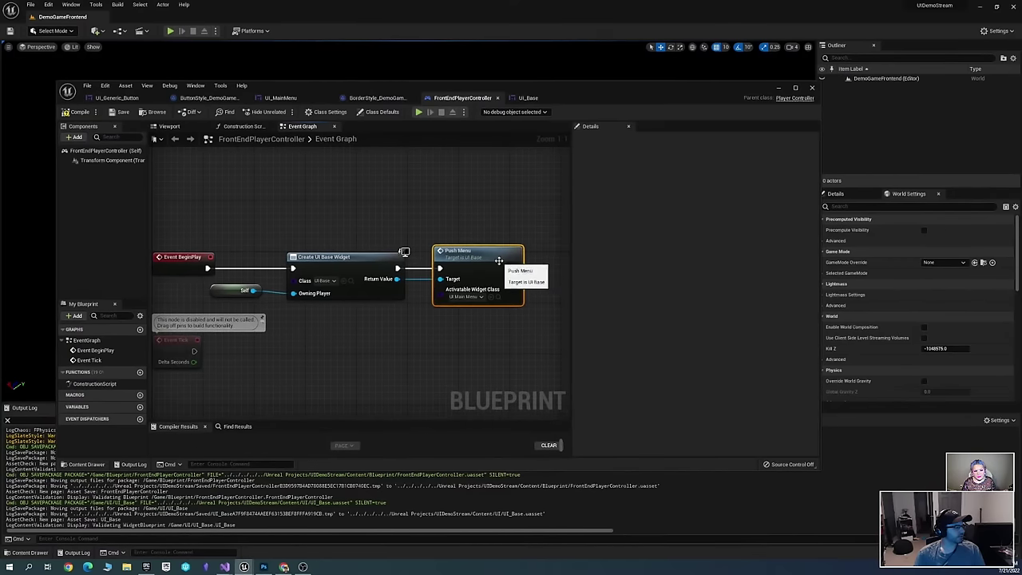
right_click_drag(443, 356, 416, 327)
left_click_drag(200, 267, 278, 286)
right_click_drag(464, 308, 562, 301)
right_click_drag(540, 212, 331, 216)
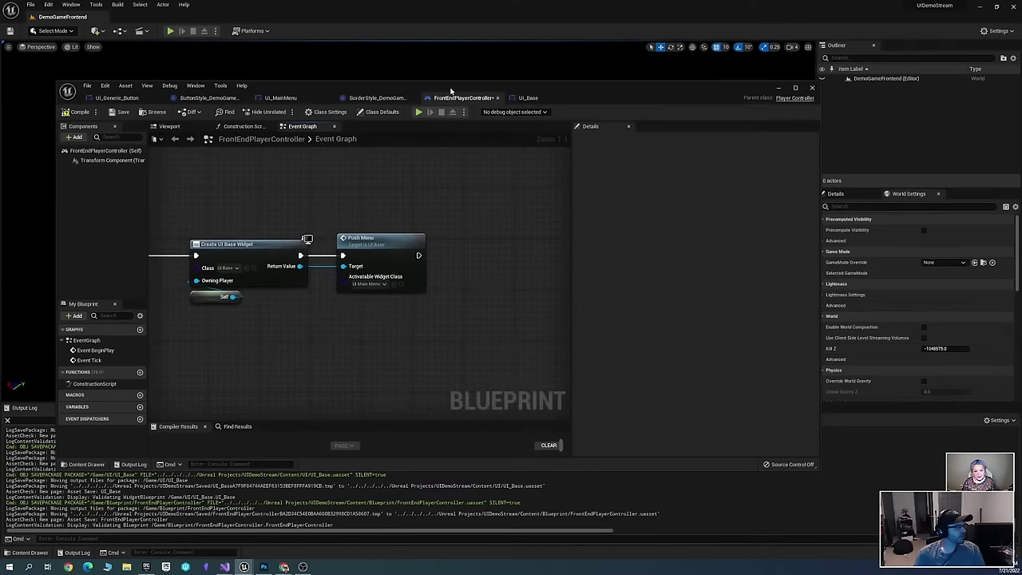
left_click_drag(354, 88, 422, 100)
right_click_drag(385, 346, 449, 340)
Add an Add to Viewport node from the created widget's return value
right_click(442, 327)
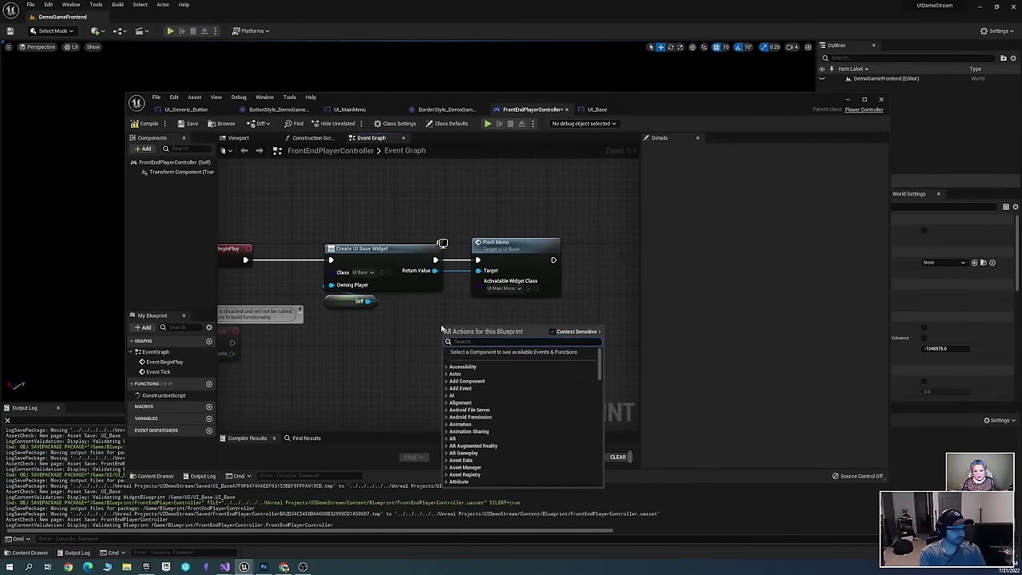
type("add to view")
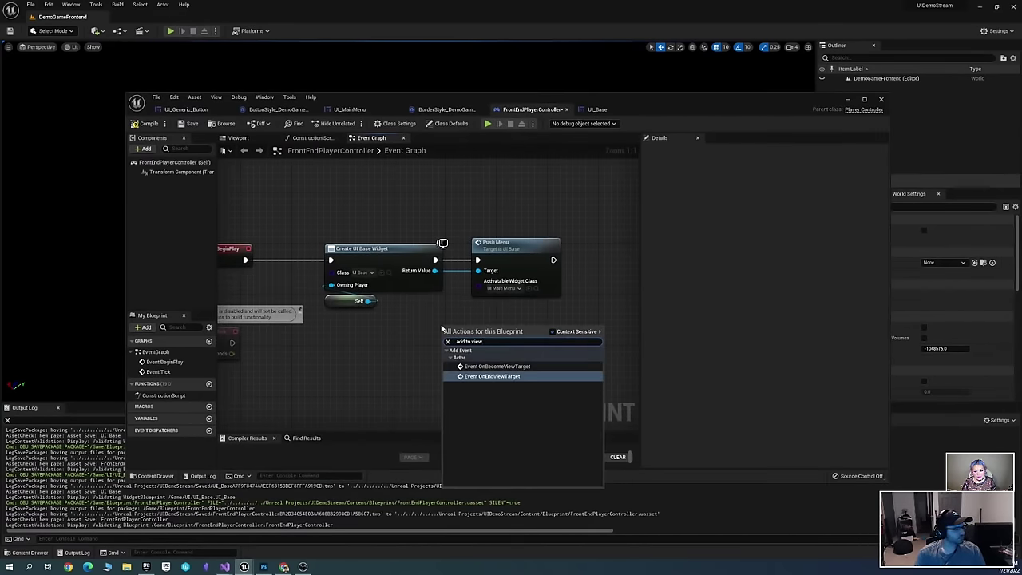
key("Escape")
left_click_drag(434, 270, 460, 325)
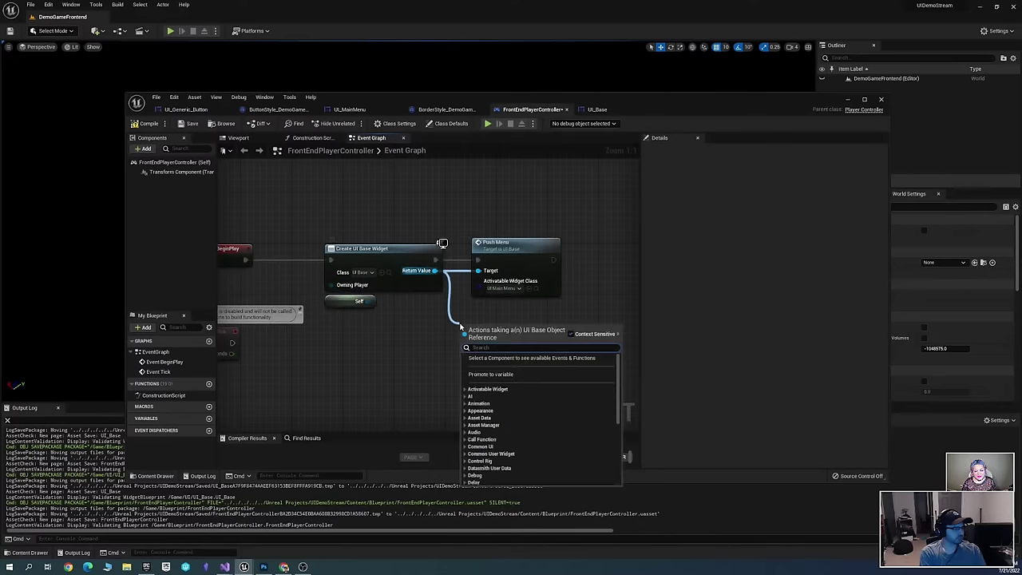
type("add to view")
key("Return")
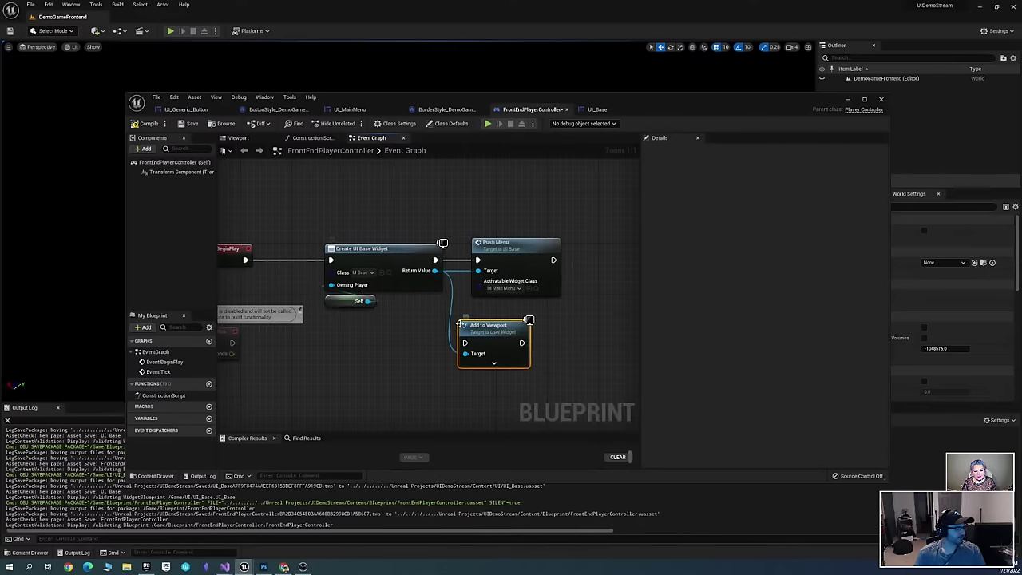
Wire Add to Viewport between Create UI Base Widget and Push Menu, then compile
right_click_drag(460, 326, 381, 325)
left_click_drag(399, 285, 526, 286)
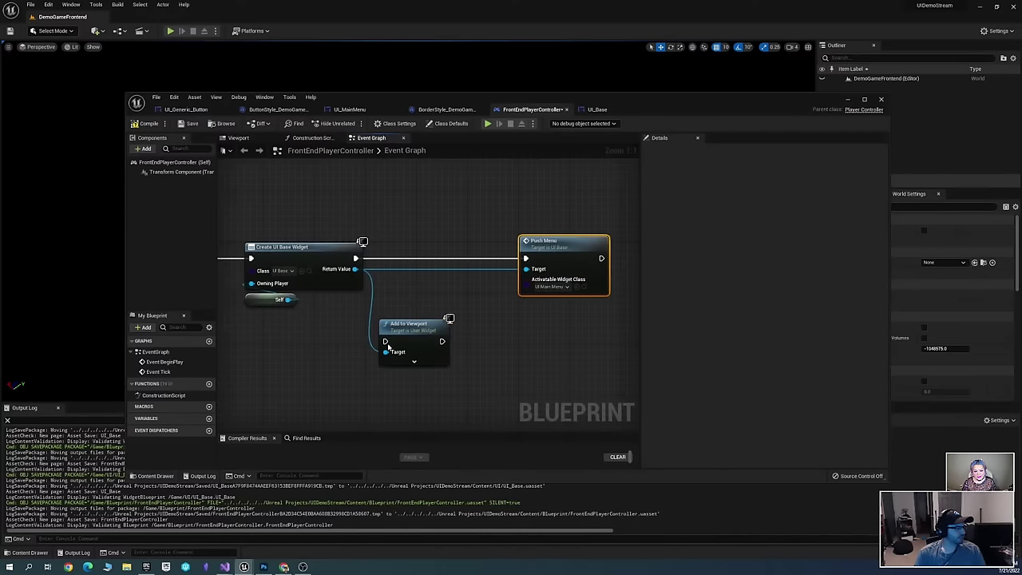
left_click_drag(386, 344, 356, 258)
left_click_drag(414, 332, 526, 258)
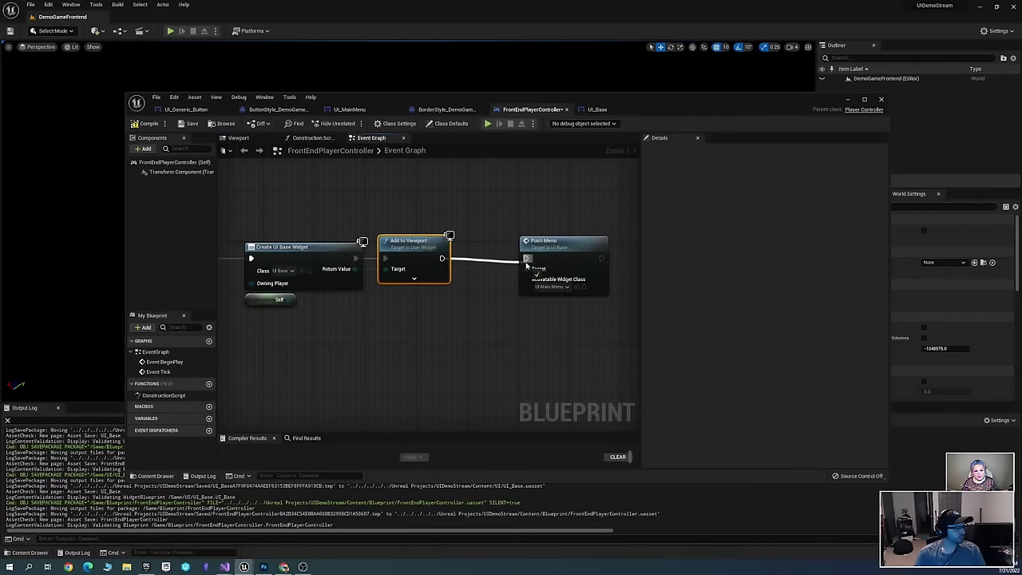
right_click_drag(466, 349, 540, 369)
left_click(136, 125)
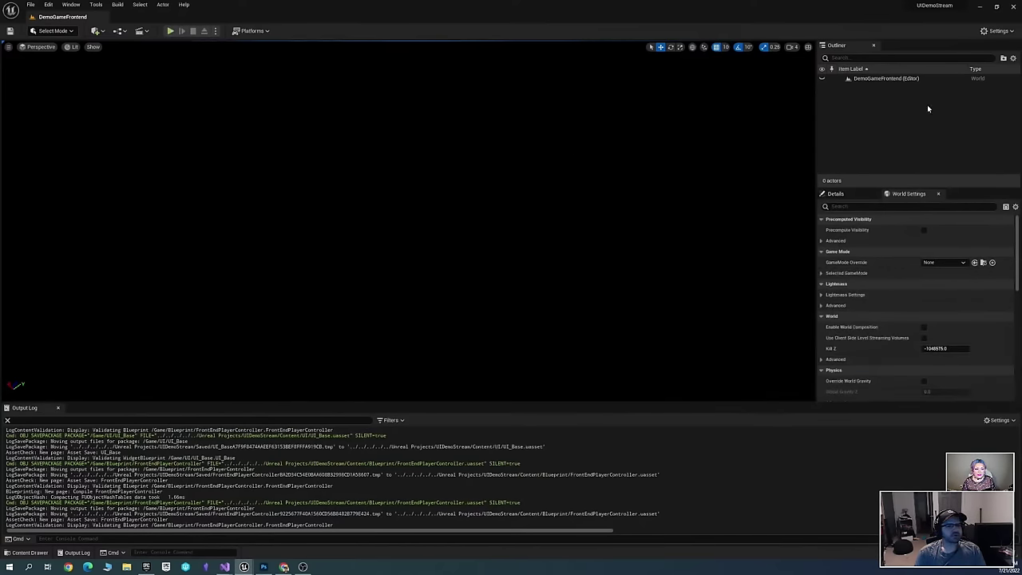
Create a Game Mode Base blueprint named FrontEndGameMode in the Blueprint folder
key("alt+Tab")
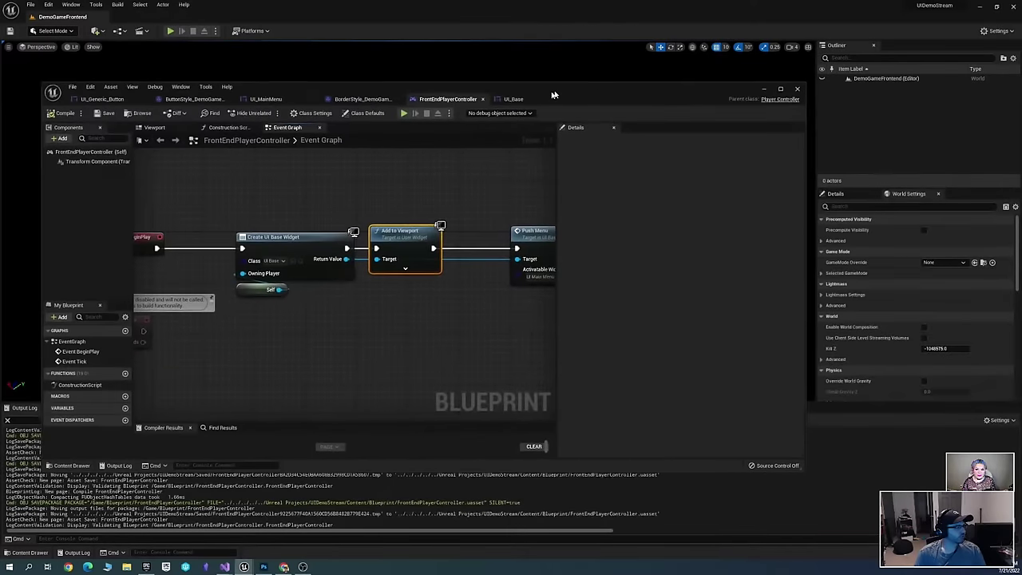
left_click_drag(568, 101, 629, 107)
left_click(371, 281)
key("ctrl+space")
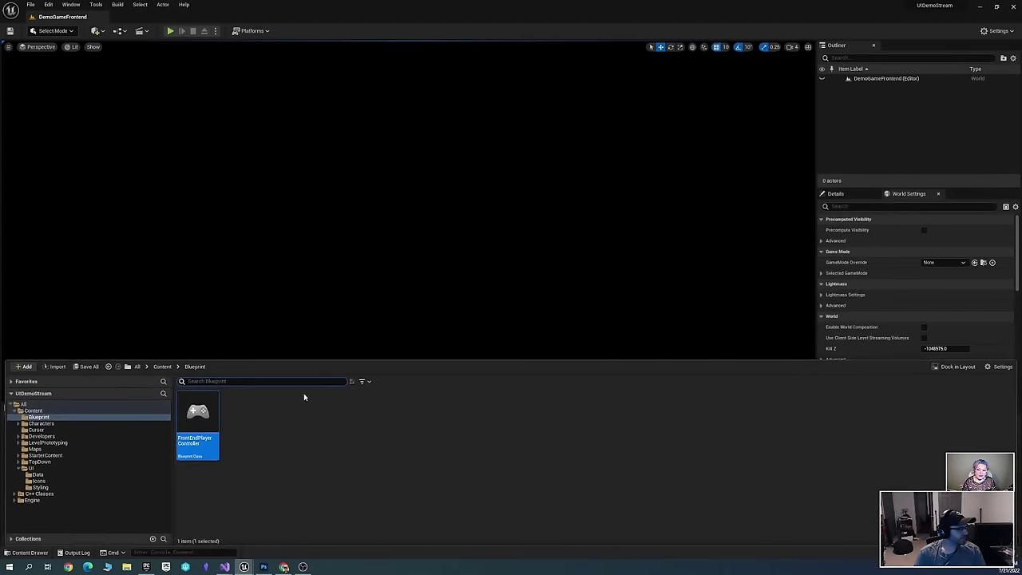
right_click(248, 434)
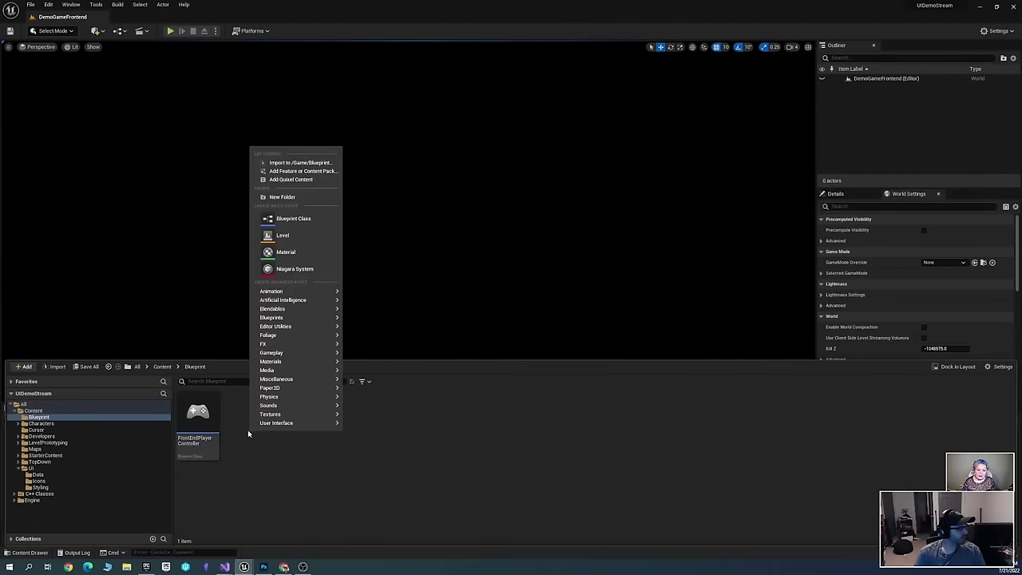
left_click(300, 218)
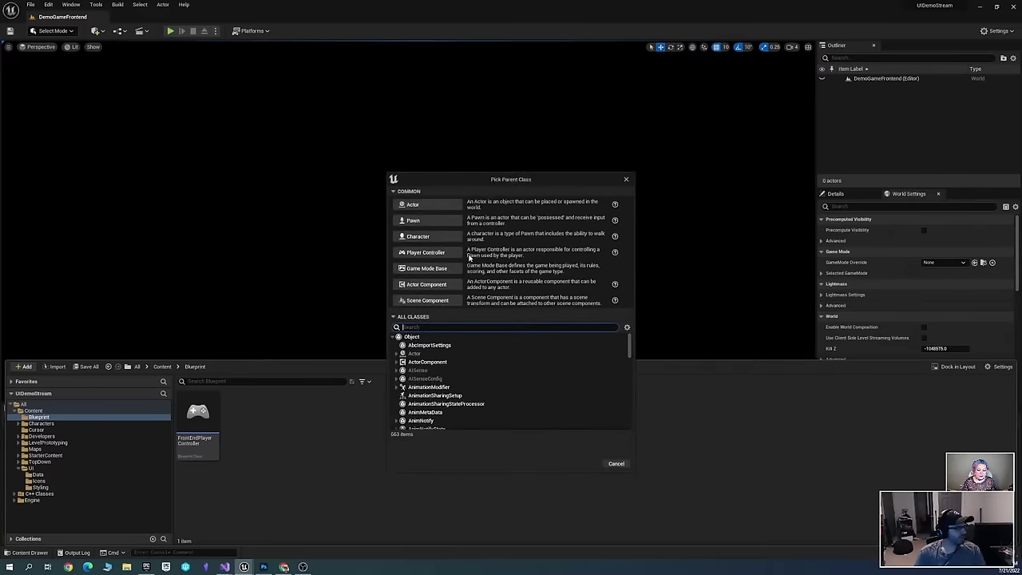
left_click(474, 269)
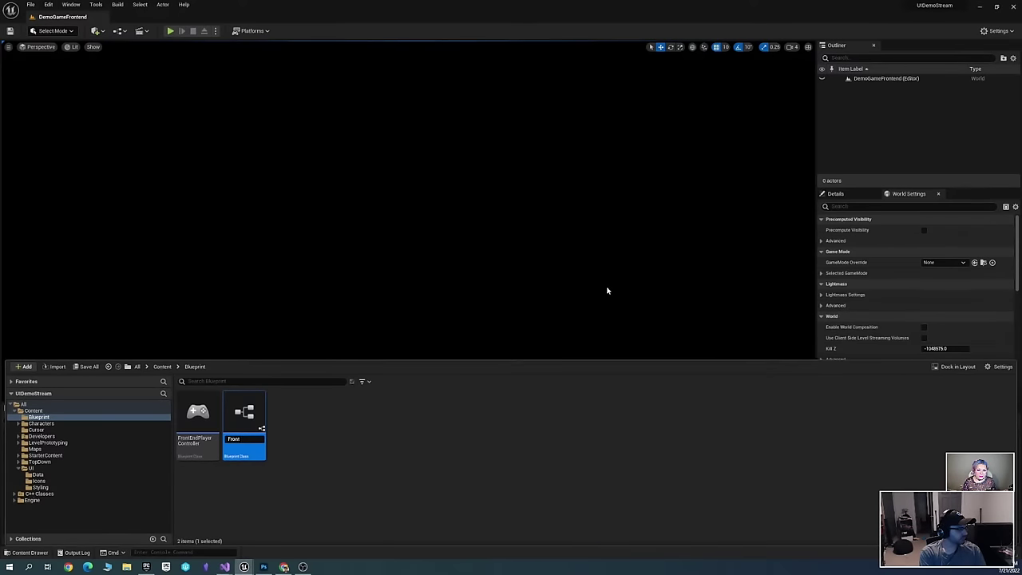
type("ameMode")
key("Return")
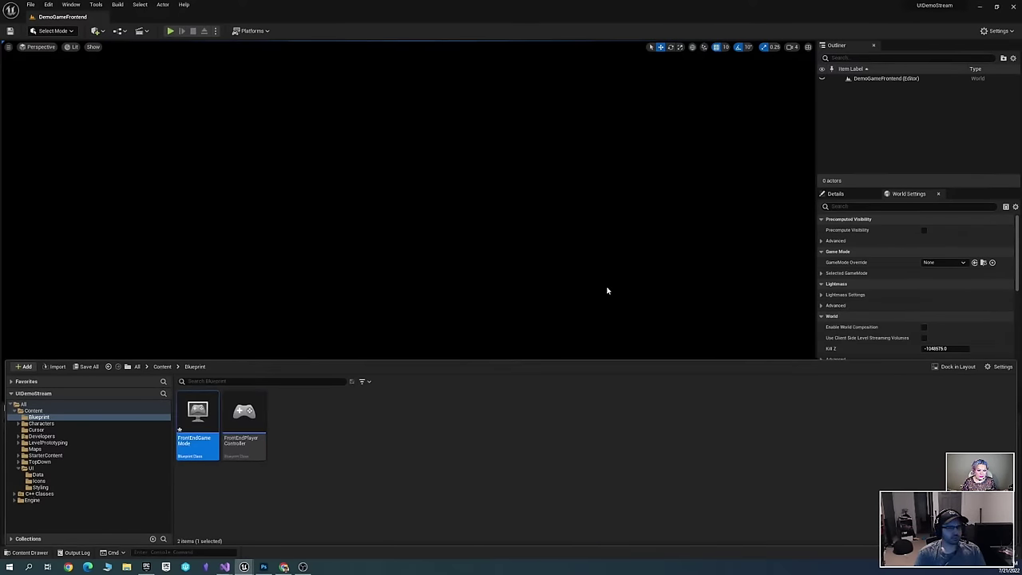
left_click(607, 291)
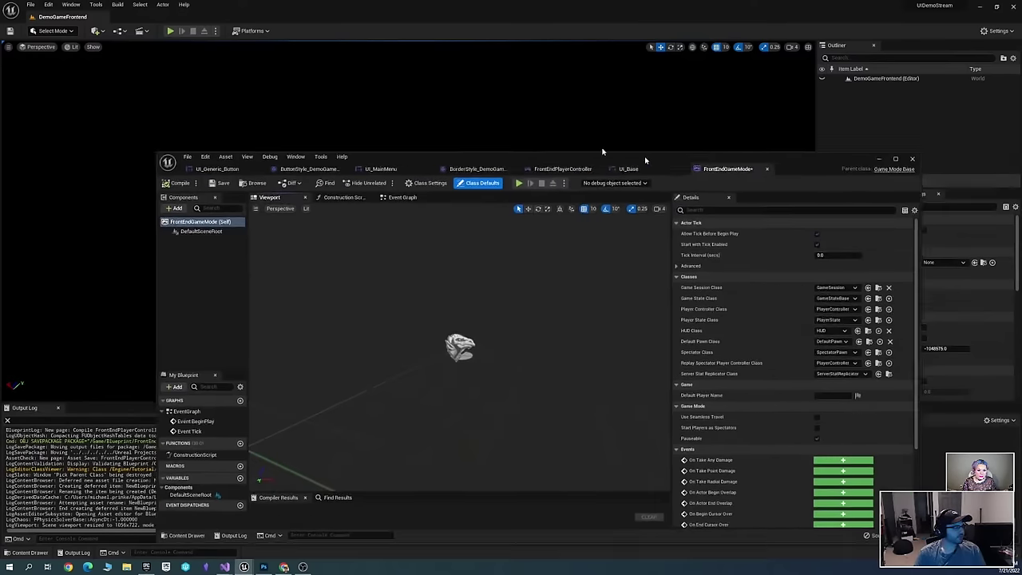
Set FrontEndGameMode's Player Controller Class to FrontEndPlayerController and compile
left_click_drag(645, 155, 586, 92)
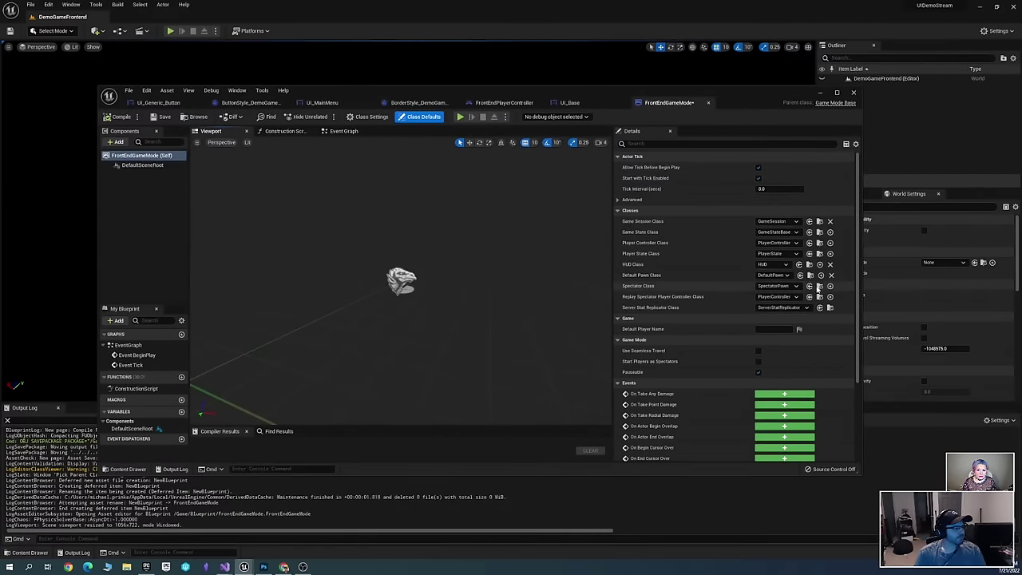
left_click(795, 243)
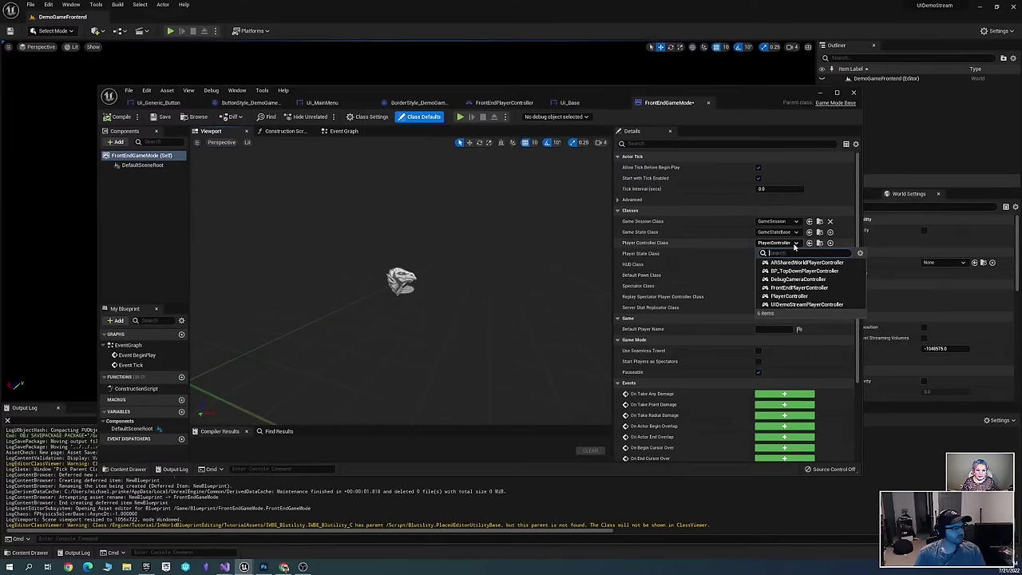
left_click(798, 288)
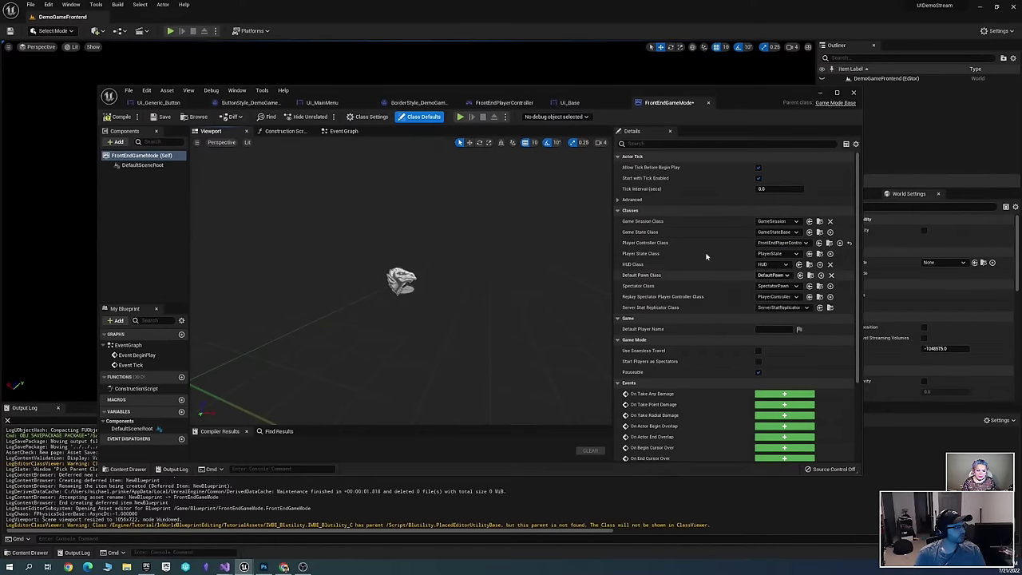
left_click(119, 117)
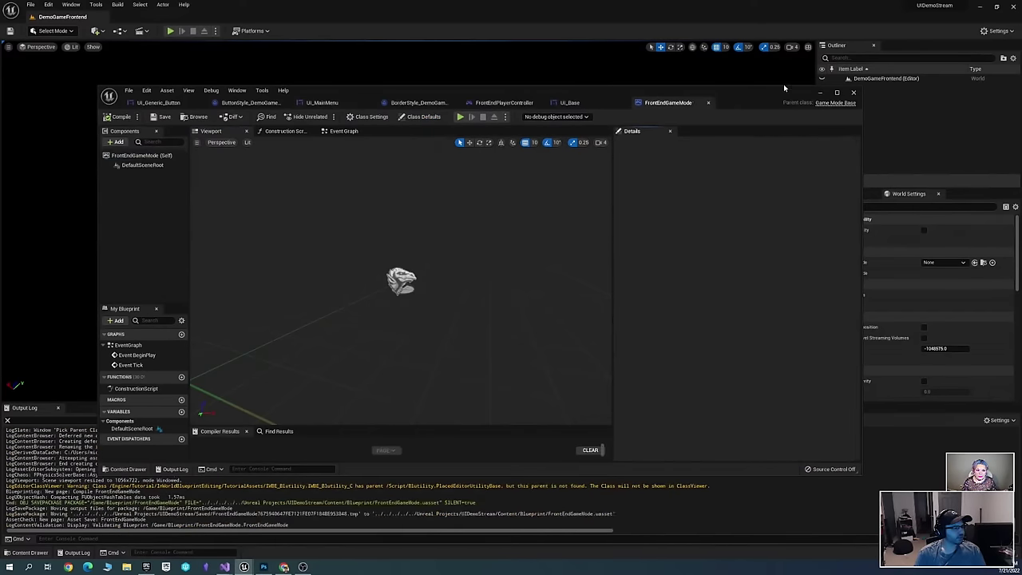
left_click(853, 93)
Make FrontEndGameMode the level's GameMode Override and save the level
left_click(944, 264)
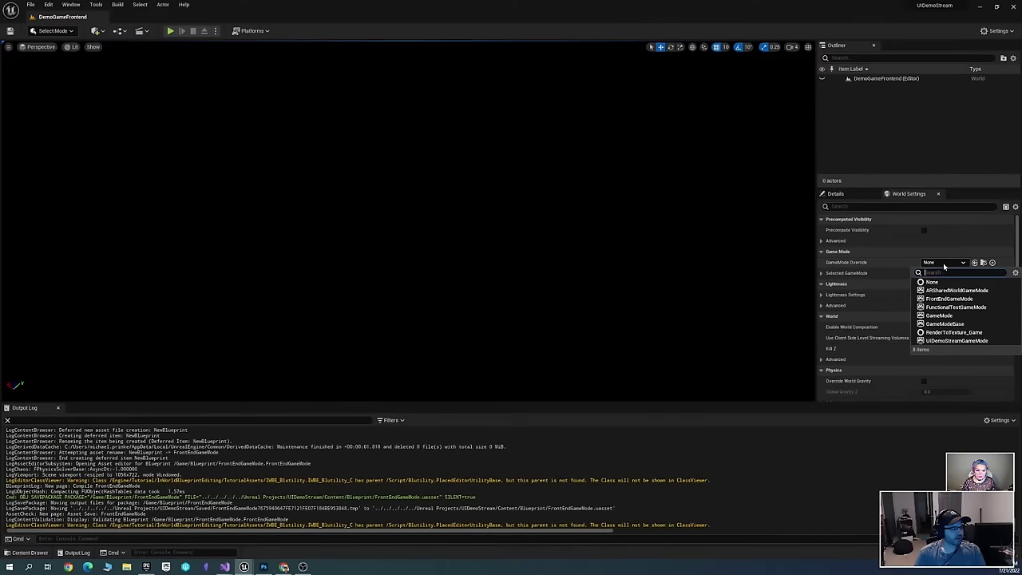
left_click(986, 299)
key("ctrl+s")
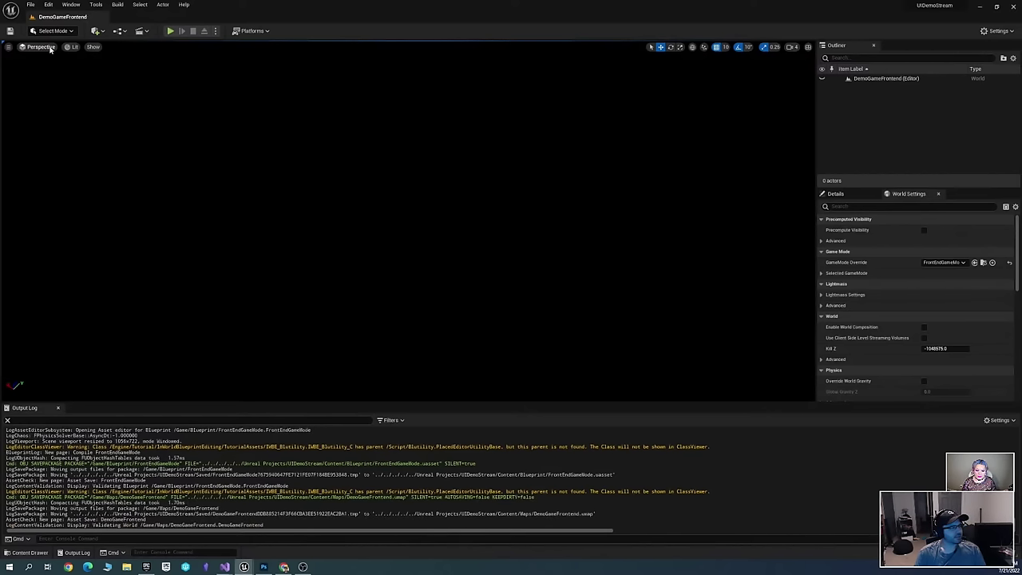
Run a play-in-editor test of the front-end menu, stop it, and show the Content Drawer
left_click(169, 31)
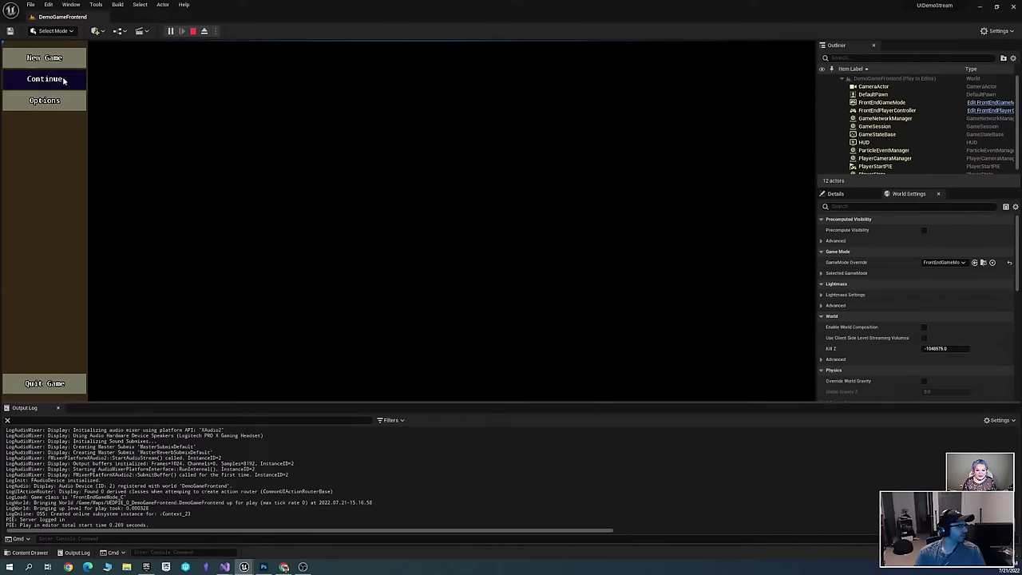
left_click(192, 31)
key("ctrl+space")
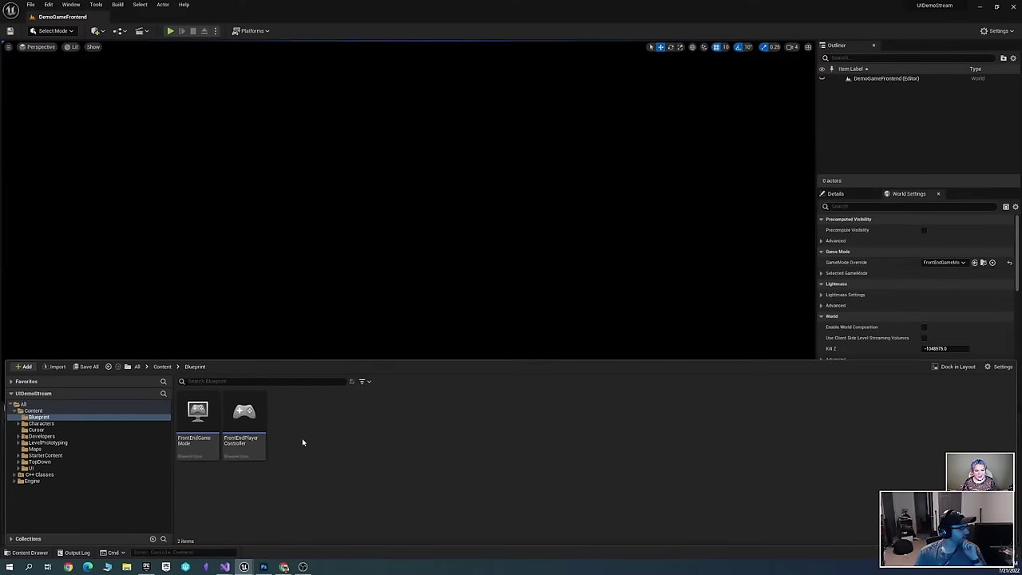
Browse to the UI folder and open the UI_MainMenu widget blueprint
left_click(55, 469)
left_click(61, 462)
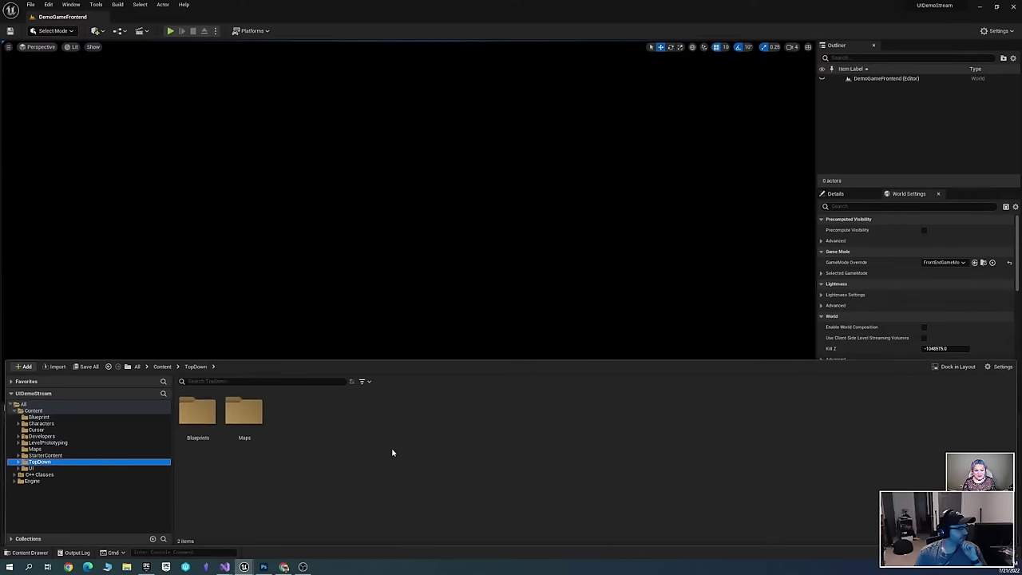
double_click(197, 412)
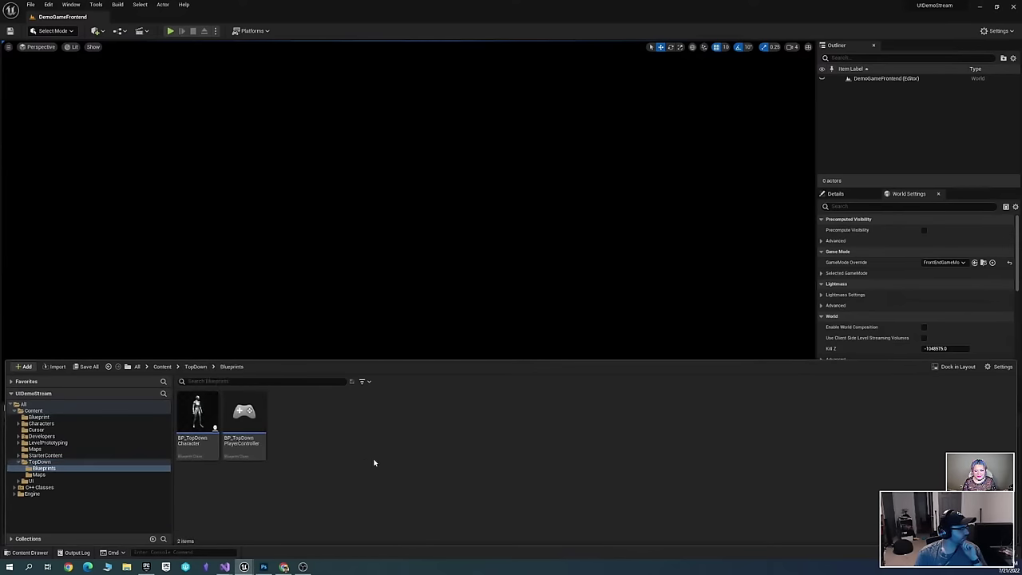
left_click(31, 480)
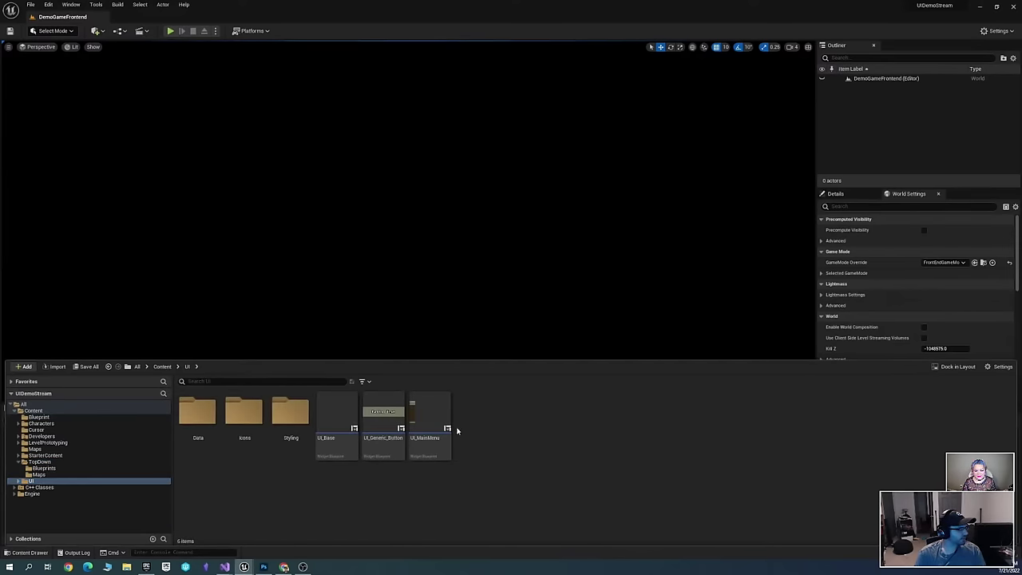
double_click(430, 417)
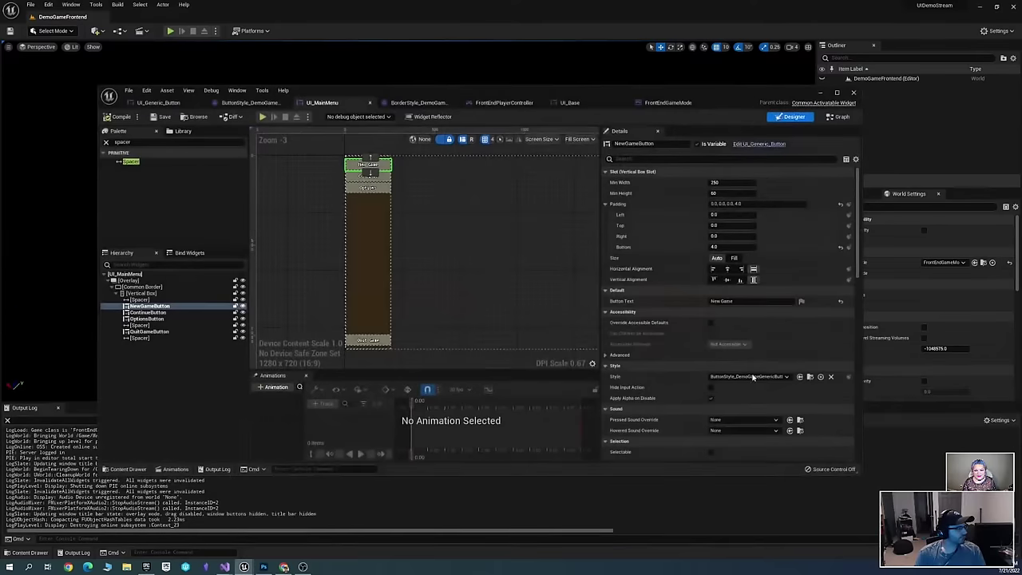
Inspect the root Overlay and NewGameButton settings, then switch to the Event Graph
left_click(456, 221)
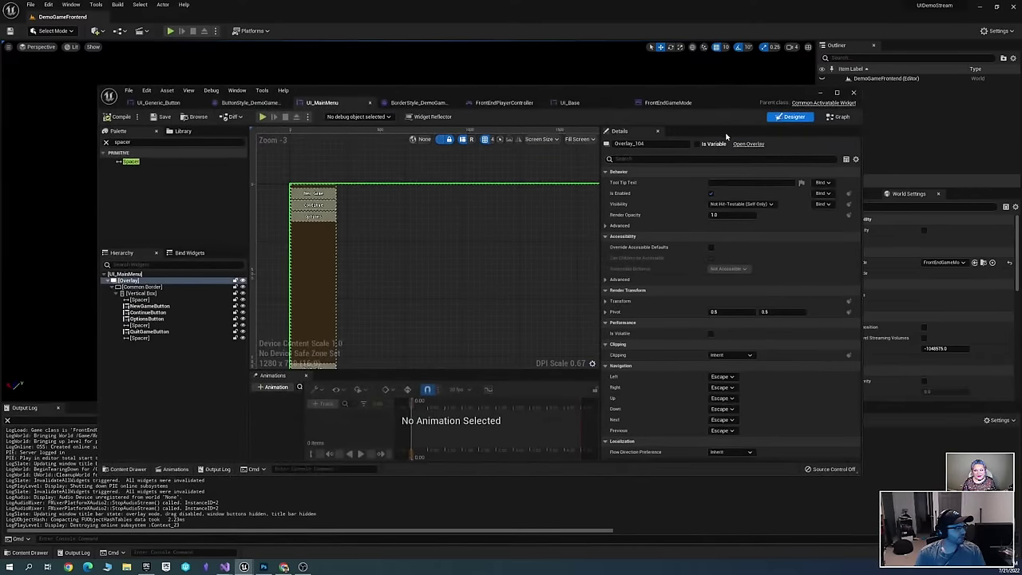
left_click(313, 194)
right_click_drag(445, 183, 467, 208)
scroll(459, 207, "up", 2)
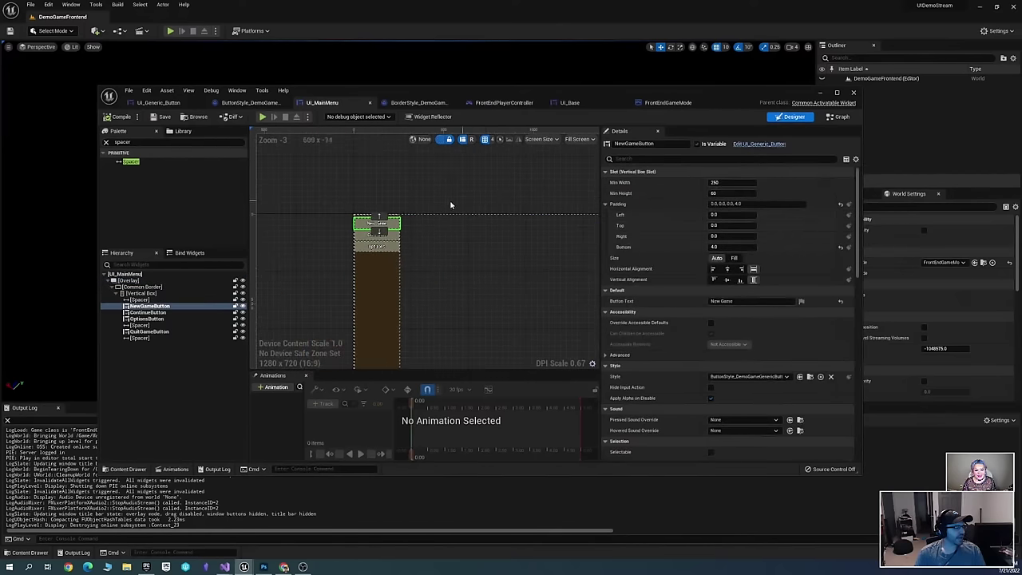
left_click(838, 119)
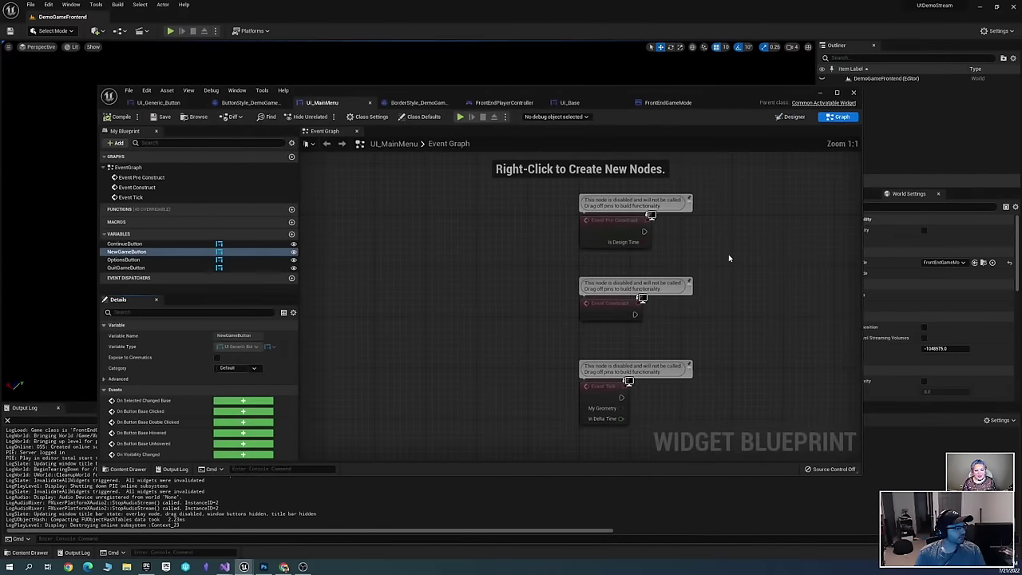
Add an Event On Activated node to the UI_MainMenu graph
right_click(550, 254)
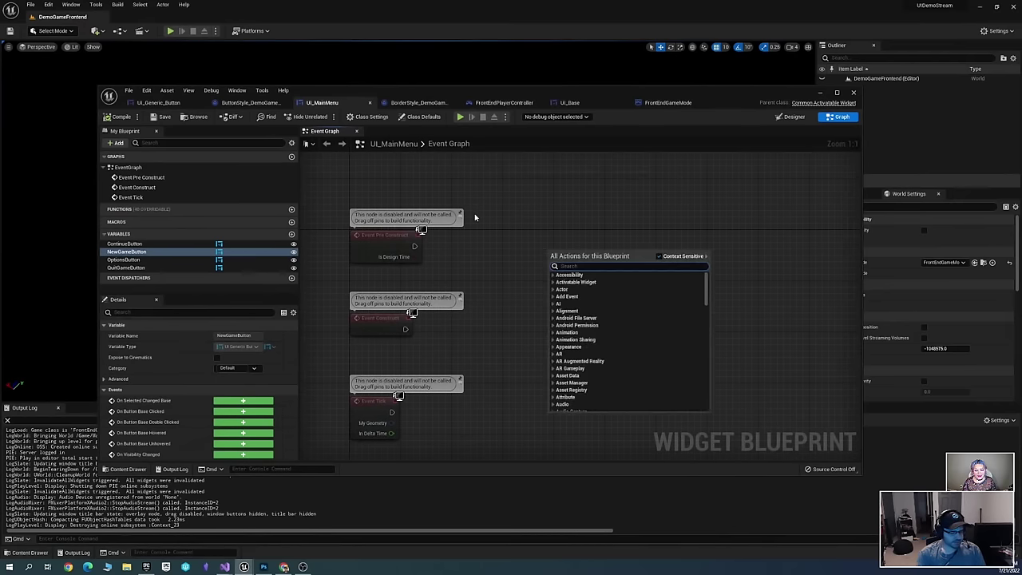
type("o")
key("BackSpace")
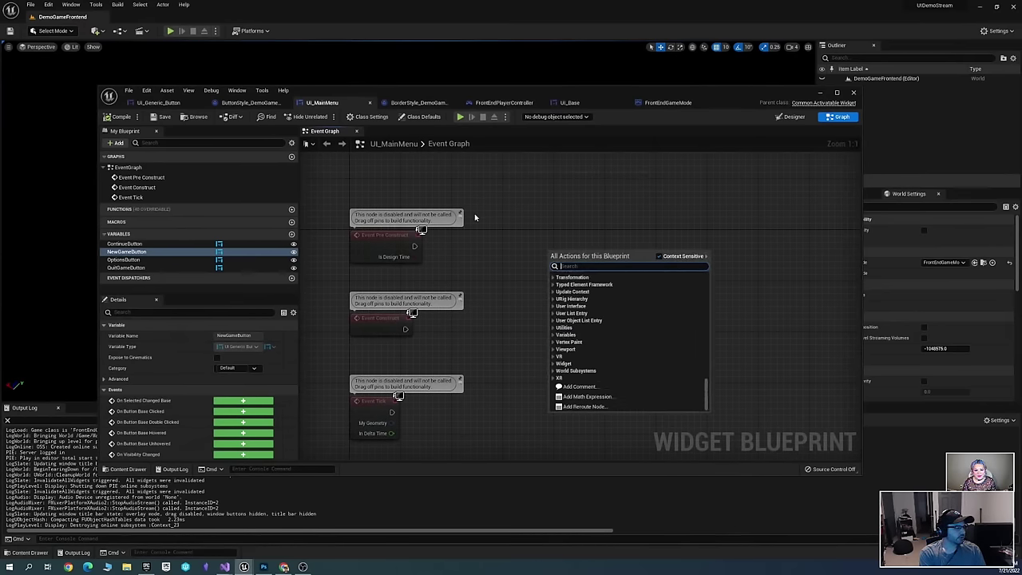
type("on activate")
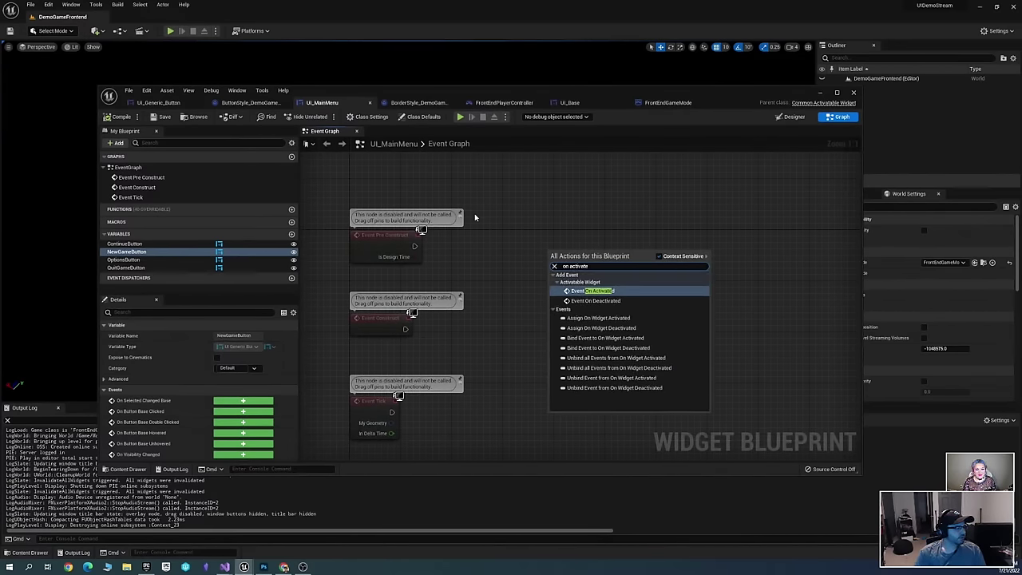
key("Return")
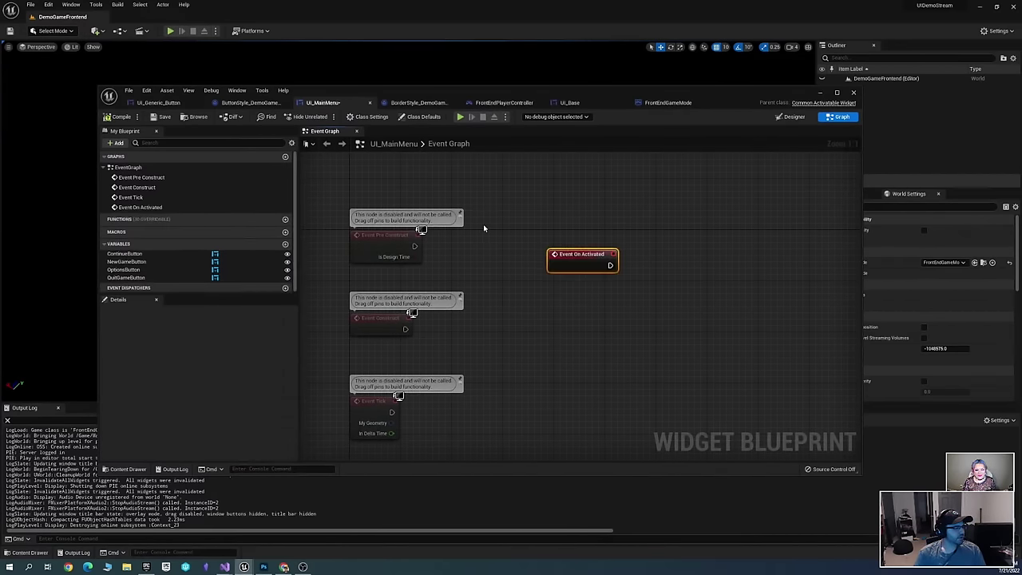
left_click_drag(550, 304, 530, 252)
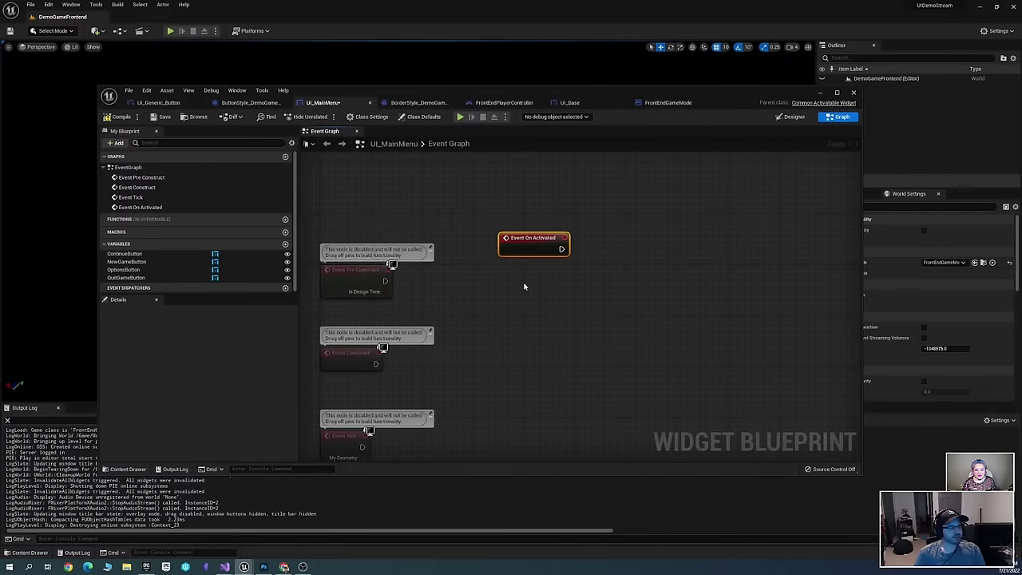
mouse_move(523, 286)
right_mouse_down()
mouse_move(632, 251)
mouse_move(612, 272)
mouse_move(525, 271)
right_mouse_up()
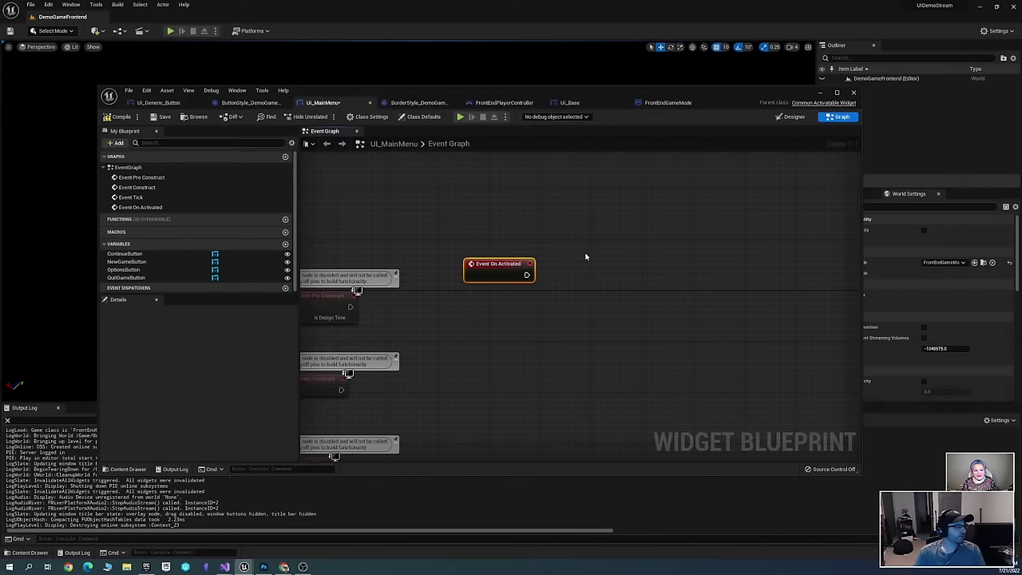
right_click_drag(604, 249, 577, 260)
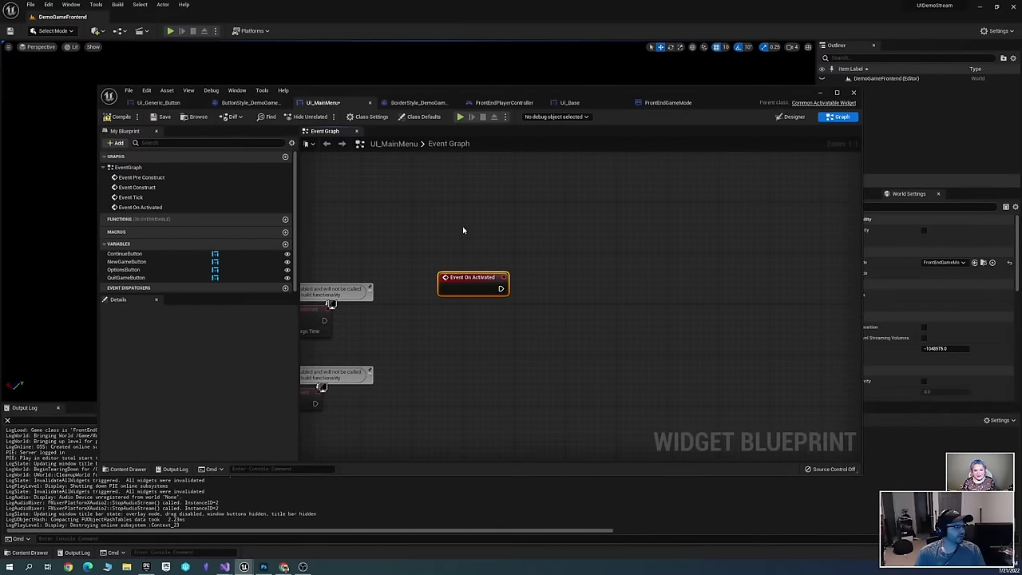
right_click_drag(466, 228, 557, 220)
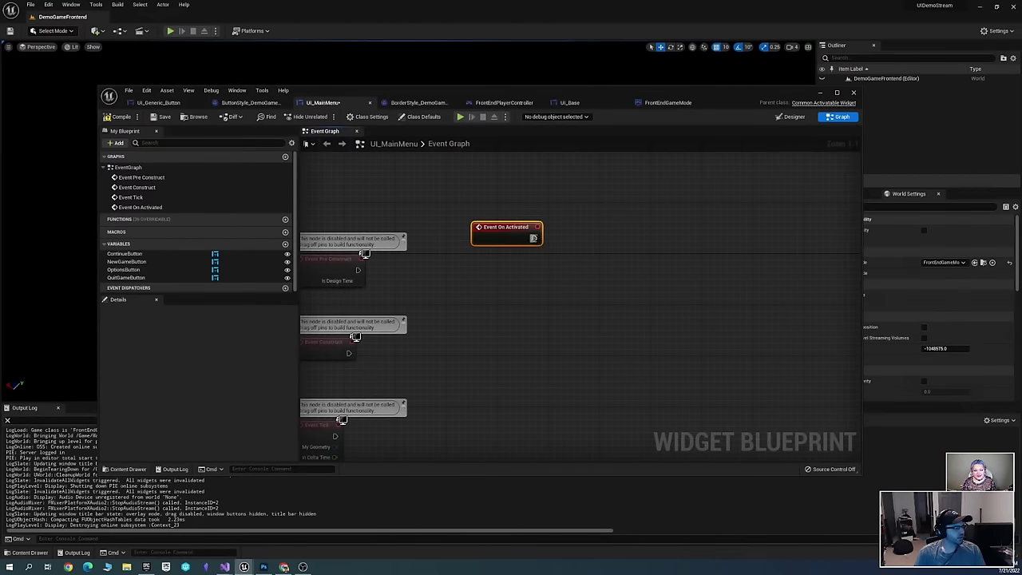
Call Set Focus from On Activated, targeting Get Desired Focus Target
left_click_drag(532, 239, 624, 244)
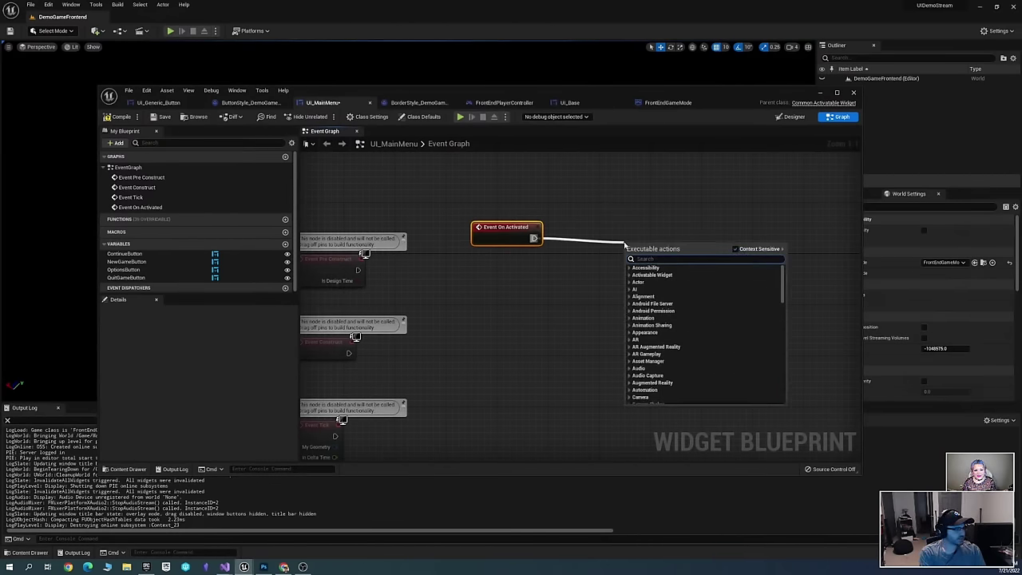
type("set focus")
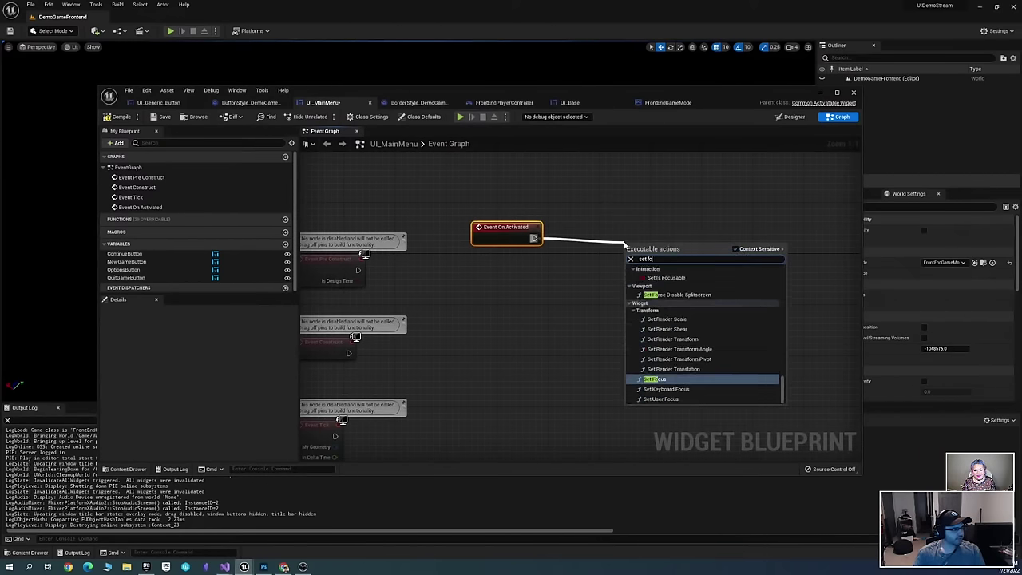
left_click(654, 378)
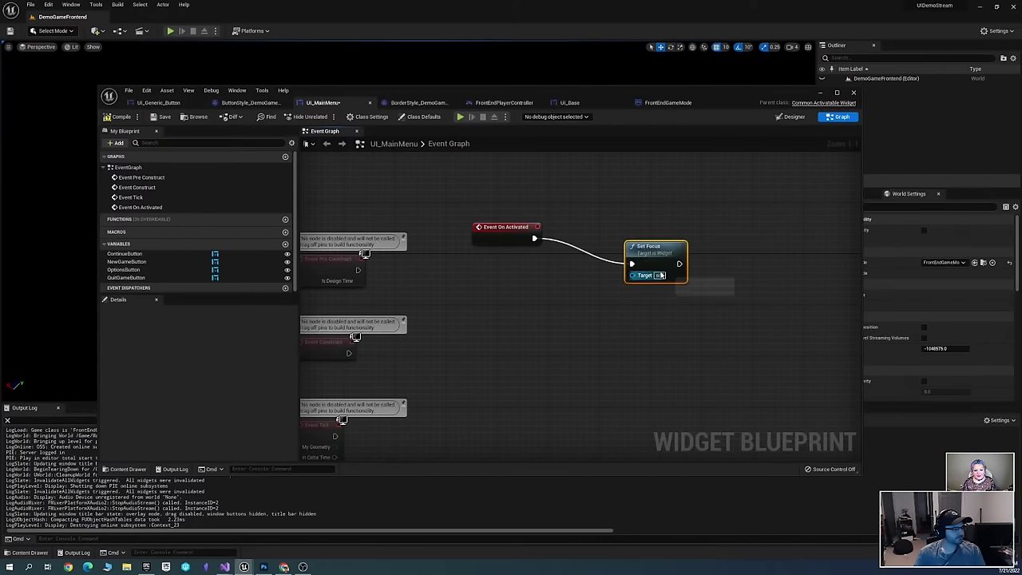
right_click_drag(527, 303, 467, 276)
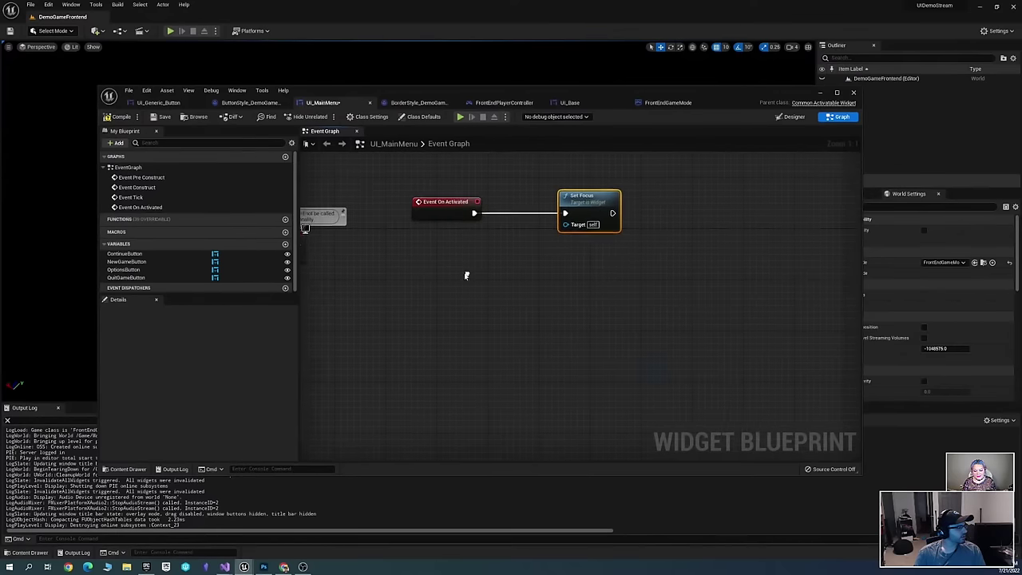
right_click(464, 277)
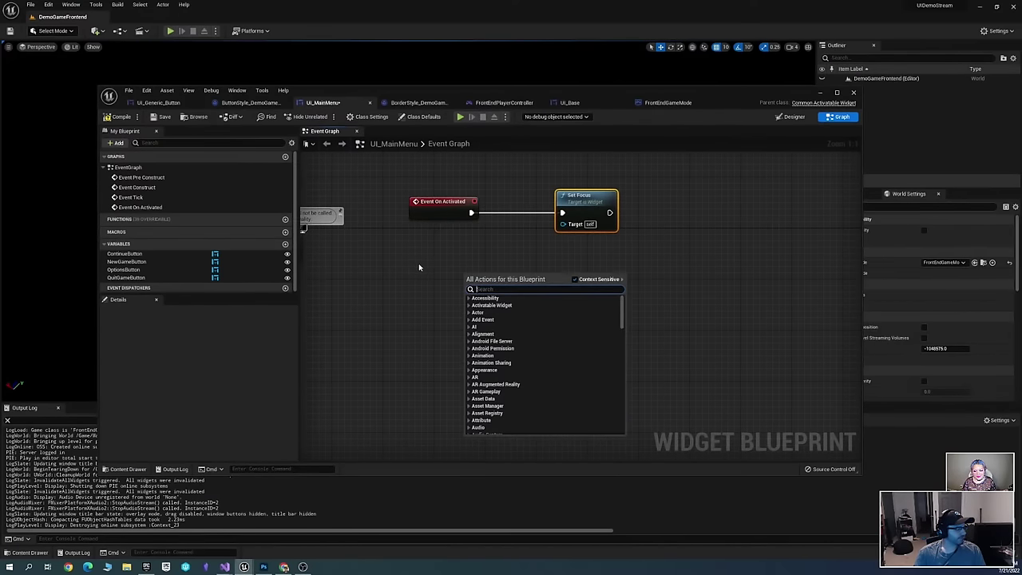
right_click(414, 254)
type("get des")
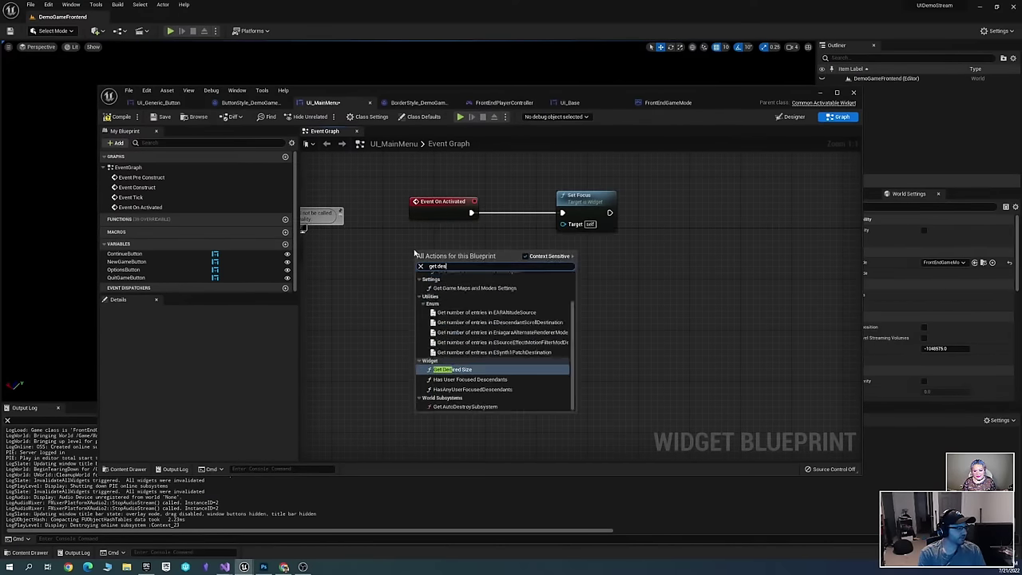
type("ired")
key("Up")
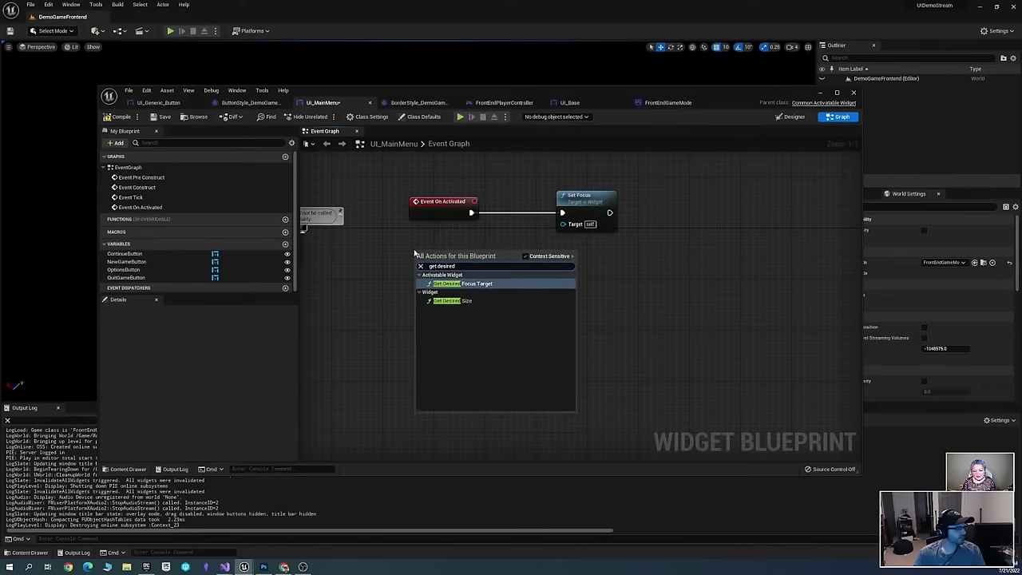
key("Return")
left_click_drag(514, 269, 564, 223)
left_click_drag(471, 262, 472, 243)
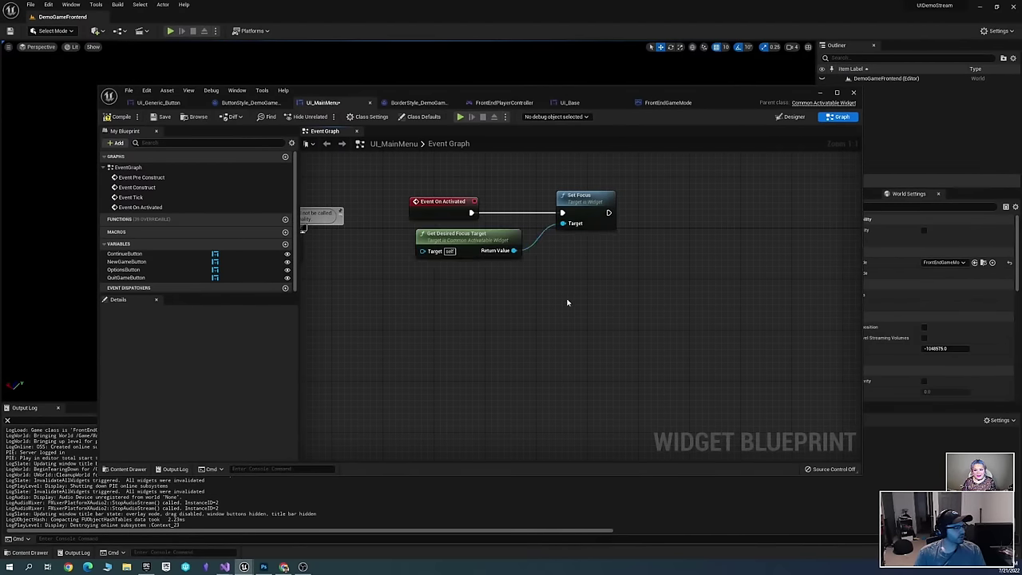
Compile and save UI_MainMenu, then minimize its editor
right_click_drag(567, 303, 596, 315)
key("ctrl+s")
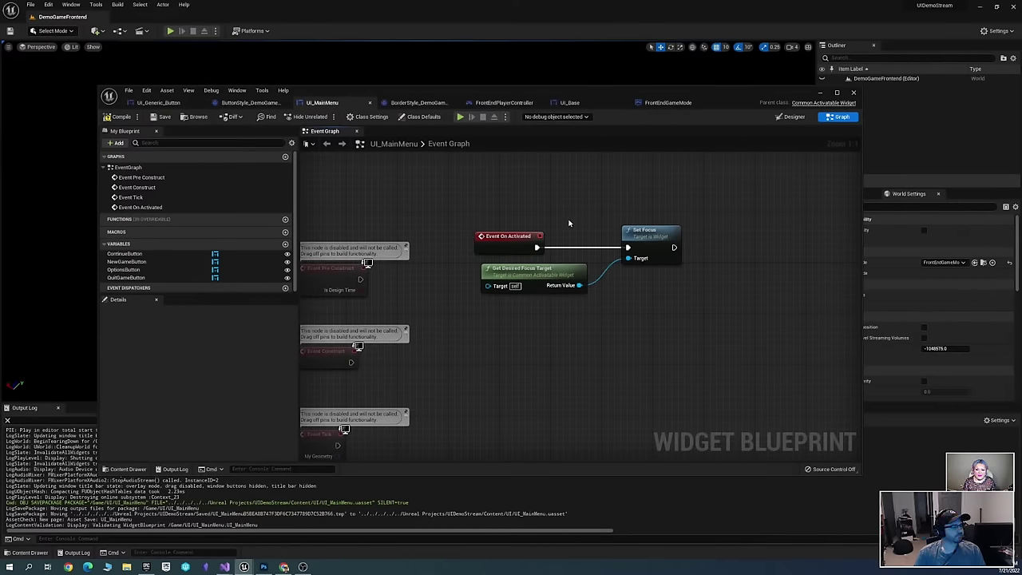
left_click(559, 270)
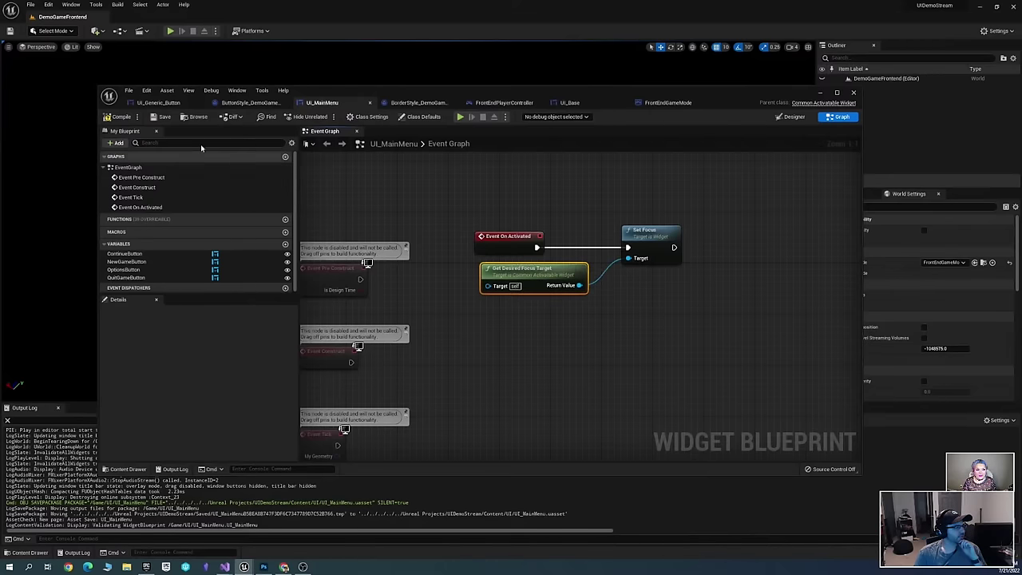
left_click(119, 117)
left_click(162, 116)
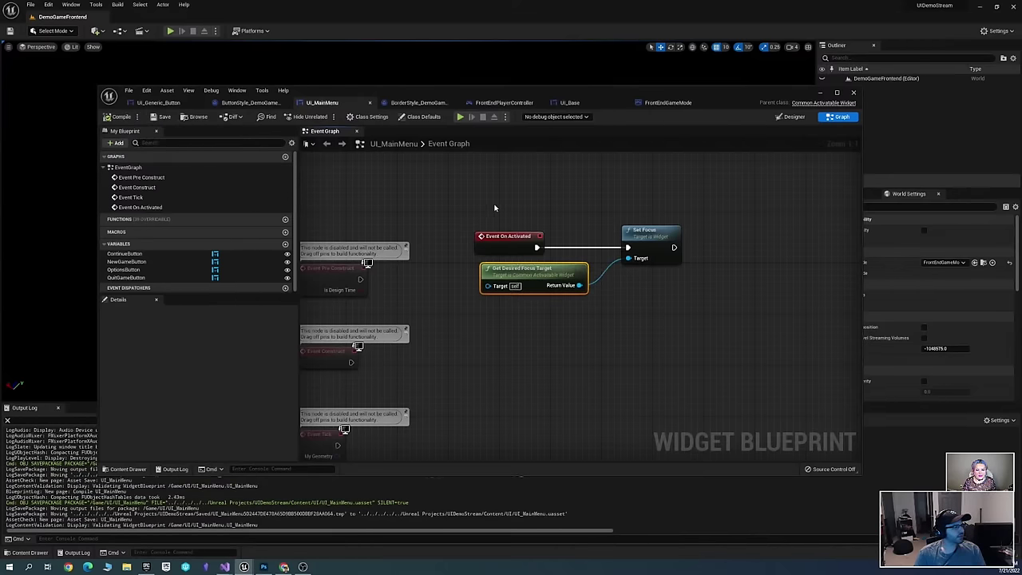
left_click(822, 93)
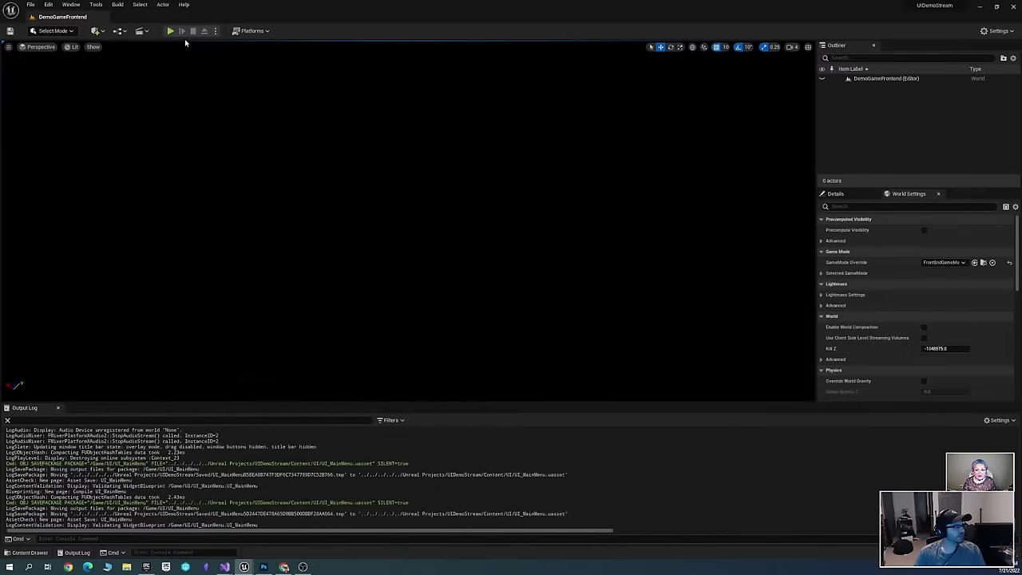
Play-test the menu, stop, and close the Message Log showing the Accessed None error
left_click(171, 31)
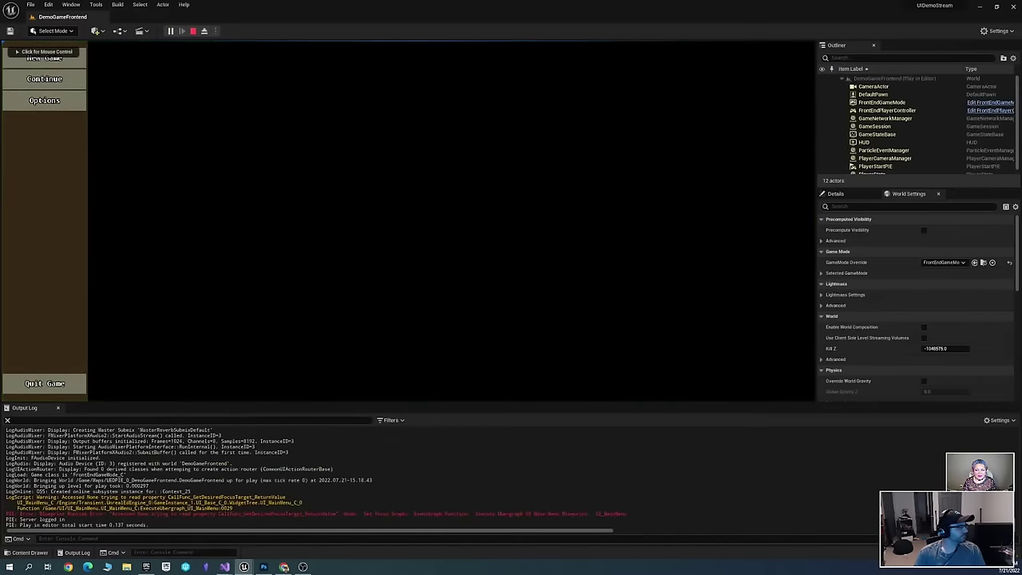
left_click(192, 31)
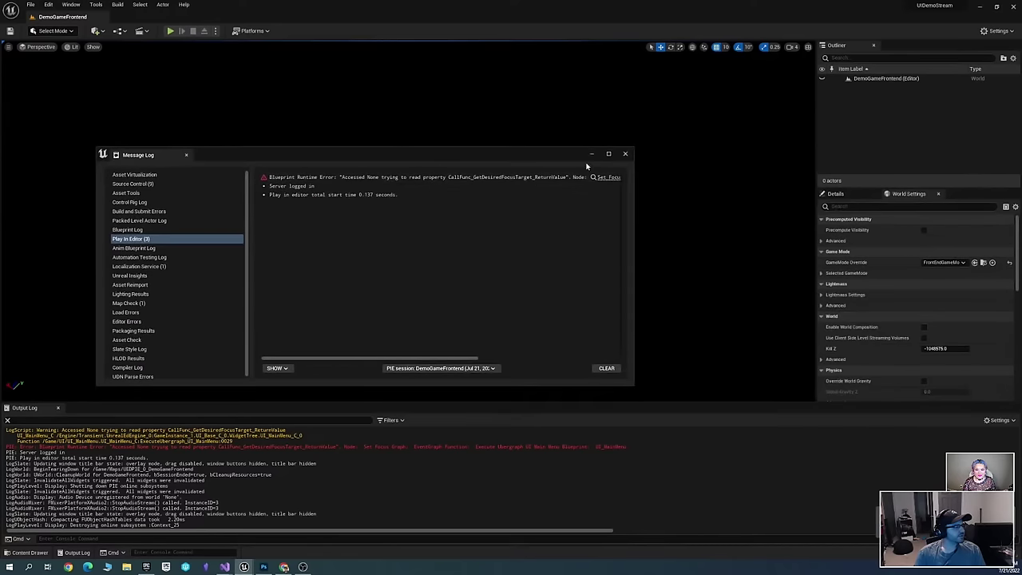
left_click(625, 153)
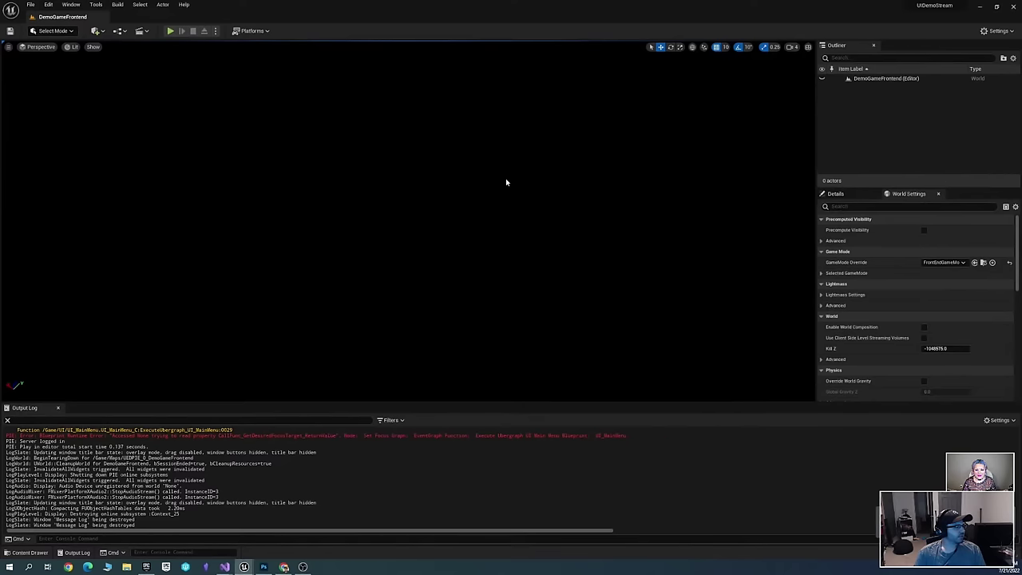
Reopen UI_MainMenu from the UI folder in the Content Drawer
key("ctrl+space")
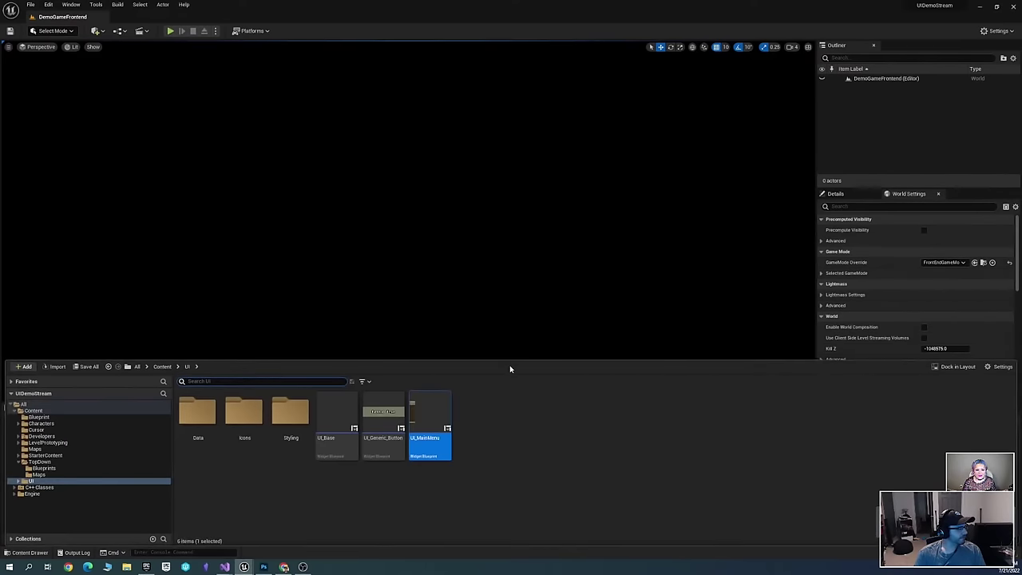
left_click(476, 428)
double_click(423, 415)
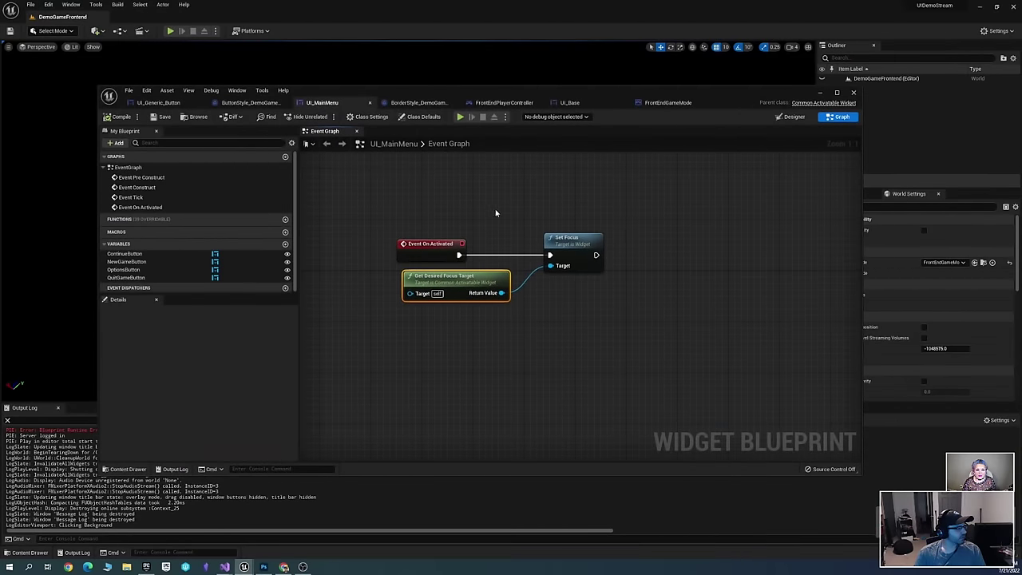
Override Get Desired Focus Target in UI_MainMenu and arrange its Return Node in the graph
right_click_drag(495, 213, 447, 212)
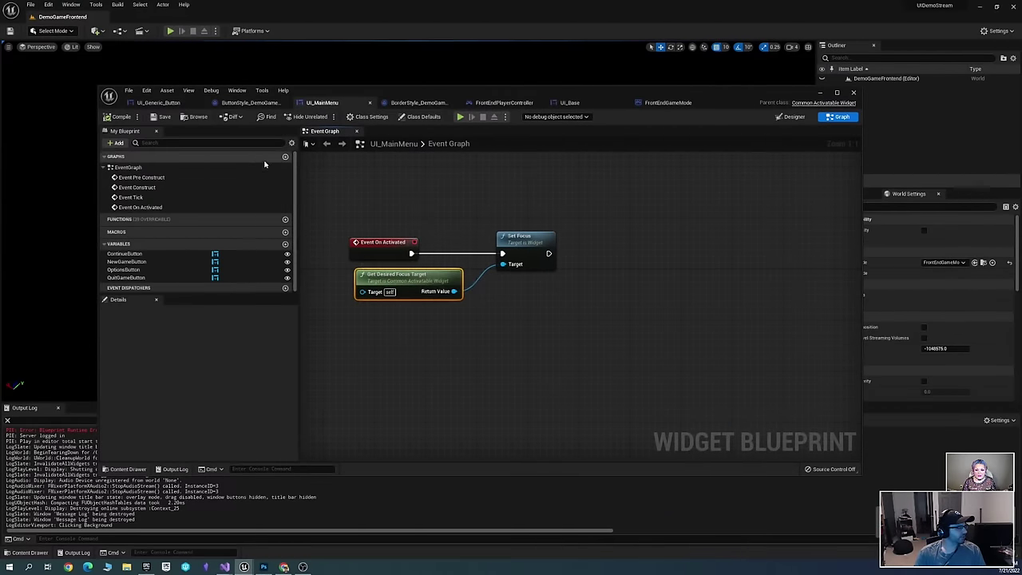
left_click(261, 220)
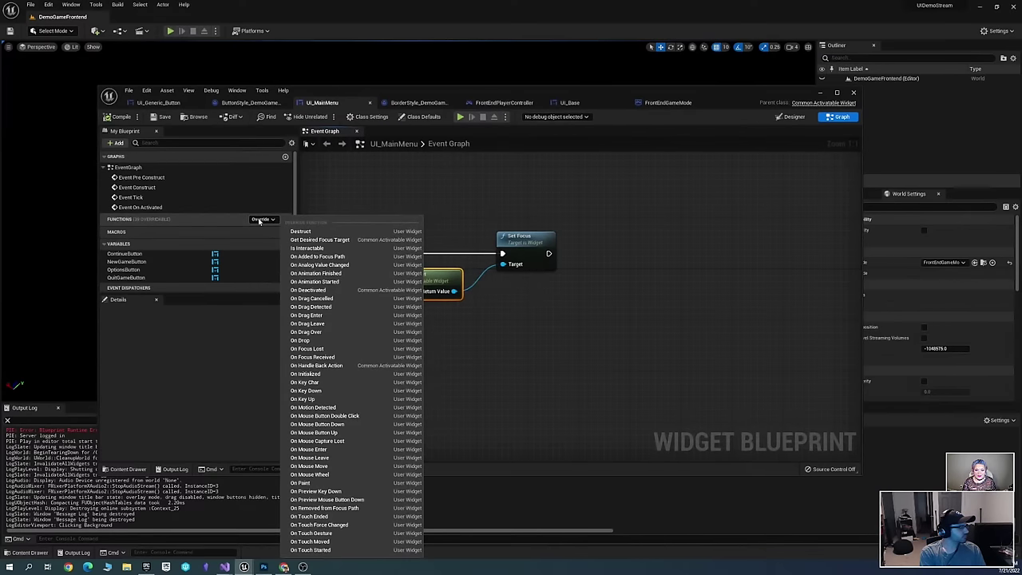
type("desired focus")
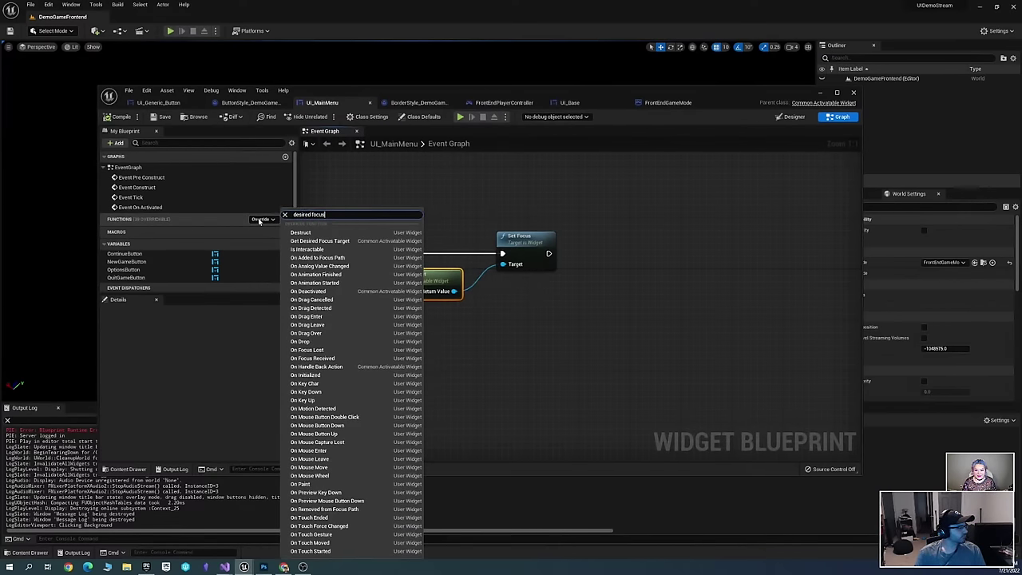
left_click(320, 242)
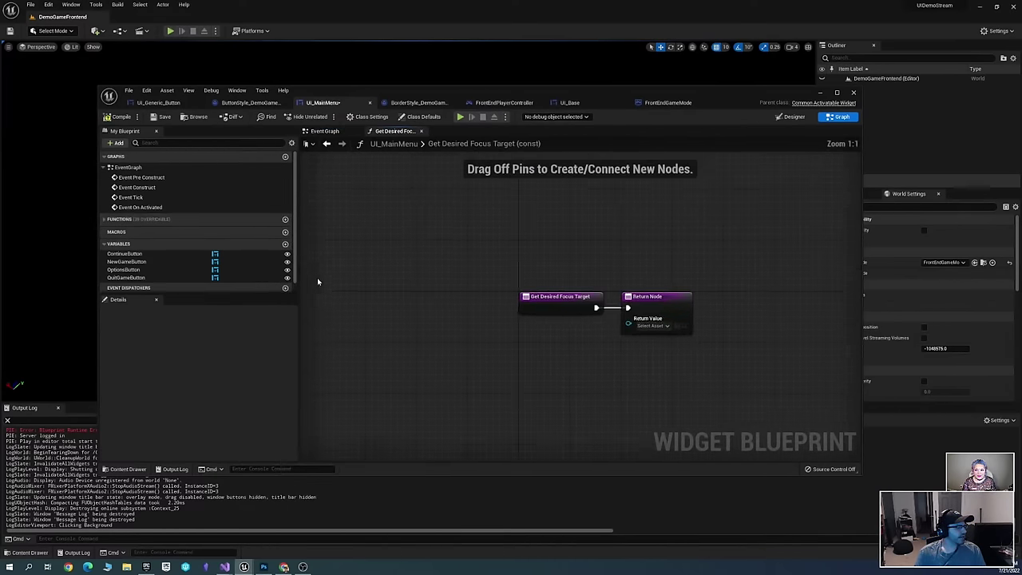
right_click_drag(673, 305, 545, 275)
left_click_drag(546, 275, 646, 275)
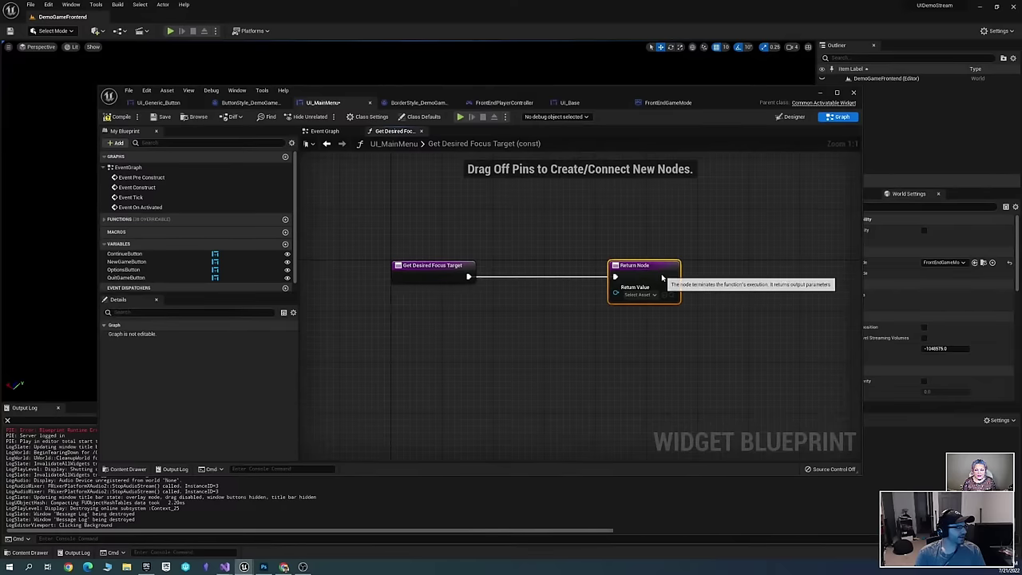
left_click(549, 333)
right_click_drag(592, 230, 537, 223)
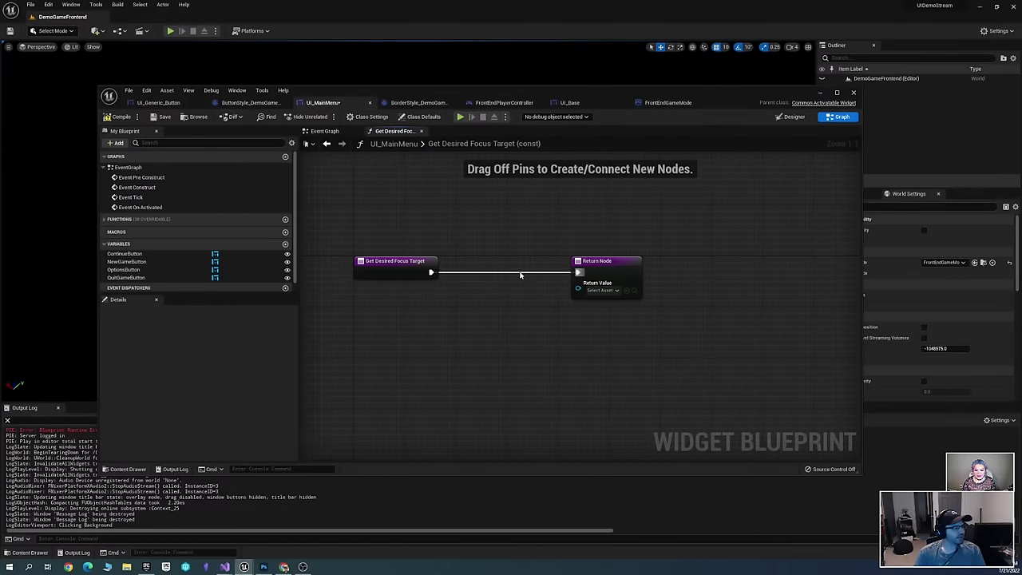
right_click_drag(519, 275, 513, 252)
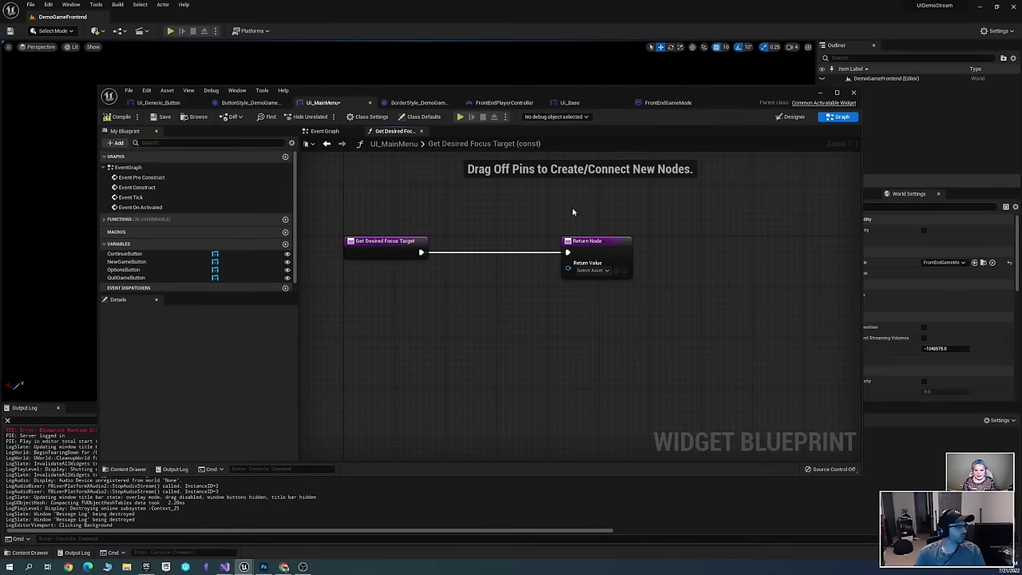
Place New Game Button and Continue Button getters into the function graph
left_click(126, 254)
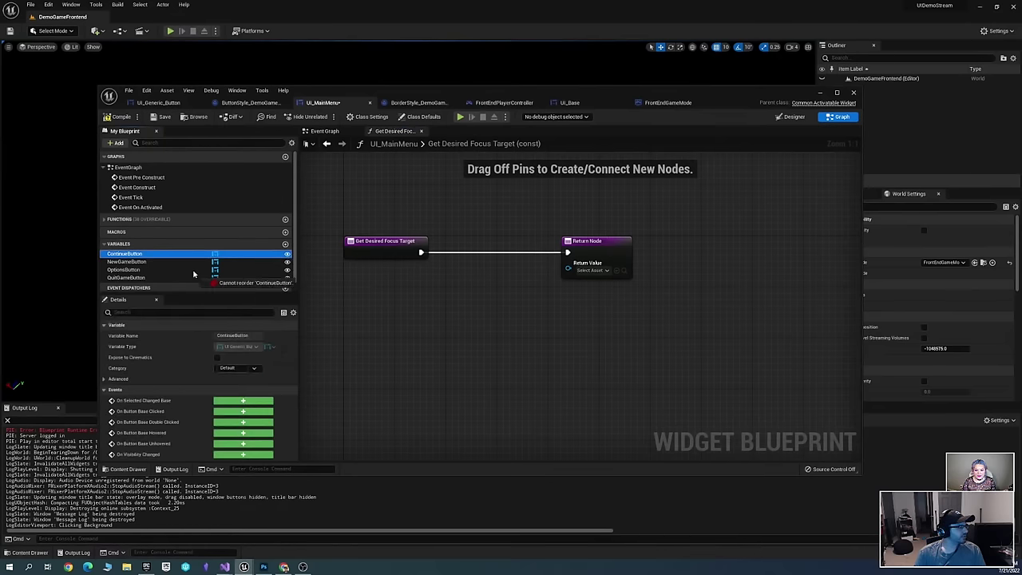
left_click_drag(149, 262, 491, 281, "ctrl")
left_click(538, 321)
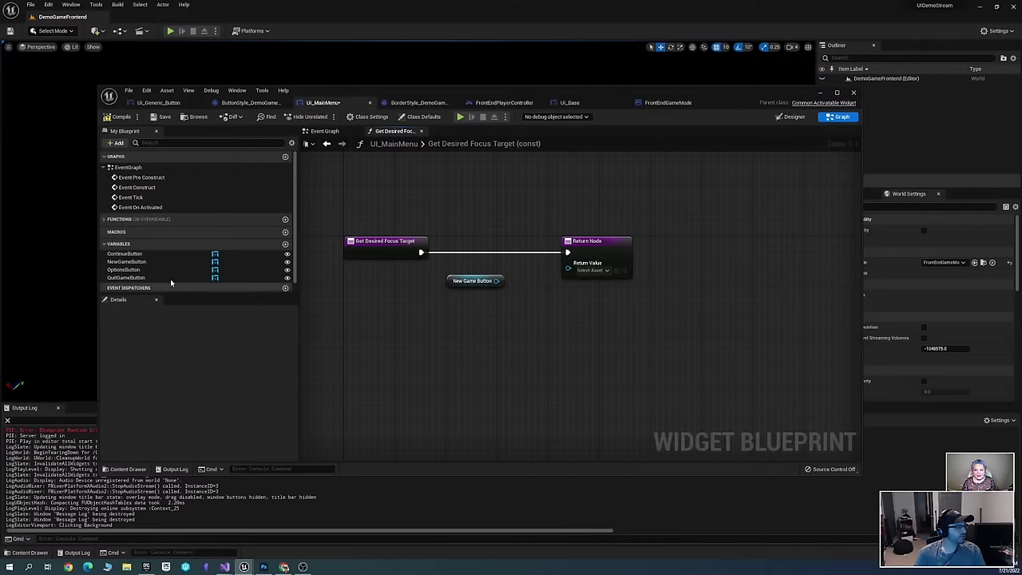
left_click(144, 254)
left_click_drag(144, 254, 451, 308, "ctrl")
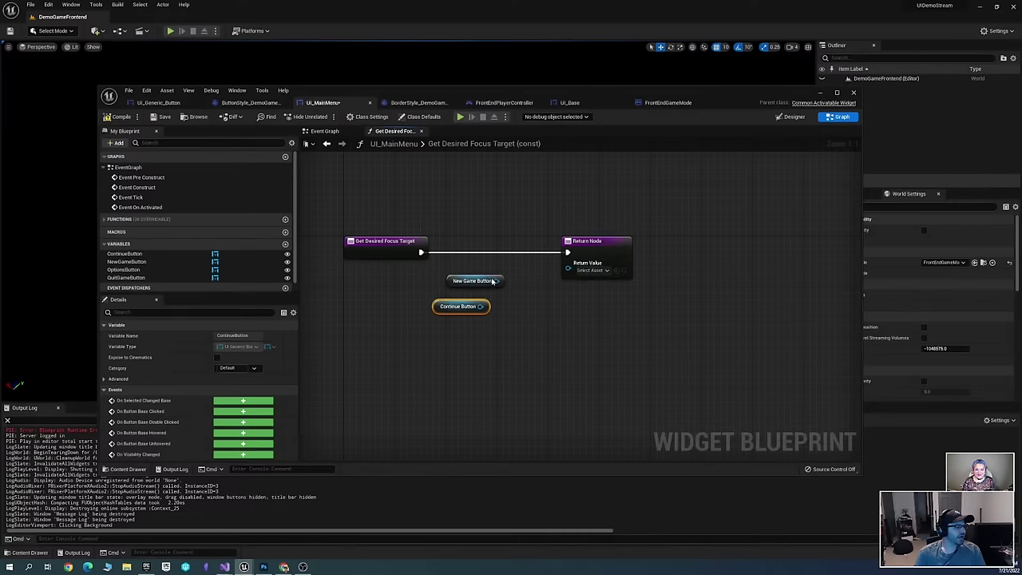
left_click(519, 319)
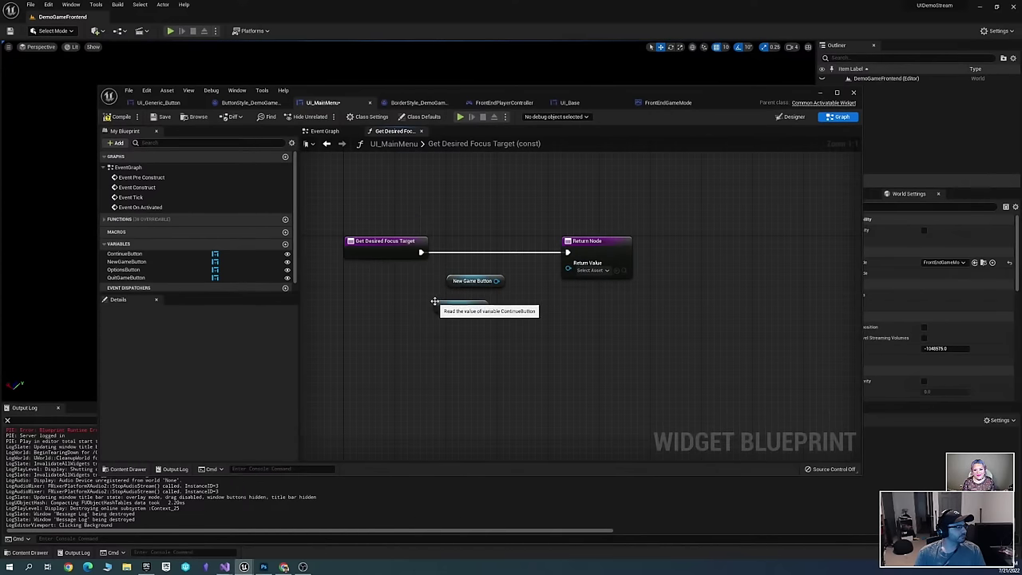
left_click_drag(434, 301, 447, 305)
left_click(528, 328)
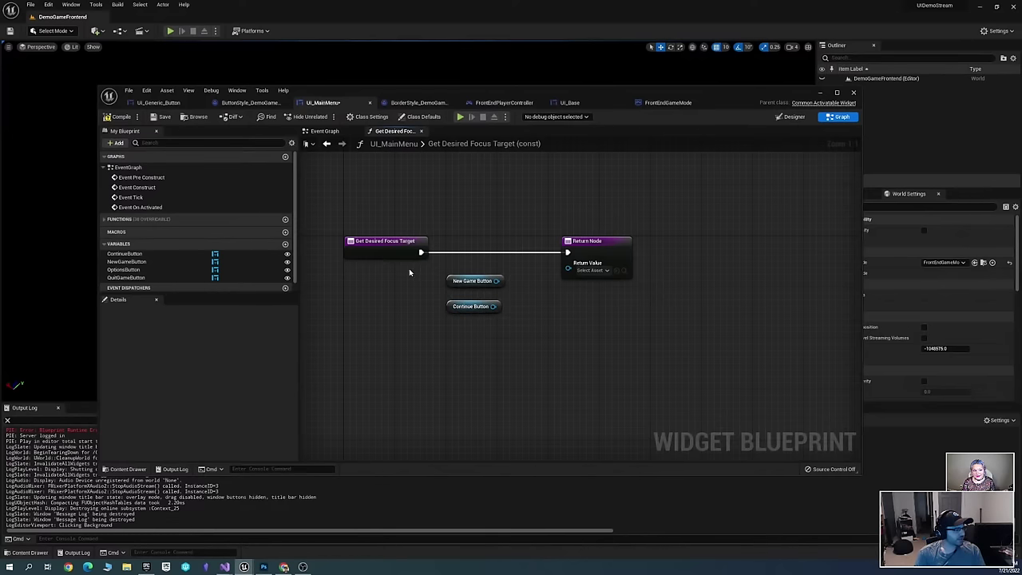
Wire New Game Button to Return Value, delete the unused Continue Button getter, and compile
left_click_drag(496, 280, 585, 269)
left_click(463, 308)
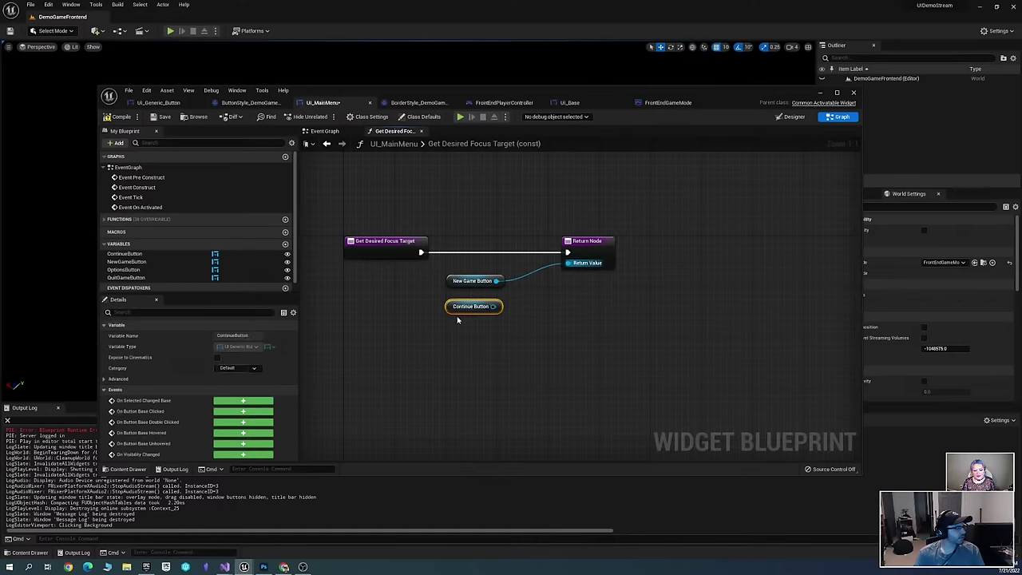
key("Delete")
left_click(122, 117)
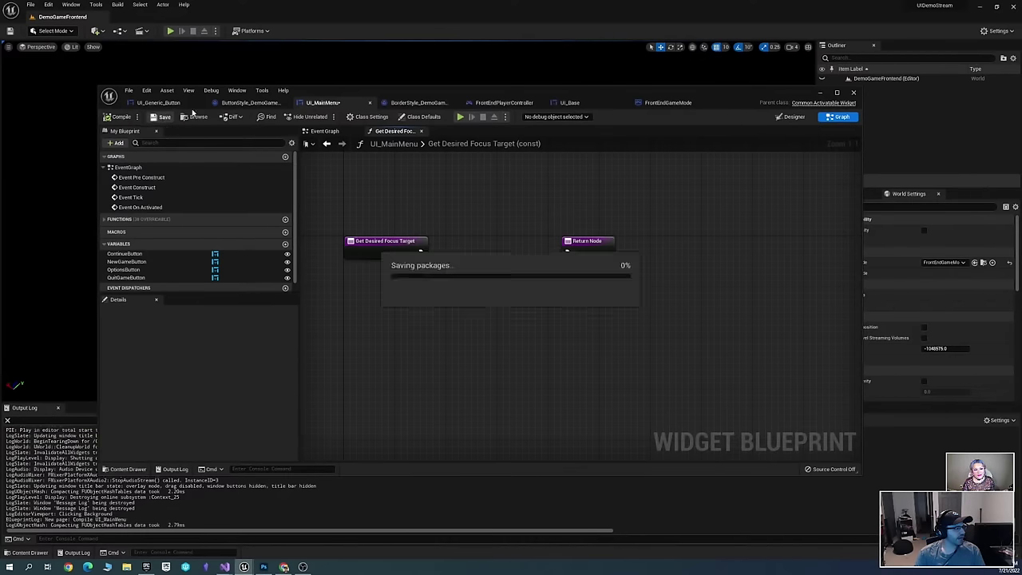
Save UI_MainMenu, move its editor aside, and start a Play-in-Editor session
key("ctrl+s")
left_click_drag(518, 87, 1021, 114)
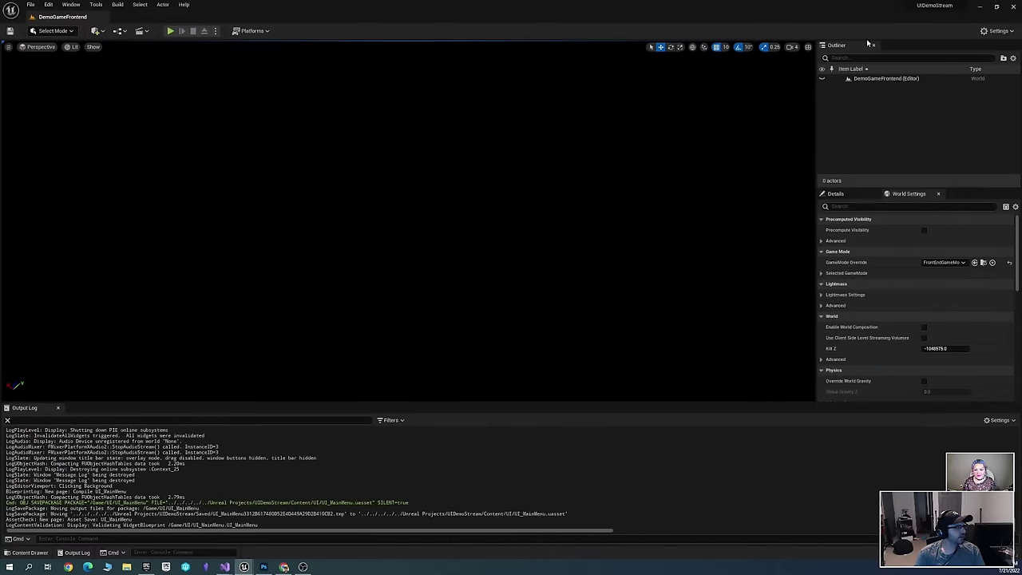
left_click(170, 31)
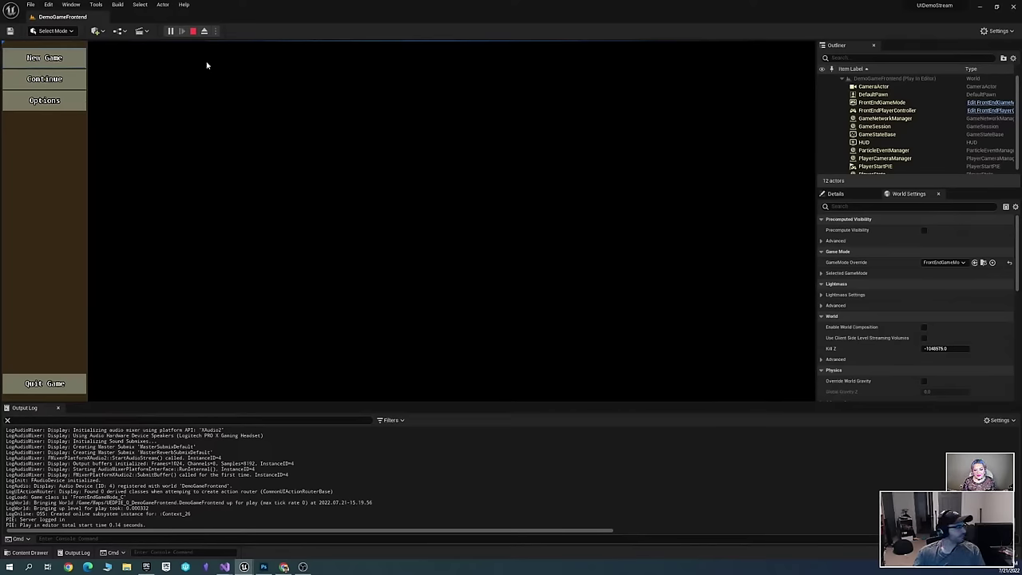
Cycle gamepad focus up and down through the menu buttons and activate Options
key("Down")
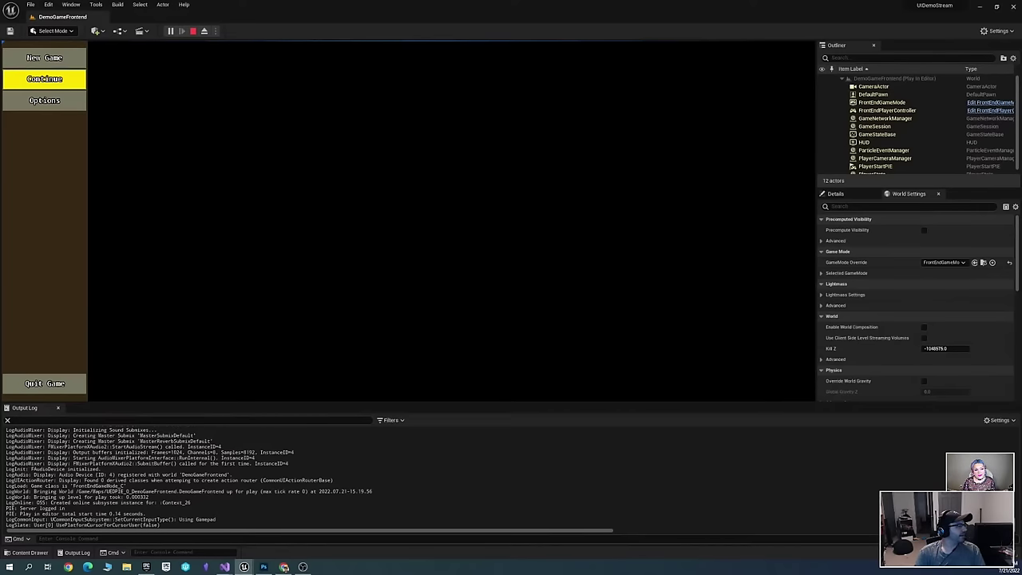
key("Up")
key("Up")
key("Down")
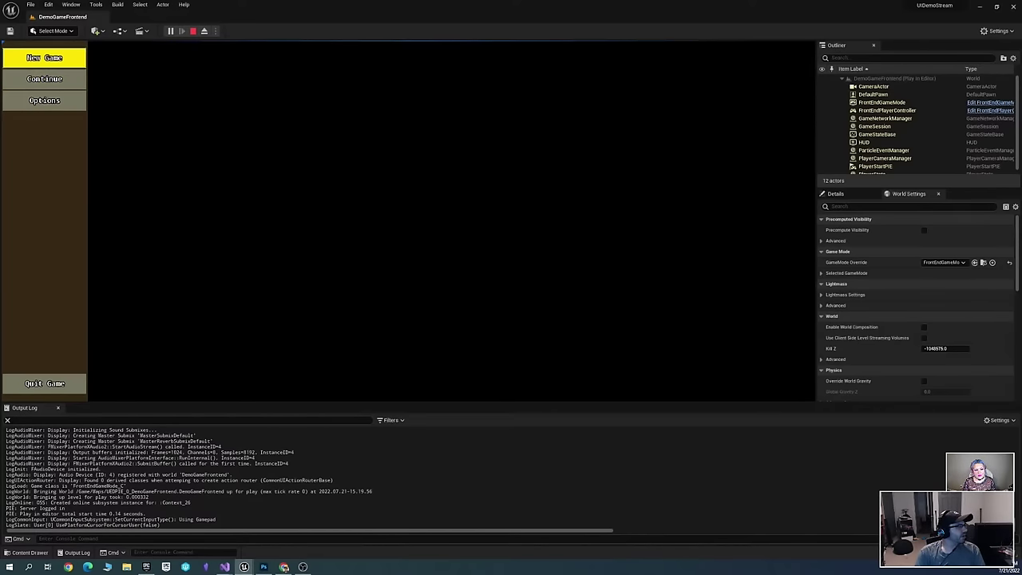
key("Down")
key("Up")
key("Down")
key("Down")
key("Down")
key("Up")
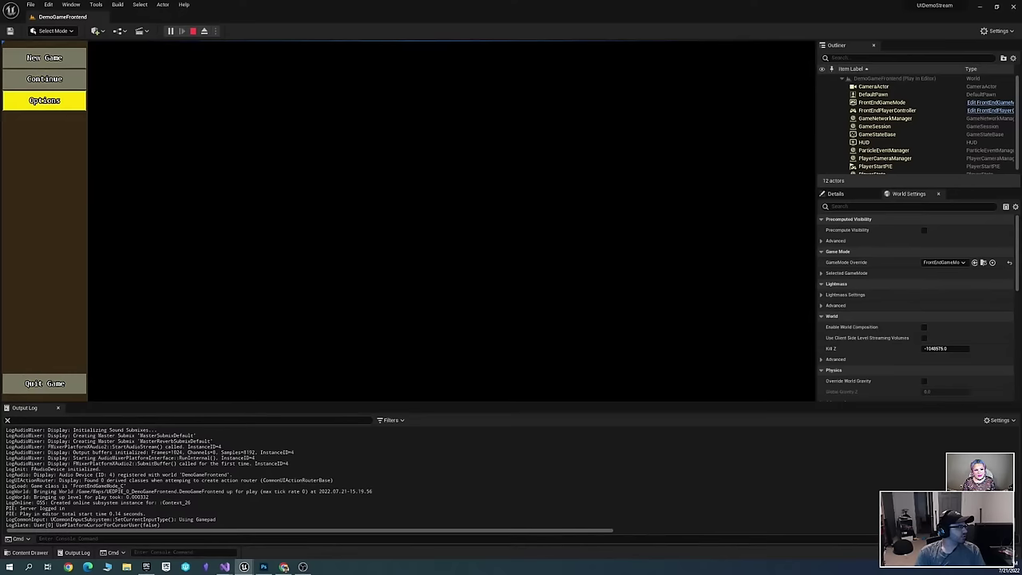
key("Up")
key("Up")
key("Down")
key("Down")
key("Down")
key("Up")
key("Up")
key("Up")
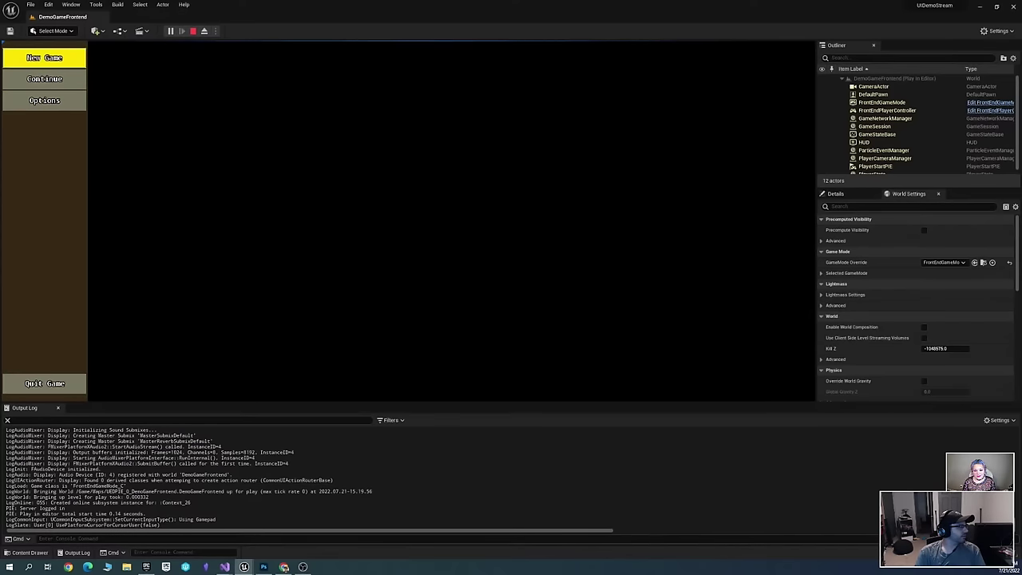
key("Down")
key("Down")
key("Down")
key("Down")
key("Down")
key("Down")
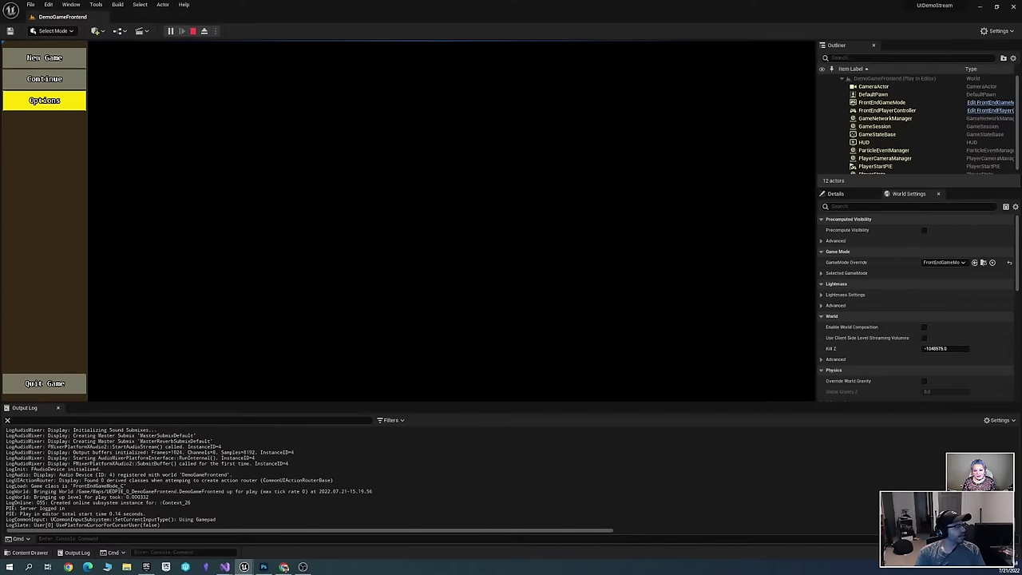
key("Return")
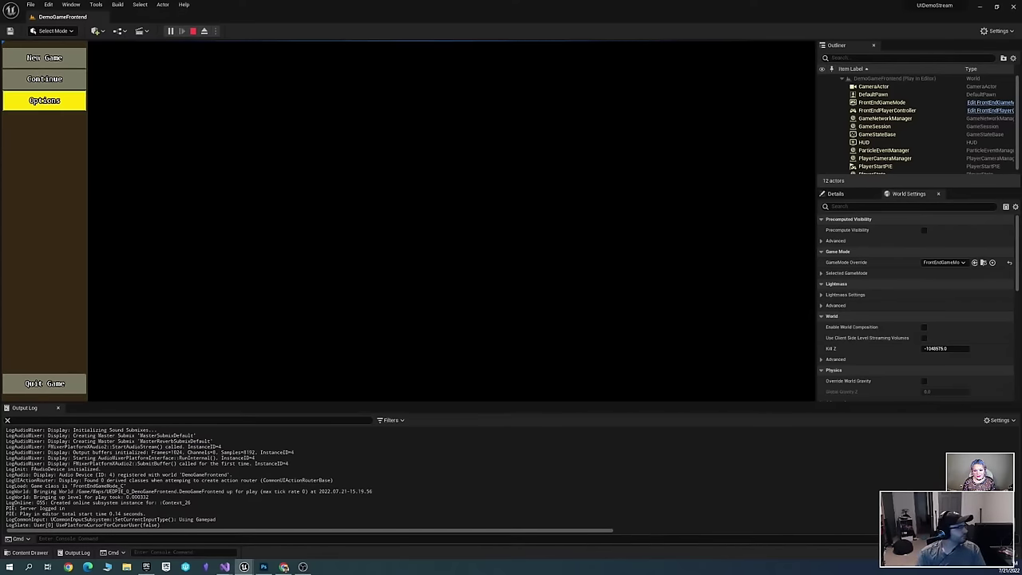
Move focus through the buttons back to New Game, then stop Play-in-Editor
key("Down")
key("Up")
key("Up")
key("Up")
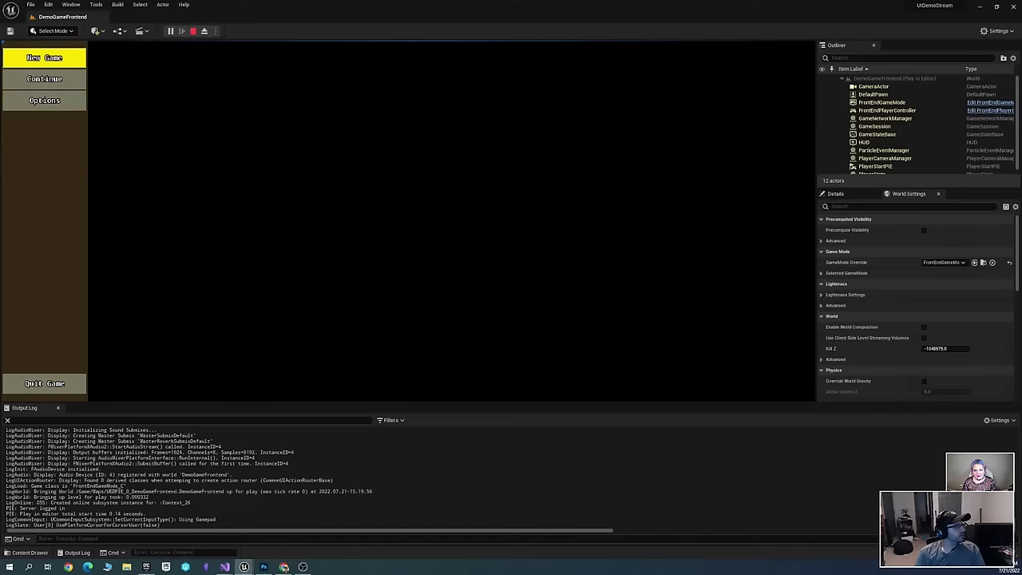
key("Down")
key("Down")
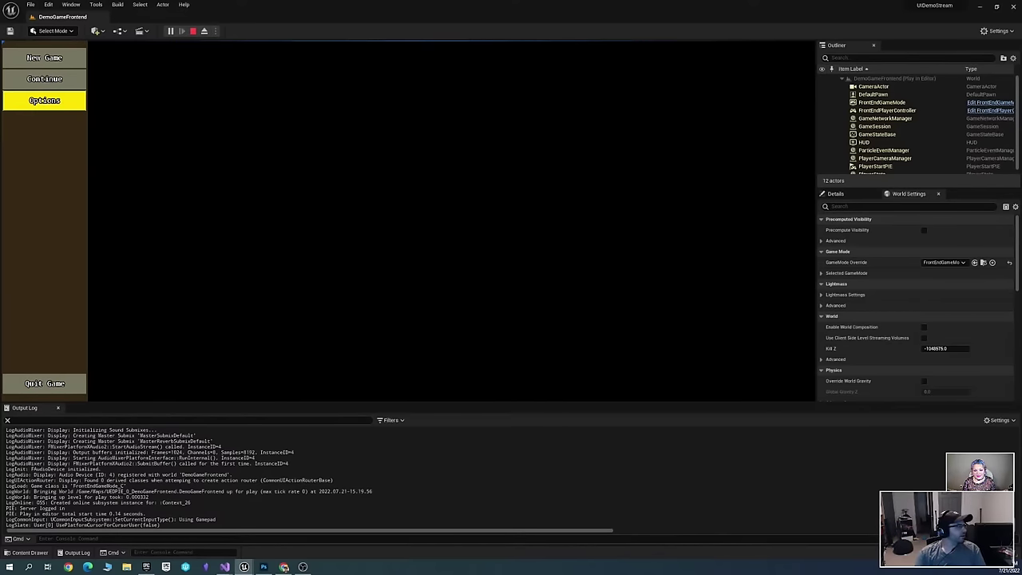
key("Up")
key("Up")
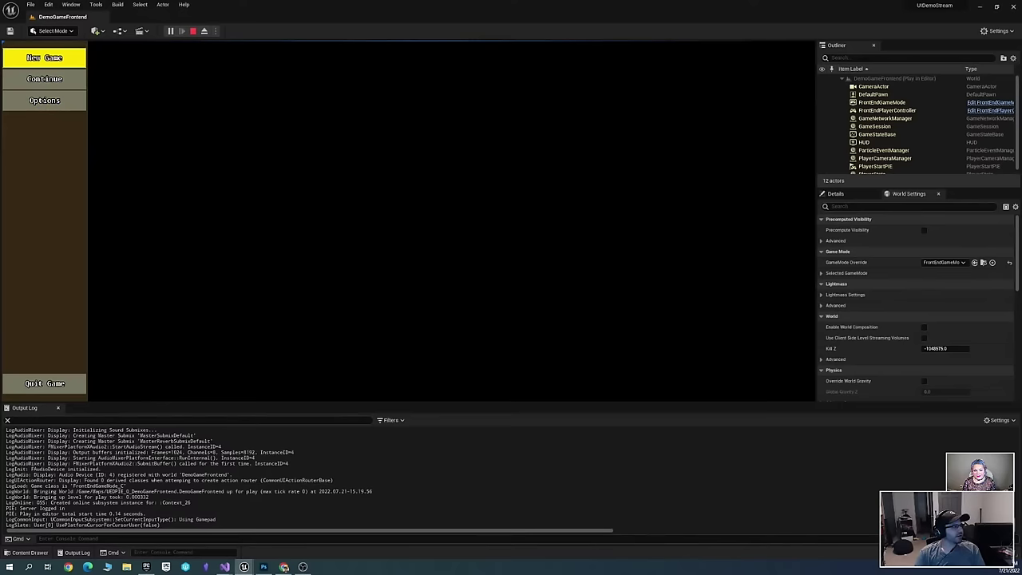
key("Down")
key("Up")
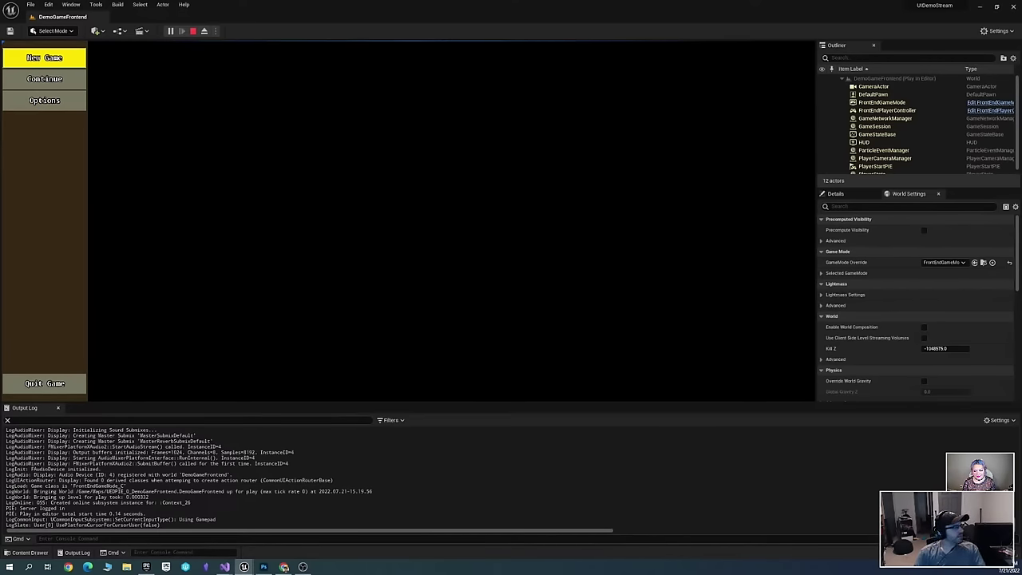
key("Escape")
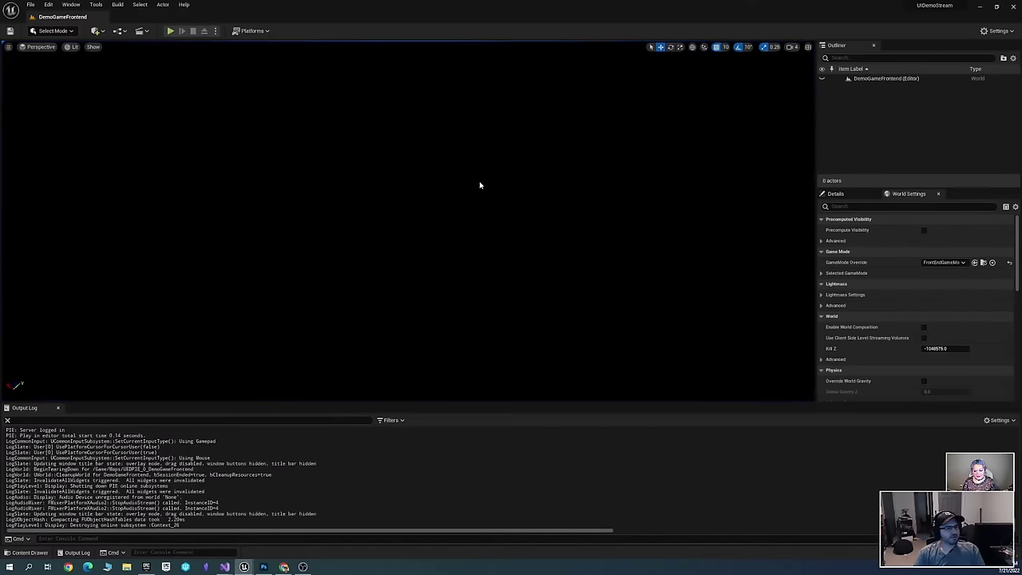
Save the DemoGameFrontend level and the UI_MainMenu widget blueprint
key("ctrl+s")
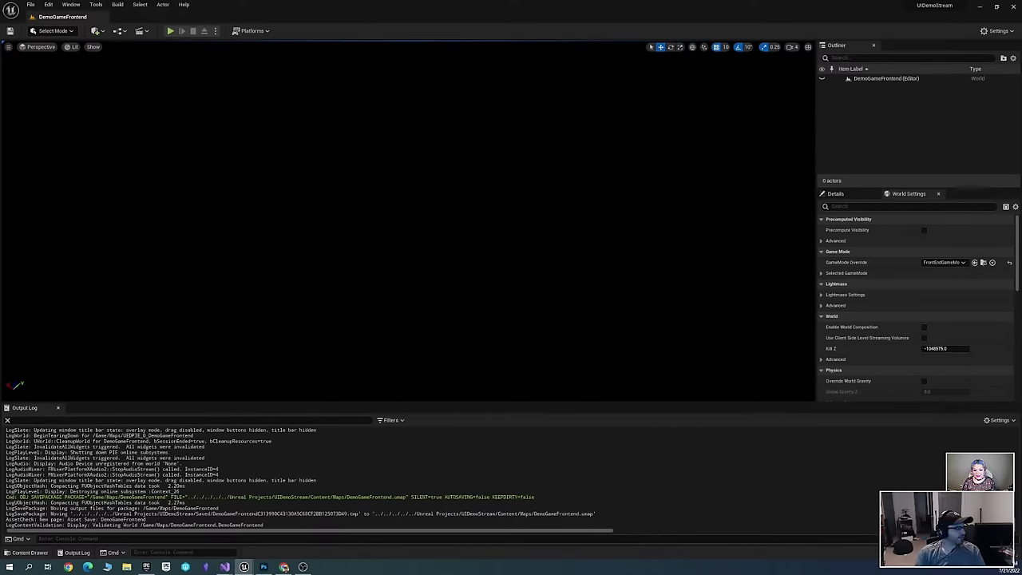
key("ctrl+space")
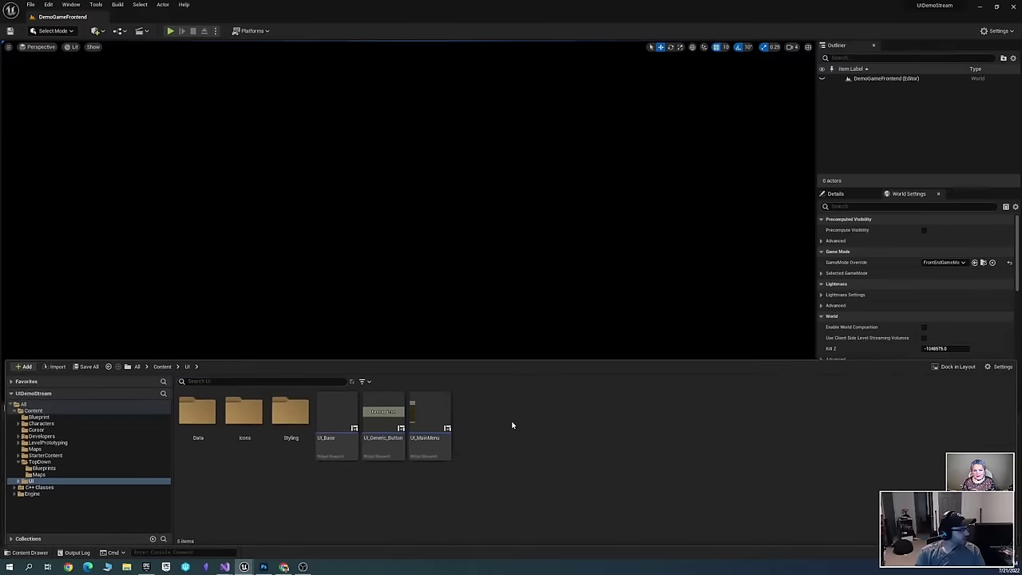
key("ctrl+space")
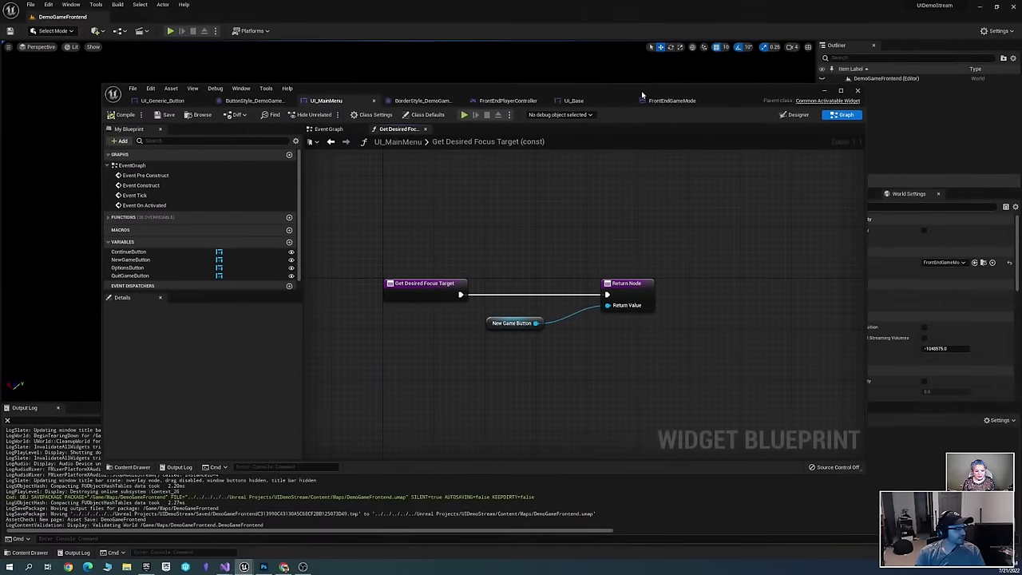
mouse_move(437, 243)
right_mouse_down()
mouse_move(459, 250)
mouse_move(427, 236)
right_mouse_up()
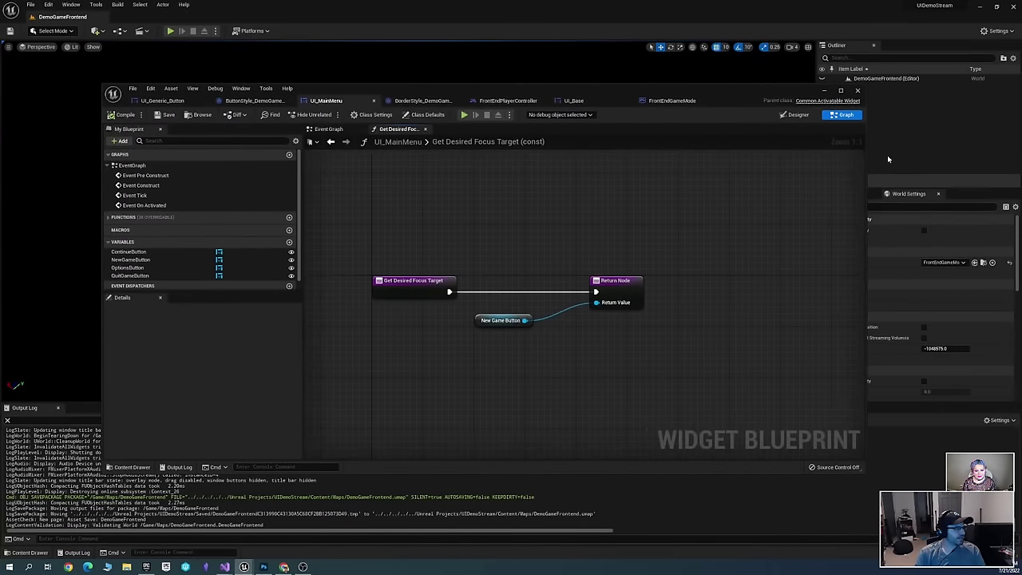
right_click_drag(651, 333, 671, 344)
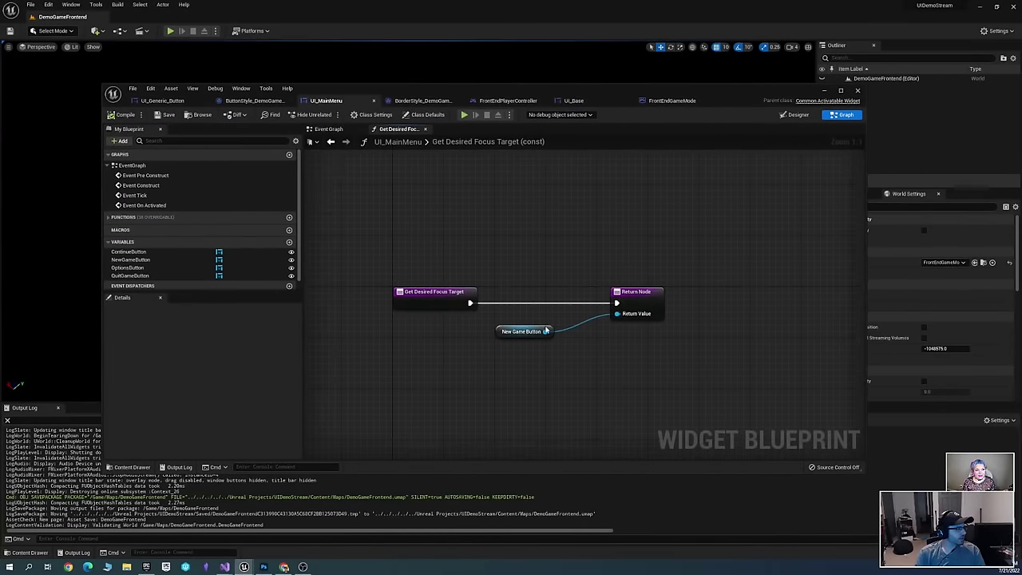
key("ctrl+s")
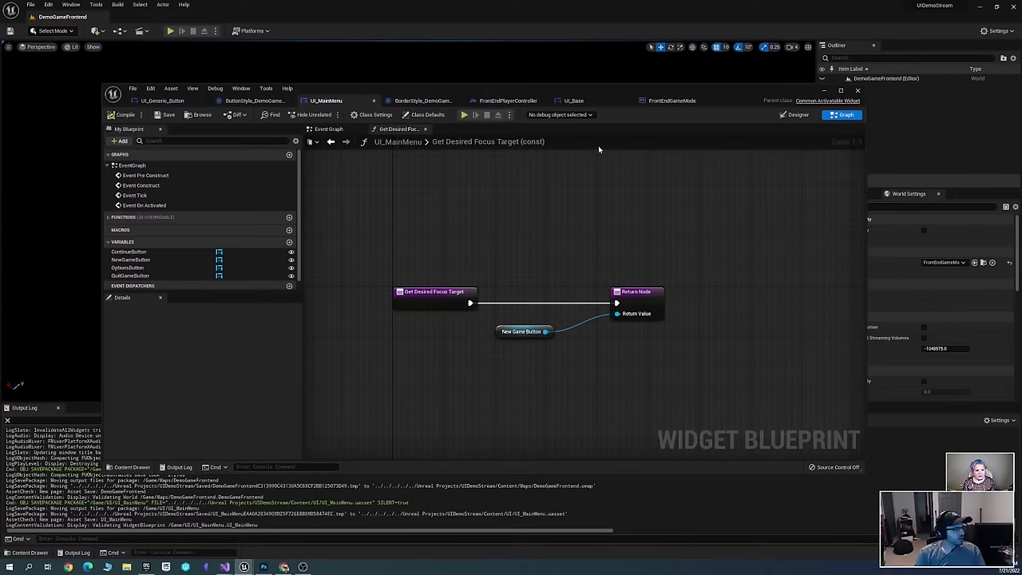
Look over the UI_Base event graph, then bring up the level editor and start playing
left_click(573, 101)
right_click_drag(638, 200, 661, 231)
scroll(660, 232, "up", 1)
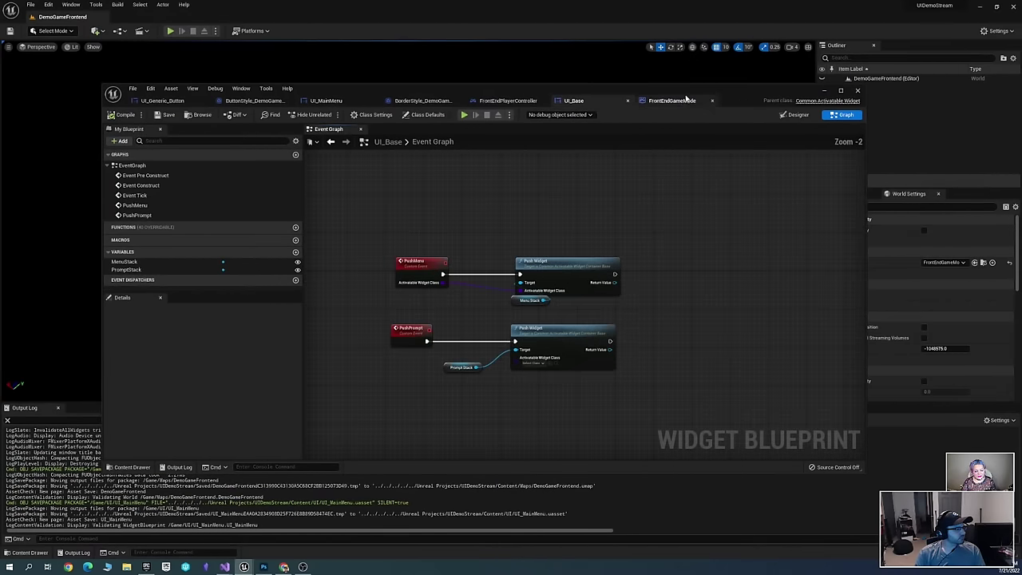
left_click(585, 73)
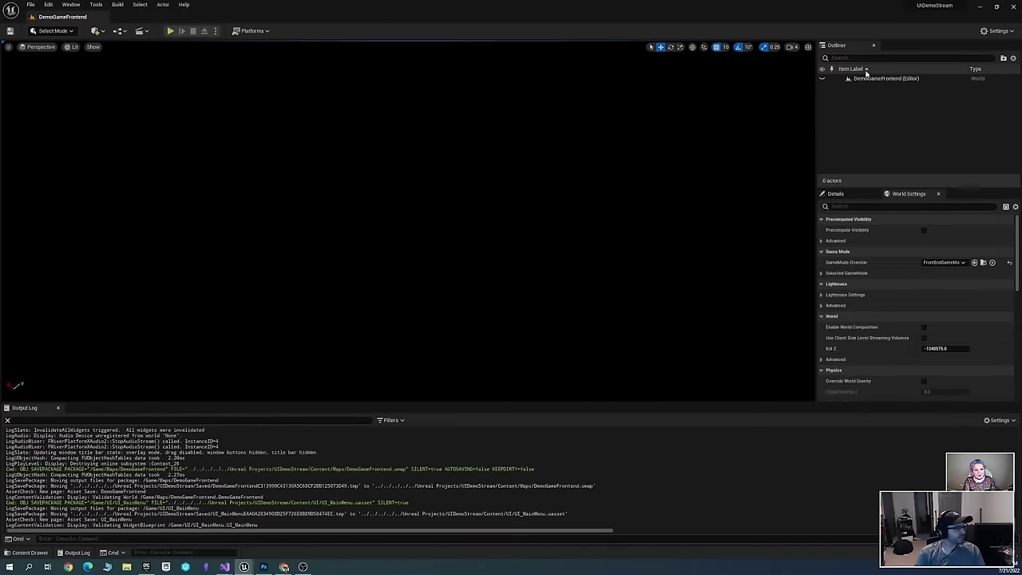
left_click(170, 30)
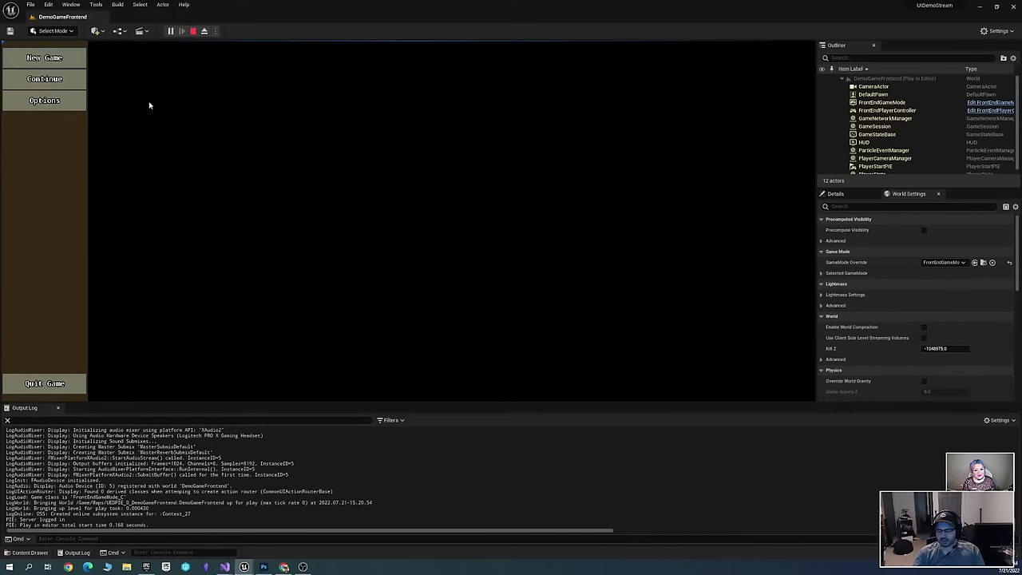
Move menu focus down and up in the running game, then stop playing
key("Down")
key("Down")
key("Down")
key("Down")
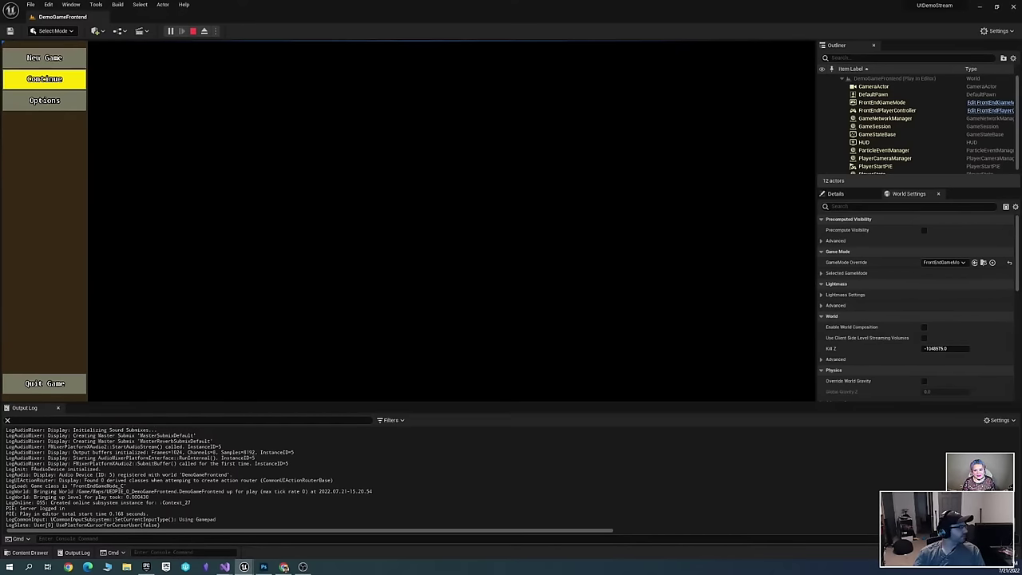
key("Up")
key("Up")
key("Up")
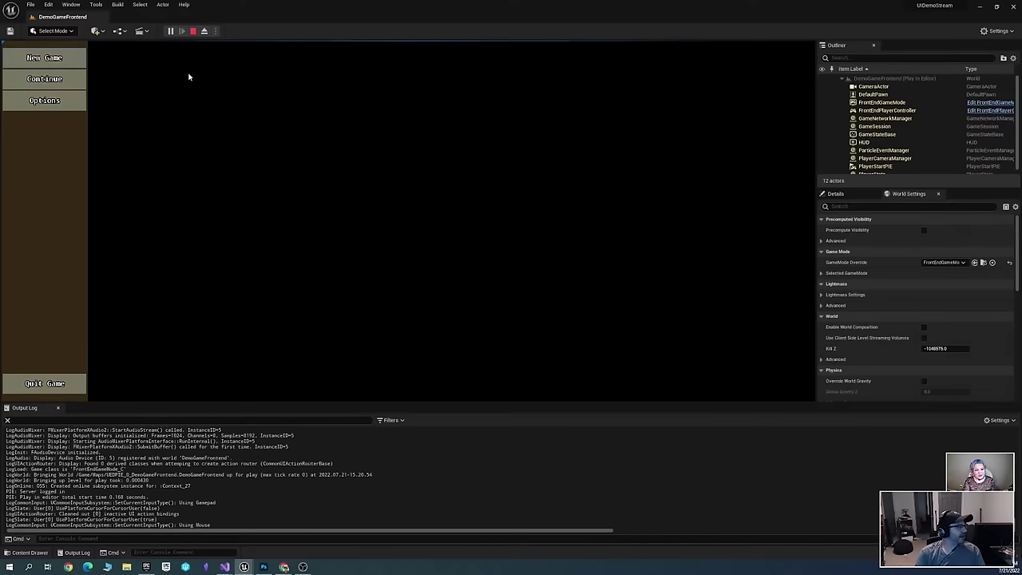
left_click(193, 30)
Briefly open and close Project Settings, then run and stop another play session
left_click(49, 4)
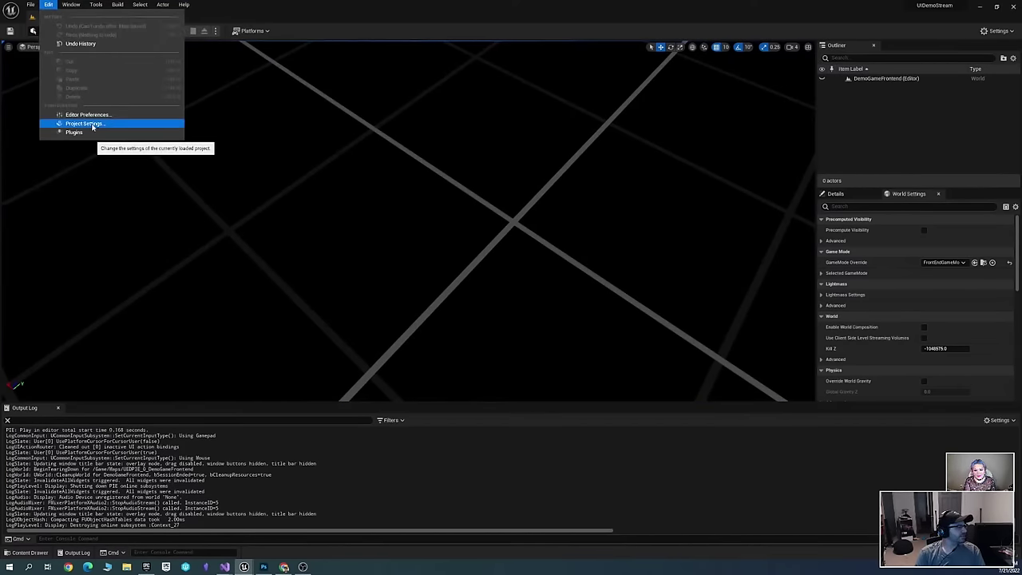
left_click(85, 124)
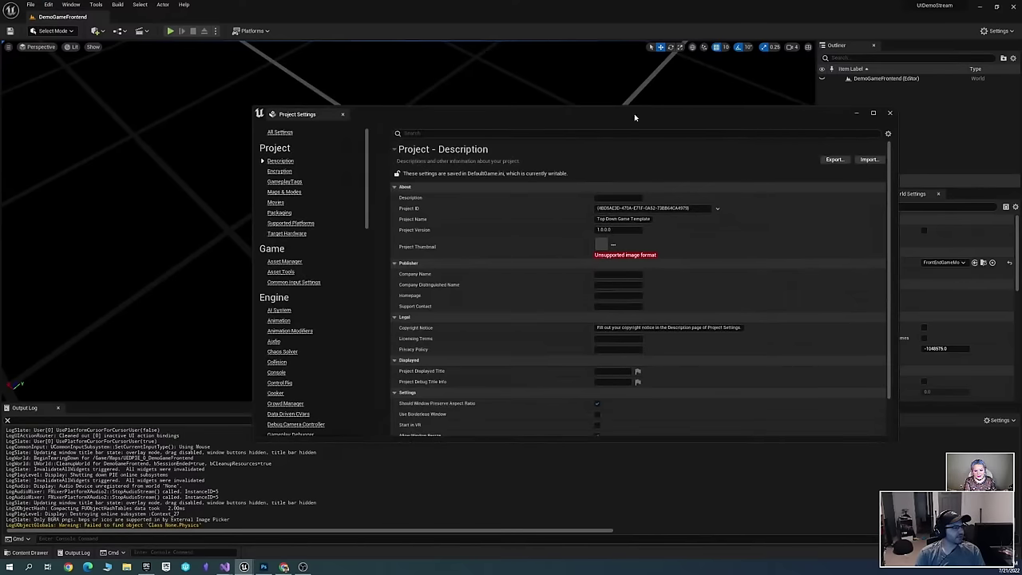
left_click(815, 116)
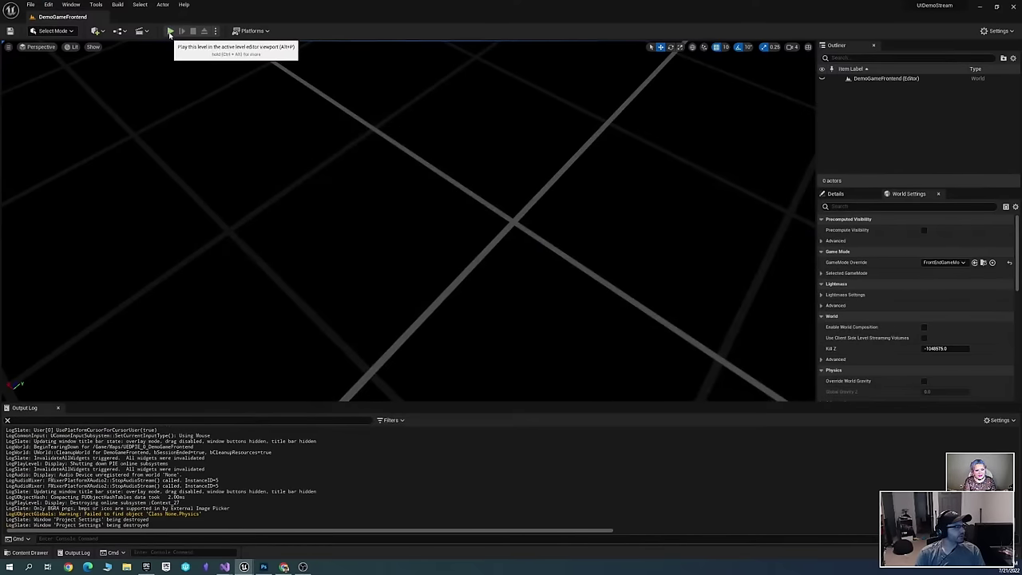
left_click(170, 32)
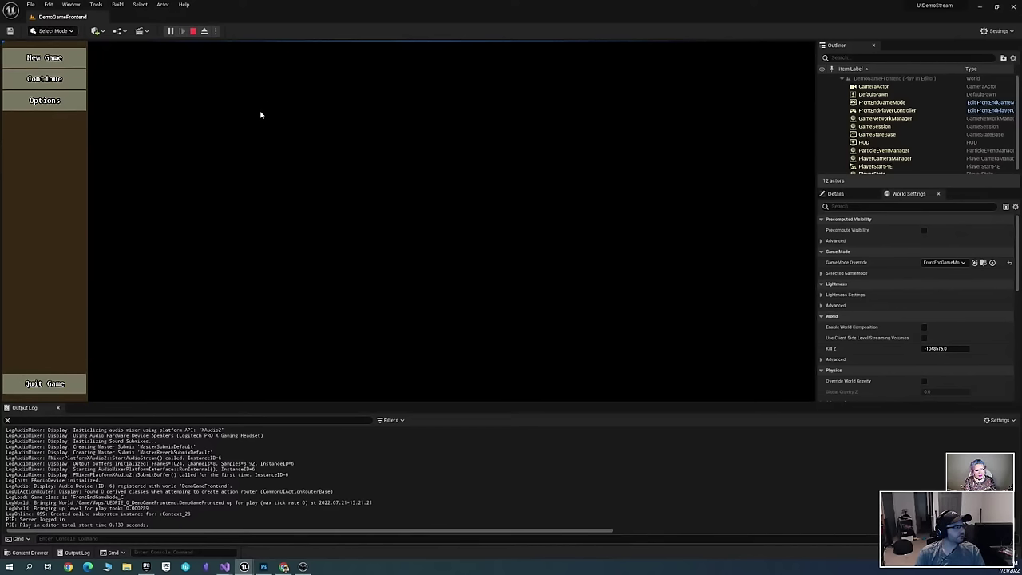
left_click(192, 30)
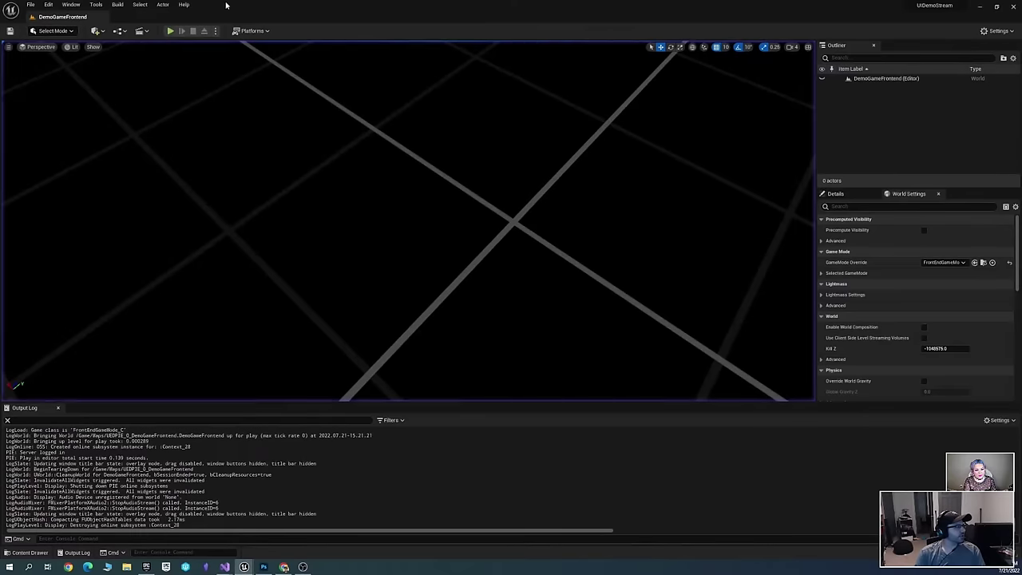
Set the Windows Default Input Type in Common Input Settings to Gamepad, then close Project Settings
left_click(49, 5)
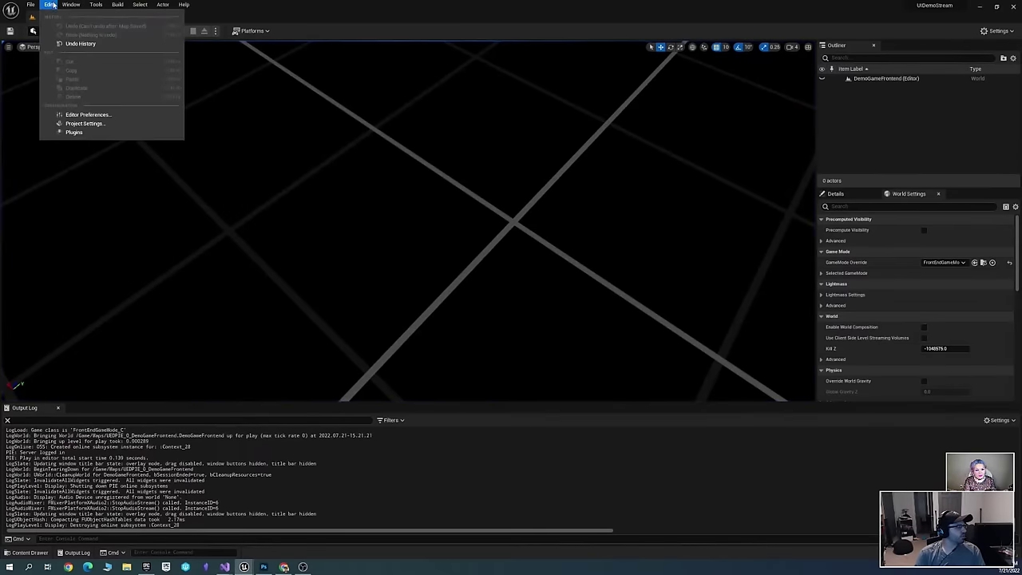
left_click(138, 123)
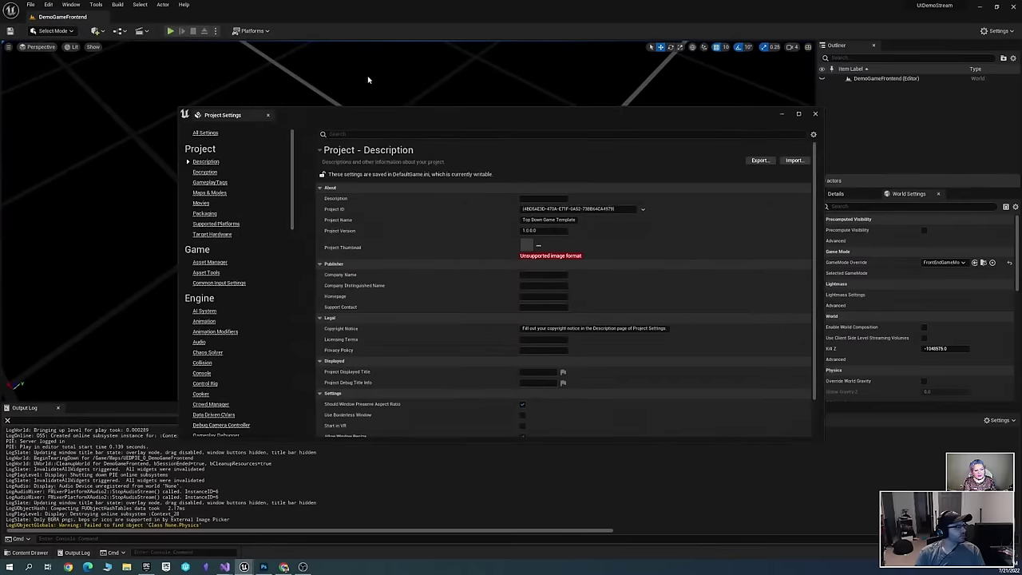
left_click_drag(412, 122, 389, 87)
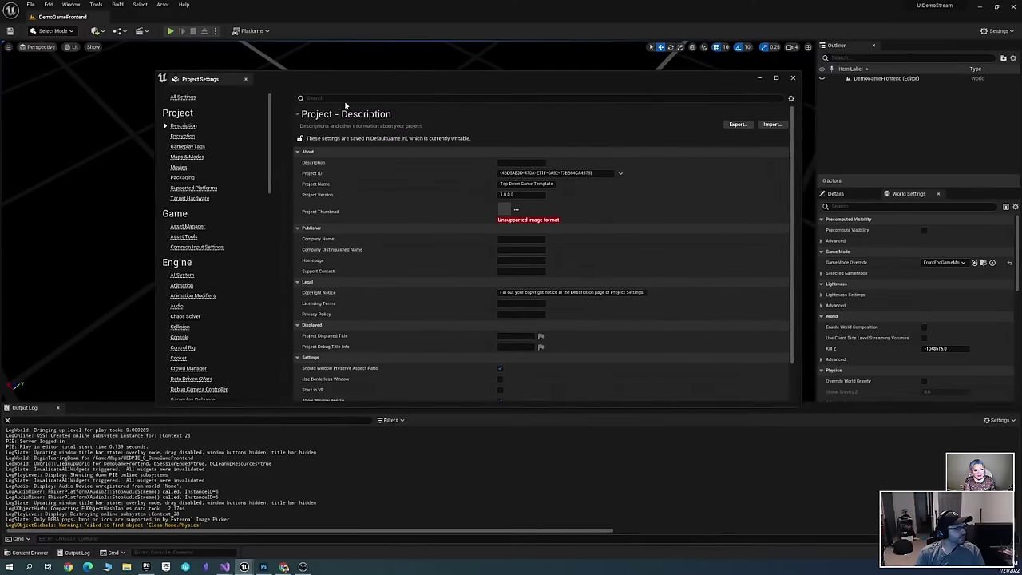
scroll(223, 170, "down", 10)
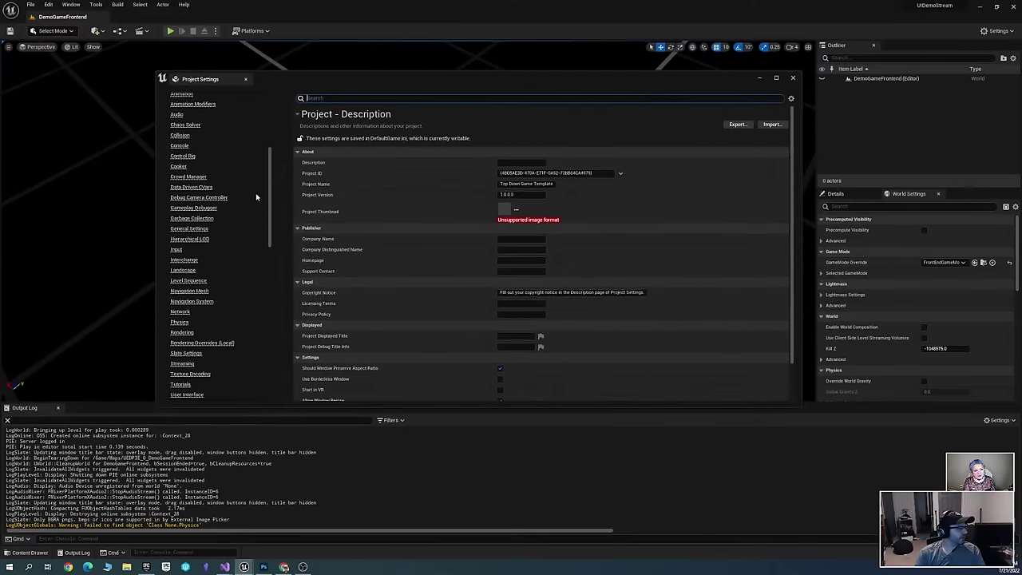
left_click_drag(269, 214, 273, 120)
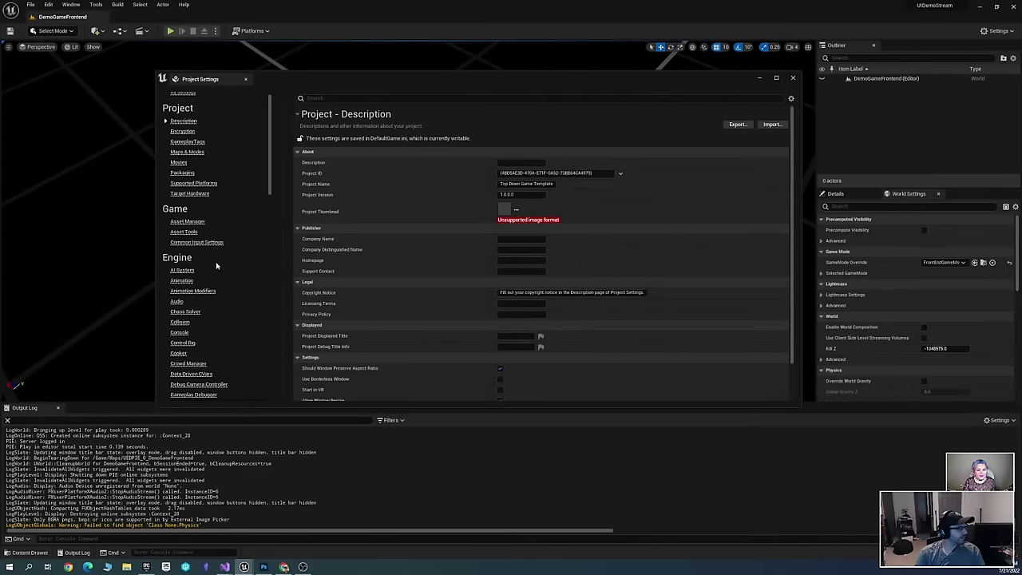
left_click(197, 243)
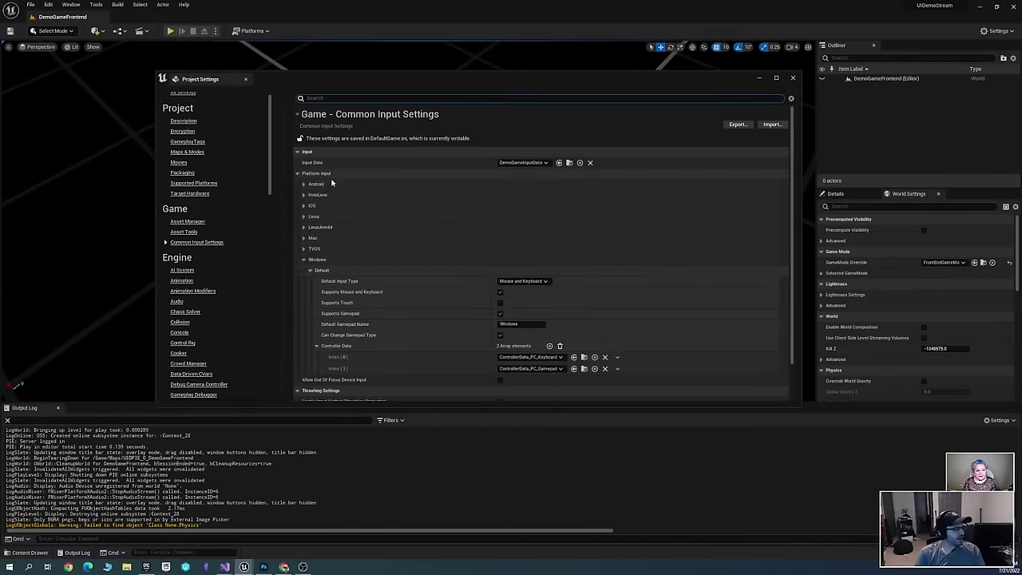
scroll(506, 250, "down", 1)
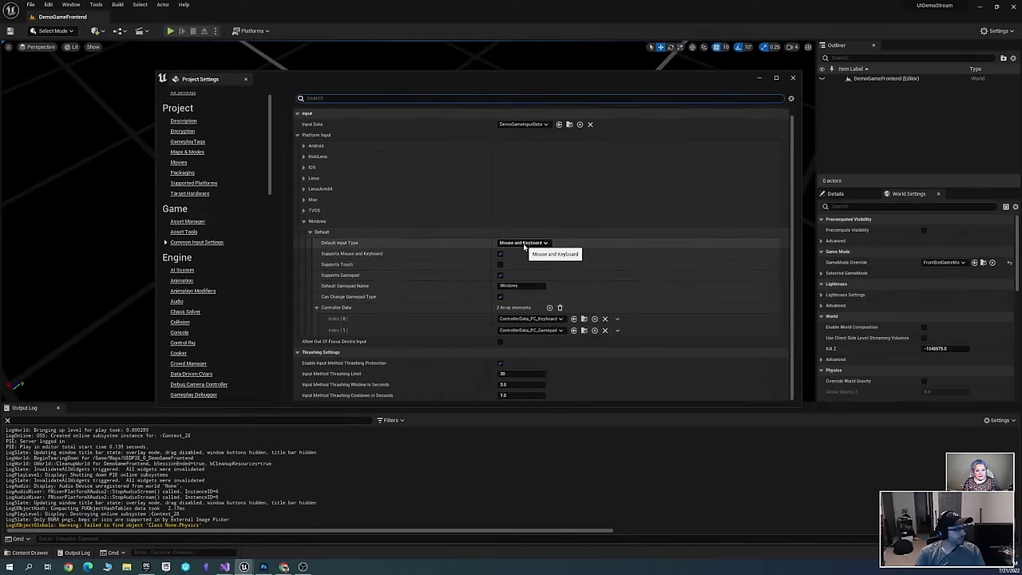
left_click(523, 243)
left_click(528, 258)
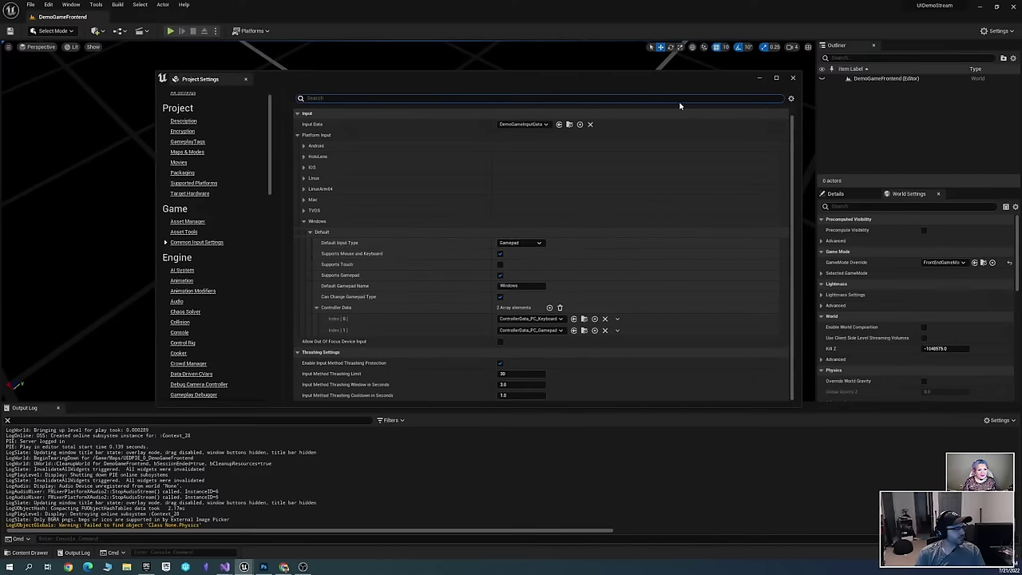
left_click(792, 78)
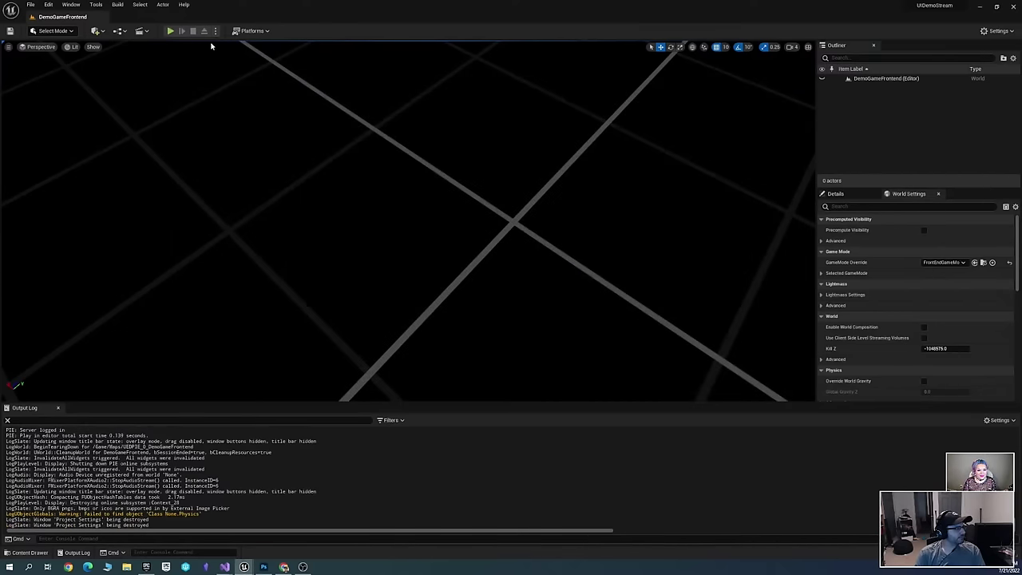
left_click(170, 32)
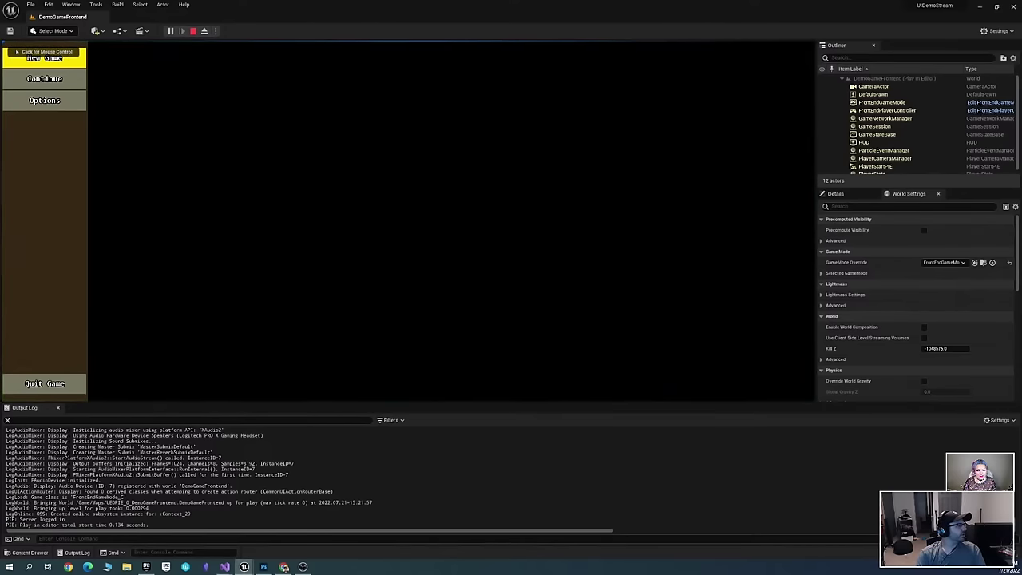
key("Down")
key("Down")
key("Down")
key("Down")
key("Down")
key("Down")
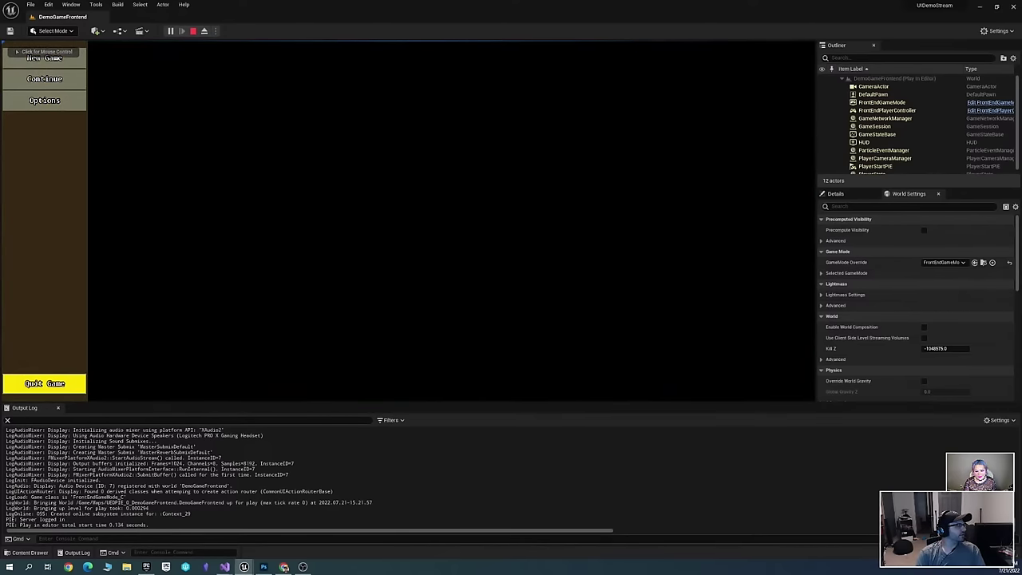
key("Down")
key("Down")
key("Down")
key("Down")
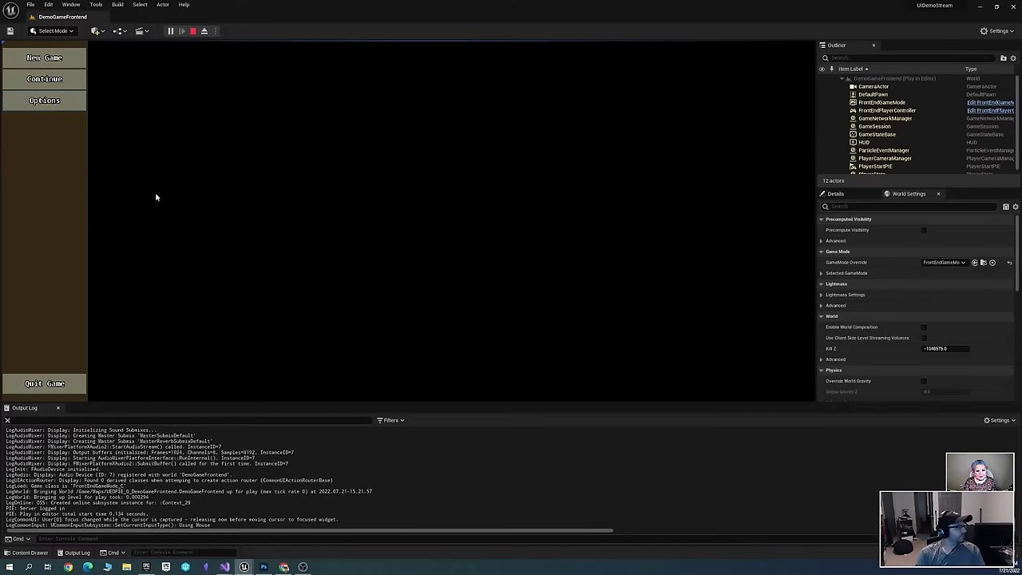
key("Up")
key("Up")
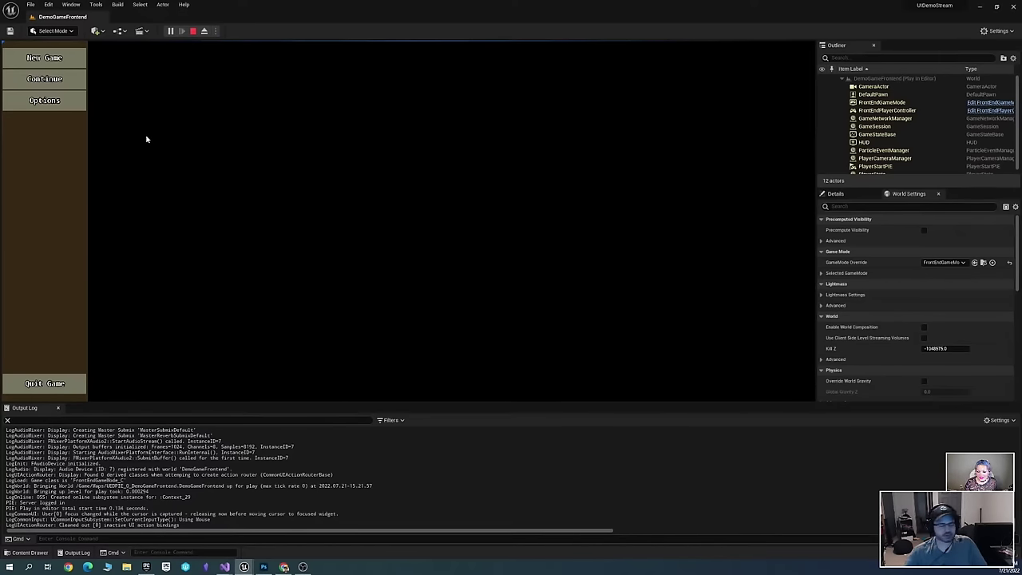
key("Down")
key("Down")
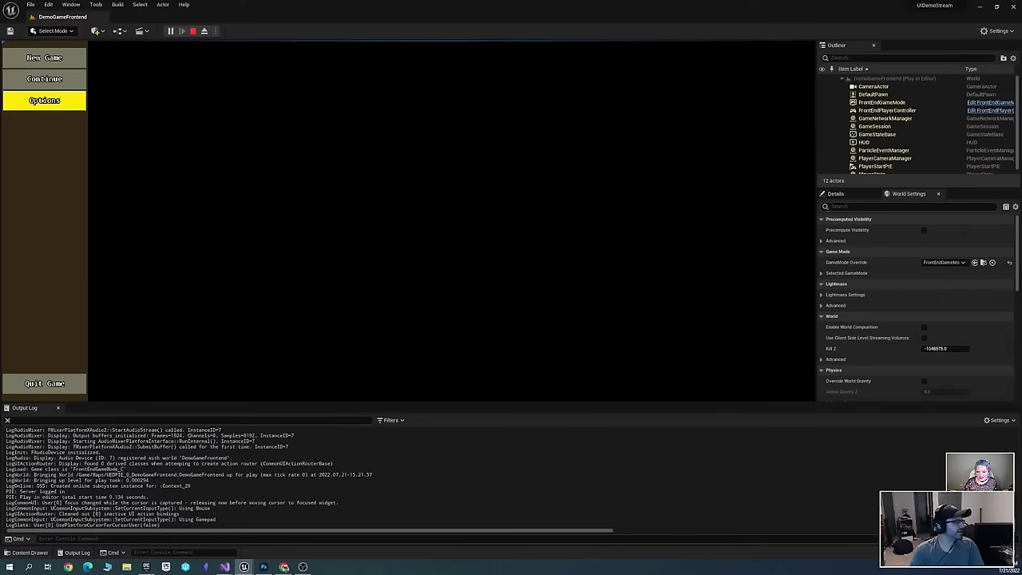
key("Down")
key("Up")
key("Up")
key("Down")
key("Down")
key("Up")
key("Up")
key("Up")
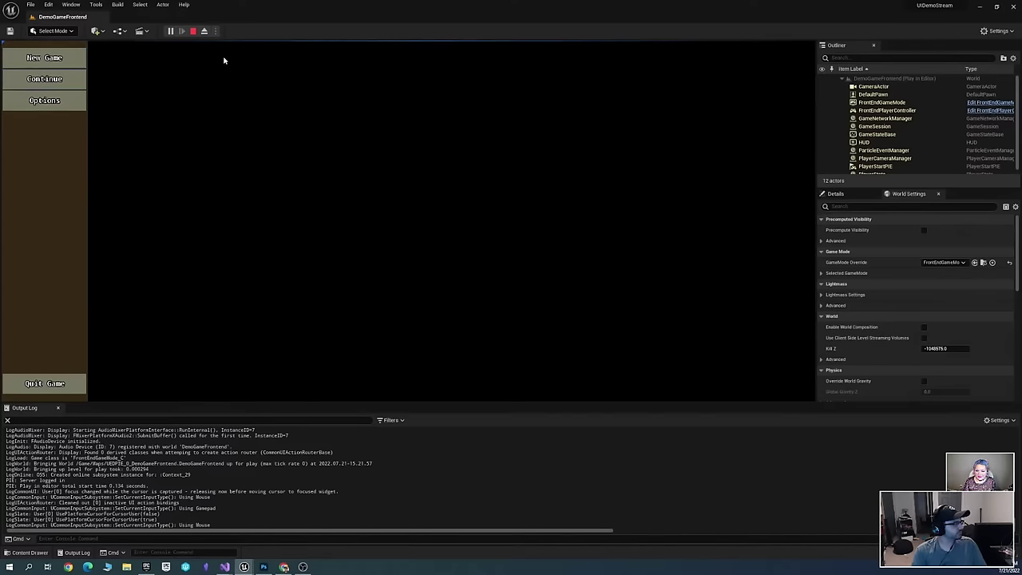
left_click(193, 32)
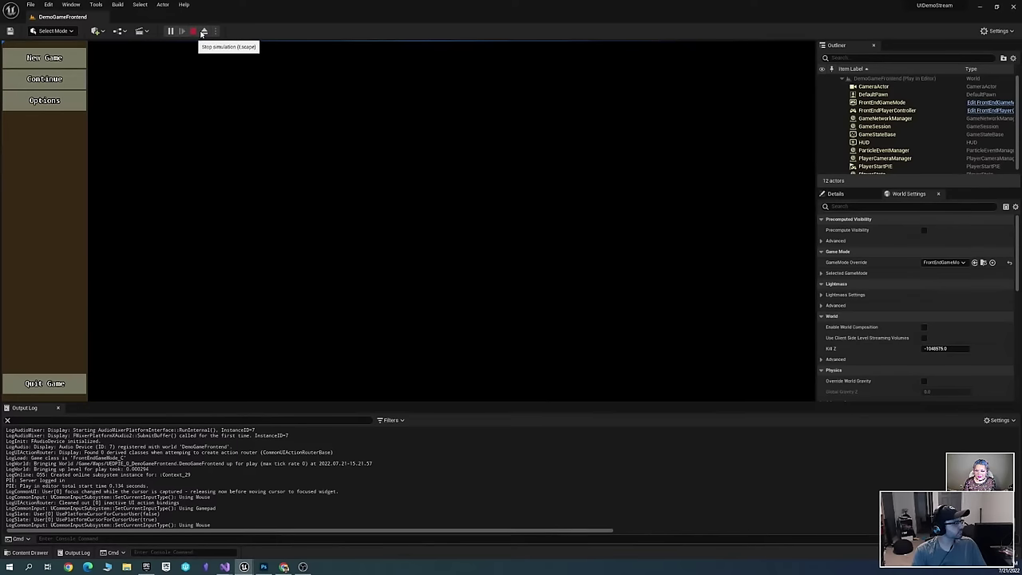
left_click(48, 5)
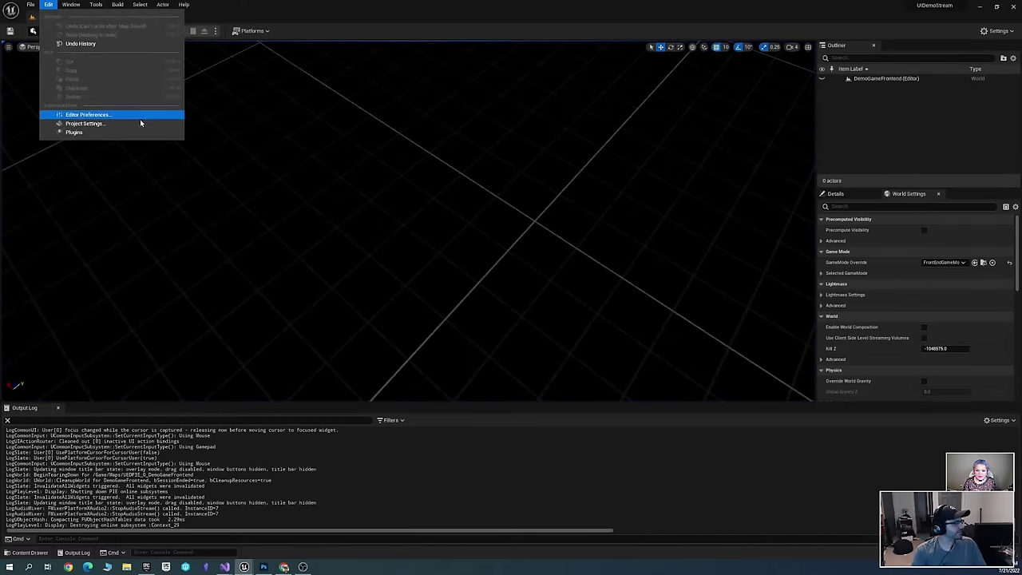
left_click(135, 125)
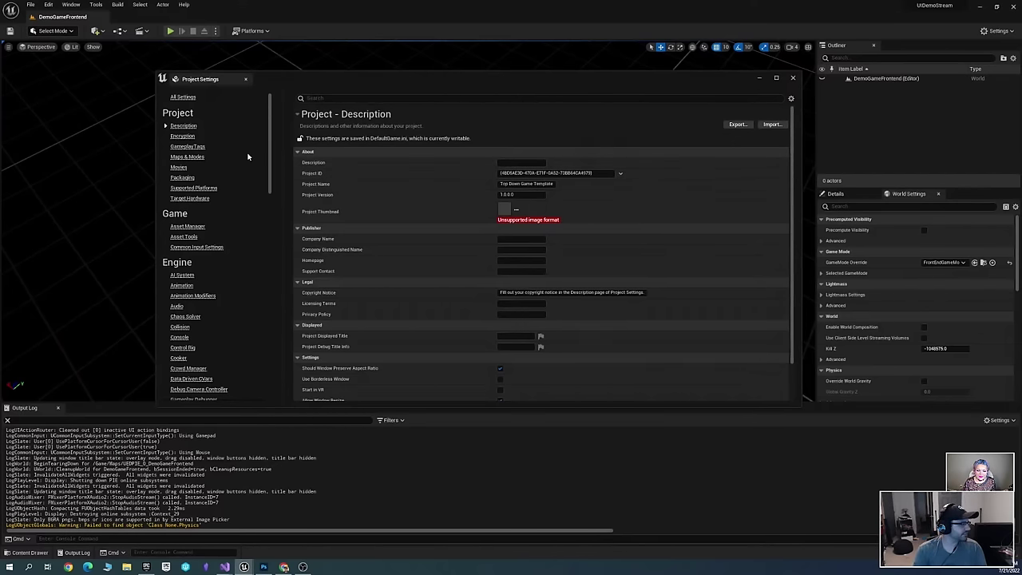
scroll(251, 184, "down", 5)
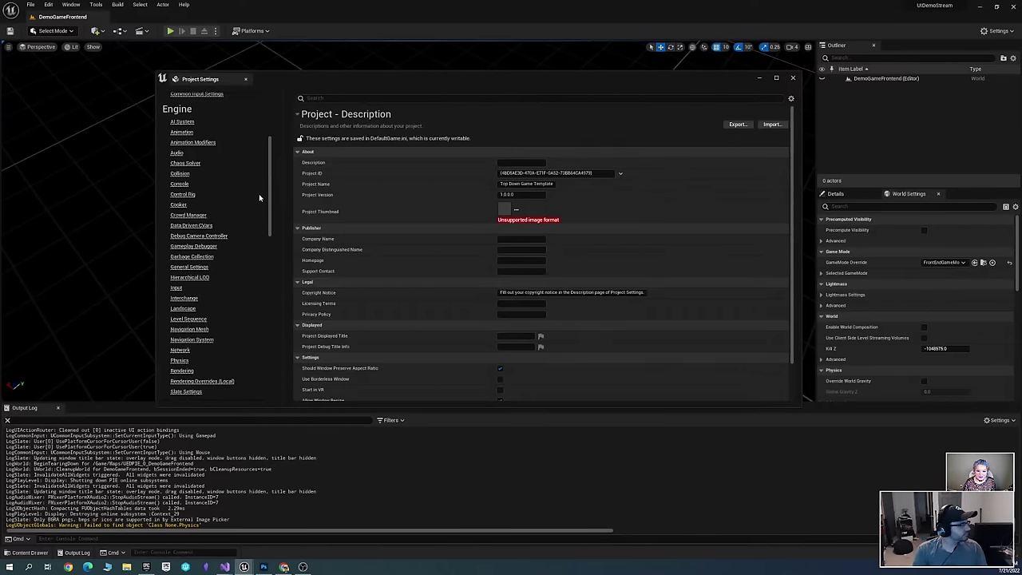
scroll(254, 201, "up", 5)
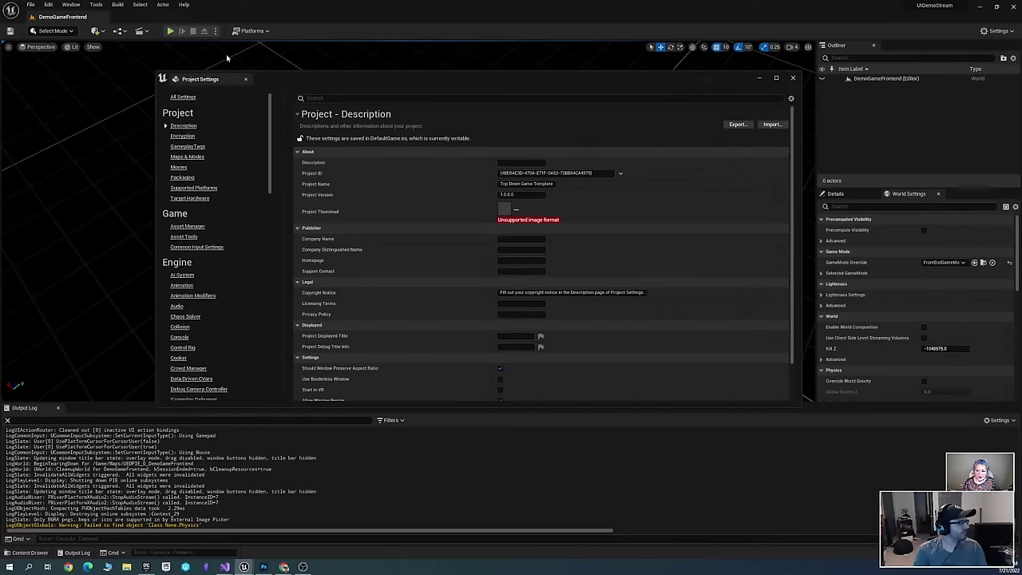
left_click(170, 31)
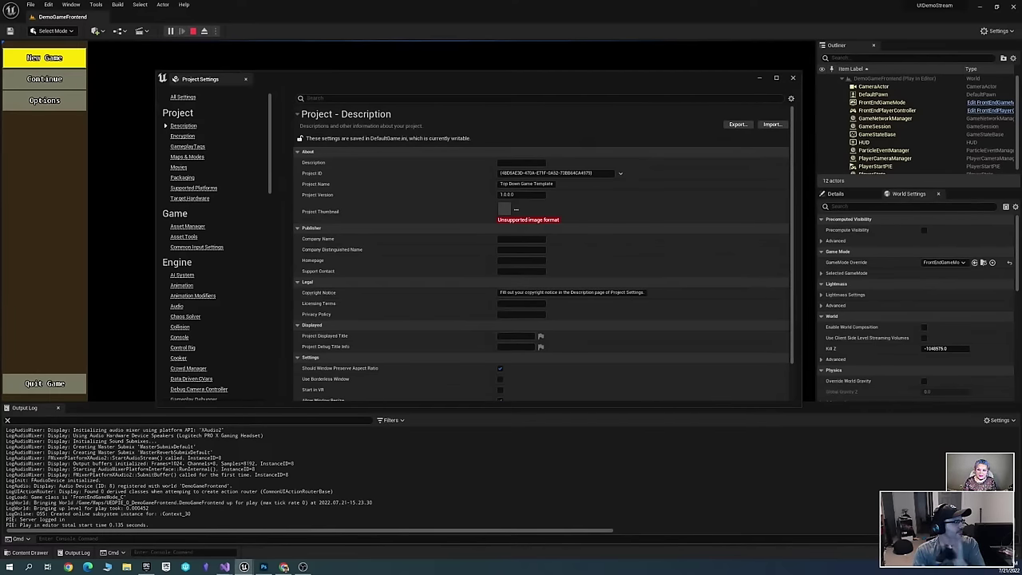
key("Down")
key("Down")
key("Up")
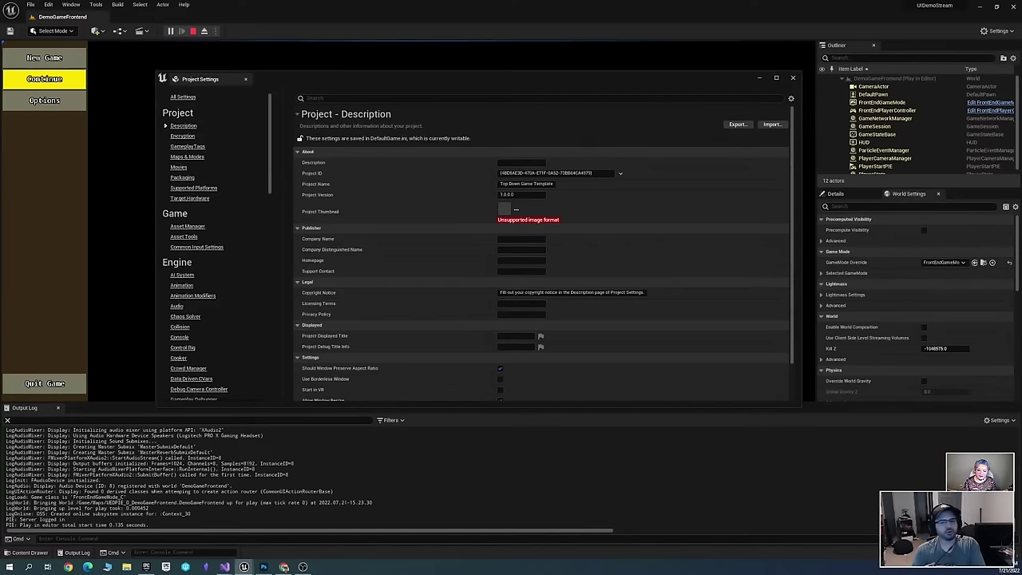
key("Up")
key("Down")
key("Down")
key("Up")
key("Up")
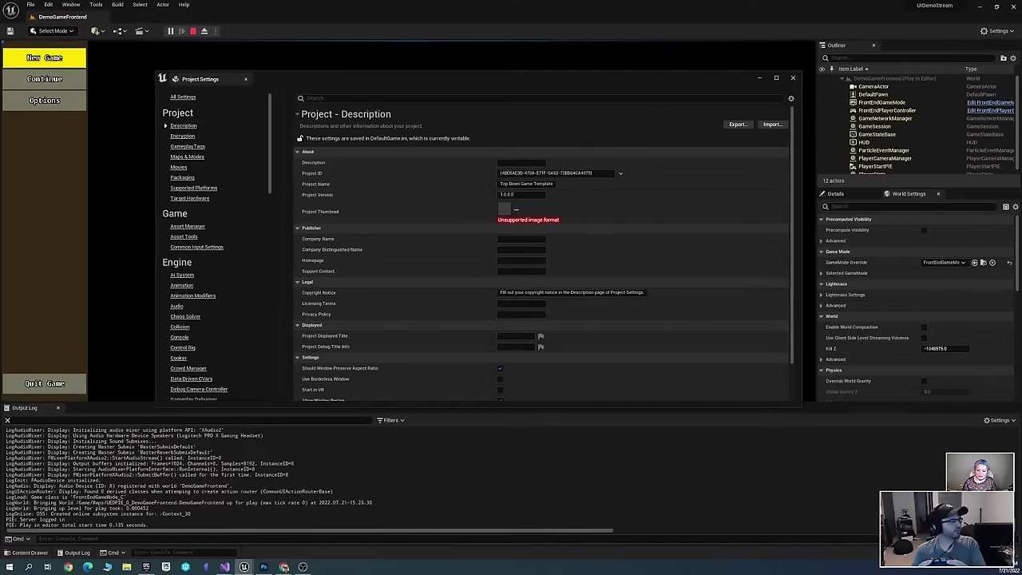
key("Down")
key("Down")
key("Down")
key("Up")
key("Up")
key("Up")
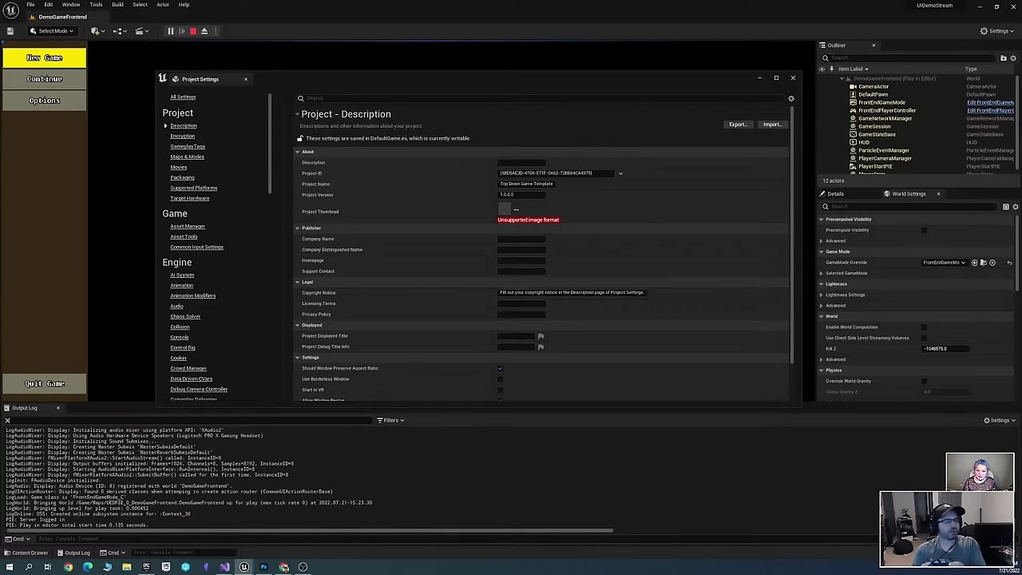
key("Down")
key("Down")
key("Down")
key("Up")
key("Down")
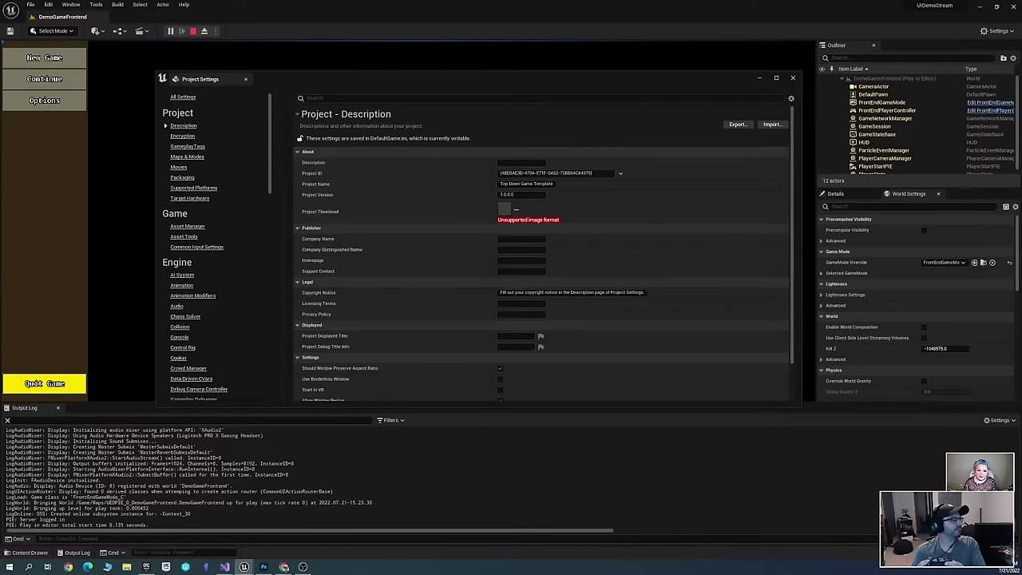
key("Up")
key("Up")
key("Up")
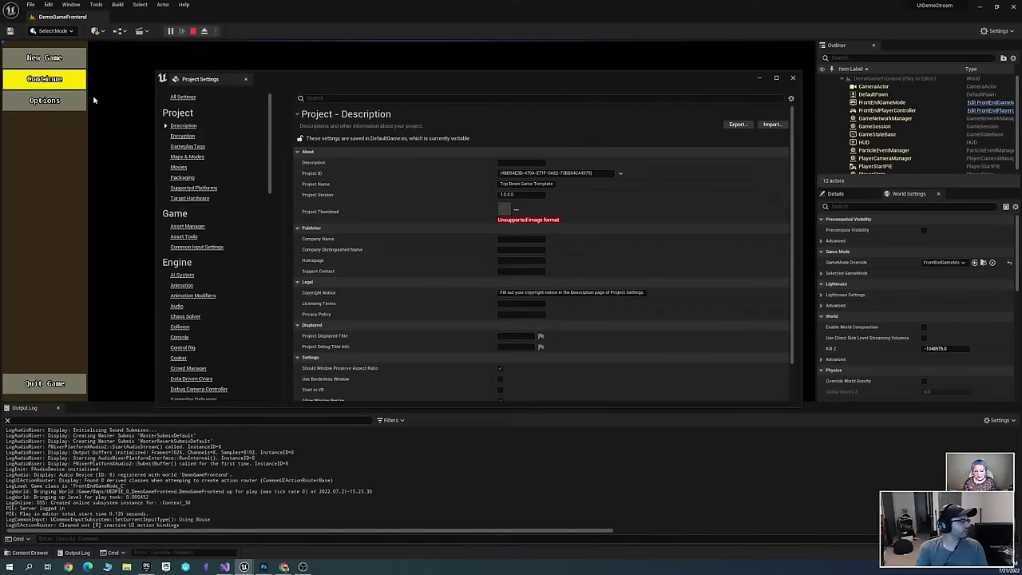
left_click_drag(289, 79, 273, 73)
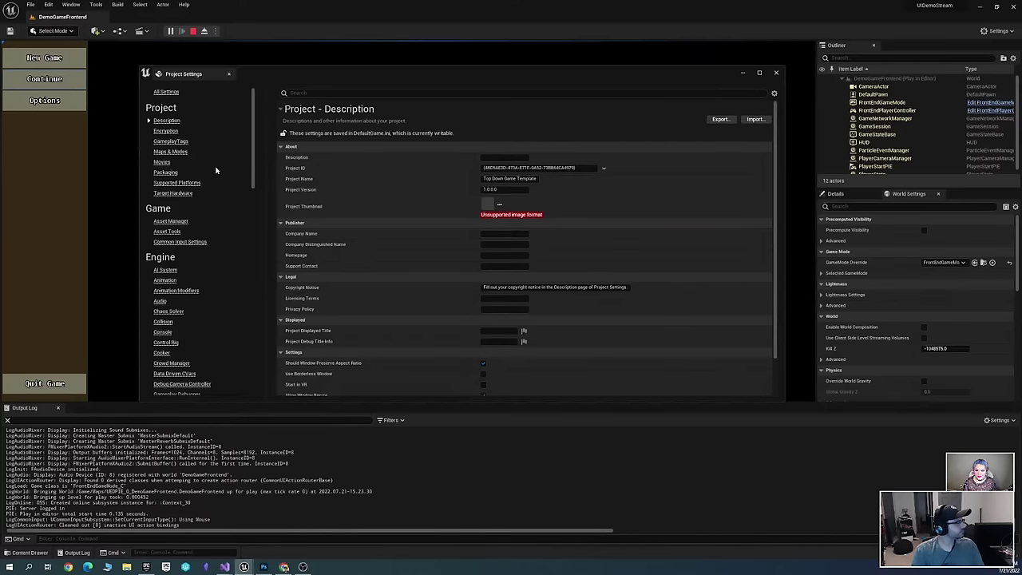
Search Project Settings for 'focus', then 'focus rule', and clear the search
left_click(339, 94)
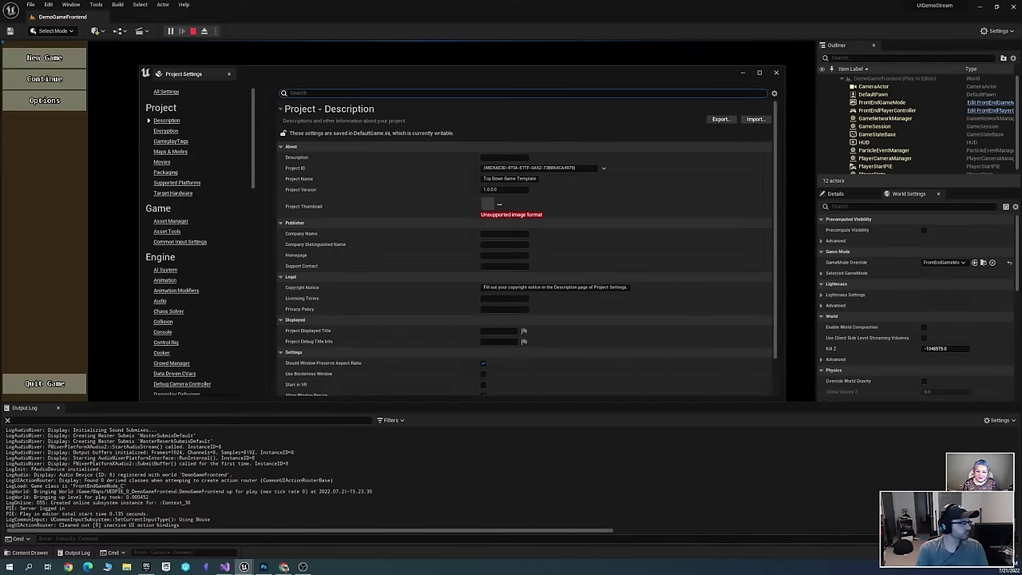
type("focus")
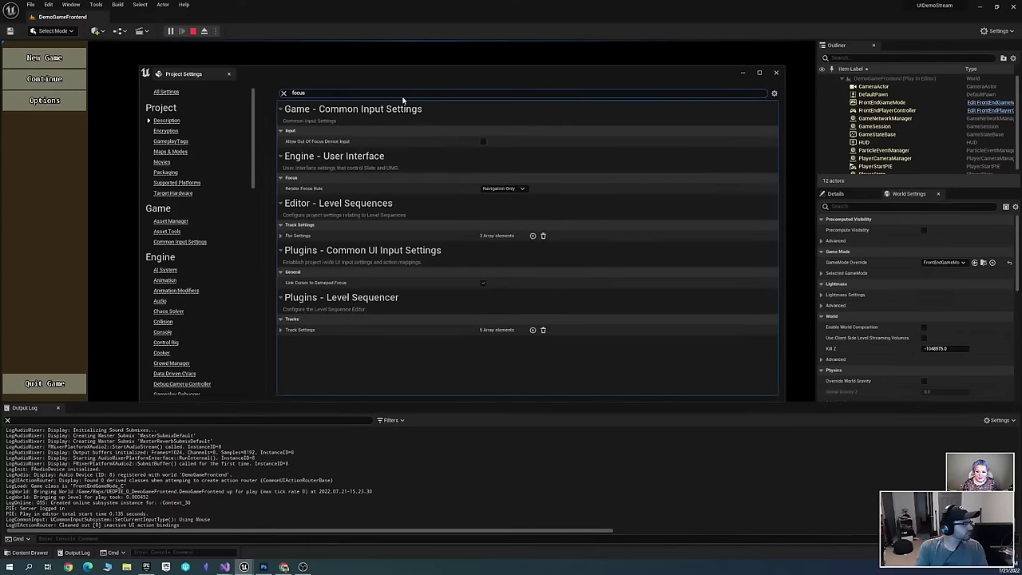
key("ctrl+a")
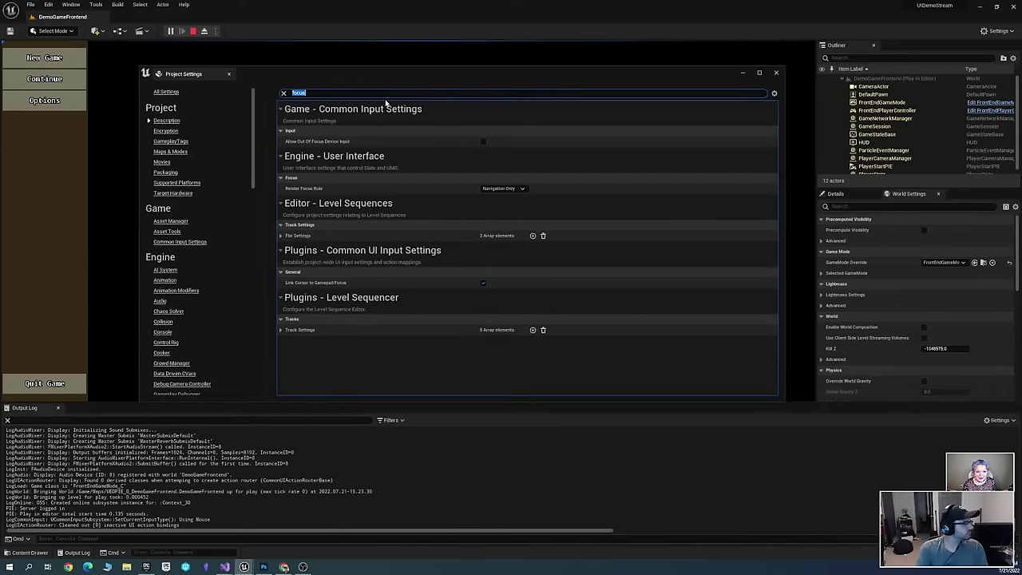
key("BackSpace")
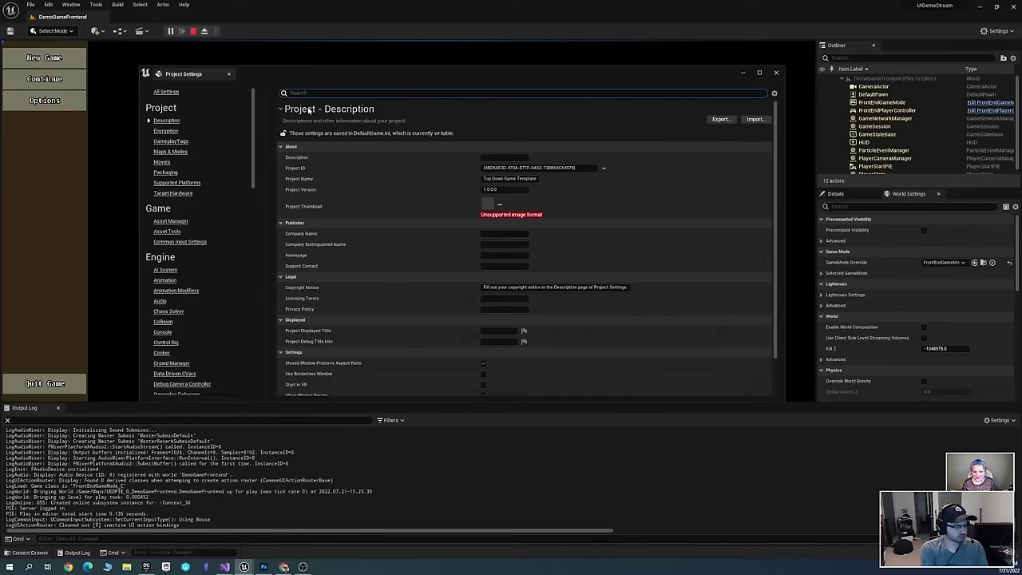
type("focus rule")
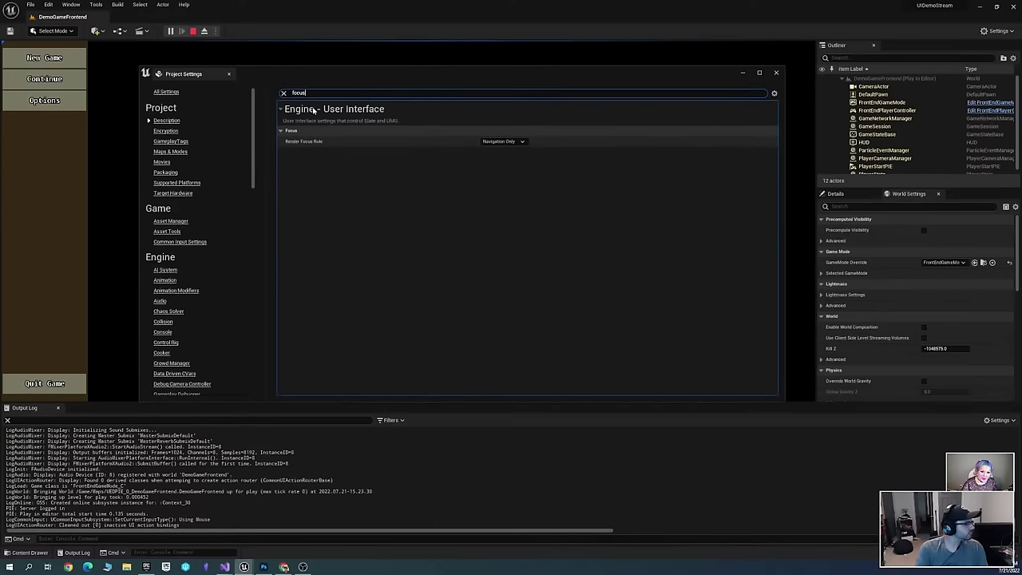
key("ctrl+a")
key("BackSpace")
Scroll the category list and open the Engine User Interface page
scroll(203, 173, "down", 5)
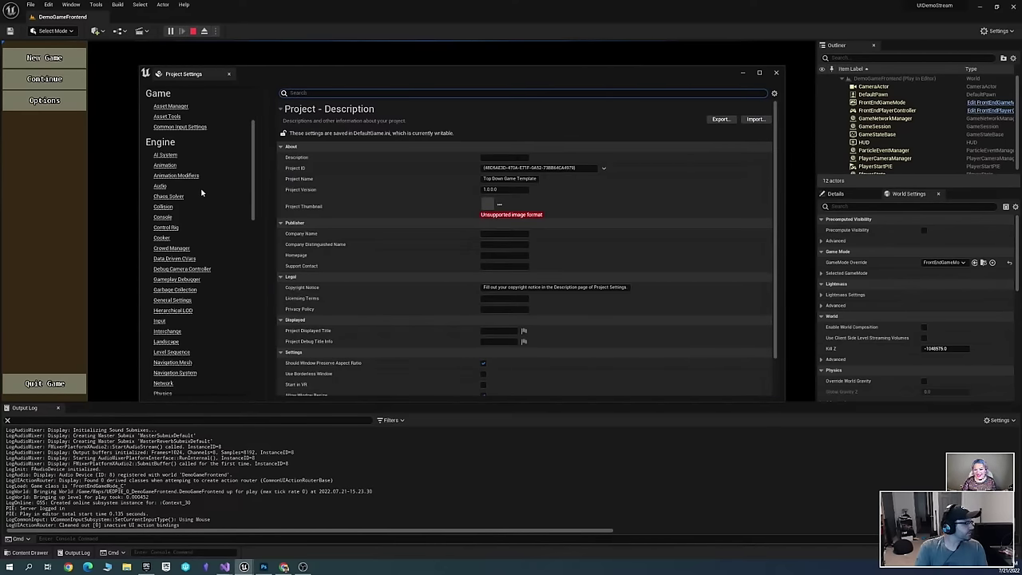
scroll(220, 230, "down", 2)
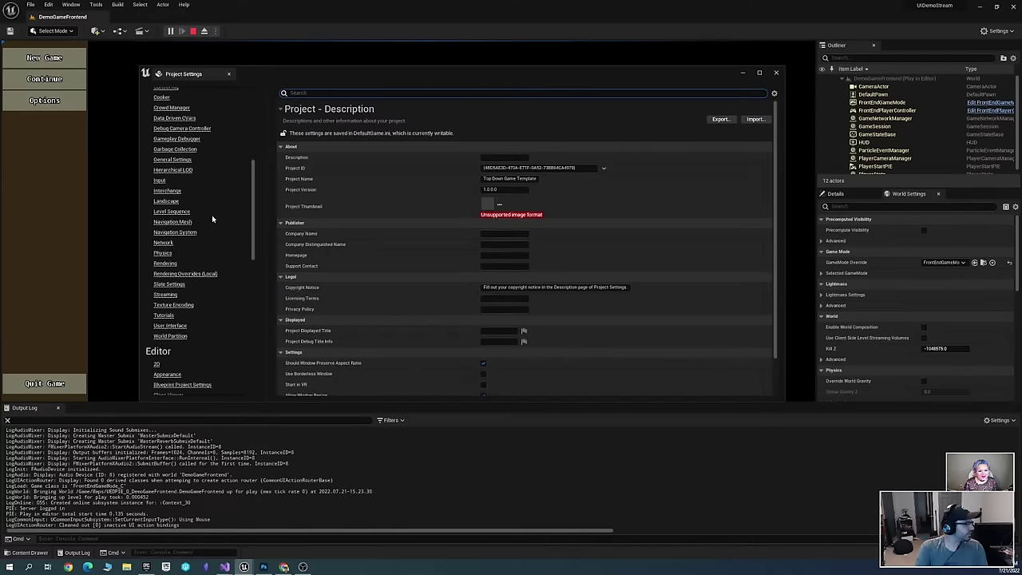
scroll(210, 223, "up", 4)
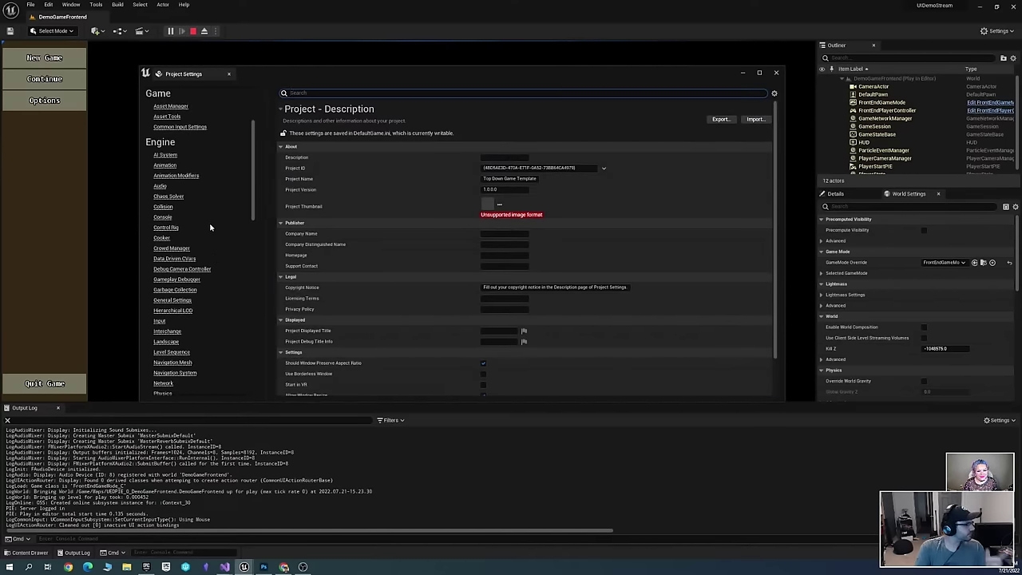
scroll(213, 212, "down", 4)
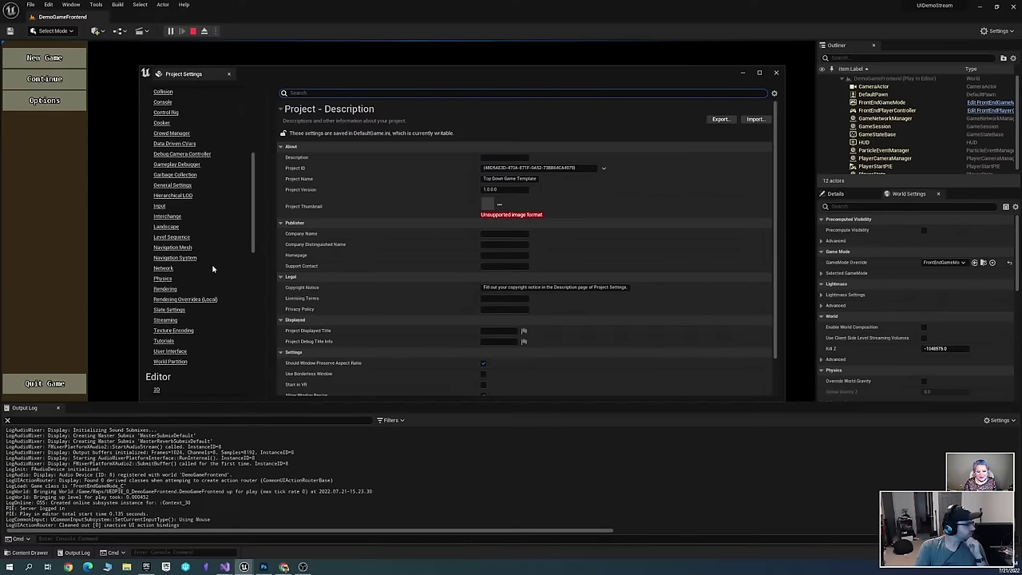
left_click(181, 352)
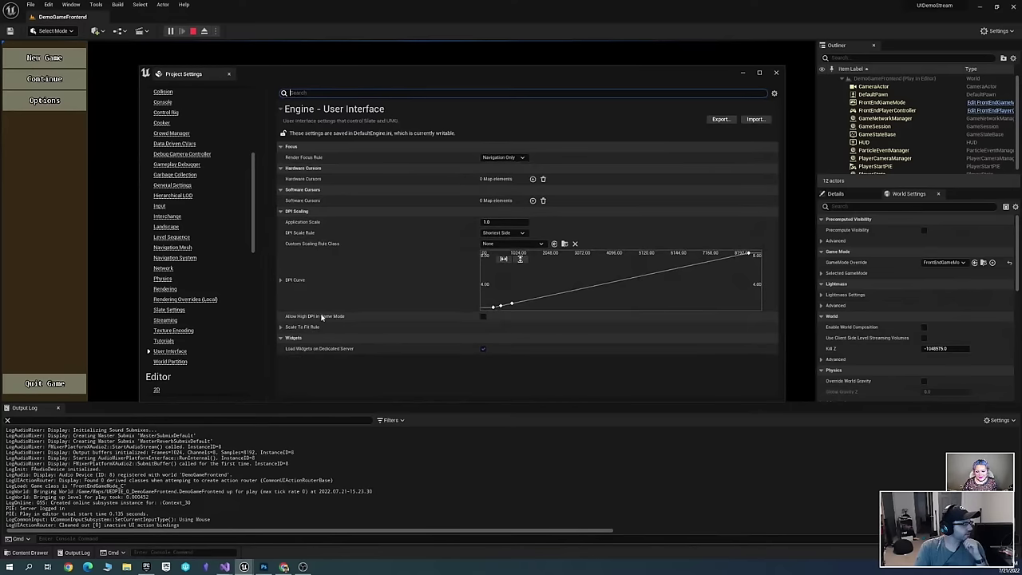
Expand Scale To Fit Rule and set Render Focus Rule to Never
left_click(281, 327)
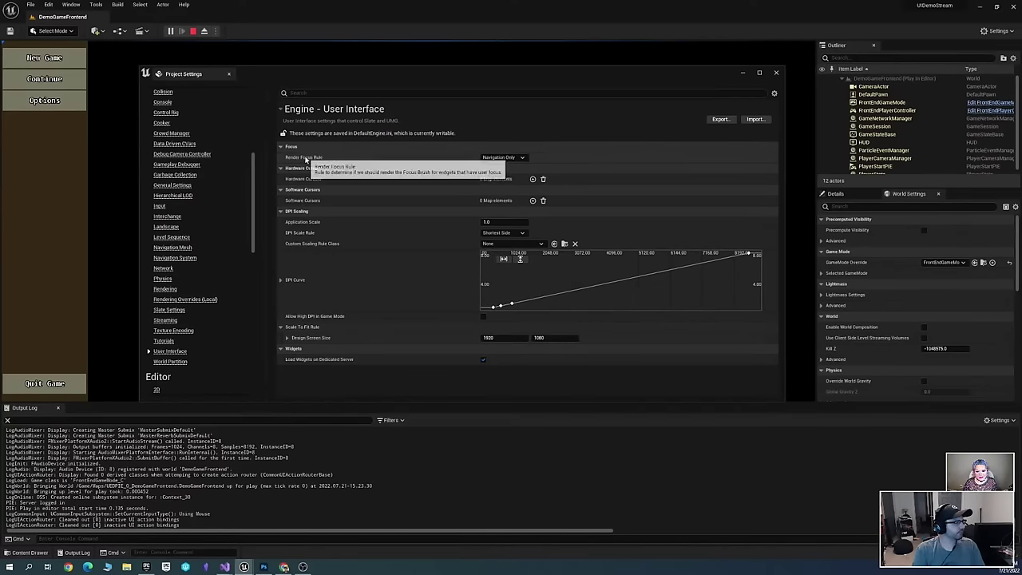
left_click(519, 158)
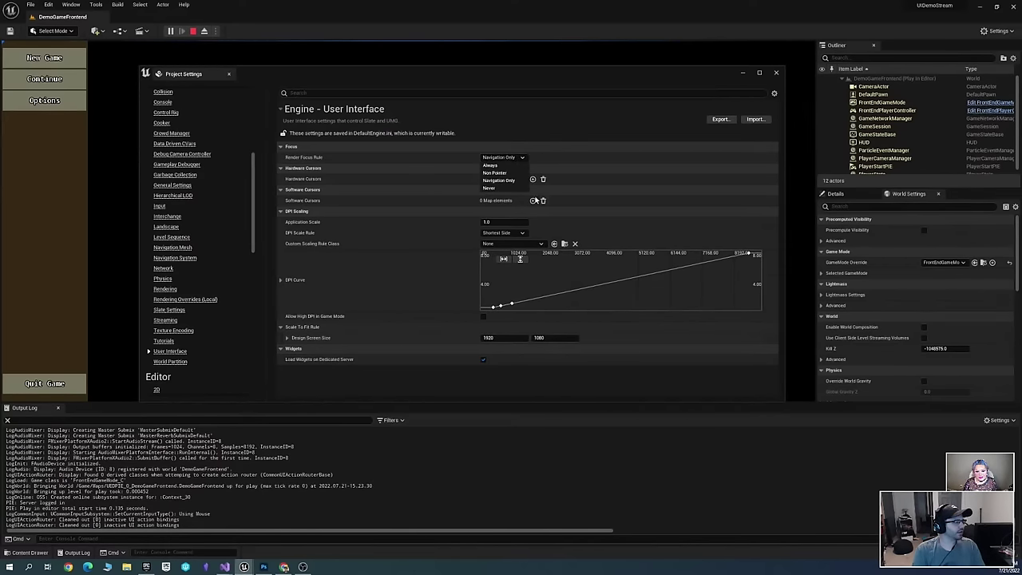
left_click(493, 189)
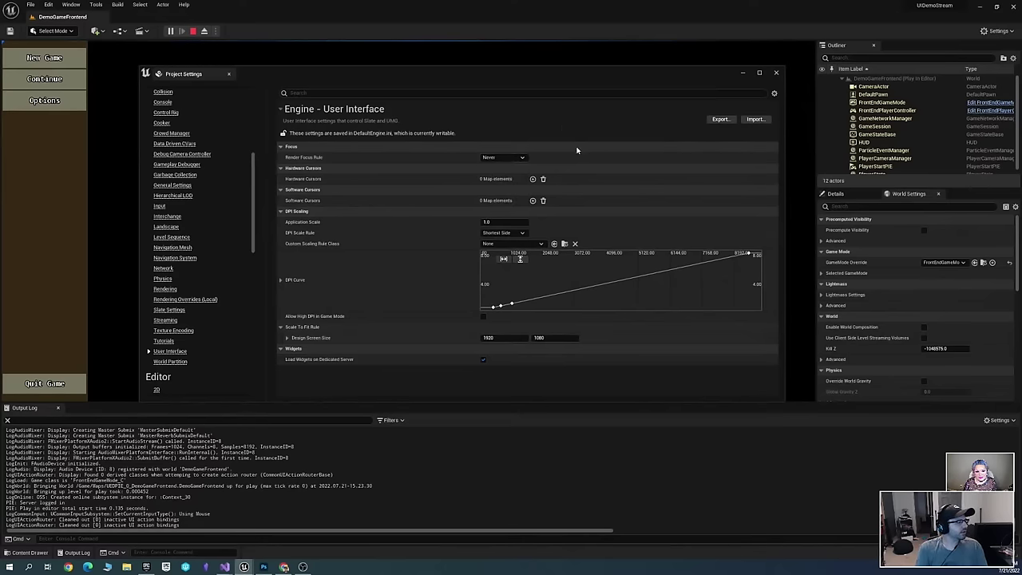
left_click(528, 158)
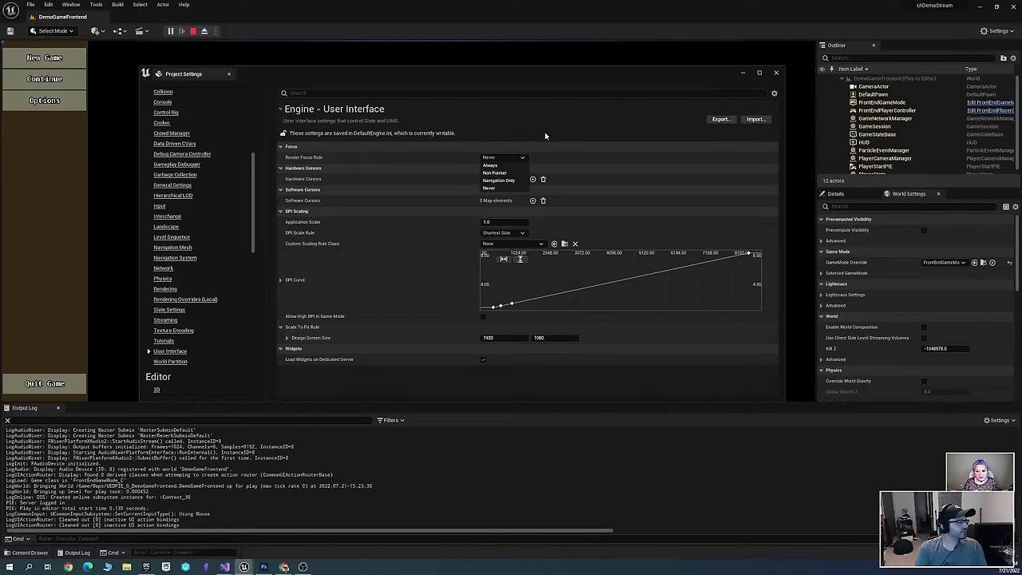
left_click(548, 133)
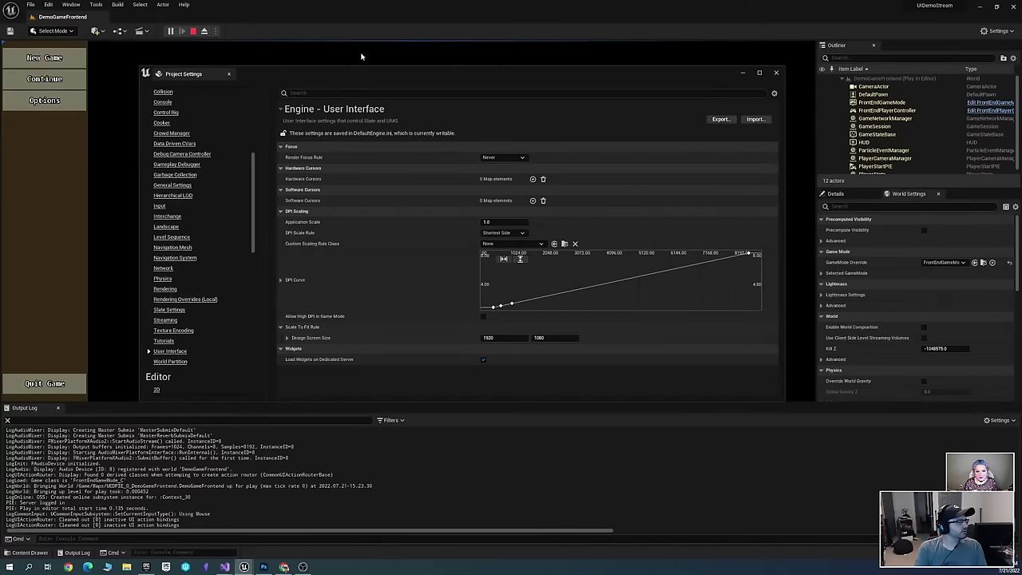
Restart play mode, move focus through New Game, Continue, Options and Quit Game, then stop
left_click(192, 30)
left_click(170, 30)
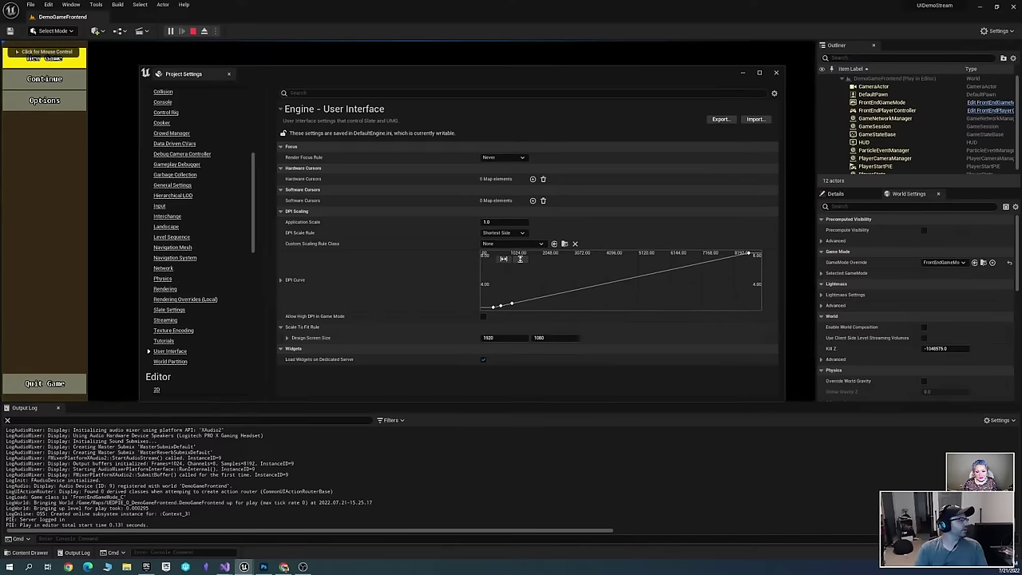
key("Down")
key("Down")
key("Up")
key("Up")
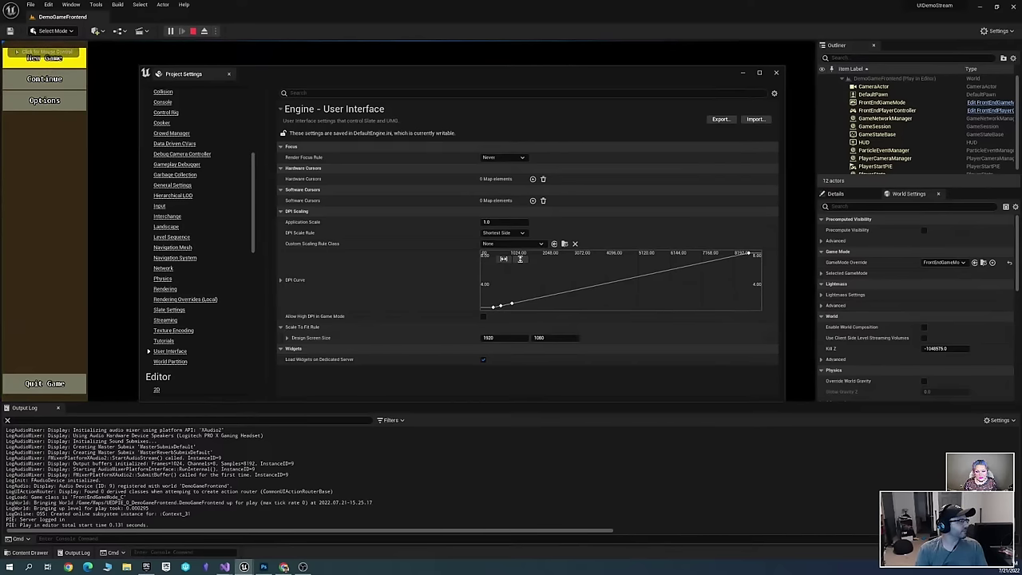
key("Down")
key("Down")
key("Up")
key("Up")
key("Down")
key("Down")
key("Up")
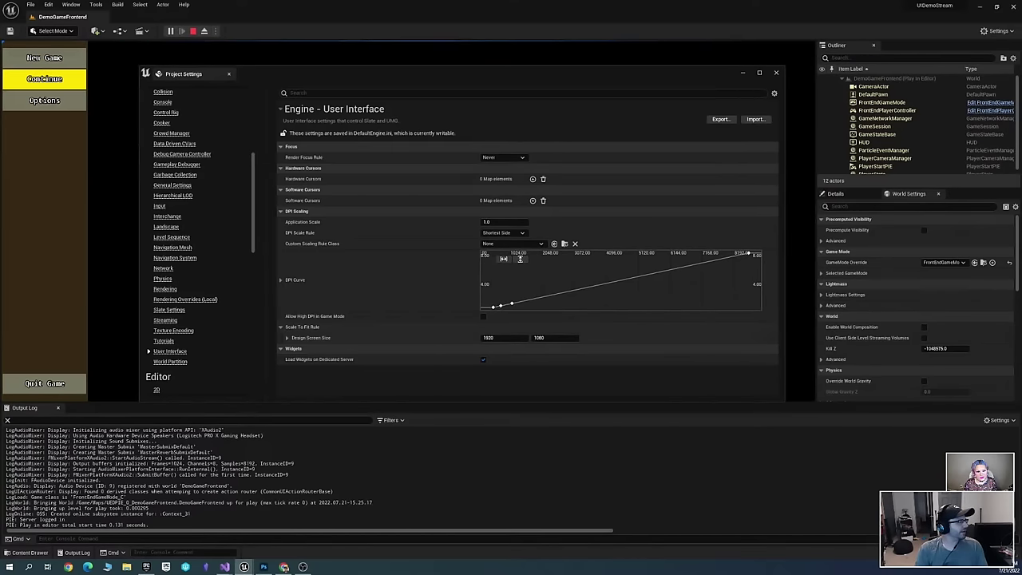
key("Up")
key("Down")
key("Down")
key("Down")
key("Up")
key("Up")
key("Up")
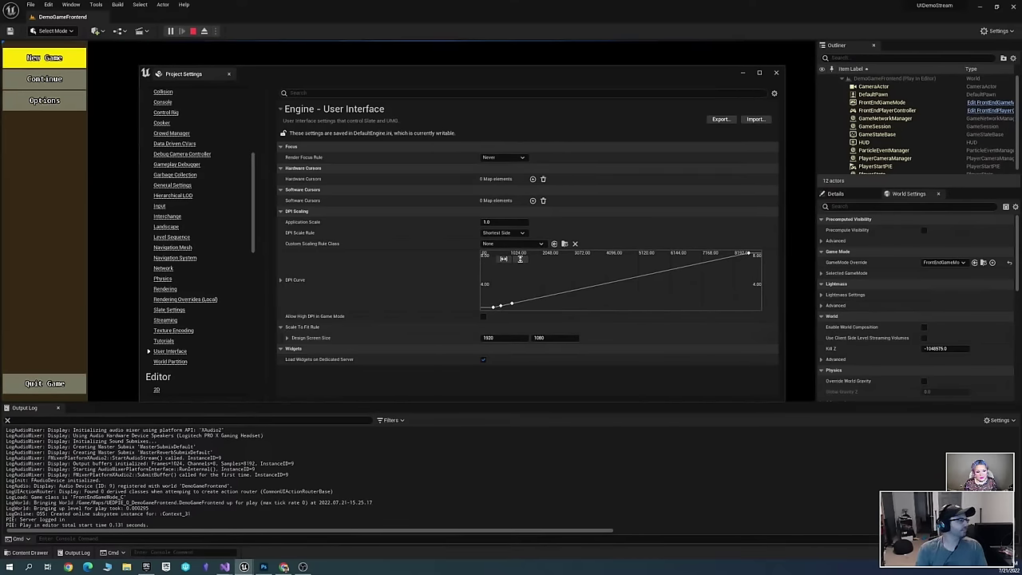
key("Down")
key("Down")
key("Down")
key("Up")
key("Up")
key("Up")
key("Down")
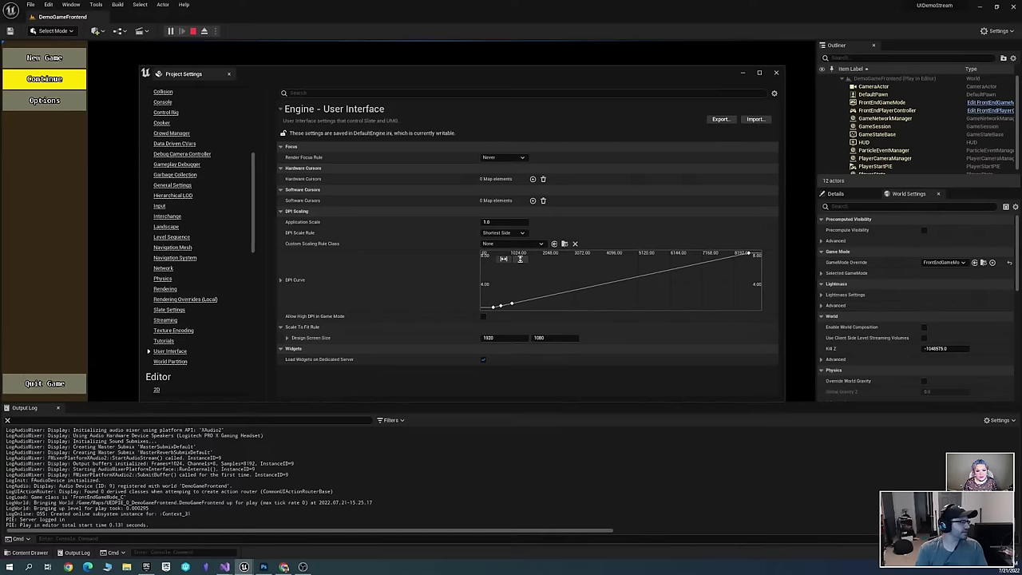
key("Down")
key("Down")
key("Up")
key("Up")
key("Up")
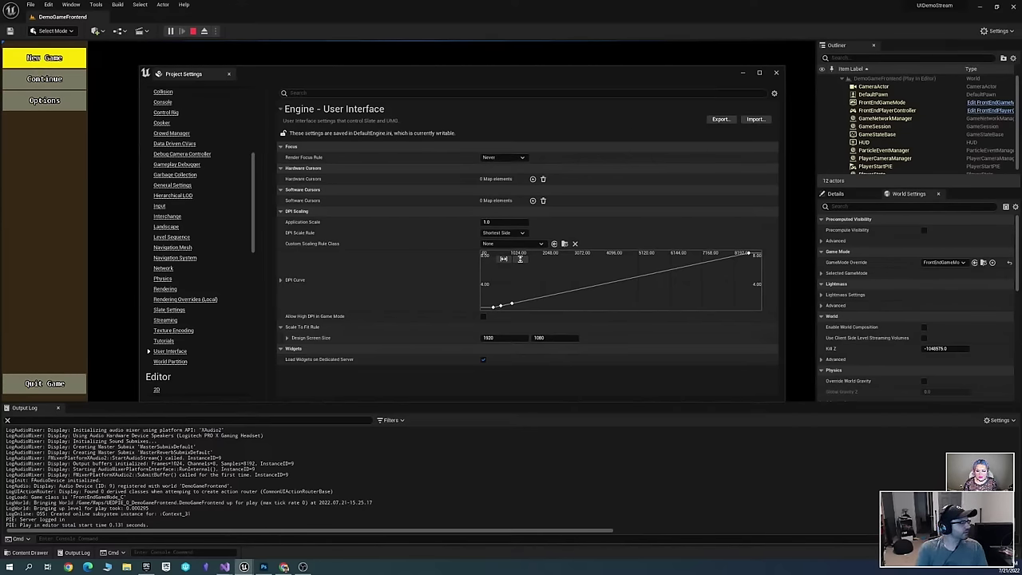
key("Escape")
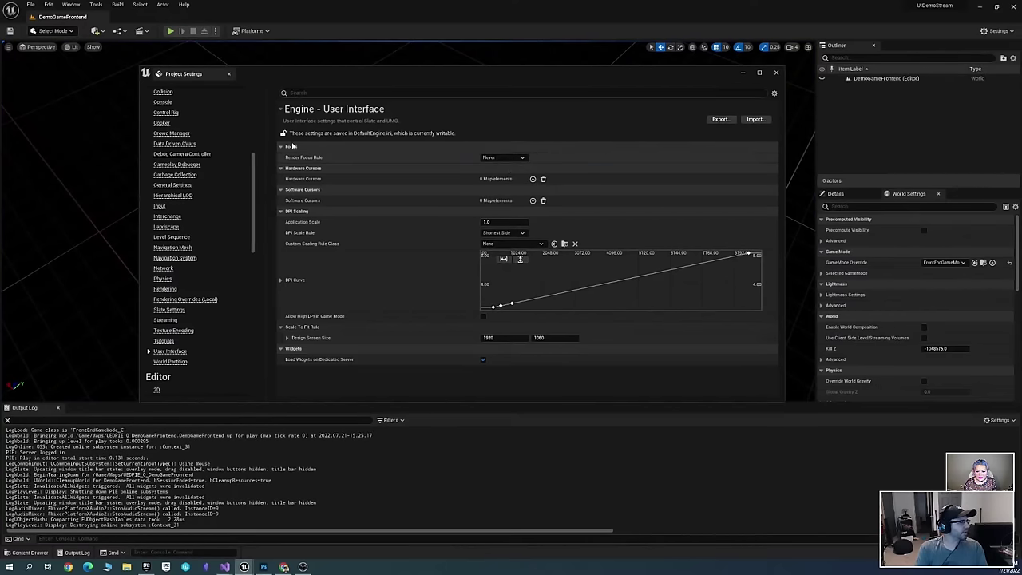
Run another play session, then stop it and review the Input and User Interface settings pages
left_click(170, 30)
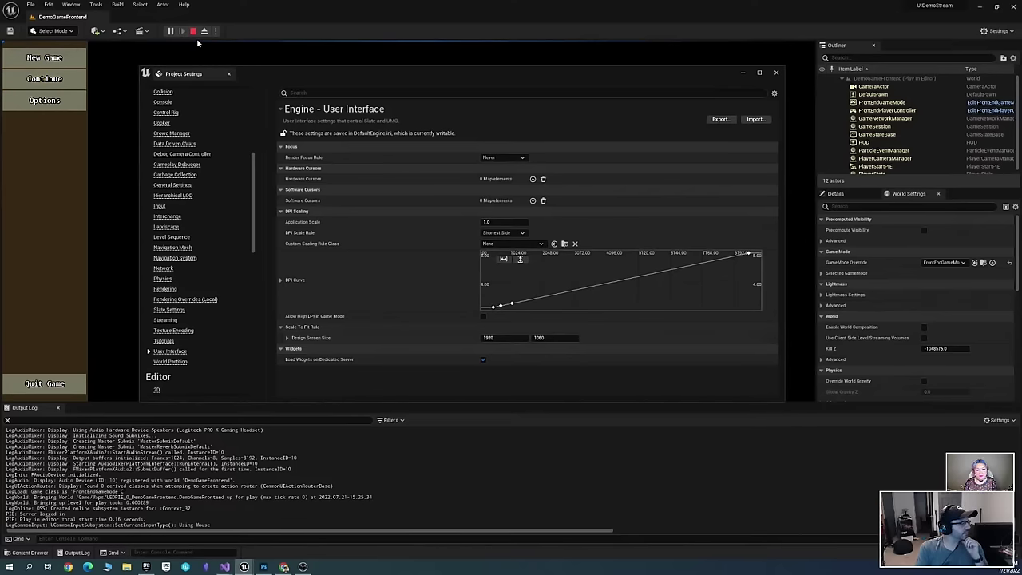
scroll(242, 156, "up", 2)
scroll(235, 156, "up", 1)
scroll(230, 160, "down", 3)
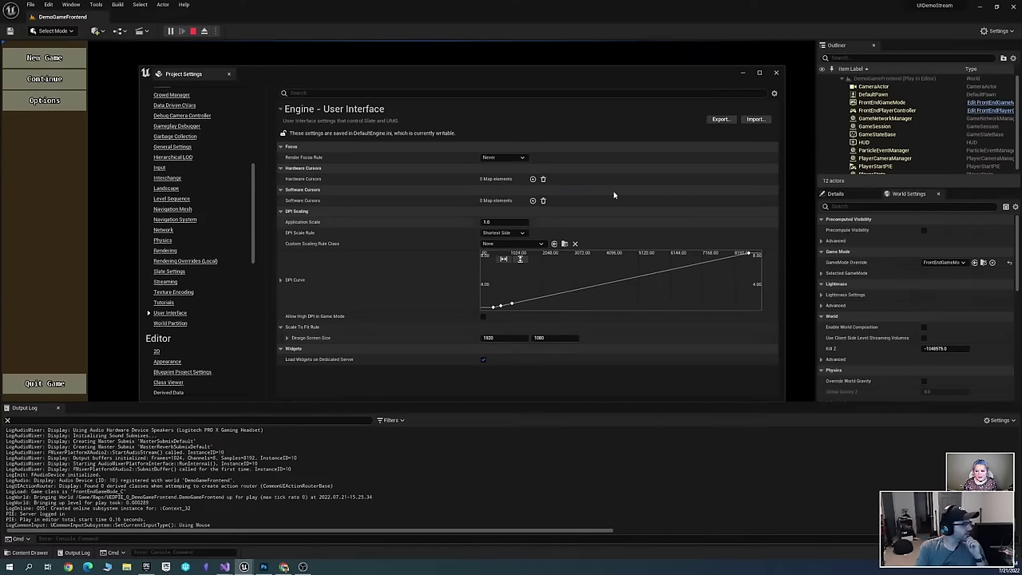
left_click(193, 32)
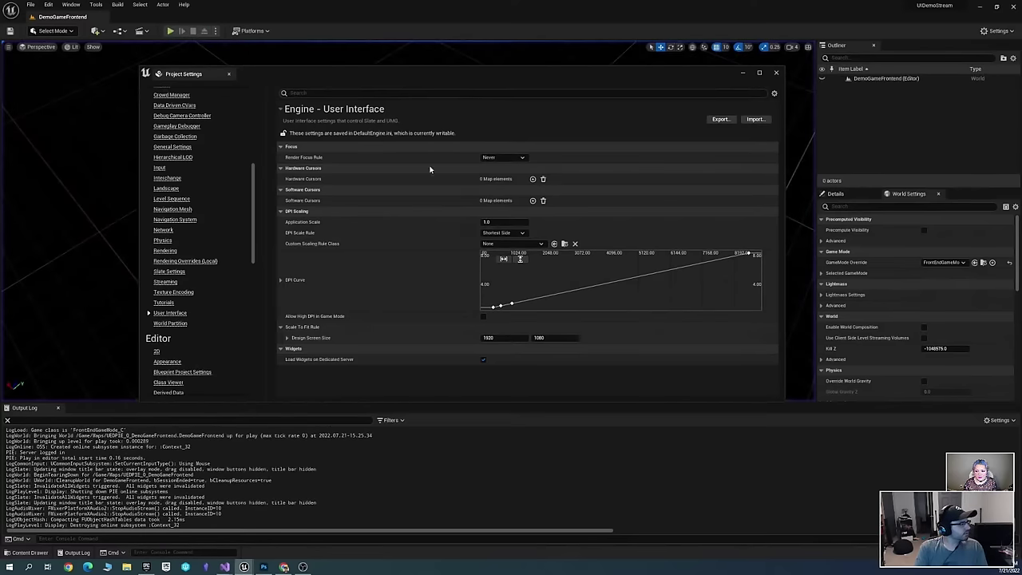
left_click(159, 169)
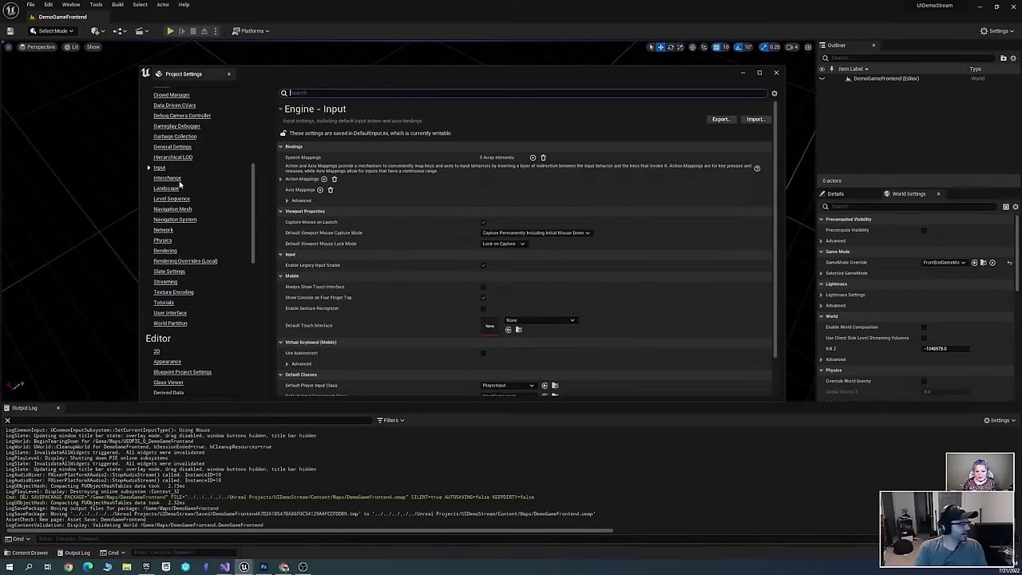
left_click(174, 313)
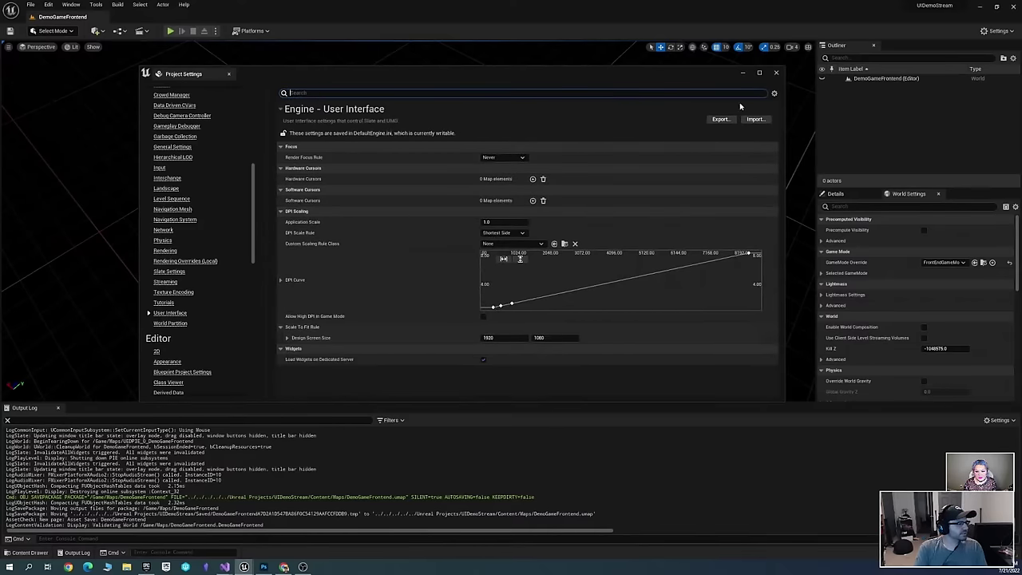
Close Project Settings and bring up the UI_MainMenu widget editor in its Designer view
left_click(776, 74)
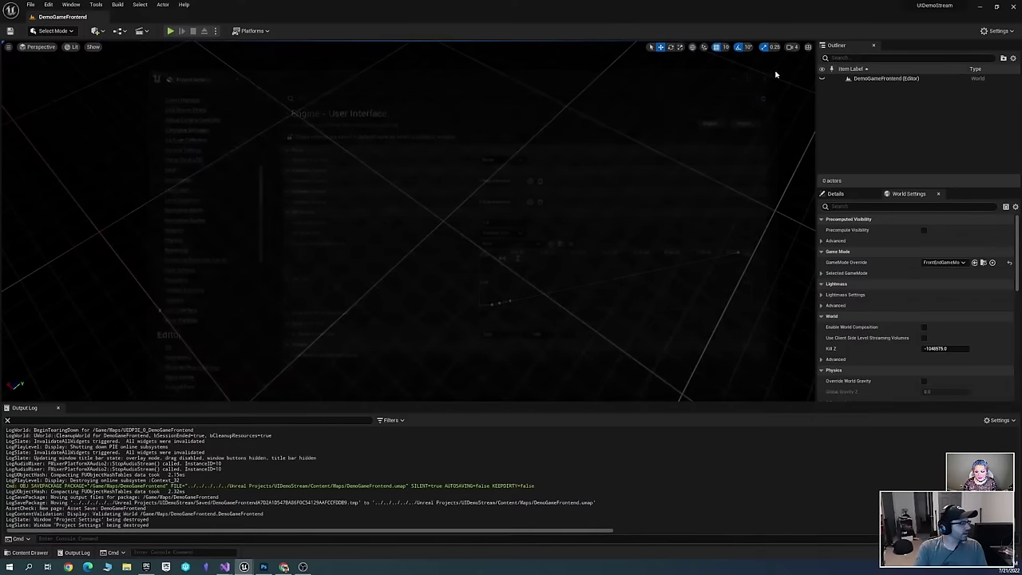
key("ctrl+space")
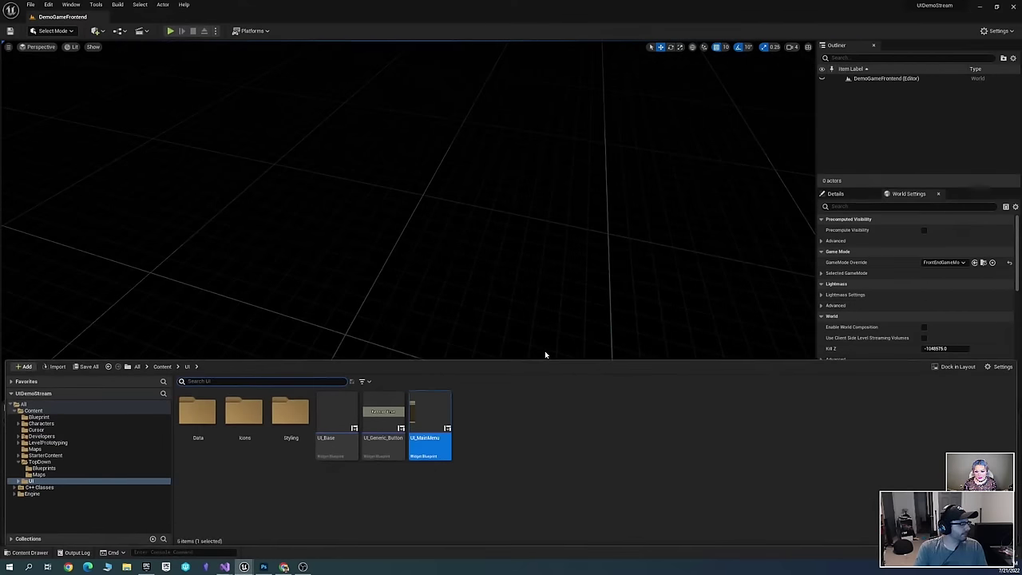
key("ctrl+space")
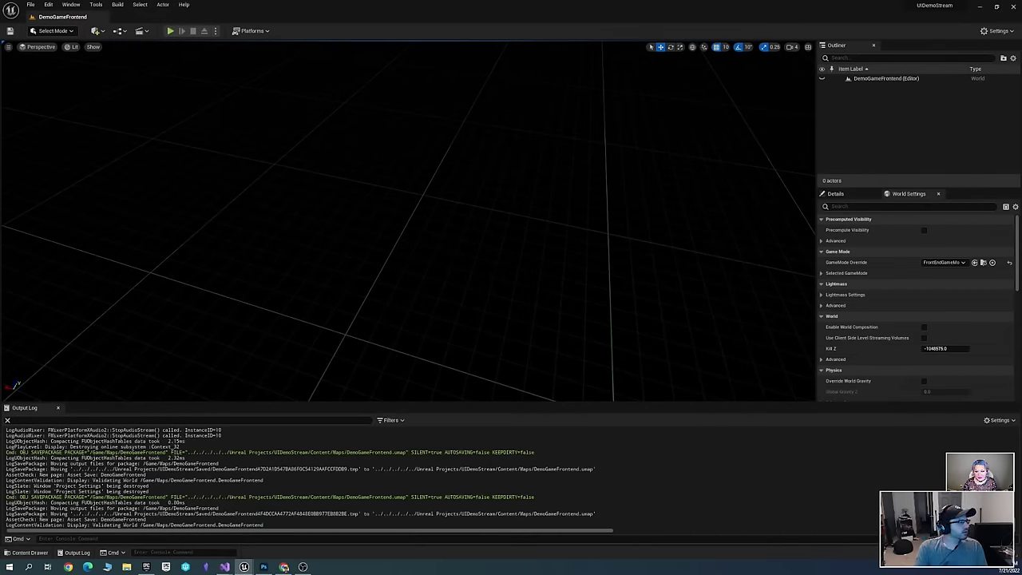
key("alt+Tab")
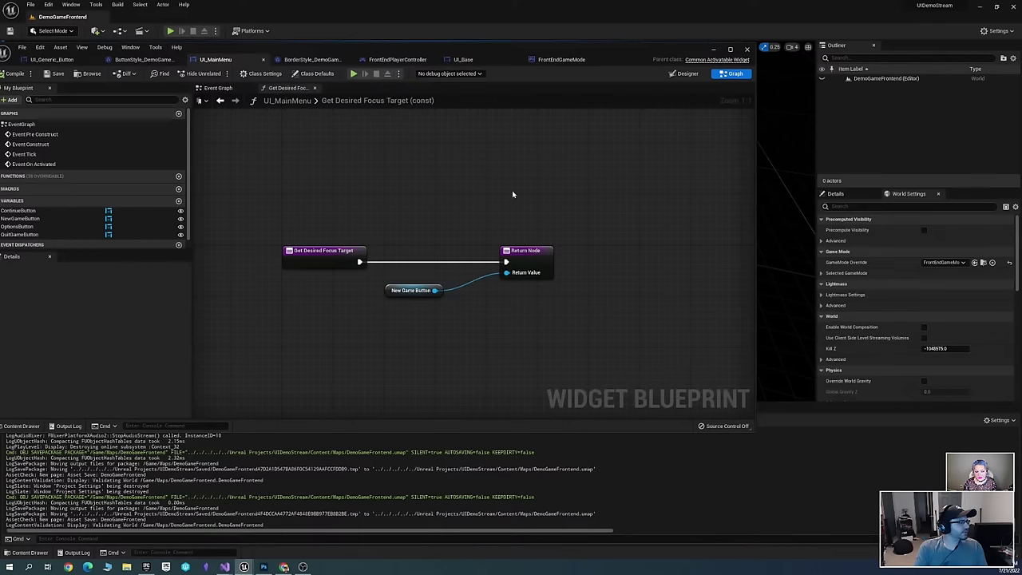
left_click(688, 74)
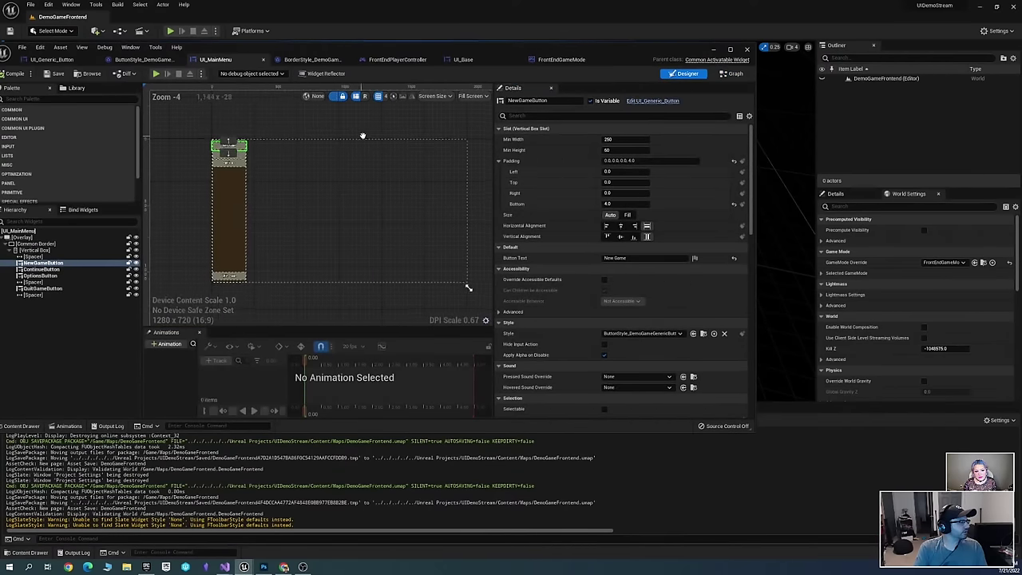
Start a play test, move the widget editor aside, and focus the game viewport
left_click(155, 73)
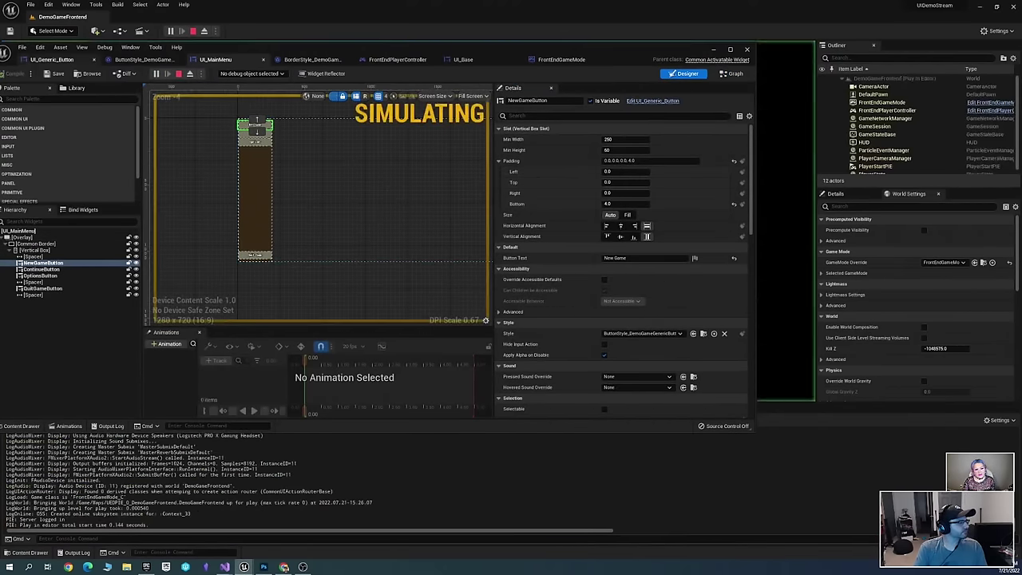
left_click_drag(93, 46, 688, 89)
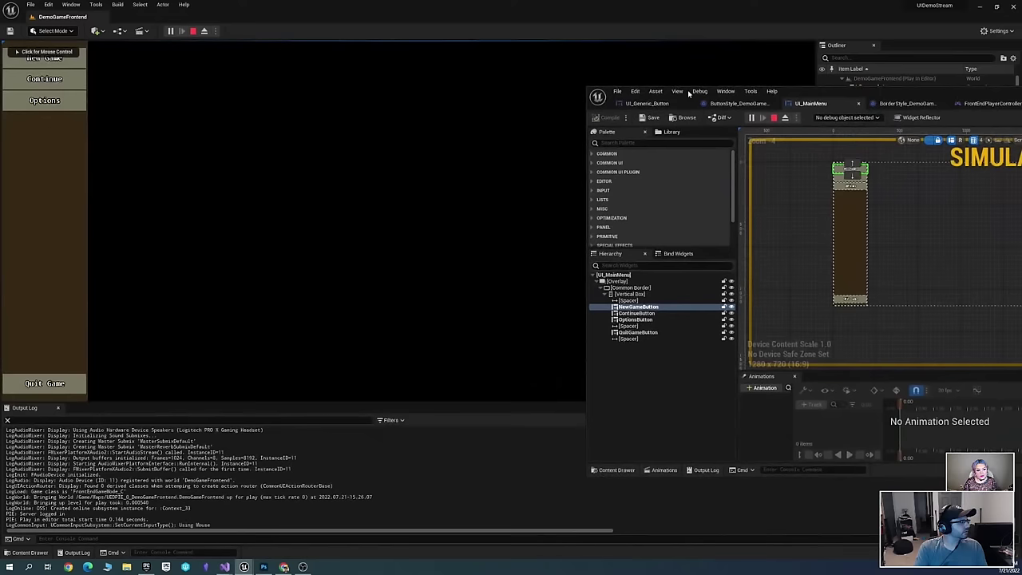
left_click(58, 85)
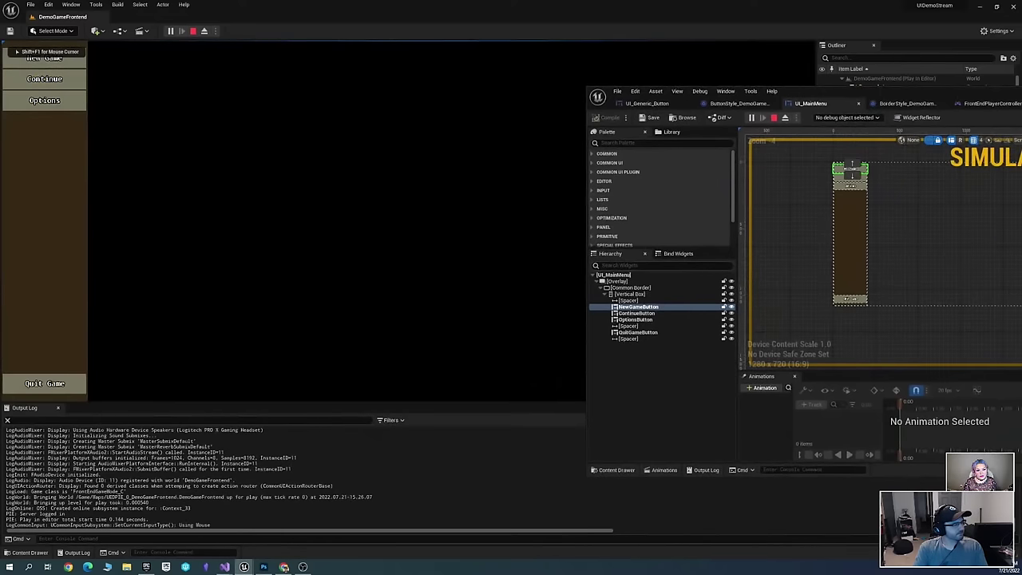
key("shift+F1")
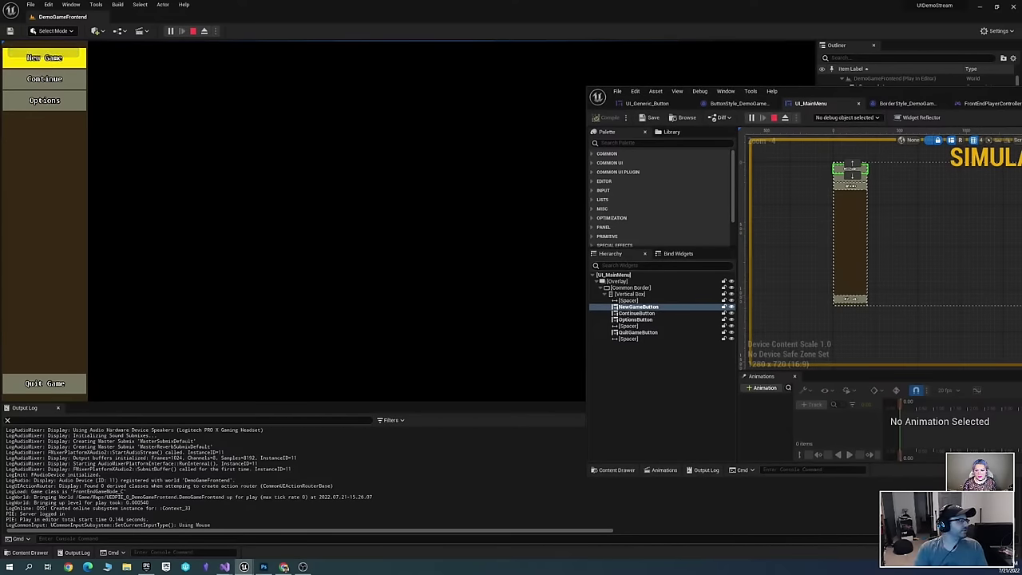
Move focus up and down through New Game, Continue, Options and Quit Game, then stop playing
key("Down")
key("Down")
key("Up")
key("Up")
key("Down")
key("Down")
key("Down")
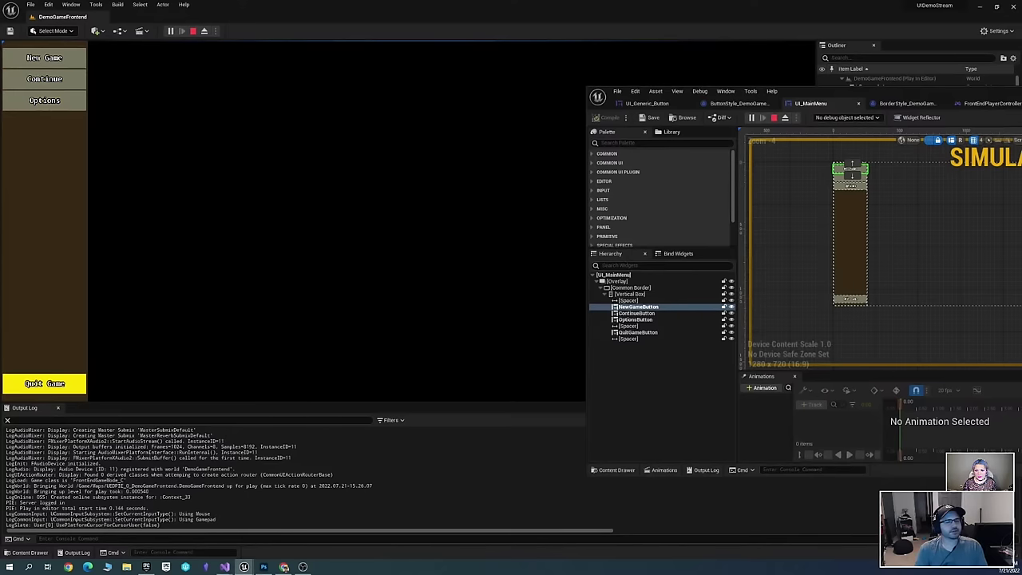
key("Up")
key("Up")
key("Up")
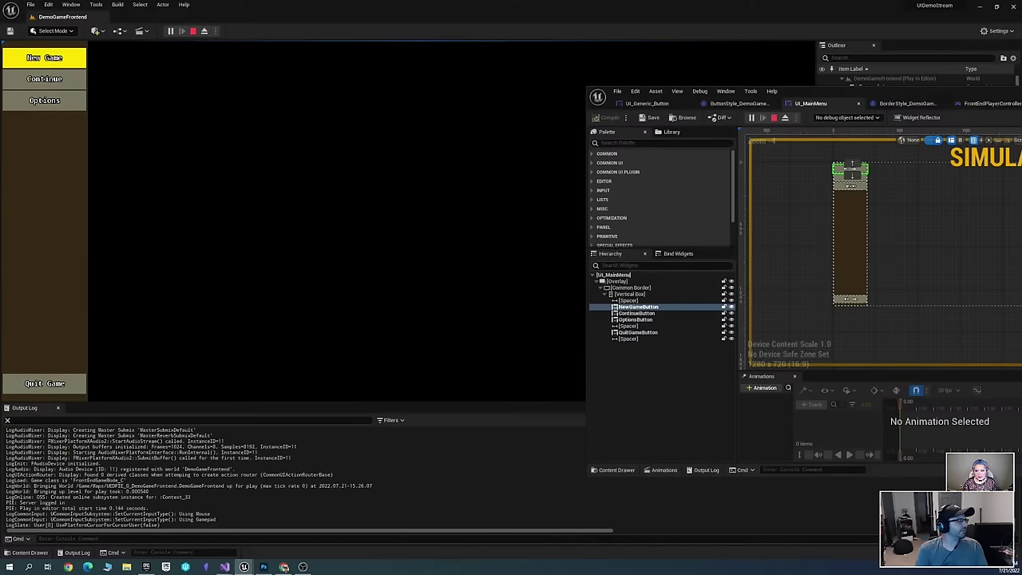
key("Down")
key("Down")
key("Down")
key("Up")
key("Up")
key("Up")
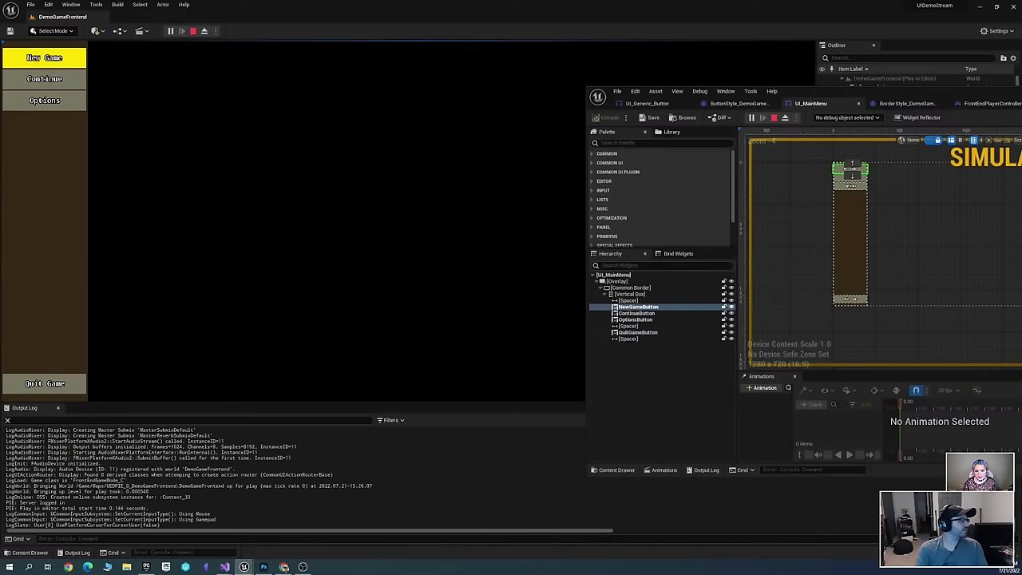
key("Down")
key("Up")
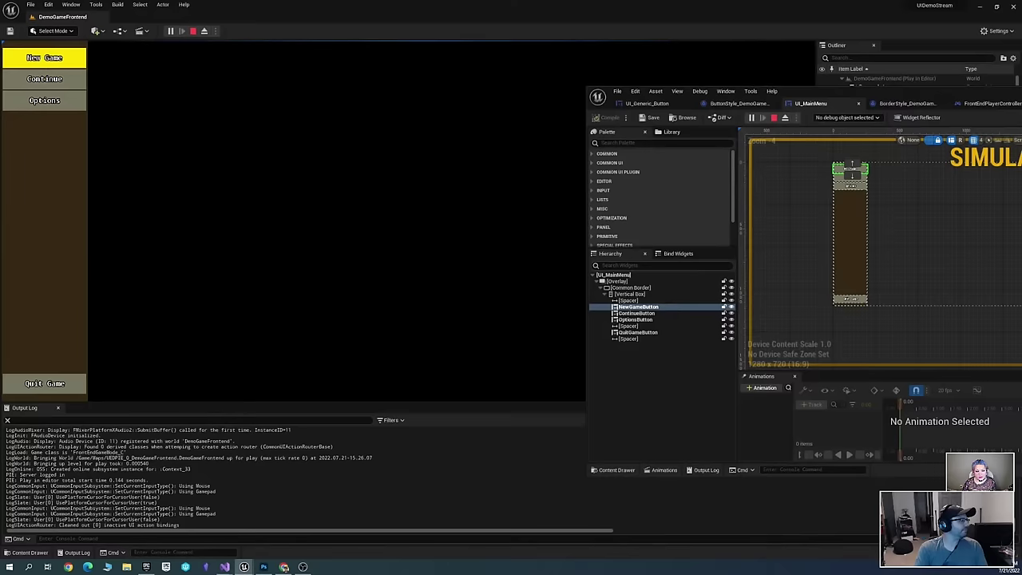
key("Down")
key("Down")
key("Down")
key("Up")
key("Up")
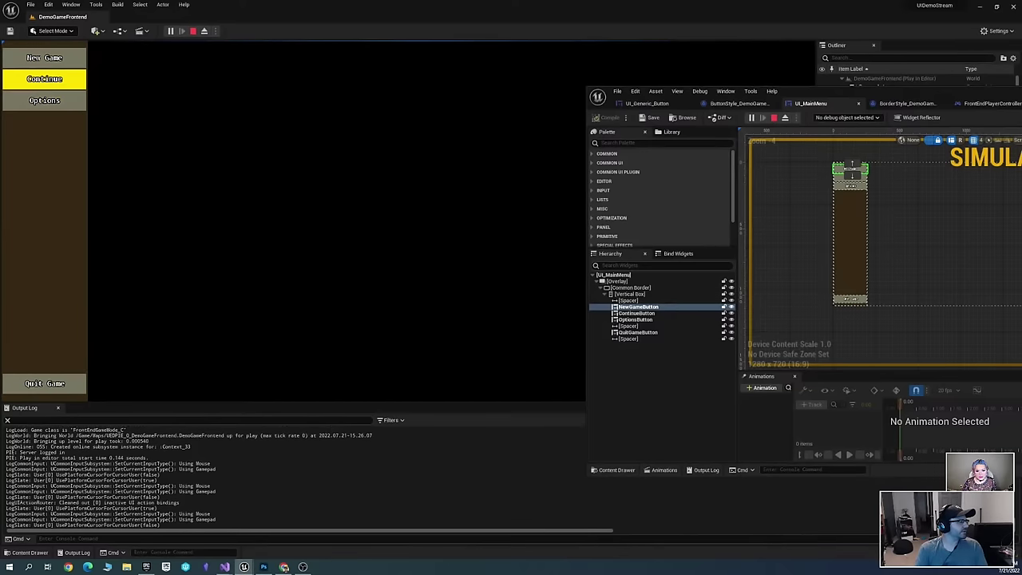
key("Up")
key("Down")
key("Down")
key("Down")
key("Up")
key("Up")
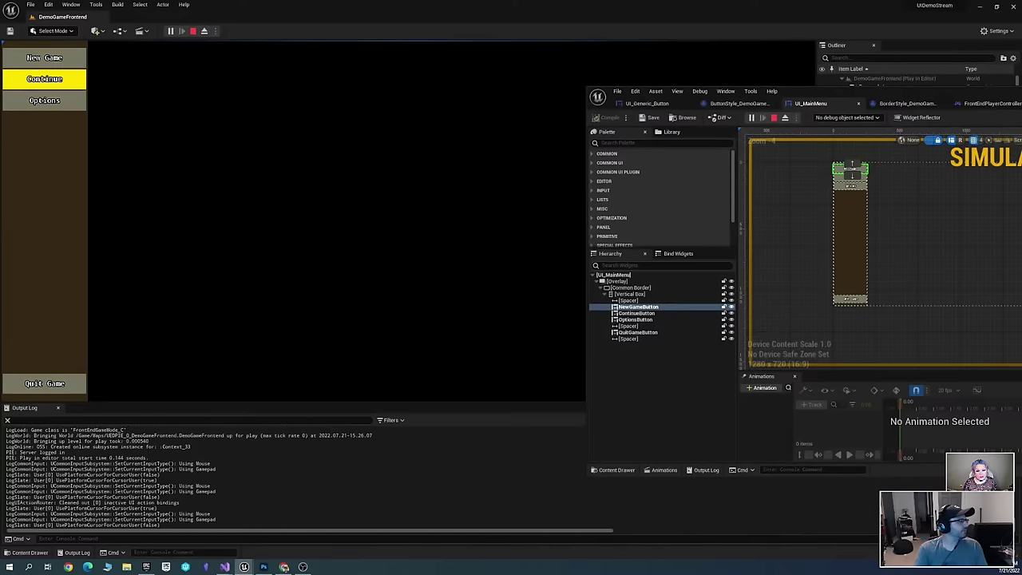
key("Up")
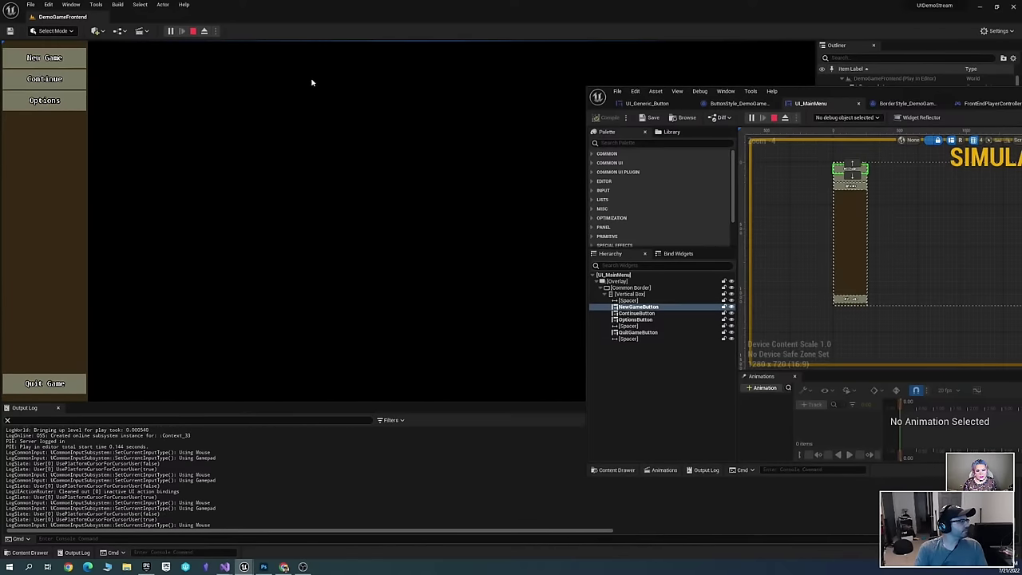
left_click(193, 31)
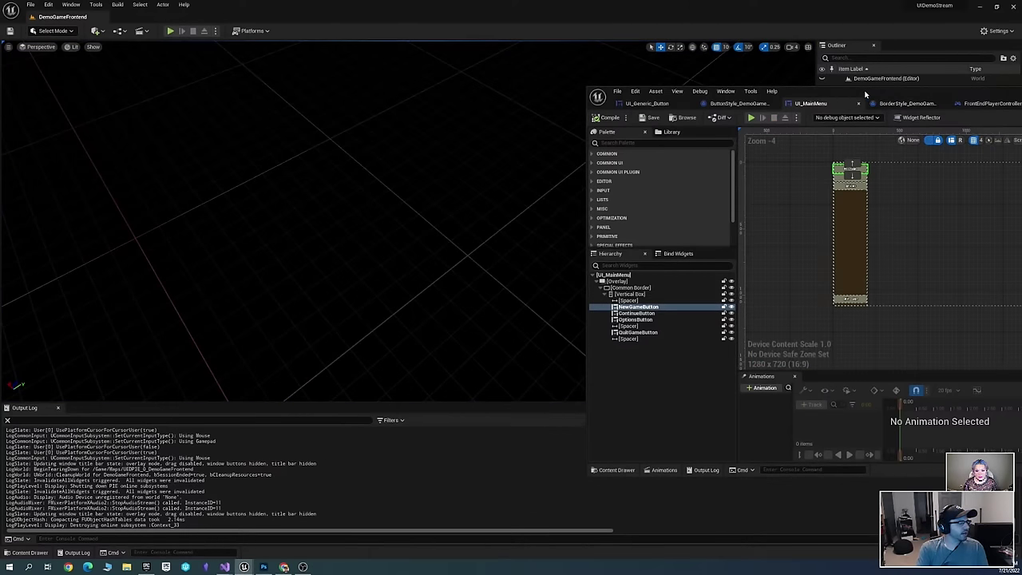
Search UI_Base's event graph for mouse and pointer nodes; add, then delete, Set Consume Pointer Input
left_click_drag(886, 94, 483, 77)
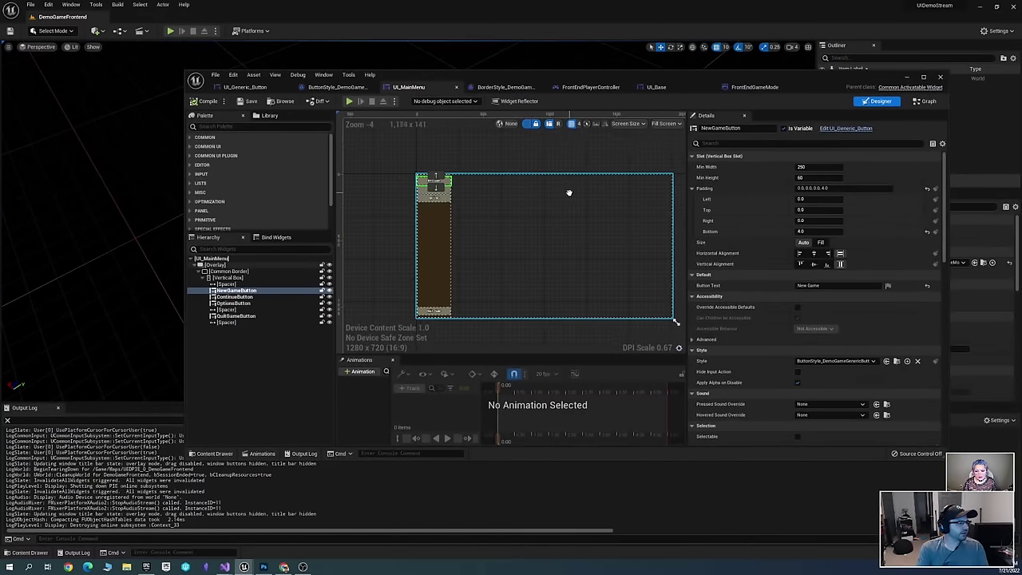
left_click(754, 86)
left_click(656, 86)
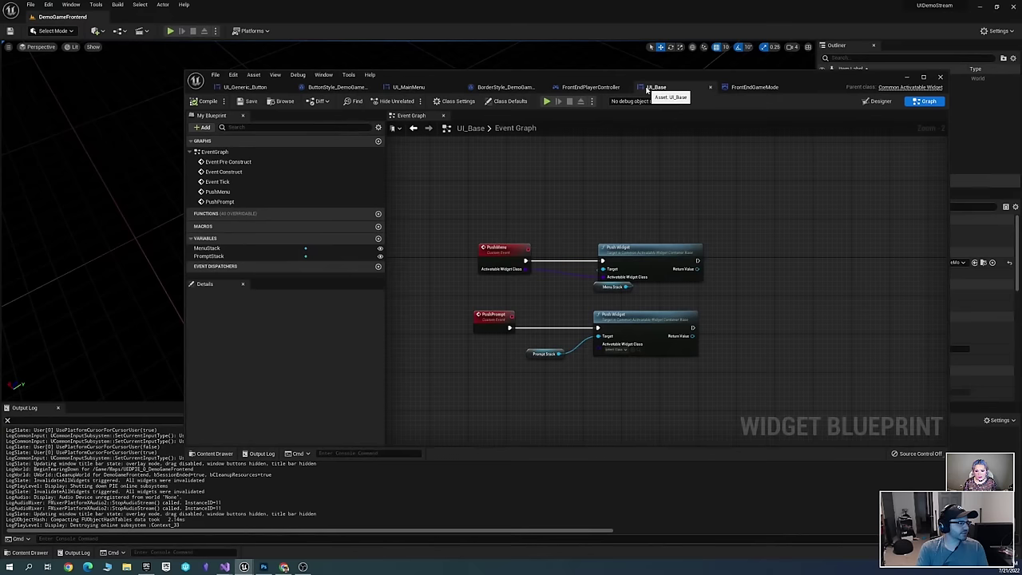
right_click_drag(553, 158, 550, 235)
right_click(549, 231)
type("disable mouse")
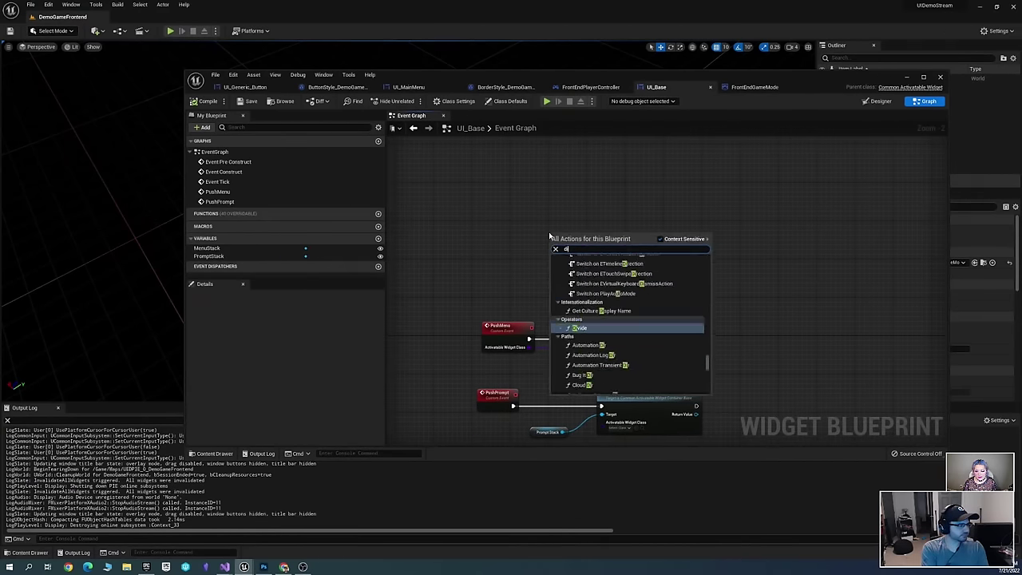
left_click(686, 239)
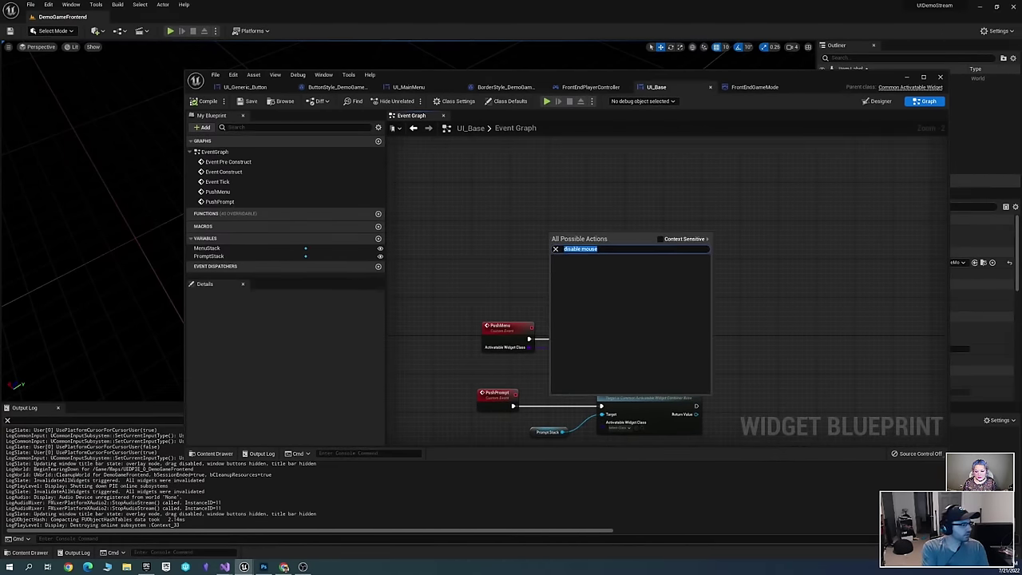
key("BackSpace")
type("pointer")
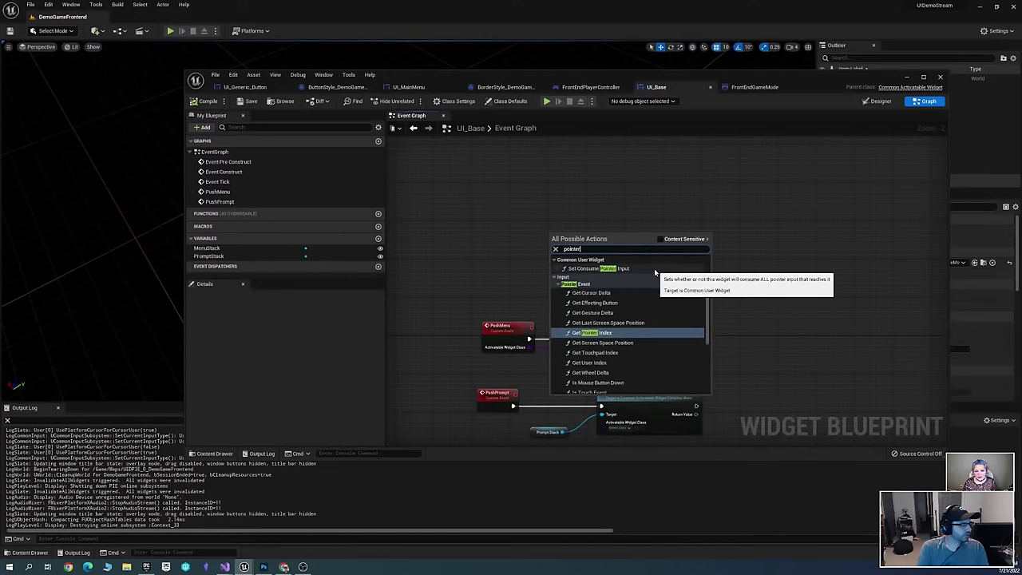
left_click(598, 268)
key("Delete")
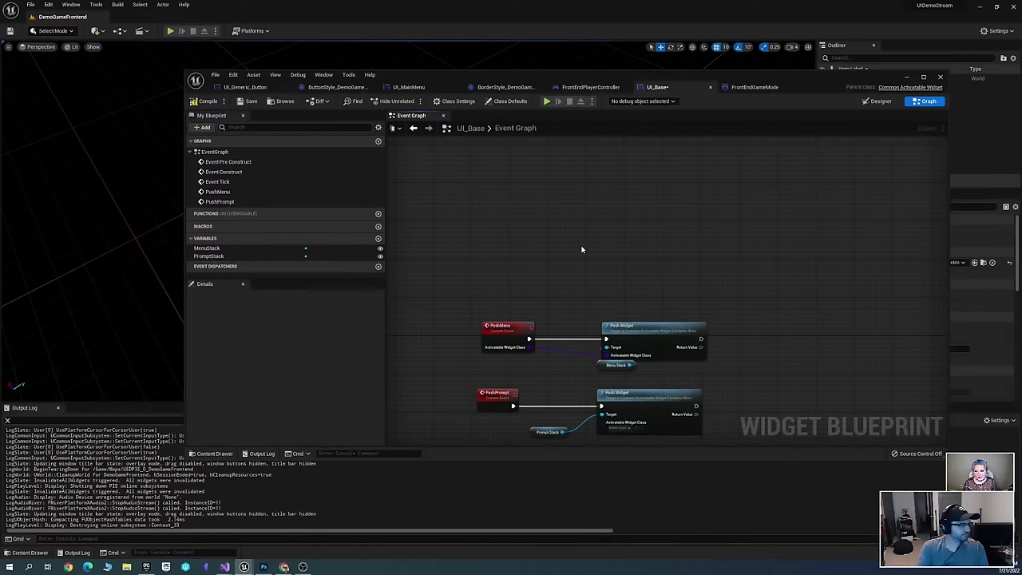
Browse the pointer actions list again, then dismiss it without adding a node
right_click(555, 254)
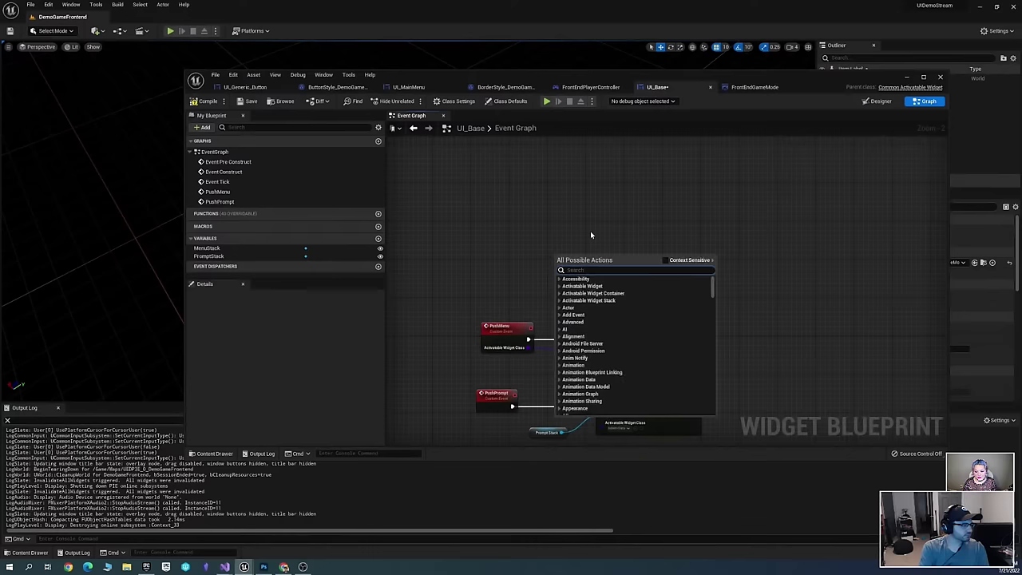
type("pointer")
scroll(685, 331, "down", 3)
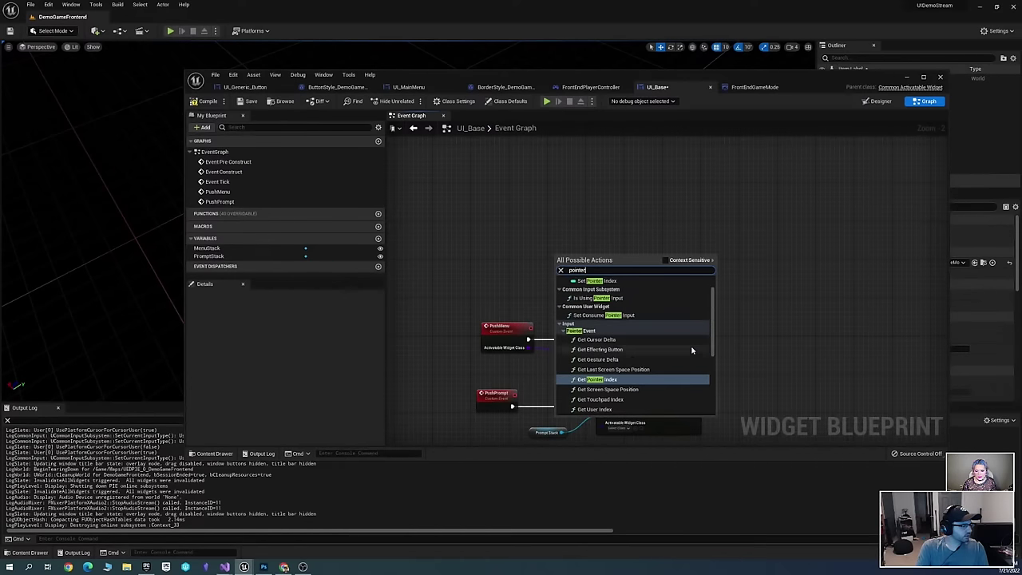
scroll(690, 343, "down", 2)
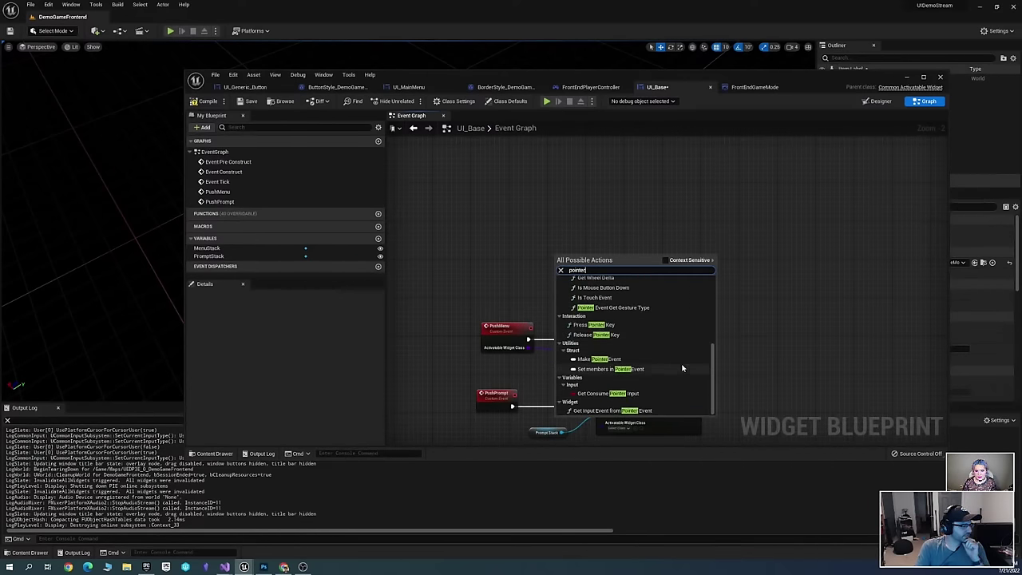
scroll(663, 391, "up", 5)
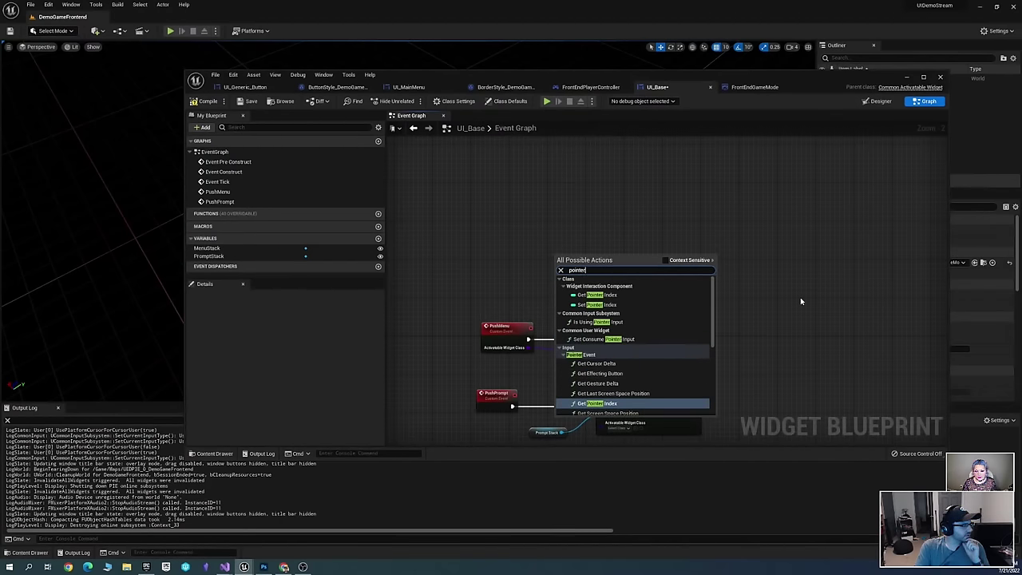
left_click(732, 256)
right_click_drag(732, 257, 689, 250)
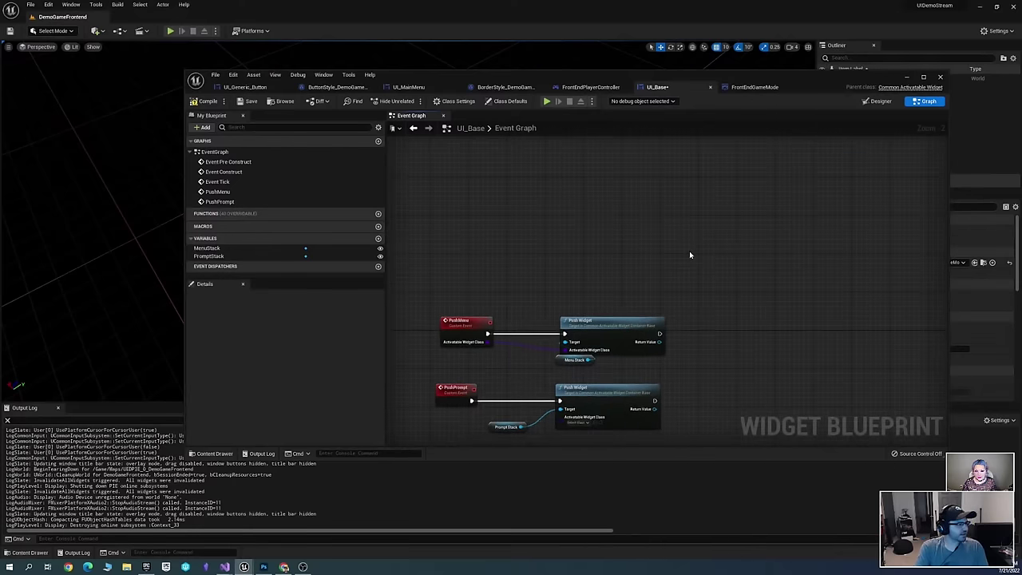
Save the UI_Base blueprint and tidy its editor window and graph view
key("ctrl+s")
left_click_drag(664, 76, 676, 100)
right_click_drag(710, 440, 748, 290)
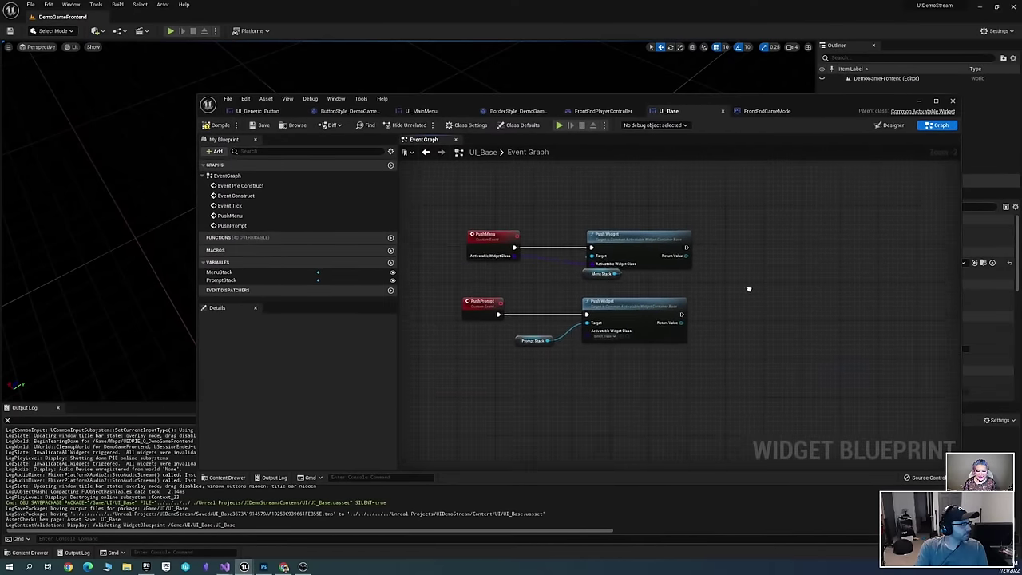
scroll(753, 299, "up", 2)
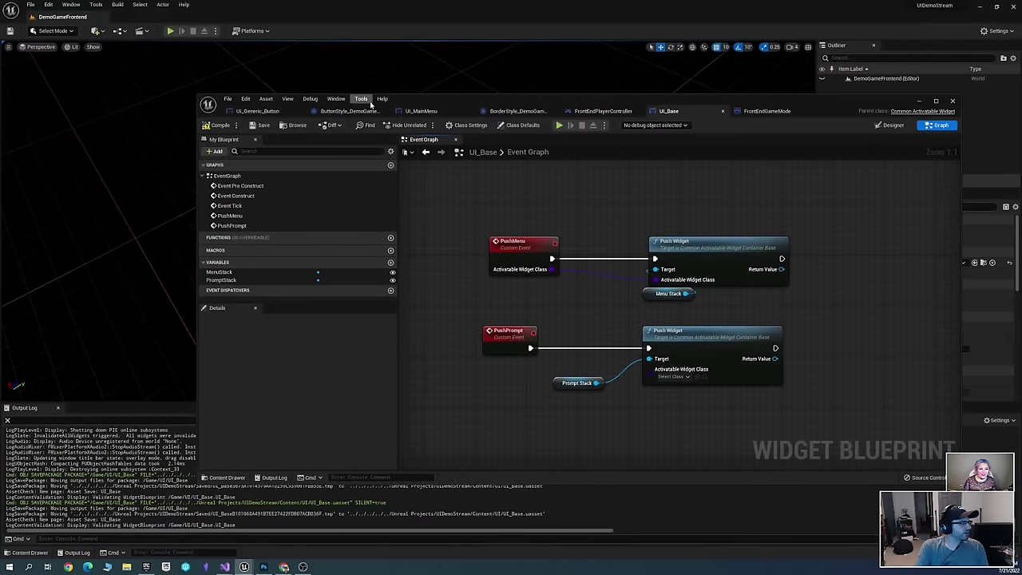
left_click_drag(405, 101, 421, 114)
right_click_drag(703, 281, 639, 309)
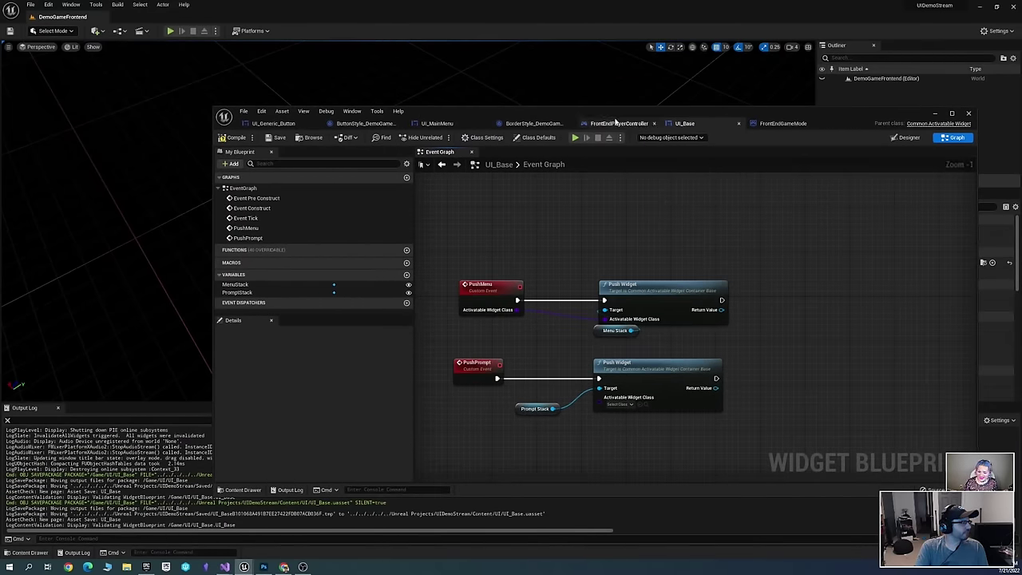
left_click(231, 119)
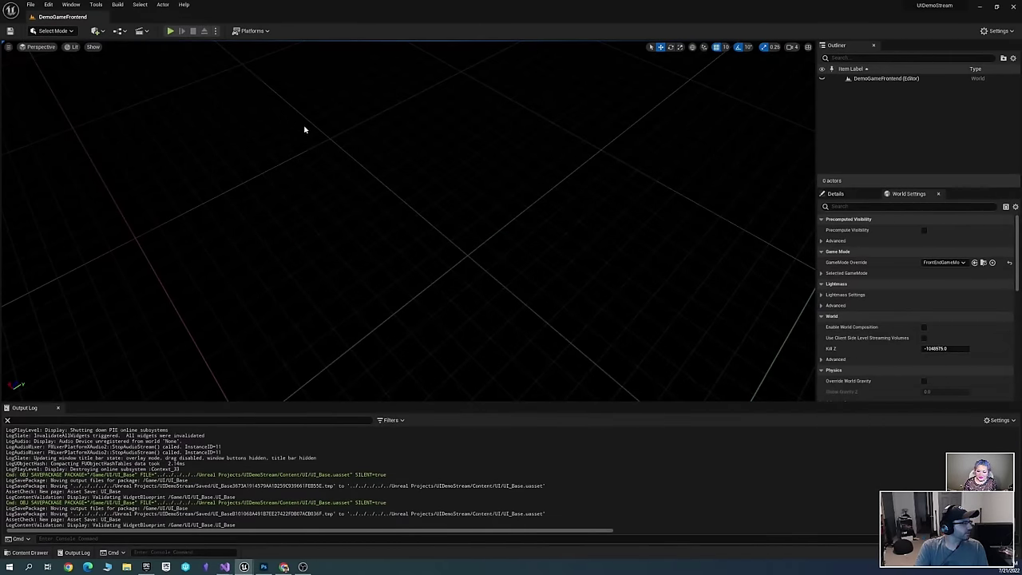
Play-test the New Game/Continue/Options/Quit menu, stop it, and bring up the Content Drawer at Content/UI
left_click(170, 30)
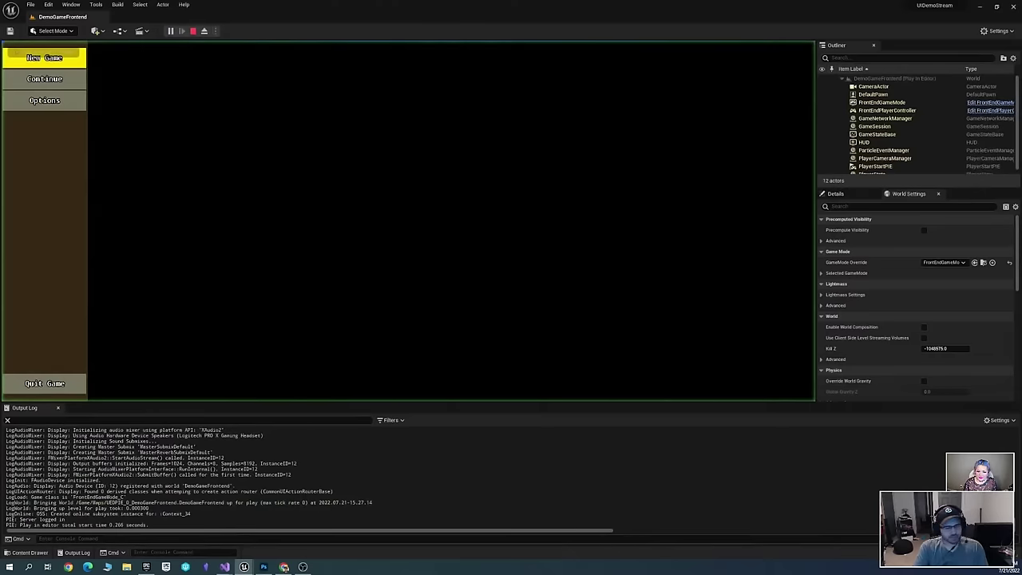
key("Escape")
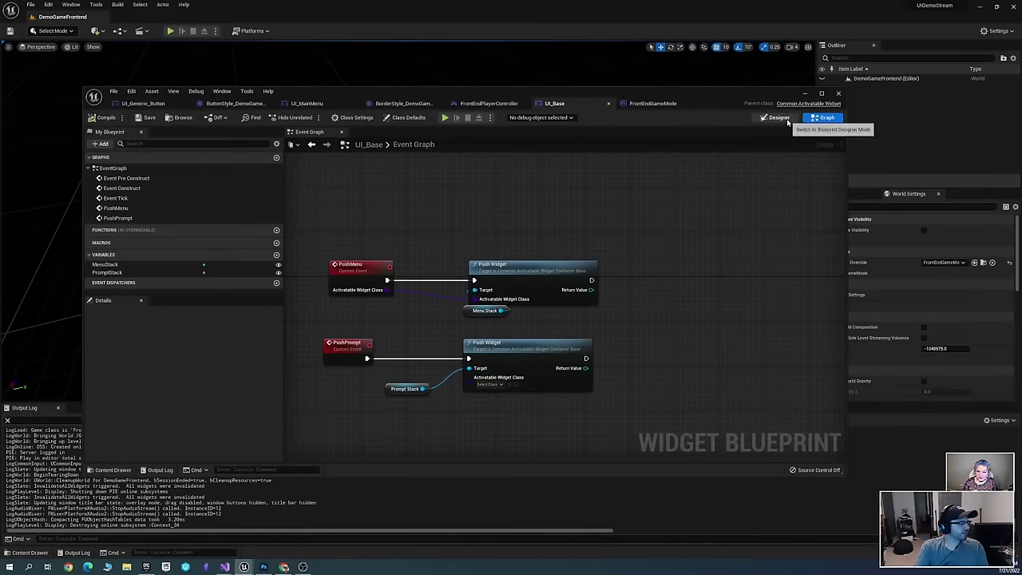
left_click(779, 117)
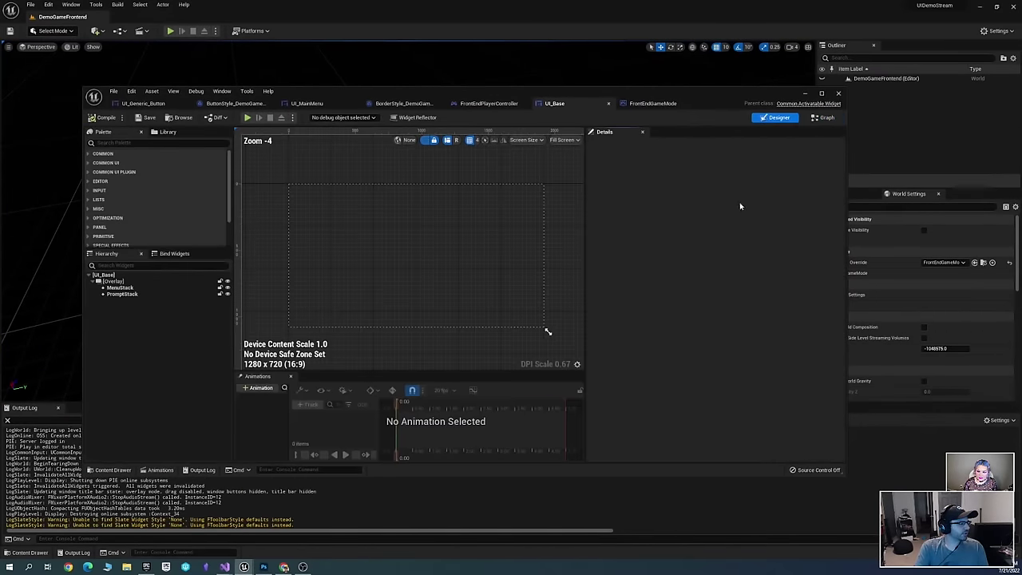
left_click(993, 168)
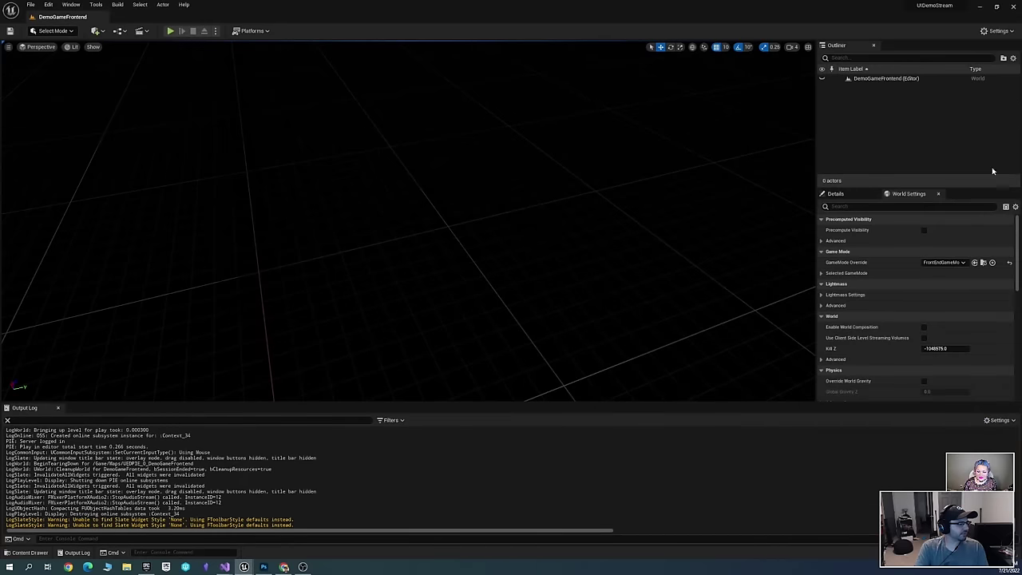
key("ctrl+space")
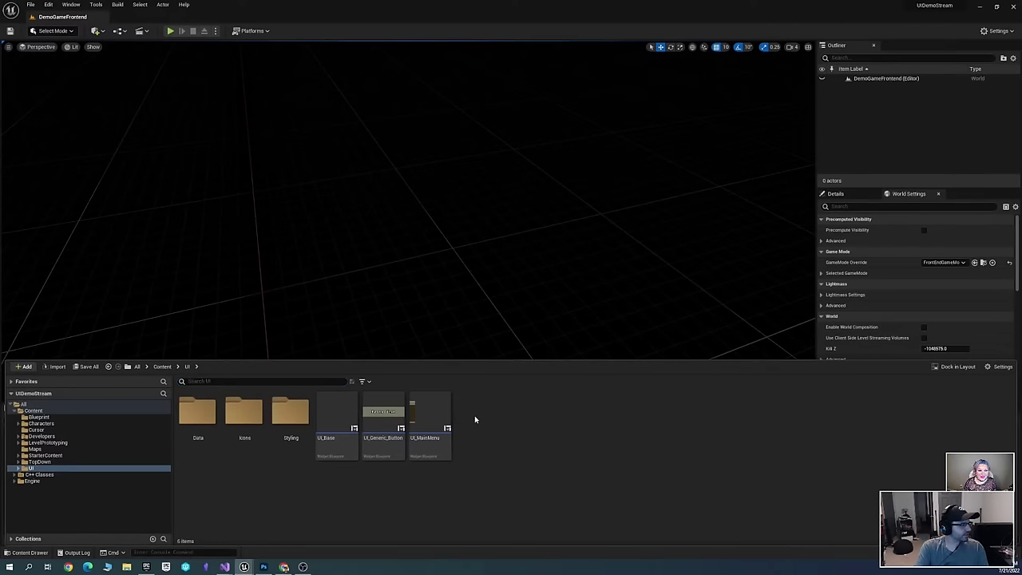
Create a Blueprint Class with parent CommonActivatableWidget, named UI_GenericPrompt, in the UI folder
right_click(474, 415)
left_click(515, 204)
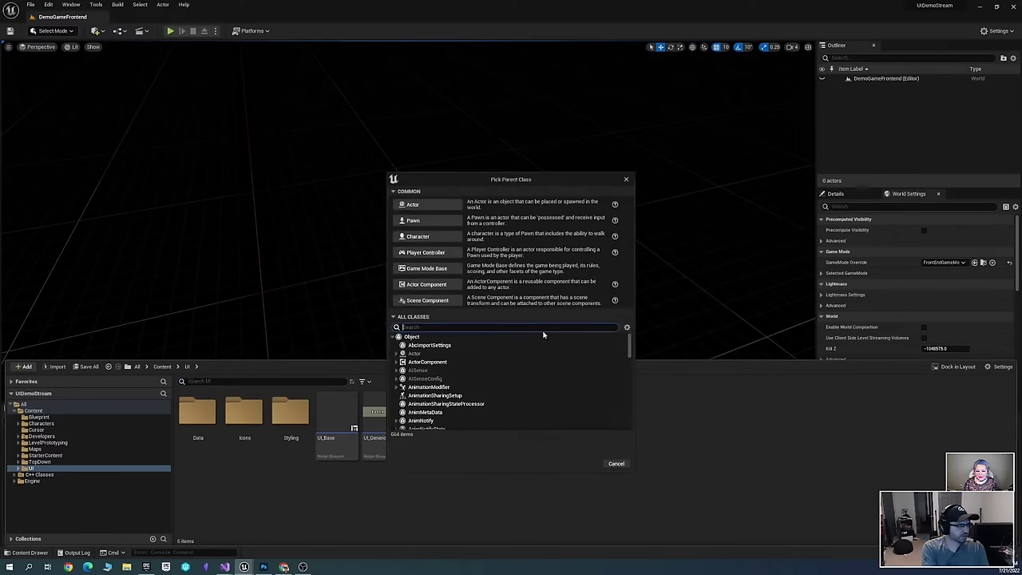
type("Activa")
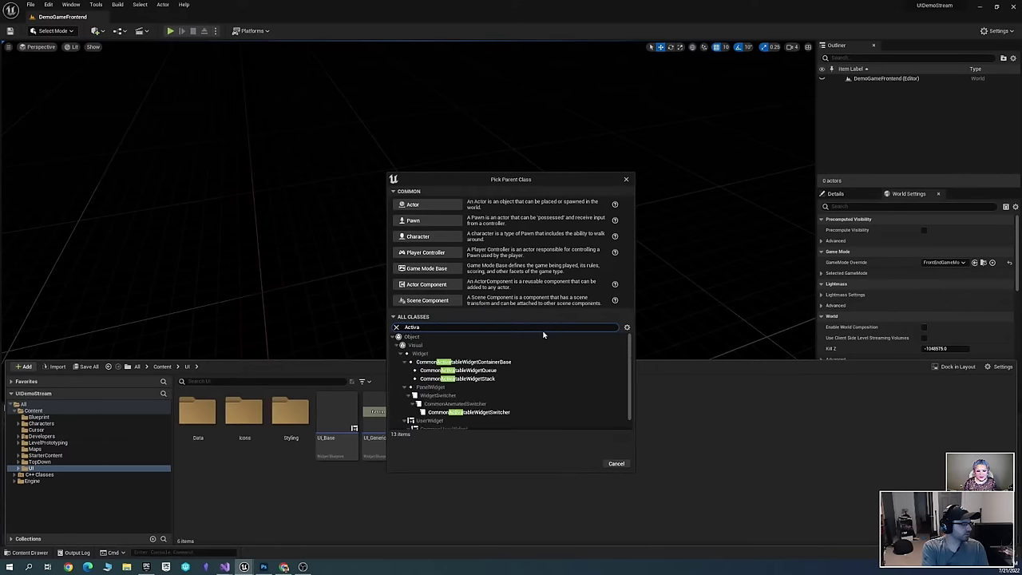
type("bleW")
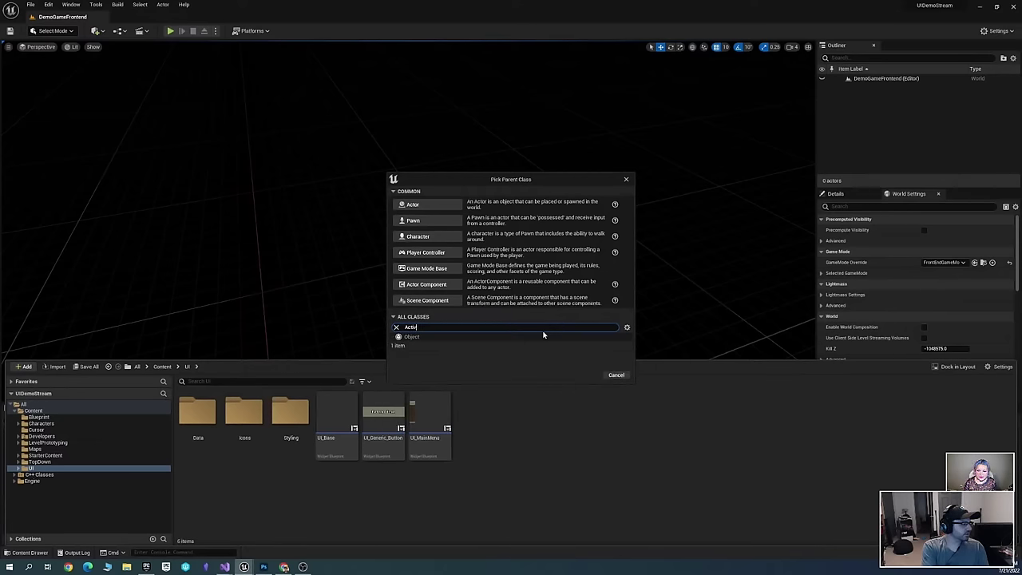
type("atable")
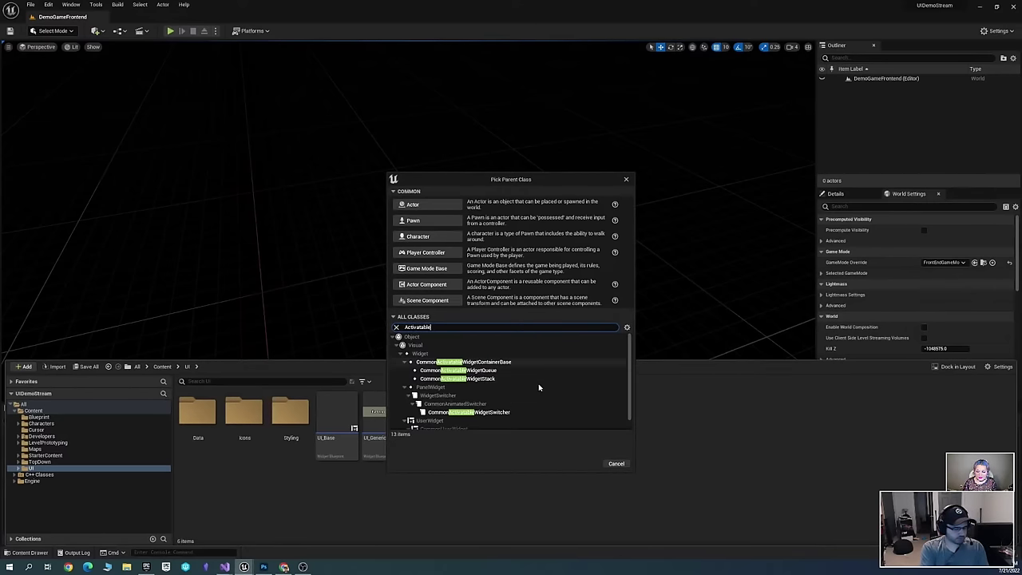
type("Widget")
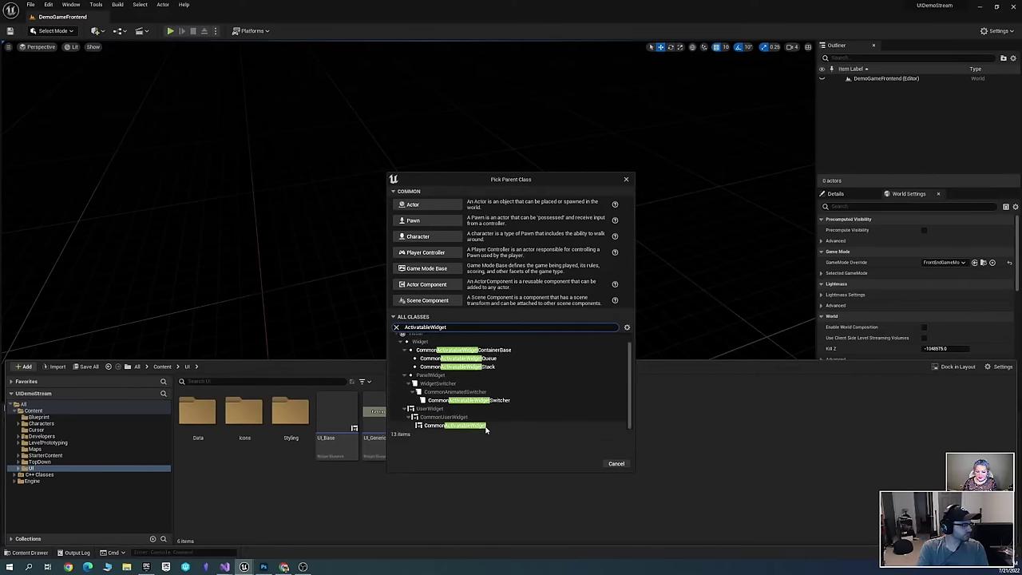
left_click(527, 424)
left_click(588, 465)
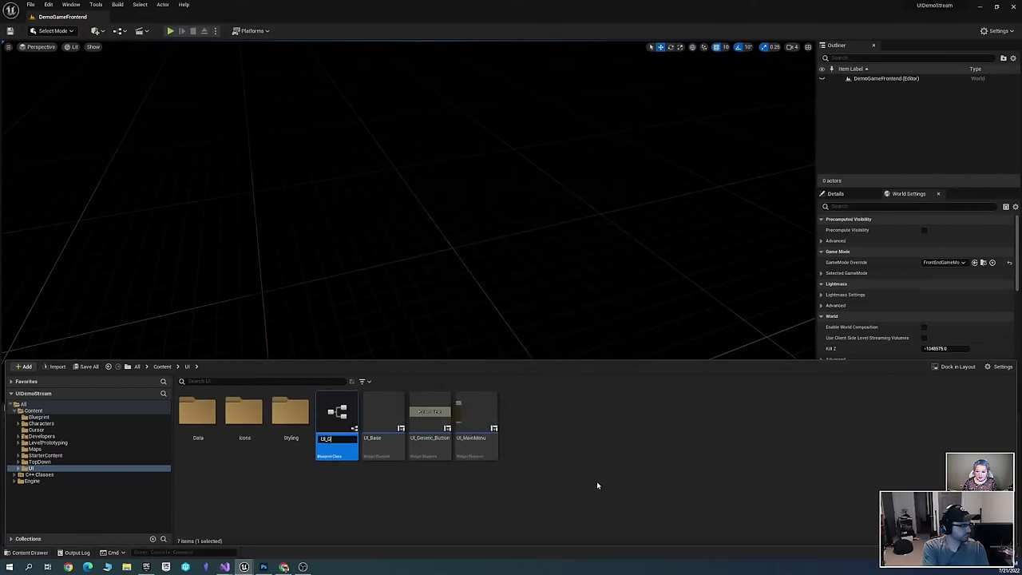
type("UI_GenericPrompt")
key("Return")
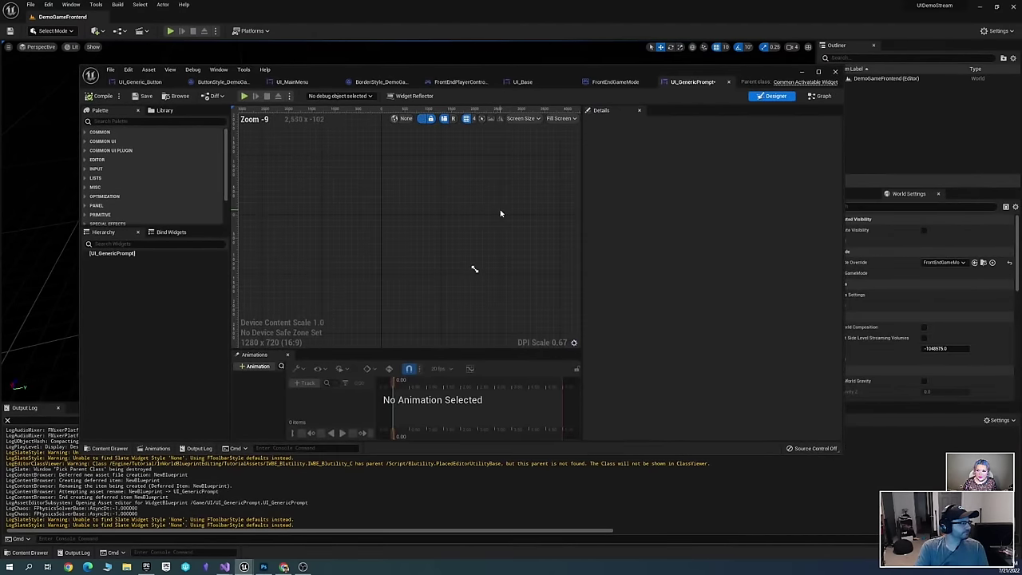
Find 'overlay' in the Palette, drag an Overlay into the Hierarchy as root, then clear the search
scroll(415, 208, "up", 2)
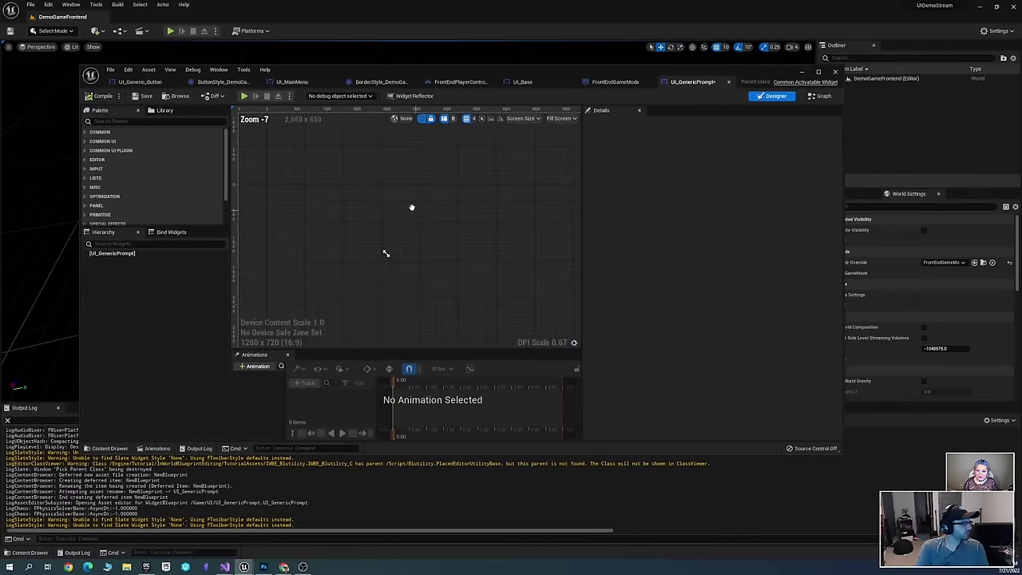
left_click(125, 121)
type("overla")
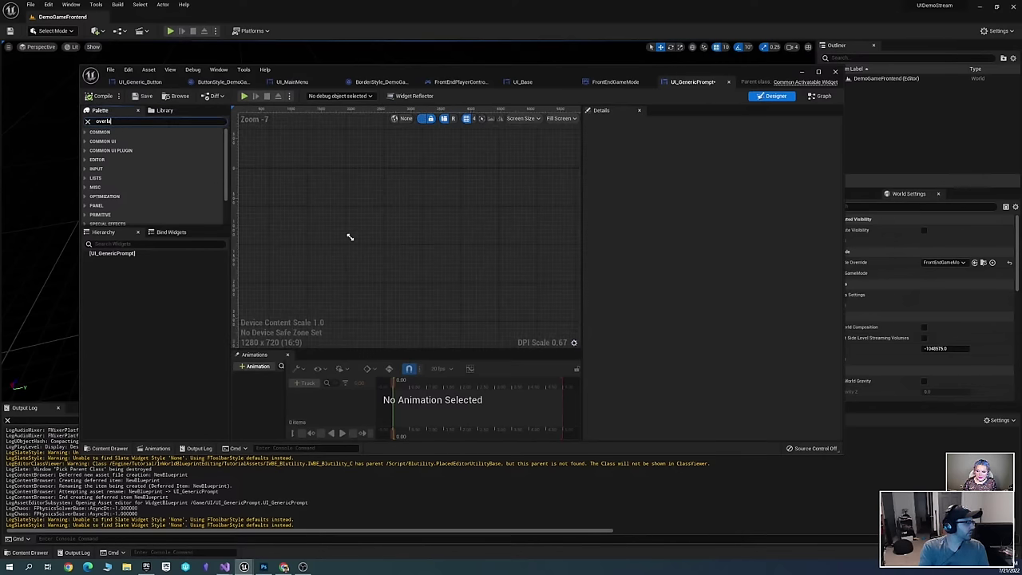
type("y")
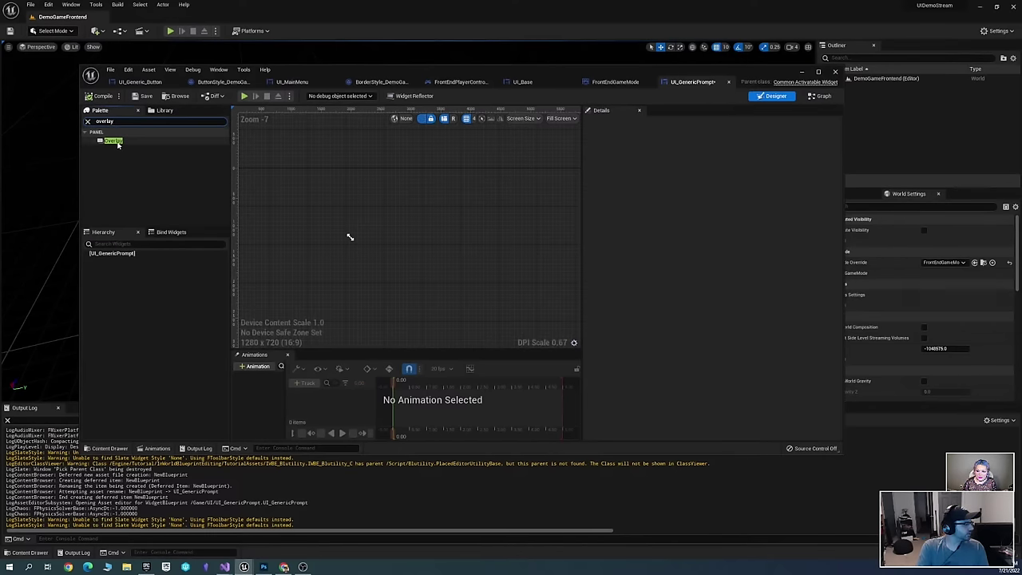
left_click_drag(112, 141, 120, 257)
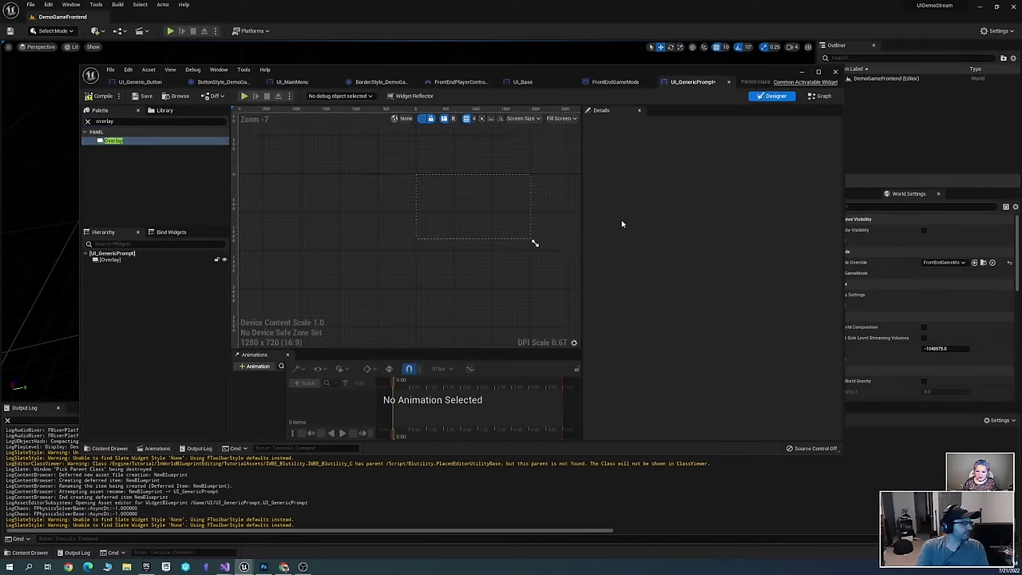
scroll(210, 223, "up", 4)
scroll(433, 228, "down", 2)
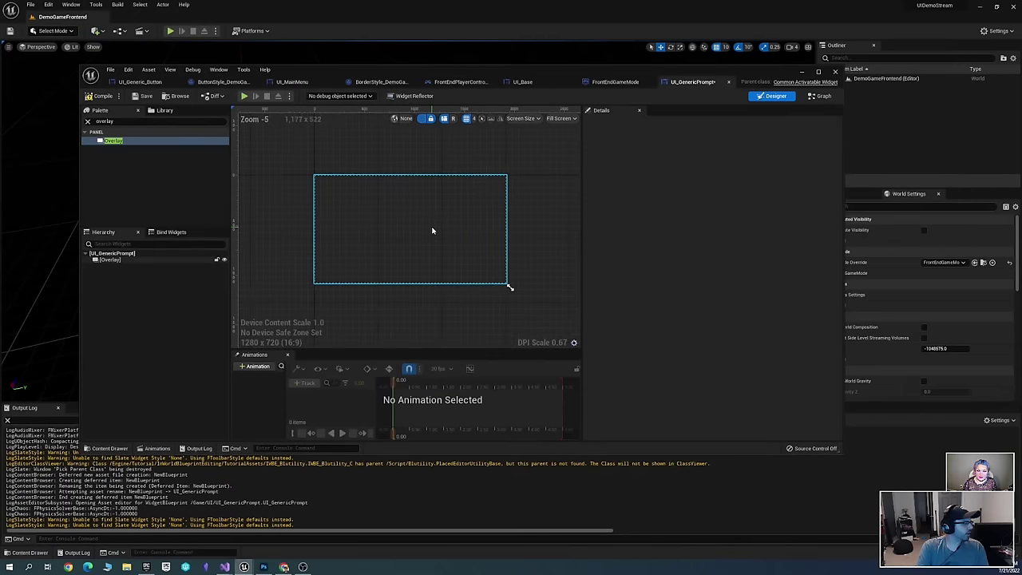
scroll(440, 227, "up", 1)
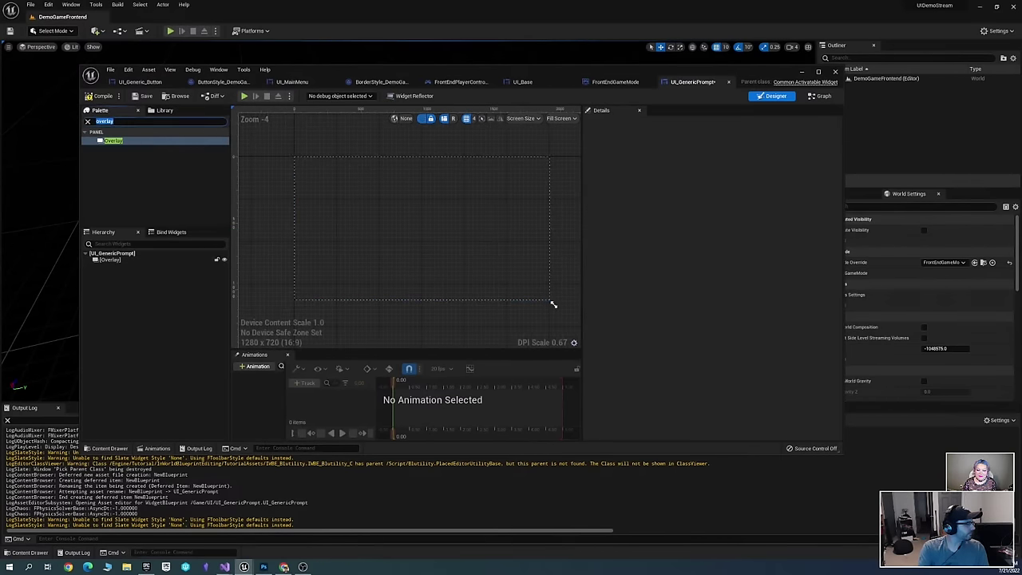
key("BackSpace")
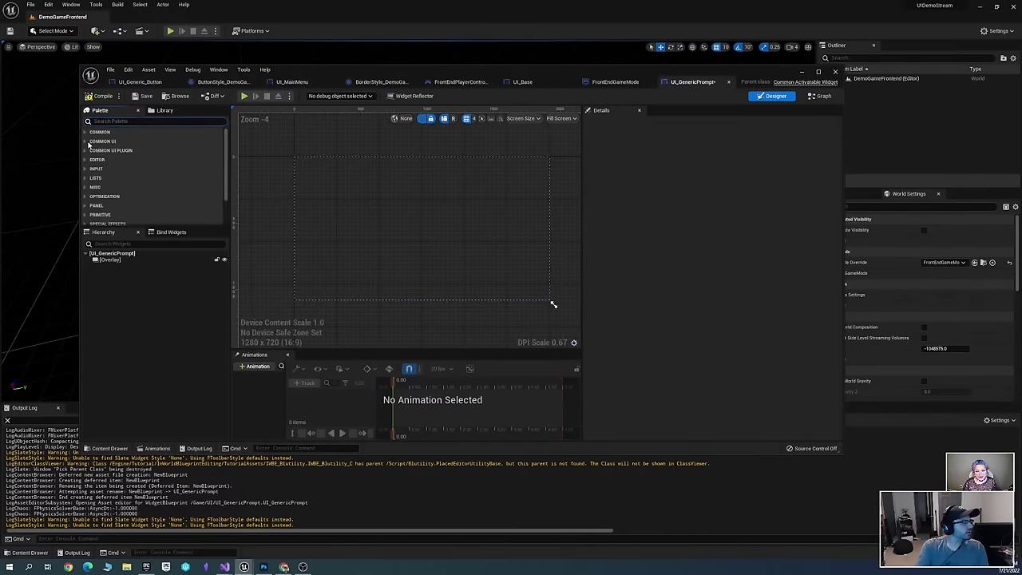
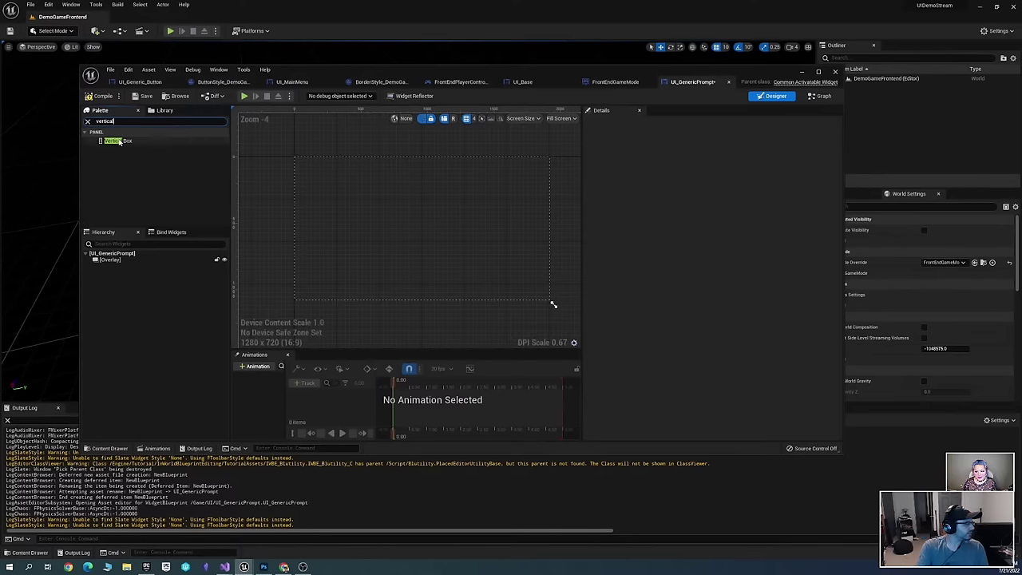
Add a Vertical Box to the Overlay, filling full height and centred horizontally
left_click_drag(120, 141, 112, 259)
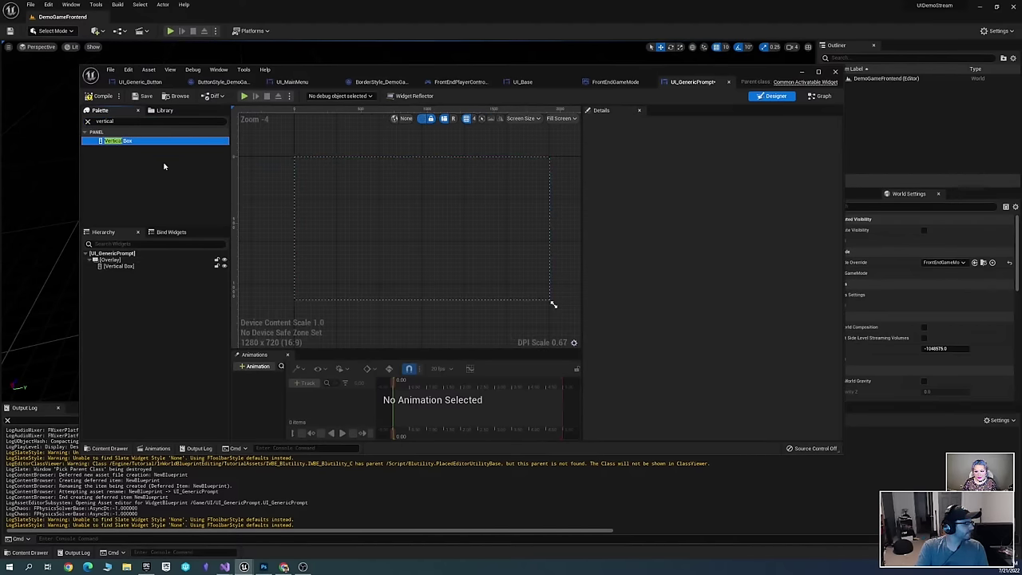
left_click(142, 265)
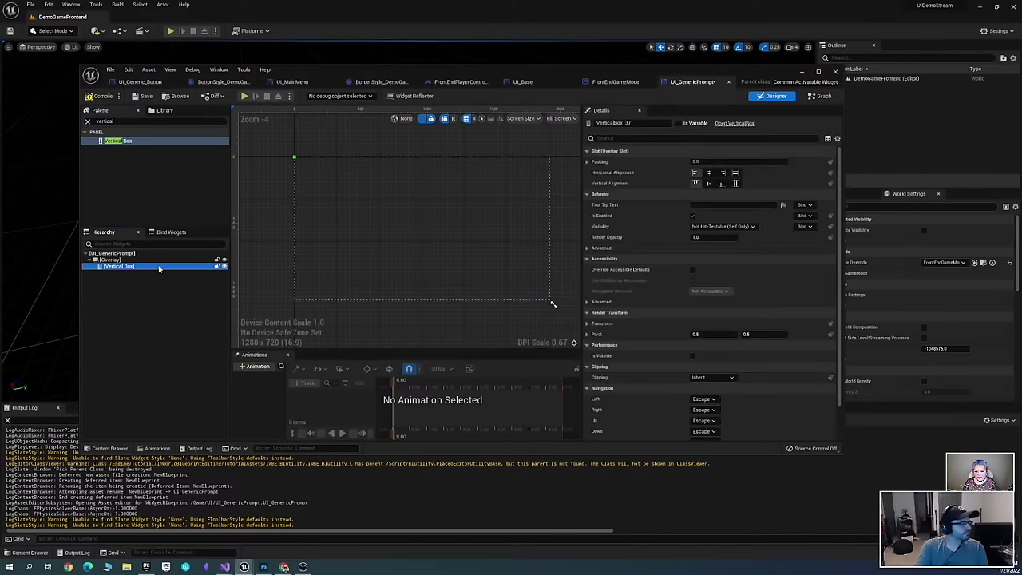
left_click(734, 183)
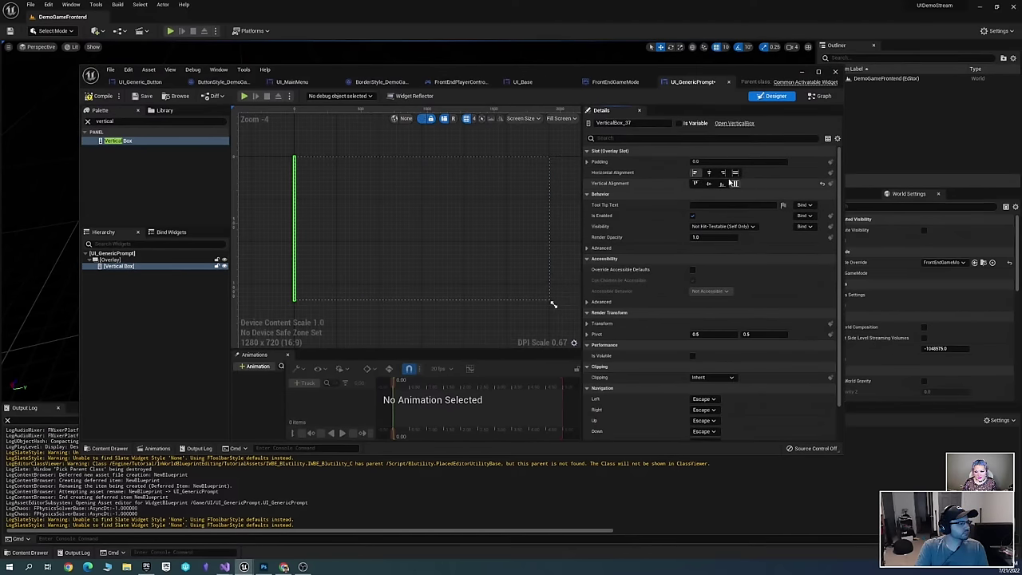
left_click(708, 172)
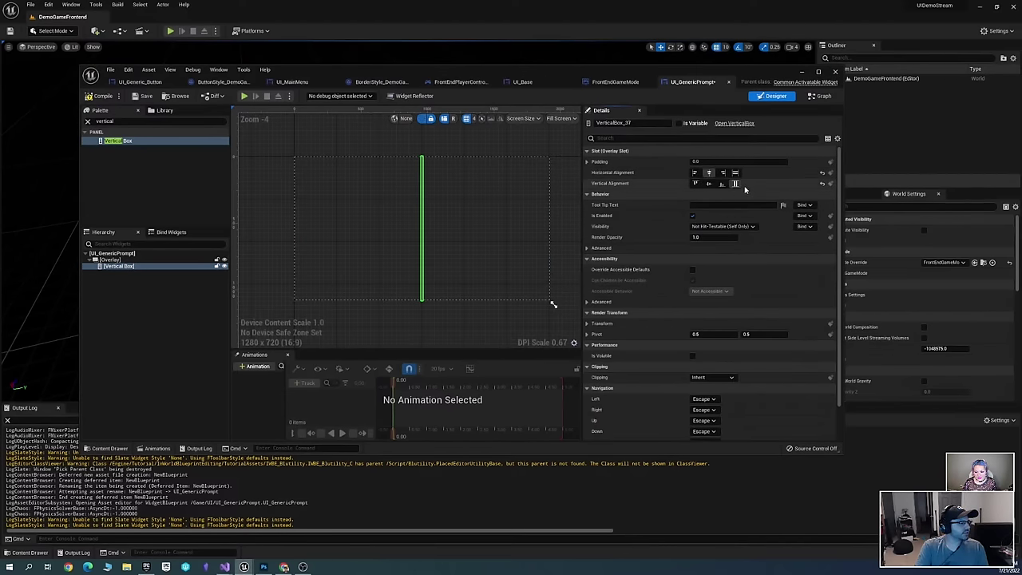
Save UI_GenericPrompt and clear the property filter and widget search
key("ctrl+s")
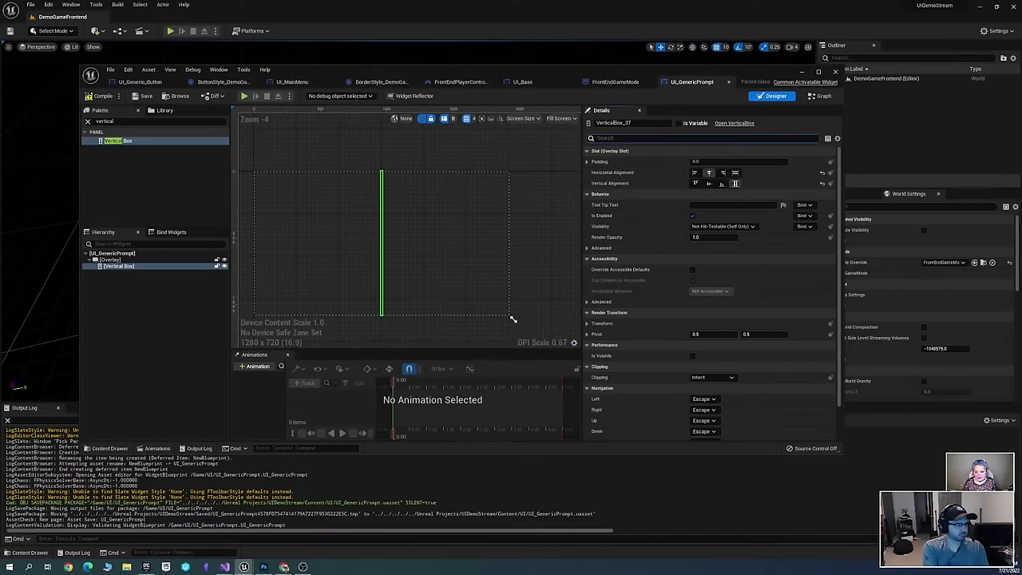
type("idth")
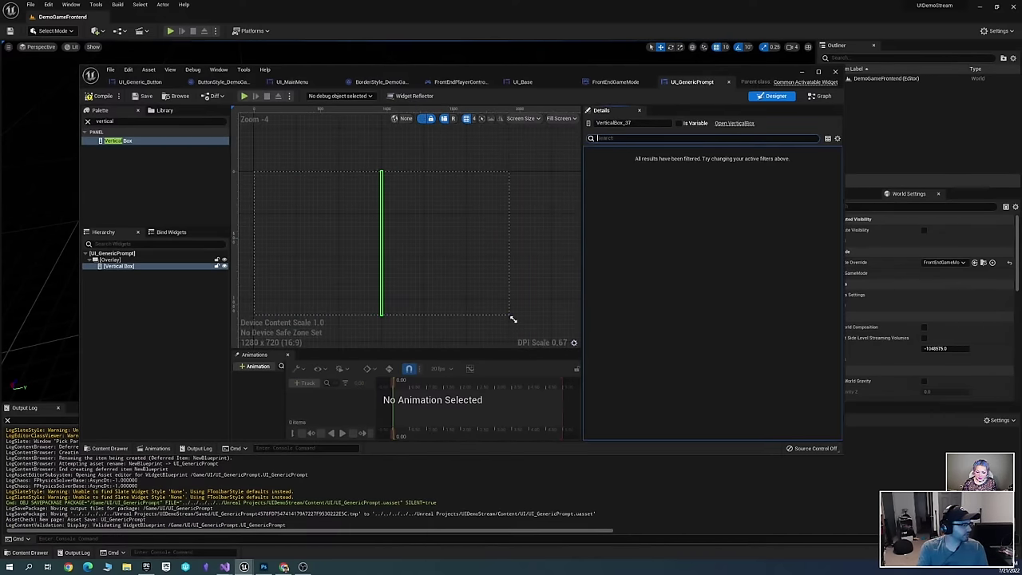
key("ctrl+s")
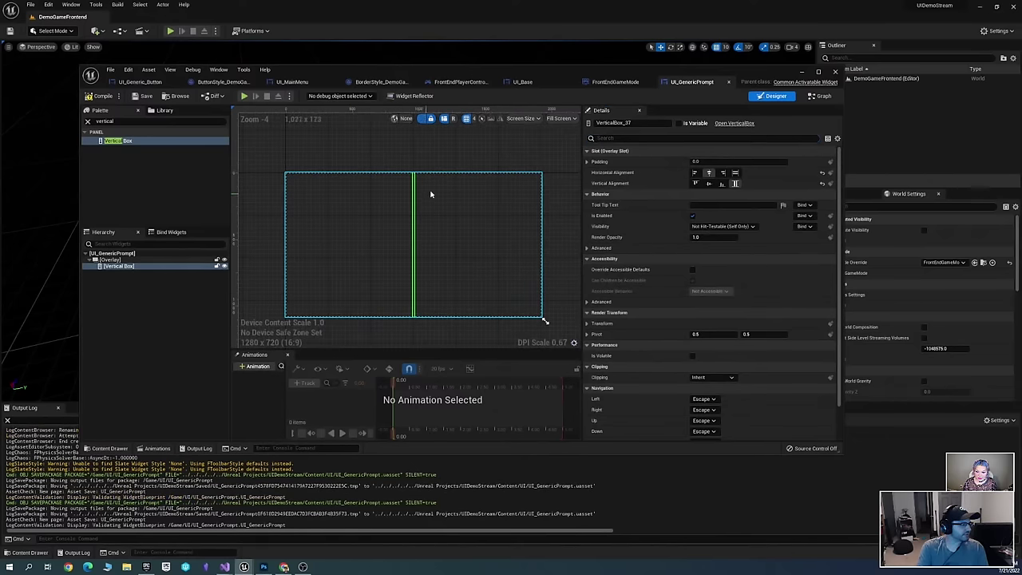
scroll(430, 194, "up", 1)
right_click_drag(429, 187, 447, 192)
scroll(463, 183, "down", 1)
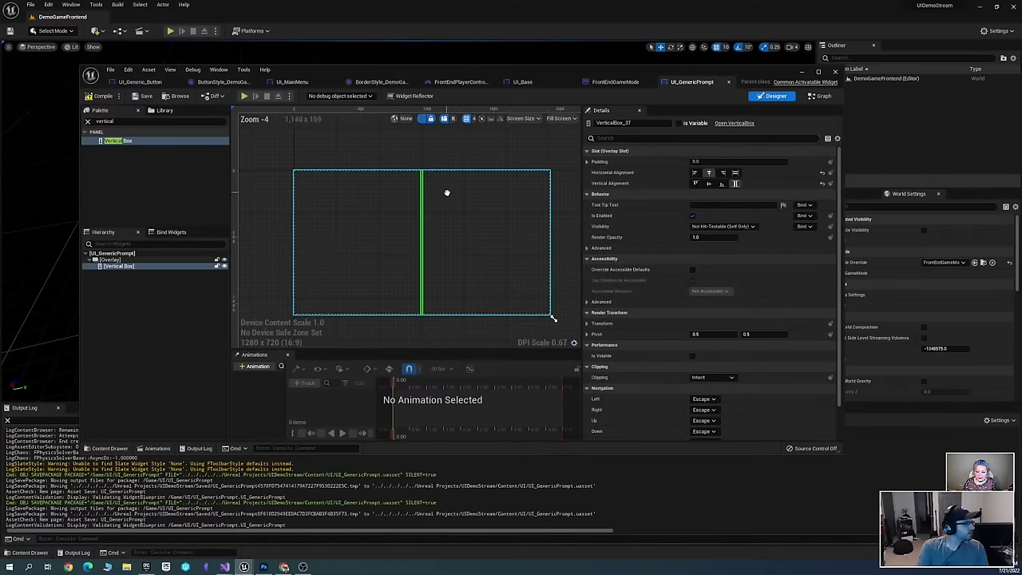
key("ctrl+f")
key("BackSpace")
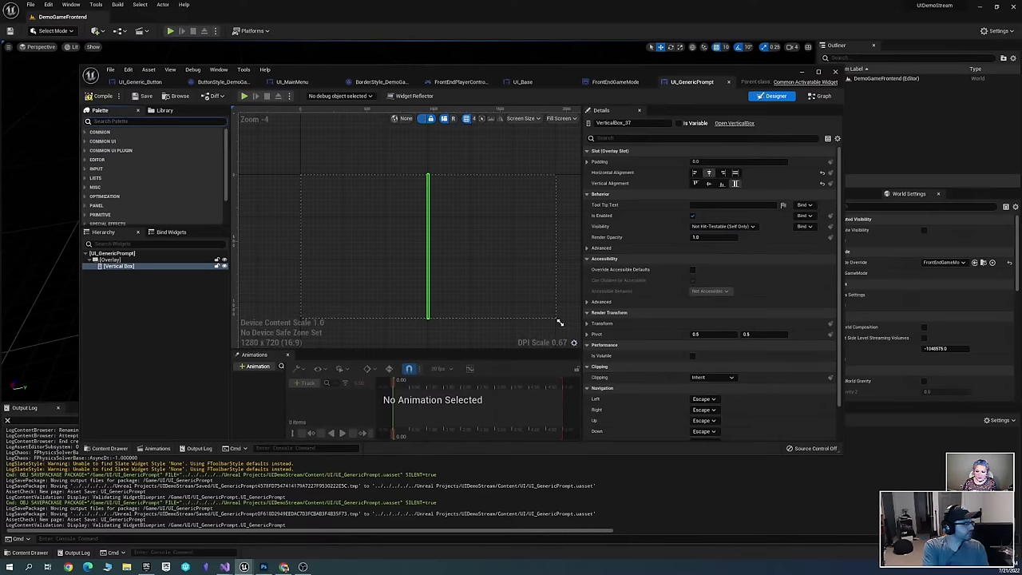
Search the Palette for Border and drop a Common Border into the Vertical Box
type("Back")
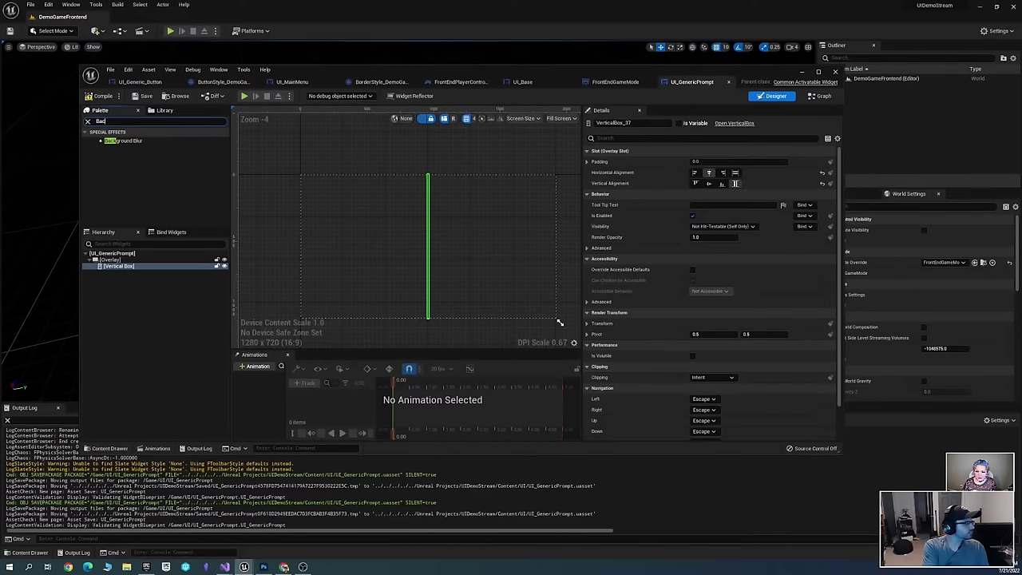
key("BackSpace")
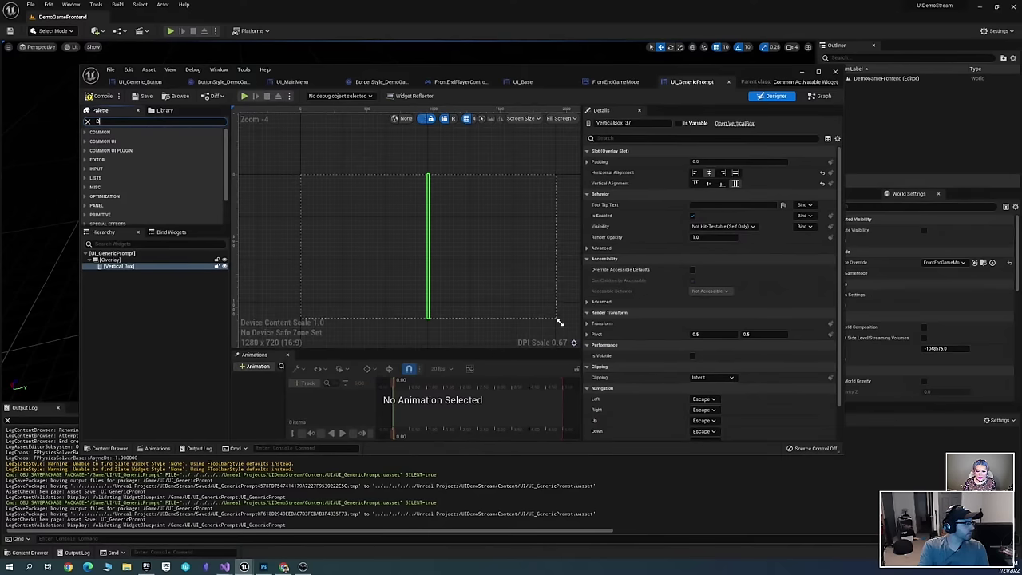
type("Border")
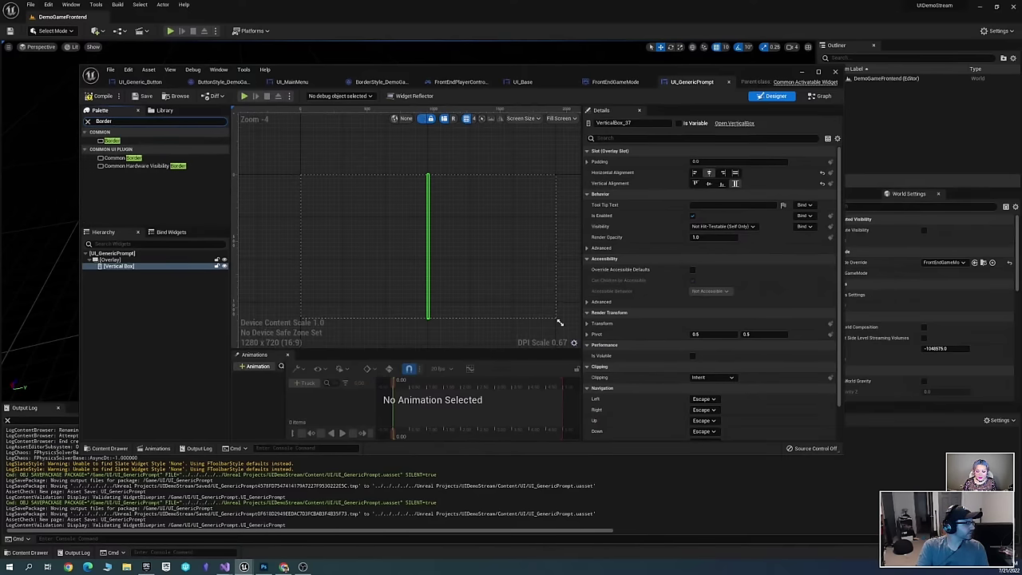
left_click(137, 158)
left_click_drag(138, 159, 134, 269)
Select the Common Border and review its properties in the Details panel
scroll(504, 226, "up", 1)
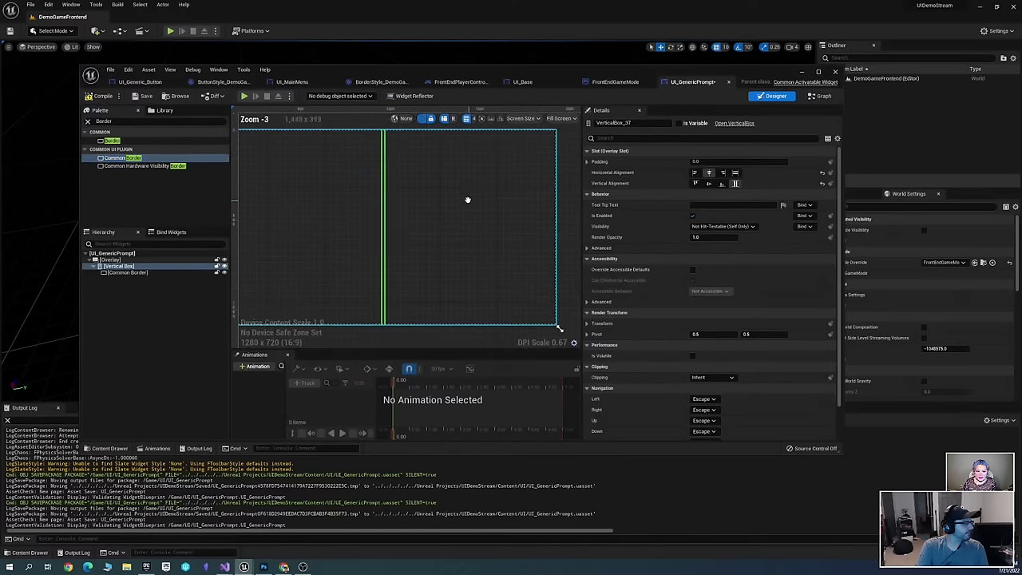
scroll(472, 216, "down", 1)
left_click(134, 273)
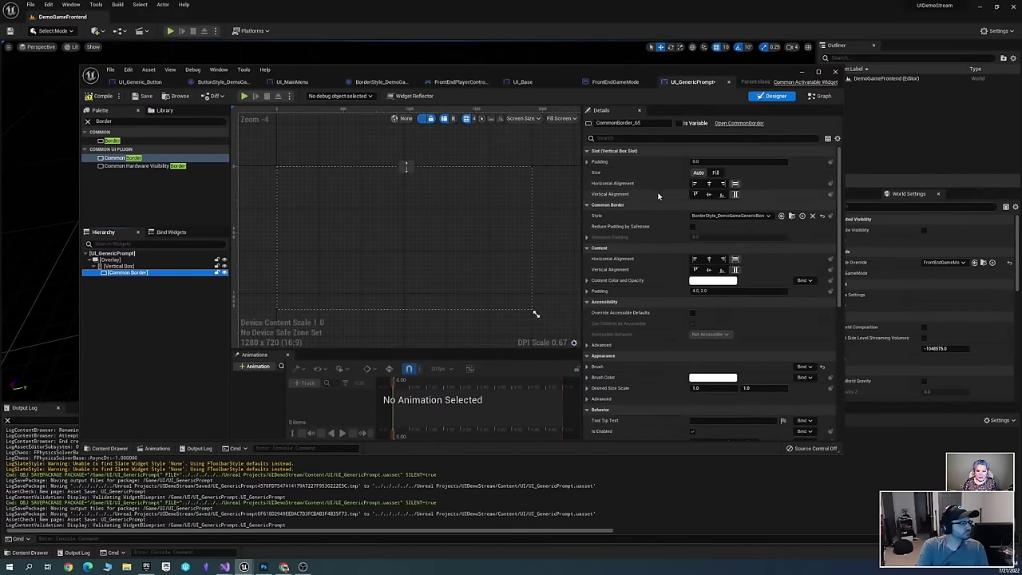
left_click(635, 138)
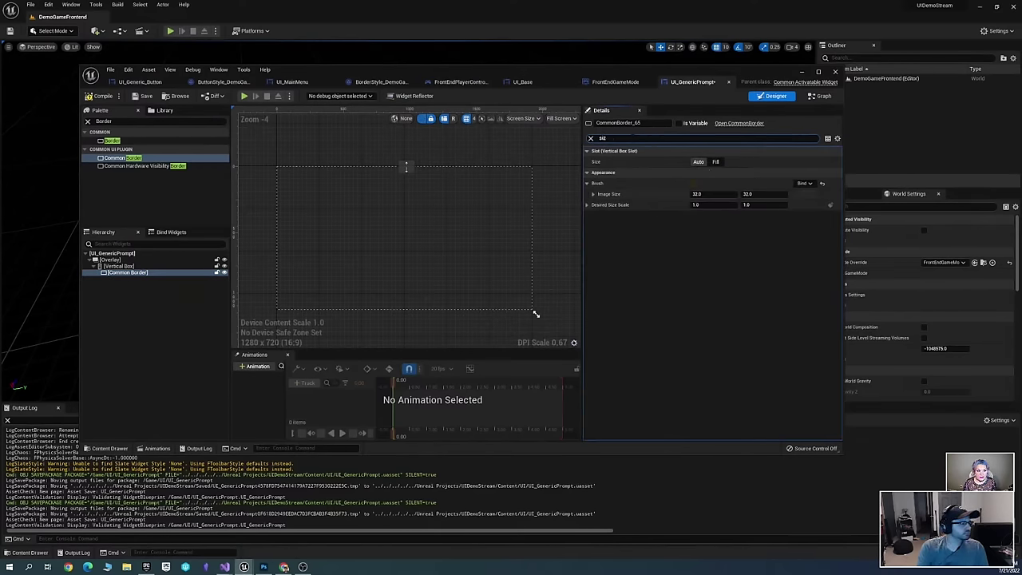
key("BackSpace")
key("BackSpace")
key("BackSpace")
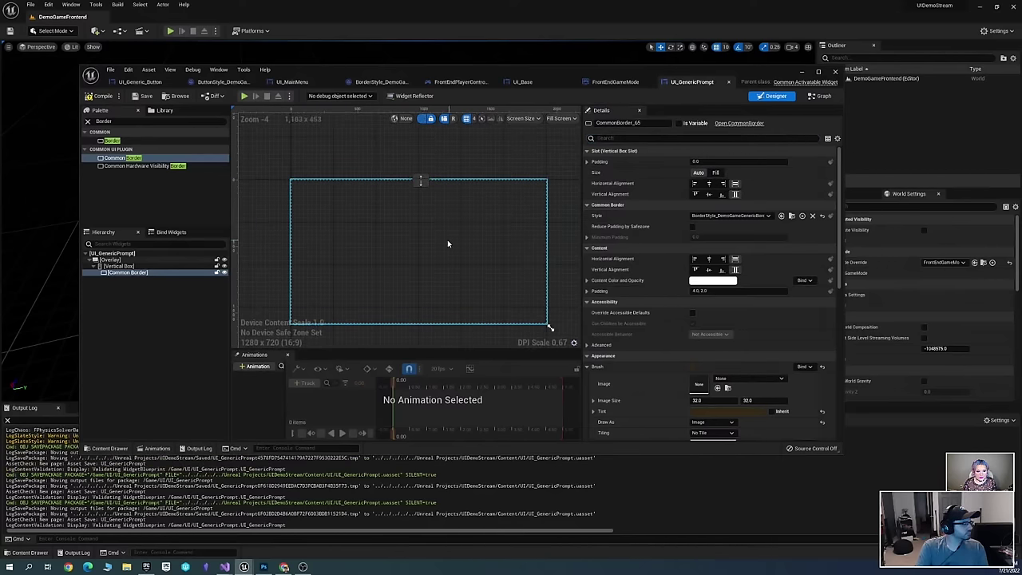
scroll(420, 220, "up", 1)
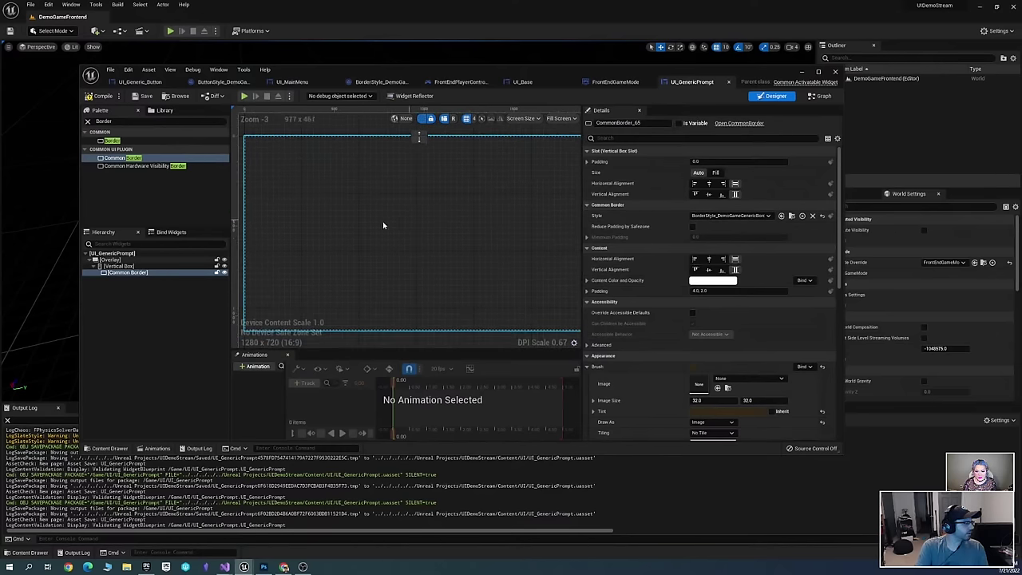
Search for Common Text and add a Common Text block inside the Common Border
left_click(120, 120)
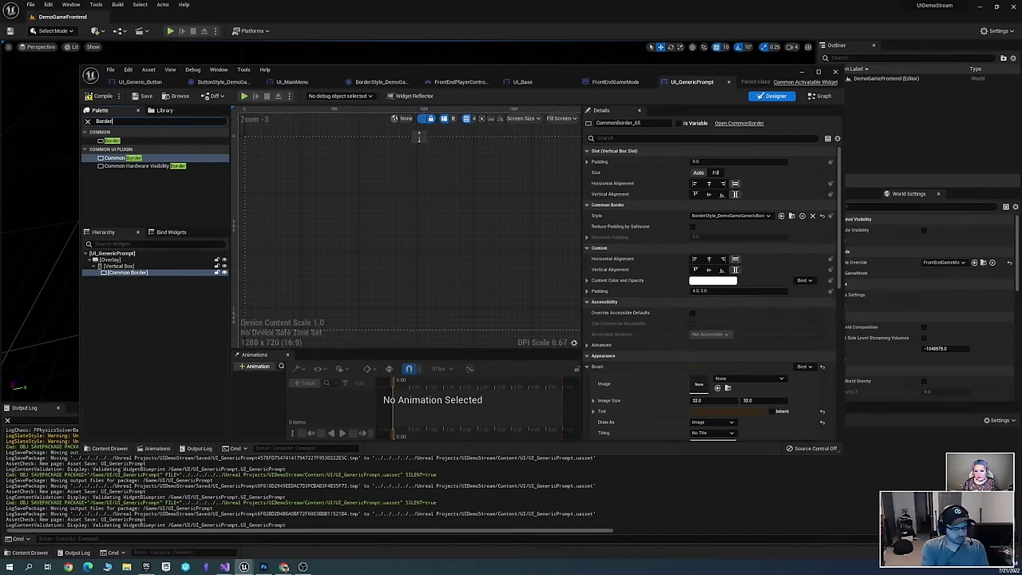
type("Common Tex")
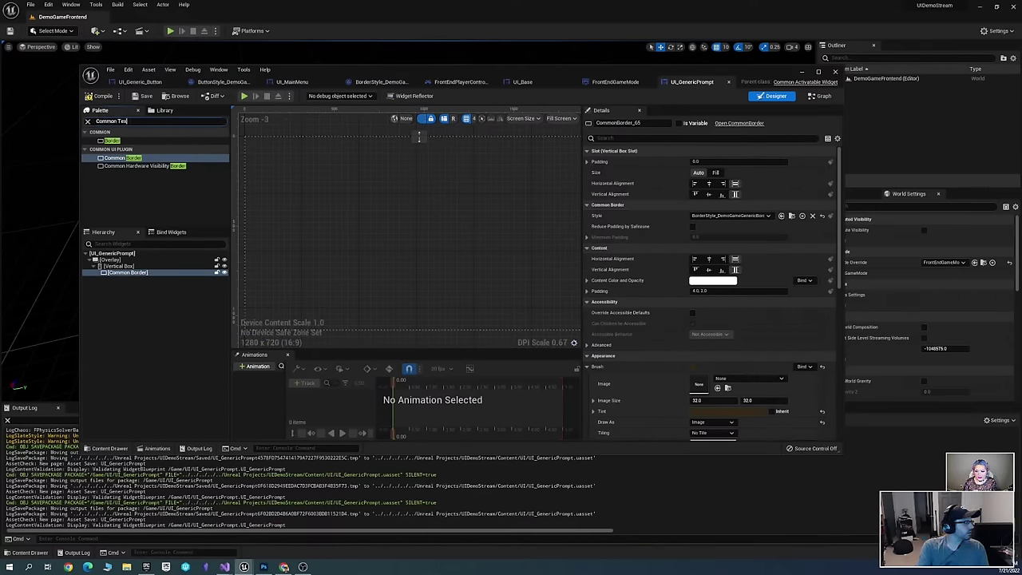
type("t")
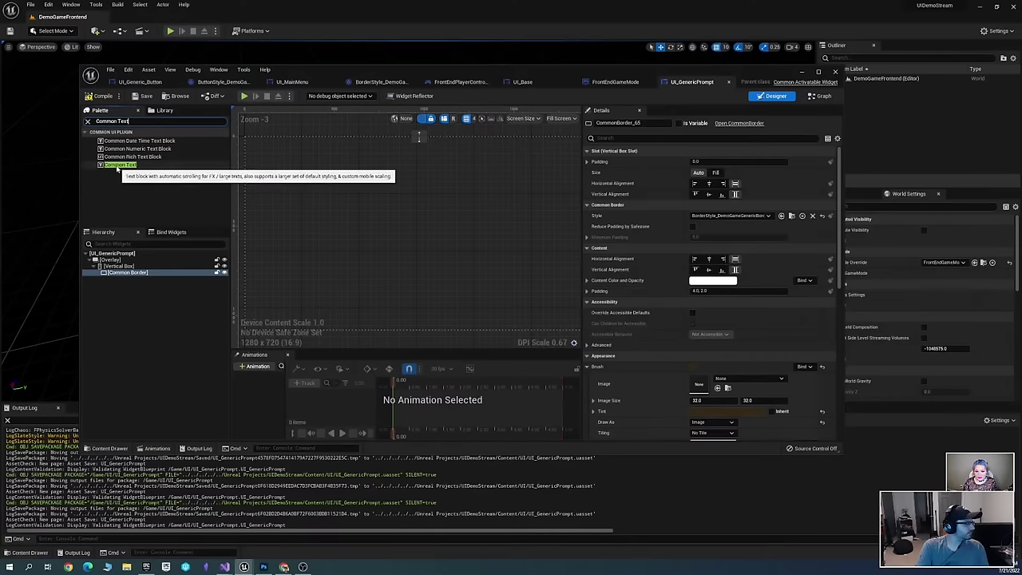
left_click_drag(117, 166, 129, 275)
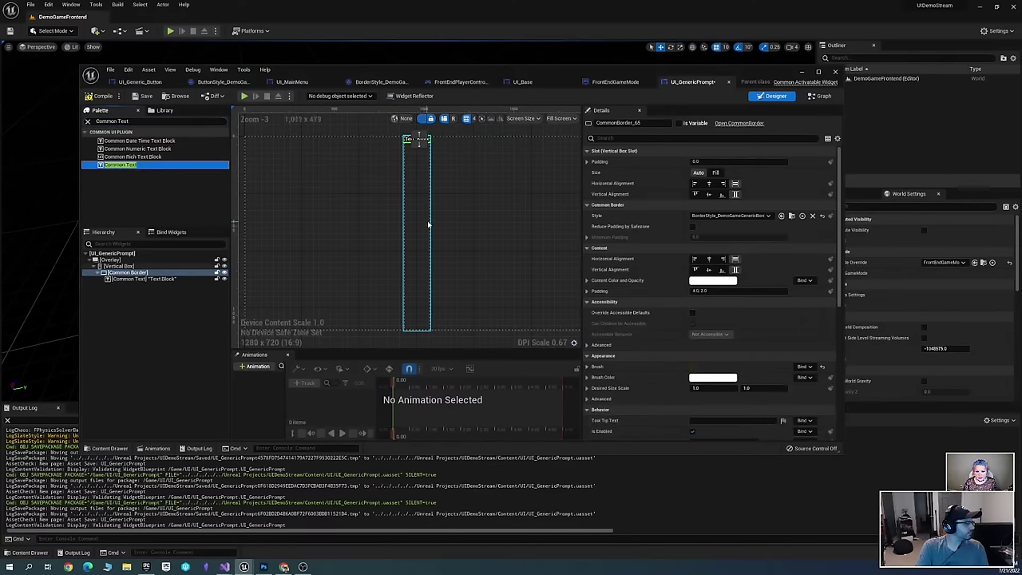
scroll(428, 225, "up", 4)
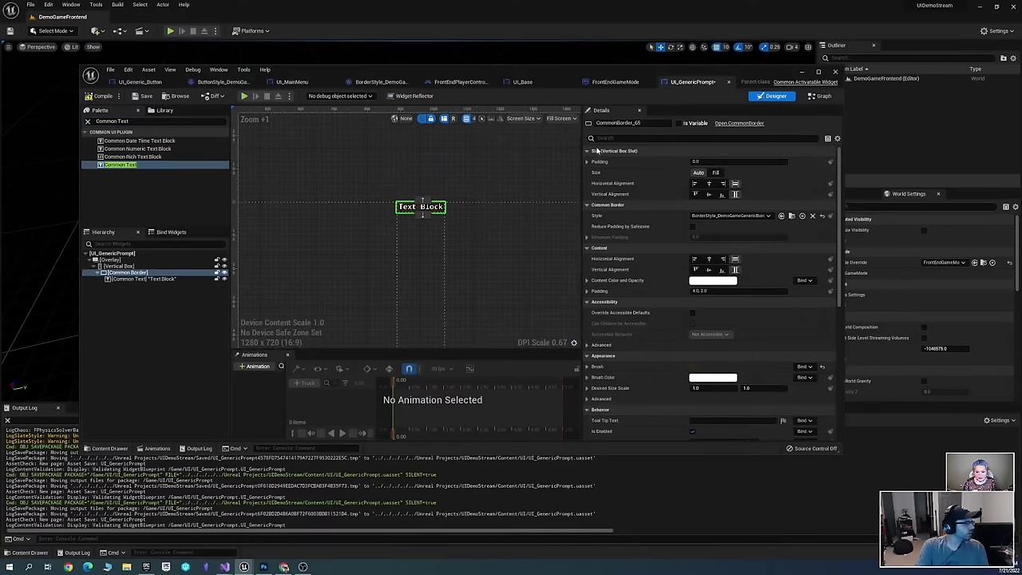
Rename the new text block to PromptText
left_click(139, 279)
left_click(141, 280)
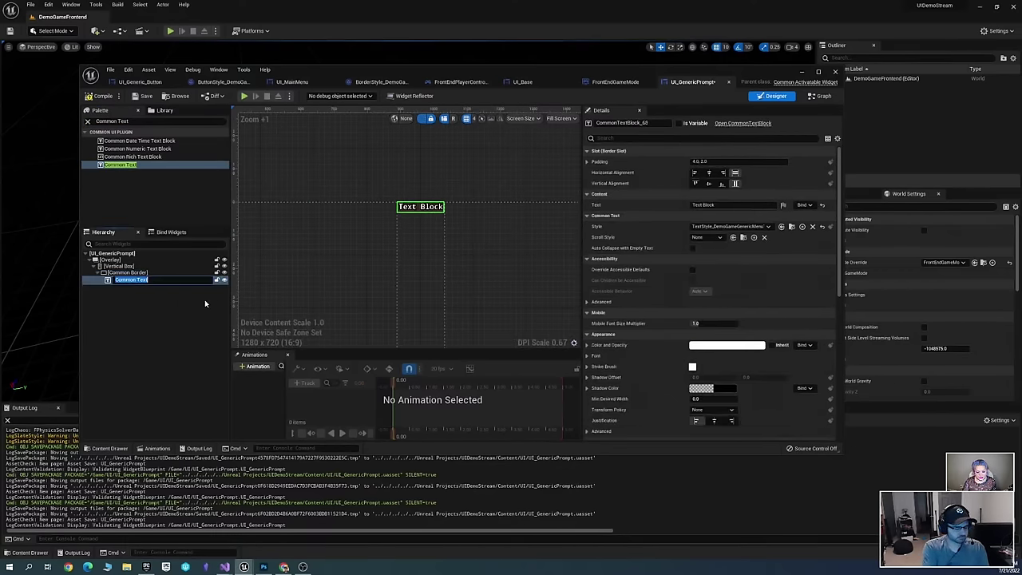
type("PromptText")
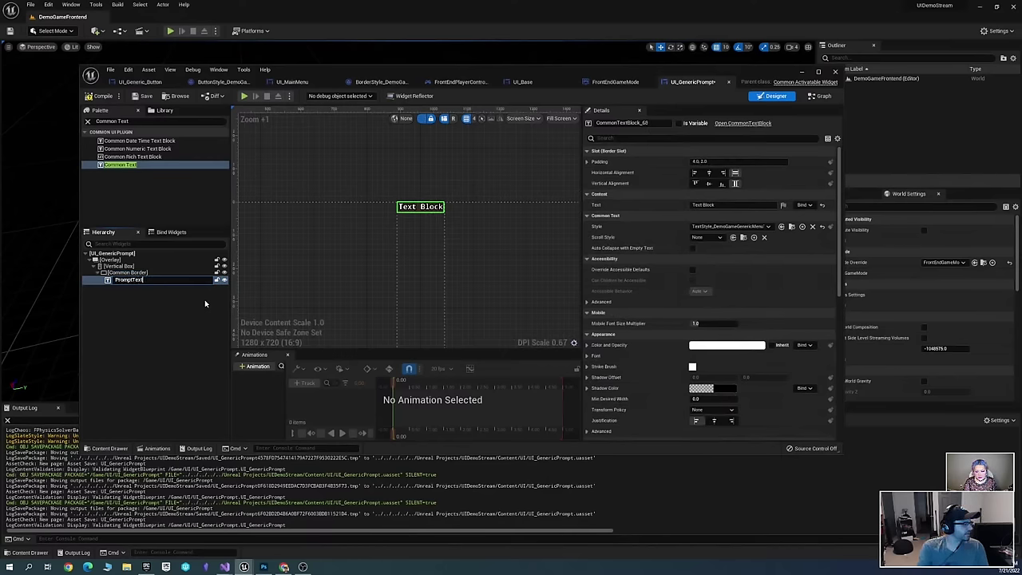
key("Return")
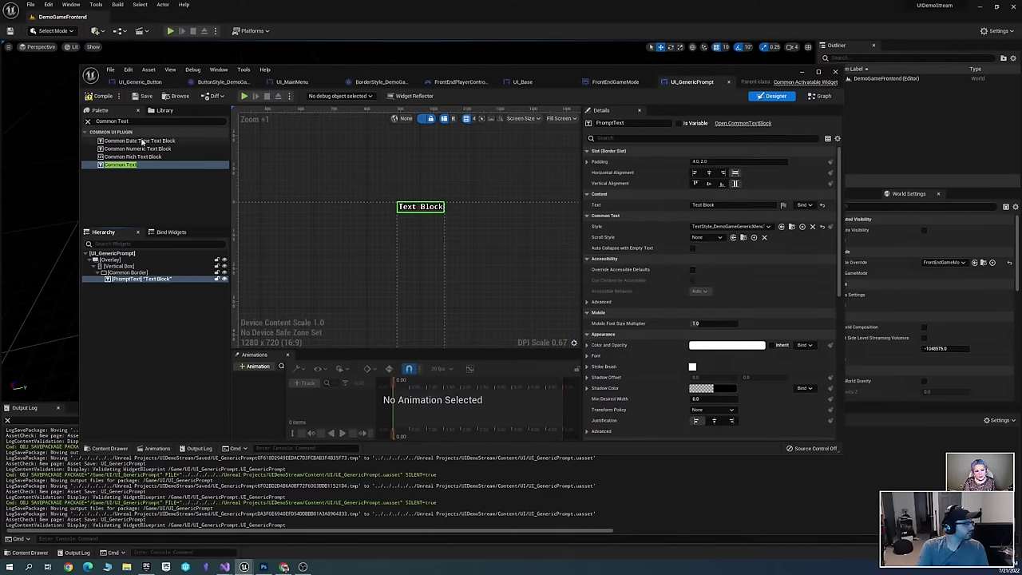
left_click(160, 120)
type("Com")
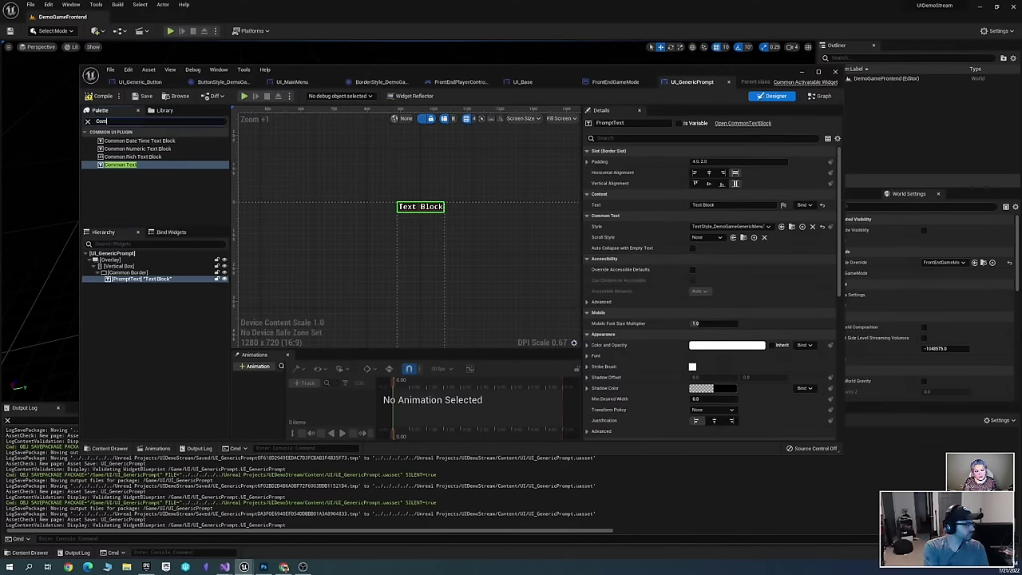
type("mon Button")
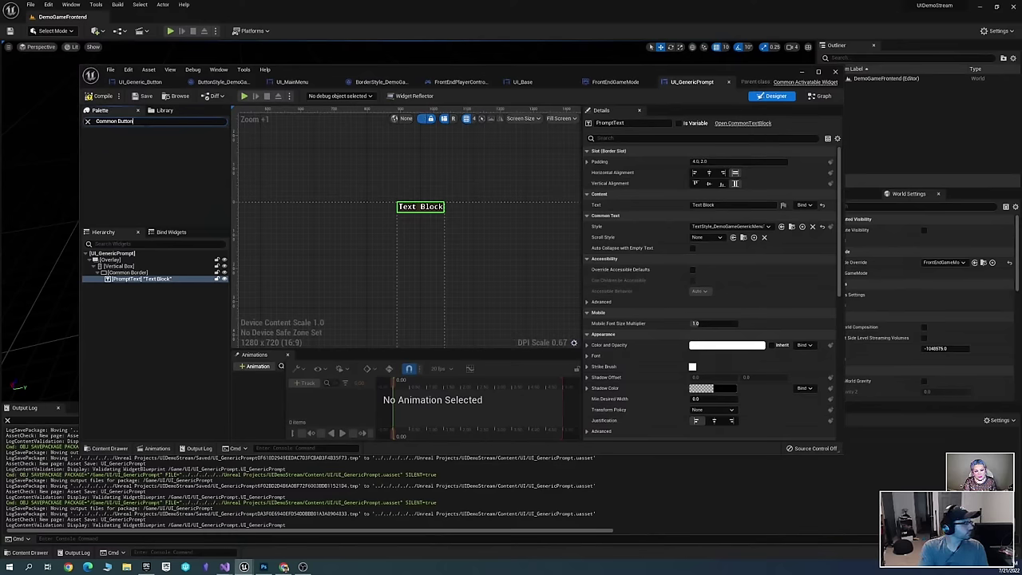
Add a Horizontal Box to the Vertical Box and select the Common Border to check its 4.0, 2.0 padding
key("ctrl+a")
key("BackSpace")
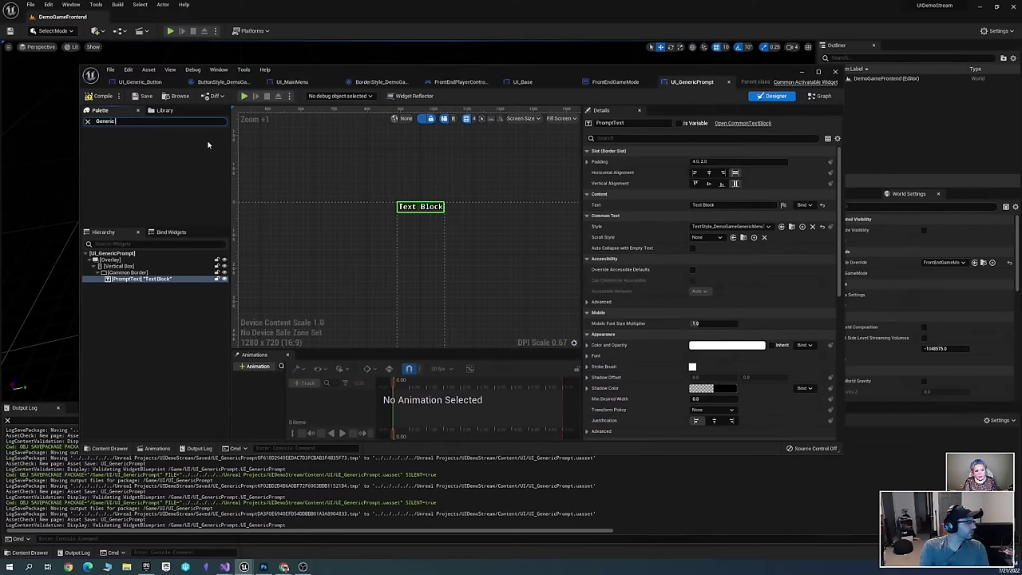
left_click_drag(206, 143, 132, 271)
left_click(136, 120)
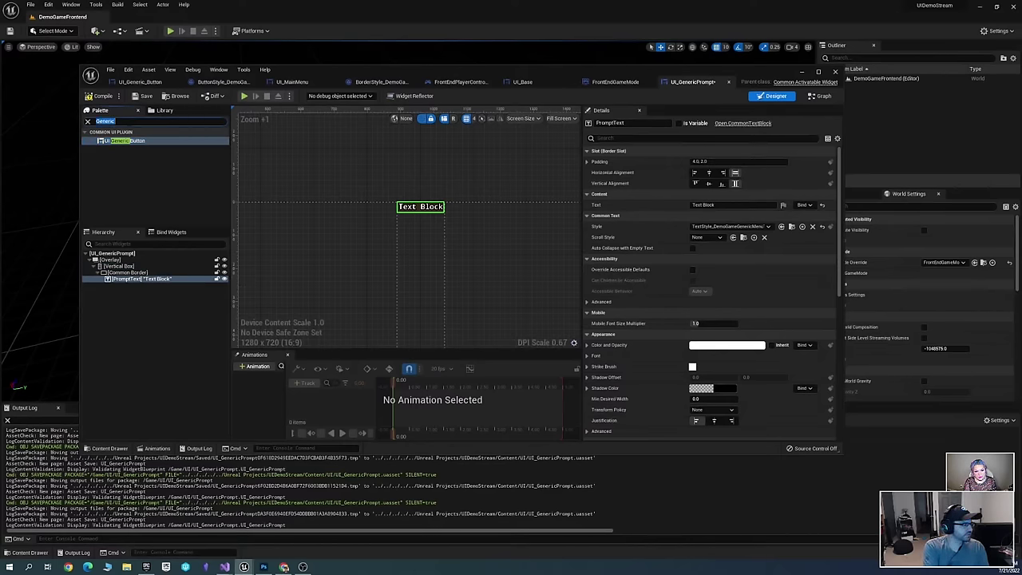
type("Horizon")
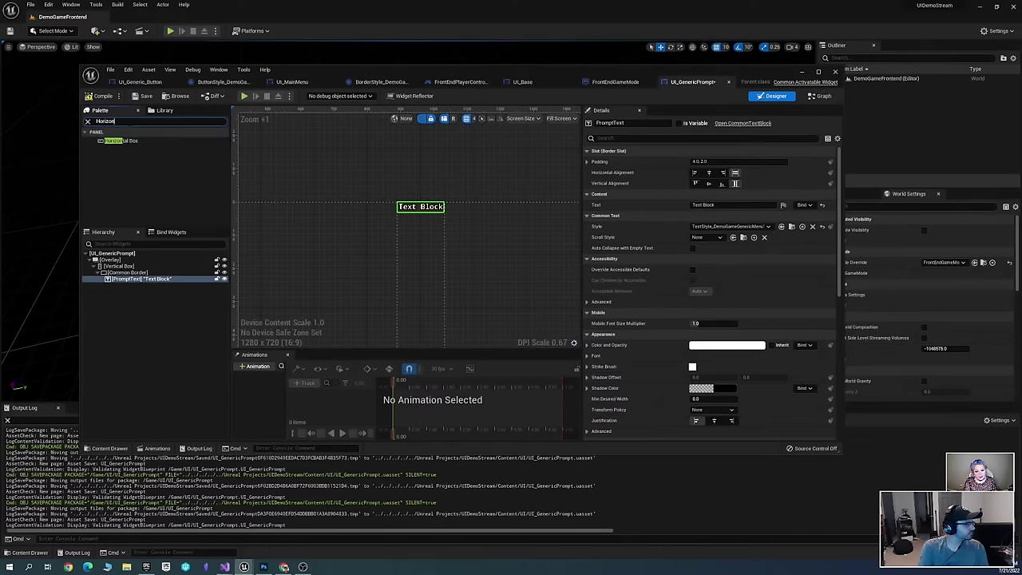
left_click_drag(118, 141, 125, 273)
left_click(124, 278)
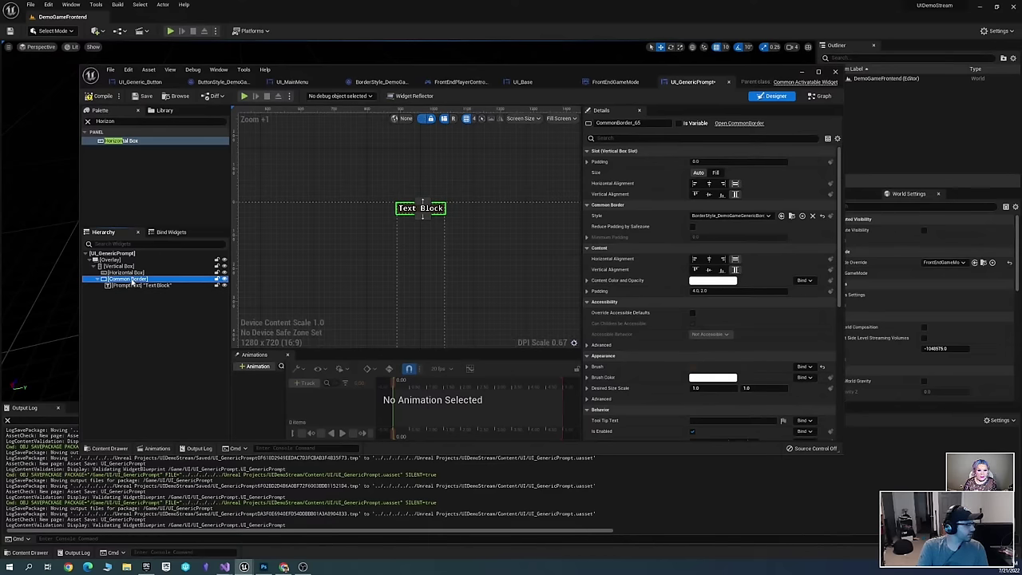
Wrap PromptText in a new Vertical Box and centre the text horizontally
right_click(134, 286)
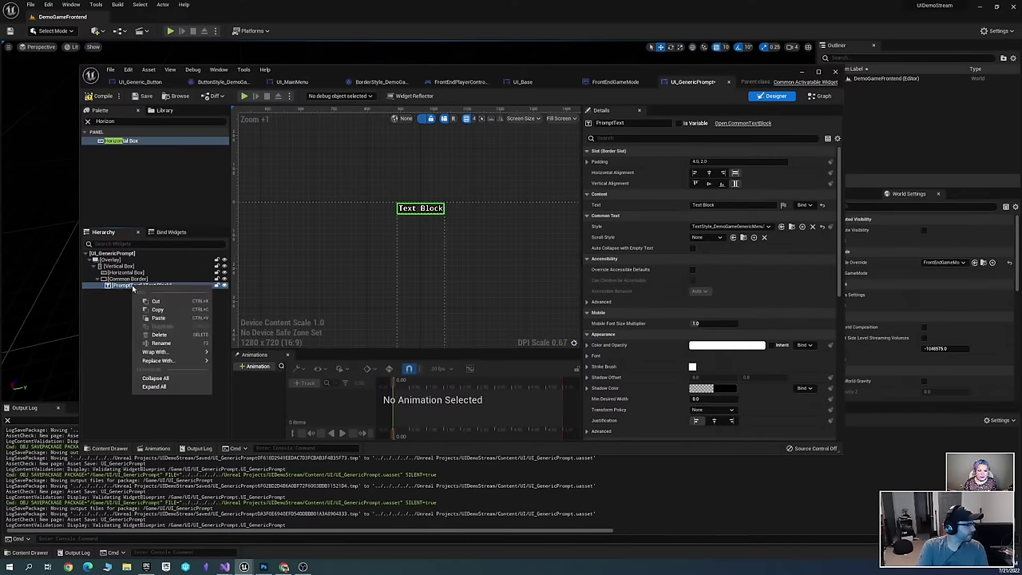
mouse_move(186, 352)
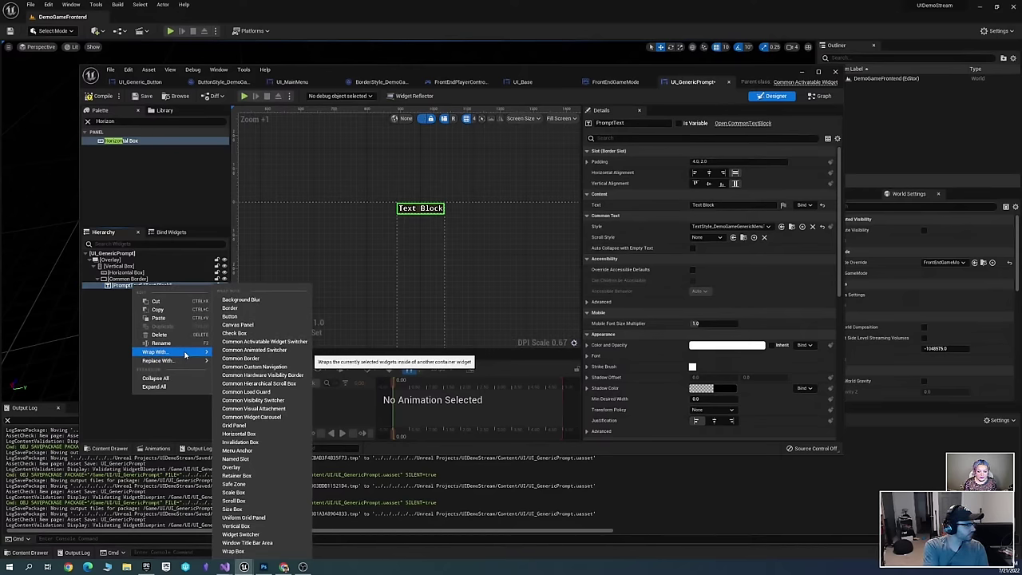
type("vertical")
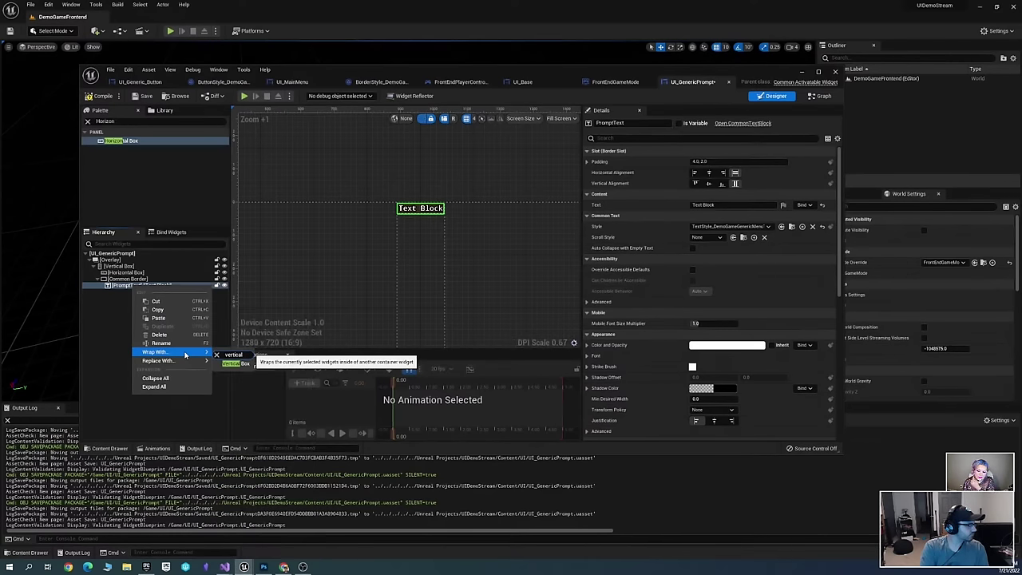
left_click(237, 364)
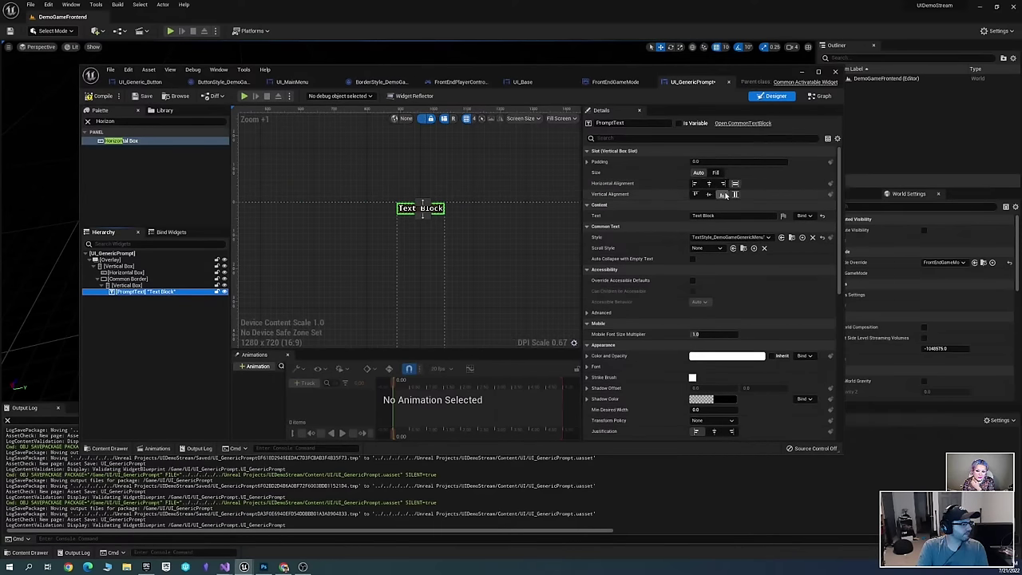
left_click(721, 195)
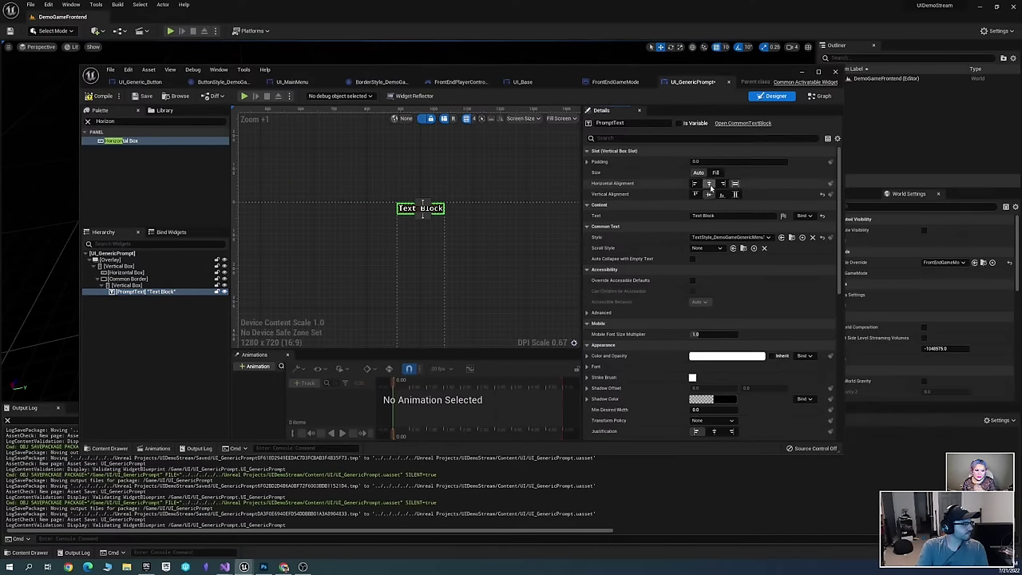
left_click(708, 186)
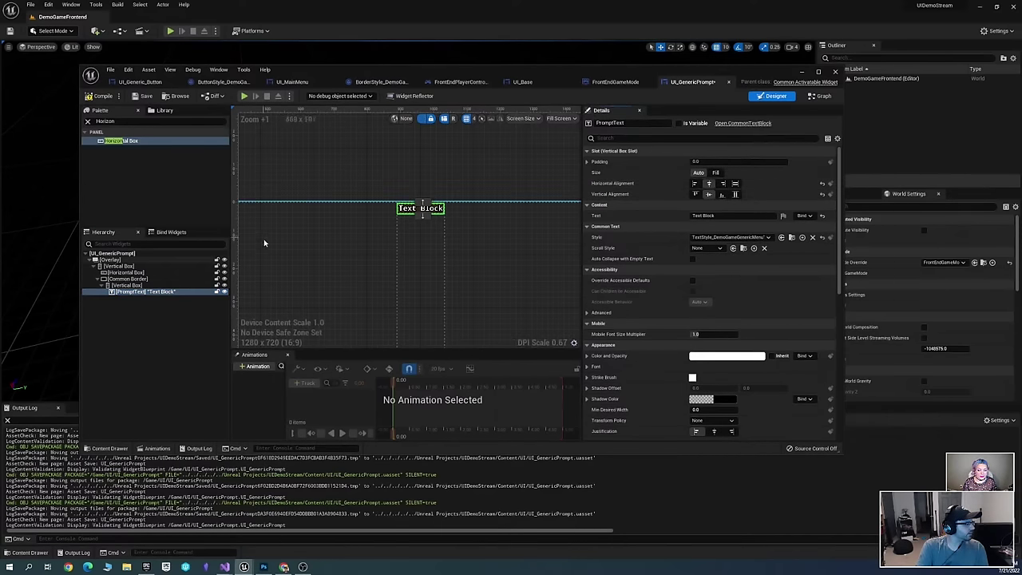
Set the new Vertical Box's vertical alignment to Fill
right_click_drag(392, 251, 380, 224)
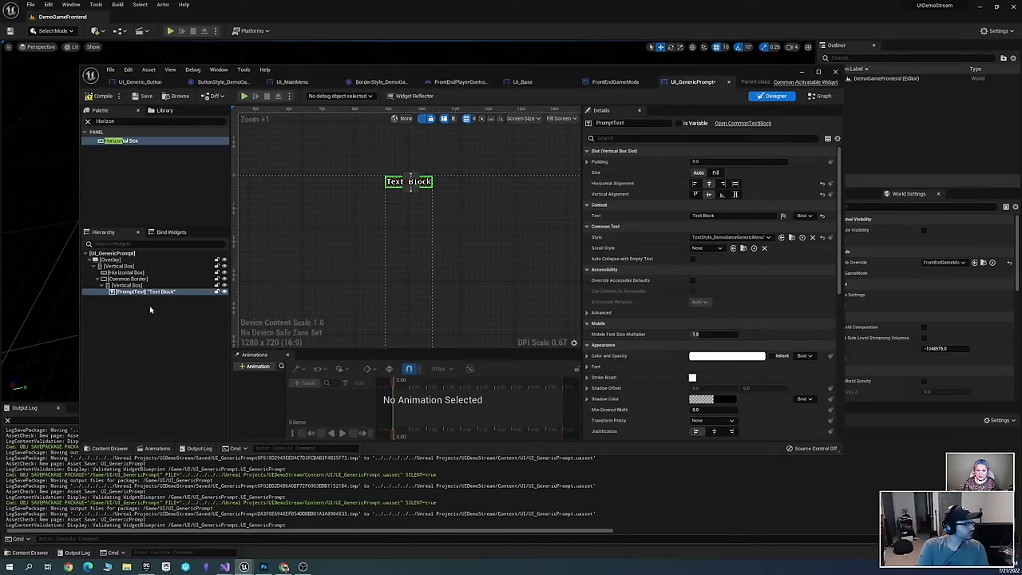
left_click(134, 285)
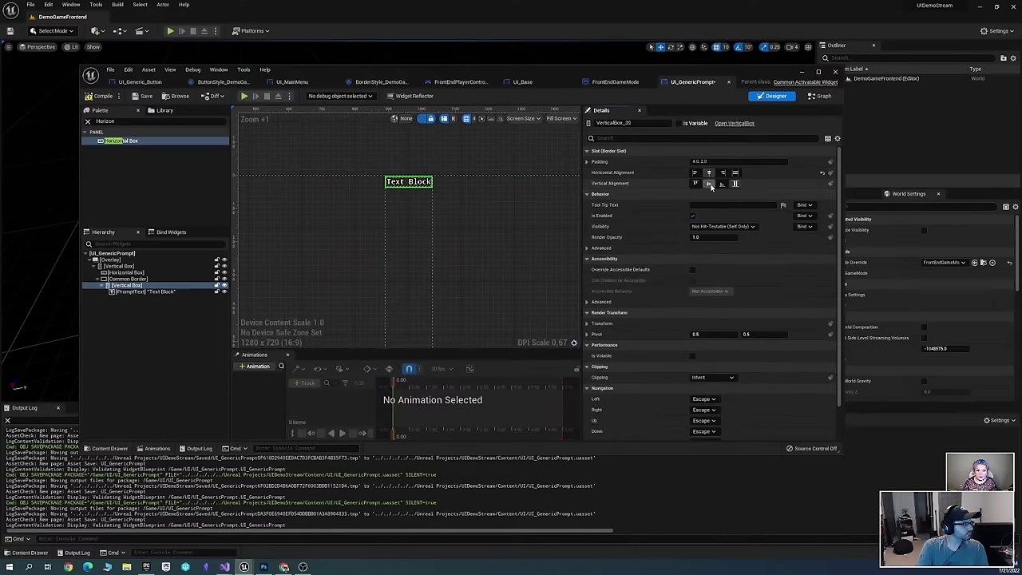
left_click(735, 184)
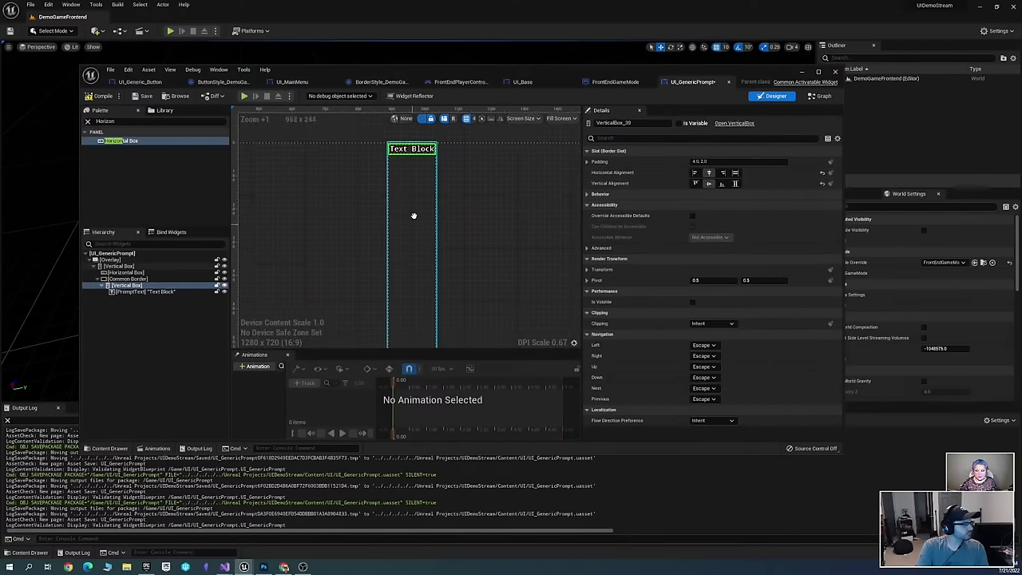
scroll(461, 221, "down", 4)
scroll(457, 217, "up", 1)
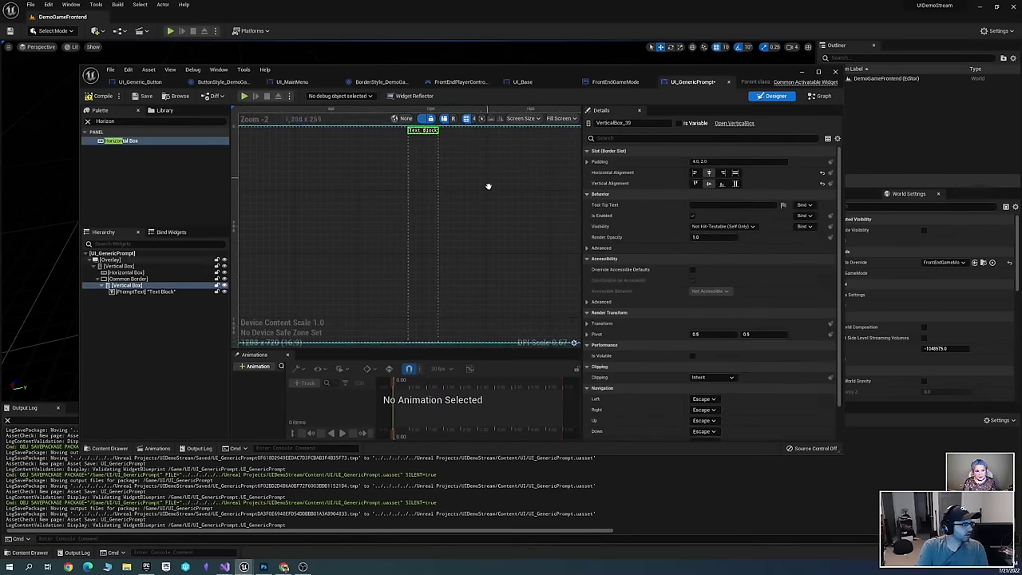
right_click_drag(488, 187, 494, 256)
scroll(474, 228, "up", 1)
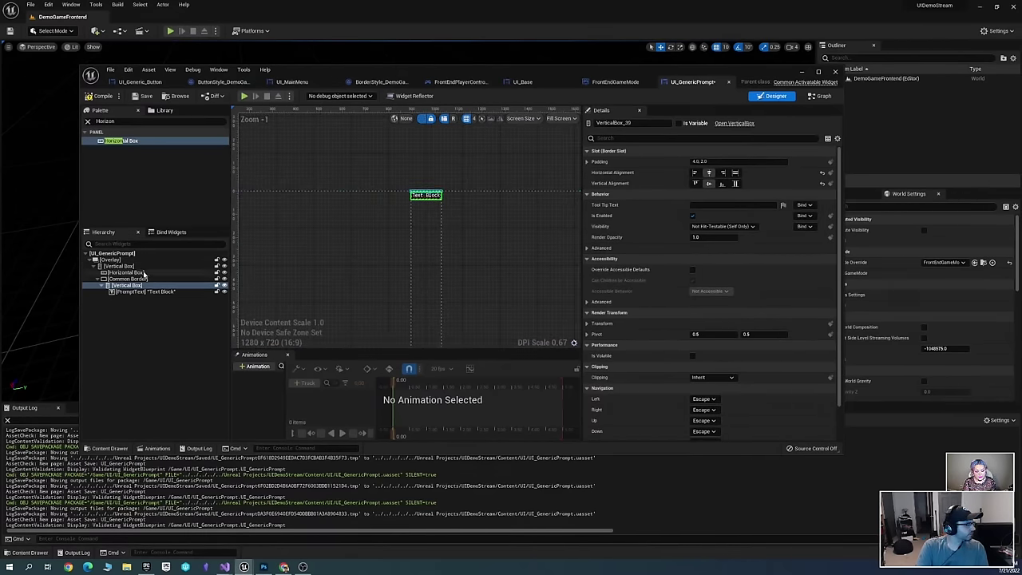
Move the Horizontal Box under PromptText and add two UI_Generic_Buttons into it
left_click_drag(144, 274, 146, 285)
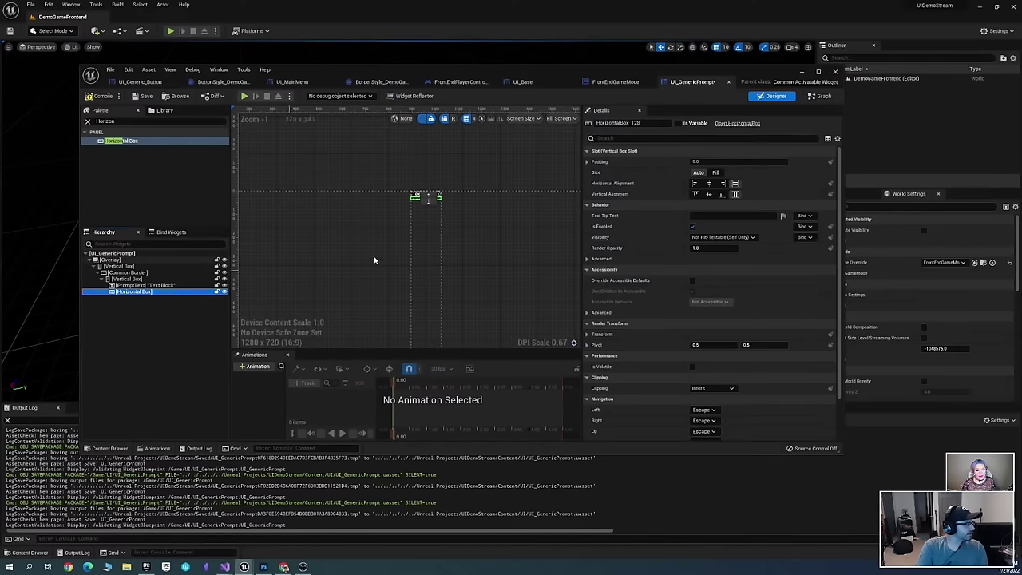
scroll(461, 221, "up", 6)
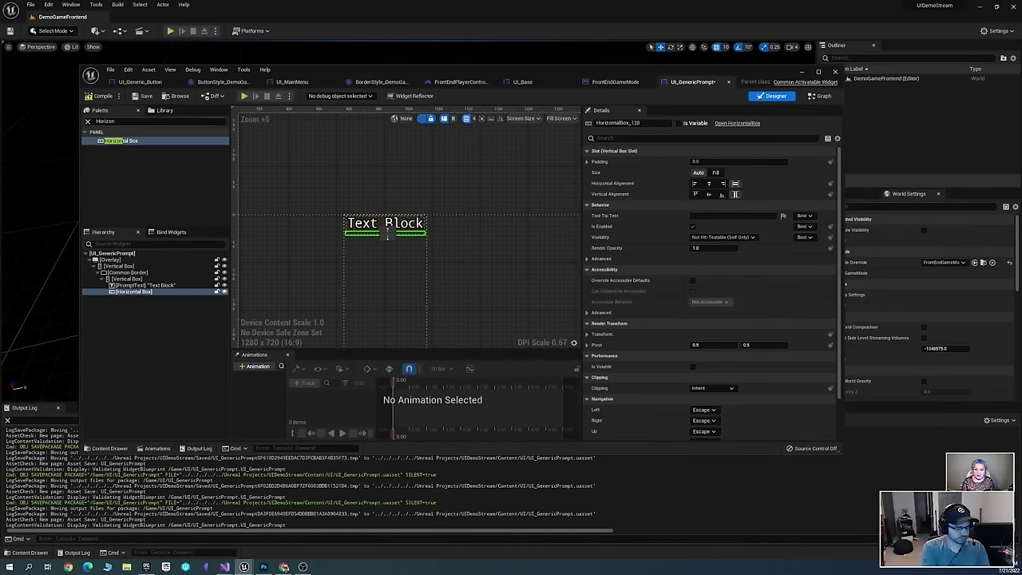
type("u")
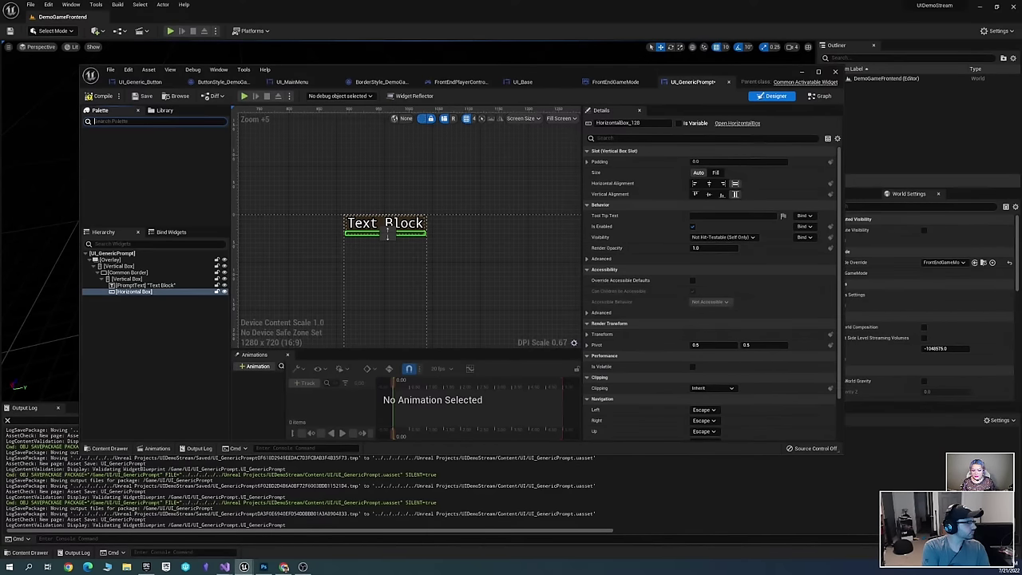
type("gr")
type("neric button")
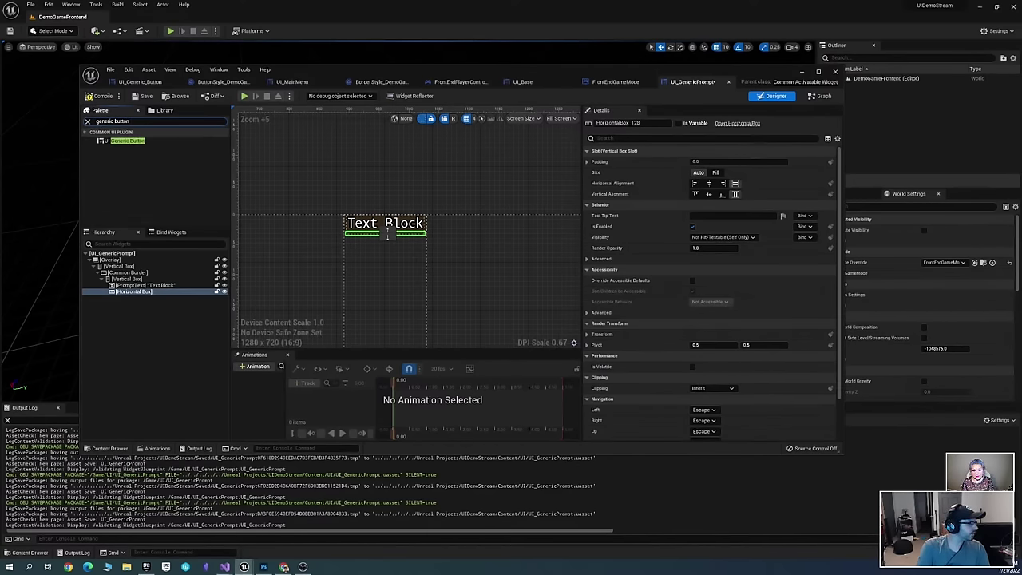
left_click_drag(128, 140, 124, 294)
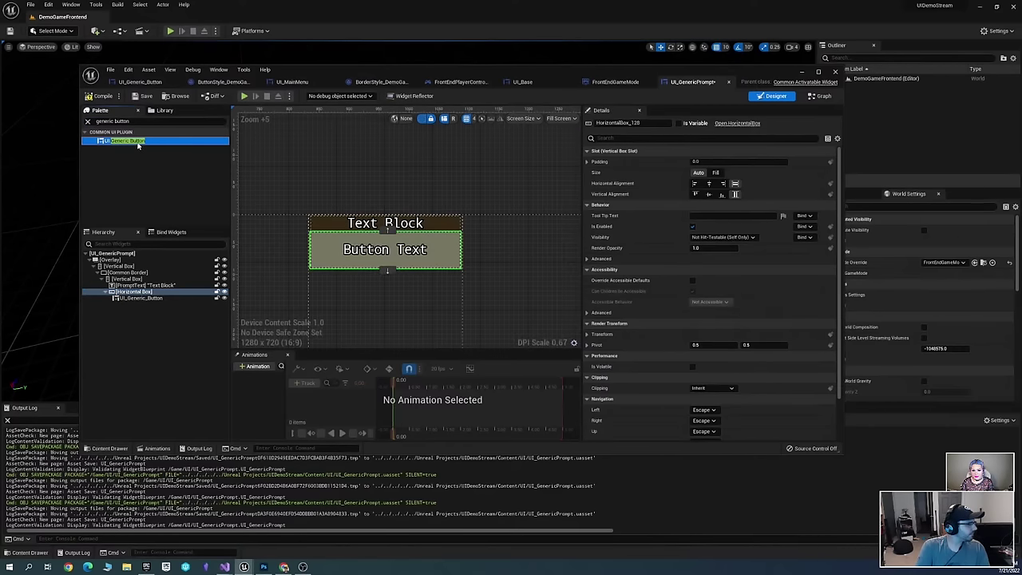
left_click_drag(125, 142, 187, 302)
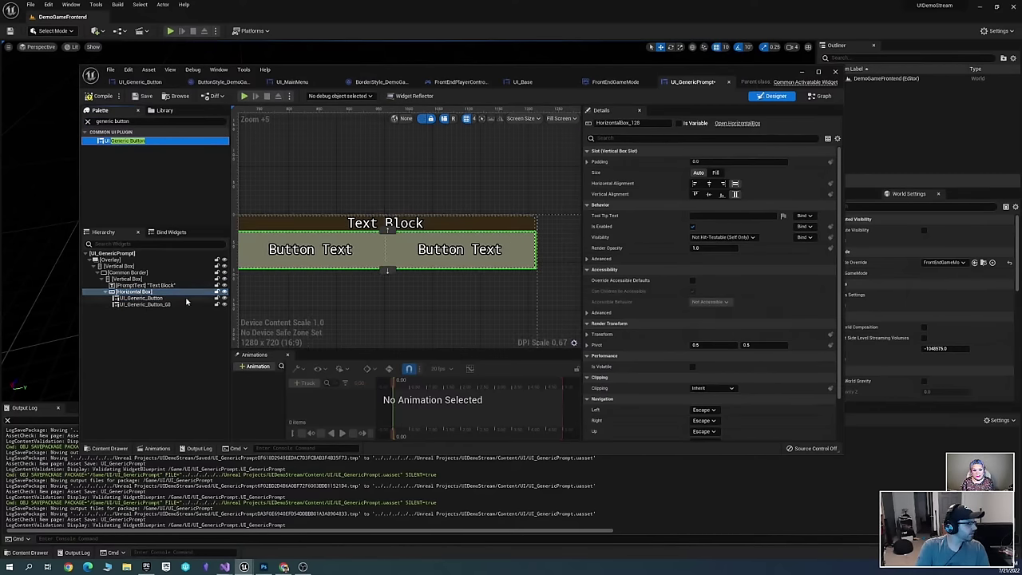
Label the first button Yes and the second button No
left_click(140, 297)
right_click_drag(417, 280, 496, 235)
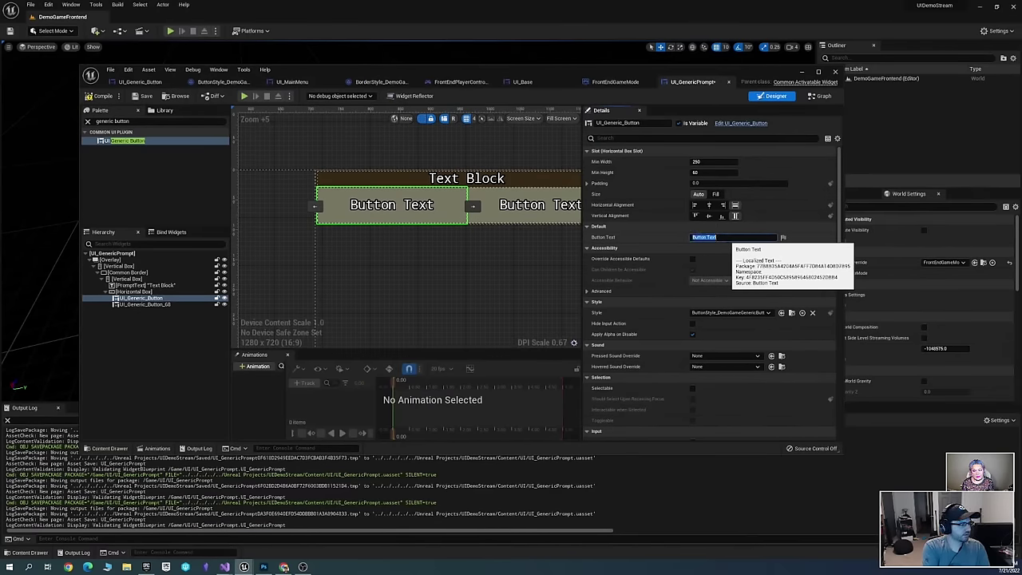
key("Return")
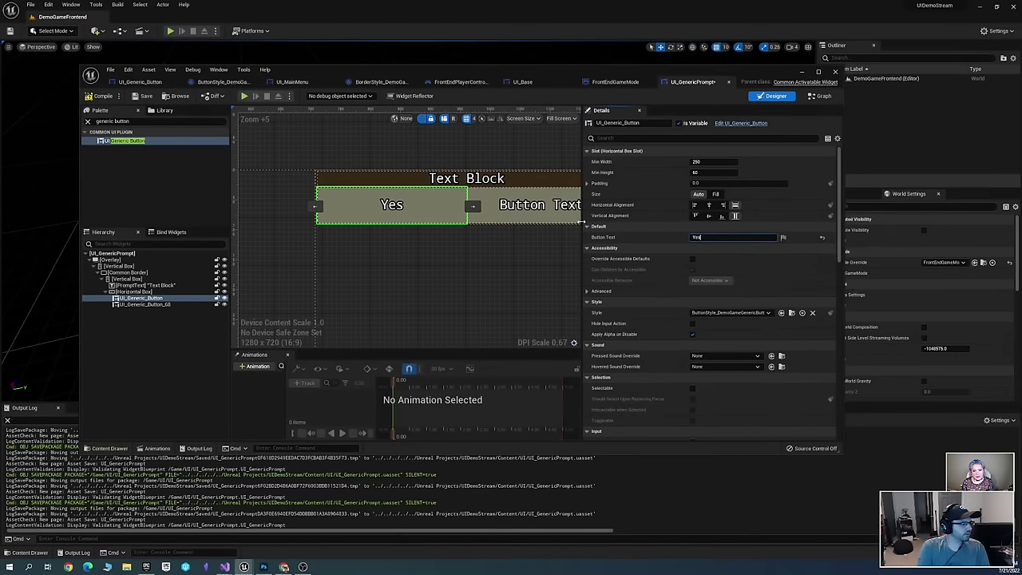
left_click(523, 205)
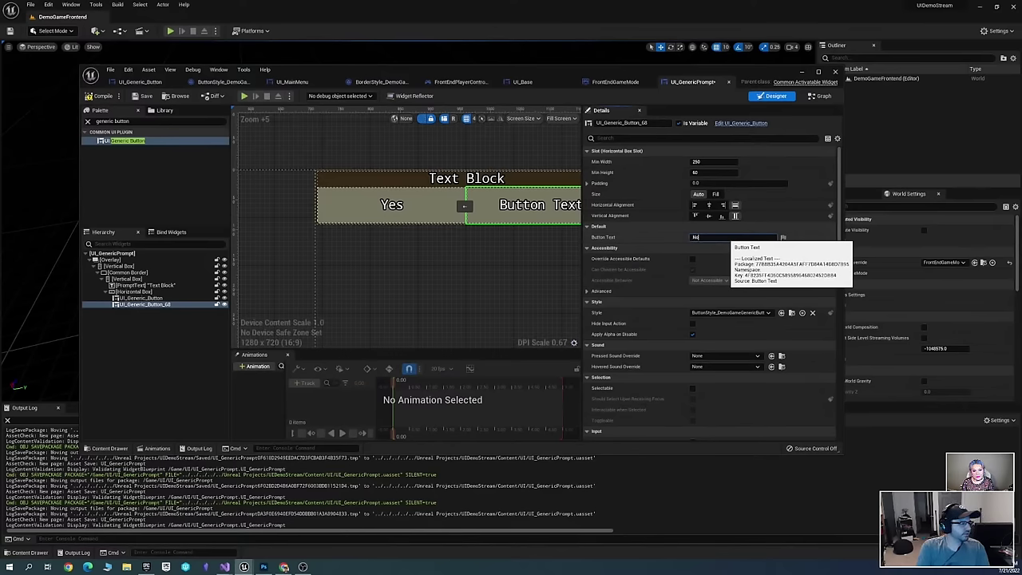
key("Return")
right_click_drag(420, 266, 314, 280)
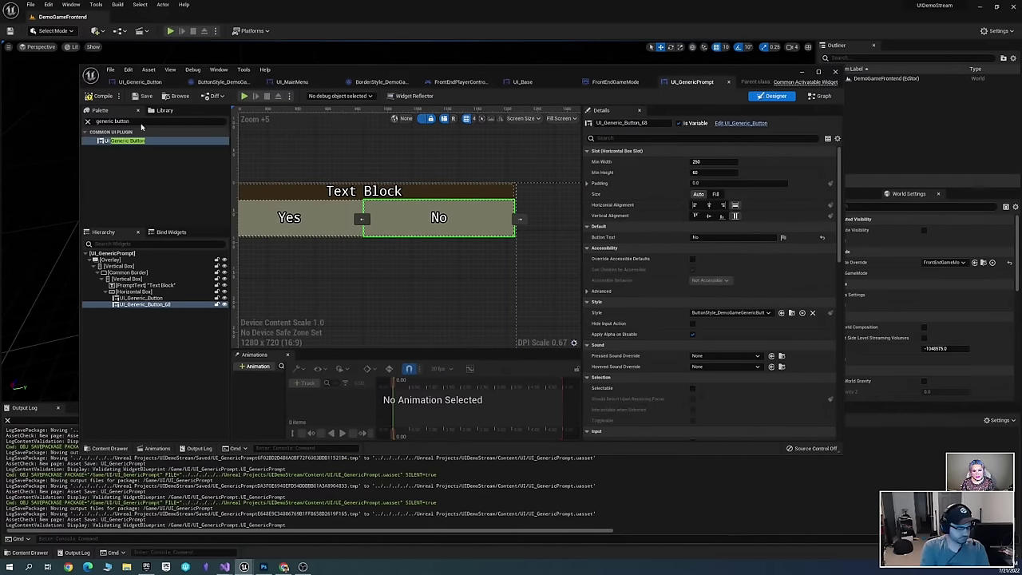
Insert a Spacer between the Yes and No buttons with size 6.0
type("Spacer")
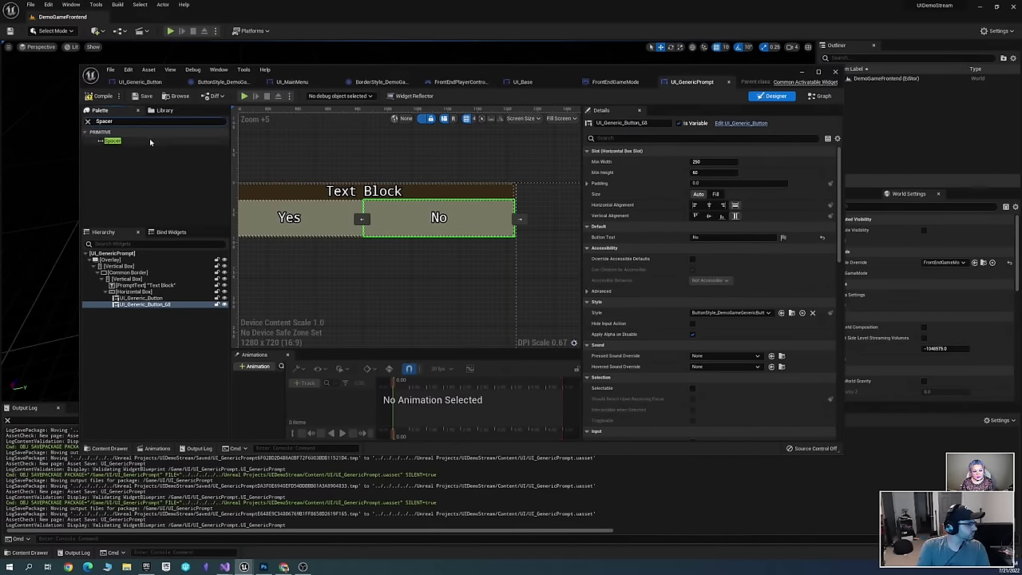
left_click_drag(111, 141, 153, 306)
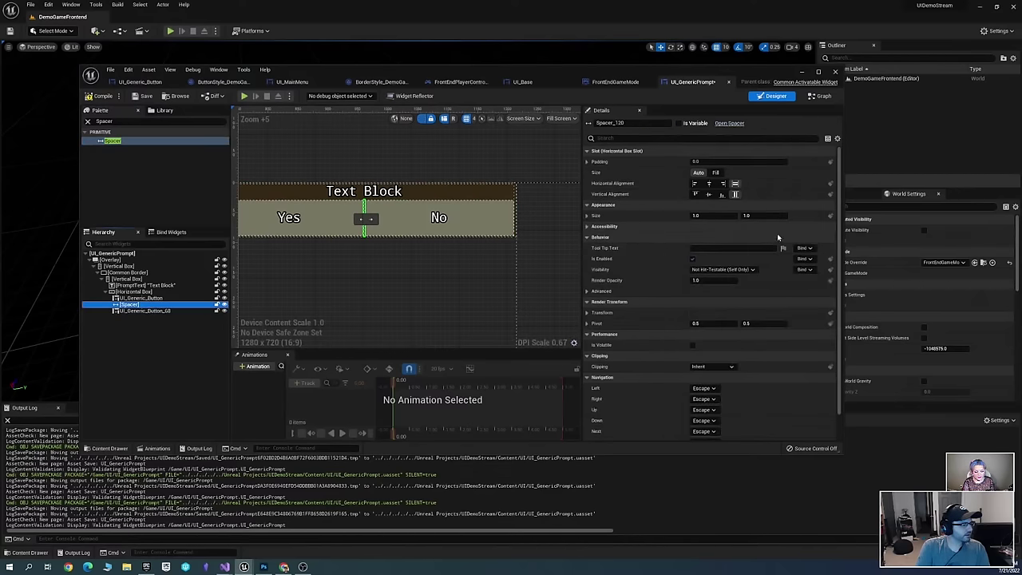
left_click(760, 216)
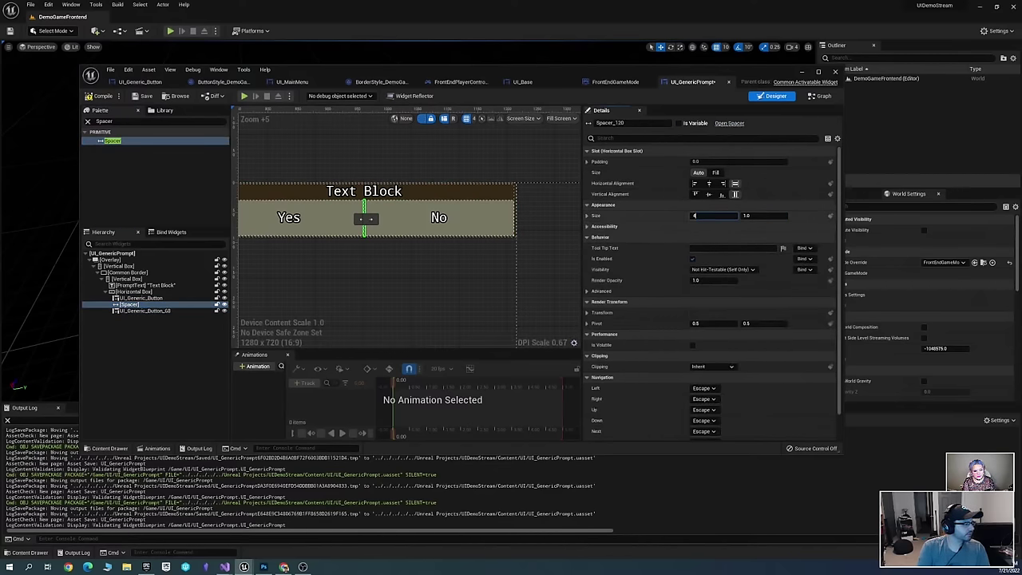
key("Return")
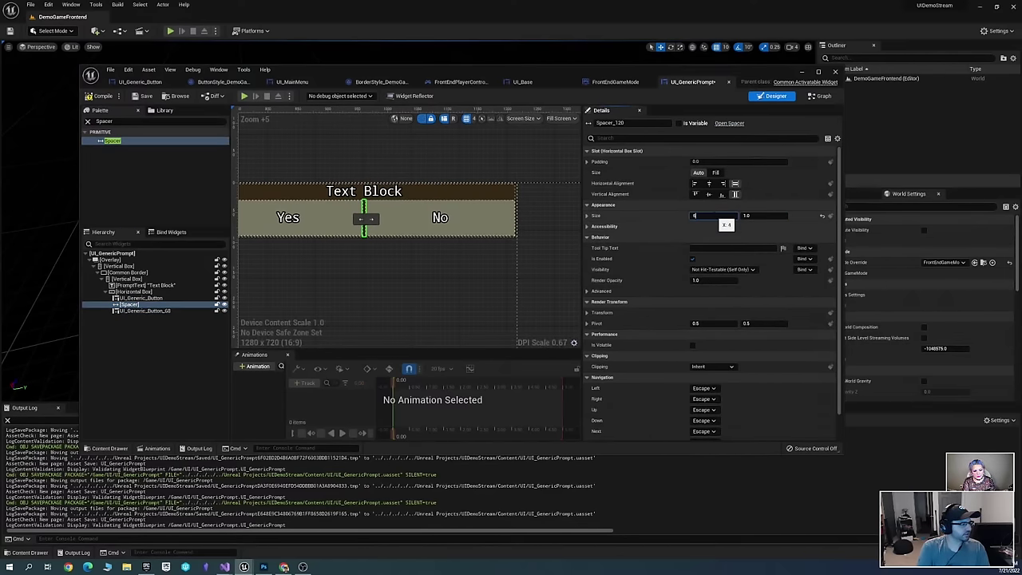
key("Return")
scroll(506, 235, "down", 1)
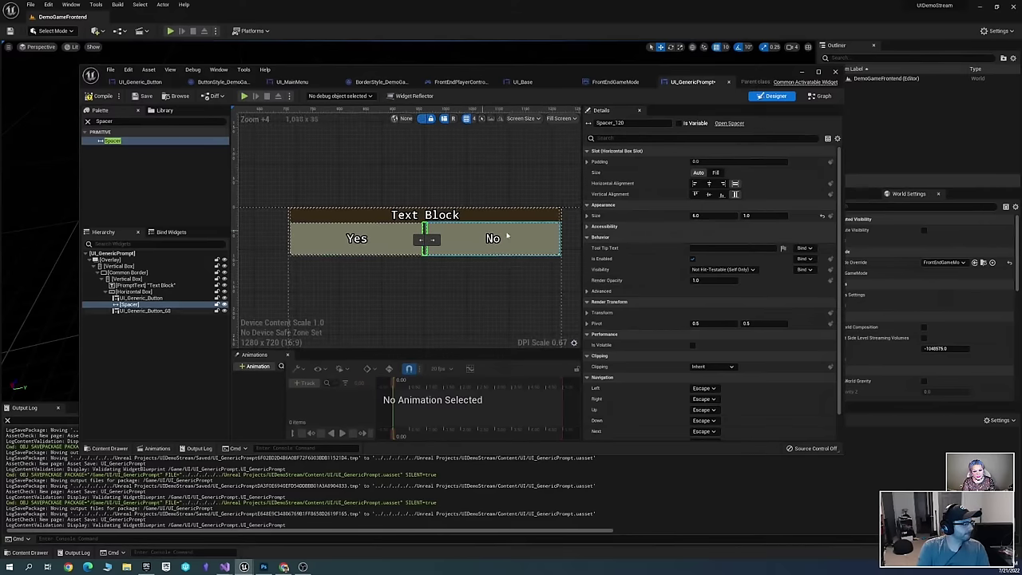
scroll(507, 231, "down", 6)
right_click_drag(471, 203, 486, 146)
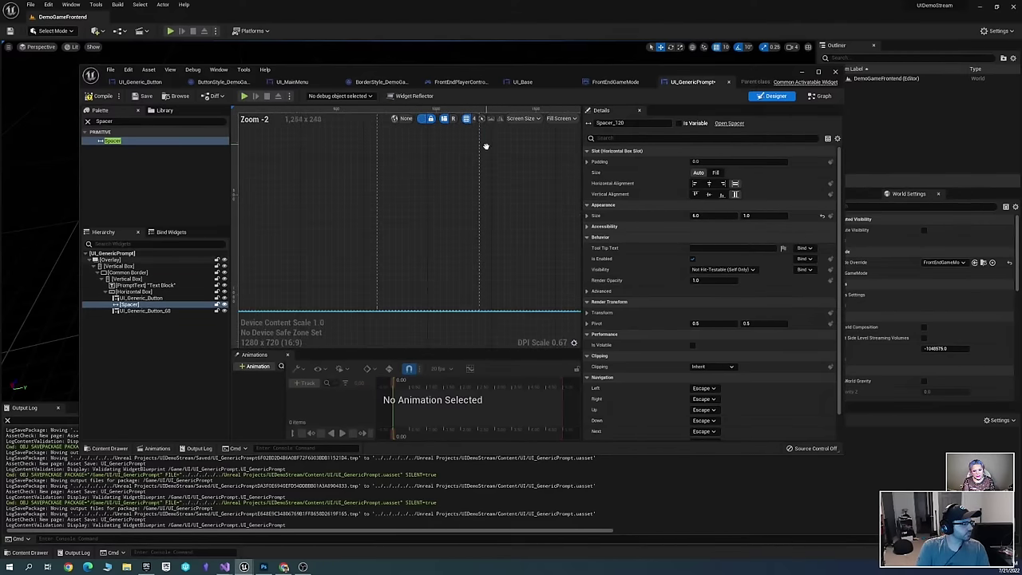
key("Home")
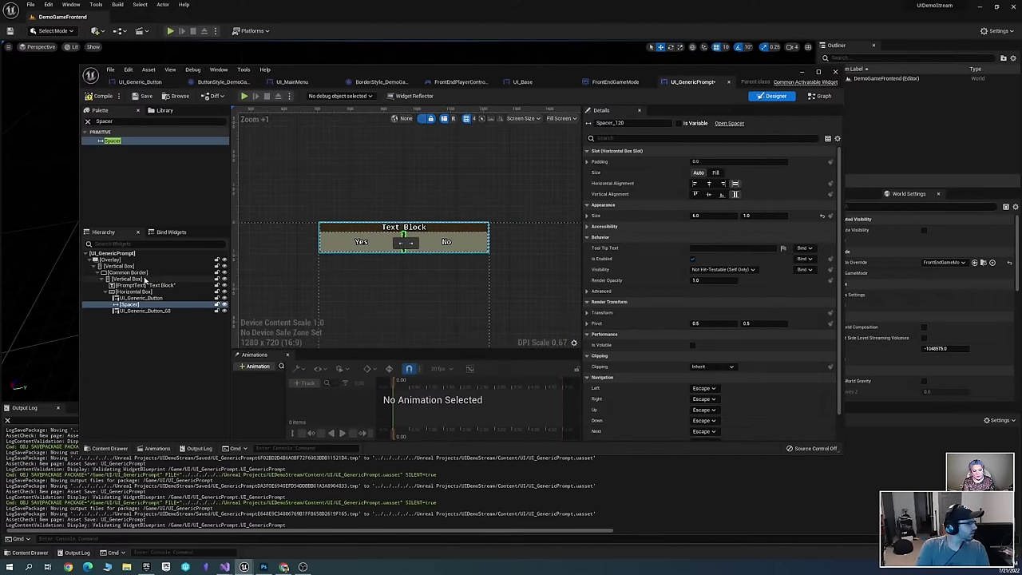
Move the Common Border directly under the Overlay
left_click(144, 278)
left_click(127, 267)
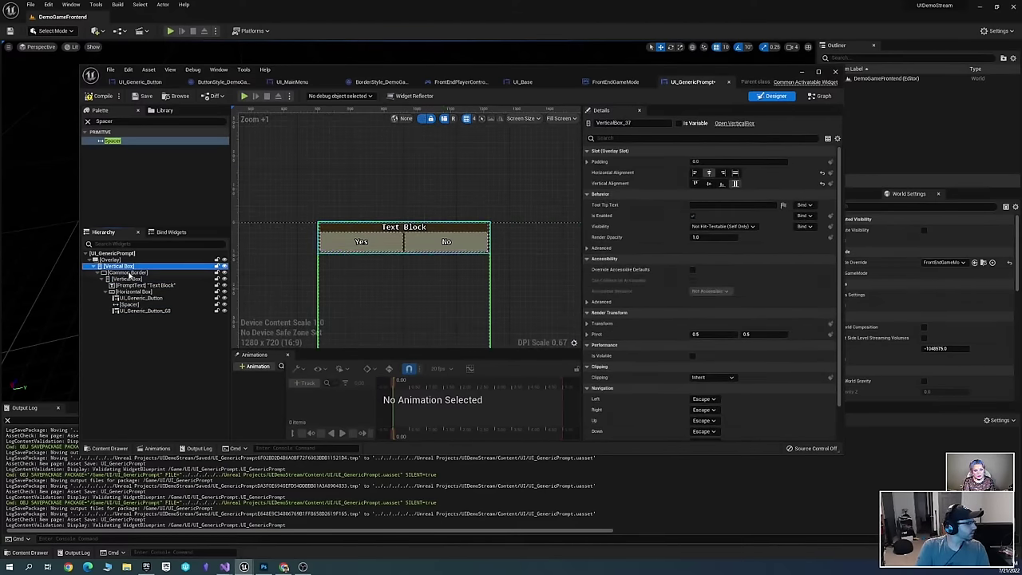
left_click(128, 273)
left_click_drag(112, 265, 111, 260)
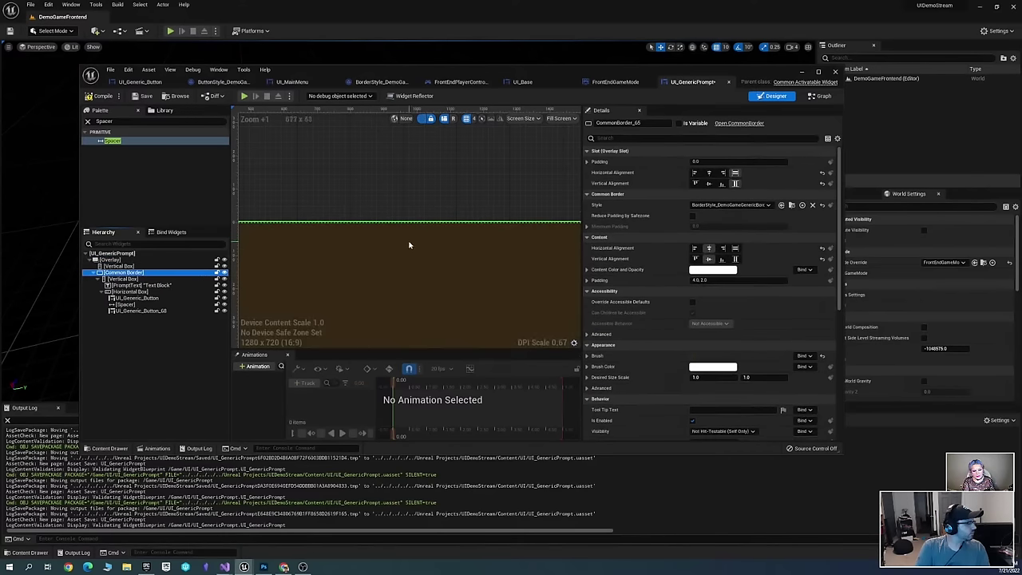
scroll(410, 244, "down", 5)
right_click_drag(448, 199, 454, 174)
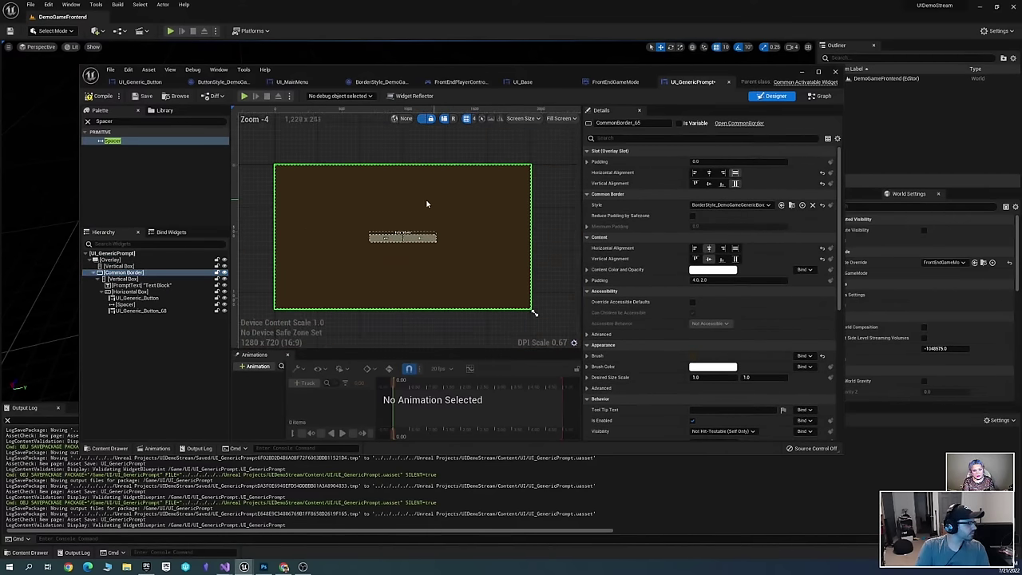
Delete the Vertical Box wrapping the Common Border
left_click(126, 267)
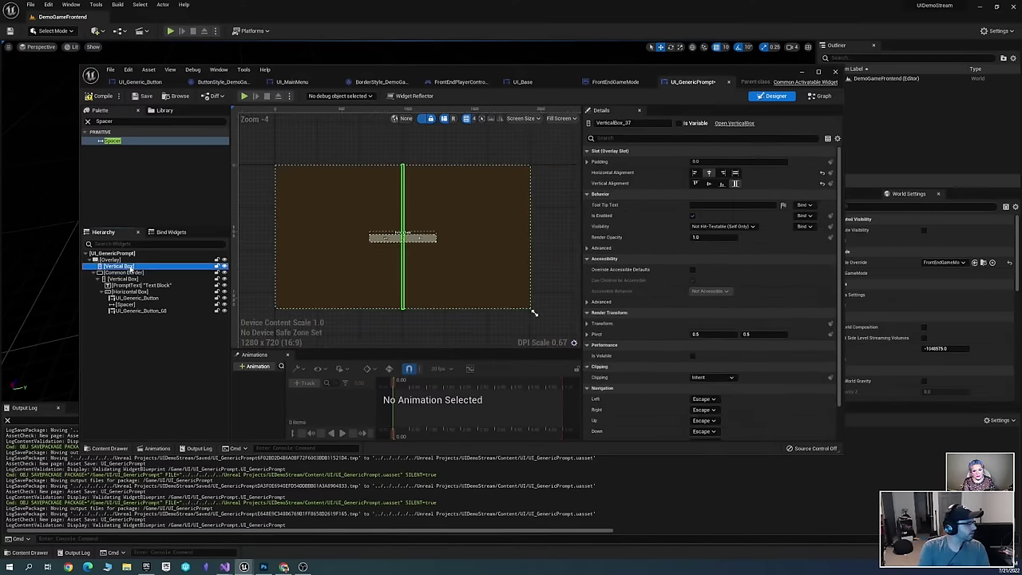
key("Delete")
left_click(123, 260)
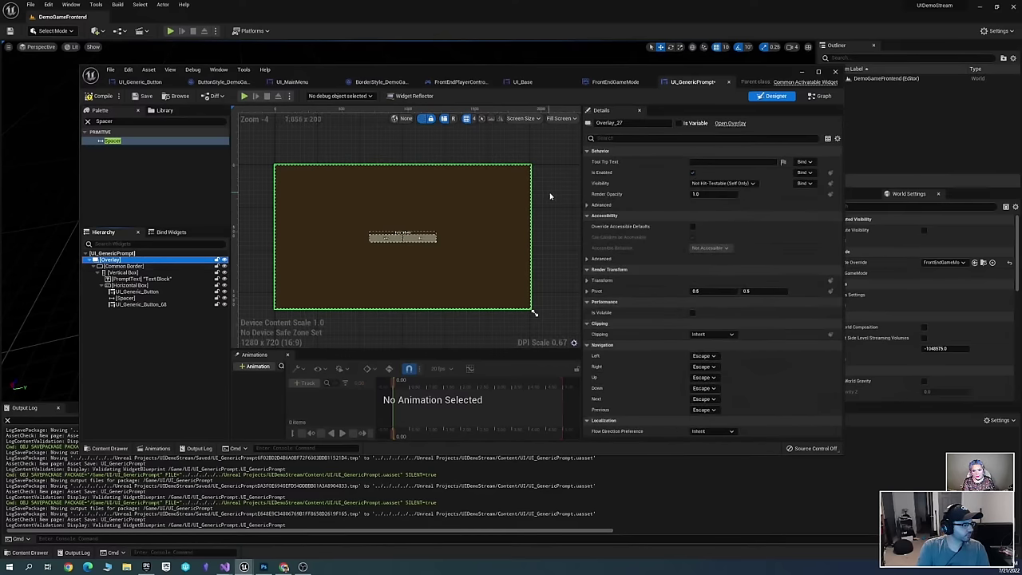
right_click_drag(457, 246, 471, 243)
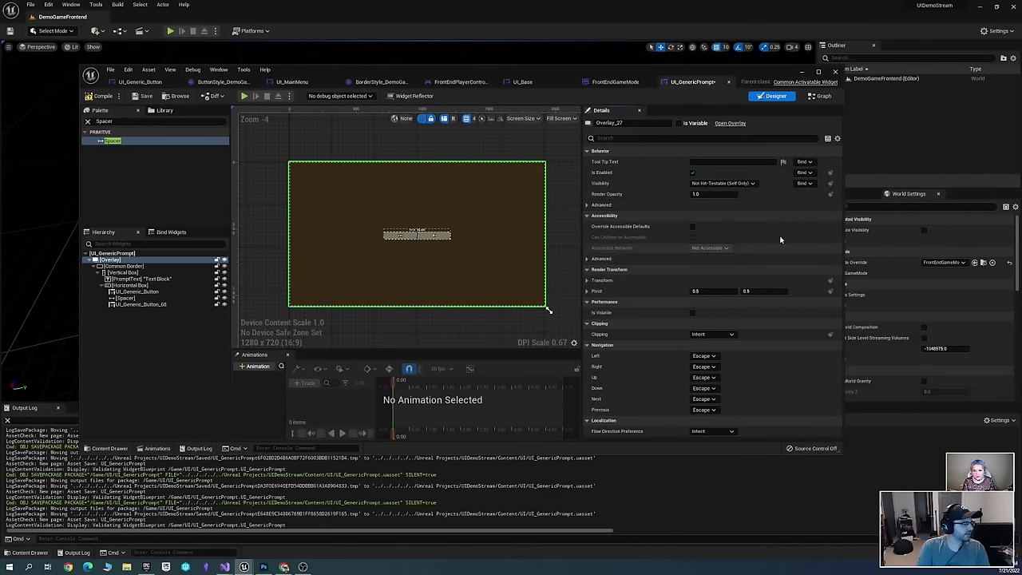
scroll(463, 241, "up", 1)
mouse_move(463, 241)
right_mouse_down()
mouse_move(494, 234)
mouse_move(469, 225)
right_mouse_up()
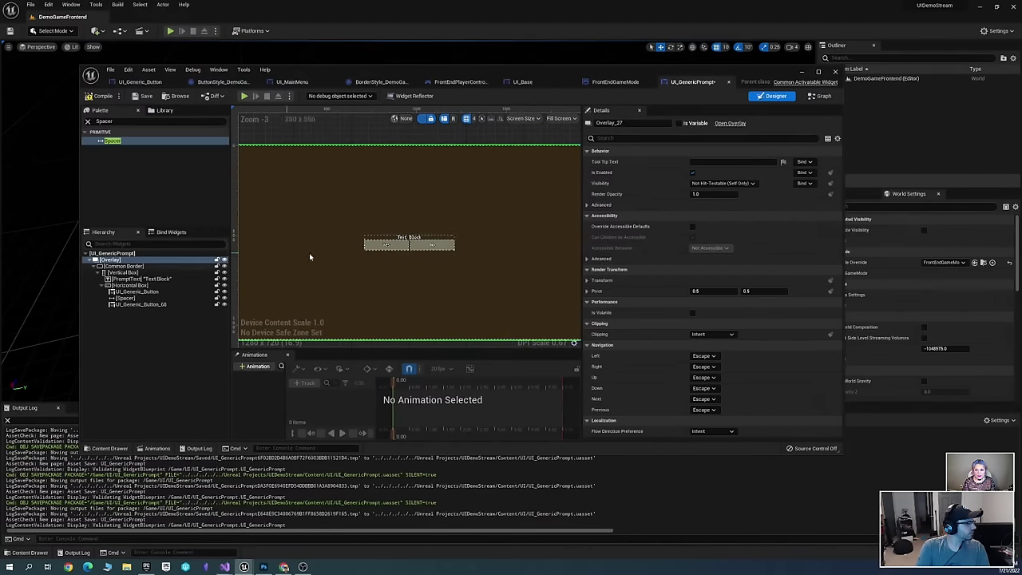
Undo the Vertical Box deletion and the border move, then reselect the Vertical Box
key("ctrl+z")
left_click(134, 266)
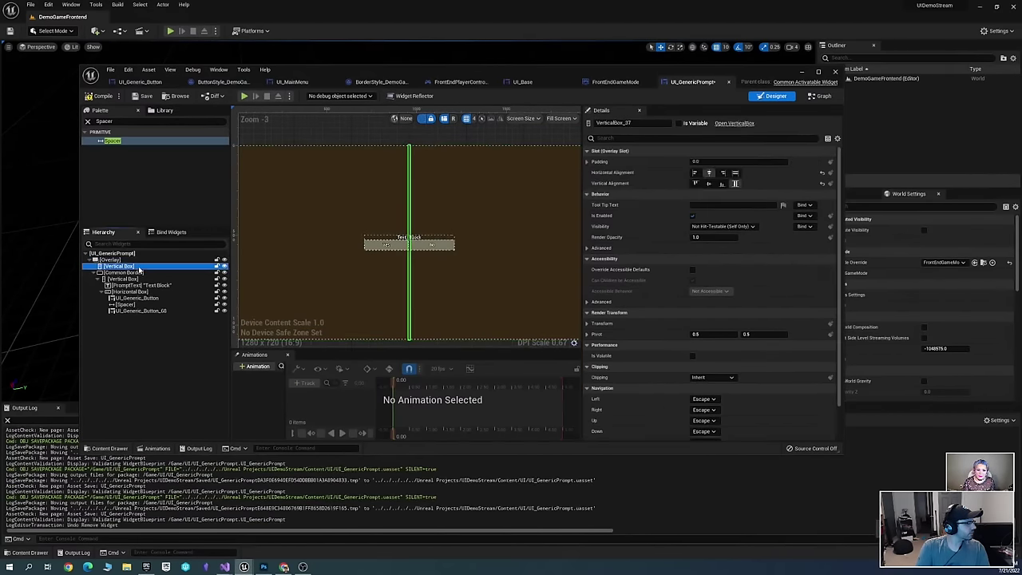
scroll(515, 318, "down", 1)
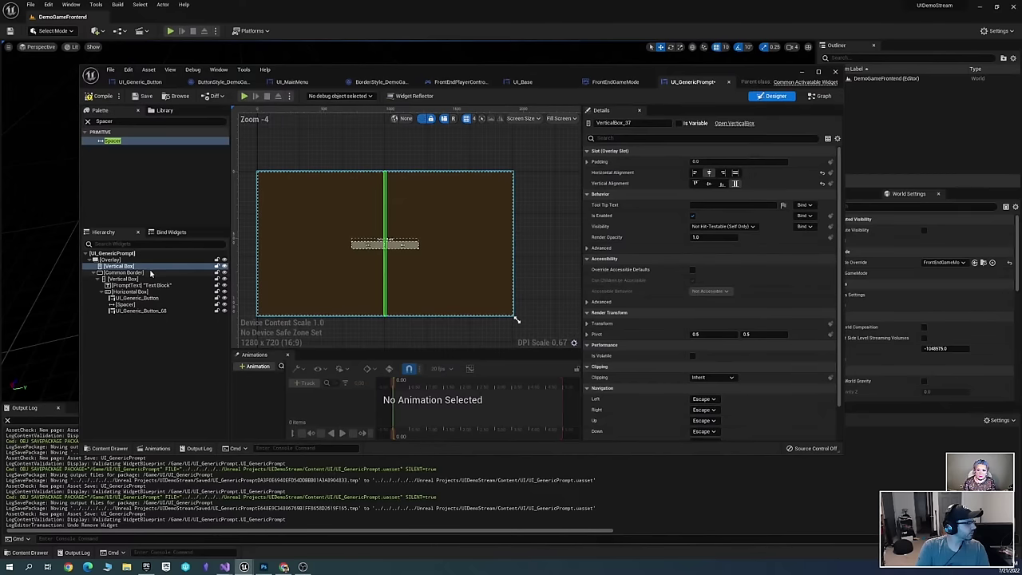
key("ctrl+z")
scroll(515, 317, "up", 3)
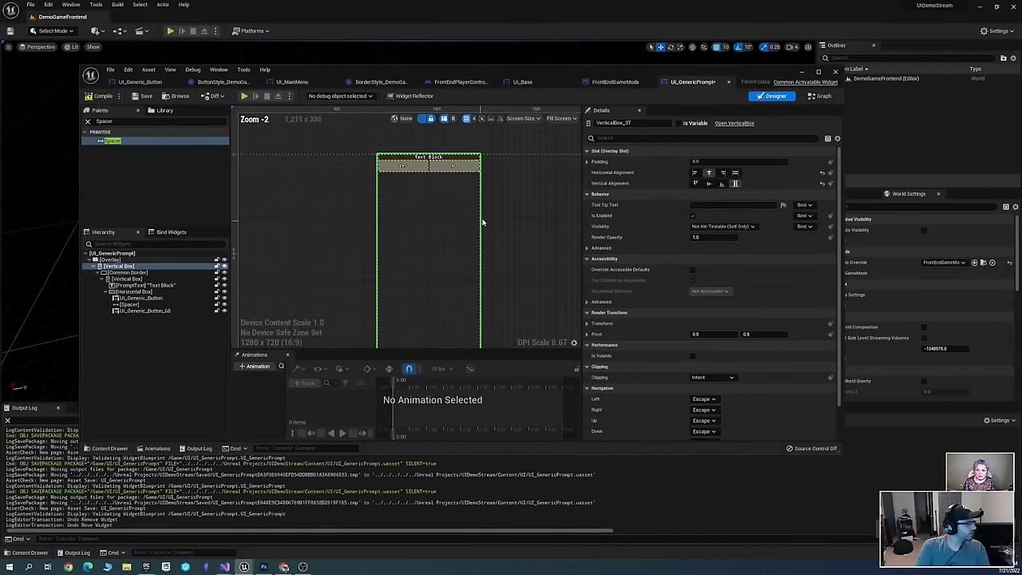
left_click(175, 260)
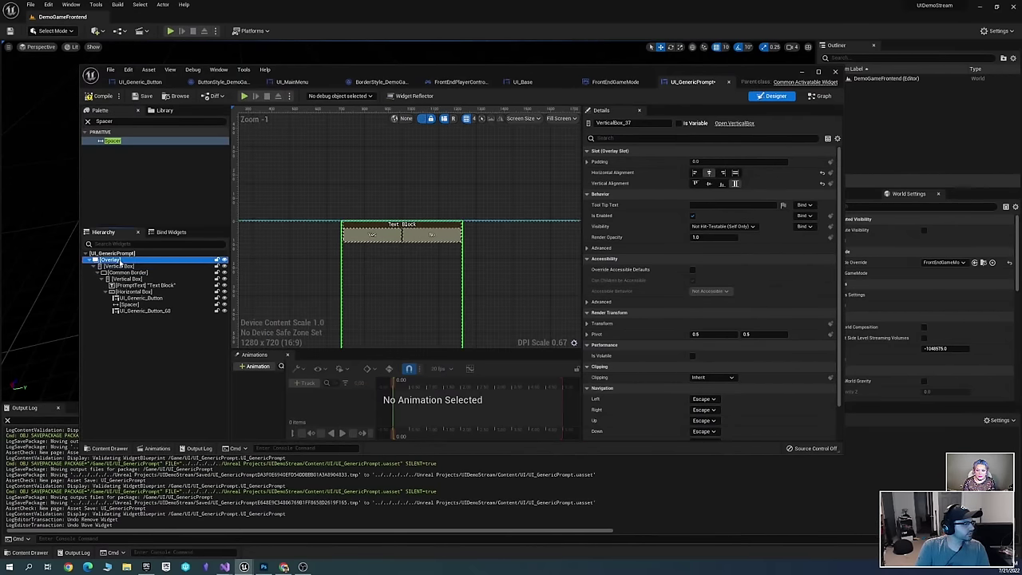
left_click(179, 265)
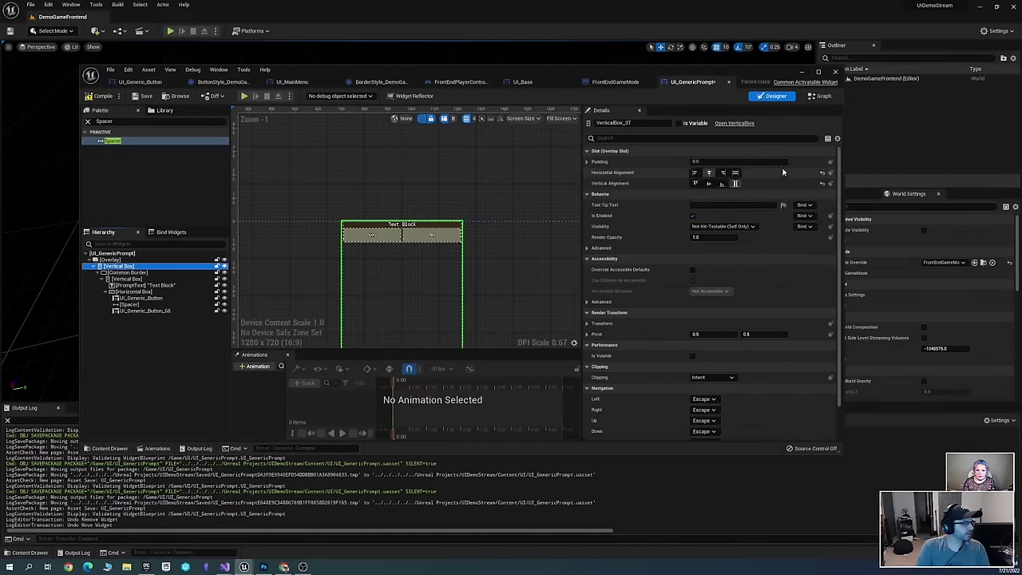
Size the Common Border to Auto and centre it and the inner Vertical Box
left_click(128, 274)
left_click(715, 172)
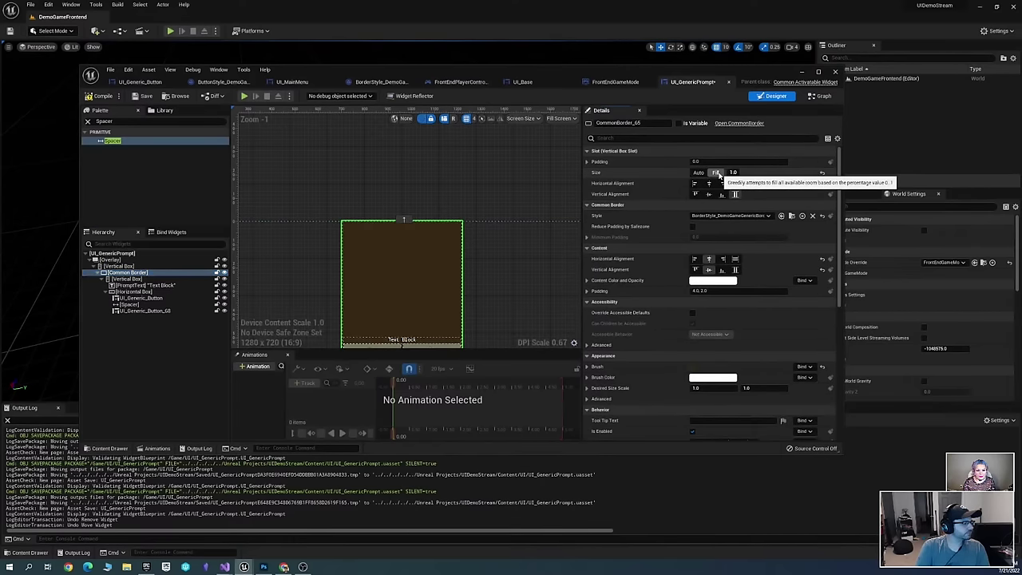
scroll(378, 260, "down", 2)
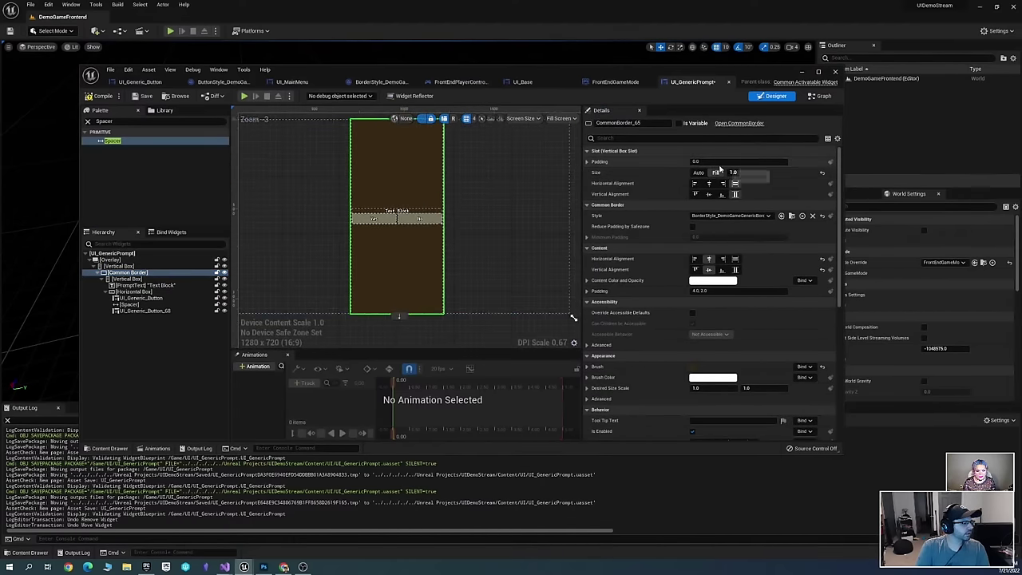
left_click(700, 172)
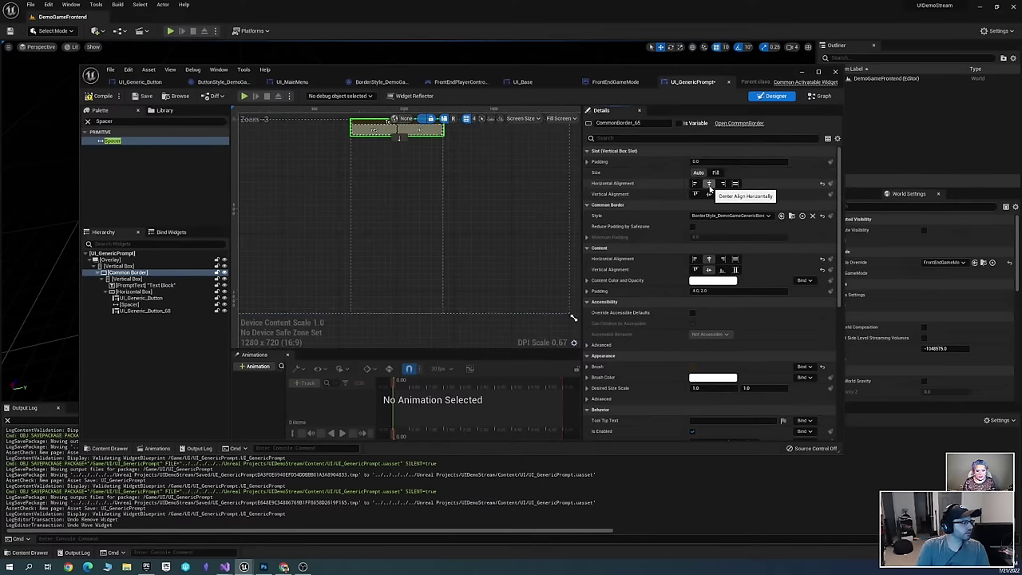
left_click(708, 194)
left_click(126, 279)
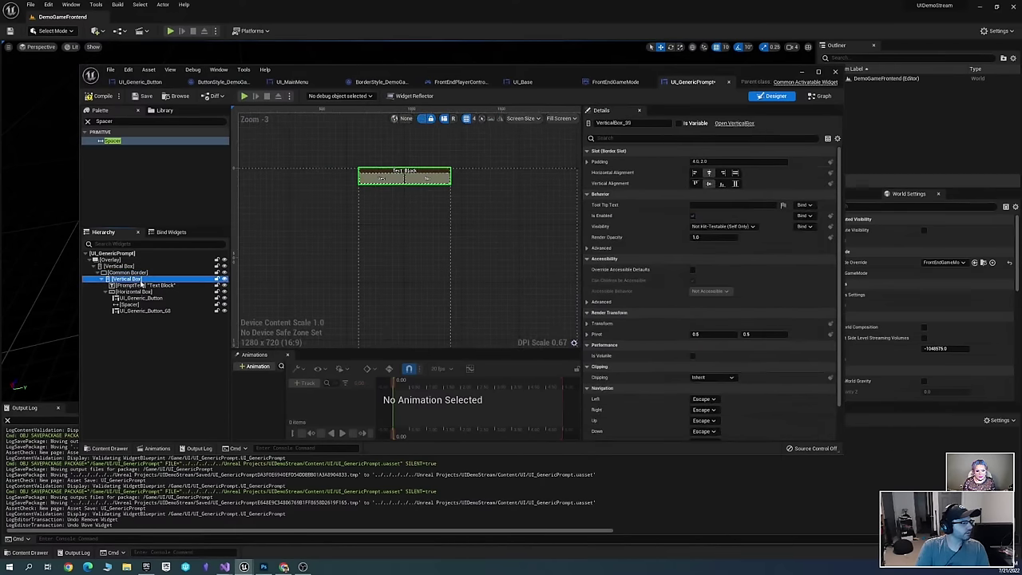
left_click(708, 183)
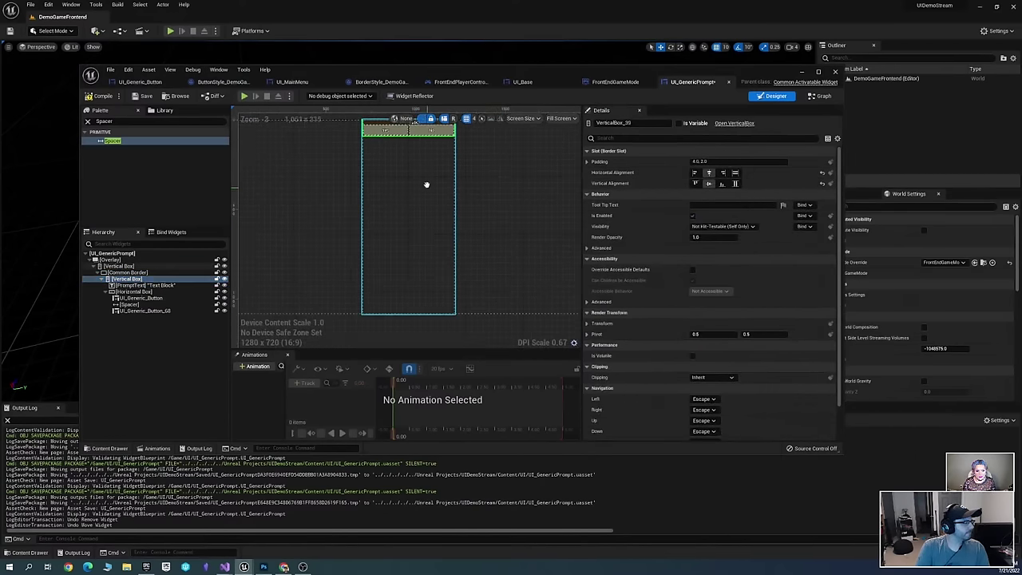
right_click_drag(424, 233, 420, 201)
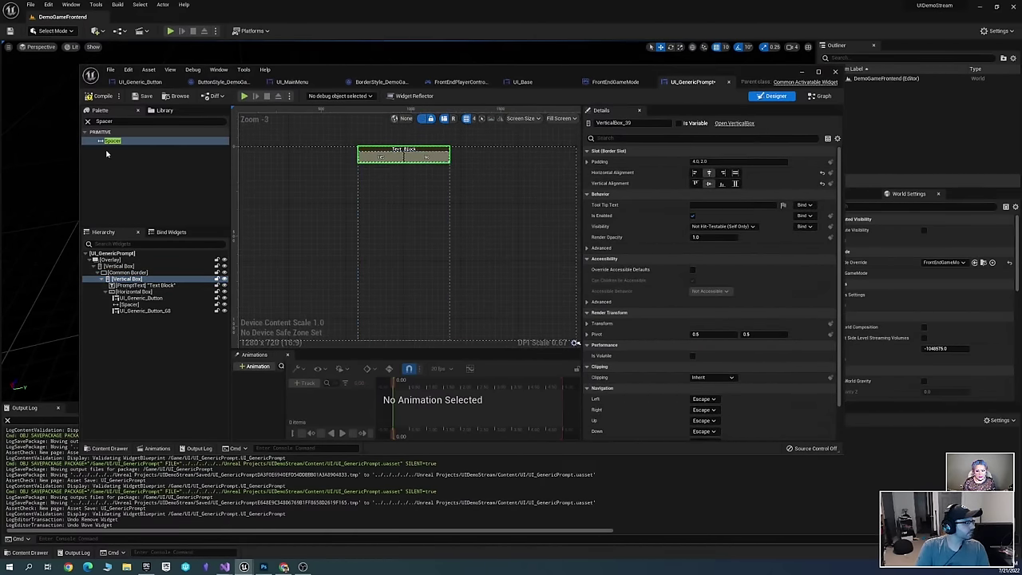
Add a Spacer above the Common Border in the outer Vertical Box, set to Fill
left_click_drag(112, 140, 134, 273)
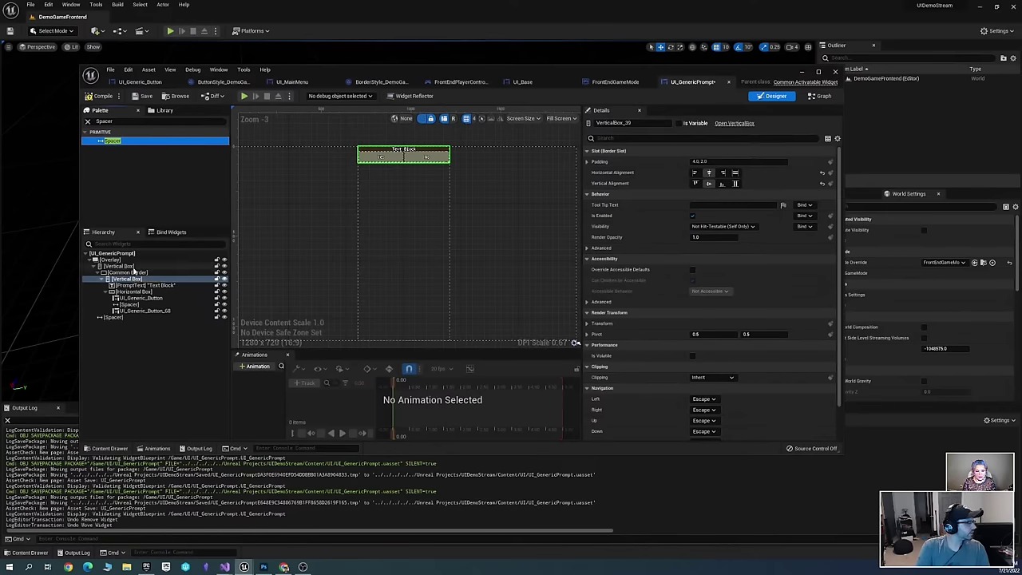
left_click(124, 317)
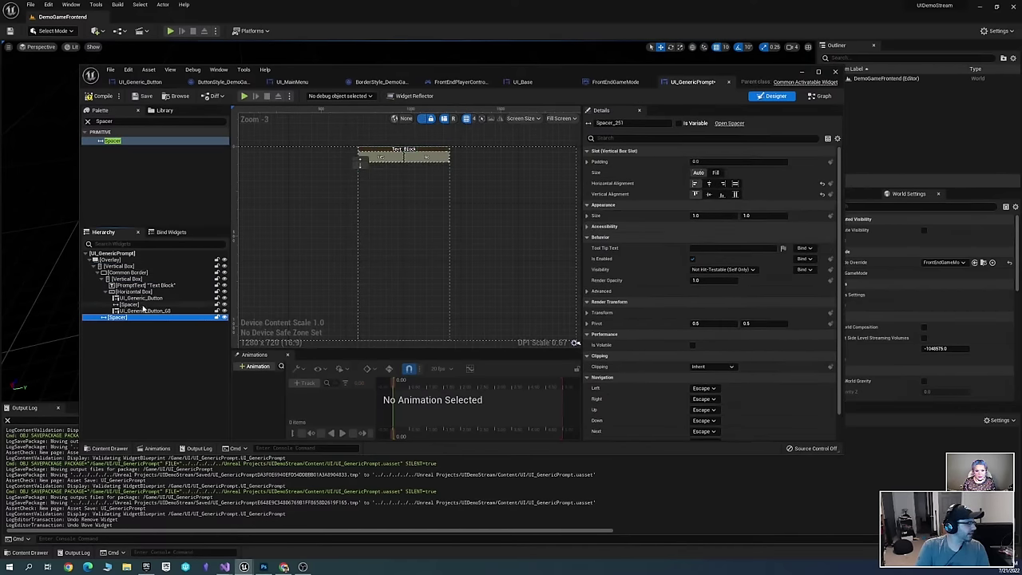
left_click_drag(124, 317, 128, 273)
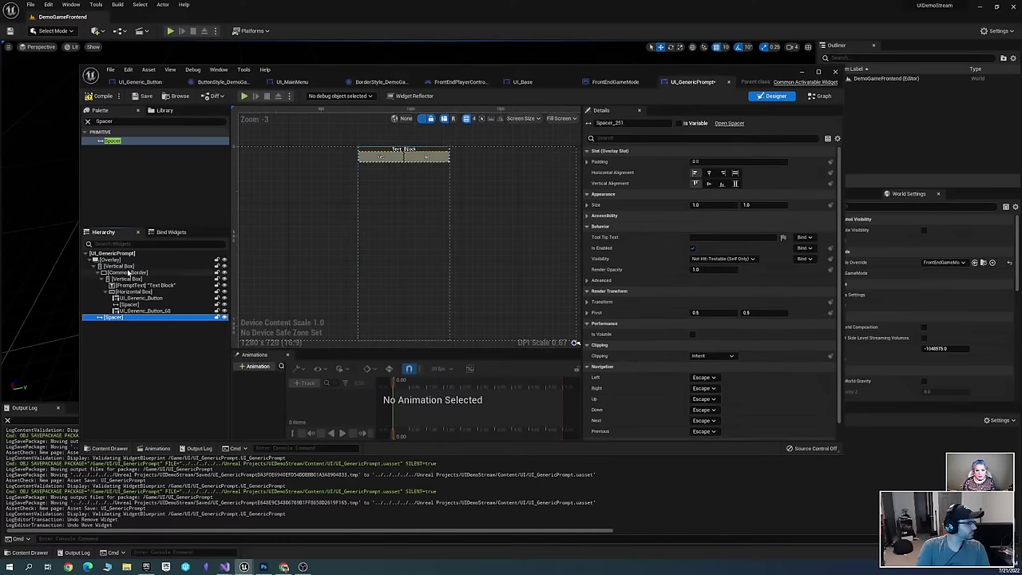
left_click_drag(118, 318, 117, 342)
left_click(119, 318)
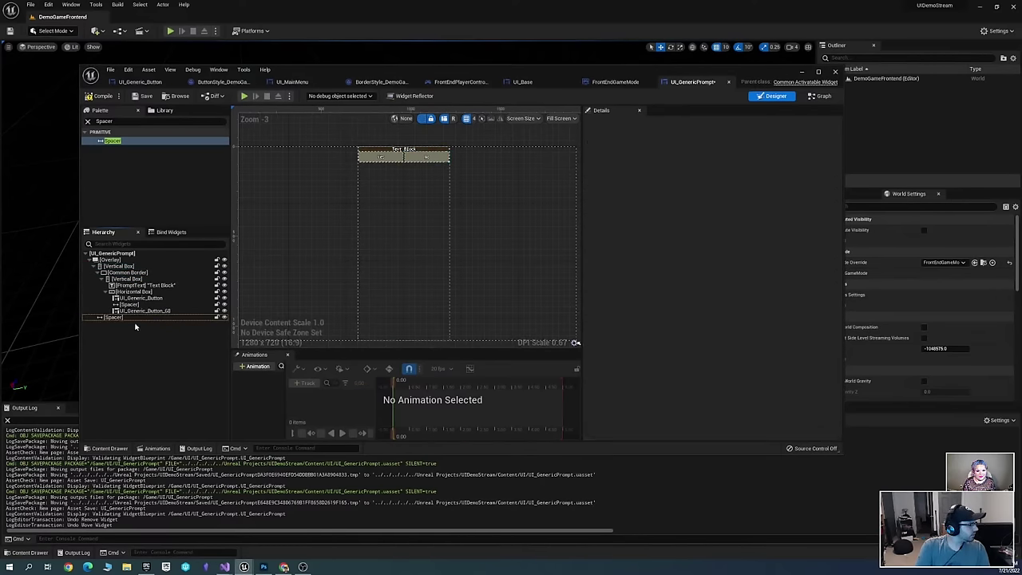
left_click_drag(124, 319, 132, 273)
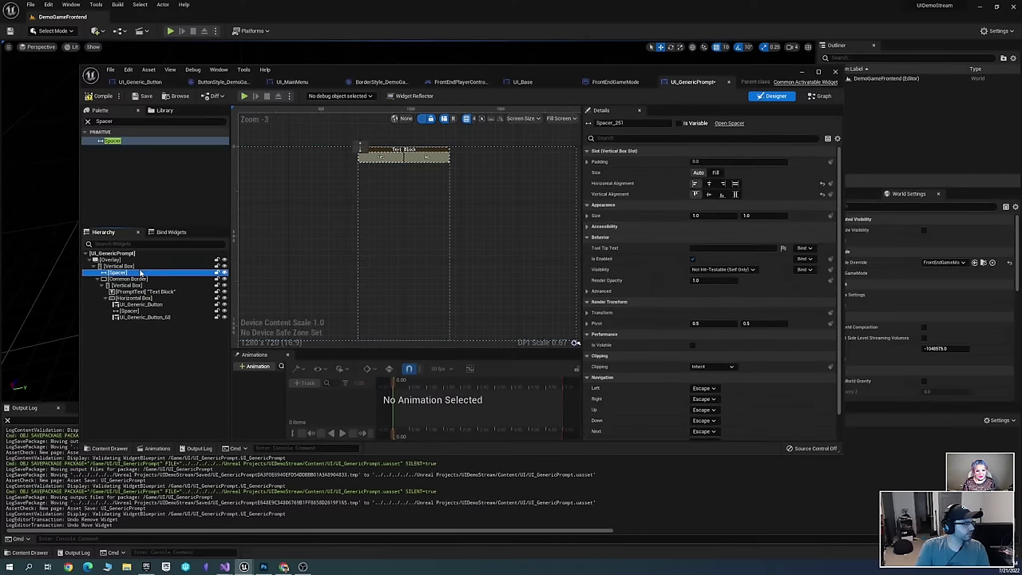
left_click(716, 172)
Add a second Fill Spacer below the Common Border and save UI_GenericPrompt
right_click_drag(468, 231, 429, 260)
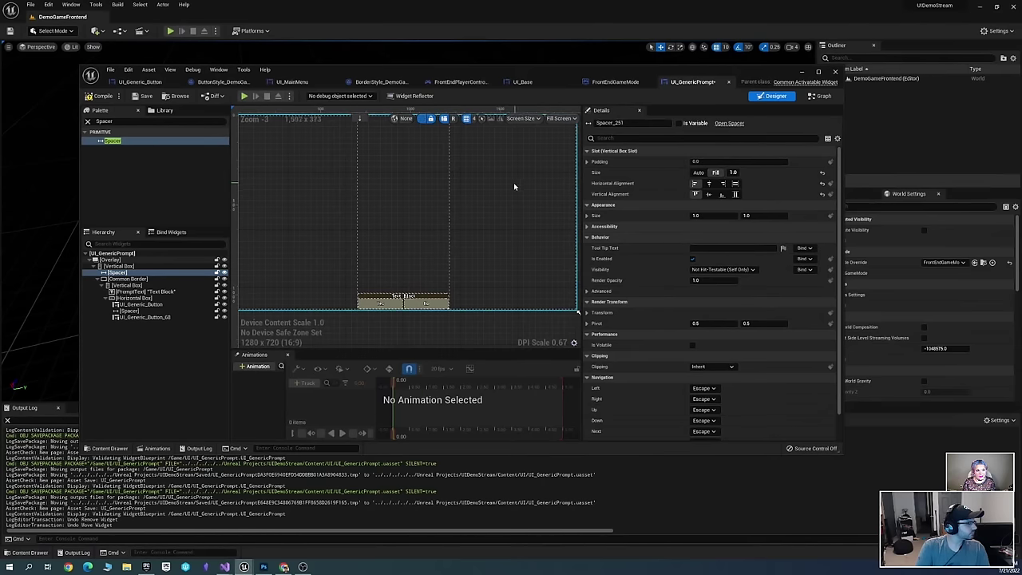
right_click_drag(513, 182, 505, 204)
left_click_drag(112, 143, 204, 186)
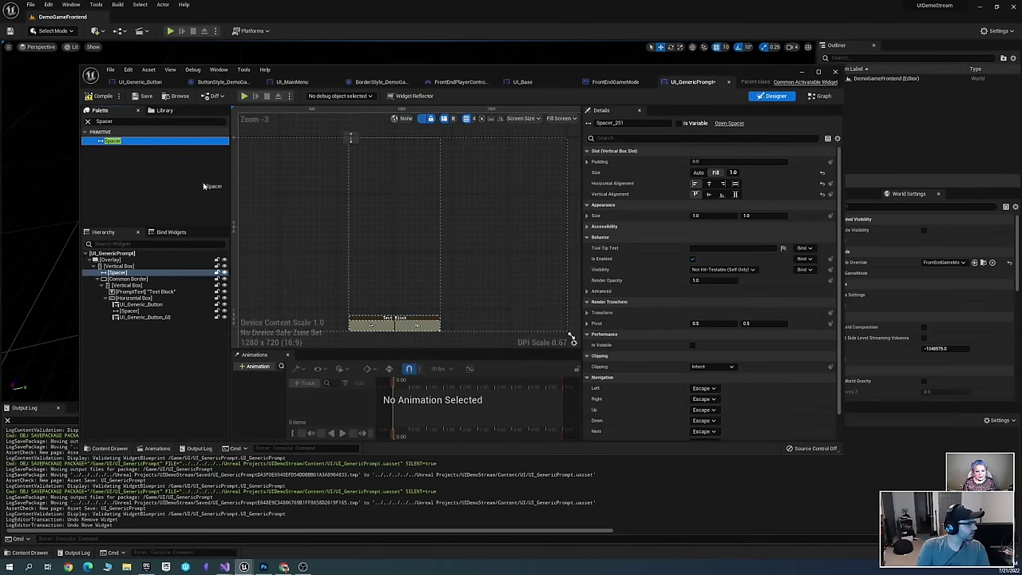
left_click_drag(124, 272, 146, 266)
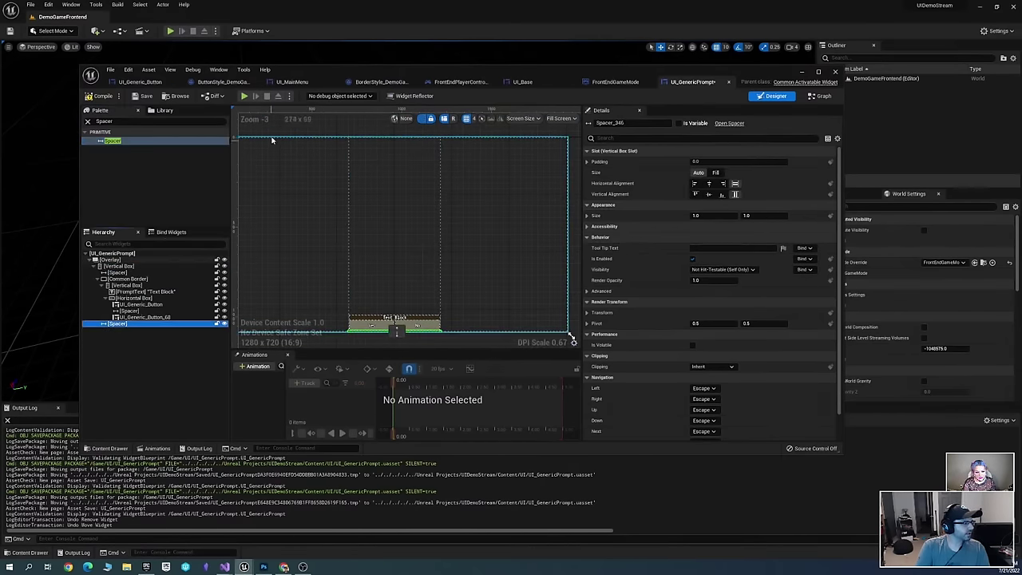
left_click(716, 172)
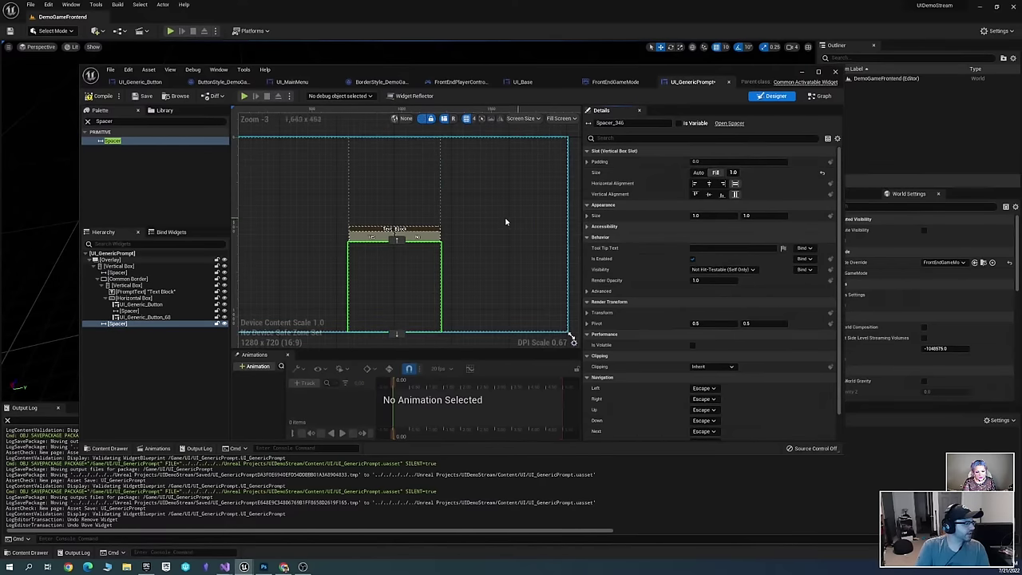
scroll(479, 213, "up", 5)
right_click_drag(308, 231, 388, 261)
key("ctrl+s")
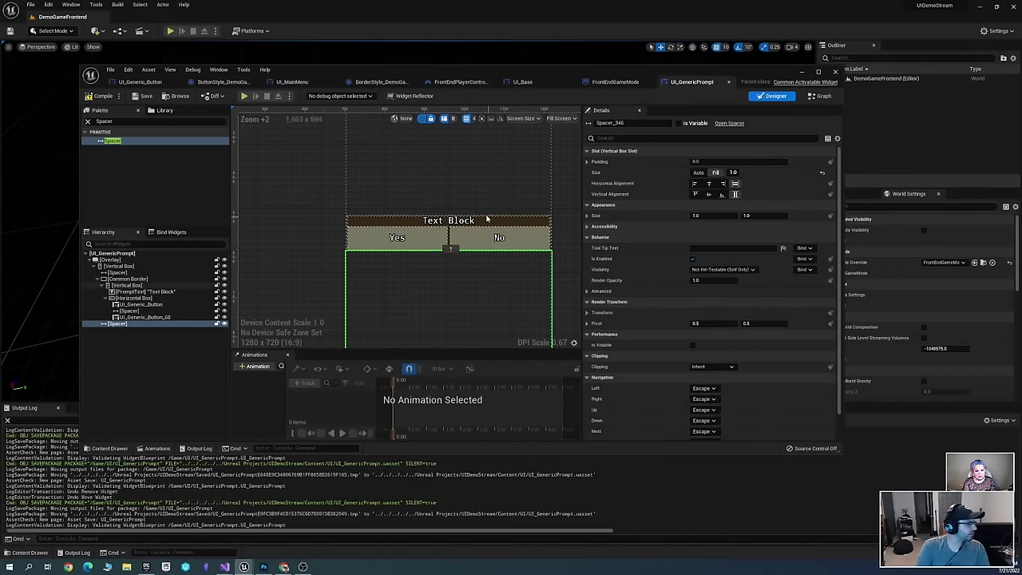
Check the layout of the Common Border and the inner Vertical Box
scroll(485, 229, "down", 3)
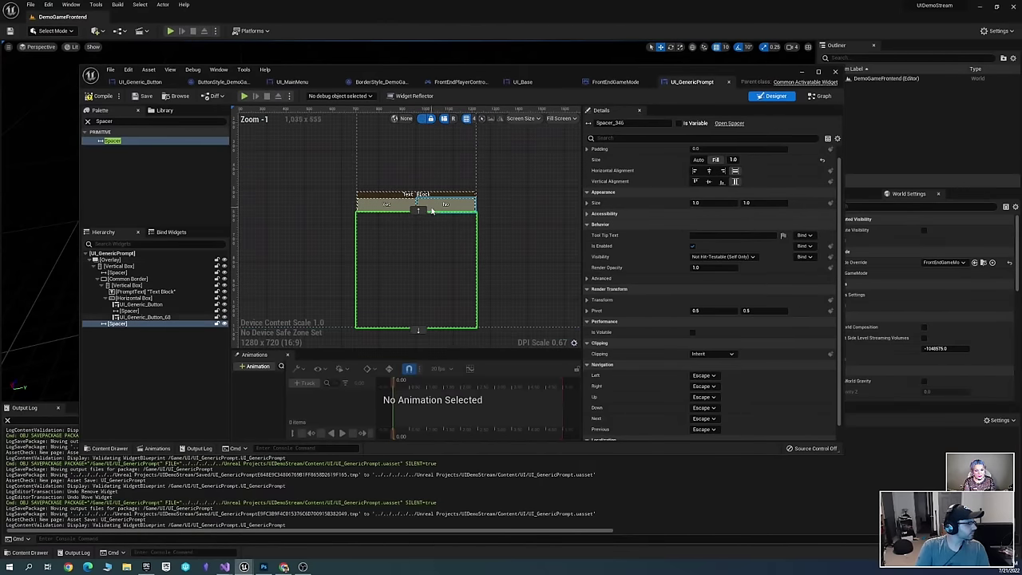
left_click(374, 196)
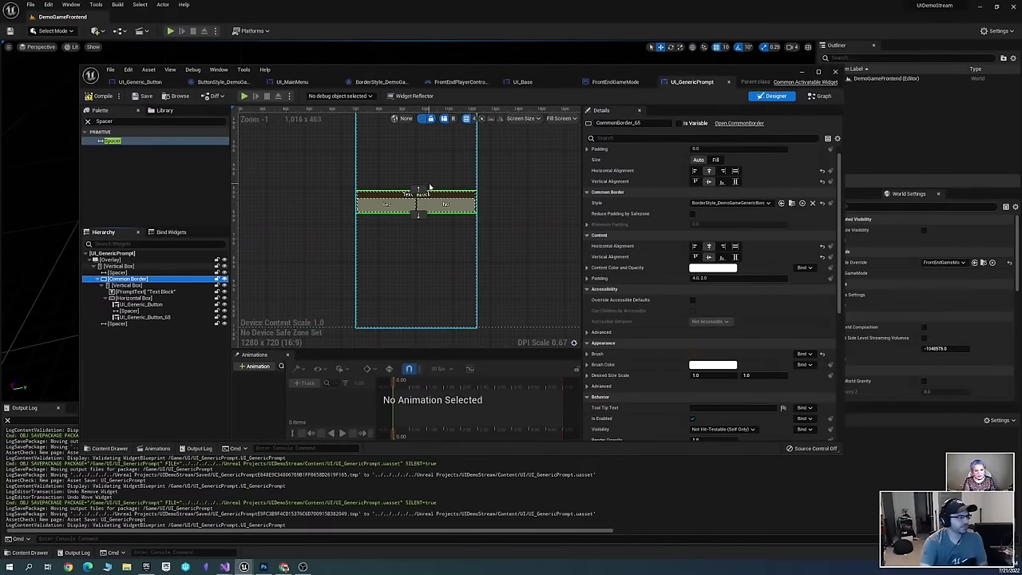
right_click_drag(430, 186, 408, 213)
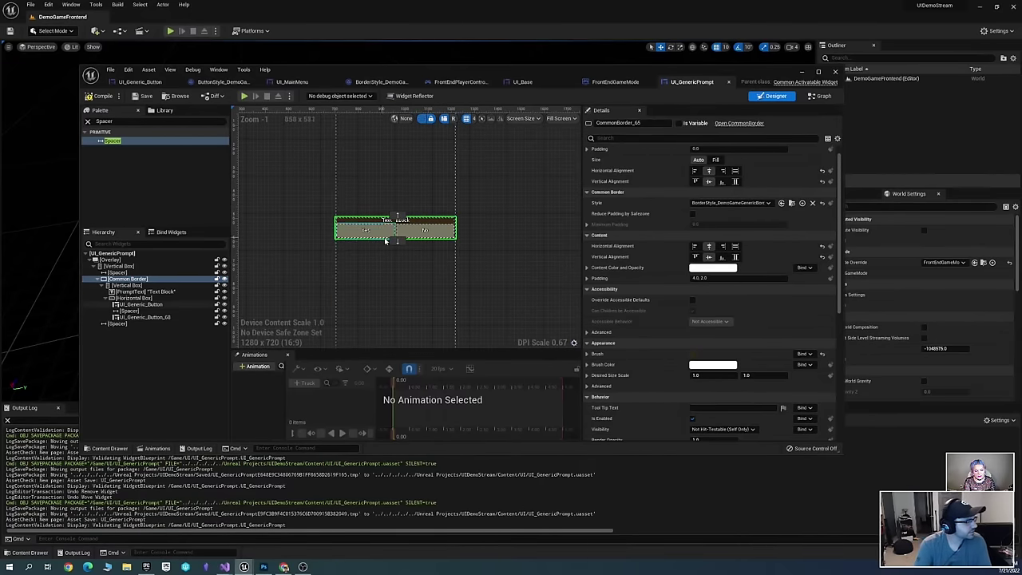
scroll(403, 230, "down", 2)
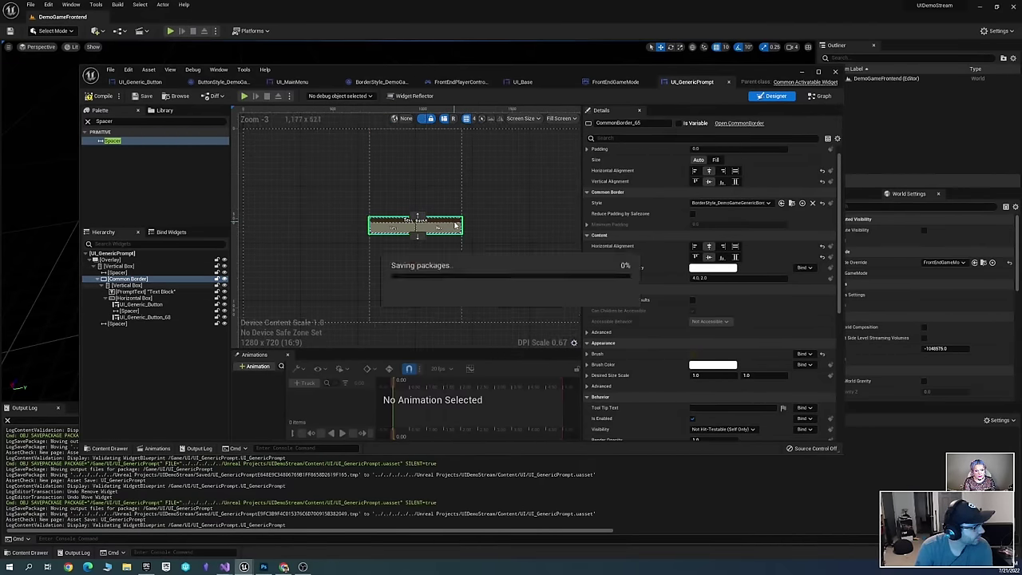
scroll(302, 230, "up", 1)
left_click(128, 285)
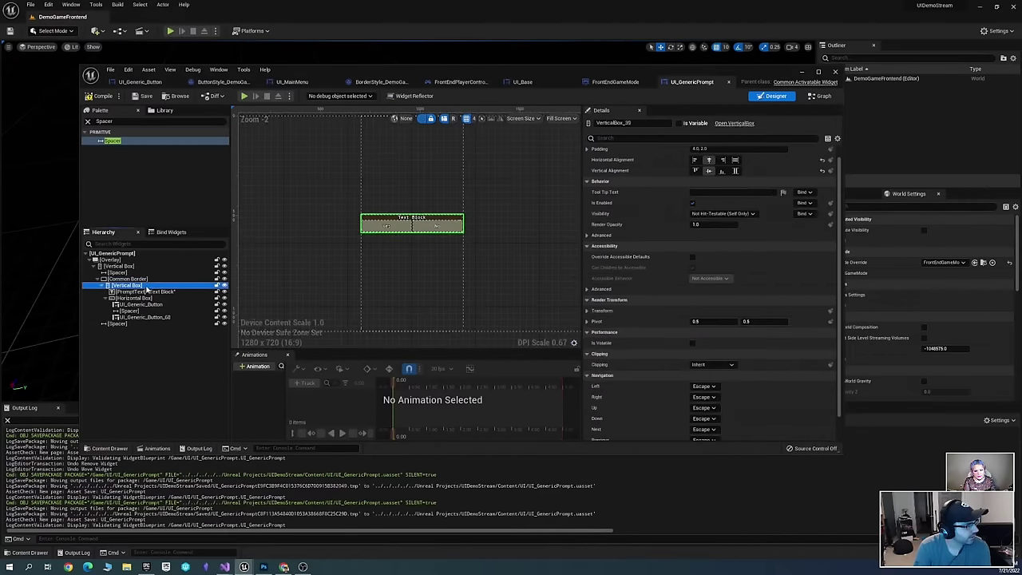
left_click_drag(444, 190, 478, 190)
scroll(402, 222, "up", 2)
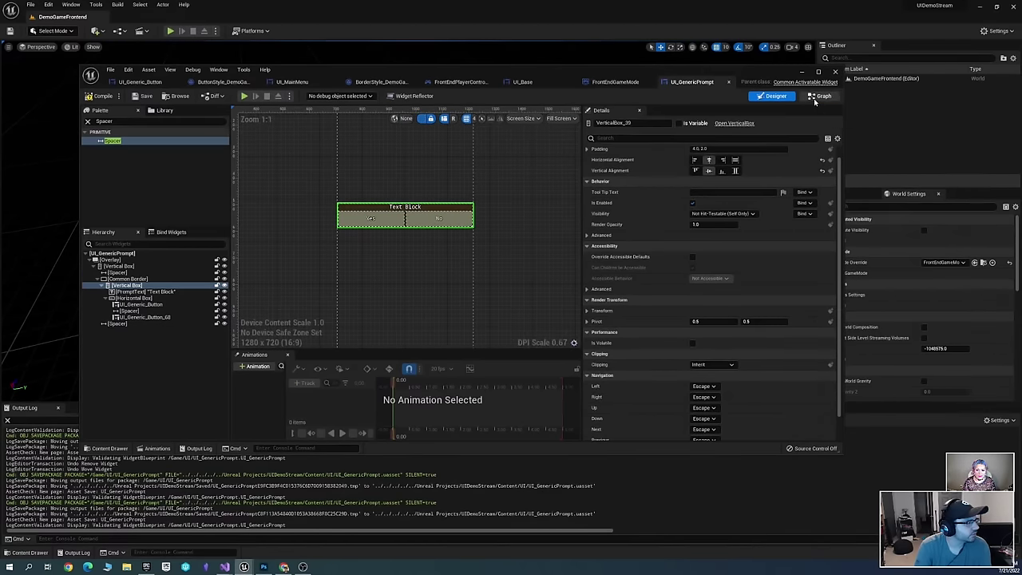
Override Get Desired Focus Target in the Graph and add a UI_Generic_Button getter
left_click(821, 97)
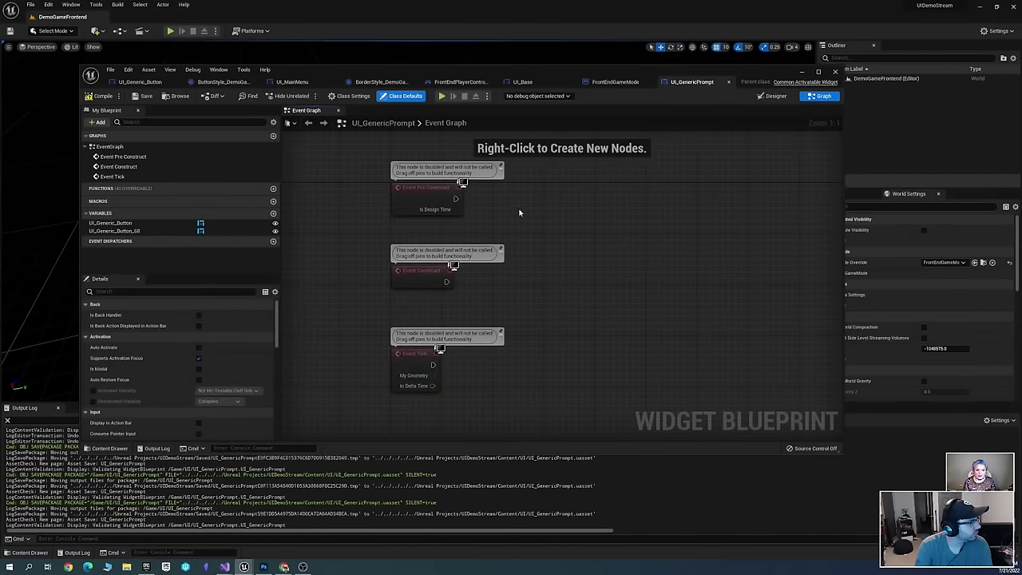
left_click(247, 189)
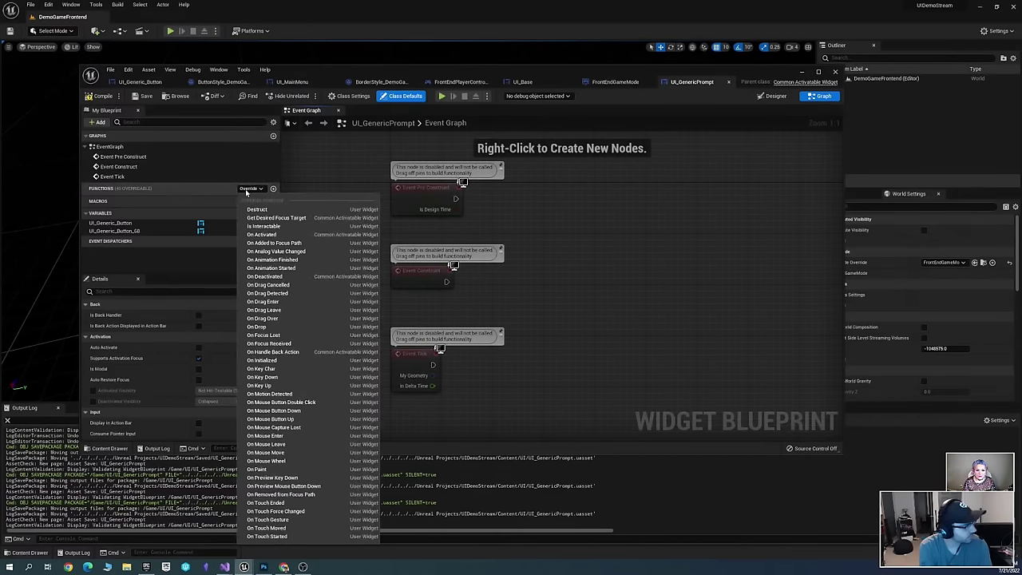
type("set")
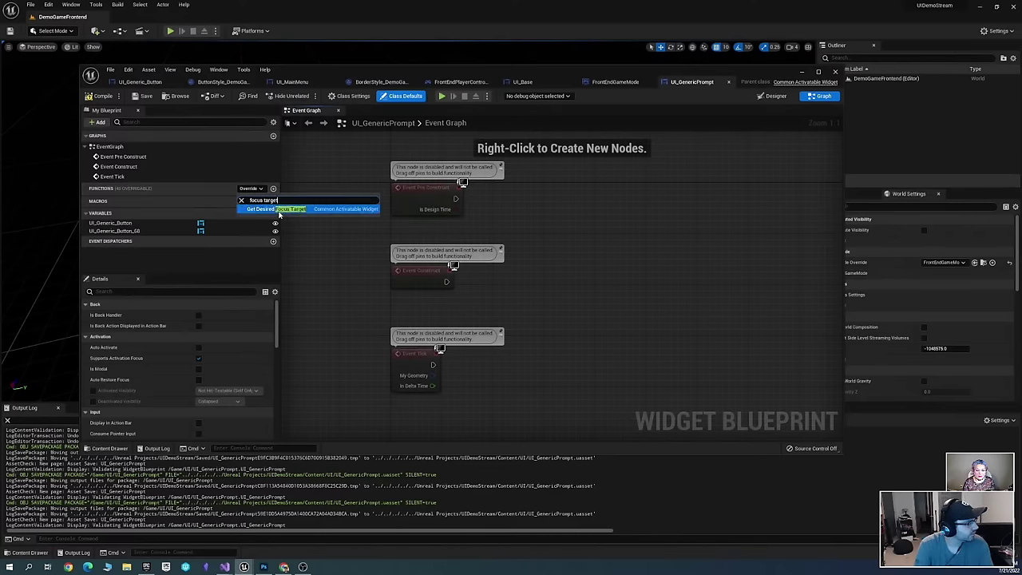
left_click(268, 209)
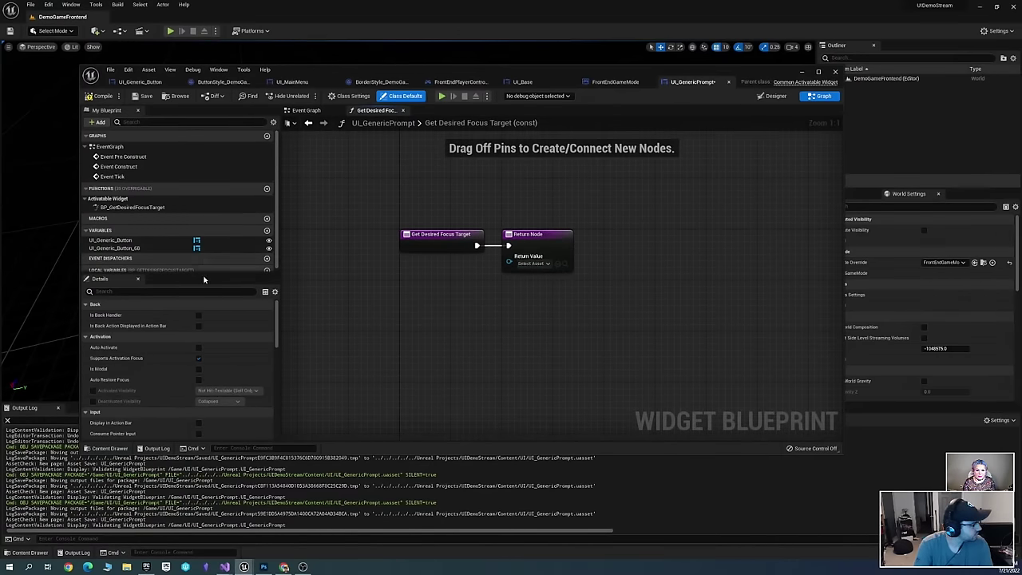
scroll(215, 223, "down", 1)
left_click_drag(112, 237, 508, 262)
left_click(459, 307)
Rename the hierarchy's two UI_Generic_Button entries to YesButton and NoButton
left_click(771, 96)
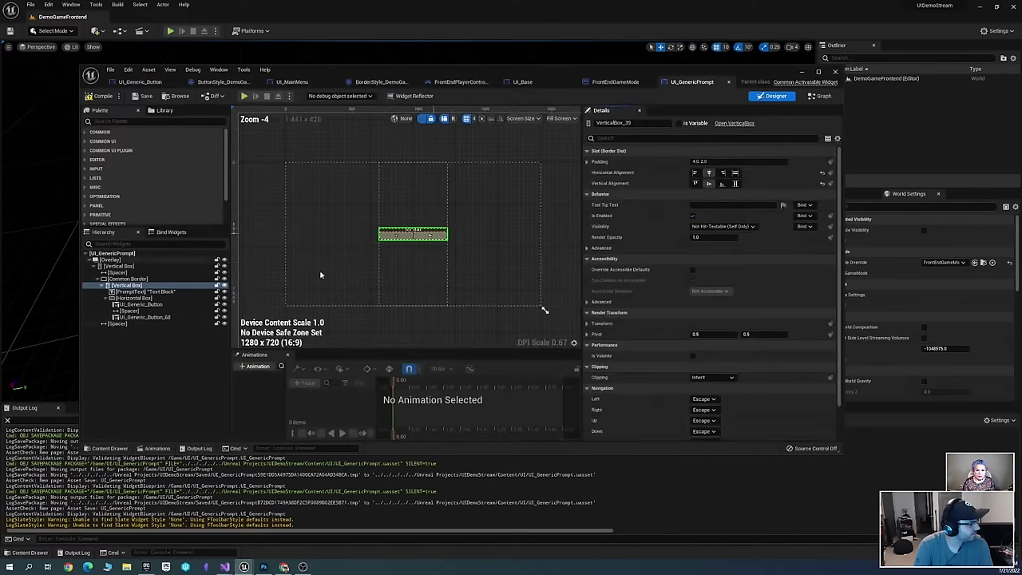
left_click(158, 305)
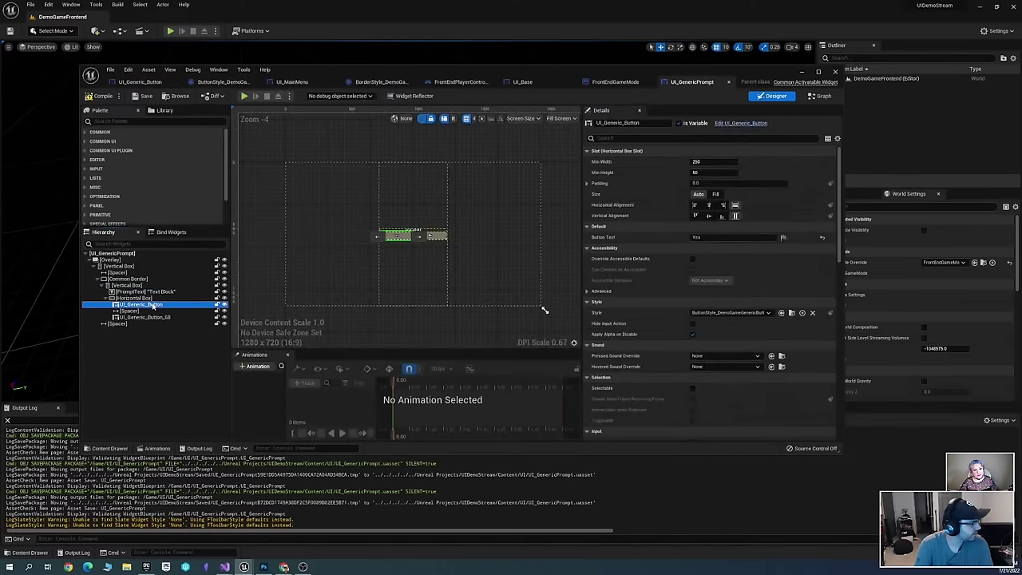
left_click(203, 303)
type("YesBu")
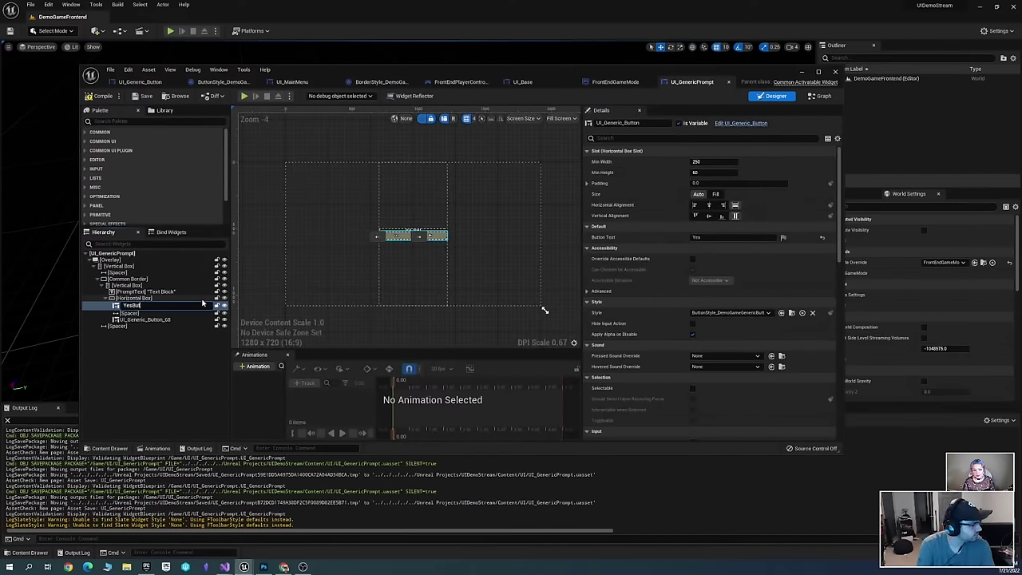
type("tton")
key("Return")
left_click(156, 317)
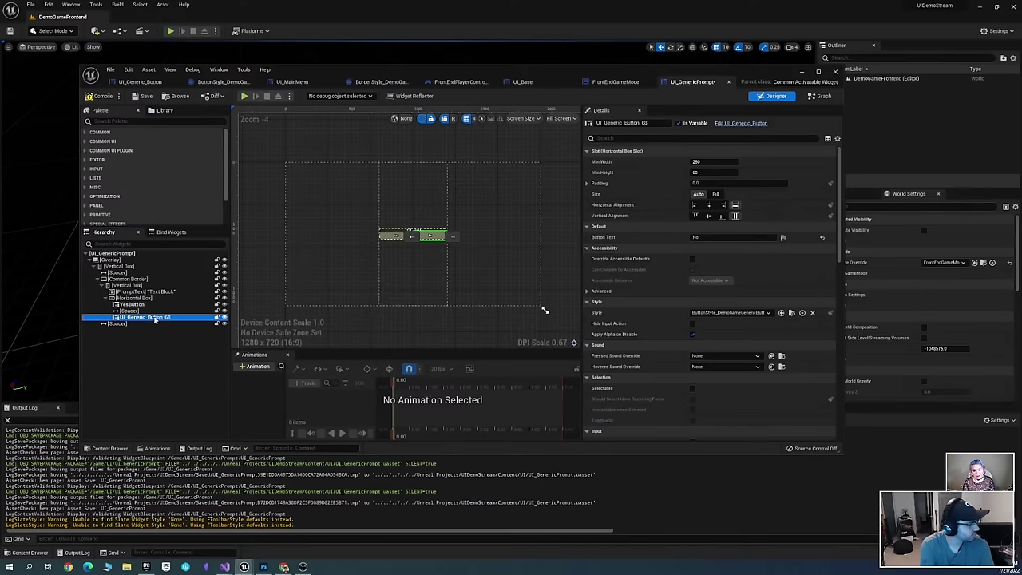
key("F2")
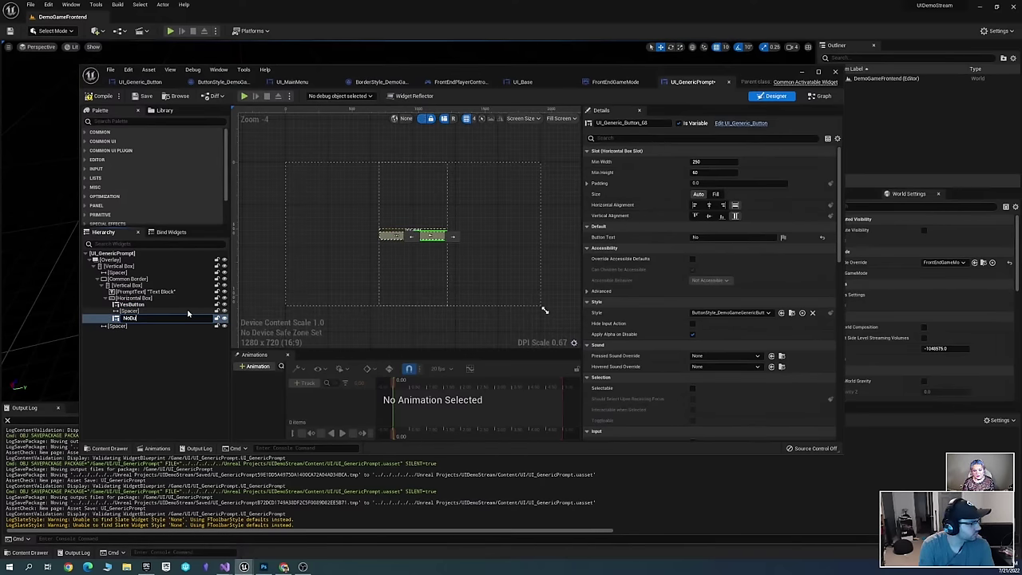
key("Return")
Save the UI_GenericPrompt blueprint with the renamed buttons
scroll(495, 196, "up", 1)
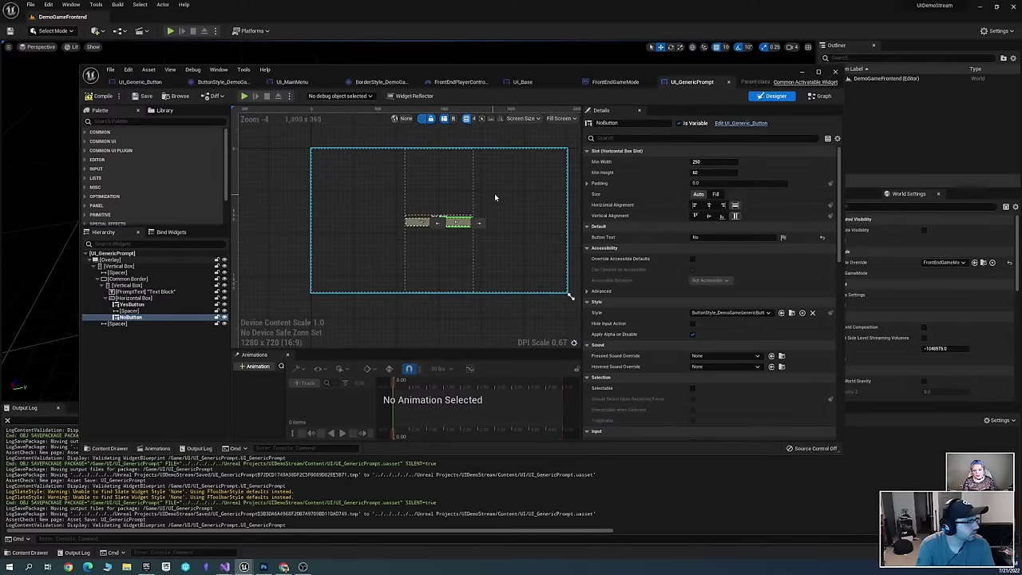
left_click(805, 96)
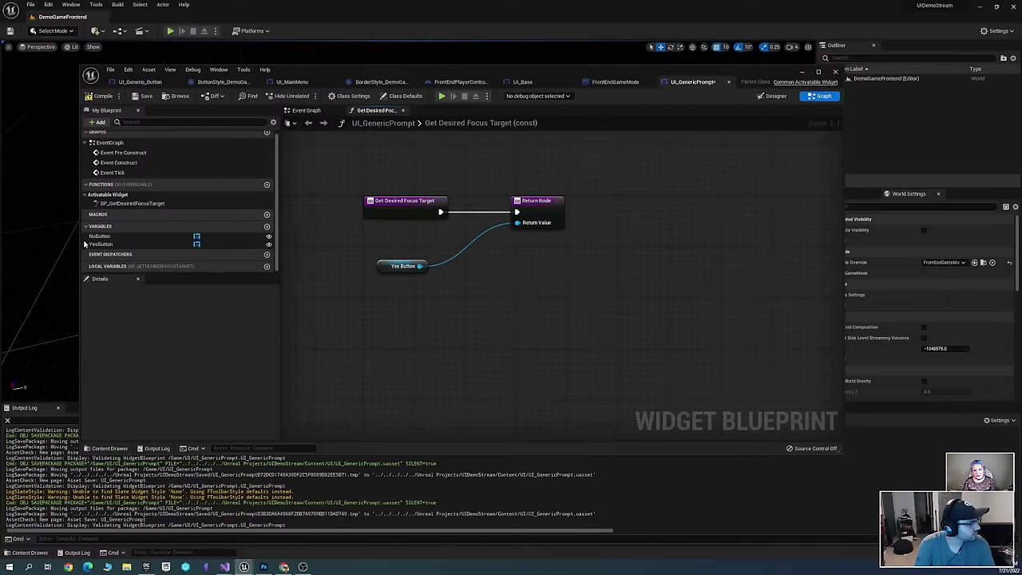
key("ctrl+s")
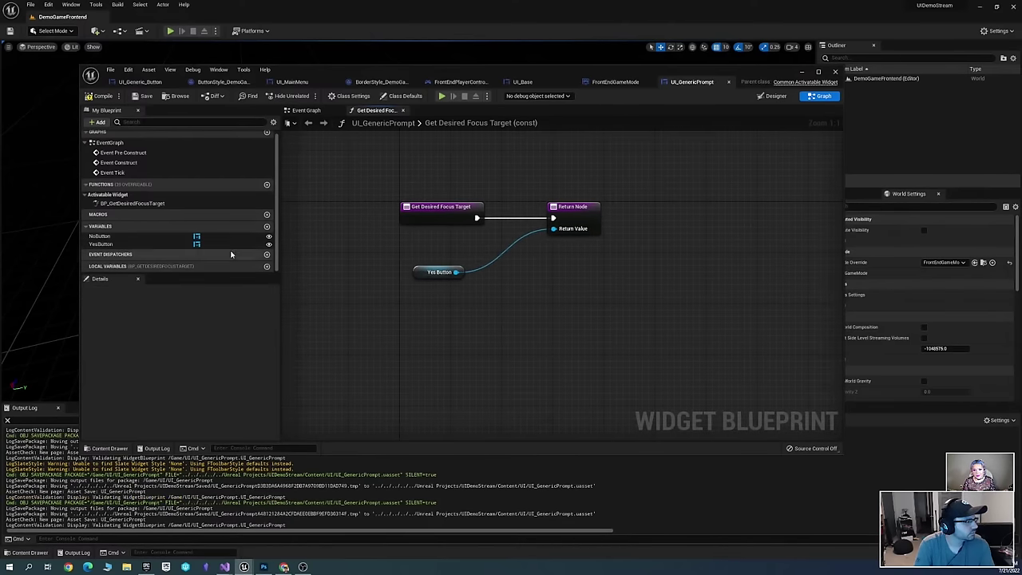
left_click(776, 97)
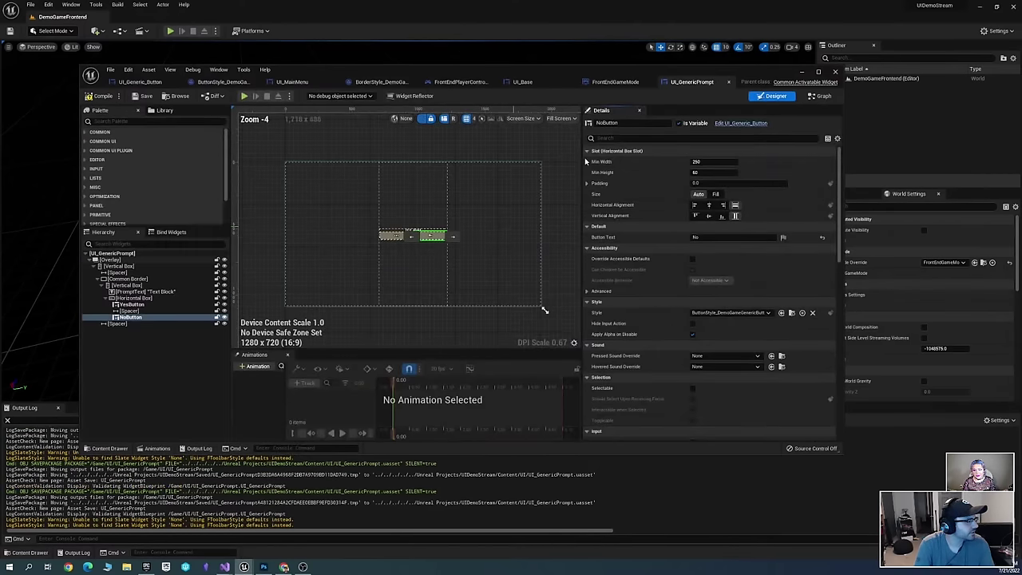
left_click(820, 96)
Add Event On Activated to the Event Graph with a Get Desired Focus Target node below it
double_click(105, 143)
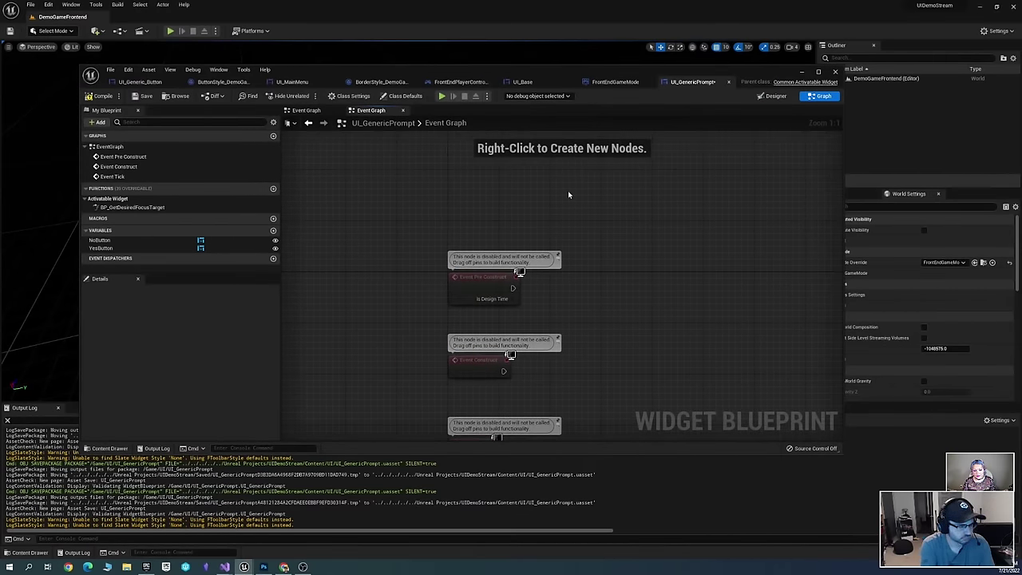
right_click(567, 190)
type("on activated")
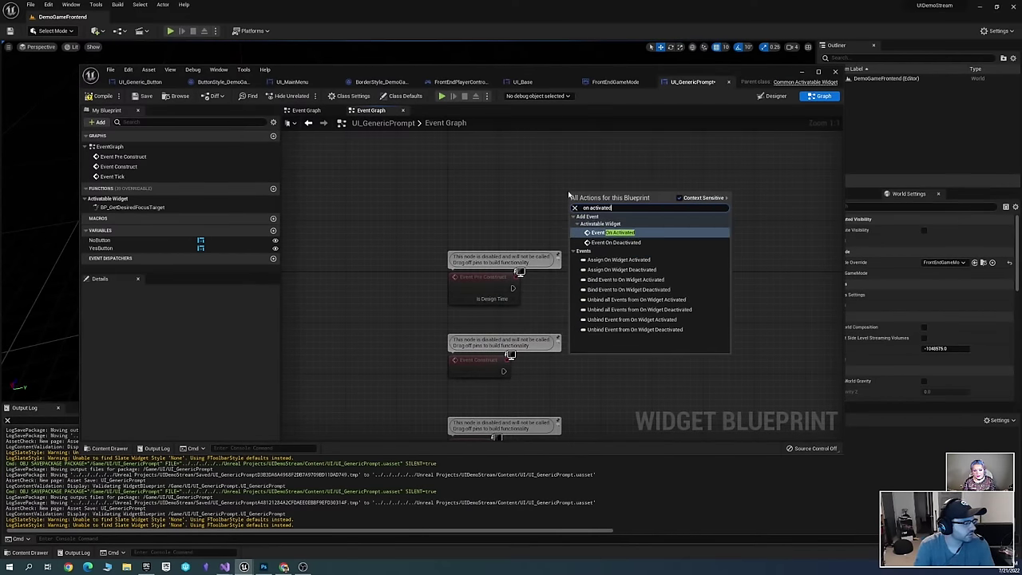
key("Return")
right_click_drag(598, 251, 457, 279)
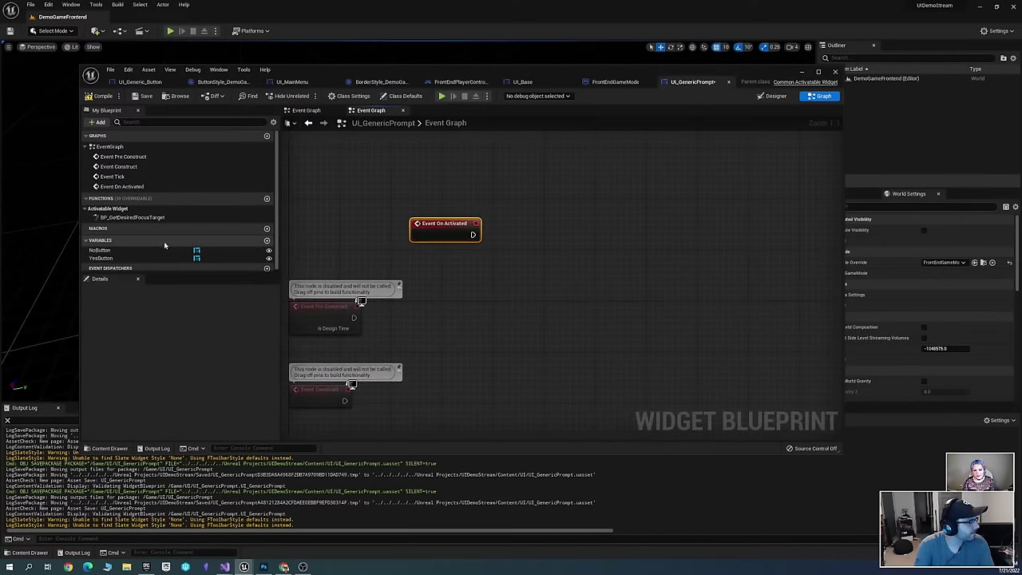
right_click(541, 232)
type("Get Desired")
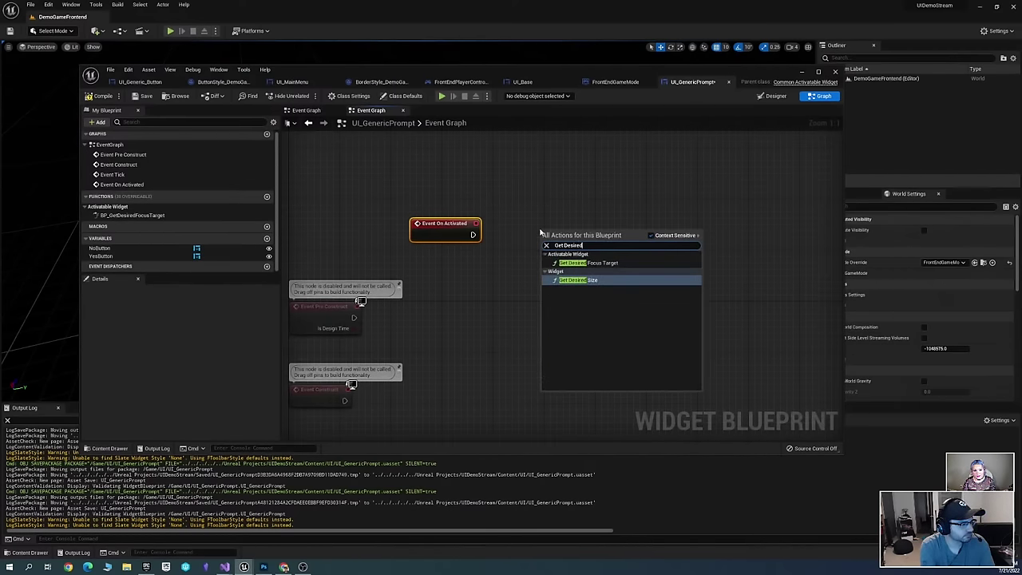
left_click(588, 263)
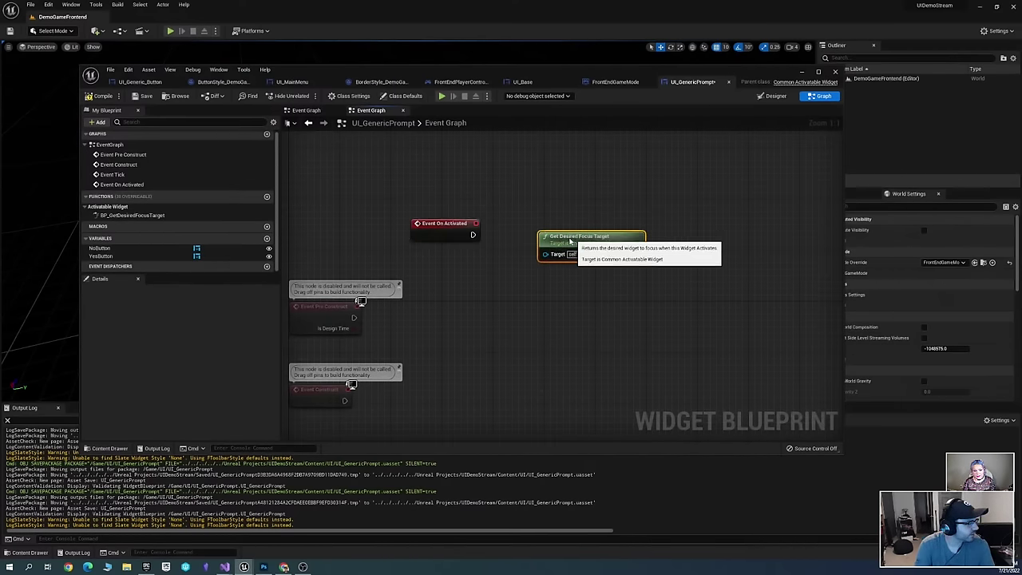
left_click_drag(587, 236, 472, 253)
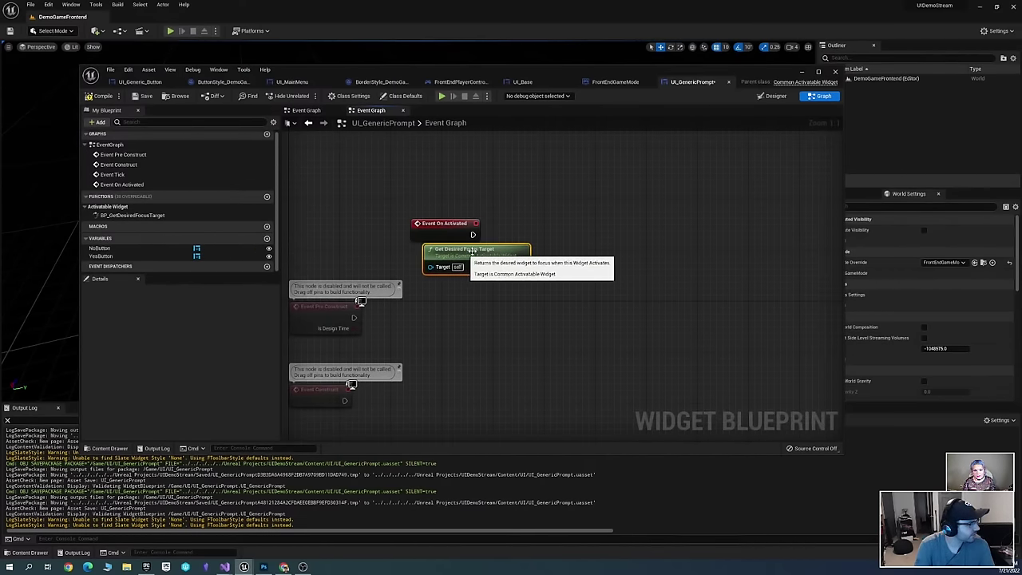
Add Set Focus, targeting the desired focus target and triggered by Event On Activated
right_click(562, 221)
type("set focus")
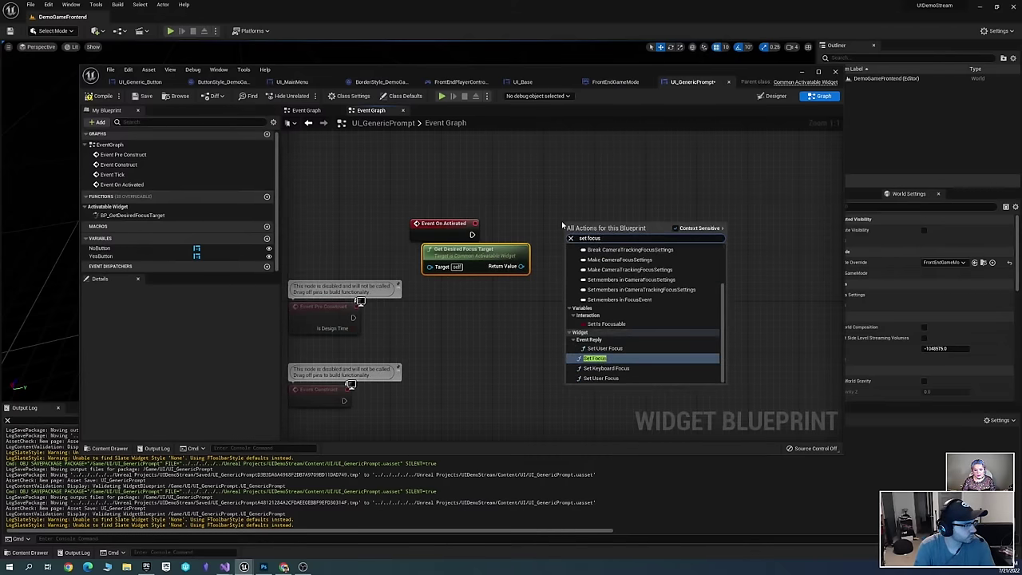
key("Return")
left_click_drag(521, 266, 472, 234)
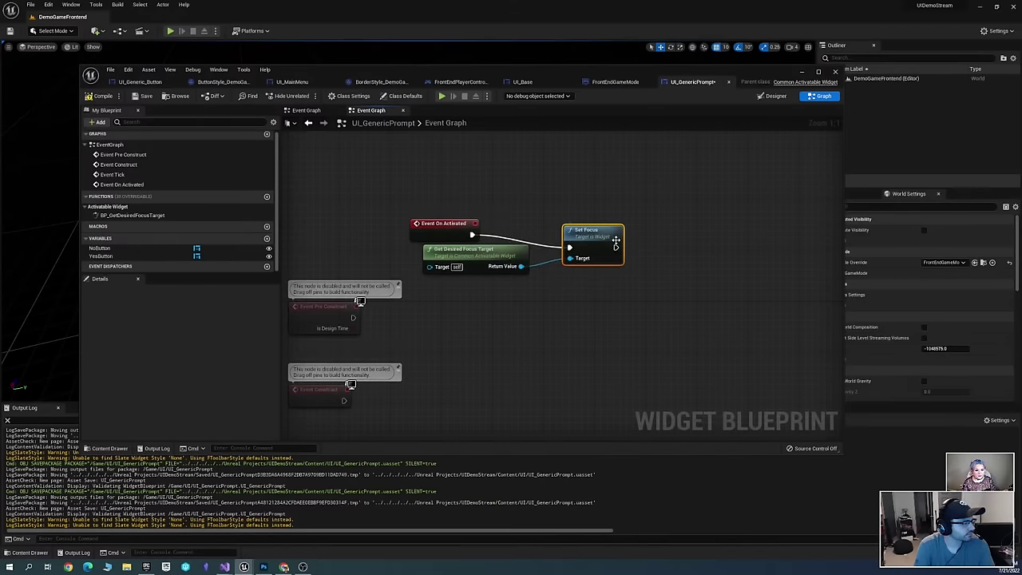
left_click_drag(593, 243, 587, 230)
right_click_drag(591, 309, 622, 290)
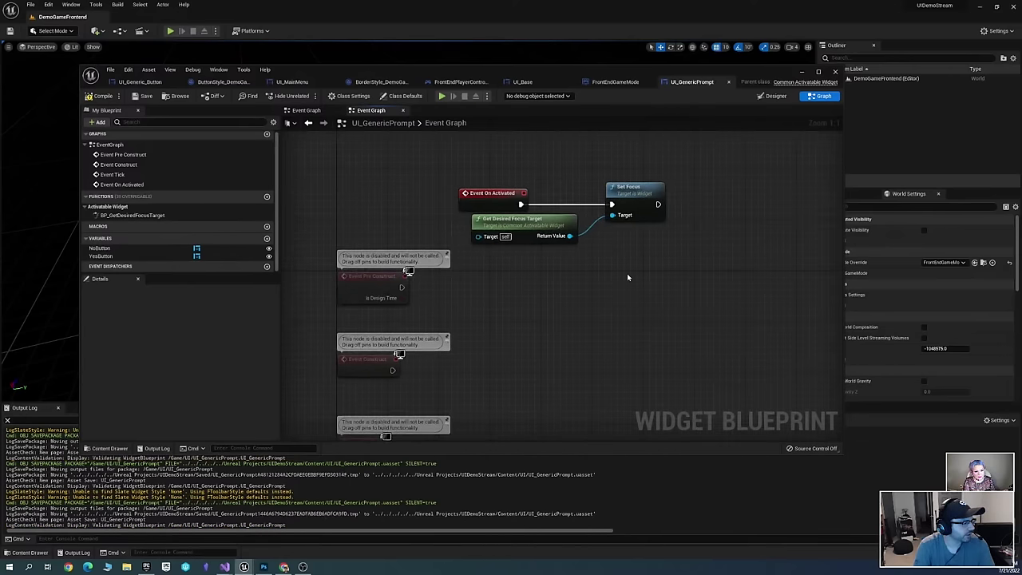
scroll(627, 273, "down", 3)
scroll(611, 301, "up", 2)
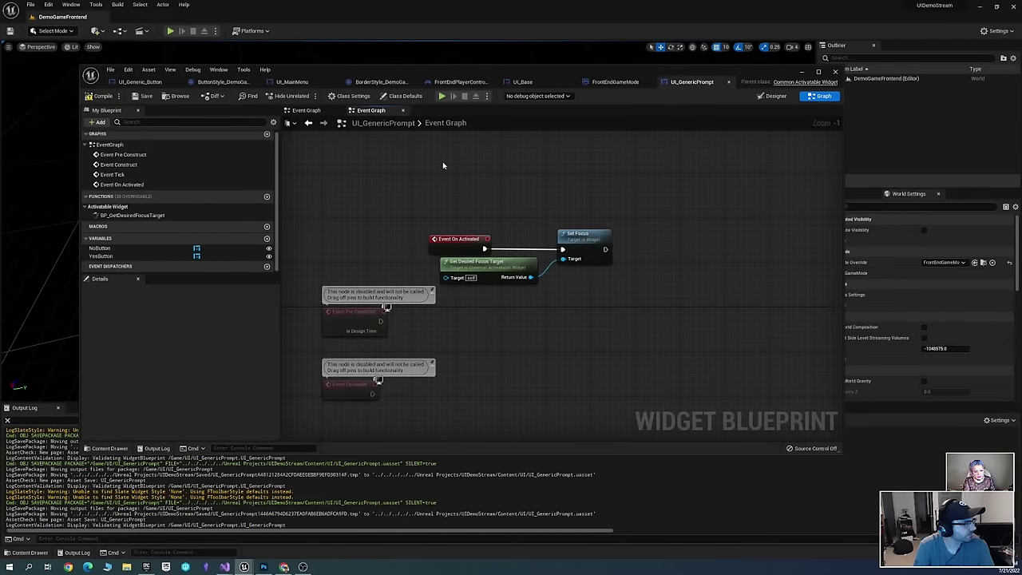
left_click(787, 95)
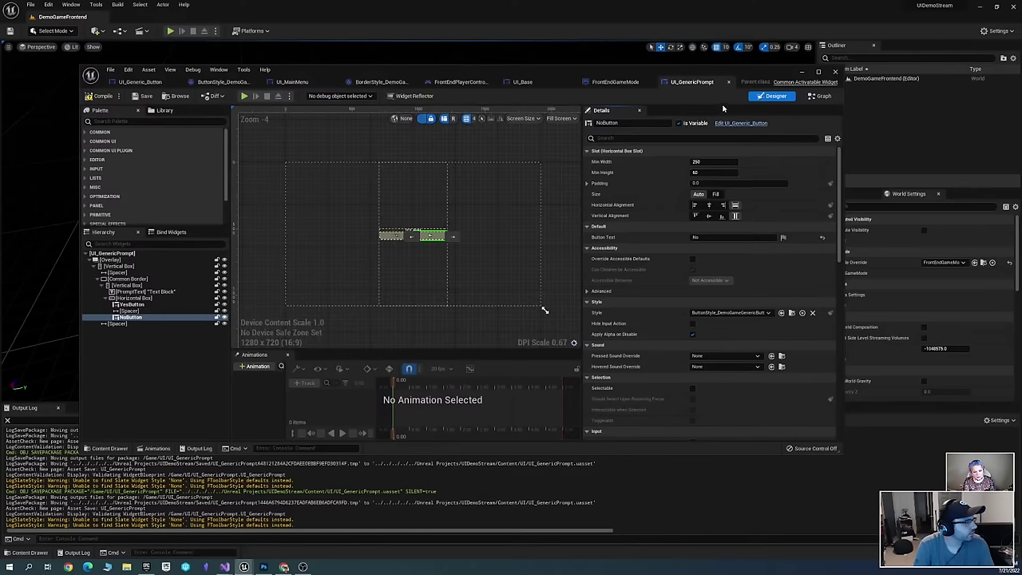
Add a custom event named SetPromptInfo to the Event Graph
left_click(820, 96)
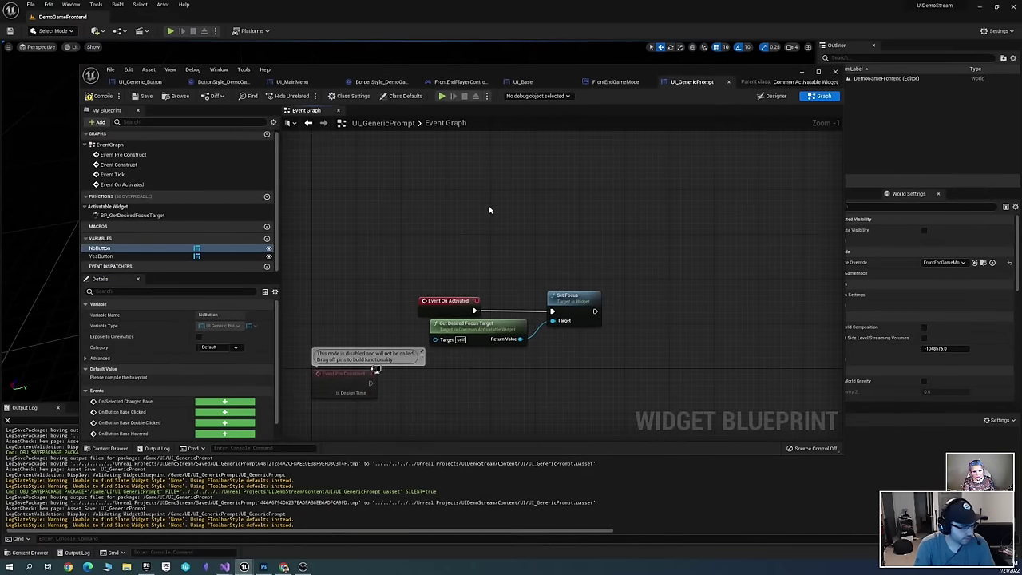
right_click(473, 181)
type("custom ev")
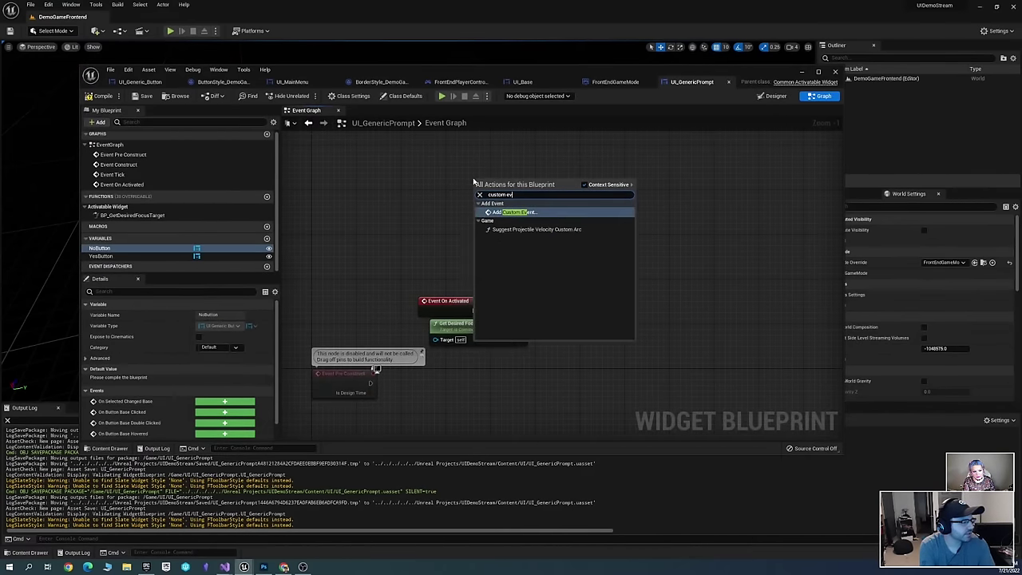
key("Return")
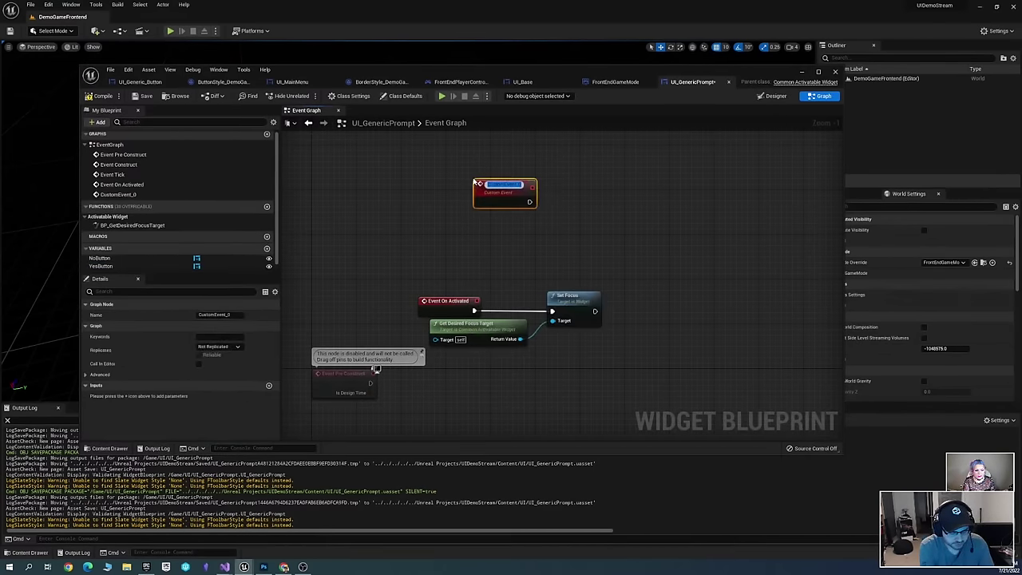
type("SetPromptInfo")
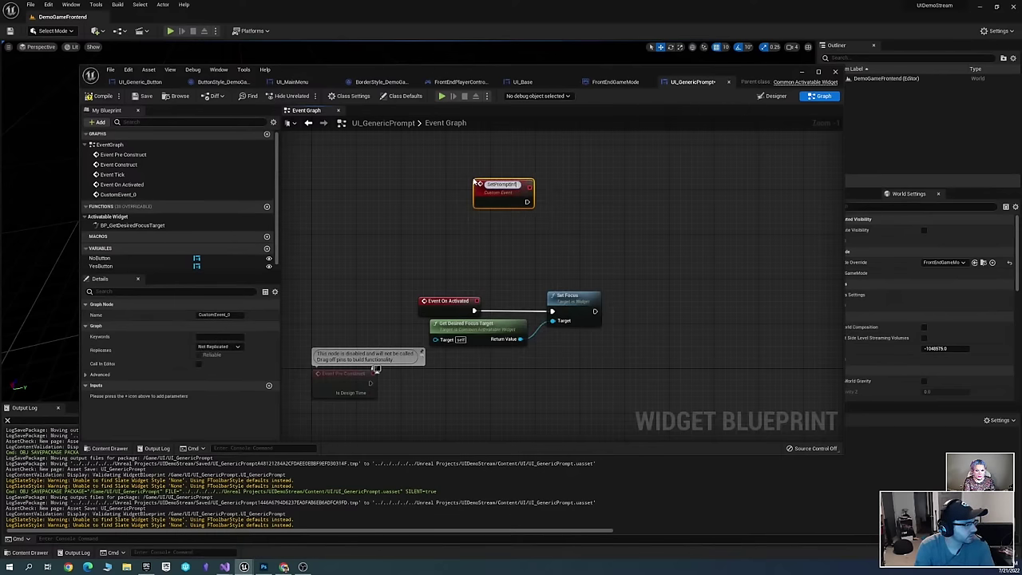
key("Return")
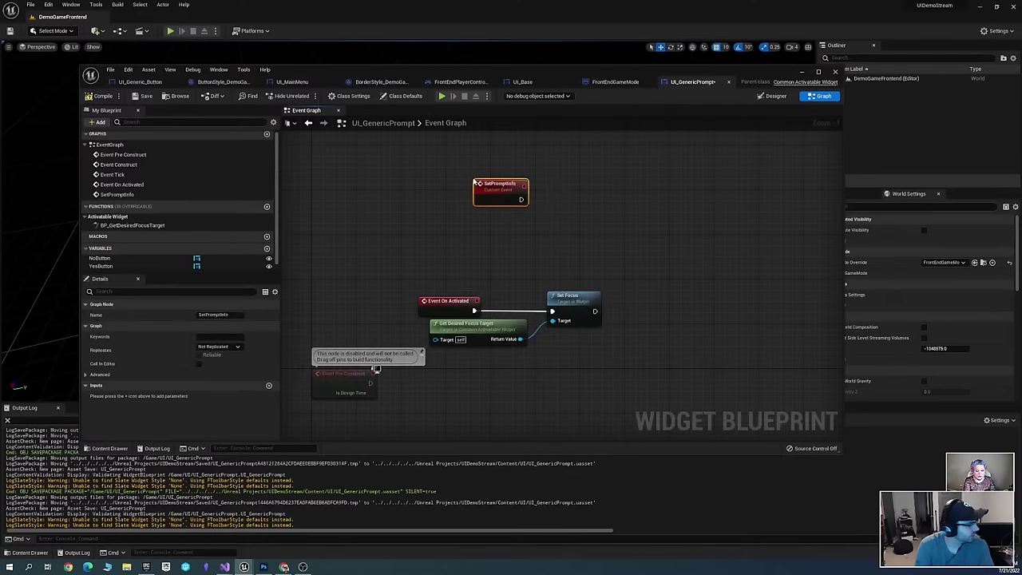
Give SetPromptInfo a Text input named InPromptText
left_click(269, 385)
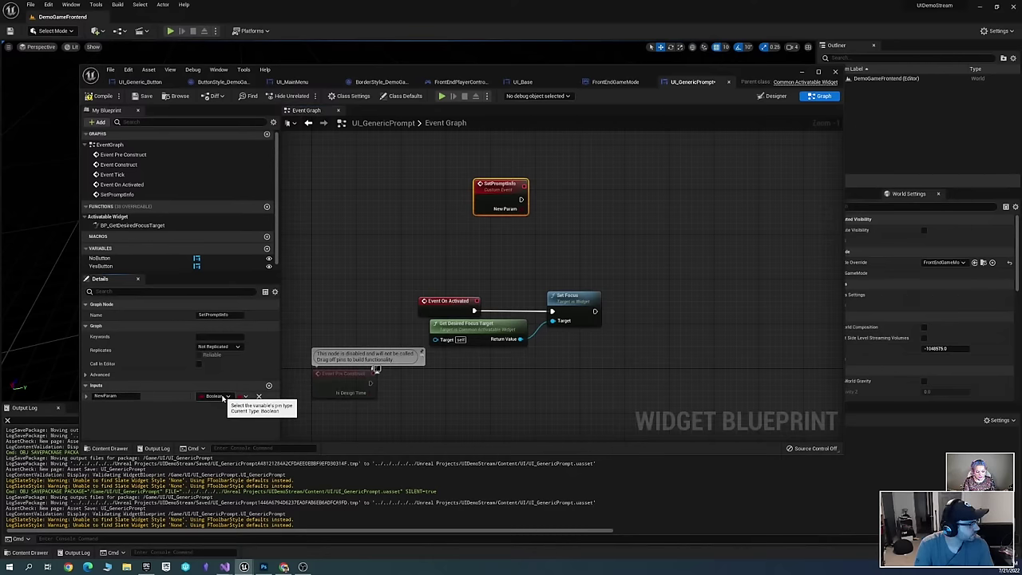
left_click(108, 395)
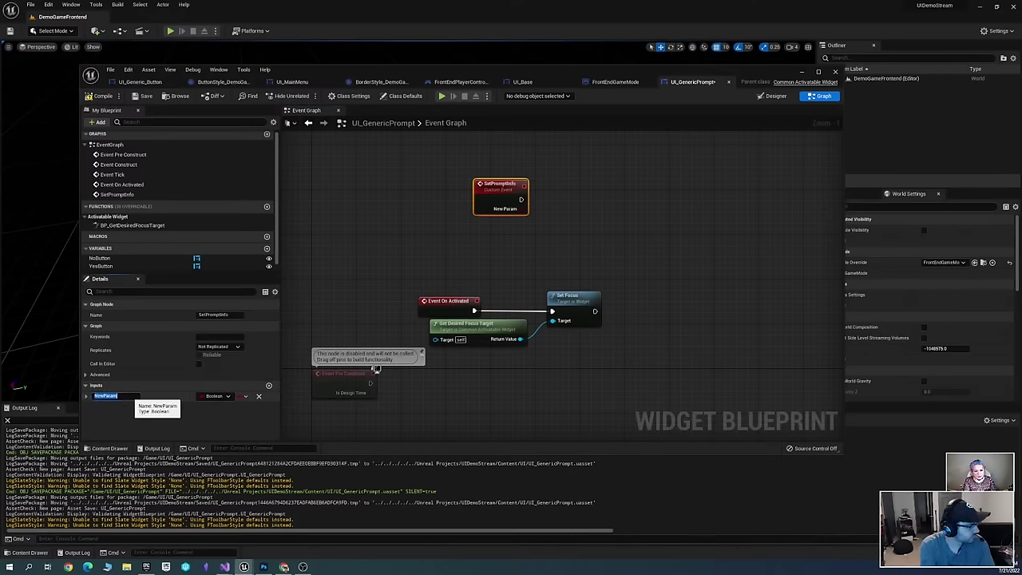
type("H")
type("nPromptTe")
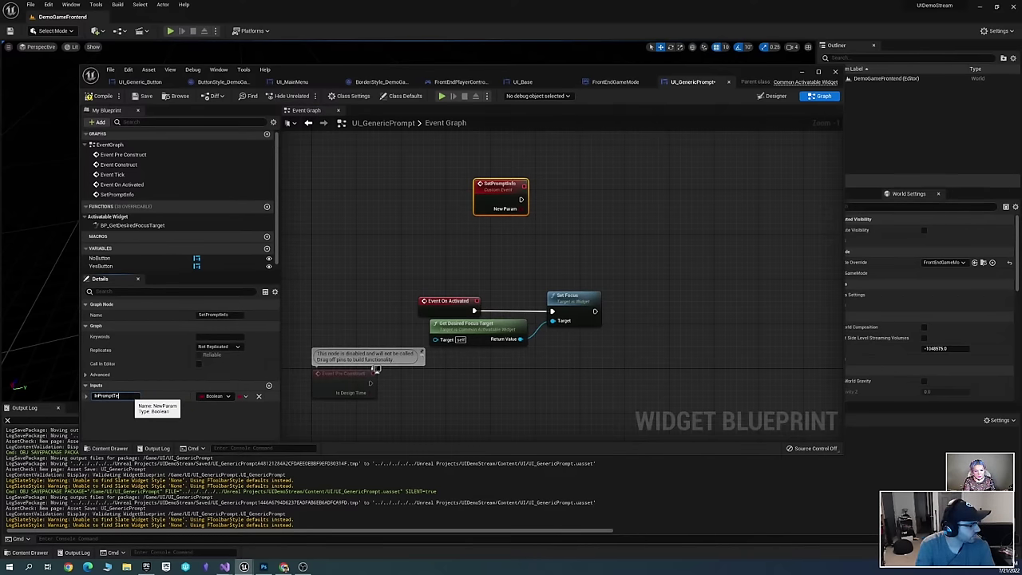
type("xt")
key("Return")
left_click(216, 396)
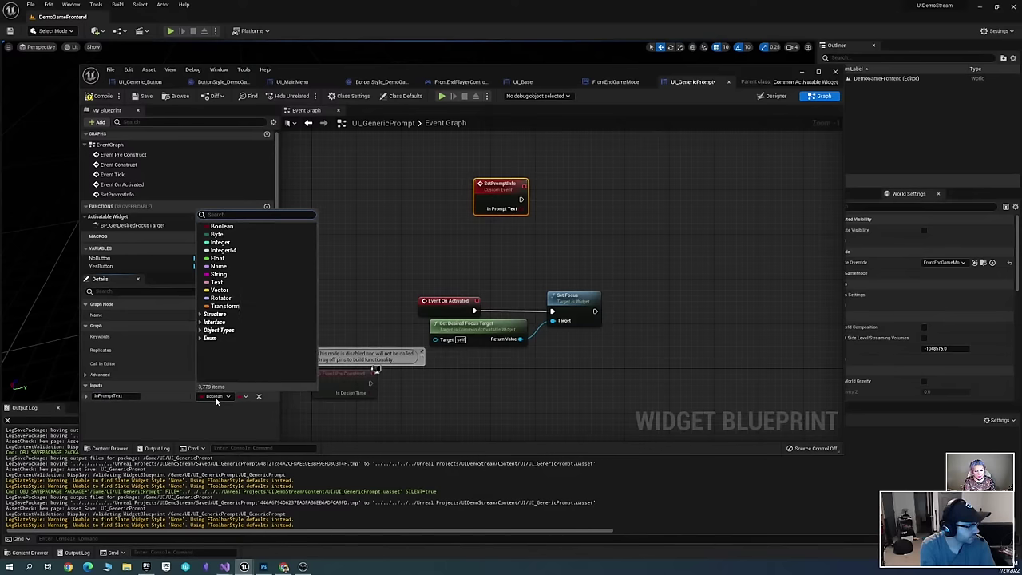
type("Text")
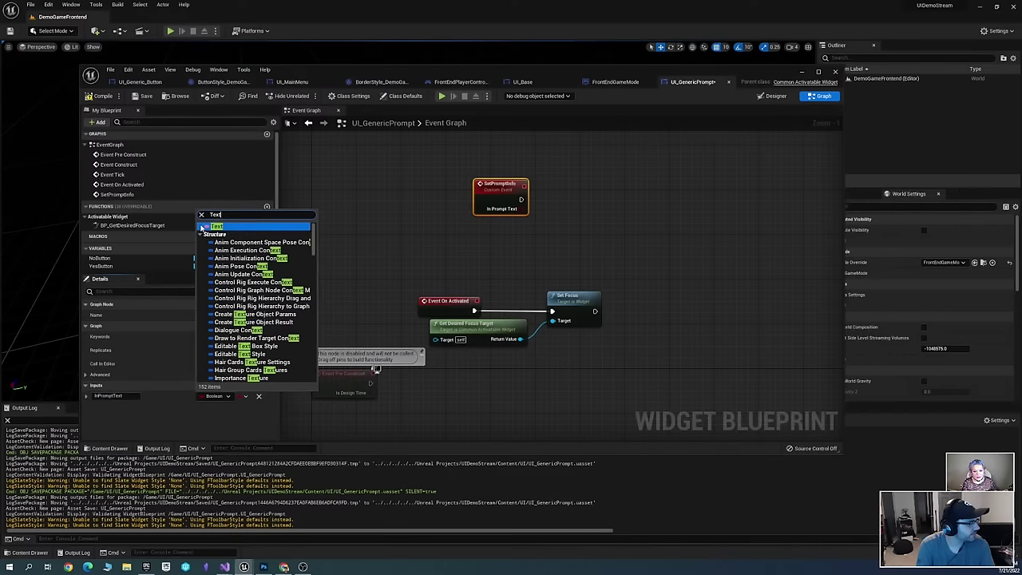
left_click(204, 227)
Save the UI_GenericPrompt blueprint
right_click_drag(610, 239, 505, 264)
scroll(504, 264, "up", 1)
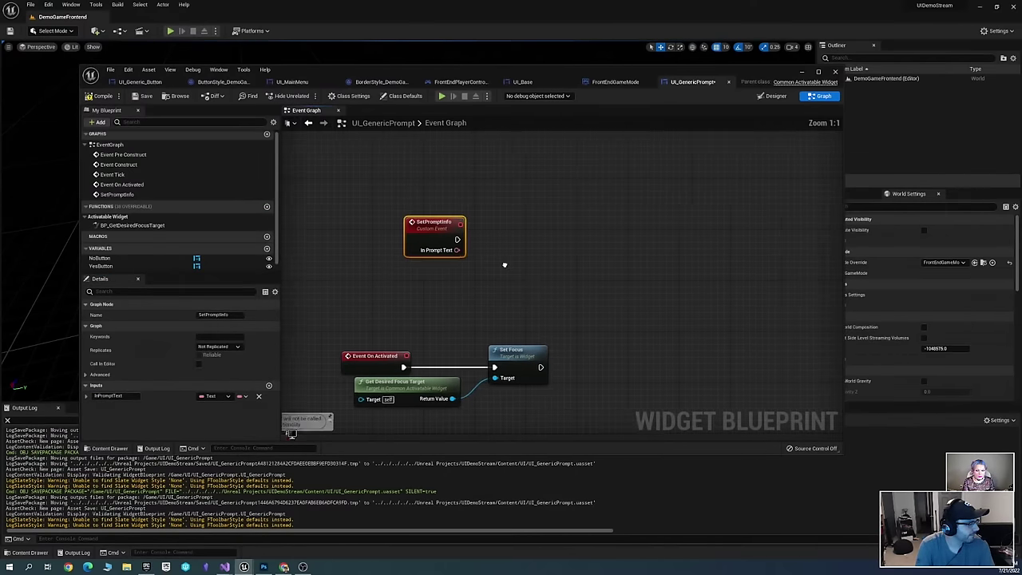
right_click_drag(572, 277, 602, 258)
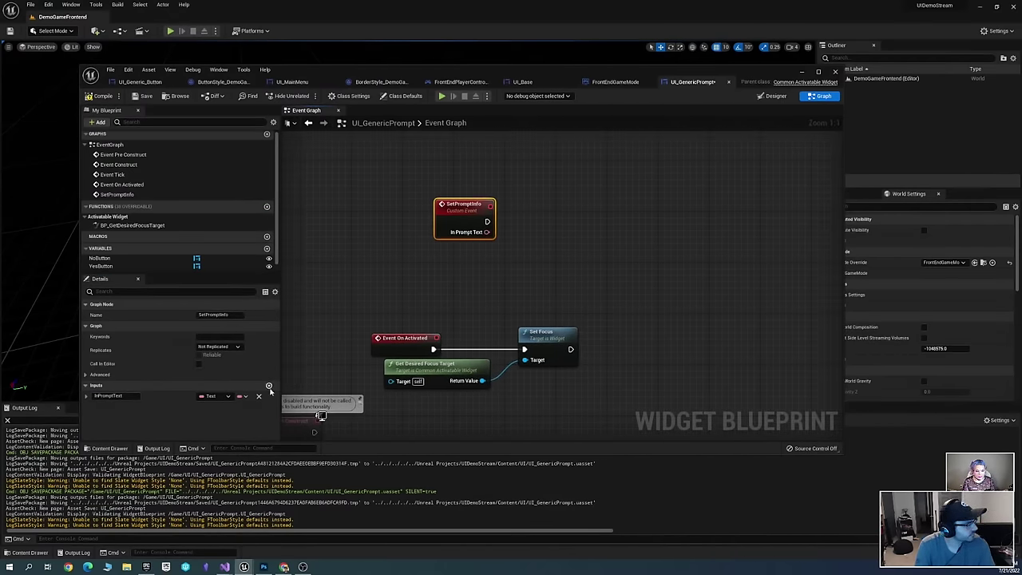
right_click_drag(684, 262, 636, 276)
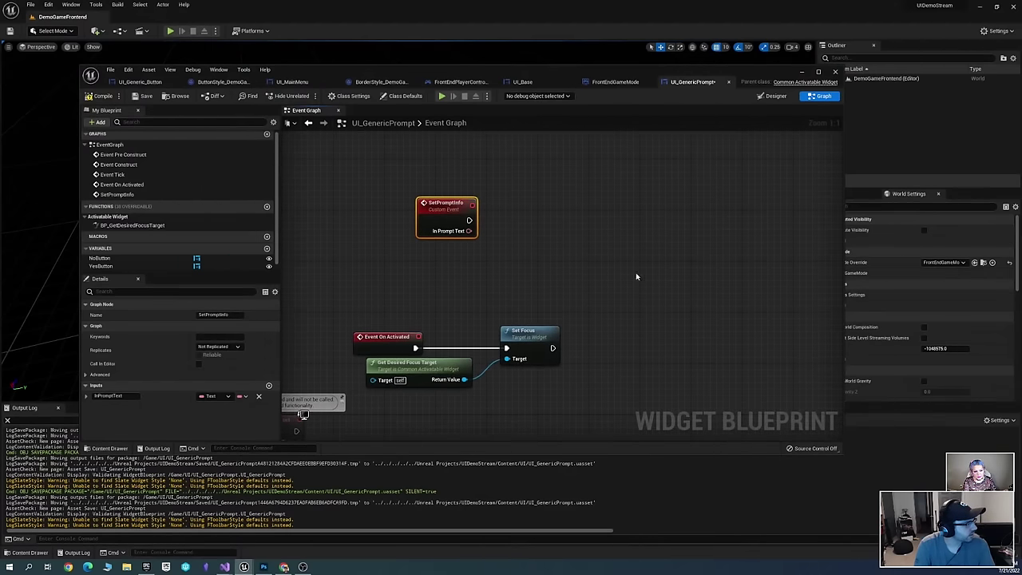
key("ctrl+s")
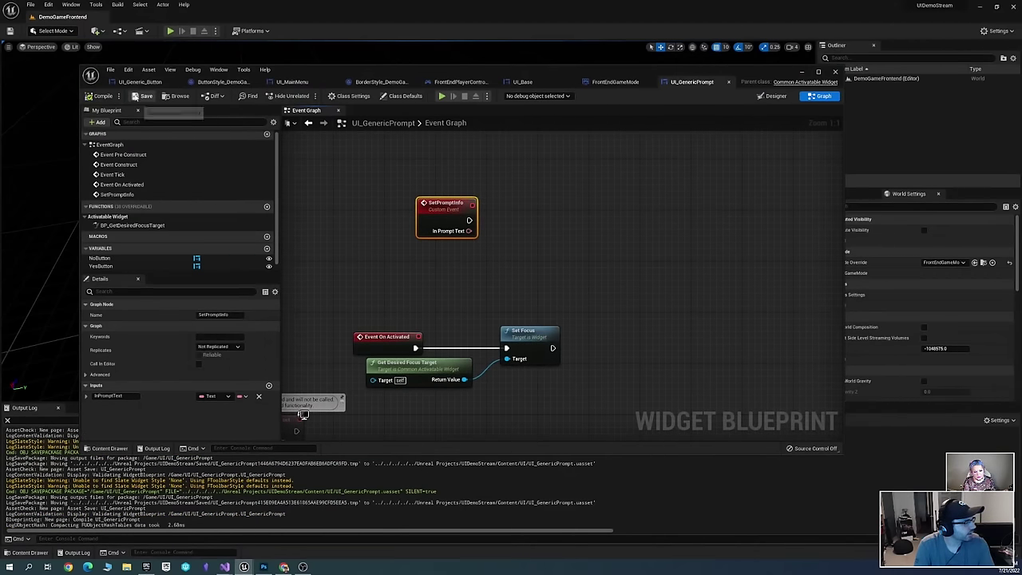
scroll(383, 367, "down", 1)
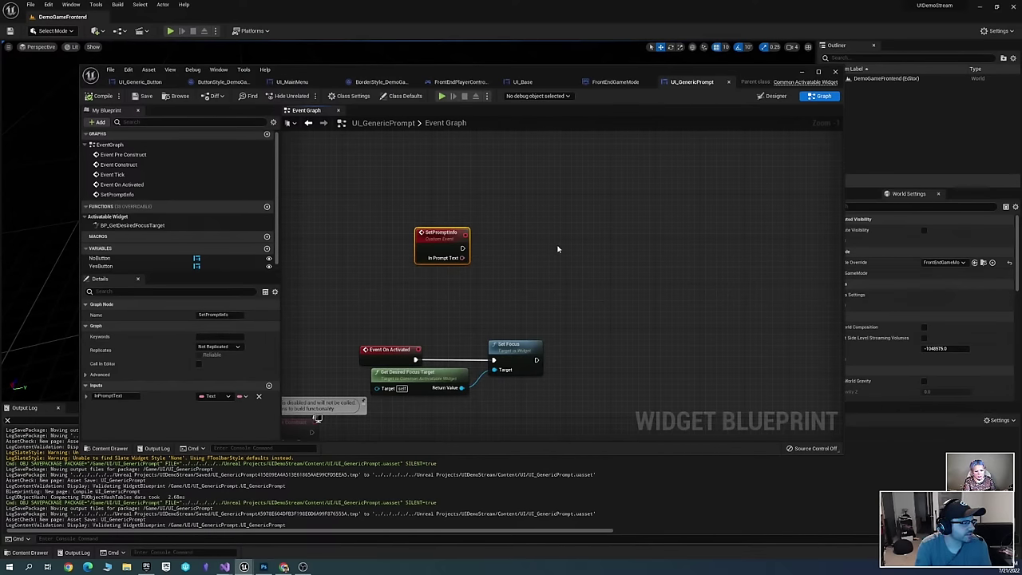
scroll(519, 240, "up", 1)
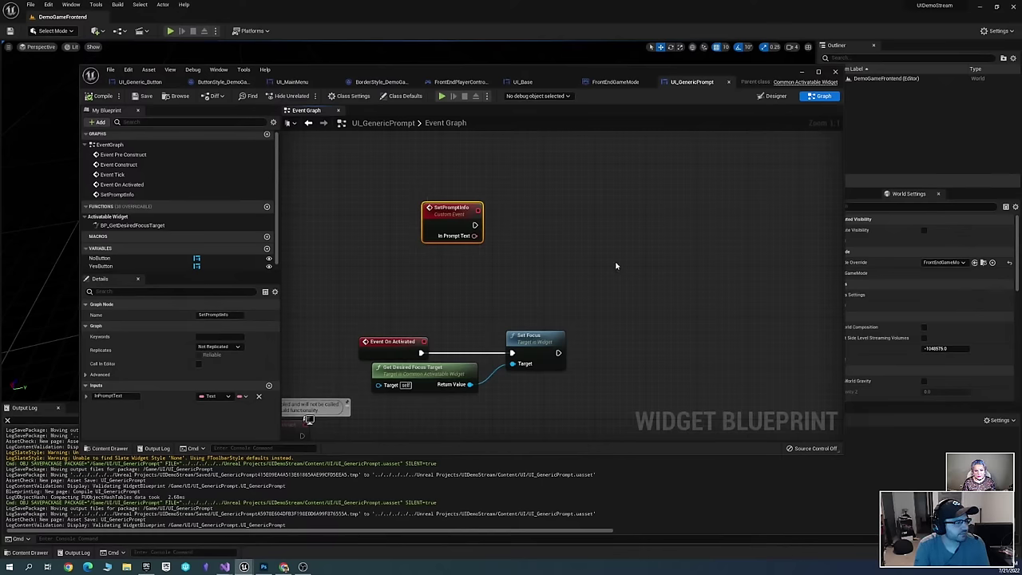
right_click_drag(615, 265, 636, 238)
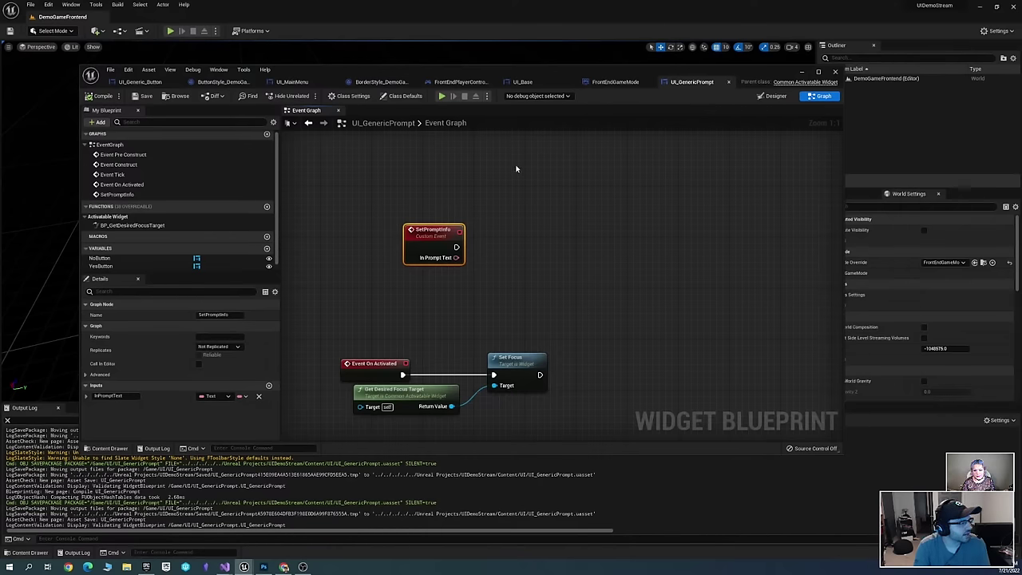
right_click_drag(481, 236, 476, 211)
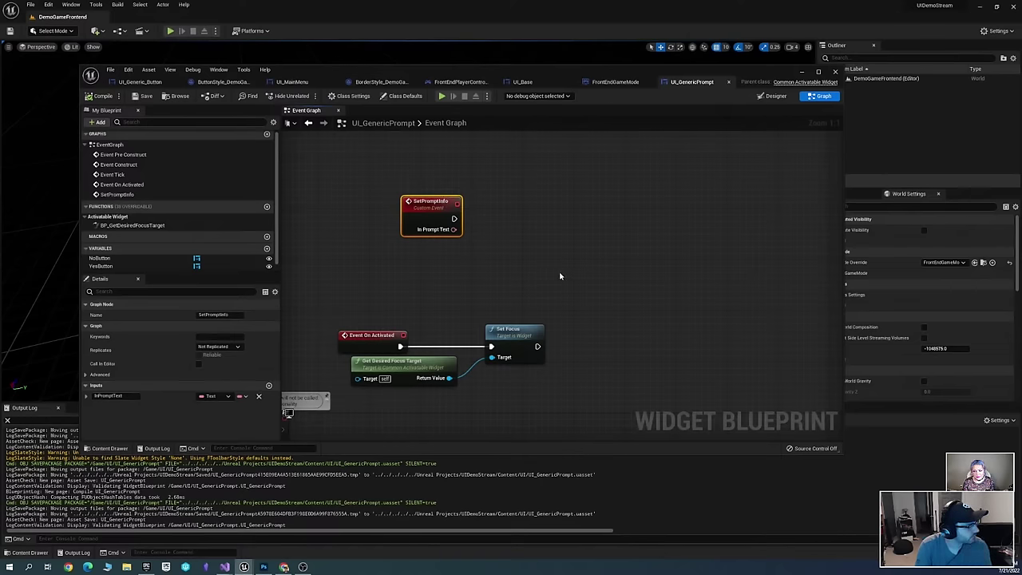
right_click_drag(559, 273, 602, 262)
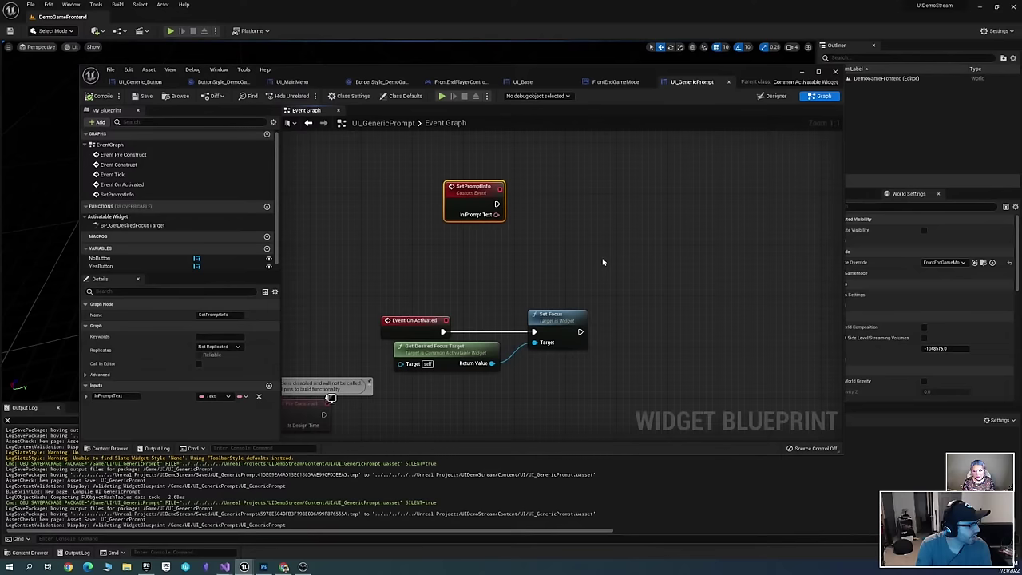
right_click(456, 246)
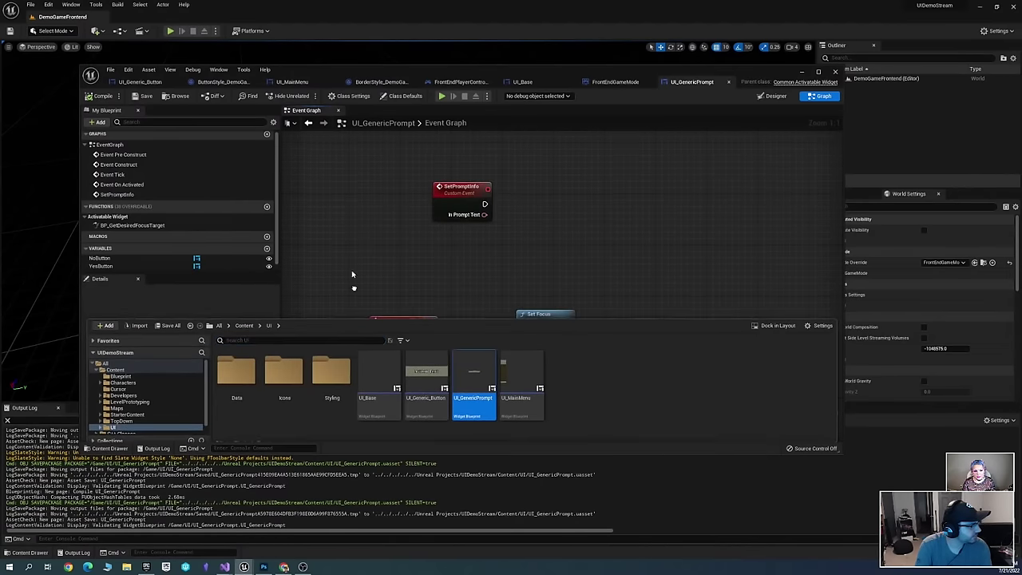
Add a Boolean variable and a Common Activatable Widget input PromptOwner to SetPromptInfo, then save
right_click(357, 293)
left_click(266, 247)
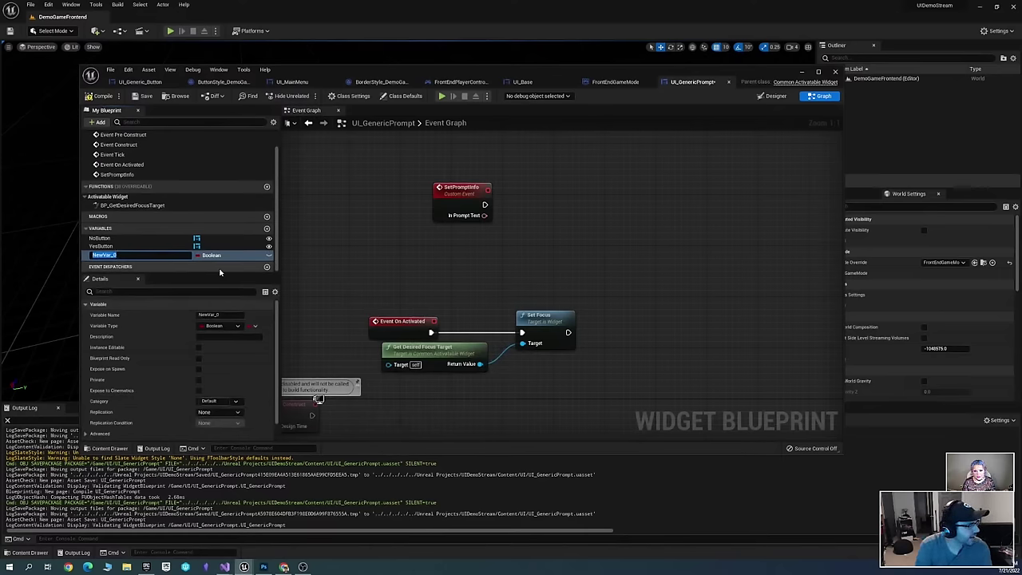
left_click(467, 196)
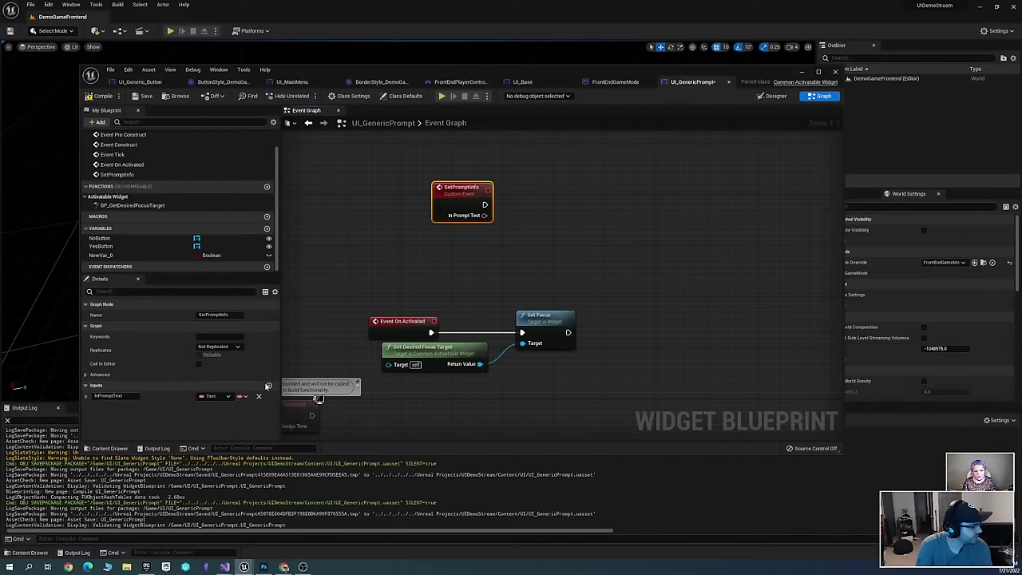
left_click(268, 386)
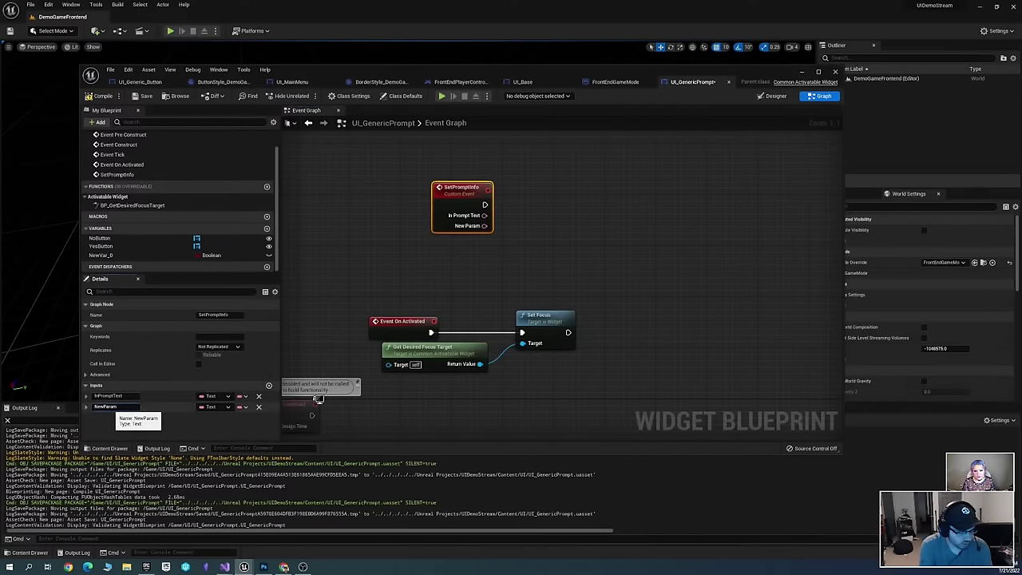
double_click(107, 407)
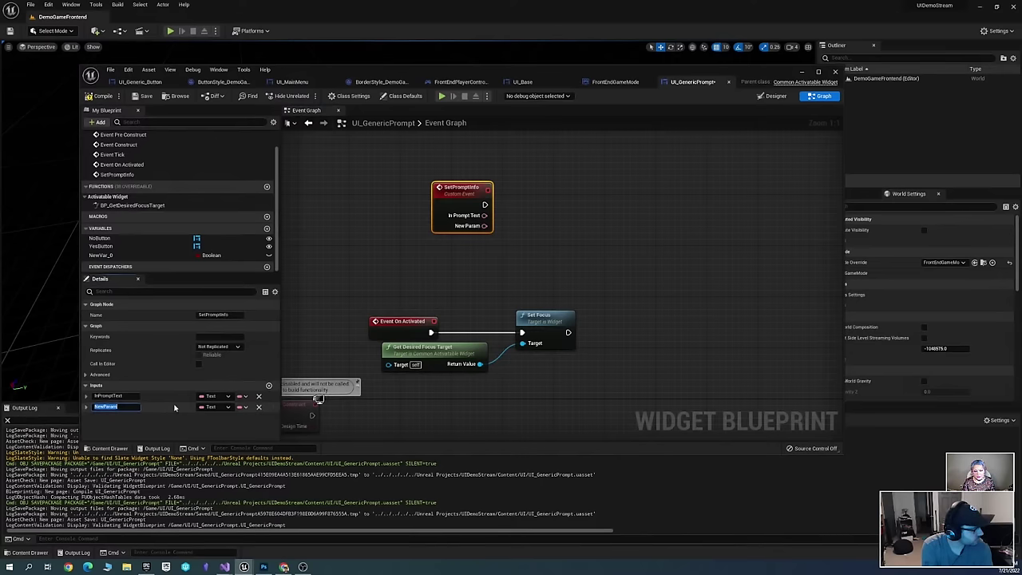
type("PromptOwn")
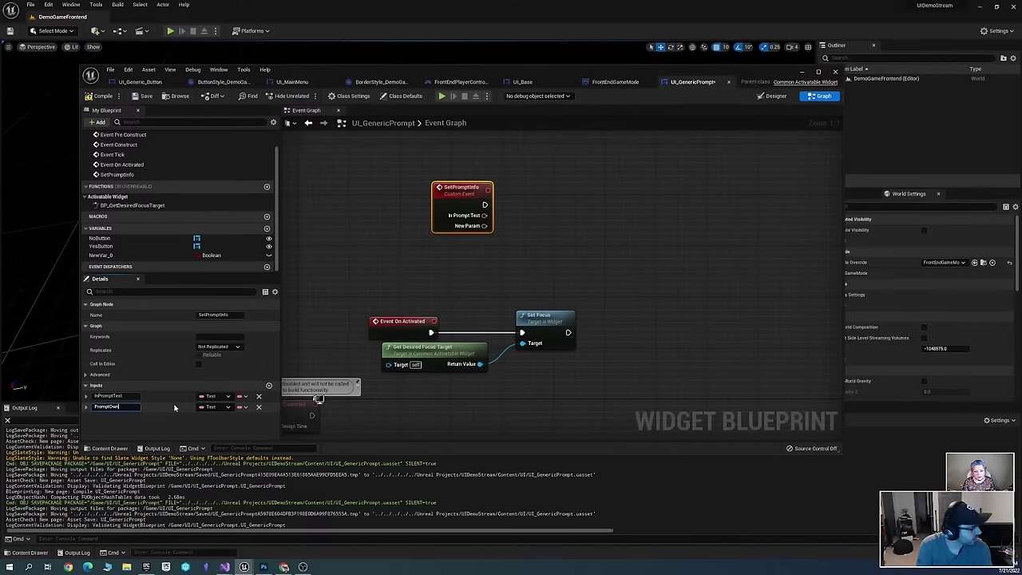
type("er")
key("Return")
left_click(211, 407)
type("Ac")
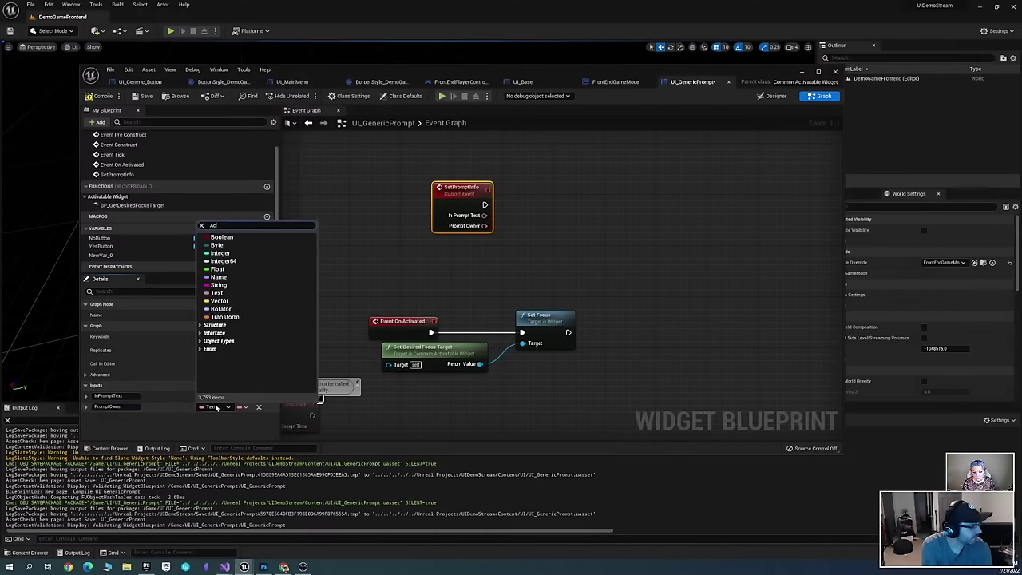
type("tivatable W")
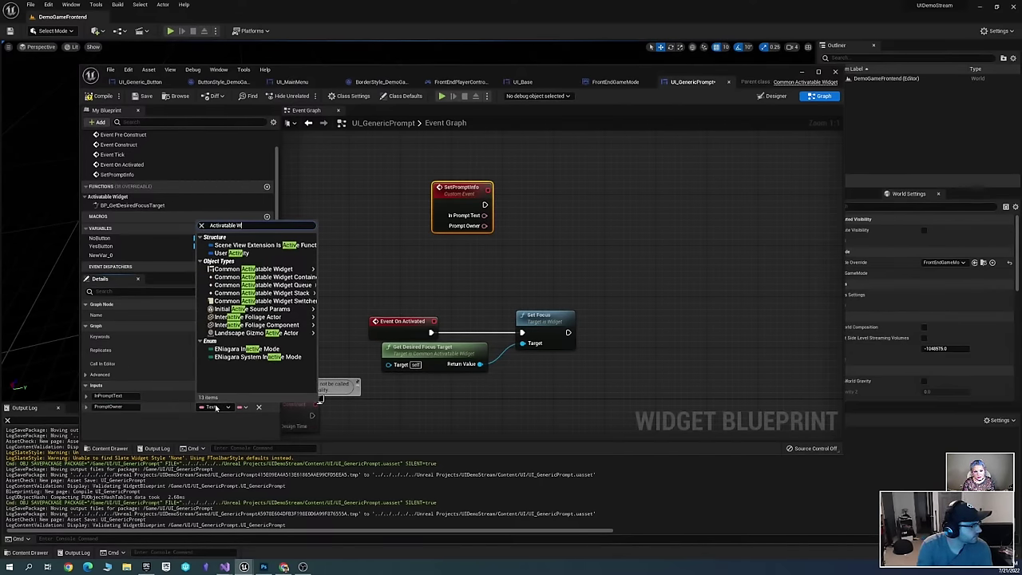
type("idget")
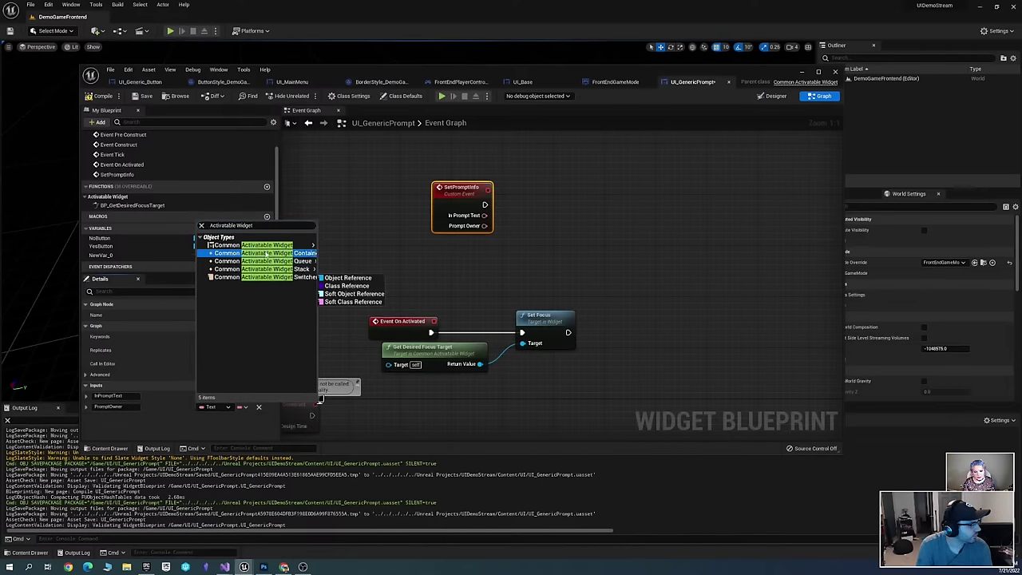
key("Return")
right_click_drag(614, 307, 554, 297)
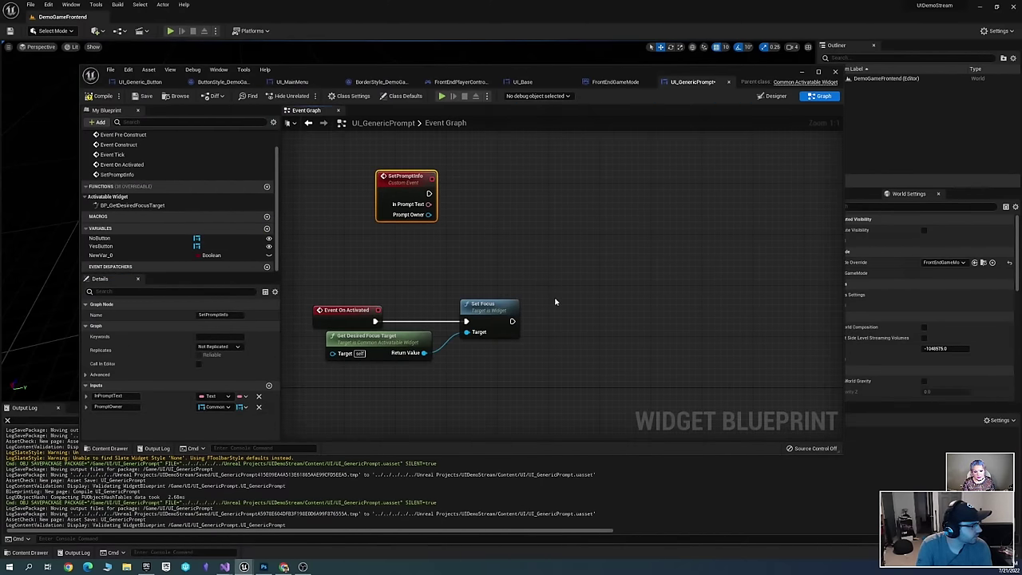
key("ctrl+s")
Add a third SetPromptInfo input, an Integer named PromptIndex
left_click(268, 386)
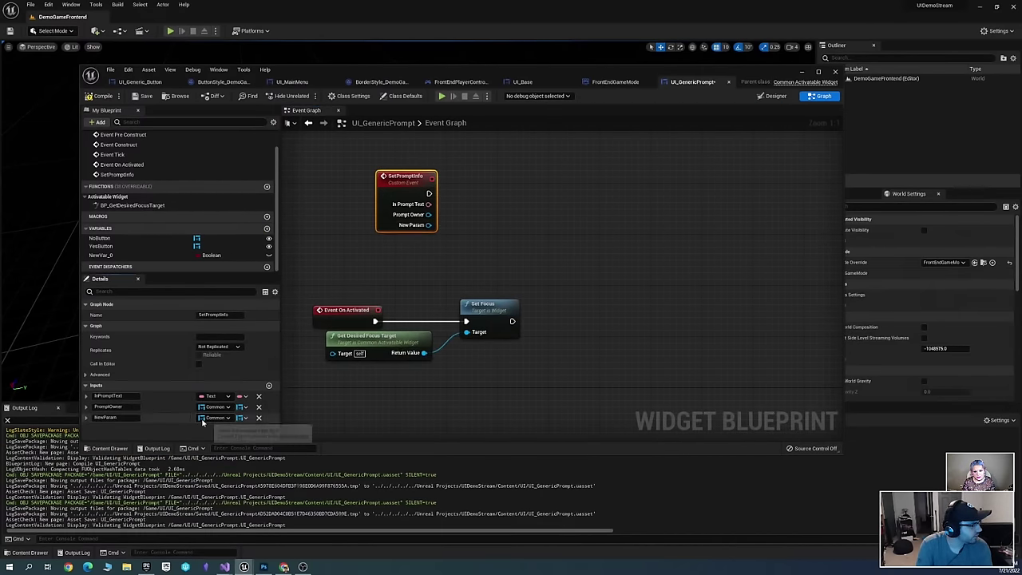
left_click(214, 417)
left_click(231, 264)
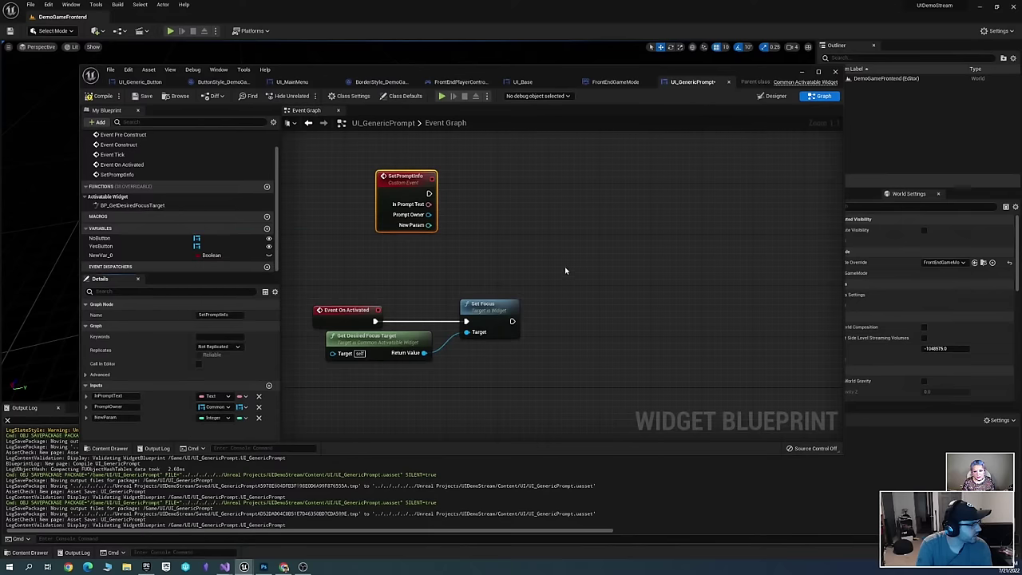
right_click_drag(539, 274, 568, 295)
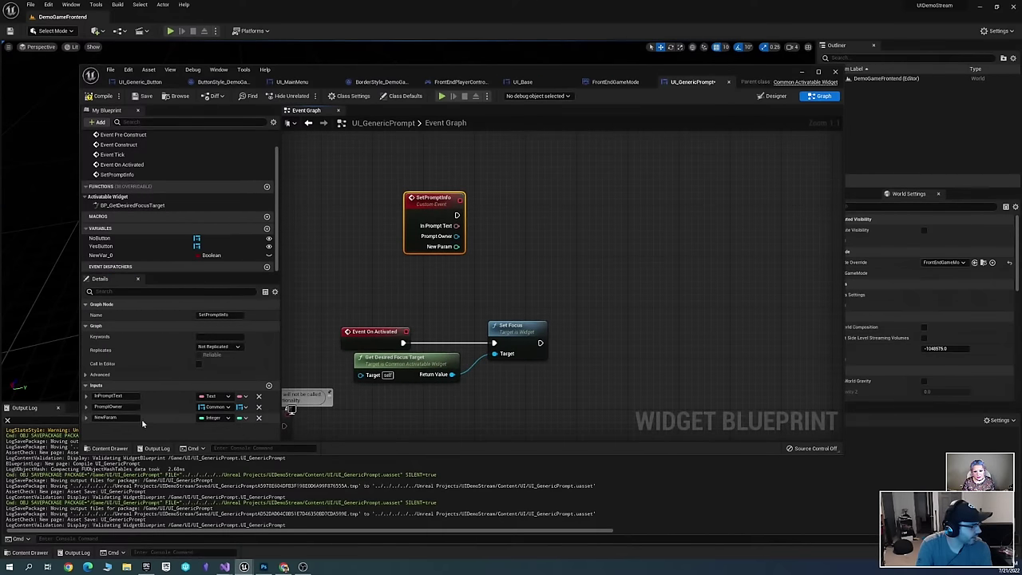
double_click(105, 418)
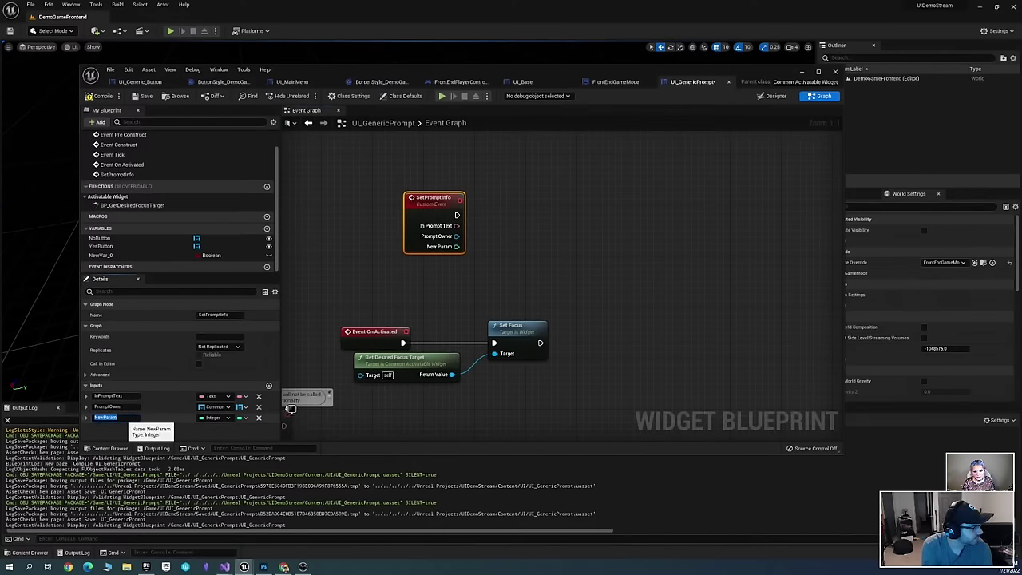
type("Prompt Index")
key("Return")
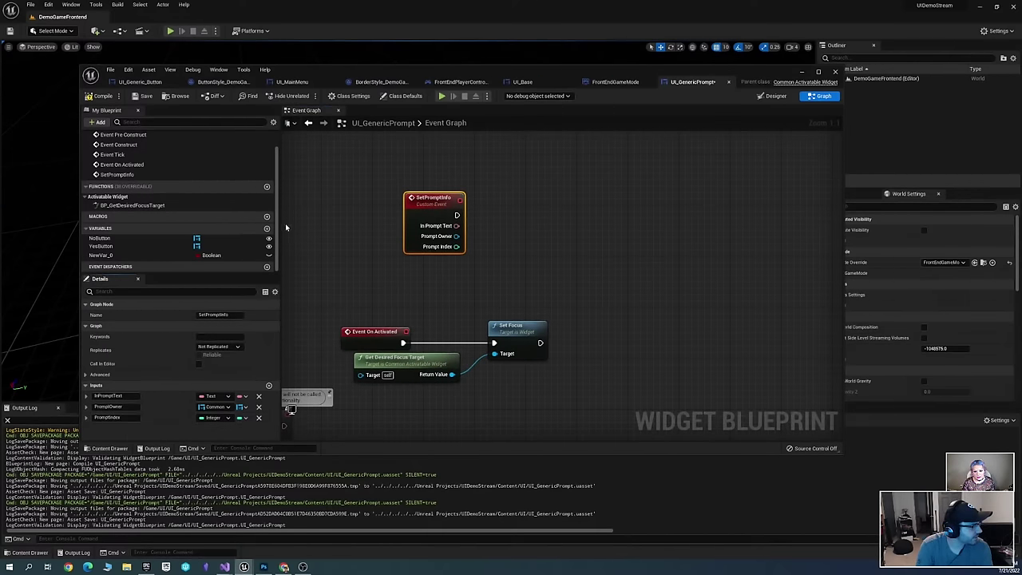
Rename variable NewVar_0 to PromptIndex and make it an Integer
left_click(105, 255)
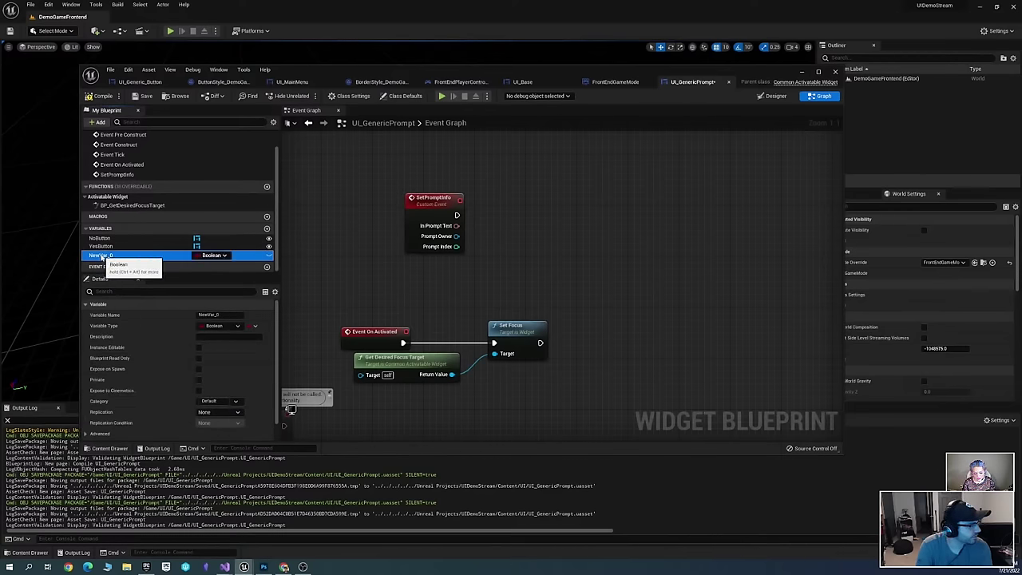
left_click(99, 255)
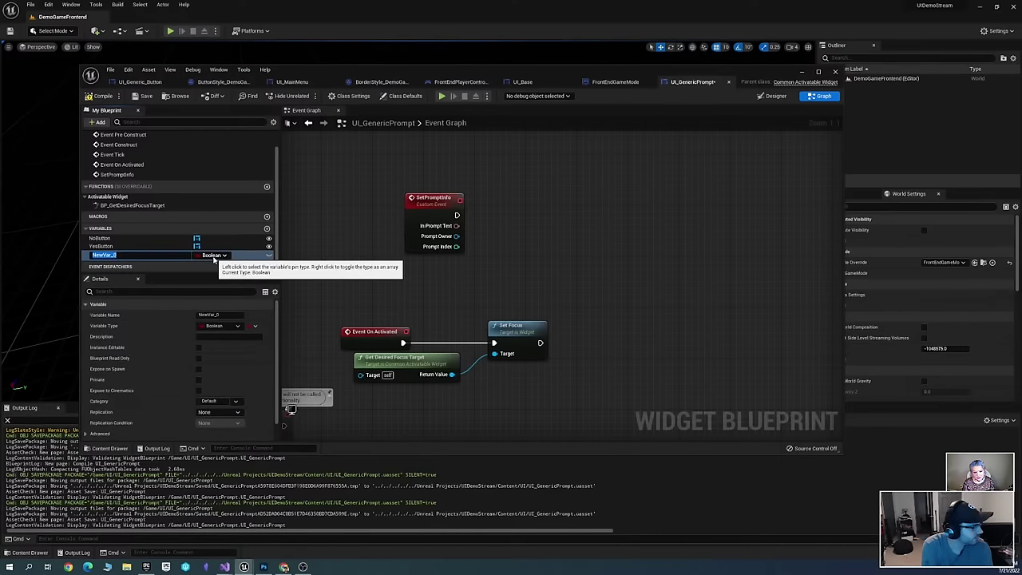
type("Prompt")
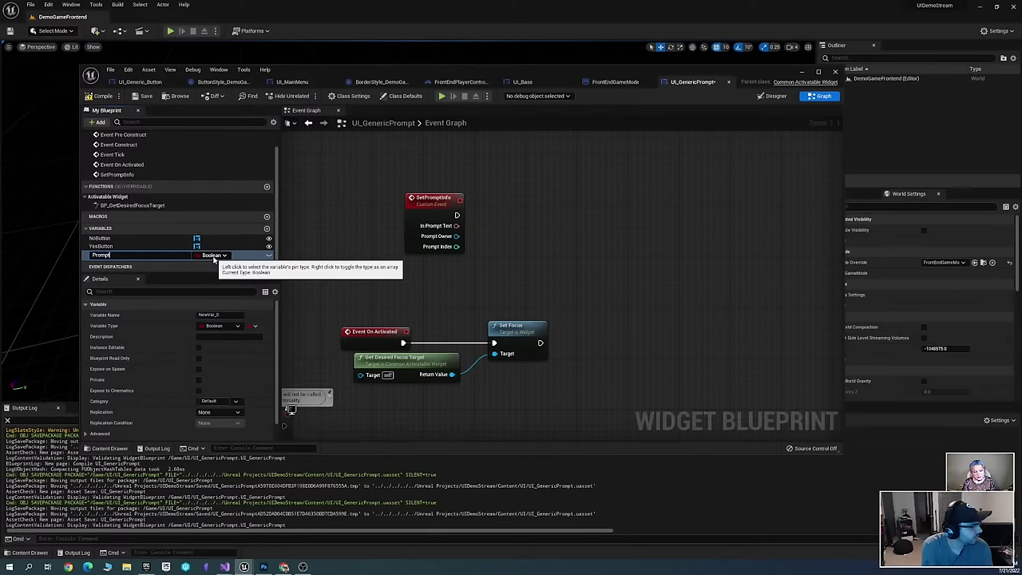
type("o")
key("BackSpace")
key("BackSpace")
key("BackSpace")
type("Inde")
type("rompt")
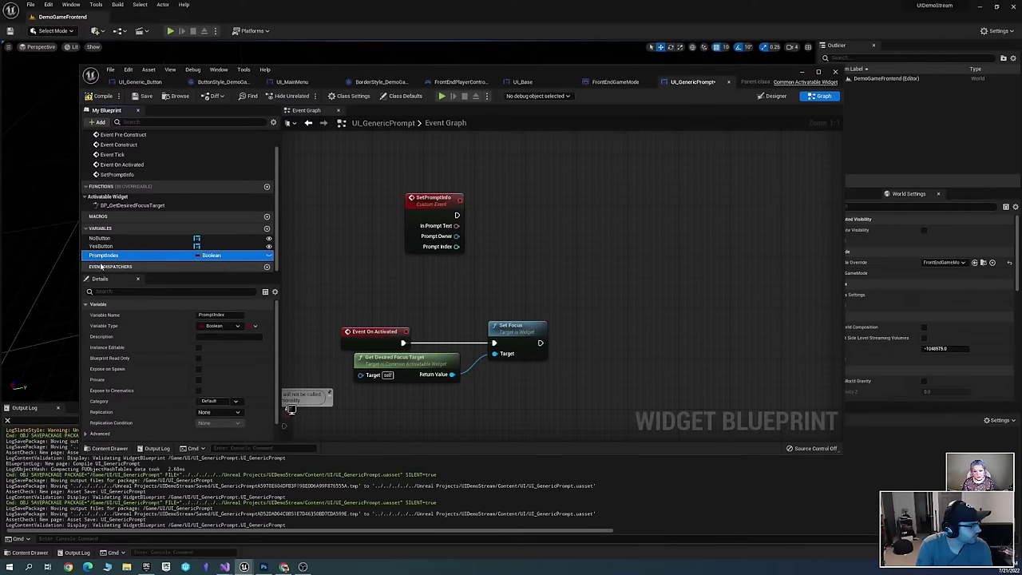
left_click(212, 256)
left_click(216, 293)
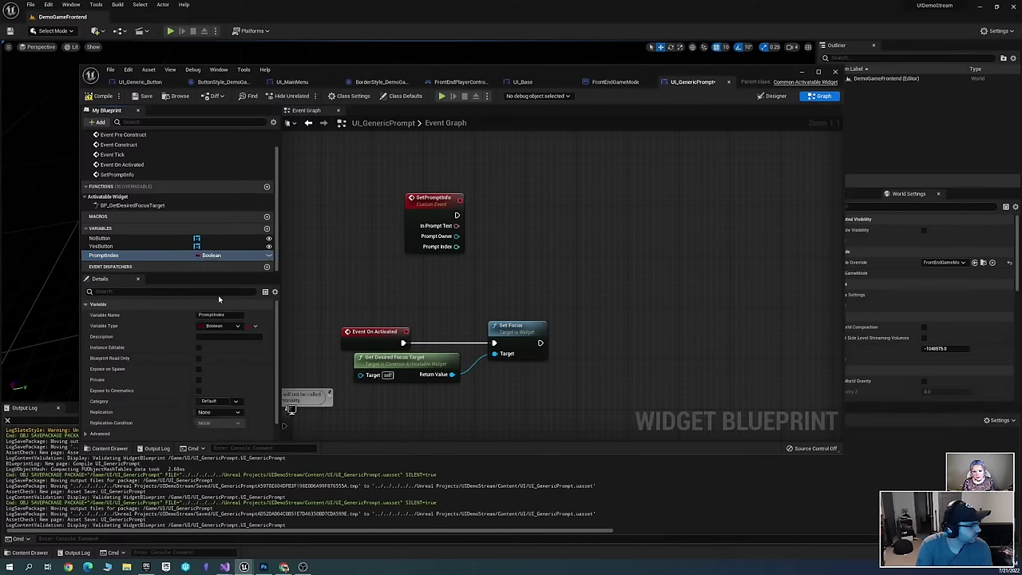
Place a SET PromptIndex node fed by SetPromptInfo's exec and Prompt Index pins
left_click_drag(112, 255, 522, 234)
left_click(551, 249)
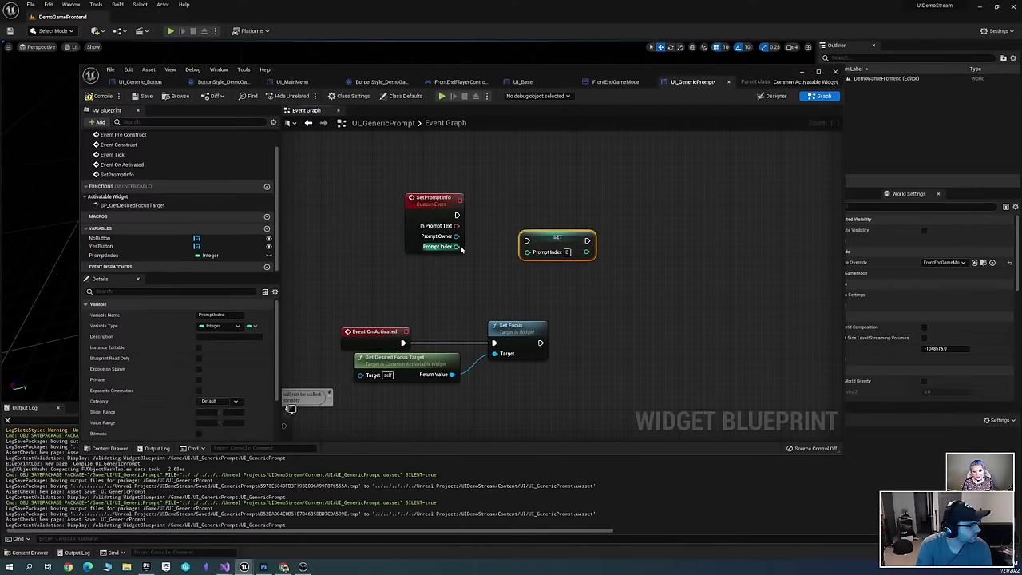
left_click_drag(456, 246, 391, 204)
left_click(682, 187)
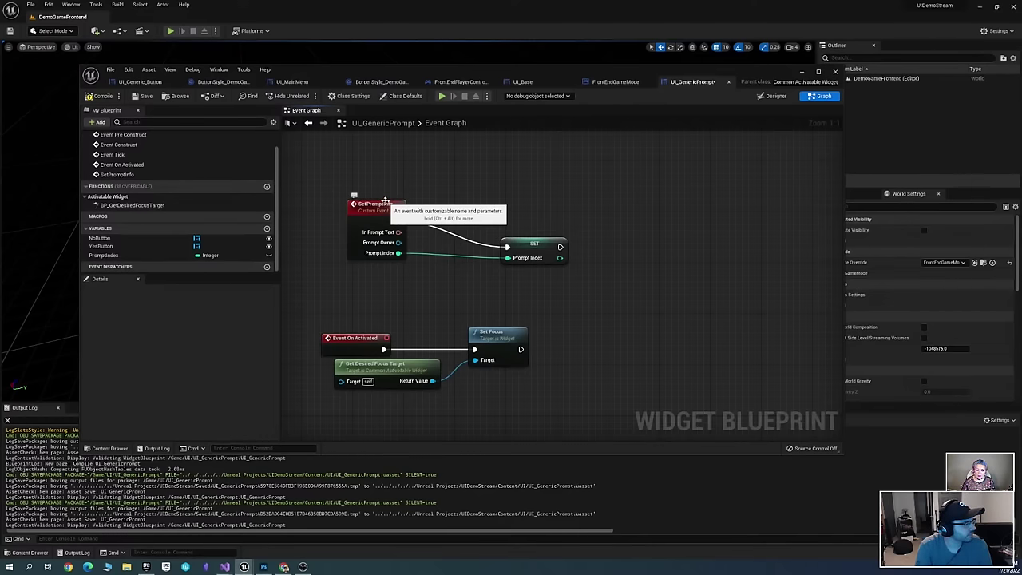
right_click_drag(387, 202, 344, 188)
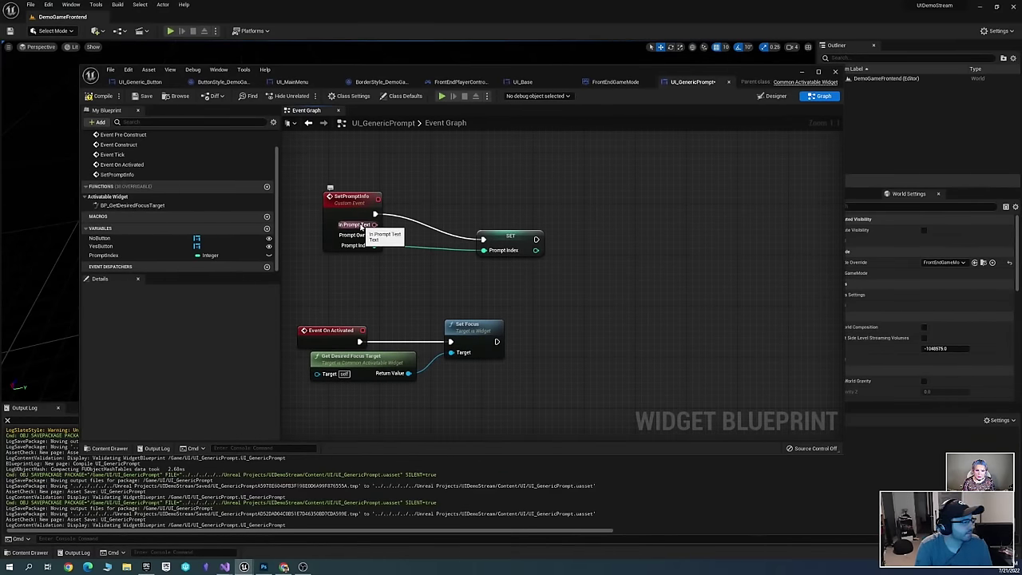
right_click_drag(513, 203, 530, 223)
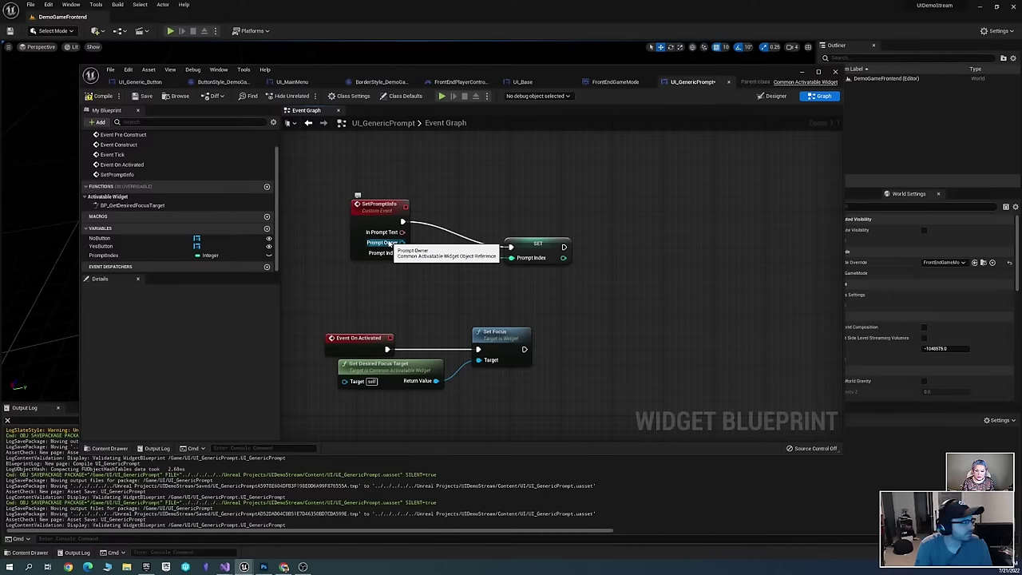
left_click_drag(401, 252, 511, 257)
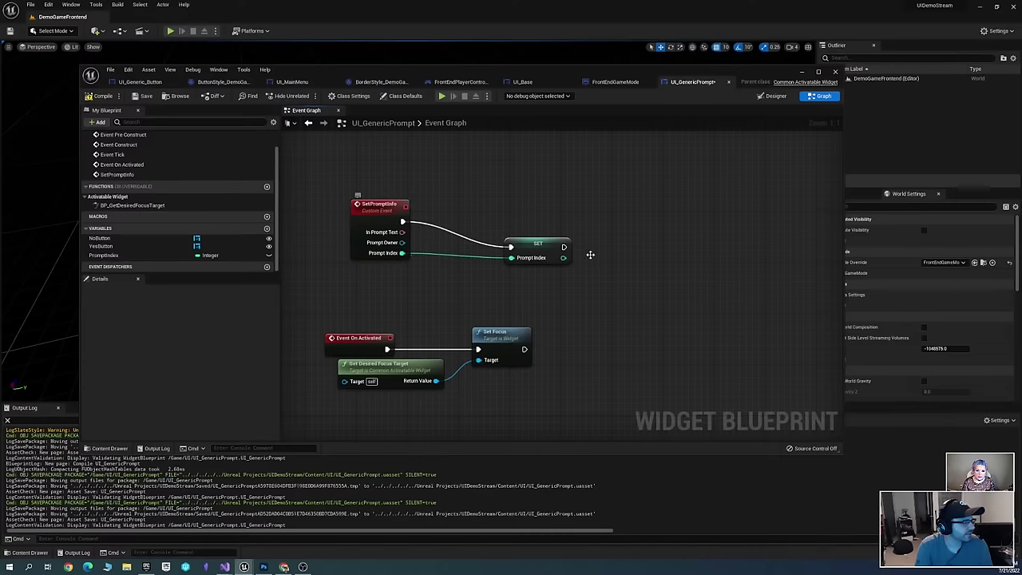
right_click_drag(584, 270, 628, 236)
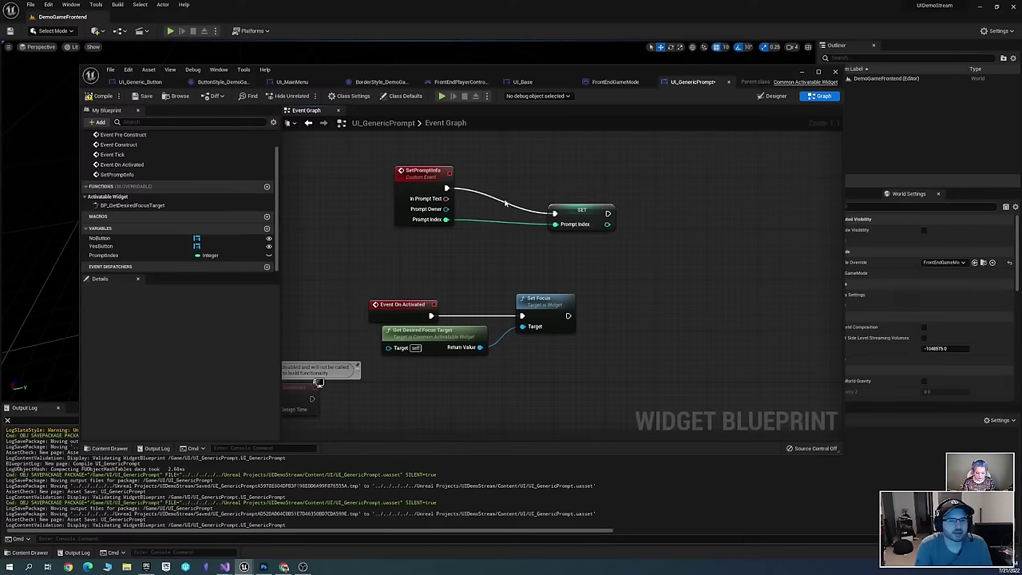
right_click_drag(669, 270, 649, 319)
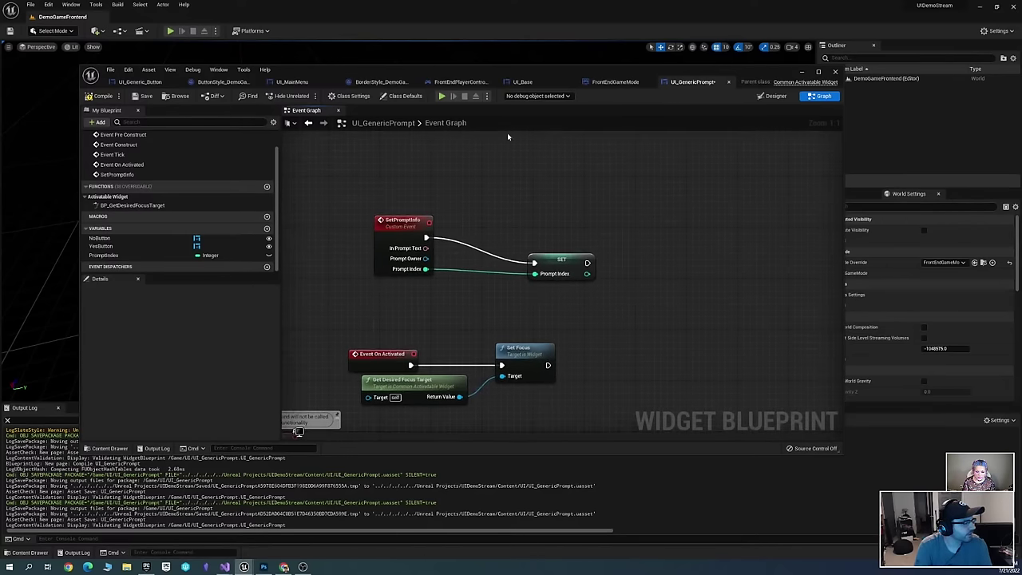
right_click_drag(644, 279, 555, 222)
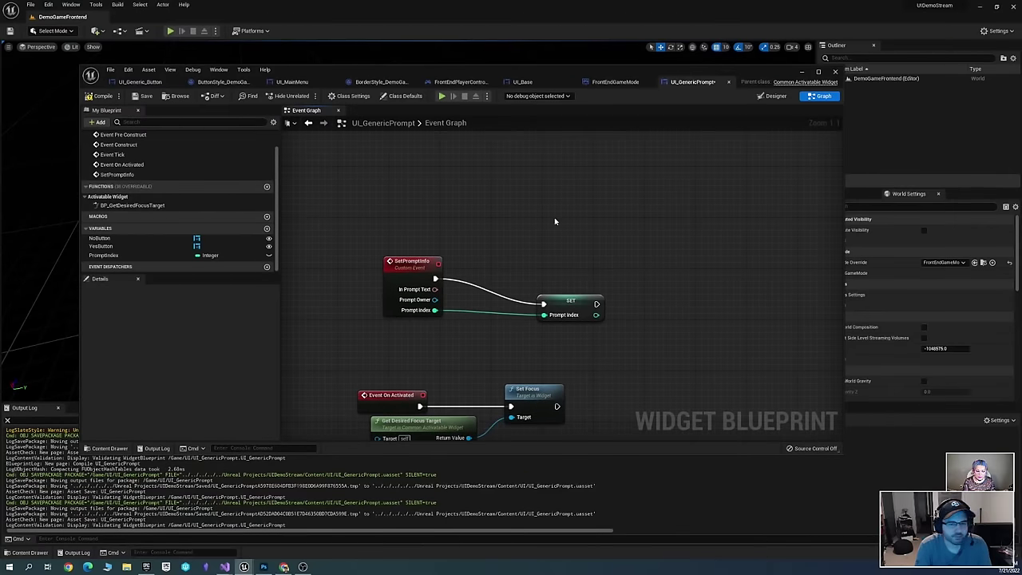
Add YesButton's On Button Base Clicked event and place it below Event On Activated
right_click(529, 197)
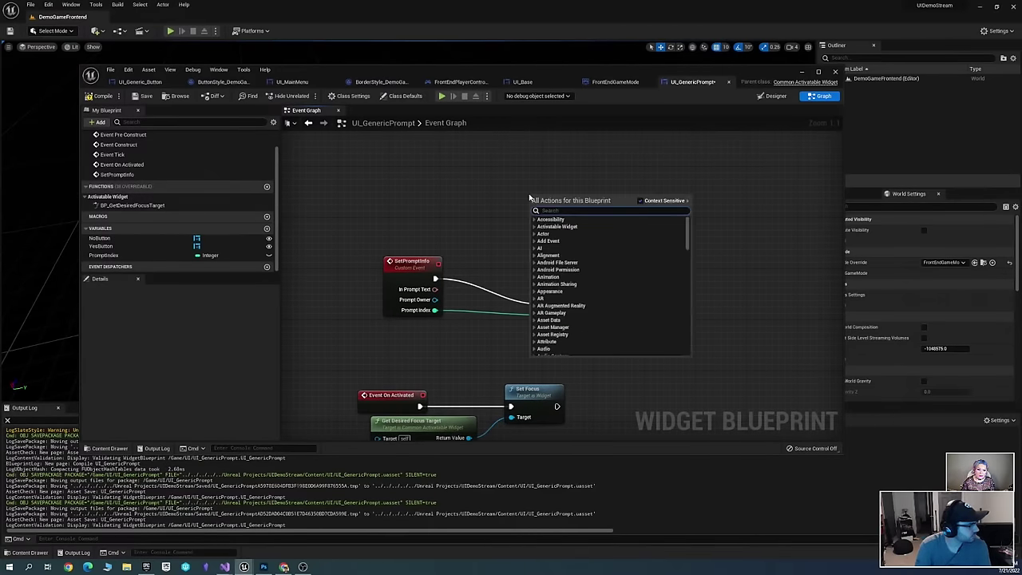
left_click(452, 199)
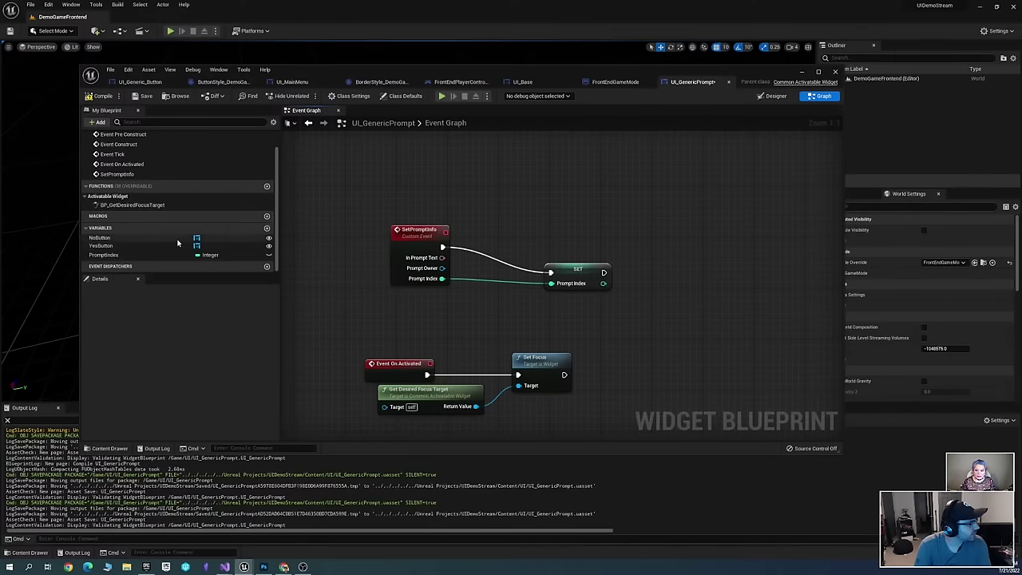
left_click(108, 240)
left_click(122, 245)
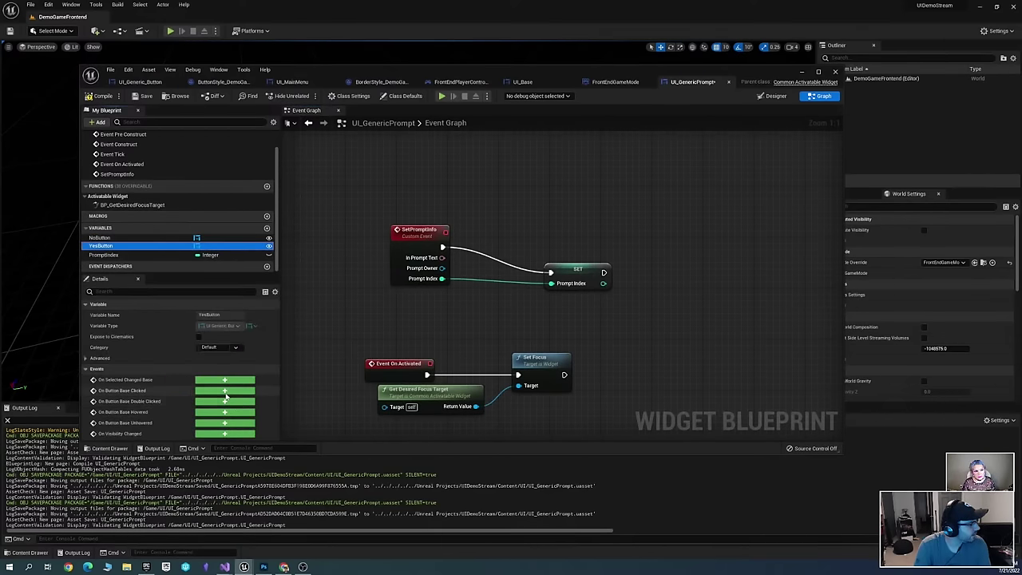
left_click(225, 391)
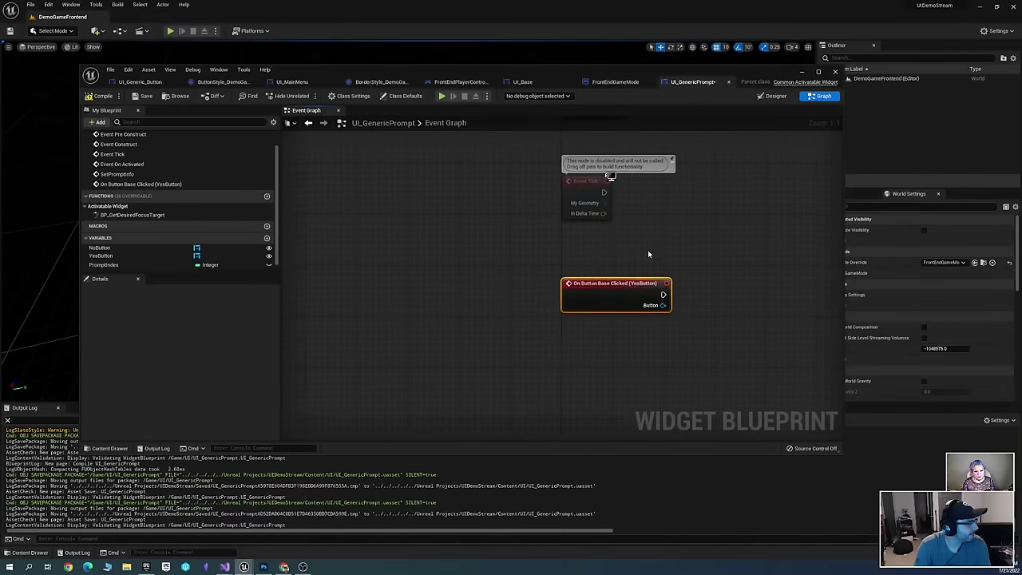
left_click_drag(511, 359, 602, 277)
scroll(579, 292, "up", 2)
right_click_drag(602, 277, 379, 345)
scroll(200, 240, "down", 1)
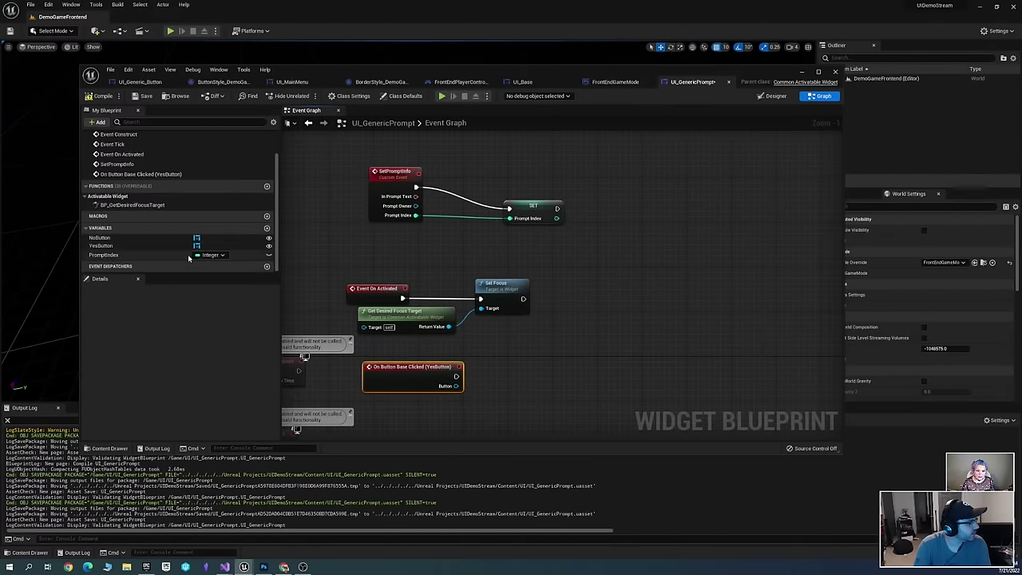
Create a PromptOwner variable of type Common Activatable Widget
left_click(267, 229)
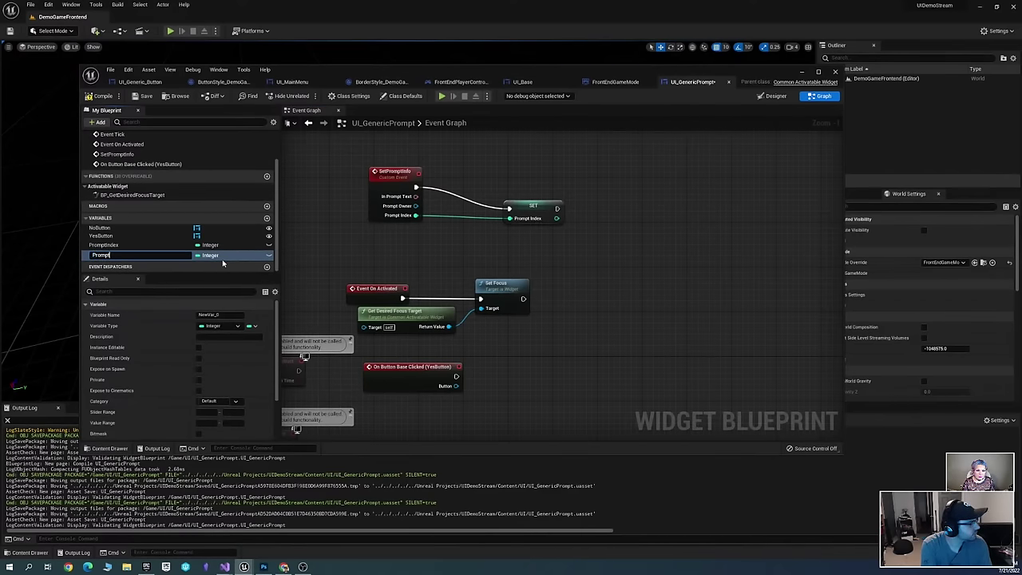
type("PromptOwner")
key("Return")
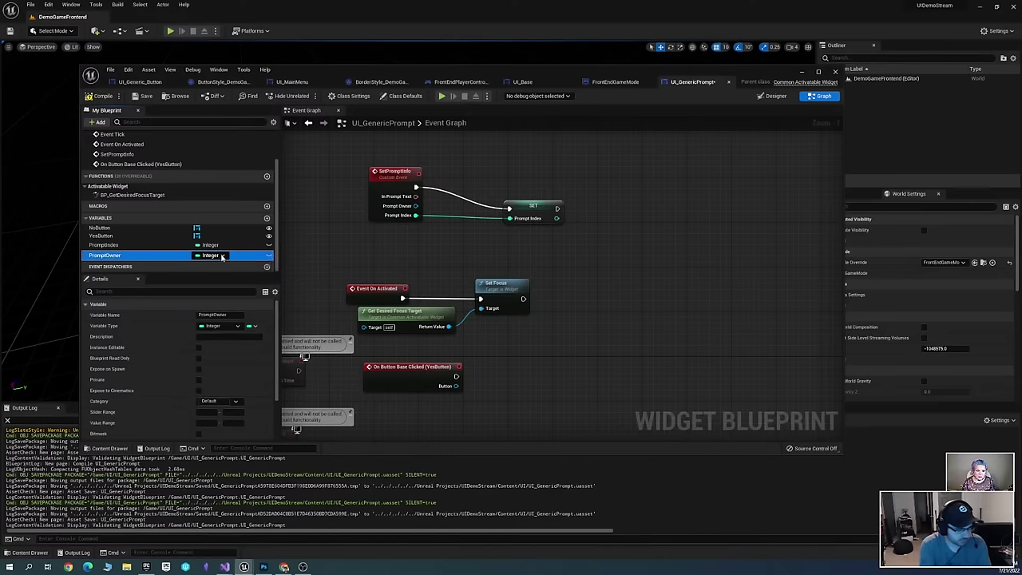
left_click(223, 255)
type("owner")
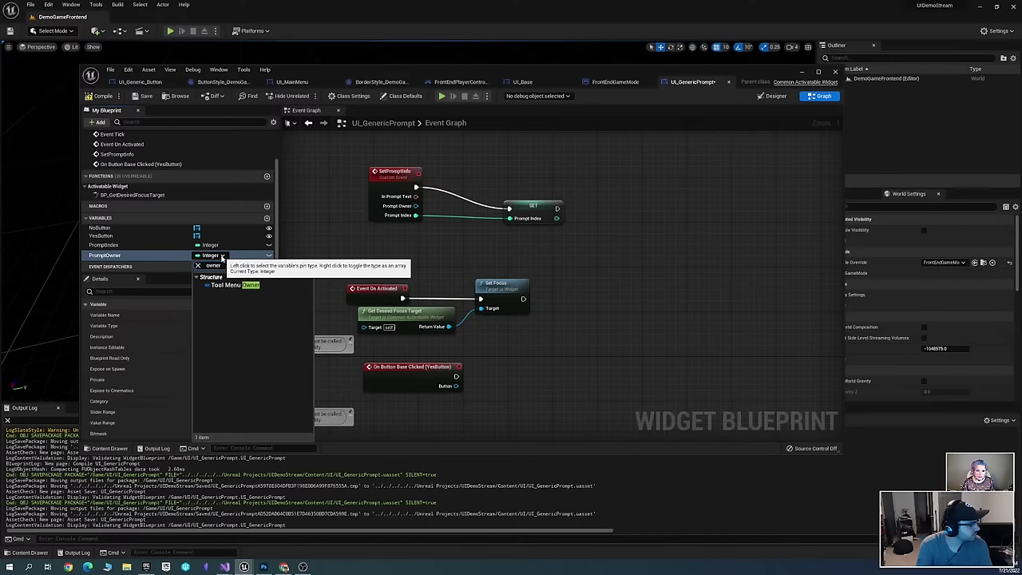
key("ctrl+a")
key("BackSpace")
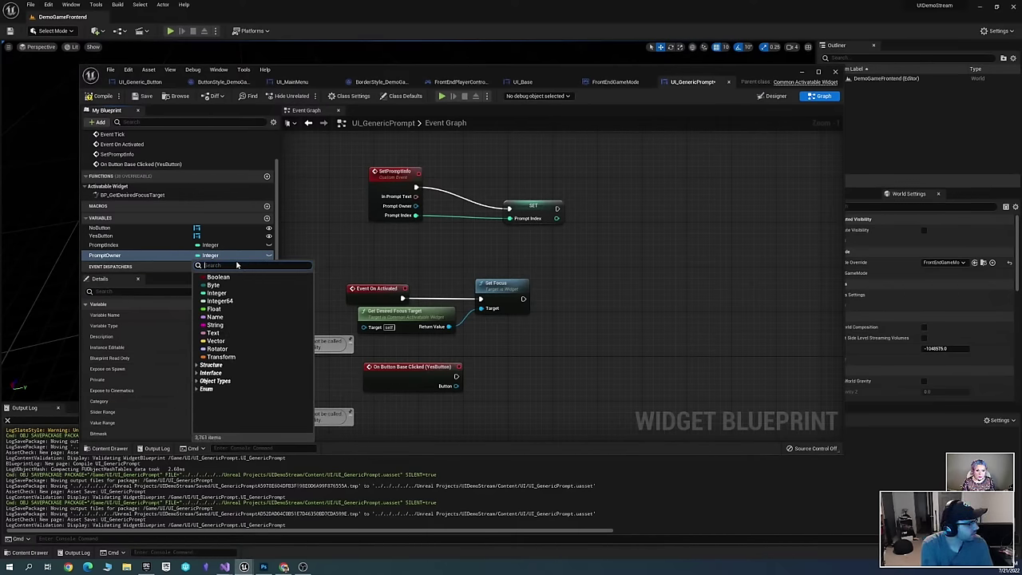
type("Activatabl")
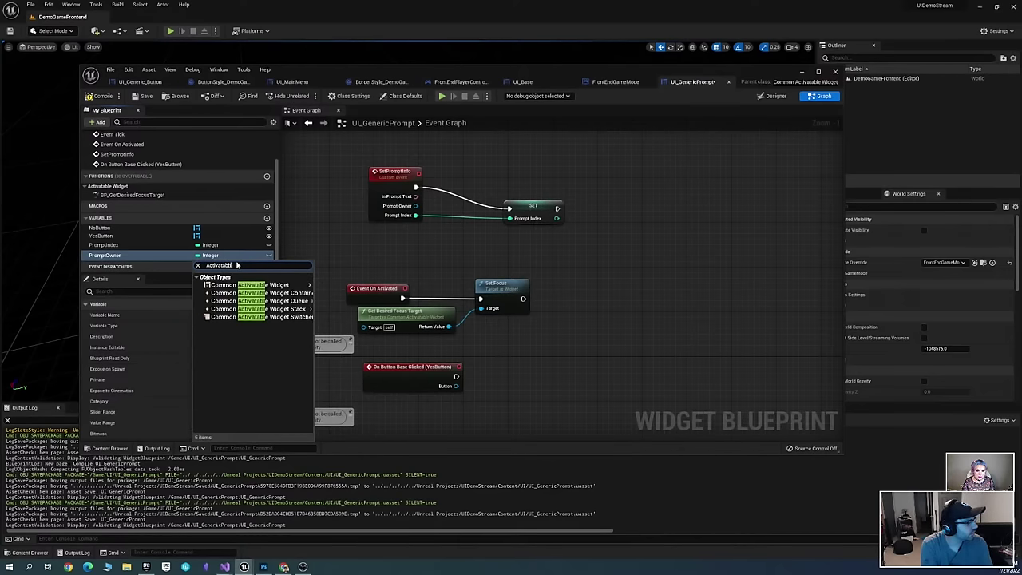
type("e")
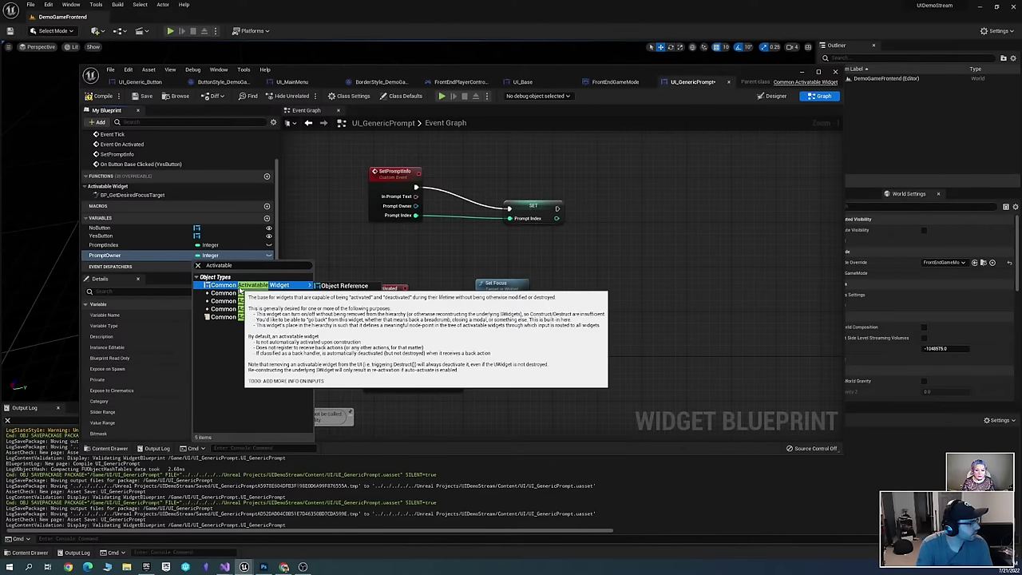
left_click(360, 285)
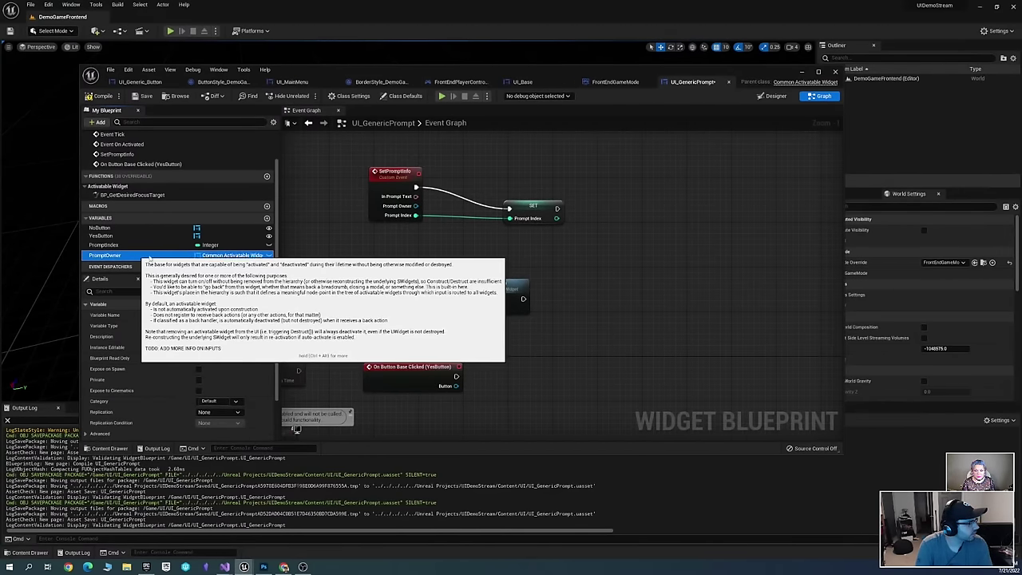
Add a SET PromptOwner fed by Prompt Owner, run after the PromptIndex setter
left_click_drag(160, 258, 416, 206, "alt")
left_click_drag(576, 214, 618, 186)
left_click(592, 255)
left_click_drag(160, 254, 539, 408)
Place a PromptOwner getter below the YesButton click event and open PromptOwner's type choices
left_click(534, 409)
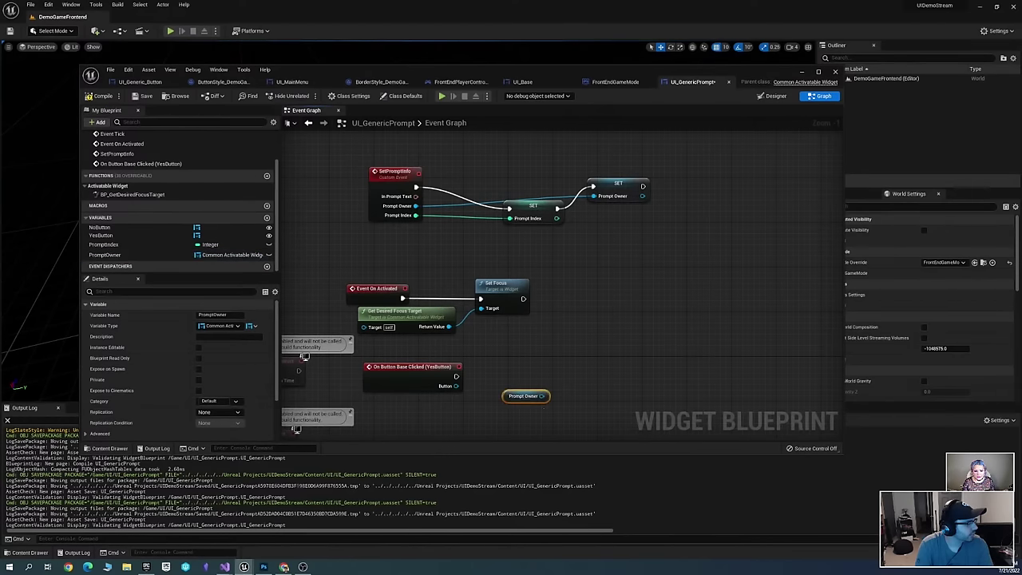
right_click_drag(534, 403, 535, 346)
left_click_drag(545, 339, 577, 299)
left_click(657, 172)
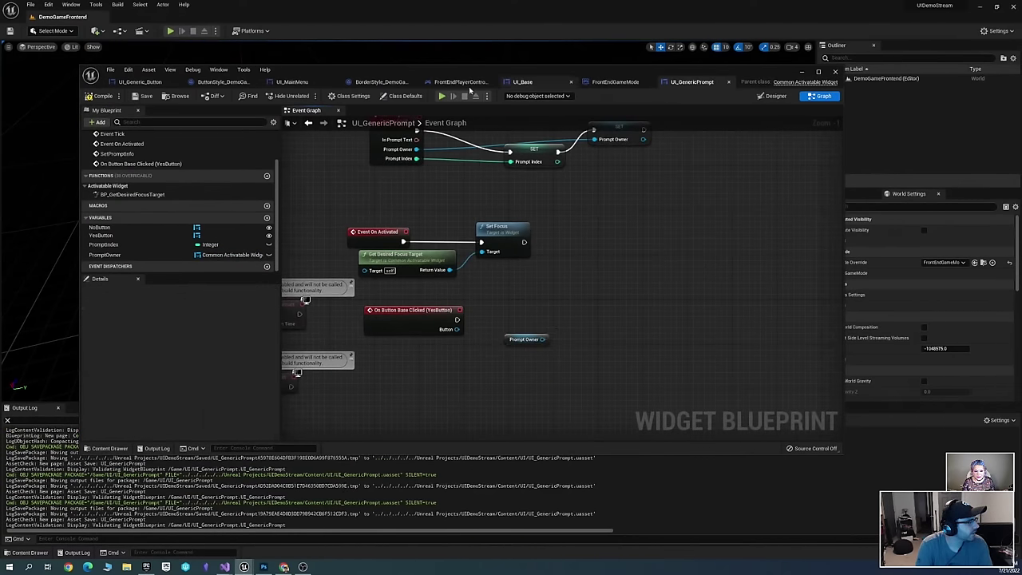
left_click(505, 340)
right_click_drag(506, 340, 483, 398)
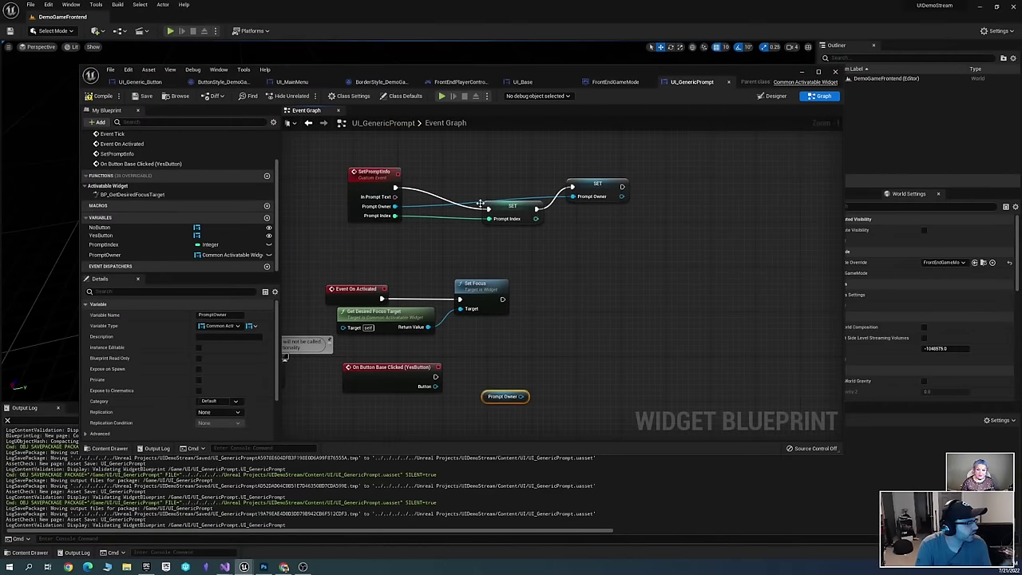
left_click(219, 254)
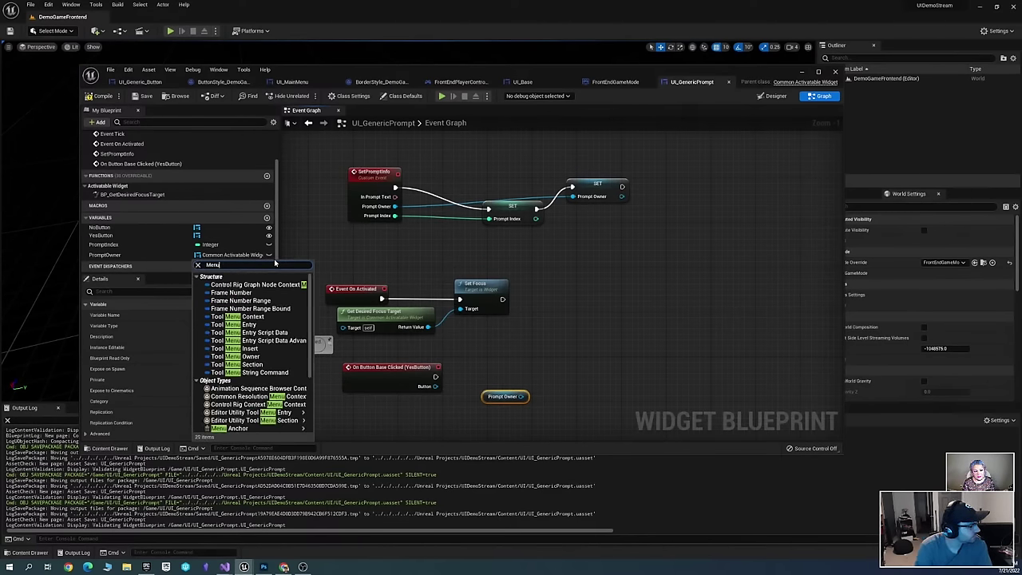
Change the PromptOwner variable to a UI Main Menu object reference, clear the broken link, and save
scroll(263, 327, "down", 4)
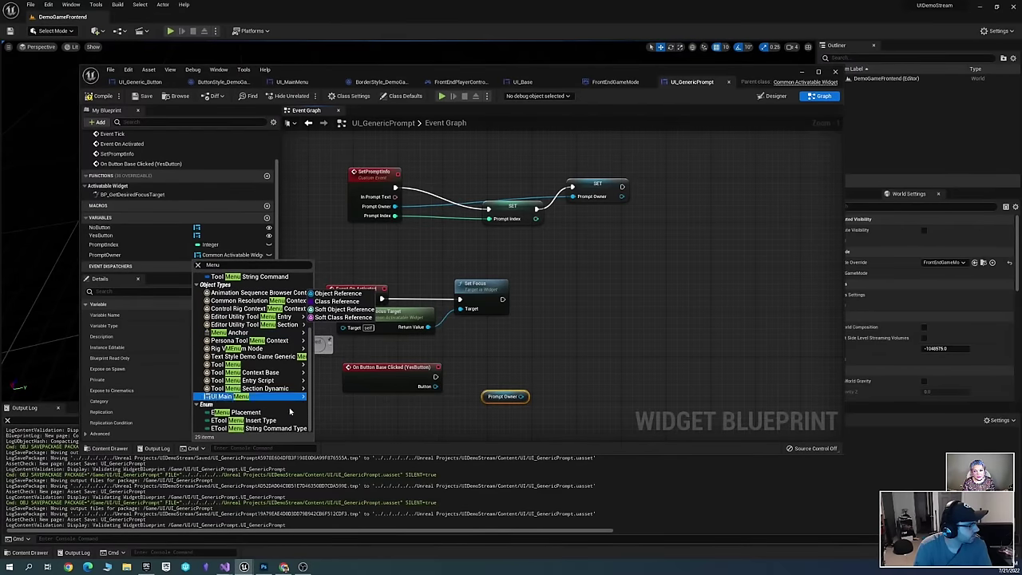
mouse_move(263, 388)
left_click(336, 389)
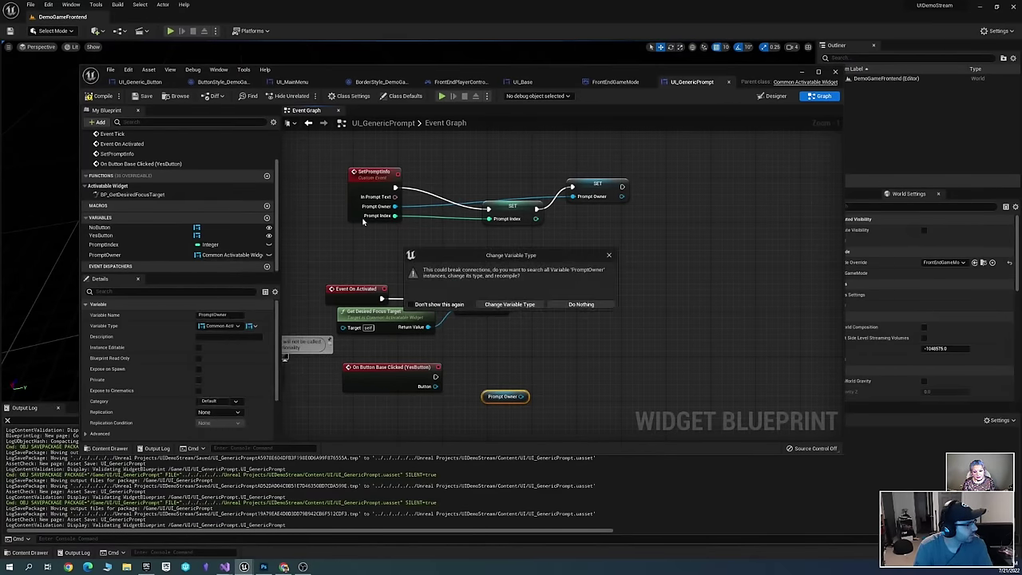
left_click(509, 305)
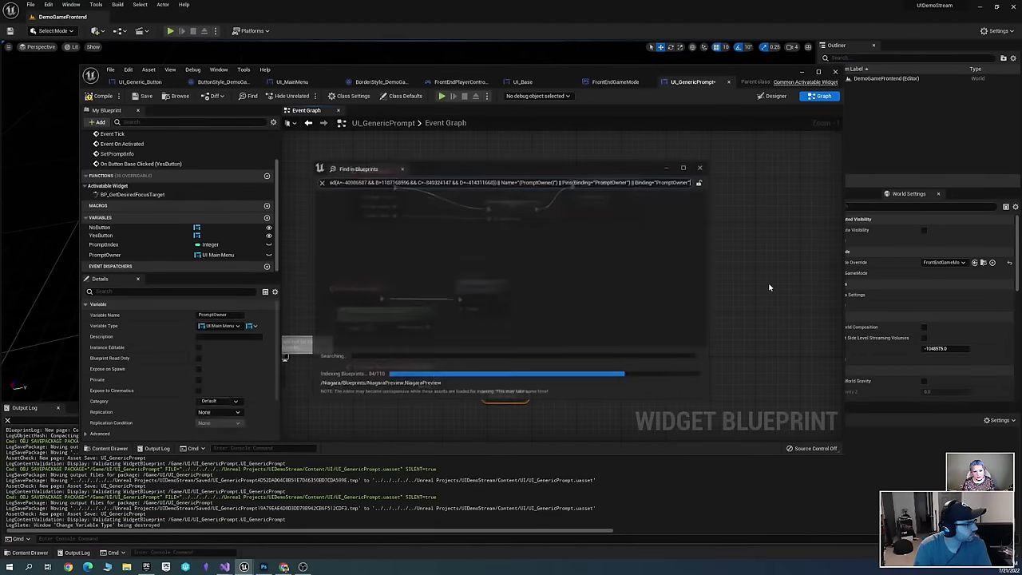
left_click(701, 166)
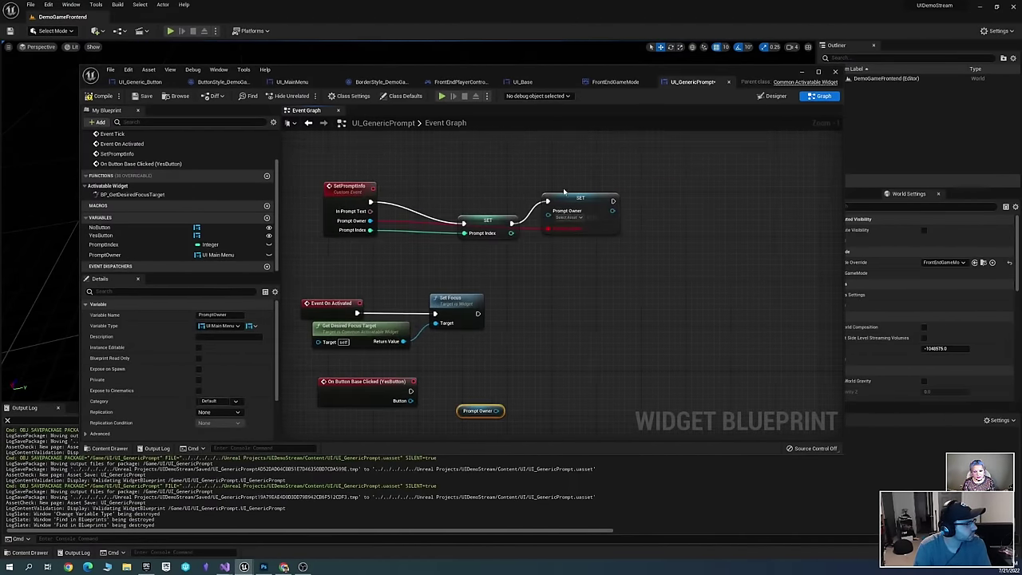
left_click(564, 230, "alt")
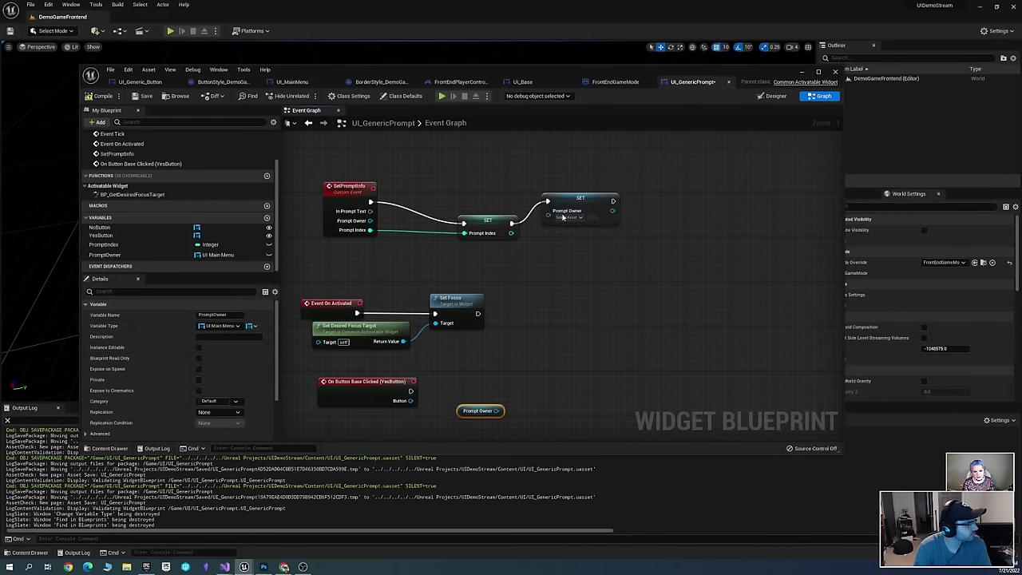
left_click(215, 255)
left_click(151, 254)
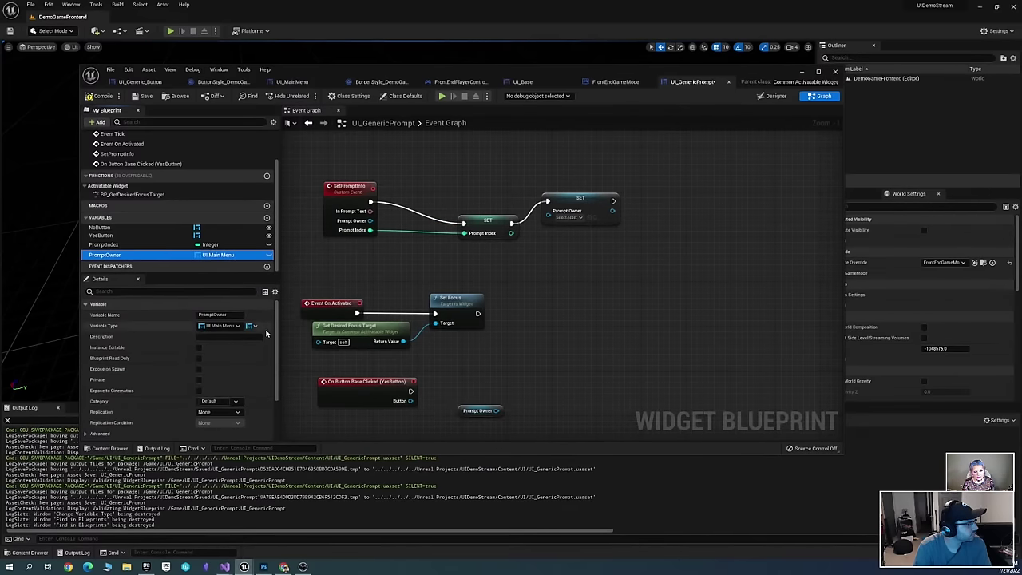
key("ctrl+s")
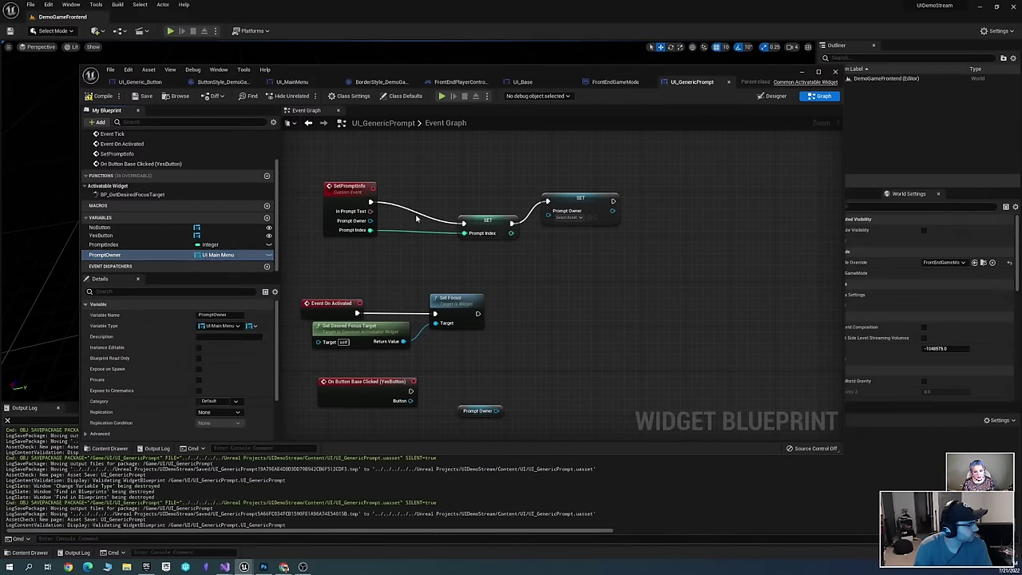
Make SetPromptInfo's Prompt Owner input a UI Main Menu object reference and compile
left_click(340, 188)
left_click(230, 408)
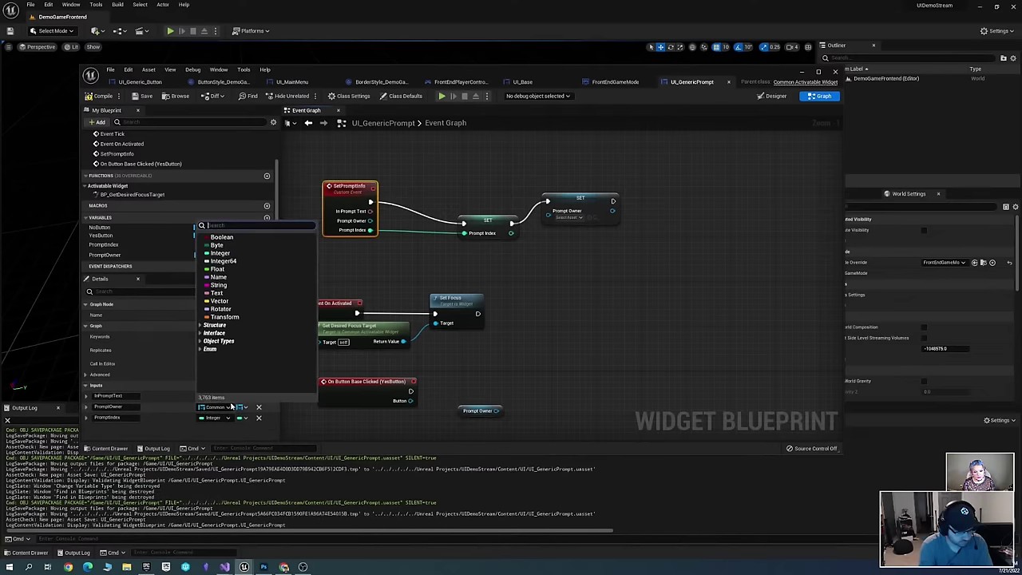
type("Main Menu")
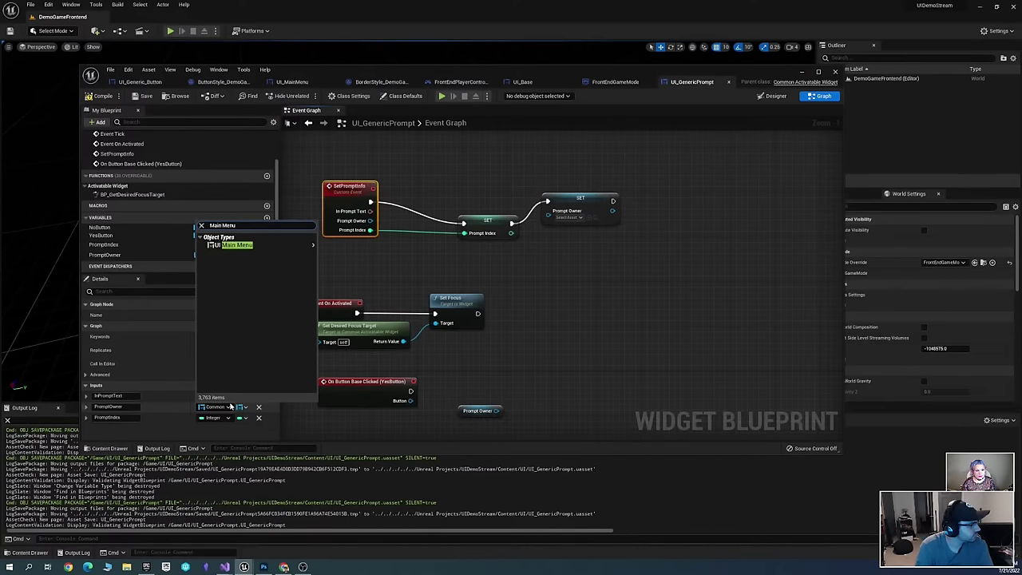
mouse_move(239, 245)
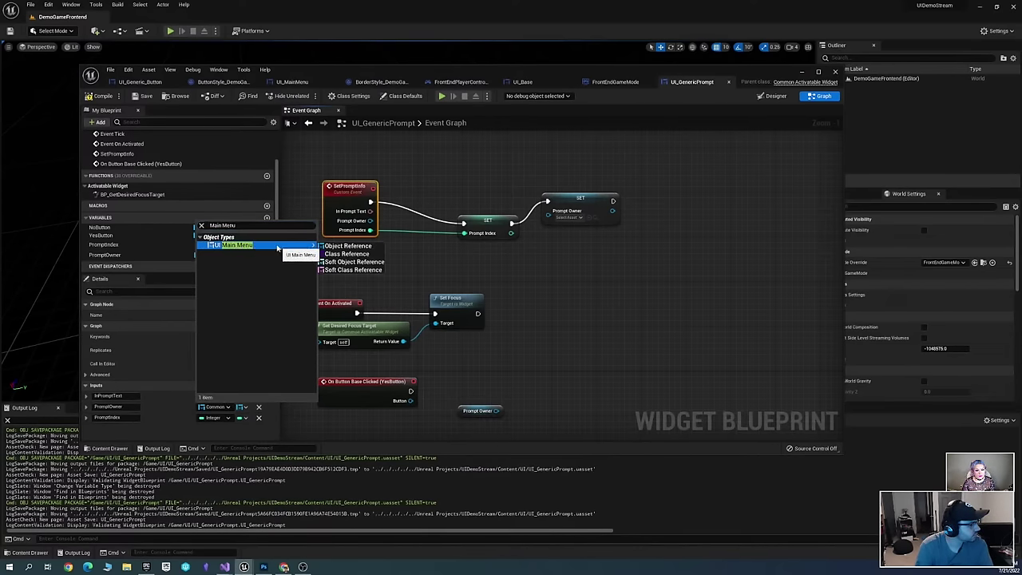
left_click(347, 246)
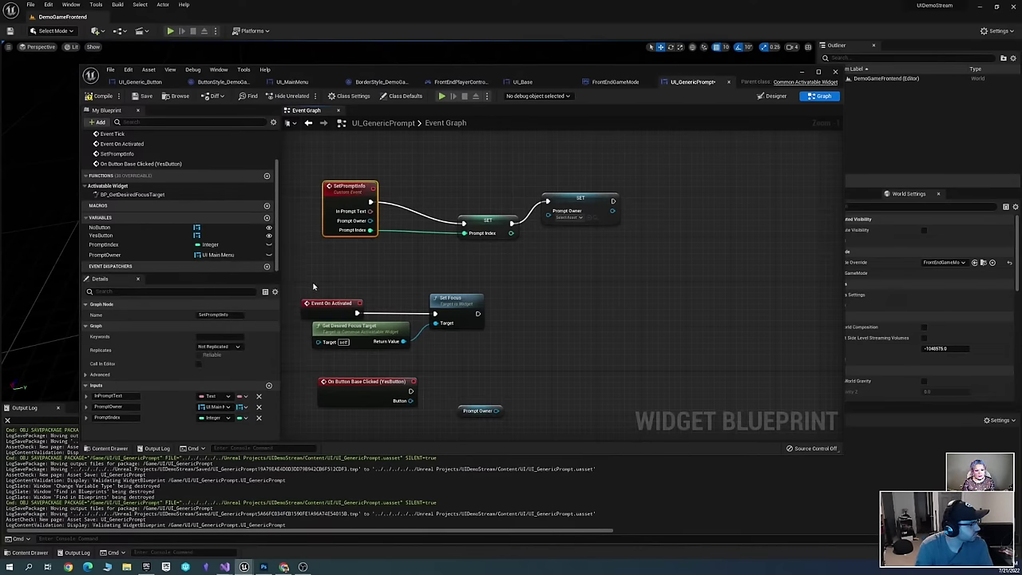
left_click(103, 97)
Move the Prompt Index and Prompt Owner SET nodes side by side in UI_GenericPrompt's graph
right_click_drag(643, 352, 681, 362)
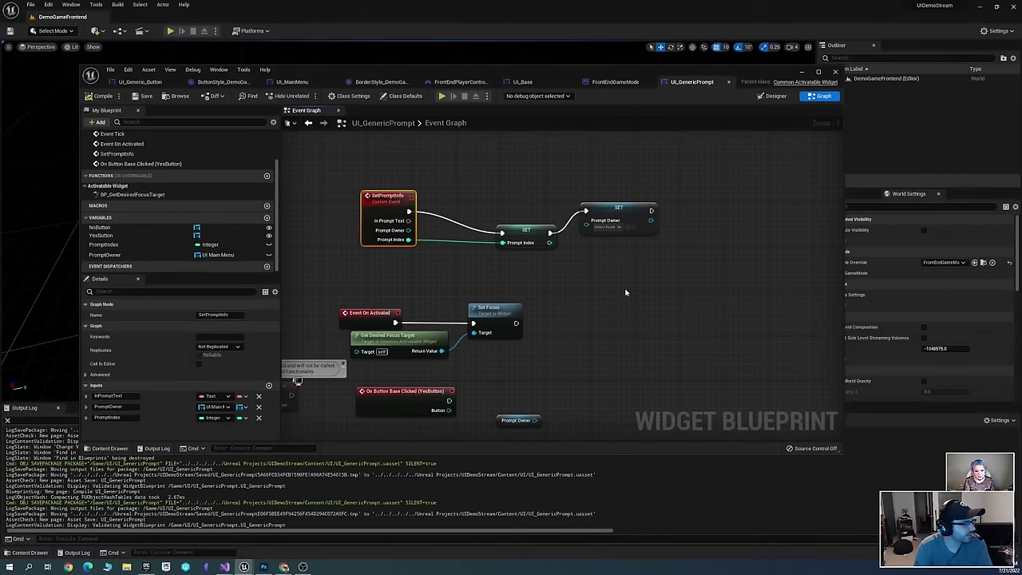
left_click_drag(517, 229, 498, 212)
left_click_drag(606, 214, 595, 220)
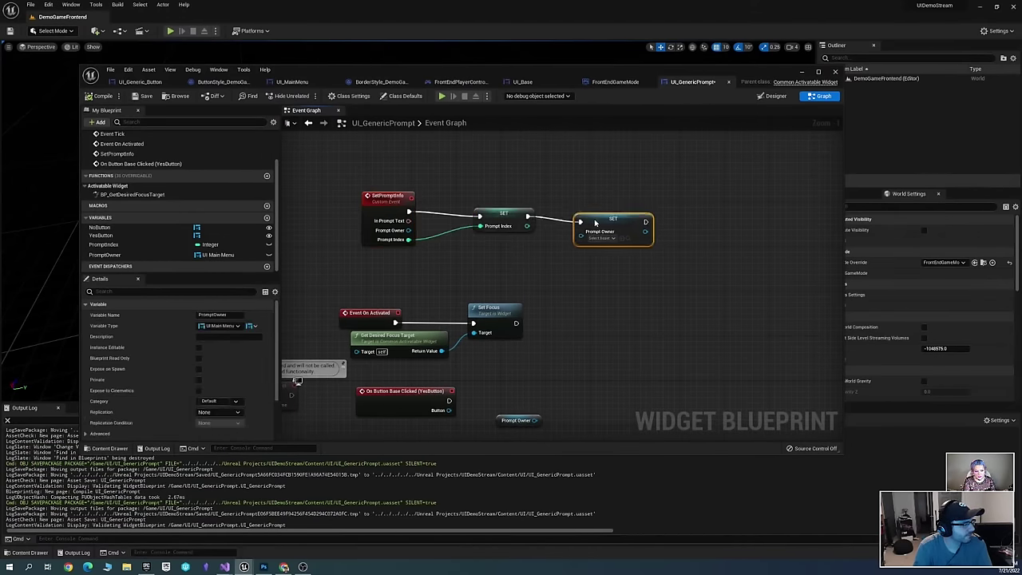
left_click(775, 273)
right_click_drag(721, 315, 671, 290)
right_click_drag(571, 258, 602, 284)
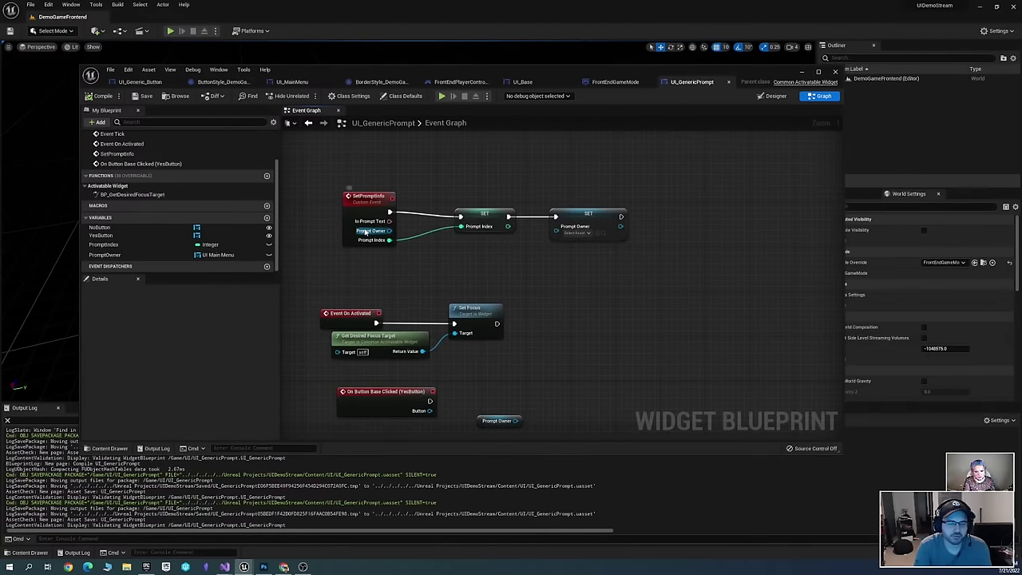
right_click_drag(629, 324, 602, 292)
Wire SetPromptInfo's Prompt Owner output into the SET Prompt Owner node
scroll(621, 309, "up", 1)
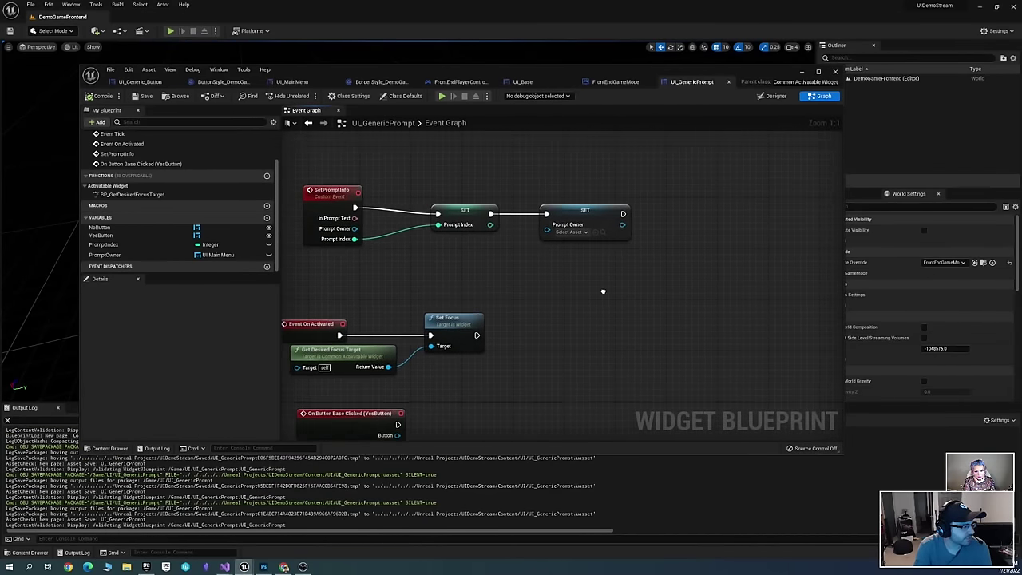
left_click(584, 211)
left_click(571, 231)
left_click(468, 296)
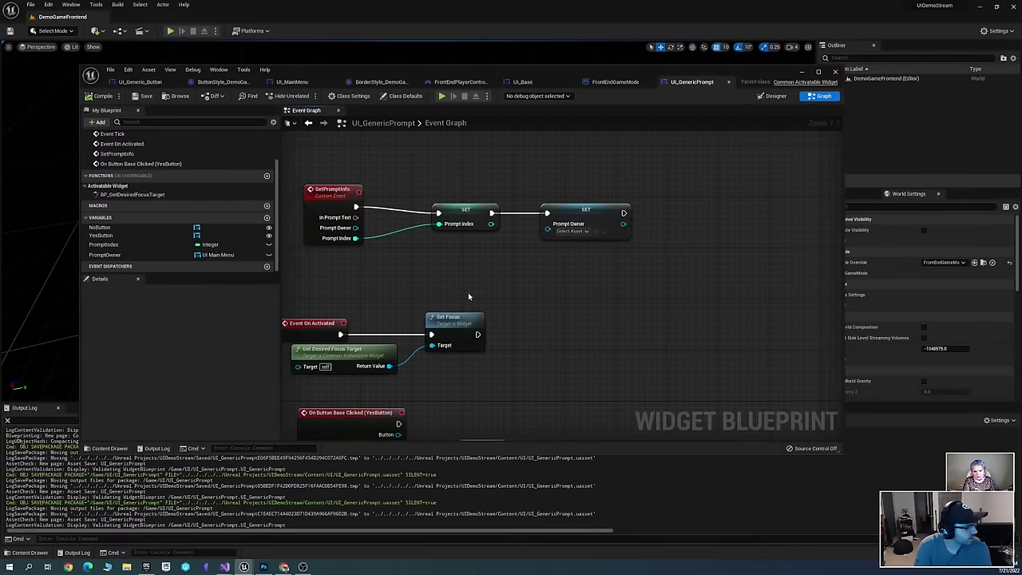
right_click_drag(615, 262, 639, 252)
left_click_drag(573, 217, 370, 220)
right_click_drag(531, 231, 523, 185)
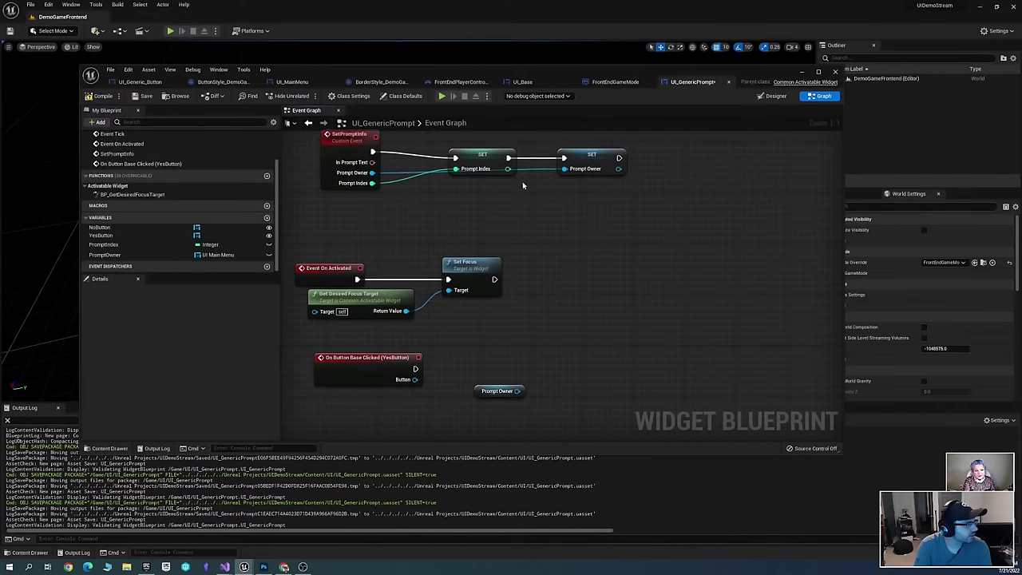
Add a custom event named OnPromptConfirm in UI_MainMenu's Event Graph
left_click(294, 82)
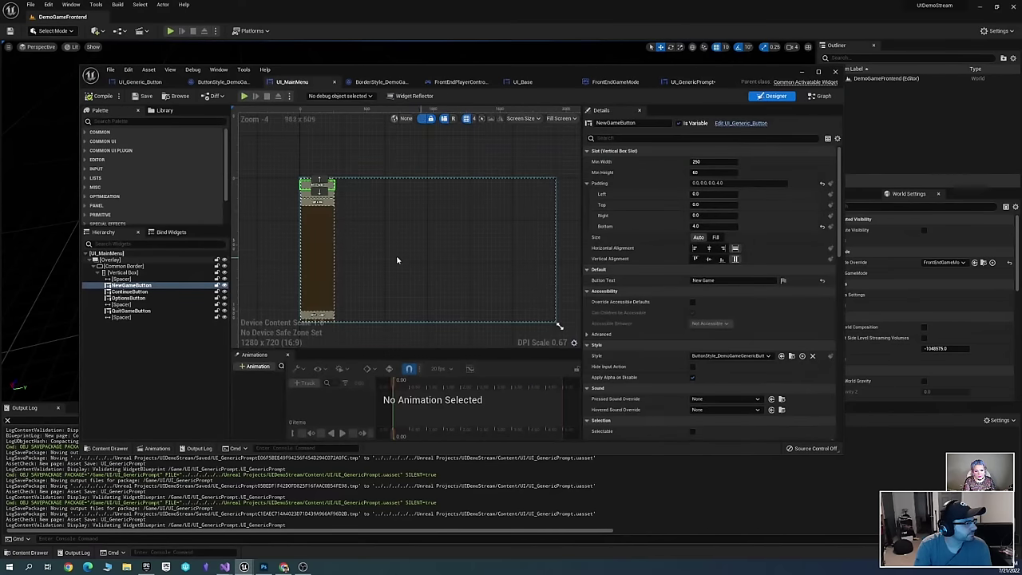
left_click(819, 96)
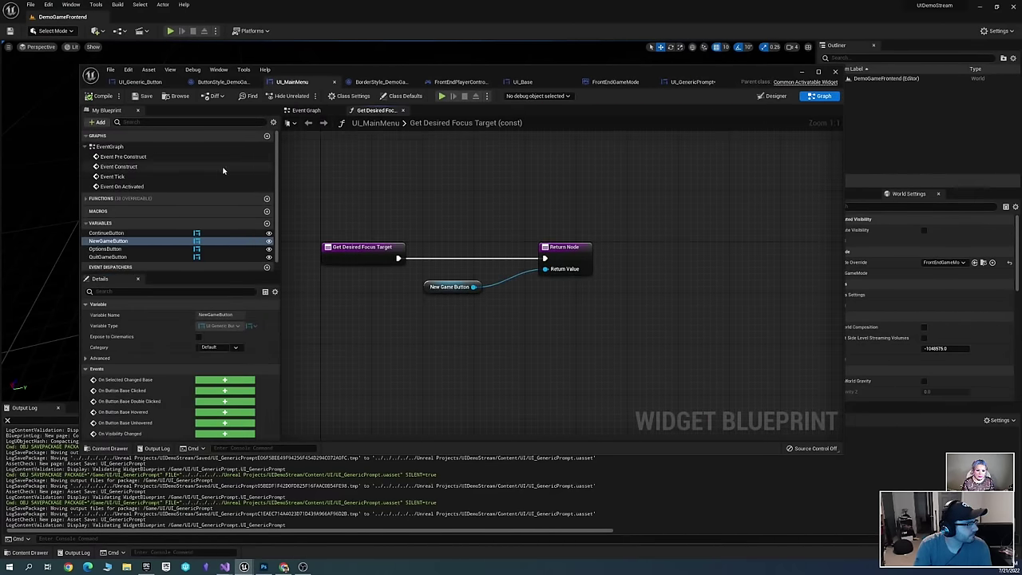
double_click(128, 147)
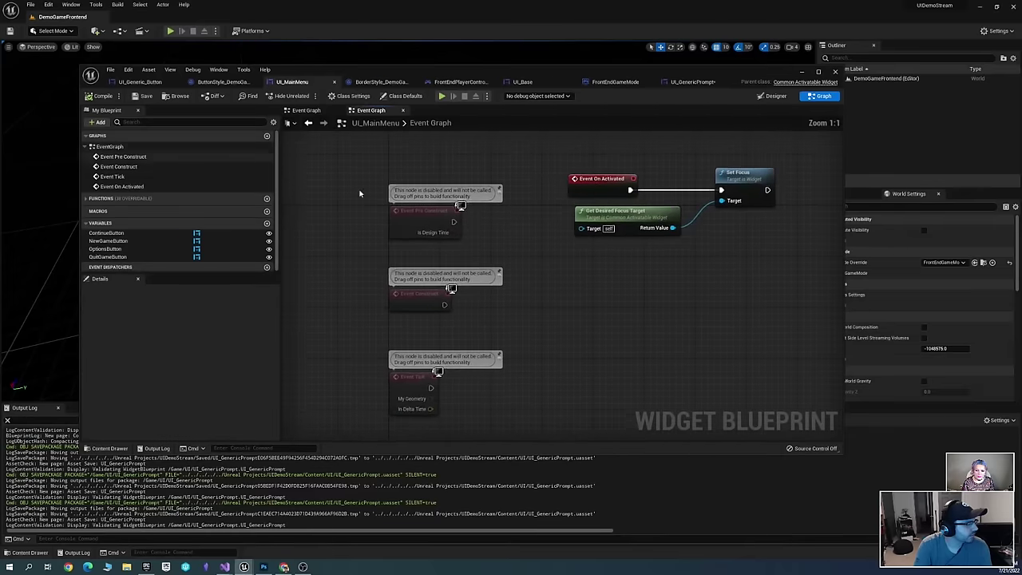
right_click(565, 255)
type("custom")
key("Return")
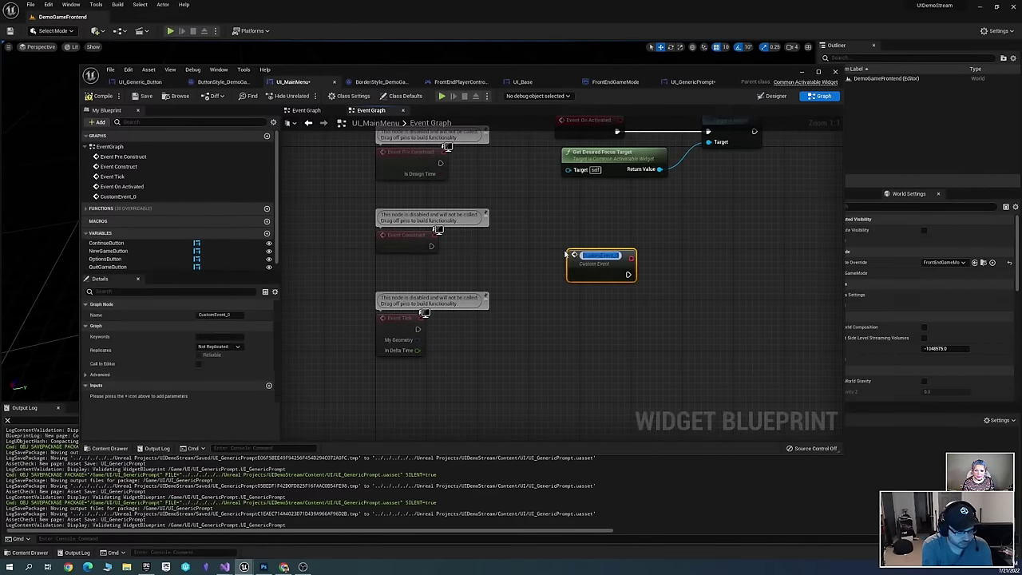
type("TriggerPromptAction")
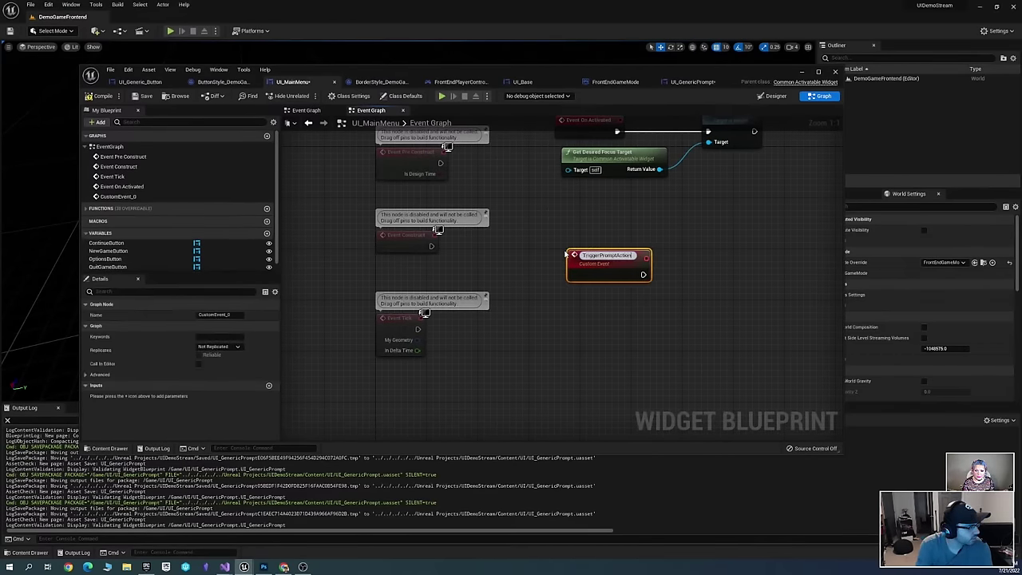
key("Return")
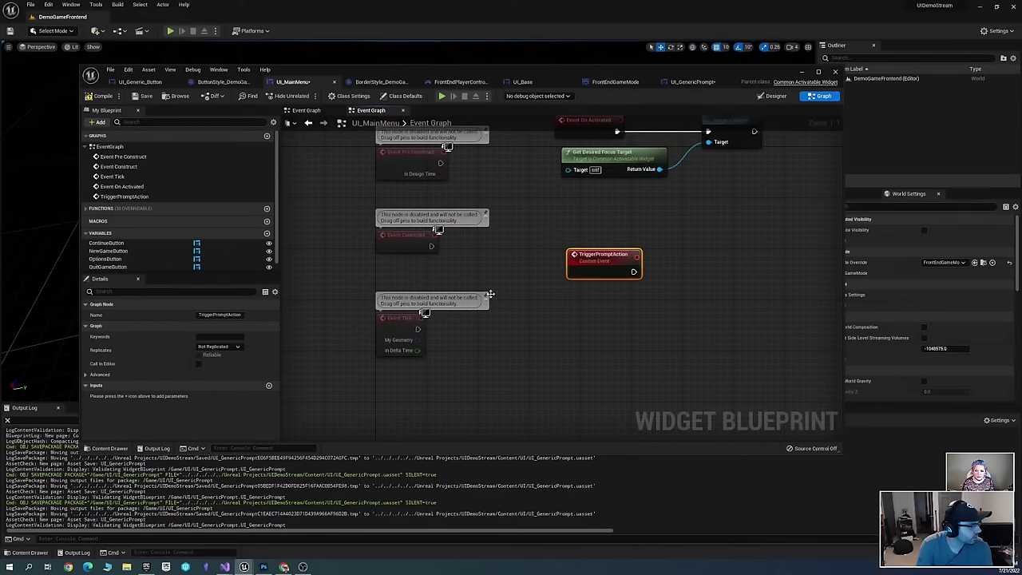
double_click(601, 254)
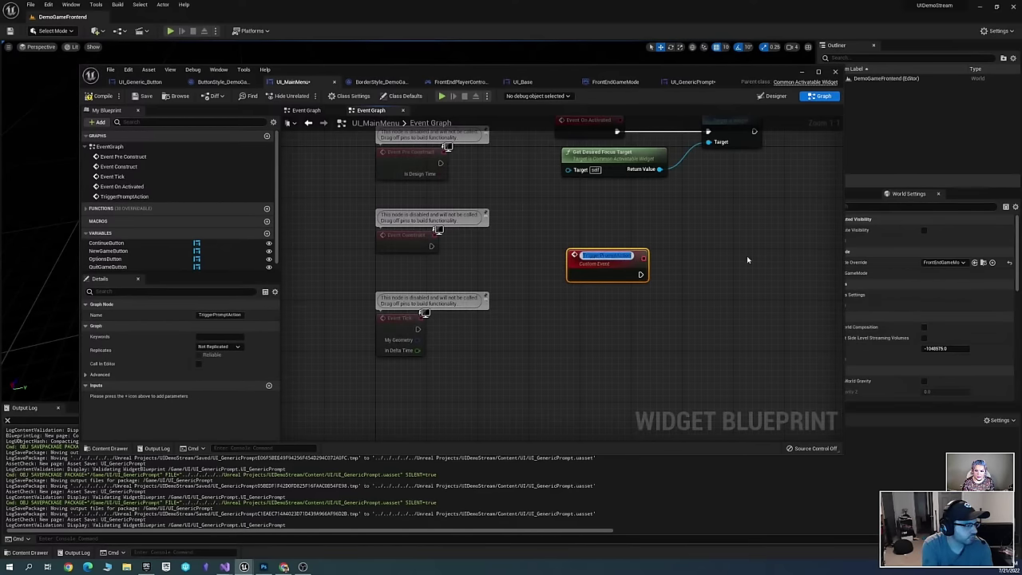
type("OnPromptConfirm")
key("Return")
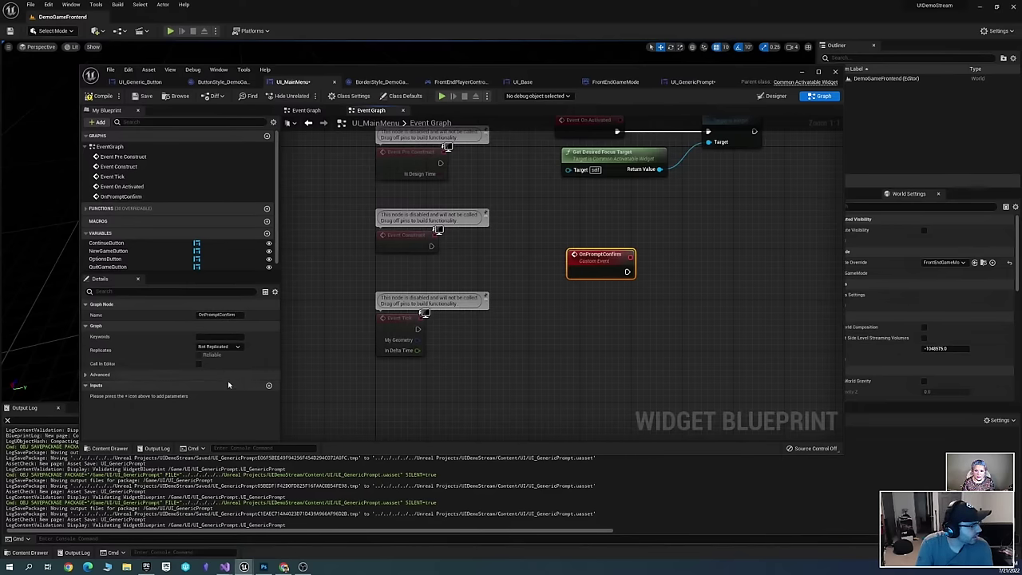
Give OnPromptConfirm an Integer input named PromptIndex
left_click(269, 386)
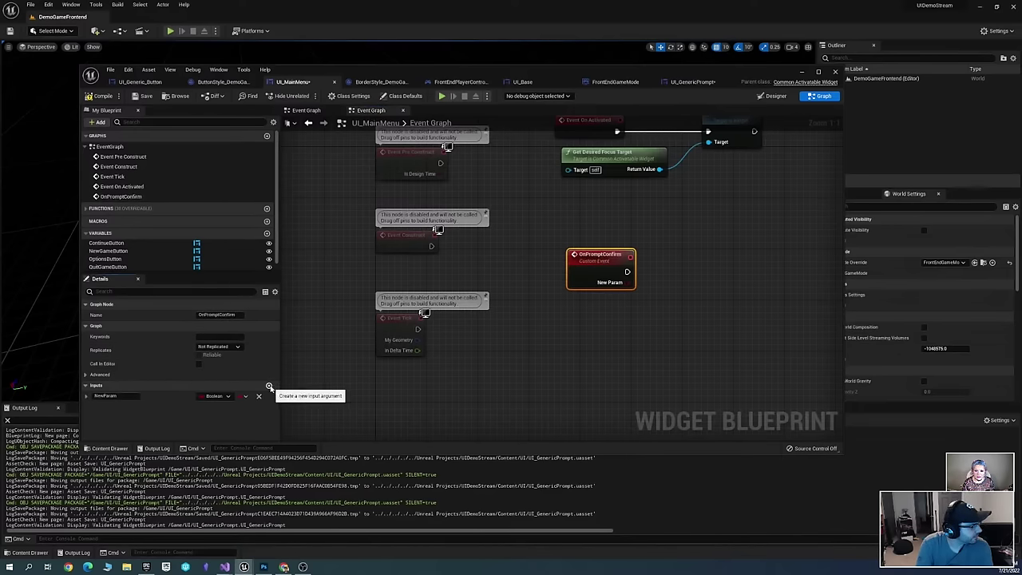
left_click(229, 396)
left_click(234, 398)
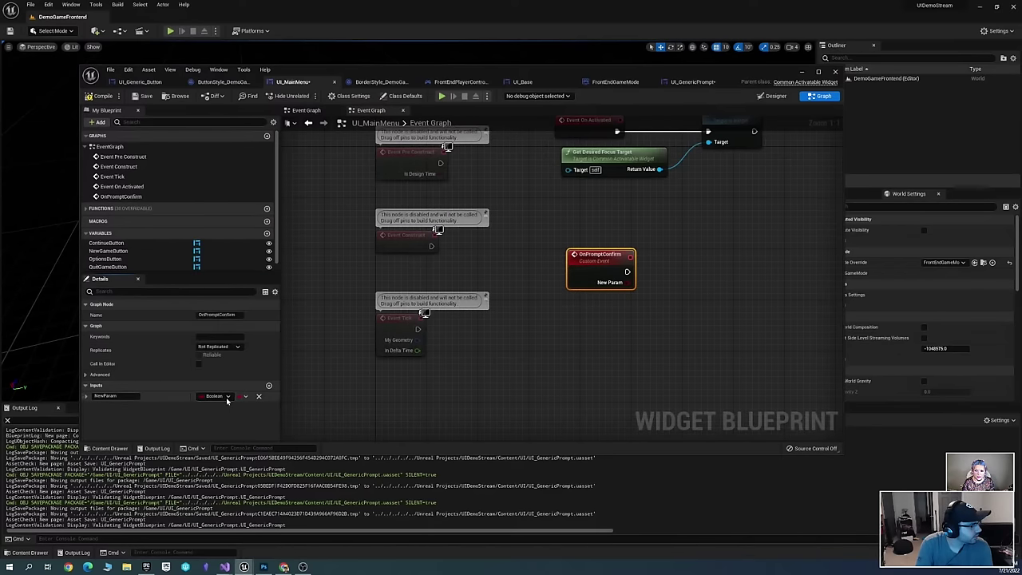
left_click(231, 397)
left_click(250, 249)
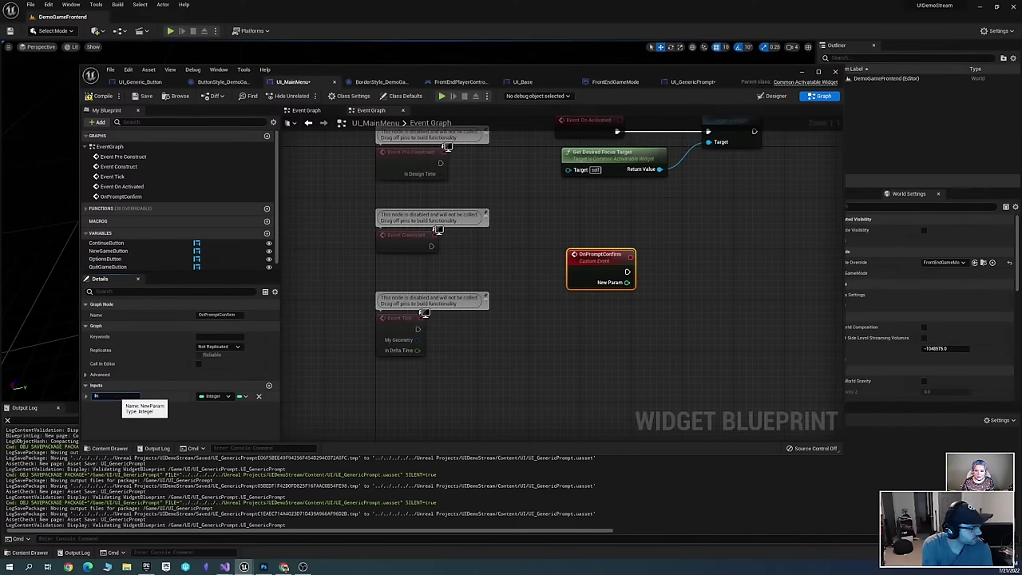
type("PromptInde")
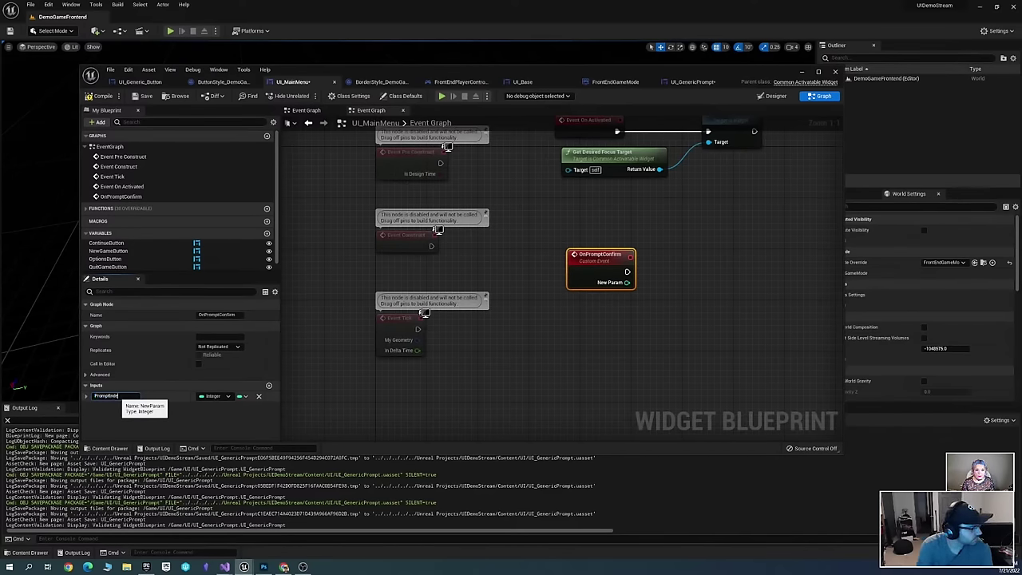
type("x")
key("Return")
Feed Prompt Index into a new Switch on Int node and save UI_MainMenu
right_click_drag(648, 327, 549, 281)
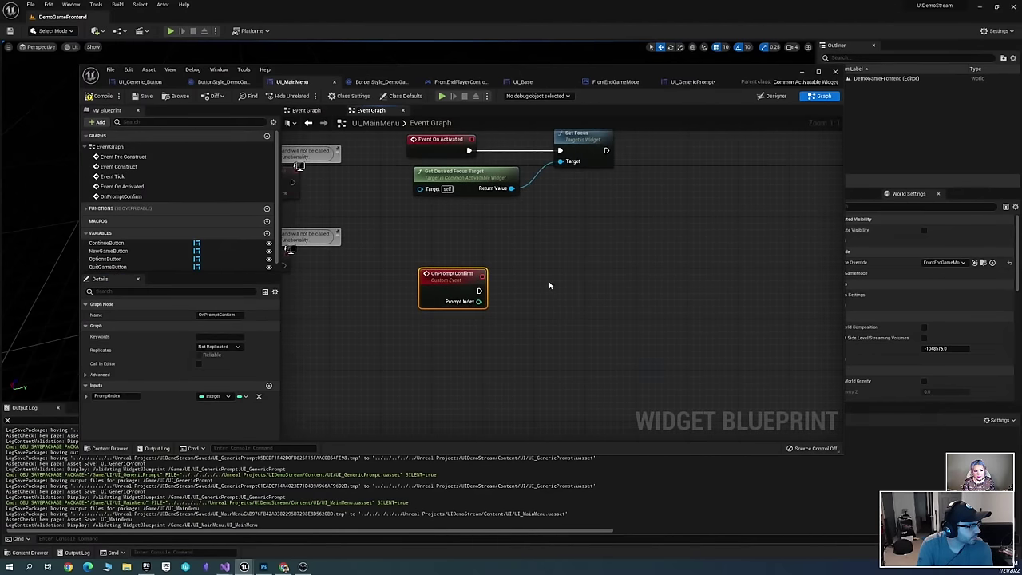
scroll(543, 297, "down", 1)
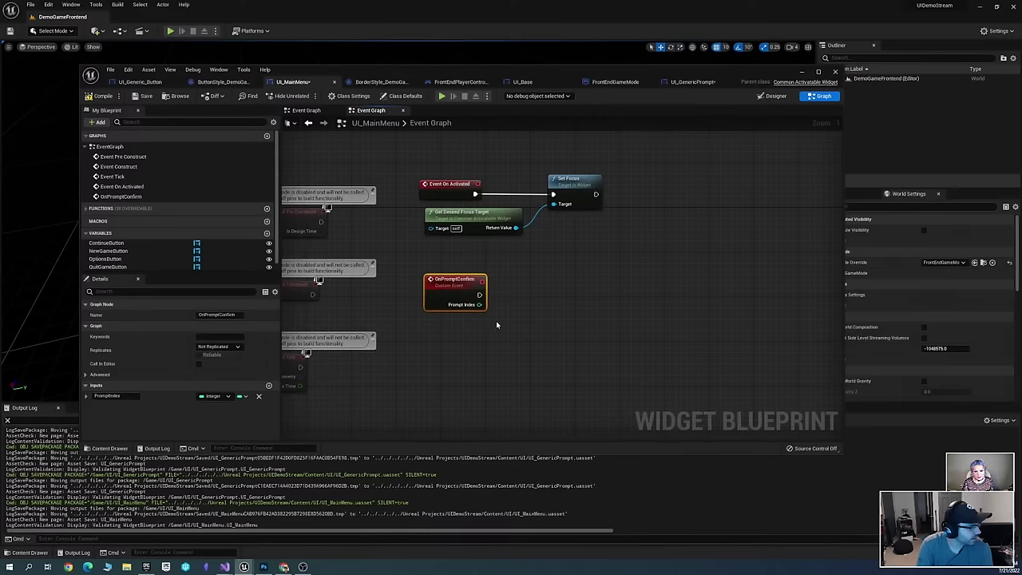
right_click_drag(492, 284, 527, 271)
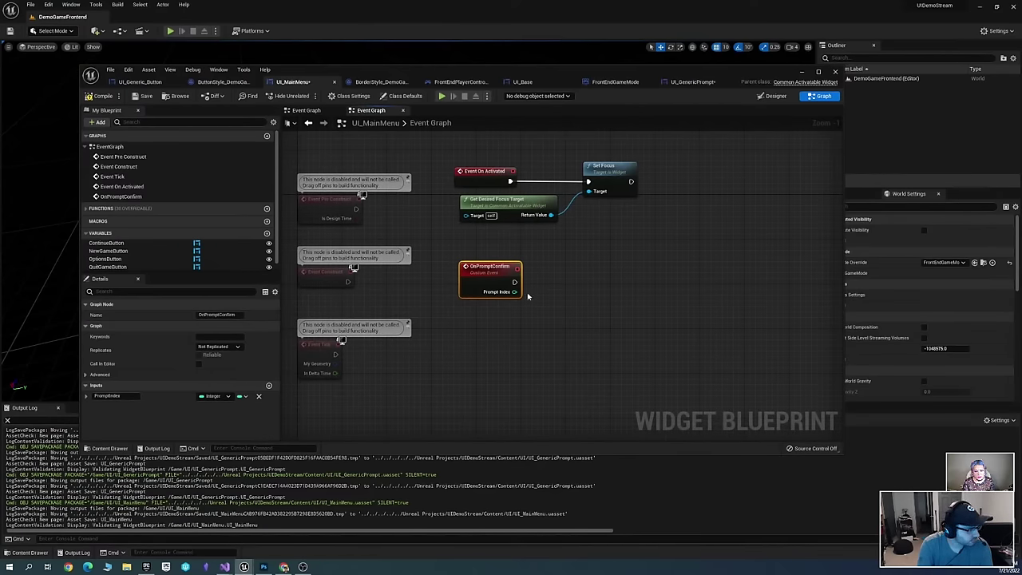
left_click_drag(515, 292, 604, 290)
type("switch")
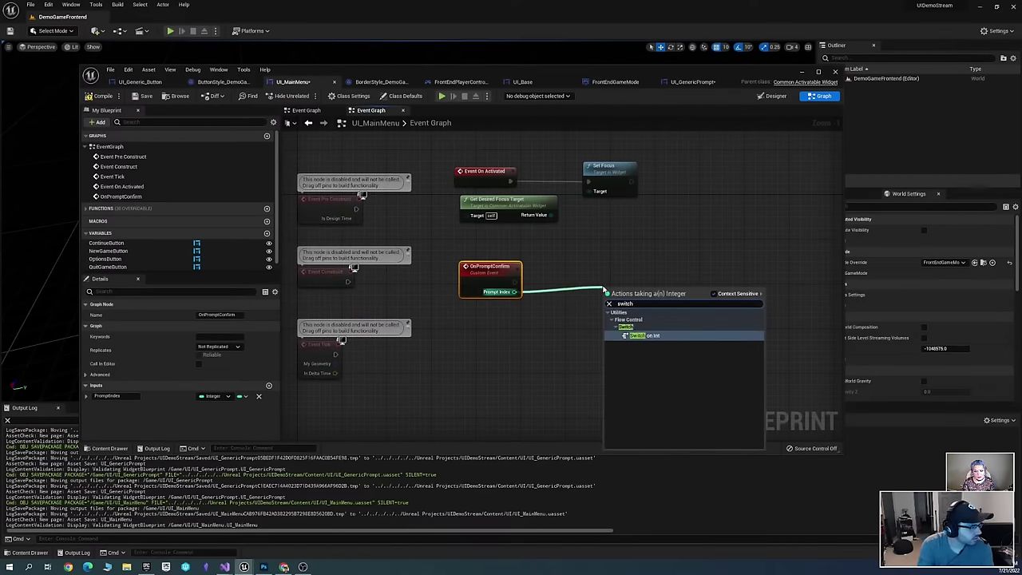
key("Return")
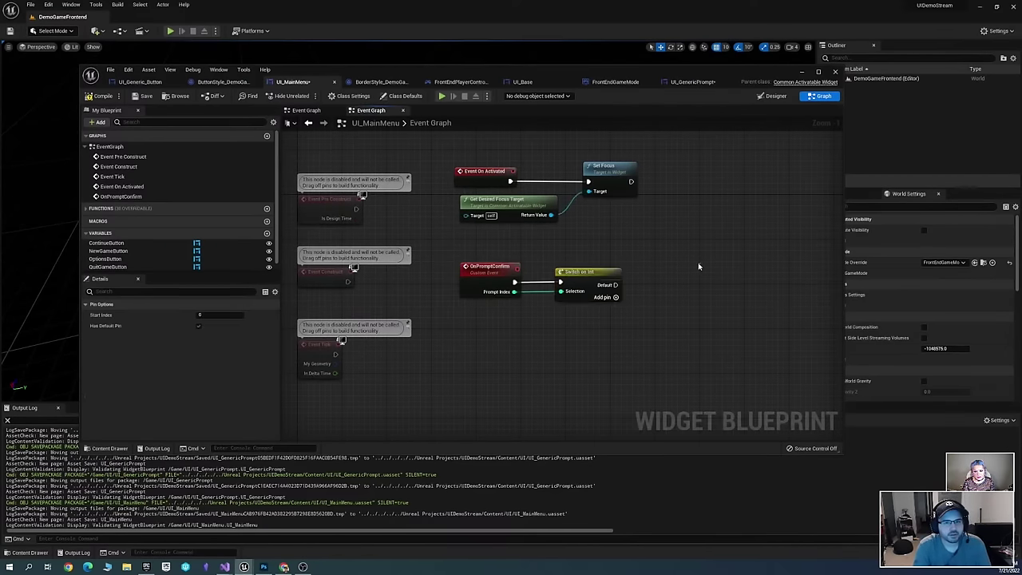
key("ctrl+s")
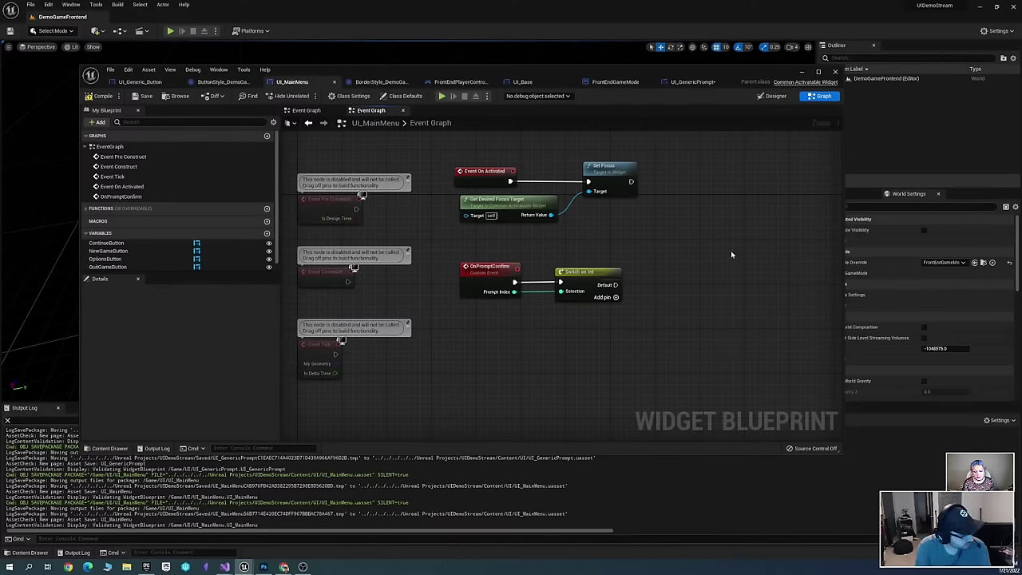
scroll(608, 319, "up", 2)
right_click_drag(644, 285, 657, 259)
Flip through the UI_GenericPrompt, FrontEndGameMode and UI_Base tabs, ending on UI_MainMenu's Event Graph
left_click(692, 81)
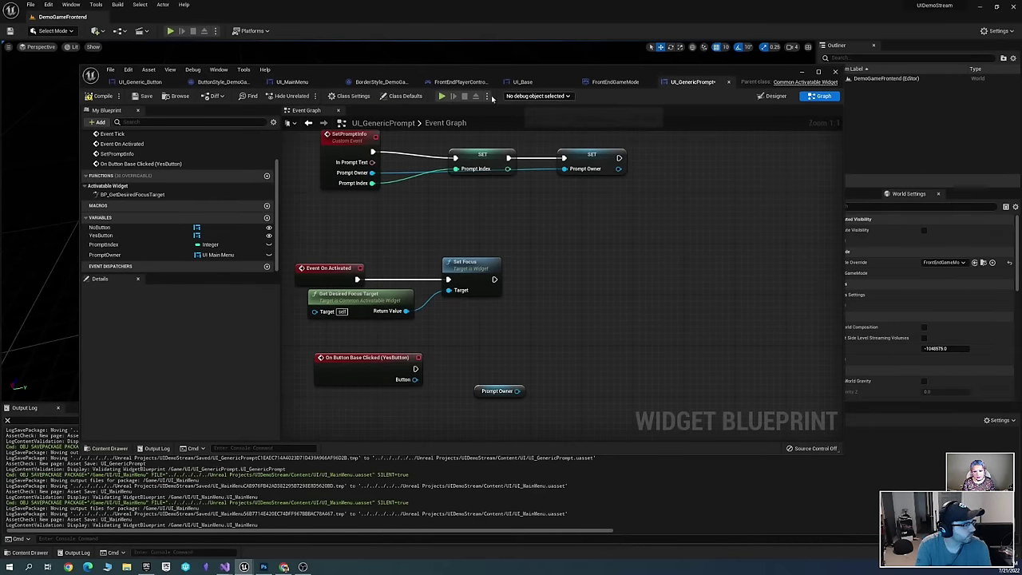
left_click(460, 81)
left_click(383, 82)
left_click(531, 82)
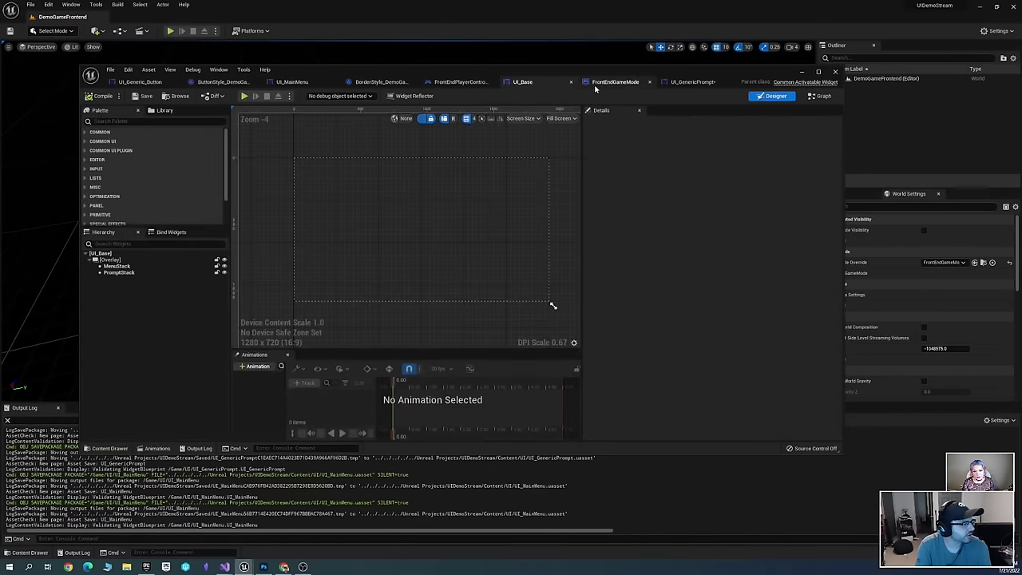
left_click(616, 81)
left_click(691, 81)
scroll(594, 231, "down", 2)
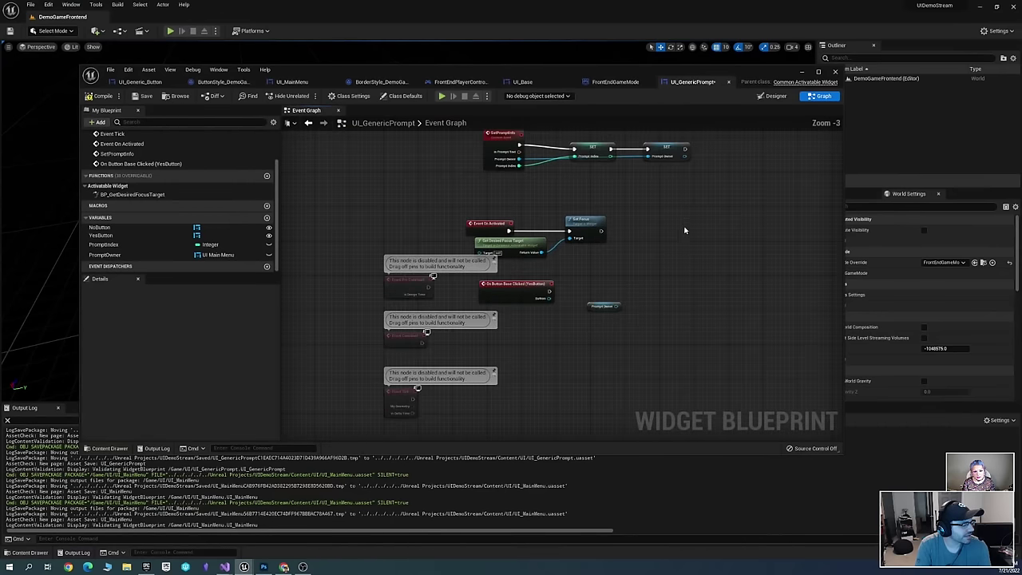
right_click_drag(685, 229, 600, 228)
scroll(586, 258, "up", 2)
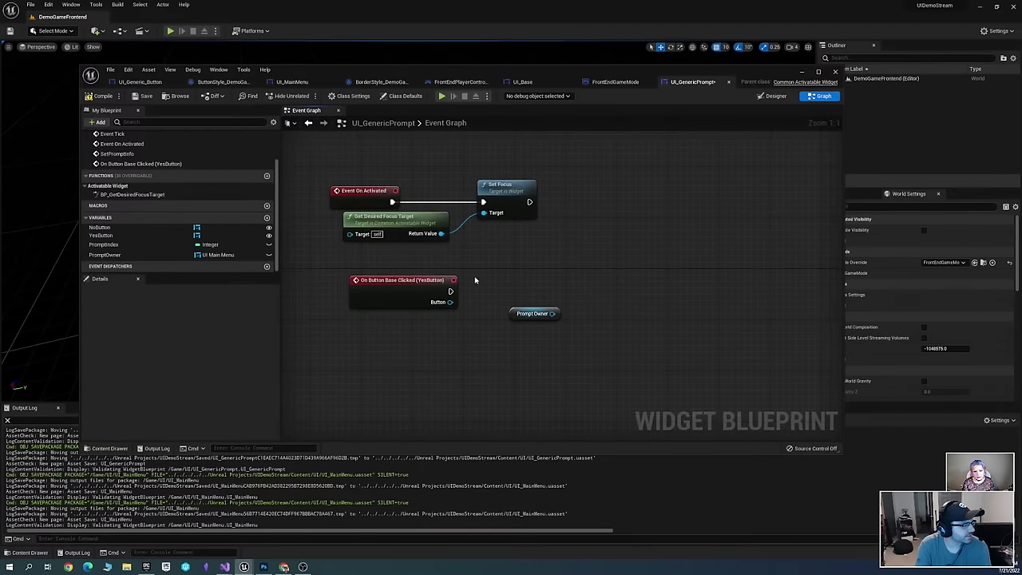
scroll(542, 264, "down", 2)
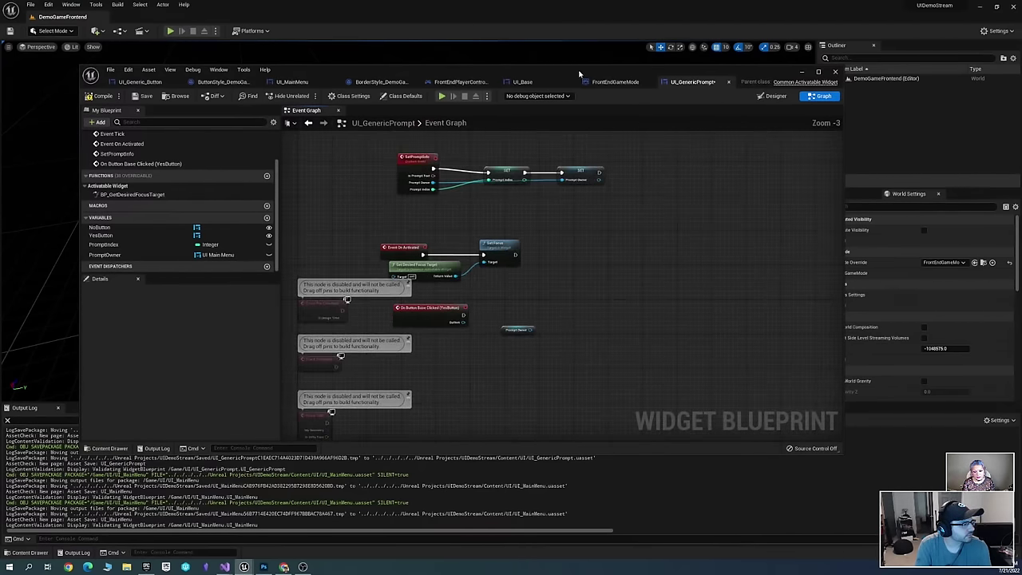
left_click(614, 82)
left_click(563, 81)
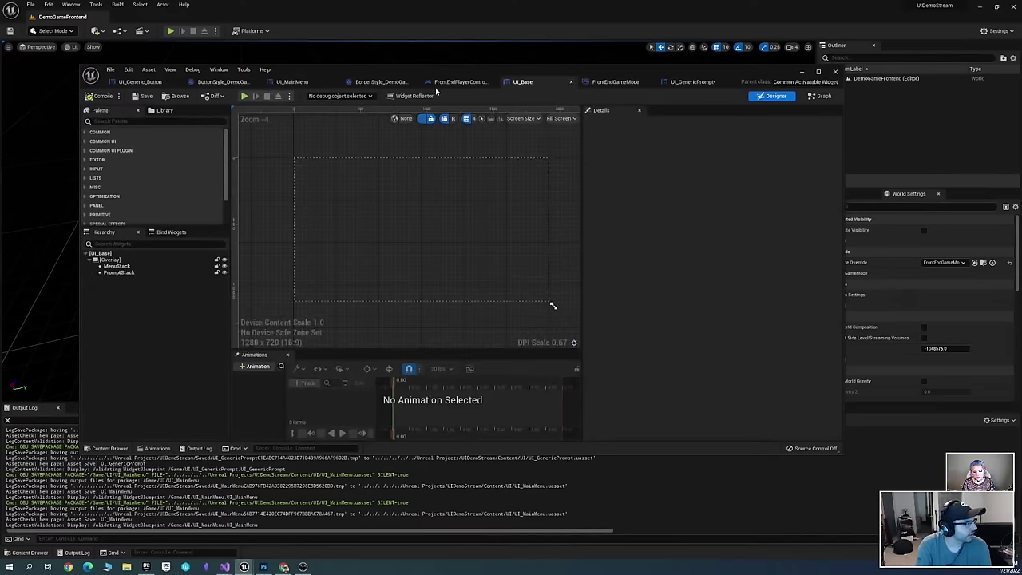
left_click(293, 81)
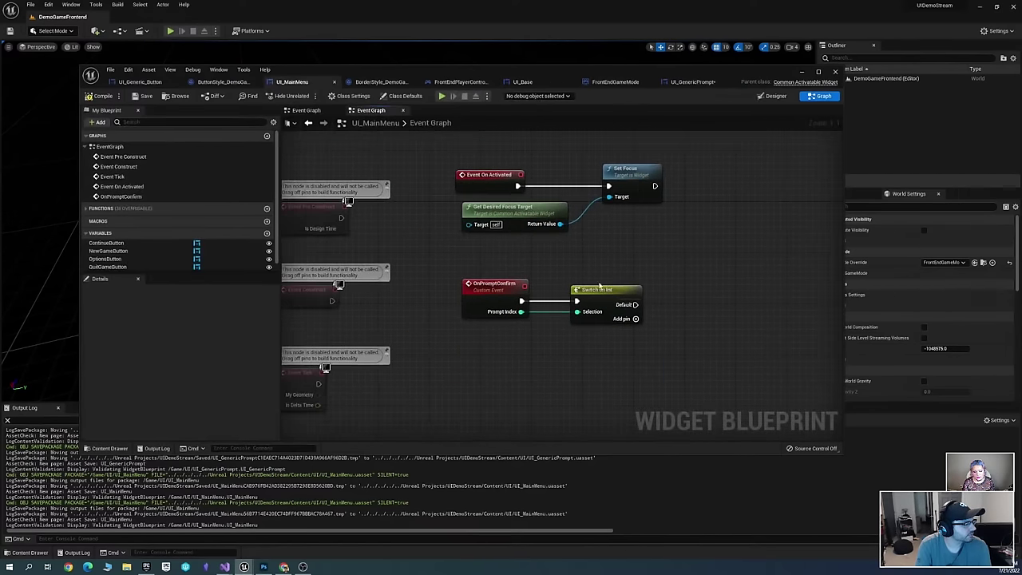
Add outputs 0 and 1 to Switch on Int and wire case 0 to a Quit Game node
scroll(549, 258, "up", 1)
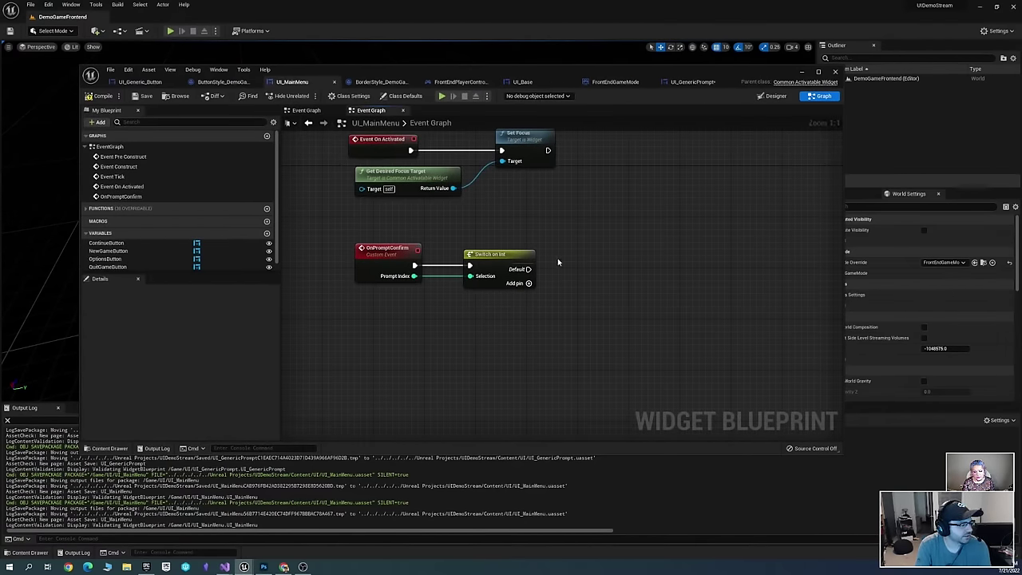
left_click(529, 284)
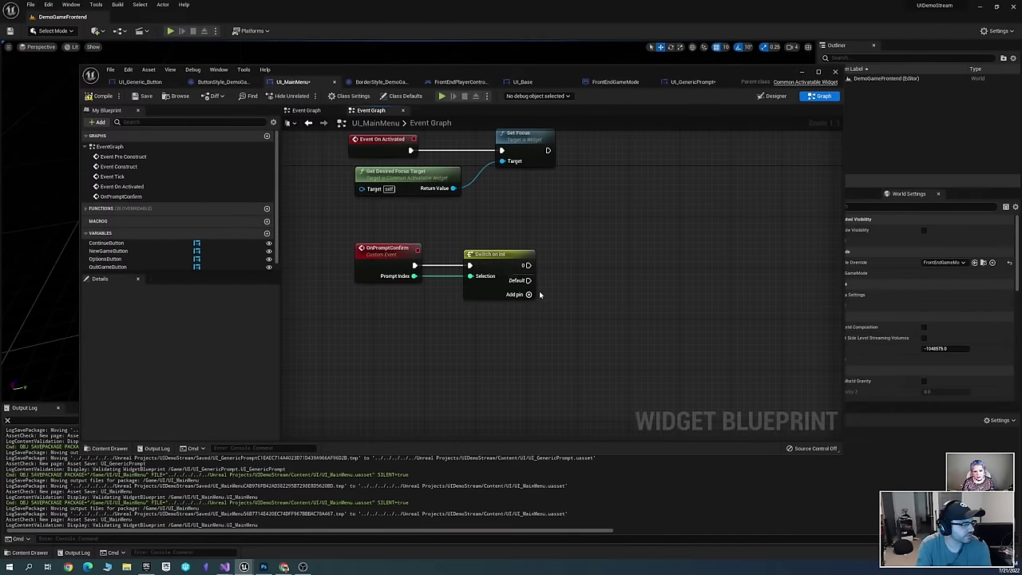
left_click(529, 292)
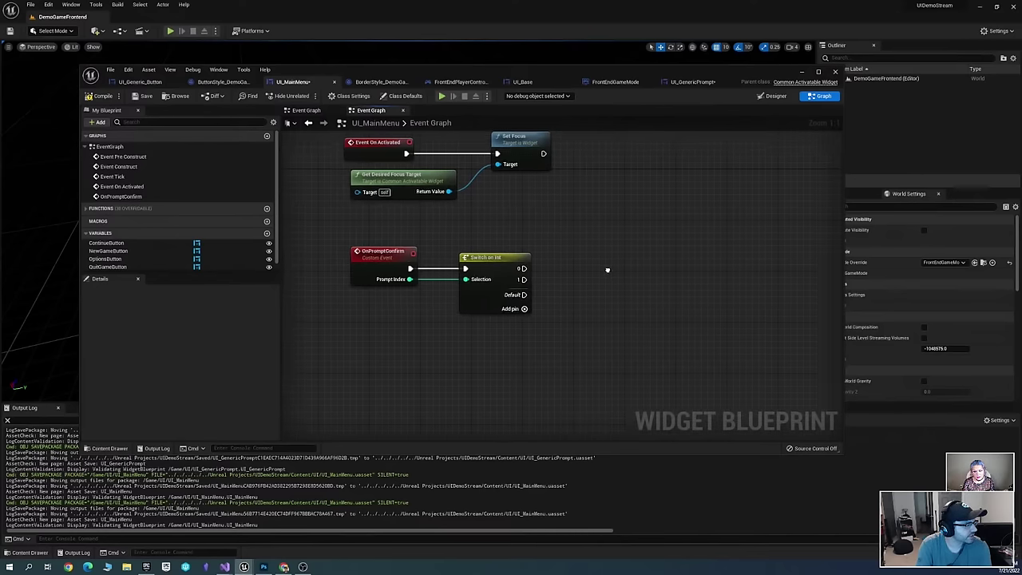
right_click_drag(607, 269, 595, 319)
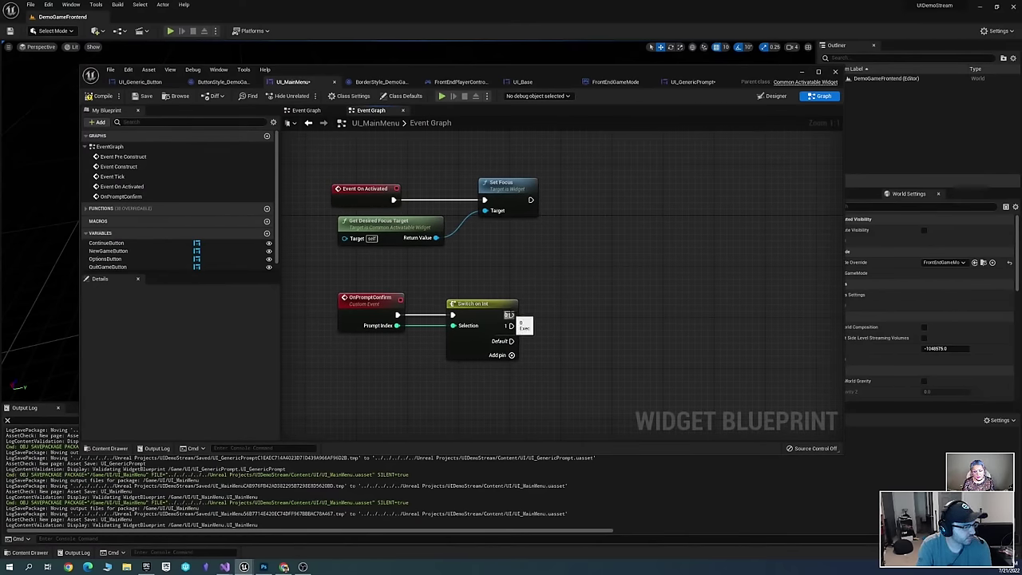
right_click(599, 297)
type("quit g")
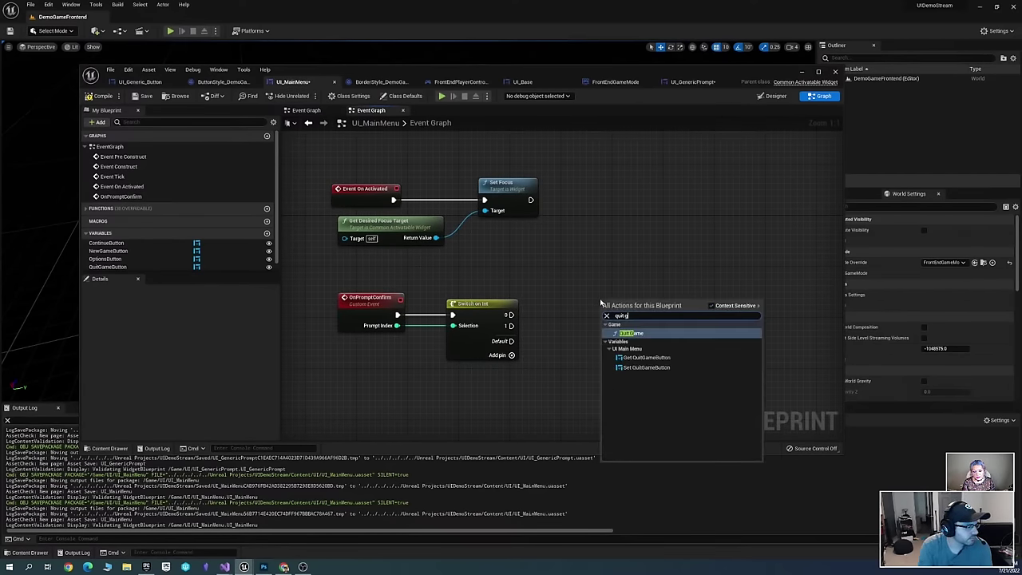
key("Return")
left_click_drag(606, 314, 717, 260)
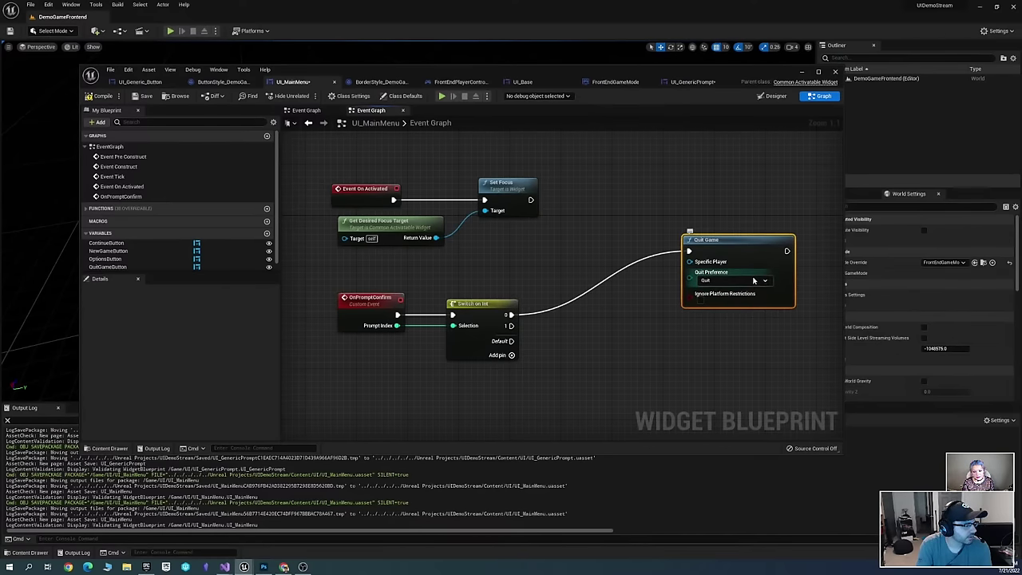
Reframe the graph and drag a trial wire from output 1, leaving it unconnected
right_click_drag(581, 358, 631, 300)
scroll(559, 300, "down", 2)
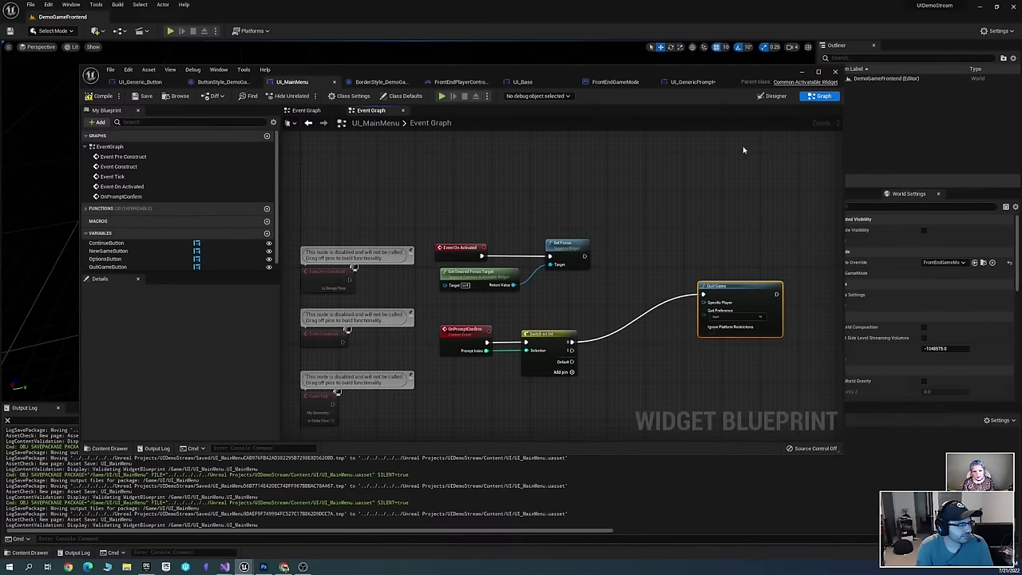
right_click_drag(719, 128, 583, 211)
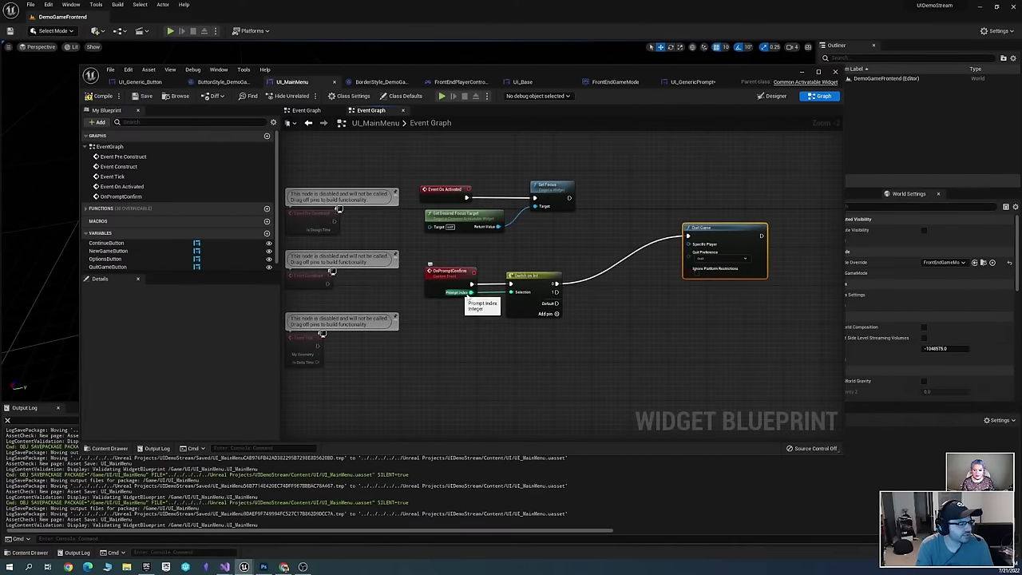
right_click_drag(677, 188, 631, 209)
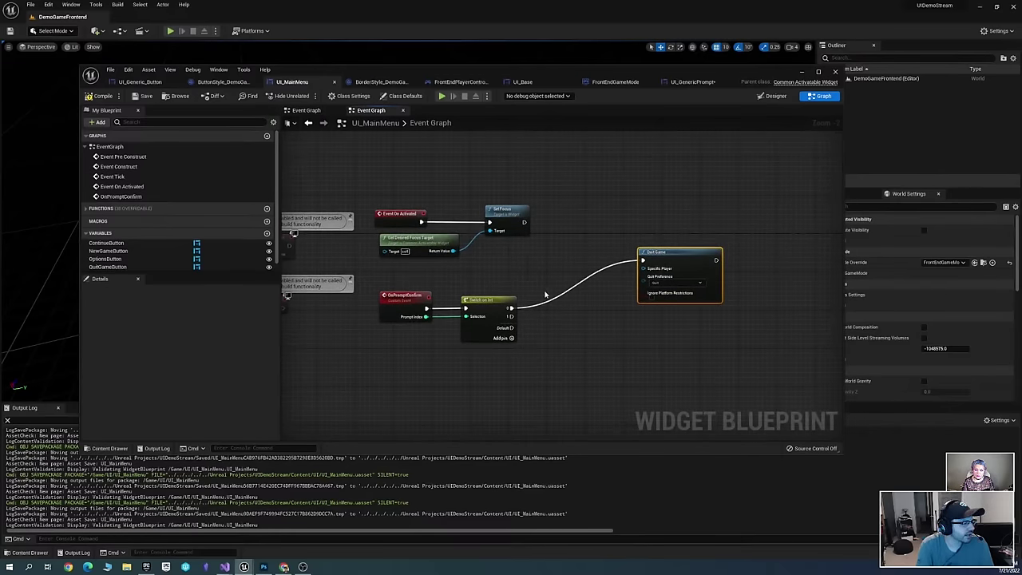
right_click_drag(546, 295, 496, 271)
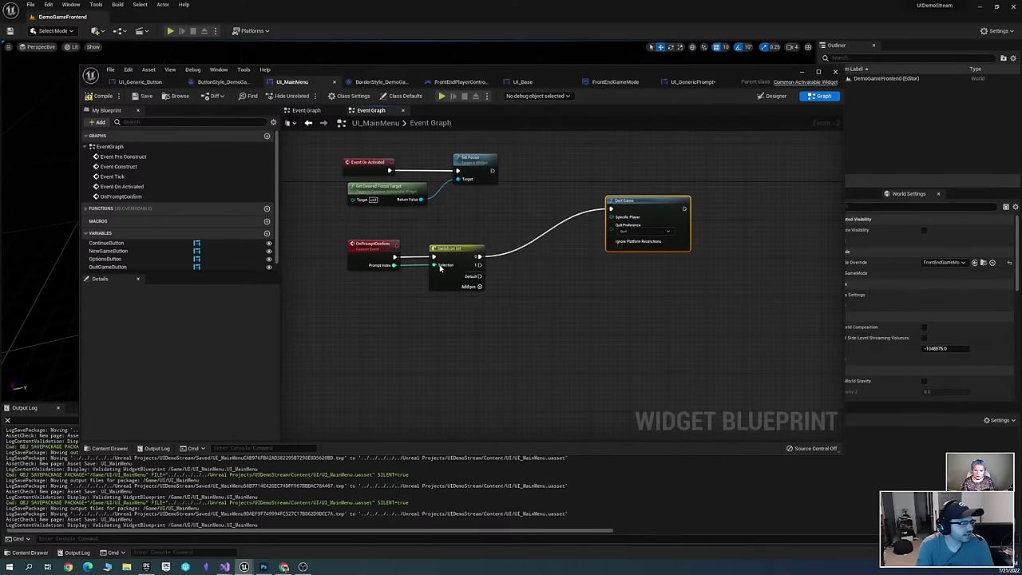
mouse_move(479, 264)
left_mouse_down()
mouse_move(681, 310)
mouse_move(485, 247)
left_mouse_up()
right_click_drag(485, 246, 553, 282)
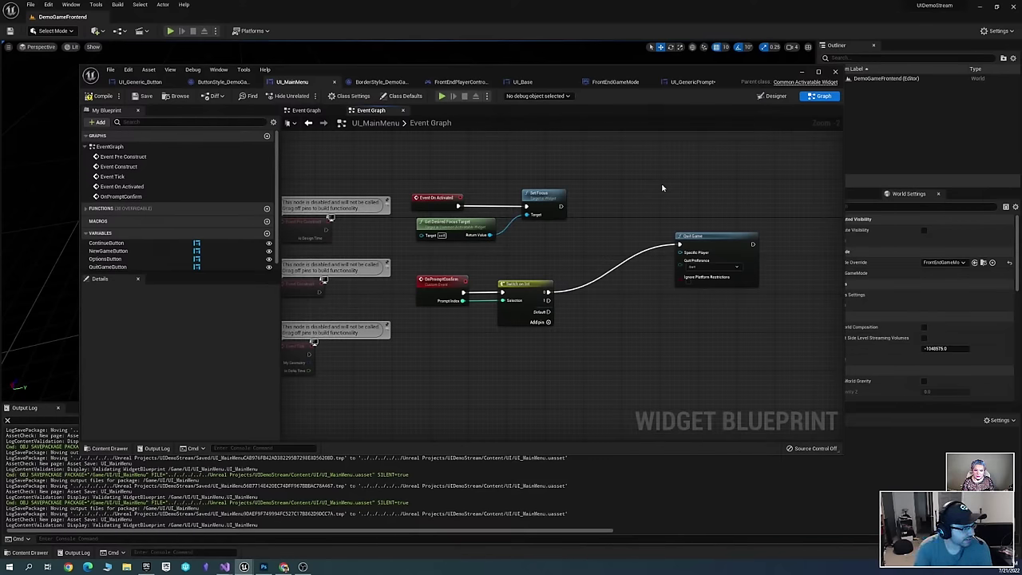
right_click_drag(657, 188, 629, 199)
Back in UI_GenericPrompt, straighten the PromptIndex and PromptOwner SET nodes after SetPromptInfo
left_click(691, 81)
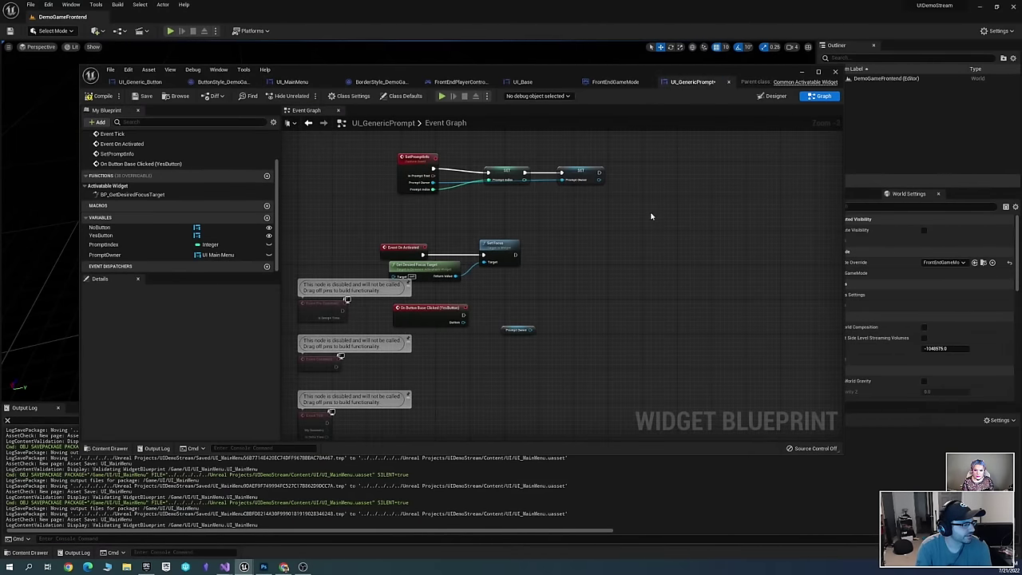
scroll(599, 253, "up", 3)
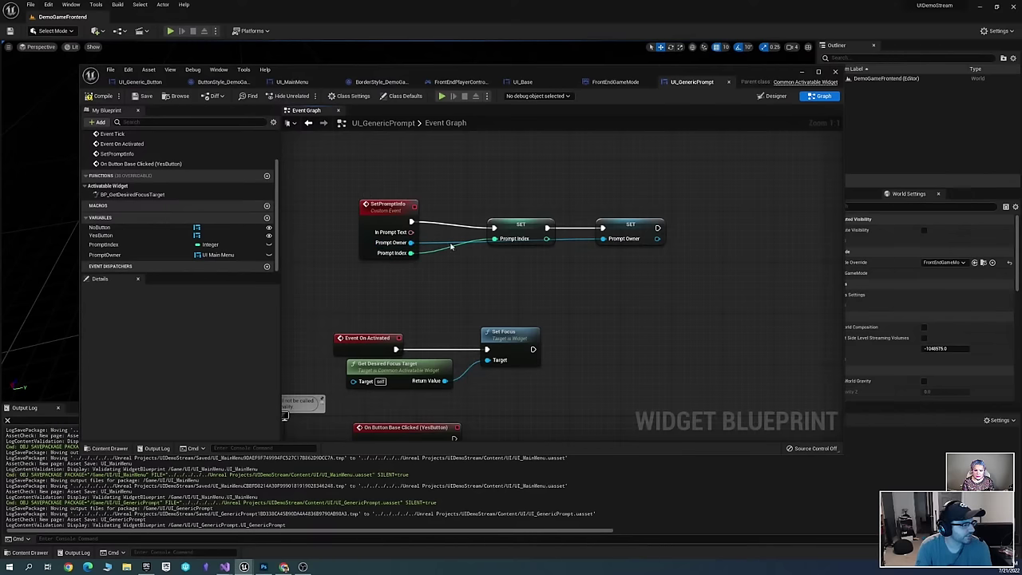
right_click_drag(719, 224, 759, 178)
scroll(636, 219, "down", 1)
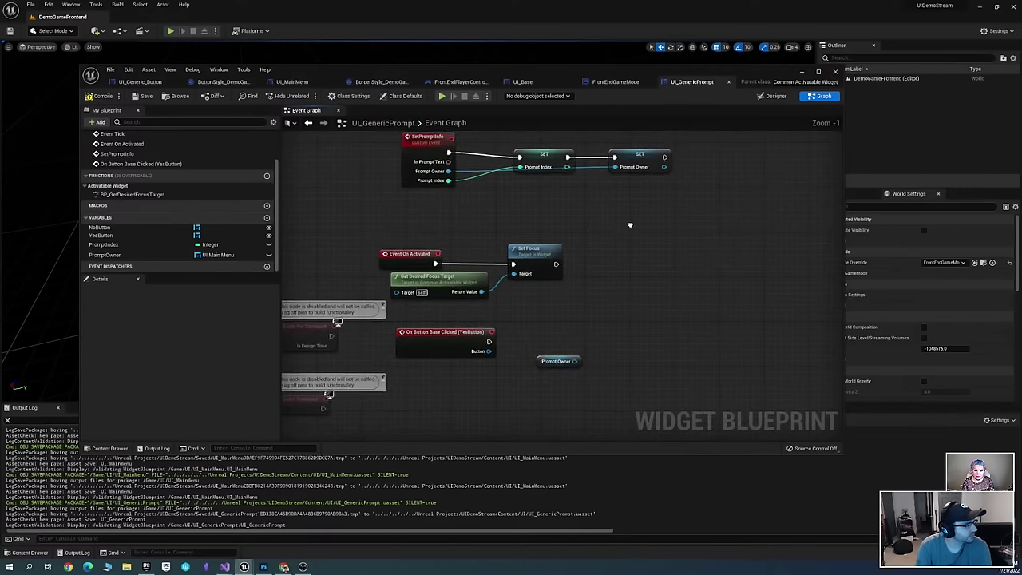
right_click_drag(371, 152, 372, 230)
left_click(614, 81)
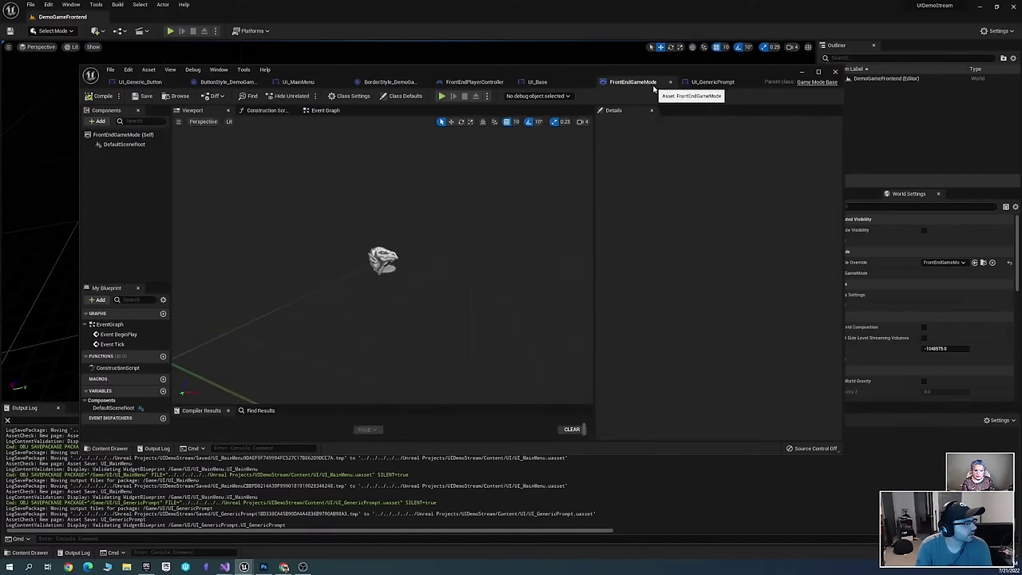
left_click(692, 81)
scroll(479, 240, "up", 1)
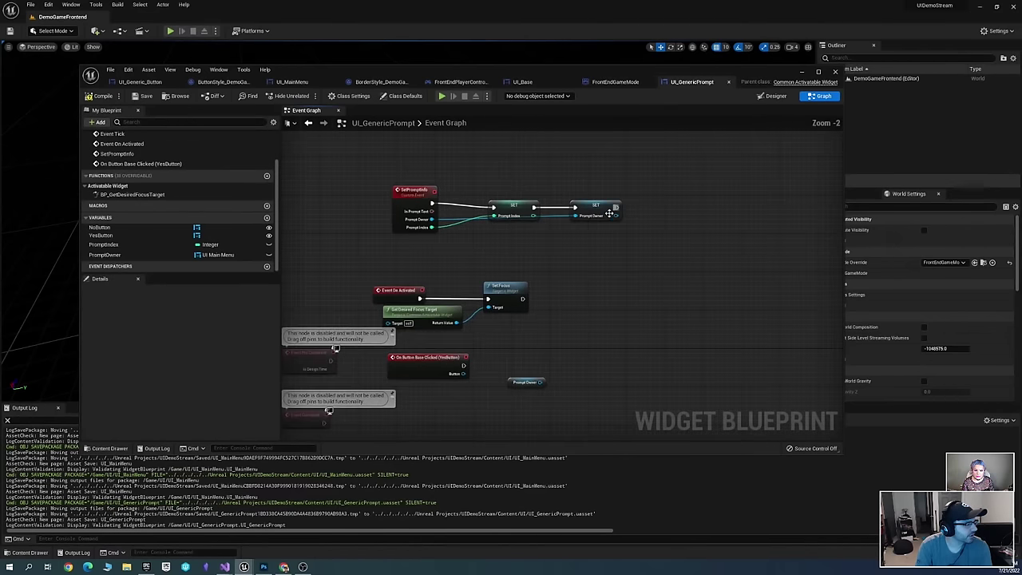
left_click_drag(479, 184, 601, 199)
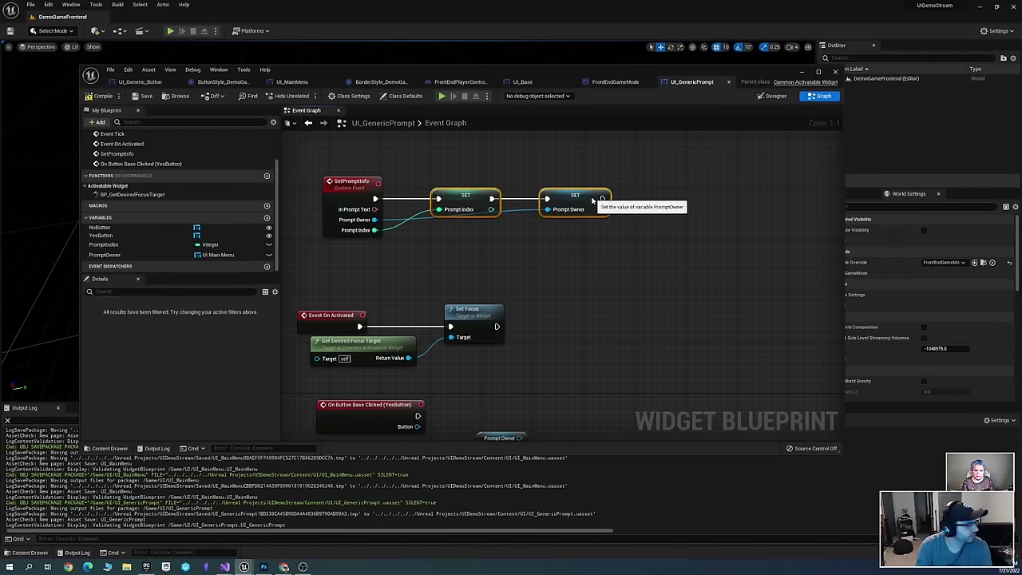
left_click(326, 260)
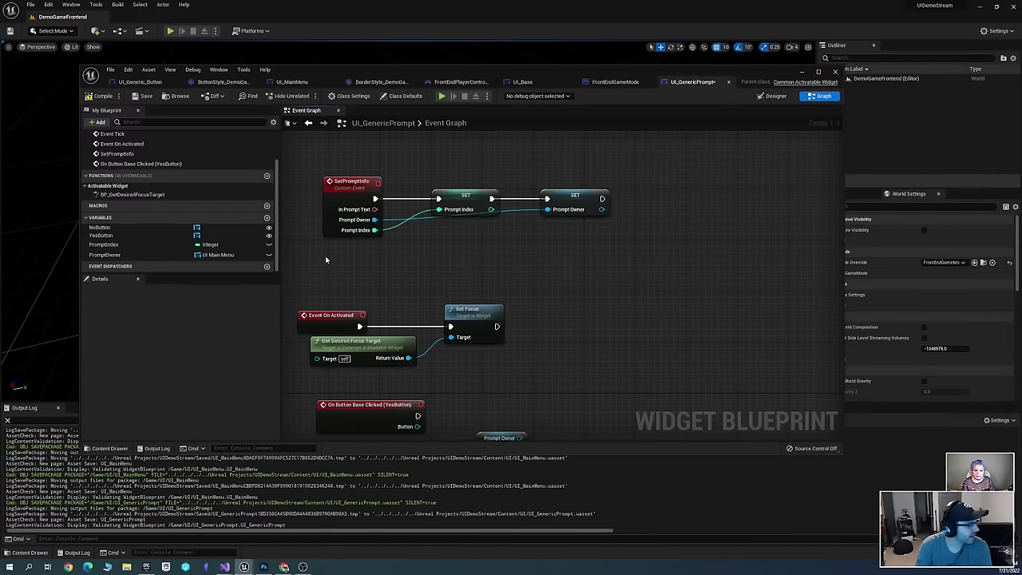
Add a test event dispatcher, then delete it so none remain
left_click(266, 266)
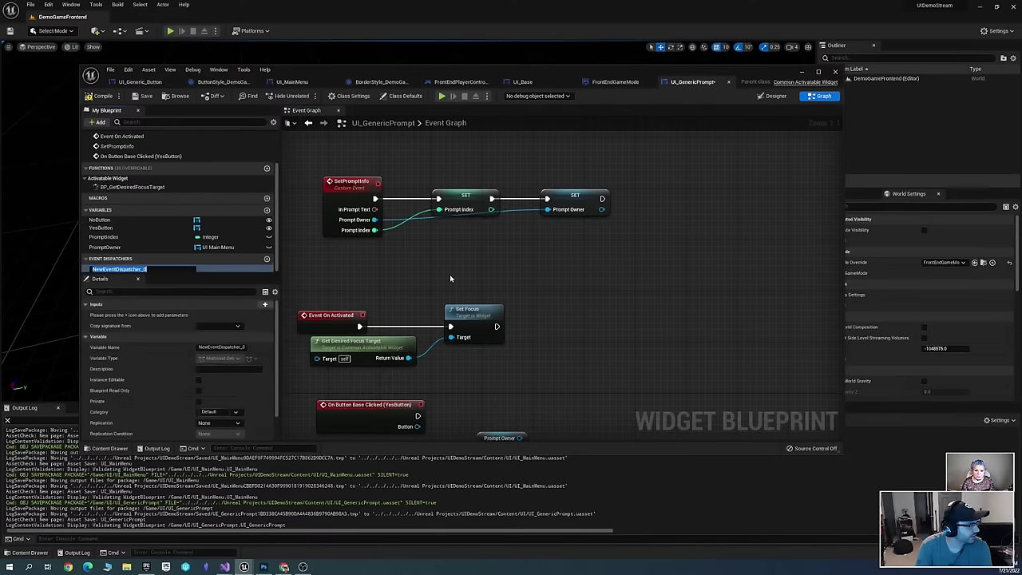
left_click(450, 273)
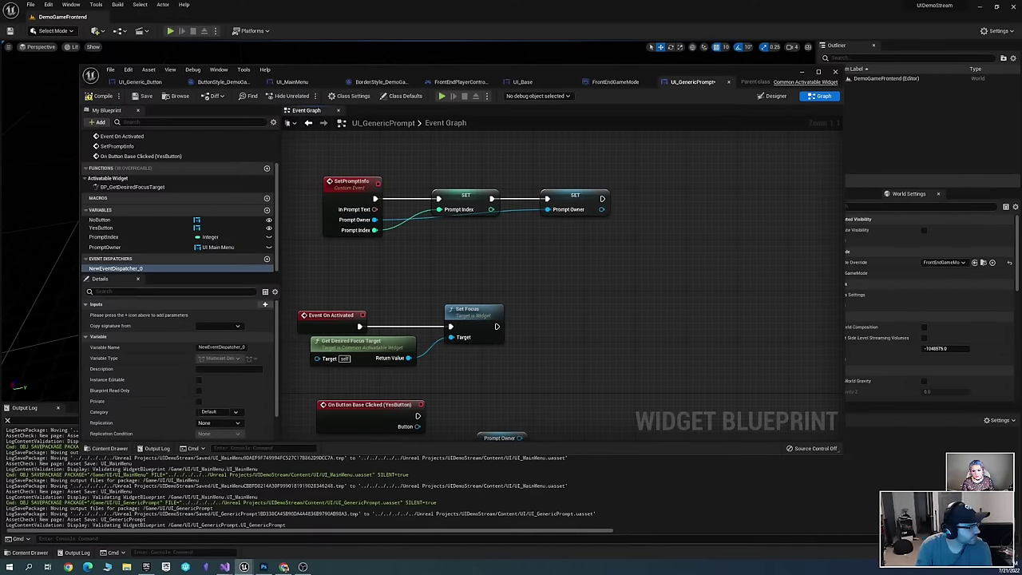
left_click(120, 268)
left_click(112, 246)
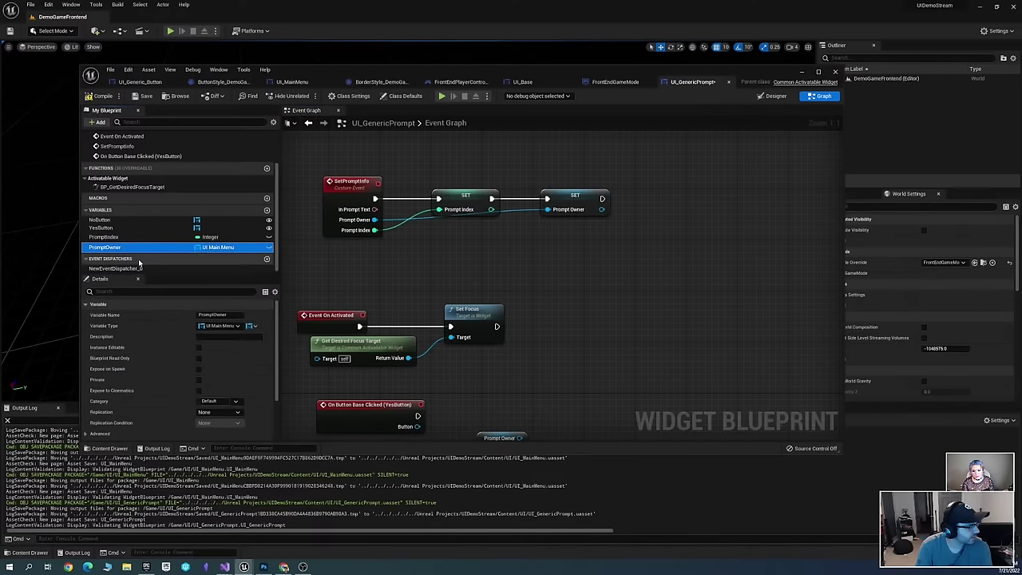
left_click(131, 270)
key("Delete")
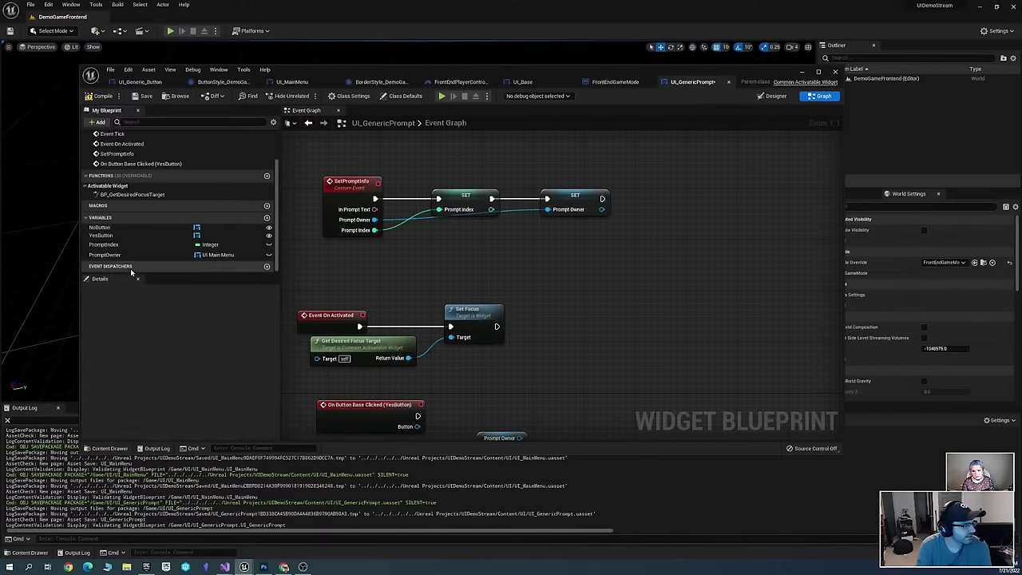
right_click_drag(553, 255, 652, 271)
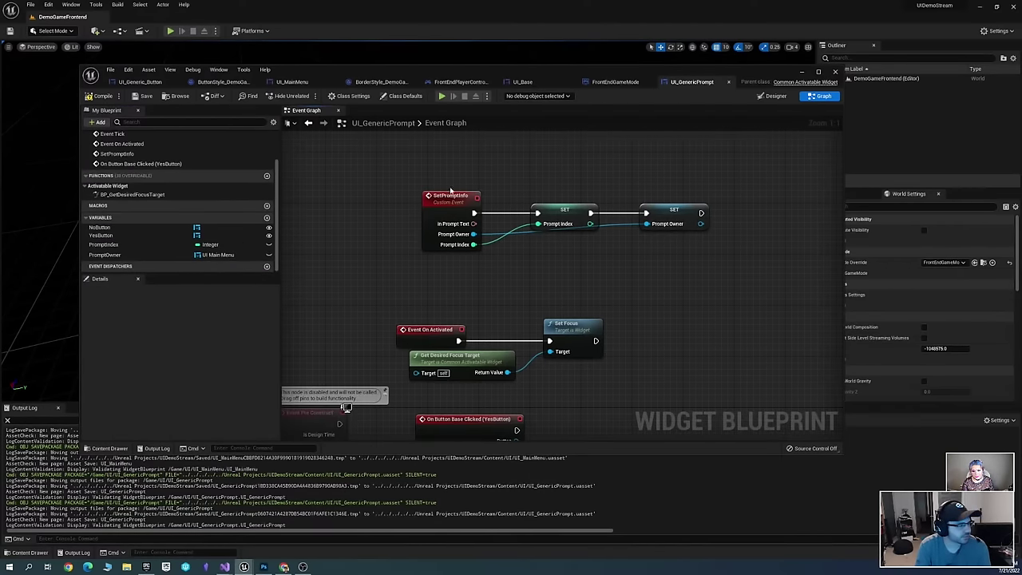
left_click(451, 198)
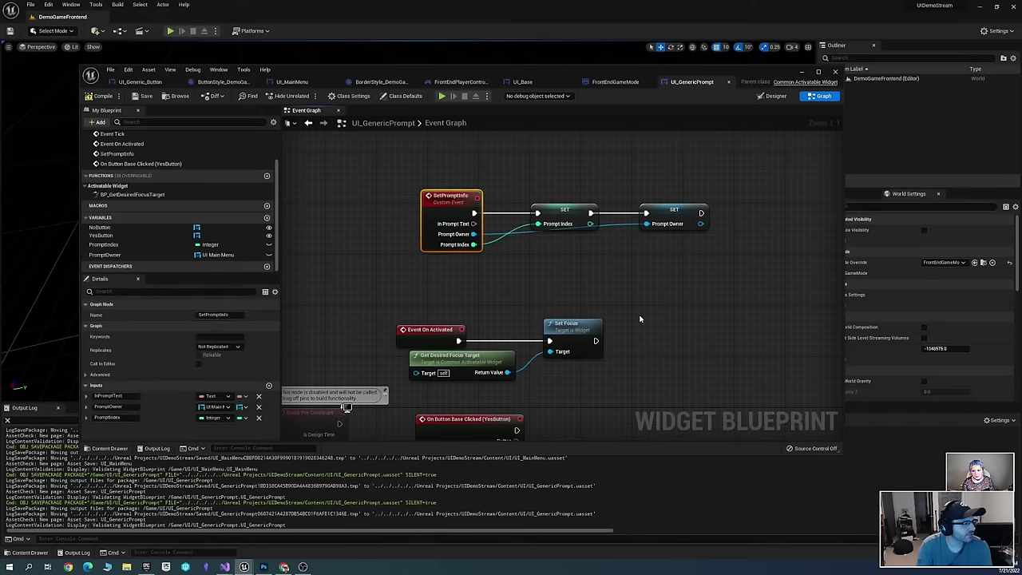
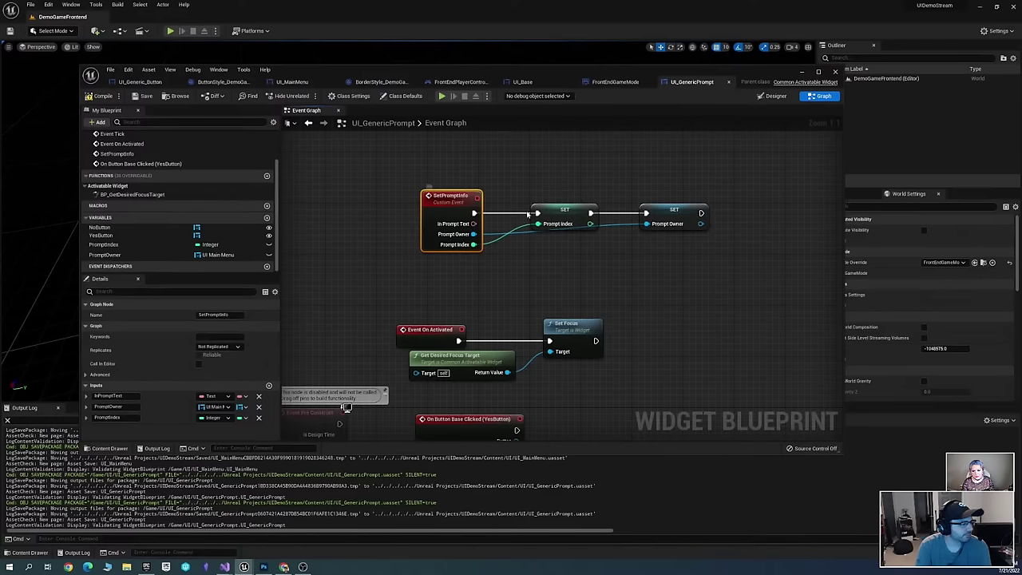
Switch through the blueprint tabs to the UI_MainMenu event graph
left_click(615, 82)
left_click(522, 81)
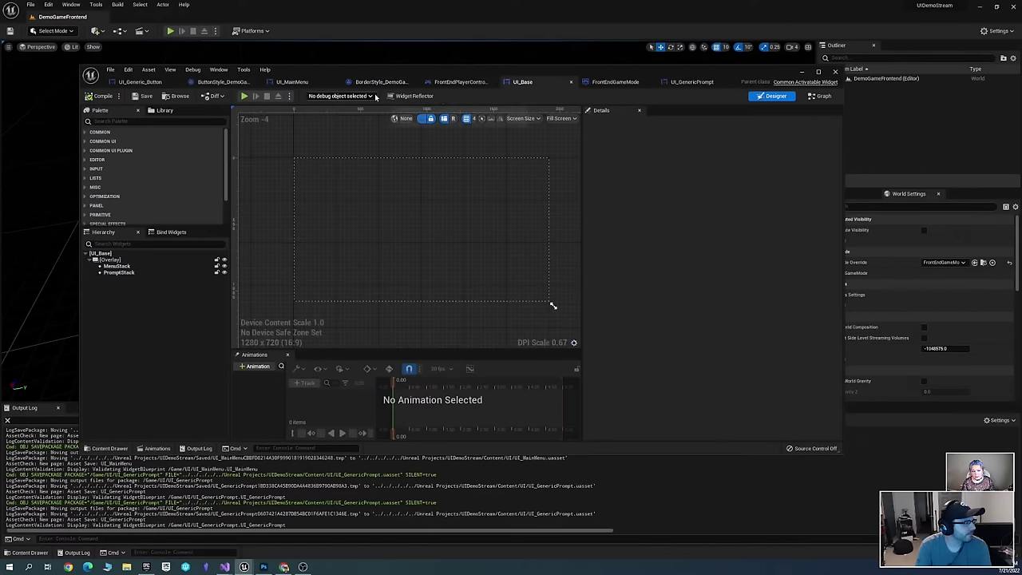
left_click(292, 81)
scroll(586, 322, "up", 2)
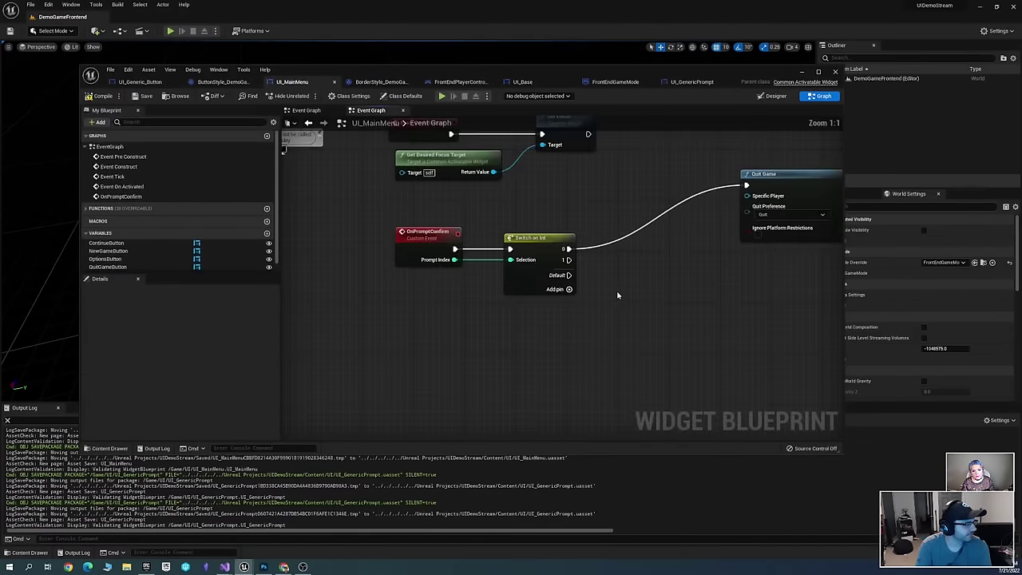
right_click_drag(566, 158, 587, 237)
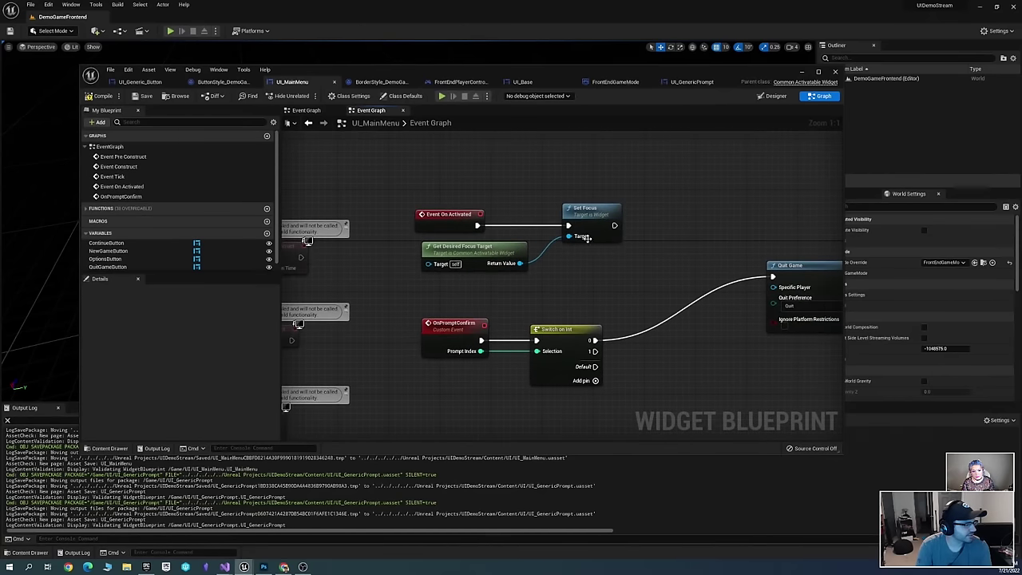
Add a custom event named OnQuitPromptConfirm and move it above the existing logic
right_click(557, 286)
type("custom")
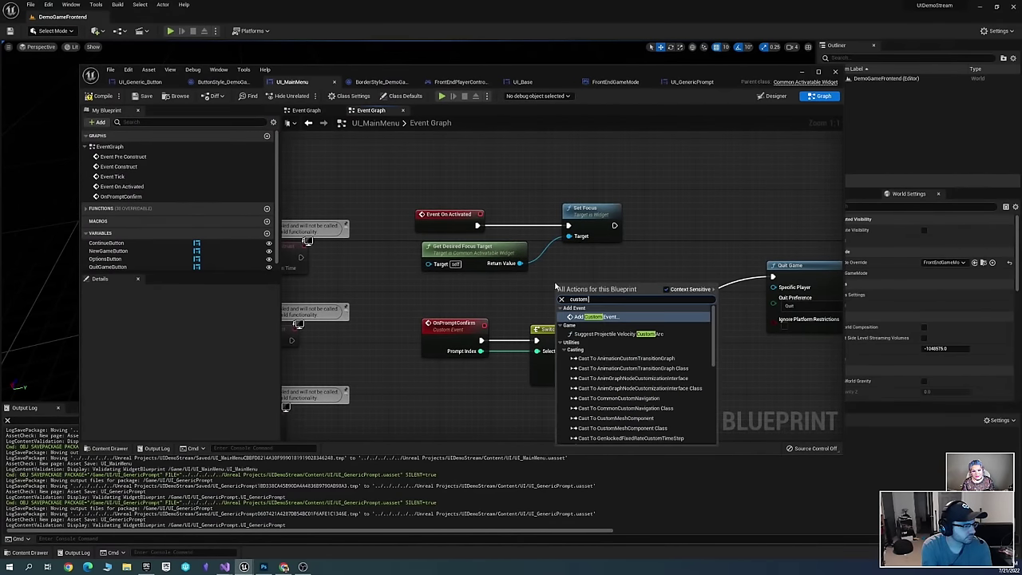
key("Return")
type("OnQuit")
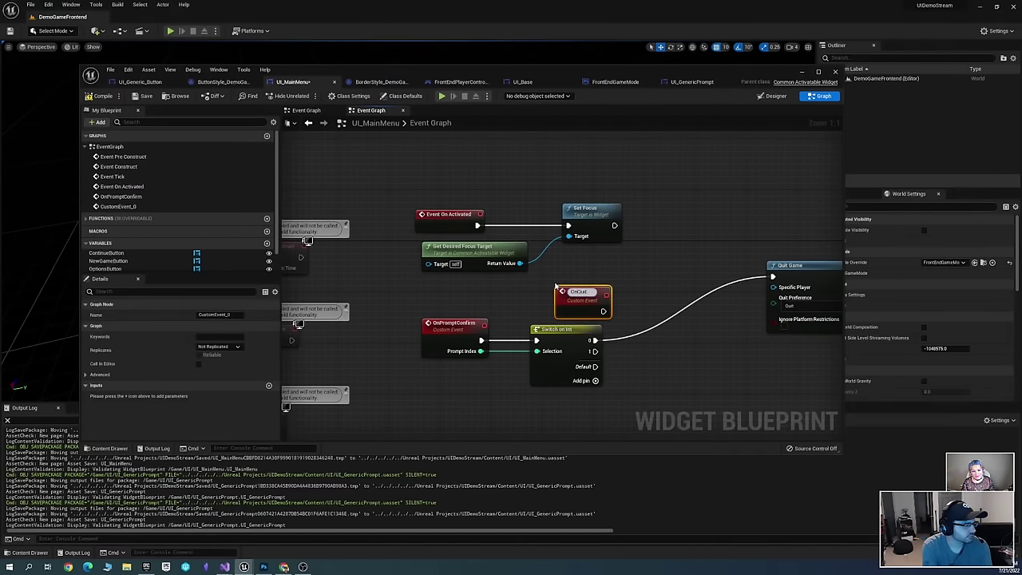
type("PromptConfirm")
key("Return")
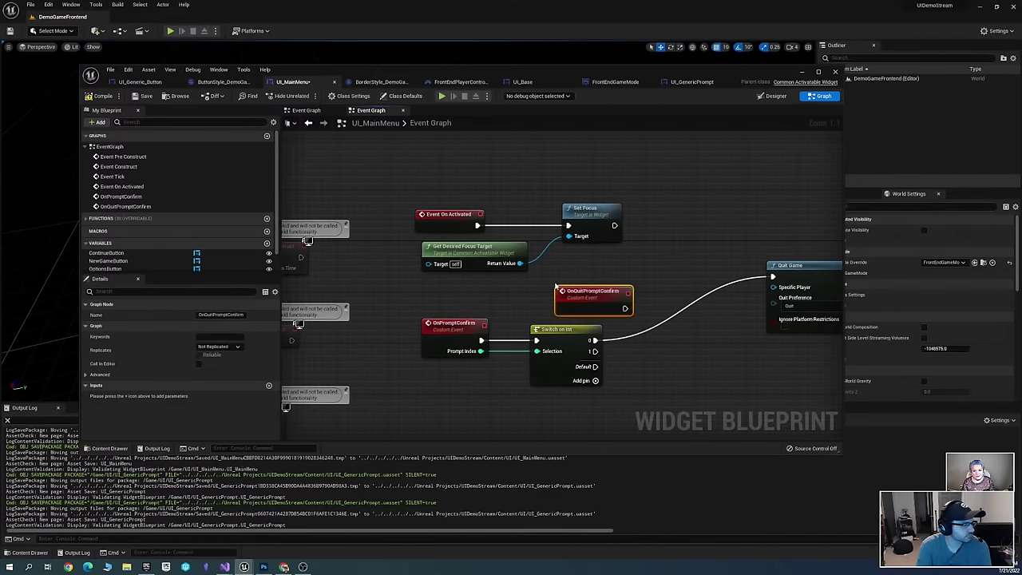
left_click_drag(620, 297, 583, 157)
right_click_drag(635, 160, 545, 278)
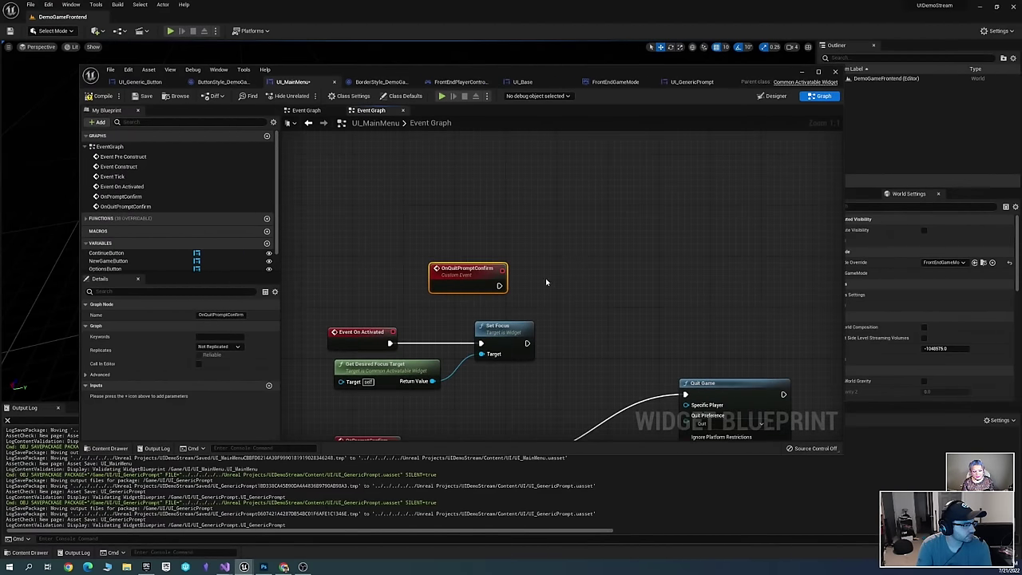
right_click(593, 251)
left_click(592, 235)
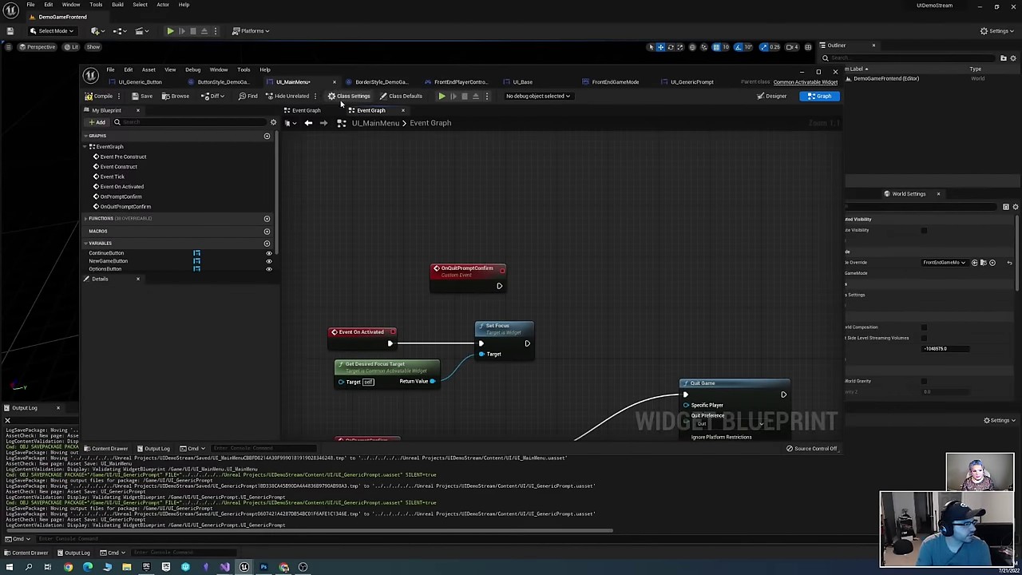
Try adding a Get Player Controller node, then undo it
right_click(545, 243)
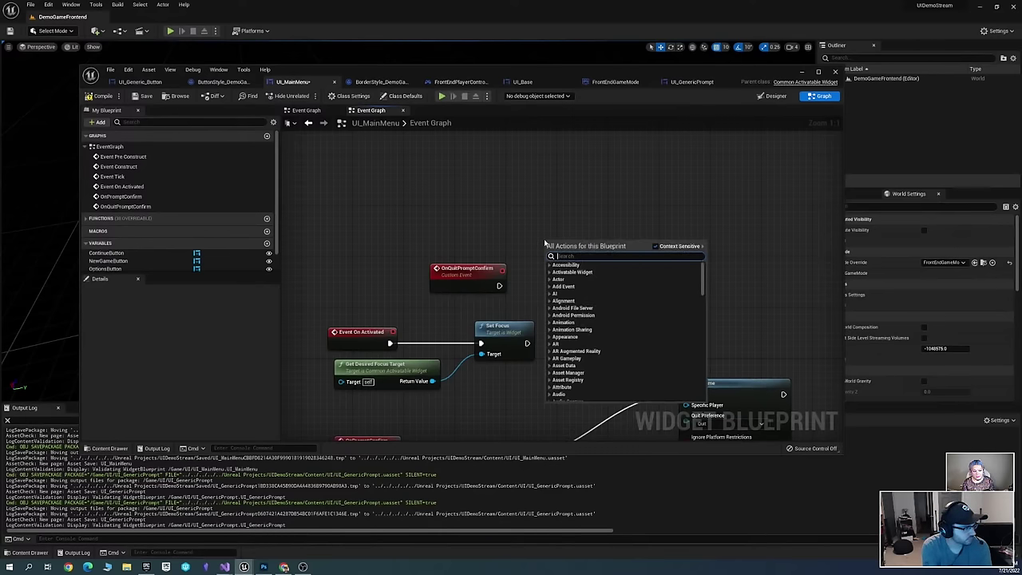
scroll(544, 239, "down", 15)
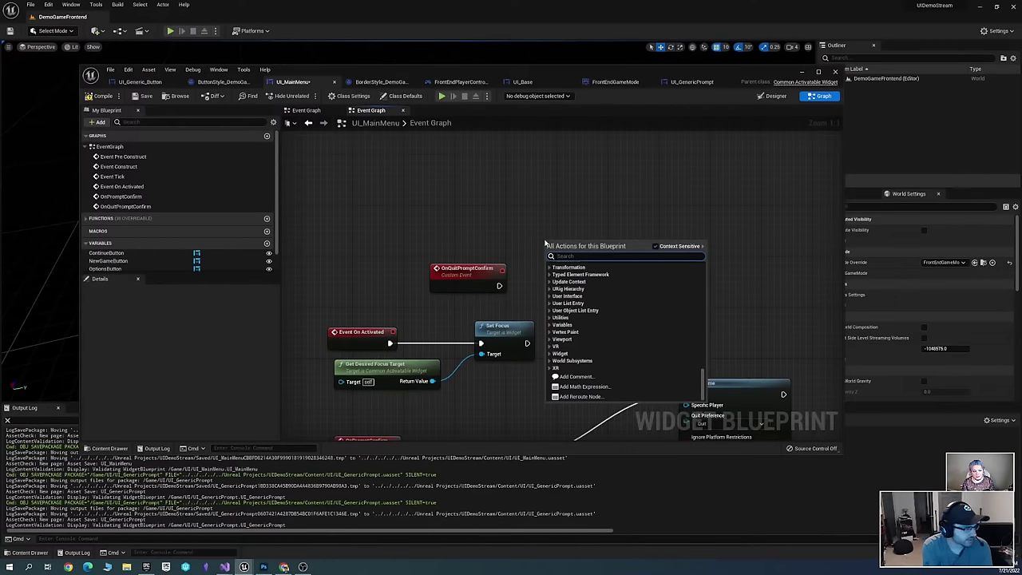
scroll(545, 243, "up", 3)
type("get the")
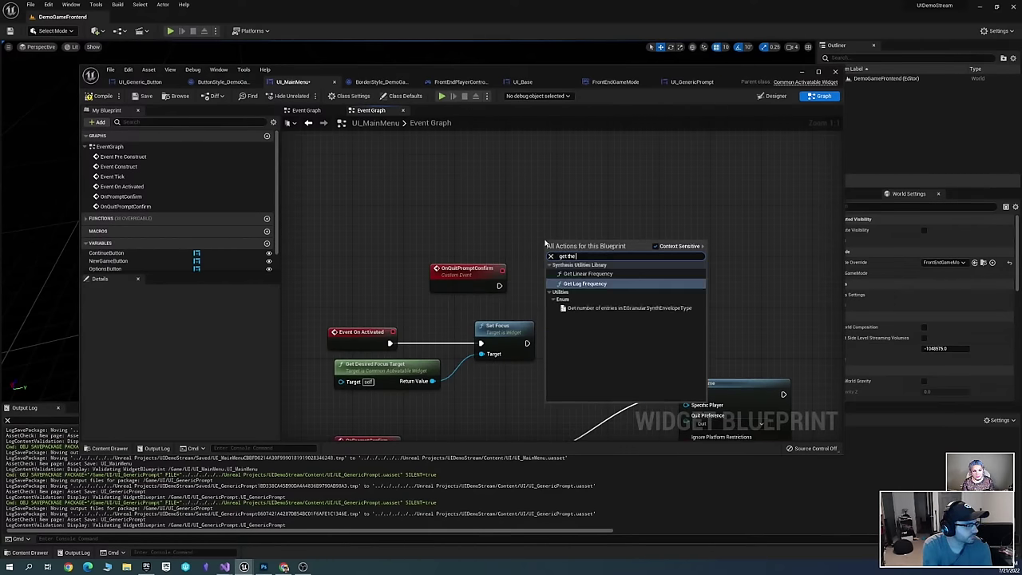
key("BackSpace")
key("BackSpace")
key("BackSpace")
key("BackSpace")
type("player controller")
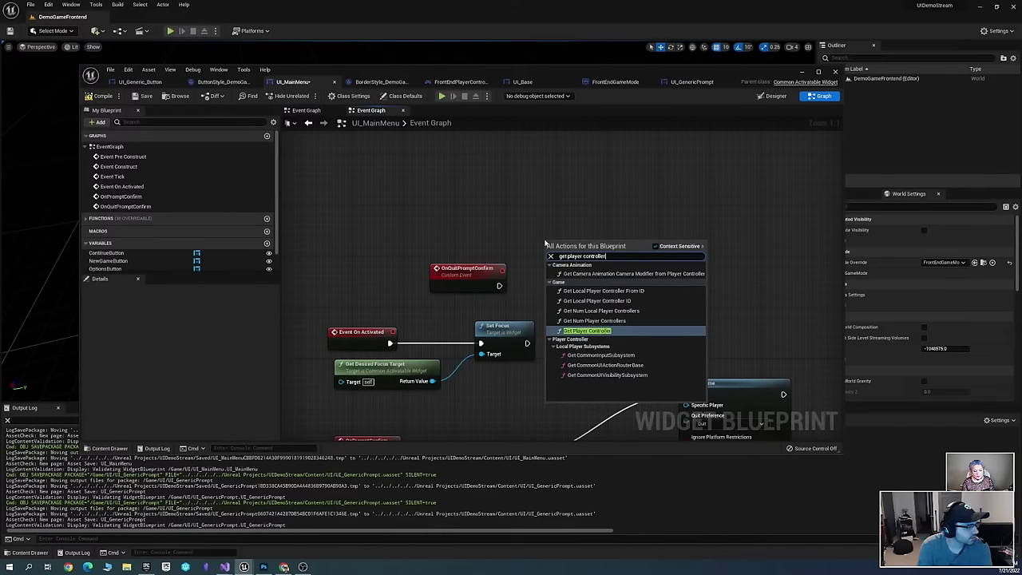
left_click(603, 330)
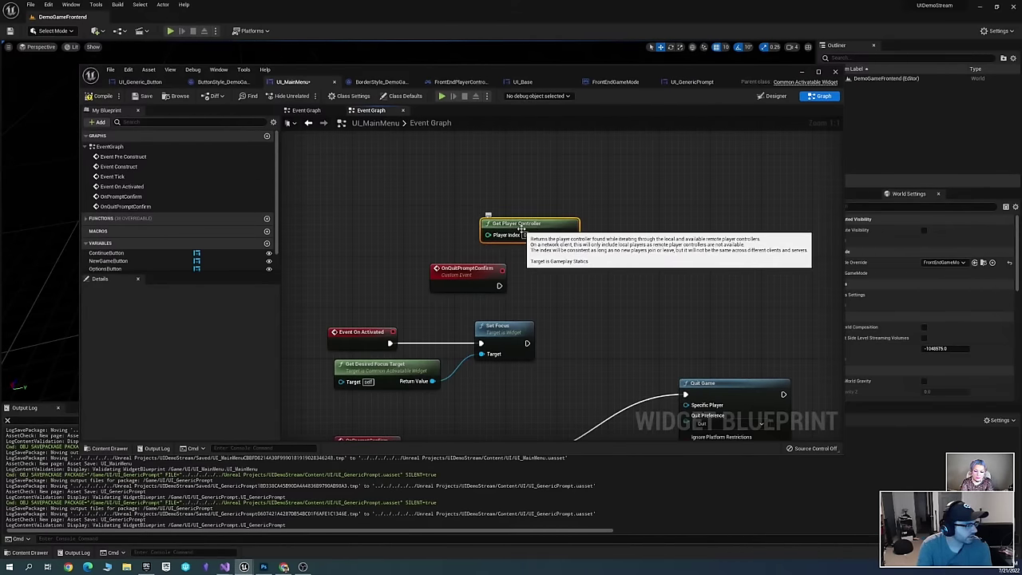
key("ctrl+z")
Add Get Owning Player and cast its Return Value to FrontEndPlayerController
right_click(455, 210)
type("own")
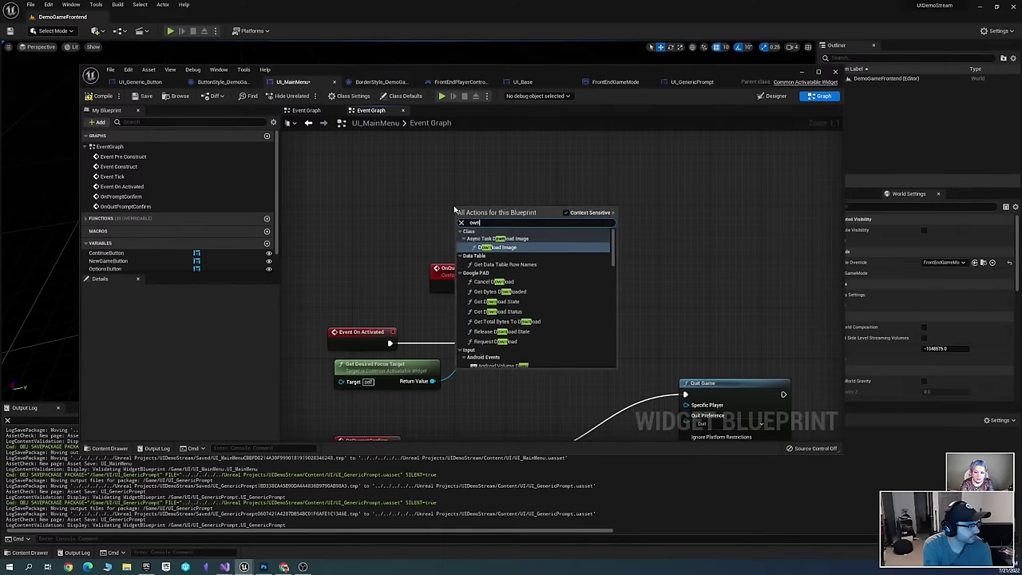
type("eing")
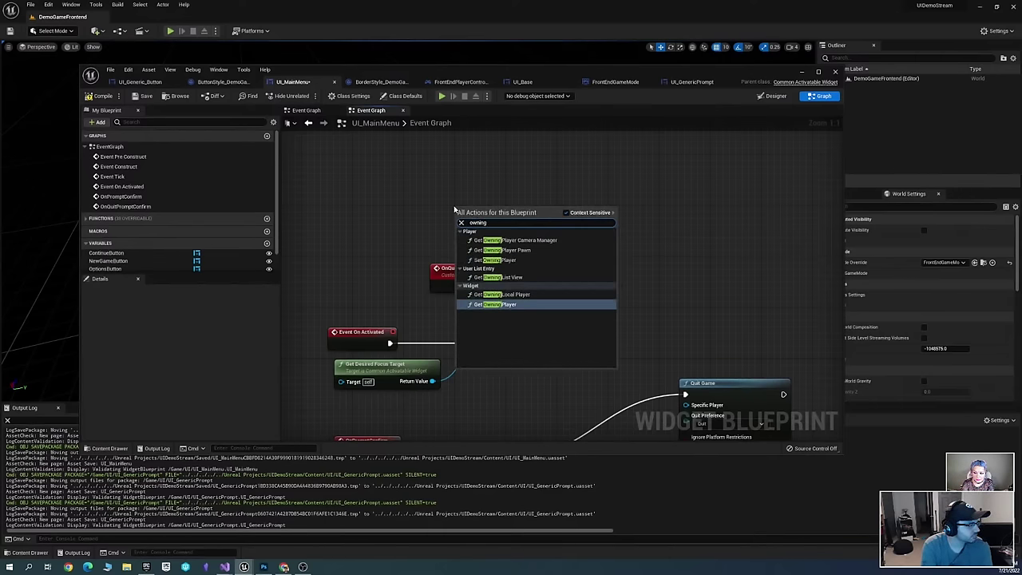
key("Up")
key("Down")
key("Return")
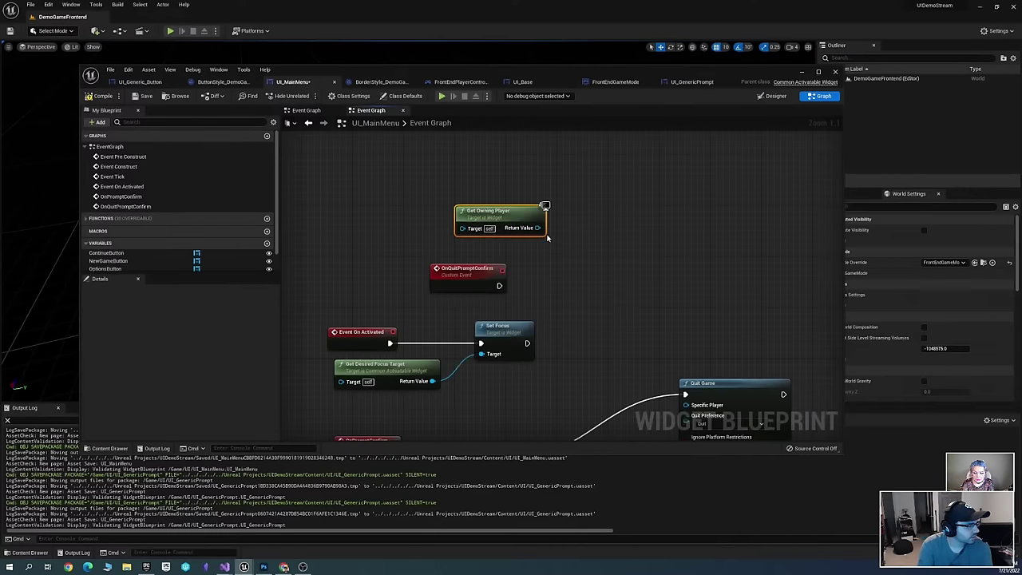
left_click_drag(540, 229, 591, 196)
type("cast")
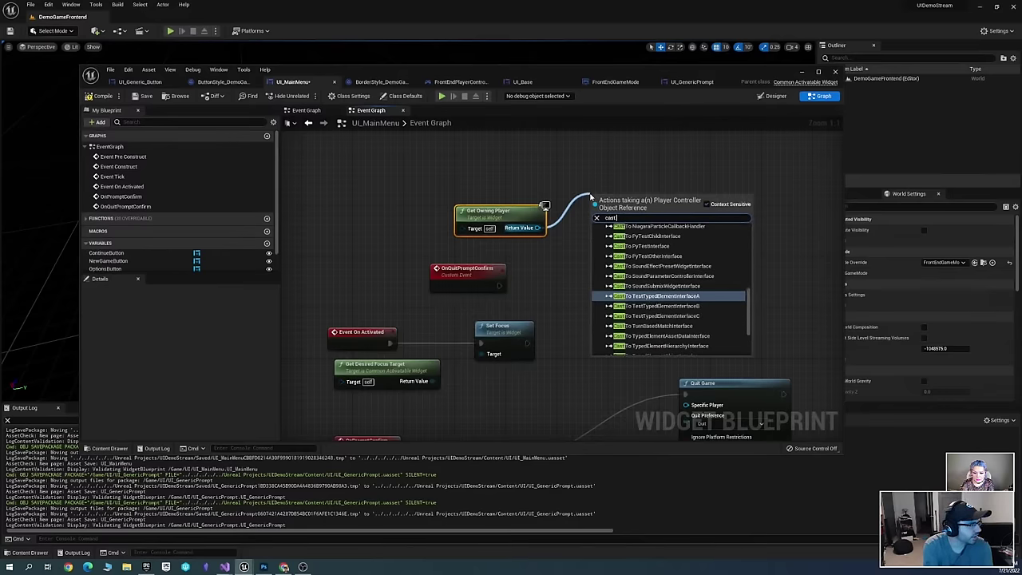
type("front")
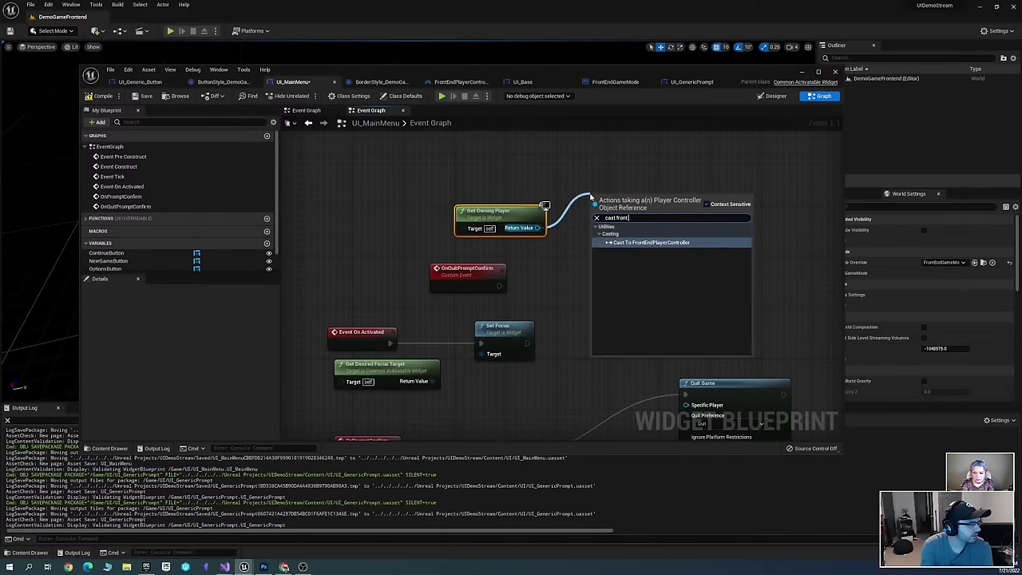
key("Return")
right_click_drag(673, 194, 622, 274)
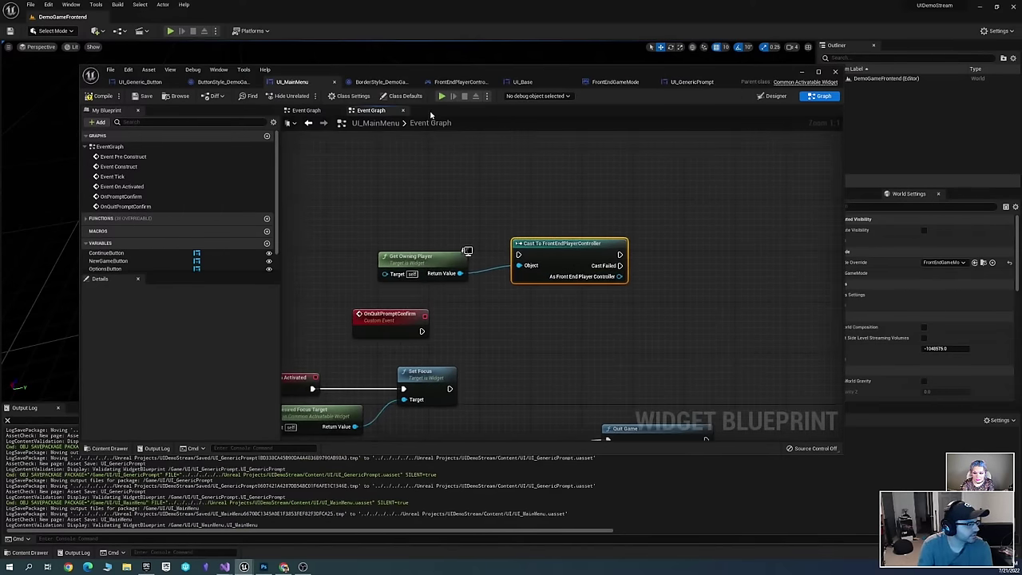
right_click_drag(639, 315, 635, 259)
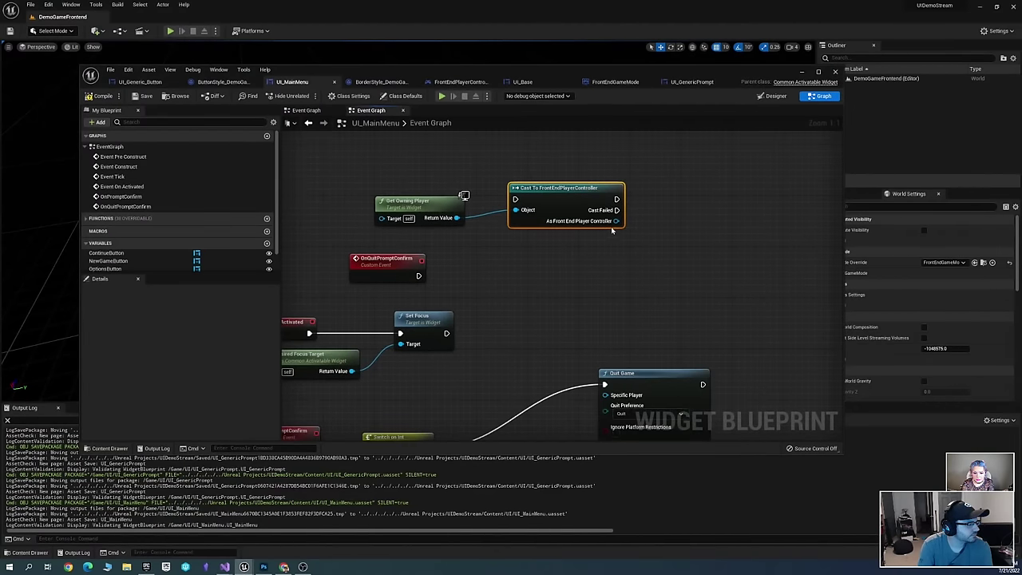
right_click_drag(644, 181, 612, 202)
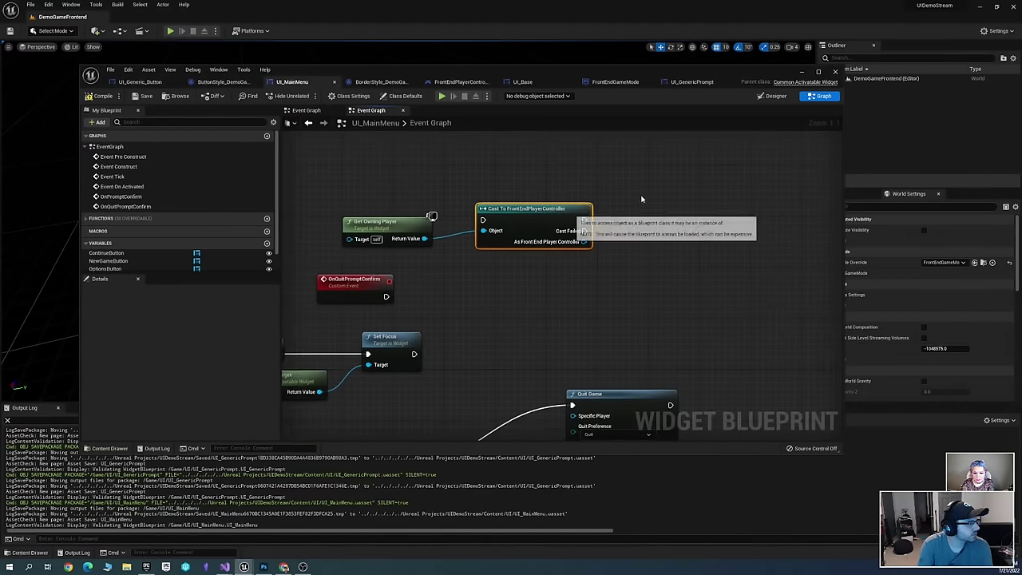
Look over the FrontEndPlayerController event graph and the neighbouring BorderStyle and UI_Base tabs
left_click(461, 82)
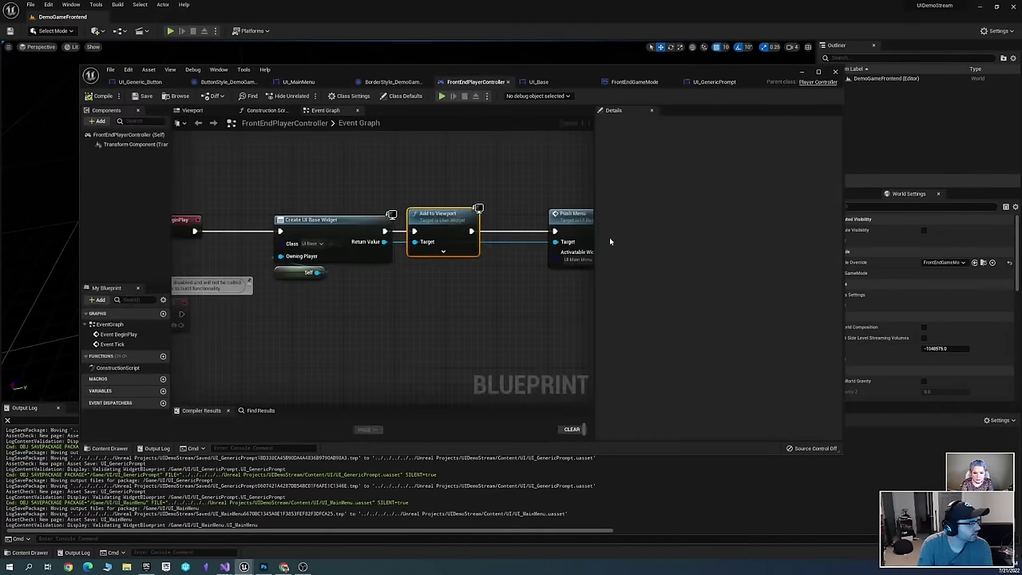
scroll(462, 278, "down", 2)
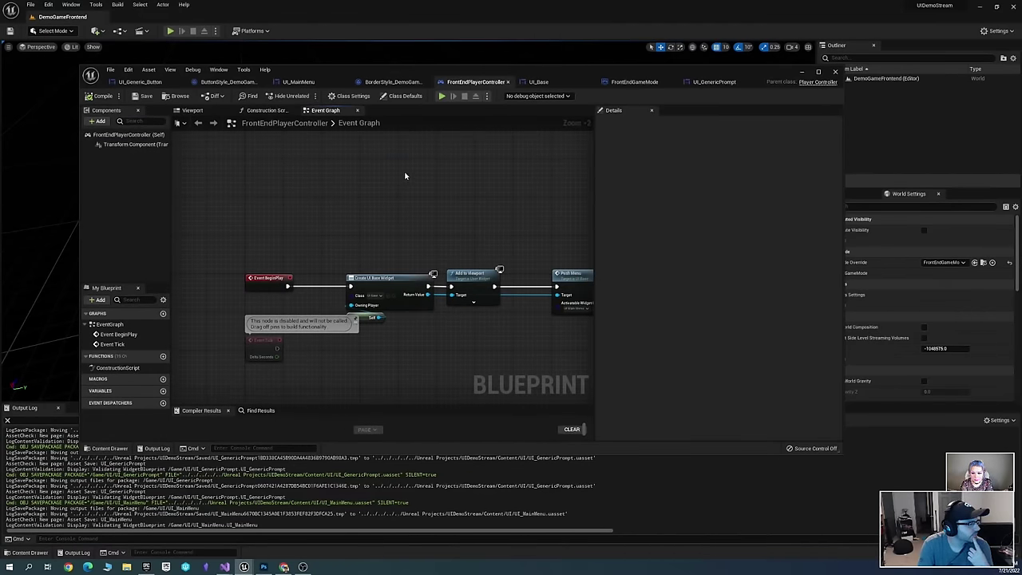
left_click(391, 81)
left_click(463, 82)
left_click(535, 82)
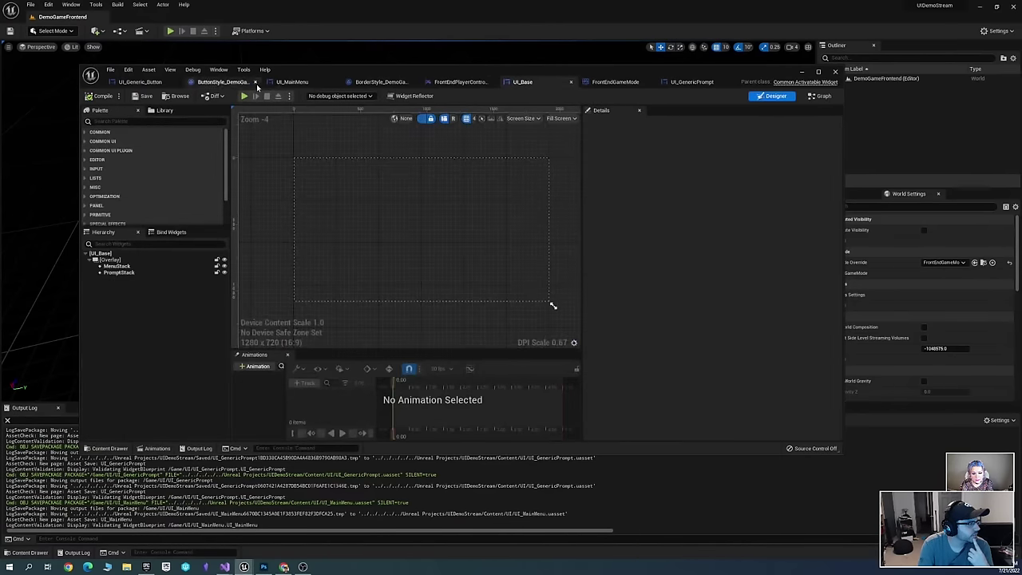
Return to the UI_MainMenu event graph and pan to the owning-player cast
left_click(292, 81)
right_click_drag(470, 292, 499, 255)
scroll(499, 255, "down", 3)
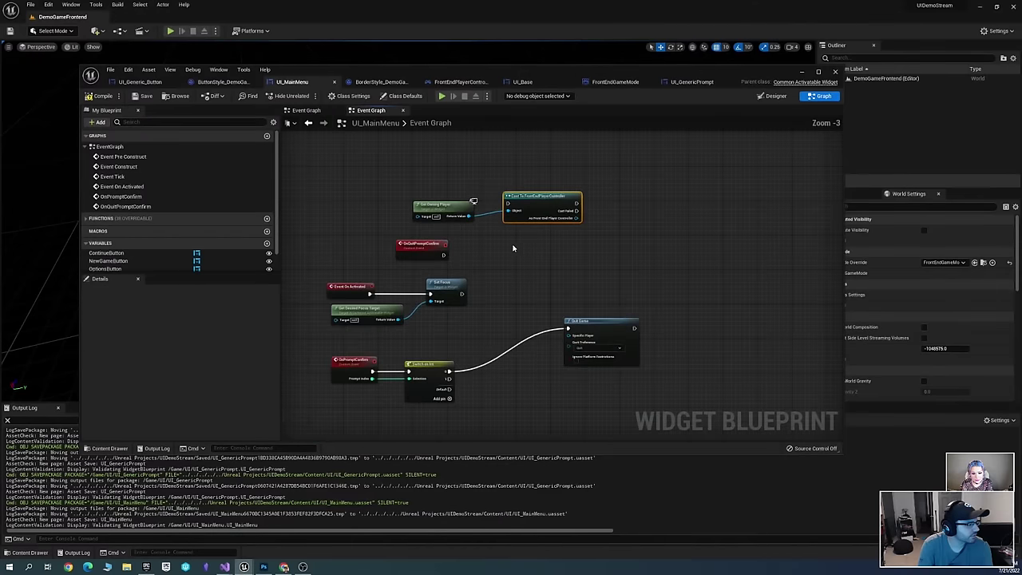
scroll(511, 247, "up", 3)
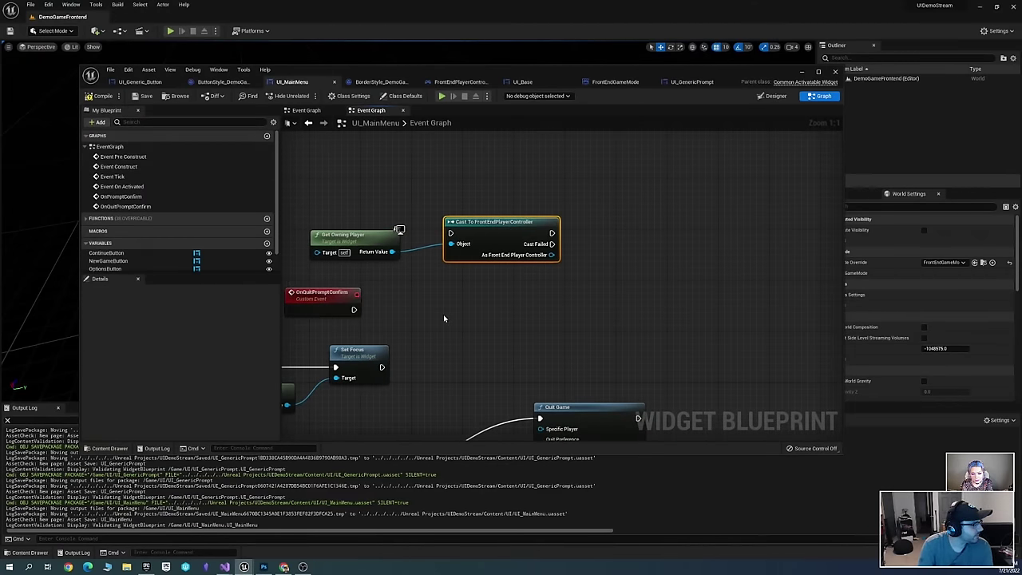
right_click_drag(429, 293, 526, 266)
Add a second custom event named OtherEvent and position it
right_click(526, 266)
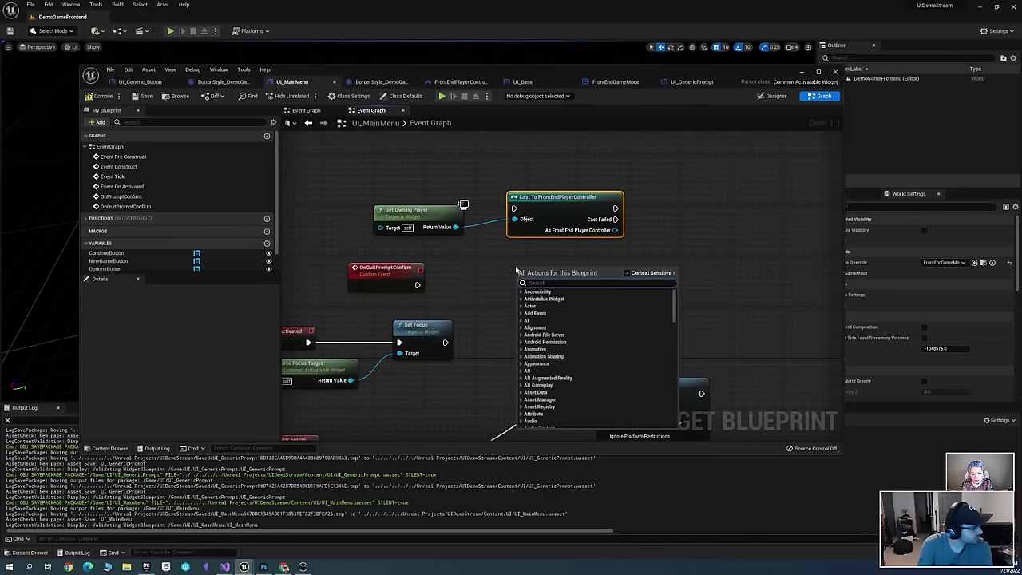
left_click(454, 286)
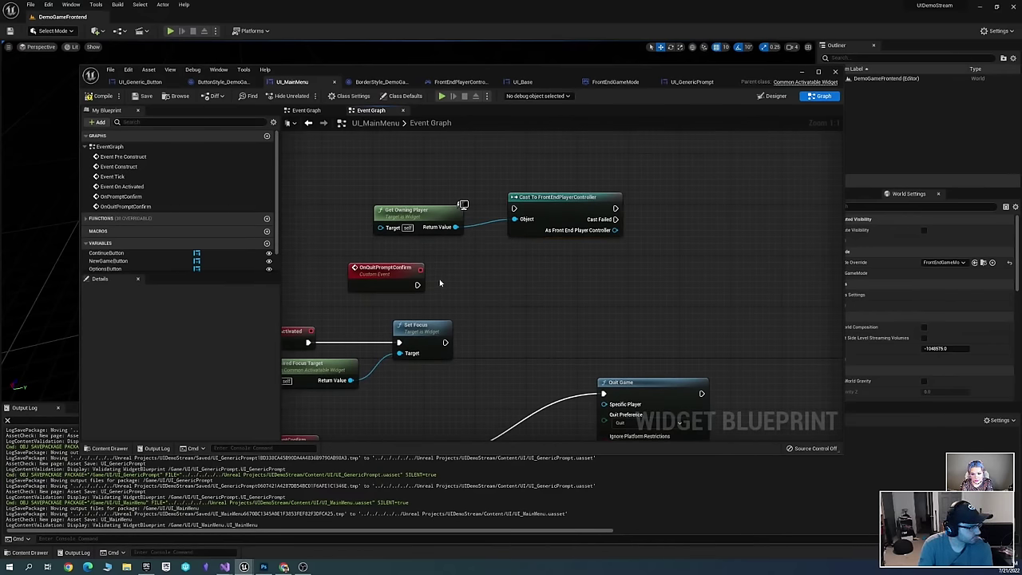
right_click(510, 274)
type("custom event")
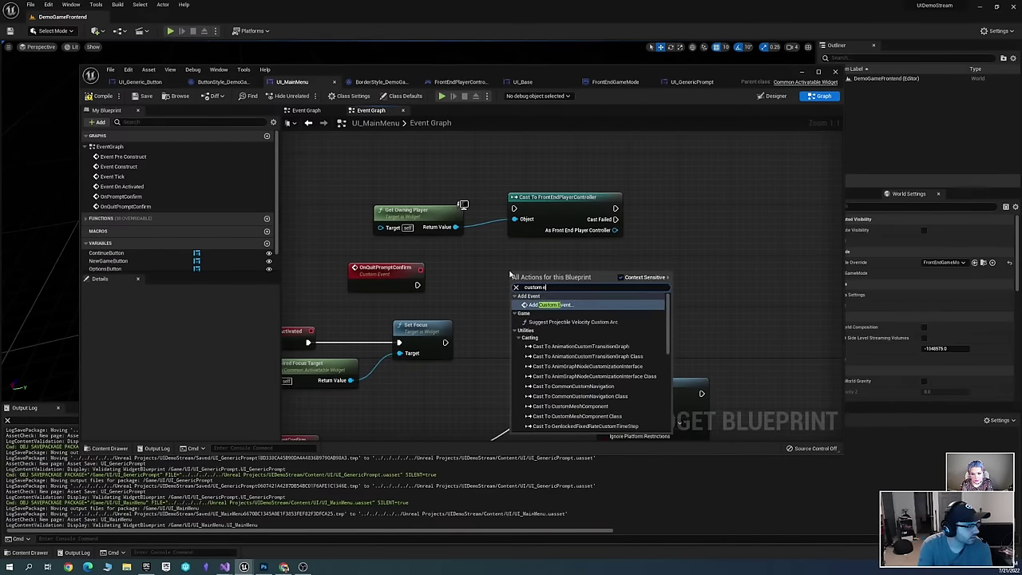
key("Return")
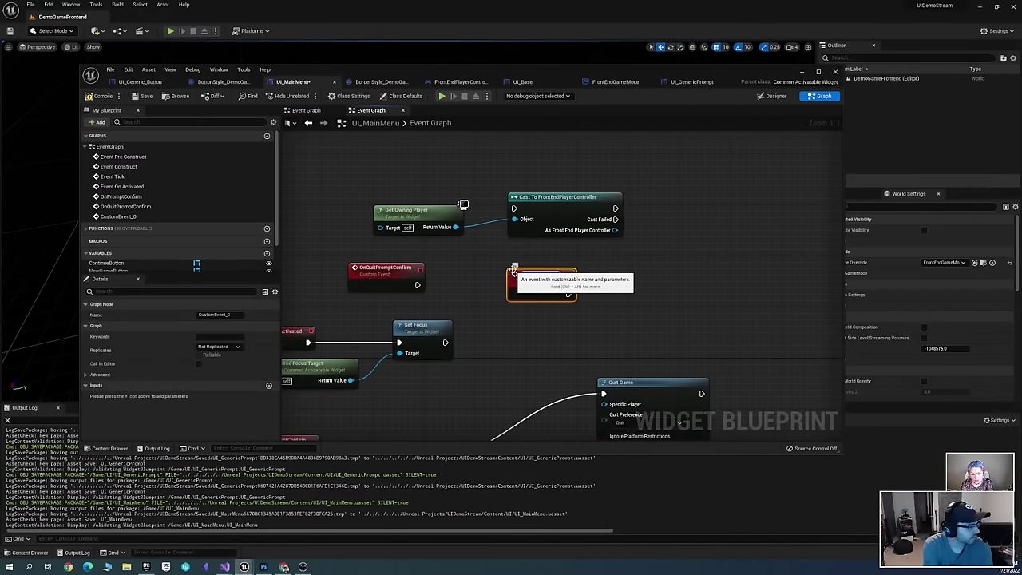
type("OtherEvent")
key("Return")
right_click_drag(514, 270, 455, 259)
left_click_drag(455, 260, 441, 282)
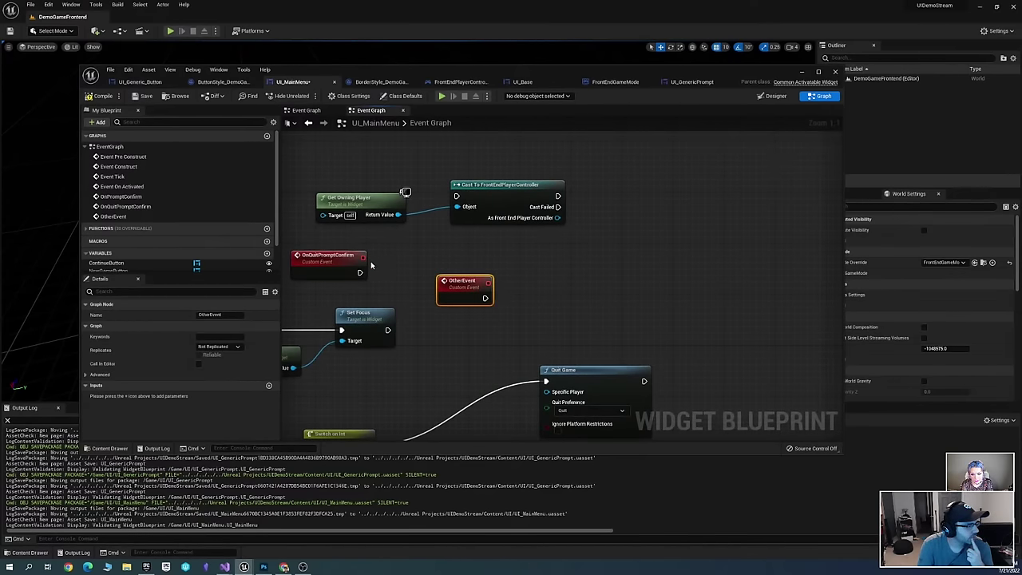
Attempt to wire the confirm delegate to OtherEvent and OnQuitPromptConfirm
left_click_drag(363, 258, 444, 290)
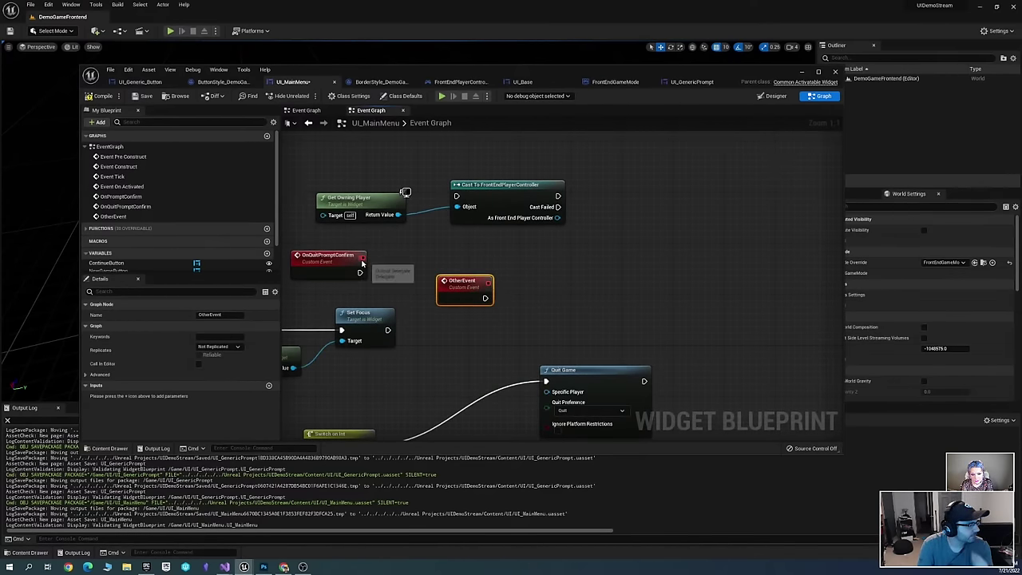
left_click_drag(361, 263, 446, 287)
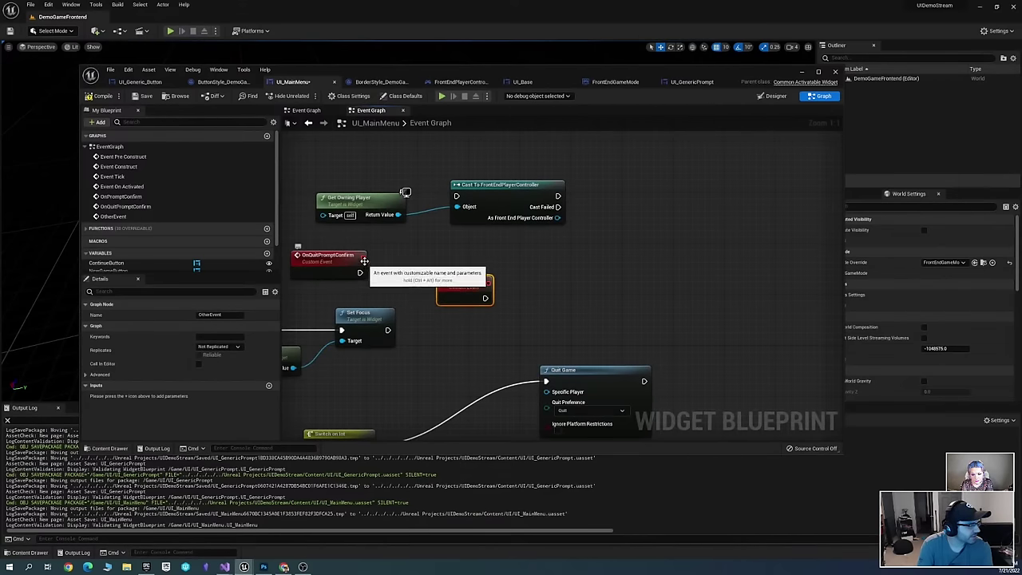
left_click_drag(363, 261, 429, 242)
right_click_drag(405, 276, 464, 284)
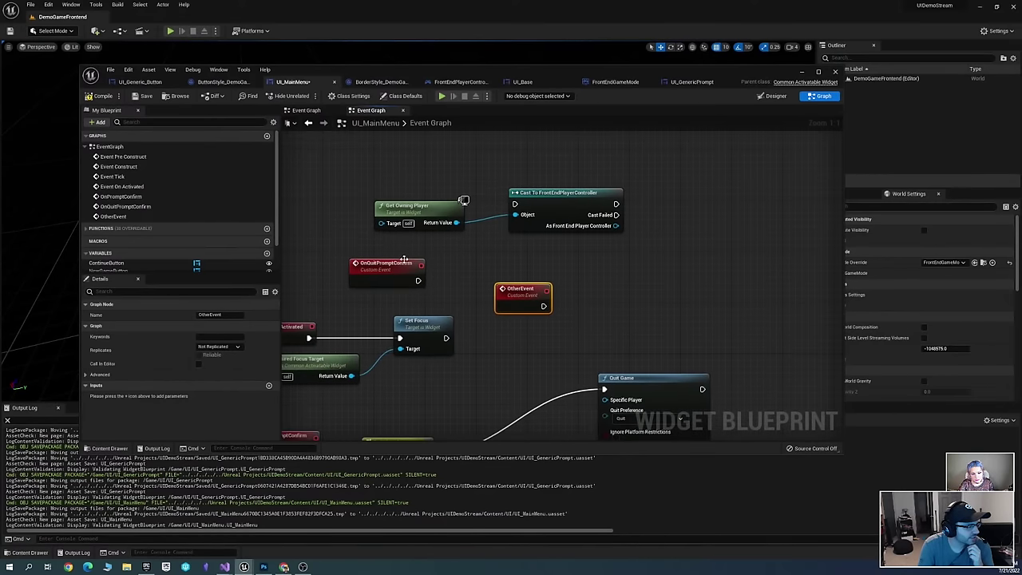
left_click_drag(421, 264, 505, 261)
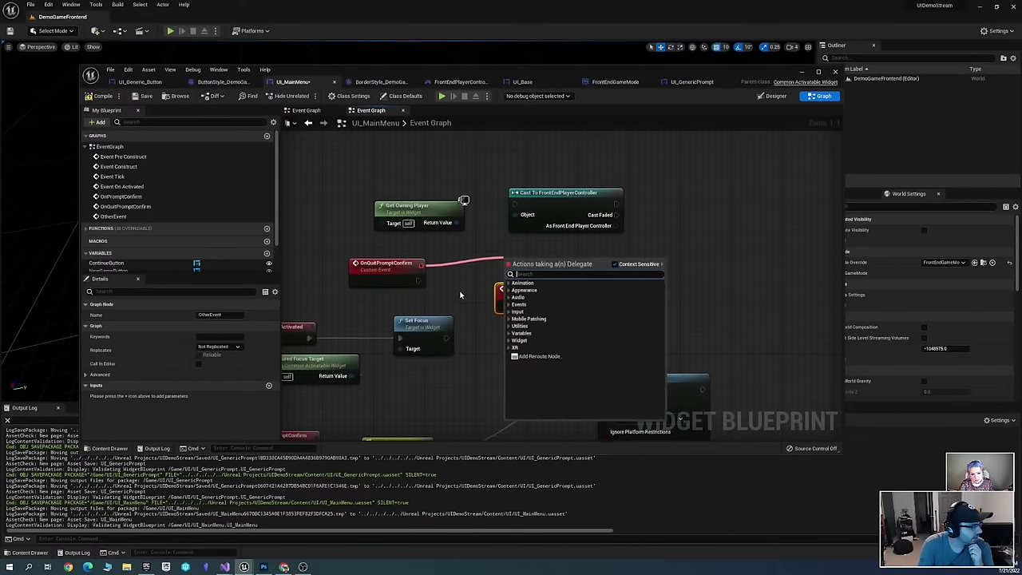
left_click(454, 299)
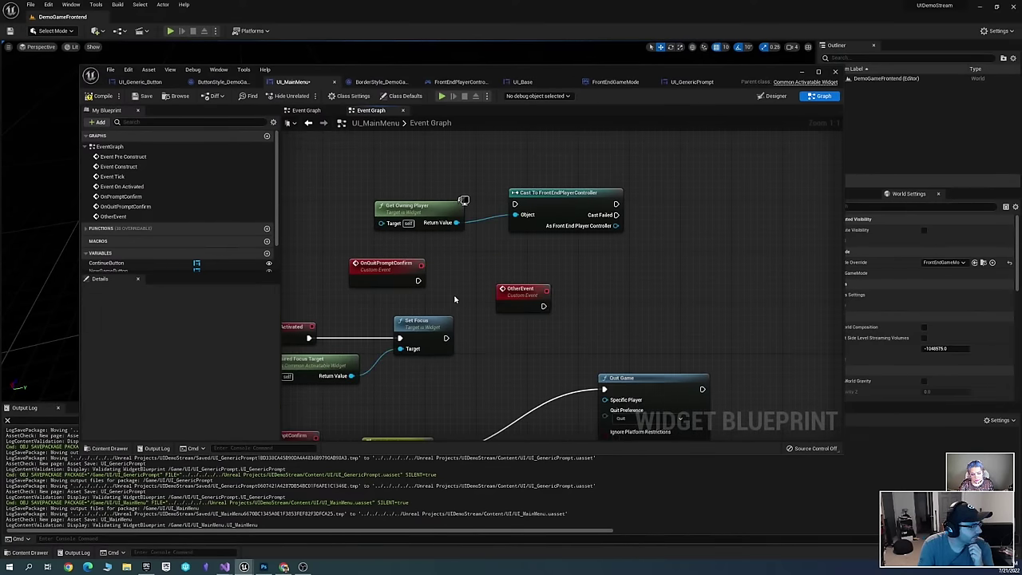
Add an input parameter to OnQuitPromptConfirm and browse its type options
left_click(403, 271)
left_click(269, 386)
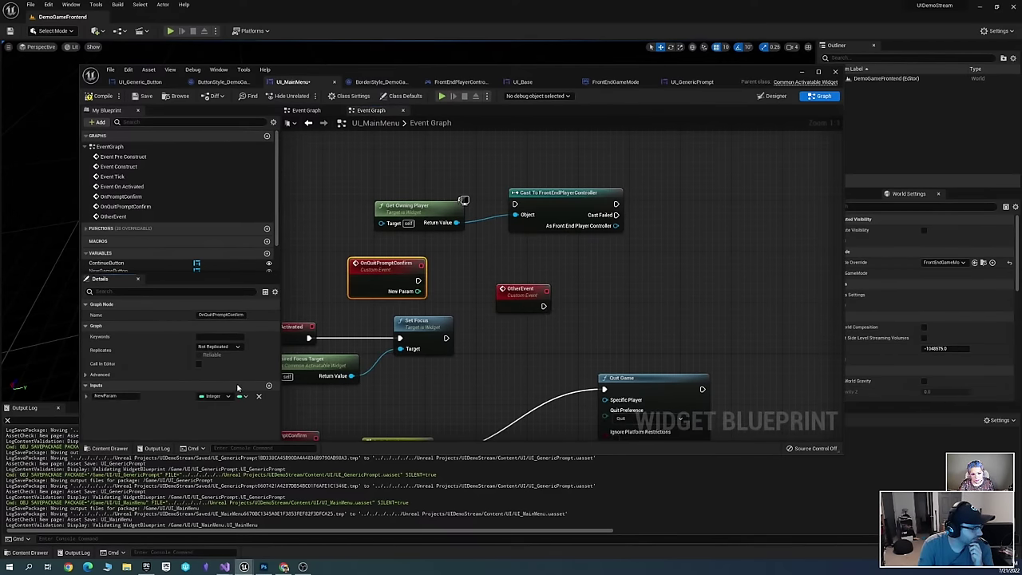
left_click(212, 396)
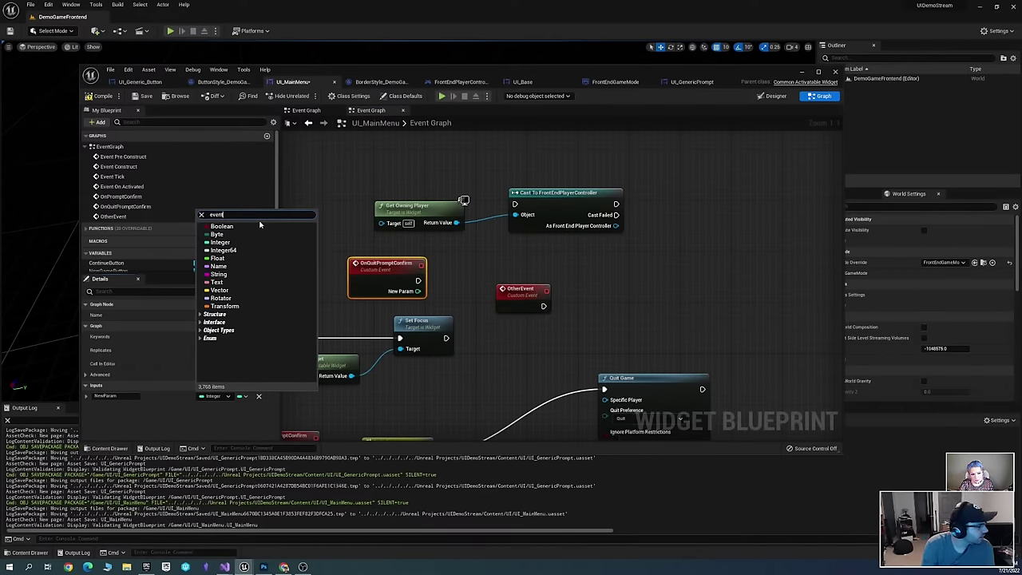
scroll(276, 279, "down", 8)
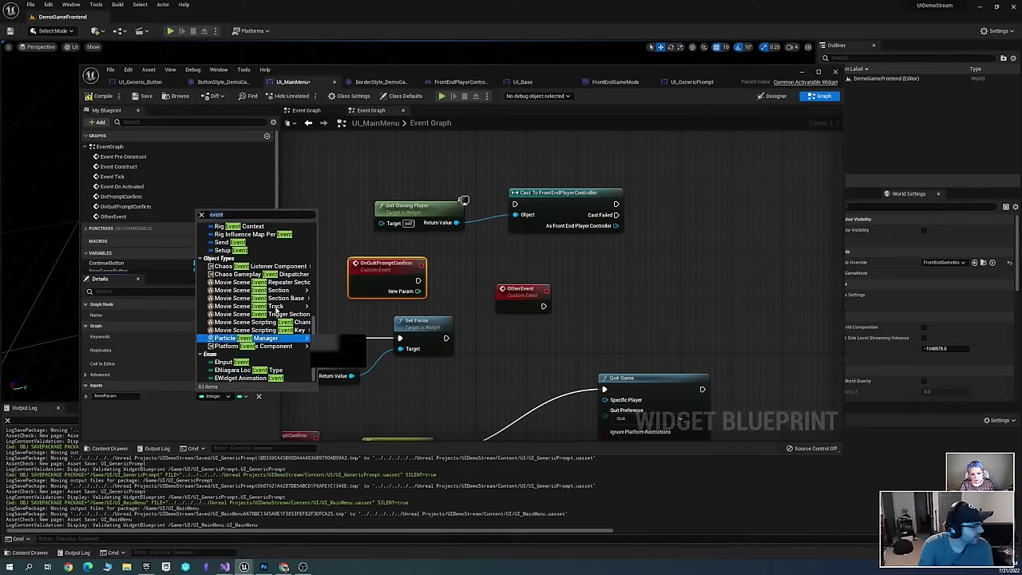
scroll(271, 315, "up", 10)
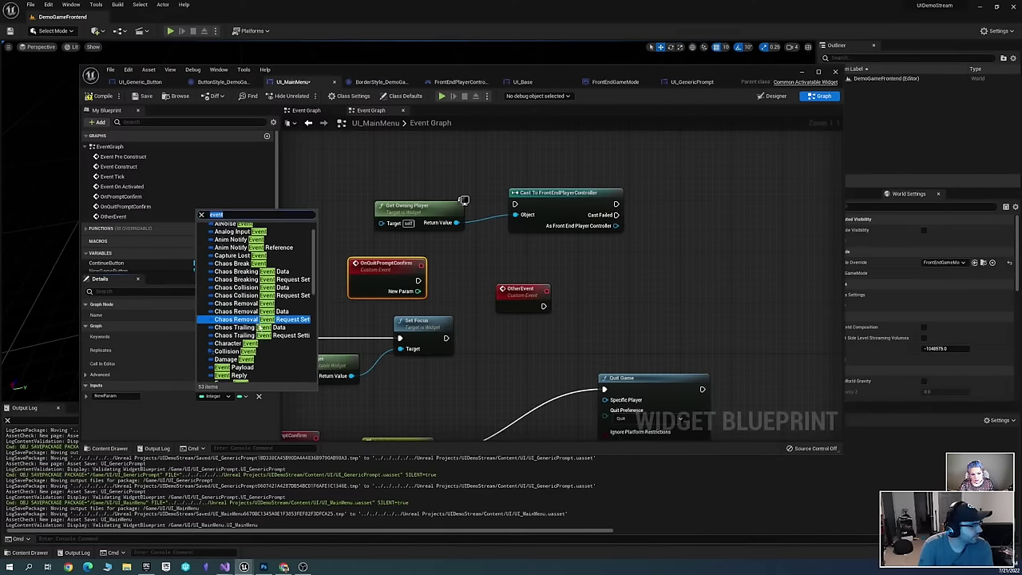
left_click(492, 349)
Delete the OnQuitPromptConfirm and OtherEvent nodes and save UI_MainMenu
left_click(381, 267)
key("Delete")
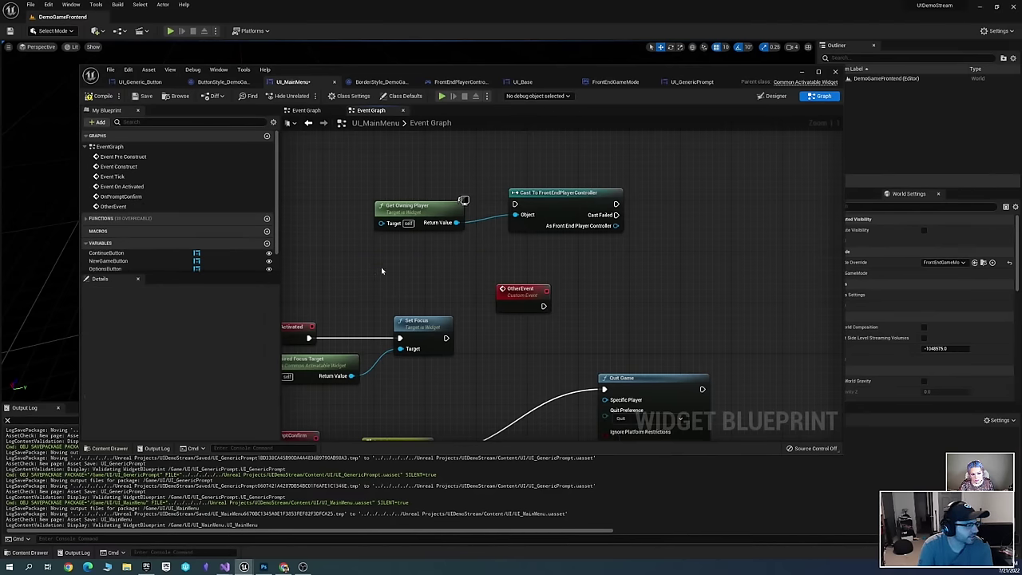
left_click(522, 310)
key("Delete")
scroll(519, 263, "down", 2)
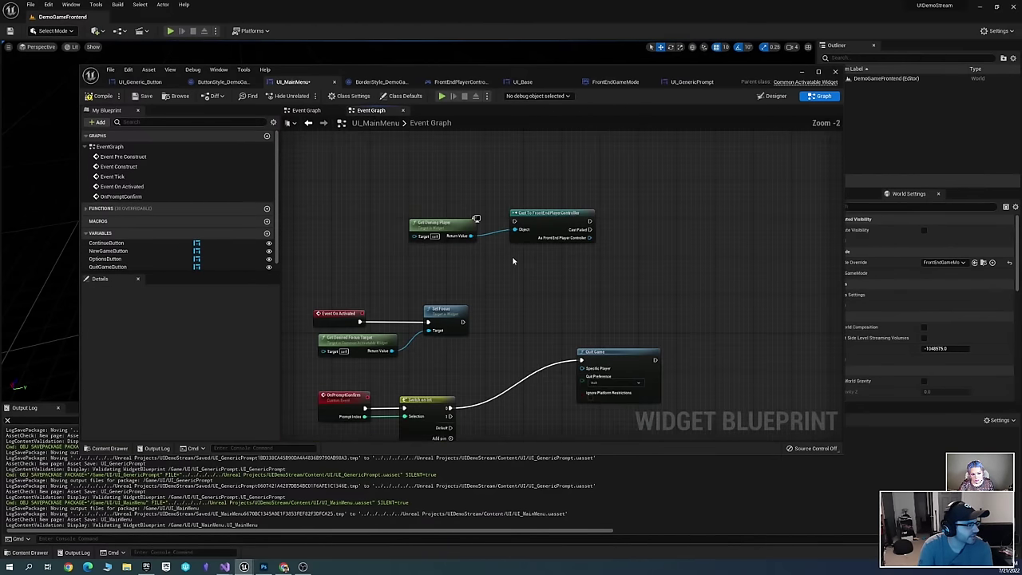
key("ctrl+s")
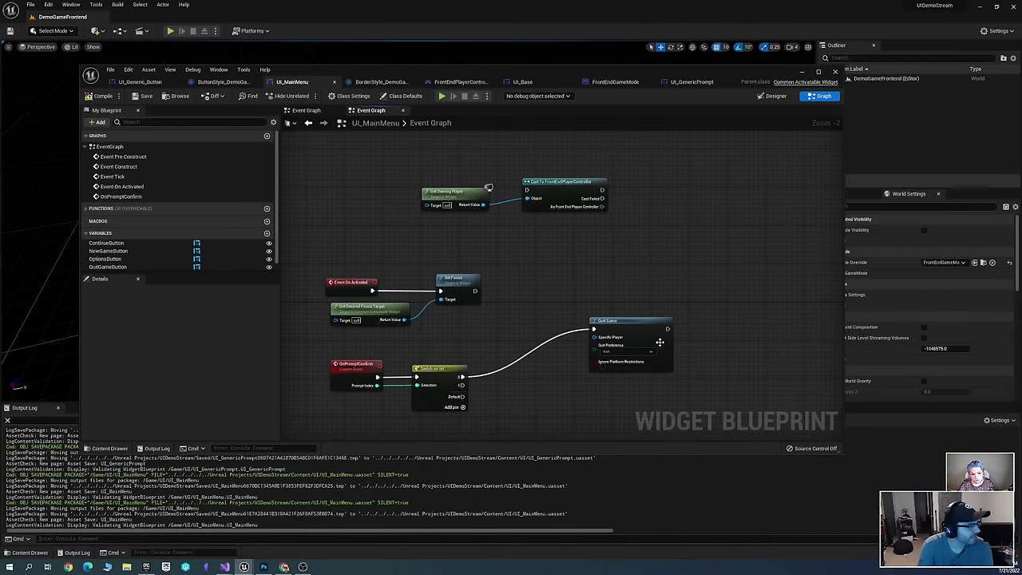
Delete the Get Owning Player and Cast To FrontEndPlayerController nodes, then save
mouse_move(435, 216)
left_mouse_down()
mouse_move(509, 245)
mouse_move(440, 229)
left_mouse_up()
left_click_drag(553, 238, 566, 245)
key("Delete")
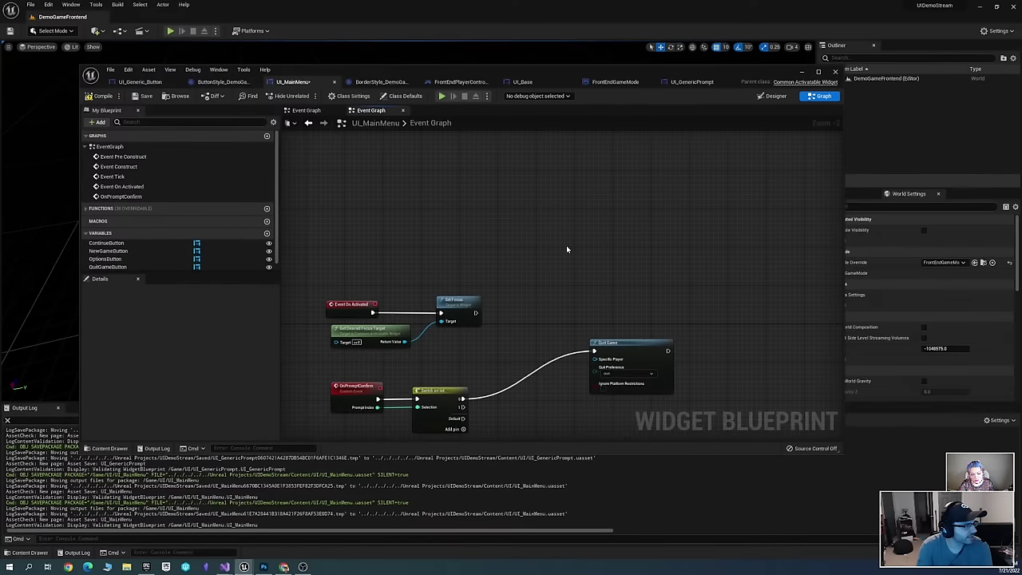
key("ctrl+s")
Review UI_GenericPrompt's SetPromptInfo event and widget layout, then save
left_click(688, 82)
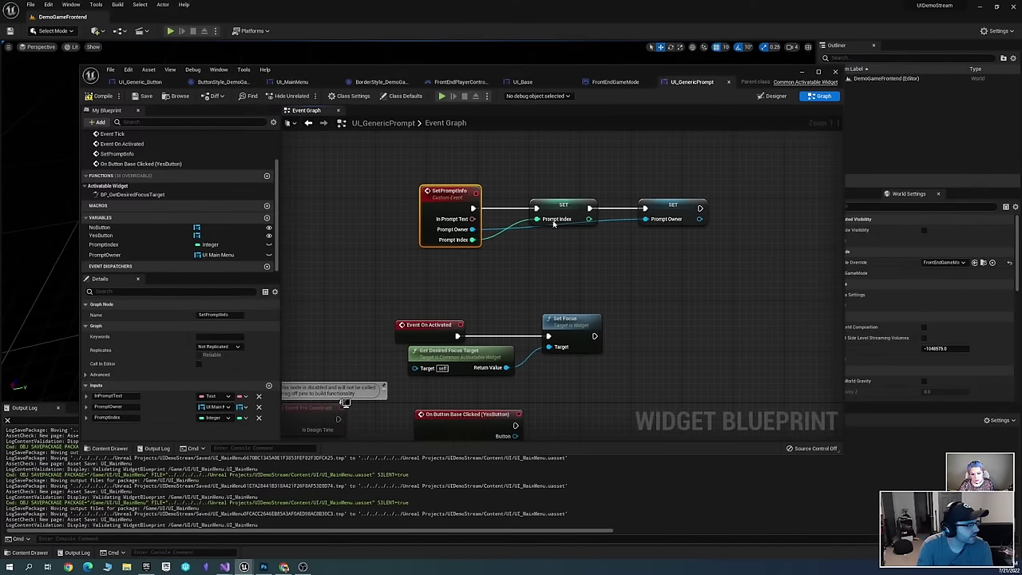
right_click_drag(554, 224, 431, 269)
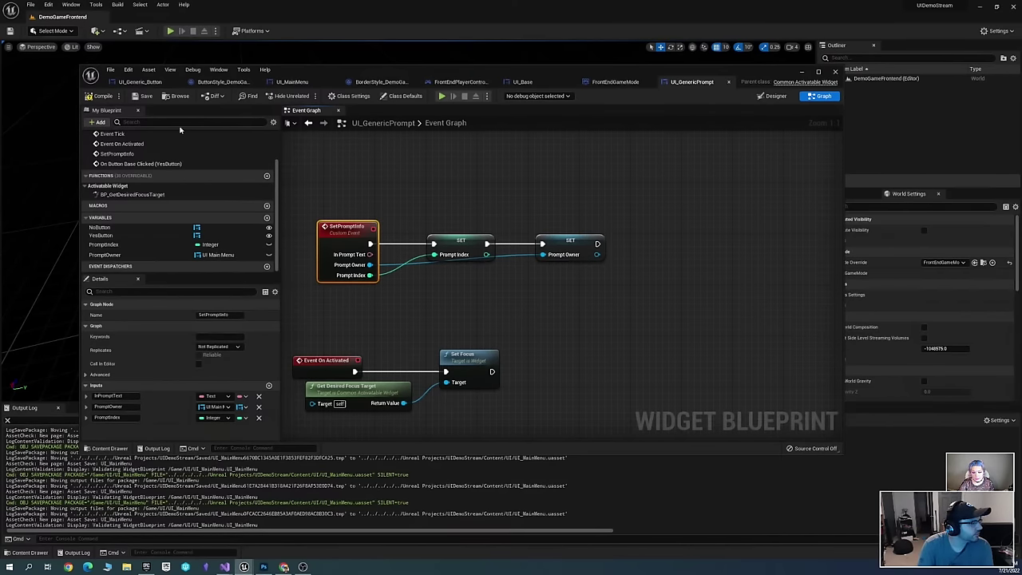
left_click(773, 97)
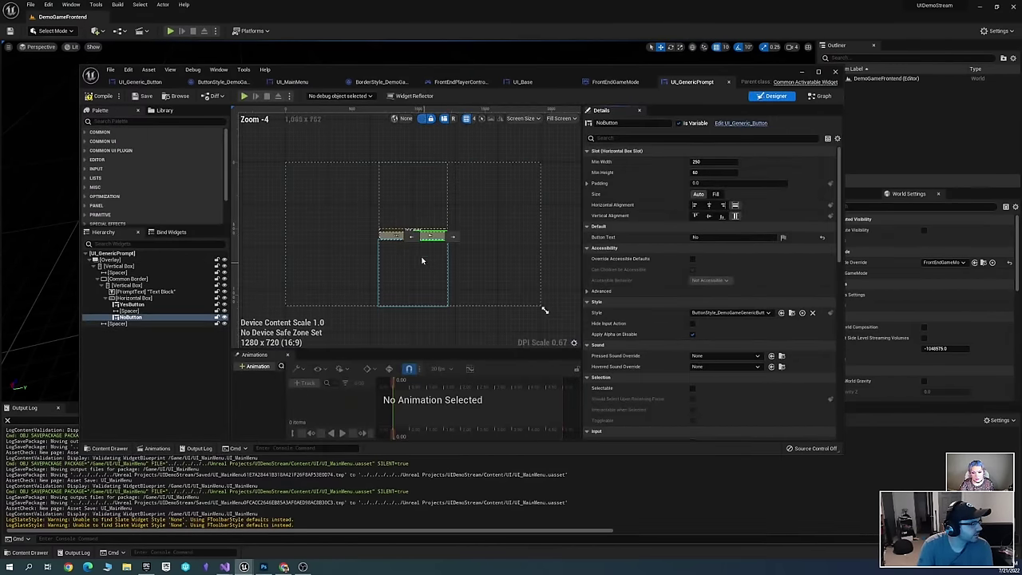
scroll(423, 255, "up", 5)
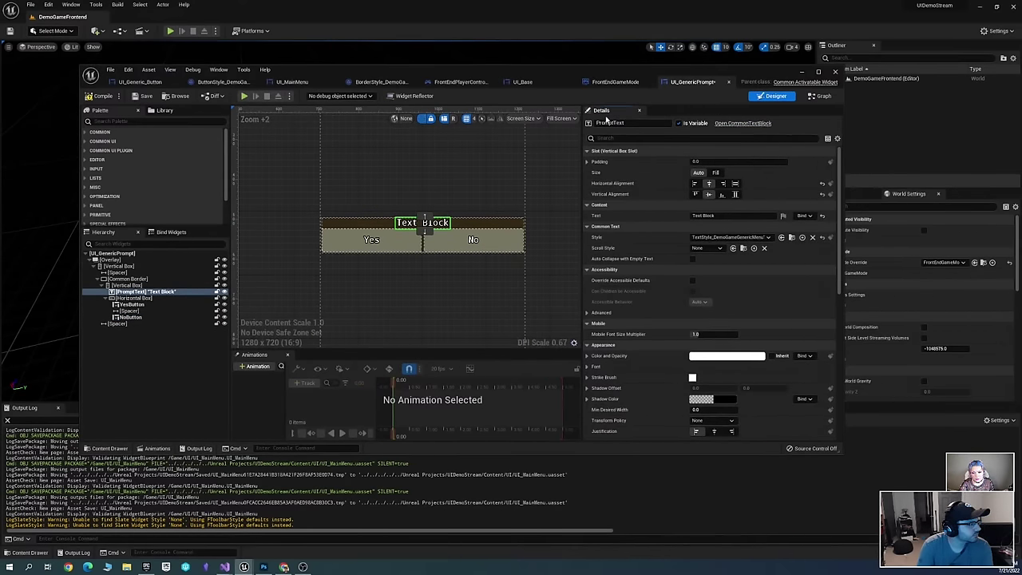
left_click(820, 96)
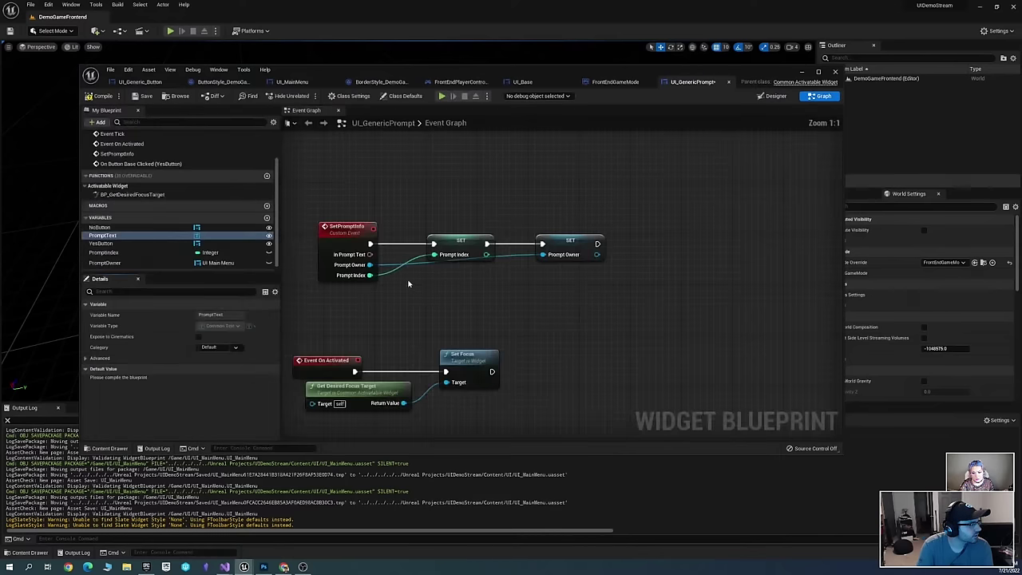
key("ctrl+s")
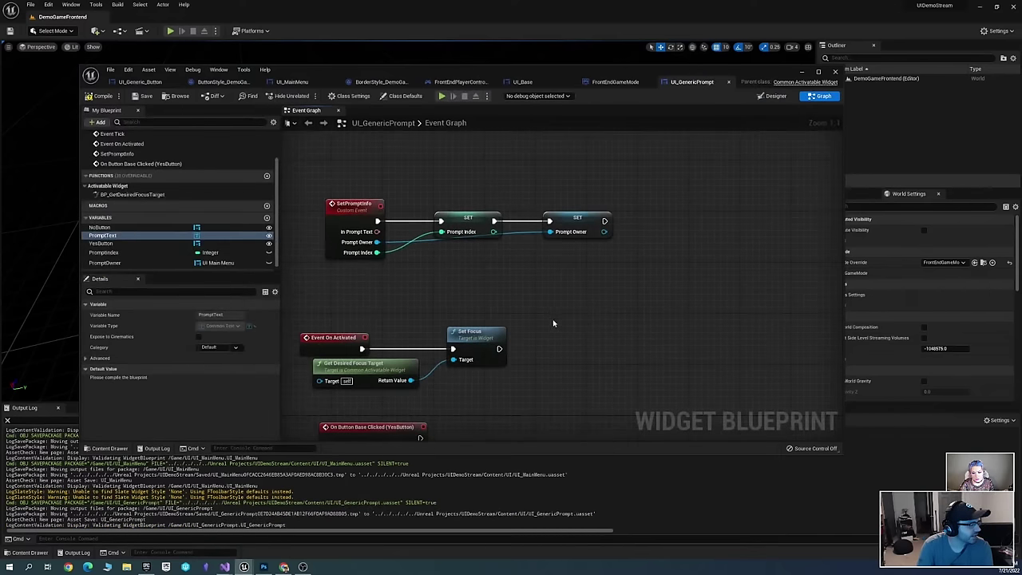
Add a PromptText getter with SetText (Text) fed by In Prompt Text, then save and compile
right_click_drag(554, 323, 352, 335)
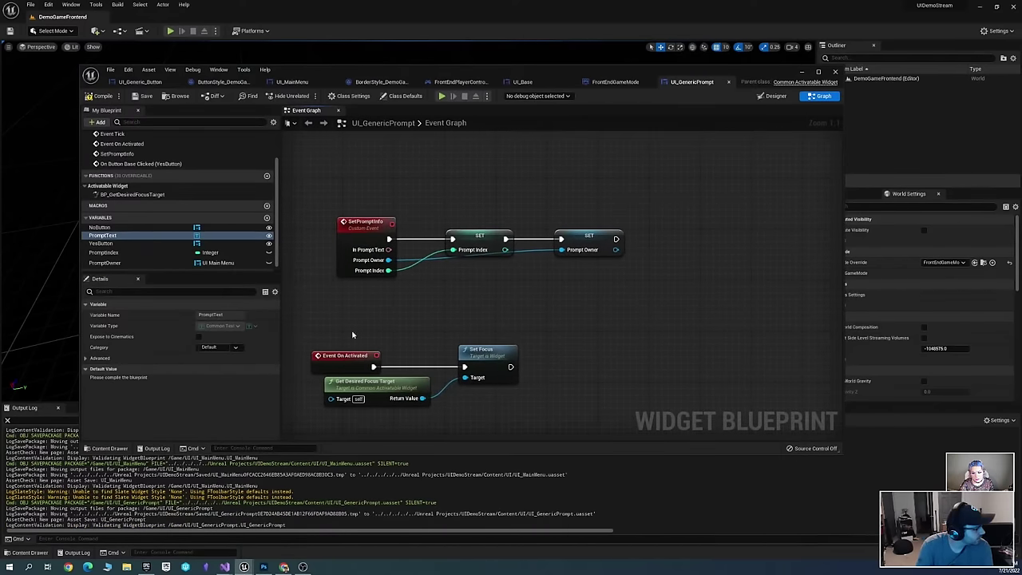
left_click_drag(138, 235, 669, 254)
left_click(610, 279)
type("set text")
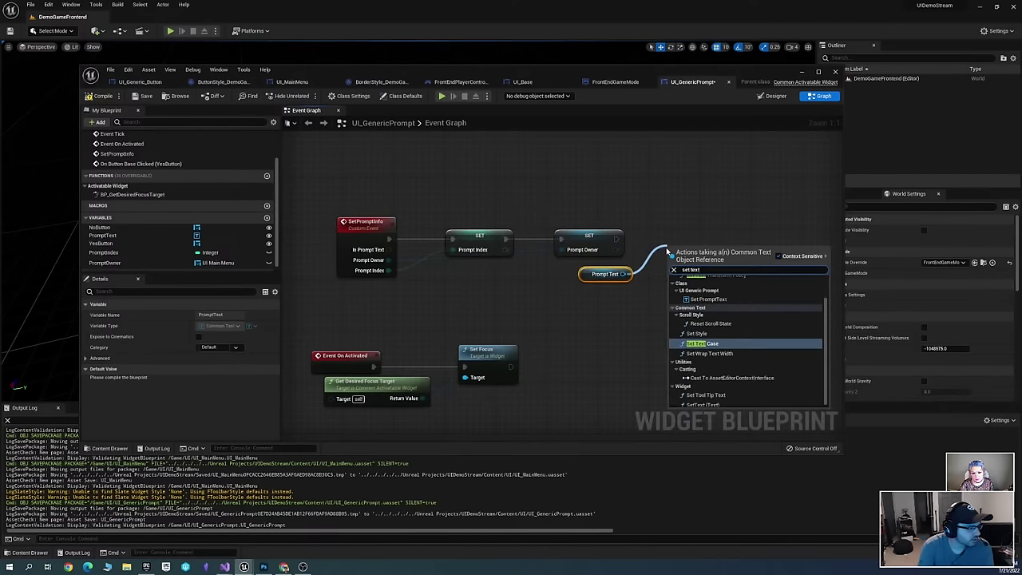
left_click(706, 404)
left_click_drag(707, 261, 616, 239)
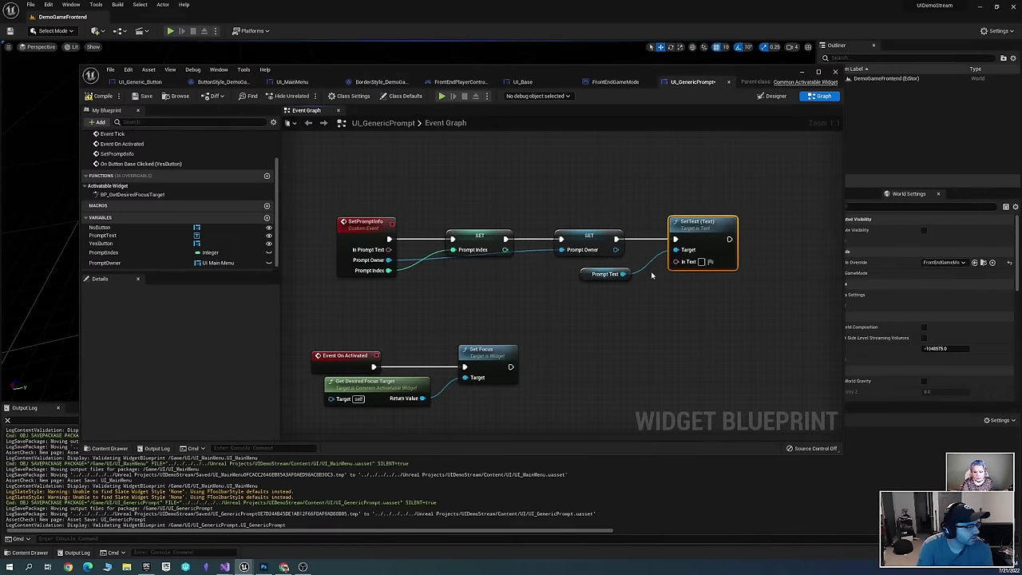
left_click_drag(676, 262, 388, 249)
key("ctrl+s")
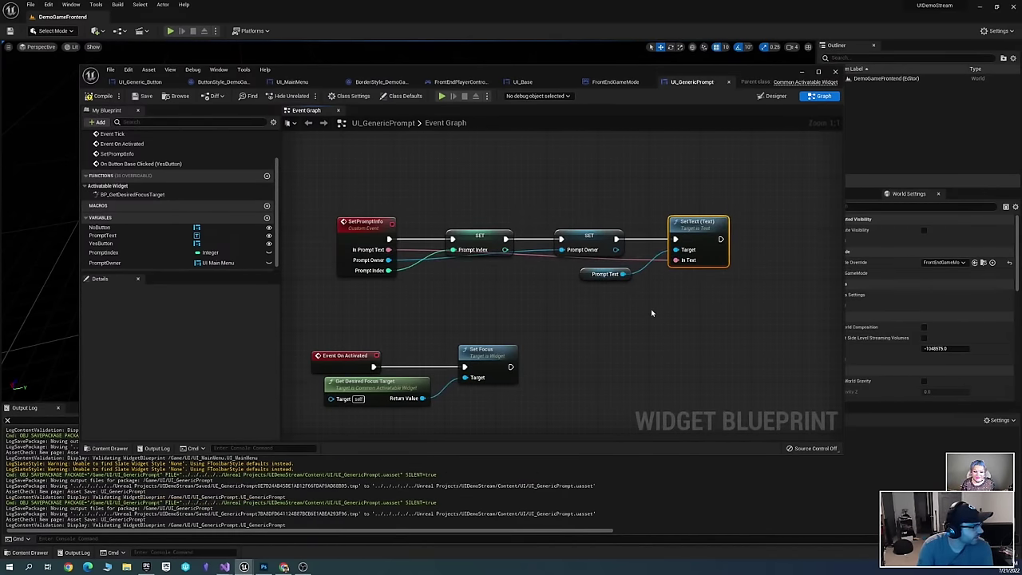
left_click(101, 96)
right_click_drag(593, 279, 544, 268)
Tidy the graph near the Button Clicked event and delete the stray Prompt Owner getter
left_click_drag(543, 268, 624, 274)
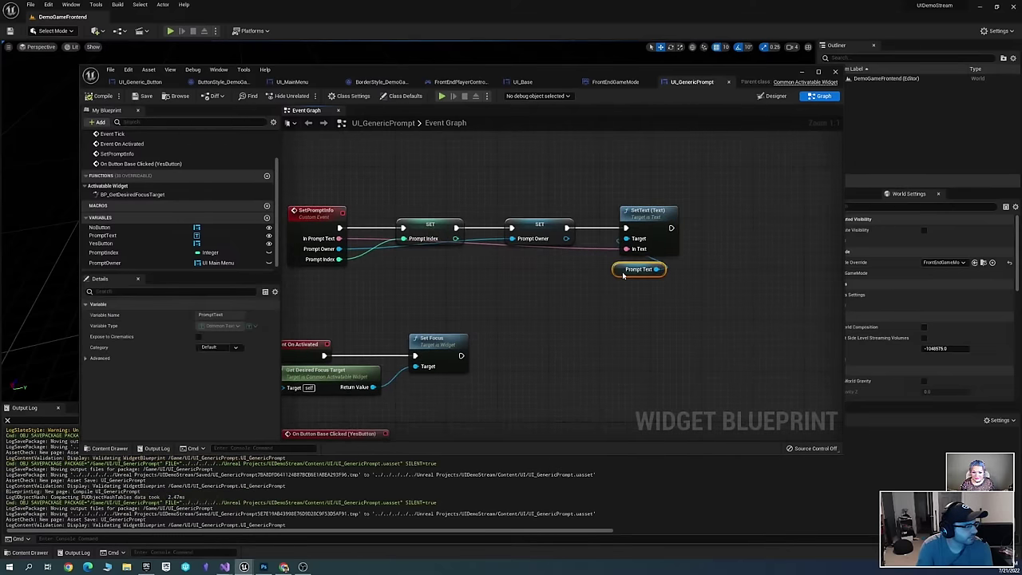
scroll(732, 273, "down", 1)
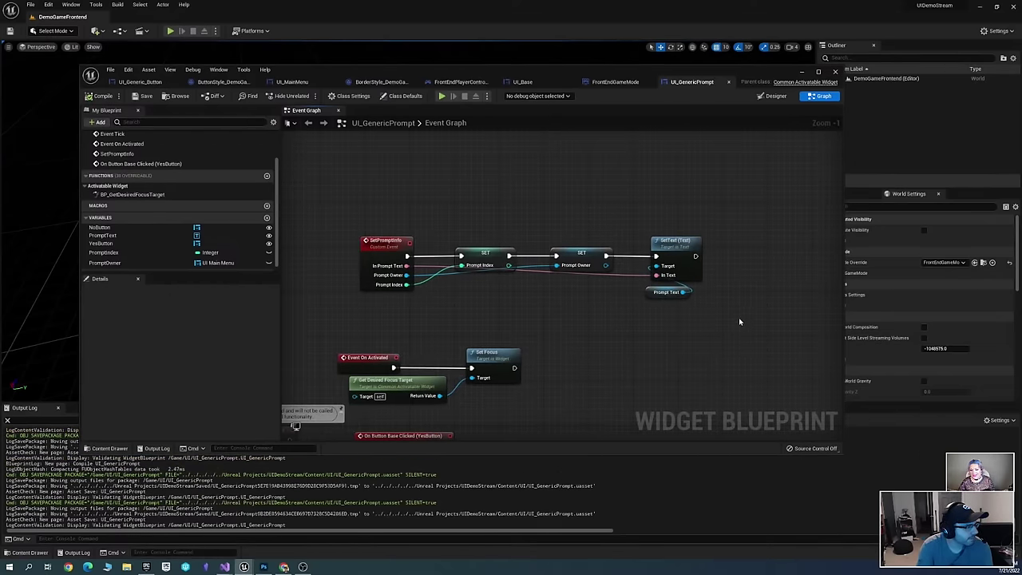
right_click_drag(738, 317, 772, 249)
right_click_drag(659, 311, 713, 296)
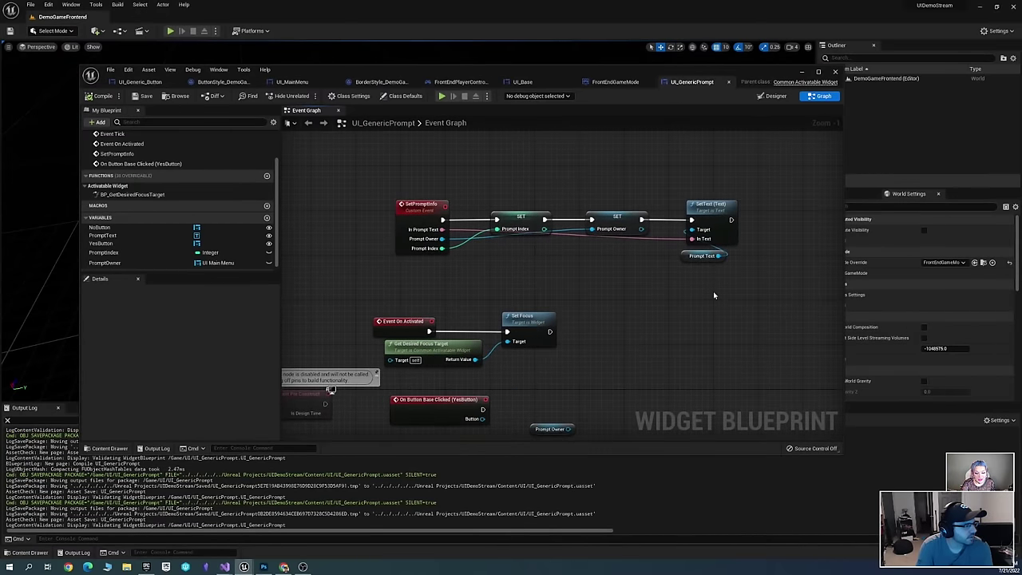
right_click_drag(568, 424, 611, 346)
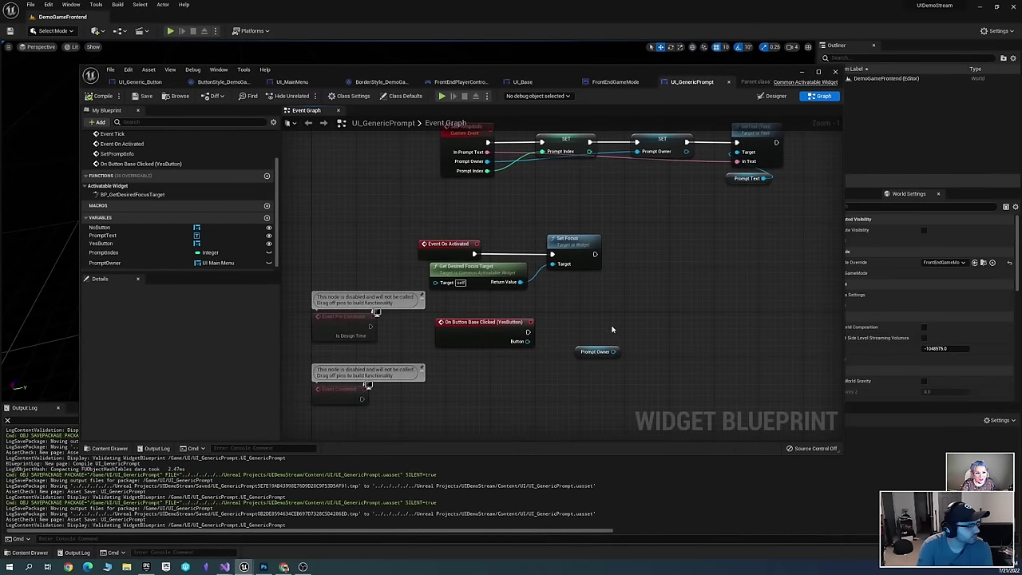
left_click_drag(595, 357, 500, 359)
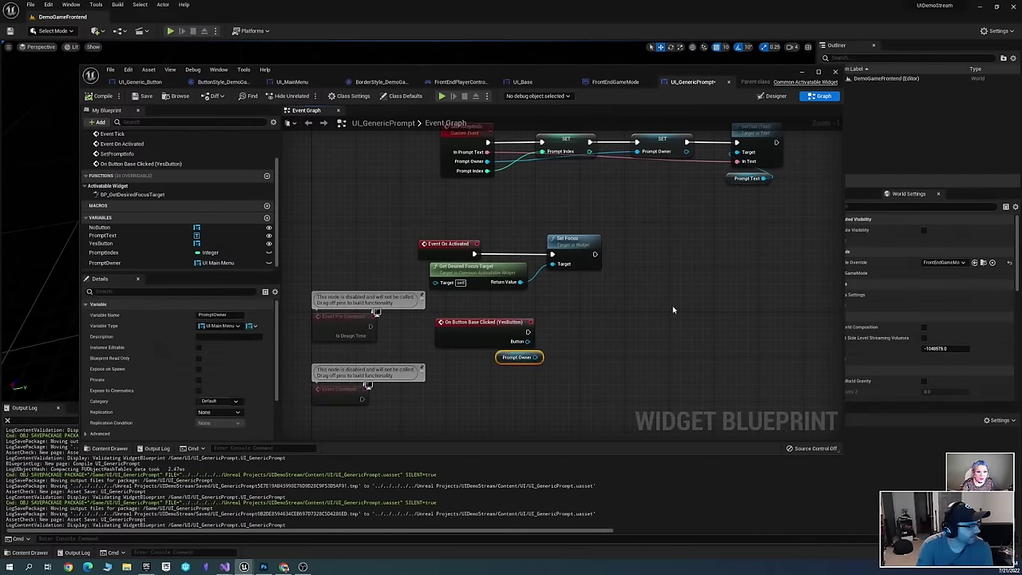
left_click(696, 315)
right_click_drag(695, 314, 588, 361)
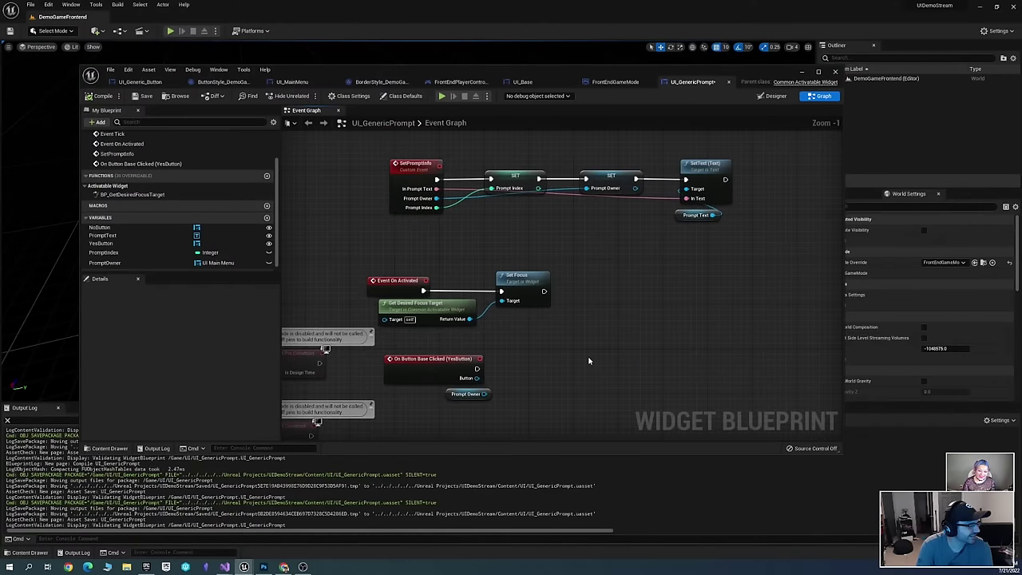
left_click(454, 396)
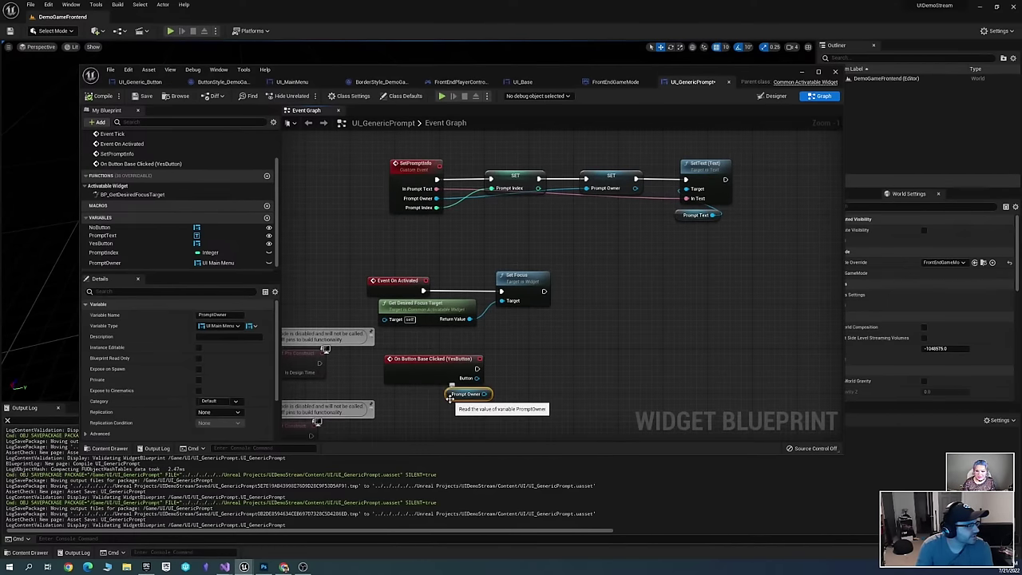
key("Delete")
right_click_drag(457, 403, 437, 442)
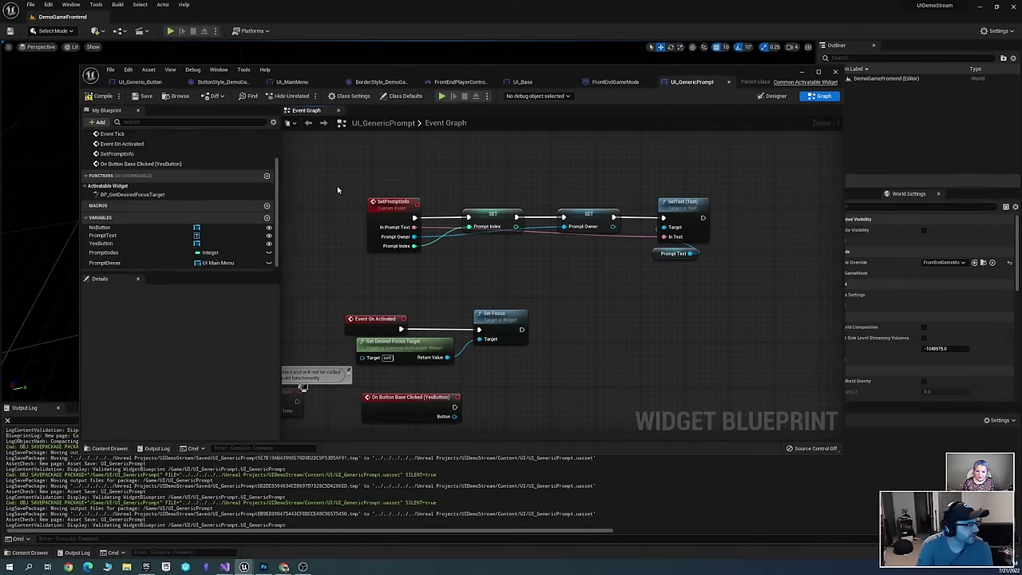
Call On Prompt Confirm on a PromptOwner getter from YesButton's click, passing PromptIndex
right_click_drag(592, 293, 665, 248)
left_click(452, 367)
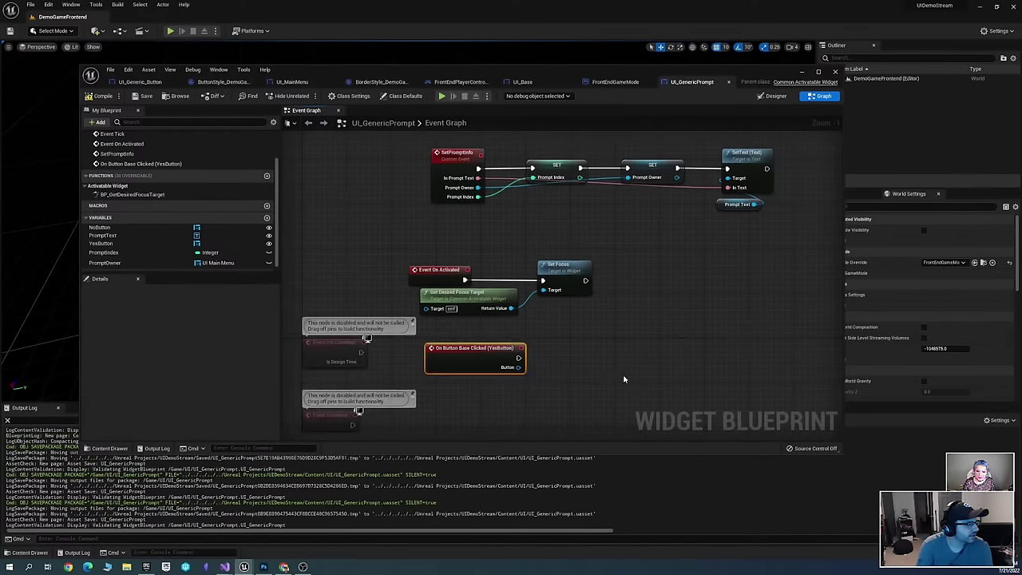
right_click_drag(625, 374, 540, 338)
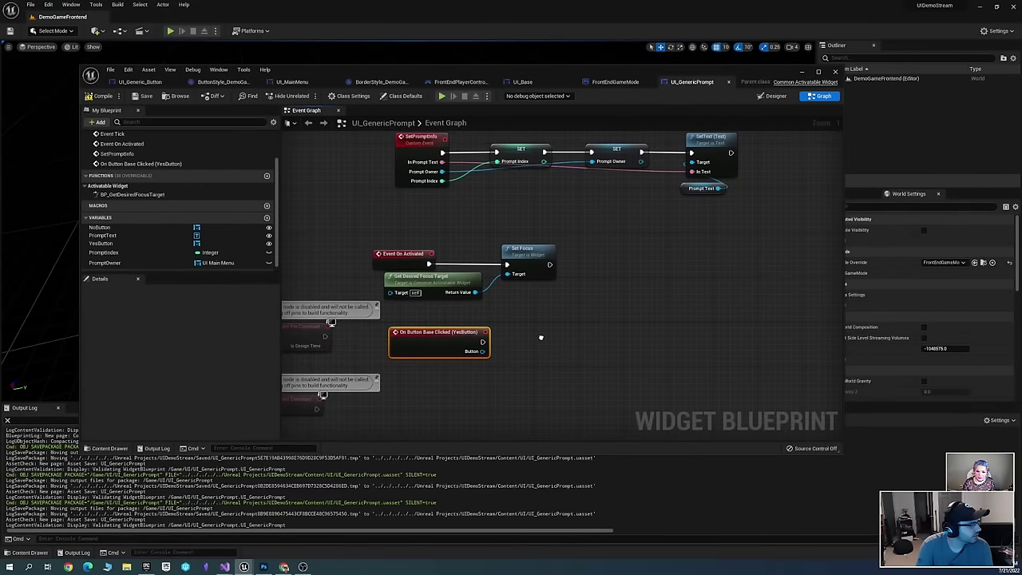
left_click_drag(105, 262, 557, 323)
left_click(498, 385)
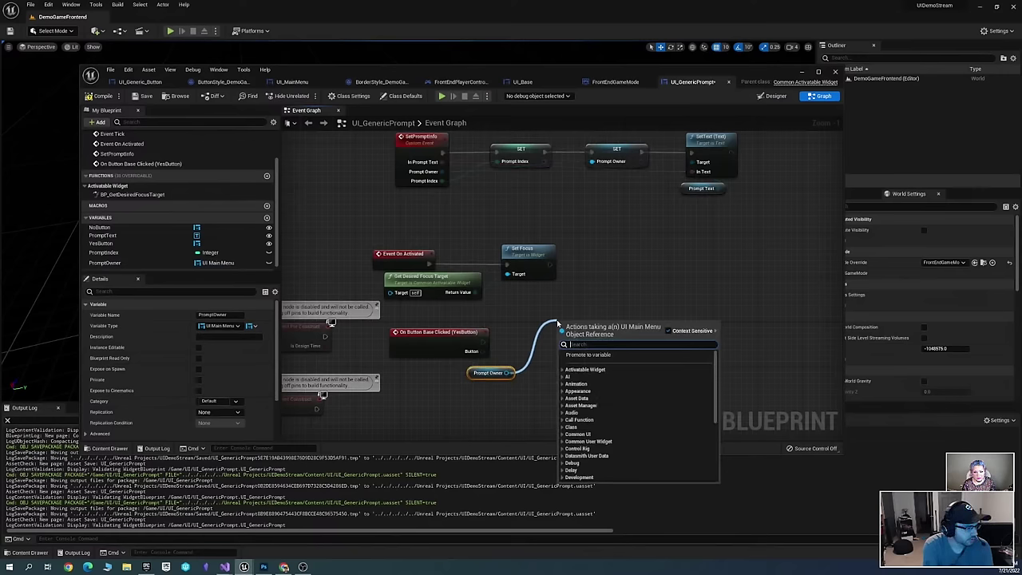
type("confirm")
key("Return")
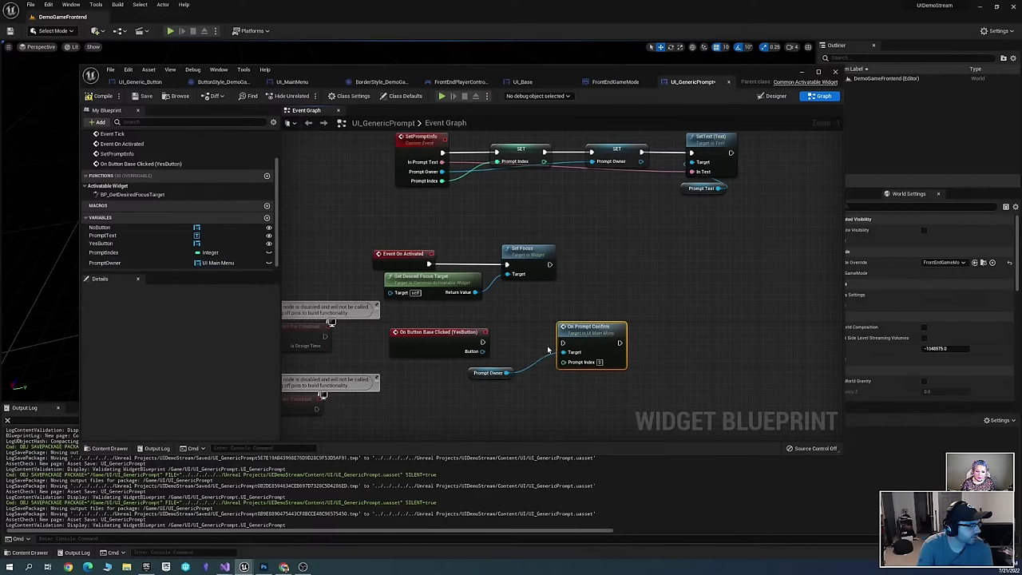
left_click_drag(483, 342, 563, 343)
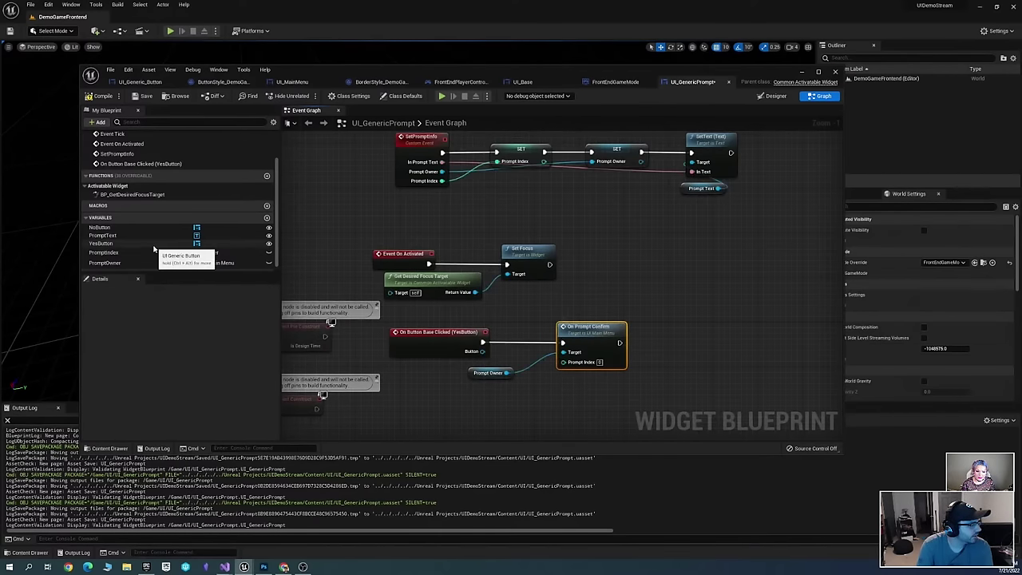
left_click_drag(106, 252, 564, 364)
left_click(488, 373)
scroll(184, 240, "down", 1)
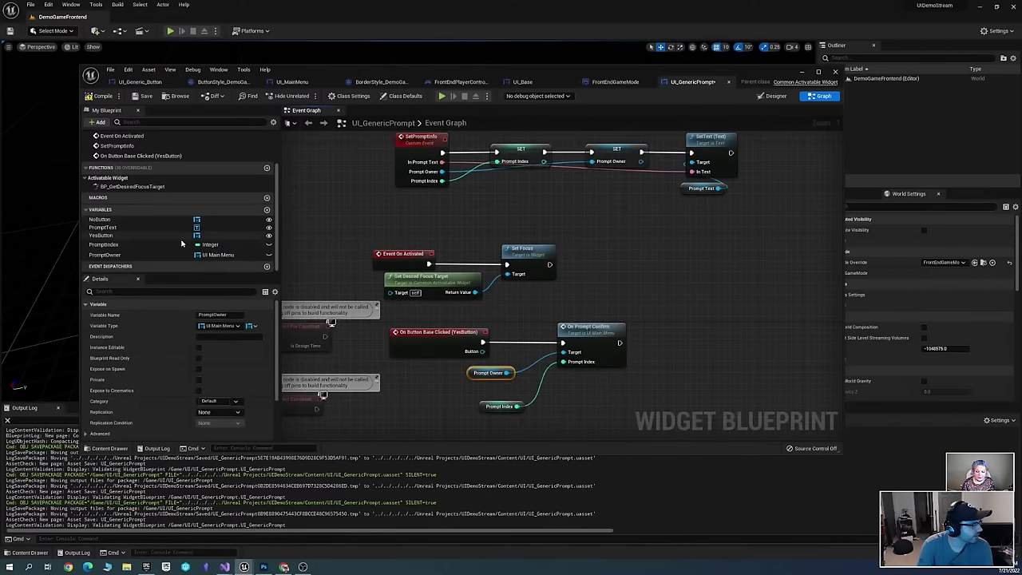
Change PromptOwner's variable type to a UI Main Menu Soft Object Reference
left_click(235, 327)
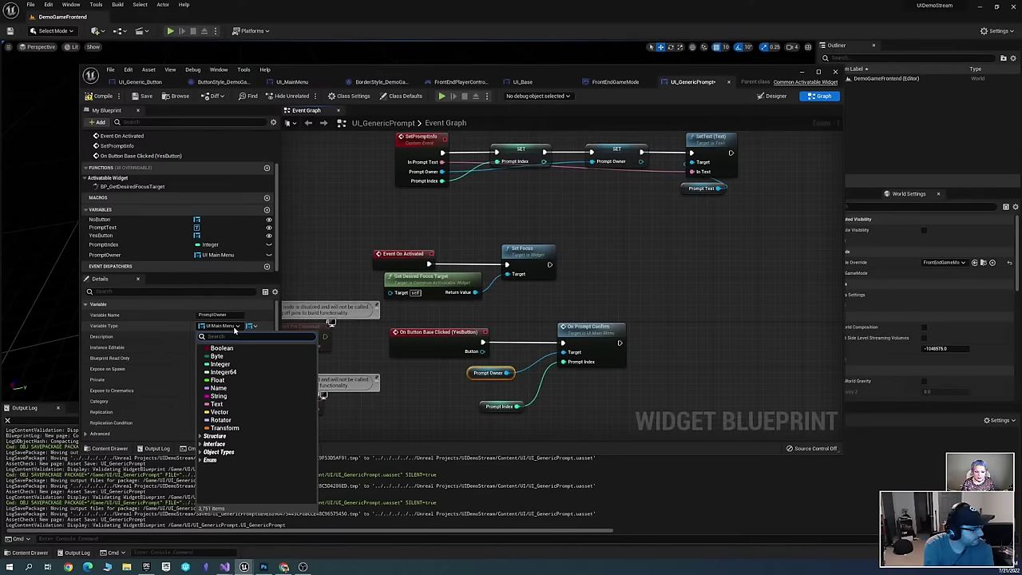
type("menu")
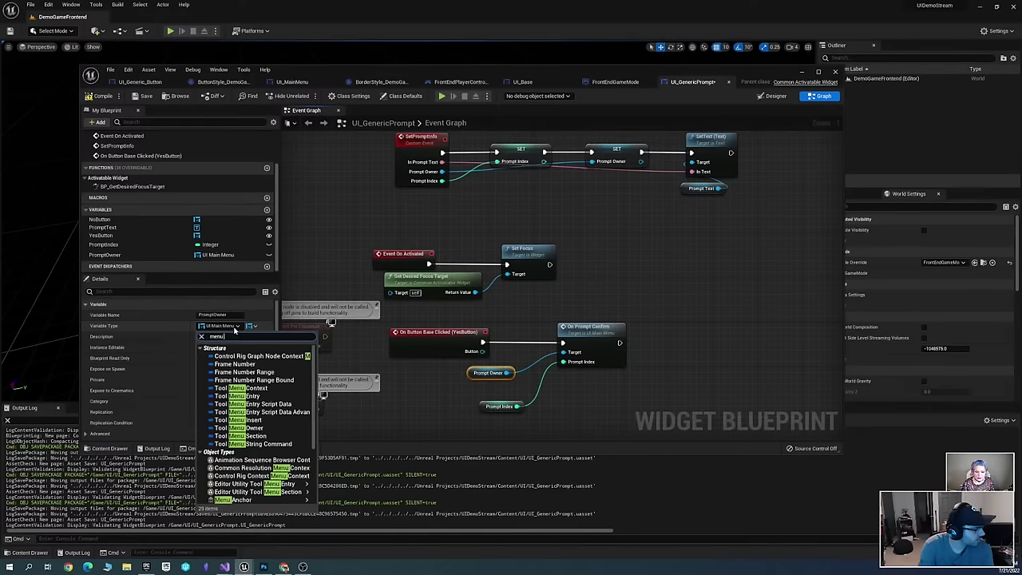
scroll(263, 392, "down", 4)
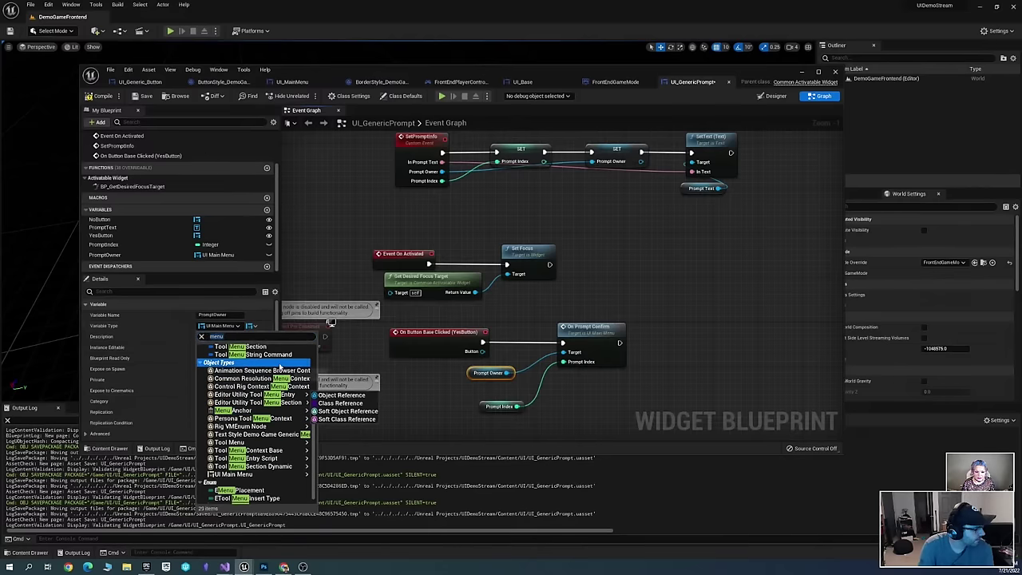
scroll(276, 379, "up", 3)
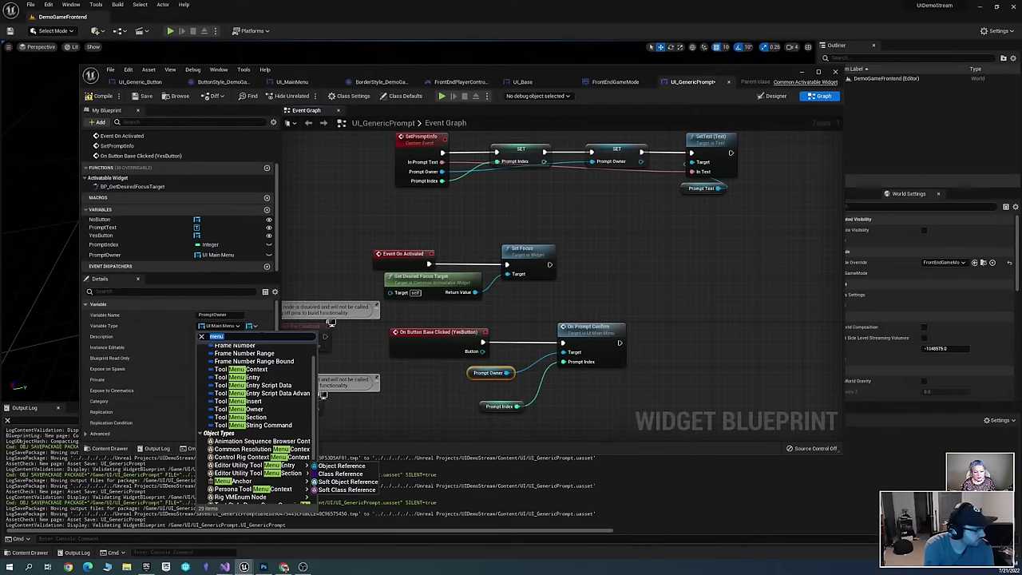
left_click(249, 358)
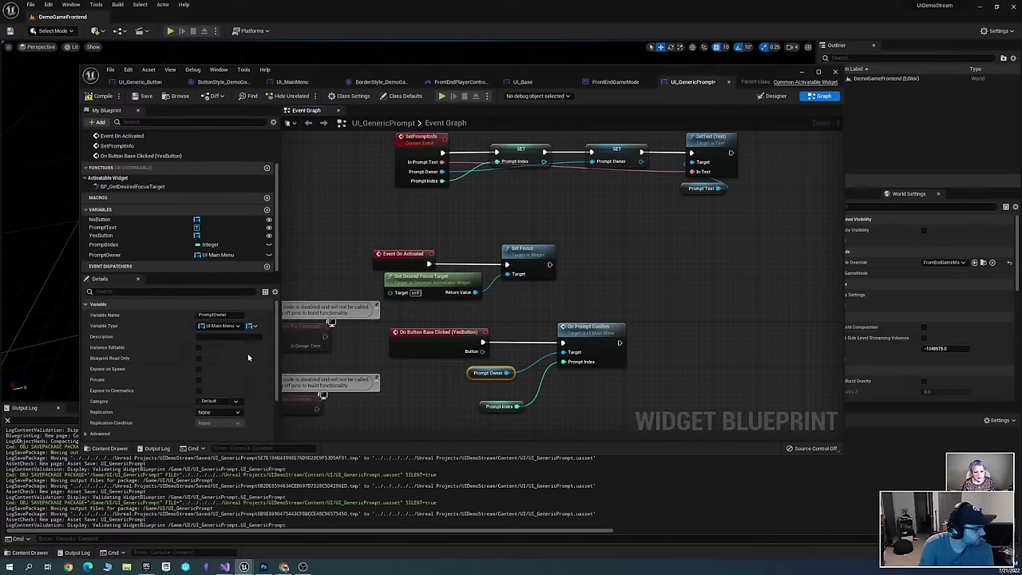
left_click(224, 326)
type("Ma")
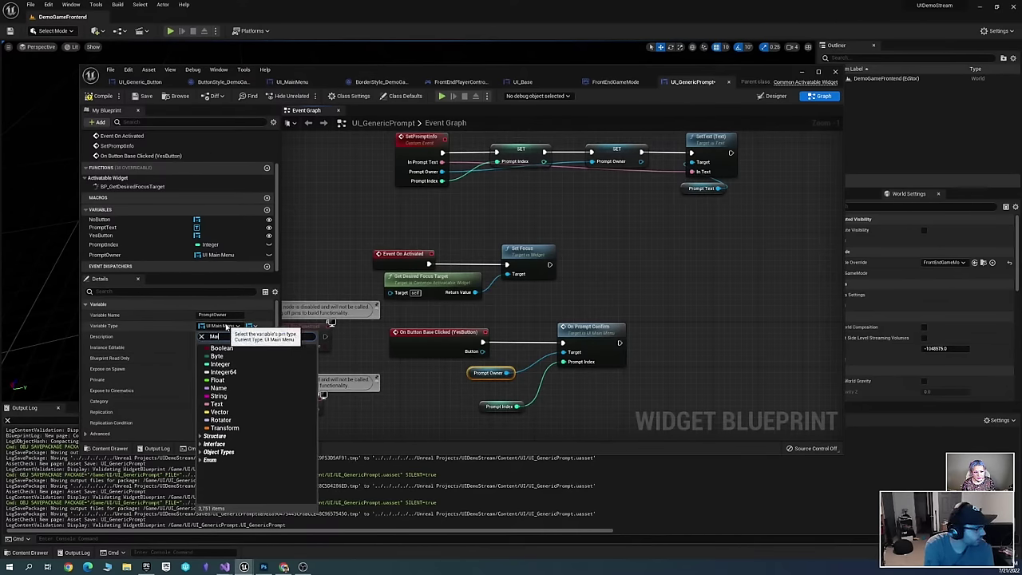
type("in Menu")
mouse_move(311, 356)
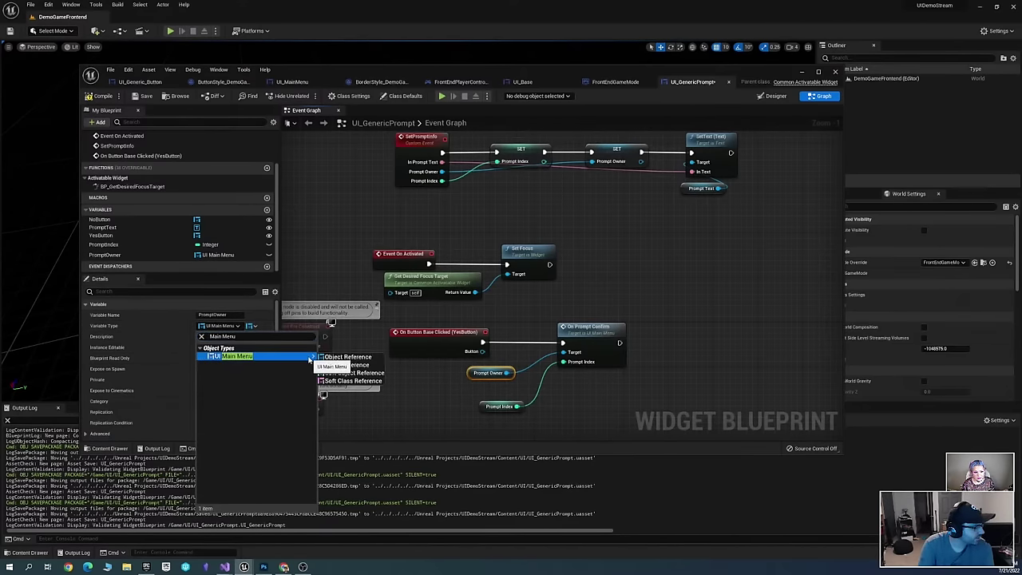
left_click(375, 373)
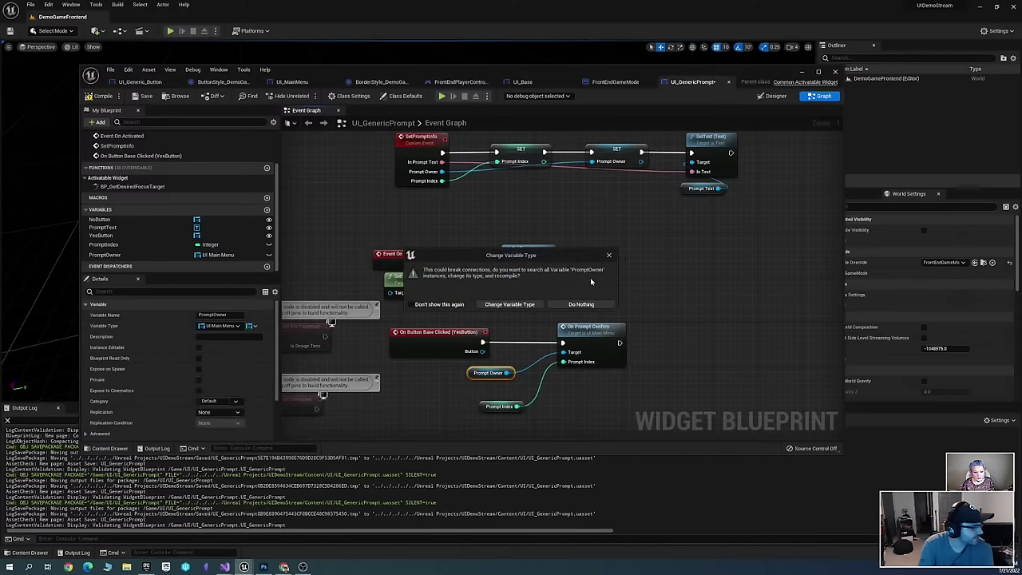
left_click(523, 305)
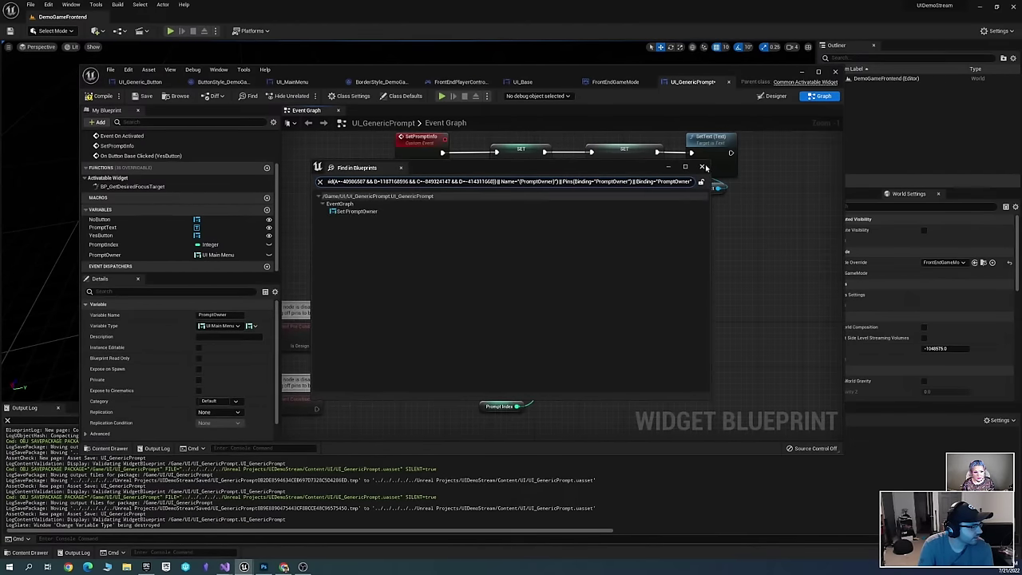
Reconnect the Prompt Owner getter to On Prompt Confirm's Target
scroll(602, 415, "up", 1)
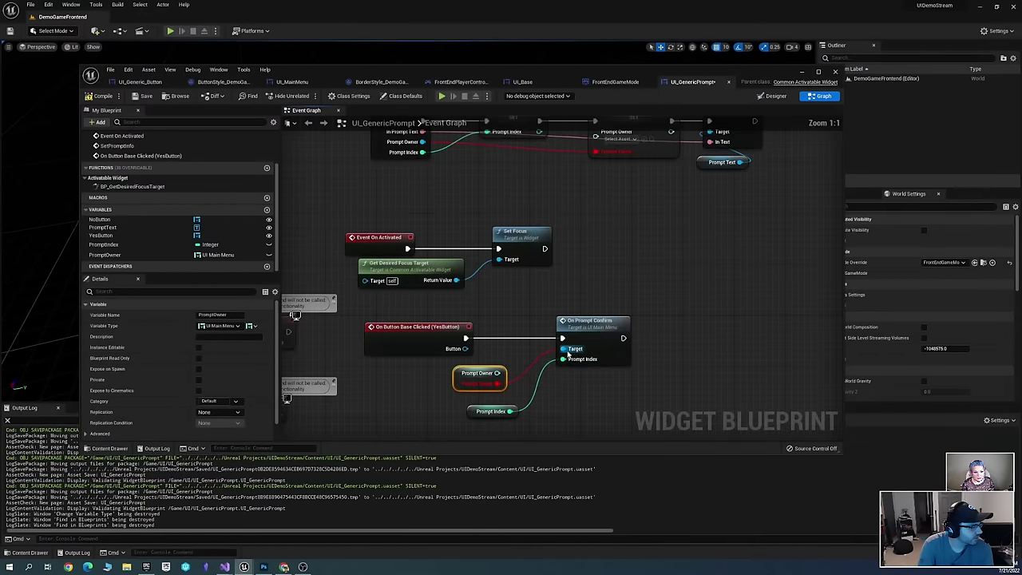
left_click(501, 385, "alt")
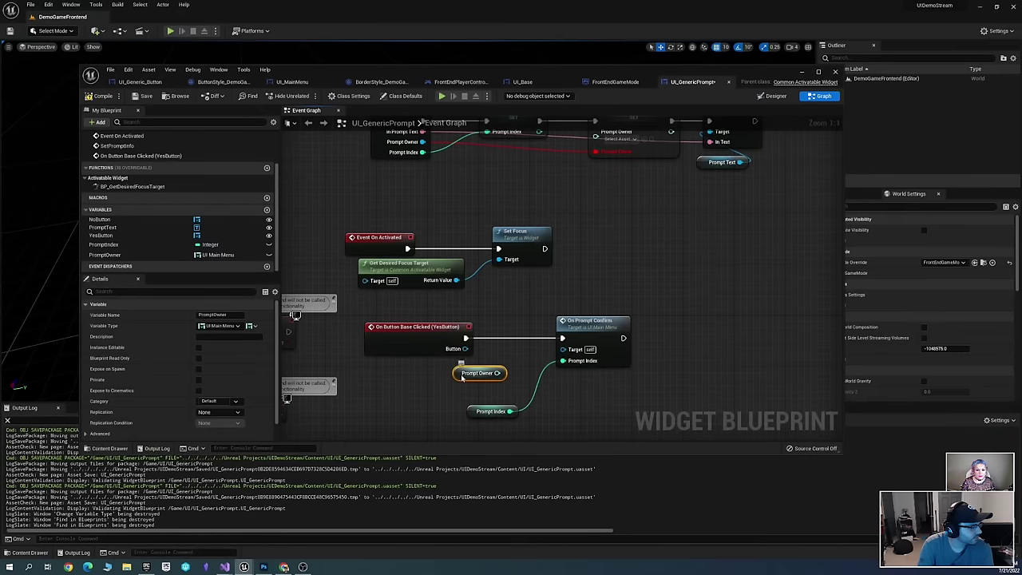
mouse_move(461, 378)
left_mouse_down()
mouse_move(412, 377)
mouse_move(563, 352)
mouse_move(510, 368)
left_mouse_up()
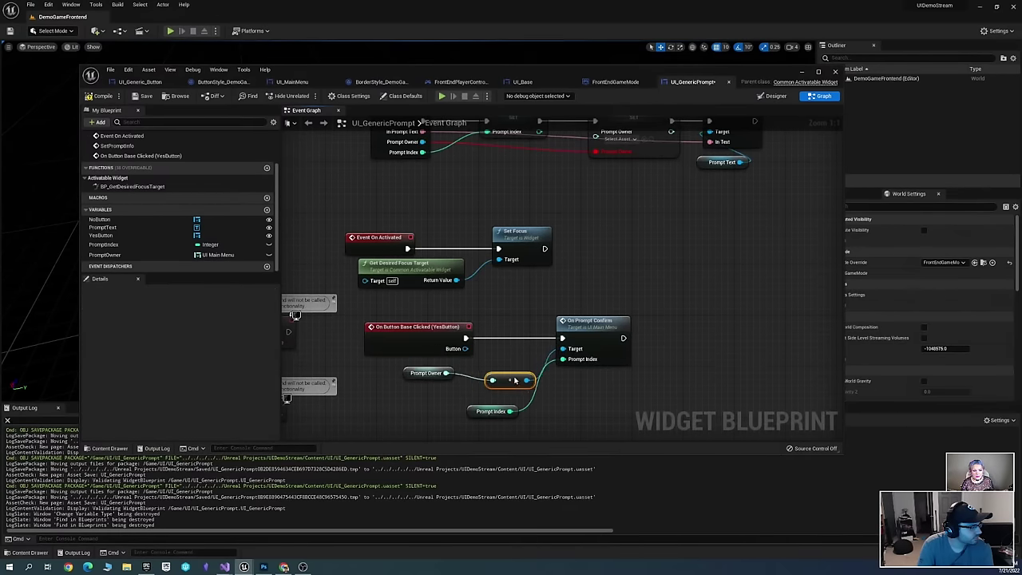
left_click_drag(456, 343, 443, 331)
Add an Is Valid Soft Object Reference check on Prompt Owner
left_click_drag(448, 372, 487, 328)
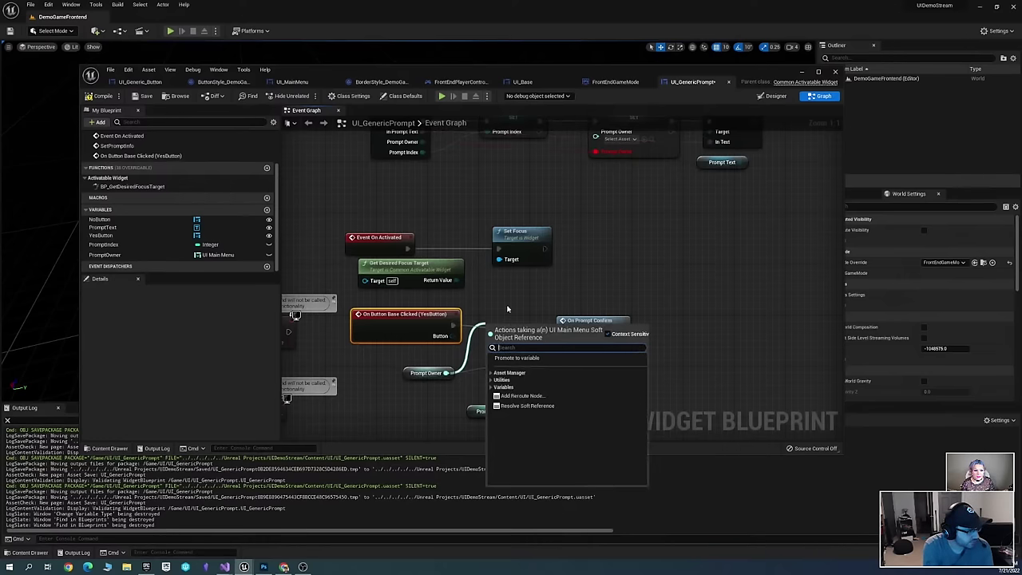
type("is")
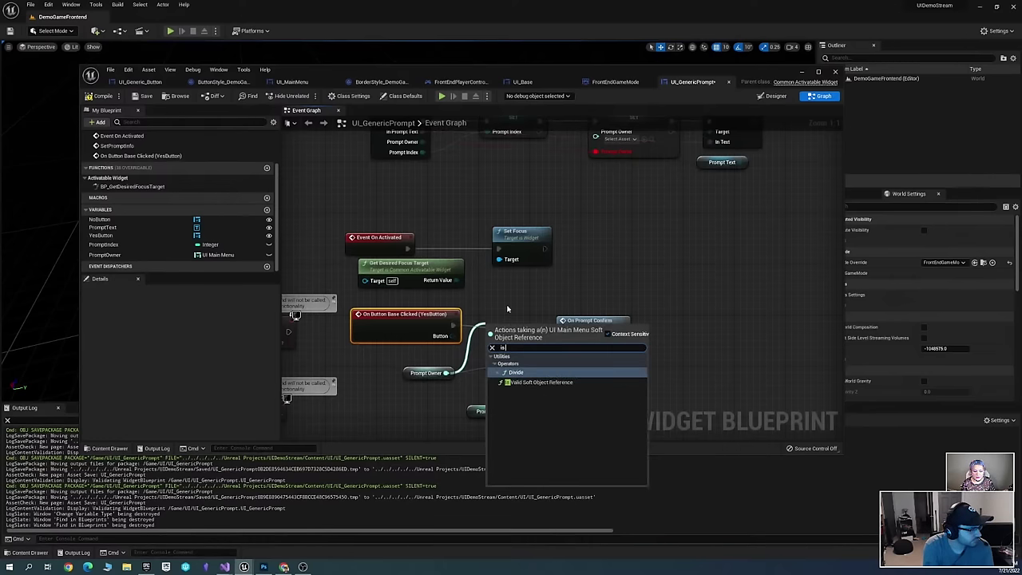
key("Down")
key("Return")
right_click_drag(518, 325, 449, 326)
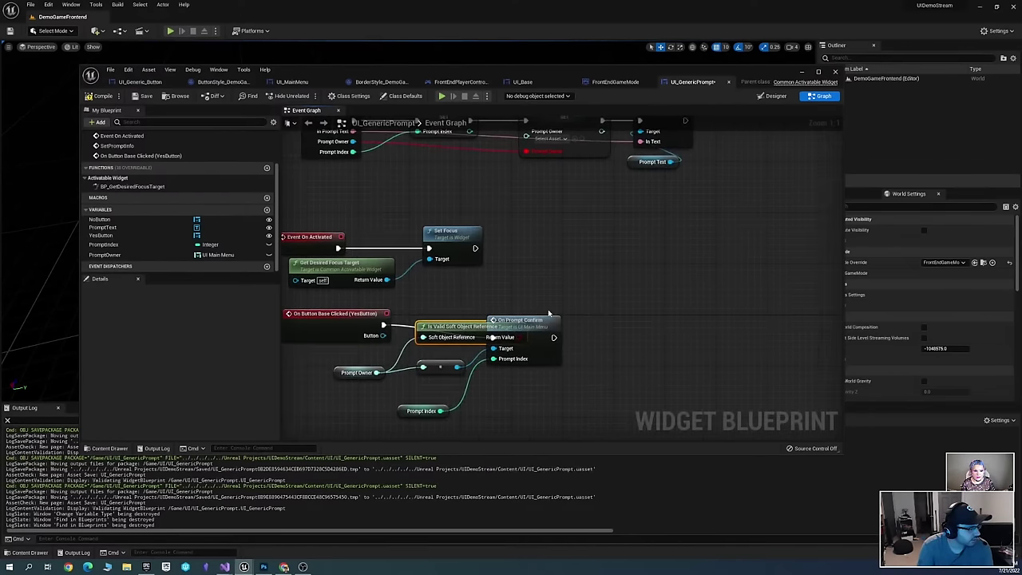
left_click_drag(537, 324, 696, 298)
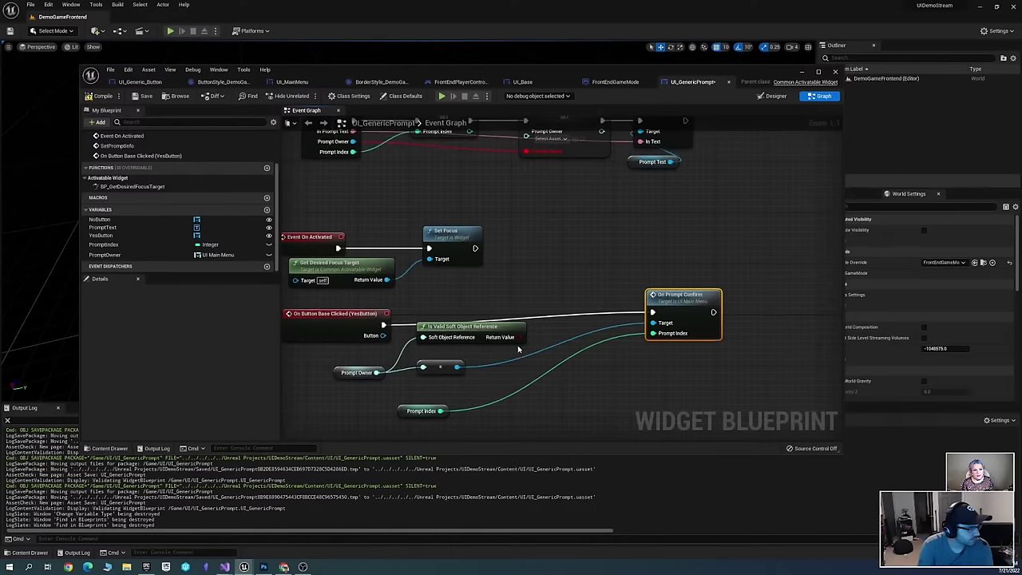
Add a Branch driven by the Is Valid result and run it from YesButton's click
left_click_drag(517, 336, 383, 325)
type("branch")
key("Return")
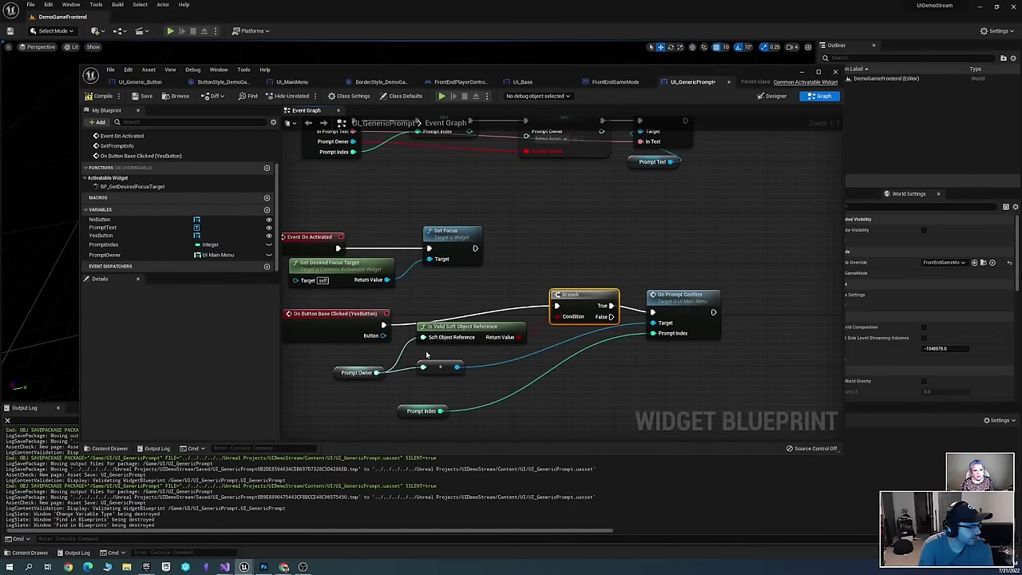
right_click_drag(411, 357, 495, 345)
left_click_drag(524, 358, 524, 372)
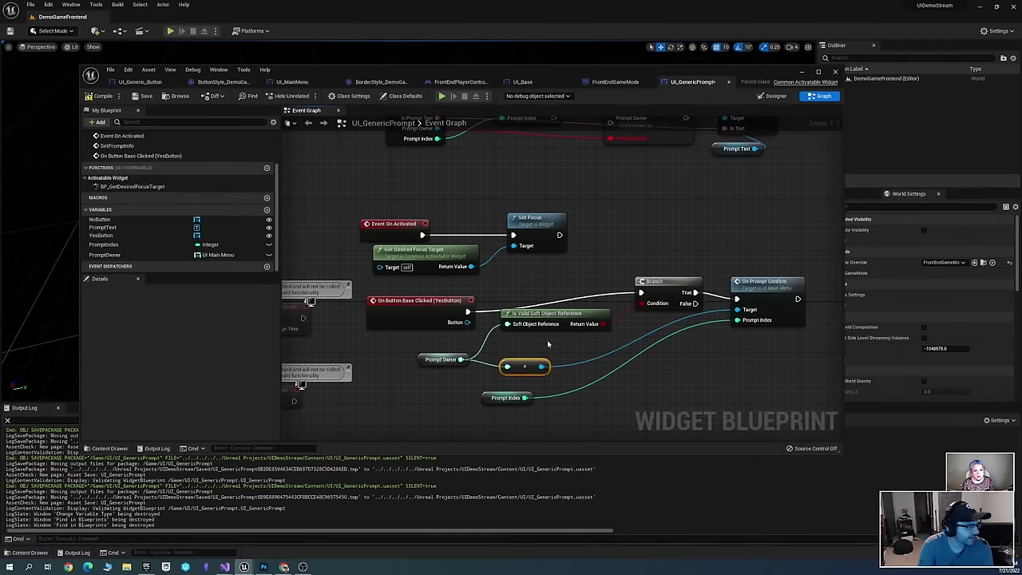
scroll(547, 340, "down", 2)
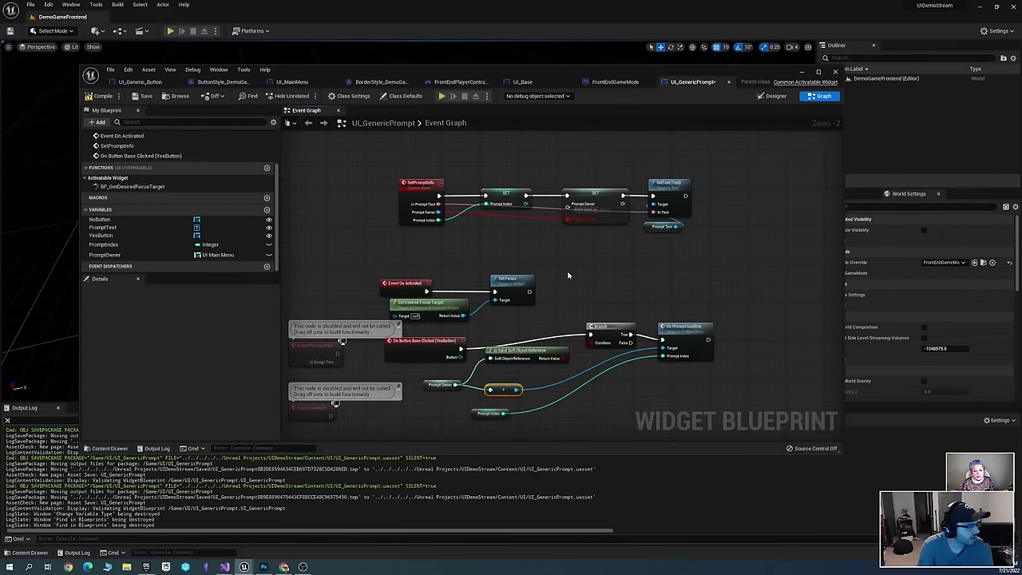
scroll(599, 238, "up", 2)
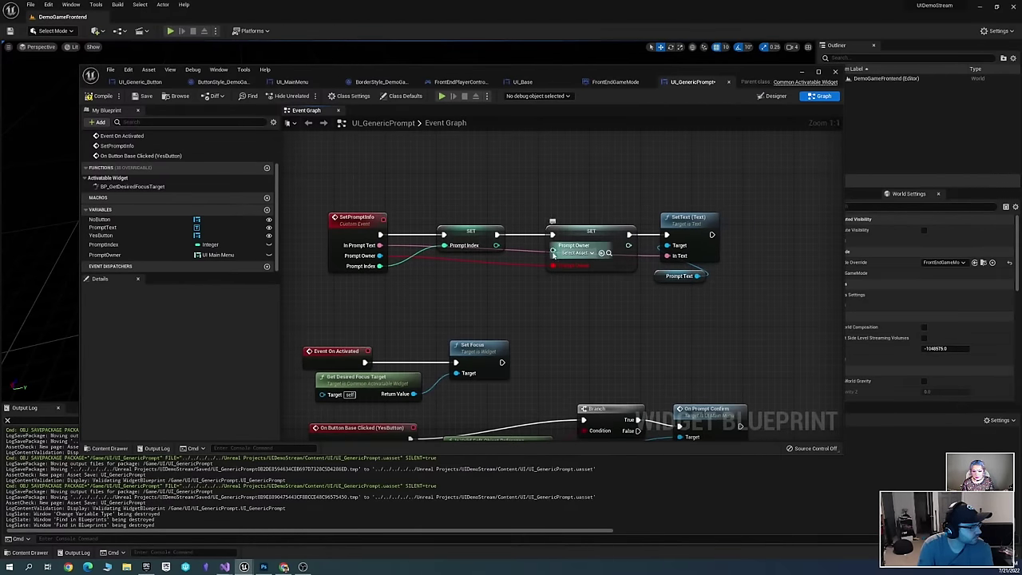
Wire SetPromptInfo's Prompt Owner into the SET node and tuck the conversion node below it
left_click(554, 264)
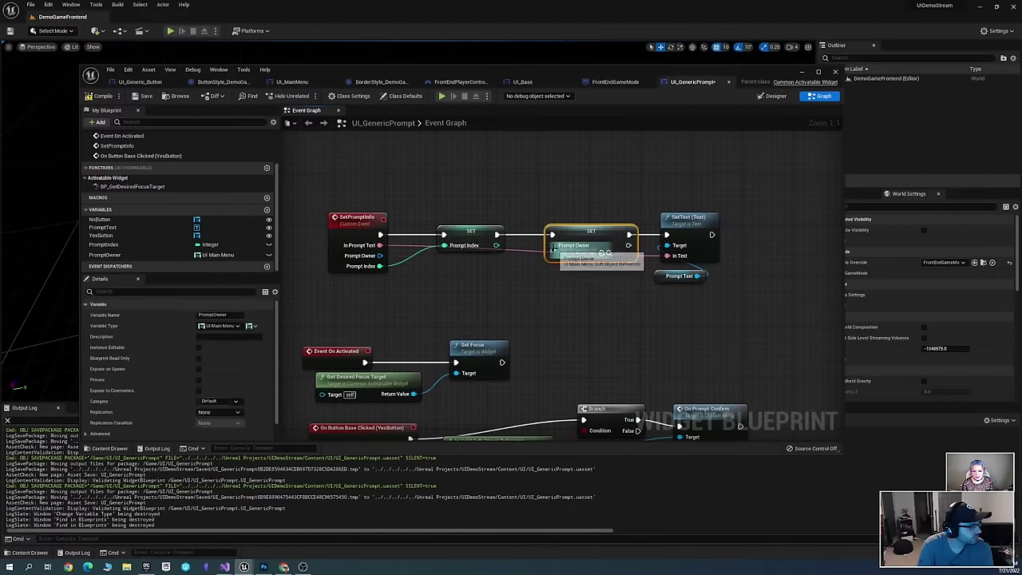
left_click_drag(553, 250, 381, 255)
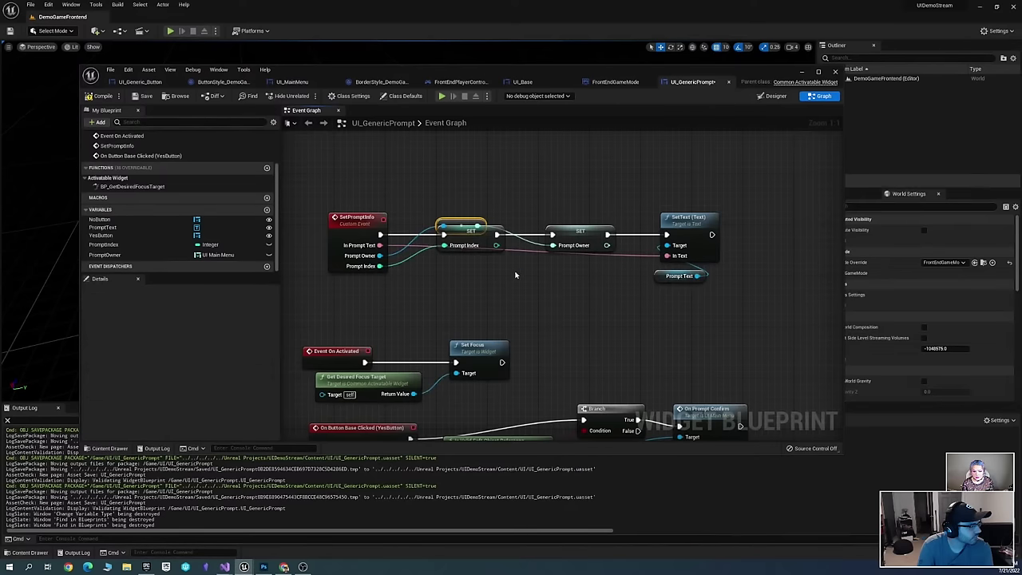
left_click_drag(464, 220, 468, 268)
left_click(618, 295)
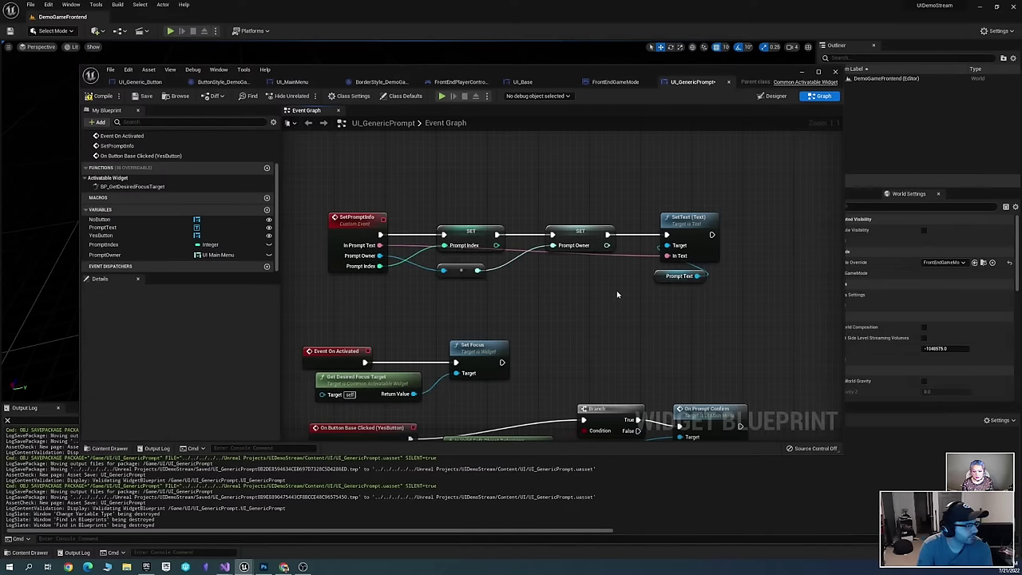
right_click_drag(621, 306, 619, 206)
scroll(607, 255, "down", 2)
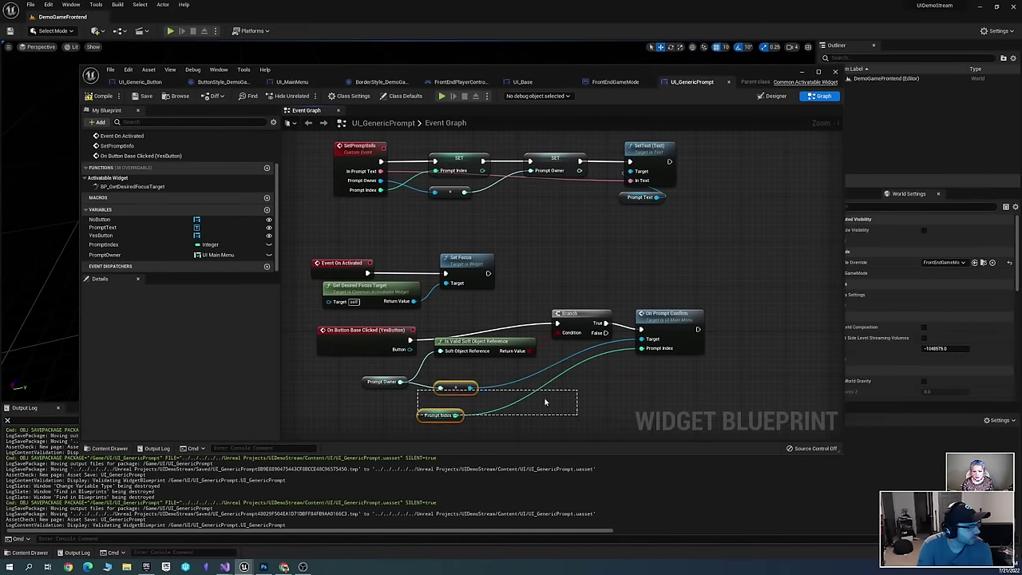
Move the Prompt Index getter just below the On Prompt Confirm call
left_click(437, 417)
left_click_drag(435, 418, 653, 366)
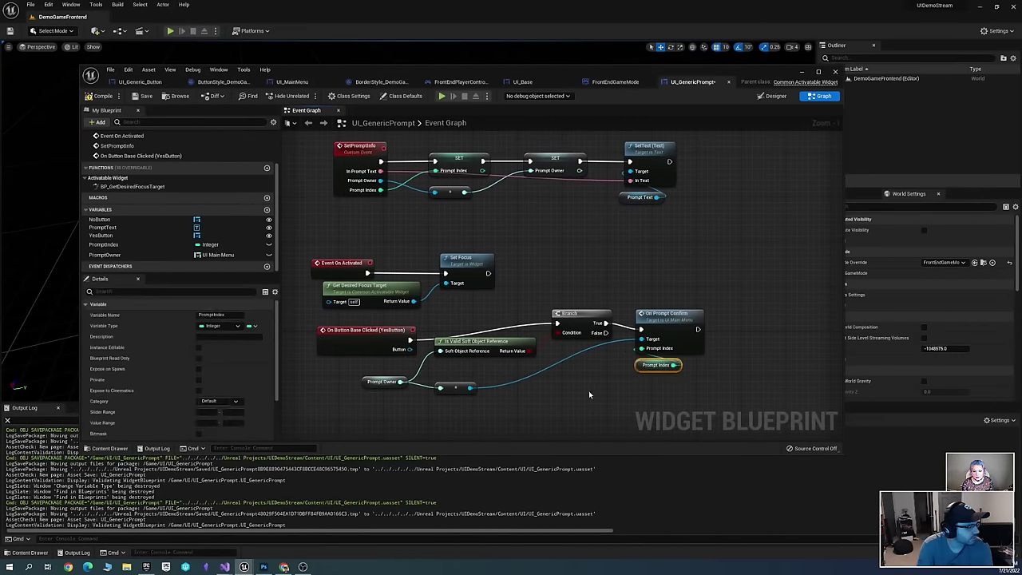
left_click(588, 390)
right_click_drag(588, 383, 601, 351)
scroll(600, 351, "down", 3)
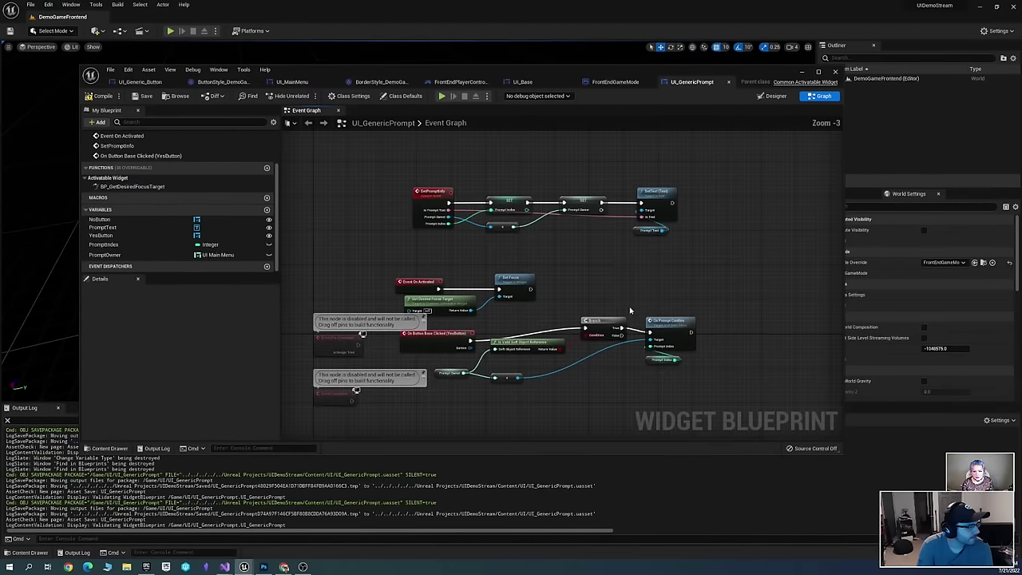
scroll(526, 268, "up", 3)
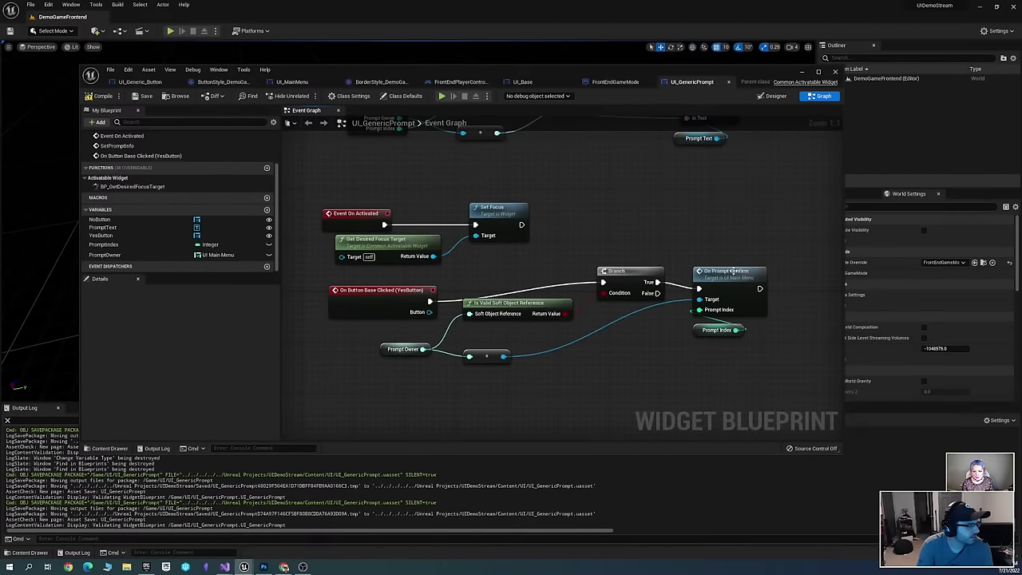
Jump to the OnPromptConfirm event in UI_MainMenu and look over its surrounding nodes
double_click(733, 271)
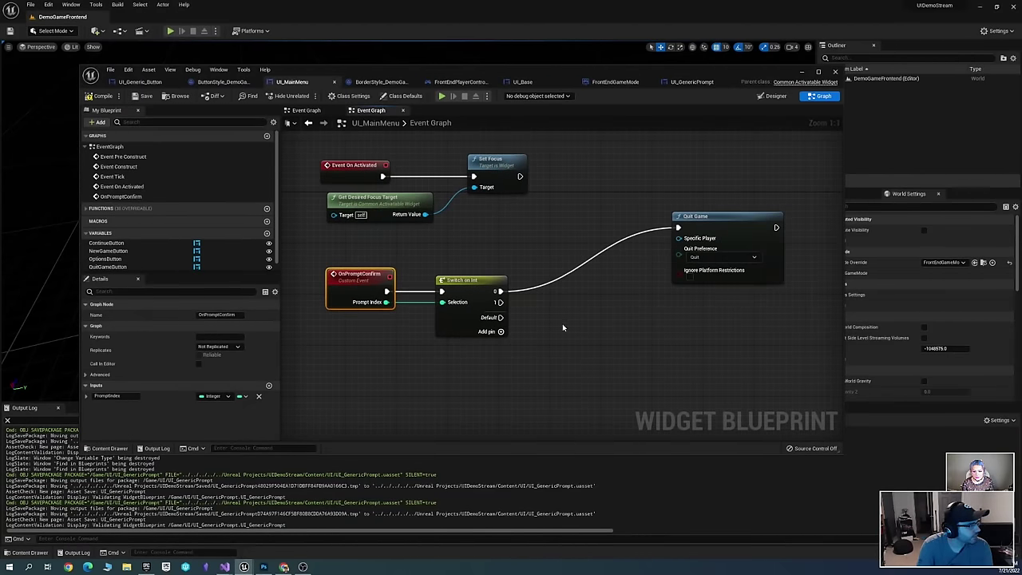
scroll(607, 242, "down", 1)
right_click_drag(579, 245, 641, 232)
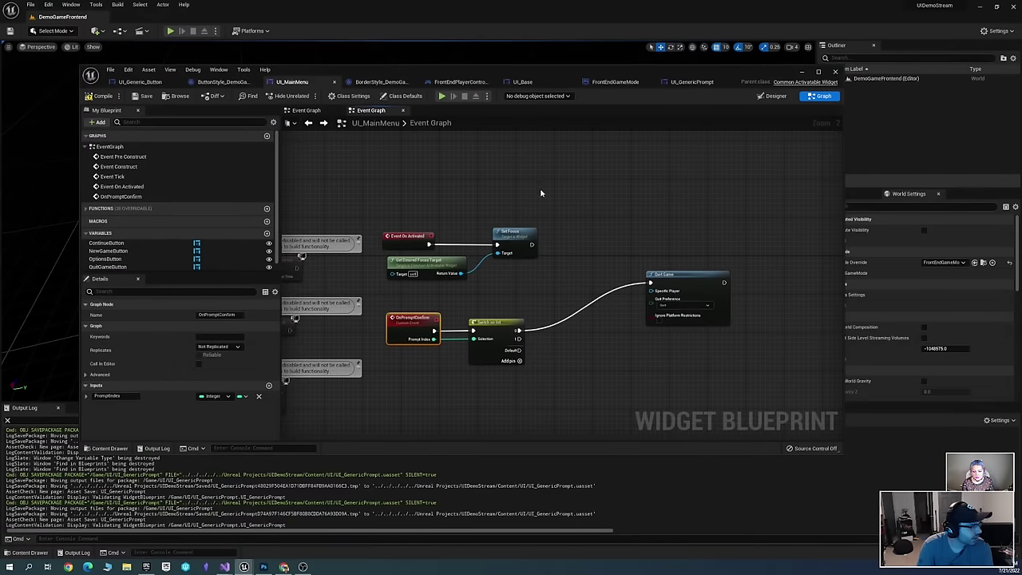
right_click_drag(540, 192, 623, 172)
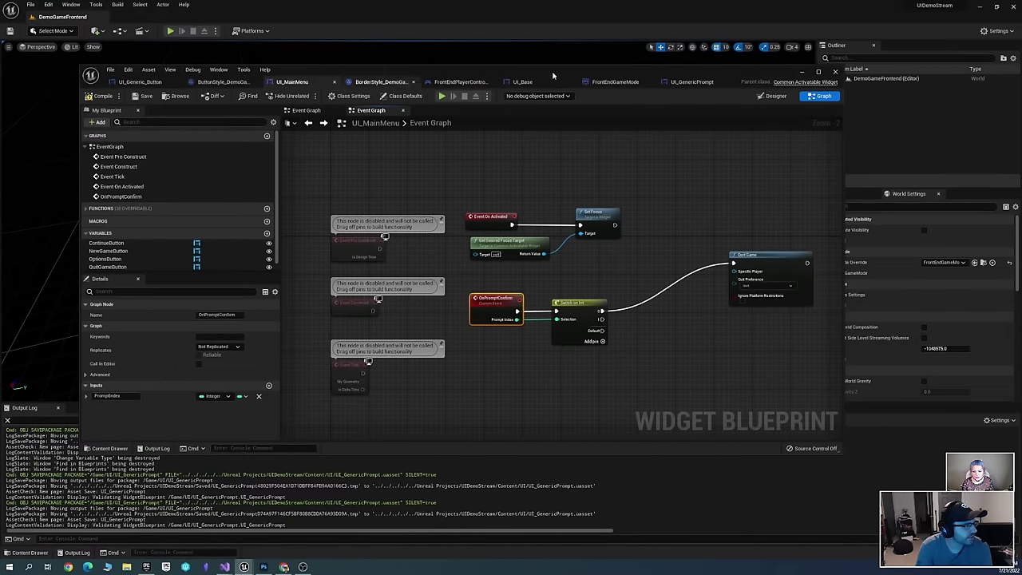
Go back through UI_GenericPrompt to the UI_Base widget blueprint
left_click(692, 82)
scroll(680, 213, "down", 1)
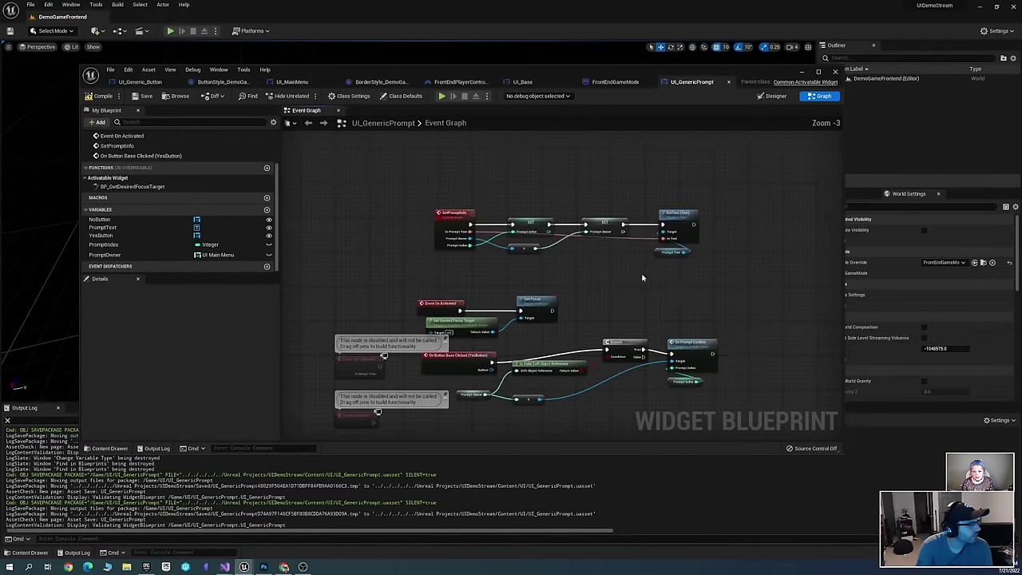
left_click(522, 82)
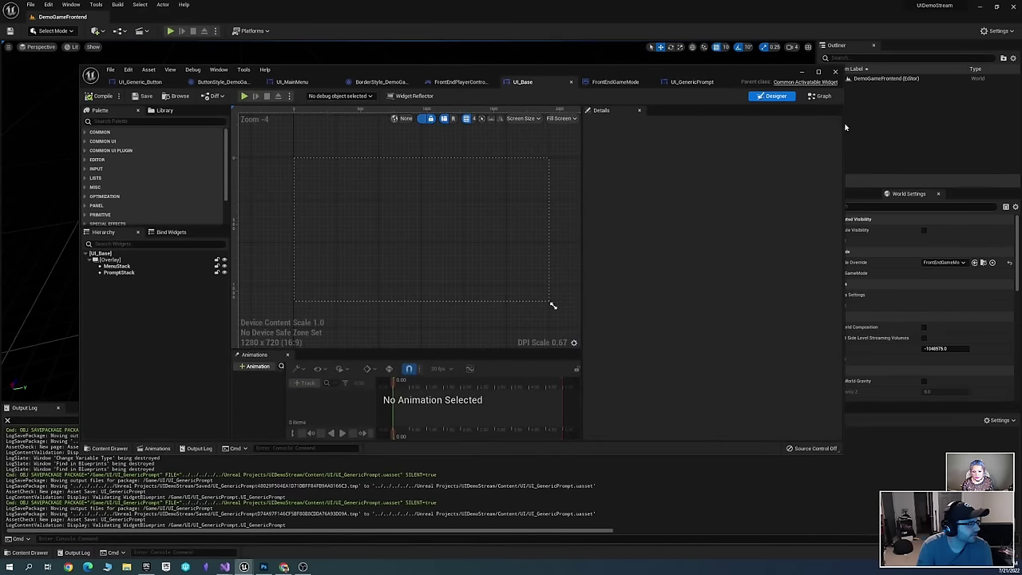
Add two new inputs to the PushPrompt event in the UI_Base graph
left_click(823, 96)
right_click_drag(503, 238, 643, 140)
left_click(466, 225)
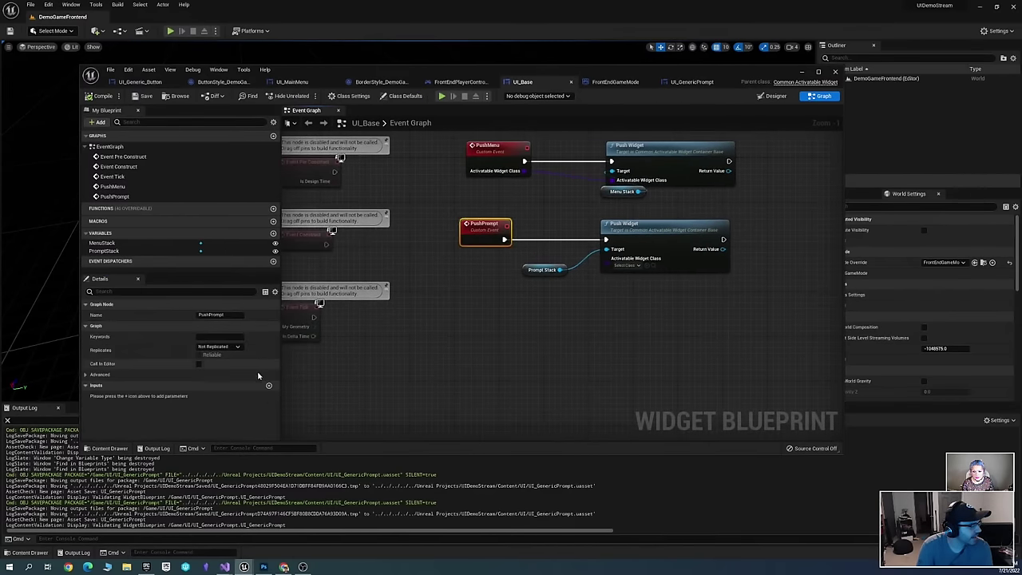
left_click(268, 386)
left_click(269, 386)
left_click(268, 387)
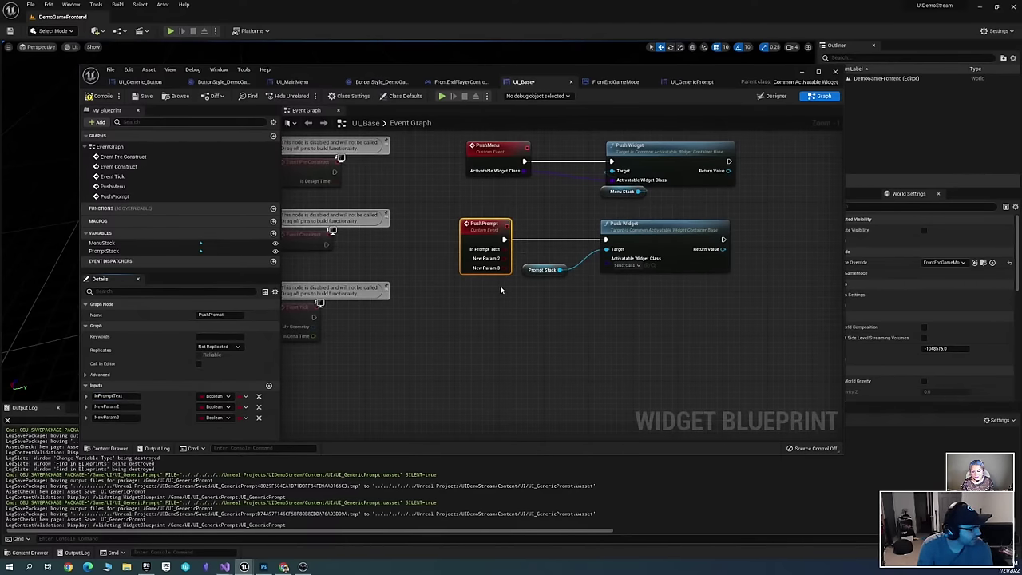
Rename the new inputs InPromptOwner and InPromptIndex, and make InPromptIndex an Integer
left_click(112, 407)
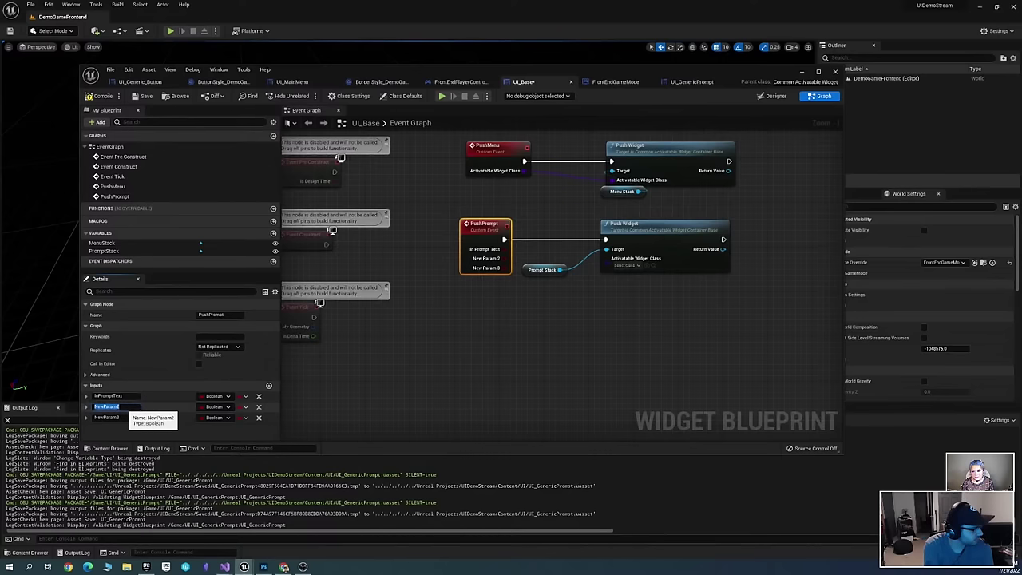
type("InPrompt")
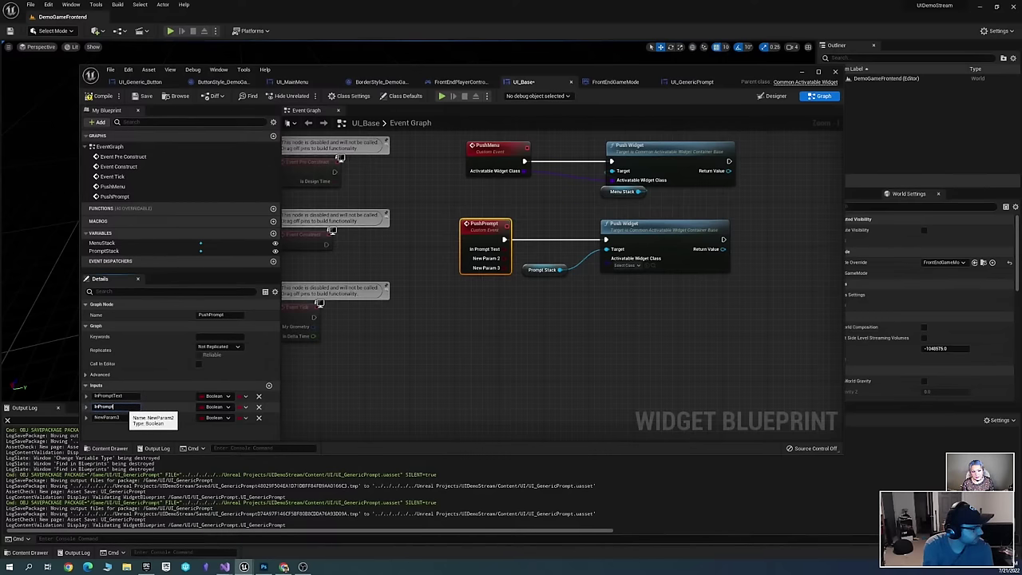
type("Owner")
key("Return")
left_click(124, 420)
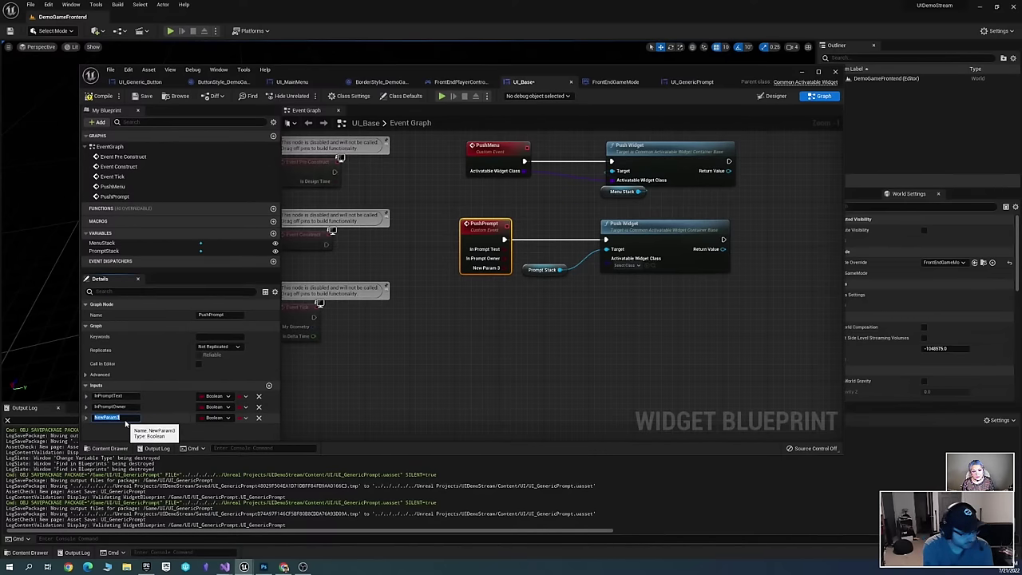
type("InPrompt")
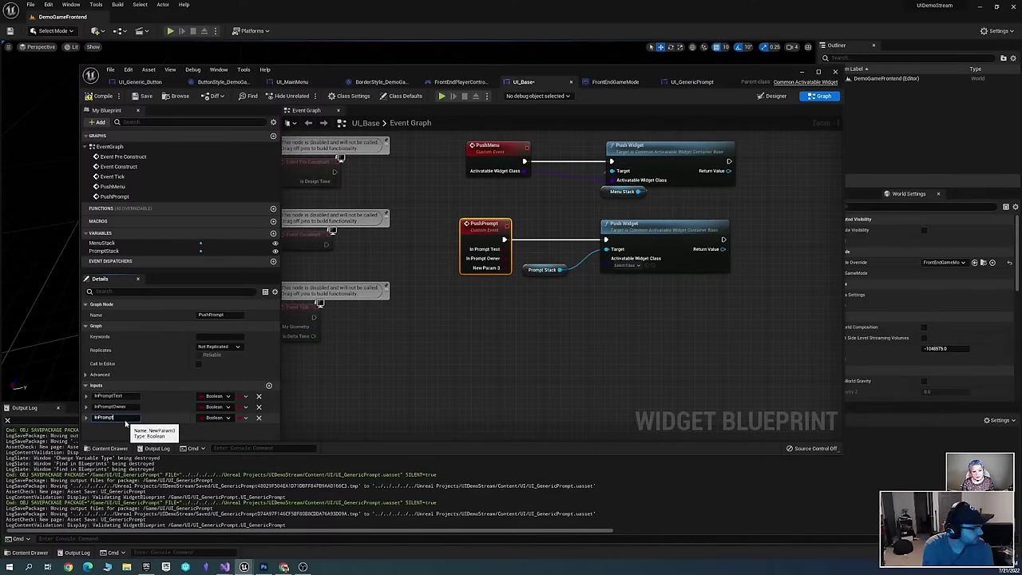
type("Index")
key("Return")
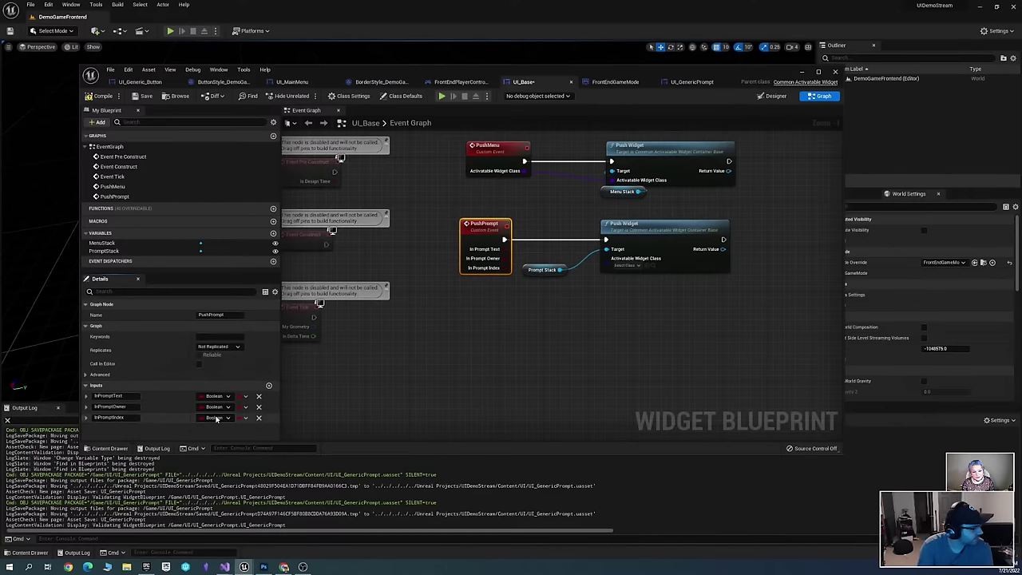
left_click(216, 418)
left_click(220, 264)
left_click(211, 408)
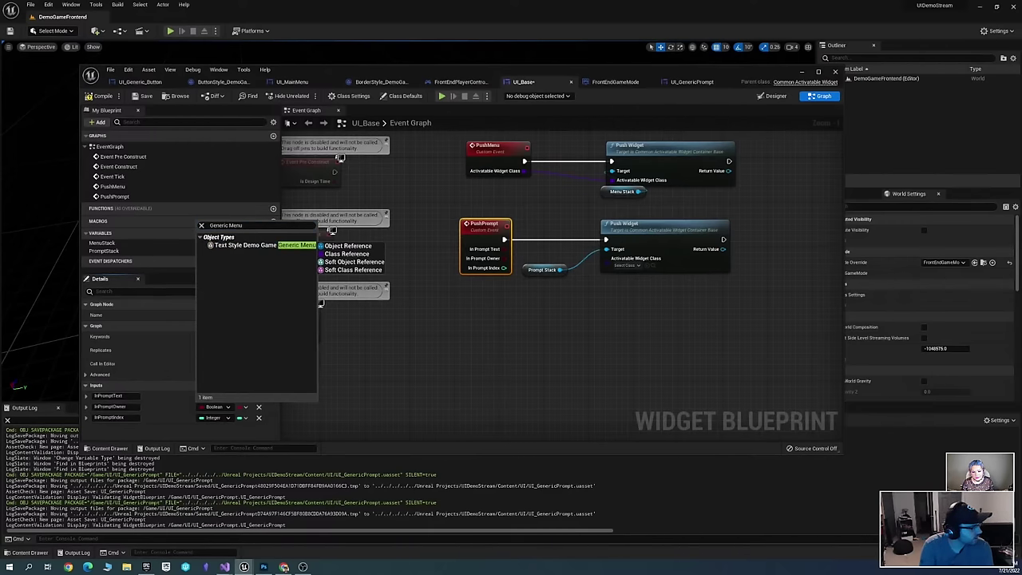
Make InPromptOwner a UI Main Menu object reference and save UI_Base
key("ctrl+a")
key("BackSpace")
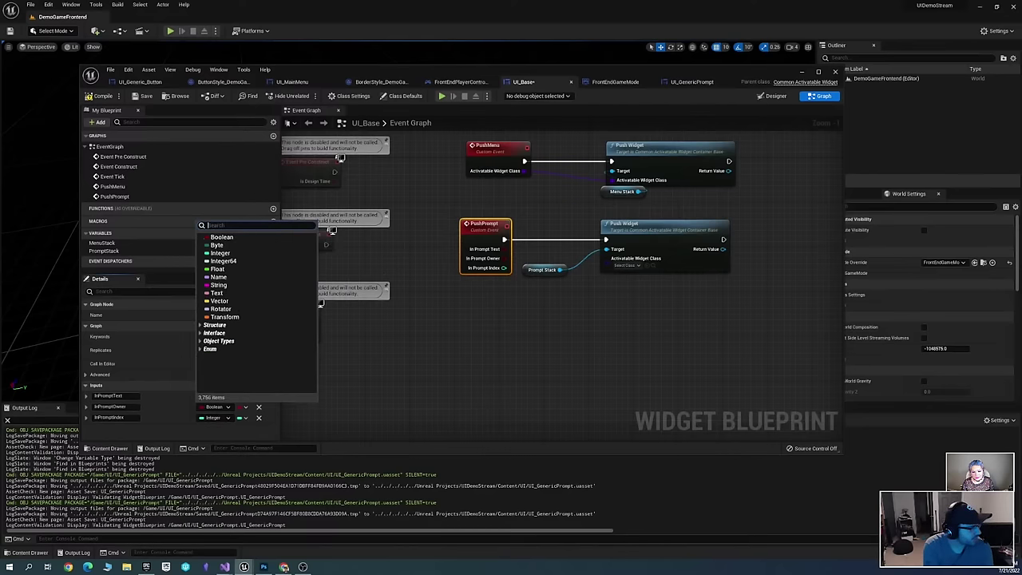
type("Main Menu")
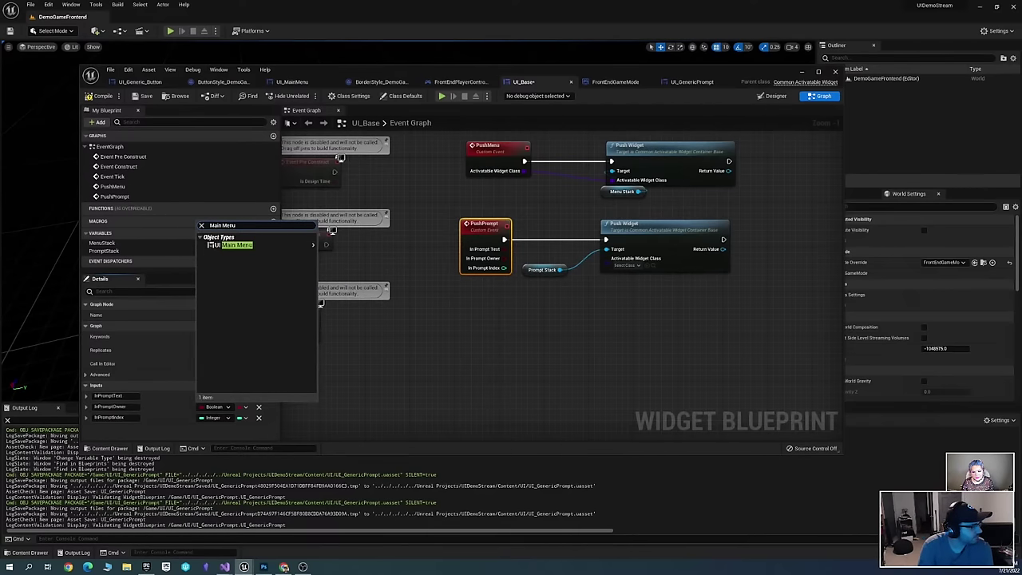
mouse_move(239, 244)
left_click(343, 244)
right_click_drag(598, 322, 441, 346)
key("ctrl+s")
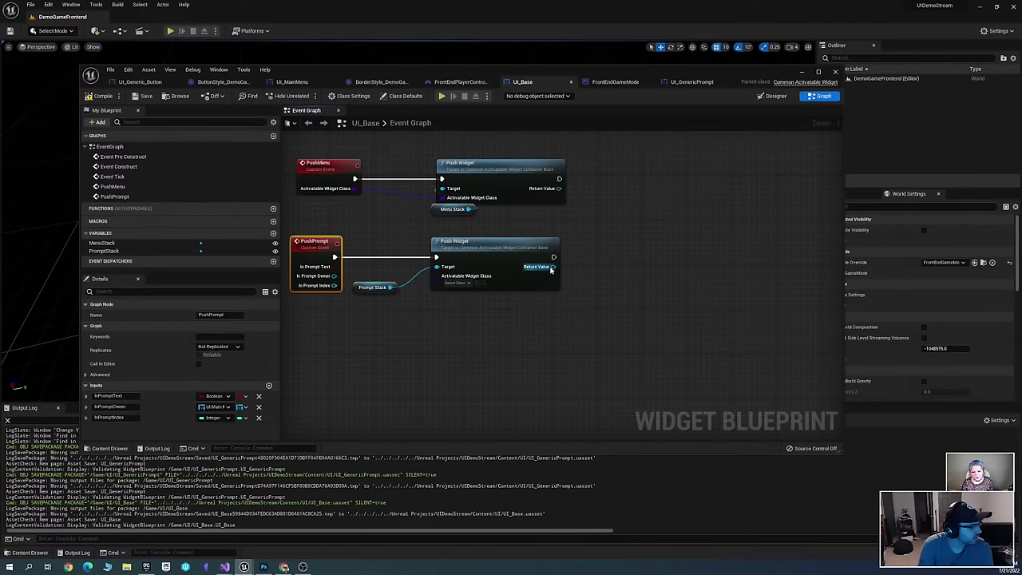
Set the Push Widget's activatable widget class to UI_GenericPrompt
right_click_drag(551, 270, 480, 273)
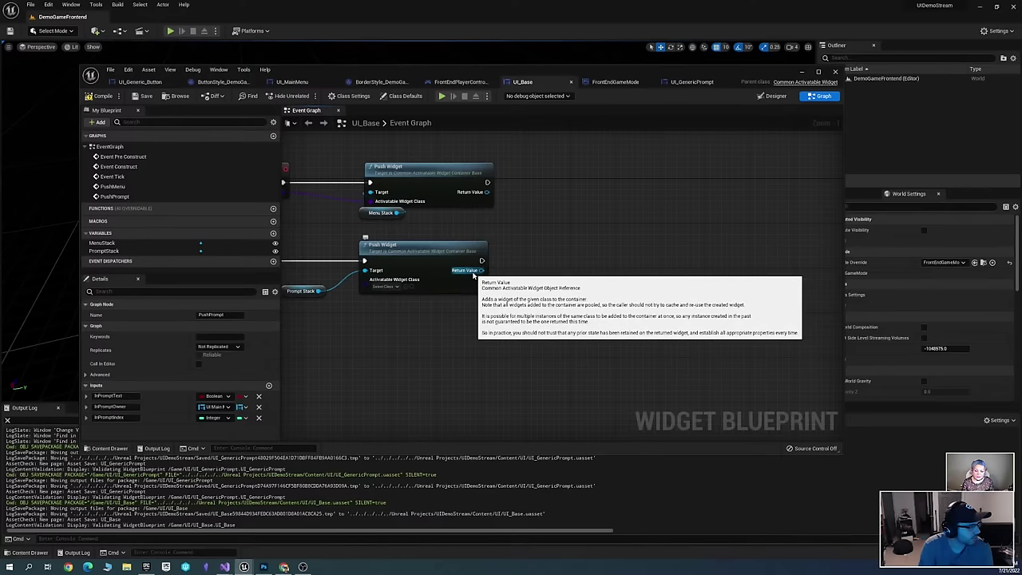
left_click(385, 287)
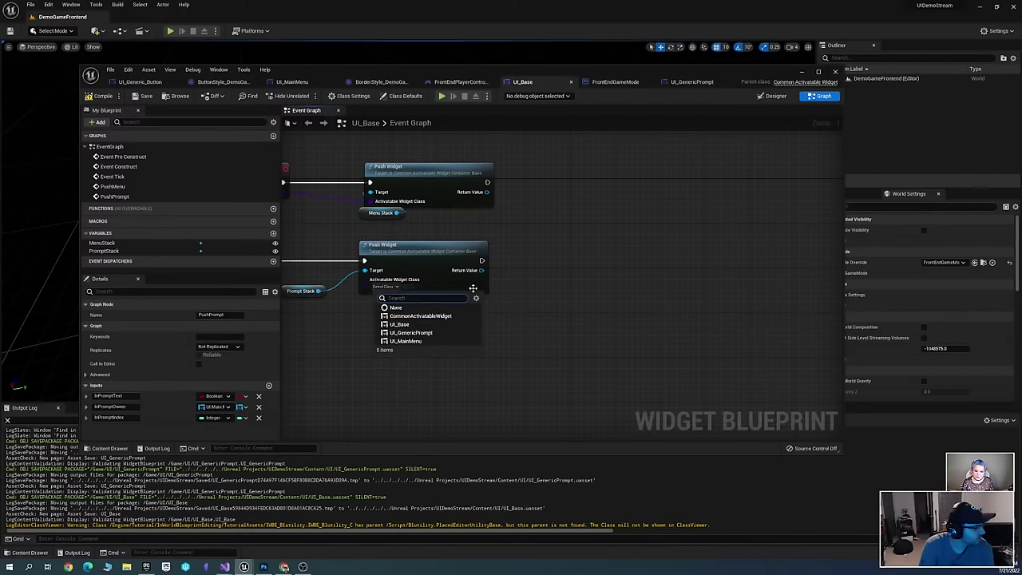
left_click(435, 332)
Compile UI_Base and add a Set Prompt Info node off Push Widget's returned widget
left_click(512, 289)
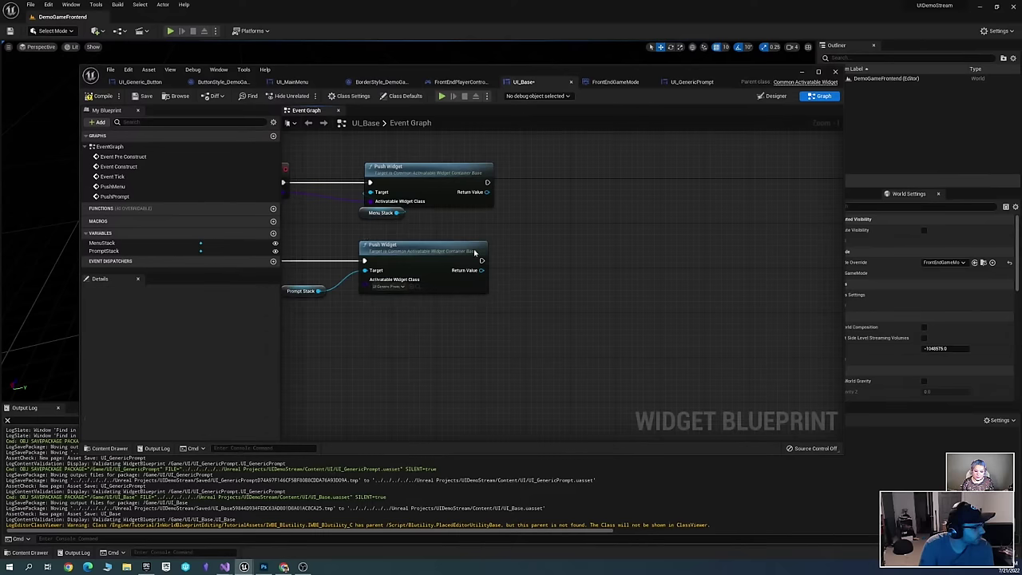
left_click(92, 96)
scroll(582, 252, "up", 1)
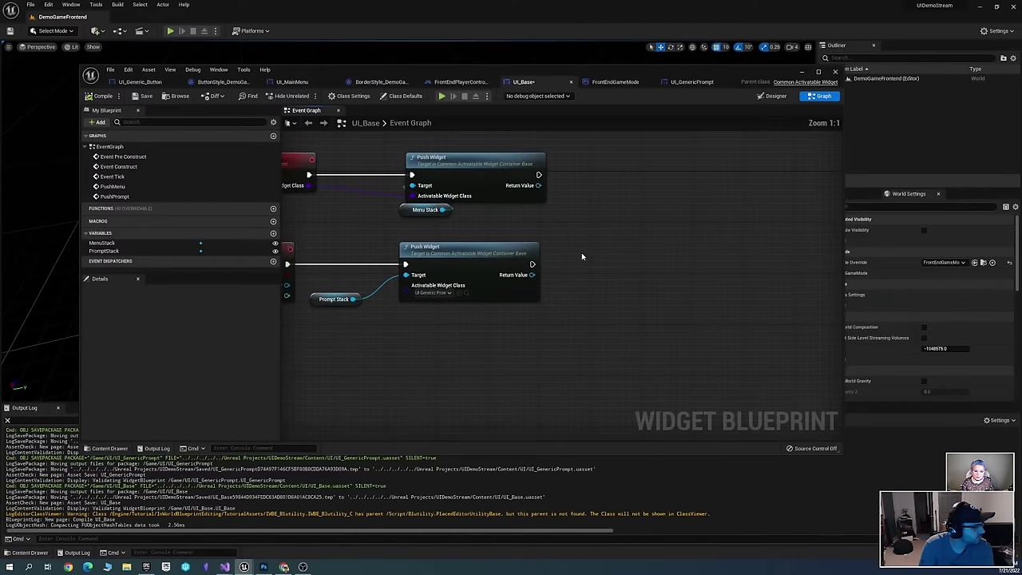
right_click_drag(529, 255, 569, 269)
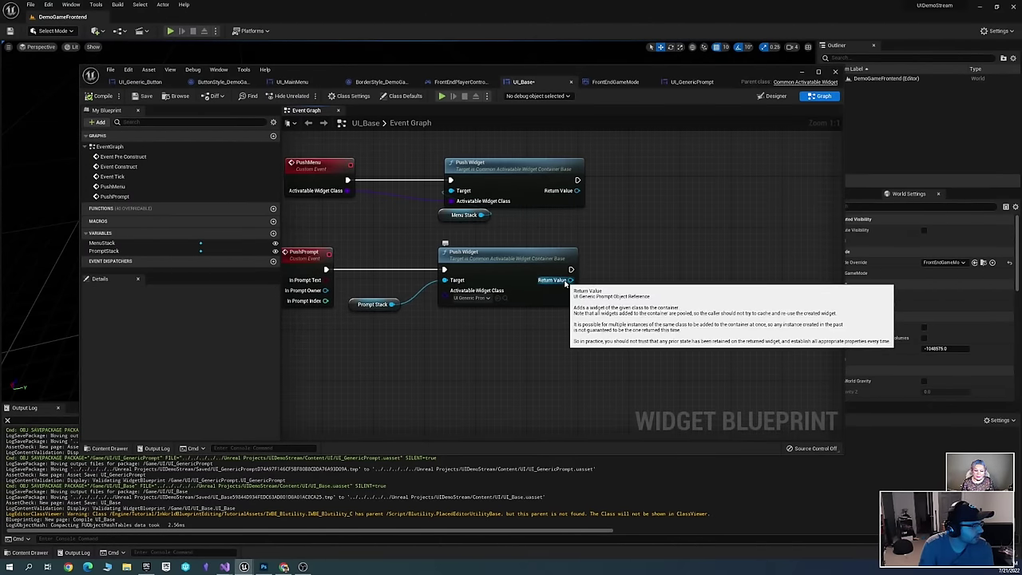
scroll(575, 281, "down", 1)
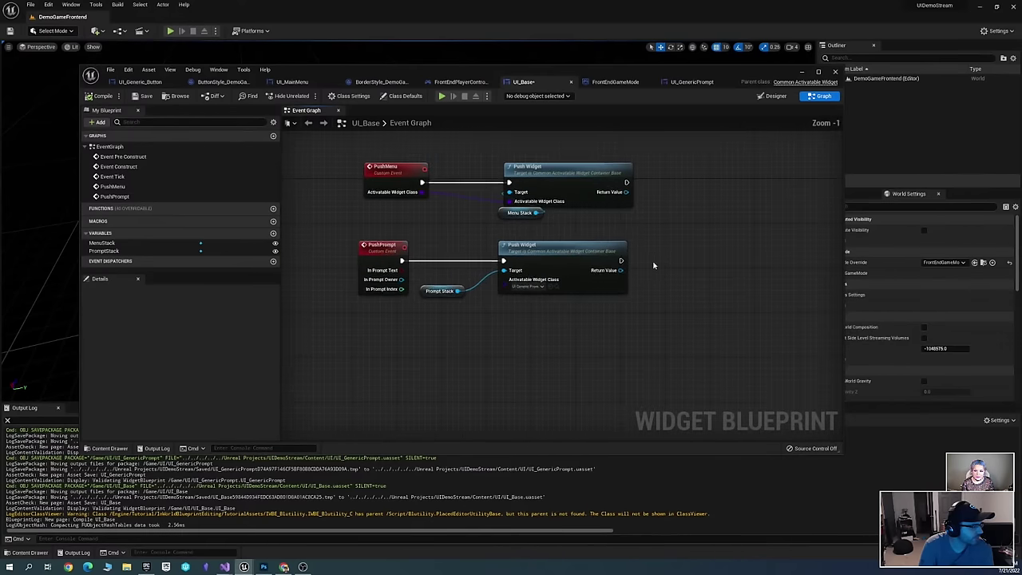
left_click_drag(599, 280, 680, 275)
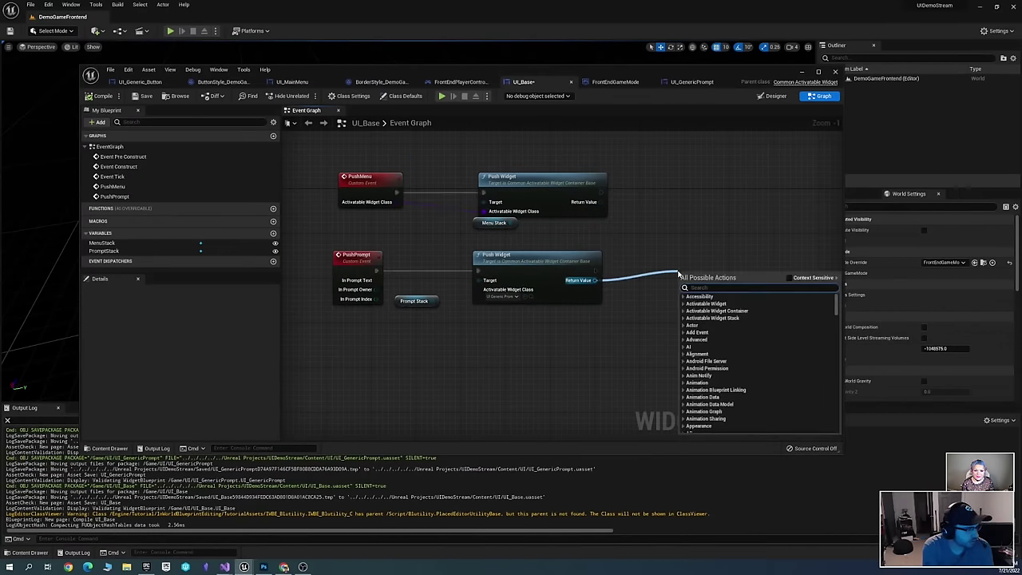
type("set")
type(" visib")
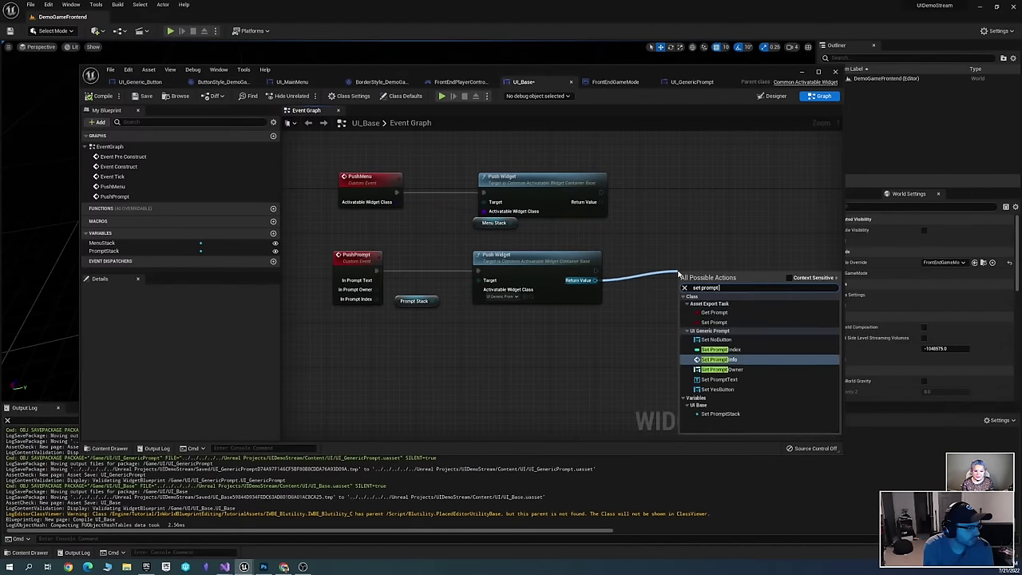
key("Escape")
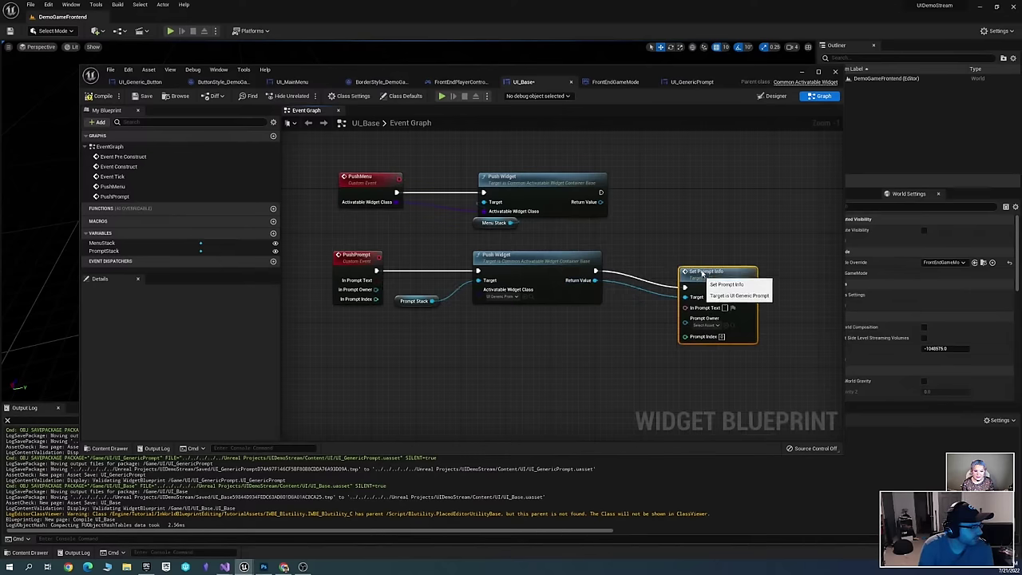
Make PushPrompt's InPromptText input a Text value and save UI_Base
left_click(367, 264)
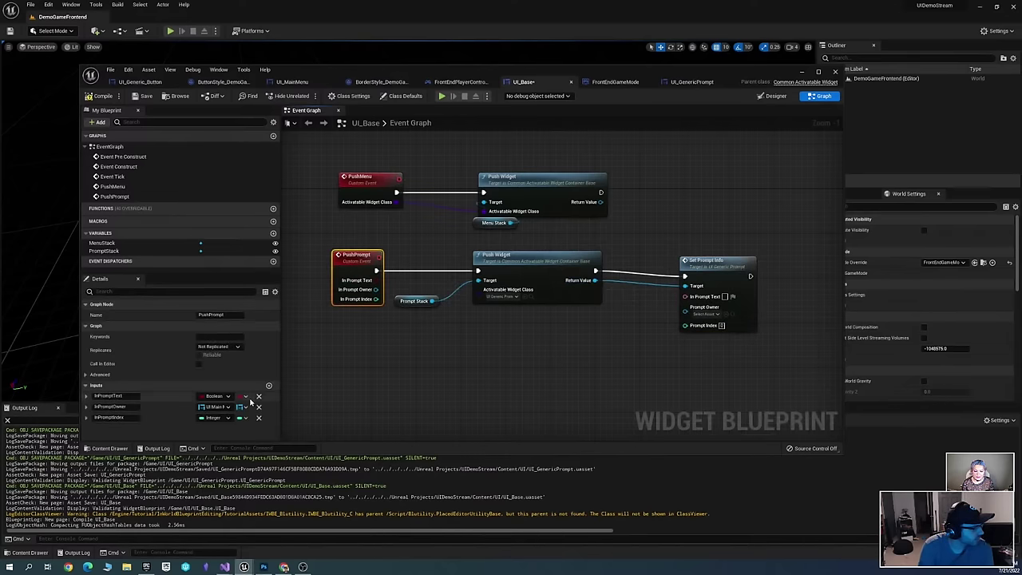
left_click(219, 397)
type("text")
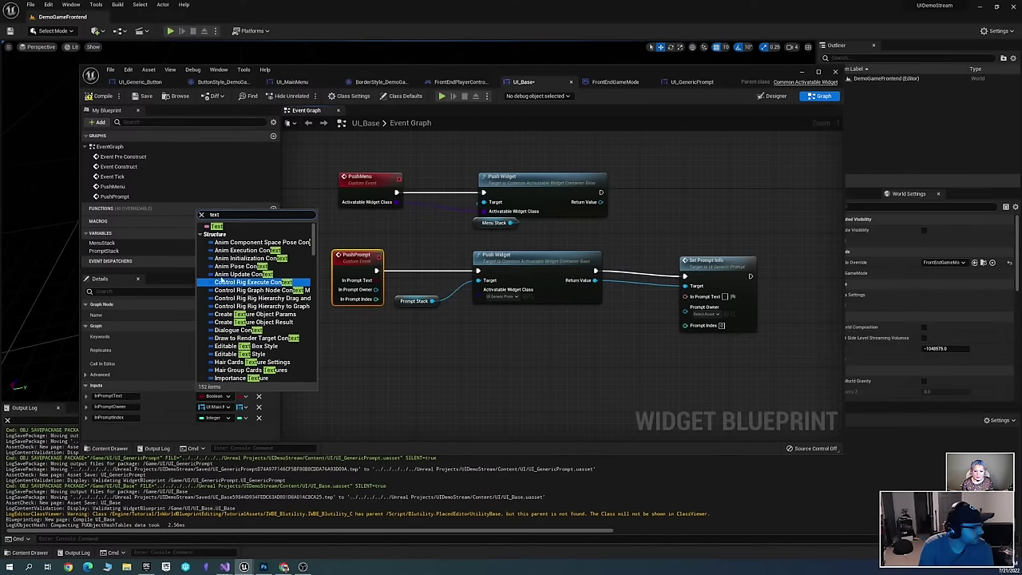
left_click(232, 230)
left_click(480, 345)
right_click_drag(481, 345, 444, 343)
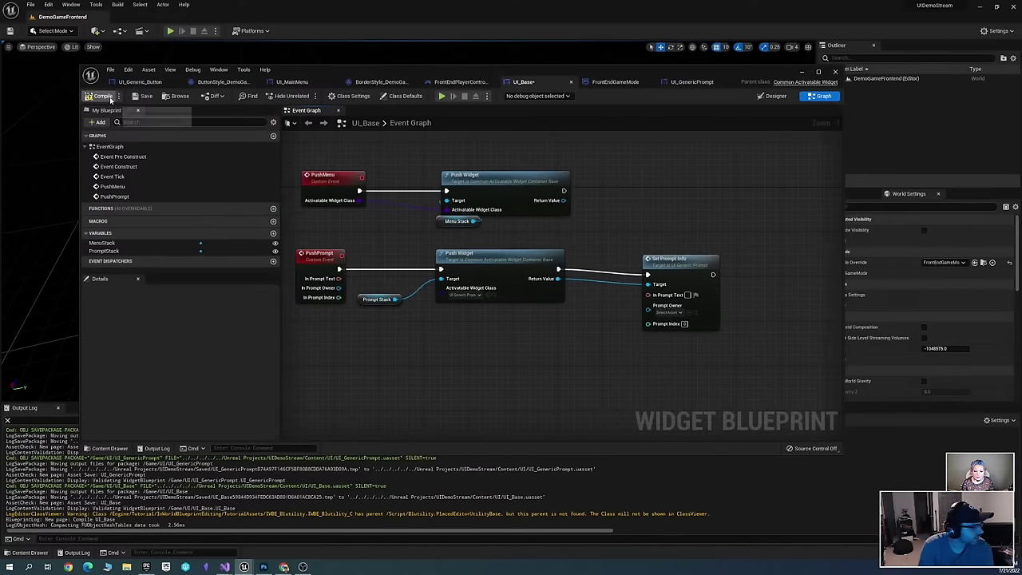
key("F7")
Connect Push Widget to Set Prompt Info with its return value, prompt text and owner, then save
right_click_drag(528, 317, 487, 324)
left_click_drag(606, 279, 607, 279)
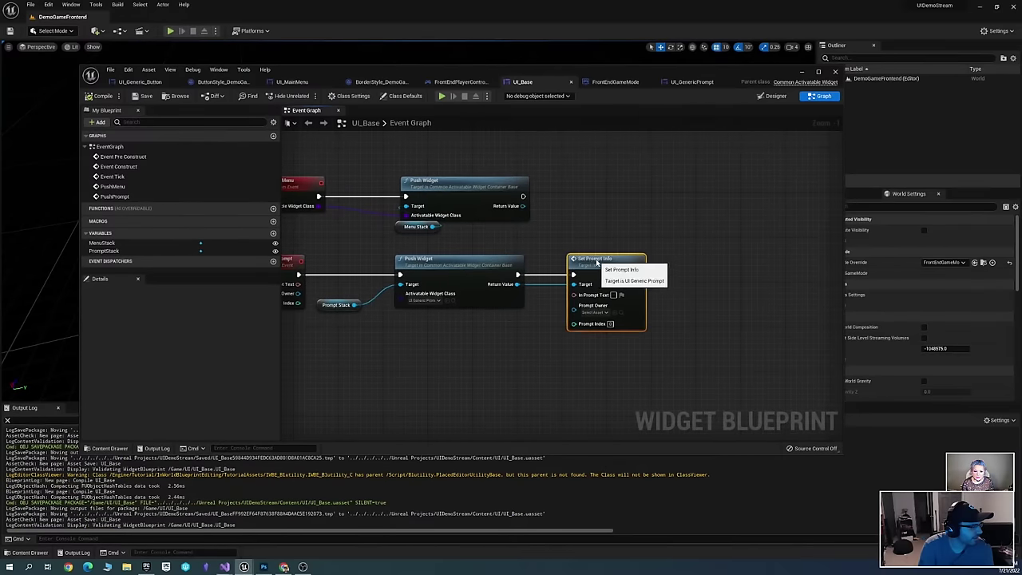
right_click_drag(520, 352, 607, 326)
left_click_drag(648, 273, 375, 262)
scroll(631, 356, "up", 1)
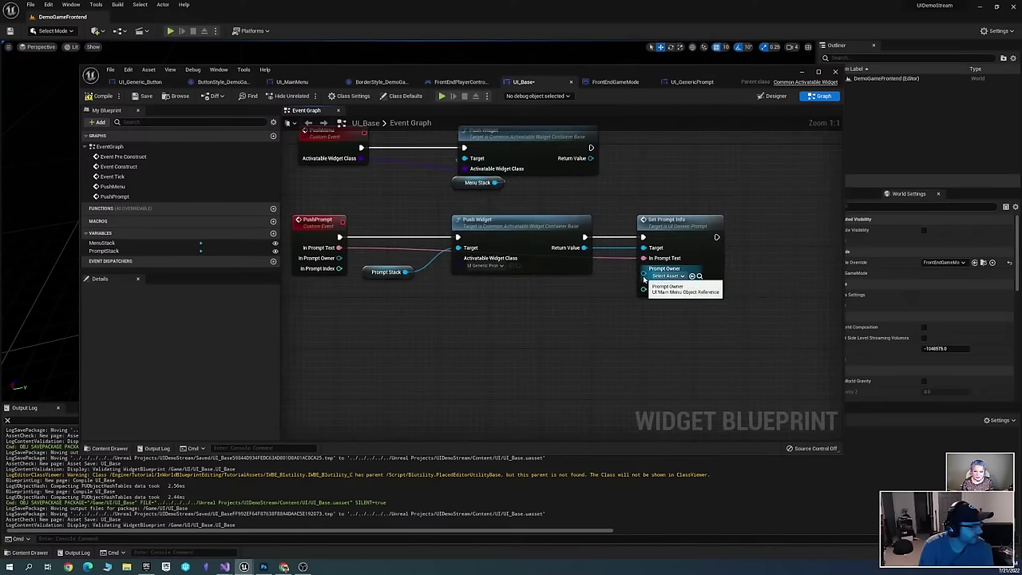
mouse_move(644, 273)
left_mouse_down()
mouse_move(354, 301)
mouse_move(339, 259)
mouse_move(639, 287)
mouse_move(644, 279)
left_mouse_up()
scroll(543, 390, "down", 2)
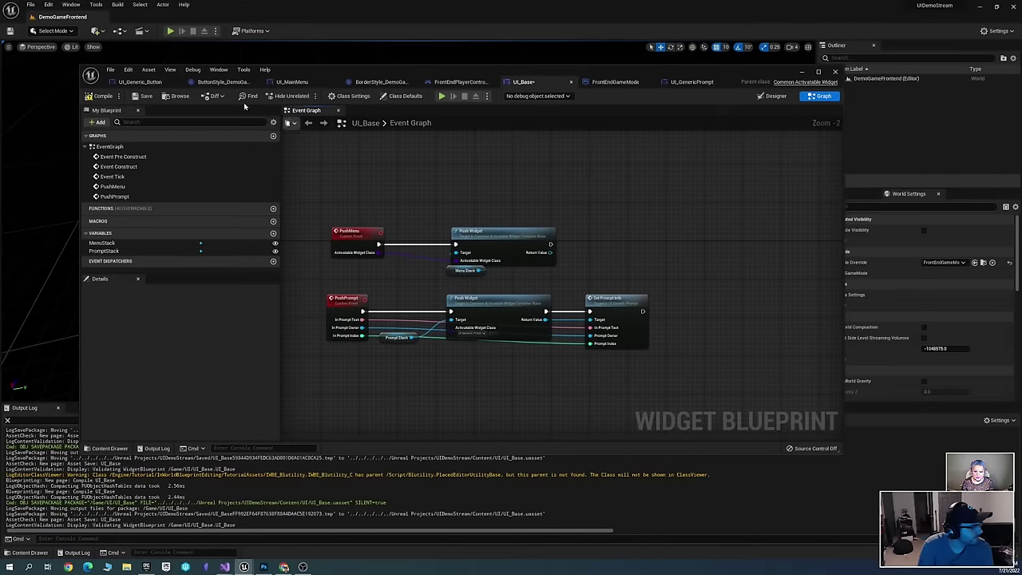
left_click(146, 96)
Review the UI_Base, FrontEndGameMode and UI_GenericPrompt graphs, ending on UI_GenericPrompt
right_click_drag(571, 390, 617, 333)
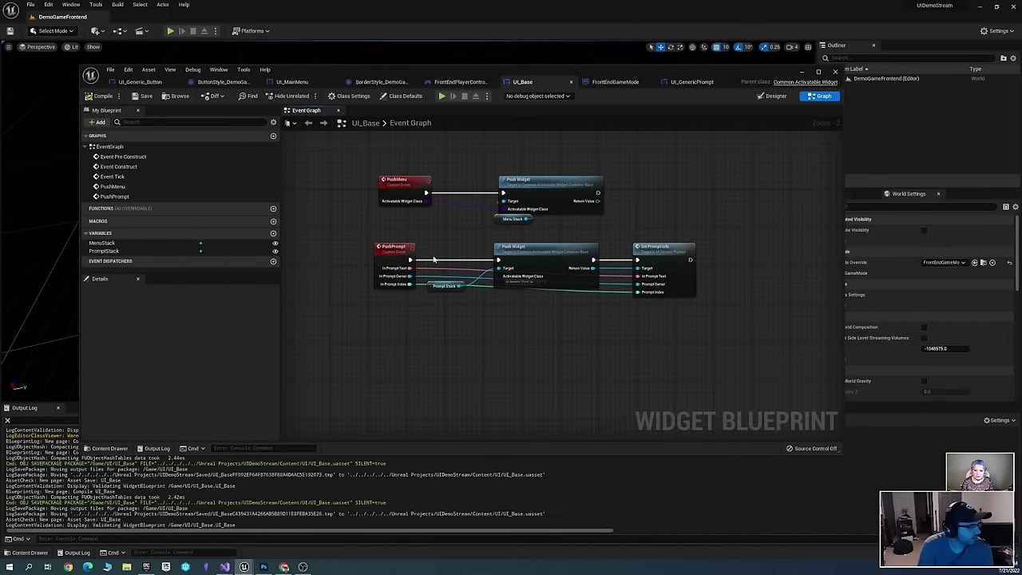
right_click_drag(750, 270, 667, 281)
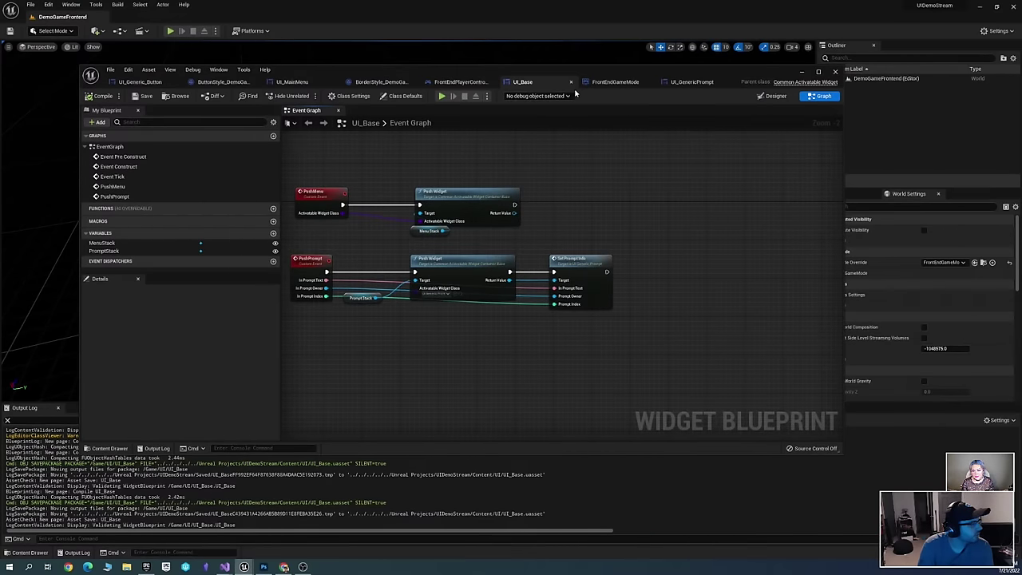
left_click(691, 82)
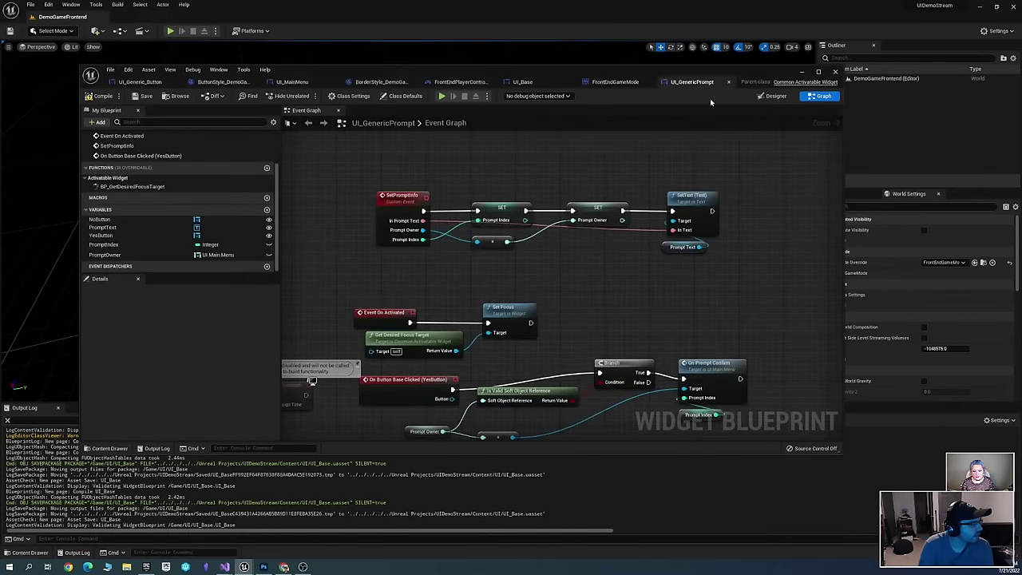
scroll(683, 200, "down", 3)
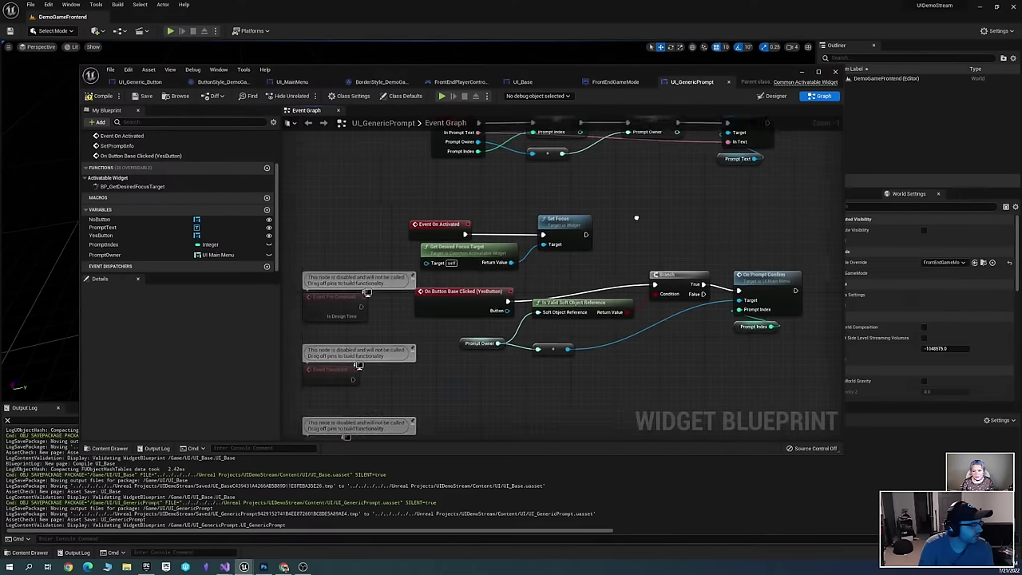
scroll(691, 195, "up", 1)
right_click_drag(692, 195, 604, 267)
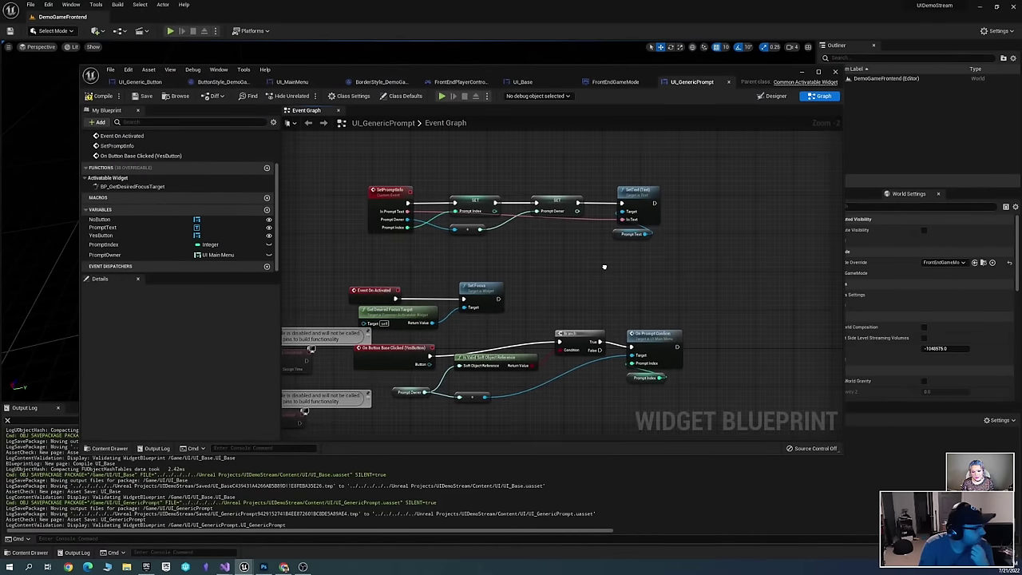
left_click(522, 82)
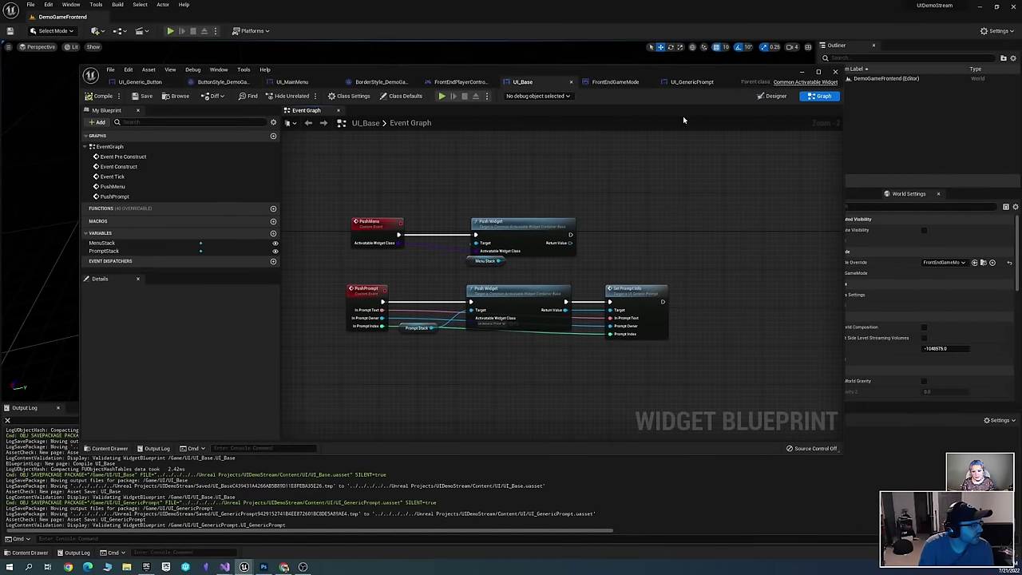
right_click_drag(601, 190, 629, 183)
left_click(615, 81)
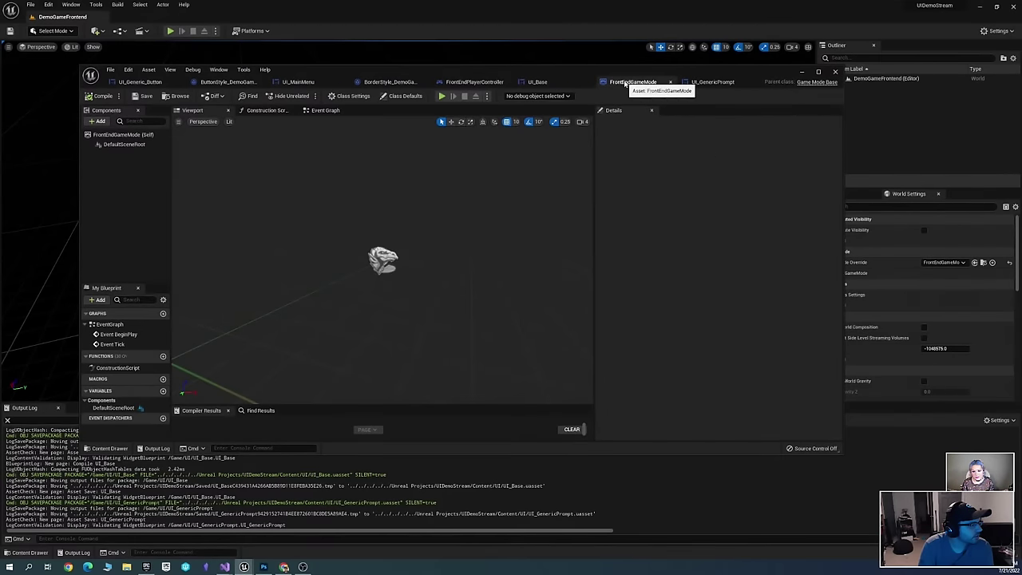
left_click(692, 82)
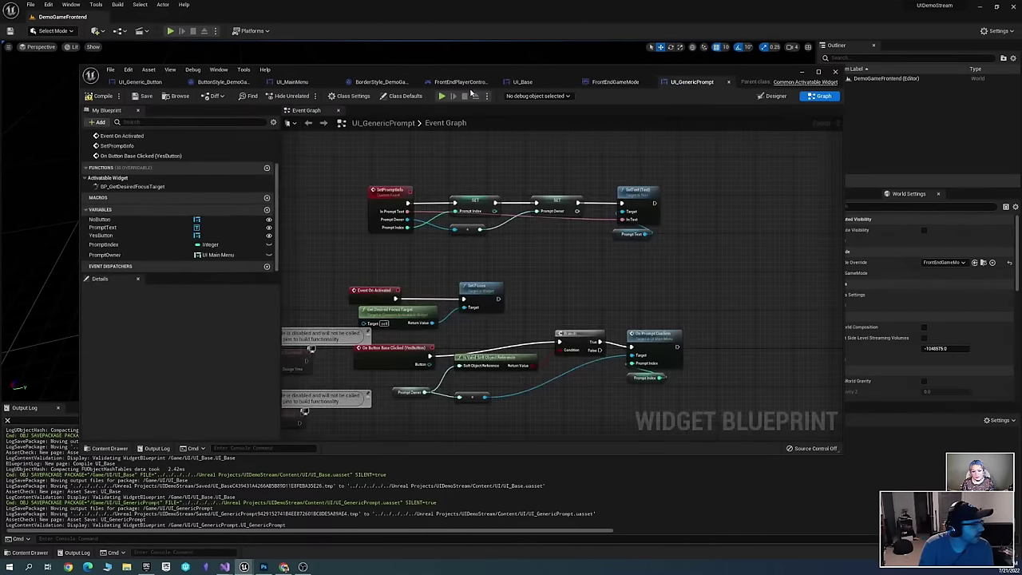
Add a placeholder custom event to the FrontEndPlayerController event graph
left_click(465, 82)
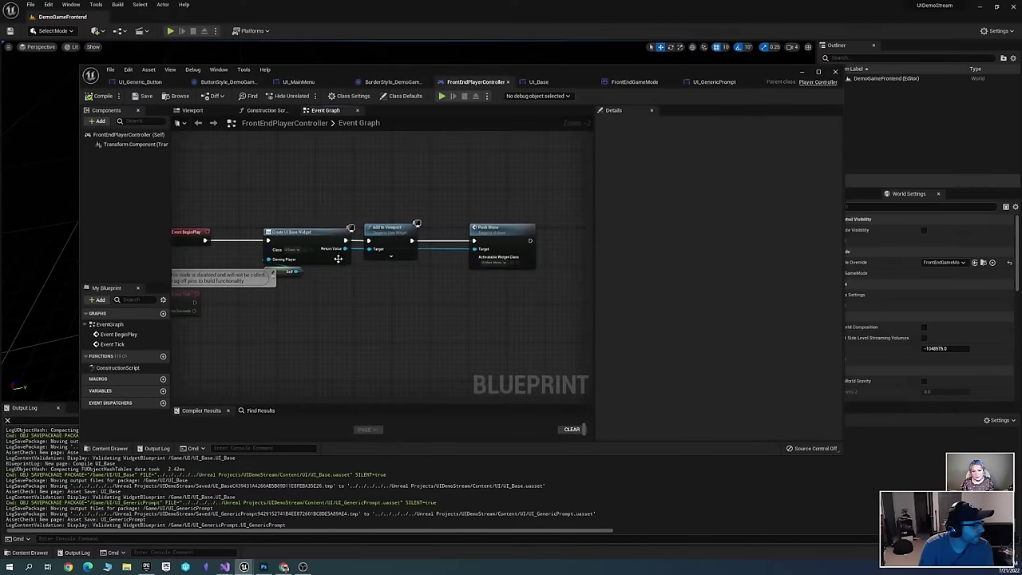
right_click(349, 280)
type("custom")
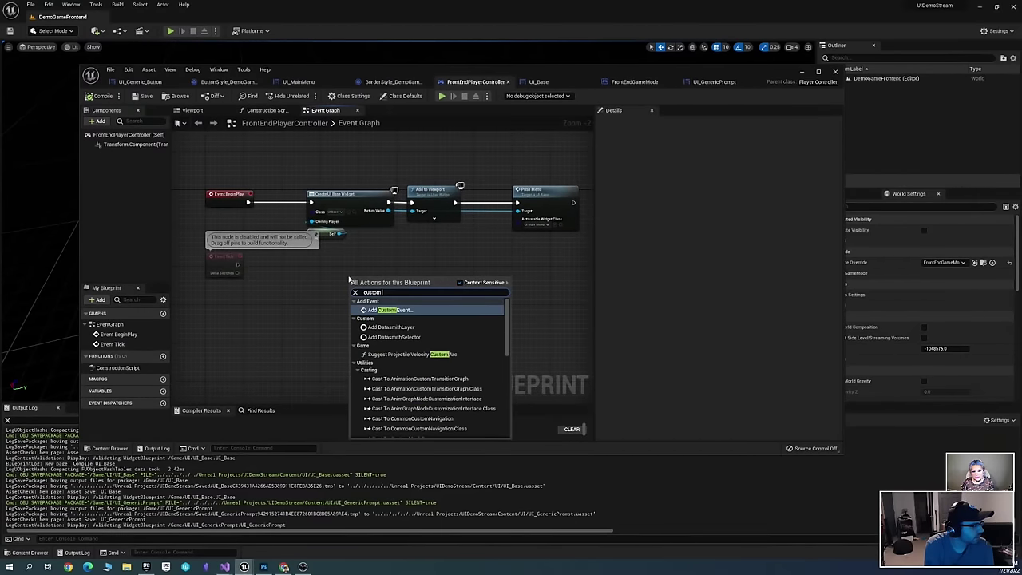
type(" ev")
key("Return")
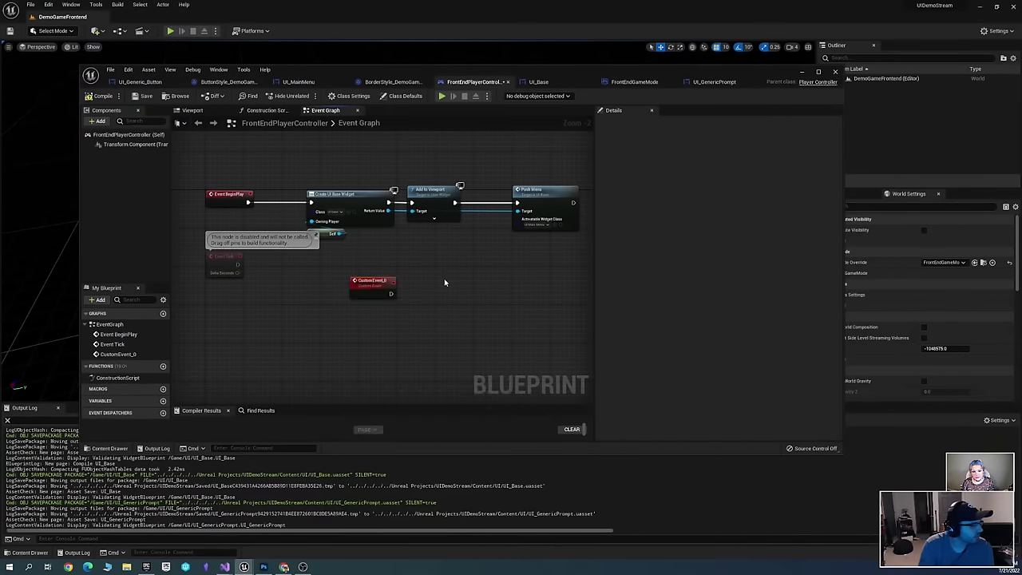
left_click(367, 285)
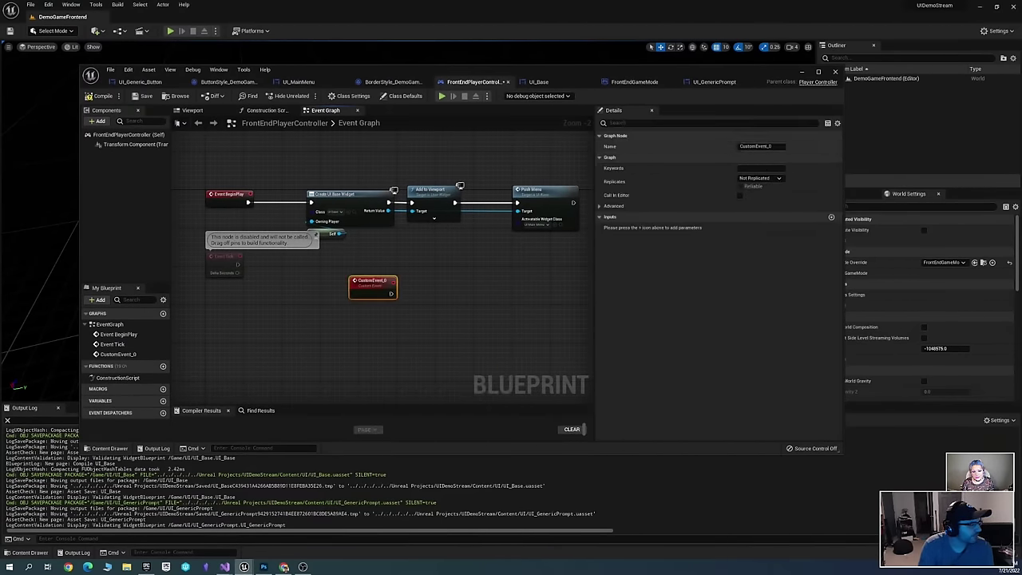
Copy the PushPrompt event from UI_Base and paste it into FrontEndPlayerController
left_click(714, 81)
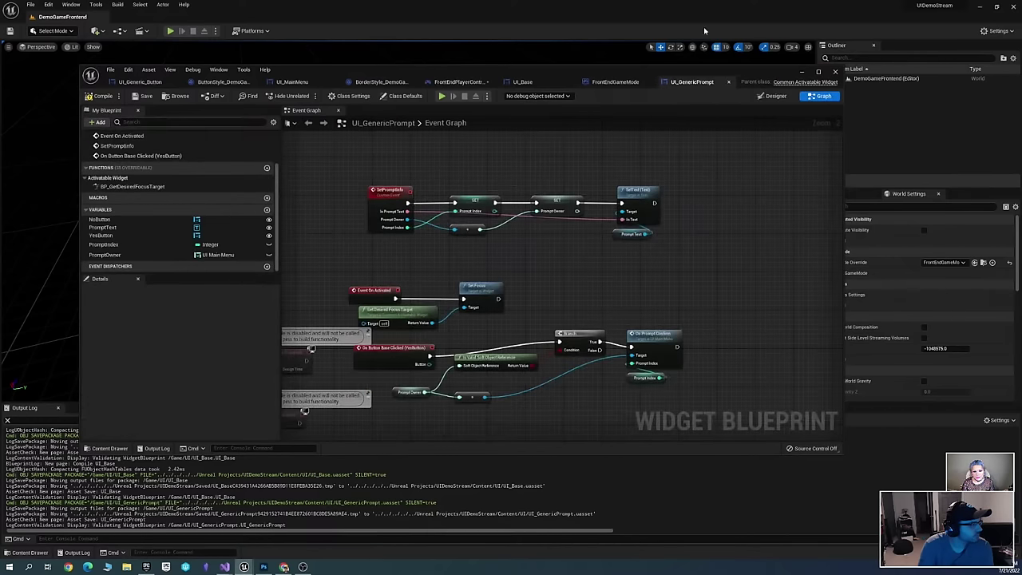
left_click(615, 81)
left_click(523, 81)
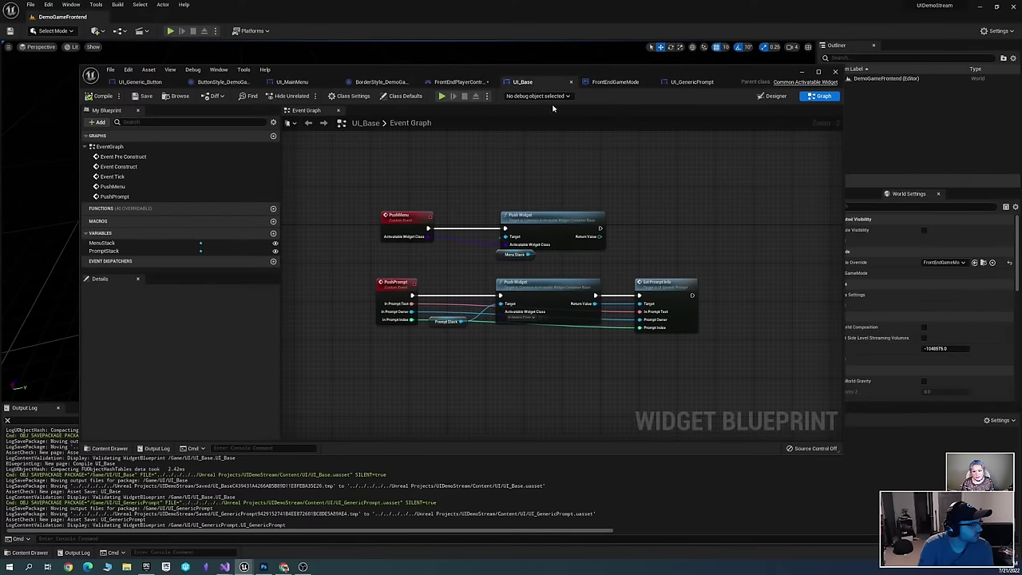
left_click(398, 283)
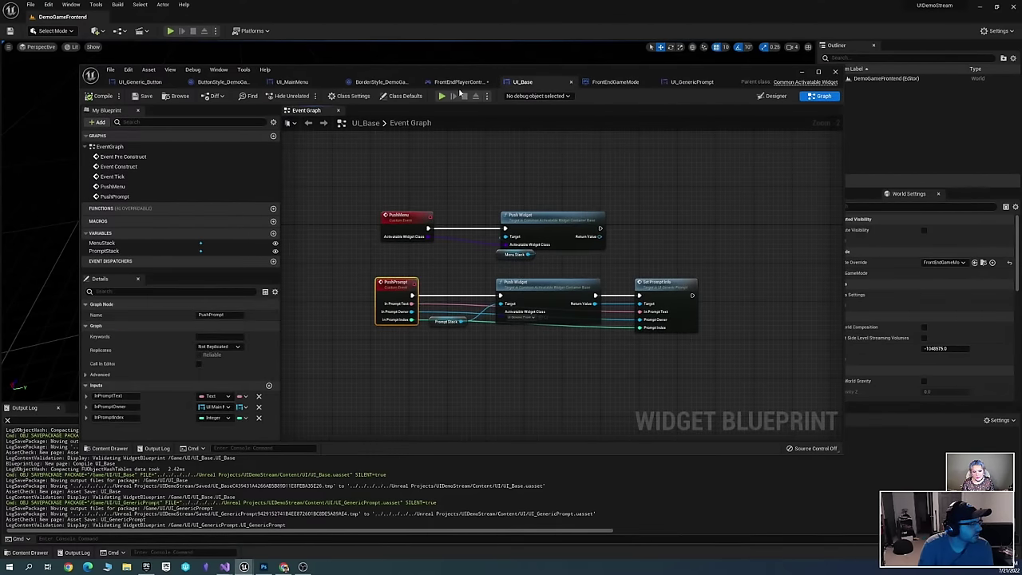
left_click(459, 83)
left_click(477, 283)
key("ctrl+v")
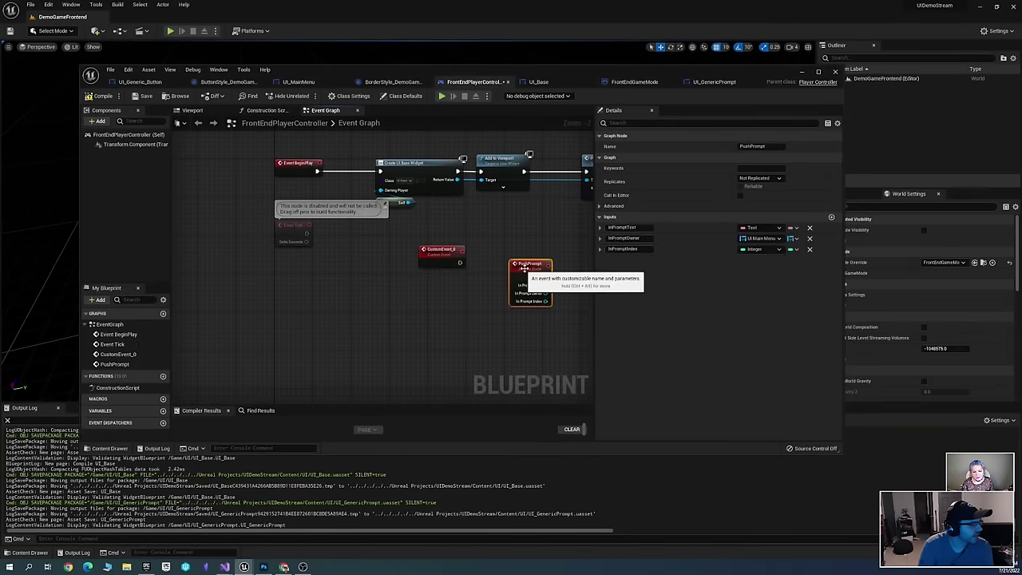
Delete CustomEvent_0 and position the pasted PushPrompt event at the left of the graph
left_click_drag(524, 269, 415, 247)
left_click(439, 257)
key("Delete")
right_click_drag(587, 266, 495, 298)
left_click_drag(343, 275, 313, 270)
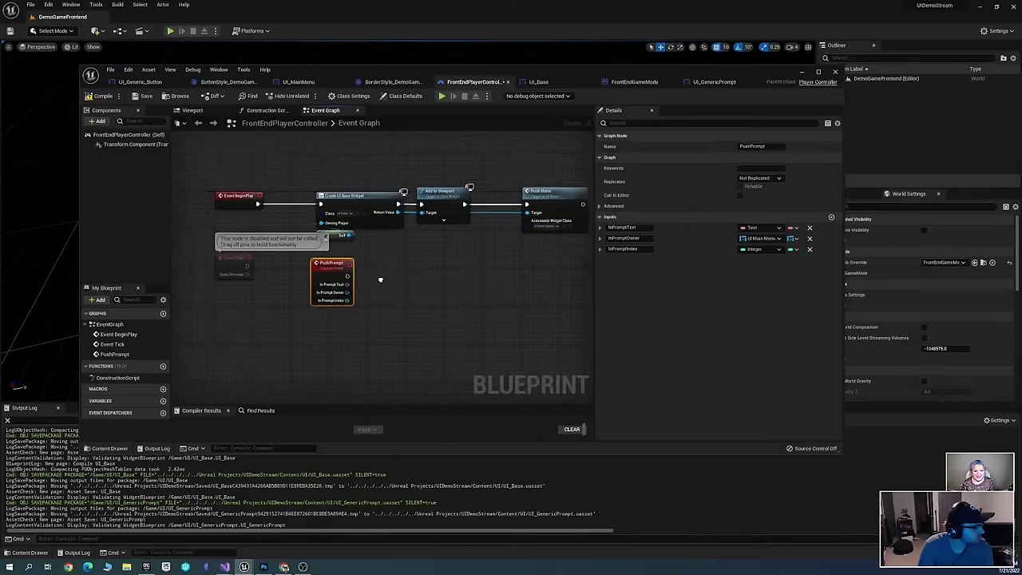
right_click_drag(464, 320, 464, 302)
scroll(418, 273, "up", 2)
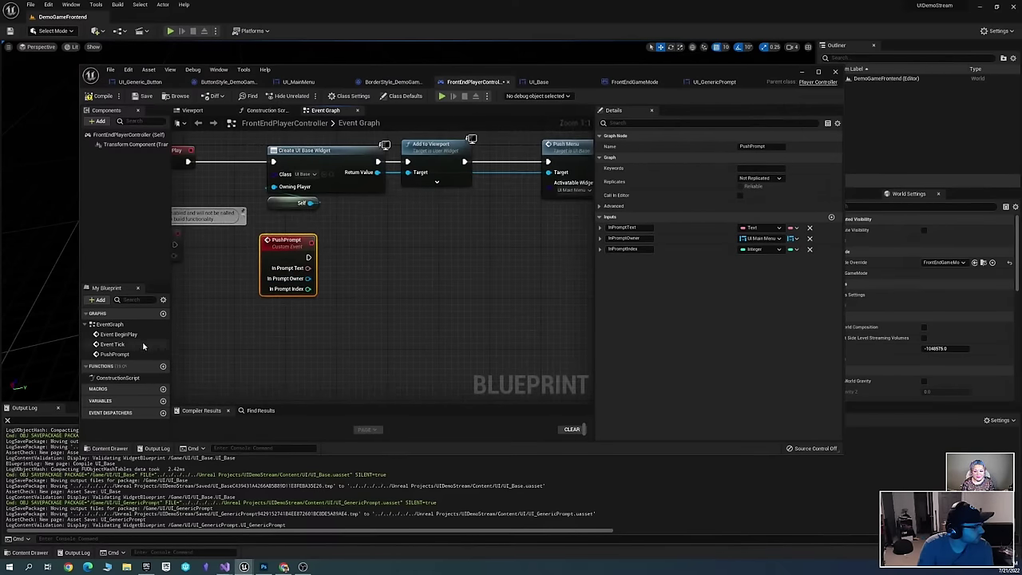
scroll(375, 249, "down", 1)
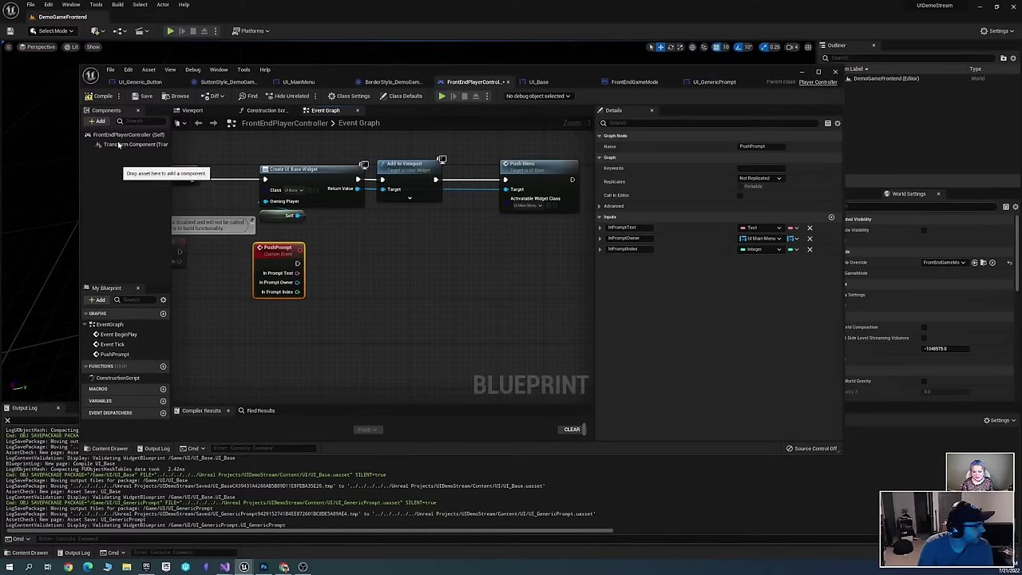
right_click_drag(393, 227, 414, 290)
right_click_drag(378, 234, 417, 276)
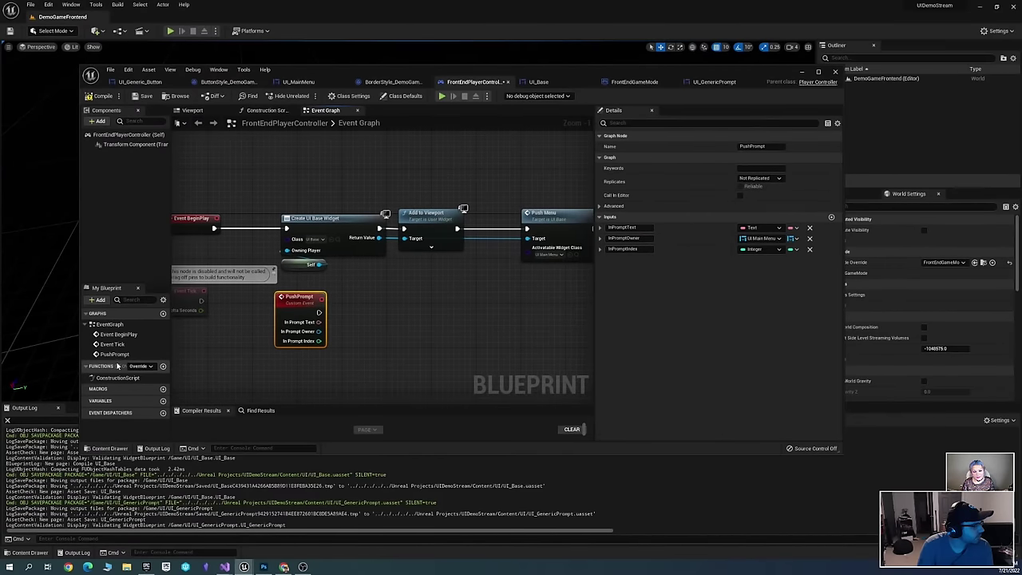
Promote Create UI Base Widget's return value to a variable, slotting its SET node into the execution chain
left_click_drag(379, 238, 413, 296)
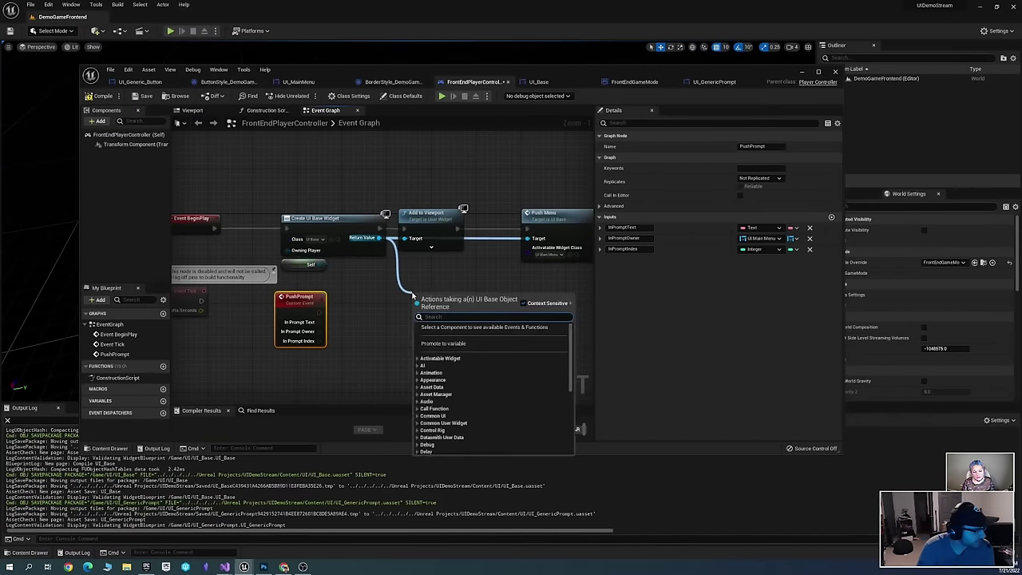
left_click(443, 344)
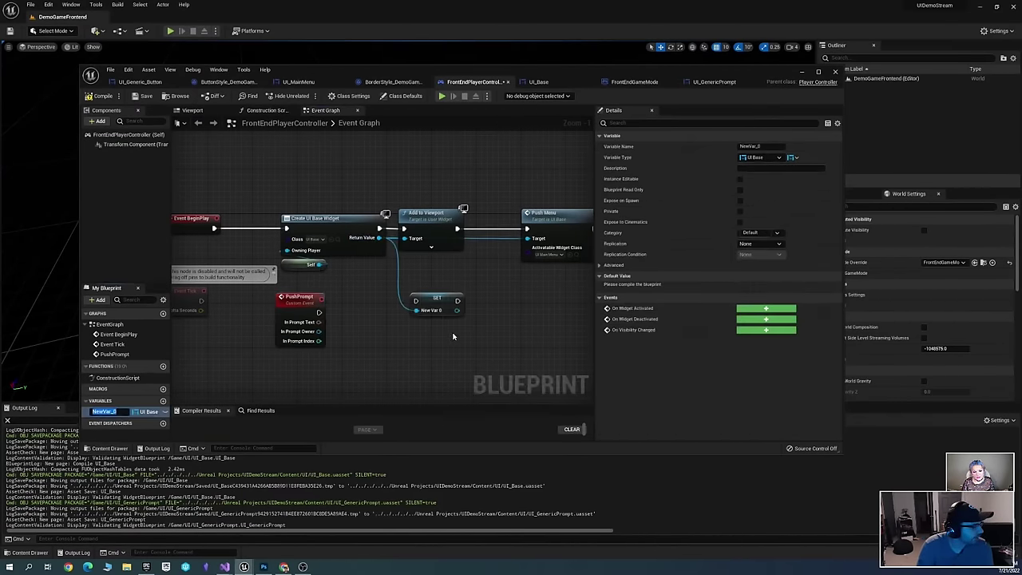
right_click_drag(434, 316, 450, 254)
left_click_drag(465, 157, 493, 157)
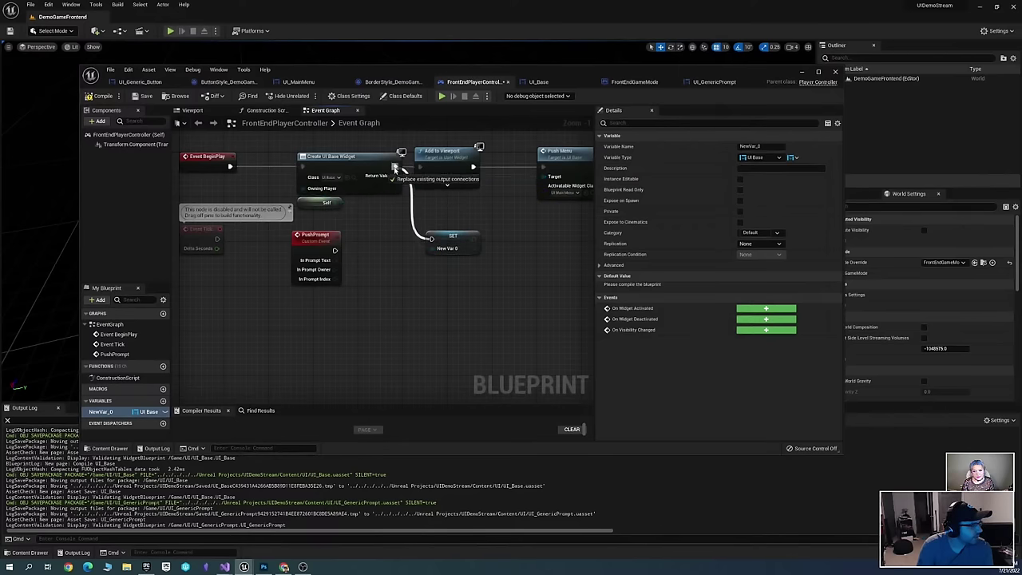
right_click_drag(492, 157, 411, 214)
left_click_drag(412, 214, 440, 214)
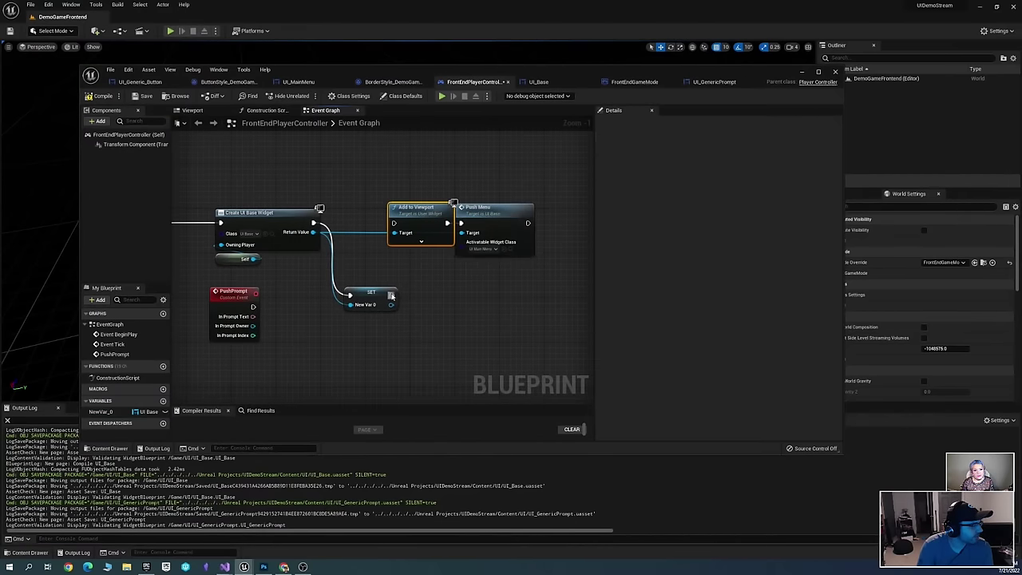
left_click_drag(391, 295, 394, 223)
left_click_drag(313, 222, 360, 223)
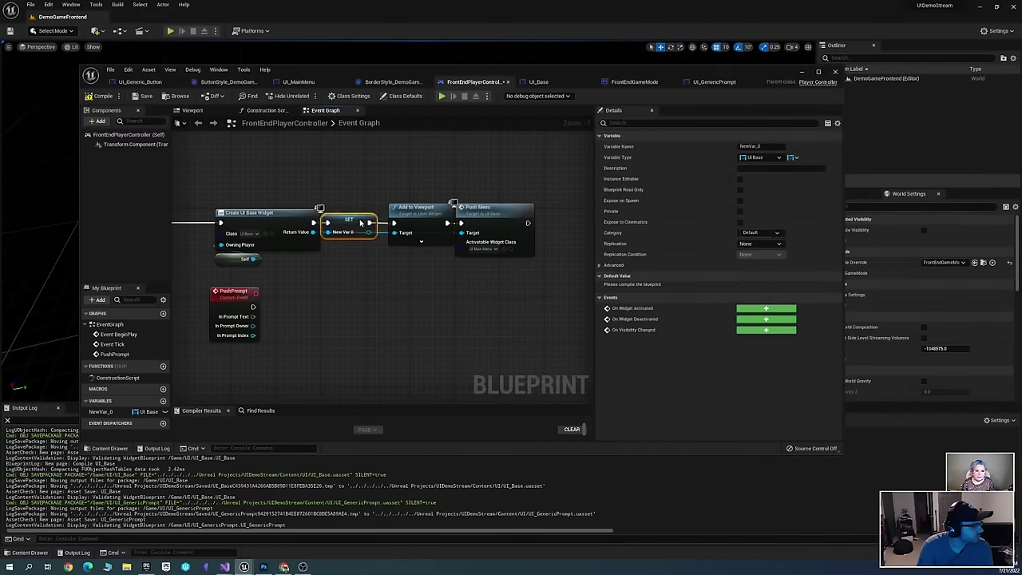
Rename NewVar_0 to 'UI Base' and place a UI Base getter in the graph
left_click(106, 413)
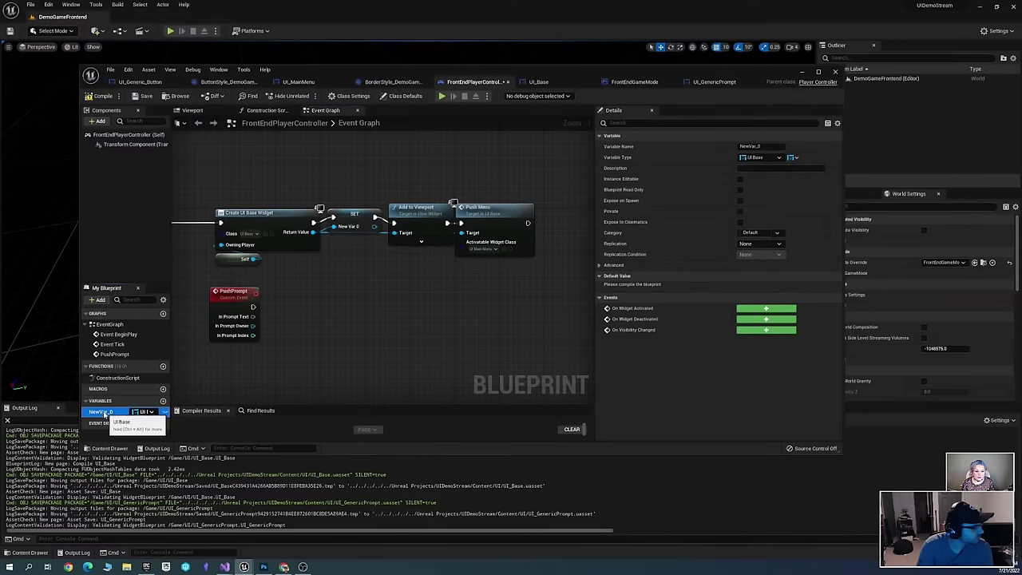
left_click(103, 413)
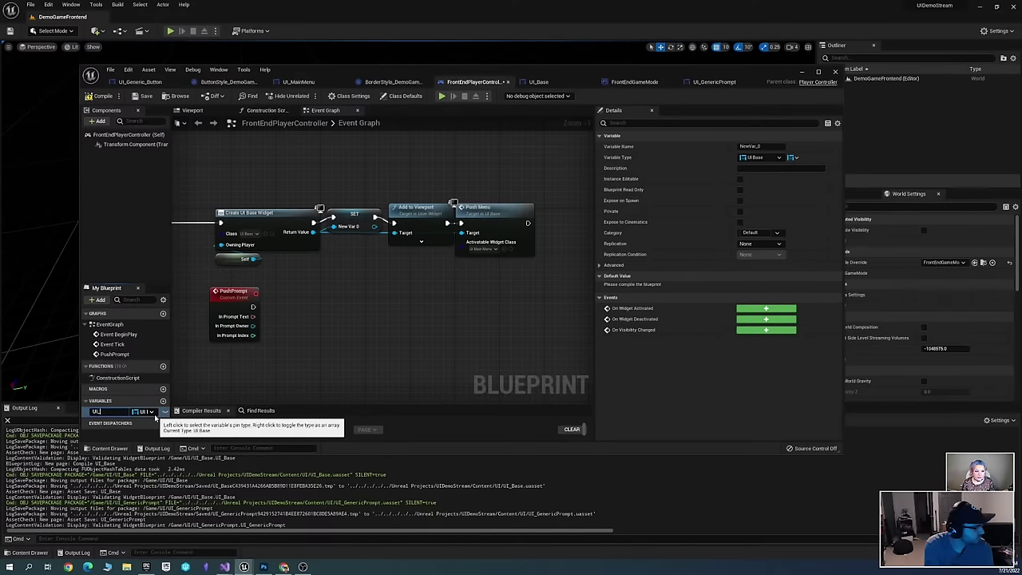
type("UI Base")
key("Return")
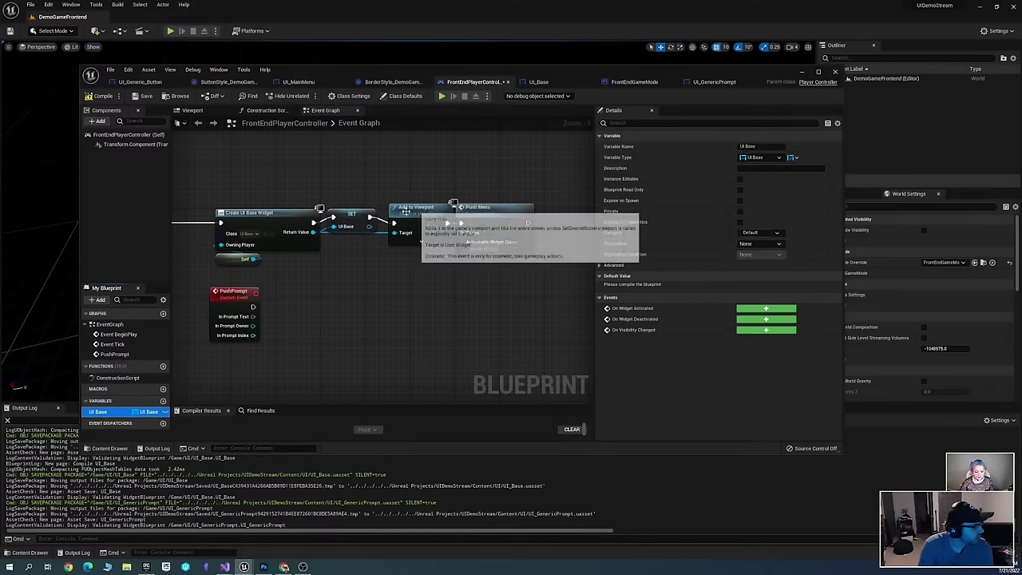
left_click(356, 212)
right_click_drag(373, 294, 436, 267)
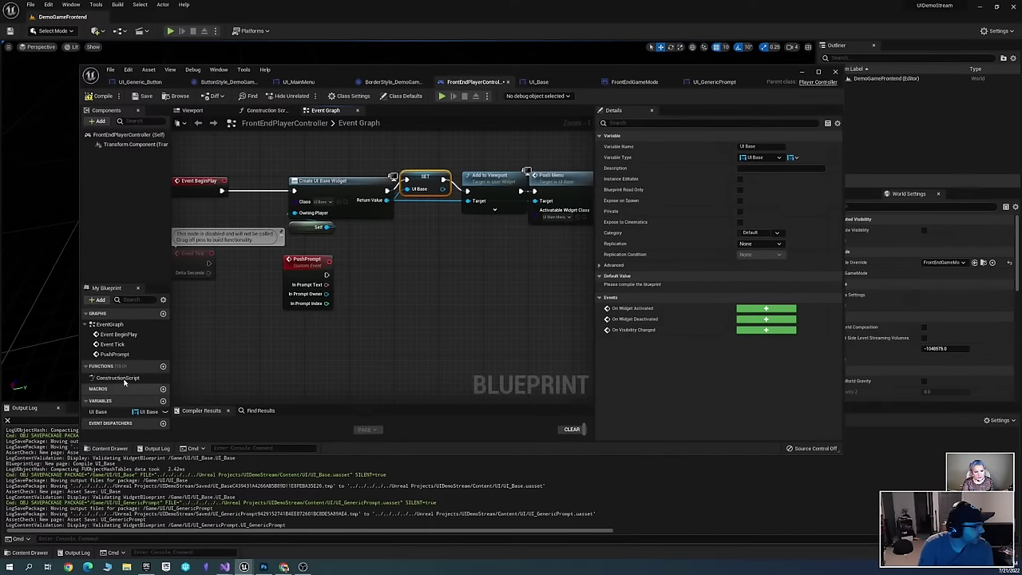
left_click_drag(134, 406, 314, 334, "ctrl")
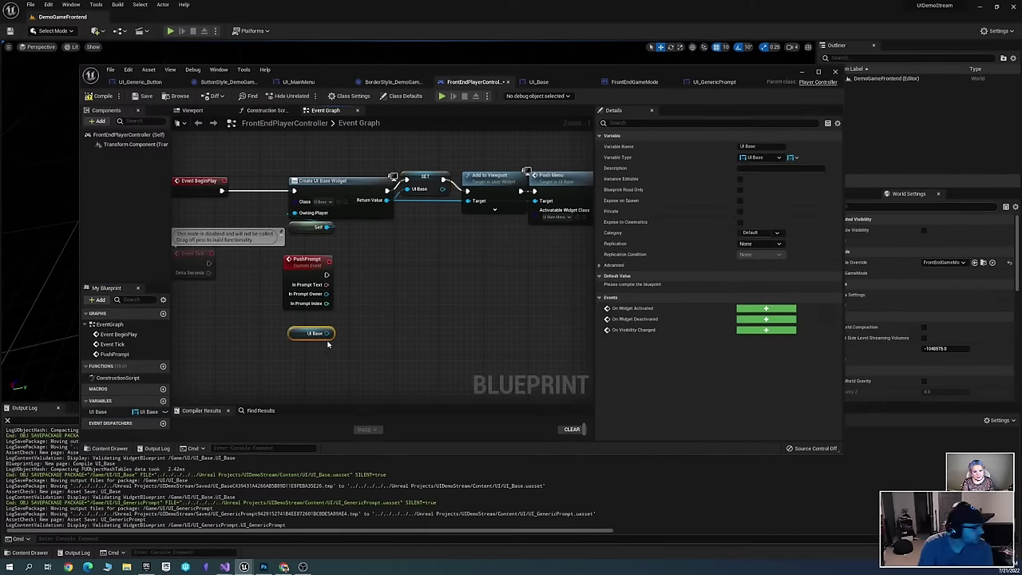
Call Push Prompt on UI Base, wired to the PushPrompt event's execution, text and owner
left_click_drag(326, 333, 407, 279)
type("push")
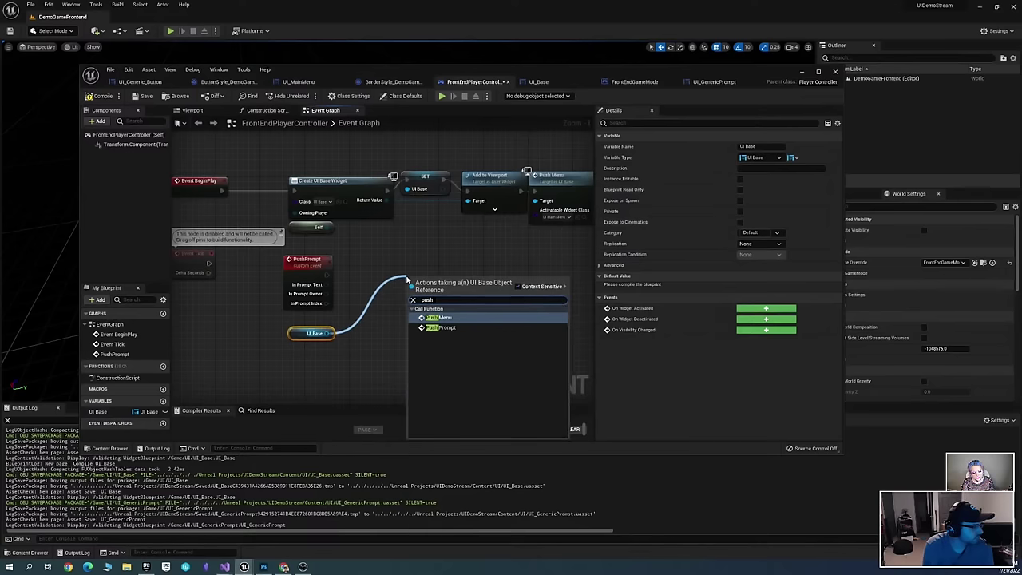
left_click(439, 328)
left_click_drag(438, 323, 427, 296)
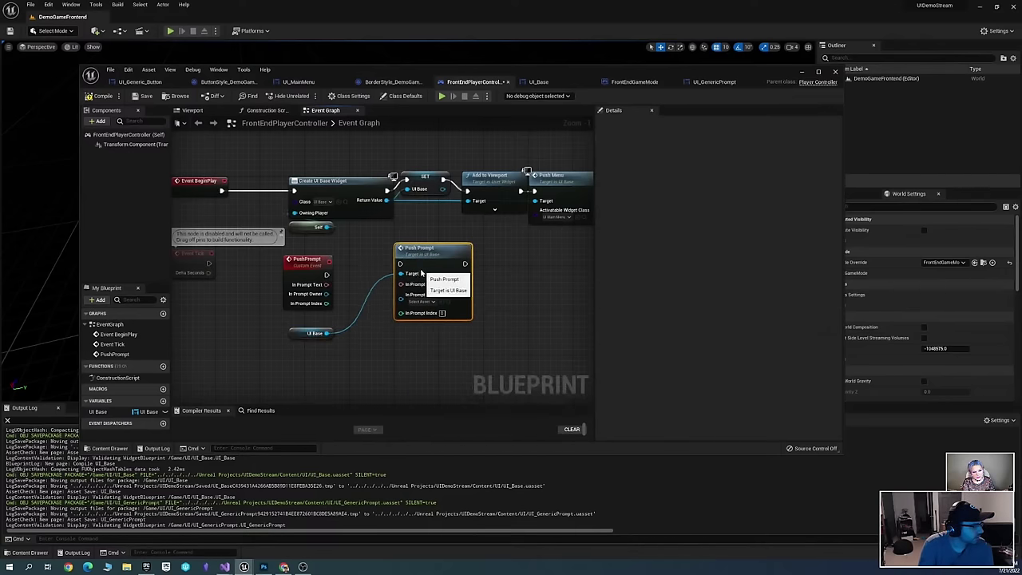
mouse_move(327, 275)
left_mouse_down()
mouse_move(400, 269)
mouse_move(383, 287)
mouse_move(325, 291)
mouse_move(335, 259)
left_mouse_up()
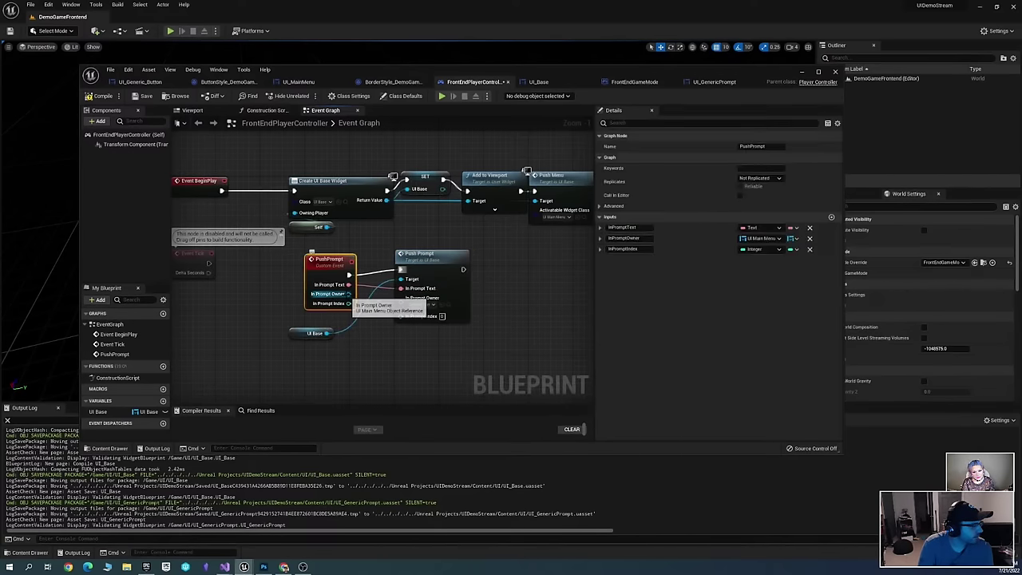
left_click_drag(349, 293, 401, 306)
Compile and save FrontEndPlayerController, then leave the blueprint editor
left_click(522, 268)
right_click_drag(521, 269, 454, 263)
left_click(100, 95)
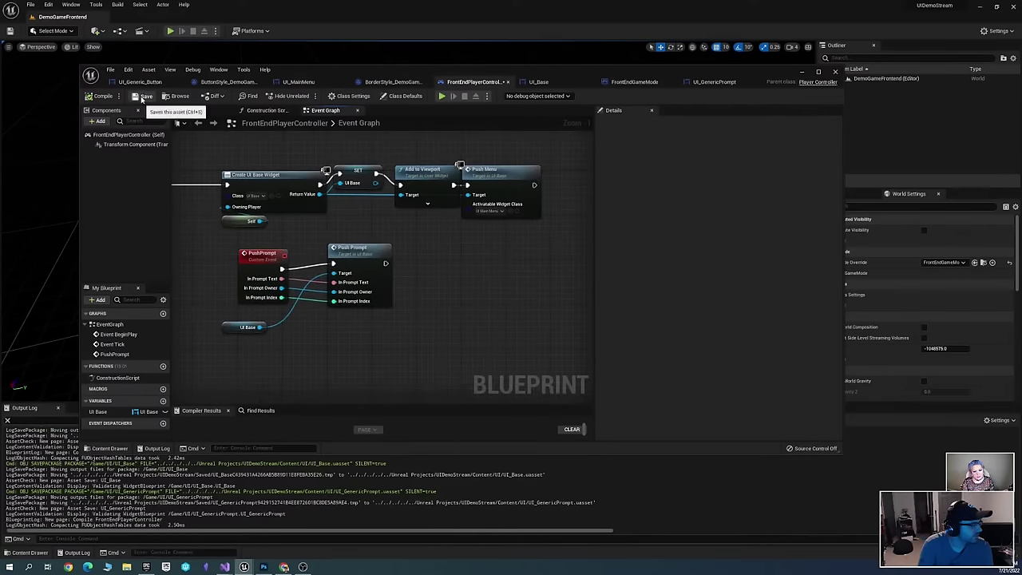
scroll(464, 286, "down", 2)
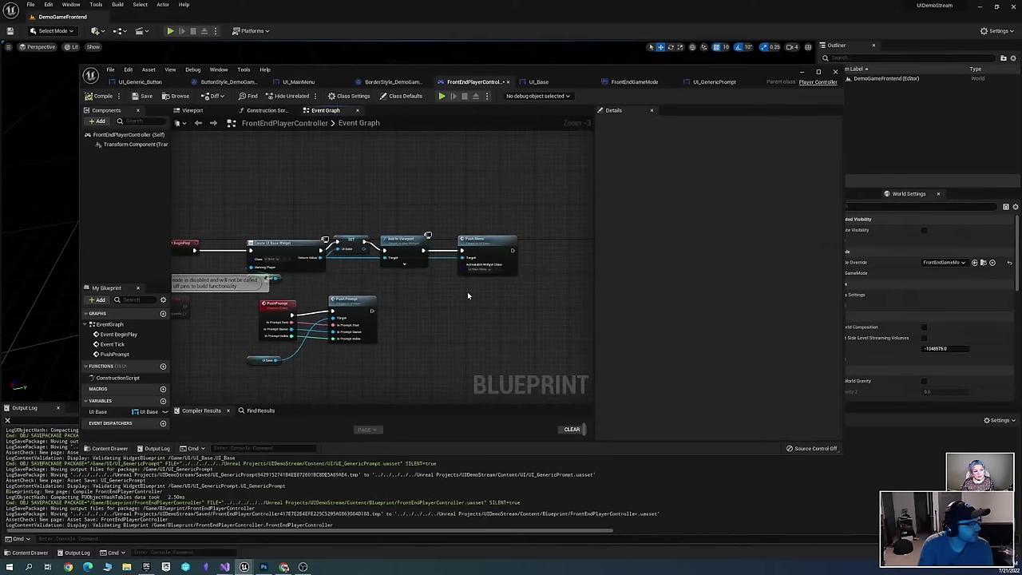
key("ctrl+s")
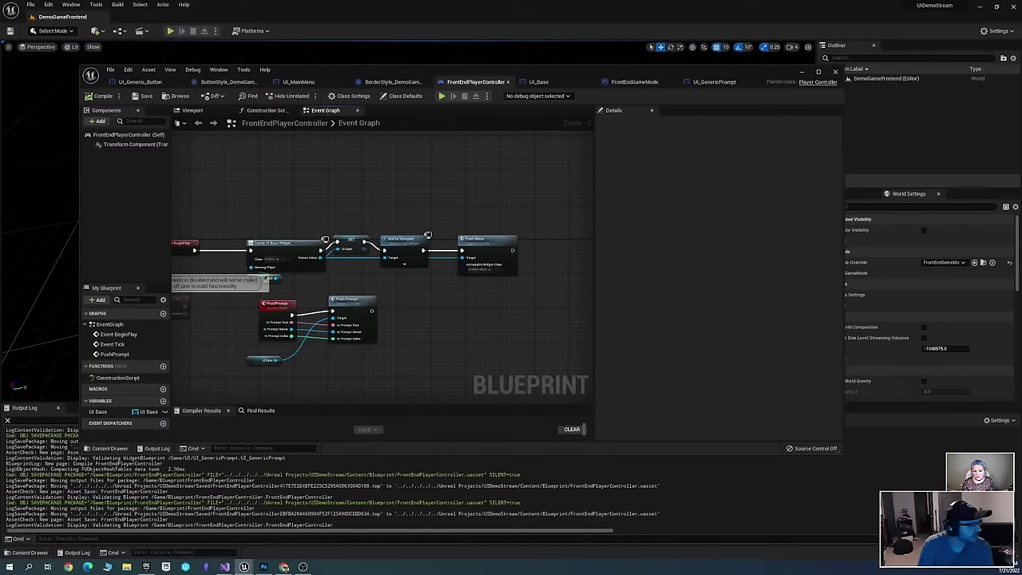
right_click_drag(390, 199, 479, 195)
scroll(514, 178, "down", 1)
scroll(479, 195, "up", 1)
right_click_drag(634, 249, 592, 231)
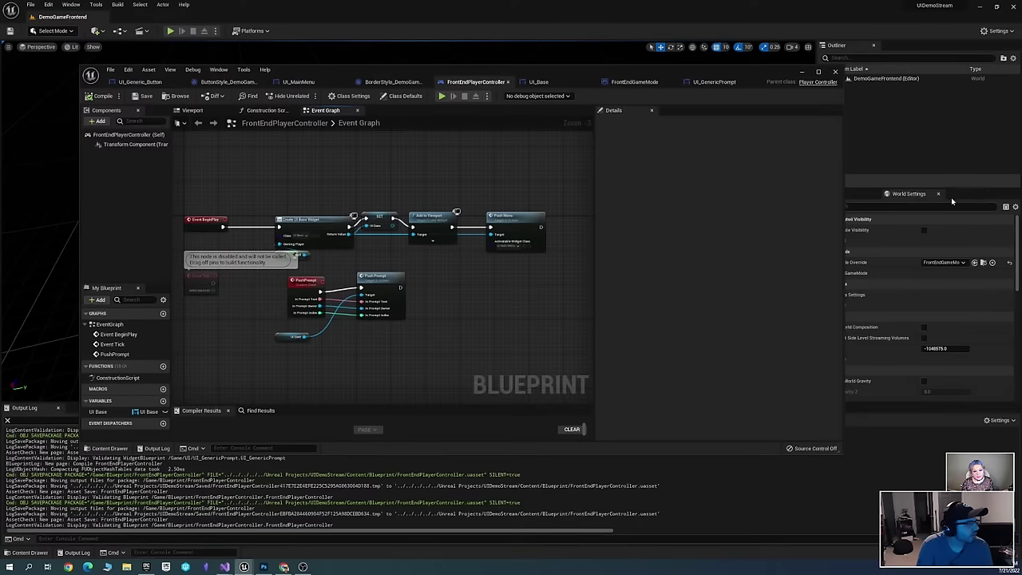
key("alt+Tab")
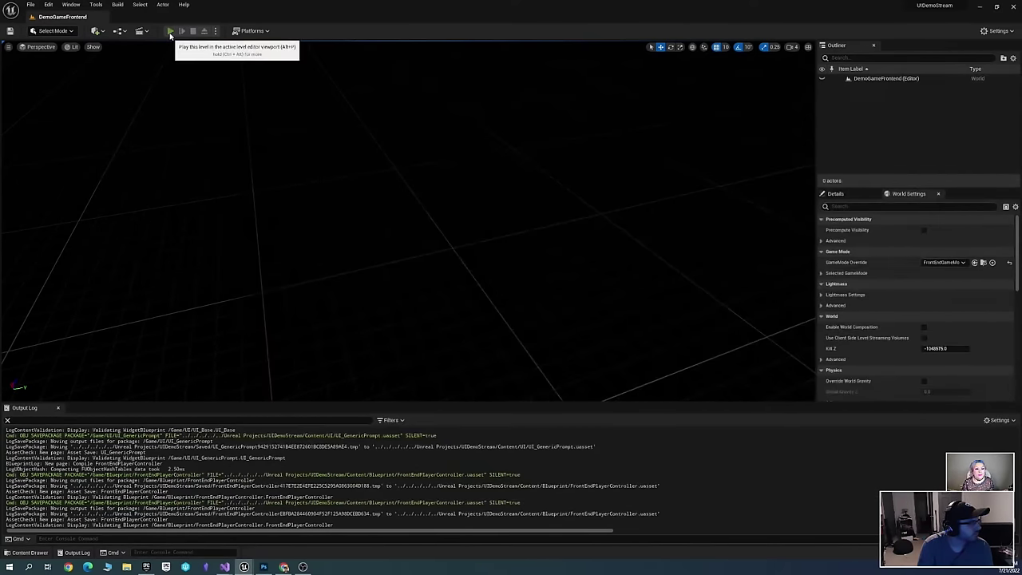
Run Play-In-Editor to confirm the main menu appears, then stop it with Esc
left_click(170, 31)
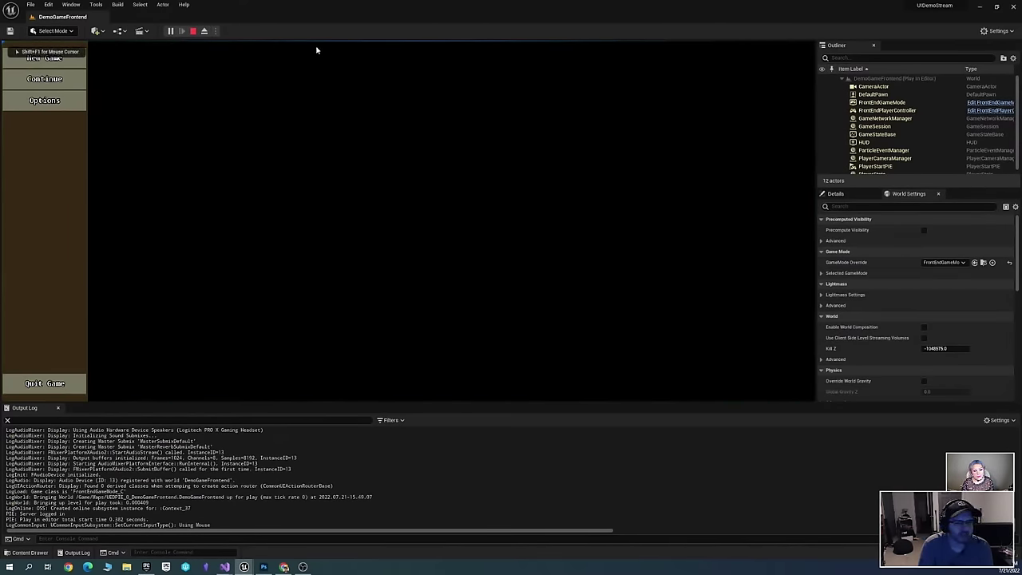
key("Escape")
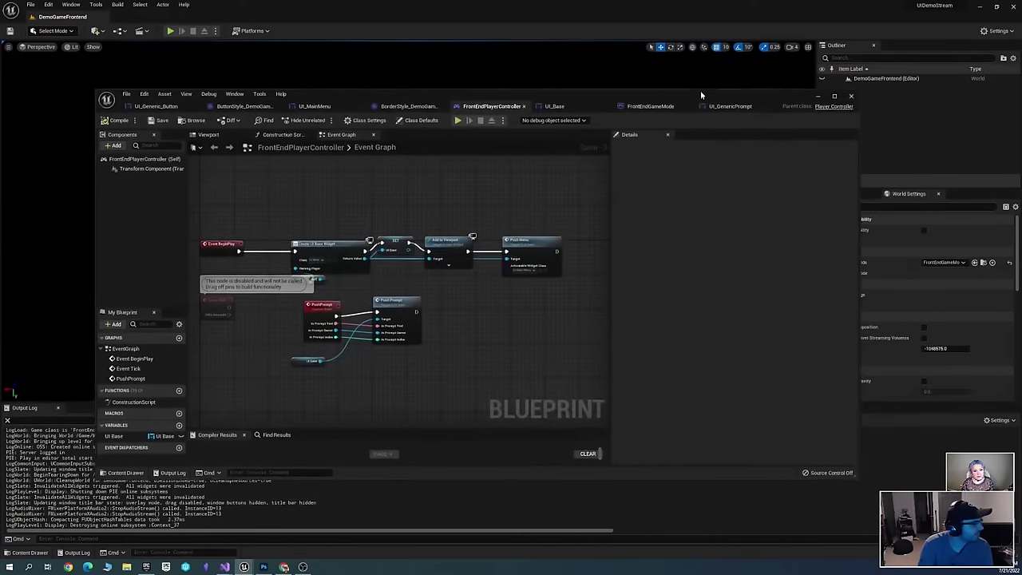
Add an On Button Base Clicked event for QuitGameButton in the UI_MainMenu graph
left_click(330, 94)
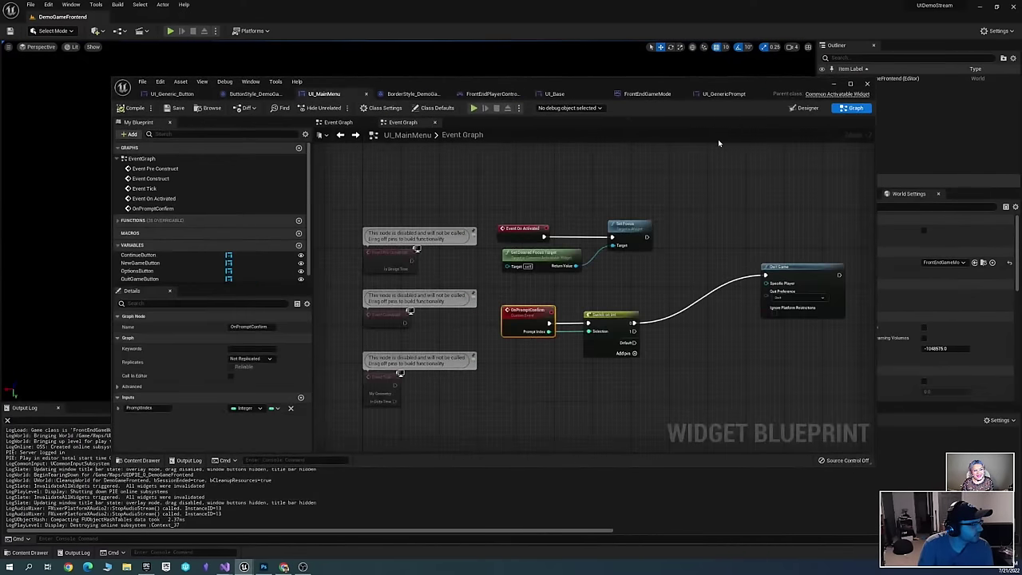
left_click(700, 228)
right_click_drag(700, 229, 655, 238)
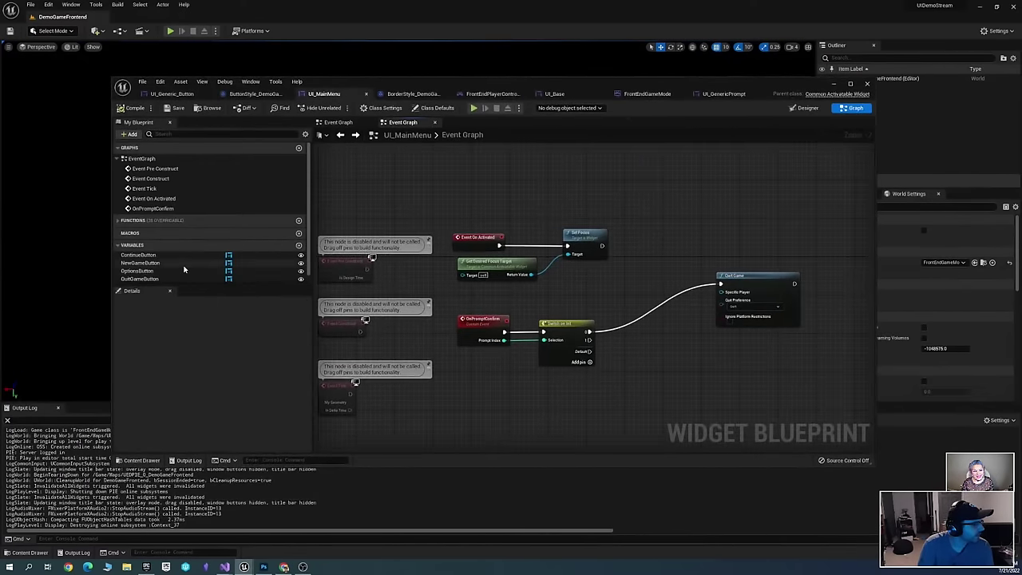
left_click(155, 278)
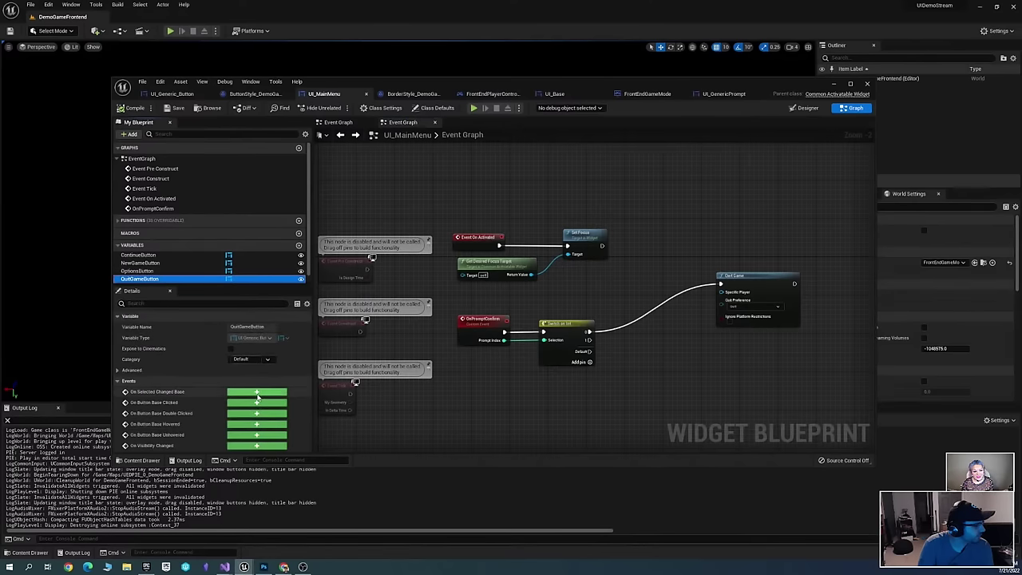
left_click(257, 402)
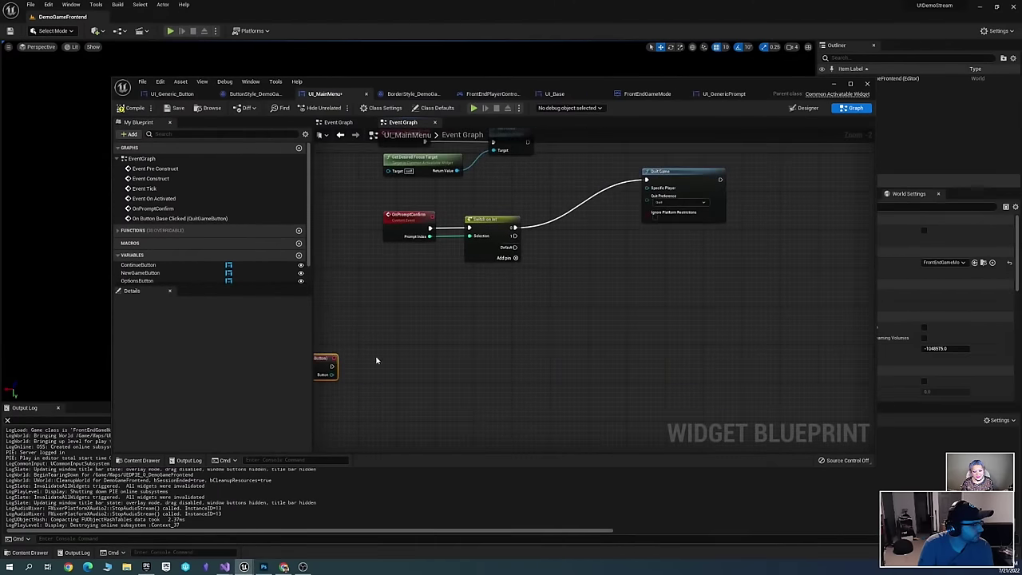
left_click_drag(408, 349, 519, 304)
right_click_drag(697, 268, 675, 322)
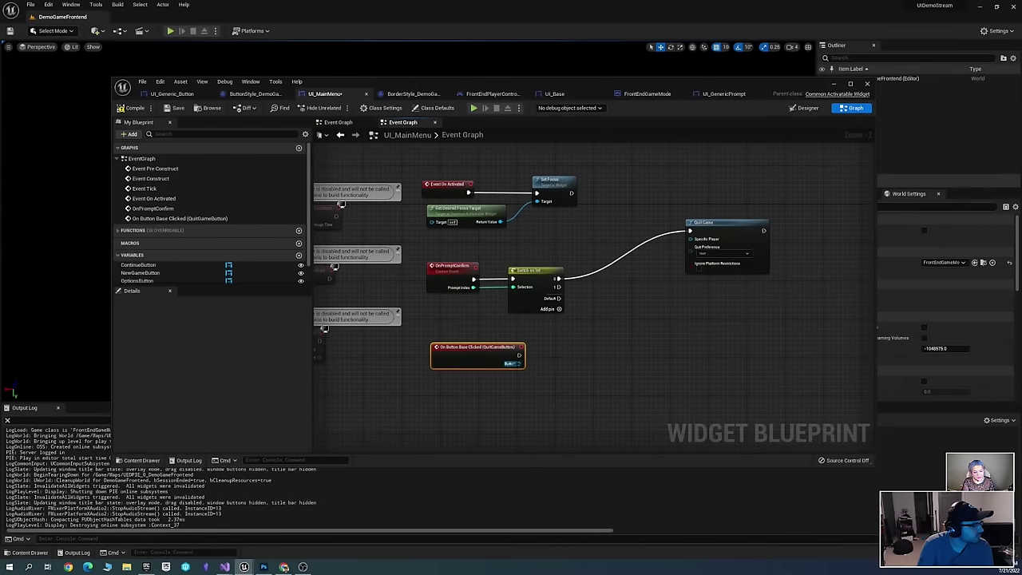
Add a Get Owning Player node below the QuitGameButton click event
right_click(610, 340)
type("get owne")
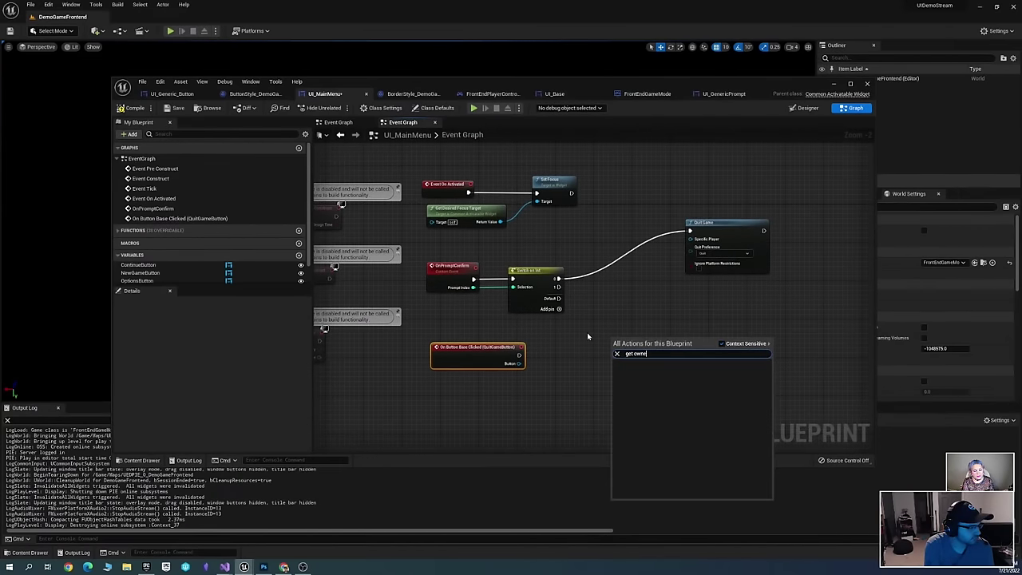
key("BackSpace")
type("ing")
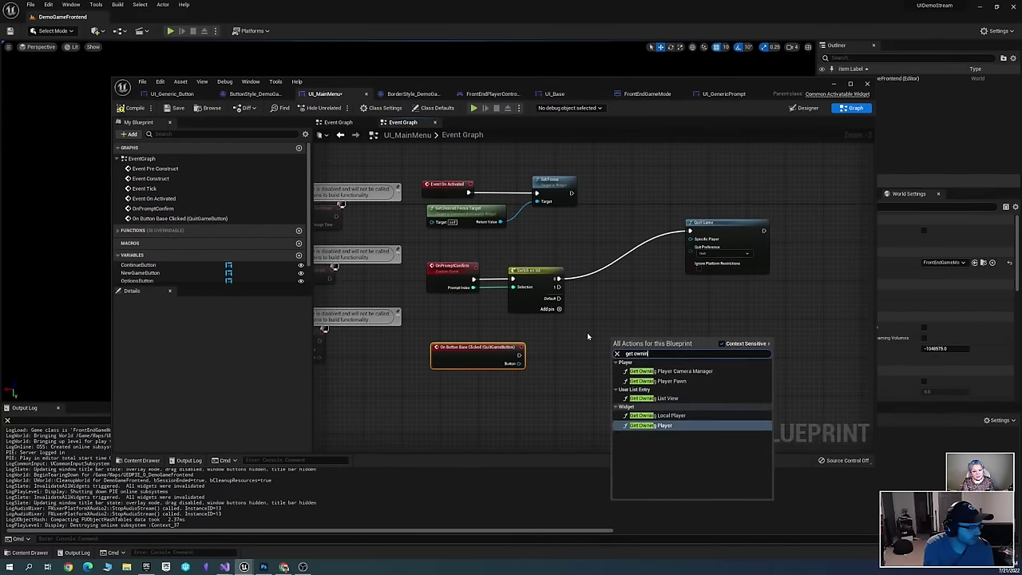
key("Return")
left_click_drag(644, 347, 519, 388)
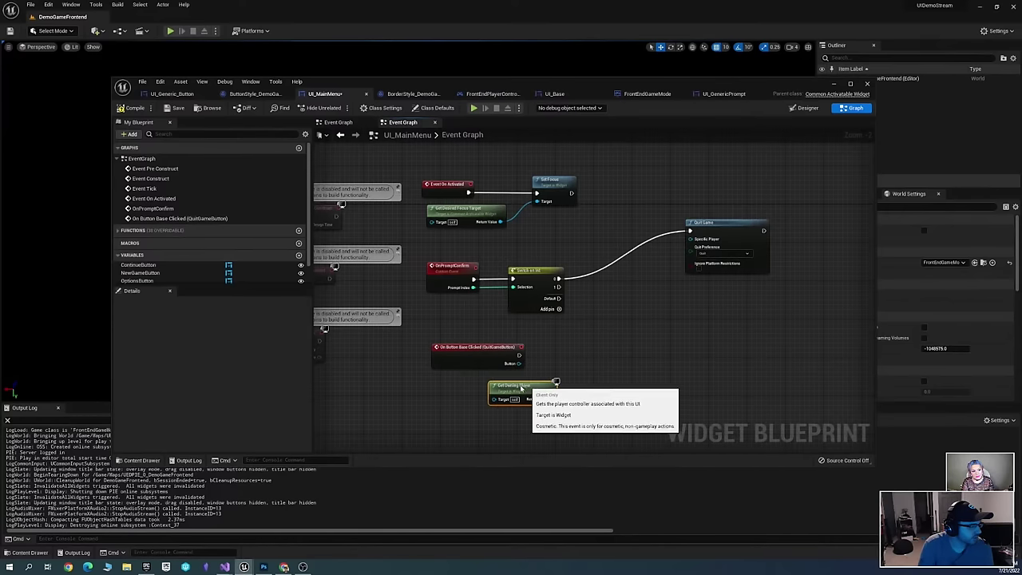
right_click_drag(561, 385, 586, 351)
scroll(586, 352, "up", 2)
Cast the owning player to FrontEndPlayerController and save the blueprint
left_click_drag(528, 356, 610, 323)
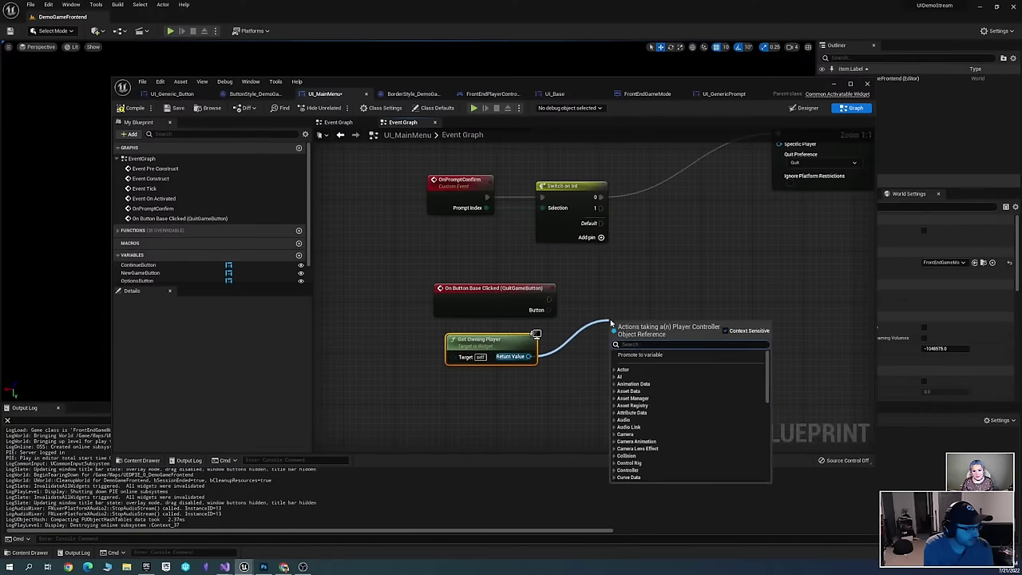
type("cast")
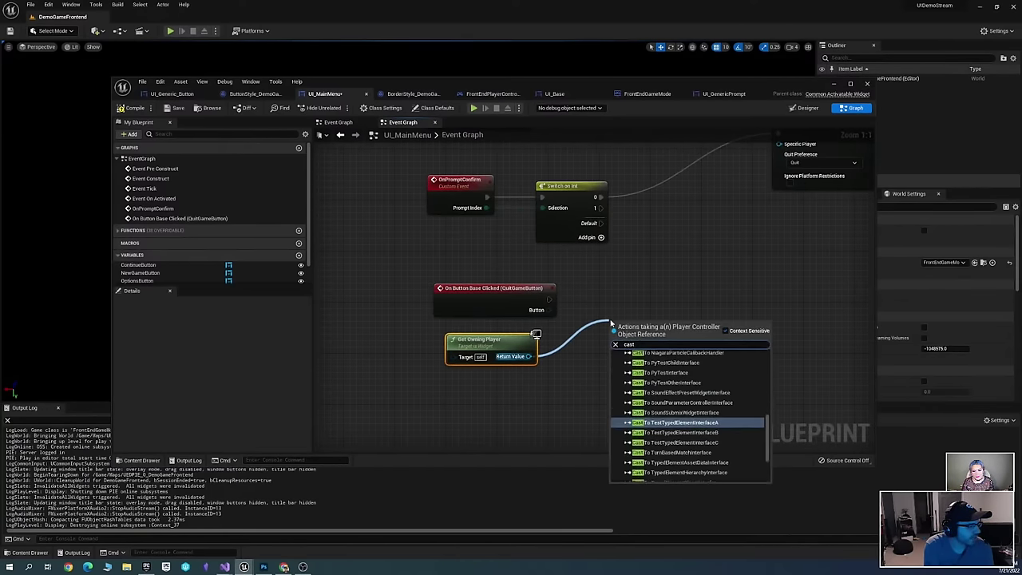
type(" to")
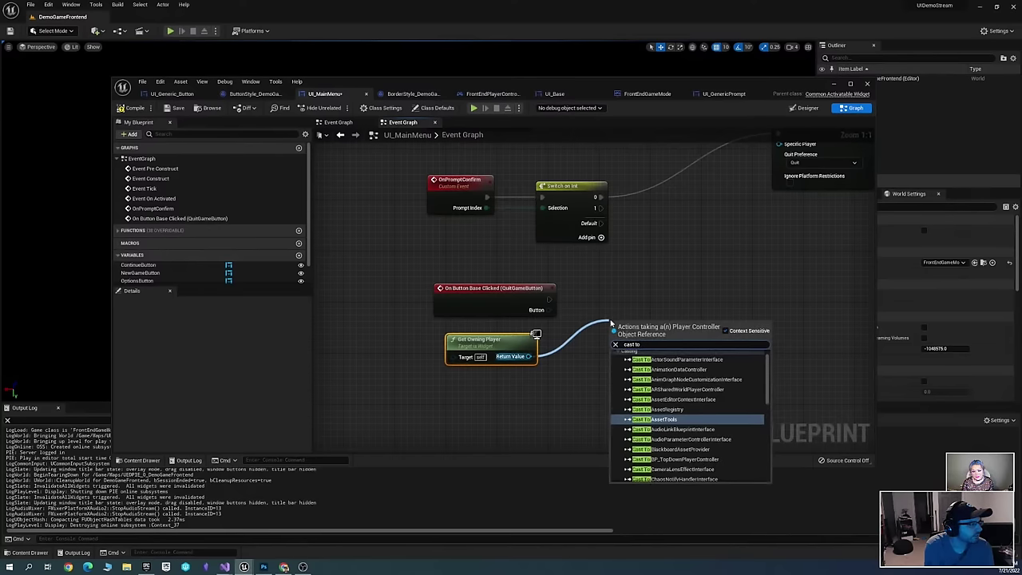
type(" player")
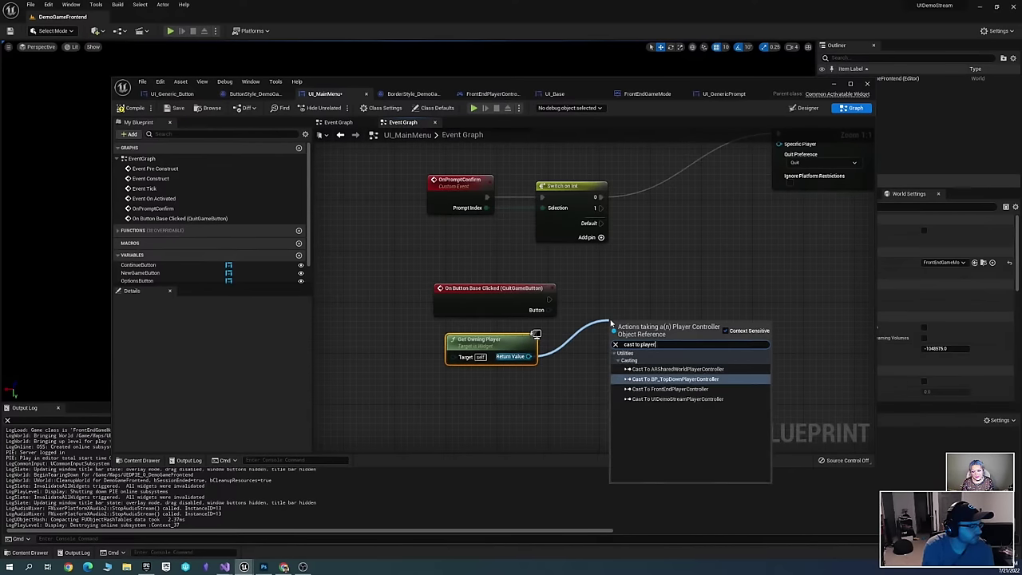
key("Down")
key("Return")
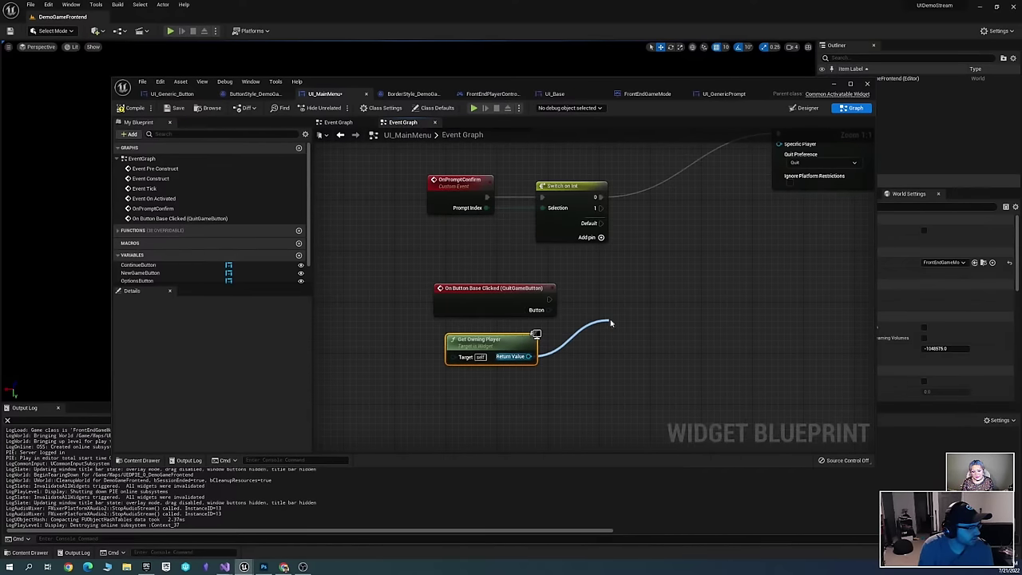
left_click_drag(623, 323, 547, 300)
right_click_drag(548, 299, 424, 312)
key("ctrl+s")
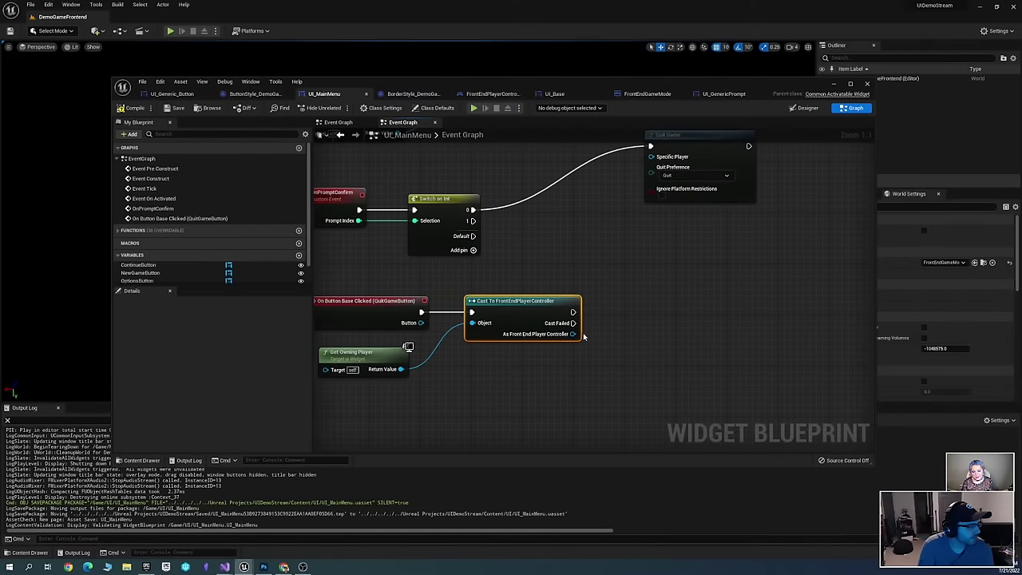
left_click_drag(572, 334, 639, 299)
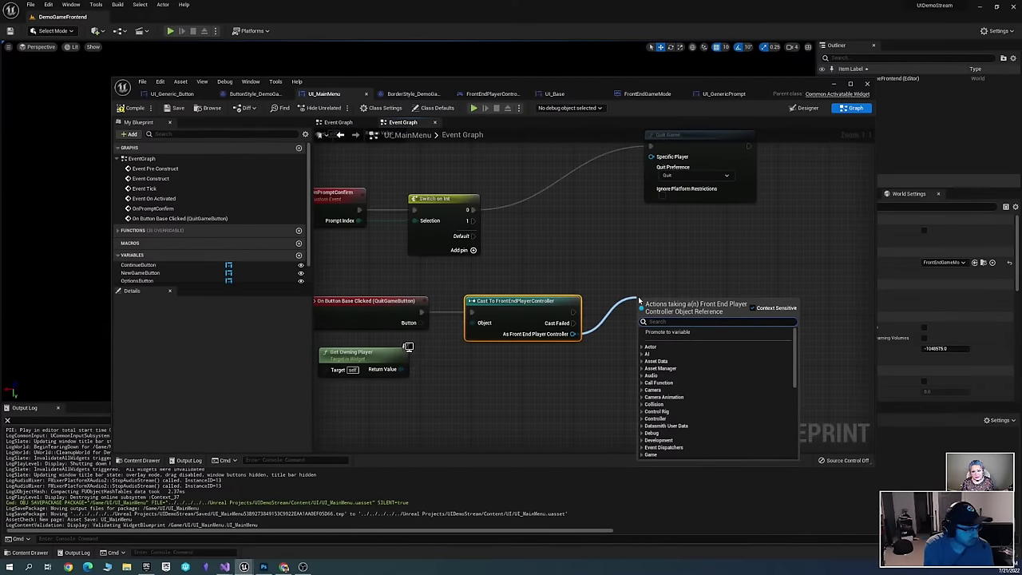
Call Push Prompt with text 'Do you really want to quit?' and Self as prompt owner
type("push")
key("Return")
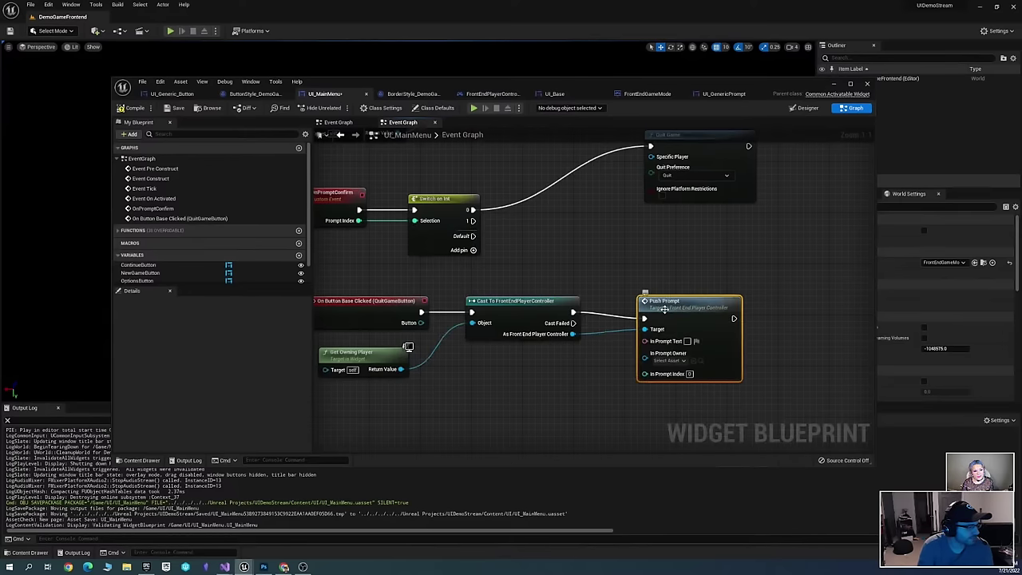
left_click(691, 342)
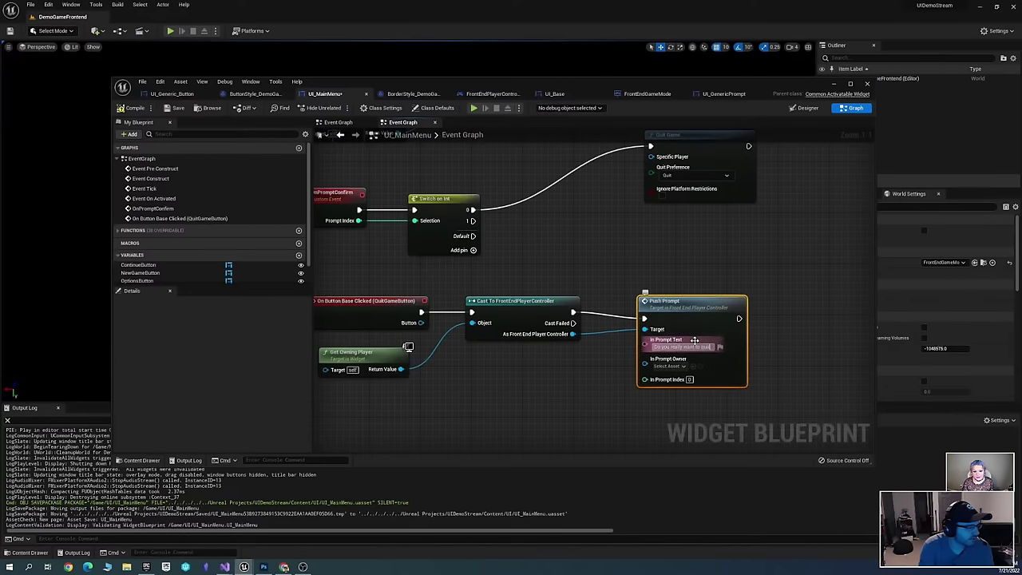
left_click(677, 367)
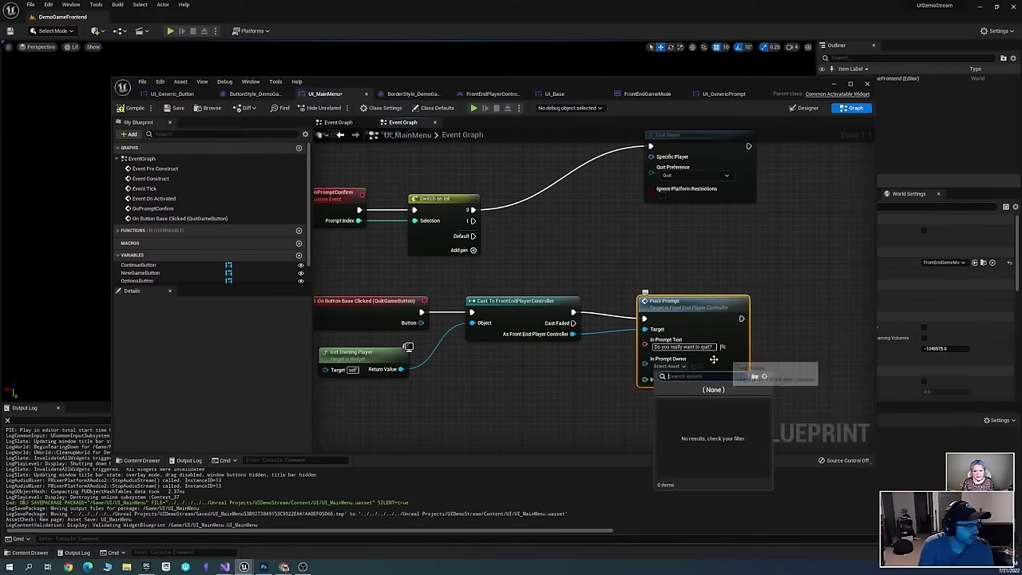
left_click(644, 363)
left_click_drag(644, 363, 576, 365)
type("self")
key("Return")
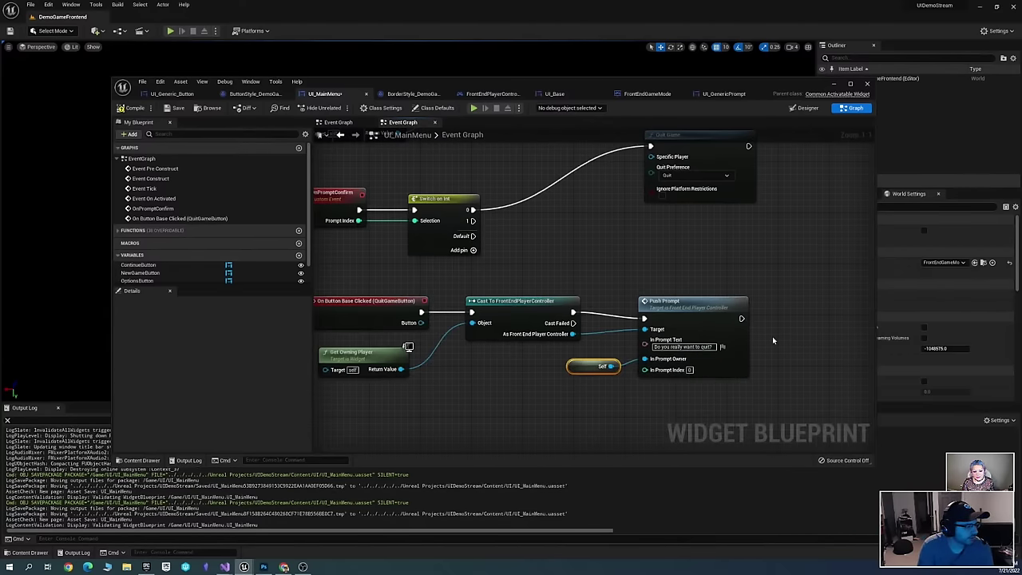
right_click_drag(784, 360, 761, 287)
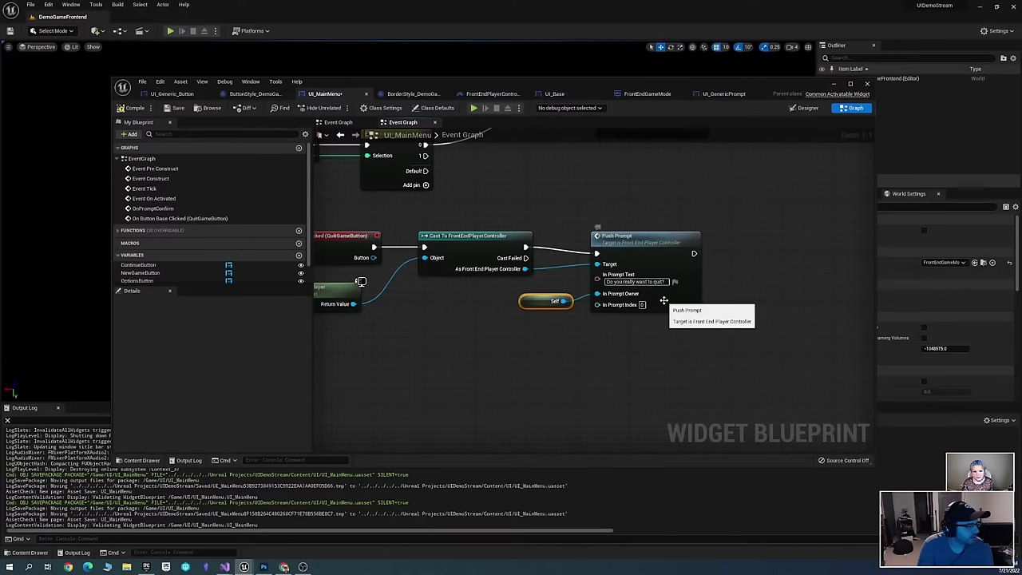
Compile and save UI_MainMenu, then bring the level editor back to the front
scroll(763, 312, "down", 2)
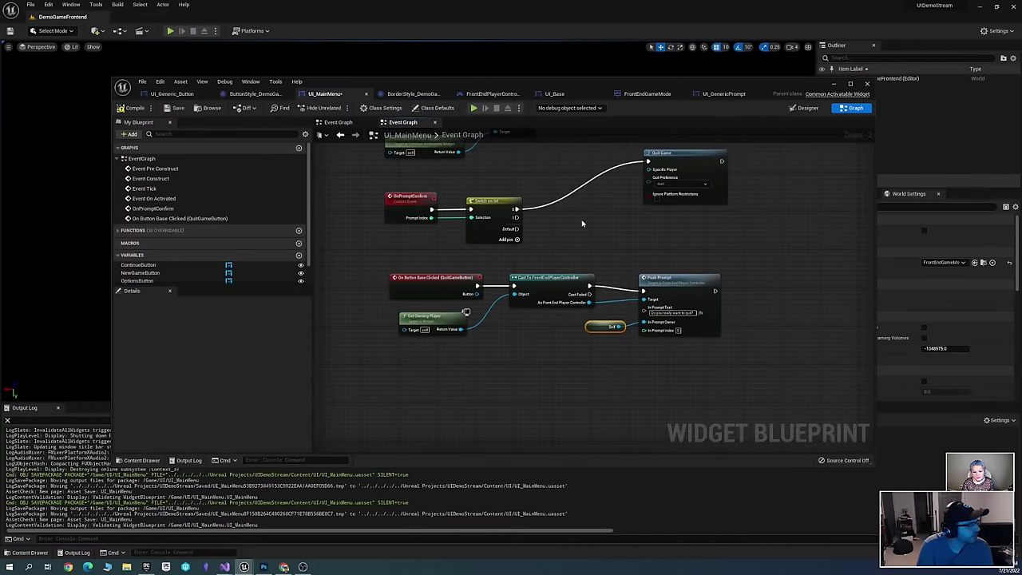
key("ctrl+s")
key("F7")
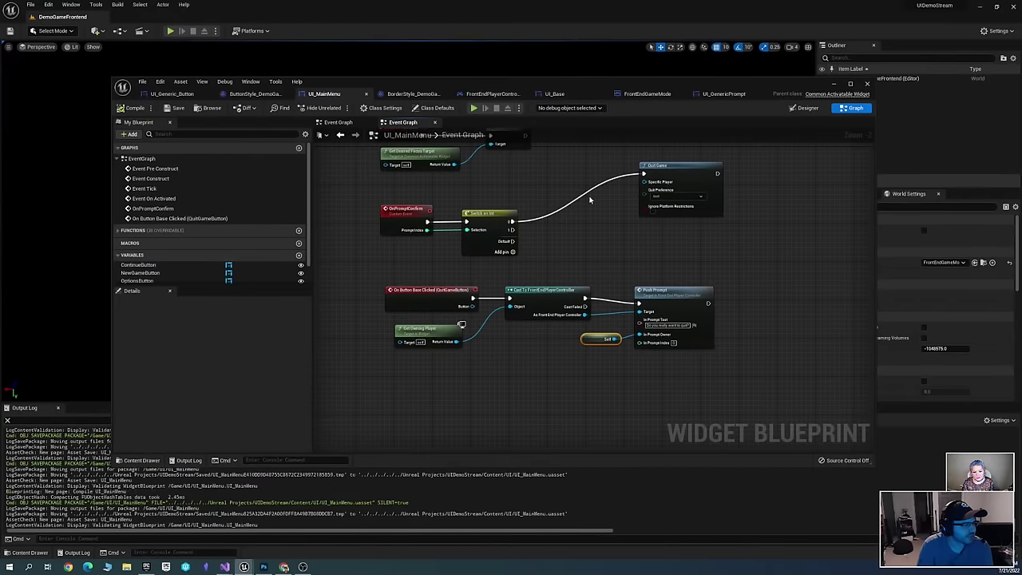
scroll(694, 281, "up", 1)
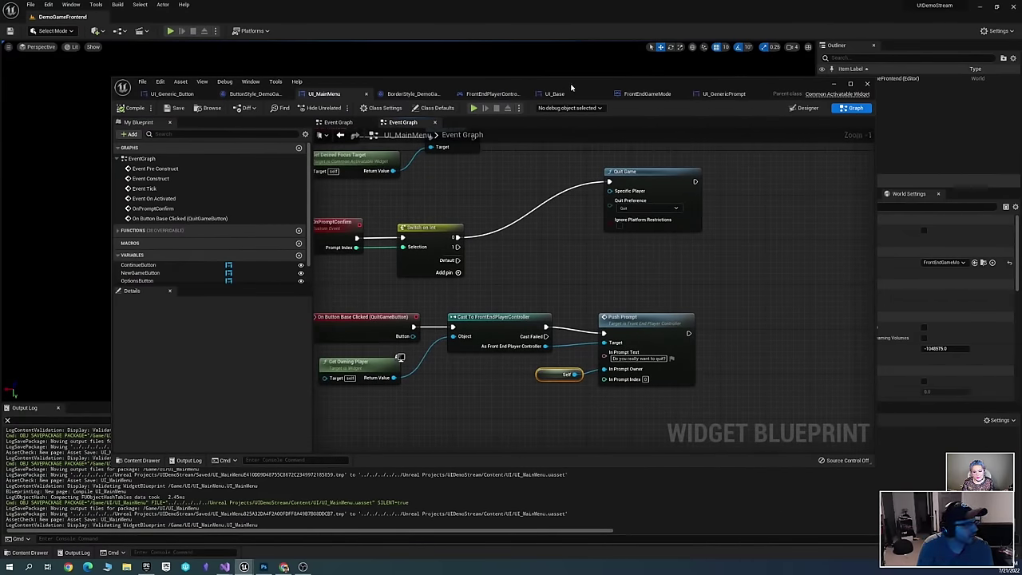
left_click(417, 22)
Play the level, choose Quit Game, and answer Yes to end the session
left_click(170, 31)
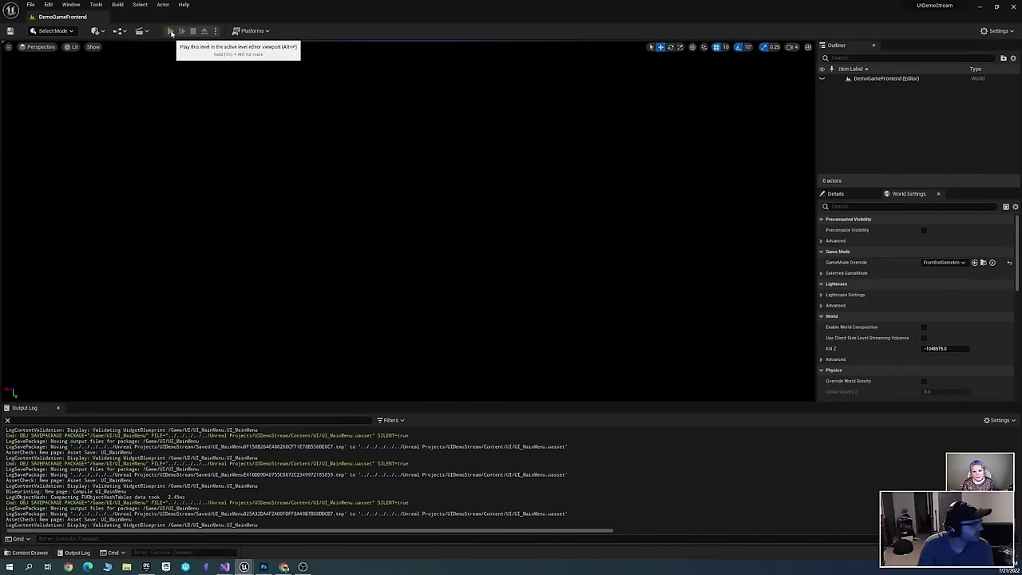
left_click(80, 384)
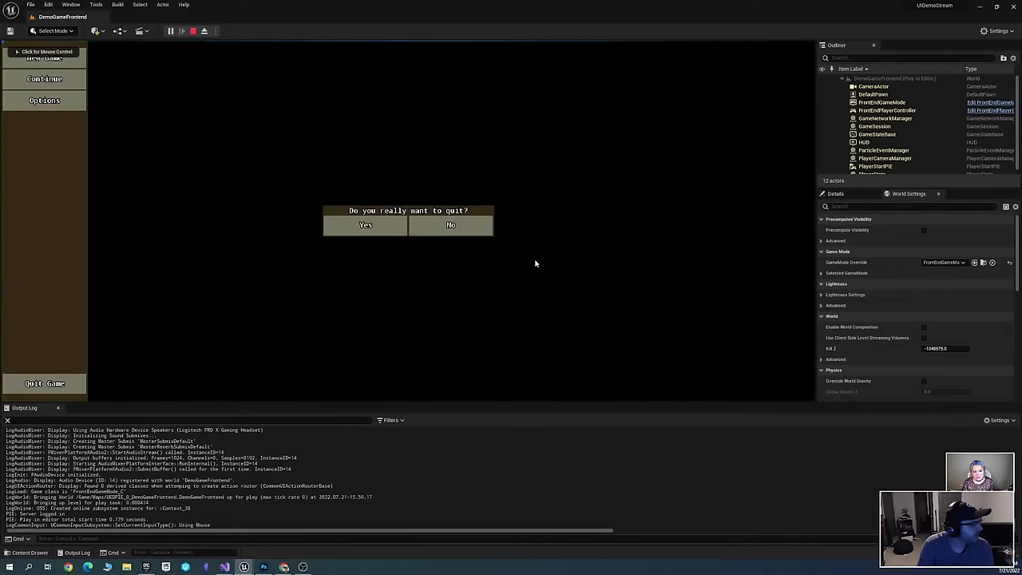
left_click(380, 225)
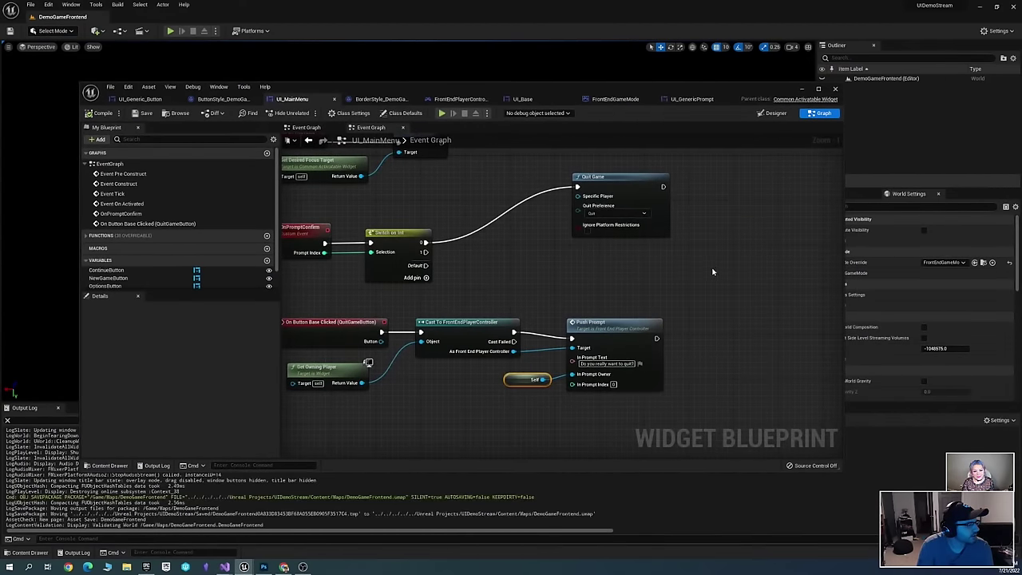
Switch to the UI_GenericPrompt blueprint's event graph
scroll(735, 302, "down", 1)
right_click_drag(734, 301, 603, 282)
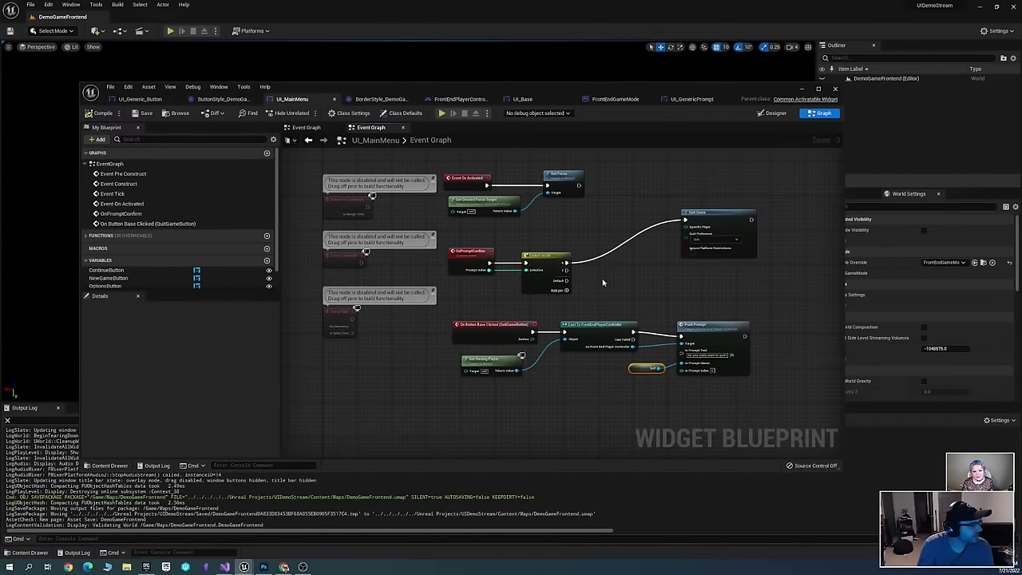
left_click(692, 99)
Add an On Button Base Clicked event for NoButton below the YesButton event
right_click_drag(778, 304, 444, 211)
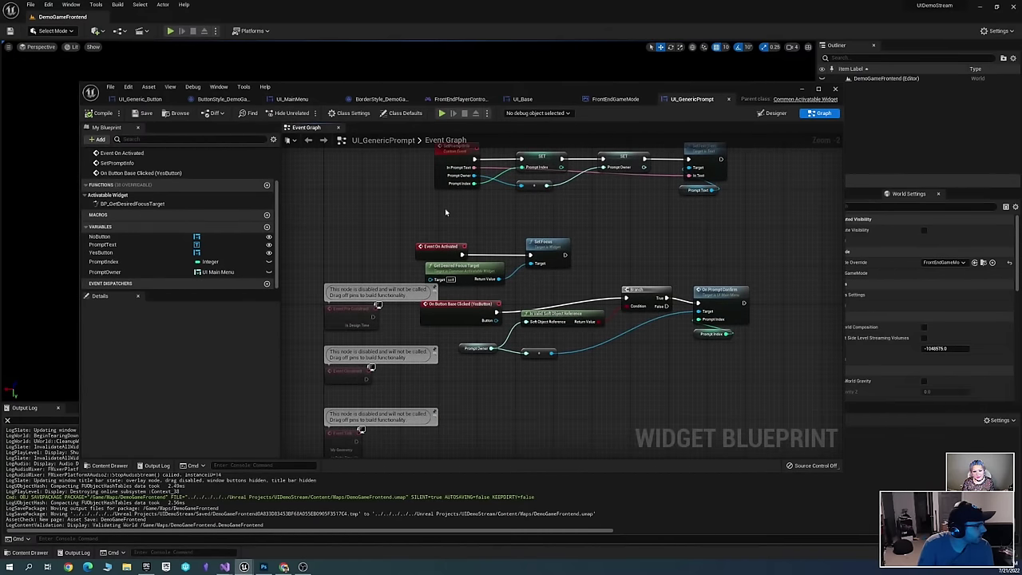
right_click_drag(517, 373, 505, 291)
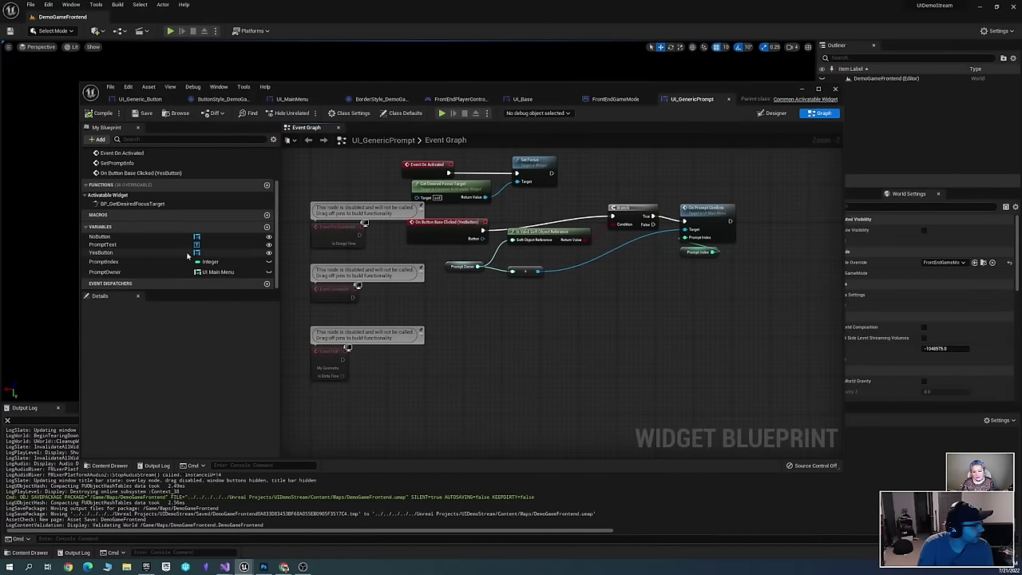
left_click(147, 236)
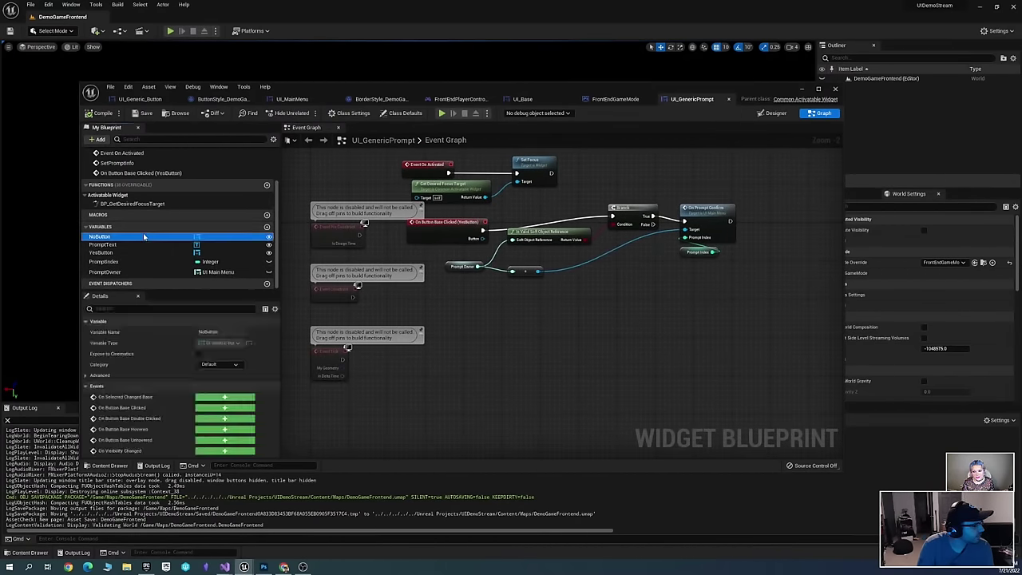
left_click(221, 408)
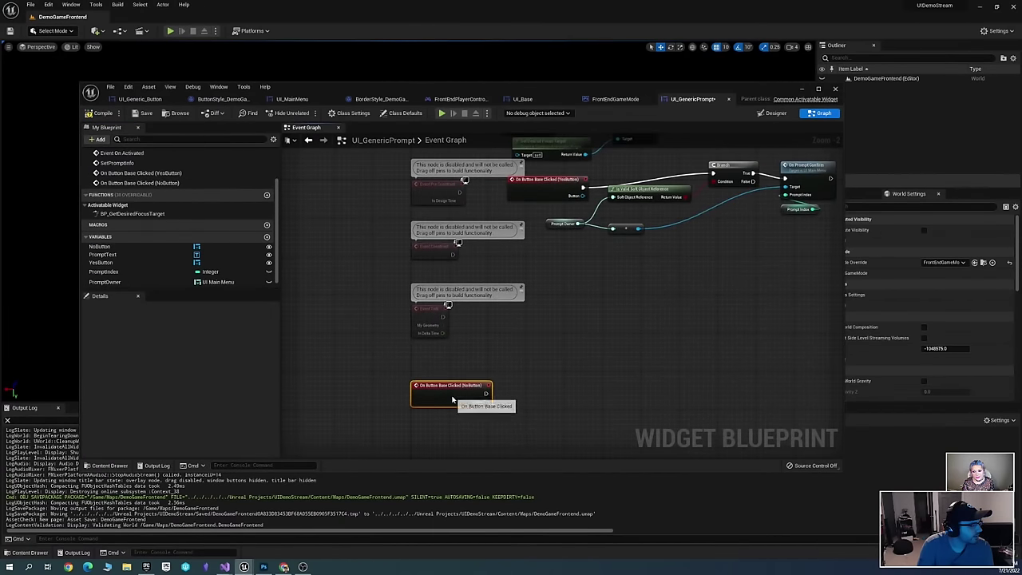
left_click_drag(452, 399, 565, 299)
scroll(589, 334, "up", 2)
Wire the NoButton click event to a Deactivate Widget node
right_click(583, 335)
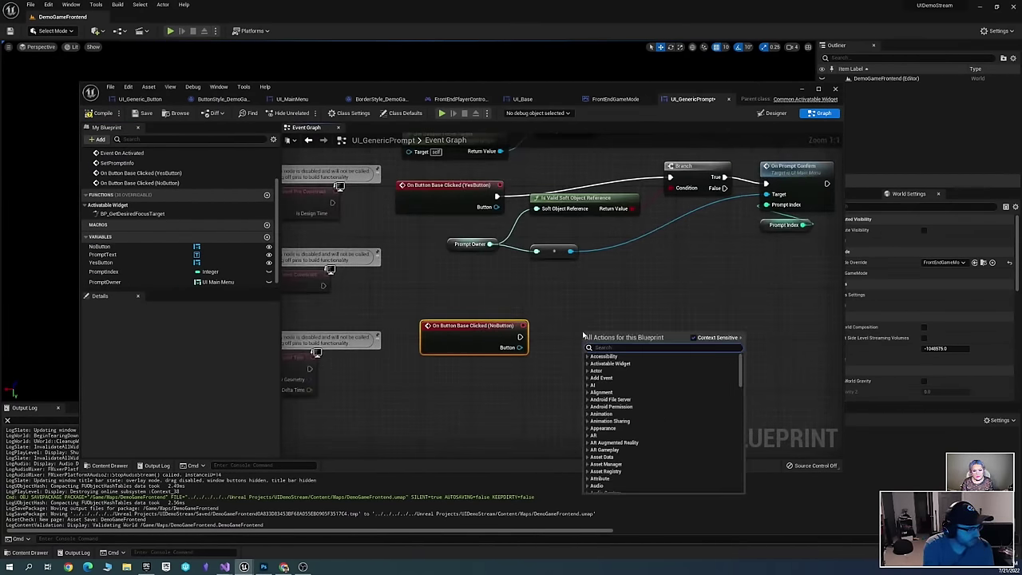
type("deactivate")
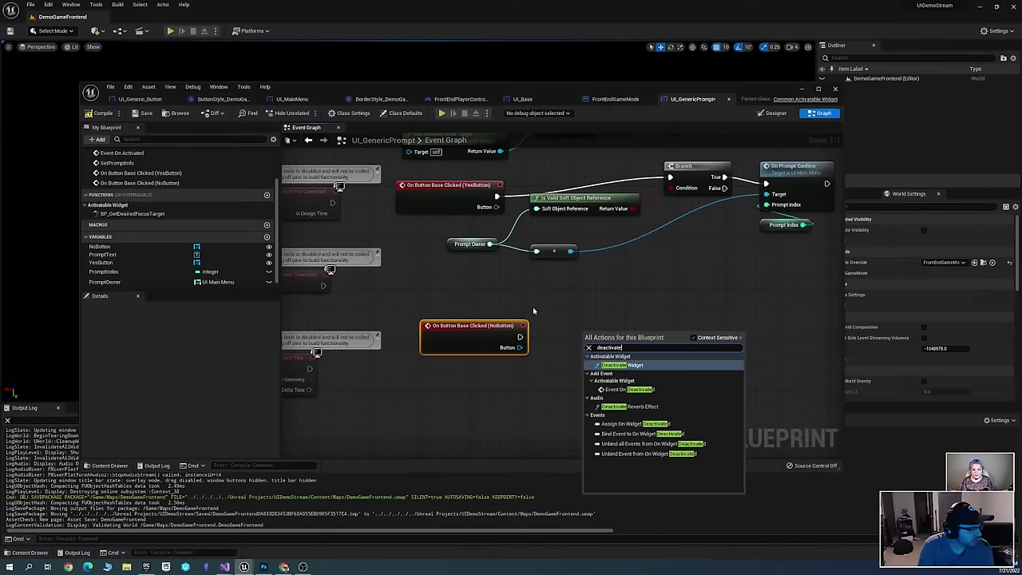
left_click(625, 275)
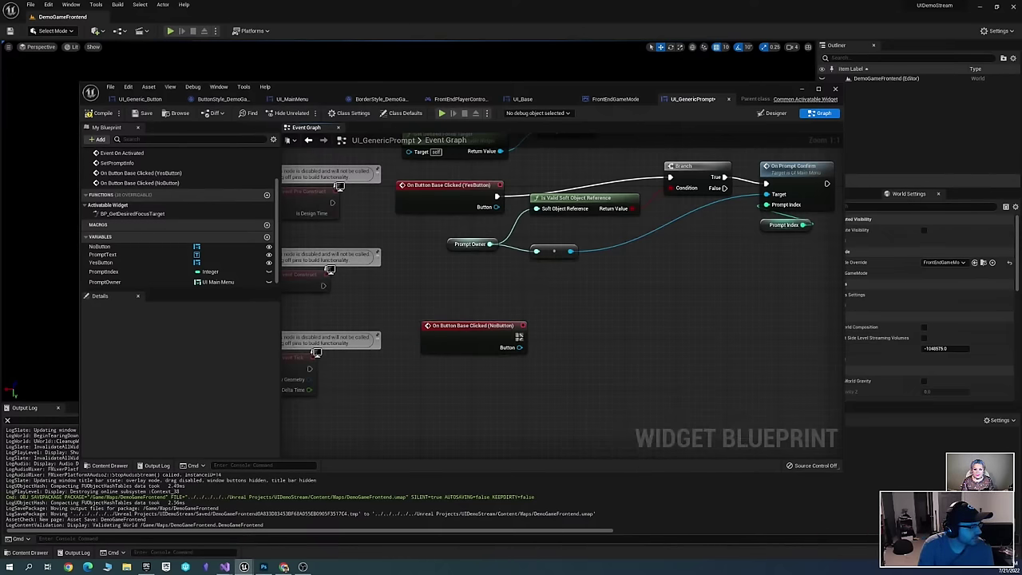
right_click(571, 326)
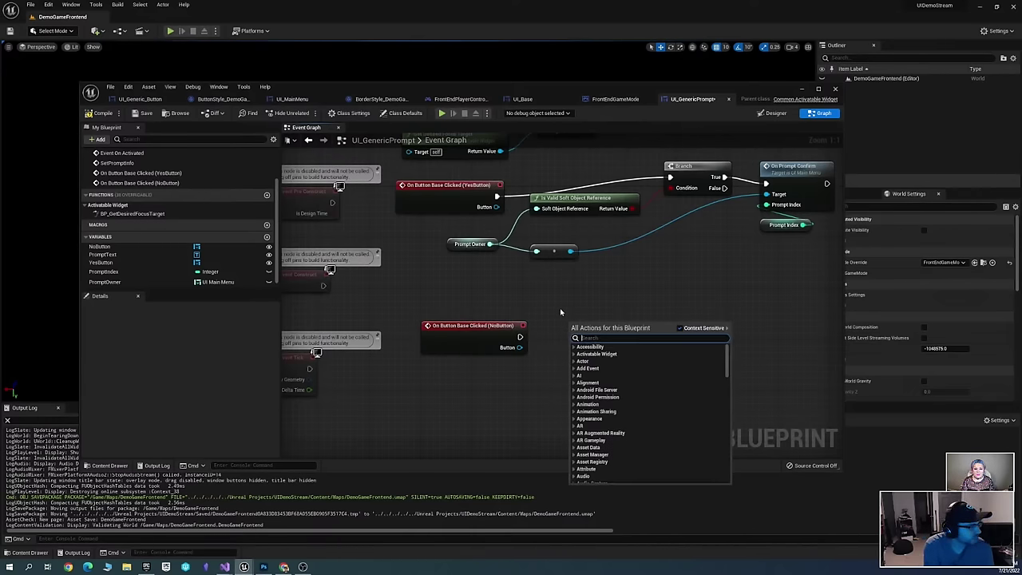
type("deactivate")
key("Return")
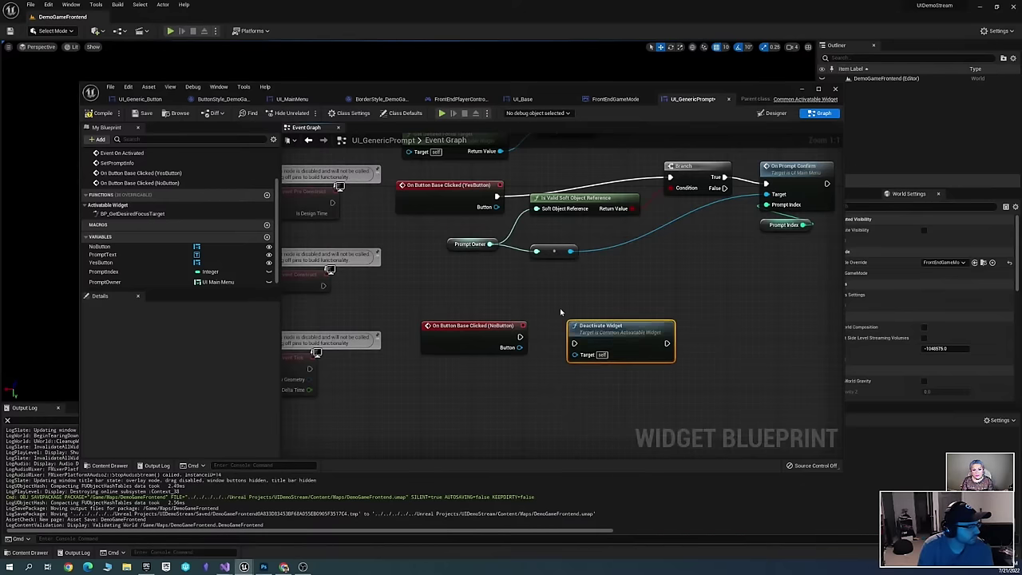
left_click_drag(573, 343, 519, 337)
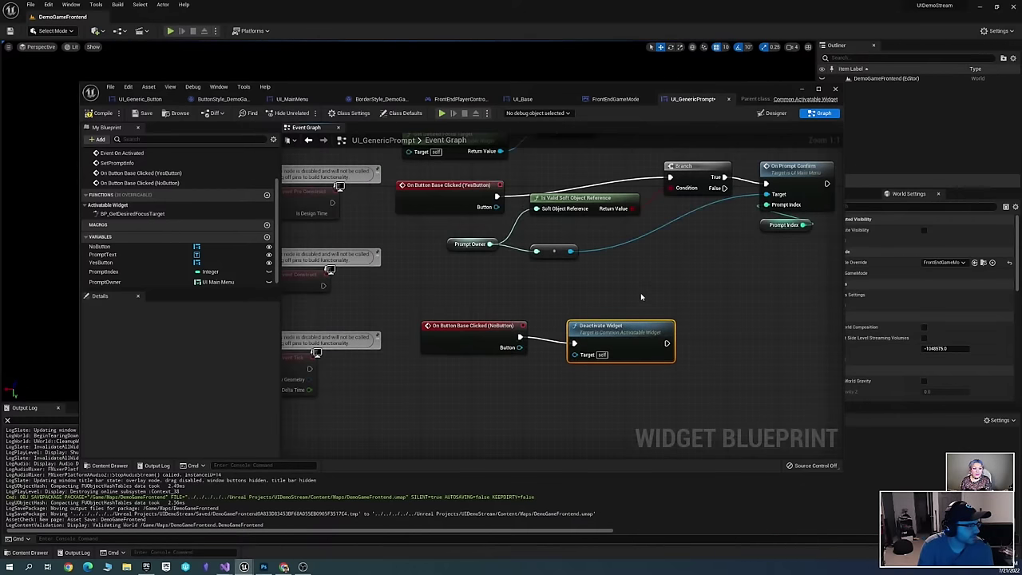
scroll(640, 297, "down", 1)
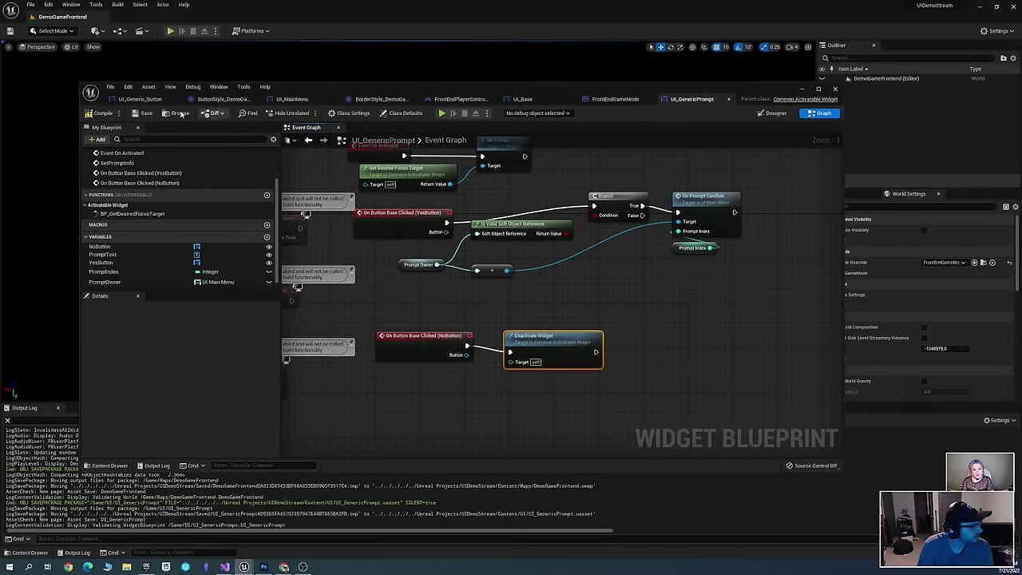
Compile and save UI_GenericPrompt
left_click(100, 112)
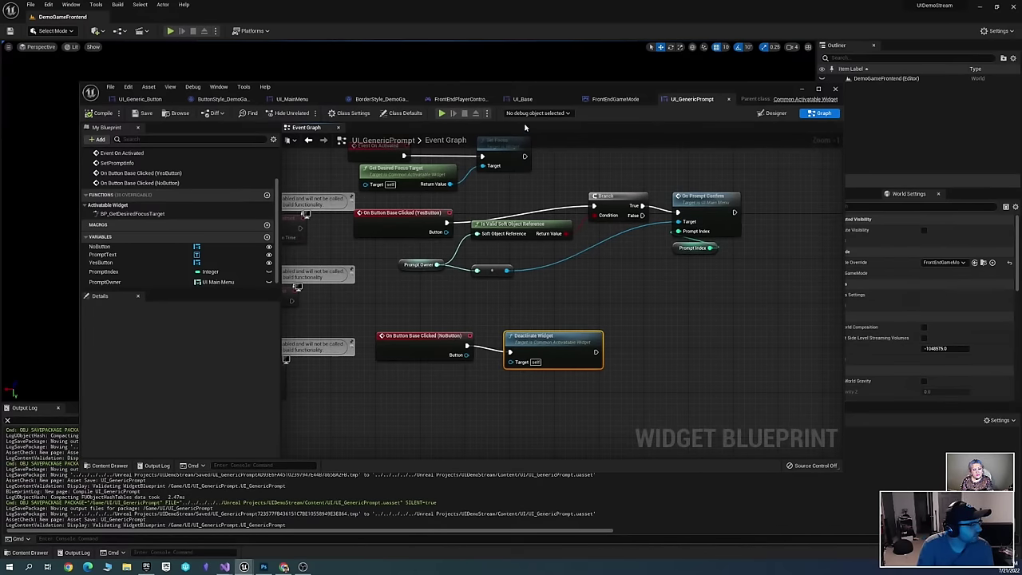
left_click_drag(542, 345, 531, 340)
left_click(643, 334)
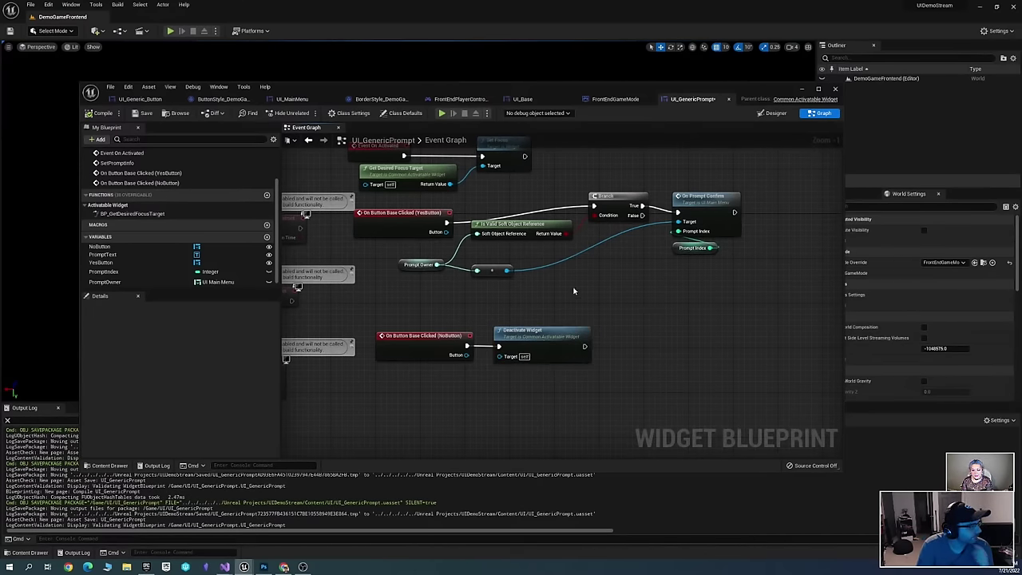
key("ctrl+s")
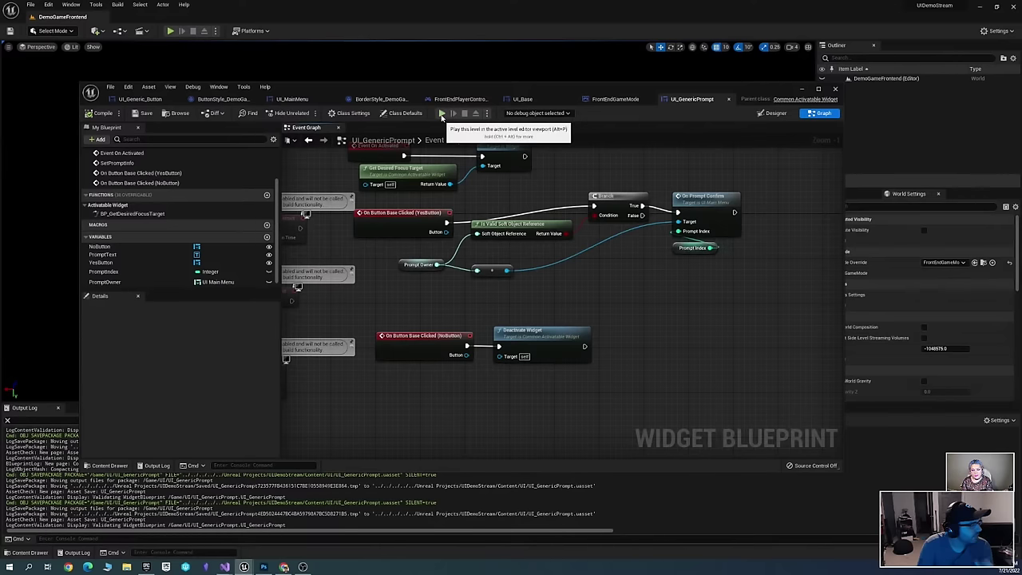
Start play, open the quit prompt with Quit Game, and answer No
left_click(442, 117)
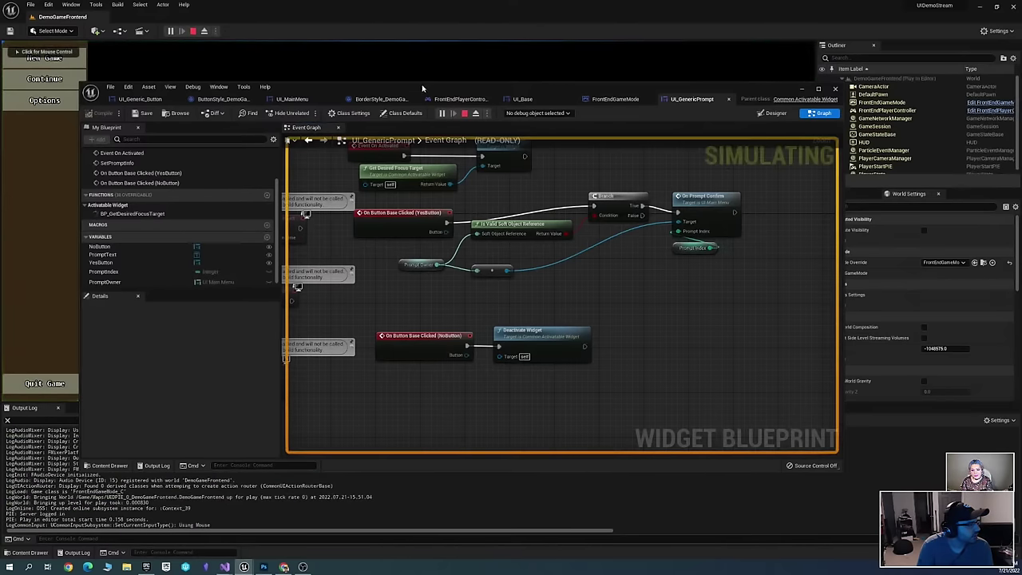
left_click_drag(418, 90, 896, 45)
left_click(506, 235)
left_click(45, 383)
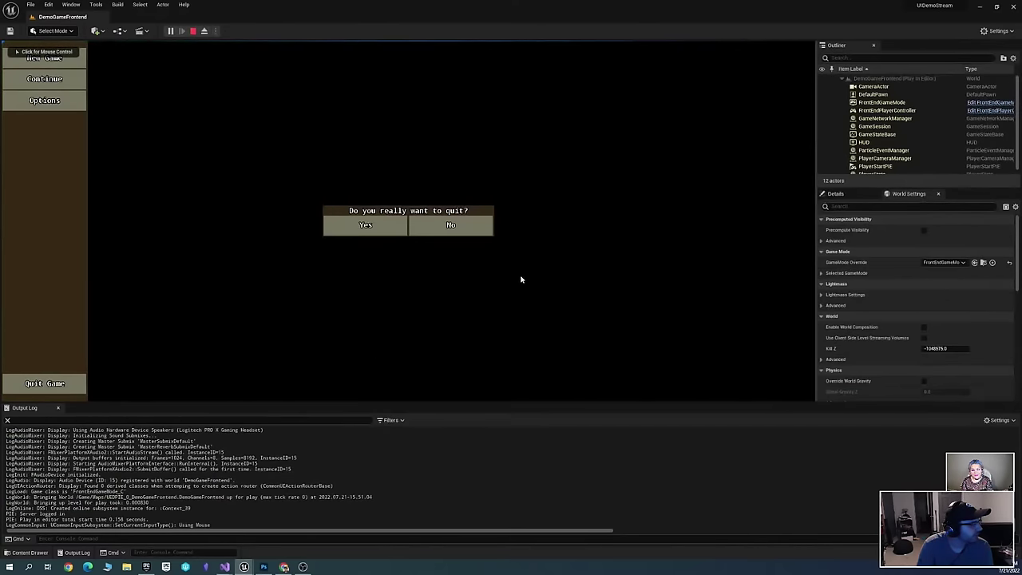
left_click(470, 234)
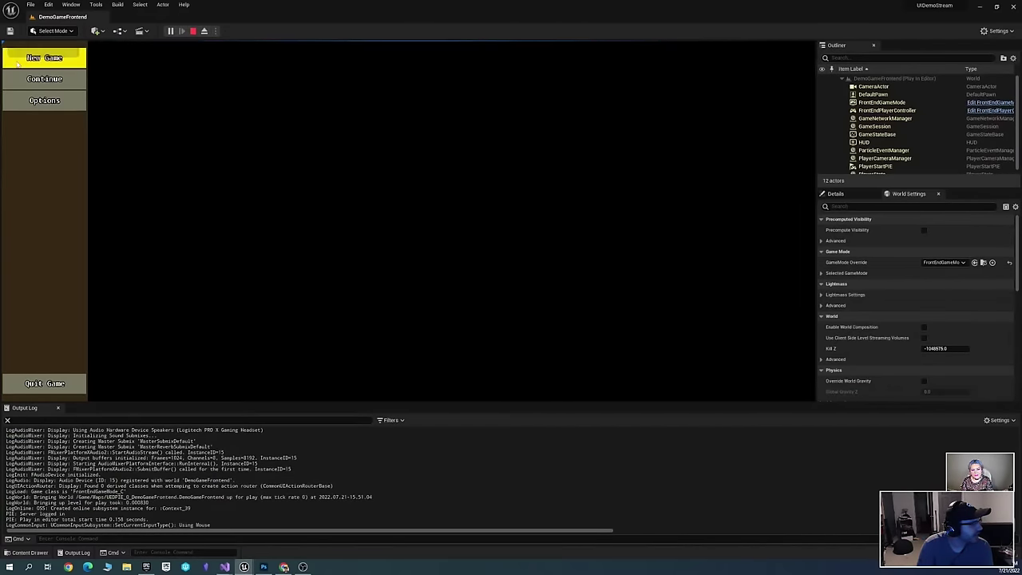
Reach Quit Game with the arrow keys, reopen the prompt, and answer No again
key("Down")
key("Down")
key("Up")
key("Up")
key("Up")
key("Return")
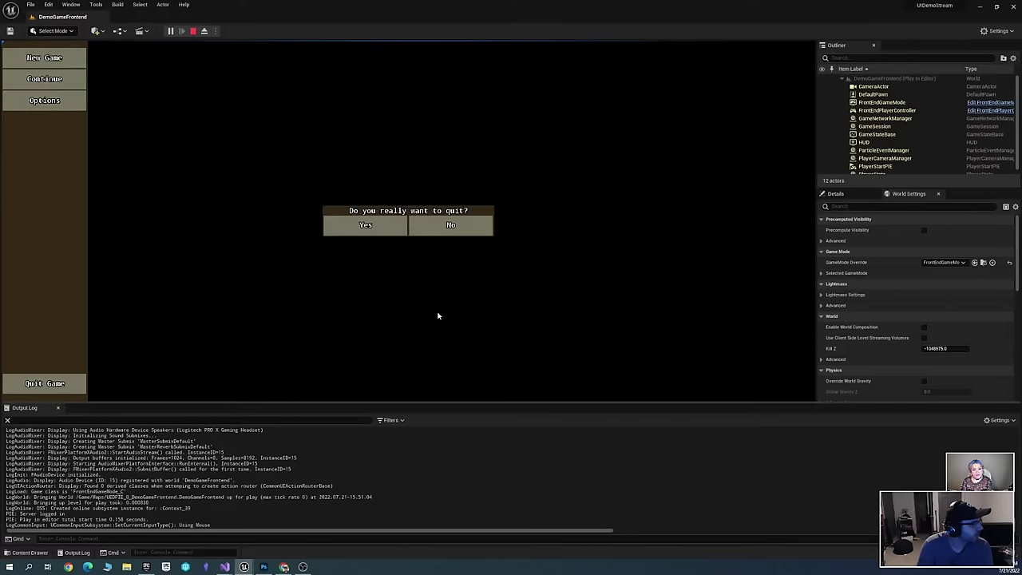
left_click(452, 227)
key("alt+Tab")
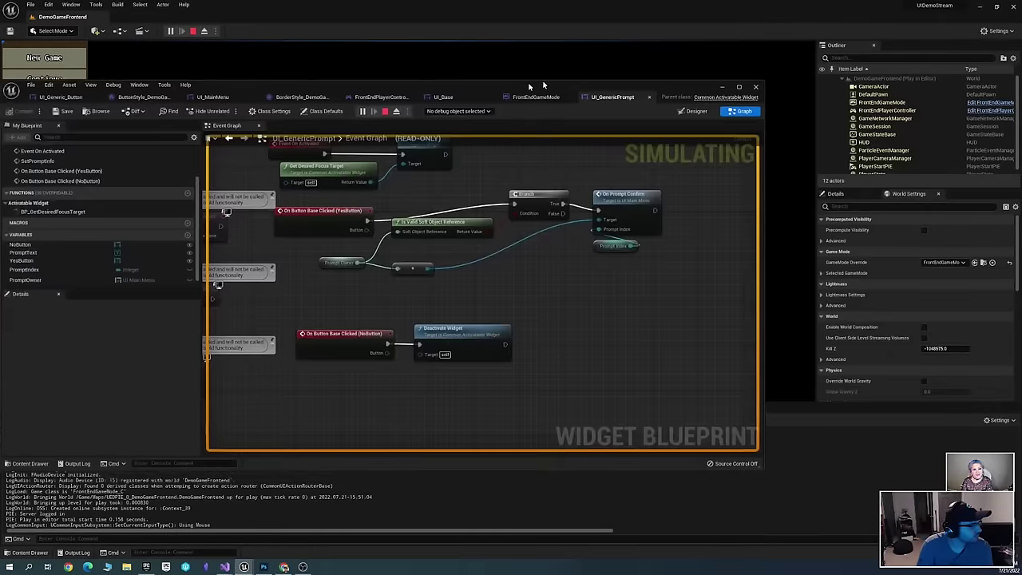
scroll(625, 315, "down", 3)
scroll(625, 315, "up", 3)
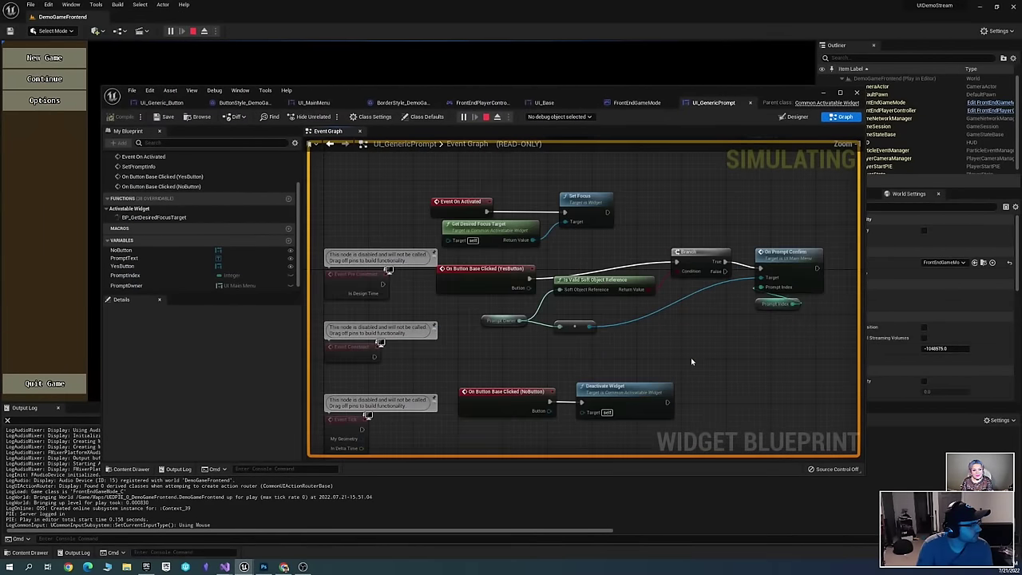
left_click(164, 117)
right_click_drag(725, 269, 651, 254)
right_click_drag(771, 219, 666, 268)
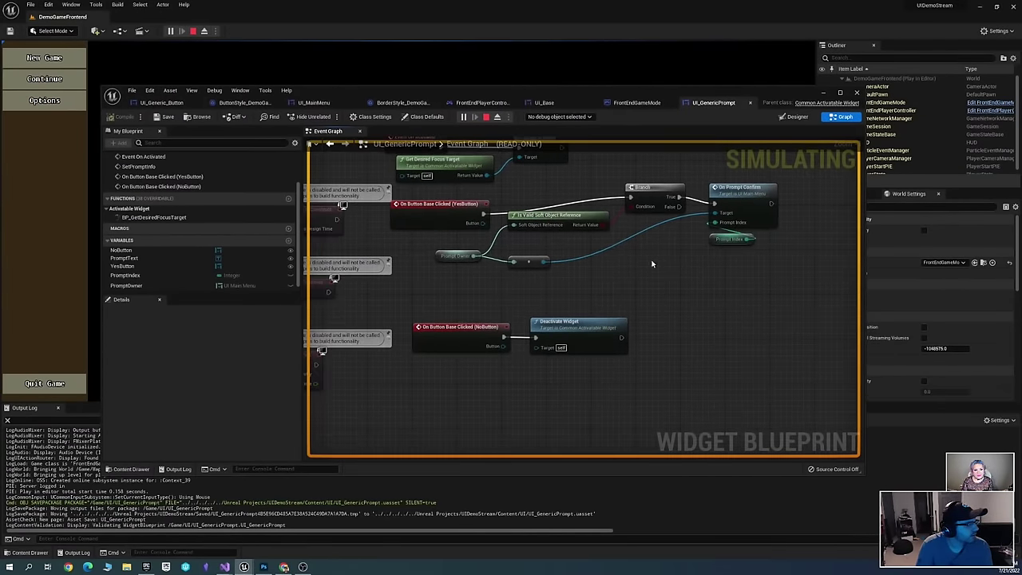
key("Escape")
left_click_drag(483, 90, 1021, 112)
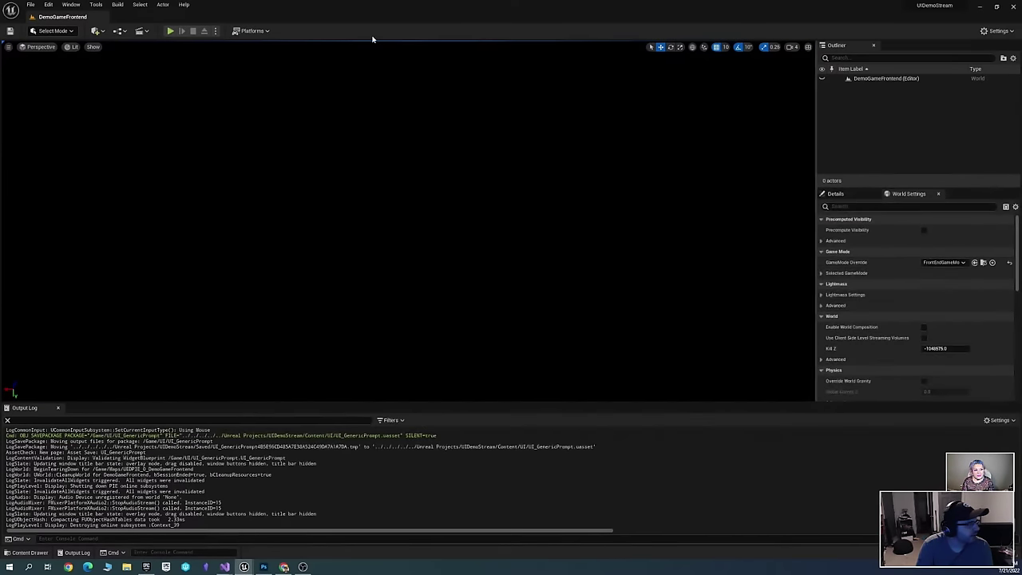
left_click(170, 32)
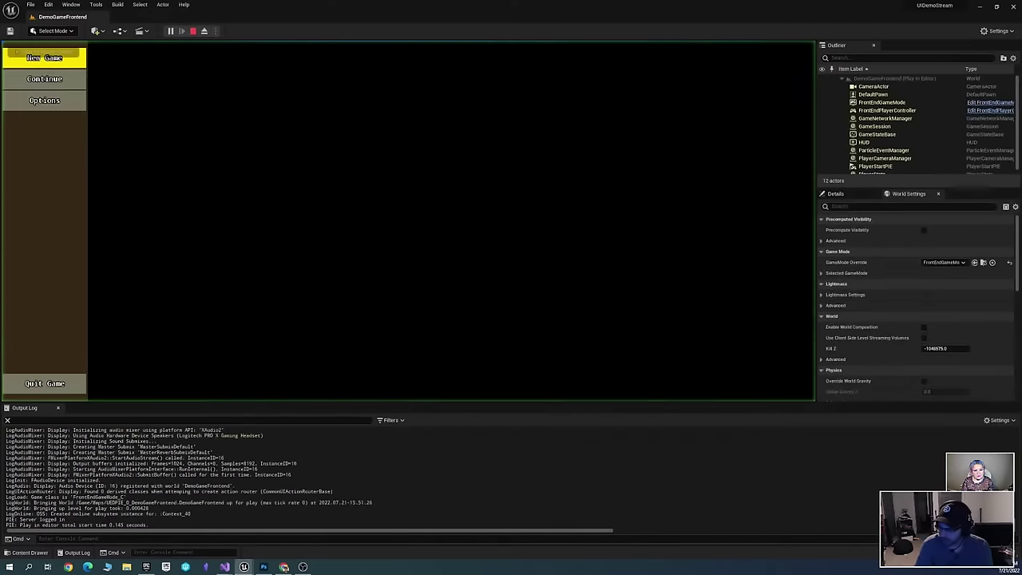
key("Down")
key("Down")
key("Down")
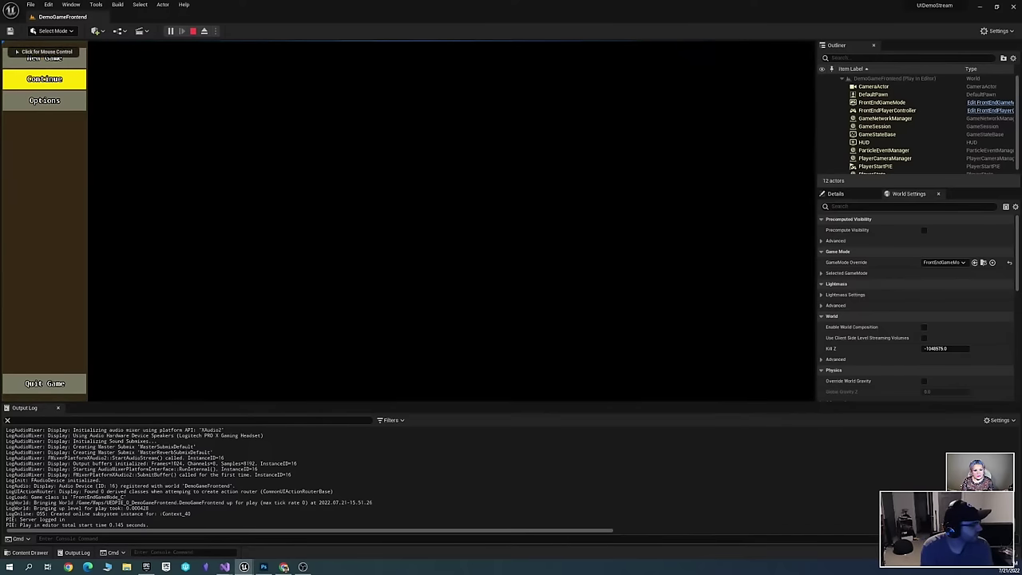
key("Return")
key("Right")
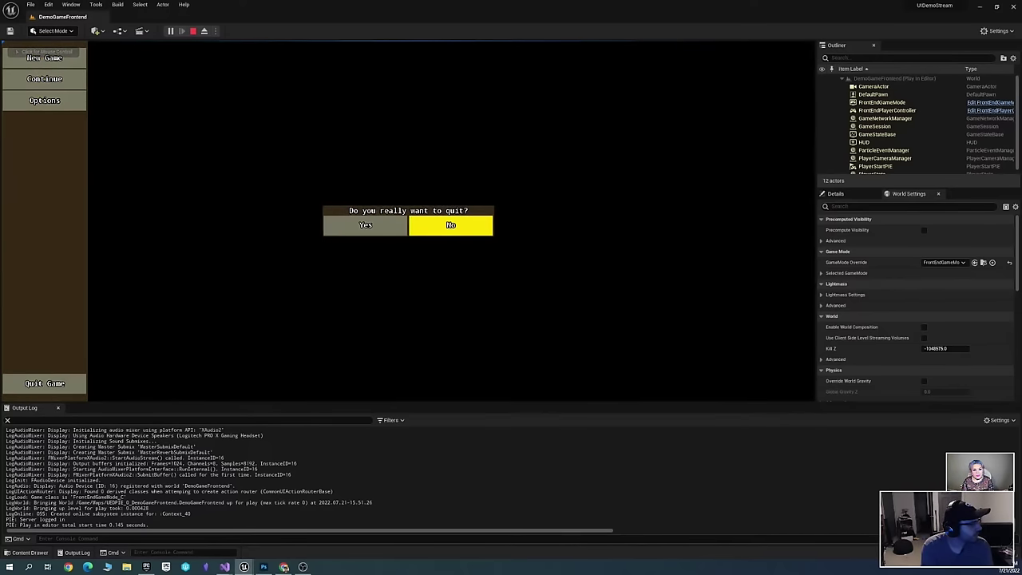
key("Return")
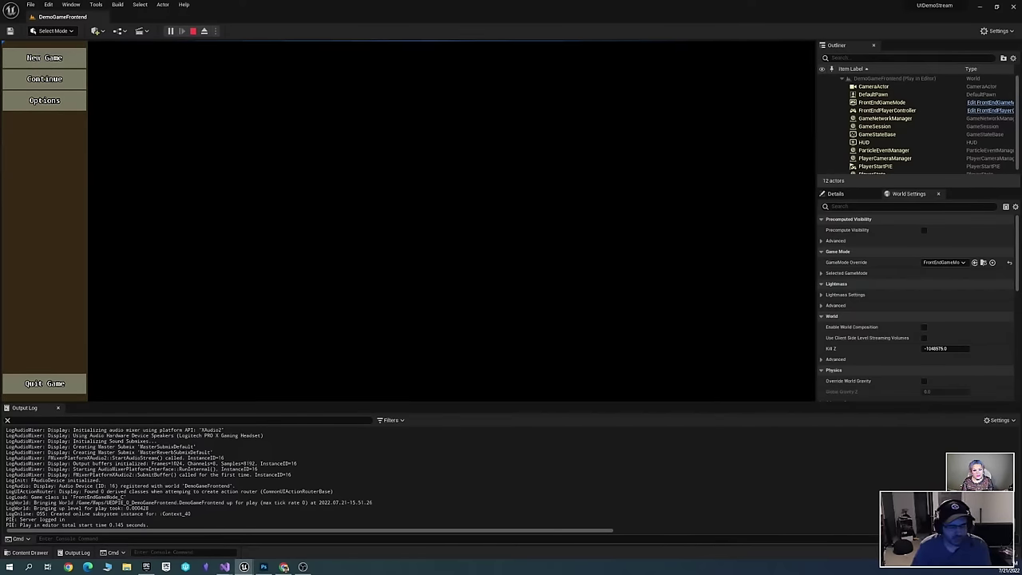
Stop the play session, save UI_GenericPrompt, and minimize the blueprint editor
key("Escape")
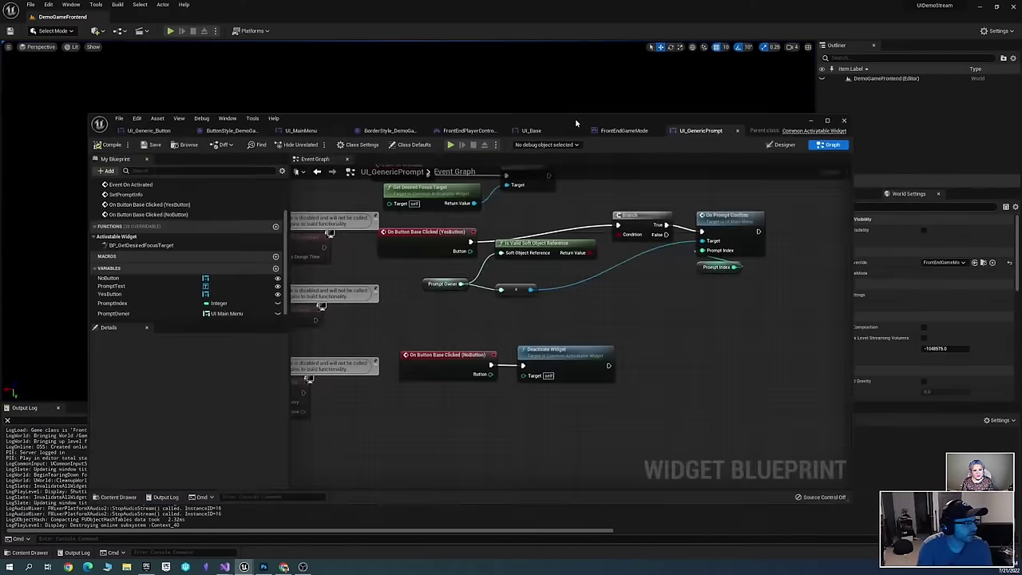
scroll(667, 311, "down", 3)
scroll(651, 356, "up", 1)
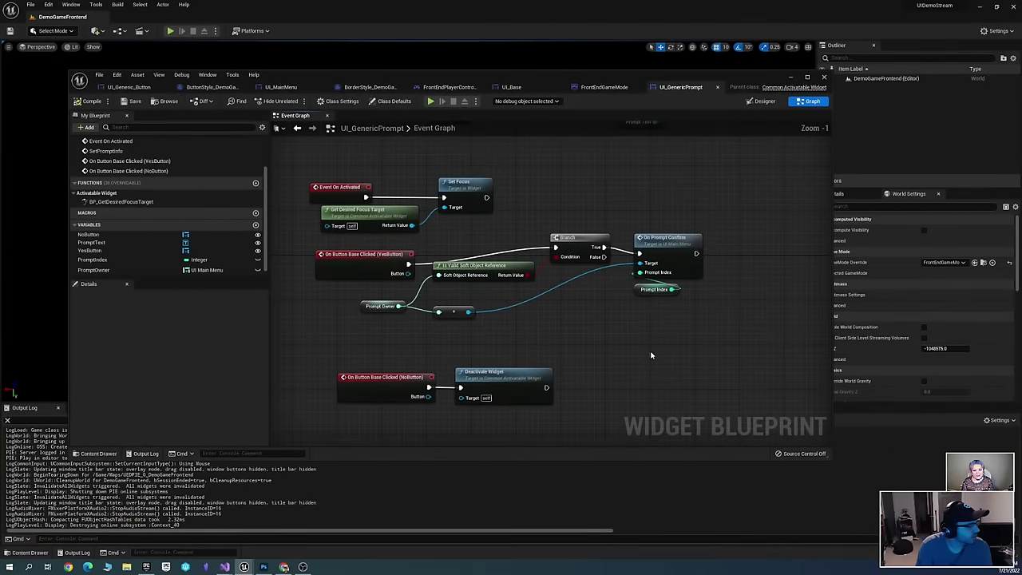
key("ctrl+s")
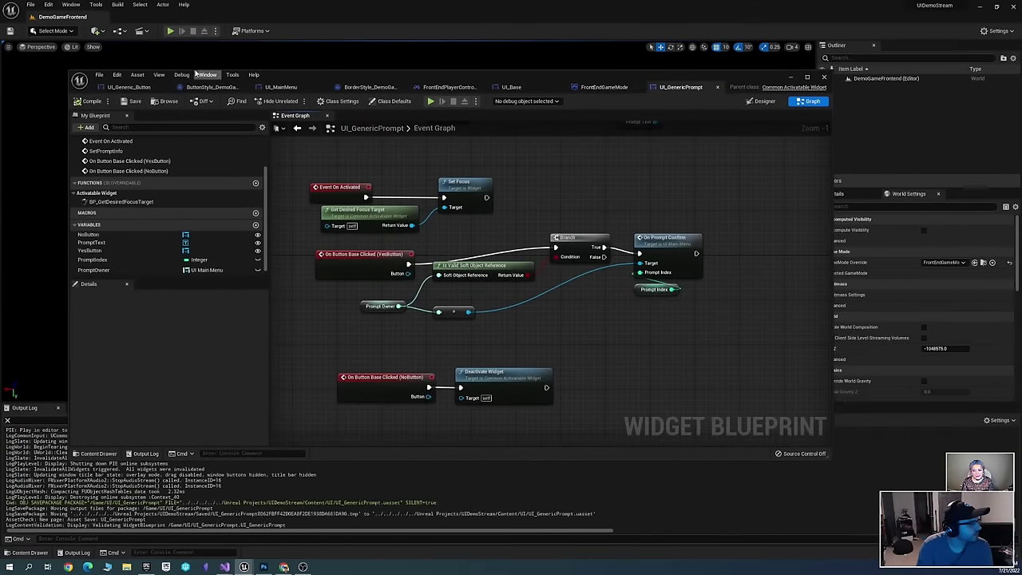
left_click(595, 86)
left_click(513, 86)
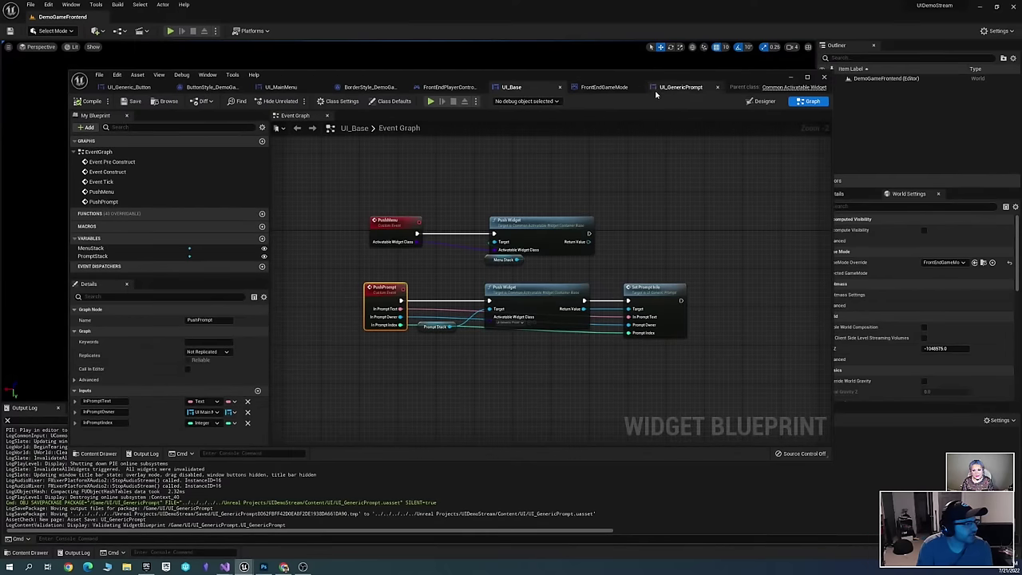
left_click(792, 78)
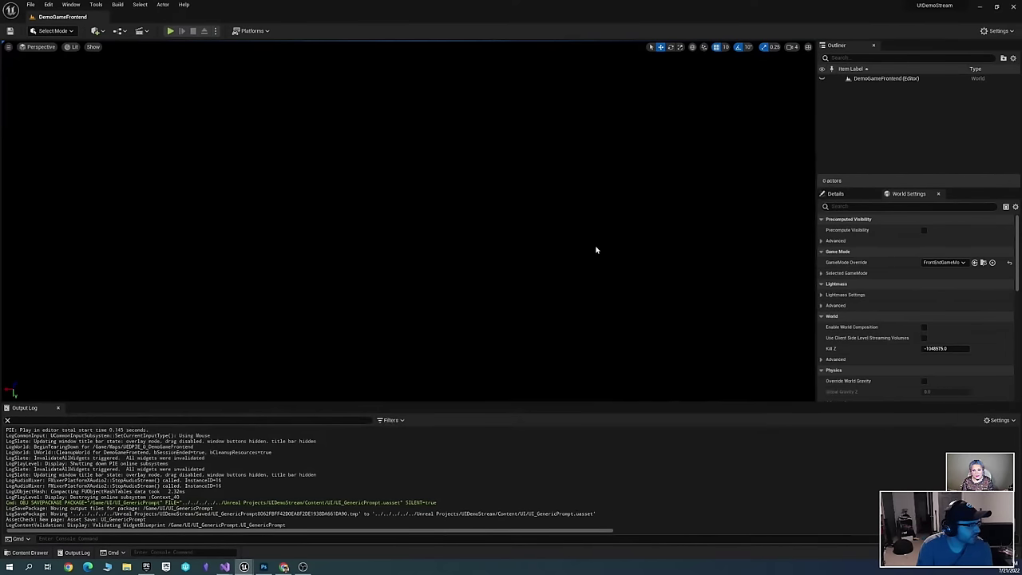
Open UI_MainMenu's designer from the Content Drawer and search its properties for 'focus'
key("ctrl+space")
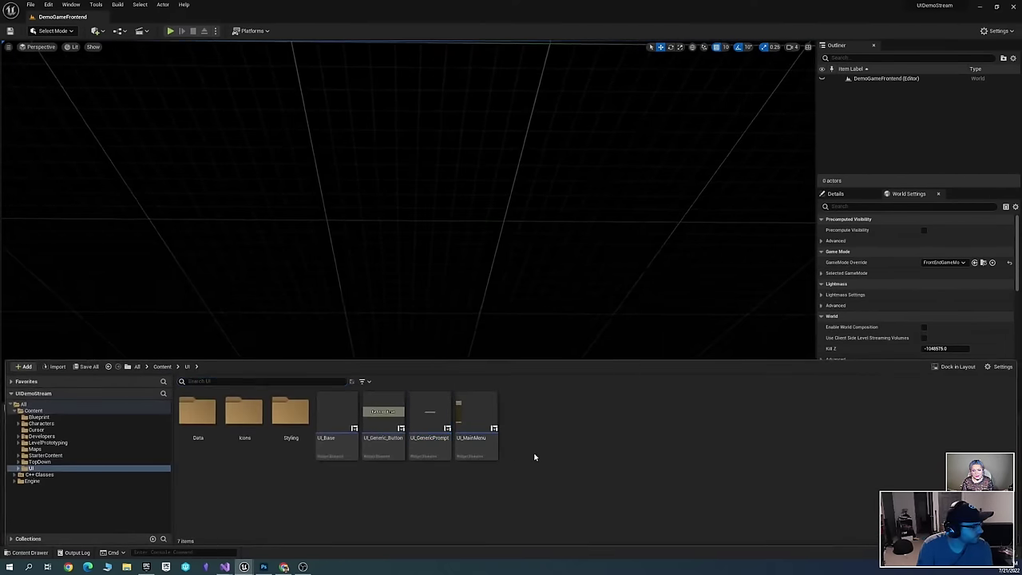
double_click(477, 420)
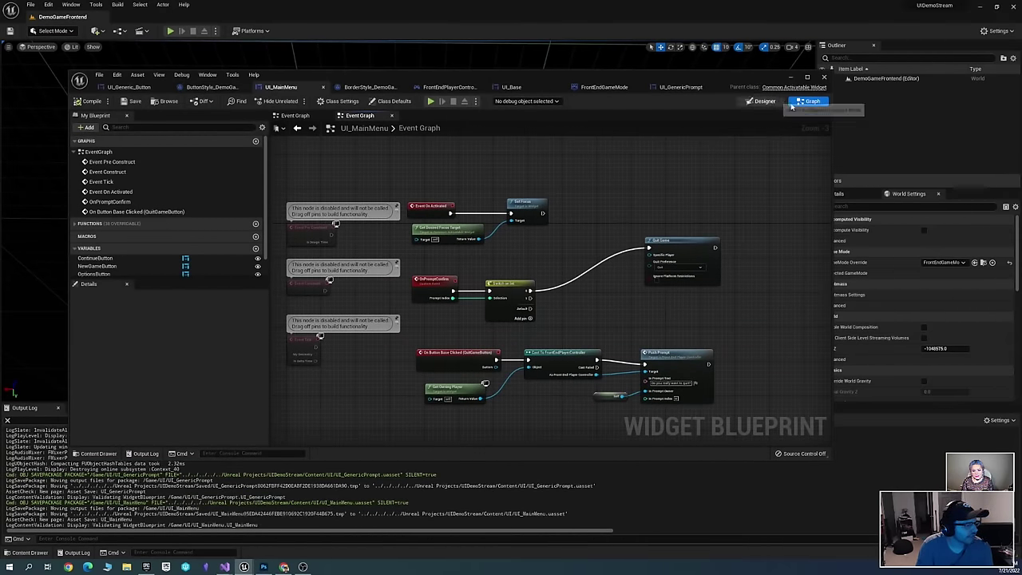
left_click(765, 101)
scroll(779, 226, "down", 3)
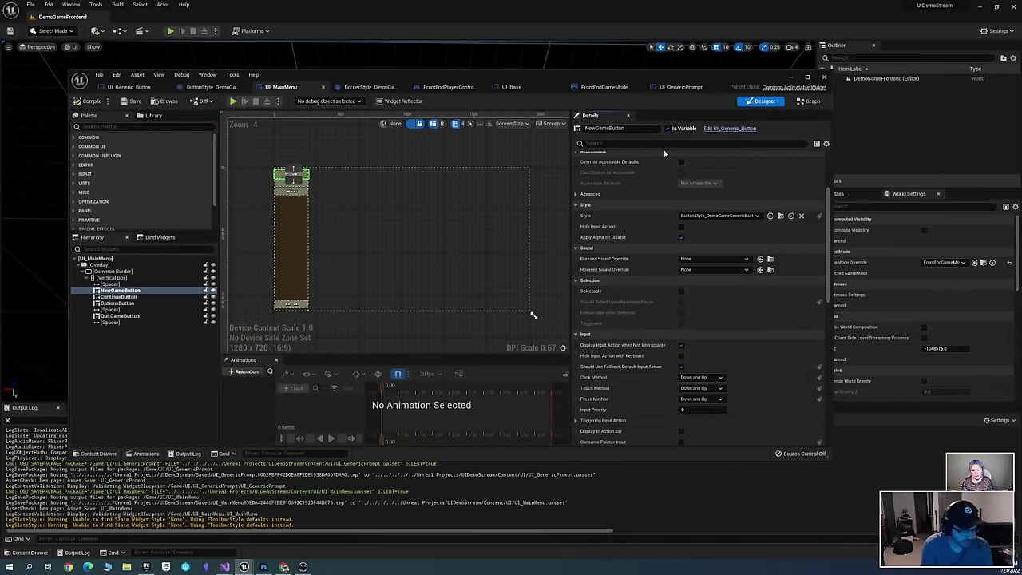
type("focus")
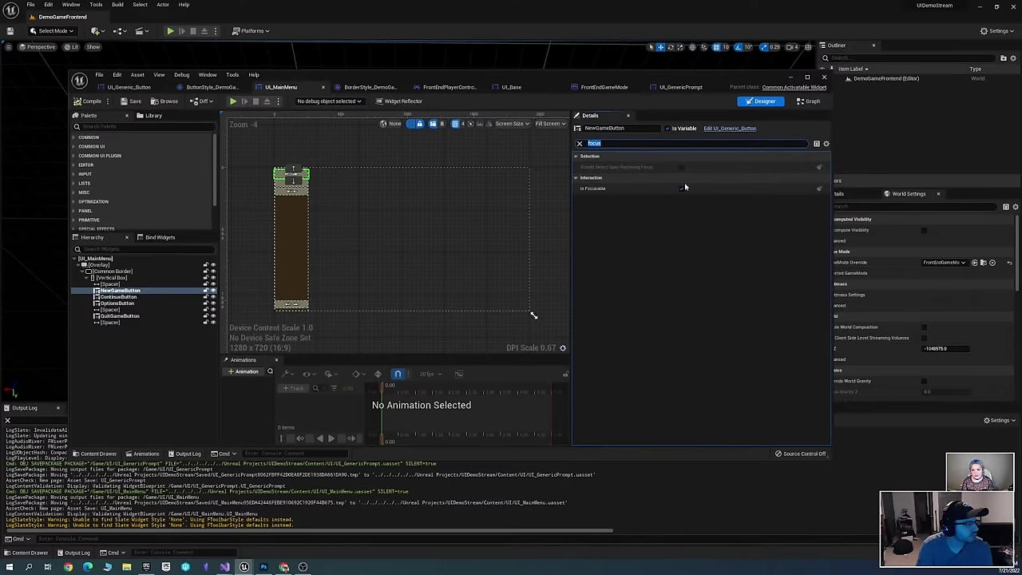
scroll(769, 269, "down", 5)
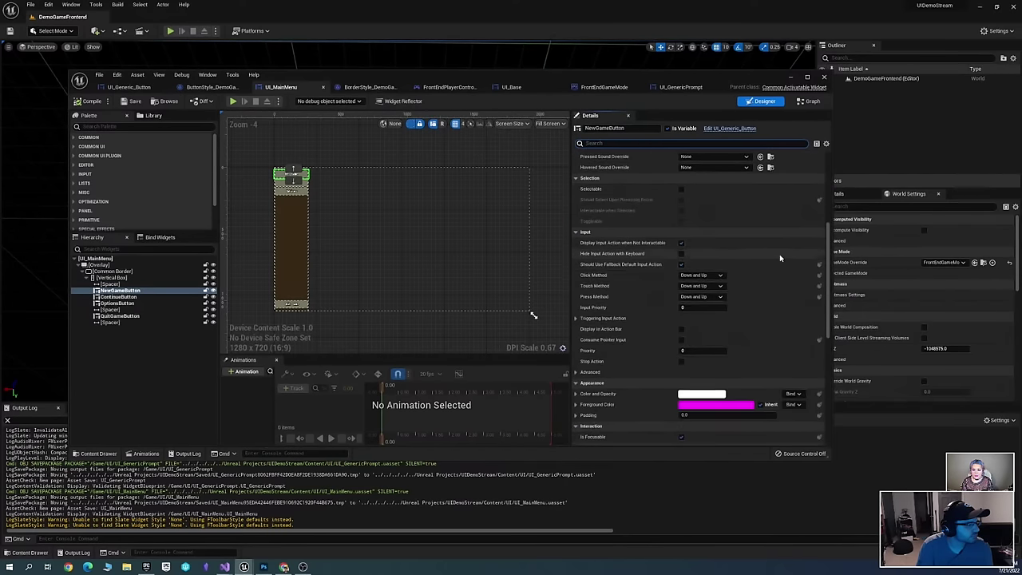
scroll(735, 236, "down", 5)
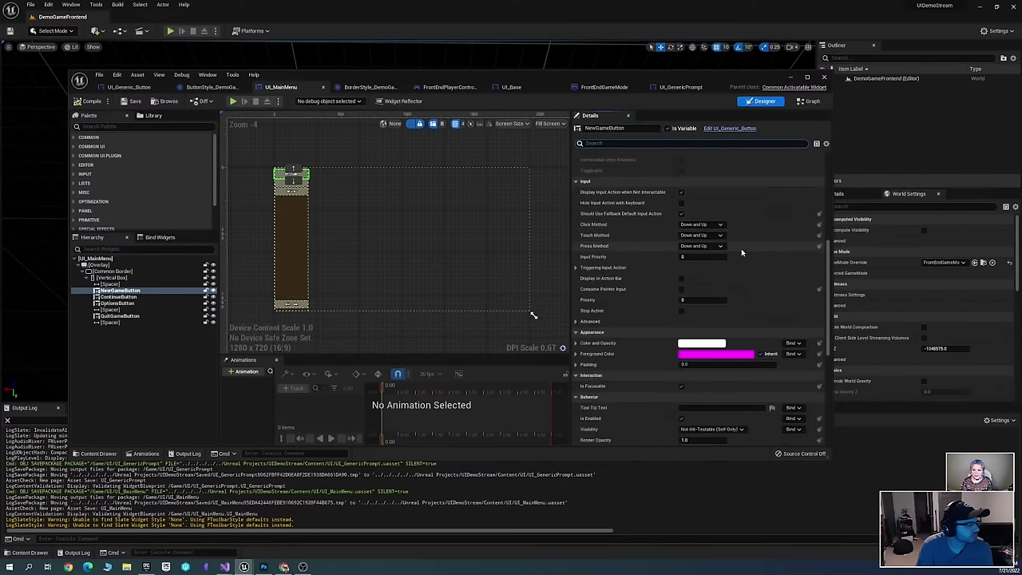
scroll(766, 264, "down", 3)
scroll(789, 294, "up", 5)
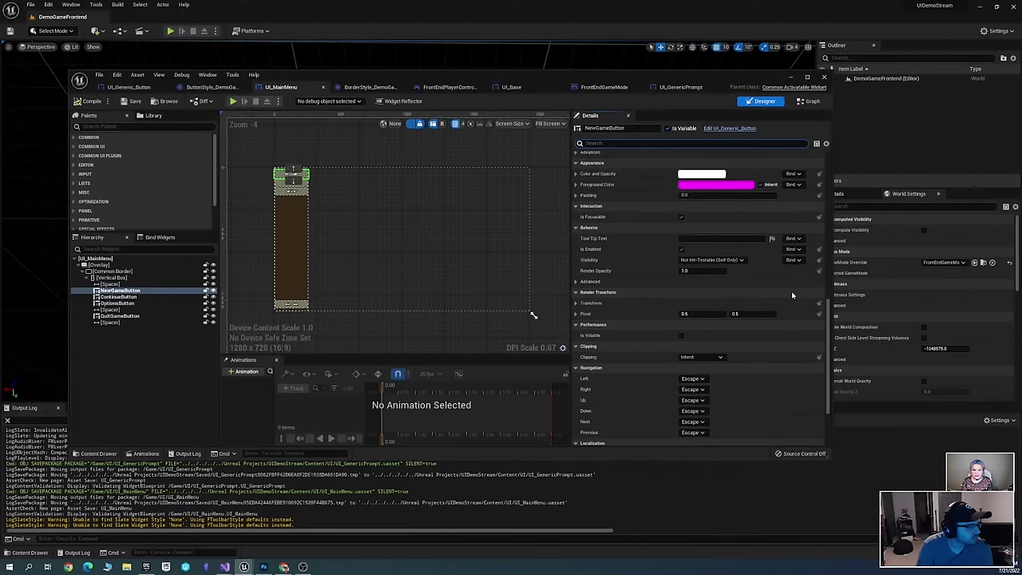
scroll(745, 252, "up", 5)
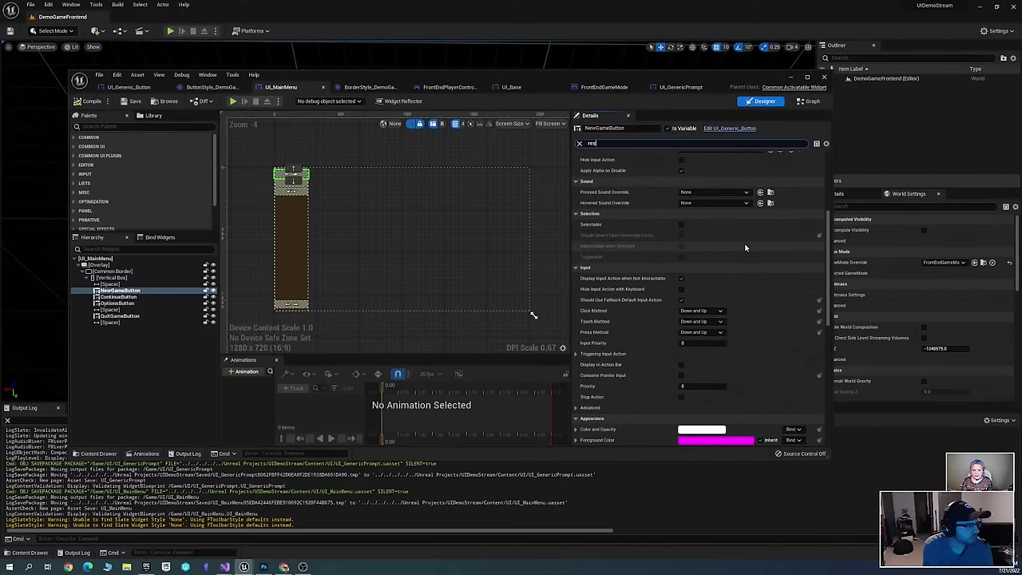
key("Escape")
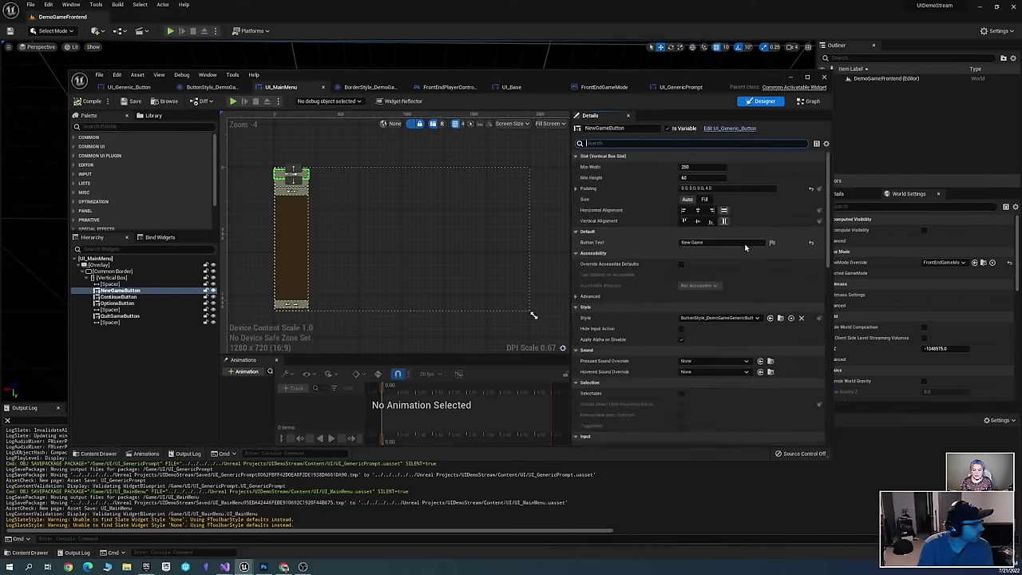
Enable Auto Restore Focus on the root UI_MainMenu widget, then compile and save
left_click(96, 259)
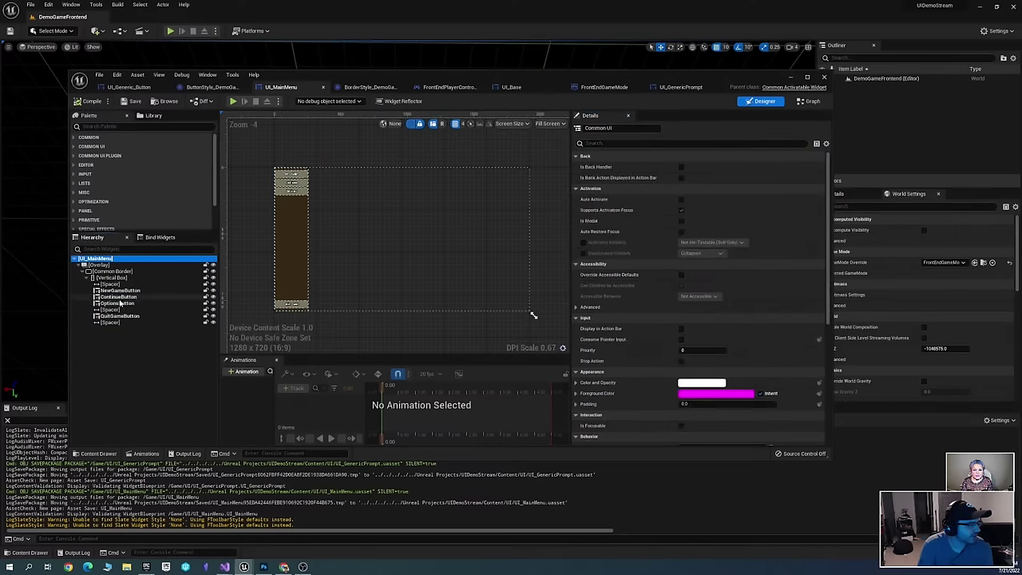
left_click(651, 147)
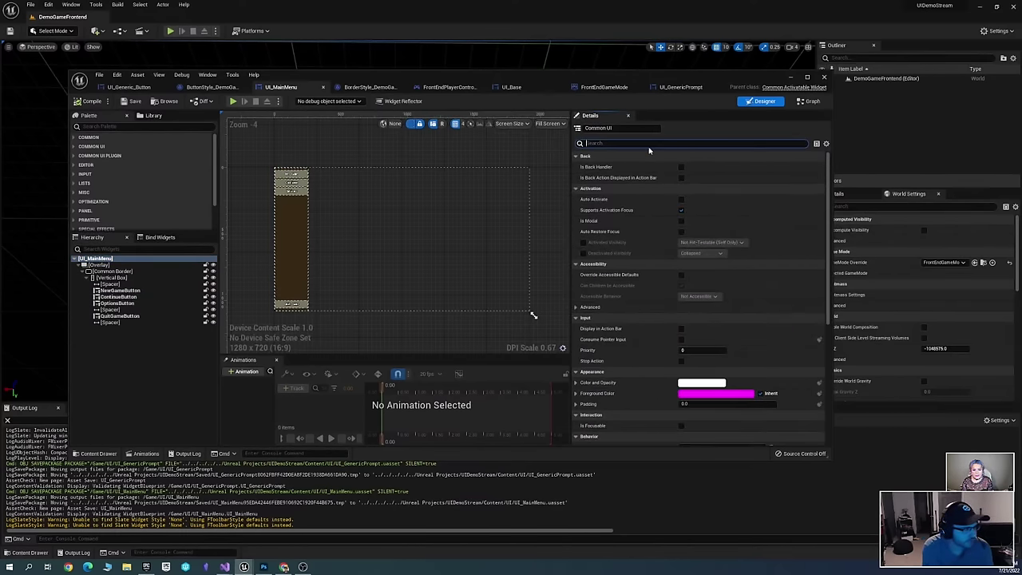
type("focus")
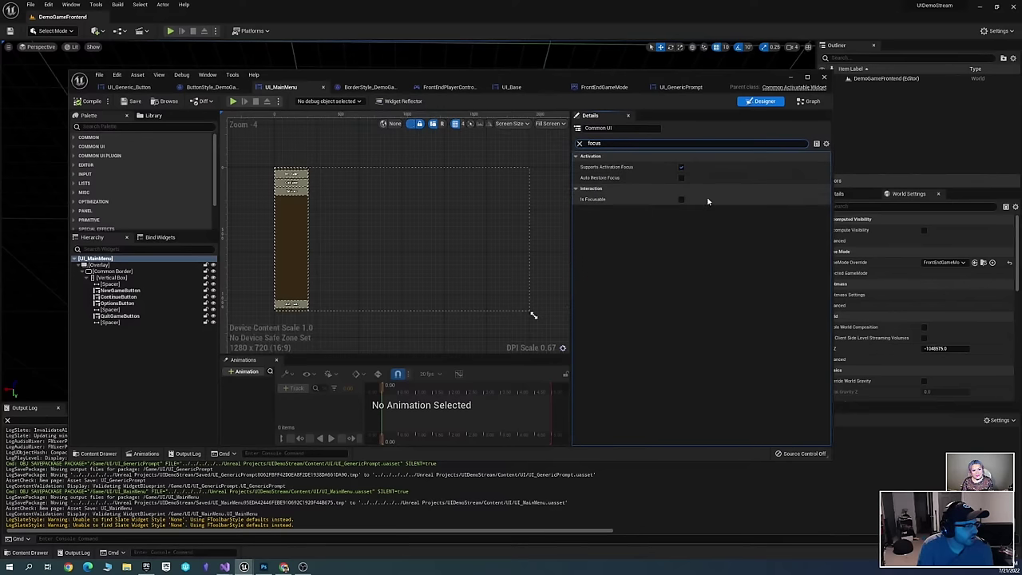
left_click(680, 178)
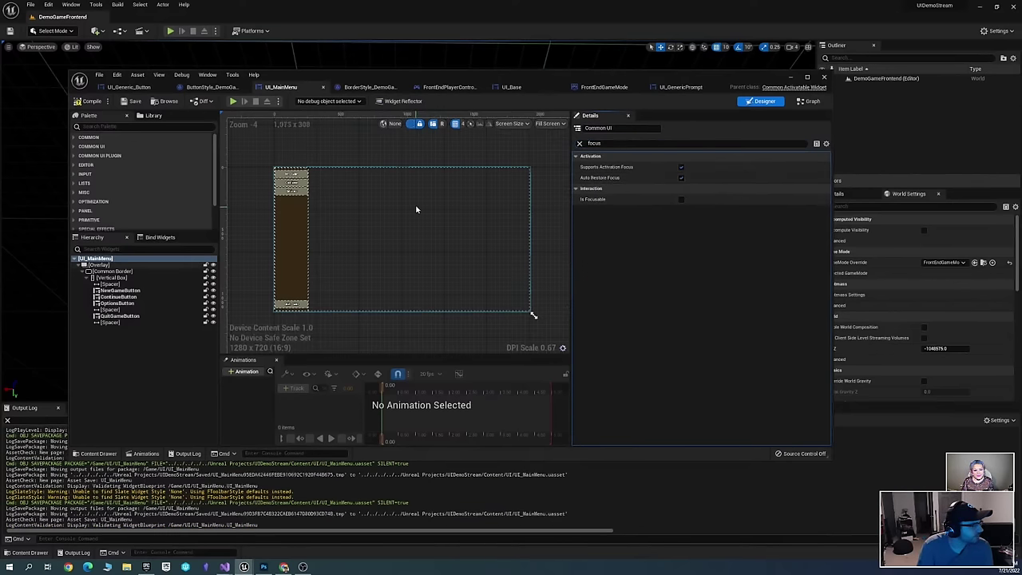
key("ctrl+s")
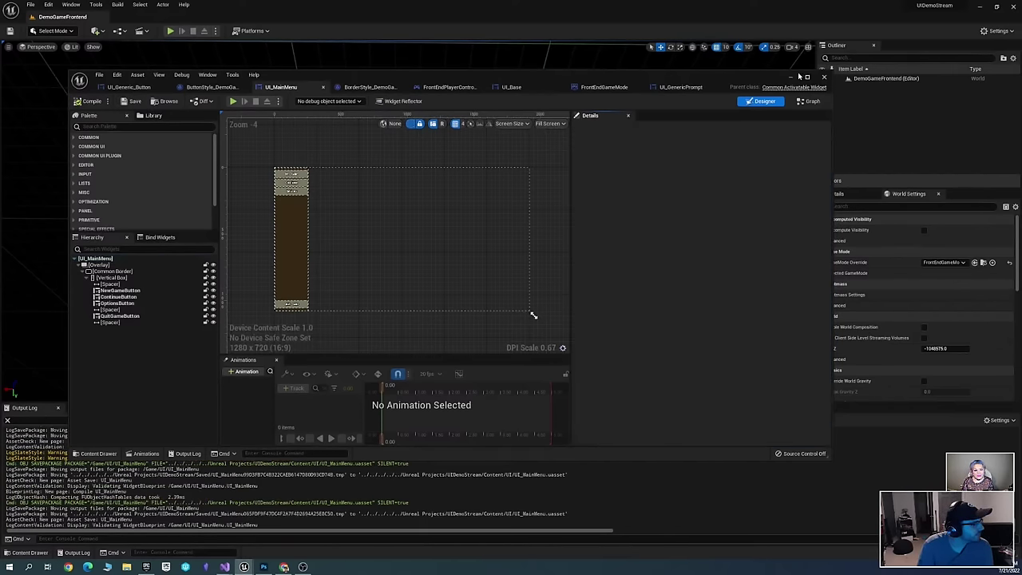
Play-test by keyboard: open the quit prompt from Quit Game, answer No, then stop
left_click(791, 76)
left_click(172, 32)
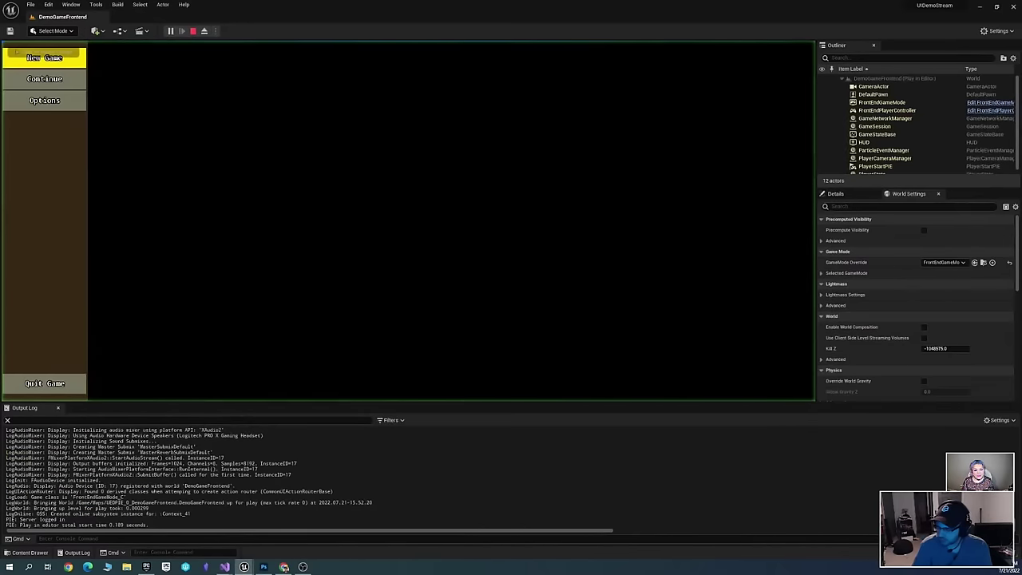
key("Down")
key("Down")
key("Down")
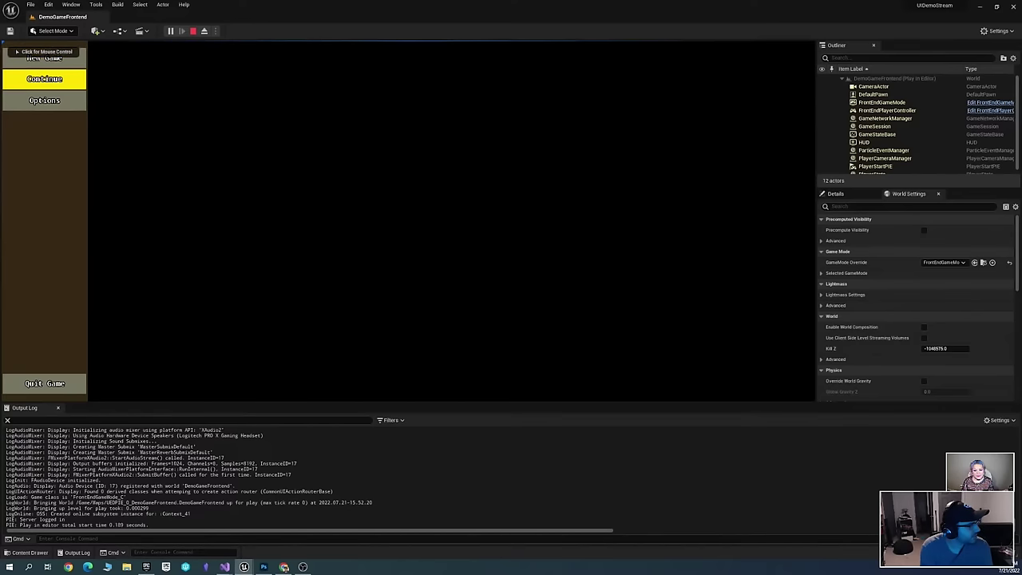
key("Return")
key("Escape")
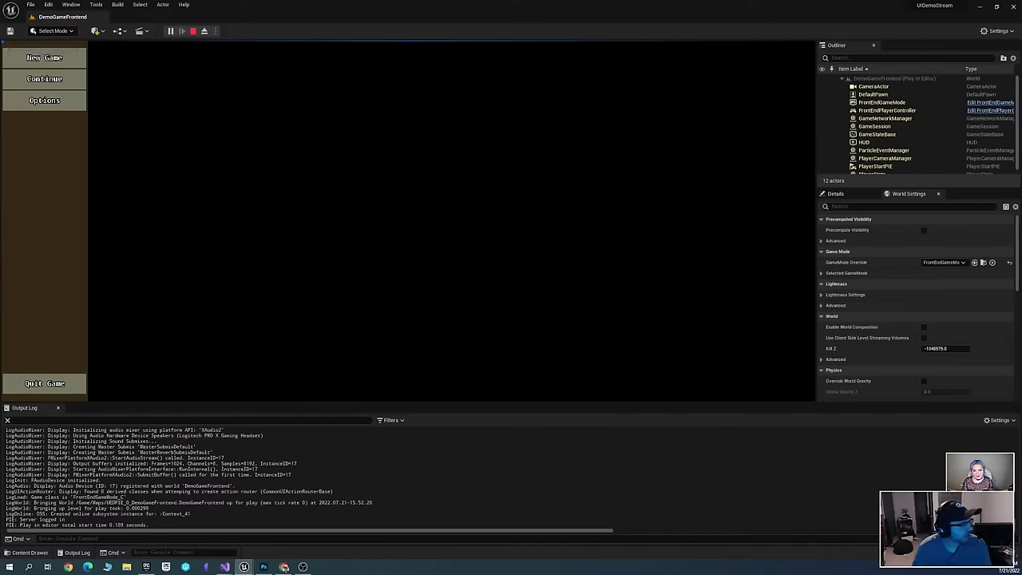
key("Escape")
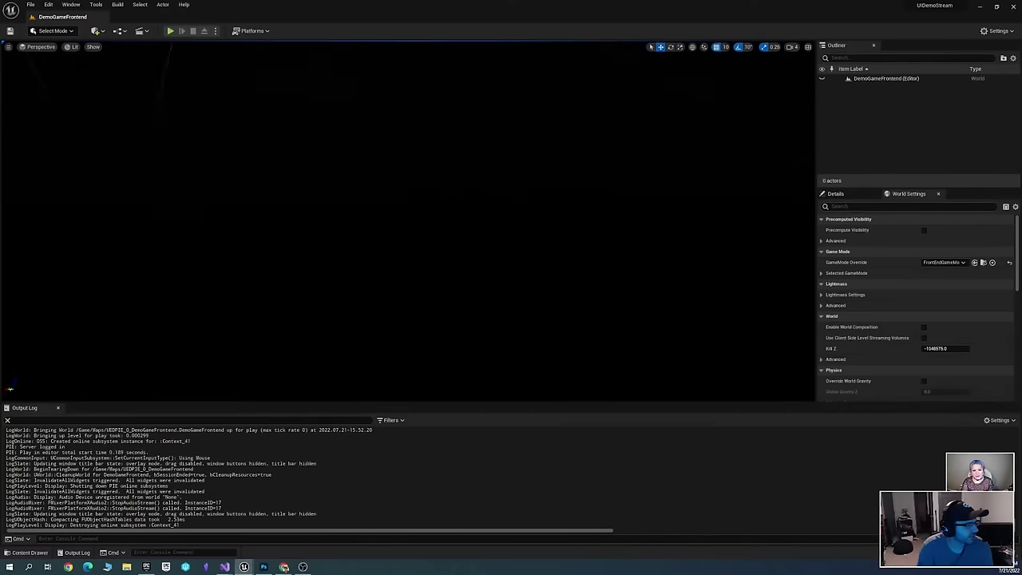
Open UI_MainMenu from the Content Drawer and show its event graph
key("ctrl+space")
left_click(603, 426)
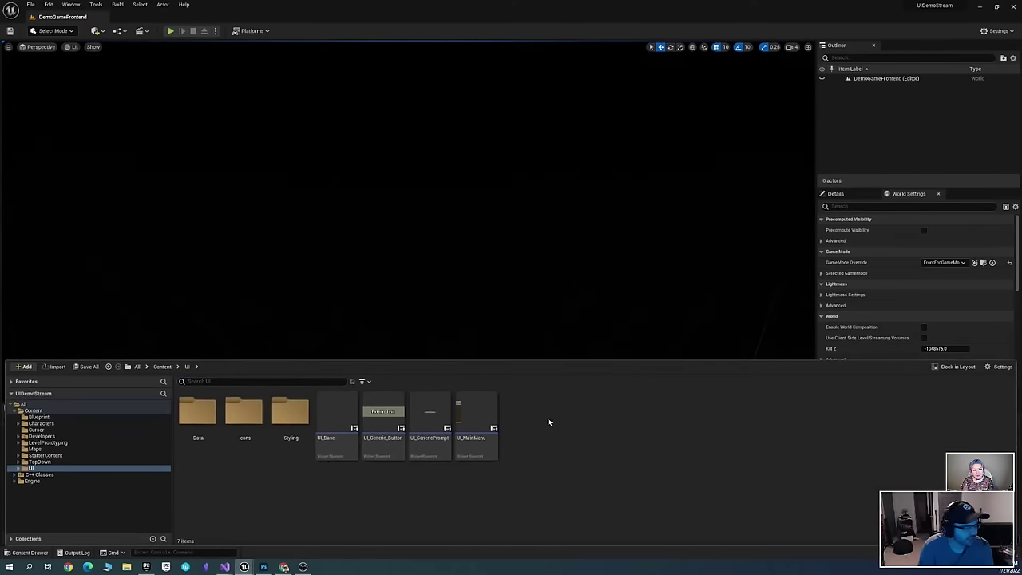
double_click(472, 425)
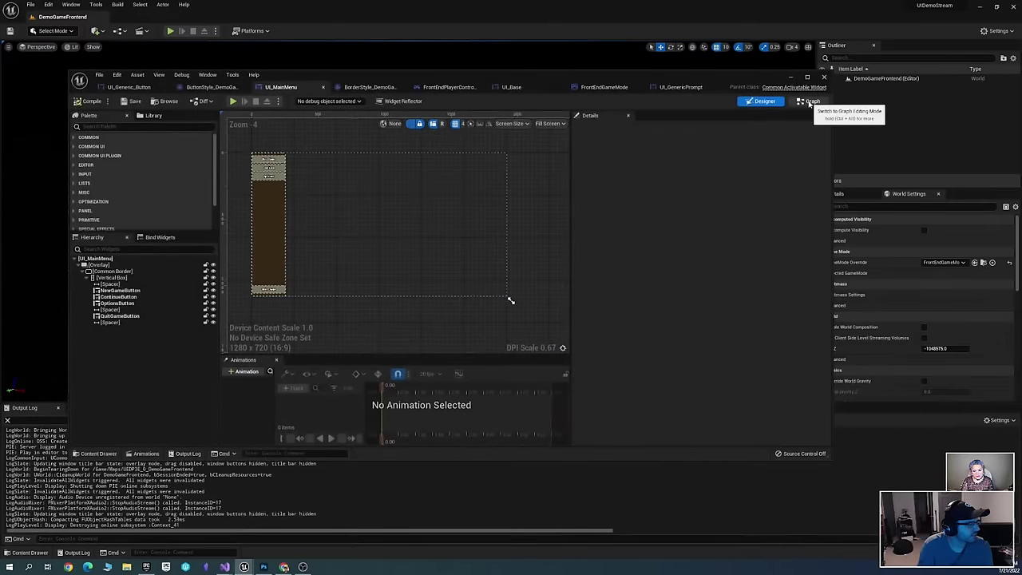
left_click(806, 101)
scroll(597, 282, "down", 2)
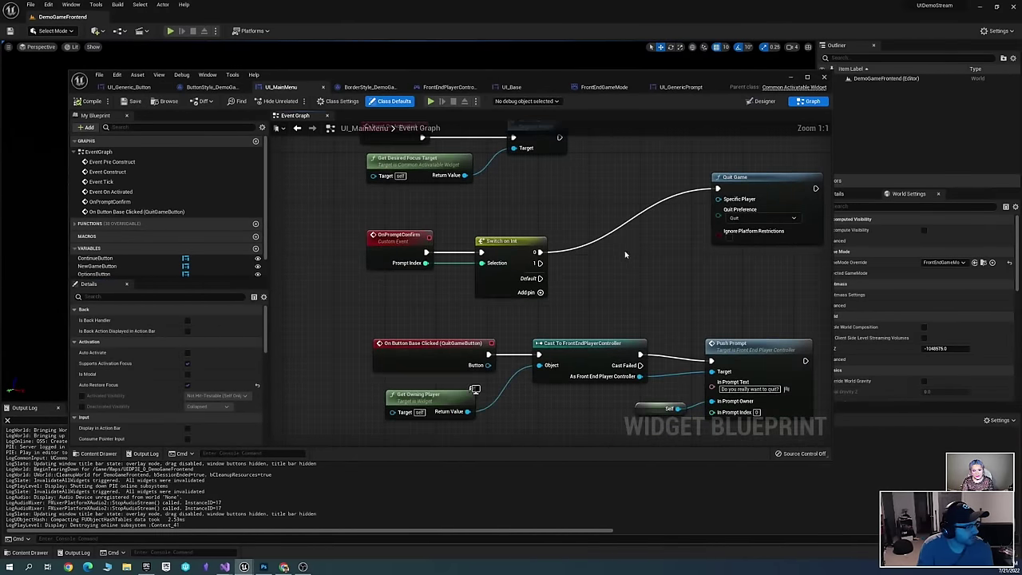
right_click_drag(505, 284, 501, 294)
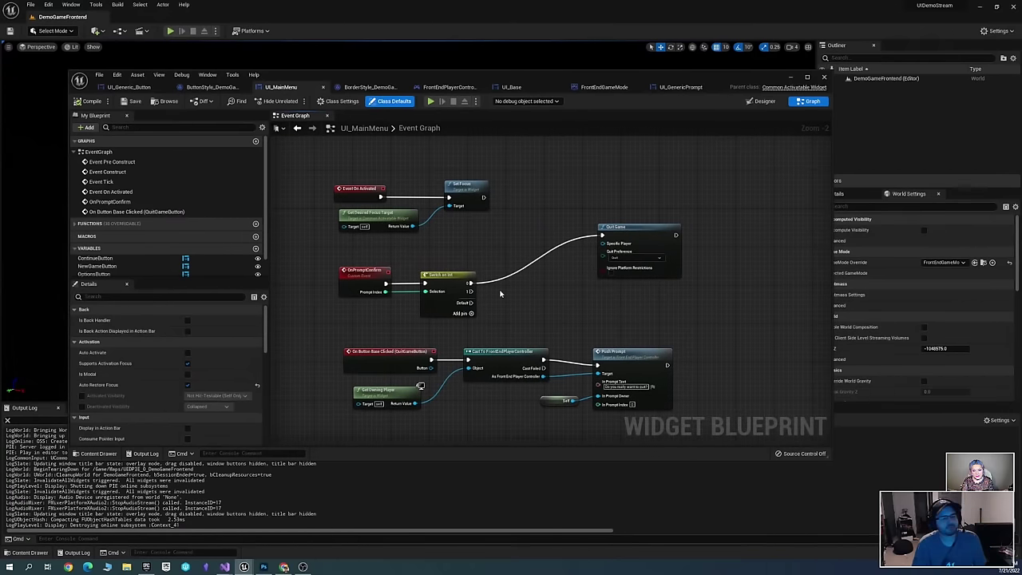
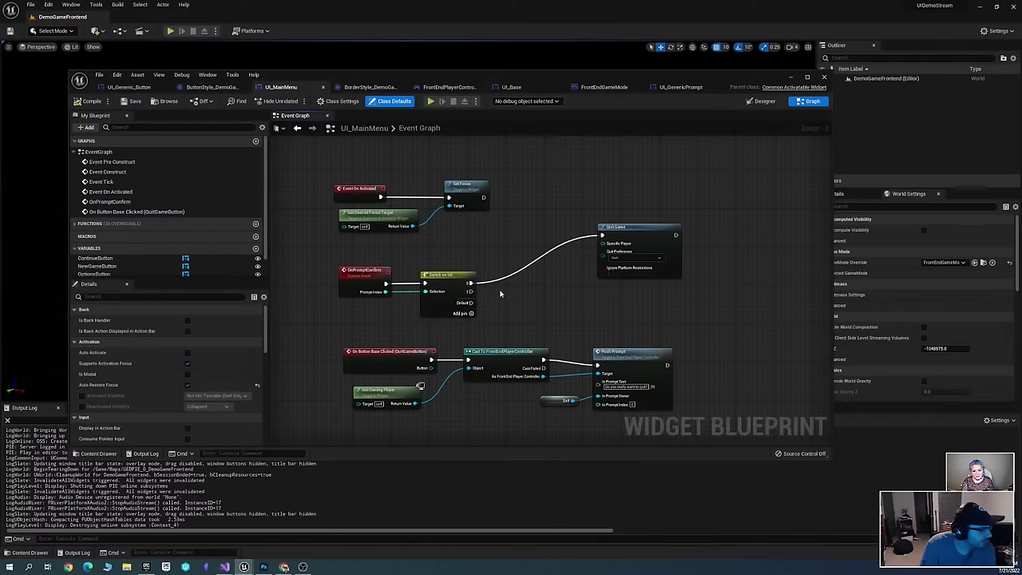
Save the UI_MainMenu widget blueprint
right_click_drag(501, 294, 514, 243)
key("ctrl+s")
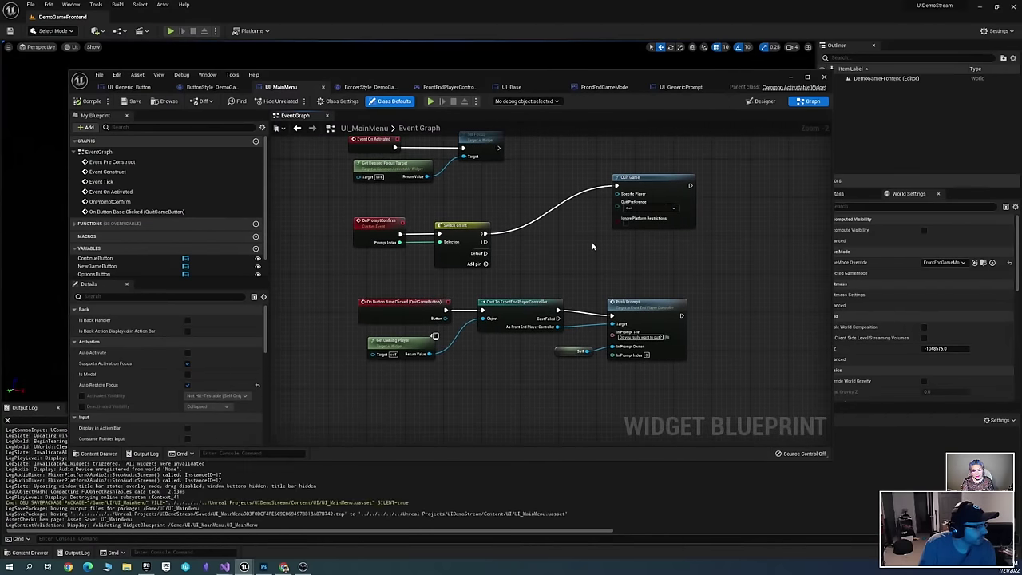
right_click_drag(592, 246, 585, 242)
scroll(675, 298, "up", 3)
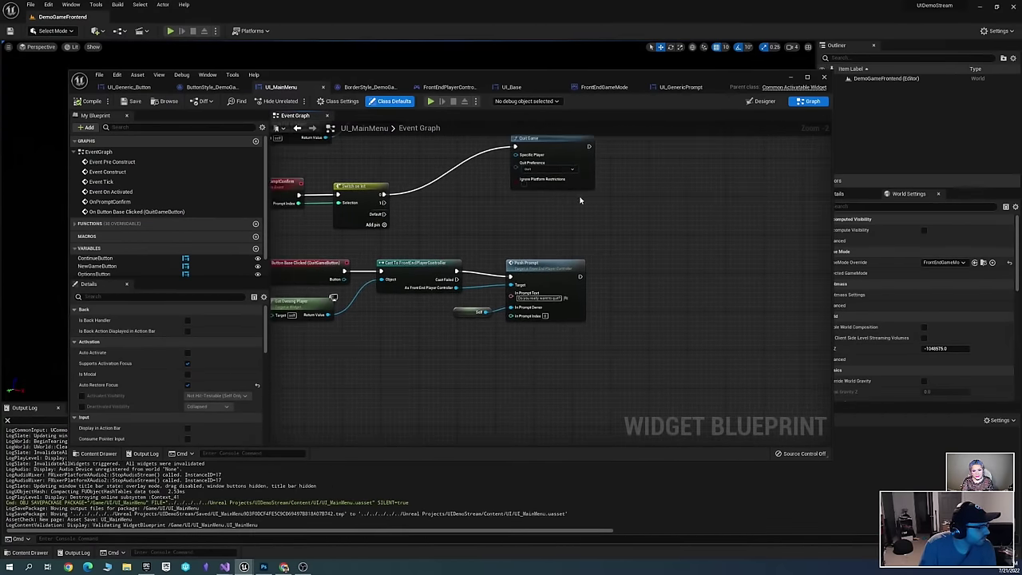
scroll(520, 303, "down", 2)
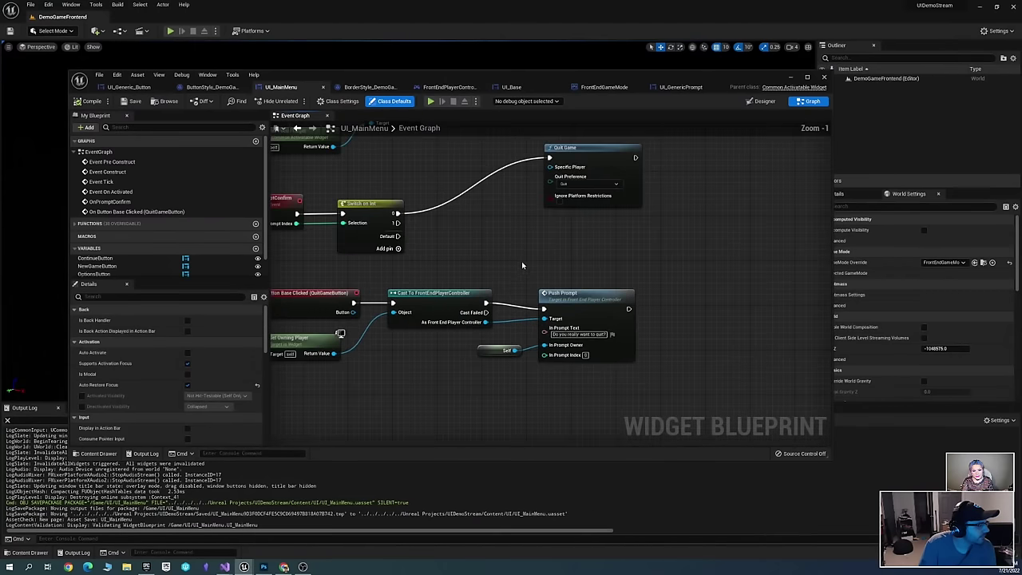
Bring up UI_GenericPrompt's event graph and frame its Set Focus and Yes/No button nodes
left_click(679, 87)
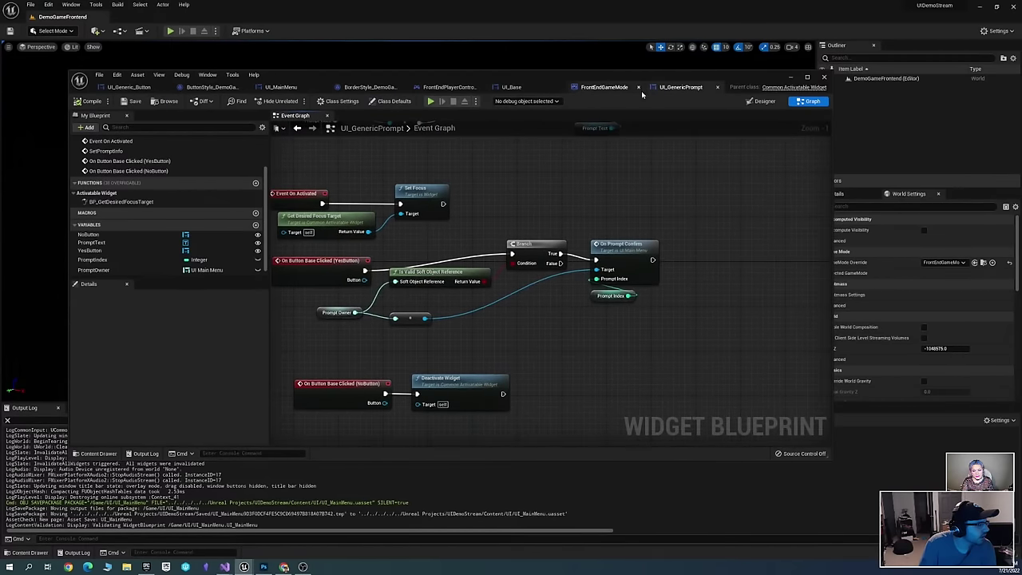
scroll(678, 252, "up", 1)
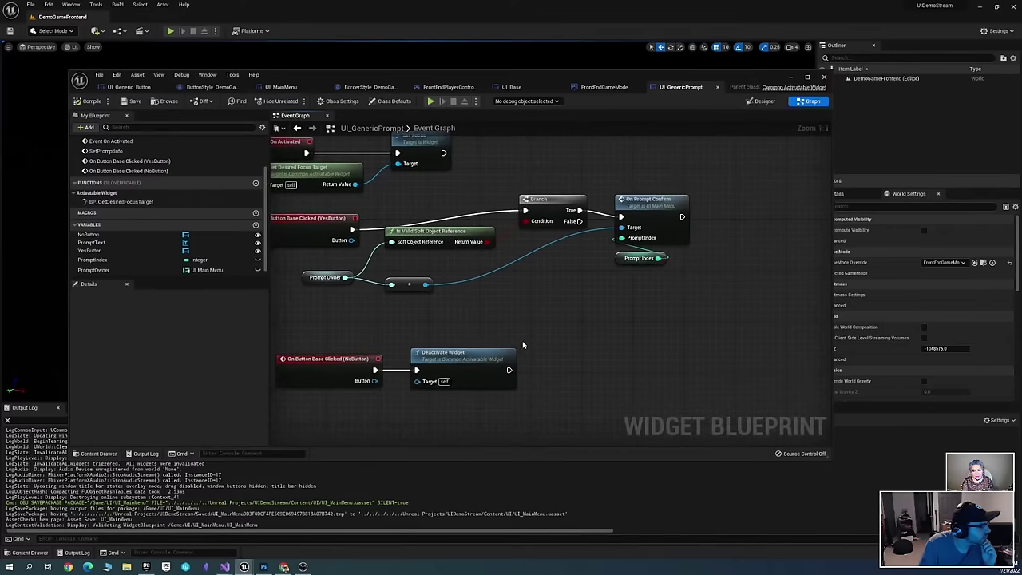
right_click_drag(482, 319, 492, 361)
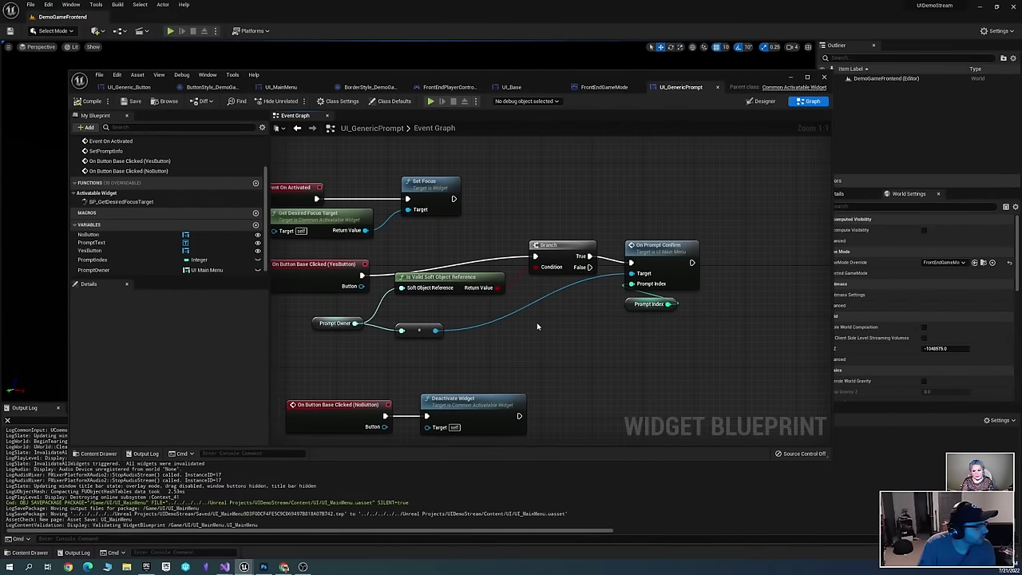
right_click_drag(539, 327, 531, 355)
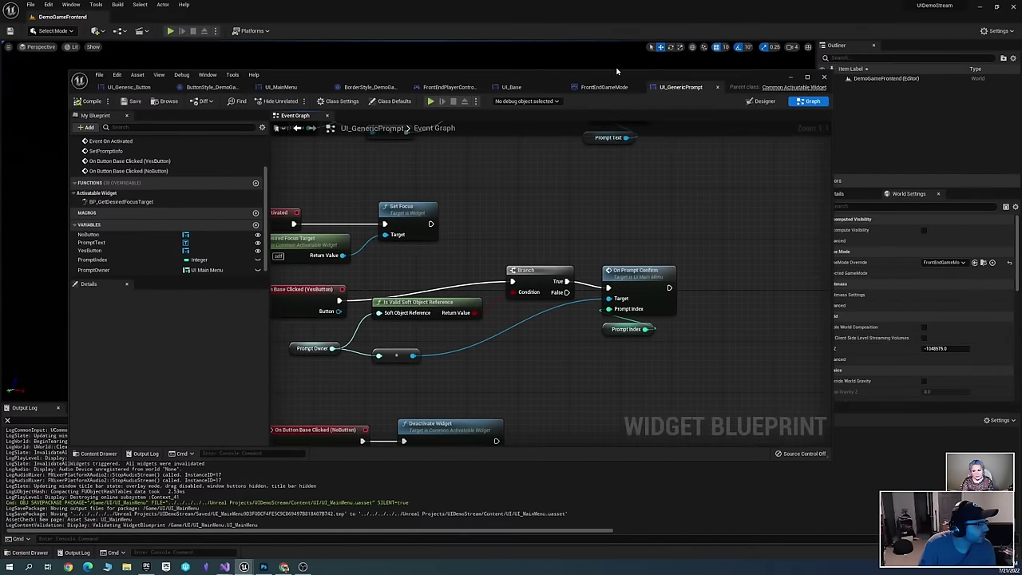
In UI_Base, add Bind Event to On Widget Deactivated on Push Widget's Return Value, after Set Prompt Info
left_click(518, 87)
scroll(706, 239, "up", 1)
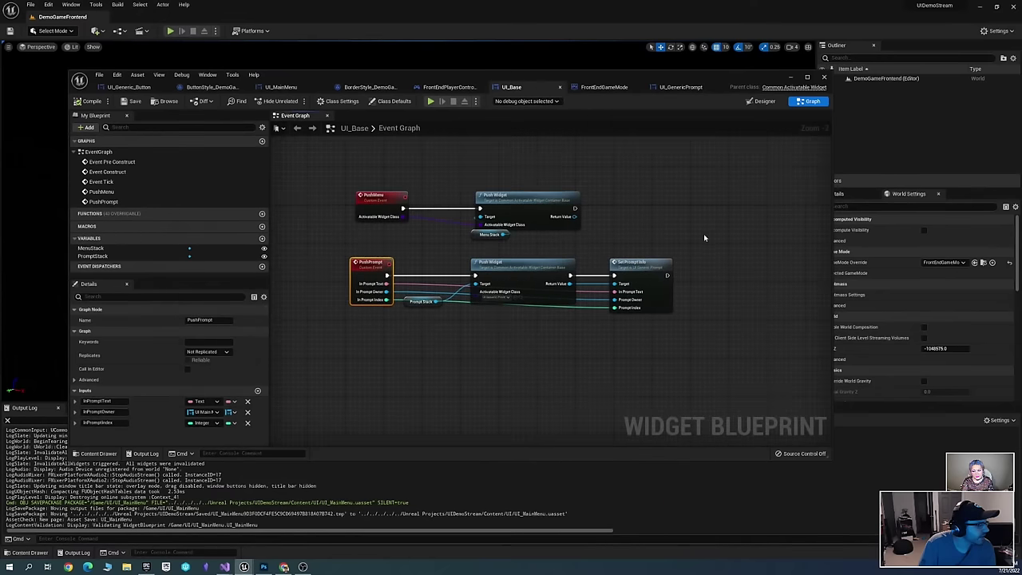
right_click_drag(718, 282, 727, 268)
right_click_drag(437, 347, 428, 260)
left_click_drag(427, 265, 645, 302)
type("bind")
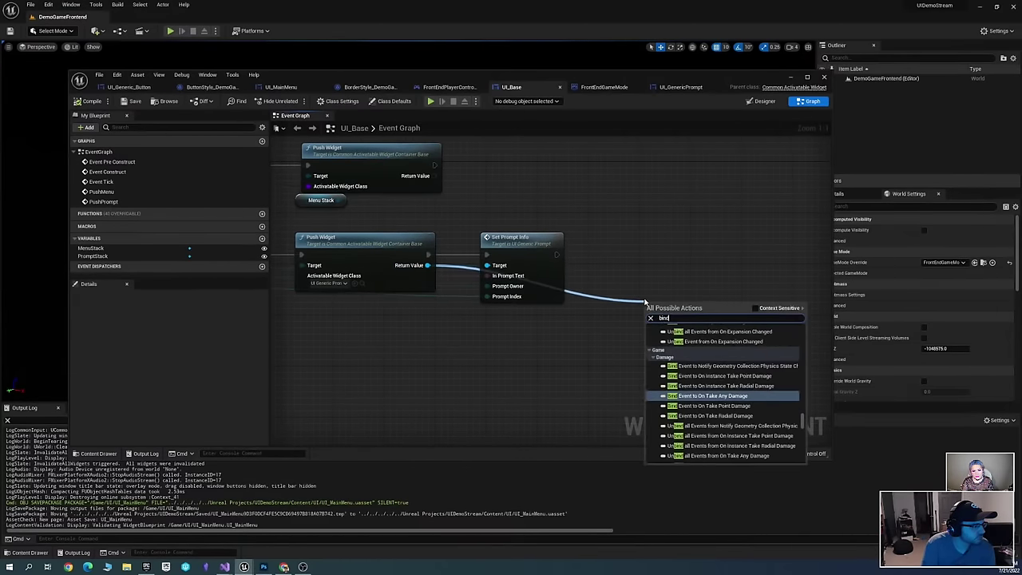
type(" to on deact")
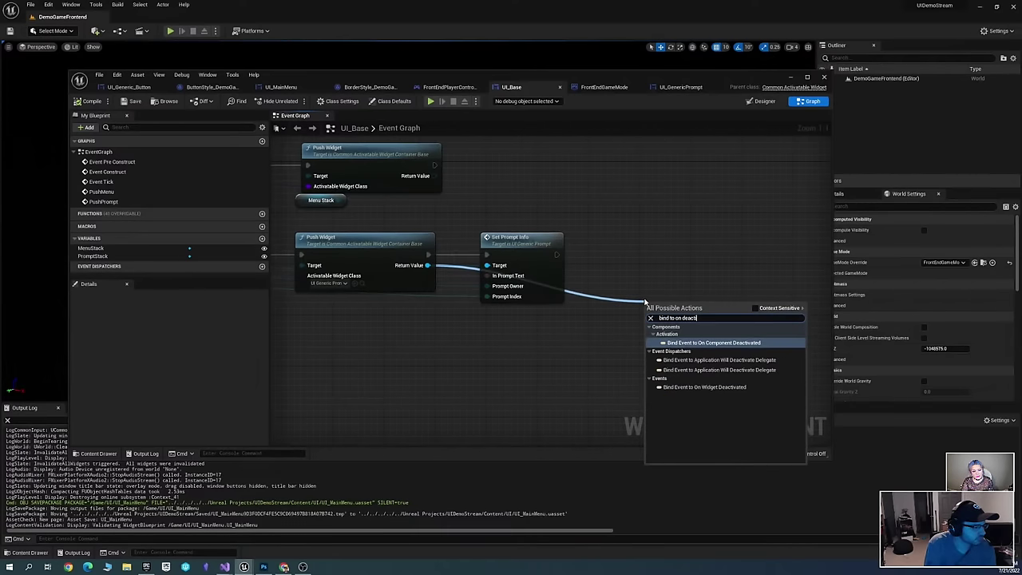
key("Down")
key("Down")
key("Down")
key("Return")
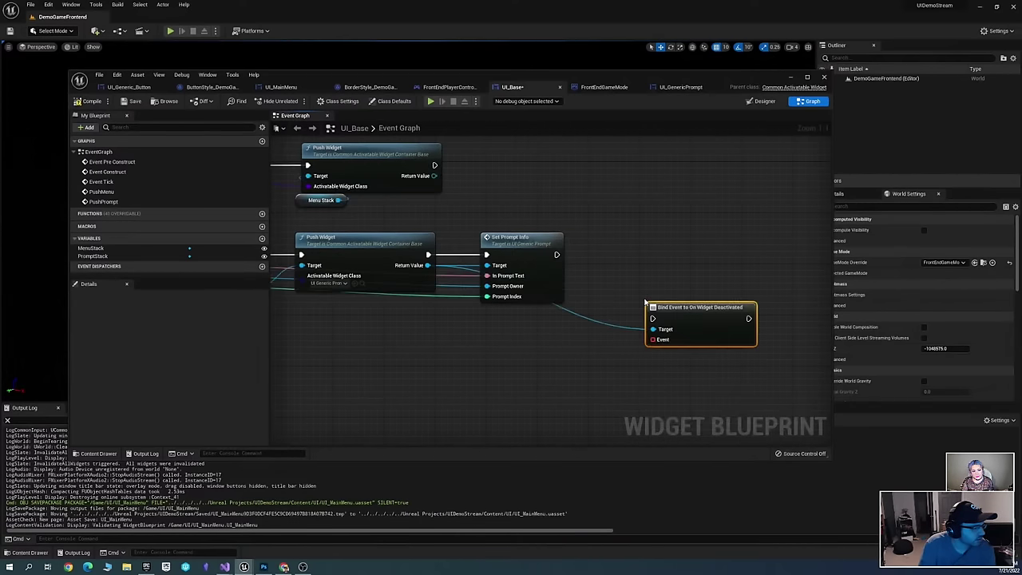
left_click_drag(676, 313, 657, 248)
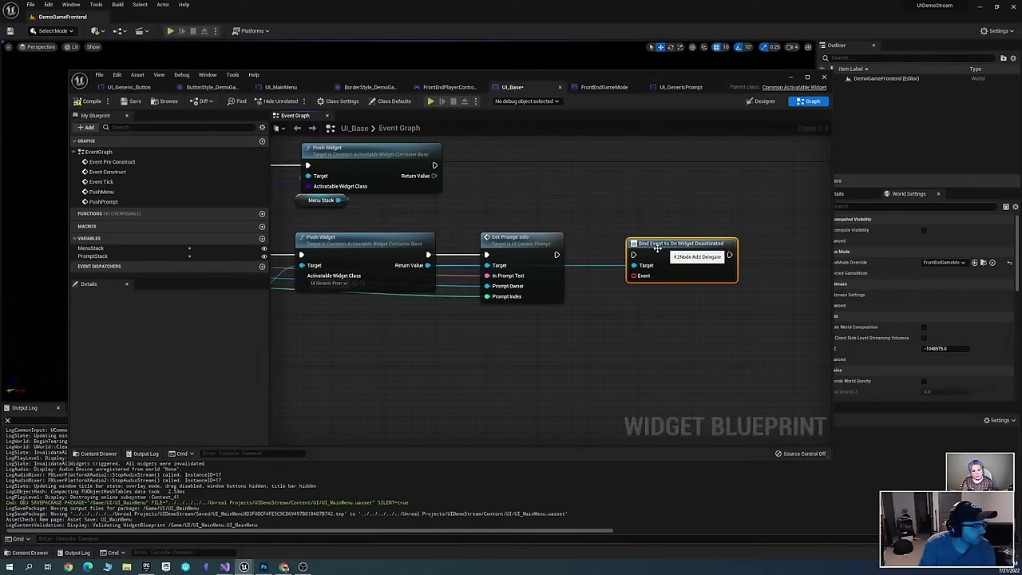
left_click_drag(557, 255, 633, 255)
Bind a new OnClosePrompt custom event to it and save UI_Base
scroll(597, 325, "down", 2)
right_click_drag(596, 325, 686, 303)
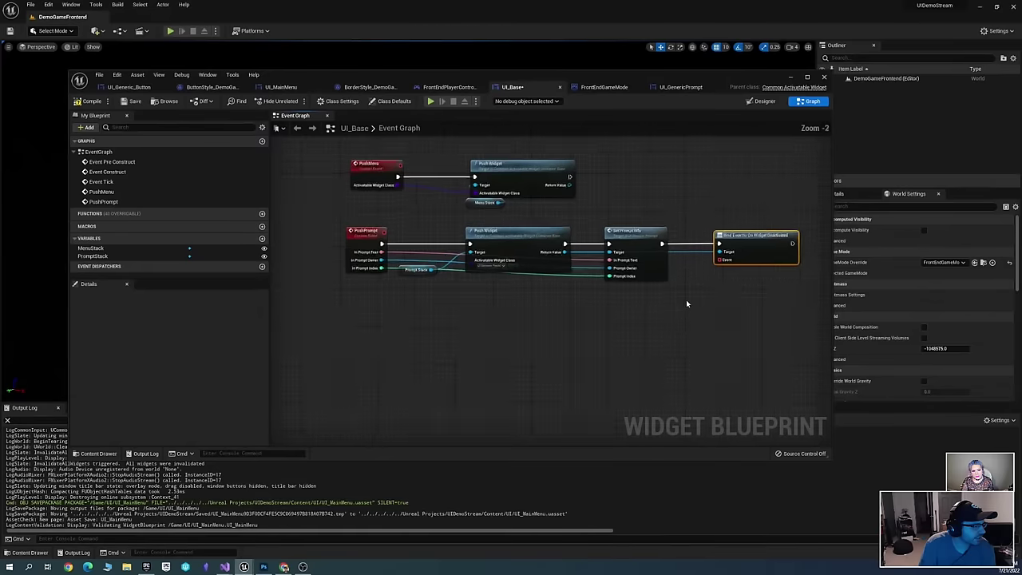
scroll(685, 304, "up", 1)
left_click_drag(745, 250, 554, 343)
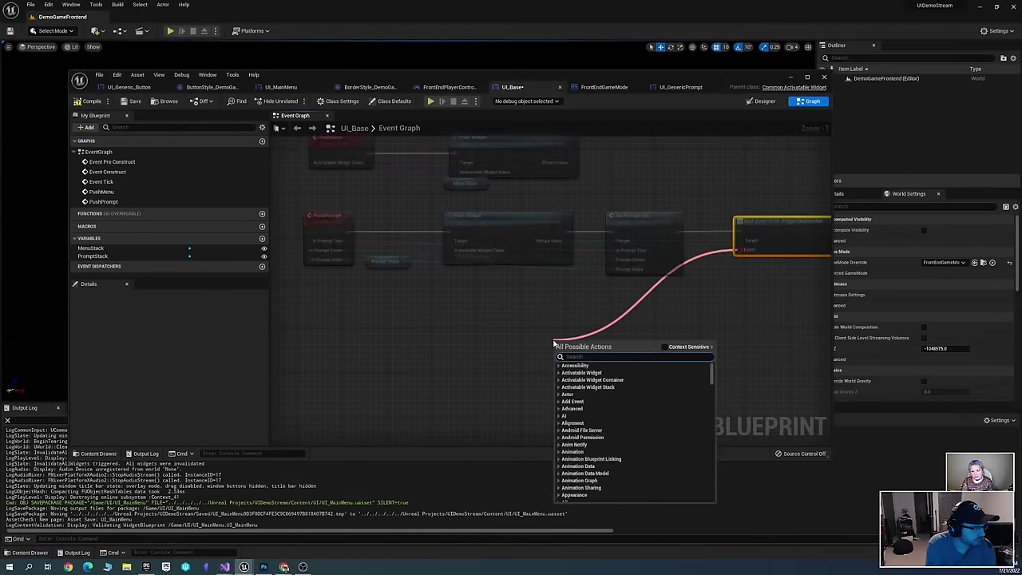
type("custom")
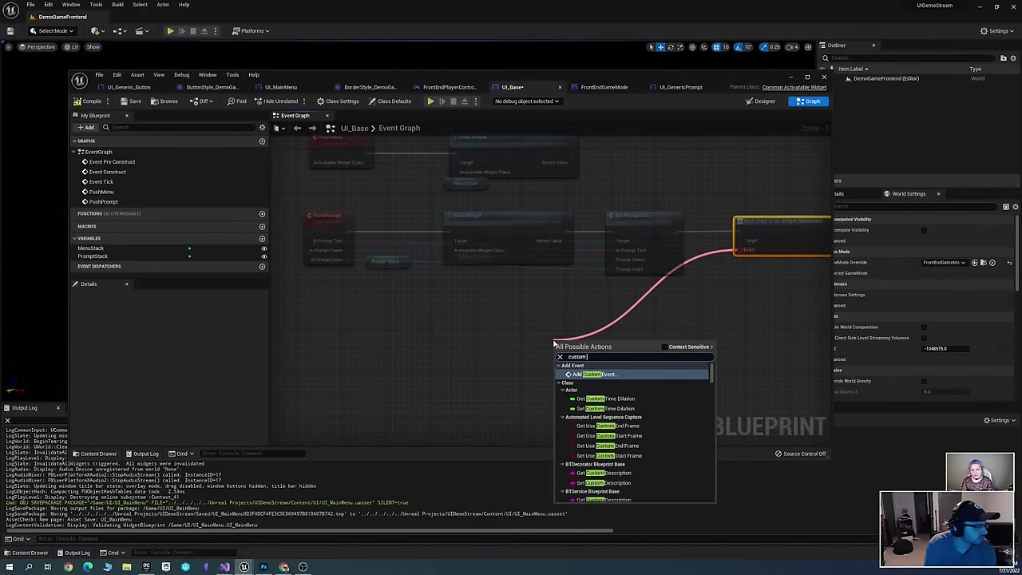
key("Return")
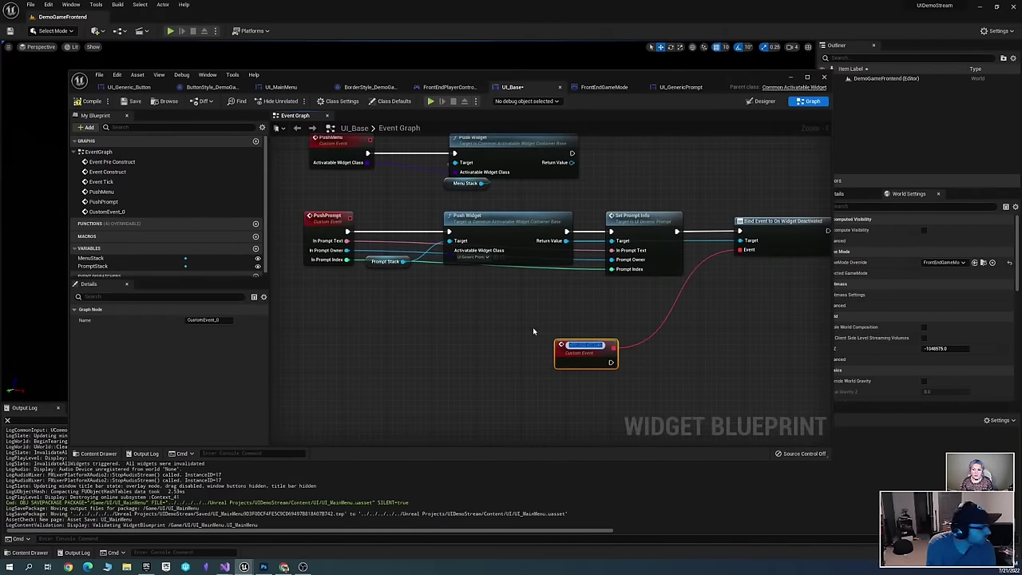
type("On")
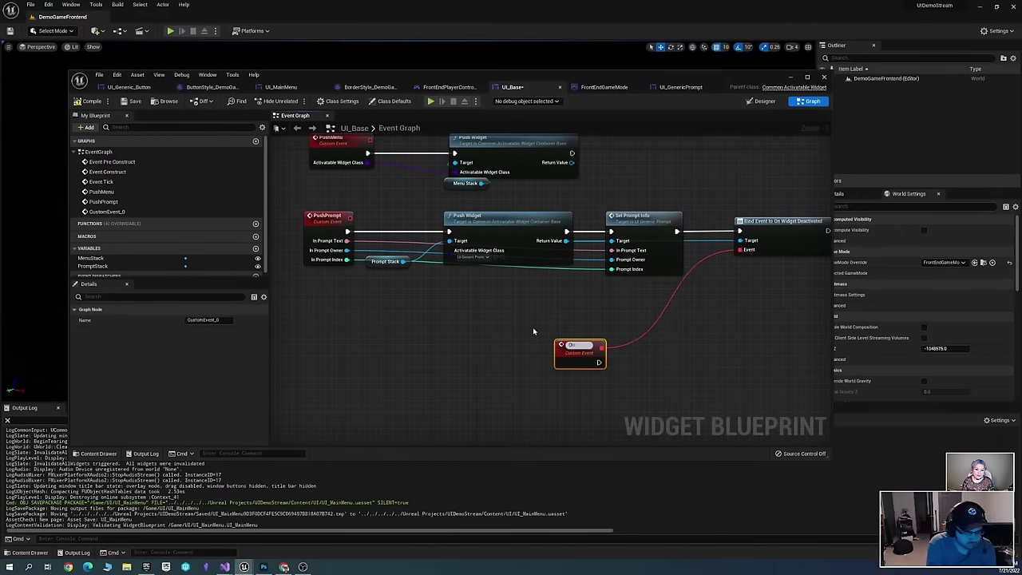
type("ClosePrompt")
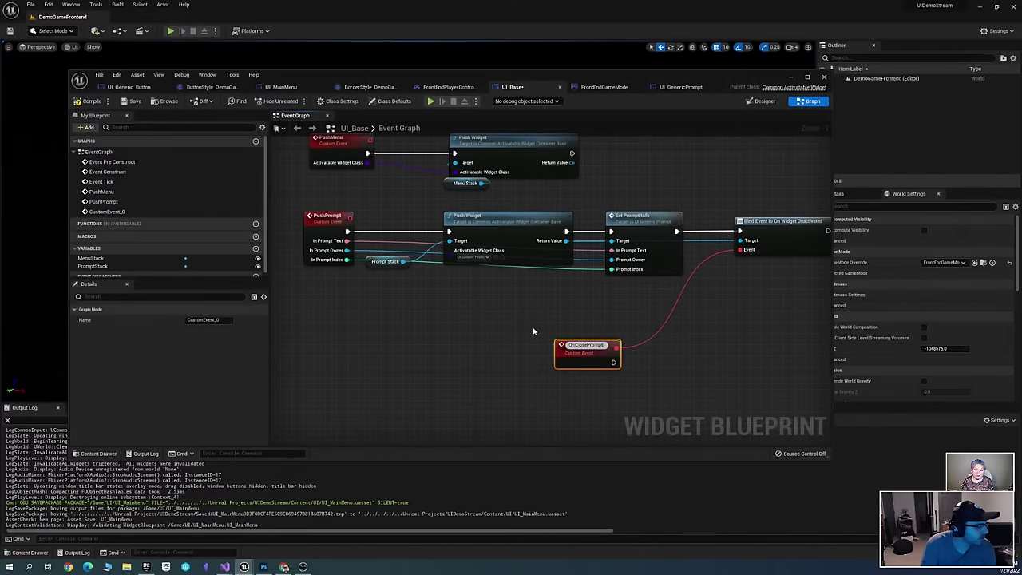
key("Return")
key("ctrl+s")
left_click_drag(581, 345, 630, 300)
right_click_drag(548, 321, 514, 335)
scroll(515, 335, "down", 2)
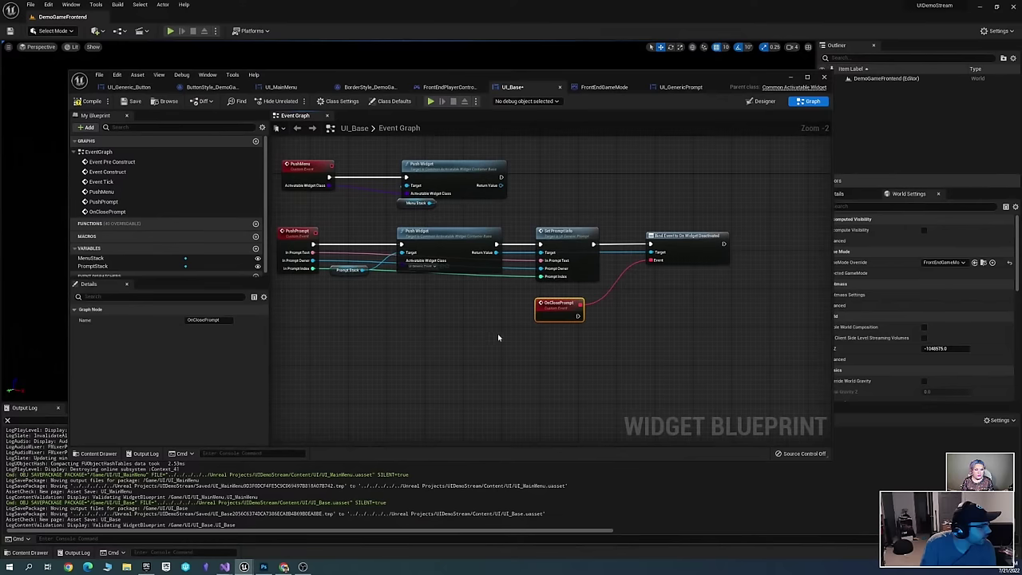
Place a MenuStack reference with a Get Active Widget node in the graph
left_click(120, 259)
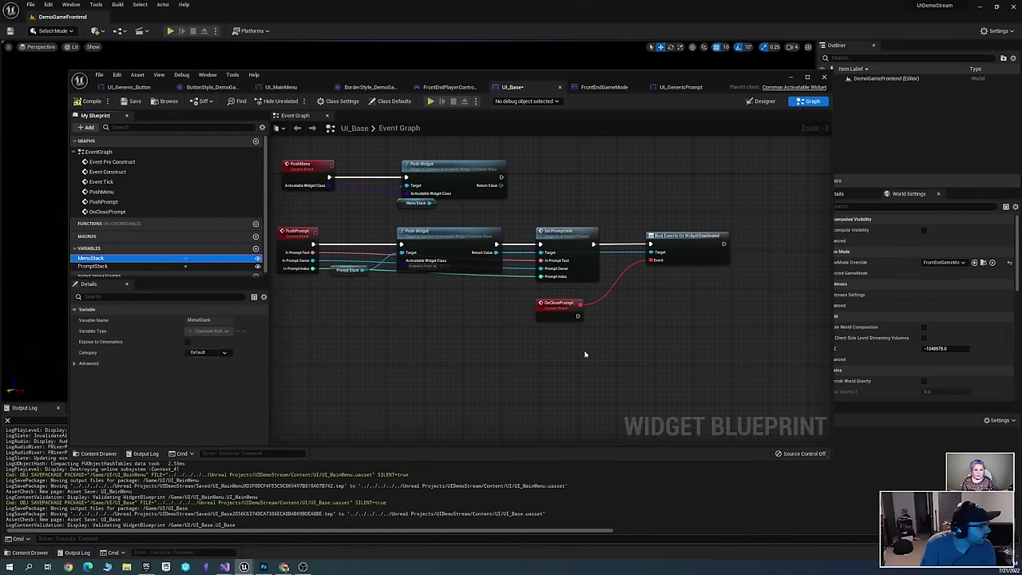
right_click(524, 343)
key("Escape")
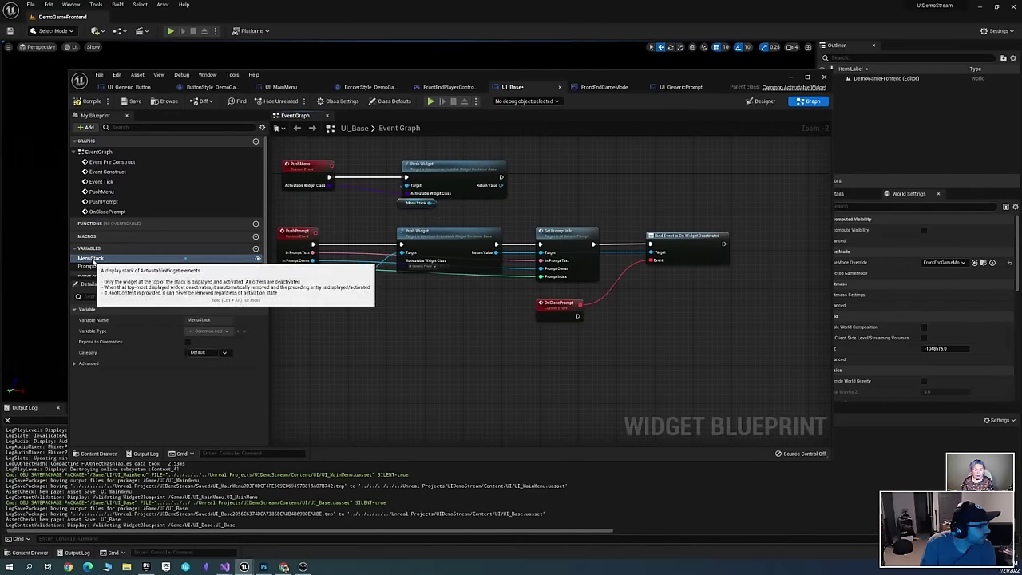
left_click_drag(92, 259, 627, 336)
scroll(640, 368, "down", 20)
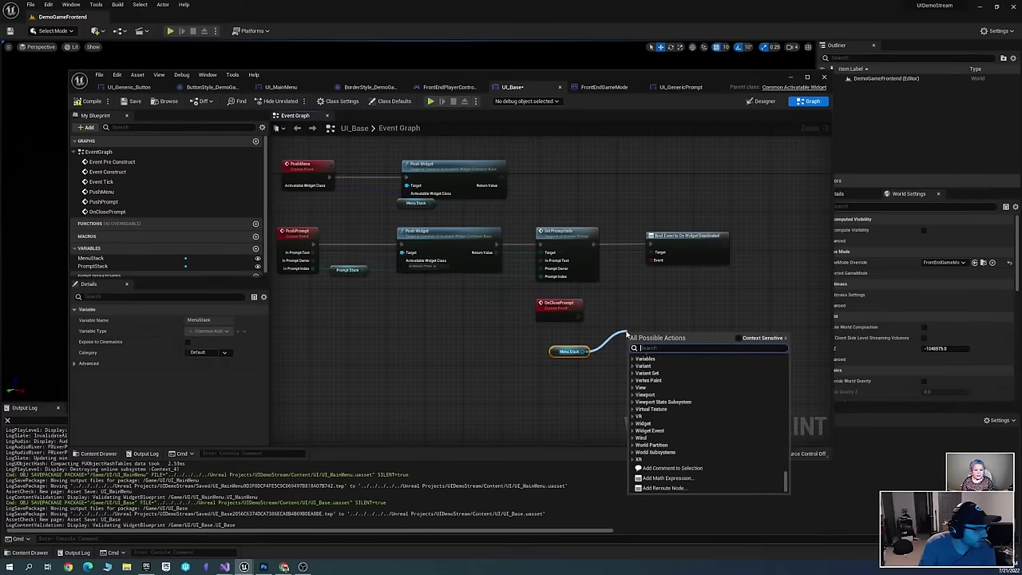
scroll(691, 388, "up", 7)
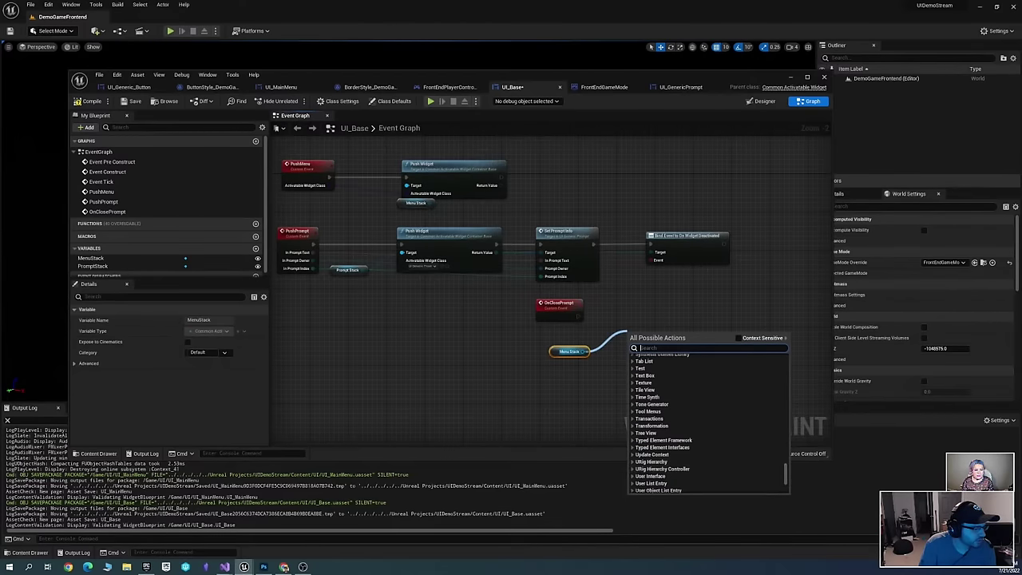
left_click_drag(786, 473, 785, 353)
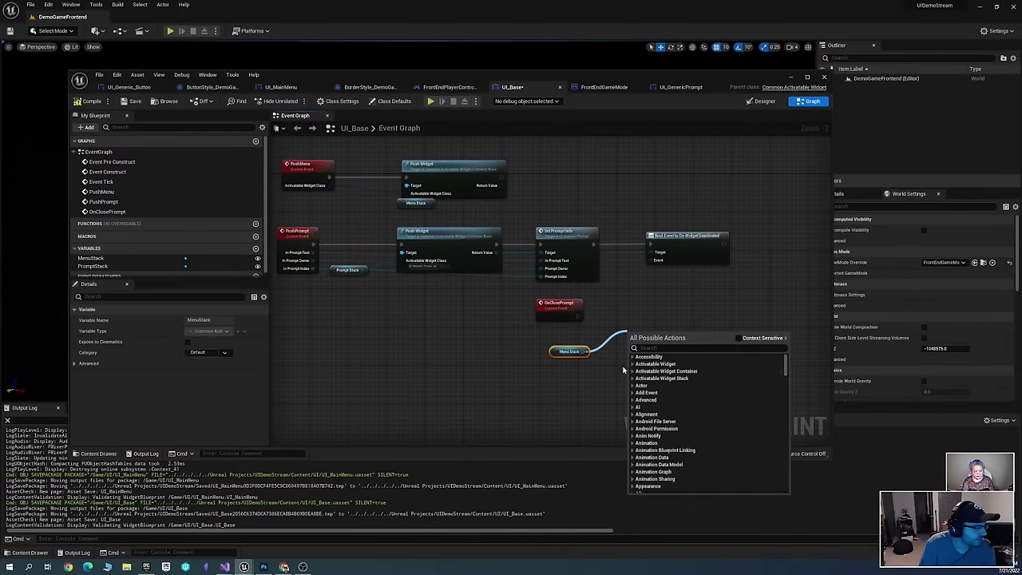
left_click(633, 364)
left_click(633, 364)
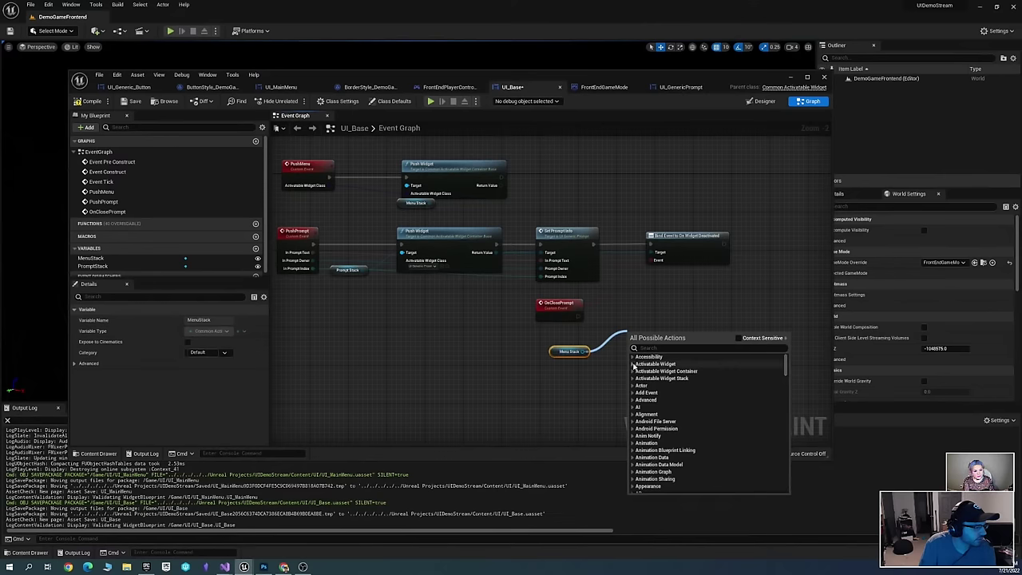
left_click(632, 378)
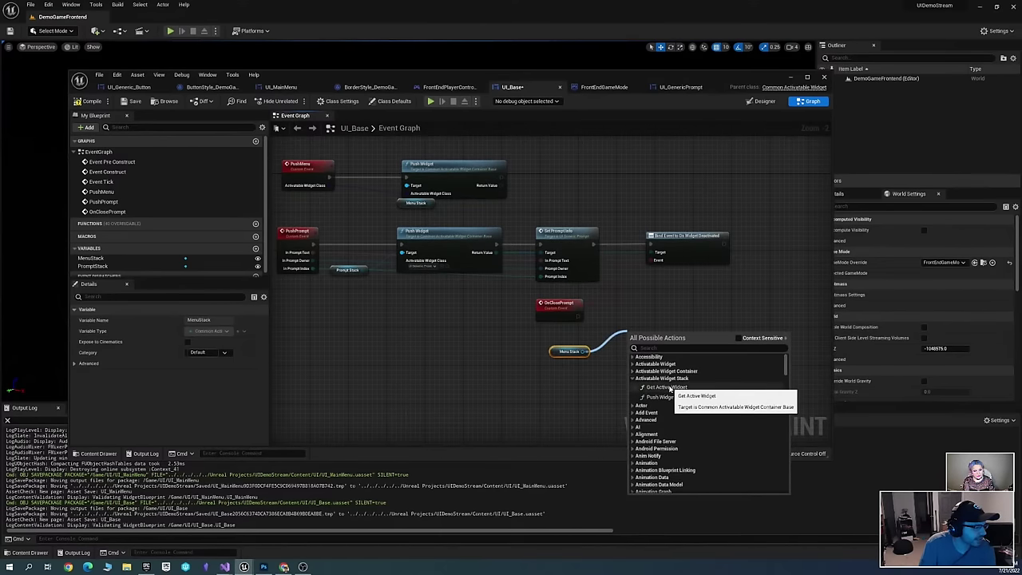
left_click(668, 386)
scroll(651, 334, "up", 2)
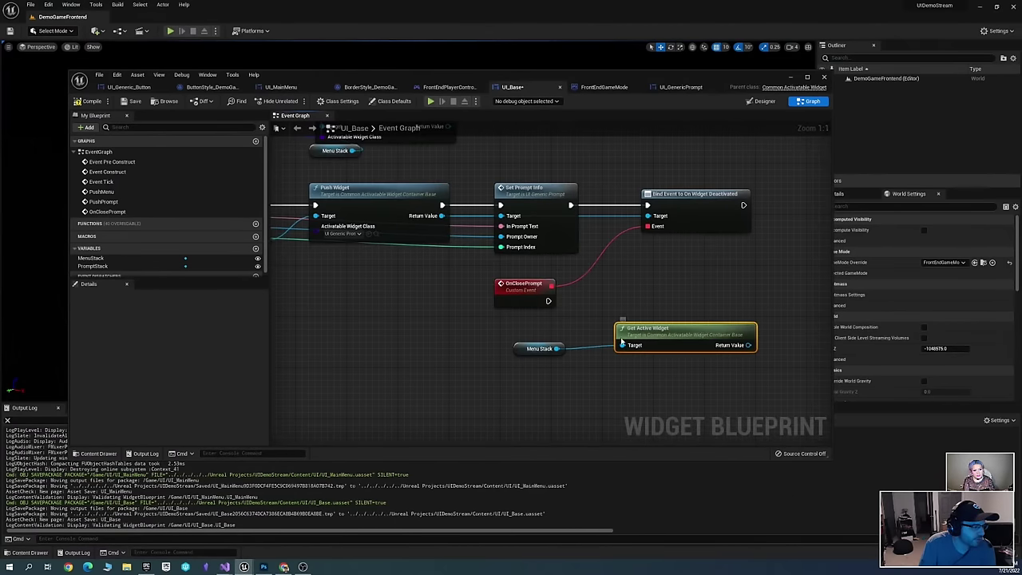
left_click_drag(654, 329, 610, 335)
left_click(721, 333)
right_click_drag(721, 332, 649, 334)
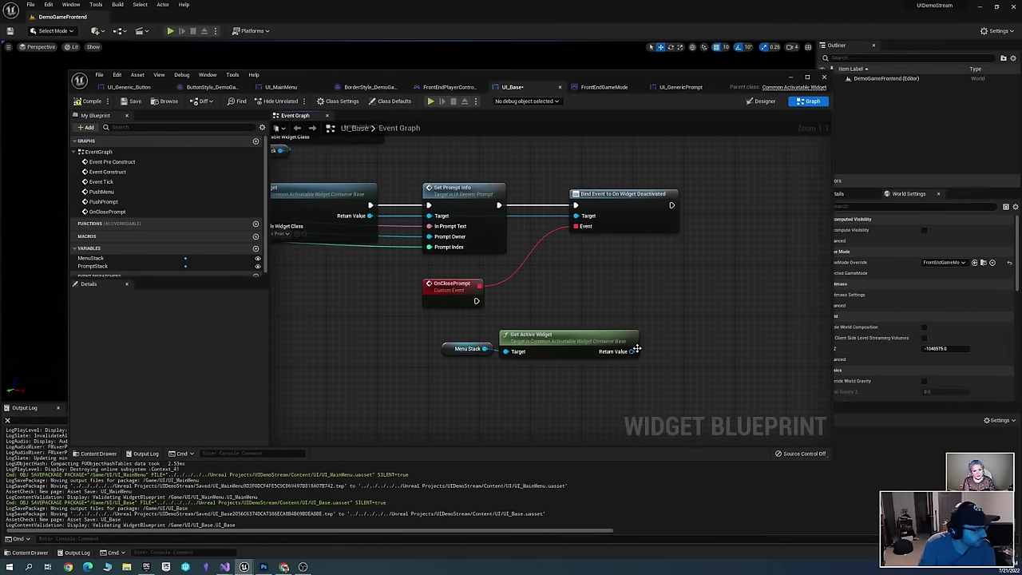
Add Set Focus targeting the active widget's Get Desired Focus Target
left_click_drag(630, 351, 636, 295)
type("set")
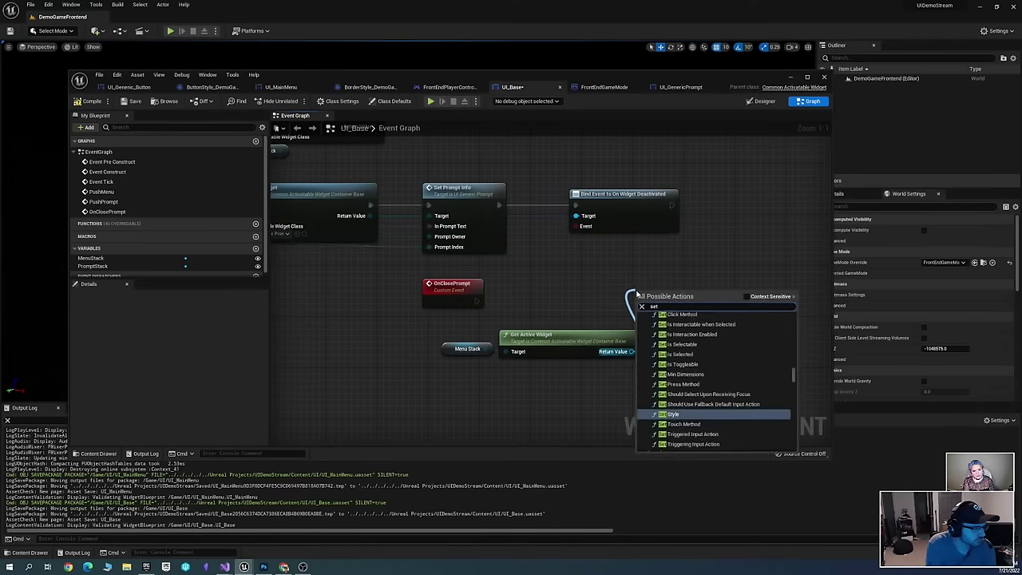
type(" focus")
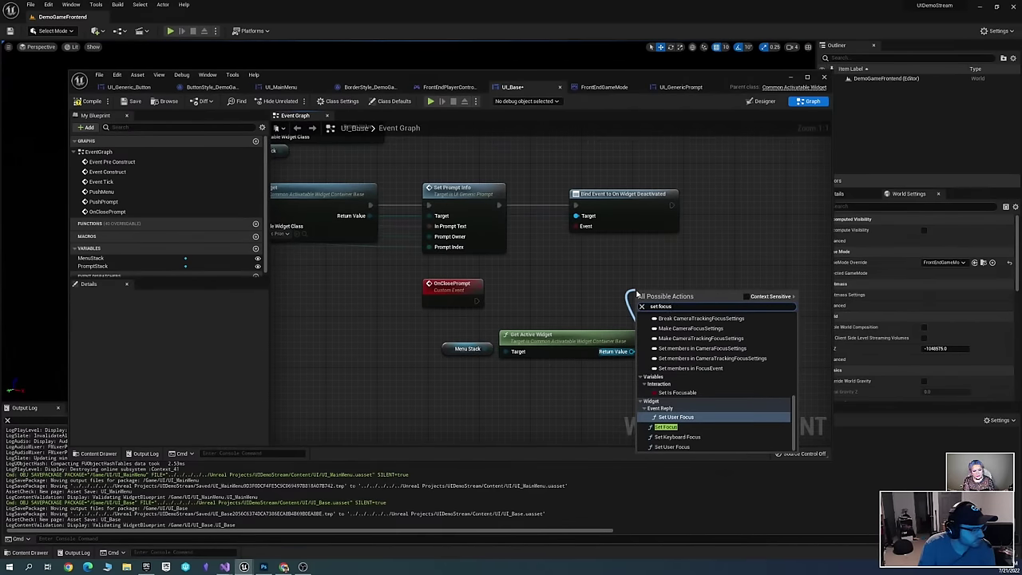
left_click(665, 427)
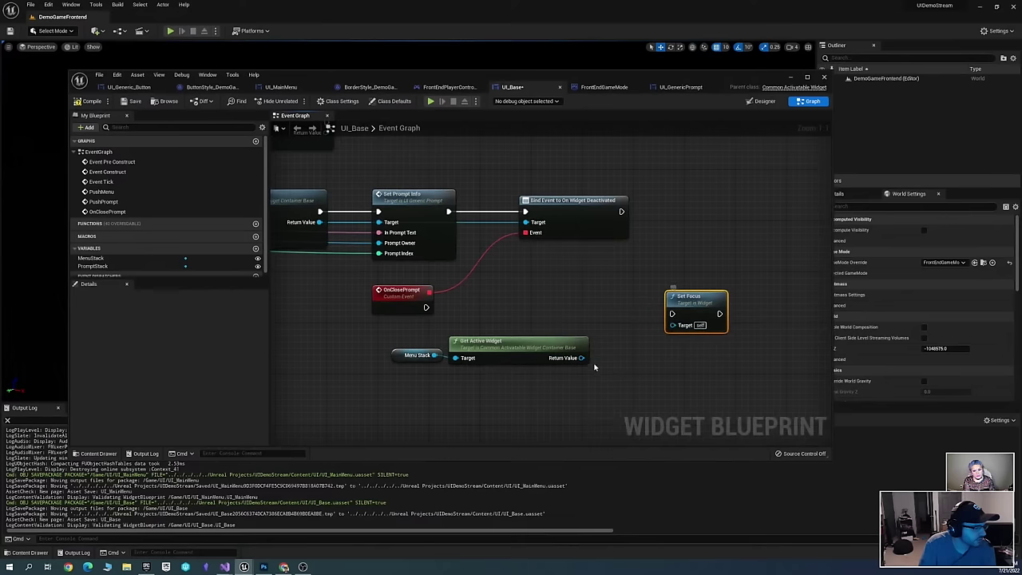
left_click_drag(581, 358, 591, 305)
type("get desi")
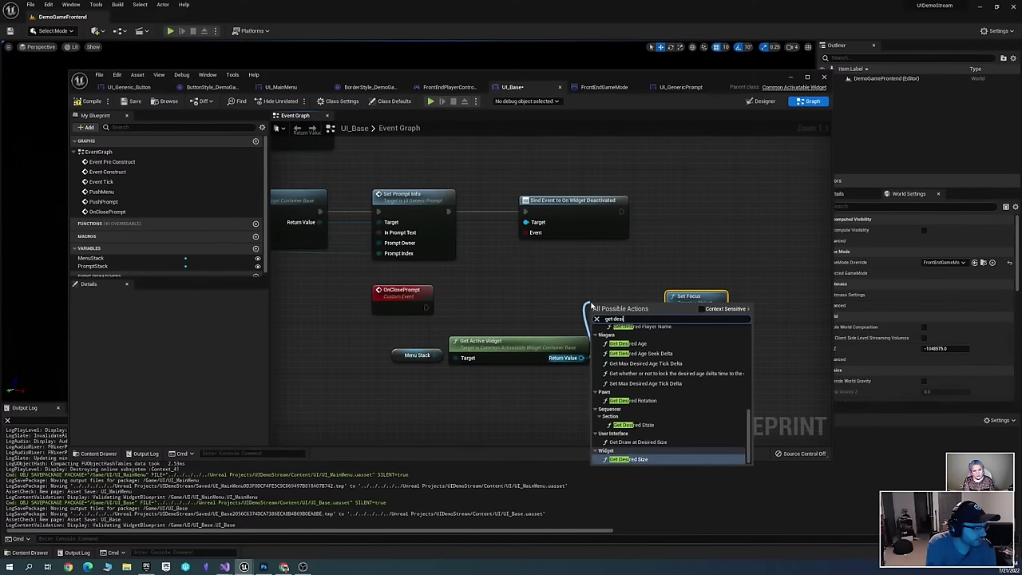
type("red focus")
key("Return")
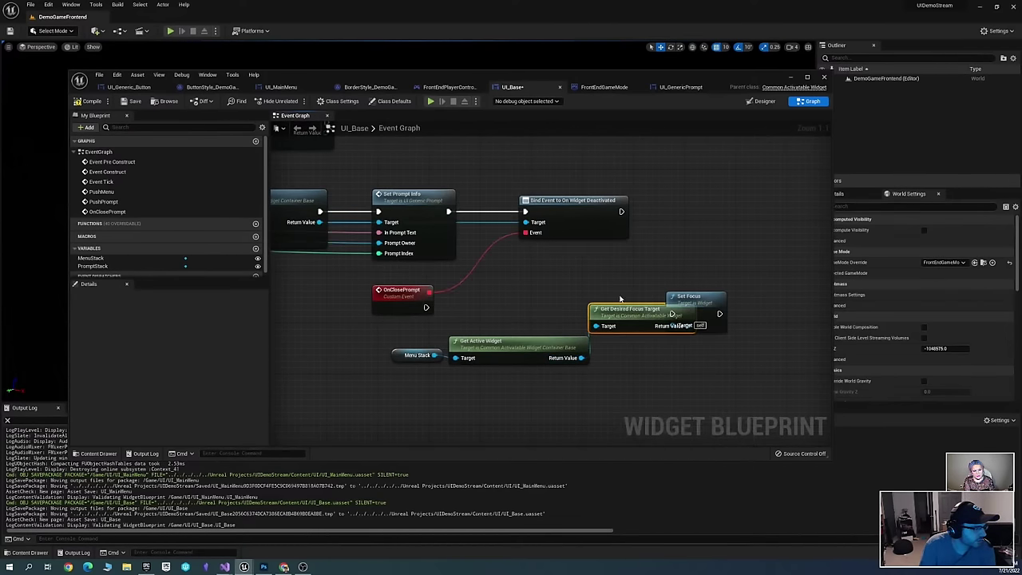
left_click_drag(591, 305, 515, 305)
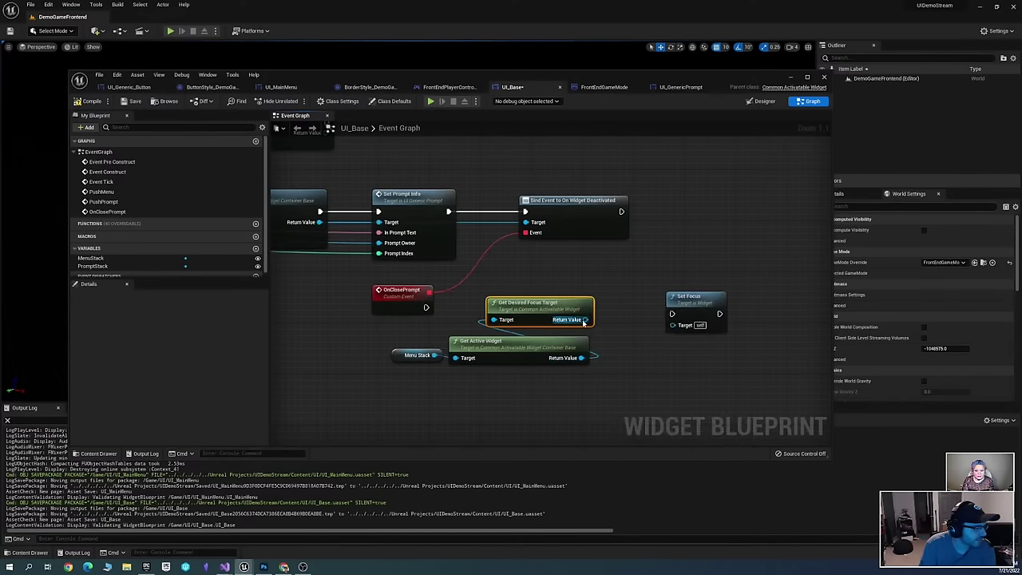
left_click_drag(583, 321, 673, 326)
right_click_drag(540, 285, 605, 275)
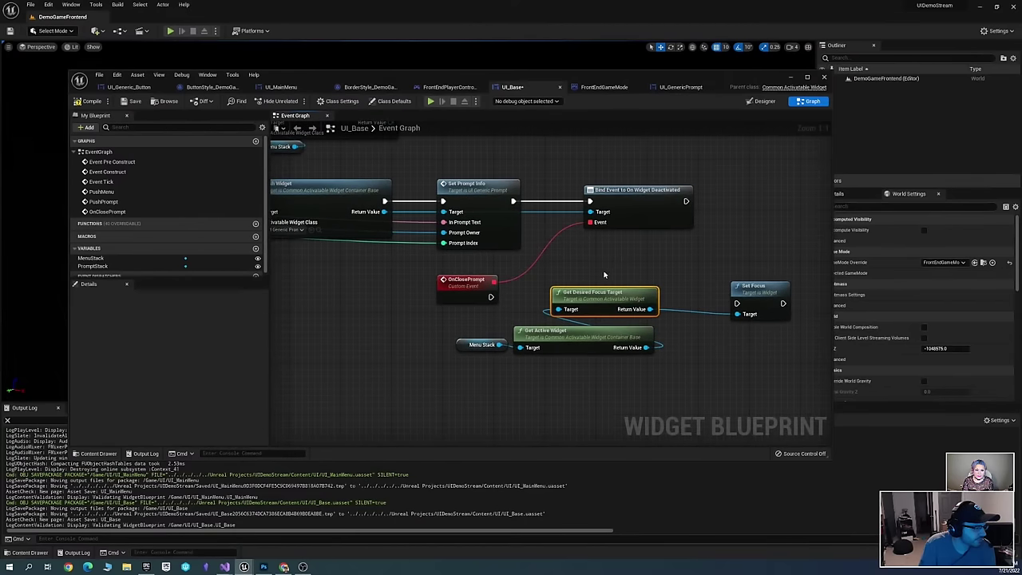
Wire OnClosePrompt's execution into Set Focus and save UI_Base
left_click_drag(462, 371, 689, 323)
left_click_drag(583, 350, 672, 357)
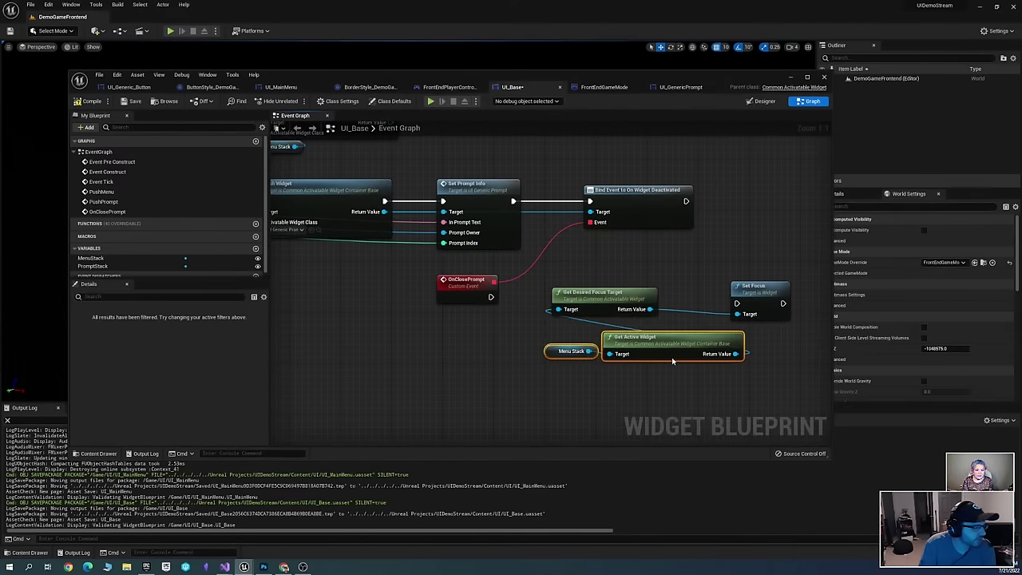
left_click_drag(769, 302, 490, 297)
scroll(495, 248, "down", 1)
right_click_drag(441, 245, 536, 243)
key("ctrl+s")
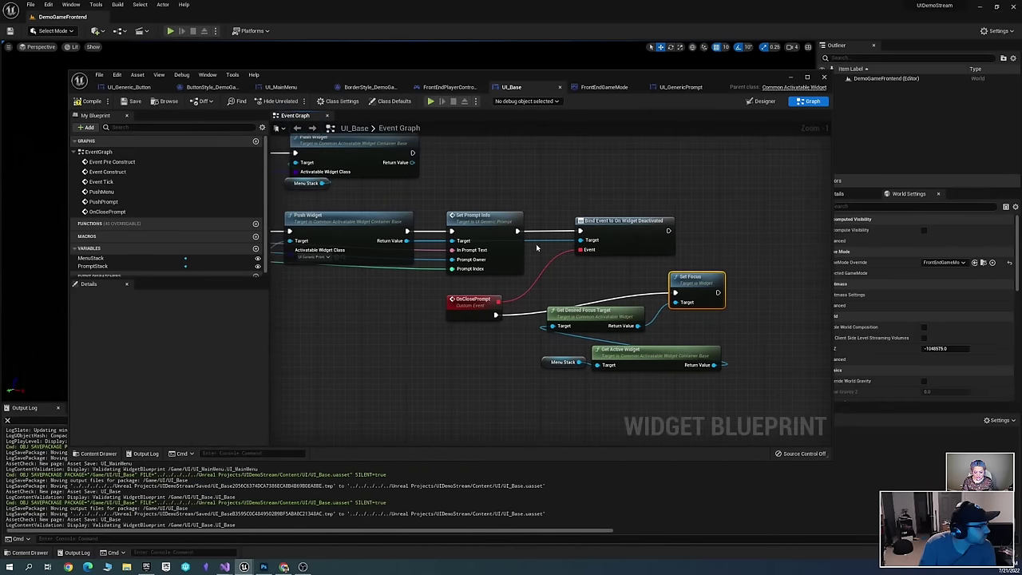
Compile UI_Base and search for an Is Valid action on the desired focus target
left_click(85, 101)
right_click_drag(498, 337, 507, 322)
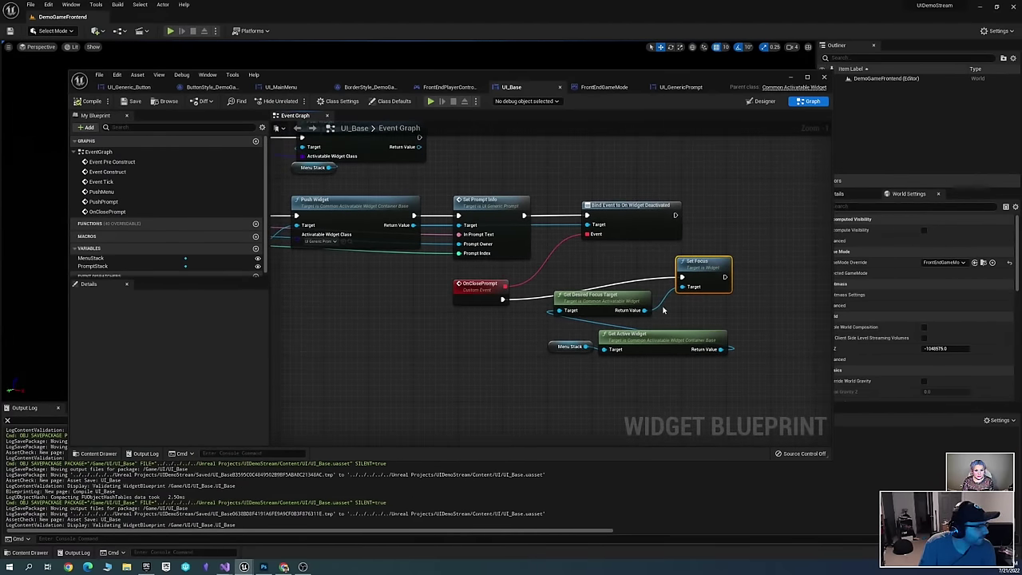
right_click_drag(705, 331, 579, 328)
left_click_drag(581, 271, 697, 274)
left_click_drag(518, 308, 570, 265)
type("is valid")
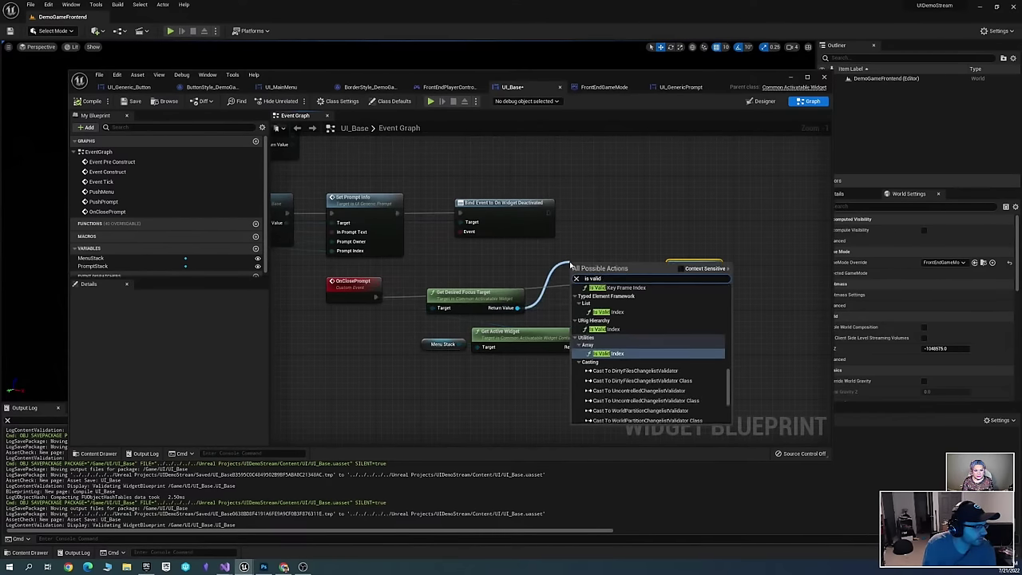
key("Up")
key("Up")
key("Up")
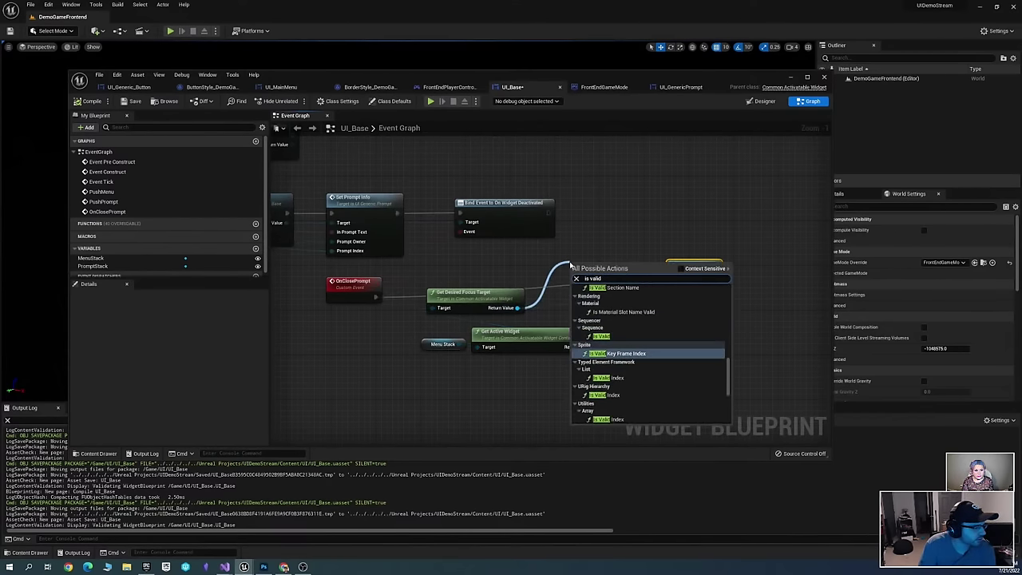
scroll(607, 332, "up", 10)
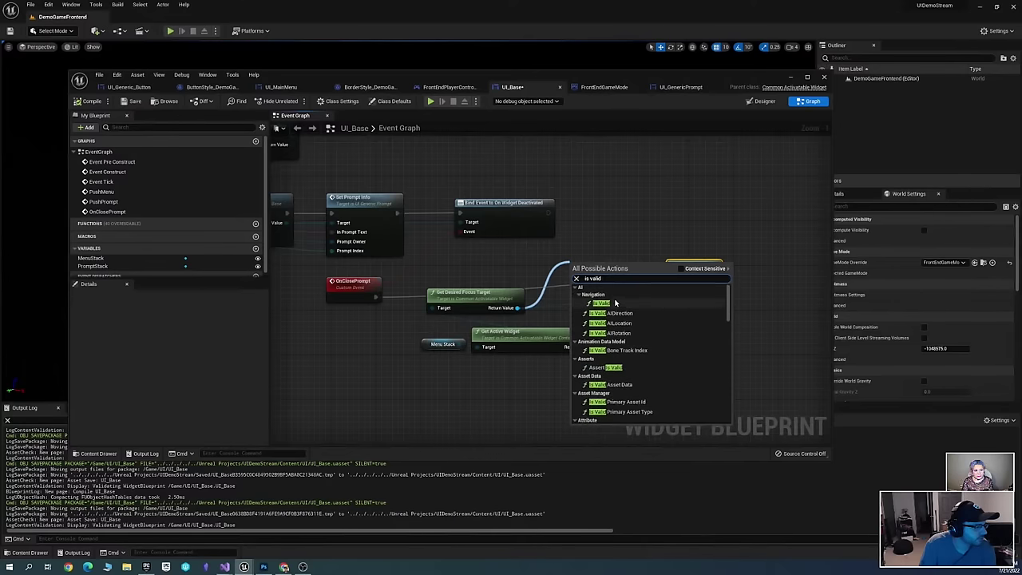
key("Escape")
right_click(540, 297)
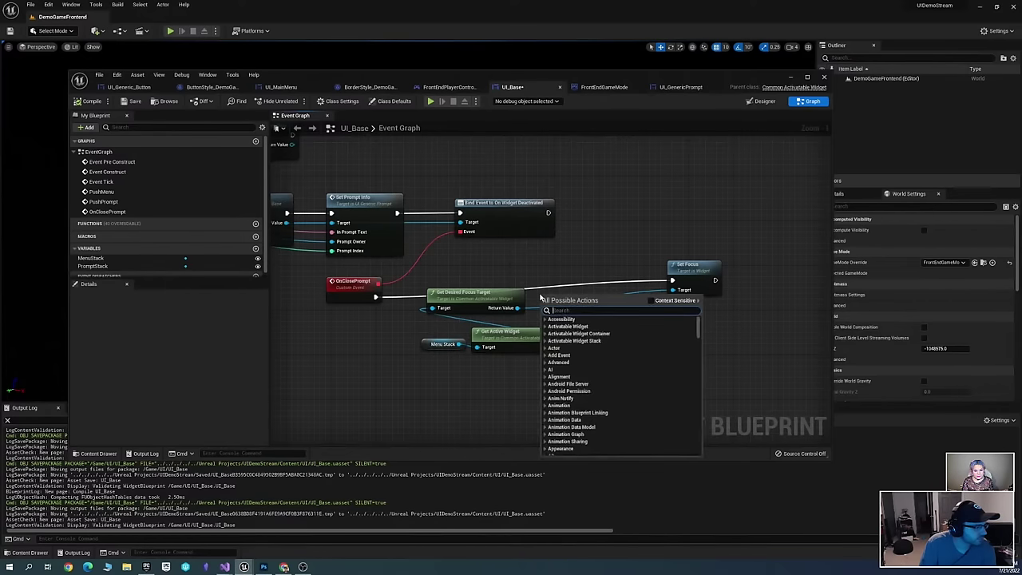
key("Escape")
Add an Is Valid node, wire OnClosePrompt → Is Valid → Set Focus, and save
left_click_drag(518, 307, 572, 270)
type("is valid")
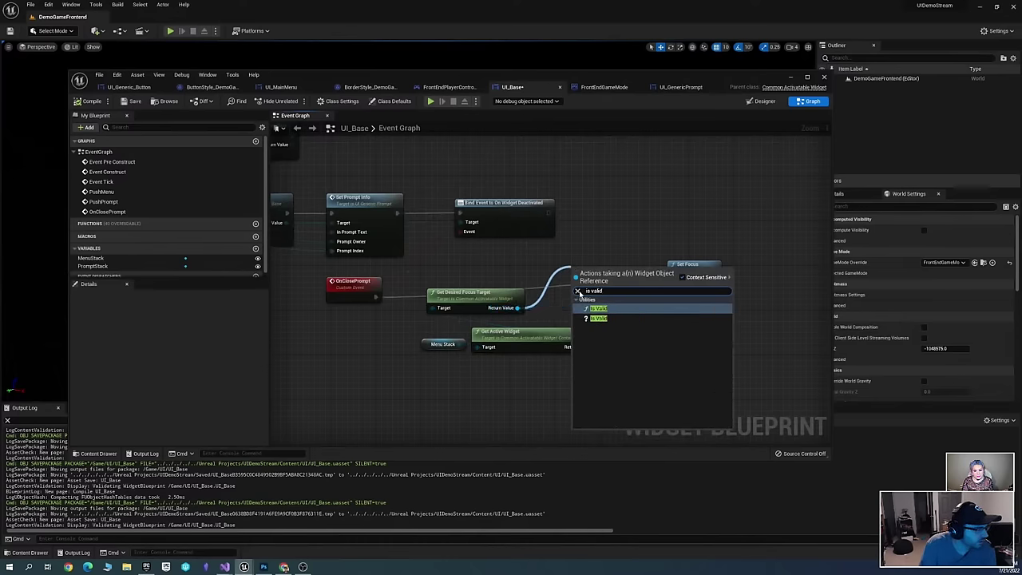
left_click(614, 318)
left_click_drag(578, 280, 376, 297)
left_click_drag(646, 280, 673, 279)
right_click_drag(673, 279, 713, 259)
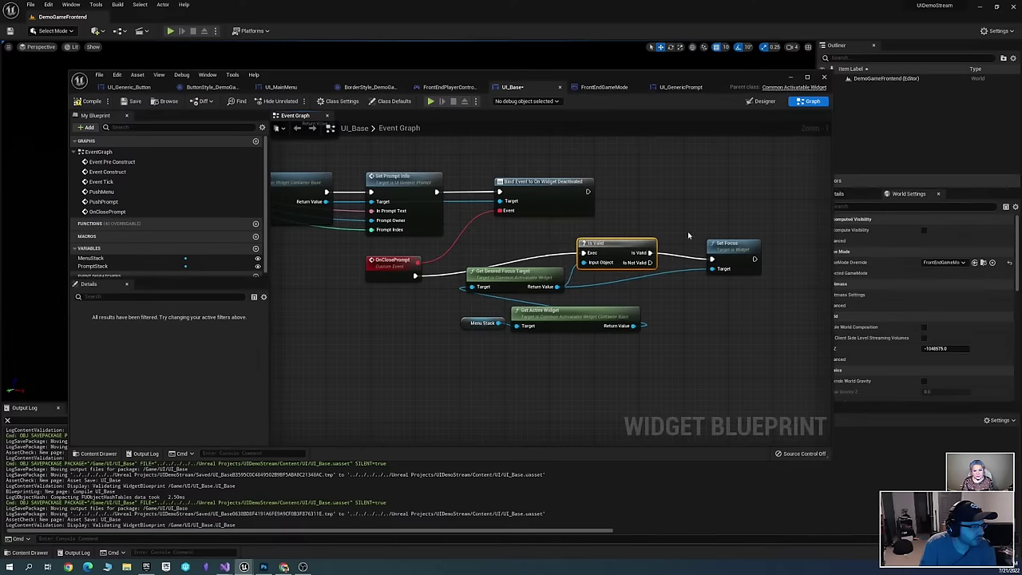
key("ctrl+s")
Save UI_Base again and move the blueprint editor off the level viewport
right_click_drag(739, 222, 702, 214)
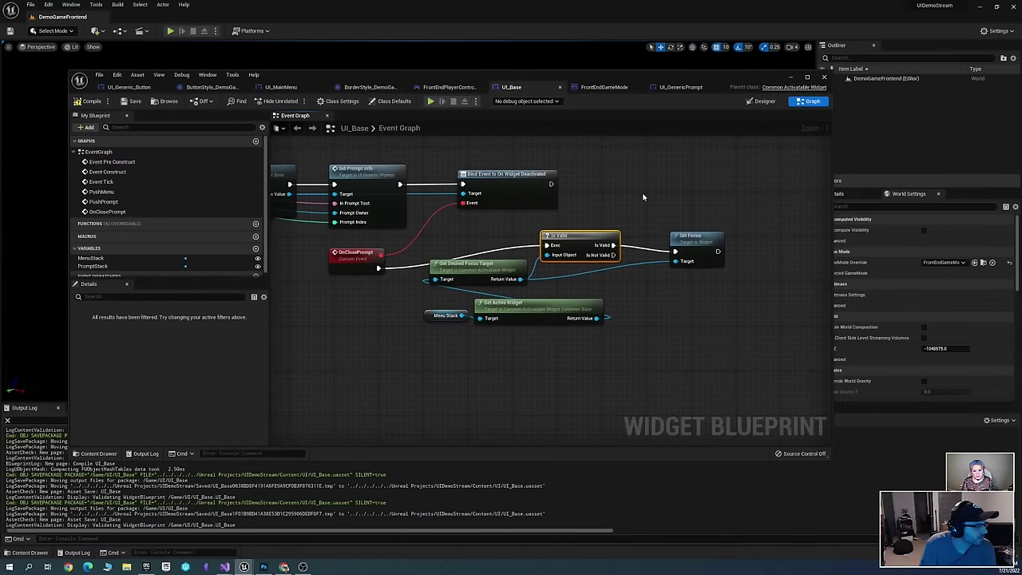
right_click_drag(643, 230, 710, 246)
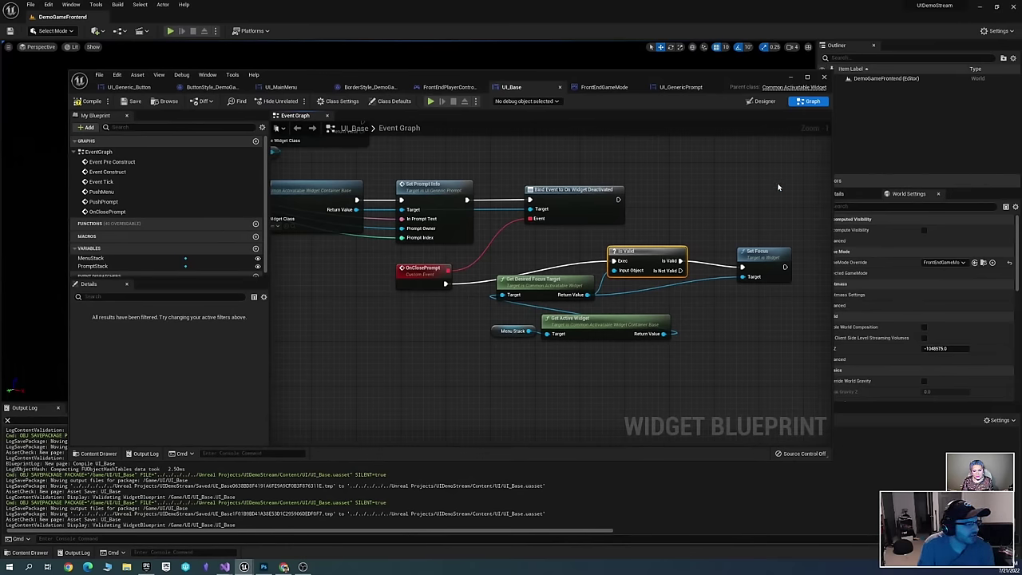
key("ctrl+s")
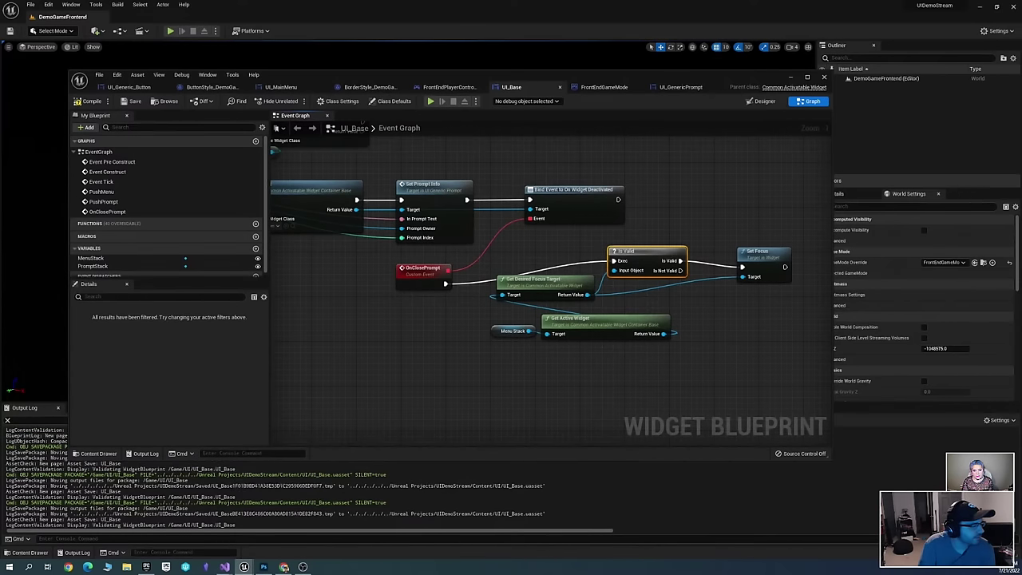
right_click_drag(701, 226, 612, 218)
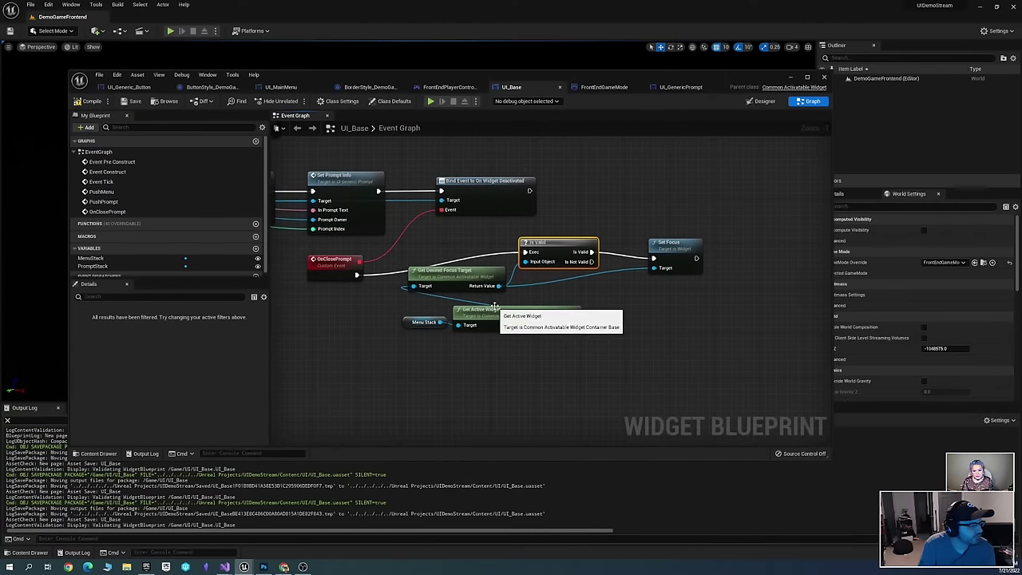
right_click_drag(641, 208, 598, 210)
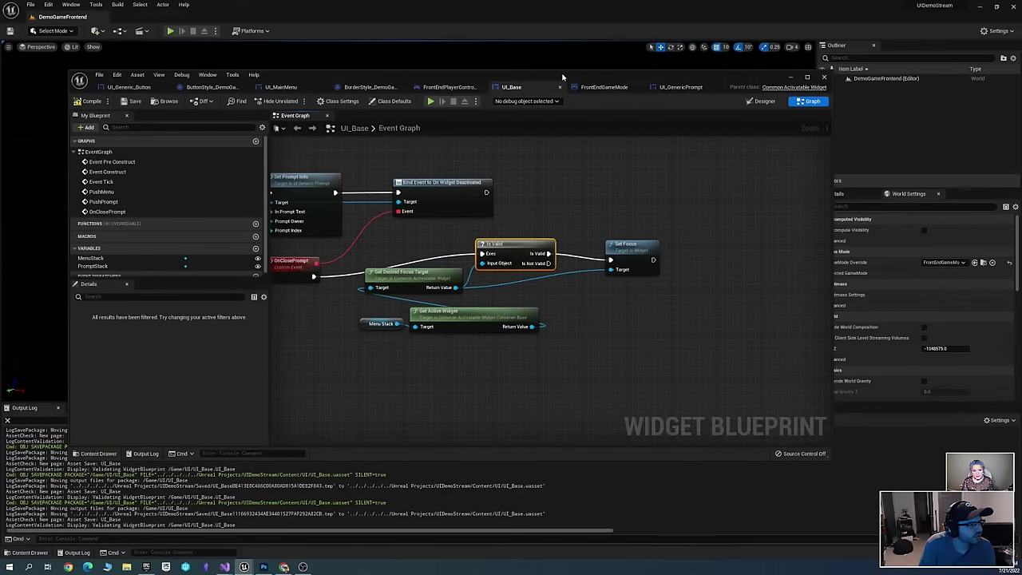
left_click_drag(562, 77, 1021, 128)
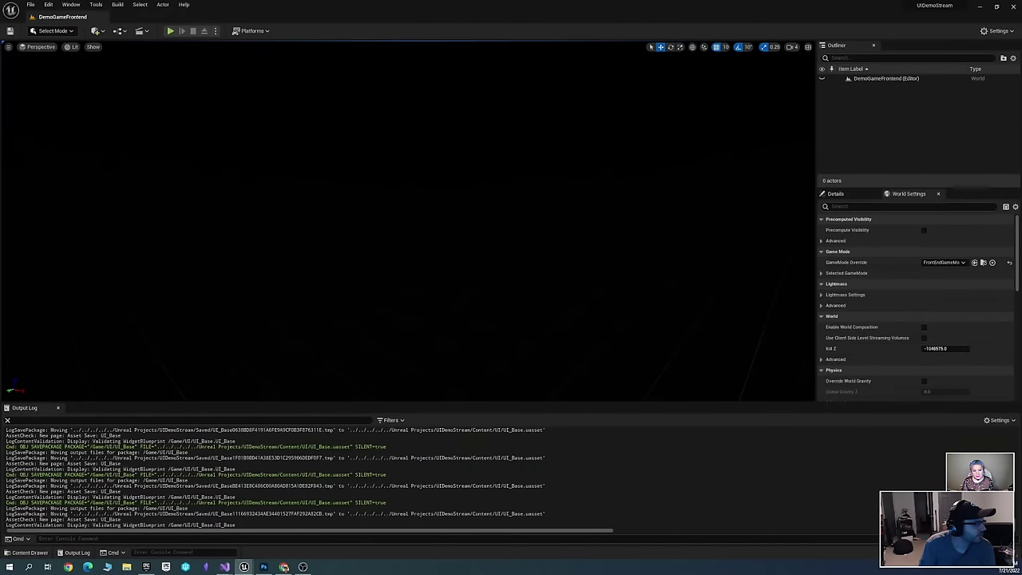
Play-test Quit Game, confirm Yes, then inspect and close the Accessed None error in Message Log
left_click(170, 31)
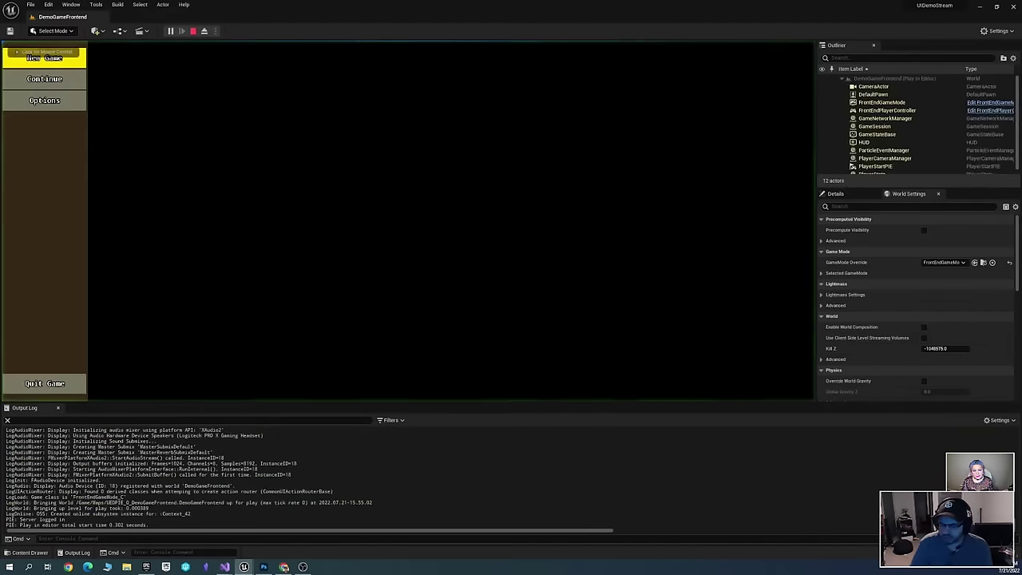
key("Down")
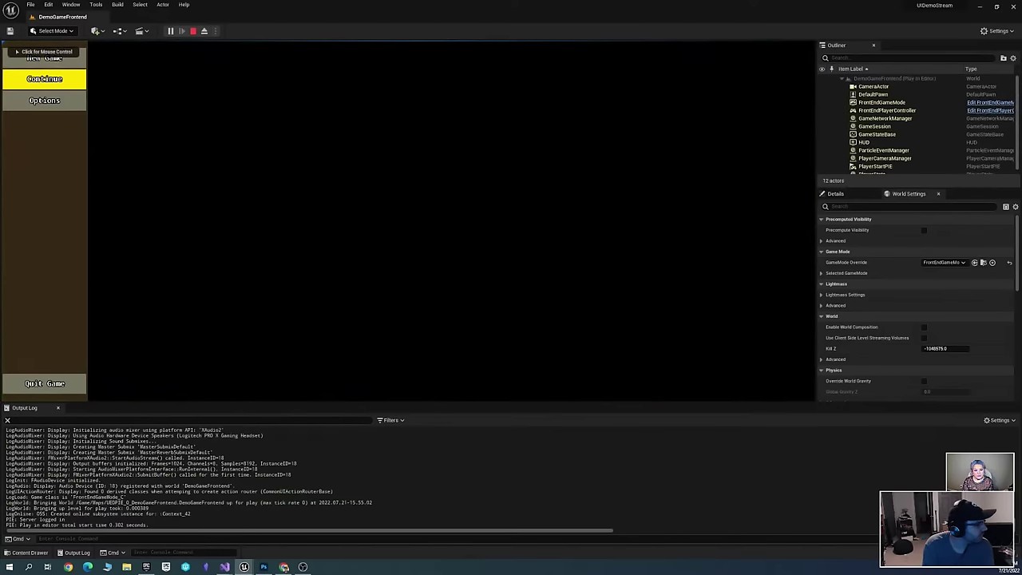
key("Down")
key("Down")
key("Return")
key("Right")
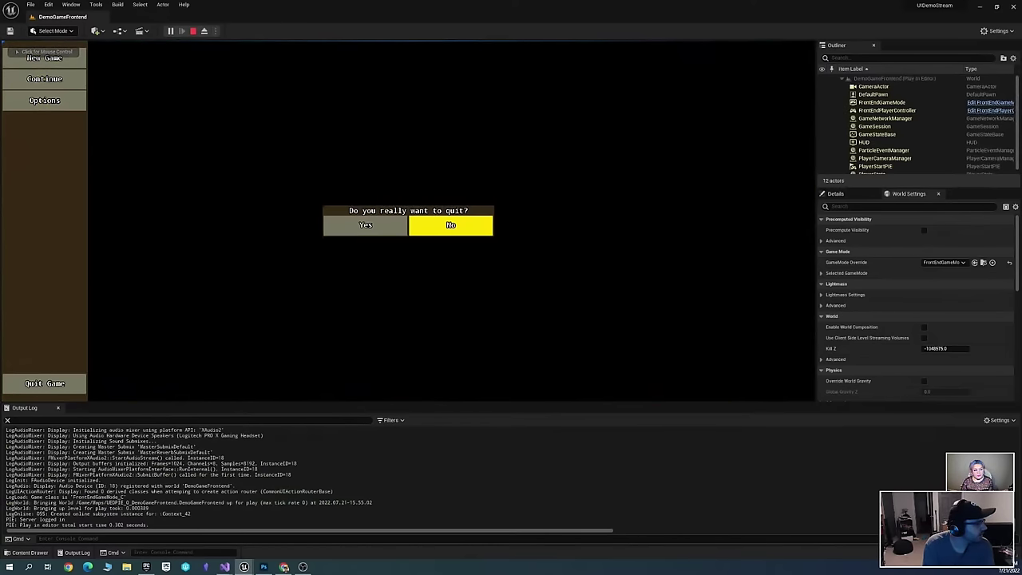
left_click(366, 228)
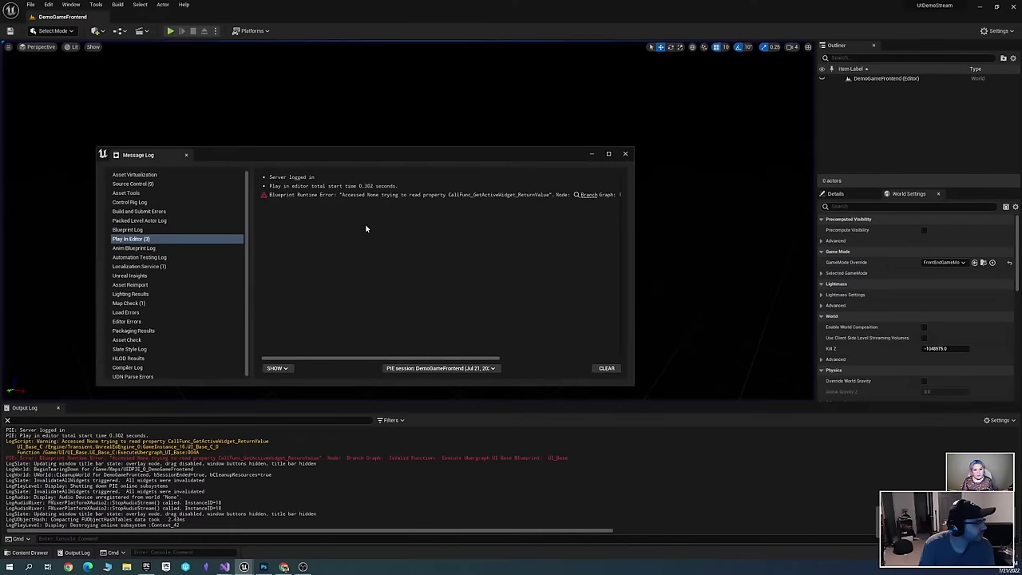
left_click(484, 200)
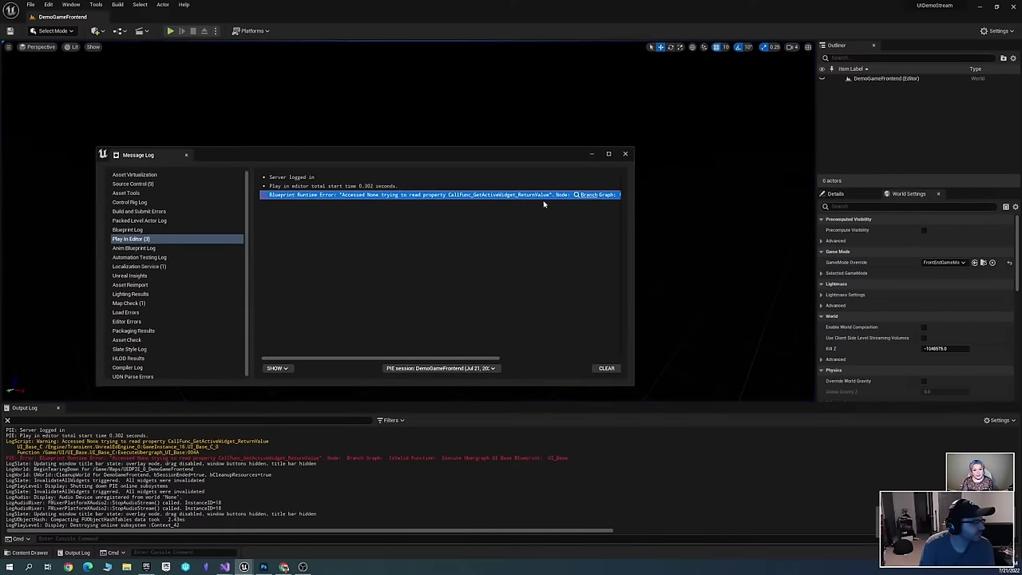
left_click(626, 154)
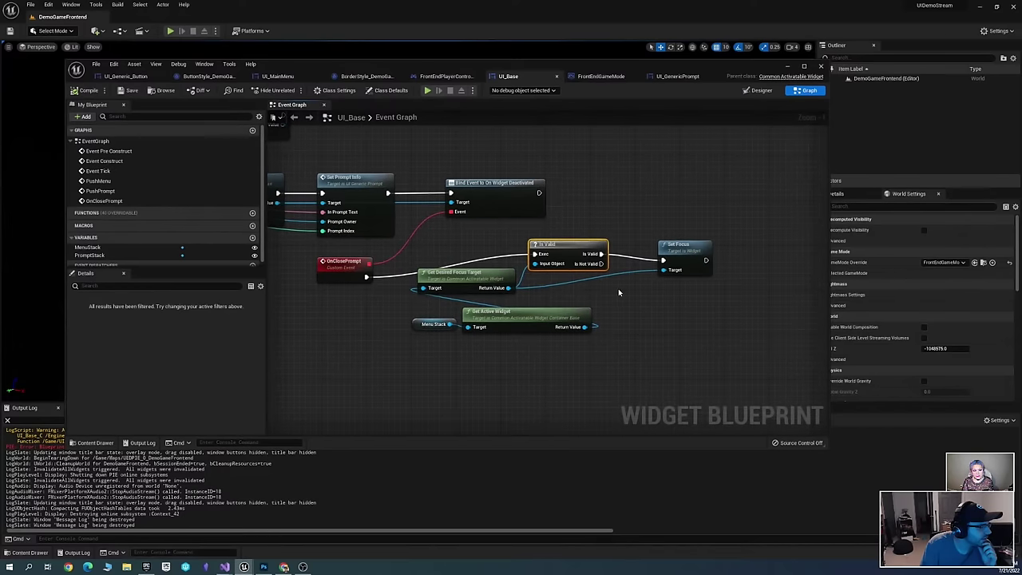
Reconnect Get Desired Focus Target's Return Value to IsValid's Input Object pin
left_click_drag(388, 324, 450, 328)
left_click(561, 337)
right_click_drag(560, 336, 572, 337)
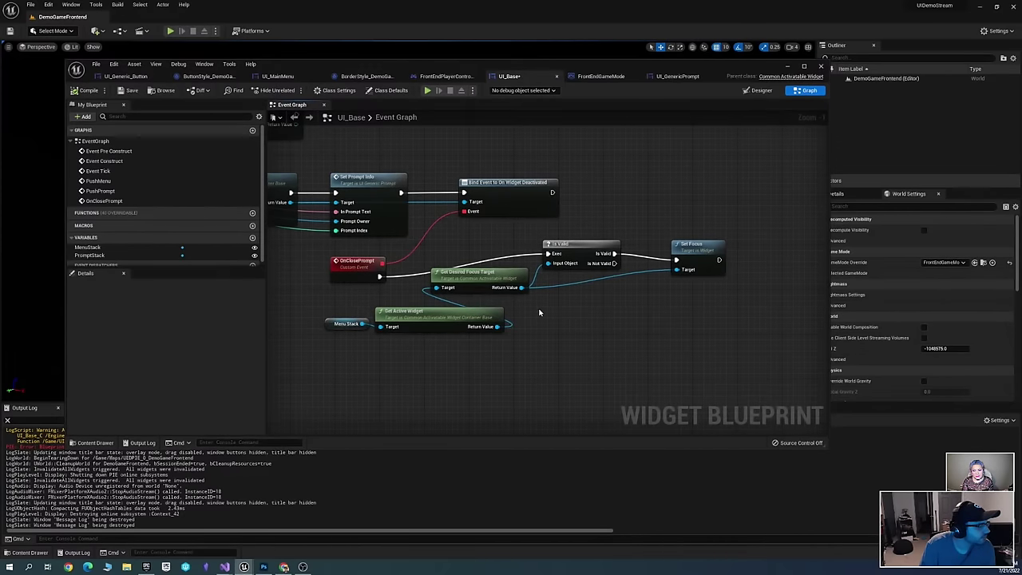
left_click(547, 276, "alt")
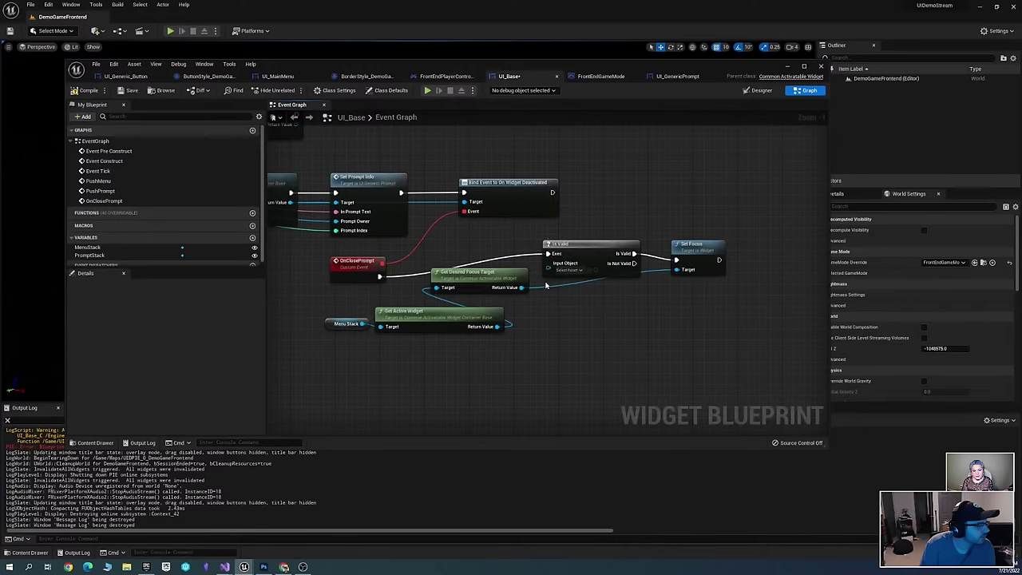
left_click_drag(548, 269, 496, 326)
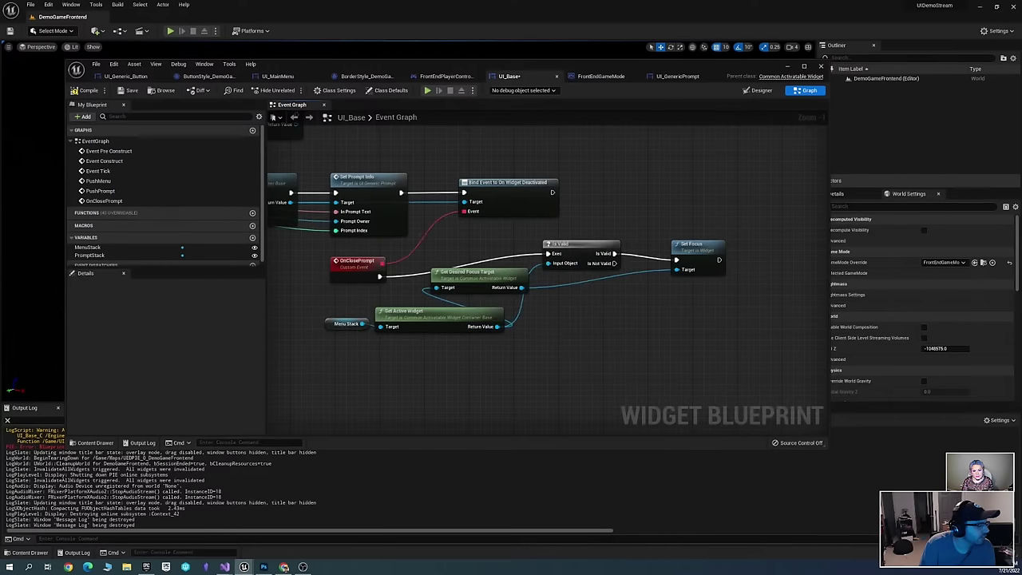
mouse_move(497, 327)
right_mouse_down()
mouse_move(485, 294)
mouse_move(482, 318)
right_mouse_up()
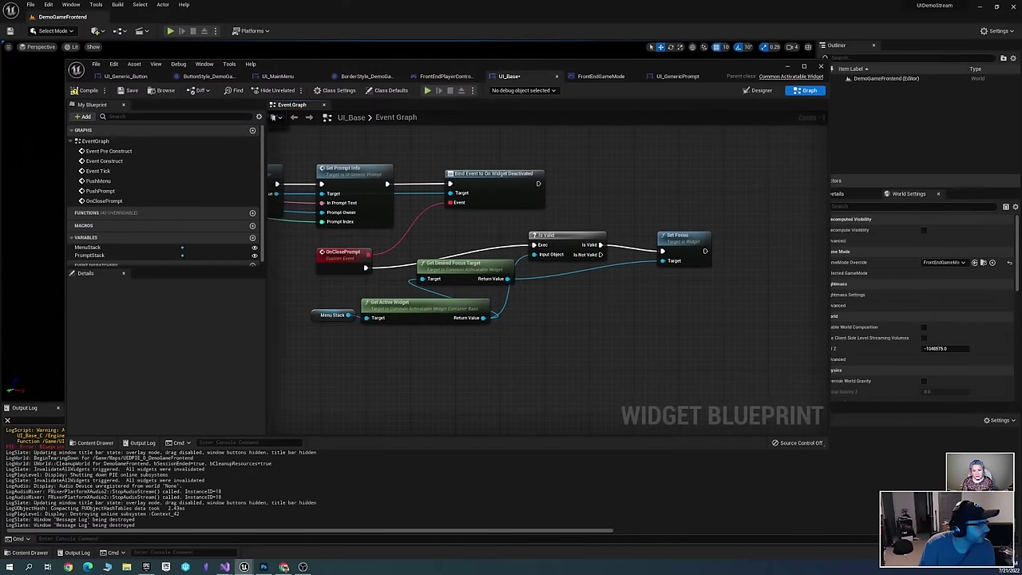
Save and compile UI_Base, then start a new play-in-editor session
key("ctrl+s")
left_click(86, 90)
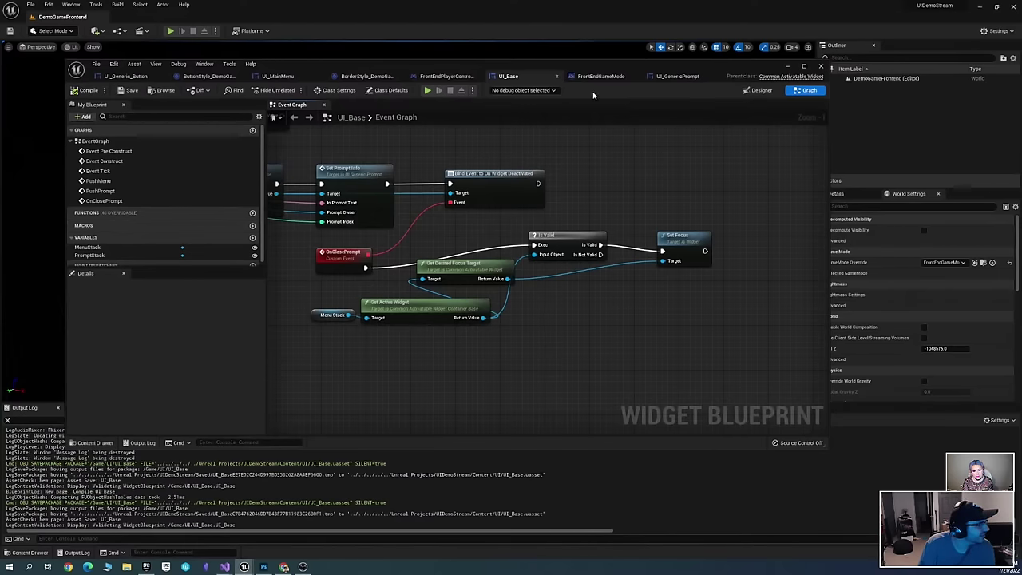
left_click(169, 30)
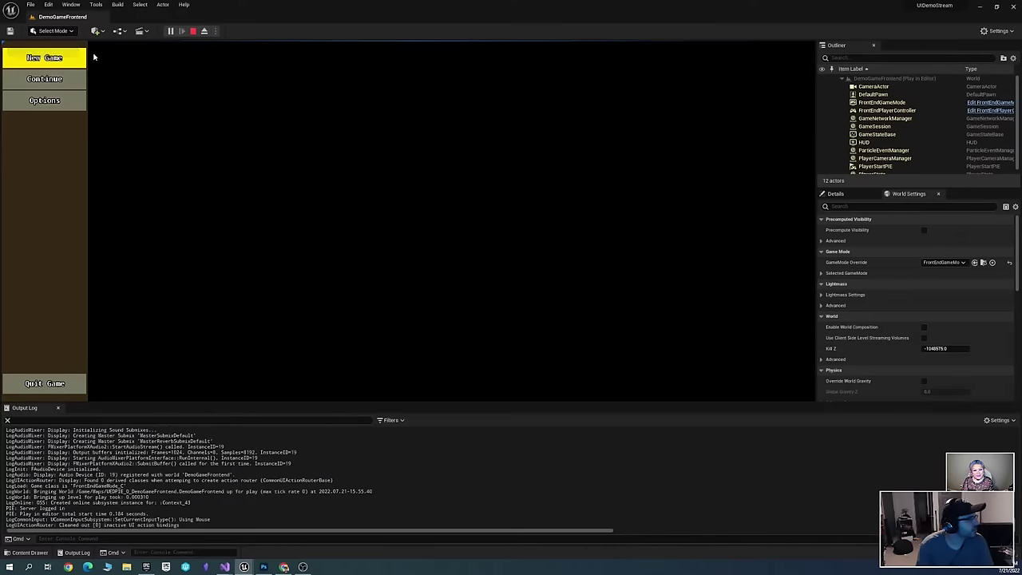
With the gamepad, open the quit prompt from Quit Game, toggle Yes/No, and choose No
key("Down")
key("Down")
key("Down")
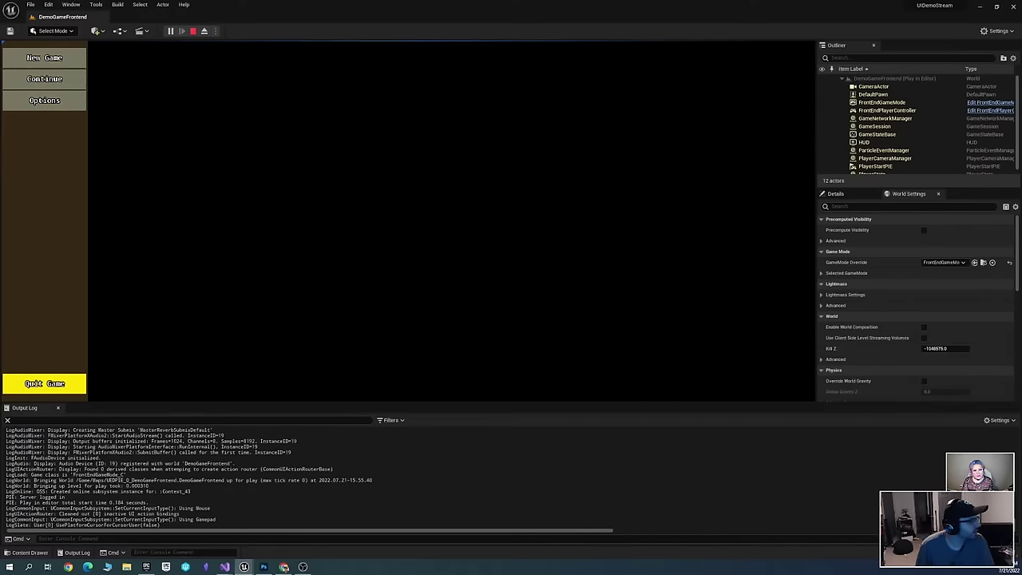
key("Return")
key("Left")
key("Right")
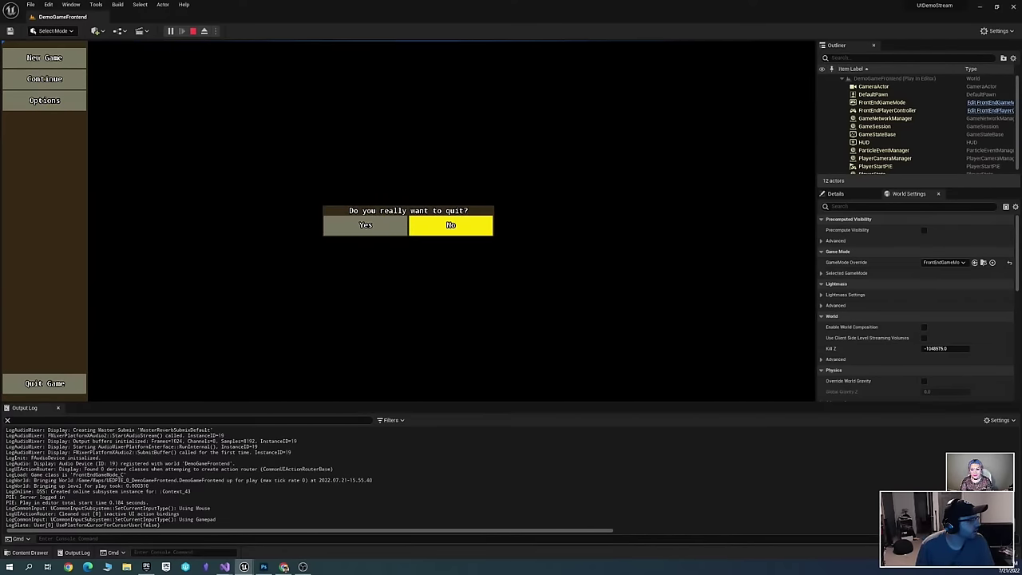
key("Return")
Step down the menu, reopen the quit prompt, and dismiss it again with No
key("Down")
key("Down")
key("Down")
key("Down")
key("Down")
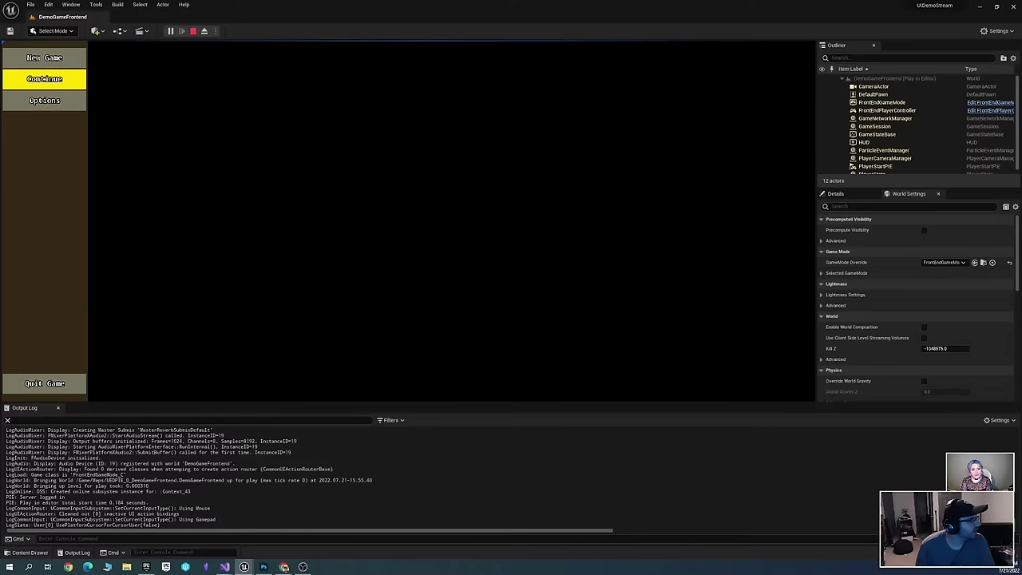
key("Down")
Reopen the quit prompt from Quit Game, toggle between Yes and No, then end the play session
key("Down")
key("Return")
key("Right")
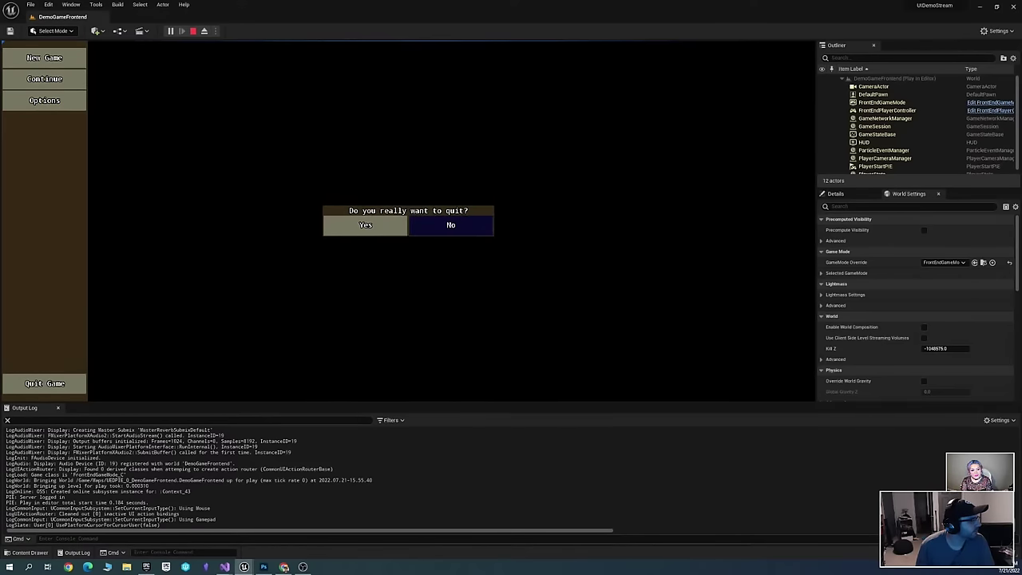
key("Return")
key("Down")
key("Down")
key("Down")
key("Up")
key("Up")
key("Up")
key("Up")
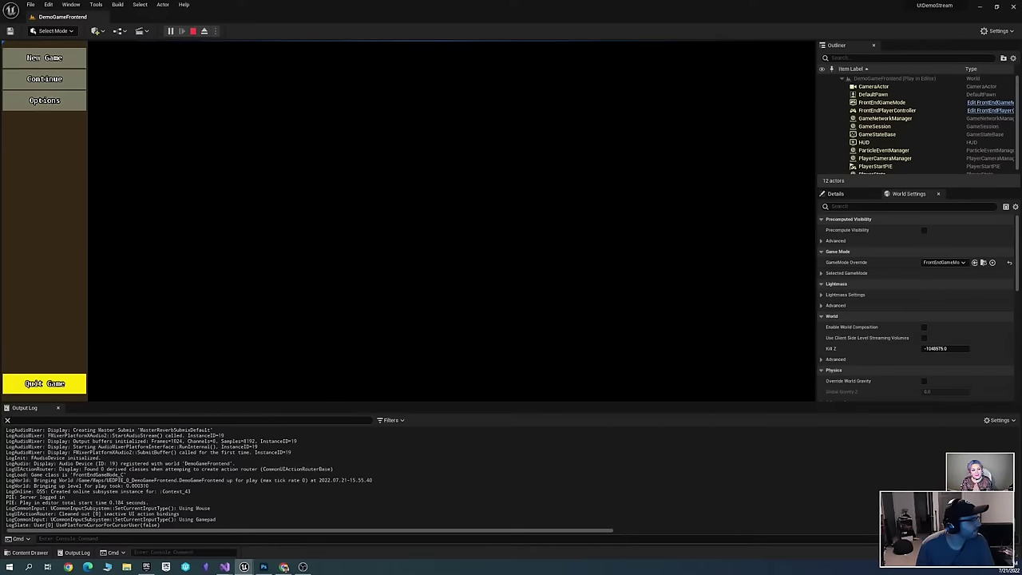
key("Return")
key("Right")
key("Left")
key("Right")
key("Left")
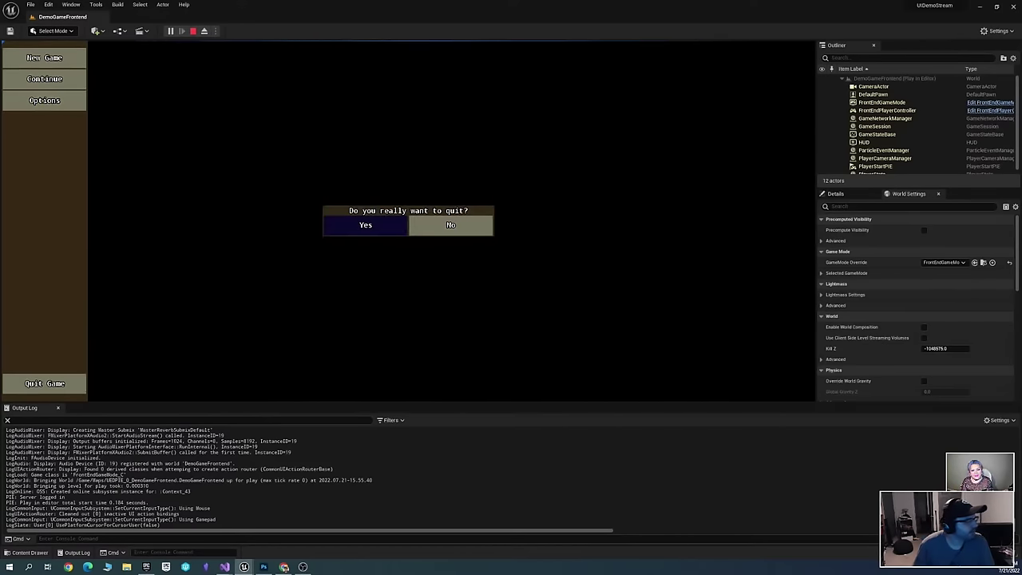
key("Return")
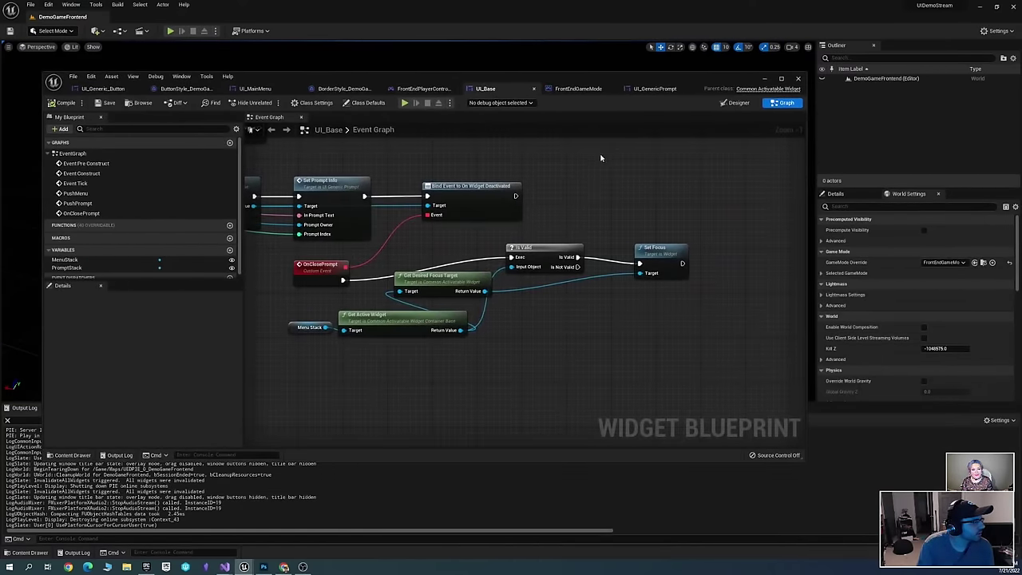
Restart play-in-editor and reopen the quit prompt, switching focus between Yes and No
left_click(412, 59)
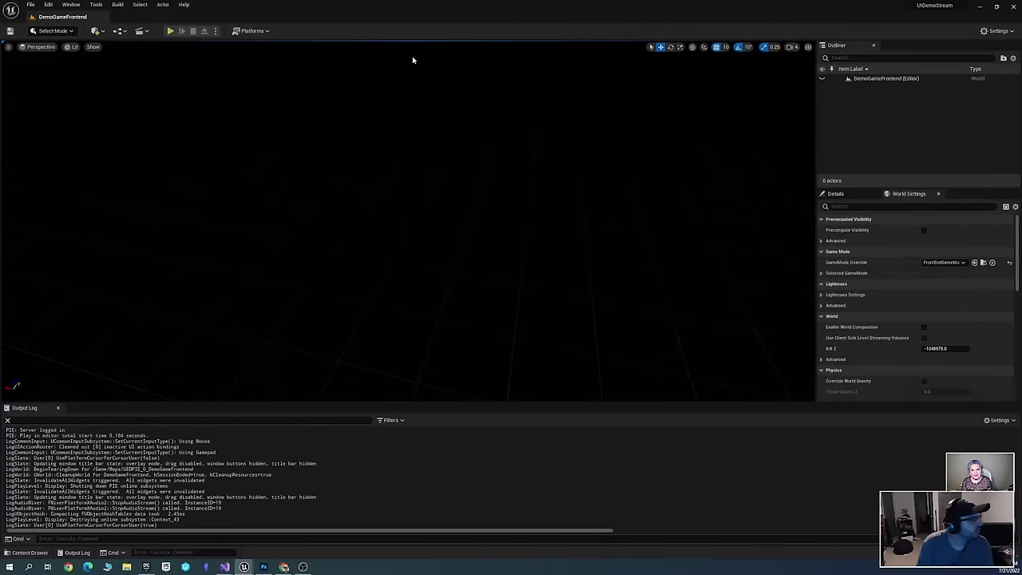
left_click(170, 31)
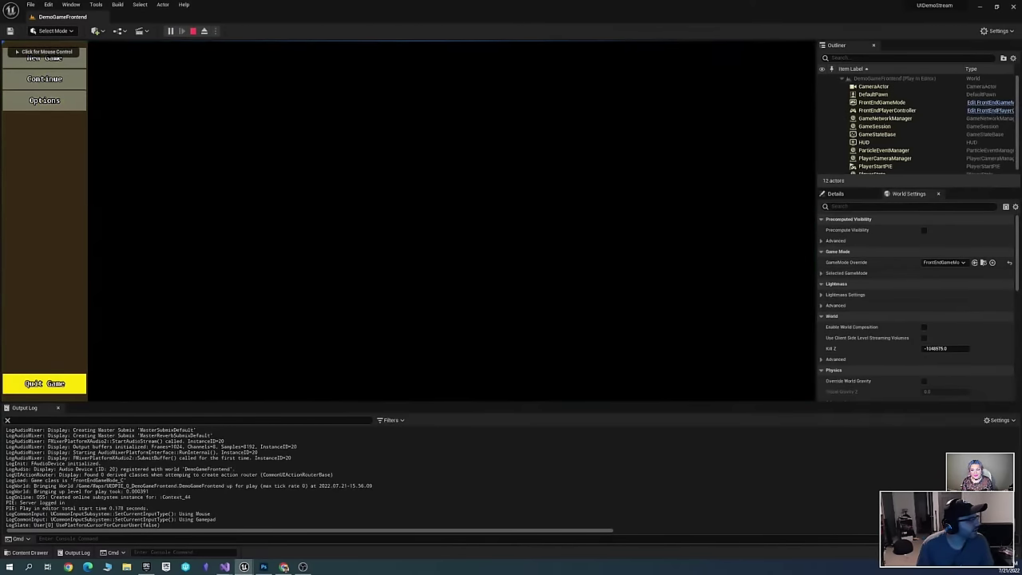
key("Return")
key("Right")
key("Left")
key("Right")
key("Left")
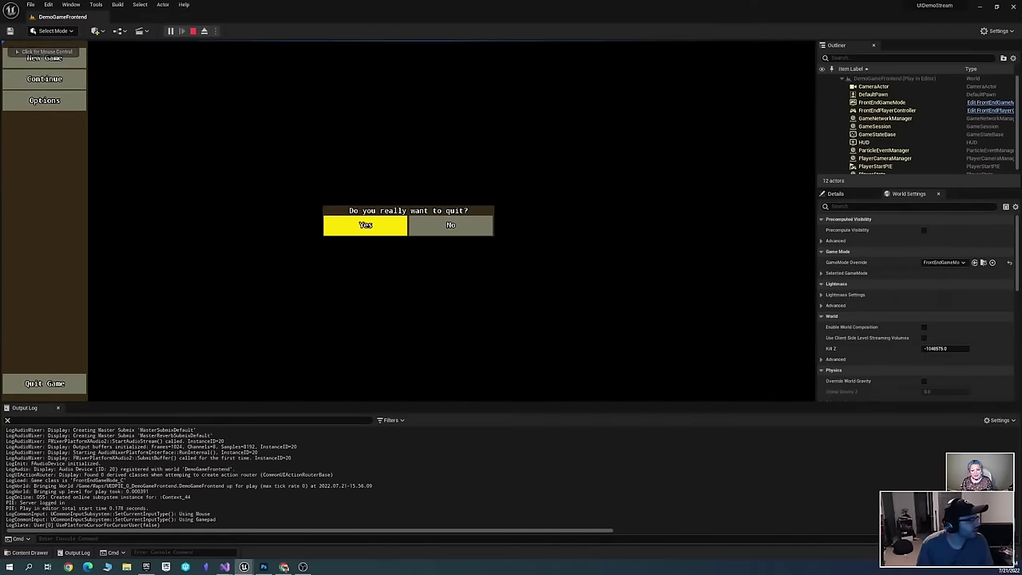
key("Right")
key("Left")
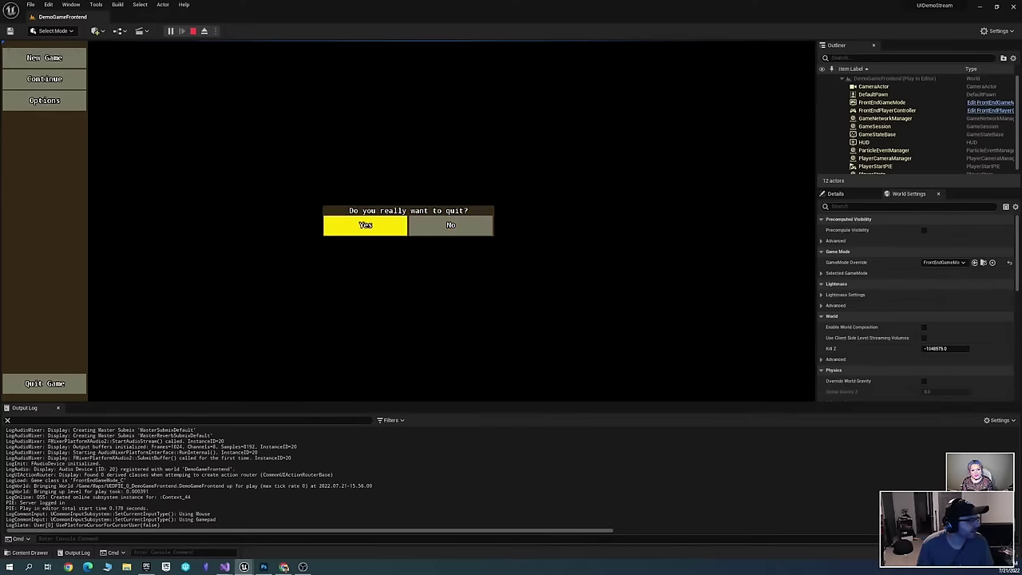
Keep toggling prompt focus between Yes and No, then choose No and stop the play session
key("Right")
key("Left")
key("Right")
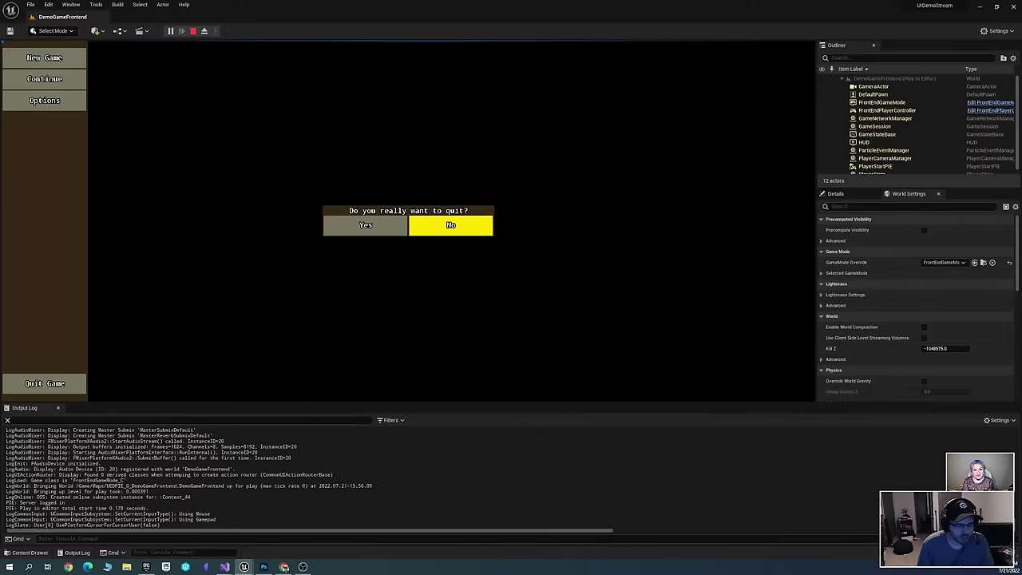
key("Left")
key("Right")
key("Left")
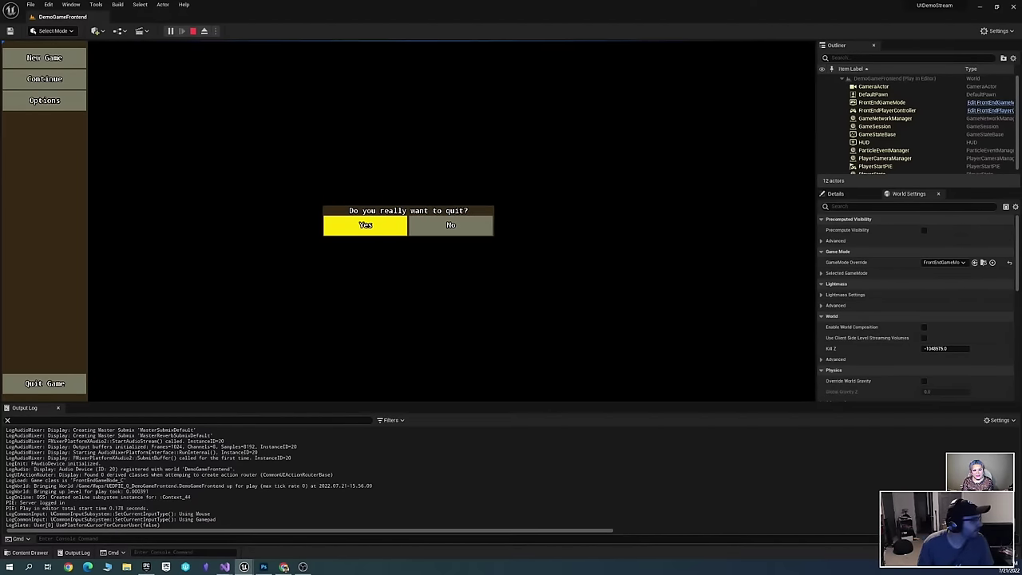
key("Right")
key("Left")
key("Right")
key("Left")
key("Right")
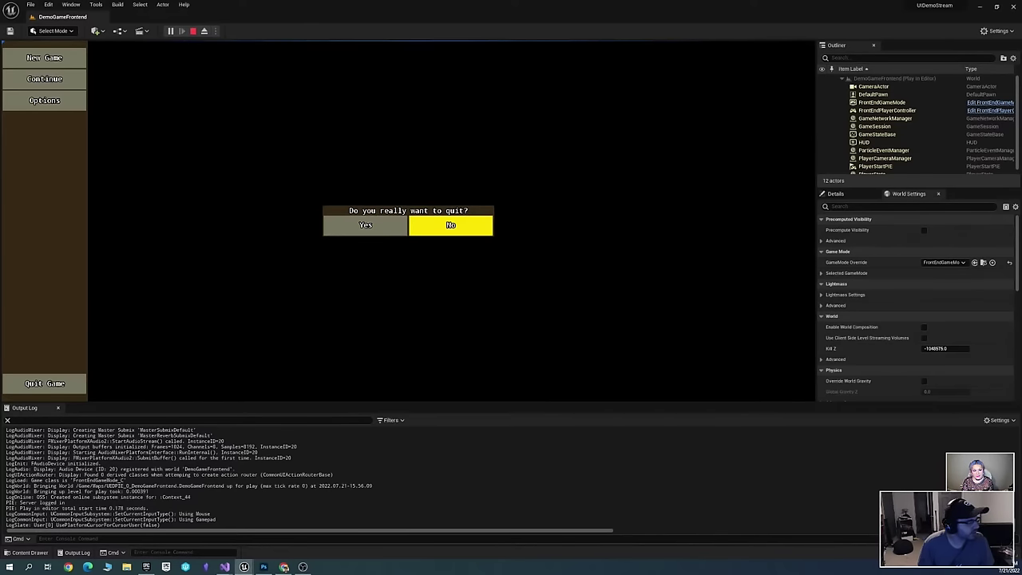
key("Left")
key("Right")
key("Left")
key("Right")
key("Left")
key("Right")
key("Left")
key("Right")
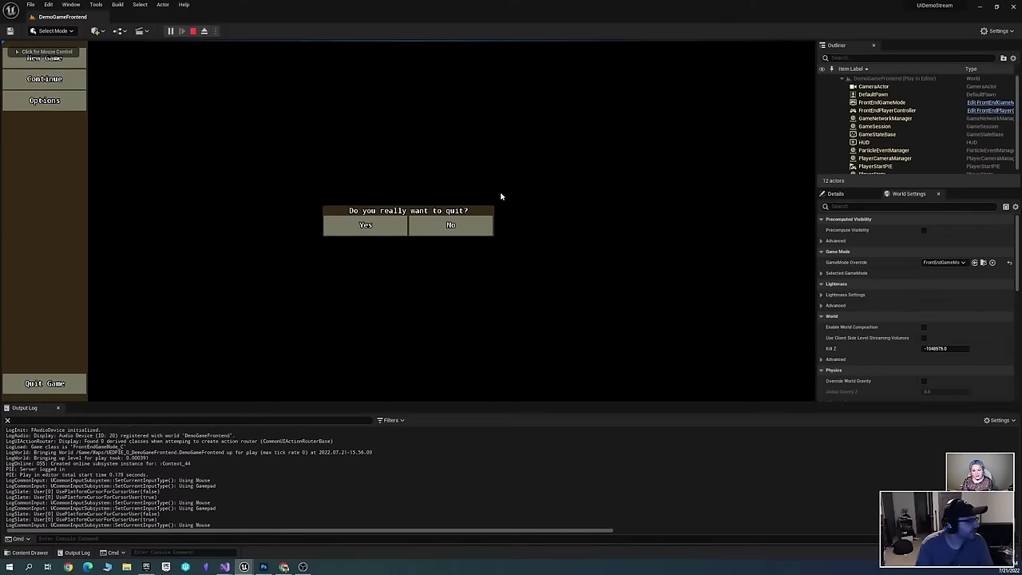
left_click(424, 231)
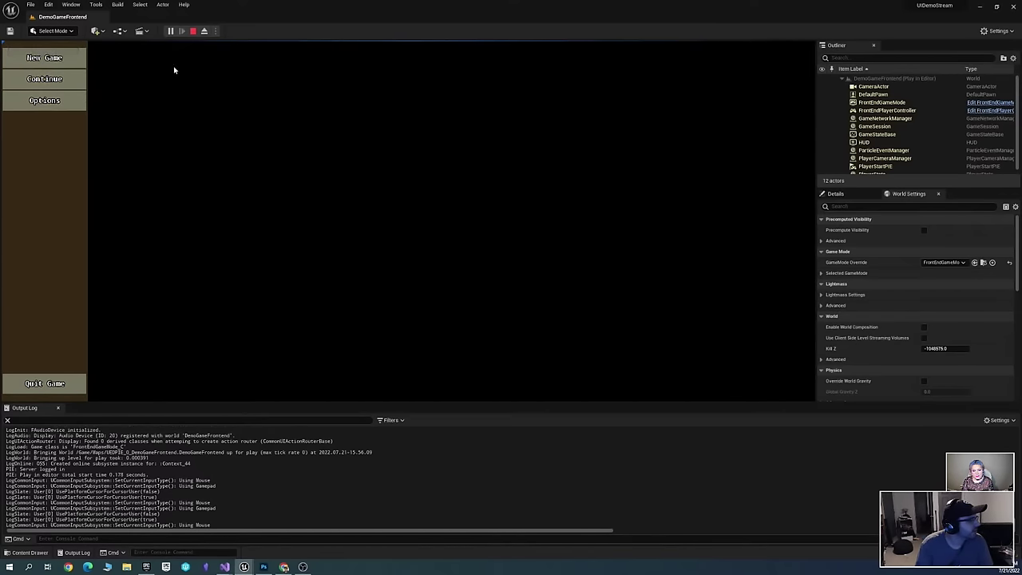
left_click(193, 31)
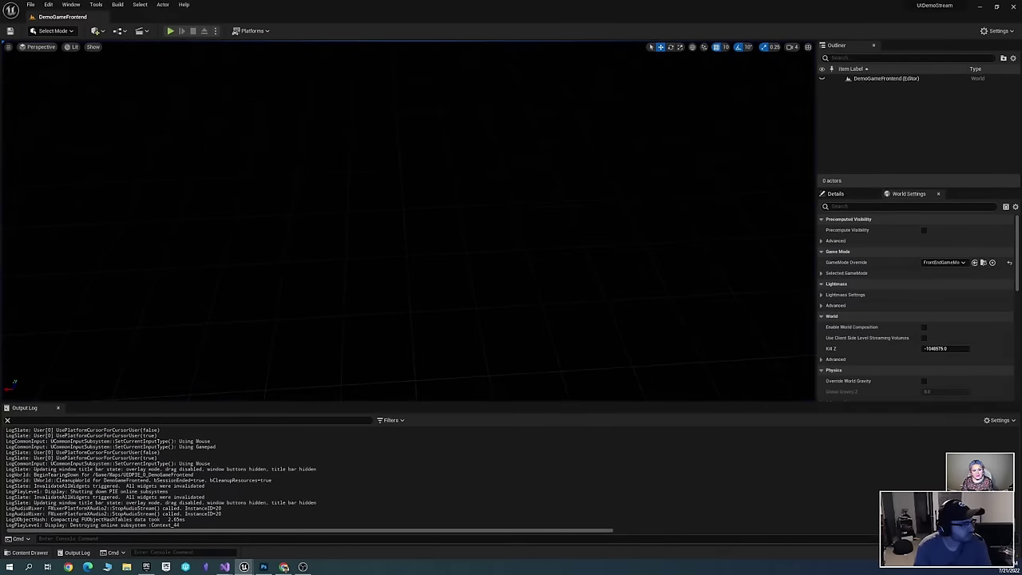
Save the DemoGameFrontend level and look over the FrontEndGameMode and UI_Base blueprints
key("ctrl+s")
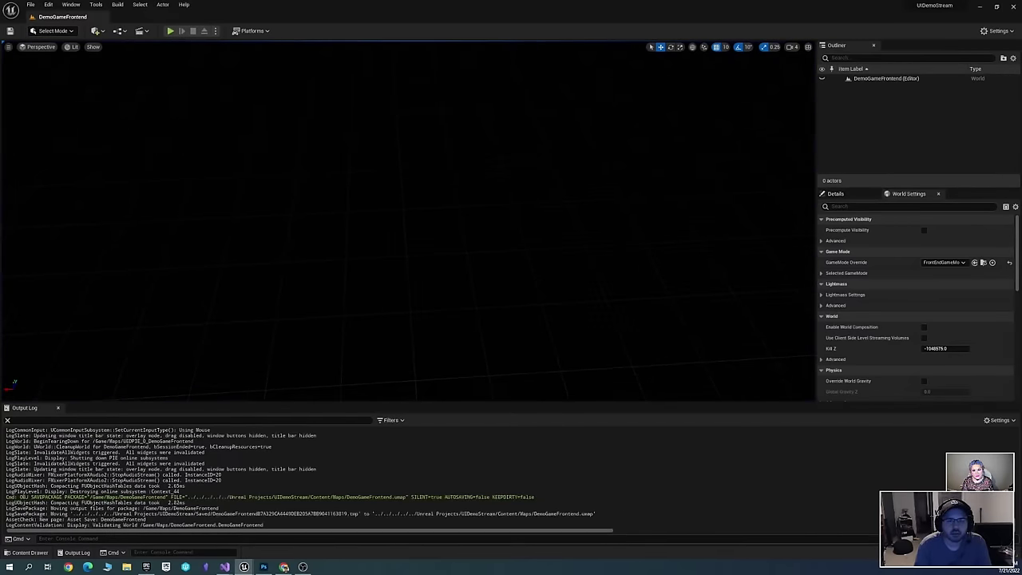
key("alt+Tab")
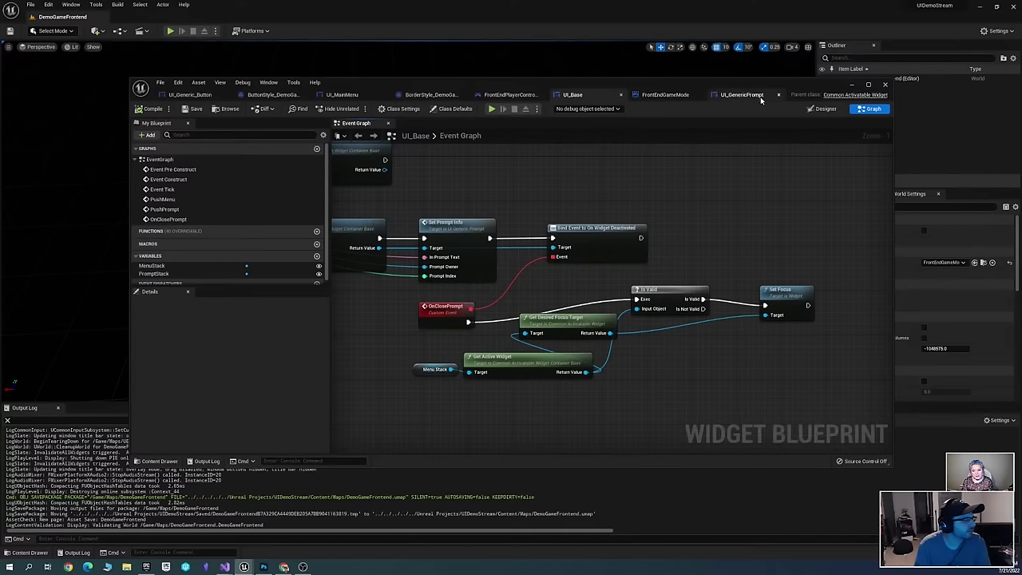
left_click(659, 95)
left_click(590, 95)
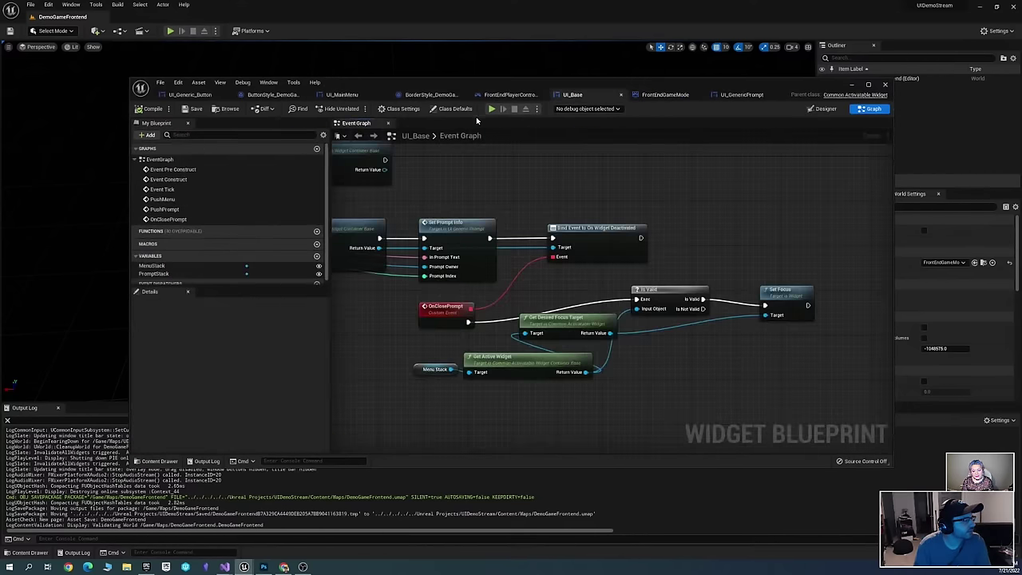
scroll(610, 163, "down", 2)
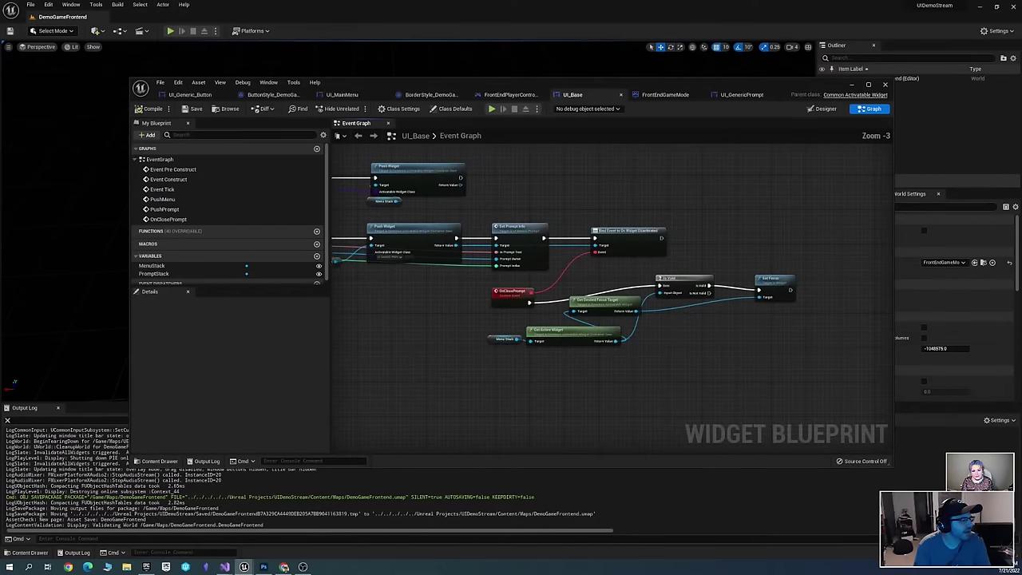
scroll(630, 217, "up", 4)
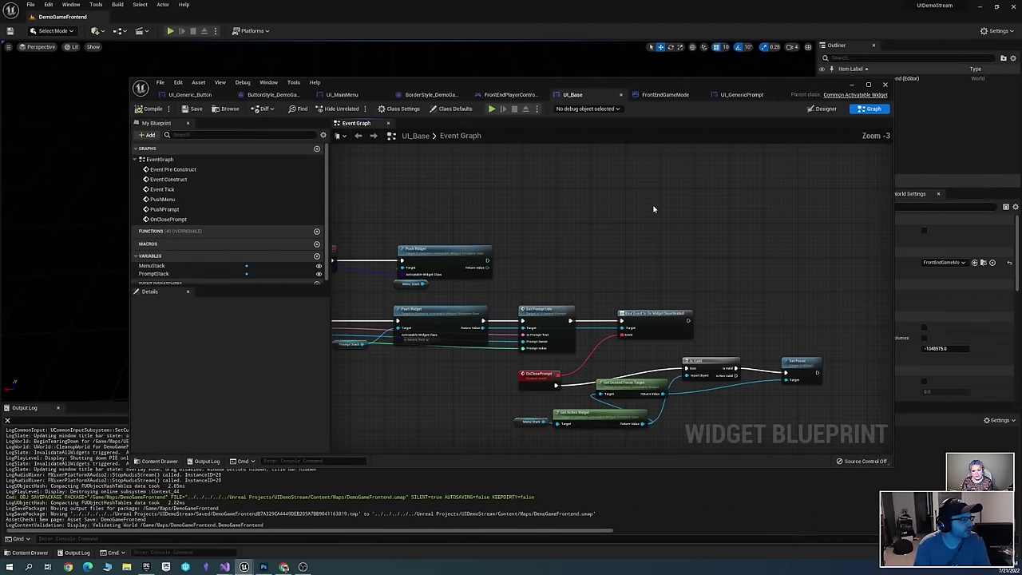
Open UI_MainMenu's event graph and pan around it
left_click(340, 95)
scroll(587, 236, "down", 2)
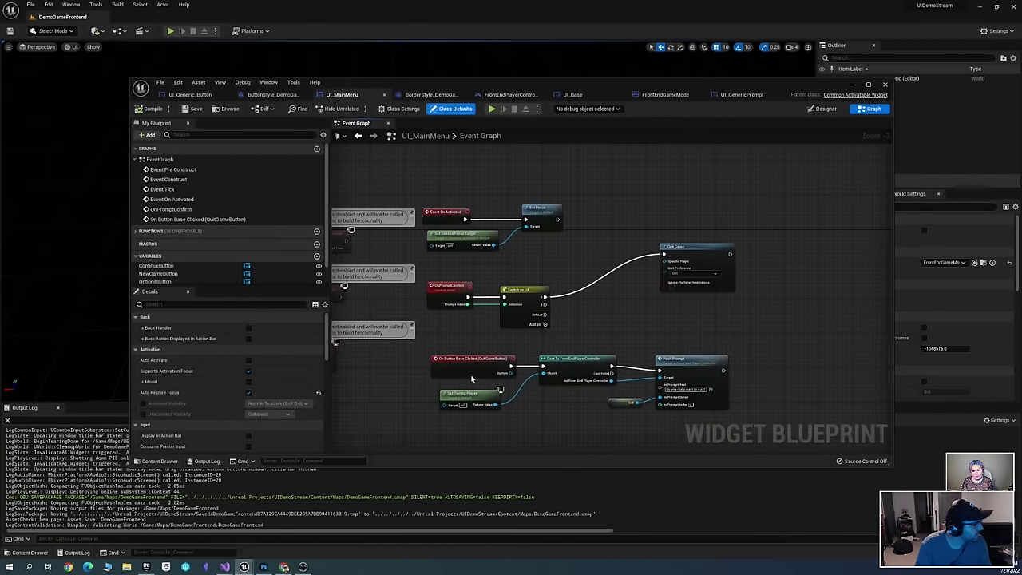
scroll(294, 338, "down", 1)
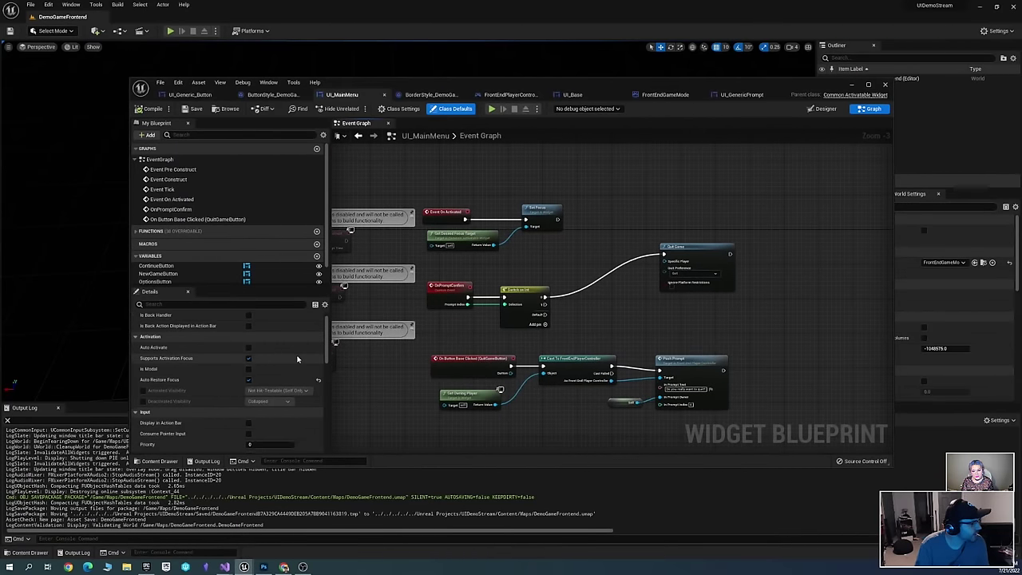
scroll(294, 351, "down", 5)
scroll(303, 360, "up", 6)
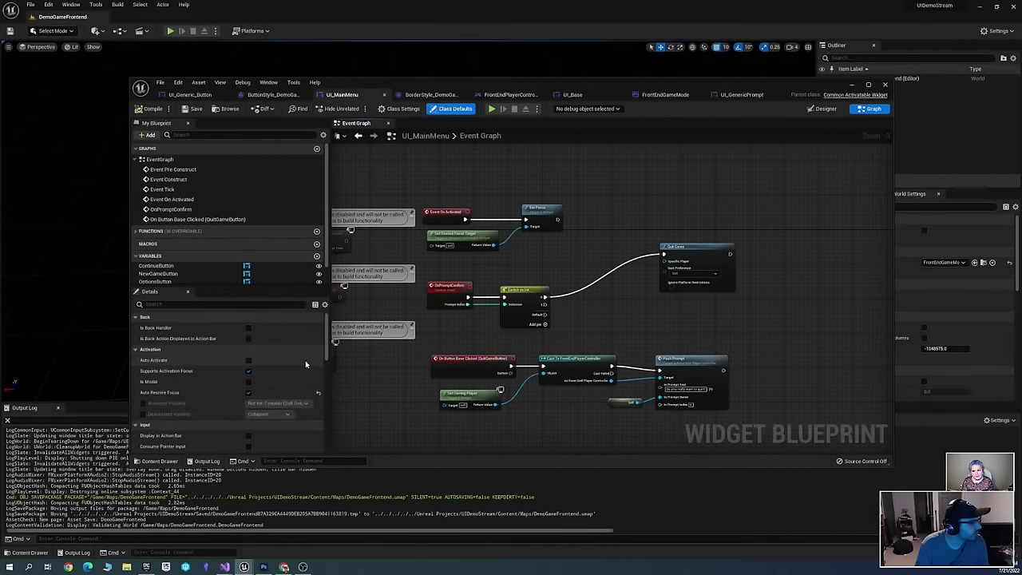
right_click_drag(559, 184, 582, 189)
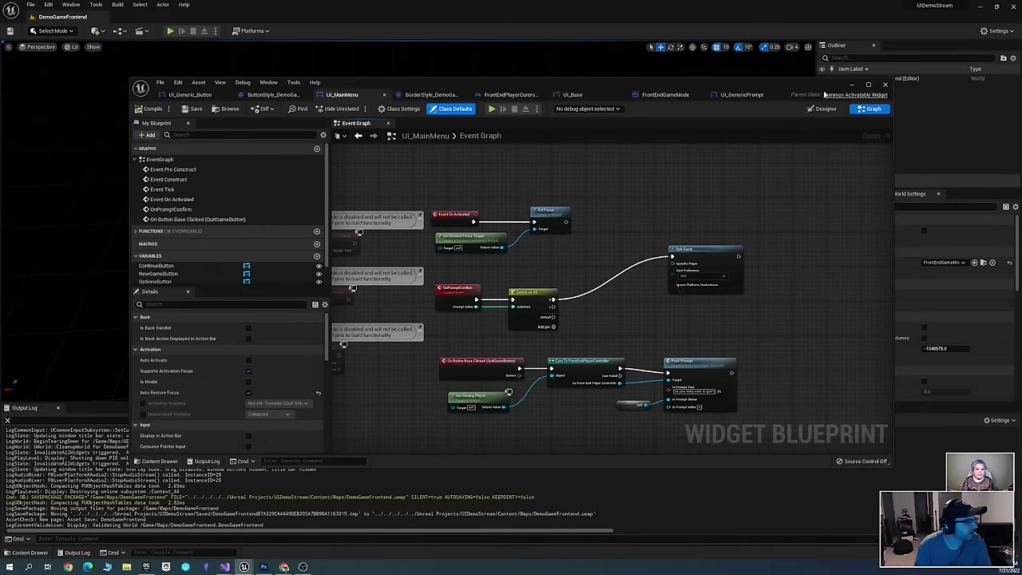
right_click_drag(621, 182, 600, 168)
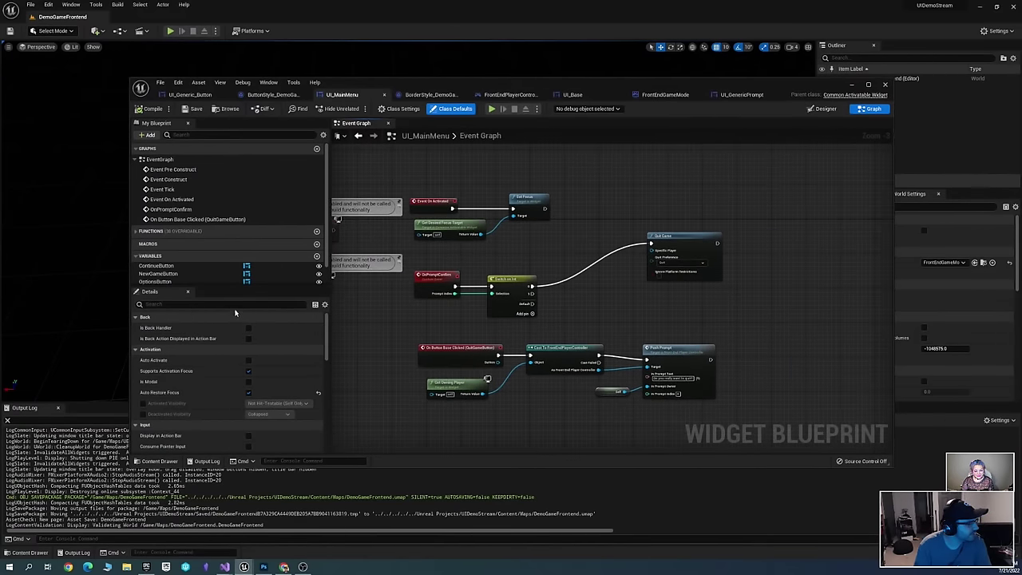
Leave UI_MainMenu's Visibility at Not Hit-Testable (Self Only), save it, and switch to UI_GenericPrompt
type("visibil")
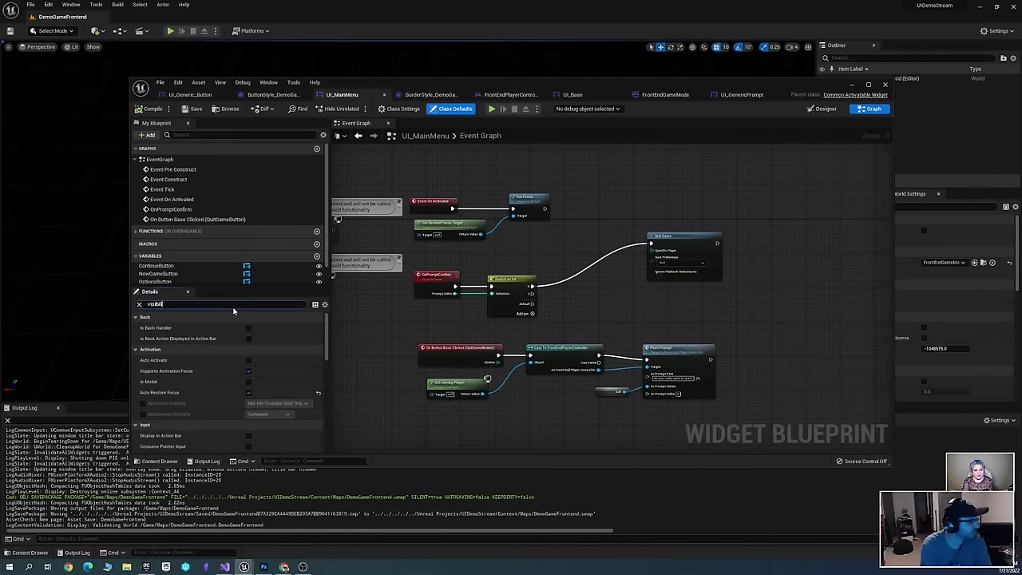
type("ity")
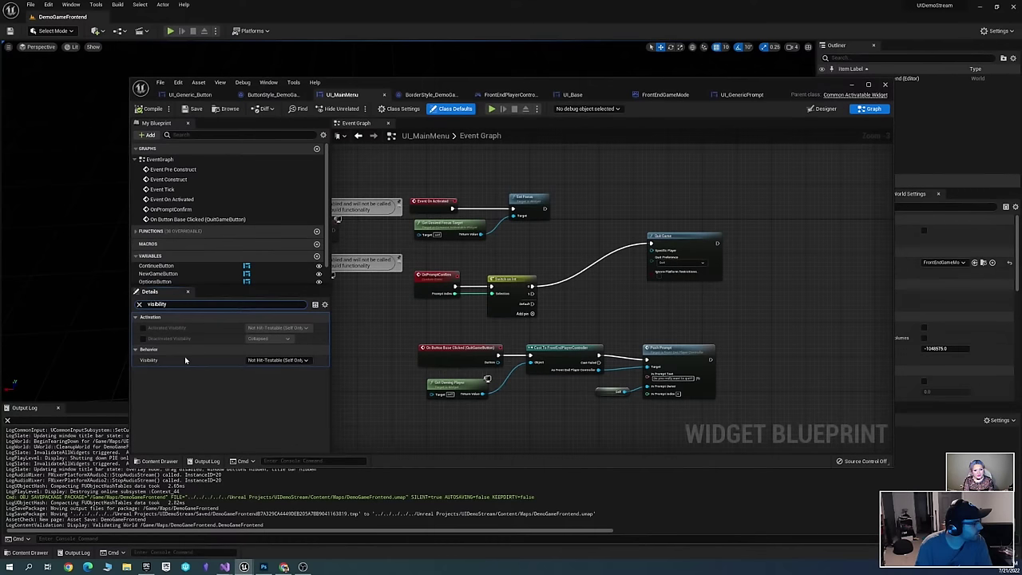
left_click(304, 360)
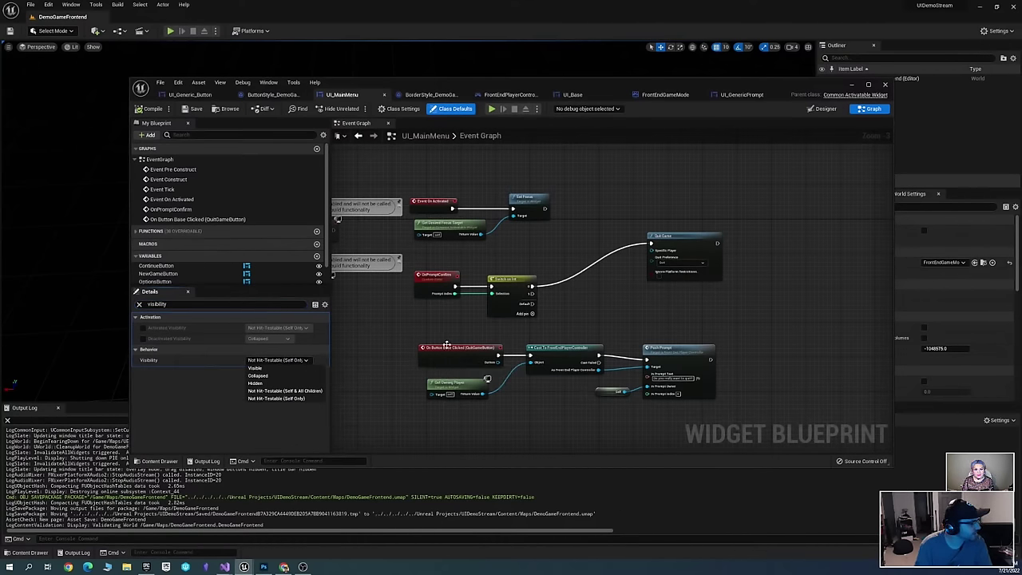
right_click_drag(412, 328, 417, 335)
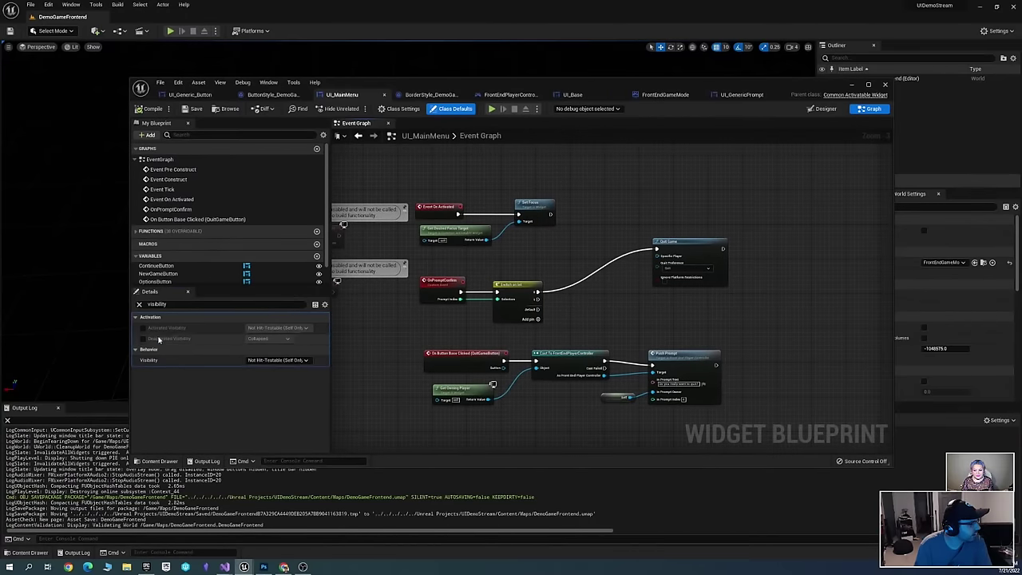
key("ctrl+s")
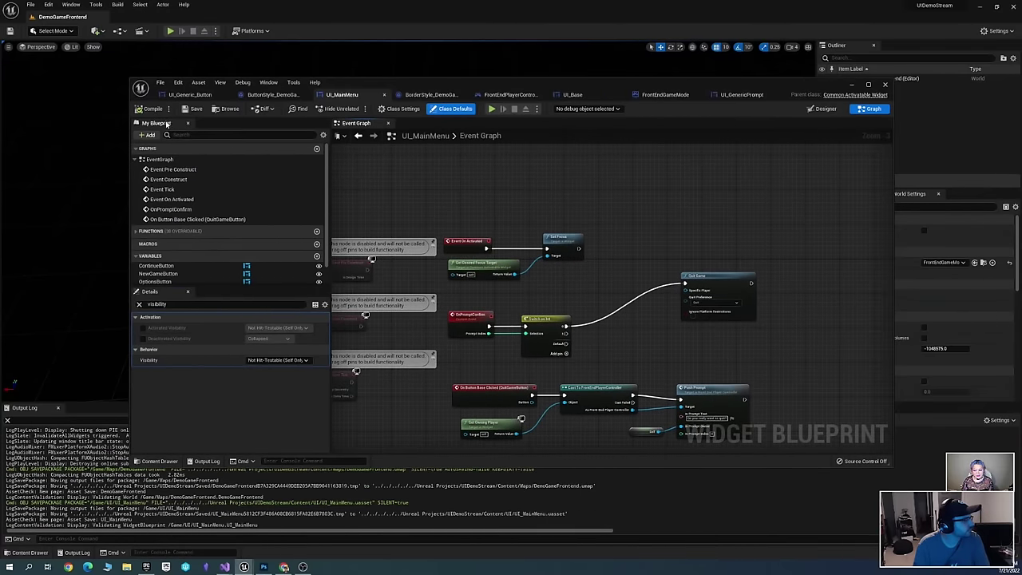
left_click(192, 109)
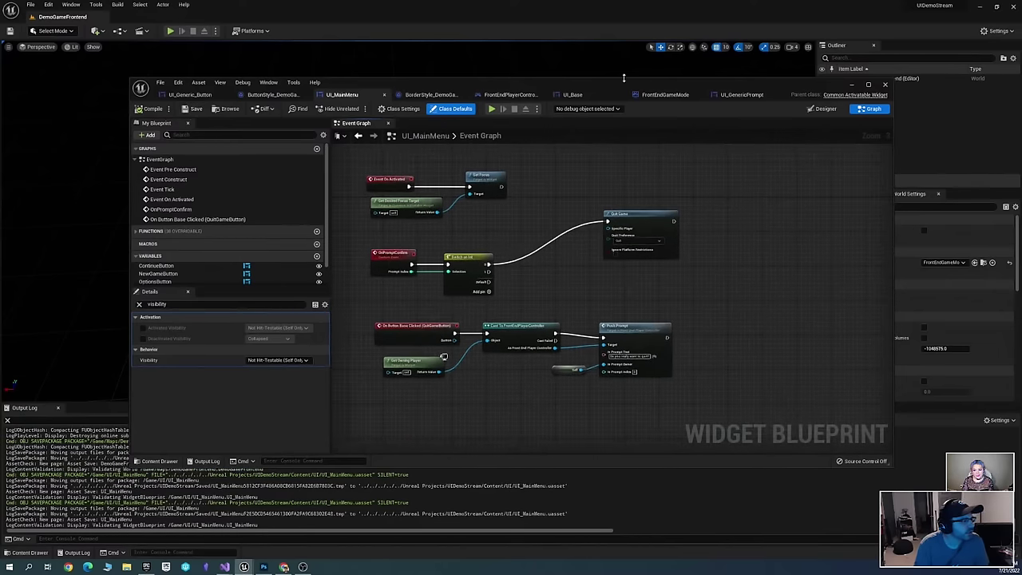
mouse_move(631, 86)
left_mouse_down()
mouse_move(689, 88)
mouse_move(645, 86)
left_mouse_up()
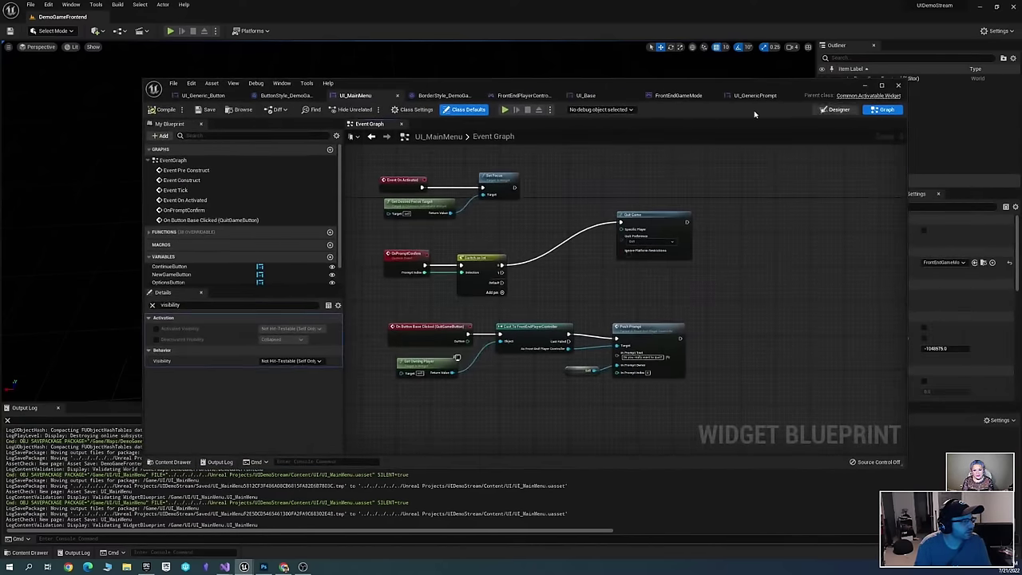
left_click(747, 97)
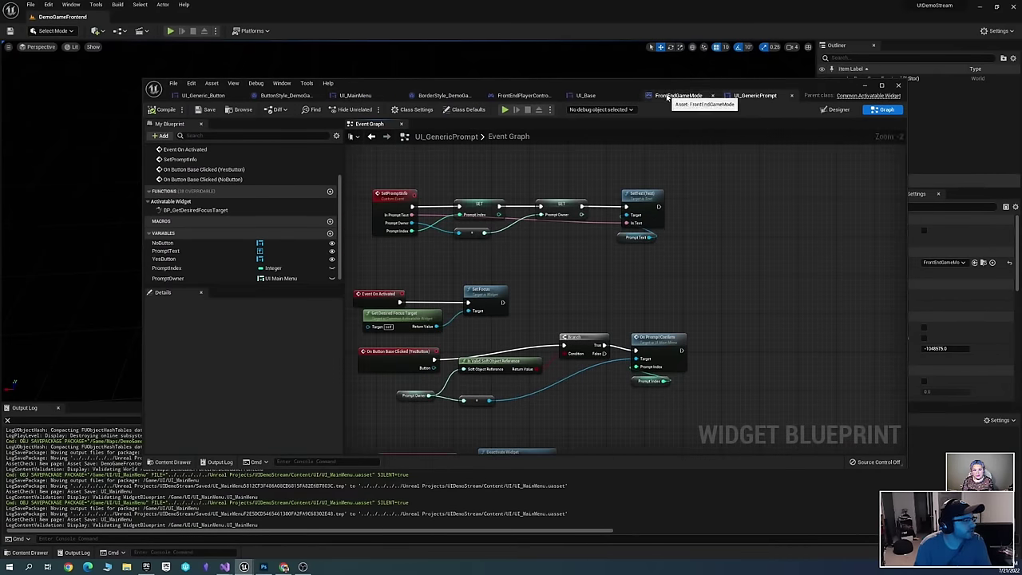
In UI_Base, replace PushPrompt's Prompt Stack getter with a copied Menu Stack getter, then save and compile
left_click(585, 96)
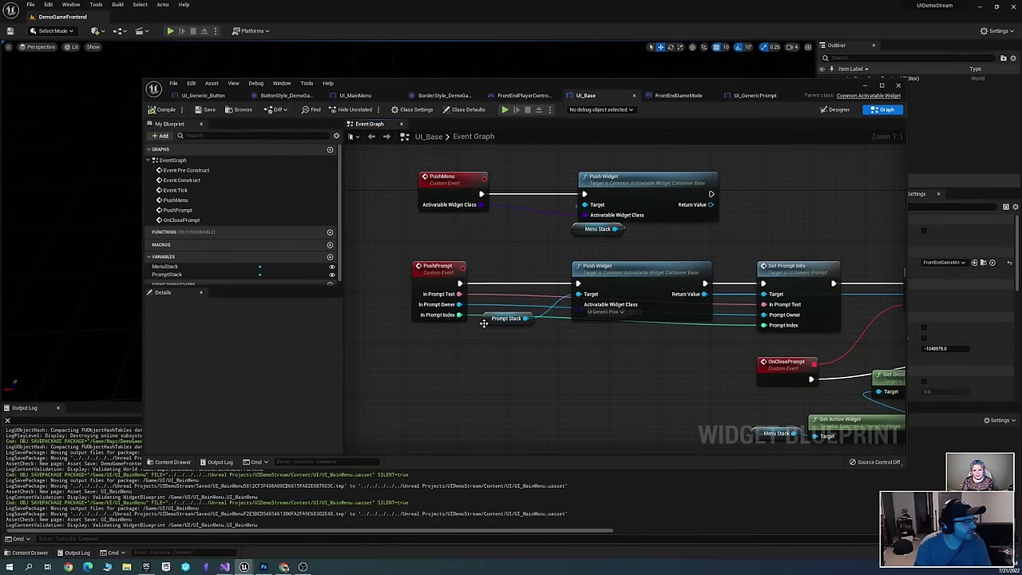
mouse_move(484, 323)
left_mouse_down()
mouse_move(464, 347)
mouse_move(366, 342)
mouse_move(488, 309)
left_mouse_up()
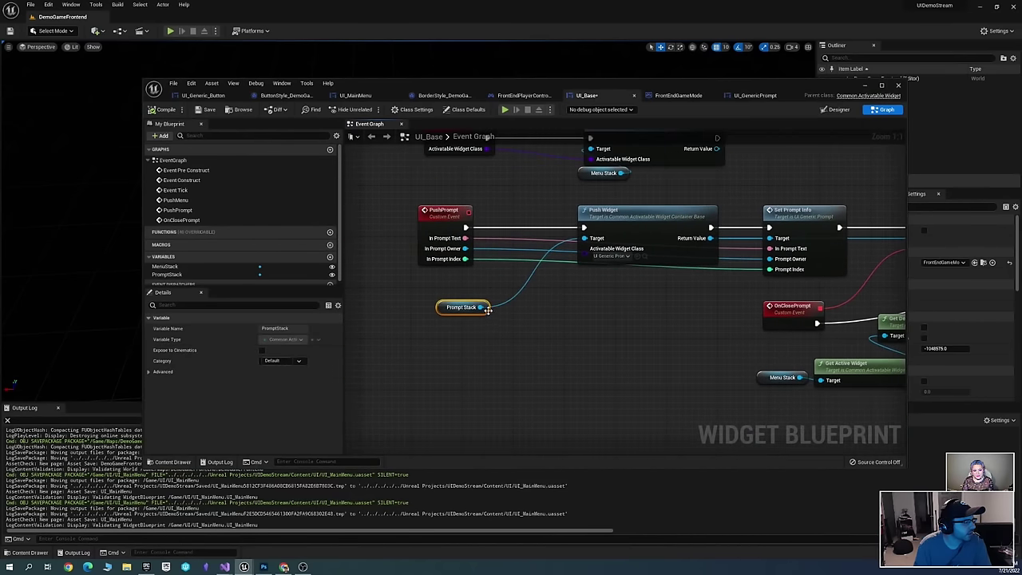
right_click_drag(581, 178, 570, 221)
left_click(592, 217)
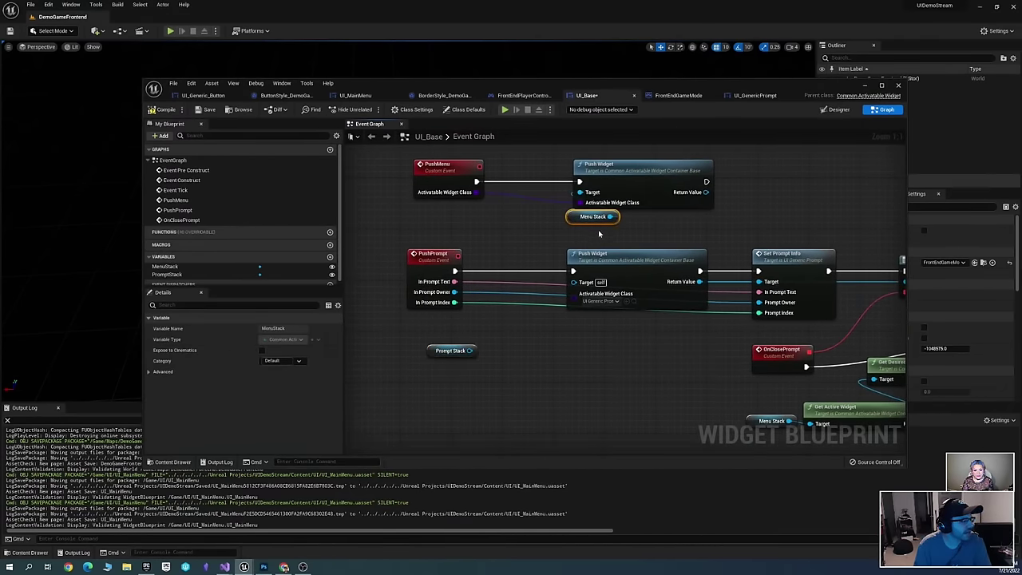
key("ctrl+c")
key("ctrl+v")
left_click_drag(572, 330, 574, 282)
key("ctrl+s")
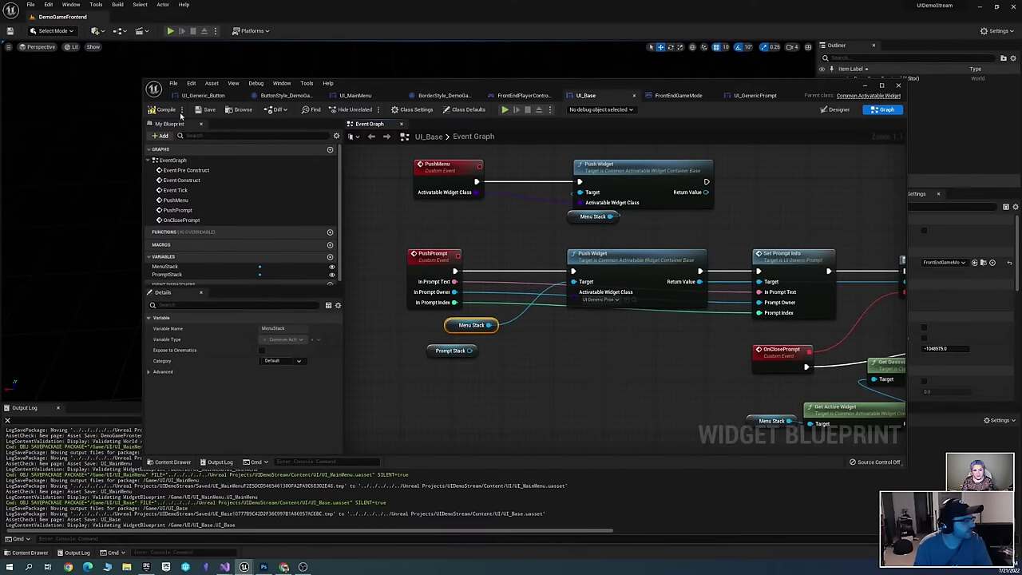
left_click(166, 110)
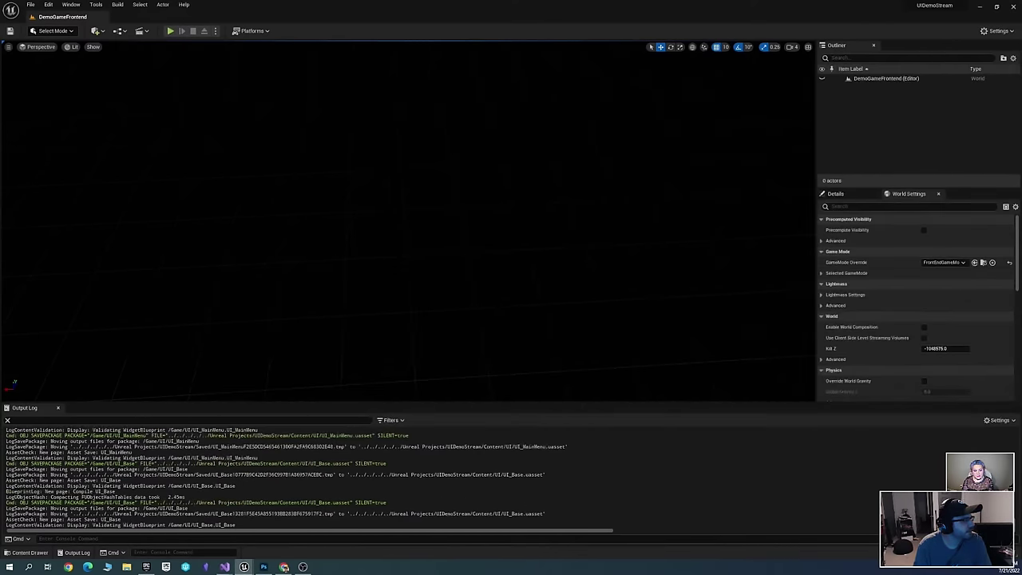
left_click(171, 31)
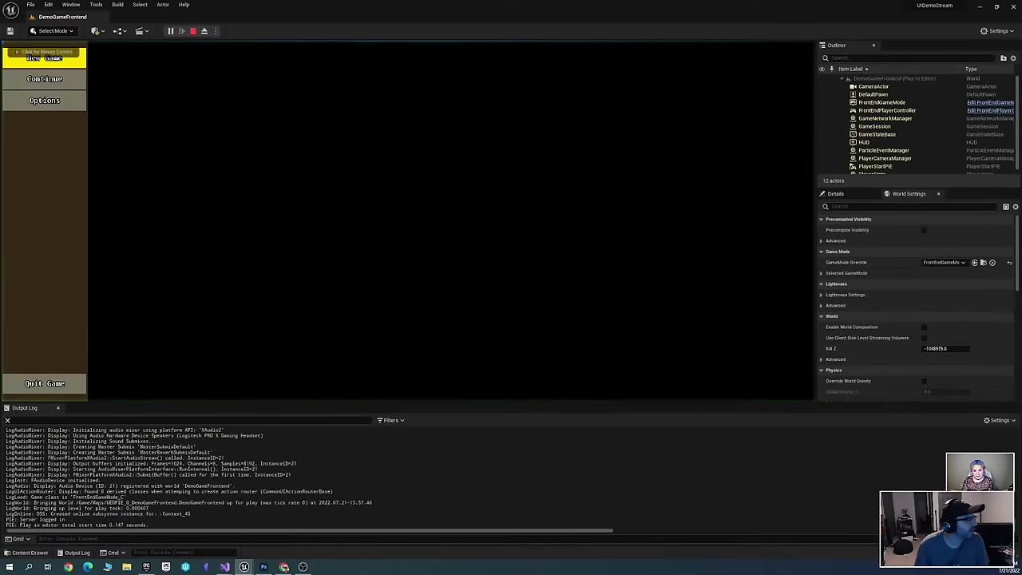
key("Down")
key("Down")
key("Down")
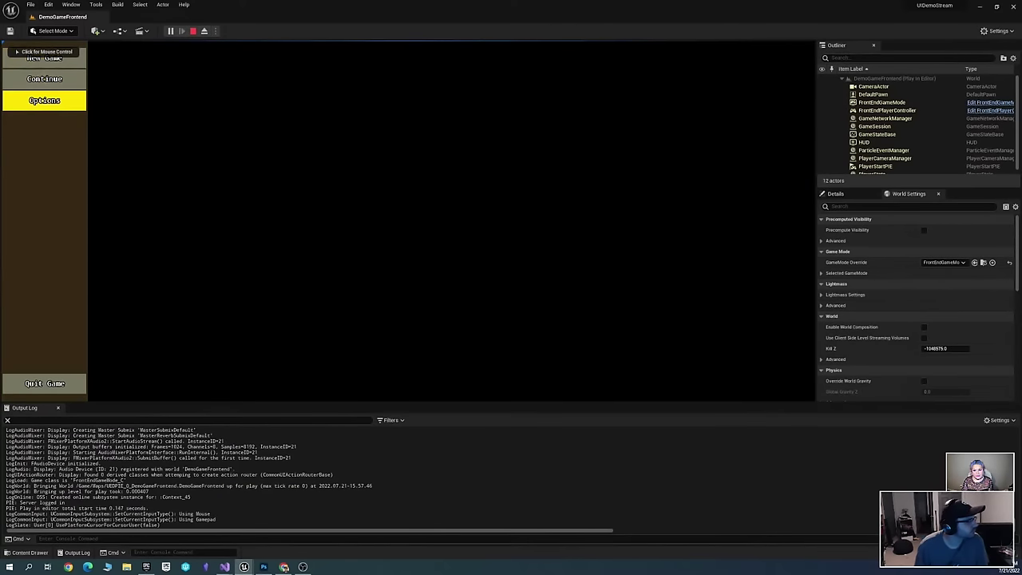
key("Return")
key("Right")
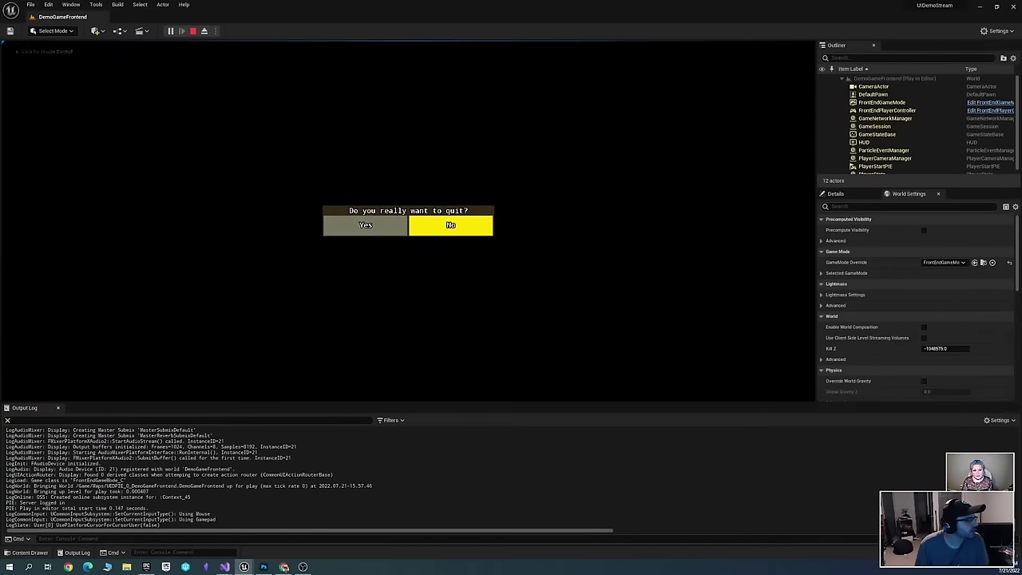
key("Return")
key("Down")
key("Down")
key("Down")
key("Return")
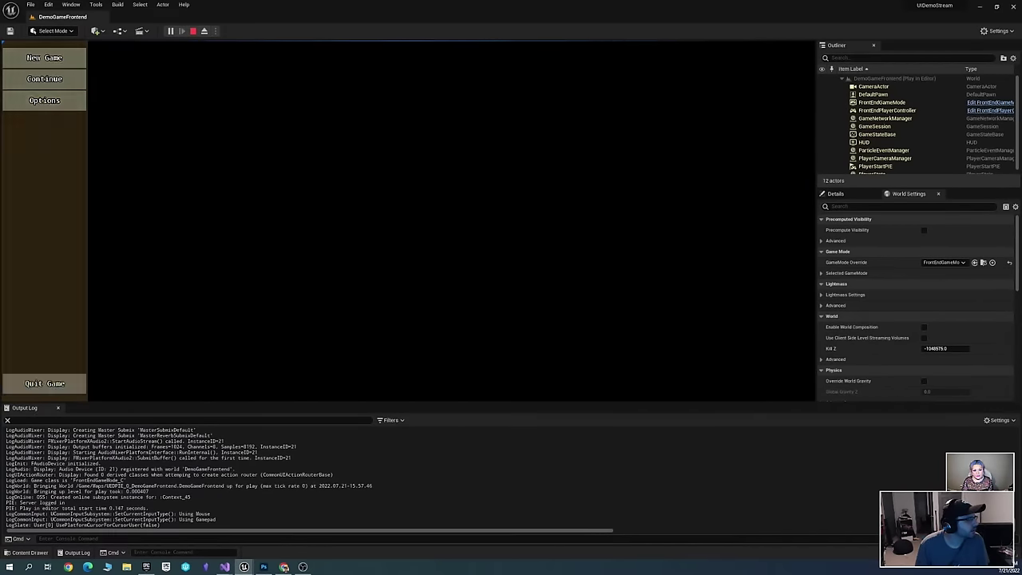
key("Right")
key("Left")
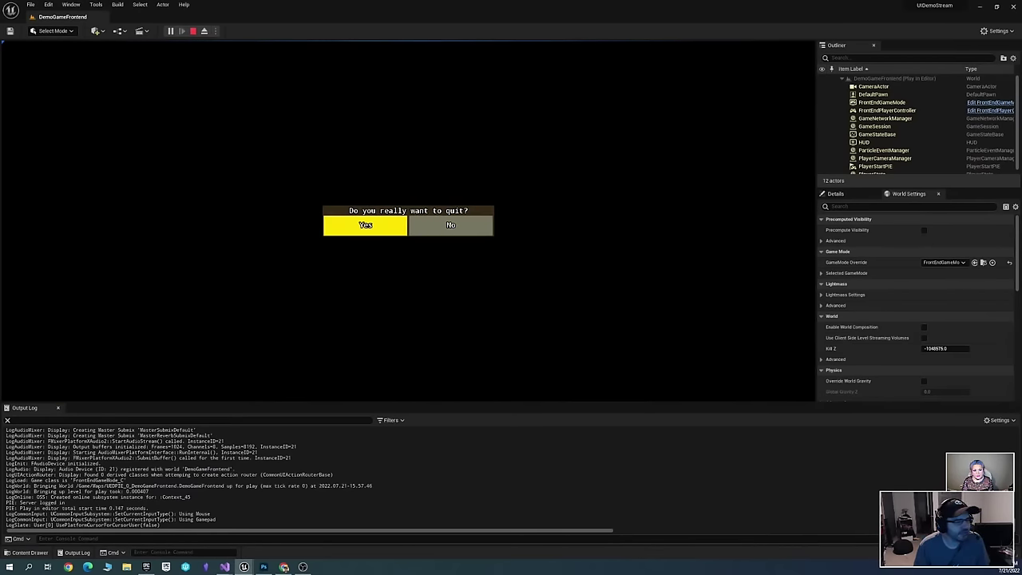
key("Right")
key("Left")
key("Escape")
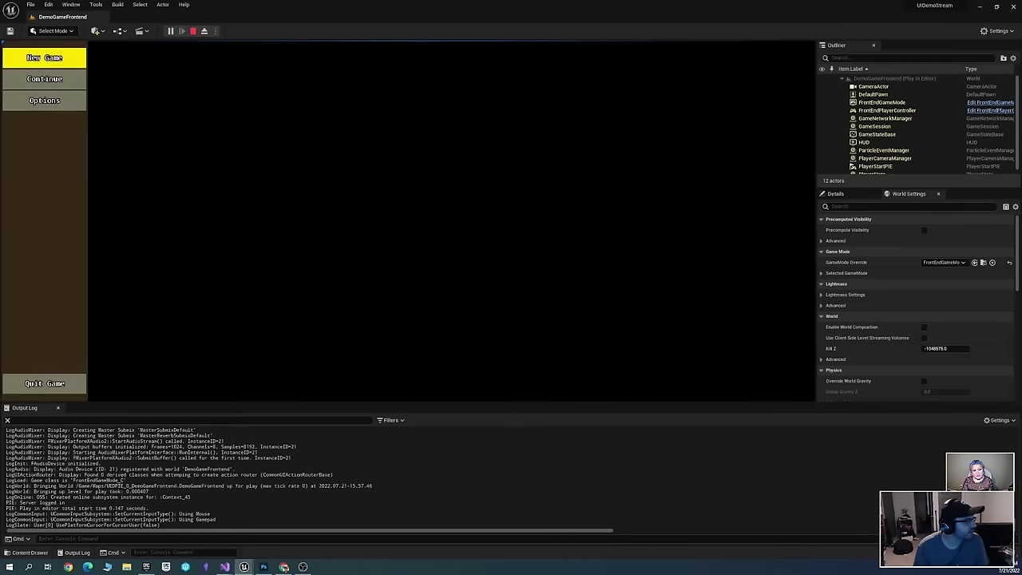
key("Down")
key("Down")
key("Down")
key("Return")
key("Right")
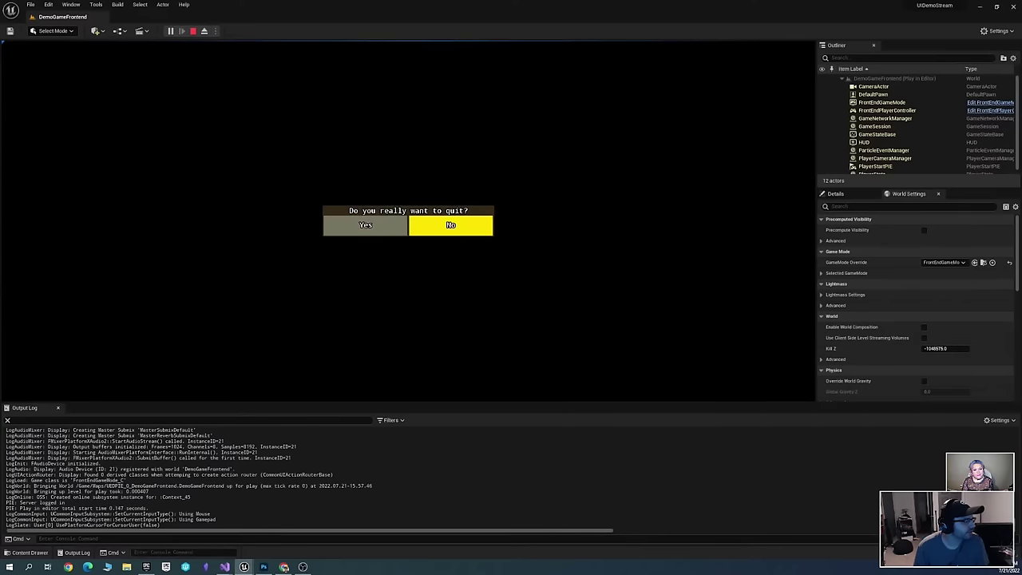
key("Left")
key("Return")
key("Down")
key("Down")
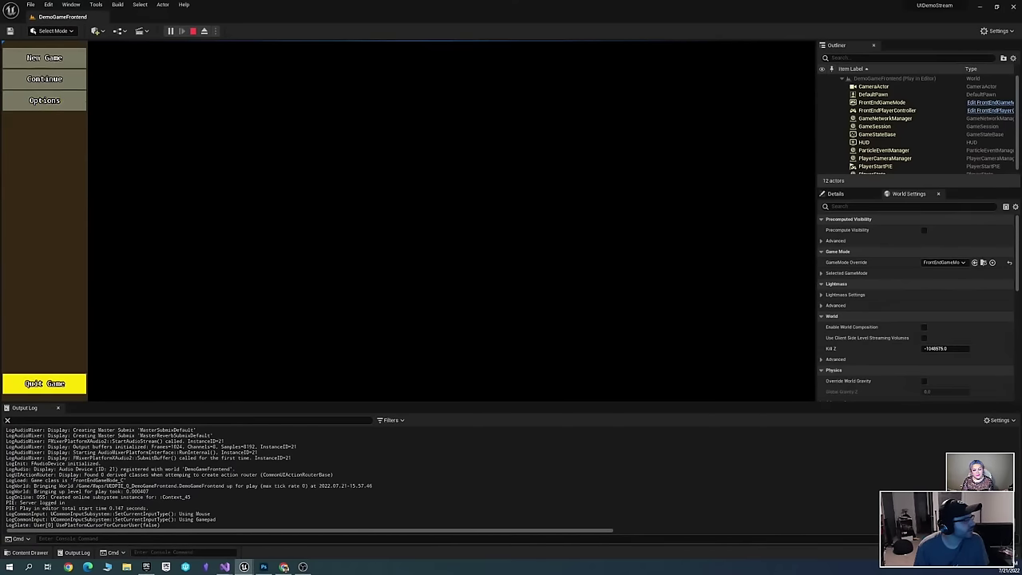
key("Up")
key("Up")
key("Down")
key("Down")
key("Return")
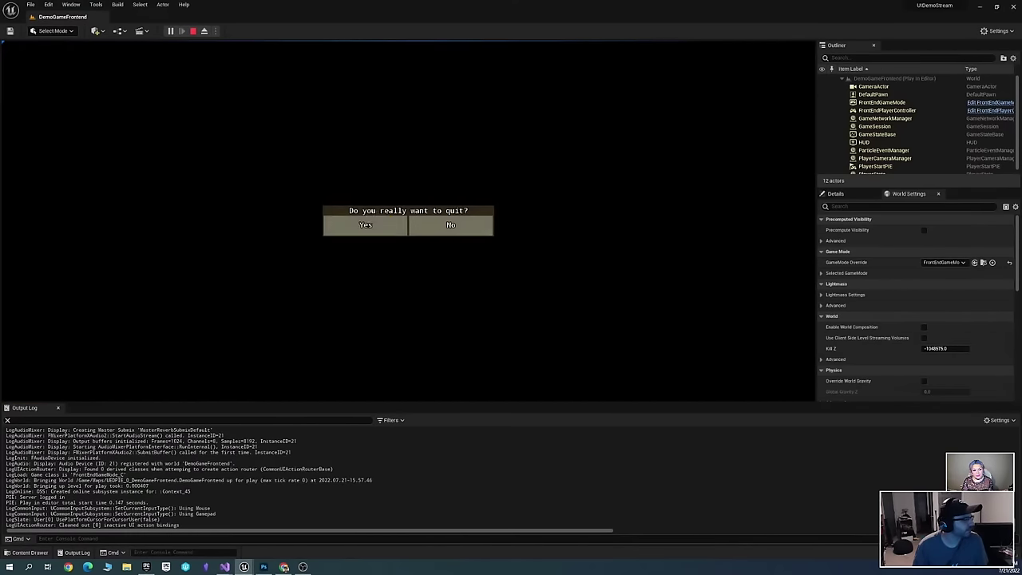
key("Right")
key("Return")
key("Escape")
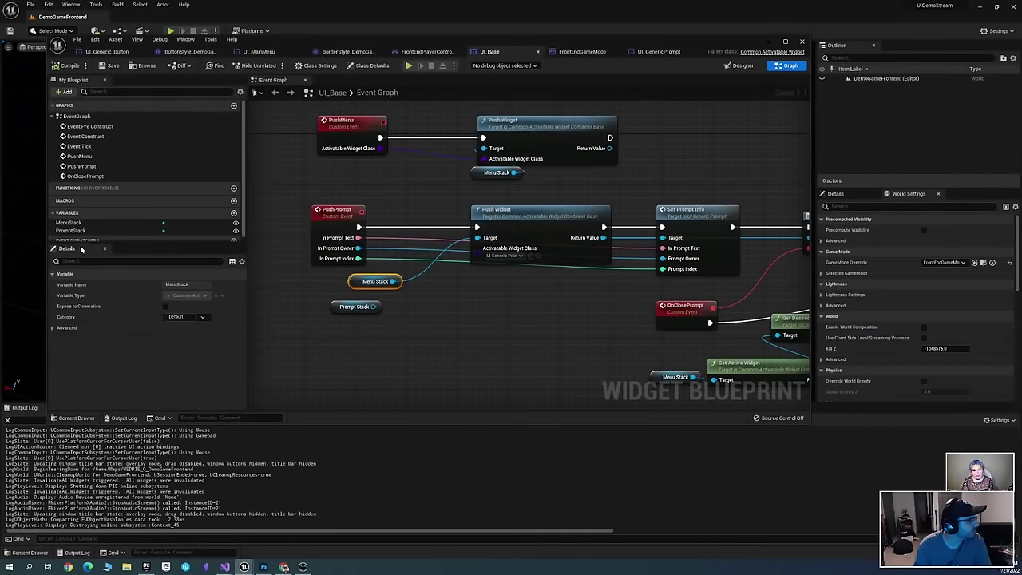
Set the MenuStack widget's transition to Zoom with Quad In Out easing
left_click(71, 222)
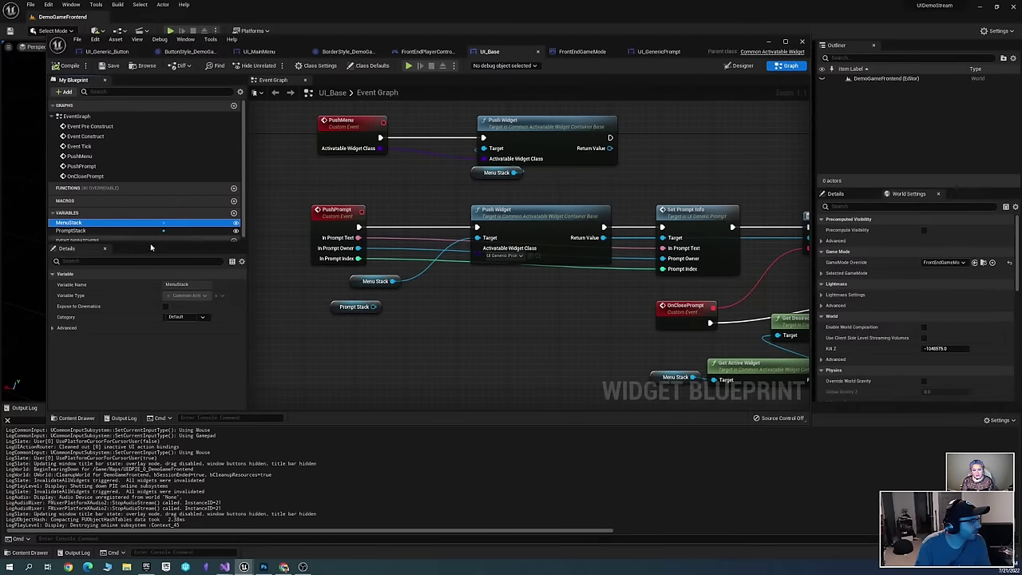
scroll(146, 207, "down", 1)
left_click(742, 65)
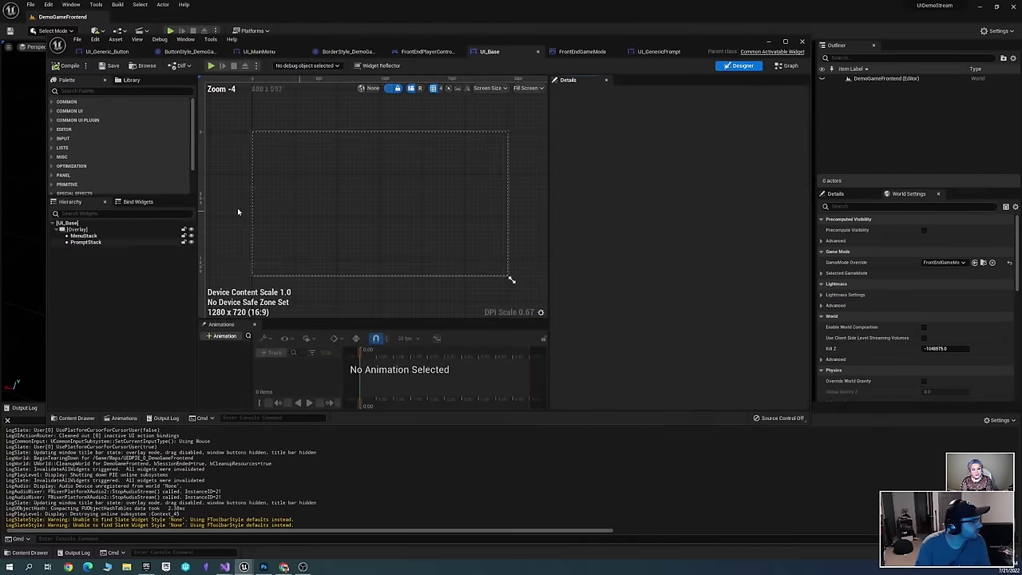
left_click(85, 236)
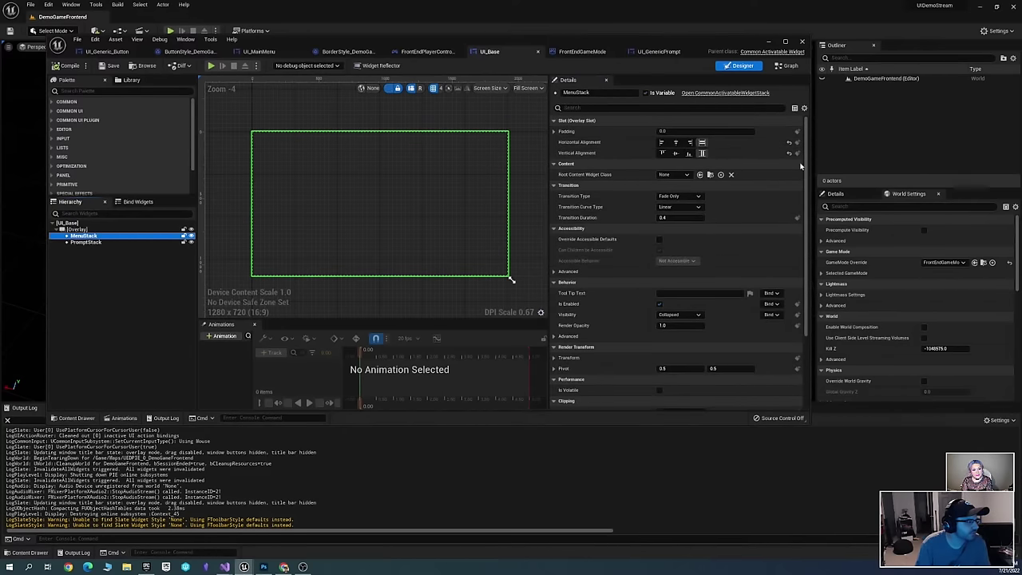
left_click(697, 196)
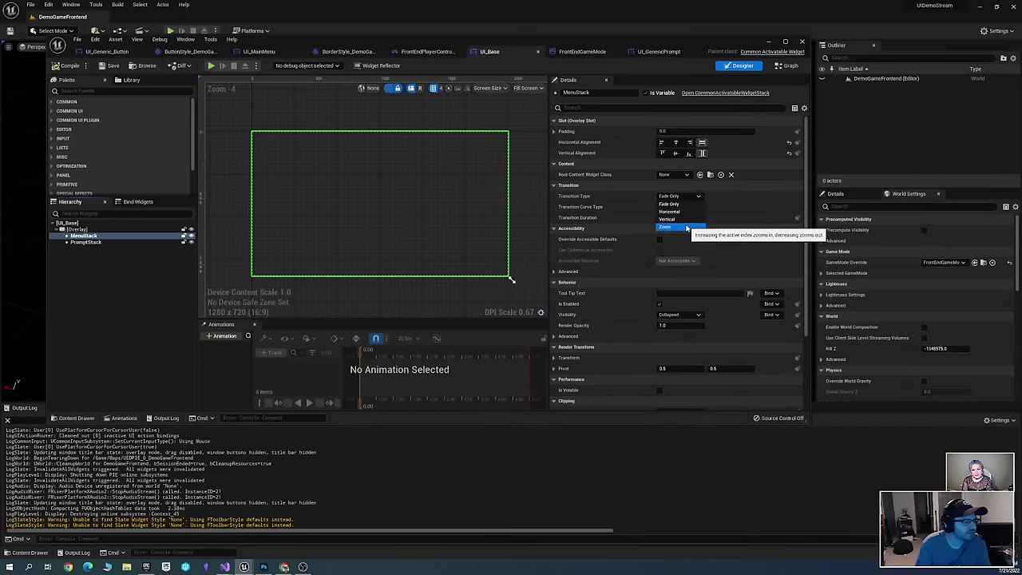
left_click(687, 228)
left_click(694, 207)
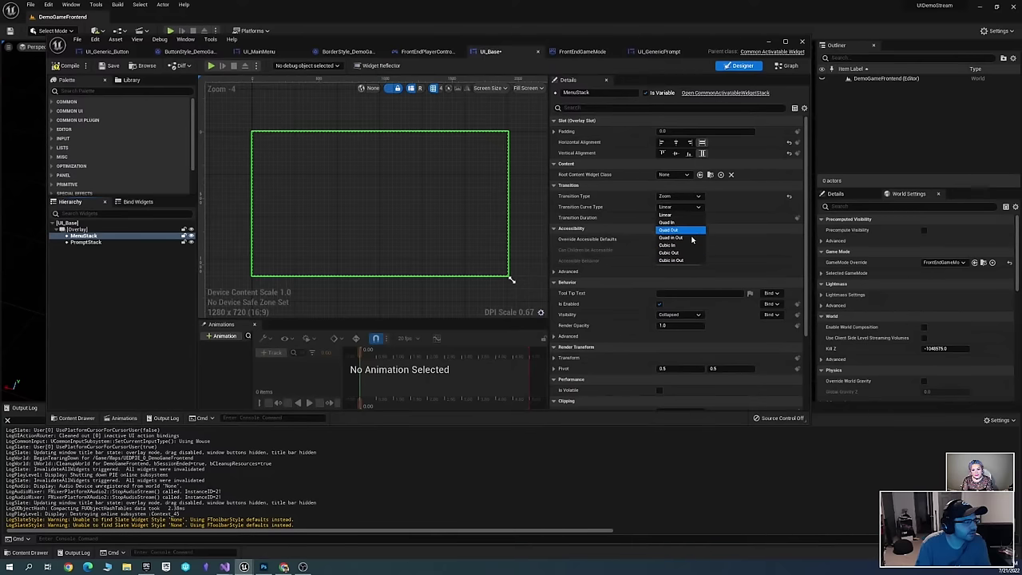
left_click(674, 237)
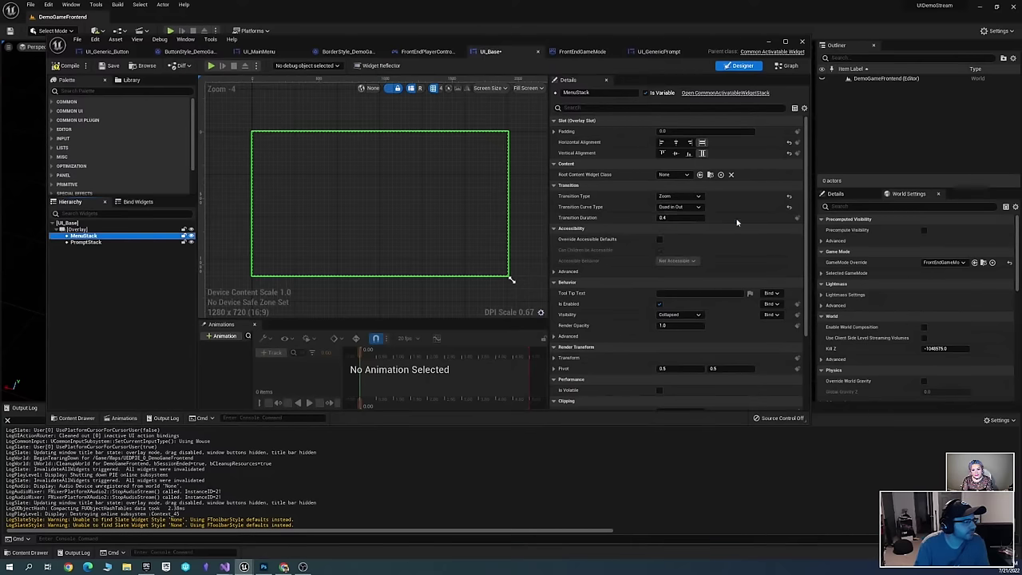
Compile and save UI_Base, then start a play-in-editor session
left_click(66, 66)
left_click(769, 42)
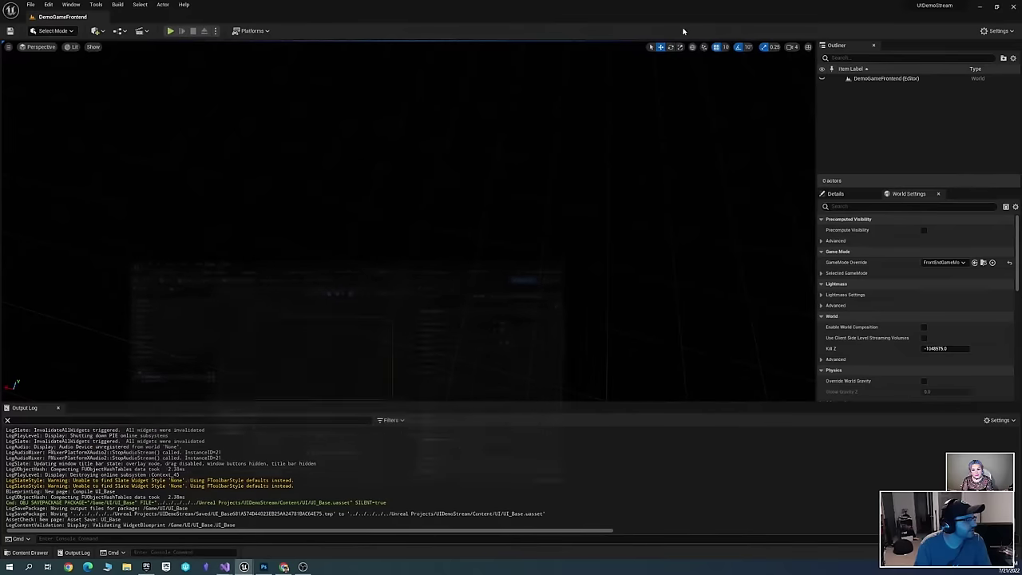
left_click(170, 30)
Raise the quit prompt from Quit Game twice, dismissing it with Escape, then stop PIE and reopen UI_Base
key("Down")
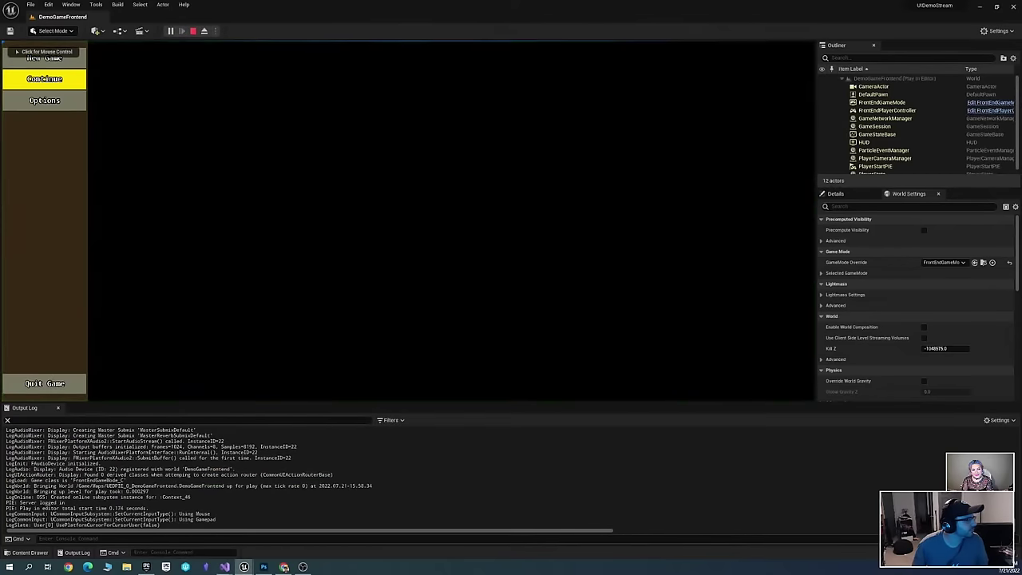
key("Down")
key("Down")
key("Return")
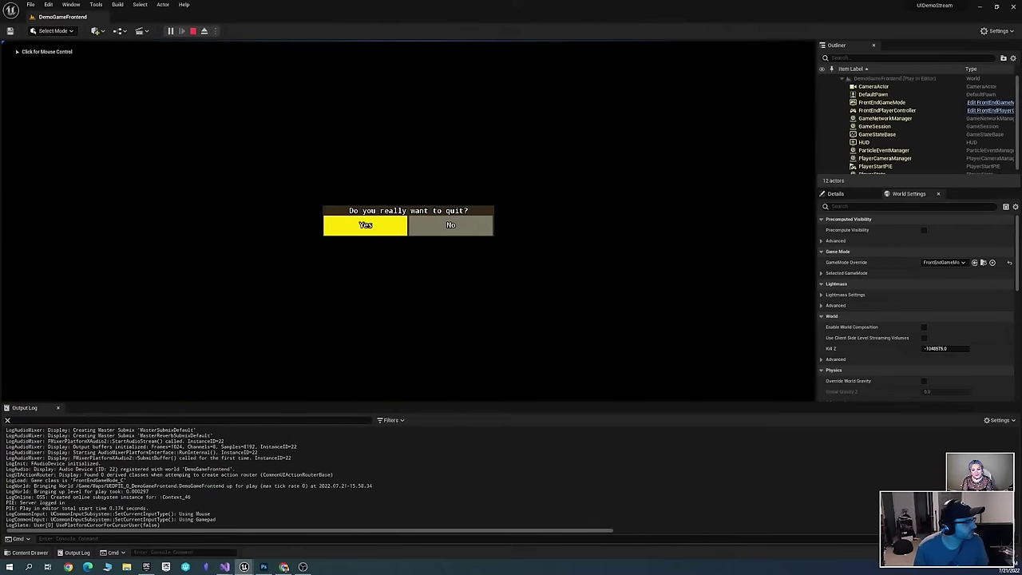
key("Escape")
key("Down")
key("Down")
key("Down")
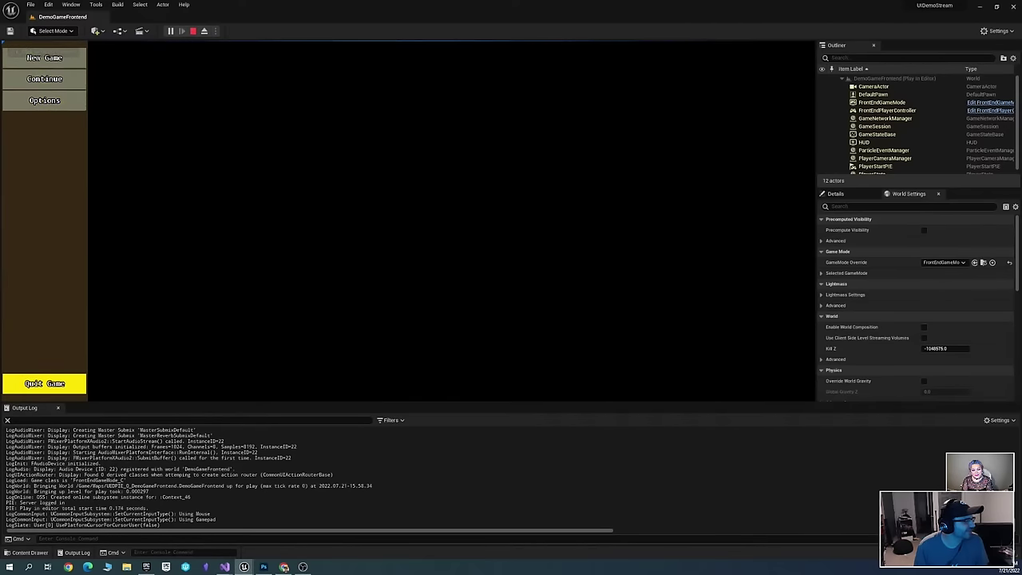
key("Return")
key("Escape")
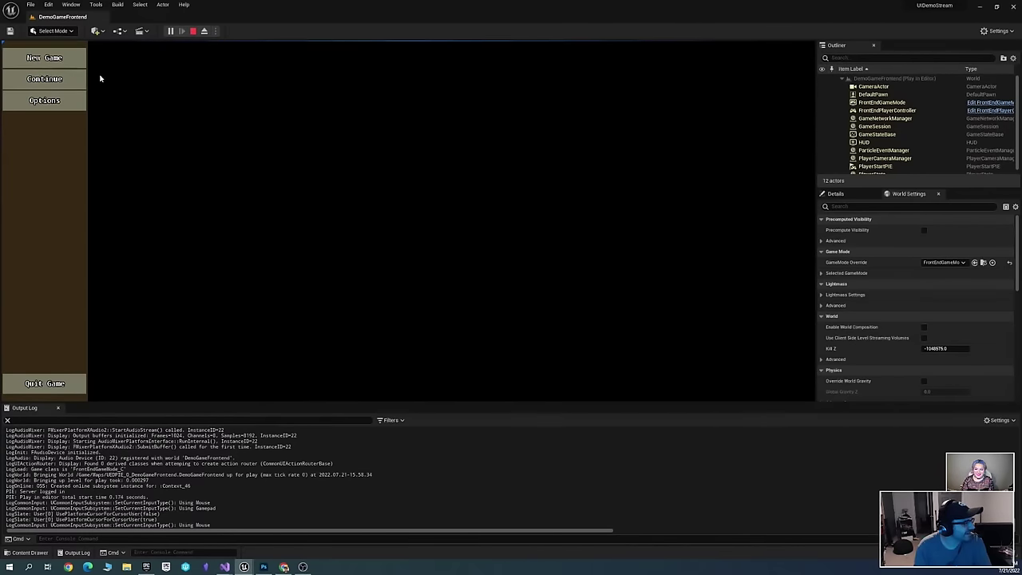
key("Escape")
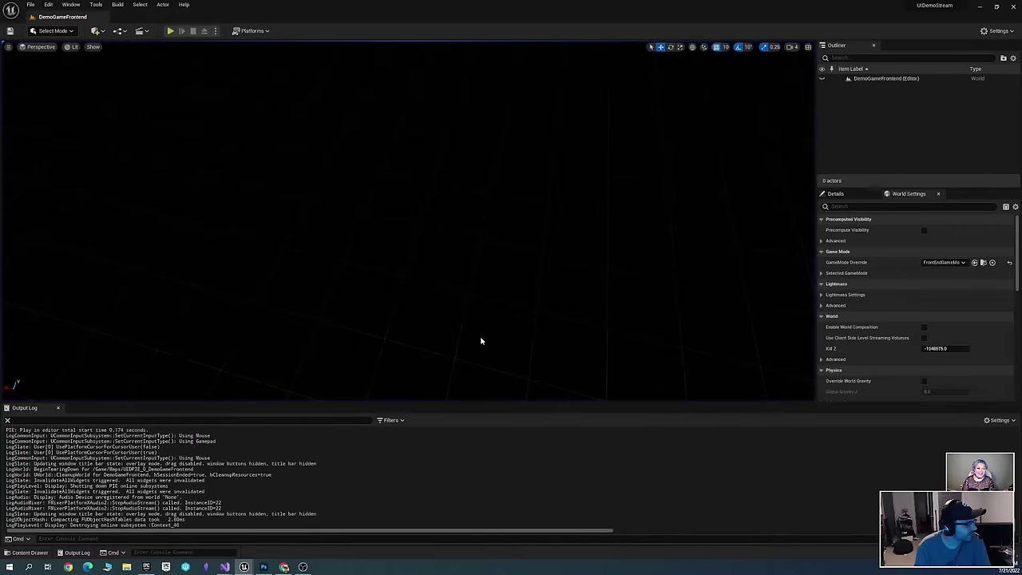
mouse_move(247, 567)
left_click(263, 531)
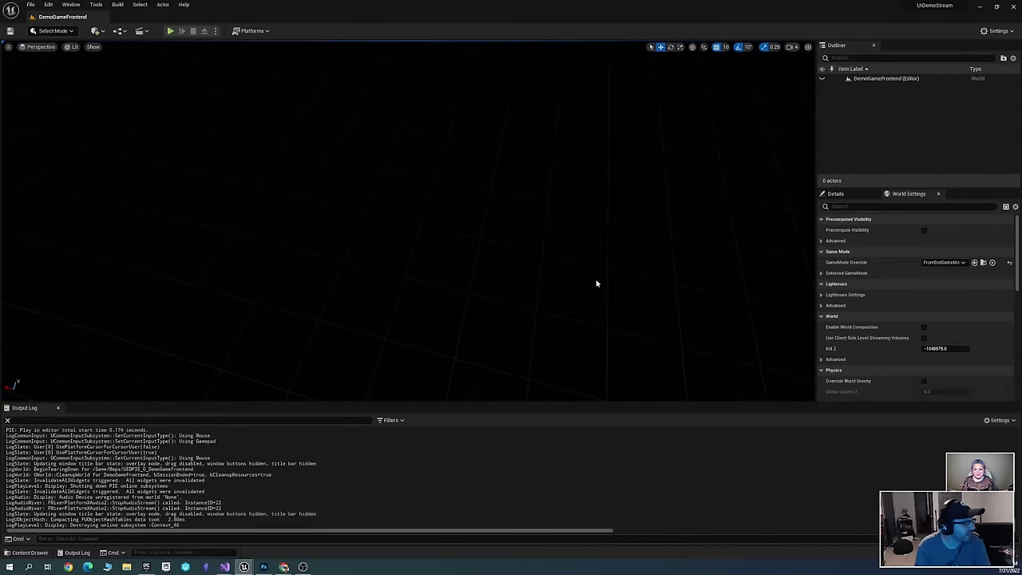
Set MenuStack's transition back to Fade Only with Linear easing and save UI_Base
left_click(698, 196)
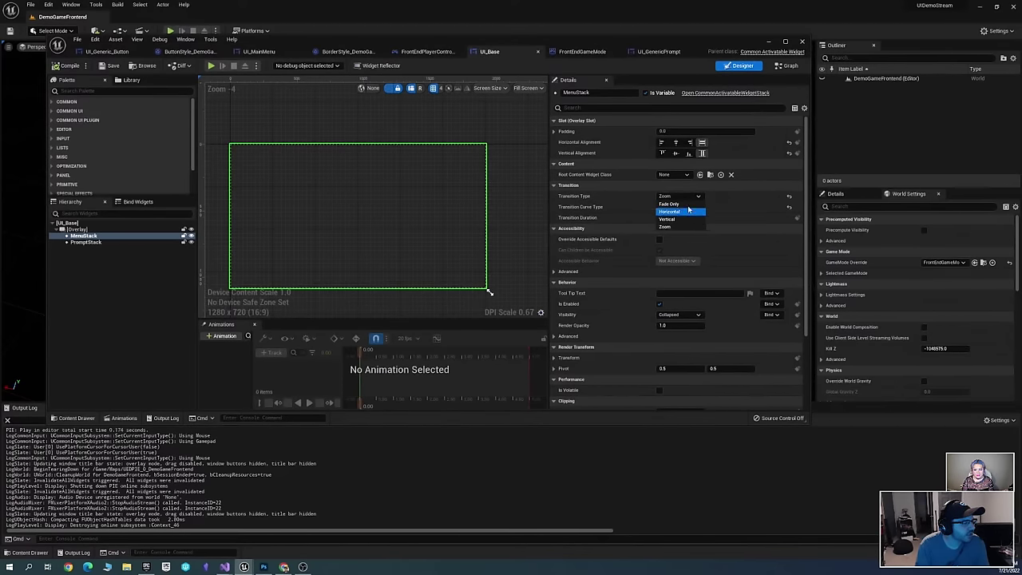
left_click(671, 204)
left_click(696, 197)
left_click(727, 200)
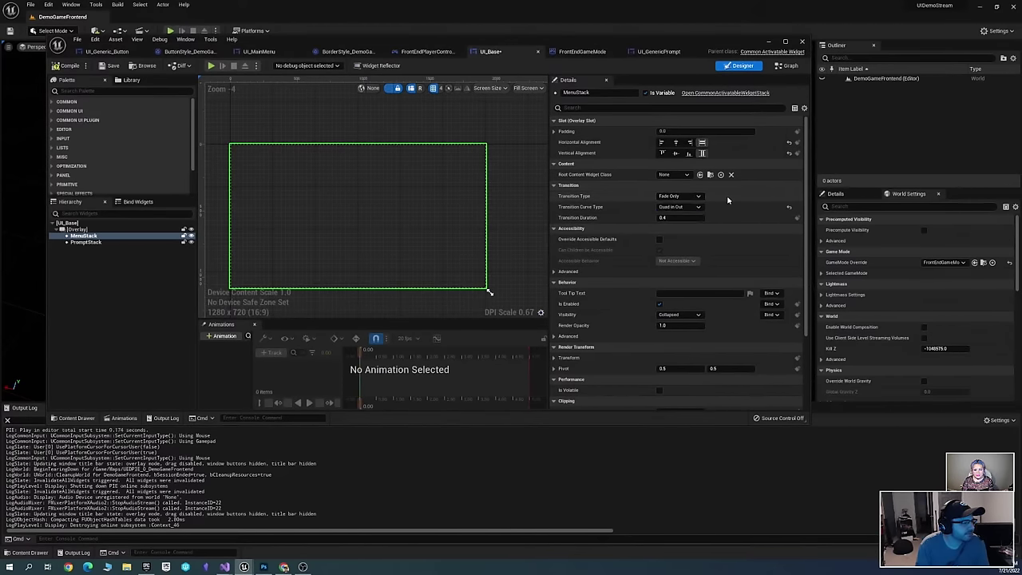
left_click(679, 207)
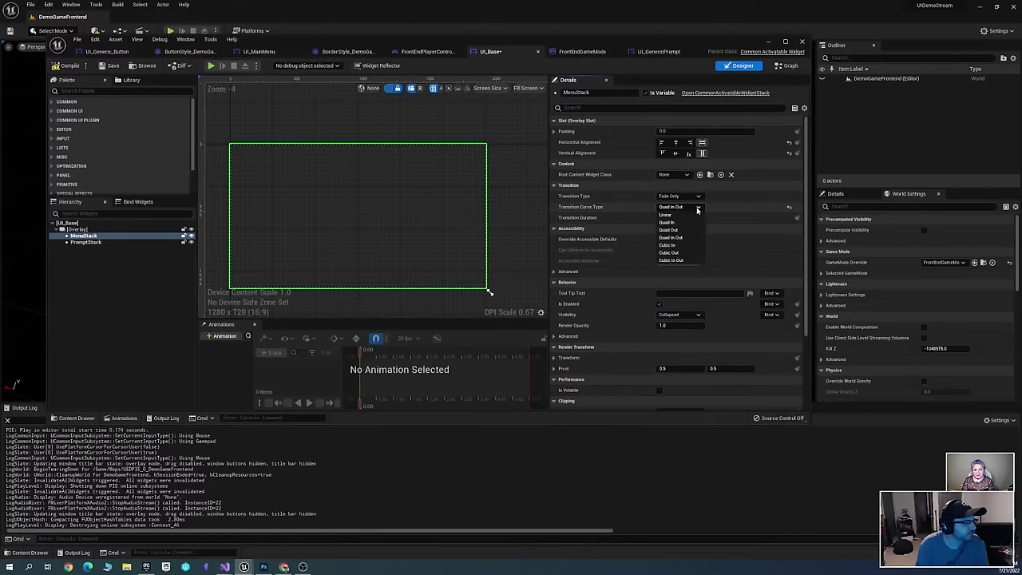
left_click(685, 216)
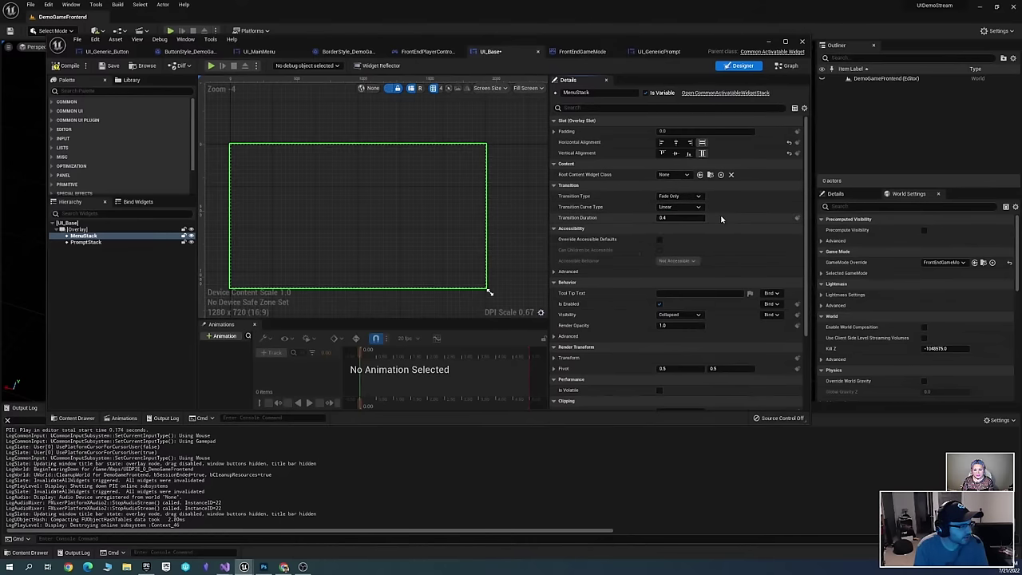
key("ctrl+s")
Select the UI_Base root to review its Common UI settings: Supports Activation Focus on, Auto Activate off
scroll(722, 256, "down", 5)
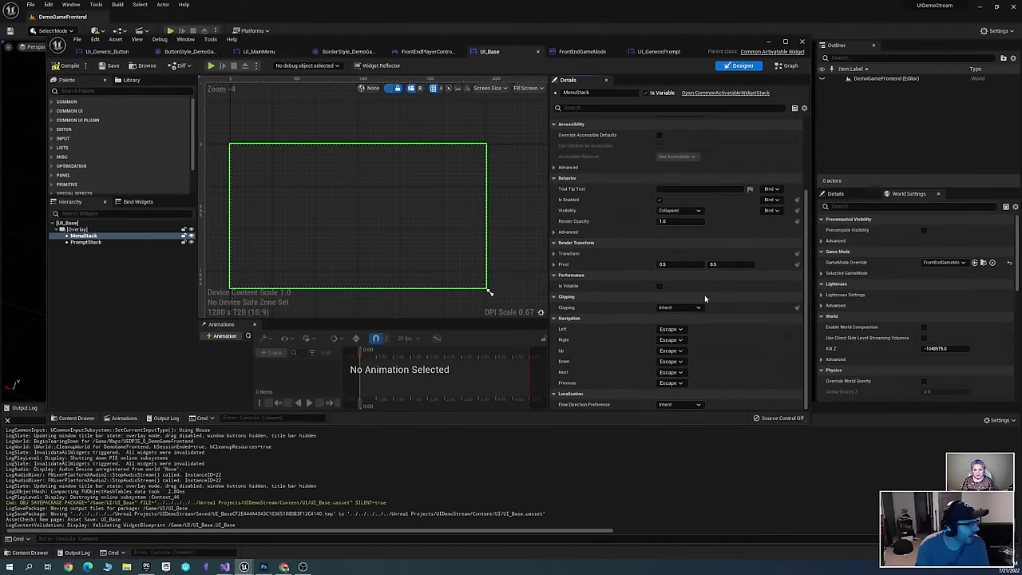
scroll(704, 299, "up", 2)
right_click_drag(379, 163, 400, 171)
left_click(77, 229)
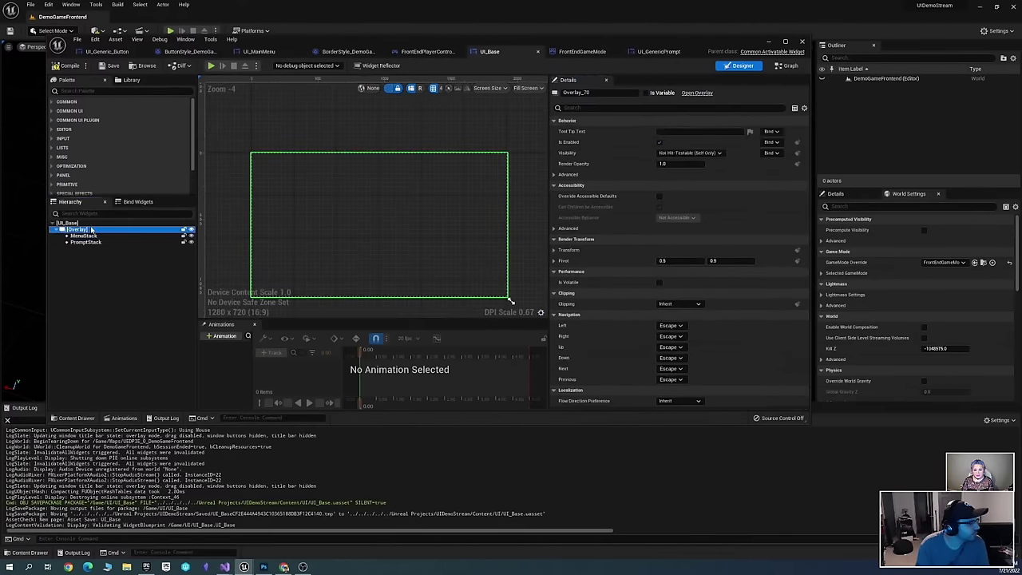
left_click(67, 222)
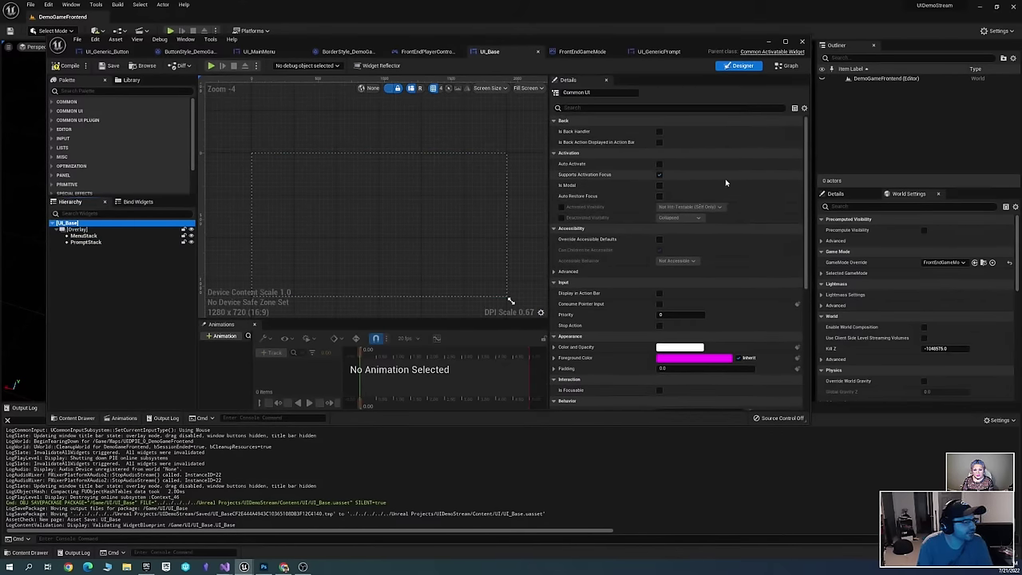
scroll(720, 178, "down", 2)
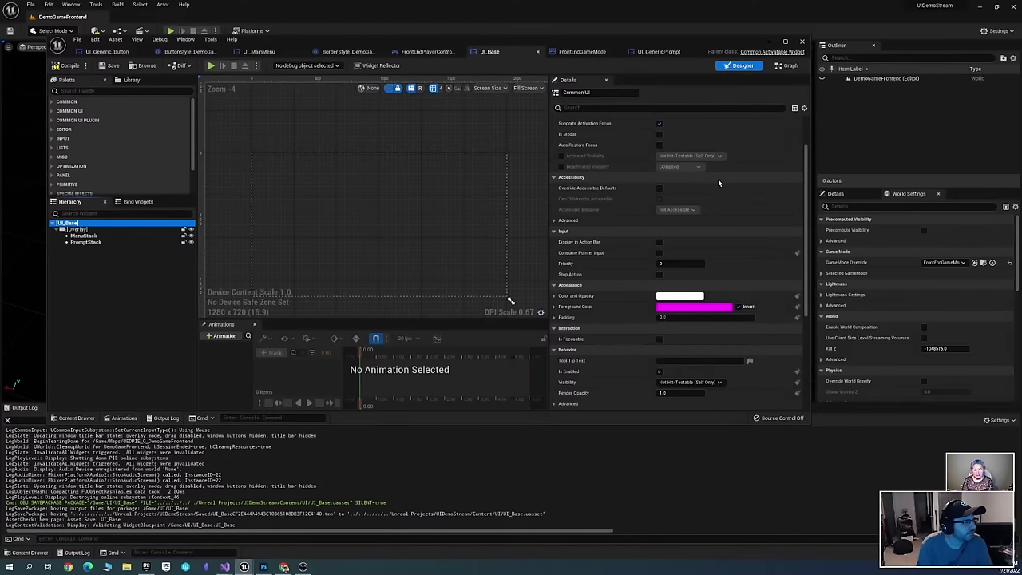
scroll(716, 180, "down", 5)
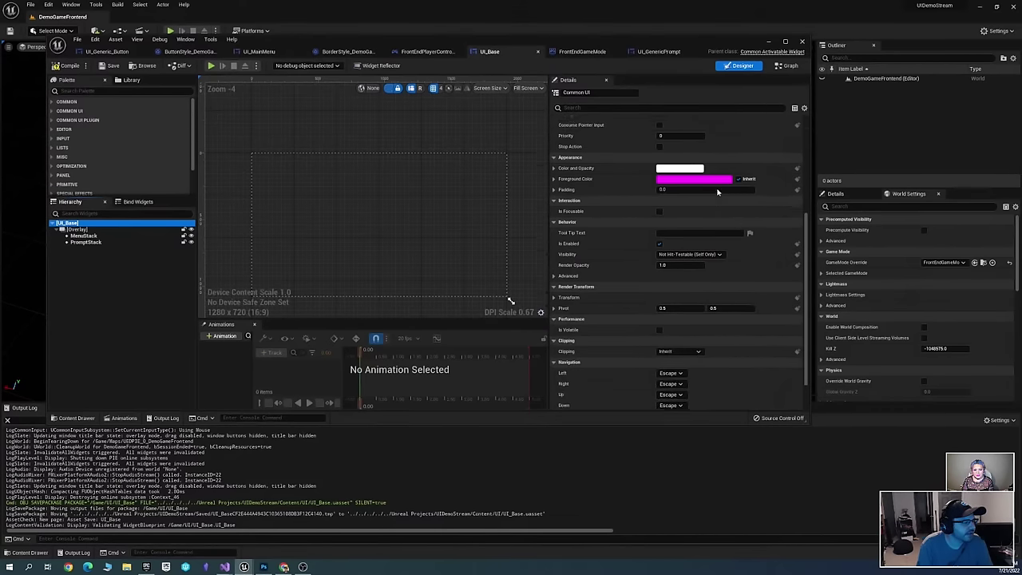
scroll(717, 192, "up", 7)
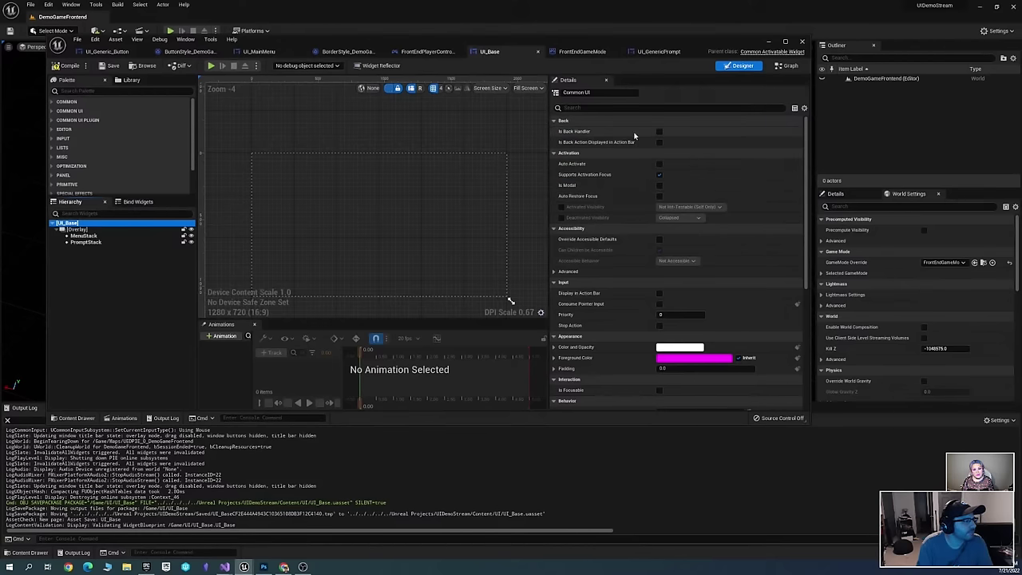
Select UI_GenericPrompt's root in the Designer with Is Back Handler enabled, then save, compile and close it
left_click(647, 52)
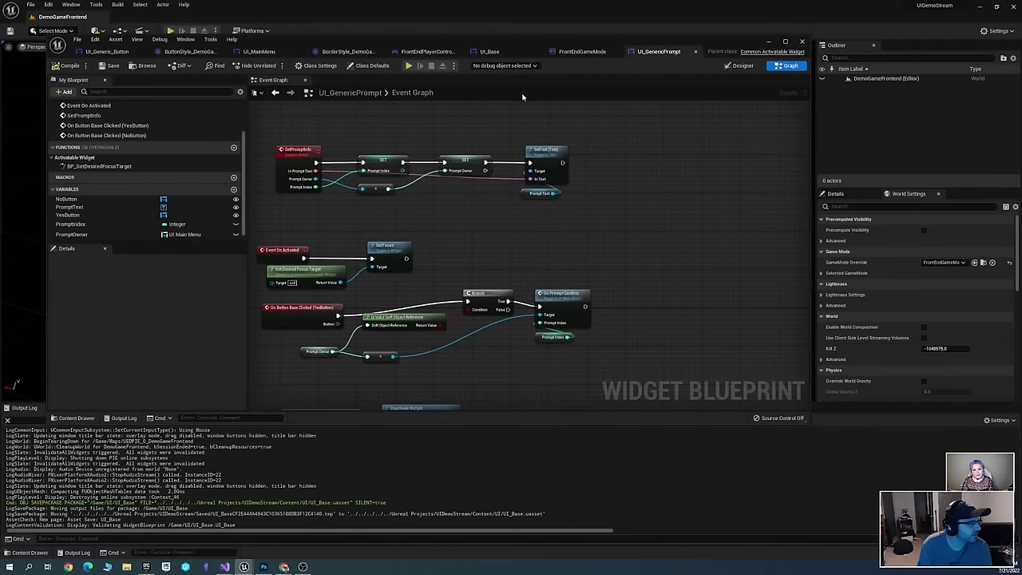
left_click(758, 67)
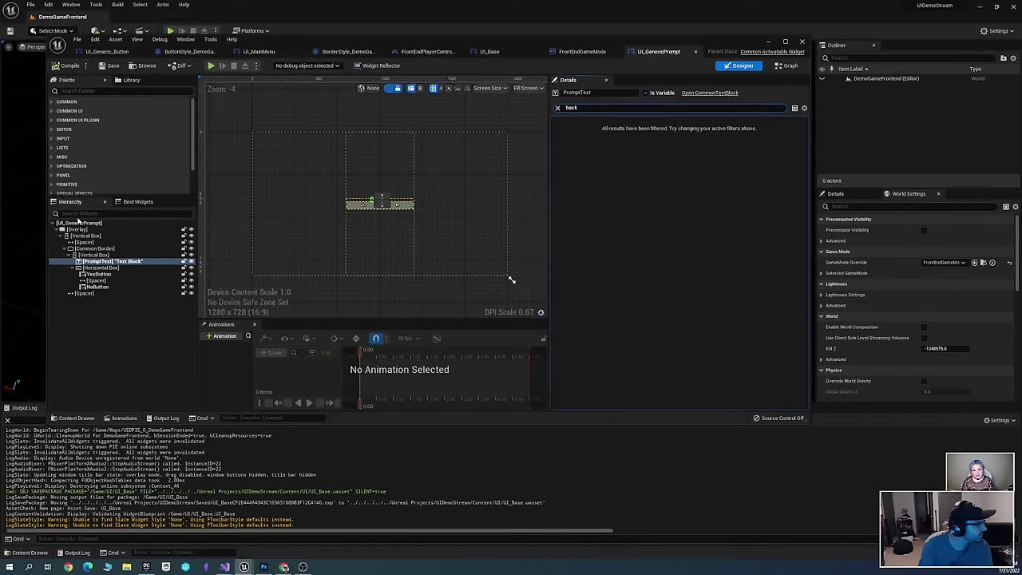
left_click(78, 223)
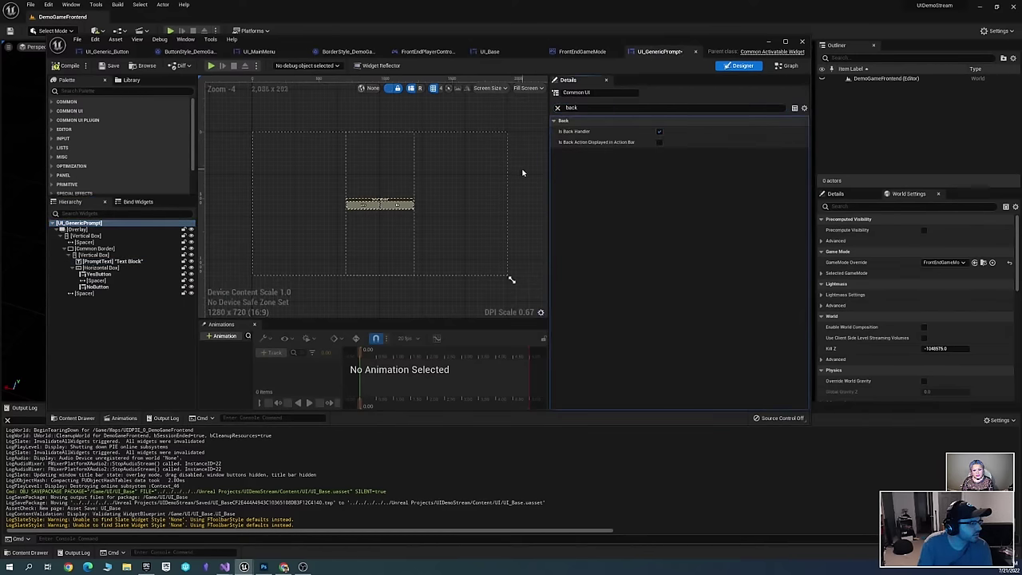
key("ctrl+s")
left_click(64, 66)
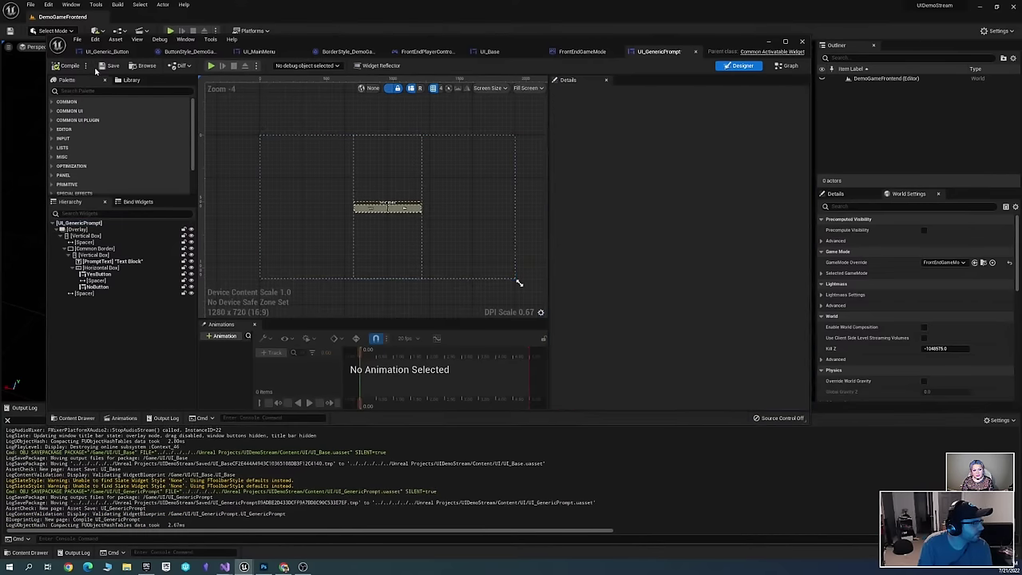
key("alt+Tab")
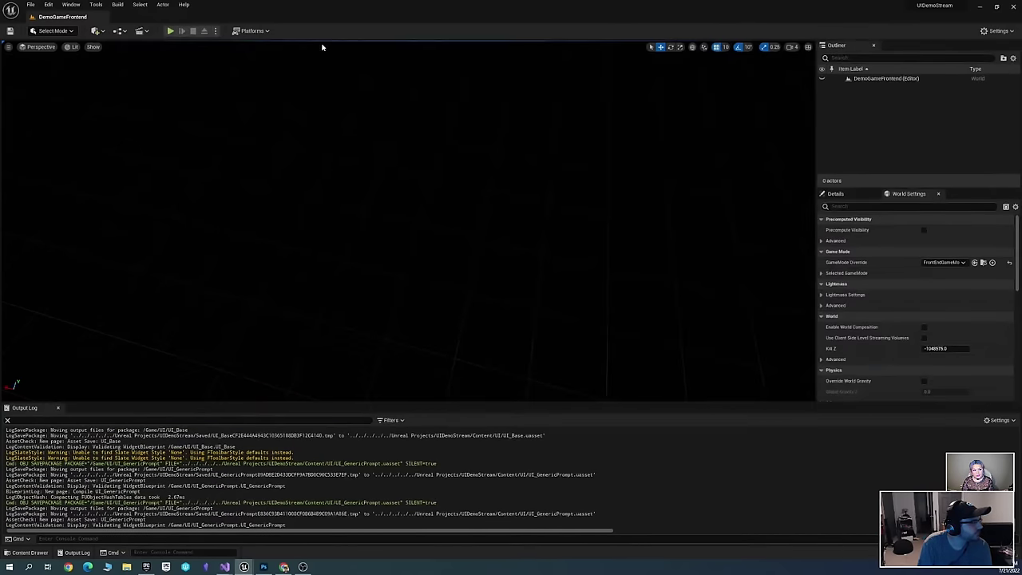
Play the game, open the quit prompt from Quit Game, toggle No/Yes, and click Yes to quit
left_click(170, 30)
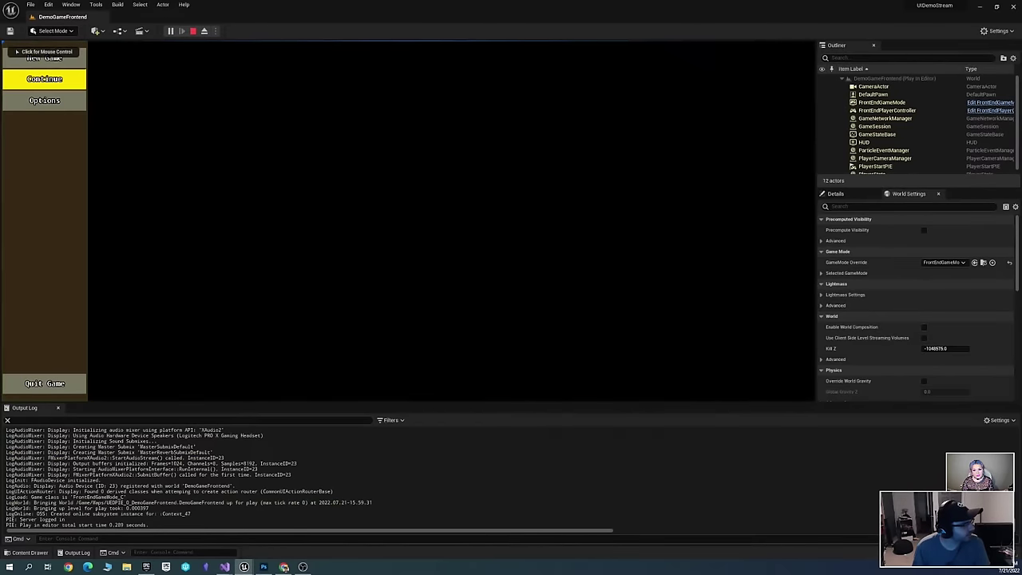
key("Down")
key("Down")
key("Return")
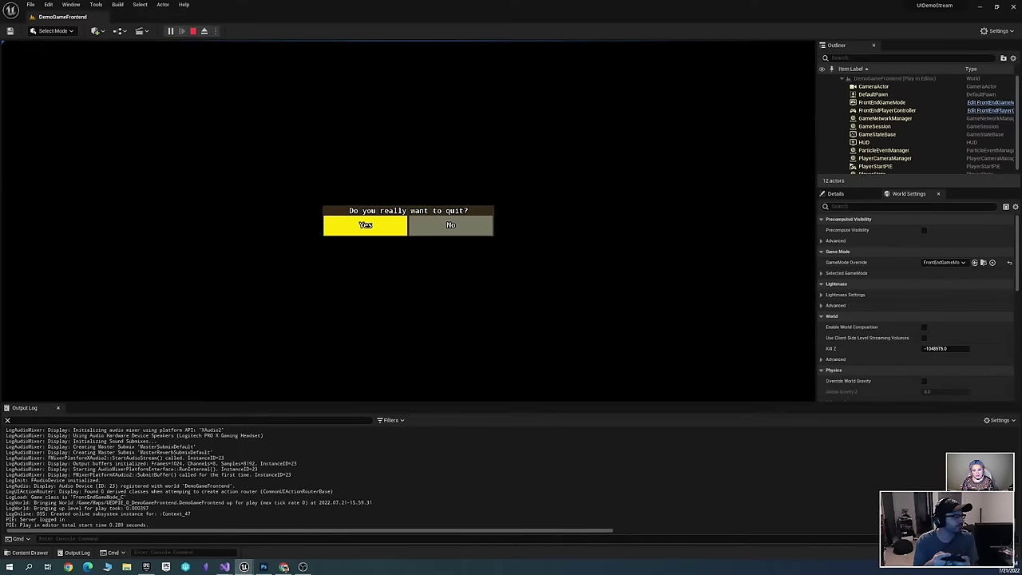
key("Right")
key("Left")
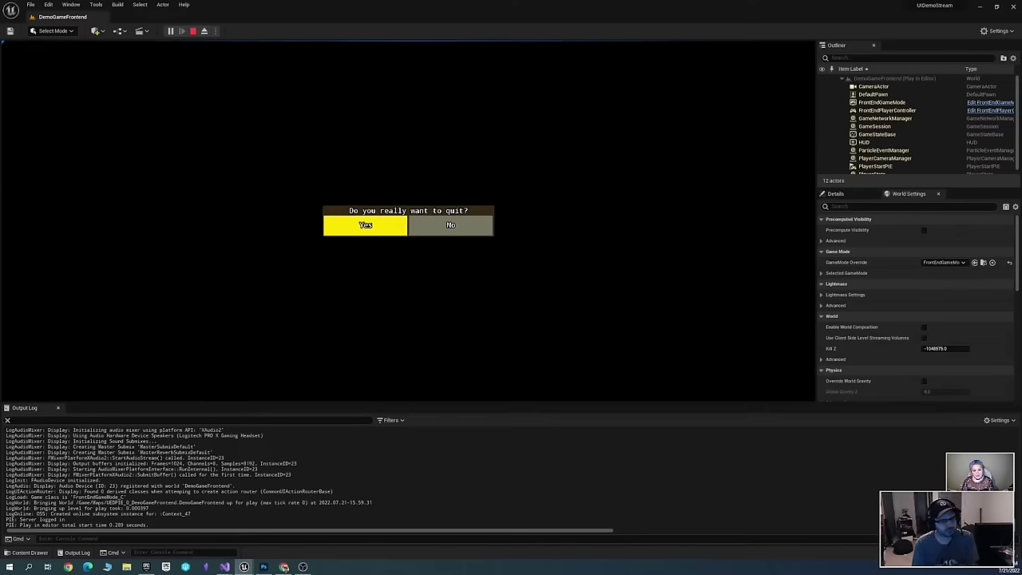
left_click(366, 225)
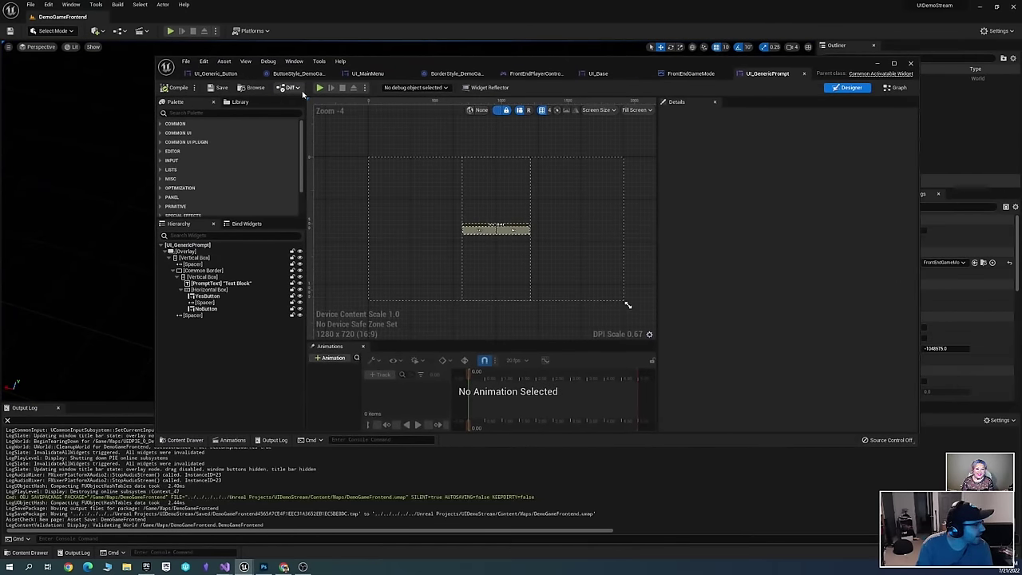
In Project Settings' Common Input Settings, confirm DemoGameInputData's Default Back Action is the Cancel row
left_click(53, 8)
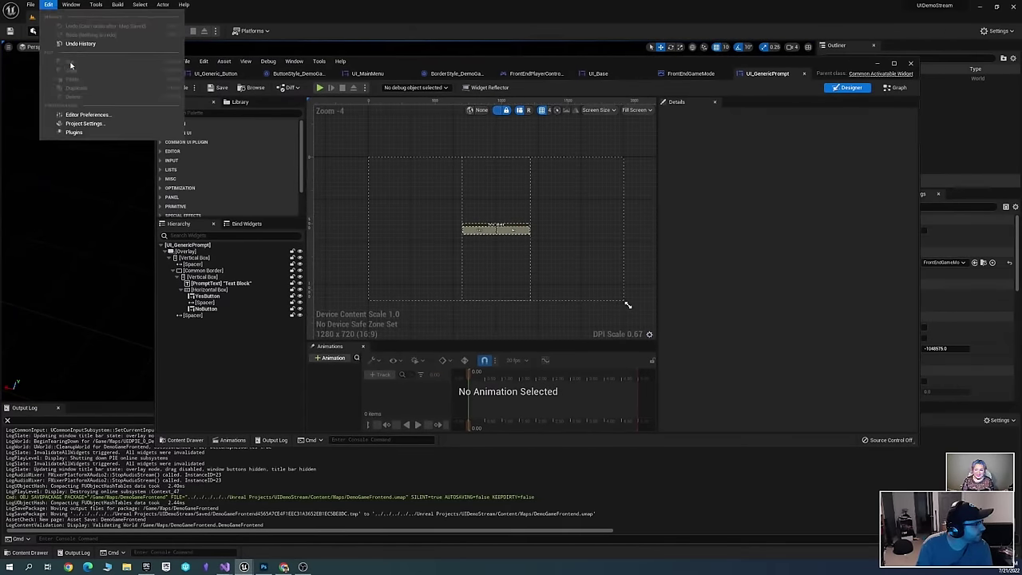
left_click(104, 124)
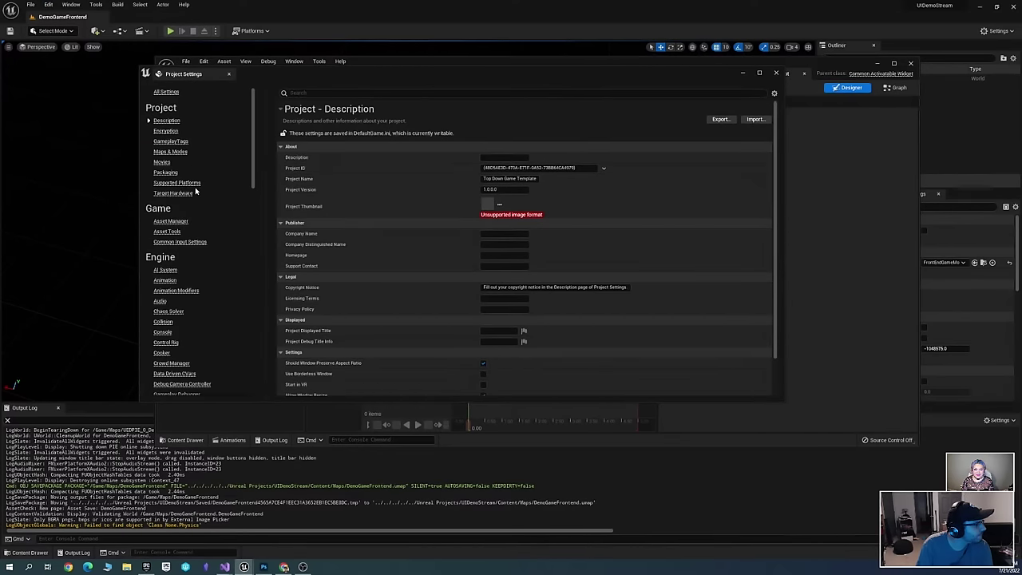
left_click(190, 241)
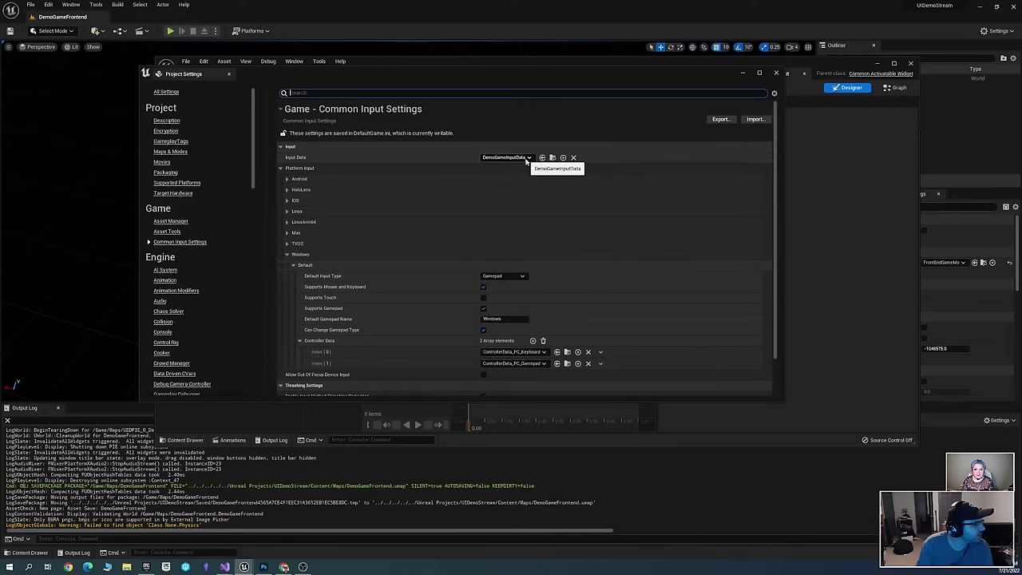
left_click(553, 157)
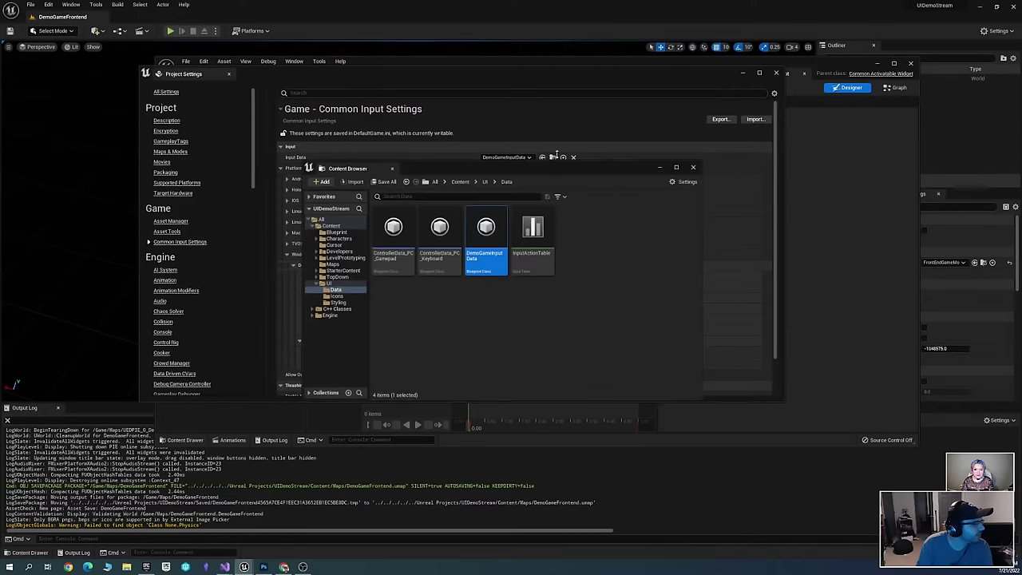
double_click(486, 233)
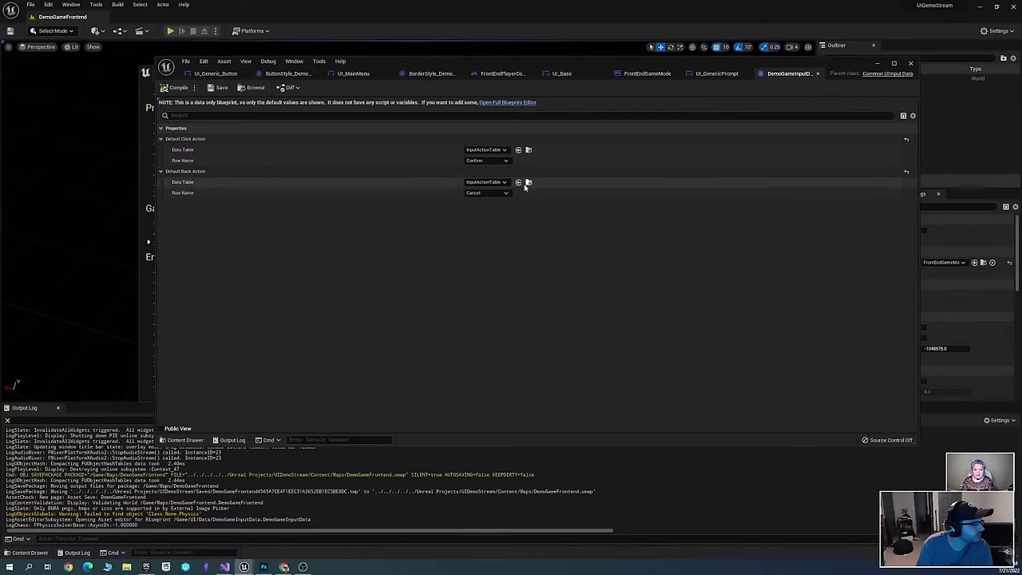
left_click(501, 193)
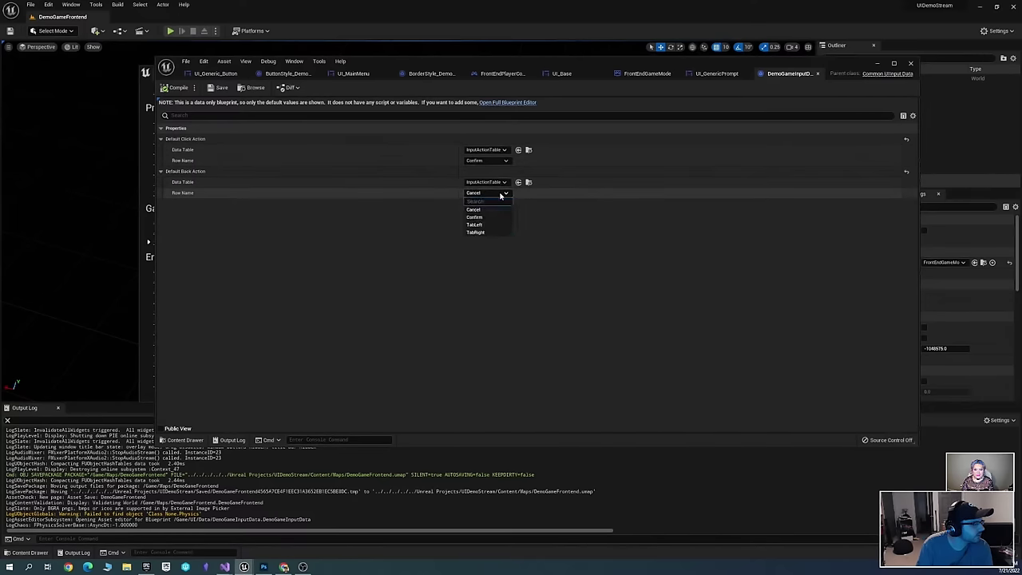
left_click(358, 258)
Open InputActionTable to inspect the Cancel row's gamepad key, then close it and the content browser
left_click_drag(511, 57, 932, 113)
left_click(966, 114)
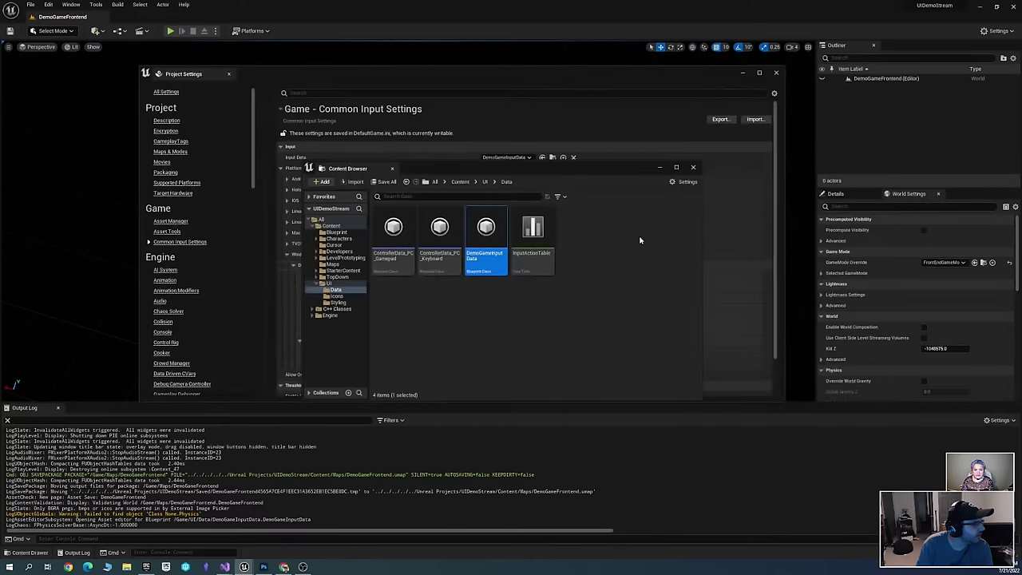
left_click(566, 248)
double_click(533, 236)
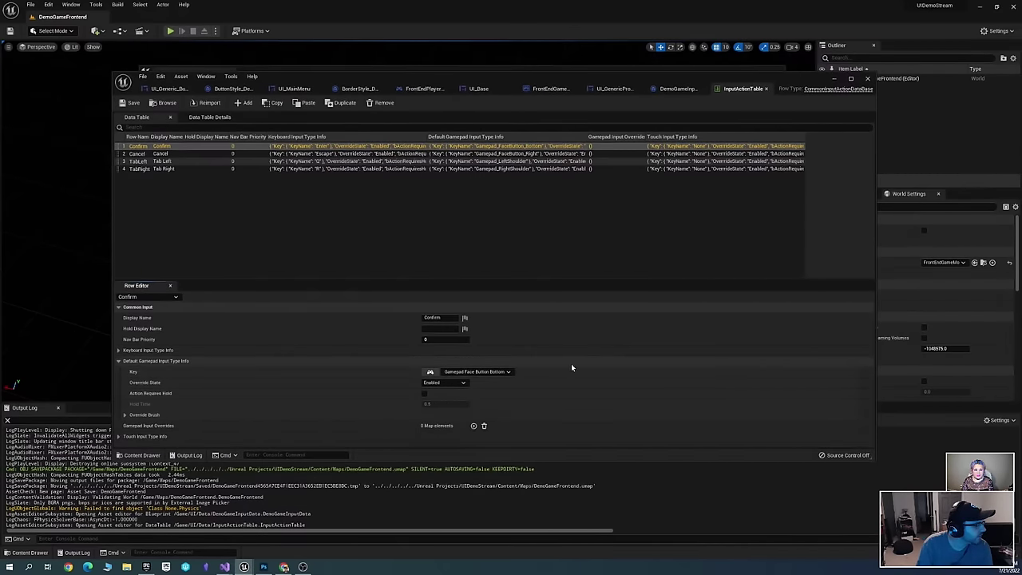
left_click(162, 154)
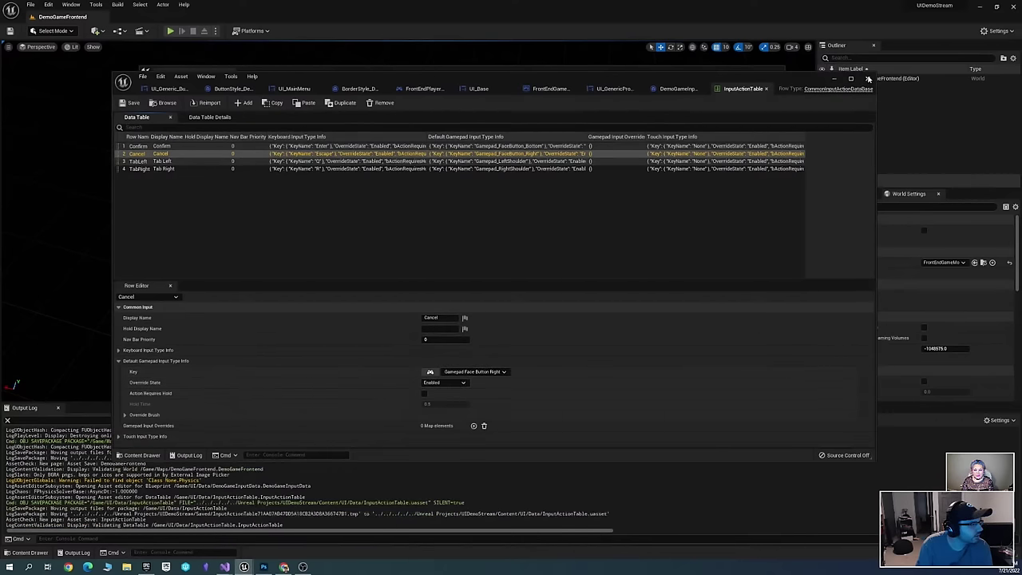
left_click(766, 88)
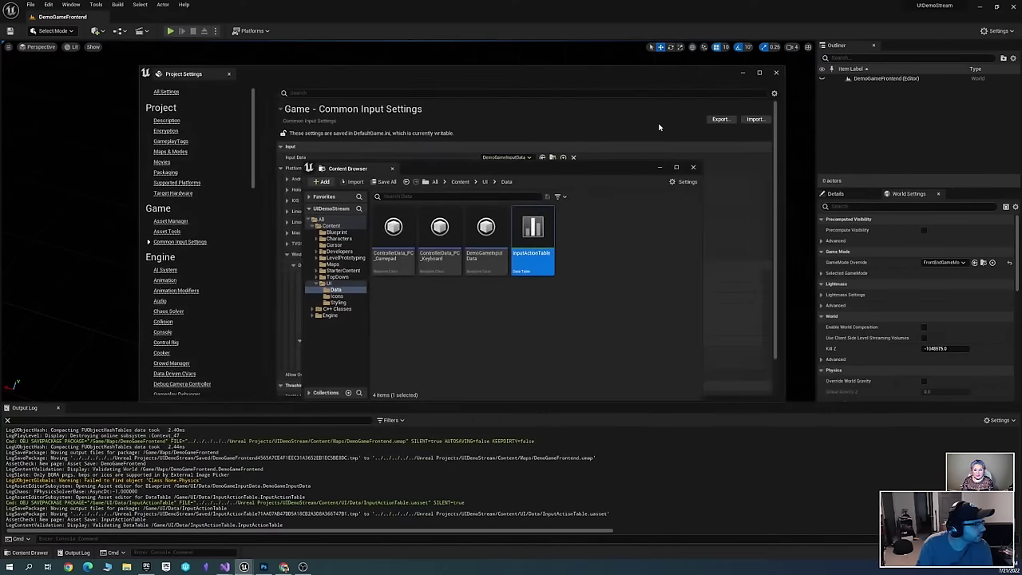
left_click(693, 170)
In the UIDemoGame editor, close the prompt widget editor and start a Play-In-Editor session
mouse_move(244, 566)
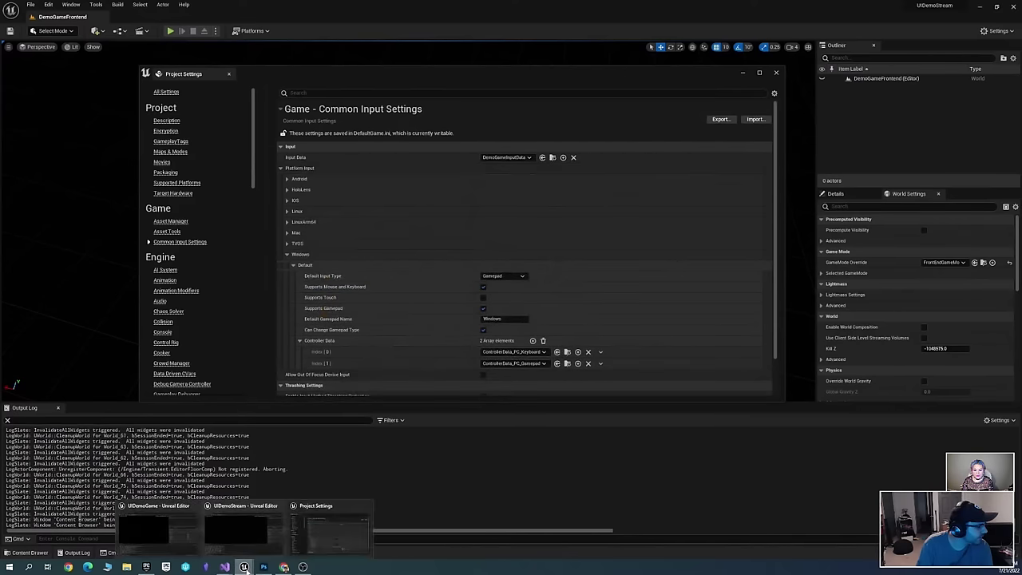
left_click(250, 529)
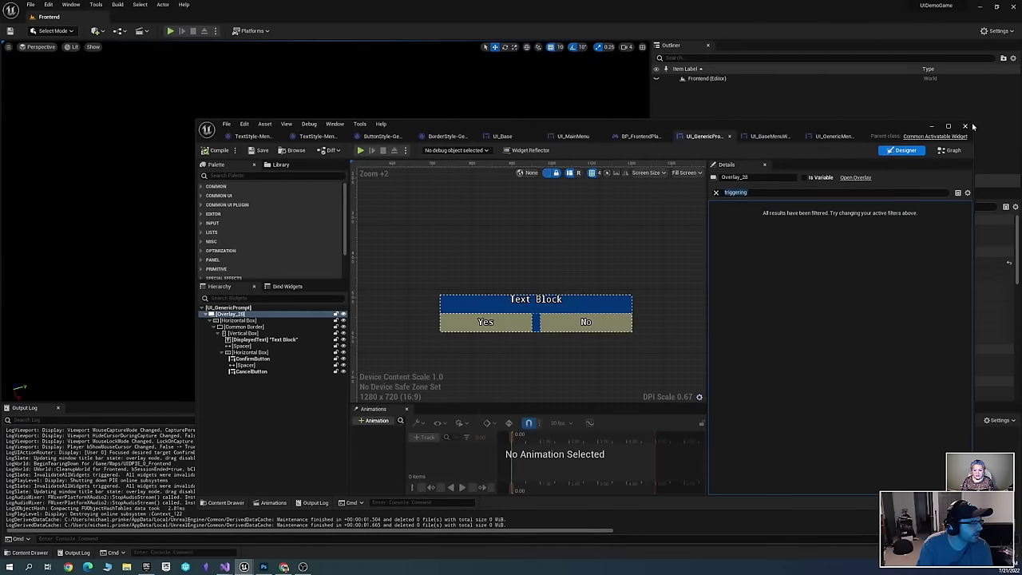
left_click(966, 126)
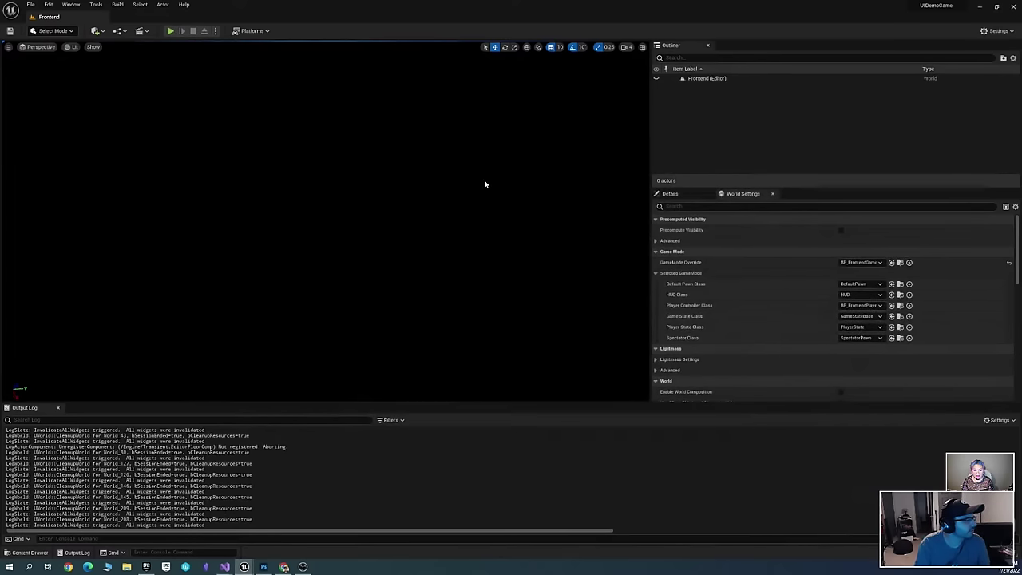
left_click(170, 30)
Open the quit prompt from Quit Game three times, toggling Yes/No, dismissing it with Escape
key("Down")
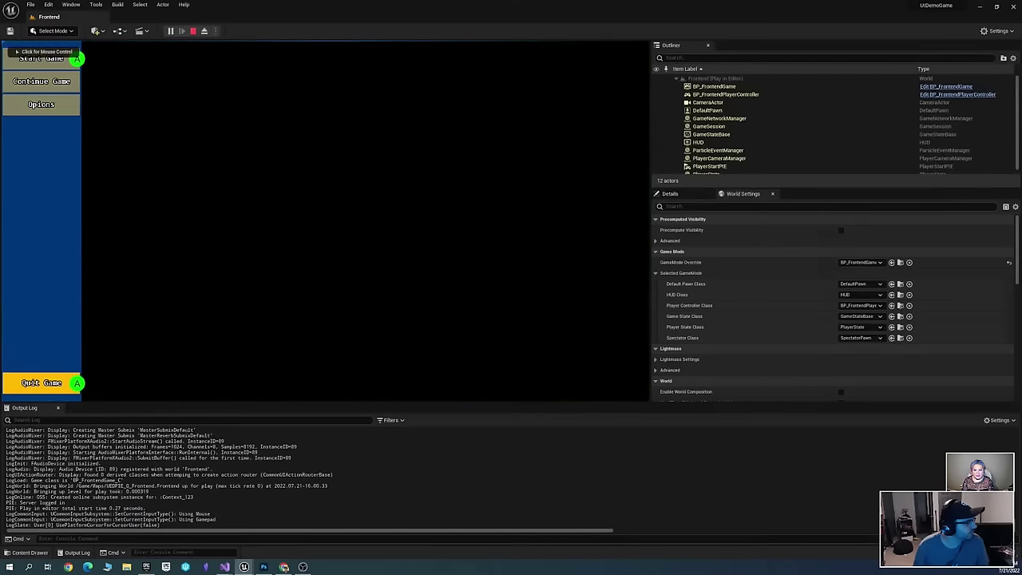
key("Return")
key("Right")
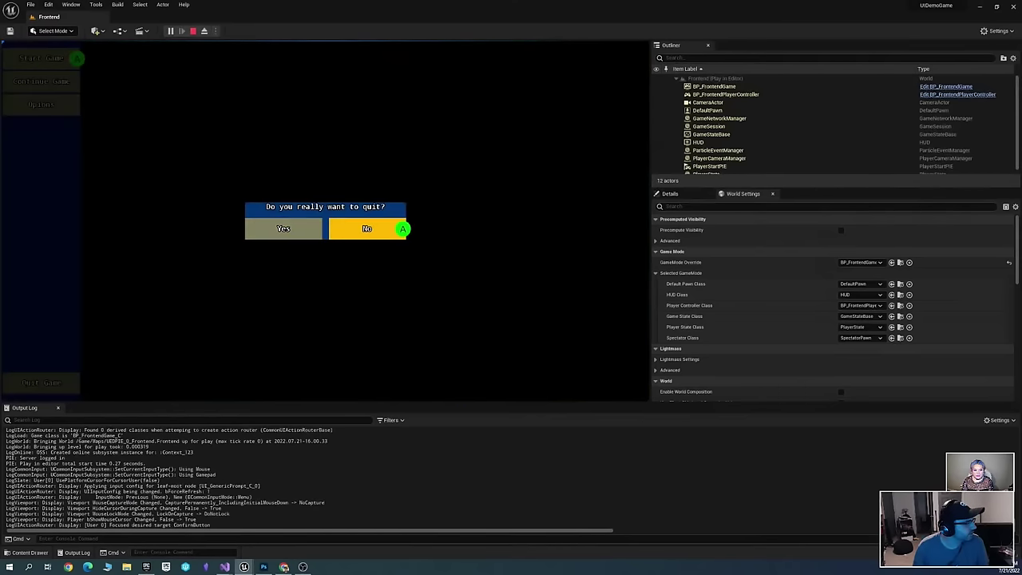
key("Left")
key("Escape")
key("Down")
key("Down")
key("Down")
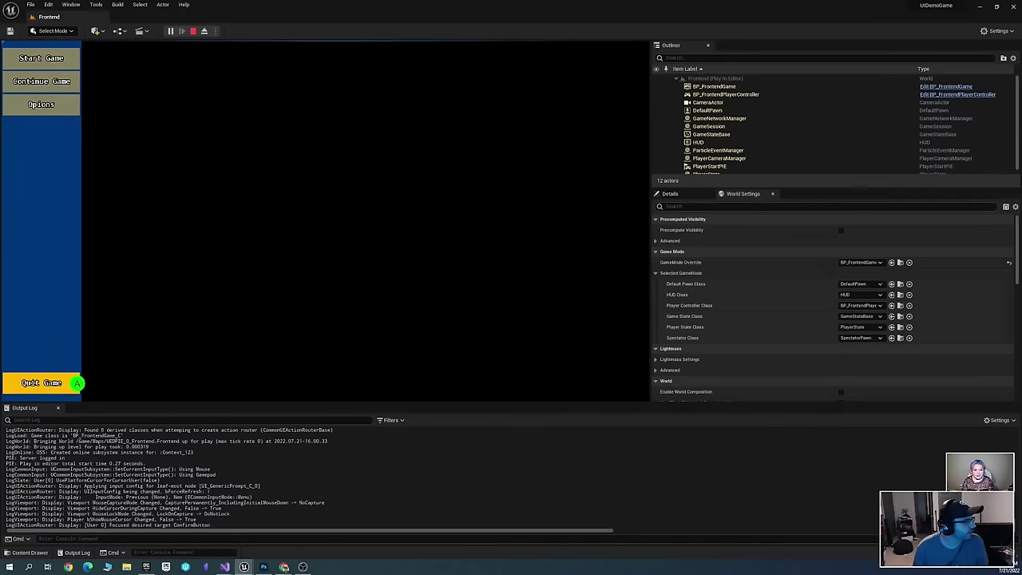
key("Return")
key("Escape")
key("Down")
key("Down")
key("Down")
key("Return")
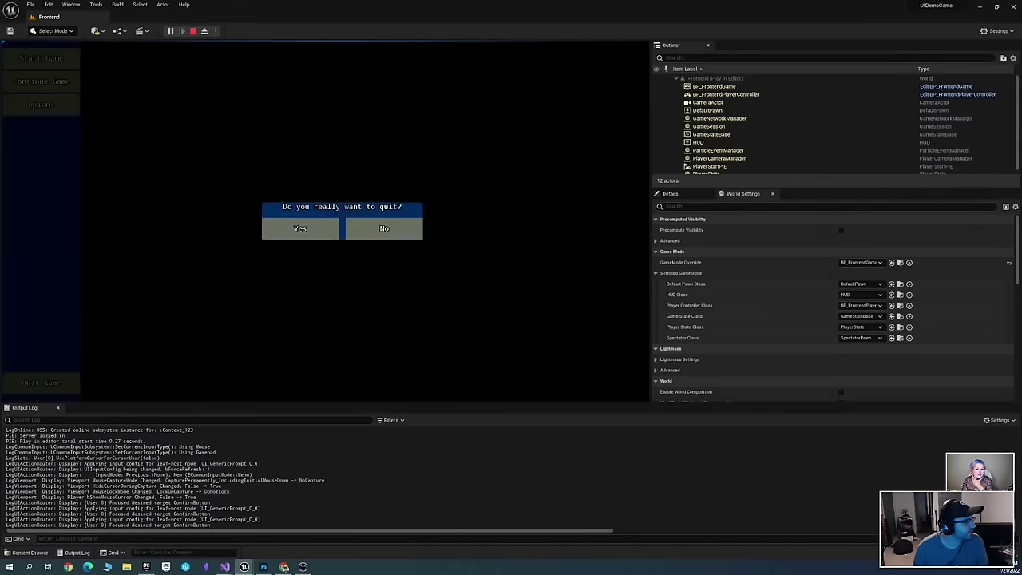
key("Escape")
key("Escape")
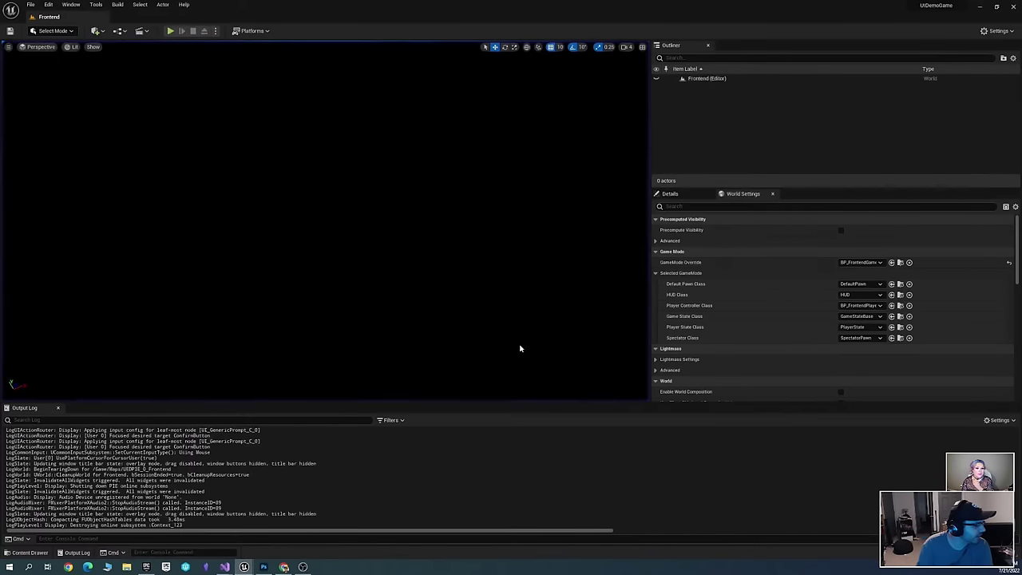
Switch between the UIDemoStream and UIDemoGame editors to compare their Common Input Settings
mouse_move(243, 566)
left_click(334, 543)
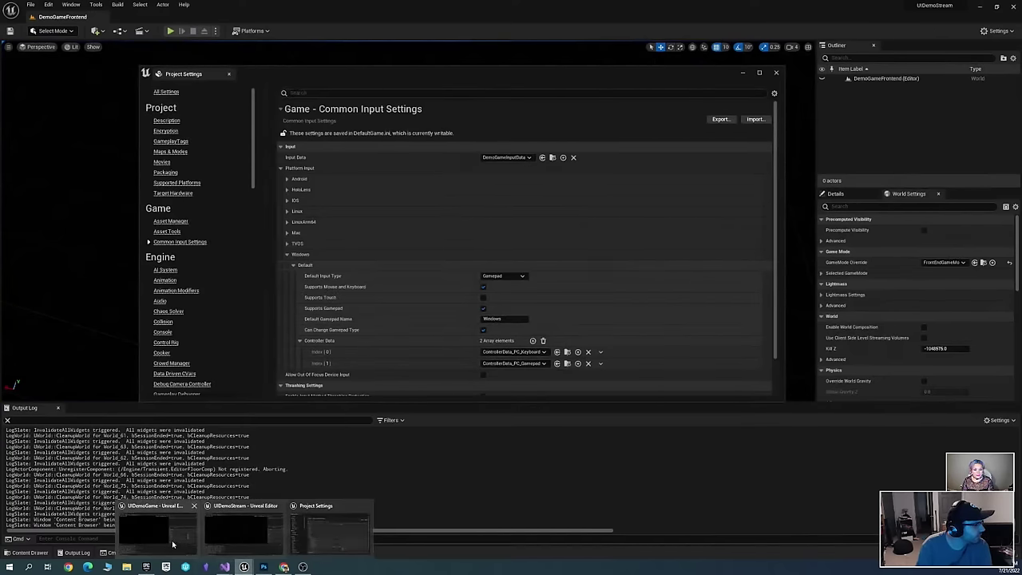
left_click(157, 539)
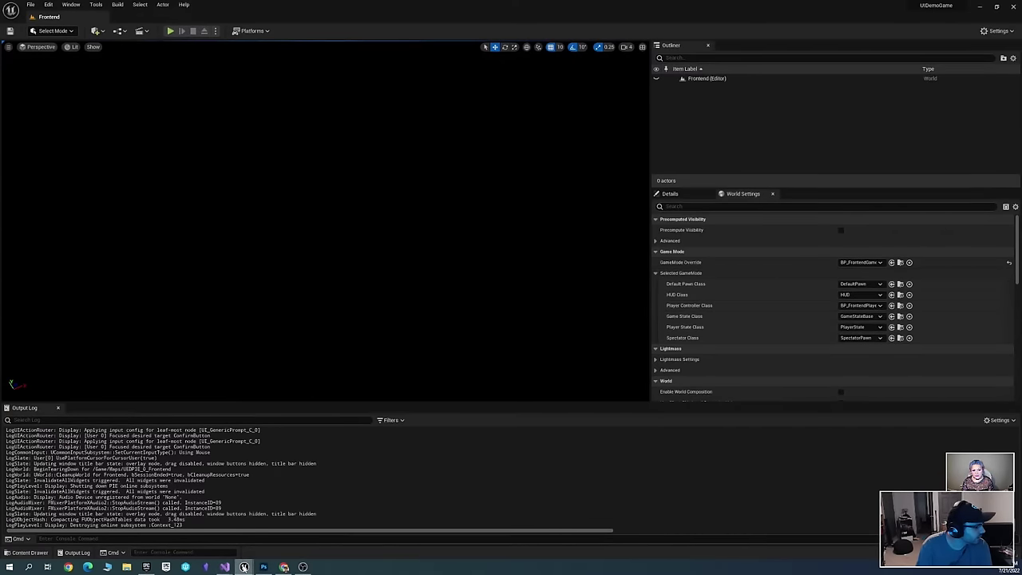
left_click(267, 536)
Review UIDemoStream's Common Input Settings, then close the Project Settings window
scroll(664, 234, "down", 1)
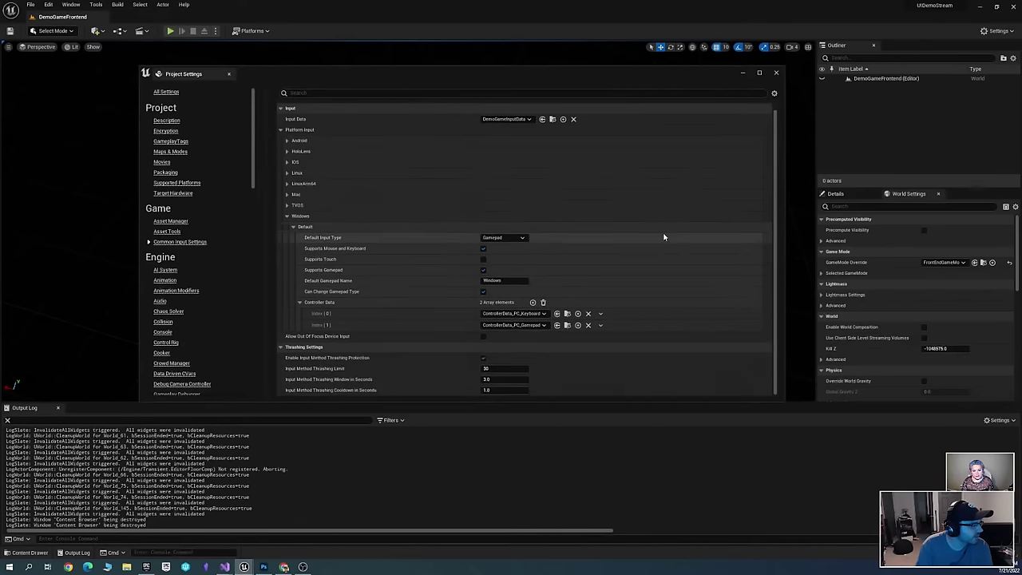
scroll(665, 235, "up", 1)
left_click_drag(599, 78, 693, 117)
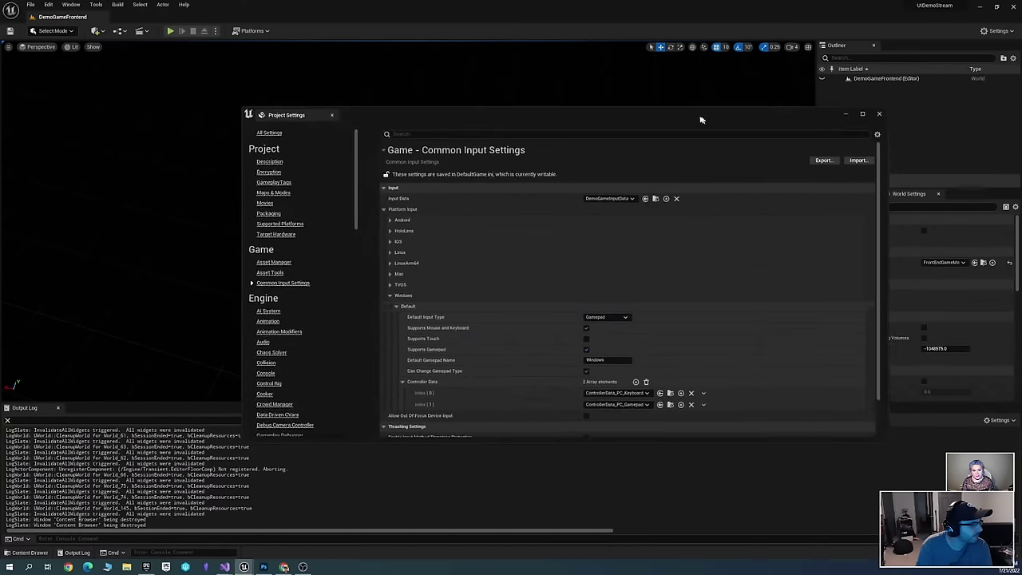
scroll(703, 240, "down", 2)
scroll(724, 291, "up", 1)
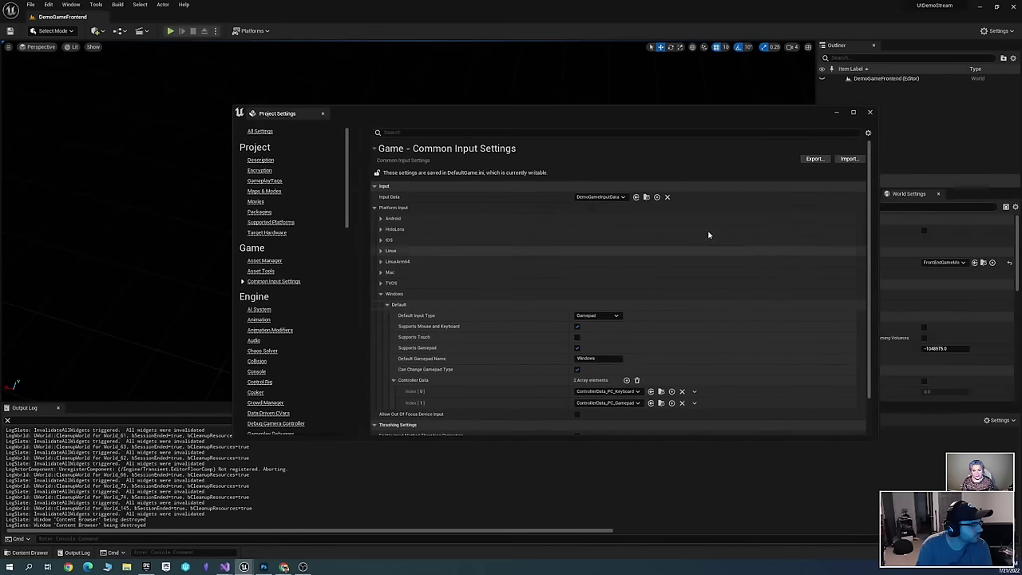
scroll(607, 211, "down", 1)
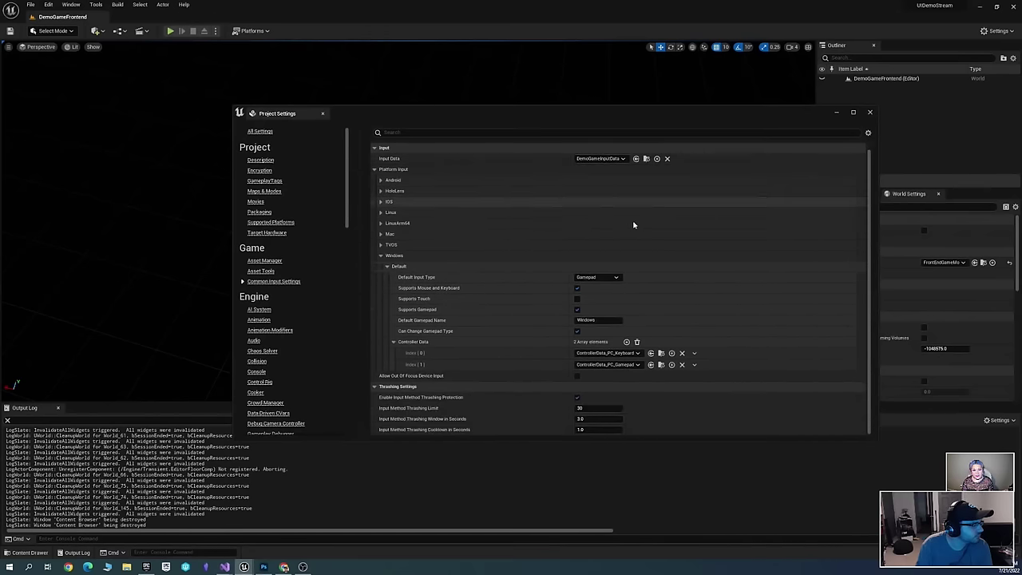
left_click(870, 111)
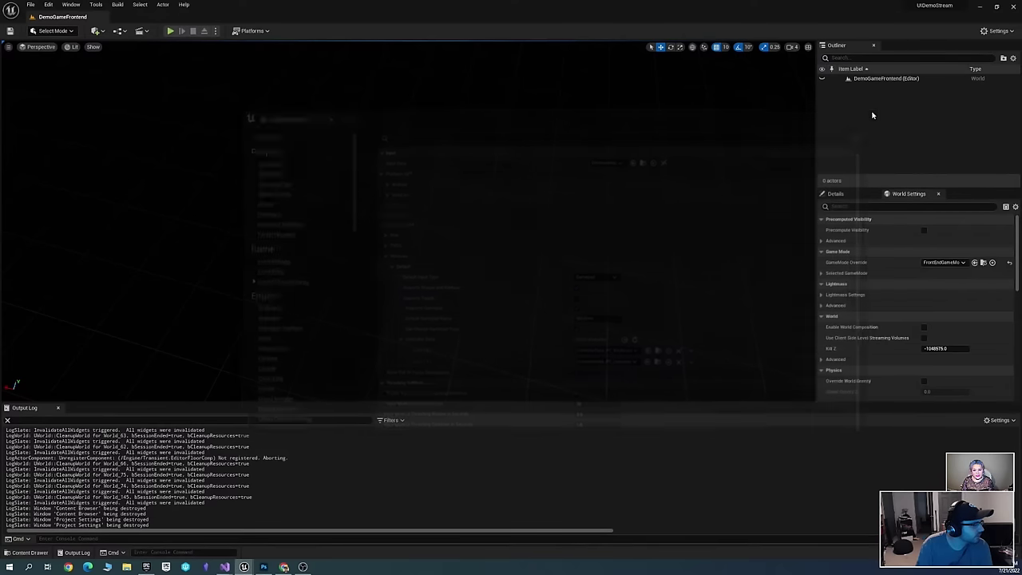
key("ctrl+space")
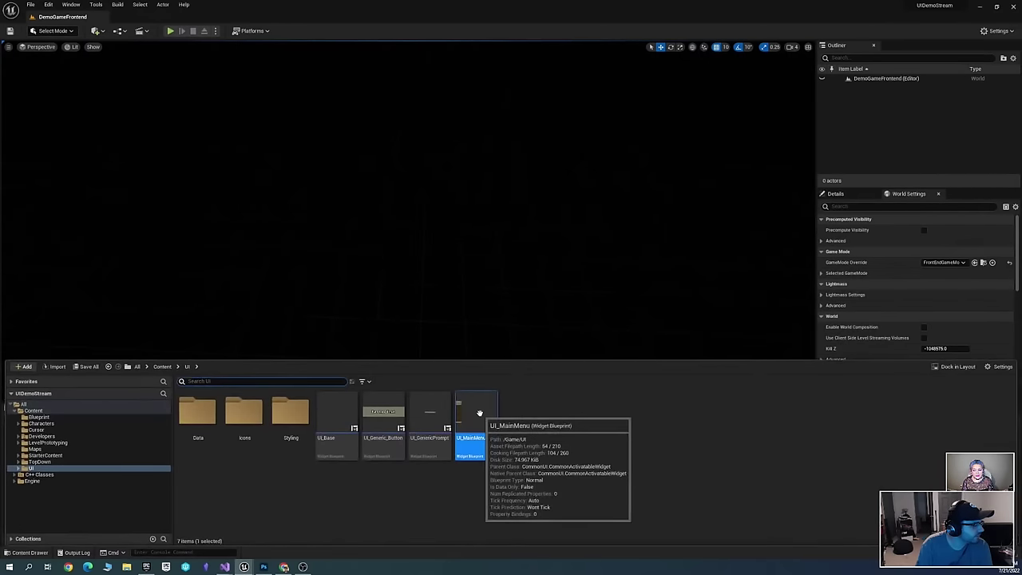
left_click(429, 410)
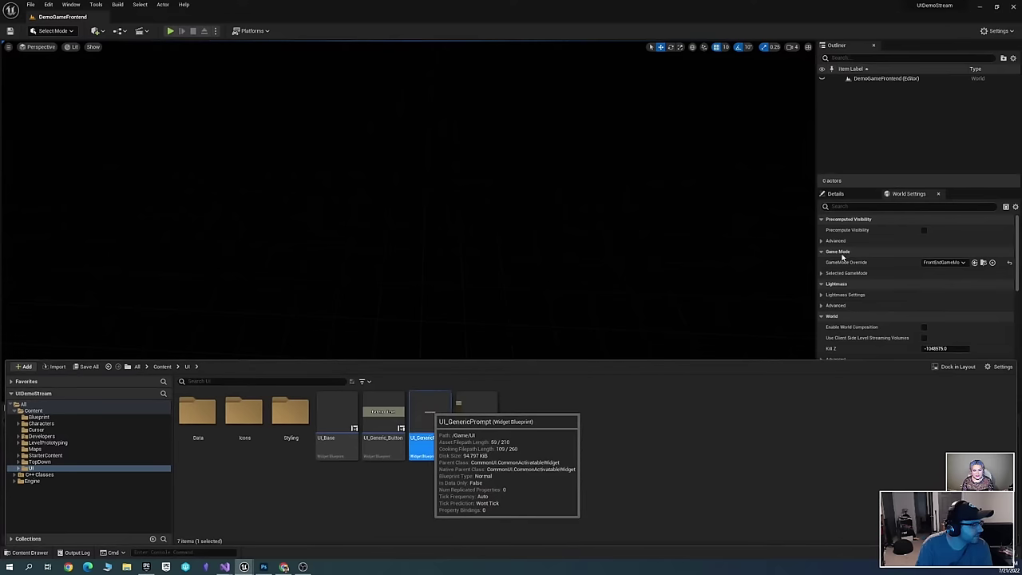
double_click(428, 410)
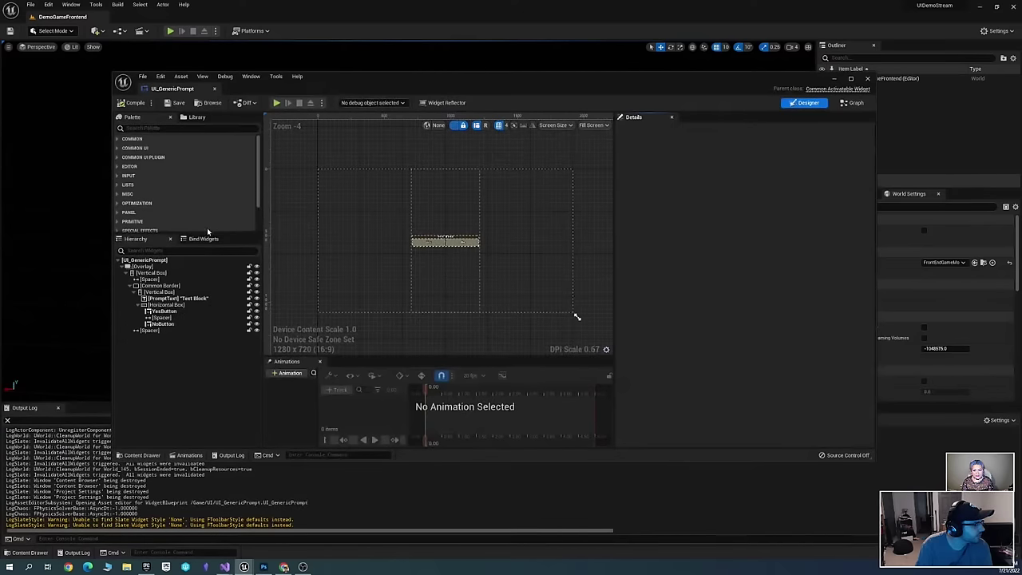
left_click(212, 260)
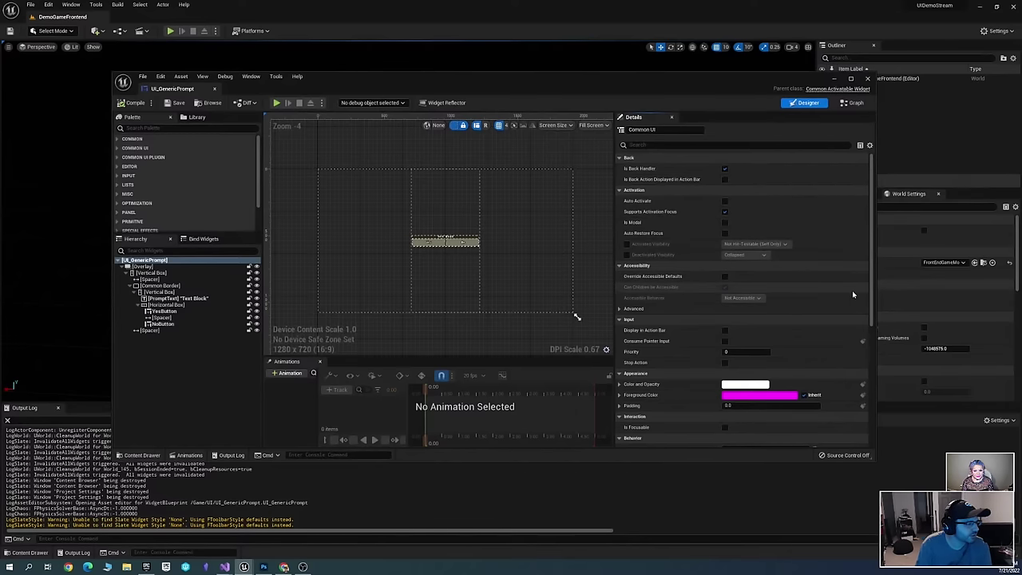
scroll(835, 240, "down", 2)
scroll(831, 240, "down", 5)
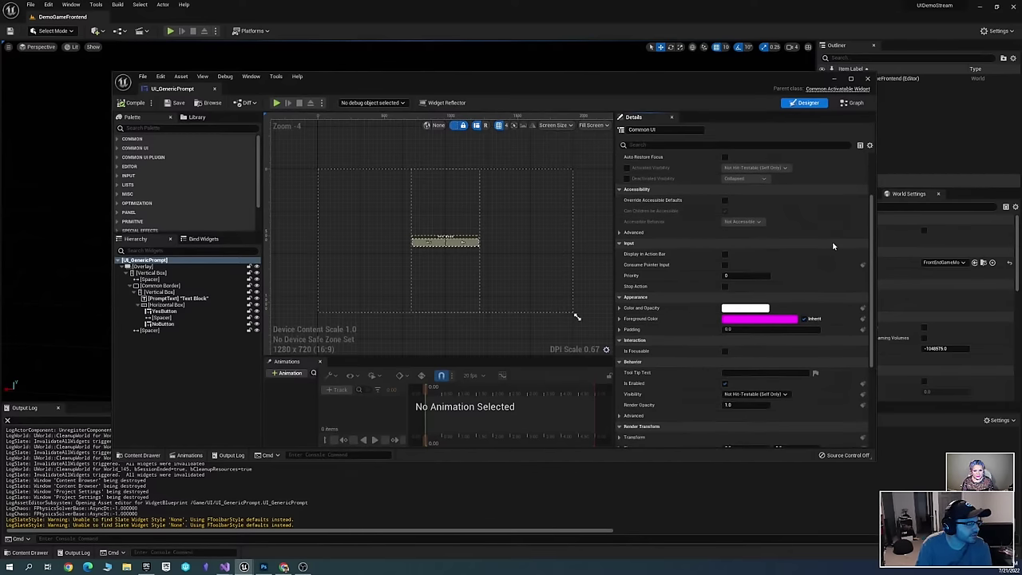
scroll(822, 255, "down", 3)
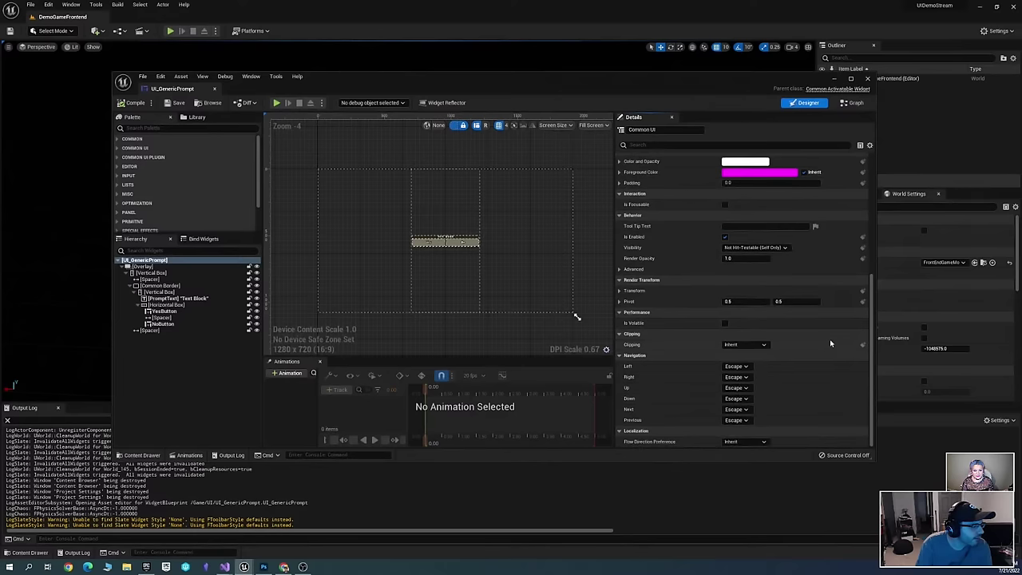
scroll(830, 342, "up", 1)
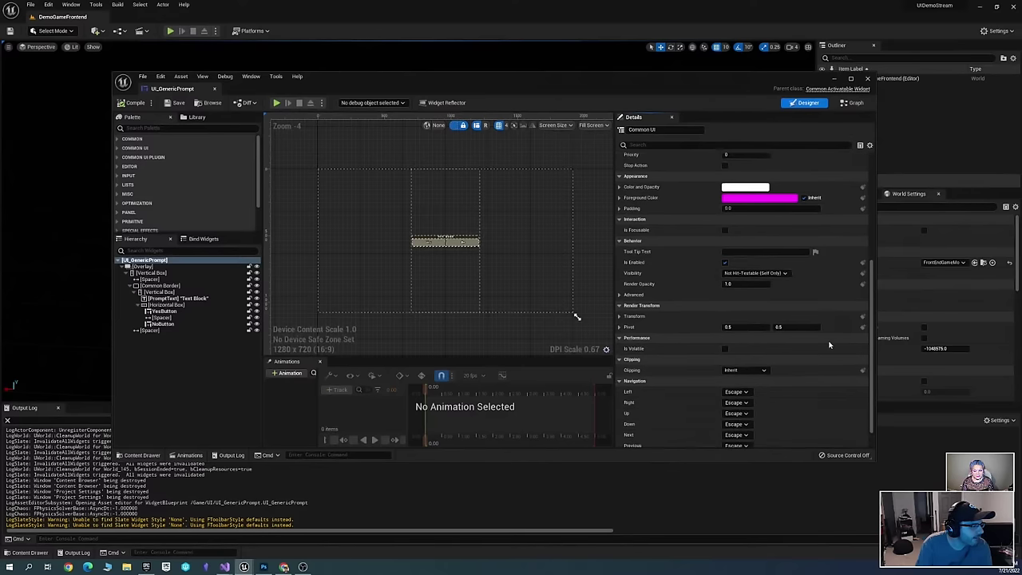
scroll(826, 332, "up", 8)
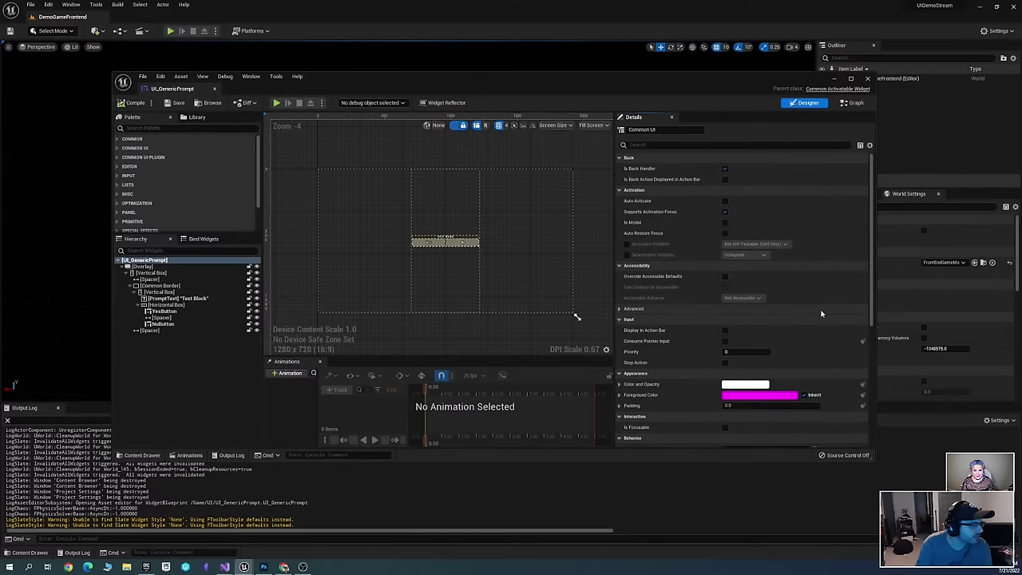
scroll(824, 328, "down", 9)
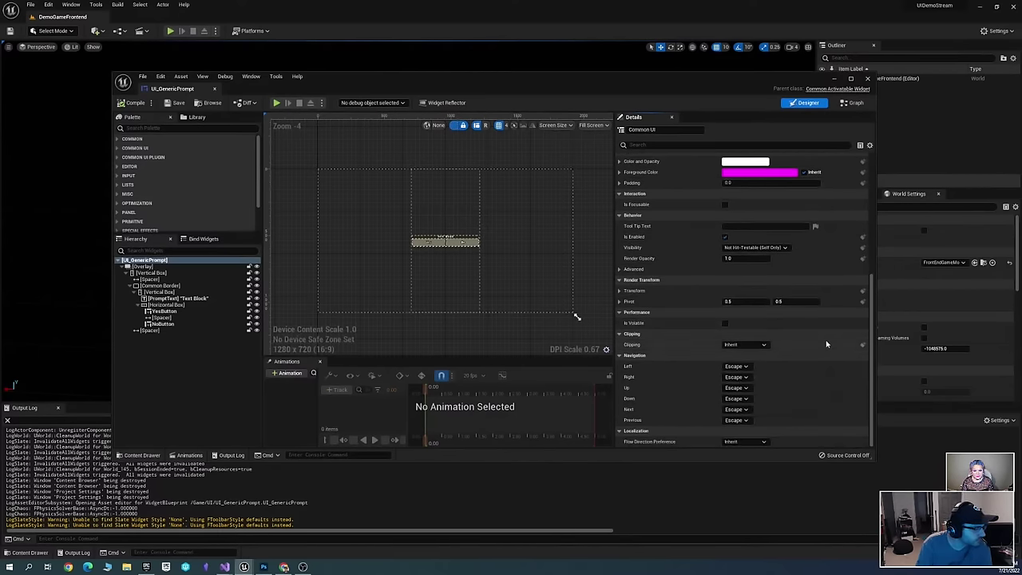
scroll(826, 343, "up", 9)
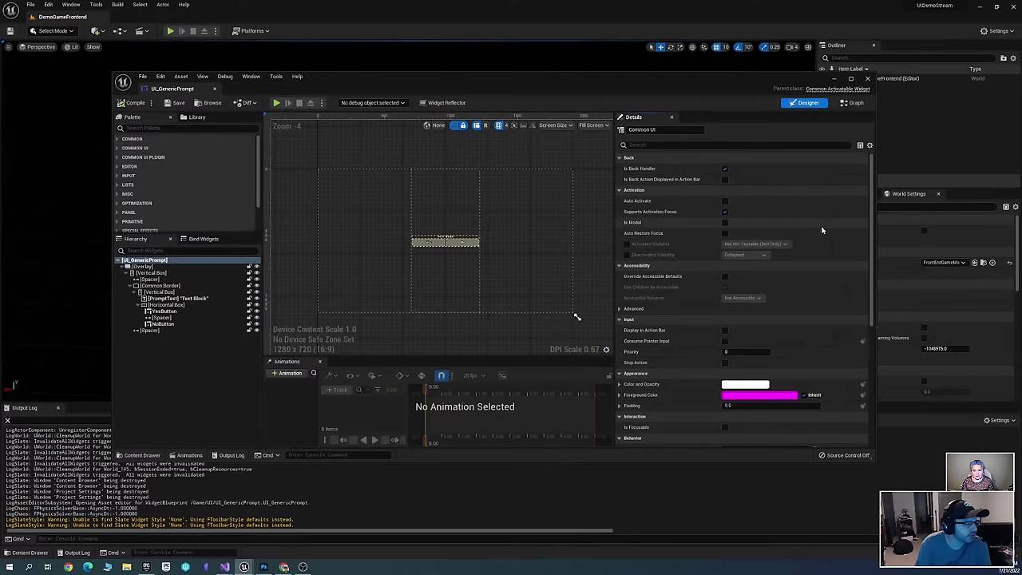
scroll(805, 240, "down", 4)
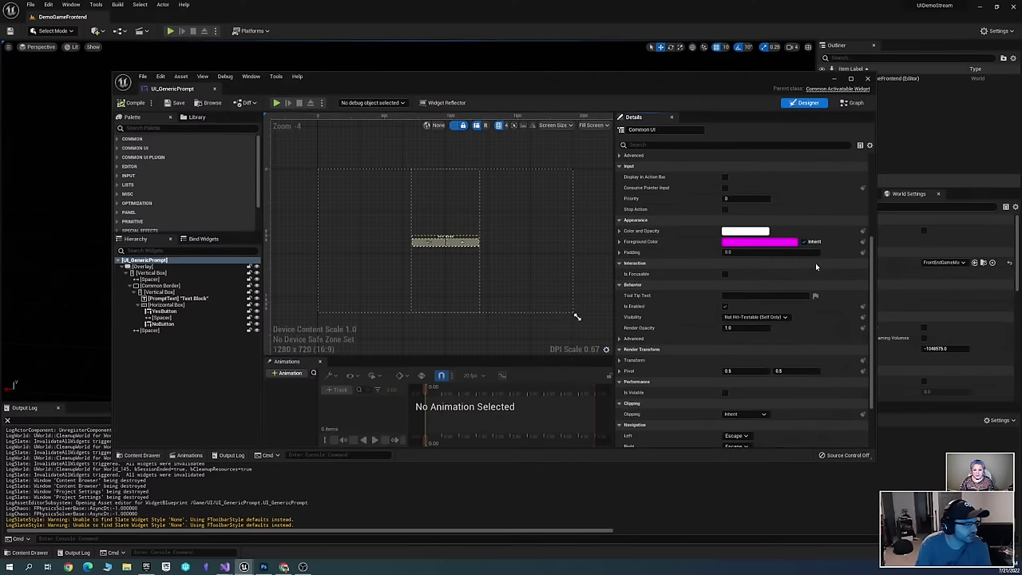
scroll(797, 329, "up", 2)
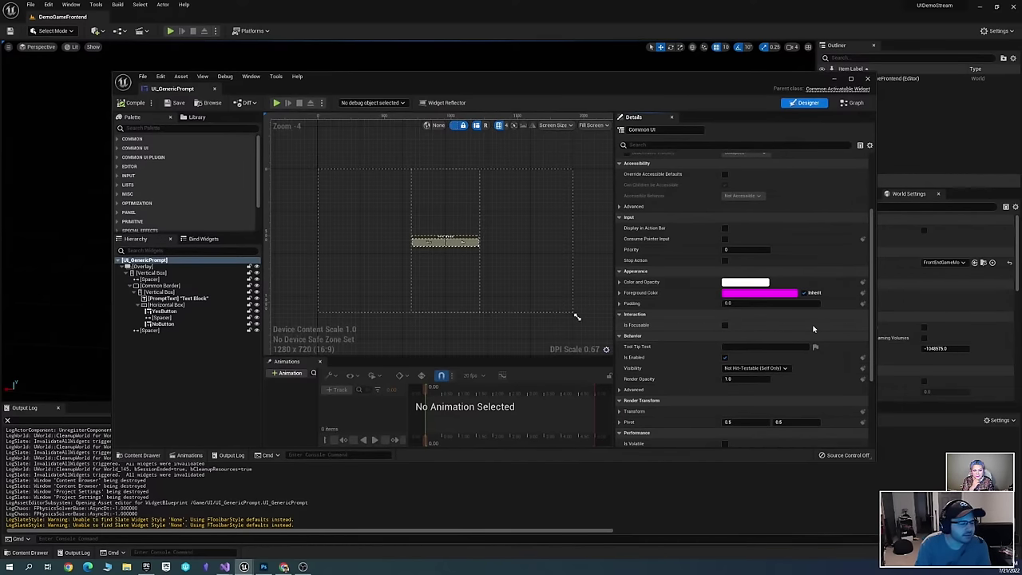
scroll(802, 323, "down", 5)
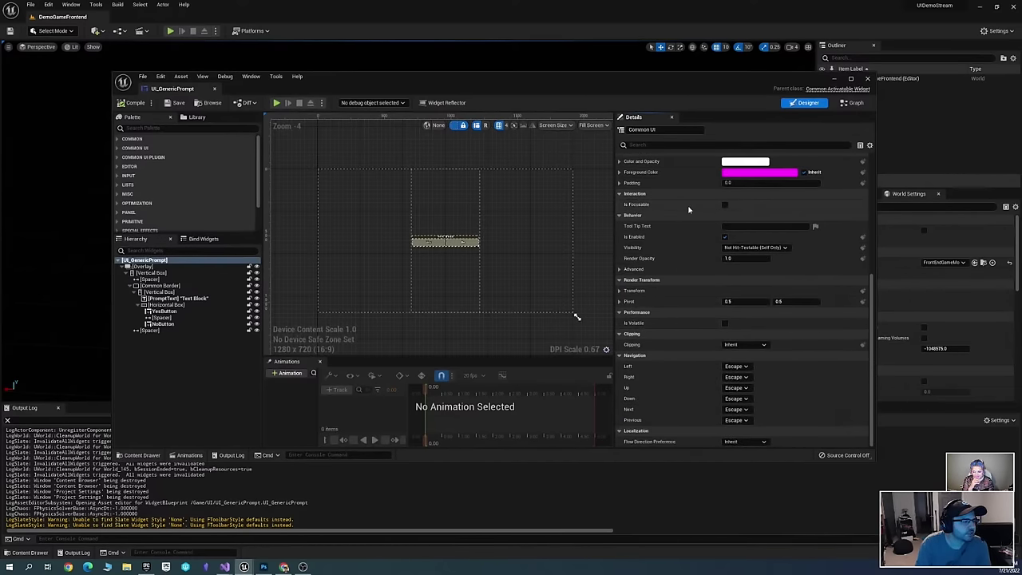
scroll(711, 207, "up", 4)
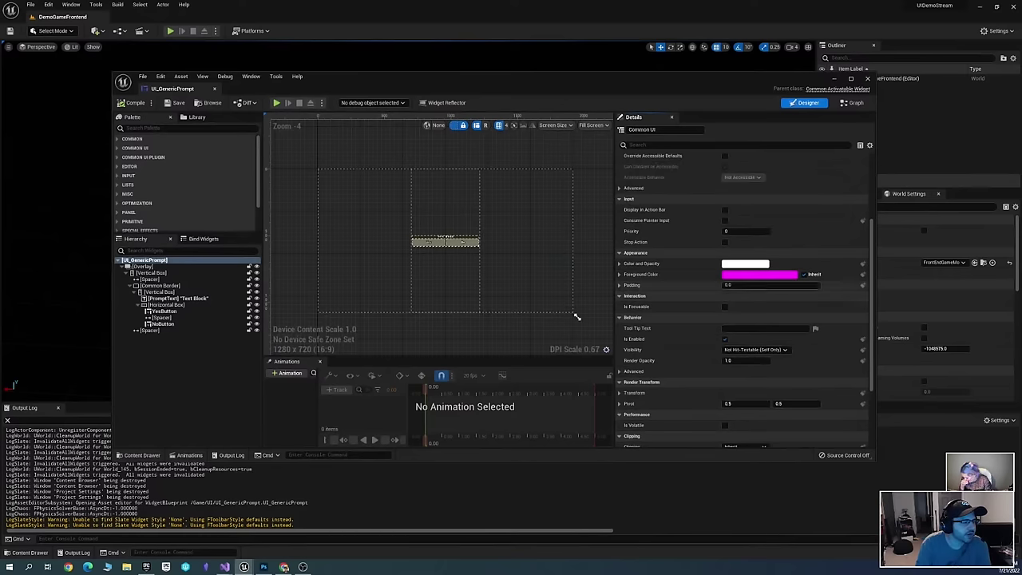
scroll(727, 327, "up", 5)
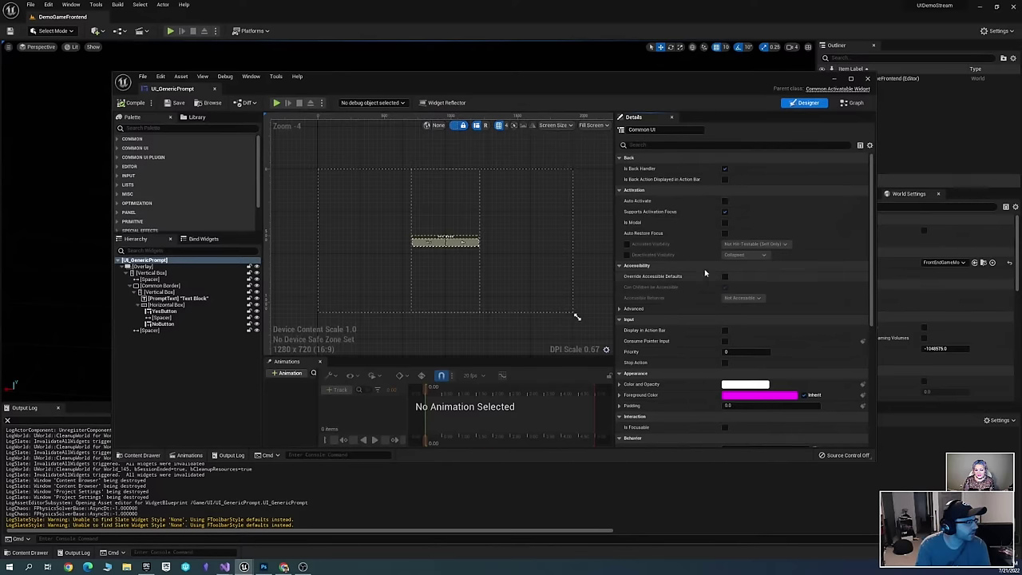
Tick Is Modal on UI_GenericPrompt and save the widget blueprint
left_click(724, 223)
key("ctrl+s")
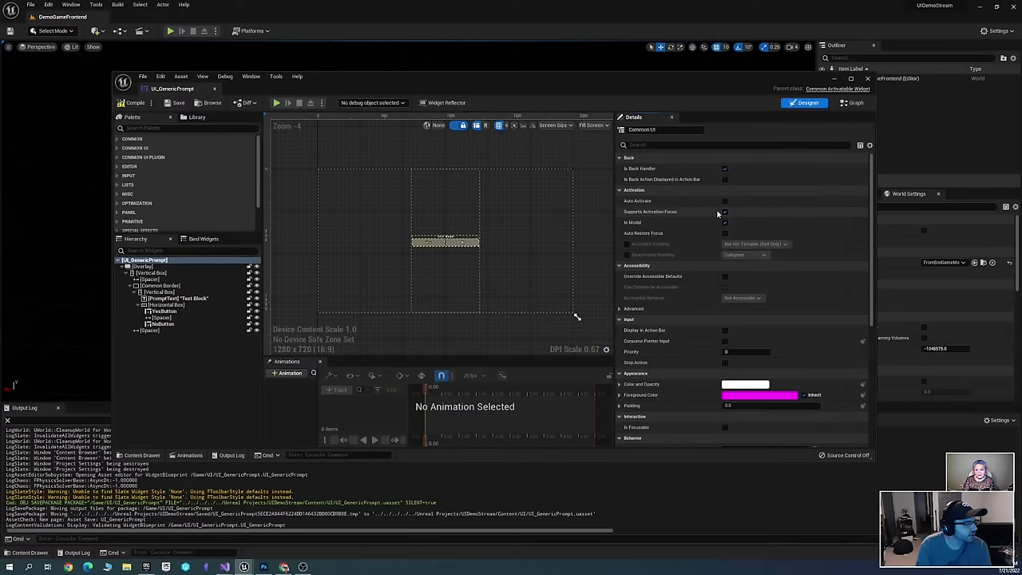
mouse_move(640, 224)
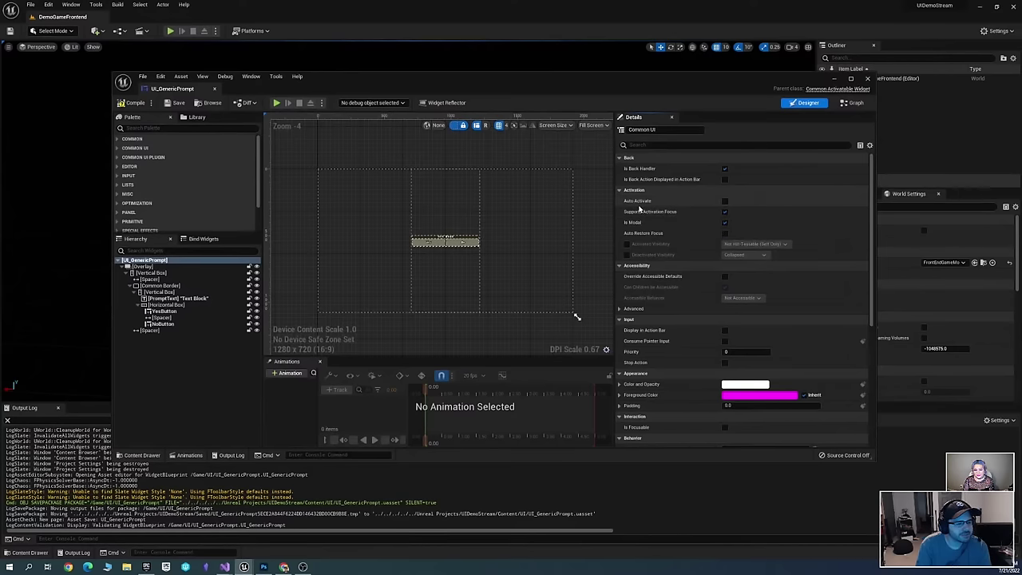
left_click(835, 81)
Reopen UI_GenericPrompt, centre the Yes/No prompt on the canvas, and save it again
key("ctrl+space")
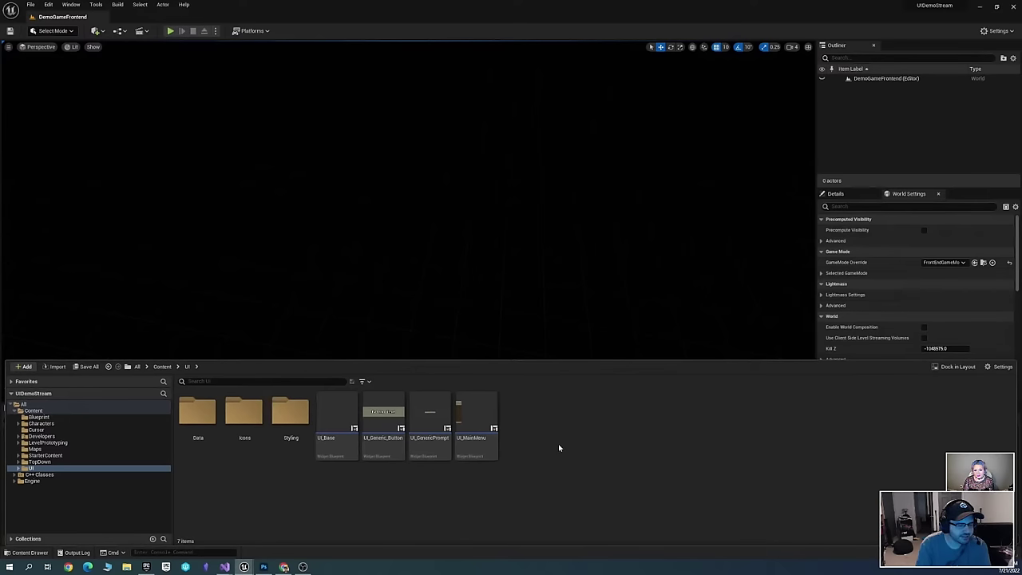
double_click(432, 417)
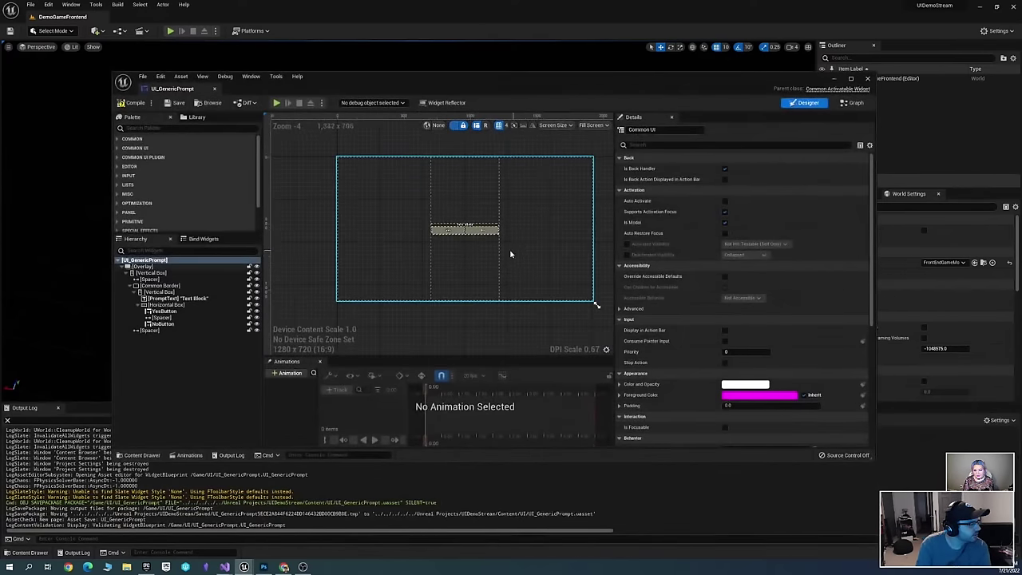
scroll(514, 249, "up", 2)
scroll(531, 261, "up", 2)
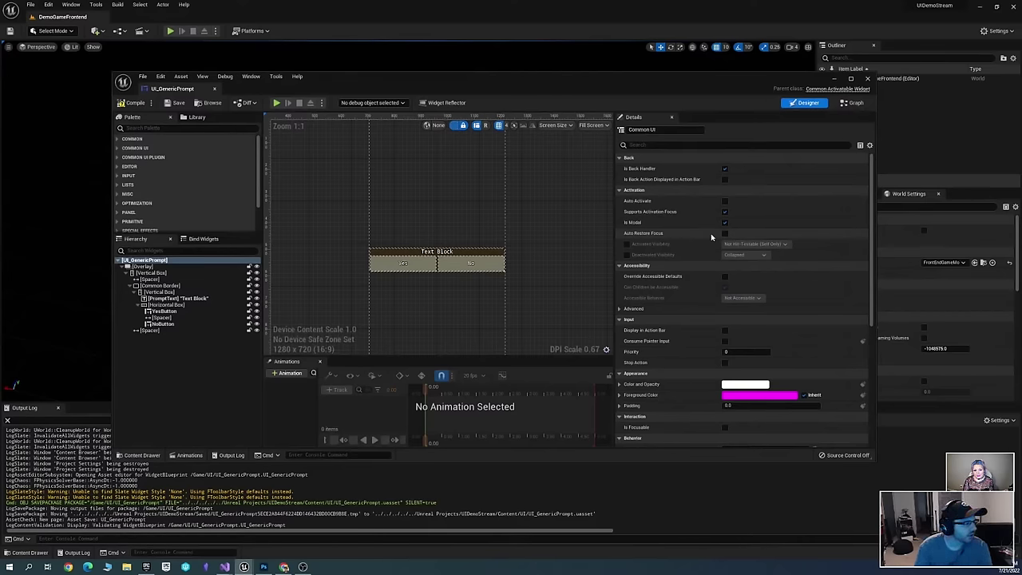
right_click_drag(543, 266, 526, 277)
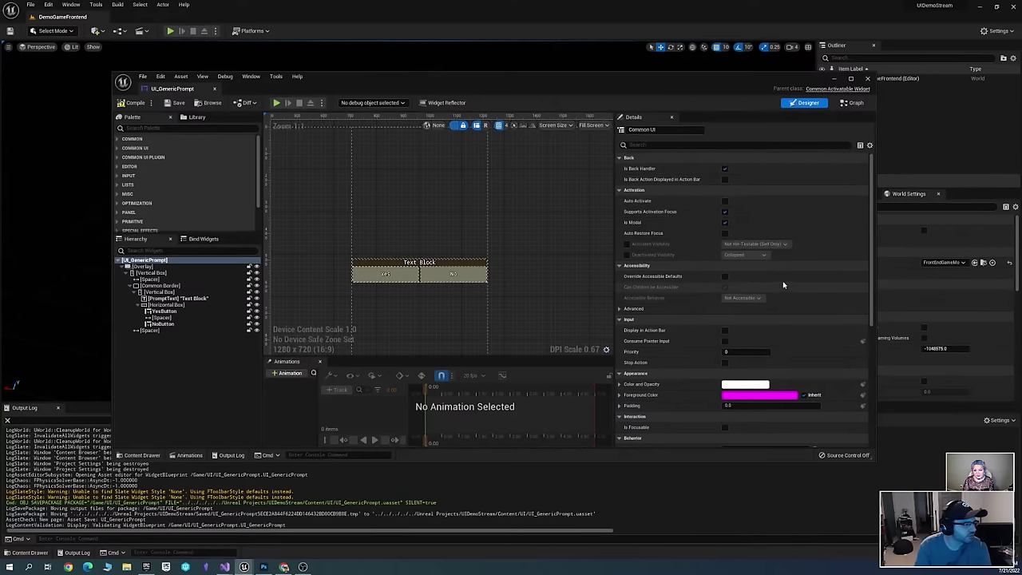
key("ctrl+s")
left_click_drag(465, 78, 935, 70)
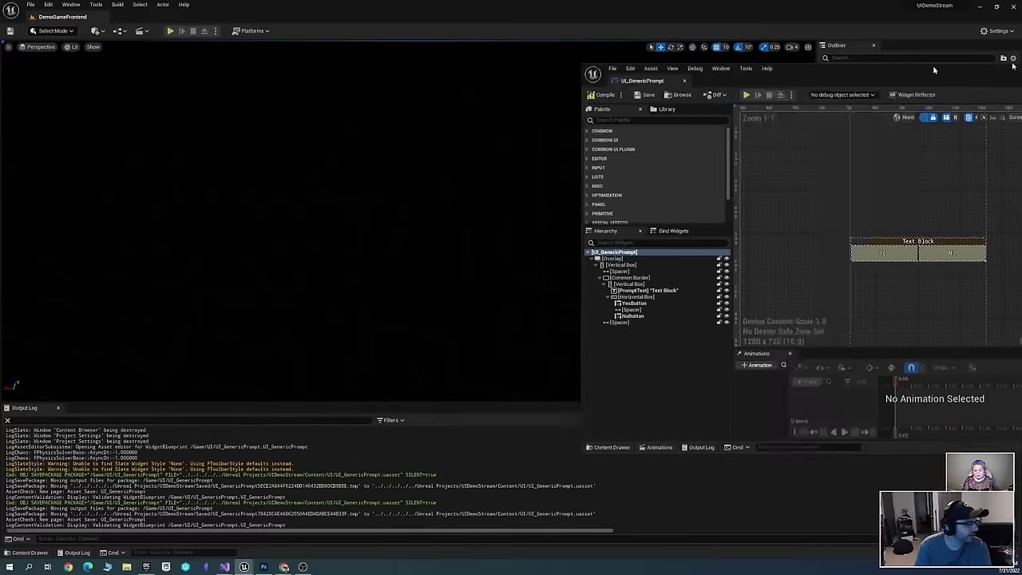
Open the UI_Base widget blueprint from the Content Drawer
key("ctrl+space")
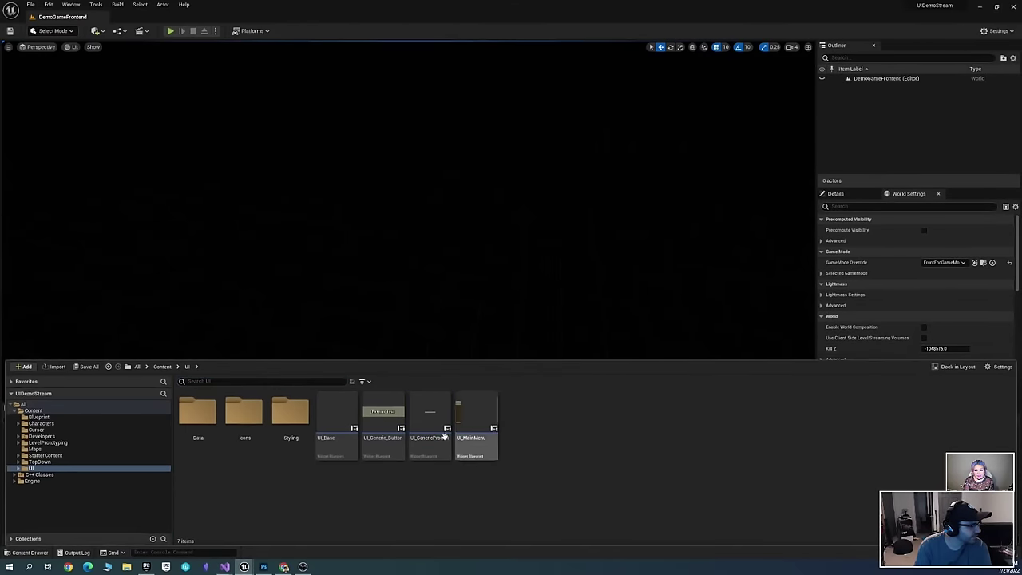
left_click(714, 439)
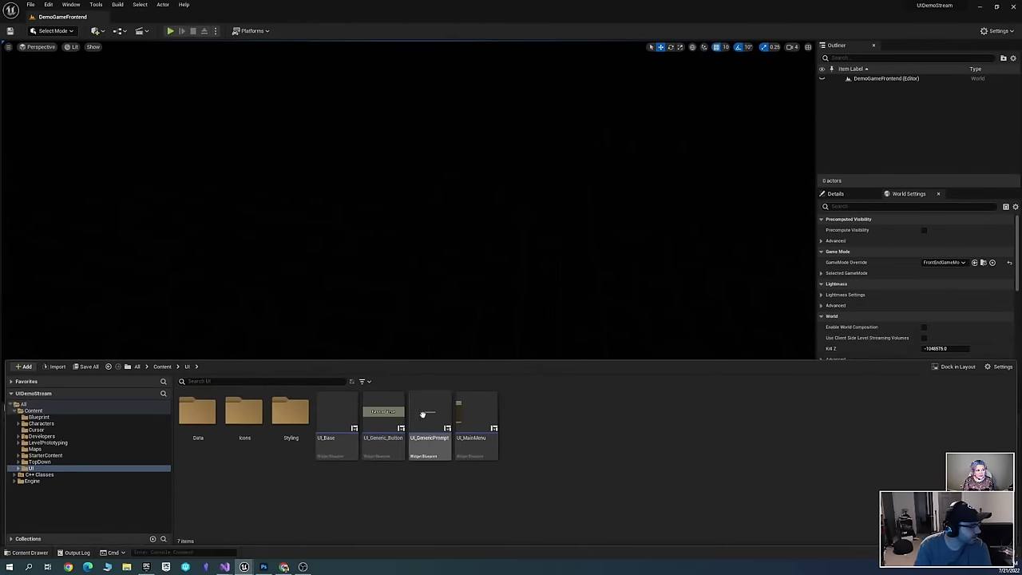
double_click(336, 422)
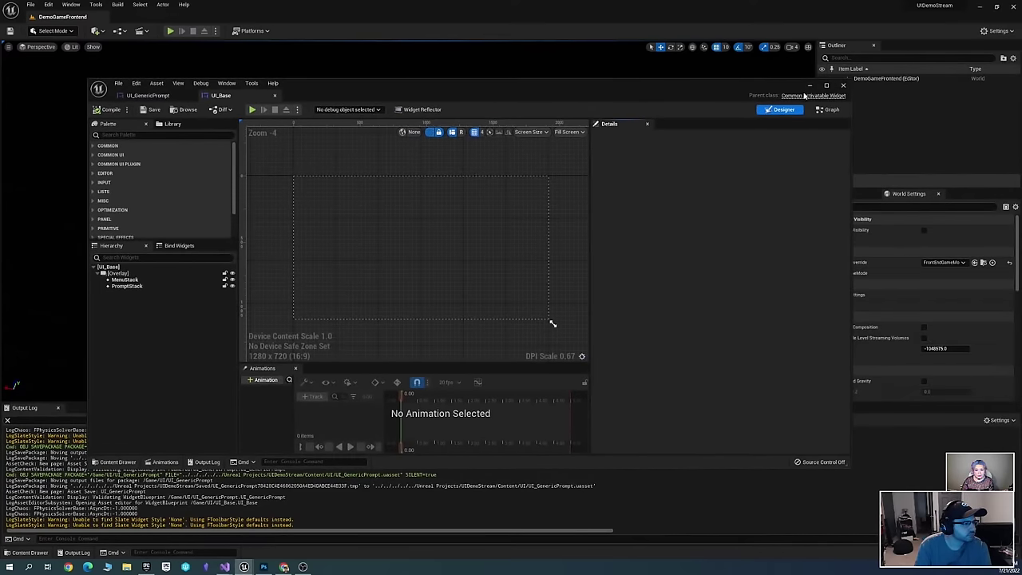
In UI_Base's event graph, rewire Push Widget's target from Menu Stack to Prompt Stack, then compile and save
left_click(828, 109)
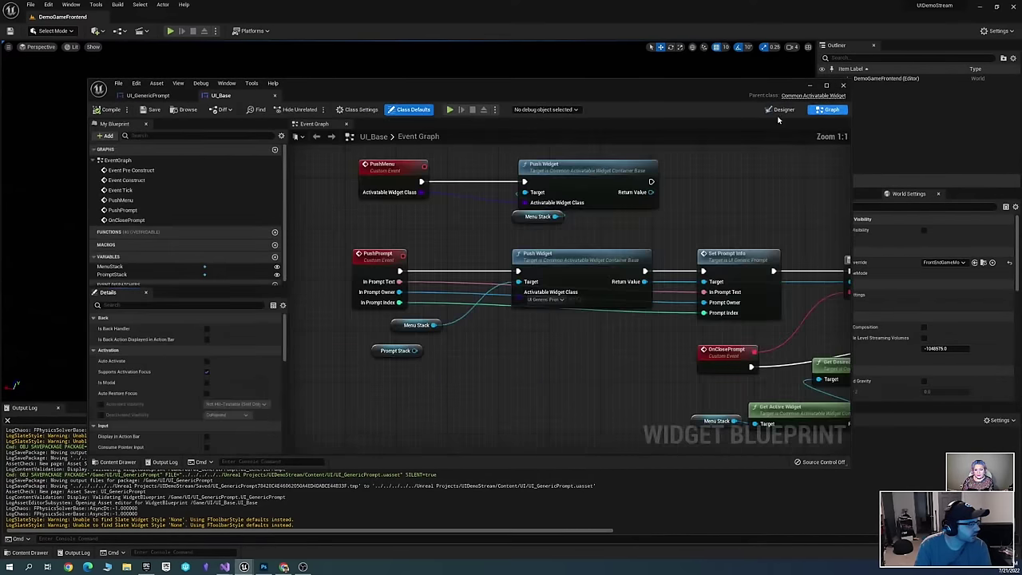
right_click_drag(505, 283, 491, 294)
left_click(420, 336, "alt")
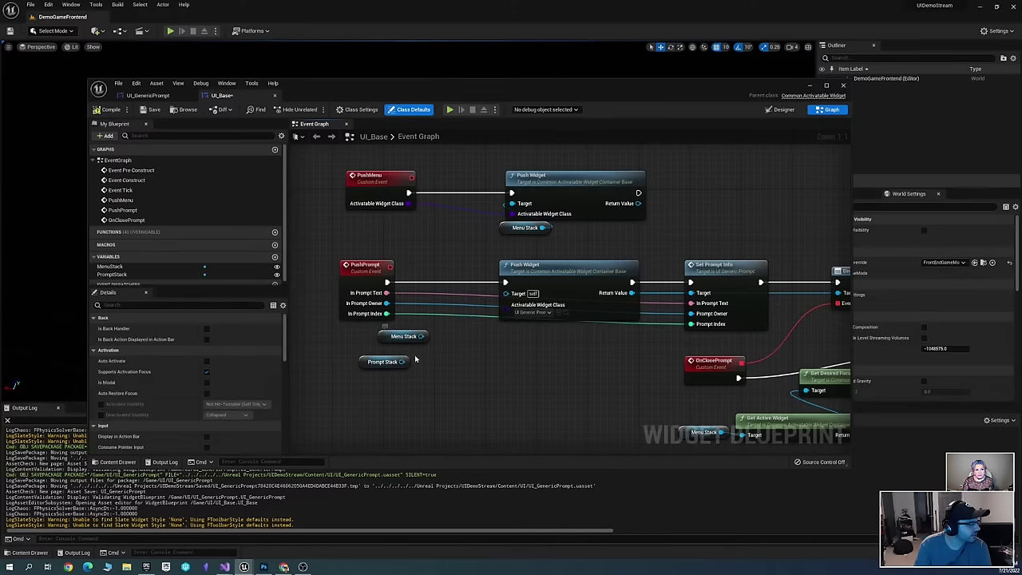
left_click_drag(403, 362, 505, 293)
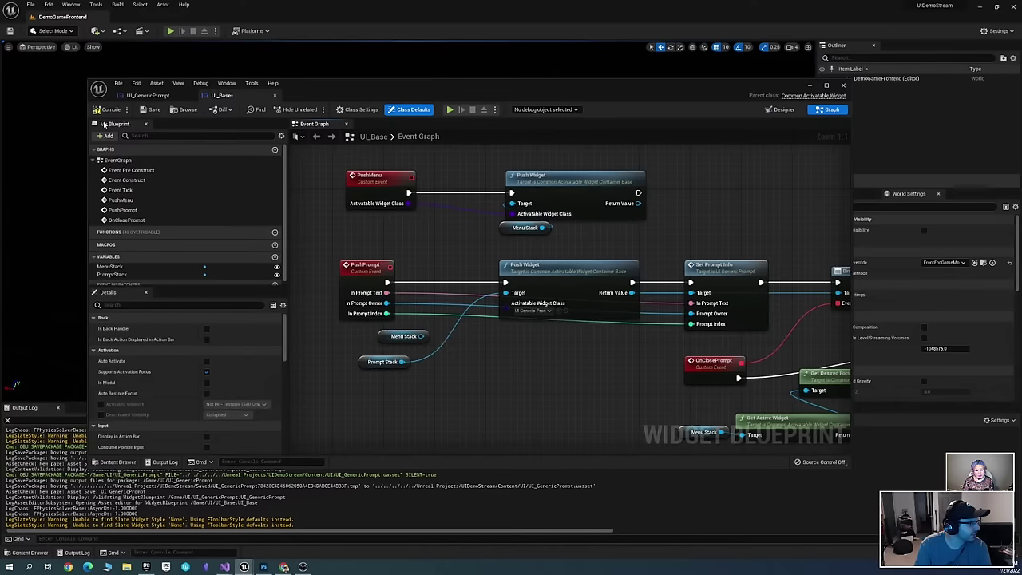
left_click(112, 110)
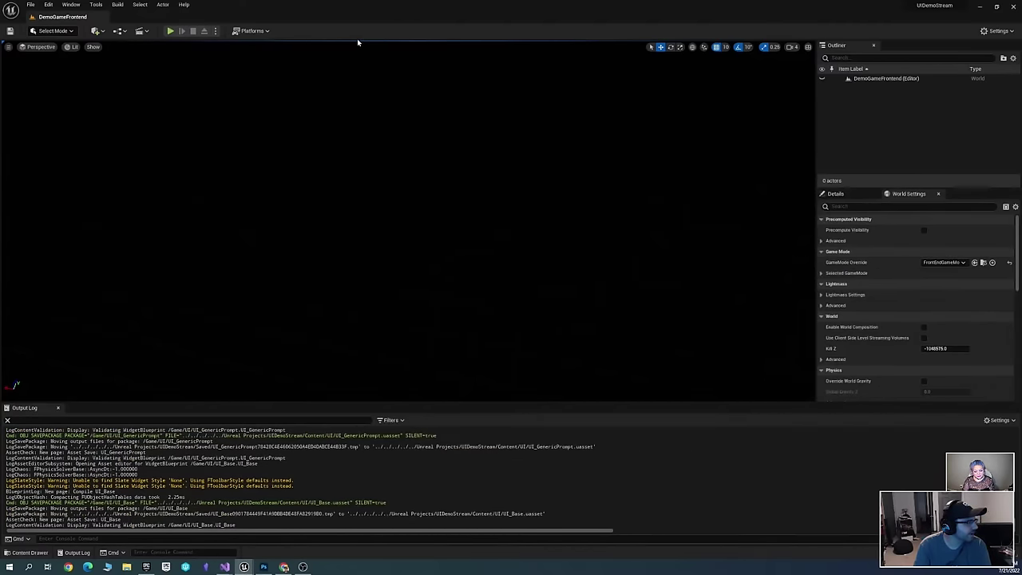
Play-test the main menu: open the quit prompt, dismiss it with Escape, reopen it, click No
left_click(178, 33)
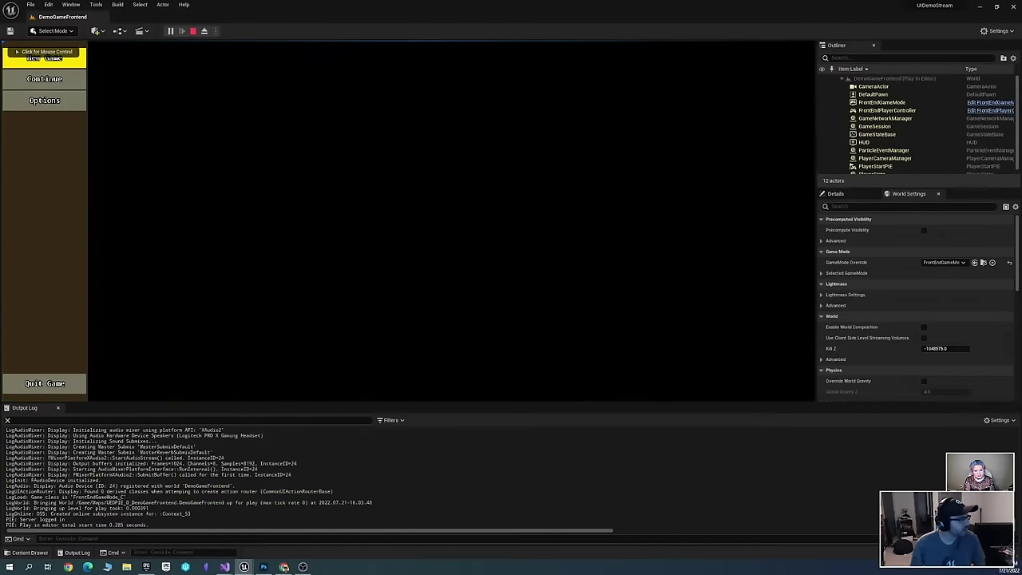
key("Down")
key("Down")
key("Down")
key("Return")
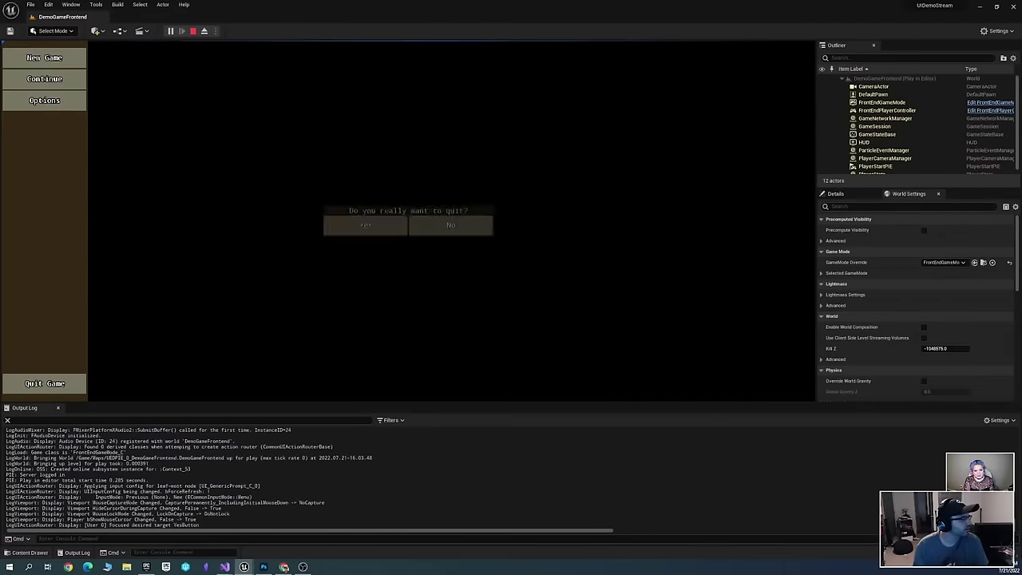
key("Escape")
key("Down")
key("Down")
key("Down")
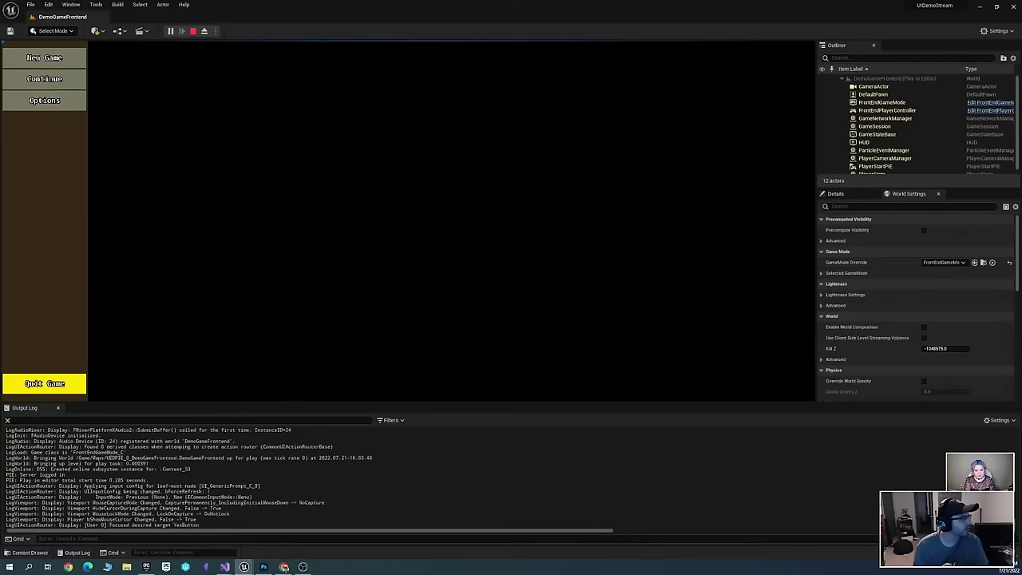
key("Return")
key("Right")
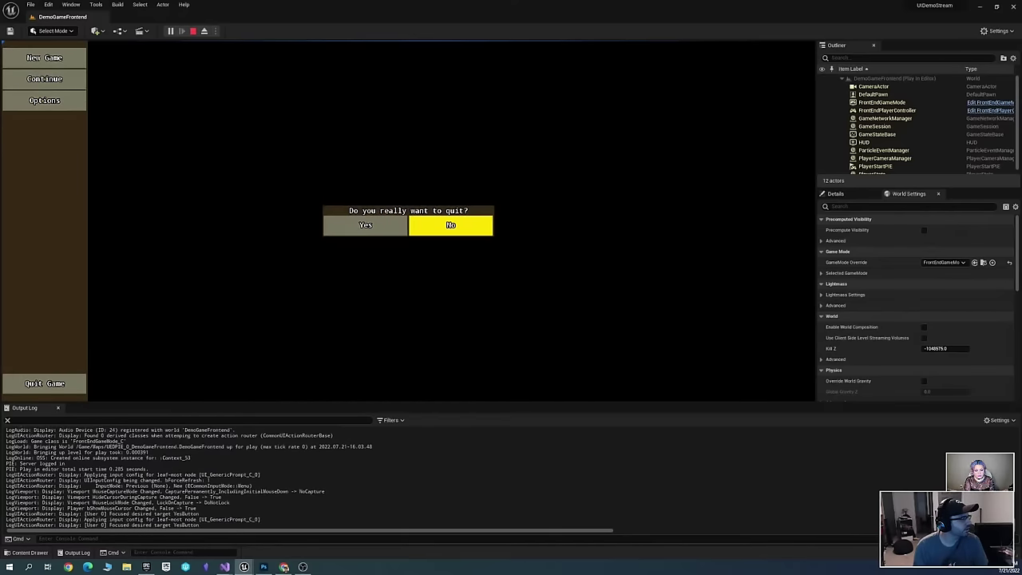
key("Left")
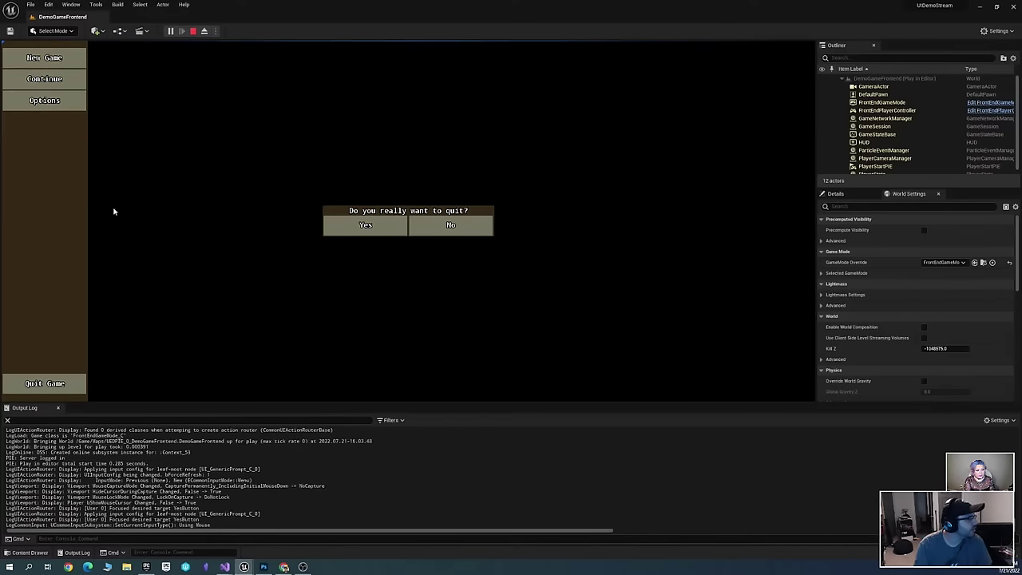
left_click(75, 383)
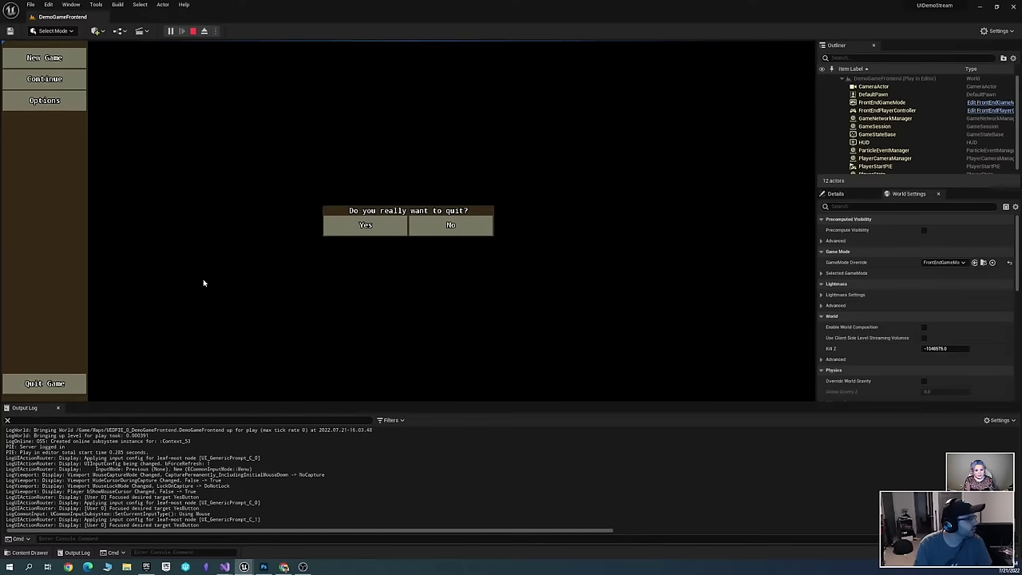
left_click(456, 228)
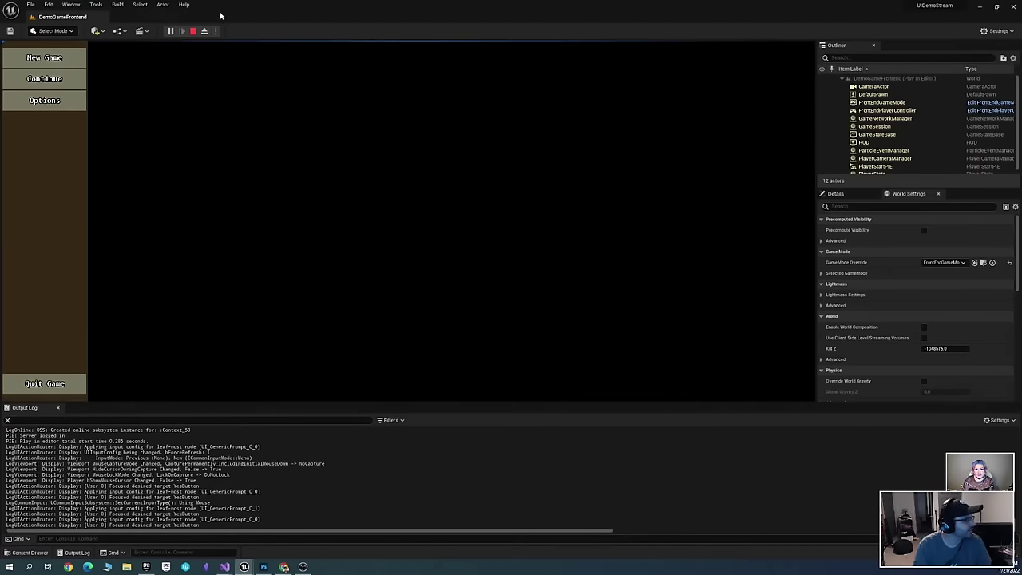
Stop the play session and open UIDemoStream's UI_MainMenu widget blueprint
left_click(193, 32)
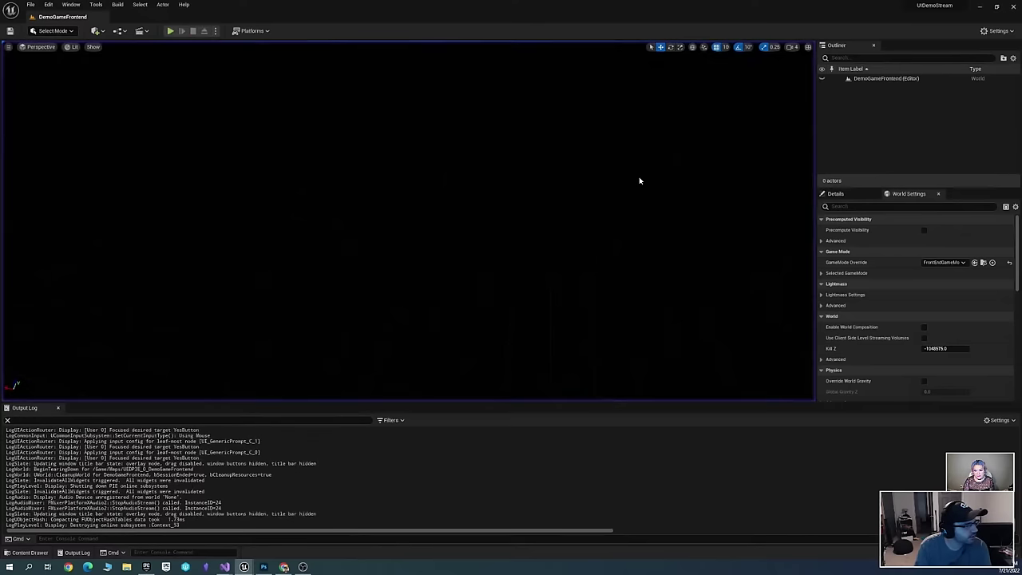
key("ctrl+space")
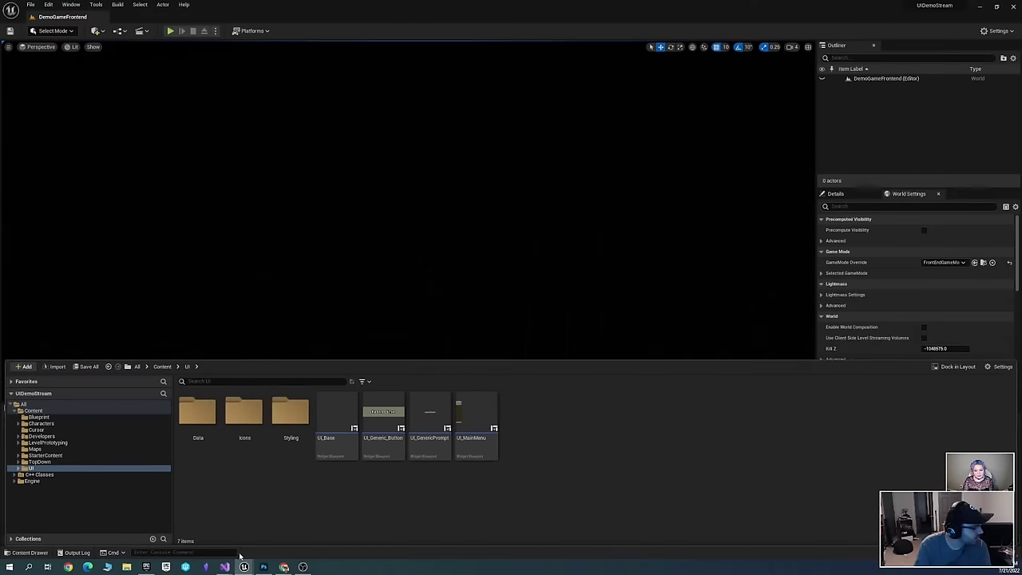
mouse_move(244, 566)
left_click(157, 527)
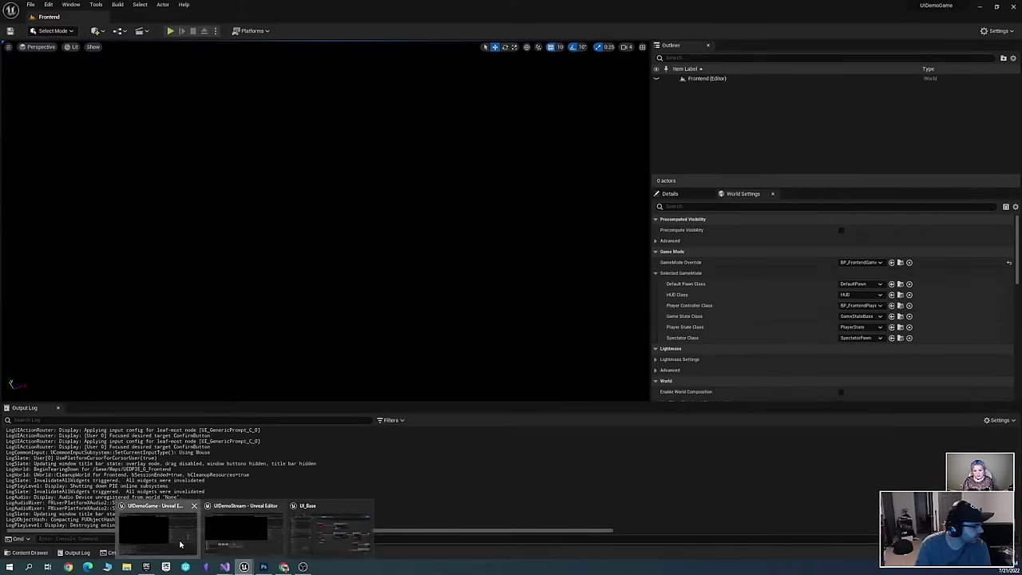
key("alt+Tab")
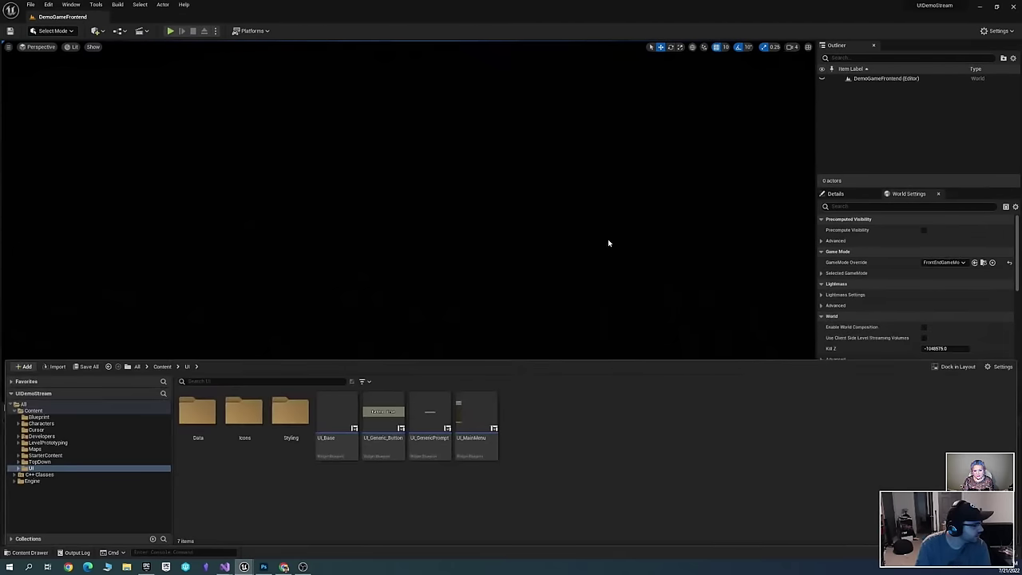
key("alt+Tab")
key("alt+Tab")
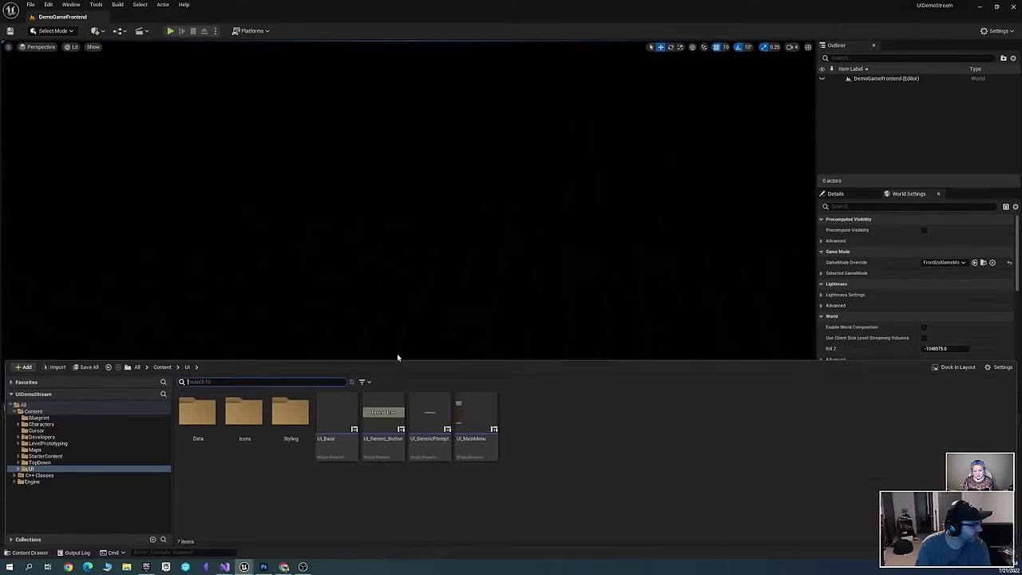
double_click(473, 419)
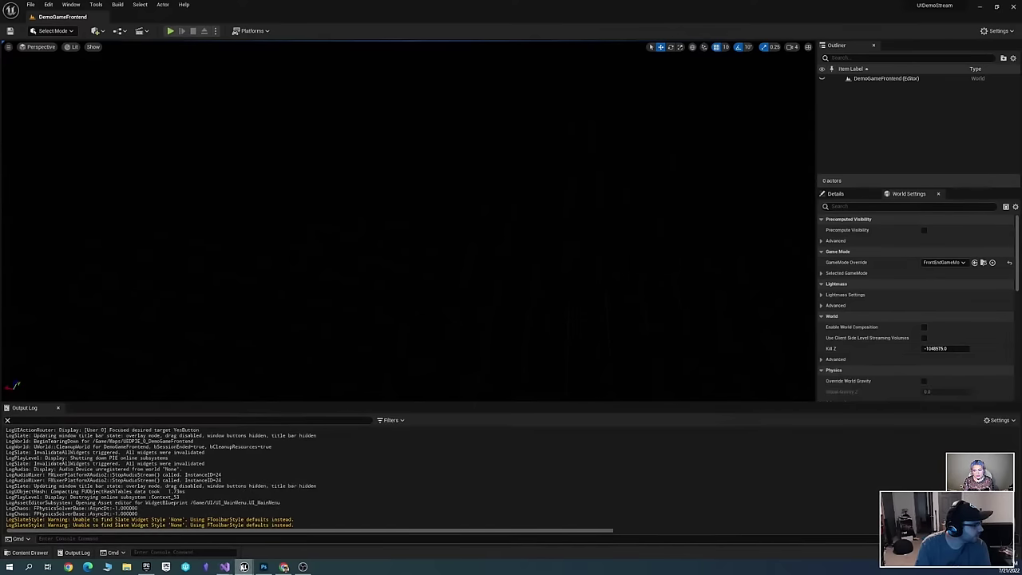
Open the reference UIDemoGame project's UI_MainMenu widget blueprint
left_click(237, 531)
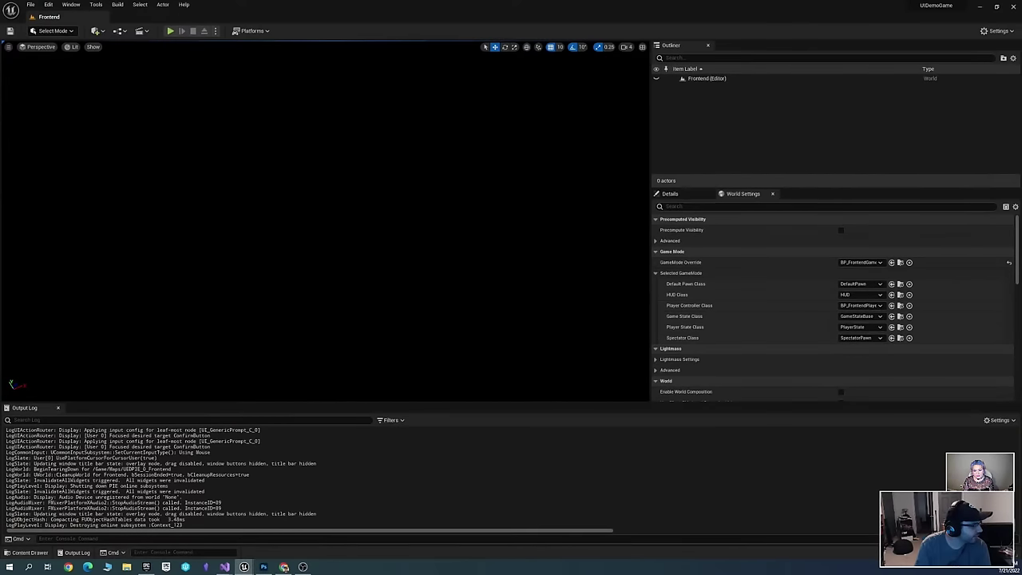
key("ctrl+space")
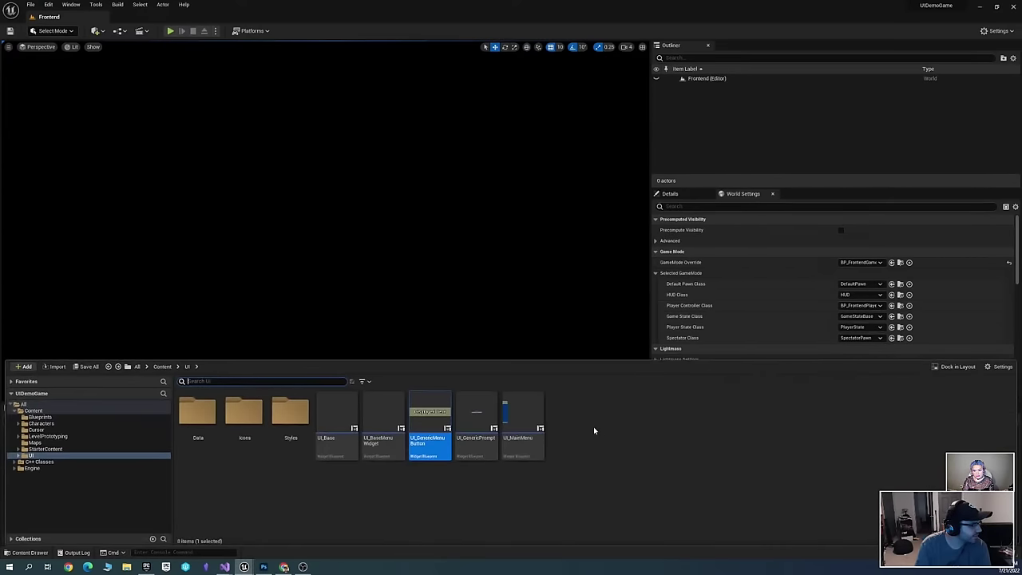
double_click(521, 423)
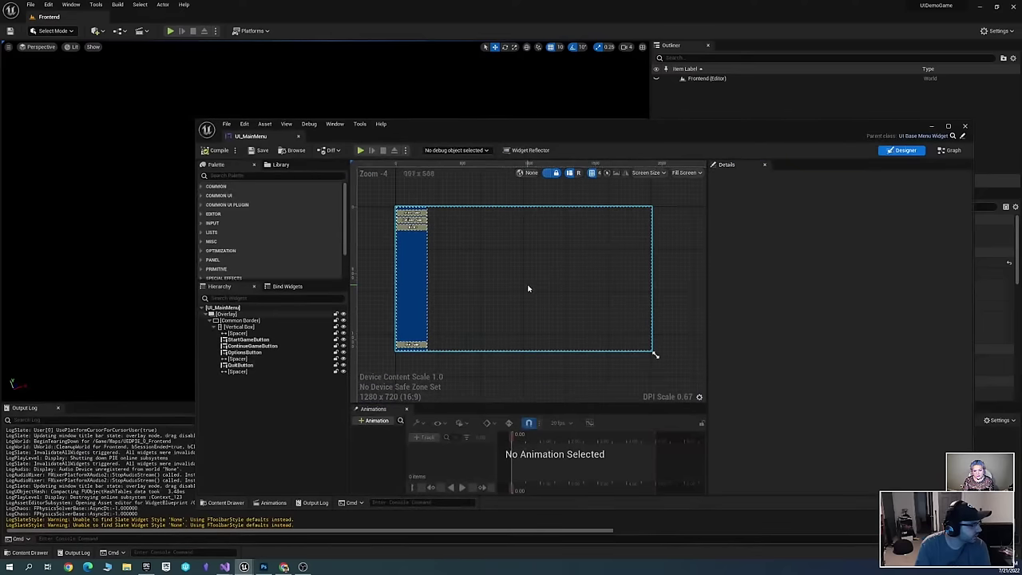
scroll(528, 288, "up", 1)
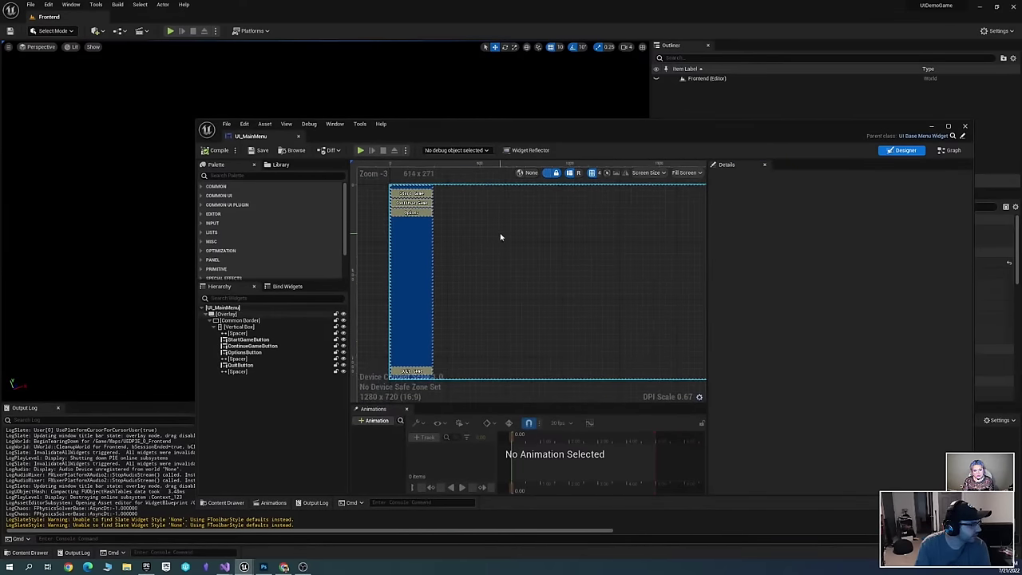
Play the reference menu, select Quit Game to raise the quit prompt, then stop
left_click(360, 151)
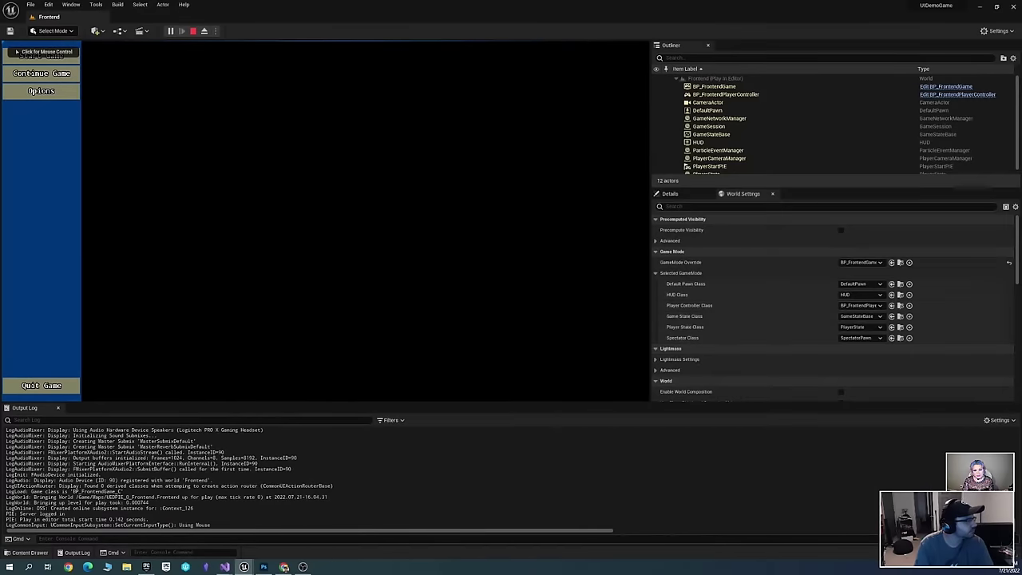
key("Down")
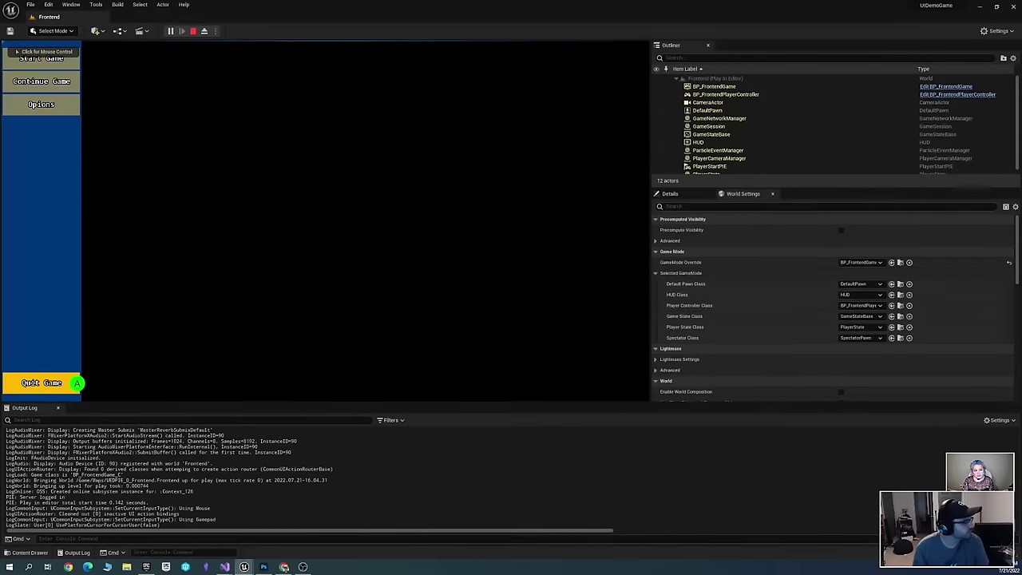
key("Return")
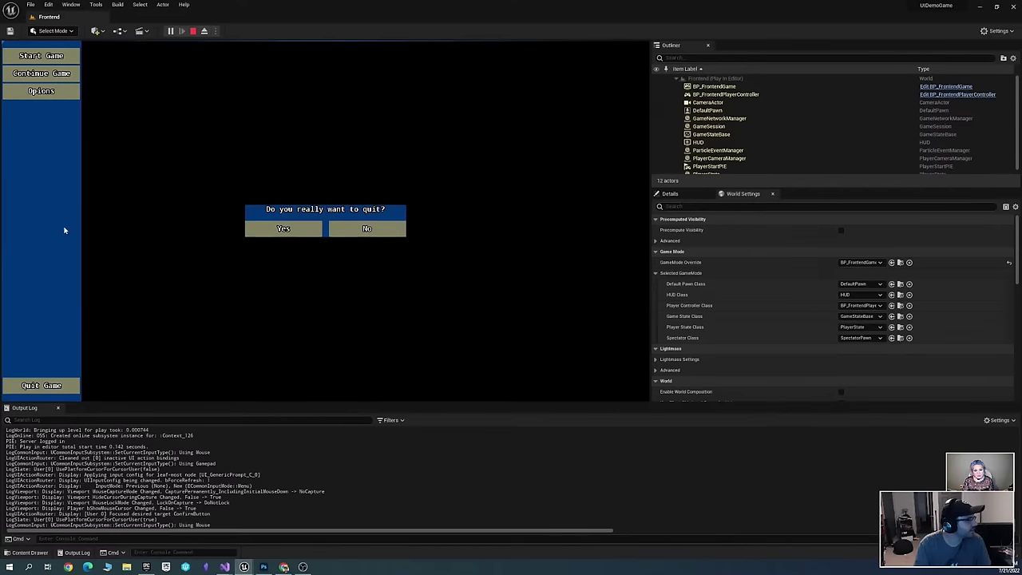
left_click(190, 30)
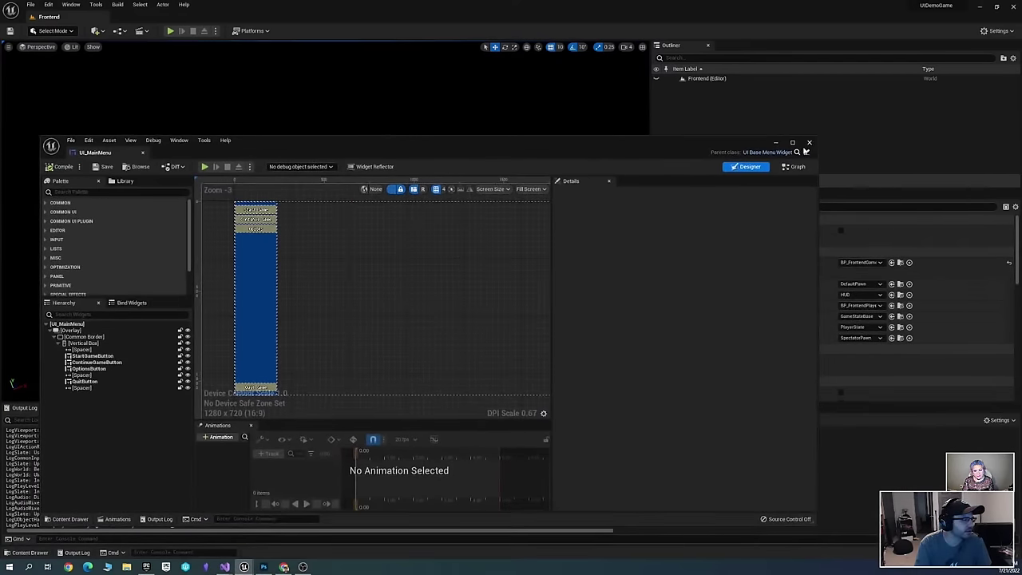
Close the reference UI_MainMenu and save UIDemoStream's UI_MainMenu from Graph view, returning to Designer
left_click(808, 143)
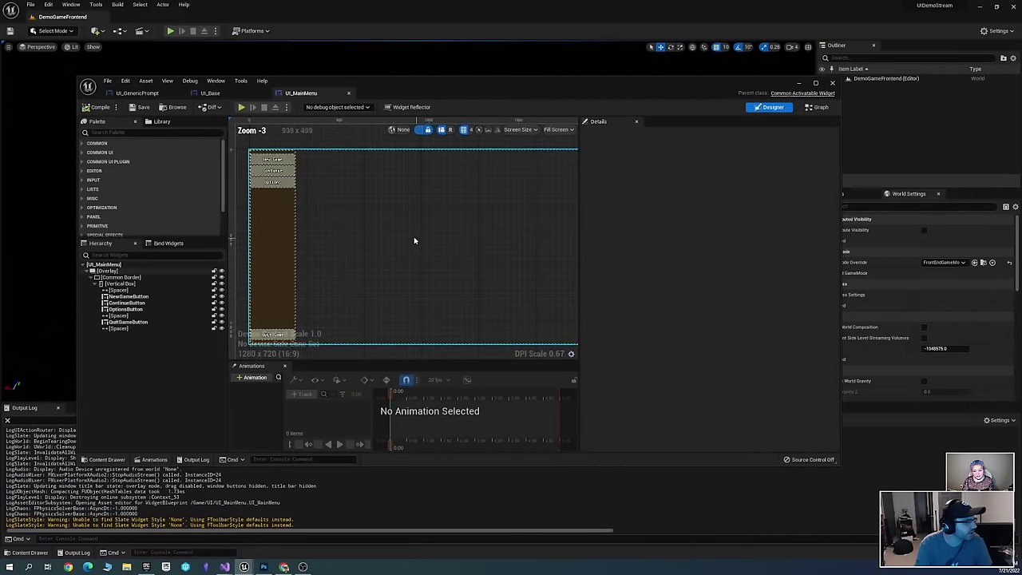
left_click(815, 107)
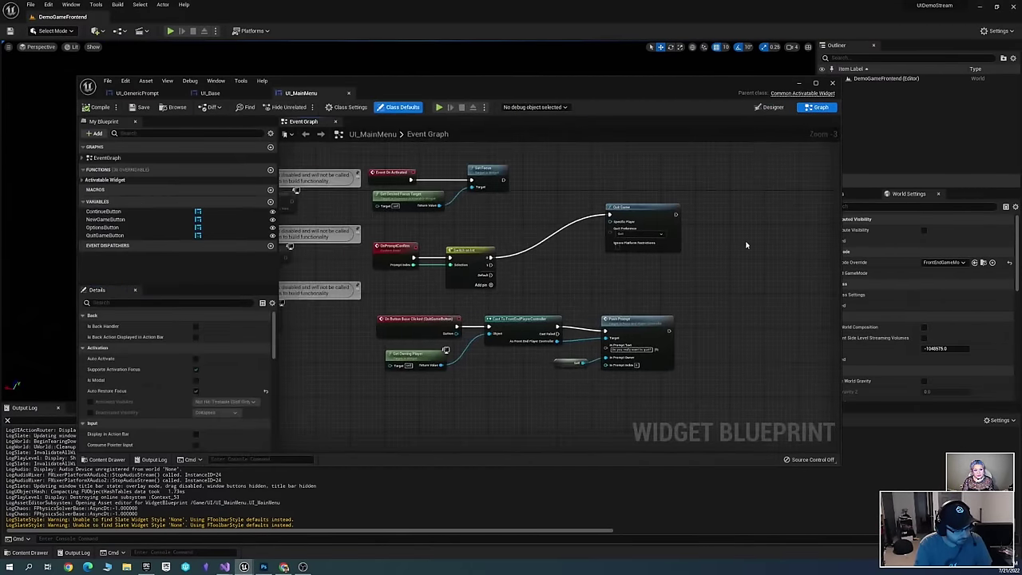
key("ctrl+s")
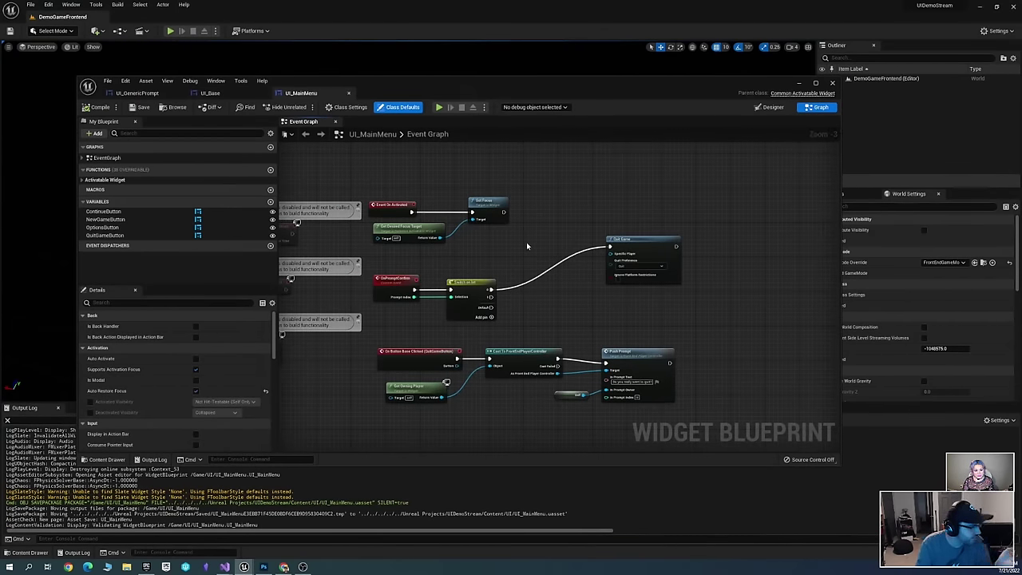
scroll(590, 232, "down", 1)
scroll(611, 214, "up", 1)
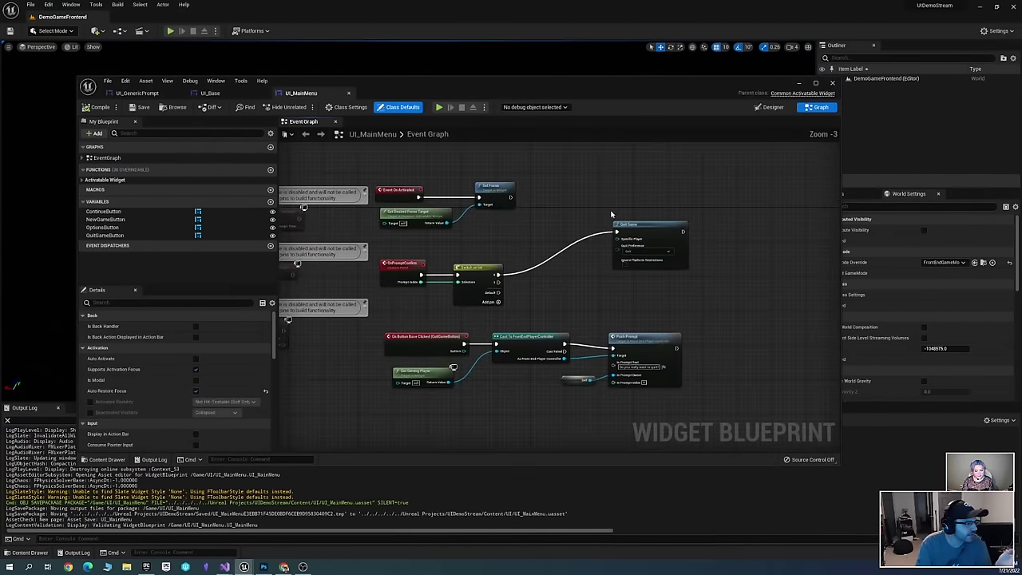
left_click(773, 107)
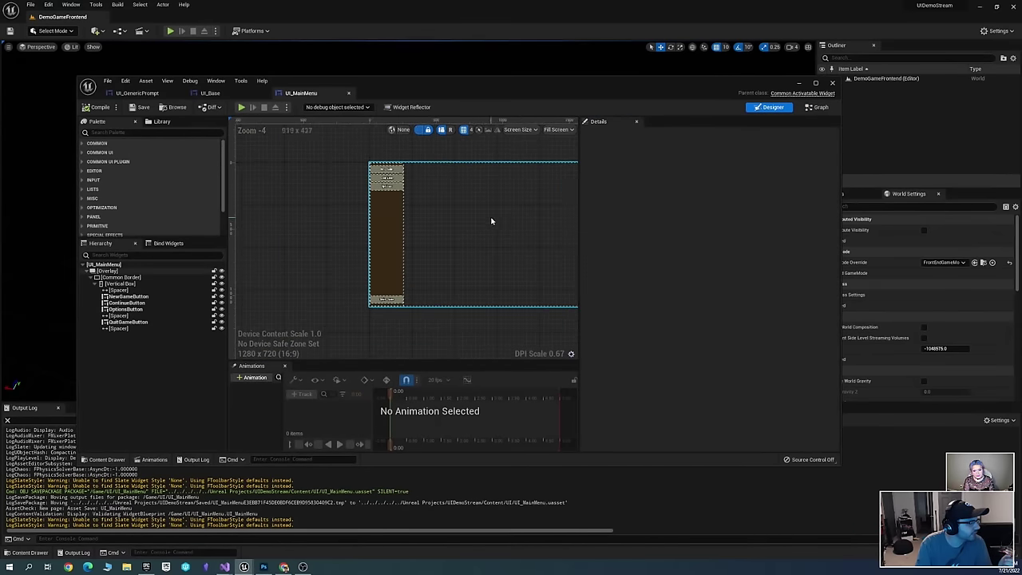
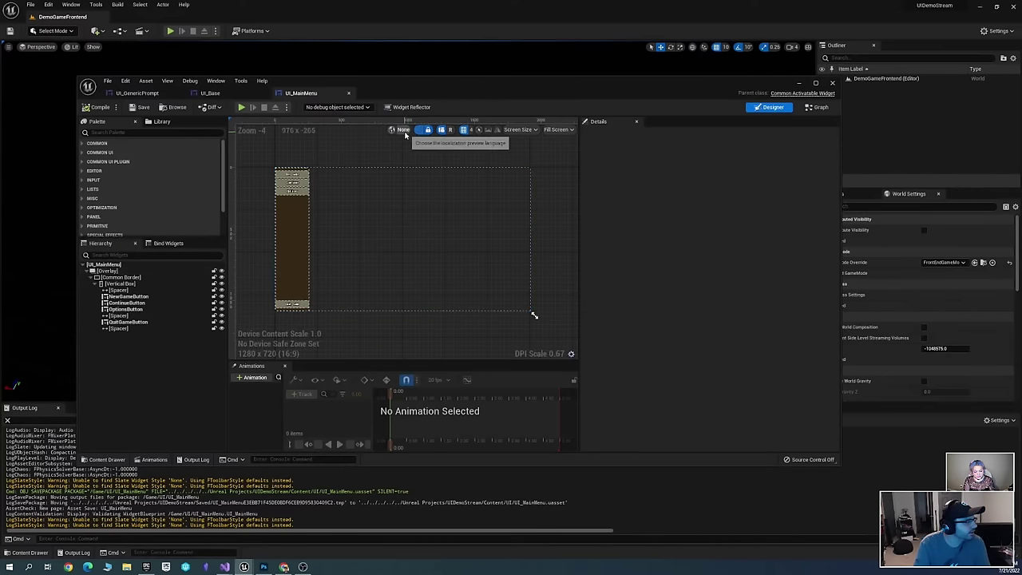
Look over UI_MainMenu's layout preview, then switch it to its Event Graph
scroll(323, 182, "up", 1)
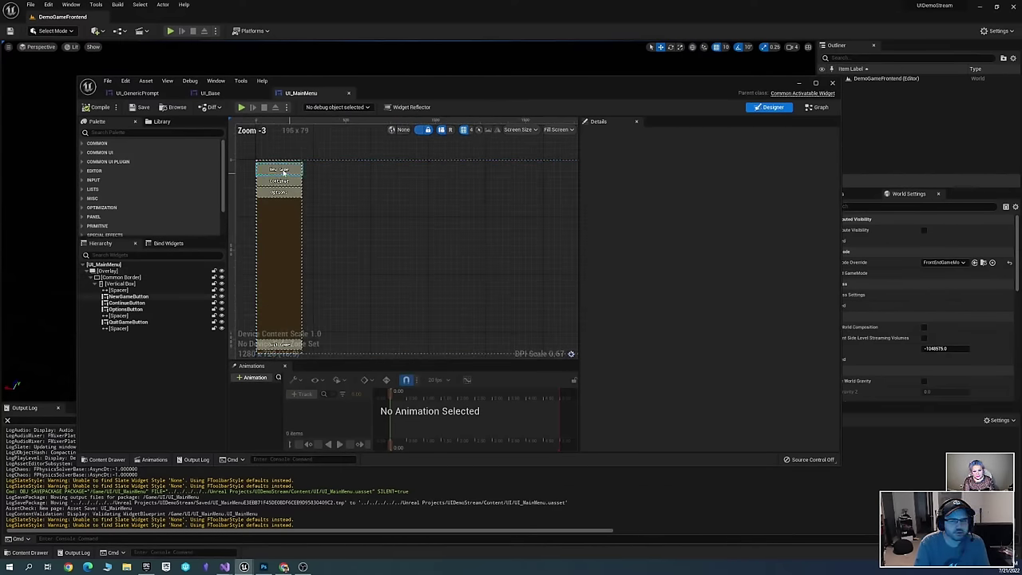
scroll(461, 255, "down", 1)
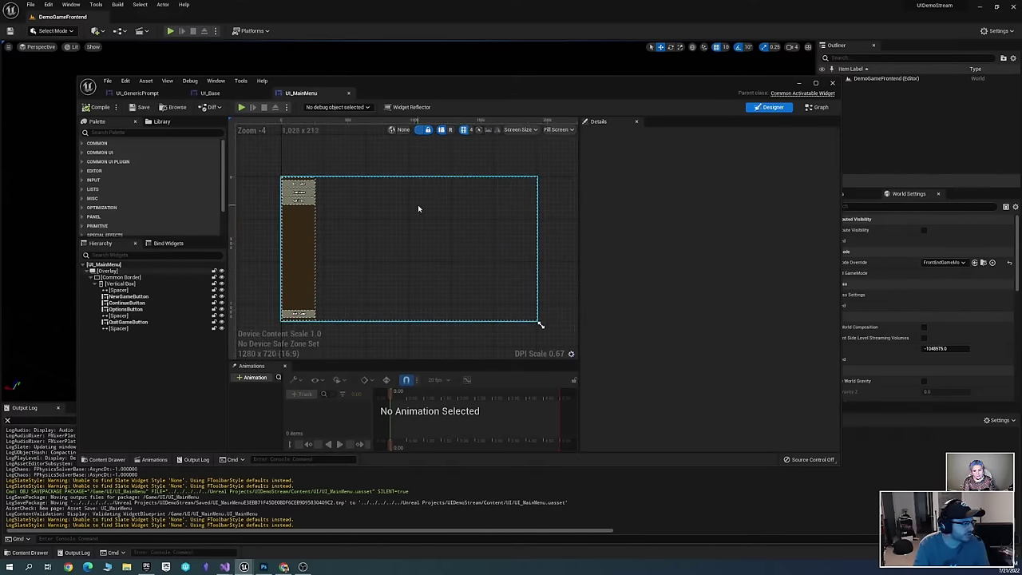
right_click_drag(534, 213, 540, 194)
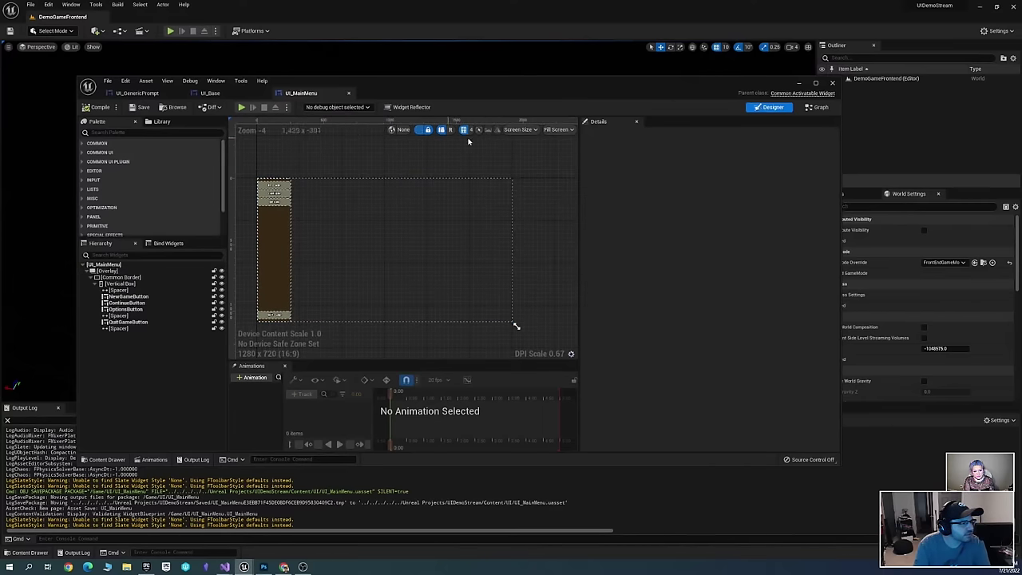
left_click(820, 107)
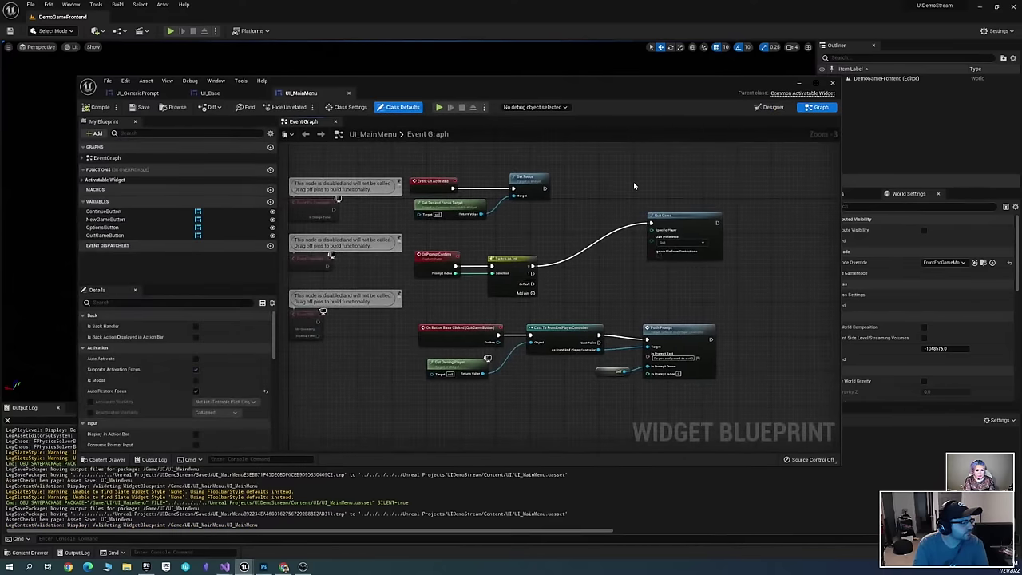
right_click_drag(625, 206, 705, 251)
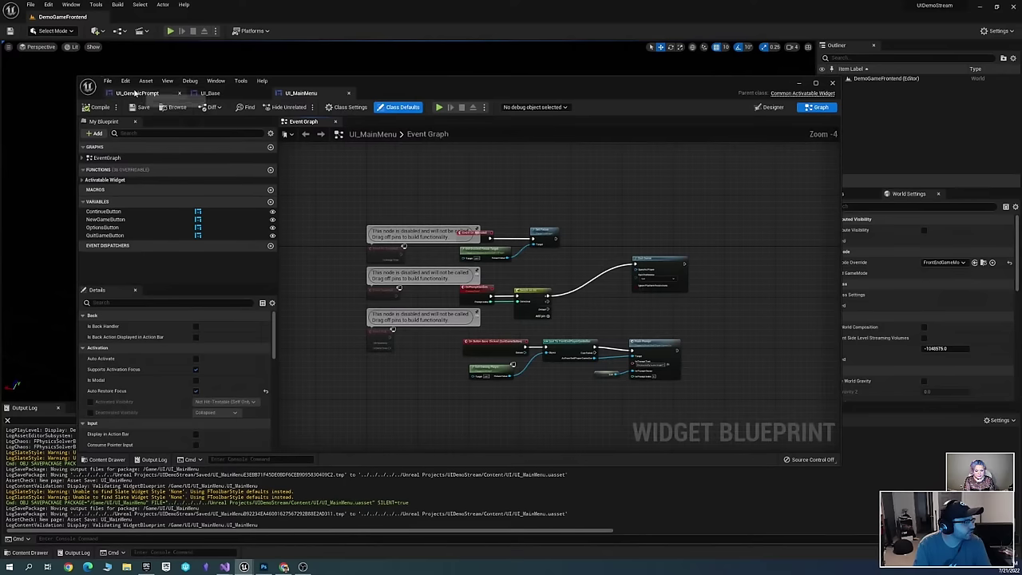
Inspect UI_GenericPrompt's Overlay and root Common UI back/activation settings, then return to UI_MainMenu's Event Graph
left_click(137, 93)
scroll(462, 236, "down", 1)
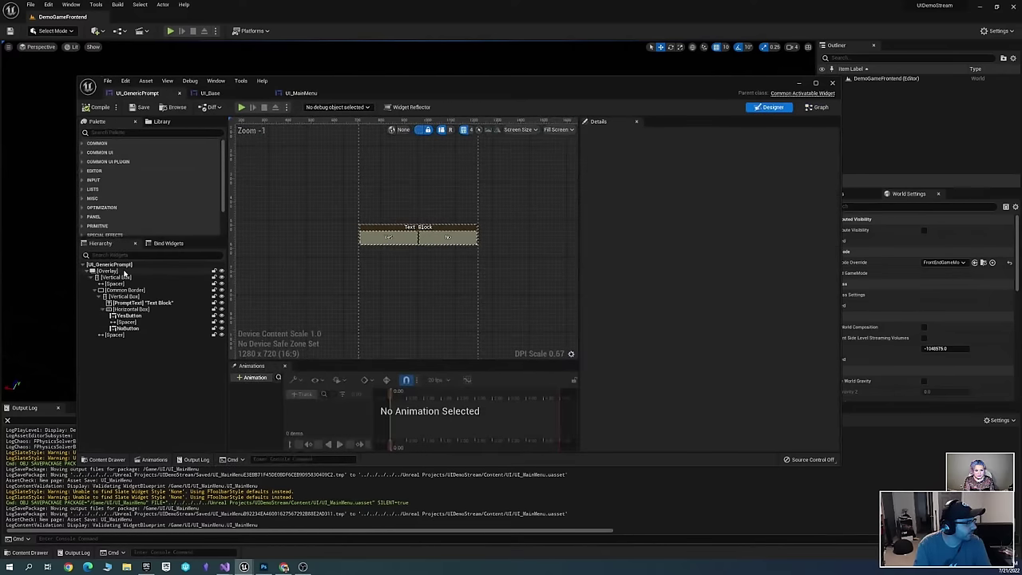
left_click(120, 272)
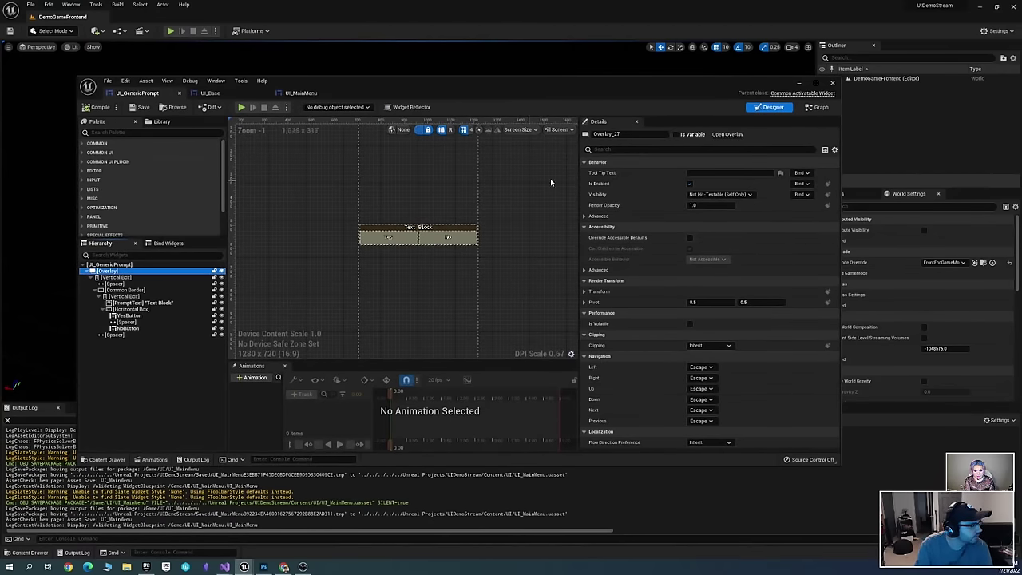
left_click(136, 266)
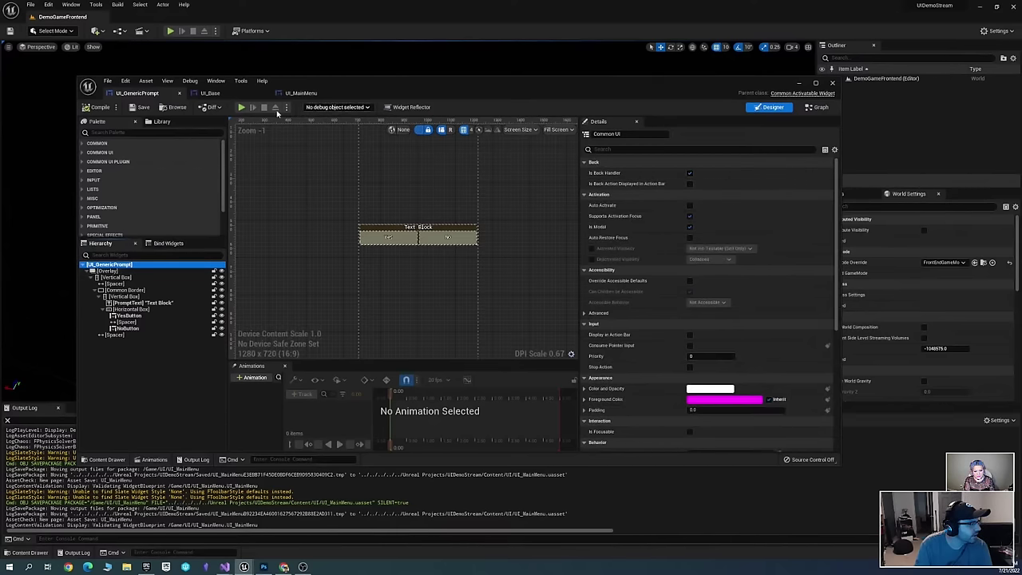
left_click(239, 92)
left_click(301, 92)
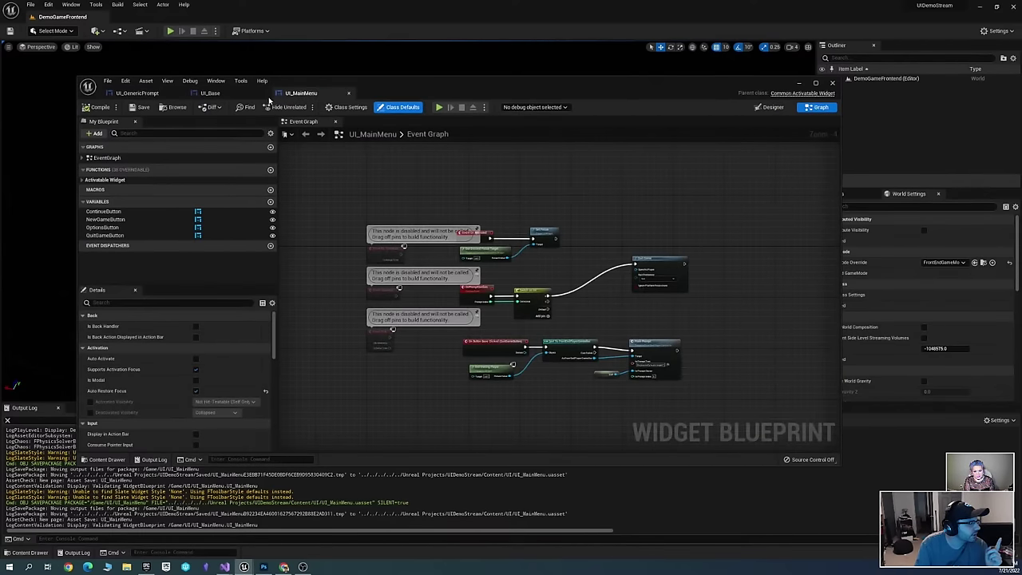
Override On Handle Back Action in UI_GenericPrompt's graph and save
left_click(137, 92)
left_click(818, 108)
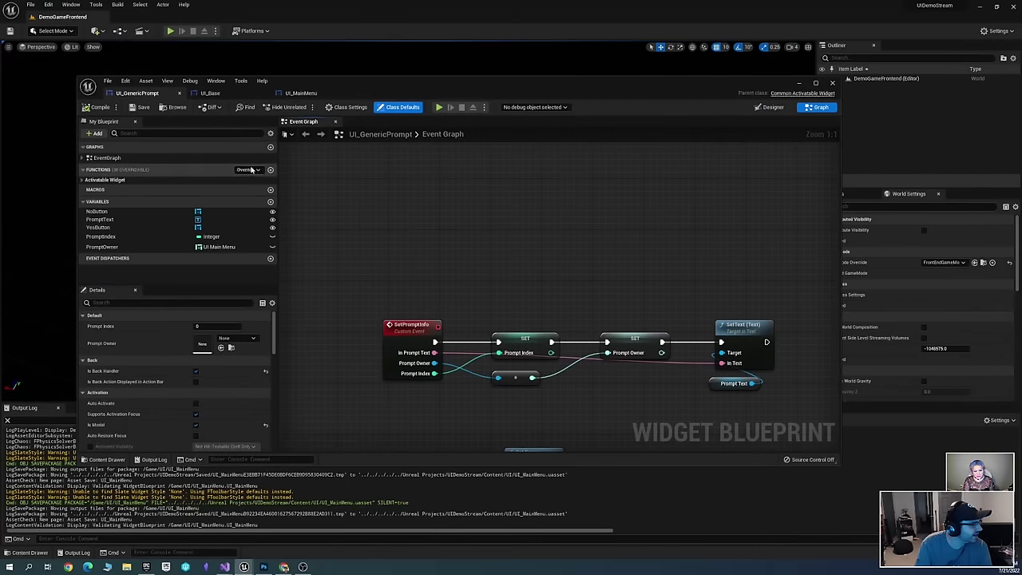
left_click(249, 170)
type("back")
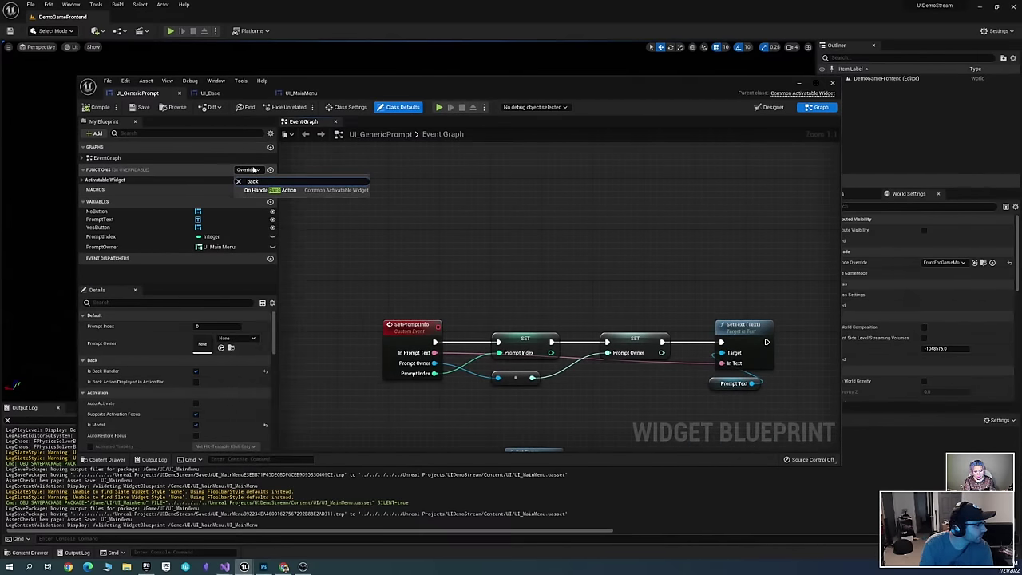
left_click(260, 190)
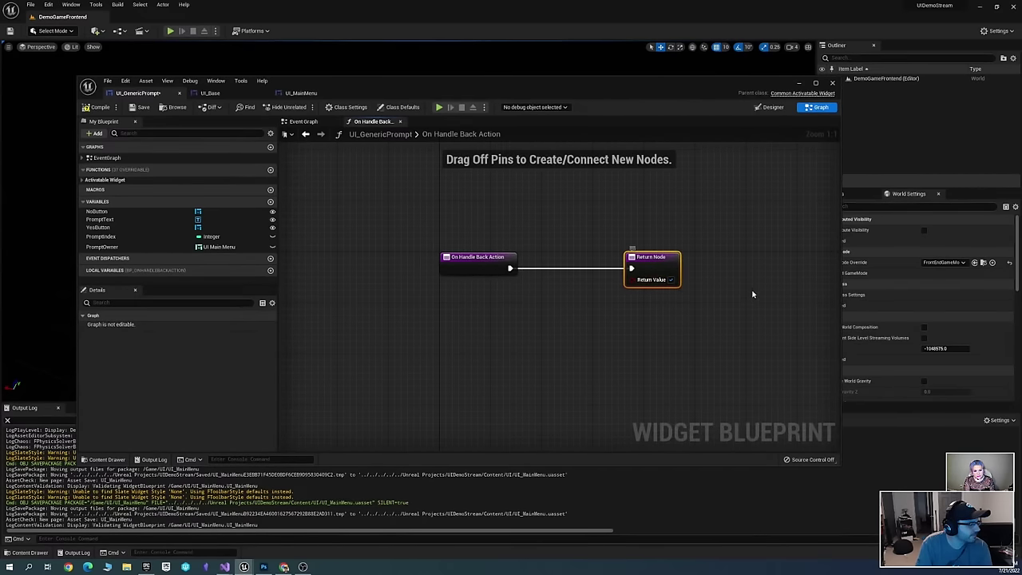
key("ctrl+s")
Wire a Deactivate Widget node between the back-action entry and Return Node, then compile and save
right_click(497, 284)
type("deactivate")
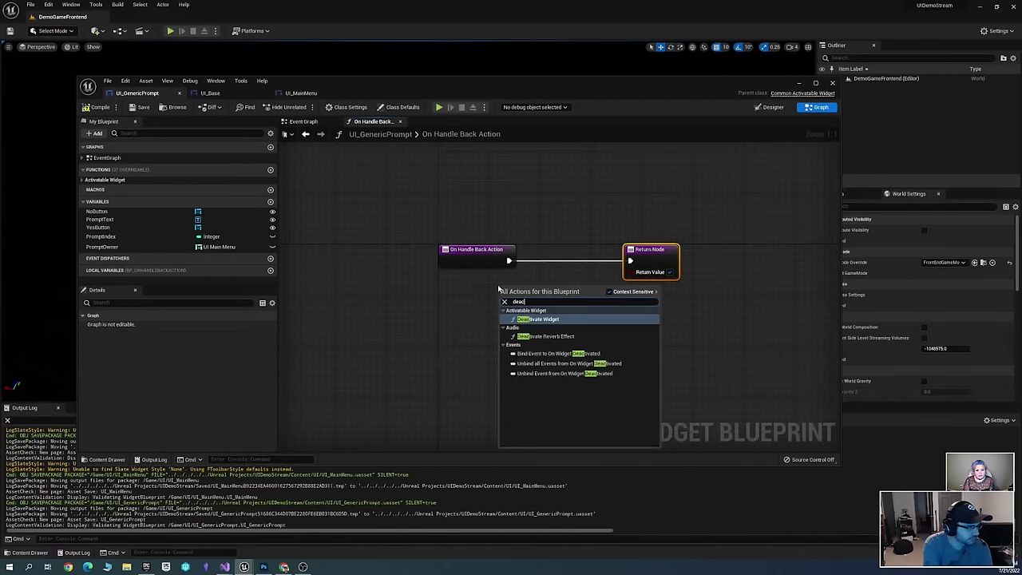
key("Escape")
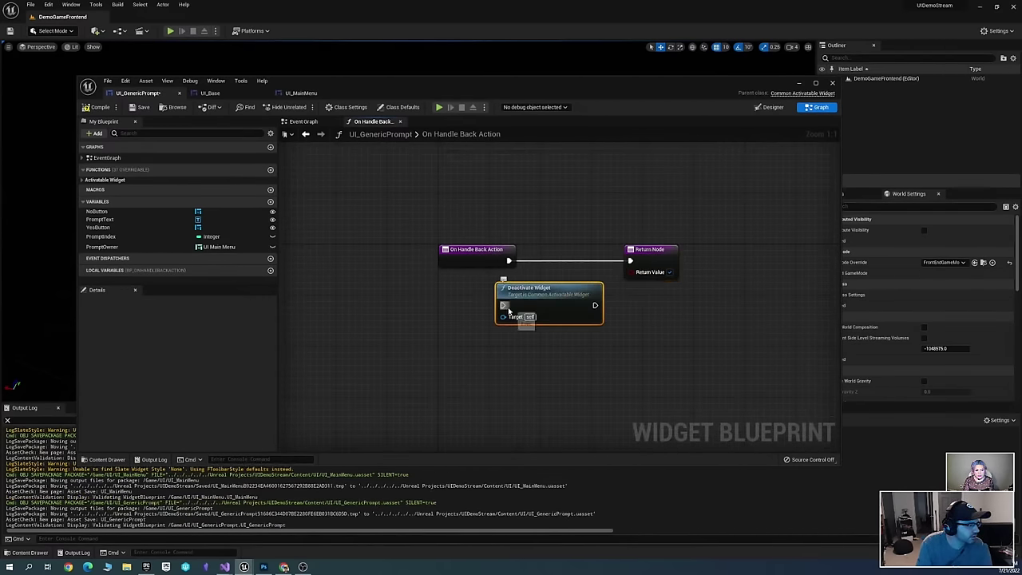
left_click_drag(502, 305, 515, 263)
right_click_drag(515, 264, 434, 251)
left_click_drag(479, 280, 548, 249)
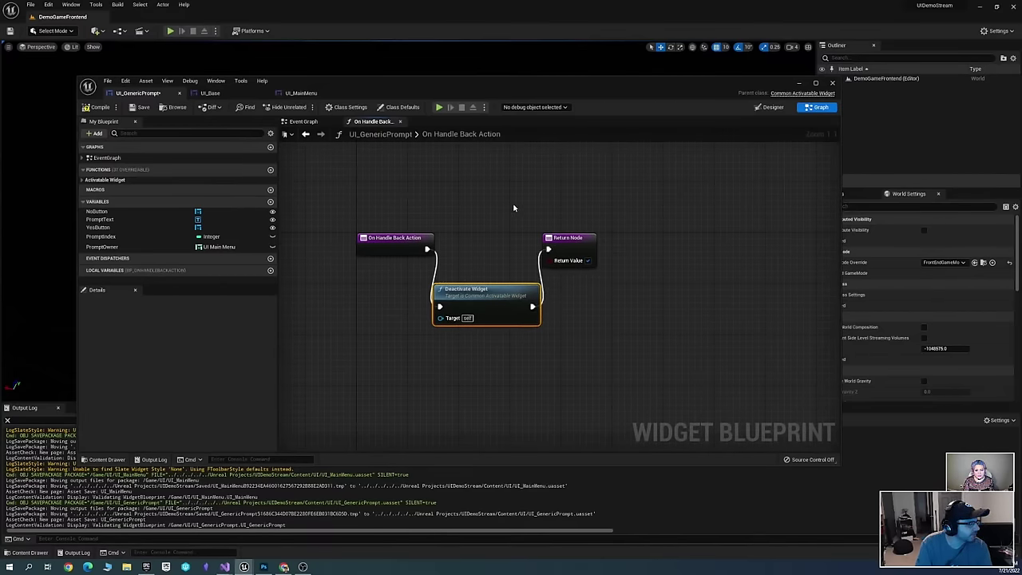
key("ctrl+s")
left_click(97, 107)
left_click(140, 107)
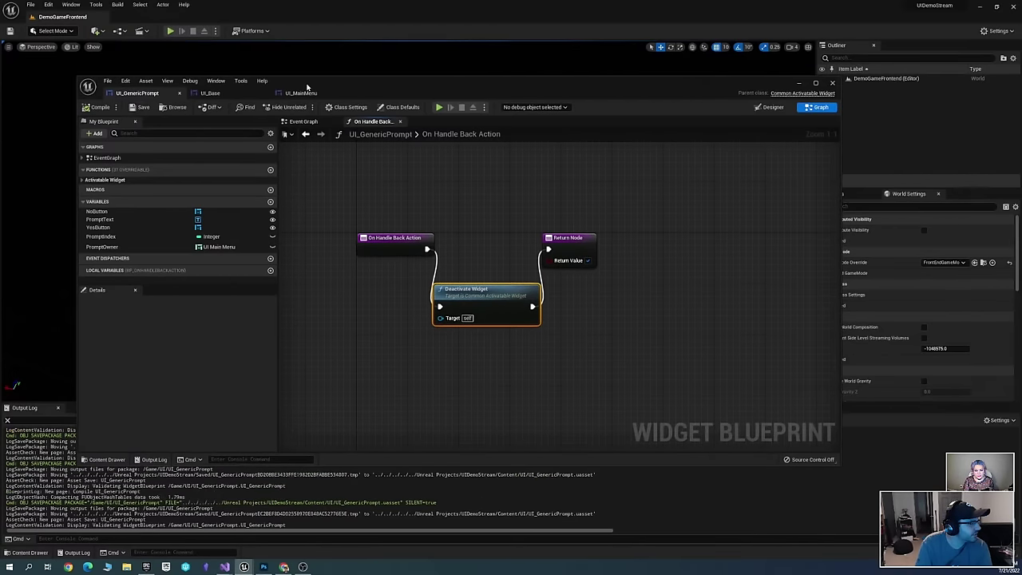
left_click(1019, 101)
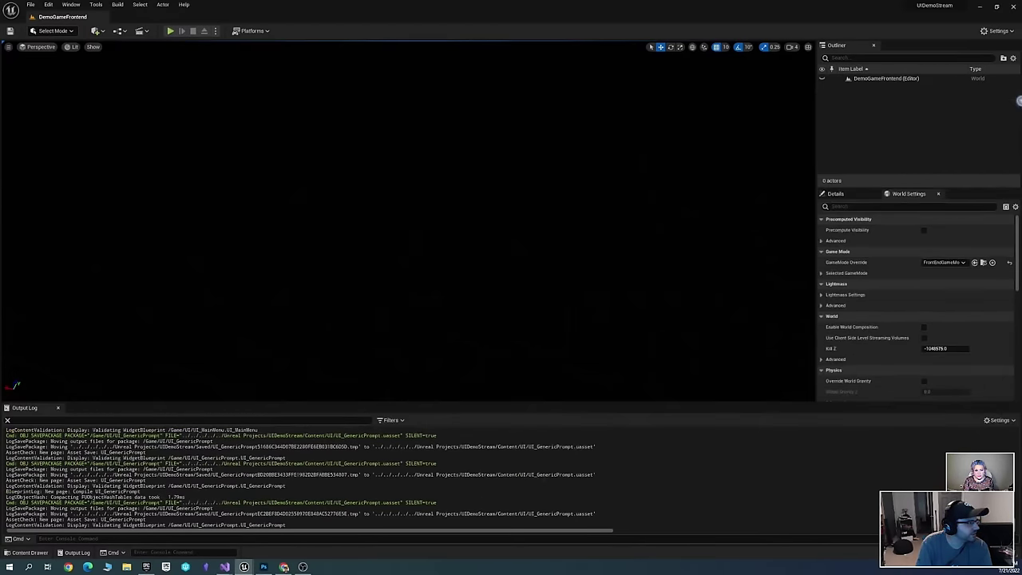
Play the level, open the Quit Game prompt three times, close it with back each time, and stop
left_click(170, 32)
key("Down")
key("Return")
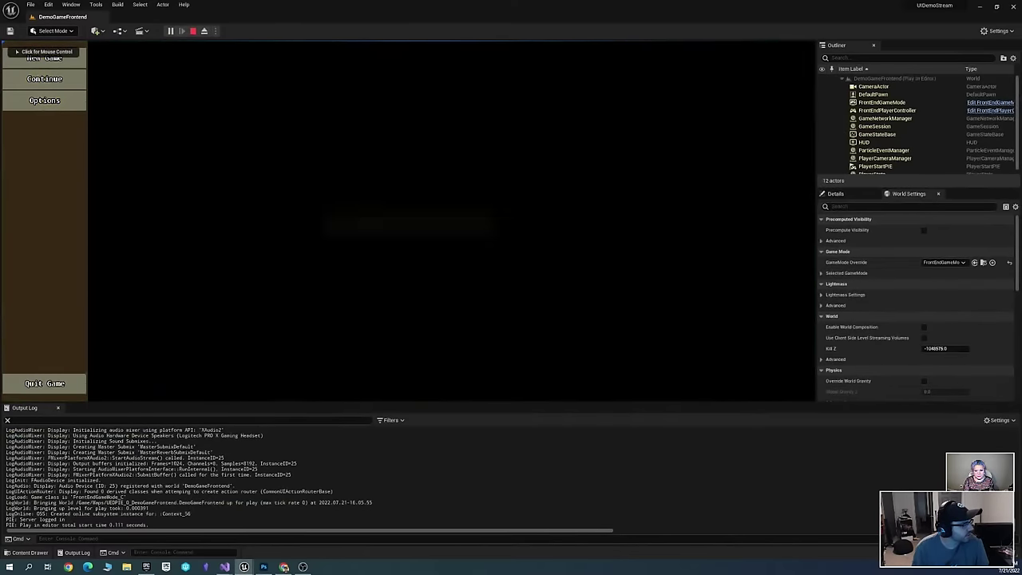
key("Escape")
key("Down")
key("Down")
key("Down")
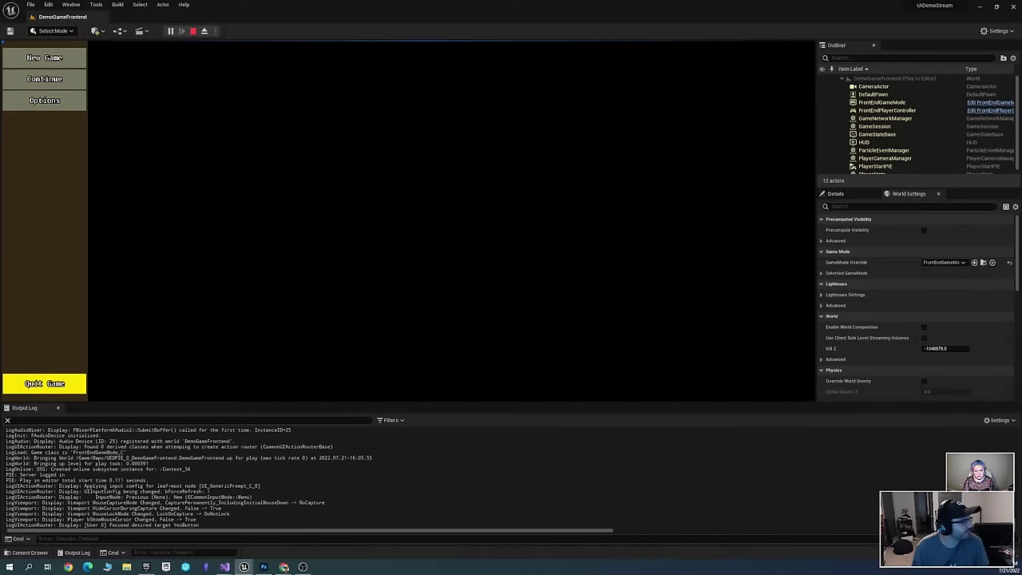
key("Return")
key("Right")
key("Left")
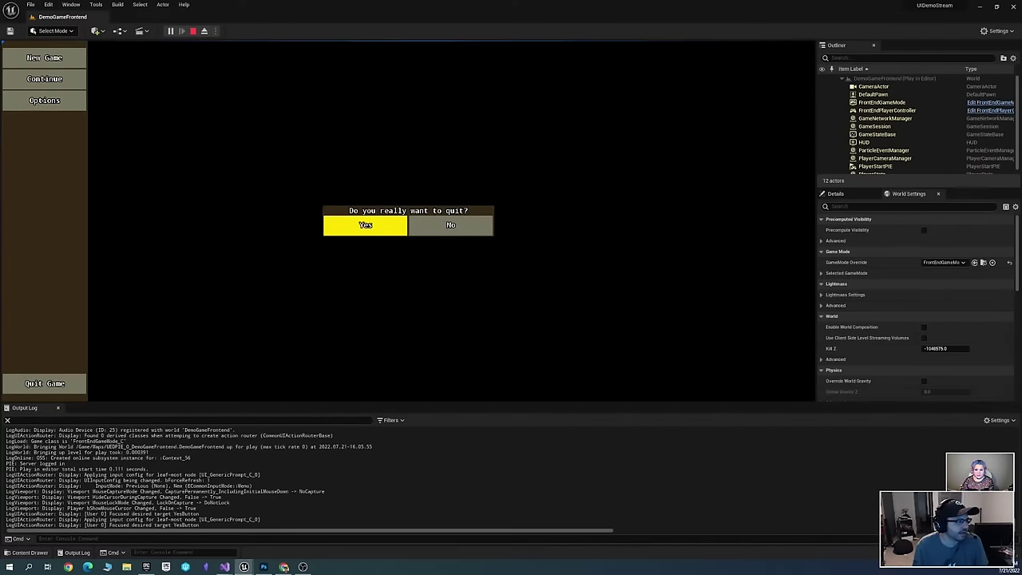
key("Escape")
key("Down")
key("Down")
key("Down")
key("Return")
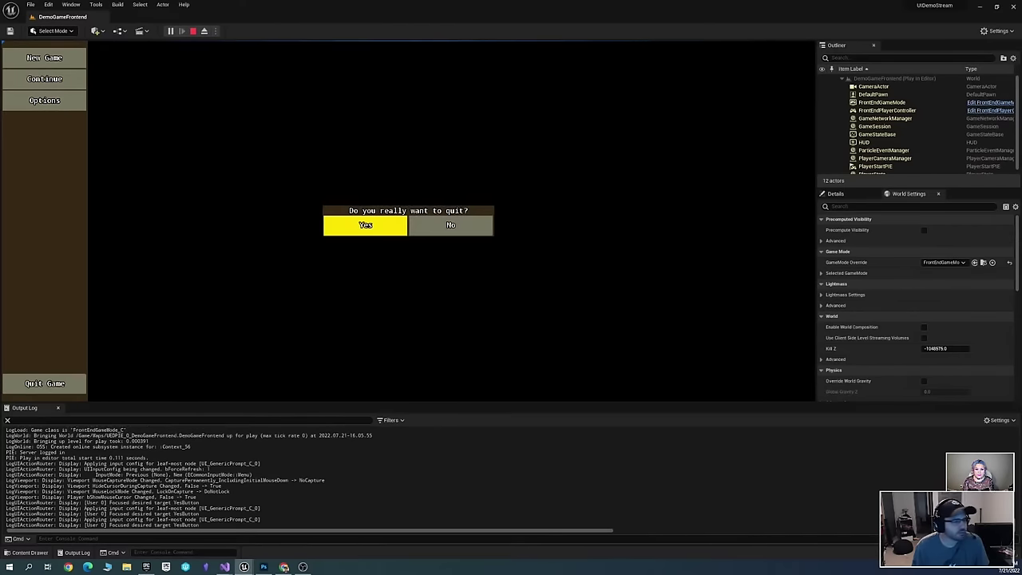
key("Escape")
left_click(192, 31)
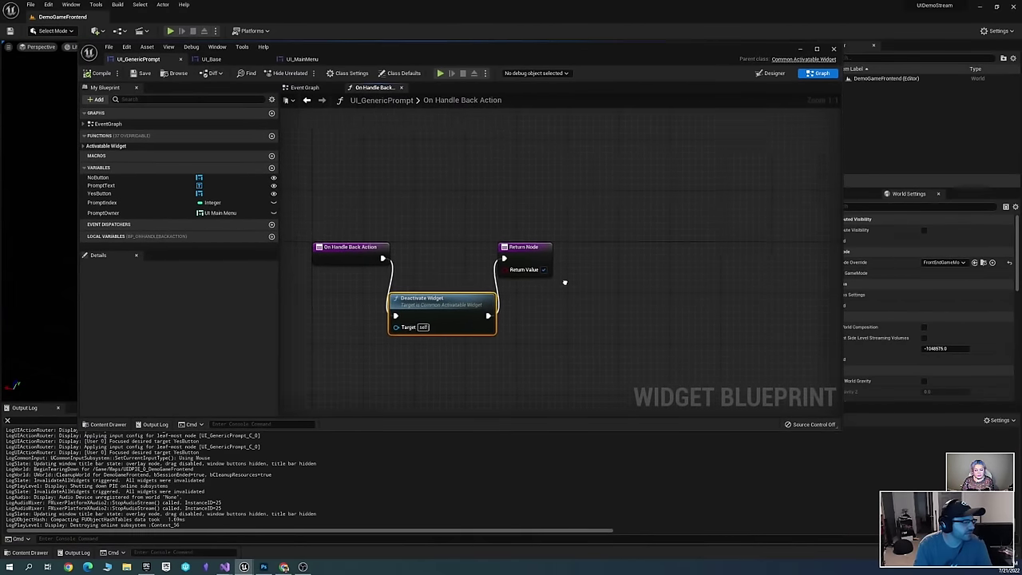
Align Deactivate Widget and Return Node in a straight row after On Handle Back Action, then save
left_click_drag(511, 247, 575, 254)
left_click_drag(450, 298, 469, 255)
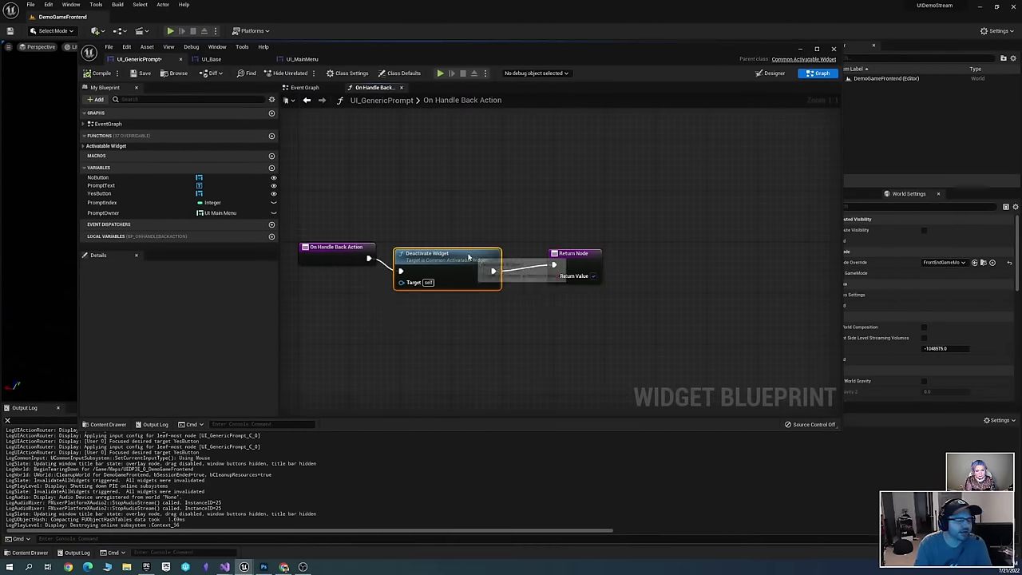
left_click(537, 307)
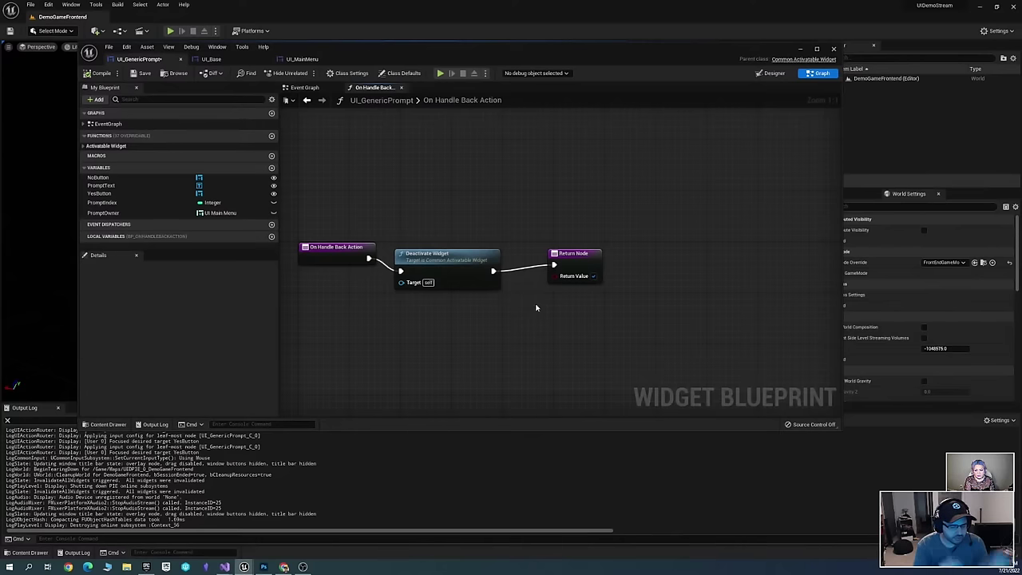
key("ctrl+s")
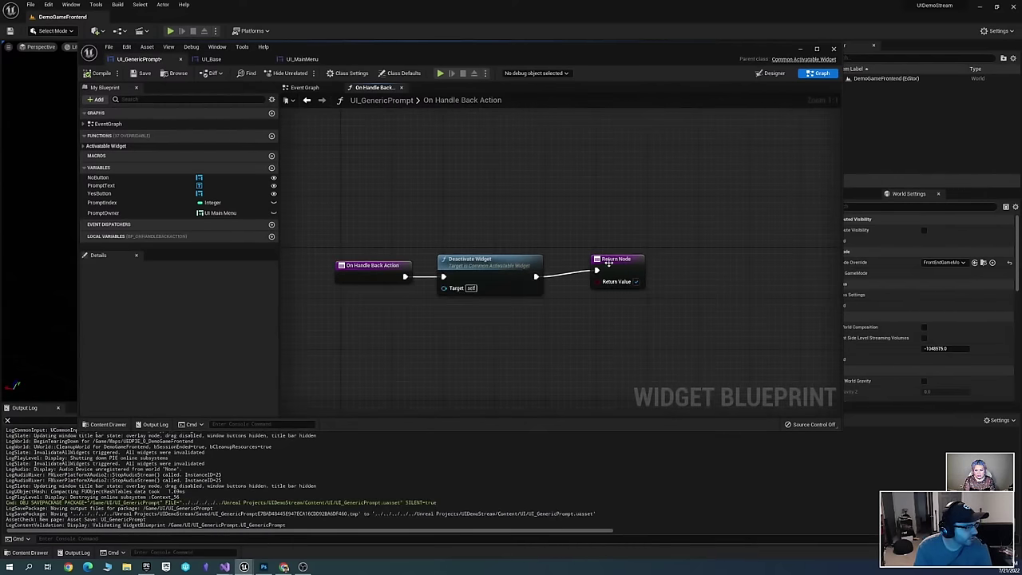
left_click_drag(614, 260, 595, 268)
key("ctrl+s")
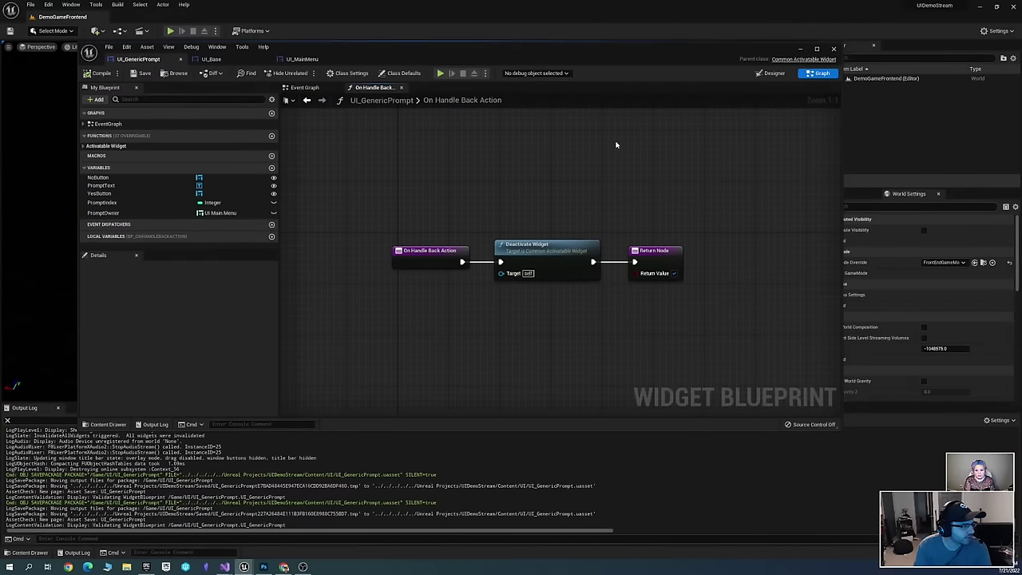
key("ctrl+s")
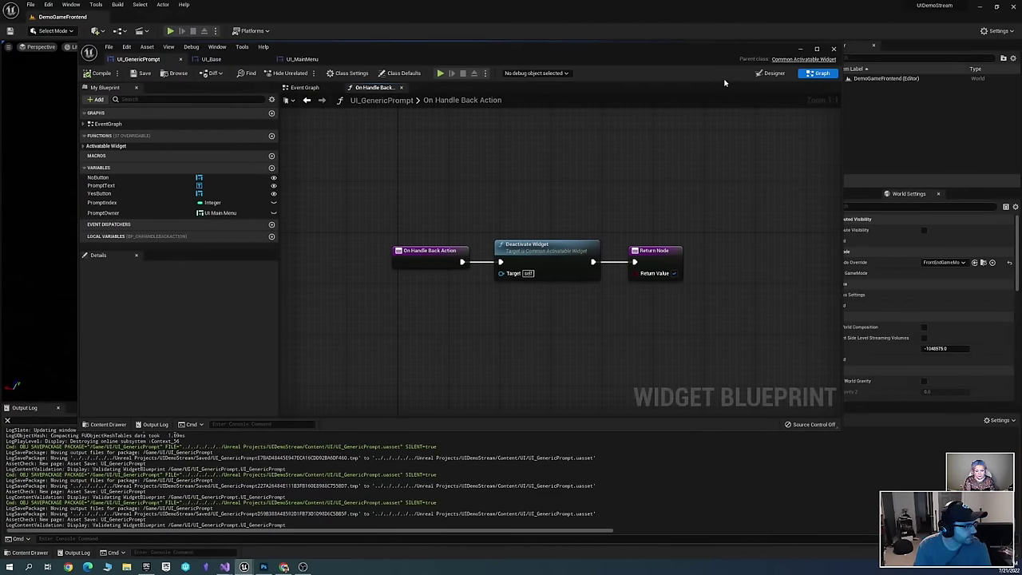
Switch UI_GenericPrompt to its Designer, clear the selection and save
left_click(769, 72)
left_click(497, 167)
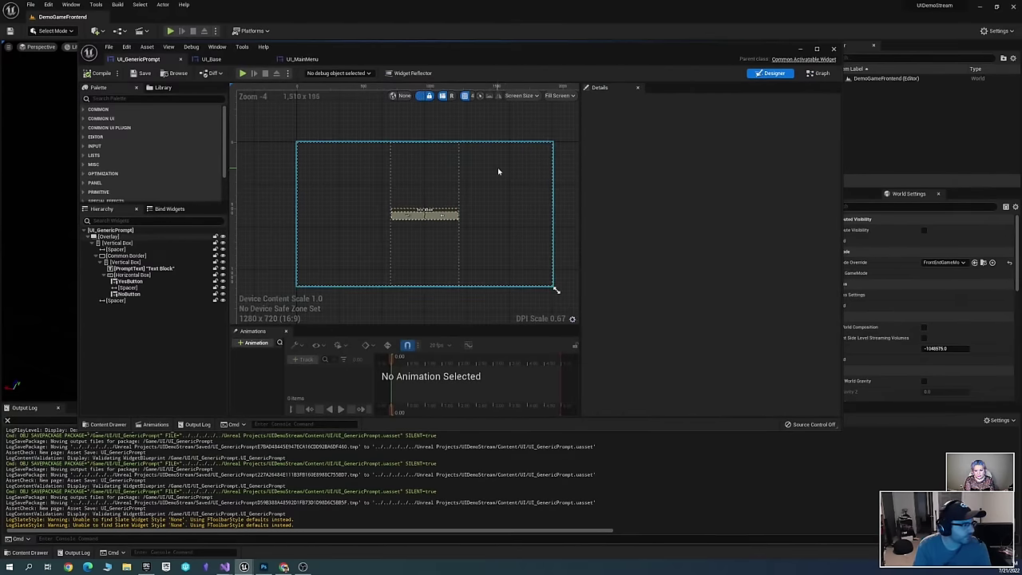
key("ctrl+s")
scroll(525, 175, "up", 1)
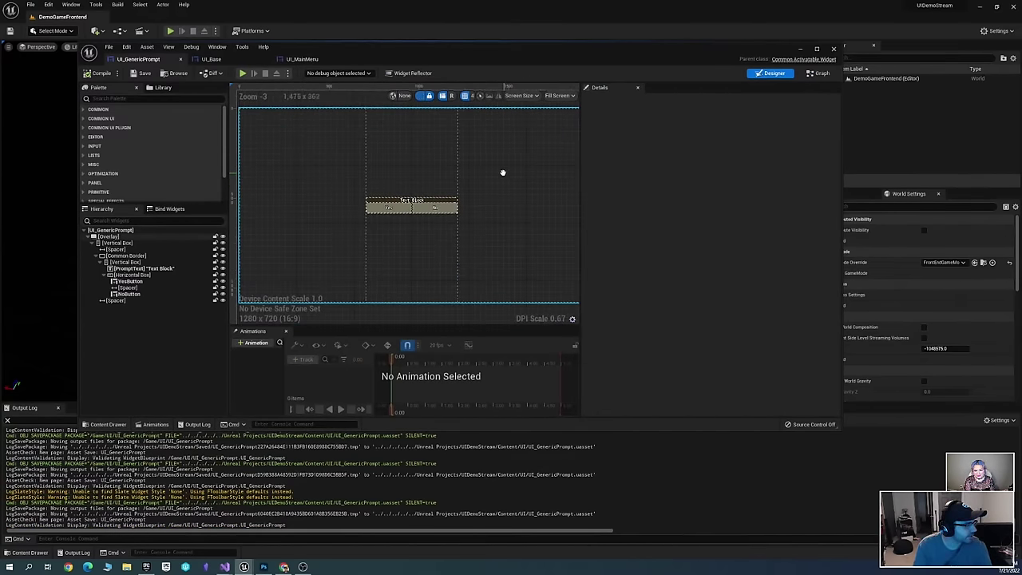
right_click_drag(502, 171, 477, 180)
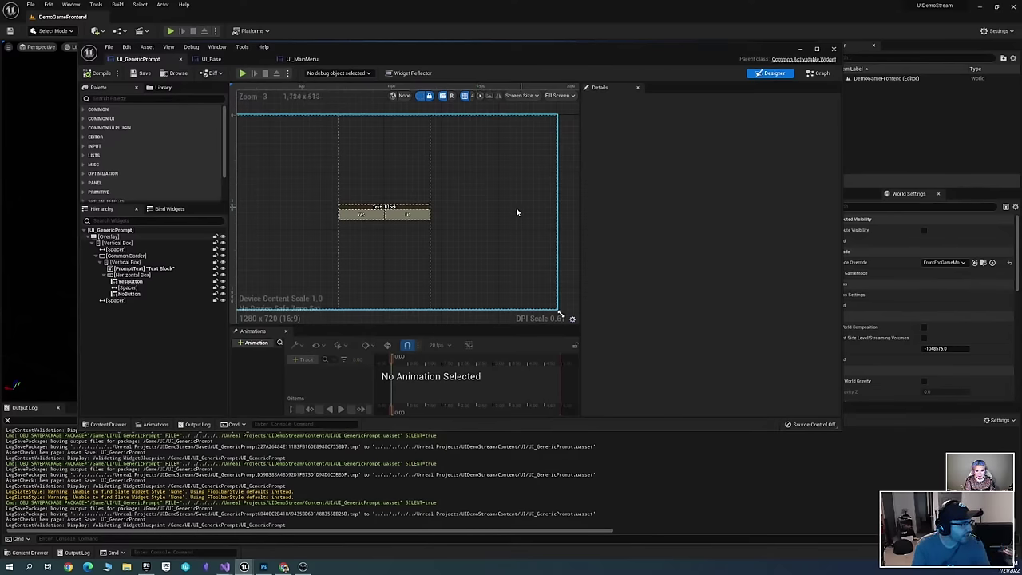
Reposition the widget editor window and canvas, then switch away to the level editor's content drawer
left_click_drag(460, 49, 546, 66)
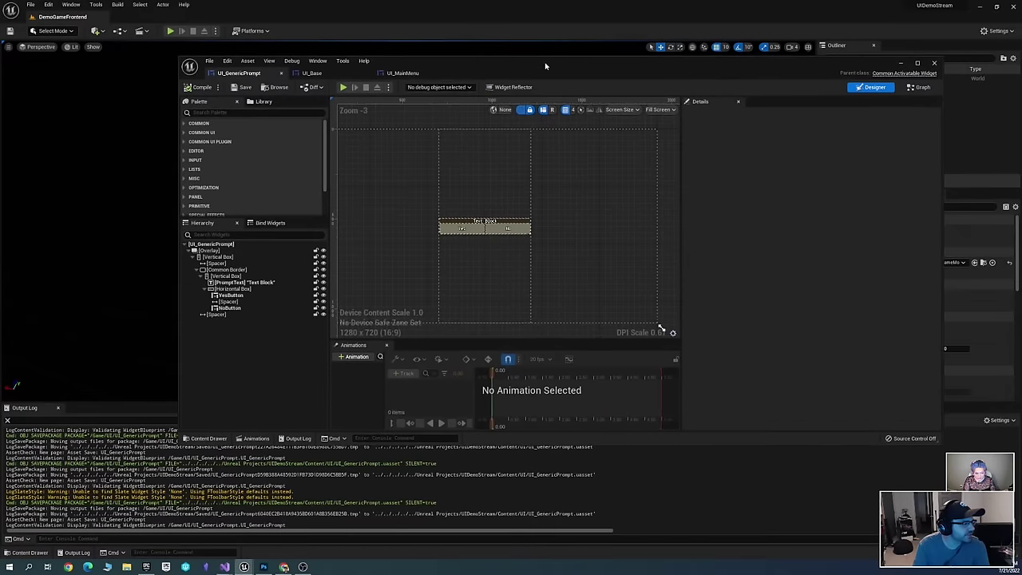
mouse_move(533, 206)
right_mouse_down()
mouse_move(559, 194)
mouse_move(544, 202)
right_mouse_up()
left_click(559, 209)
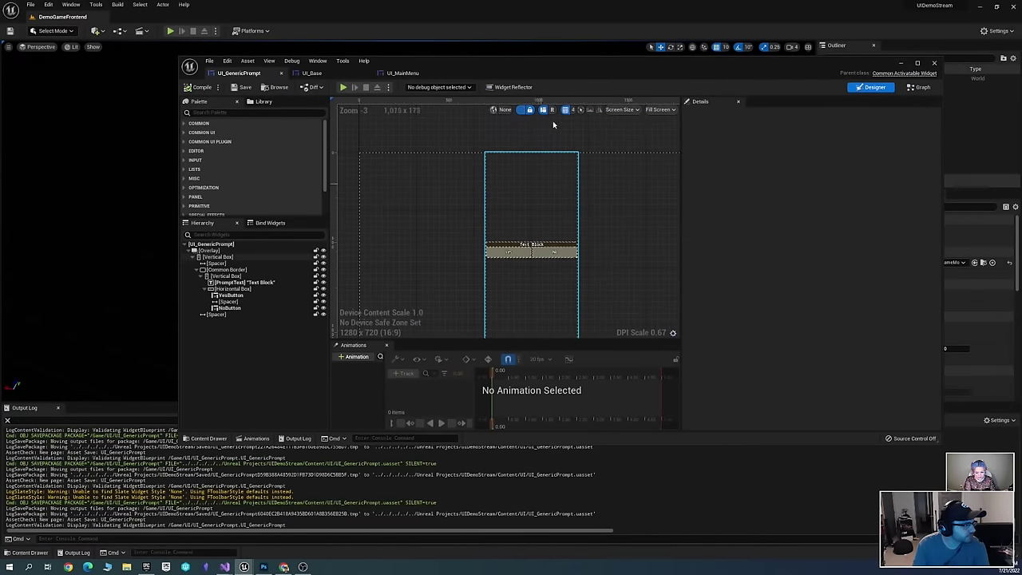
left_click_drag(536, 64, 504, 93)
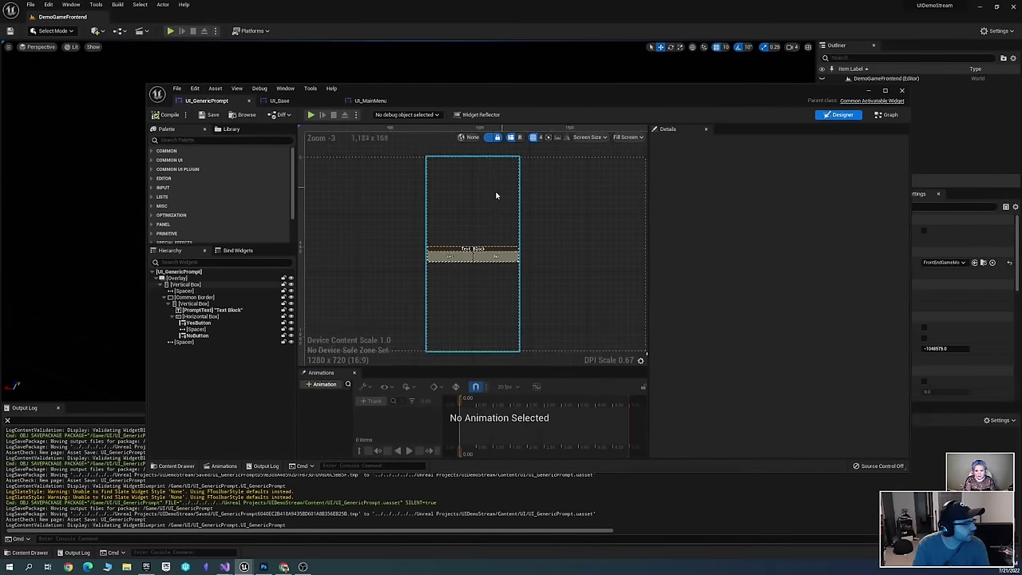
right_click_drag(488, 229, 520, 221)
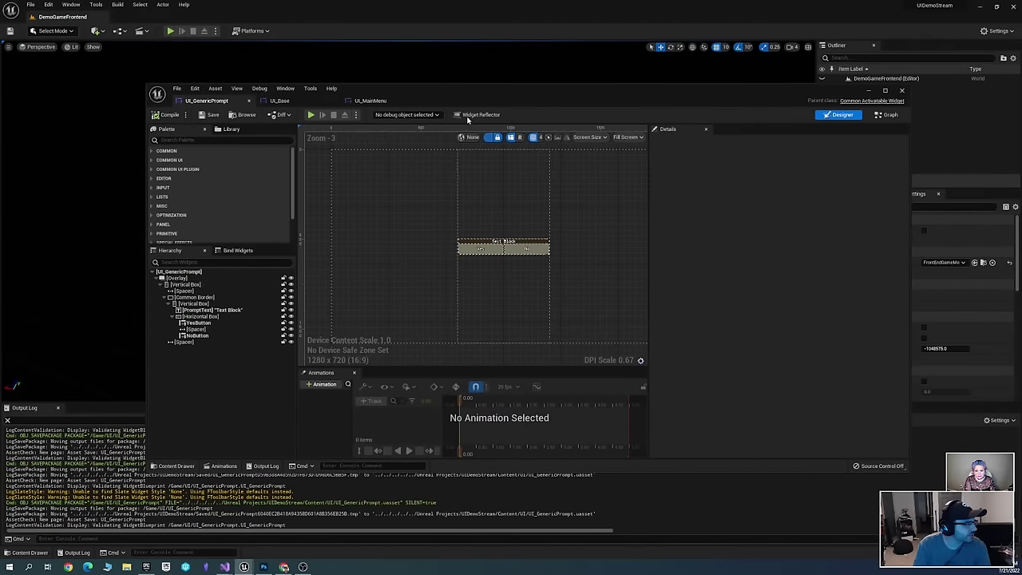
key("alt+Tab")
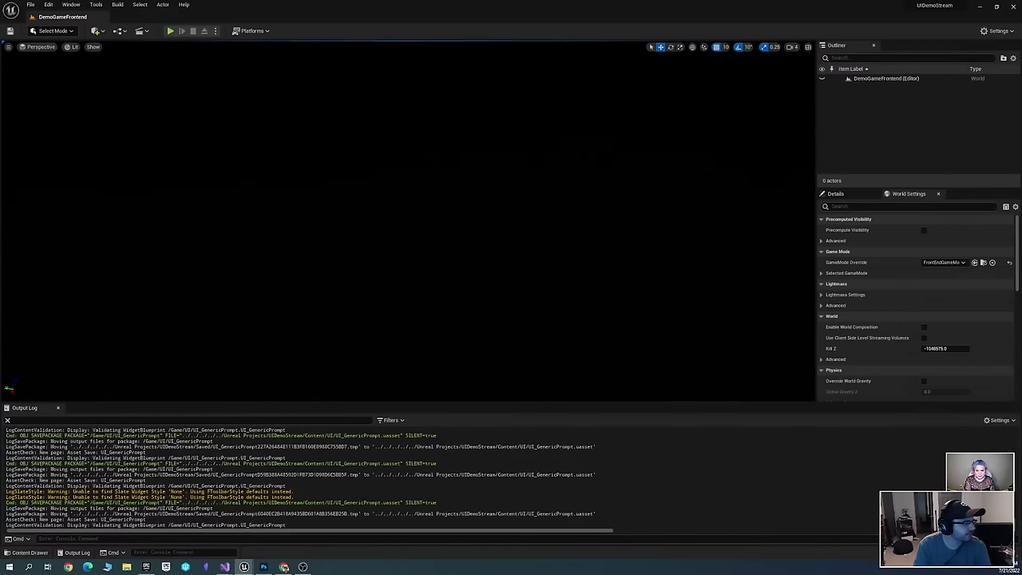
key("ctrl+space")
Close the content drawer and show UI_MainMenu in its Designer view
left_click(554, 479)
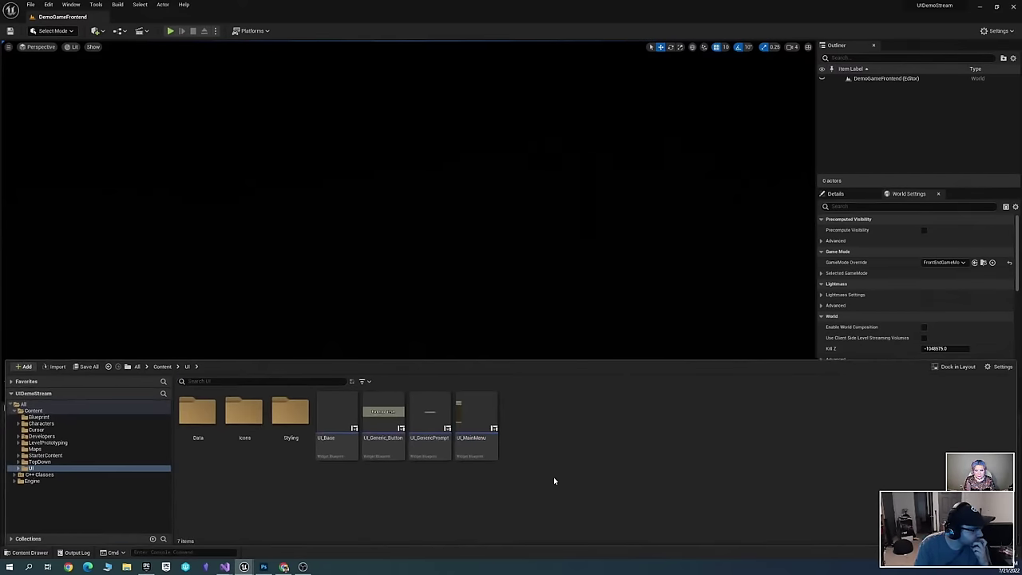
key("ctrl+space")
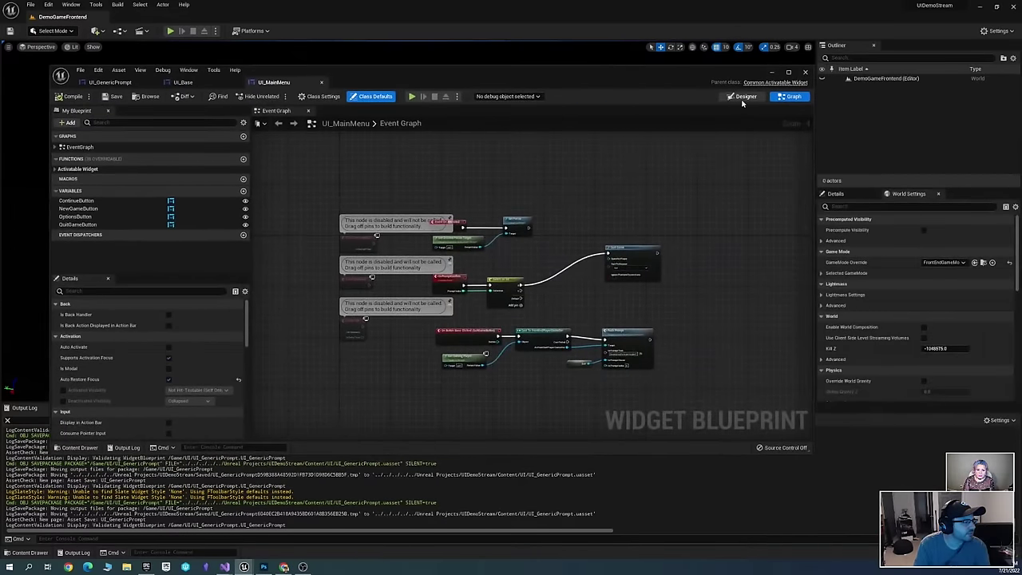
left_click(742, 96)
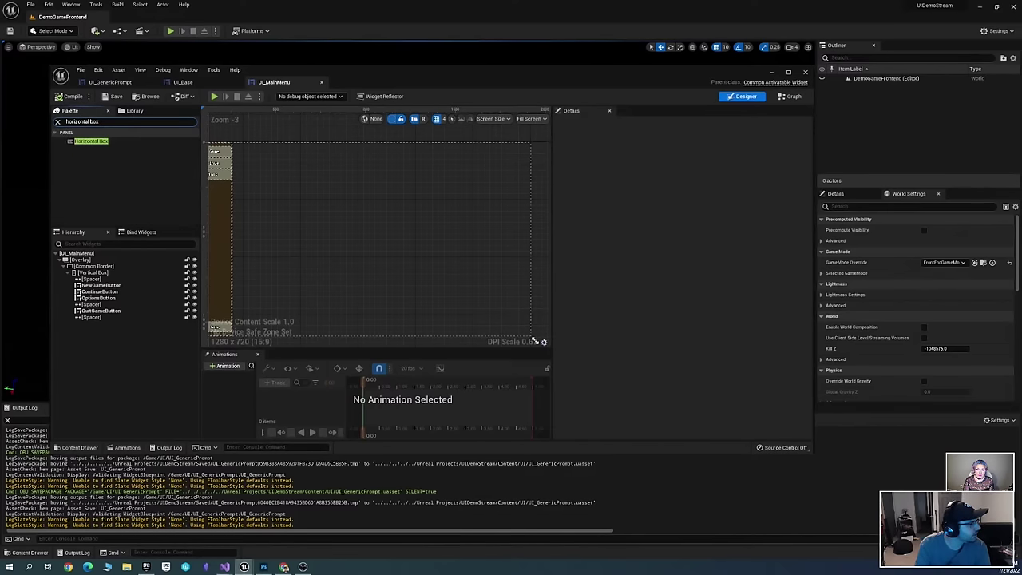
Wrap the menu's Vertical Box with a Horizontal Box, then clear the Palette search text
left_click_drag(102, 140, 109, 238)
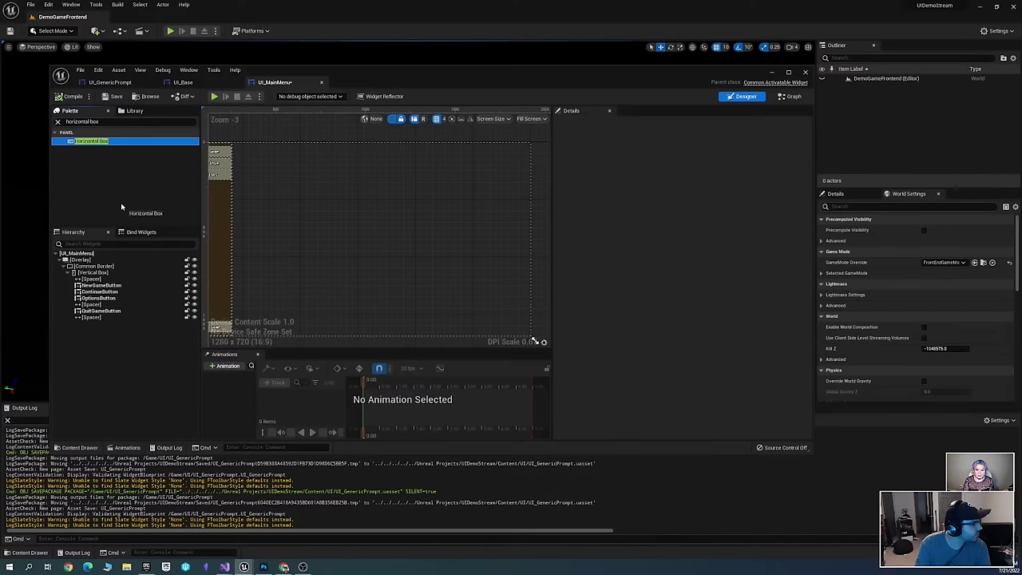
right_click(88, 273)
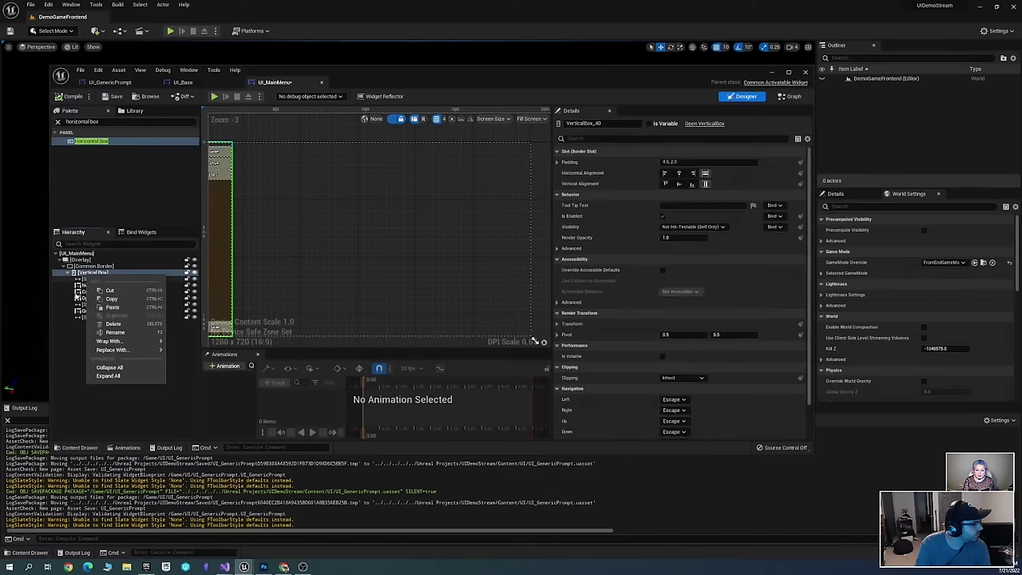
mouse_move(122, 342)
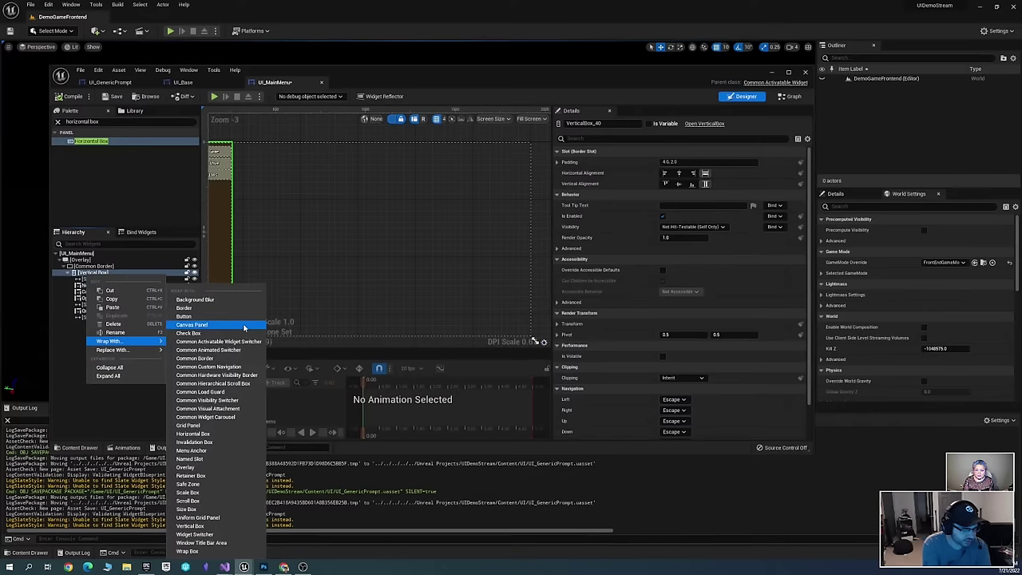
type("N")
type("orizontal")
key("Return")
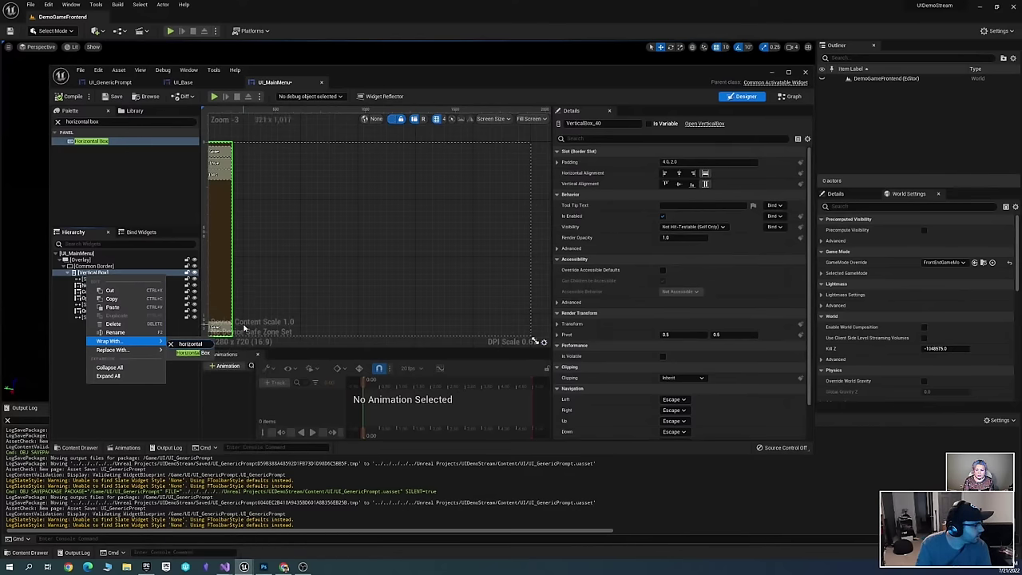
scroll(347, 199, "down", 2)
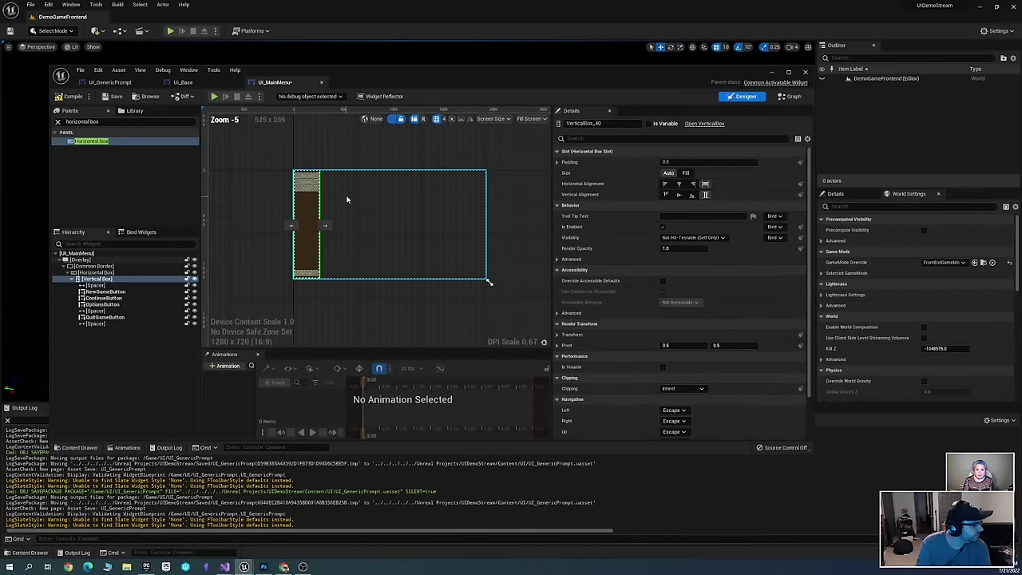
scroll(388, 221, "up", 1)
left_click(98, 272)
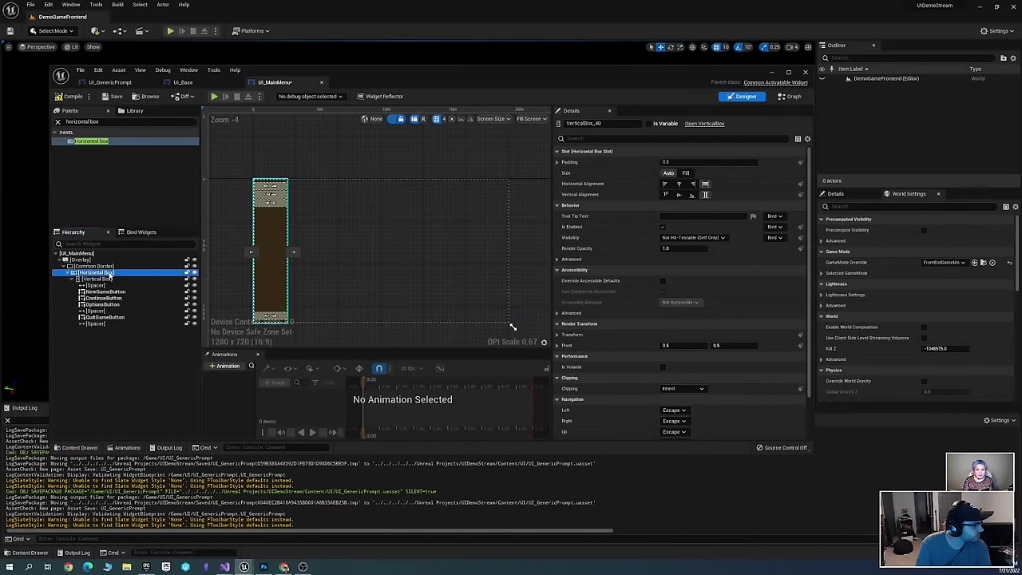
left_click(171, 122)
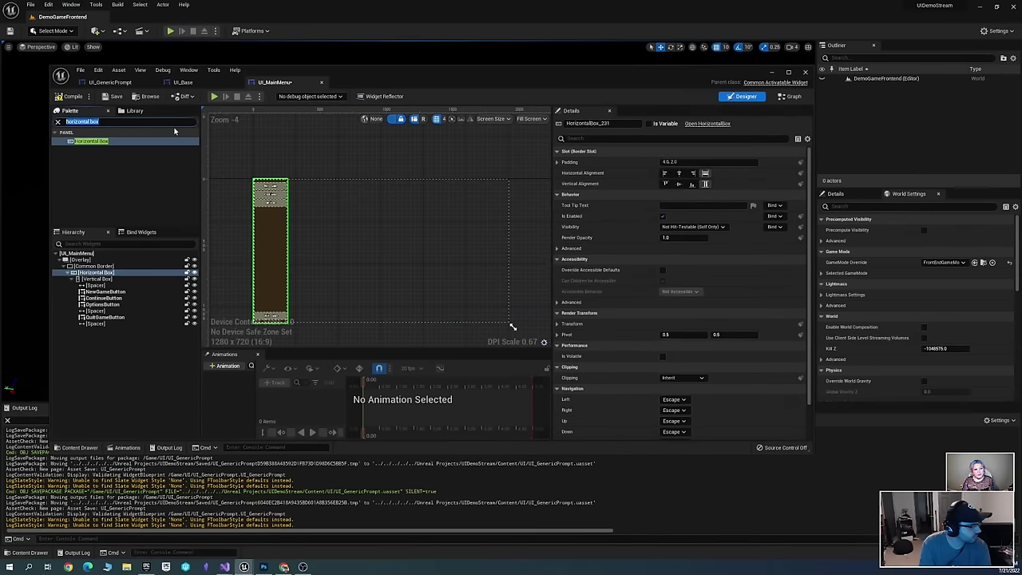
key("BackSpace")
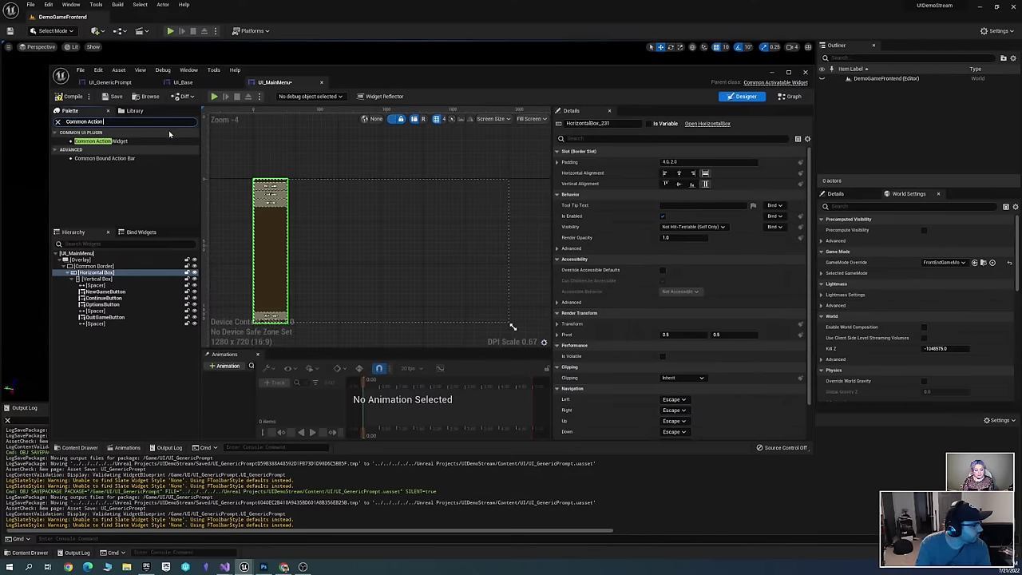
Add a Common Action Widget and move CommonActionWidget_0 into the Horizontal Box
left_click_drag(152, 141, 303, 223)
scroll(303, 224, "up", 1)
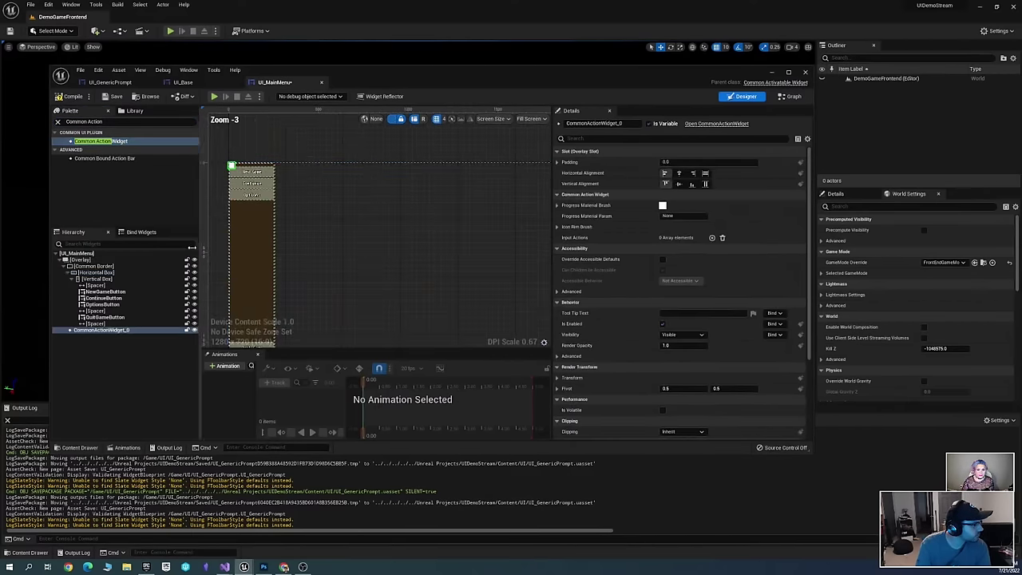
left_click_drag(98, 329, 114, 279)
scroll(357, 170, "up", 1)
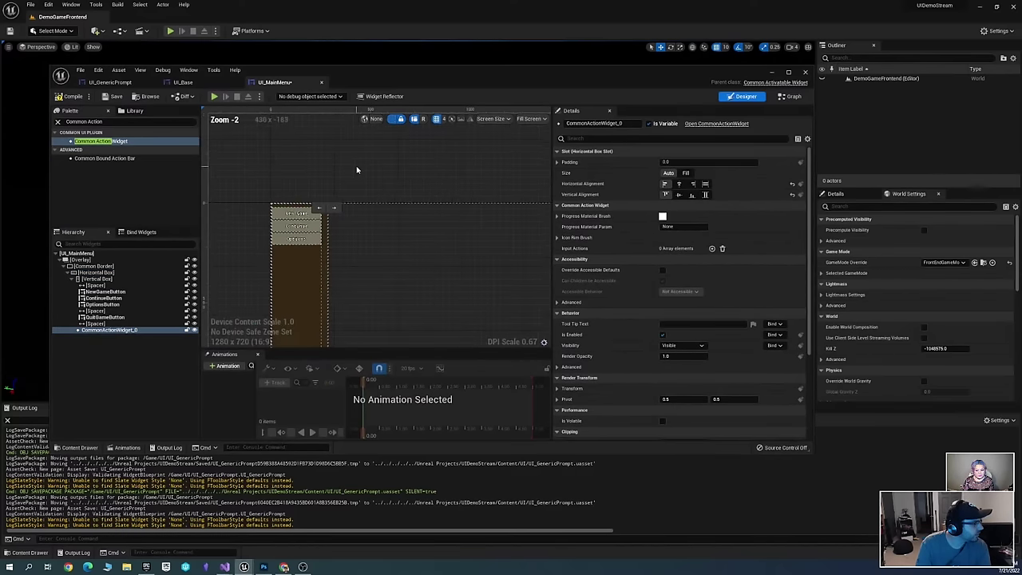
left_click(358, 216)
scroll(359, 216, "up", 5)
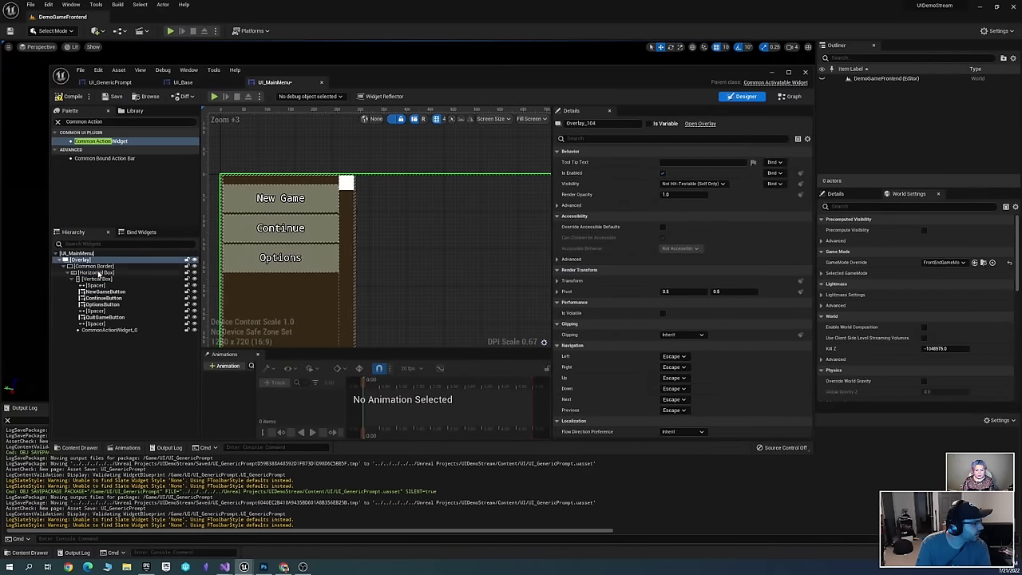
left_click(98, 273)
left_click(351, 184)
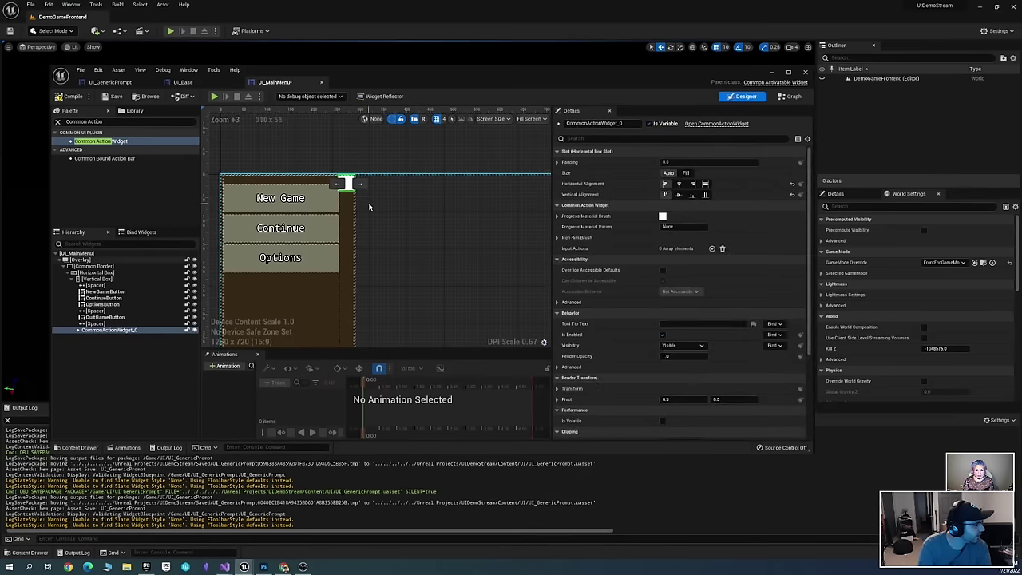
Replace the Horizontal Box with its children, then wrap the Common Border in a new Horizontal Box
left_click(88, 273)
right_click(86, 275)
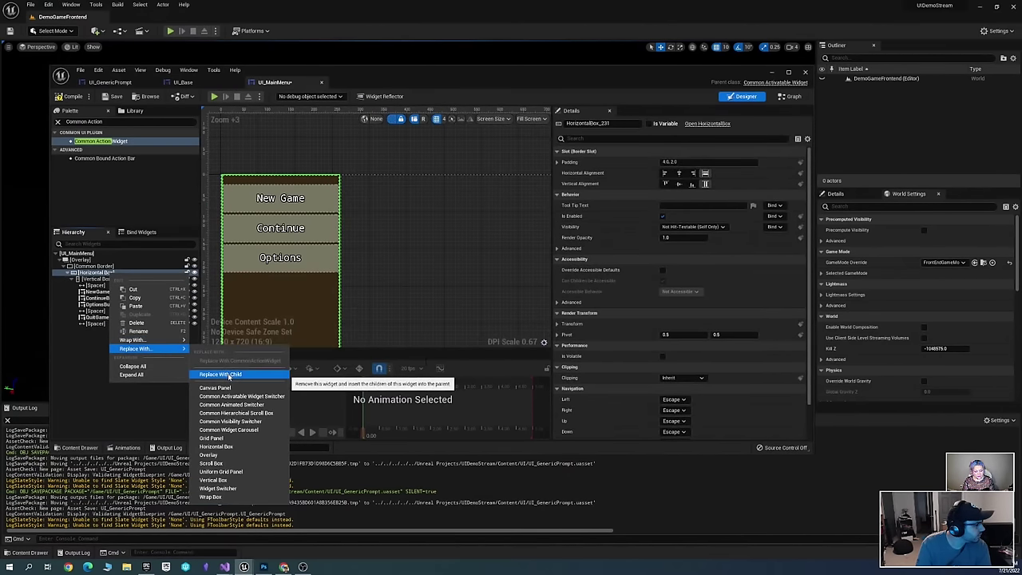
left_click(228, 373)
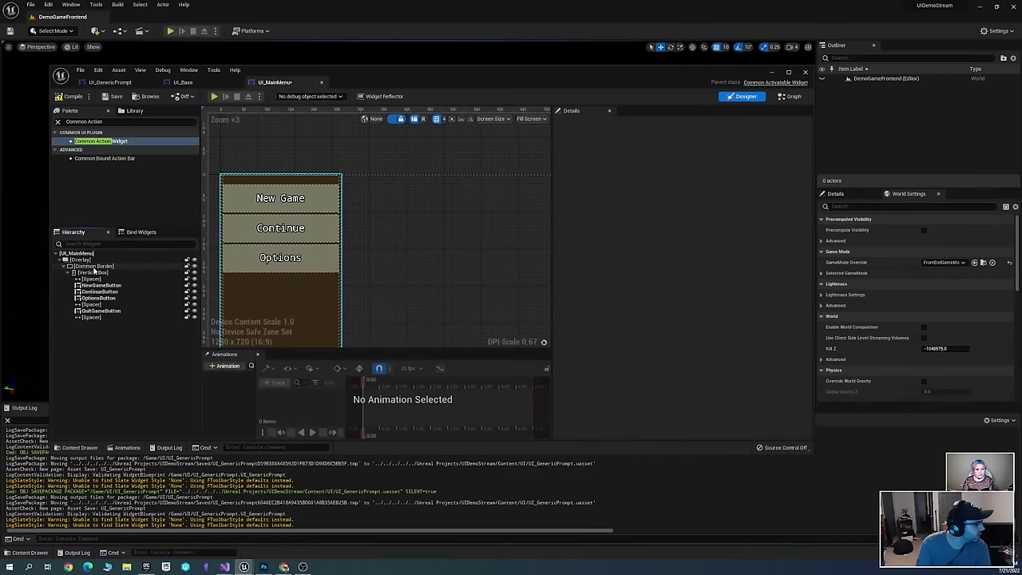
right_click(95, 267)
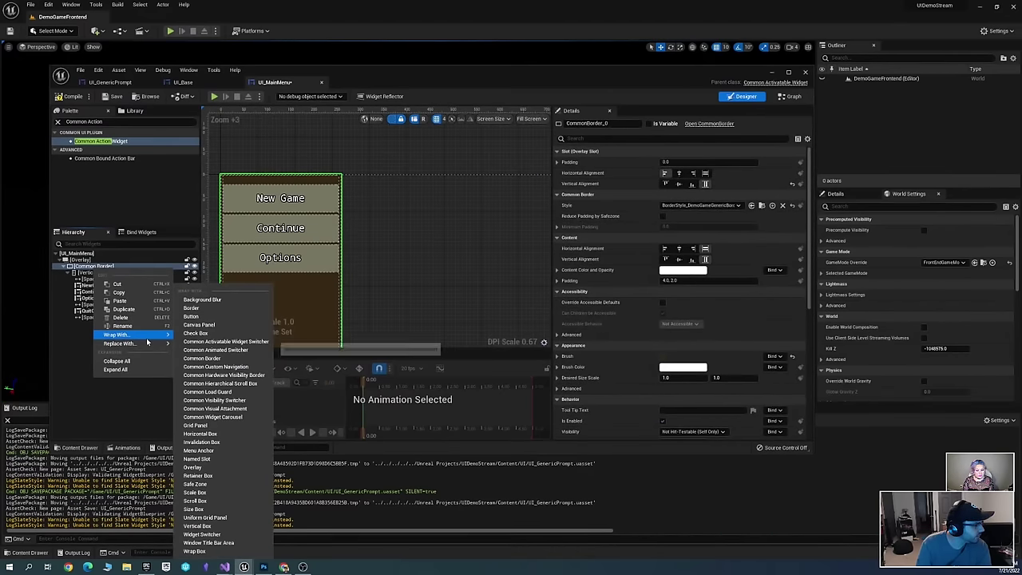
type("hor")
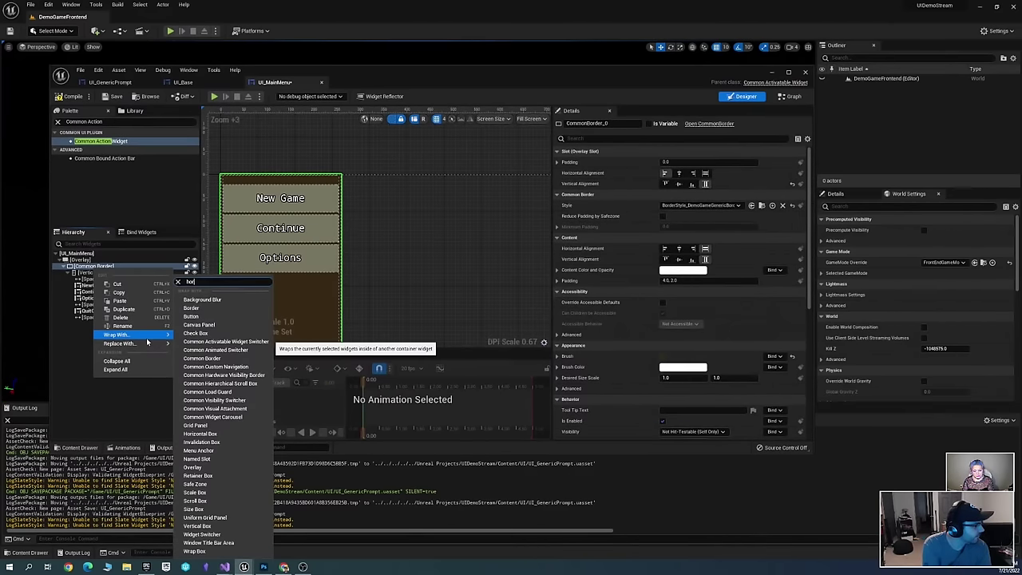
type("izontal")
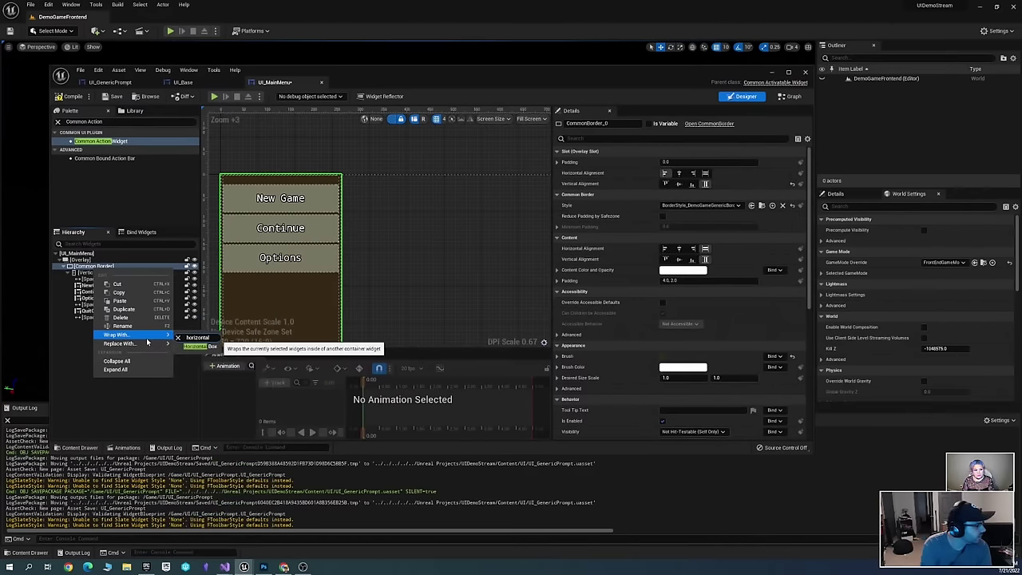
left_click(198, 347)
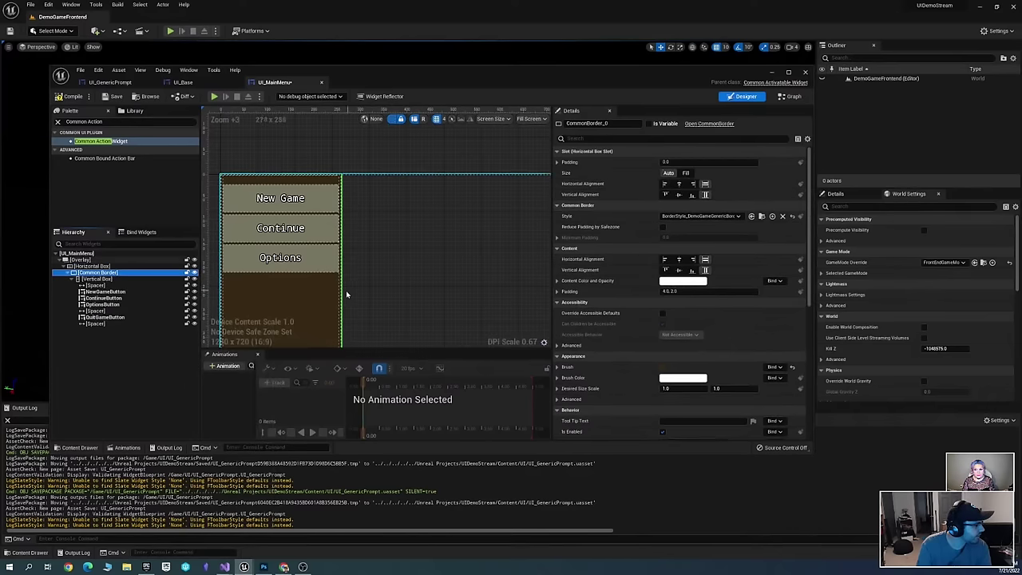
left_click(106, 267)
right_click_drag(390, 245, 365, 200)
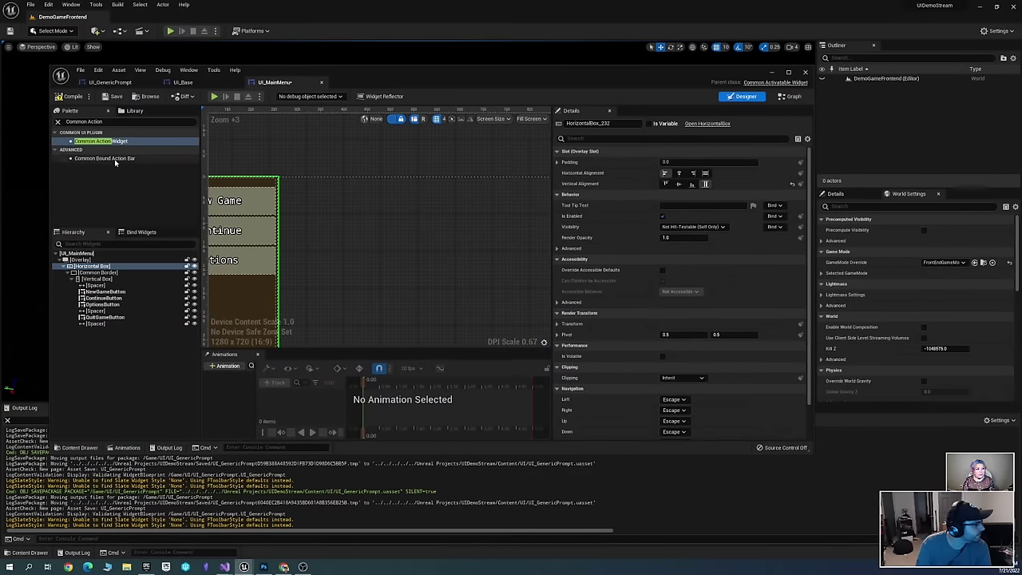
Add Common Action Widgets into the Horizontal Box, undoing one misplaced under the Overlay
left_click_drag(106, 142, 101, 272)
scroll(387, 212, "down", 3)
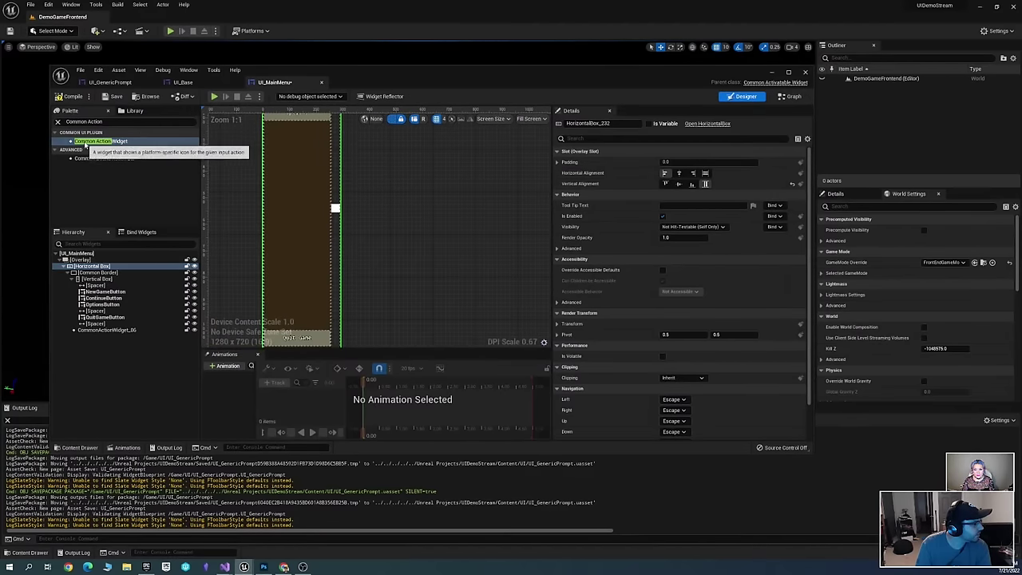
left_click_drag(86, 146, 118, 268)
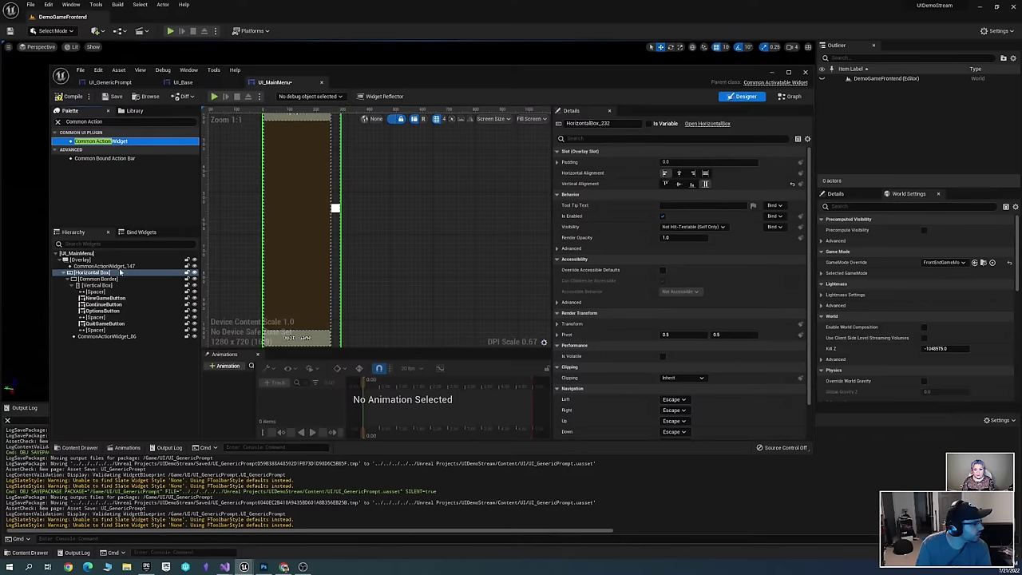
scroll(511, 292, "down", 2)
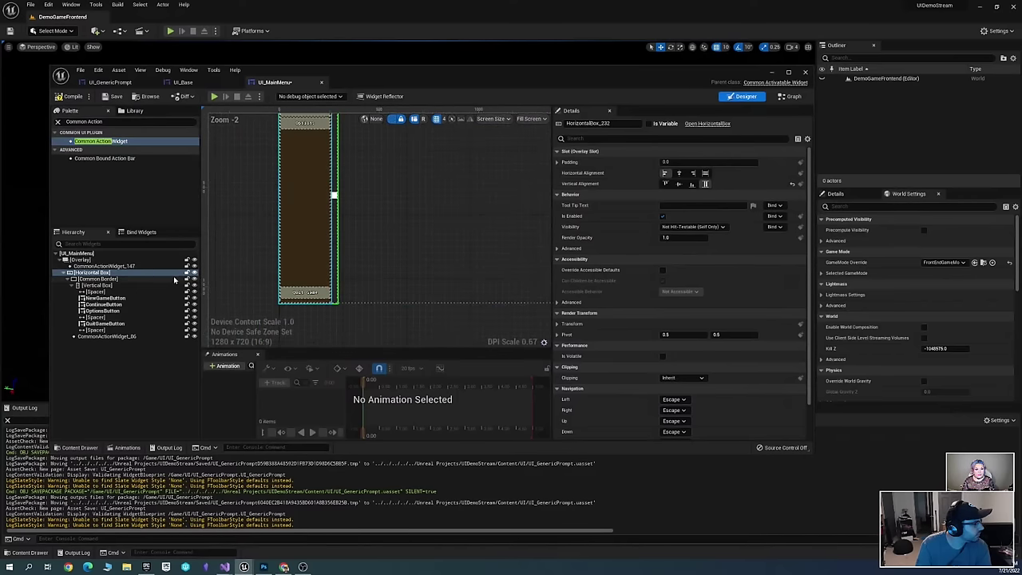
key("ctrl+z")
left_click_drag(101, 140, 112, 264)
scroll(275, 274, "up", 3)
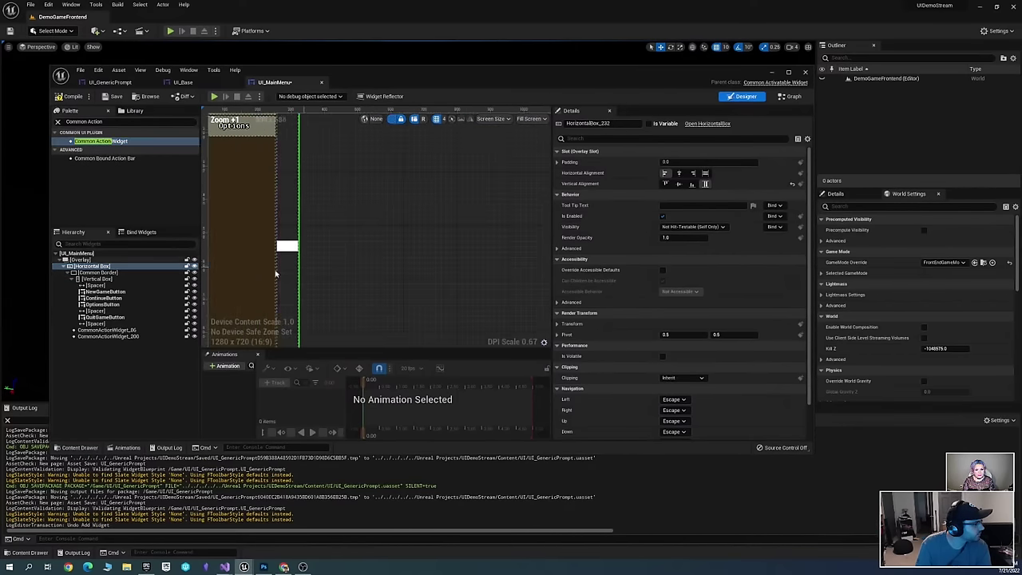
left_click(120, 121)
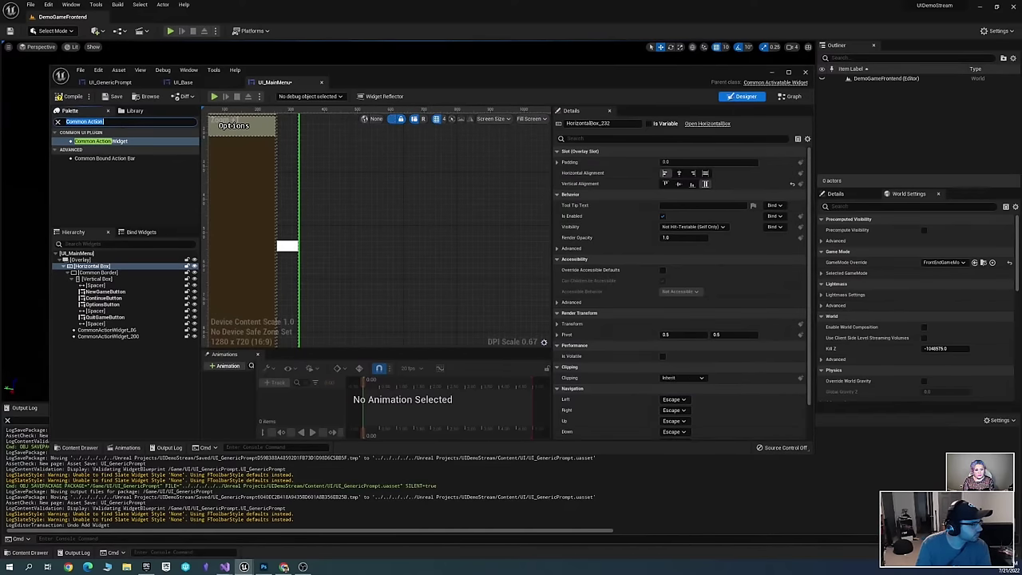
Give both action widgets Left padding 20 and Top vertical alignment, then save UI_MainMenu
left_click(108, 329)
left_click(107, 336, "shift")
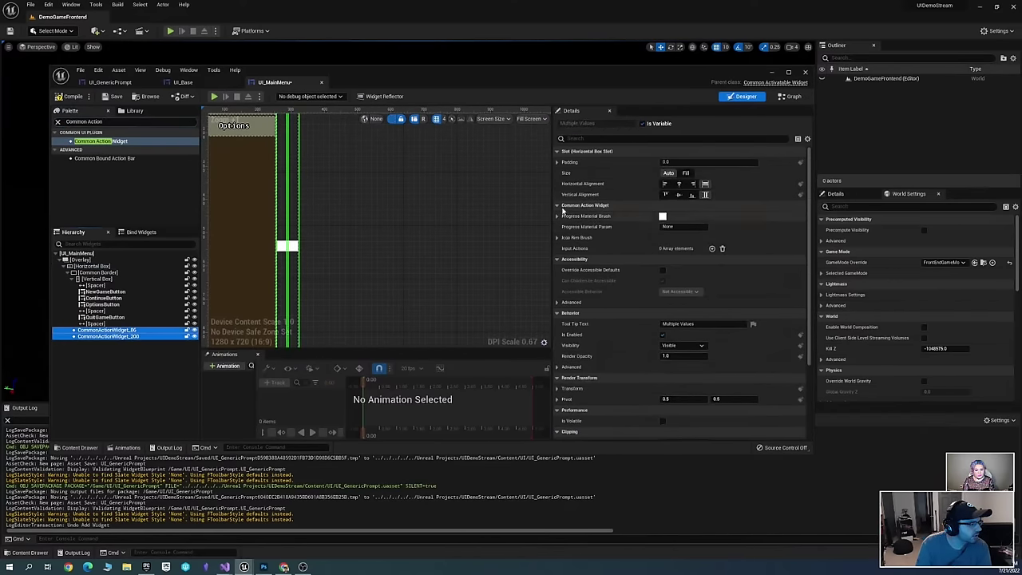
left_click(556, 161)
left_click(683, 173)
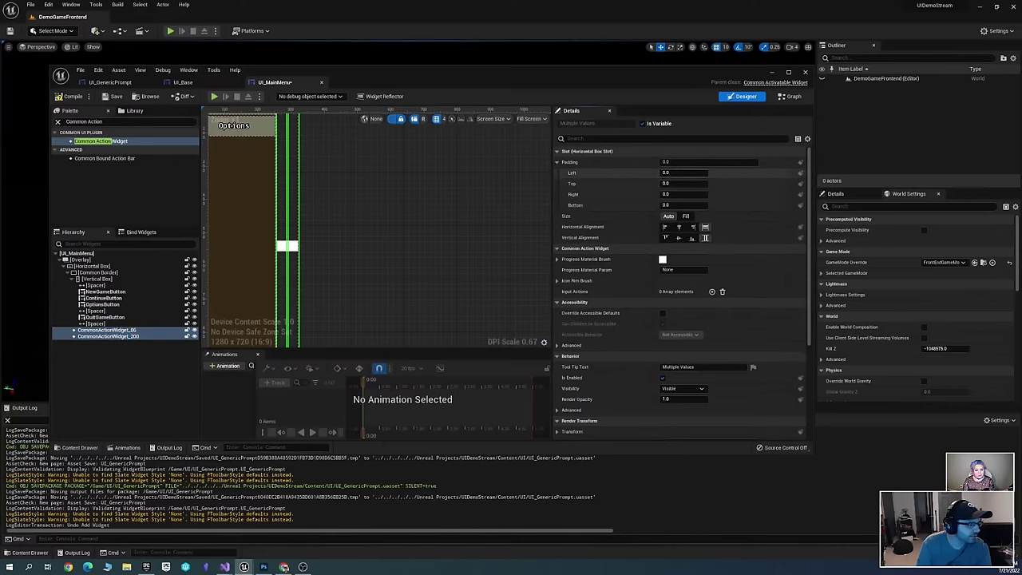
type("20")
key("Return")
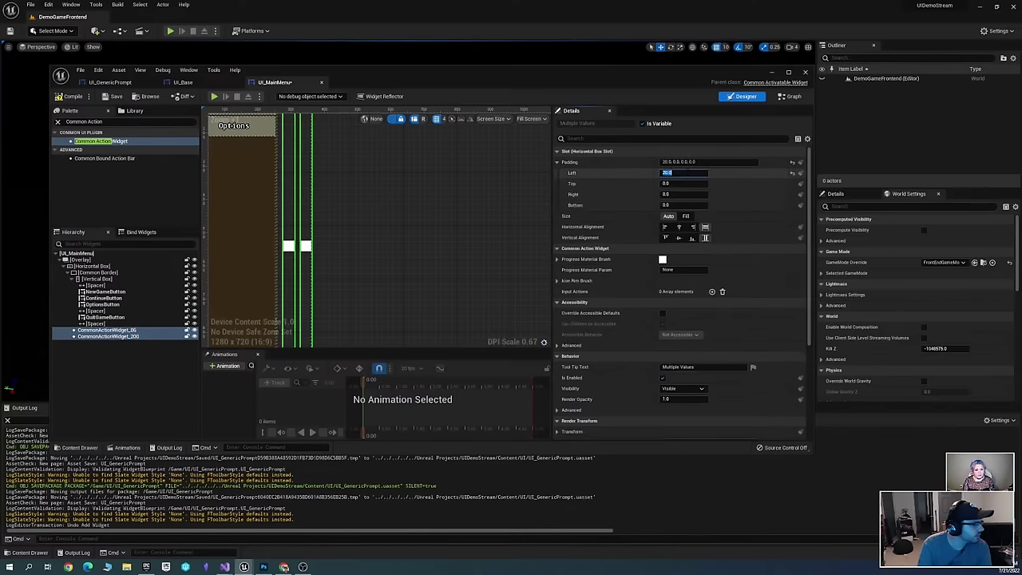
scroll(384, 209, "down", 1)
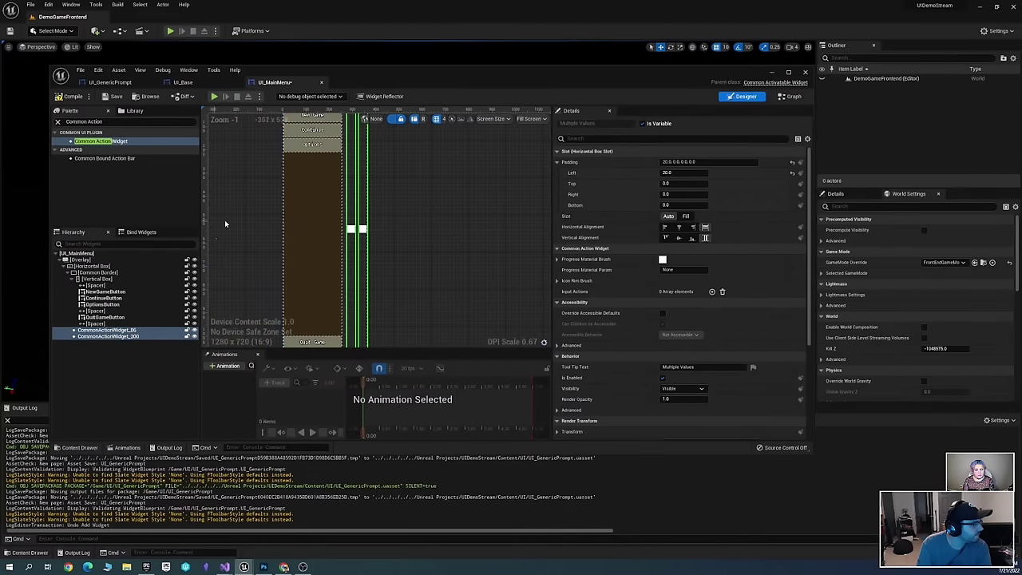
right_click_drag(226, 221, 227, 247)
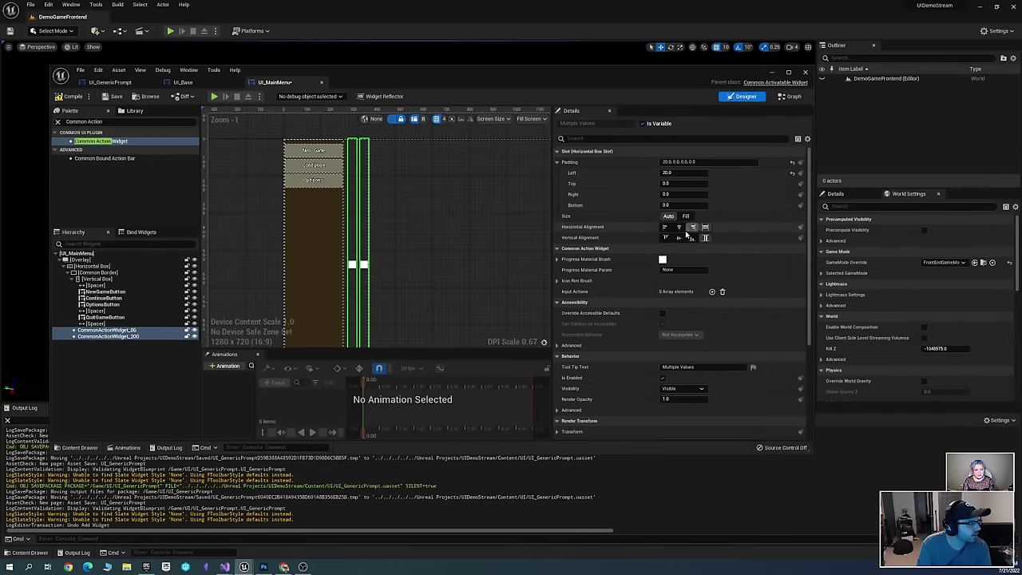
left_click(666, 238)
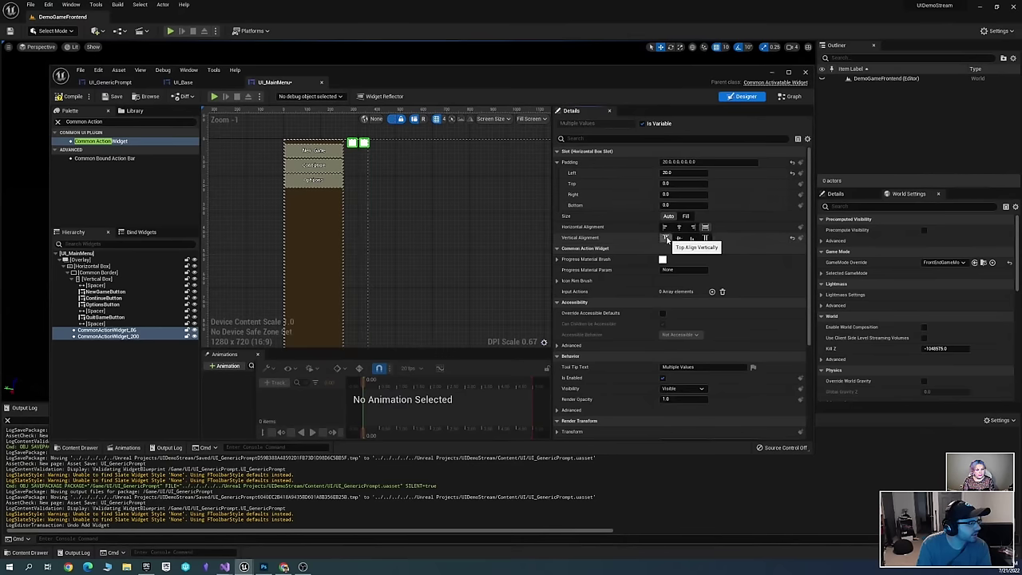
scroll(468, 201, "up", 1)
mouse_move(468, 200)
right_mouse_down()
mouse_move(433, 256)
mouse_move(394, 240)
mouse_move(408, 217)
mouse_move(462, 215)
right_mouse_up()
scroll(433, 256, "down", 2)
key("ctrl+s")
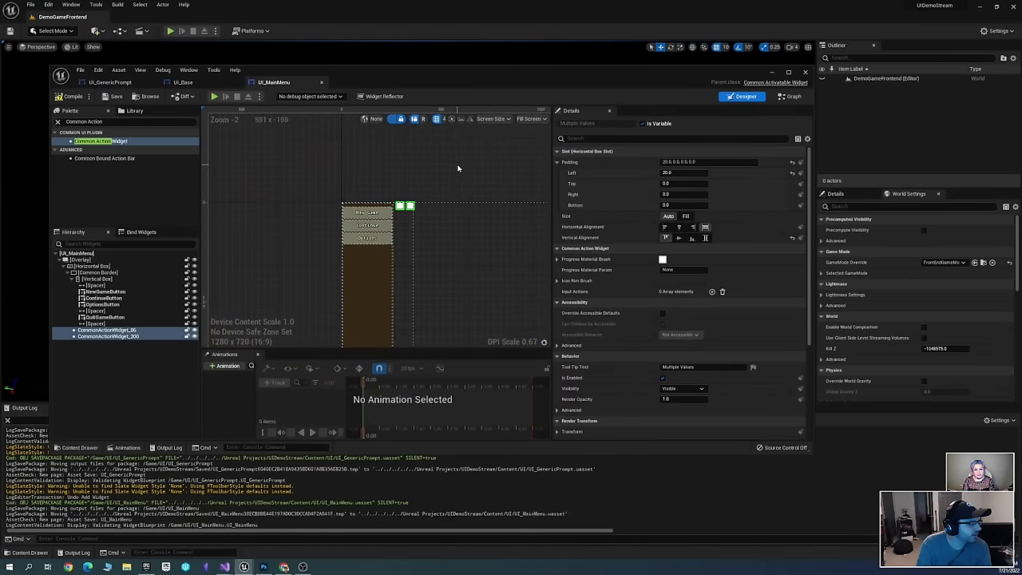
Select the New Game button and each action widget on the canvas to check their placement
scroll(772, 288, "down", 3)
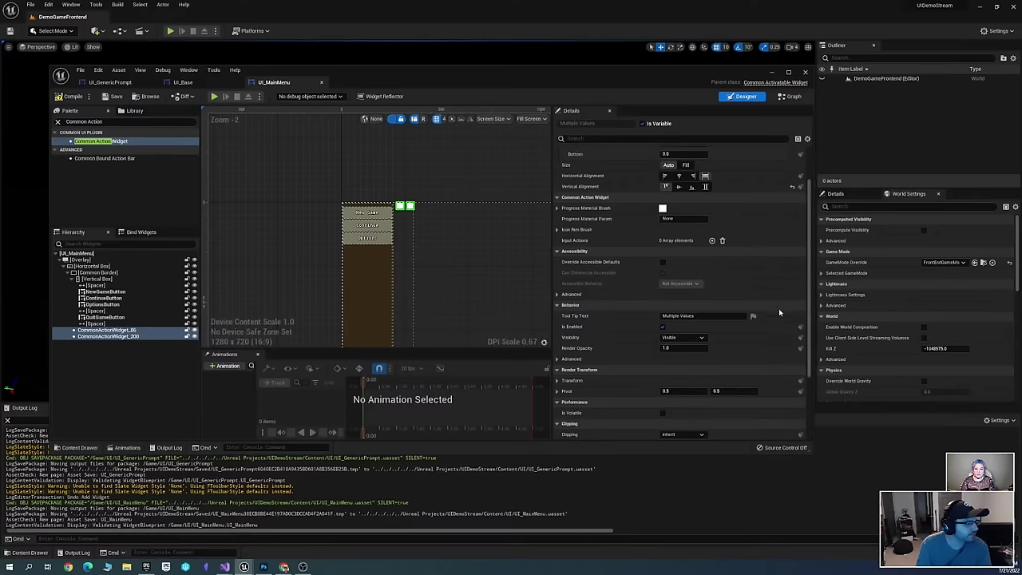
scroll(778, 312, "up", 3)
scroll(365, 226, "up", 4)
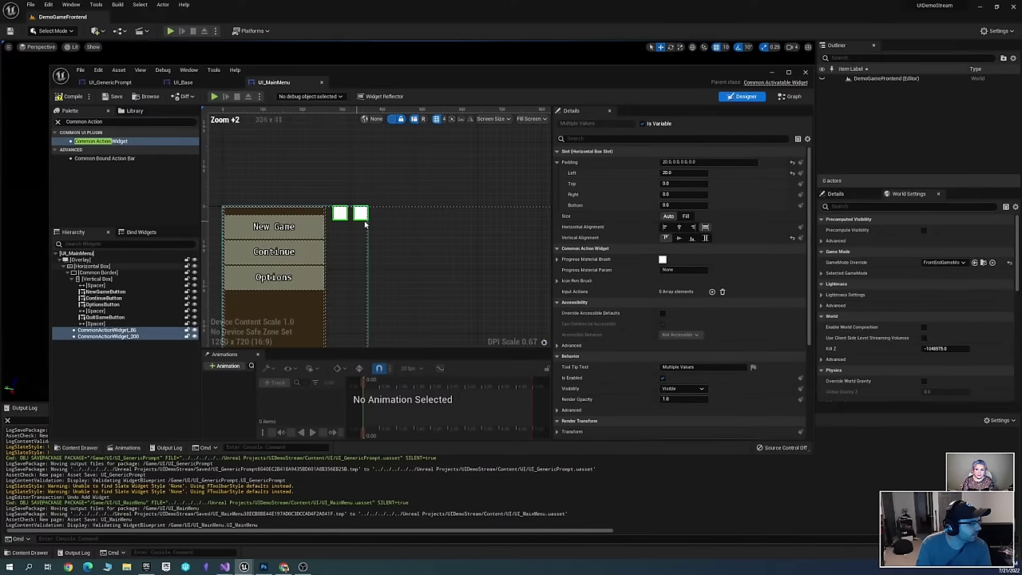
left_click(274, 226)
left_click(360, 213)
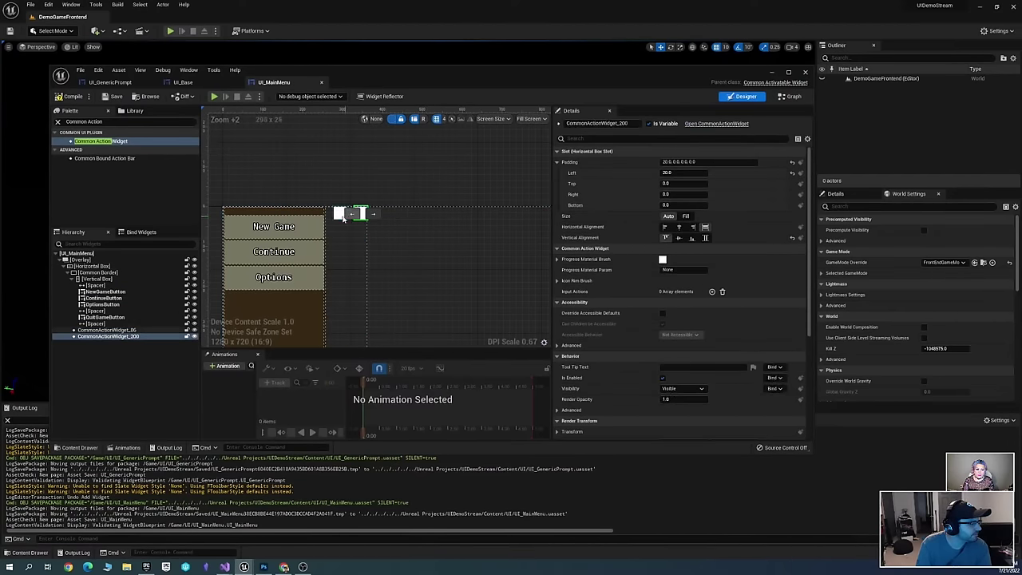
left_click(378, 201)
left_click(360, 212)
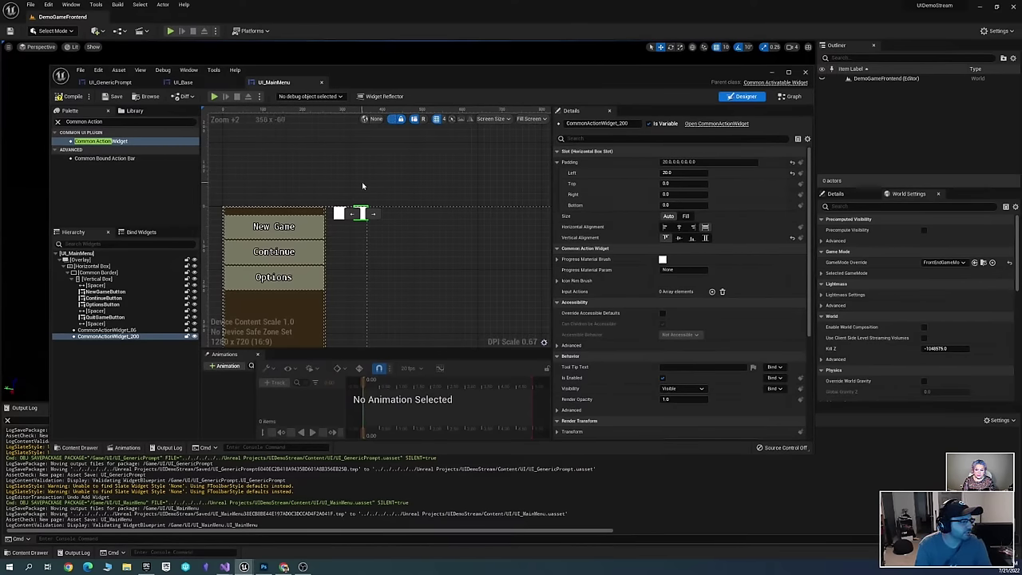
scroll(723, 267, "down", 3)
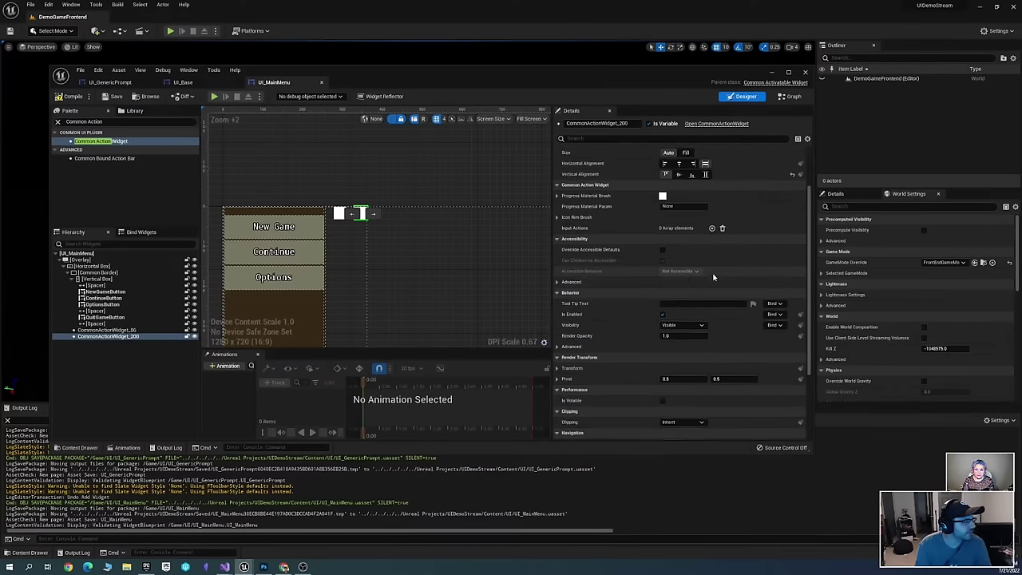
Select the menu's root widget and pick the InputActionTable asset in the Data folder
left_click(342, 175)
left_click_drag(358, 81, 635, 102)
left_click(633, 246)
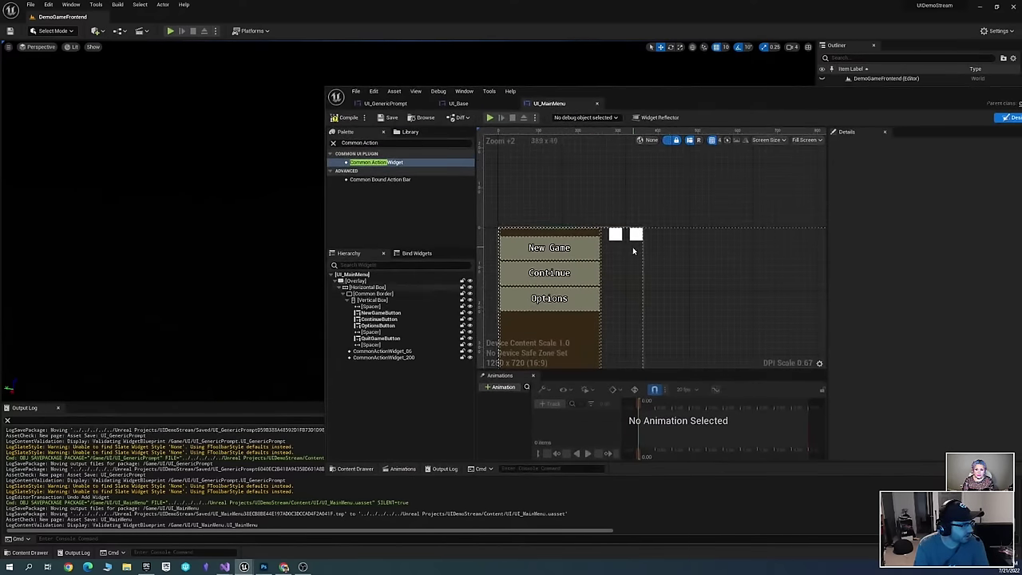
key("ctrl+space")
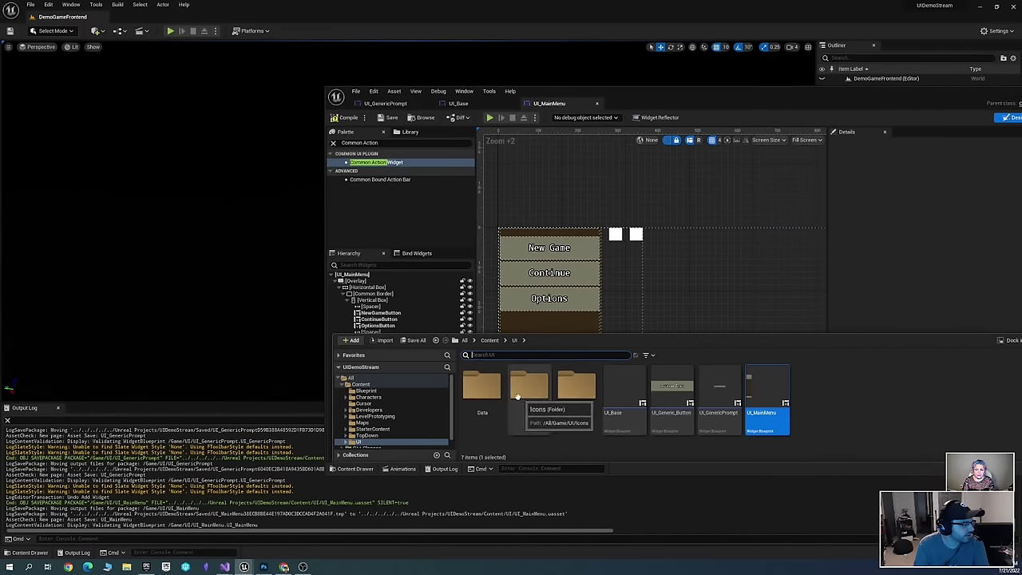
double_click(481, 385)
left_click(627, 404)
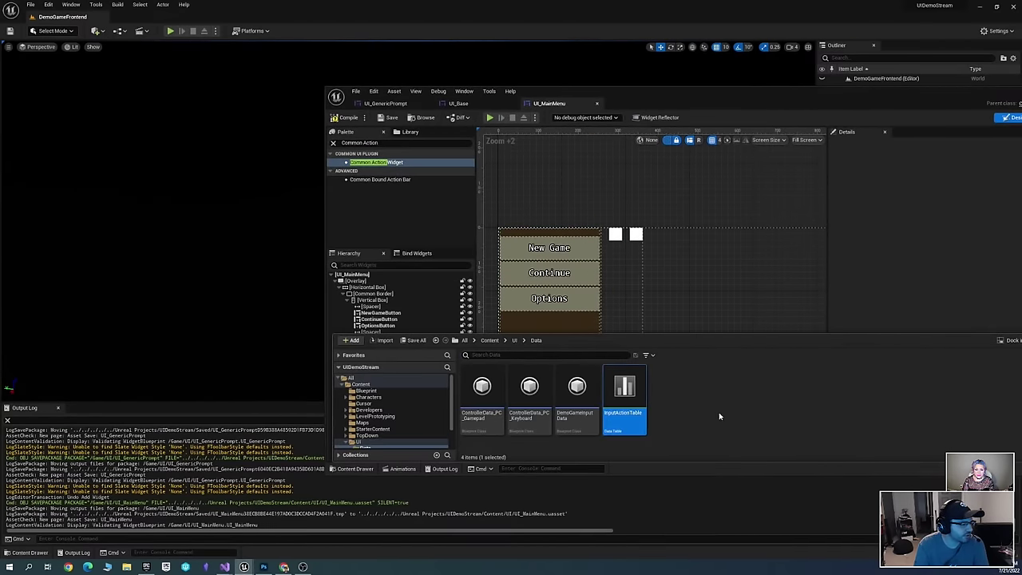
key("ctrl+space")
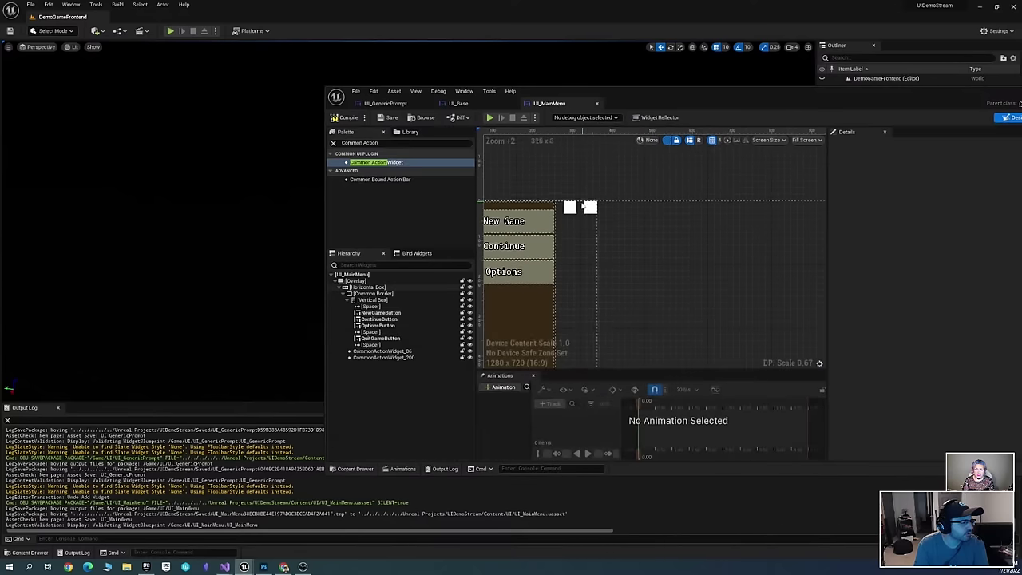
Bind the first action widget to the TabLeft row of InputActionTable
left_click(571, 208)
left_click_drag(704, 93, 516, 69)
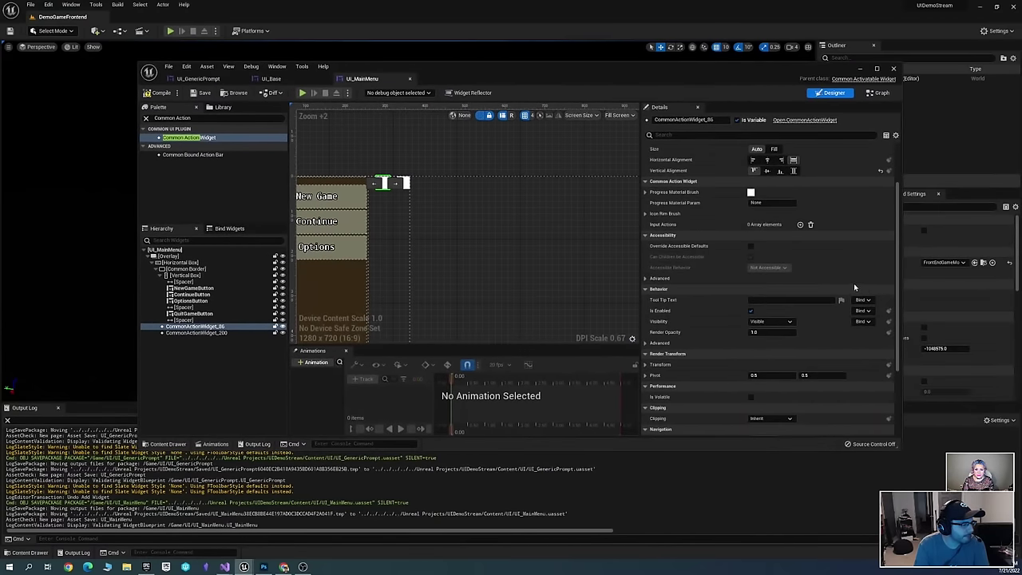
scroll(853, 283, "down", 3)
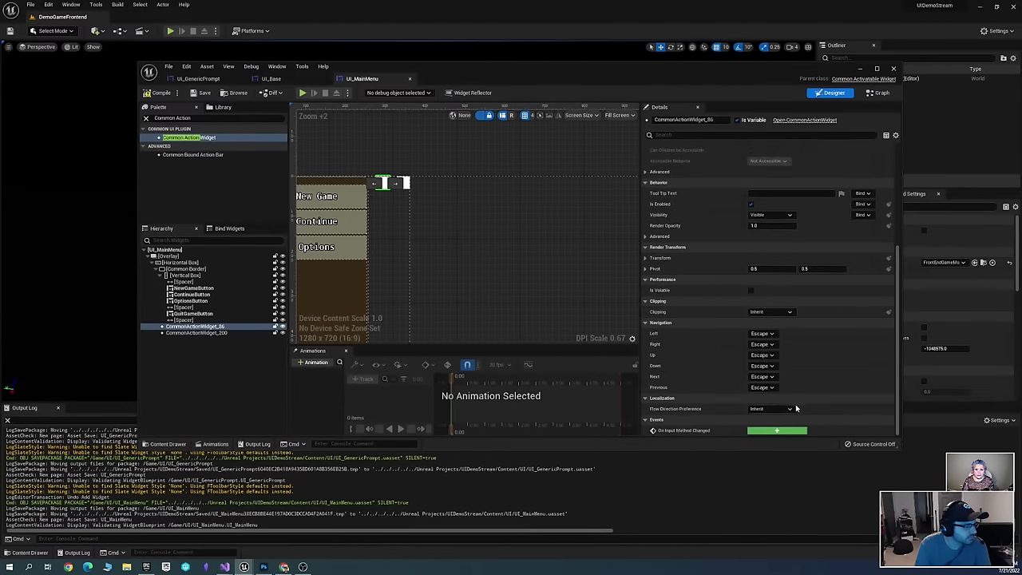
scroll(834, 335, "up", 3)
scroll(835, 335, "up", 1)
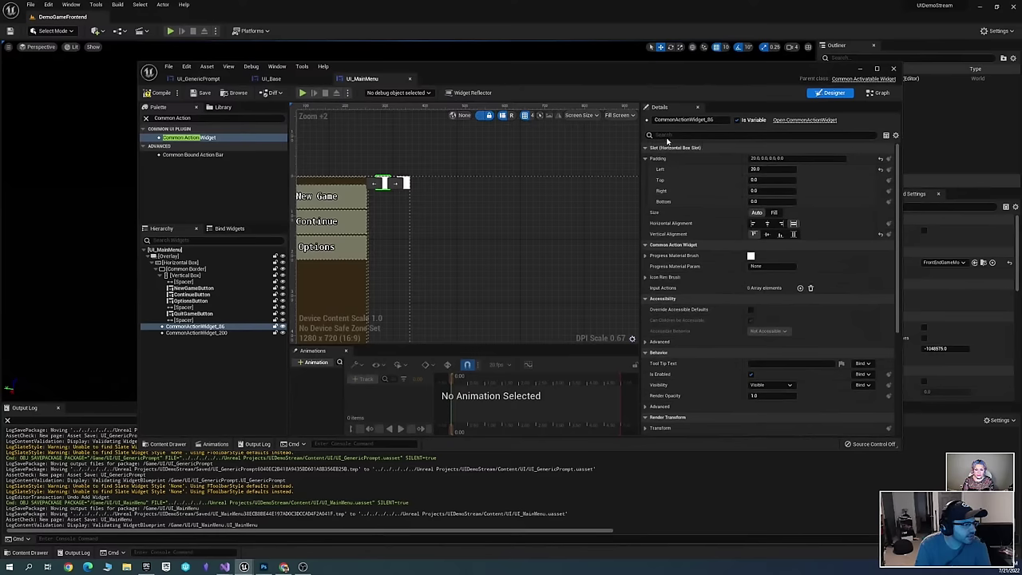
left_click(646, 159)
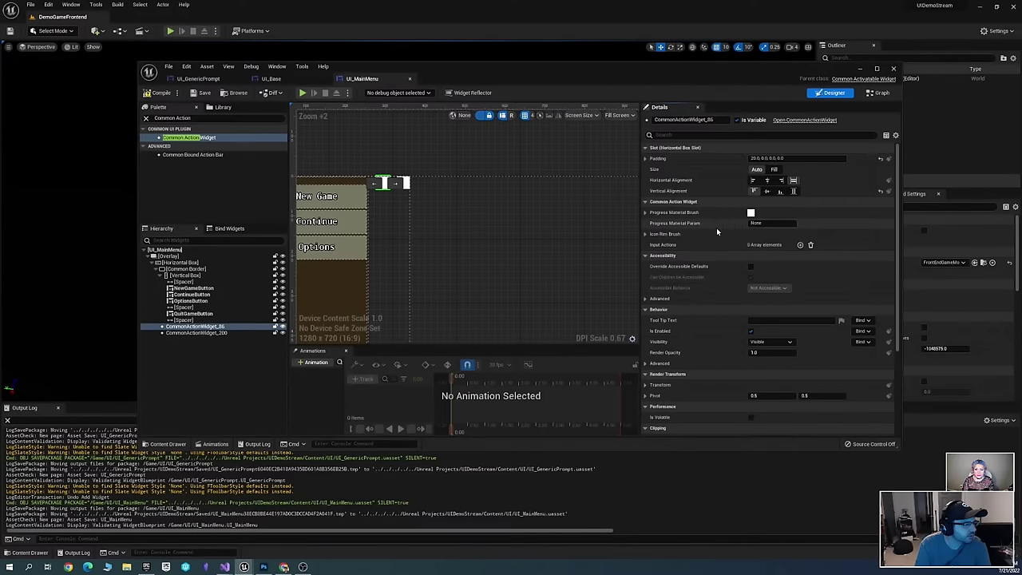
left_click(800, 246)
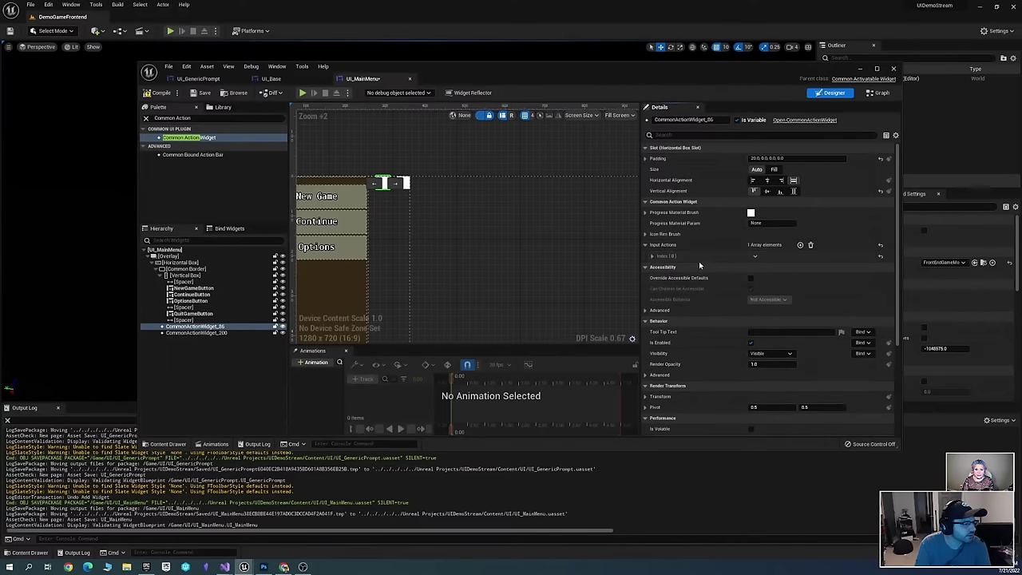
left_click(699, 256)
left_click(764, 268)
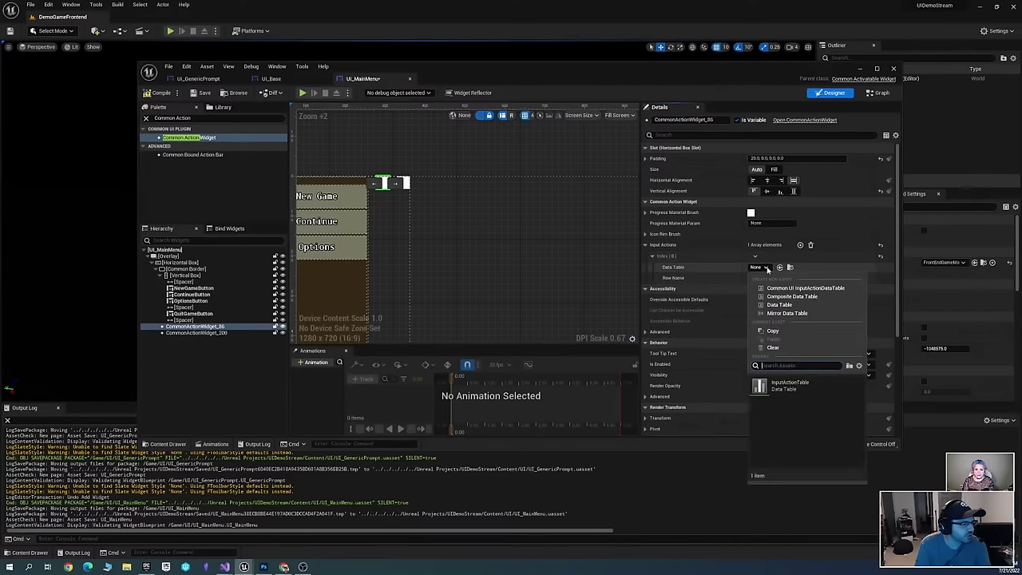
left_click(820, 392)
left_click(771, 278)
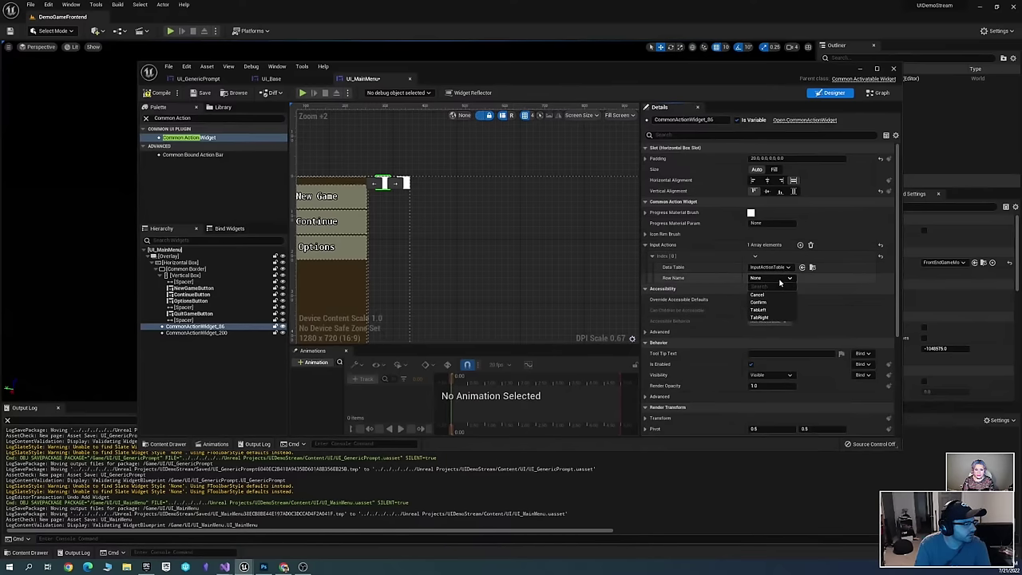
left_click(779, 312)
Bind the second action widget to the TabRight row of InputActionTable
left_click(403, 184)
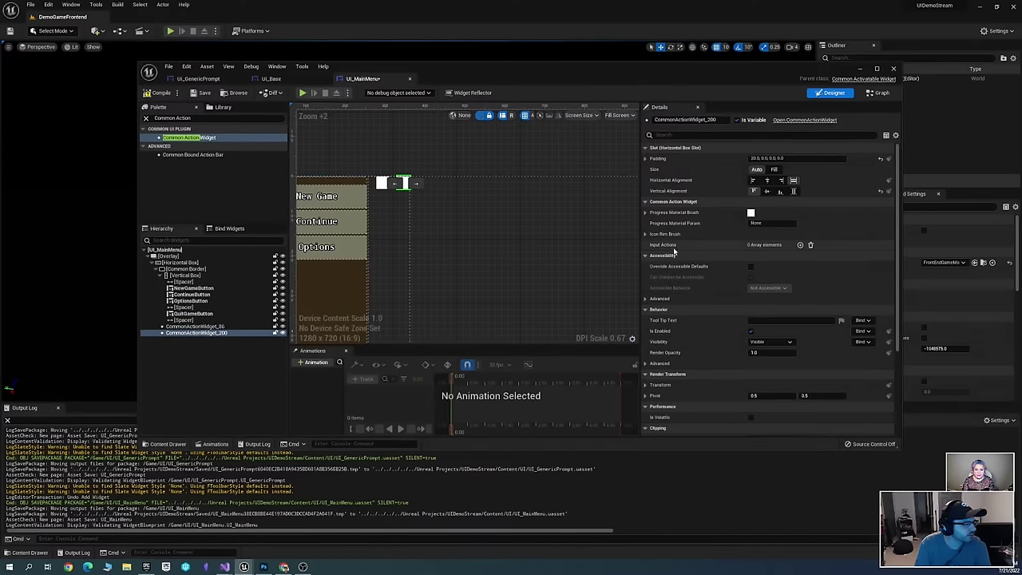
left_click(800, 244)
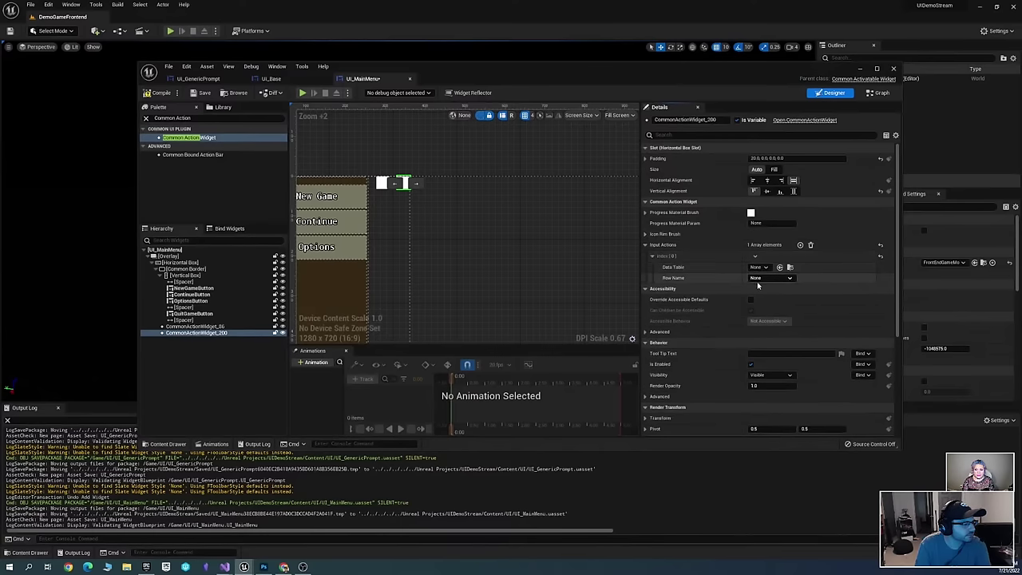
left_click(760, 267)
left_click(768, 384)
left_click(784, 279)
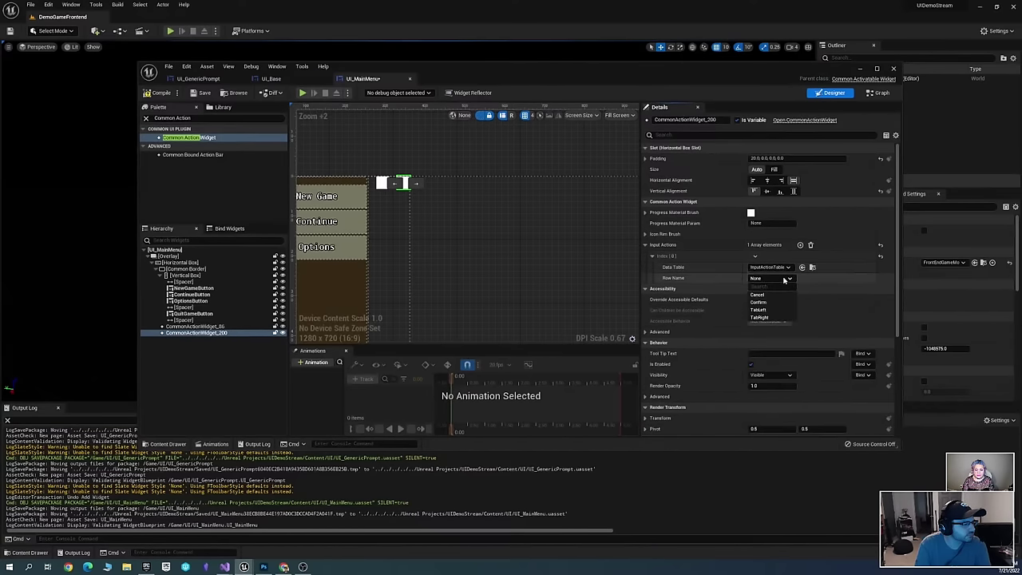
left_click(759, 317)
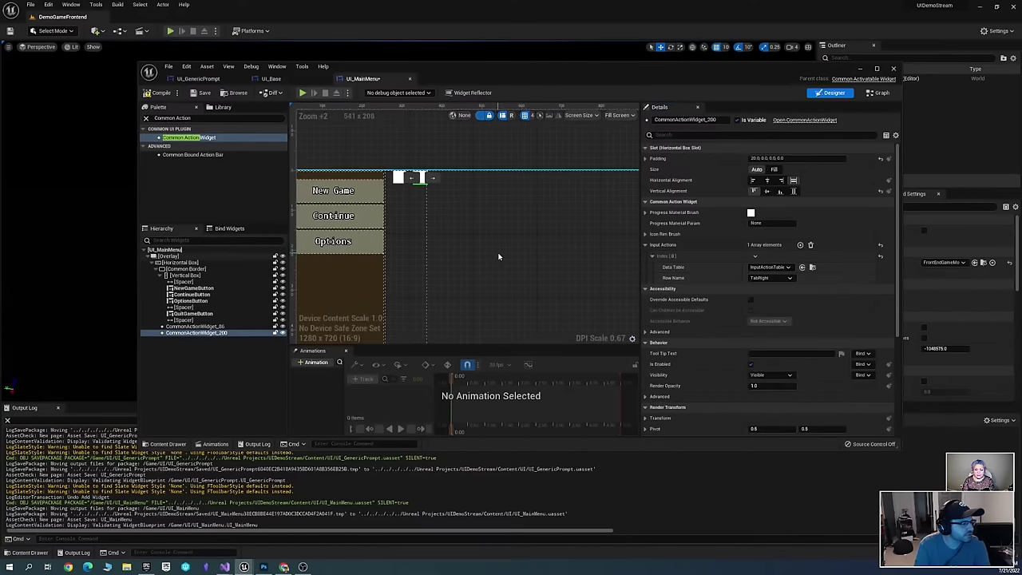
scroll(511, 248, "down", 2)
With the root Overlay selected, compile and save UI_MainMenu
left_click(521, 186)
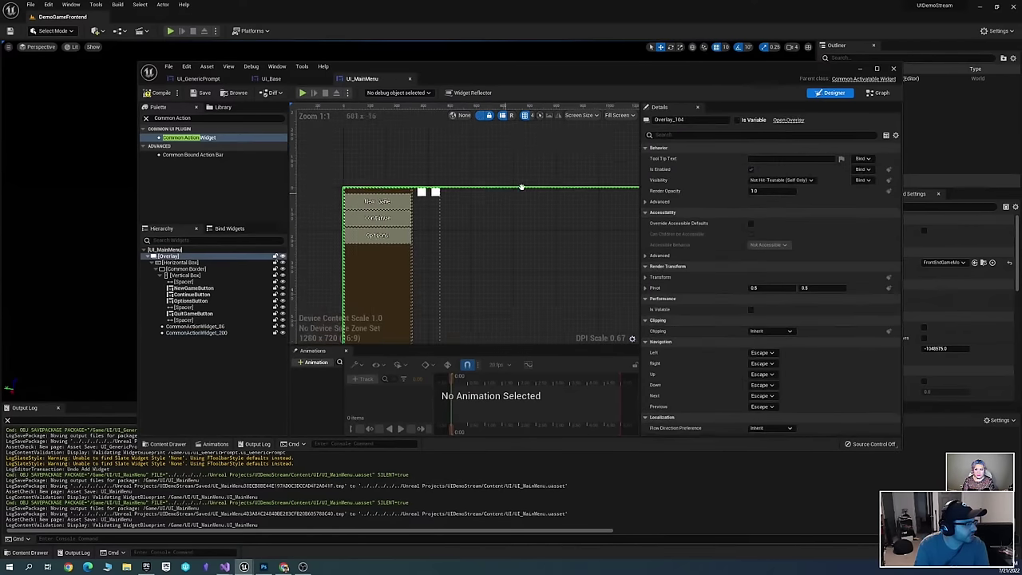
scroll(363, 248, "up", 1)
left_click(157, 92)
left_click(200, 93)
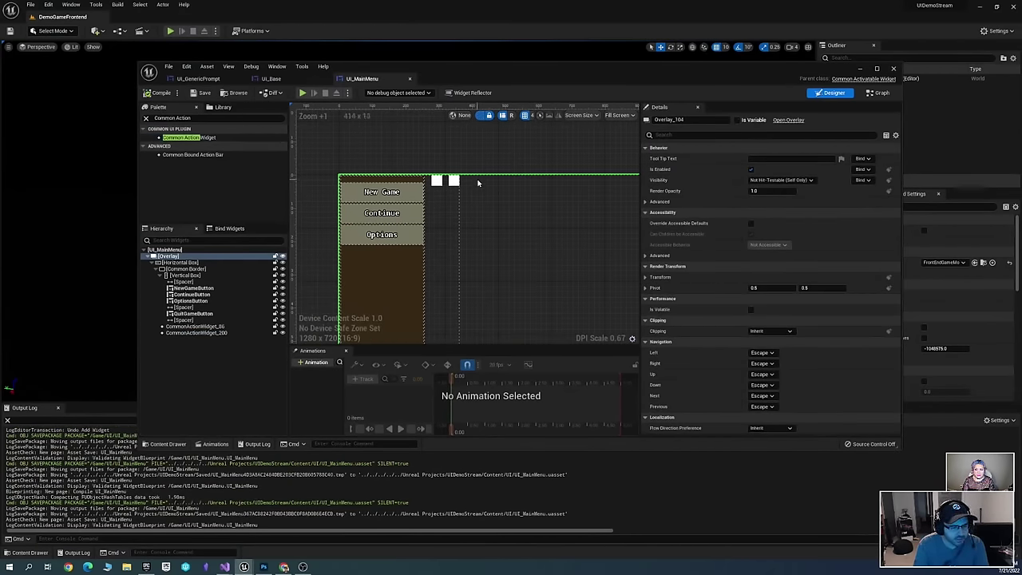
right_click_drag(472, 144, 411, 143)
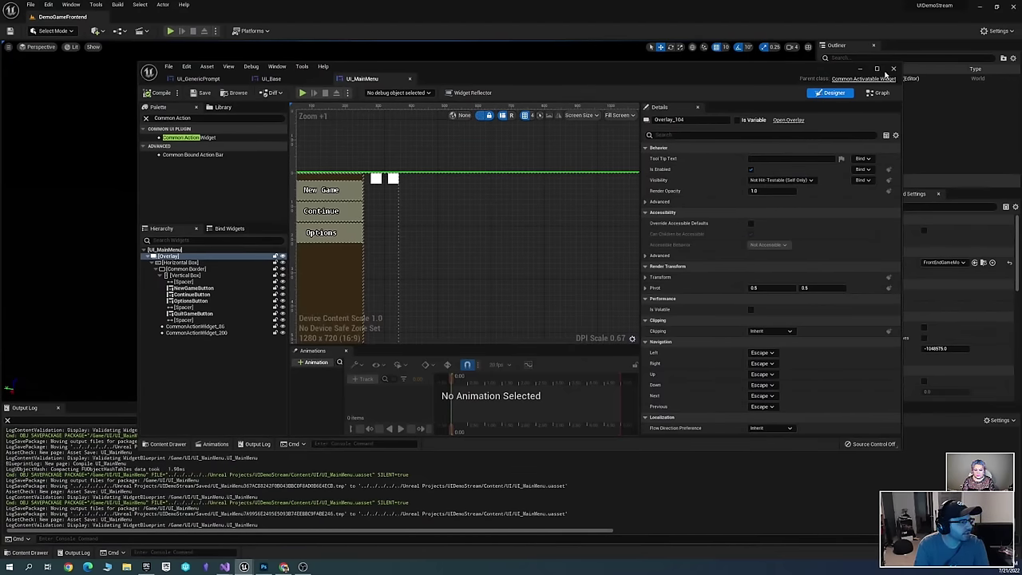
left_click(860, 70)
Play the level and move menu focus up and down between New Game, Continue and Options
left_click(170, 30)
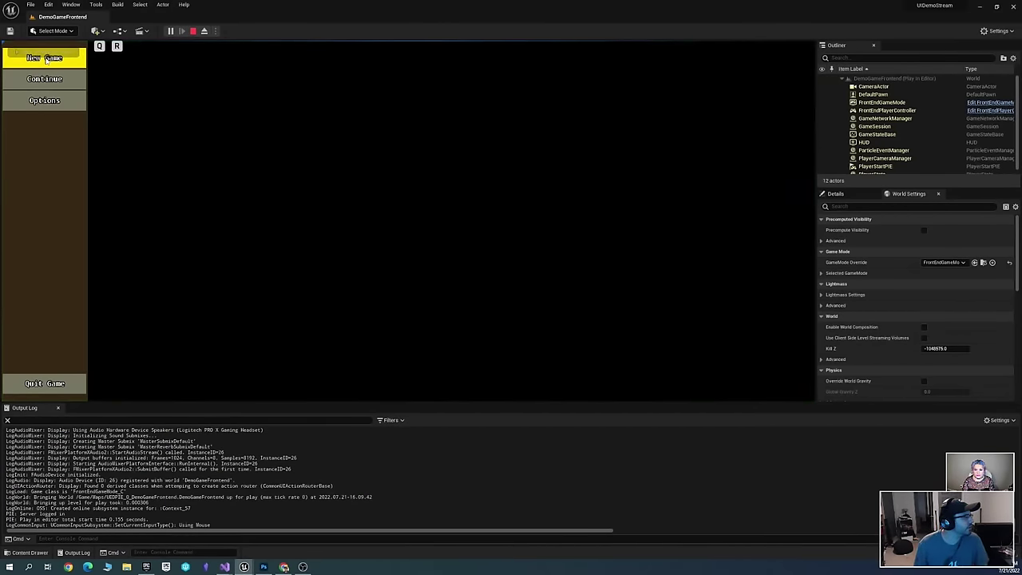
key("Down")
key("Up")
key("Down")
key("Down")
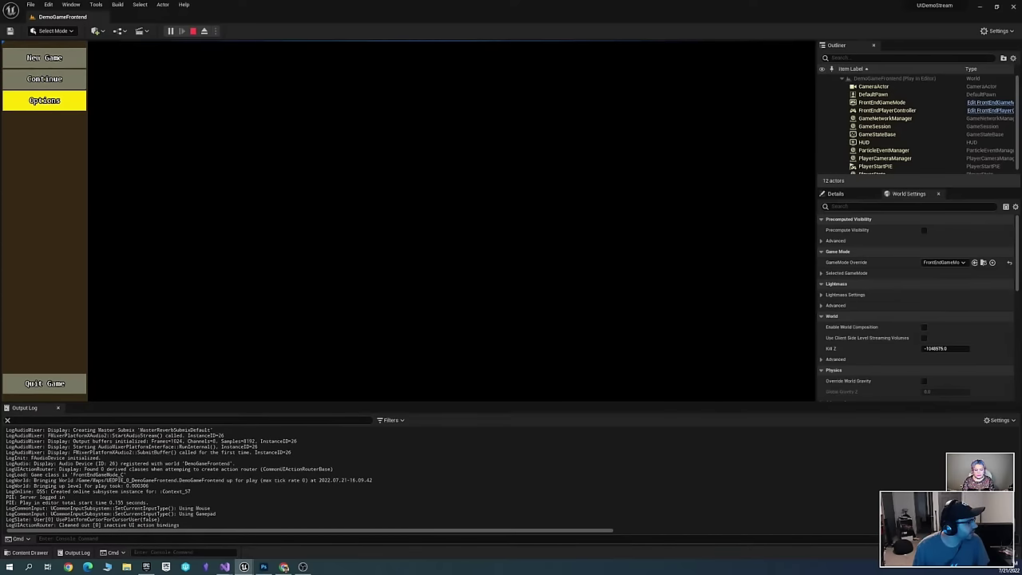
key("Up")
key("Up")
key("Down")
key("Up")
key("Down")
key("Down")
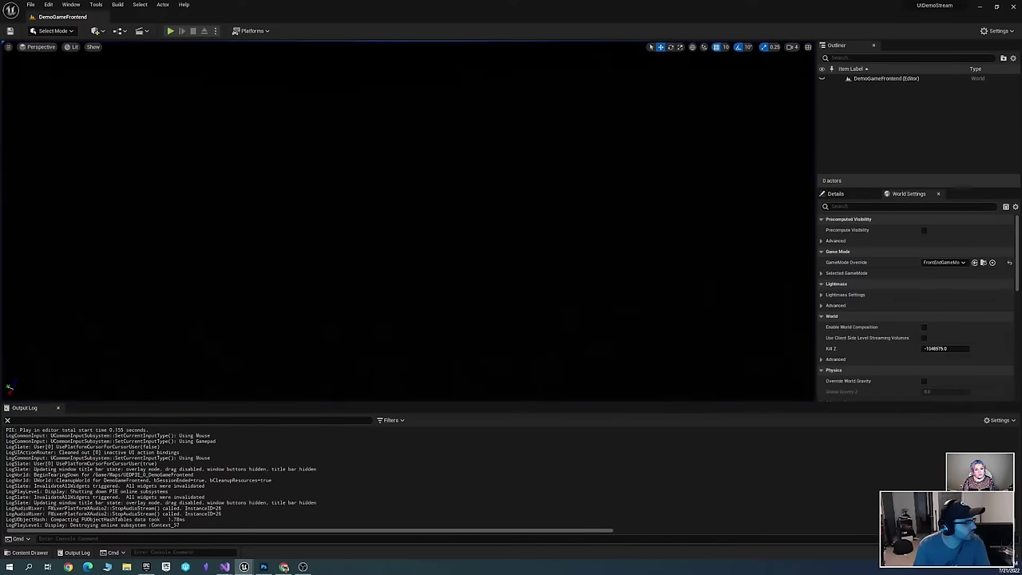
key("ctrl+space")
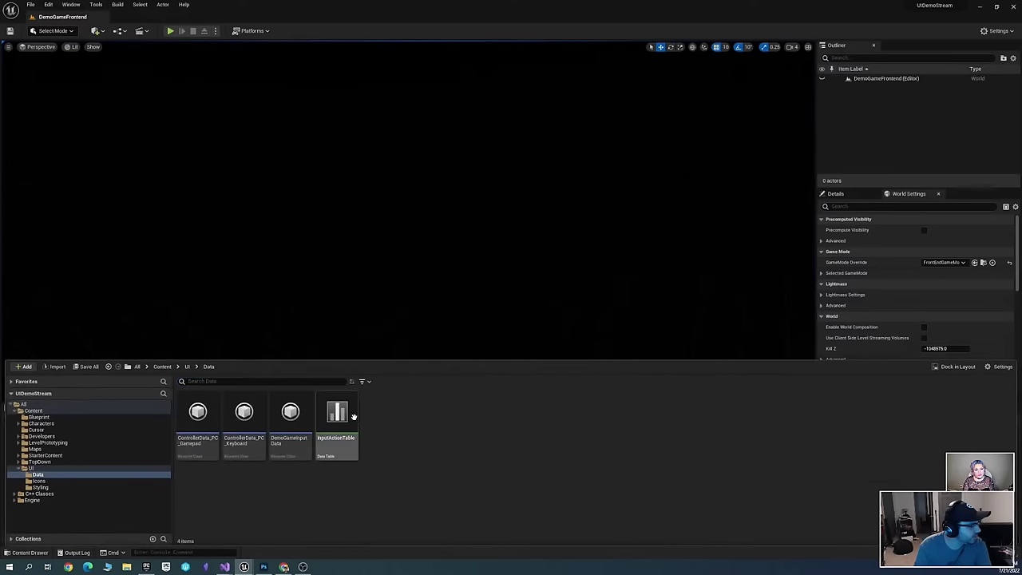
Inspect the TabLeft row in InputActionTable, save the table and close it
double_click(352, 416)
left_click(166, 152)
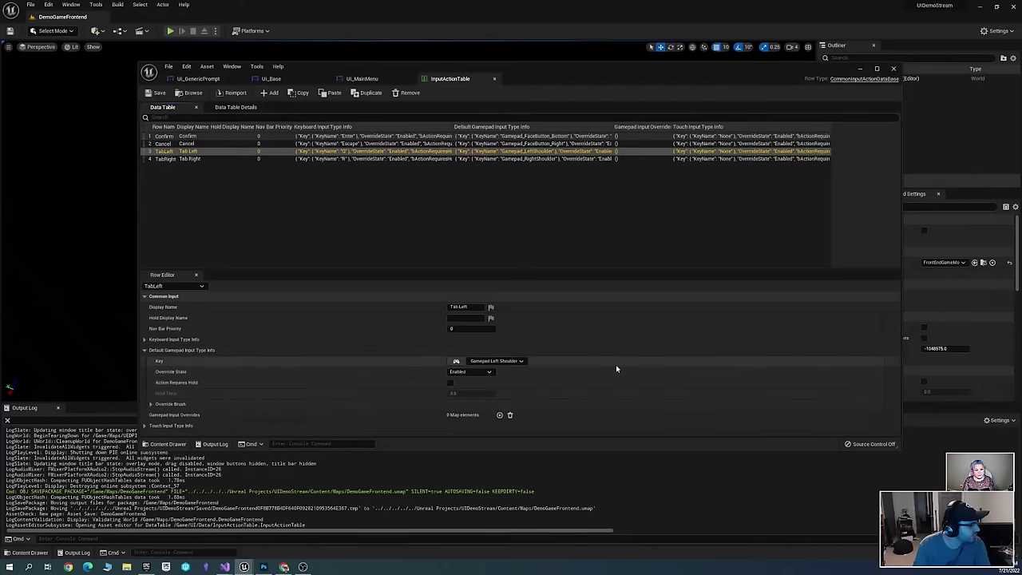
key("ctrl+s")
left_click(146, 350)
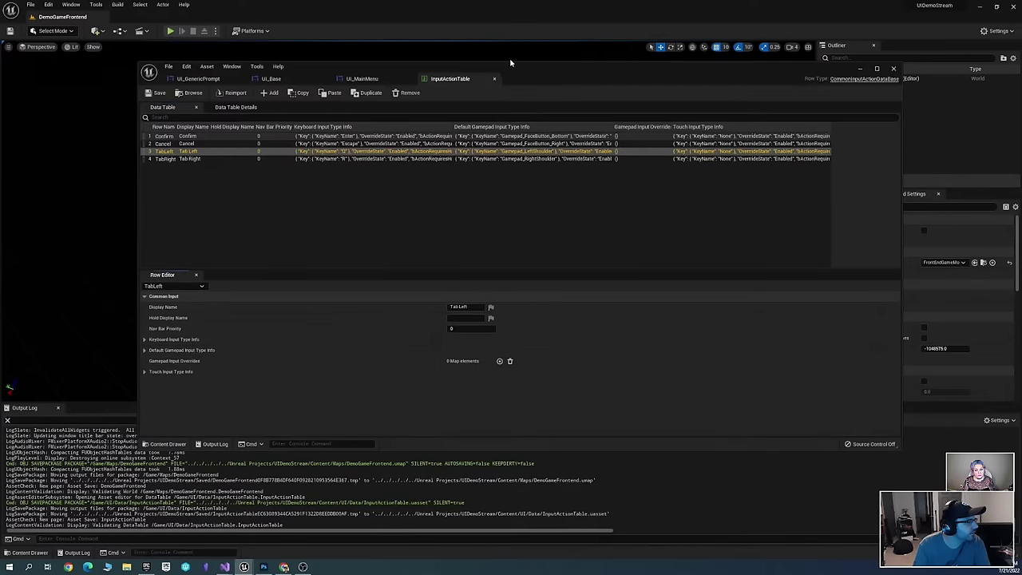
left_click(893, 69)
Open ControllerData_PC_Gamepad and expand the Input Brush Data Map's LB and RB entries
key("ctrl+space")
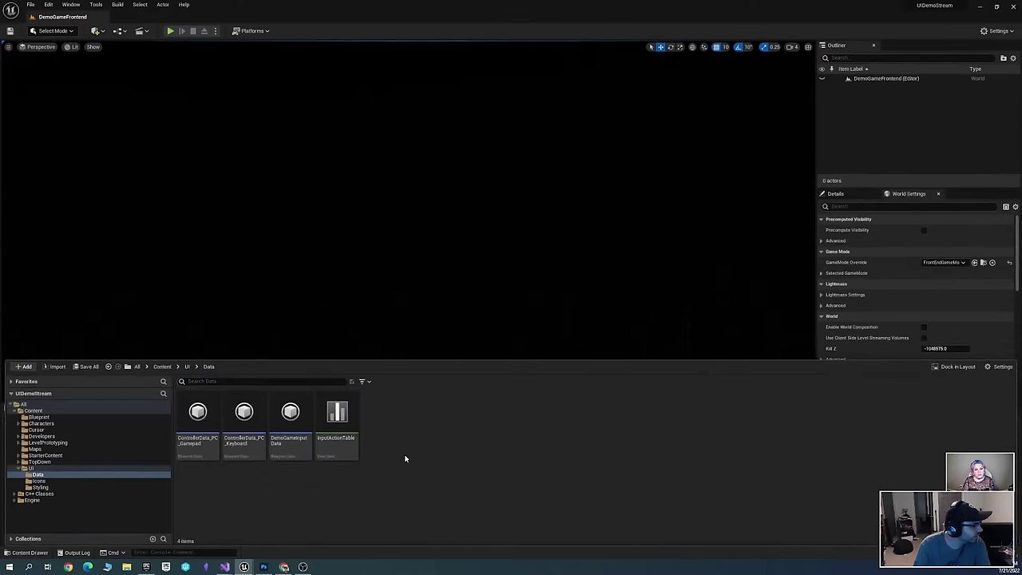
left_click(244, 419)
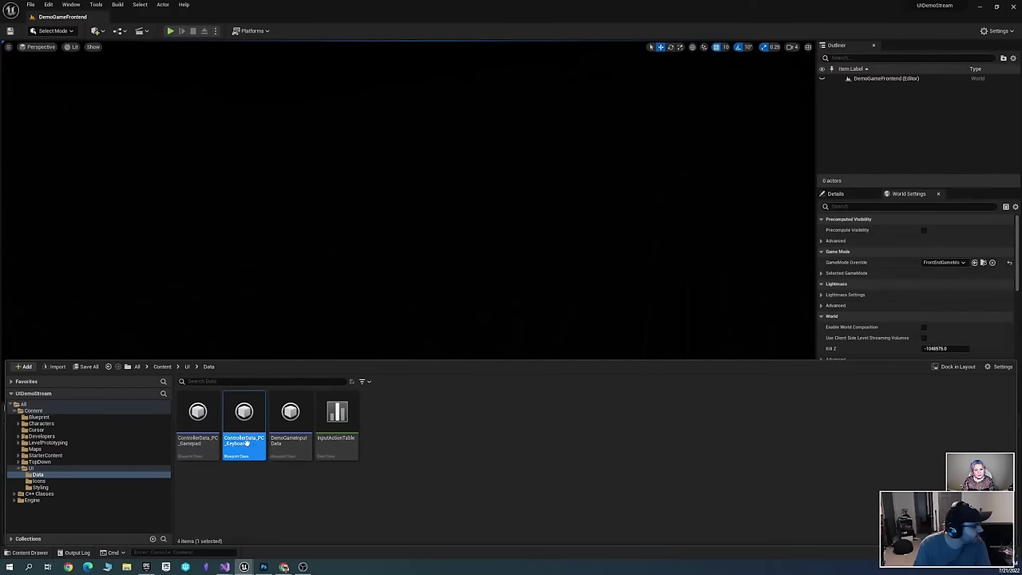
double_click(196, 417)
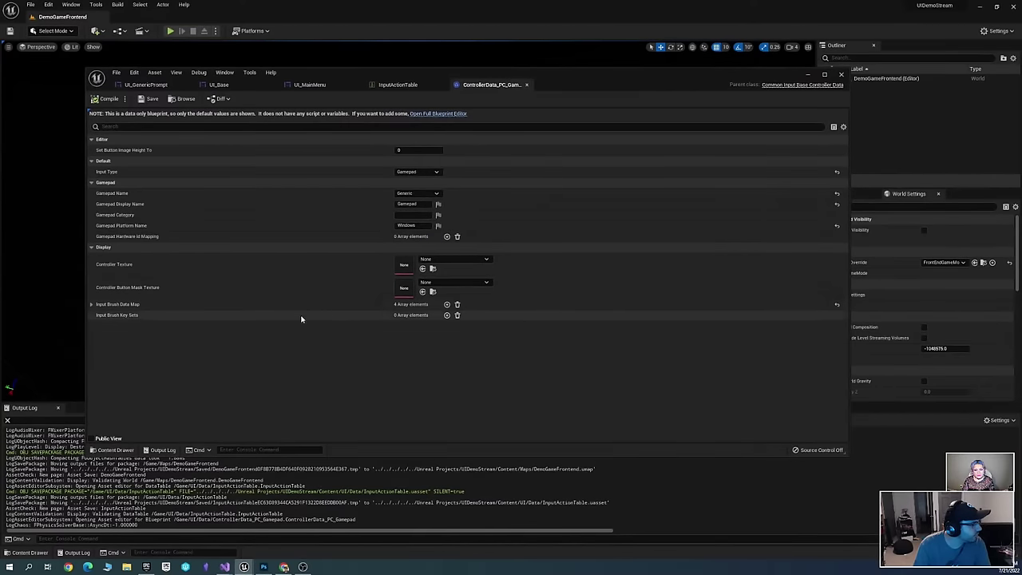
left_click(90, 304)
left_click(99, 338)
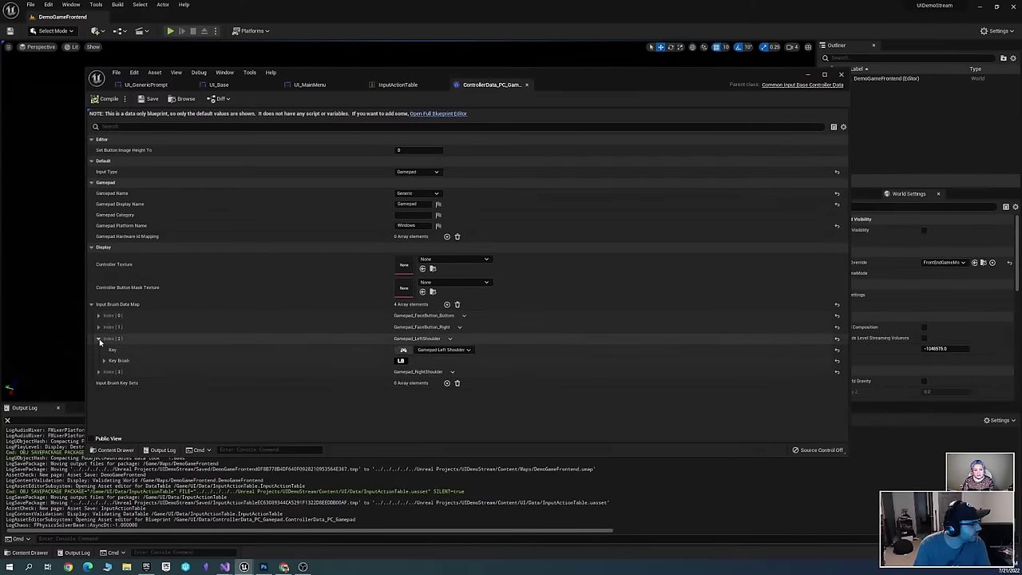
left_click(98, 372)
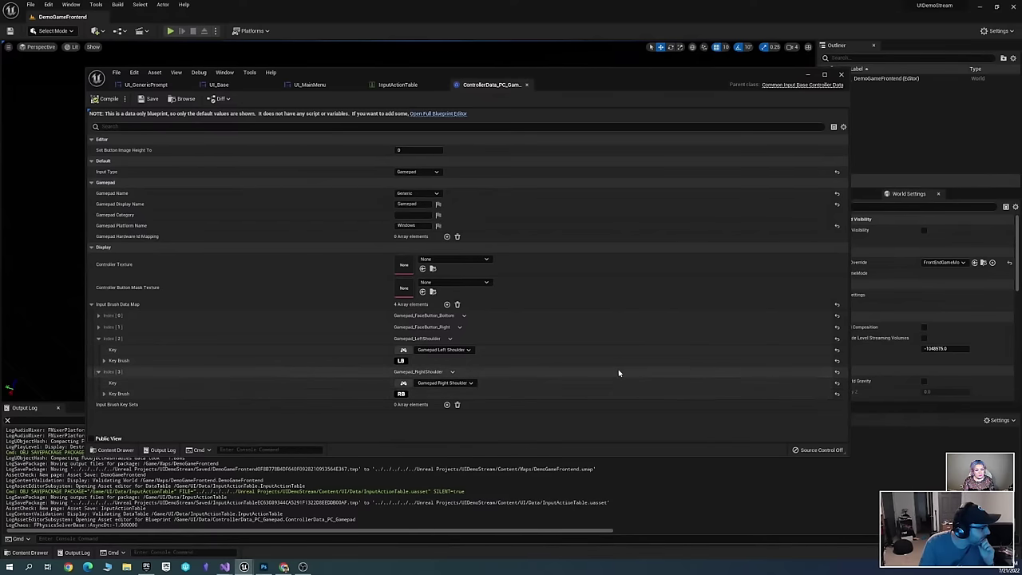
left_click(104, 394)
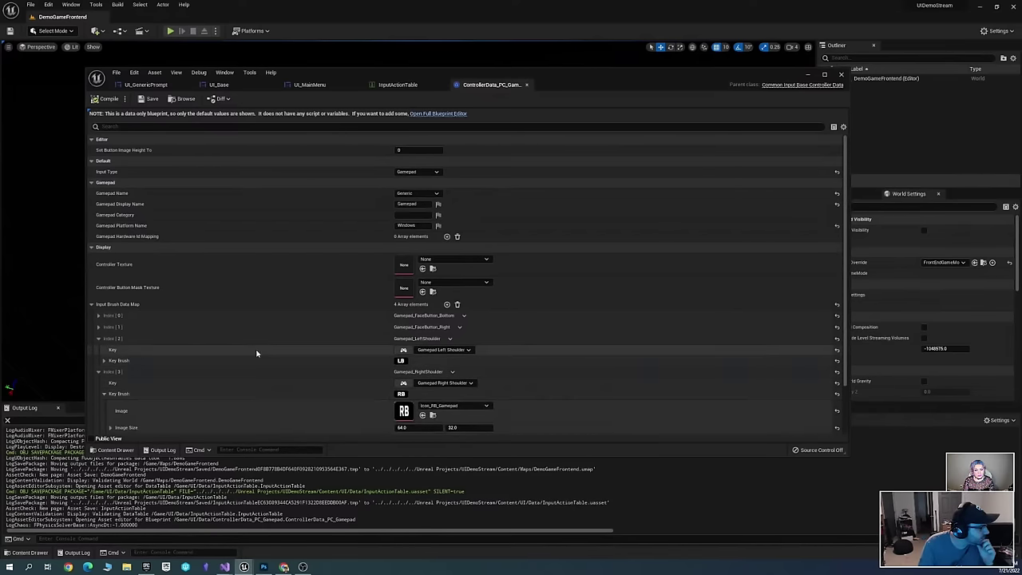
scroll(268, 354, "down", 2)
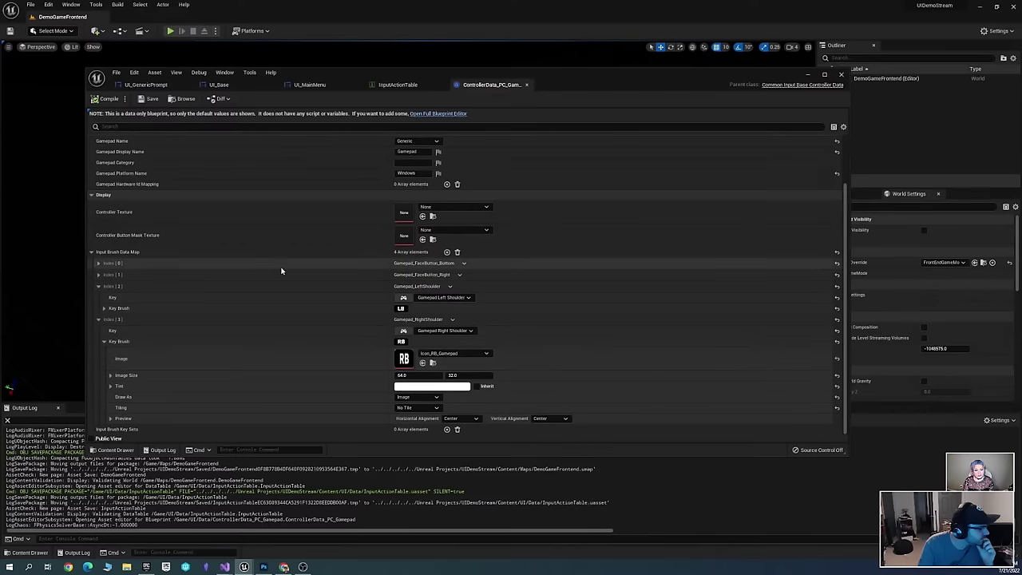
scroll(736, 332, "up", 2)
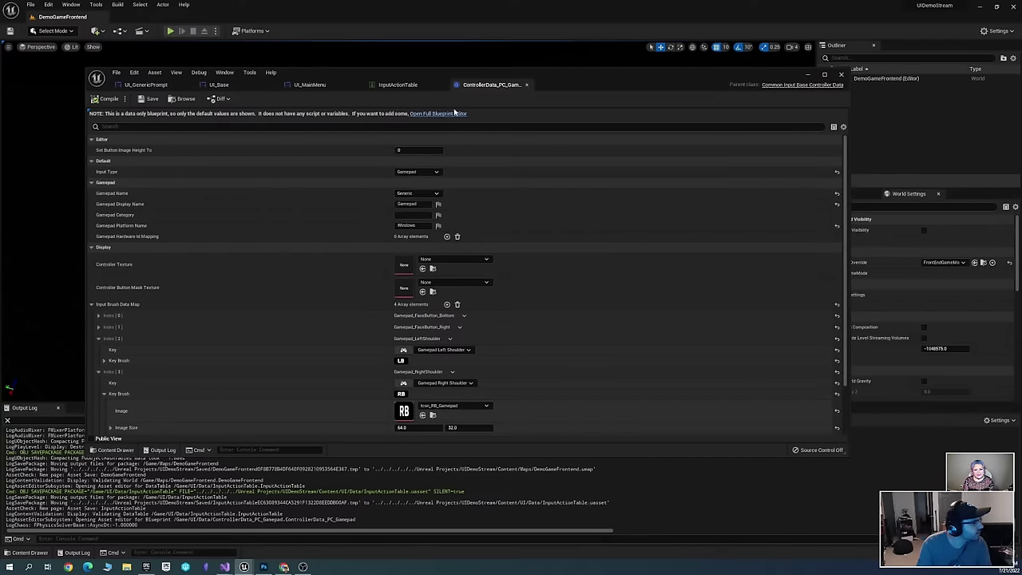
Open Project Settings at the Common Input Settings page
left_click(742, 64)
left_click(50, 5)
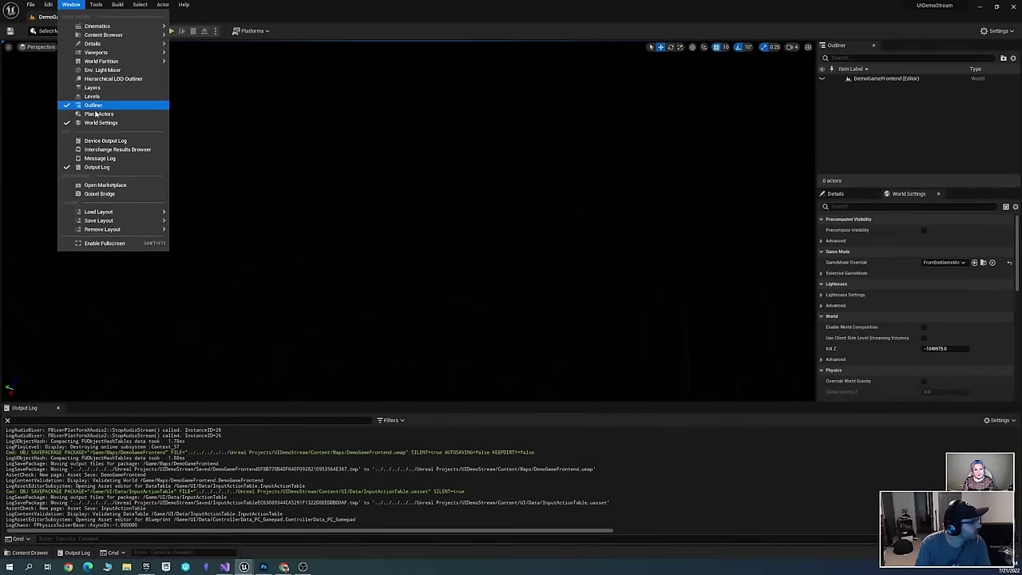
left_click(84, 124)
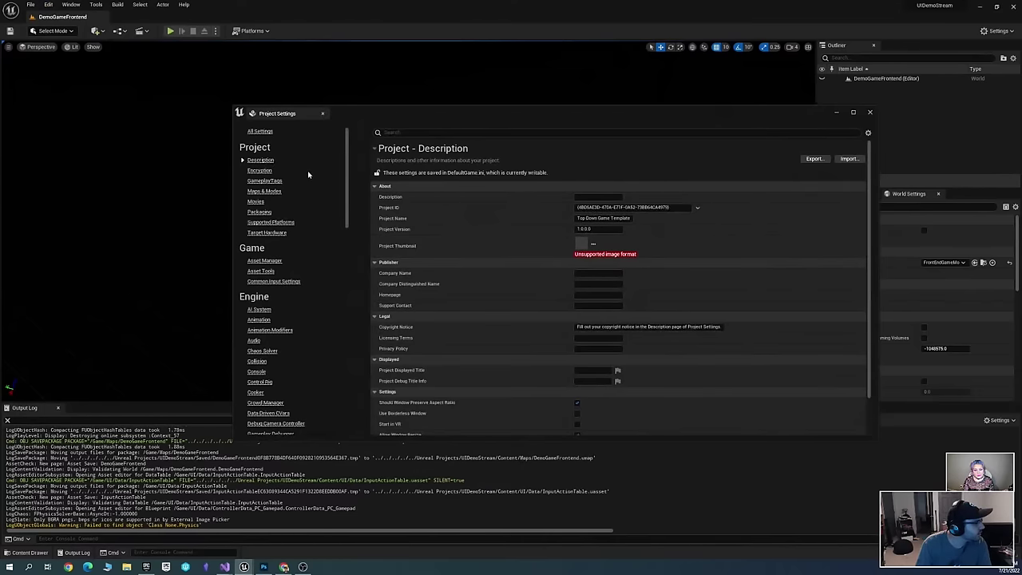
left_click(274, 281)
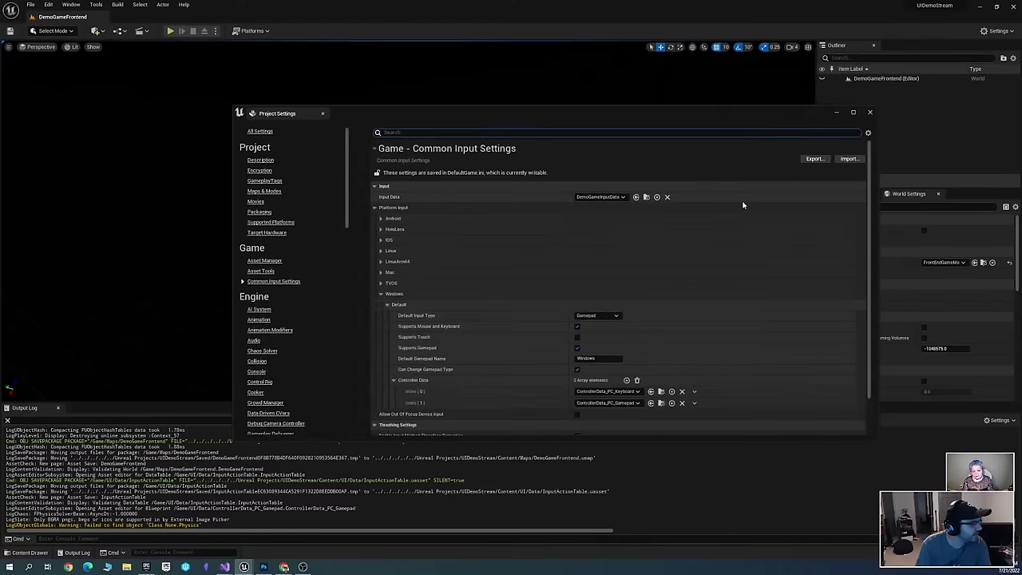
scroll(744, 216, "down", 2)
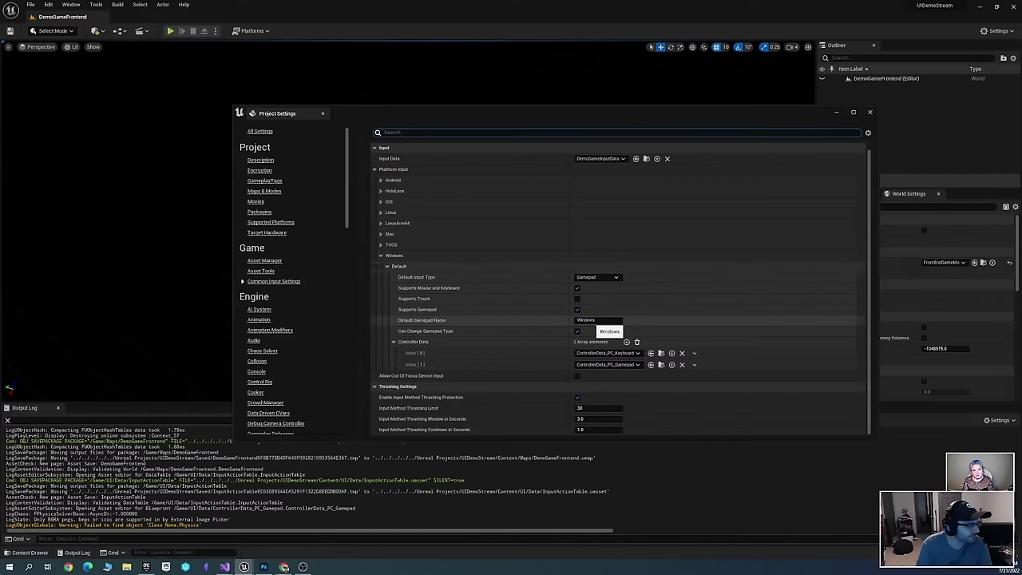
Replace the Windows Default Gamepad Name with Generic
left_click(605, 320)
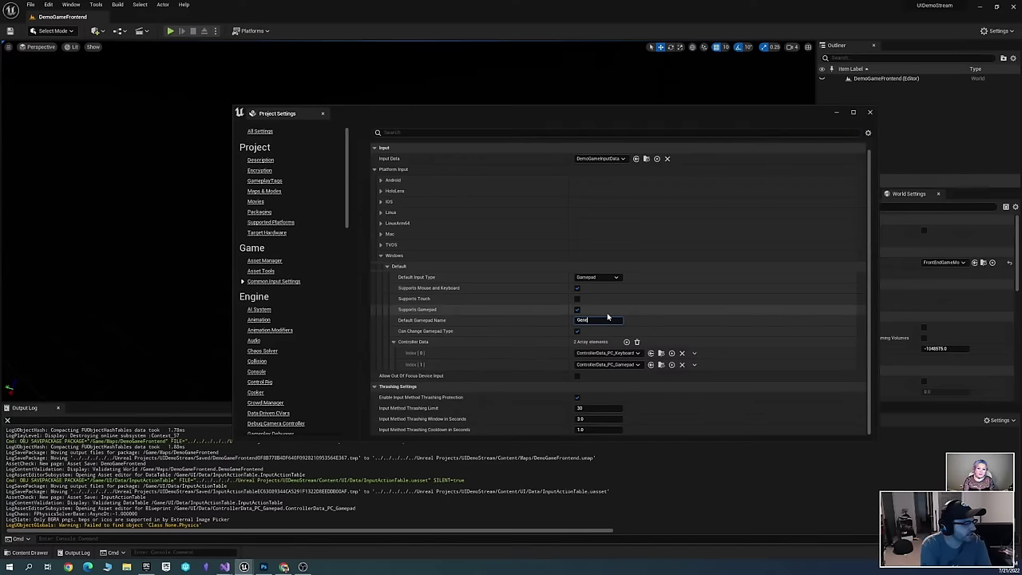
key("BackSpace")
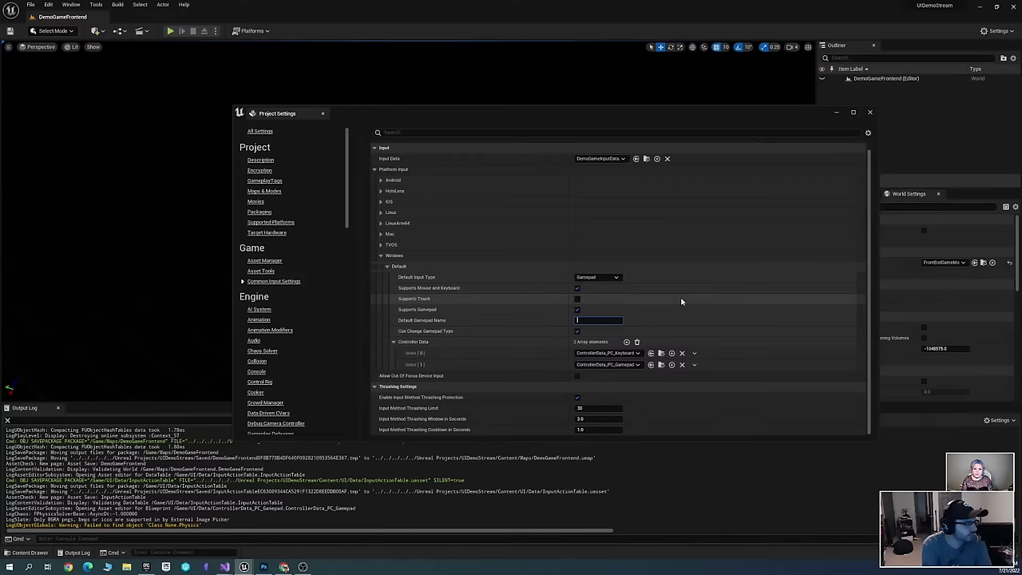
left_click(597, 320)
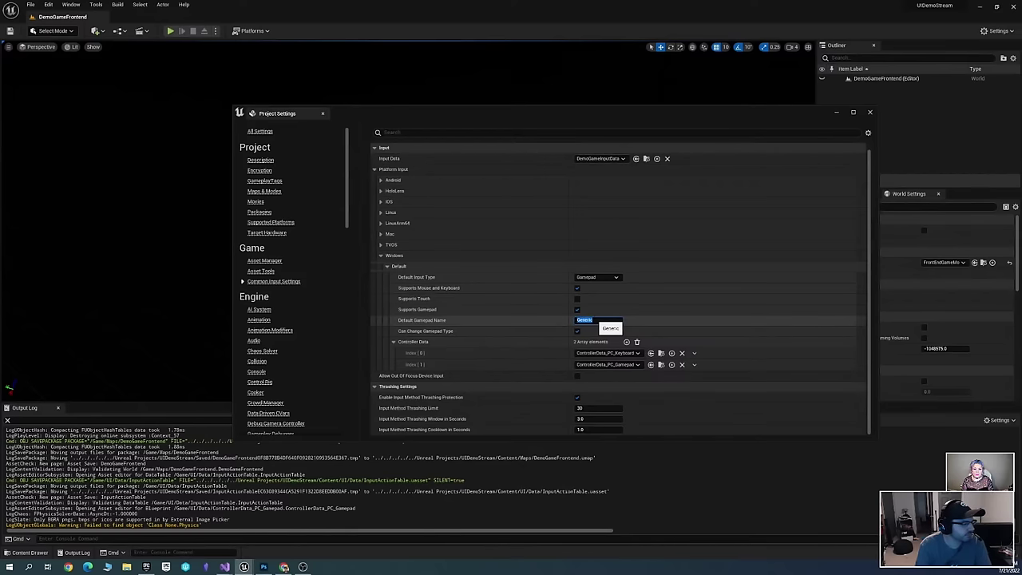
key("BackSpace")
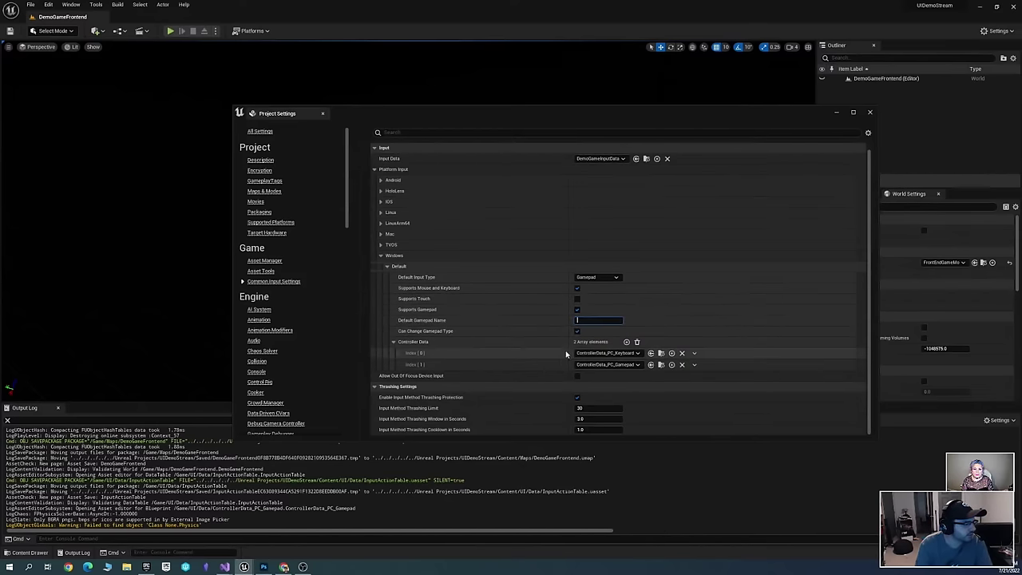
type("Ge")
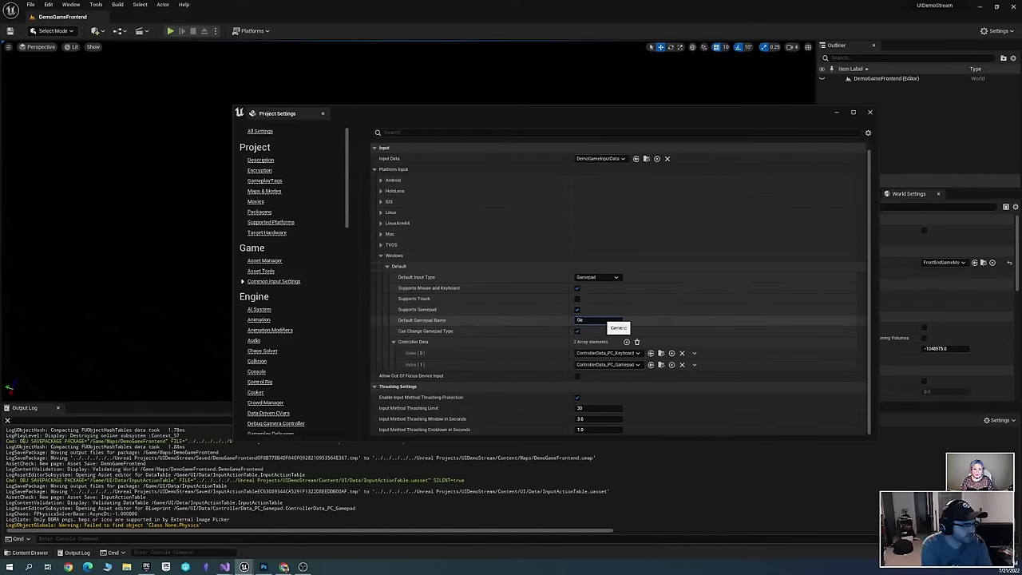
type("neric")
key("Return")
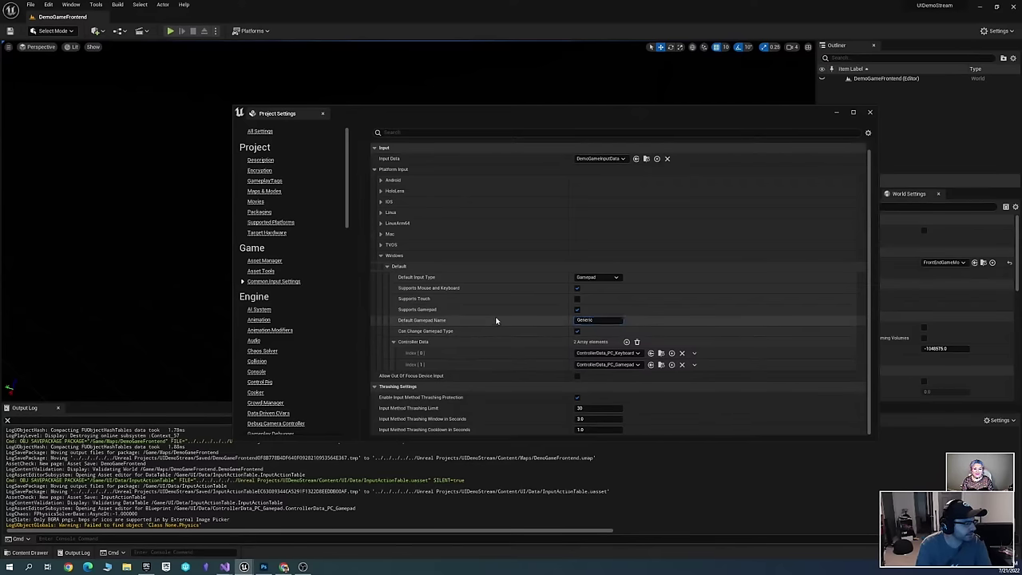
Move the Project Settings window out of the way
left_click_drag(607, 114, 556, 102)
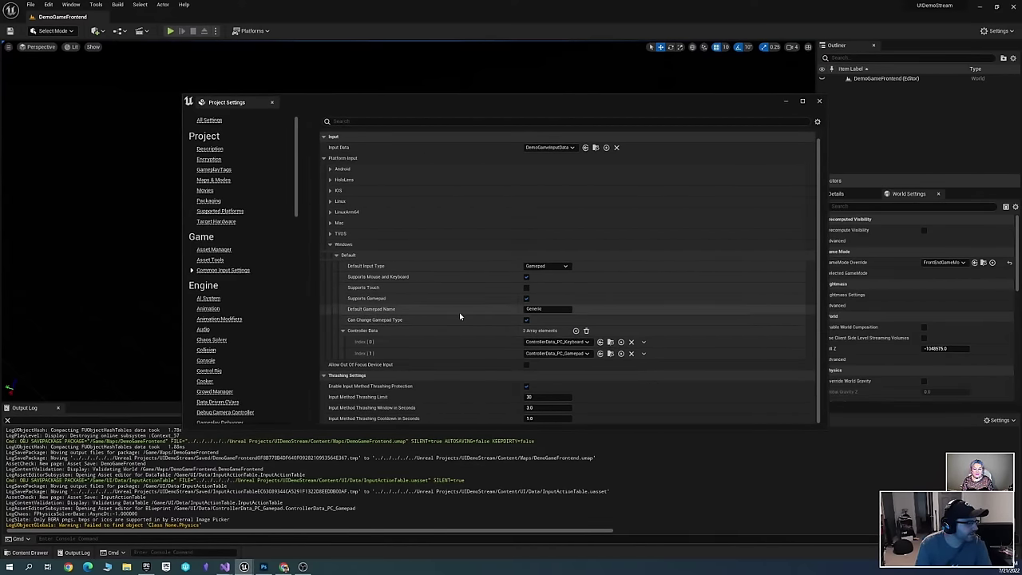
left_click_drag(374, 105, 288, 114)
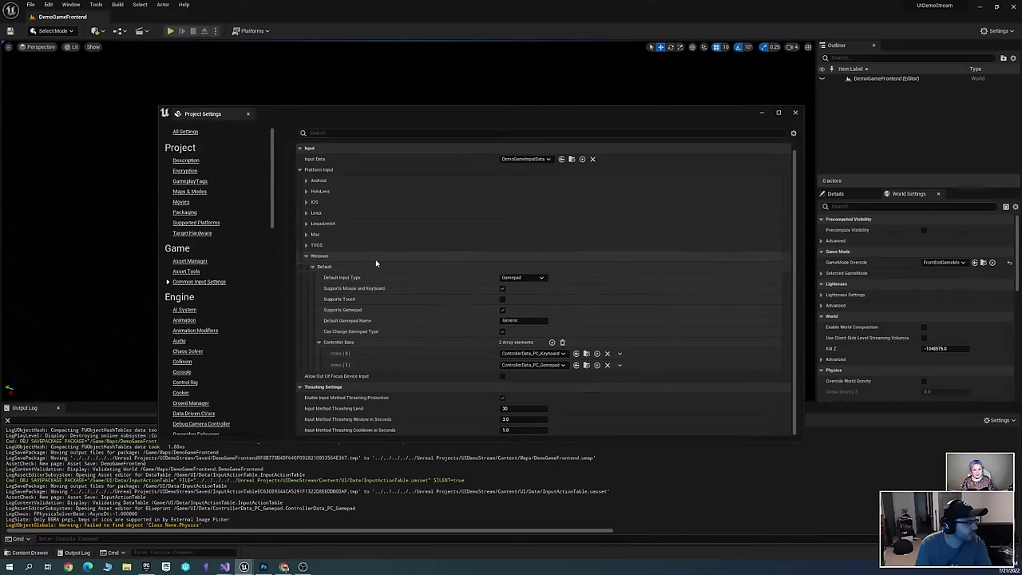
left_click_drag(479, 128, 1021, 124)
key("ctrl+space")
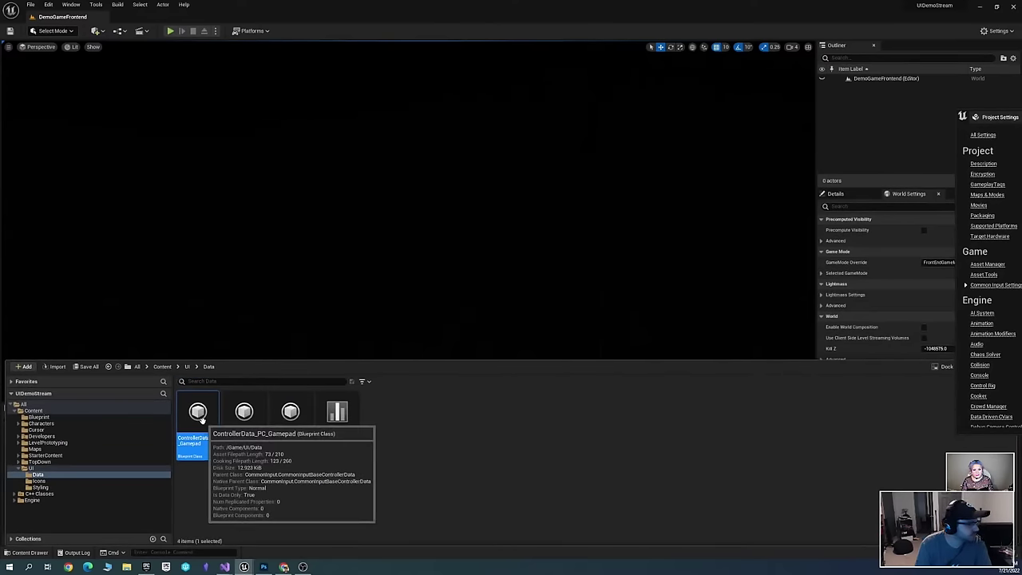
Set ControllerData_PC_Gamepad's Gamepad Name to Generic, then close Project Settings
double_click(197, 420)
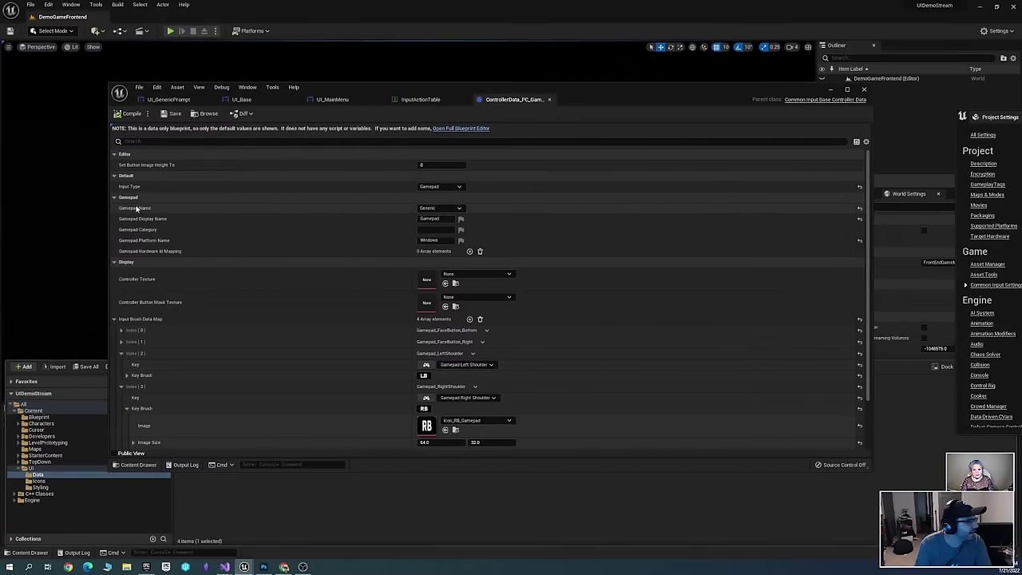
left_click(459, 209)
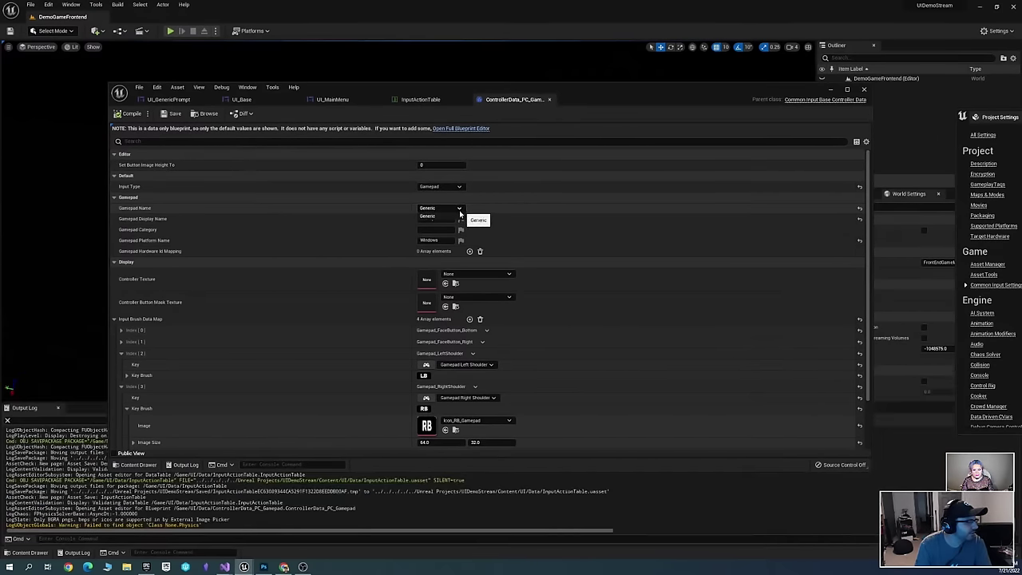
left_click(428, 216)
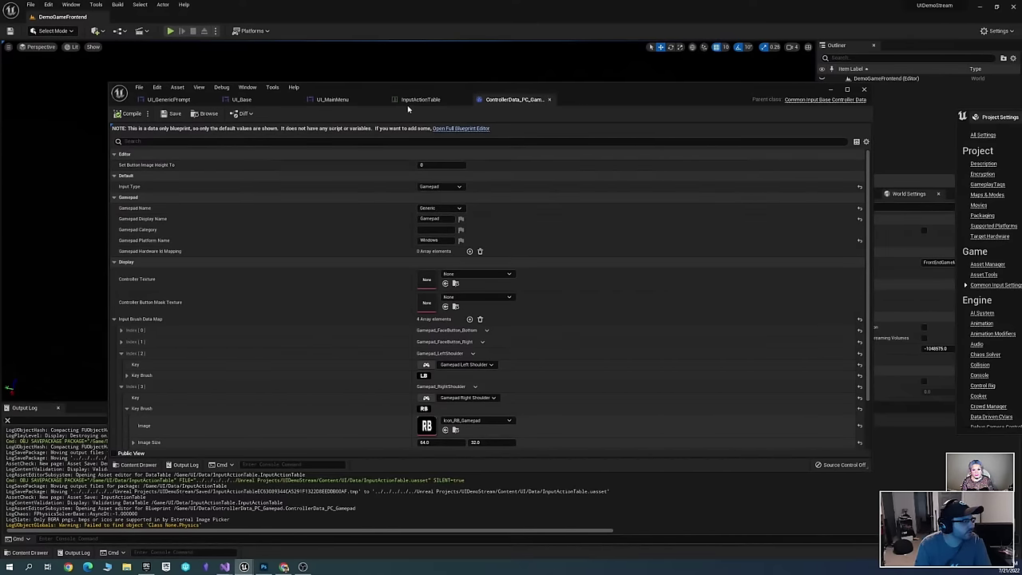
left_click_drag(491, 90, 466, 114)
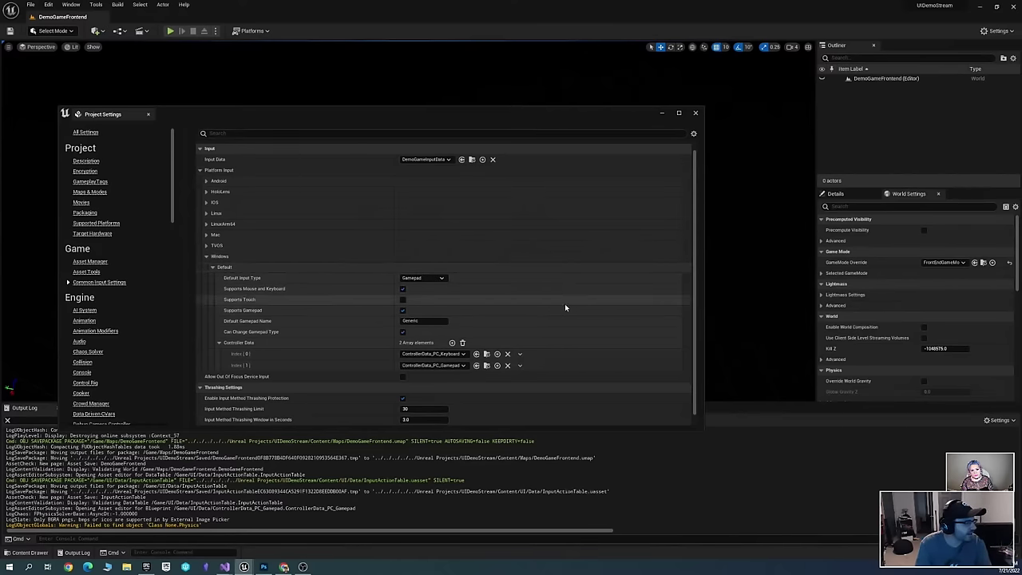
scroll(528, 294, "down", 1)
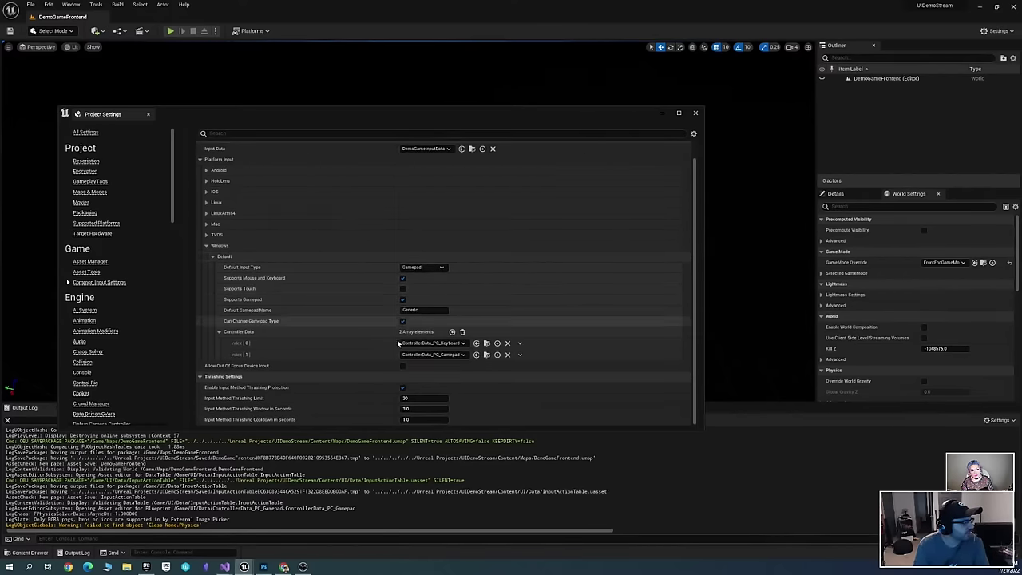
left_click(695, 113)
Play the level and move menu focus Down, Up, Down to check the LB/RB prompts
left_click(170, 31)
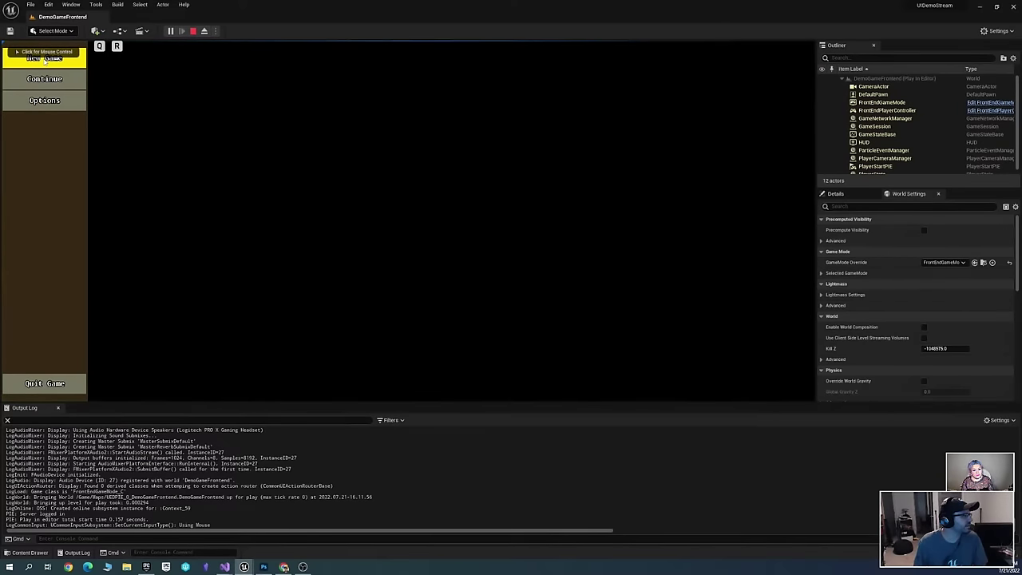
key("Down")
key("Down")
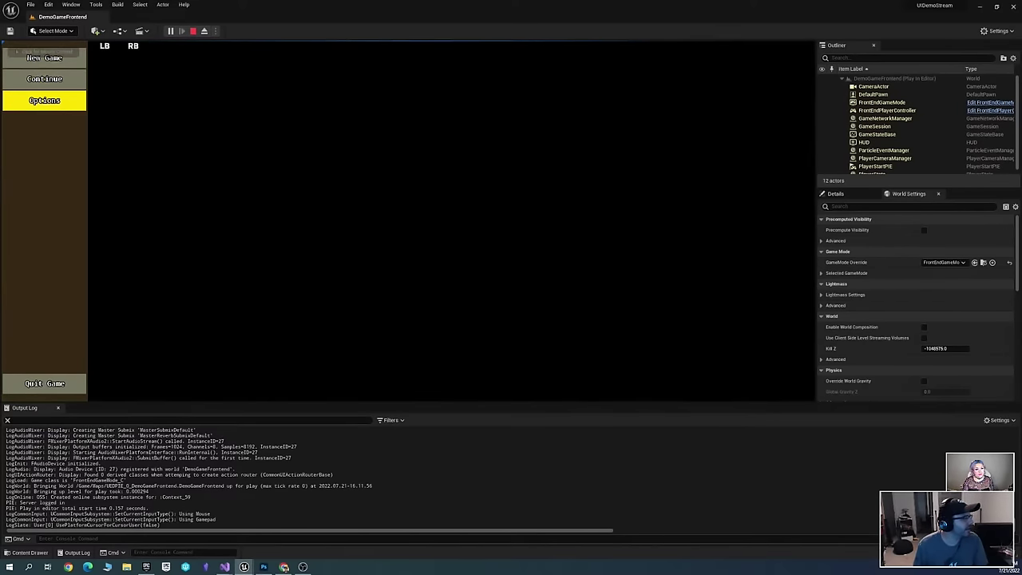
key("Up")
key("Up")
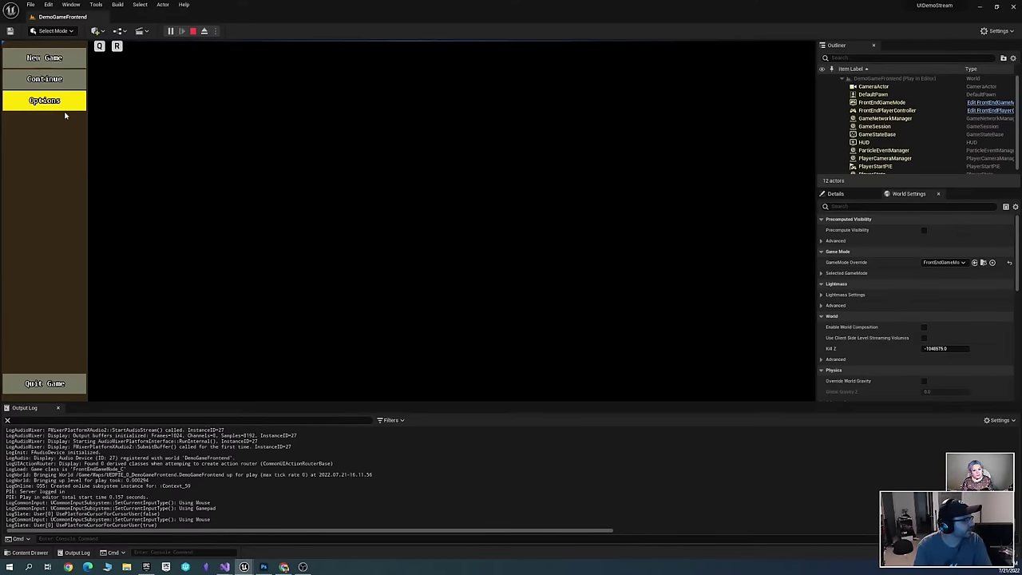
key("Down")
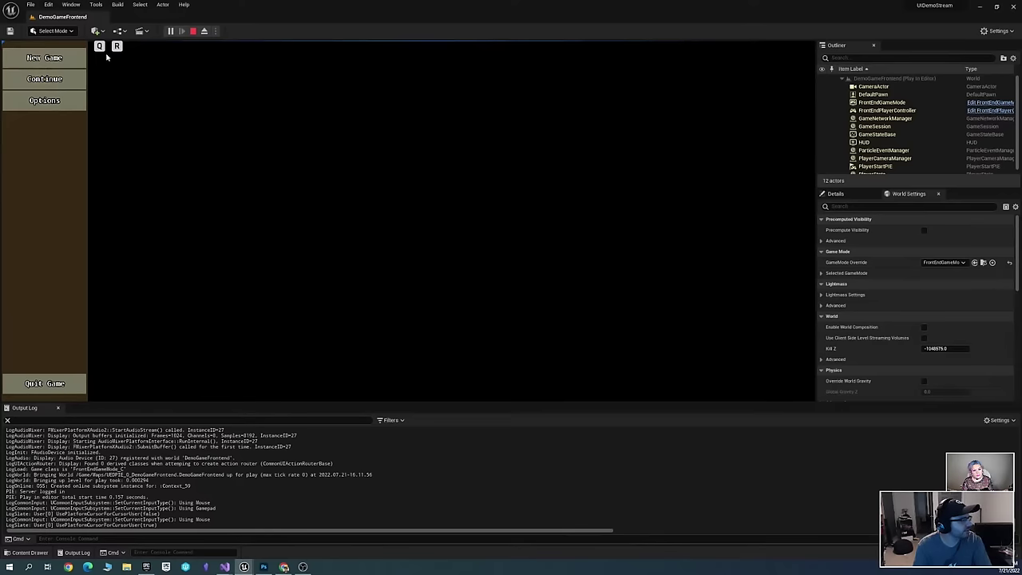
Stop the play session, save the level and close the open asset editors
key("Escape")
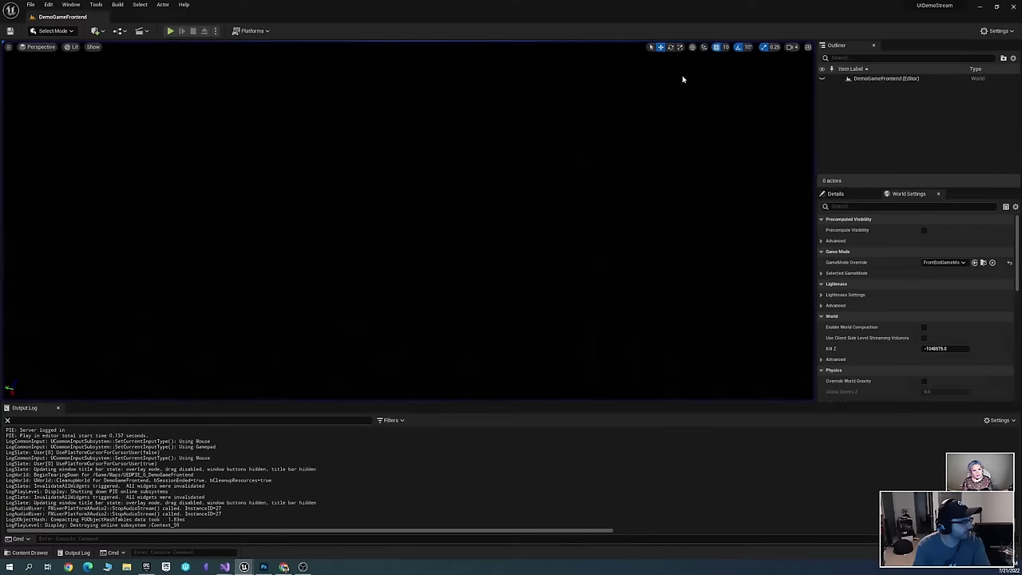
key("ctrl+s")
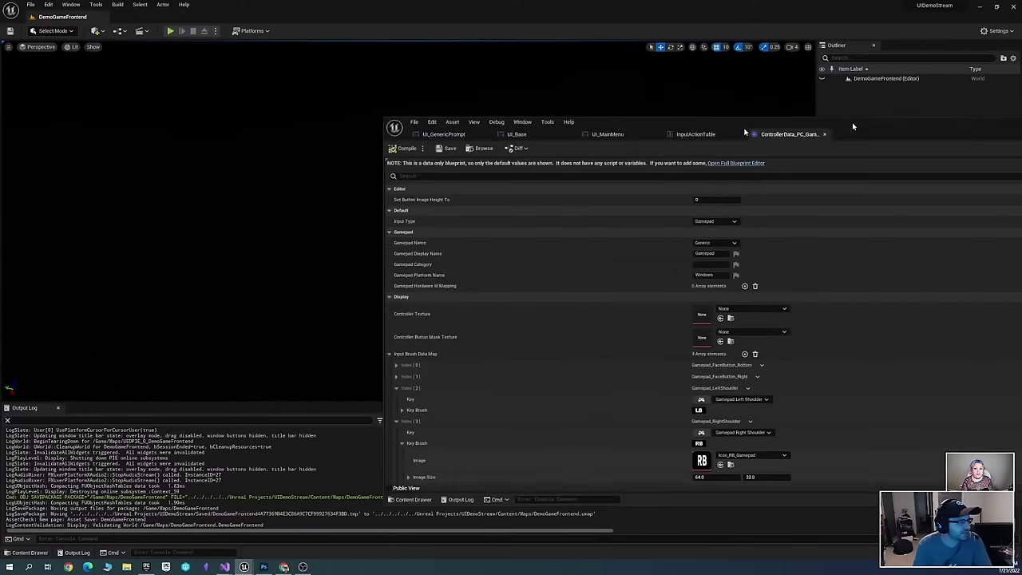
left_click_drag(853, 126, 561, 103)
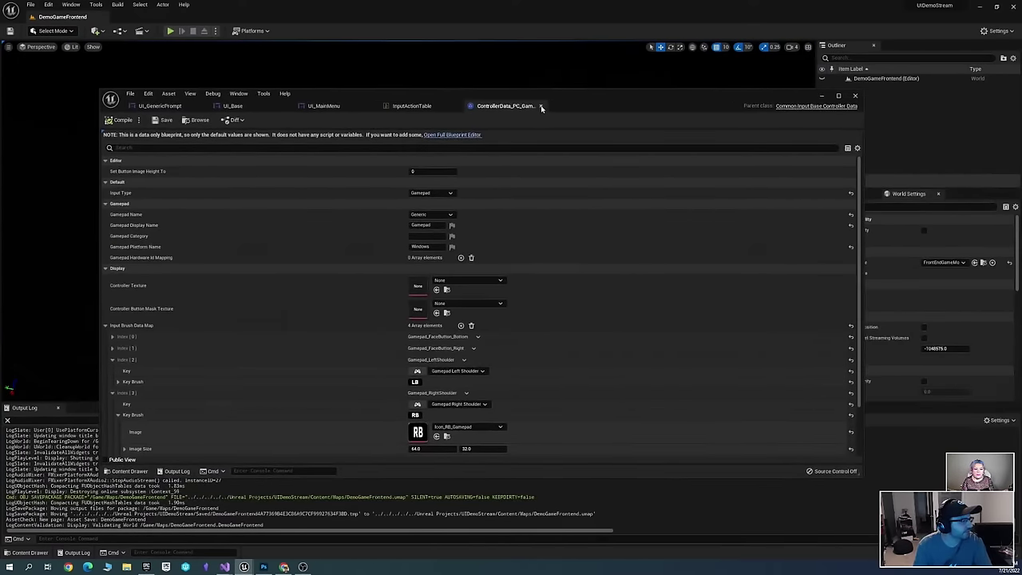
left_click(541, 106)
left_click(479, 98)
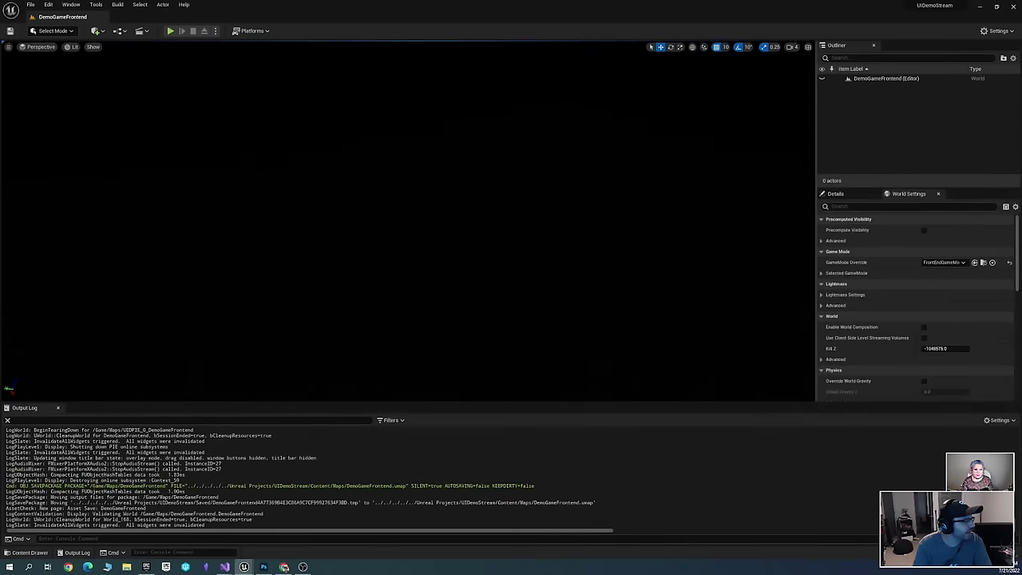
Open UI_MainMenu from the UI folder in the Content Drawer
key("ctrl+space")
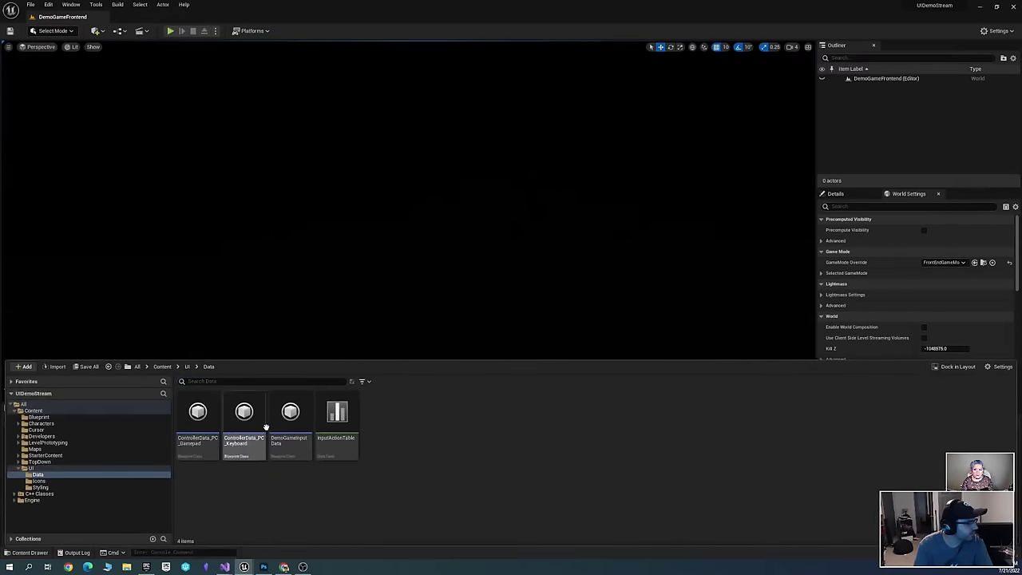
left_click(399, 338)
key("ctrl+space")
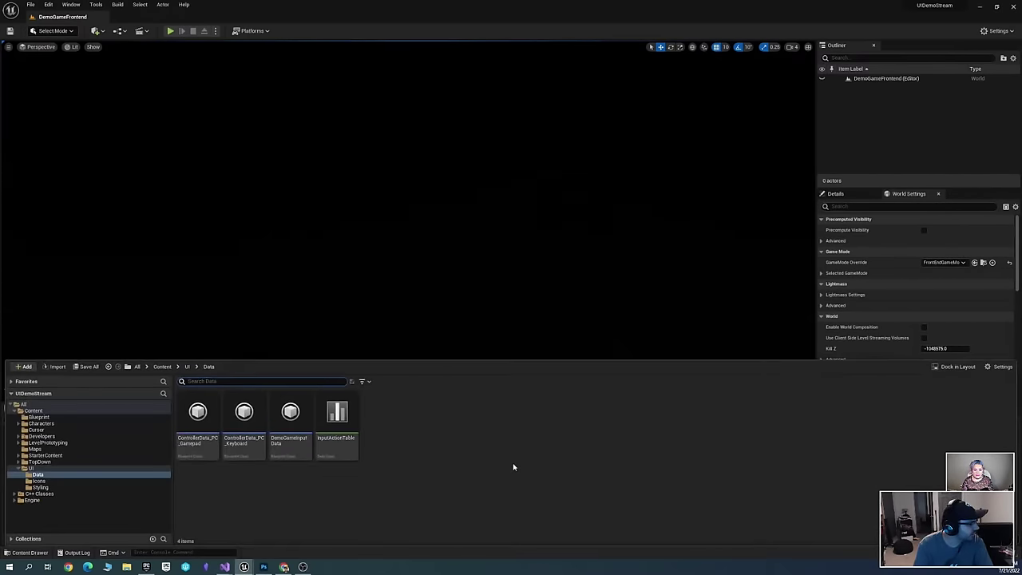
left_click(64, 469)
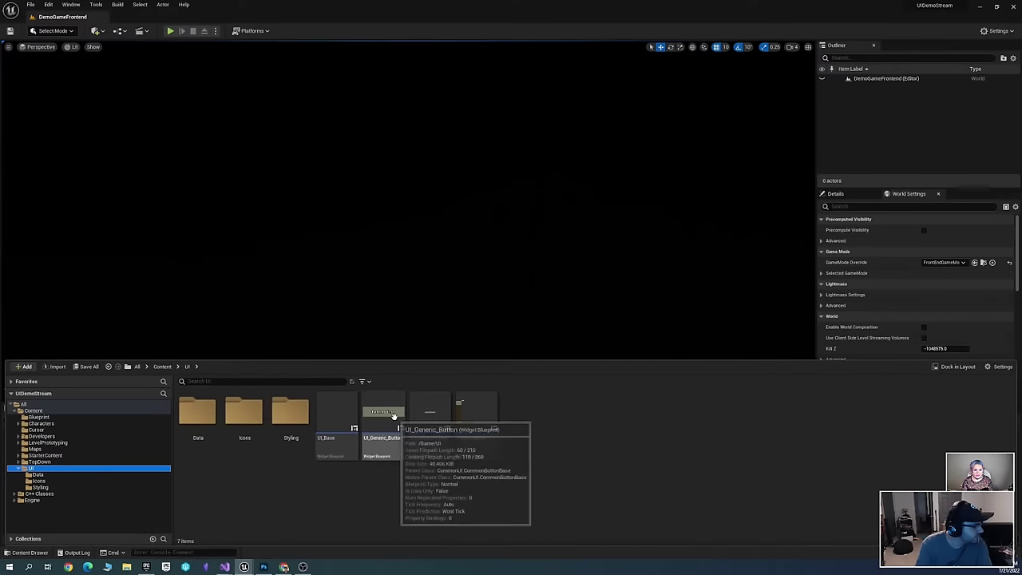
double_click(479, 418)
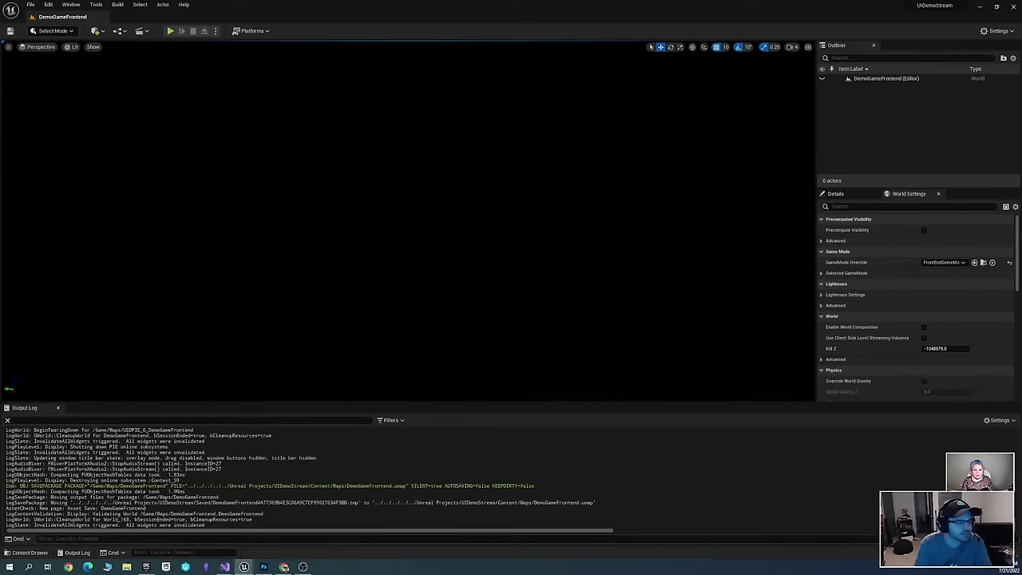
Select both Common Action Widgets beside the menu buttons and delete them
scroll(329, 209, "up", 3)
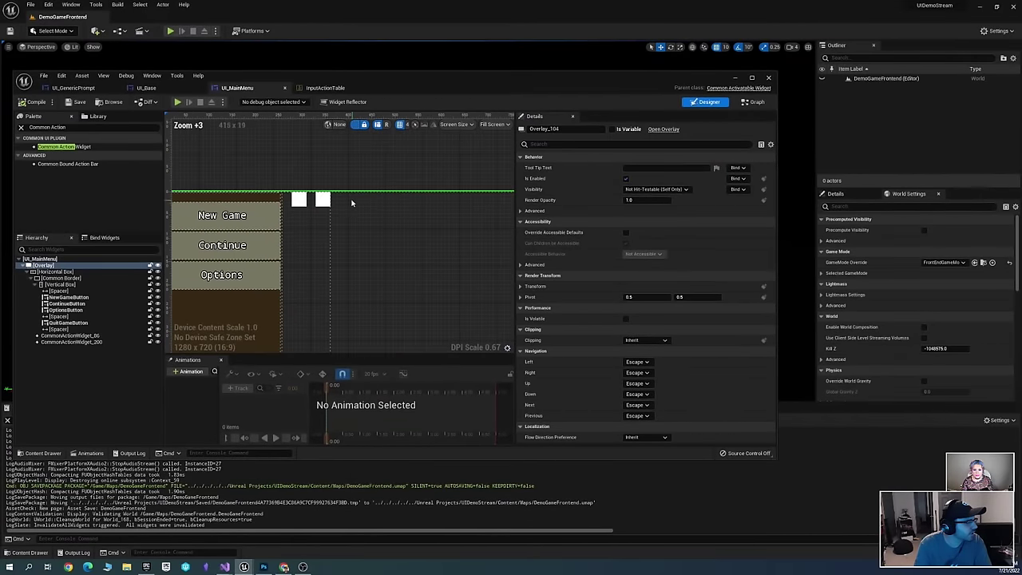
left_click(323, 200)
left_click(431, 164)
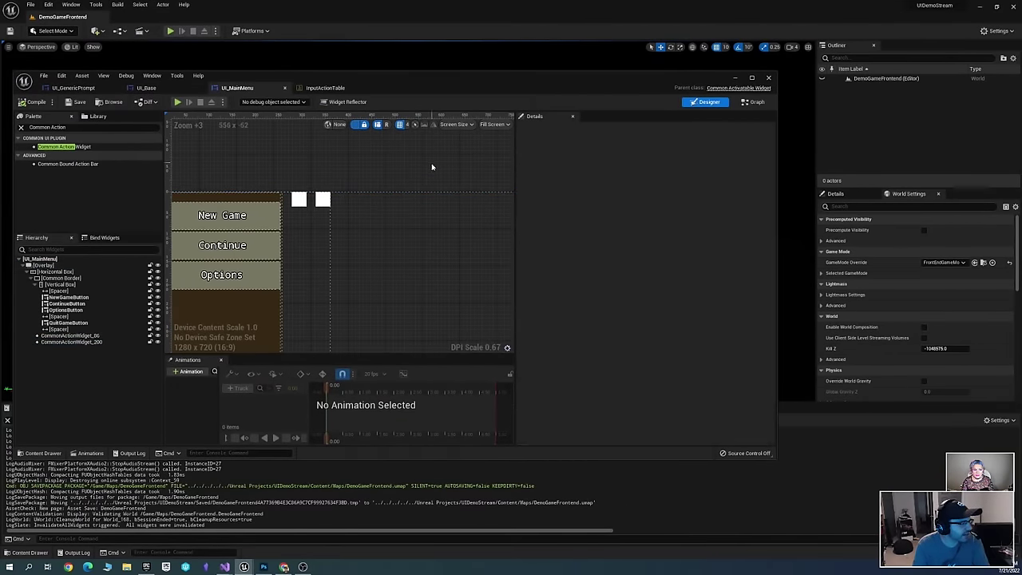
scroll(424, 174, "down", 3)
scroll(431, 206, "up", 3)
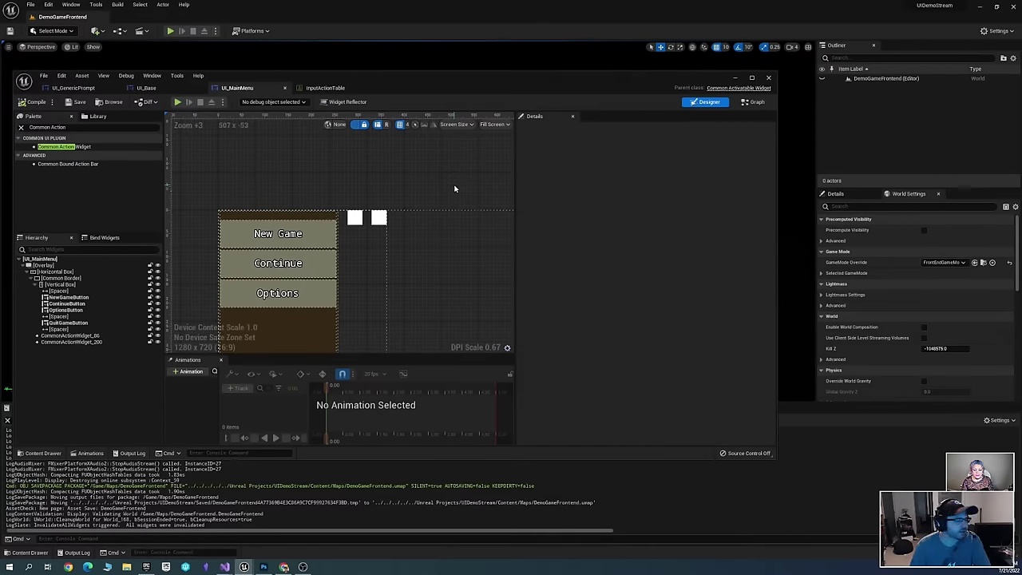
left_click(378, 217)
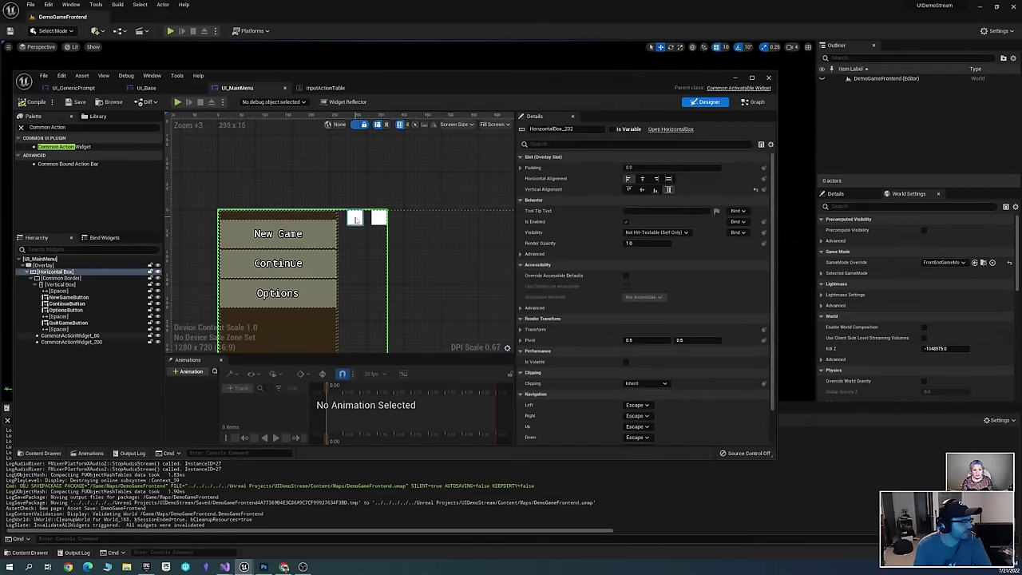
left_click(355, 217)
left_click(380, 218, "ctrl")
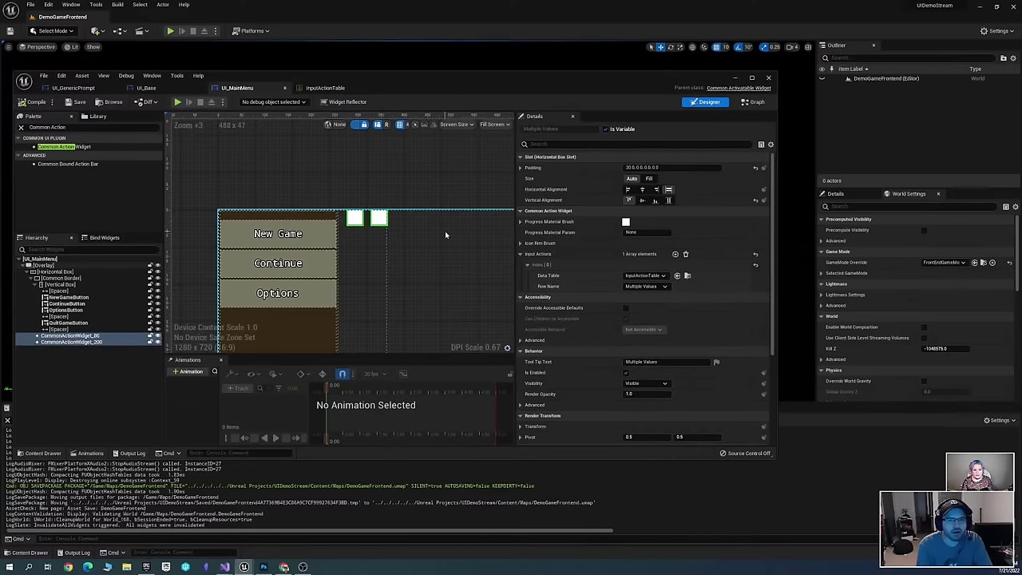
key("Delete")
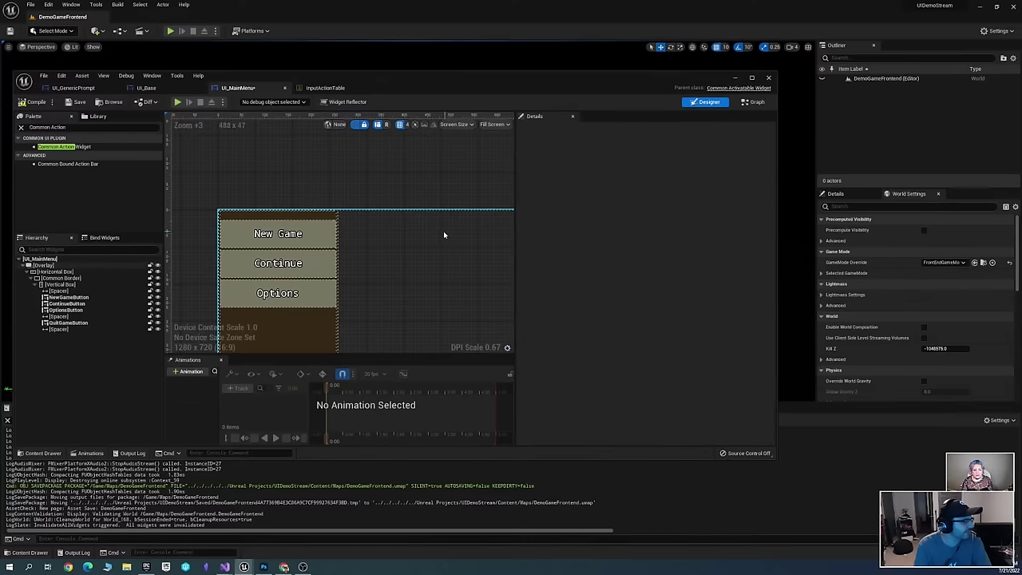
right_click_drag(411, 204, 391, 193)
key("ctrl+space")
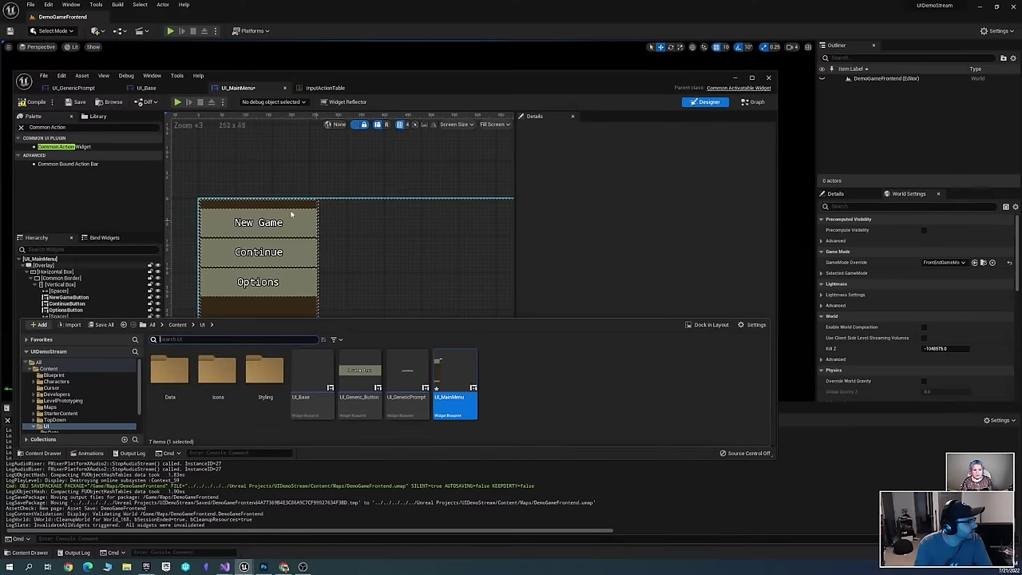
right_click_drag(261, 245, 306, 235)
key("ctrl+space")
Create a CommonBoundActionButton blueprint named UI_GenericTabButton in the UI folder and open it
right_click(518, 384)
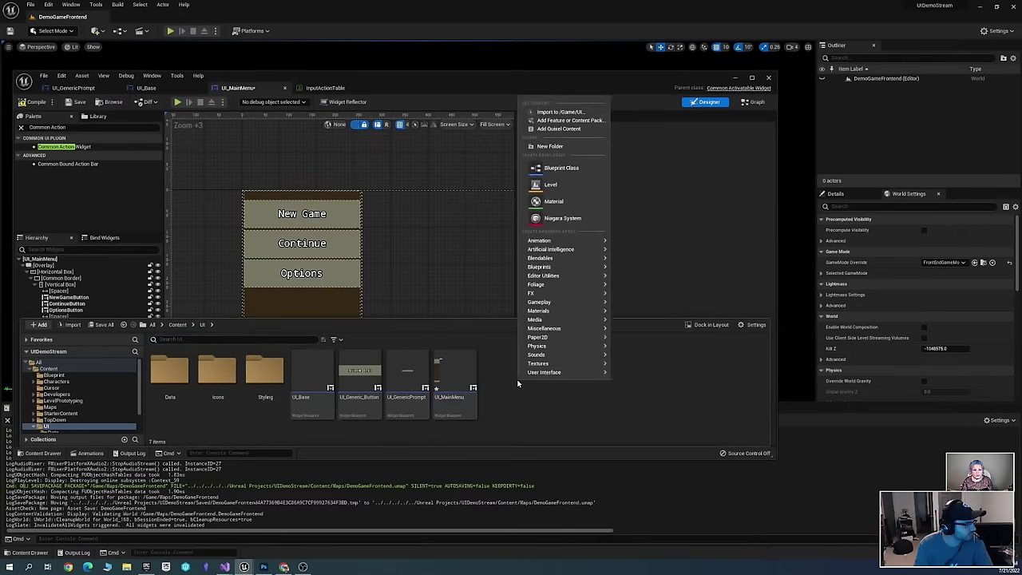
left_click(575, 168)
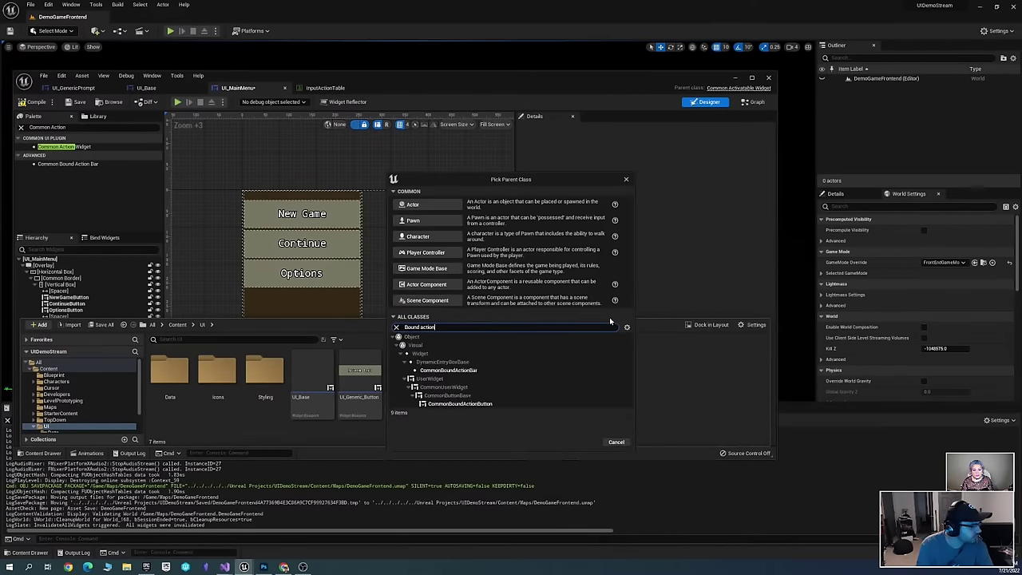
left_click(517, 405)
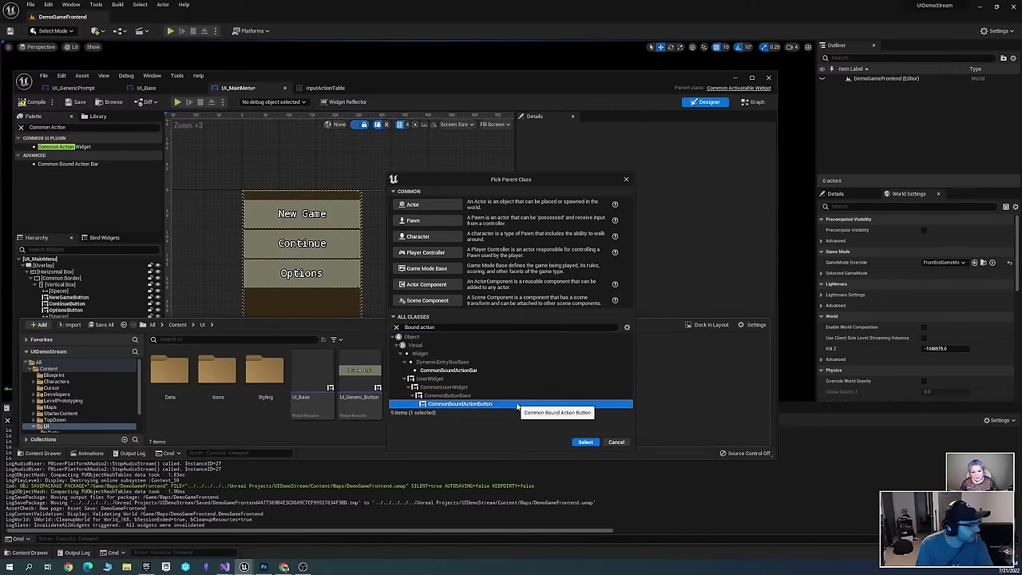
left_click(585, 442)
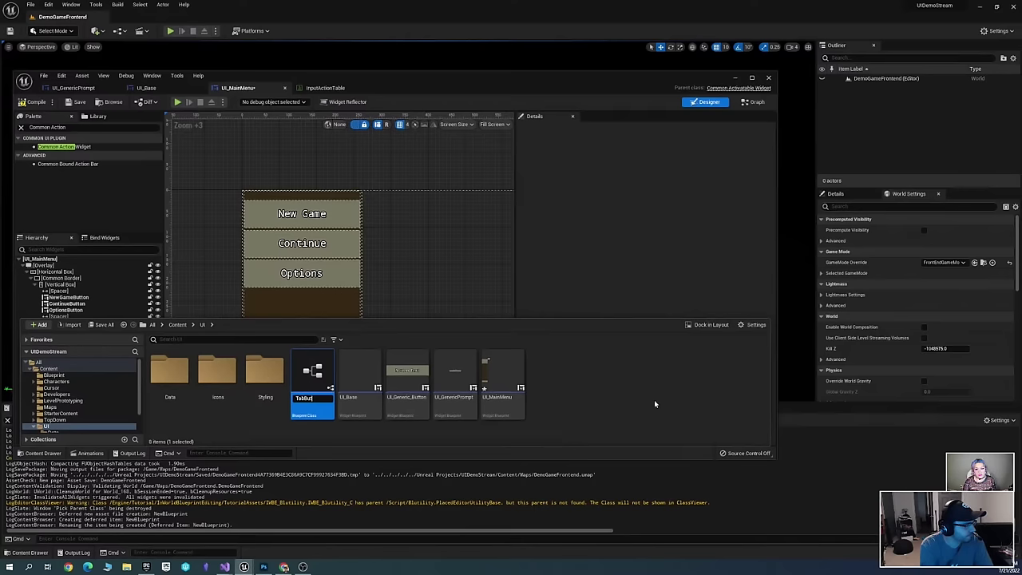
type("TabButton")
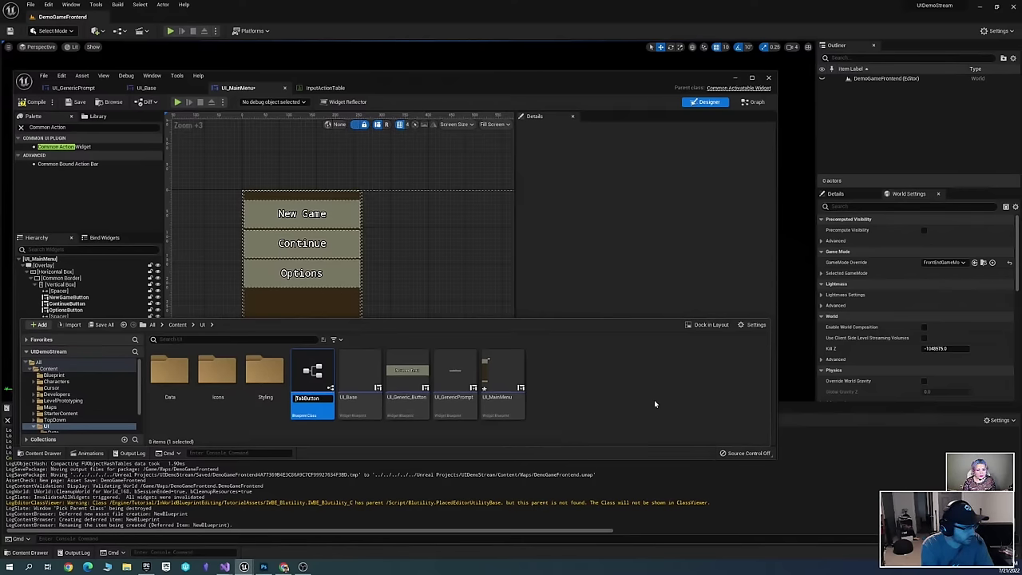
key("Home")
type("UI_")
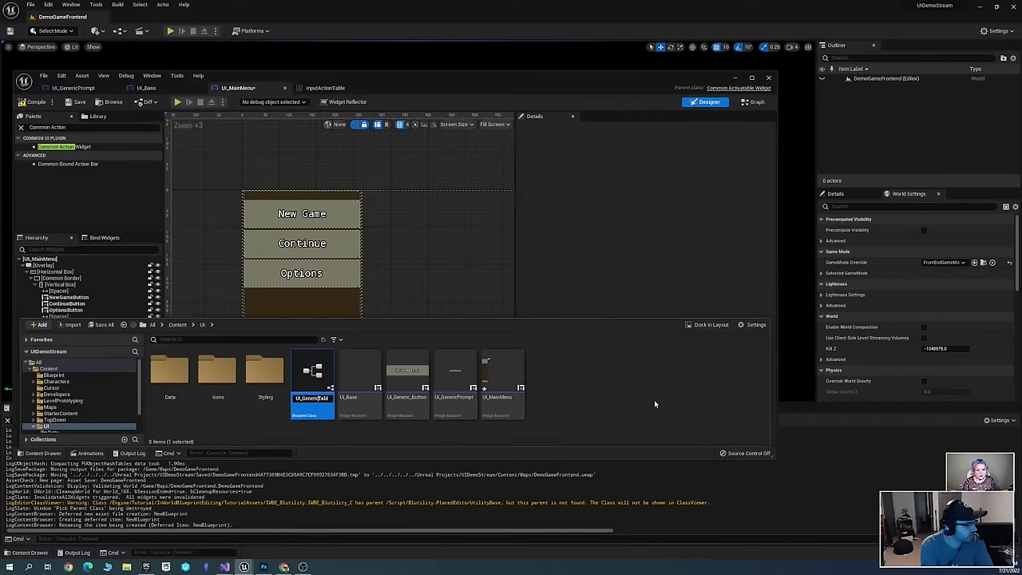
type("Generic")
key("Return")
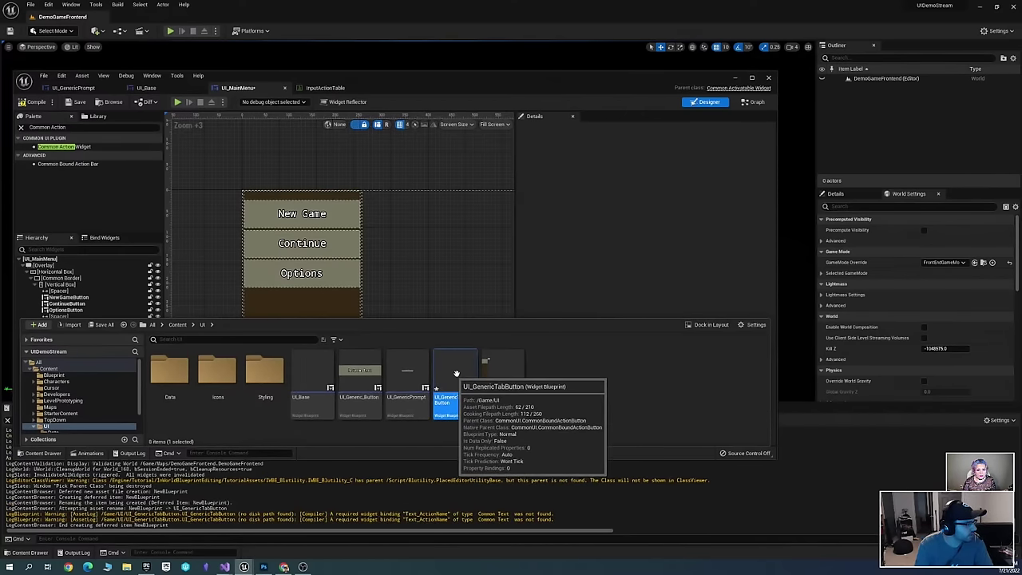
double_click(456, 373)
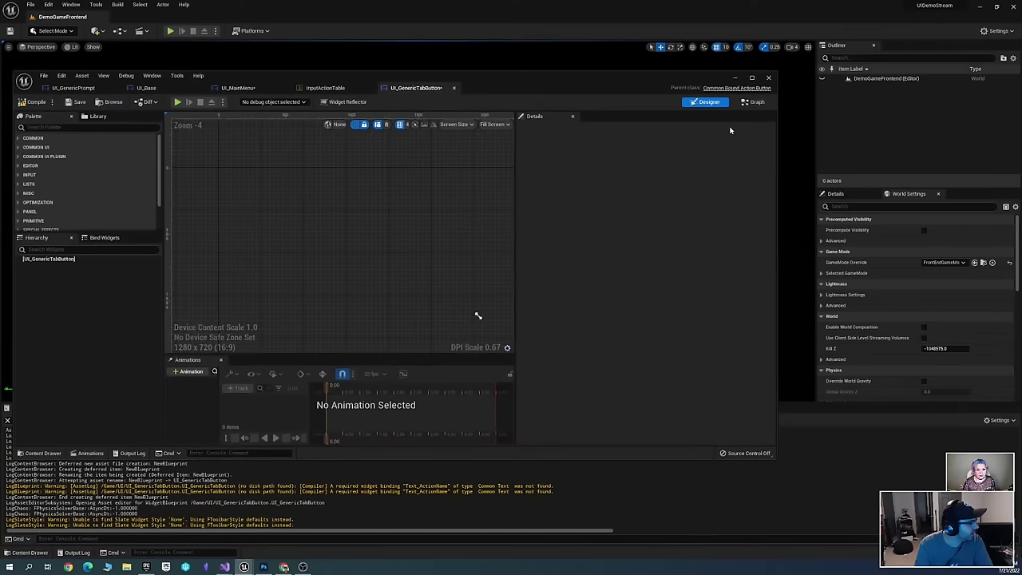
Save UI_GenericTabButton, preview it at custom 250 x 70, and apply ButtonStyle_DemoGameGenericButton
key("ctrl+s")
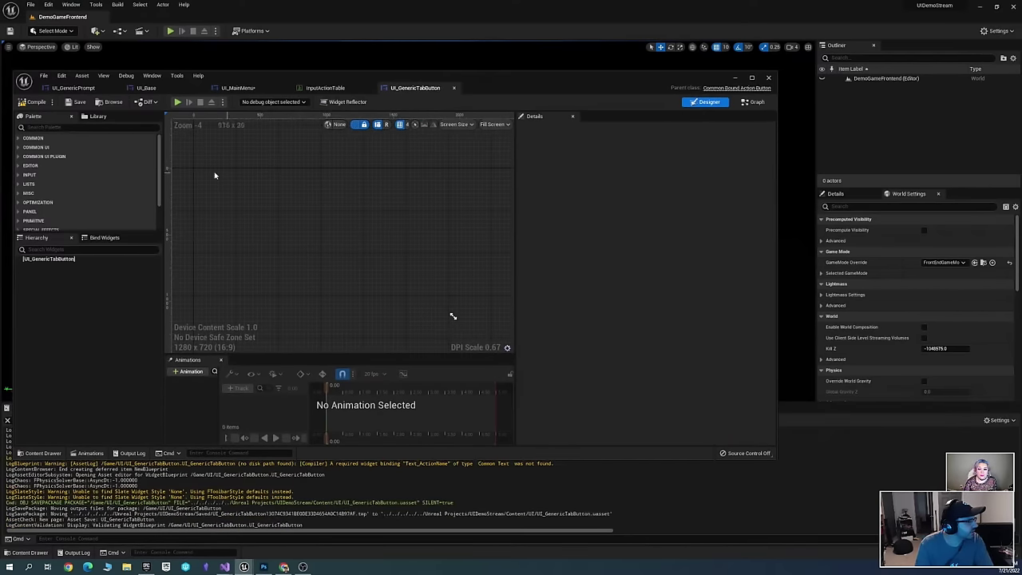
left_click(50, 259)
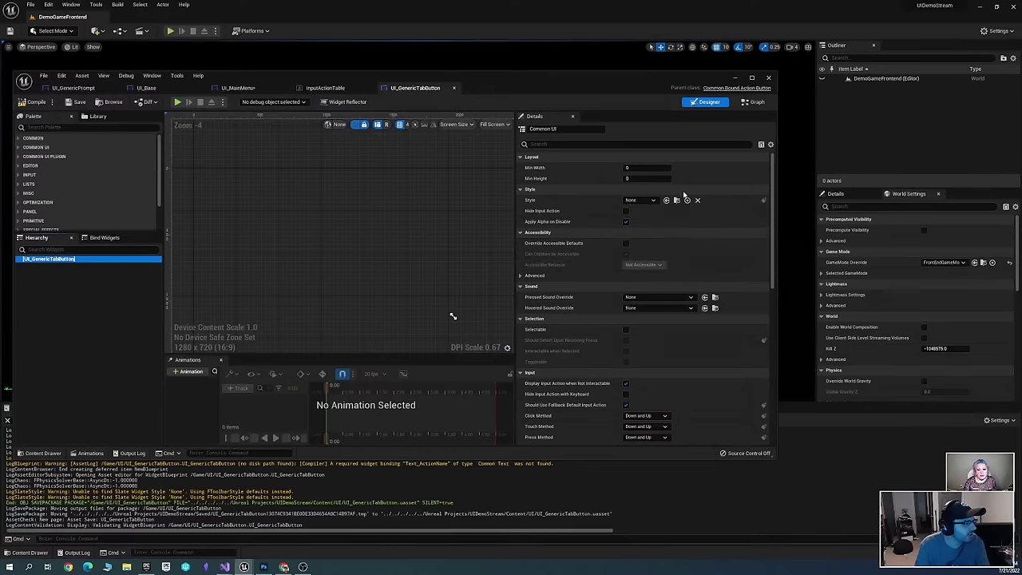
left_click(455, 126)
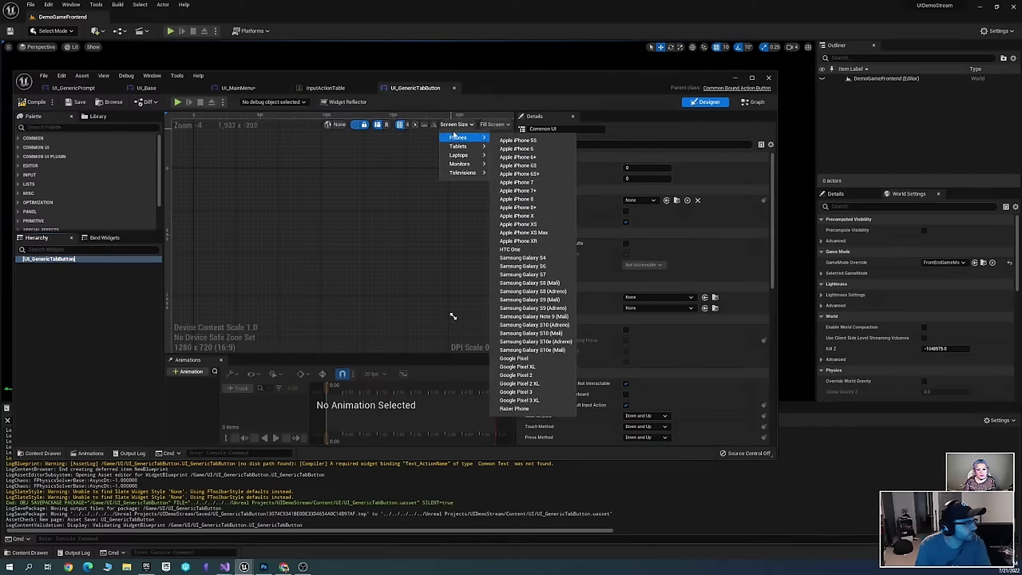
left_click(493, 124)
left_click(502, 143)
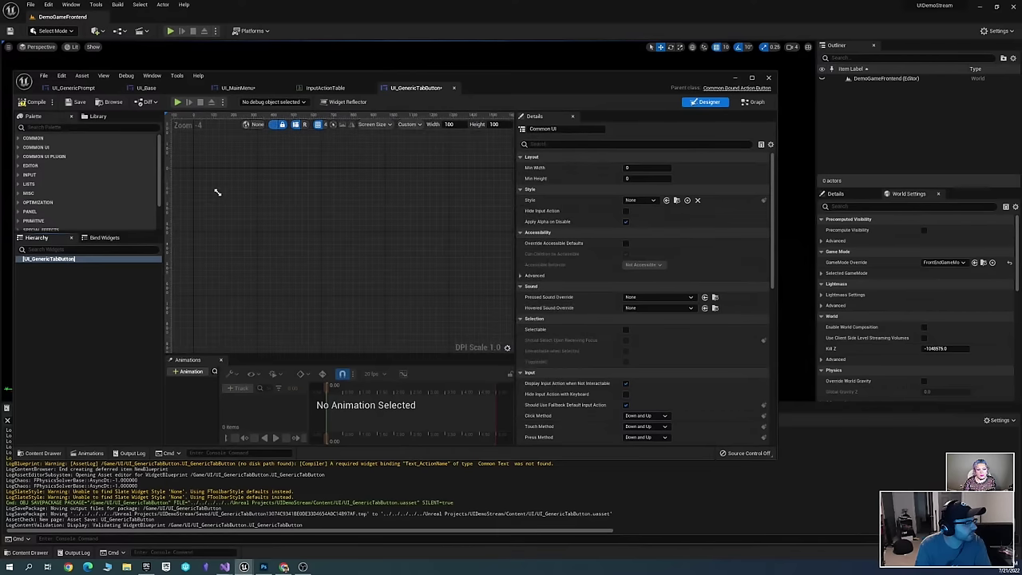
left_click(457, 124)
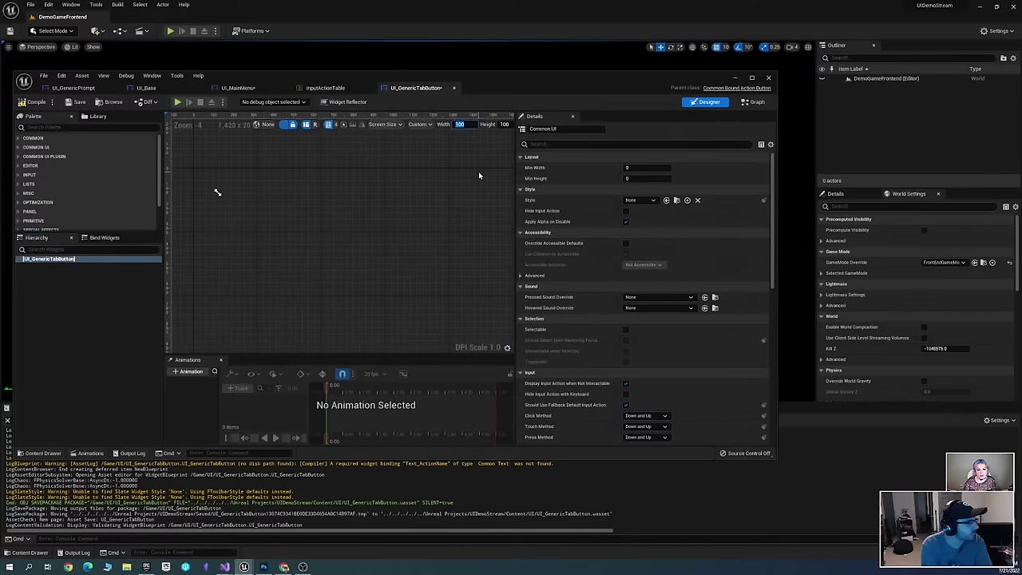
type("250")
key("Tab")
type("70")
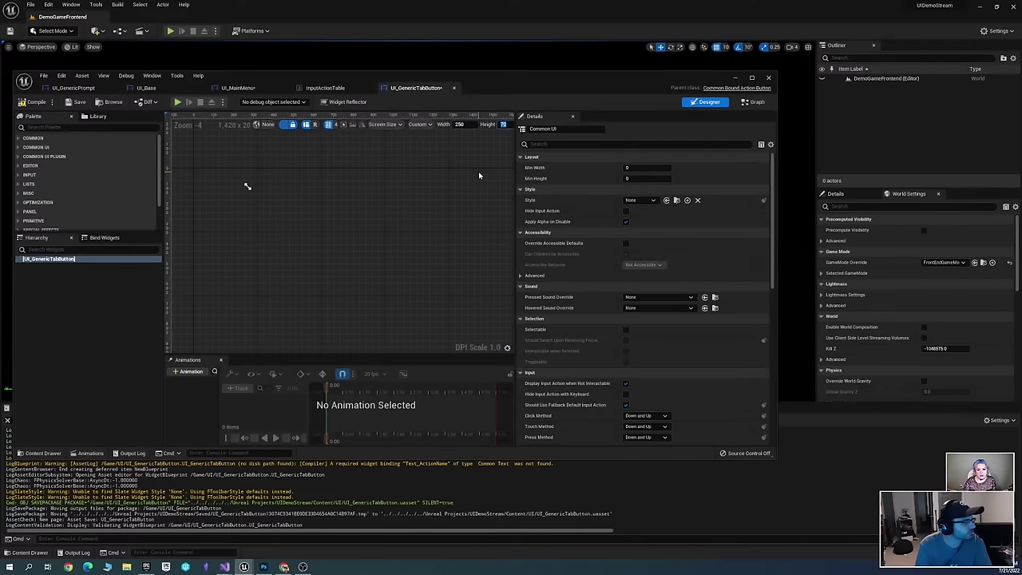
key("Return")
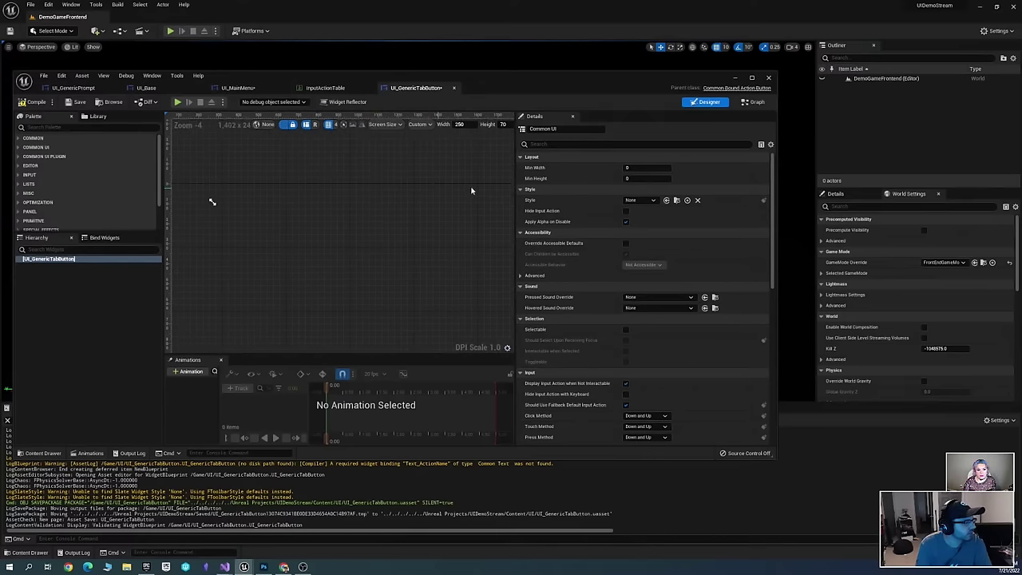
left_click(643, 200)
left_click(661, 228)
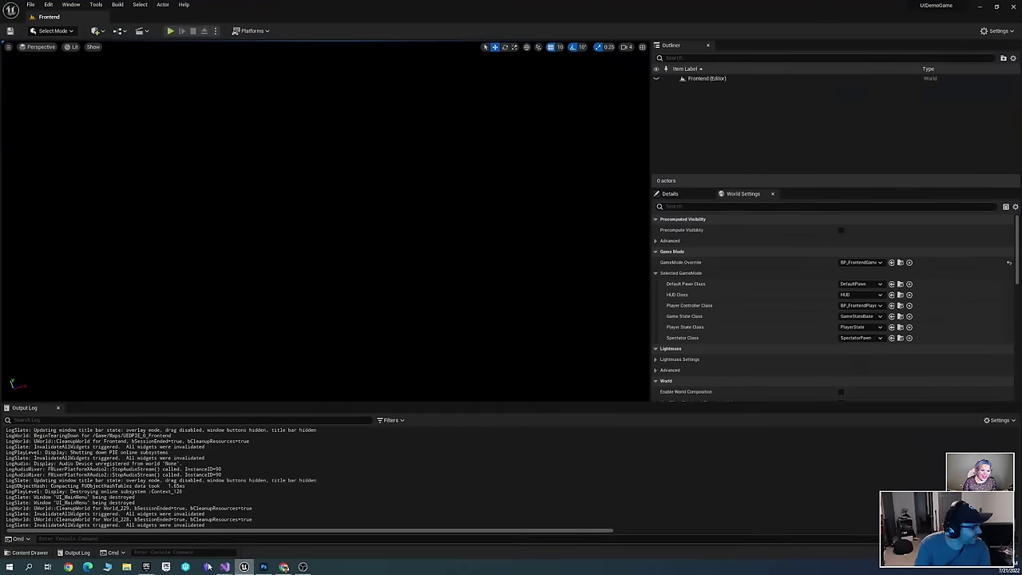
left_click(388, 464)
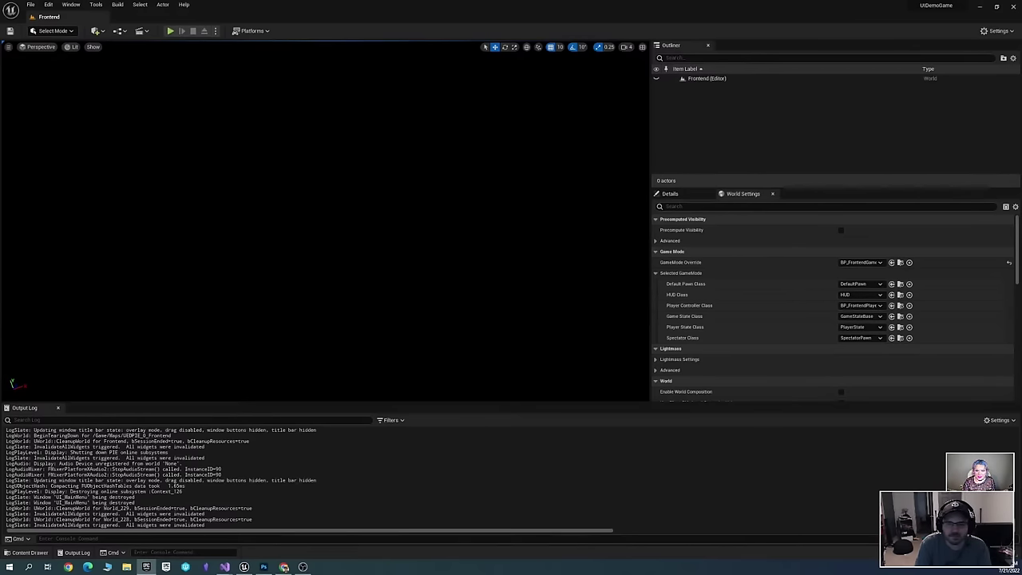
left_click(392, 216)
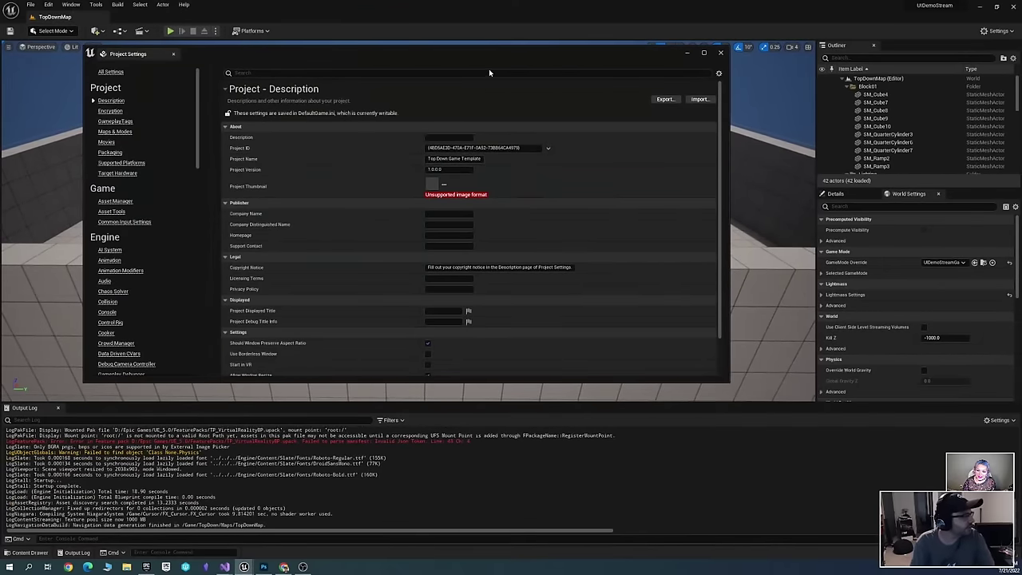
Move the Project Settings window aside and minimise it to reveal the TopDownMap level
left_click_drag(702, 51, 866, 80)
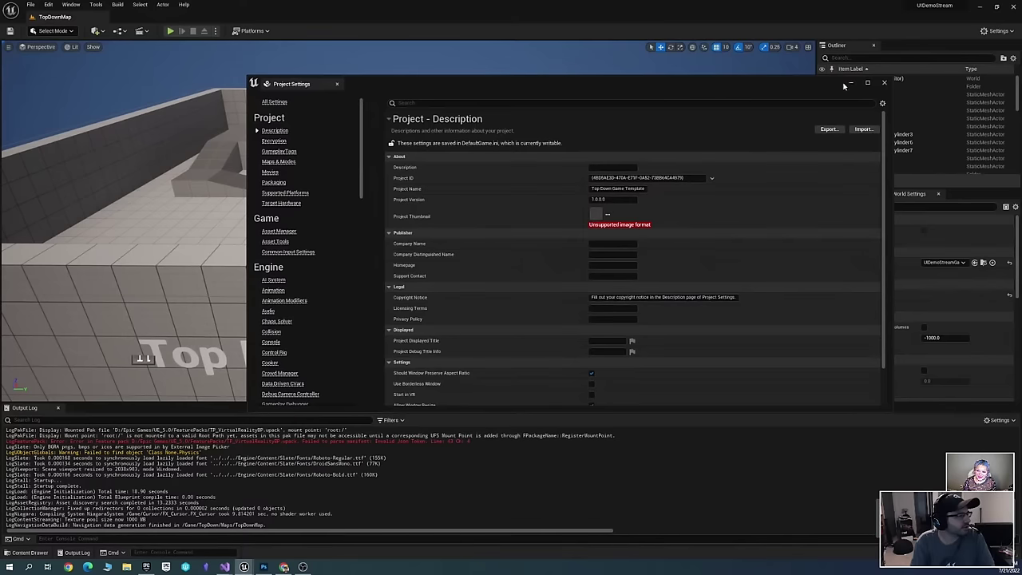
left_click(851, 83)
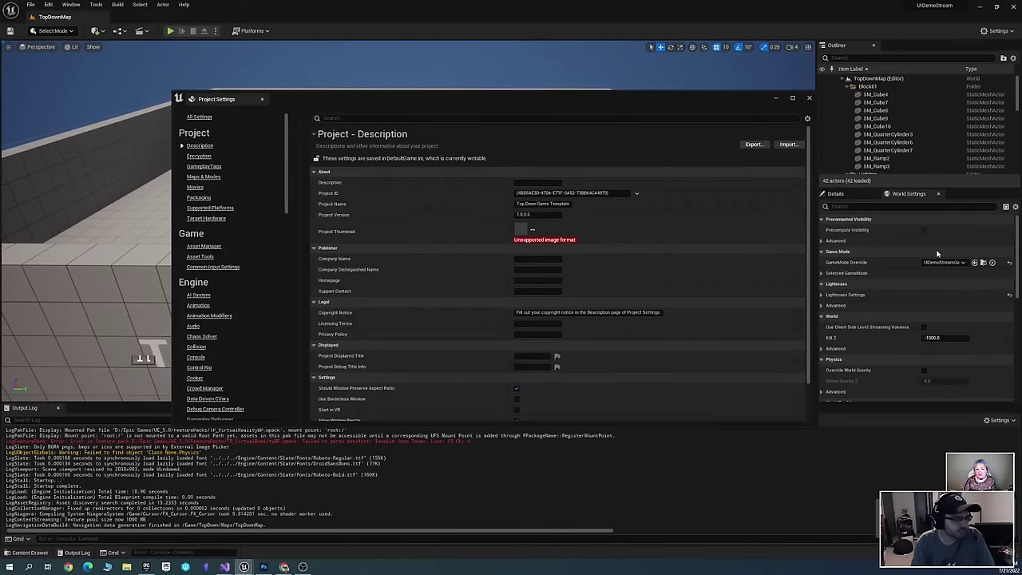
left_click(775, 98)
scroll(407, 224, "down", 5)
key("ctrl+space")
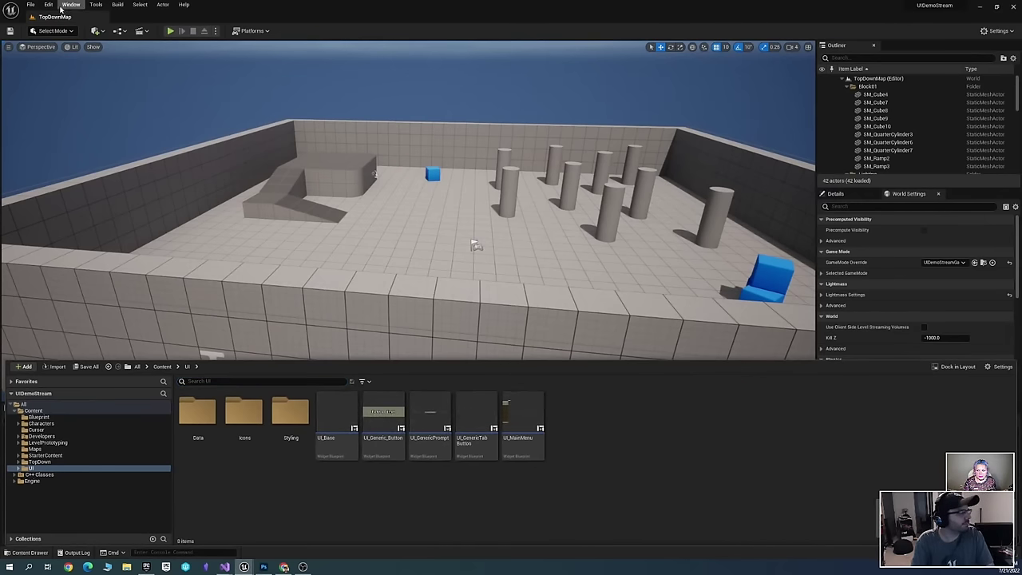
key("ctrl+space")
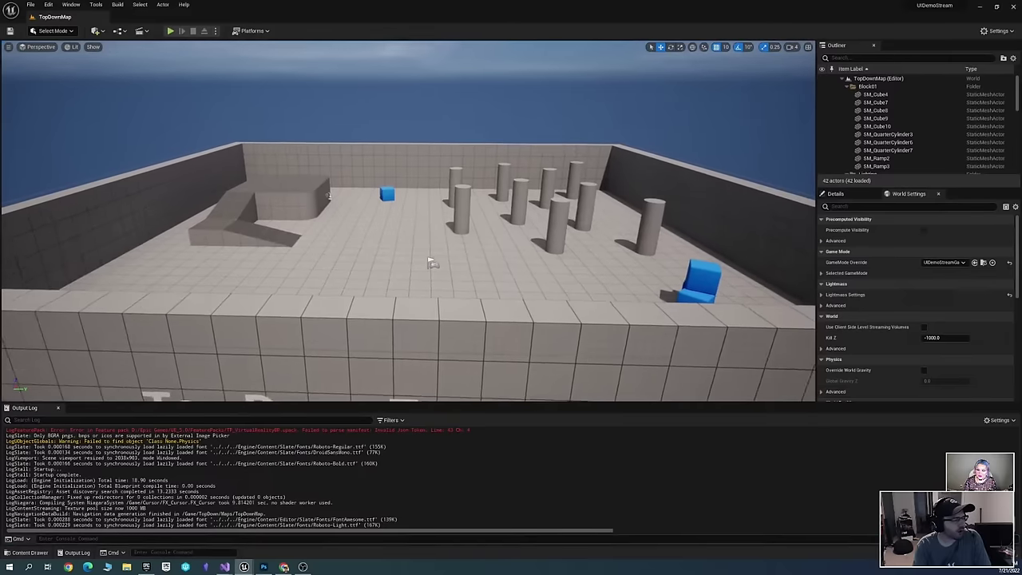
Fly into the arena, focus on SM_Cube4, then select the blue cube SM_ChamferCube5
right_click_drag(409, 240, 408, 263)
right_click_drag(456, 163, 456, 162)
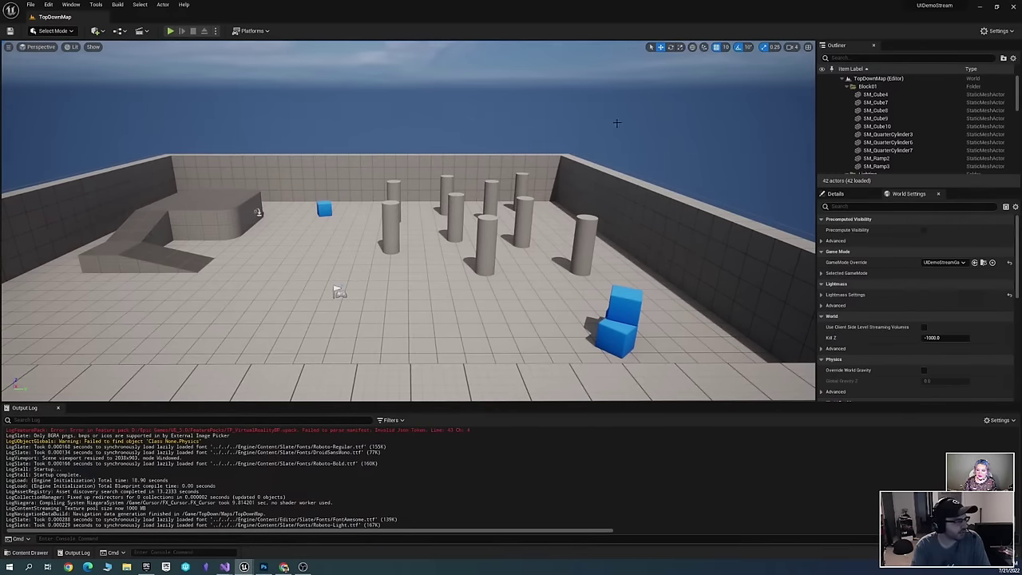
right_click_drag(618, 123, 618, 123)
left_click(876, 95)
double_click(876, 95)
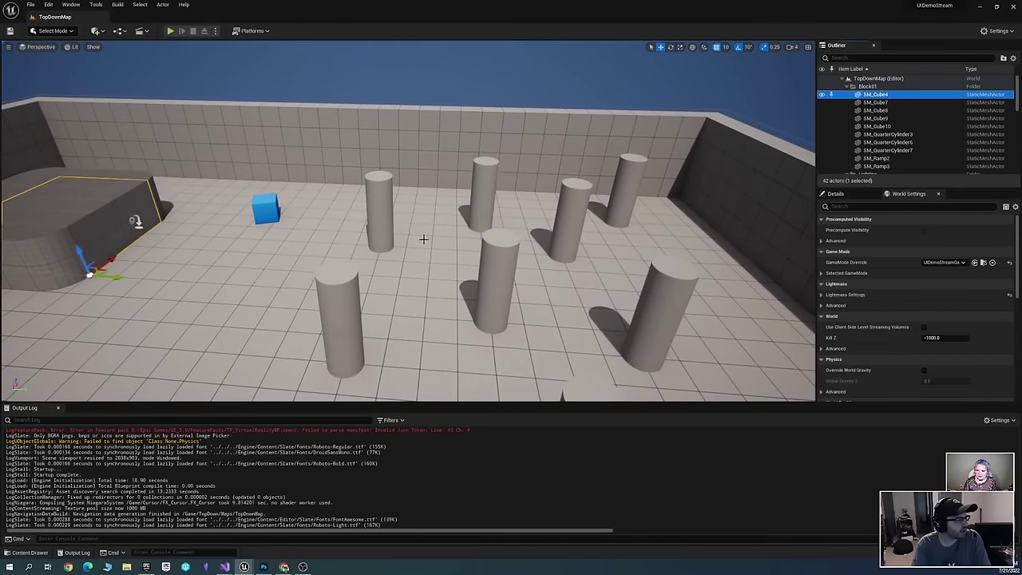
left_click(486, 273)
scroll(485, 273, "up", 4)
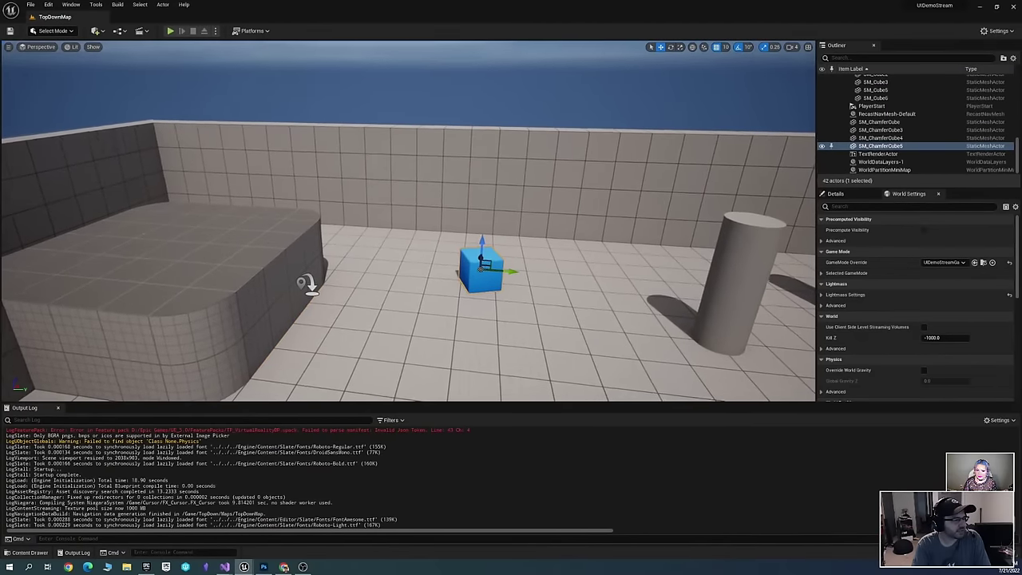
Search the blue cube's add-component list for a Widget component, then cancel without adding
left_click(848, 194)
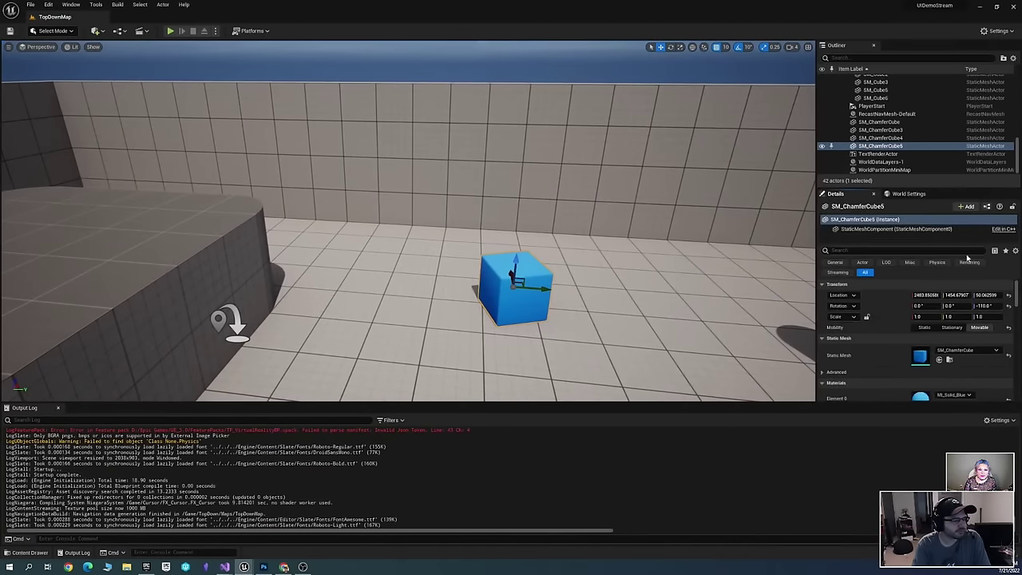
left_click(966, 206)
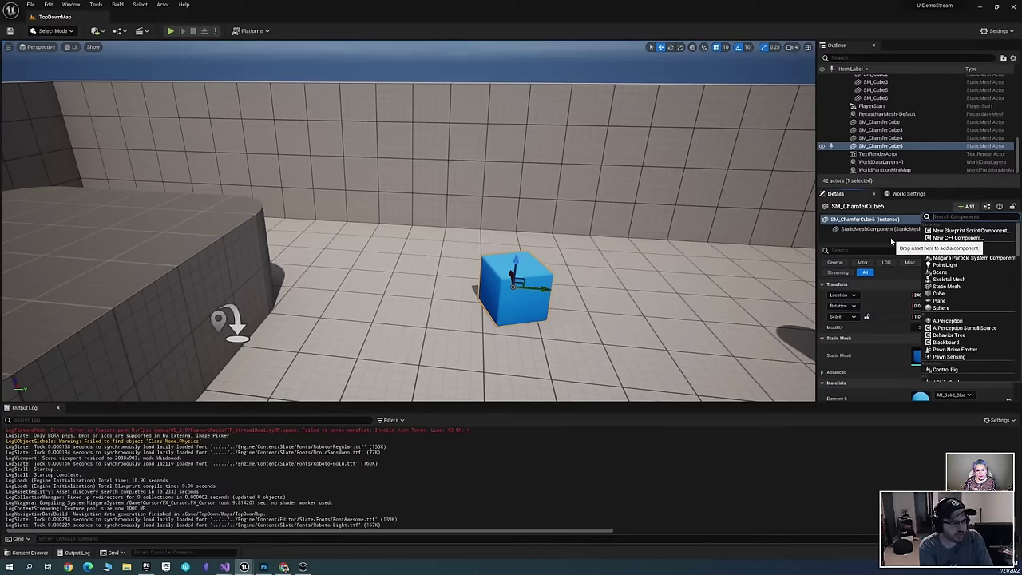
type("widget")
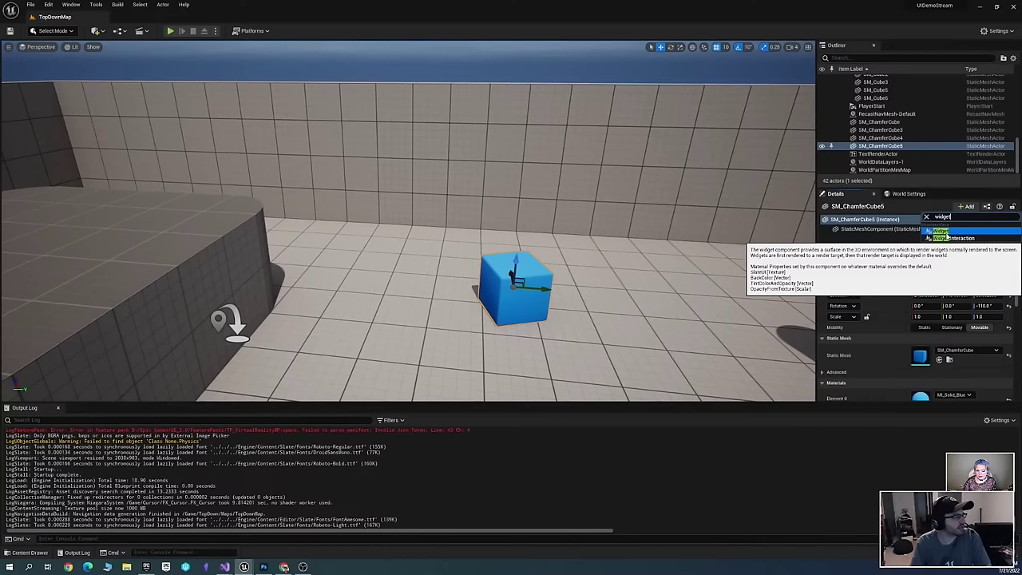
key("Escape")
Look down over the pillar room and bring up the Content Drawer on the UI folder
right_click_drag(399, 239, 431, 240)
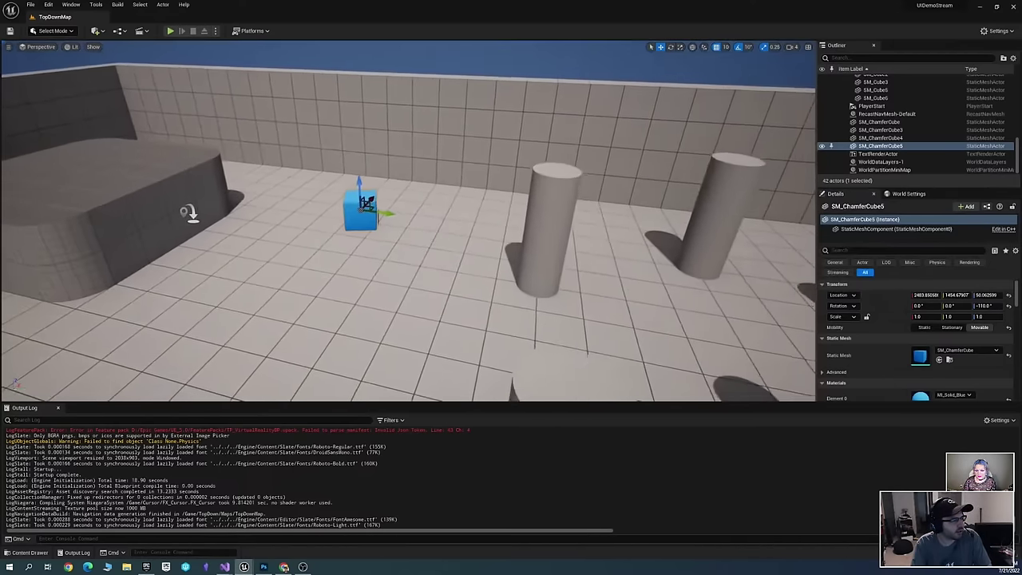
right_click_drag(188, 211, 178, 122)
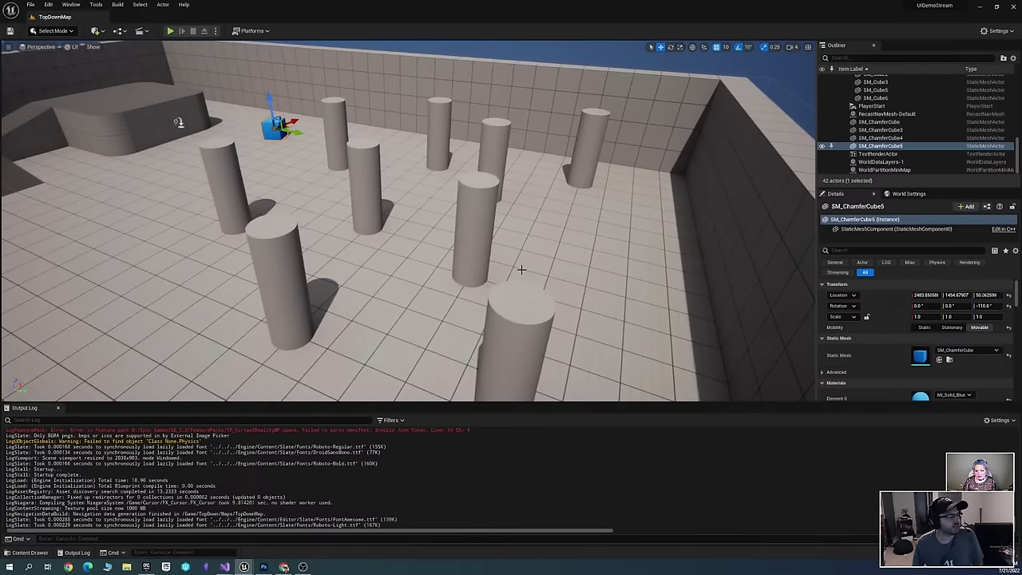
right_click_drag(520, 270, 520, 270)
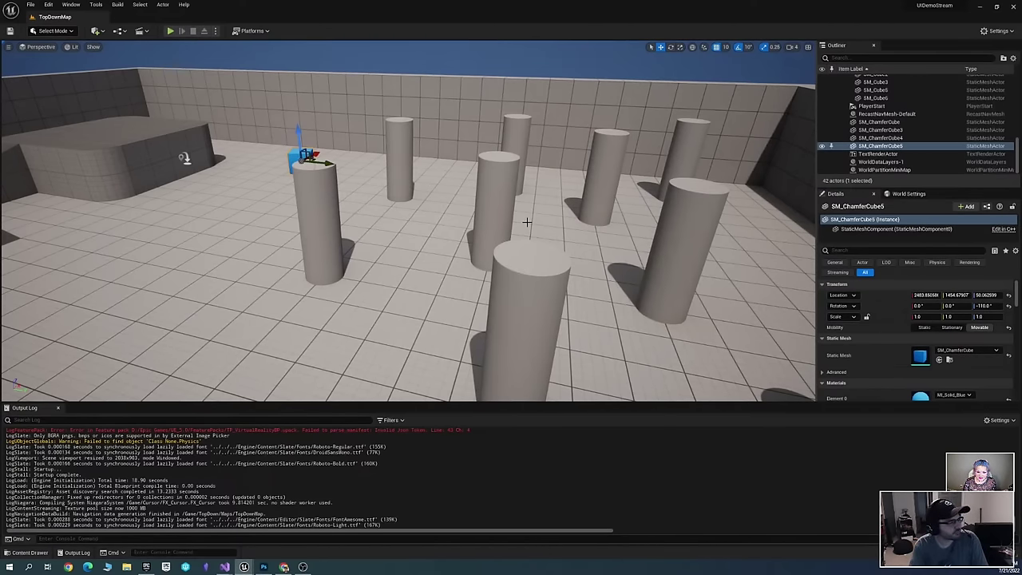
right_click_drag(526, 223, 495, 254)
key("ctrl+space")
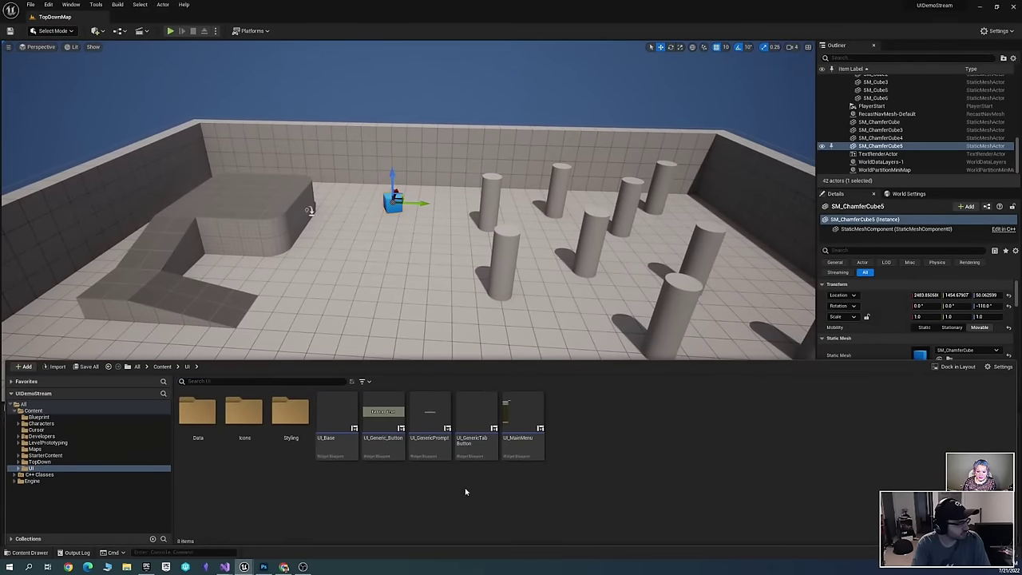
Create a Blueprint parented to CommonActionWidget in Content/UI, named BoundButtonWidget
right_click(595, 421)
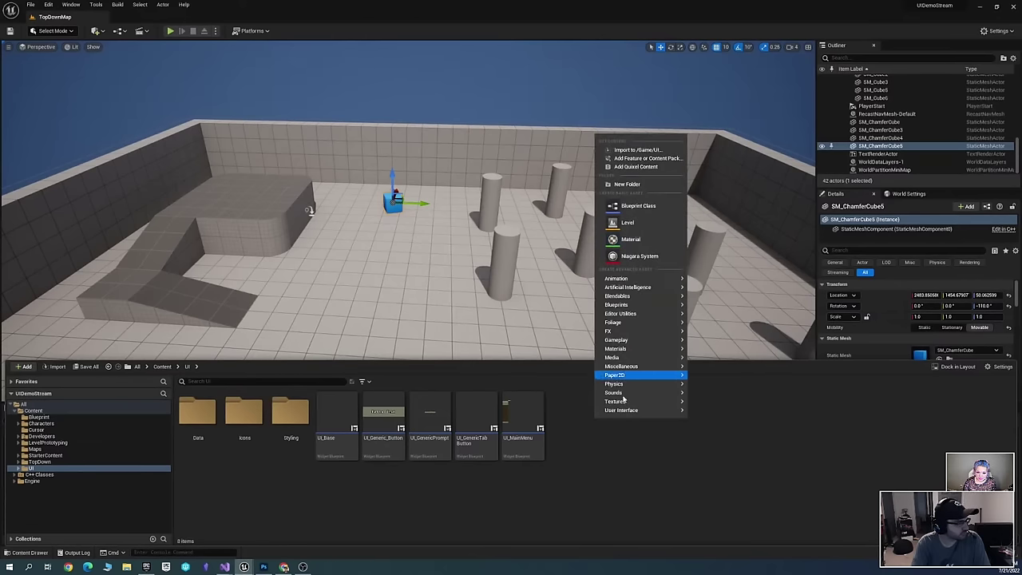
mouse_move(639, 289)
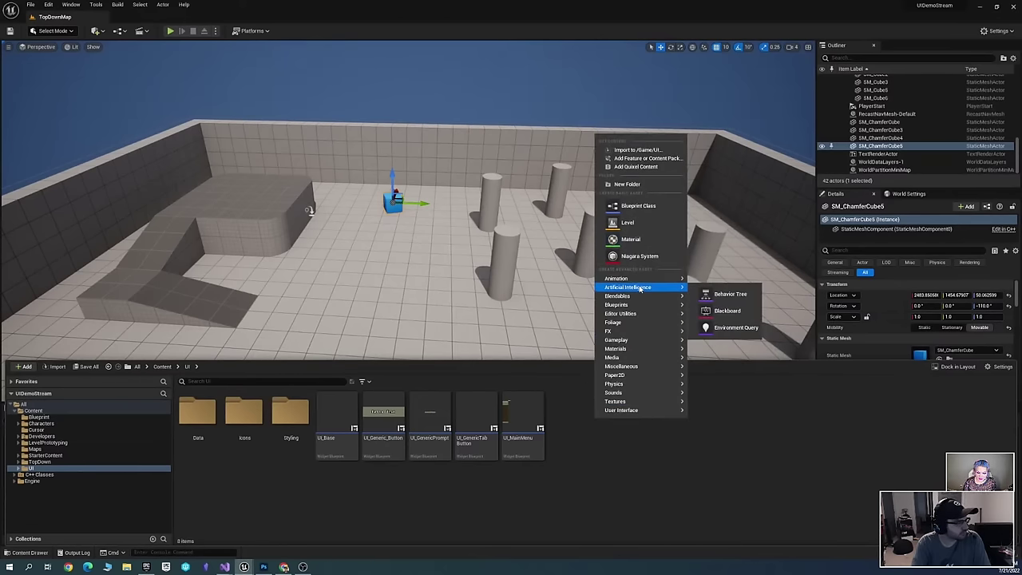
left_click(635, 206)
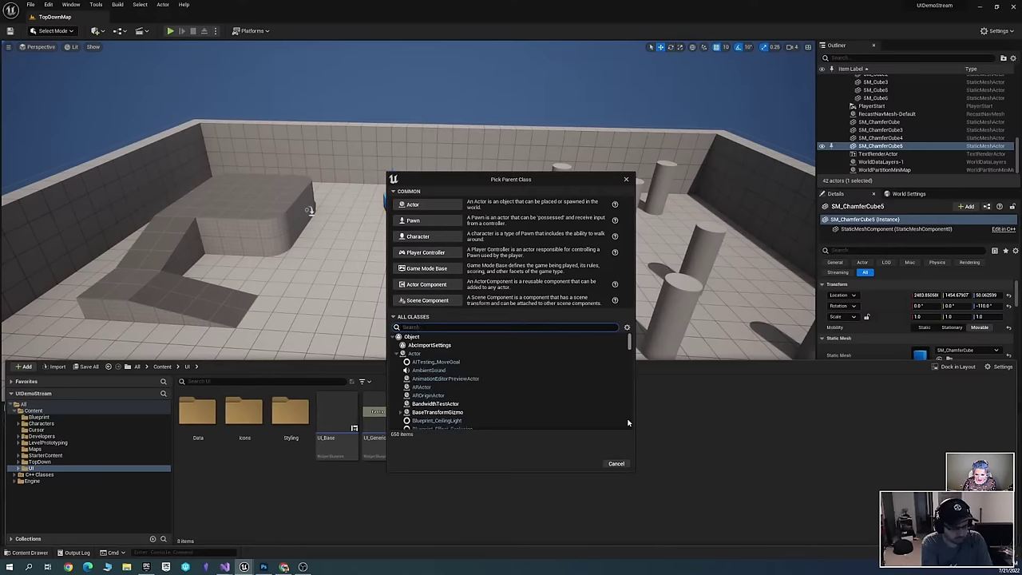
type("Action")
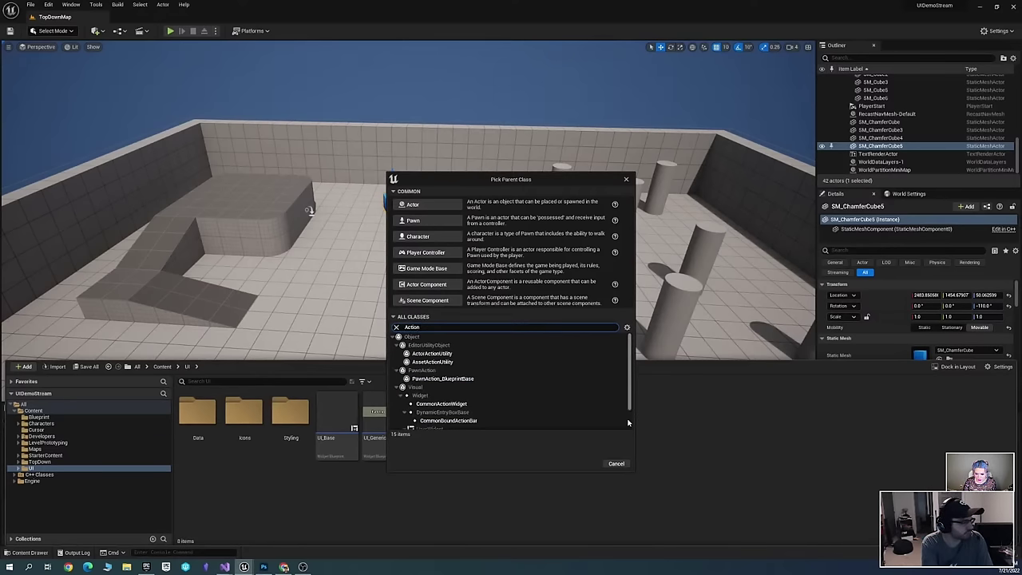
scroll(606, 403, "down", 2)
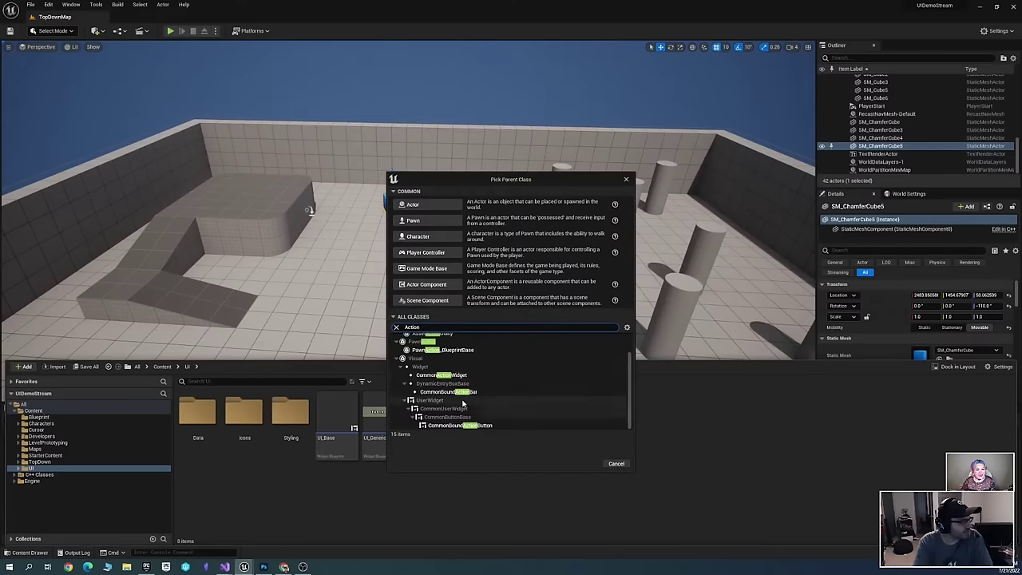
left_click(431, 375)
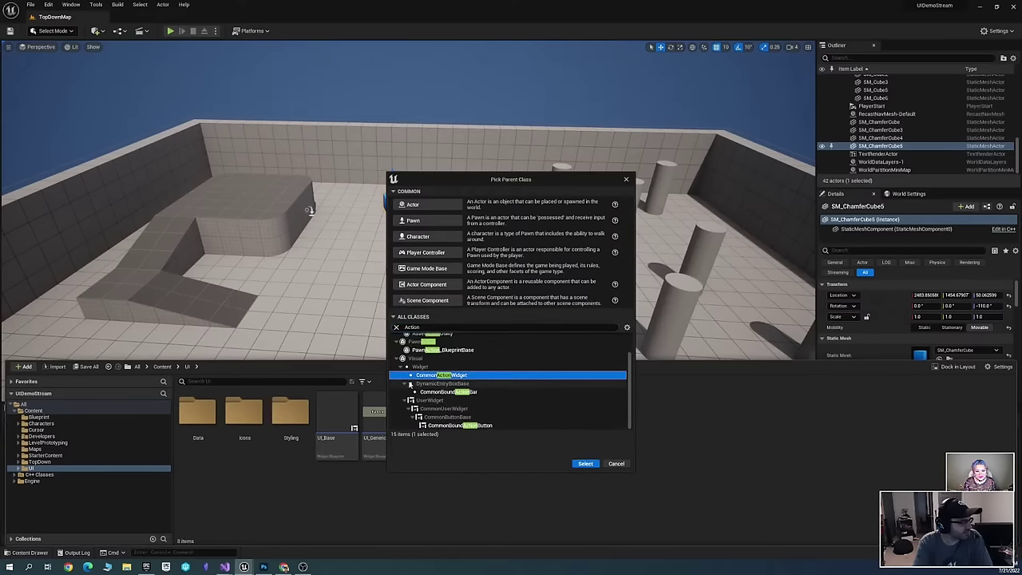
left_click(410, 384)
left_click(585, 463)
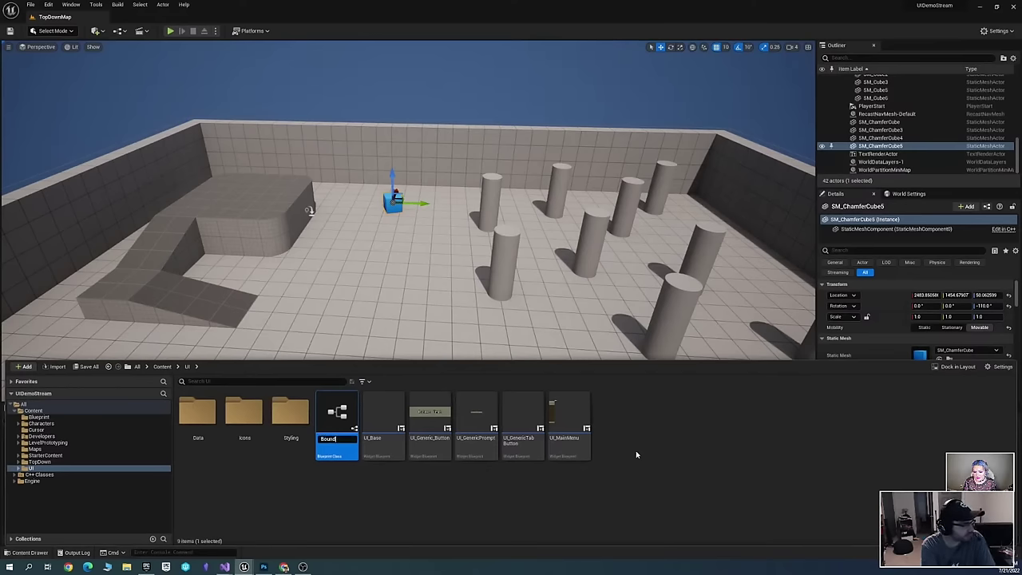
type("get")
key("Return")
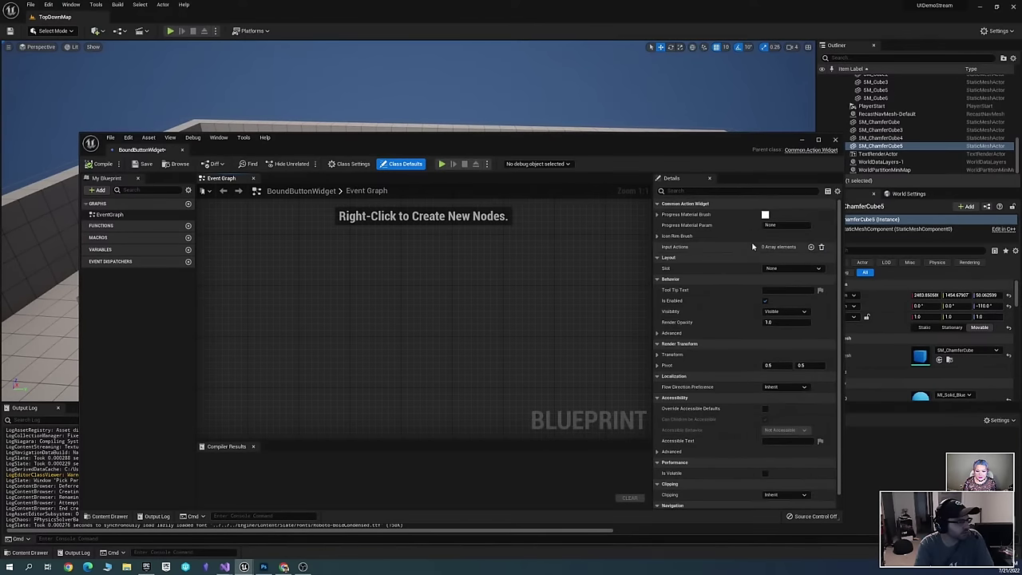
Check the widget's slot options without changing them, then close the BoundButtonWidget editor
left_click(812, 269)
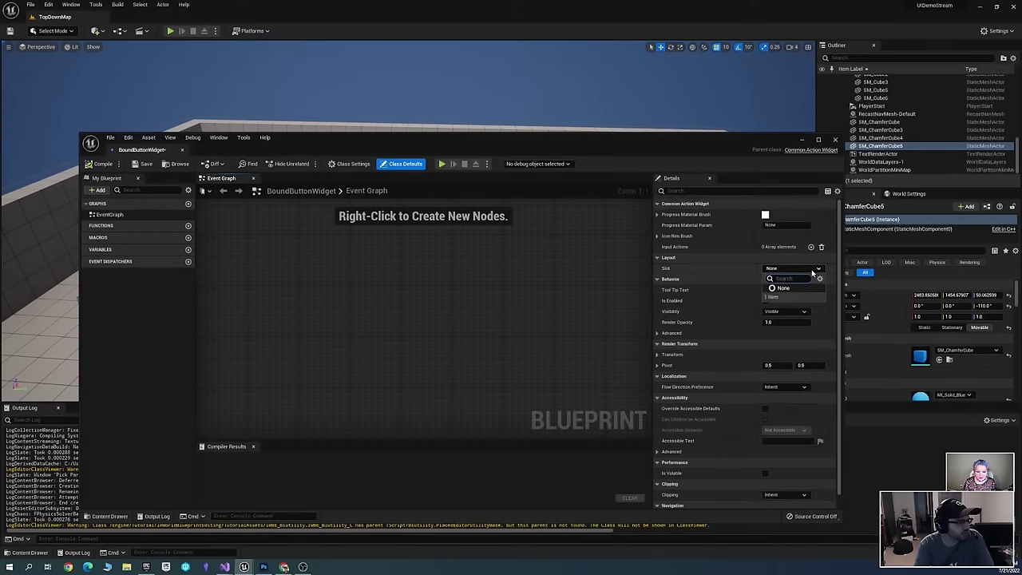
left_click(706, 272)
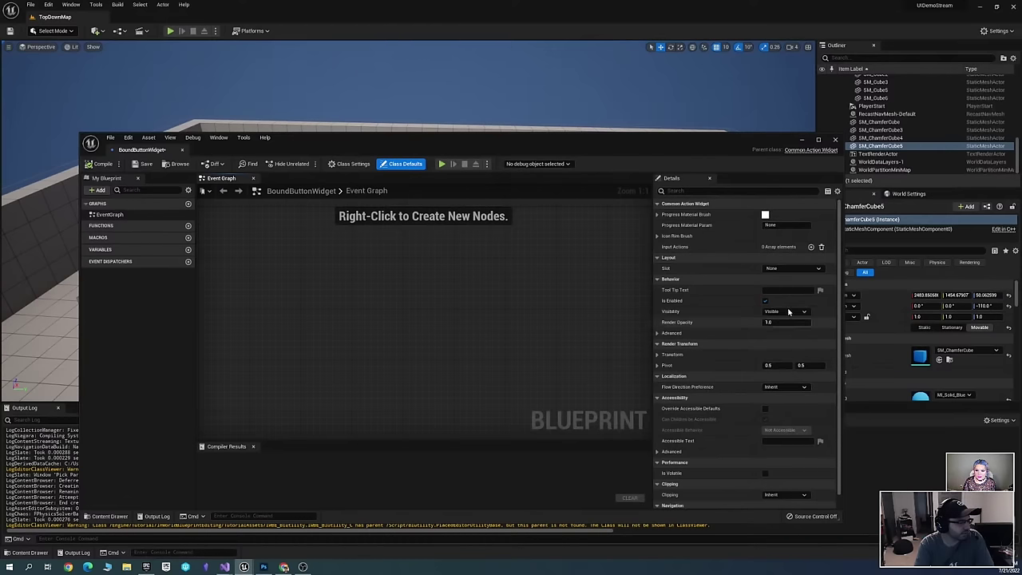
scroll(798, 351, "down", 1)
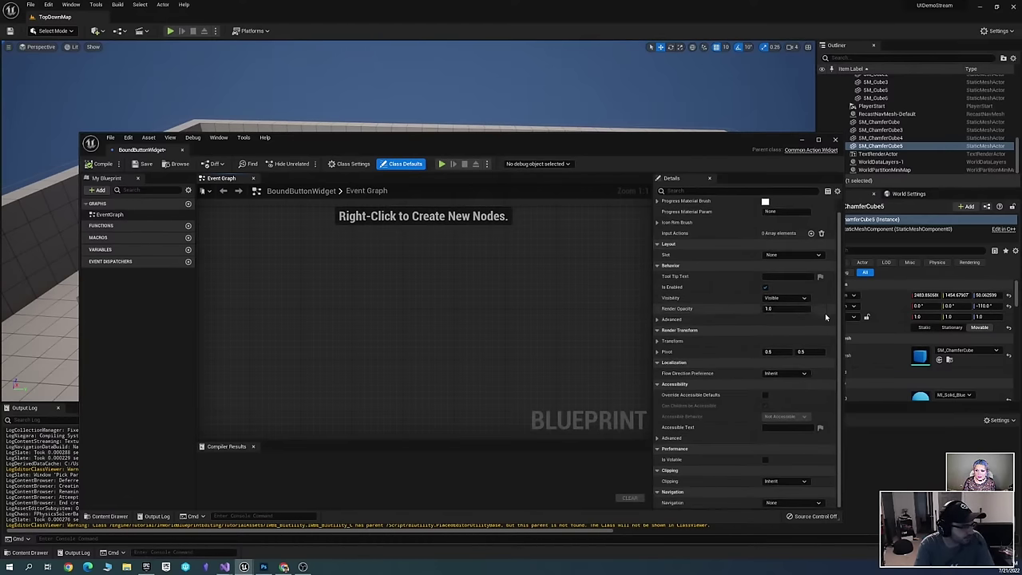
scroll(804, 352, "up", 1)
left_click(835, 140)
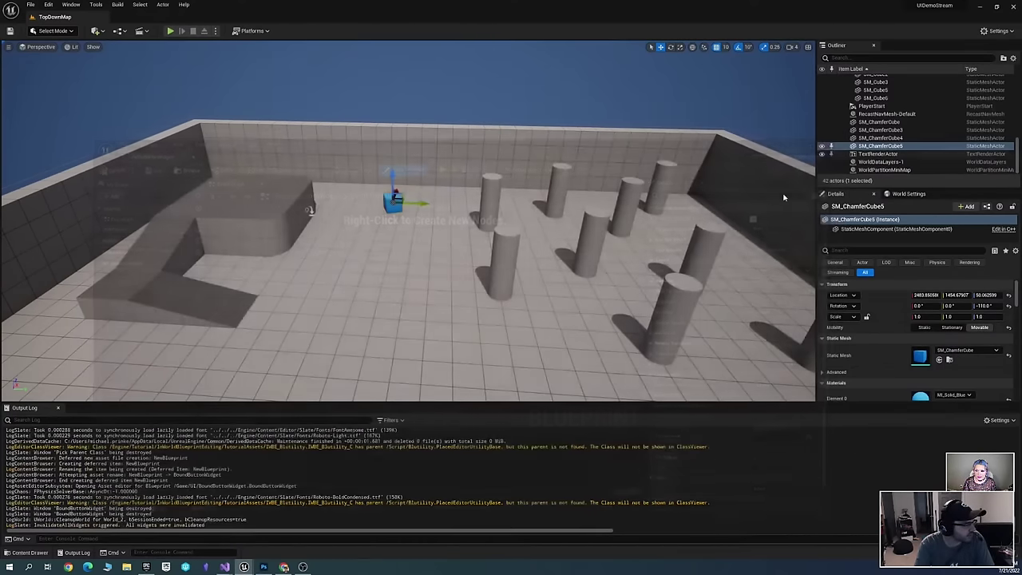
Delete the BoundButtonWidget asset from Content/UI in the Content Drawer
scroll(434, 342, "up", 2)
key("ctrl+space")
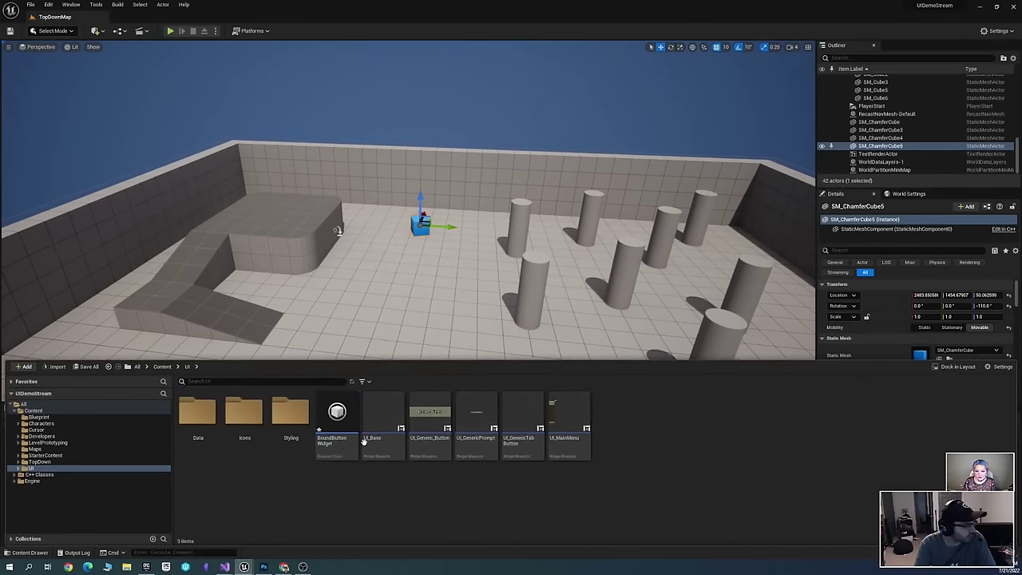
key("Delete")
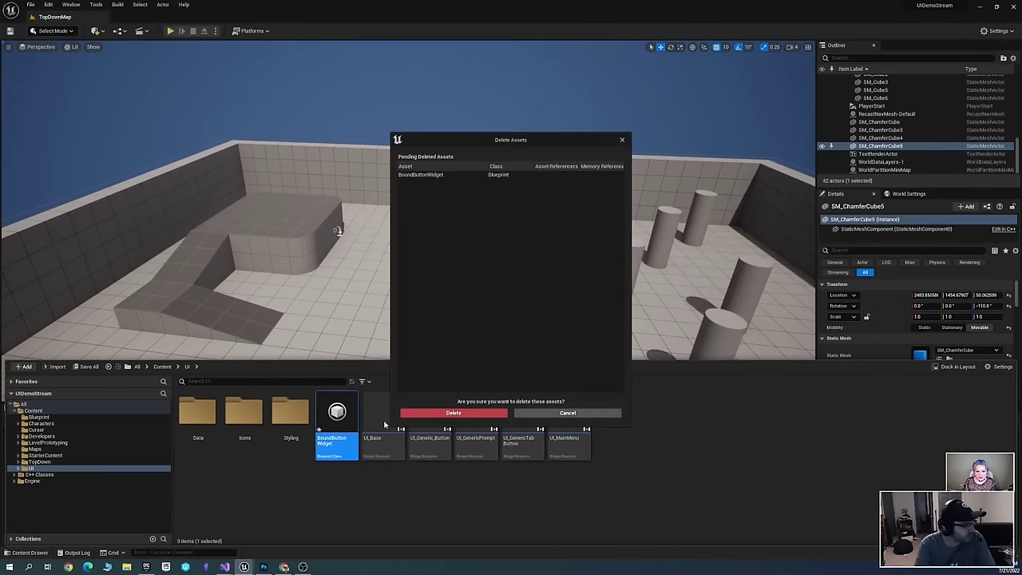
left_click(454, 413)
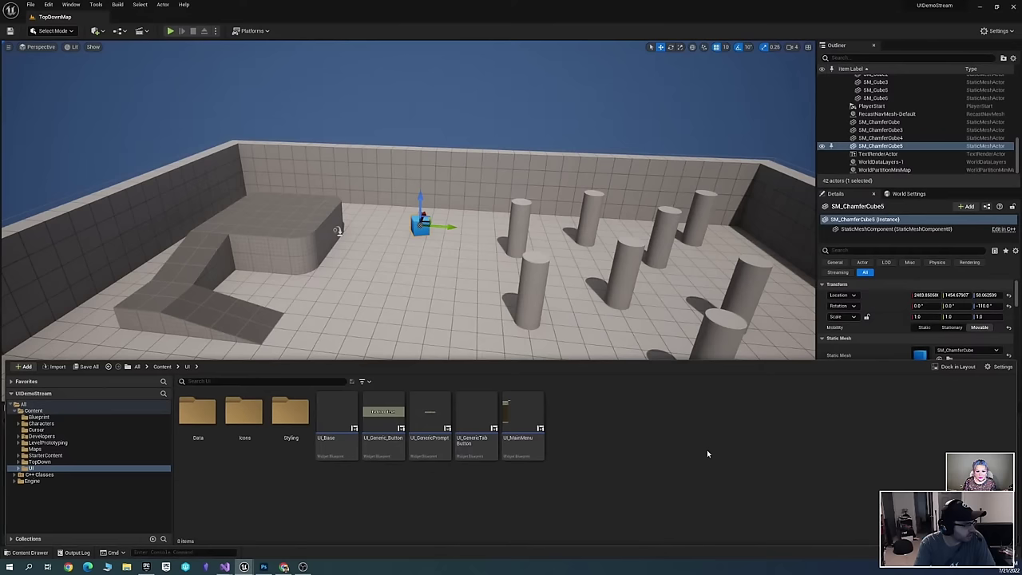
Open UI_MainMenu and delete CommonActionWidget_200 and CommonActionWidget_86
double_click(523, 420)
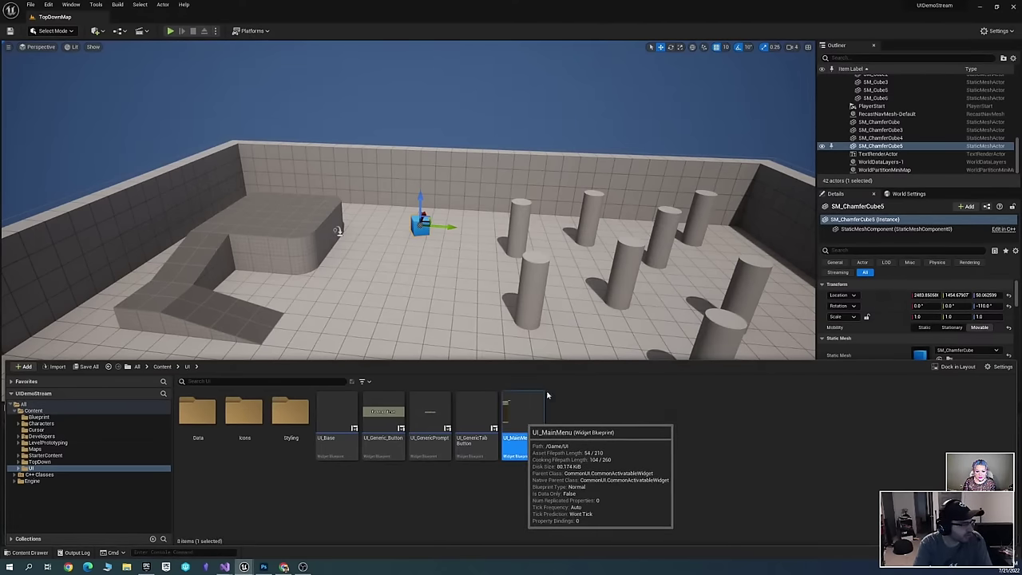
scroll(479, 244, "up", 8)
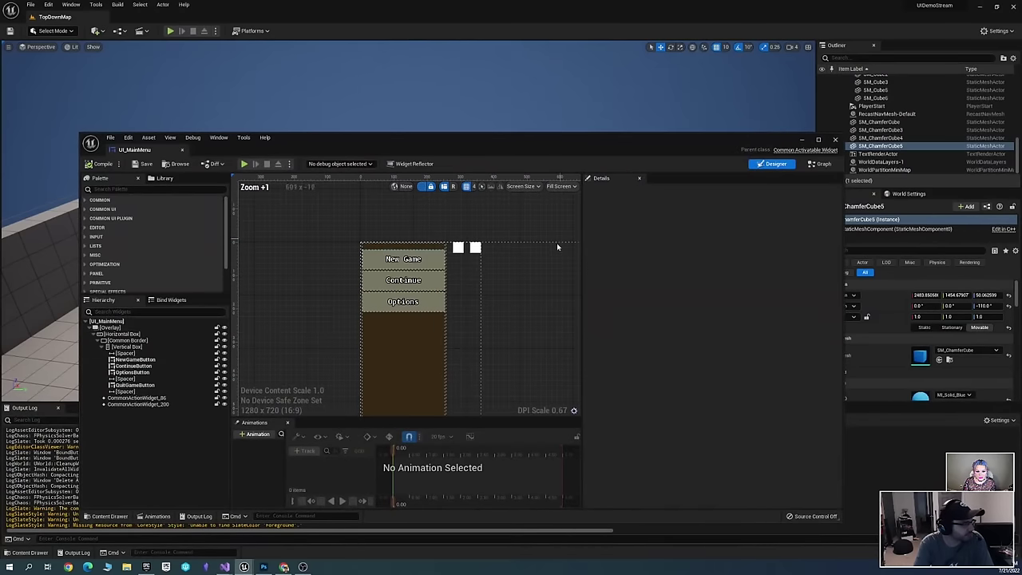
left_click(403, 244)
key("Delete")
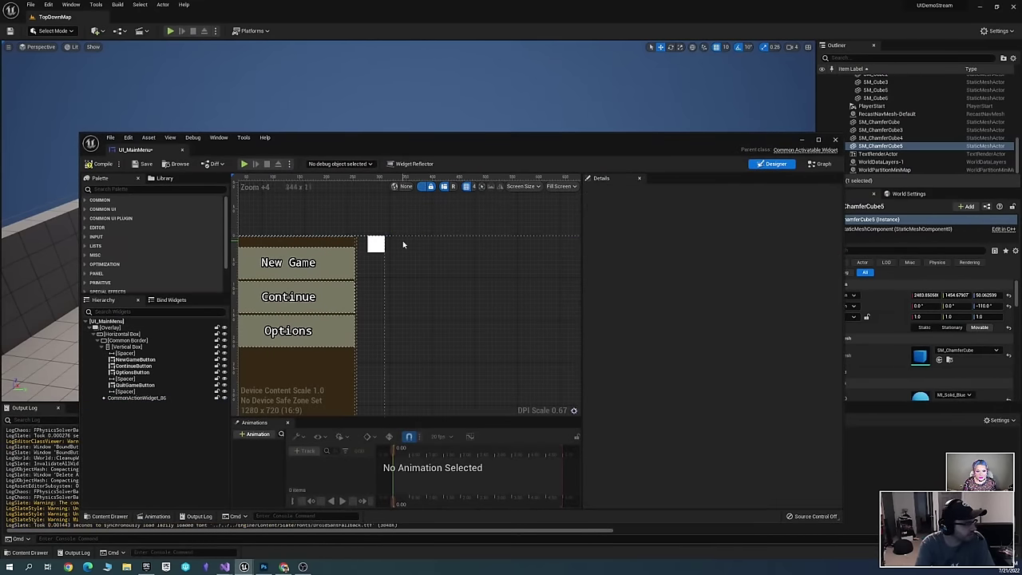
left_click(376, 244)
key("Delete")
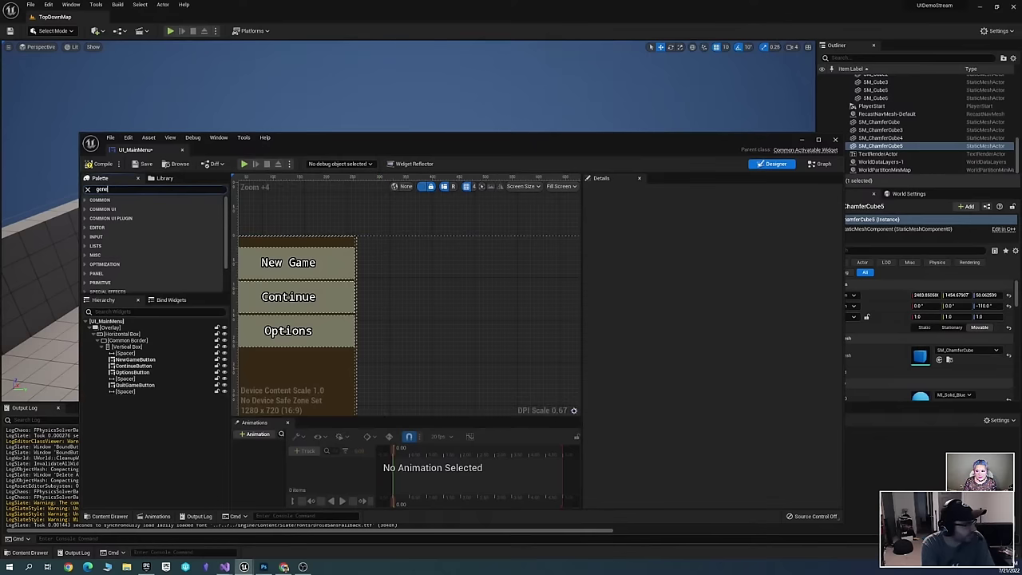
Add a UI Generic Button from the Palette into the menu hierarchy, redoing a misplaced one
type("n")
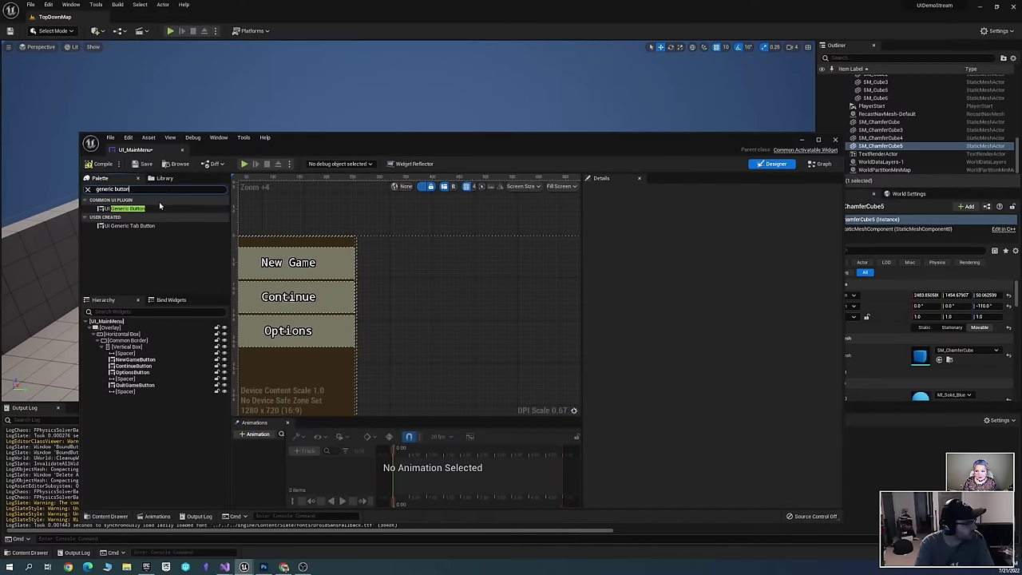
left_click_drag(159, 206, 152, 339)
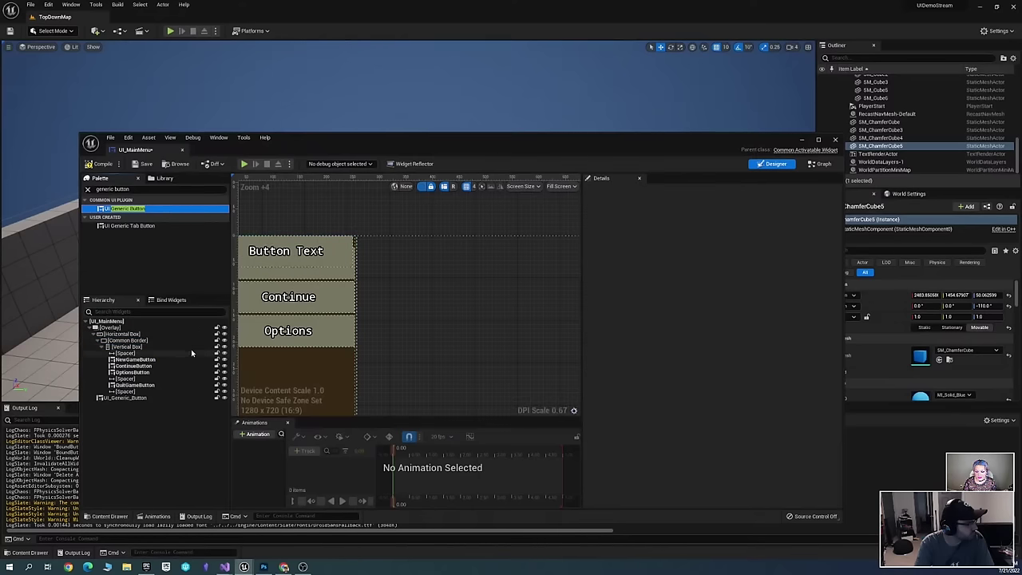
left_click(345, 231)
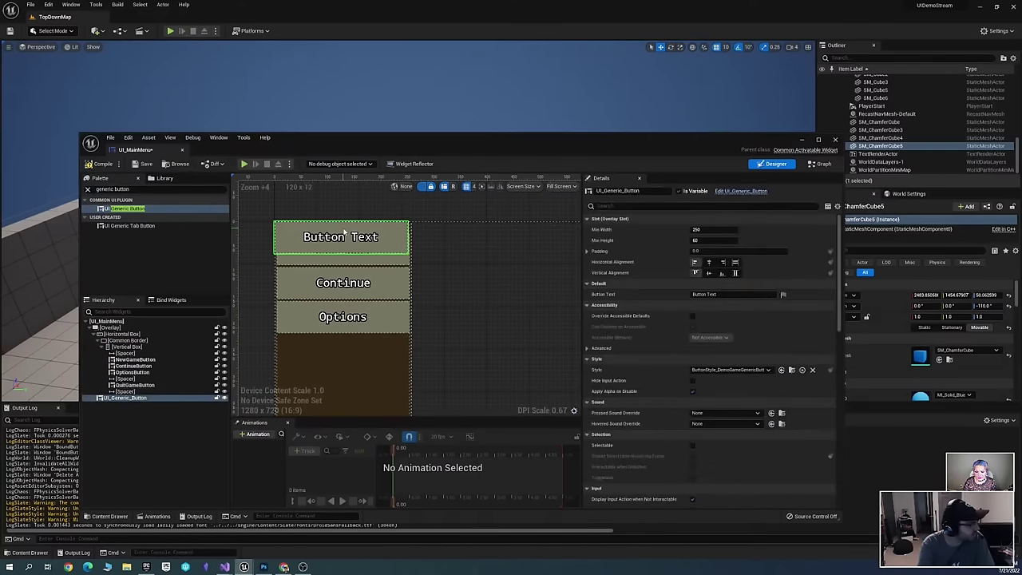
key("Delete")
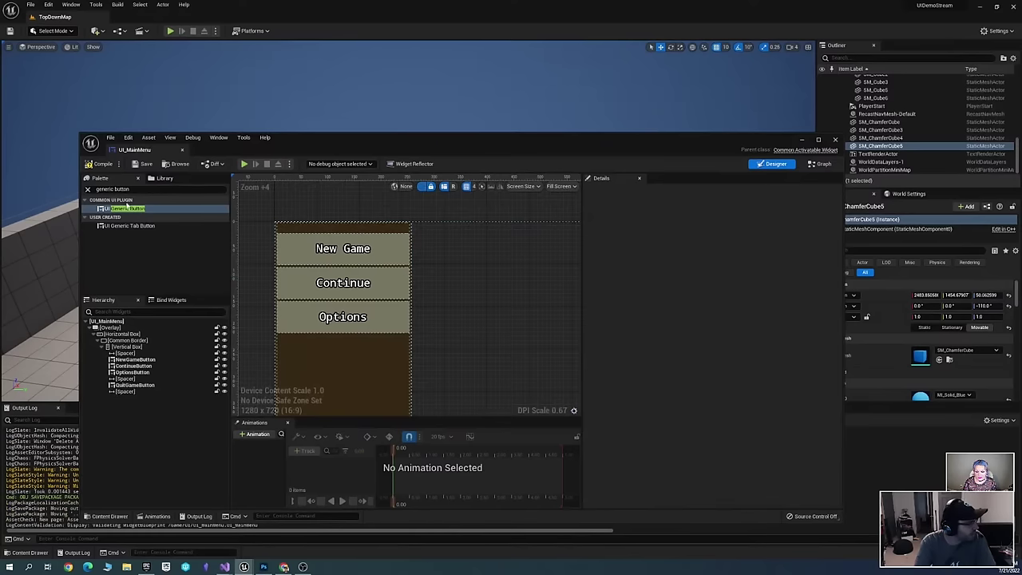
left_click_drag(126, 206, 142, 339)
scroll(298, 247, "down", 2)
right_click_drag(579, 291, 456, 281)
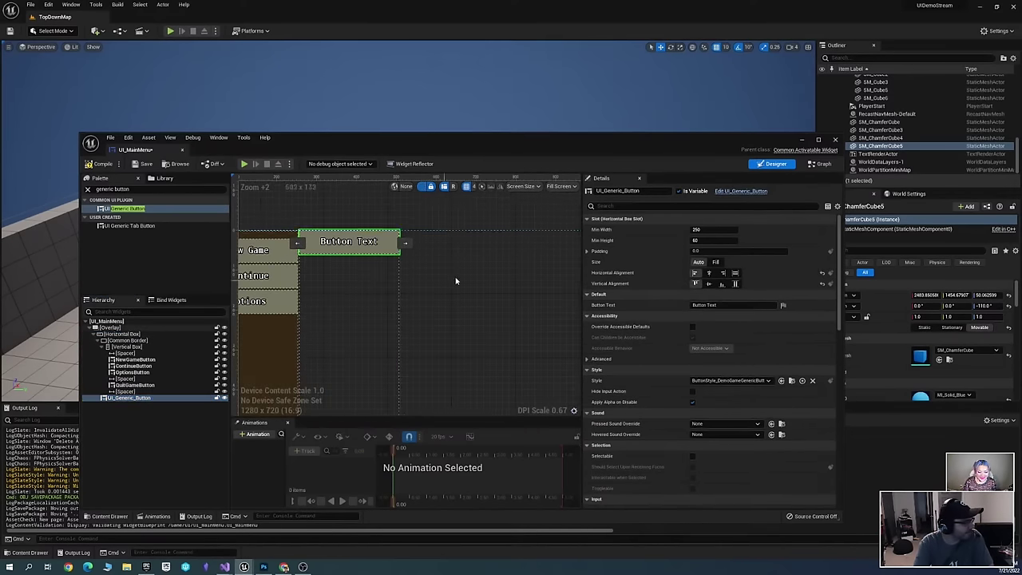
Drag another UI Generic Button beside the menu and delete the extra one
left_click(133, 210)
left_click_drag(133, 209, 465, 311)
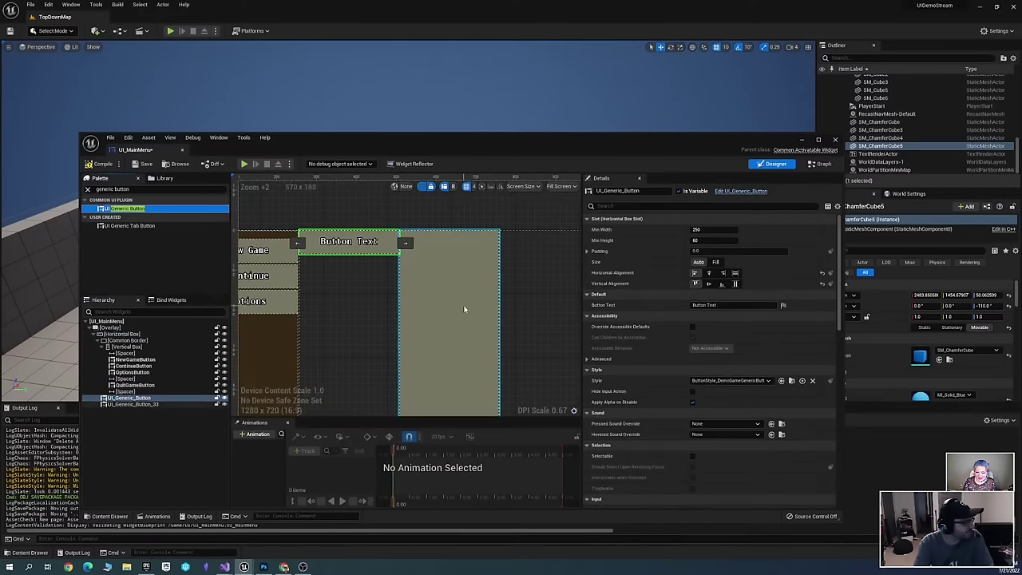
scroll(477, 278, "down", 4)
key("Delete")
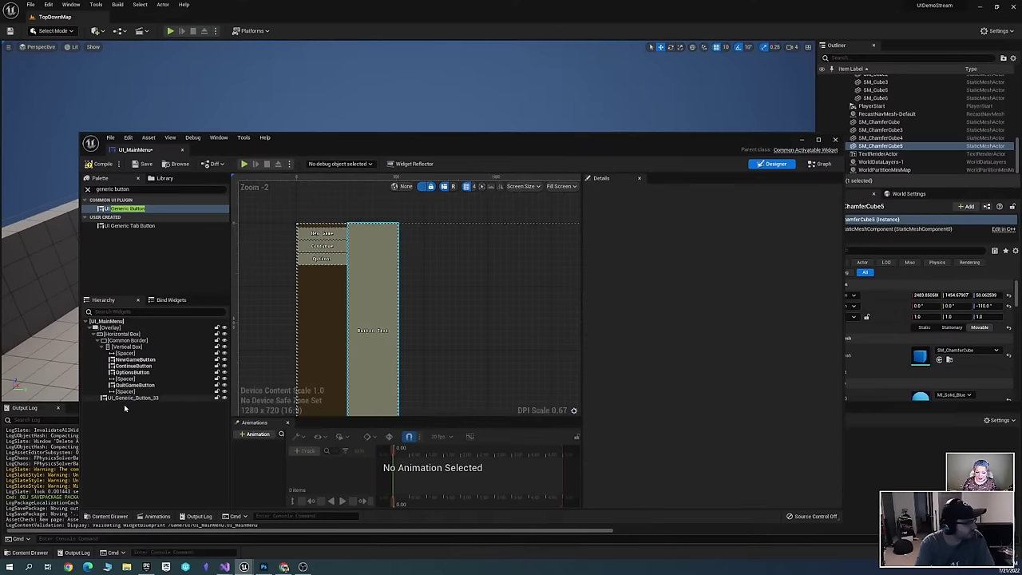
Collapse the Vertical Box and Common Border, and center UI_Generic_Button_33 vertically
left_click(373, 324)
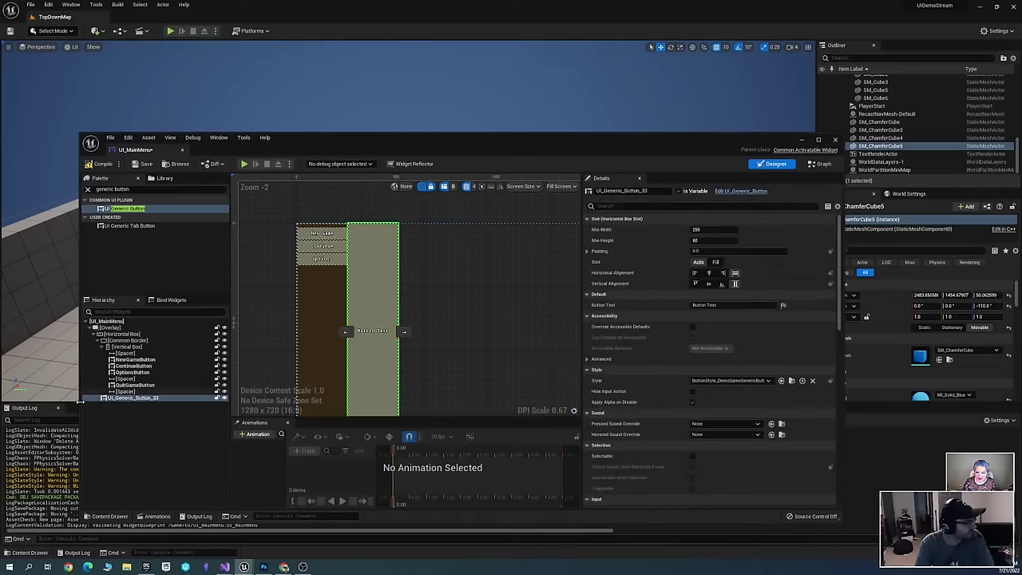
left_click(101, 347)
left_click(98, 340)
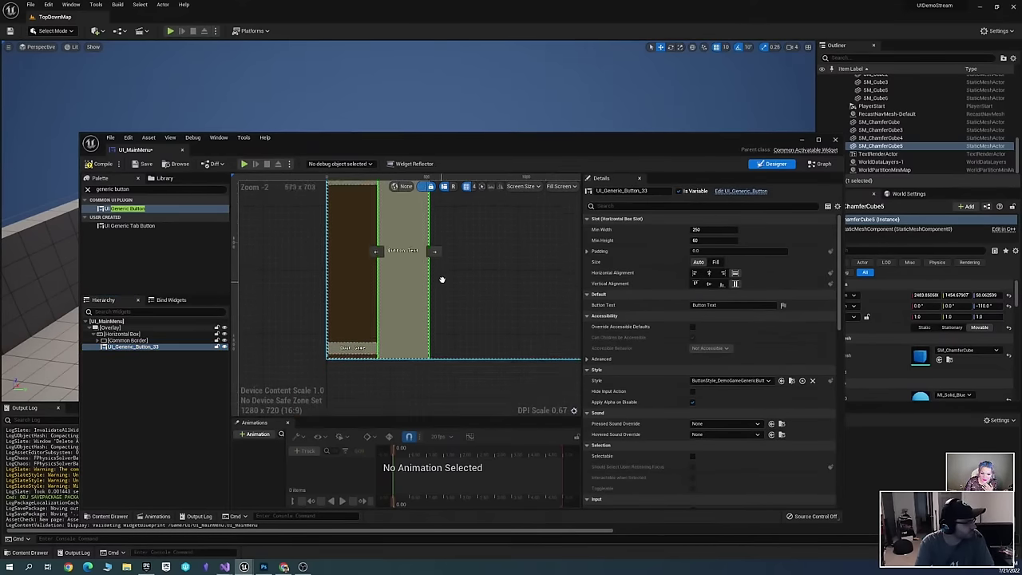
left_click(709, 285)
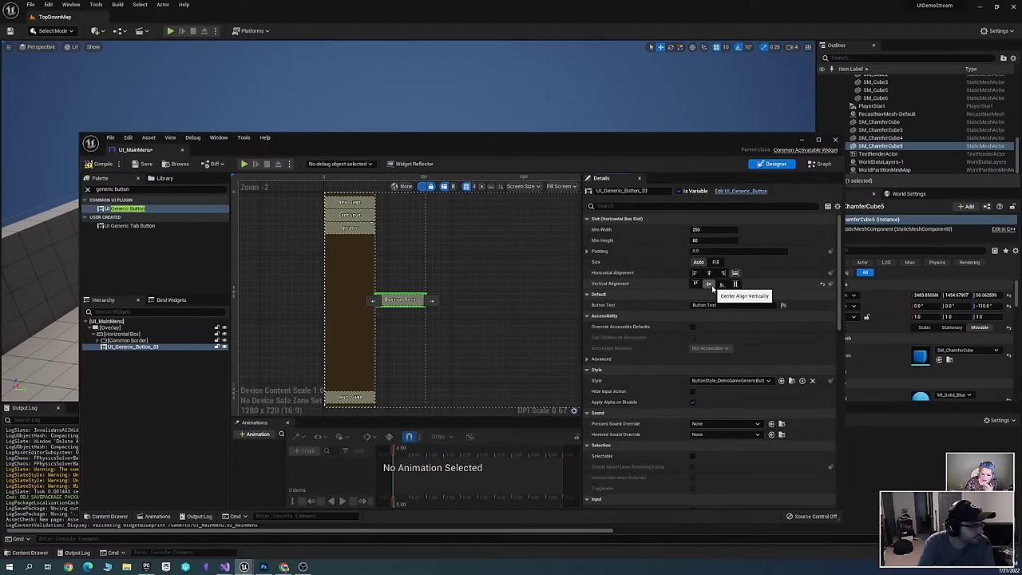
scroll(488, 343, "up", 2)
scroll(757, 343, "down", 5)
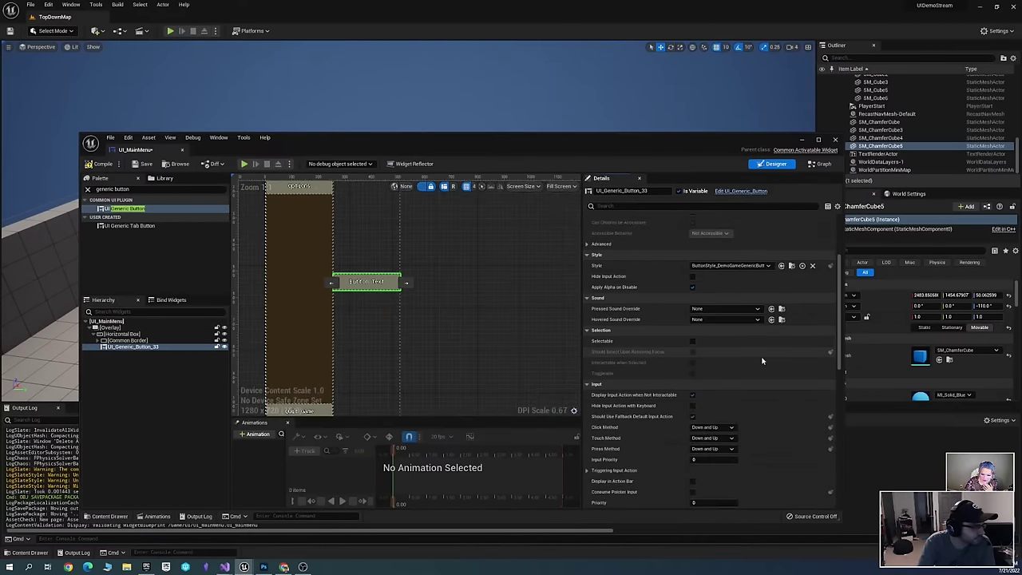
scroll(769, 328, "down", 6)
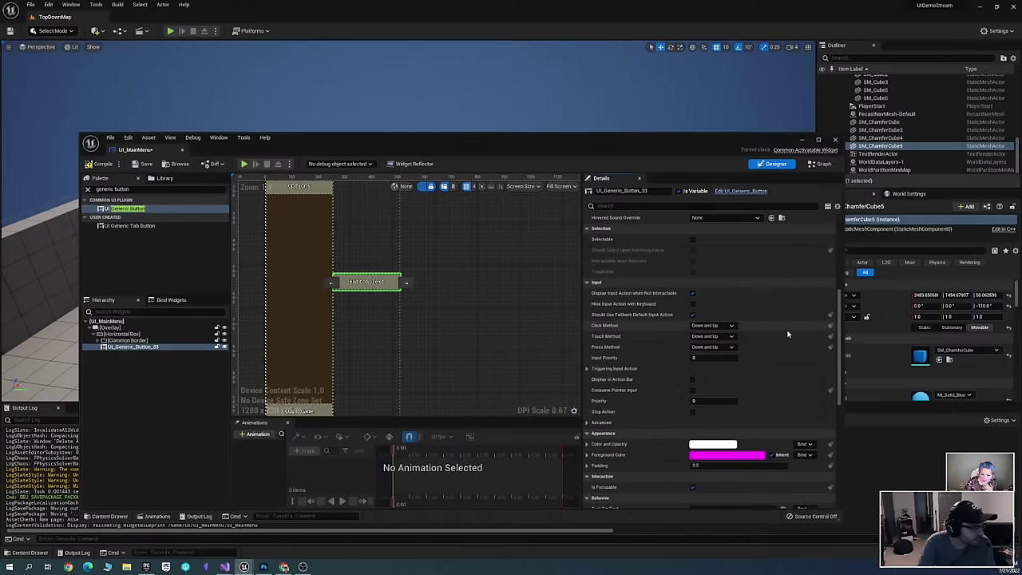
scroll(793, 359, "down", 2)
scroll(791, 383, "up", 6)
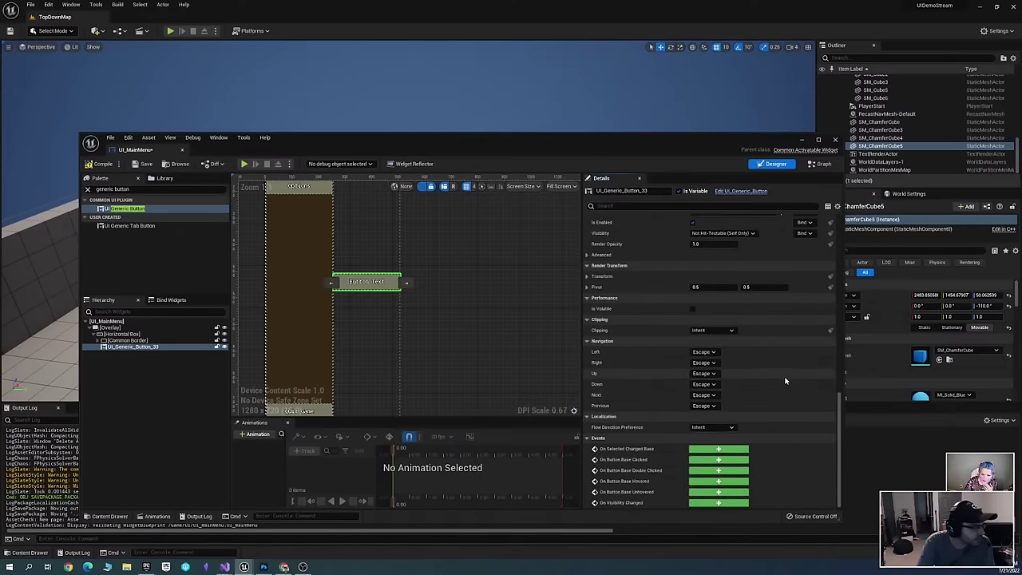
scroll(788, 386, "up", 4)
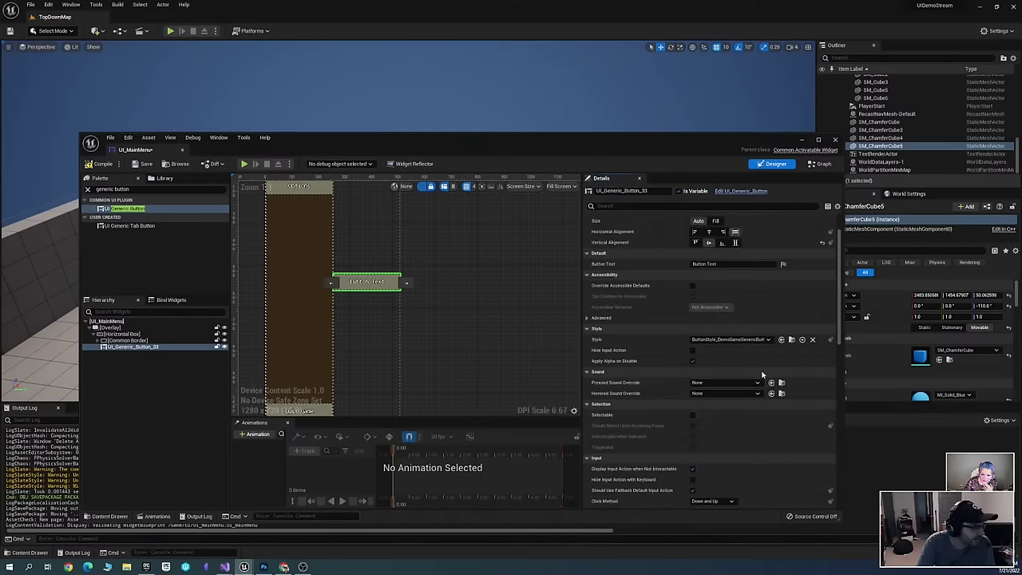
scroll(744, 364, "up", 2)
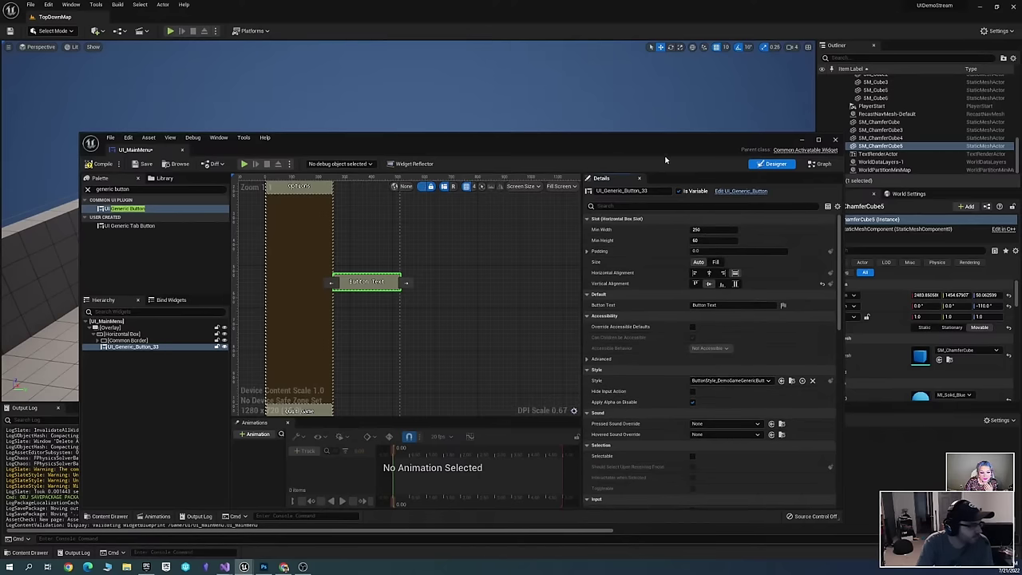
Set the button's Triggering Input Action to InputActionTable, row TabLeft
type("ac")
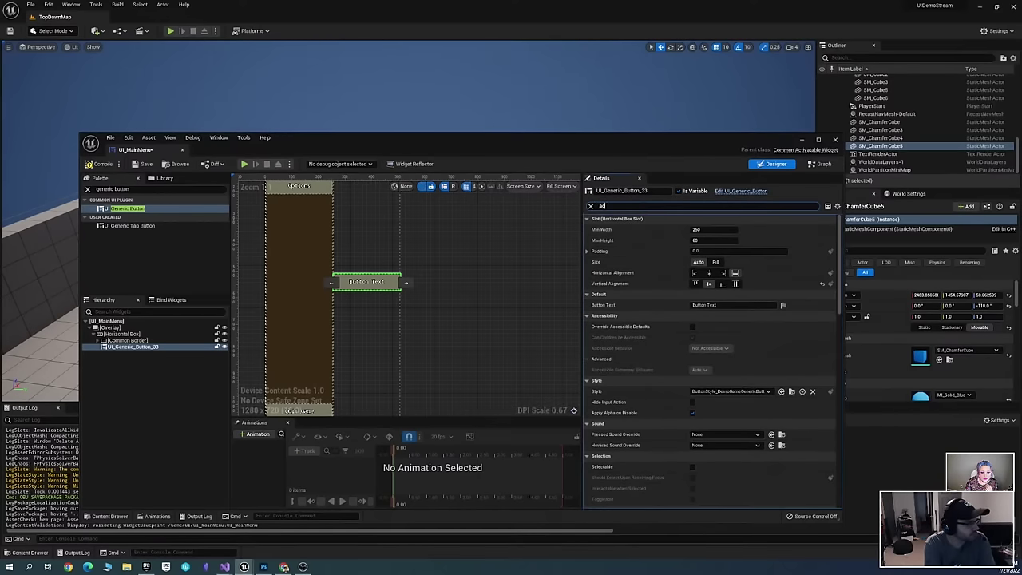
type("tion")
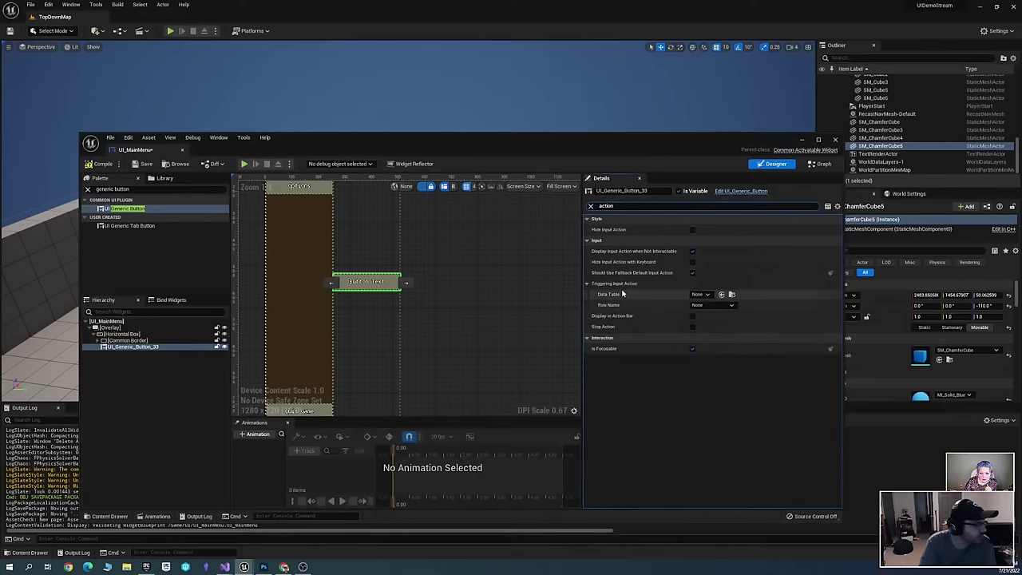
right_click_drag(364, 288, 405, 285)
scroll(405, 283, "up", 3)
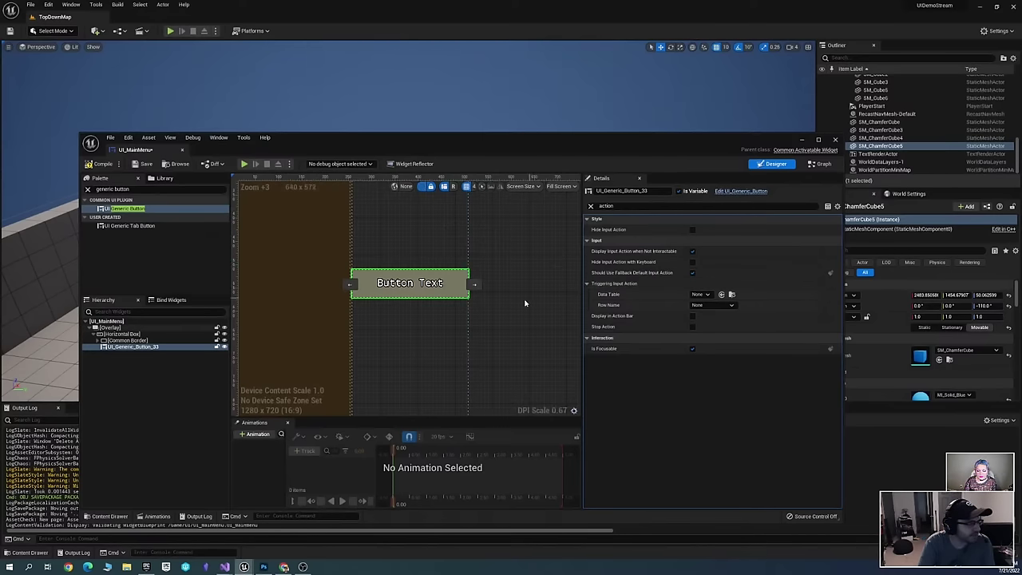
left_click(700, 295)
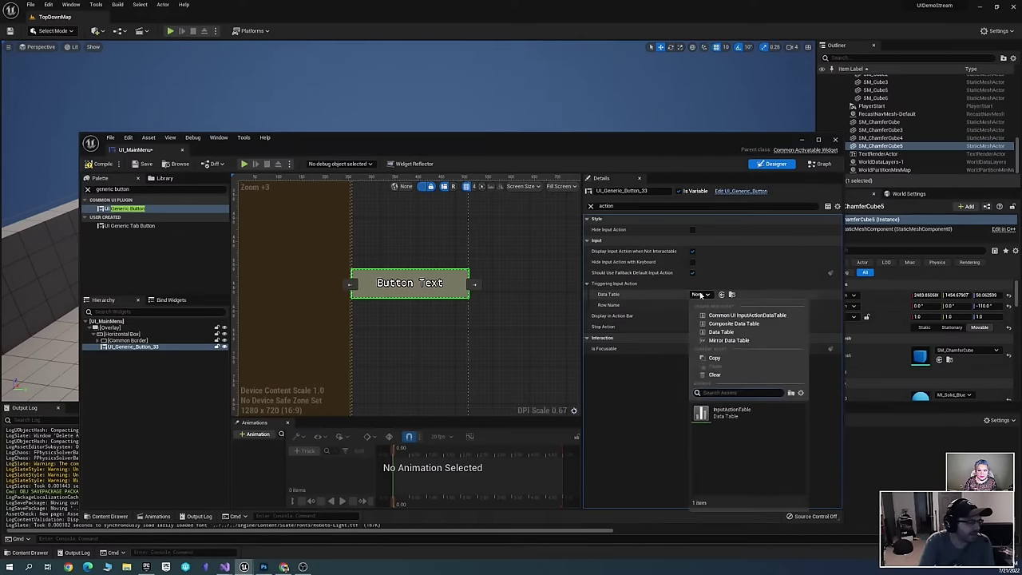
left_click(729, 412)
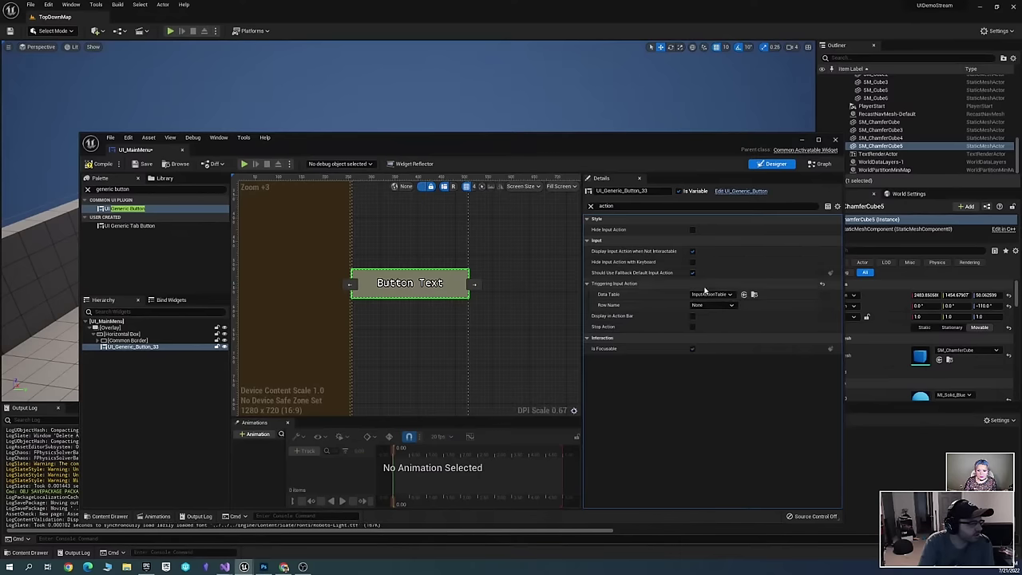
left_click(717, 306)
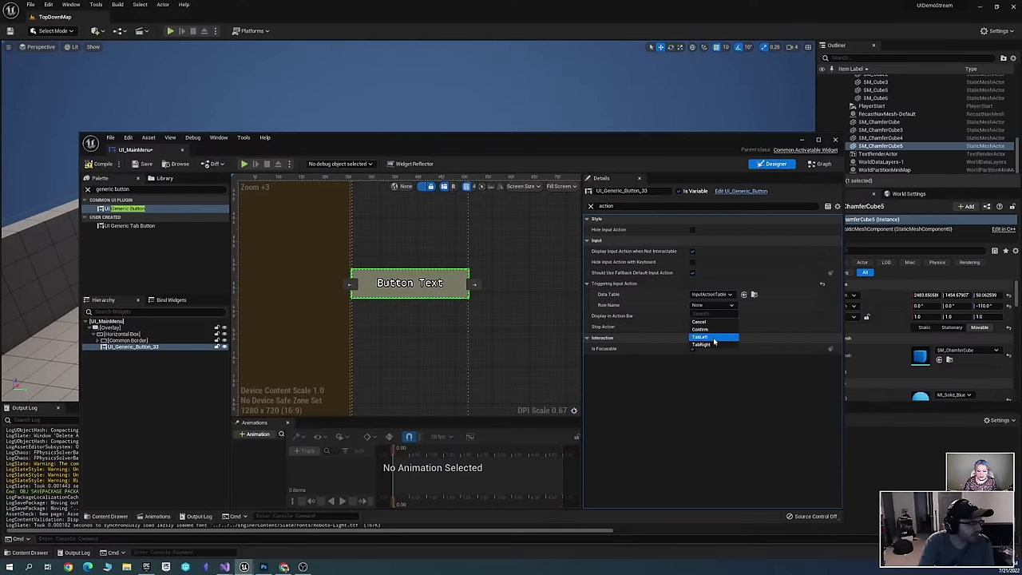
left_click(706, 334)
Recentre the design canvas on the button and select the Overlay container
scroll(460, 296, "down", 2)
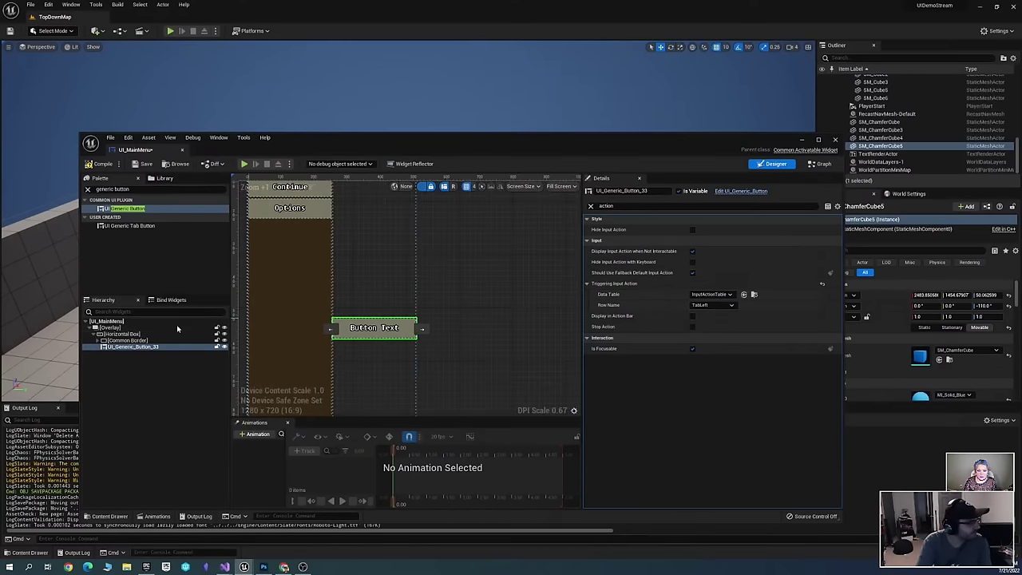
scroll(463, 281, "up", 1)
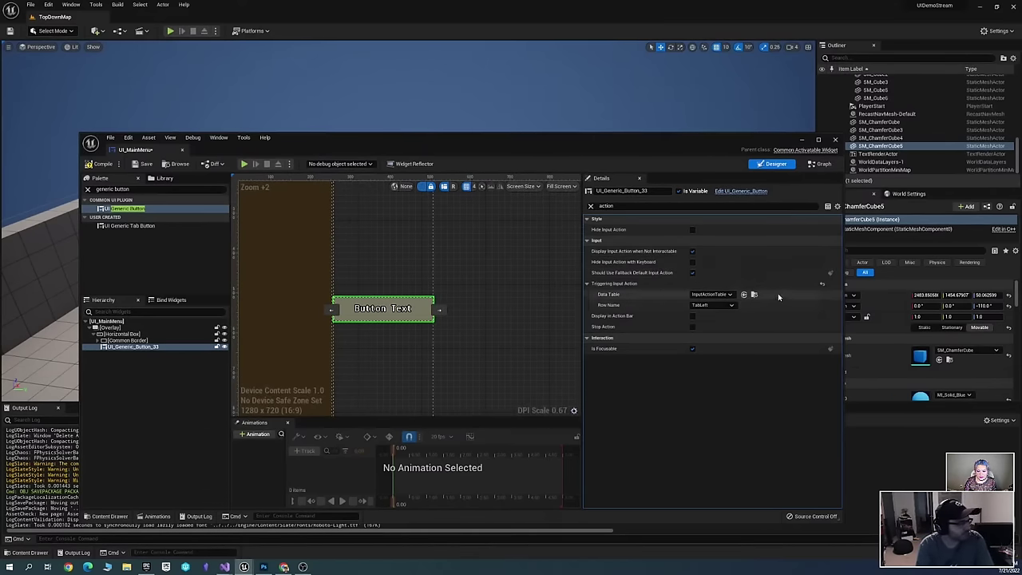
right_click_drag(458, 275, 476, 280)
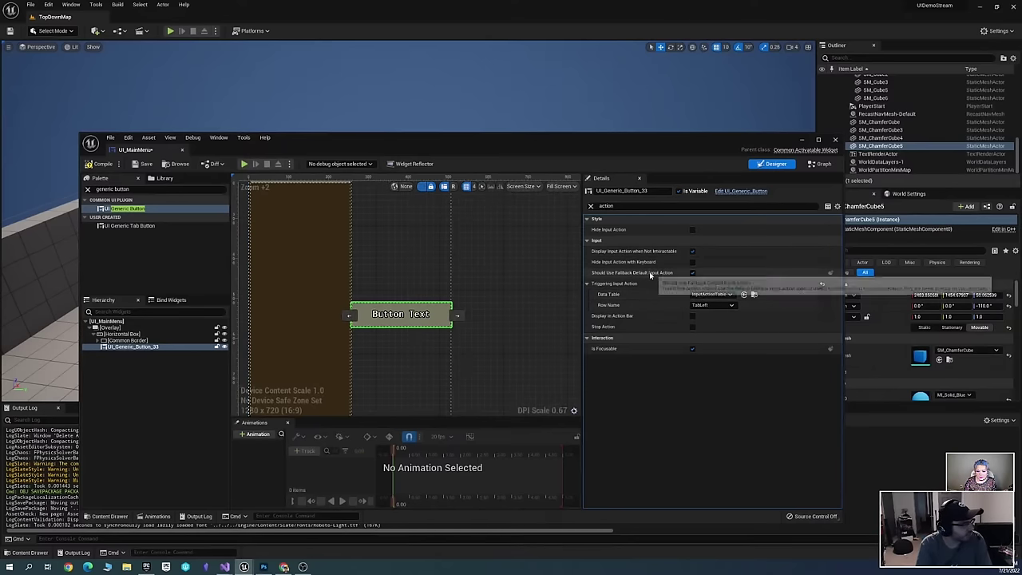
scroll(290, 244, "down", 1)
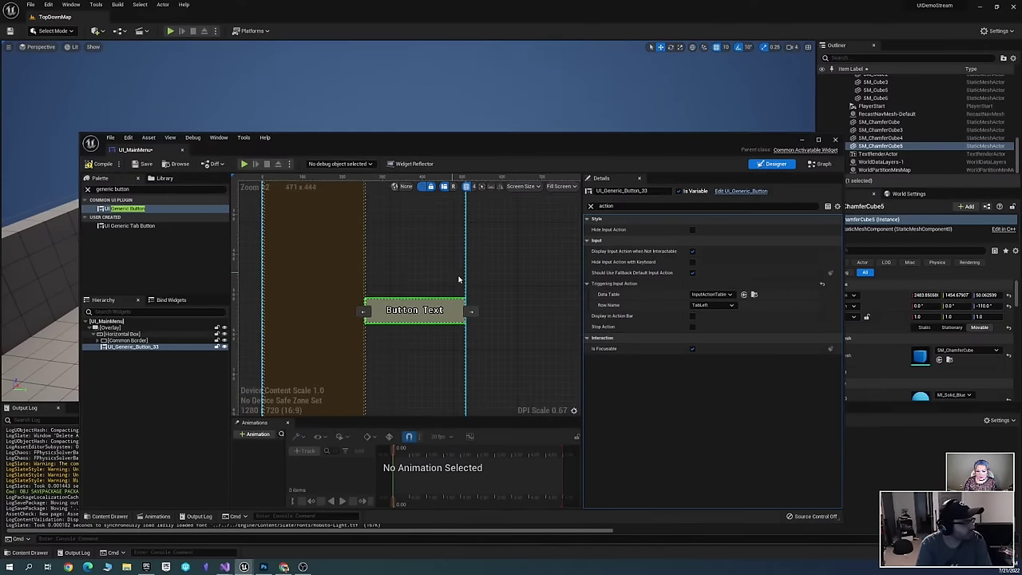
scroll(412, 281, "up", 2)
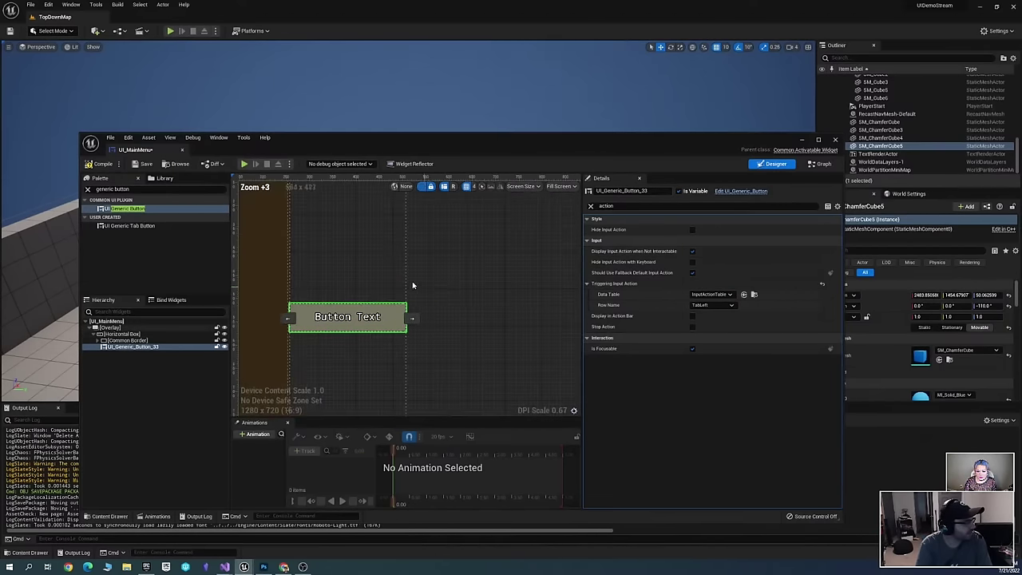
left_click(485, 279)
scroll(485, 278, "down", 2)
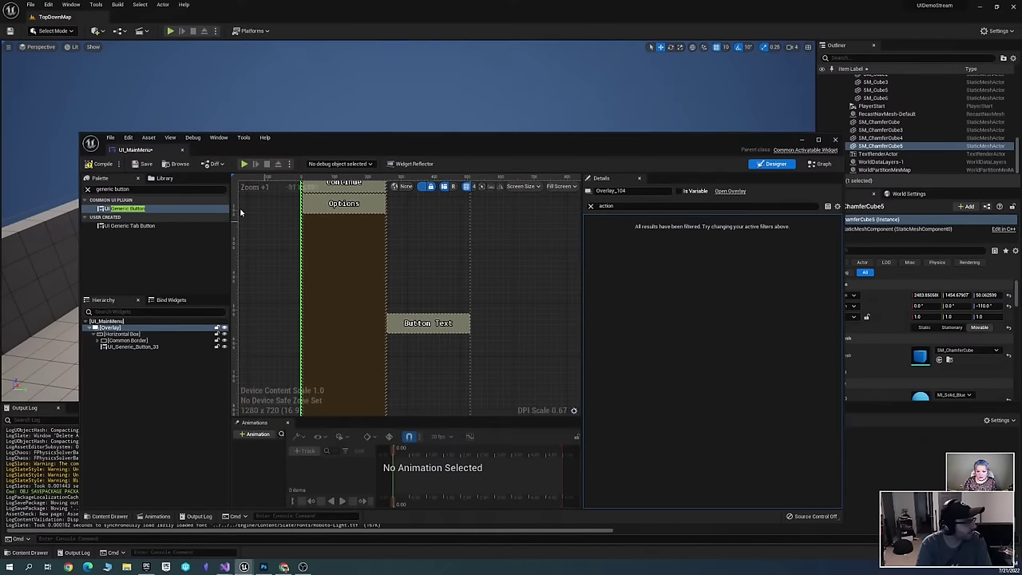
Briefly simulate, then open the DemoGame Frontend level, saving the changed menu assets
left_click(254, 165)
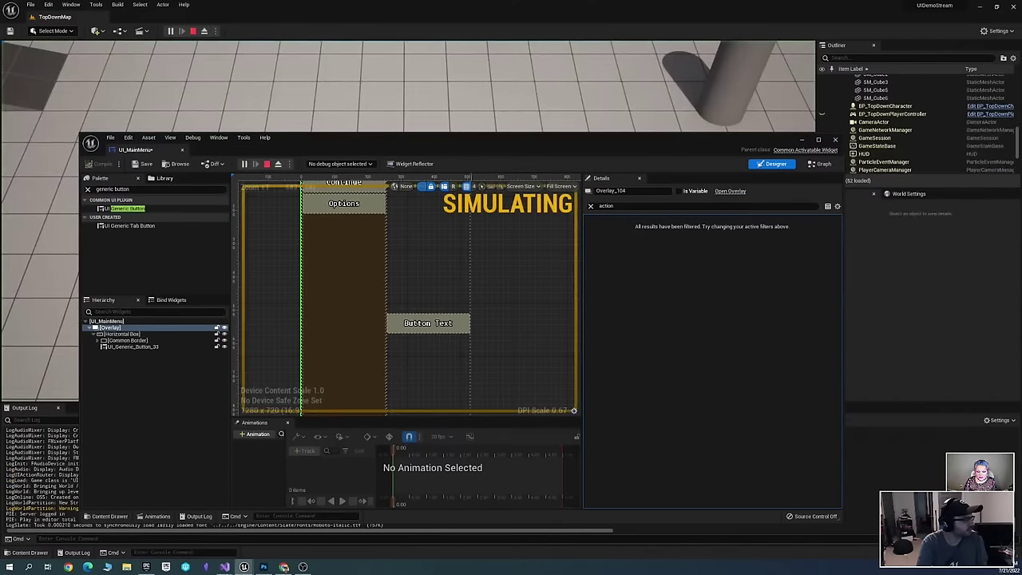
key("Escape")
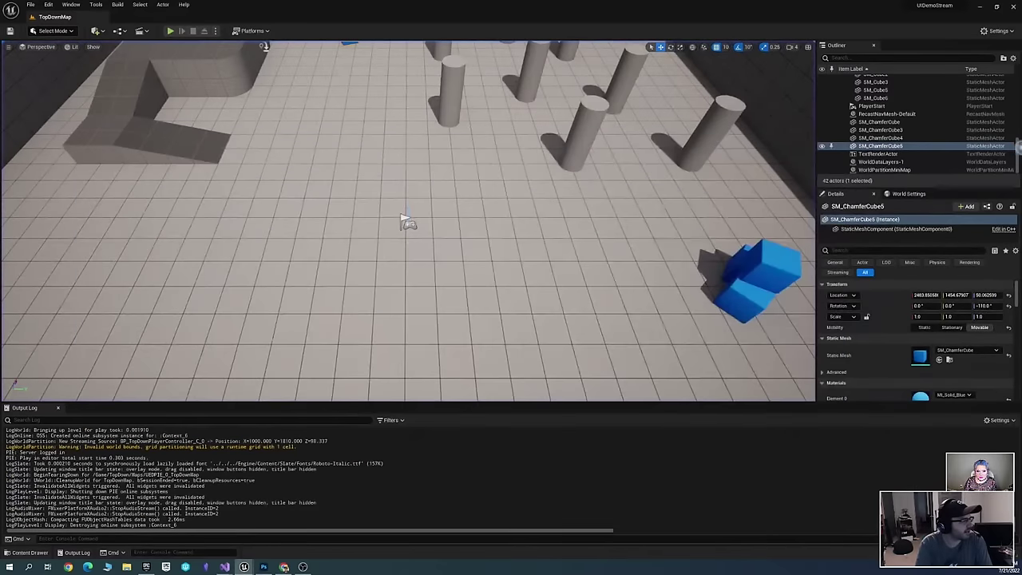
key("ctrl+space")
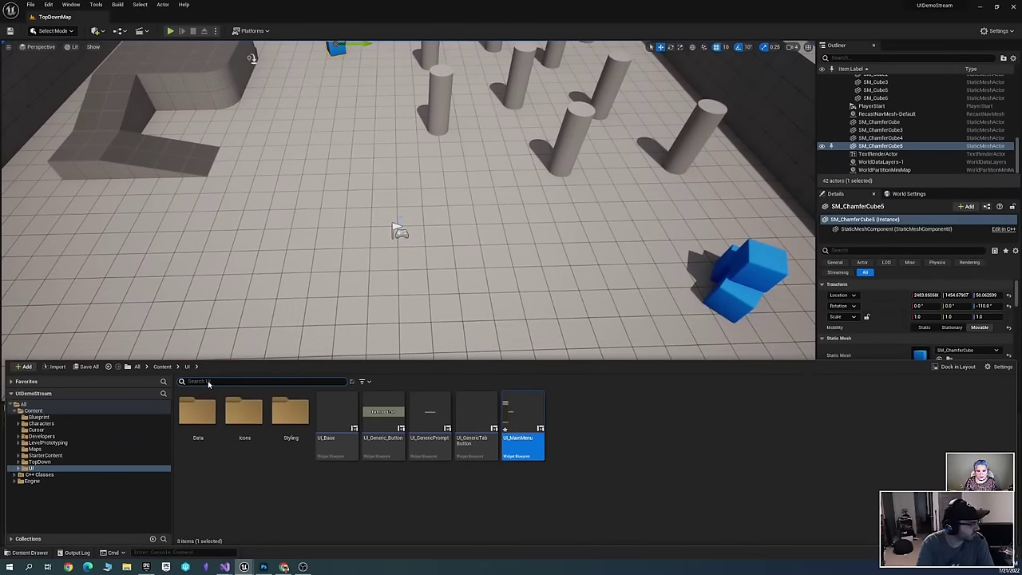
left_click(33, 410)
left_click(23, 404)
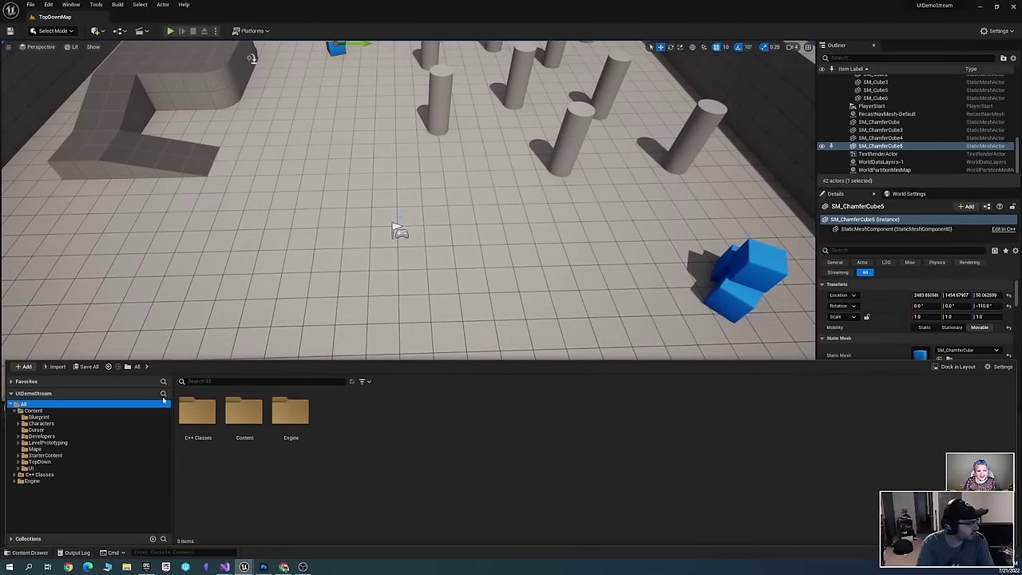
left_click(223, 383)
type("Front")
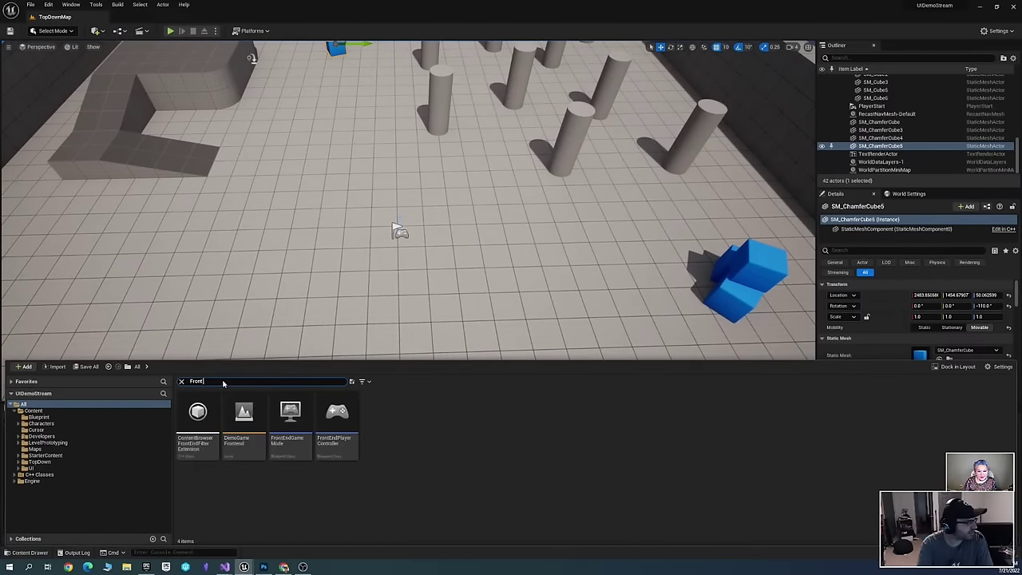
double_click(244, 421)
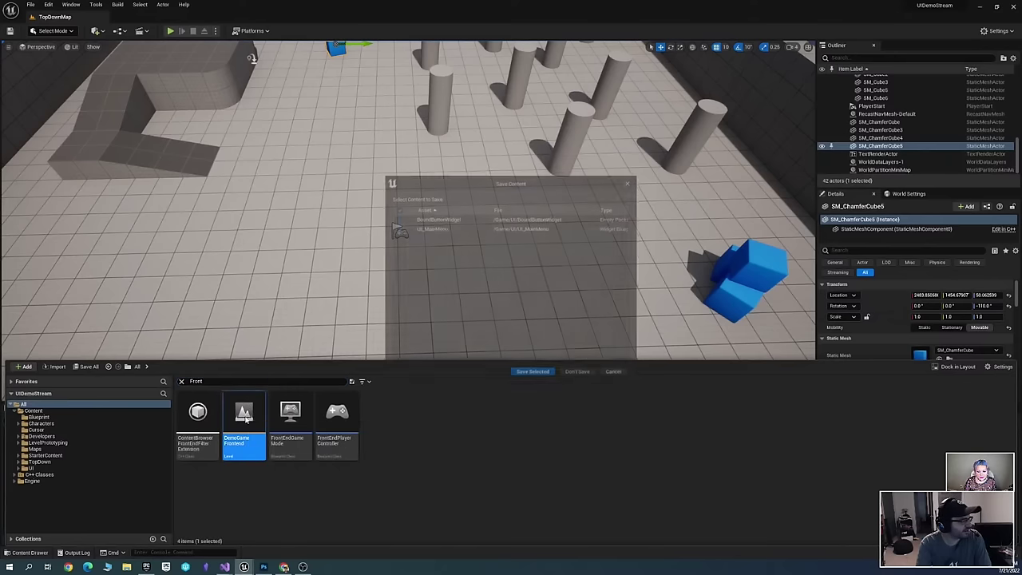
left_click(541, 373)
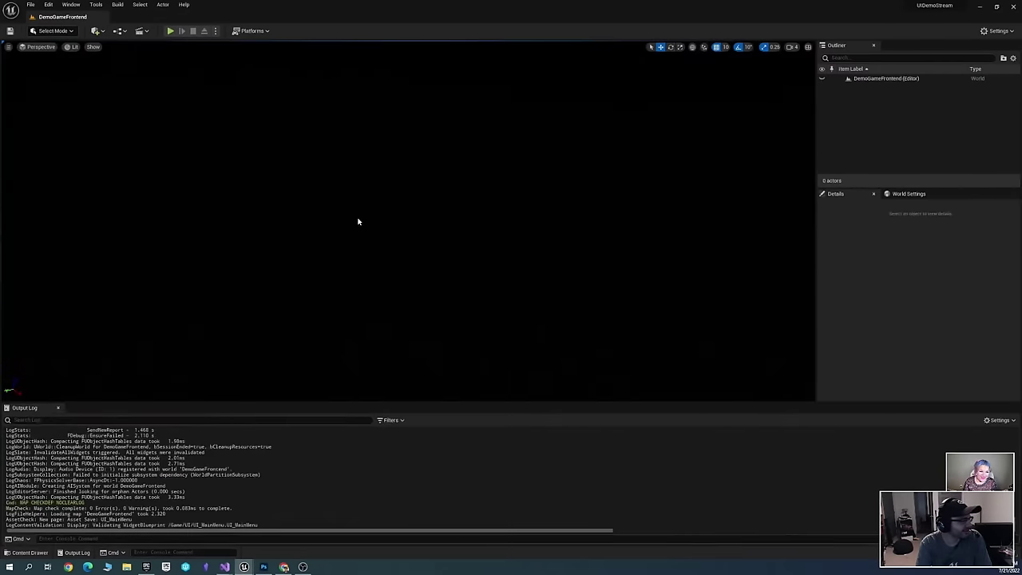
Play the frontend level, move menu focus to Options, and end the session
left_click(170, 31)
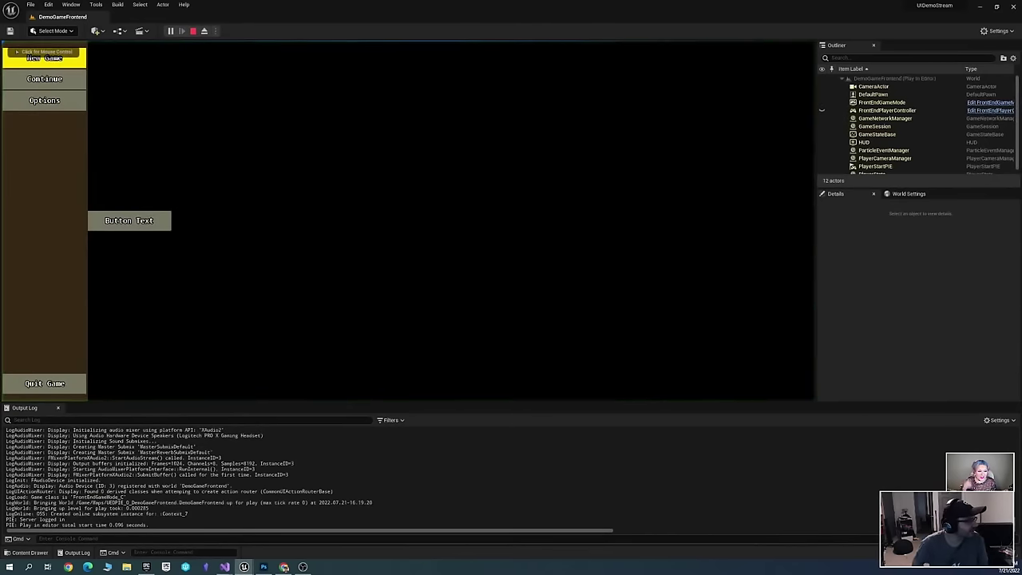
left_click(44, 100)
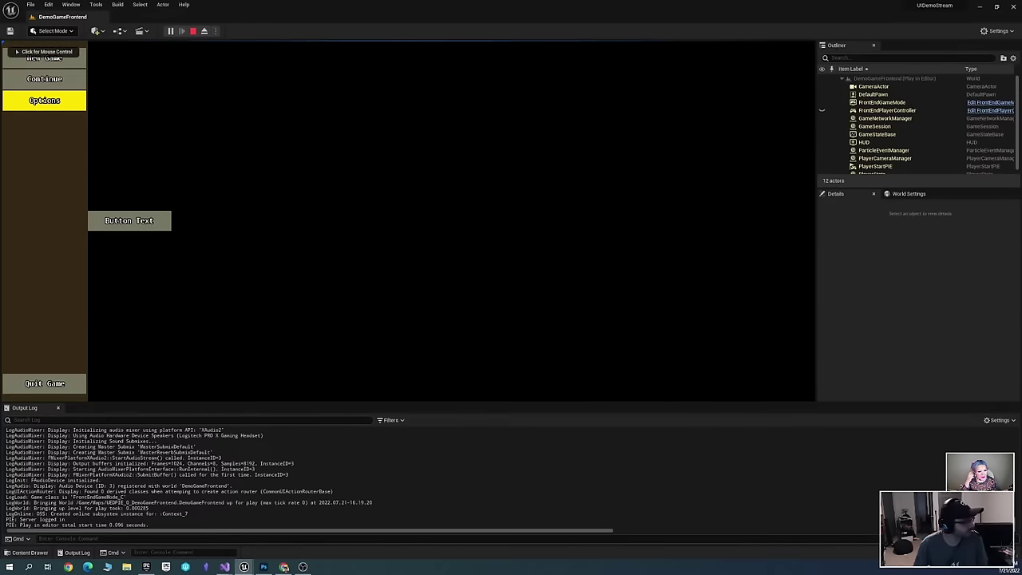
key("Escape")
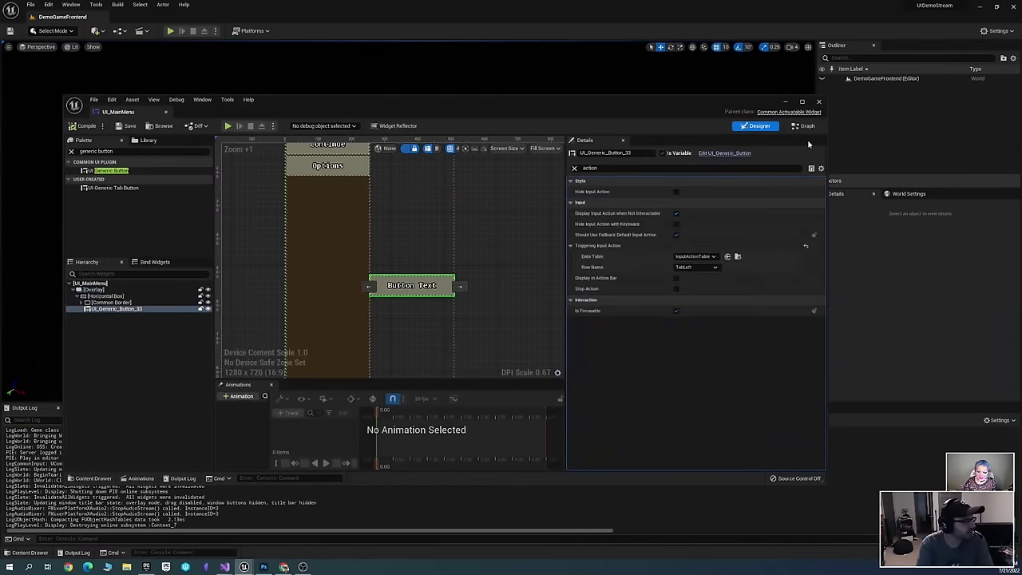
Add an On Button Base Clicked event for the generic button in the menu's event graph
left_click(805, 126)
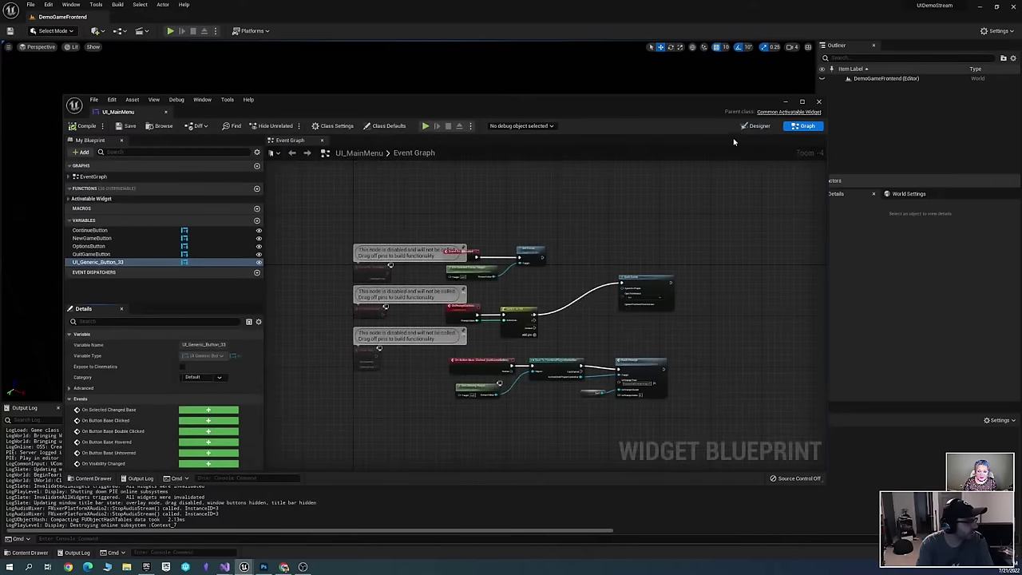
right_click_drag(722, 200, 732, 139)
right_click(416, 372)
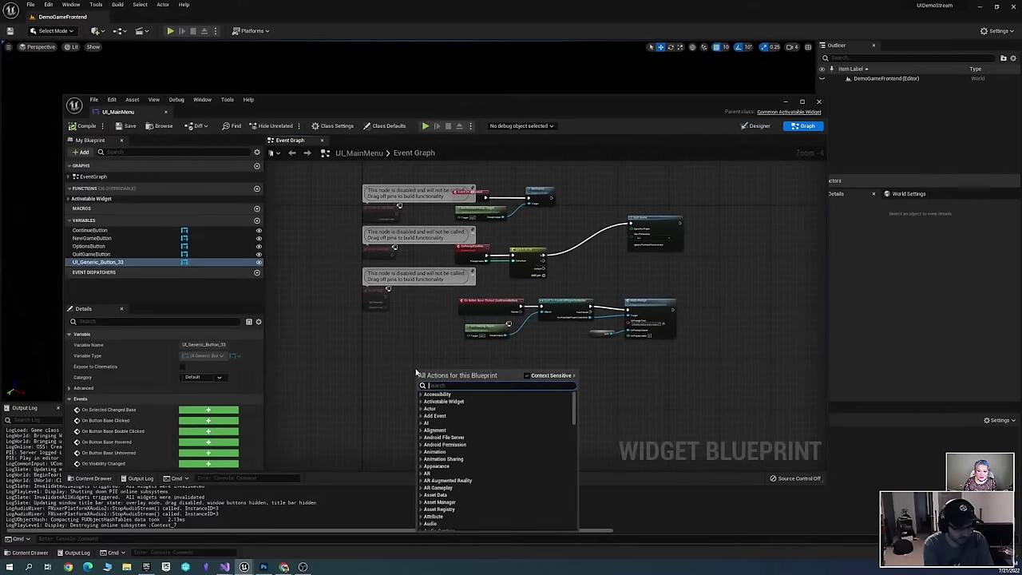
type("clicked")
key("Escape")
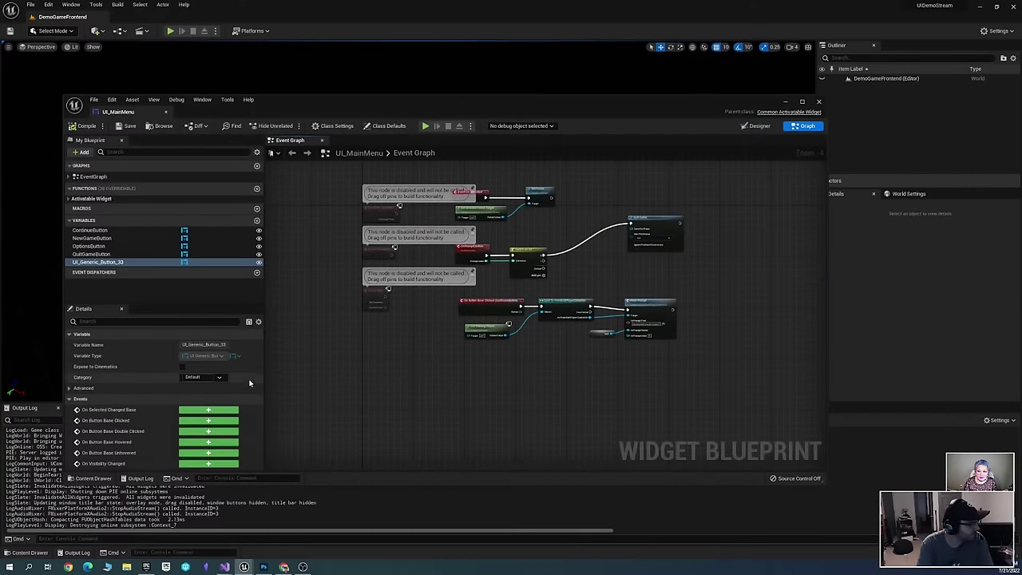
left_click(208, 420)
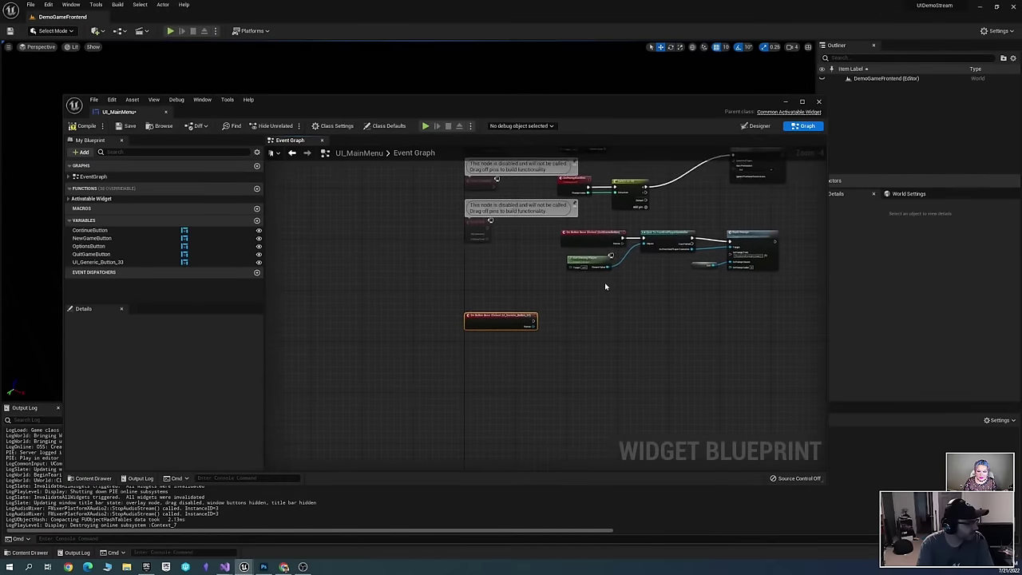
scroll(604, 282, "up", 4)
Wire the clicked event to a Print String node, then compile and save the blueprint
right_click(564, 304)
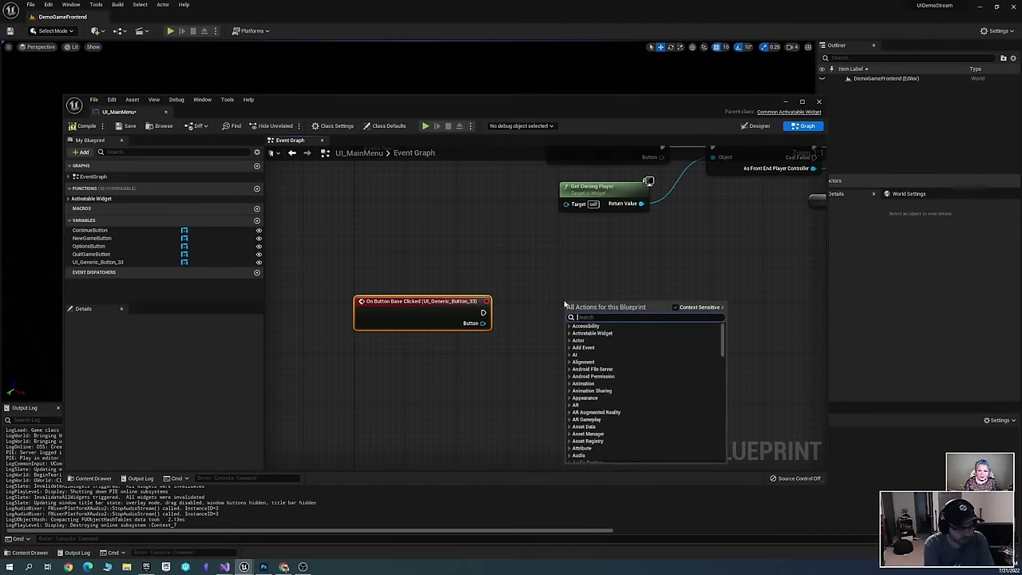
type("prin")
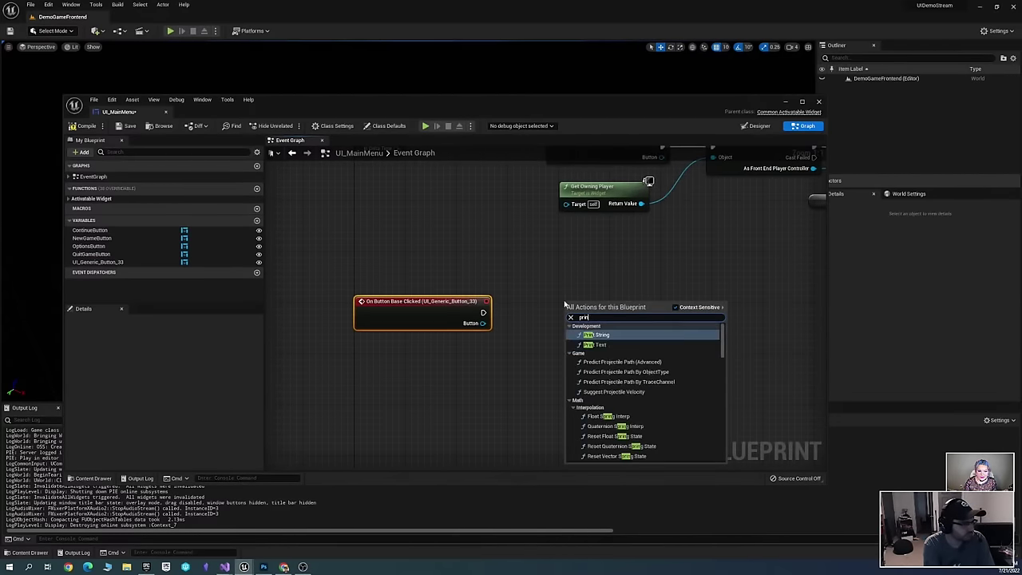
type("t str")
key("Return")
left_click_drag(572, 319, 483, 312)
left_click(83, 126)
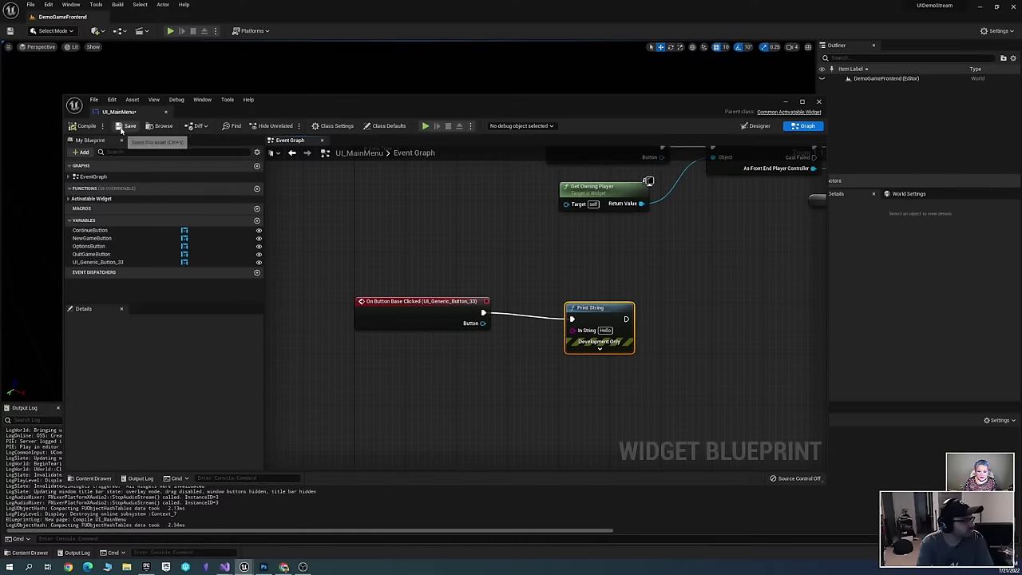
left_click(120, 126)
Play-test the menu from the Designer view to see the Button Text button, then stop
left_click(757, 125)
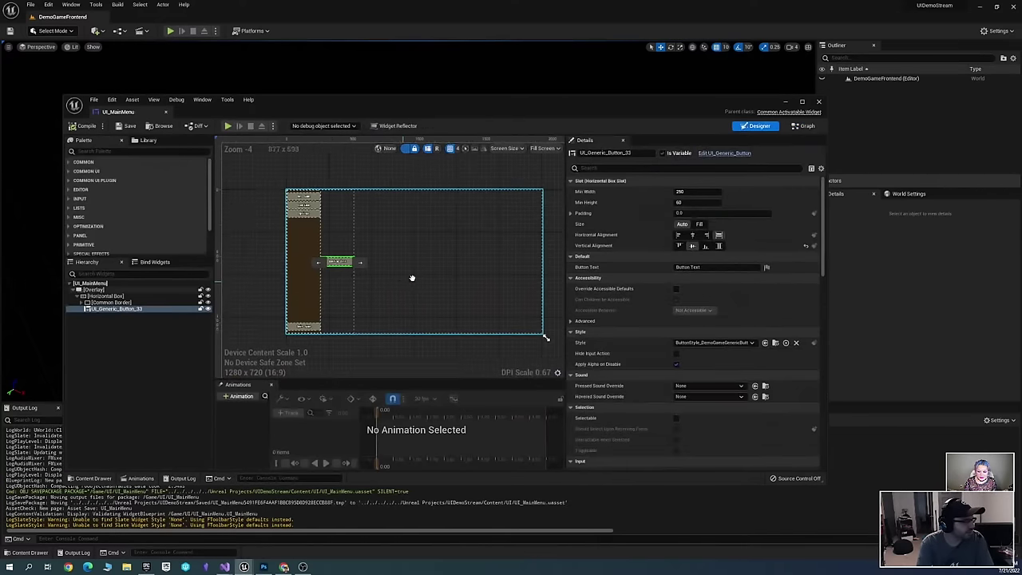
scroll(412, 278, "up", 1)
left_click(228, 126)
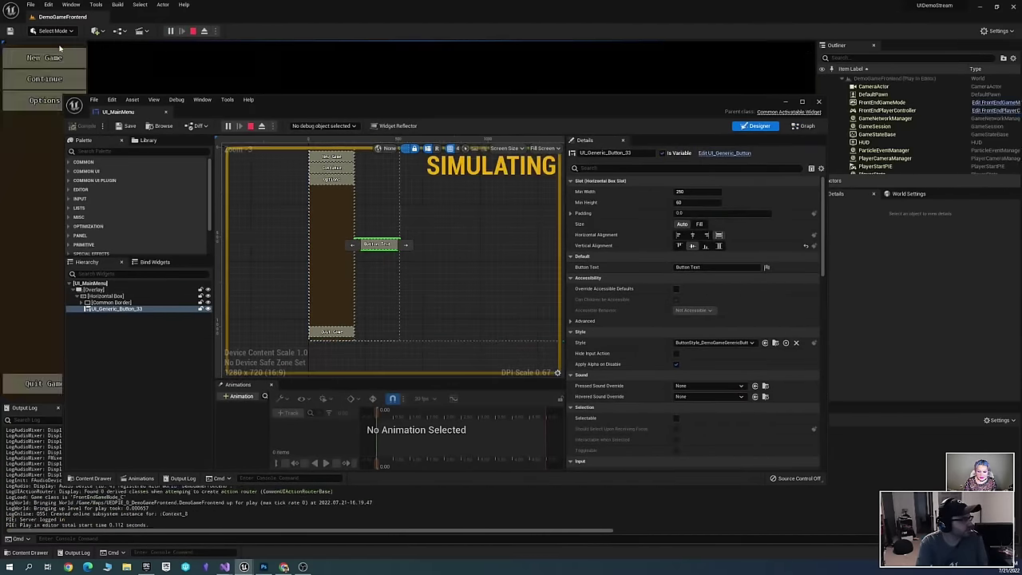
left_click(467, 54)
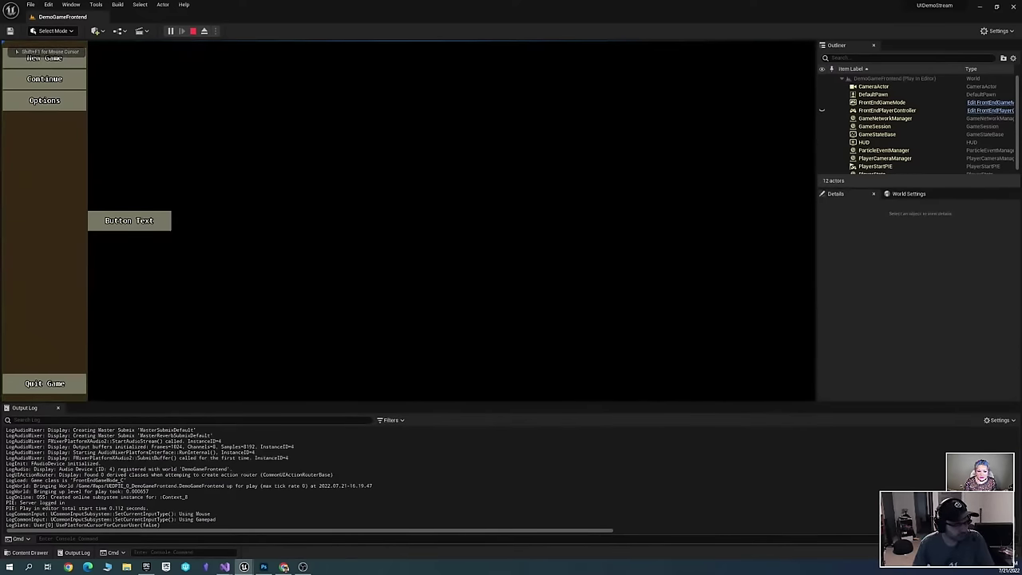
key("Escape")
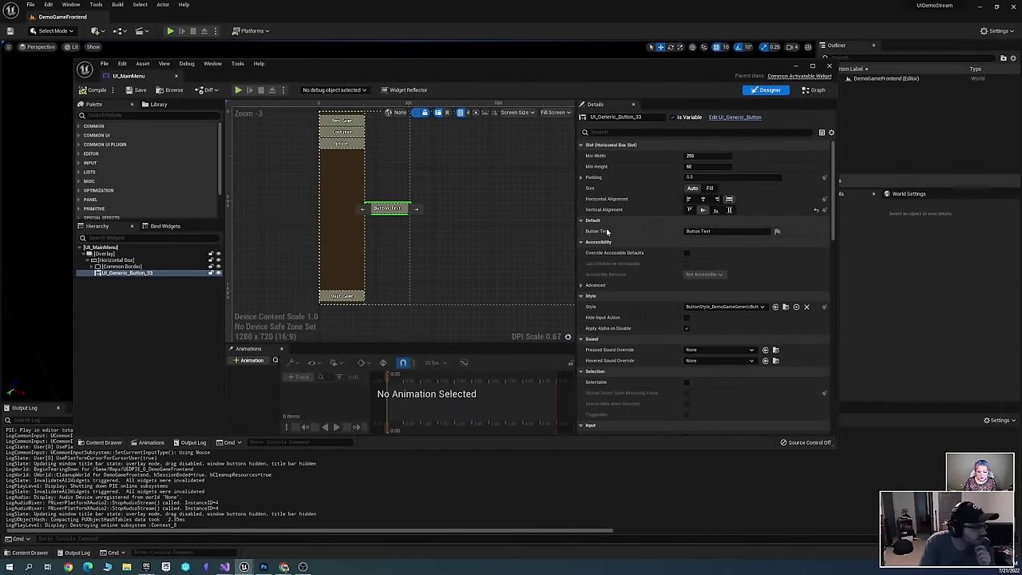
Verify the Triggering Input Action row is still TabLeft
scroll(769, 292, "down", 1)
scroll(778, 333, "up", 1)
scroll(760, 320, "down", 10)
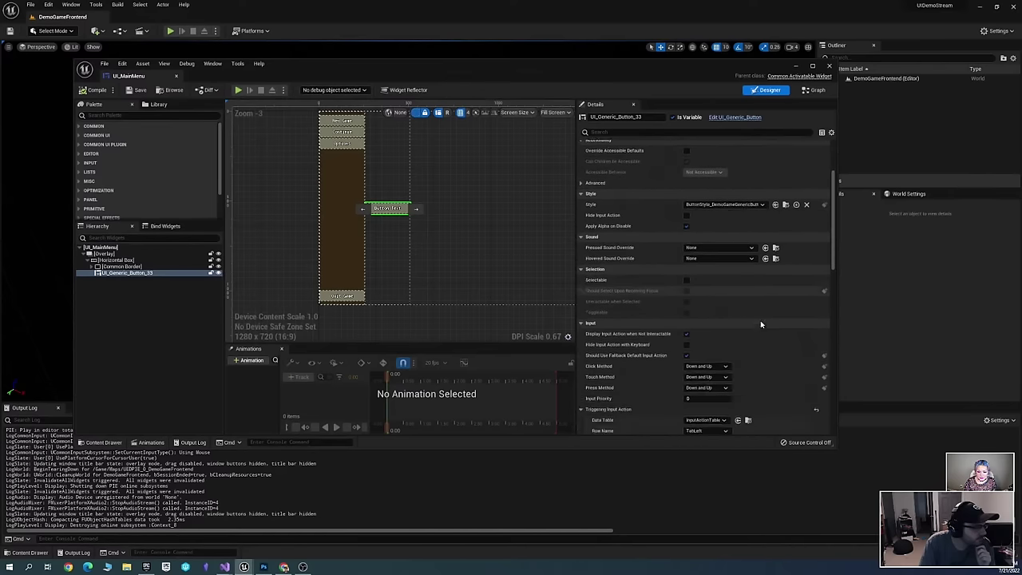
scroll(759, 263, "up", 4)
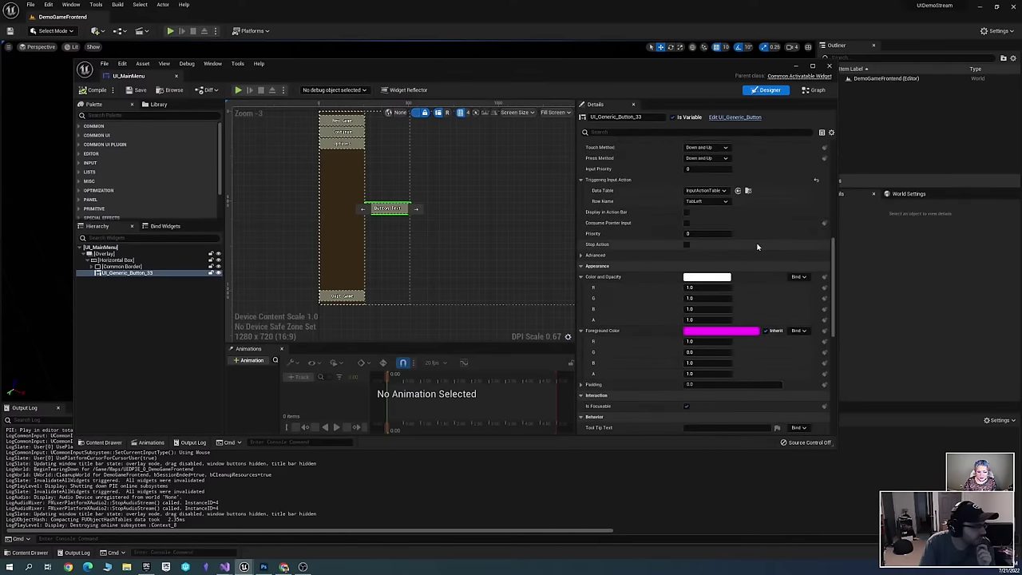
scroll(727, 243, "up", 1)
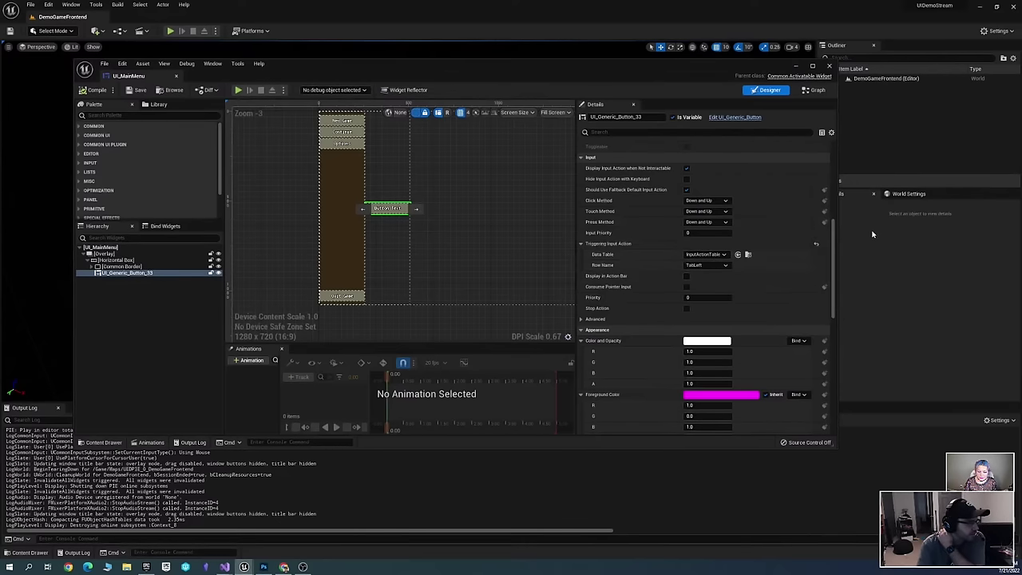
scroll(793, 237, "up", 2)
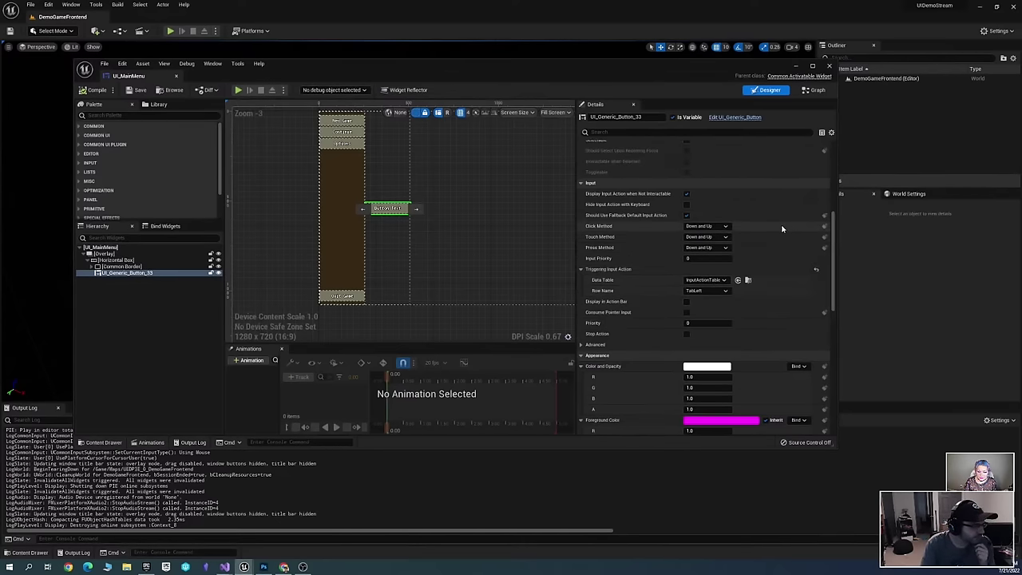
left_click(710, 291)
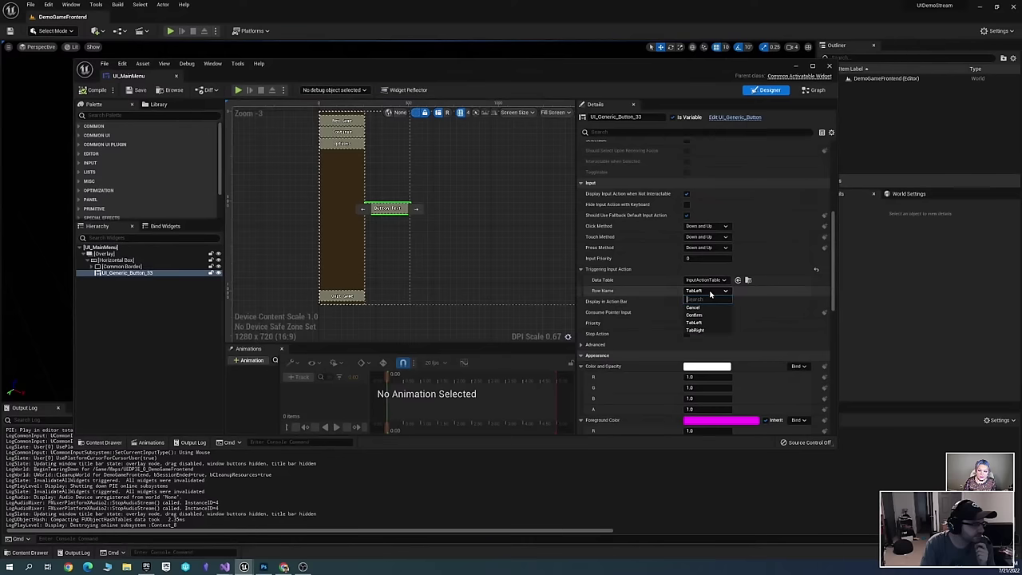
left_click(711, 291)
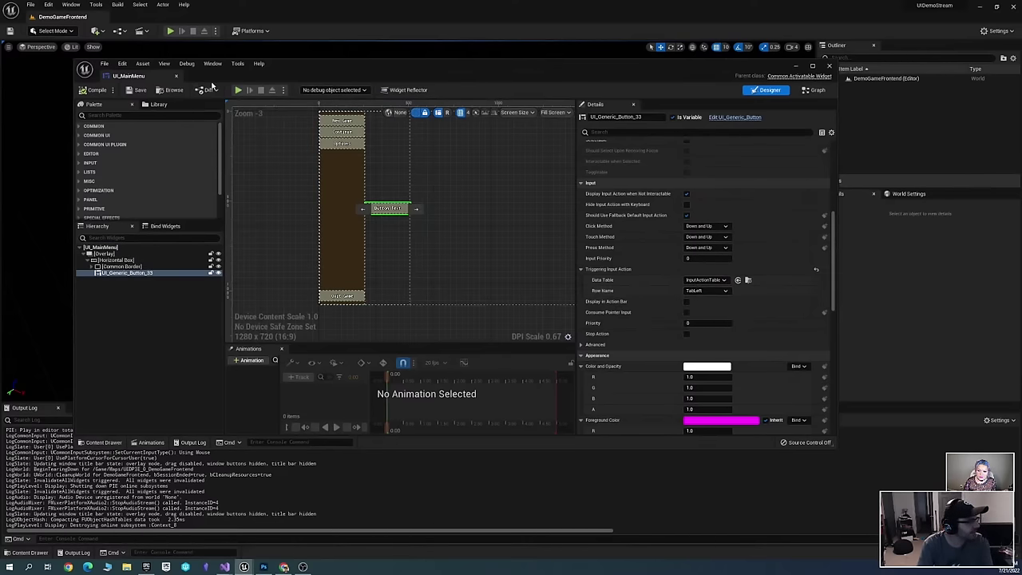
Save and close UI_MainMenu, play-test gamepad navigation down to Options, then save the level
left_click(140, 89)
left_click(175, 76)
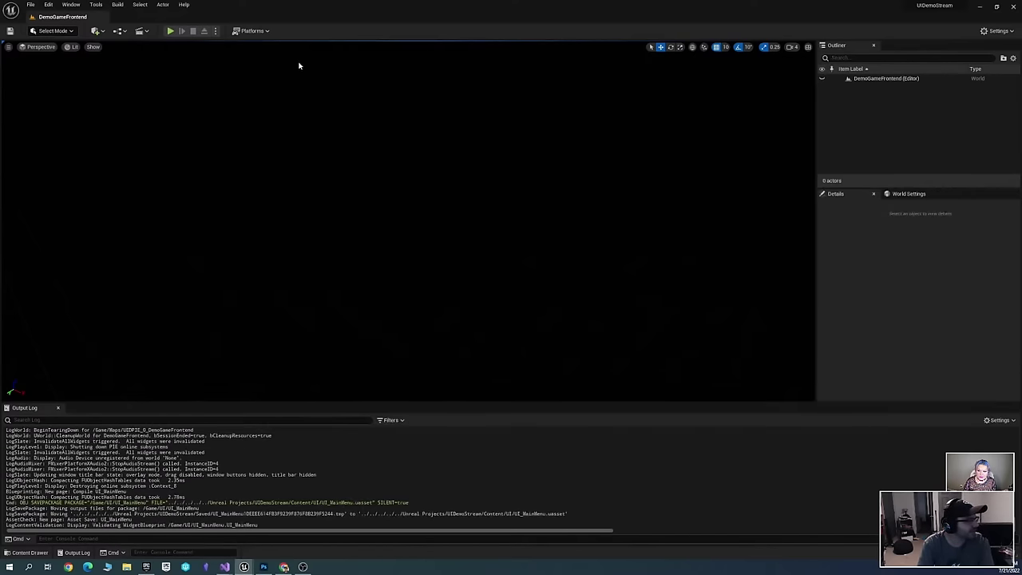
left_click(170, 30)
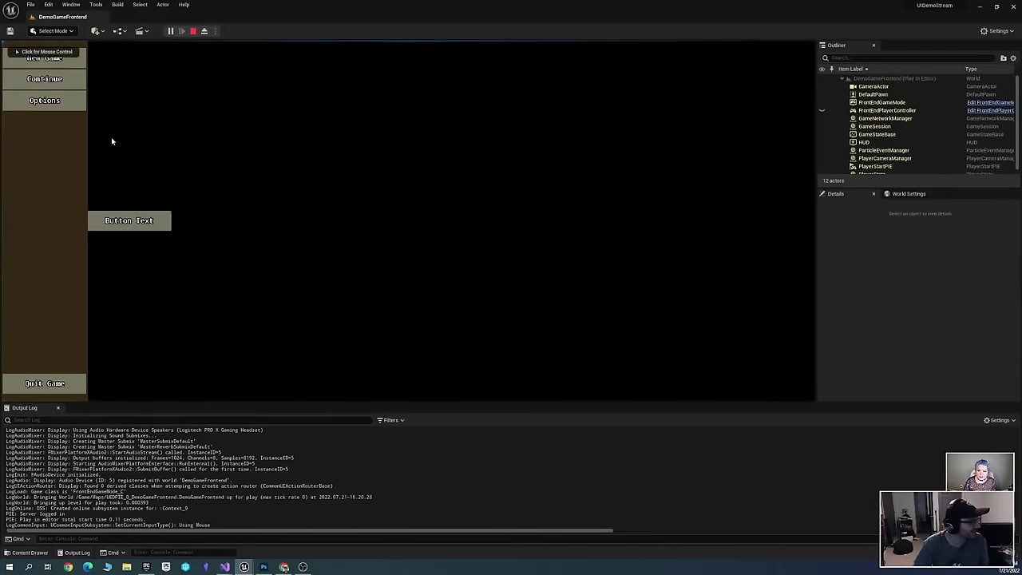
key("Down")
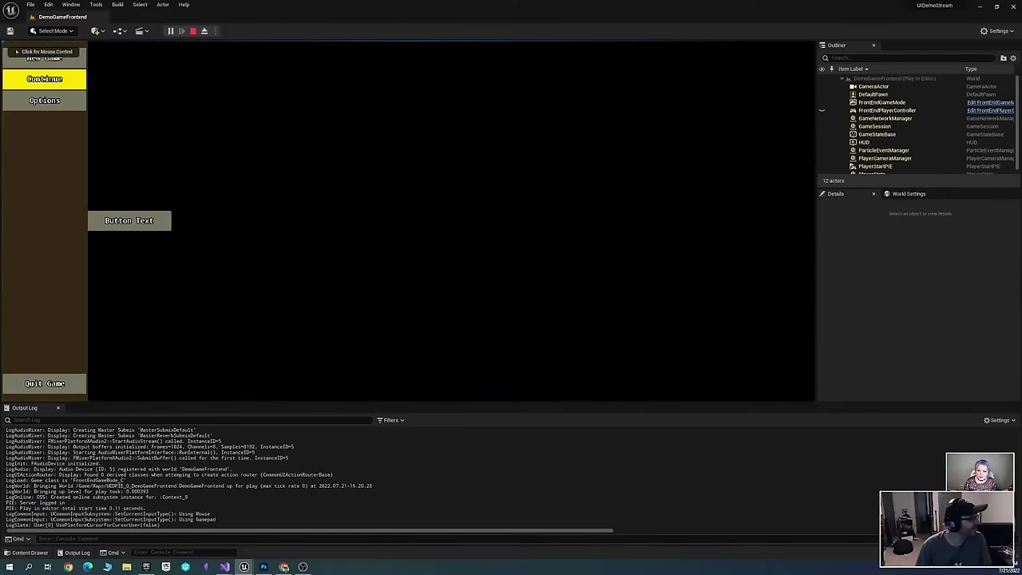
key("Down")
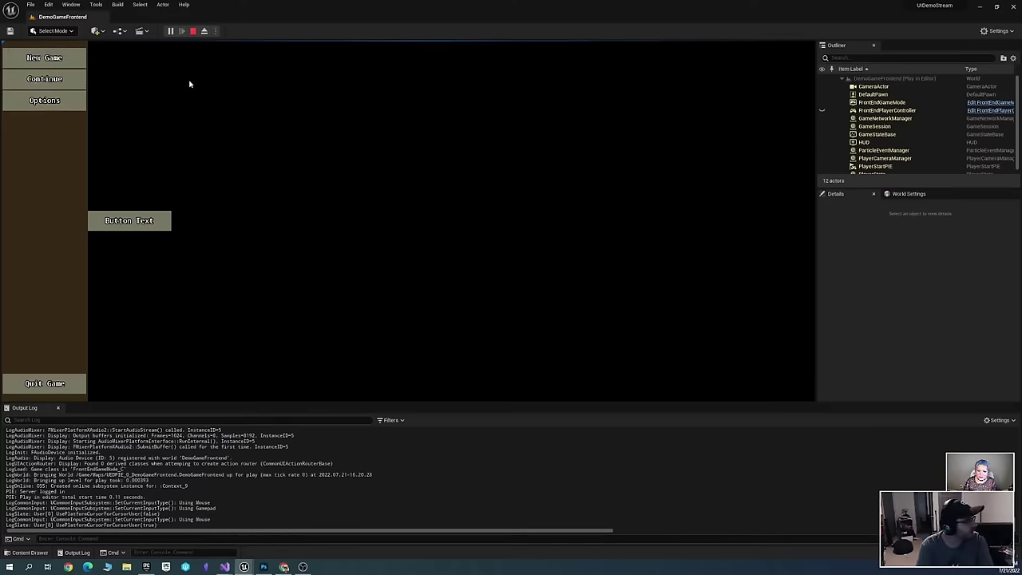
left_click(192, 30)
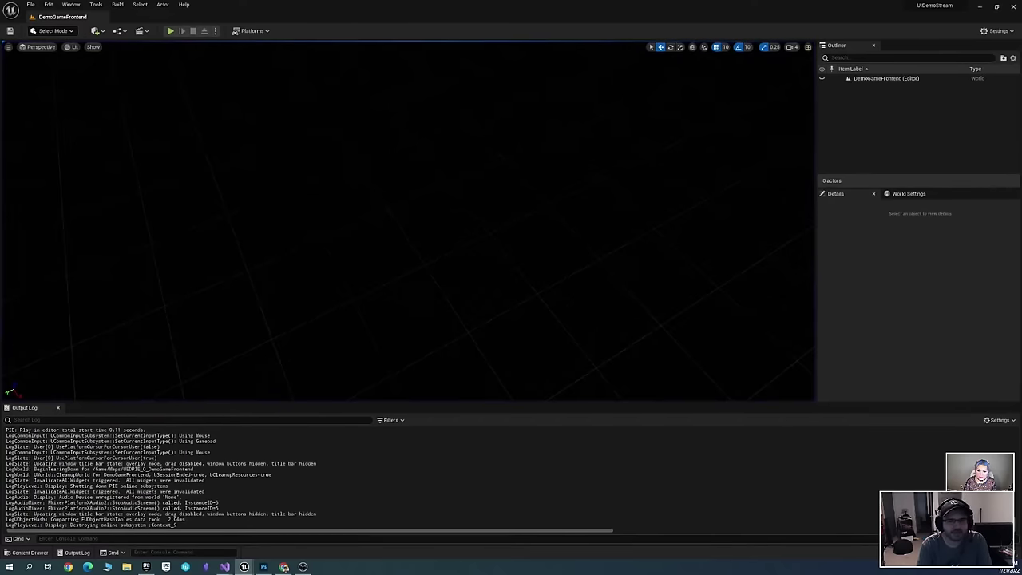
key("ctrl+s")
Back in UI_MainMenu, collapse the Triggering Input Action settings and expand the Advanced input settings
key("alt+Tab")
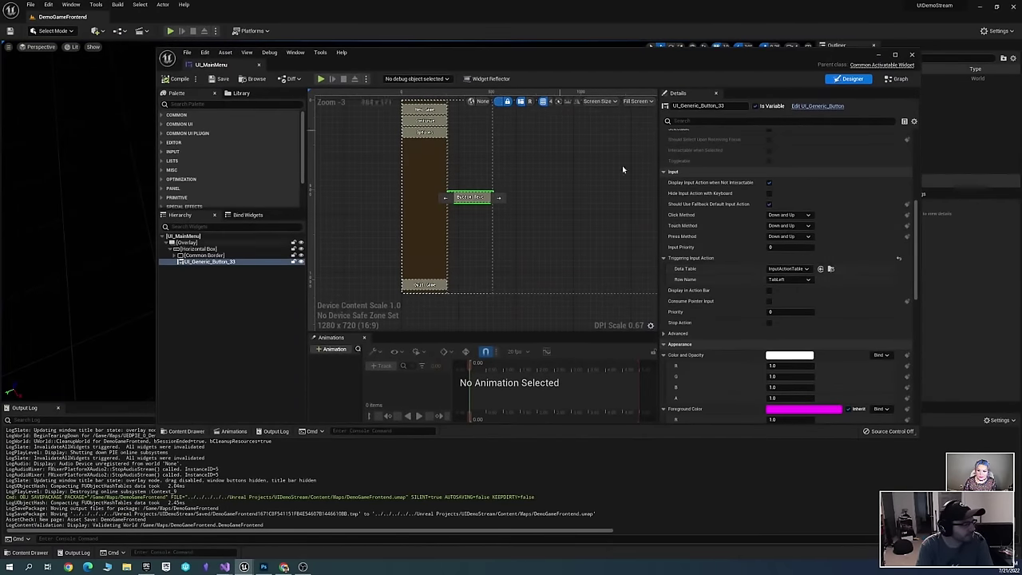
scroll(853, 284, "down", 2)
scroll(854, 284, "up", 2)
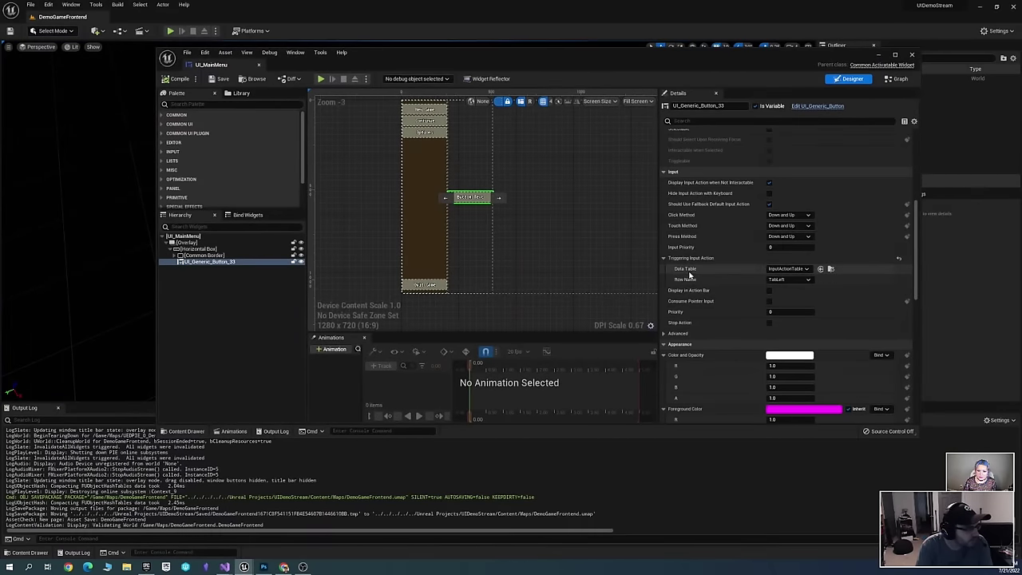
left_click(664, 257)
scroll(867, 293, "up", 1)
scroll(867, 293, "up", 1)
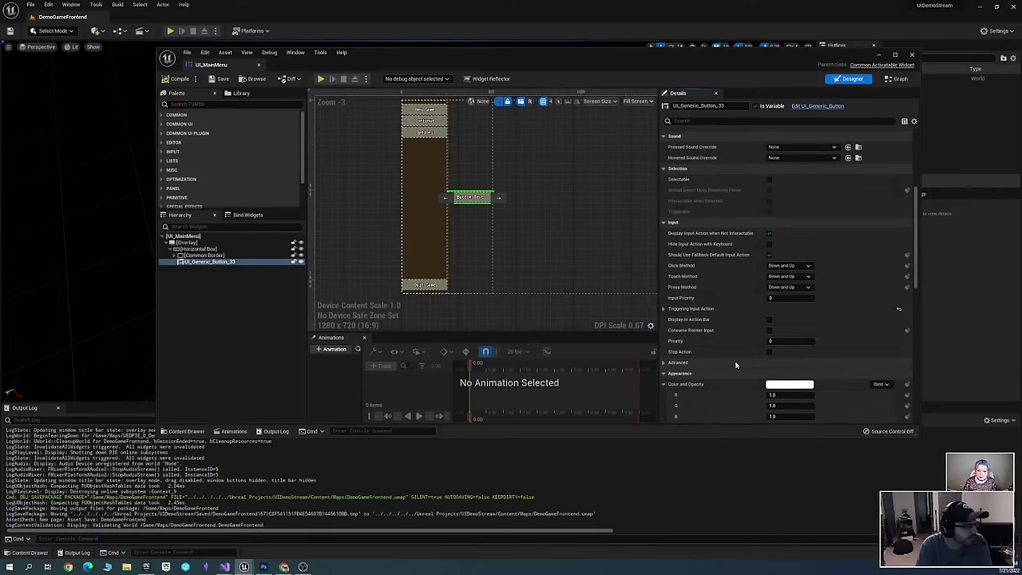
left_click(677, 364)
scroll(734, 349, "down", 1)
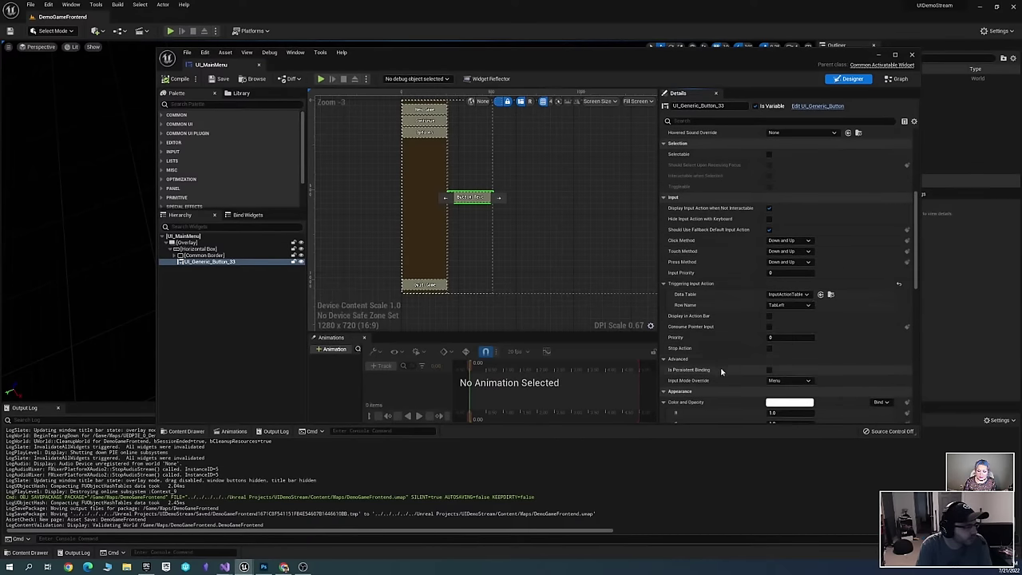
scroll(719, 344, "up", 2)
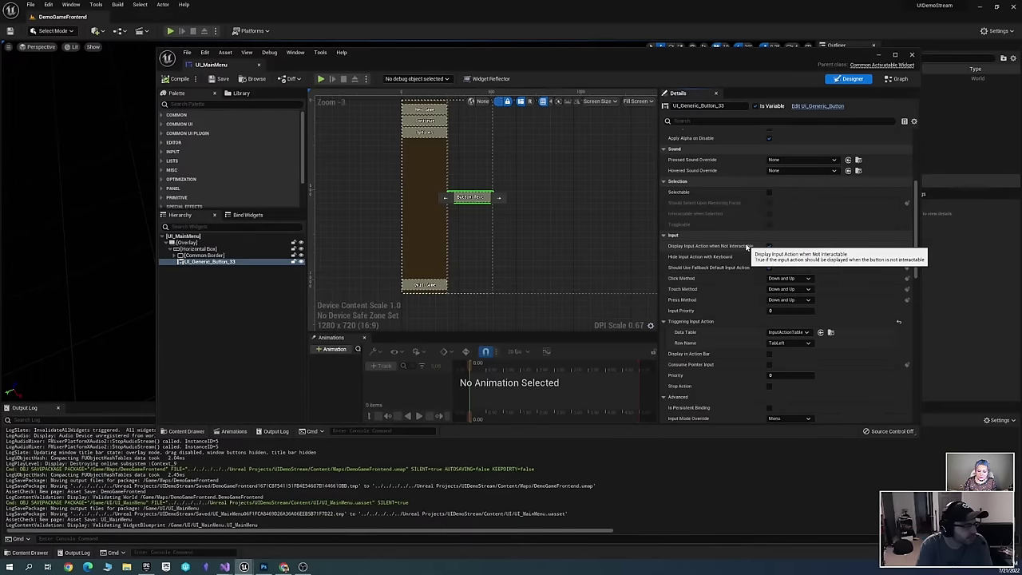
scroll(740, 297, "down", 1)
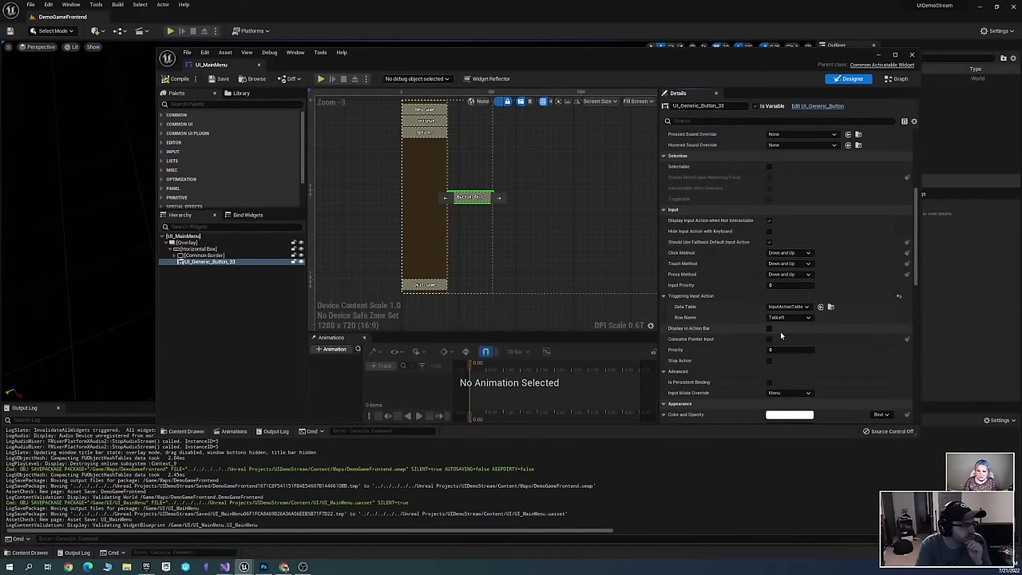
scroll(850, 287, "down", 1)
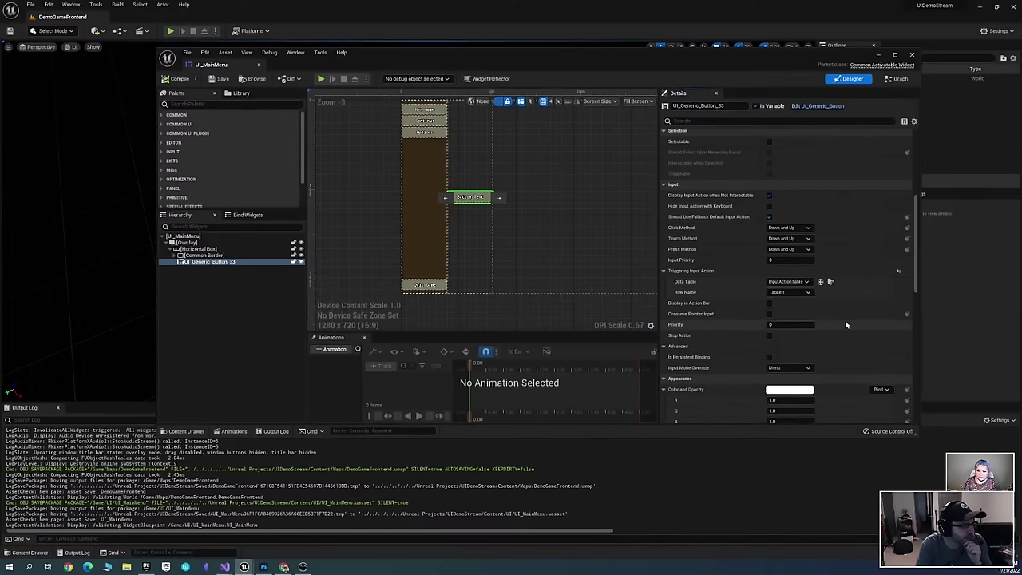
scroll(839, 317, "down", 2)
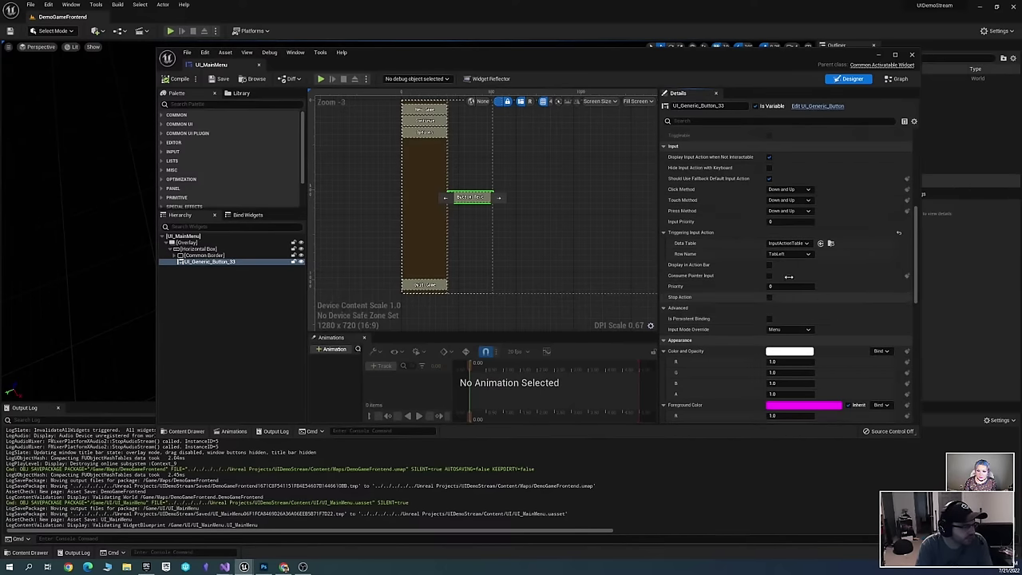
scroll(557, 269, "up", 2)
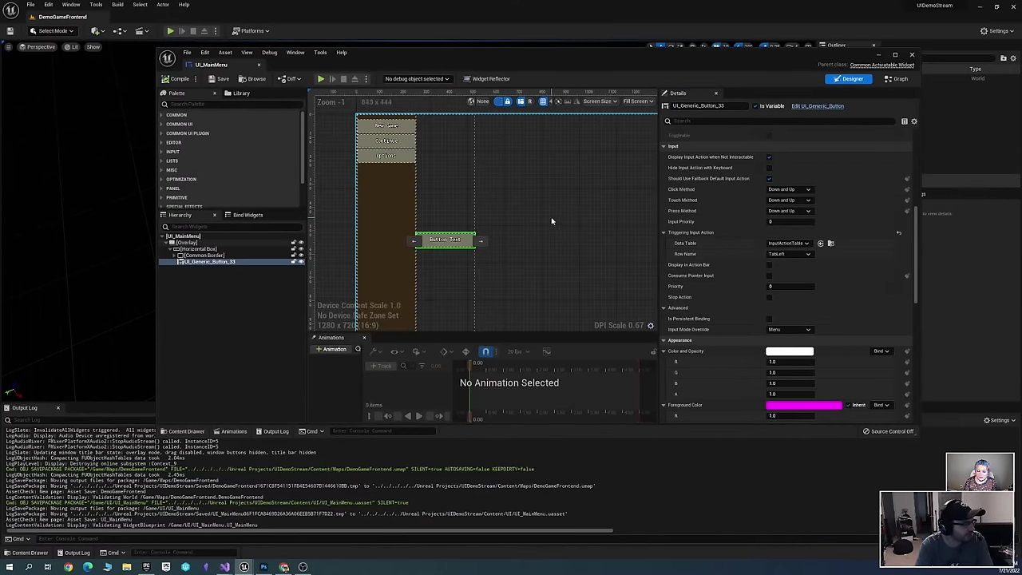
Delete the generic button from the main menu and return to the level editor
key("Delete")
right_click_drag(541, 215, 484, 205)
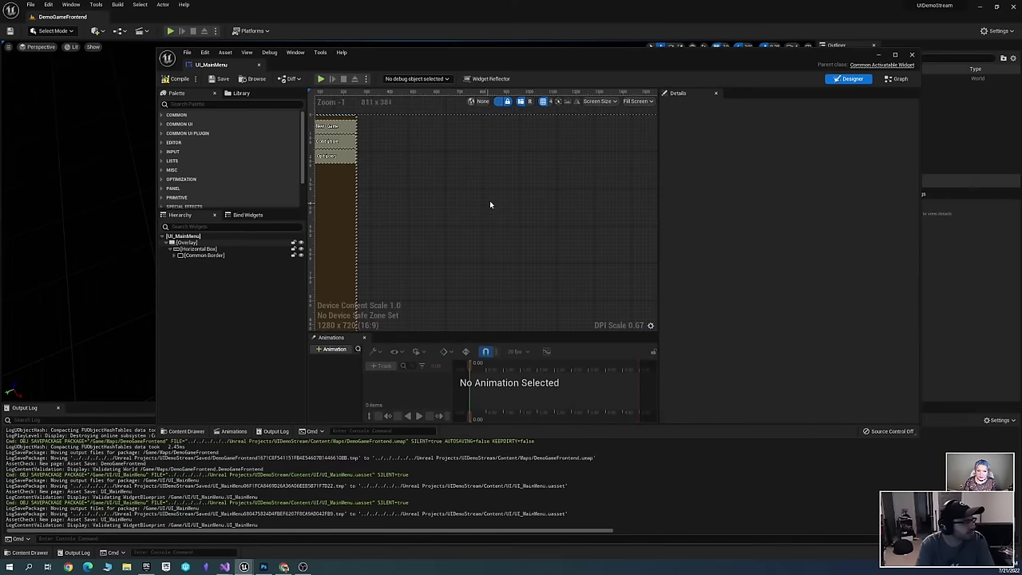
left_click(506, 252)
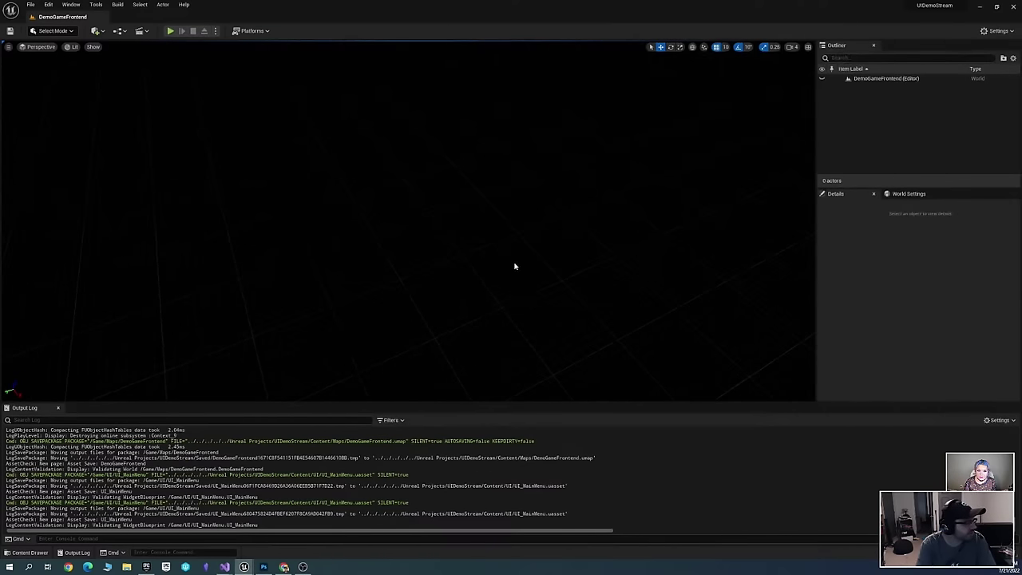
Browse the Content Browser to the UI folder and clear the 'Front' search filter
key("ctrl+space")
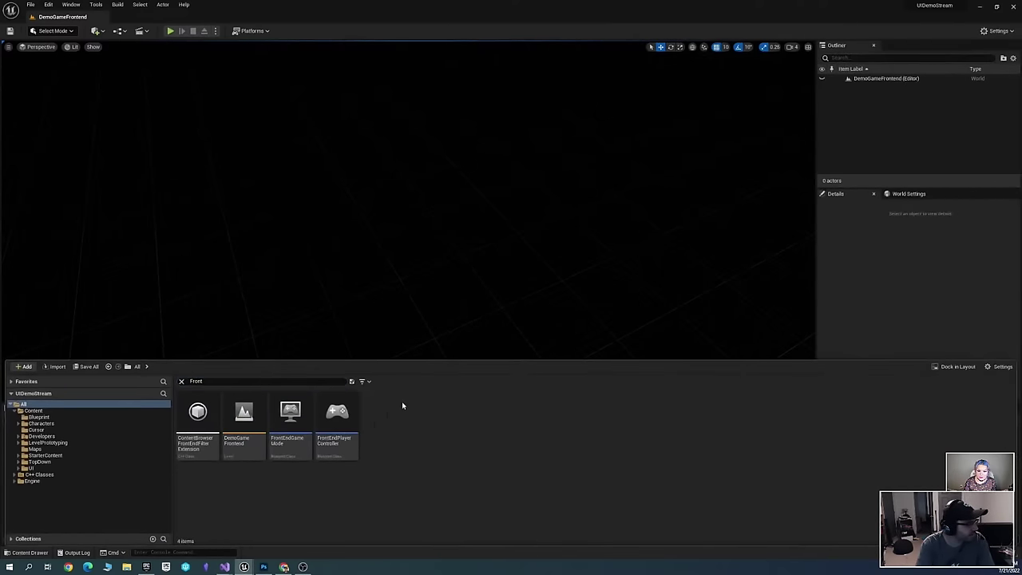
left_click(72, 435)
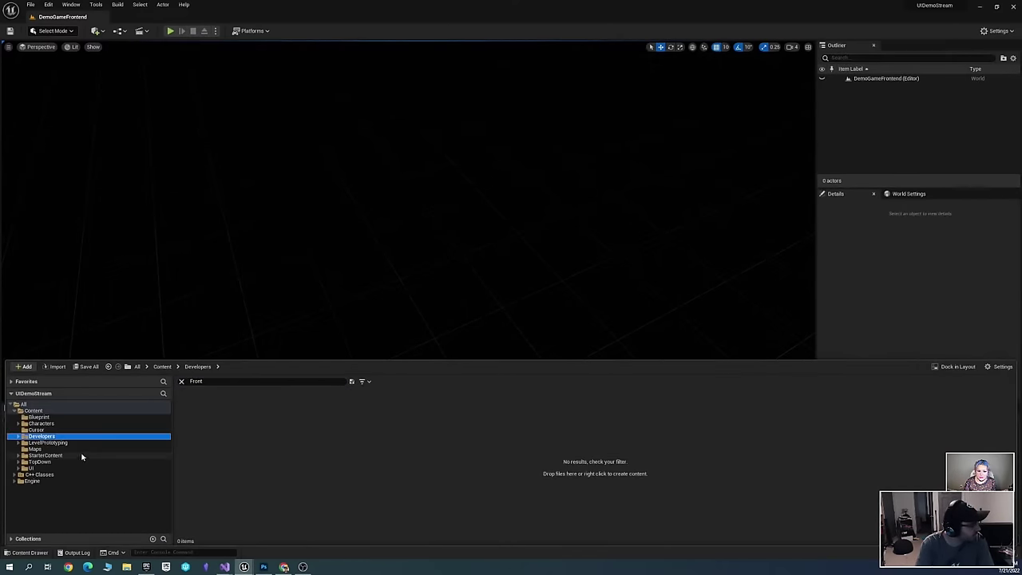
left_click(71, 452)
left_click(52, 437)
left_click(58, 463)
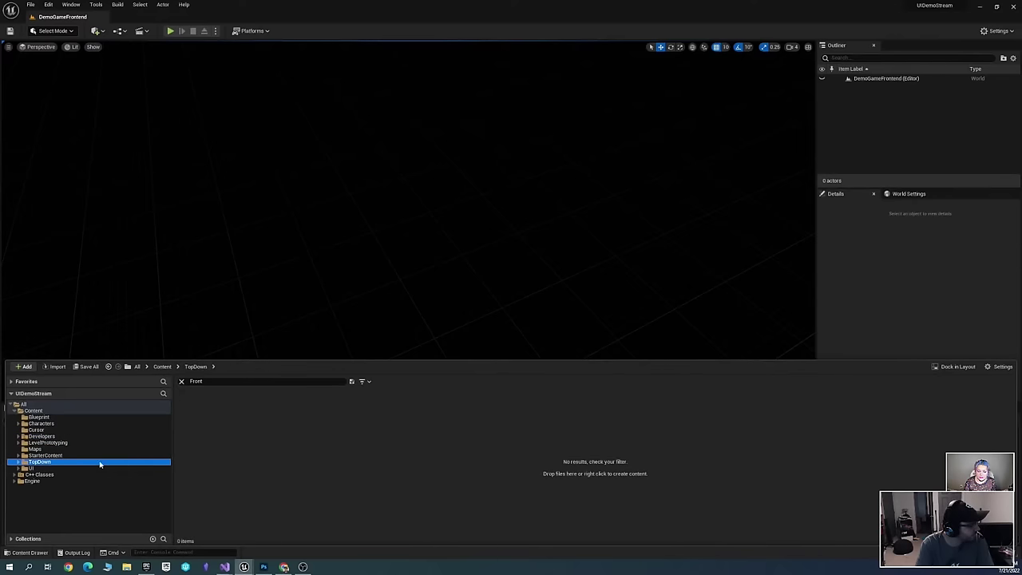
left_click(71, 467)
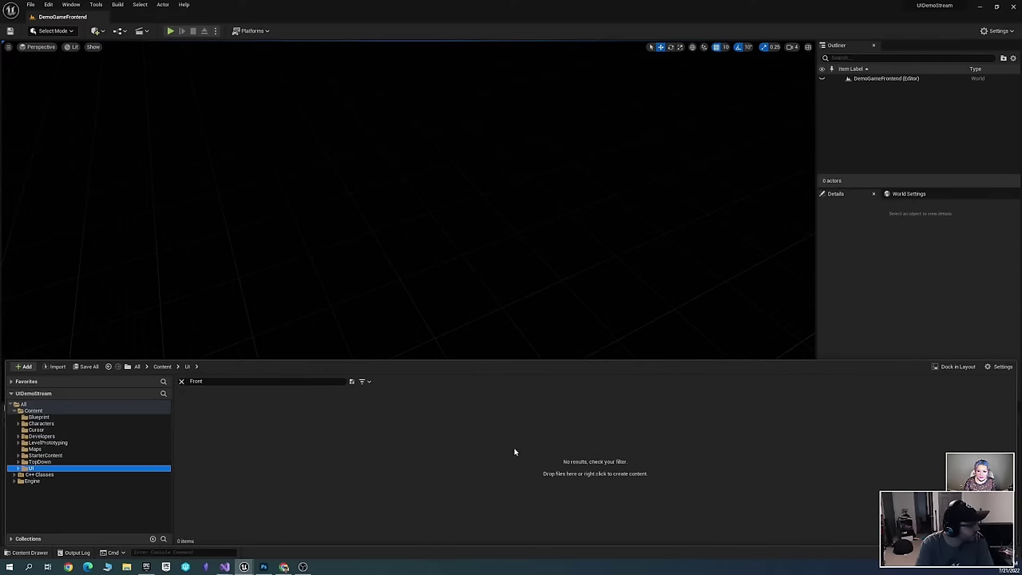
left_click(248, 381)
key("ctrl+a")
key("BackSpace")
Create a CommonBoundActionButton Blueprint in the UI folder named UI_BoundActionButton
right_click(609, 430)
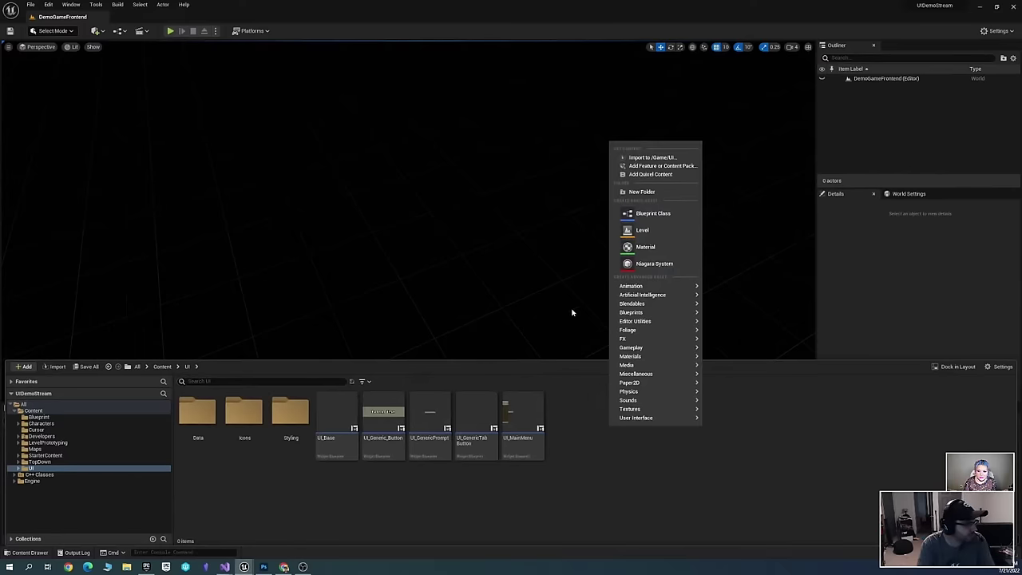
left_click(662, 213)
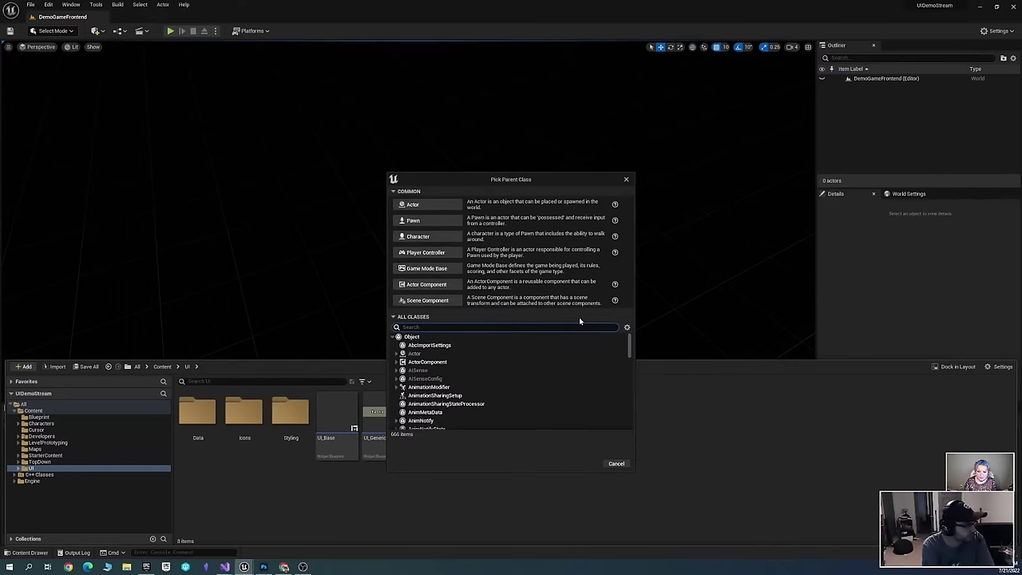
type("Bour")
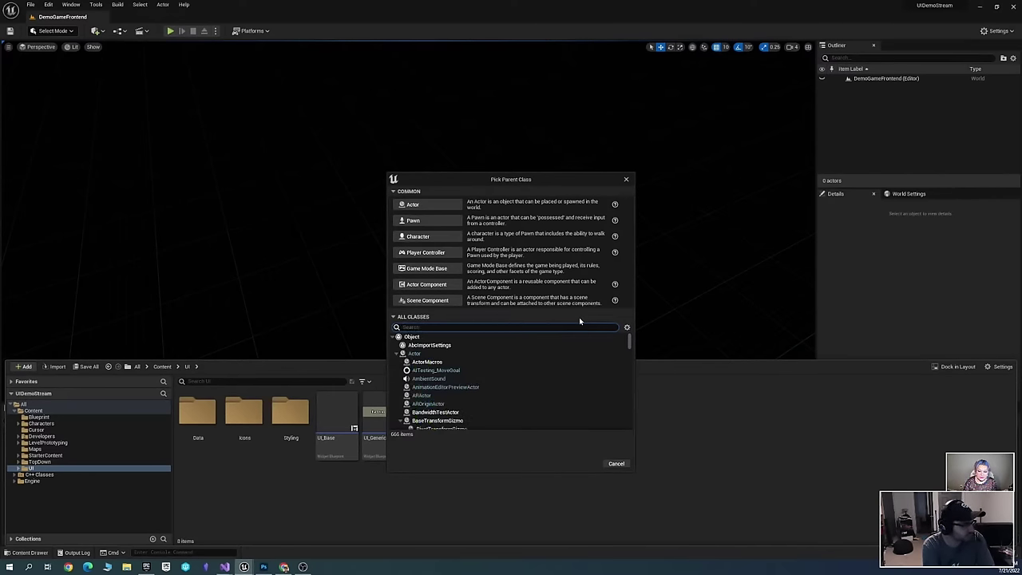
type("d Action")
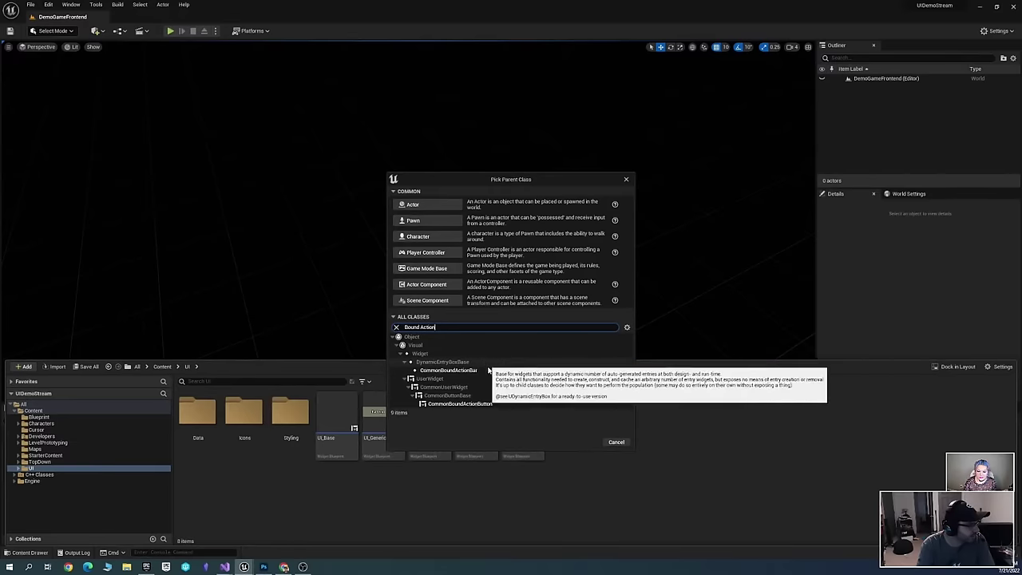
left_click(528, 404)
left_click(585, 441)
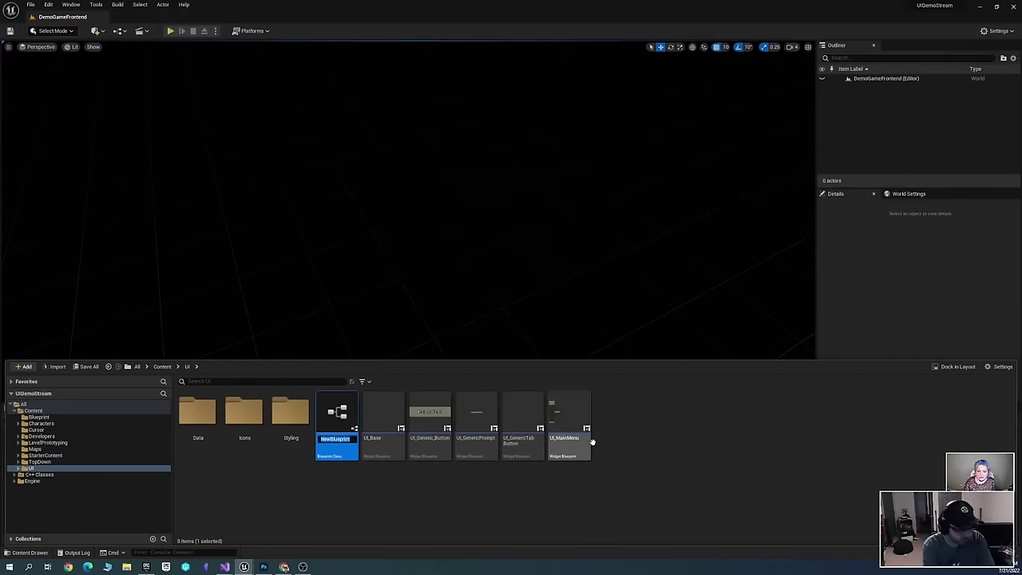
type("UI_Bound")
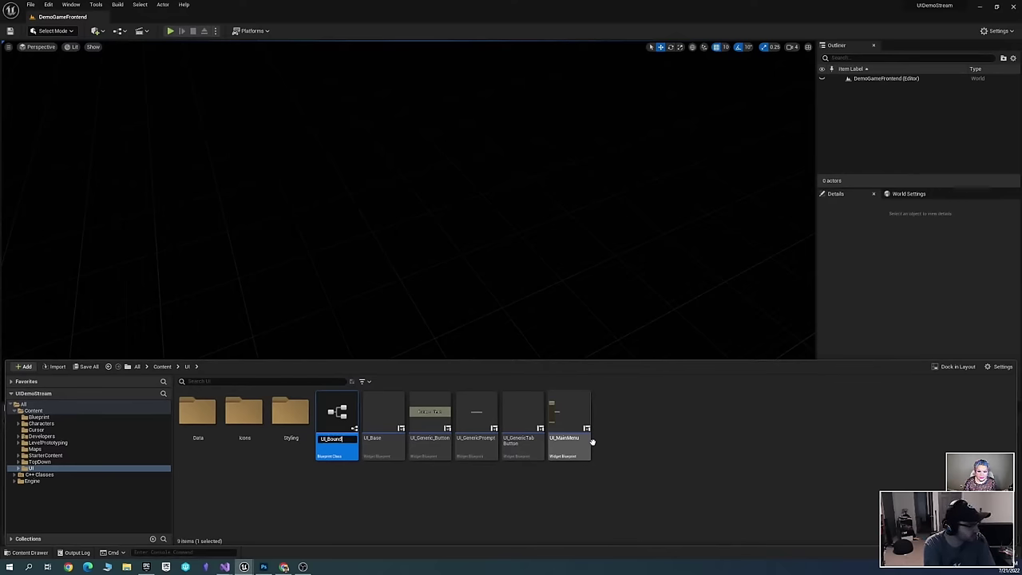
type("ActionButton")
key("Return")
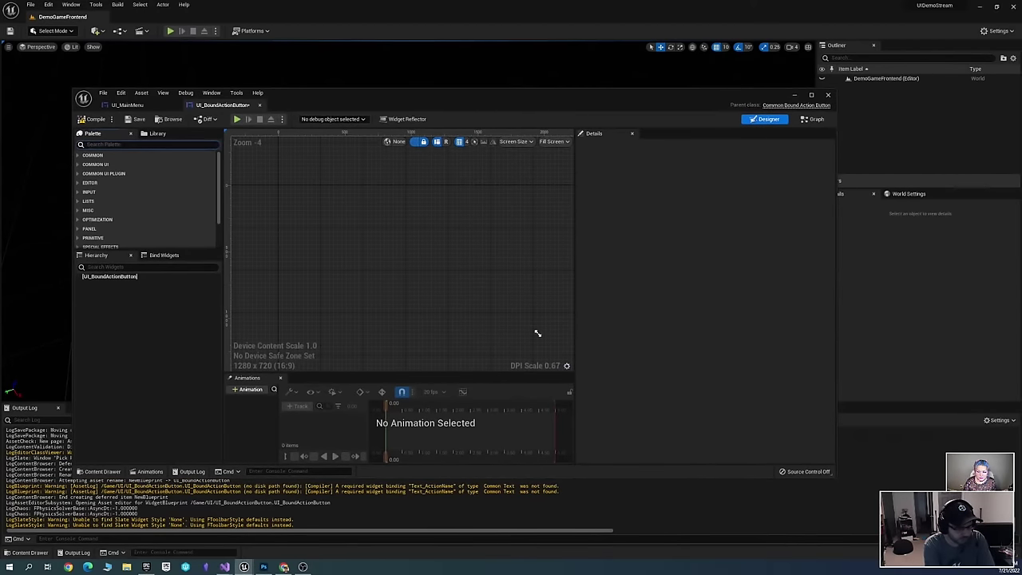
Add an Overlay inside the UI_BoundActionButton root and list the button's available styles
type("overlay")
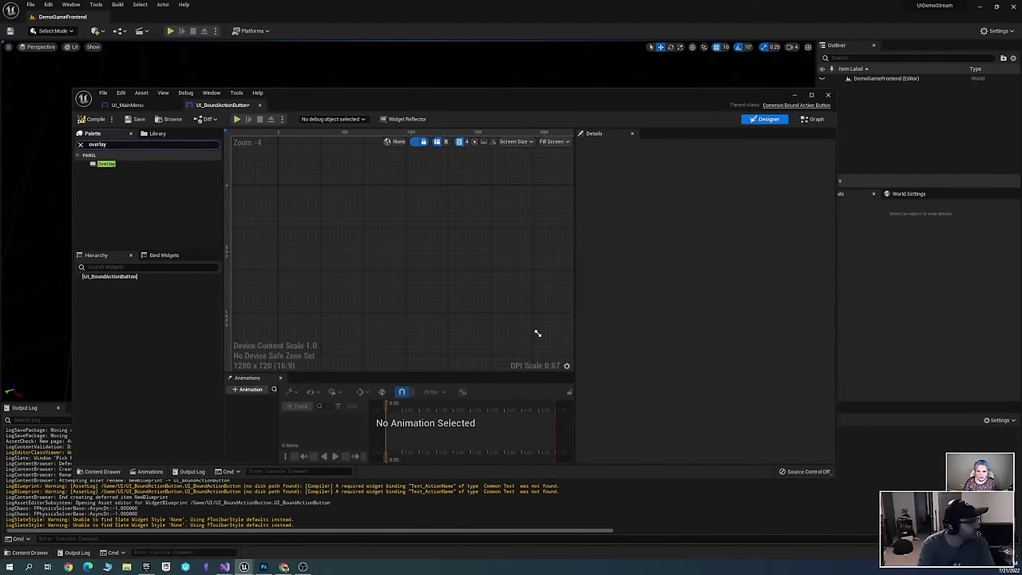
left_click_drag(106, 164, 108, 277)
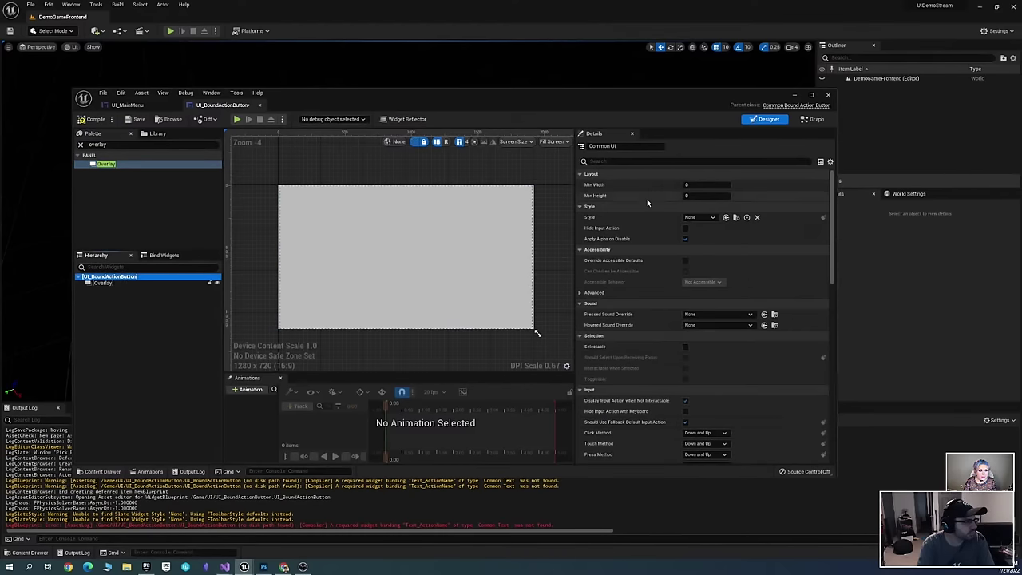
left_click(712, 218)
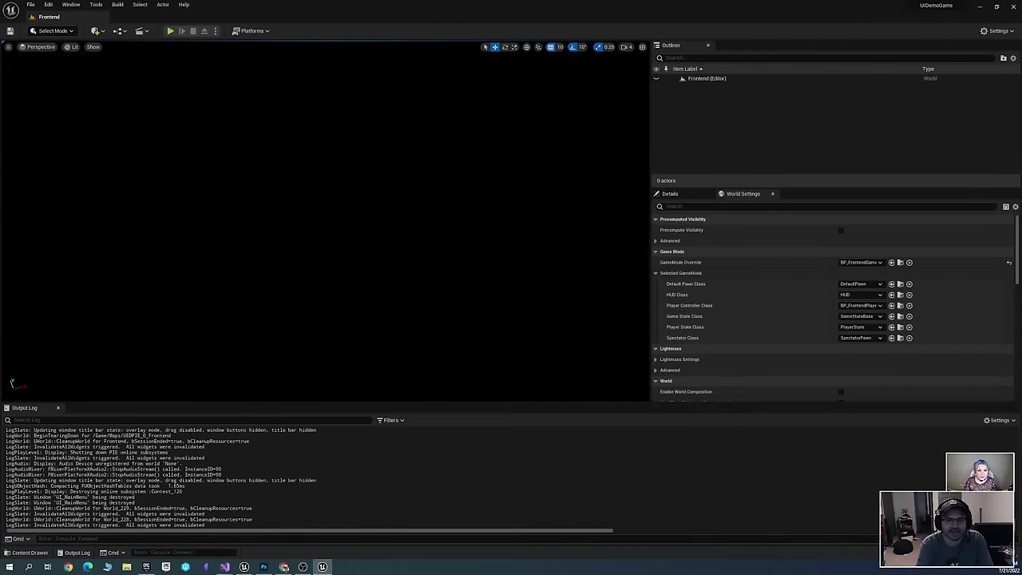
Save the Frontend level and bring the UIDemoStream editor back to the front
key("ctrl+s")
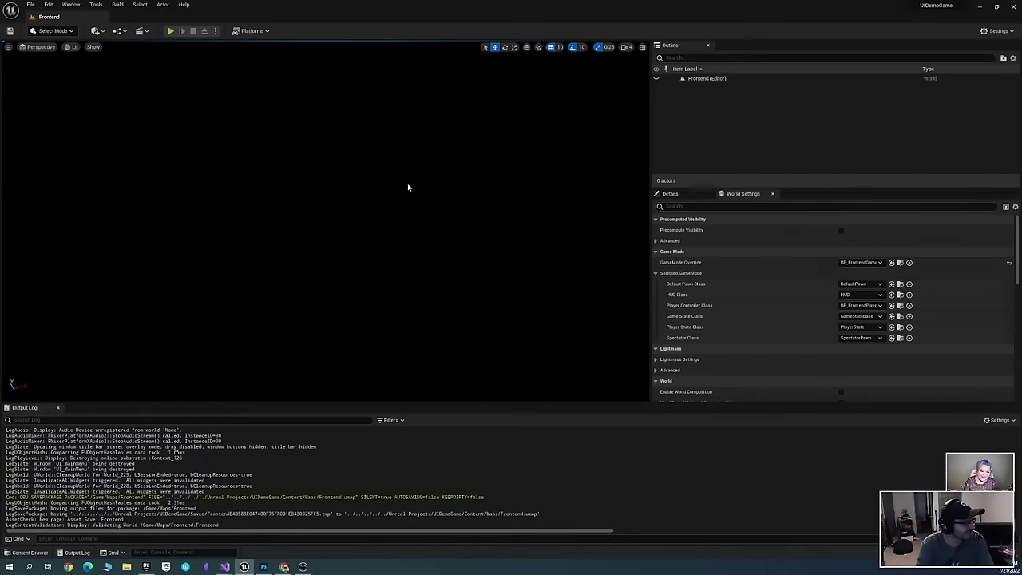
left_click(982, 8)
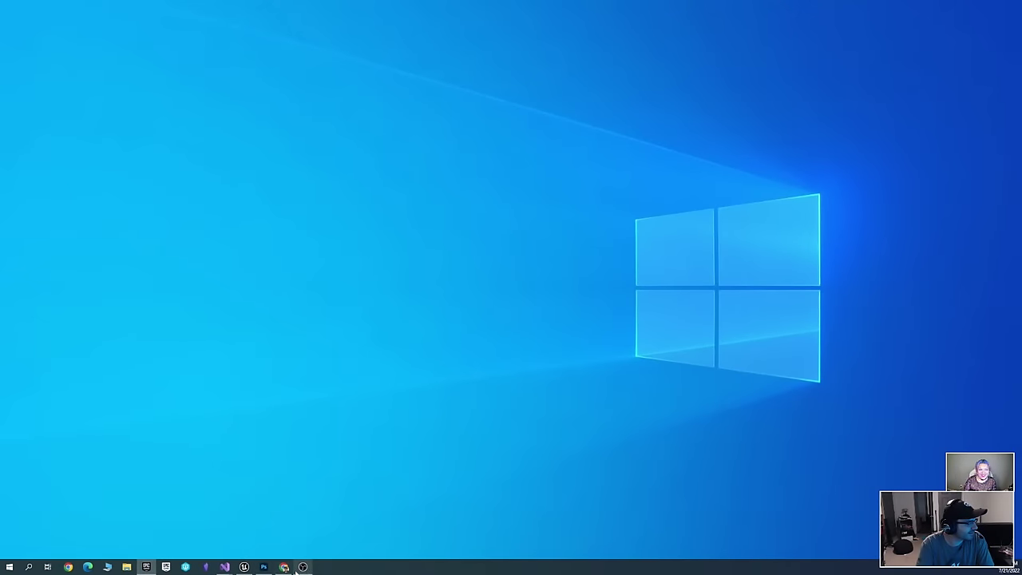
left_click(244, 567)
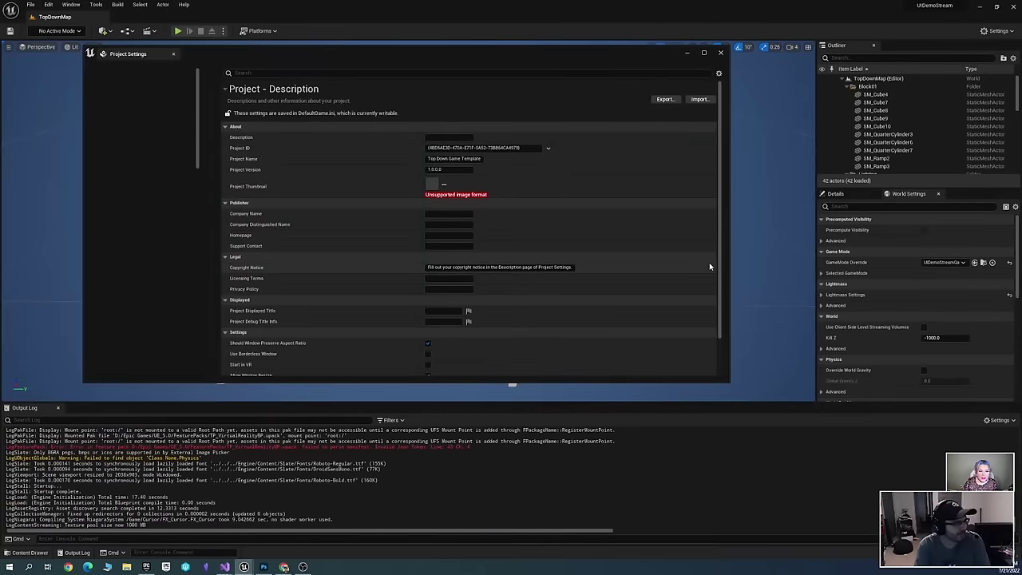
Close Project Settings and browse the Content Drawer to the UI folder
left_click(719, 54)
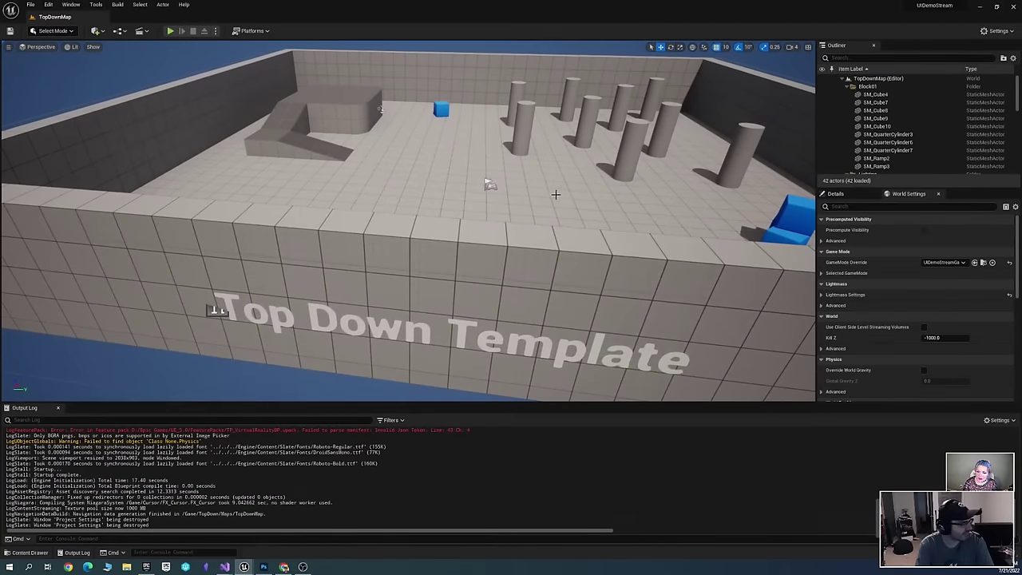
key("ctrl+space")
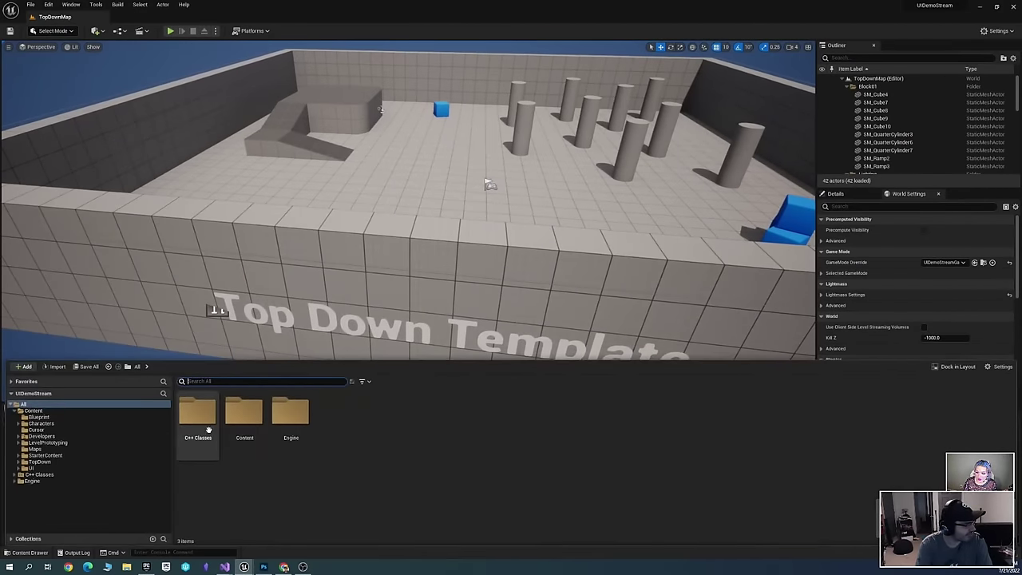
left_click(50, 420)
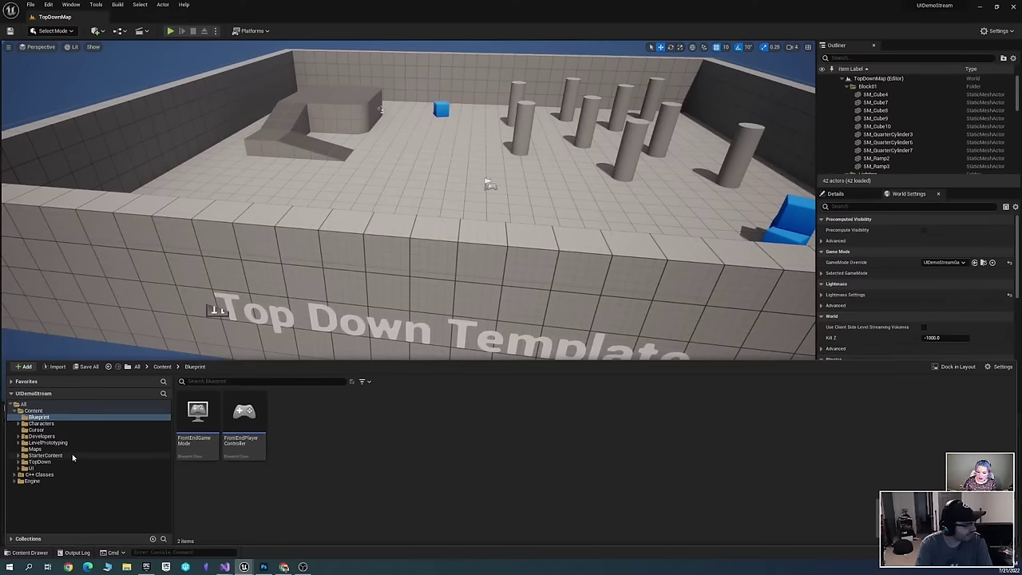
left_click(55, 468)
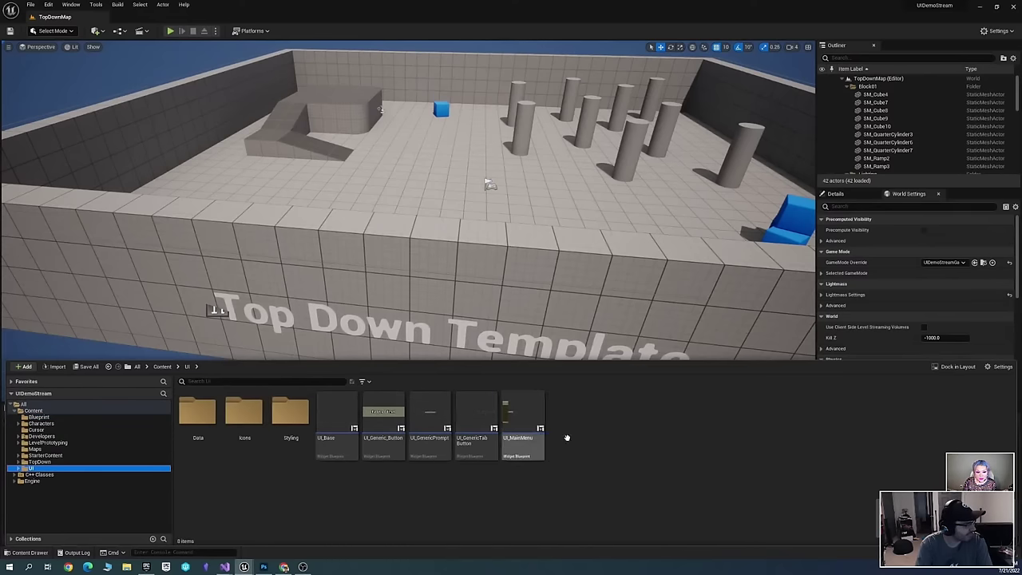
Create a Blueprint class parented to CommonBoundActionButton named UI_GenericActionButton
right_click(616, 431)
left_click(649, 216)
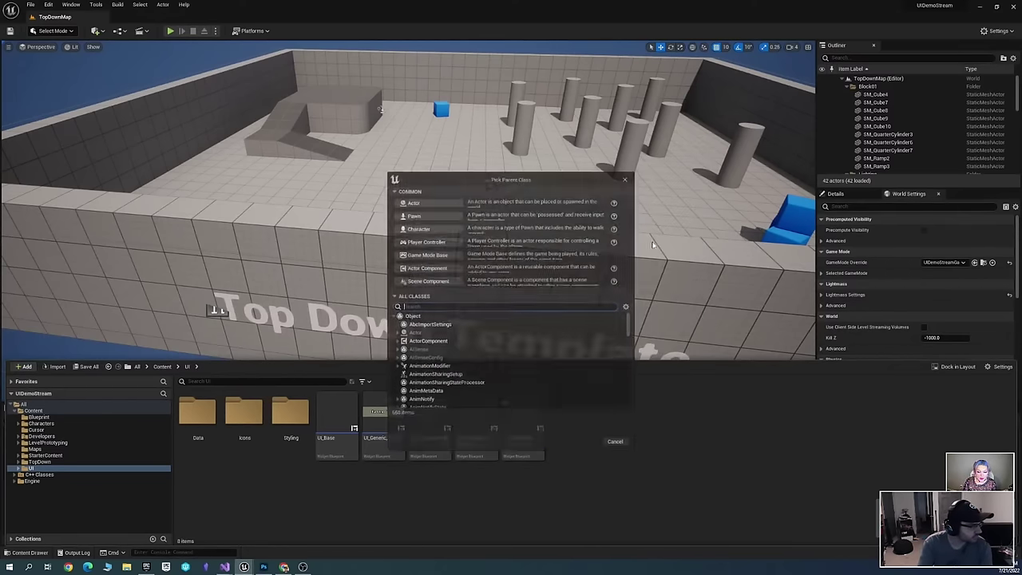
type("BoundAc")
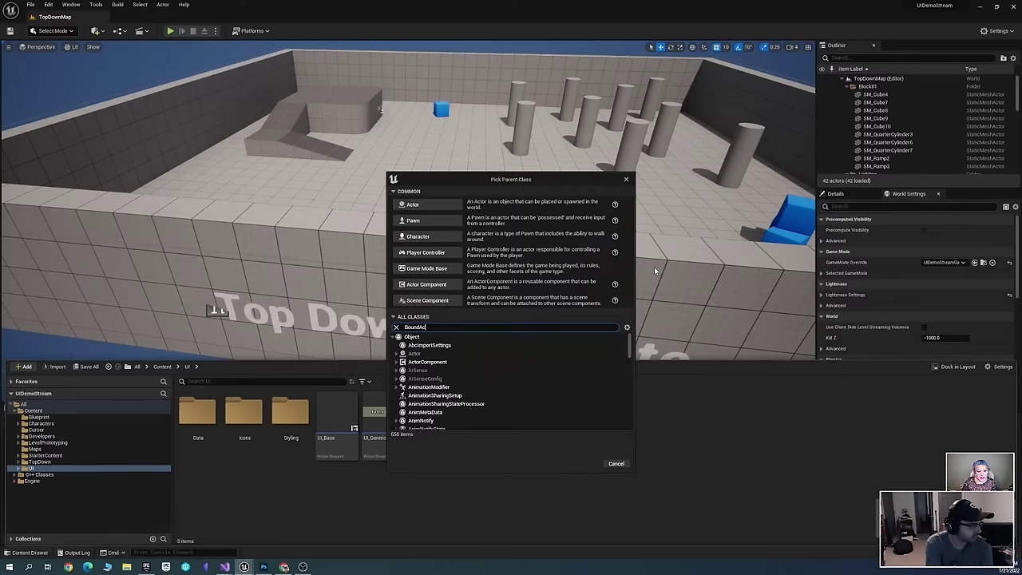
type("tion")
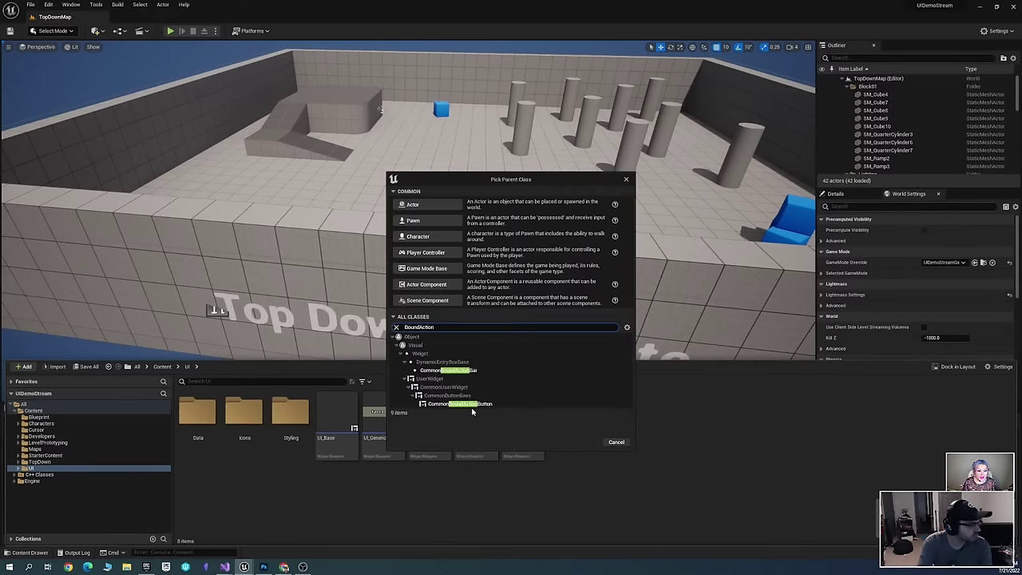
left_click(472, 405)
left_click(585, 442)
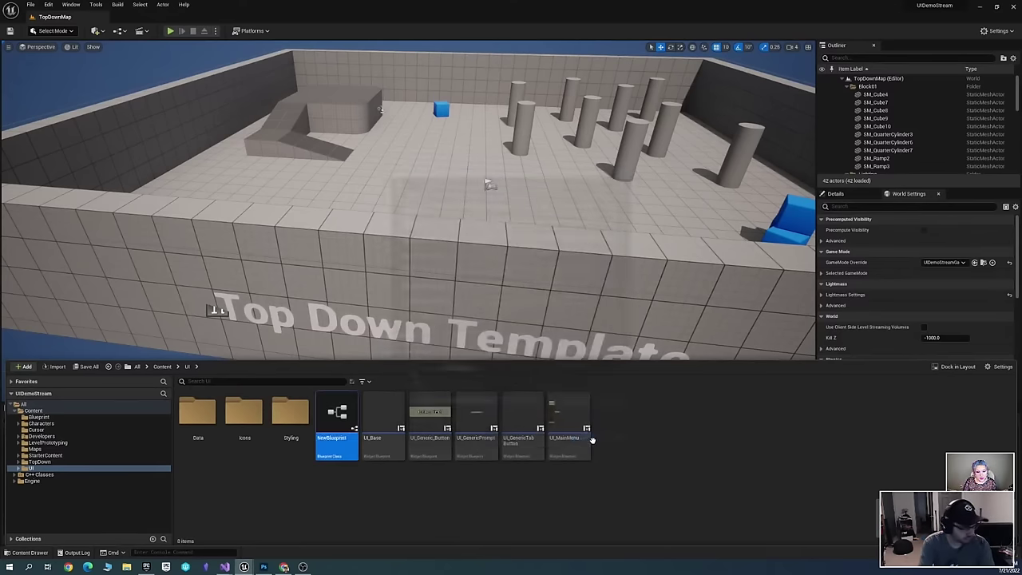
type("UI_Generic")
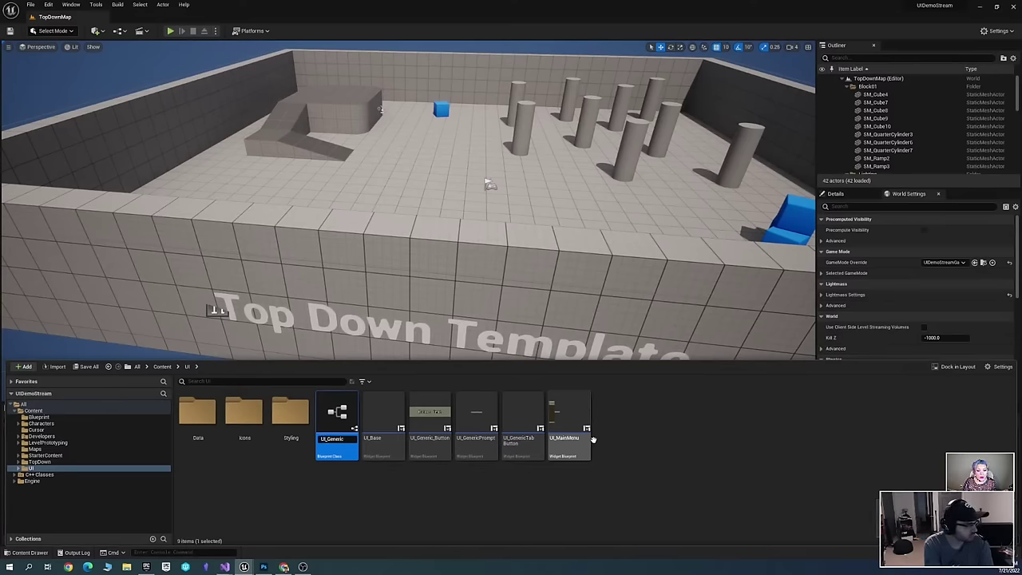
type("ActionButton")
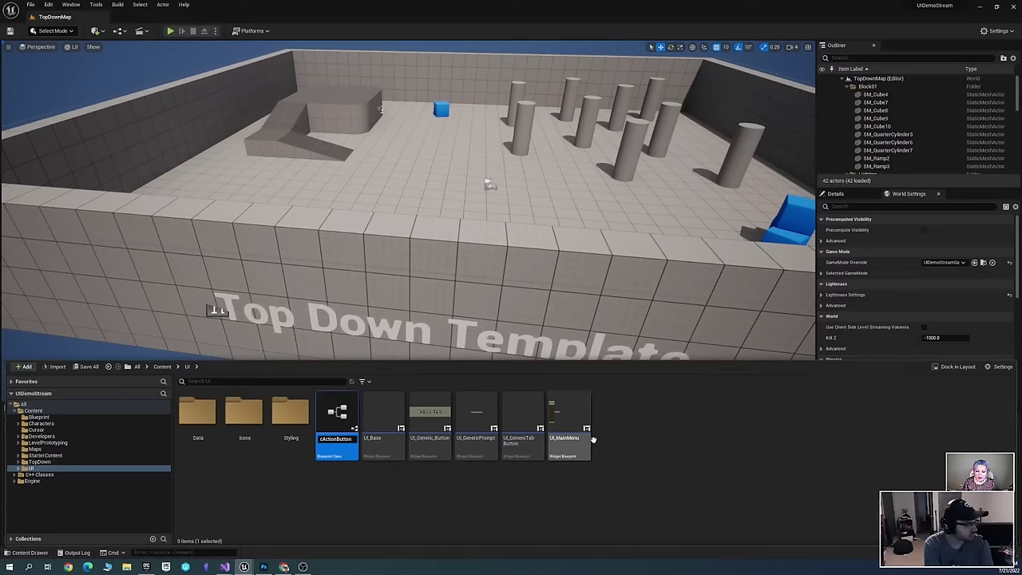
key("Return")
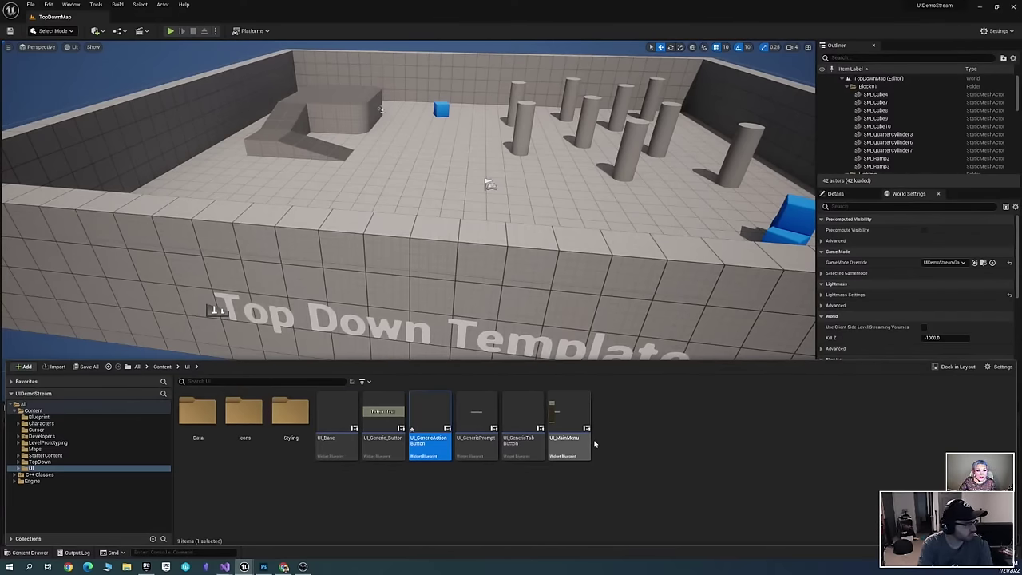
Open UI_GenericActionButton, review its root widget's properties, and save it
key("Return")
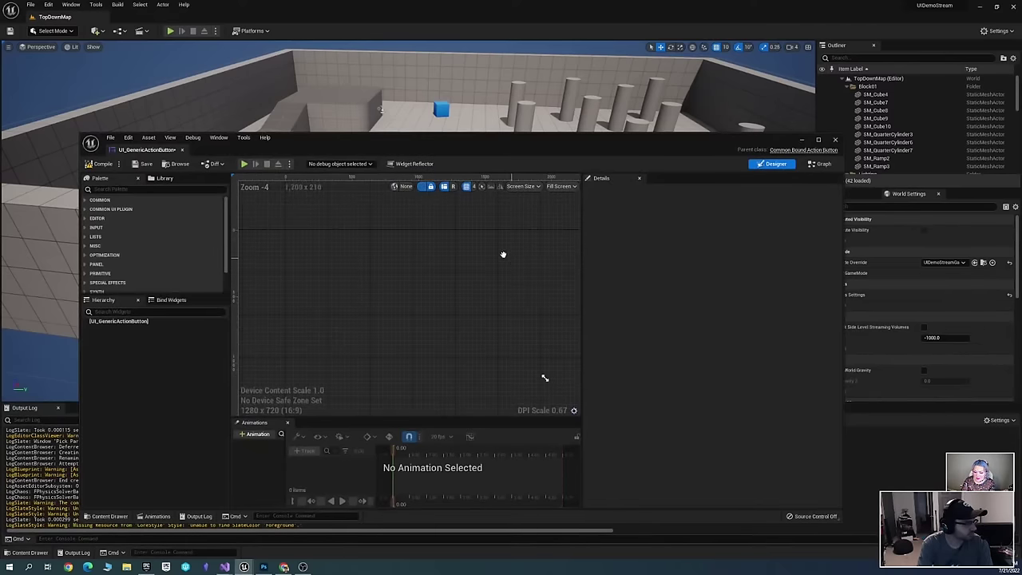
left_click(147, 321)
scroll(364, 296, "up", 2)
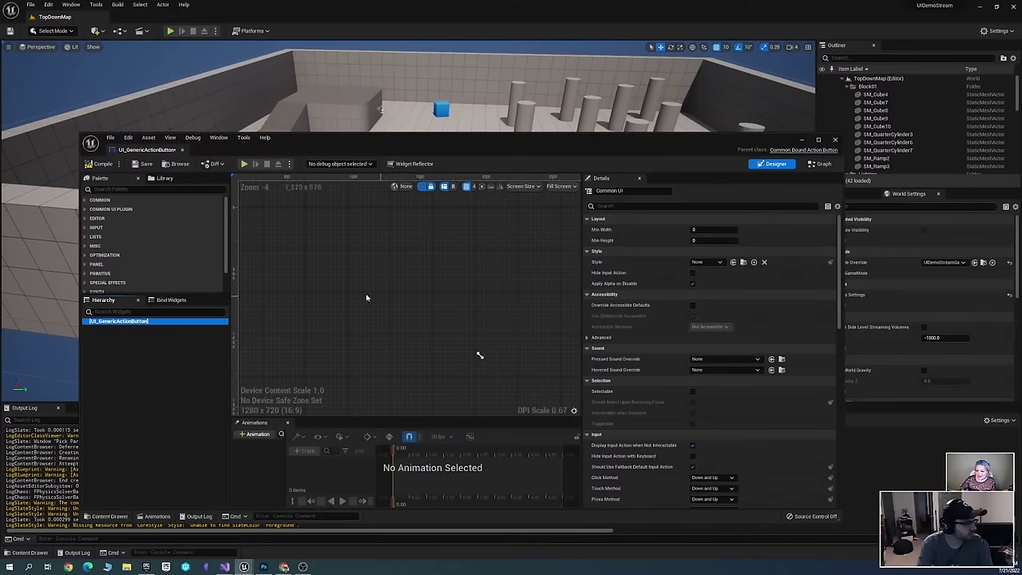
scroll(479, 281, "up", 2)
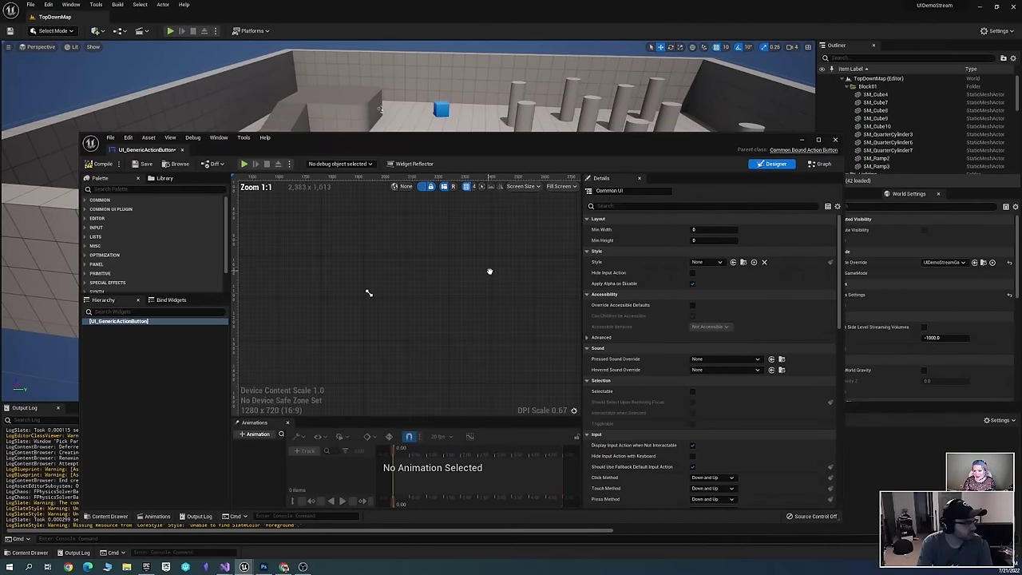
scroll(745, 365, "down", 3)
scroll(766, 371, "down", 4)
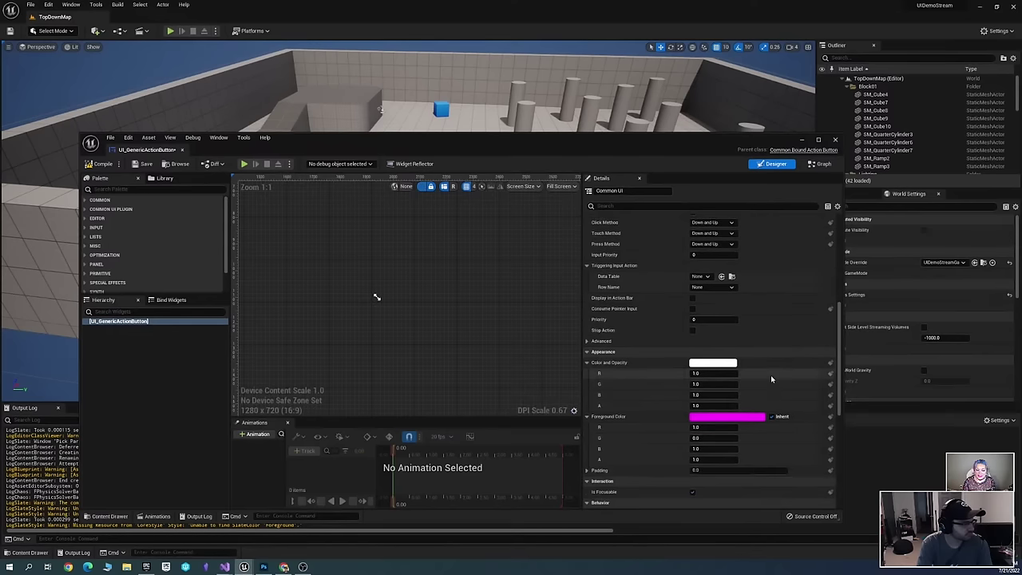
key("ctrl+s")
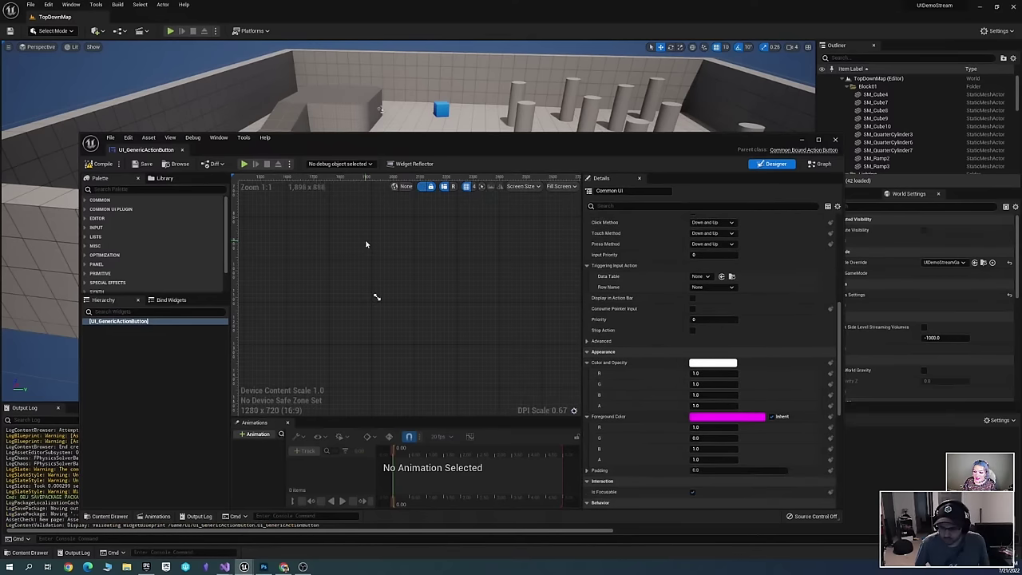
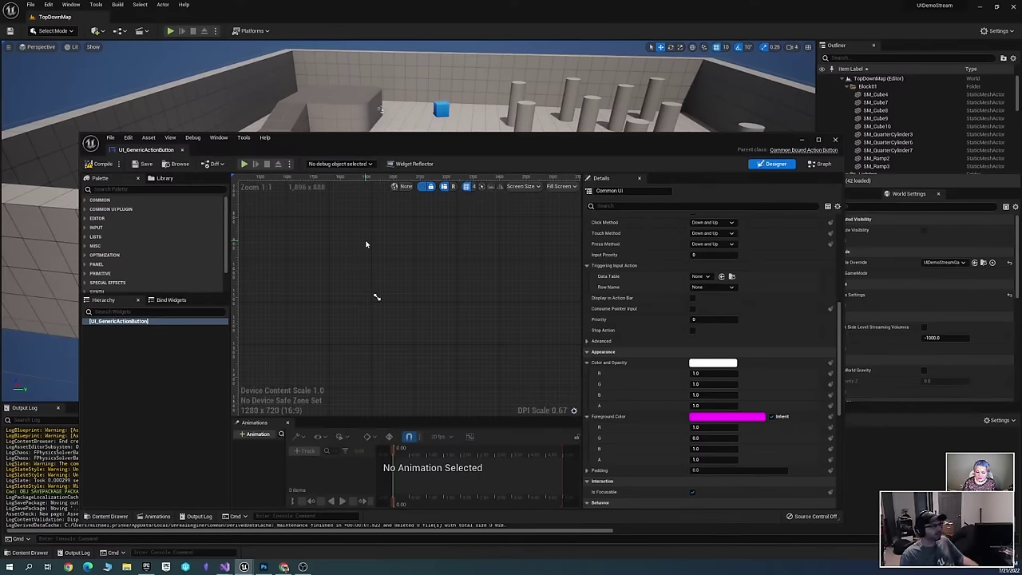
Reposition the widget editor further left and expand the Common palette category
left_click(819, 163)
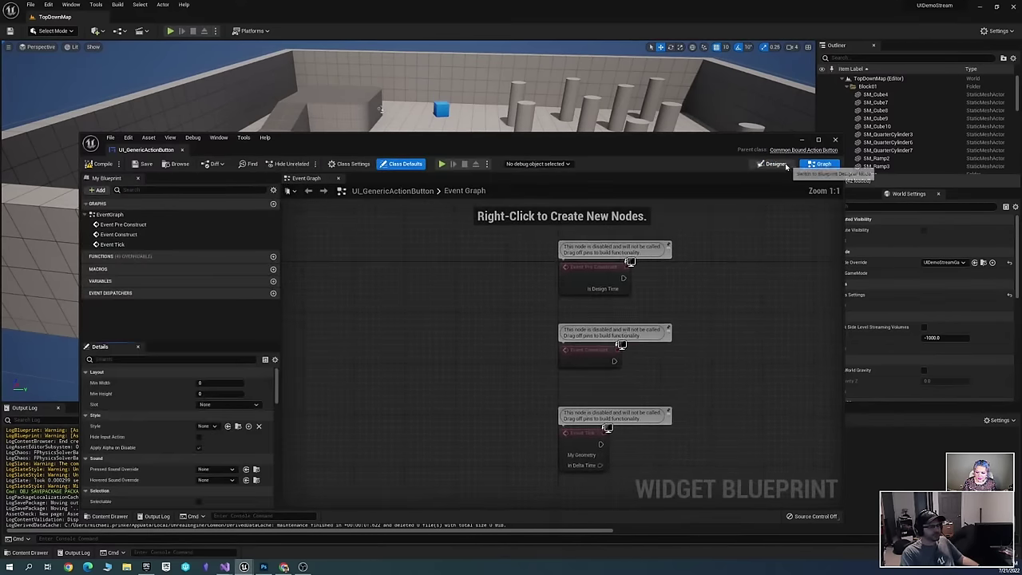
left_click(786, 165)
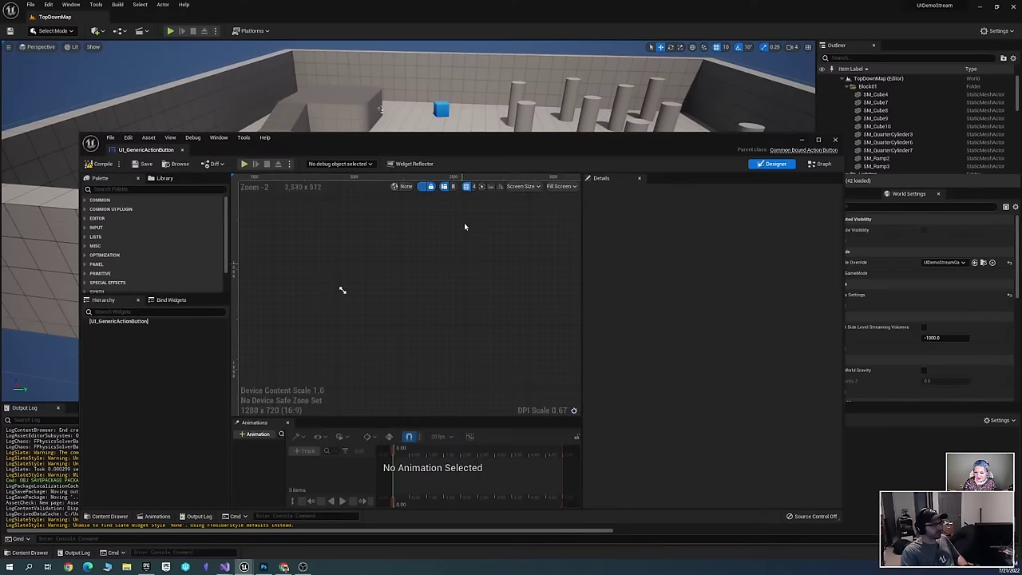
left_click(835, 139)
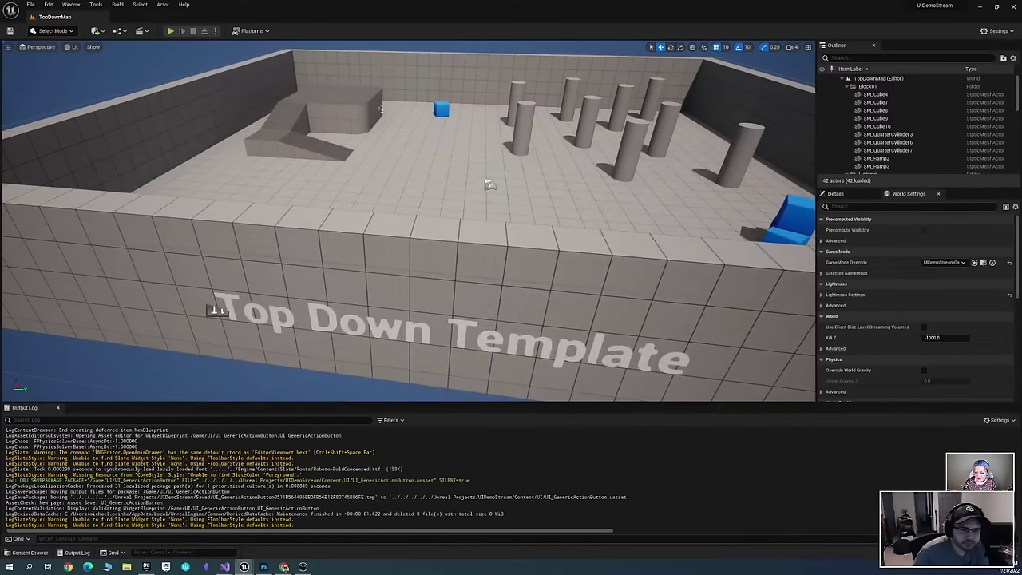
left_click_drag(941, 149, 341, 241)
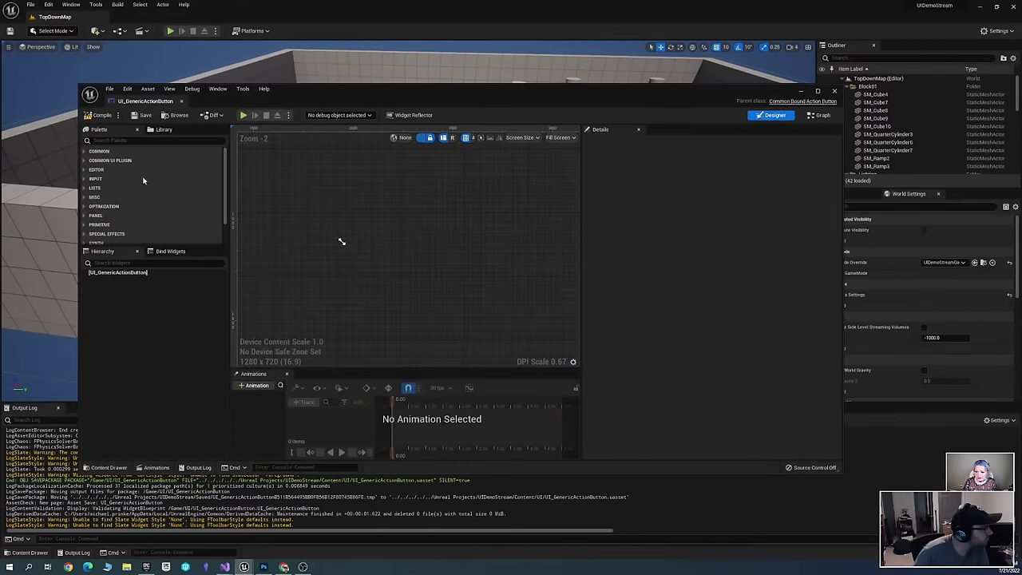
left_click(98, 151)
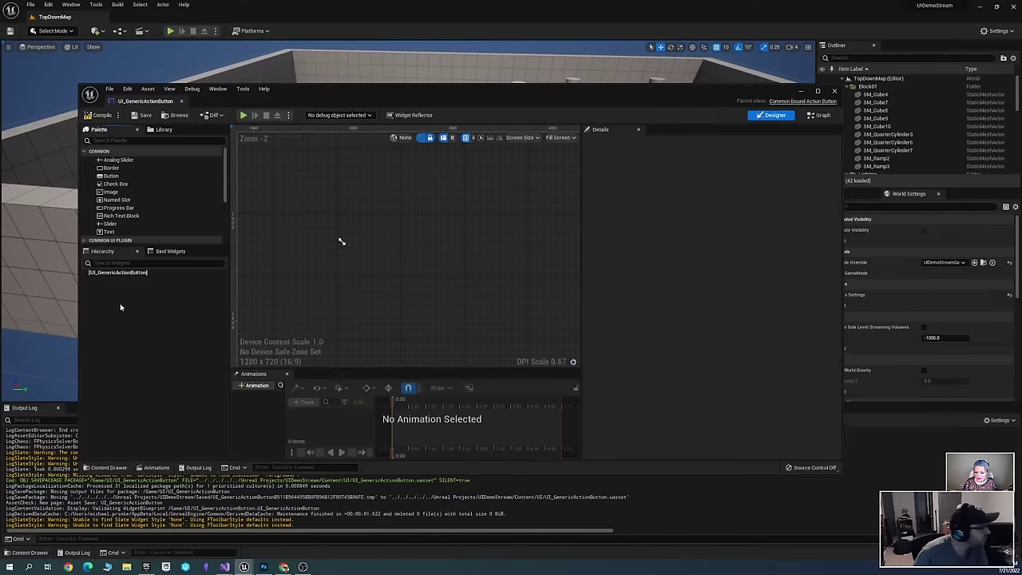
Select the UI_GenericActionButton root and filter its Details for 'tag', finding no matches
left_click(113, 272)
scroll(701, 254, "down", 5)
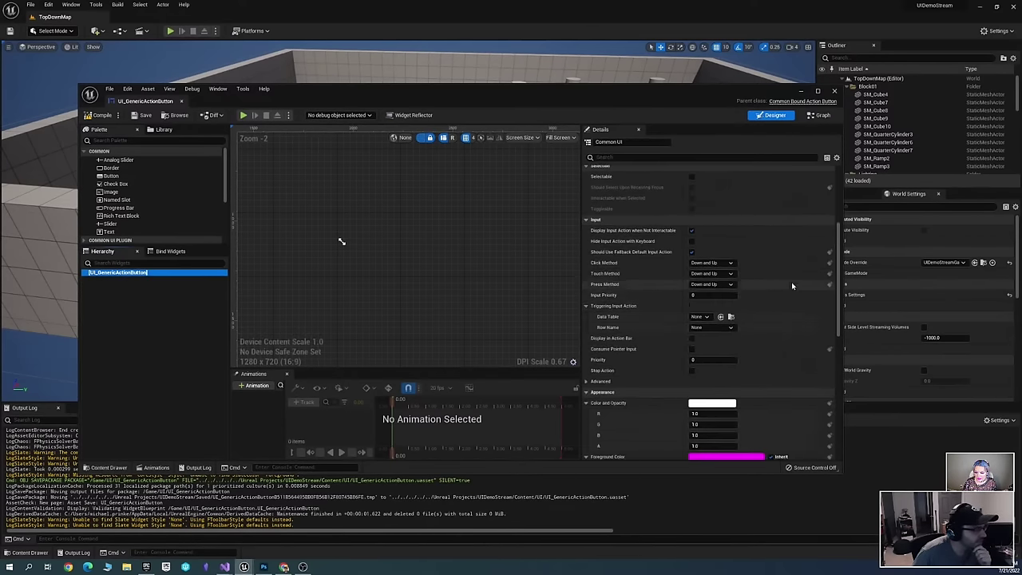
scroll(791, 283, "down", 3)
scroll(774, 230, "down", 10)
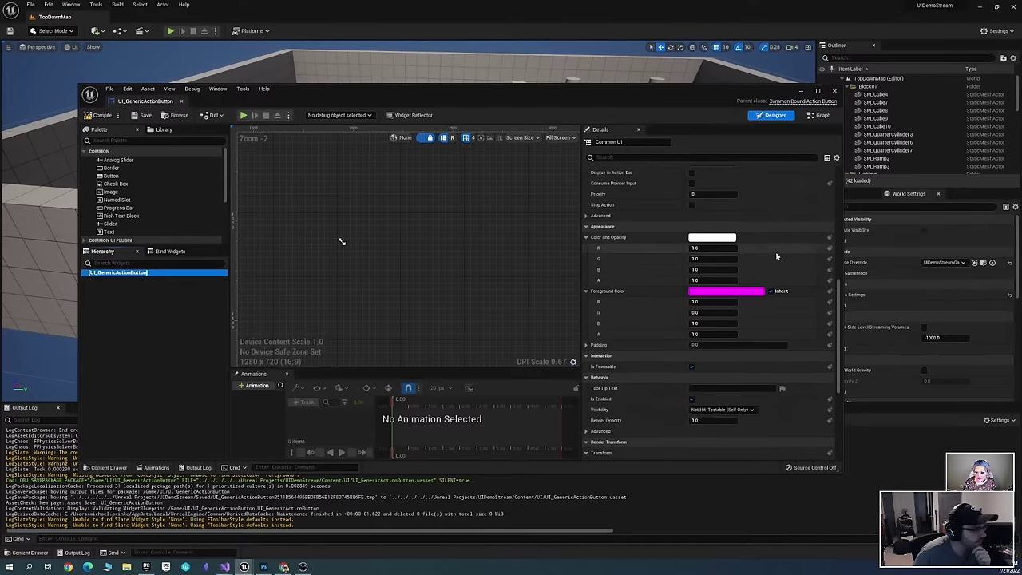
key("ctrl+f")
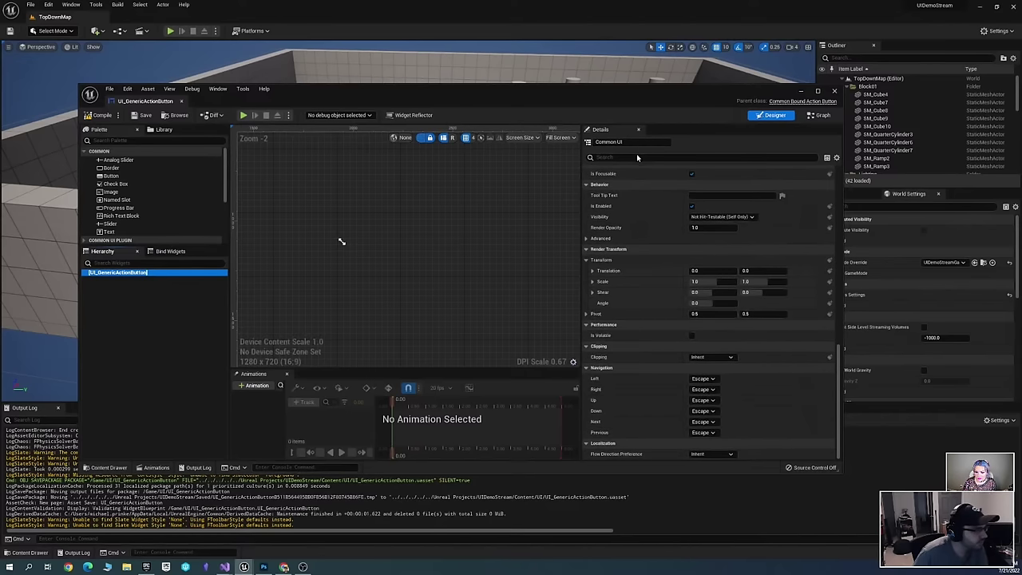
type("tag")
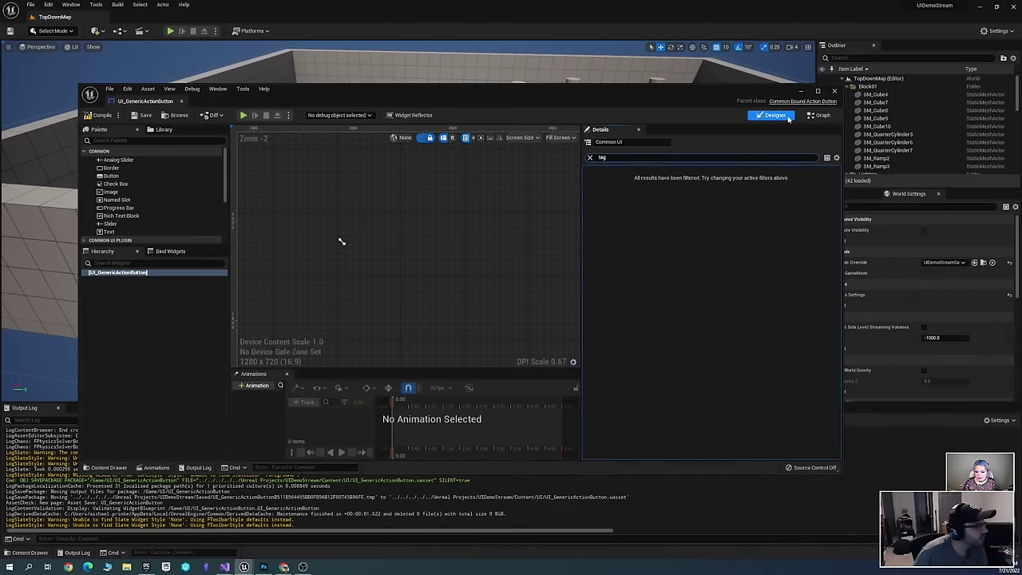
In the Event Graph, search the Class Settings details for 'tag'
left_click(818, 115)
left_click(355, 117)
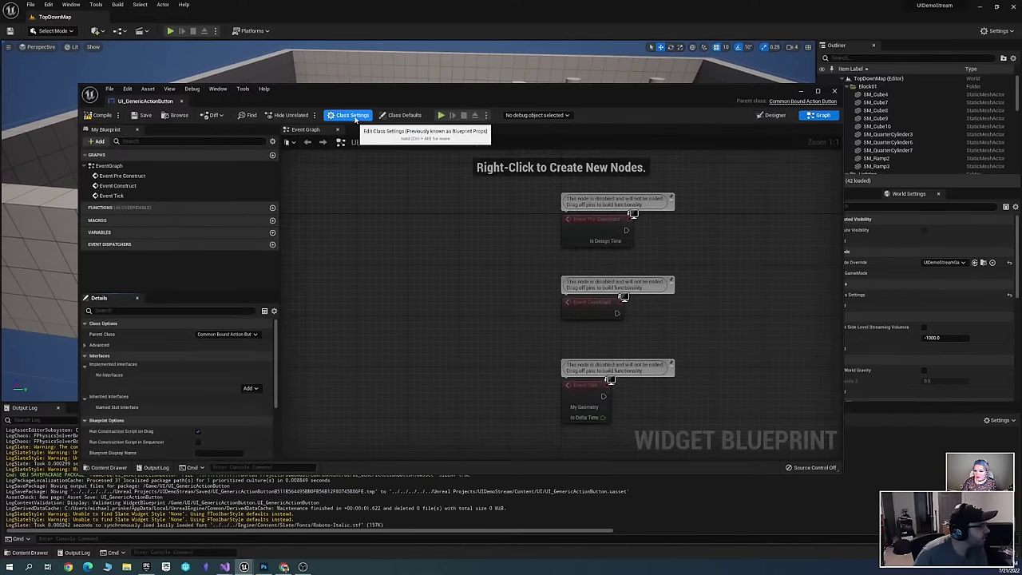
left_click(160, 311)
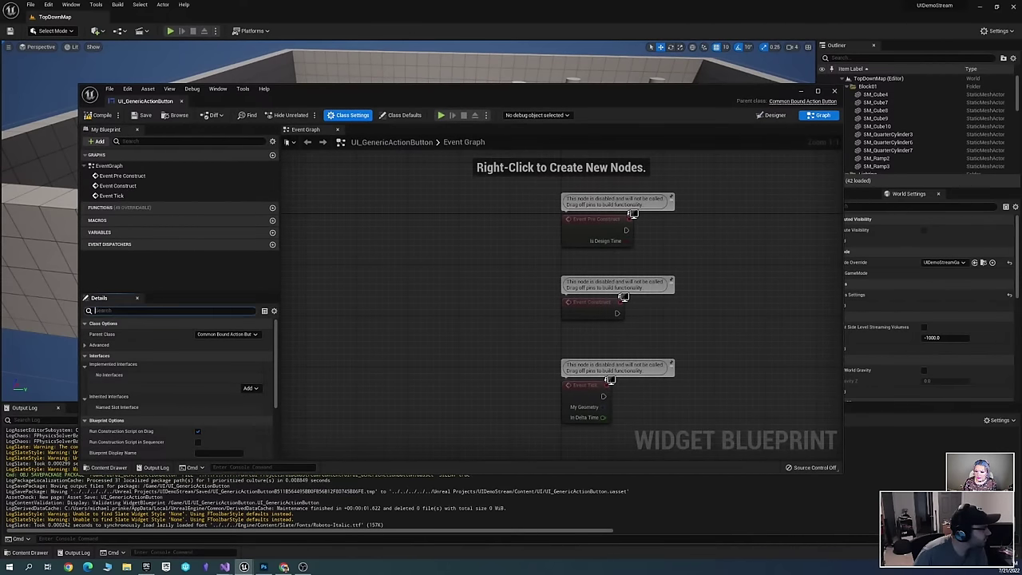
type("tag")
Clear the tag filter and reposition the editor window and graph view
key("ctrl+a")
key("BackSpace")
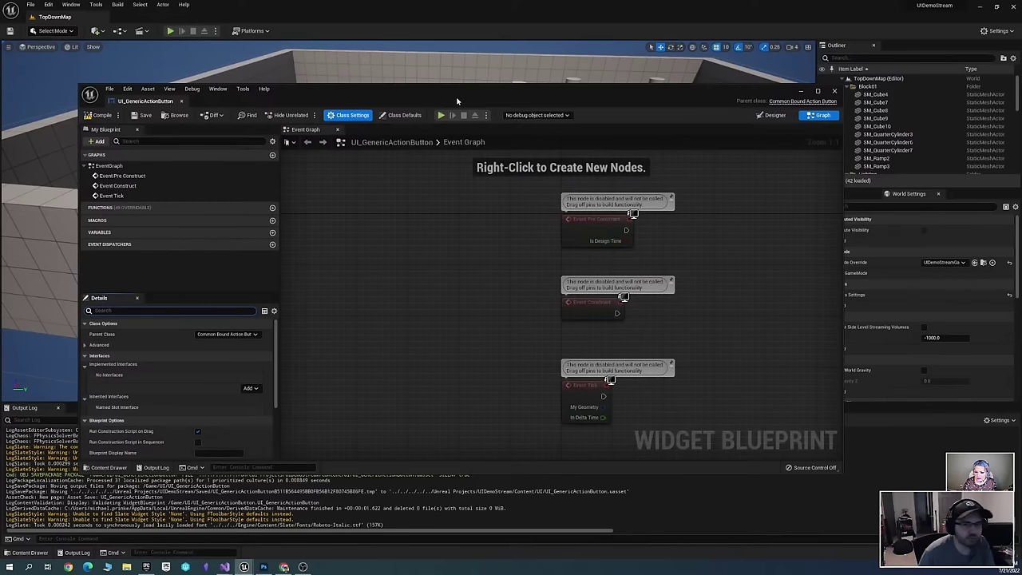
left_click_drag(457, 101, 478, 87)
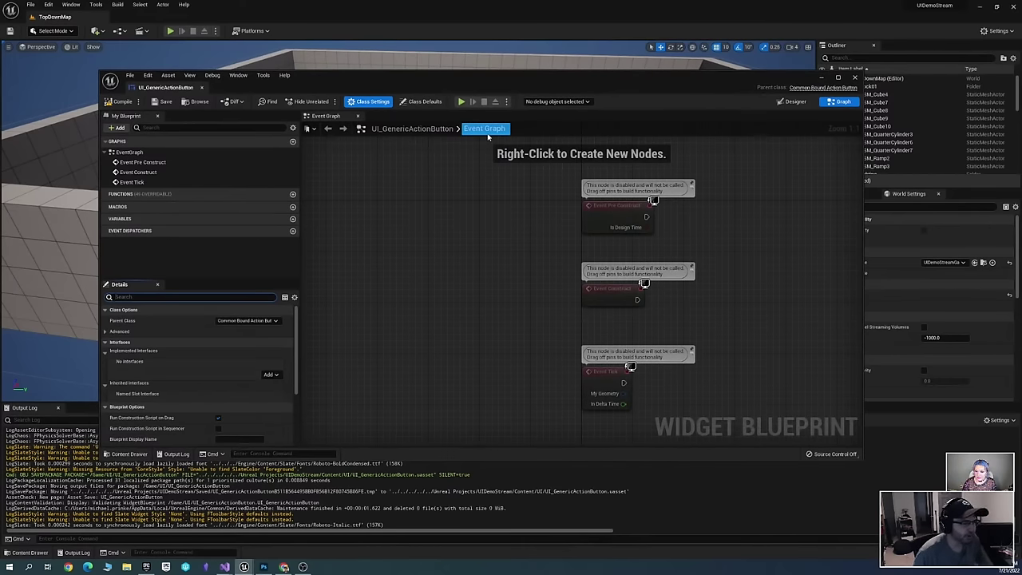
right_click_drag(780, 284, 718, 286)
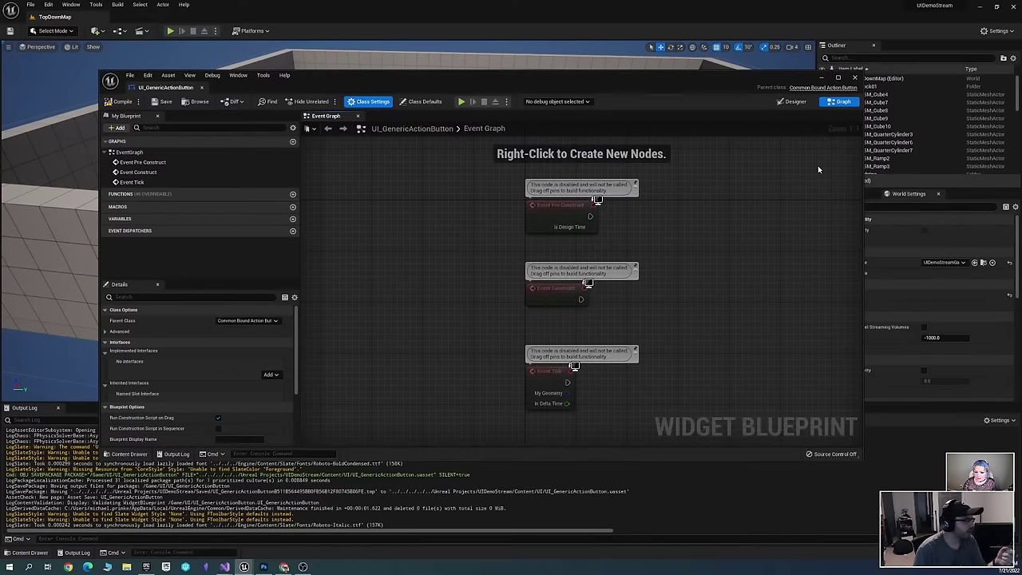
Back in the Designer, search the Palette for 'con', then clear the filter
left_click(794, 102)
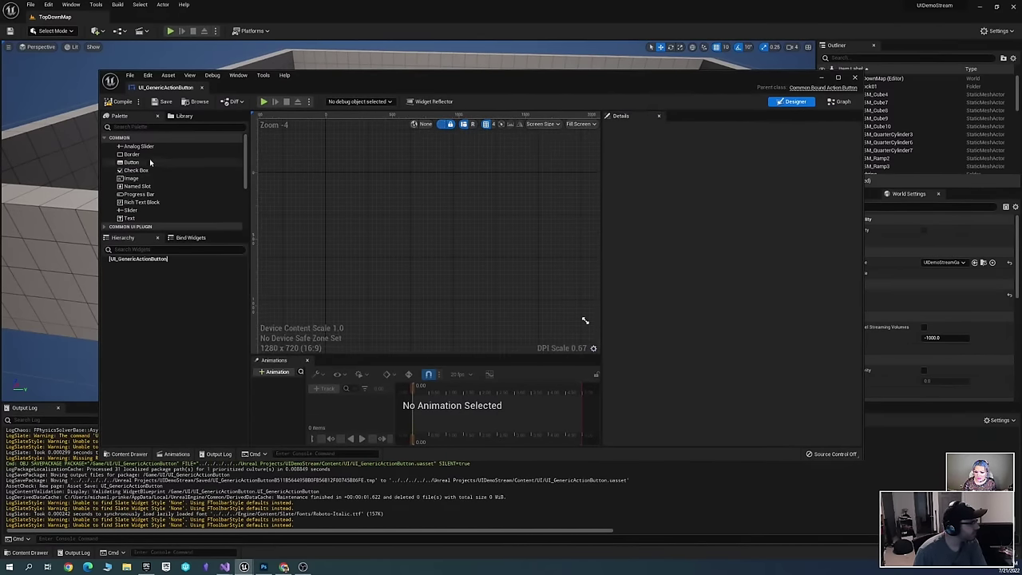
scroll(150, 168, "down", 8)
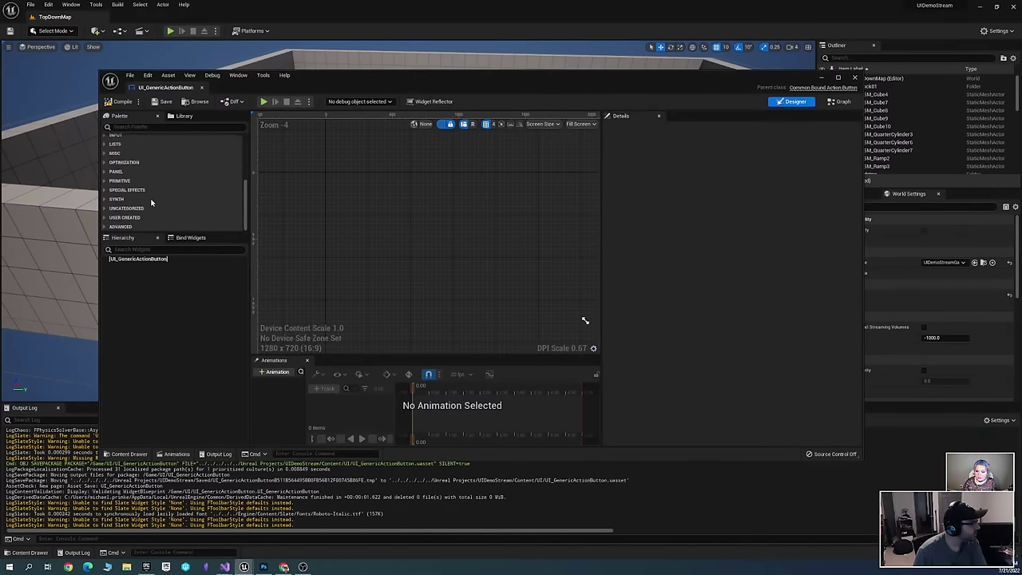
type("con")
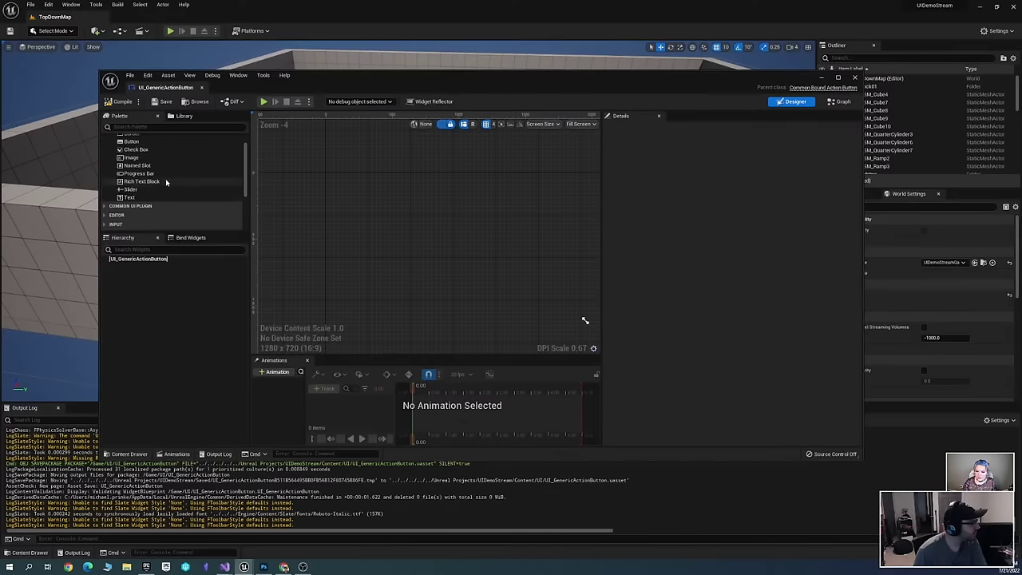
key("BackSpace")
key("BackSpace")
key("BackSpace")
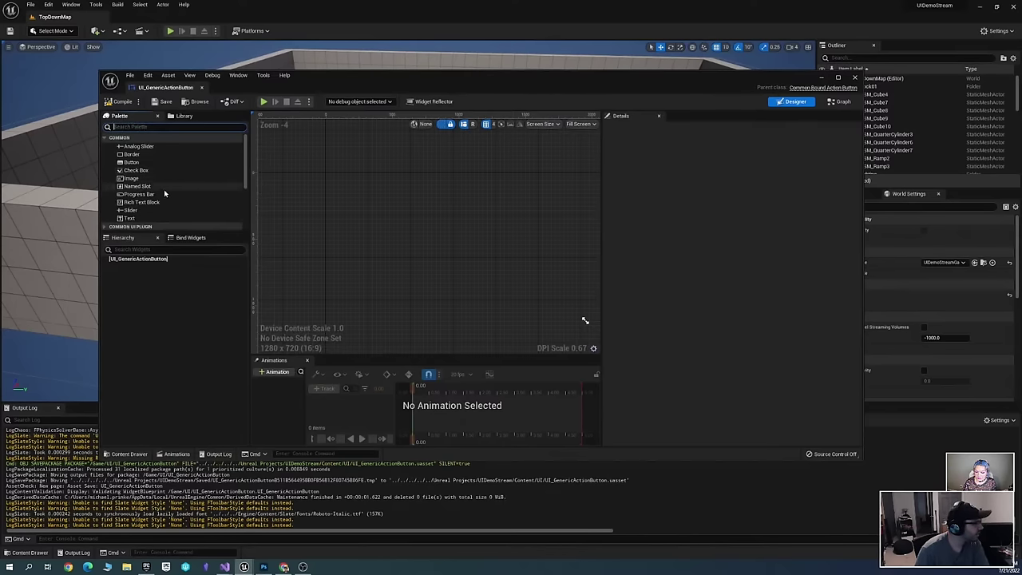
scroll(145, 206, "down", 2)
scroll(145, 206, "down", 1)
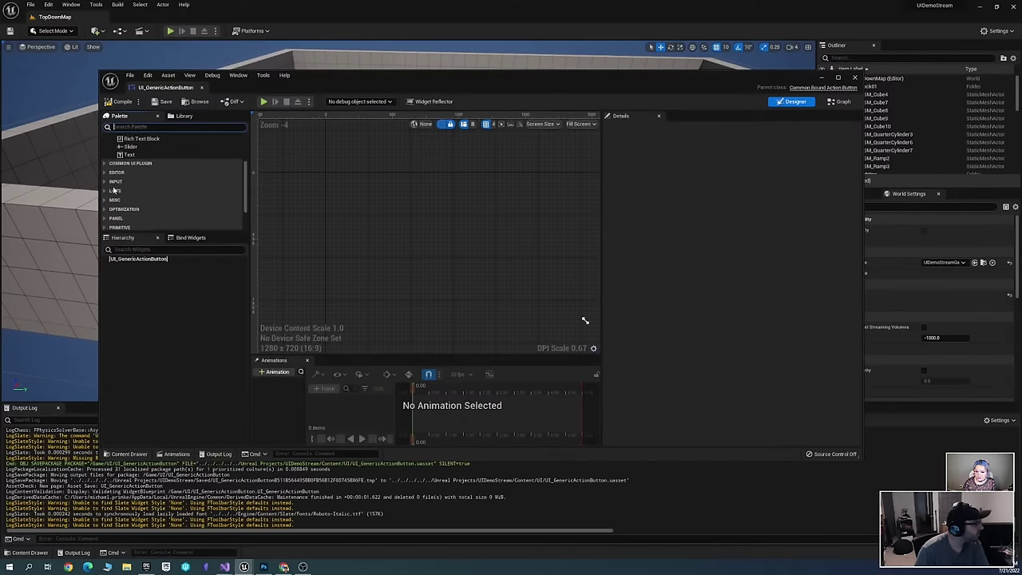
Browse the Input, Lists, Misc and Panel palette categories, leaving Lists and Panel expanded
left_click(106, 170)
left_click(106, 170)
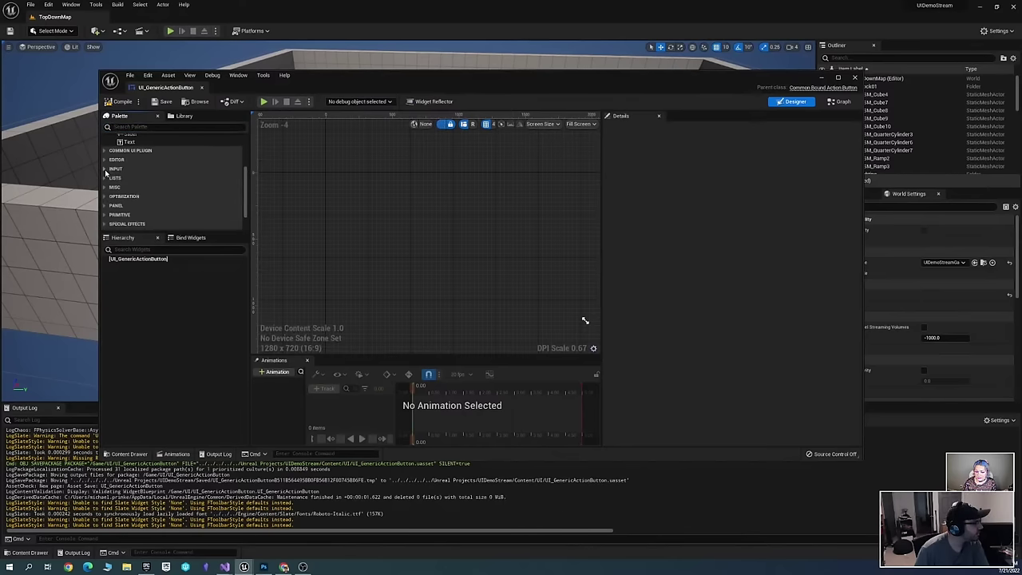
left_click(106, 178)
scroll(180, 208, "down", 2)
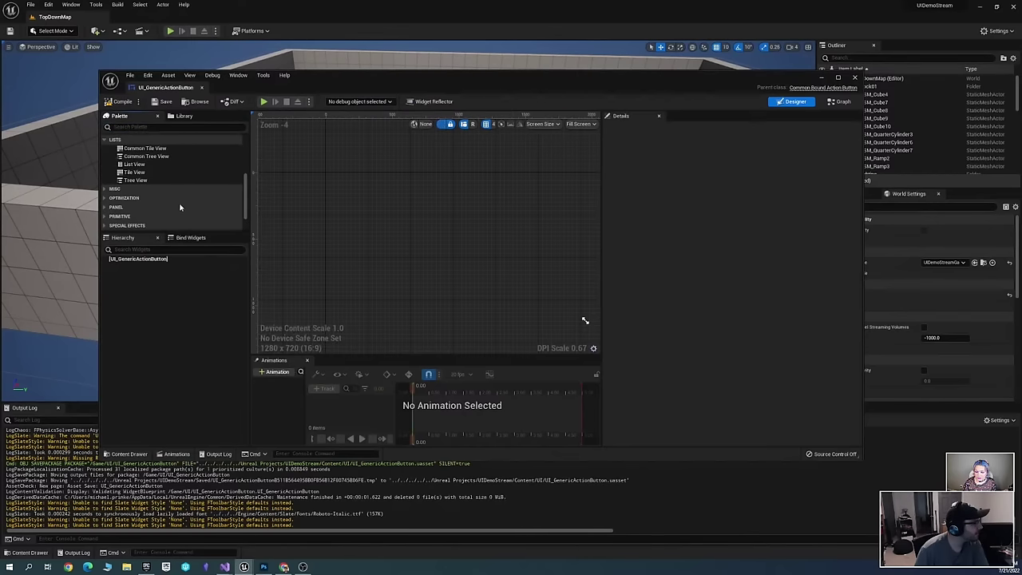
left_click(106, 188)
left_click(106, 189)
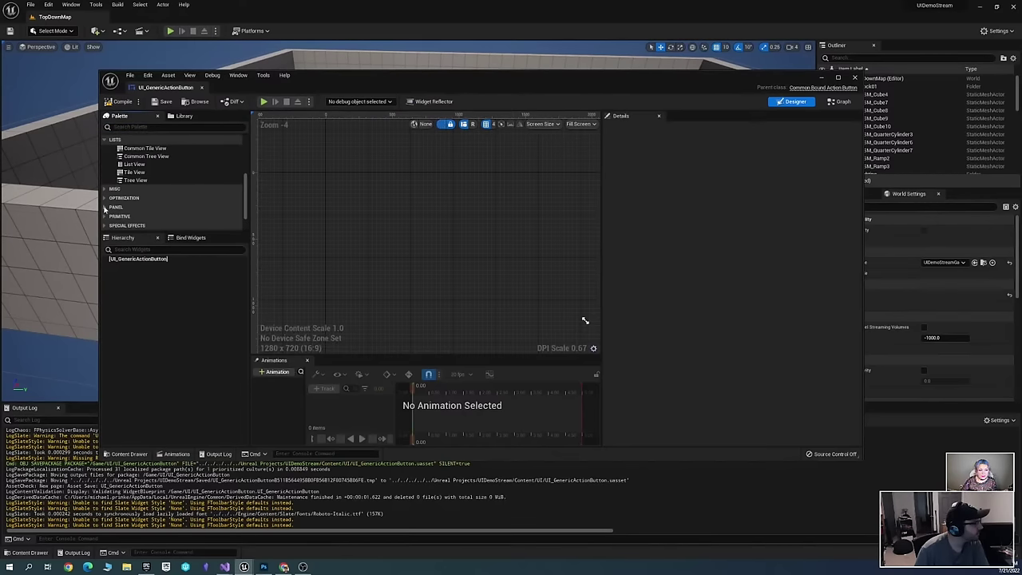
left_click(104, 207)
scroll(168, 190, "down", 6)
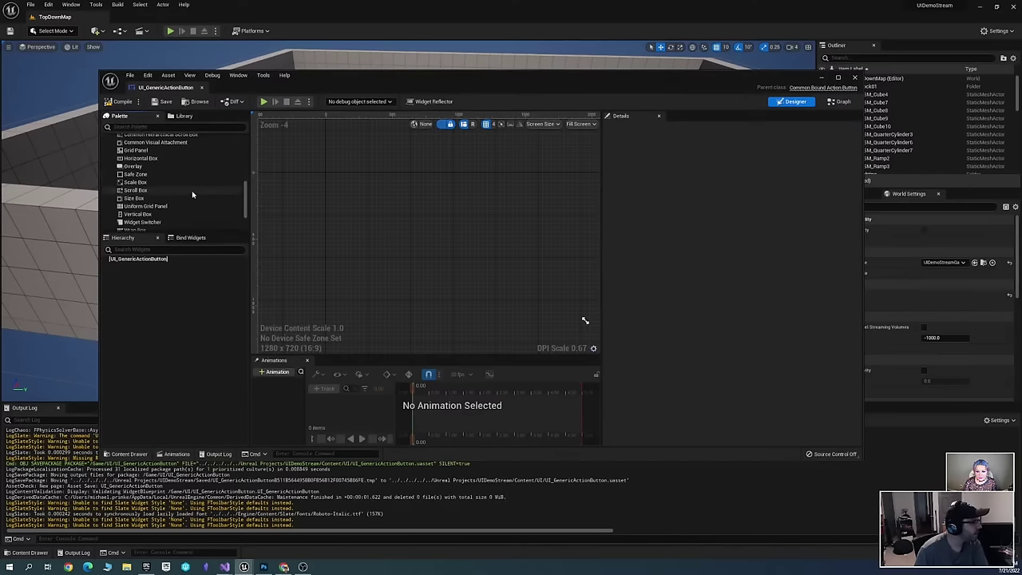
scroll(171, 189, "up", 2)
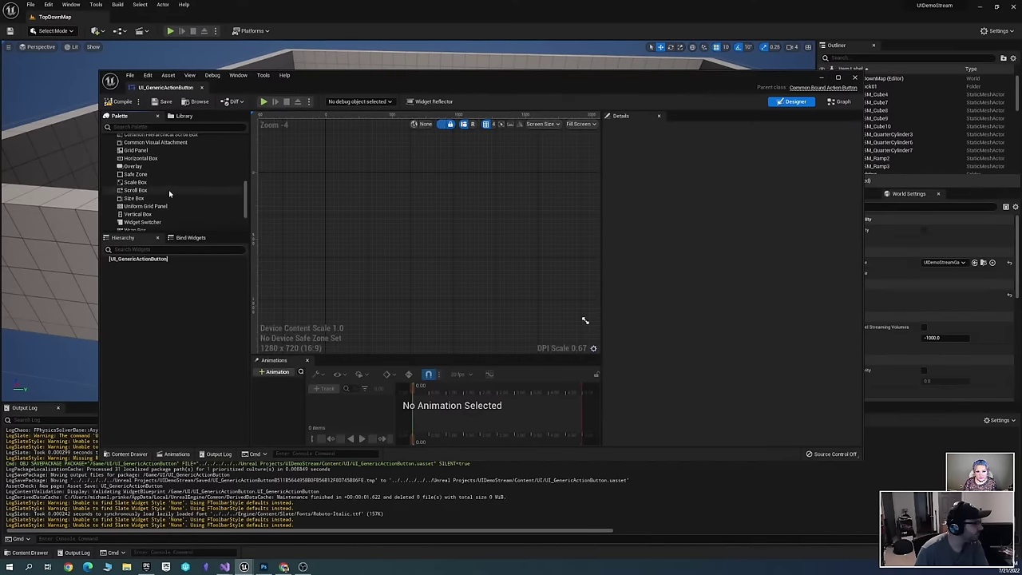
scroll(168, 180, "up", 2)
scroll(166, 170, "down", 1)
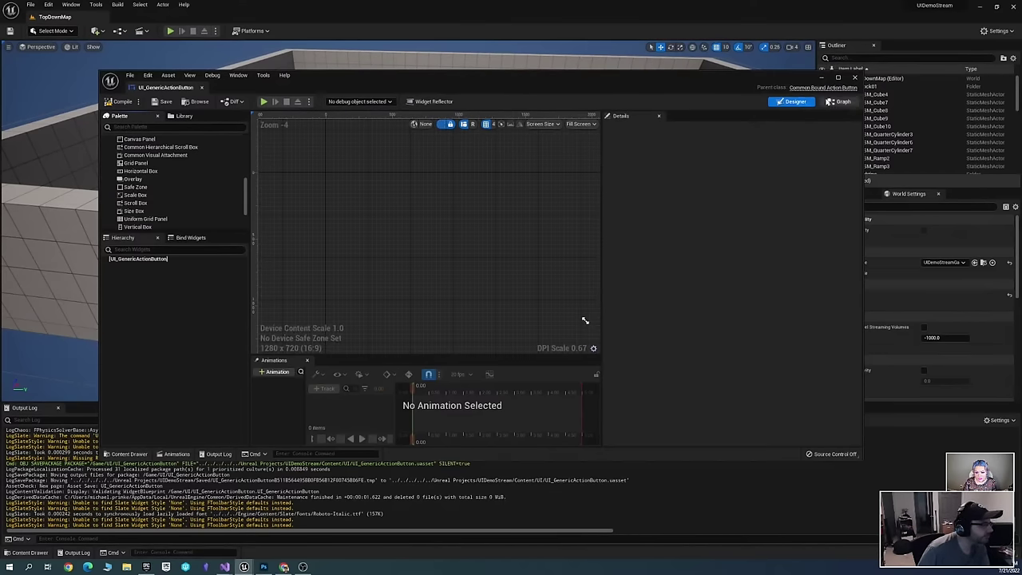
Switch to the Event Graph and look through the blueprint's property list
left_click(839, 101)
scroll(232, 355, "down", 6)
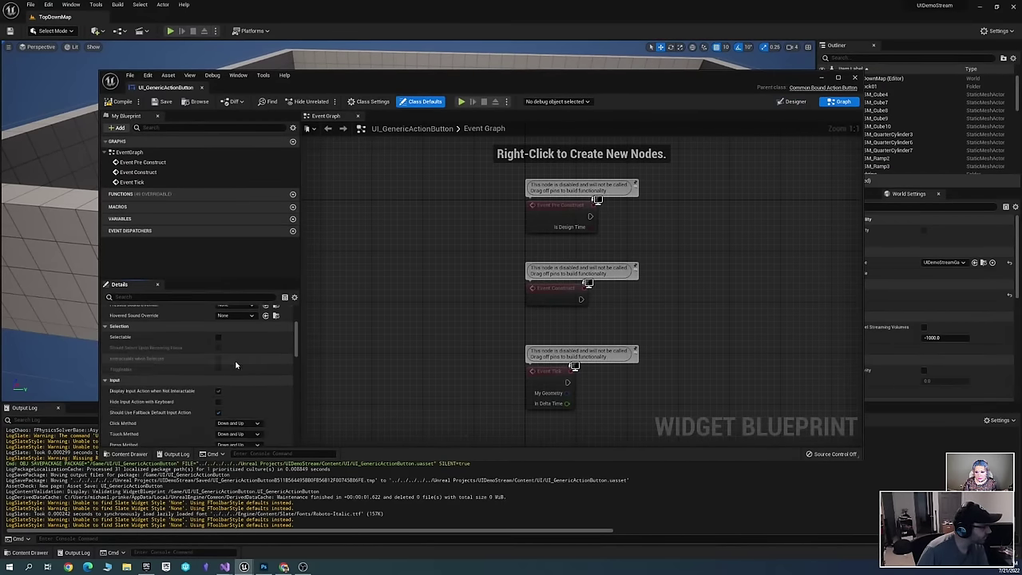
scroll(254, 387, "down", 8)
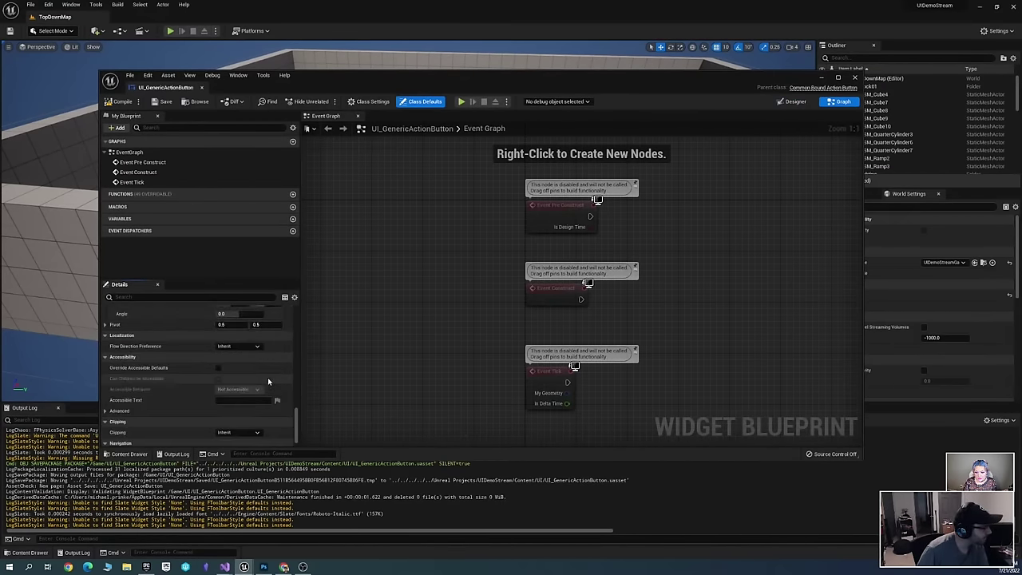
scroll(242, 374, "up", 14)
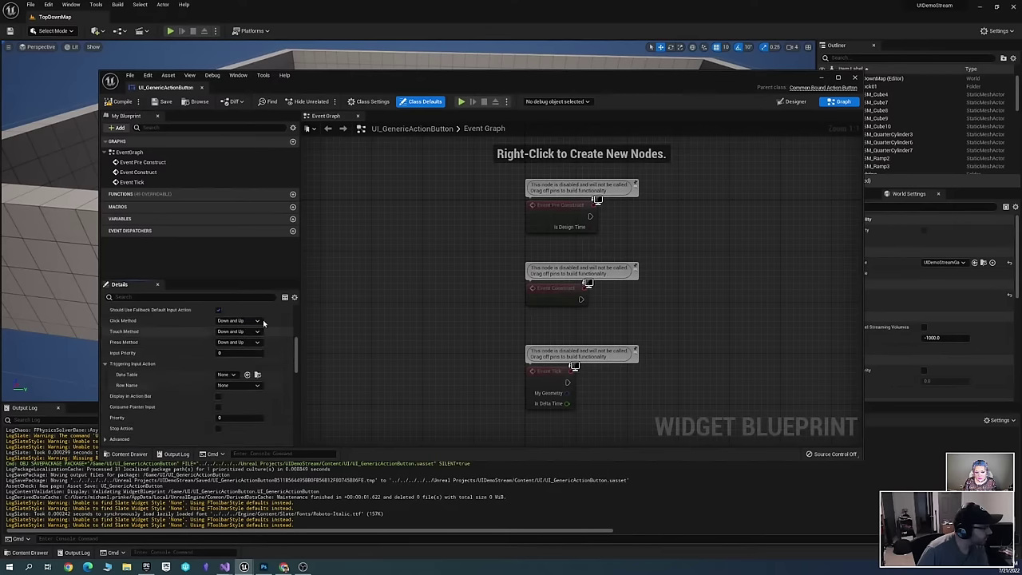
left_click(235, 299)
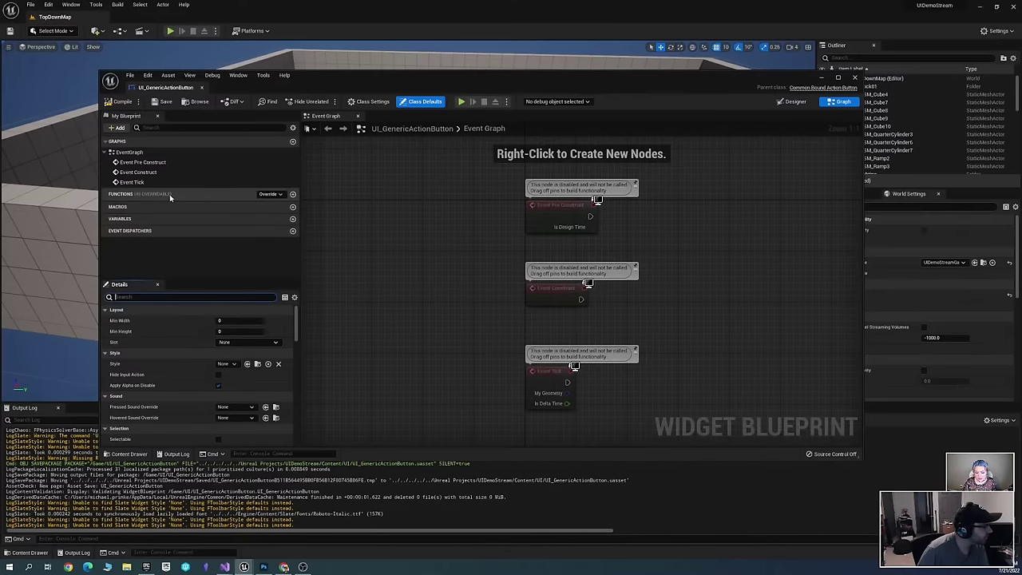
Add a new blueprint variable named SearchTags
left_click(292, 220)
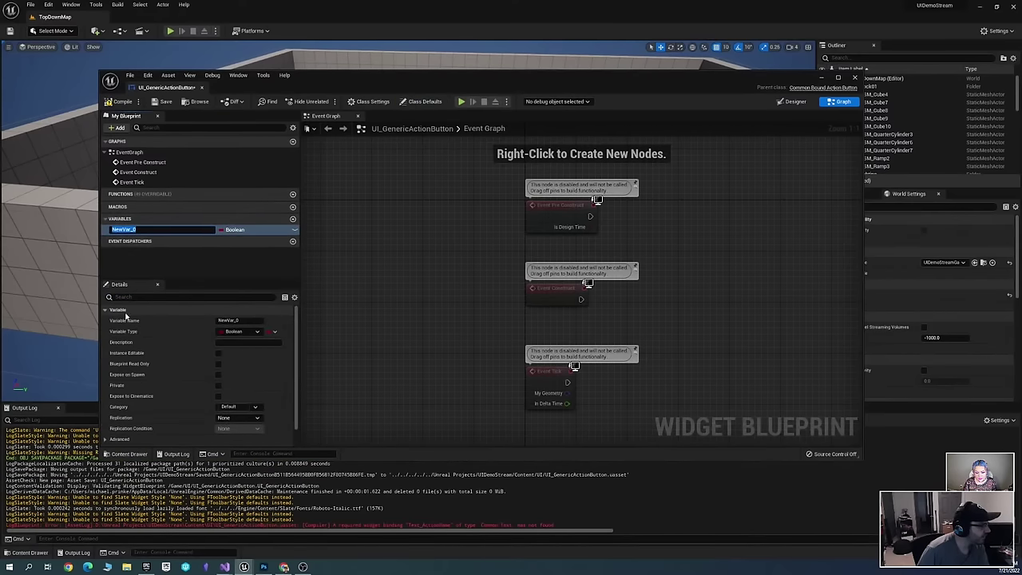
key("BackSpace")
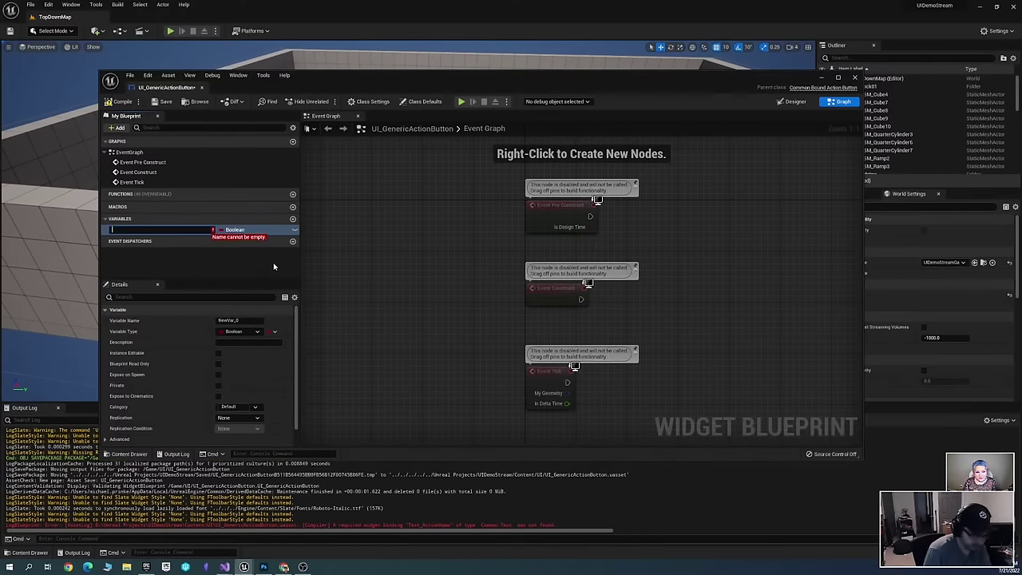
type("Gamepla")
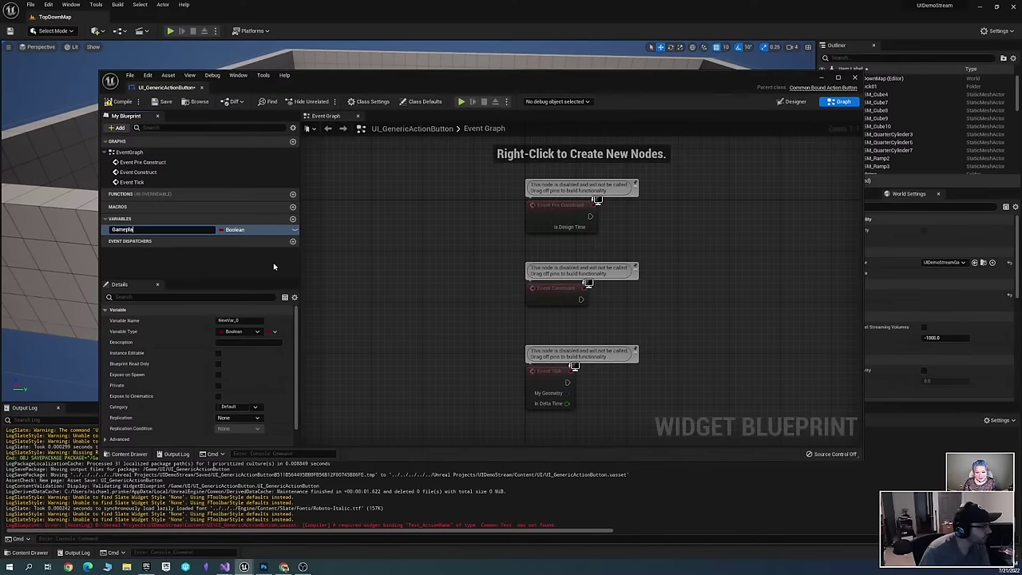
key("ctrl+a")
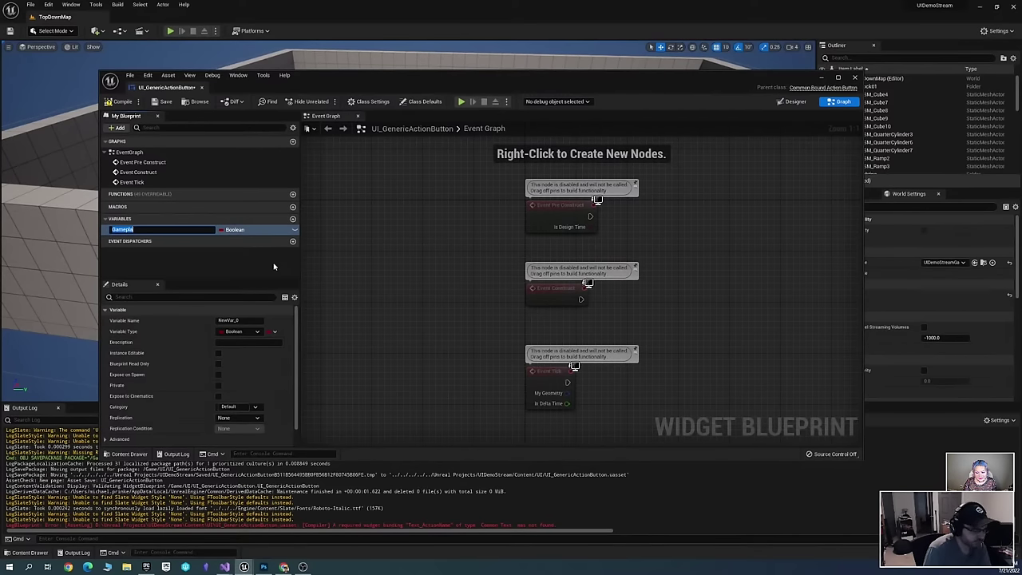
type("Tag")
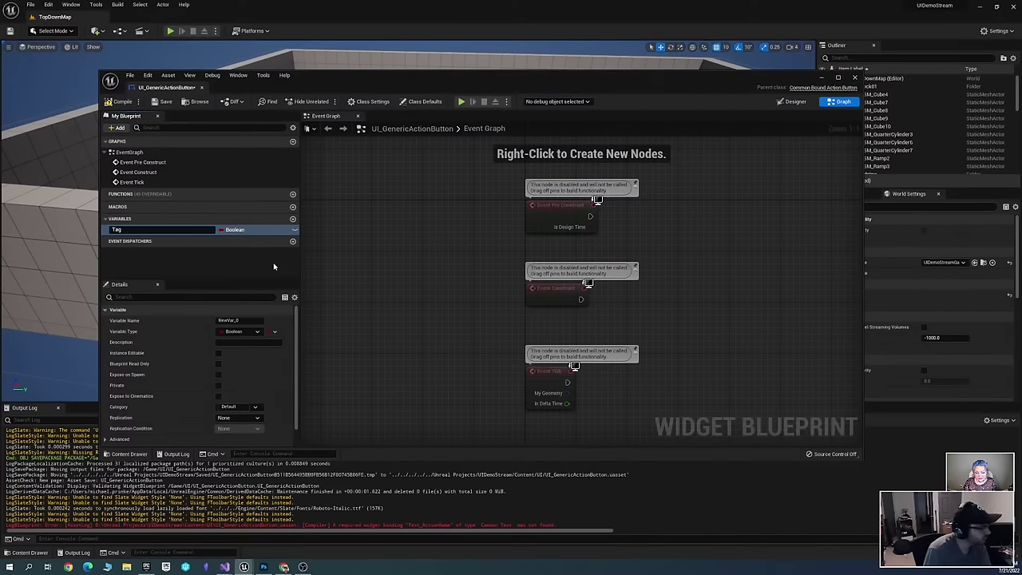
key("Home")
type("SearchTags")
key("Return")
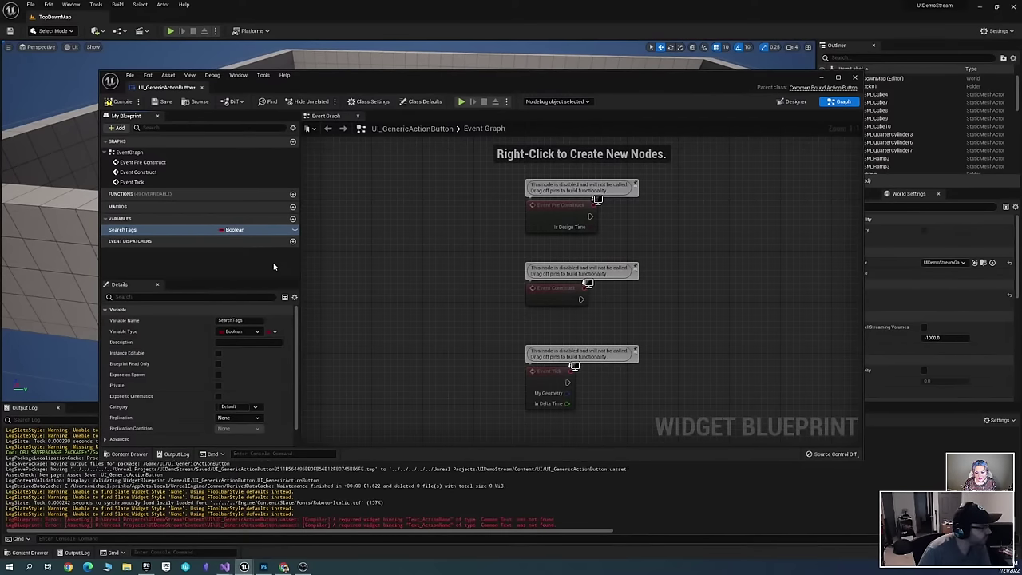
Set SearchTags' type to Gameplay Tag, then compile and save the blueprint
left_click(241, 230)
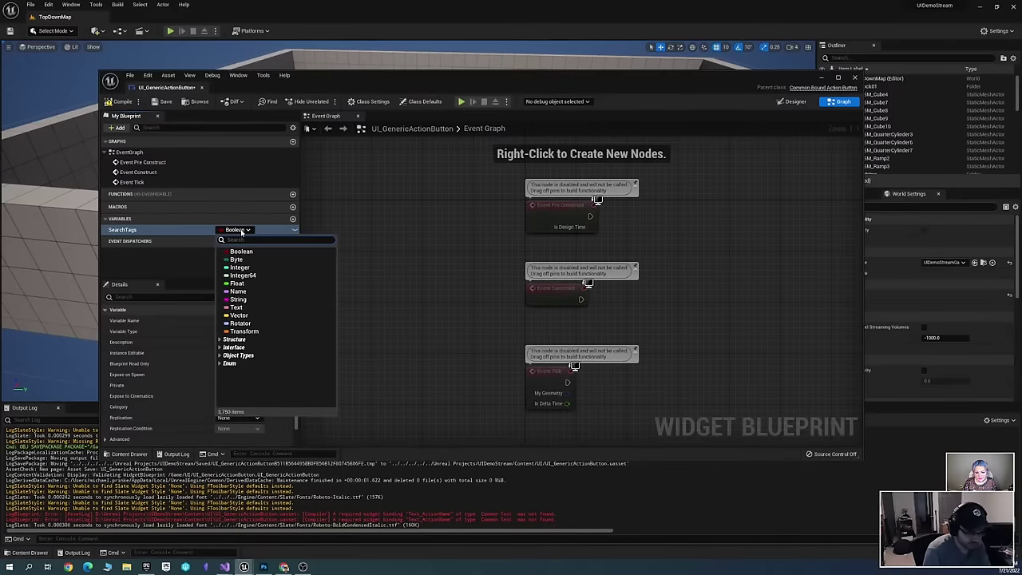
type("Gameplay")
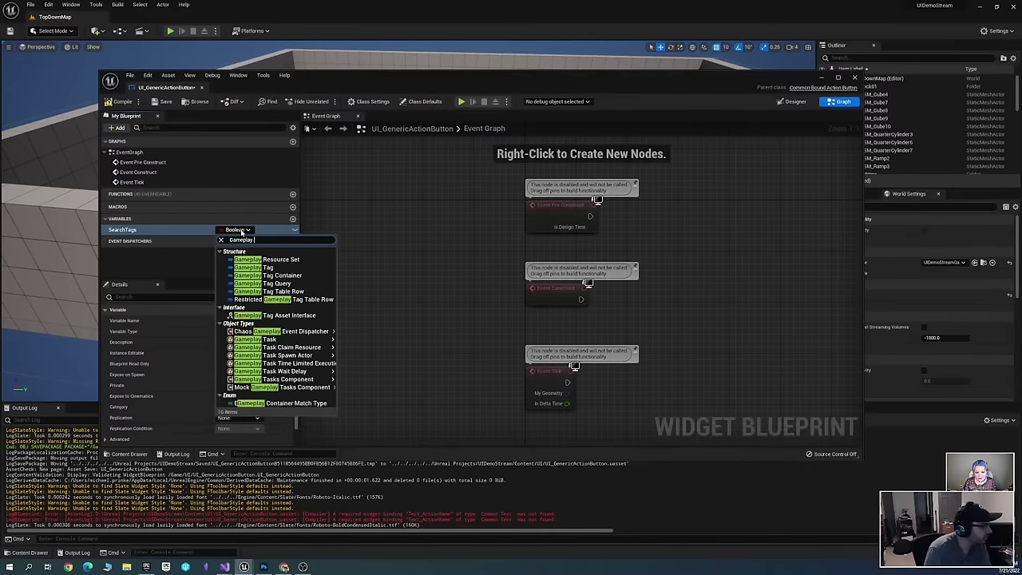
type(" Tag")
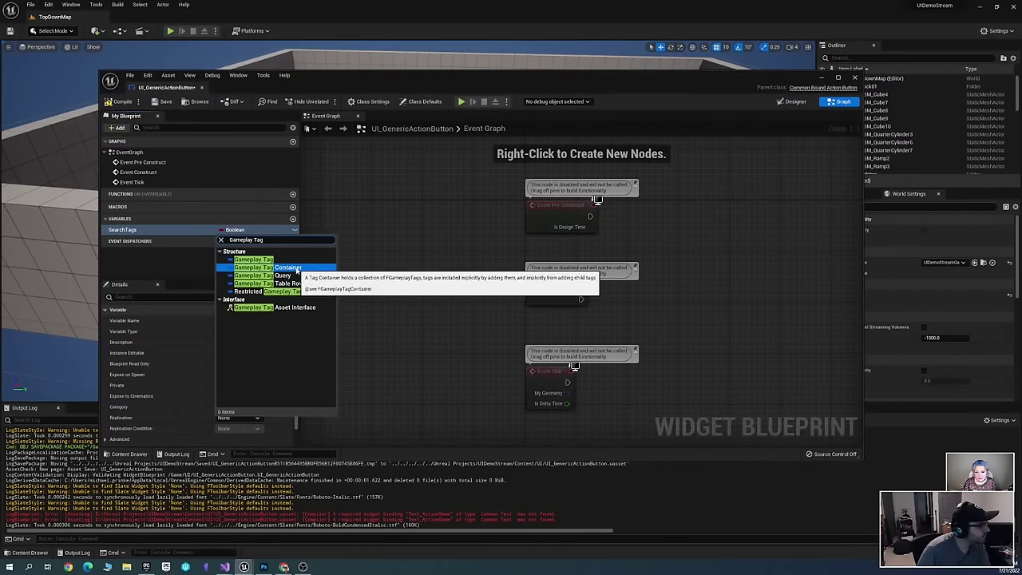
left_click(272, 261)
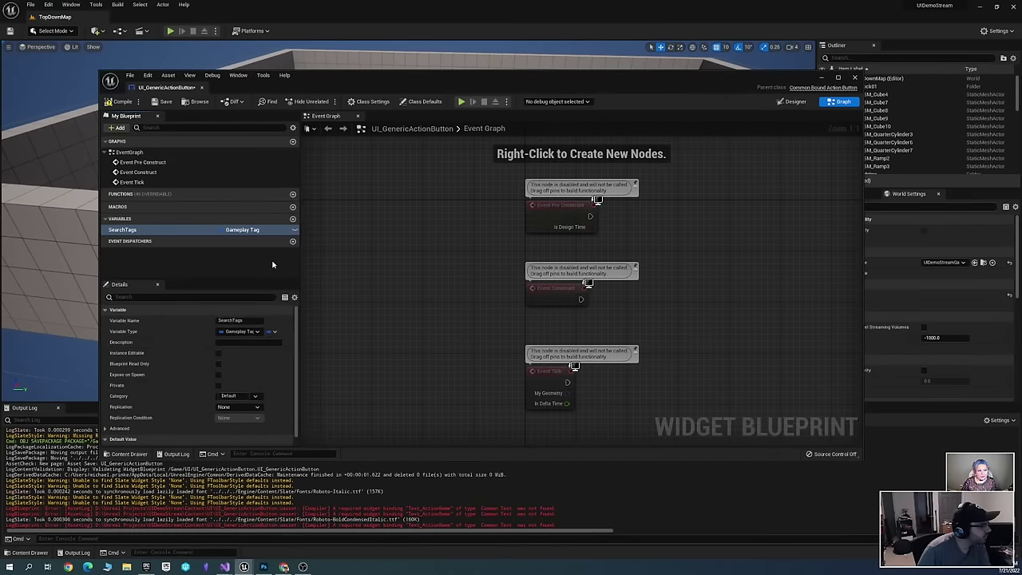
left_click(118, 101)
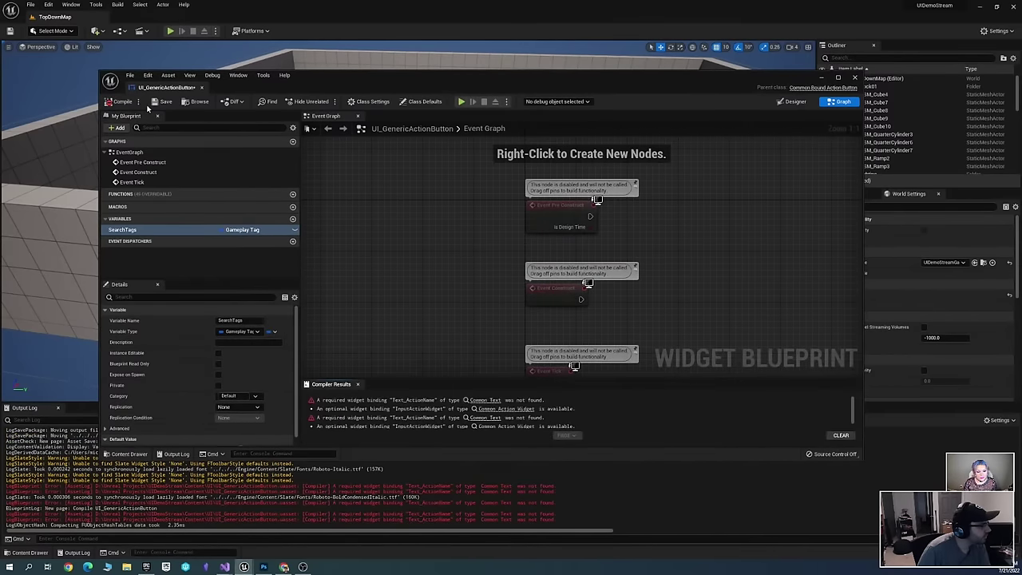
left_click(160, 103)
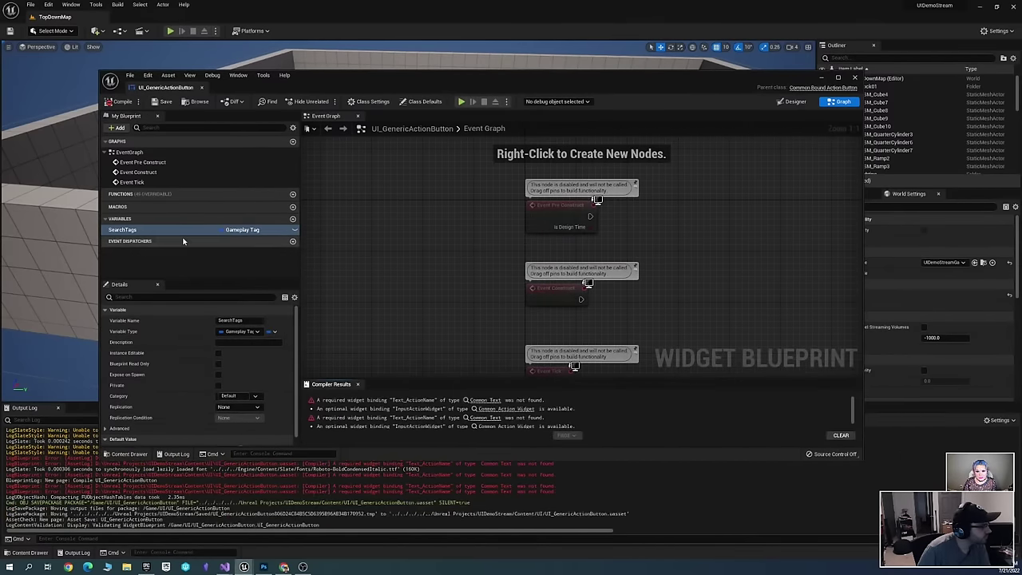
left_click(242, 229)
left_click(242, 229)
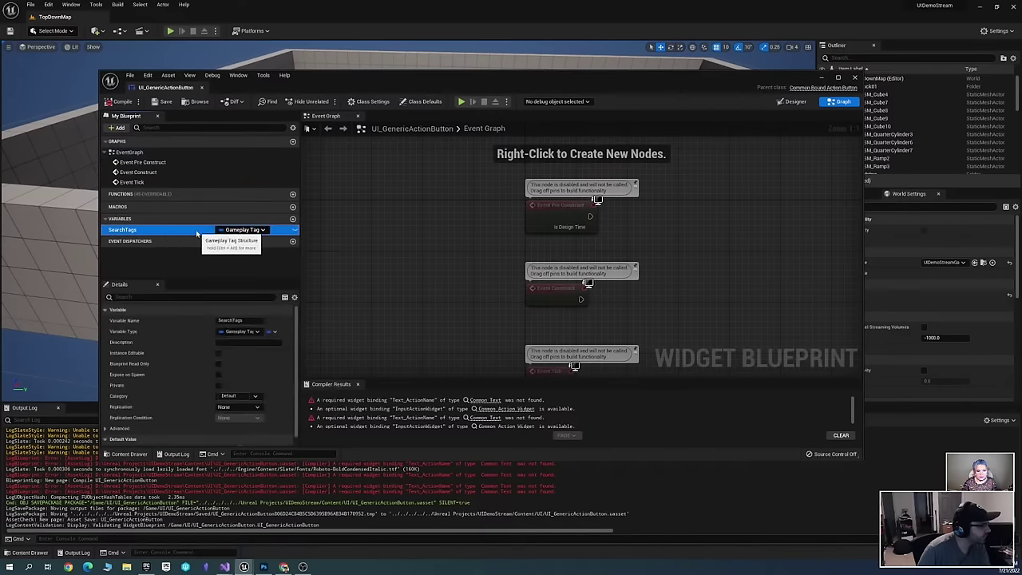
scroll(265, 371, "down", 1)
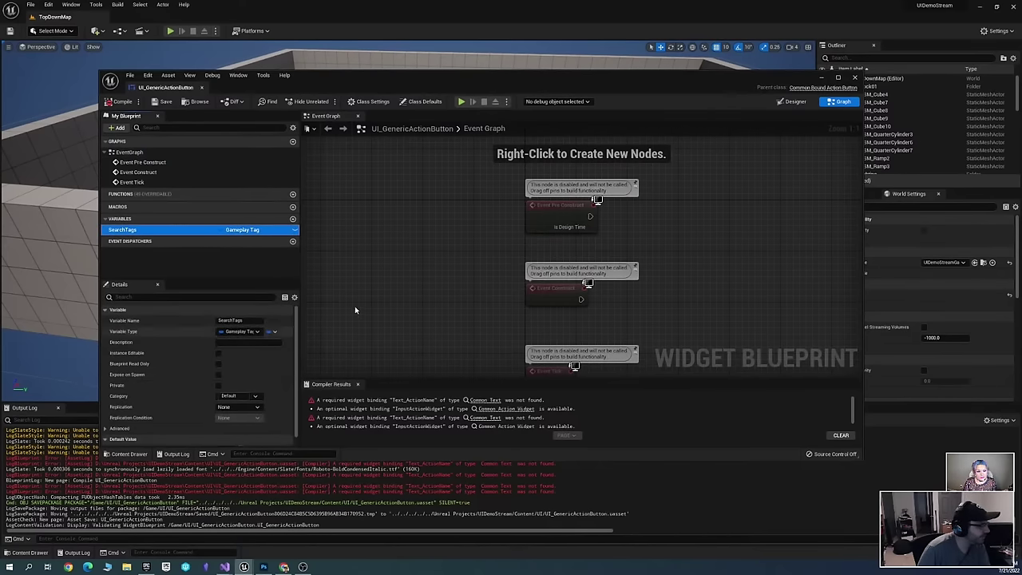
Open the Search Tags default-value picker and search its tags for UI.Action.Graphics
left_click(225, 440)
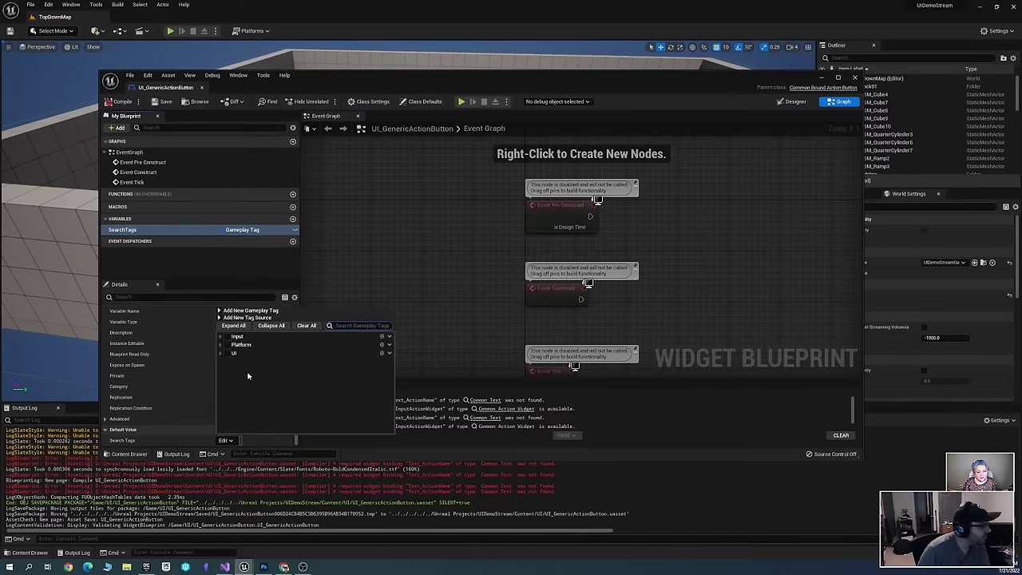
left_click(219, 337)
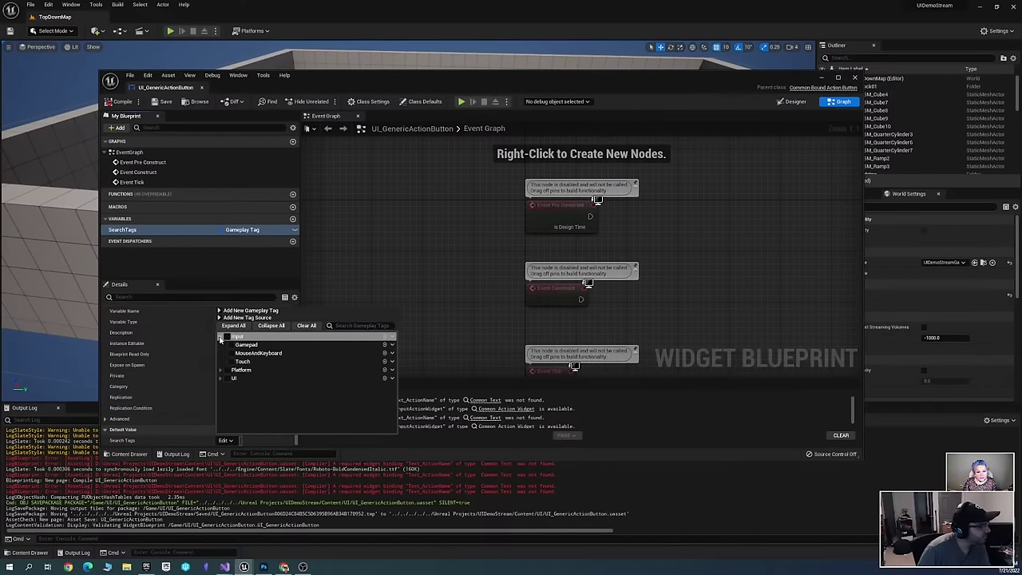
left_click(220, 336)
left_click(221, 345)
left_click(221, 345)
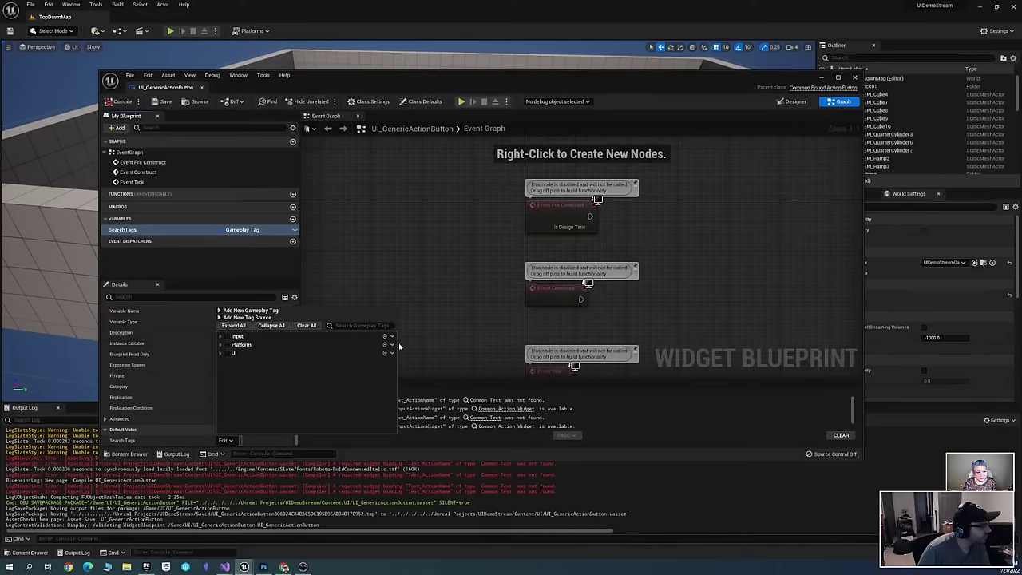
left_click(359, 326)
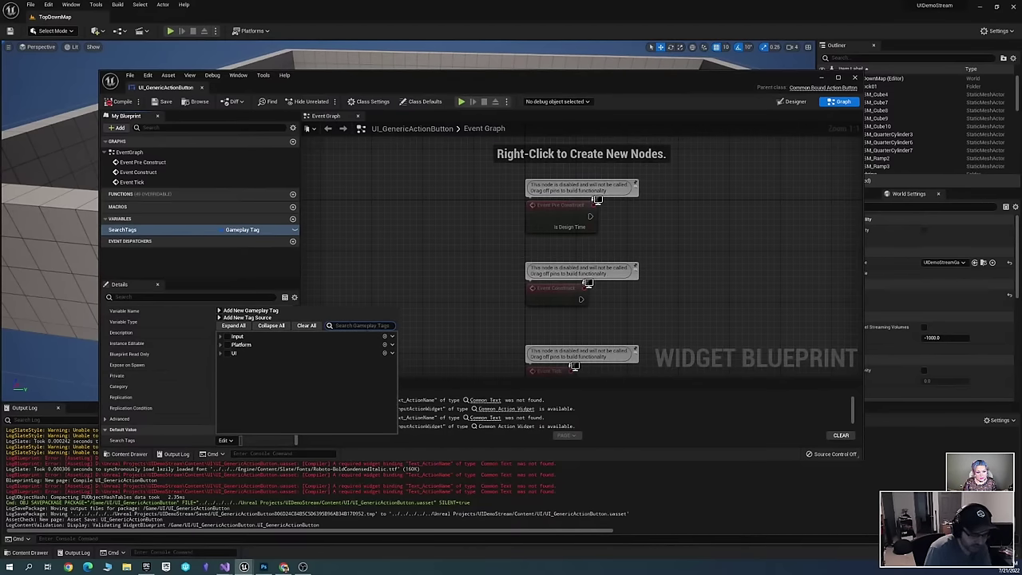
type("Graphi")
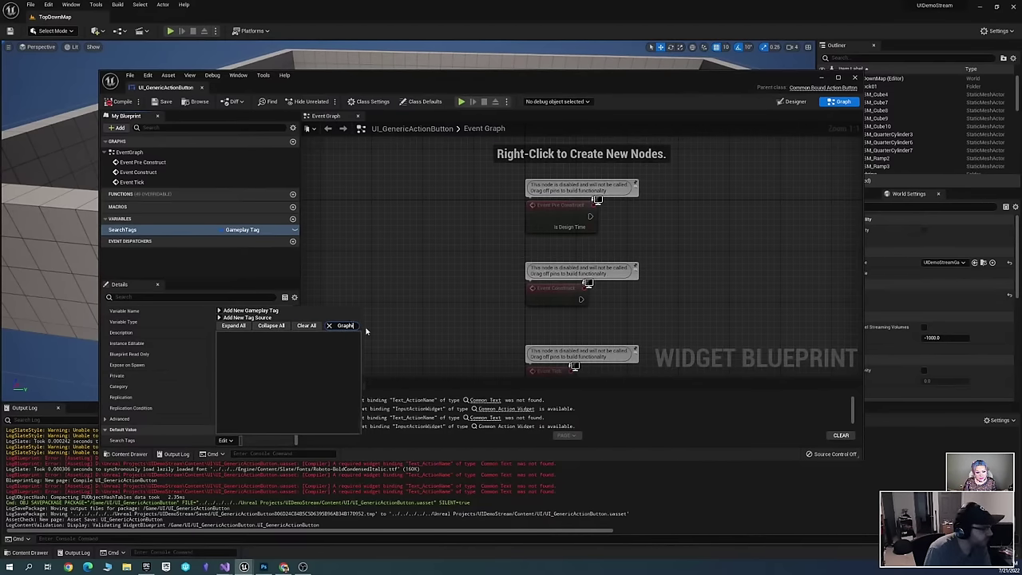
key("BackSpace")
key("BackSpace")
key("BackSpace")
type("UI")
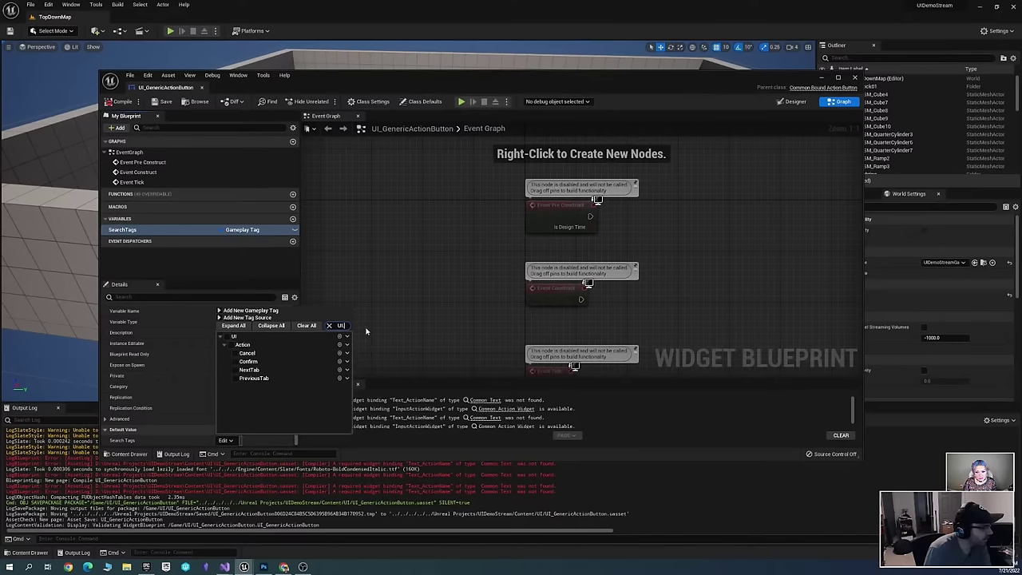
type(".Action.Graphics")
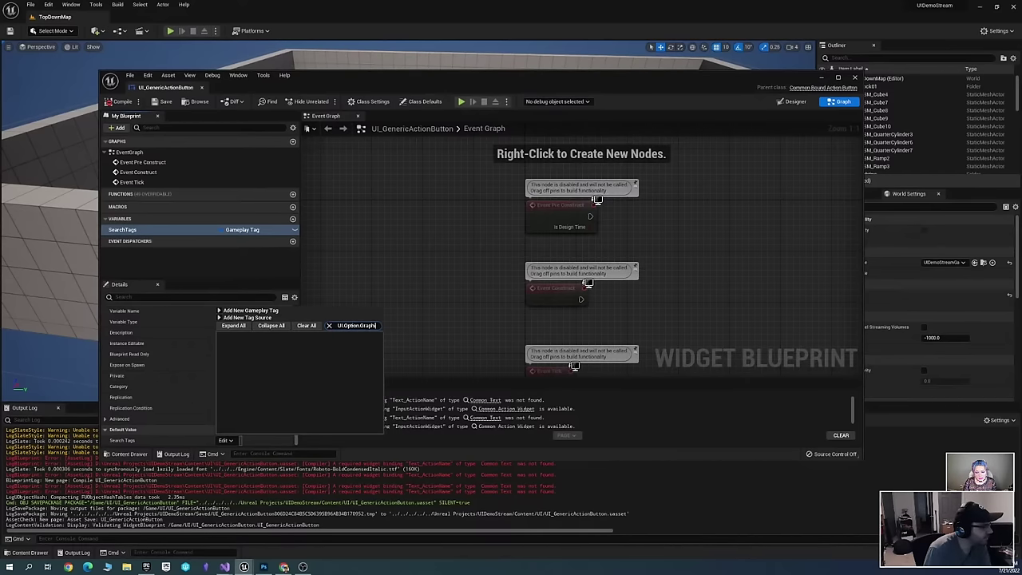
key("ctrl+a")
key("ctrl+c")
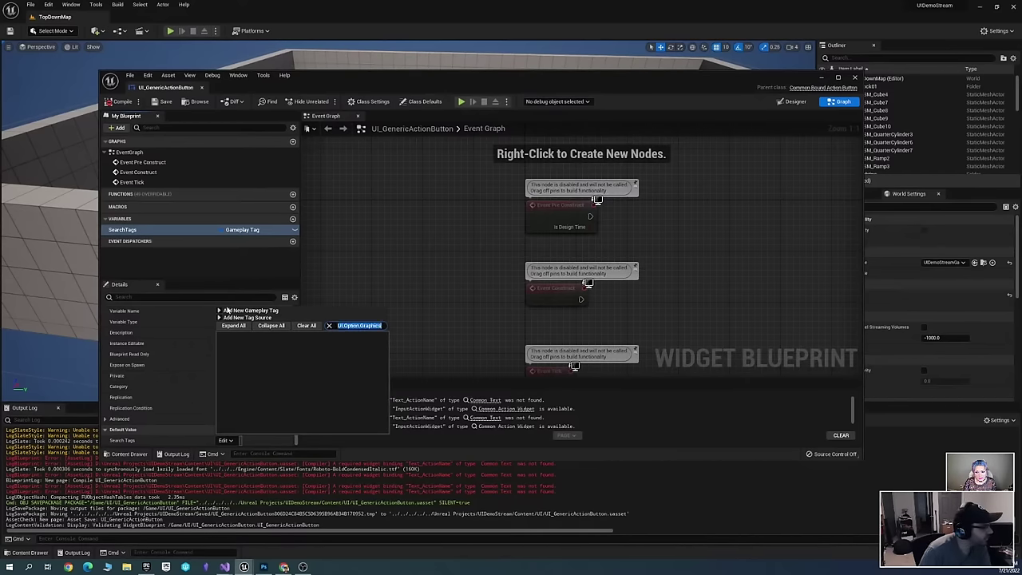
Add a new gameplay tag named UI.Option.Graphics with no comment
left_click(224, 310)
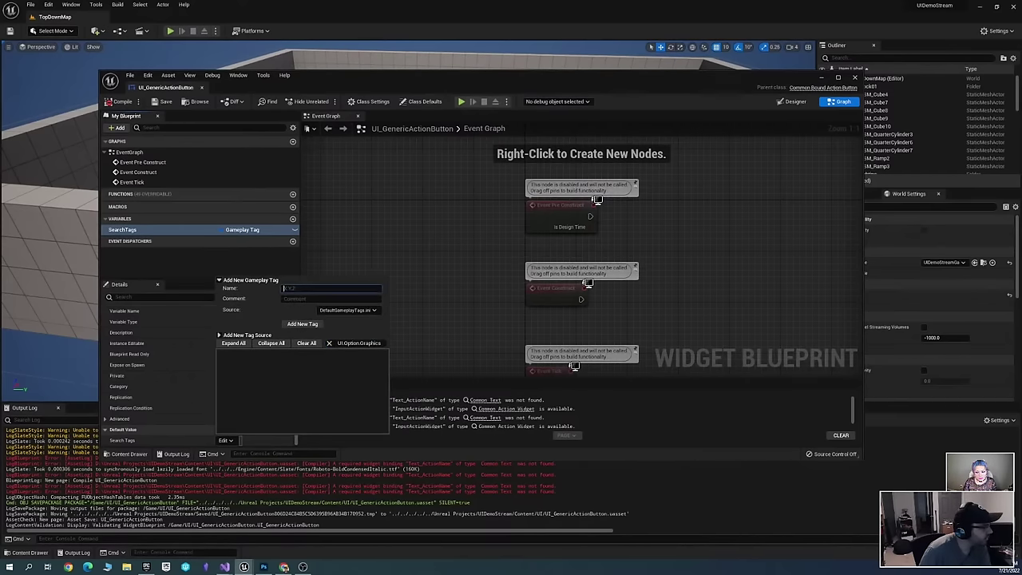
key("ctrl+v")
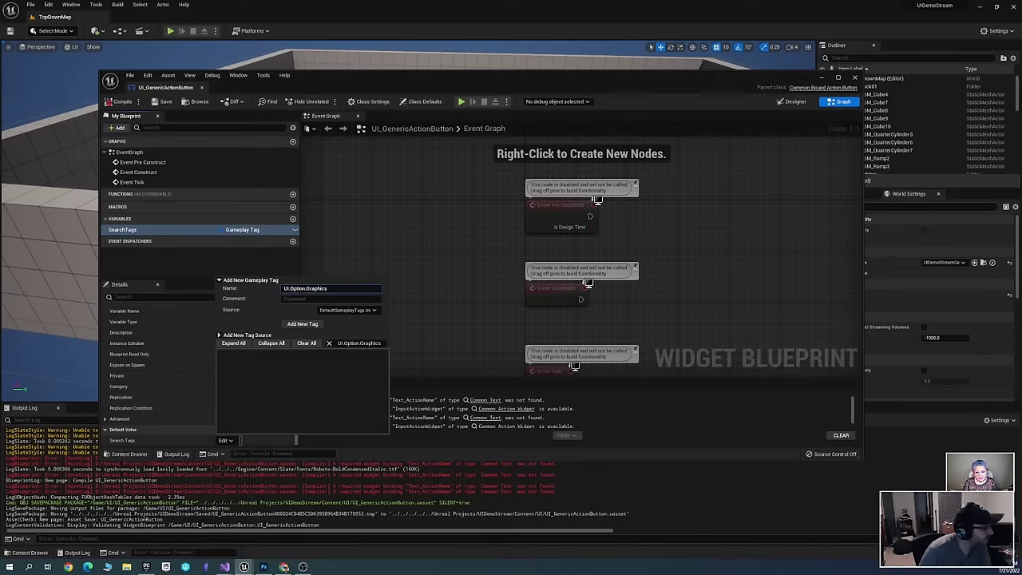
left_click(331, 299)
key("shift+Tab")
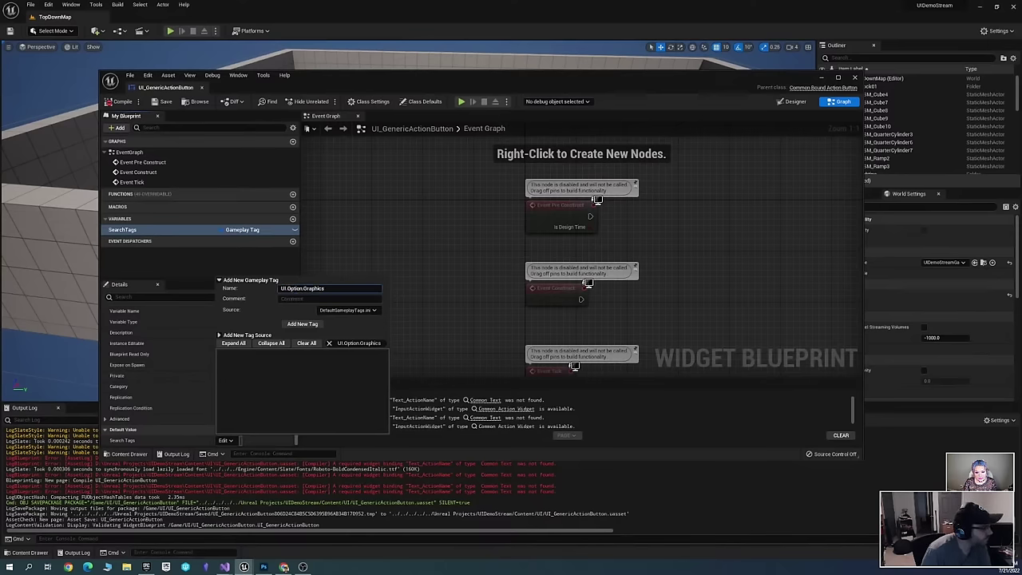
key("Return")
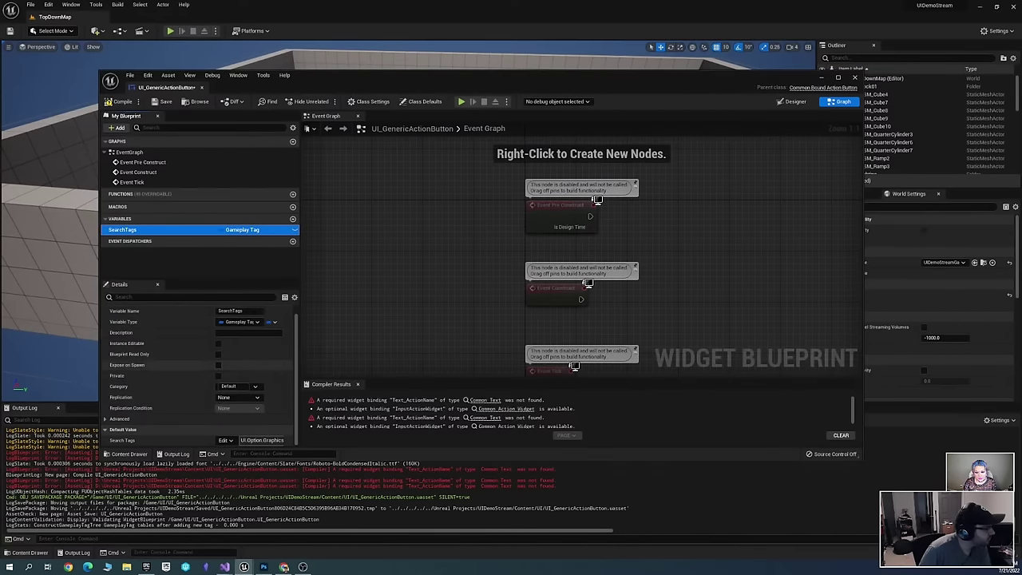
Change the Search Tags default value from Graphics to UI.Option
left_click(225, 441)
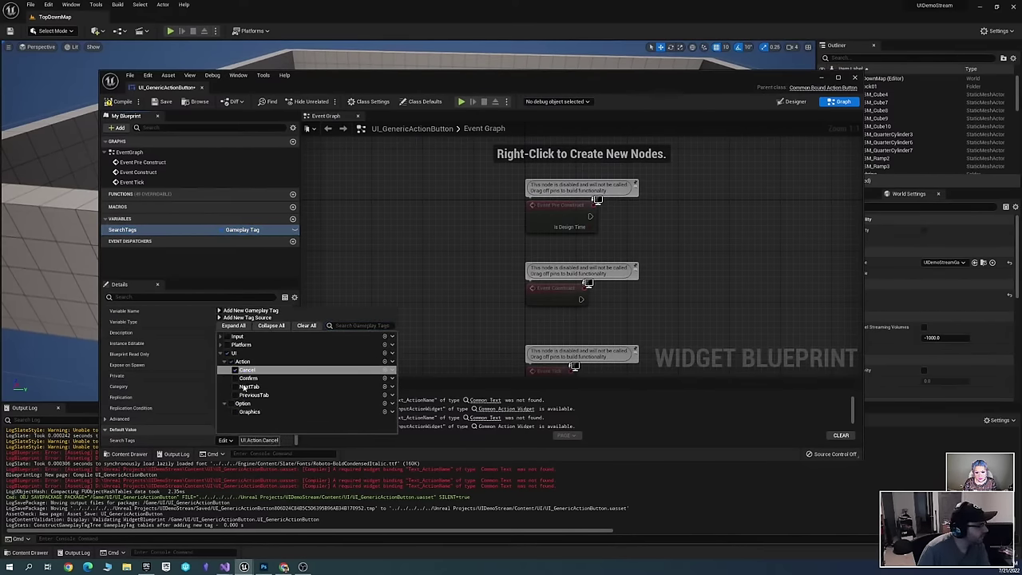
left_click(234, 412)
left_click(238, 403)
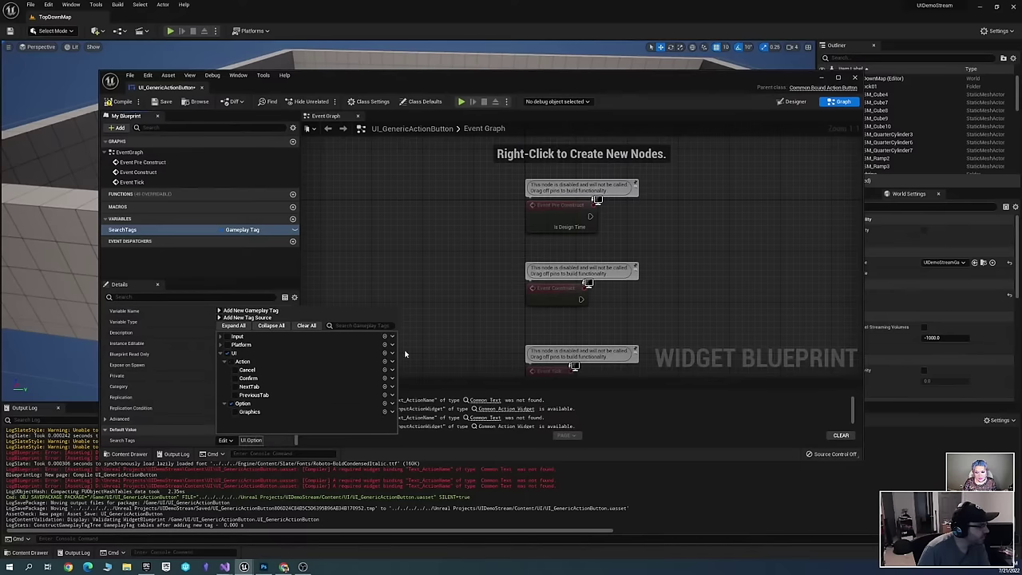
left_click(454, 310)
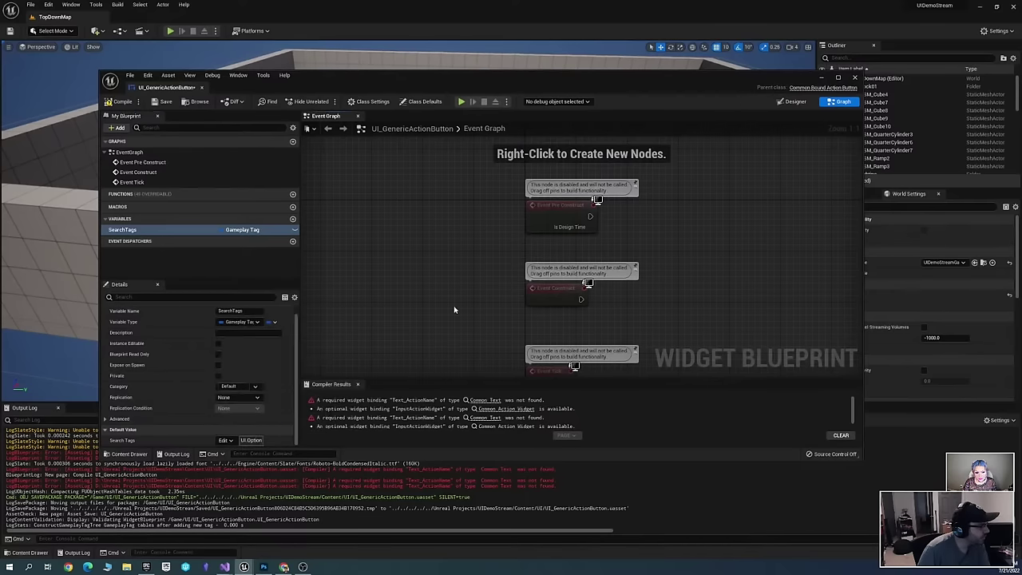
Change SearchTags' type to a single Gameplay Tag Container
left_click(250, 230)
right_click(250, 231)
left_click(249, 231)
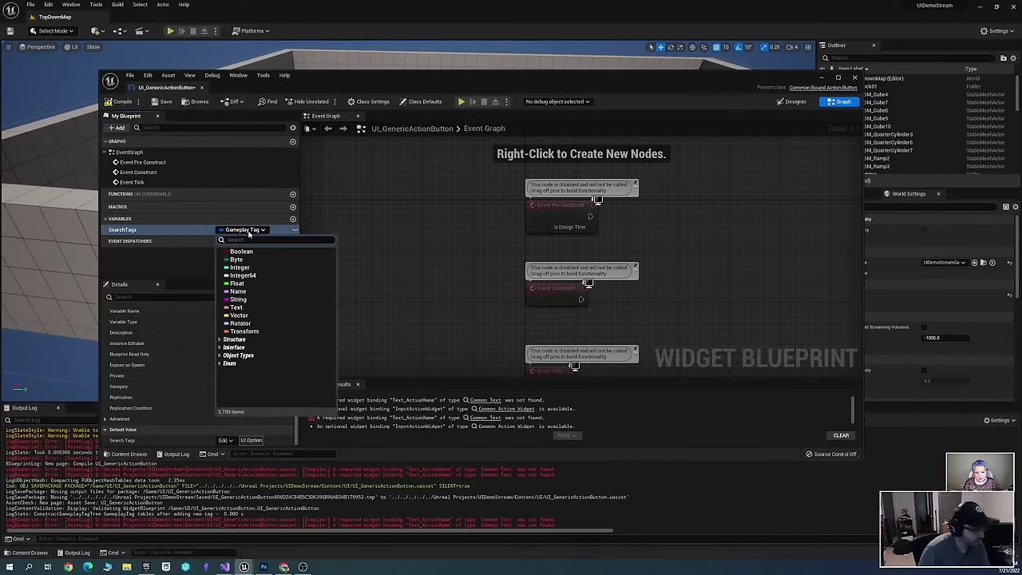
type("co")
key("BackSpace")
key("BackSpace")
type("tag")
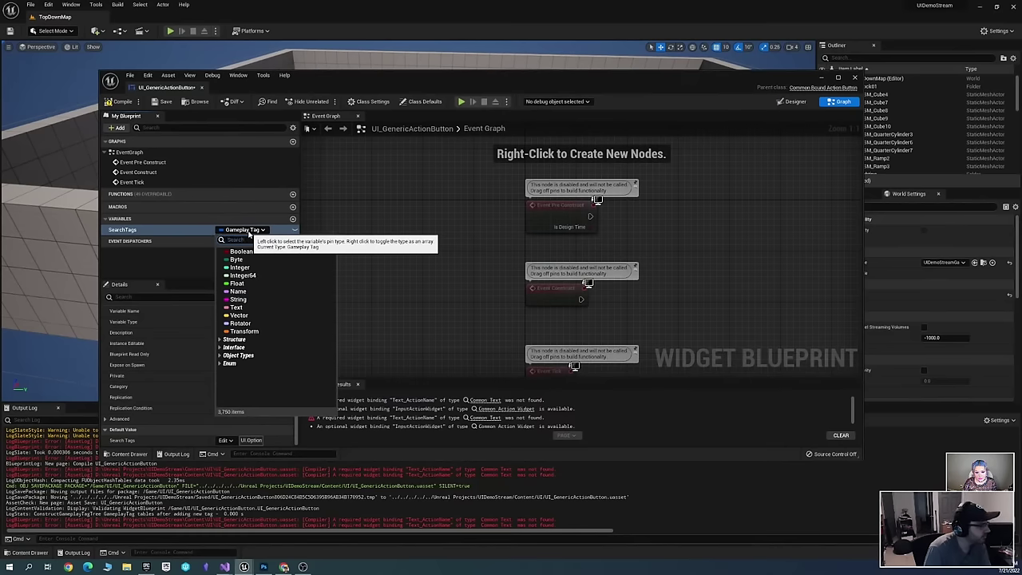
type(" container")
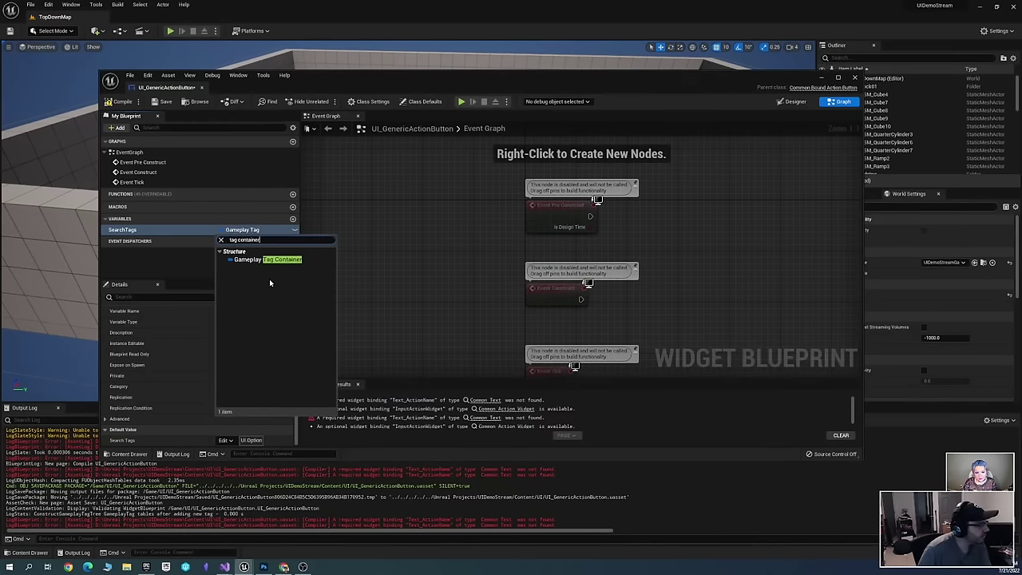
left_click(263, 259)
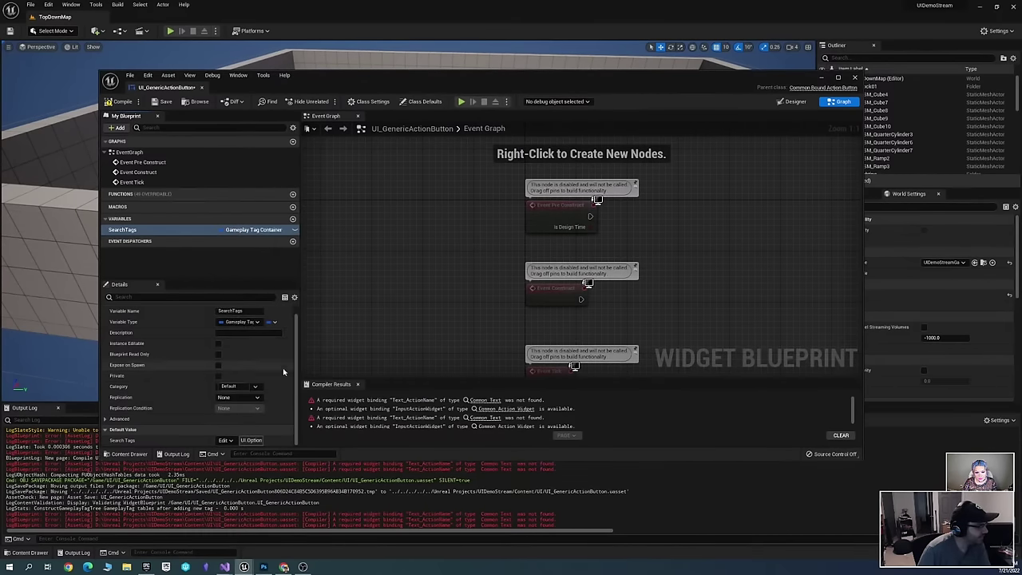
Tick the Confirm tag as SearchTags' default and save UI_GenericActionButton
left_click(226, 440)
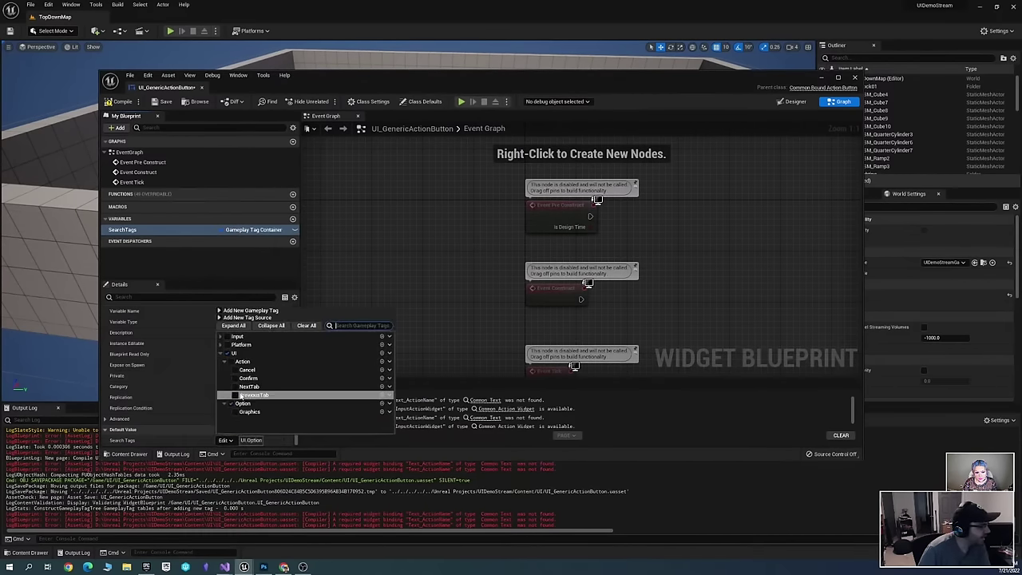
left_click(234, 378)
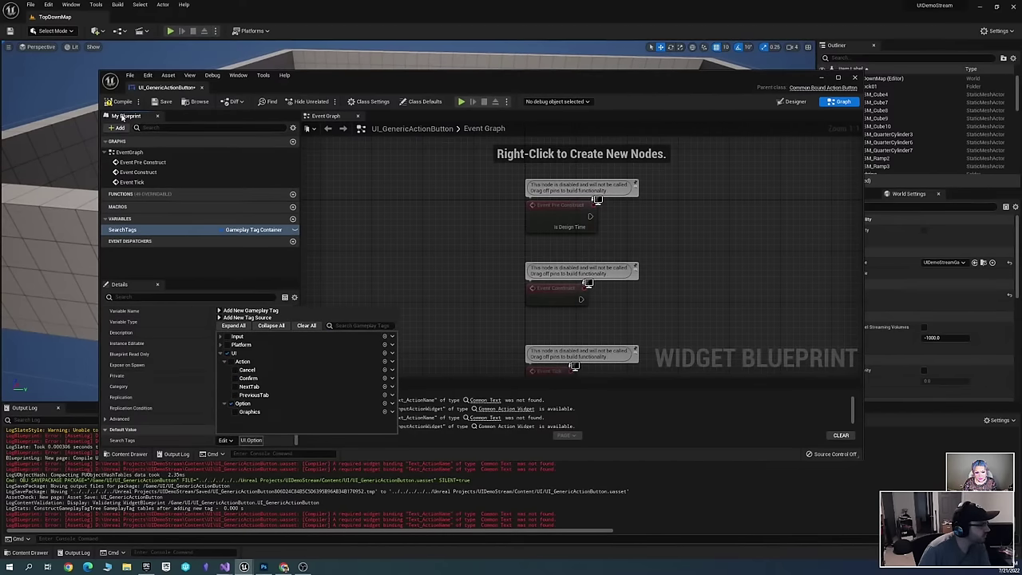
left_click(120, 102)
left_click(163, 102)
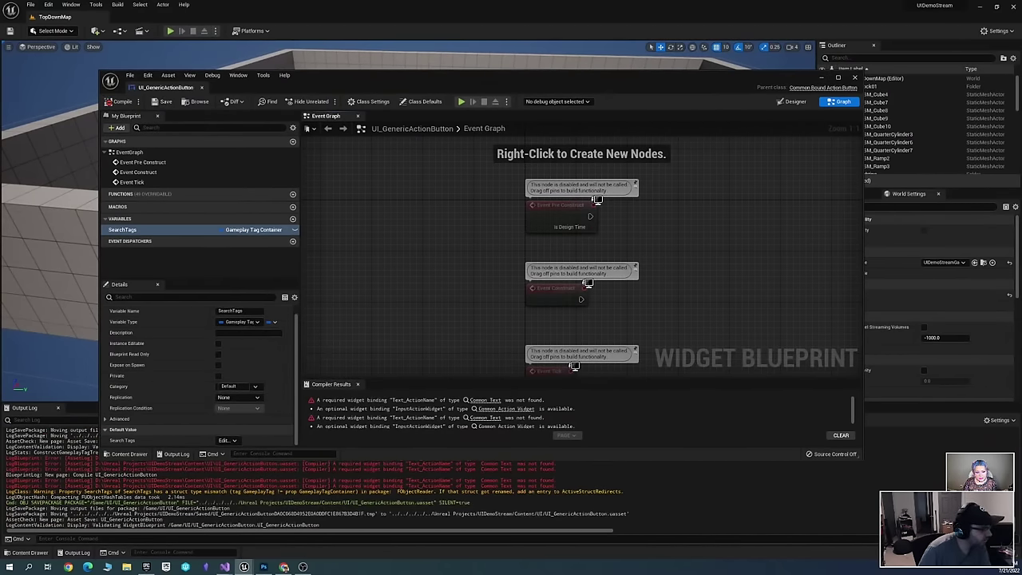
Close the UI_GenericActionButton editor and bring up the Content Drawer
left_click(791, 101)
left_click(837, 102)
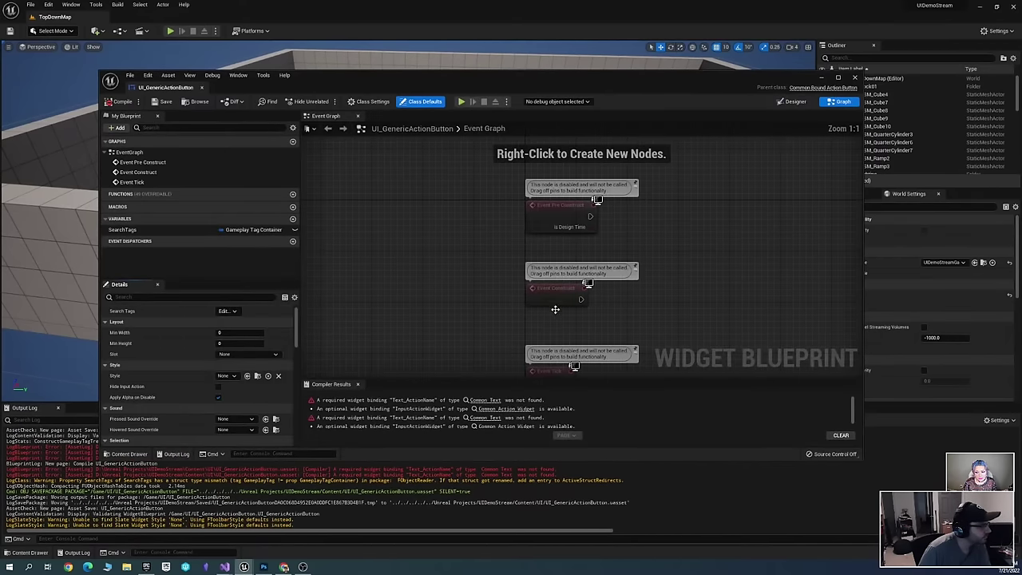
left_click(856, 78)
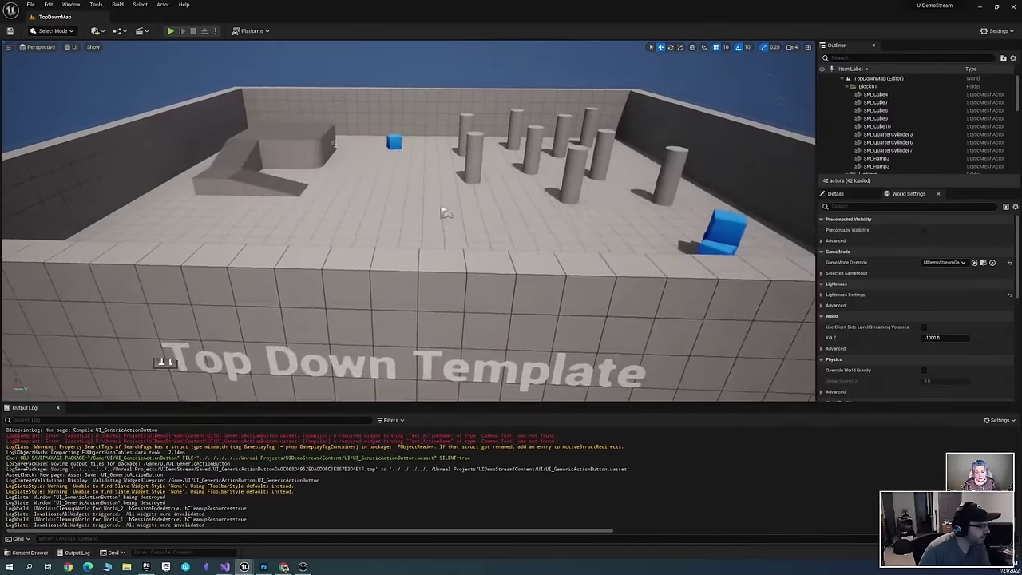
key("ctrl+space")
Force-delete UI_GenericActionButton, then open and save UI_MainMenu and view its Event Graph
key("Delete")
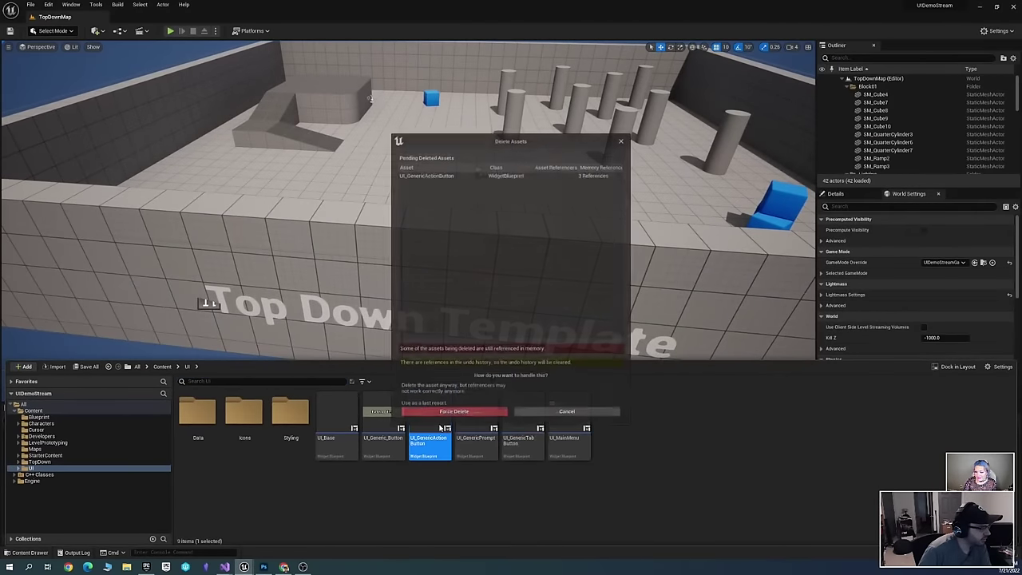
left_click(443, 414)
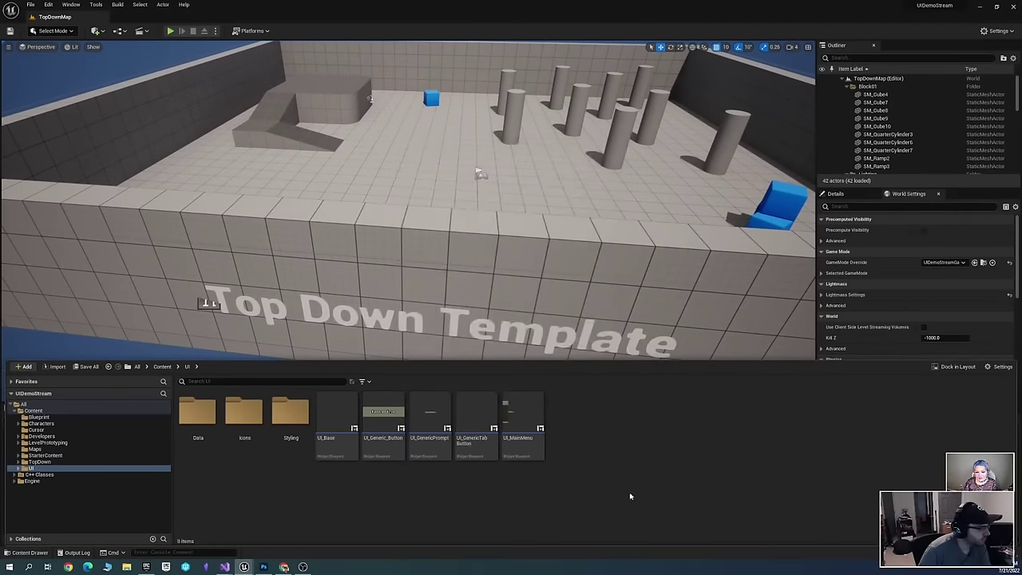
left_click(519, 412)
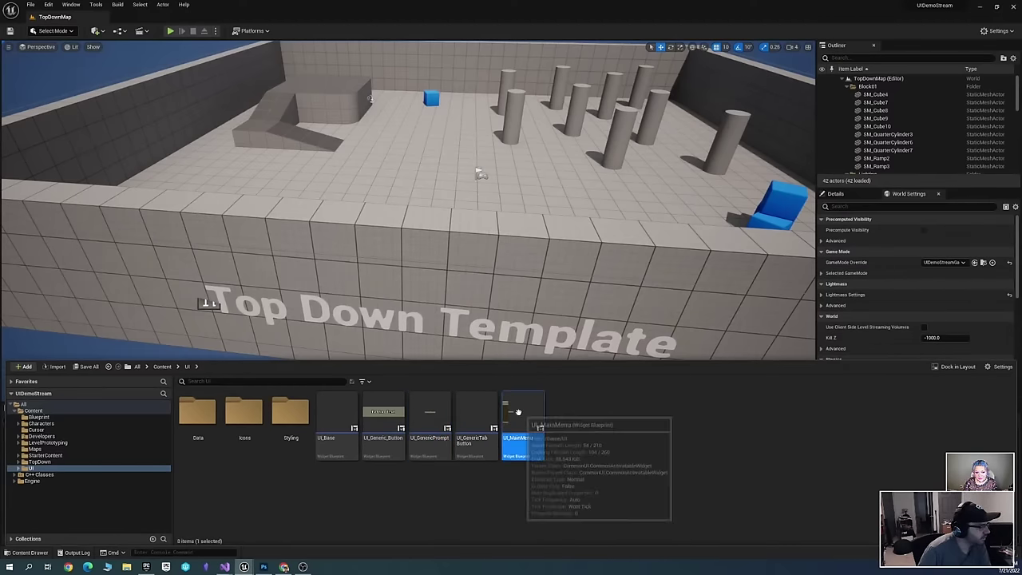
double_click(523, 423)
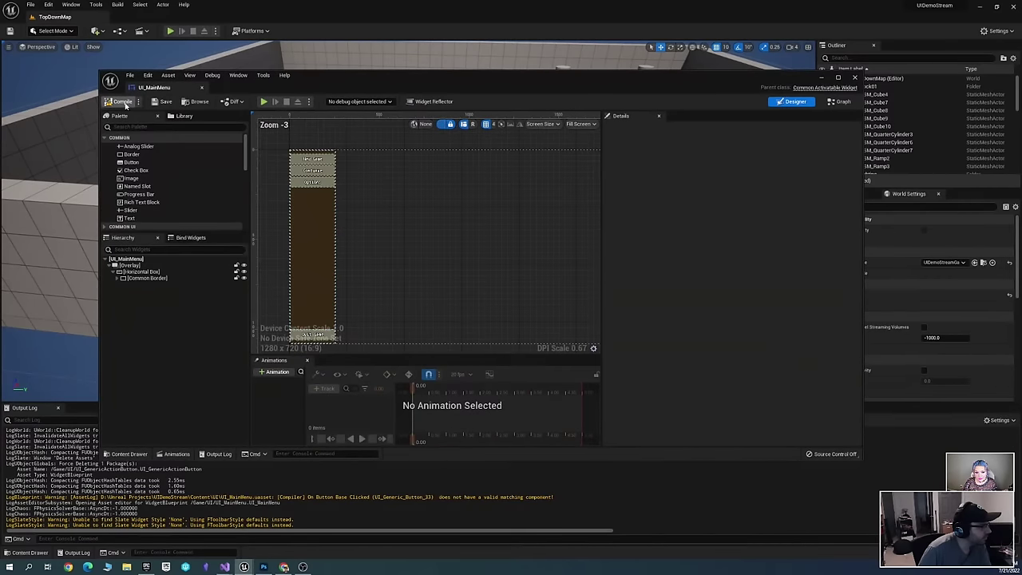
left_click(163, 103)
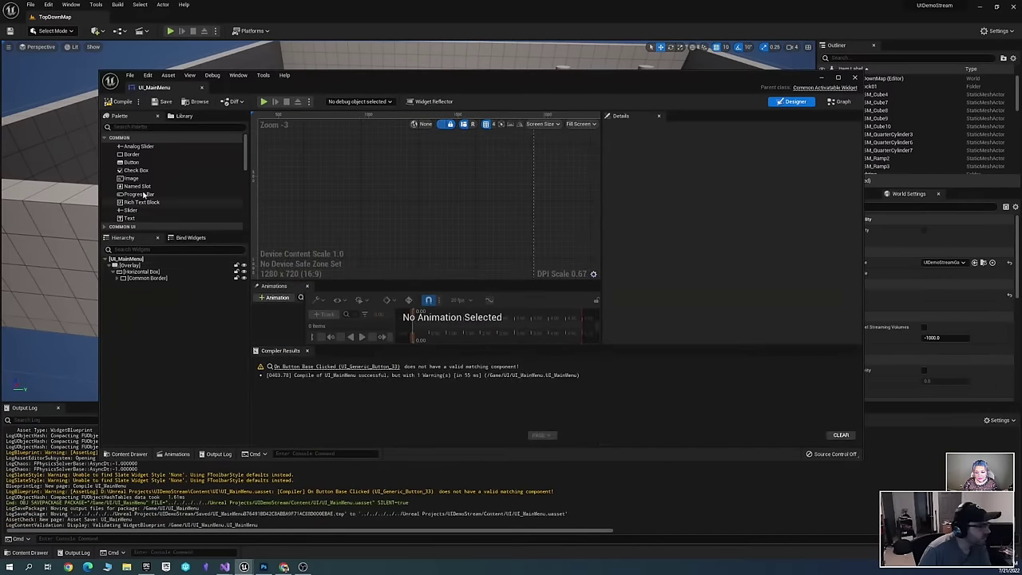
left_click(840, 103)
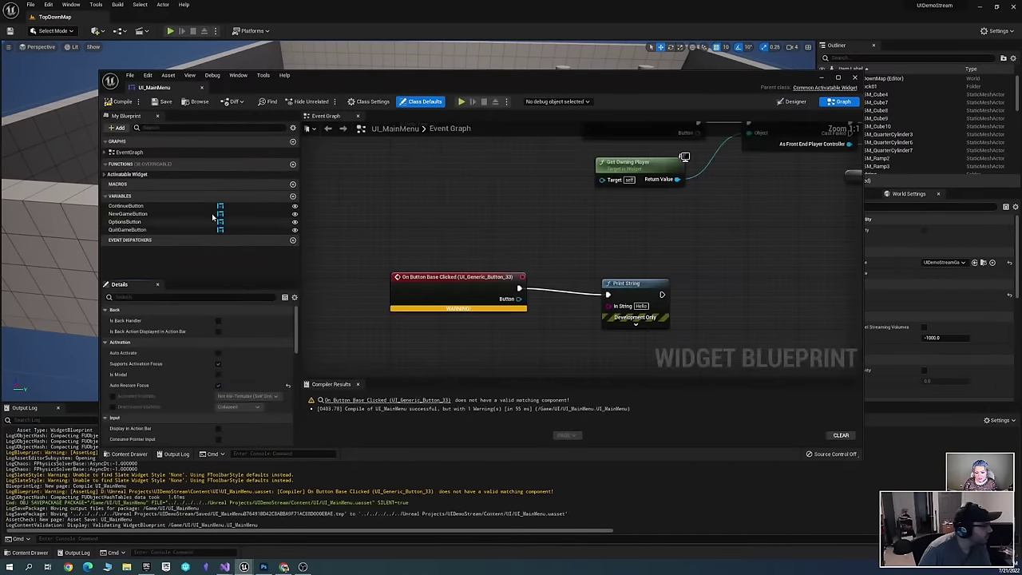
Add a SearchTags variable of type Gameplay Tag Container to UI_MainMenu and compile
left_click(293, 197)
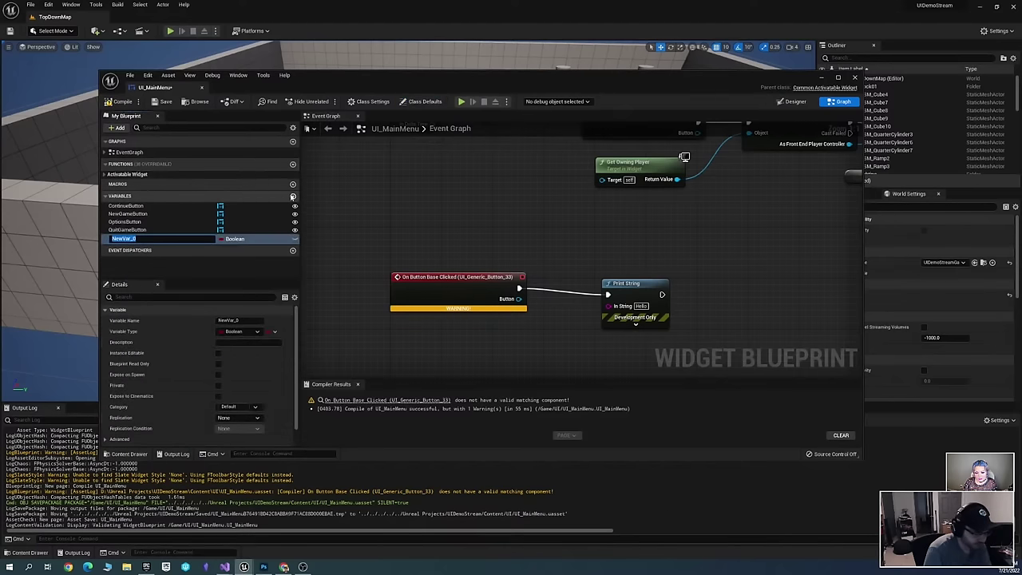
key("BackSpace")
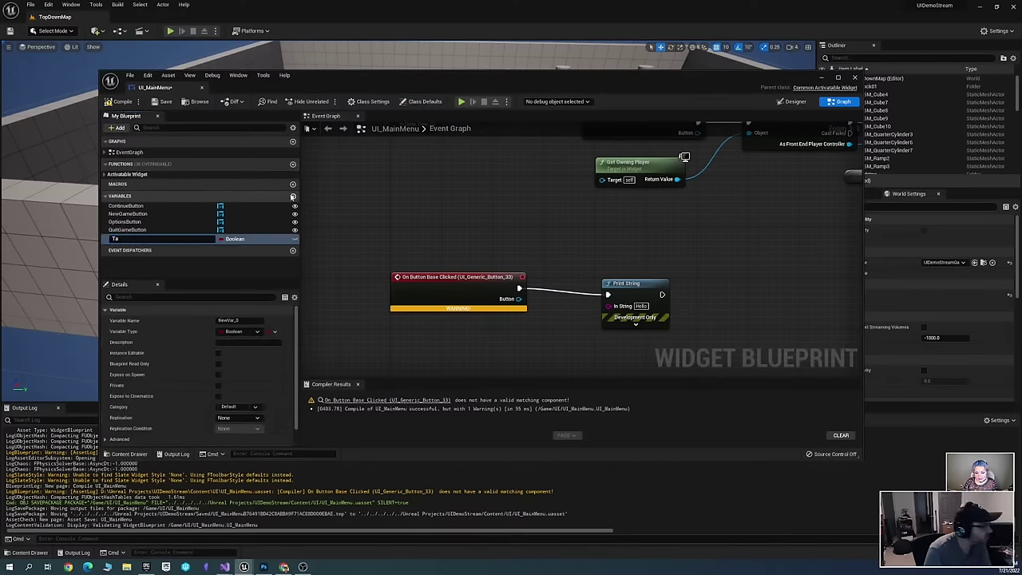
type("SearchTags")
key("Return")
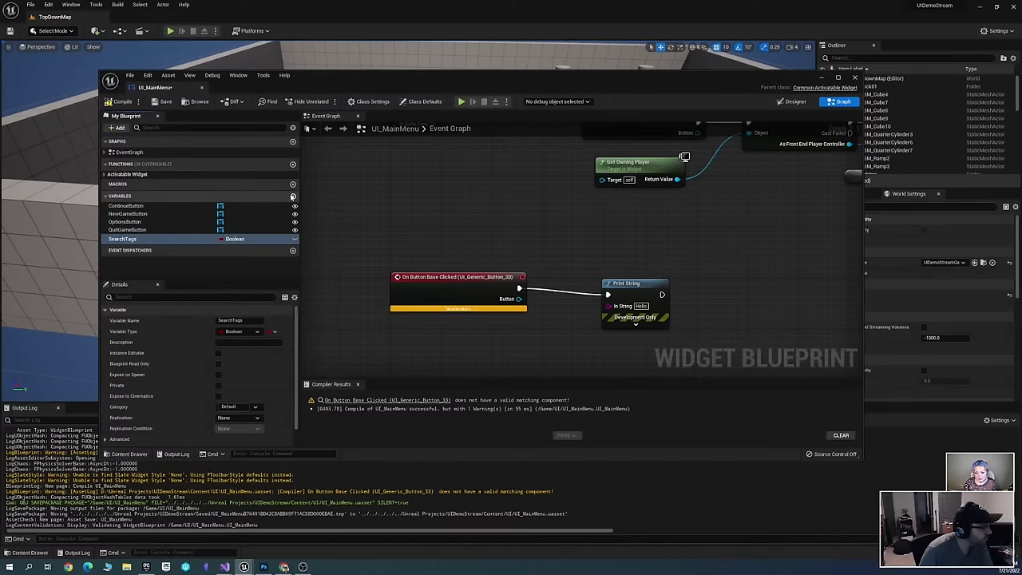
left_click(235, 238)
type("ta")
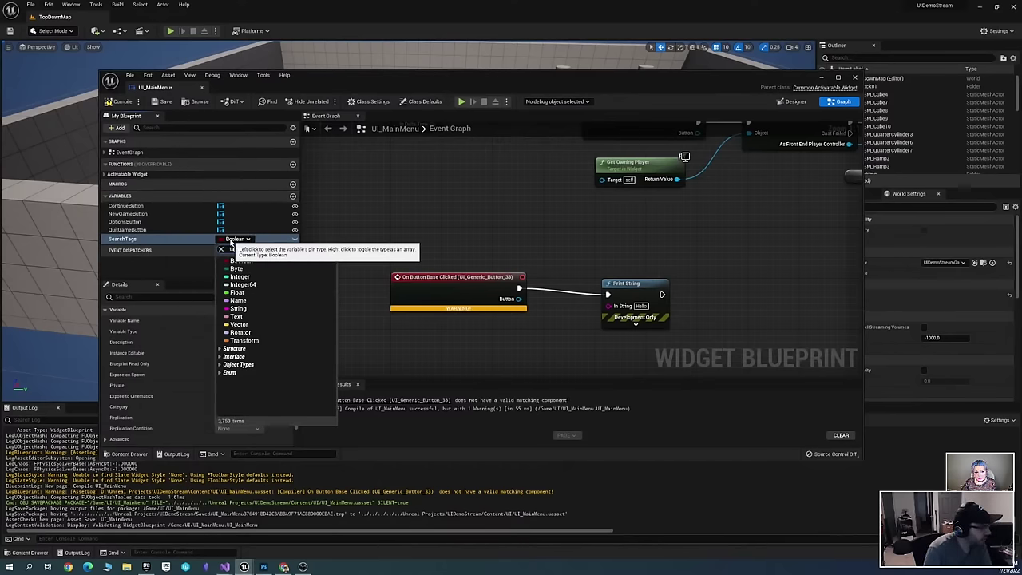
type("g container")
left_click(243, 260)
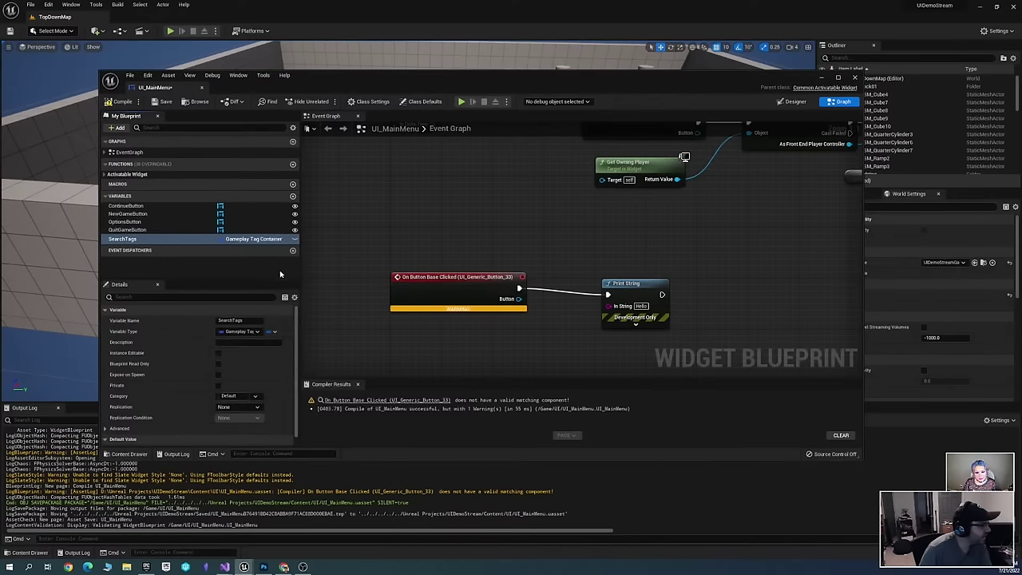
scroll(251, 408, "down", 1)
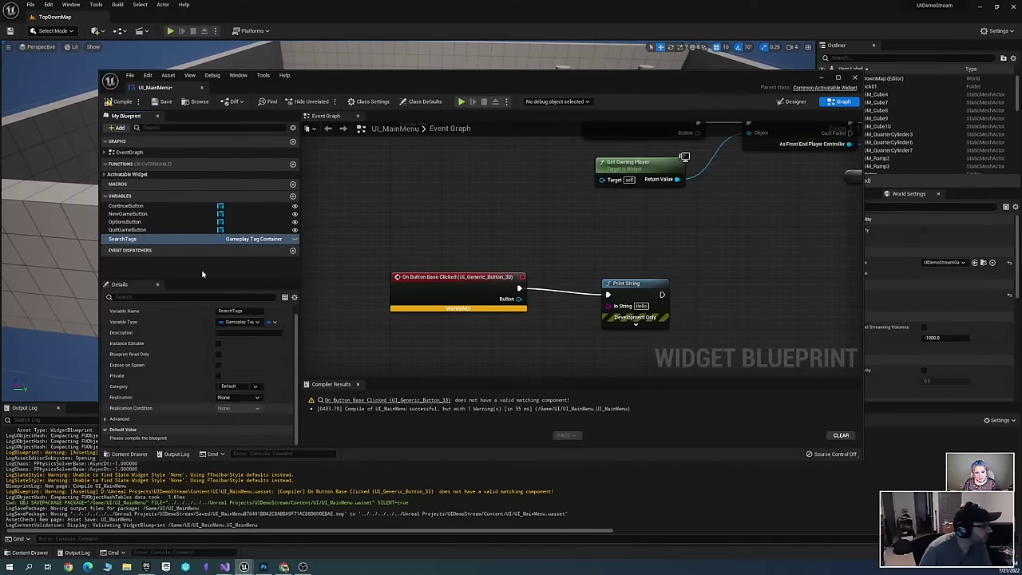
left_click(120, 102)
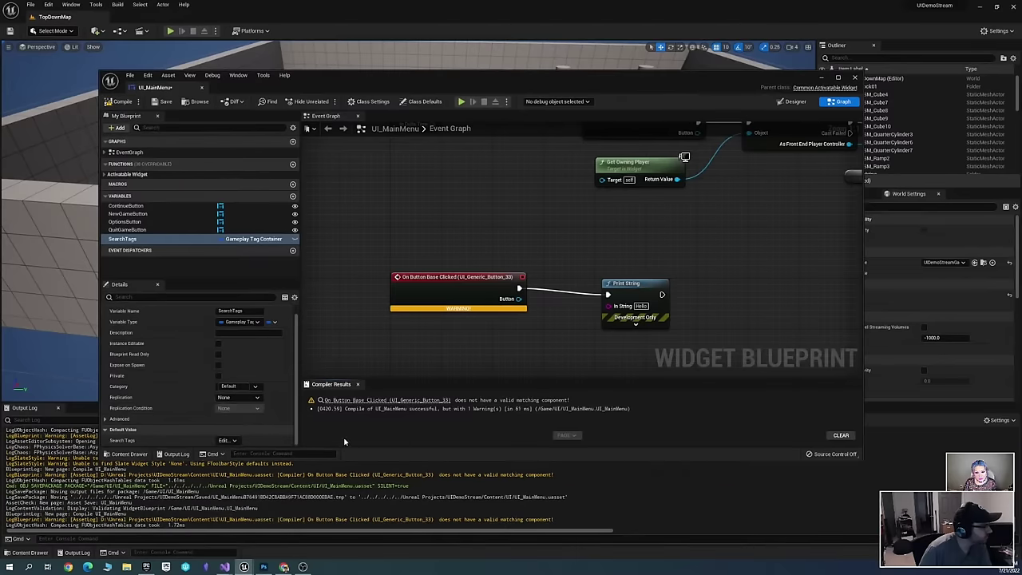
Tick Graphics, Cancel and NextTab in the default-value tag picker, then clear them all
left_click(228, 440)
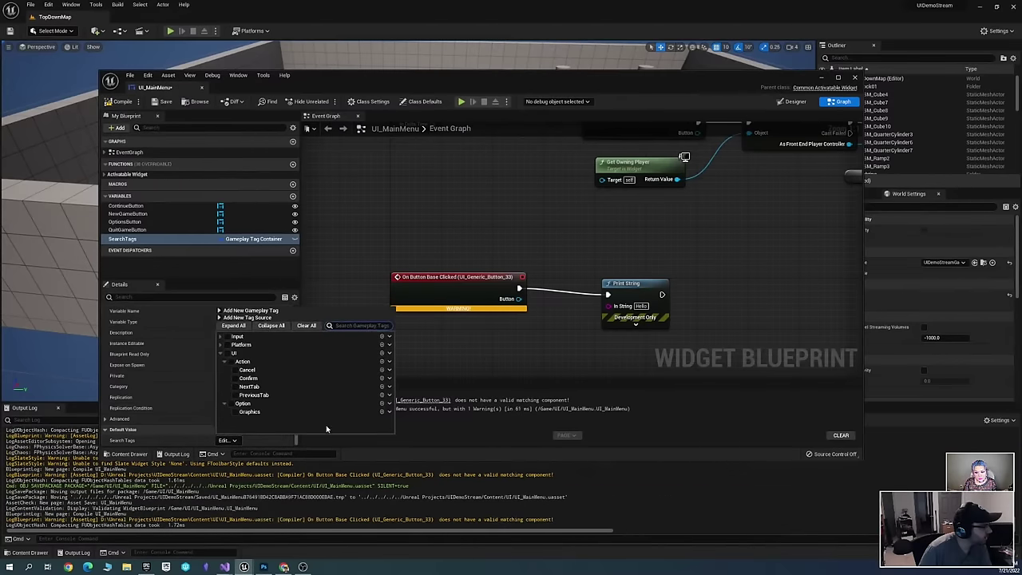
left_click(234, 412)
left_click(235, 371)
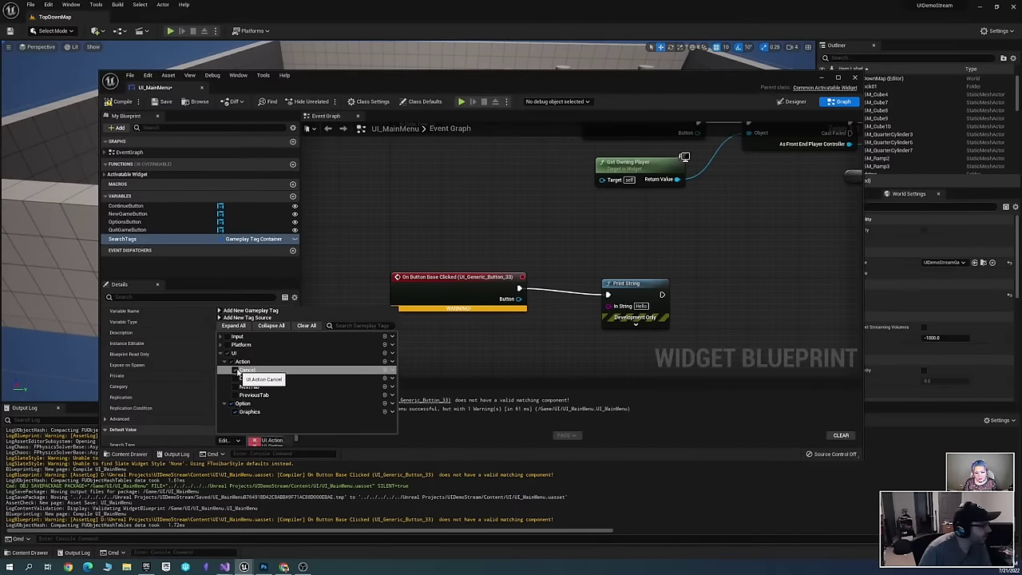
left_click(235, 387)
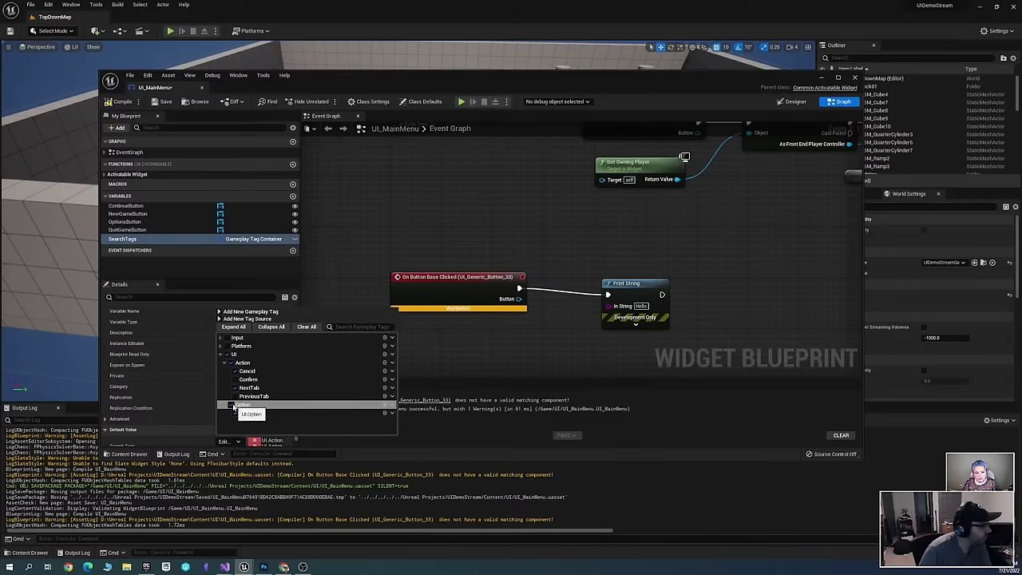
left_click(226, 353)
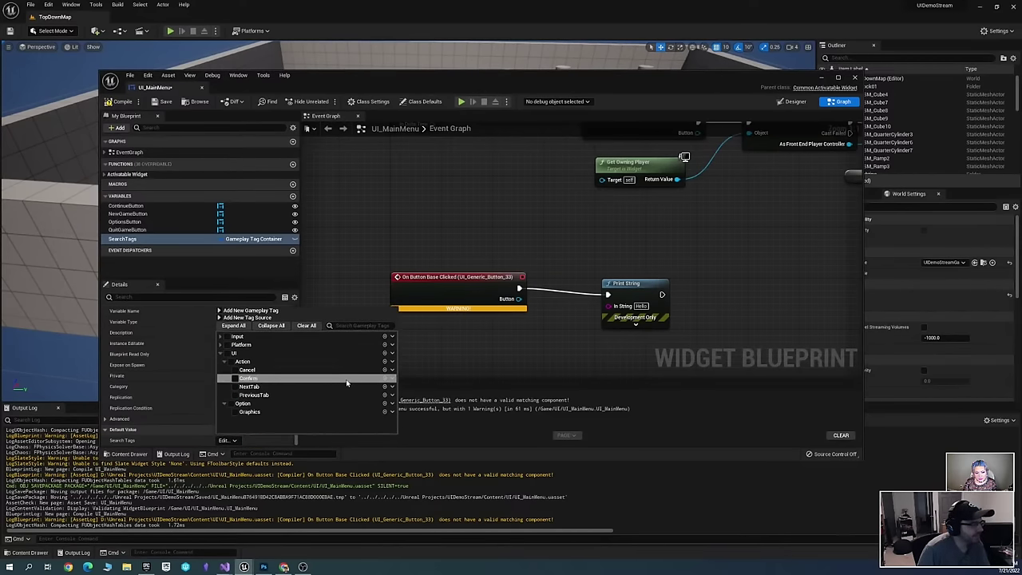
left_click(564, 200)
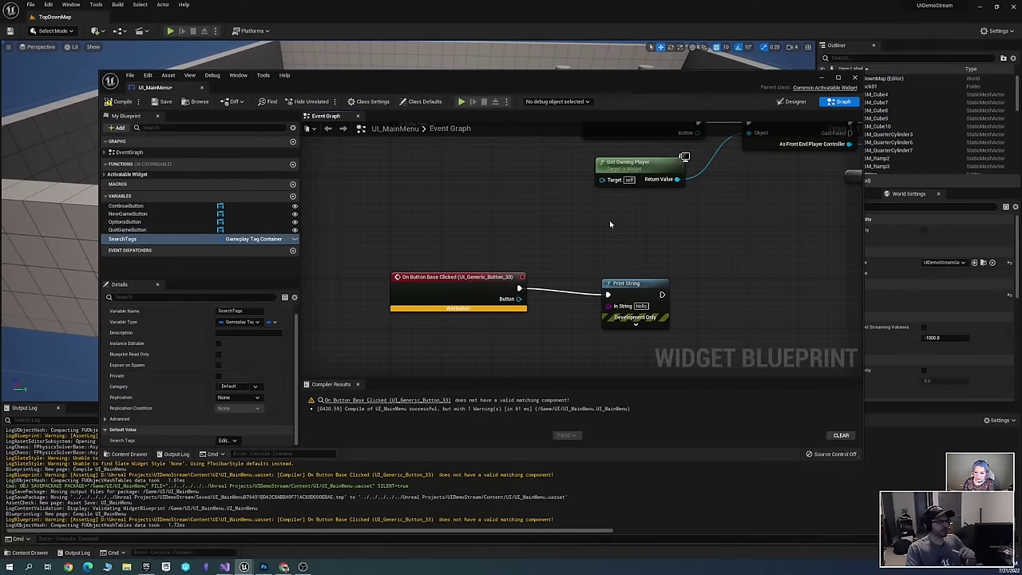
scroll(536, 172, "down", 1)
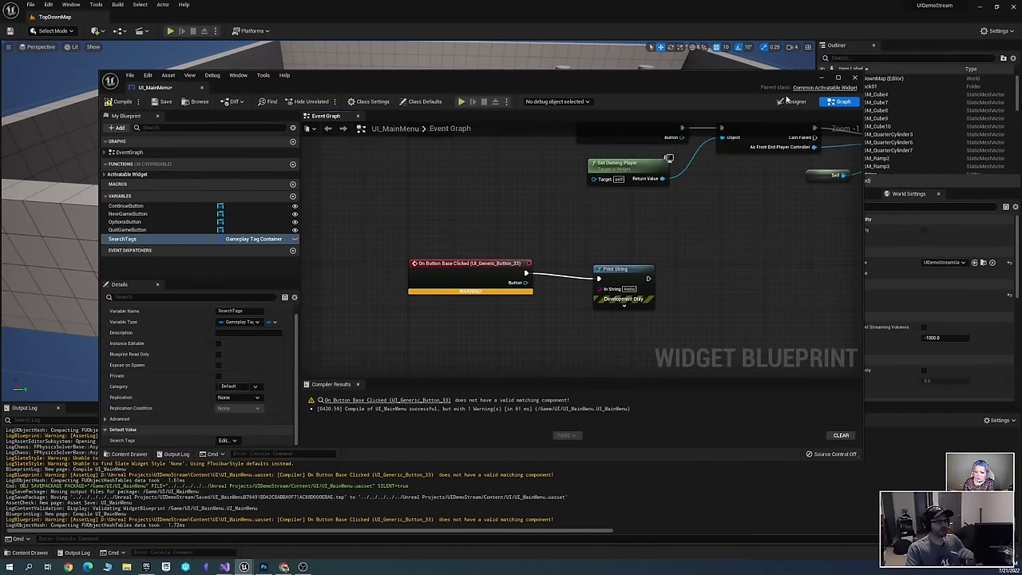
right_click_drag(729, 248, 696, 233)
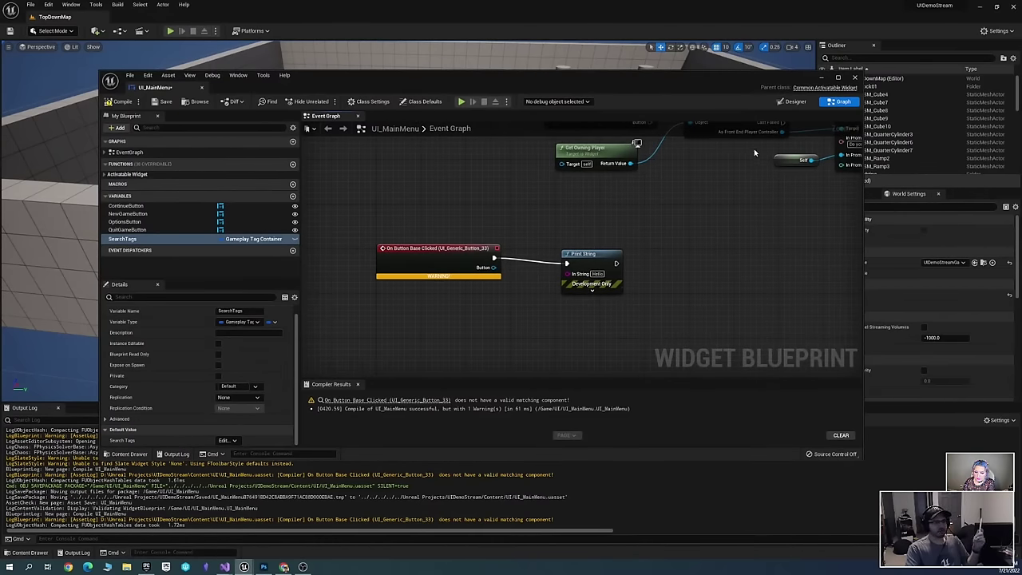
left_click(791, 103)
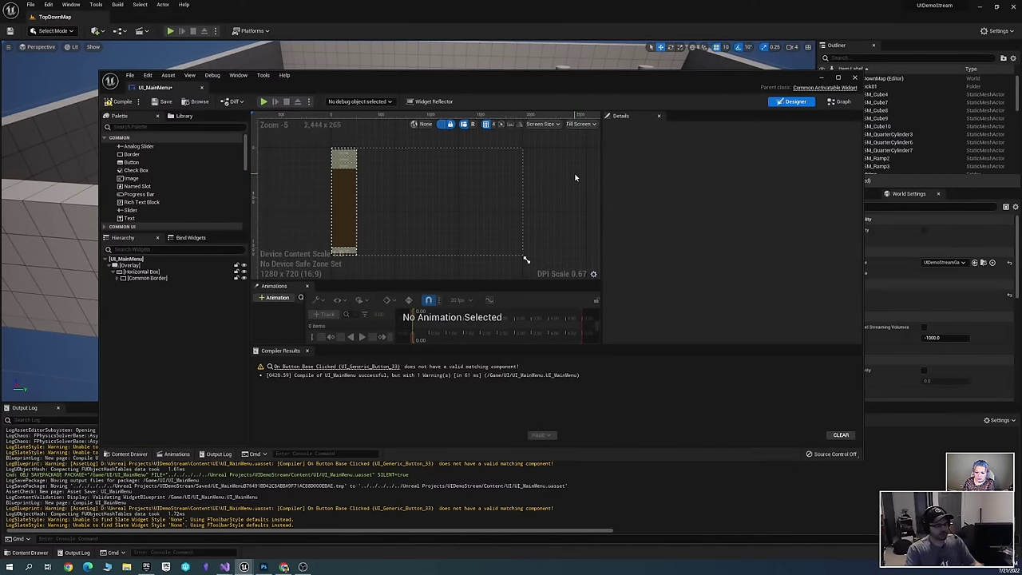
left_click(840, 102)
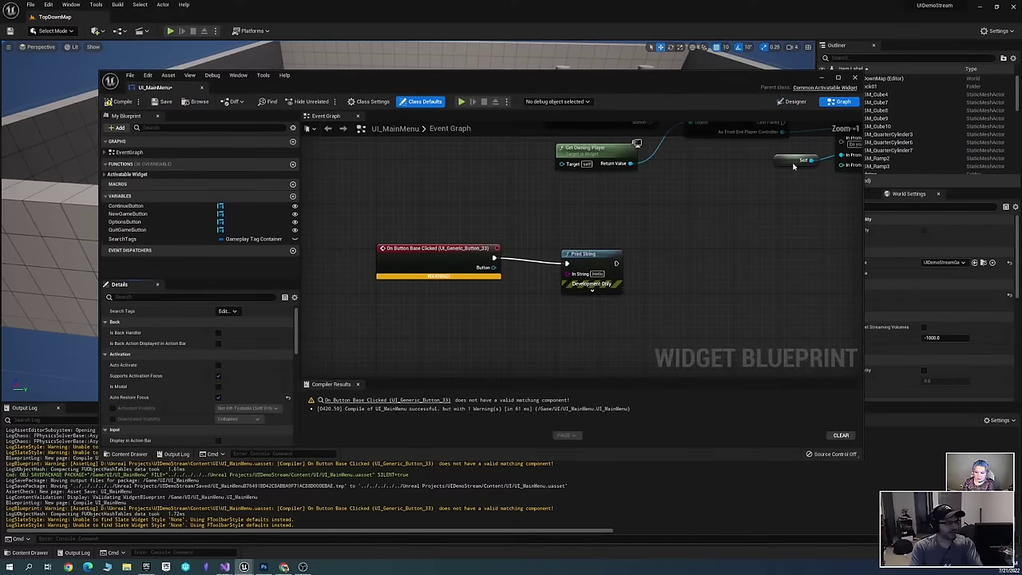
right_click_drag(794, 167, 776, 169)
right_click(662, 229)
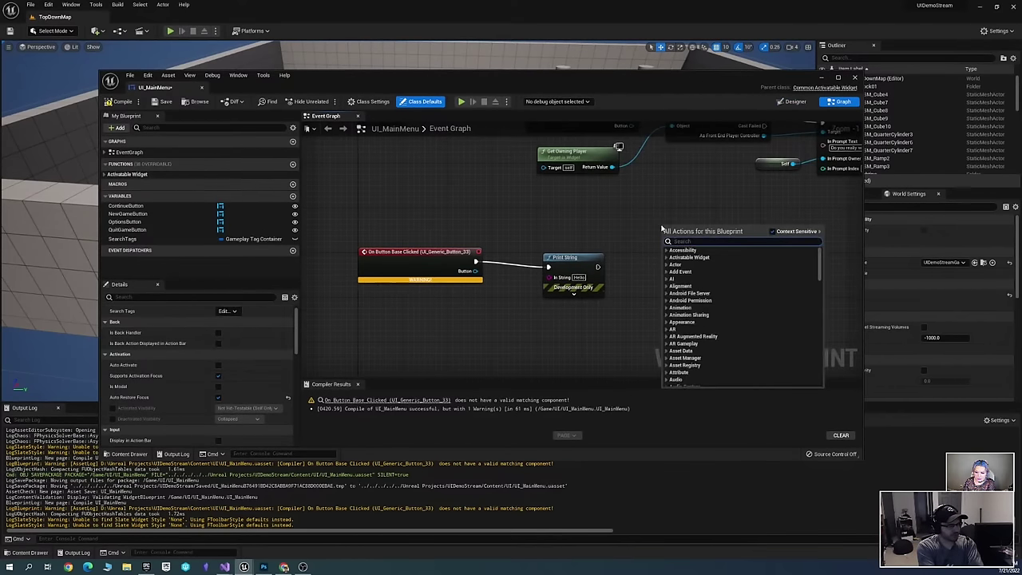
type("get all wi")
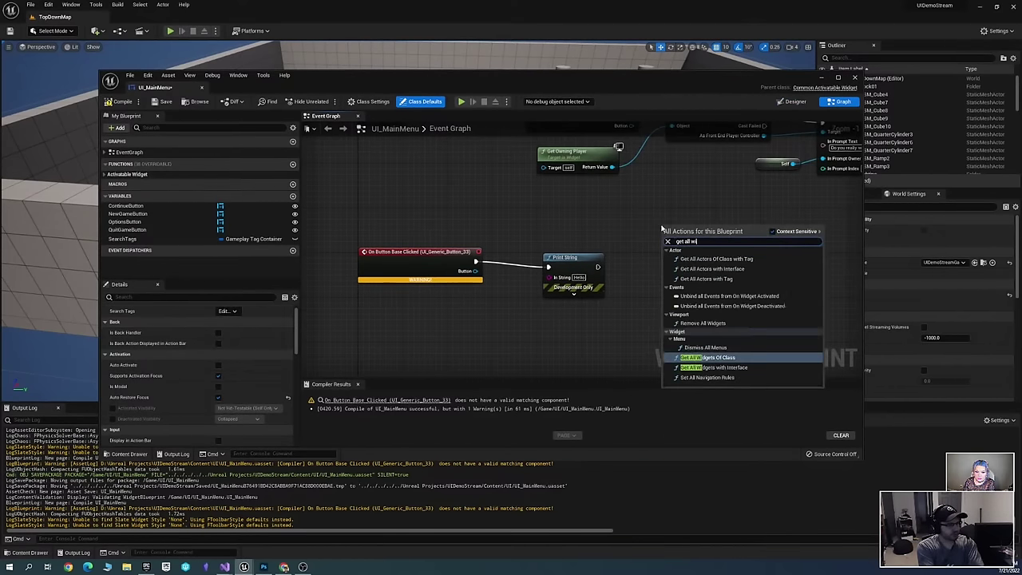
type("dgets")
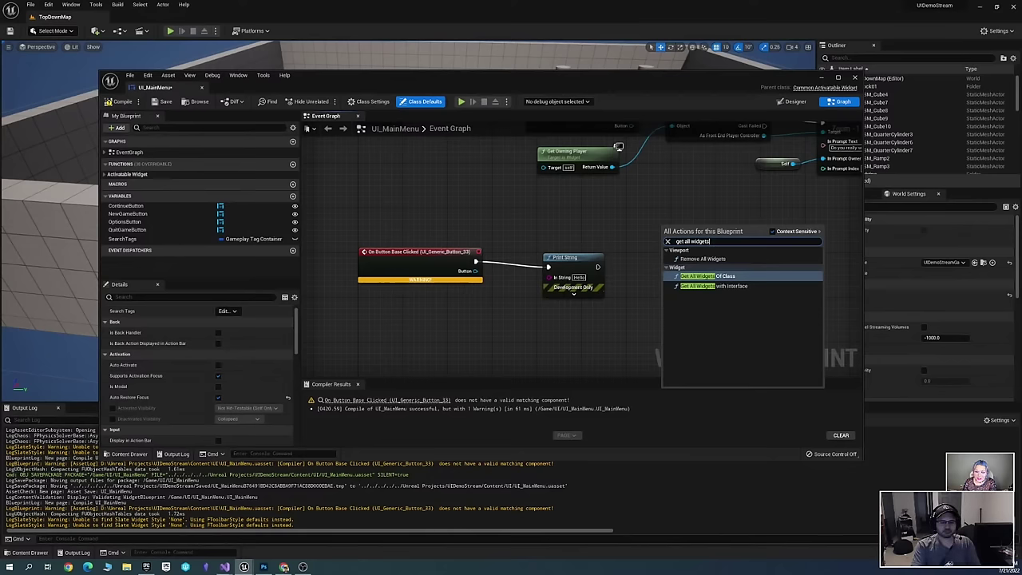
key("Escape")
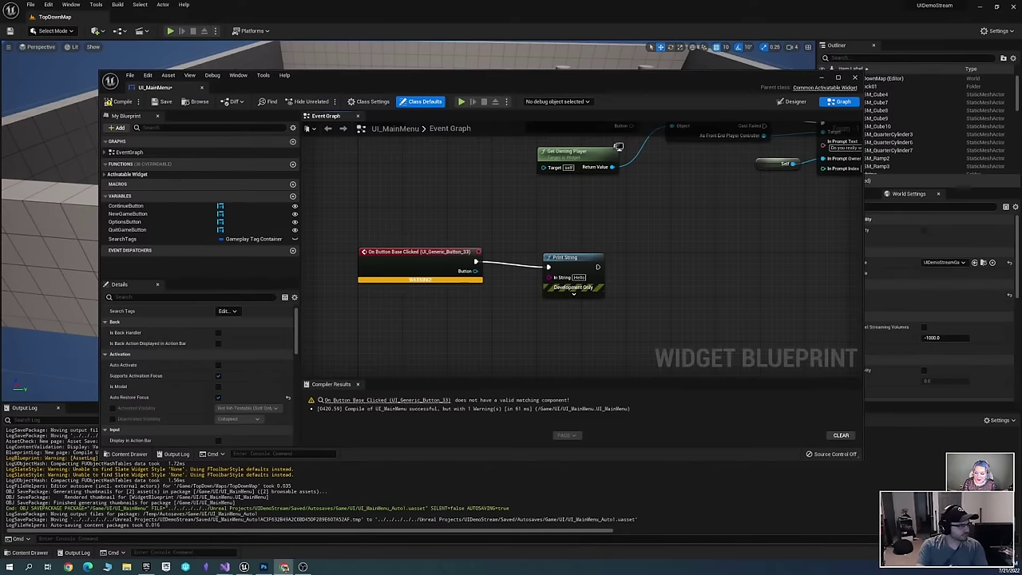
Close UI_MainMenu and open UI_Generic_Button from the Content Drawer
right_click_drag(713, 219, 692, 225)
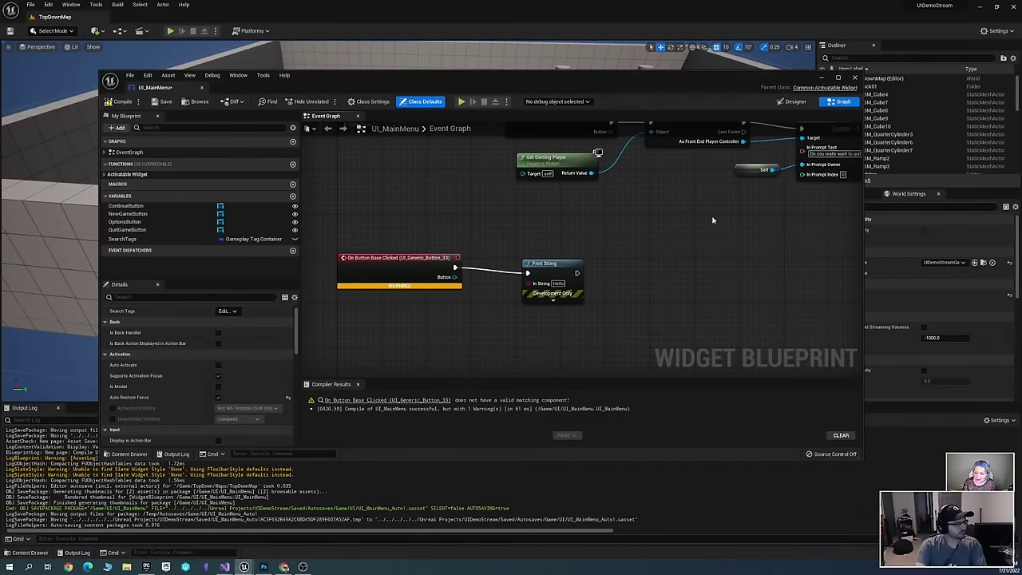
left_click(854, 78)
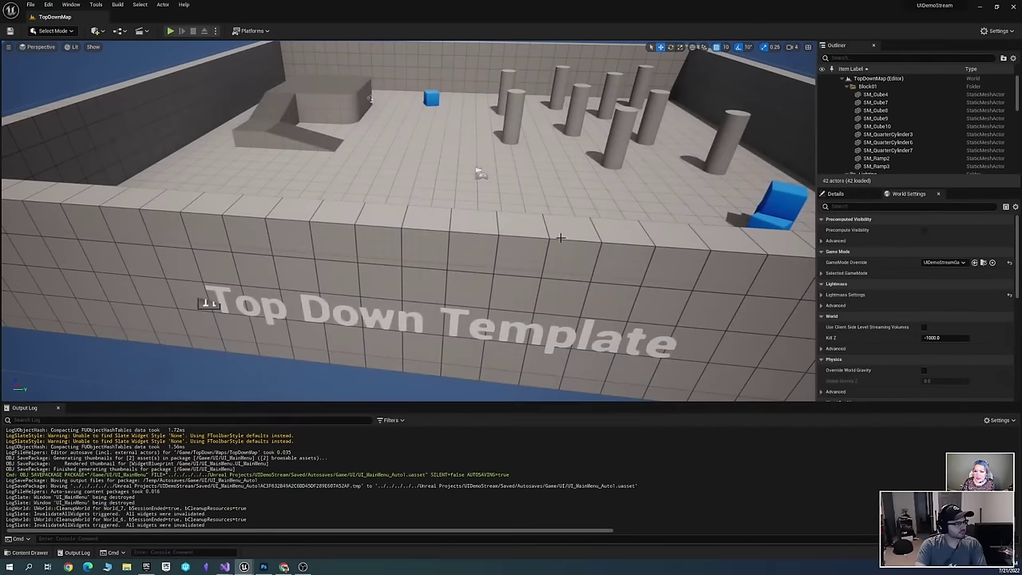
key("ctrl+space")
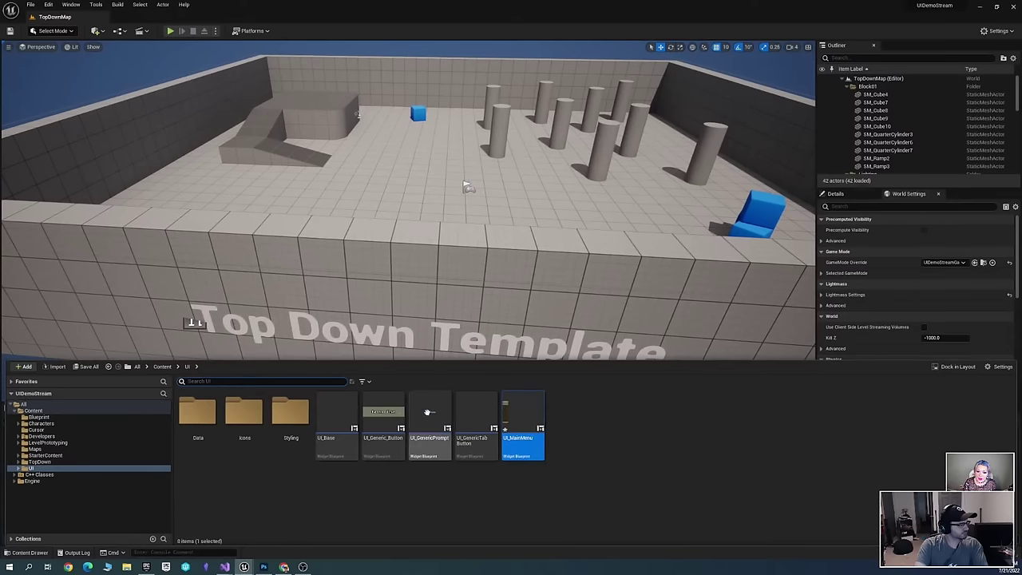
double_click(391, 411)
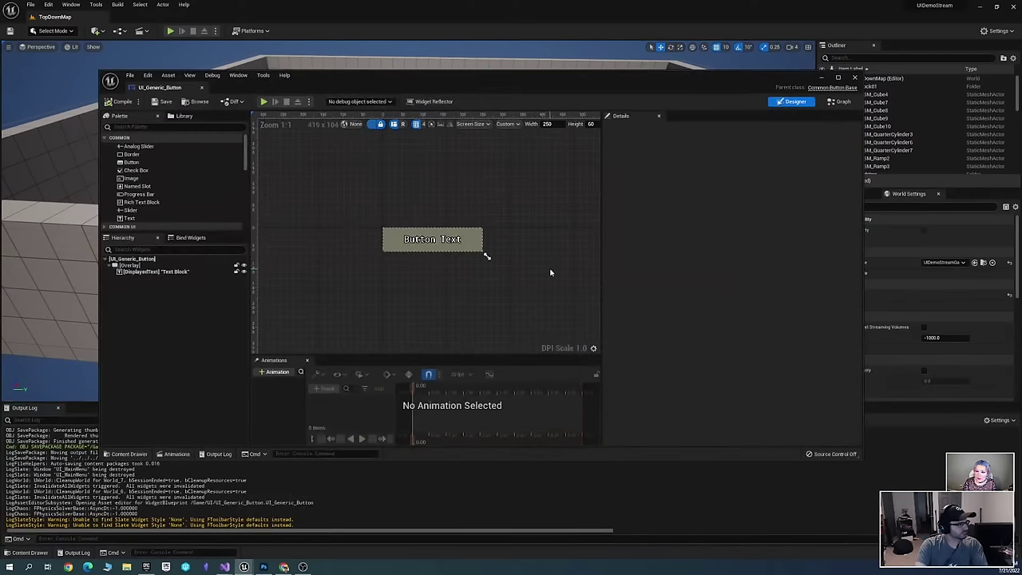
Look over UI_Generic_Button's graph and layout, close it, and reopen UI_MainMenu
left_click(842, 101)
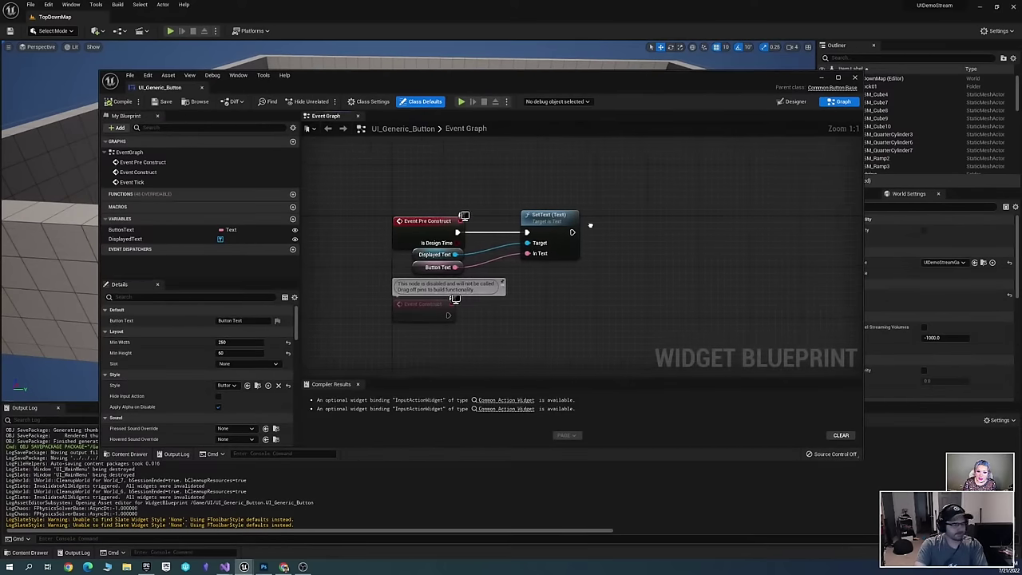
left_click(793, 101)
scroll(519, 222, "down", 5)
scroll(515, 227, "up", 3)
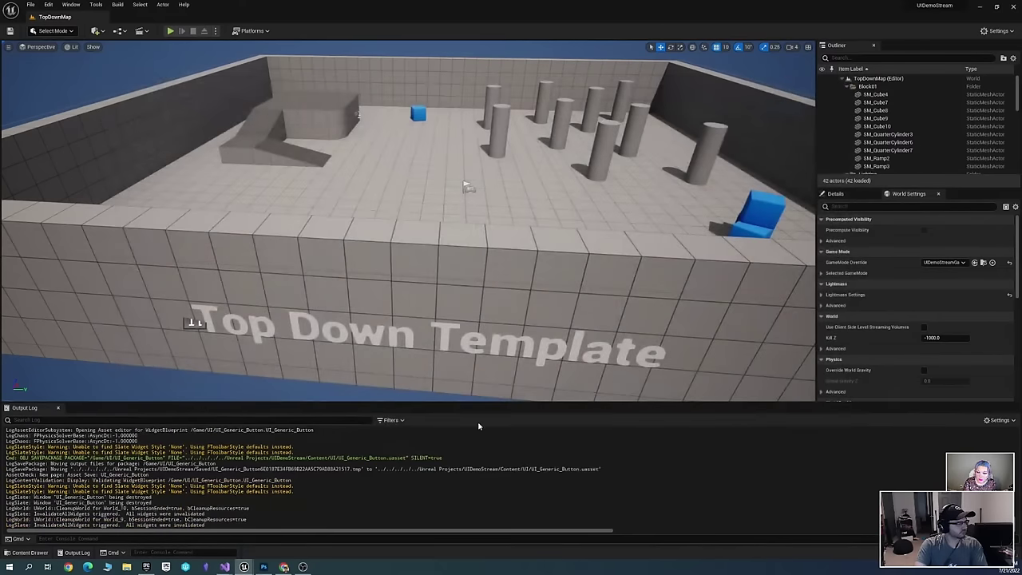
right_click_drag(559, 200, 591, 208)
key("ctrl+space")
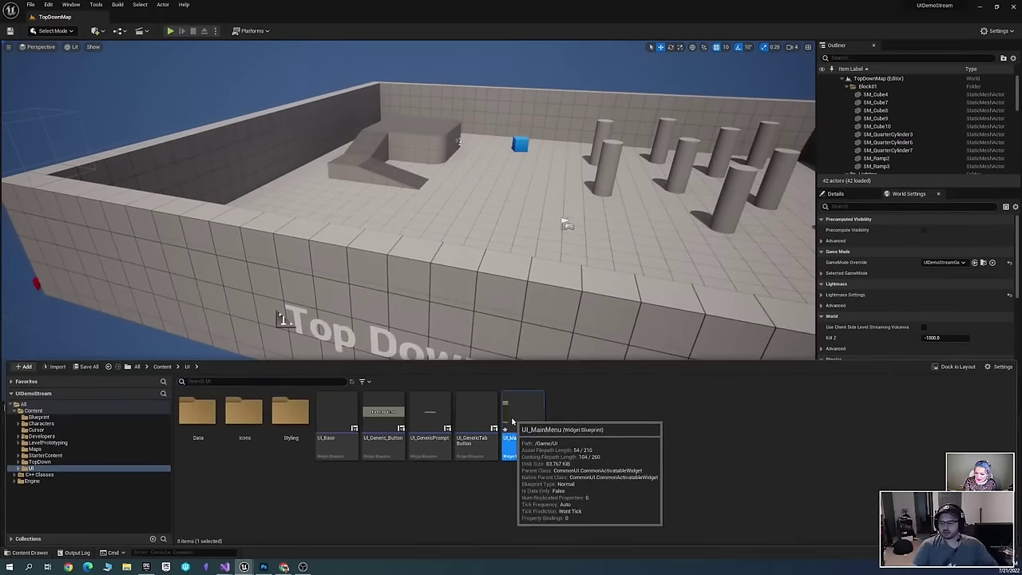
double_click(513, 421)
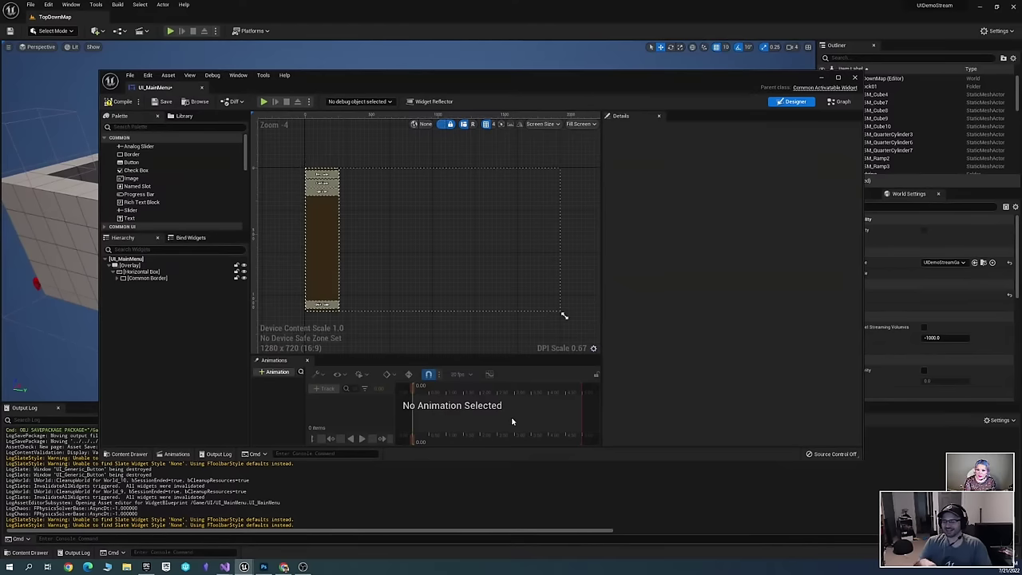